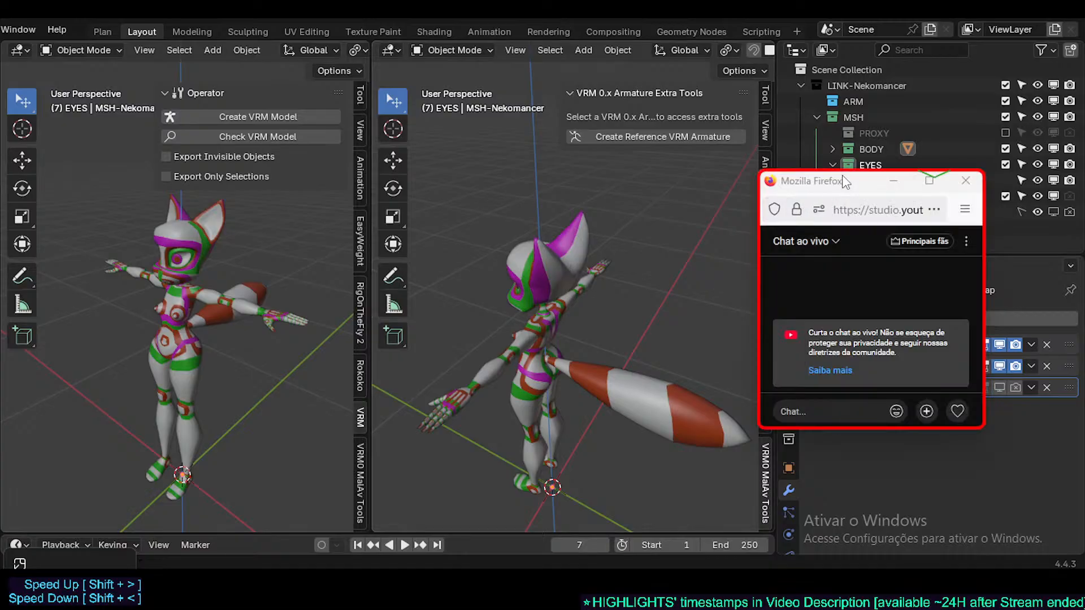
{"action": "left_click_drag", "start_coordinate": [847, 184], "coordinate": [882, 187]}
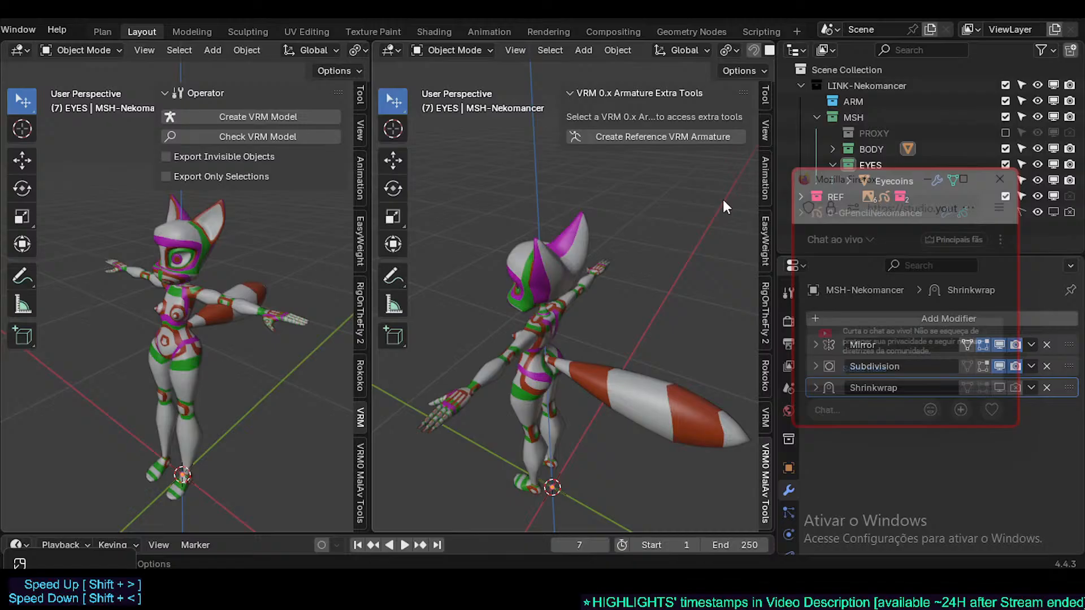
{"action": "key", "text": "XF86AudioRaiseVolume"}
{"action": "key", "text": "XF86AudioLowerVolume"}
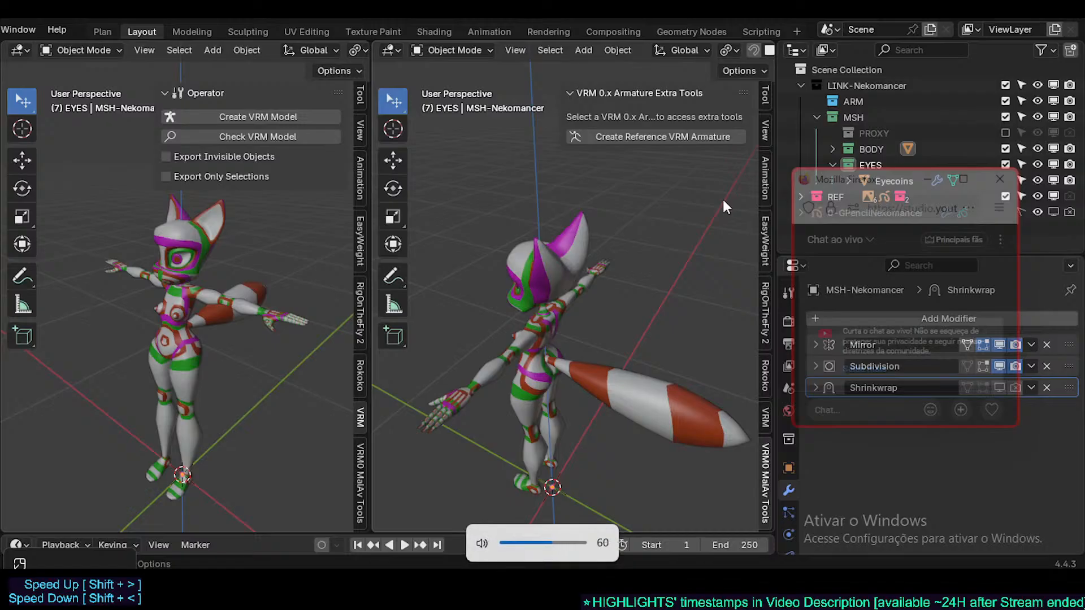
{"action": "key", "text": "XF86AudioLowerVolume"}
{"action": "key", "text": "XF86AudioRaiseVolume"}
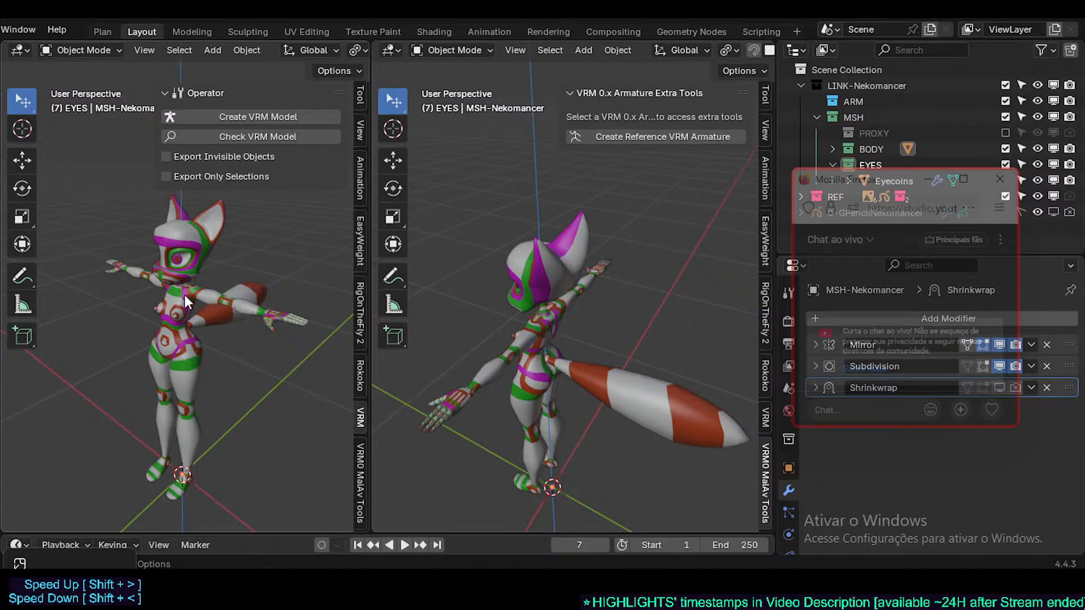
- Select the character mesh and compare the VRM add-on's operators with the VRM 0.x Armature Extra Tools
{"action": "left_click", "coordinate": [519, 309]}
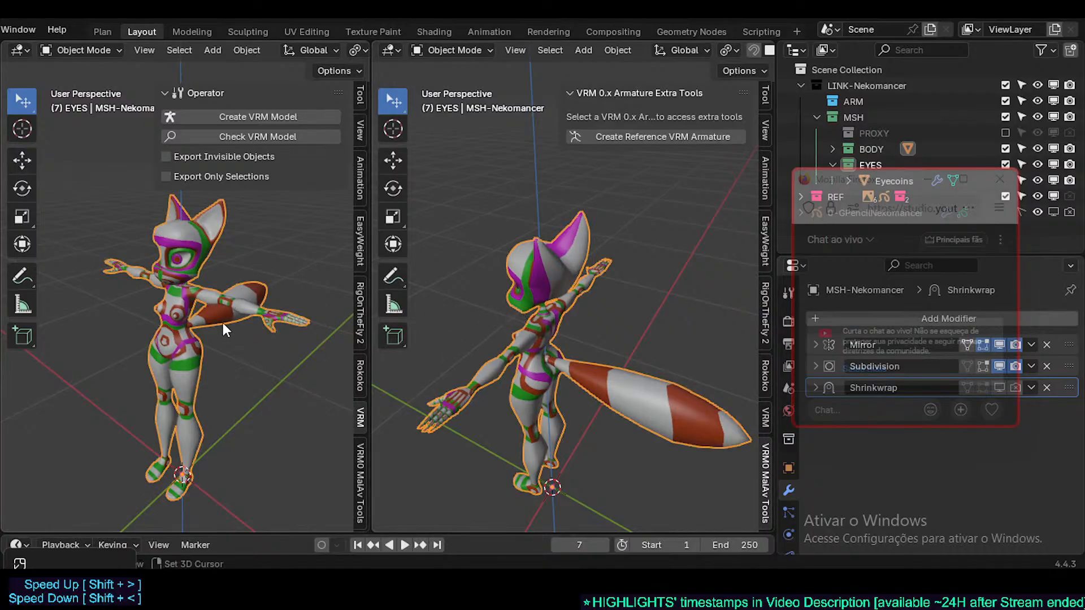
{"action": "mouse_move", "coordinate": [222, 324]}
{"action": "middle_mouse_down"}
{"action": "mouse_move", "coordinate": [220, 301]}
{"action": "mouse_move", "coordinate": [219, 318]}
{"action": "mouse_move", "coordinate": [208, 301]}
{"action": "mouse_move", "coordinate": [222, 333]}
{"action": "middle_mouse_up"}
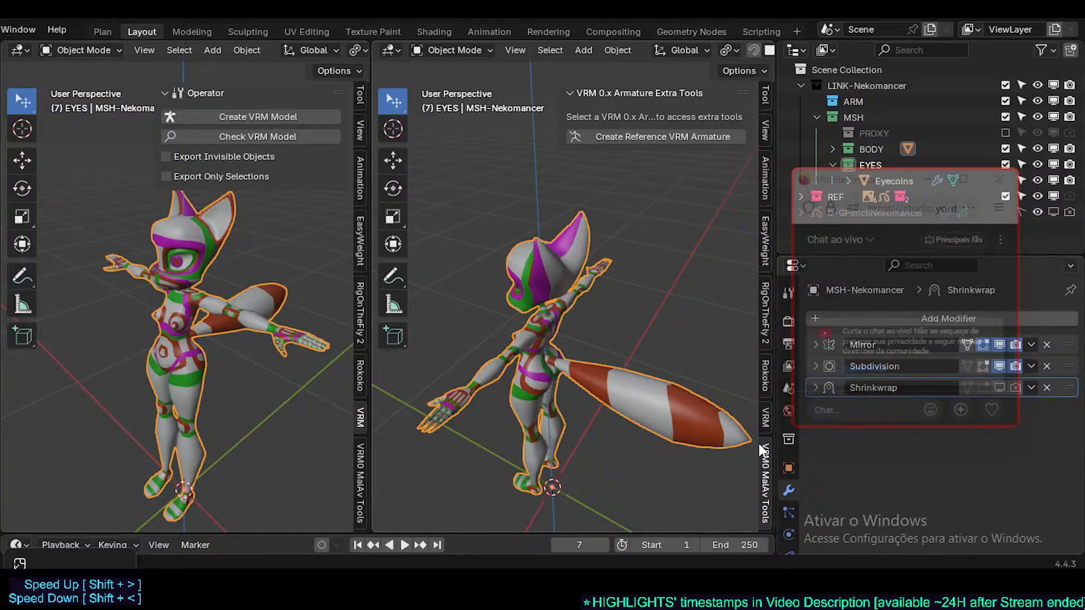
{"action": "left_click", "coordinate": [765, 421]}
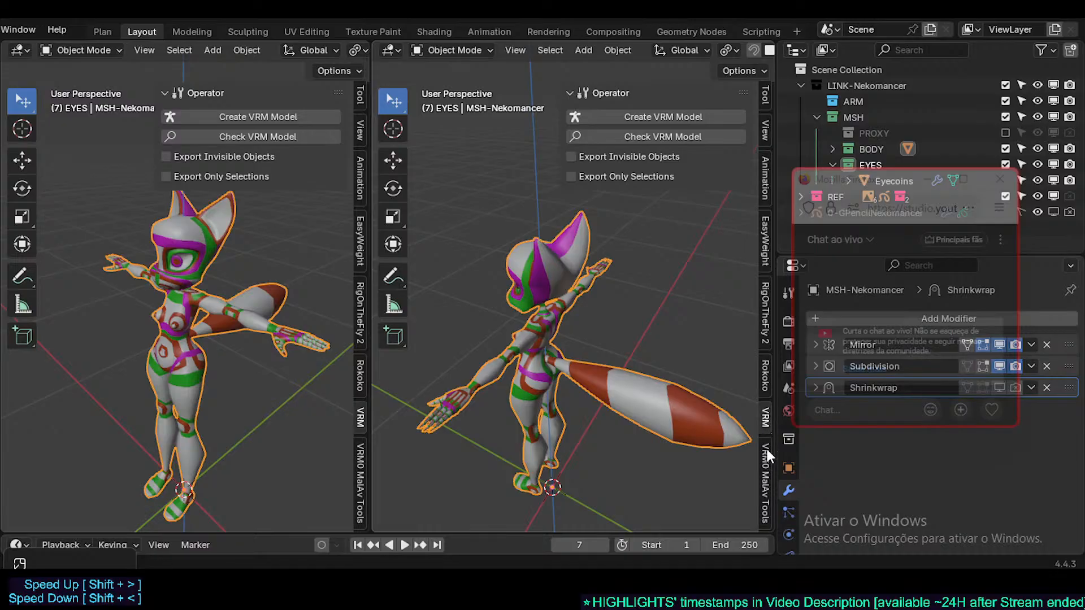
{"action": "left_click", "coordinate": [769, 448]}
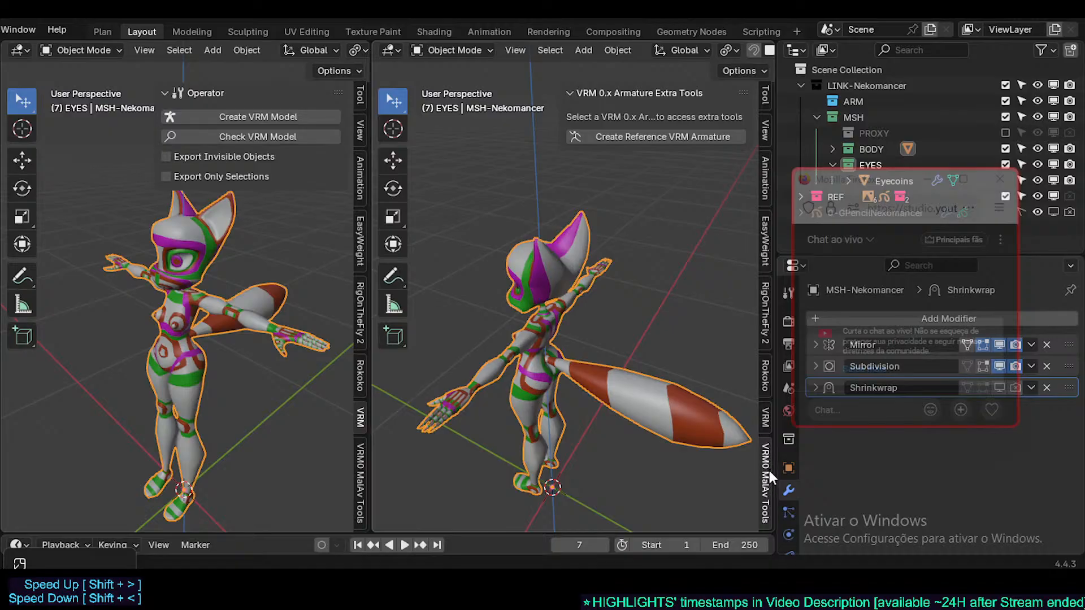
{"action": "left_click", "coordinate": [765, 421]}
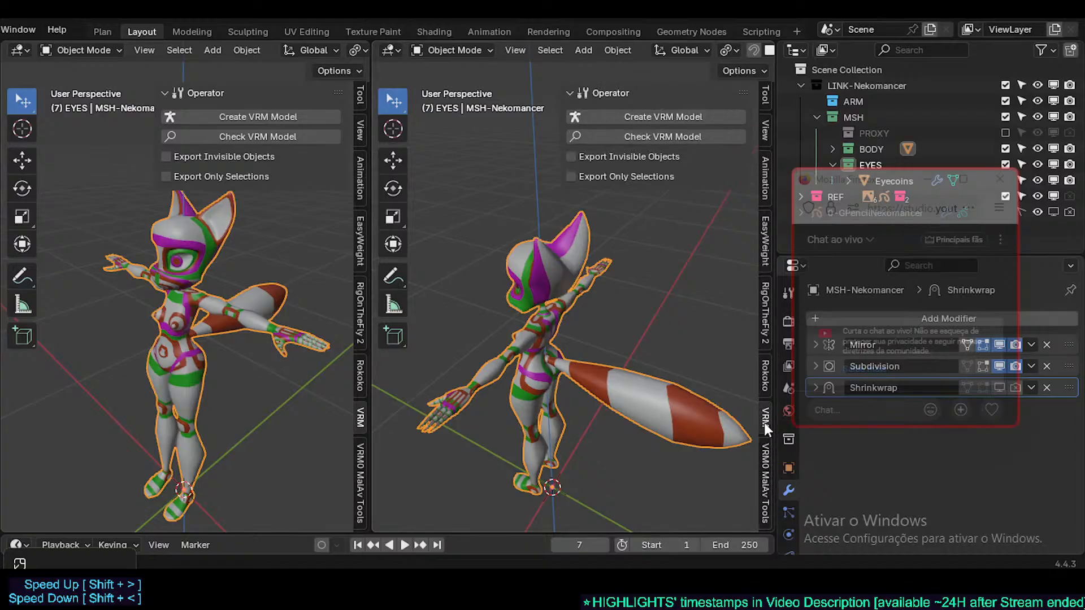
{"action": "left_click", "coordinate": [768, 456]}
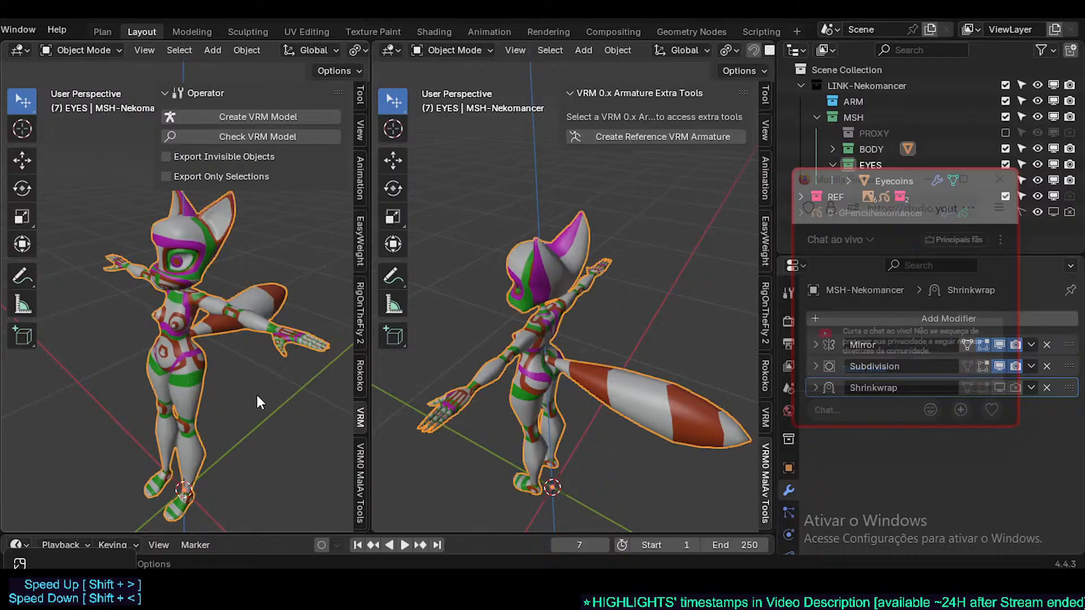
- Join the two 3D viewports into one, keeping the view that shows the character's front
{"action": "left_click_drag", "start_coordinate": [372, 295], "coordinate": [410, 294]}
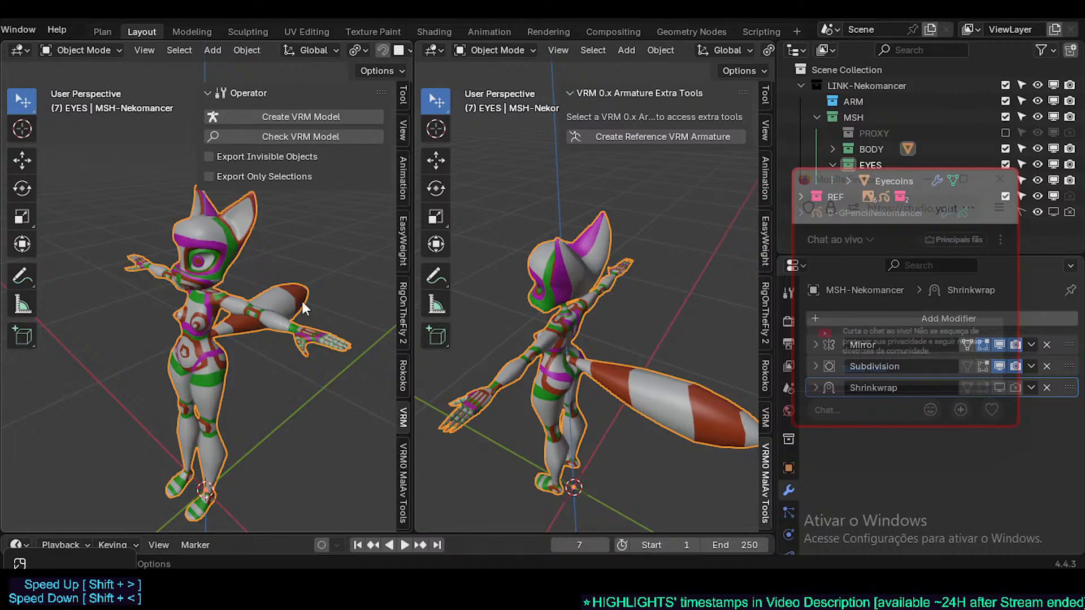
{"action": "right_click", "coordinate": [415, 155]}
{"action": "right_click", "coordinate": [412, 235]}
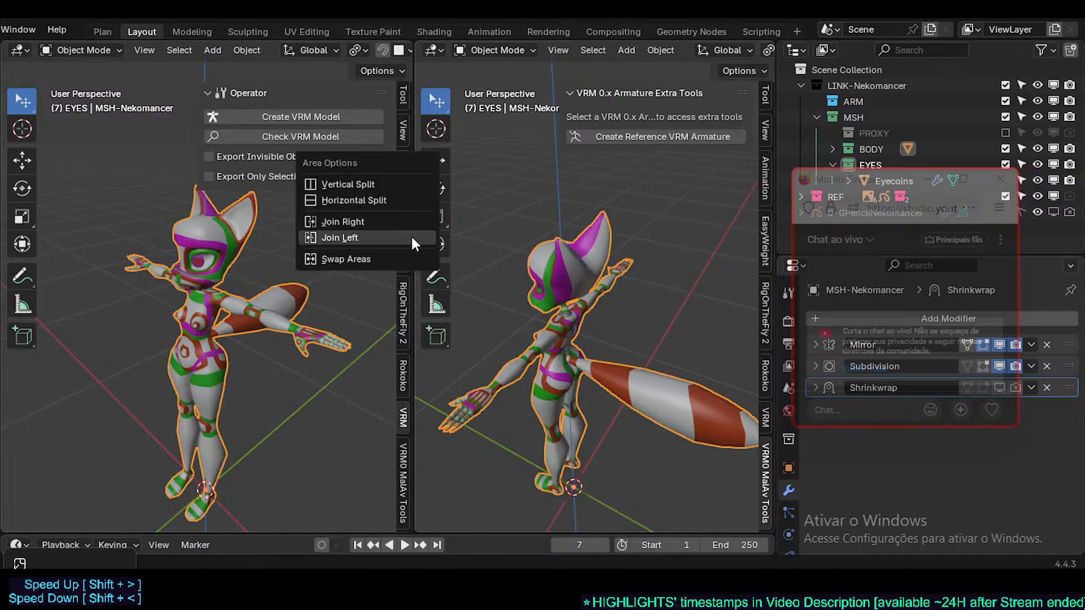
{"action": "left_click", "coordinate": [404, 225]}
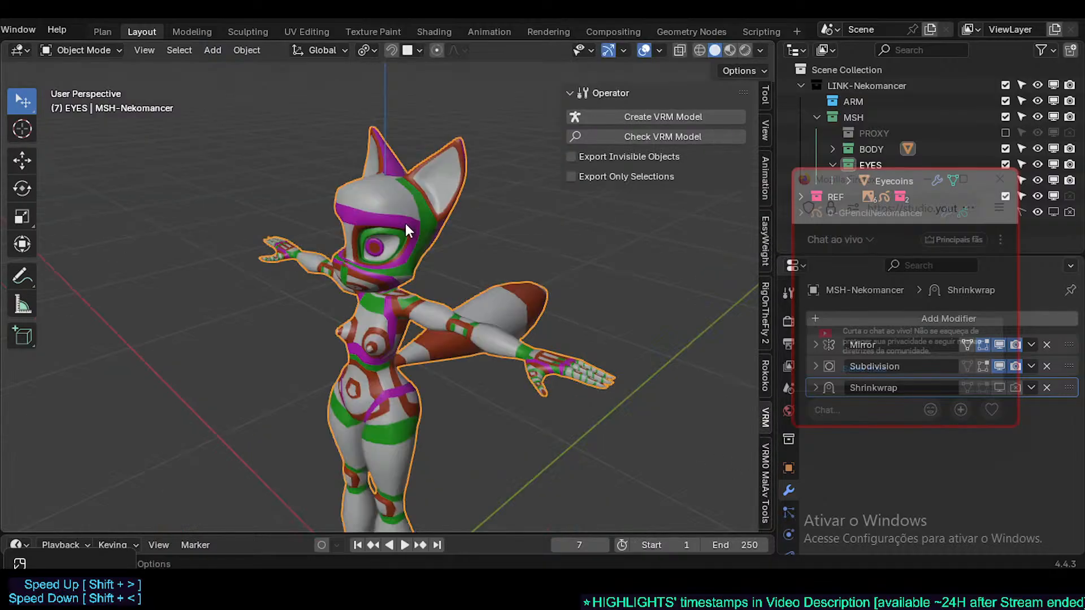
{"action": "middle_click_drag", "start_coordinate": [399, 327], "coordinate": [365, 362]}
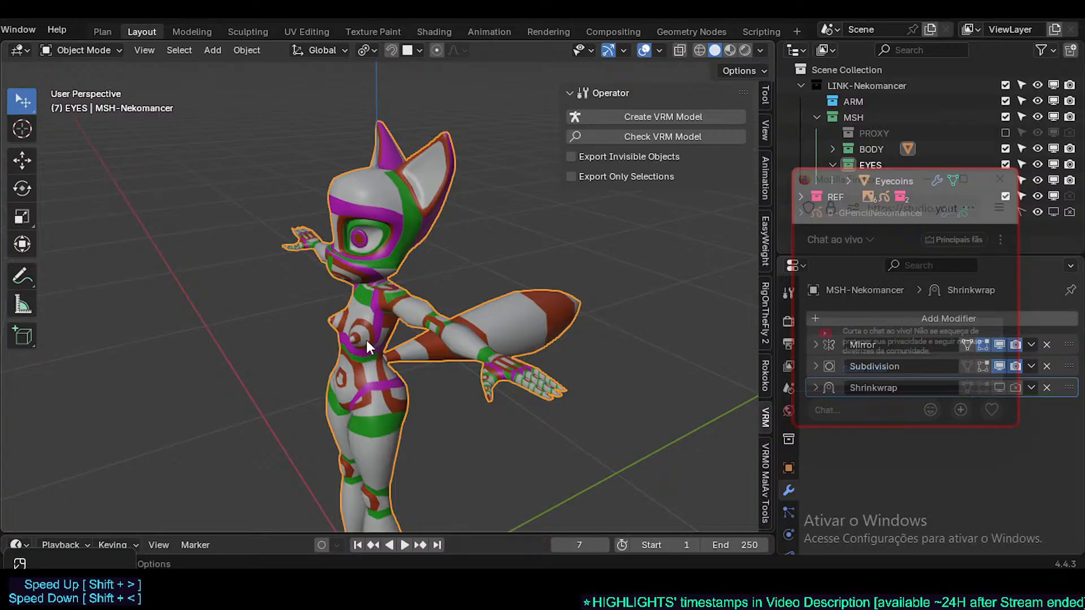
{"action": "middle_click_drag", "start_coordinate": [348, 327], "coordinate": [382, 321]}
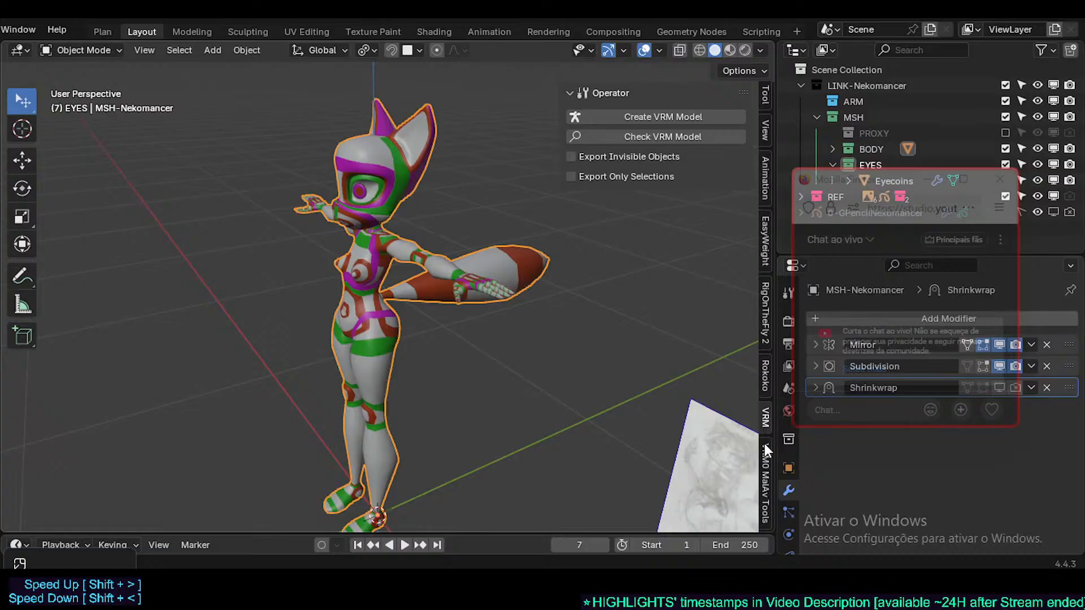
{"action": "middle_click_drag", "start_coordinate": [564, 362], "coordinate": [609, 397]}
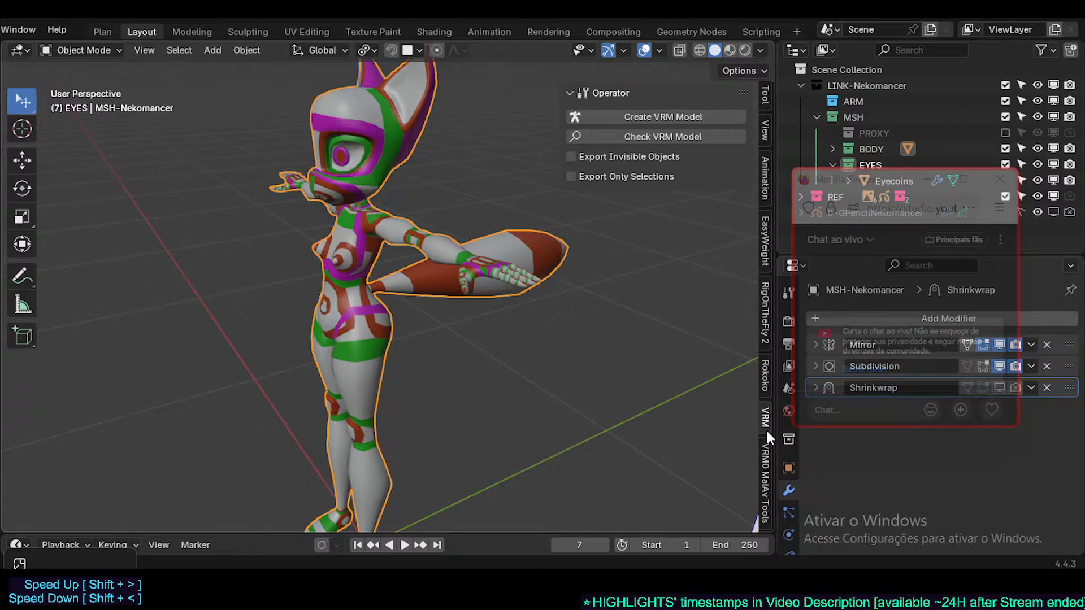
{"action": "middle_click_drag", "start_coordinate": [630, 362], "coordinate": [514, 355]}
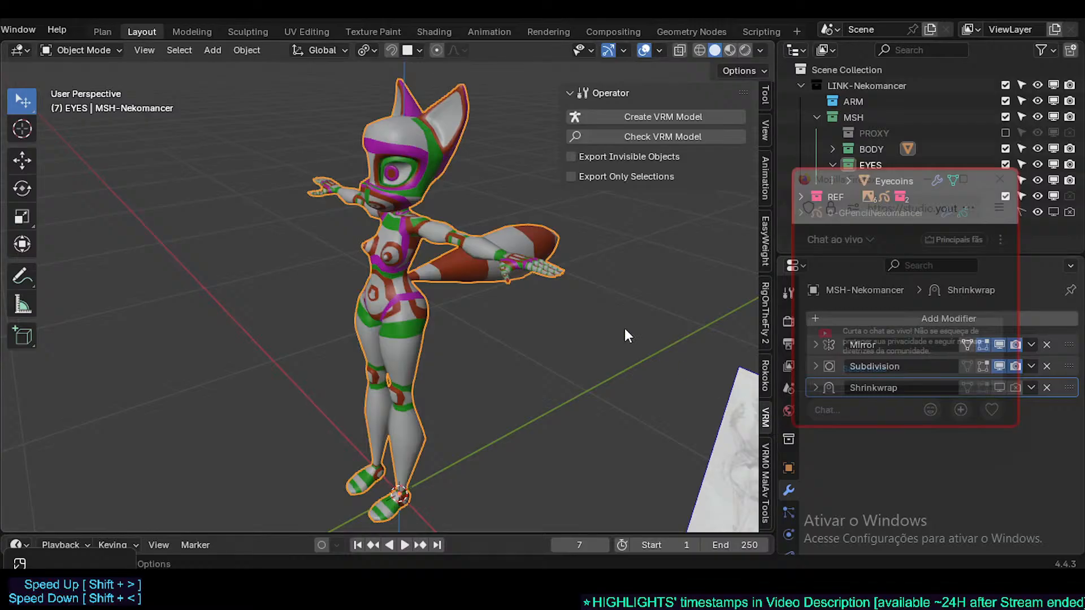
{"action": "middle_click_drag", "start_coordinate": [625, 328], "coordinate": [472, 321]}
{"action": "middle_click_drag", "start_coordinate": [479, 257], "coordinate": [377, 299]}
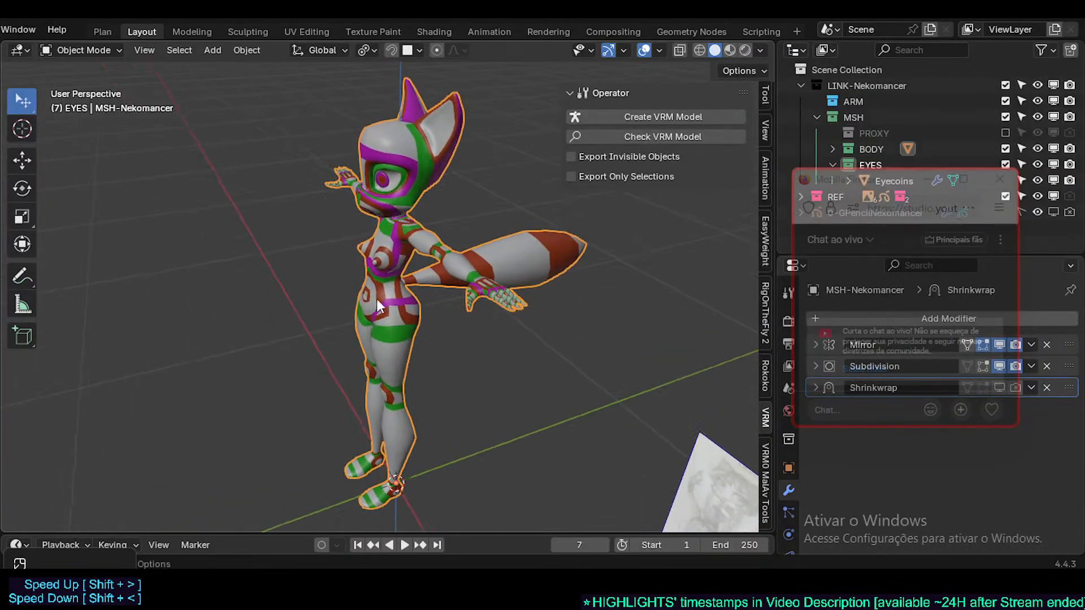
{"action": "scroll", "coordinate": [28, 29], "scroll_direction": "up", "scroll_amount": 3}
- Check the export formats for VRM (.vrm) and VRM Animation (.vrma), leaving without exporting and with the model deselected
{"action": "left_click", "coordinate": [35, 29]}
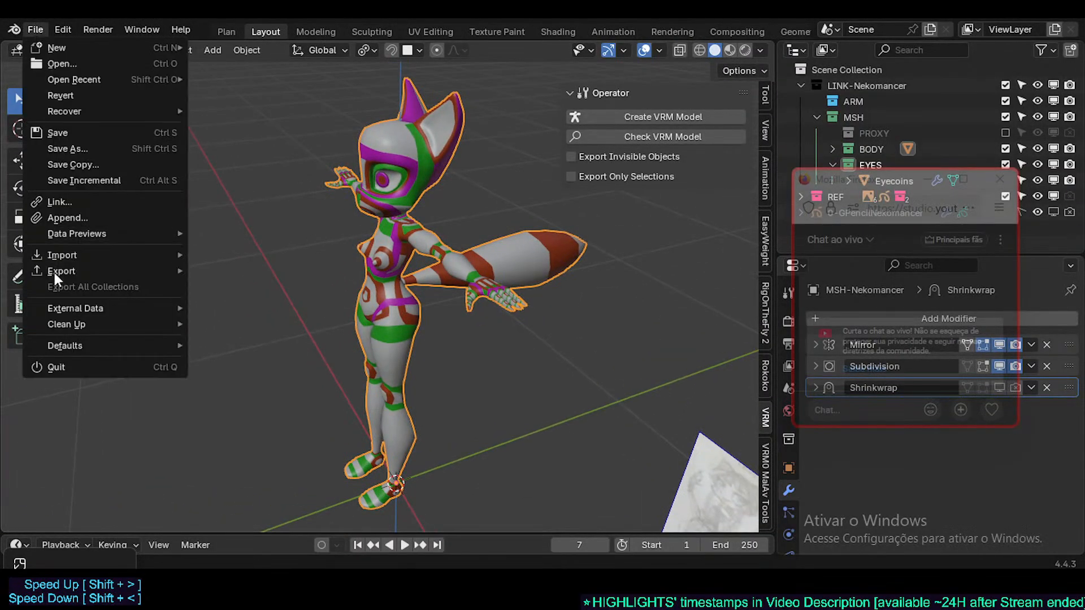
{"action": "mouse_move", "coordinate": [73, 272]}
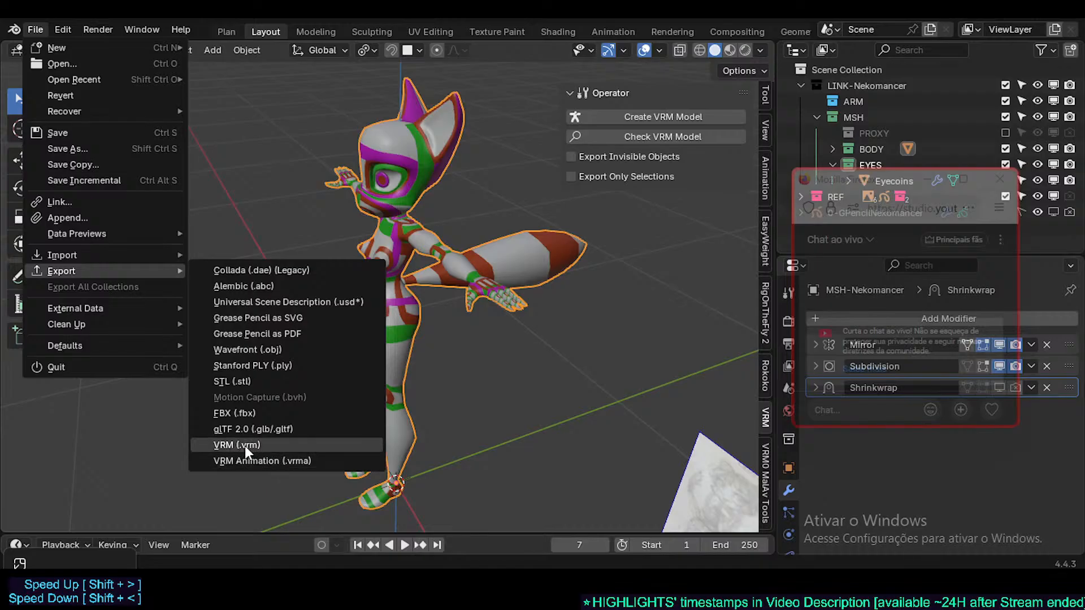
{"action": "left_click", "coordinate": [314, 212]}
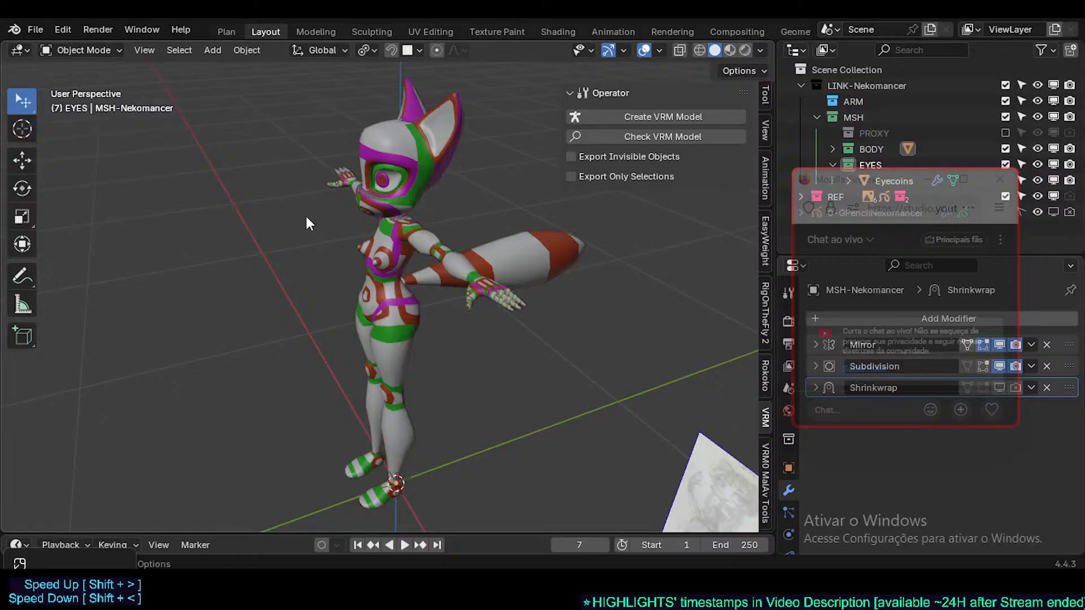
{"action": "middle_click_drag", "start_coordinate": [299, 219], "coordinate": [325, 215]}
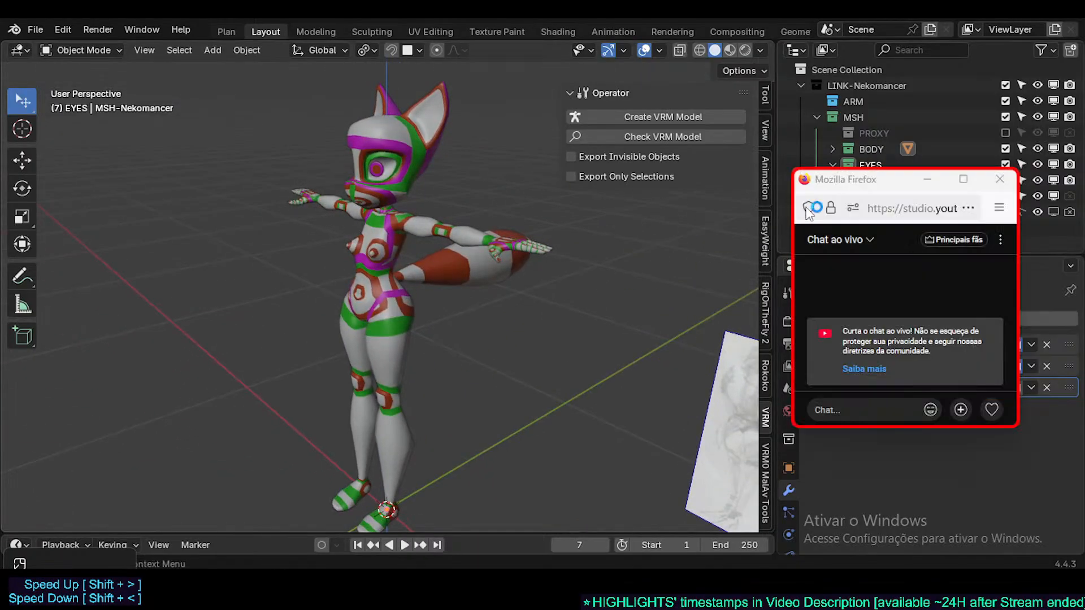
{"action": "left_click_drag", "start_coordinate": [836, 187], "coordinate": [846, 183]}
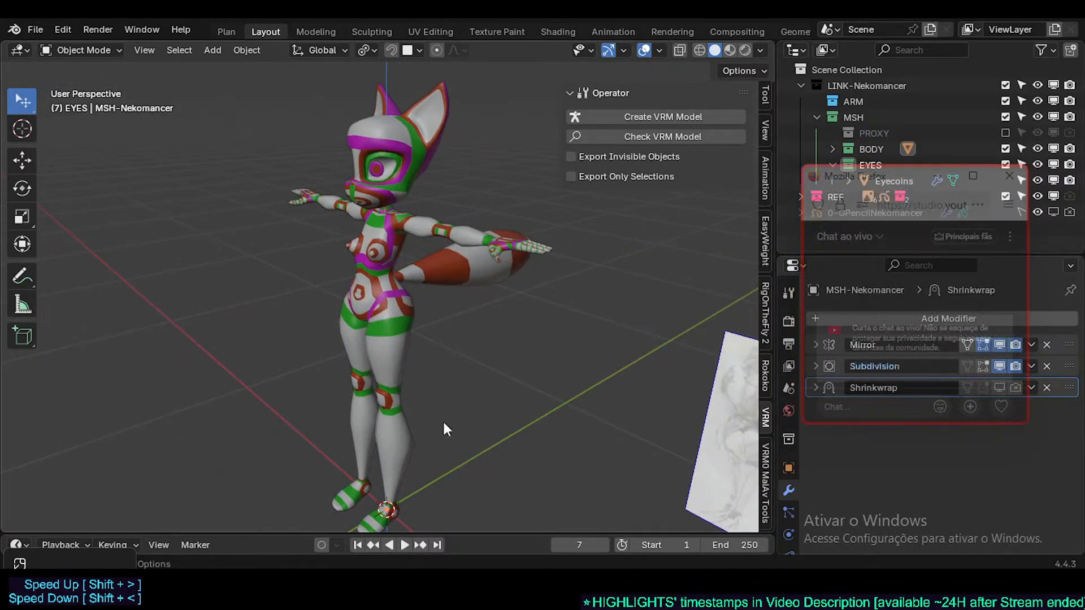
{"action": "left_click", "coordinate": [882, 402]}
{"action": "key", "text": "super+period"}
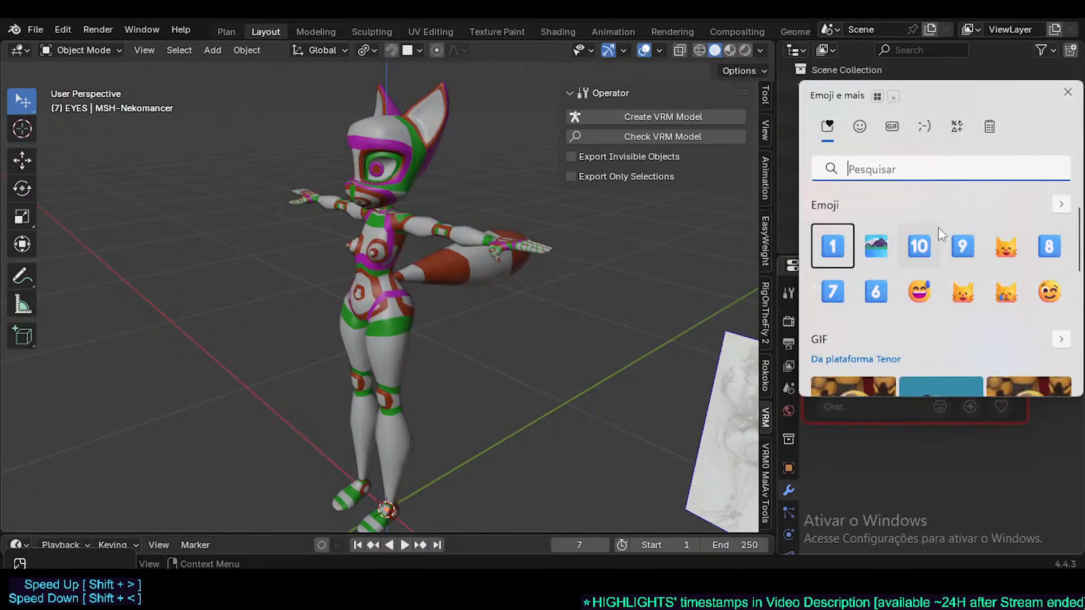
{"action": "left_click", "coordinate": [957, 125]}
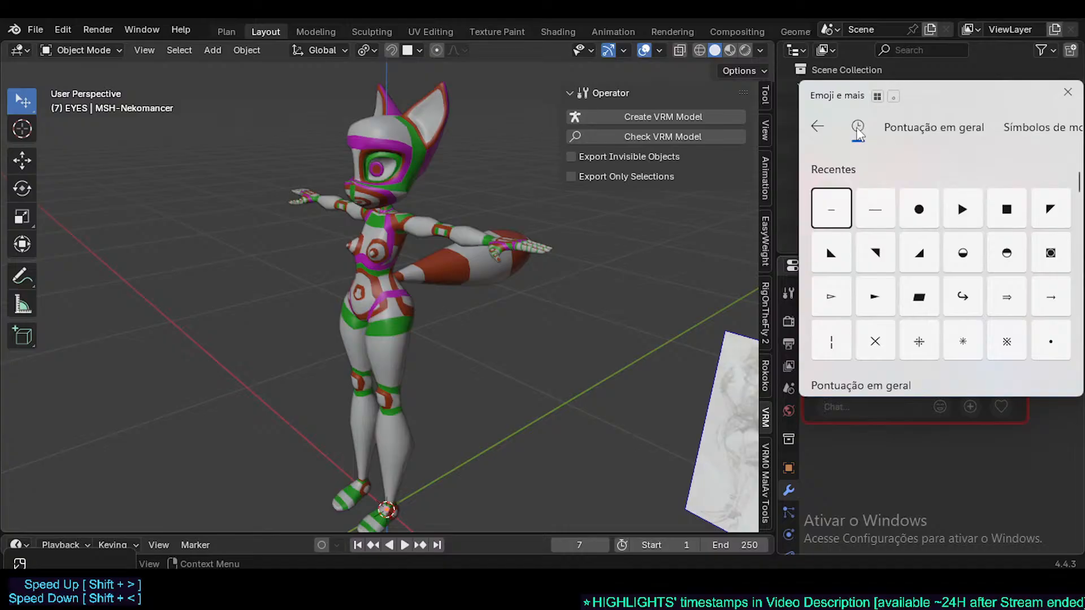
{"action": "left_click", "coordinate": [817, 126]}
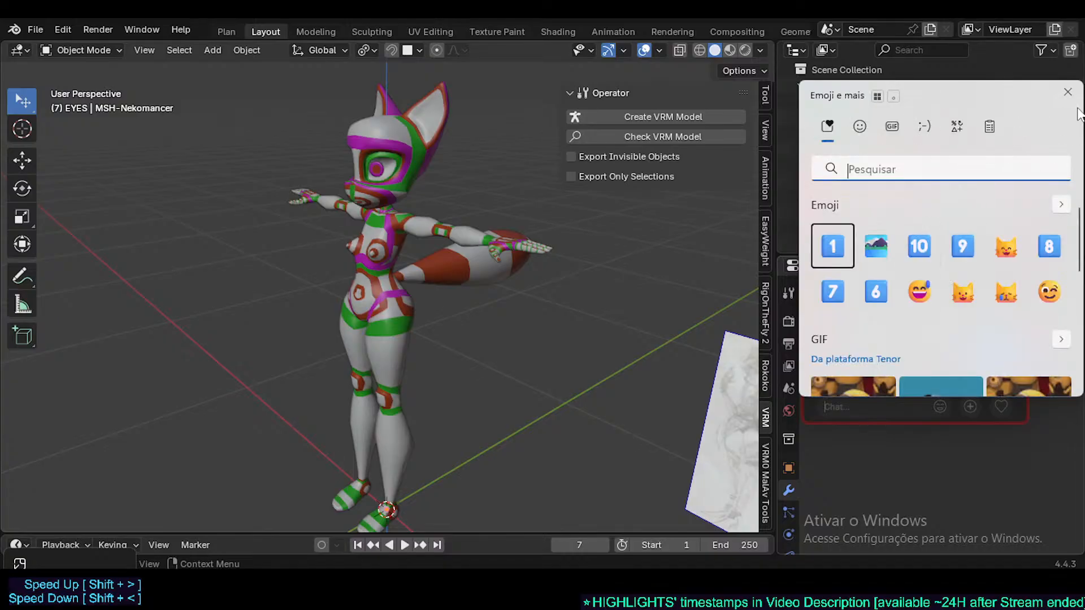
{"action": "left_click", "coordinate": [1067, 93]}
- Insert a star emoji from the travel emoji group into the live chat message
{"action": "left_click", "coordinate": [940, 407]}
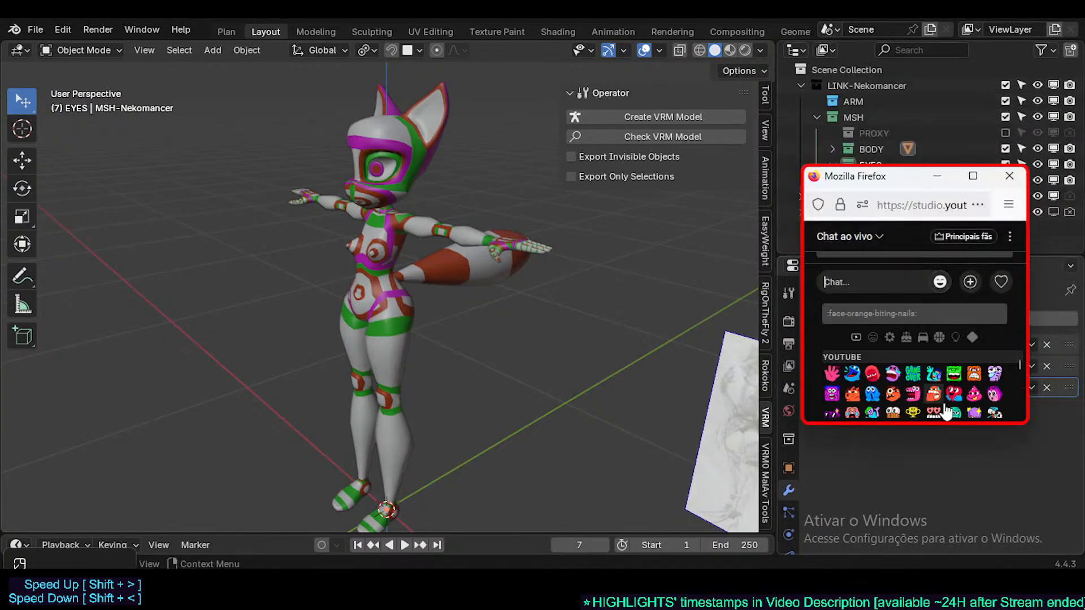
{"action": "scroll", "coordinate": [947, 413], "scroll_direction": "down", "scroll_amount": 5}
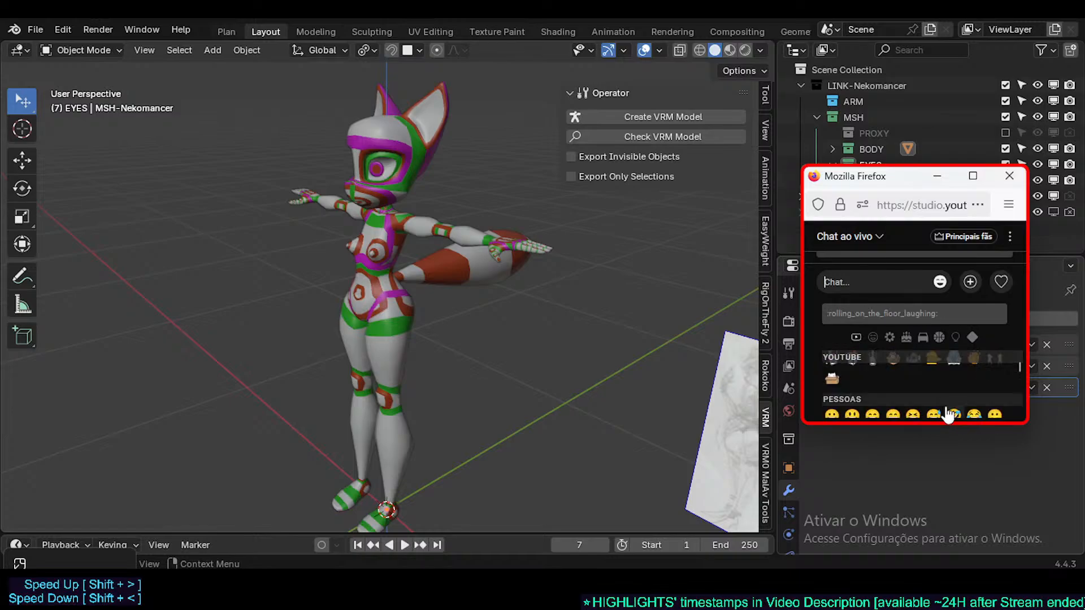
{"action": "scroll", "coordinate": [938, 384], "scroll_direction": "up", "scroll_amount": 6}
{"action": "scroll", "coordinate": [946, 386], "scroll_direction": "down", "scroll_amount": 12}
{"action": "scroll", "coordinate": [947, 385], "scroll_direction": "down", "scroll_amount": 6}
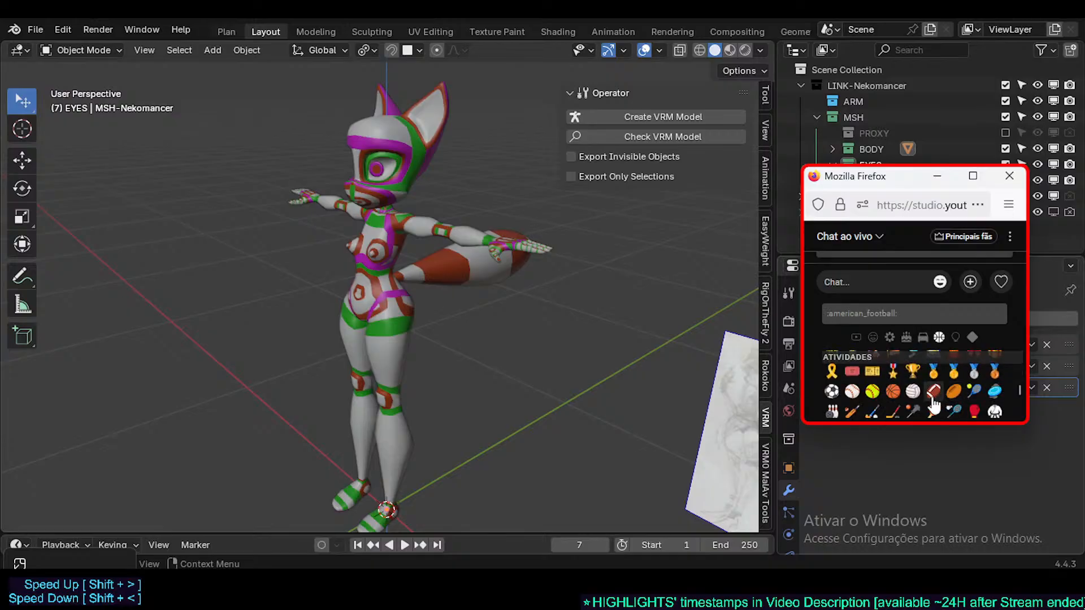
{"action": "scroll", "coordinate": [941, 401], "scroll_direction": "up", "scroll_amount": 3}
{"action": "scroll", "coordinate": [931, 405], "scroll_direction": "up", "scroll_amount": 1}
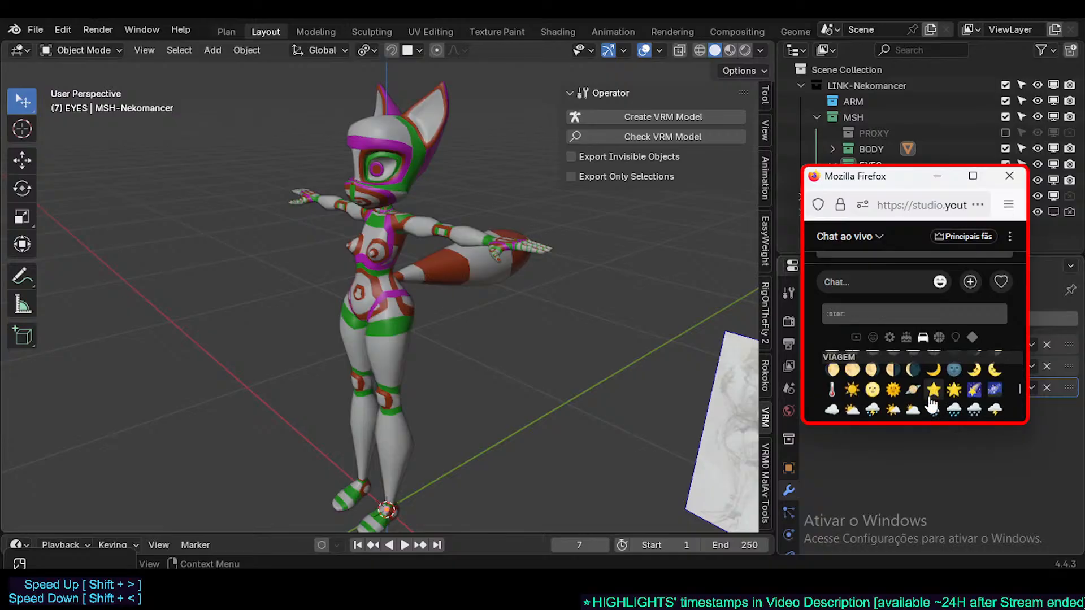
{"action": "left_click", "coordinate": [932, 391]}
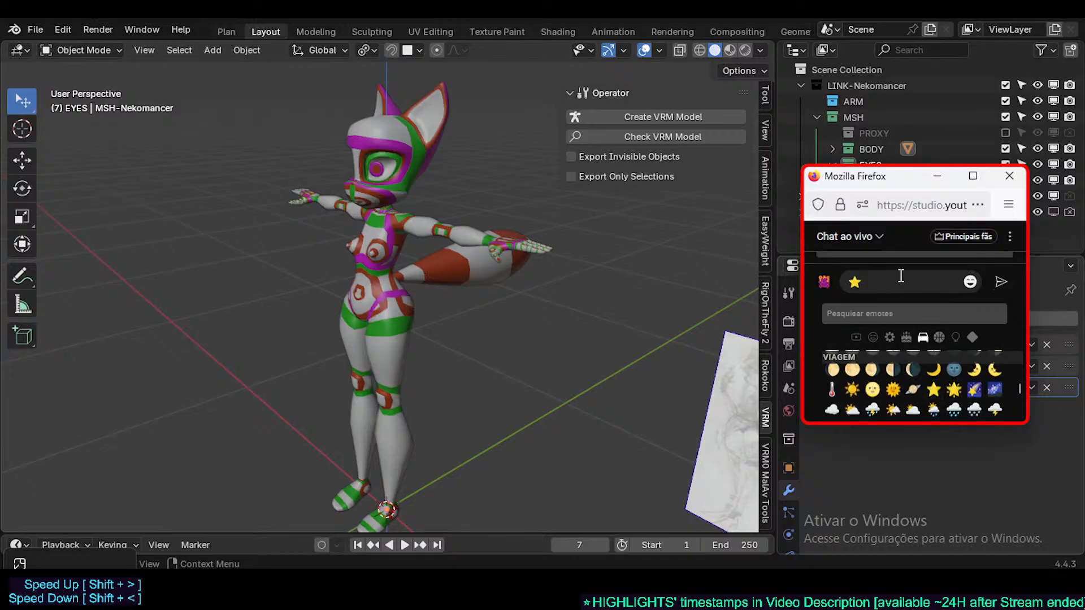
- Complete the live chat message with "VRM format Extension/Addon", send it and minimize the chat window
{"action": "type", "text": "vRM"}
{"action": "key", "text": "BackSpace"}
{"action": "key", "text": "BackSpace"}
{"action": "key", "text": "BackSpace"}
{"action": "key", "text": "BackSpace"}
{"action": "type", "text": "VRM Fo"}
{"action": "key", "text": "BackSpace"}
{"action": "key", "text": "BackSpace"}
{"action": "type", "text": "format Extensi"}
{"action": "key", "text": "BackSpace"}
{"action": "key", "text": "BackSpace"}
{"action": "key", "text": "BackSpace"}
{"action": "key", "text": "BackSpace"}
{"action": "type", "text": "ension/Addon"}
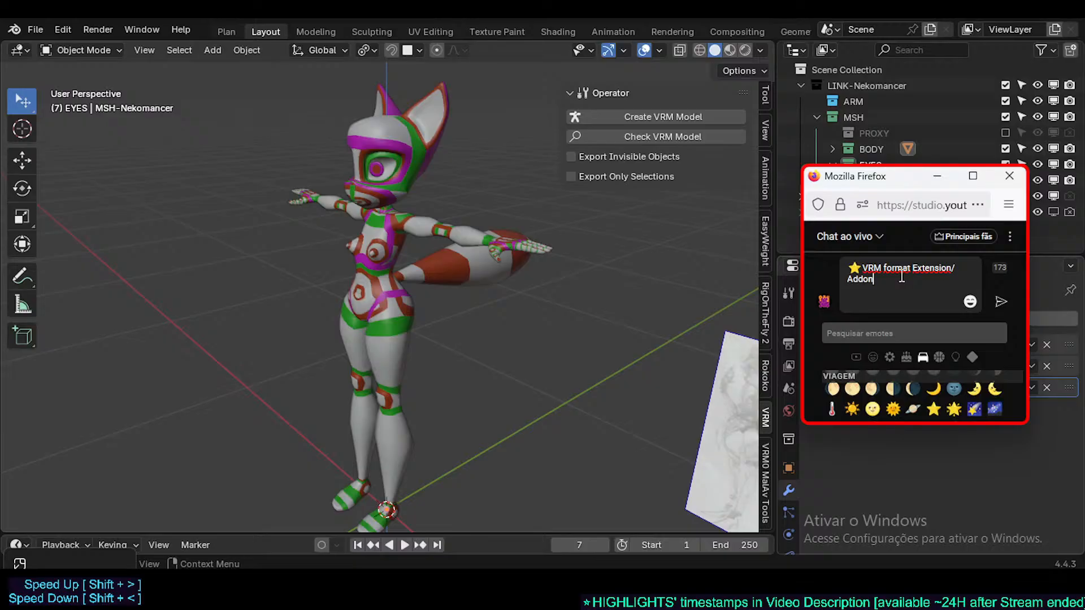
{"action": "key", "text": "Return"}
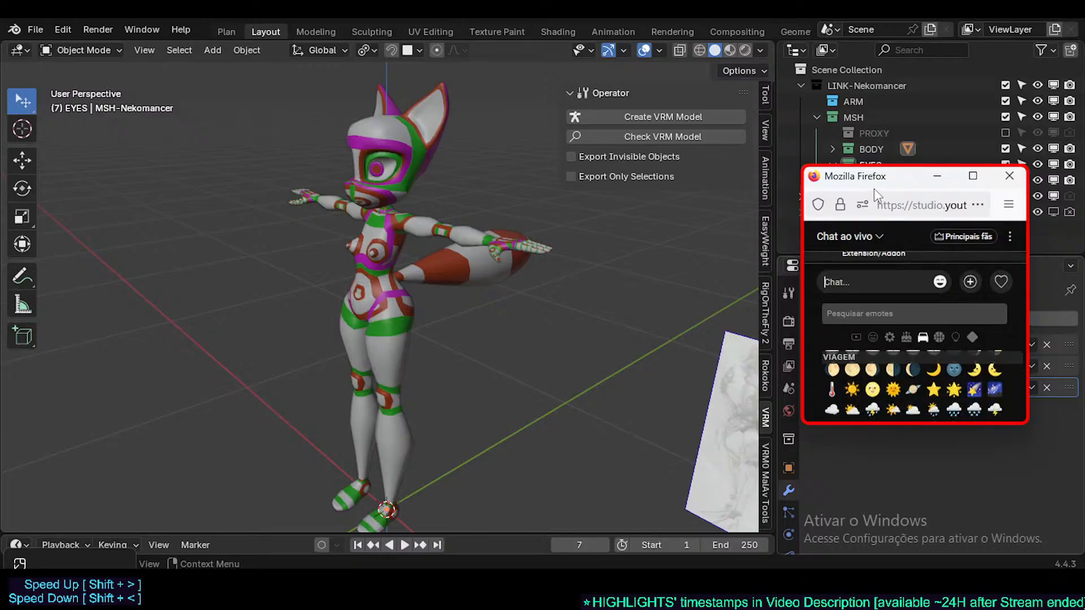
{"action": "left_click", "coordinate": [937, 176]}
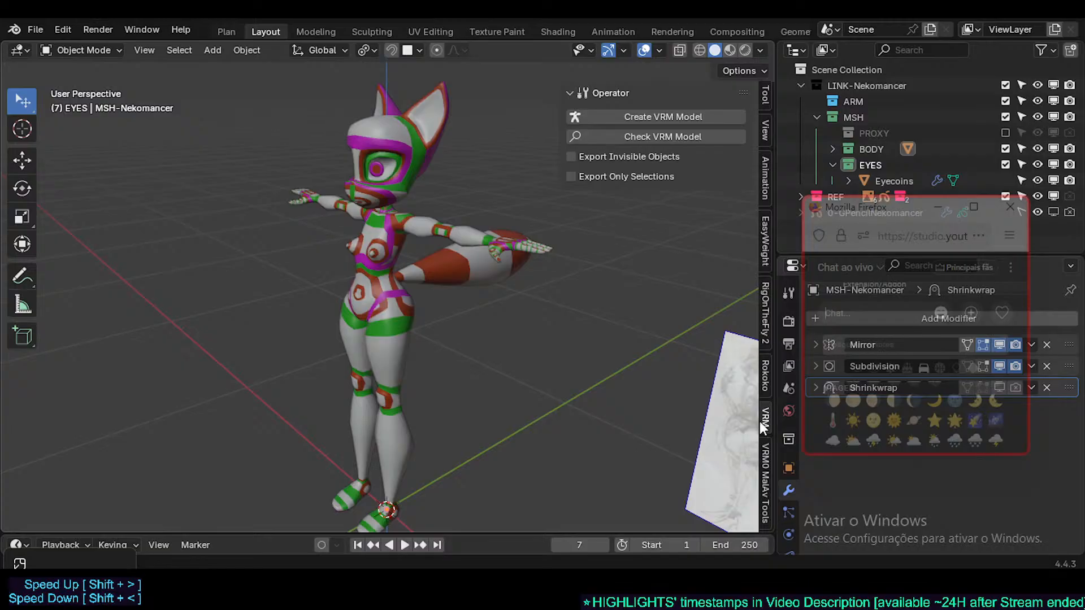
- Add a VRM Humanoid armature to the scene and move it beside the character
{"action": "middle_click_drag", "start_coordinate": [735, 377], "coordinate": [264, 235]}
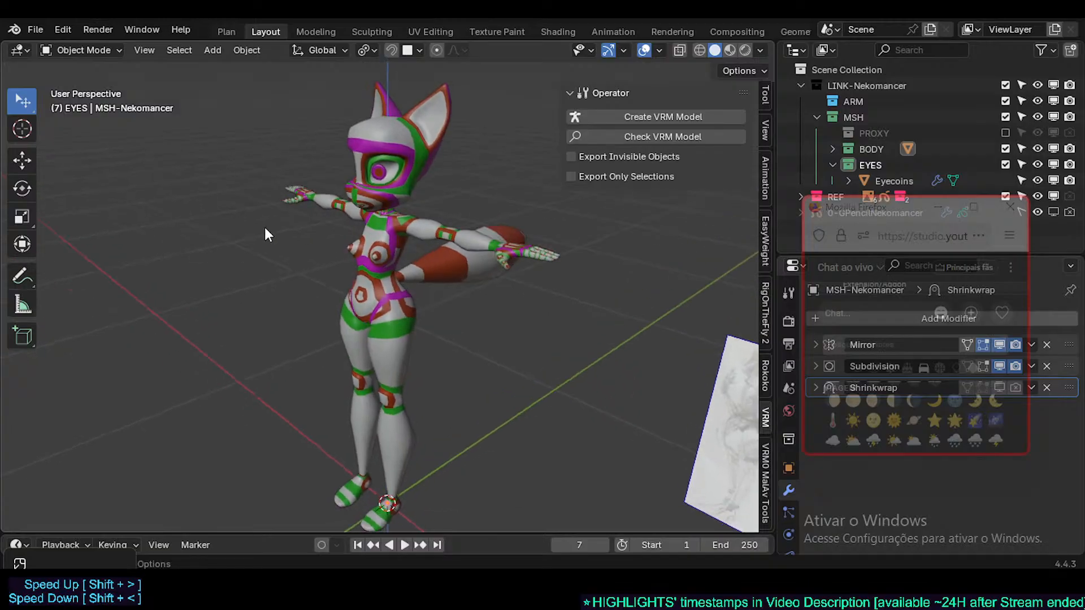
{"action": "key", "text": "shift+a"}
{"action": "mouse_move", "coordinate": [232, 365]}
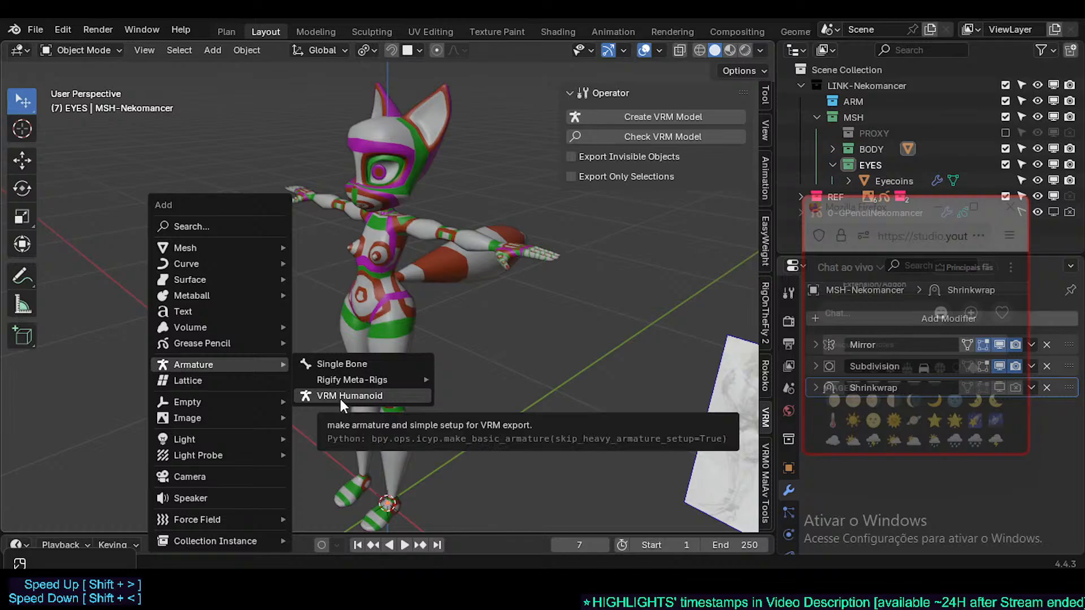
{"action": "left_click", "coordinate": [381, 397]}
{"action": "scroll", "coordinate": [381, 390], "scroll_direction": "down", "scroll_amount": 3}
{"action": "key", "text": "g"}
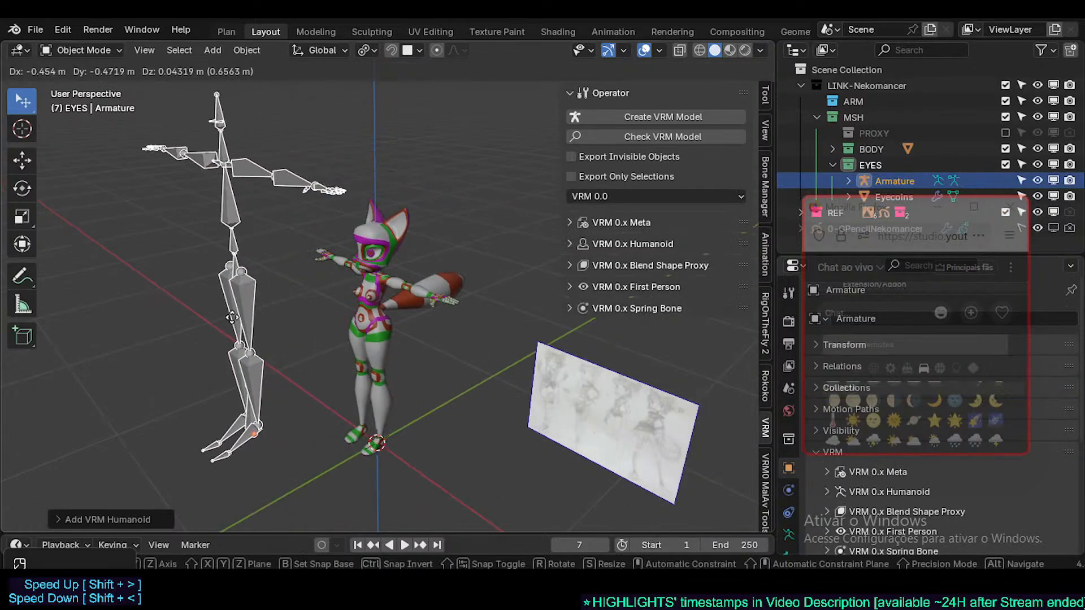
{"action": "left_click", "coordinate": [254, 328]}
{"action": "middle_click_drag", "start_coordinate": [254, 328], "coordinate": [323, 337]}
- Enter Edit Mode on the armature, display its bone names and examine the leg and torso bones
{"action": "left_click", "coordinate": [264, 429]}
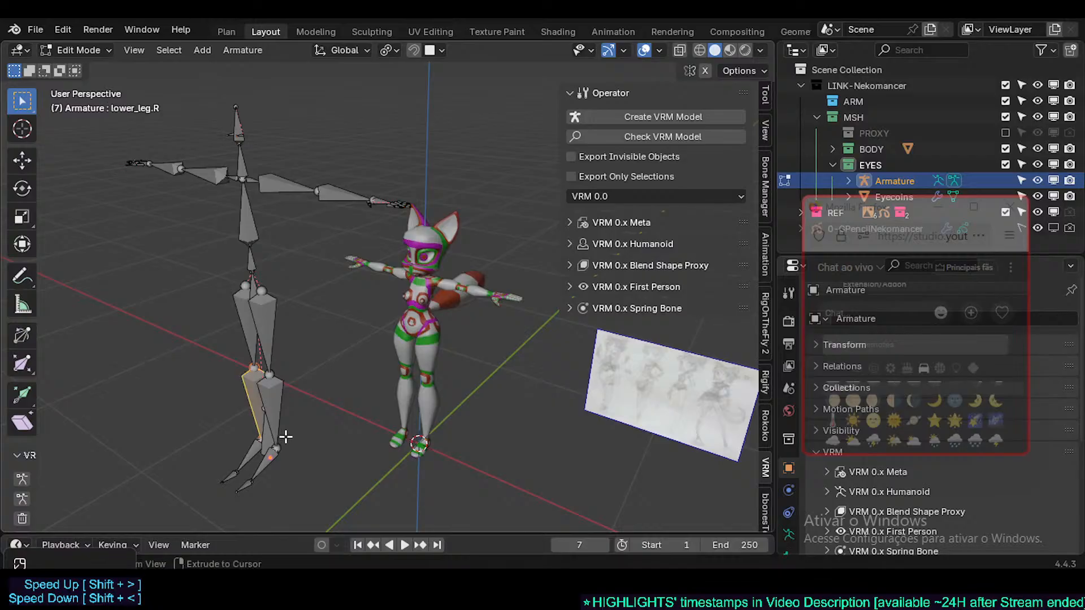
{"action": "key", "text": "ctrl+n"}
{"action": "middle_click_drag", "start_coordinate": [283, 438], "coordinate": [322, 418]}
{"action": "middle_click_drag", "start_coordinate": [322, 418], "coordinate": [344, 461], "text": "shift"}
{"action": "scroll", "coordinate": [362, 377], "scroll_direction": "up", "scroll_amount": 2}
{"action": "left_click", "coordinate": [318, 443]}
{"action": "middle_click_drag", "start_coordinate": [342, 406], "coordinate": [380, 314]}
{"action": "left_click", "coordinate": [334, 321]}
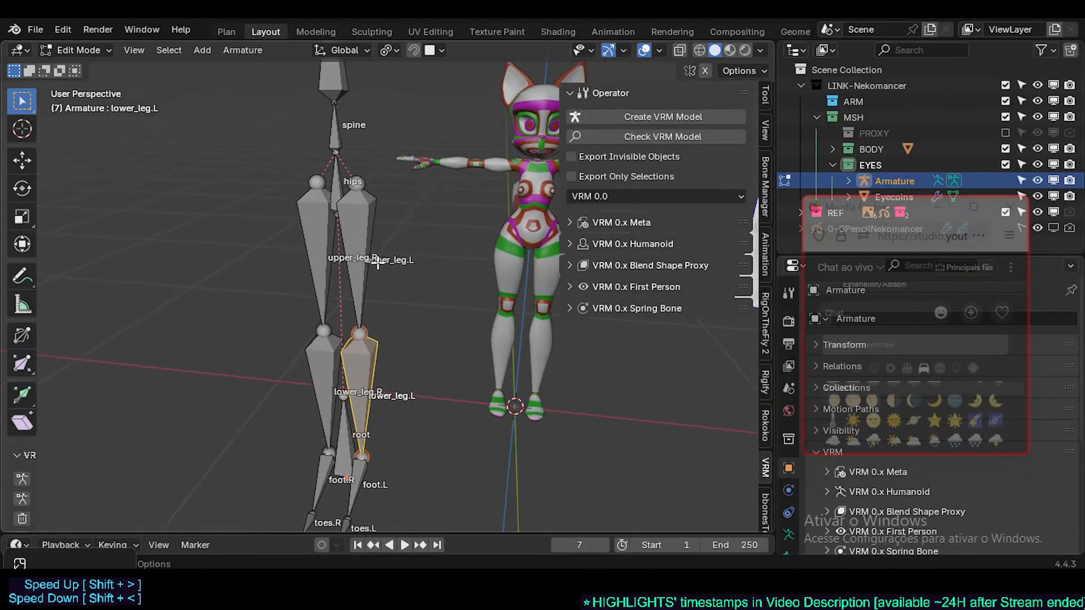
{"action": "left_click", "coordinate": [371, 259]}
{"action": "middle_click_drag", "start_coordinate": [375, 268], "coordinate": [338, 293]}
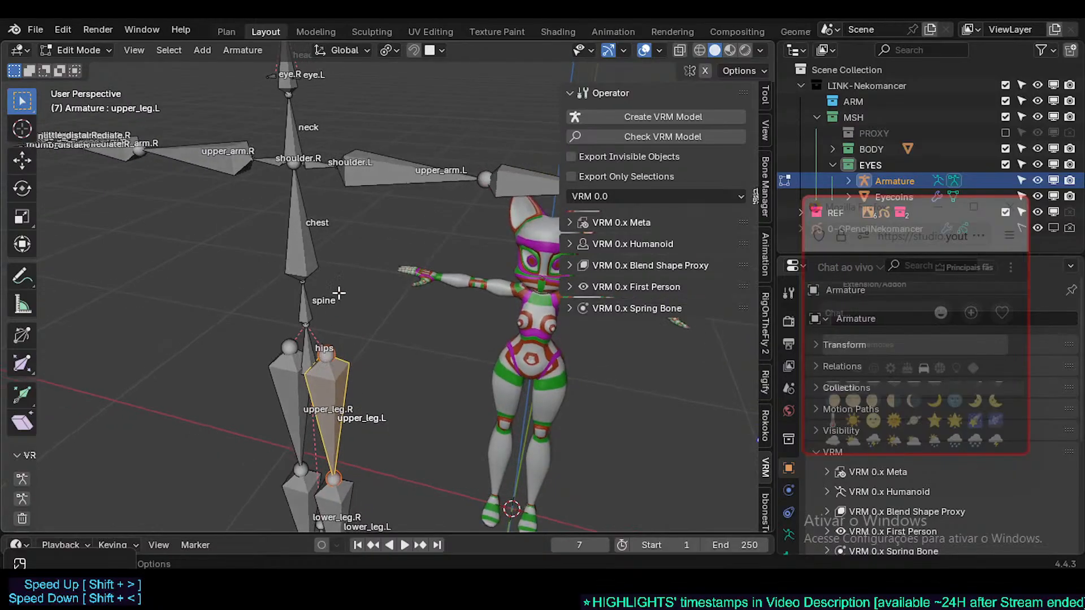
{"action": "middle_click_drag", "start_coordinate": [365, 171], "coordinate": [302, 257]}
{"action": "middle_click_drag", "start_coordinate": [303, 257], "coordinate": [334, 174], "text": "shift"}
{"action": "middle_click_drag", "start_coordinate": [324, 395], "coordinate": [278, 288], "text": "shift"}
- Display the bone axes in place of the names and try clearing the roll of the left foot and toe bones
{"action": "scroll", "coordinate": [305, 298], "scroll_direction": "up", "scroll_amount": 3}
{"action": "left_click", "coordinate": [264, 426]}
{"action": "middle_click_drag", "start_coordinate": [264, 426], "coordinate": [200, 455]}
{"action": "key", "text": "alt+r"}
{"action": "left_click", "coordinate": [159, 458]}
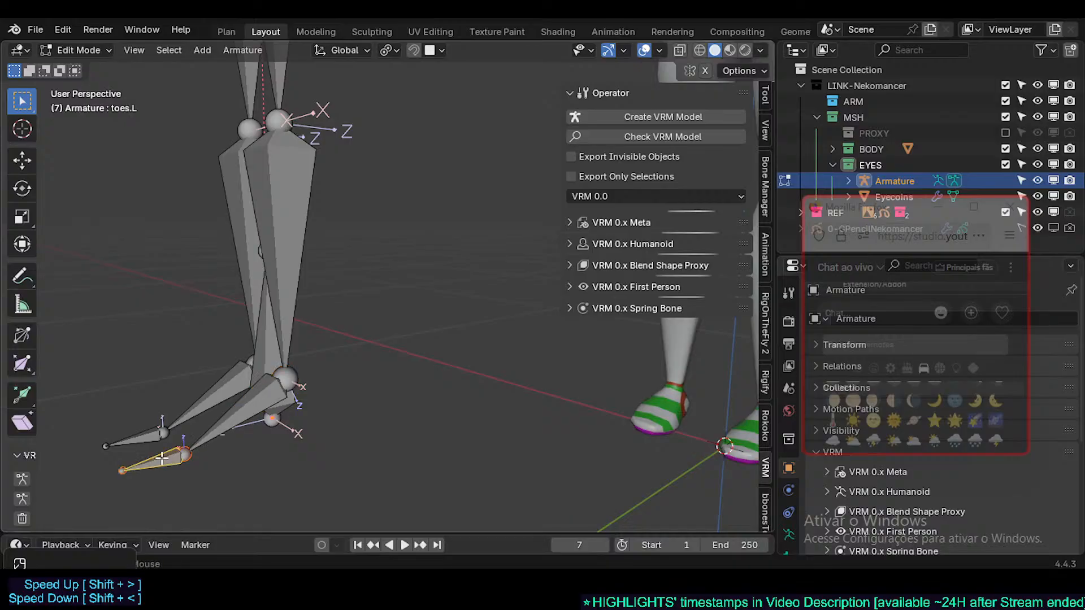
{"action": "key", "text": "alt+r"}
- Try clearing the roll of the leg bones, working up from the left lower leg towards the hips
{"action": "left_click", "coordinate": [285, 236]}
{"action": "middle_click_drag", "start_coordinate": [304, 141], "coordinate": [327, 320], "text": "shift"}
{"action": "key", "text": "alt+r"}
{"action": "left_click", "coordinate": [266, 172]}
{"action": "middle_click_drag", "start_coordinate": [266, 172], "coordinate": [407, 369], "text": "shift"}
{"action": "left_click", "coordinate": [329, 434]}
{"action": "key", "text": "alt+r"}
{"action": "left_click", "coordinate": [374, 390]}
{"action": "key", "text": "alt+r"}
- Try clearing the roll of the torso bones up through the chest and neck
{"action": "left_click", "coordinate": [391, 302]}
{"action": "middle_click_drag", "start_coordinate": [375, 195], "coordinate": [339, 375], "text": "shift"}
{"action": "scroll", "coordinate": [353, 279], "scroll_direction": "down", "scroll_amount": 1}
{"action": "key", "text": "alt+r"}
{"action": "left_click", "coordinate": [333, 256]}
{"action": "middle_click_drag", "start_coordinate": [339, 376], "coordinate": [308, 368]}
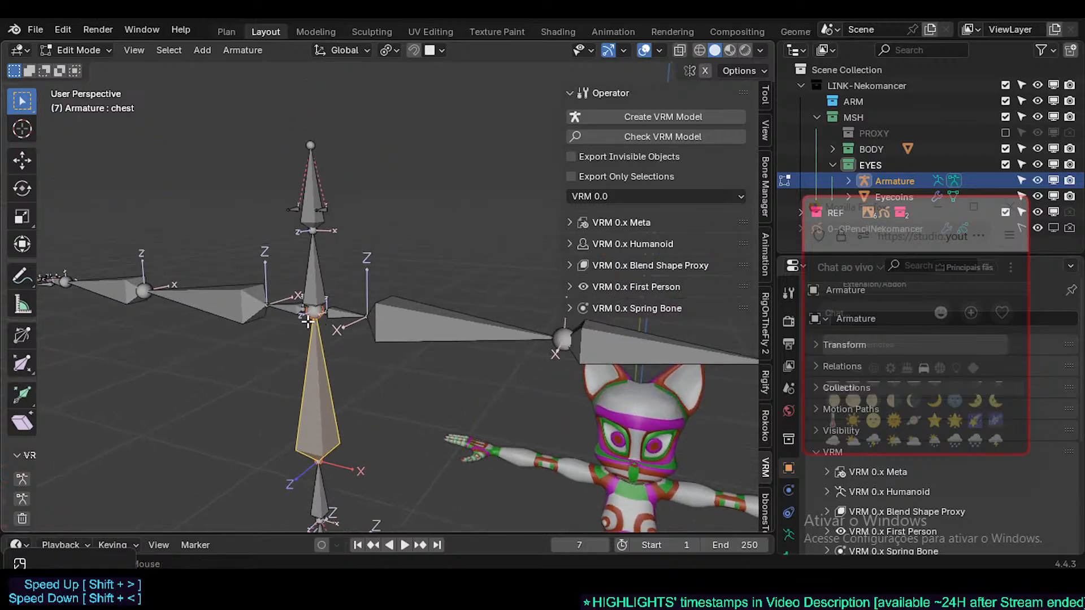
{"action": "key", "text": "alt+r"}
{"action": "left_click", "coordinate": [312, 272]}
{"action": "middle_click_drag", "start_coordinate": [312, 272], "coordinate": [311, 323]}
{"action": "scroll", "coordinate": [308, 322], "scroll_direction": "up", "scroll_amount": 2}
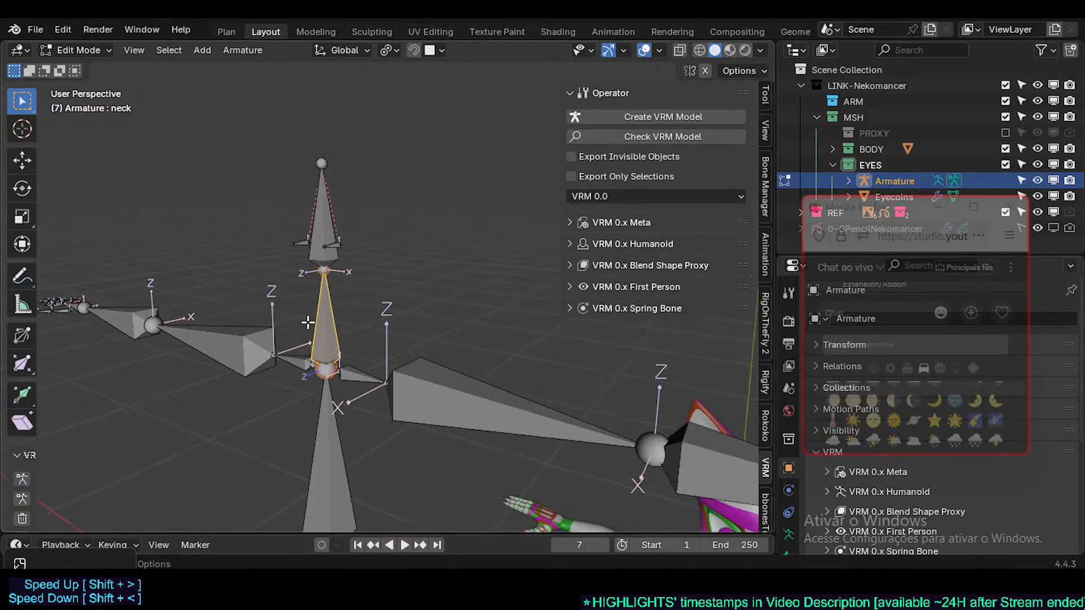
{"action": "key", "text": "alt+r"}
- Examine the axis orientation of the left shoulder, upper arm and lower arm bones
{"action": "scroll", "coordinate": [356, 384], "scroll_direction": "down", "scroll_amount": 3}
{"action": "middle_click_drag", "start_coordinate": [369, 413], "coordinate": [347, 281]}
{"action": "left_click", "coordinate": [362, 362]}
{"action": "scroll", "coordinate": [369, 373], "scroll_direction": "down", "scroll_amount": 3}
{"action": "scroll", "coordinate": [385, 415], "scroll_direction": "up", "scroll_amount": 1}
{"action": "scroll", "coordinate": [288, 318], "scroll_direction": "up", "scroll_amount": 2}
{"action": "left_click", "coordinate": [367, 255]}
{"action": "scroll", "coordinate": [362, 277], "scroll_direction": "up", "scroll_amount": 1}
{"action": "scroll", "coordinate": [346, 280], "scroll_direction": "up", "scroll_amount": 1}
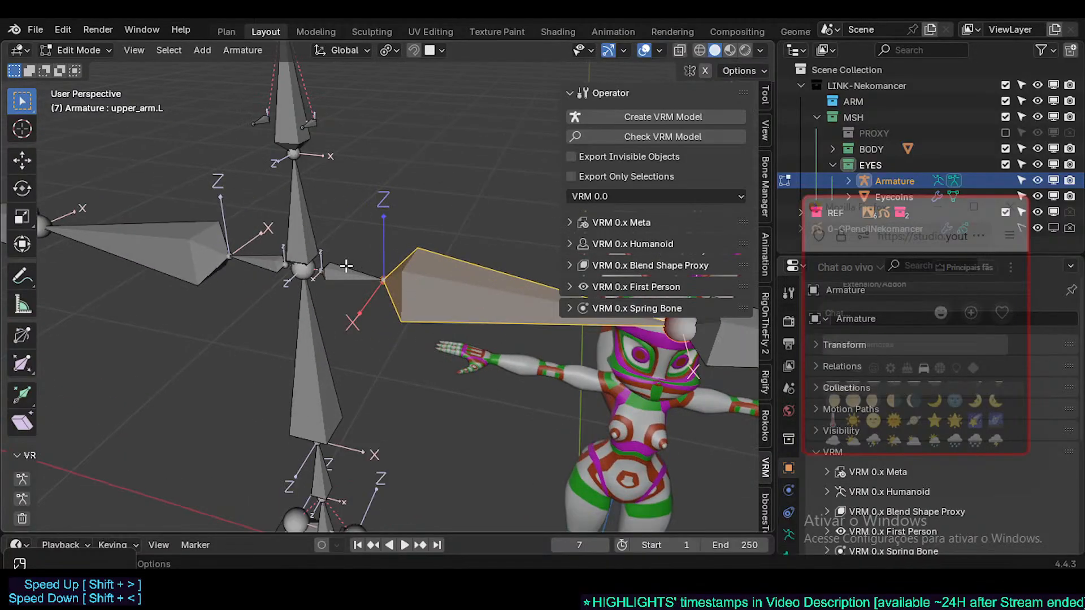
{"action": "left_click", "coordinate": [338, 262]}
{"action": "left_click", "coordinate": [394, 299]}
{"action": "middle_click_drag", "start_coordinate": [394, 299], "coordinate": [393, 336]}
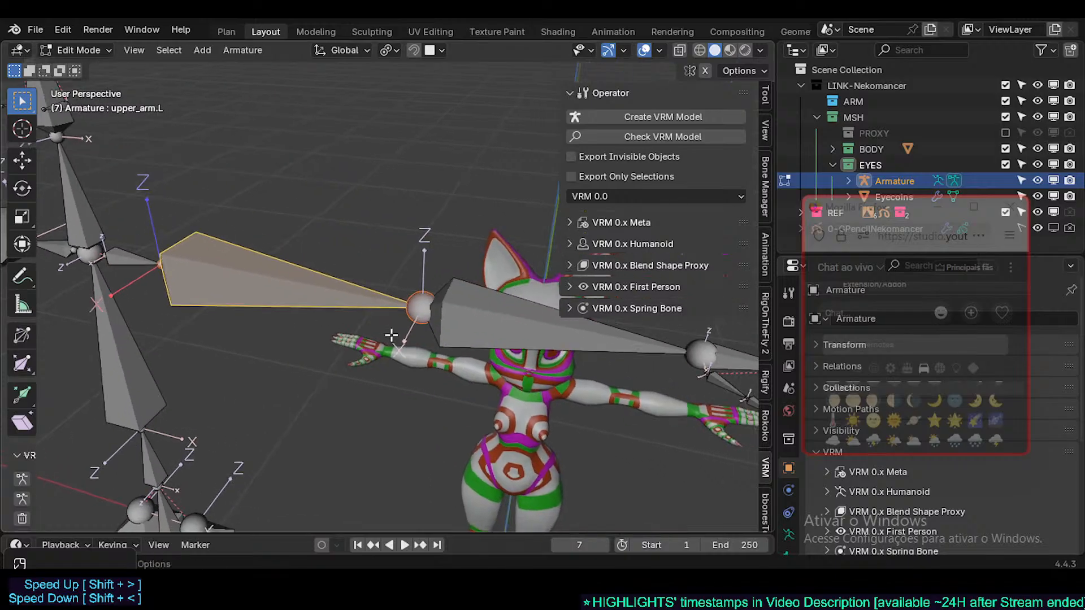
{"action": "left_click", "coordinate": [469, 327]}
{"action": "middle_click_drag", "start_coordinate": [470, 327], "coordinate": [354, 348]}
{"action": "scroll", "coordinate": [281, 334], "scroll_direction": "up", "scroll_amount": 2}
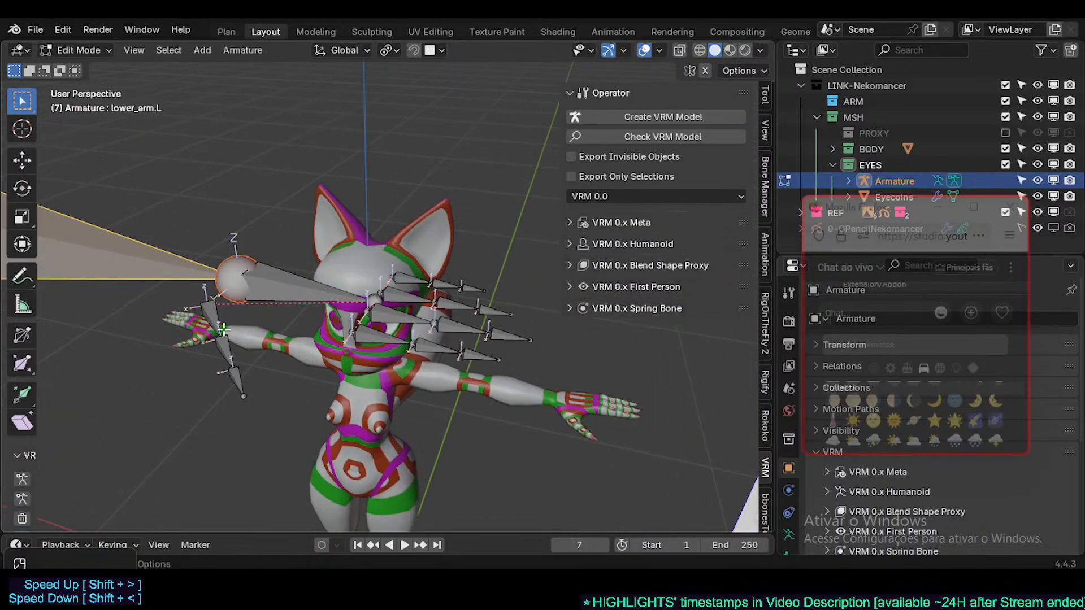
- Select the three left thumb bones and try adjusting their roll together
{"action": "left_click", "coordinate": [236, 334]}
{"action": "left_click", "coordinate": [226, 348], "text": "shift"}
{"action": "left_click", "coordinate": [236, 381], "text": "shift"}
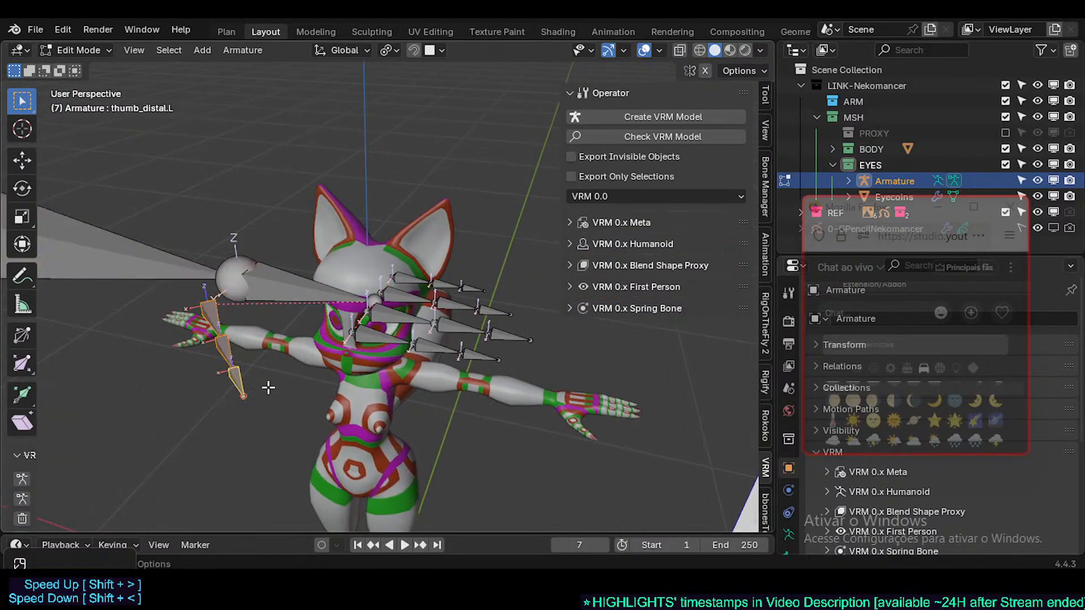
{"action": "key", "text": "ctrl+r"}
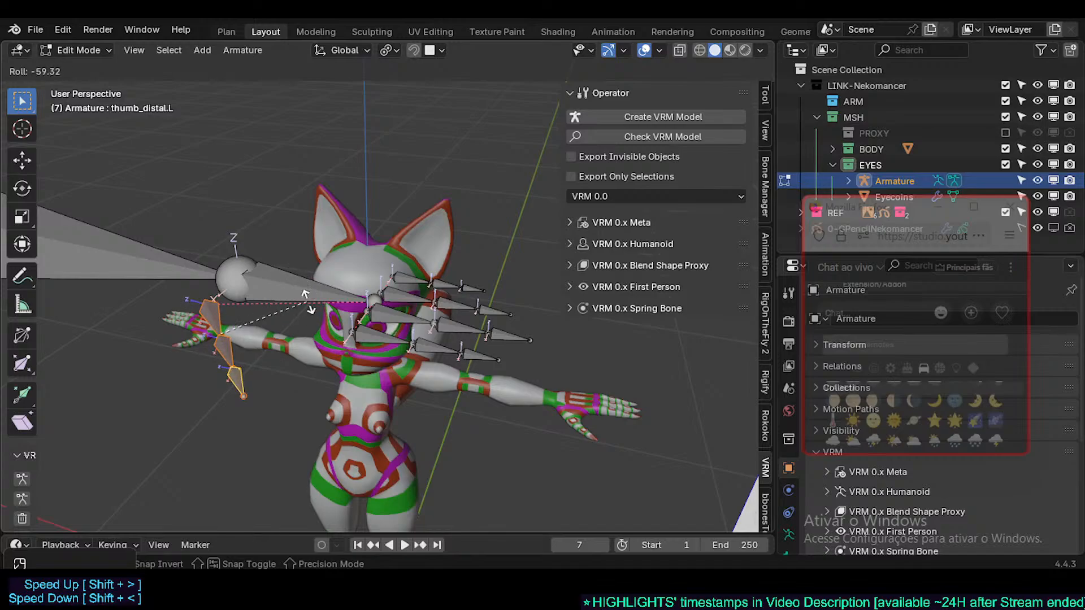
{"action": "left_click", "coordinate": [300, 319]}
{"action": "middle_click_drag", "start_coordinate": [300, 320], "coordinate": [273, 340]}
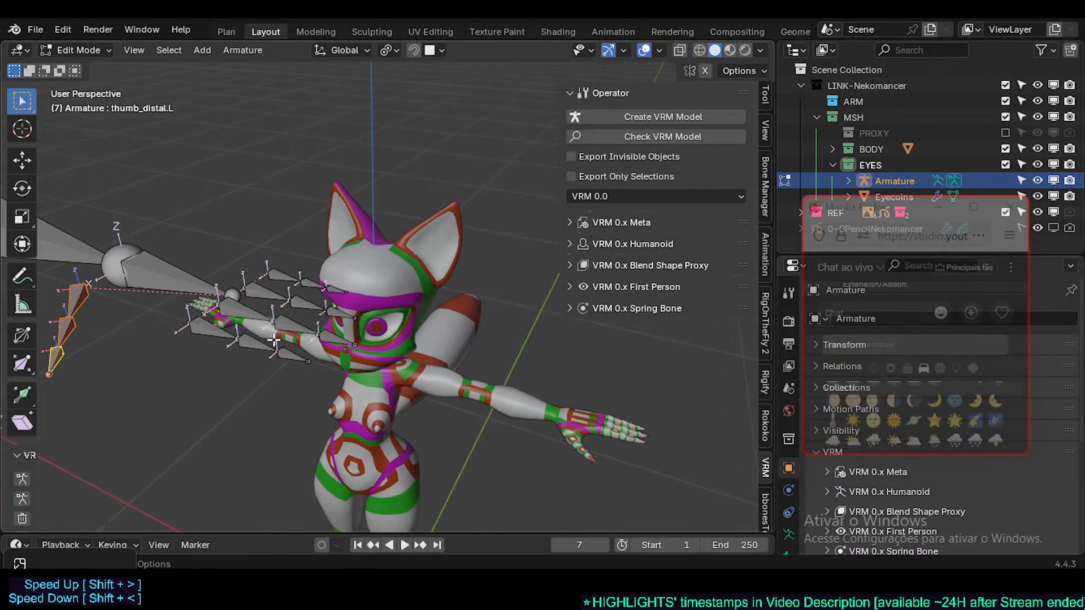
- Select the complete index, middle, ring and little finger bone chains of the left hand
{"action": "left_click", "coordinate": [229, 331]}
{"action": "left_click", "coordinate": [243, 311]}
{"action": "left_click", "coordinate": [261, 296]}
{"action": "left_click", "coordinate": [279, 277]}
{"action": "middle_click_drag", "start_coordinate": [265, 293], "coordinate": [273, 296]}
{"action": "left_click", "coordinate": [242, 334]}
{"action": "left_click", "coordinate": [261, 311], "text": "shift"}
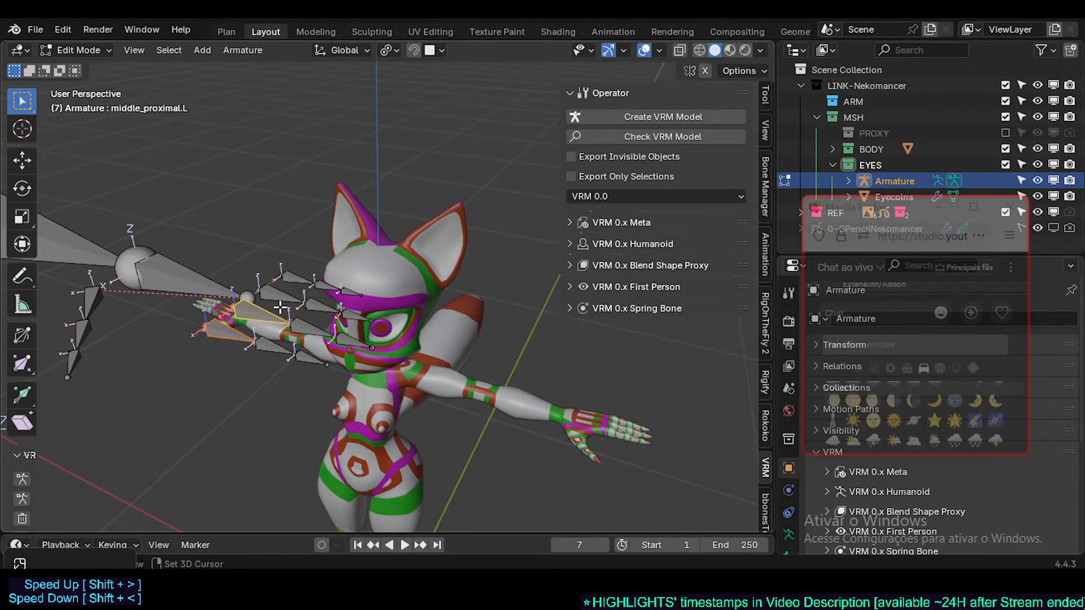
{"action": "left_click", "coordinate": [296, 287], "text": "shift"}
{"action": "left_click", "coordinate": [298, 280], "text": "shift"}
{"action": "key", "text": "ctrl+l"}
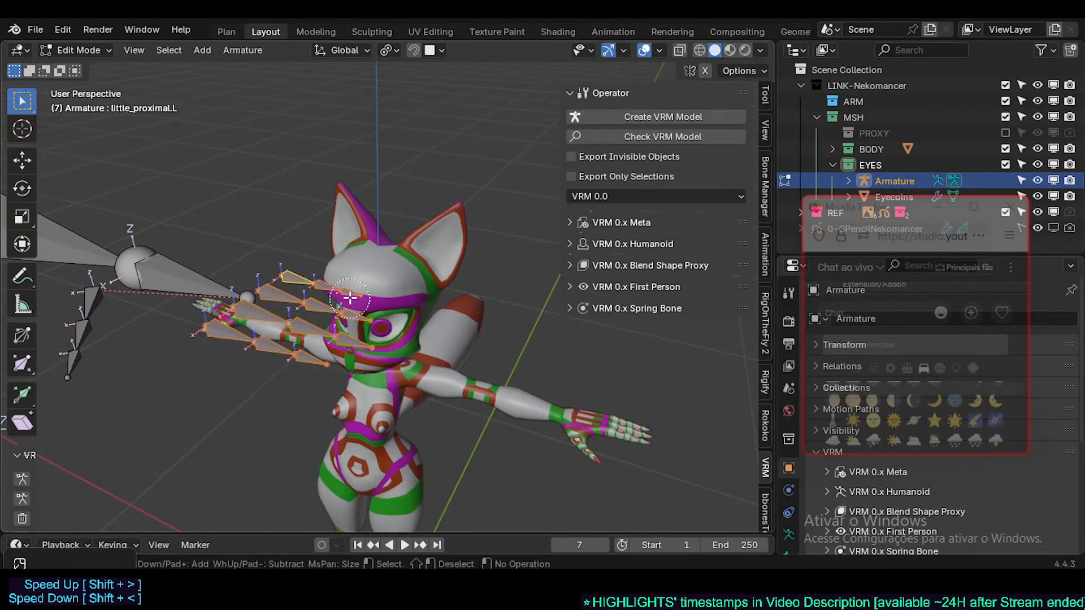
{"action": "middle_click_drag", "start_coordinate": [220, 317], "coordinate": [315, 295], "text": "shift"}
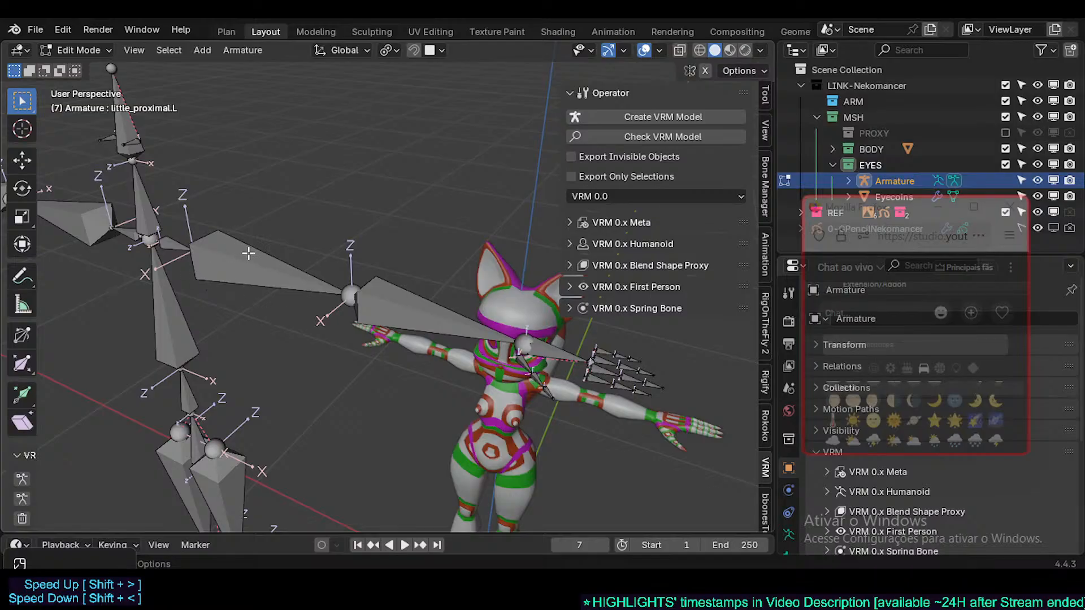
- Examine the bone axes of the left arm, the left leg and the root bone
{"action": "left_click", "coordinate": [407, 317]}
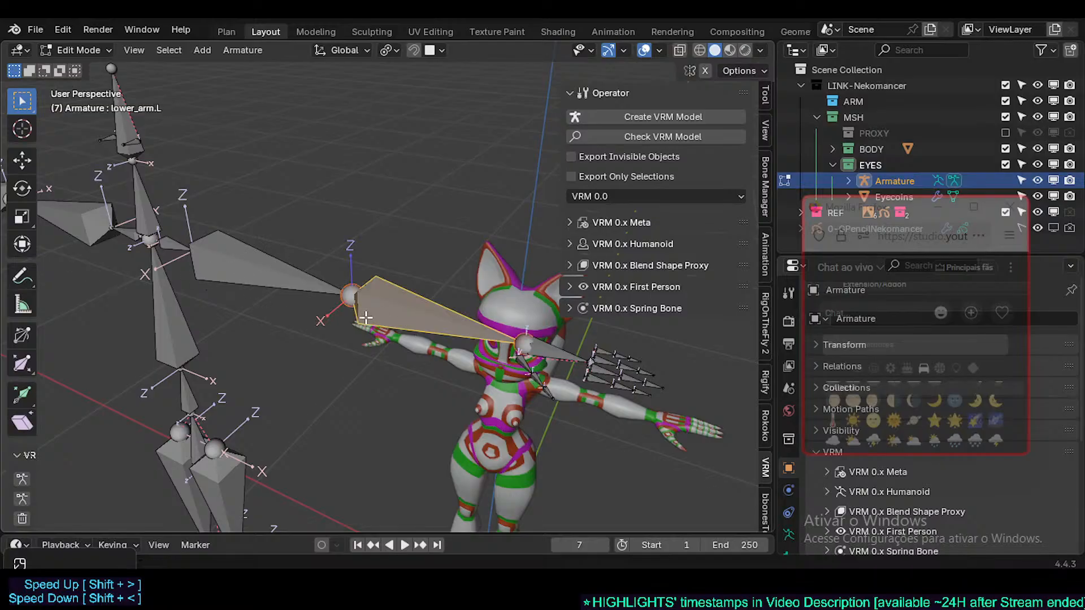
{"action": "middle_click_drag", "start_coordinate": [406, 317], "coordinate": [334, 319]}
{"action": "left_click", "coordinate": [253, 284]}
{"action": "middle_click_drag", "start_coordinate": [253, 284], "coordinate": [275, 301]}
{"action": "middle_click_drag", "start_coordinate": [254, 384], "coordinate": [342, 316], "text": "shift"}
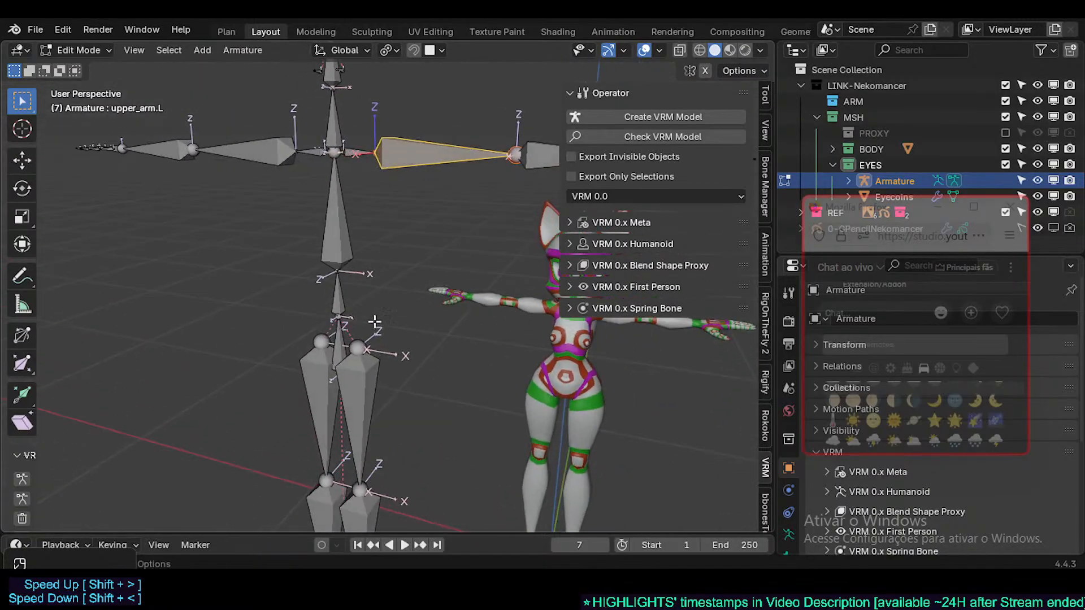
{"action": "scroll", "coordinate": [350, 328], "scroll_direction": "down", "scroll_amount": 2}
{"action": "left_click", "coordinate": [375, 389]}
{"action": "middle_click_drag", "start_coordinate": [375, 389], "coordinate": [377, 294], "text": "shift"}
{"action": "middle_click_drag", "start_coordinate": [365, 416], "coordinate": [385, 412]}
{"action": "left_click", "coordinate": [384, 415]}
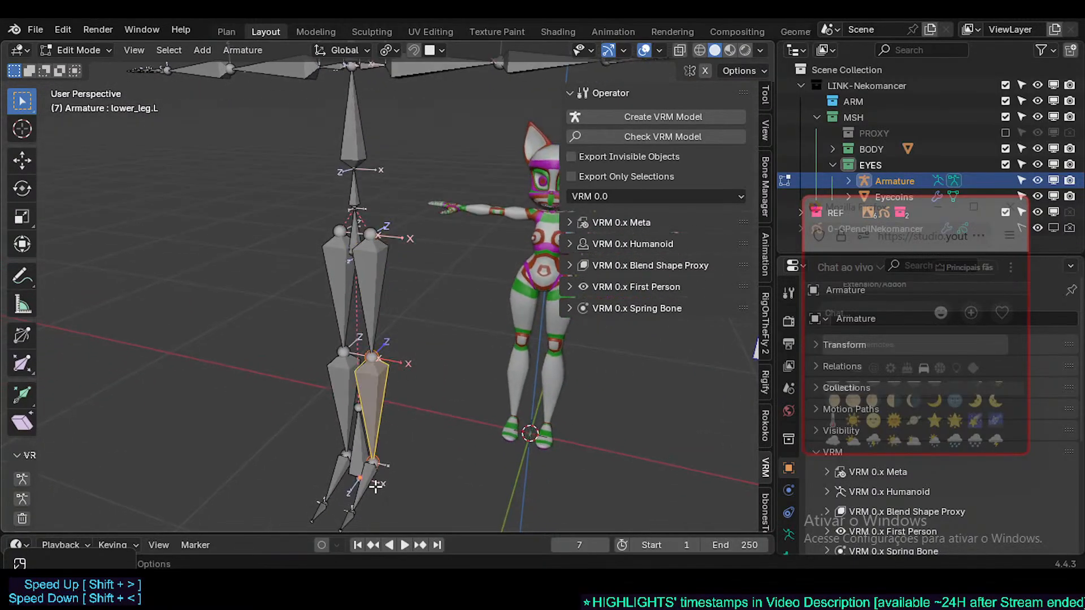
{"action": "left_click", "coordinate": [372, 488]}
{"action": "middle_click_drag", "start_coordinate": [368, 484], "coordinate": [377, 465]}
{"action": "left_click", "coordinate": [363, 452]}
{"action": "scroll", "coordinate": [364, 459], "scroll_direction": "up", "scroll_amount": 2}
{"action": "scroll", "coordinate": [365, 452], "scroll_direction": "down", "scroll_amount": 3}
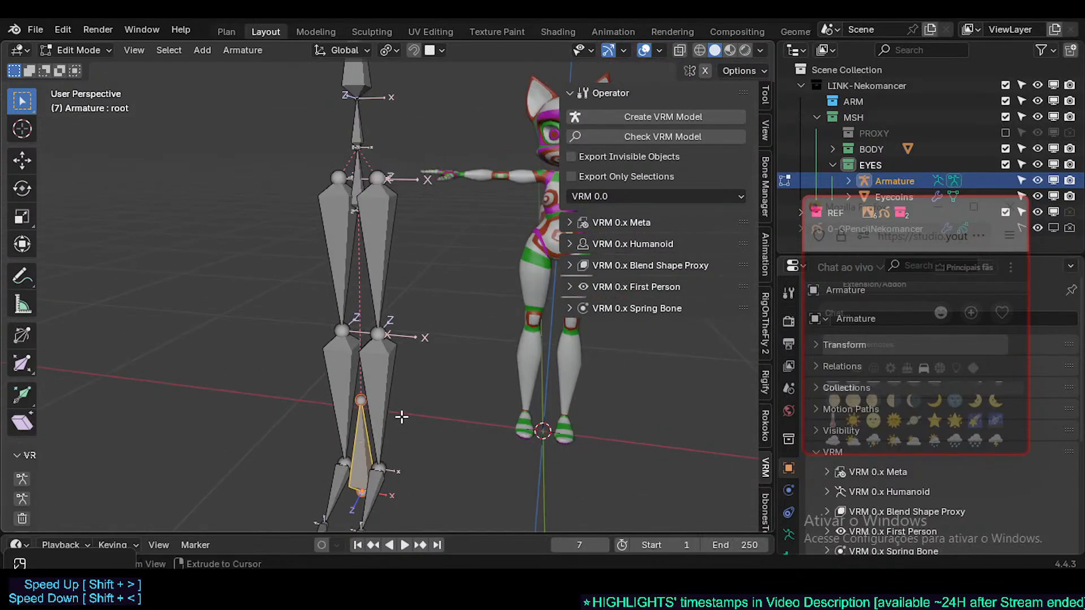
- Return to Object Mode, clear the armature's location and delete the armature
{"action": "key", "text": "Tab"}
{"action": "left_click", "coordinate": [390, 425]}
{"action": "middle_click_drag", "start_coordinate": [461, 389], "coordinate": [313, 388], "text": "shift"}
{"action": "key", "text": "alt+g"}
{"action": "middle_click_drag", "start_coordinate": [413, 378], "coordinate": [372, 395]}
{"action": "scroll", "coordinate": [371, 395], "scroll_direction": "down", "scroll_amount": 1}
{"action": "key", "text": "x"}
{"action": "left_click", "coordinate": [352, 304]}
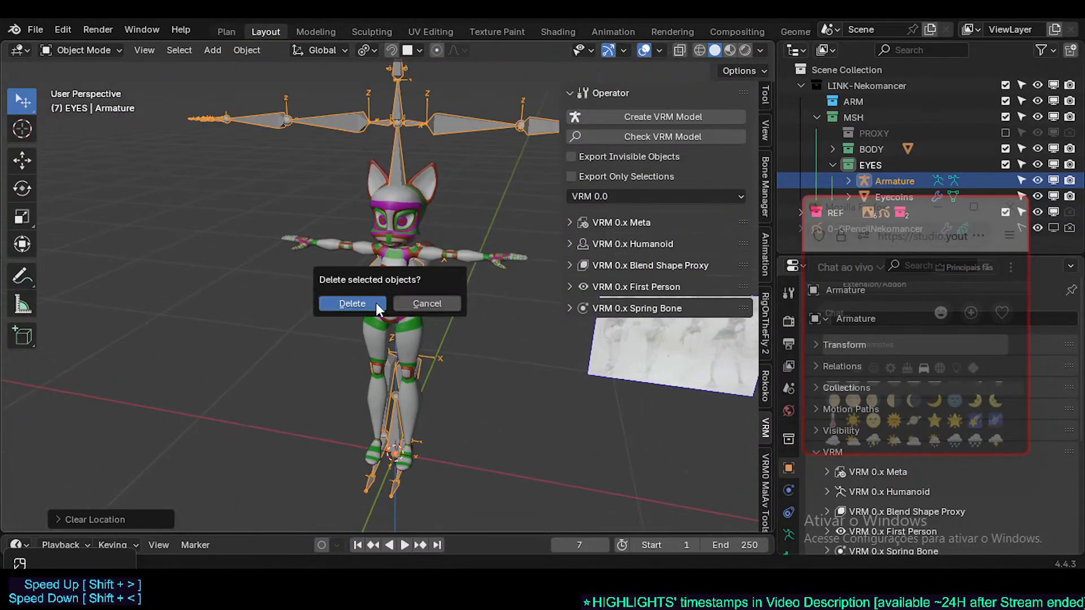
- Select the character mesh and run Check VRM Model, closing the report without confirming it
{"action": "middle_click_drag", "start_coordinate": [372, 270], "coordinate": [448, 200]}
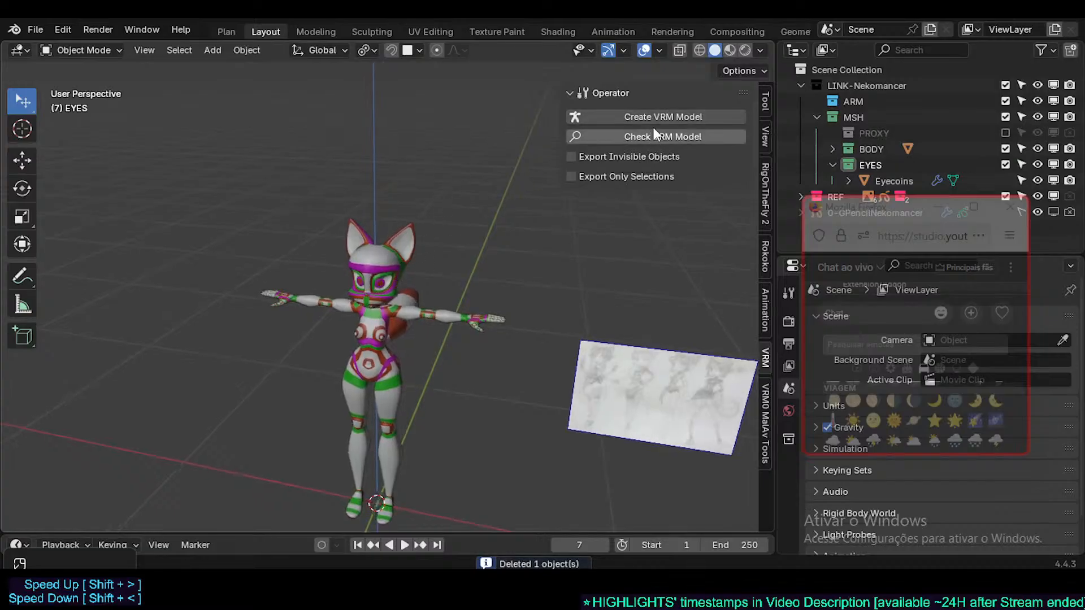
{"action": "left_click", "coordinate": [413, 252]}
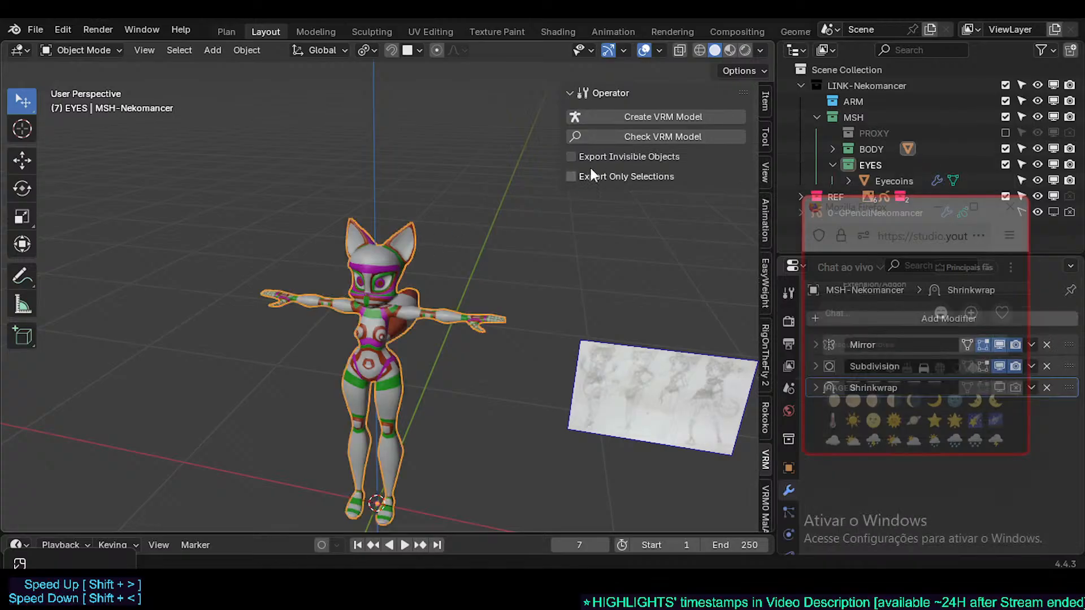
{"action": "left_click", "coordinate": [637, 136]}
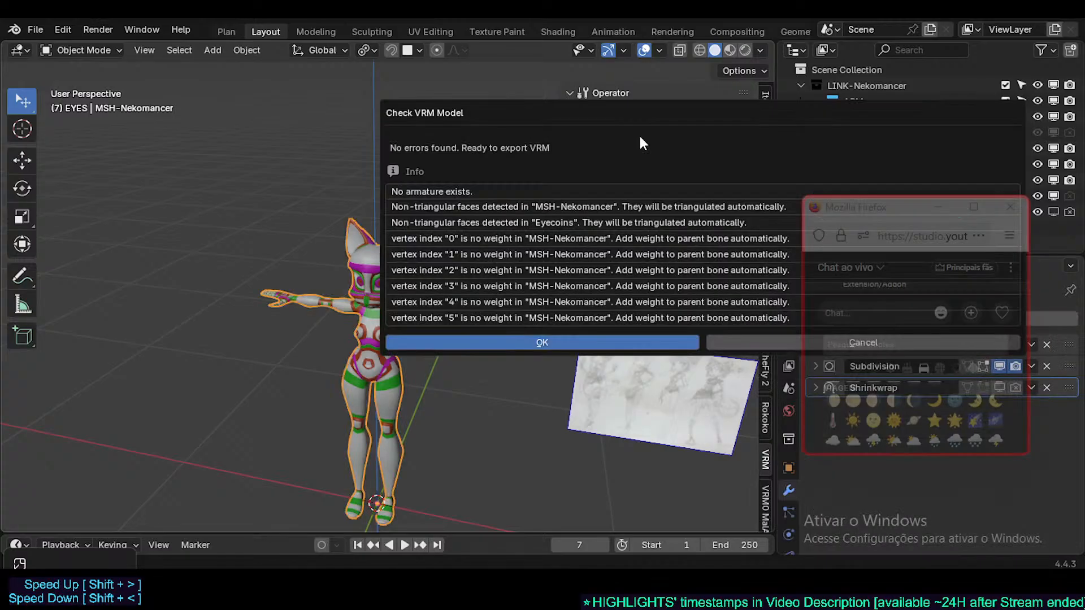
{"action": "left_click_drag", "start_coordinate": [600, 134], "coordinate": [368, 137]}
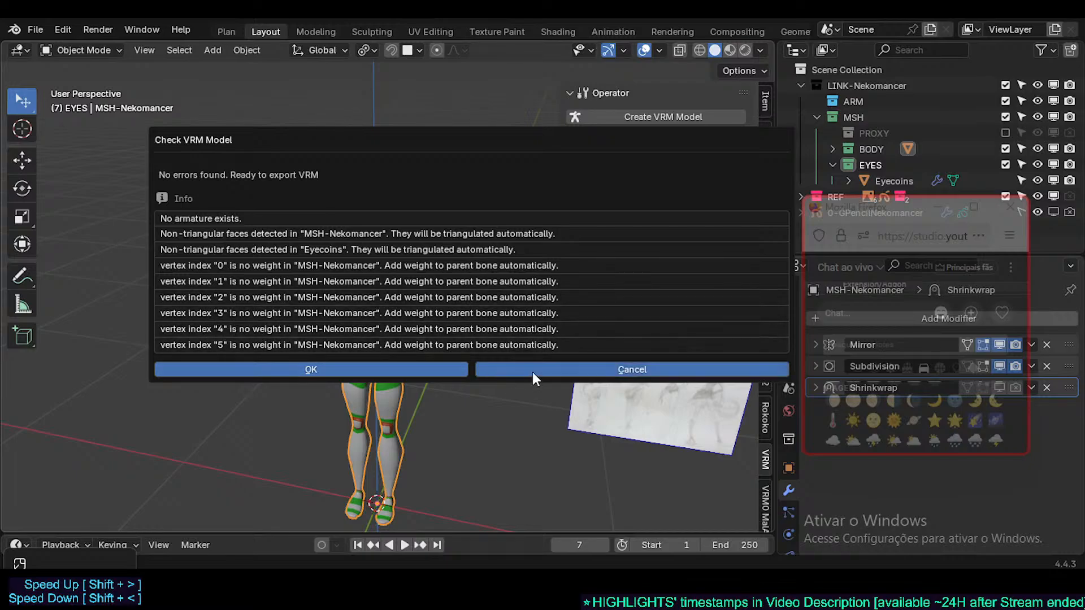
{"action": "left_click", "coordinate": [632, 370]}
- Generate a humanoid armature at the character with the add-on's Create VRM Model operation
{"action": "middle_click_drag", "start_coordinate": [507, 341], "coordinate": [399, 360]}
{"action": "scroll", "coordinate": [399, 361], "scroll_direction": "up", "scroll_amount": 2}
{"action": "scroll", "coordinate": [399, 361], "scroll_direction": "up", "scroll_amount": 1}
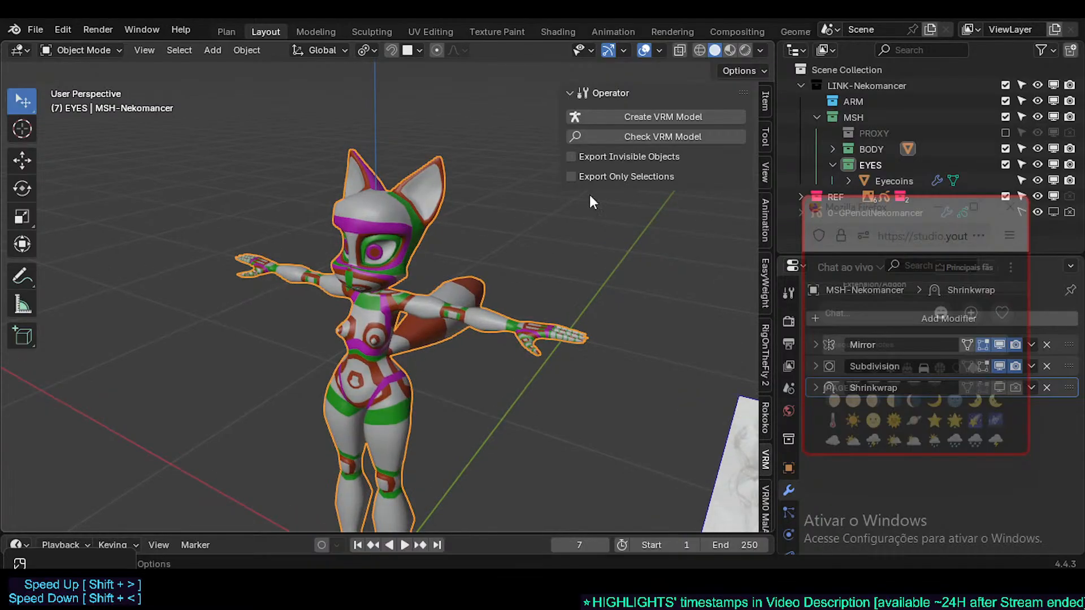
{"action": "scroll", "coordinate": [511, 249], "scroll_direction": "down", "scroll_amount": 2}
{"action": "middle_click_drag", "start_coordinate": [426, 273], "coordinate": [497, 240]}
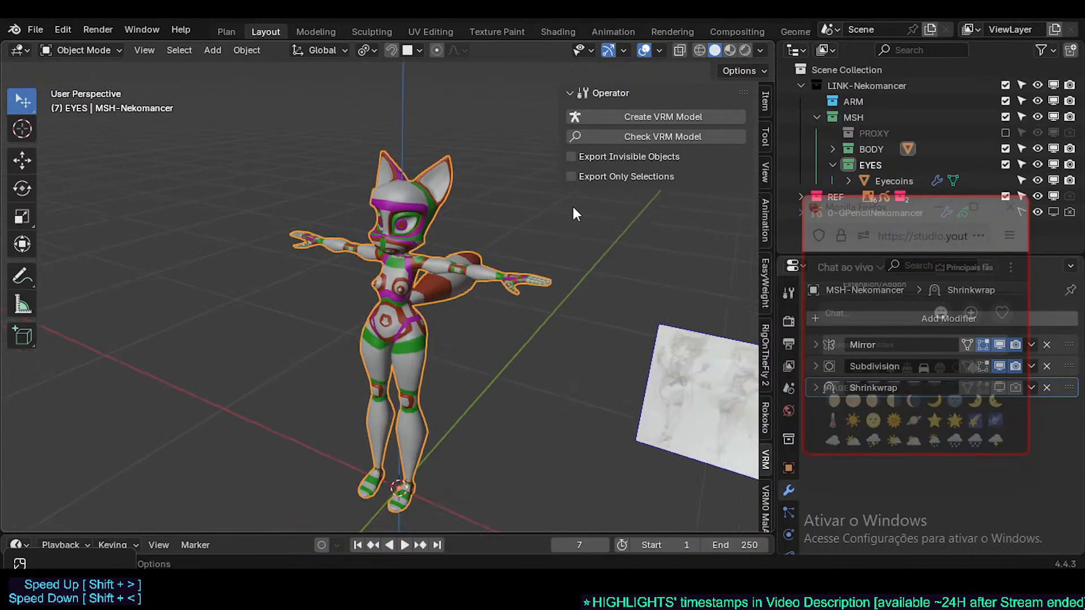
{"action": "left_click", "coordinate": [622, 118]}
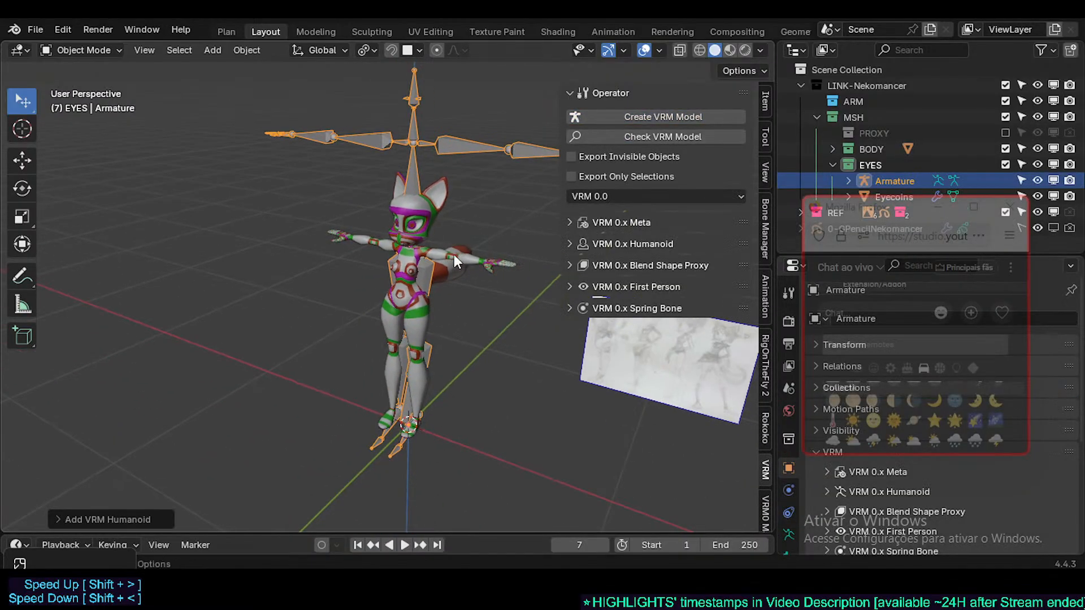
- Add a second VRM Humanoid armature at the same place as the existing one
{"action": "left_click", "coordinate": [282, 273]}
{"action": "key", "text": "shift+a"}
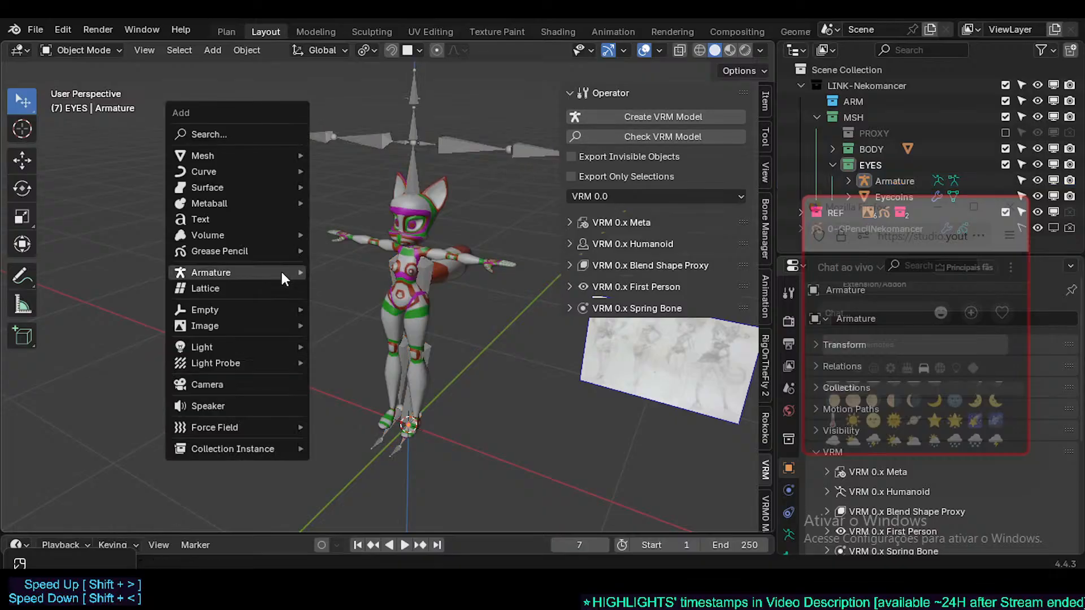
{"action": "mouse_move", "coordinate": [281, 272]}
{"action": "left_click", "coordinate": [338, 305]}
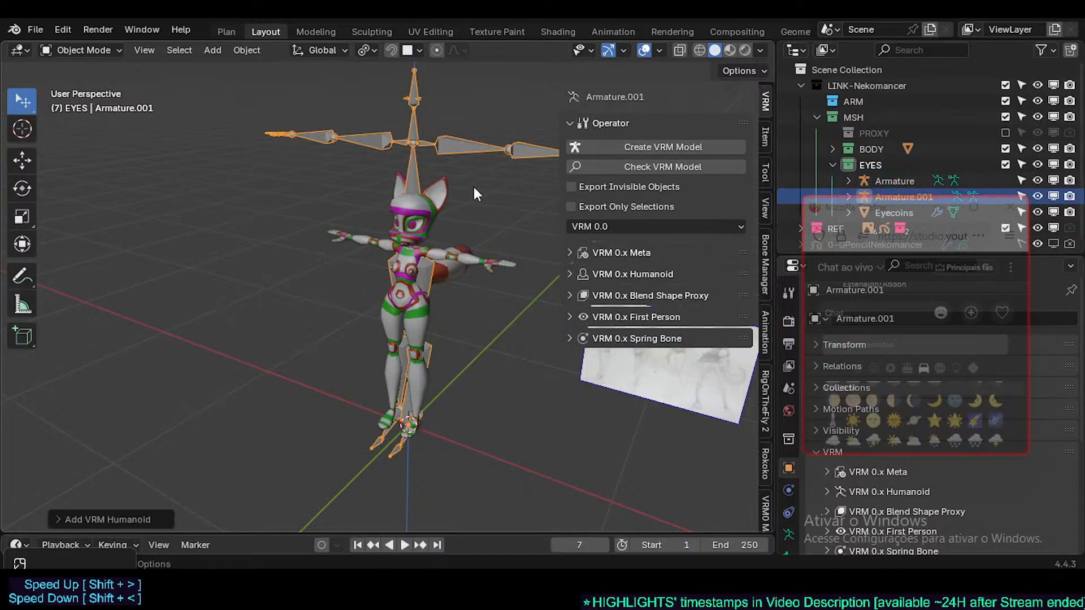
- Delete both VRM armatures from the scene
{"action": "key", "text": "x"}
{"action": "left_click", "coordinate": [436, 158]}
{"action": "left_click", "coordinate": [418, 152]}
{"action": "key", "text": "x"}
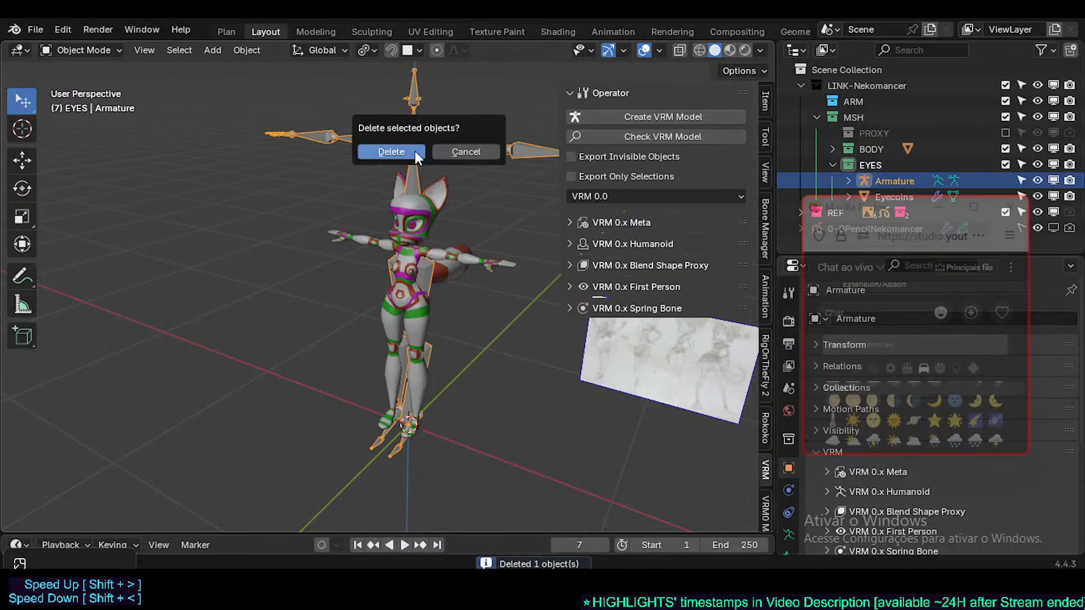
{"action": "left_click", "coordinate": [415, 151]}
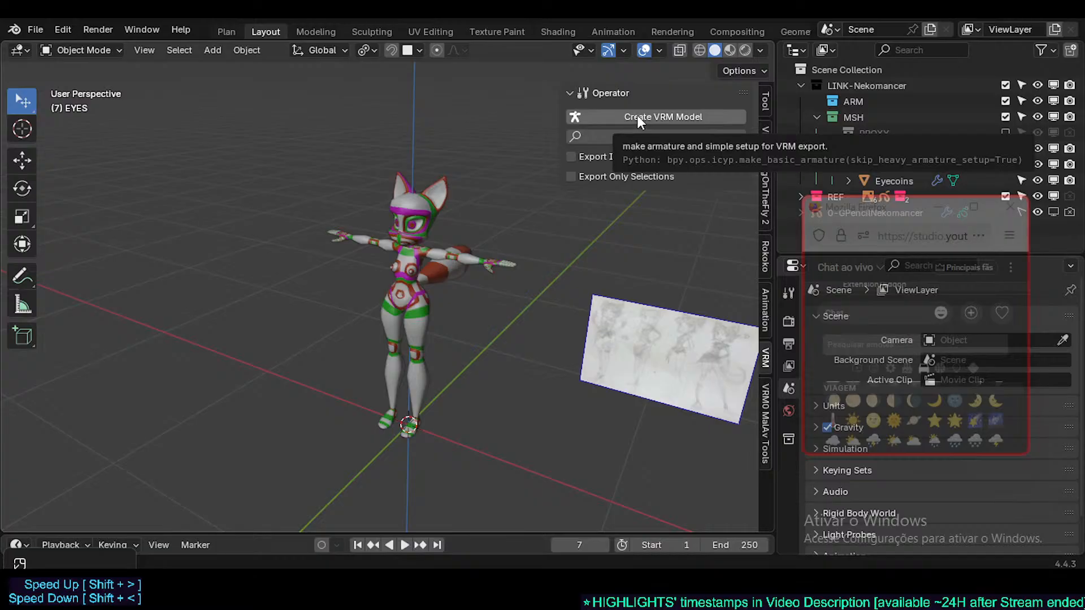
{"action": "key", "text": "shift+a"}
{"action": "mouse_move", "coordinate": [248, 223]}
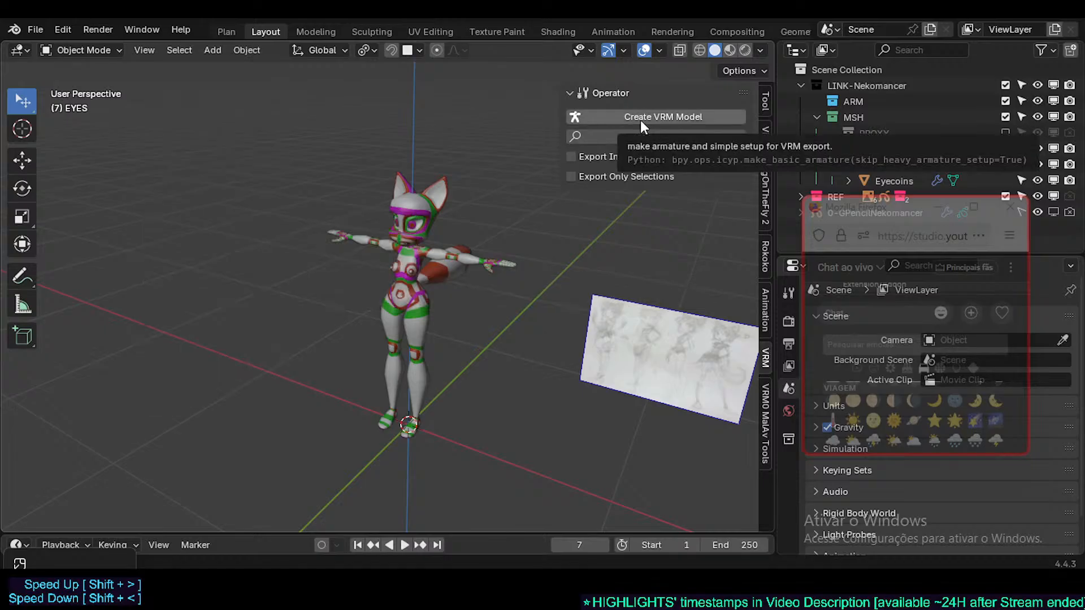
- Generate a VRM humanoid armature with the character mesh selected and remove that armature again
{"action": "middle_click_drag", "start_coordinate": [338, 243], "coordinate": [333, 270]}
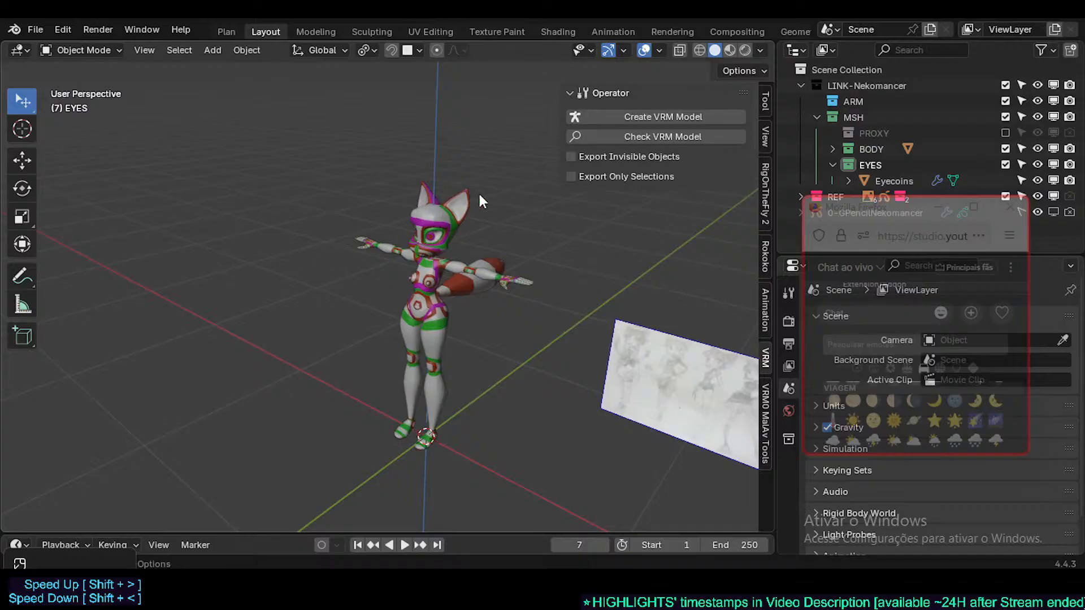
{"action": "left_click", "coordinate": [471, 222]}
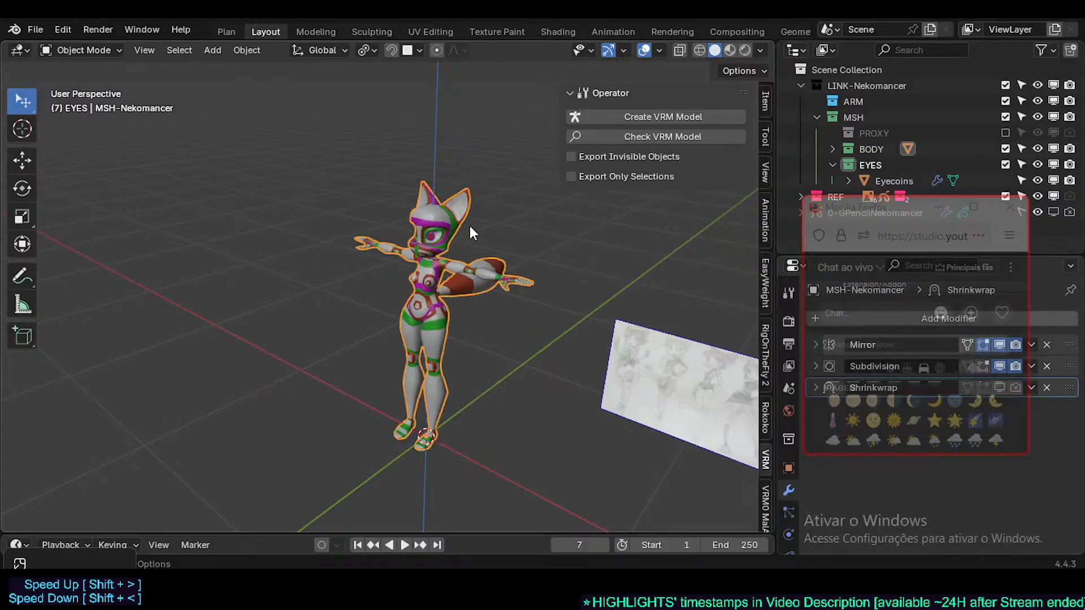
{"action": "left_click", "coordinate": [612, 117]}
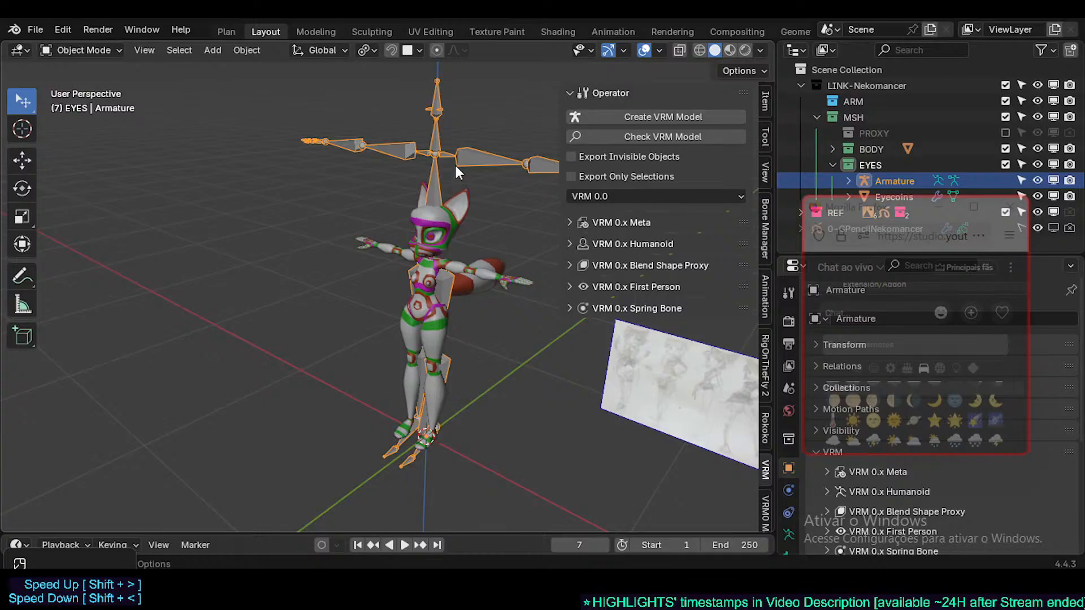
{"action": "key", "text": "Delete"}
{"action": "middle_click_drag", "start_coordinate": [494, 165], "coordinate": [562, 309]}
{"action": "middle_click_drag", "start_coordinate": [275, 192], "coordinate": [63, 79]}
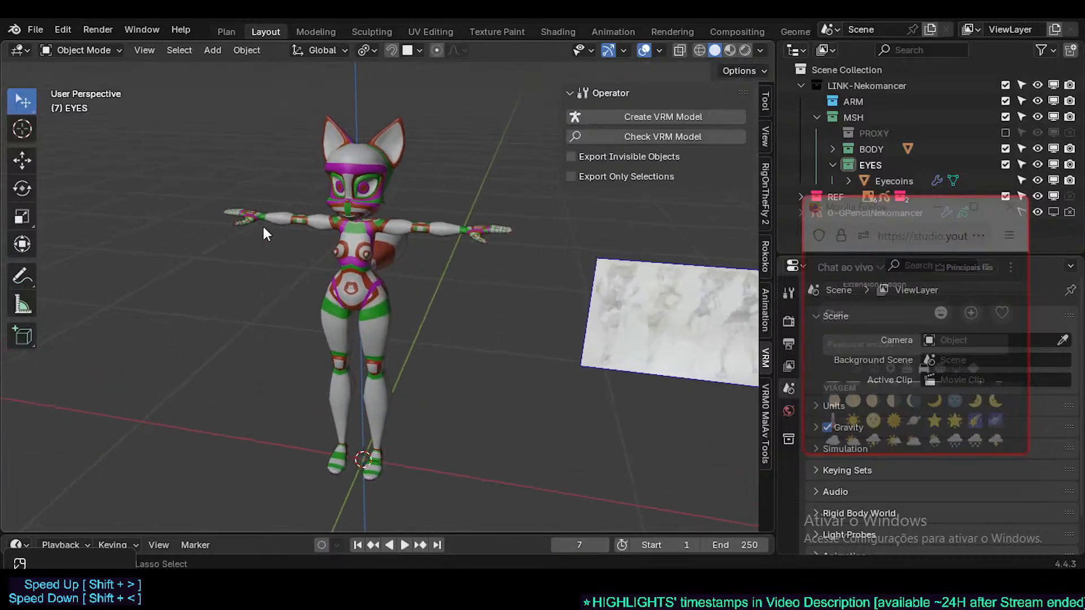
- Open the preferences and search the online extensions for "vrm"
{"action": "key", "text": "ctrl+comma"}
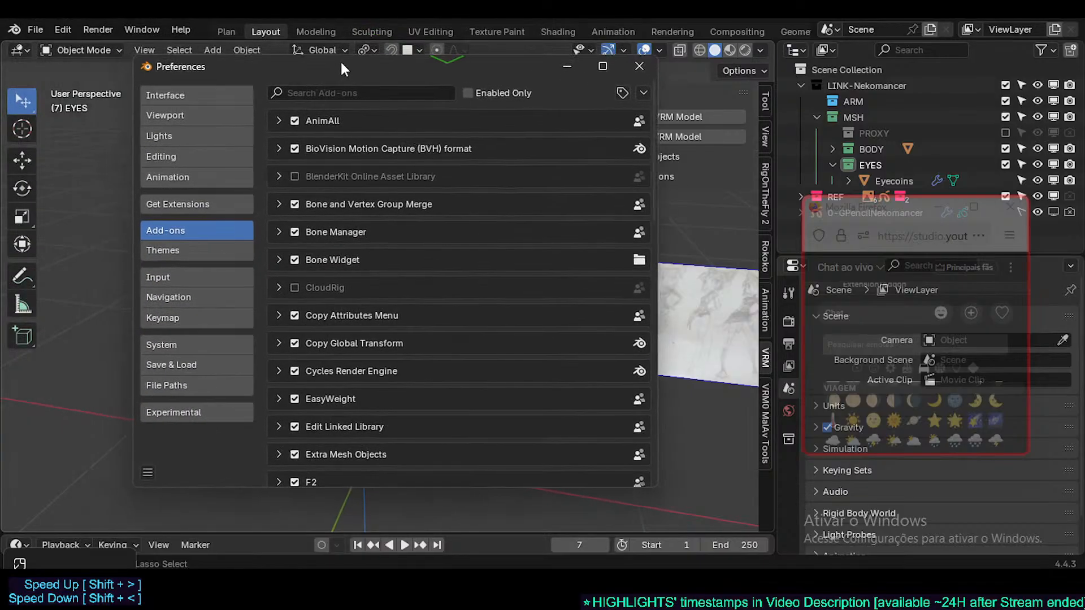
{"action": "left_click_drag", "start_coordinate": [326, 89], "coordinate": [257, 72]}
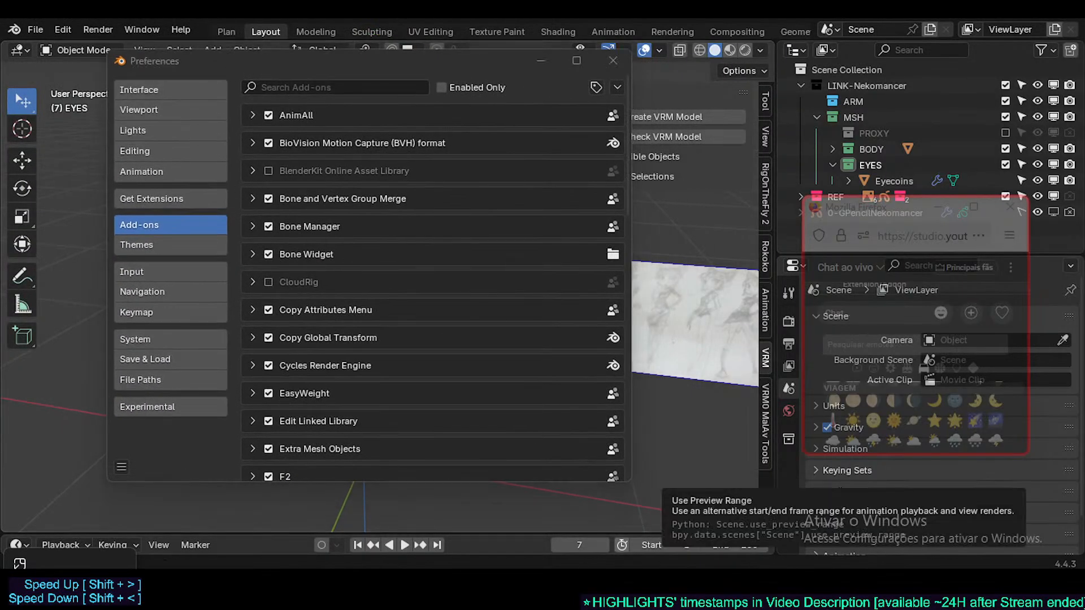
{"action": "mouse_move", "coordinate": [765, 585]}
{"action": "left_click", "coordinate": [819, 514]}
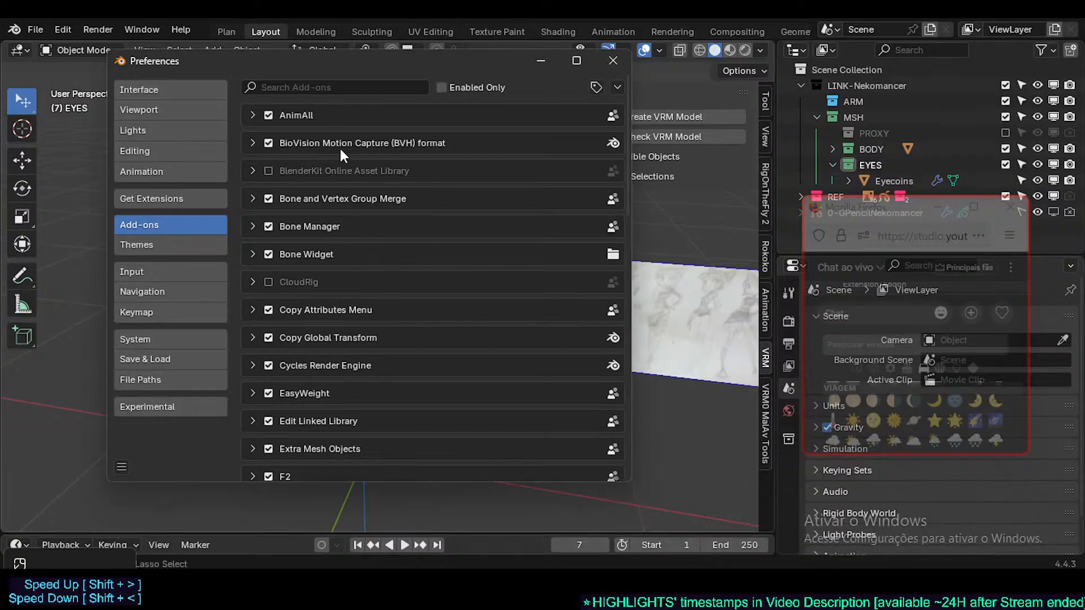
{"action": "mouse_move", "coordinate": [369, 65]}
{"action": "left_mouse_down"}
{"action": "mouse_move", "coordinate": [351, 72]}
{"action": "mouse_move", "coordinate": [378, 82]}
{"action": "left_mouse_up"}
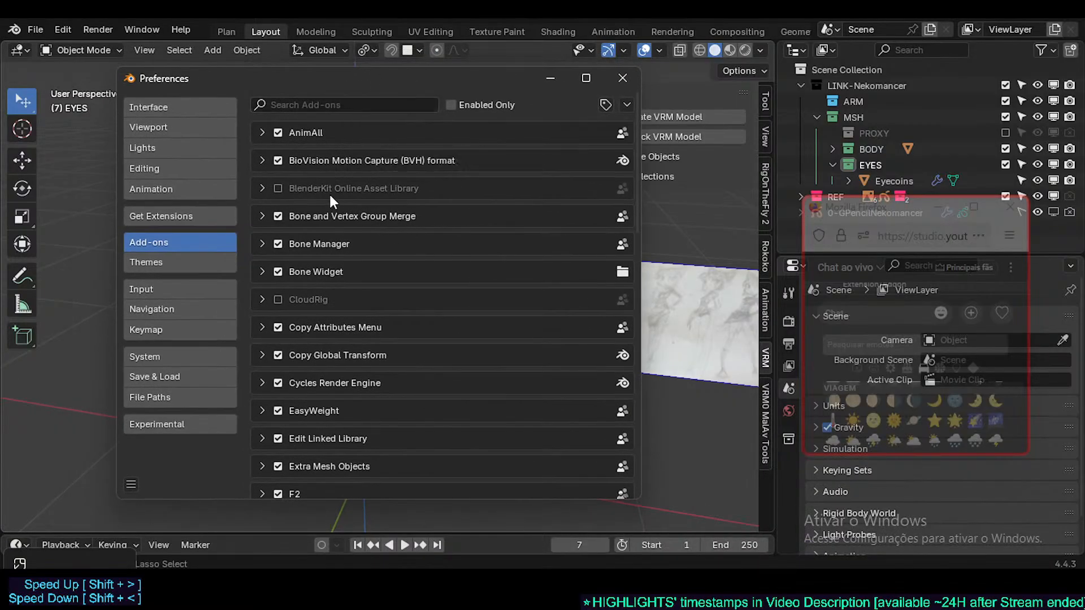
{"action": "left_click", "coordinate": [164, 215]}
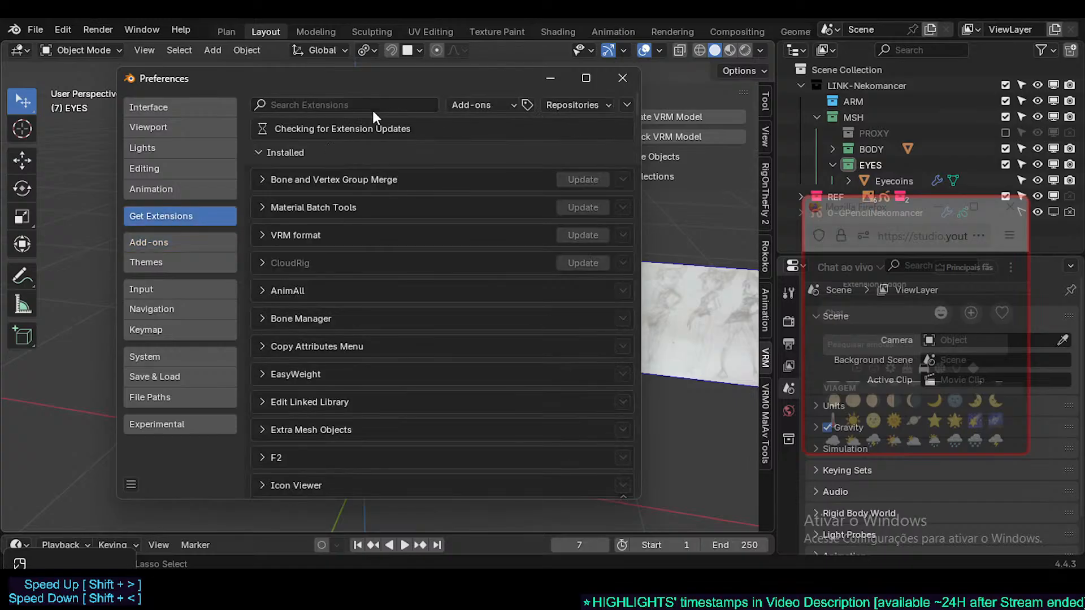
{"action": "left_click", "coordinate": [362, 103]}
{"action": "type", "text": "vrm"}
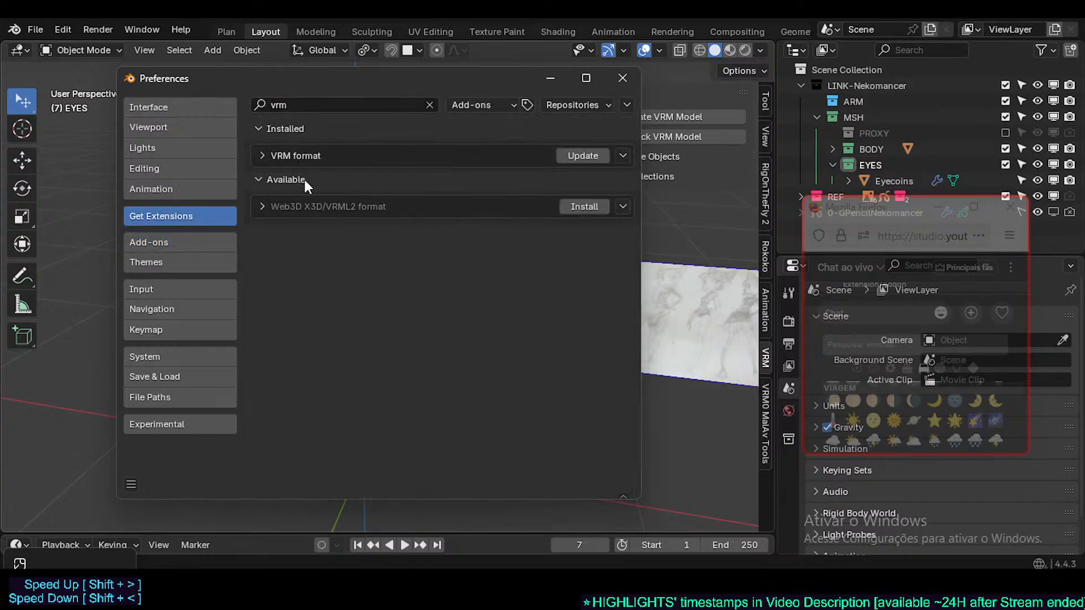
- Review the details of the Web3D X3D/VRML2 format and VRM format extensions, and update VRM format
{"action": "left_click", "coordinate": [262, 207]}
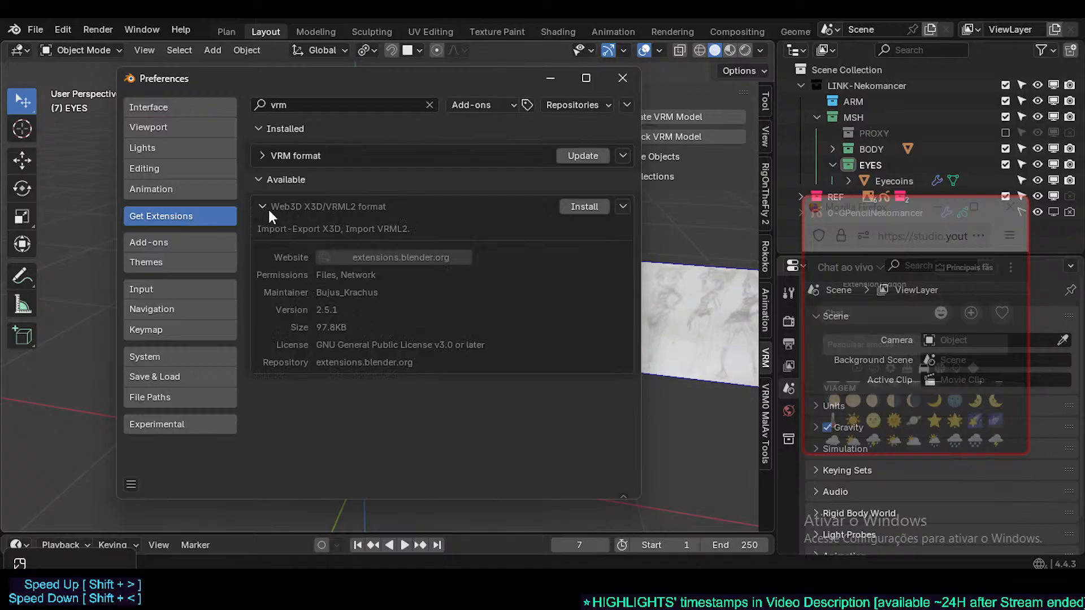
{"action": "left_click", "coordinate": [262, 206]}
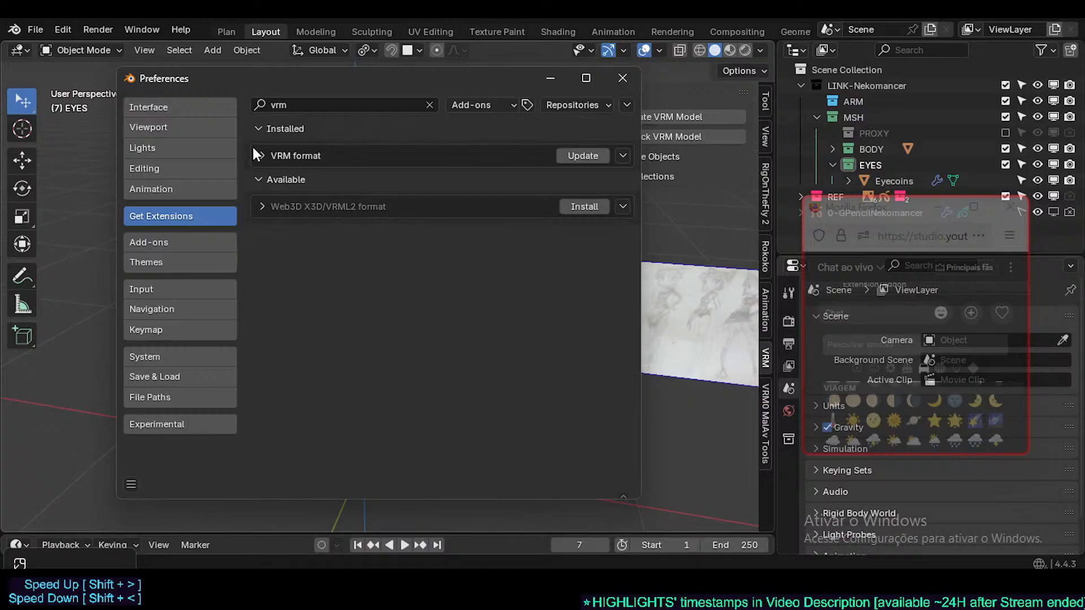
{"action": "left_click", "coordinate": [258, 153]}
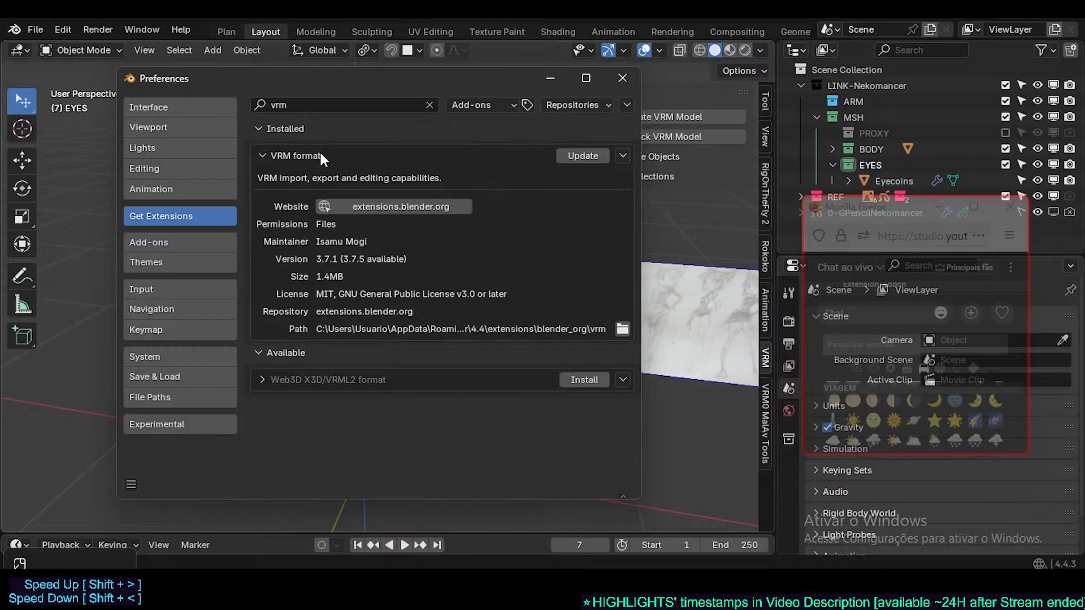
{"action": "left_click", "coordinate": [576, 152]}
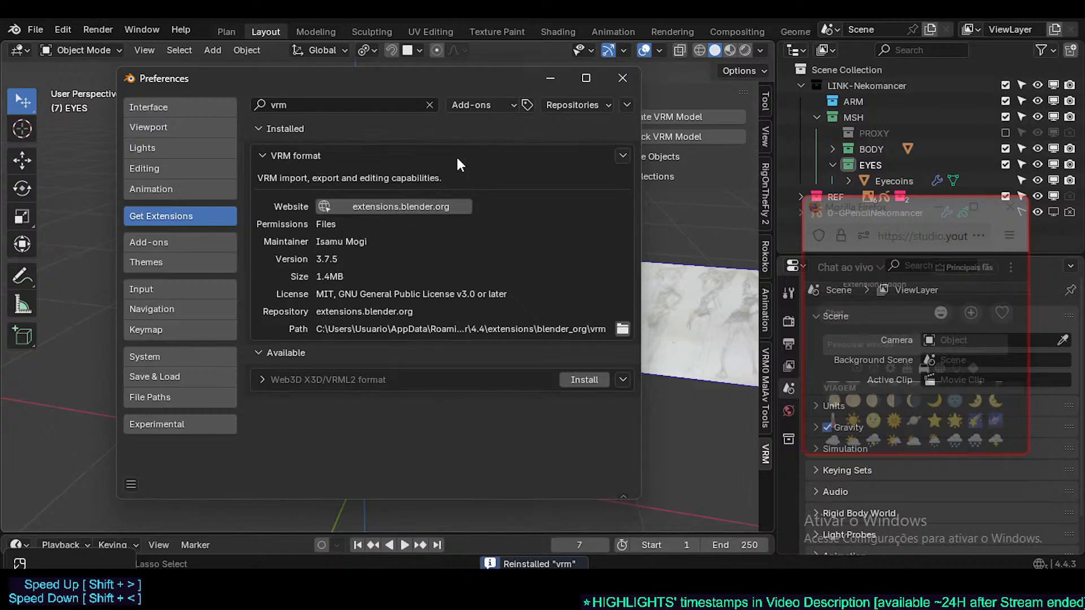
- Open the VRM format extension's website in Firefox and examine its preview image, tutorials, overview, release notes, permissions and reviews
{"action": "mouse_move", "coordinate": [506, 83]}
{"action": "left_mouse_down"}
{"action": "mouse_move", "coordinate": [315, 91]}
{"action": "mouse_move", "coordinate": [298, 151]}
{"action": "mouse_move", "coordinate": [503, 80]}
{"action": "left_mouse_up"}
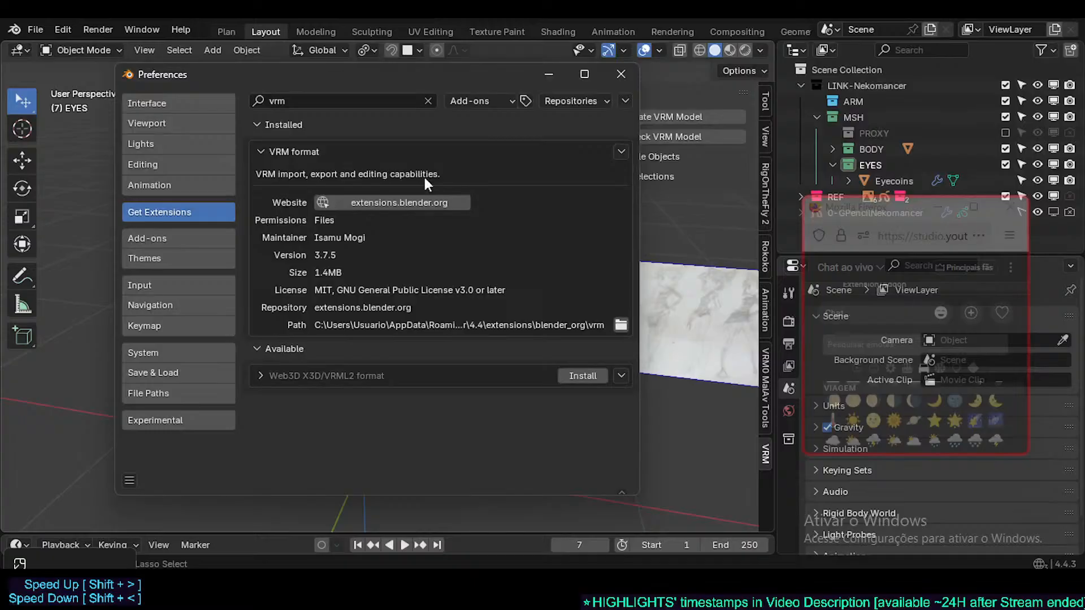
{"action": "left_click", "coordinate": [372, 200]}
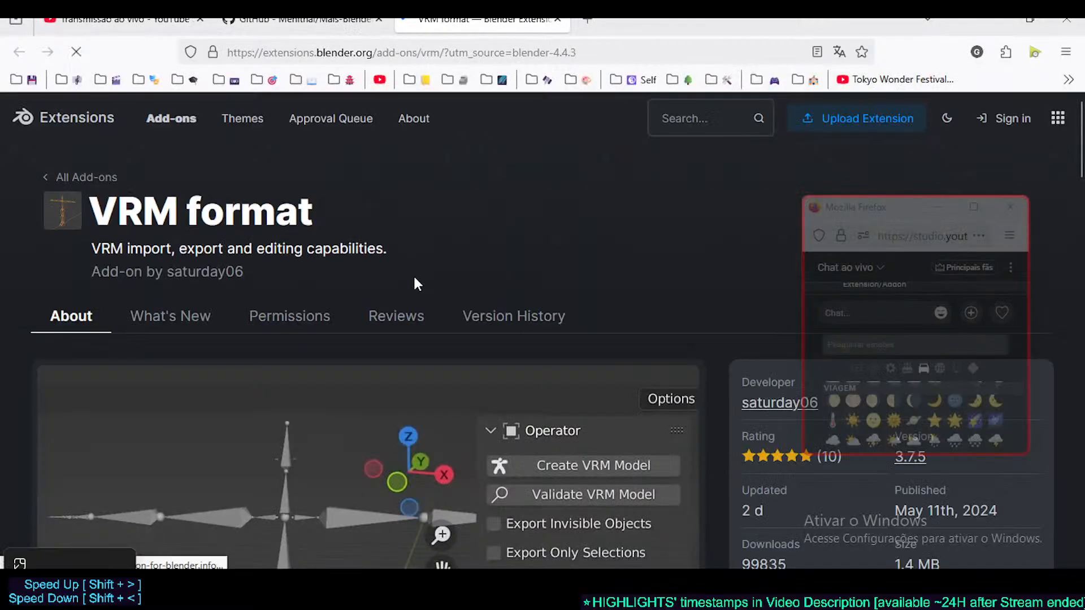
{"action": "scroll", "coordinate": [310, 291], "scroll_direction": "down", "scroll_amount": 8}
{"action": "scroll", "coordinate": [349, 304], "scroll_direction": "up", "scroll_amount": 5}
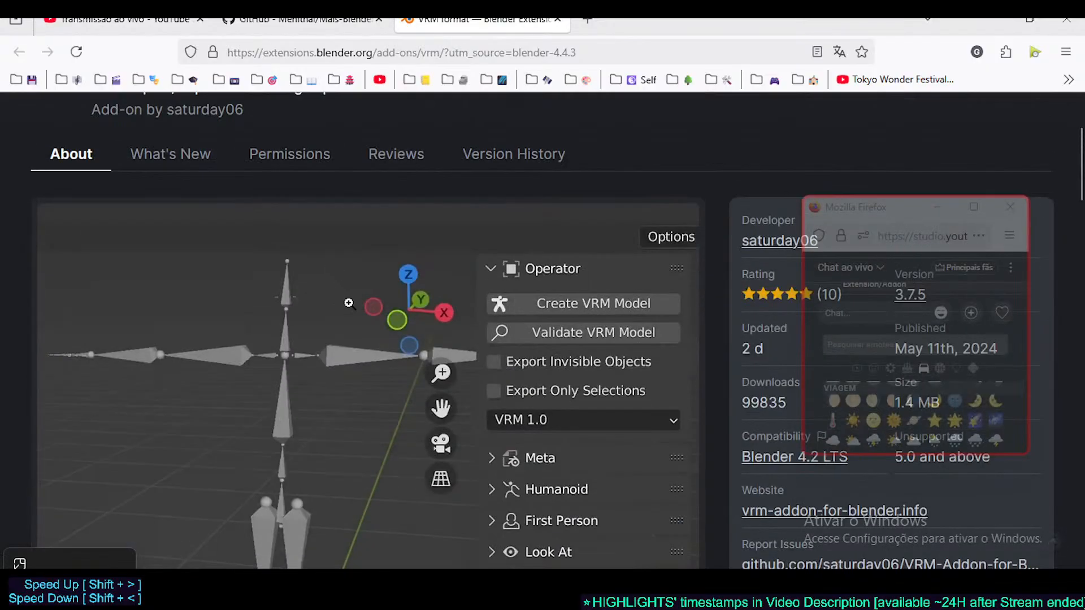
{"action": "scroll", "coordinate": [349, 303], "scroll_direction": "up", "scroll_amount": 3}
{"action": "scroll", "coordinate": [346, 303], "scroll_direction": "down", "scroll_amount": 7}
{"action": "scroll", "coordinate": [318, 304], "scroll_direction": "up", "scroll_amount": 7}
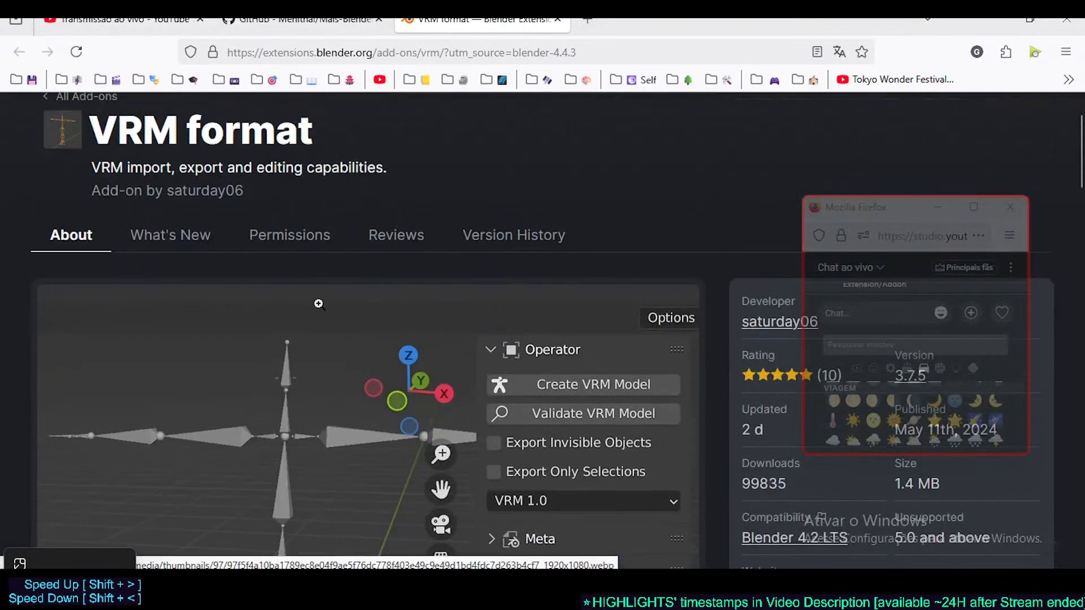
{"action": "scroll", "coordinate": [316, 304], "scroll_direction": "down", "scroll_amount": 15}
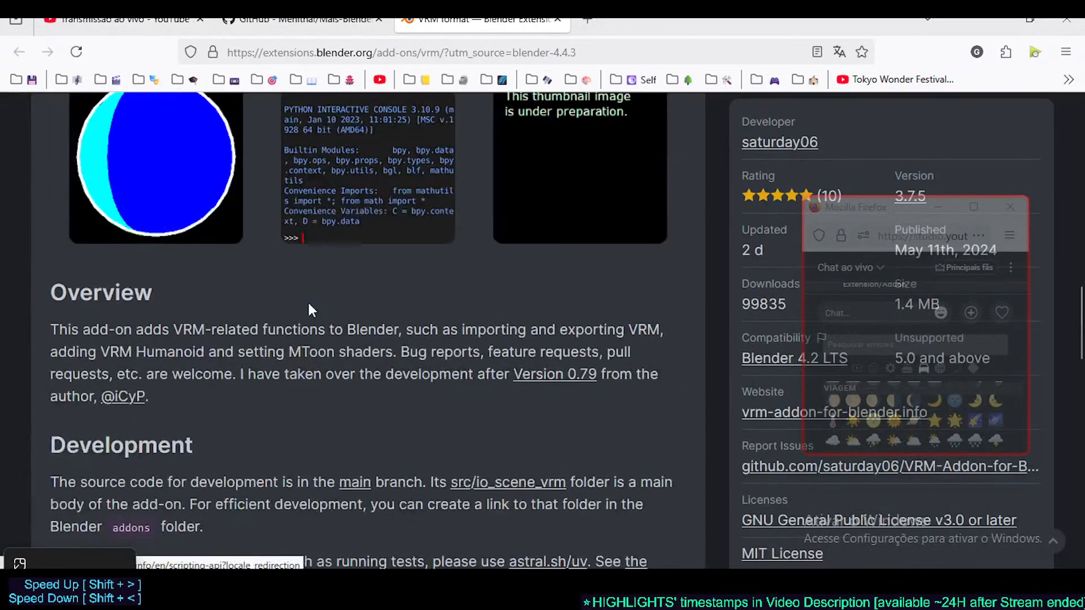
{"action": "scroll", "coordinate": [309, 305], "scroll_direction": "down", "scroll_amount": 12}
{"action": "scroll", "coordinate": [307, 304], "scroll_direction": "up", "scroll_amount": 5}
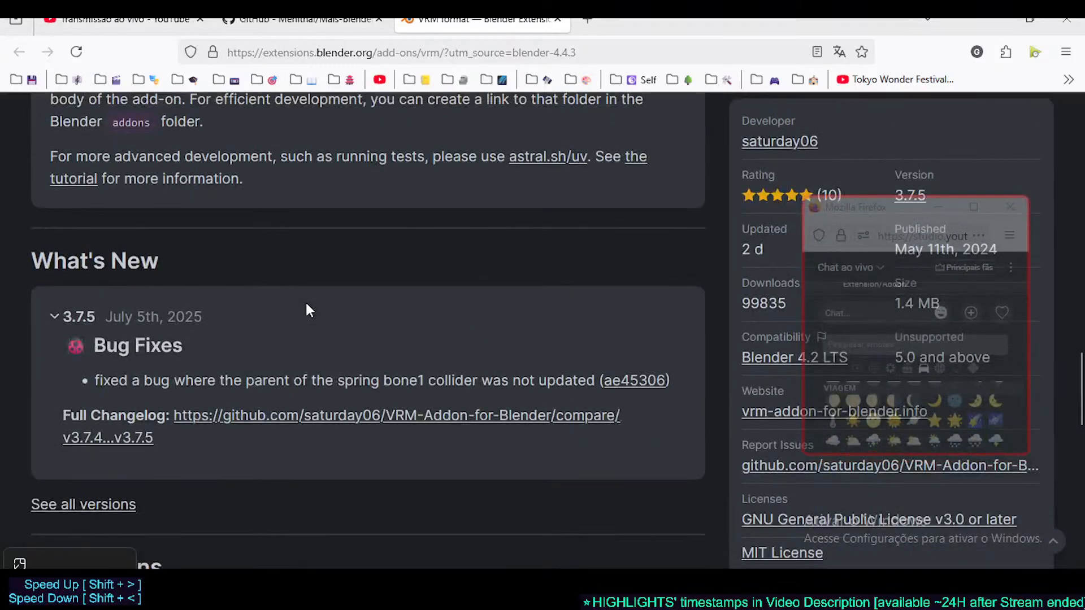
{"action": "scroll", "coordinate": [306, 304], "scroll_direction": "down", "scroll_amount": 5}
{"action": "scroll", "coordinate": [307, 305], "scroll_direction": "up", "scroll_amount": 1}
{"action": "scroll", "coordinate": [307, 305], "scroll_direction": "down", "scroll_amount": 7}
{"action": "scroll", "coordinate": [304, 311], "scroll_direction": "up", "scroll_amount": 5}
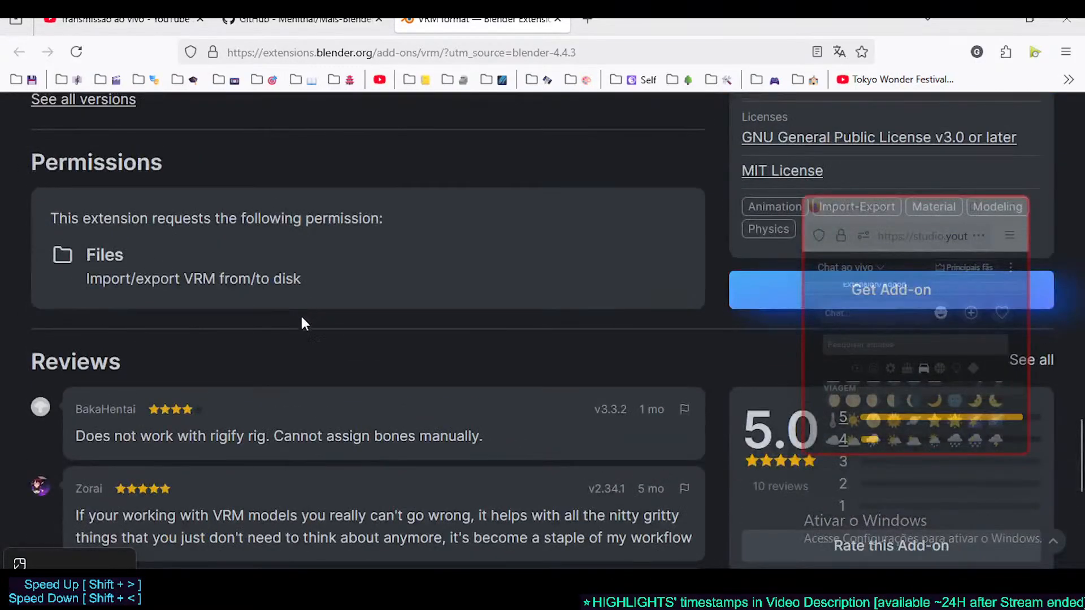
{"action": "scroll", "coordinate": [117, 422], "scroll_direction": "up", "scroll_amount": 7}
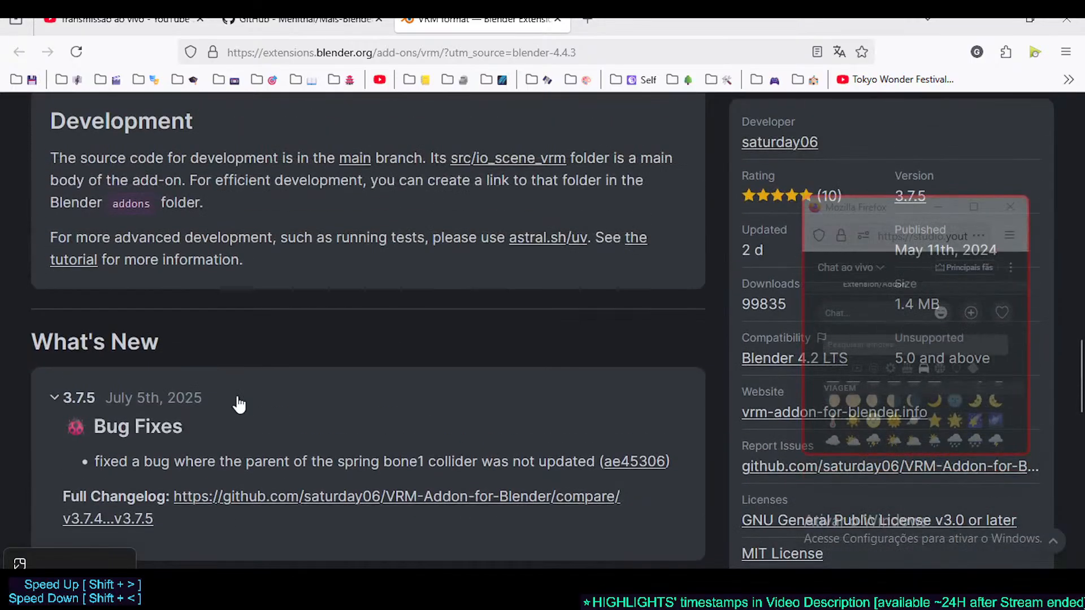
{"action": "scroll", "coordinate": [227, 424], "scroll_direction": "up", "scroll_amount": 15}
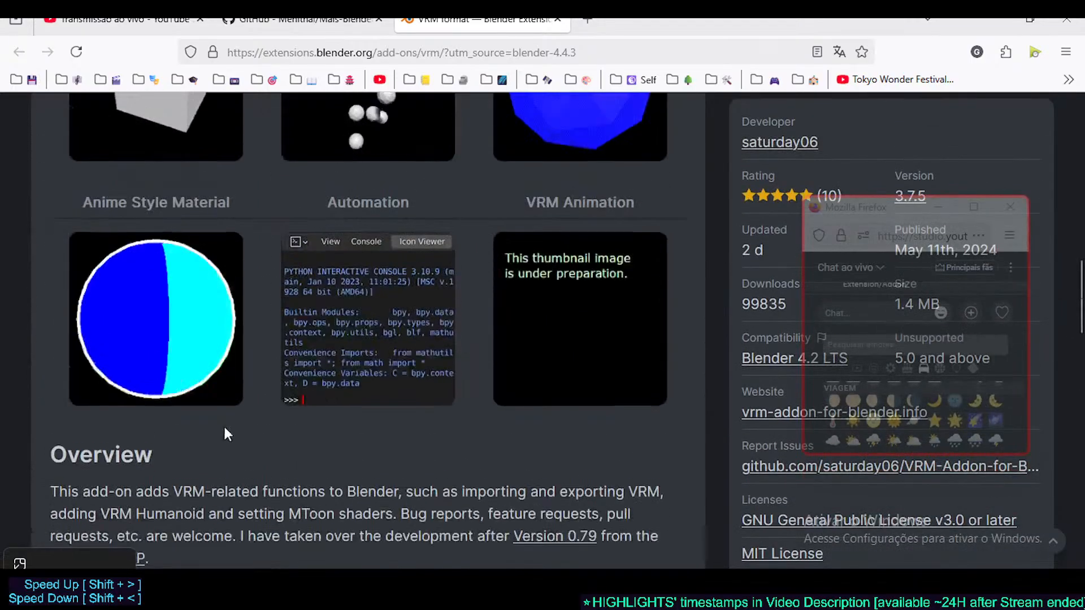
{"action": "scroll", "coordinate": [254, 423], "scroll_direction": "up", "scroll_amount": 8}
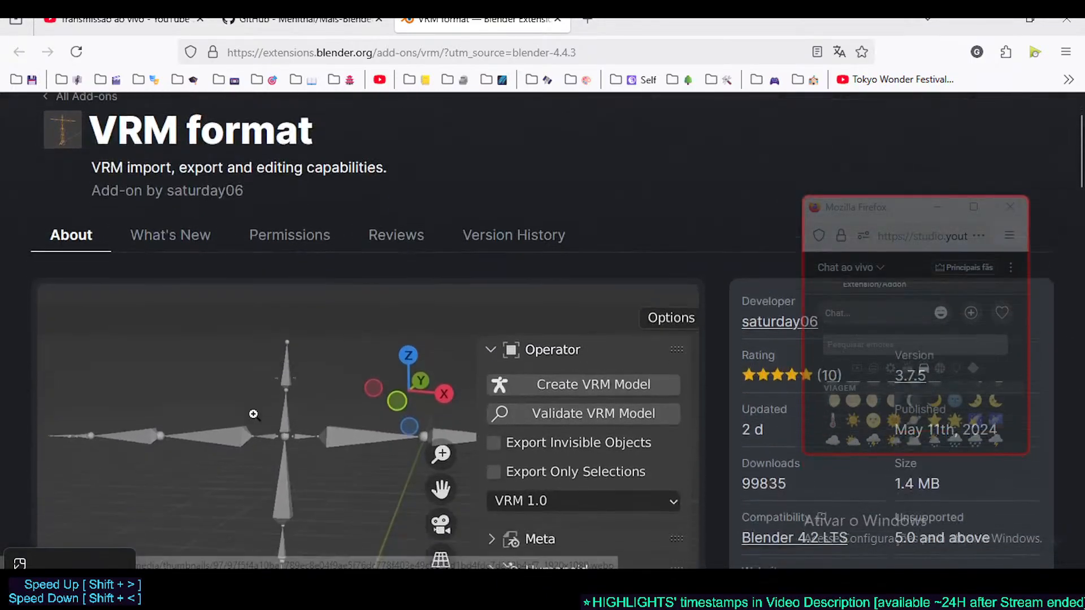
{"action": "scroll", "coordinate": [301, 392], "scroll_direction": "up", "scroll_amount": 2}
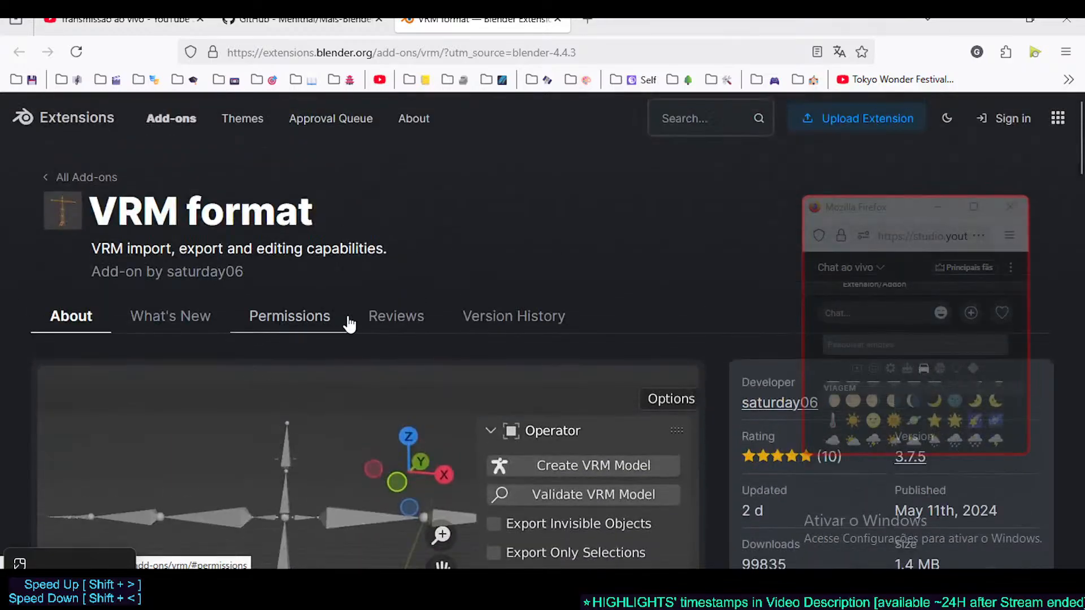
{"action": "scroll", "coordinate": [513, 340], "scroll_direction": "down", "scroll_amount": 9}
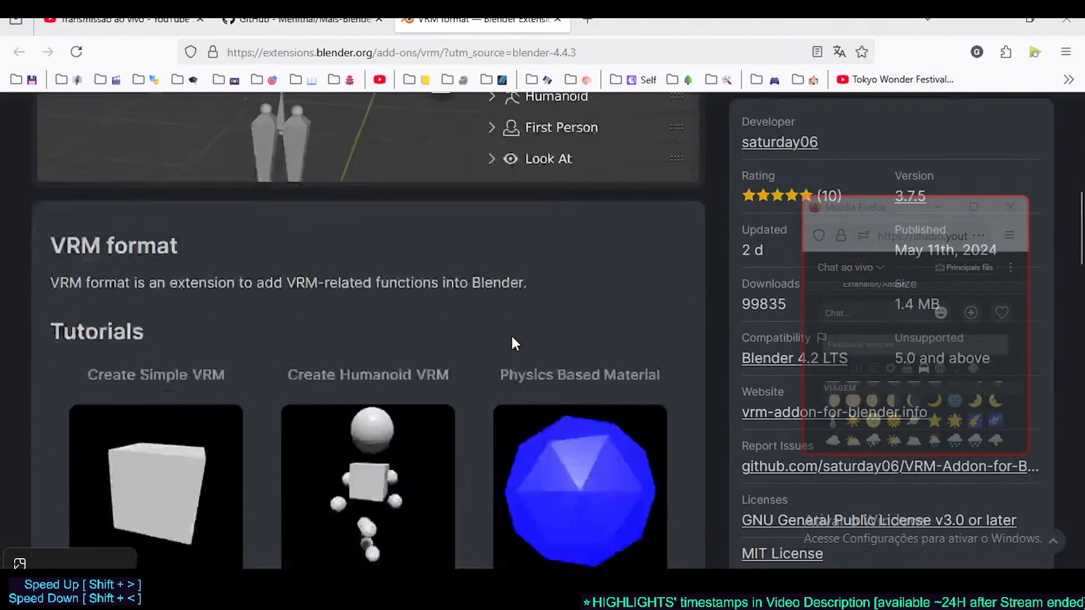
{"action": "scroll", "coordinate": [526, 337], "scroll_direction": "up", "scroll_amount": 4}
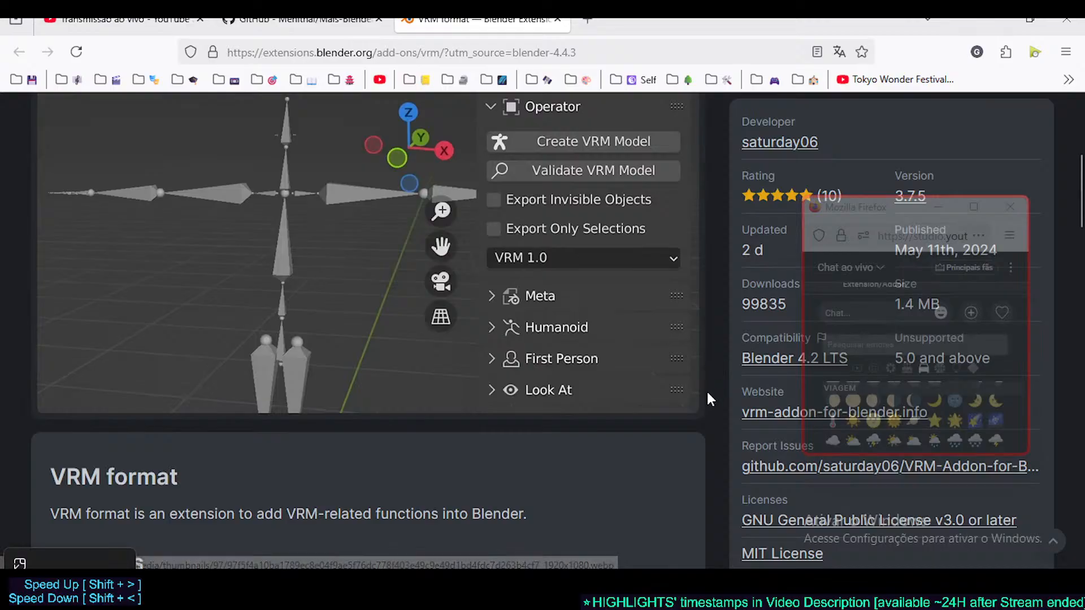
{"action": "scroll", "coordinate": [734, 418], "scroll_direction": "down", "scroll_amount": 4}
{"action": "scroll", "coordinate": [734, 418], "scroll_direction": "up", "scroll_amount": 9}
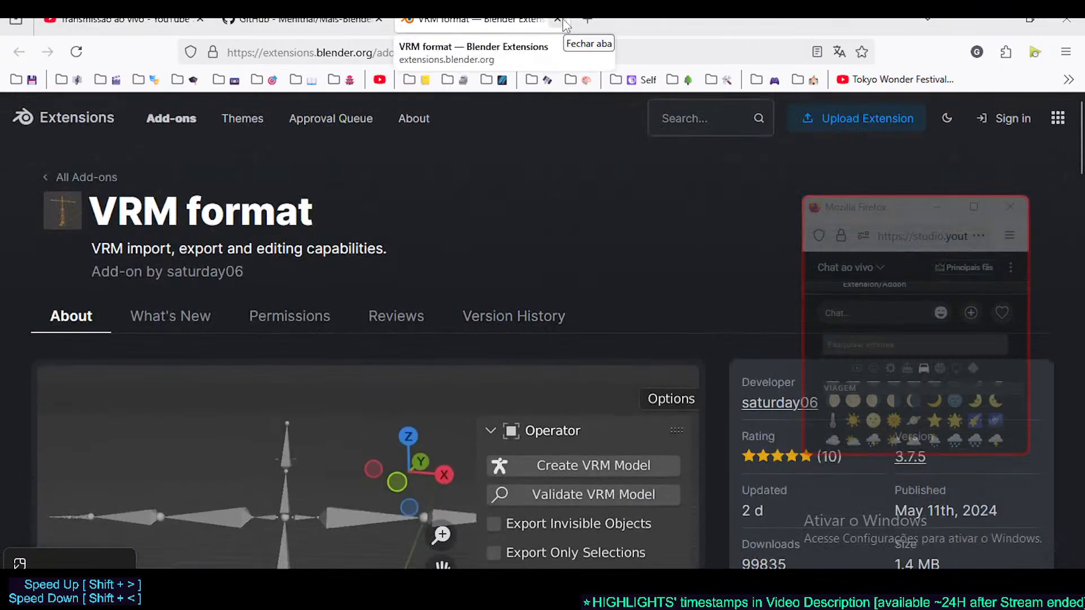
- Open a new browser tab, look through the bookmark suggestions for "*VRM" and run that term as a Google search
{"action": "left_click", "coordinate": [588, 23]}
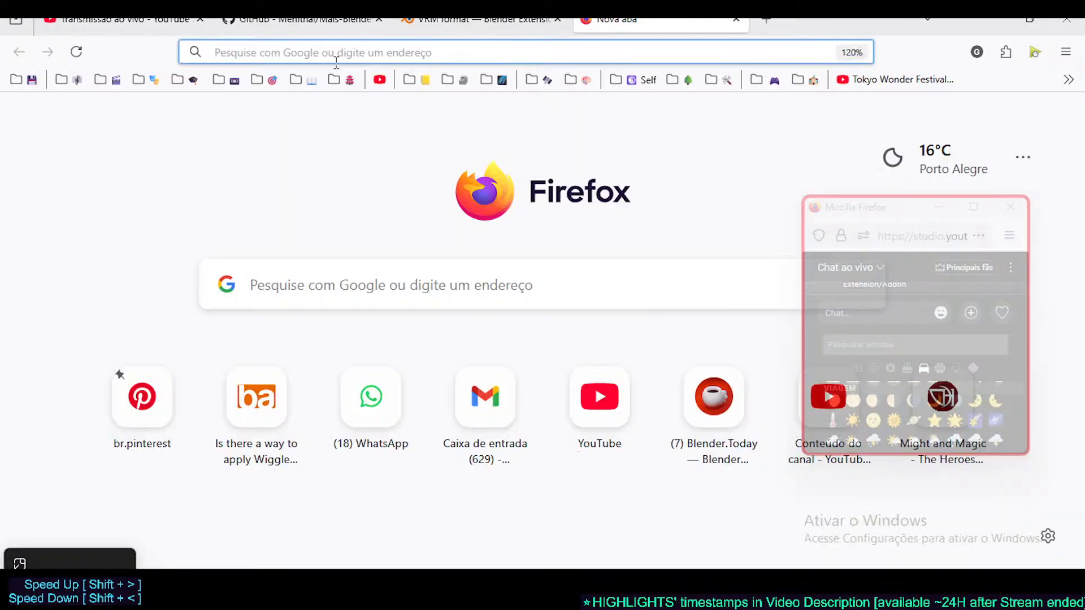
{"action": "type", "text": "*VM"}
{"action": "type", "text": "R"}
{"action": "key", "text": "BackSpace"}
{"action": "key", "text": "BackSpace"}
{"action": "type", "text": "RM"}
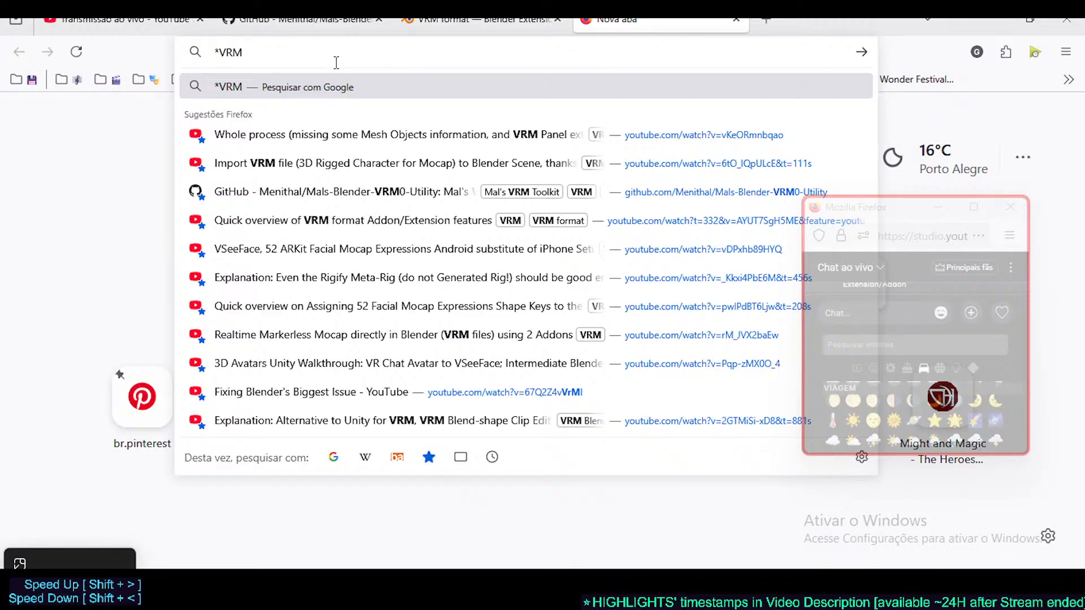
{"action": "key", "text": "Down"}
{"action": "key", "text": "Down"}
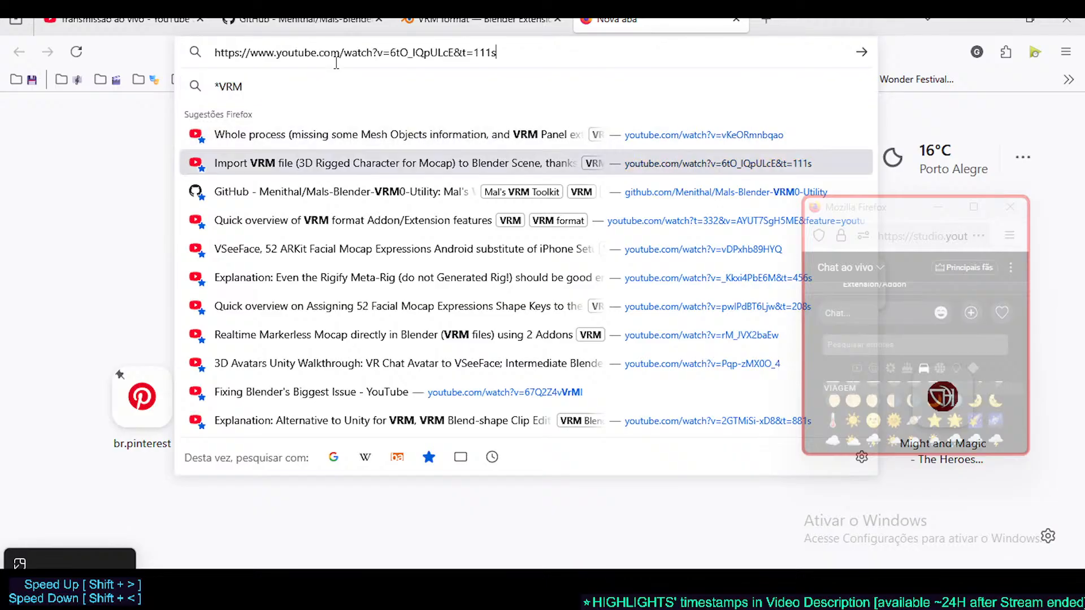
{"action": "left_click", "coordinate": [310, 80]}
- Search the bookmarks for "*VRM format" and open the YouTube video bookmarked as "Whole process (missing some Mesh Objects information"
{"action": "left_click", "coordinate": [319, 54]}
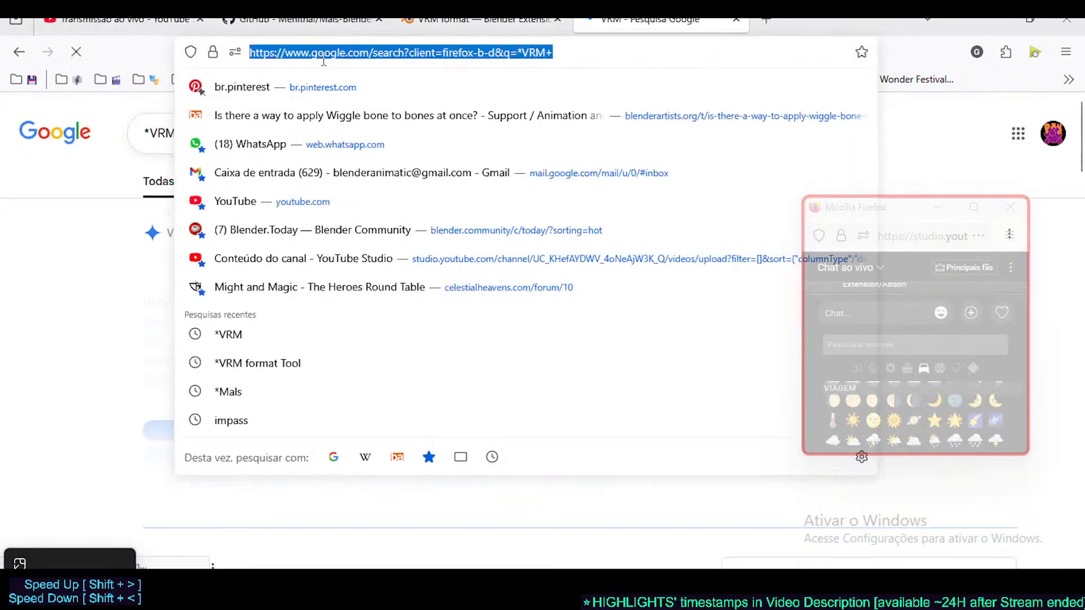
{"action": "type", "text": "*VRM format"}
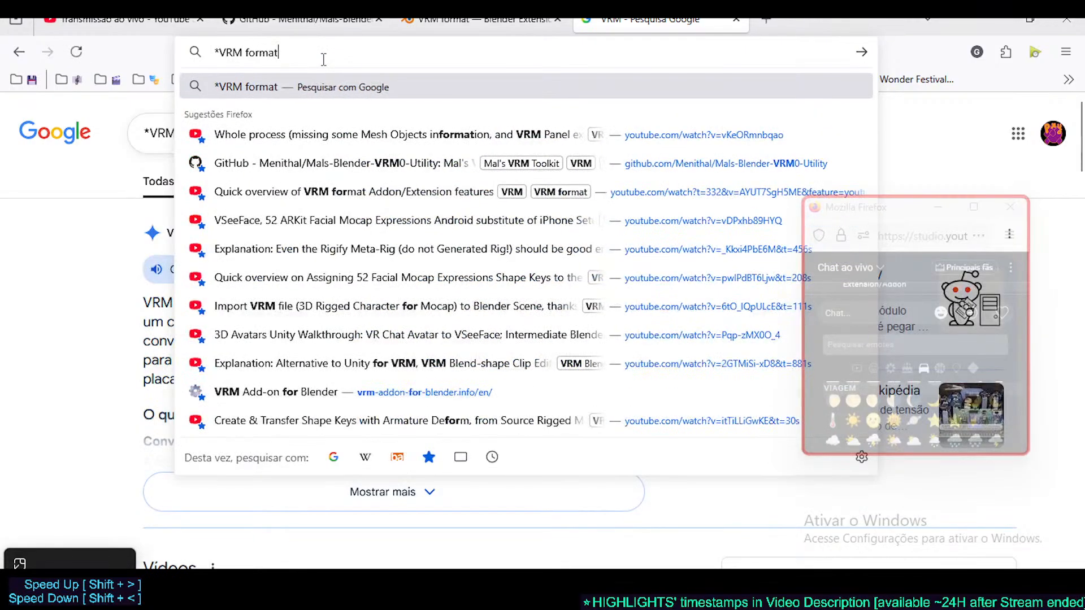
{"action": "key", "text": "Down"}
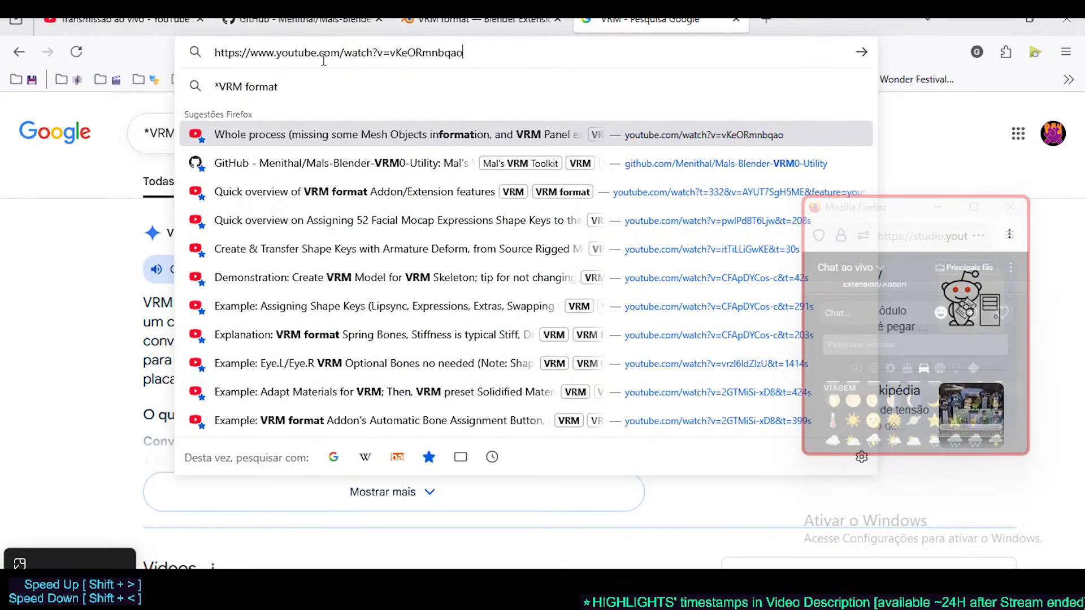
{"action": "key", "text": "Return"}
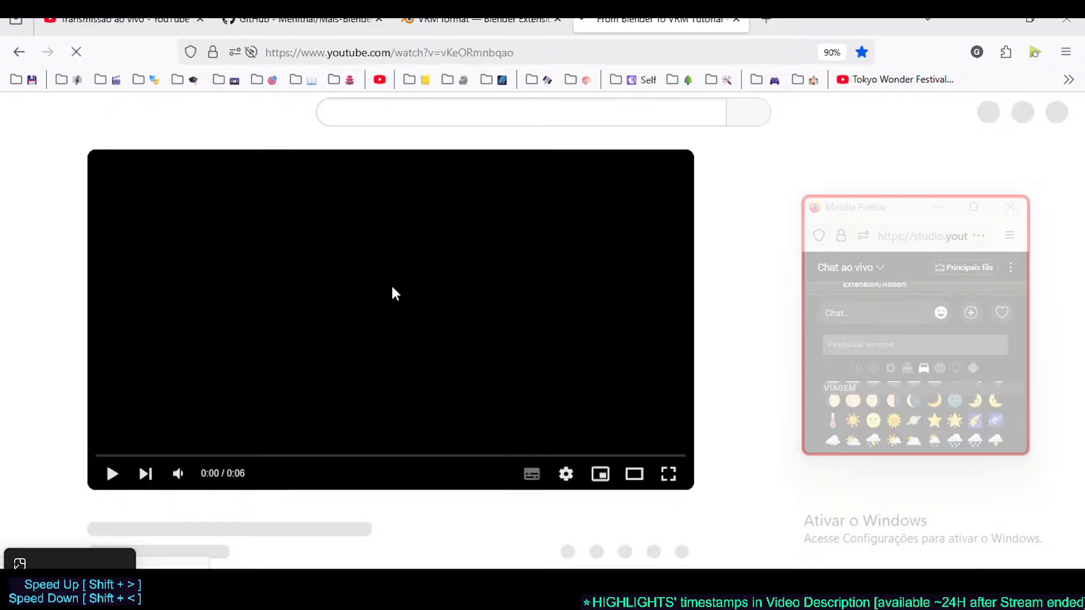
- Search the bookmarks for "*VRM Format" and open the video bookmarked as "Create & Transfer Shape Keys with Armature Deform"
{"action": "scroll", "coordinate": [56, 487], "scroll_direction": "down", "scroll_amount": 1}
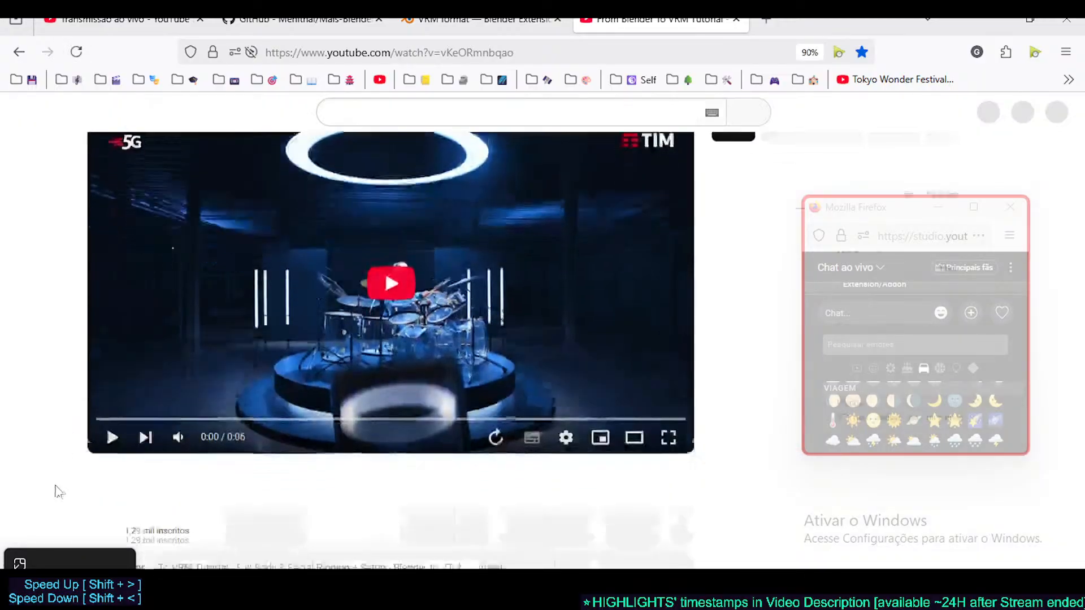
{"action": "left_click", "coordinate": [373, 57]}
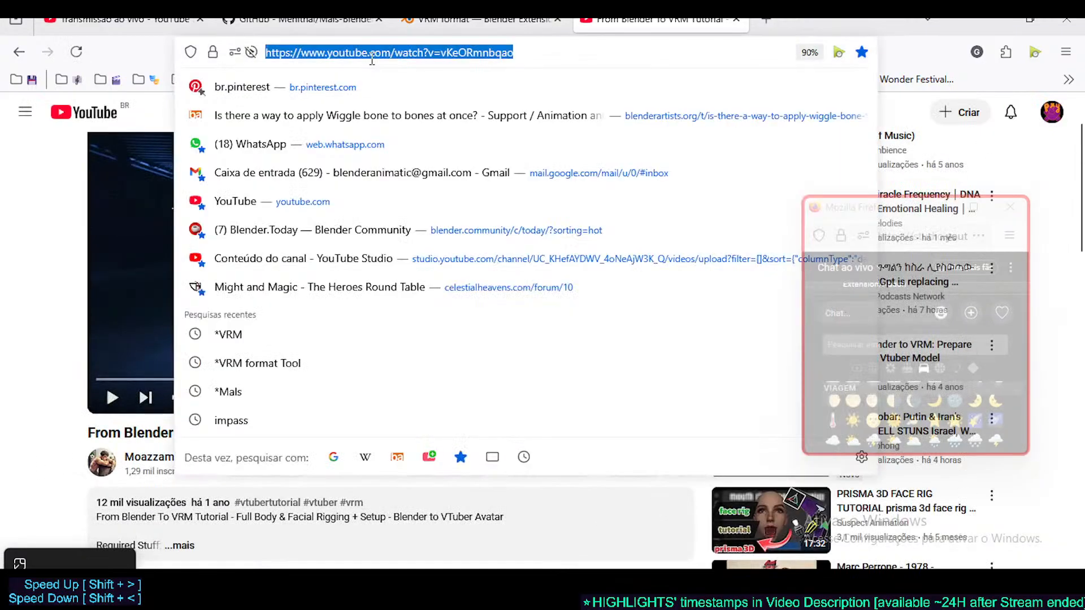
{"action": "type", "text": "*VRM Format"}
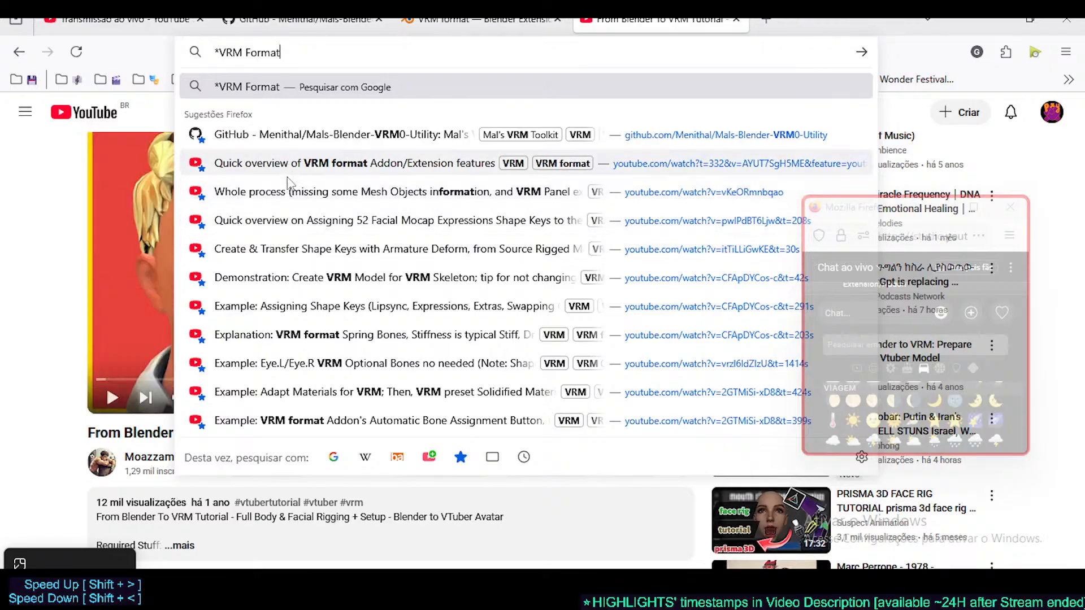
{"action": "left_click", "coordinate": [314, 255]}
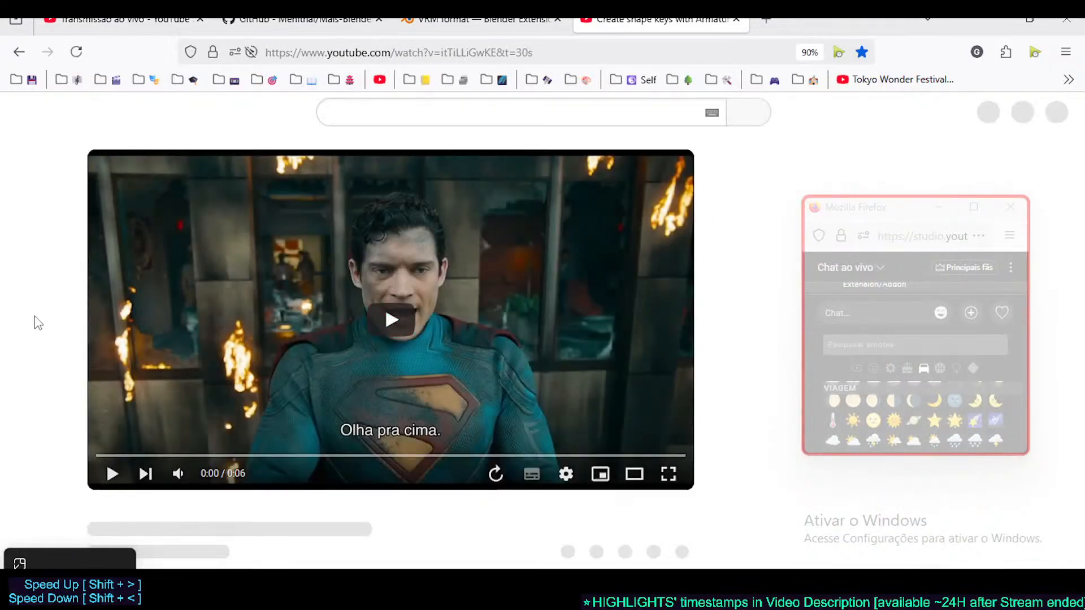
{"action": "scroll", "coordinate": [36, 331], "scroll_direction": "down", "scroll_amount": 1}
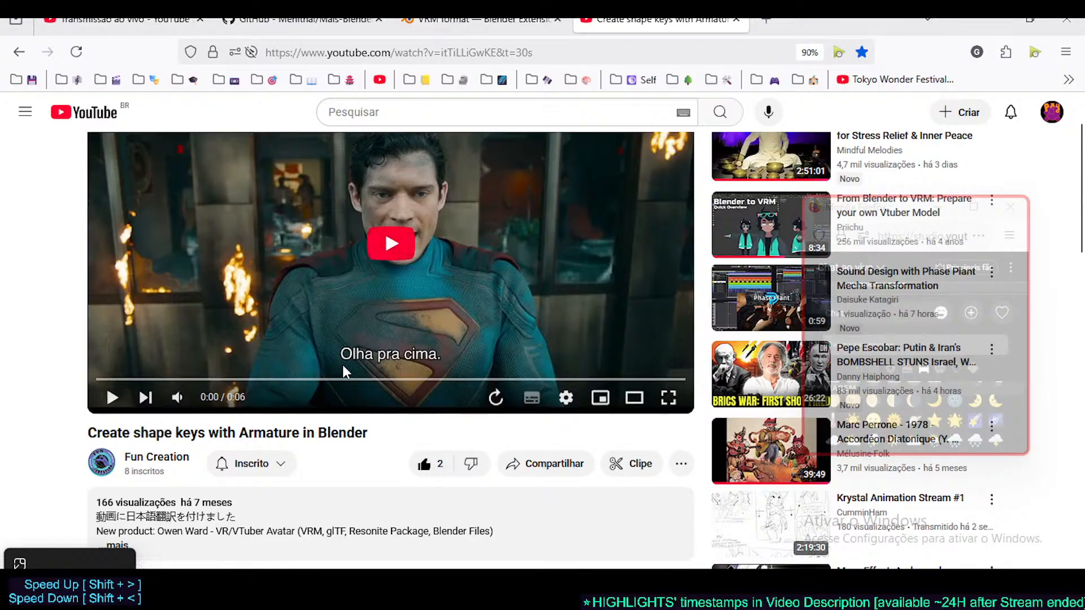
- Search the bookmarks for "*VRM format" again and open the video bookmarked as "Demonstration: Create VRM Model for VRM Skeleton"
{"action": "left_click", "coordinate": [399, 52]}
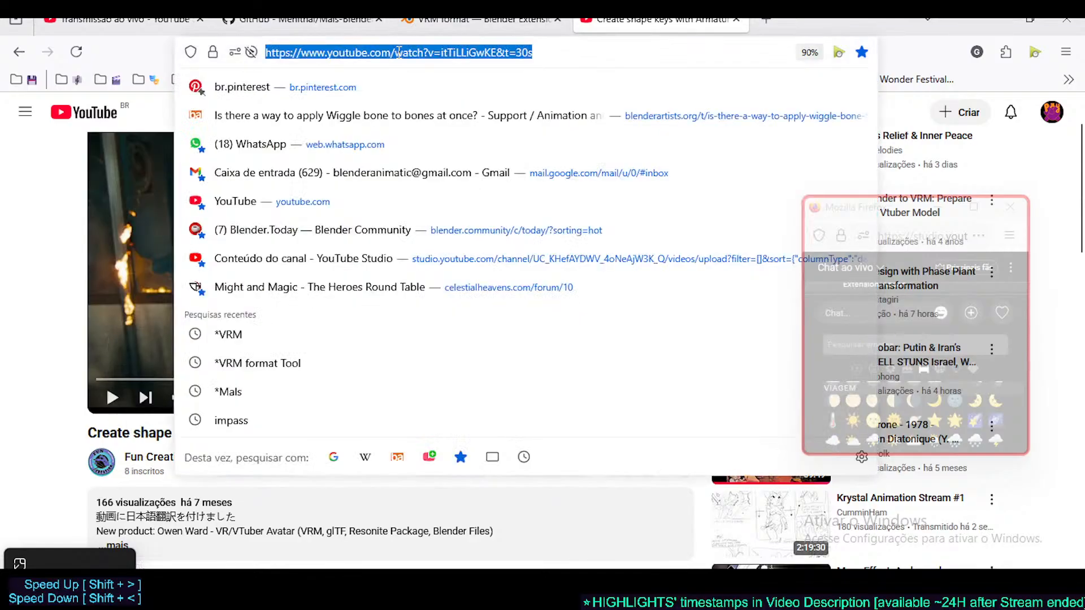
{"action": "key", "text": "BackSpace"}
{"action": "type", "text": "*VRM "}
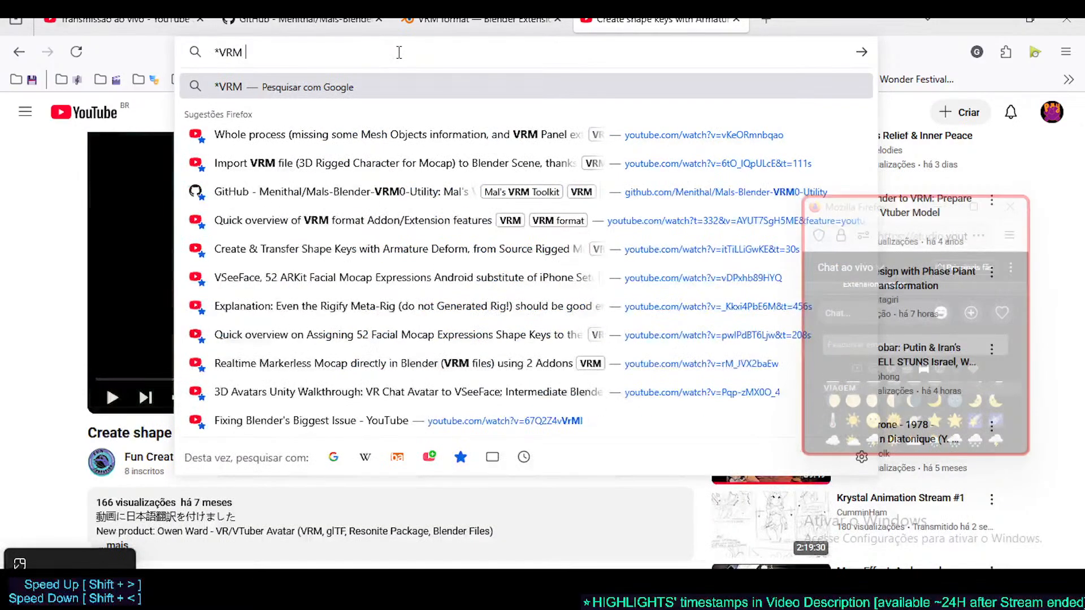
{"action": "type", "text": "format intro"}
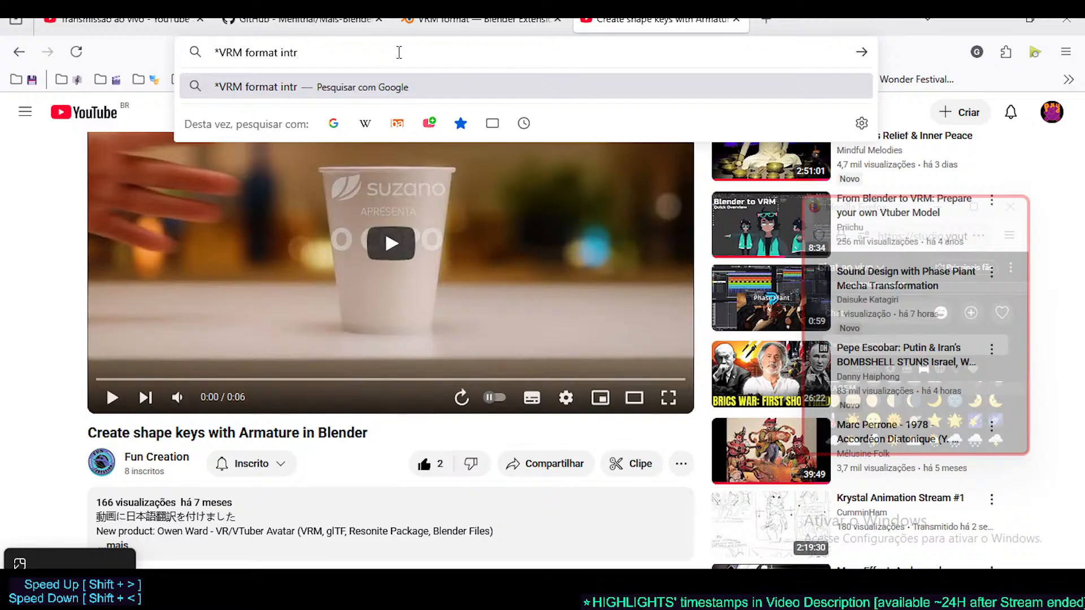
{"action": "key", "text": "BackSpace"}
{"action": "key", "text": "BackSpace"}
{"action": "key", "text": "BackSpace"}
{"action": "key", "text": "BackSpace"}
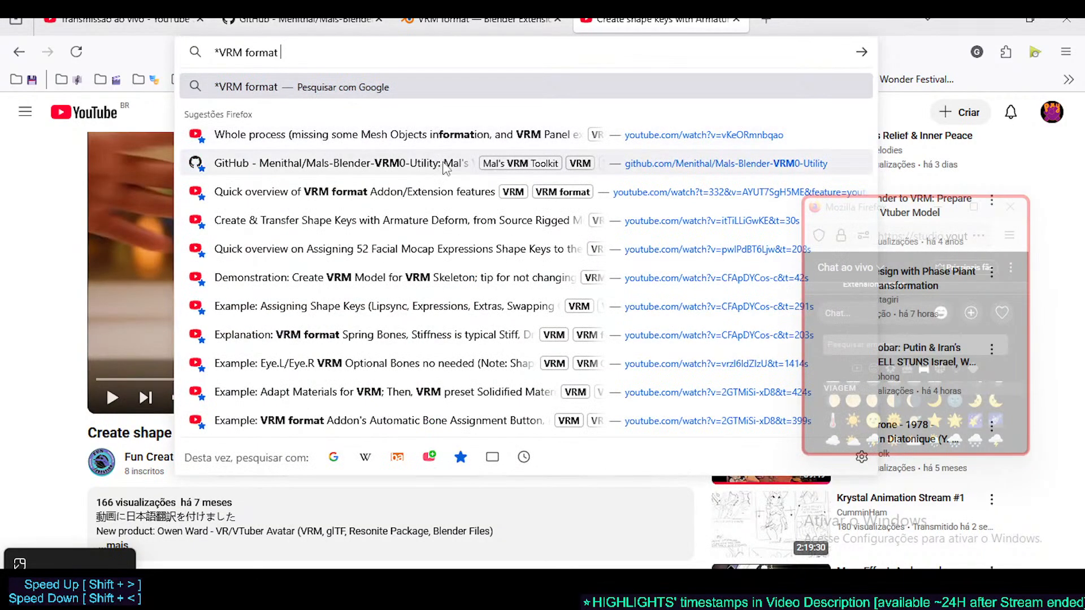
{"action": "left_click", "coordinate": [389, 277]}
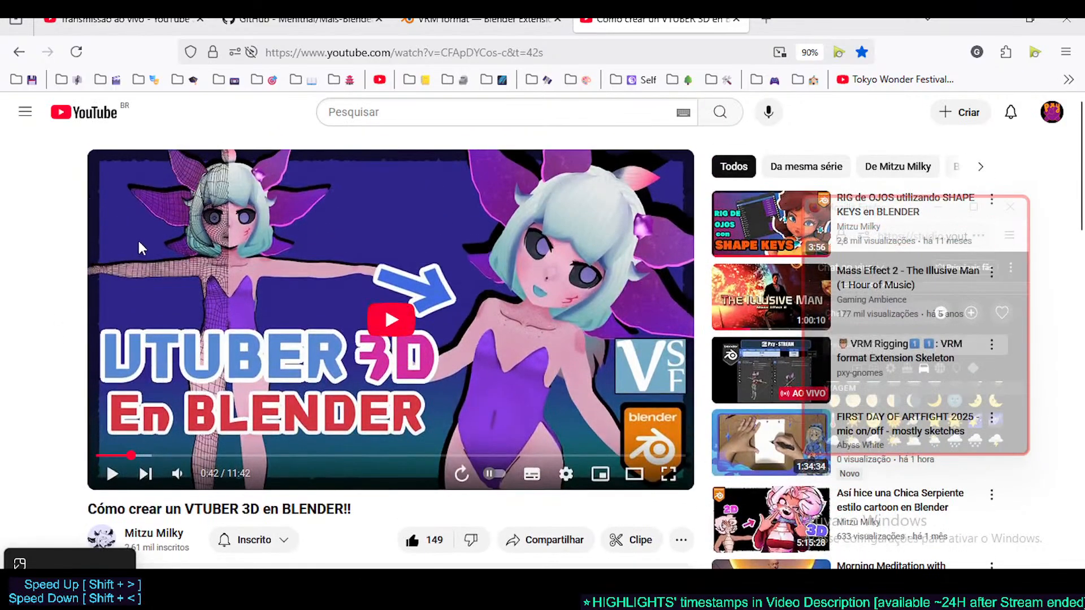
- List the bookmarks matching "VRM format" in the sidebar and view the Demonstration, Assigning Shape Keys, Spring Bones explanation and Eye.L/Eye.R Optional Bones videos
{"action": "key", "text": "ctrl+b"}
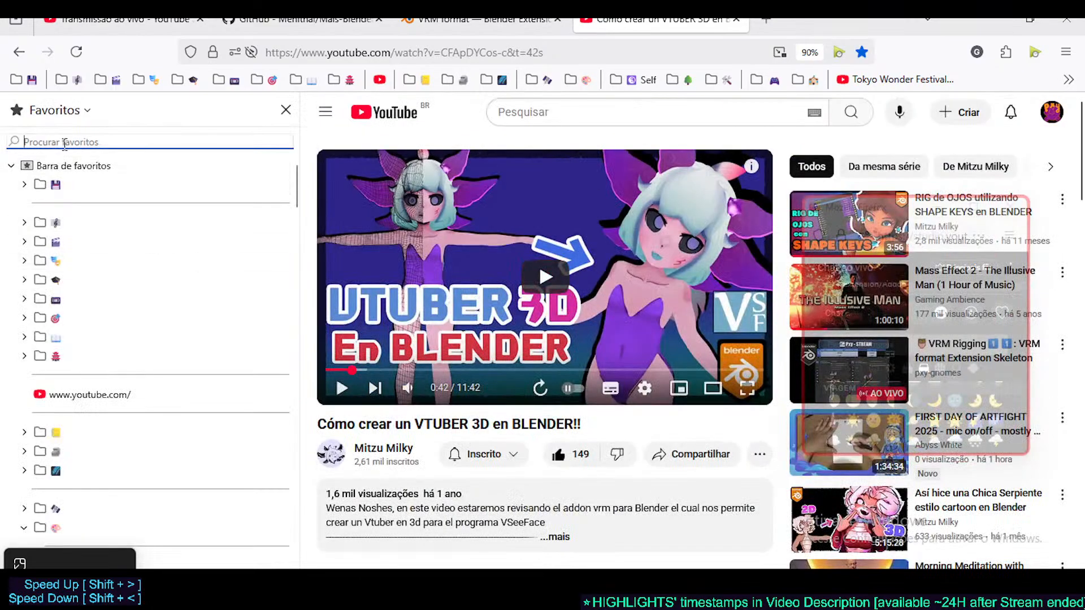
{"action": "type", "text": "VRM format"}
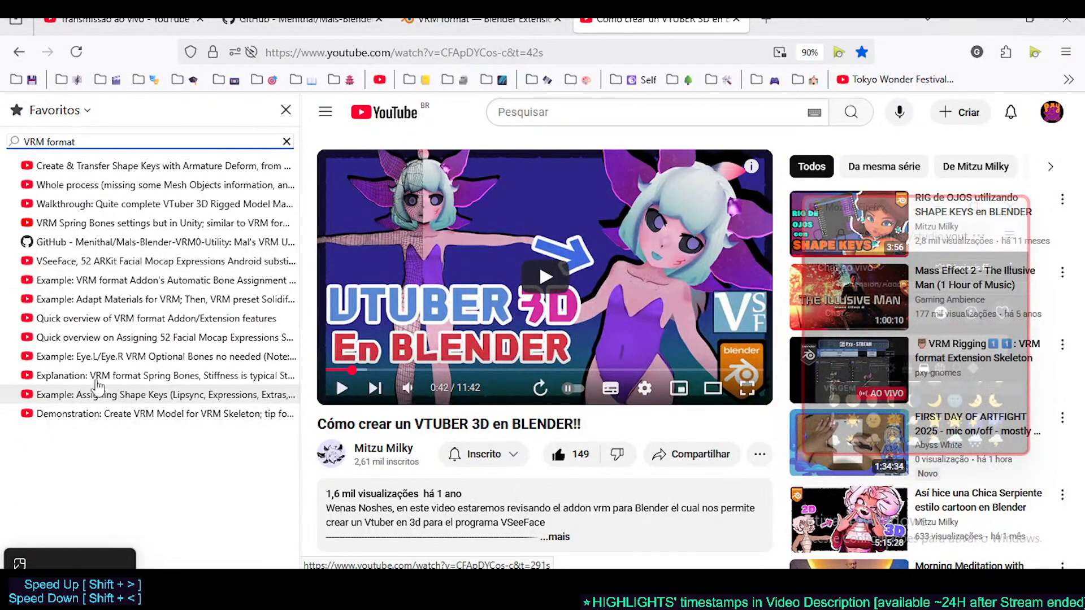
{"action": "left_click", "coordinate": [98, 412]}
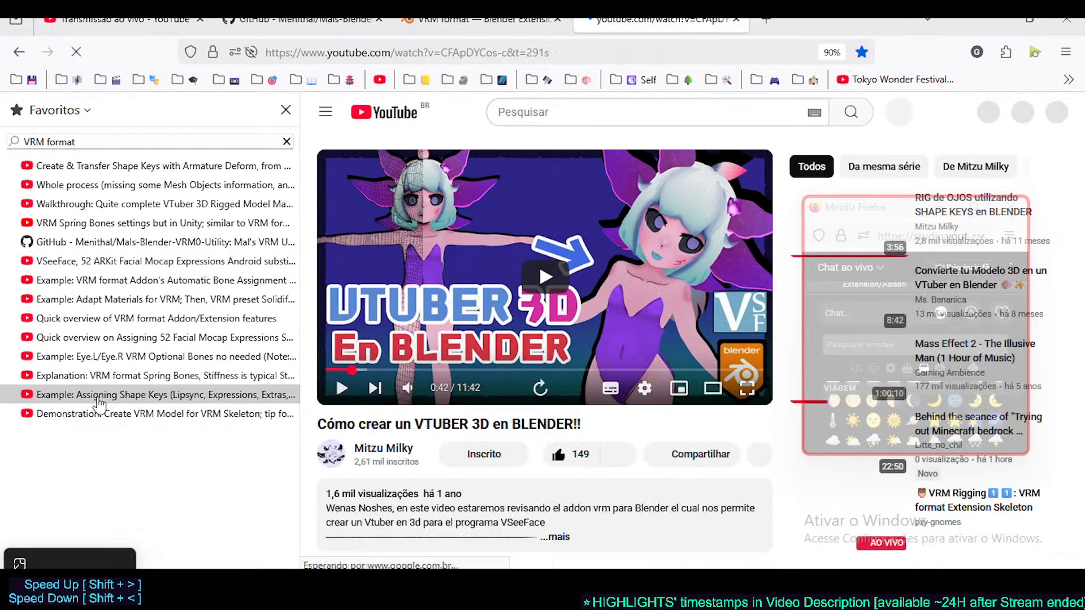
{"action": "left_click", "coordinate": [99, 397]}
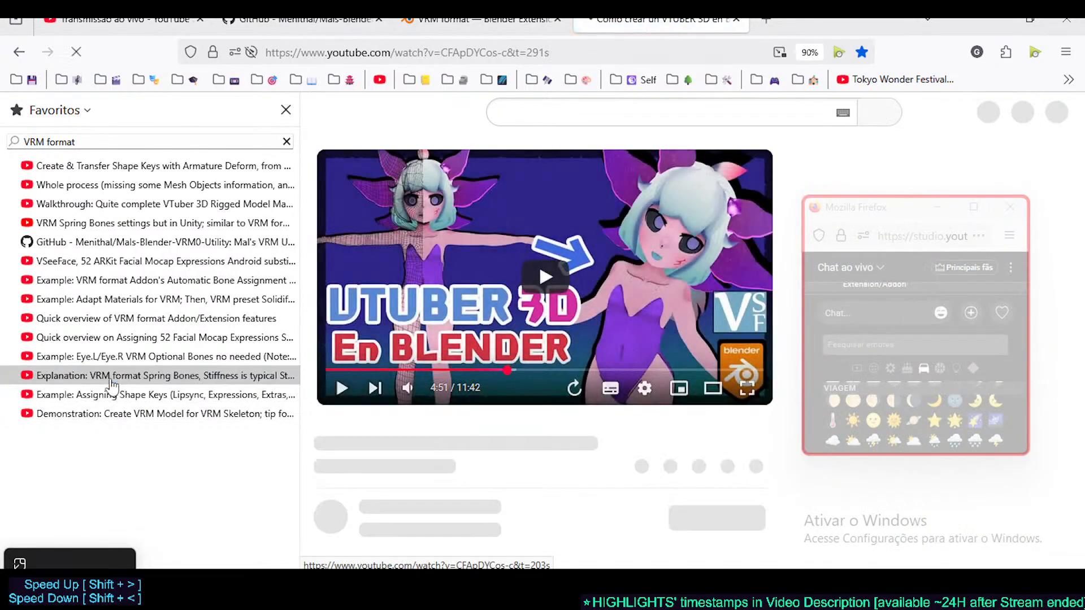
{"action": "left_click", "coordinate": [115, 376]}
{"action": "left_click", "coordinate": [136, 361]}
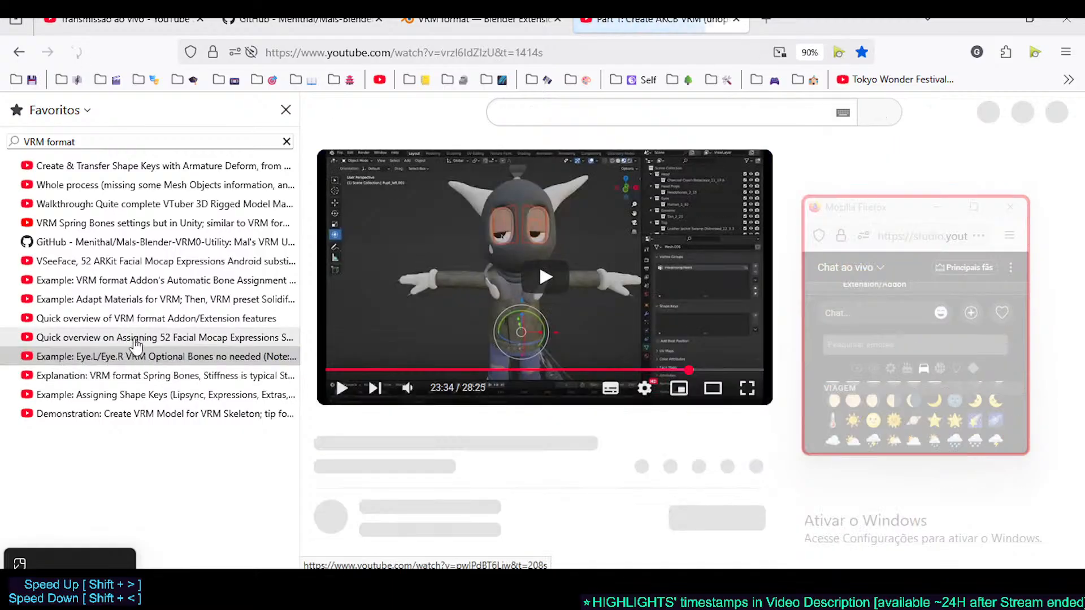
- View the bookmarked videos on 52 Facial Mocap Expressions, VRM format features, adapting materials, automatic bone assignment, and VSeeFace ARKit expressions
{"action": "left_click", "coordinate": [134, 338]}
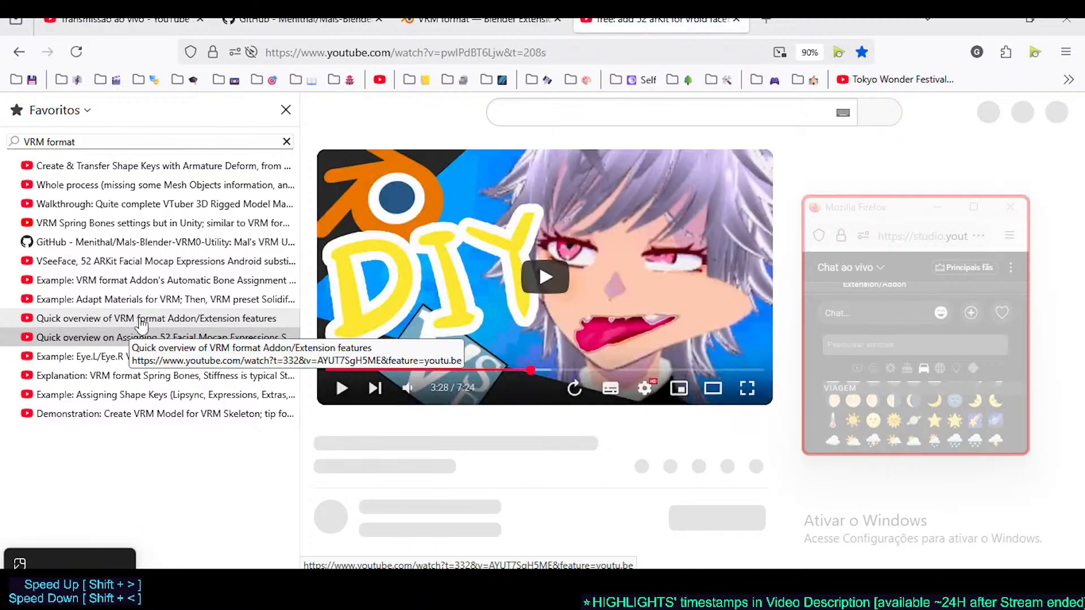
{"action": "left_click", "coordinate": [138, 325]}
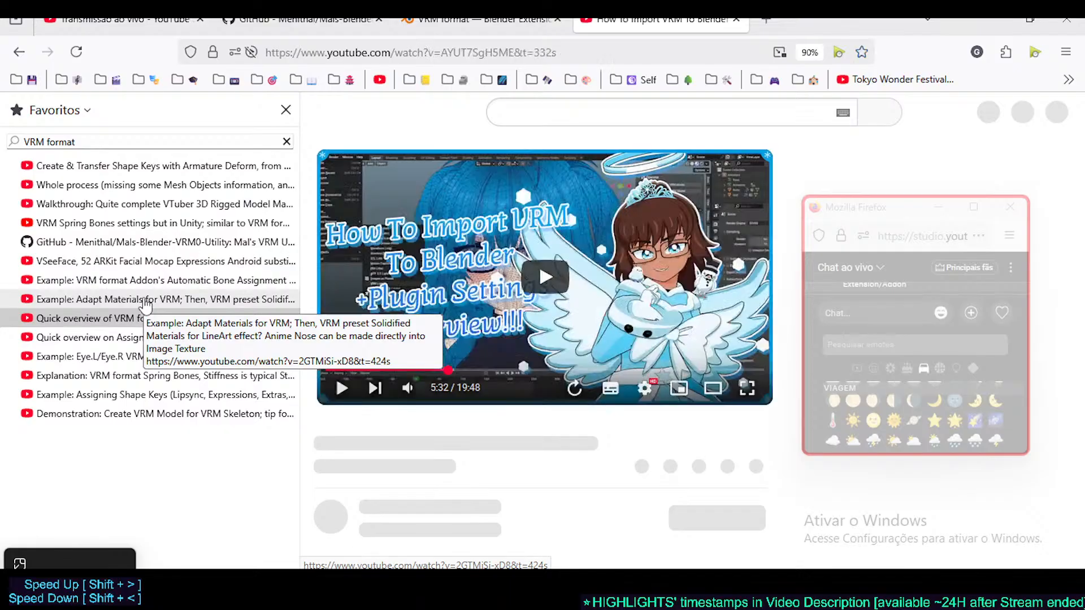
{"action": "left_click", "coordinate": [145, 301]}
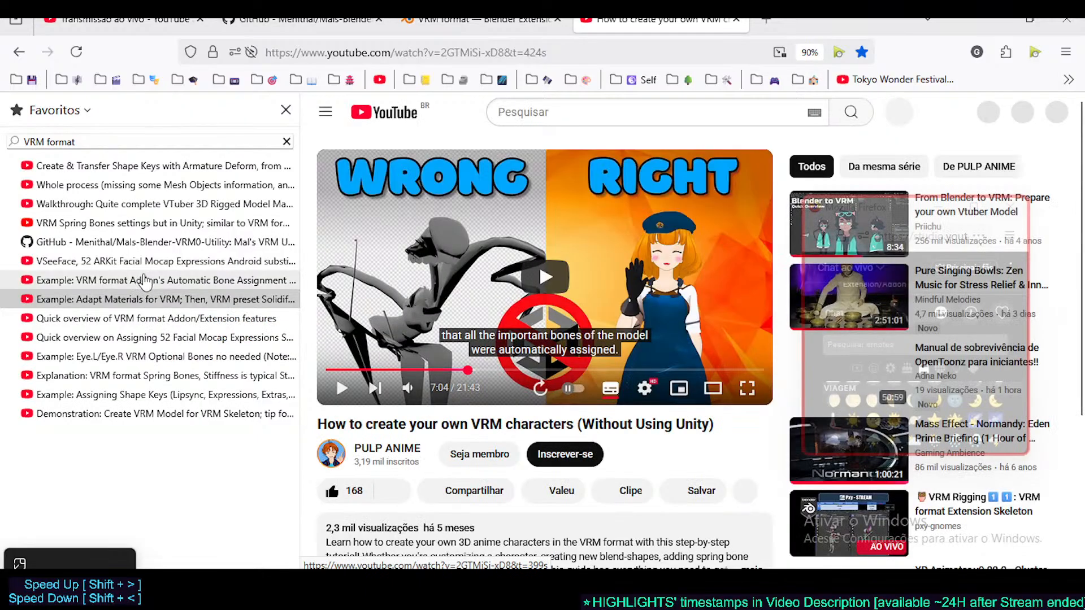
{"action": "left_click", "coordinate": [145, 280]}
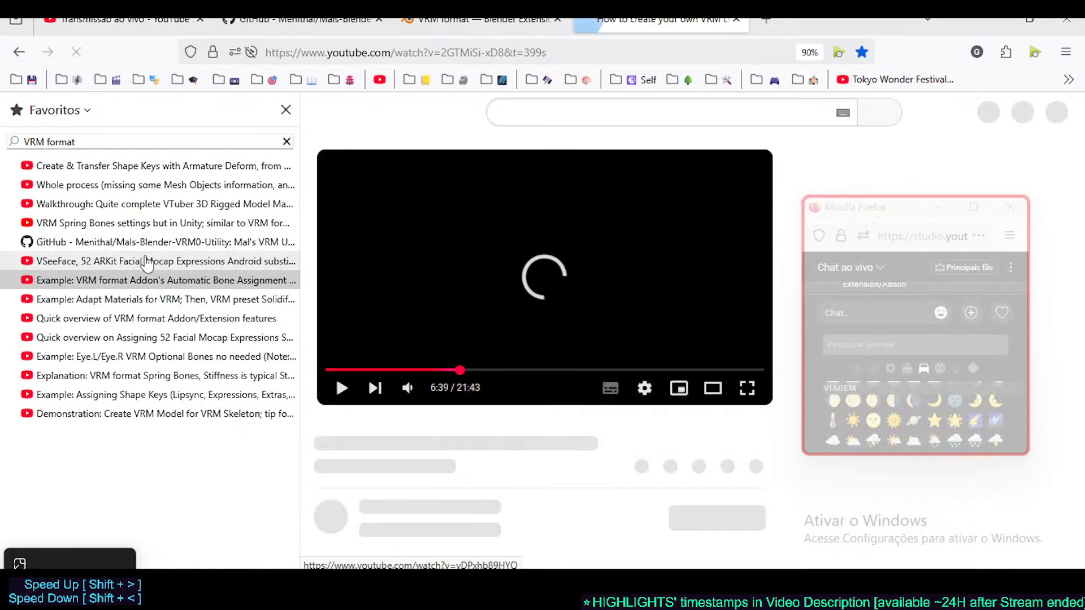
{"action": "left_click", "coordinate": [146, 261]}
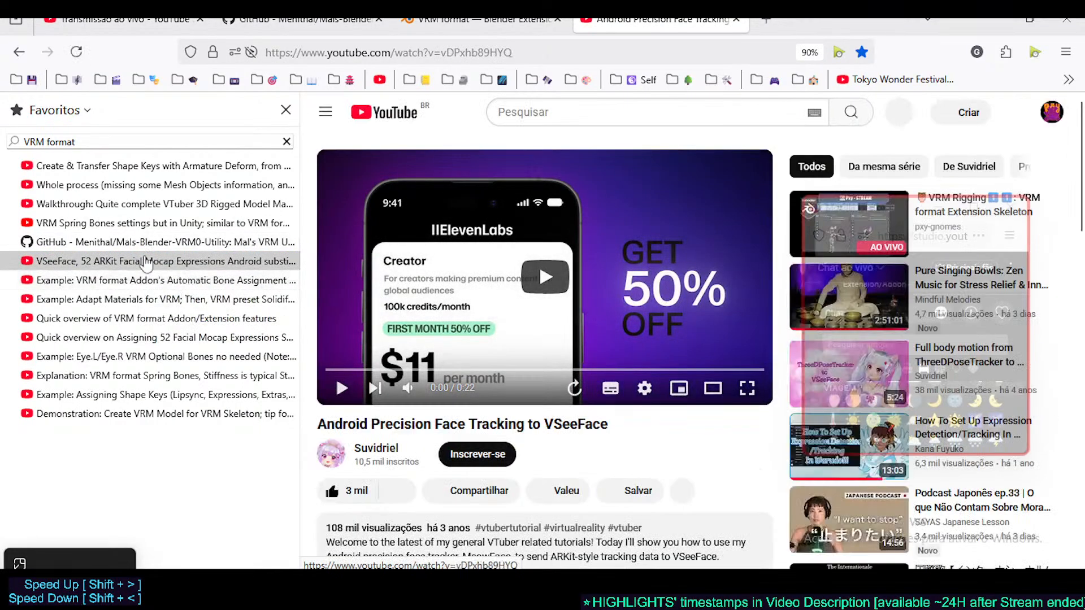
- View the bookmarked VRM Spring Bones in Unity, Walkthrough, Whole process, and Create & Transfer Shape Keys videos, playing the last from about 1:54
{"action": "left_click", "coordinate": [125, 224]}
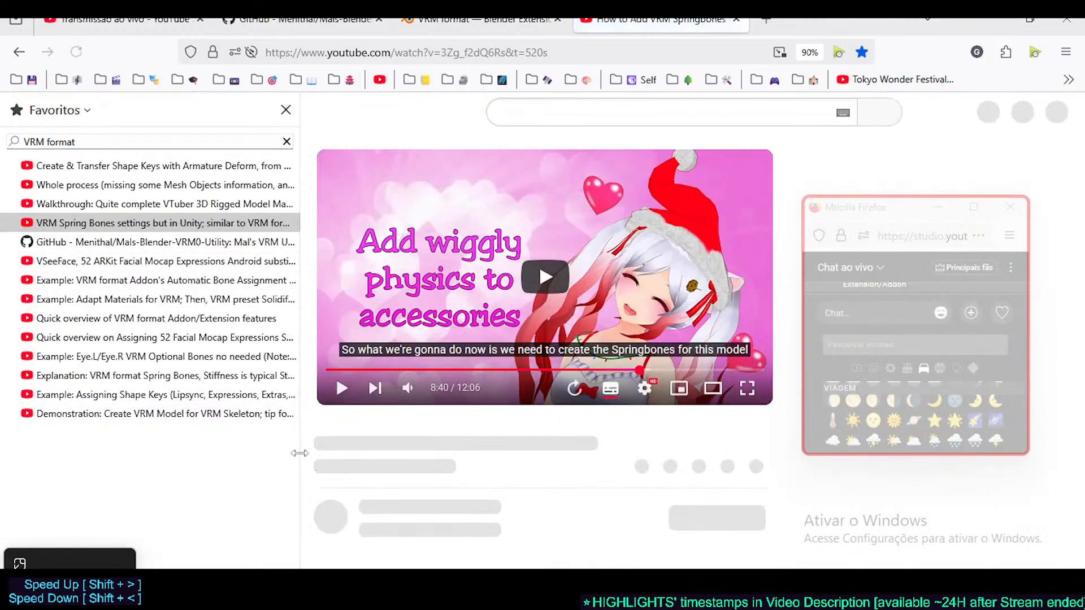
{"action": "left_click", "coordinate": [134, 206]}
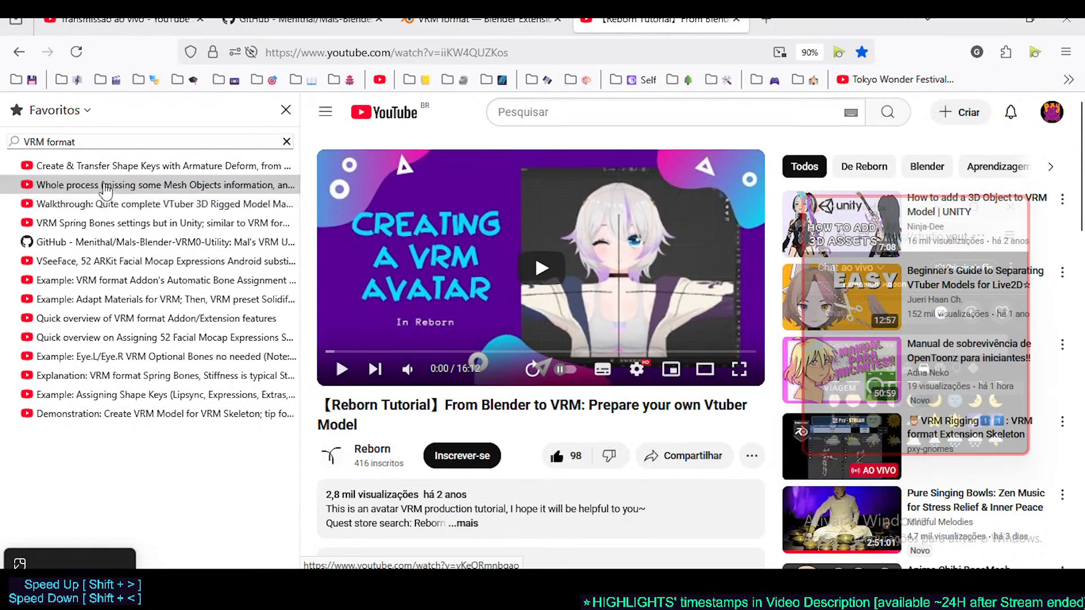
{"action": "left_click", "coordinate": [105, 187]}
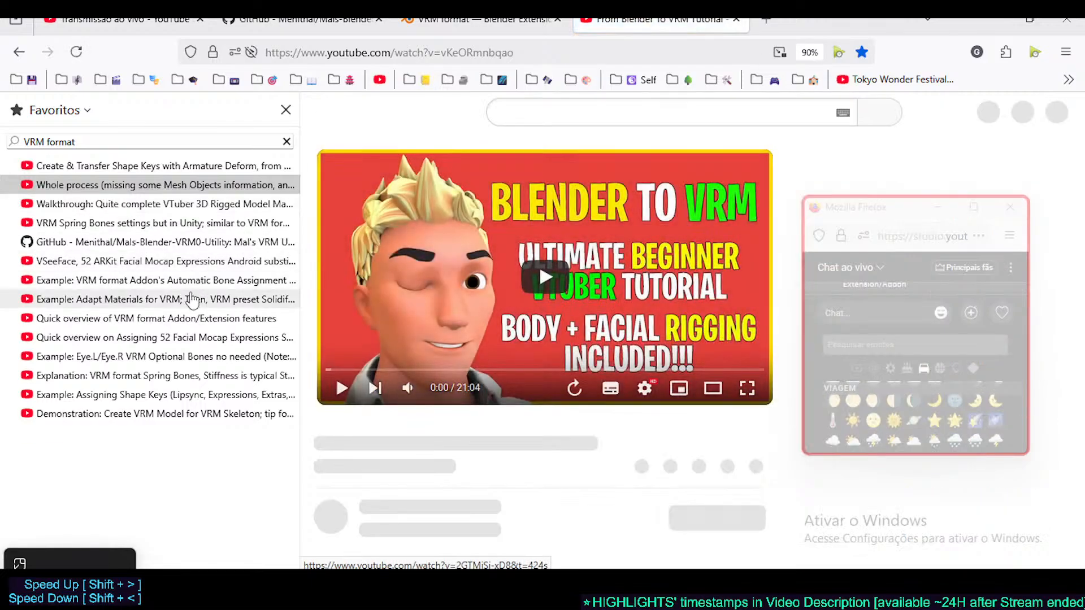
{"action": "left_click", "coordinate": [147, 168]}
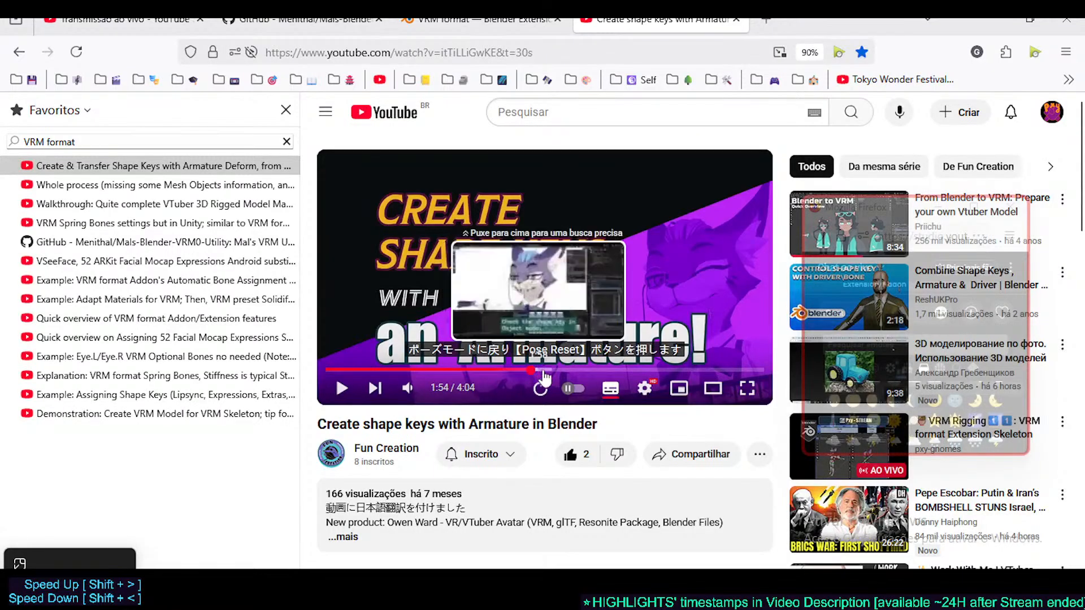
{"action": "left_click", "coordinate": [533, 370]}
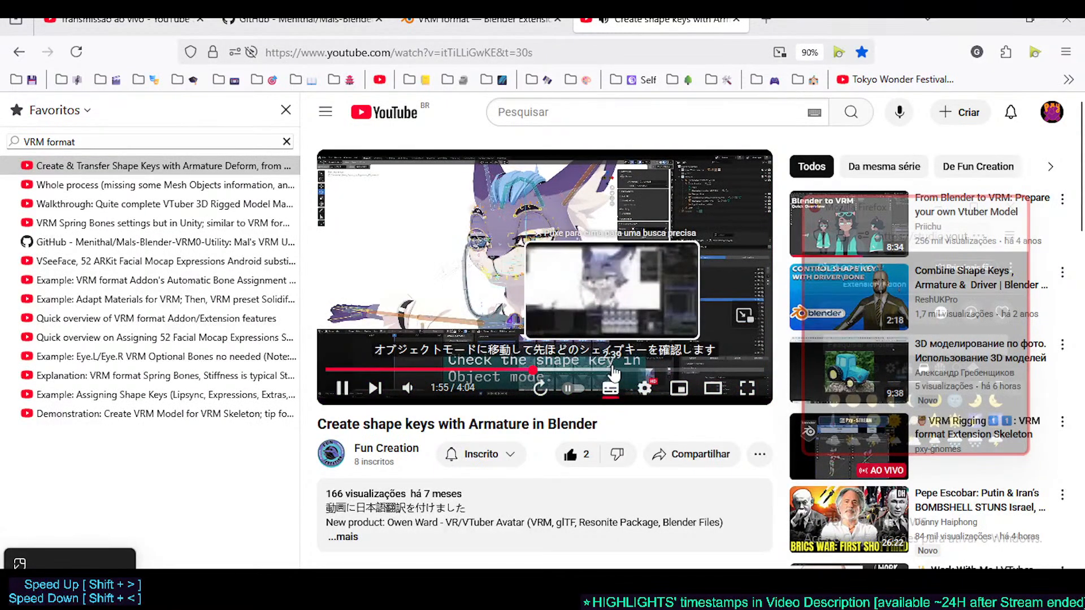
- Open the Fun Creation channel from the shape keys video and browse through its list of uploaded videos
{"action": "left_click", "coordinate": [332, 454]}
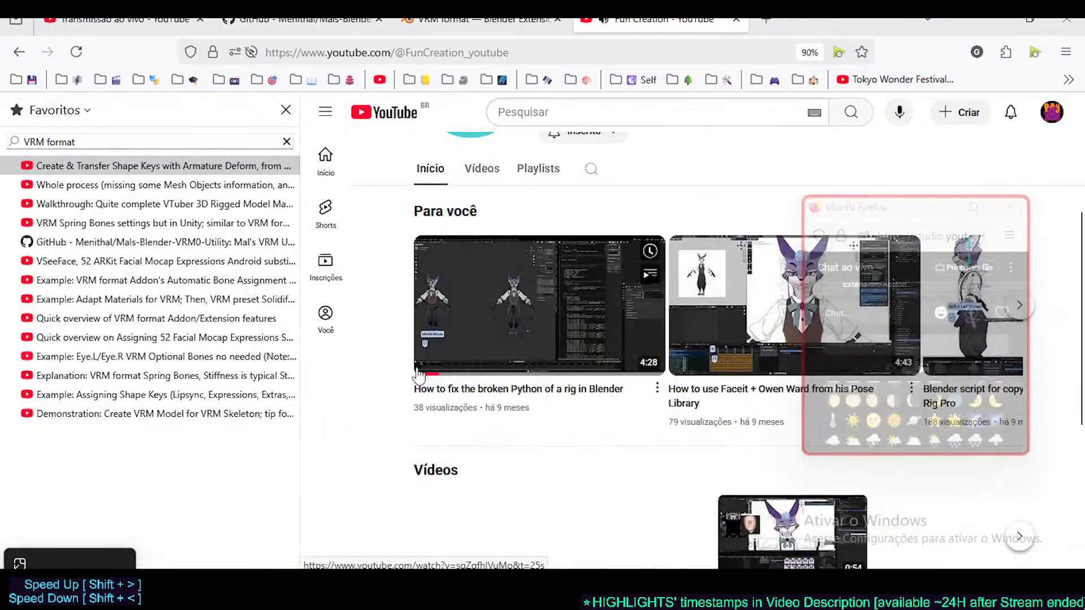
{"action": "left_click", "coordinate": [482, 398]}
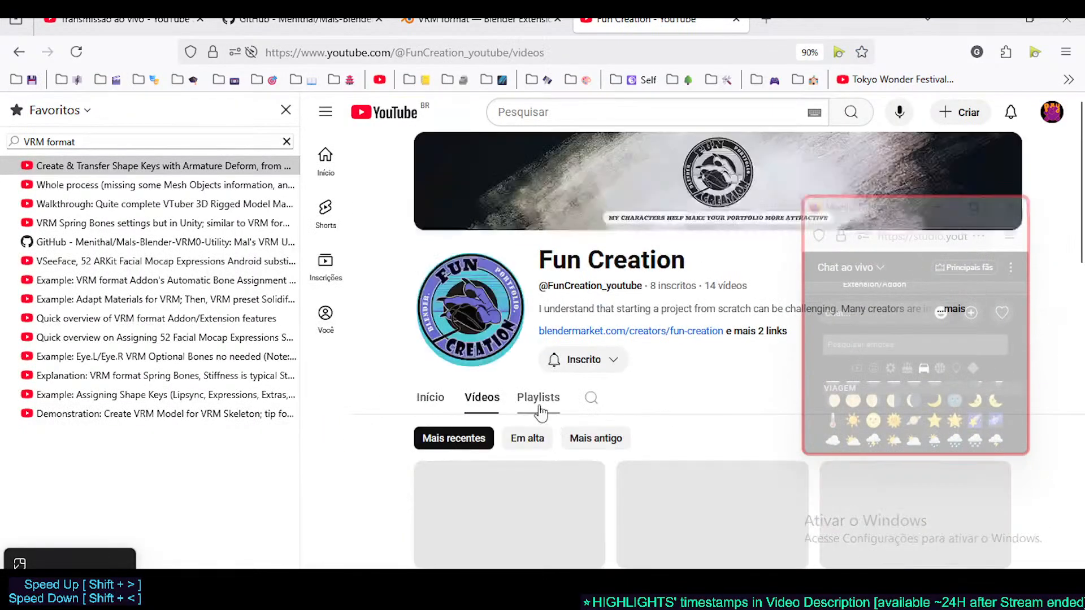
{"action": "scroll", "coordinate": [534, 415], "scroll_direction": "down", "scroll_amount": 8}
{"action": "scroll", "coordinate": [600, 395], "scroll_direction": "down", "scroll_amount": 3}
{"action": "scroll", "coordinate": [602, 402], "scroll_direction": "down", "scroll_amount": 5}
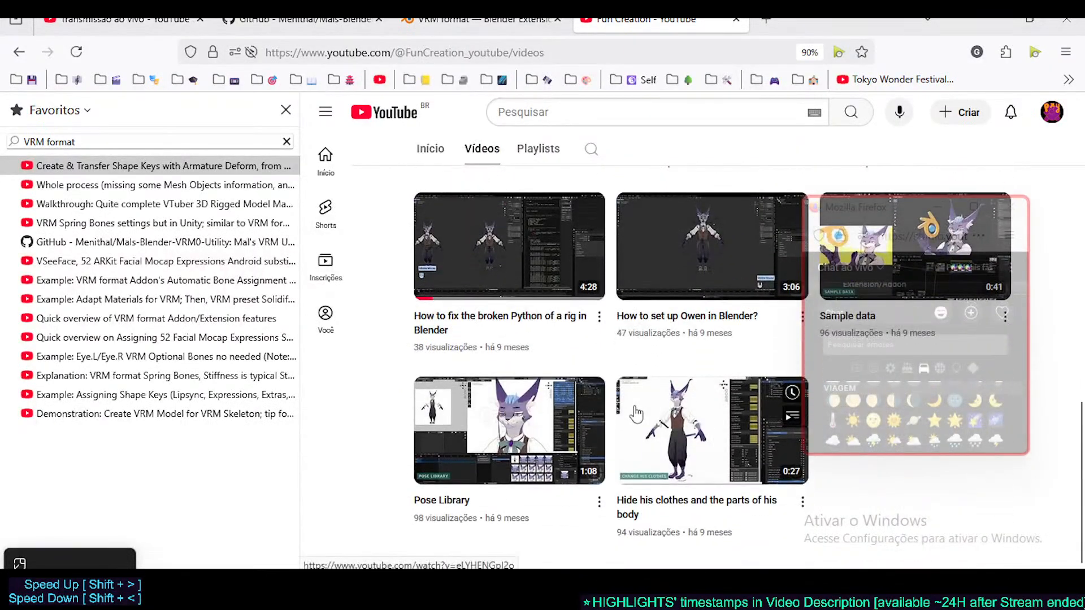
{"action": "scroll", "coordinate": [633, 413], "scroll_direction": "up", "scroll_amount": 15}
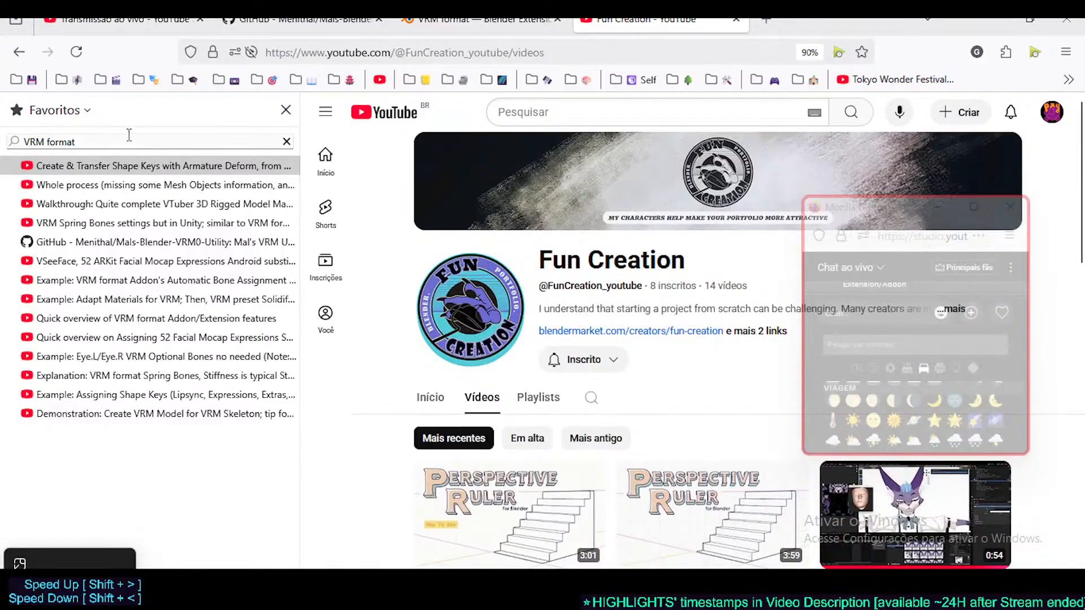
- Search the bookmarks for "VRM extension" and view the Spring Bones, Adapt Materials, Quick overview, 52 Facial Mocap Expressions and Eye.L/Eye.R Optional Bones videos
{"action": "key", "text": "shift+Left"}
{"action": "key", "text": "shift+Left"}
{"action": "key", "text": "BackSpace"}
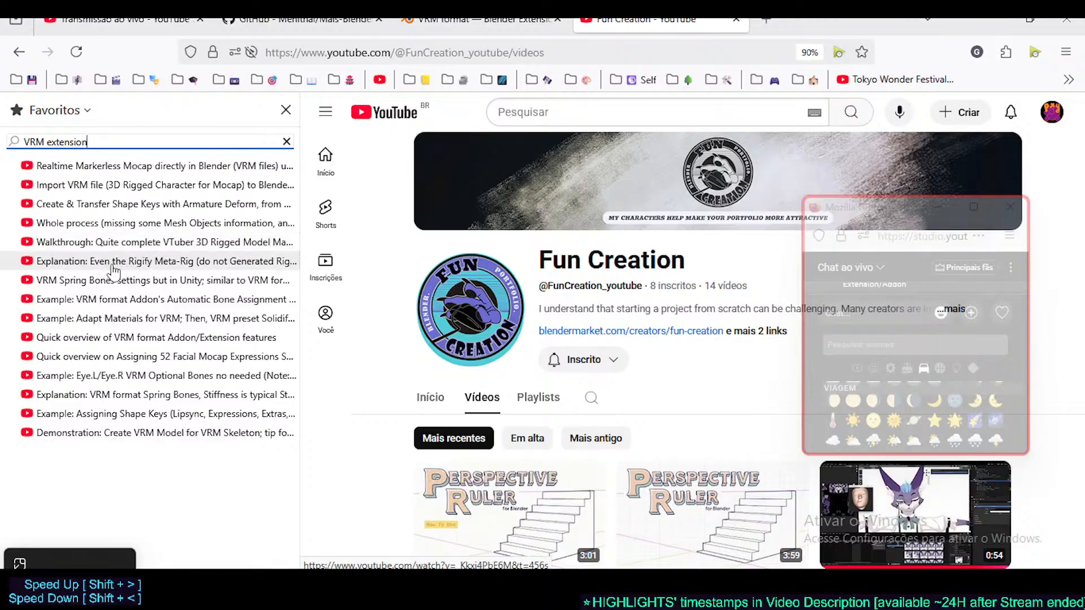
{"action": "left_click", "coordinate": [94, 288]}
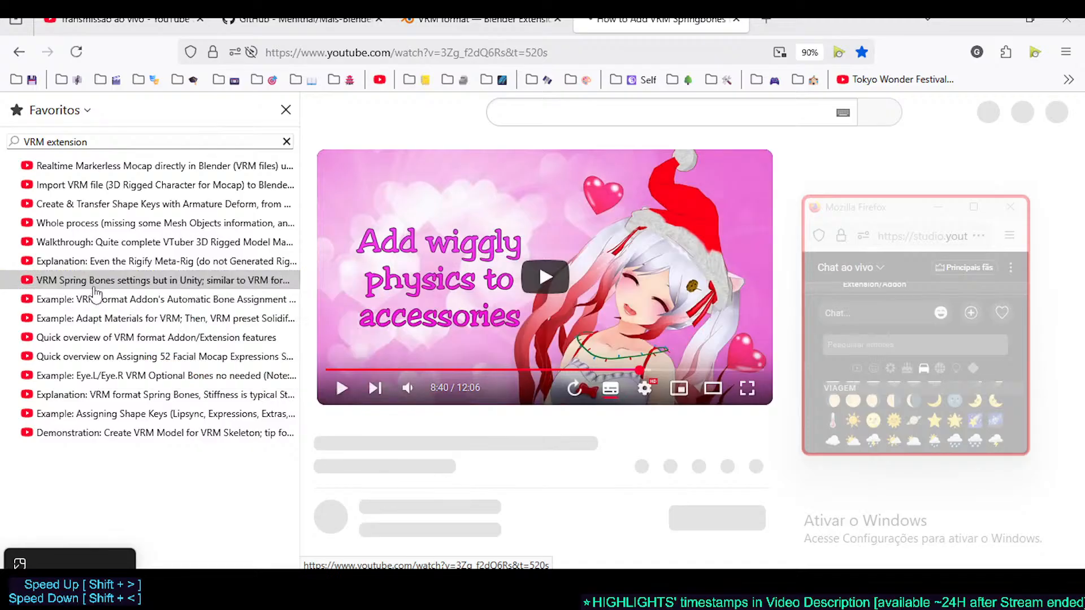
{"action": "left_click", "coordinate": [101, 317]}
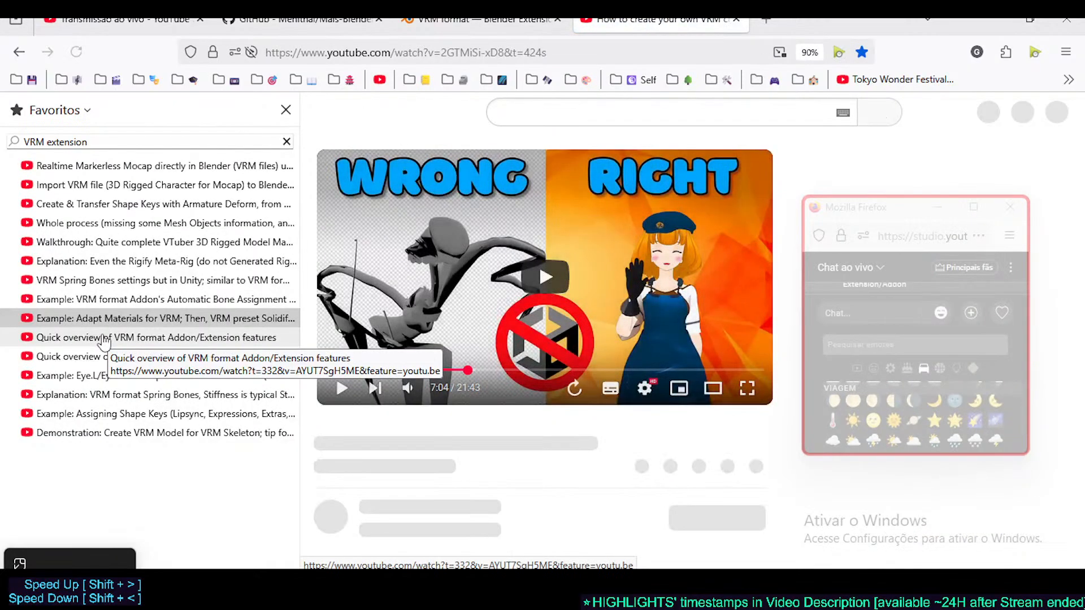
{"action": "left_click", "coordinate": [109, 338]}
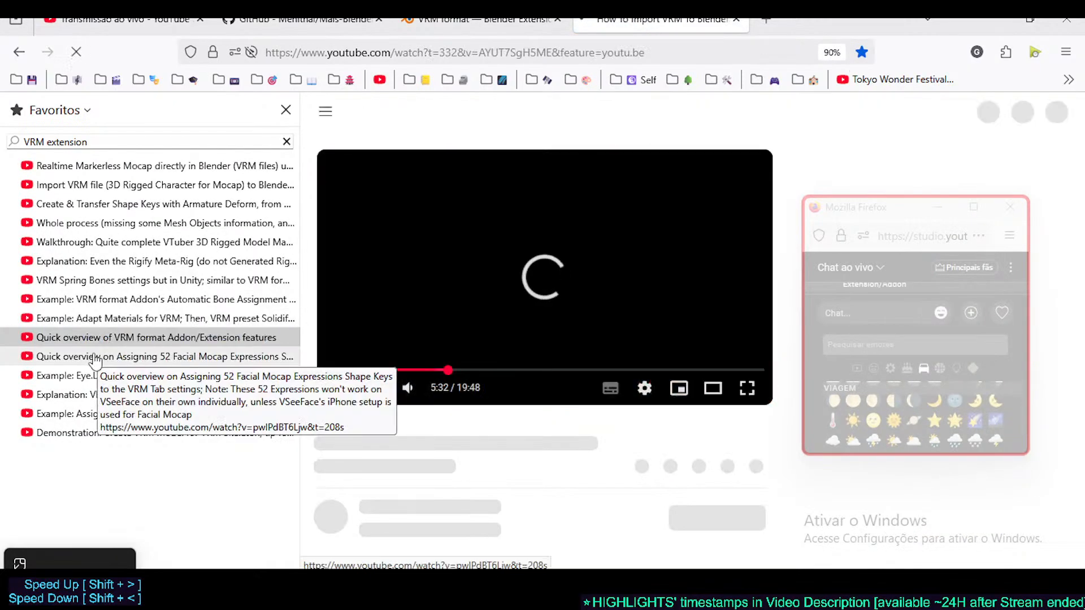
{"action": "left_click", "coordinate": [96, 358]}
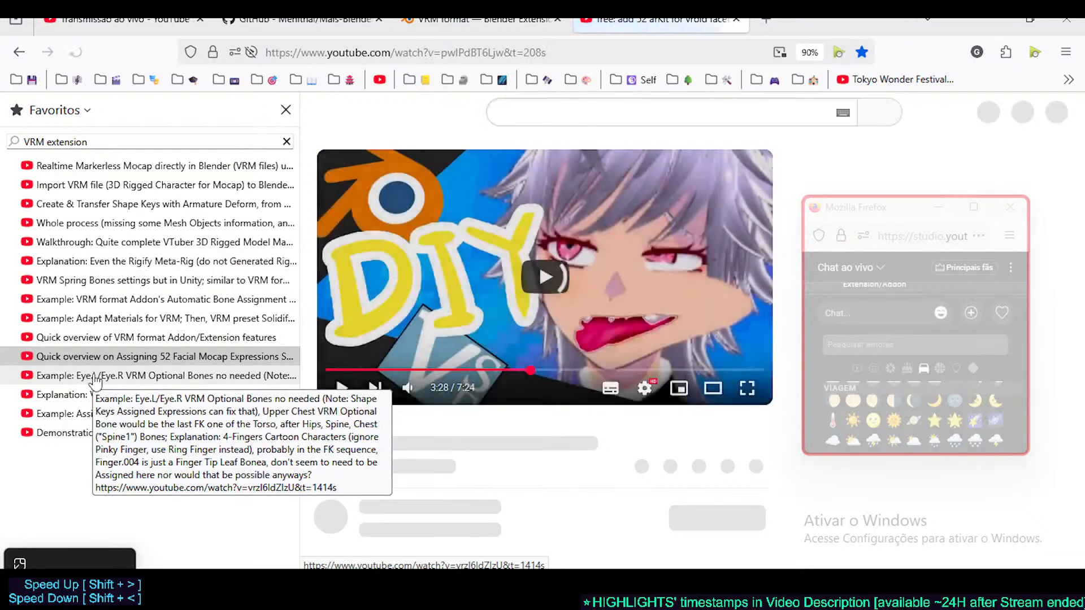
{"action": "left_click", "coordinate": [96, 378]}
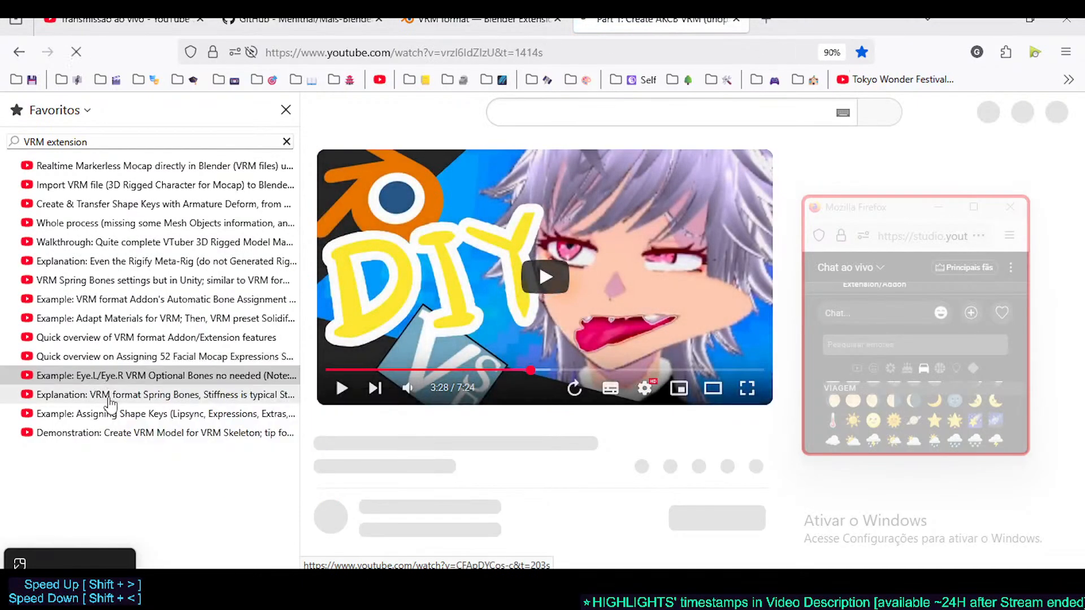
- View the bookmarked videos on Spring Bones stiffness, assigning shape keys, creating a VRM model, Spring Bones in Unity, and using the Rigify Meta-Rig
{"action": "left_click", "coordinate": [108, 399]}
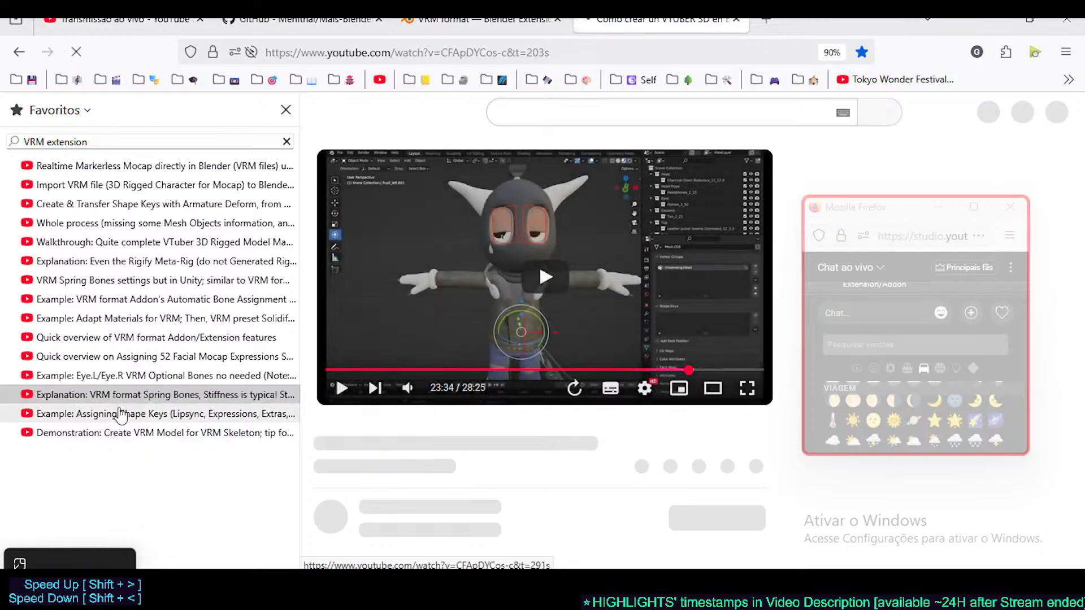
{"action": "left_click", "coordinate": [121, 417]}
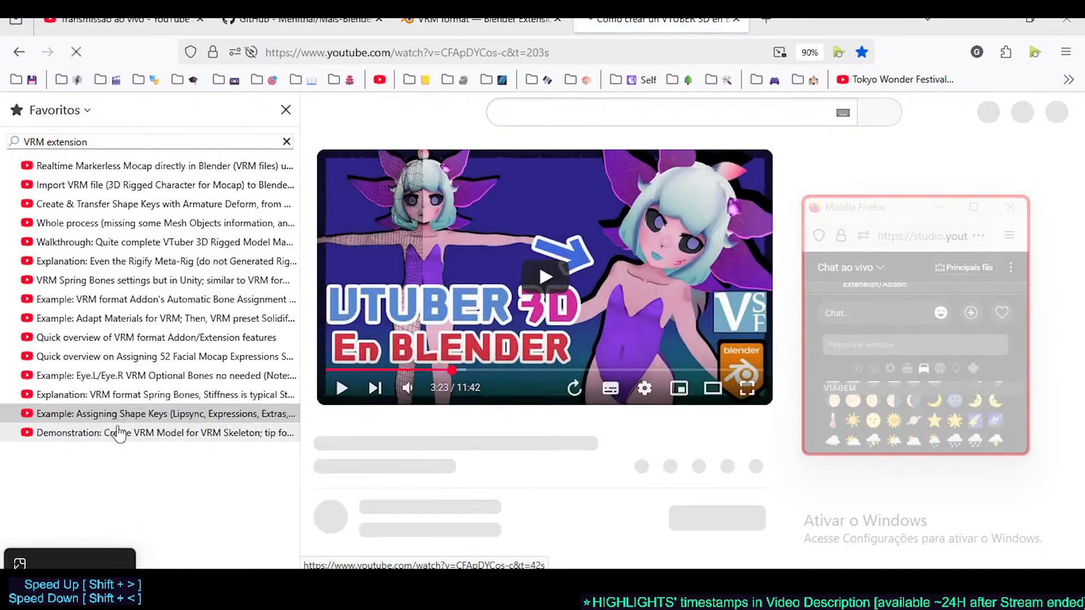
{"action": "left_click", "coordinate": [116, 434]}
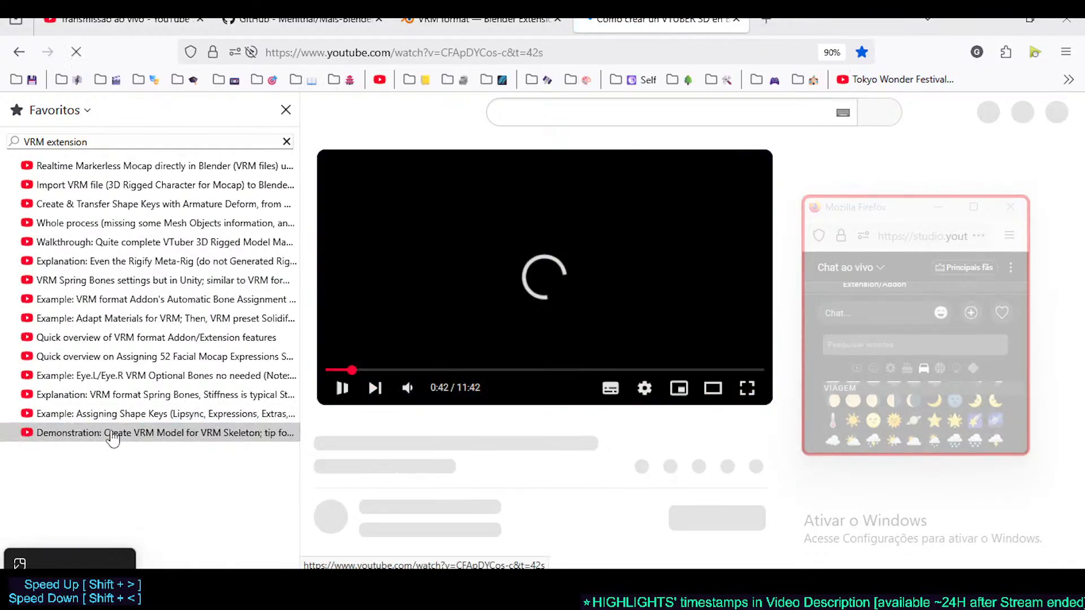
{"action": "left_click", "coordinate": [102, 304]}
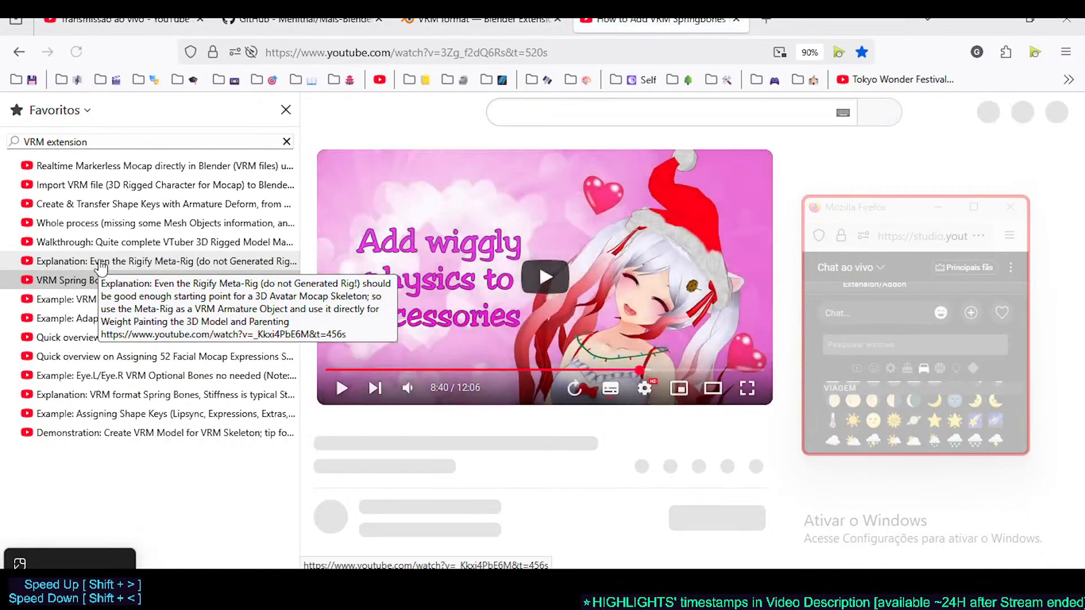
{"action": "left_click", "coordinate": [102, 264]}
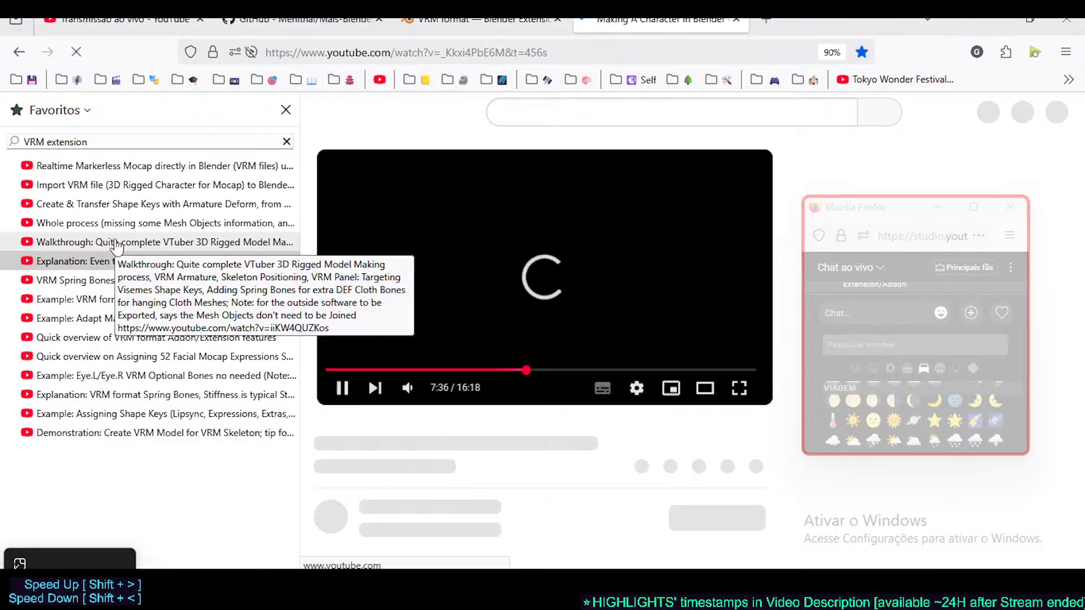
- View the bookmarked Walkthrough, Whole process, Create & Transfer Shape Keys, Import VRM file and Realtime Markerless Mocap videos, and close the video page
{"action": "left_click", "coordinate": [117, 244]}
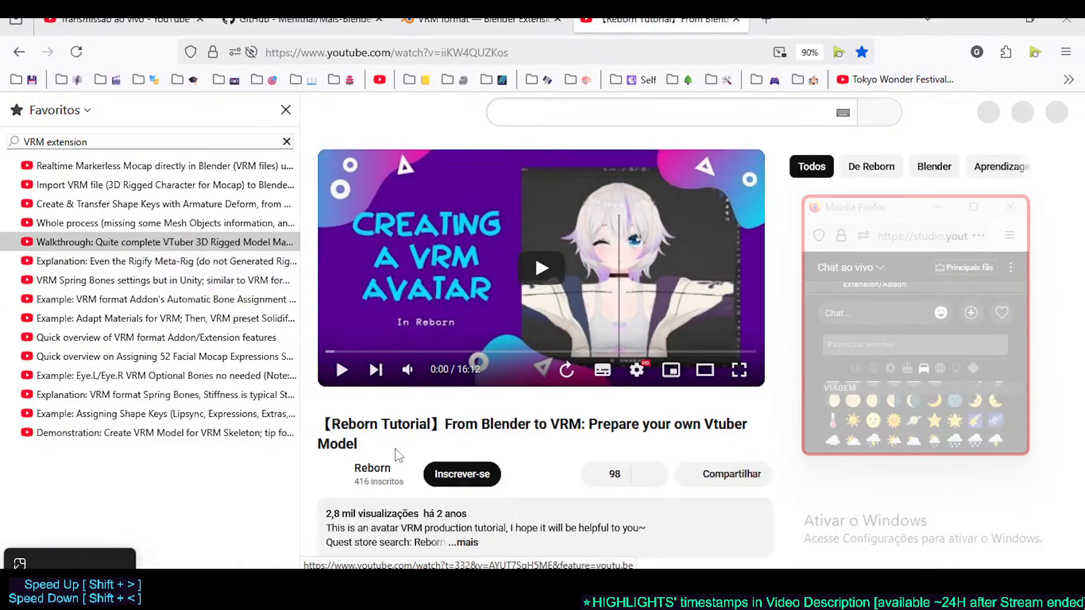
{"action": "left_click", "coordinate": [150, 224]}
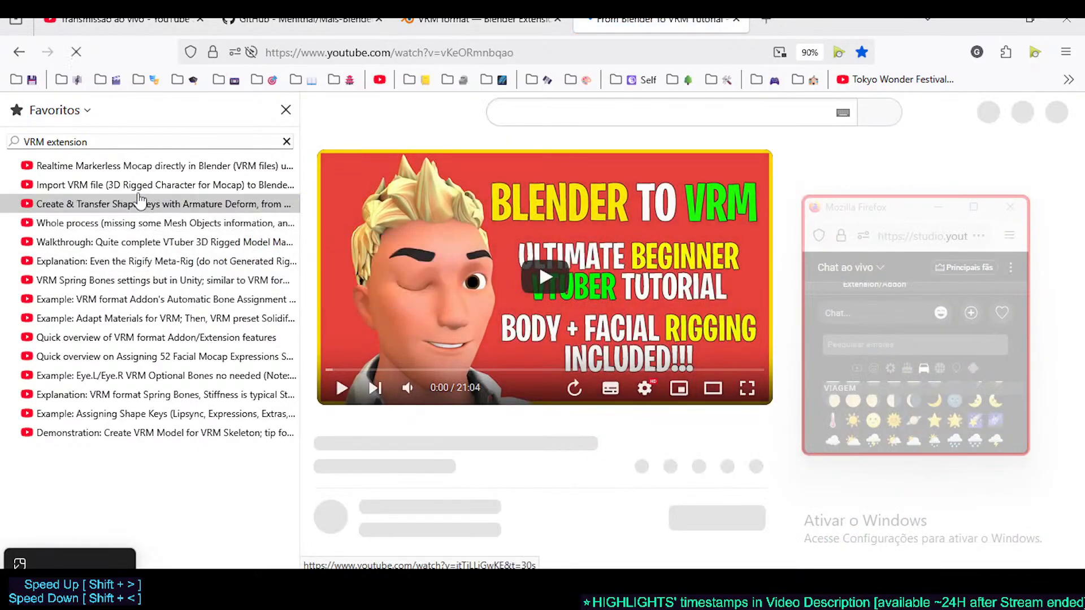
{"action": "left_click", "coordinate": [139, 202]}
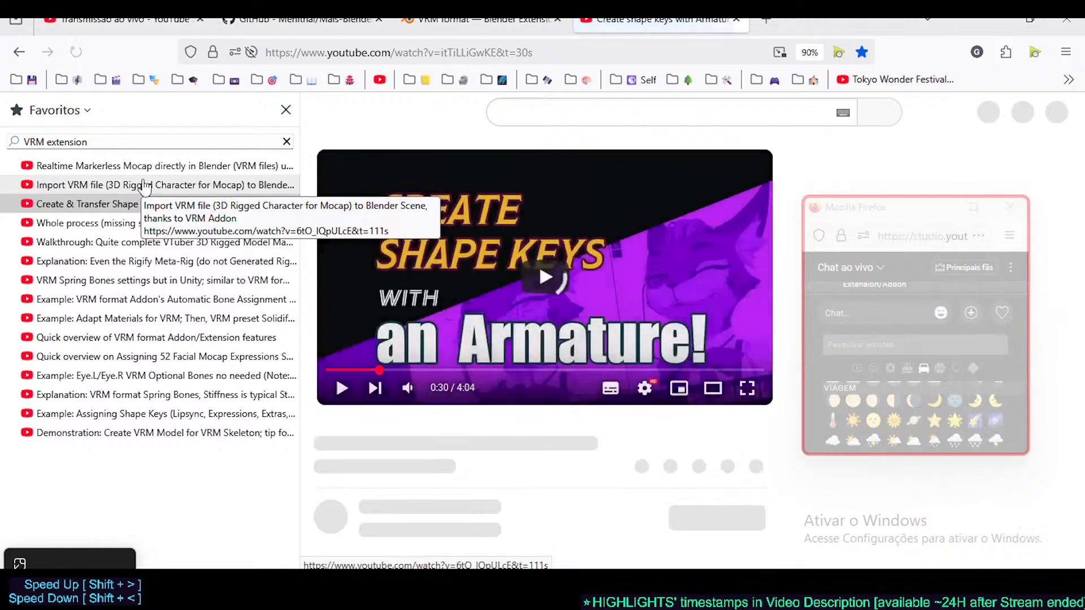
{"action": "left_click", "coordinate": [146, 186]}
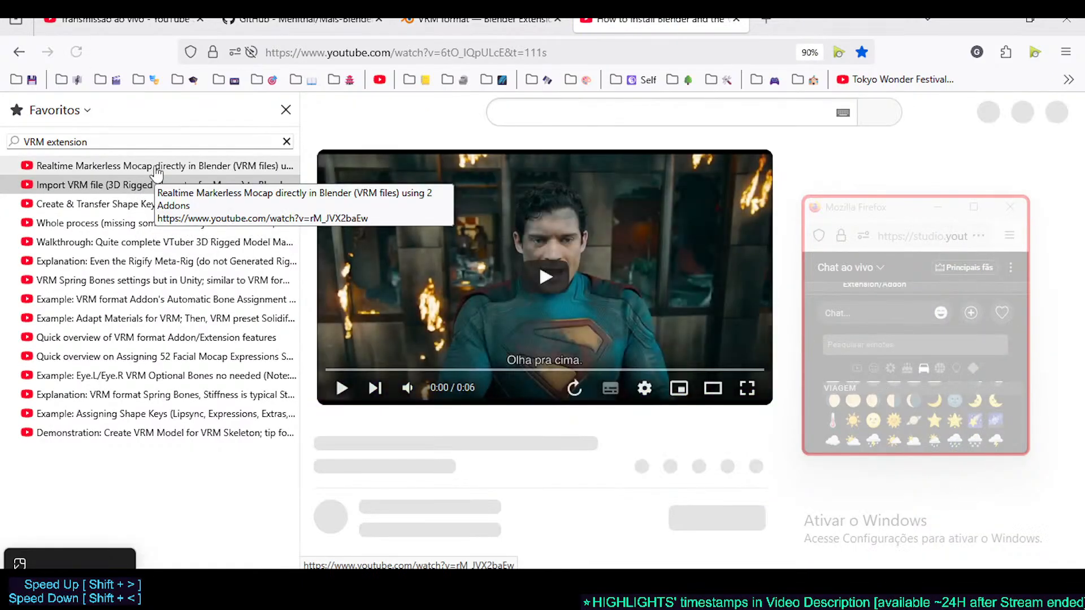
{"action": "left_click", "coordinate": [156, 168]}
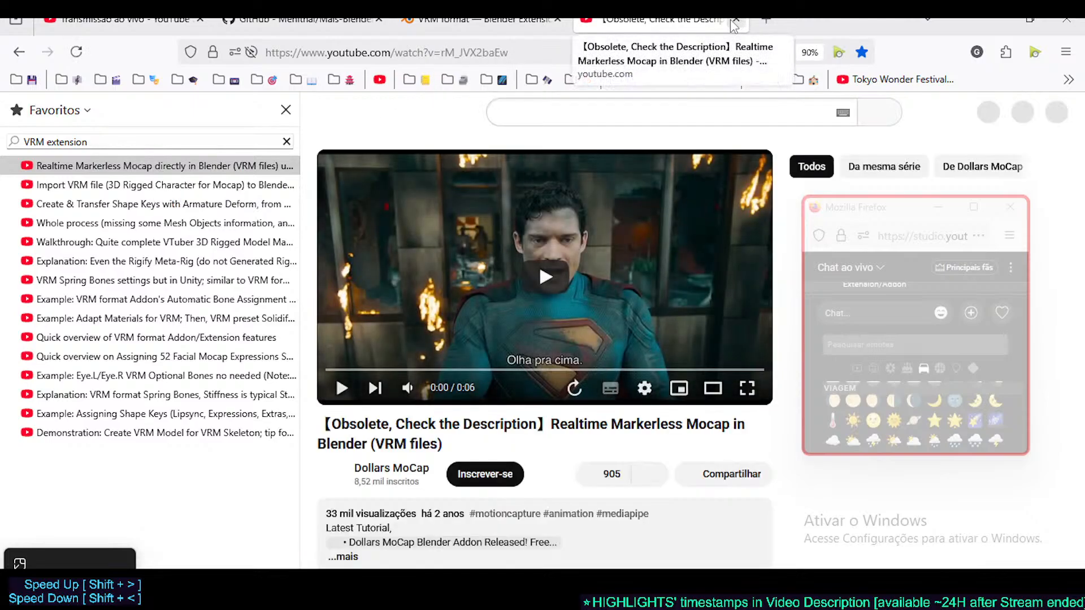
{"action": "left_click", "coordinate": [736, 21]}
- Examine the VRM format add-on page, covering its tutorials, overview, development notes, release notes, permissions and compatibility details
{"action": "scroll", "coordinate": [593, 378], "scroll_direction": "down", "scroll_amount": 7}
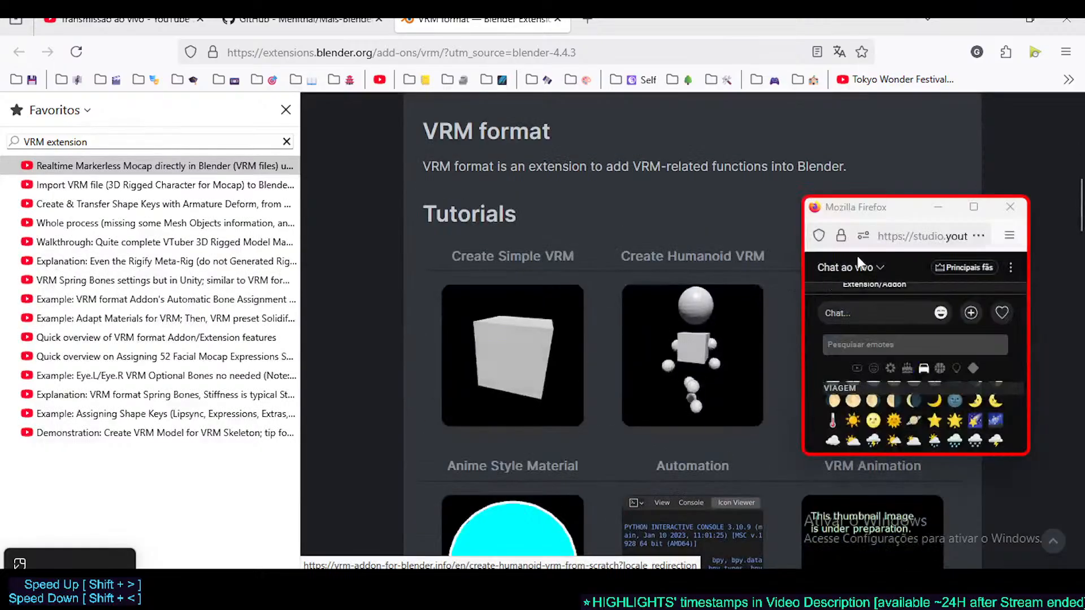
{"action": "scroll", "coordinate": [771, 321], "scroll_direction": "down", "scroll_amount": 10}
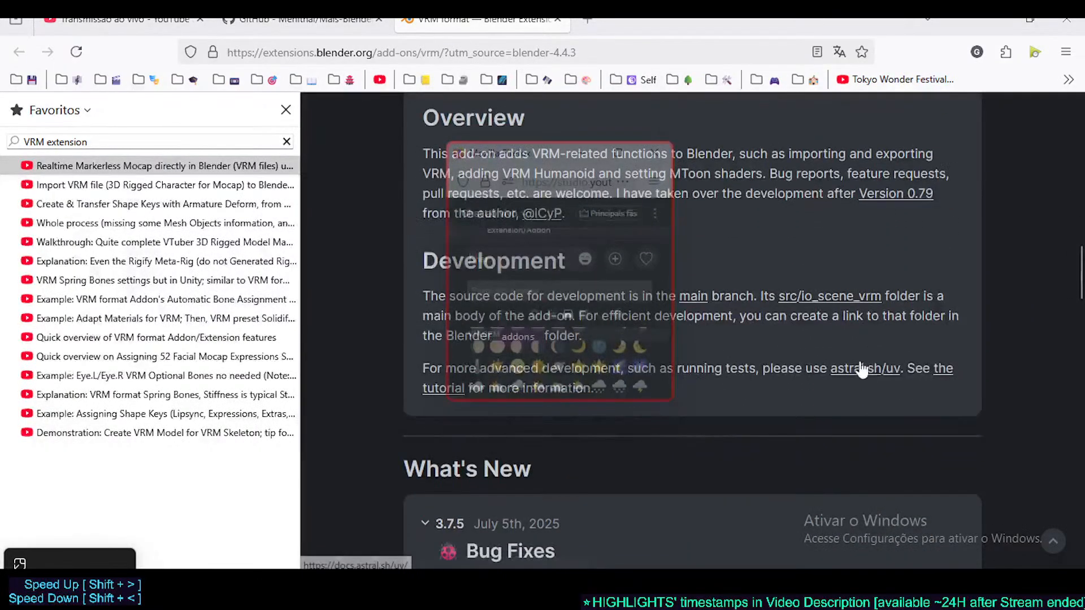
{"action": "left_click_drag", "start_coordinate": [495, 154], "coordinate": [706, 137]}
{"action": "scroll", "coordinate": [604, 402], "scroll_direction": "down", "scroll_amount": 3}
{"action": "scroll", "coordinate": [603, 397], "scroll_direction": "down", "scroll_amount": 3}
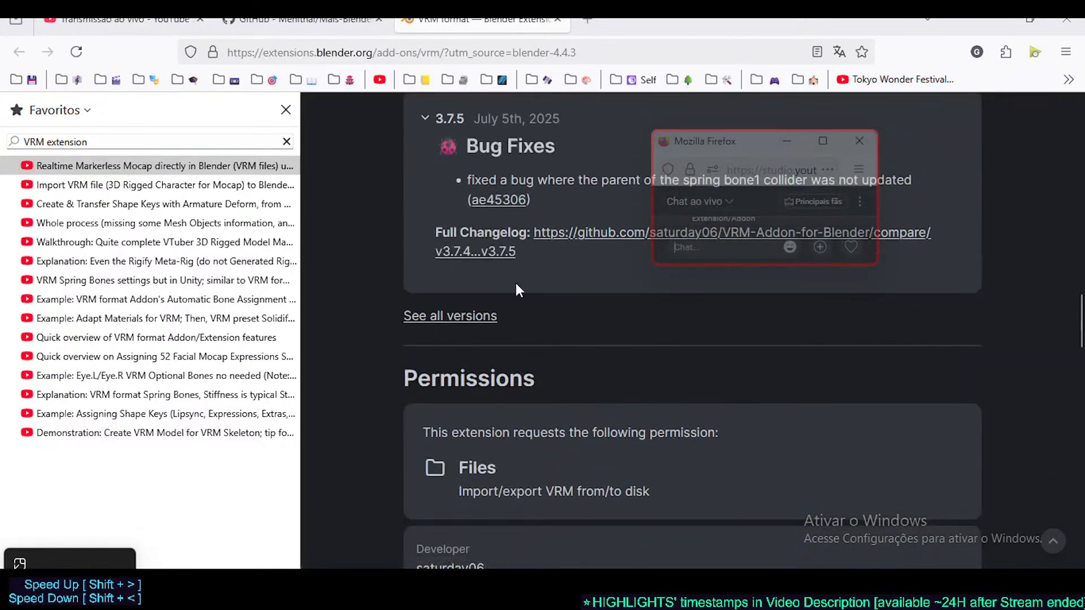
{"action": "scroll", "coordinate": [528, 388], "scroll_direction": "down", "scroll_amount": 4}
{"action": "scroll", "coordinate": [520, 364], "scroll_direction": "up", "scroll_amount": 3}
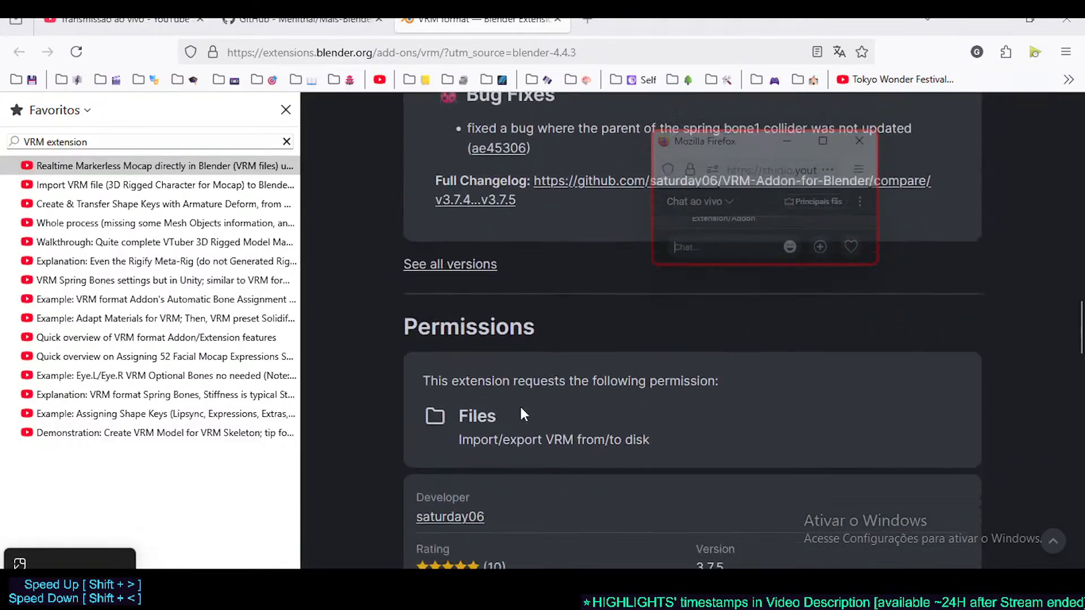
{"action": "scroll", "coordinate": [520, 417], "scroll_direction": "down", "scroll_amount": 4}
{"action": "scroll", "coordinate": [534, 426], "scroll_direction": "down", "scroll_amount": 5}
{"action": "scroll", "coordinate": [511, 323], "scroll_direction": "up", "scroll_amount": 7}
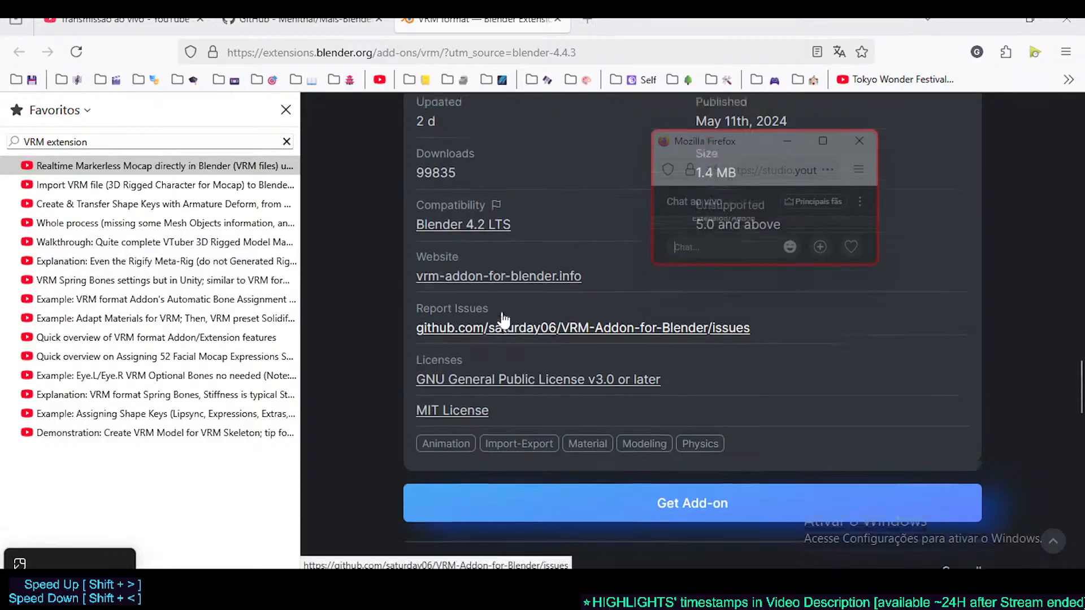
{"action": "scroll", "coordinate": [500, 324], "scroll_direction": "up", "scroll_amount": 4}
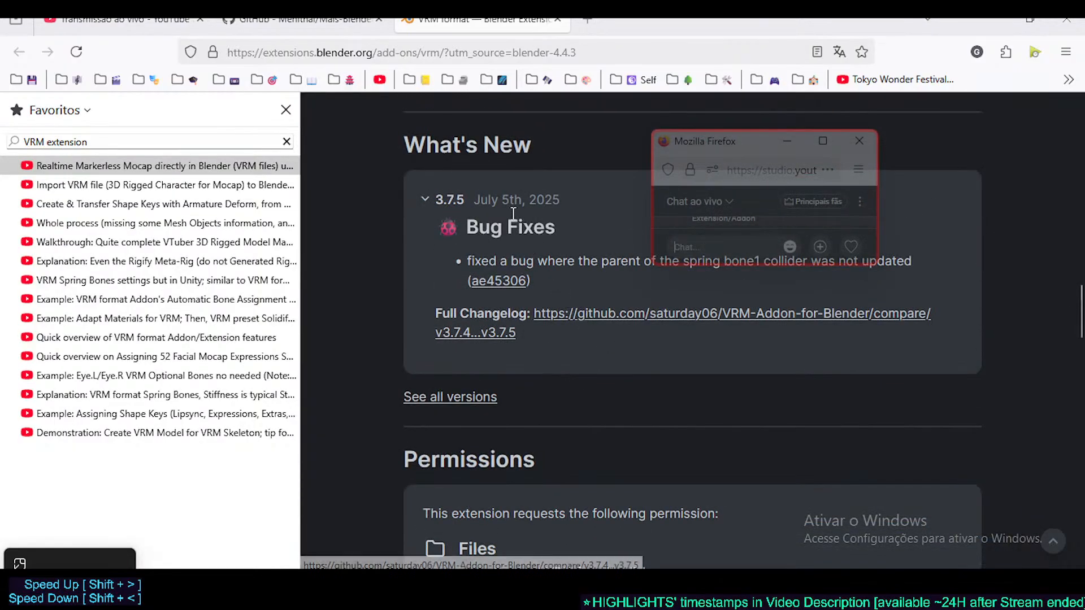
{"action": "scroll", "coordinate": [563, 353], "scroll_direction": "up", "scroll_amount": 20}
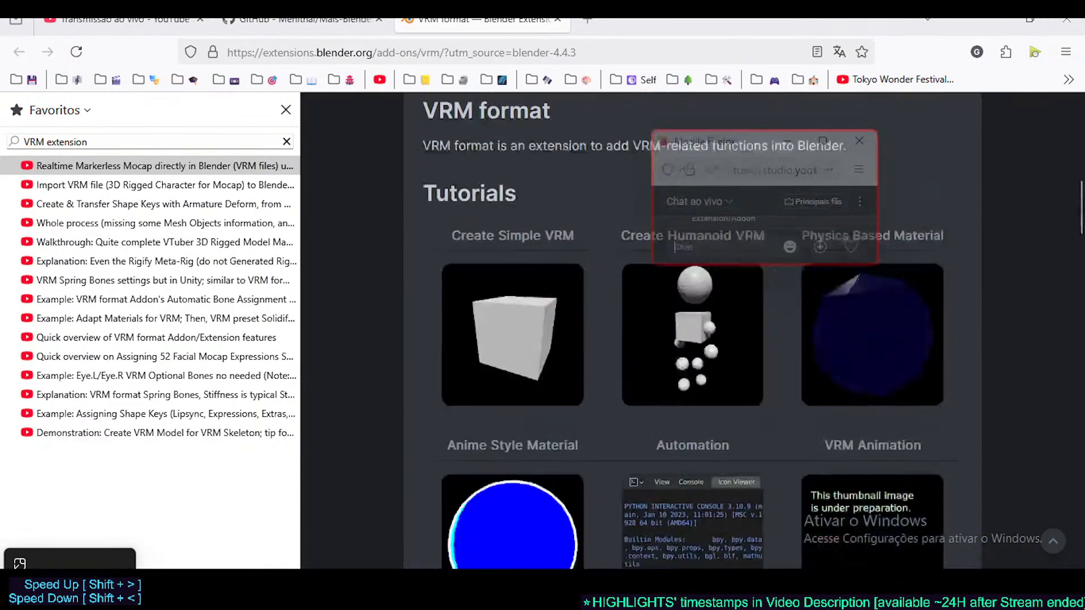
{"action": "scroll", "coordinate": [537, 356], "scroll_direction": "down", "scroll_amount": 12}
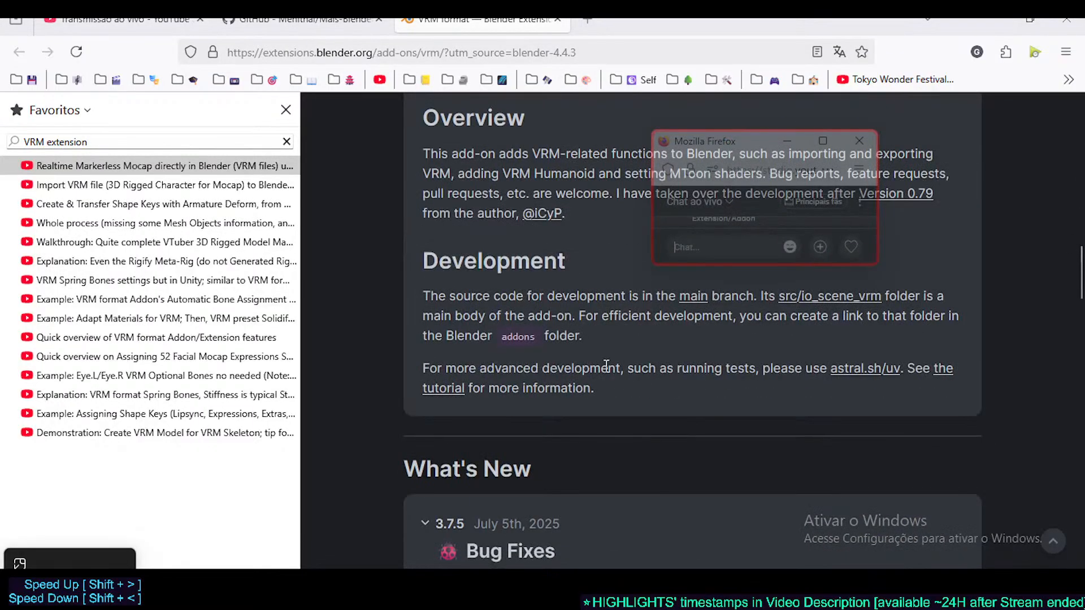
{"action": "scroll", "coordinate": [587, 359], "scroll_direction": "up", "scroll_amount": 7}
{"action": "scroll", "coordinate": [585, 356], "scroll_direction": "up", "scroll_amount": 10}
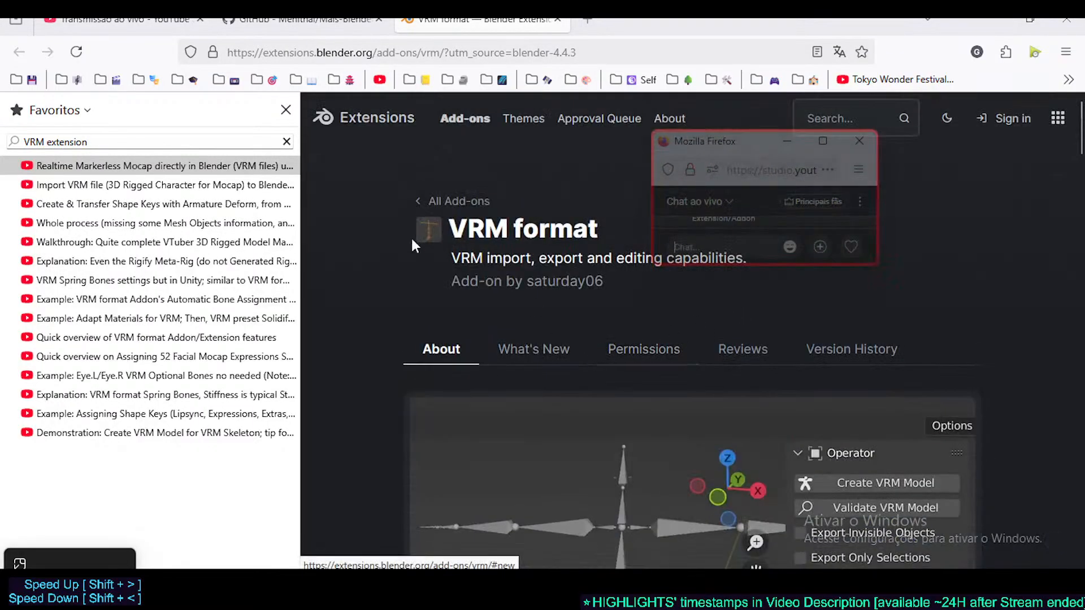
- Close the bookmarks list, open the add-on's vrm-addon-for-blender.info website, look through its downloads, tutorials and overview, and close it
{"action": "left_click", "coordinate": [289, 111]}
{"action": "scroll", "coordinate": [898, 399], "scroll_direction": "down", "scroll_amount": 10}
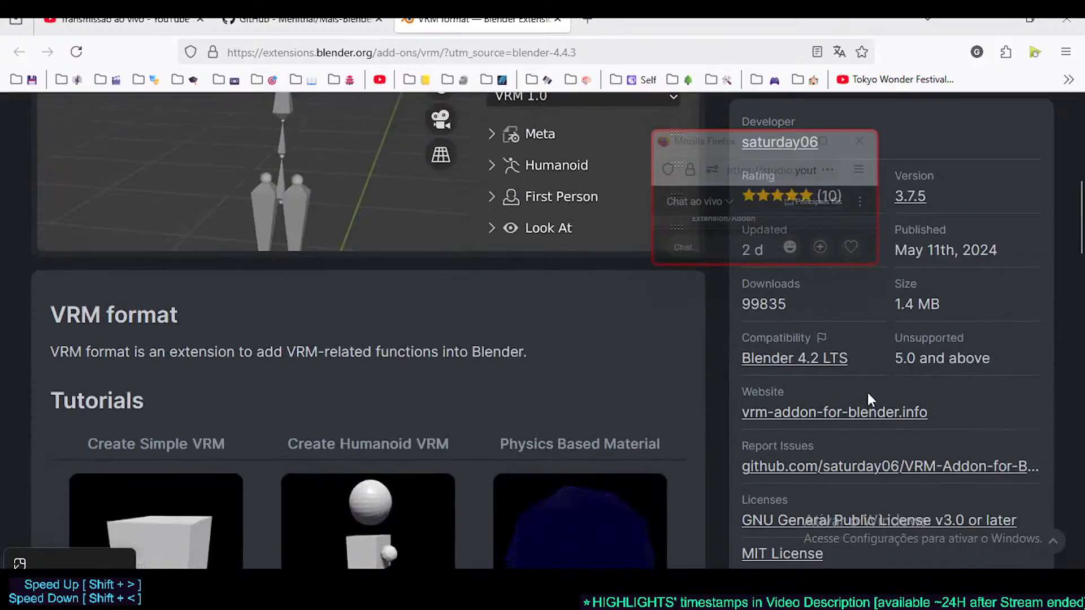
{"action": "scroll", "coordinate": [833, 390], "scroll_direction": "down", "scroll_amount": 1}
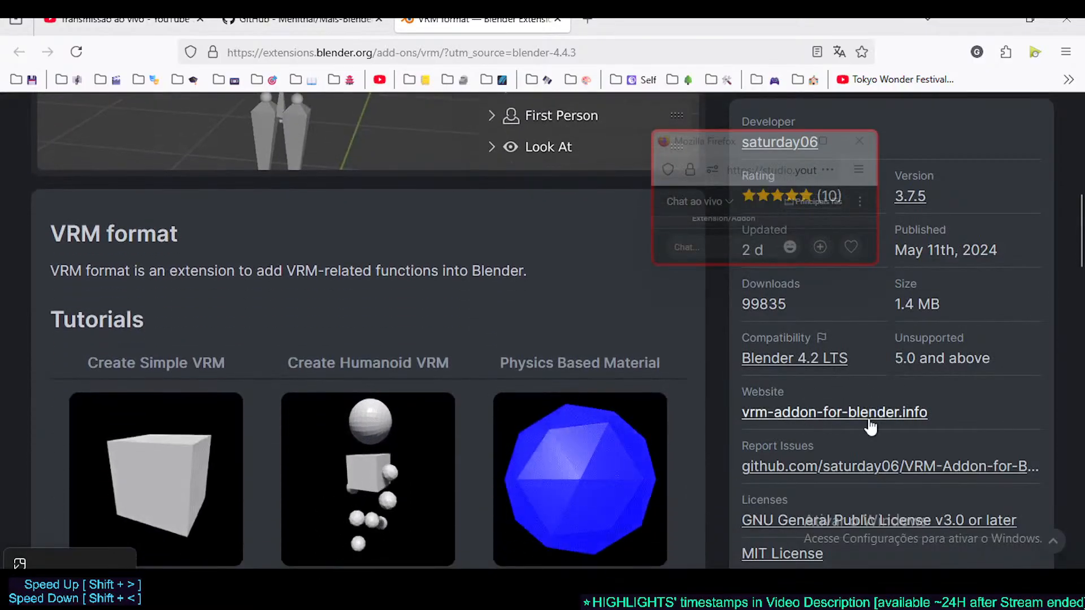
{"action": "left_click", "coordinate": [822, 413]}
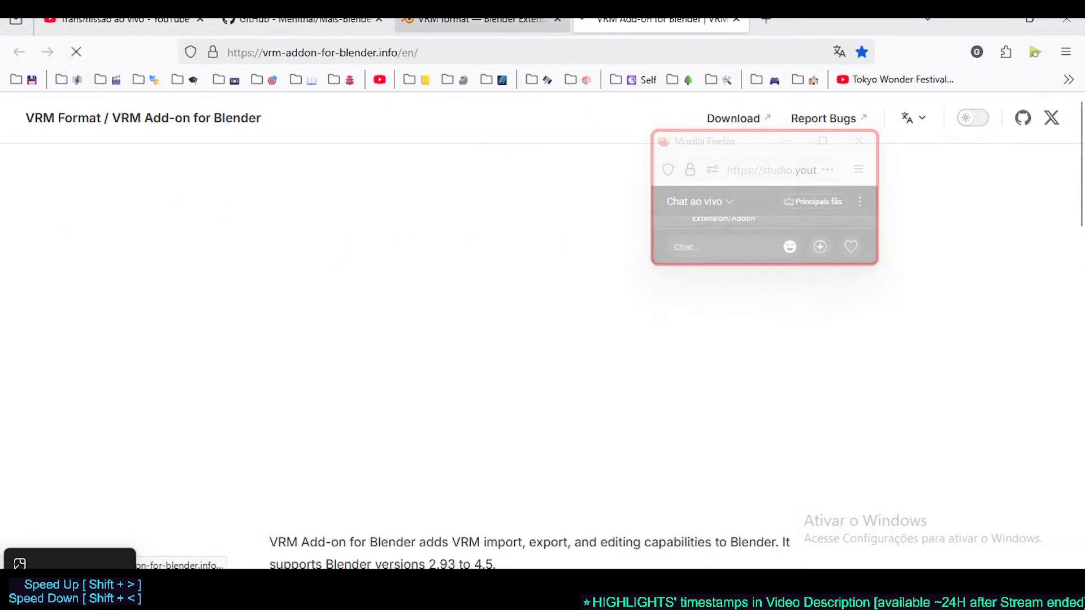
{"action": "scroll", "coordinate": [252, 317], "scroll_direction": "down", "scroll_amount": 10}
{"action": "scroll", "coordinate": [474, 357], "scroll_direction": "up", "scroll_amount": 4}
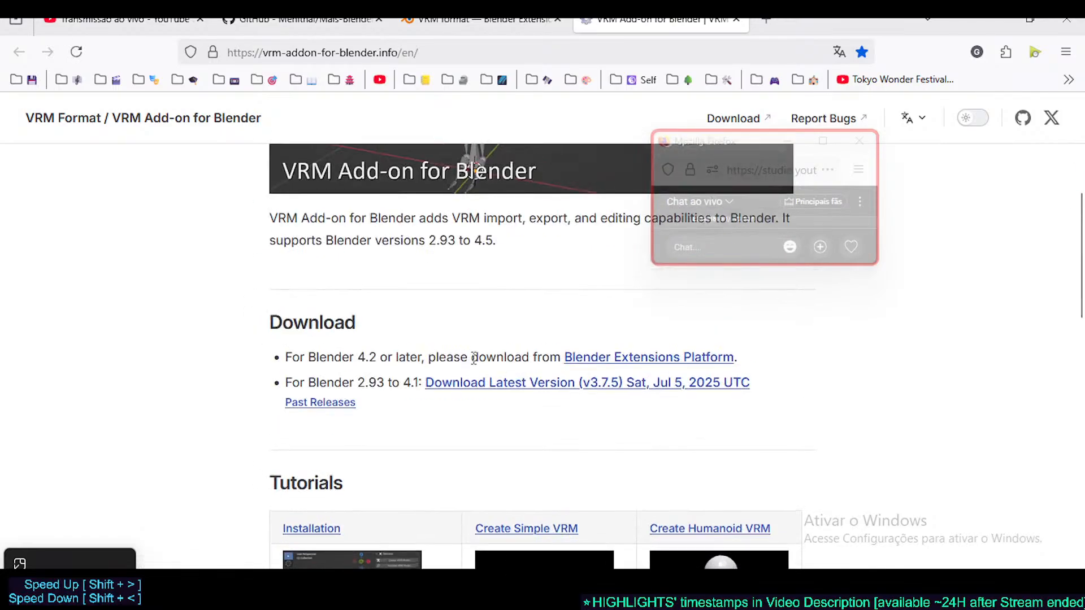
{"action": "scroll", "coordinate": [431, 428], "scroll_direction": "down", "scroll_amount": 10}
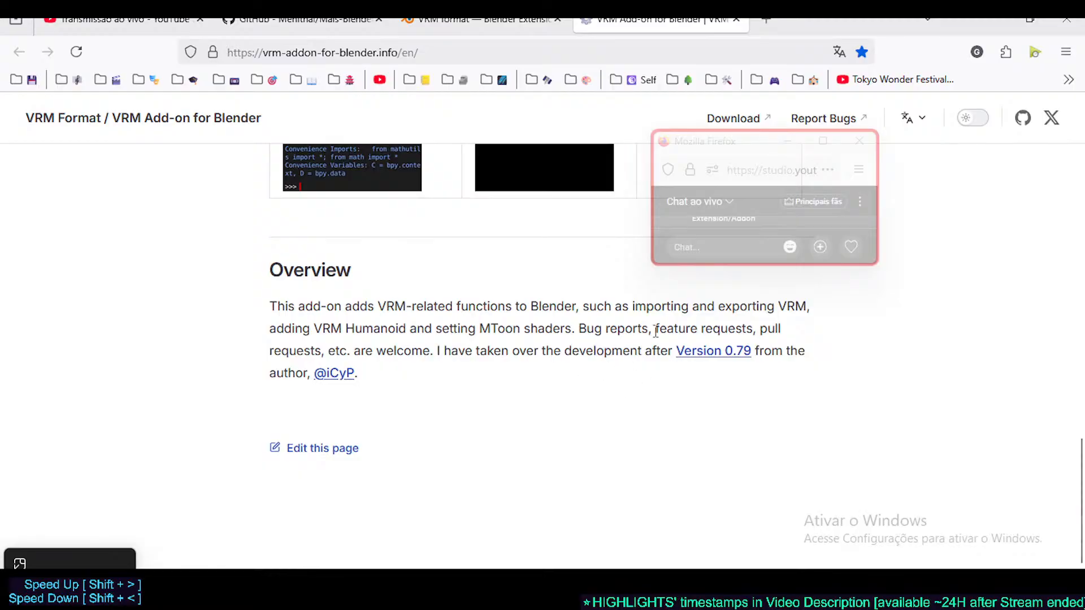
{"action": "scroll", "coordinate": [460, 368], "scroll_direction": "up", "scroll_amount": 10}
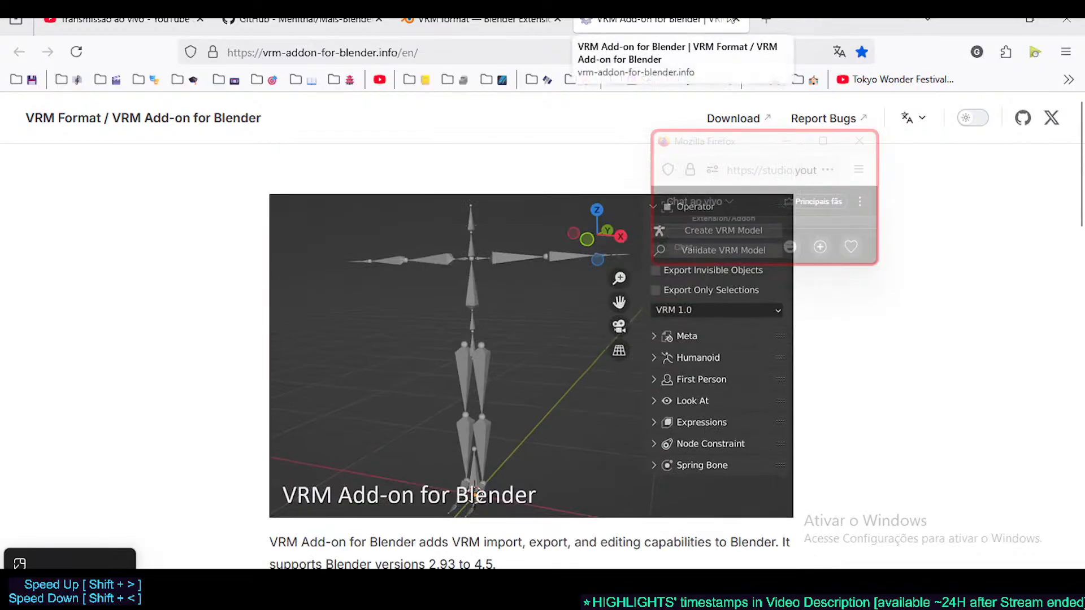
{"action": "left_click", "coordinate": [736, 20]}
- Enlarge the live chat window, move it aside, and switch to Blender's Nekomancer1 project
{"action": "scroll", "coordinate": [647, 178], "scroll_direction": "up", "scroll_amount": 8}
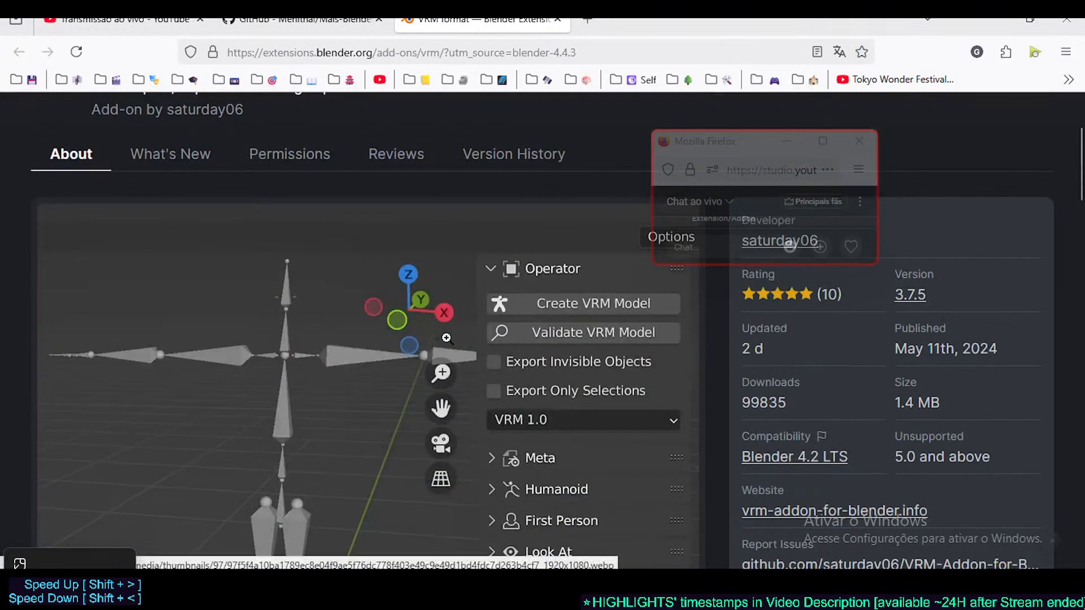
{"action": "left_click_drag", "start_coordinate": [795, 268], "coordinate": [795, 399]}
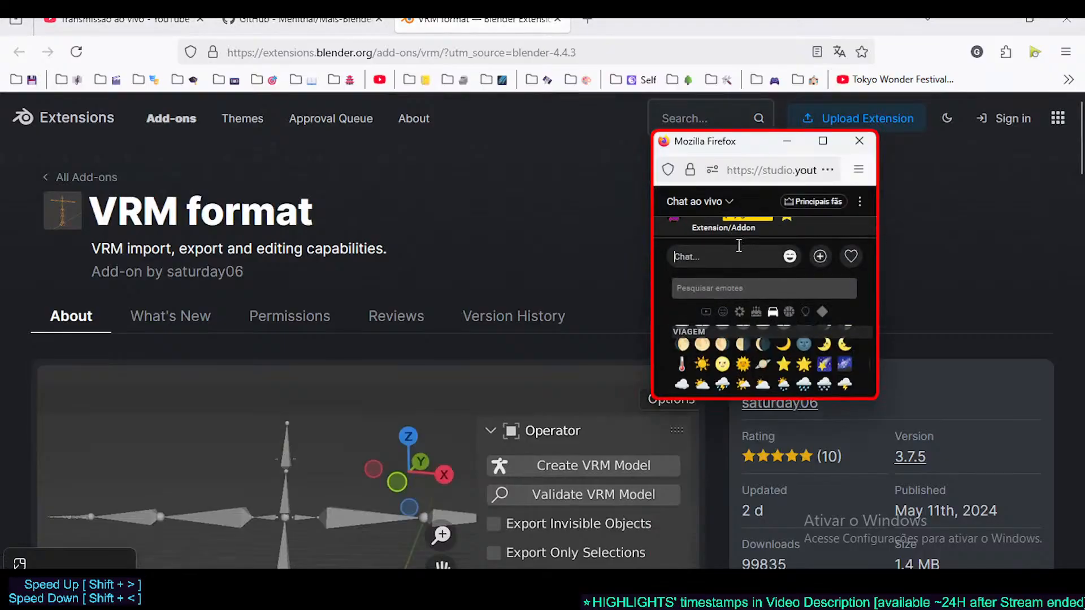
{"action": "left_click_drag", "start_coordinate": [749, 154], "coordinate": [873, 172]}
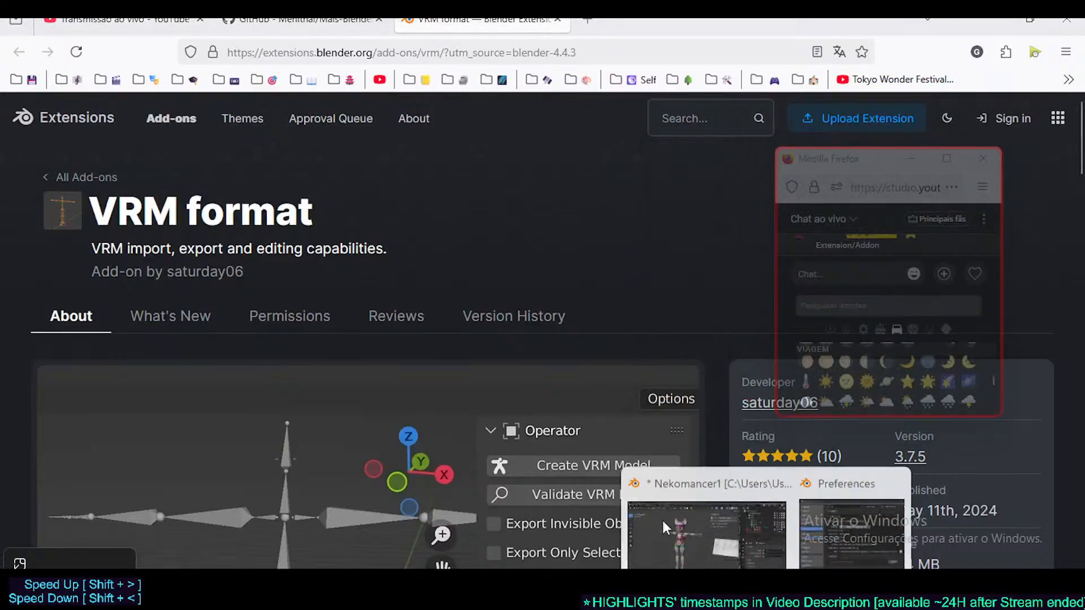
{"action": "left_click", "coordinate": [680, 524]}
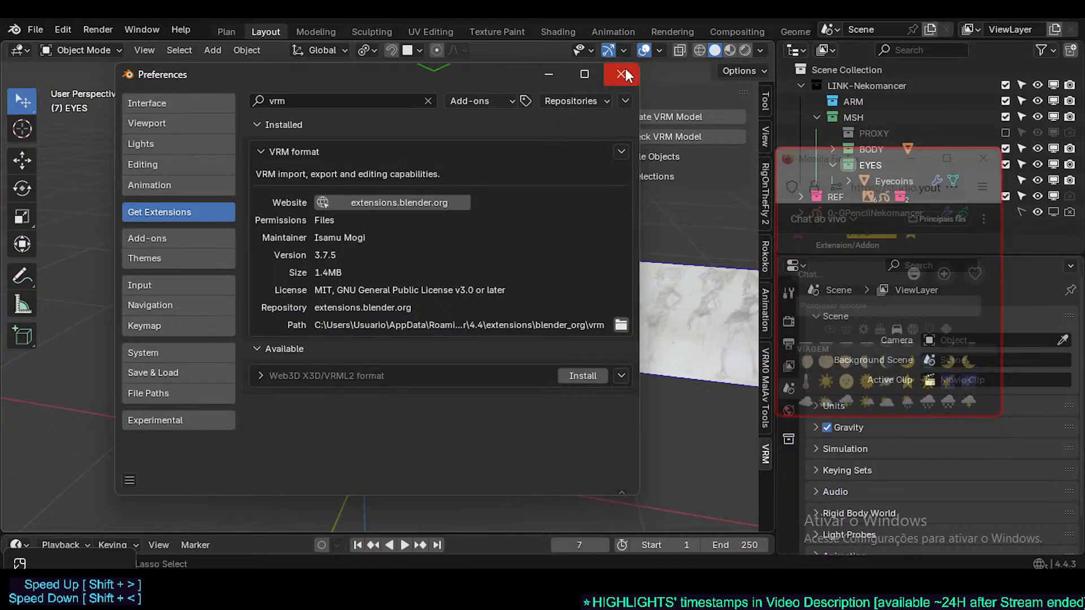
- Search the installed add-ons for "vrm" and inspect the details of Mals' Extended VRM
{"action": "left_click", "coordinate": [170, 238]}
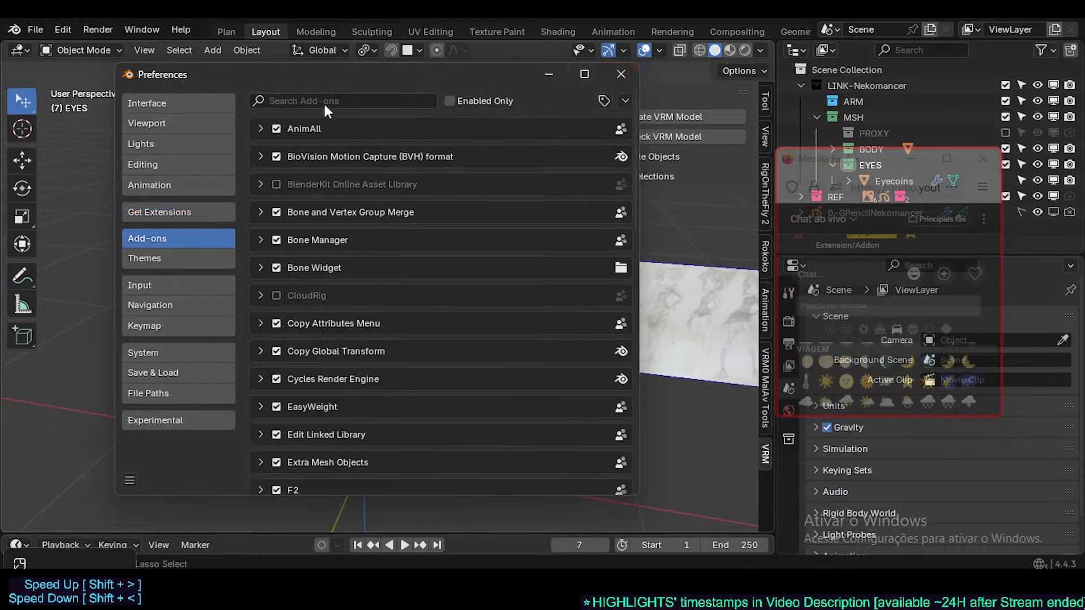
{"action": "left_click", "coordinate": [342, 100]}
{"action": "type", "text": "vrm"}
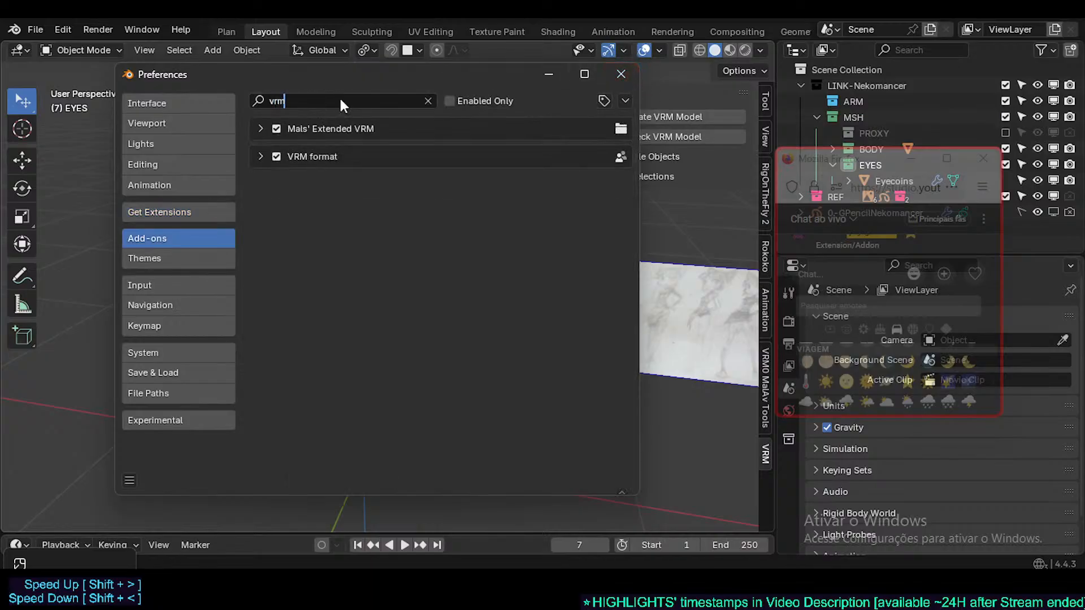
{"action": "left_click", "coordinate": [262, 129]}
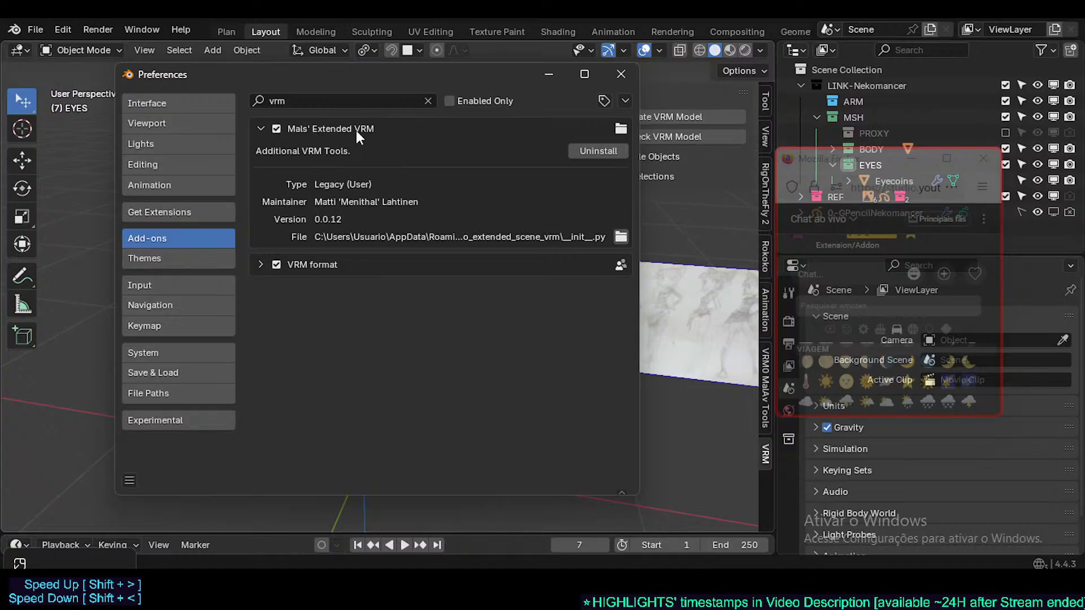
{"action": "left_click", "coordinate": [260, 130]}
- Expand the VRM format add-on and examine its import and export preferences
{"action": "left_click", "coordinate": [261, 157]}
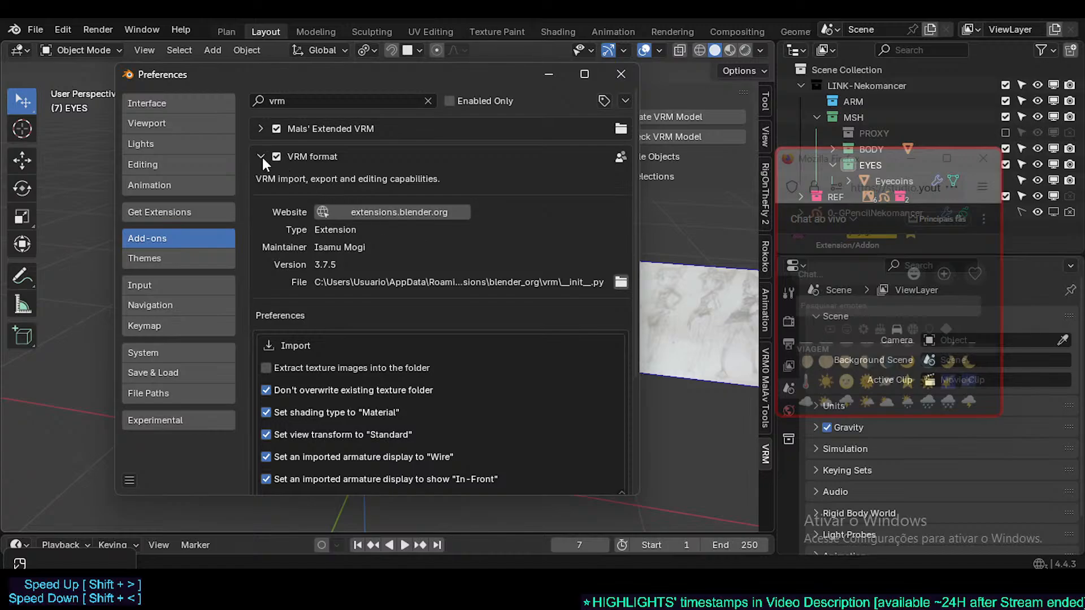
{"action": "scroll", "coordinate": [355, 448], "scroll_direction": "down", "scroll_amount": 4}
{"action": "scroll", "coordinate": [308, 362], "scroll_direction": "down", "scroll_amount": 2}
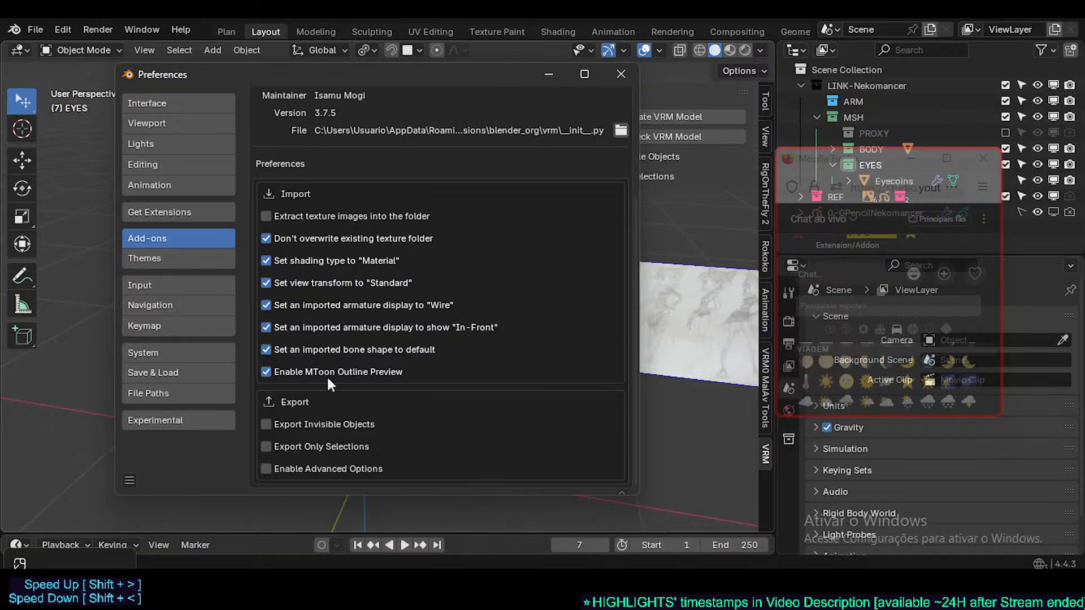
{"action": "scroll", "coordinate": [279, 450], "scroll_direction": "up", "scroll_amount": 5}
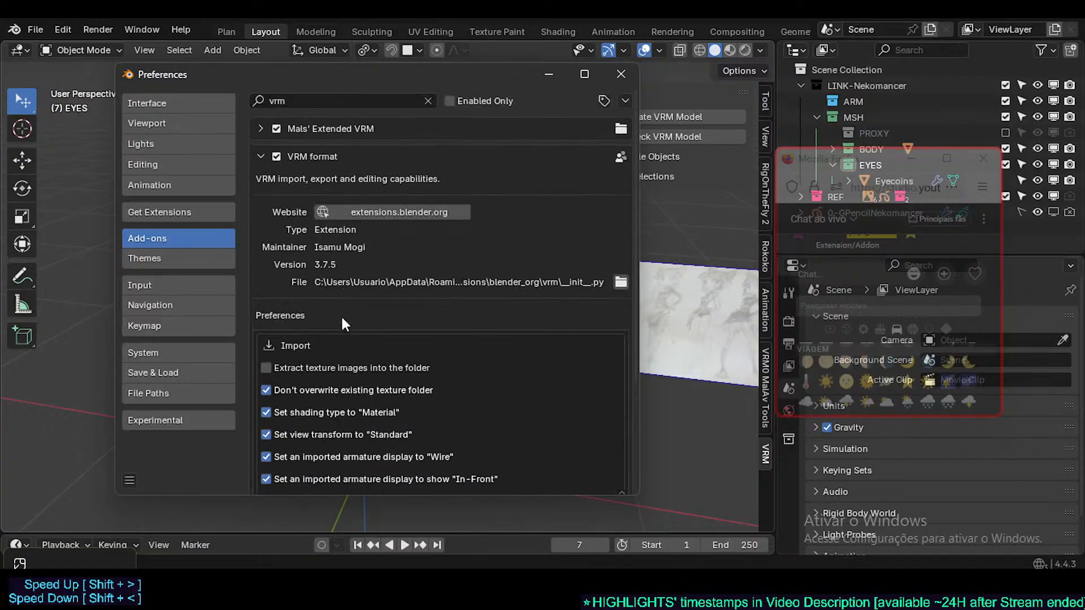
- Close the Preferences window and move the live chat window slightly aside
{"action": "left_click", "coordinate": [621, 74]}
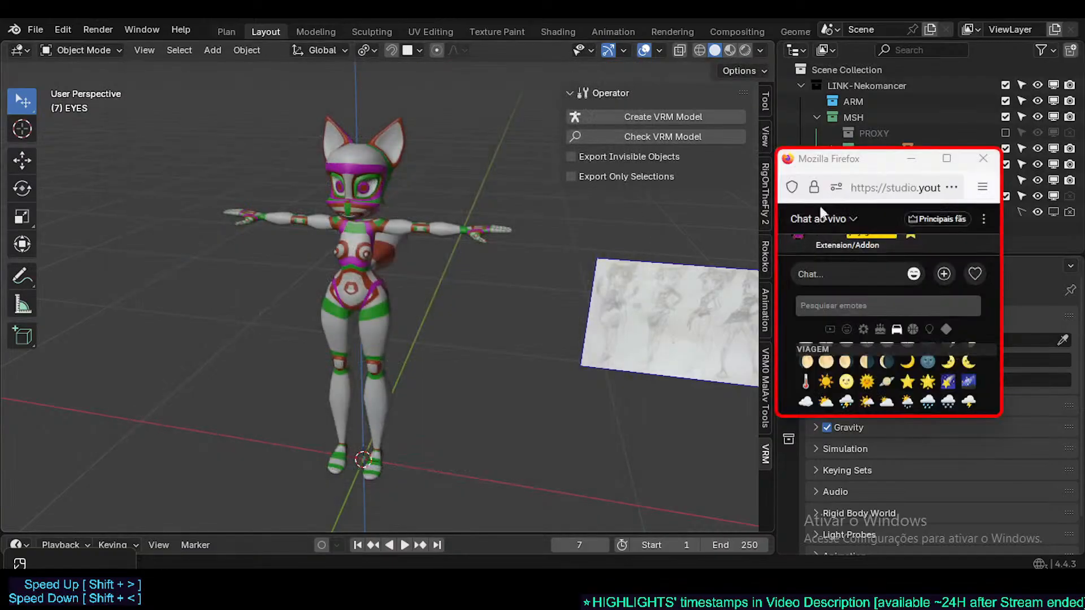
{"action": "left_click_drag", "start_coordinate": [846, 172], "coordinate": [869, 172]}
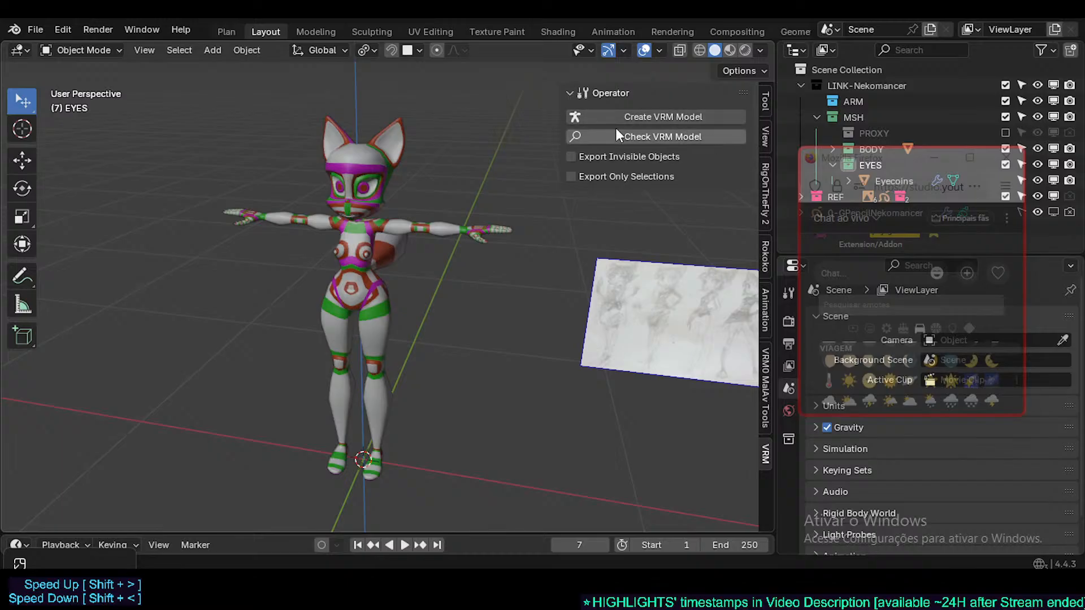
- Create a VRM humanoid armature as a trial and delete it
{"action": "left_click", "coordinate": [629, 117]}
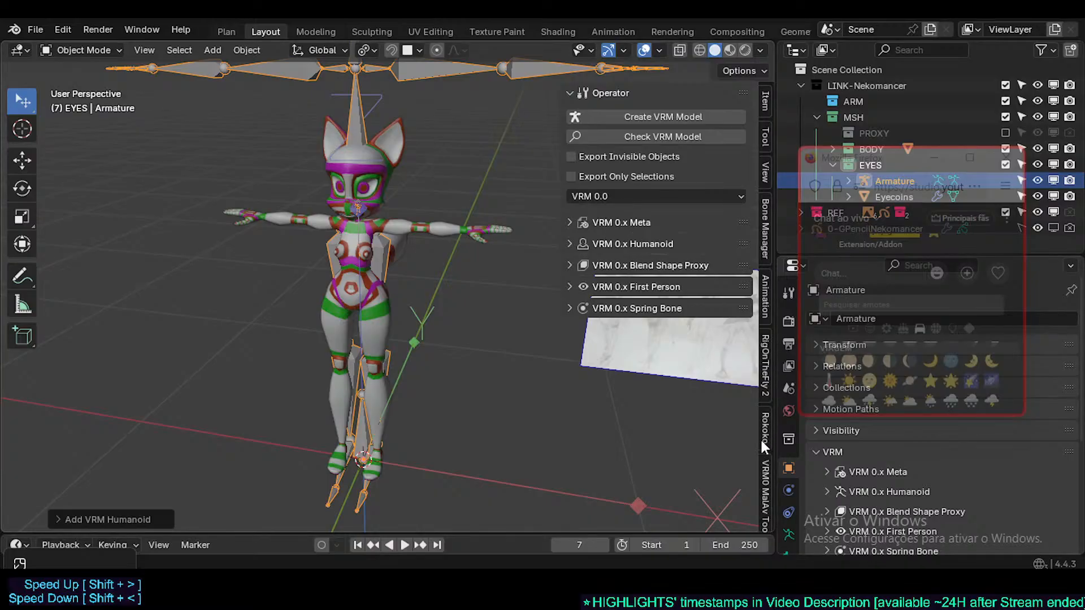
{"action": "scroll", "coordinate": [760, 438], "scroll_direction": "down", "scroll_amount": 3}
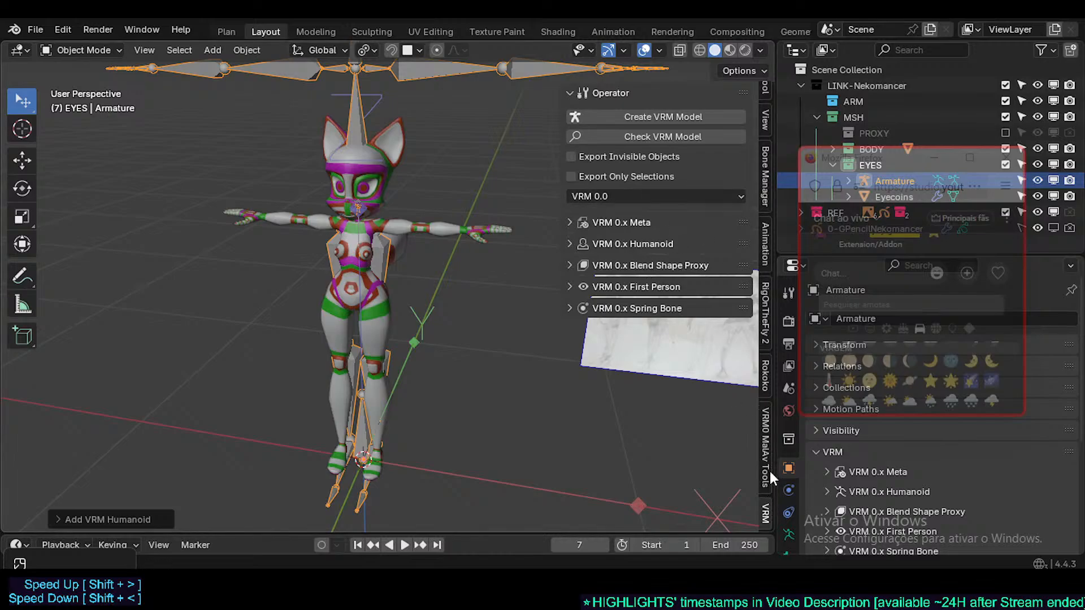
{"action": "key", "text": "x"}
{"action": "left_click", "coordinate": [357, 102]}
- Add a plain single-bone armature to the scene and move it beside the character
{"action": "key", "text": "shift+a"}
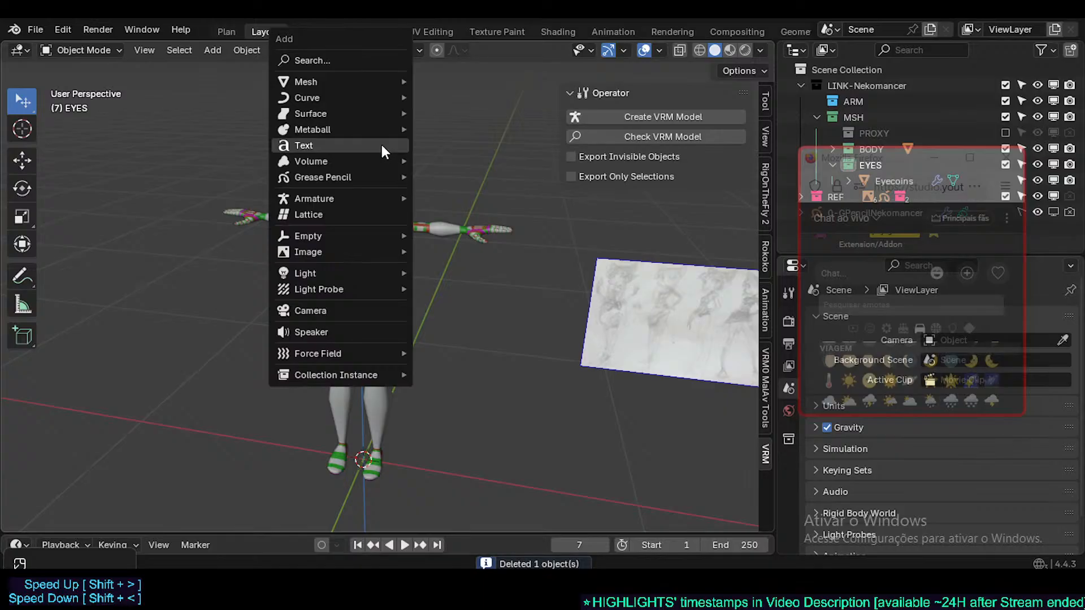
{"action": "mouse_move", "coordinate": [320, 196]}
{"action": "left_click", "coordinate": [429, 195]}
{"action": "key", "text": "g"}
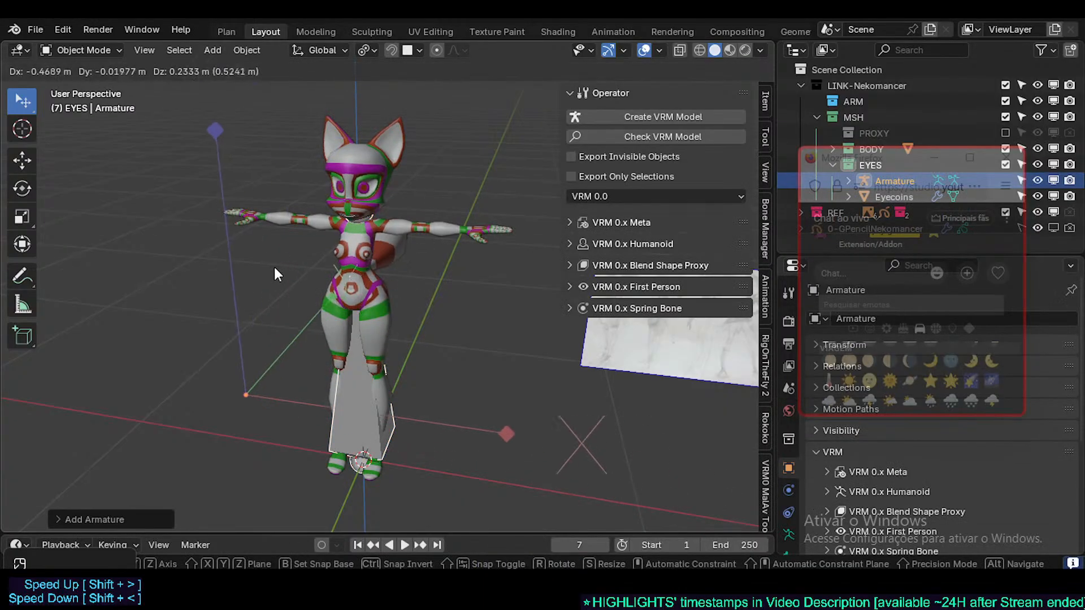
{"action": "key", "text": "Escape"}
{"action": "key", "text": "Delete"}
{"action": "left_click", "coordinate": [332, 397]}
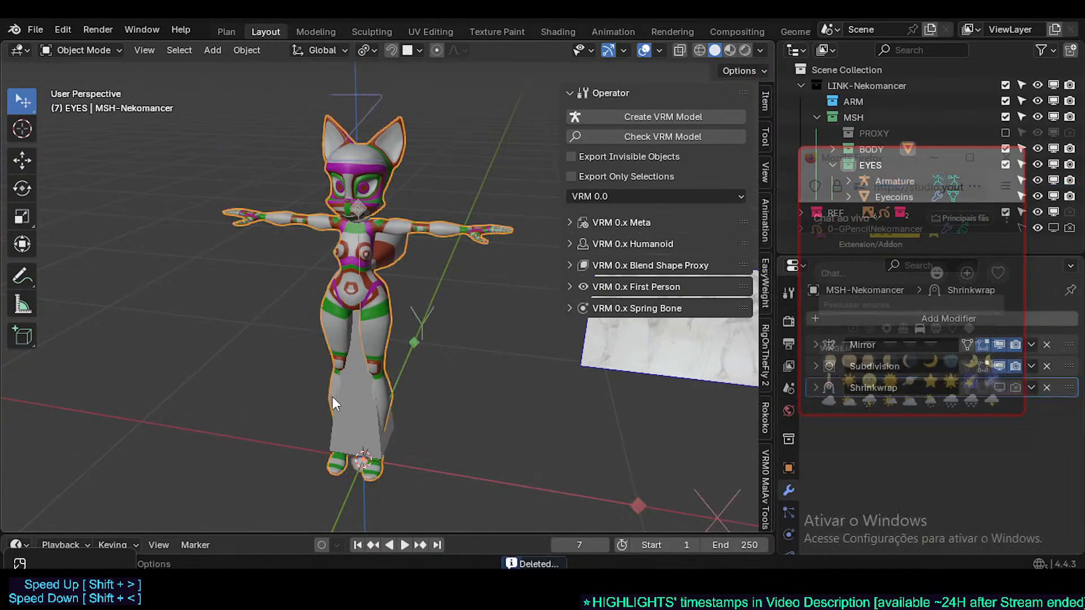
{"action": "left_click", "coordinate": [372, 401]}
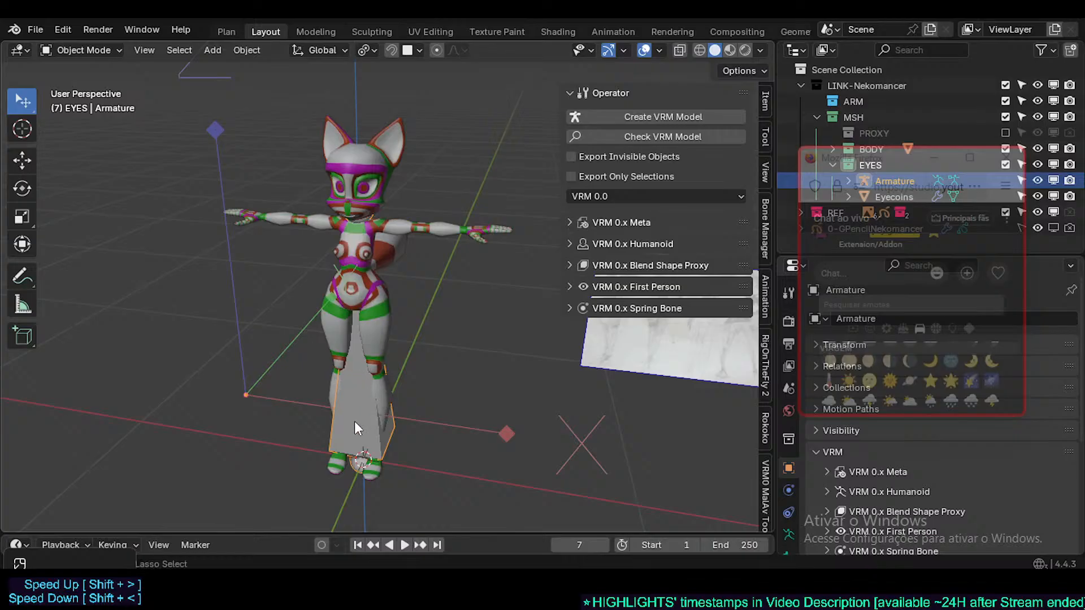
{"action": "key", "text": "g"}
{"action": "left_click", "coordinate": [287, 263]}
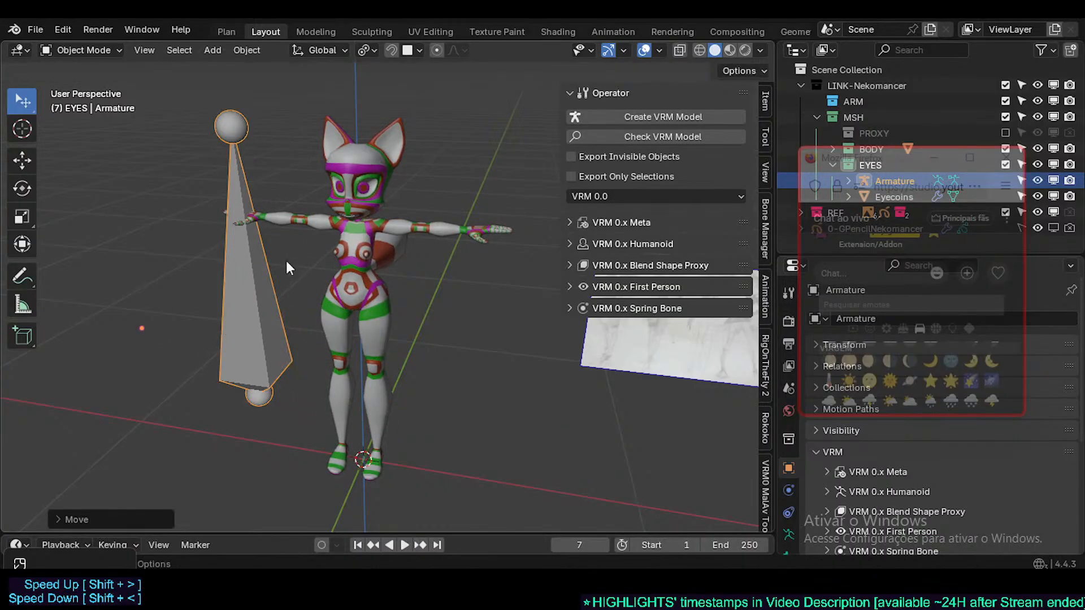
- Check the VRM options offered for the single-bone armature and delete that armature
{"action": "left_click", "coordinate": [758, 71]}
{"action": "scroll", "coordinate": [769, 452], "scroll_direction": "down", "scroll_amount": 3}
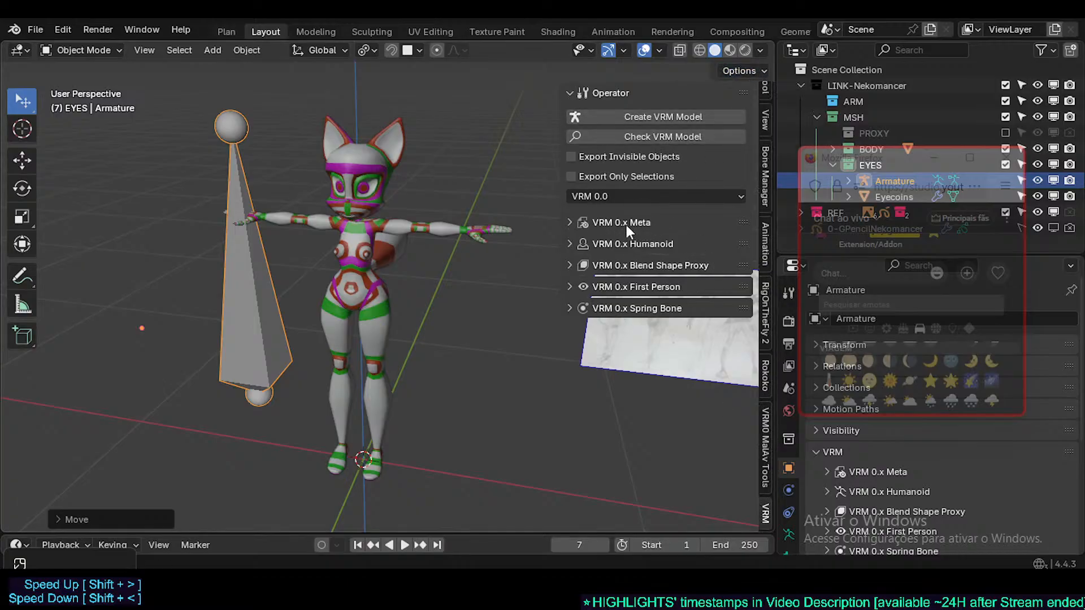
{"action": "key", "text": "x"}
{"action": "left_click", "coordinate": [280, 297]}
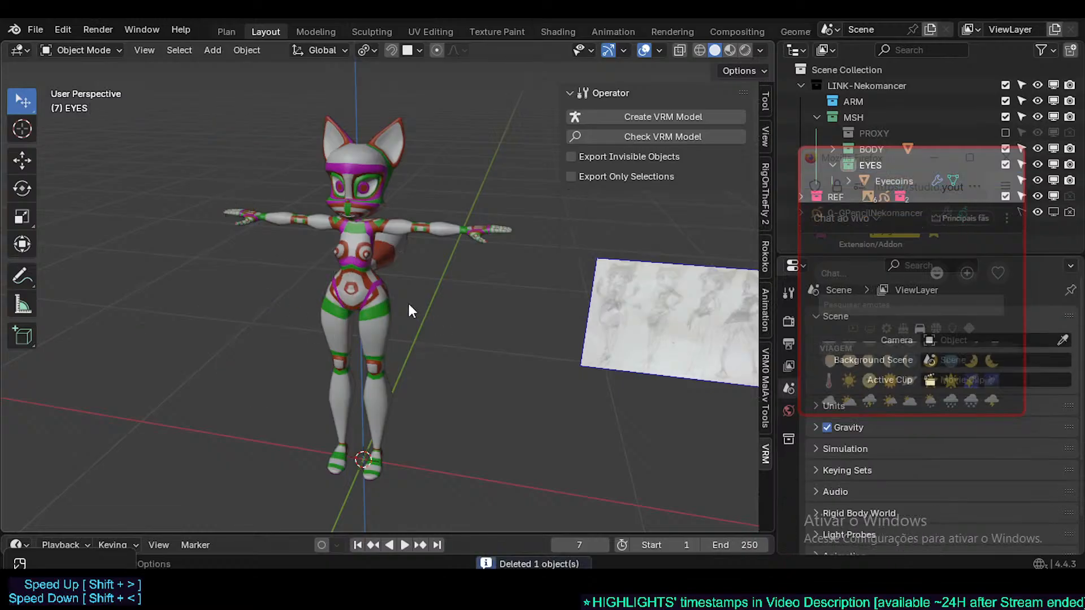
- Create a VRM humanoid armature again and look at its VRM version choices
{"action": "left_click", "coordinate": [388, 295]}
{"action": "left_click", "coordinate": [608, 120]}
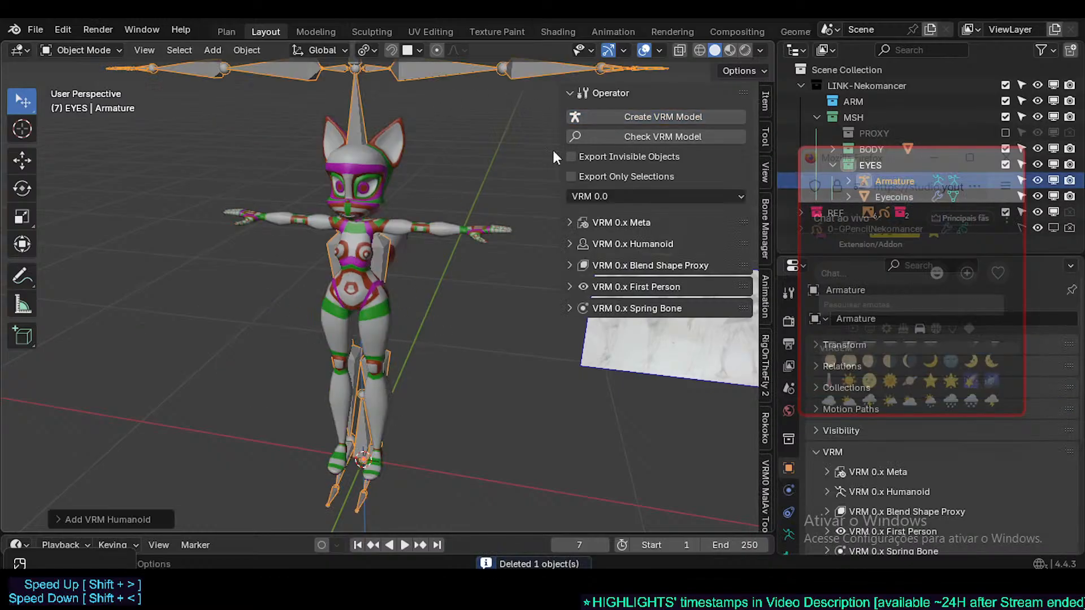
{"action": "left_click", "coordinate": [618, 196]}
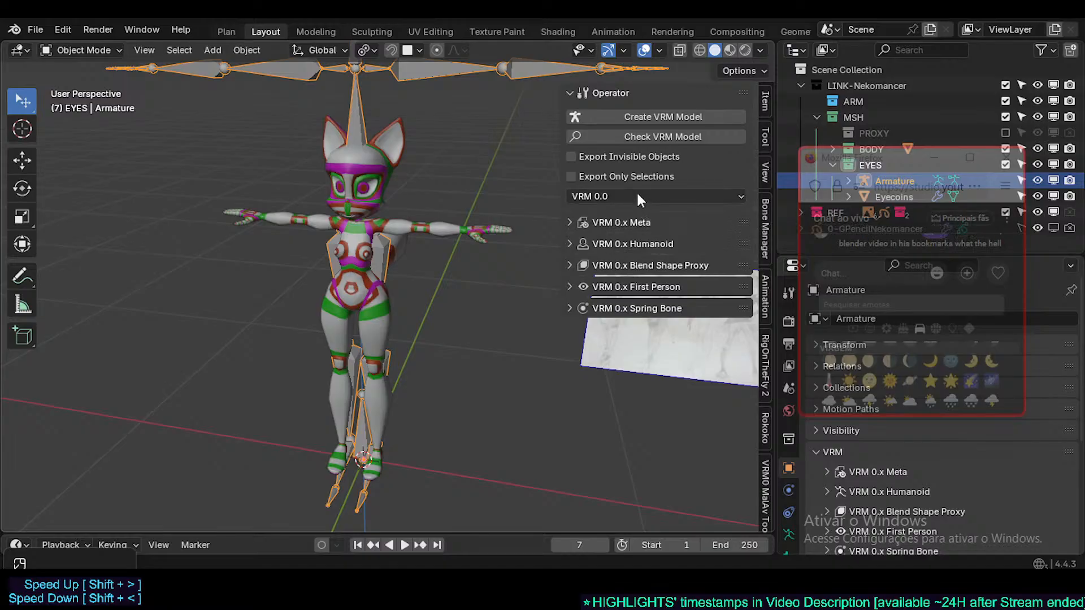
{"action": "left_click", "coordinate": [598, 191]}
{"action": "left_click", "coordinate": [598, 191]}
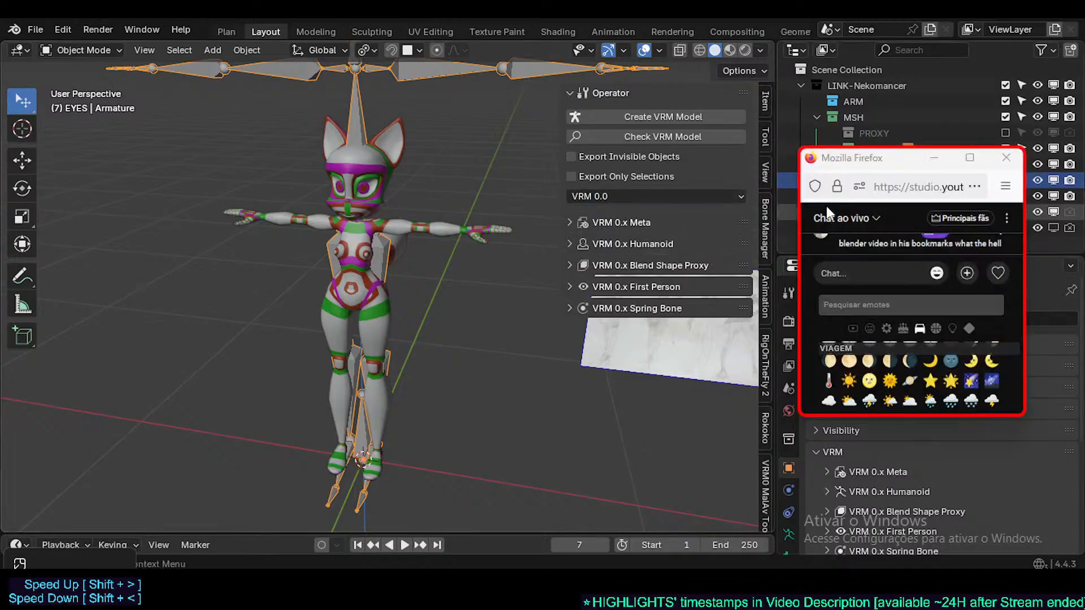
- Move the live chat window higher and make it taller to read the viewers' messages
{"action": "left_click_drag", "start_coordinate": [844, 167], "coordinate": [860, 158]}
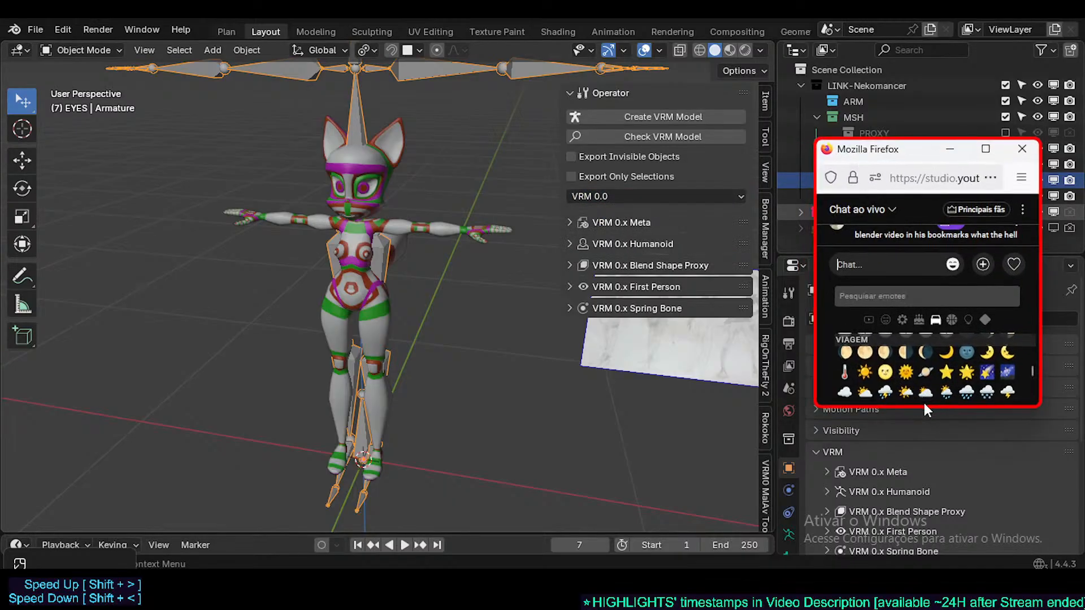
{"action": "left_click_drag", "start_coordinate": [920, 405], "coordinate": [921, 476]}
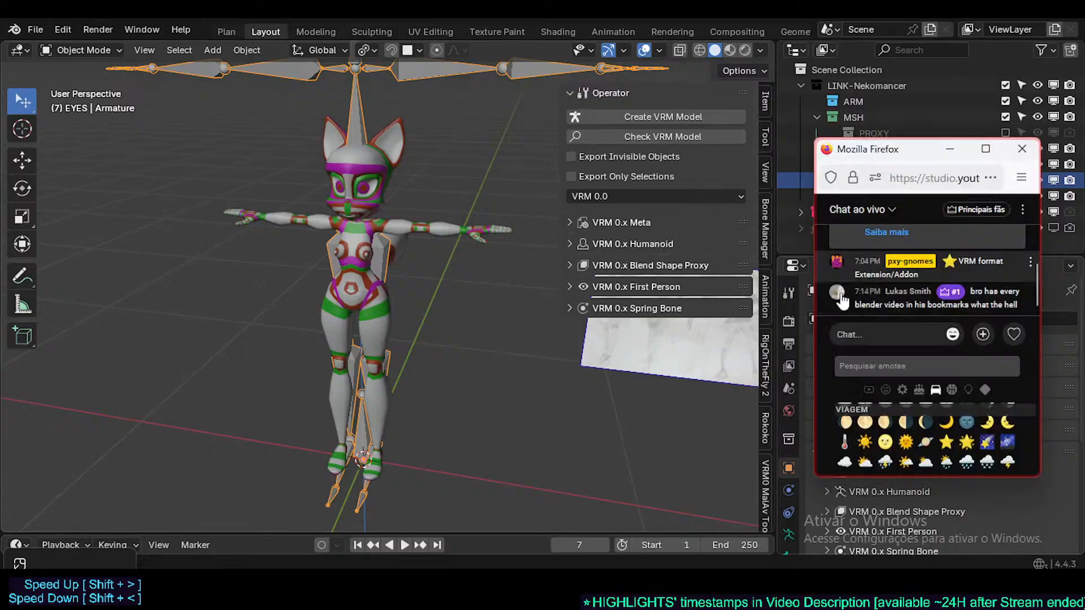
{"action": "left_click", "coordinate": [860, 336]}
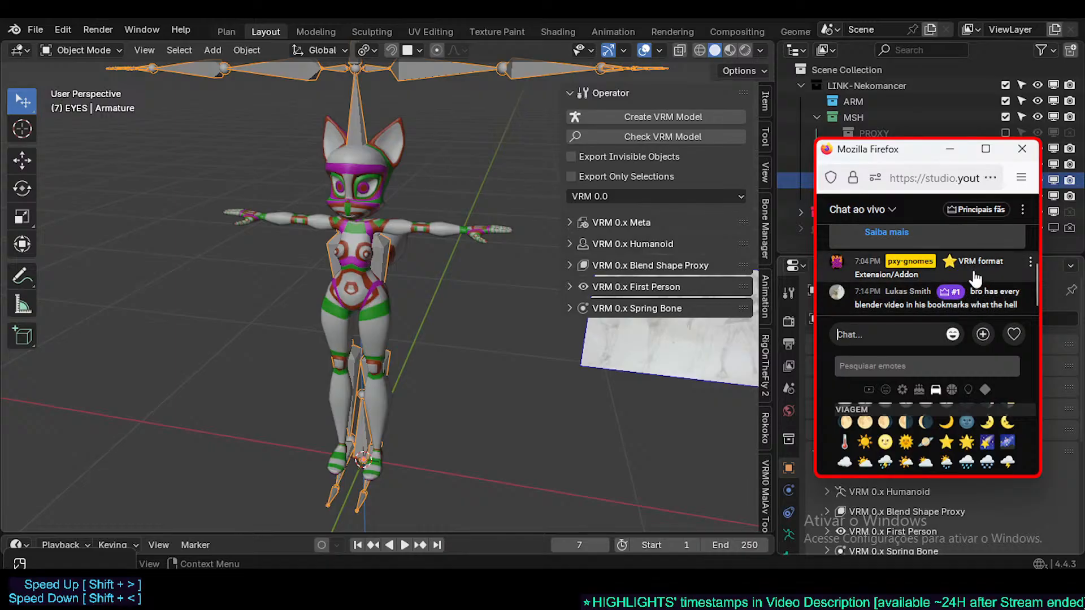
{"action": "scroll", "coordinate": [918, 279], "scroll_direction": "up", "scroll_amount": 1}
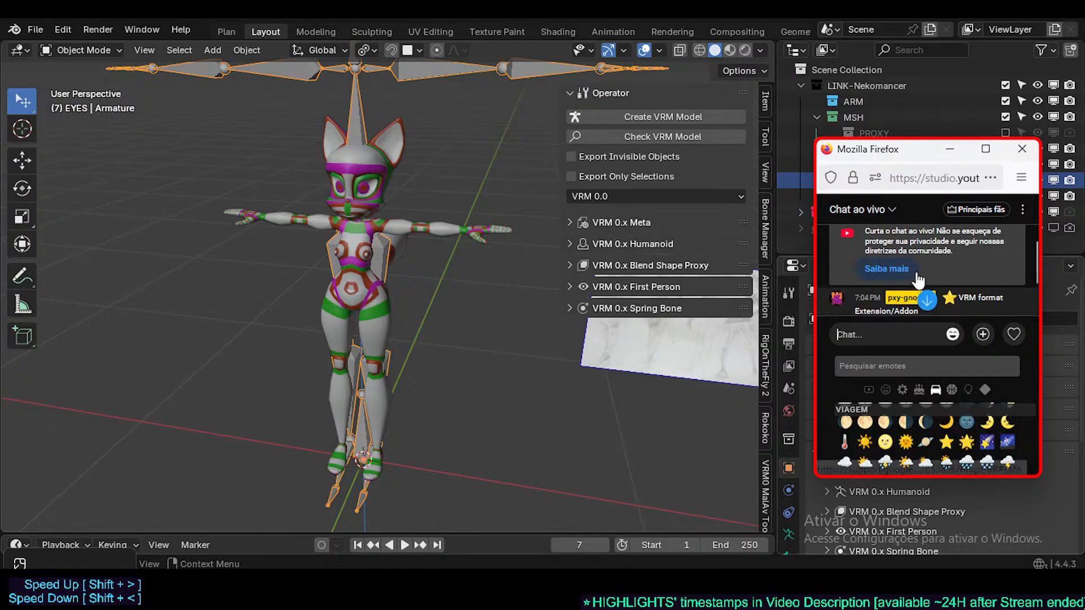
{"action": "scroll", "coordinate": [920, 285], "scroll_direction": "down", "scroll_amount": 1}
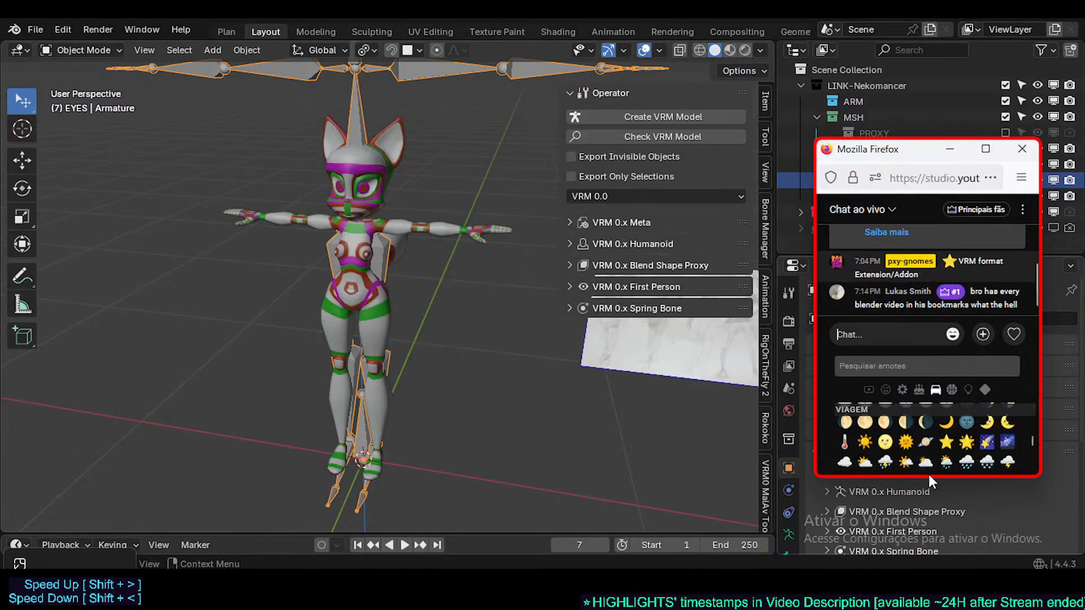
{"action": "left_click_drag", "start_coordinate": [928, 474], "coordinate": [928, 511]}
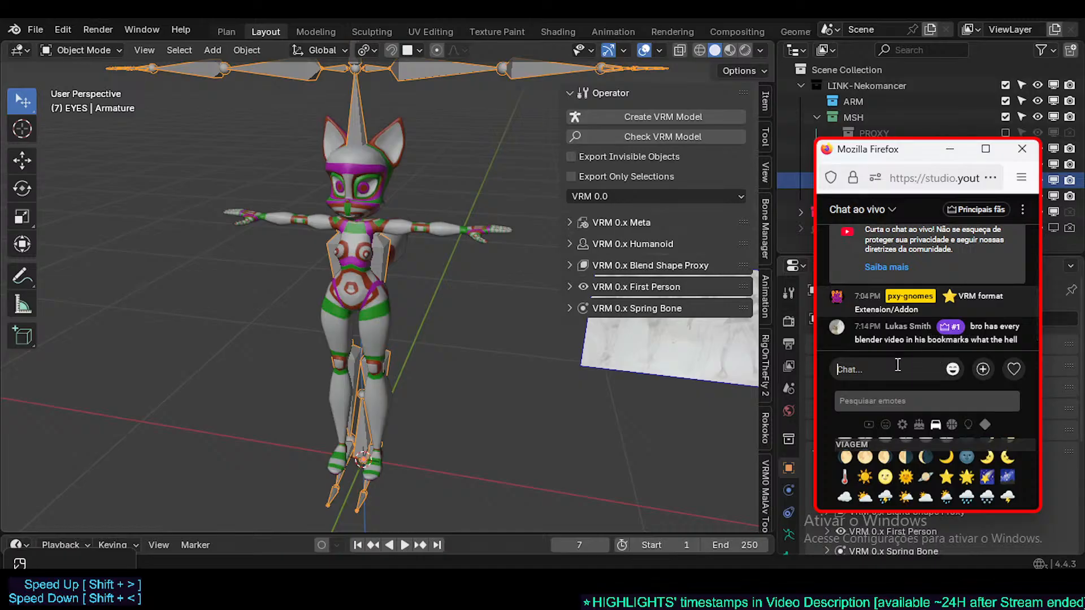
{"action": "left_click_drag", "start_coordinate": [889, 149], "coordinate": [892, 102]}
{"action": "left_click_drag", "start_coordinate": [936, 466], "coordinate": [938, 497]}
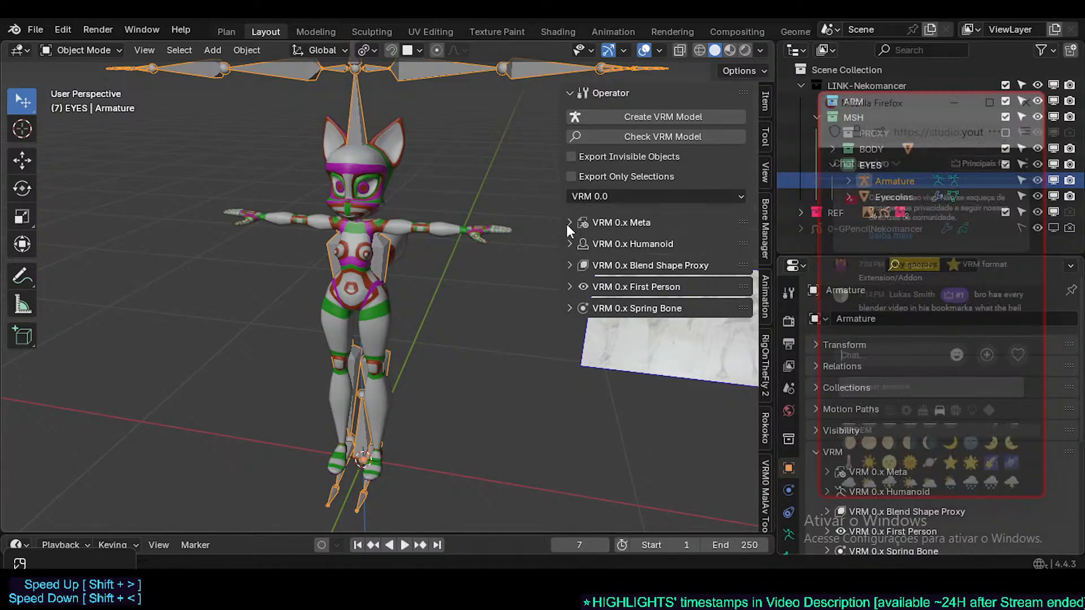
- Expand the VRM 0.x Meta settings, examine the thumbnail, author, permission and license fields, and collapse them
{"action": "left_click", "coordinate": [570, 223]}
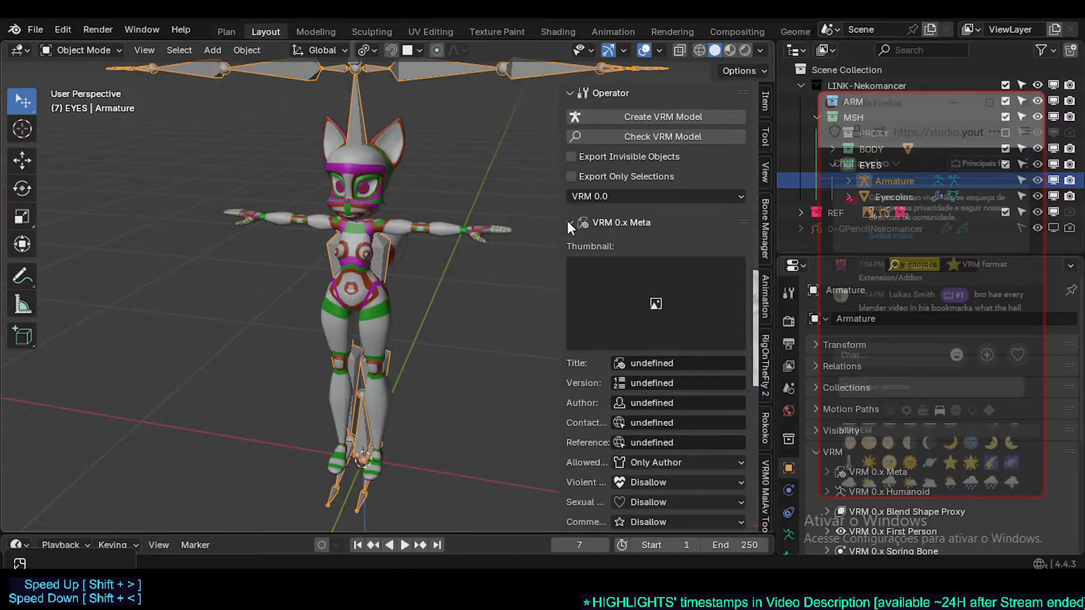
{"action": "scroll", "coordinate": [662, 333], "scroll_direction": "down", "scroll_amount": 4}
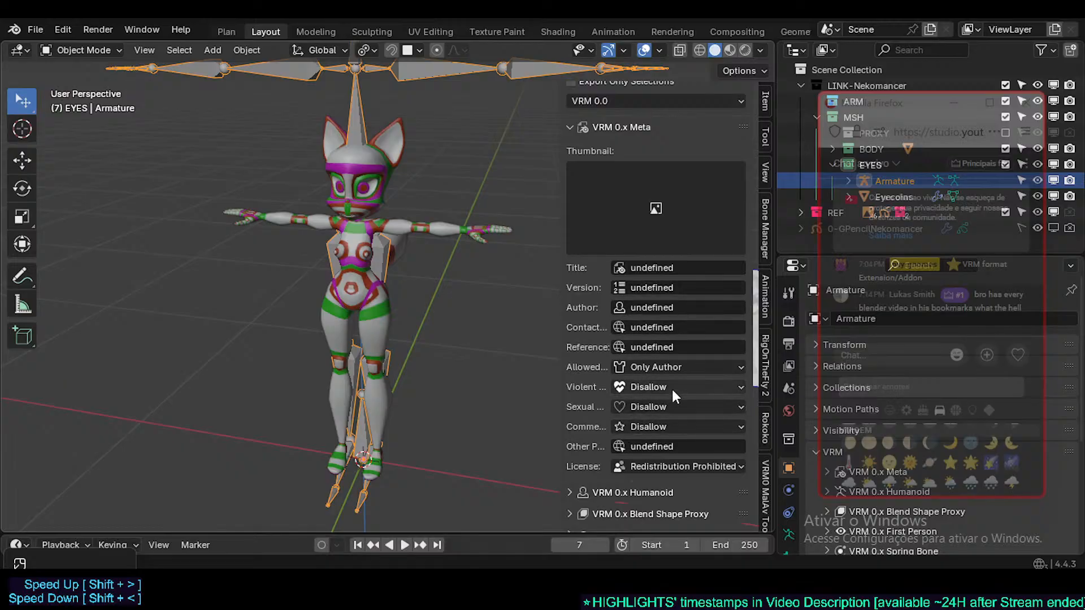
{"action": "scroll", "coordinate": [642, 373], "scroll_direction": "up", "scroll_amount": 5}
{"action": "scroll", "coordinate": [644, 373], "scroll_direction": "down", "scroll_amount": 3}
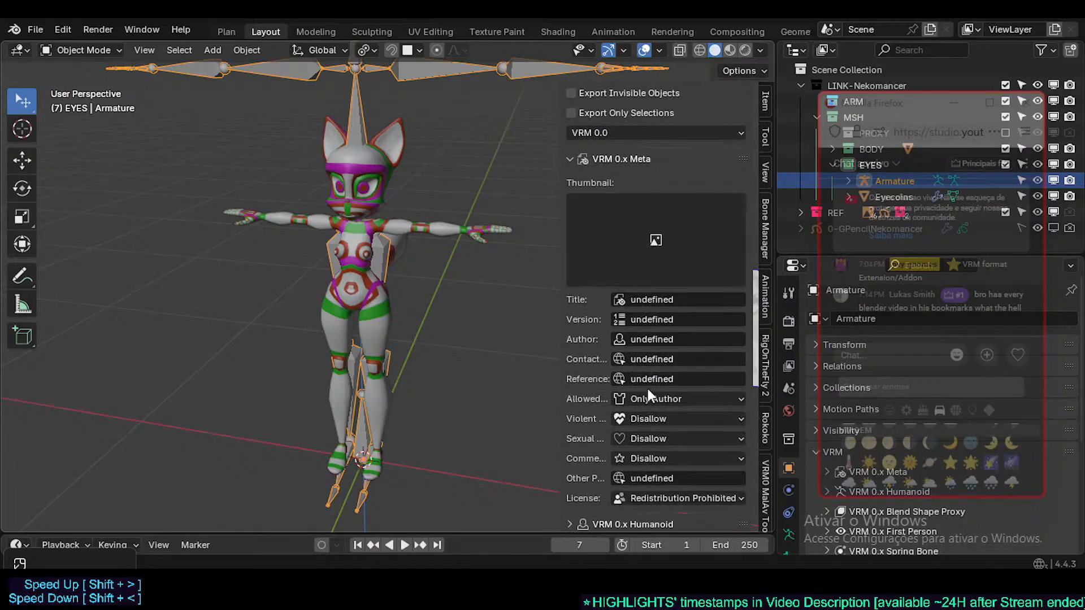
{"action": "scroll", "coordinate": [648, 393], "scroll_direction": "up", "scroll_amount": 3}
{"action": "scroll", "coordinate": [636, 396], "scroll_direction": "down", "scroll_amount": 7}
{"action": "scroll", "coordinate": [621, 393], "scroll_direction": "up", "scroll_amount": 4}
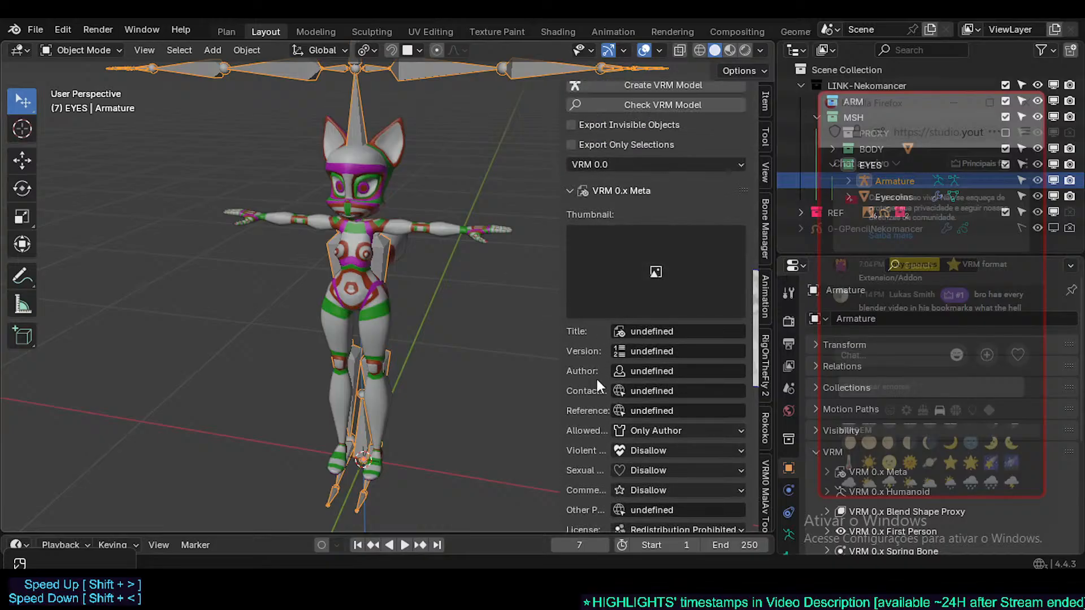
{"action": "left_click", "coordinate": [575, 190]}
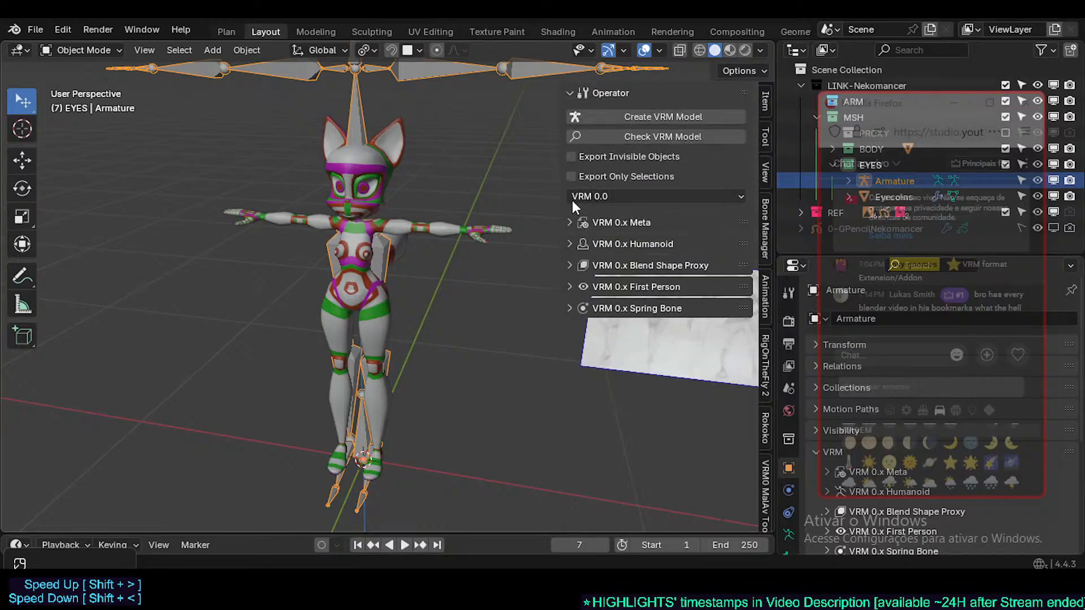
- Expand the VRM 0.x Humanoid settings and widen the sidebar to examine the T-pose and required human bone assignments
{"action": "left_click", "coordinate": [573, 250]}
{"action": "scroll", "coordinate": [592, 258], "scroll_direction": "down", "scroll_amount": 1}
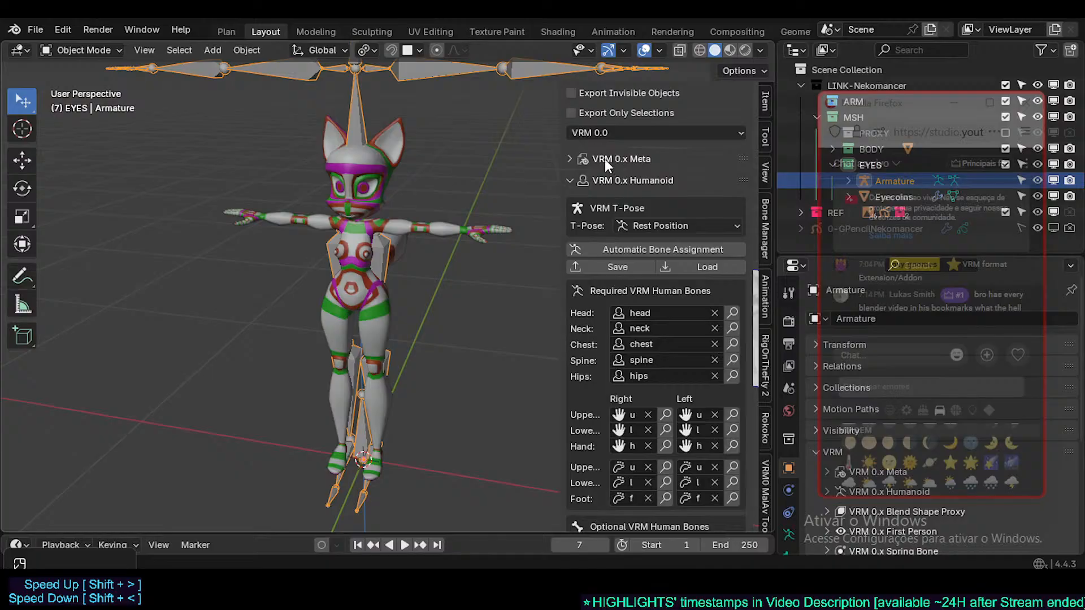
{"action": "scroll", "coordinate": [632, 213], "scroll_direction": "down", "scroll_amount": 3}
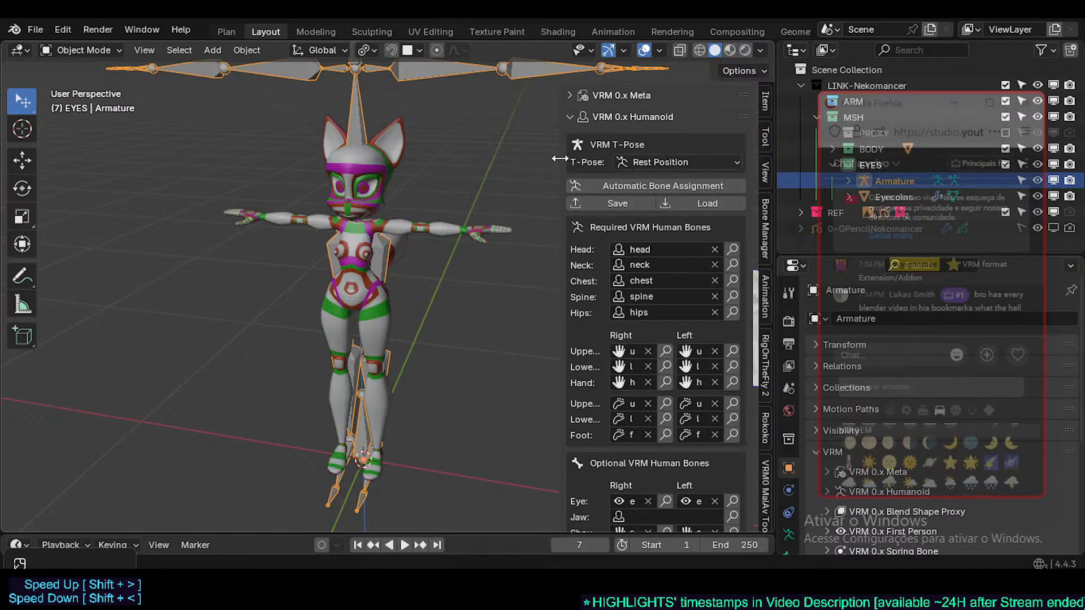
{"action": "left_click_drag", "start_coordinate": [559, 158], "coordinate": [523, 160]}
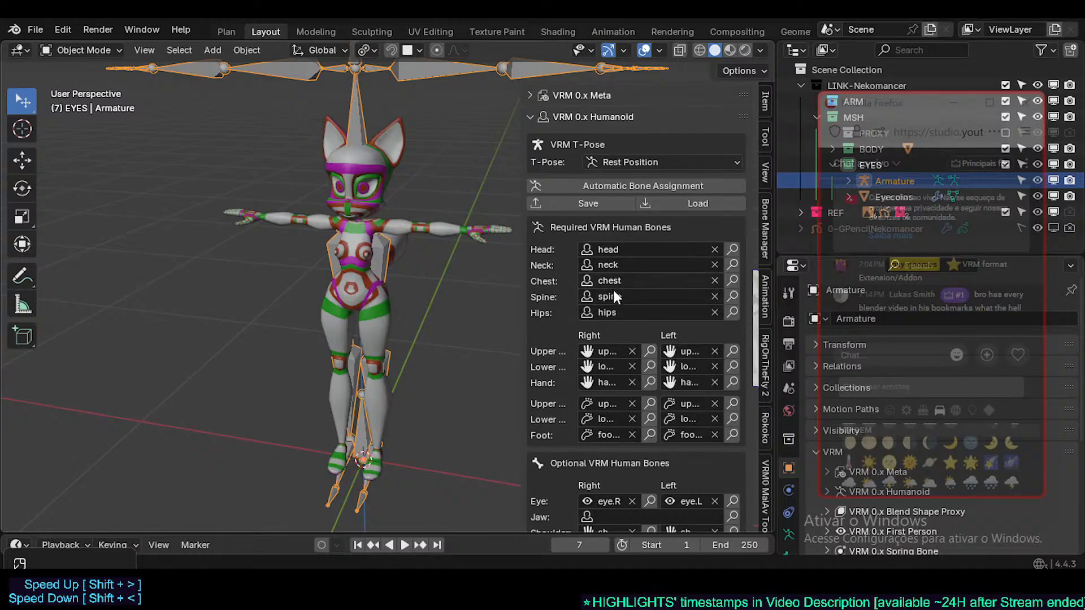
{"action": "scroll", "coordinate": [604, 300], "scroll_direction": "down", "scroll_amount": 3}
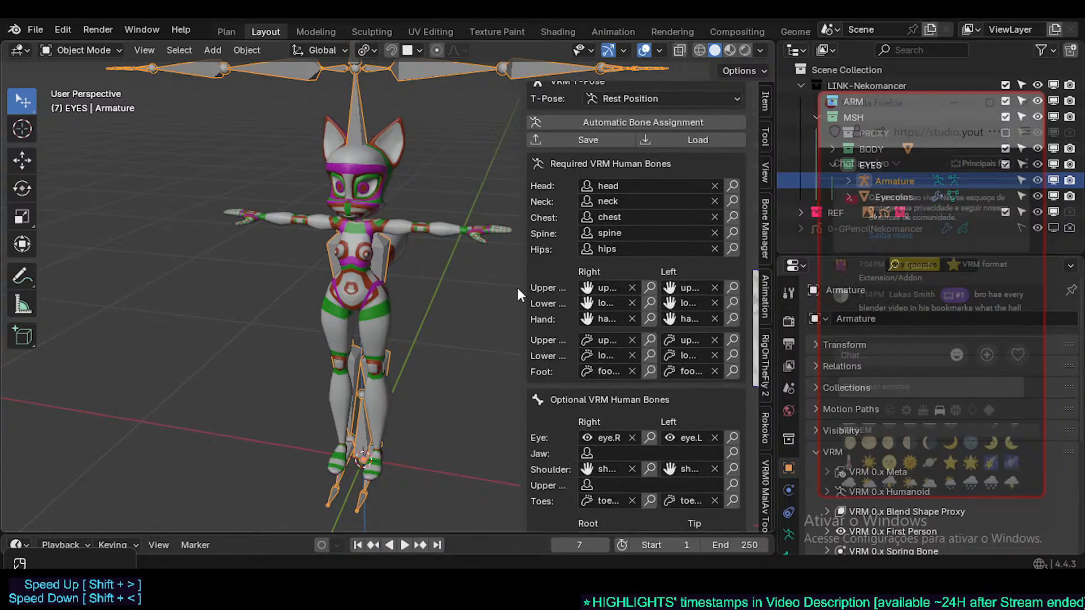
{"action": "left_click_drag", "start_coordinate": [524, 287], "coordinate": [483, 287]}
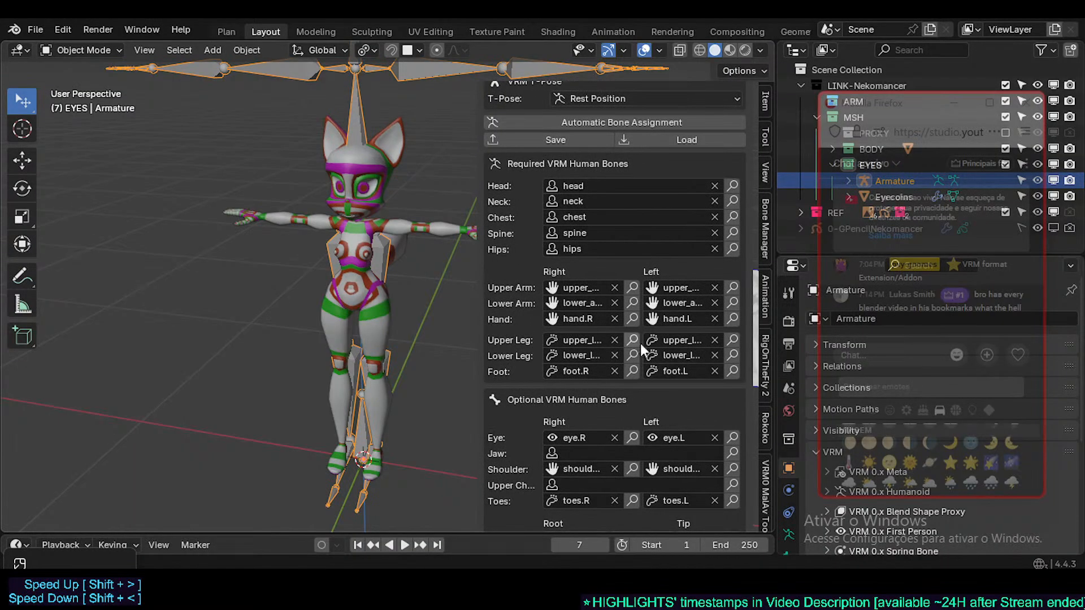
- Widen the sidebar further to examine the optional human bones, including the fingers, and narrow it again at the T-pose settings
{"action": "scroll", "coordinate": [650, 350], "scroll_direction": "down", "scroll_amount": 5}
{"action": "scroll", "coordinate": [670, 361], "scroll_direction": "up", "scroll_amount": 2}
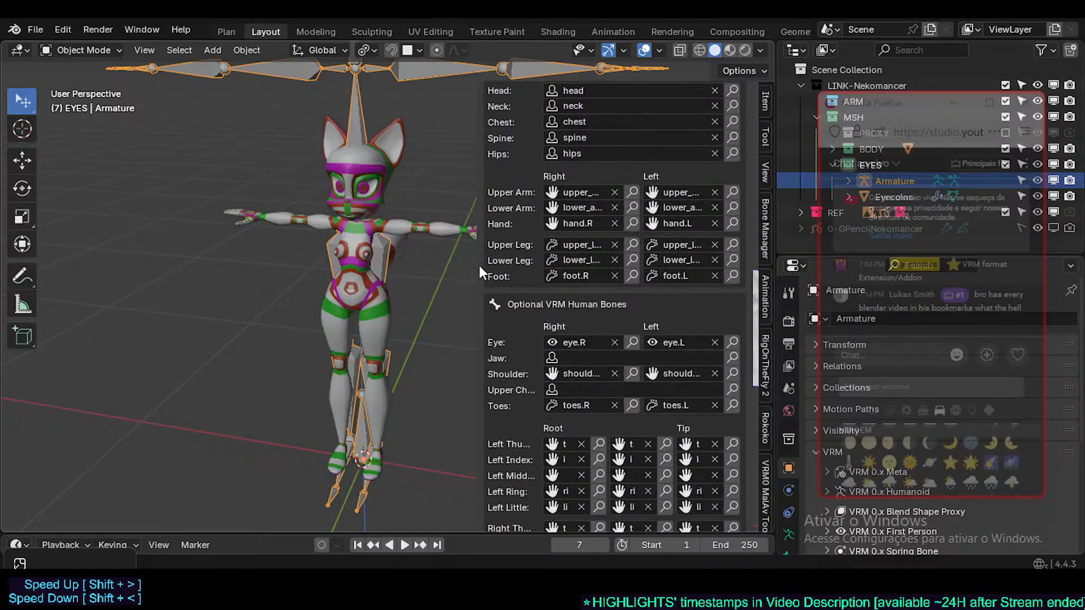
{"action": "left_click_drag", "start_coordinate": [479, 265], "coordinate": [427, 266]}
{"action": "scroll", "coordinate": [565, 339], "scroll_direction": "down", "scroll_amount": 2}
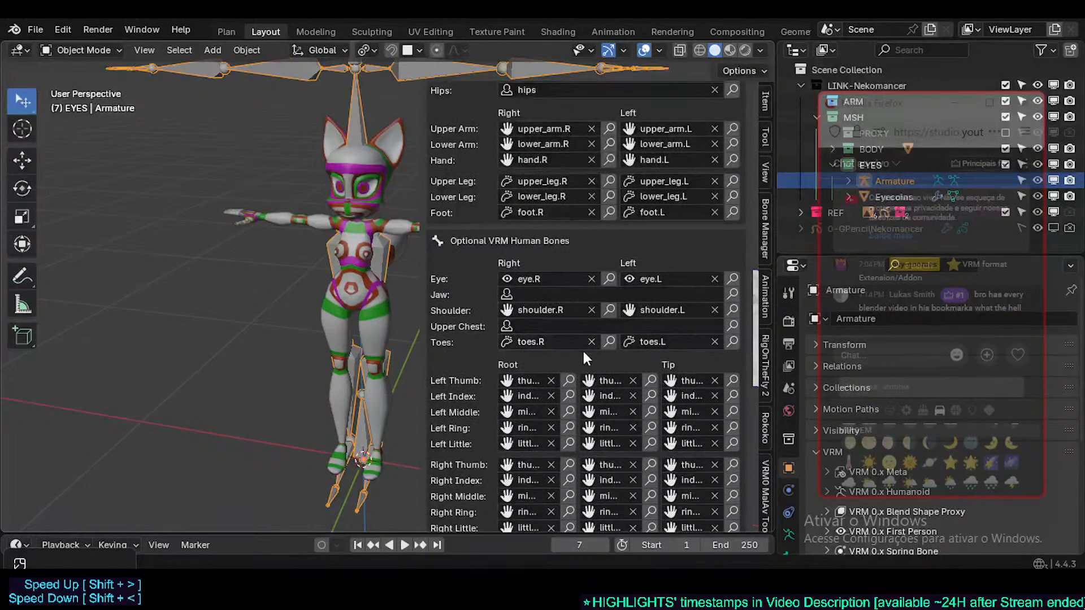
{"action": "scroll", "coordinate": [582, 348], "scroll_direction": "down", "scroll_amount": 3}
{"action": "scroll", "coordinate": [583, 351], "scroll_direction": "up", "scroll_amount": 15}
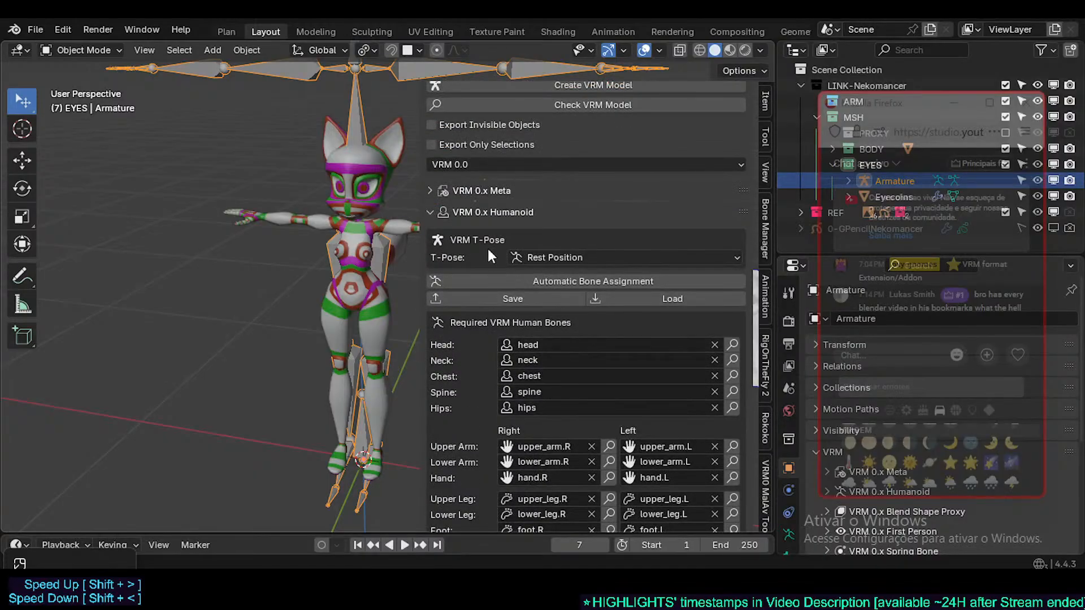
{"action": "left_click_drag", "start_coordinate": [426, 248], "coordinate": [522, 242]}
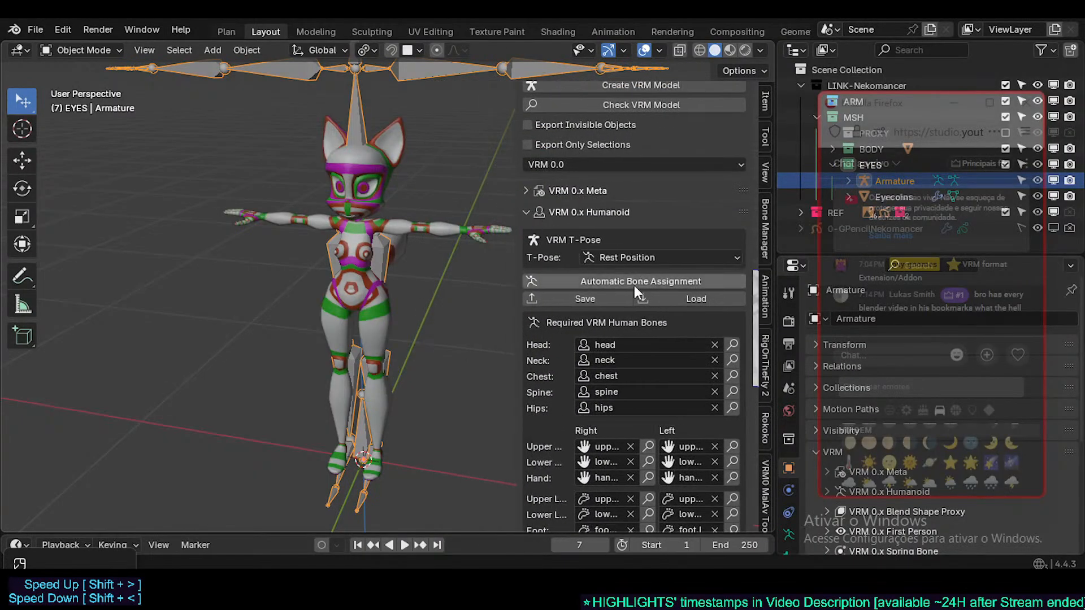
- Review the required and optional VRM human bone assignments, then collapse the VRM 0.x Humanoid settings
{"action": "scroll", "coordinate": [613, 327], "scroll_direction": "down", "scroll_amount": 4}
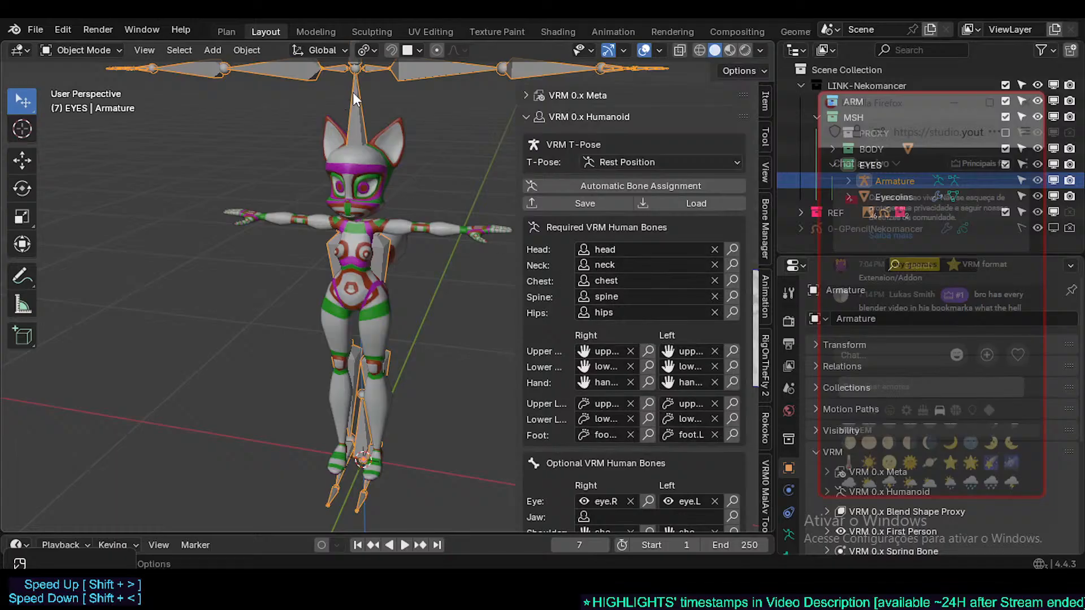
{"action": "scroll", "coordinate": [353, 92], "scroll_direction": "down", "scroll_amount": 2}
{"action": "scroll", "coordinate": [616, 308], "scroll_direction": "down", "scroll_amount": 5}
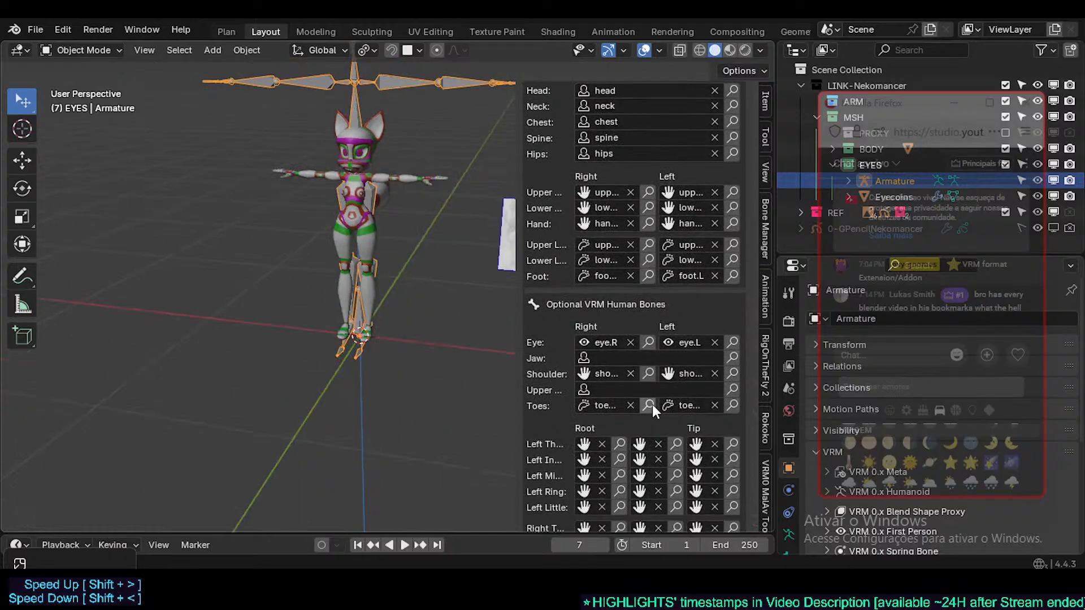
{"action": "scroll", "coordinate": [646, 448], "scroll_direction": "up", "scroll_amount": 8}
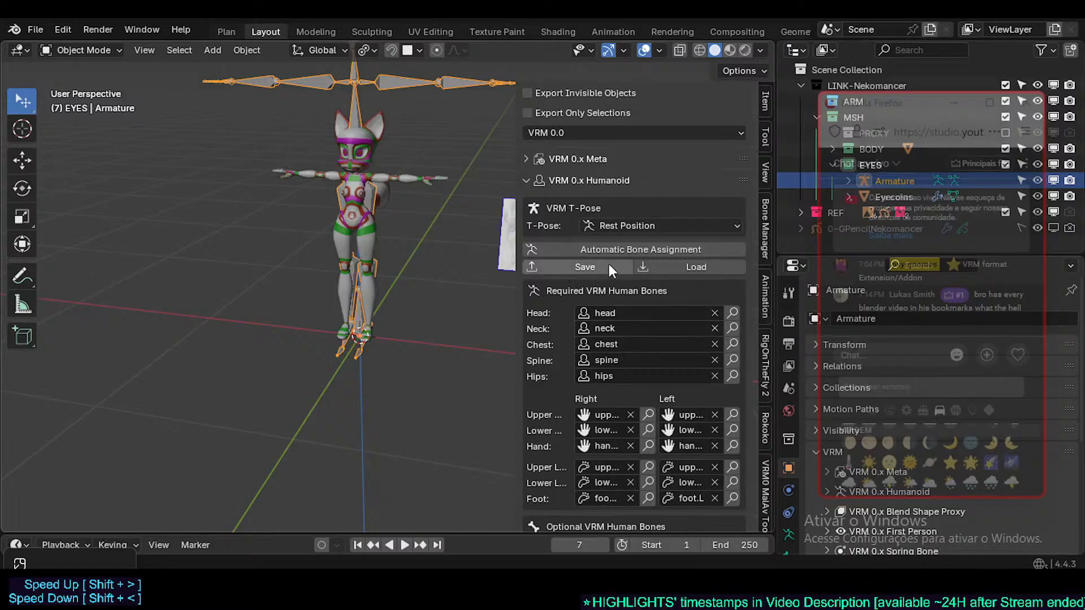
{"action": "scroll", "coordinate": [665, 339], "scroll_direction": "up", "scroll_amount": 2}
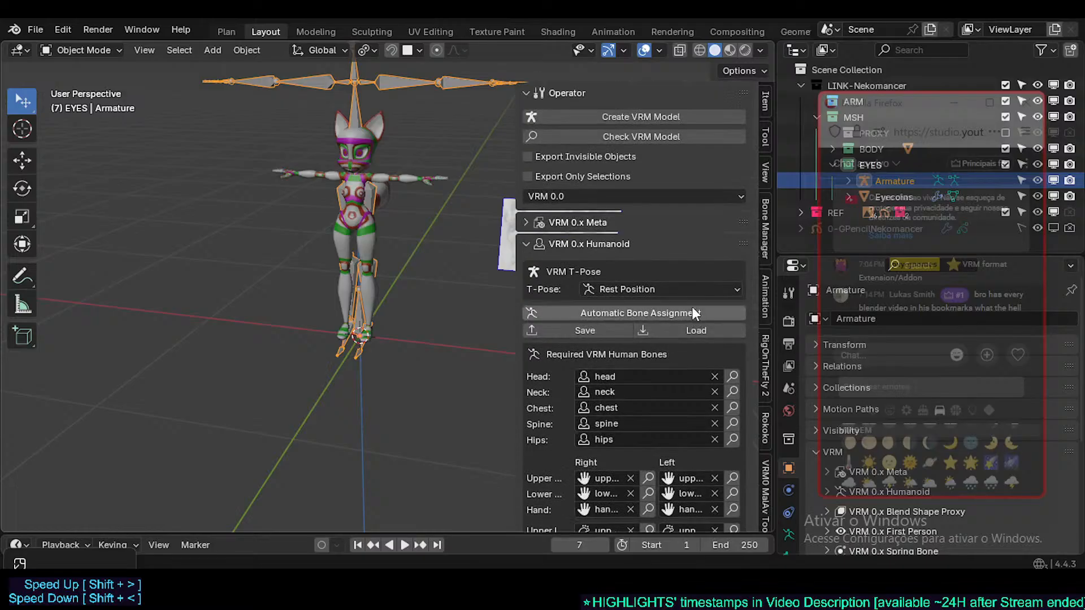
{"action": "left_click", "coordinate": [525, 244]}
- Expand the VRM 0.x Blend Shape Proxy settings, examine the preset, binds and material values, and widen the sidebar for the shape names
{"action": "left_click", "coordinate": [519, 265]}
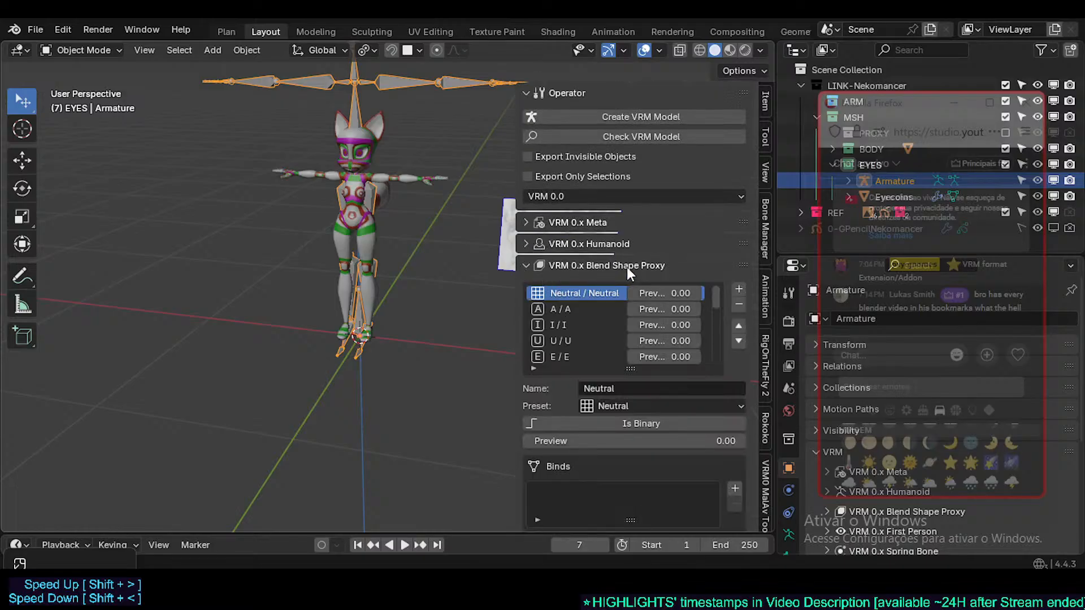
{"action": "scroll", "coordinate": [562, 433], "scroll_direction": "down", "scroll_amount": 4}
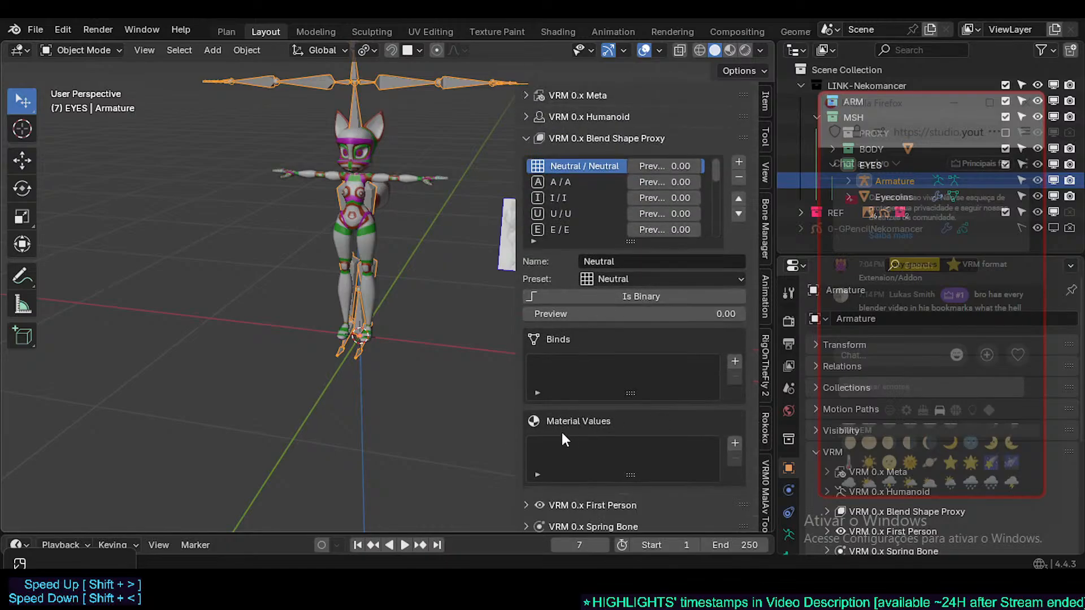
{"action": "scroll", "coordinate": [683, 356], "scroll_direction": "up", "scroll_amount": 4}
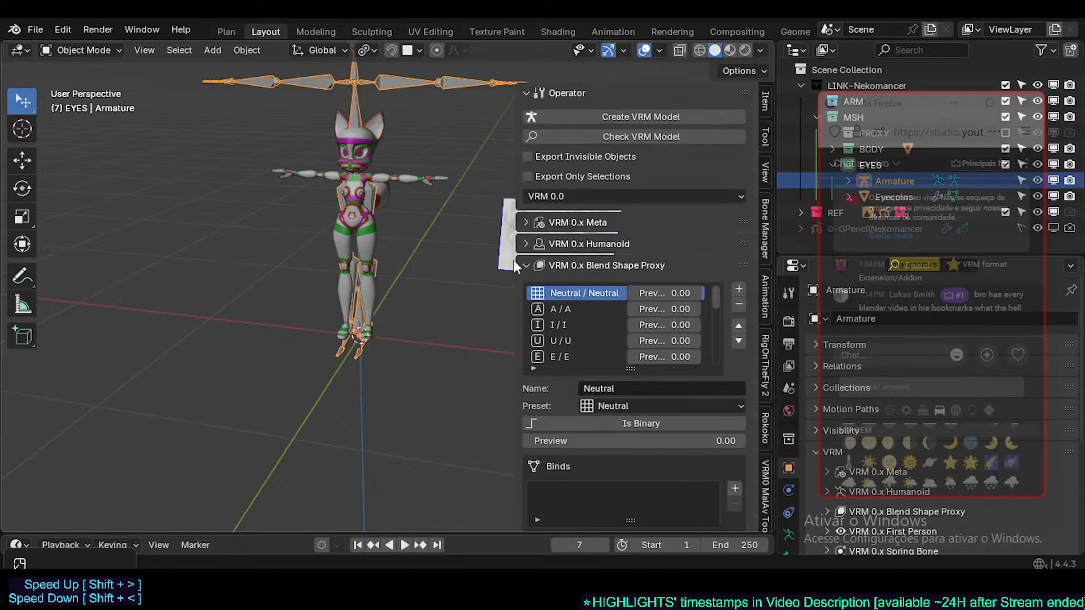
{"action": "left_click_drag", "start_coordinate": [515, 263], "coordinate": [463, 263]}
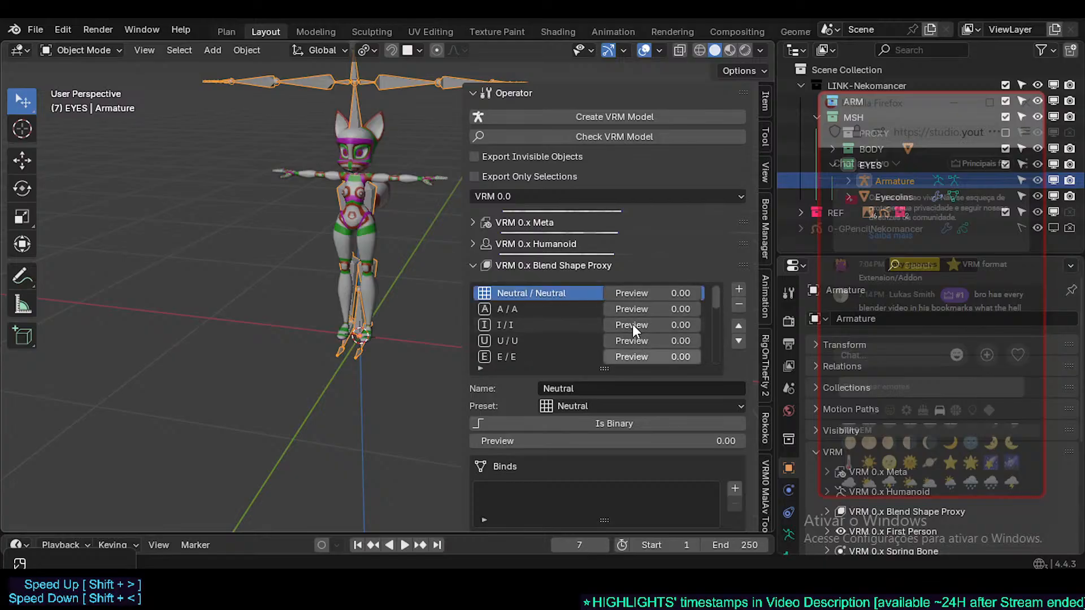
{"action": "scroll", "coordinate": [644, 339], "scroll_direction": "down", "scroll_amount": 3}
{"action": "scroll", "coordinate": [593, 330], "scroll_direction": "up", "scroll_amount": 3}
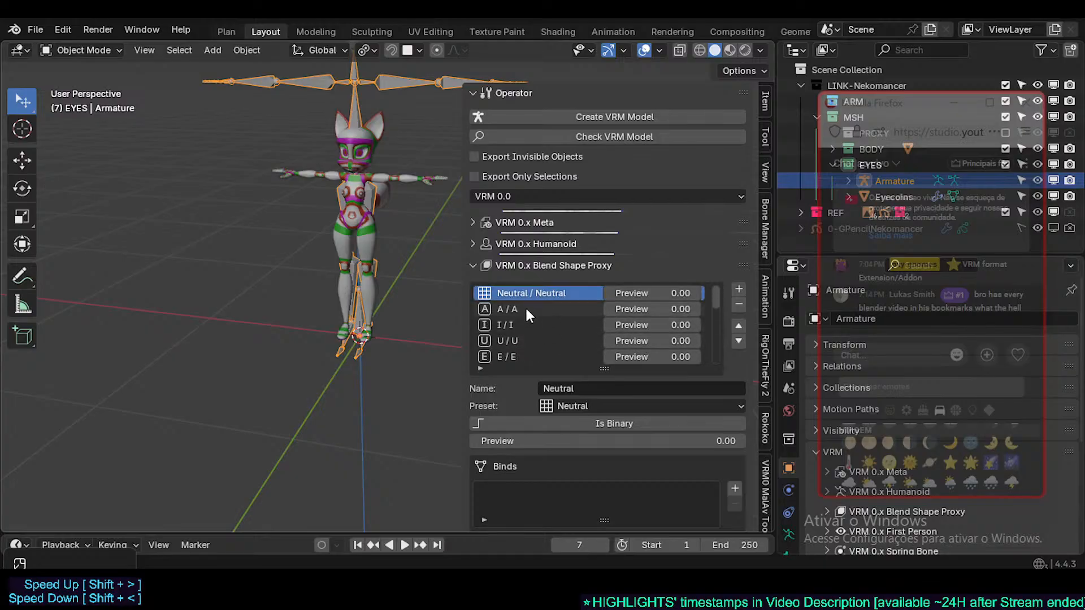
- Select the A, I, U, E and O blend shapes in turn to inspect their settings, returning to Neutral
{"action": "left_click", "coordinate": [524, 309]}
{"action": "left_click", "coordinate": [521, 325]}
{"action": "left_click", "coordinate": [517, 341]}
{"action": "left_click", "coordinate": [513, 356]}
{"action": "scroll", "coordinate": [512, 356], "scroll_direction": "down", "scroll_amount": 1}
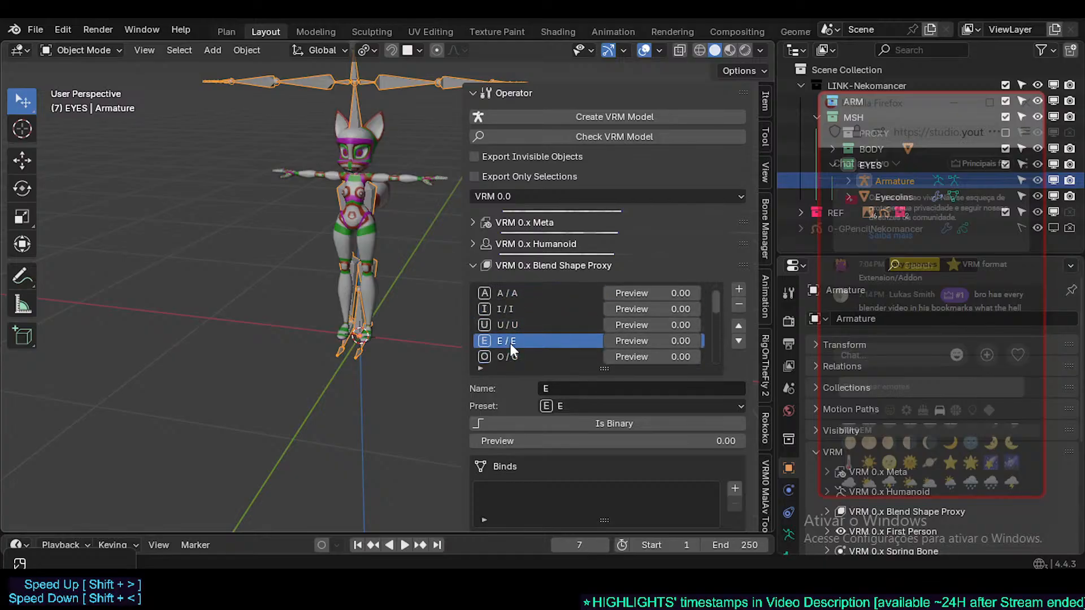
{"action": "left_click", "coordinate": [524, 356]}
{"action": "scroll", "coordinate": [518, 344], "scroll_direction": "up", "scroll_amount": 1}
{"action": "left_click", "coordinate": [514, 317]}
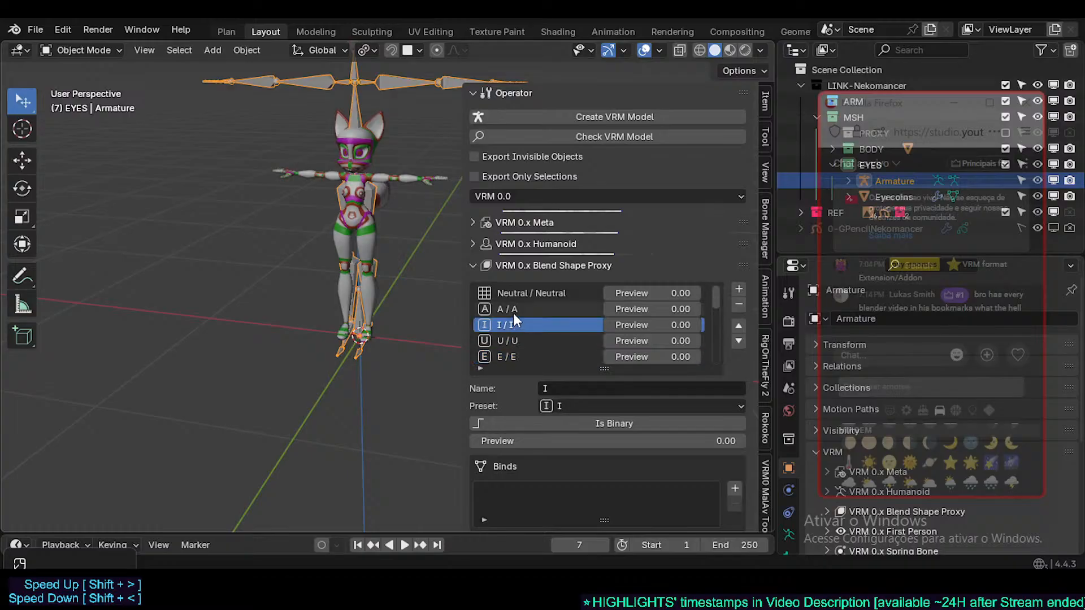
{"action": "left_click", "coordinate": [514, 310]}
{"action": "left_click", "coordinate": [531, 293]}
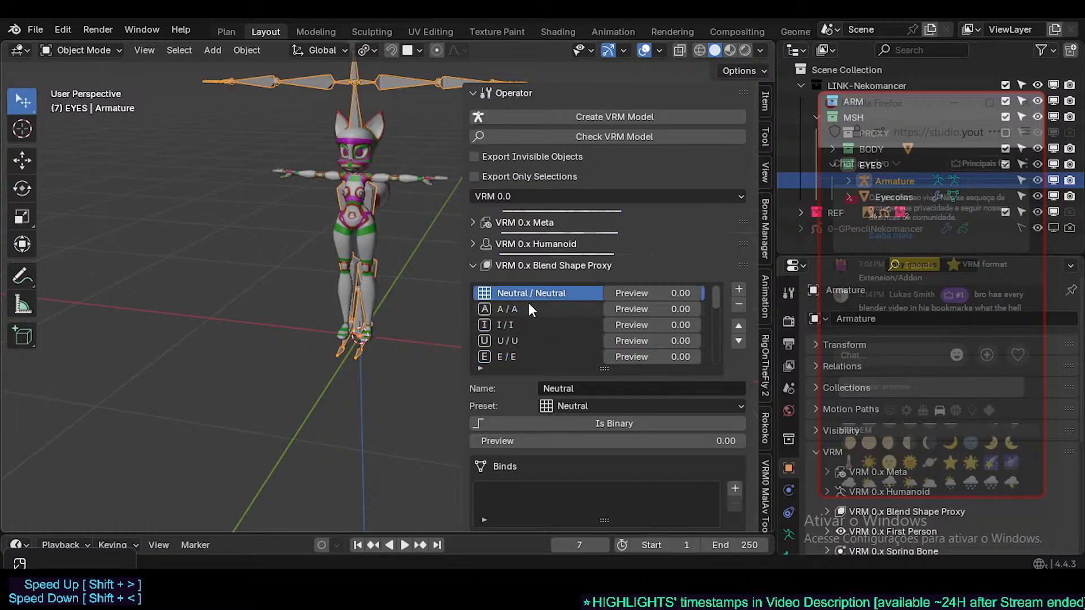
- Compare the Neutral blend shape with the A and O mouth shapes by selecting each of them
{"action": "left_click", "coordinate": [527, 308]}
{"action": "left_click", "coordinate": [544, 291]}
{"action": "left_click", "coordinate": [524, 308]}
{"action": "scroll", "coordinate": [520, 344], "scroll_direction": "down", "scroll_amount": 1}
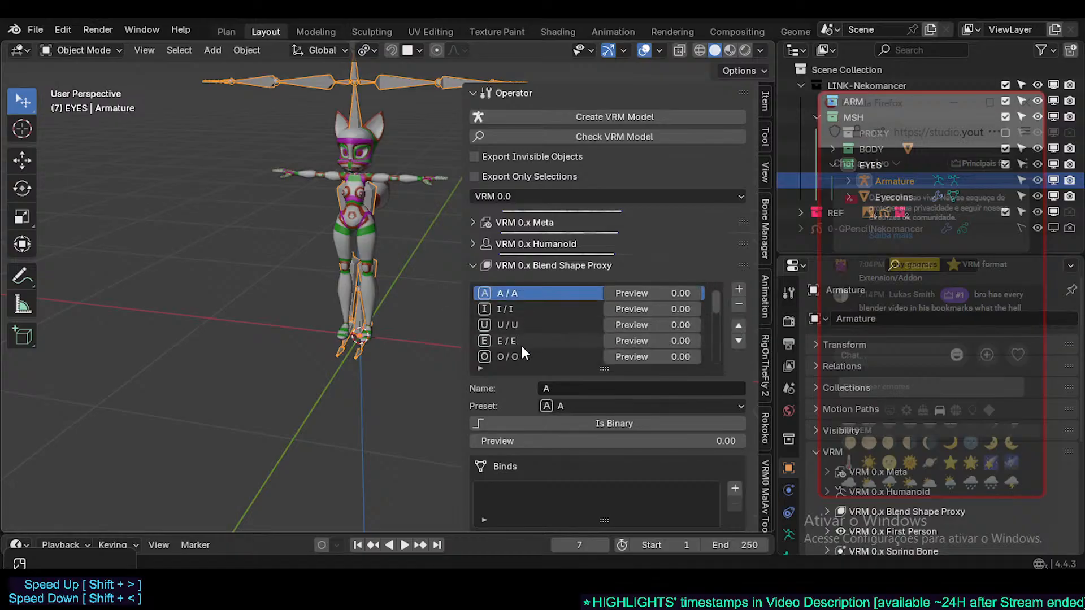
{"action": "left_click", "coordinate": [523, 357]}
{"action": "scroll", "coordinate": [518, 337], "scroll_direction": "down", "scroll_amount": 2}
{"action": "scroll", "coordinate": [518, 337], "scroll_direction": "up", "scroll_amount": 3}
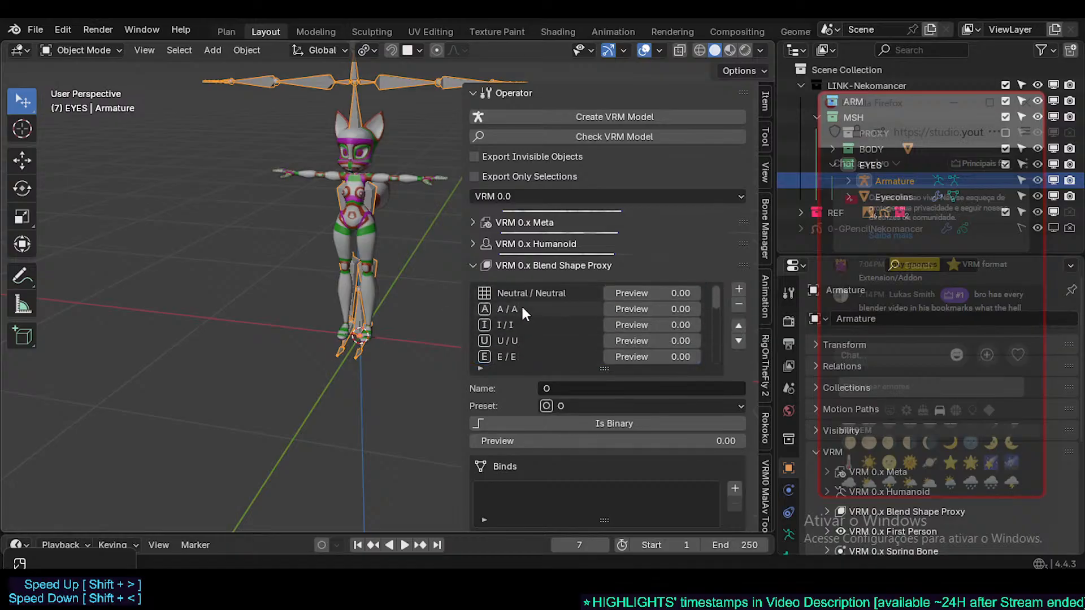
{"action": "left_click", "coordinate": [521, 309]}
{"action": "left_click", "coordinate": [548, 294]}
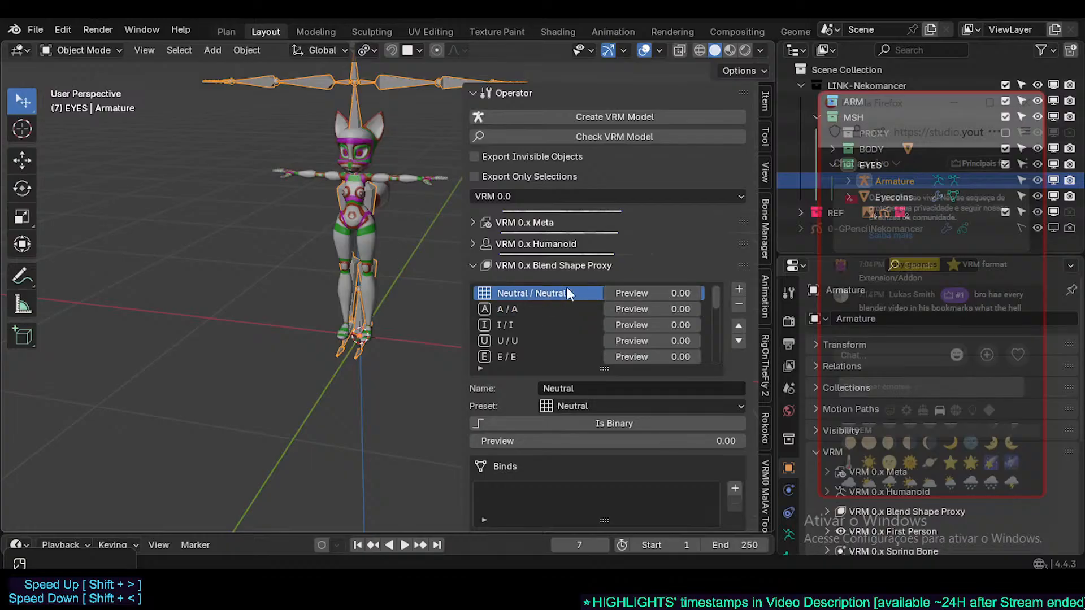
{"action": "scroll", "coordinate": [565, 313], "scroll_direction": "down", "scroll_amount": 1}
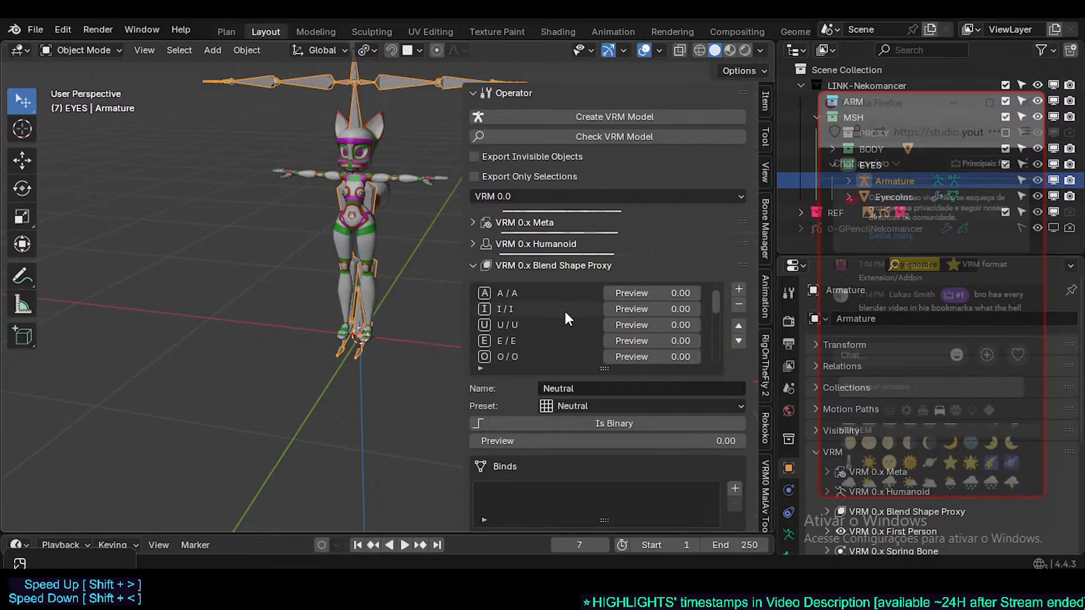
- Go through the vowel blend shapes from A to O repeatedly to present the mouth shapes used for speech
{"action": "left_click", "coordinate": [513, 294]}
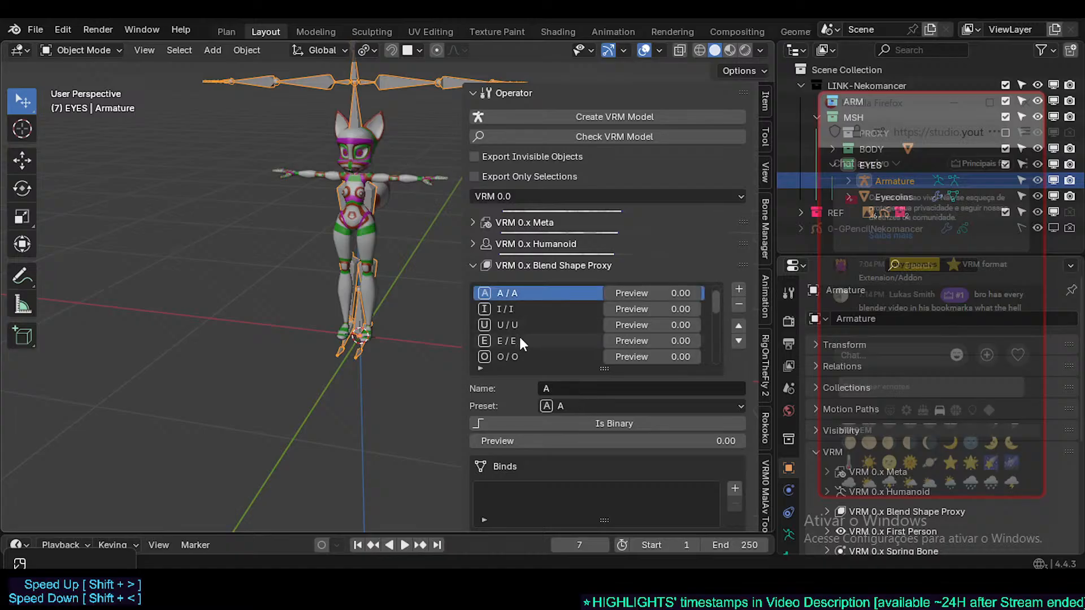
{"action": "left_click", "coordinate": [518, 340]}
{"action": "left_click", "coordinate": [513, 355]}
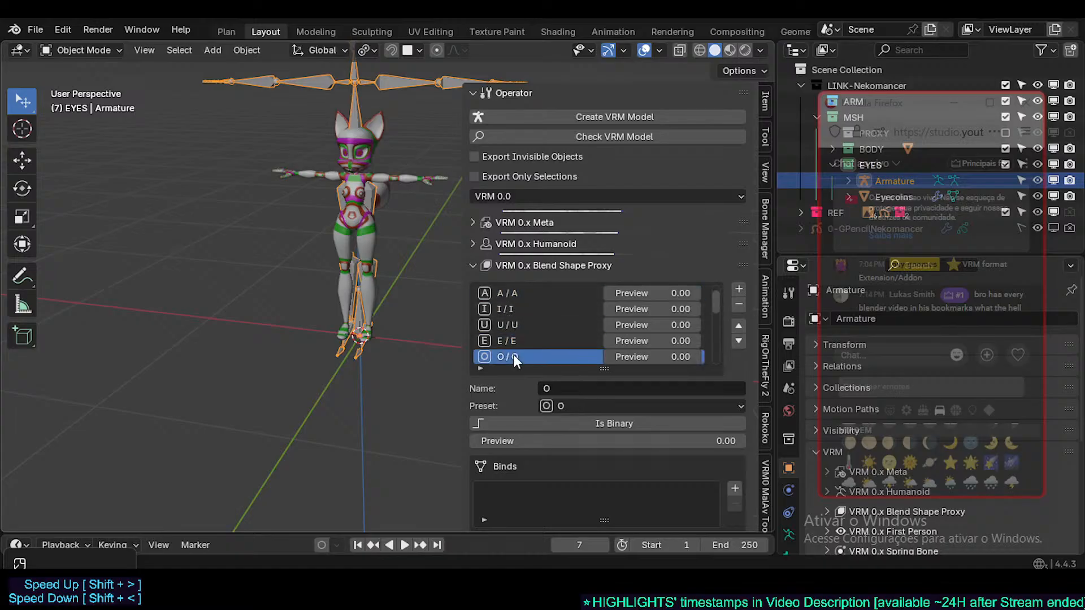
{"action": "left_click", "coordinate": [499, 295]}
{"action": "left_click", "coordinate": [507, 357]}
{"action": "left_click", "coordinate": [497, 295]}
{"action": "left_click", "coordinate": [514, 354]}
{"action": "left_click", "coordinate": [507, 295]}
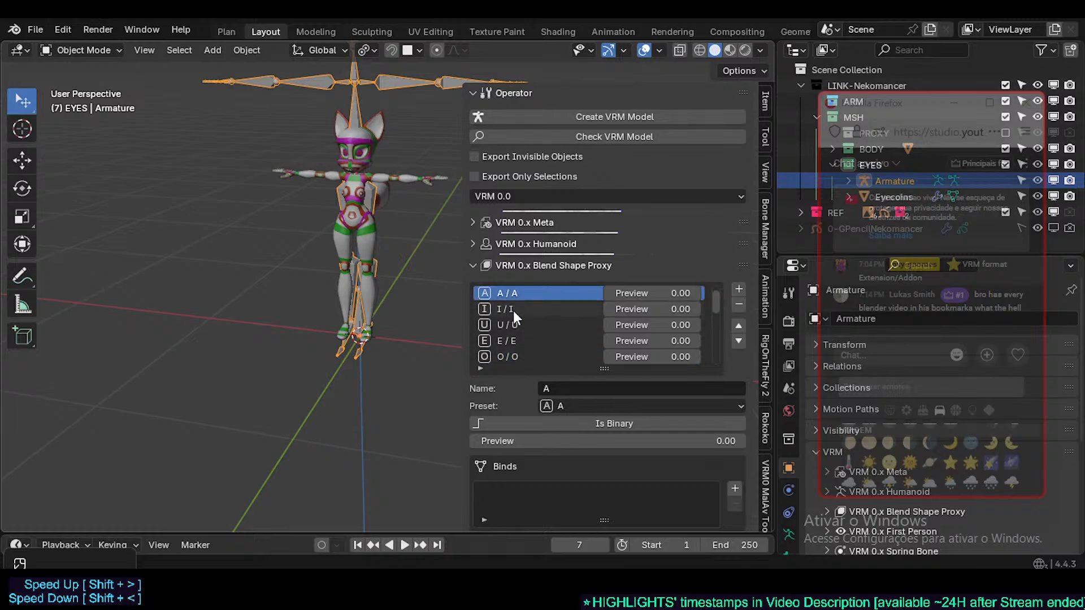
{"action": "left_click", "coordinate": [514, 310]}
{"action": "left_click", "coordinate": [514, 326]}
{"action": "left_click", "coordinate": [514, 340]}
{"action": "left_click", "coordinate": [513, 355]}
{"action": "left_click", "coordinate": [505, 295]}
- Select the Blink blend shape and examine the emotion, look-direction and single-eye blink entries below it
{"action": "scroll", "coordinate": [535, 328], "scroll_direction": "down", "scroll_amount": 3}
{"action": "left_click", "coordinate": [529, 326]}
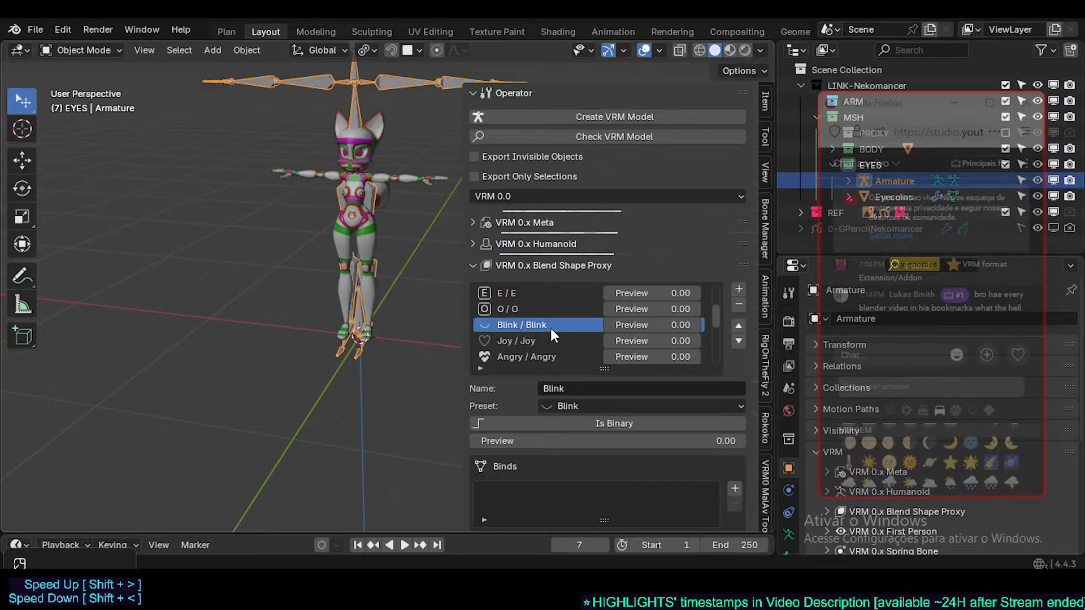
{"action": "scroll", "coordinate": [546, 334], "scroll_direction": "up", "scroll_amount": 1}
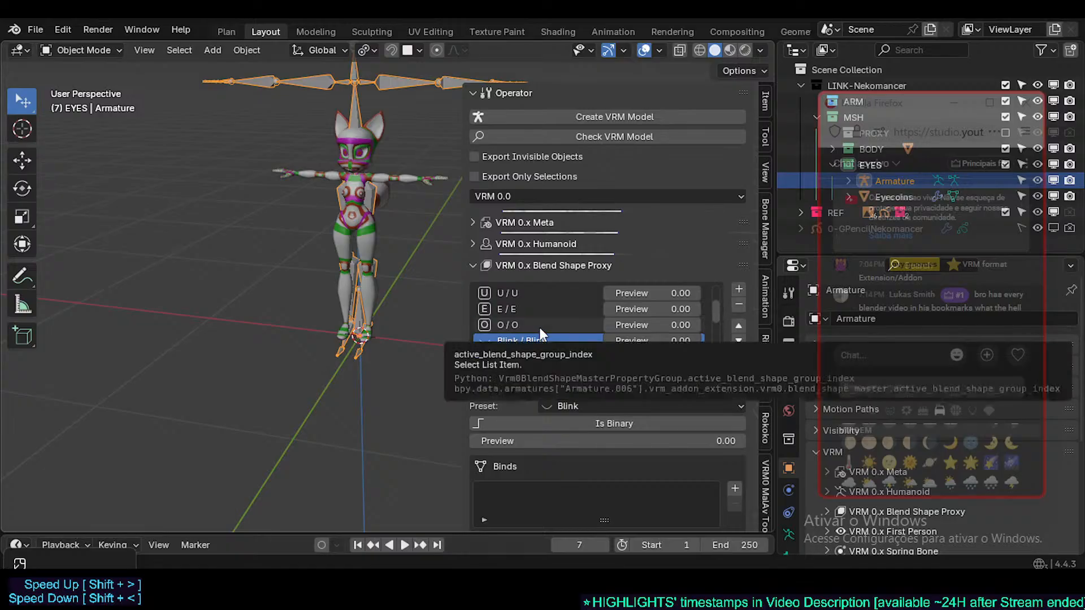
{"action": "scroll", "coordinate": [539, 334], "scroll_direction": "down", "scroll_amount": 1}
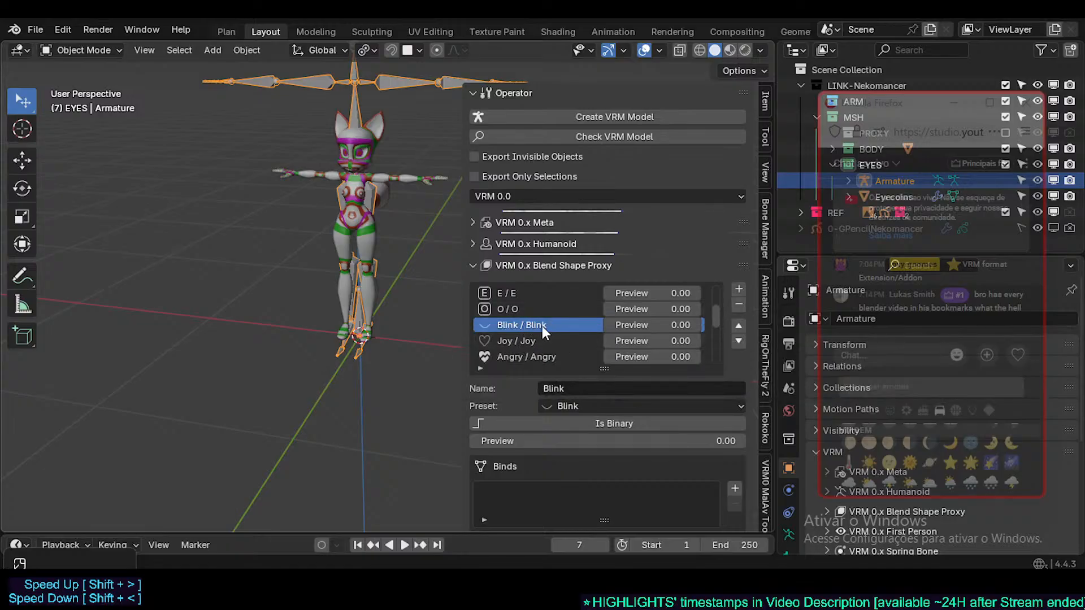
{"action": "scroll", "coordinate": [571, 334], "scroll_direction": "down", "scroll_amount": 2}
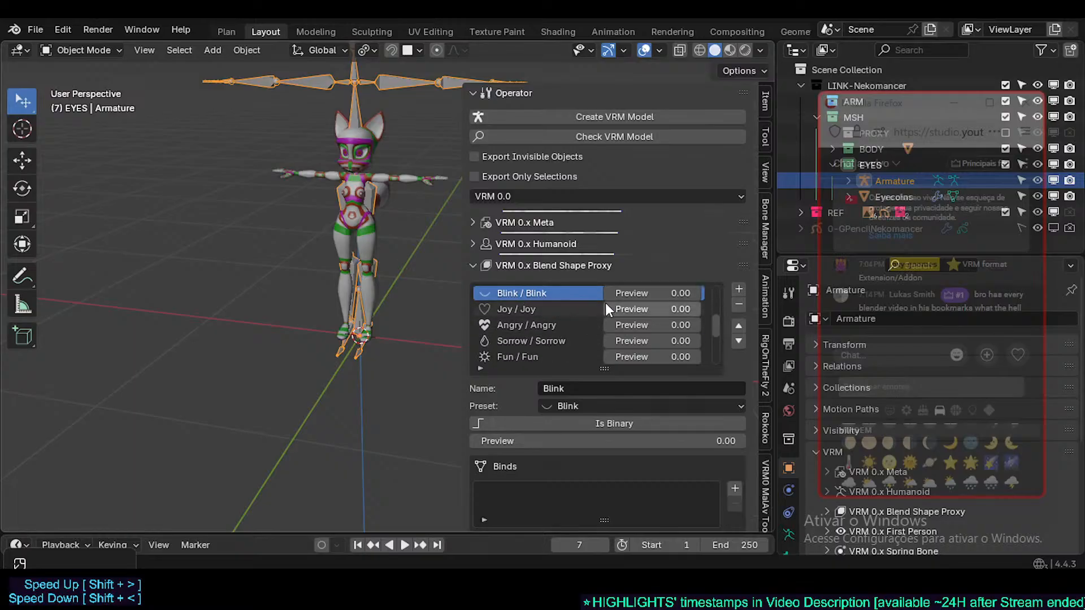
{"action": "scroll", "coordinate": [531, 331], "scroll_direction": "down", "scroll_amount": 2}
{"action": "scroll", "coordinate": [527, 334], "scroll_direction": "down", "scroll_amount": 4}
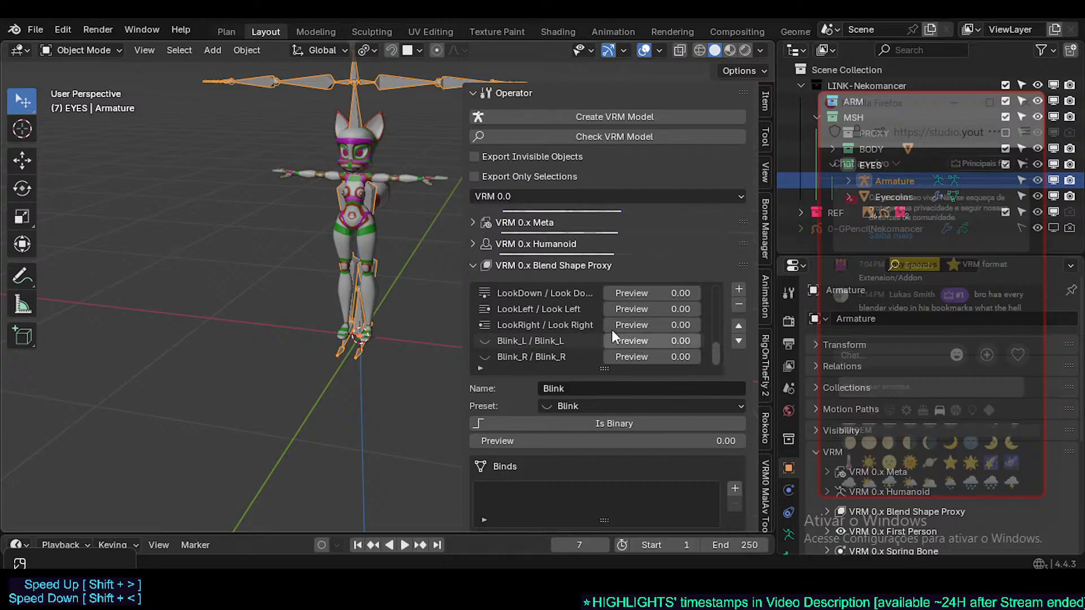
{"action": "scroll", "coordinate": [605, 333], "scroll_direction": "up", "scroll_amount": 7}
{"action": "scroll", "coordinate": [594, 332], "scroll_direction": "down", "scroll_amount": 4}
{"action": "scroll", "coordinate": [565, 336], "scroll_direction": "up", "scroll_amount": 3}
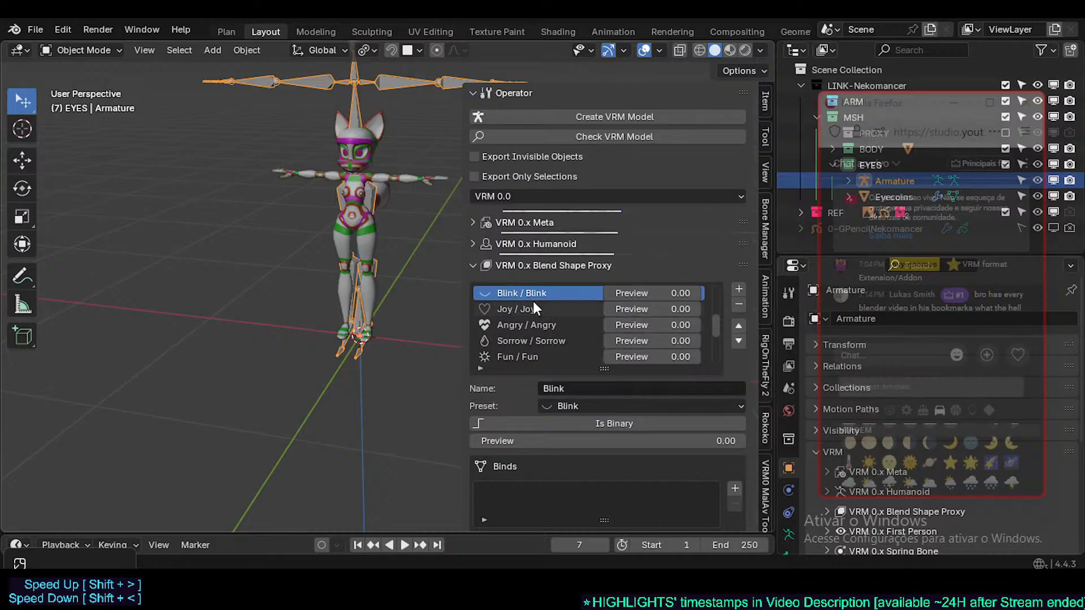
- Select the Angry and Joy blend shapes and look through the whole list from Neutral to the look-direction entries
{"action": "left_click", "coordinate": [537, 321]}
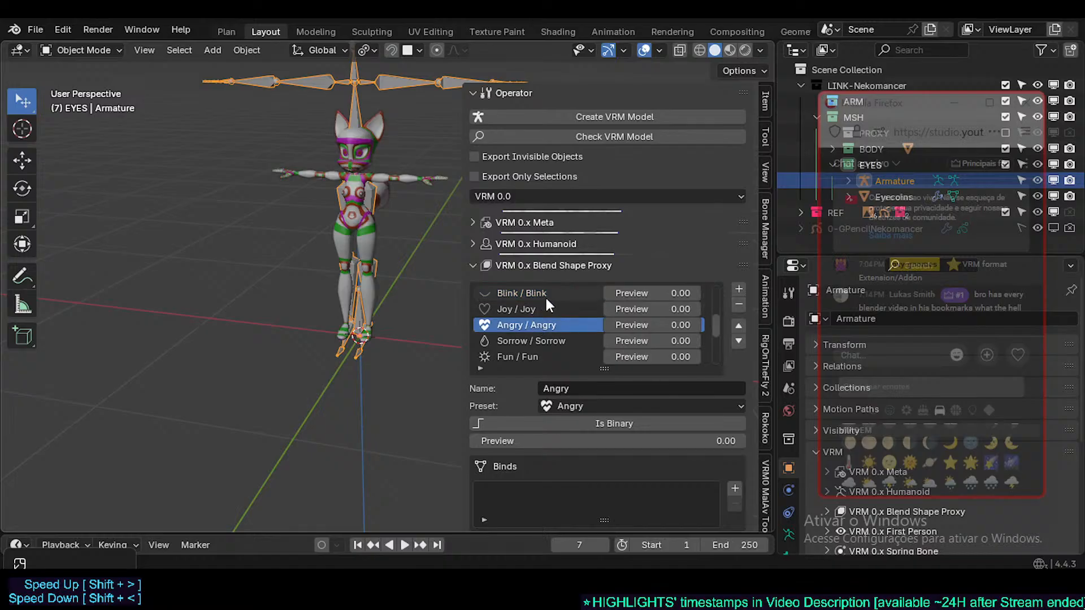
{"action": "left_click", "coordinate": [543, 309]}
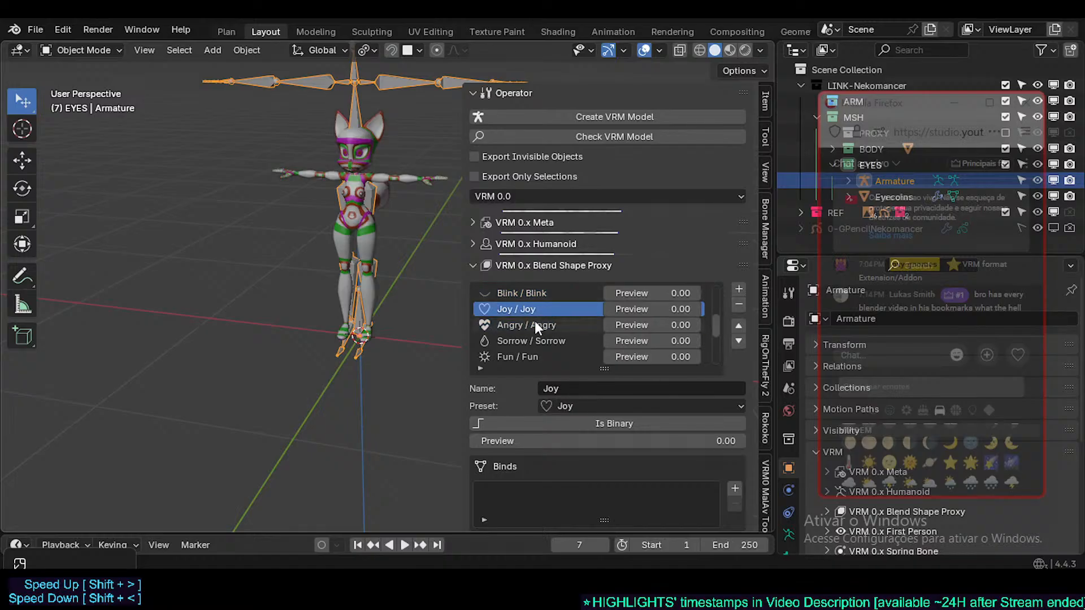
{"action": "scroll", "coordinate": [538, 322], "scroll_direction": "down", "scroll_amount": 7}
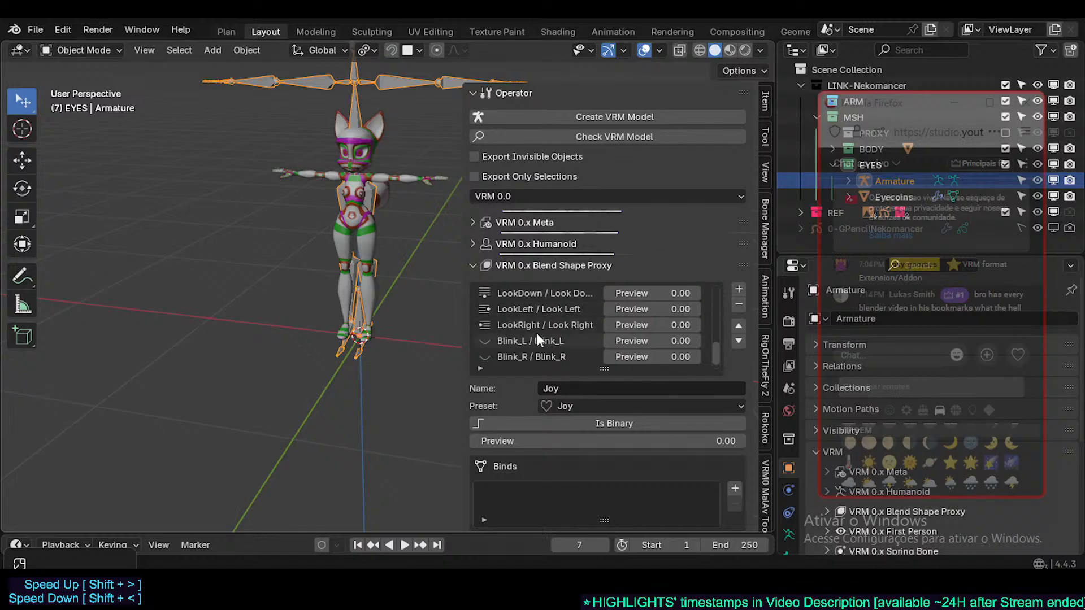
{"action": "scroll", "coordinate": [537, 334], "scroll_direction": "up", "scroll_amount": 6}
{"action": "scroll", "coordinate": [537, 341], "scroll_direction": "up", "scroll_amount": 8}
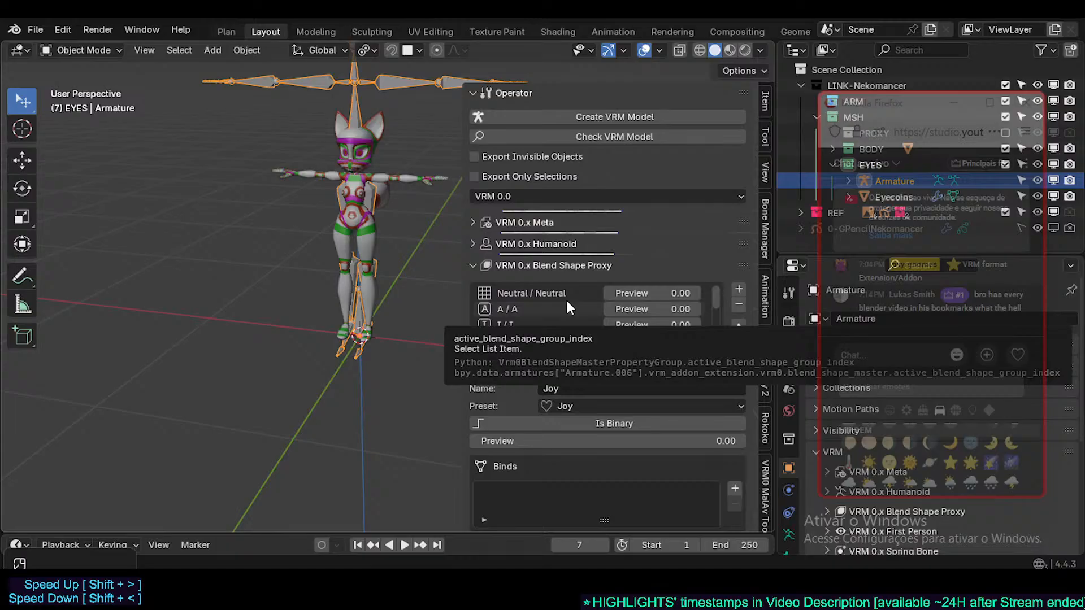
{"action": "scroll", "coordinate": [535, 303], "scroll_direction": "down", "scroll_amount": 1}
{"action": "scroll", "coordinate": [524, 308], "scroll_direction": "down", "scroll_amount": 11}
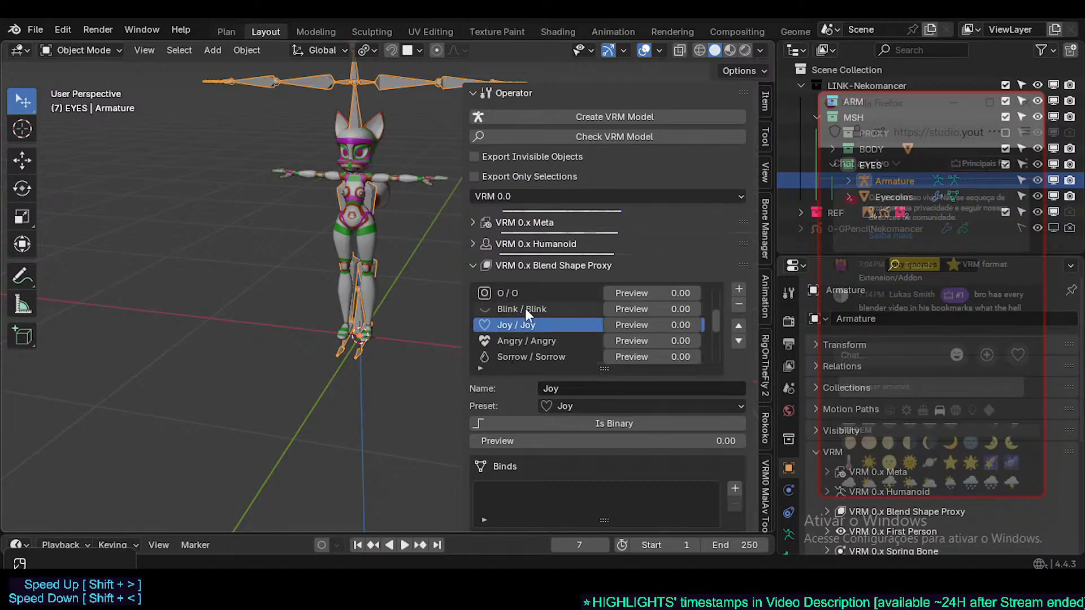
{"action": "scroll", "coordinate": [507, 332], "scroll_direction": "up", "scroll_amount": 3}
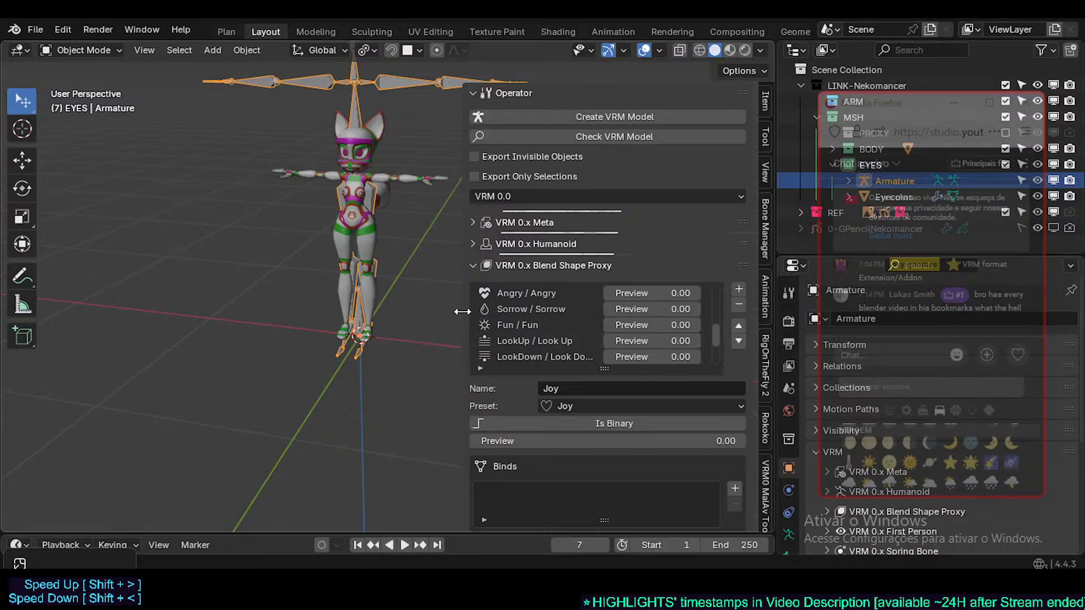
- Widen the sidebar and lengthen the blend shape list to show ten entries at once
{"action": "left_click_drag", "start_coordinate": [460, 311], "coordinate": [406, 295]}
{"action": "left_click_drag", "start_coordinate": [574, 369], "coordinate": [580, 451]}
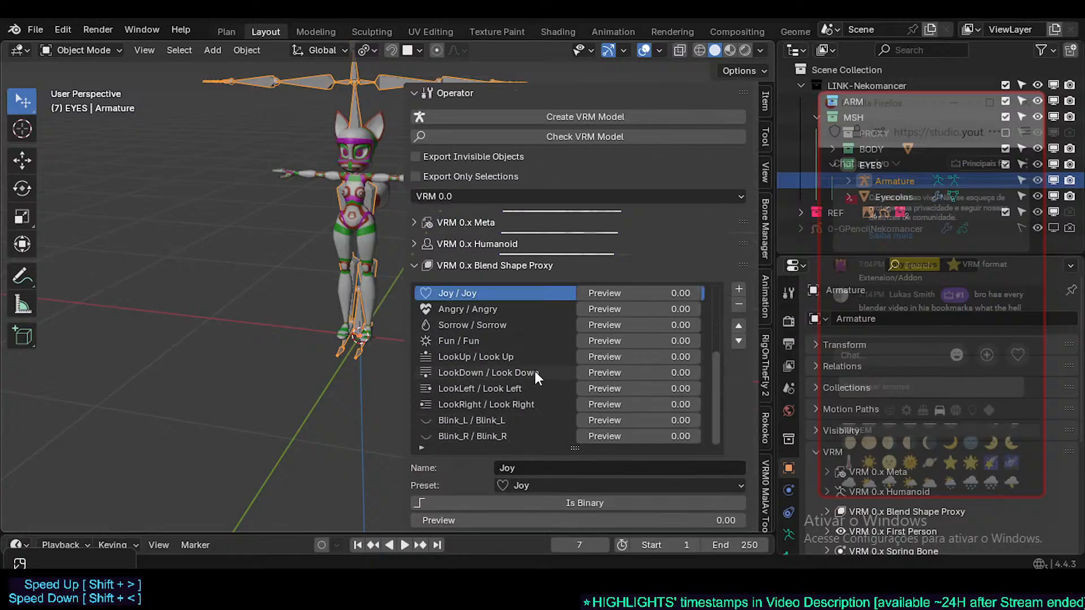
{"action": "scroll", "coordinate": [538, 367], "scroll_direction": "up", "scroll_amount": 7}
{"action": "scroll", "coordinate": [487, 364], "scroll_direction": "down", "scroll_amount": 7}
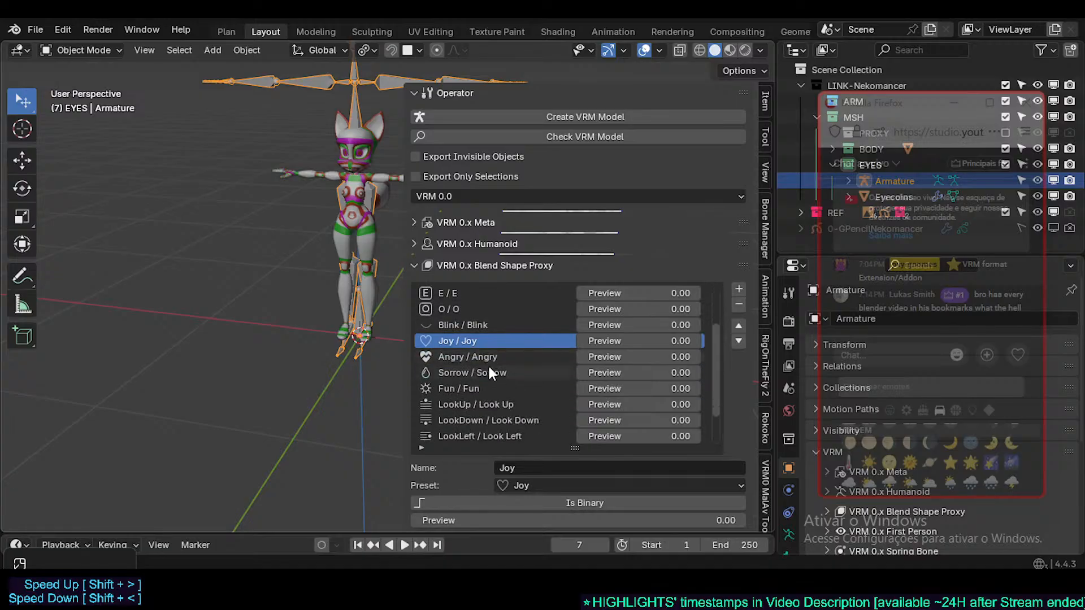
{"action": "scroll", "coordinate": [460, 324], "scroll_direction": "up", "scroll_amount": 2}
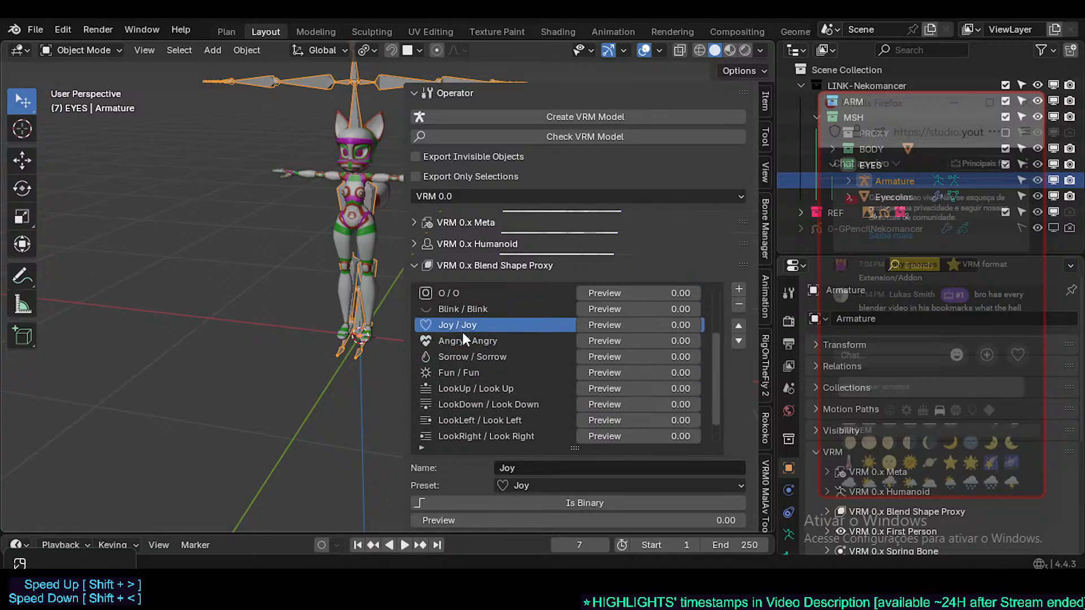
- Go through the Angry, Sorrow and Fun emotion blend shapes one after another
{"action": "left_click", "coordinate": [466, 339]}
{"action": "left_click", "coordinate": [472, 356]}
{"action": "left_click", "coordinate": [475, 372]}
- Go through the LookUp, LookDown, LookLeft and LookRight blend shapes repeatedly to present the eye directions
{"action": "scroll", "coordinate": [495, 382], "scroll_direction": "down", "scroll_amount": 2}
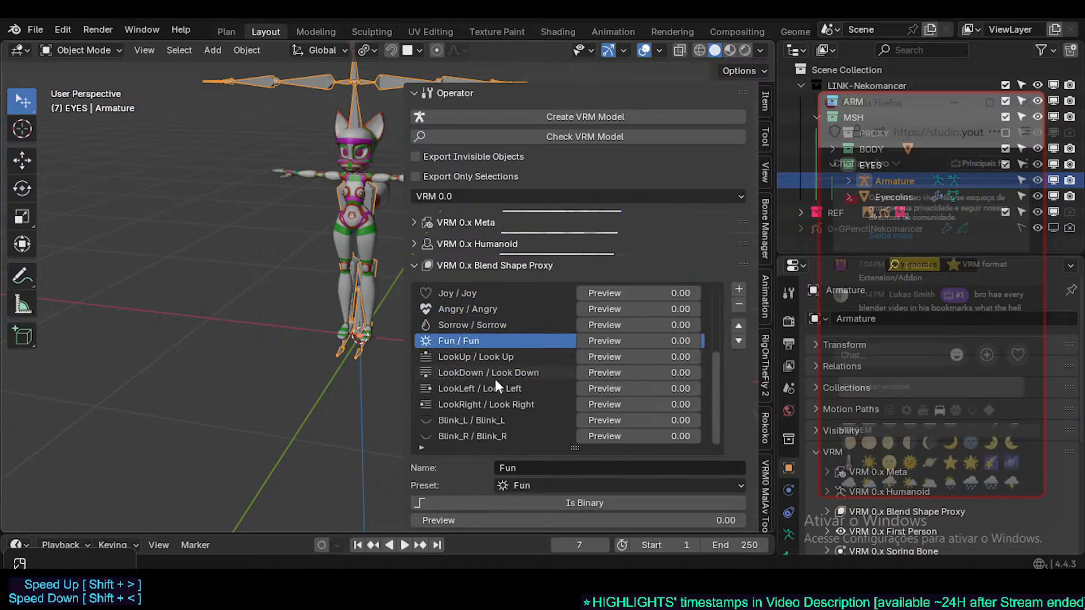
{"action": "left_click", "coordinate": [481, 356]}
{"action": "left_click", "coordinate": [486, 372]}
{"action": "left_click", "coordinate": [488, 388]}
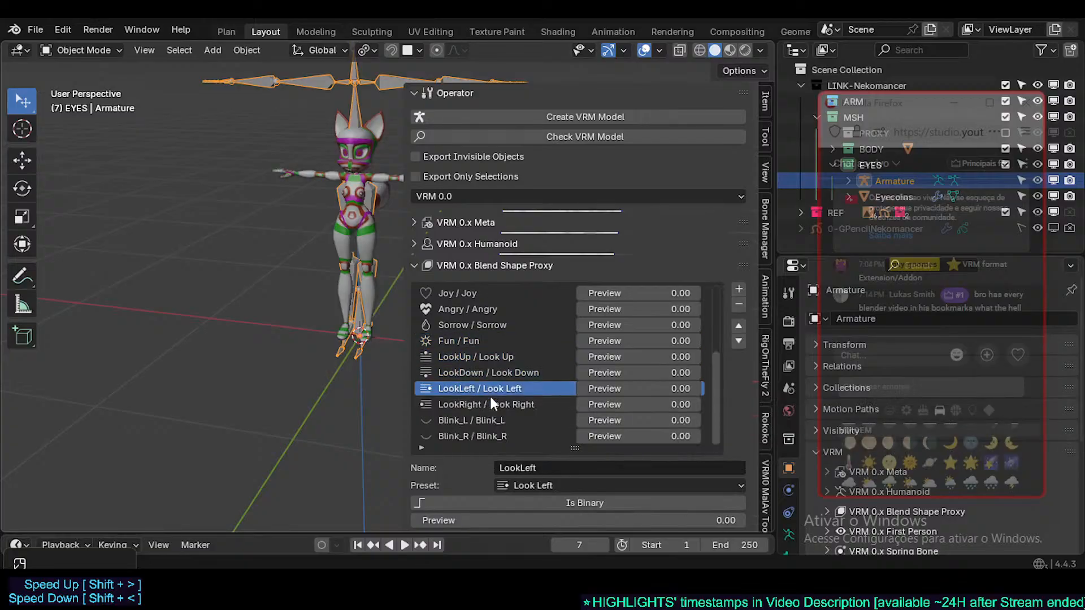
{"action": "left_click", "coordinate": [487, 405]}
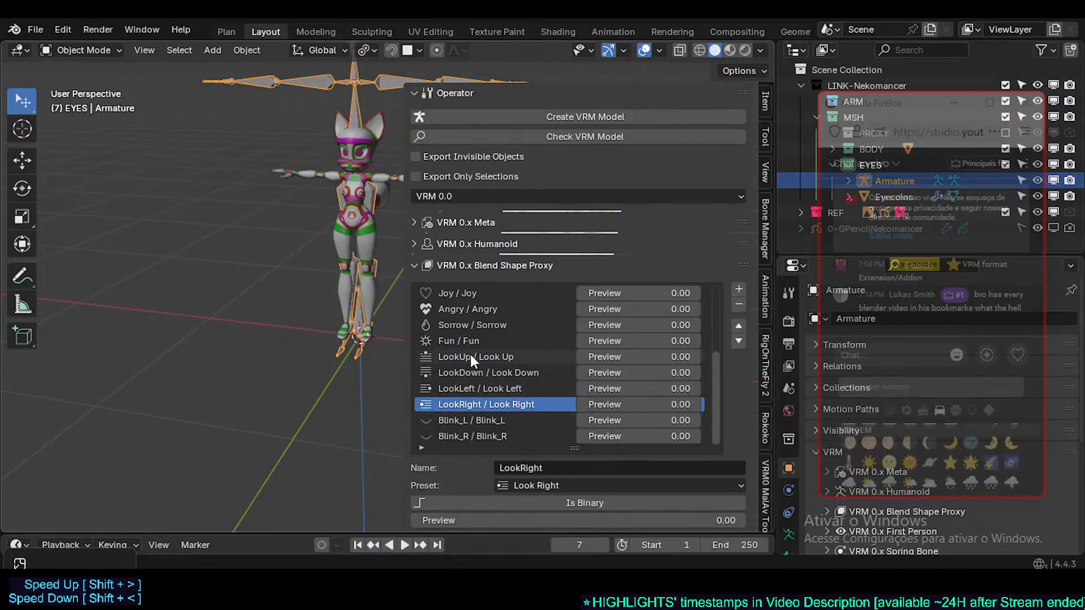
{"action": "left_click", "coordinate": [470, 355]}
{"action": "left_click", "coordinate": [483, 373]}
{"action": "left_click", "coordinate": [489, 387]}
{"action": "left_click", "coordinate": [497, 405]}
{"action": "left_click", "coordinate": [490, 356]}
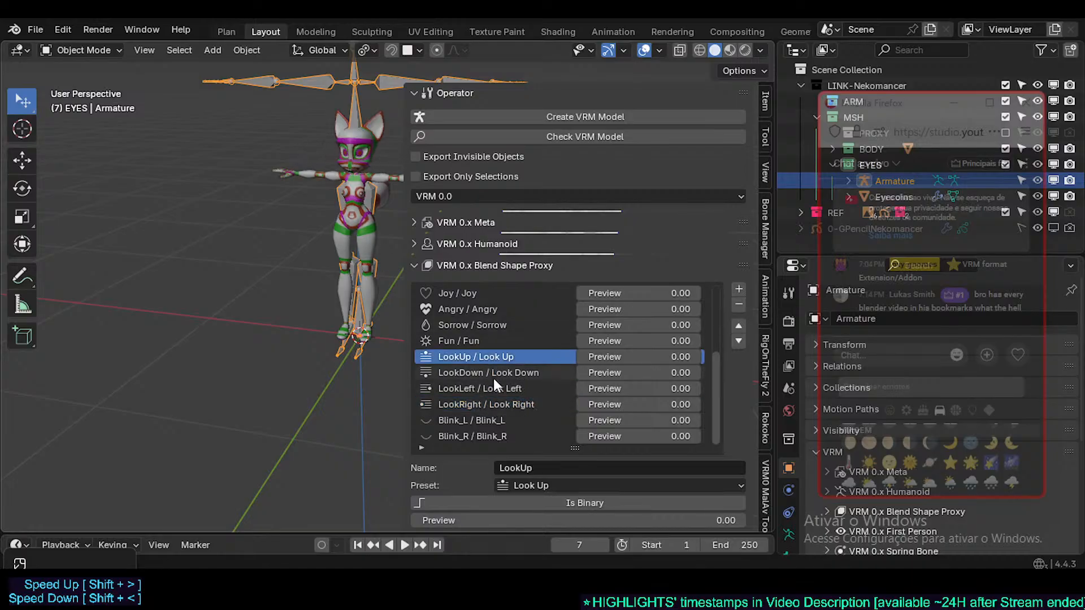
{"action": "left_click", "coordinate": [482, 372]}
{"action": "left_click", "coordinate": [486, 387]}
{"action": "left_click", "coordinate": [490, 405]}
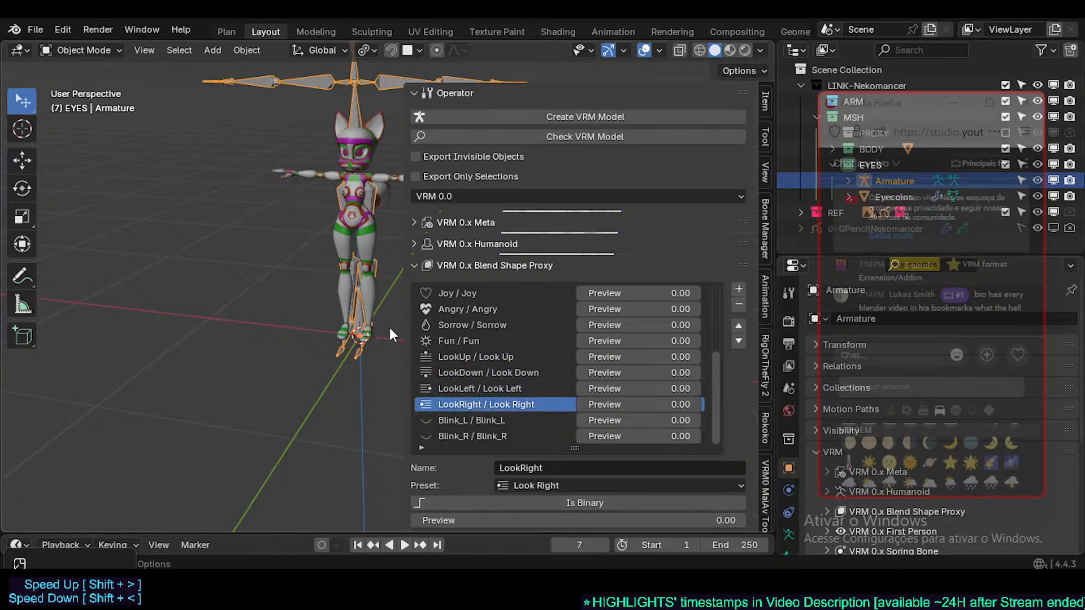
- Clear the optional right and left eye bone assignments in the VRM 0.x Humanoid settings and collapse that section
{"action": "scroll", "coordinate": [523, 344], "scroll_direction": "up", "scroll_amount": 4}
{"action": "left_click", "coordinate": [414, 244]}
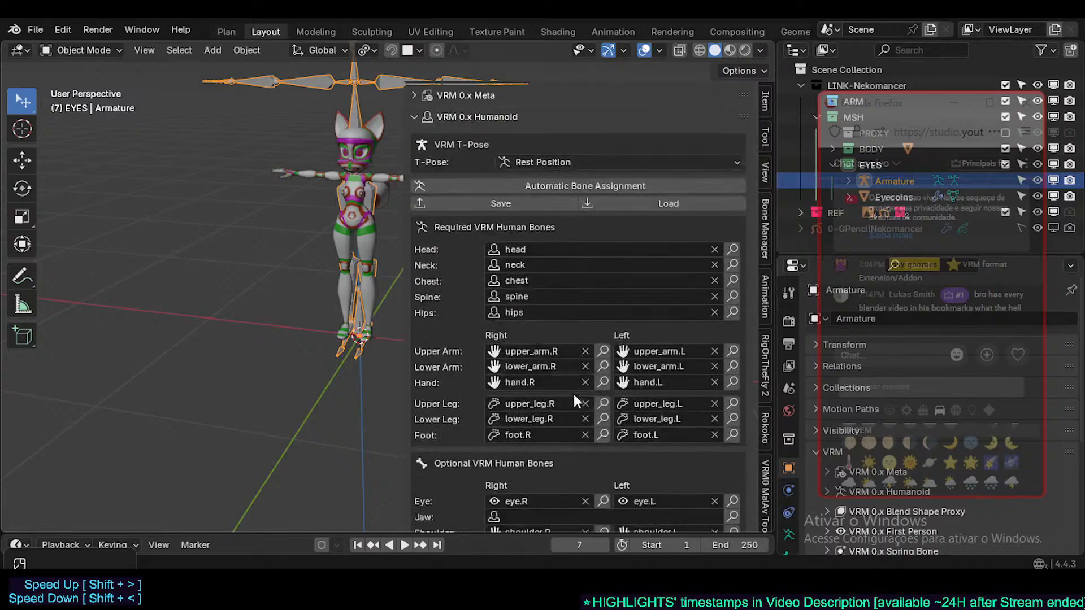
{"action": "scroll", "coordinate": [570, 399], "scroll_direction": "down", "scroll_amount": 4}
{"action": "scroll", "coordinate": [567, 401], "scroll_direction": "up", "scroll_amount": 1}
{"action": "left_click", "coordinate": [585, 438]}
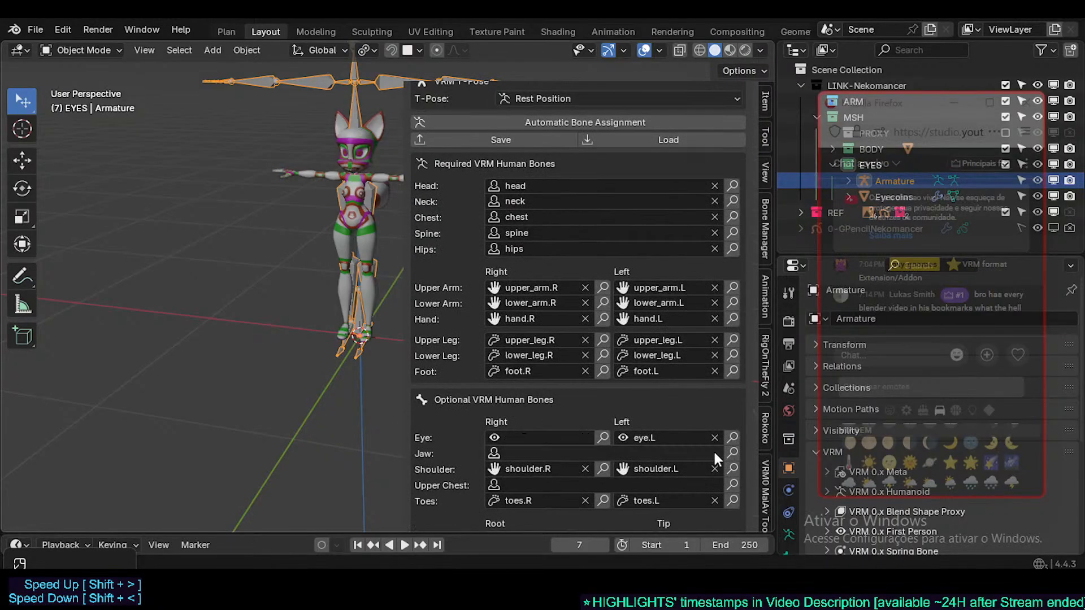
{"action": "left_click", "coordinate": [714, 438]}
{"action": "scroll", "coordinate": [530, 365], "scroll_direction": "up", "scroll_amount": 5}
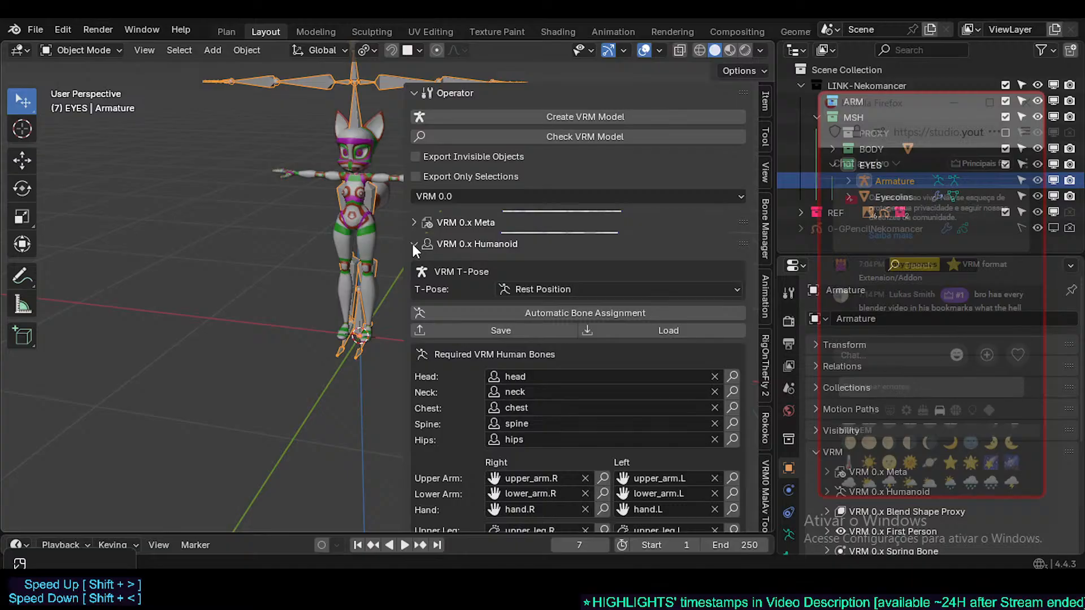
{"action": "scroll", "coordinate": [572, 485], "scroll_direction": "down", "scroll_amount": 6}
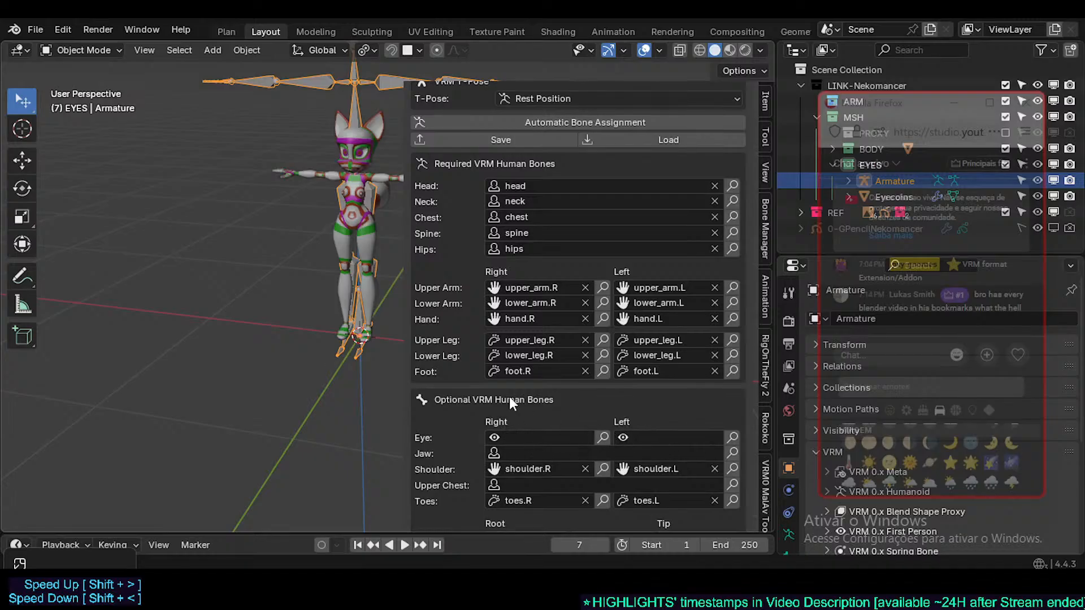
{"action": "scroll", "coordinate": [509, 397], "scroll_direction": "up", "scroll_amount": 4}
{"action": "scroll", "coordinate": [419, 206], "scroll_direction": "up", "scroll_amount": 3}
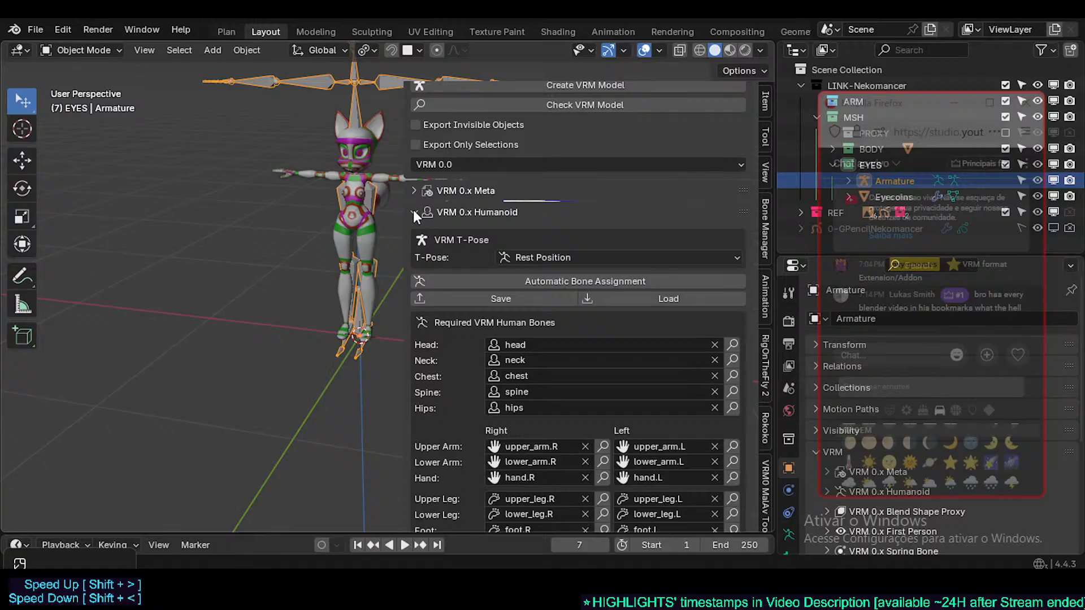
{"action": "left_click", "coordinate": [413, 211]}
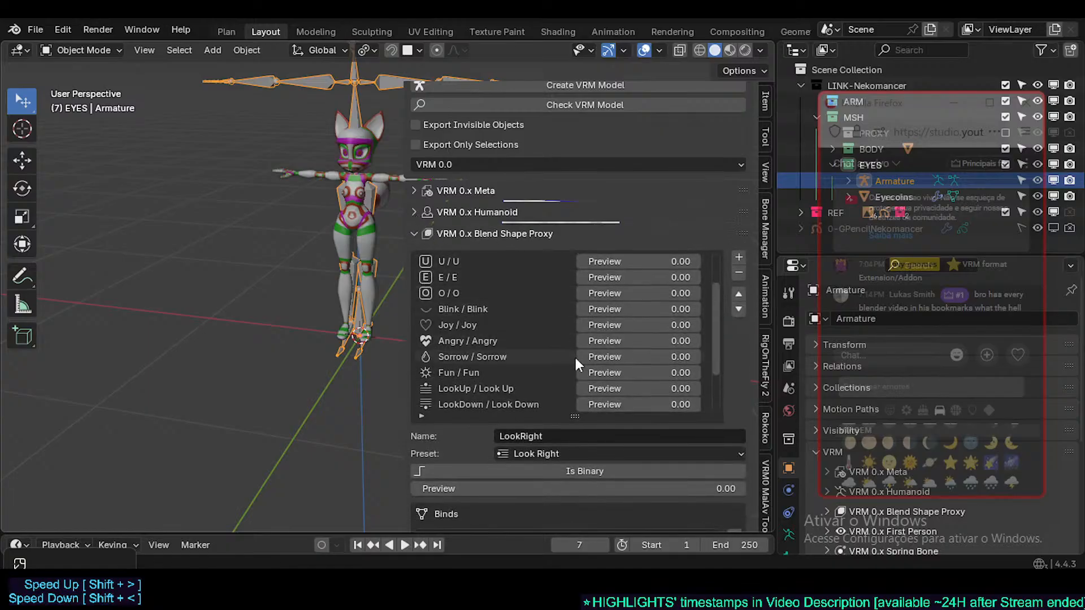
- Add a bind to the LookUp blend shape with MSH-Nekomancer as its mesh
{"action": "scroll", "coordinate": [506, 362], "scroll_direction": "down", "scroll_amount": 4}
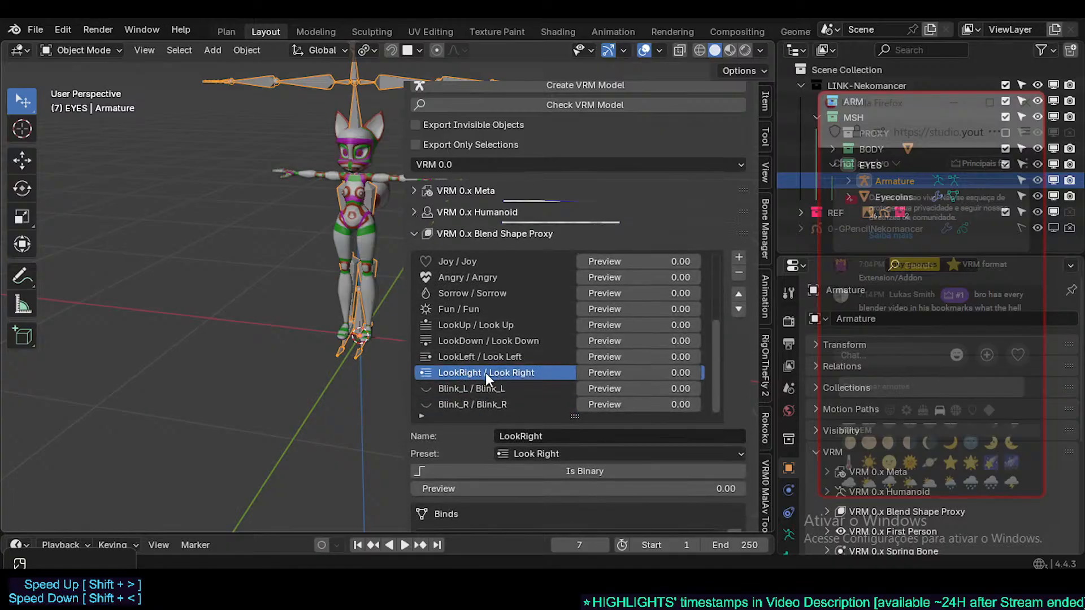
{"action": "left_click", "coordinate": [489, 323]}
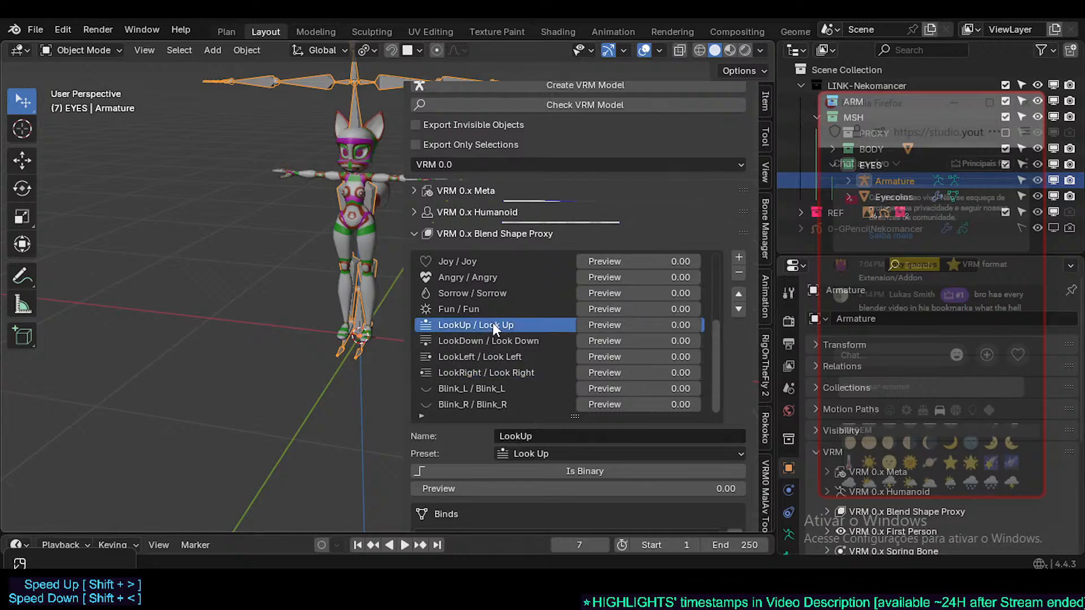
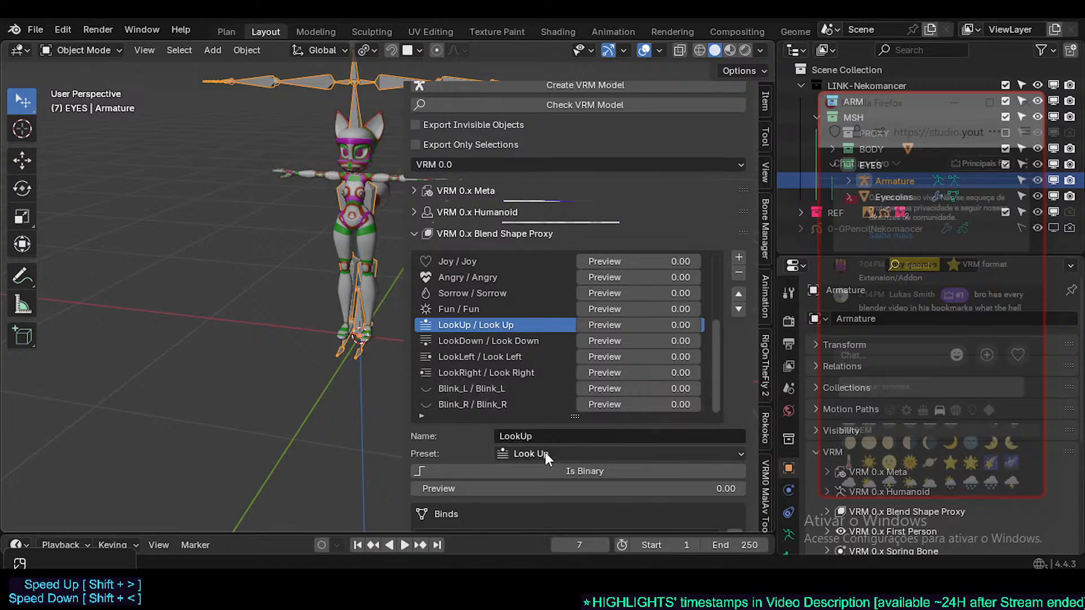
{"action": "scroll", "coordinate": [537, 428], "scroll_direction": "down", "scroll_amount": 5}
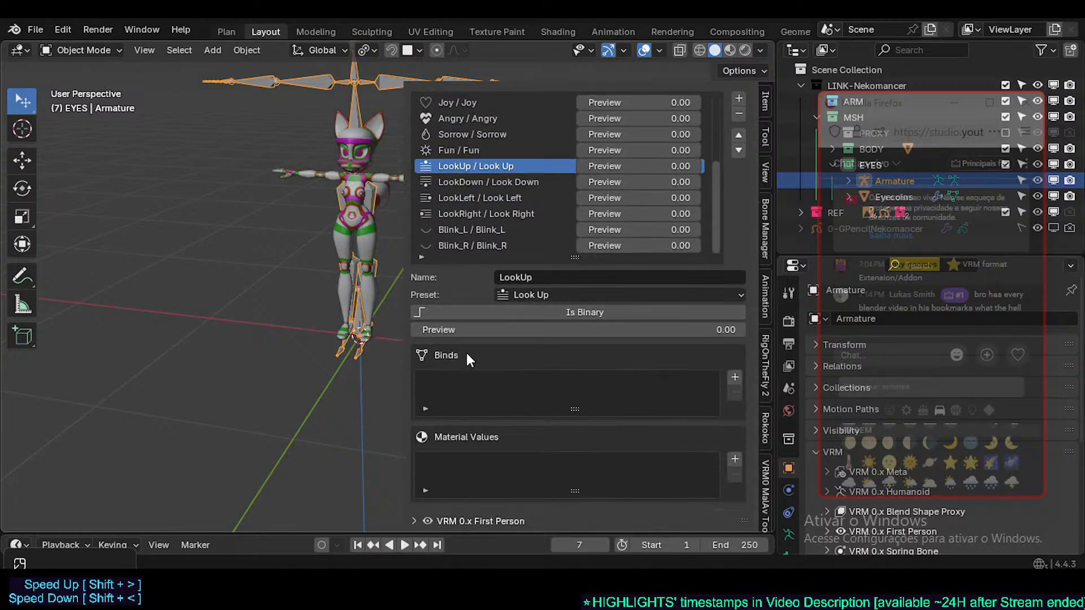
{"action": "left_click", "coordinate": [734, 378]}
{"action": "scroll", "coordinate": [437, 350], "scroll_direction": "down", "scroll_amount": 1}
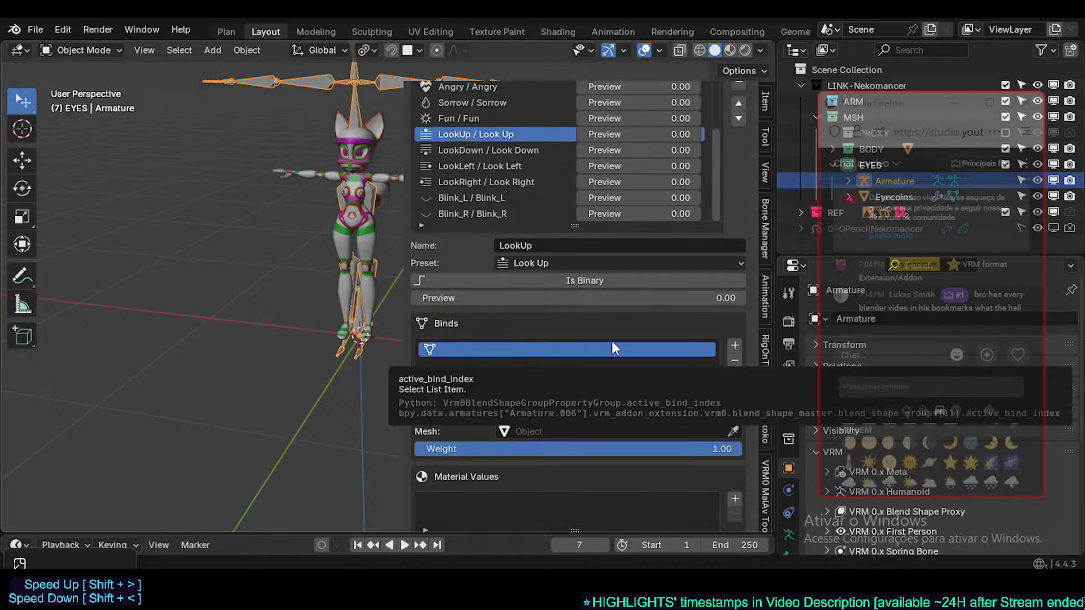
{"action": "left_click", "coordinate": [732, 432]}
{"action": "left_click", "coordinate": [368, 236]}
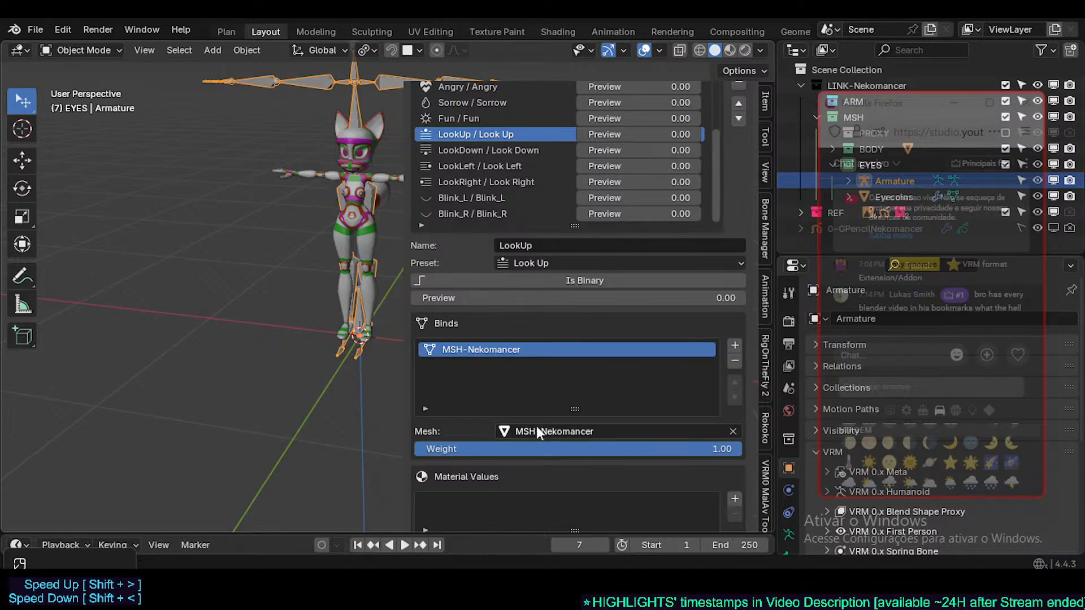
- Add a second bind to LookUp and pick the MSH-Nekomancer body as its mesh
{"action": "scroll", "coordinate": [569, 436], "scroll_direction": "down", "scroll_amount": 2}
{"action": "scroll", "coordinate": [568, 435], "scroll_direction": "up", "scroll_amount": 2}
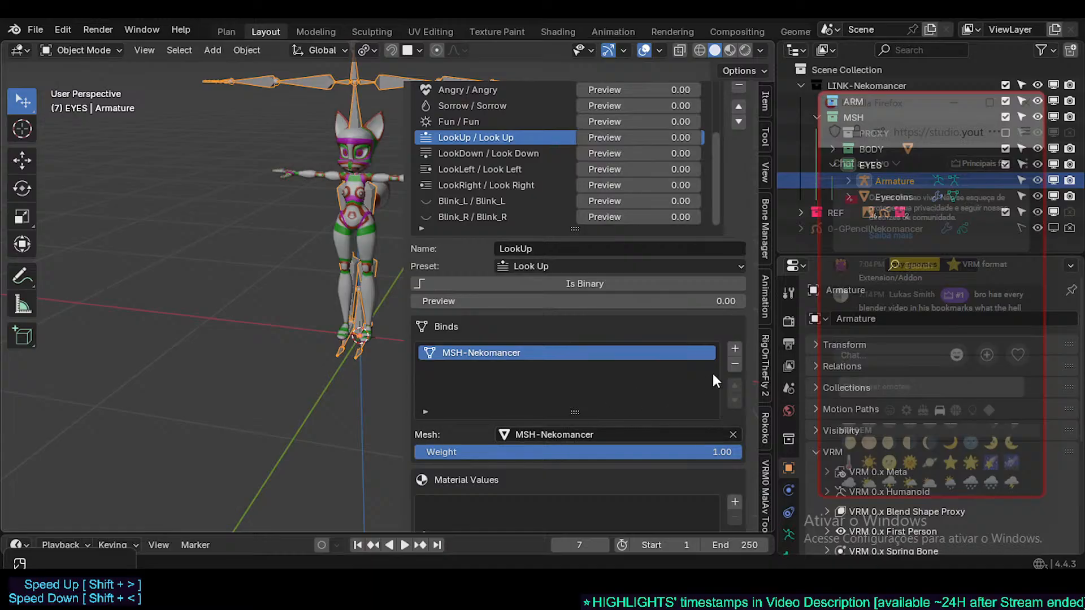
{"action": "left_click", "coordinate": [735, 348]}
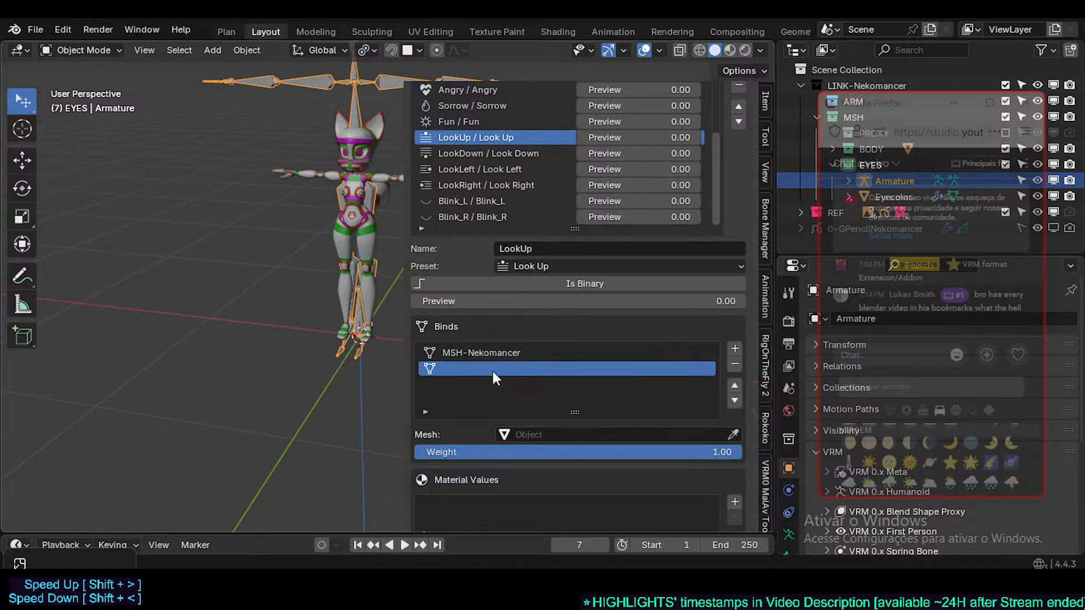
{"action": "left_click", "coordinate": [482, 352]}
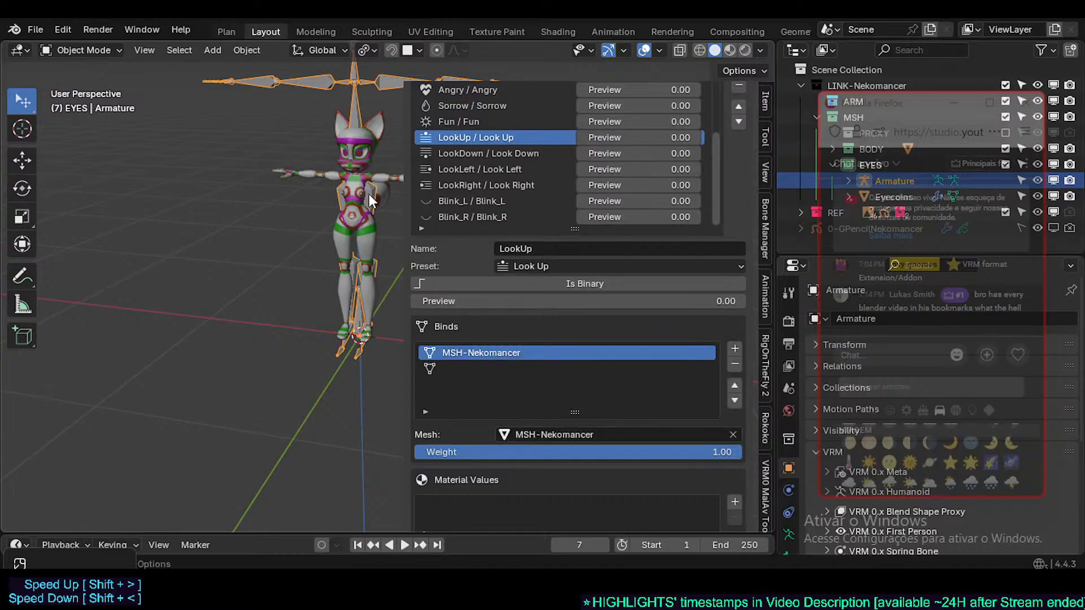
{"action": "left_click", "coordinate": [475, 368]}
{"action": "left_click", "coordinate": [482, 354]}
{"action": "left_click", "coordinate": [460, 370]}
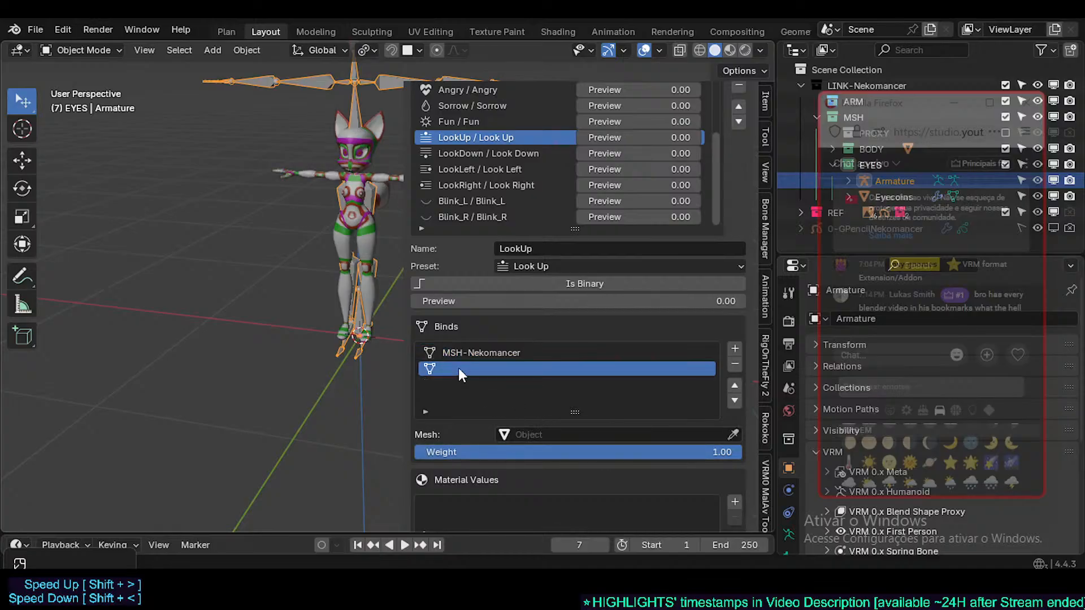
{"action": "left_click", "coordinate": [733, 434]}
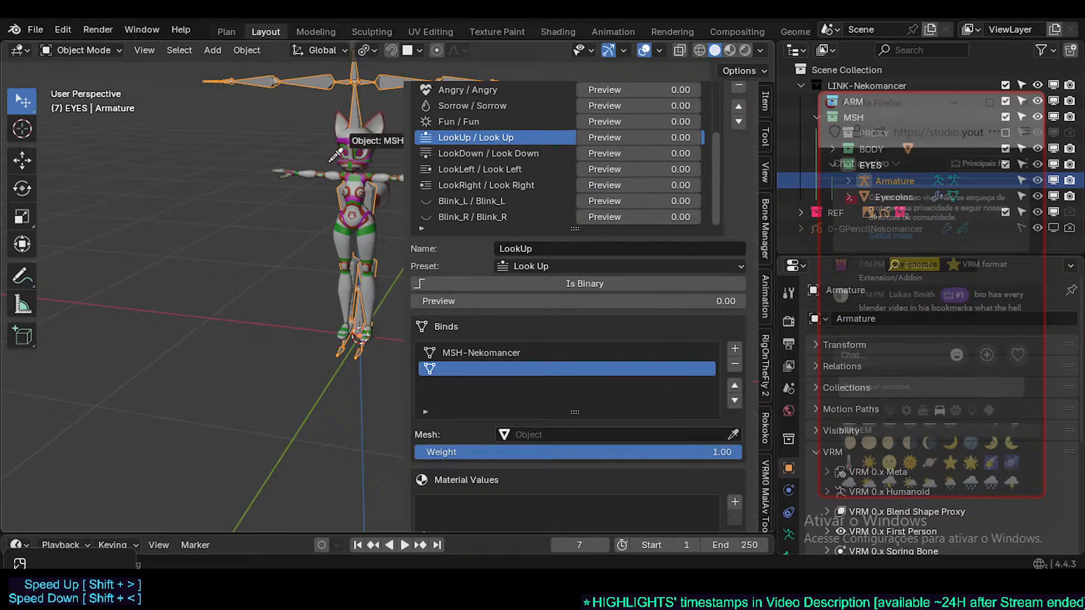
{"action": "left_click", "coordinate": [363, 241]}
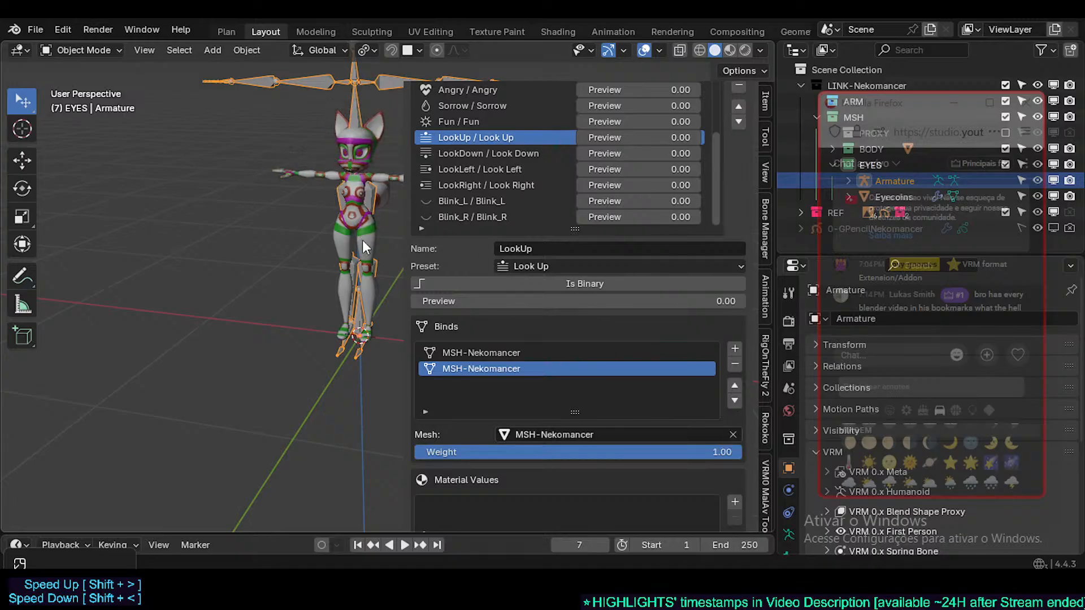
- Alternate between the two LookUp binds to compare their mesh and weight settings
{"action": "left_click", "coordinate": [519, 355]}
{"action": "left_click", "coordinate": [513, 367]}
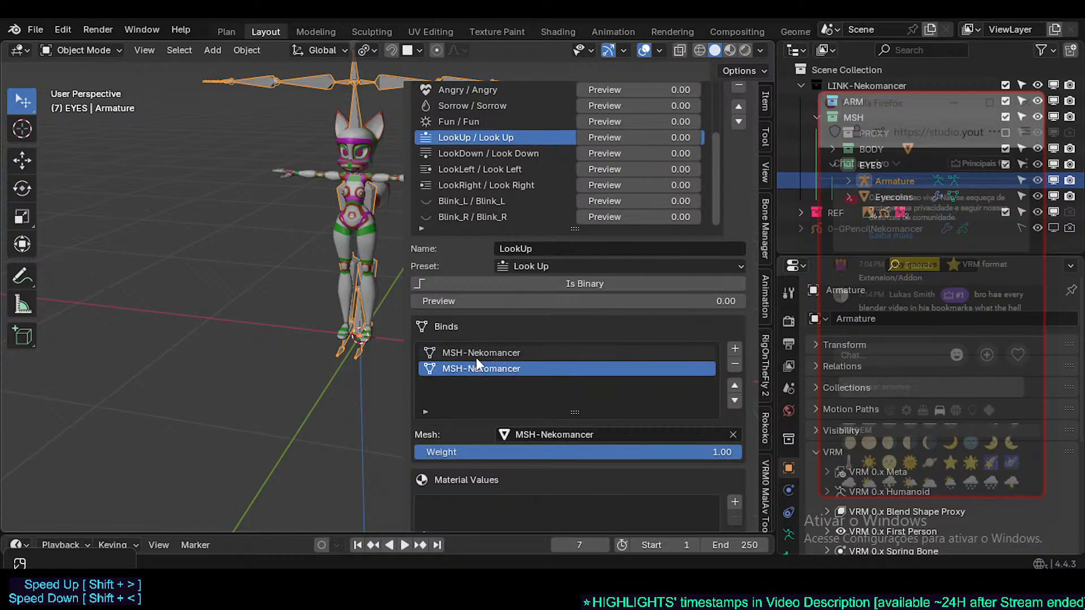
{"action": "left_click", "coordinate": [477, 356]}
{"action": "left_click", "coordinate": [484, 368]}
{"action": "left_click", "coordinate": [479, 348]}
{"action": "left_click", "coordinate": [486, 366]}
{"action": "left_click", "coordinate": [463, 356]}
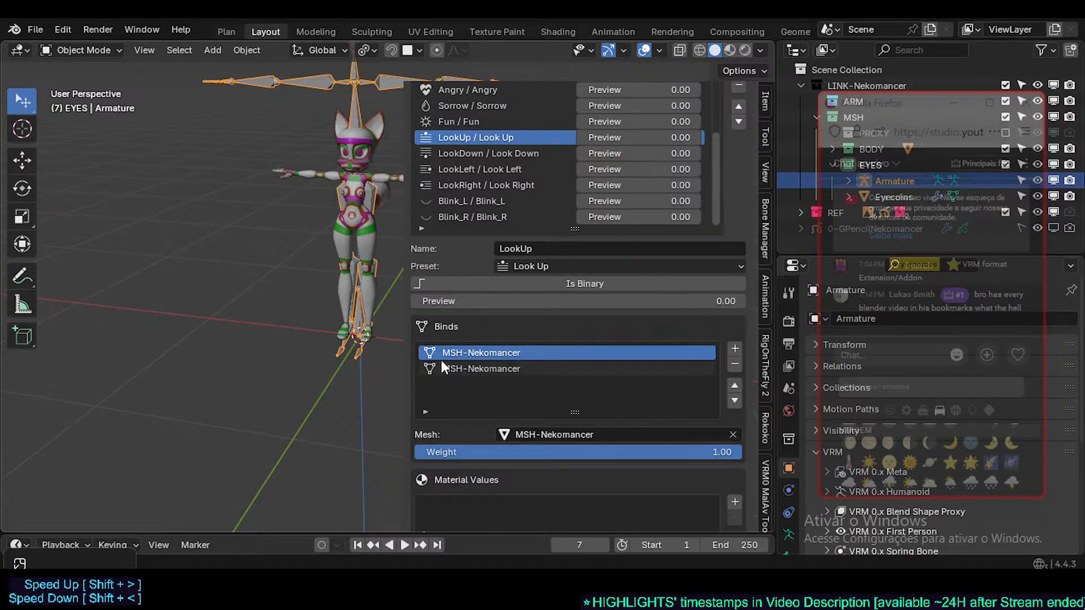
{"action": "left_click", "coordinate": [452, 367]}
{"action": "left_click", "coordinate": [475, 354]}
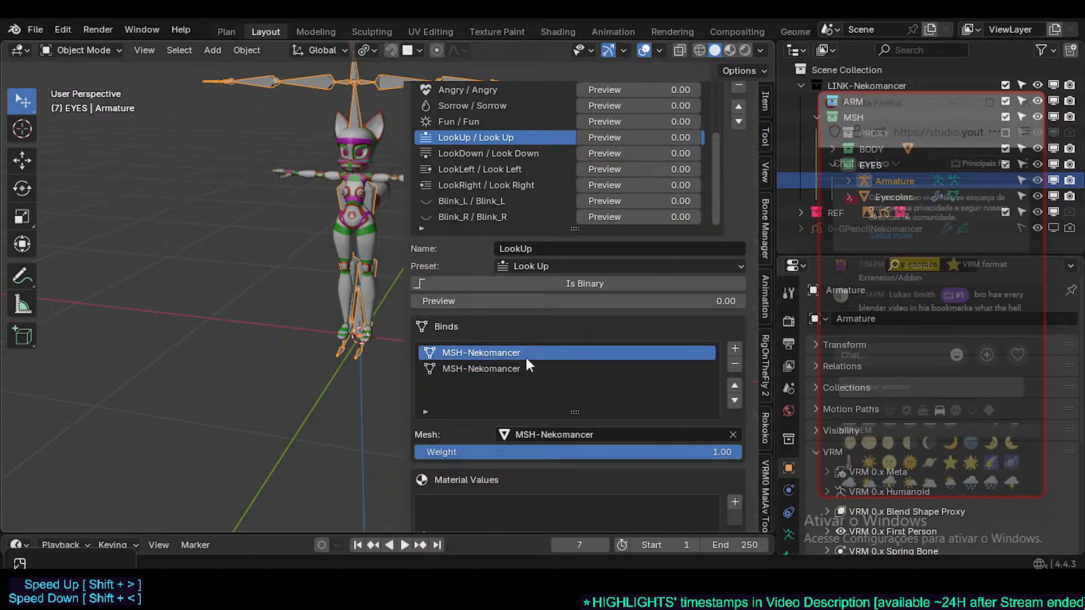
{"action": "scroll", "coordinate": [486, 456], "scroll_direction": "down", "scroll_amount": 3}
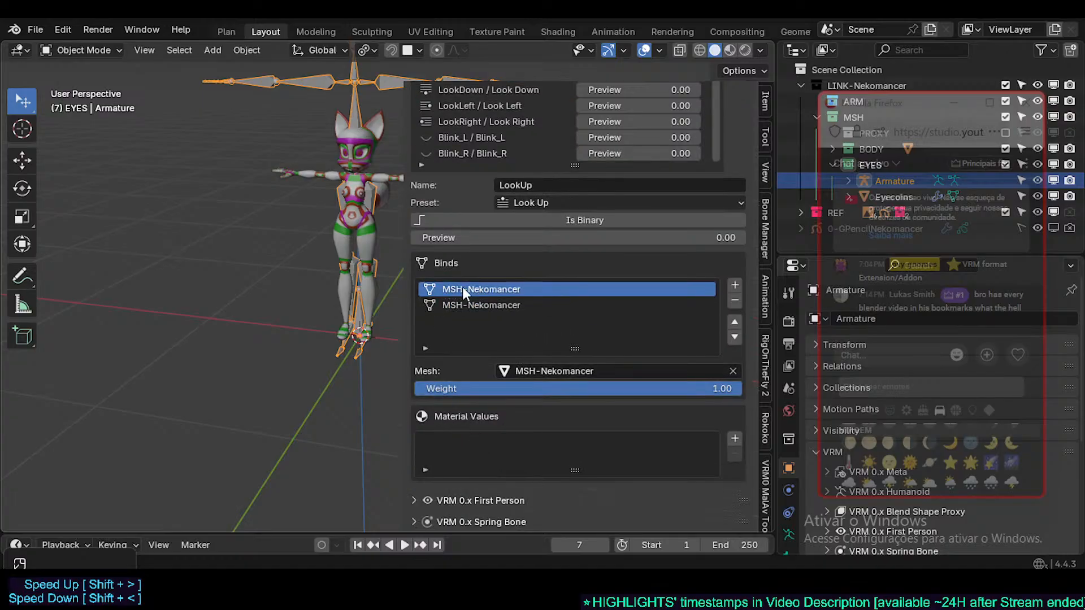
{"action": "left_click", "coordinate": [467, 305]}
- Clear the first bind's mesh, remove the second bind and reassign MSH-Nekomancer to the remaining one
{"action": "left_click", "coordinate": [477, 290]}
{"action": "left_click", "coordinate": [733, 372]}
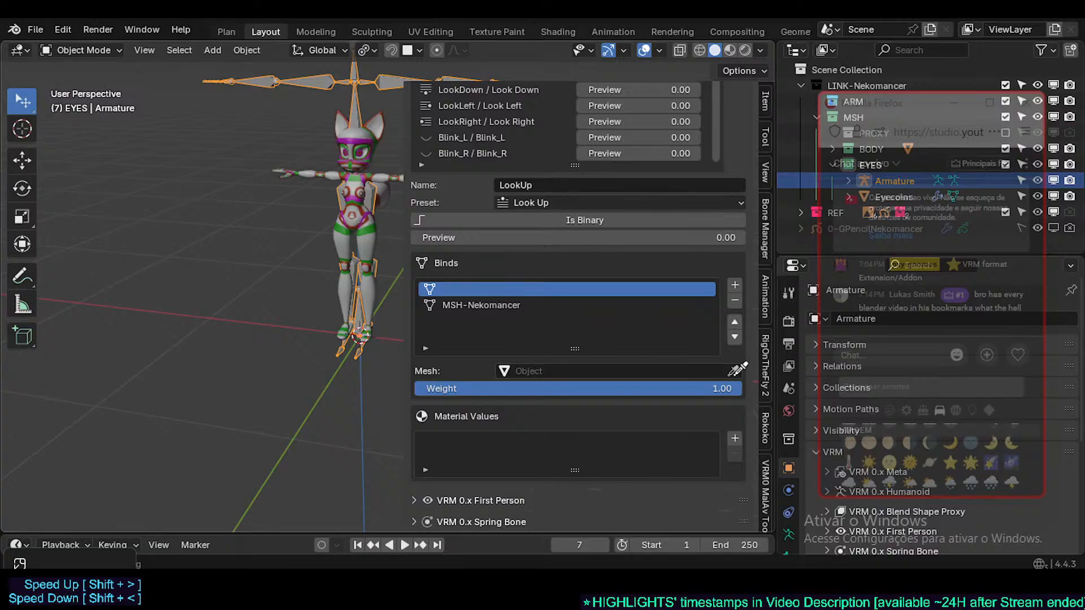
{"action": "left_click", "coordinate": [504, 305]}
{"action": "left_click", "coordinate": [734, 301]}
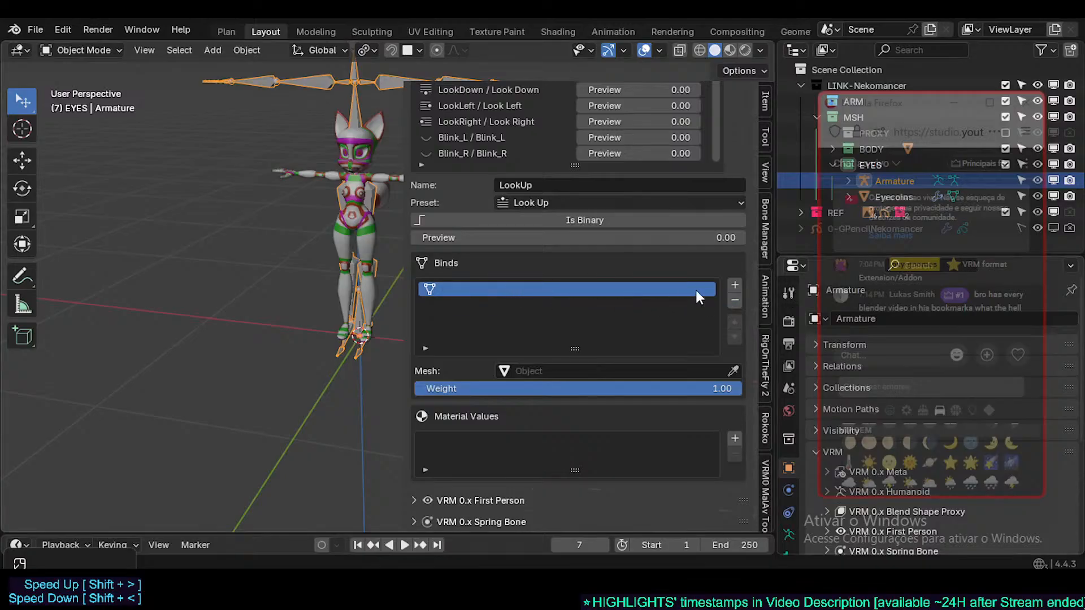
{"action": "left_click", "coordinate": [731, 371]}
{"action": "left_click", "coordinate": [356, 181]}
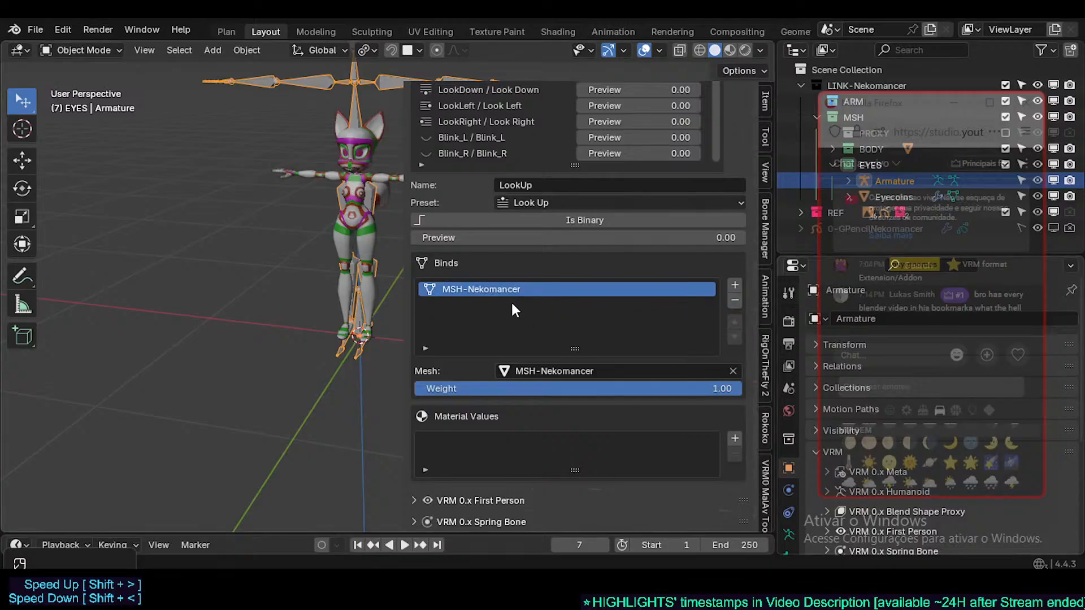
- Deselect the armature and make the MSH-Nekomancer body mesh the active object
{"action": "scroll", "coordinate": [459, 340], "scroll_direction": "up", "scroll_amount": 2}
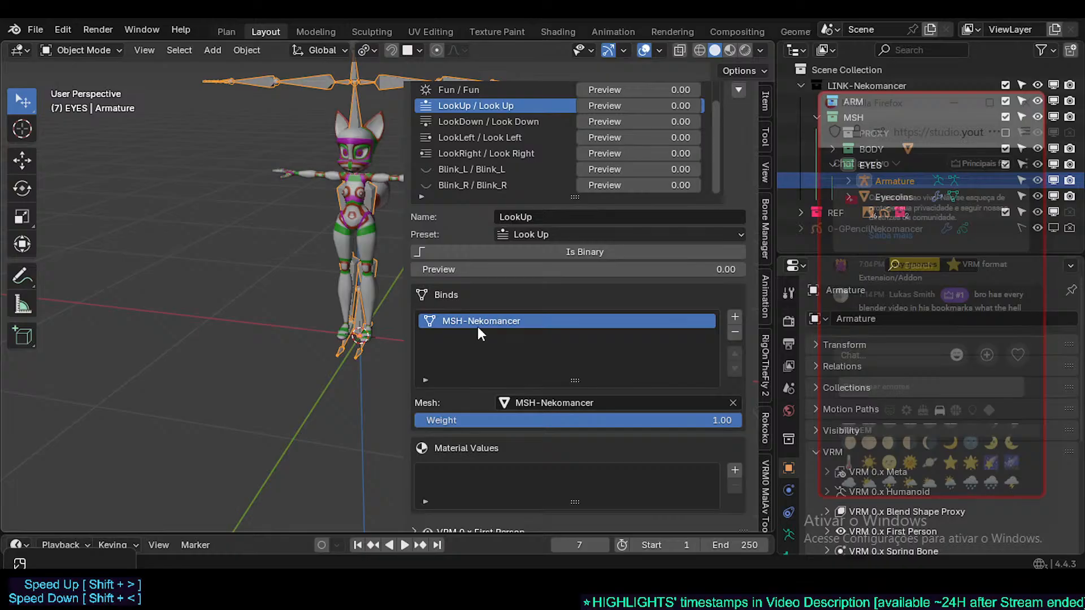
{"action": "scroll", "coordinate": [503, 317], "scroll_direction": "up", "scroll_amount": 4}
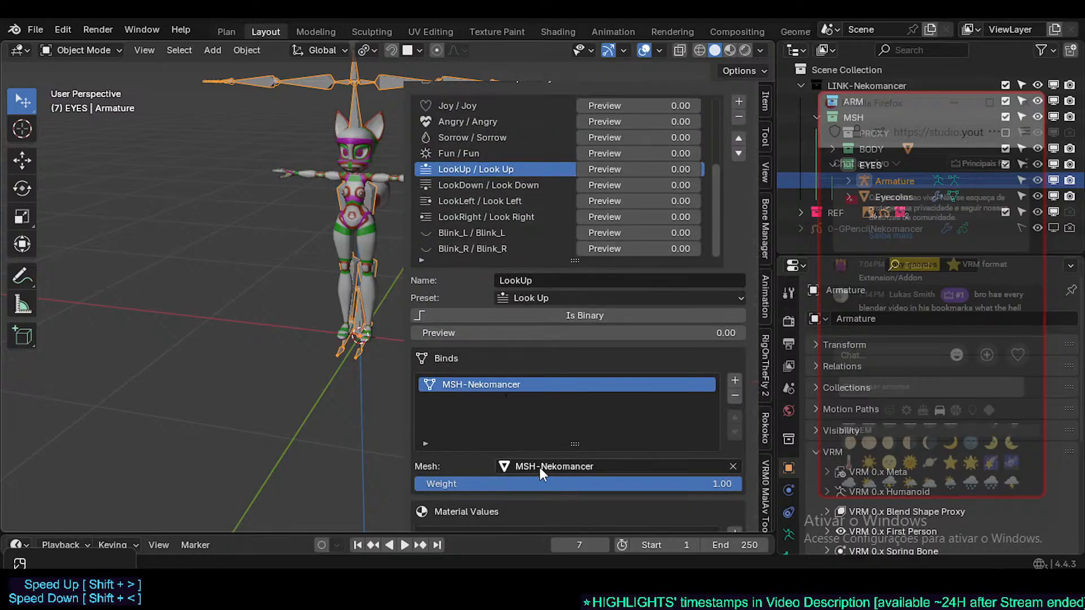
{"action": "scroll", "coordinate": [525, 440], "scroll_direction": "down", "scroll_amount": 4}
{"action": "scroll", "coordinate": [514, 417], "scroll_direction": "up", "scroll_amount": 2}
{"action": "scroll", "coordinate": [786, 534], "scroll_direction": "down", "scroll_amount": 1}
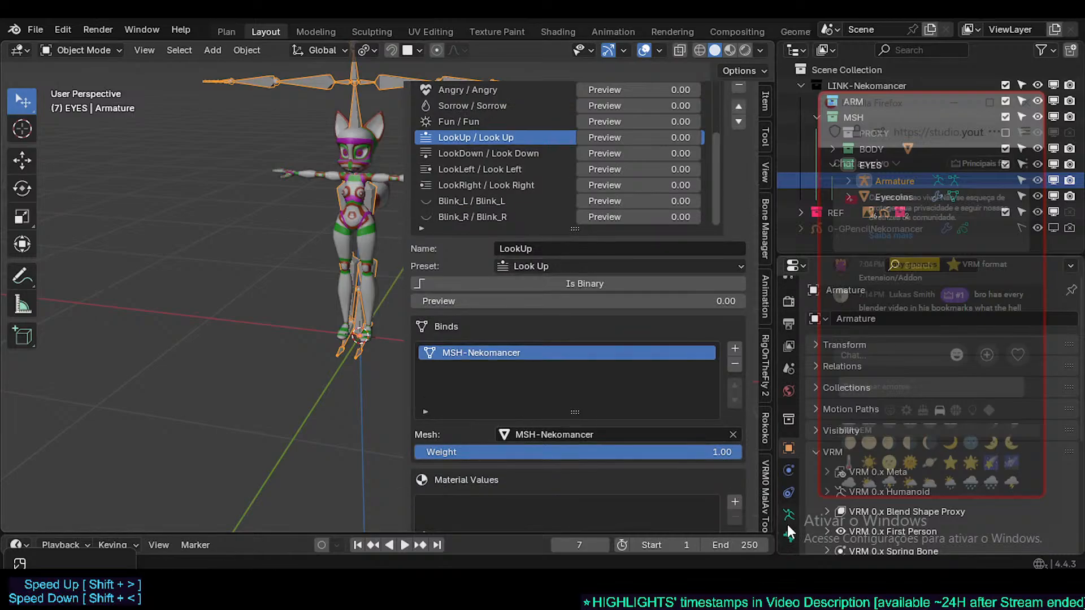
{"action": "key", "text": "ctrl+Tab"}
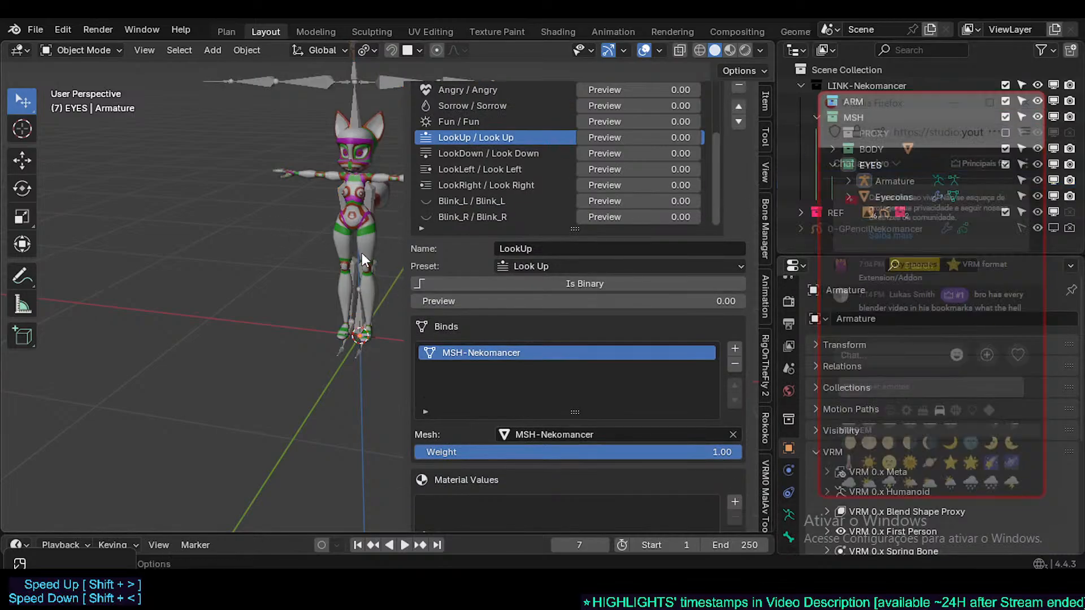
{"action": "left_click", "coordinate": [387, 252]}
{"action": "key", "text": "ctrl+Tab"}
{"action": "left_click", "coordinate": [382, 248]}
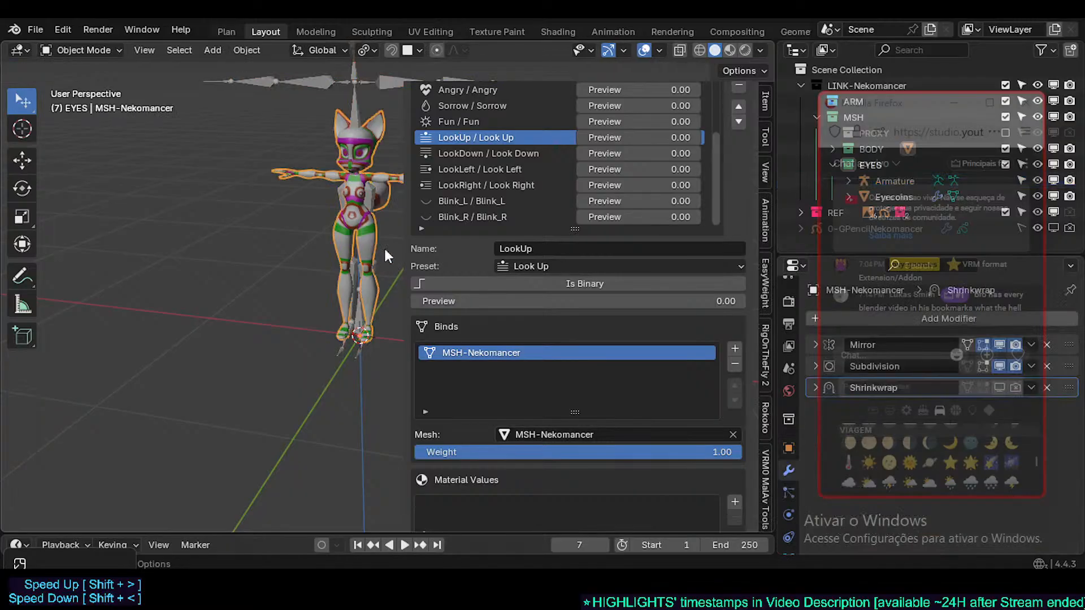
- Move the Firefox chat window off the Properties editor and add a basis and one further shape key to the MSH-Nekomancer mesh
{"action": "key", "text": "alt+Tab"}
{"action": "left_click_drag", "start_coordinate": [900, 109], "coordinate": [586, 120]}
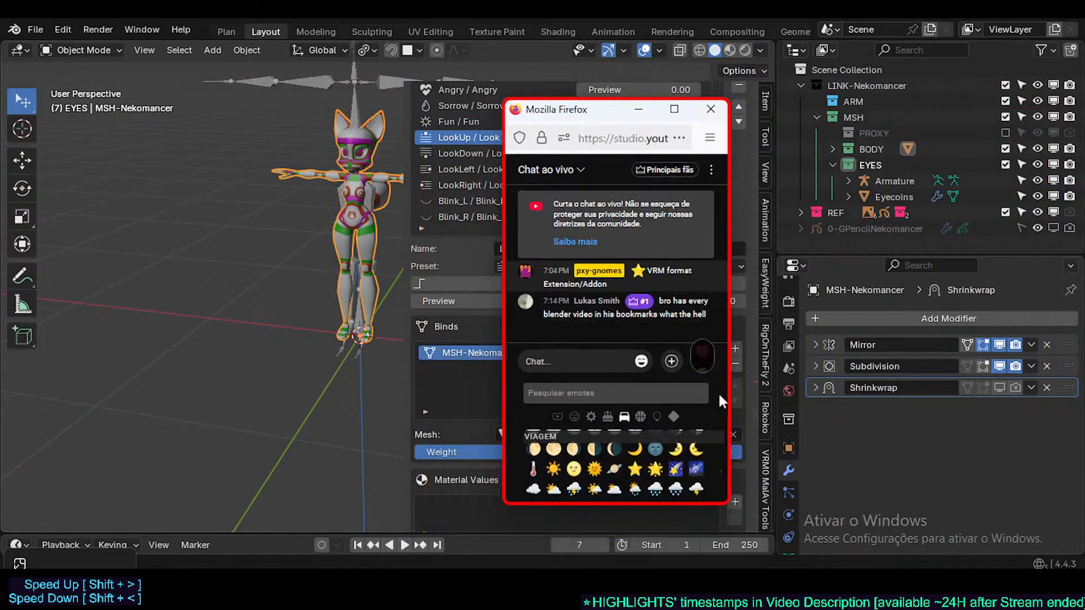
{"action": "scroll", "coordinate": [789, 440], "scroll_direction": "down", "scroll_amount": 2}
{"action": "left_click", "coordinate": [788, 513]}
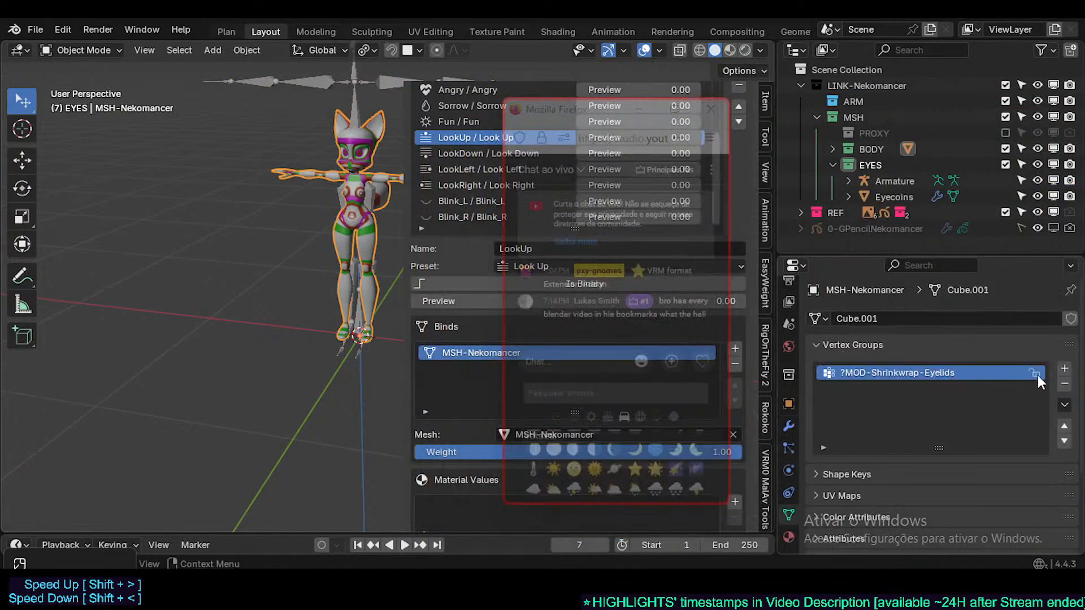
{"action": "left_click", "coordinate": [852, 344]}
{"action": "left_click", "coordinate": [884, 367]}
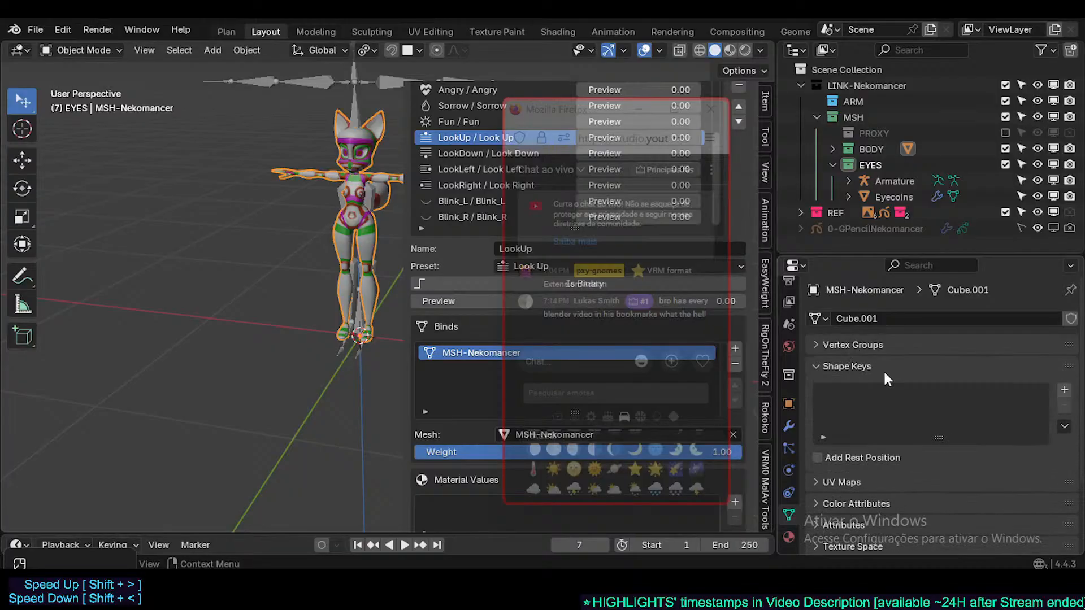
{"action": "left_click", "coordinate": [1065, 391]}
{"action": "left_click", "coordinate": [1065, 391]}
- Move the Firefox chat window clear of the VRM settings and assign Key 1 as the shape key of LookUp's MSH-Nekomancer bind
{"action": "key", "text": "alt+Tab"}
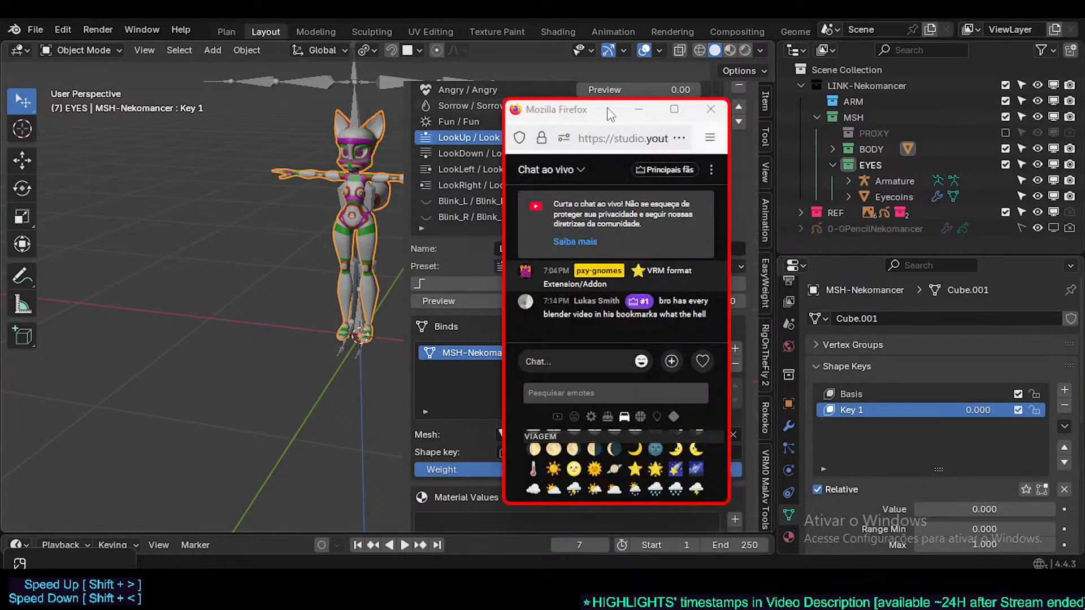
{"action": "left_click_drag", "start_coordinate": [582, 114], "coordinate": [896, 28]}
{"action": "scroll", "coordinate": [599, 390], "scroll_direction": "down", "scroll_amount": 3}
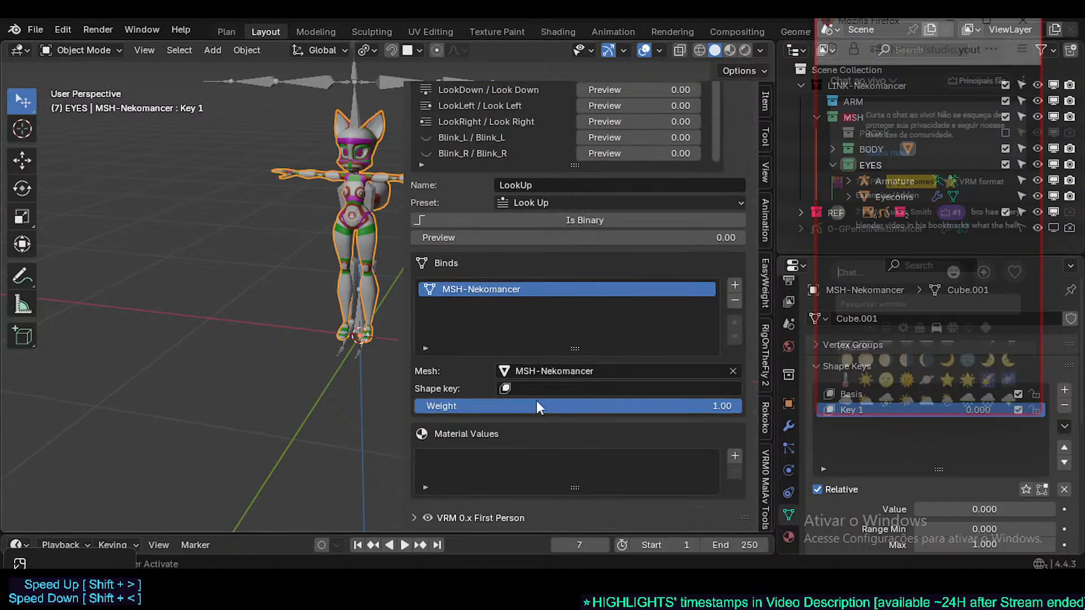
{"action": "left_click", "coordinate": [548, 389]}
{"action": "left_click", "coordinate": [486, 382]}
{"action": "scroll", "coordinate": [522, 396], "scroll_direction": "up", "scroll_amount": 2}
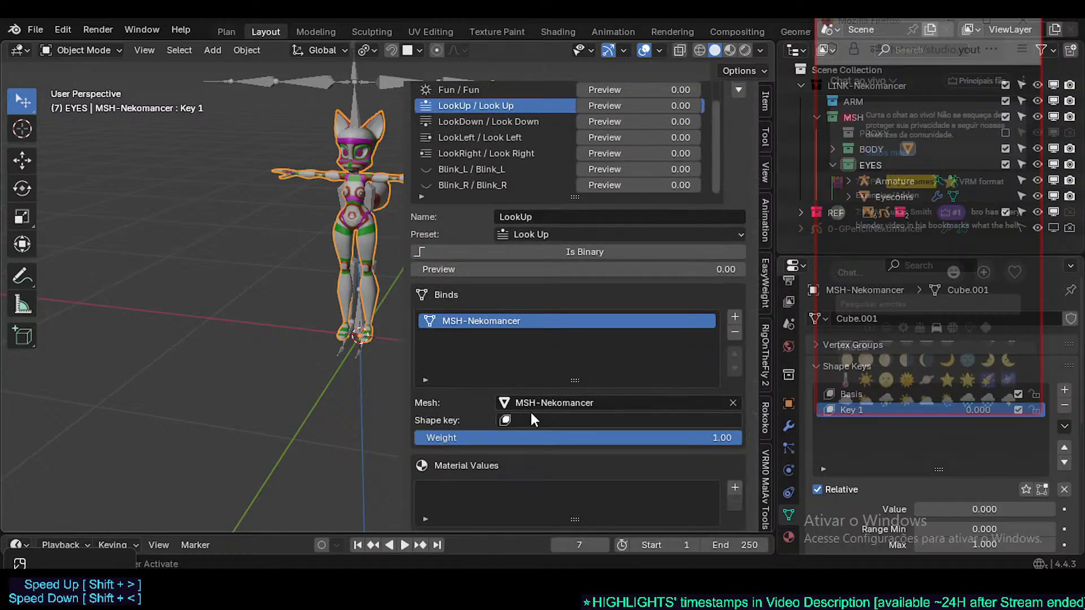
{"action": "left_click", "coordinate": [519, 425]}
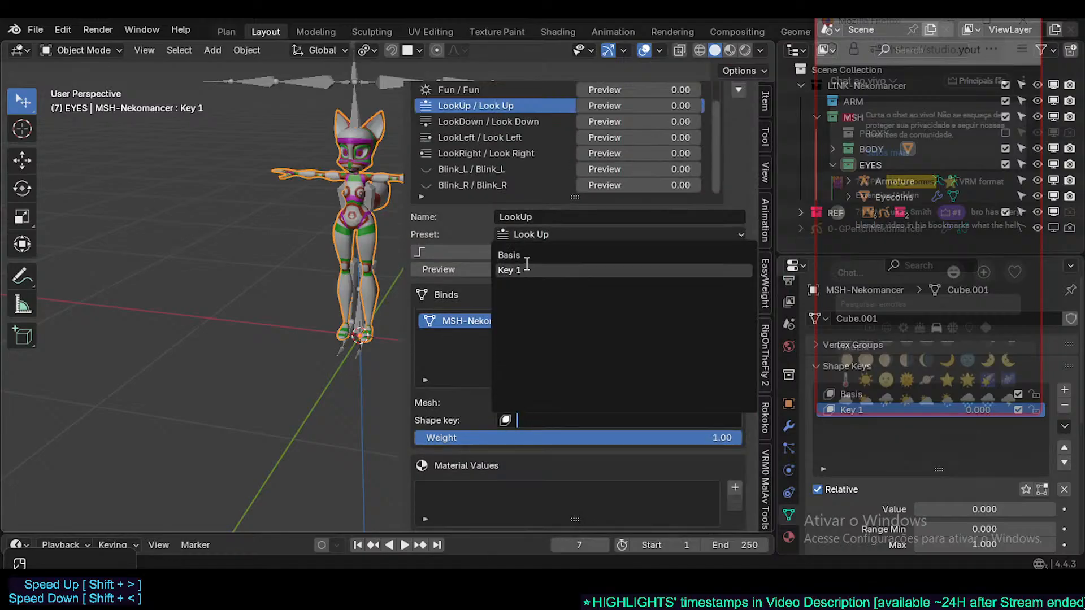
{"action": "left_click", "coordinate": [465, 402]}
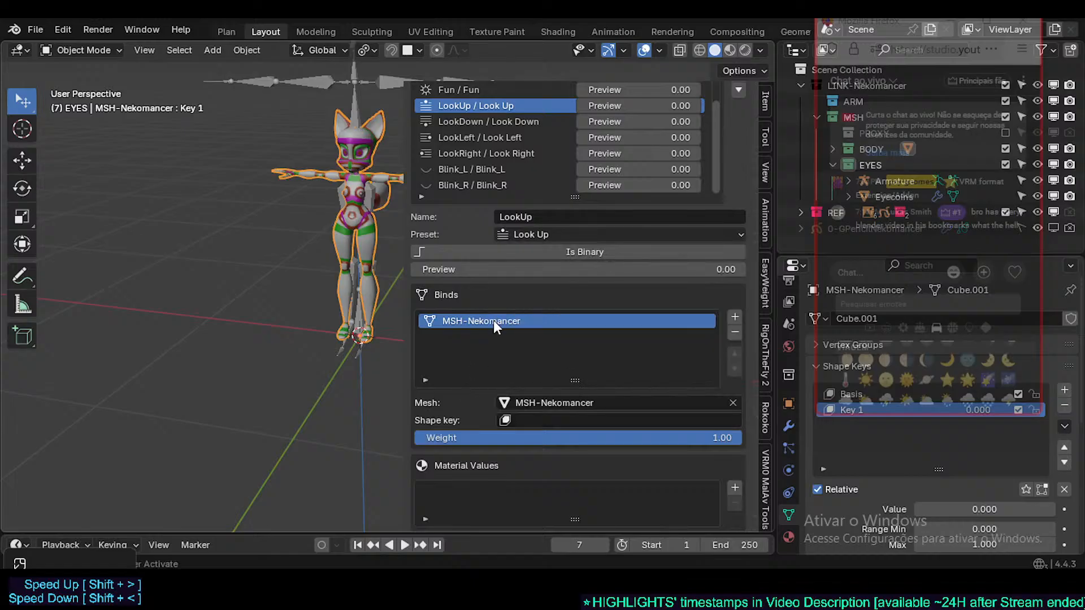
{"action": "left_click", "coordinate": [538, 420]}
{"action": "left_click", "coordinate": [553, 350]}
{"action": "left_click", "coordinate": [530, 421]}
{"action": "left_click", "coordinate": [535, 383]}
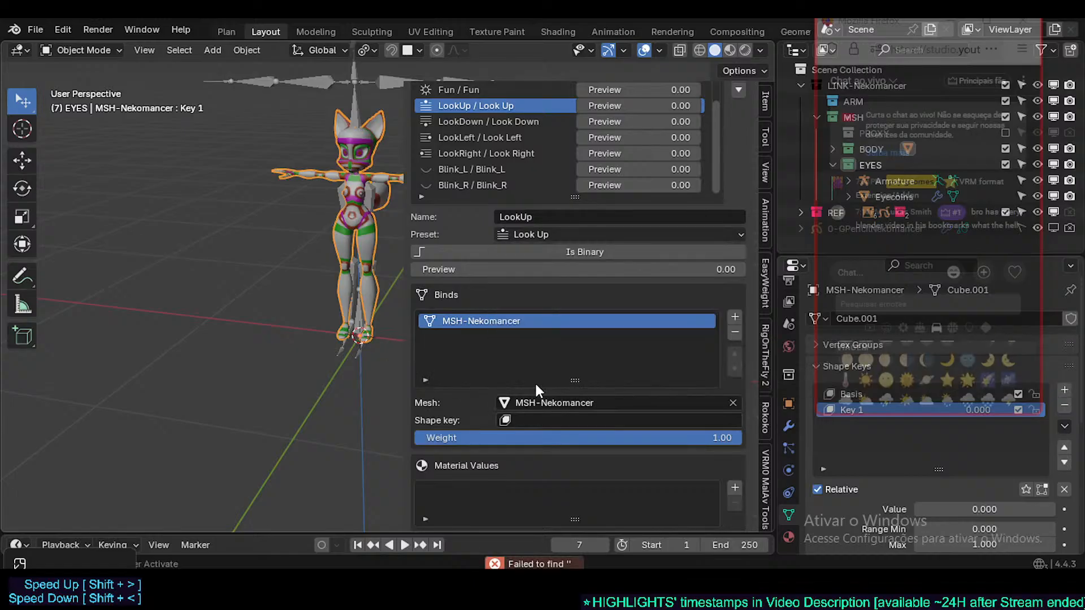
{"action": "left_click", "coordinate": [536, 424]}
{"action": "left_click", "coordinate": [556, 270]}
- Add a second bind to LookUp and pick the Eyecoins object from the character's eye as its mesh
{"action": "scroll", "coordinate": [317, 301], "scroll_direction": "up", "scroll_amount": 5}
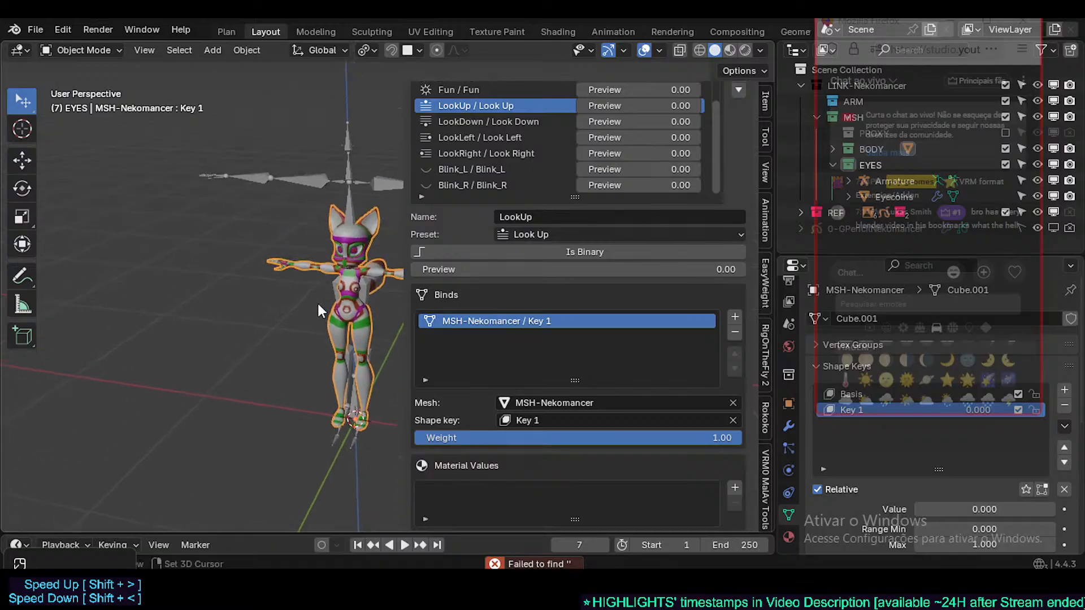
{"action": "key", "text": "KP_Decimal"}
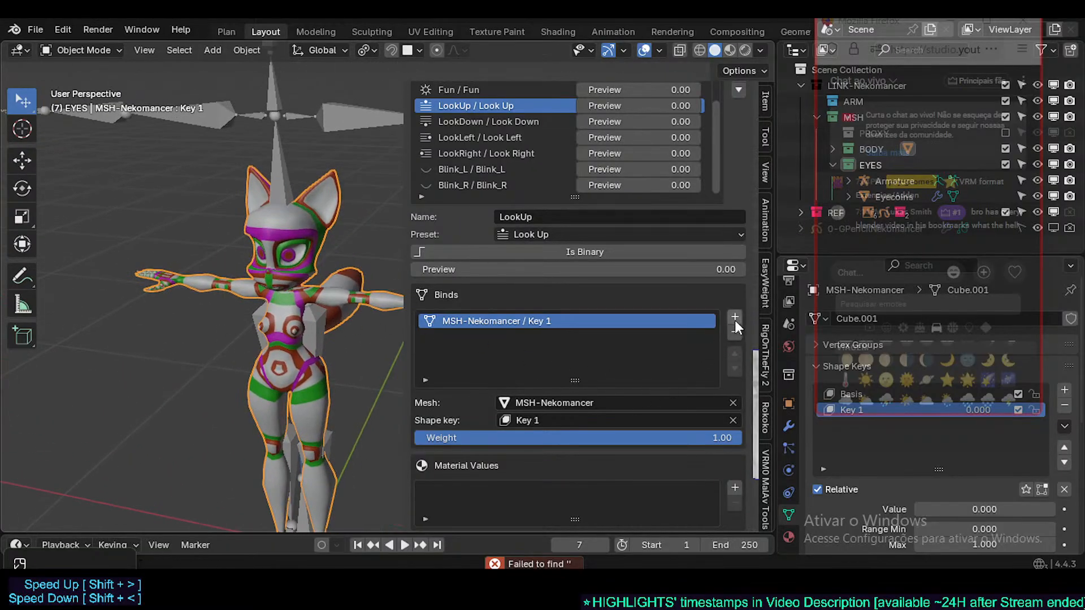
{"action": "left_click", "coordinate": [735, 316]}
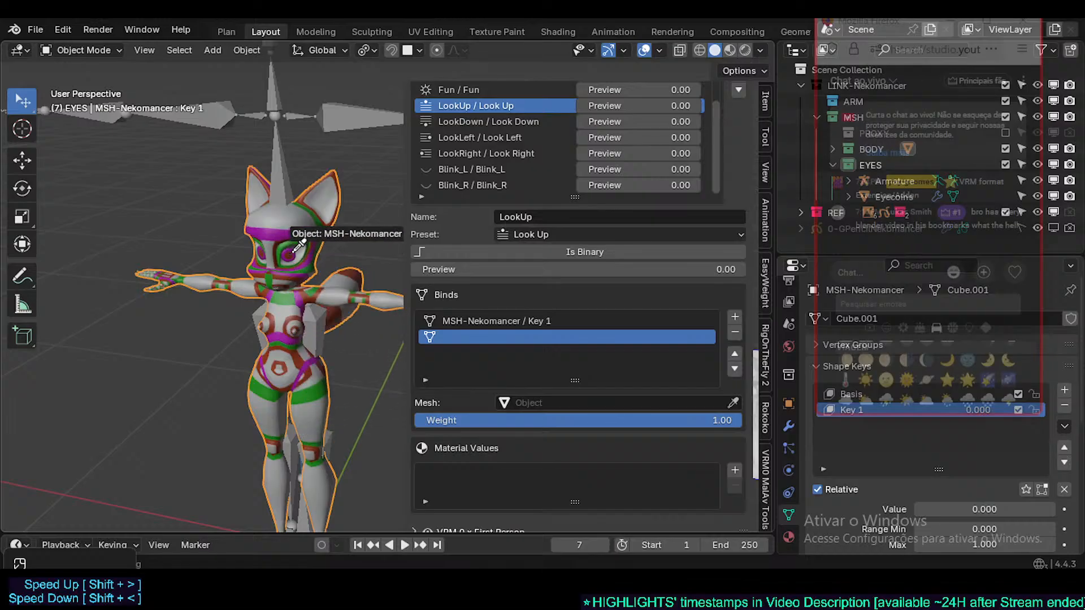
{"action": "key", "text": "Escape"}
{"action": "scroll", "coordinate": [289, 259], "scroll_direction": "up", "scroll_amount": 5}
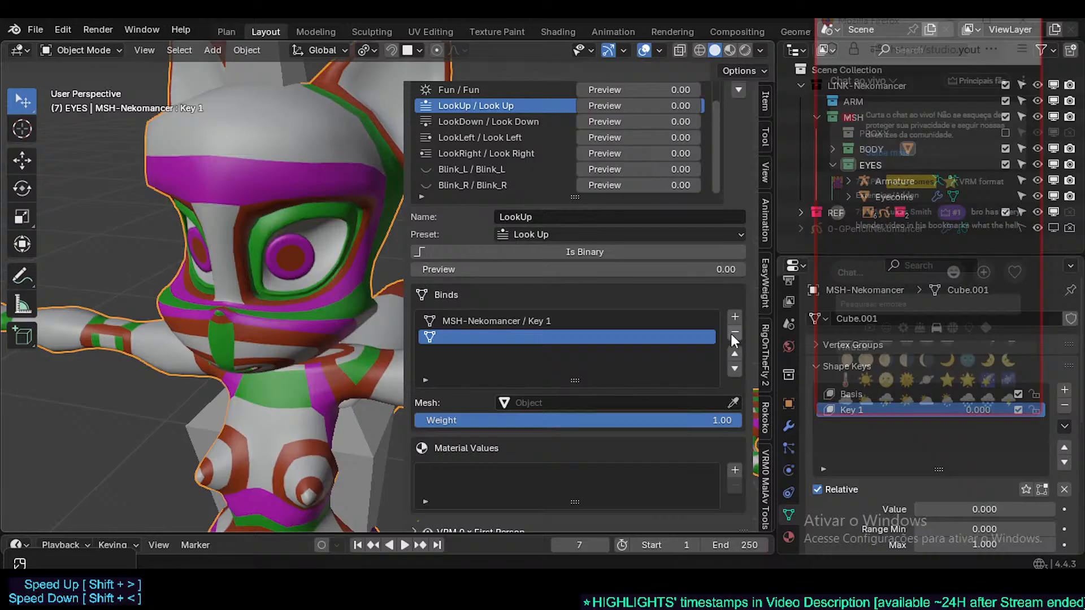
{"action": "left_click", "coordinate": [734, 402]}
{"action": "left_click", "coordinate": [291, 269]}
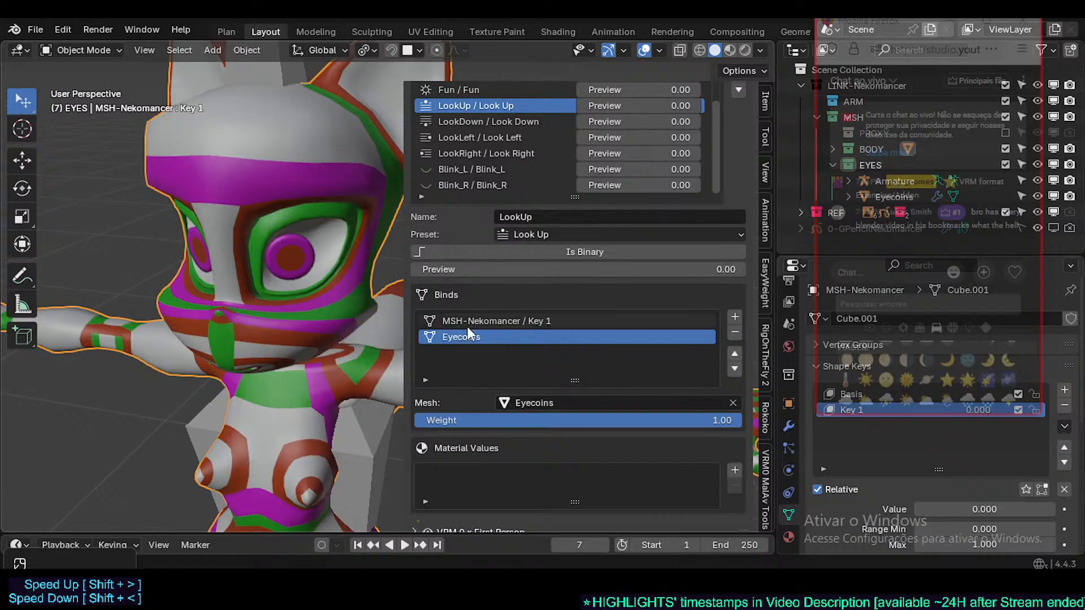
- Compare the shape key settings of LookUp's MSH-Nekomancer and Eyecoins binds
{"action": "left_click", "coordinate": [467, 321]}
{"action": "left_click", "coordinate": [468, 336]}
{"action": "left_click", "coordinate": [500, 320]}
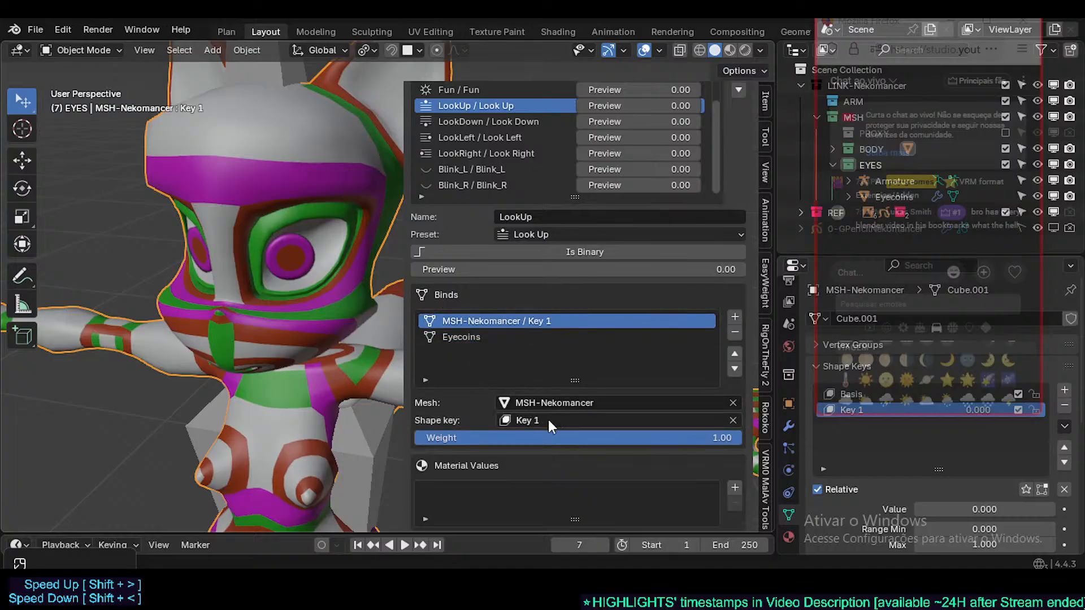
{"action": "left_click", "coordinate": [504, 337]}
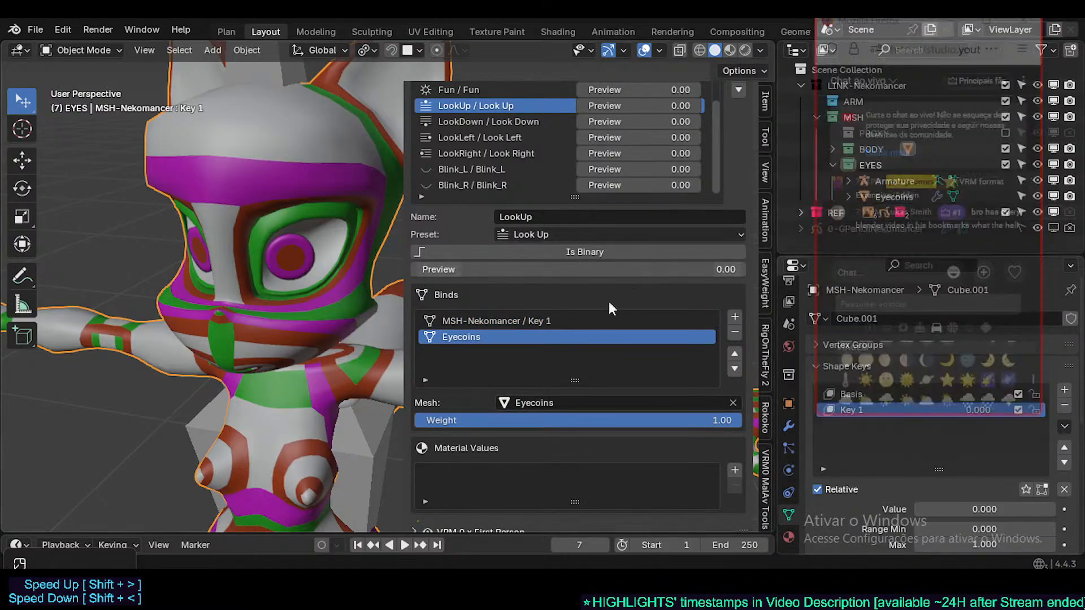
{"action": "left_click", "coordinate": [479, 321]}
{"action": "left_click", "coordinate": [479, 339]}
- Add a basis and one further shape key to the Eyecoins mesh and assign Key 1 to its LookUp bind
{"action": "left_click", "coordinate": [894, 196]}
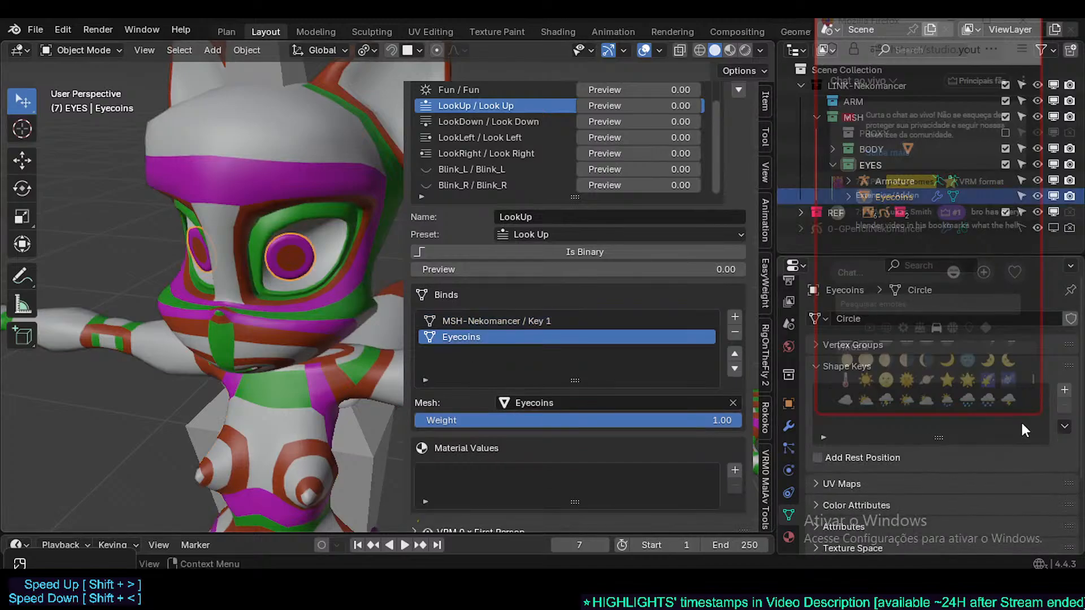
{"action": "left_click", "coordinate": [1065, 391]}
{"action": "left_click", "coordinate": [1064, 391]}
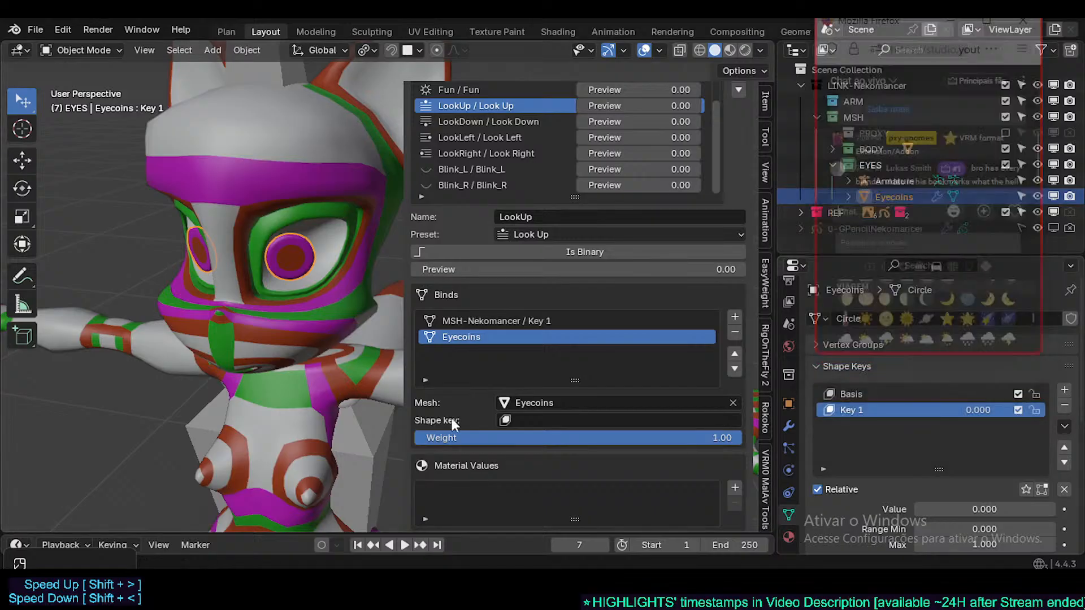
{"action": "left_click", "coordinate": [517, 419]}
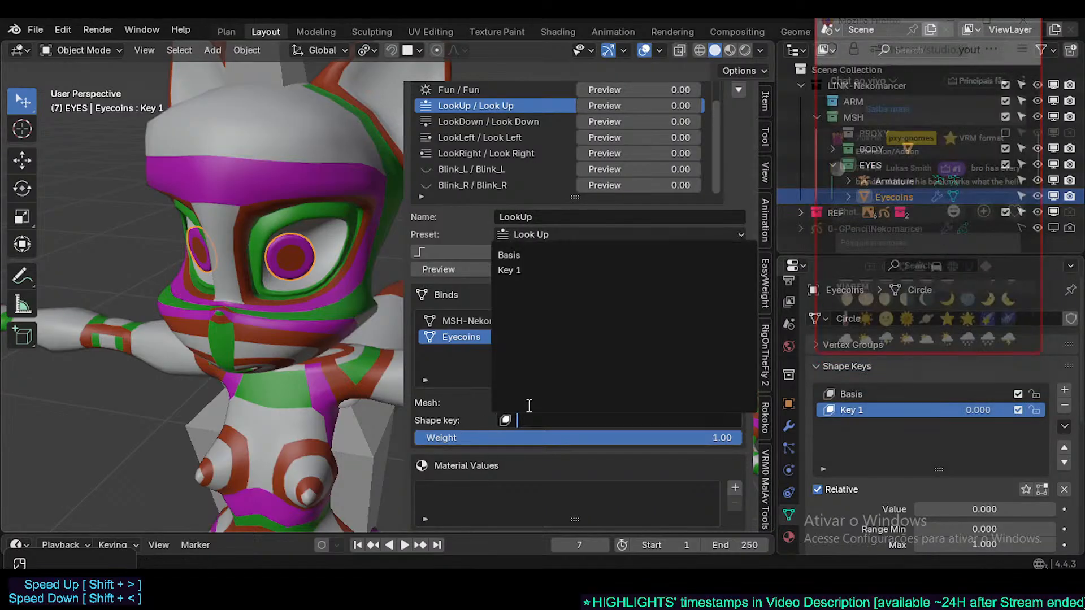
{"action": "left_click", "coordinate": [532, 280]}
- Switch between the two LookUp binds to check the mesh and shape key assigned to each
{"action": "left_click", "coordinate": [525, 323]}
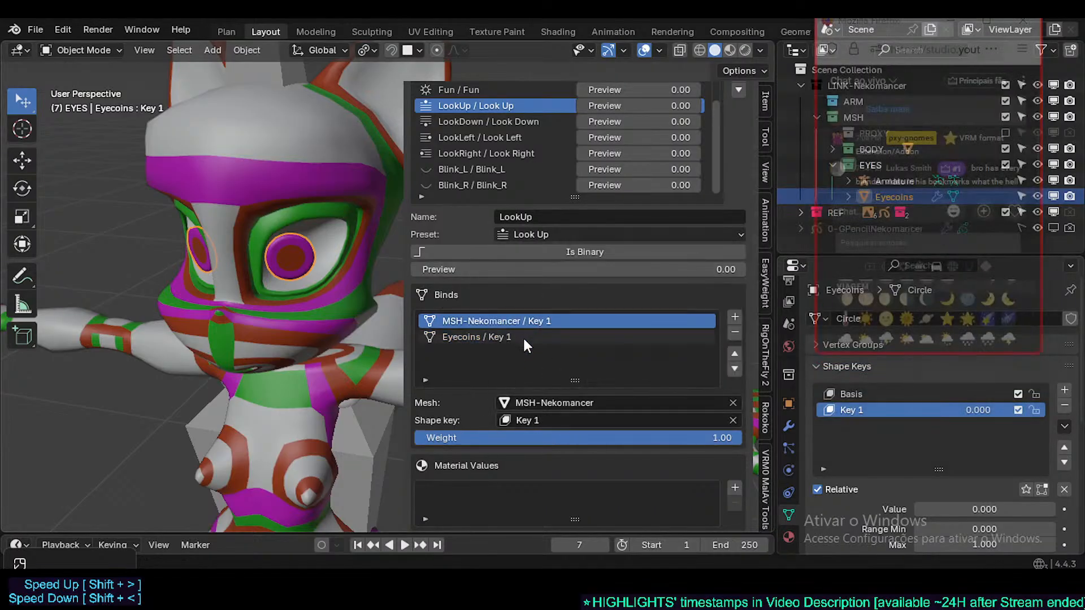
{"action": "left_click", "coordinate": [523, 337]}
{"action": "left_click", "coordinate": [522, 321]}
{"action": "left_click", "coordinate": [526, 337]}
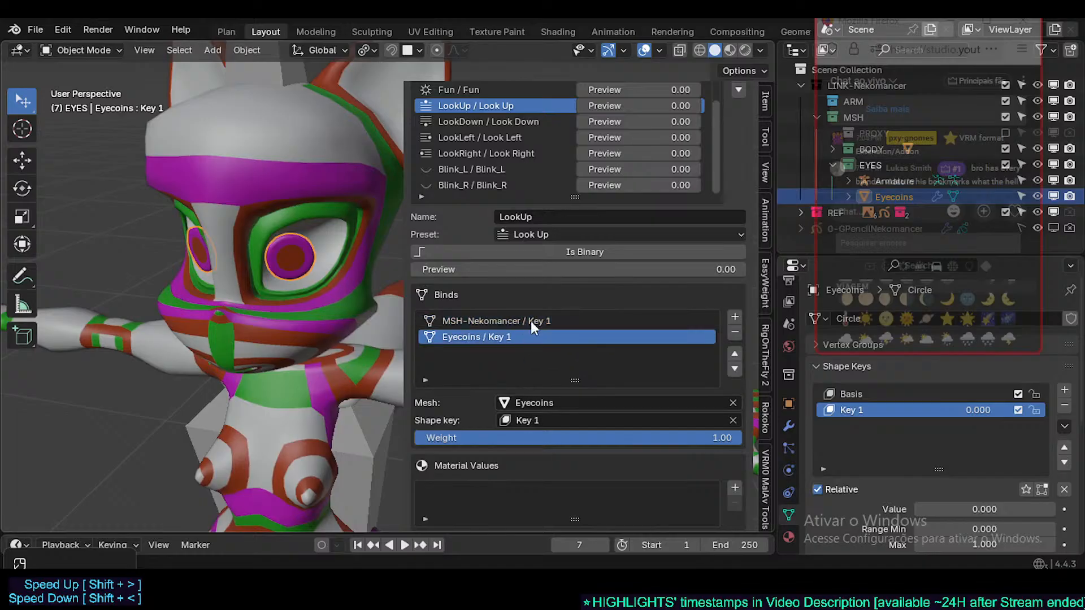
{"action": "left_click", "coordinate": [530, 321]}
{"action": "left_click", "coordinate": [515, 338]}
- Enlarge the blend shape proxy list to fit all expressions and look through its entries from Neutral to Blink_R
{"action": "left_click_drag", "start_coordinate": [573, 195], "coordinate": [574, 306]}
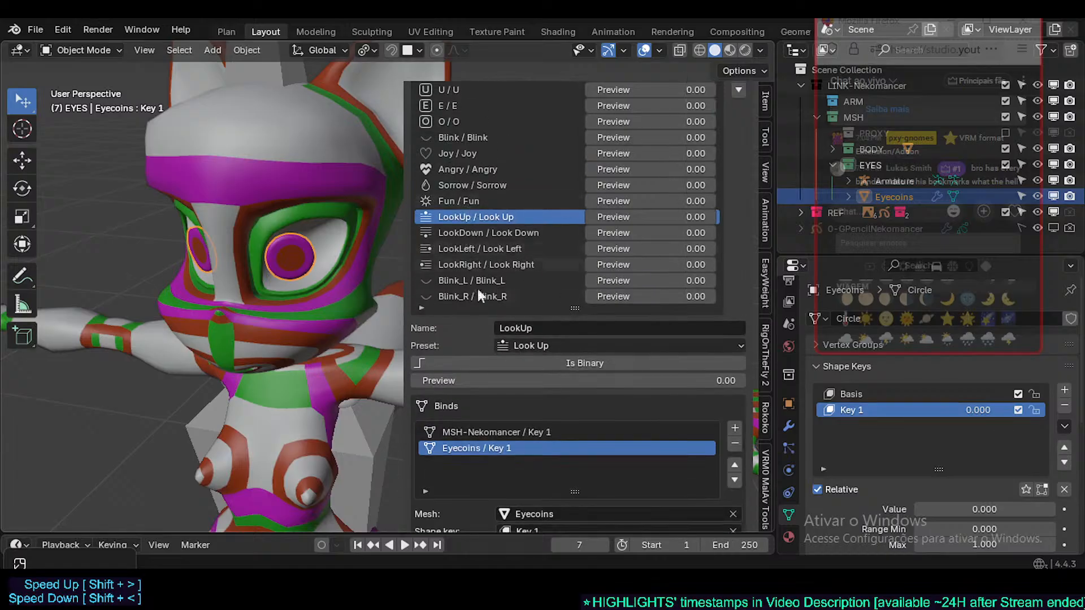
{"action": "scroll", "coordinate": [467, 257], "scroll_direction": "down", "scroll_amount": 3}
{"action": "scroll", "coordinate": [468, 260], "scroll_direction": "up", "scroll_amount": 6}
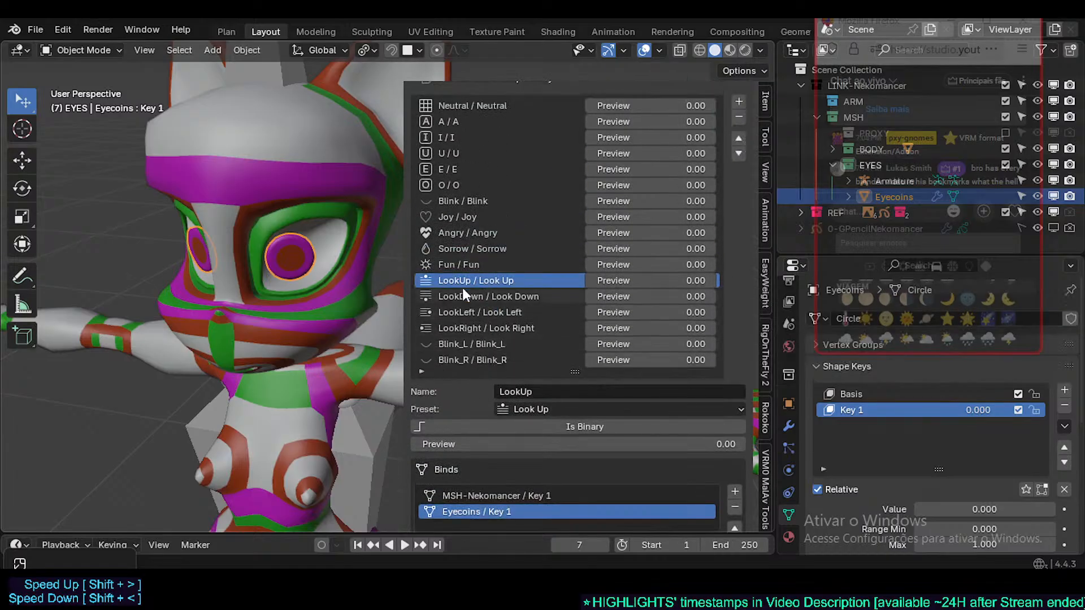
{"action": "scroll", "coordinate": [465, 294], "scroll_direction": "up", "scroll_amount": 8}
{"action": "scroll", "coordinate": [477, 317], "scroll_direction": "down", "scroll_amount": 6}
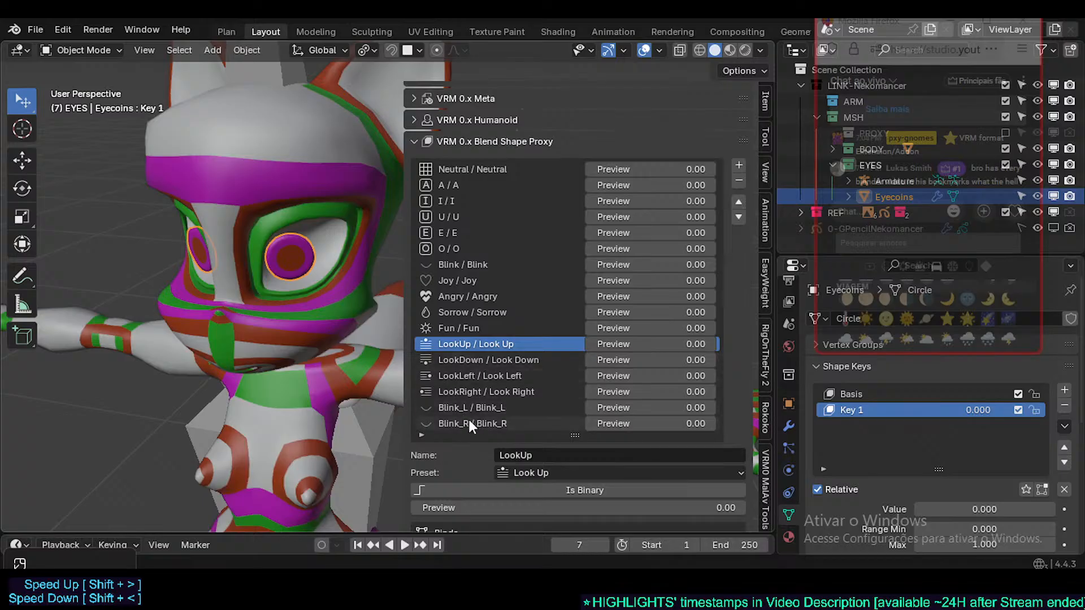
{"action": "scroll", "coordinate": [493, 410], "scroll_direction": "down", "scroll_amount": 3}
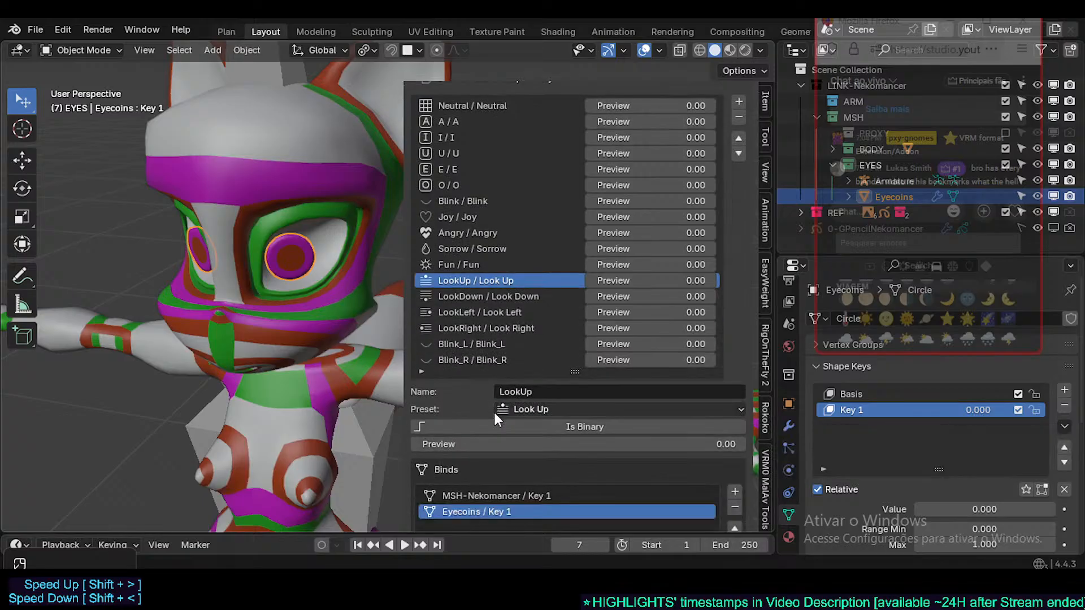
{"action": "scroll", "coordinate": [472, 348], "scroll_direction": "up", "scroll_amount": 5}
{"action": "scroll", "coordinate": [479, 391], "scroll_direction": "down", "scroll_amount": 2}
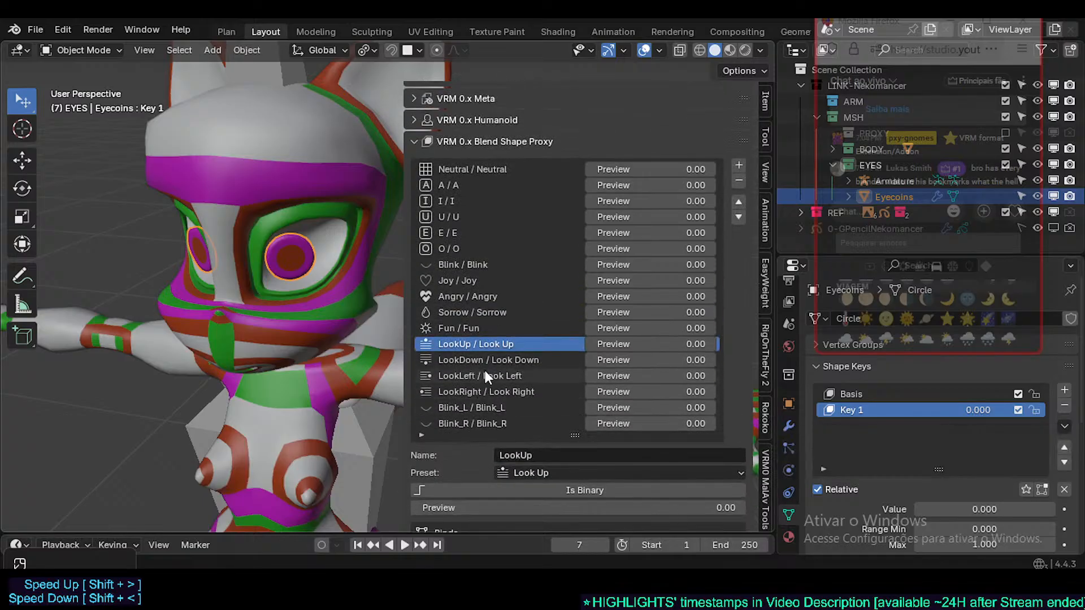
{"action": "scroll", "coordinate": [480, 352], "scroll_direction": "up", "scroll_amount": 2}
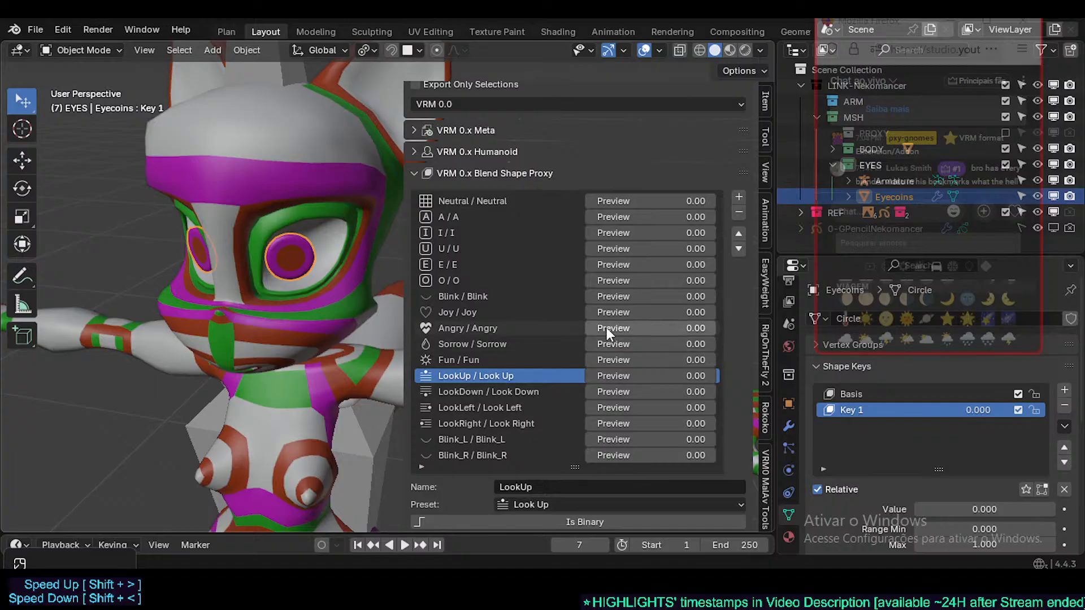
{"action": "scroll", "coordinate": [510, 368], "scroll_direction": "down", "scroll_amount": 2}
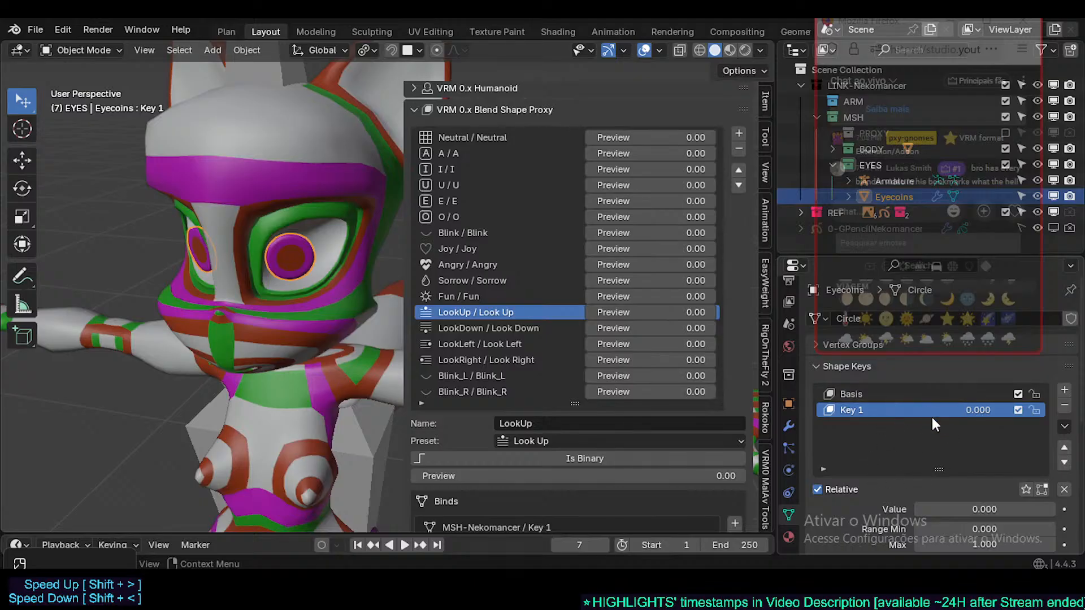
- Select the Basis shape key of Eyecoins and review the blend shape list alongside LookUp's binds
{"action": "left_click", "coordinate": [885, 395]}
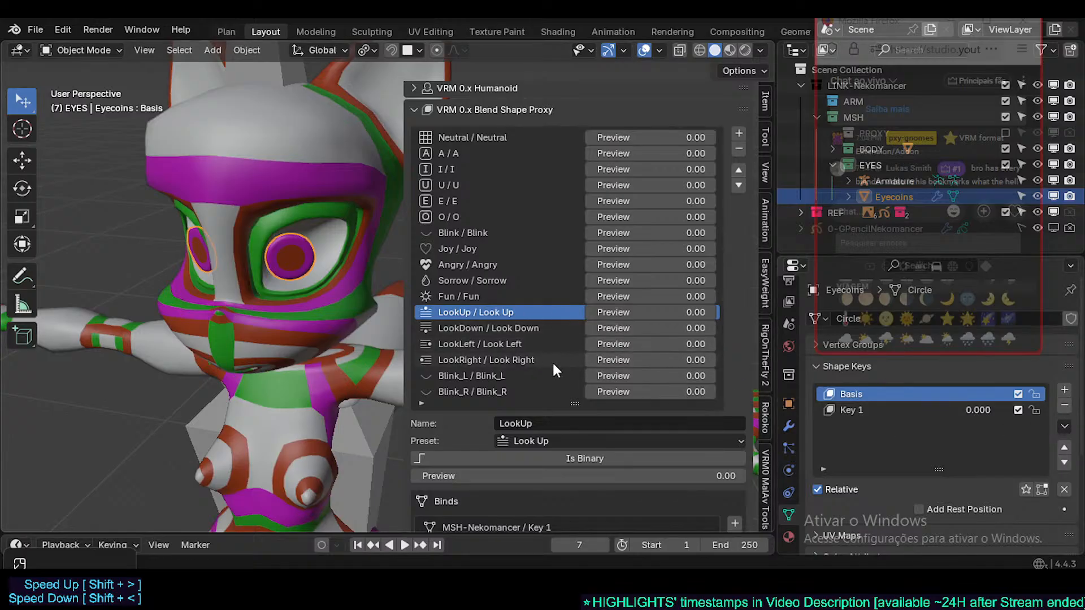
{"action": "scroll", "coordinate": [551, 363], "scroll_direction": "down", "scroll_amount": 3}
{"action": "scroll", "coordinate": [550, 365], "scroll_direction": "up", "scroll_amount": 5}
{"action": "scroll", "coordinate": [543, 362], "scroll_direction": "down", "scroll_amount": 3}
{"action": "scroll", "coordinate": [496, 325], "scroll_direction": "down", "scroll_amount": 3}
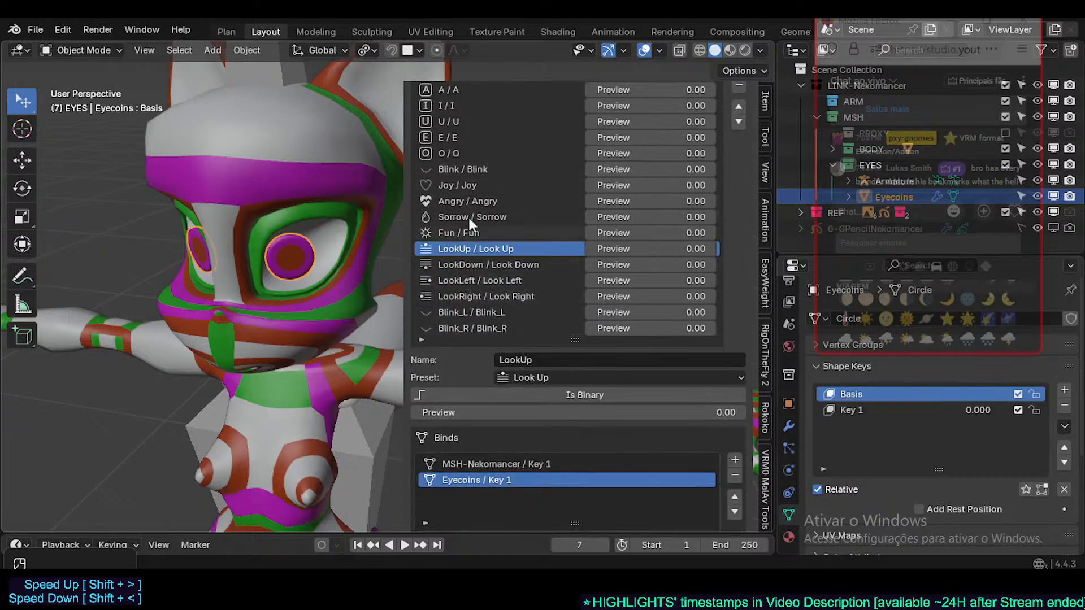
{"action": "scroll", "coordinate": [483, 265], "scroll_direction": "up", "scroll_amount": 3}
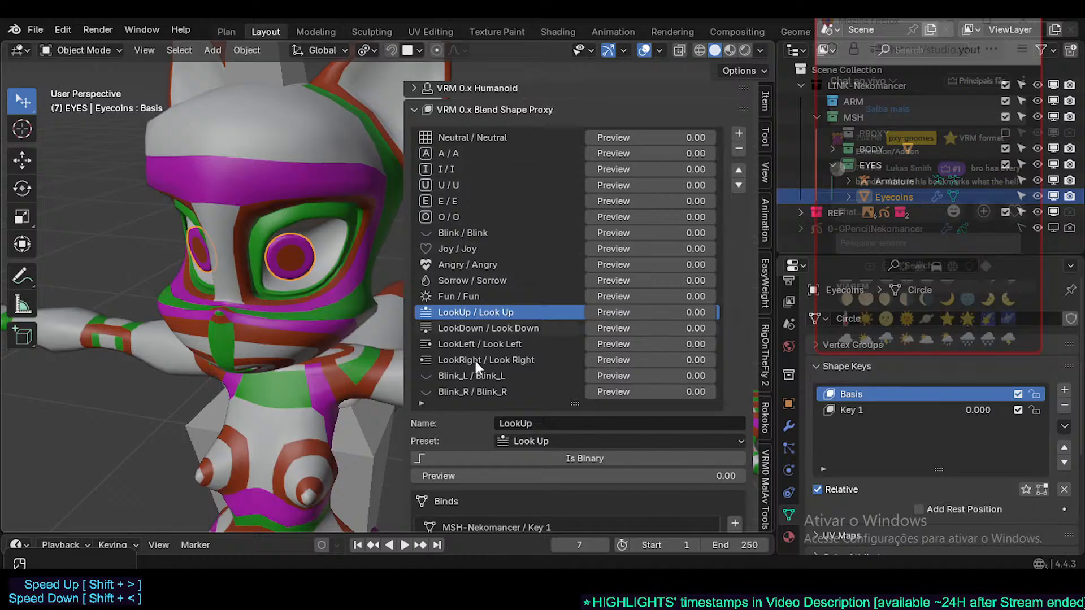
{"action": "scroll", "coordinate": [476, 396], "scroll_direction": "down", "scroll_amount": 5}
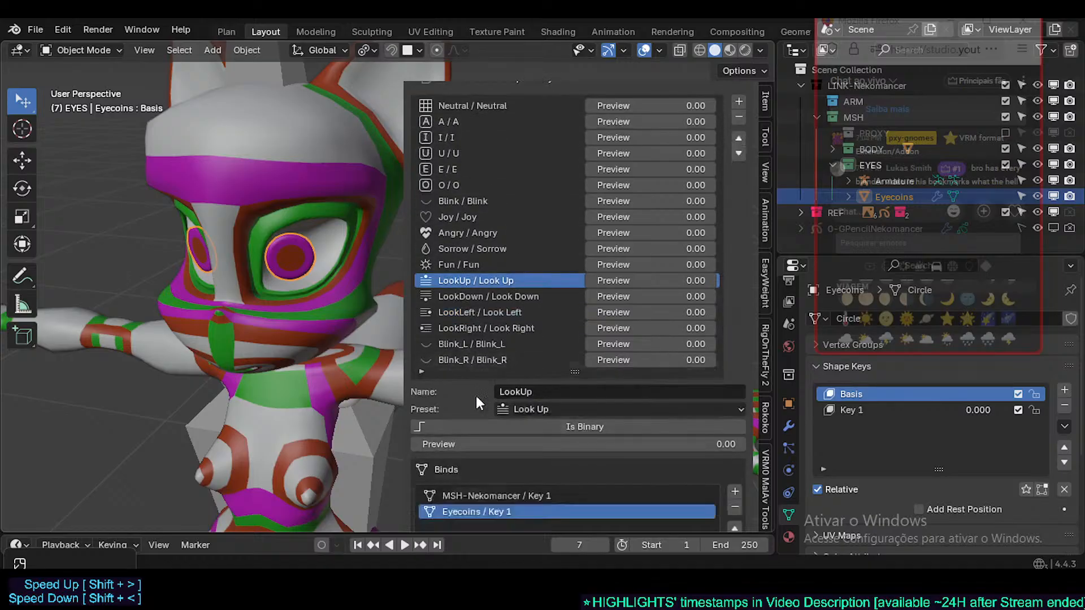
- Inspect the bind settings of the blend shapes one by one from LookRight up to Fun
{"action": "left_click", "coordinate": [479, 270]}
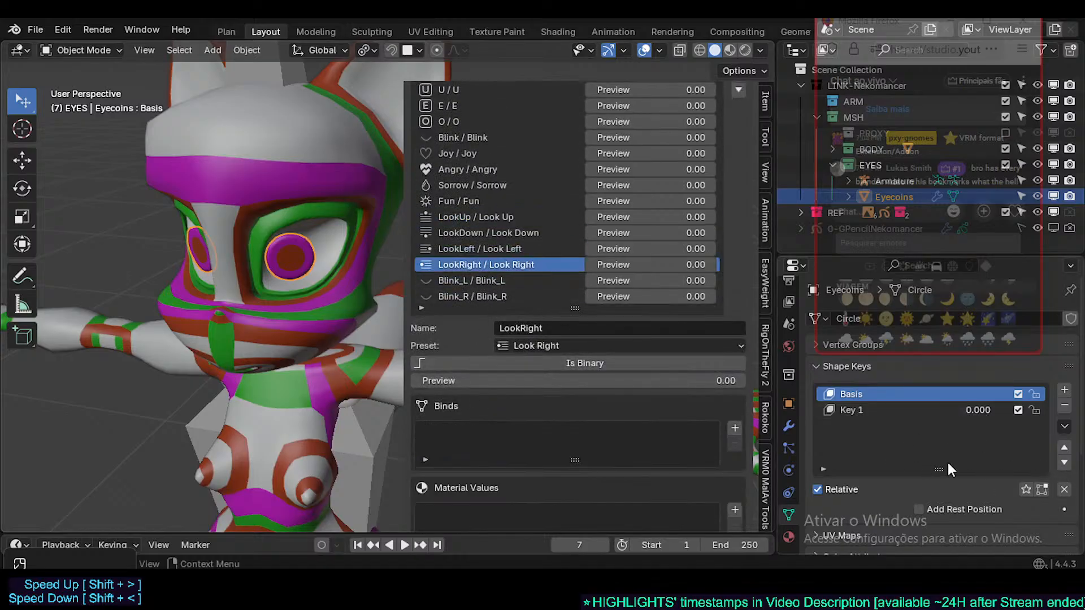
{"action": "scroll", "coordinate": [535, 399], "scroll_direction": "down", "scroll_amount": 2}
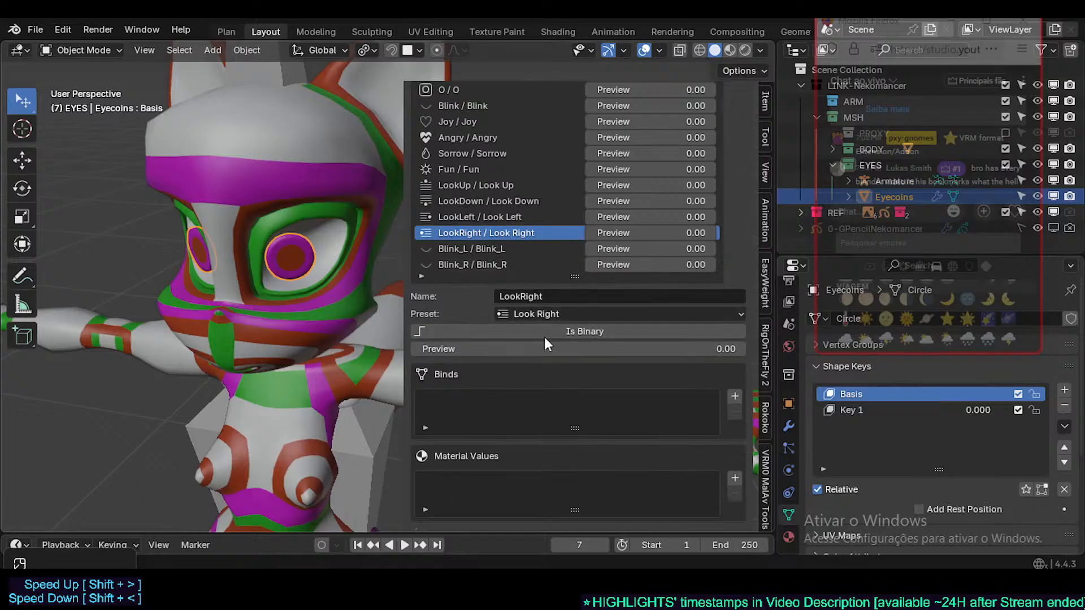
{"action": "scroll", "coordinate": [480, 220], "scroll_direction": "up", "scroll_amount": 2}
{"action": "key", "text": "Up"}
{"action": "key", "text": "Up"}
{"action": "key", "text": "Up"}
{"action": "key", "text": "Up"}
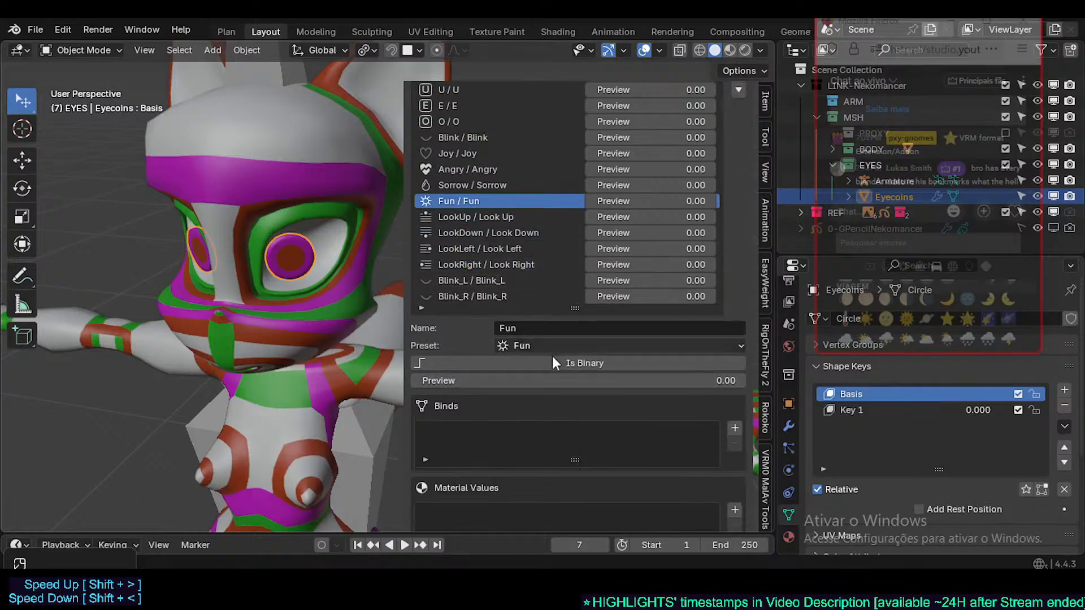
- Remove the MSH-Nekomancer and Eyecoins binds from the LookUp blend shape and select LookDown
{"action": "key", "text": "Down"}
{"action": "left_click", "coordinate": [465, 232]}
{"action": "key", "text": "Up"}
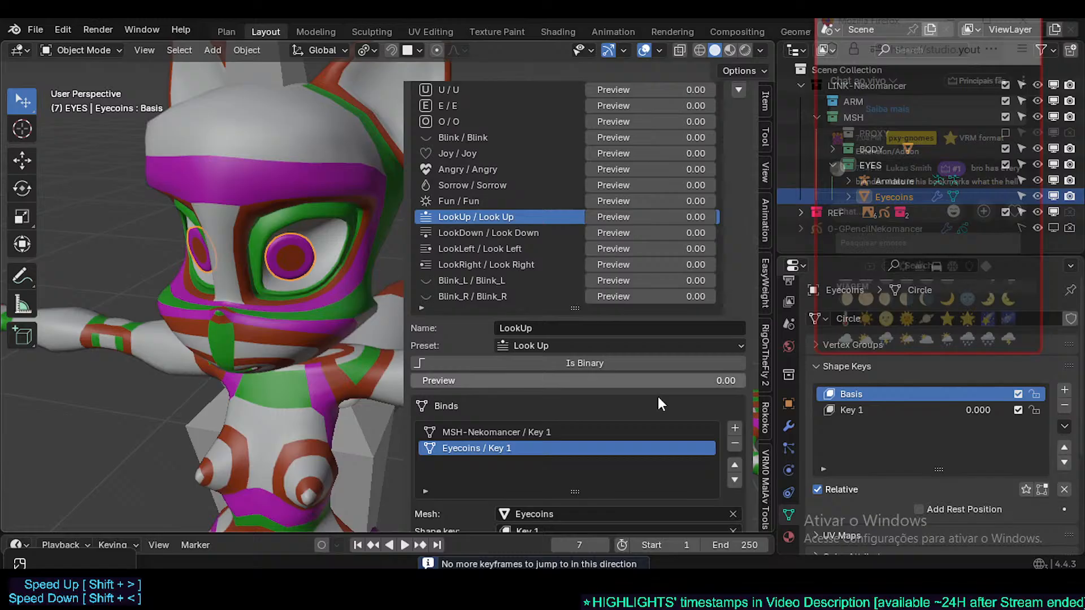
{"action": "left_click", "coordinate": [734, 444]}
{"action": "left_click", "coordinate": [733, 445]}
{"action": "left_click", "coordinate": [480, 231]}
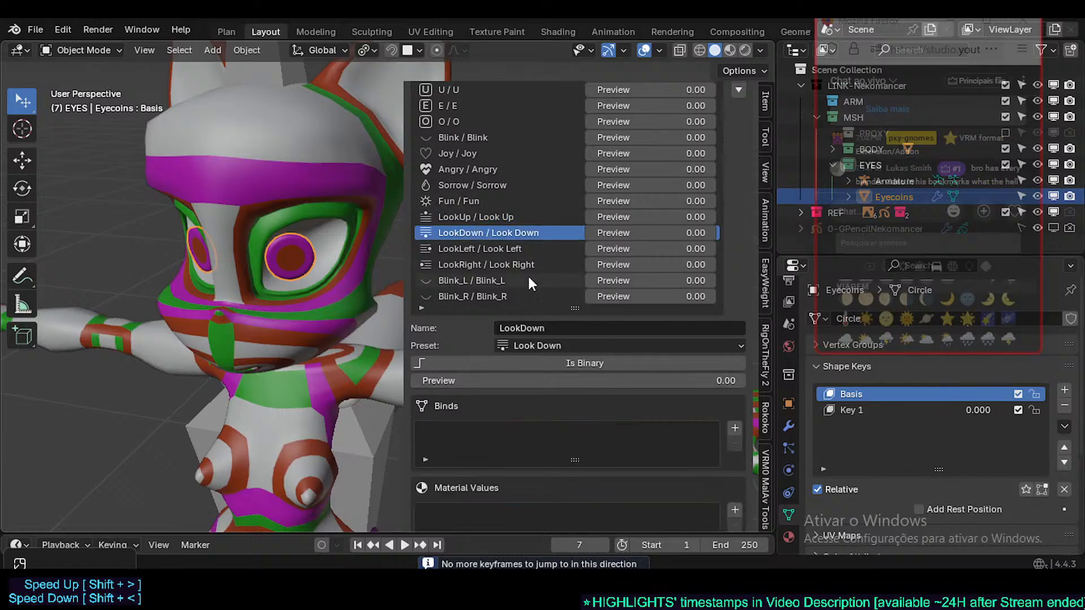
- Delete the existing VRM armature and create a new VRM model armature in its place
{"action": "scroll", "coordinate": [565, 275], "scroll_direction": "up", "scroll_amount": 8}
{"action": "scroll", "coordinate": [279, 161], "scroll_direction": "down", "scroll_amount": 5}
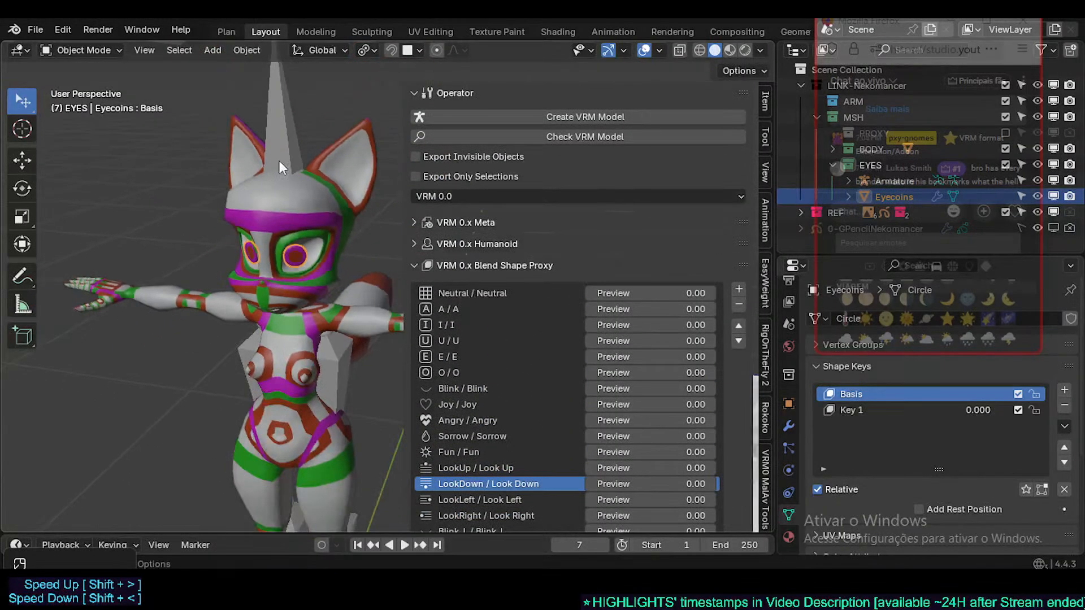
{"action": "left_click", "coordinate": [278, 156]}
{"action": "key", "text": "Delete"}
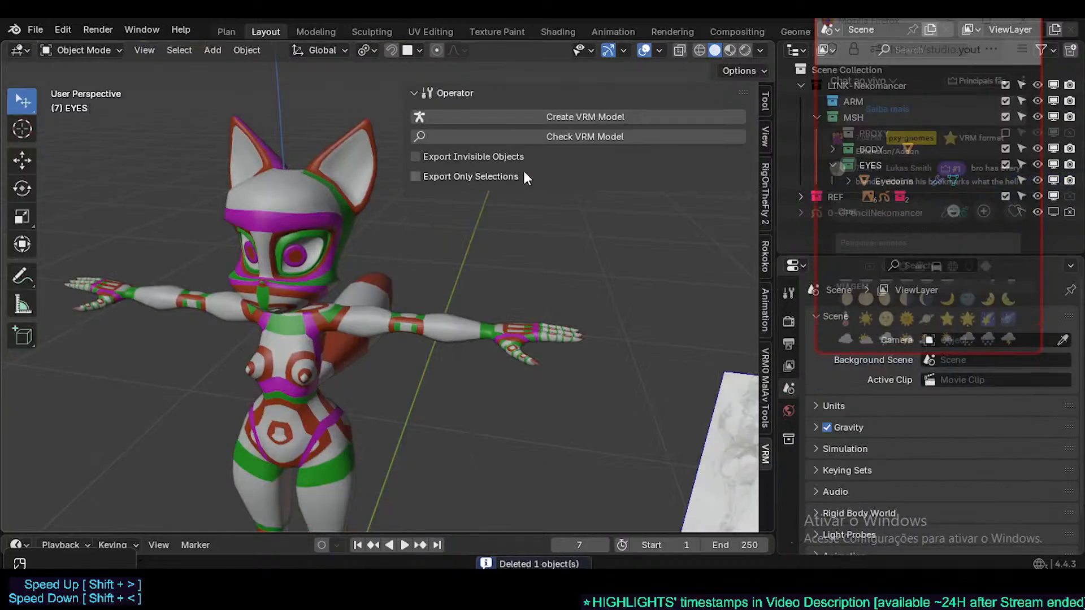
{"action": "left_click", "coordinate": [620, 117]}
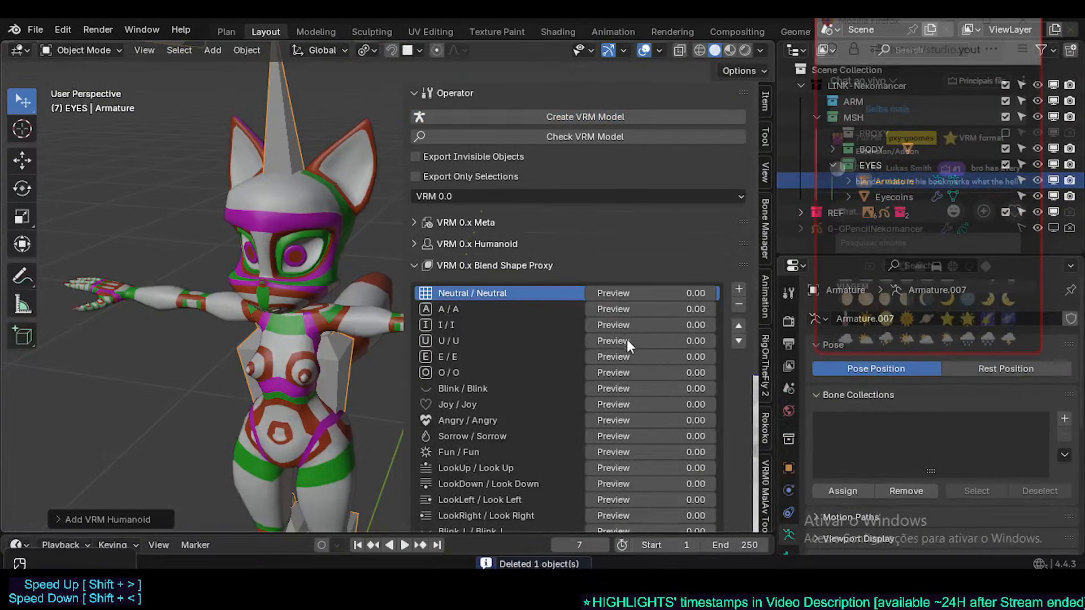
- Look through the new armature's blend shape list and its First Person look-at curve settings
{"action": "scroll", "coordinate": [627, 339], "scroll_direction": "down", "scroll_amount": 10}
{"action": "scroll", "coordinate": [554, 334], "scroll_direction": "up", "scroll_amount": 10}
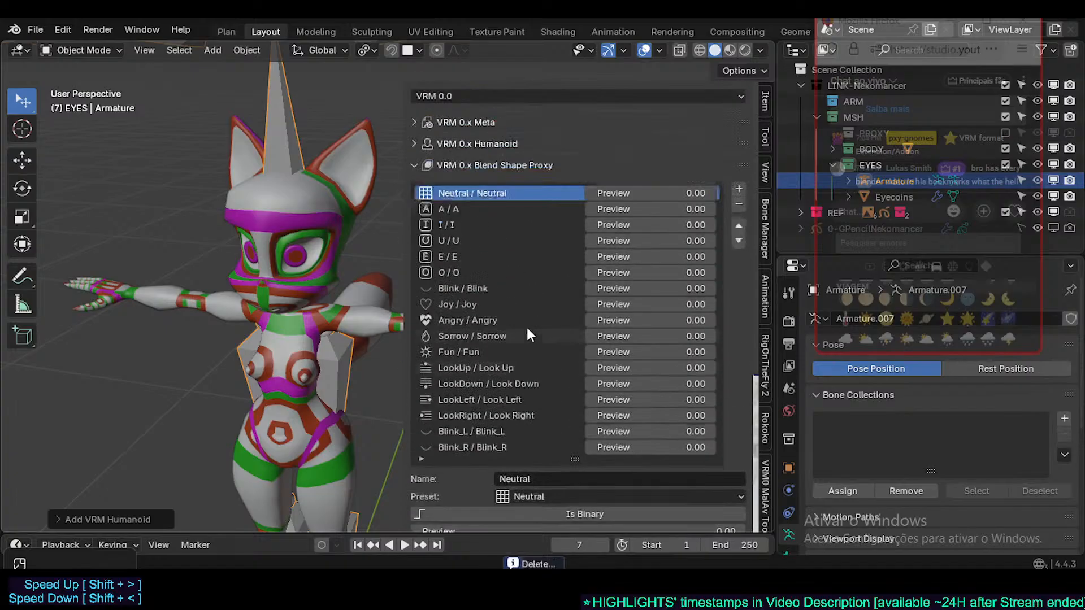
{"action": "left_click", "coordinate": [430, 225]}
{"action": "left_click", "coordinate": [451, 287]}
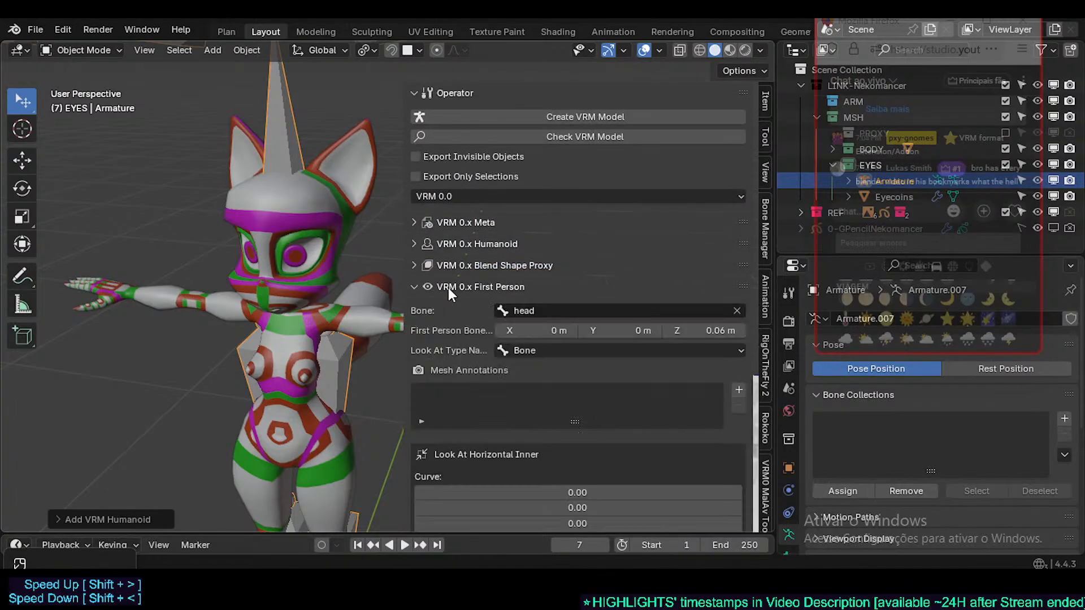
{"action": "scroll", "coordinate": [458, 288], "scroll_direction": "down", "scroll_amount": 2}
{"action": "scroll", "coordinate": [486, 266], "scroll_direction": "down", "scroll_amount": 6}
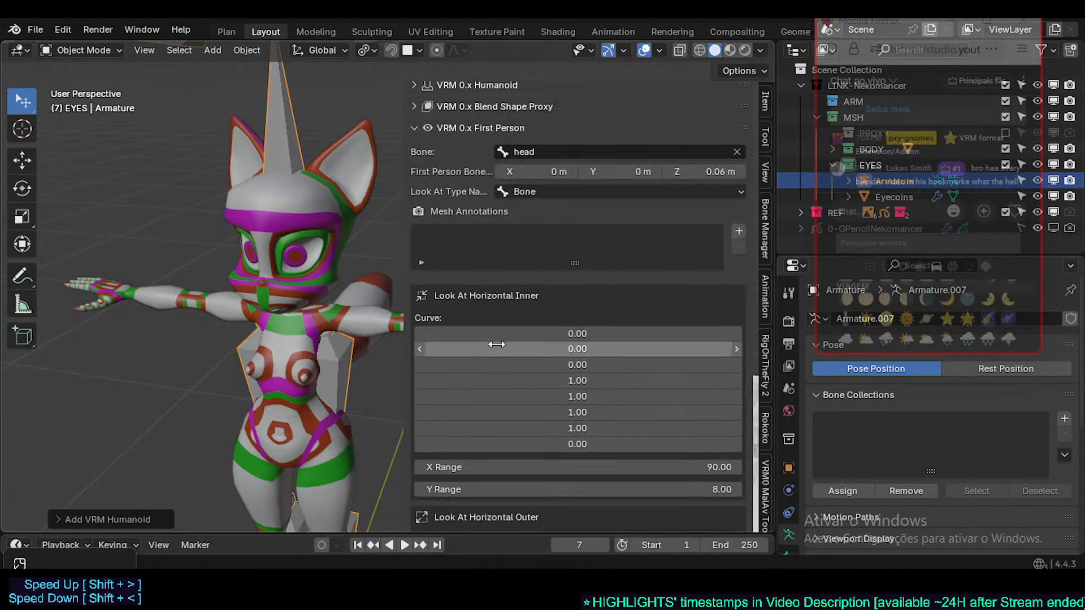
{"action": "scroll", "coordinate": [465, 252], "scroll_direction": "up", "scroll_amount": 5}
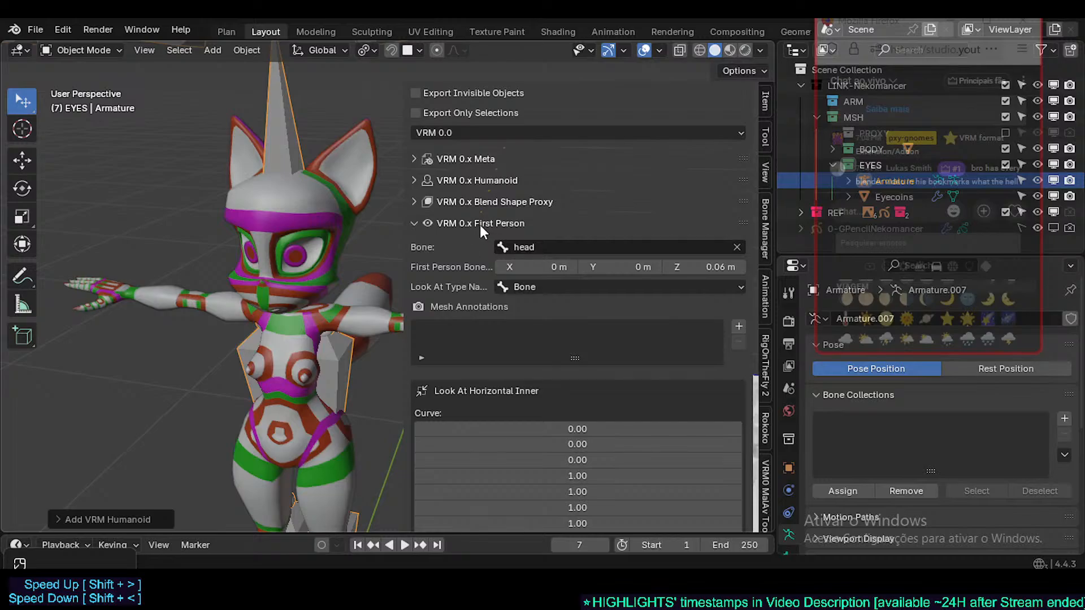
- Collapse First Person, expand VRM 0.x Spring Bone and reorder it directly below the Humanoid section
{"action": "left_click", "coordinate": [479, 224]}
{"action": "left_click", "coordinate": [461, 310]}
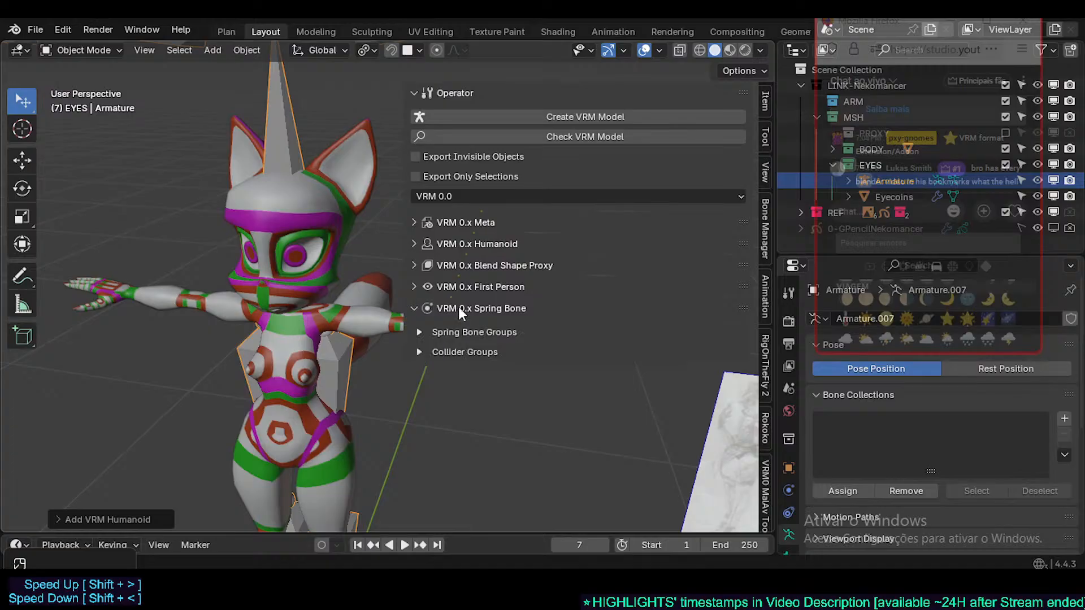
{"action": "left_click_drag", "start_coordinate": [748, 309], "coordinate": [581, 288]}
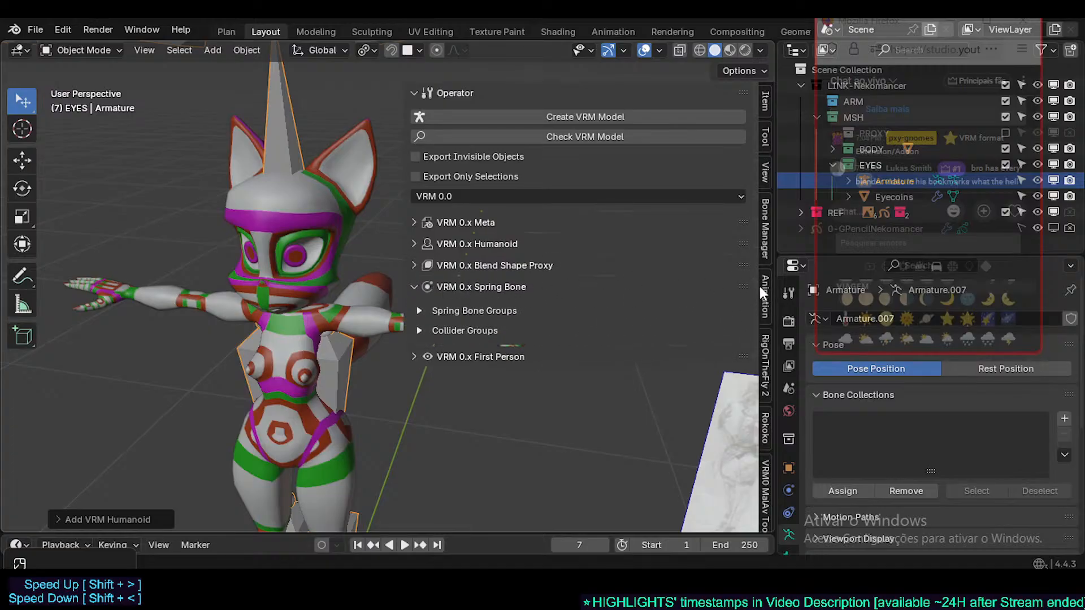
{"action": "left_click_drag", "start_coordinate": [746, 289], "coordinate": [748, 259]}
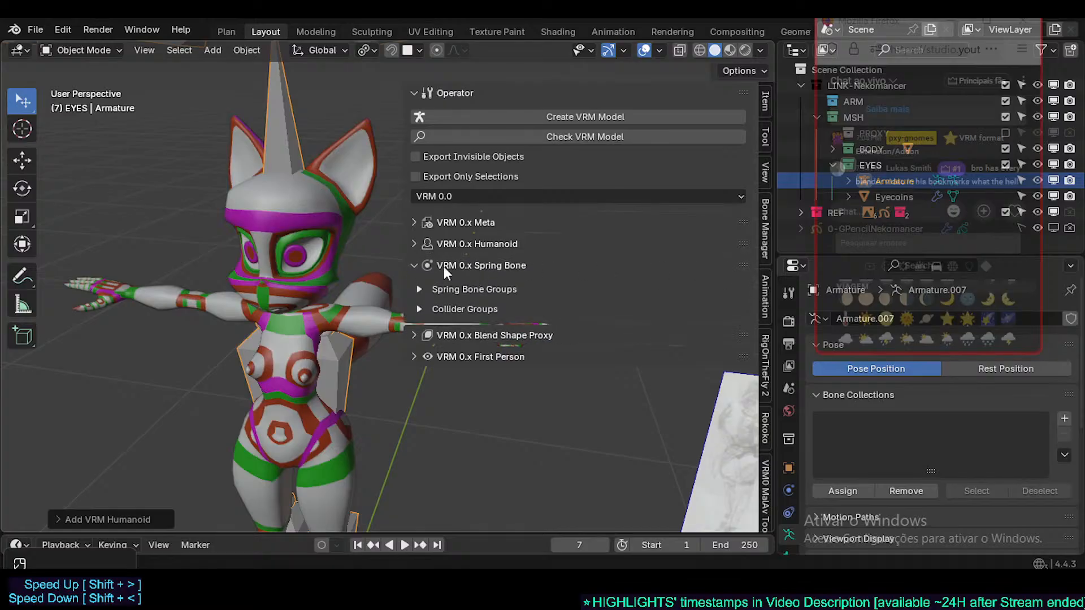
- Check the Humanoid bone assignments and the Spring Bone Groups list, collapsing each again
{"action": "left_click", "coordinate": [414, 244]}
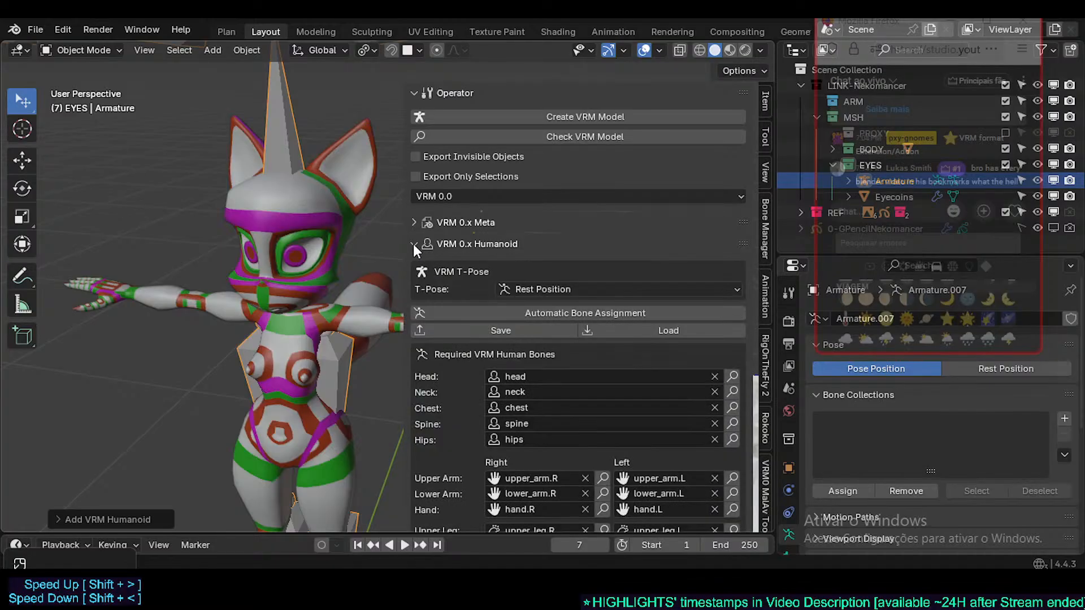
{"action": "left_click", "coordinate": [413, 244]}
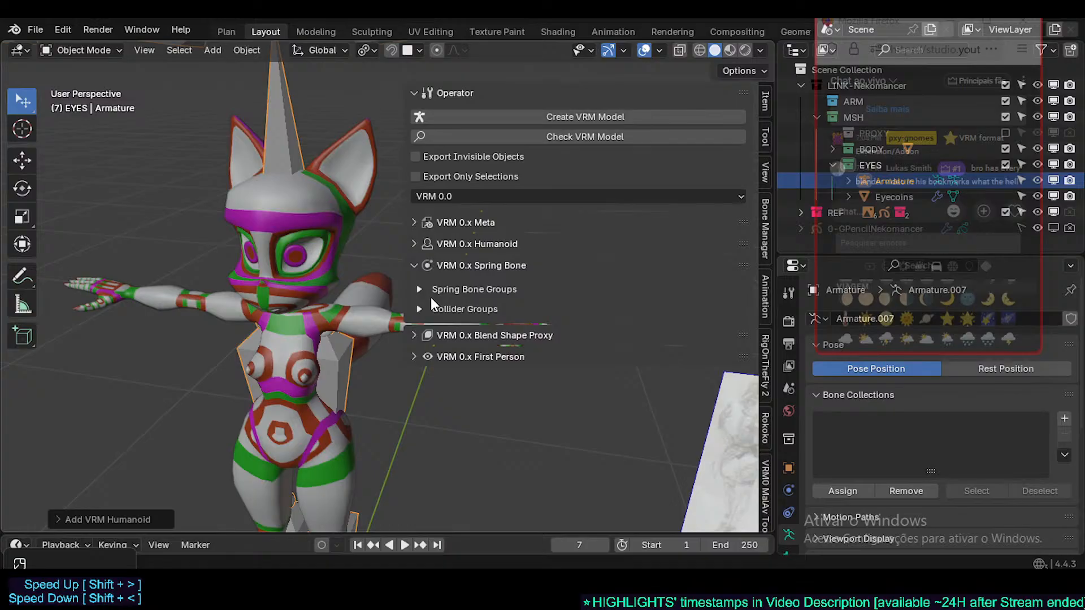
{"action": "left_click", "coordinate": [419, 290]}
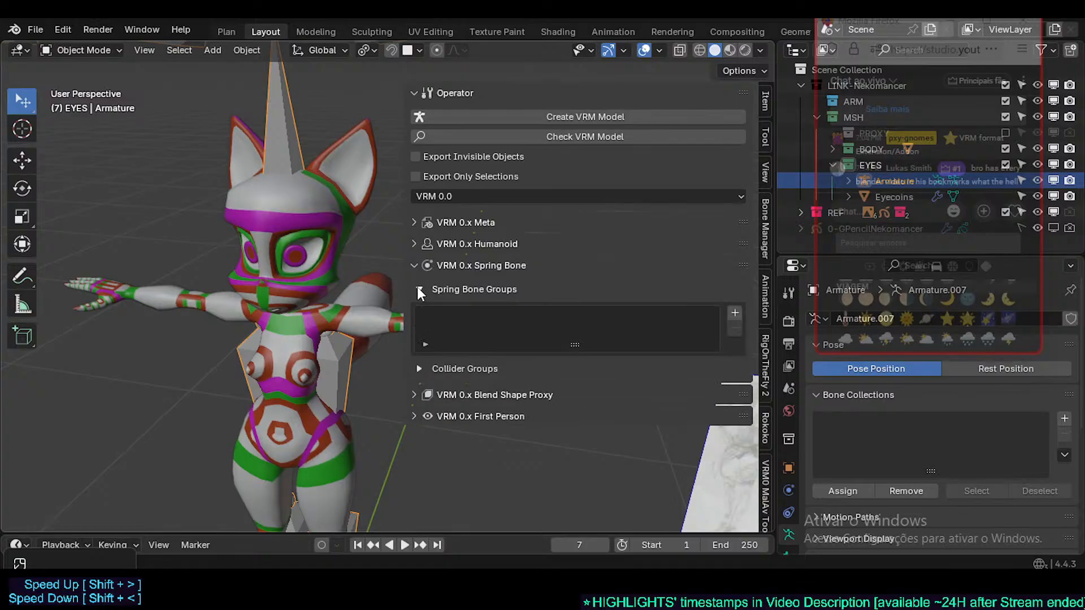
{"action": "left_click", "coordinate": [418, 289]}
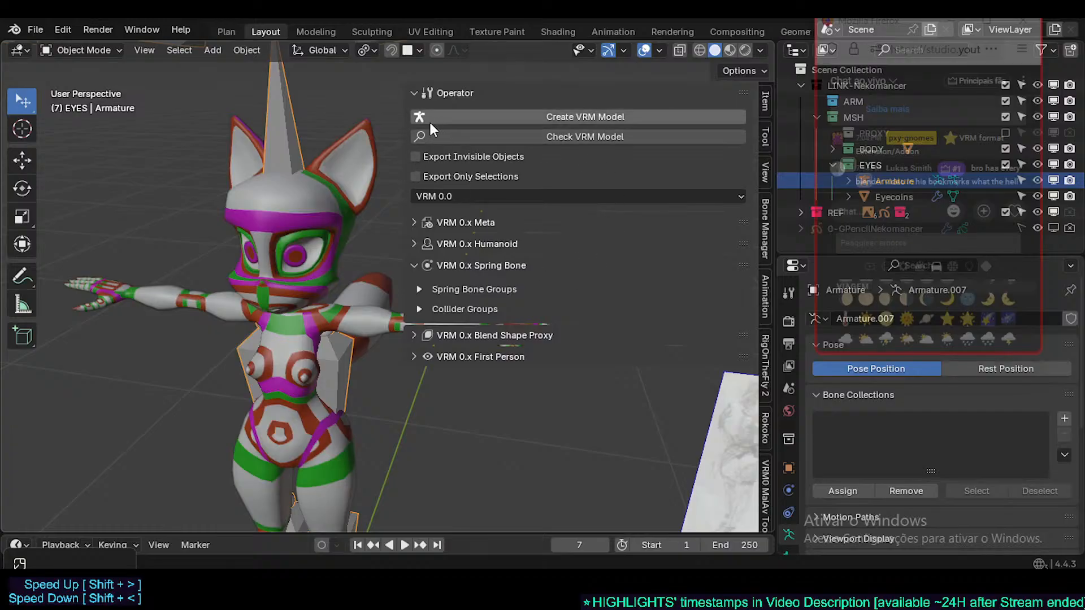
- Examine the VRM 0.0 and VRM 1.0 spec version options, keeping VRM 0.0 selected
{"action": "left_click", "coordinate": [432, 195]}
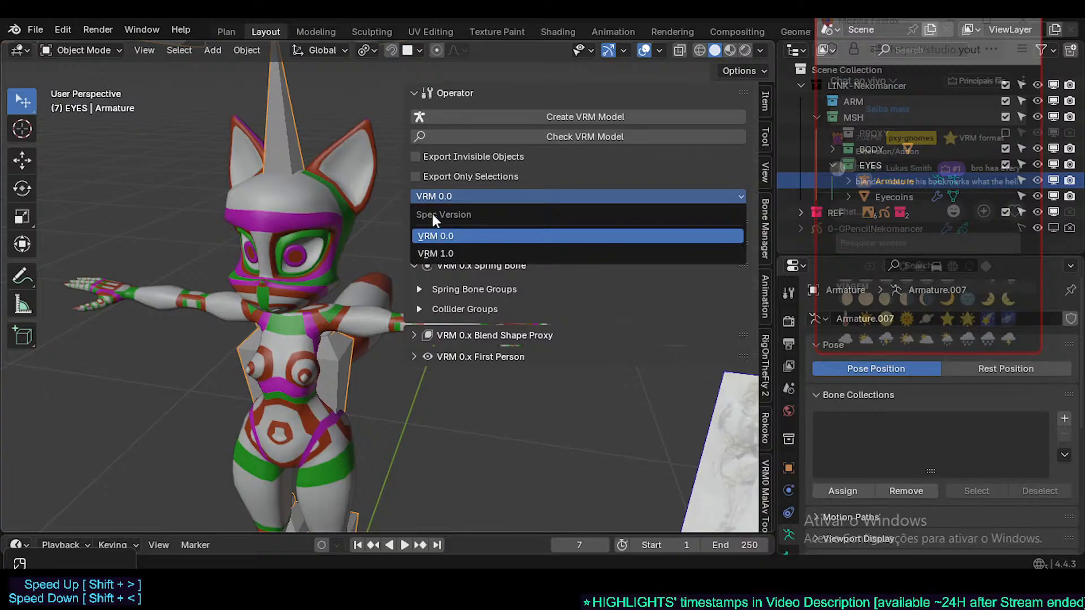
{"action": "left_click", "coordinate": [449, 195]}
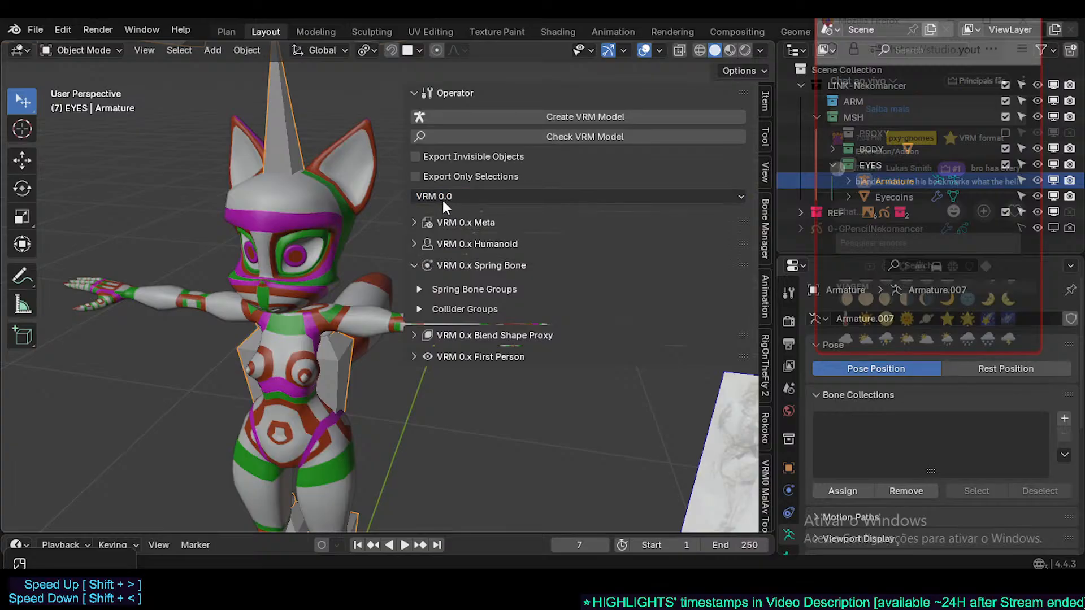
{"action": "left_click", "coordinate": [443, 197]}
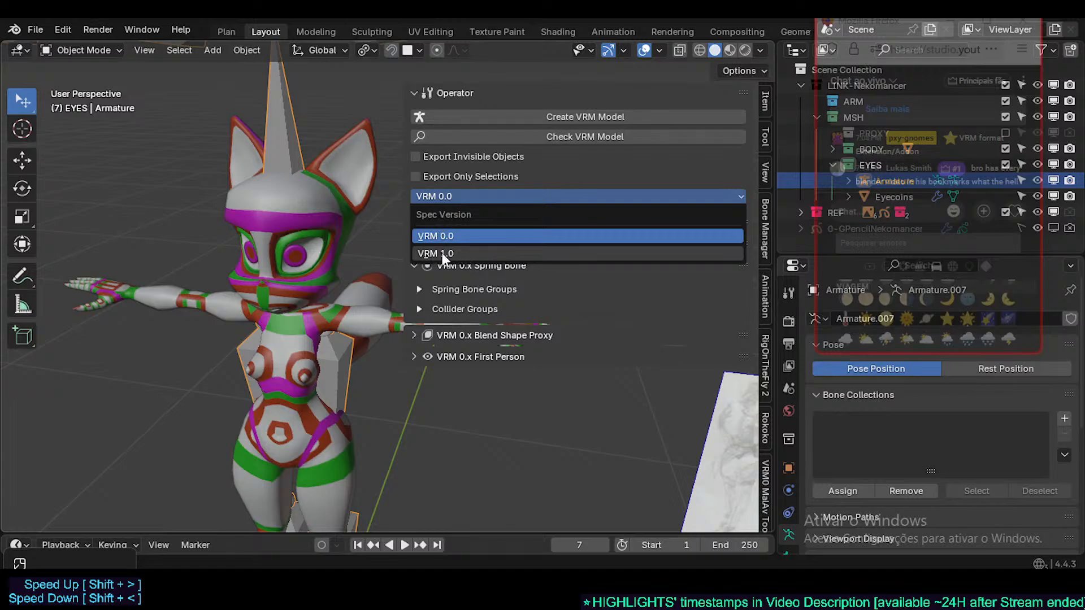
{"action": "left_click", "coordinate": [445, 196]}
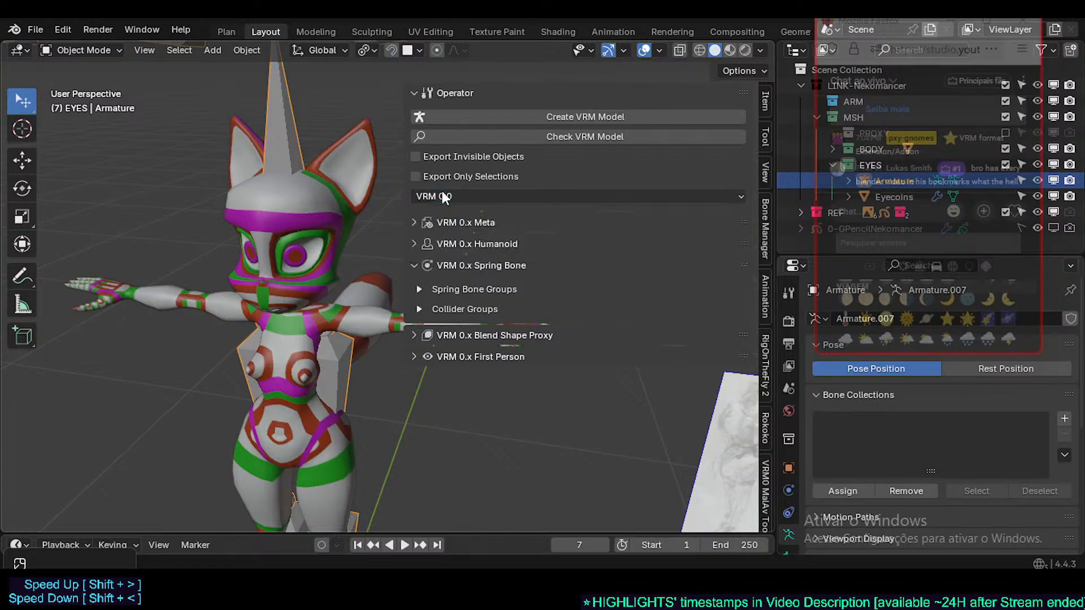
{"action": "left_click", "coordinate": [447, 196]}
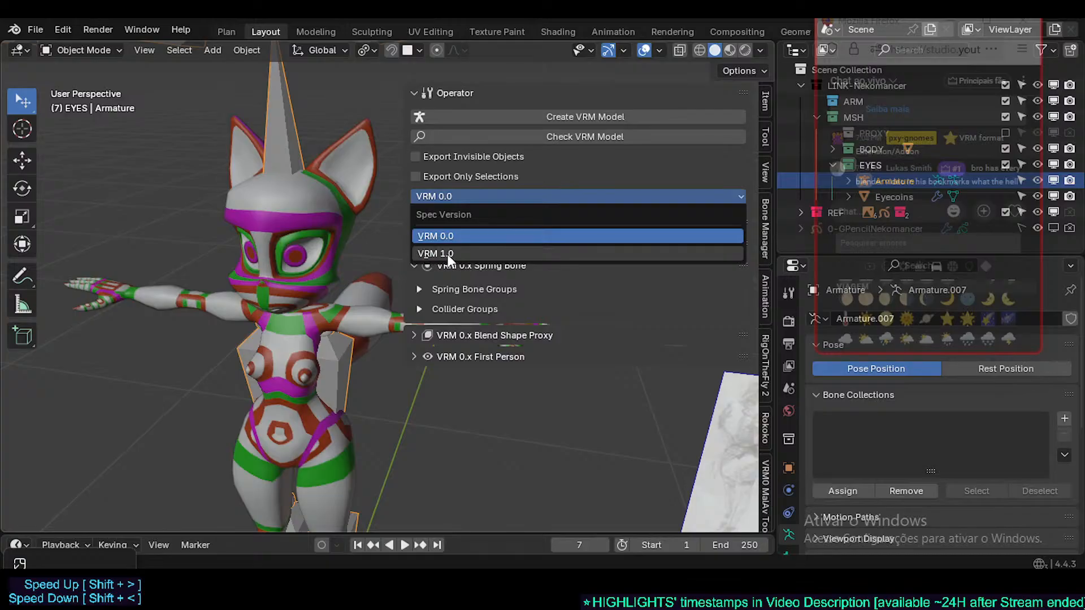
{"action": "left_click", "coordinate": [441, 233]}
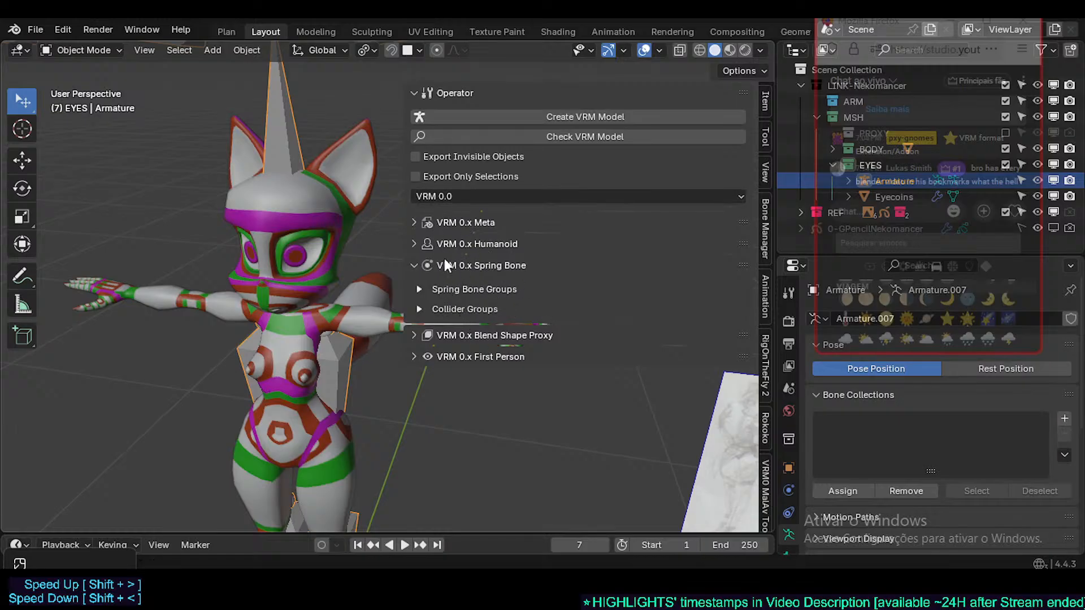
{"action": "left_click", "coordinate": [449, 196]}
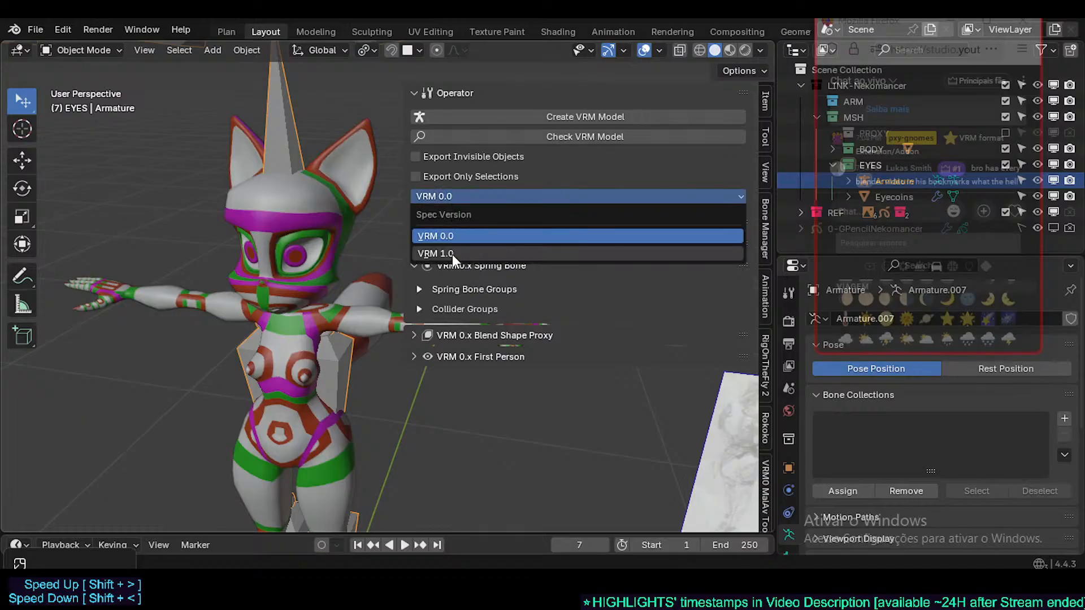
{"action": "left_click", "coordinate": [444, 195]}
{"action": "left_click", "coordinate": [453, 195]}
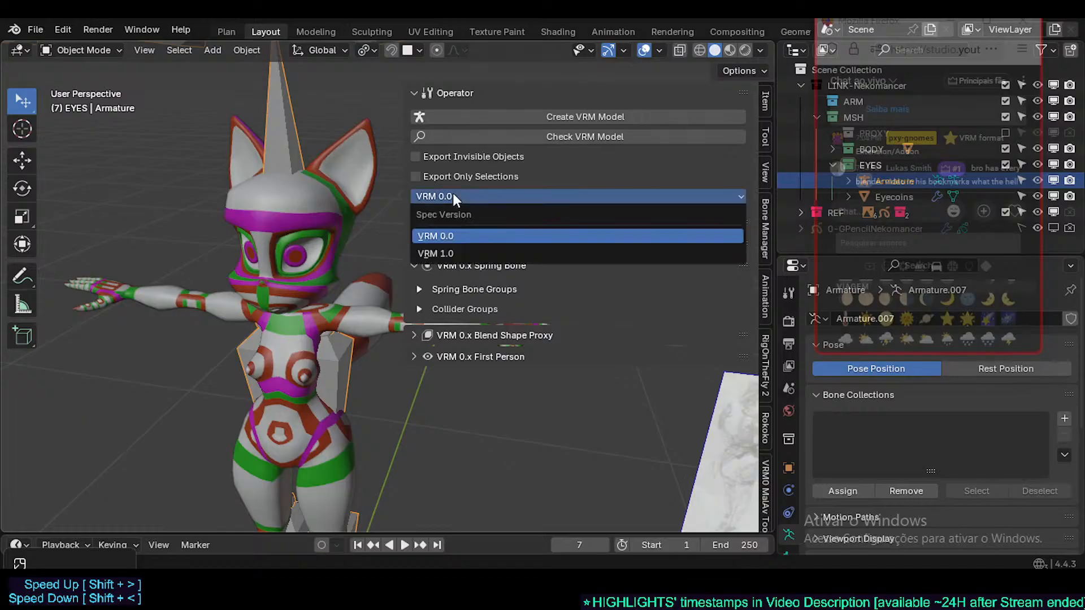
{"action": "left_click", "coordinate": [455, 231]}
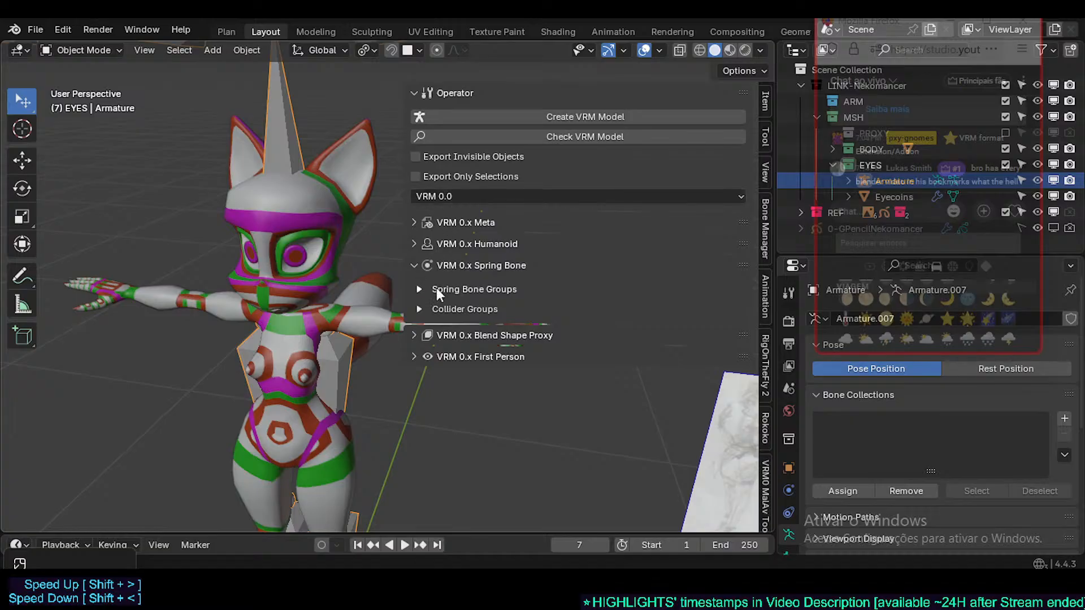
- Collapse the Spring Bone section, expand Blend Shape Proxy and look through its expressions
{"action": "left_click", "coordinate": [415, 264]}
{"action": "left_click", "coordinate": [415, 285]}
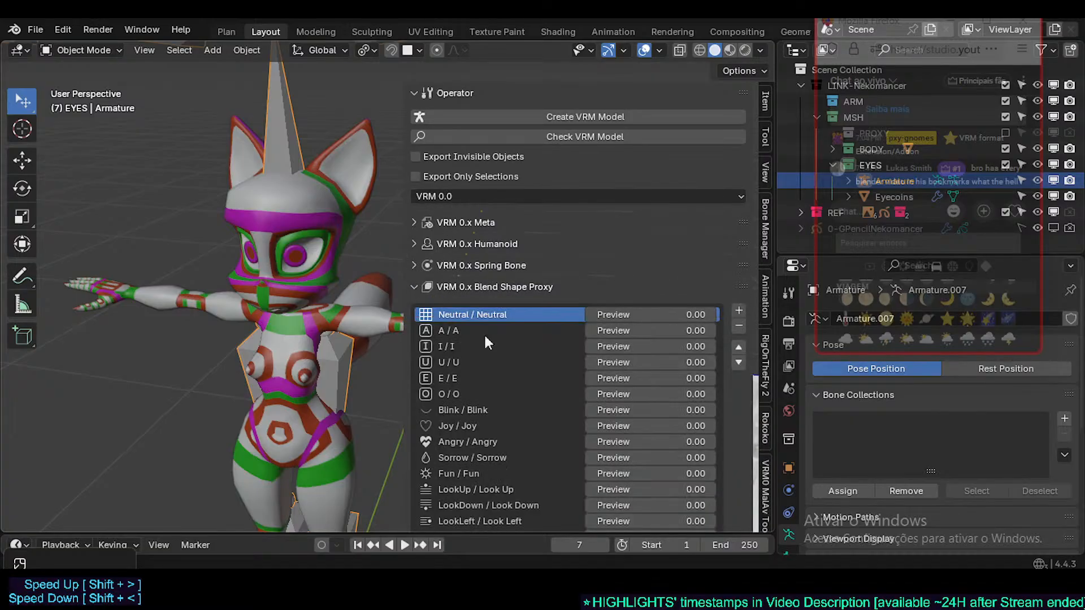
{"action": "scroll", "coordinate": [484, 334], "scroll_direction": "down", "scroll_amount": 5}
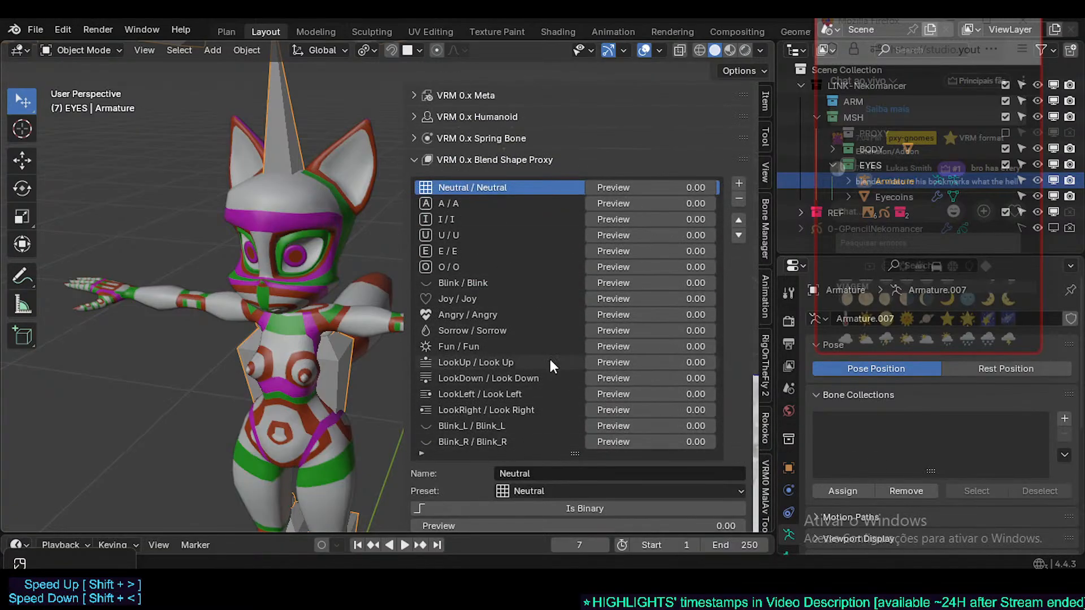
{"action": "scroll", "coordinate": [486, 254], "scroll_direction": "up", "scroll_amount": 3}
{"action": "scroll", "coordinate": [571, 364], "scroll_direction": "down", "scroll_amount": 4}
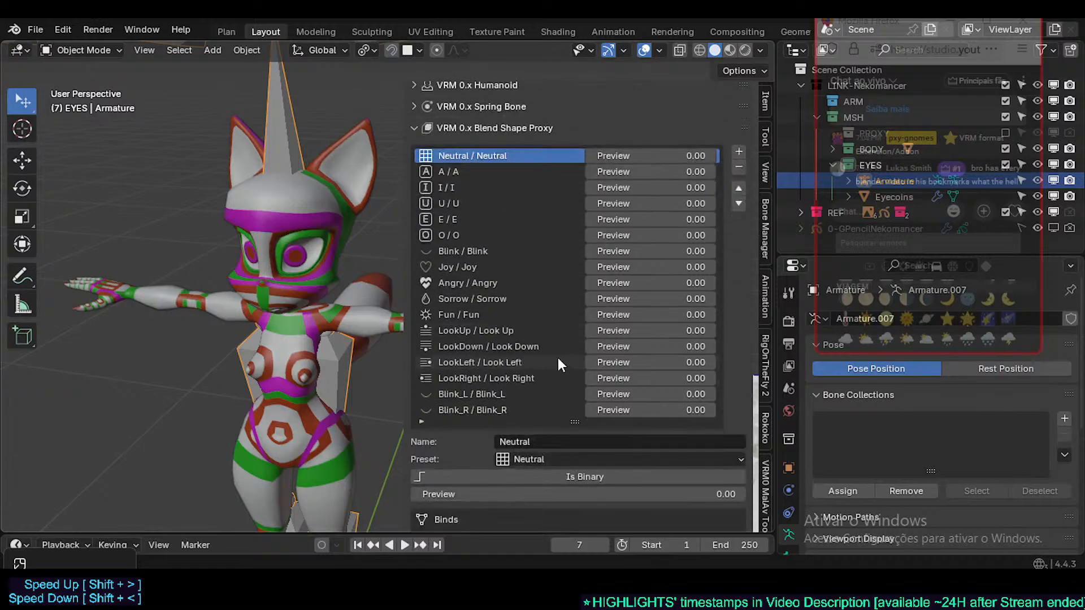
{"action": "scroll", "coordinate": [509, 283], "scroll_direction": "up", "scroll_amount": 5}
{"action": "scroll", "coordinate": [469, 222], "scroll_direction": "up", "scroll_amount": 2}
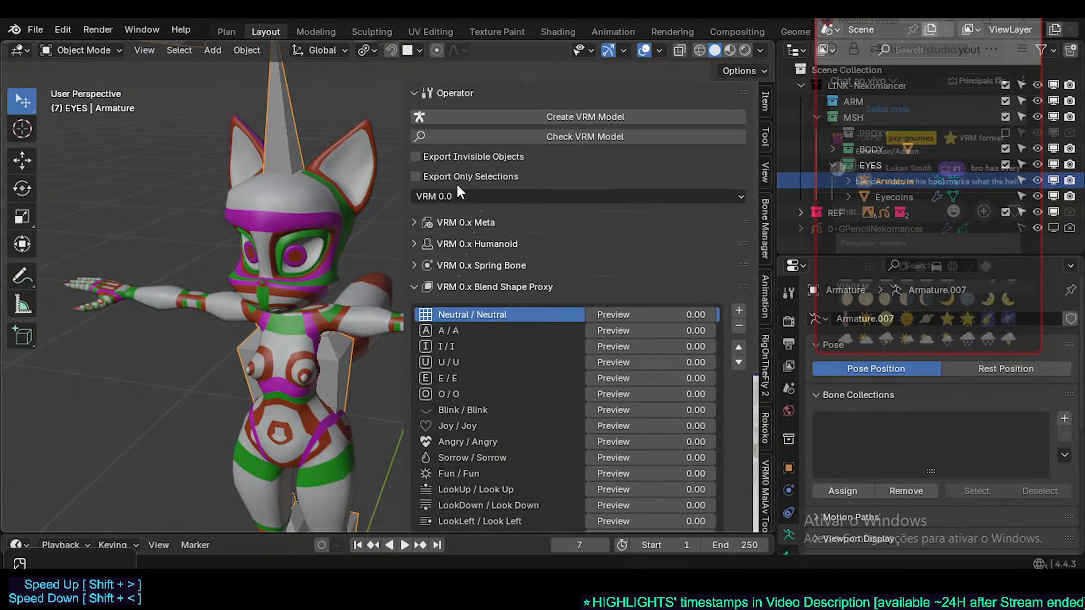
- Look at the available spec versions again without changing the VRM 0.0 choice
{"action": "left_click", "coordinate": [456, 192]}
{"action": "scroll", "coordinate": [482, 347], "scroll_direction": "down", "scroll_amount": 1}
{"action": "scroll", "coordinate": [433, 227], "scroll_direction": "up", "scroll_amount": 1}
{"action": "left_click", "coordinate": [447, 196]}
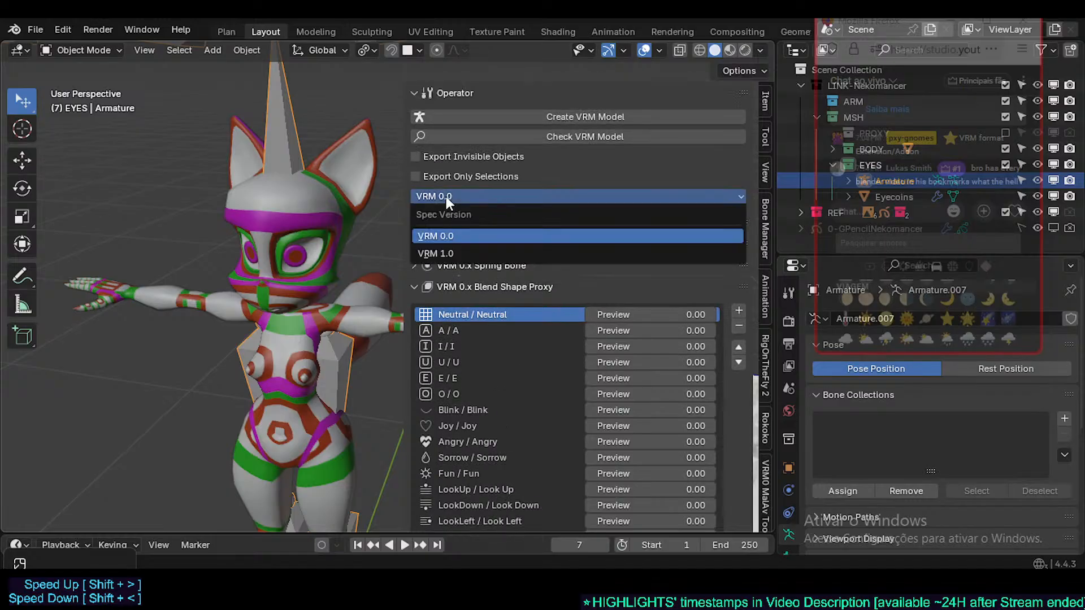
{"action": "left_click", "coordinate": [447, 194]}
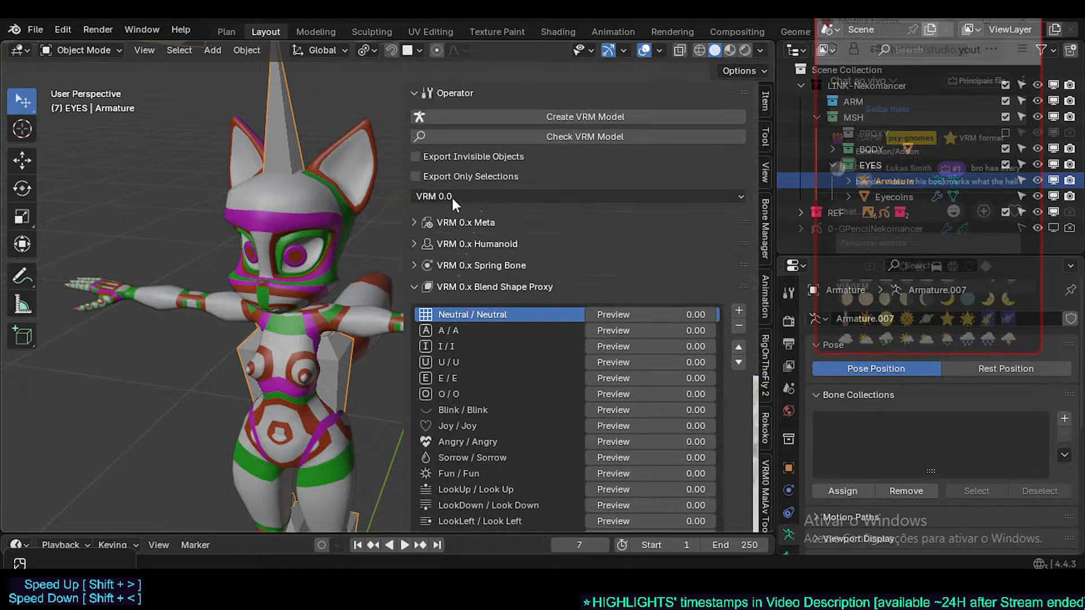
{"action": "left_click", "coordinate": [452, 198]}
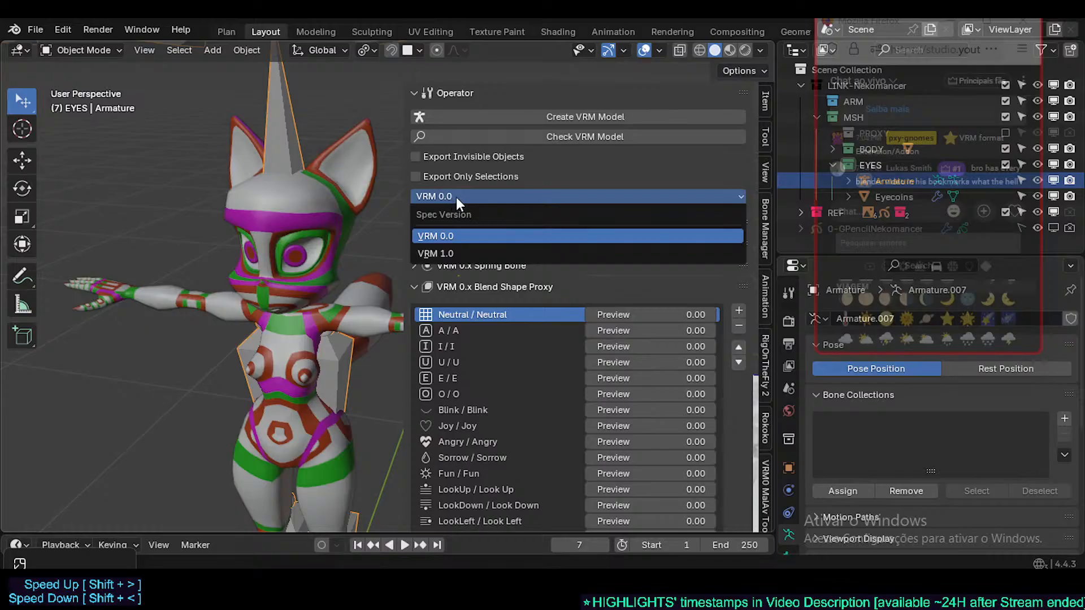
{"action": "left_click", "coordinate": [456, 198]}
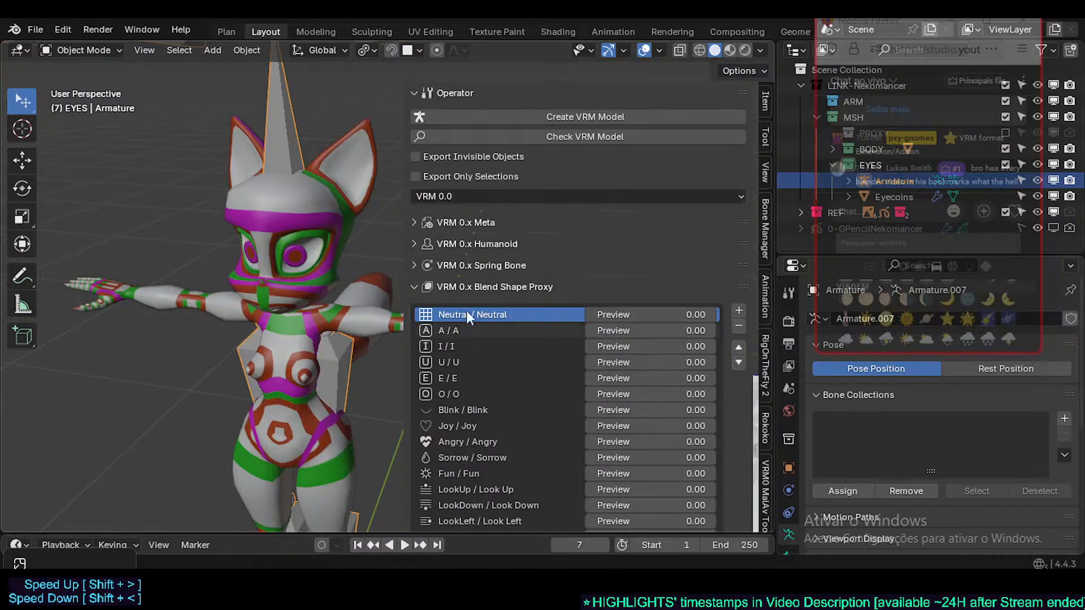
- Review the blend shape expressions once more and collapse the Blend Shape Proxy section
{"action": "scroll", "coordinate": [519, 393], "scroll_direction": "down", "scroll_amount": 5}
{"action": "scroll", "coordinate": [565, 367], "scroll_direction": "up", "scroll_amount": 4}
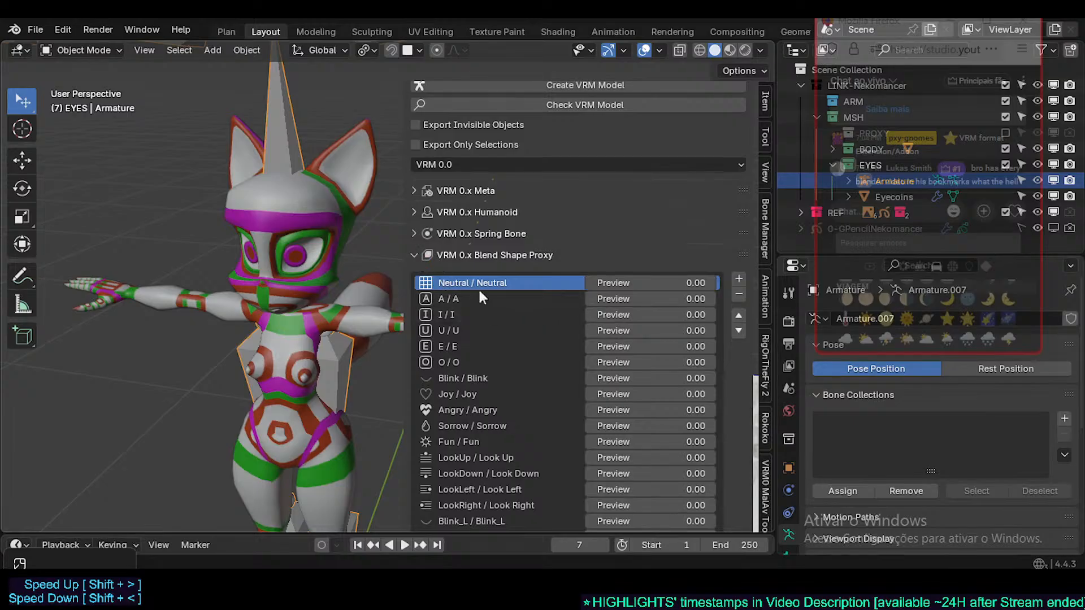
{"action": "left_click", "coordinate": [412, 255]}
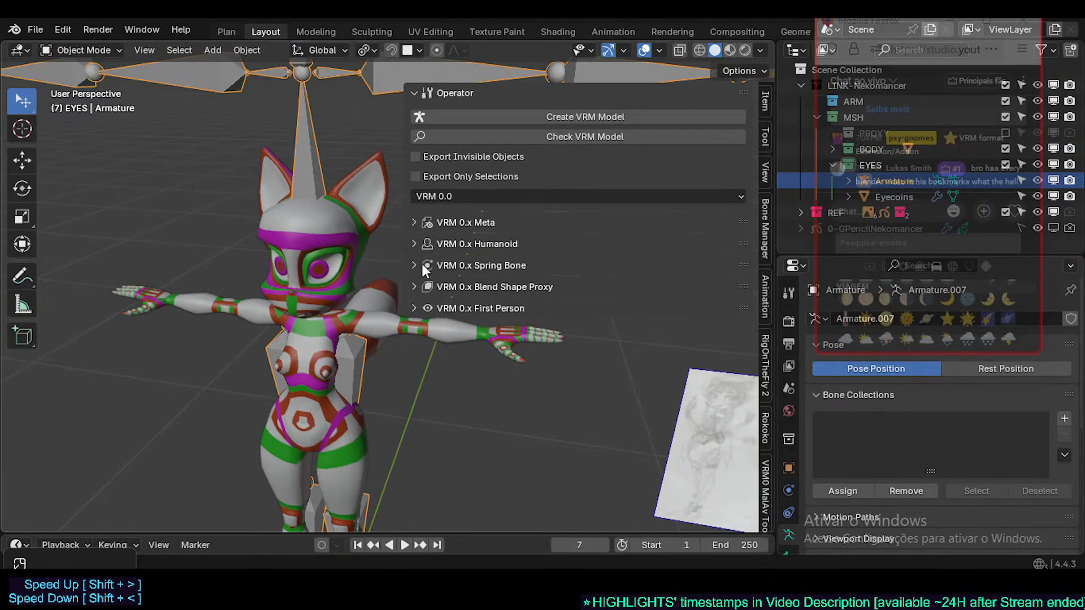
- Expand the Spring Bone Groups under VRM 0.x Spring Bone and add a new spring bone group
{"action": "left_click", "coordinate": [422, 265]}
{"action": "left_click", "coordinate": [422, 288]}
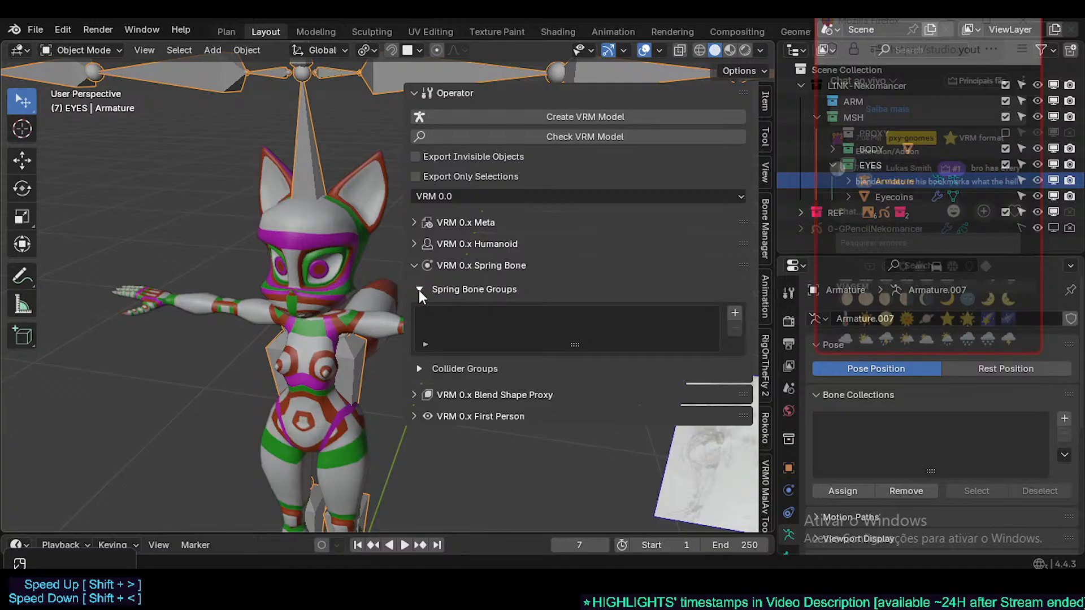
{"action": "left_click", "coordinate": [419, 290]}
{"action": "left_click", "coordinate": [427, 308]}
{"action": "left_click", "coordinate": [427, 309]}
{"action": "left_click", "coordinate": [421, 290]}
{"action": "left_click", "coordinate": [734, 314]}
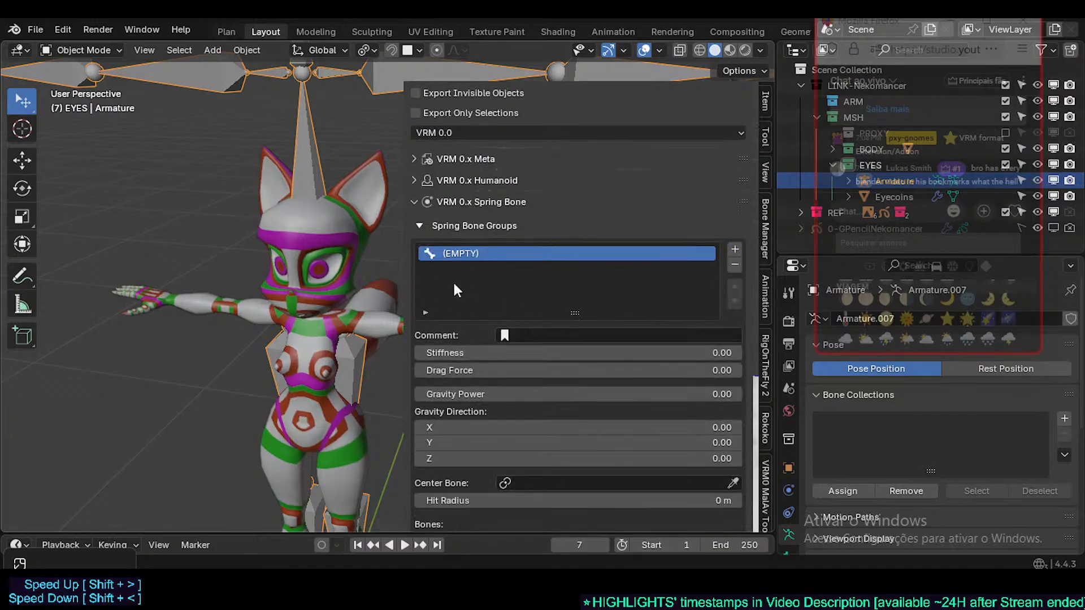
- Switch the armature to Edit Mode and select the head bone
{"action": "middle_click_drag", "start_coordinate": [355, 304], "coordinate": [335, 305]}
{"action": "middle_click_drag", "start_coordinate": [320, 68], "coordinate": [302, 239], "text": "shift"}
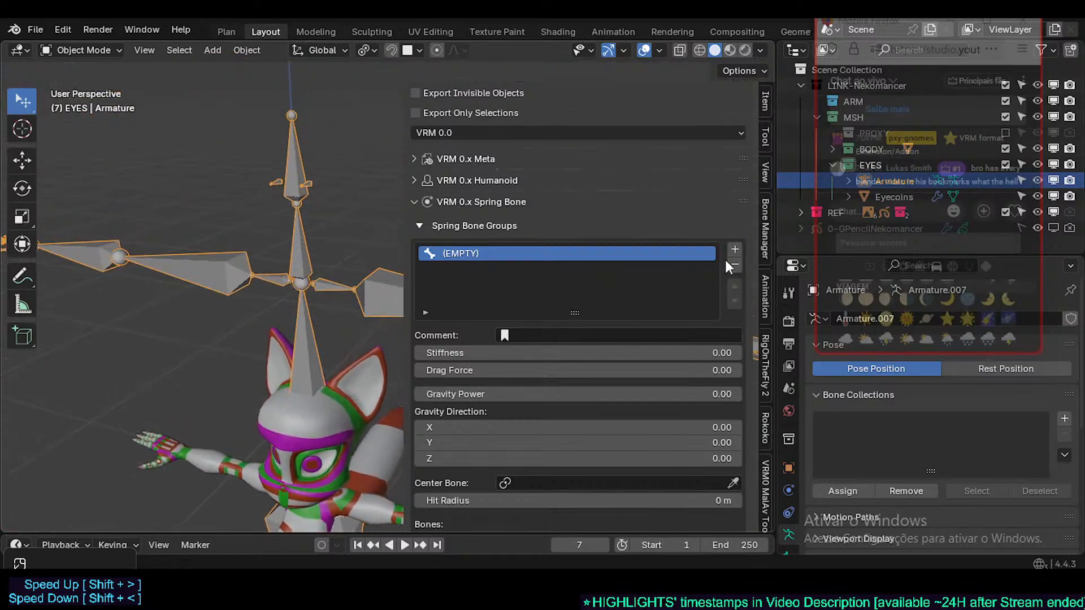
{"action": "key", "text": "Tab"}
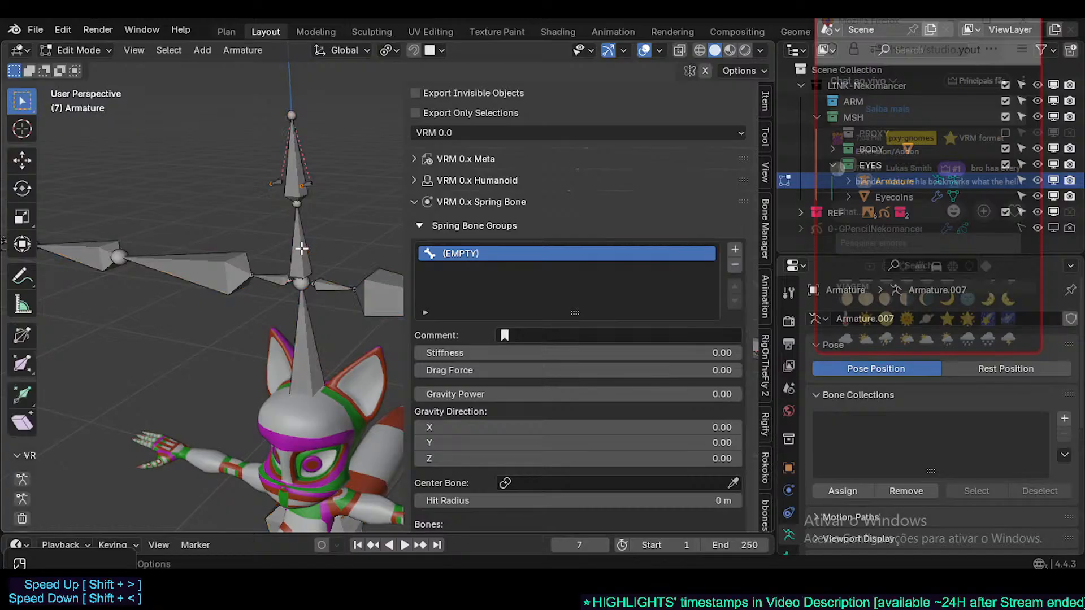
{"action": "left_click", "coordinate": [297, 167]}
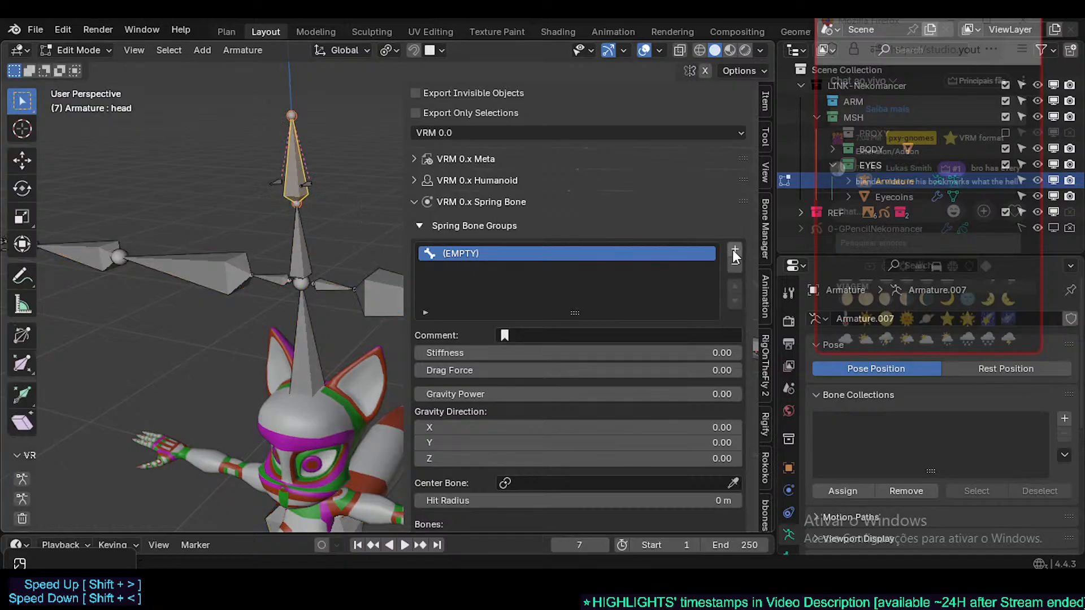
- Set the comment of the new spring bone group to "sdsds]"
{"action": "left_click", "coordinate": [537, 334]}
{"action": "type", "text": "sdsds]"}
{"action": "key", "text": "Return"}
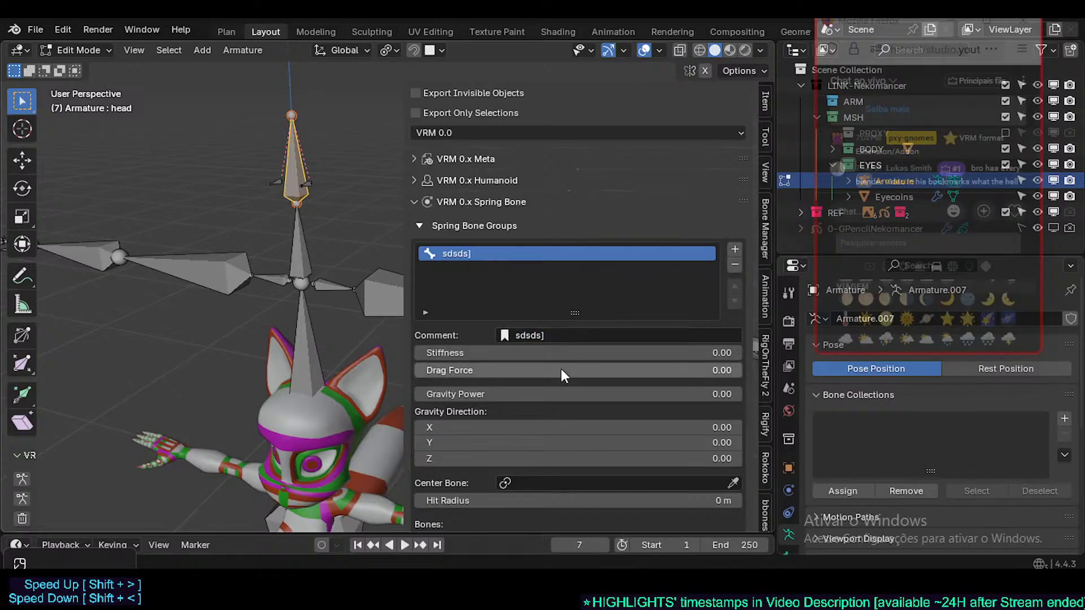
- Add an empty entry to the group's Bones list, and add and remove a Collider Groups entry
{"action": "scroll", "coordinate": [560, 370], "scroll_direction": "down", "scroll_amount": 3}
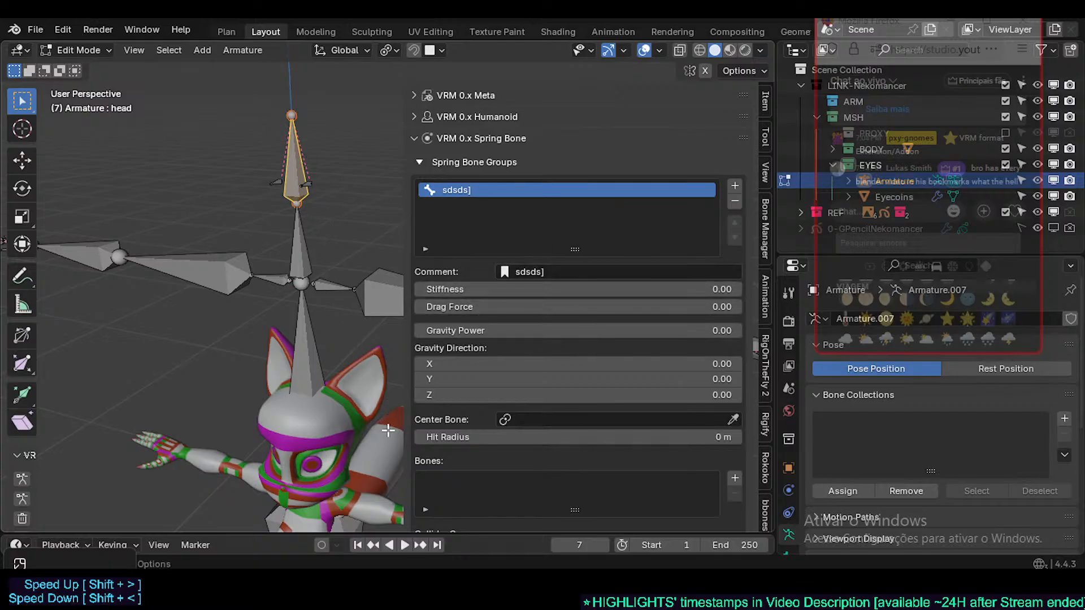
{"action": "middle_click_drag", "start_coordinate": [371, 351], "coordinate": [278, 331]}
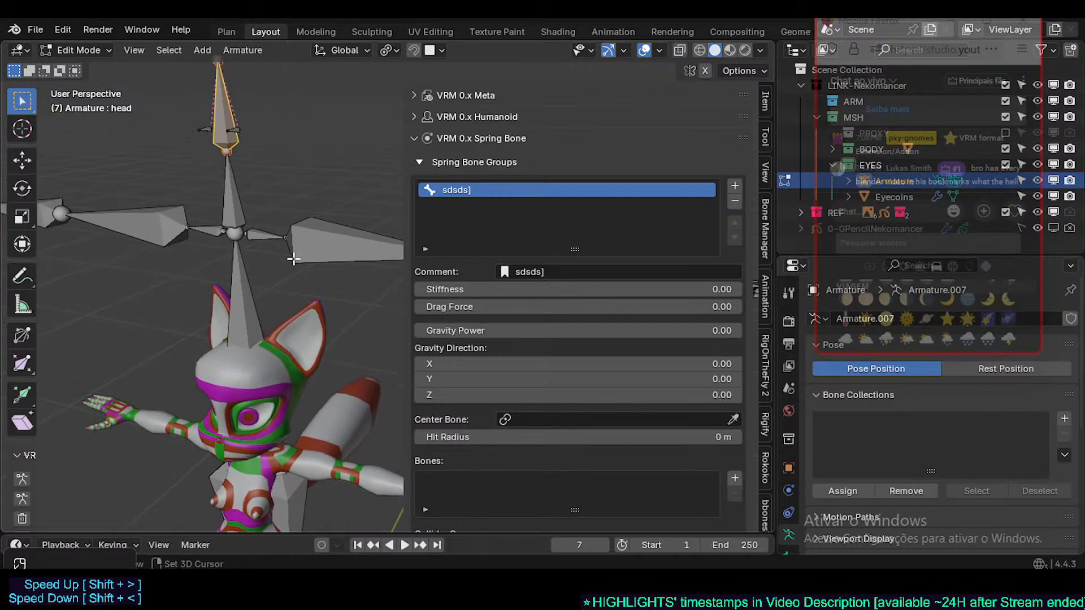
{"action": "middle_click_drag", "start_coordinate": [215, 124], "coordinate": [246, 157], "text": "shift"}
{"action": "middle_click_drag", "start_coordinate": [361, 184], "coordinate": [378, 205], "text": "shift"}
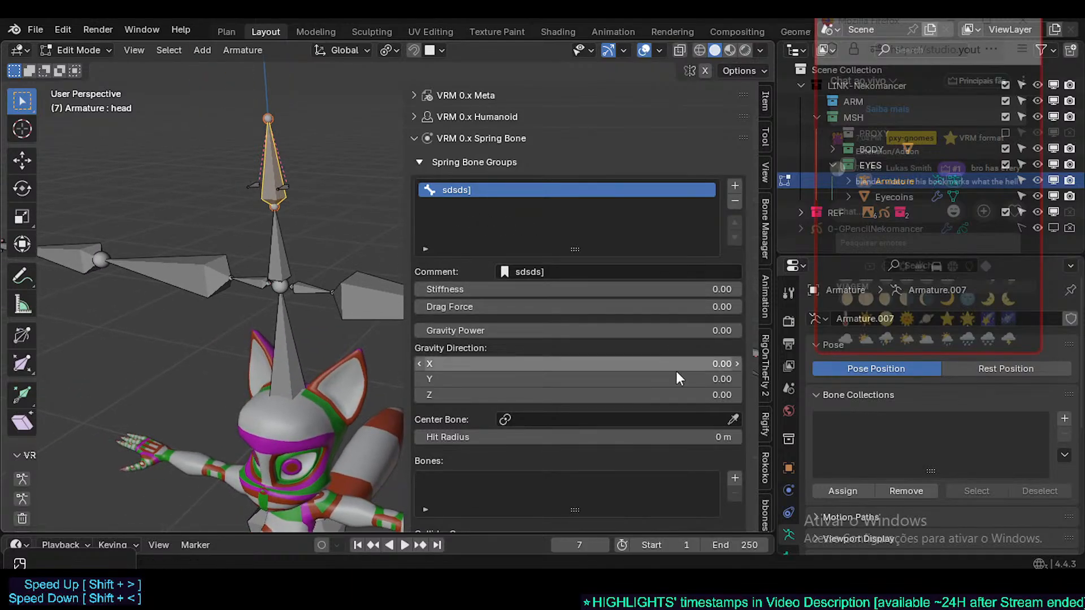
{"action": "scroll", "coordinate": [594, 255], "scroll_direction": "up", "scroll_amount": 3}
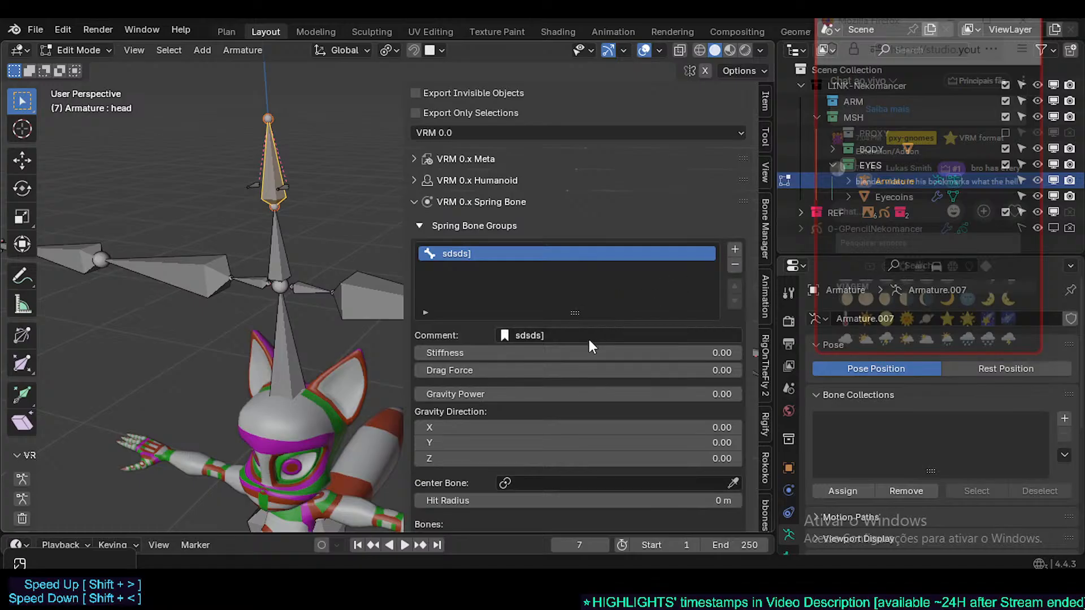
{"action": "scroll", "coordinate": [572, 333], "scroll_direction": "down", "scroll_amount": 9}
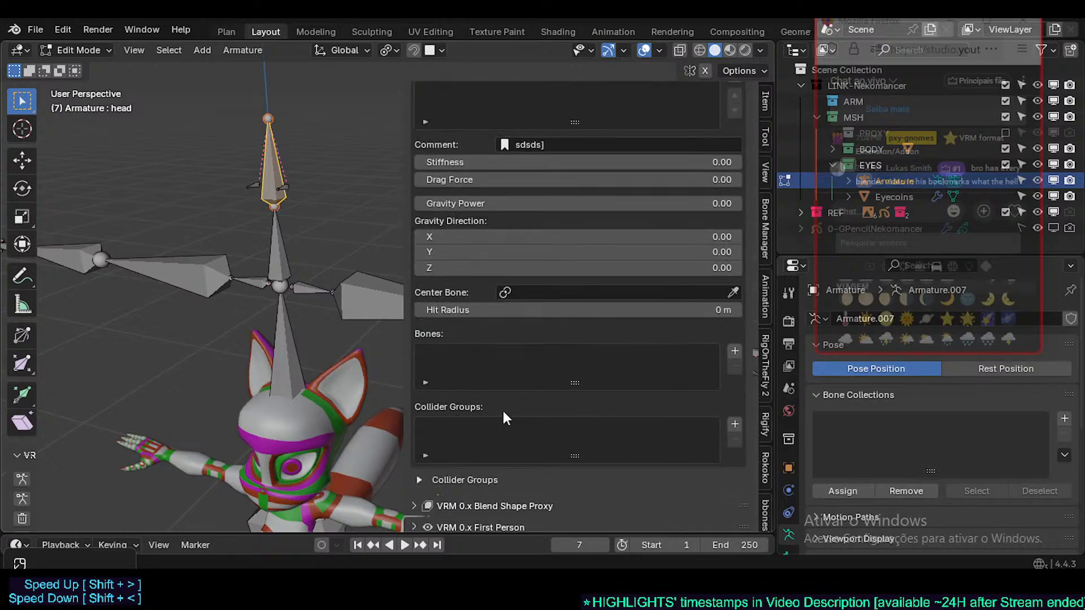
{"action": "left_click", "coordinate": [735, 351]}
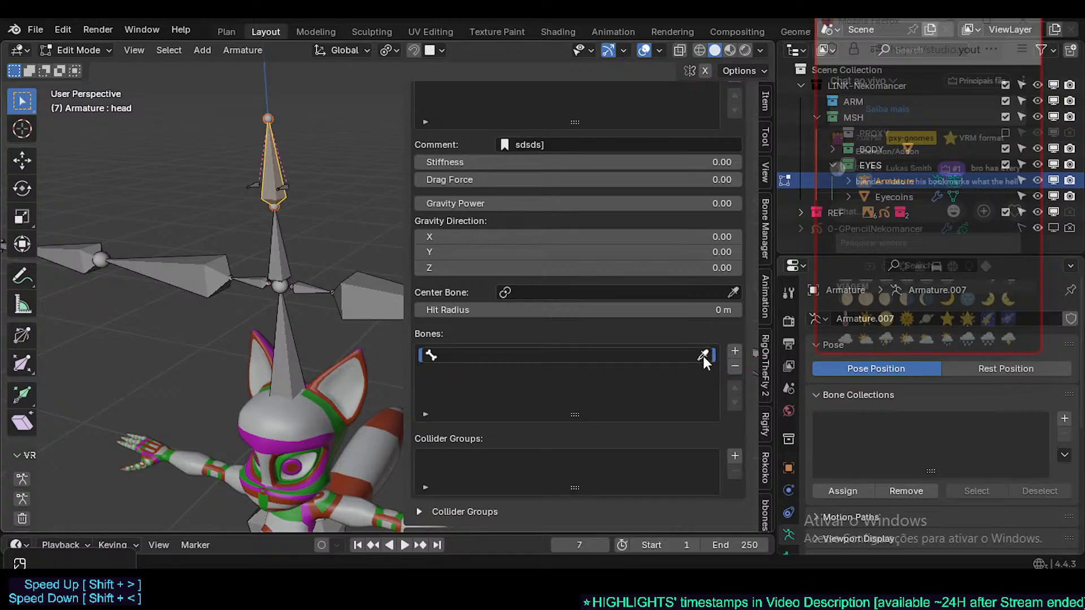
{"action": "left_click", "coordinate": [734, 456]}
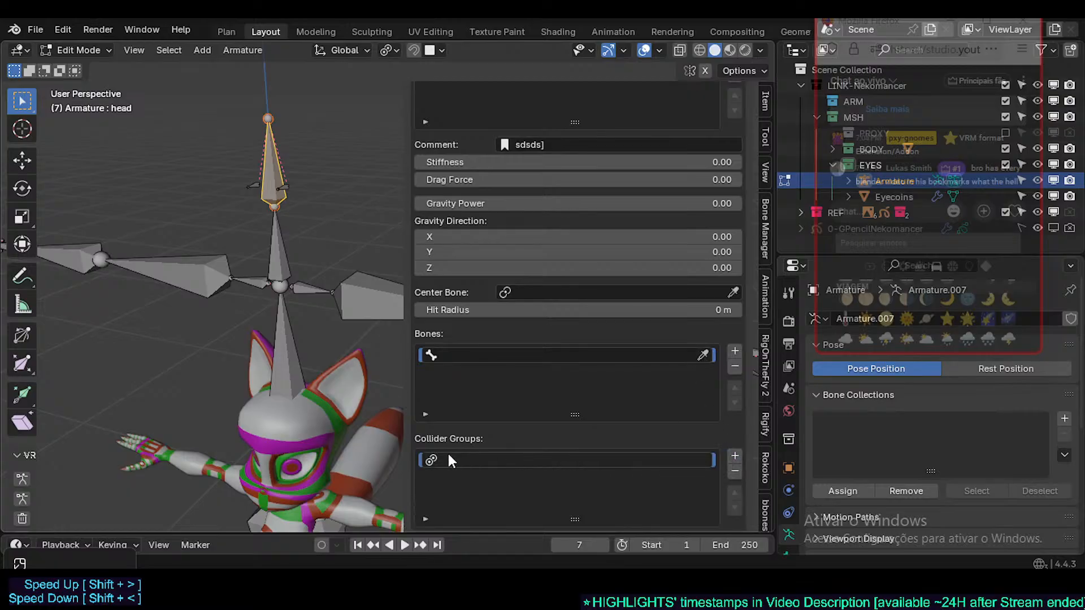
{"action": "left_click", "coordinate": [735, 469]}
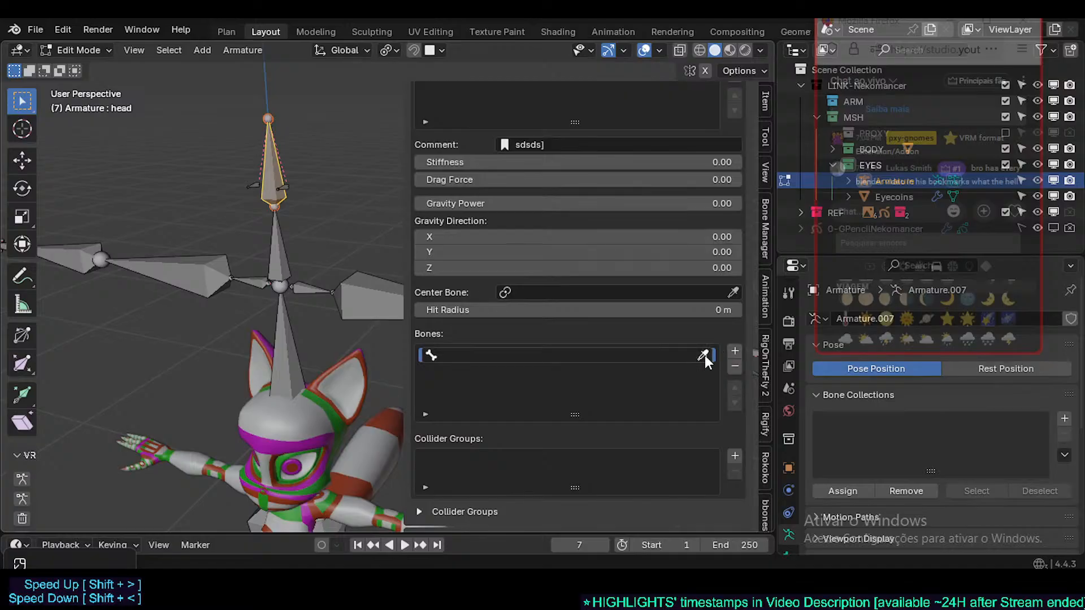
{"action": "left_click", "coordinate": [451, 356]}
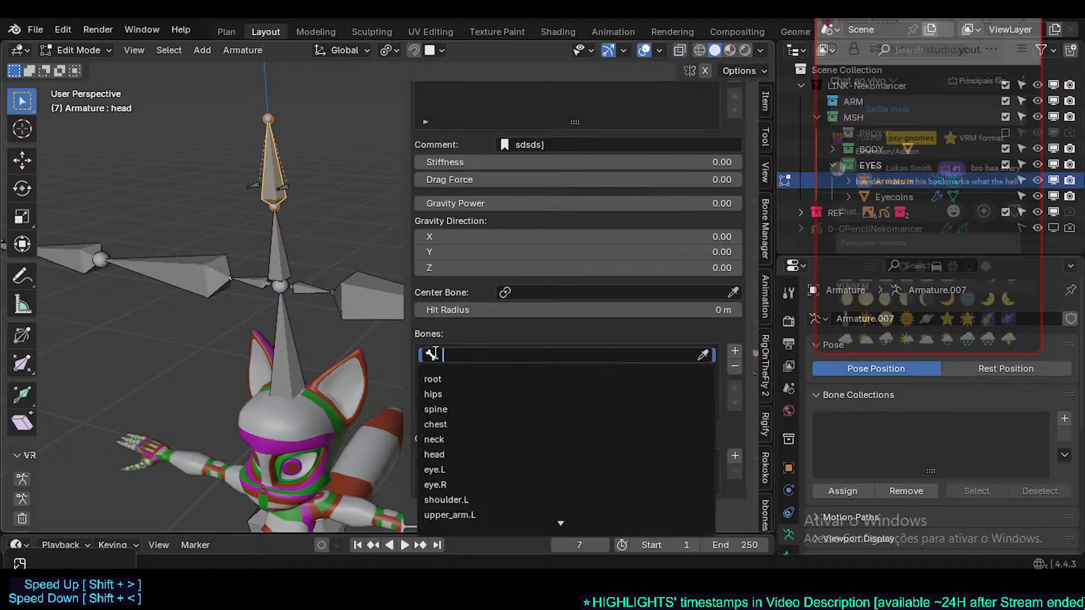
{"action": "key", "text": "Escape"}
{"action": "left_click", "coordinate": [425, 353]}
- Turn on X-ray display and select the hips bone inside the character's body
{"action": "scroll", "coordinate": [387, 338], "scroll_direction": "down", "scroll_amount": 4, "text": "shift"}
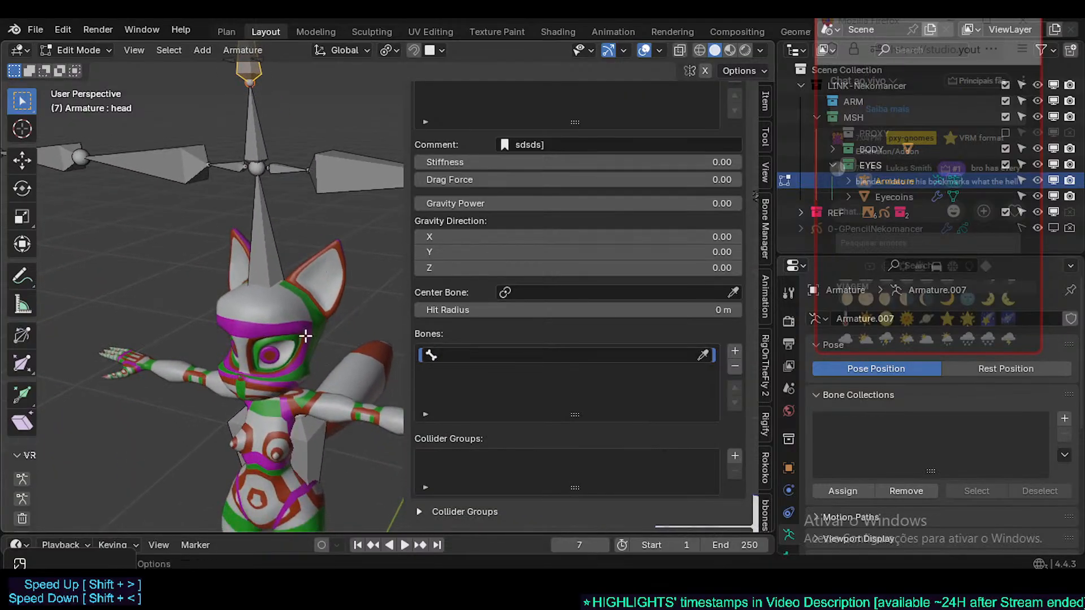
{"action": "scroll", "coordinate": [308, 340], "scroll_direction": "up", "scroll_amount": 2, "text": "shift"}
{"action": "middle_click_drag", "start_coordinate": [309, 341], "coordinate": [276, 318]}
{"action": "scroll", "coordinate": [313, 358], "scroll_direction": "down", "scroll_amount": 3, "text": "shift"}
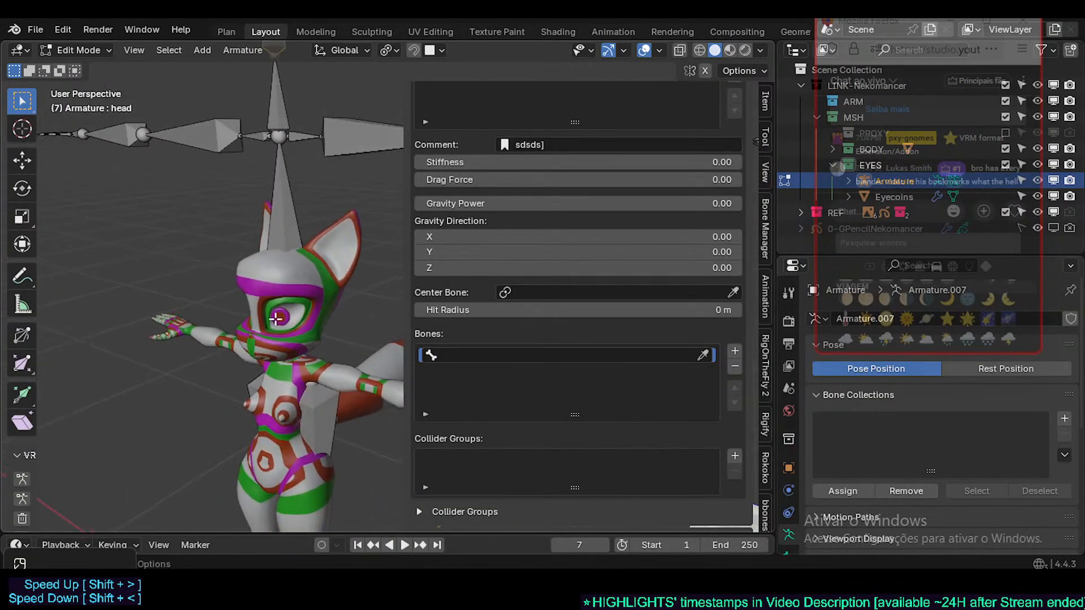
{"action": "key", "text": "alt+z"}
{"action": "left_click", "coordinate": [289, 377]}
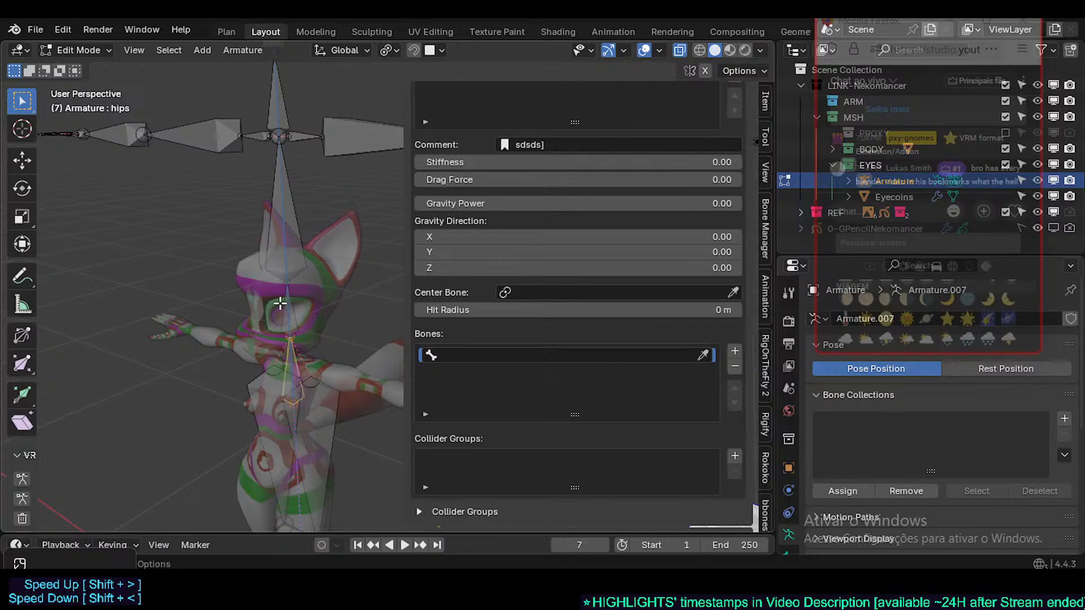
{"action": "middle_click_drag", "start_coordinate": [310, 310], "coordinate": [321, 355], "text": "shift"}
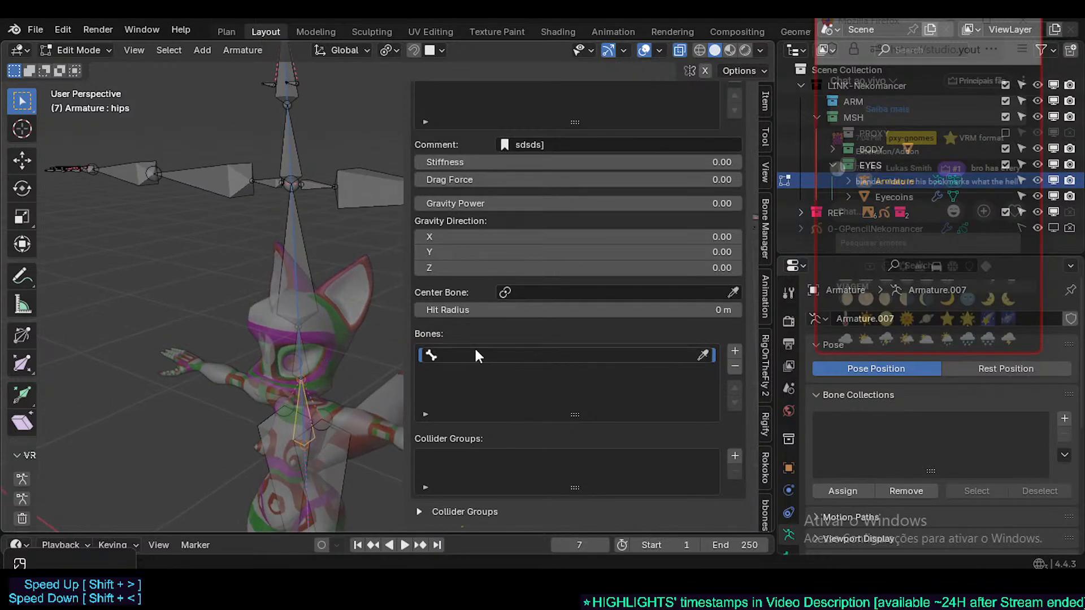
- Assign the hips bone to the first Bones entry and add two more empty entries
{"action": "left_click", "coordinate": [453, 354]}
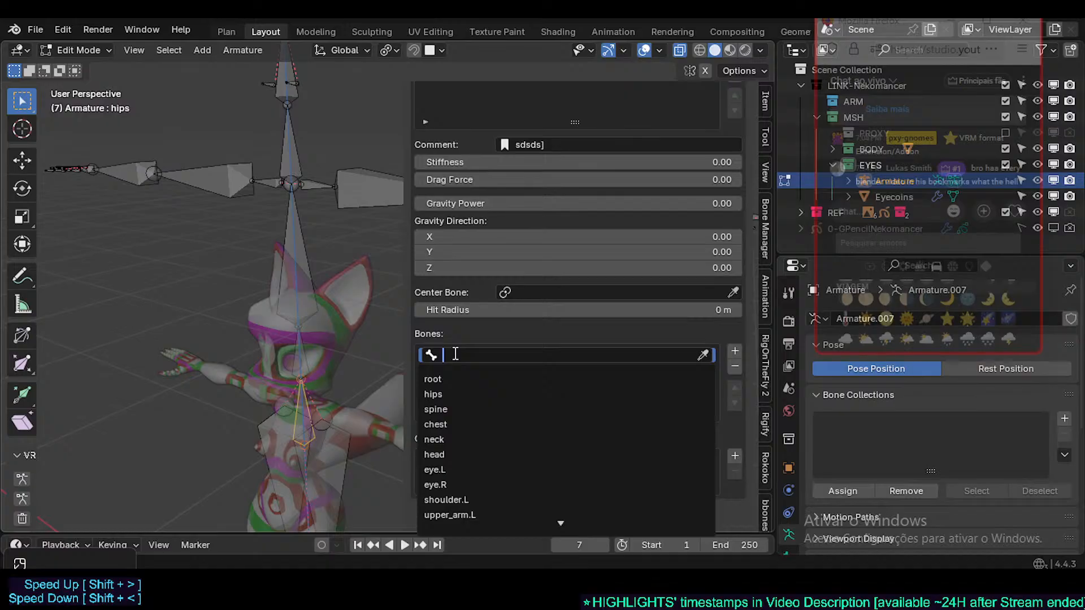
{"action": "left_click", "coordinate": [453, 393]}
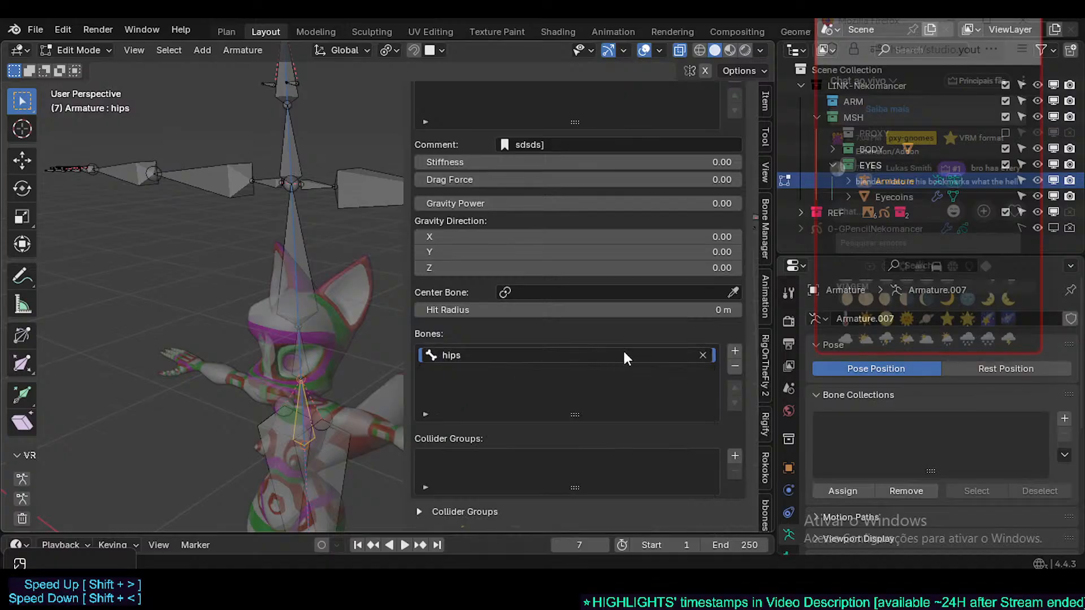
{"action": "left_click", "coordinate": [735, 351]}
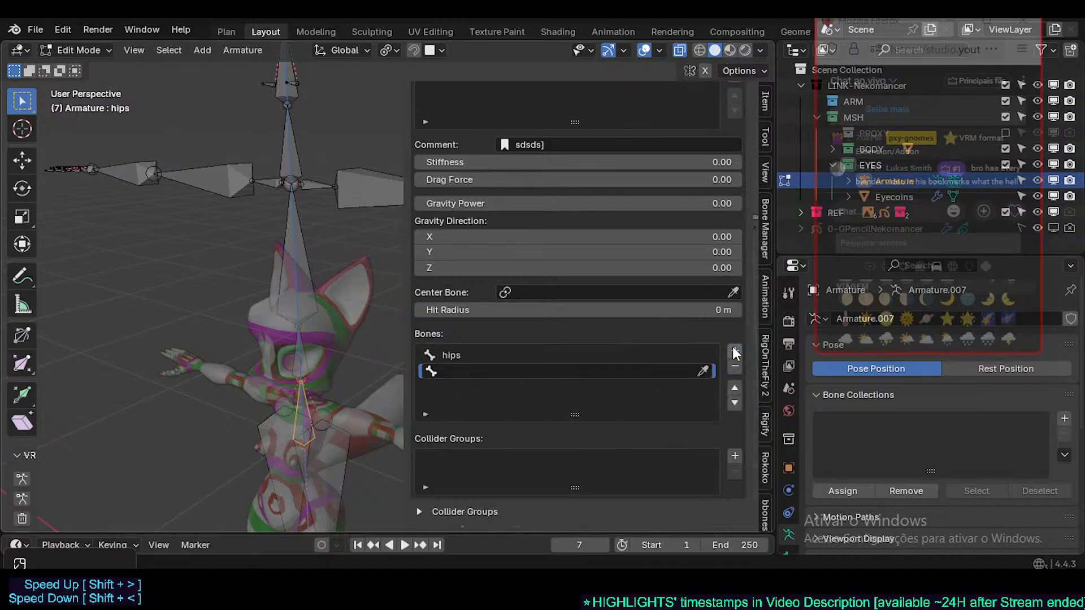
{"action": "left_click", "coordinate": [734, 351]}
- Clear hips from the first Bones entry and pick the neck bone for it from the 3D view
{"action": "left_click", "coordinate": [492, 354]}
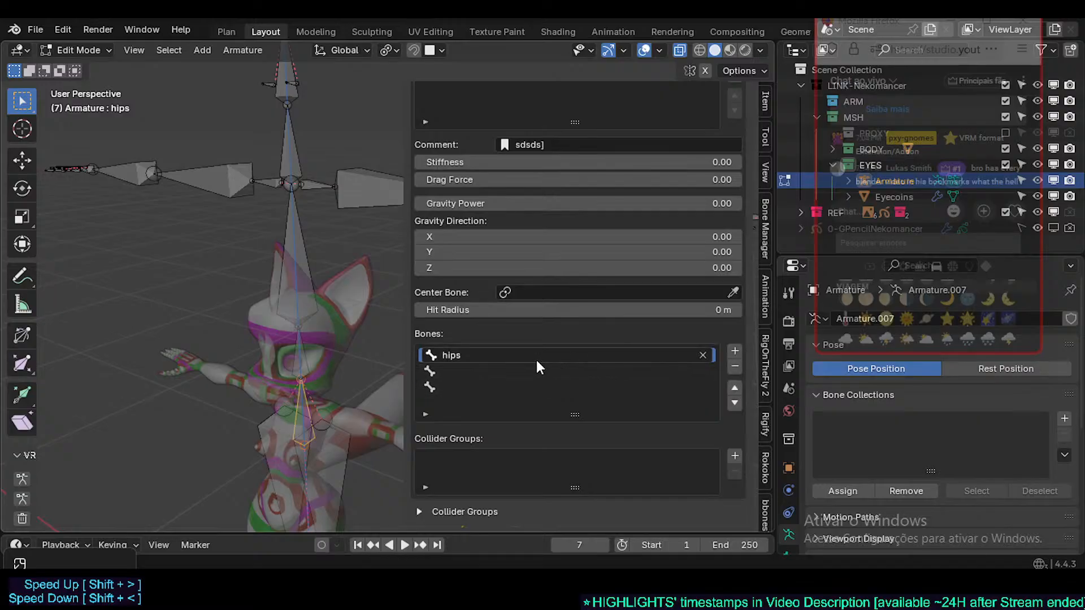
{"action": "left_click", "coordinate": [703, 355]}
{"action": "left_click", "coordinate": [291, 170]}
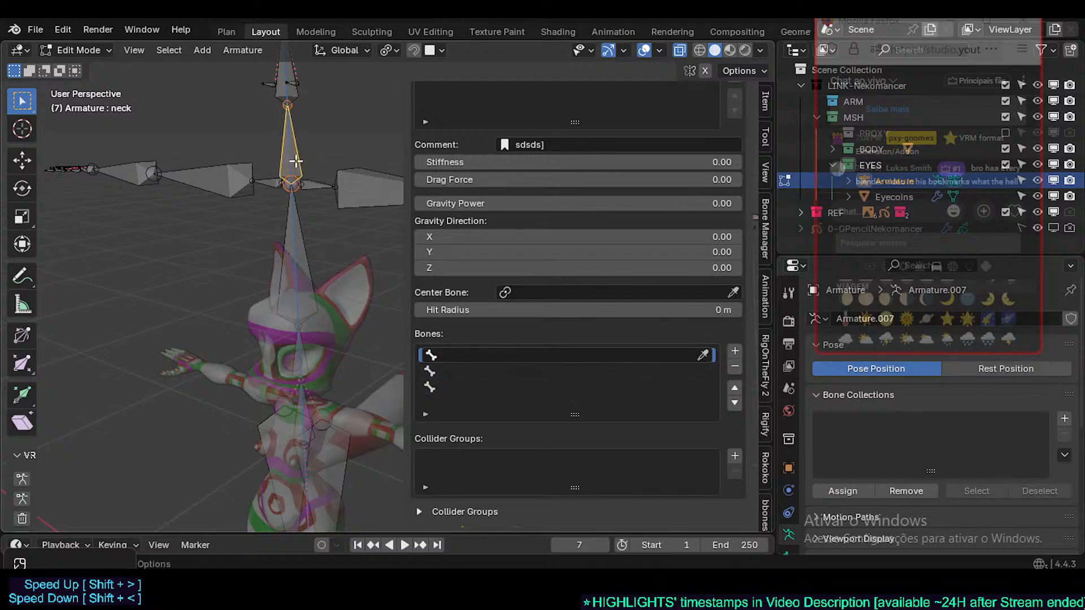
{"action": "scroll", "coordinate": [328, 281], "scroll_direction": "up", "scroll_amount": 1}
{"action": "left_click", "coordinate": [310, 169]}
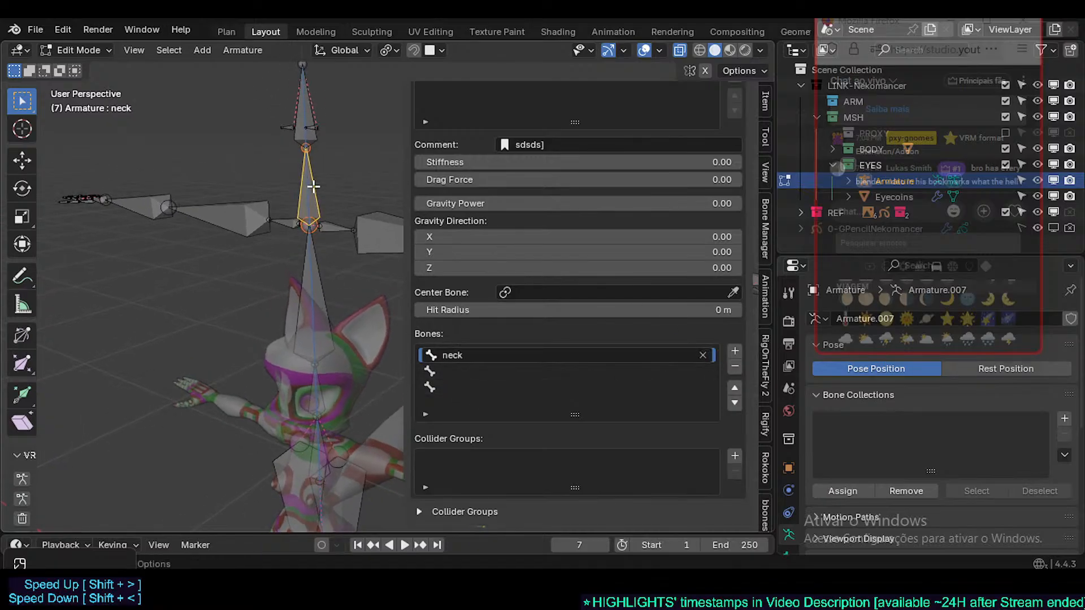
- Pick the head bone from the 3D view for the second Bones entry
{"action": "left_click", "coordinate": [305, 107]}
{"action": "left_click", "coordinate": [537, 371]}
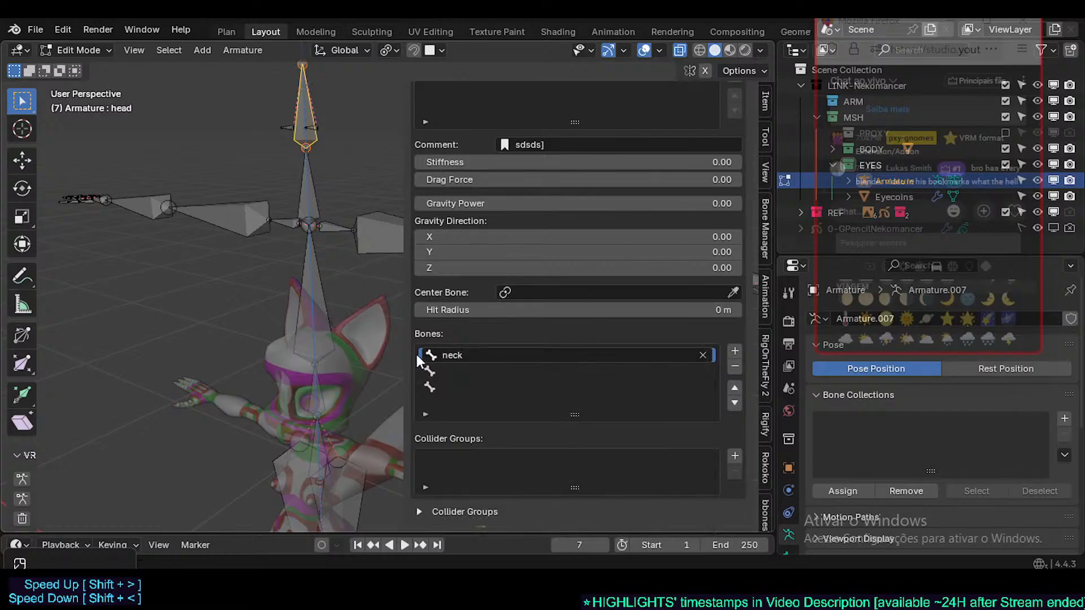
{"action": "left_click", "coordinate": [702, 372]}
{"action": "left_click", "coordinate": [308, 101]}
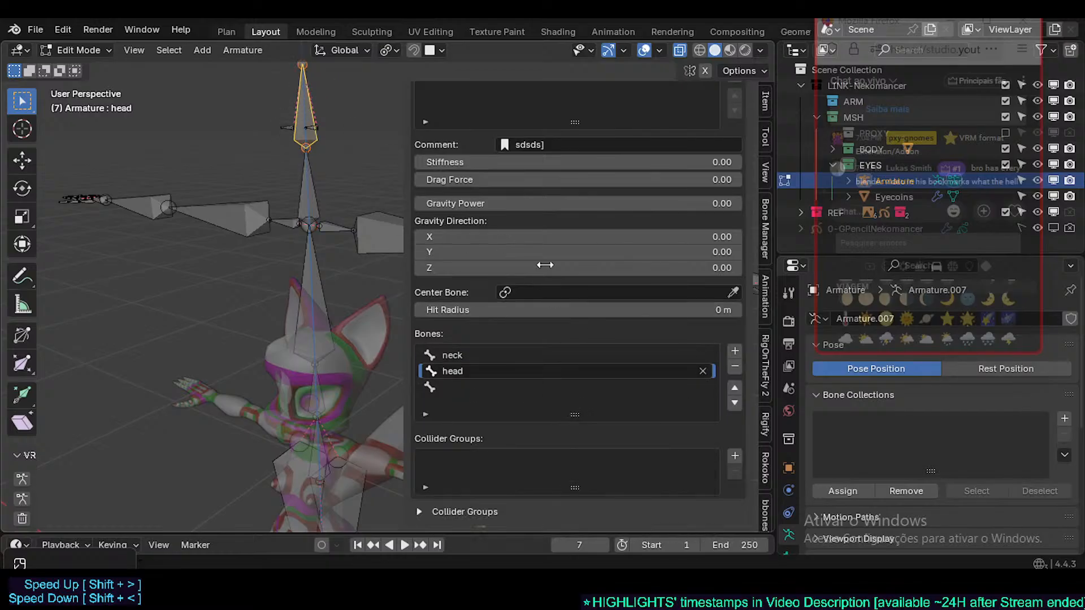
- Clear the assigned bones, remove all three Bones entries and add one fresh empty entry
{"action": "left_click", "coordinate": [705, 371]}
{"action": "left_click", "coordinate": [704, 354]}
{"action": "left_click", "coordinate": [704, 355]}
{"action": "left_click", "coordinate": [704, 356]}
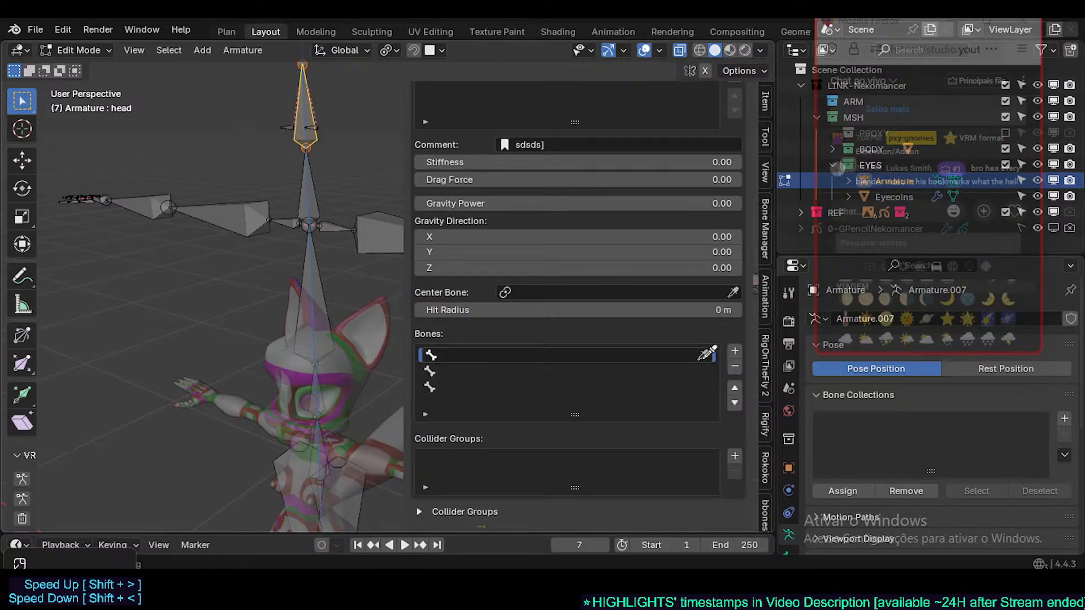
{"action": "left_click", "coordinate": [701, 346]}
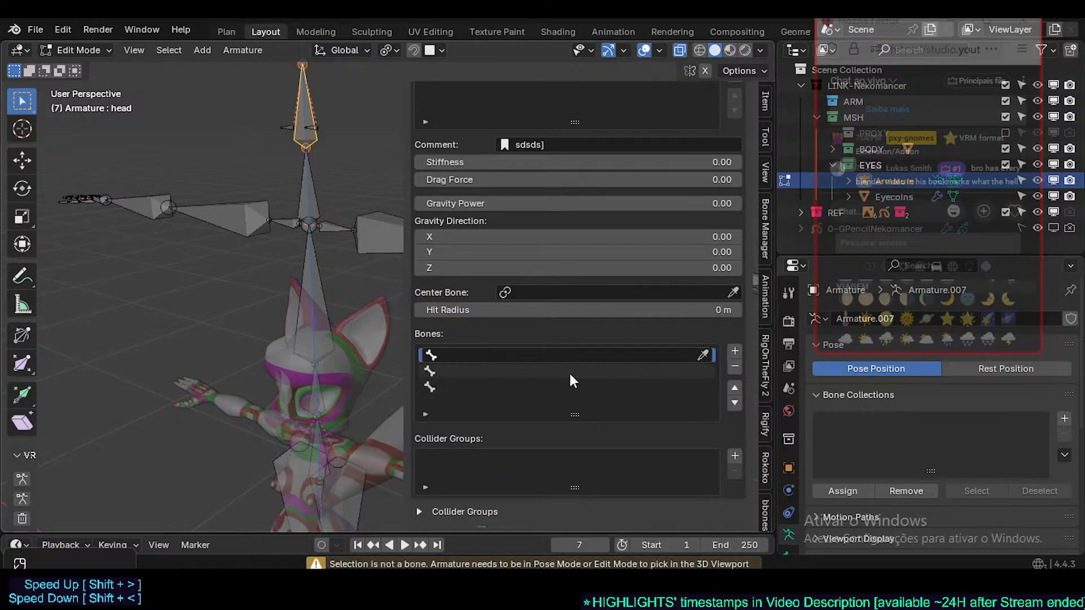
{"action": "left_click", "coordinate": [268, 353]}
{"action": "left_click", "coordinate": [737, 363]}
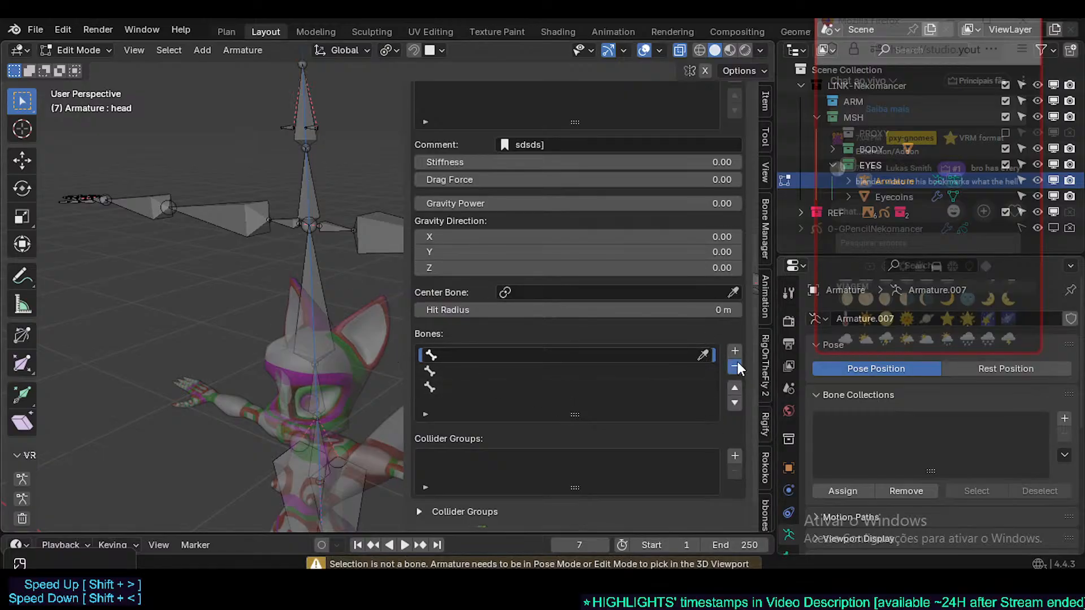
{"action": "left_click", "coordinate": [737, 363]}
{"action": "left_click", "coordinate": [735, 363]}
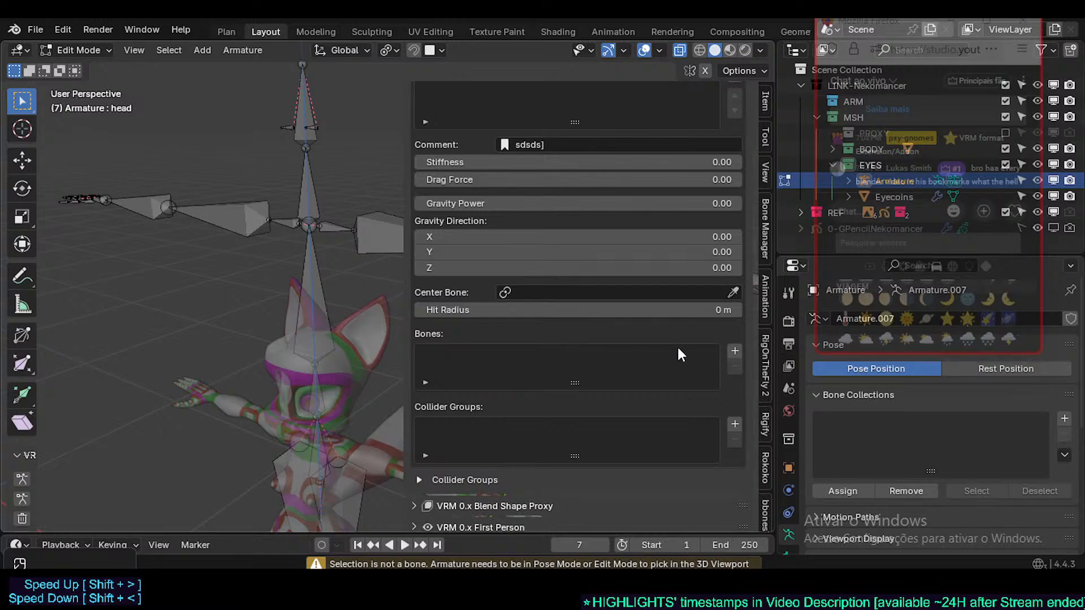
{"action": "left_click", "coordinate": [734, 350]}
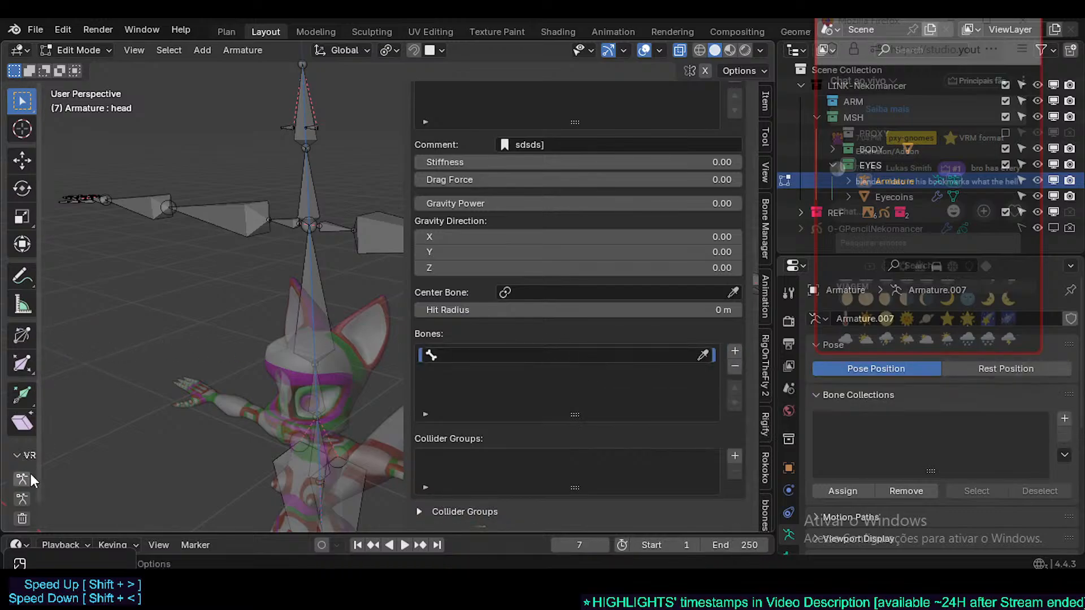
- Widen the tool area so the labels of the VRM 0.x Springbone Extra Tools are fully readable
{"action": "left_click_drag", "start_coordinate": [37, 473], "coordinate": [204, 467]}
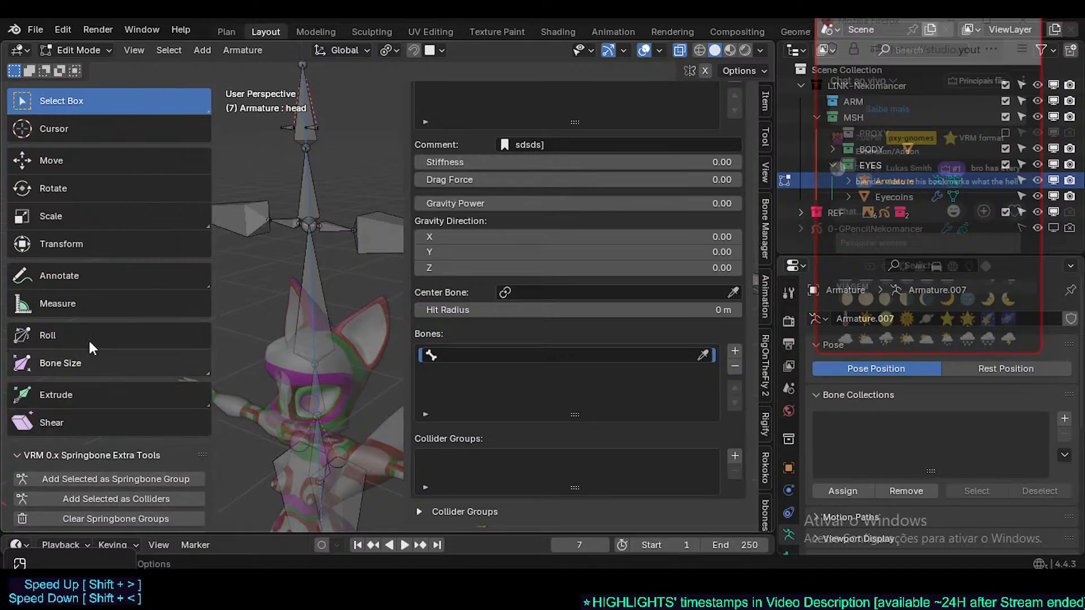
{"action": "scroll", "coordinate": [89, 254], "scroll_direction": "down", "scroll_amount": 2}
{"action": "key", "text": "t"}
{"action": "key", "text": "t"}
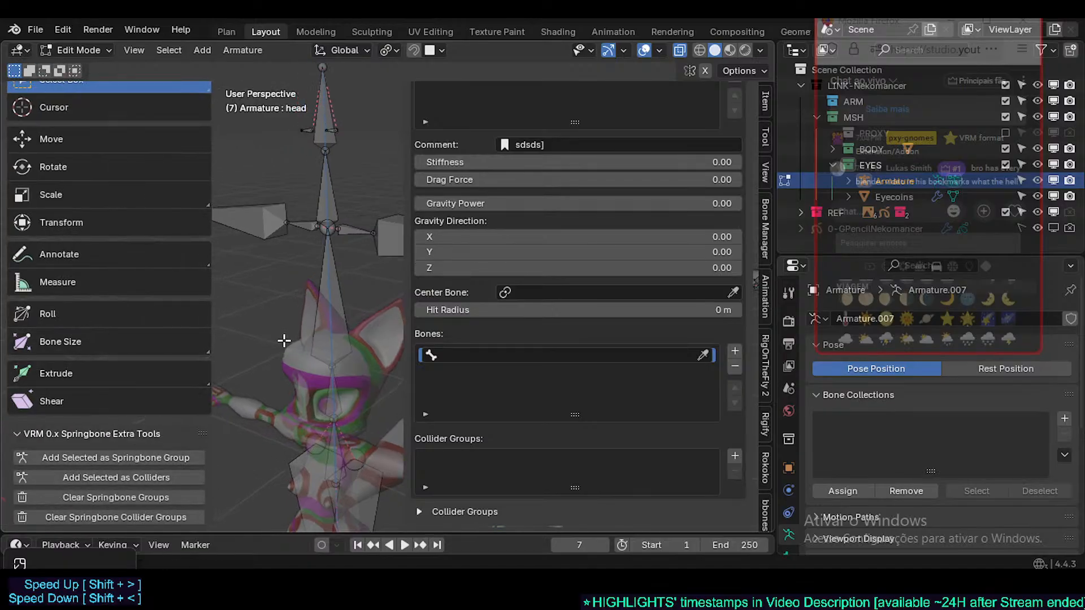
{"action": "left_click_drag", "start_coordinate": [213, 332], "coordinate": [184, 322]}
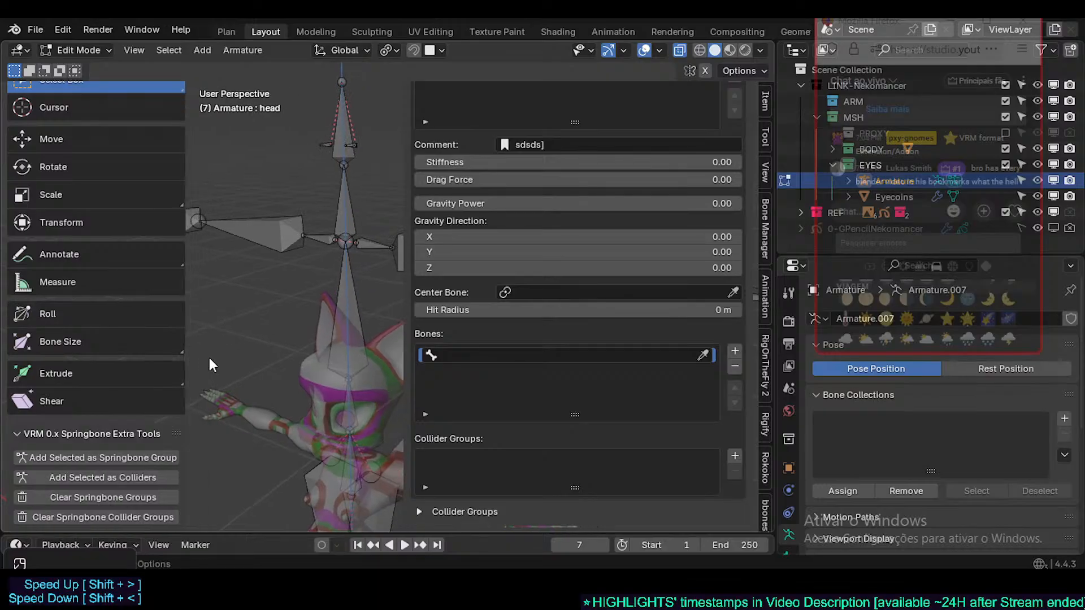
- Widen the tool area a bit further and generate a VRM 0.x springbone group from the head bone
{"action": "left_click_drag", "start_coordinate": [186, 356], "coordinate": [210, 356]}
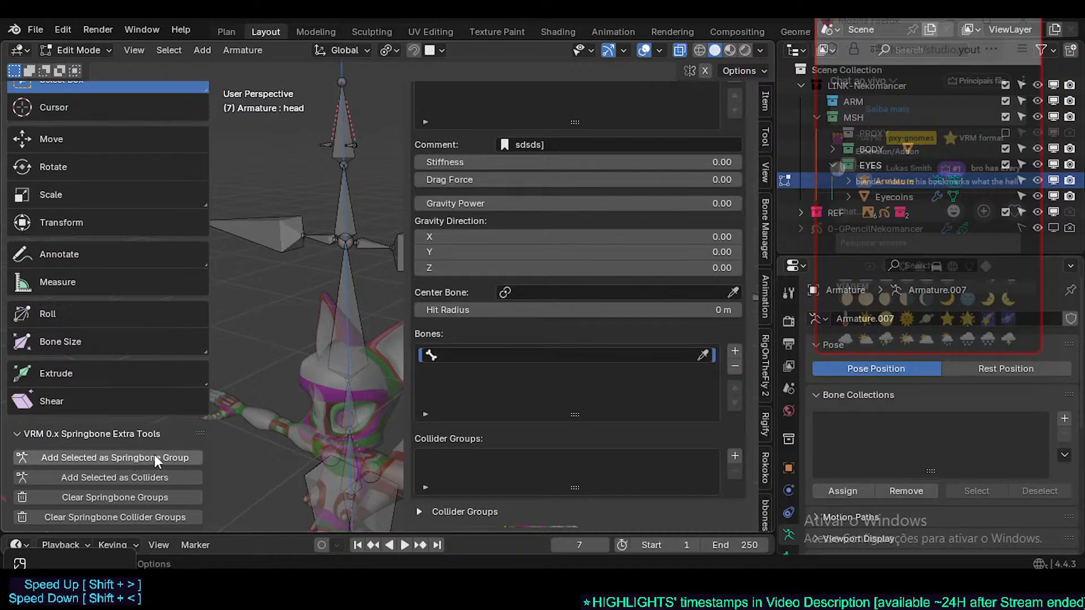
{"action": "middle_click_drag", "start_coordinate": [229, 418], "coordinate": [246, 399]}
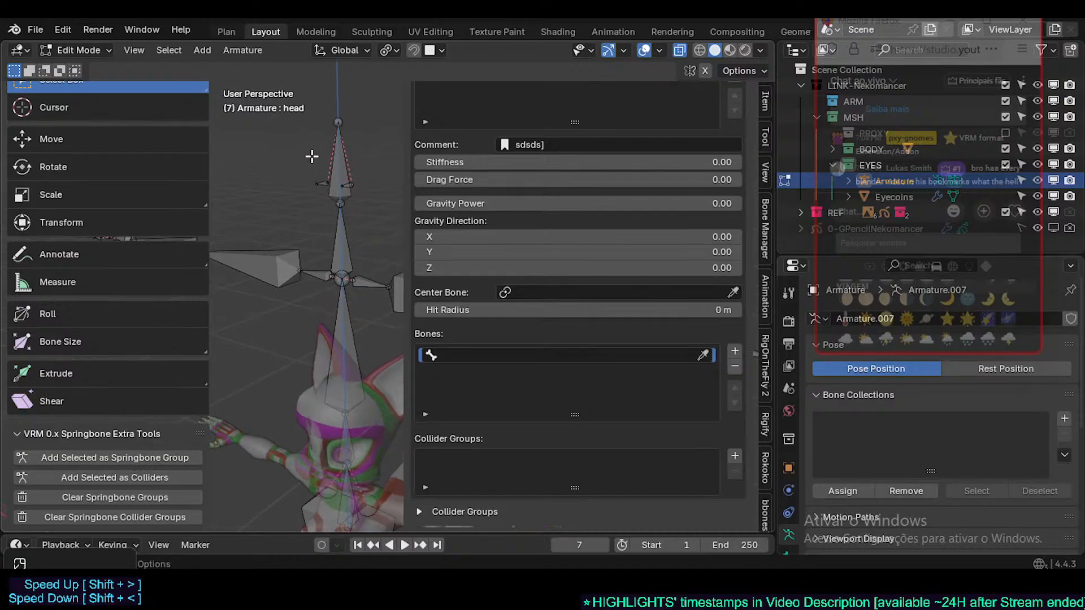
{"action": "left_click", "coordinate": [341, 165]}
{"action": "left_click", "coordinate": [142, 452]}
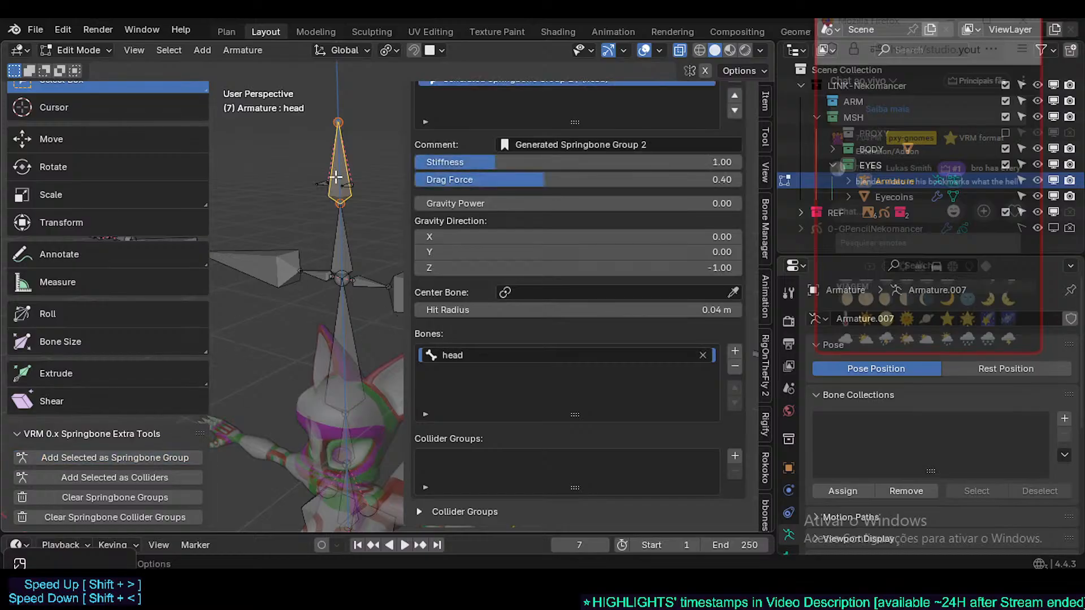
- Extend the bone selection from the head down through the neck, chest and spine to the hips
{"action": "left_click", "coordinate": [342, 240], "text": "shift"}
{"action": "middle_click_drag", "start_coordinate": [346, 319], "coordinate": [346, 278], "text": "shift"}
{"action": "middle_click_drag", "start_coordinate": [347, 358], "coordinate": [346, 317], "text": "shift"}
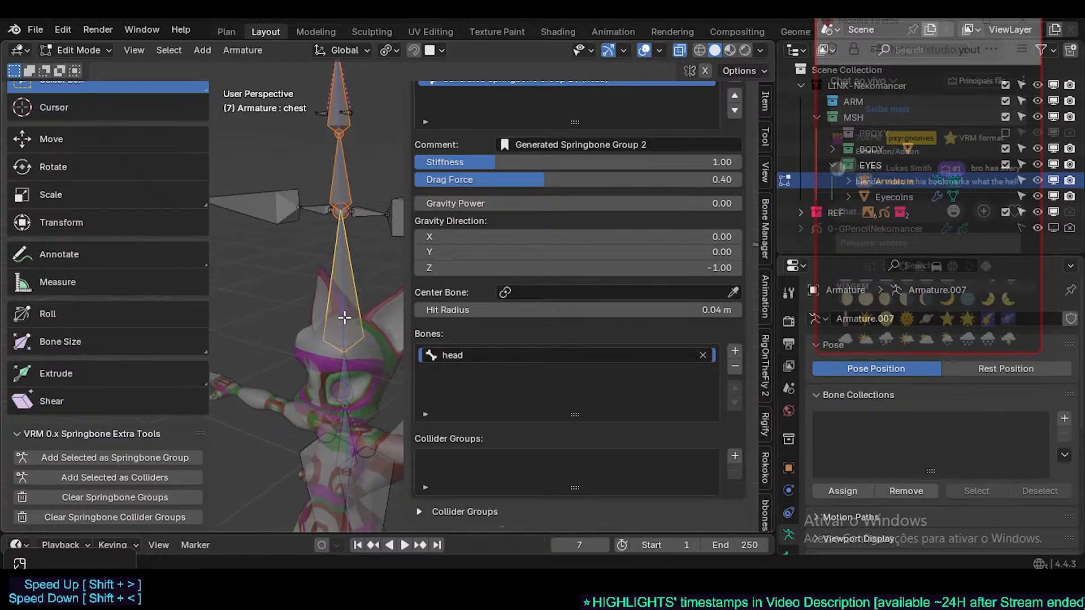
{"action": "left_click", "coordinate": [353, 399], "text": "shift"}
{"action": "left_click", "coordinate": [342, 441], "text": "shift"}
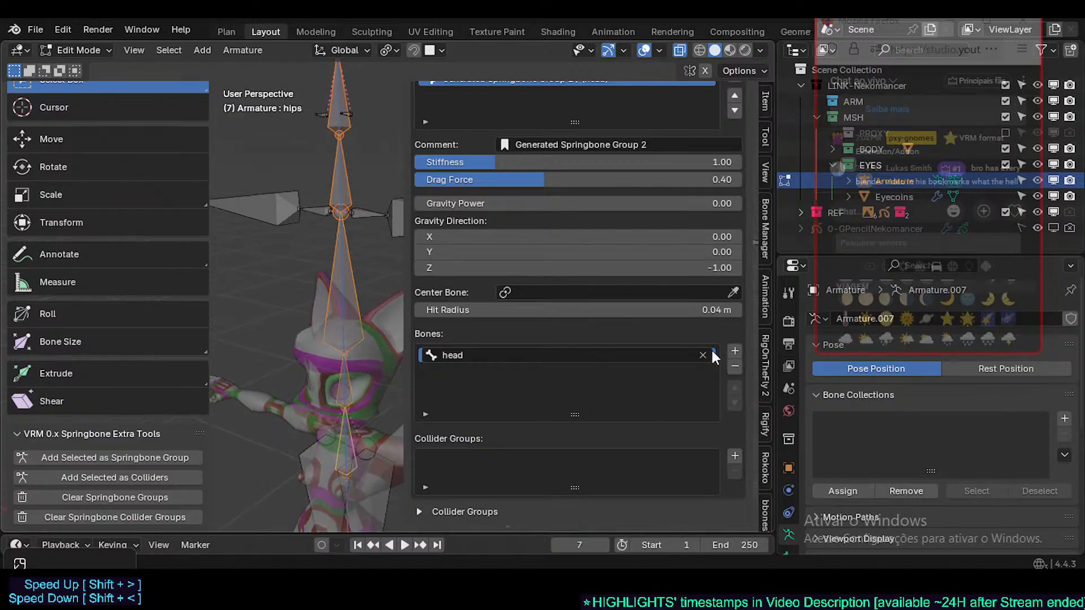
- Clear all springbone groups and add a new one with the comment "dsds]"
{"action": "left_click", "coordinate": [151, 497]}
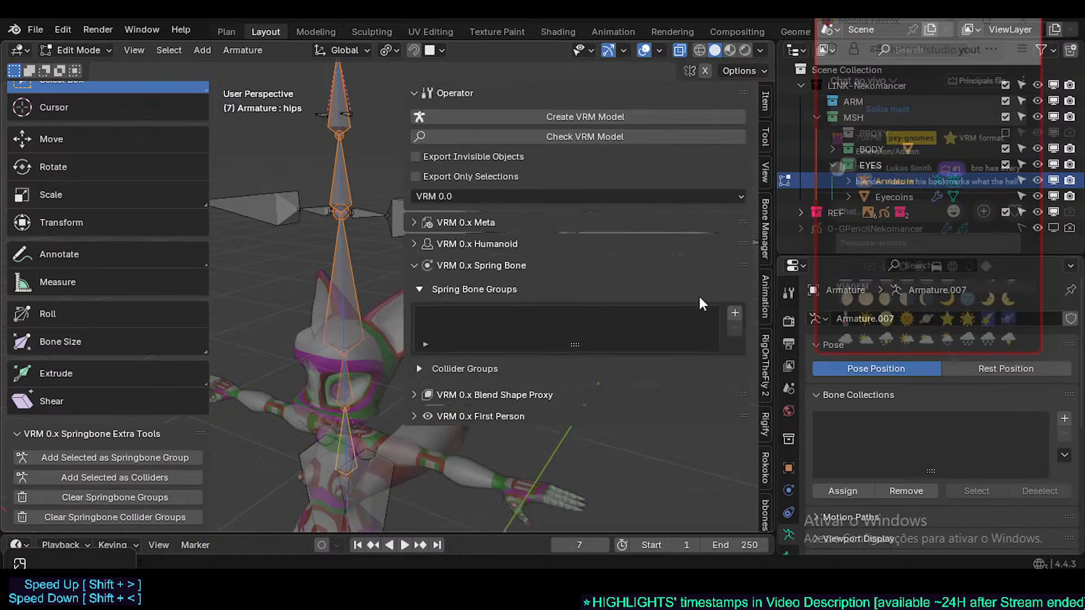
{"action": "left_click", "coordinate": [735, 312]}
{"action": "scroll", "coordinate": [602, 372], "scroll_direction": "down", "scroll_amount": 3}
{"action": "left_click", "coordinate": [533, 338]}
{"action": "type", "text": "ds"}
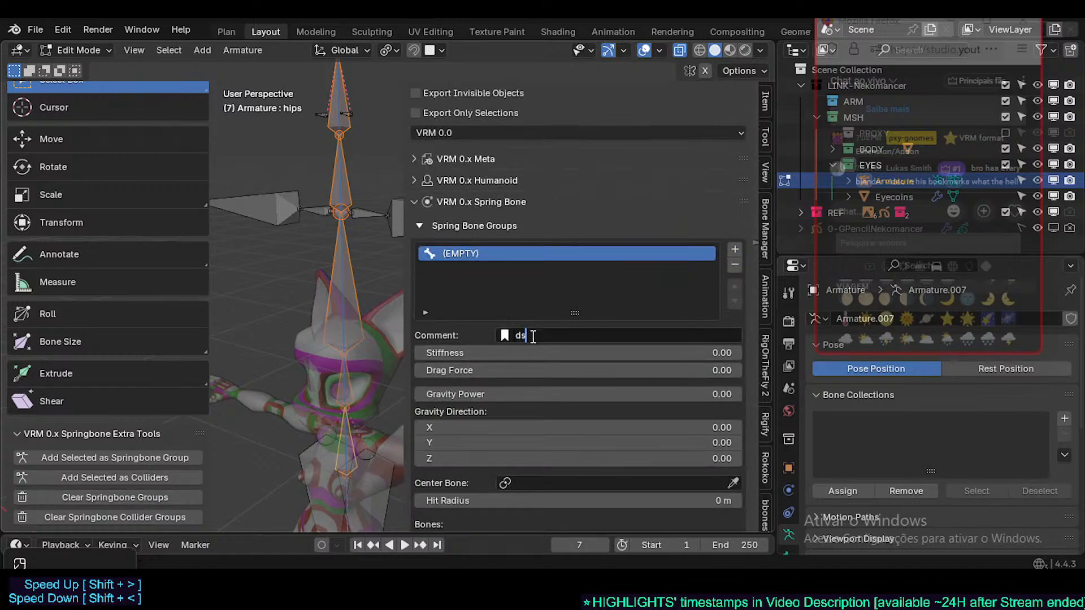
{"action": "type", "text": "ds]"}
{"action": "key", "text": "Return"}
- Add one empty entry to the Bones list of the dsds] group
{"action": "scroll", "coordinate": [509, 328], "scroll_direction": "down", "scroll_amount": 1}
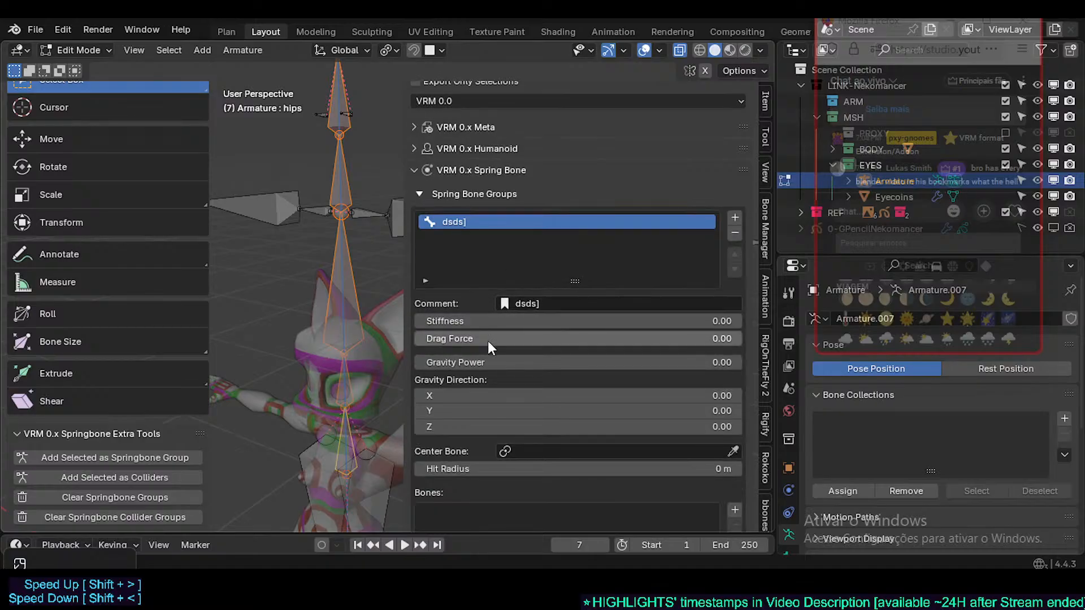
{"action": "scroll", "coordinate": [544, 449], "scroll_direction": "down", "scroll_amount": 3}
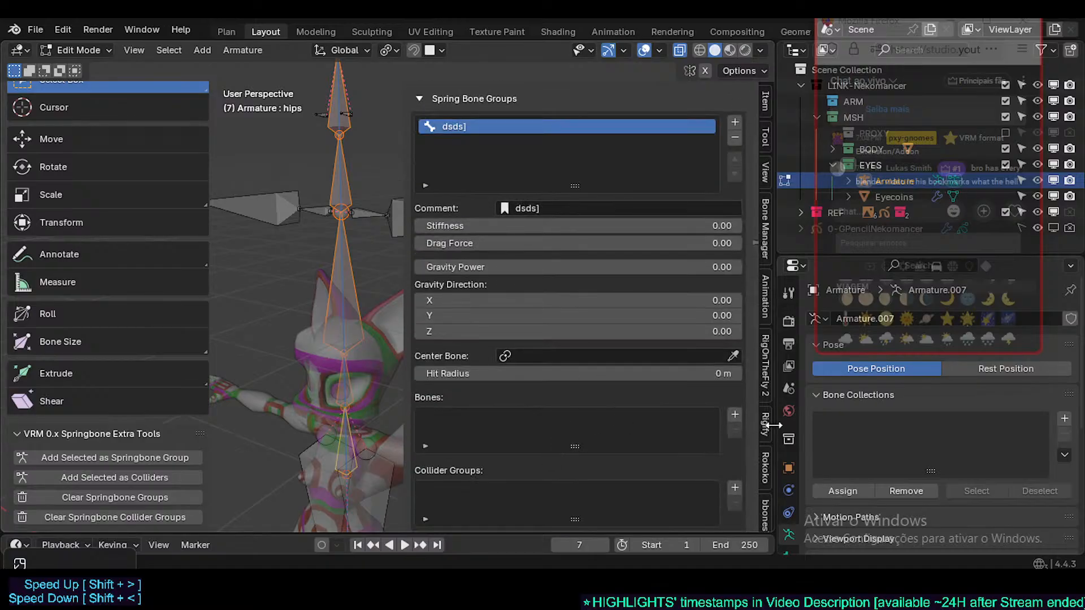
{"action": "left_click", "coordinate": [734, 415]}
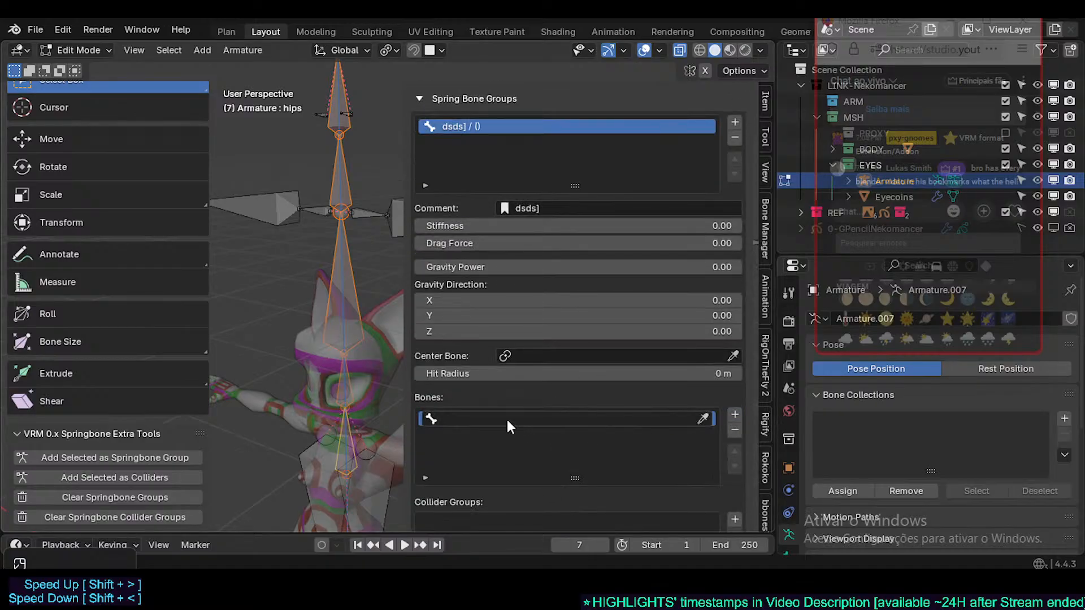
- Add the selected bones as colliders and remove all five entries from the dsds] group's collider group list
{"action": "left_click", "coordinate": [111, 477]}
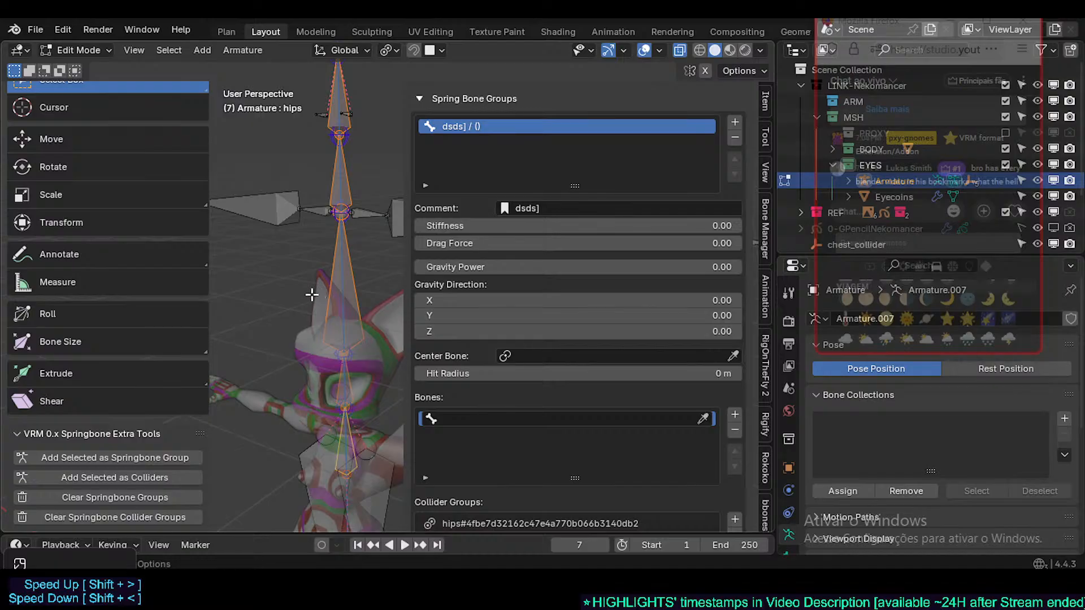
{"action": "scroll", "coordinate": [484, 424], "scroll_direction": "down", "scroll_amount": 4}
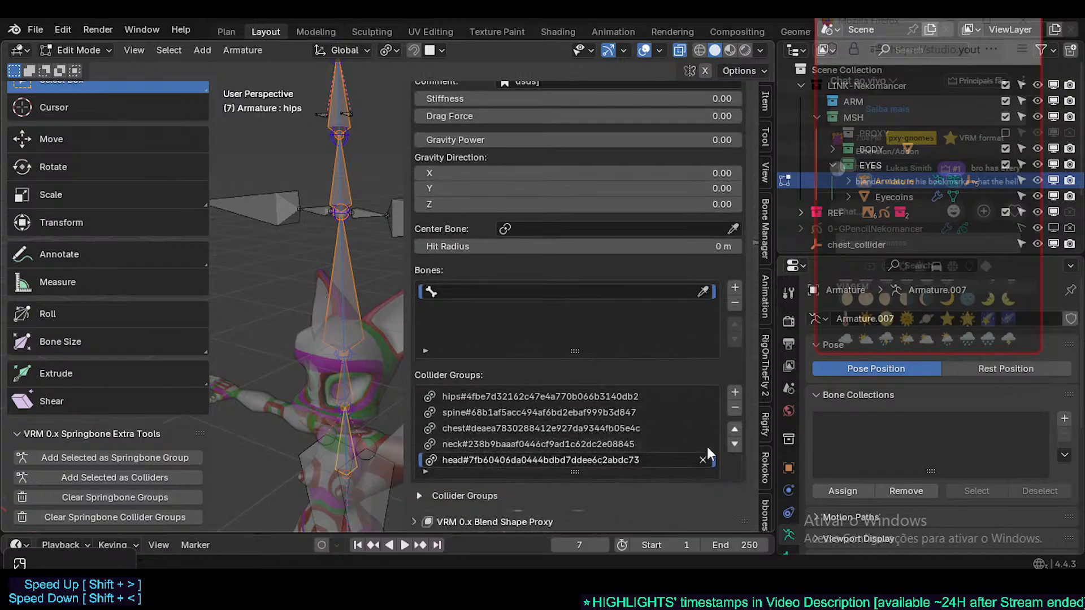
{"action": "left_click", "coordinate": [737, 407]}
{"action": "left_click", "coordinate": [738, 407]}
{"action": "left_click", "coordinate": [737, 407]}
{"action": "left_click", "coordinate": [737, 407]}
{"action": "left_click", "coordinate": [737, 407]}
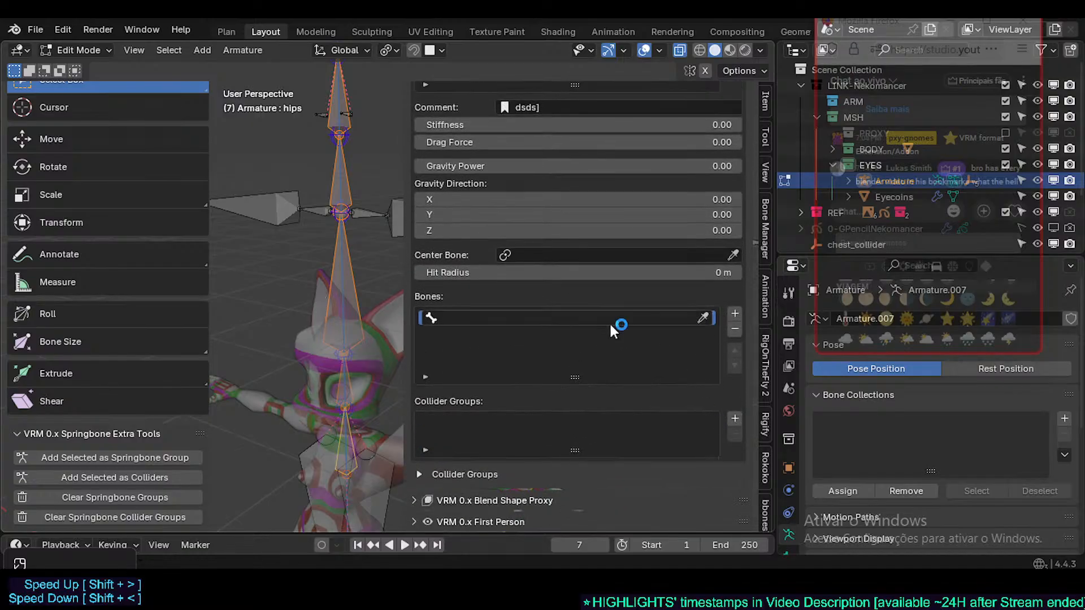
- Generate a springbone group from the five selected bones and lengthen its Bones list to show every entry
{"action": "left_click", "coordinate": [120, 457]}
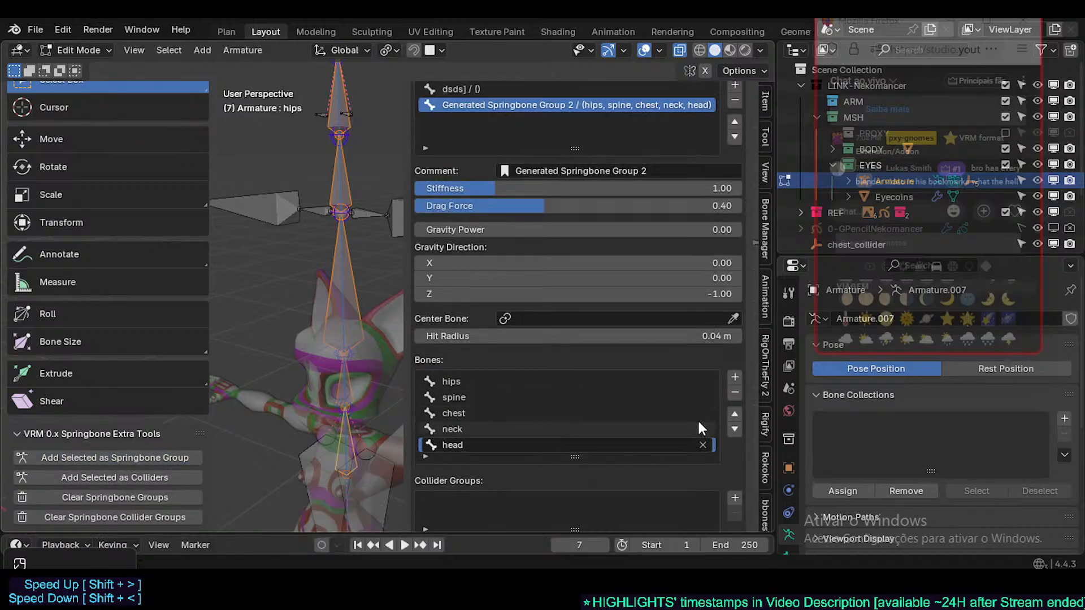
{"action": "left_click", "coordinate": [487, 380]}
{"action": "scroll", "coordinate": [483, 410], "scroll_direction": "up", "scroll_amount": 5}
{"action": "scroll", "coordinate": [483, 410], "scroll_direction": "down", "scroll_amount": 6}
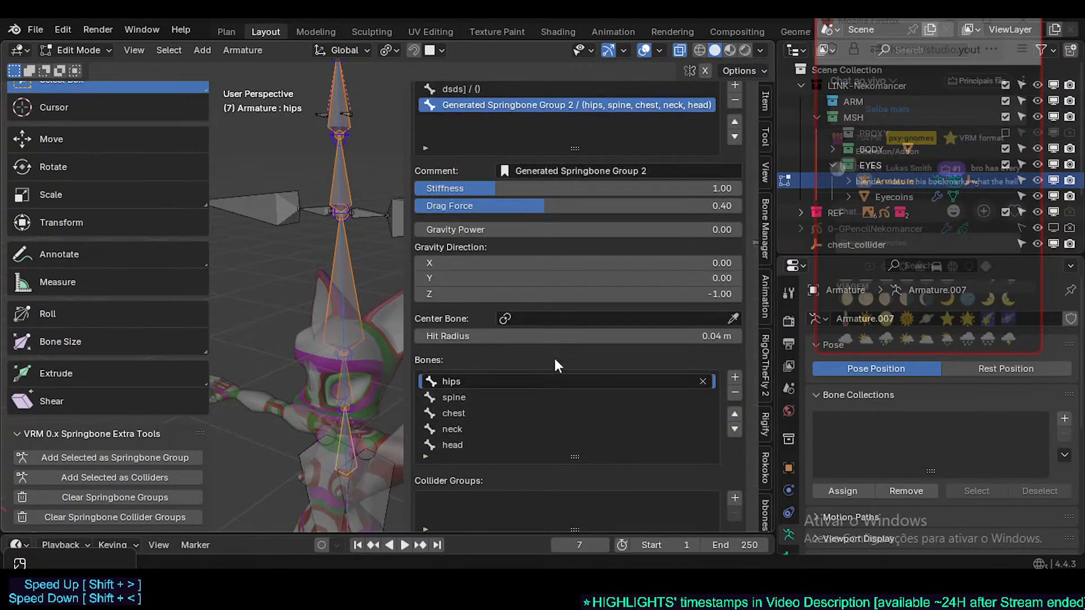
{"action": "left_click_drag", "start_coordinate": [575, 426], "coordinate": [576, 442]}
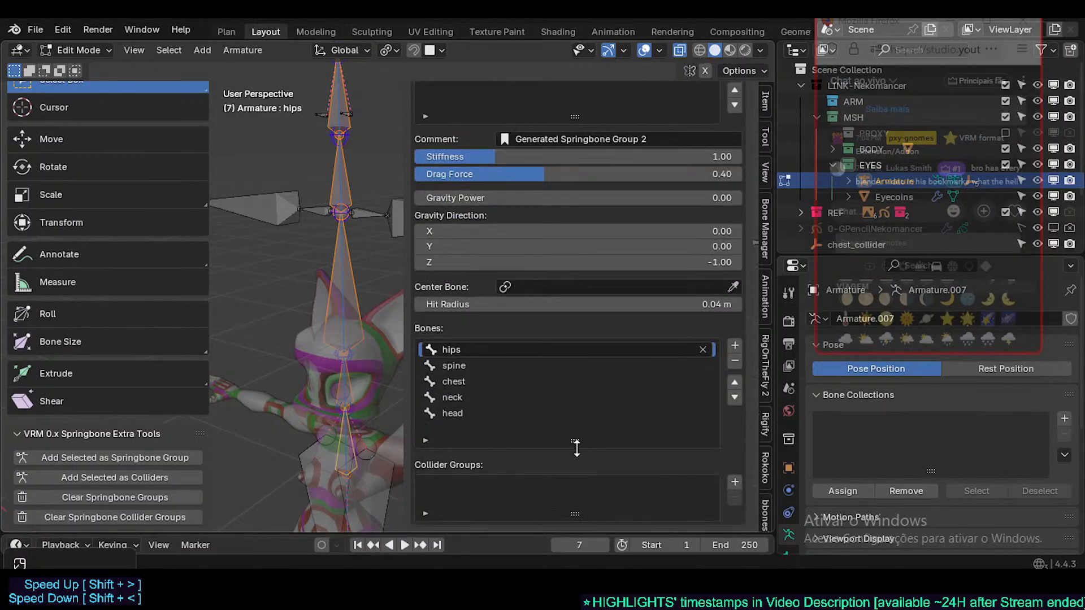
- Remove all five bones from the generated springbone group and deselect the bones in the 3D view
{"action": "left_click", "coordinate": [543, 413]}
{"action": "left_click", "coordinate": [732, 362]}
{"action": "left_click", "coordinate": [733, 361]}
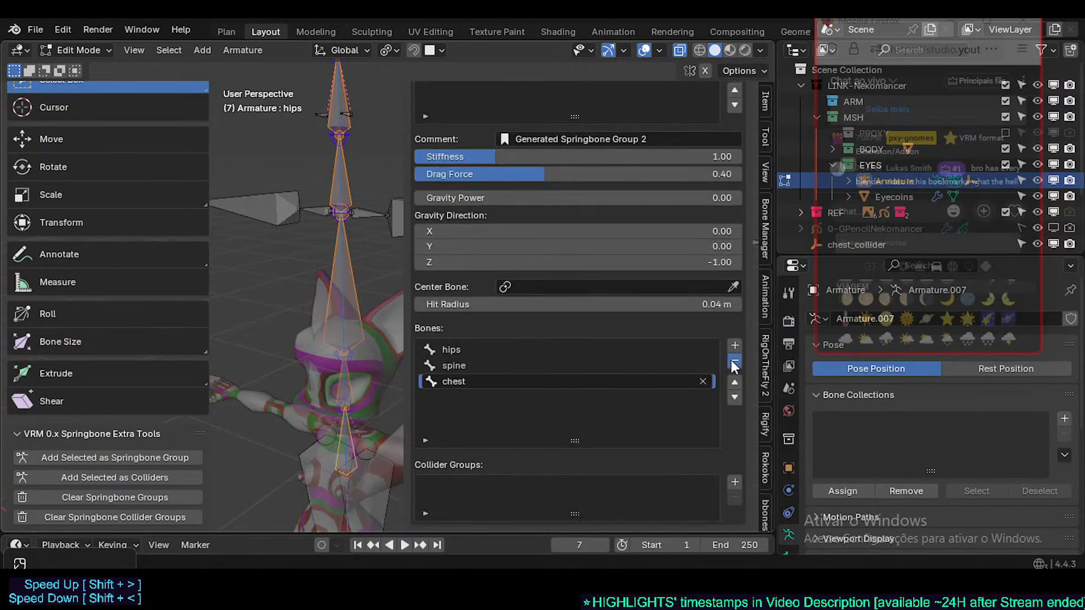
{"action": "left_click", "coordinate": [732, 362]}
{"action": "left_click", "coordinate": [733, 361]}
{"action": "left_click", "coordinate": [732, 361]}
{"action": "scroll", "coordinate": [377, 261], "scroll_direction": "down", "scroll_amount": 1}
{"action": "middle_click_drag", "start_coordinate": [356, 279], "coordinate": [339, 320], "text": "shift"}
{"action": "key", "text": "alt+a"}
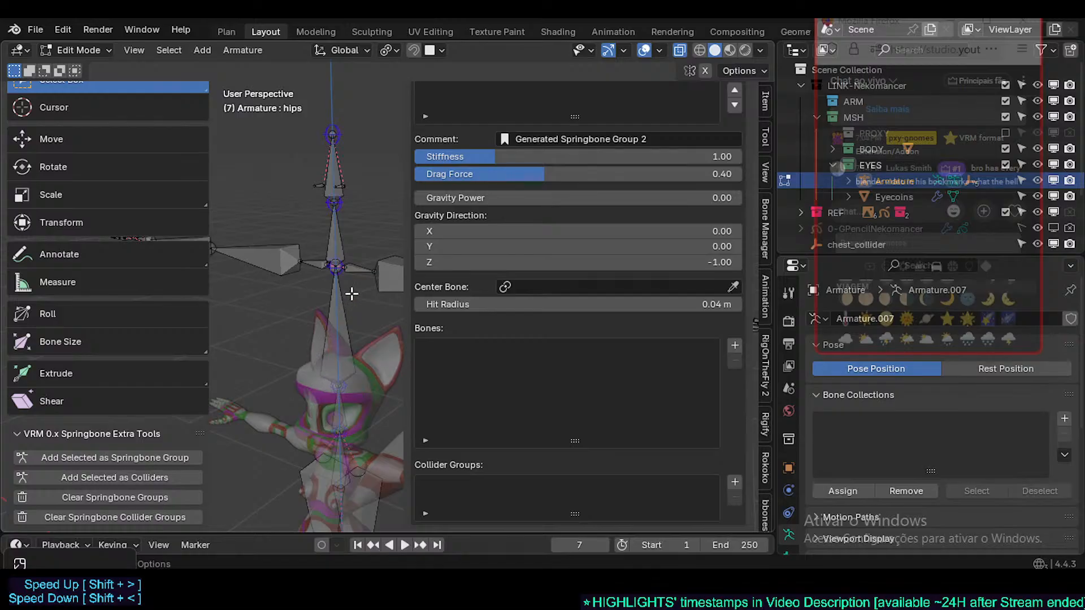
- Set the generated springbone group's Stiffness to 1.61 and Drag Force to 0.29
{"action": "scroll", "coordinate": [503, 294], "scroll_direction": "up", "scroll_amount": 5}
{"action": "left_click_drag", "start_coordinate": [483, 280], "coordinate": [609, 281]}
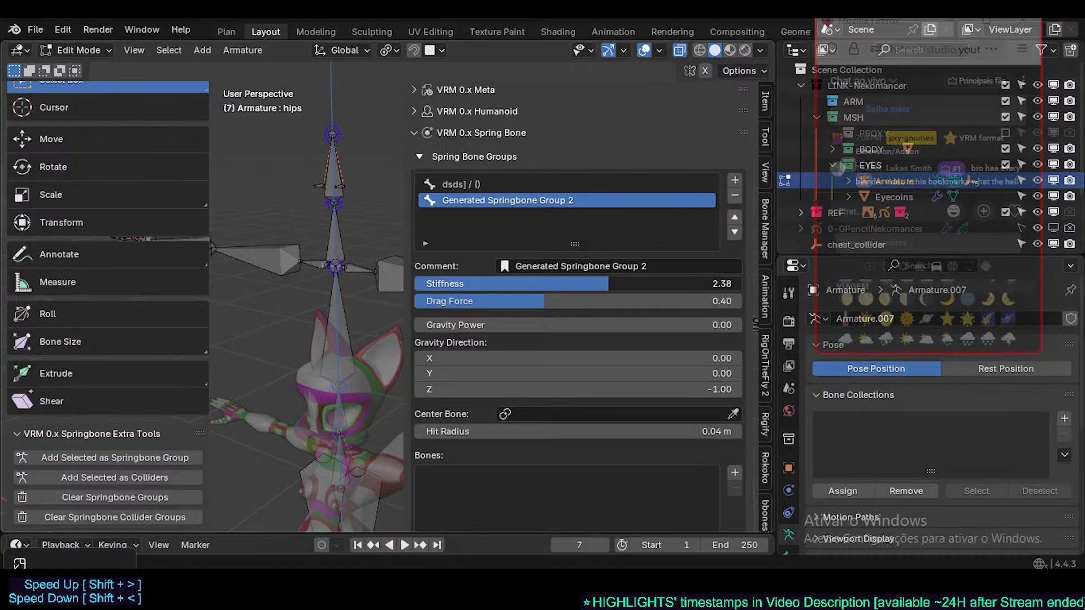
{"action": "left_click_drag", "start_coordinate": [601, 283], "coordinate": [586, 283]}
{"action": "left_click_drag", "start_coordinate": [600, 283], "coordinate": [502, 303]}
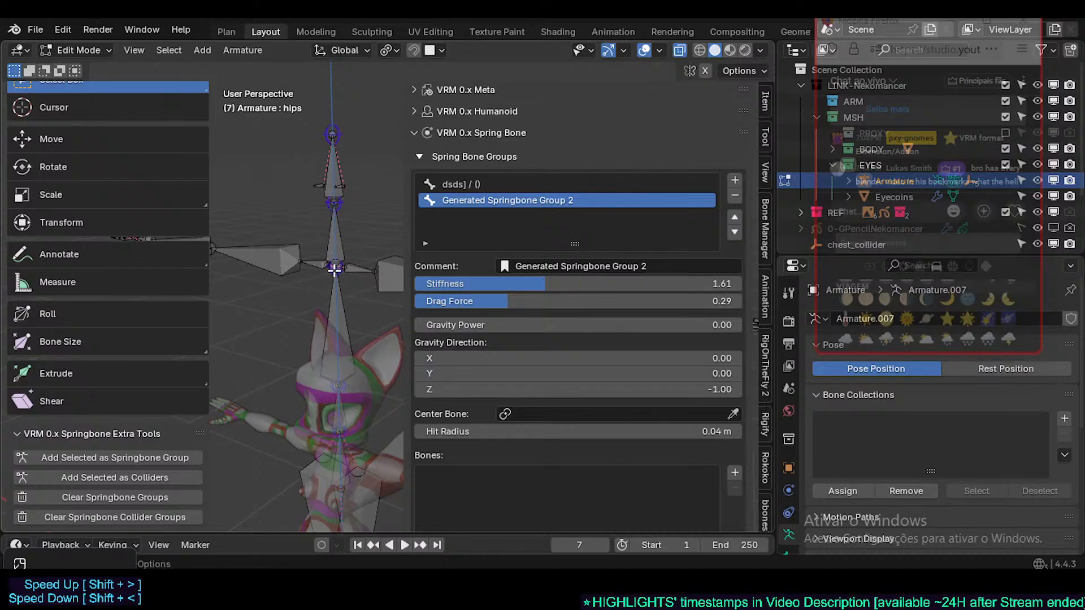
- Try Drag Force values of 0.75 and 0.50 on the generated group, then set it to 0.55
{"action": "left_click_drag", "start_coordinate": [503, 302], "coordinate": [655, 302]}
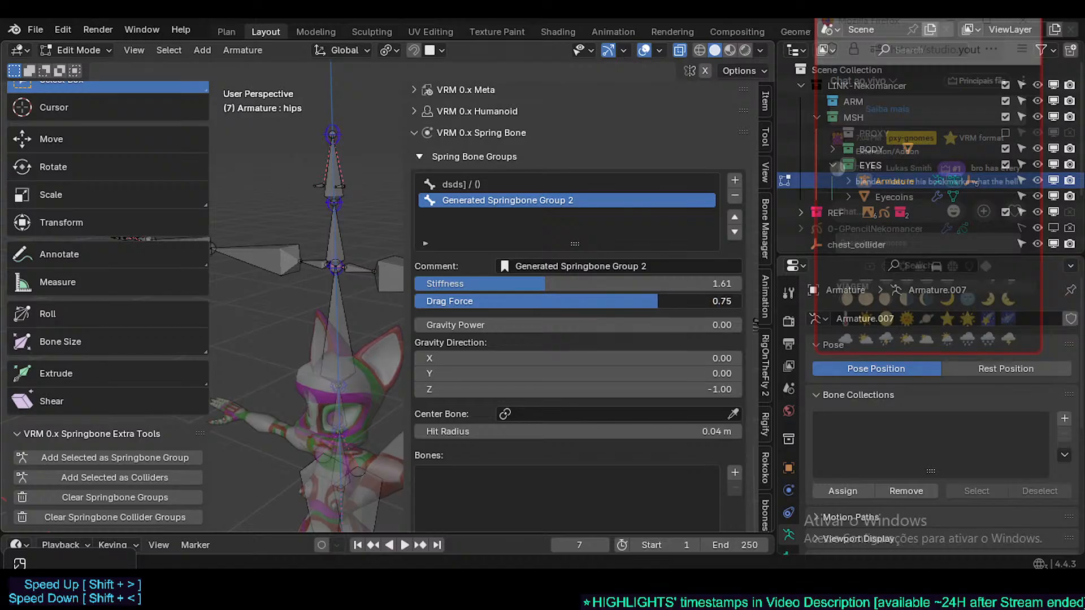
{"action": "left_click_drag", "start_coordinate": [667, 302], "coordinate": [547, 307]}
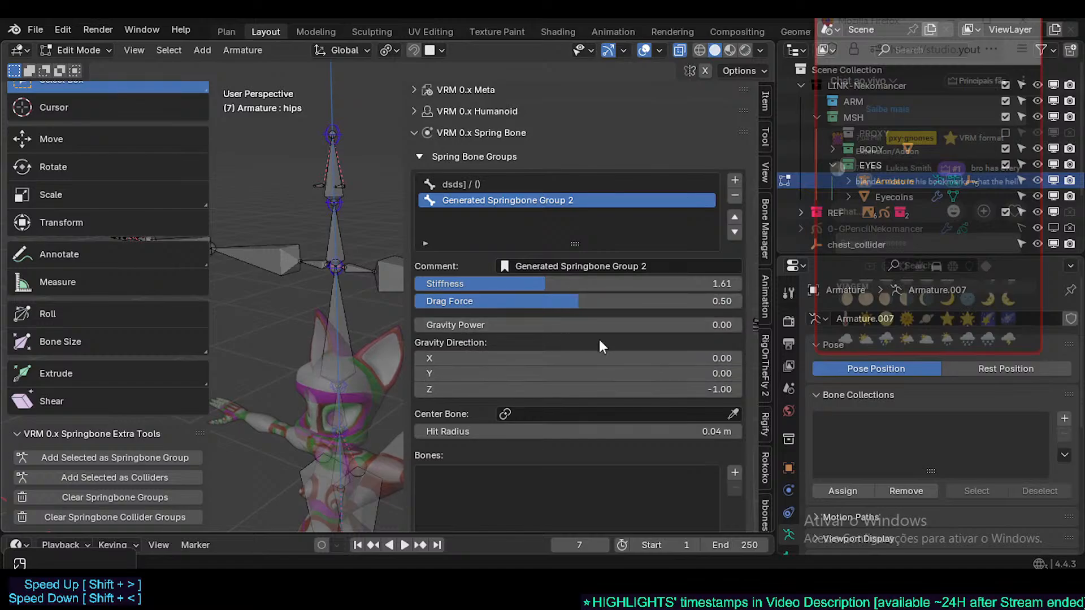
{"action": "scroll", "coordinate": [540, 488], "scroll_direction": "down", "scroll_amount": 2}
{"action": "scroll", "coordinate": [517, 412], "scroll_direction": "up", "scroll_amount": 2}
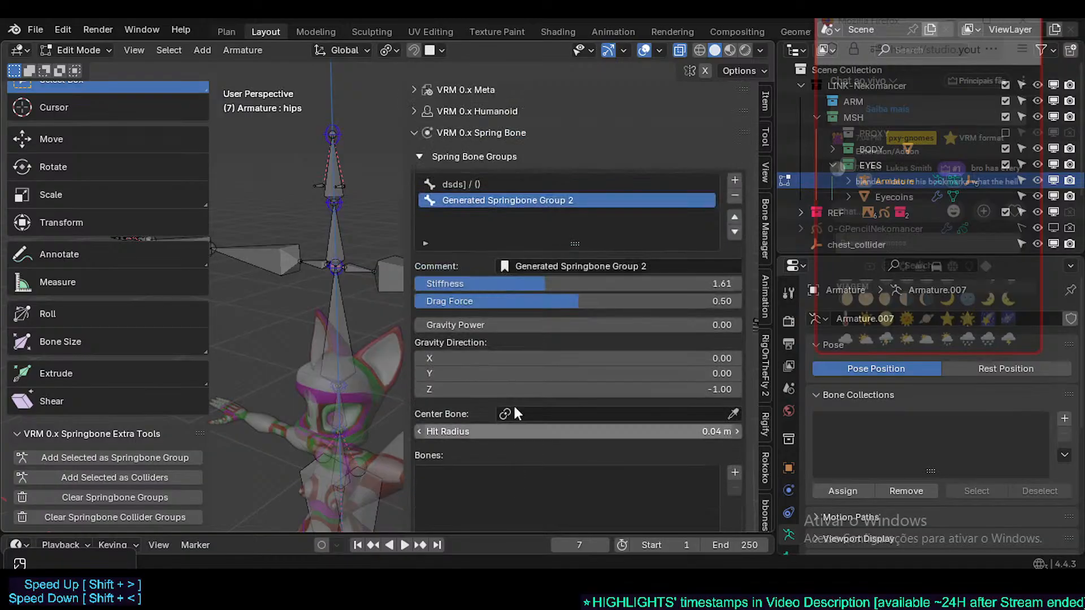
{"action": "mouse_move", "coordinate": [588, 301]}
{"action": "left_mouse_down"}
{"action": "mouse_move", "coordinate": [500, 302]}
{"action": "mouse_move", "coordinate": [646, 301]}
{"action": "mouse_move", "coordinate": [558, 301]}
{"action": "mouse_move", "coordinate": [581, 298]}
{"action": "left_mouse_up"}
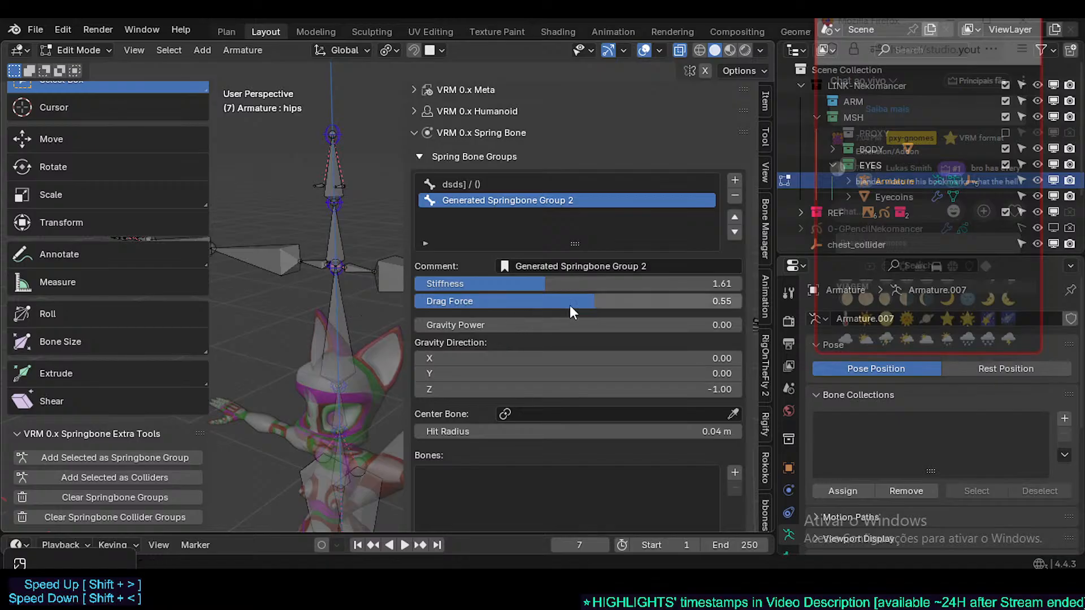
- Set the generated group's Gravity Power to 0.90 and open its Z gravity direction value without changing it
{"action": "left_click_drag", "start_coordinate": [592, 325], "coordinate": [561, 325]}
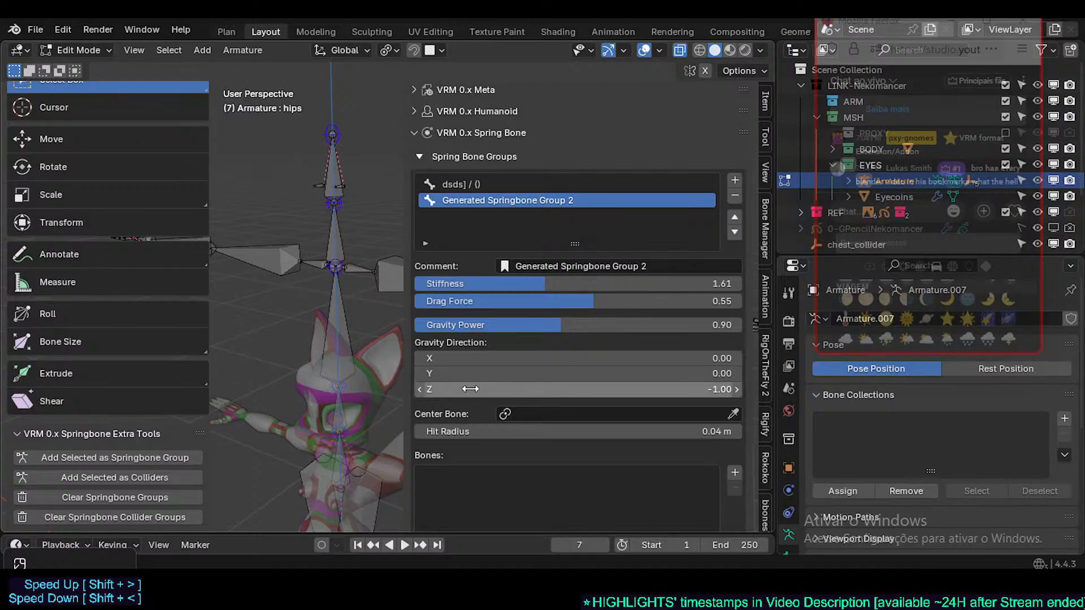
{"action": "left_click", "coordinate": [446, 386]}
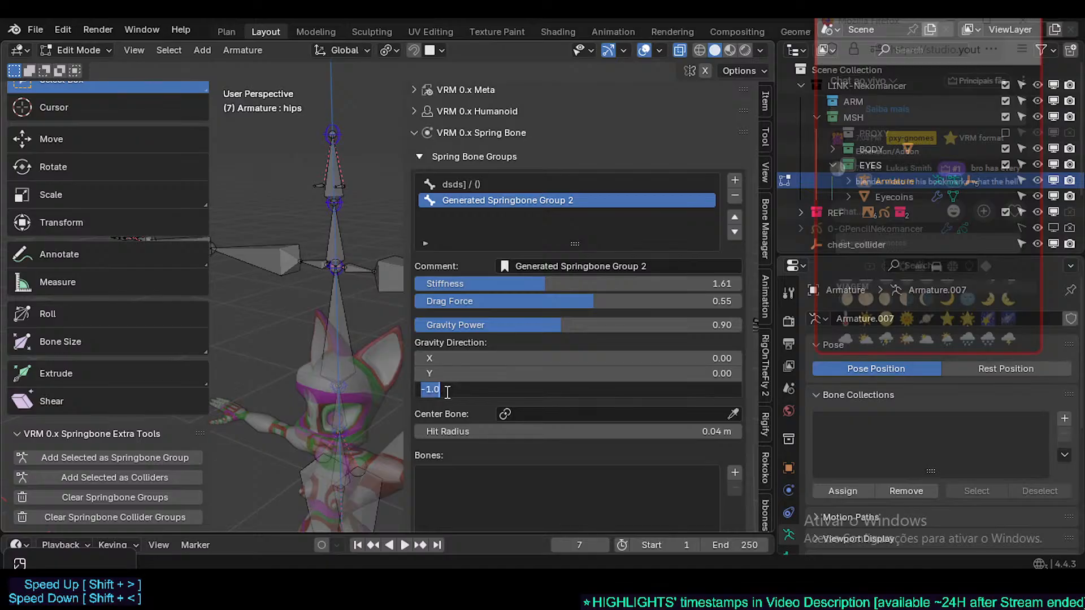
{"action": "left_click", "coordinate": [459, 406]}
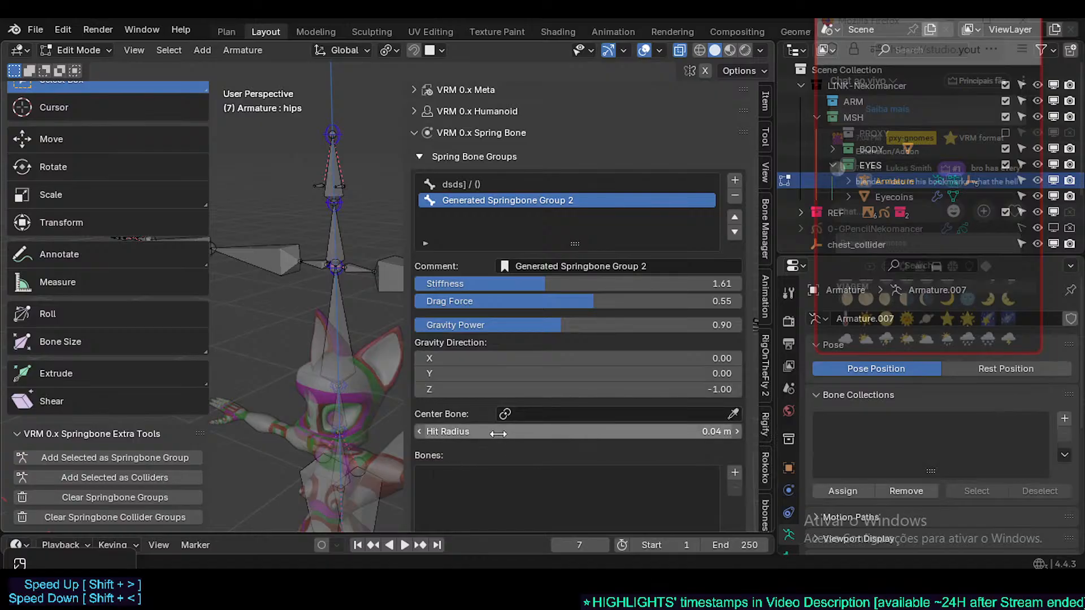
- Examine the group's remaining settings and the armature's collider groups, then return to the spring bone groups
{"action": "scroll", "coordinate": [575, 444], "scroll_direction": "down", "scroll_amount": 2}
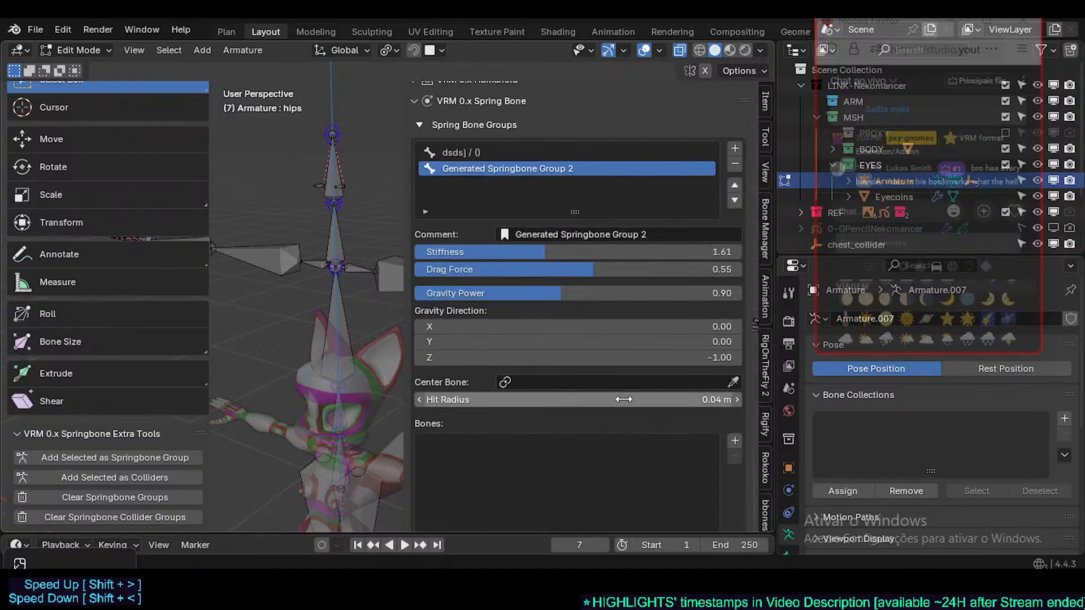
{"action": "scroll", "coordinate": [511, 445], "scroll_direction": "down", "scroll_amount": 8}
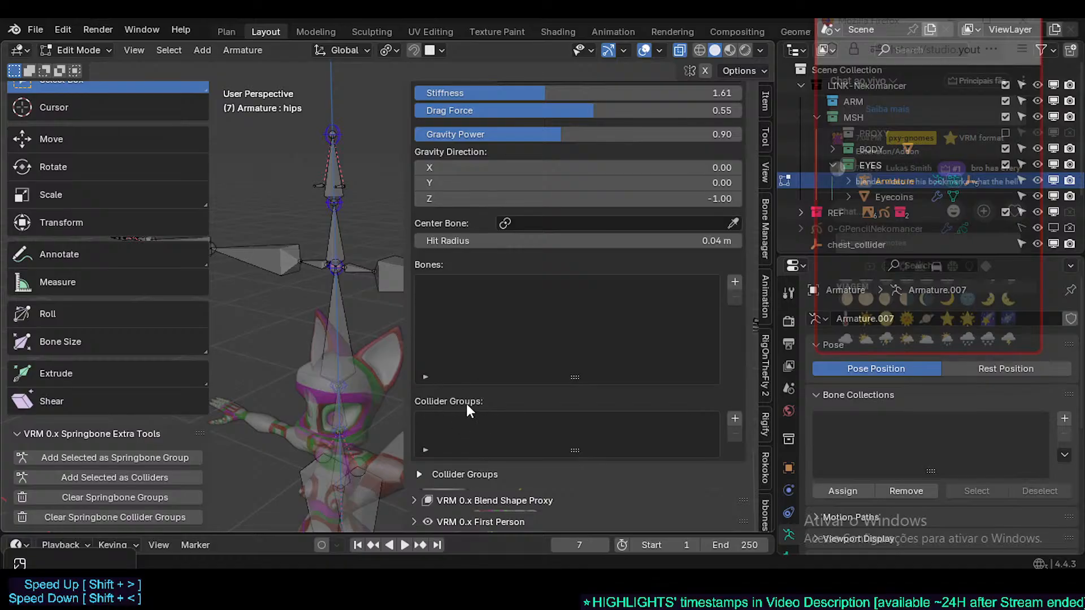
{"action": "scroll", "coordinate": [466, 404], "scroll_direction": "up", "scroll_amount": 15}
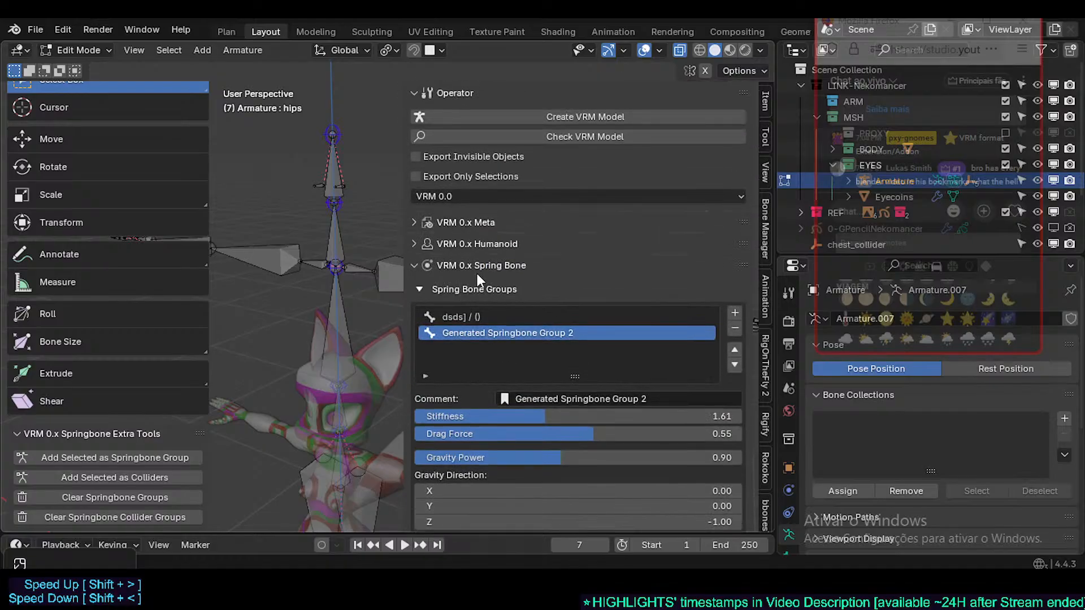
{"action": "left_click", "coordinate": [425, 287]}
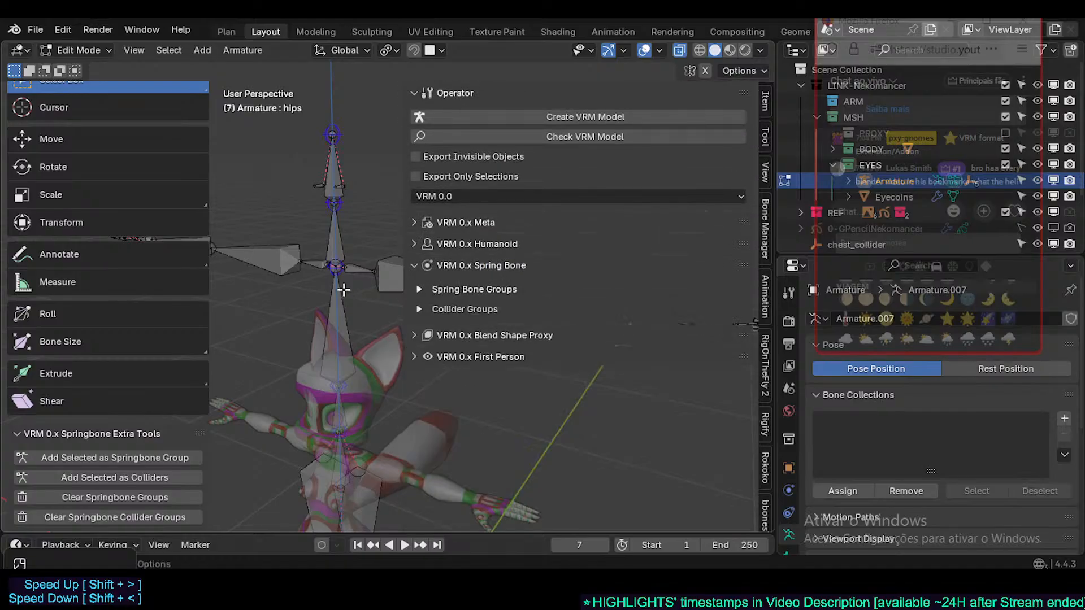
{"action": "middle_click_drag", "start_coordinate": [344, 290], "coordinate": [339, 283]}
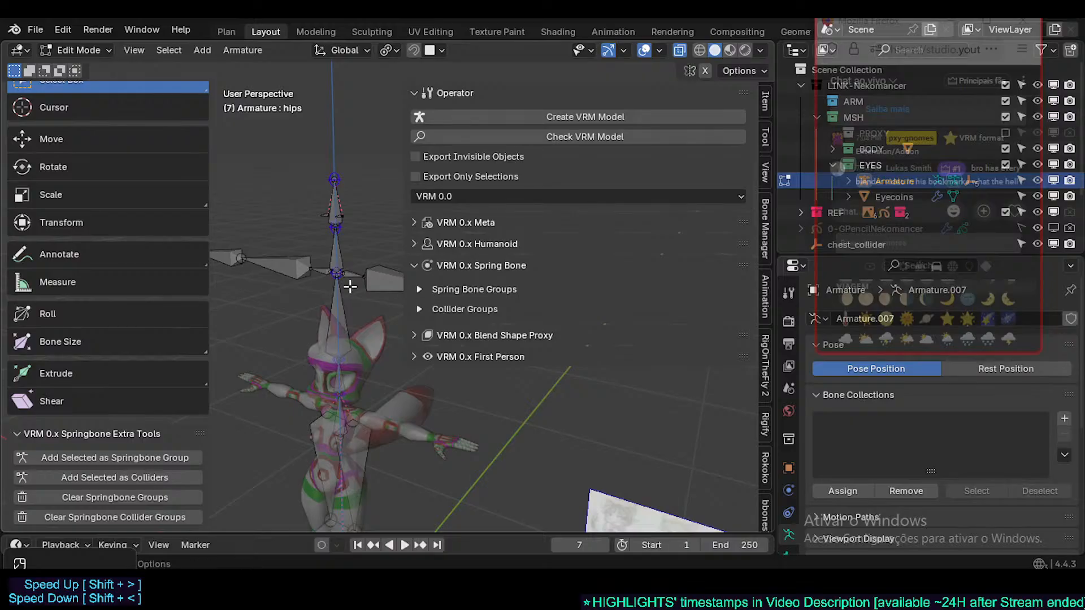
{"action": "scroll", "coordinate": [350, 287], "scroll_direction": "up", "scroll_amount": 2}
{"action": "left_click", "coordinate": [421, 308]}
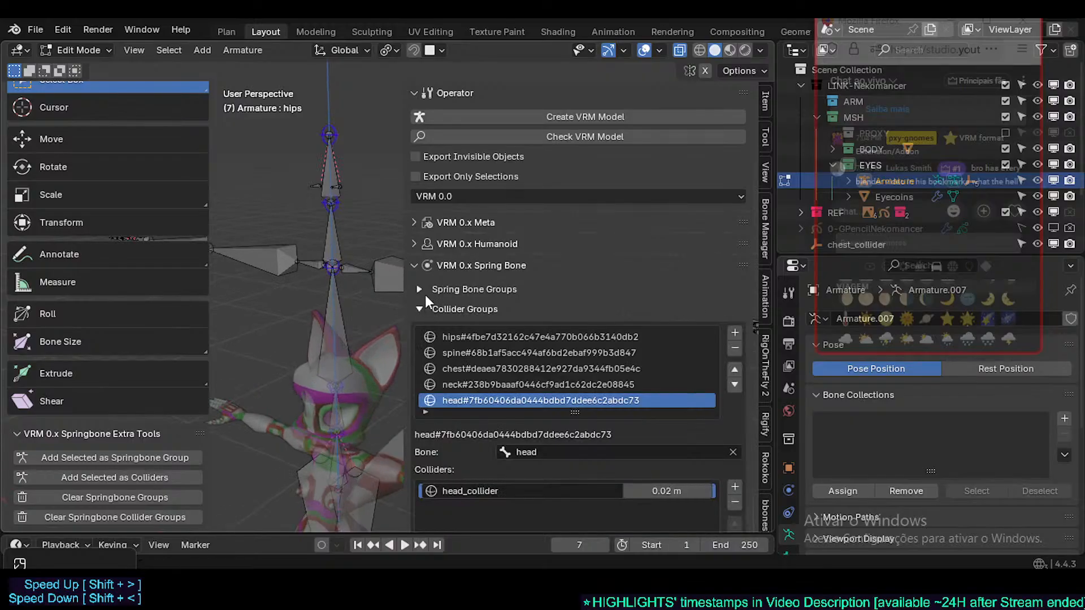
{"action": "left_click", "coordinate": [425, 287]}
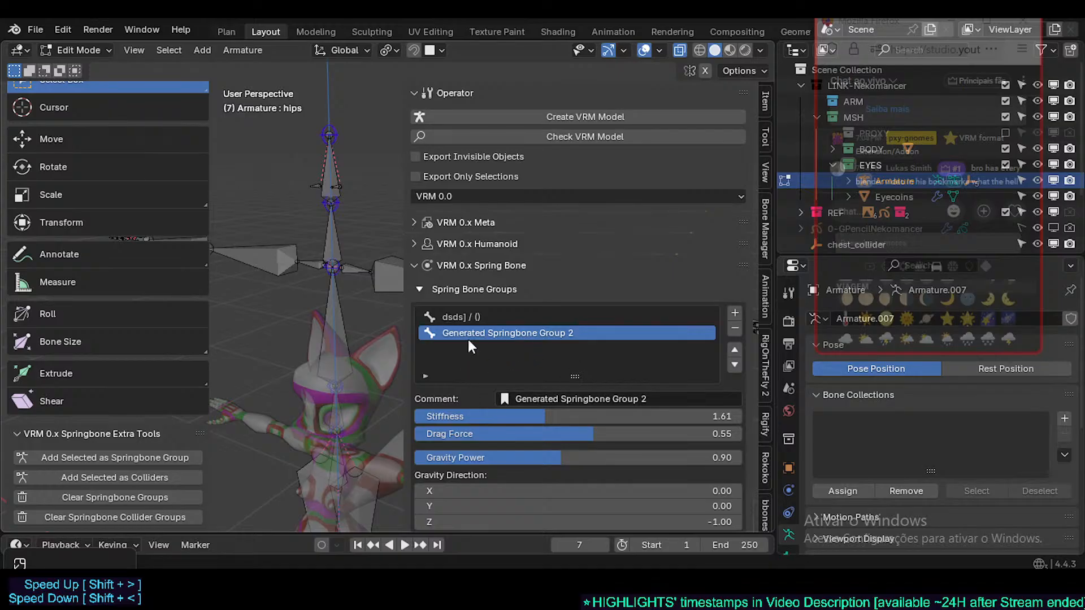
- Set the generated springbone group's Stiffness to 1.99 and Drag Force to 0.41
{"action": "scroll", "coordinate": [544, 407], "scroll_direction": "down", "scroll_amount": 2}
{"action": "mouse_move", "coordinate": [550, 354]}
{"action": "left_mouse_down"}
{"action": "mouse_move", "coordinate": [599, 353]}
{"action": "mouse_move", "coordinate": [573, 370]}
{"action": "mouse_move", "coordinate": [547, 371]}
{"action": "mouse_move", "coordinate": [540, 353]}
{"action": "left_mouse_up"}
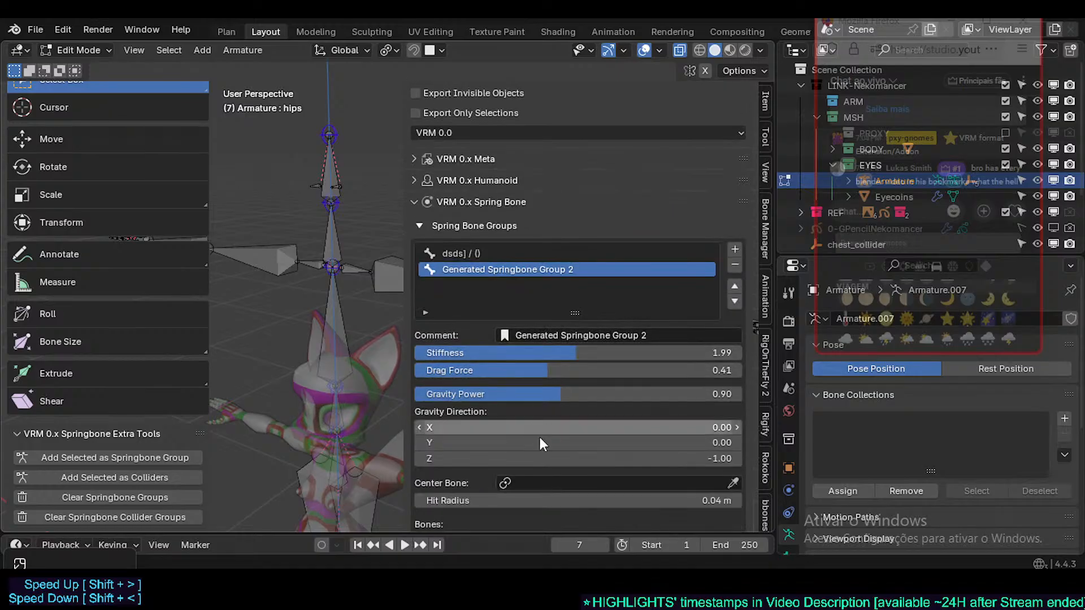
- Set the generated springbone group's Gravity Power to 1.00, then select the dsds] group
{"action": "scroll", "coordinate": [538, 435], "scroll_direction": "down", "scroll_amount": 3}
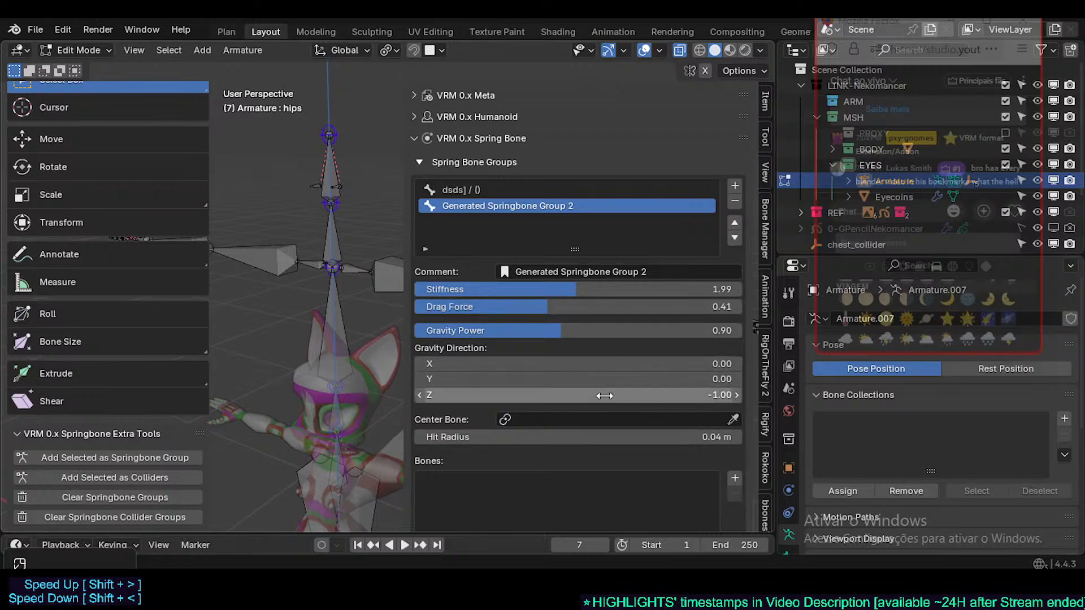
{"action": "mouse_move", "coordinate": [556, 331]}
{"action": "left_mouse_down"}
{"action": "mouse_move", "coordinate": [612, 330]}
{"action": "mouse_move", "coordinate": [552, 330]}
{"action": "mouse_move", "coordinate": [592, 330]}
{"action": "mouse_move", "coordinate": [578, 328]}
{"action": "left_mouse_up"}
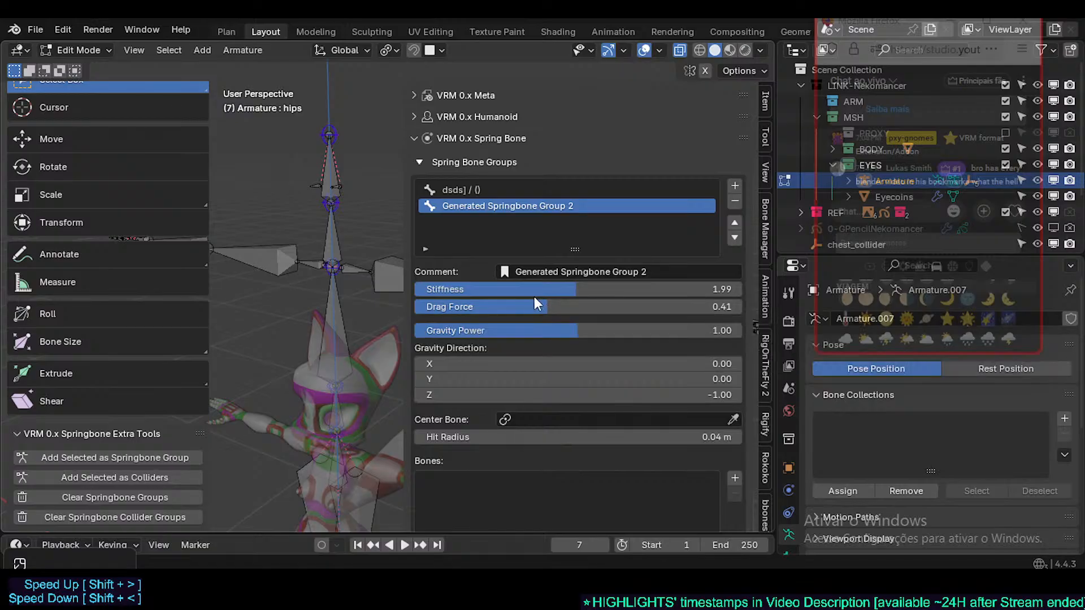
{"action": "scroll", "coordinate": [531, 221], "scroll_direction": "up", "scroll_amount": 3}
{"action": "left_click", "coordinate": [476, 256]}
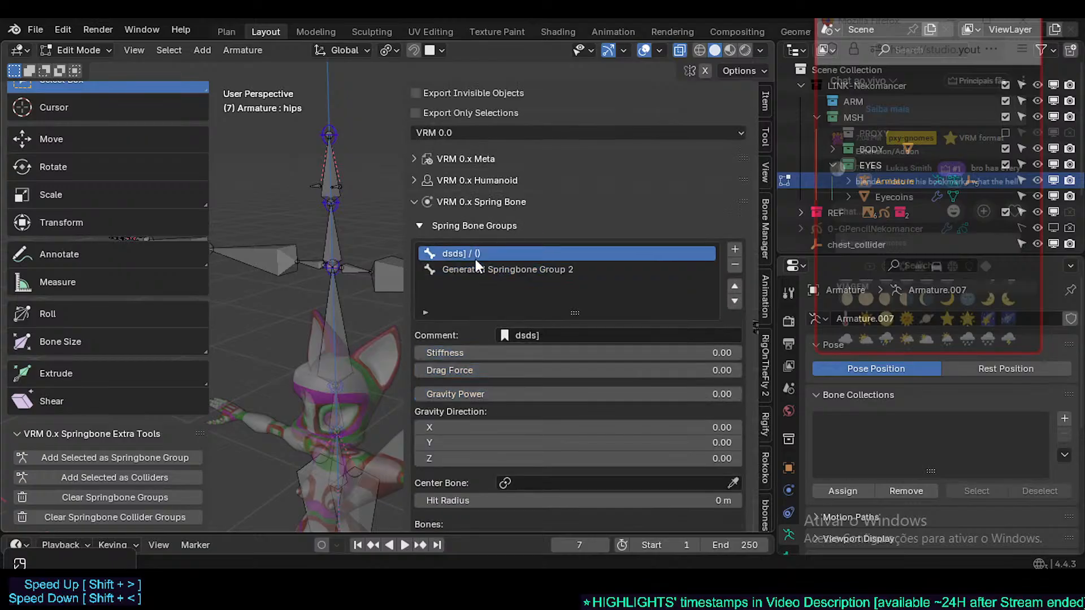
- Select the neck bone, then select the left upper arm, lower arm and hand bones together
{"action": "left_click", "coordinate": [337, 233]}
{"action": "middle_click_drag", "start_coordinate": [359, 223], "coordinate": [265, 242], "text": "shift"}
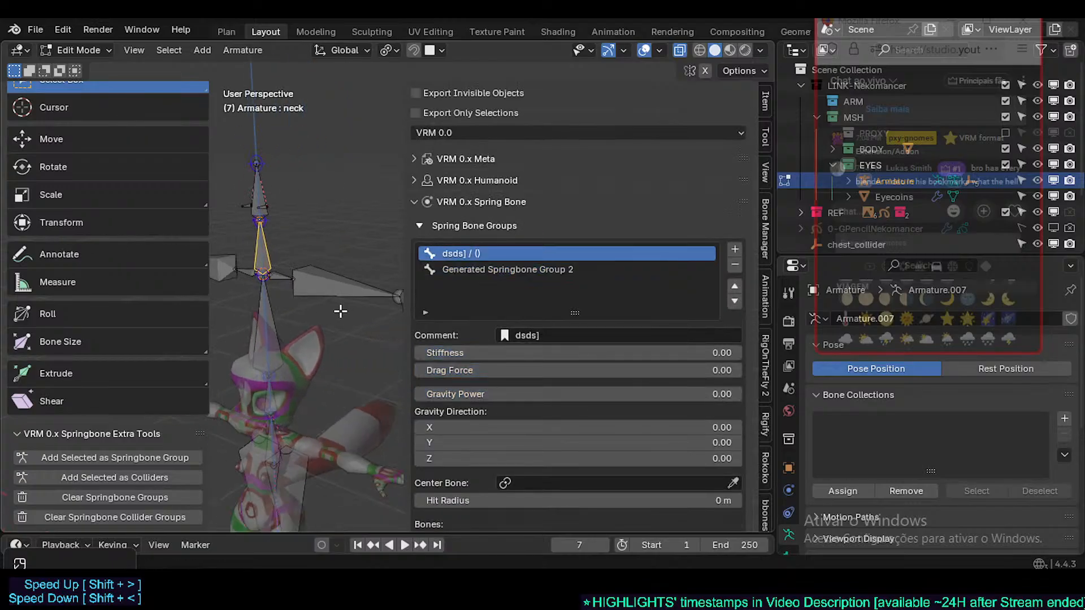
{"action": "middle_click_drag", "start_coordinate": [341, 310], "coordinate": [269, 314], "text": "shift"}
{"action": "left_click", "coordinate": [267, 294]}
{"action": "middle_click_drag", "start_coordinate": [358, 322], "coordinate": [338, 352], "text": "shift"}
{"action": "left_click", "coordinate": [349, 341], "text": "shift"}
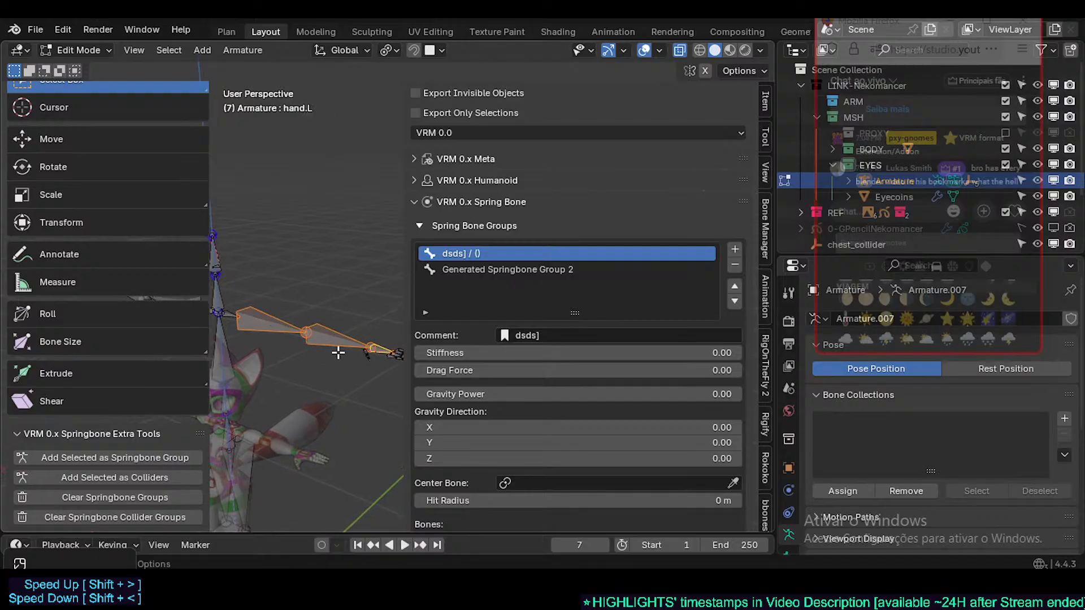
- Examine the left arm chain by selecting the upper arm, lower arm and hand bones individually, ending on the upper arm
{"action": "left_click", "coordinate": [297, 322]}
{"action": "left_click", "coordinate": [281, 331]}
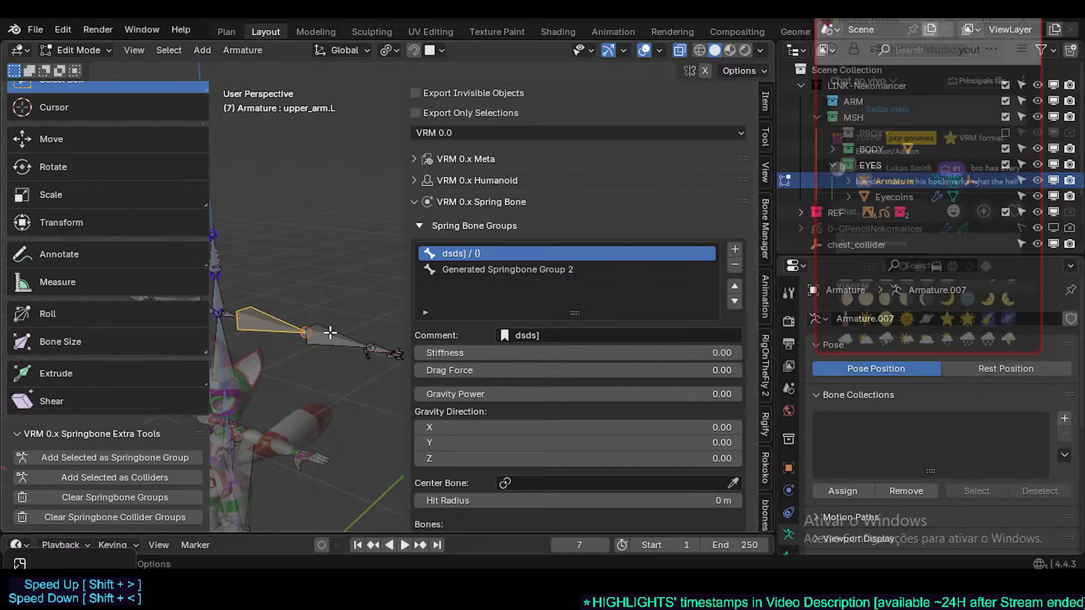
{"action": "left_click", "coordinate": [380, 350]}
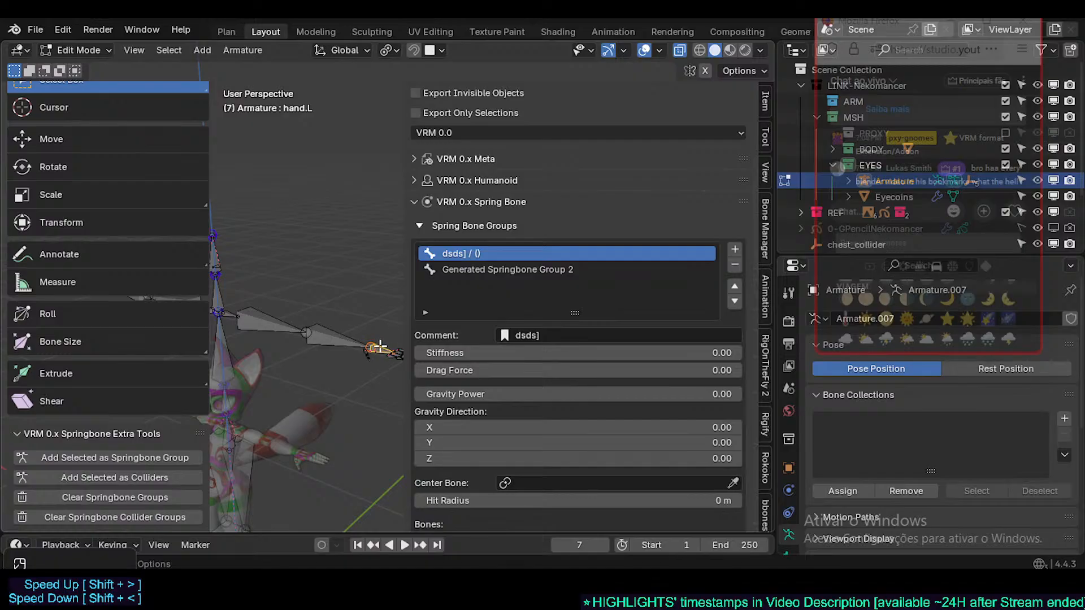
{"action": "left_click", "coordinate": [321, 333]}
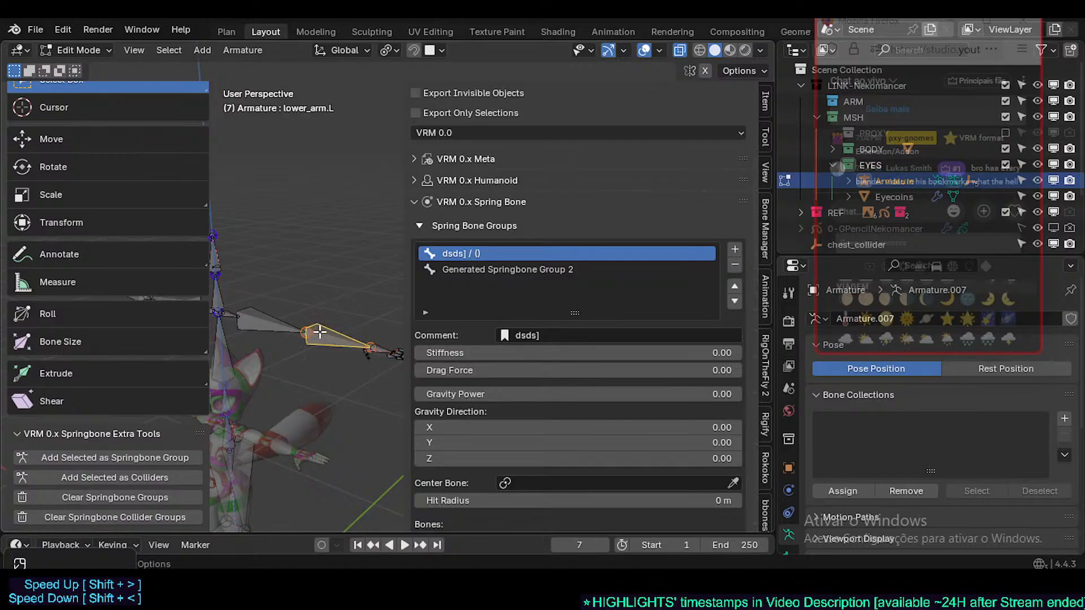
{"action": "left_click", "coordinate": [282, 324]}
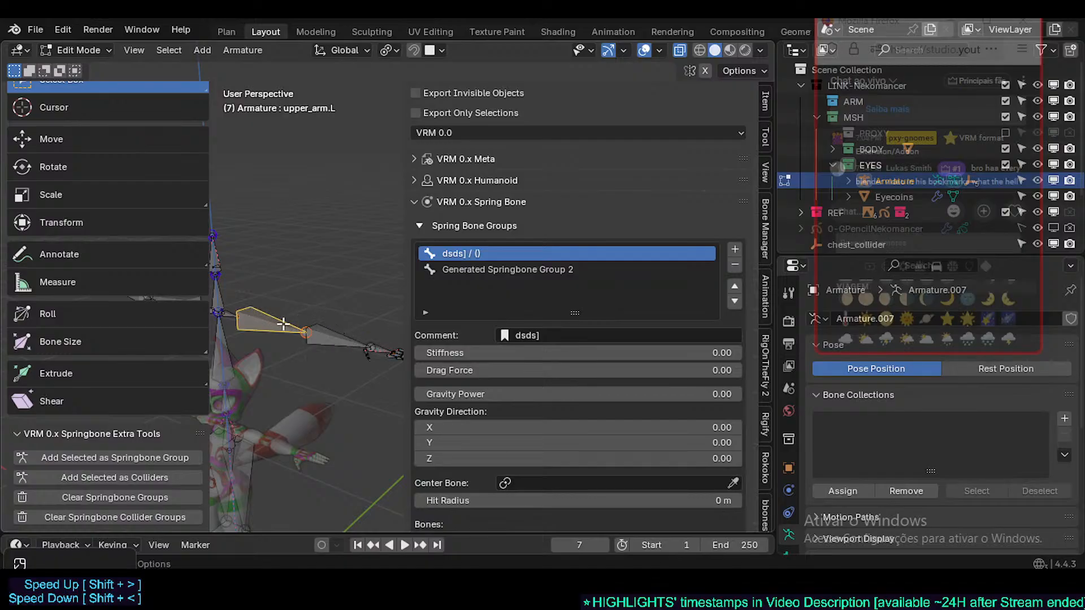
{"action": "left_click", "coordinate": [360, 346]}
{"action": "left_click", "coordinate": [385, 350]}
{"action": "left_click", "coordinate": [318, 335]}
{"action": "left_click", "coordinate": [282, 325]}
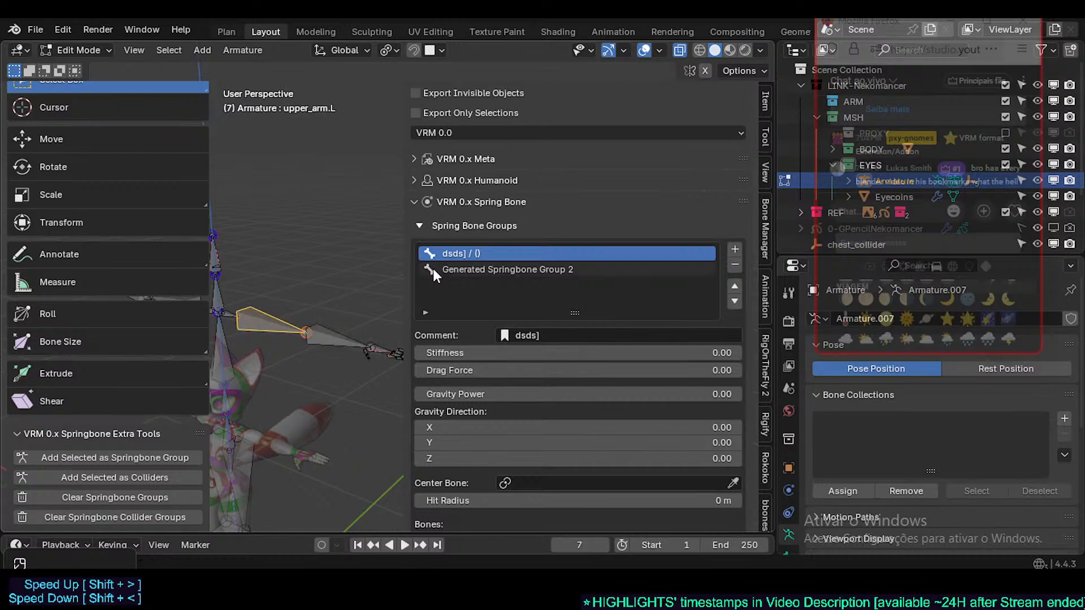
- Collapse the VRM 0.x Spring Bone settings and return the armature to Object Mode
{"action": "mouse_move", "coordinate": [300, 337]}
{"action": "middle_mouse_down"}
{"action": "mouse_move", "coordinate": [334, 326]}
{"action": "mouse_move", "coordinate": [303, 326]}
{"action": "middle_mouse_up"}
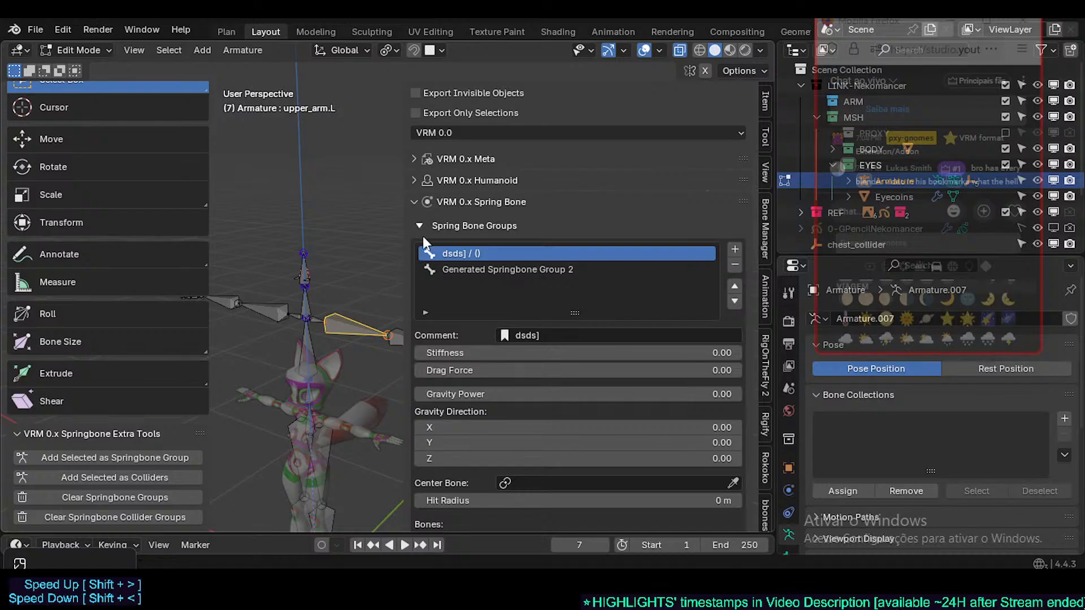
{"action": "left_click", "coordinate": [415, 202]}
{"action": "middle_click_drag", "start_coordinate": [390, 255], "coordinate": [226, 281]}
{"action": "left_click_drag", "start_coordinate": [210, 275], "coordinate": [74, 273]}
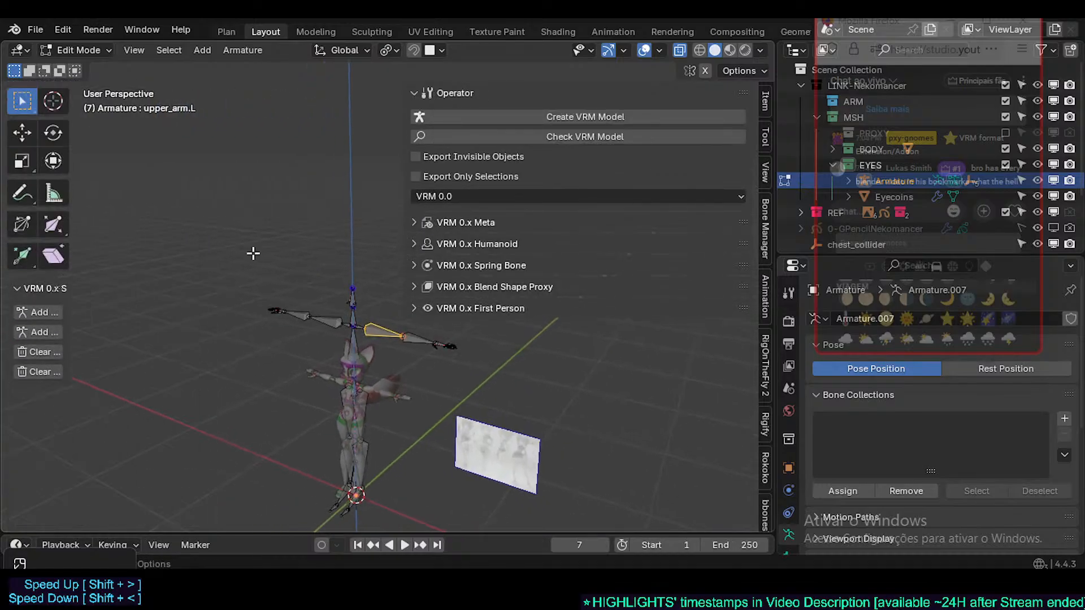
{"action": "left_click_drag", "start_coordinate": [73, 226], "coordinate": [111, 226]}
{"action": "key", "text": "ctrl+Tab"}
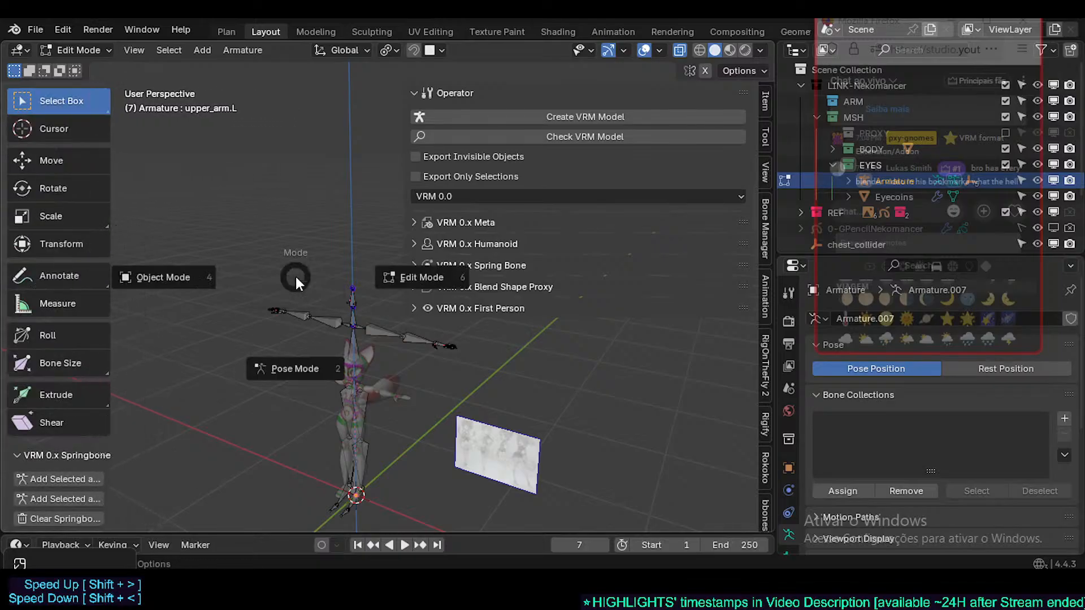
{"action": "left_click", "coordinate": [158, 273]}
- Open the VRM export dialog, review its warning and info entries, and cancel the export
{"action": "left_click", "coordinate": [35, 30]}
{"action": "mouse_move", "coordinate": [110, 273]}
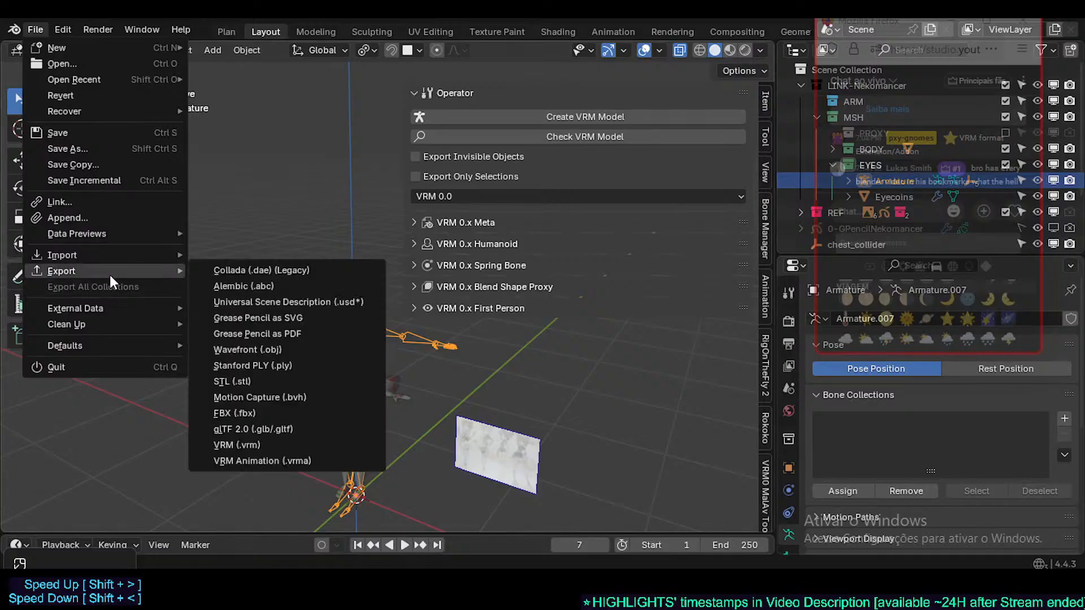
{"action": "left_click", "coordinate": [274, 440]}
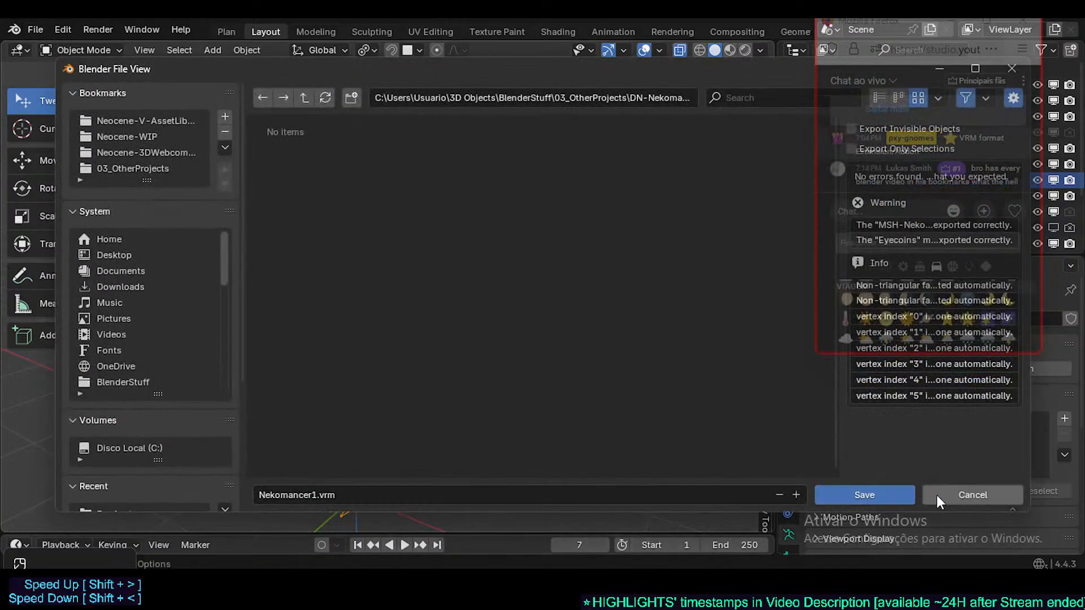
{"action": "left_click_drag", "start_coordinate": [896, 27], "coordinate": [640, 87]}
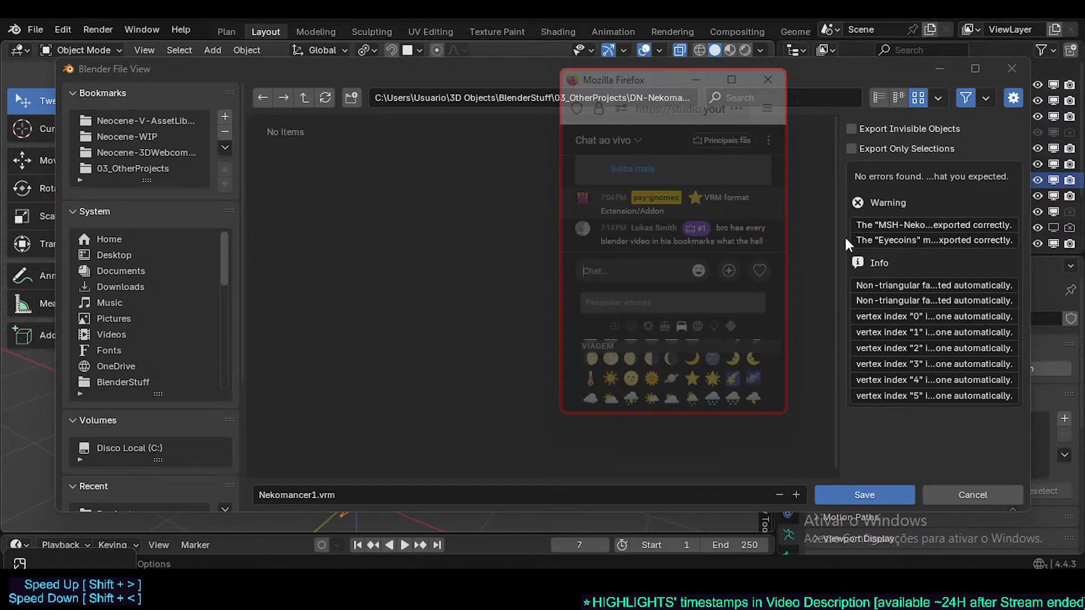
{"action": "left_click_drag", "start_coordinate": [838, 222], "coordinate": [824, 306]}
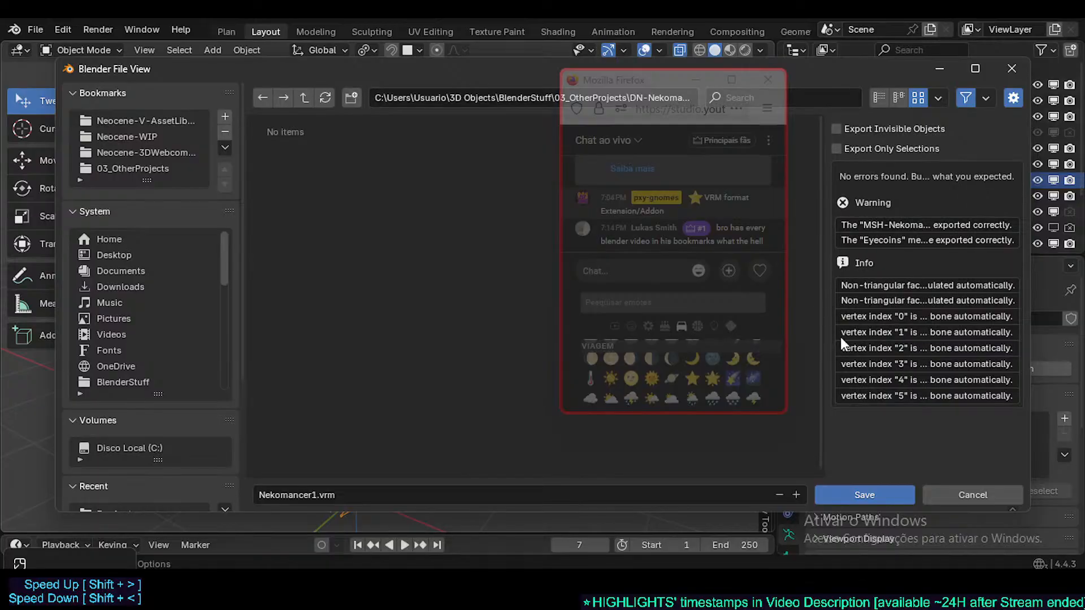
{"action": "left_click", "coordinate": [970, 495]}
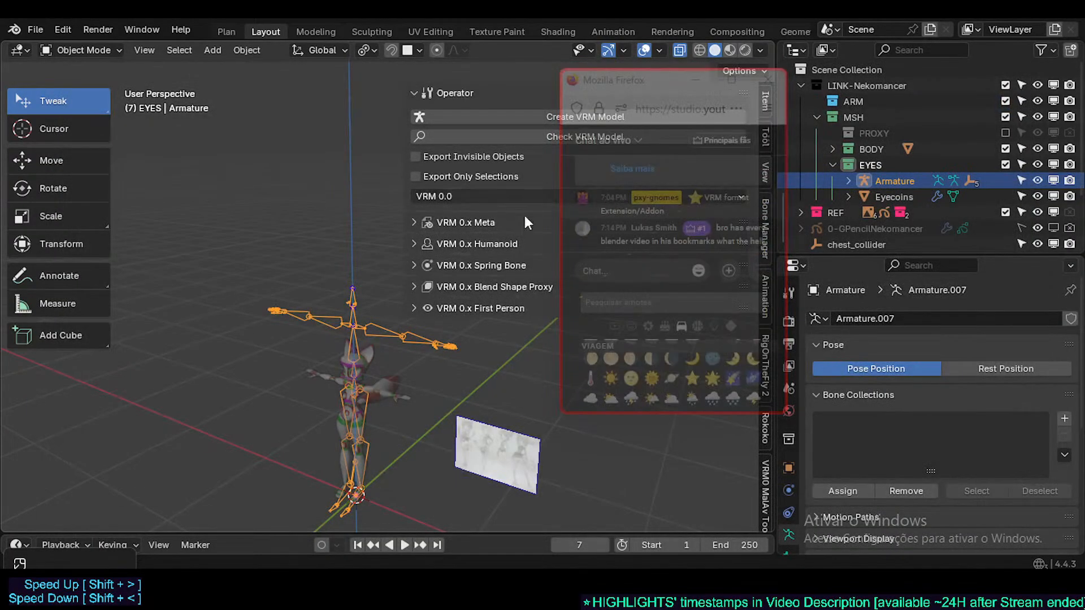
- Switch the armature to Pose Mode, then make the character's body mesh the active object
{"action": "left_click_drag", "start_coordinate": [646, 90], "coordinate": [421, 147]}
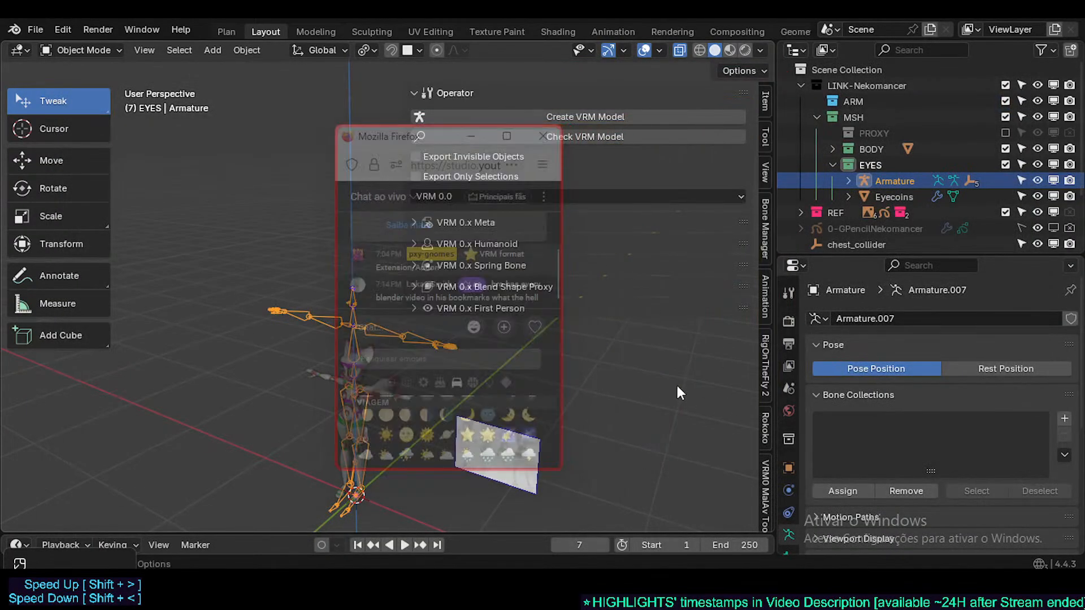
{"action": "key", "text": "ctrl+Tab"}
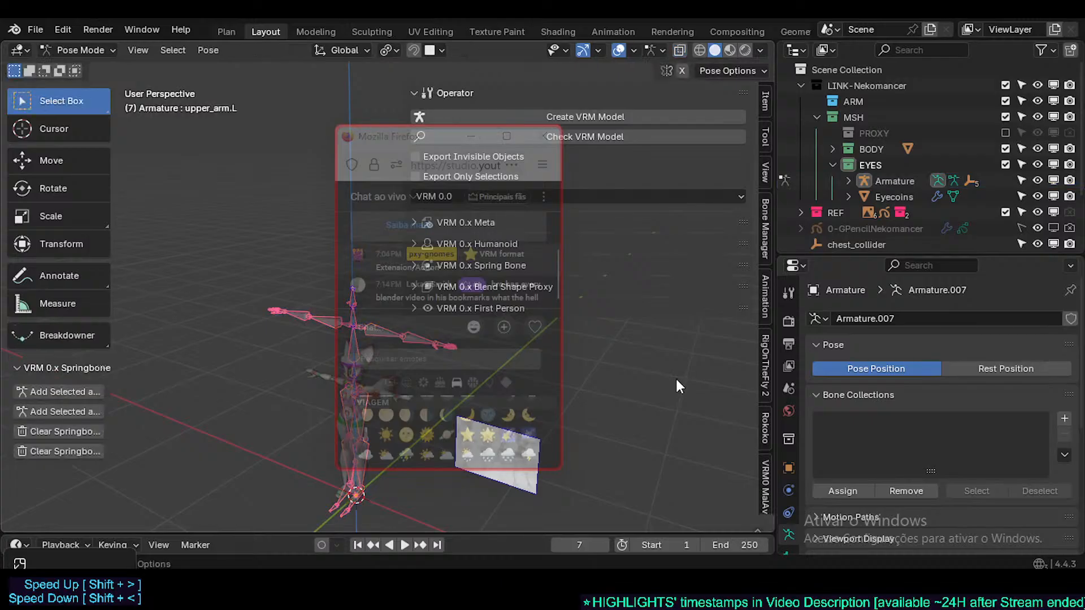
{"action": "left_click_drag", "start_coordinate": [466, 142], "coordinate": [651, 170]}
{"action": "scroll", "coordinate": [358, 407], "scroll_direction": "up", "scroll_amount": 5}
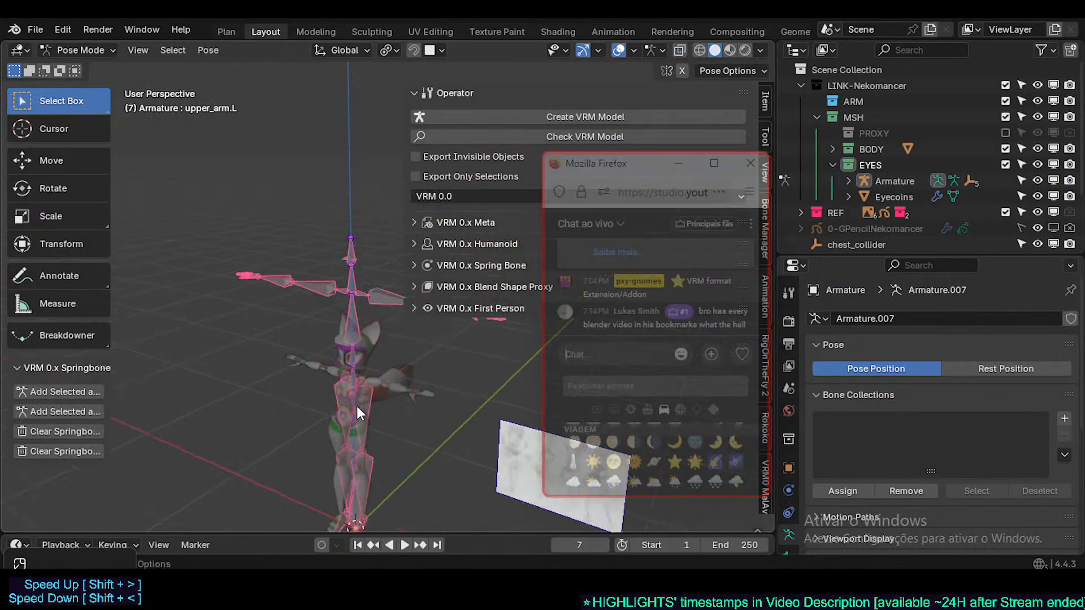
{"action": "left_click", "coordinate": [427, 351]}
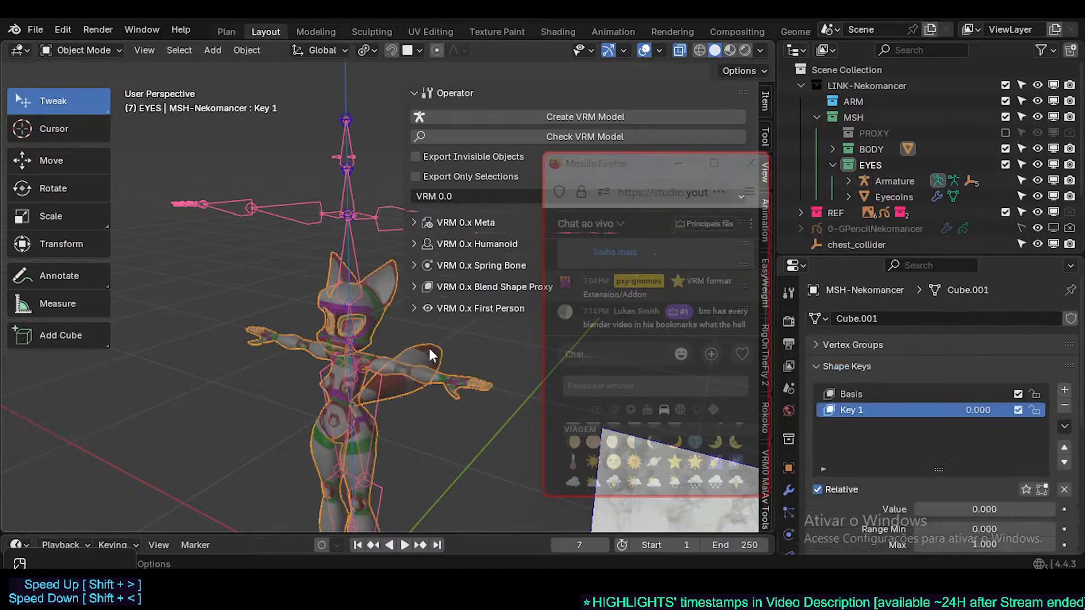
- Hide the viewport sidebar and turn off X-ray display for a close view of the character
{"action": "key", "text": "n"}
{"action": "key", "text": "alt+z"}
{"action": "scroll", "coordinate": [427, 333], "scroll_direction": "up", "scroll_amount": 2}
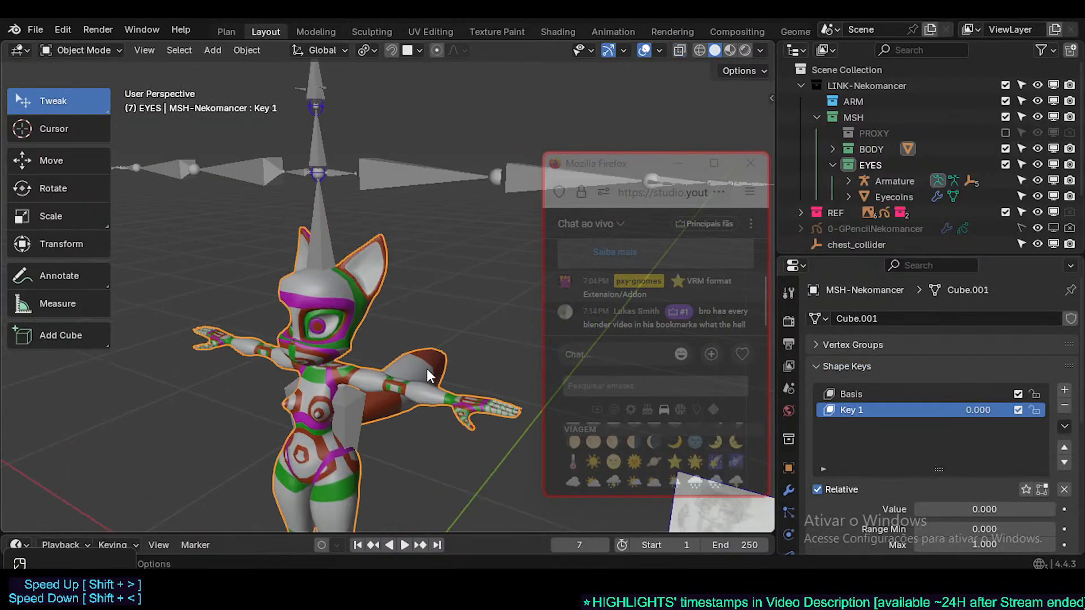
{"action": "scroll", "coordinate": [337, 239], "scroll_direction": "up", "scroll_amount": 2}
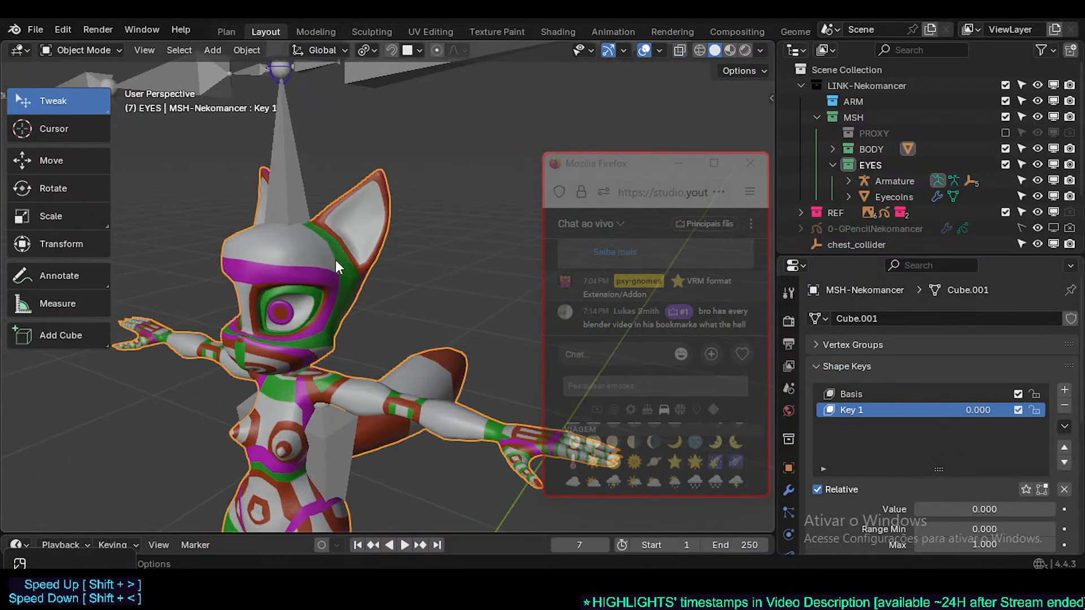
- Briefly show the wireframe over the character mesh, then bring up its modifier stack
{"action": "key", "text": "alt+w"}
{"action": "middle_click_drag", "start_coordinate": [358, 365], "coordinate": [351, 311], "text": "shift"}
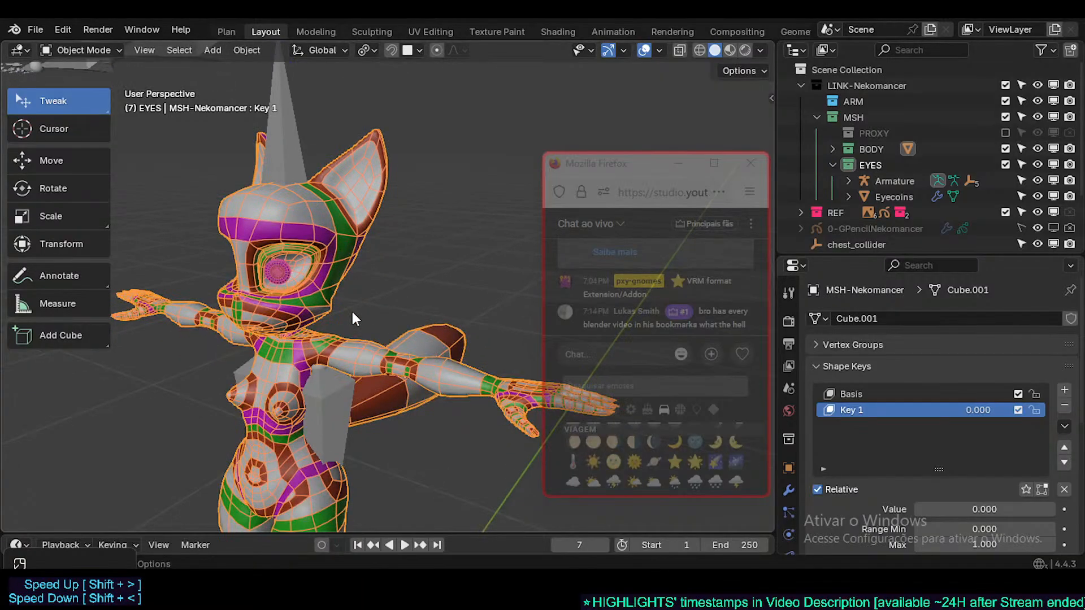
{"action": "key", "text": "alt+w"}
{"action": "left_click_drag", "start_coordinate": [601, 165], "coordinate": [553, 136]}
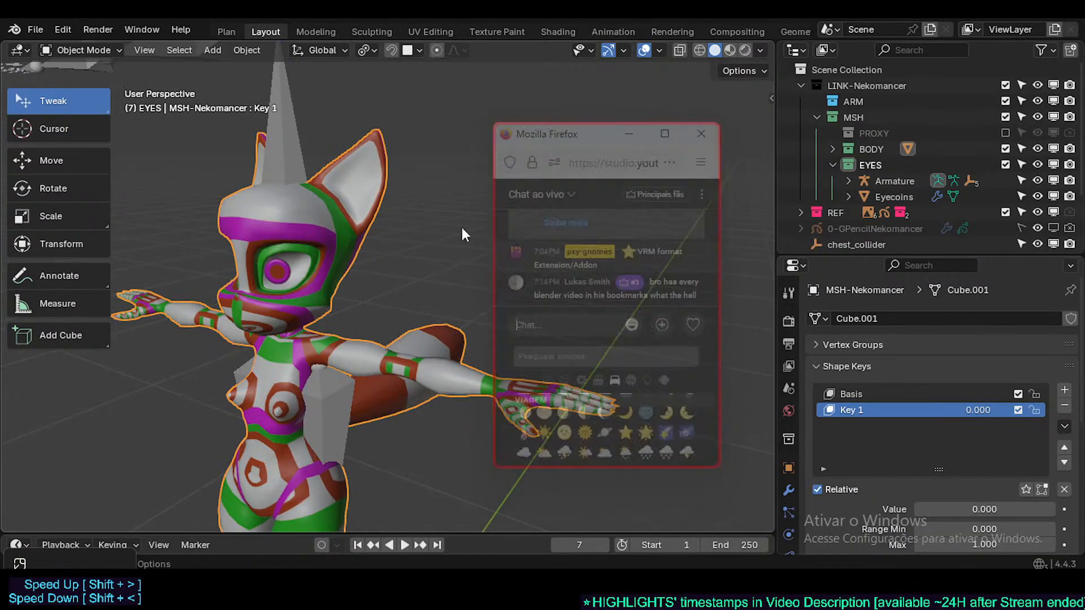
{"action": "left_click", "coordinate": [399, 356]}
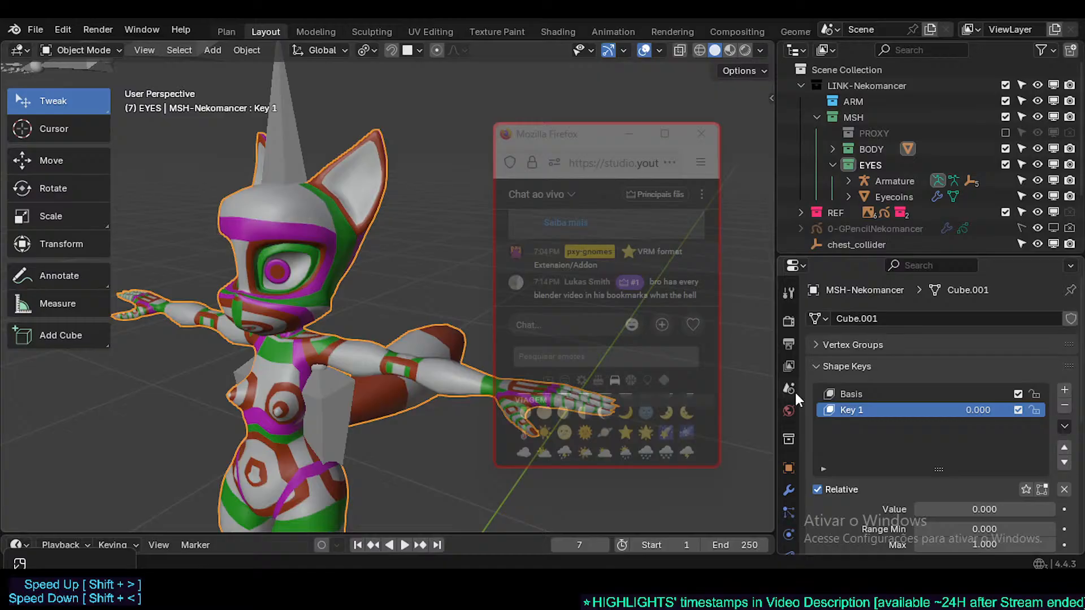
{"action": "left_click", "coordinate": [789, 490]}
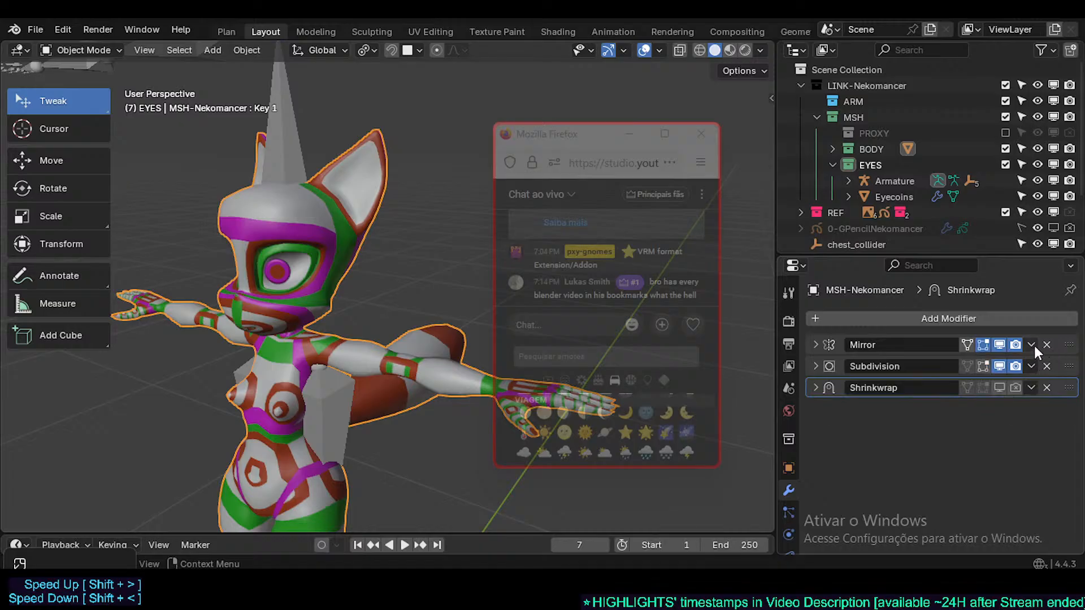
- Examine the topology of the character's face and head in Edit Mode, then return to Object Mode
{"action": "middle_click_drag", "start_coordinate": [272, 311], "coordinate": [258, 284]}
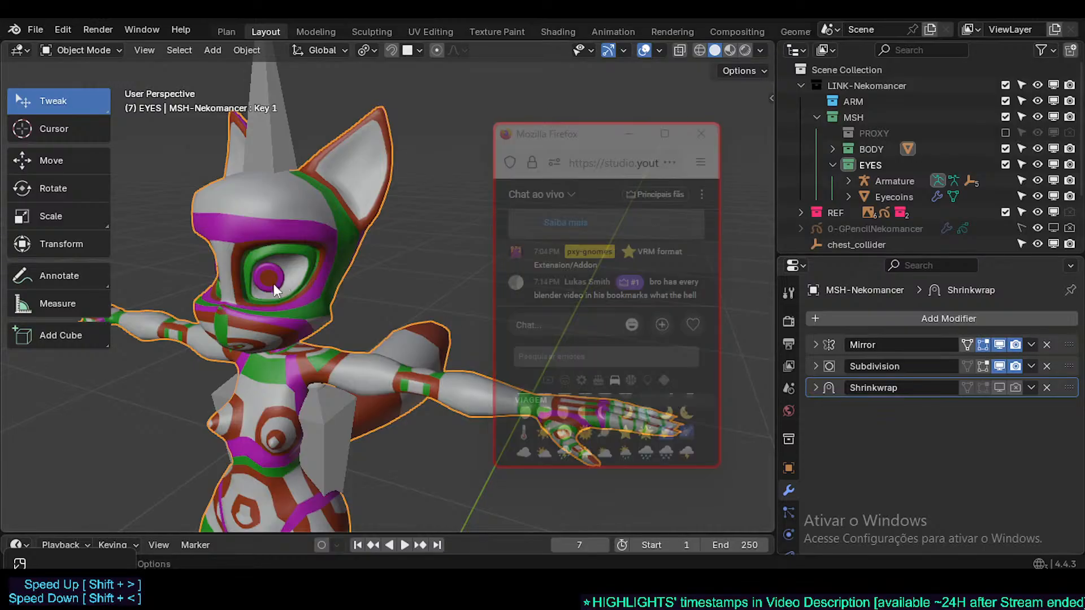
{"action": "scroll", "coordinate": [296, 315], "scroll_direction": "up", "scroll_amount": 3}
{"action": "key", "text": "Tab"}
{"action": "middle_click_drag", "start_coordinate": [346, 443], "coordinate": [305, 218]}
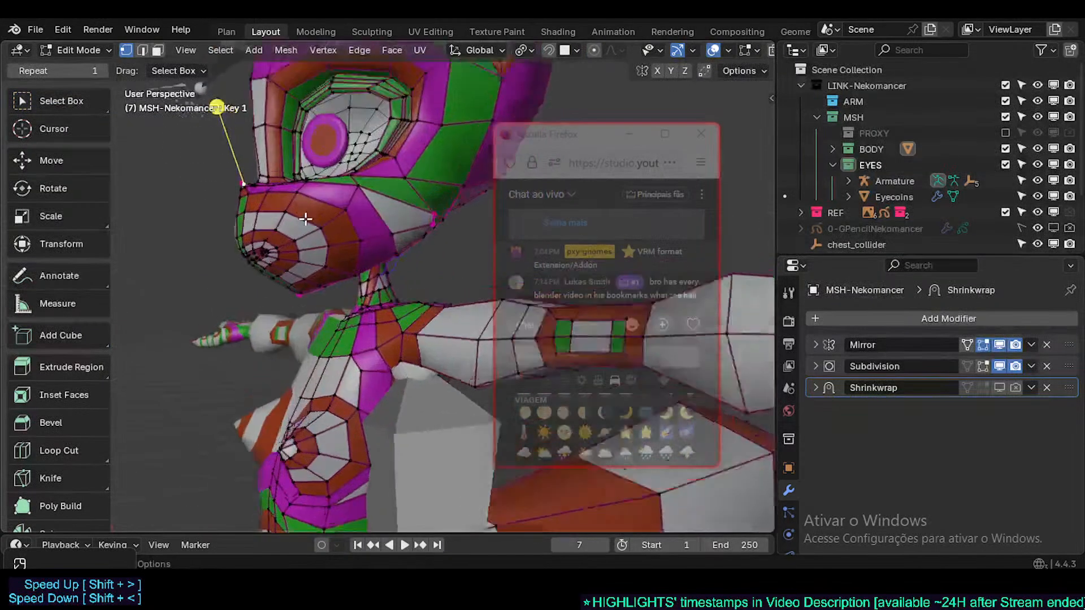
{"action": "scroll", "coordinate": [358, 254], "scroll_direction": "up", "scroll_amount": 2}
{"action": "middle_click_drag", "start_coordinate": [358, 255], "coordinate": [224, 297], "text": "shift"}
{"action": "middle_click_drag", "start_coordinate": [317, 312], "coordinate": [195, 331]}
{"action": "middle_click_drag", "start_coordinate": [448, 256], "coordinate": [407, 311], "text": "shift"}
{"action": "middle_click_drag", "start_coordinate": [380, 239], "coordinate": [461, 294]}
{"action": "middle_click_drag", "start_coordinate": [311, 250], "coordinate": [308, 373]}
{"action": "mouse_move", "coordinate": [319, 319]}
{"action": "middle_mouse_down"}
{"action": "mouse_move", "coordinate": [342, 316]}
{"action": "mouse_move", "coordinate": [376, 339]}
{"action": "mouse_move", "coordinate": [339, 323]}
{"action": "middle_mouse_up"}
{"action": "key", "text": "Tab"}
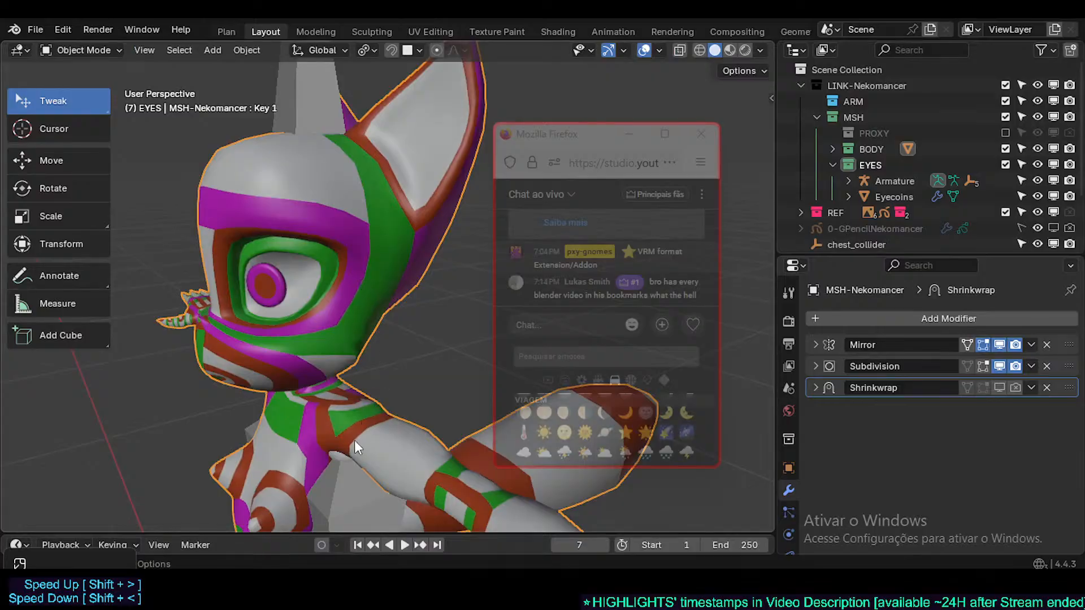
- Bring up the character mesh's shape keys and enlarge the properties area
{"action": "left_click", "coordinate": [320, 221]}
{"action": "left_click", "coordinate": [277, 202]}
{"action": "middle_click_drag", "start_coordinate": [279, 246], "coordinate": [444, 271]}
{"action": "scroll", "coordinate": [317, 265], "scroll_direction": "down", "scroll_amount": 2}
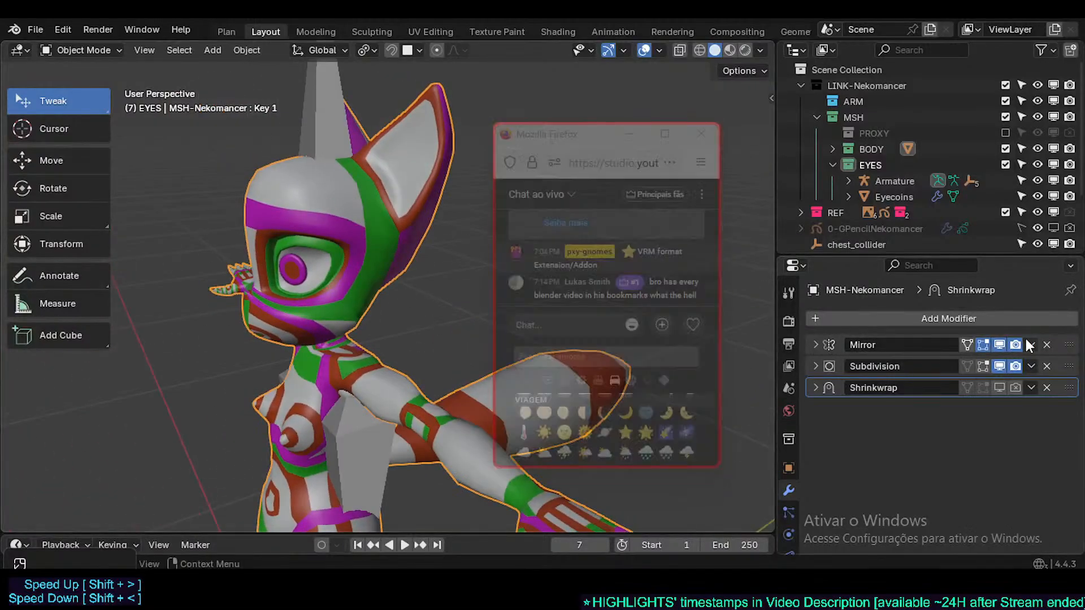
{"action": "scroll", "coordinate": [783, 497], "scroll_direction": "down", "scroll_amount": 3}
{"action": "left_click", "coordinate": [785, 519]}
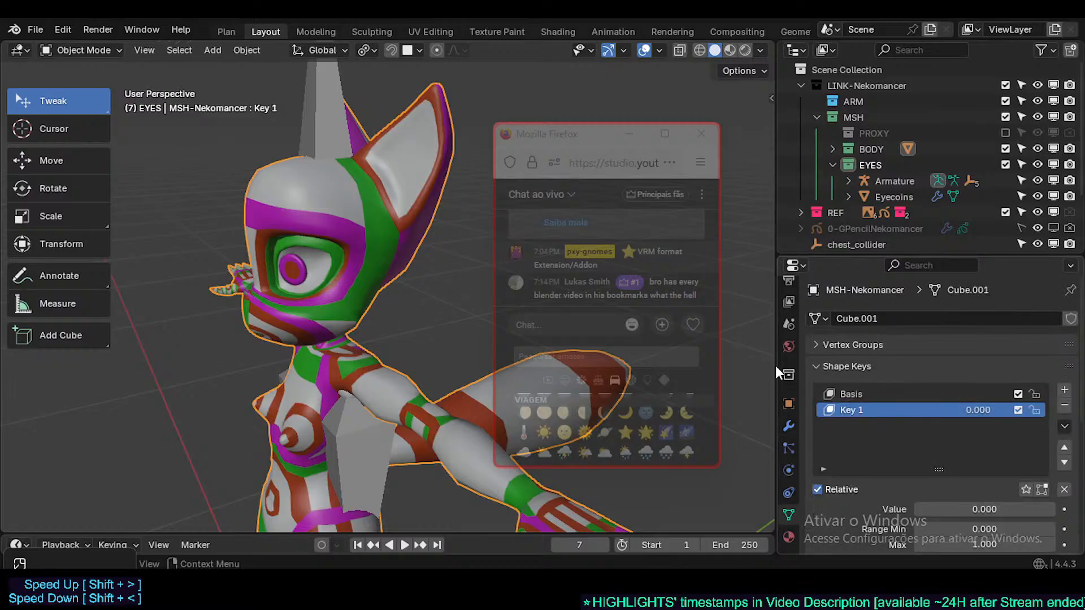
{"action": "middle_click_drag", "start_coordinate": [249, 239], "coordinate": [257, 358]}
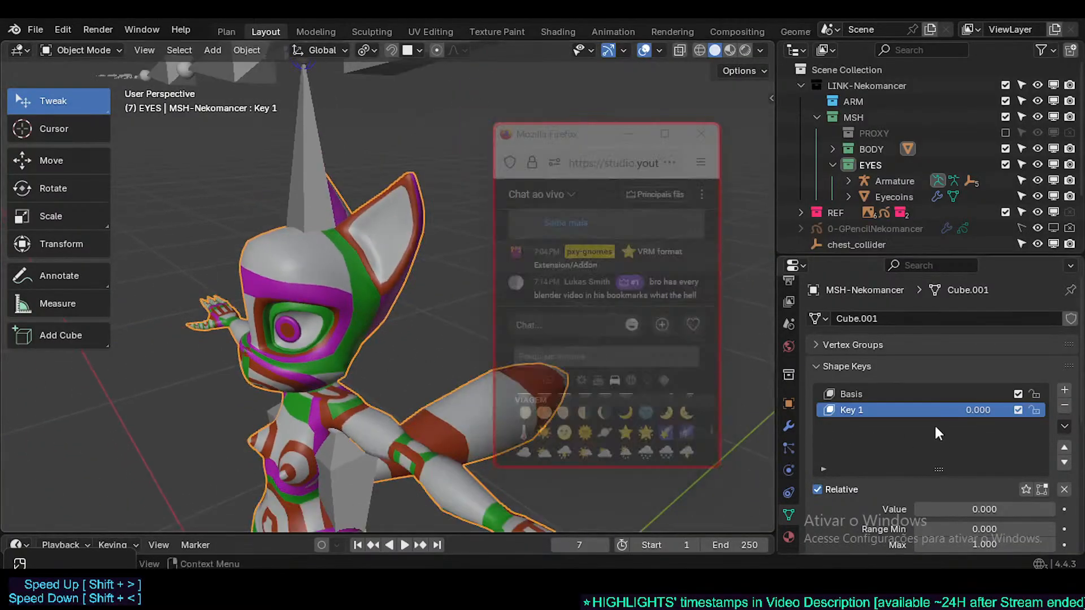
{"action": "left_click_drag", "start_coordinate": [879, 257], "coordinate": [880, 233]}
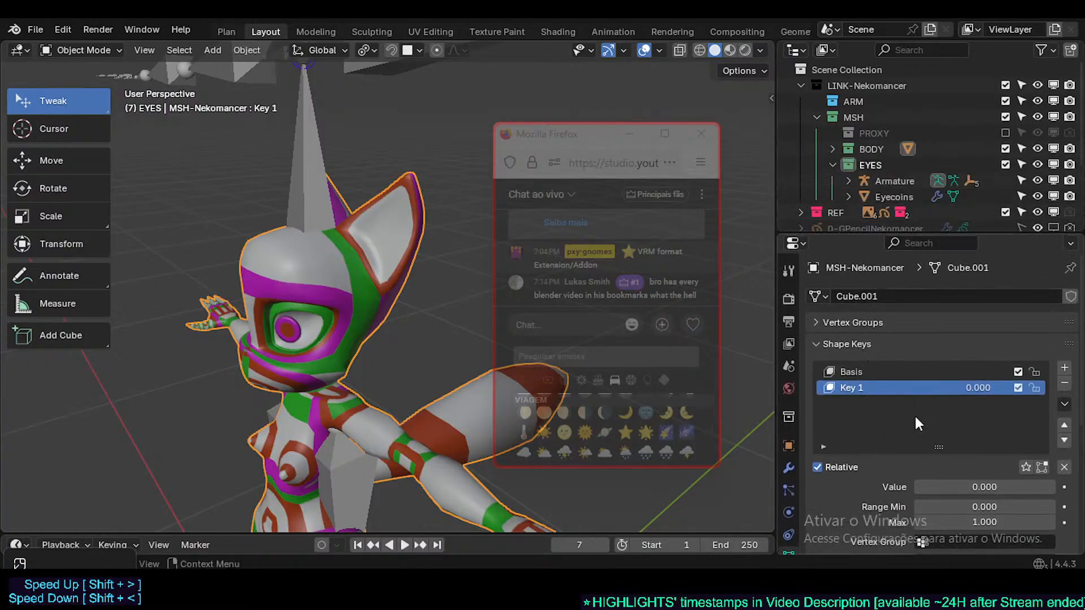
- Review the Key 1 shape key's value and range settings, with a close view of the character's face
{"action": "scroll", "coordinate": [918, 424], "scroll_direction": "down", "scroll_amount": 3}
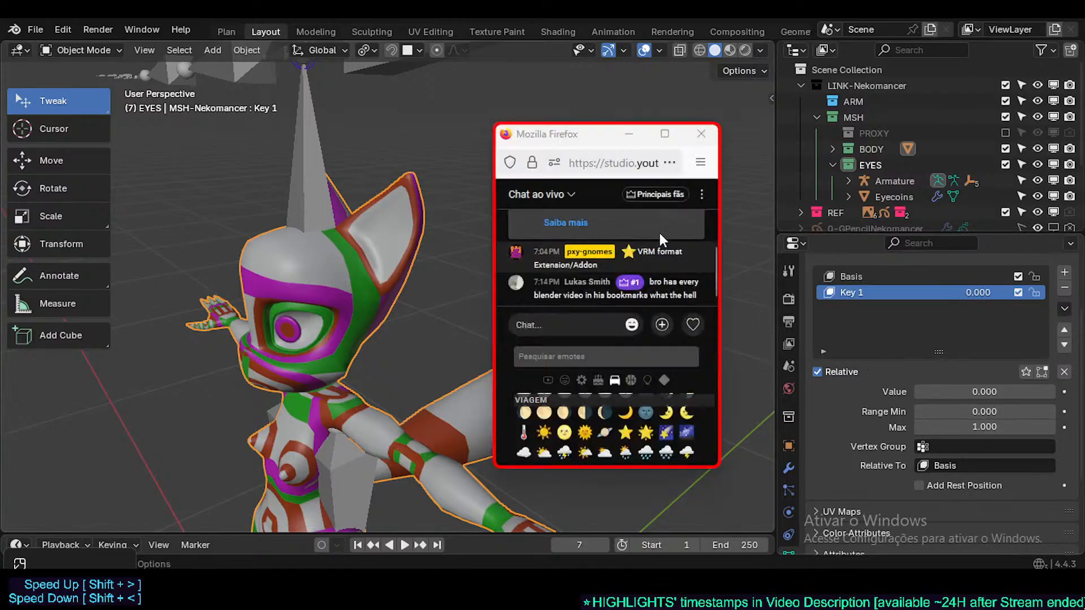
{"action": "left_click_drag", "start_coordinate": [565, 152], "coordinate": [606, 157]}
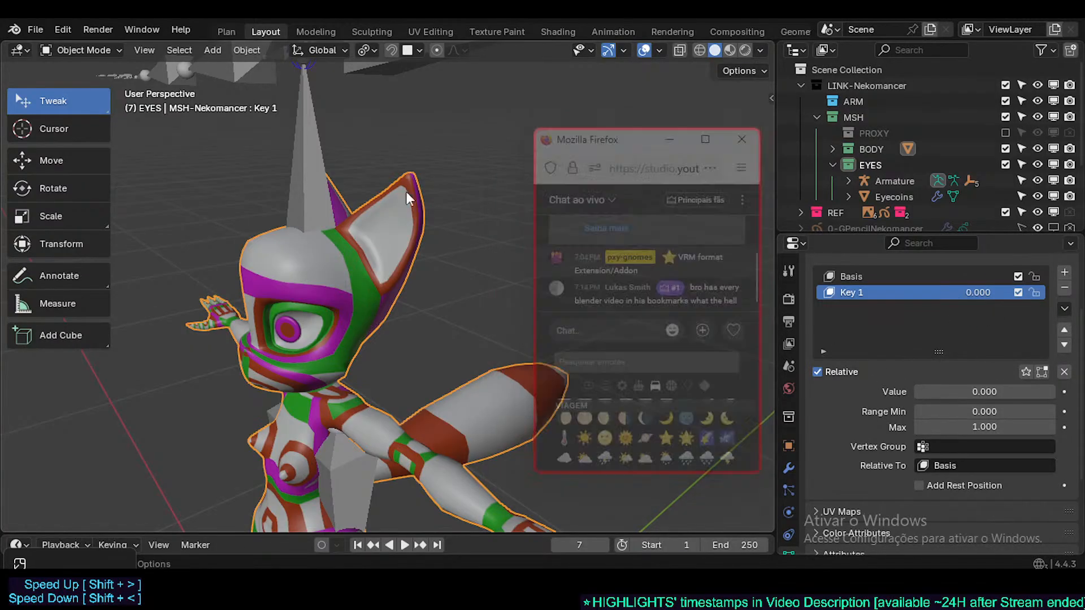
{"action": "middle_click_drag", "start_coordinate": [406, 192], "coordinate": [319, 334]}
{"action": "scroll", "coordinate": [318, 335], "scroll_direction": "up", "scroll_amount": 3}
{"action": "middle_click_drag", "start_coordinate": [370, 291], "coordinate": [287, 351], "text": "shift"}
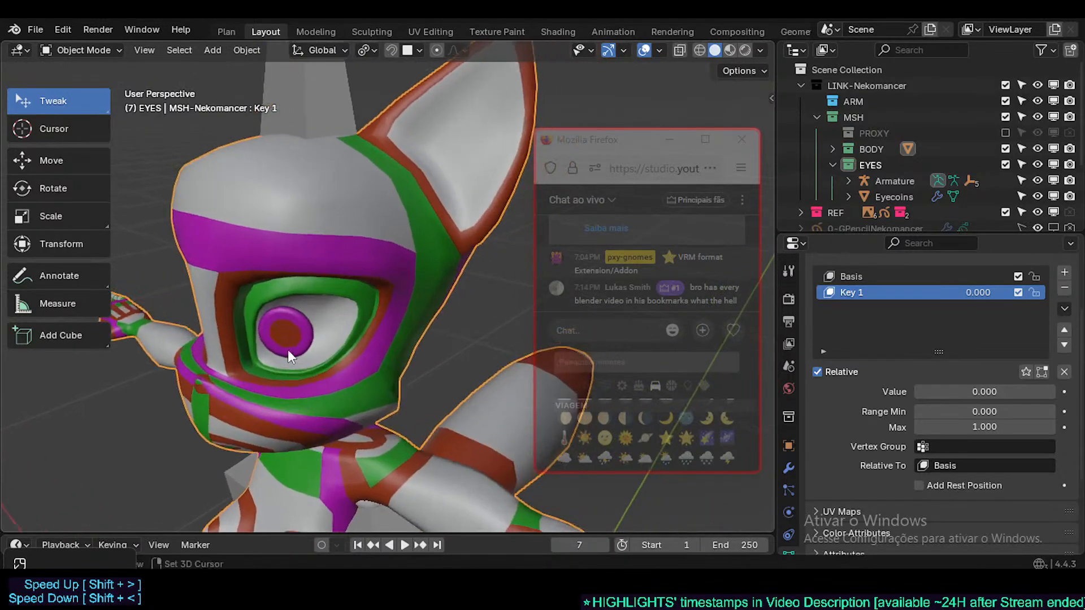
- Select the armature's chest bone and examine the character's head and face under the wireframe from several angles
{"action": "left_click", "coordinate": [297, 215]}
{"action": "scroll", "coordinate": [294, 277], "scroll_direction": "down", "scroll_amount": 1}
{"action": "scroll", "coordinate": [294, 277], "scroll_direction": "down", "scroll_amount": 2}
{"action": "middle_click_drag", "start_coordinate": [301, 276], "coordinate": [283, 295]}
{"action": "scroll", "coordinate": [418, 367], "scroll_direction": "up", "scroll_amount": 2}
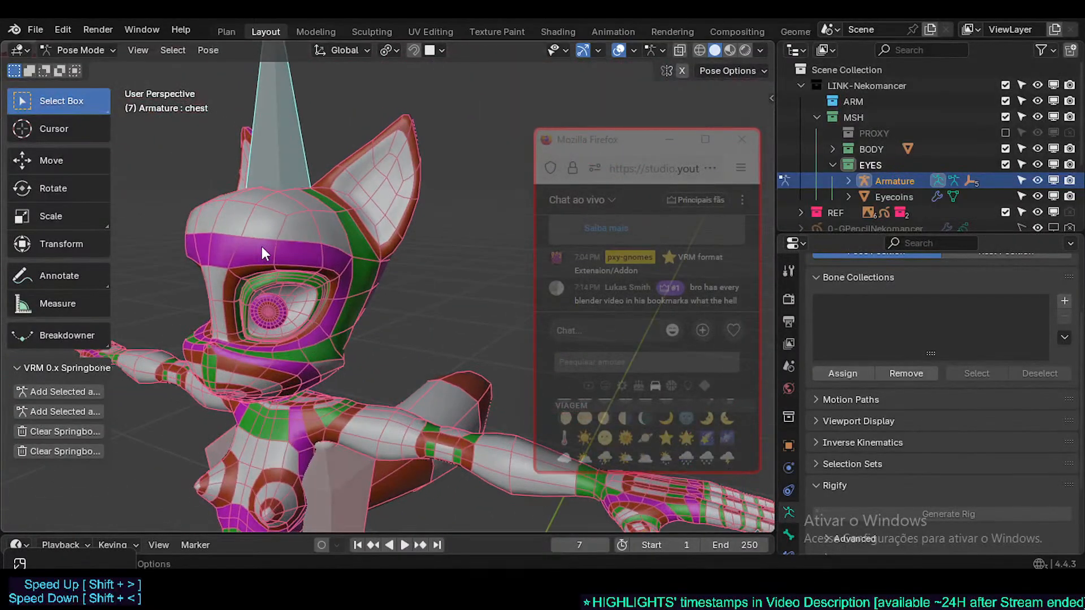
{"action": "scroll", "coordinate": [991, 473], "scroll_direction": "up", "scroll_amount": 4}
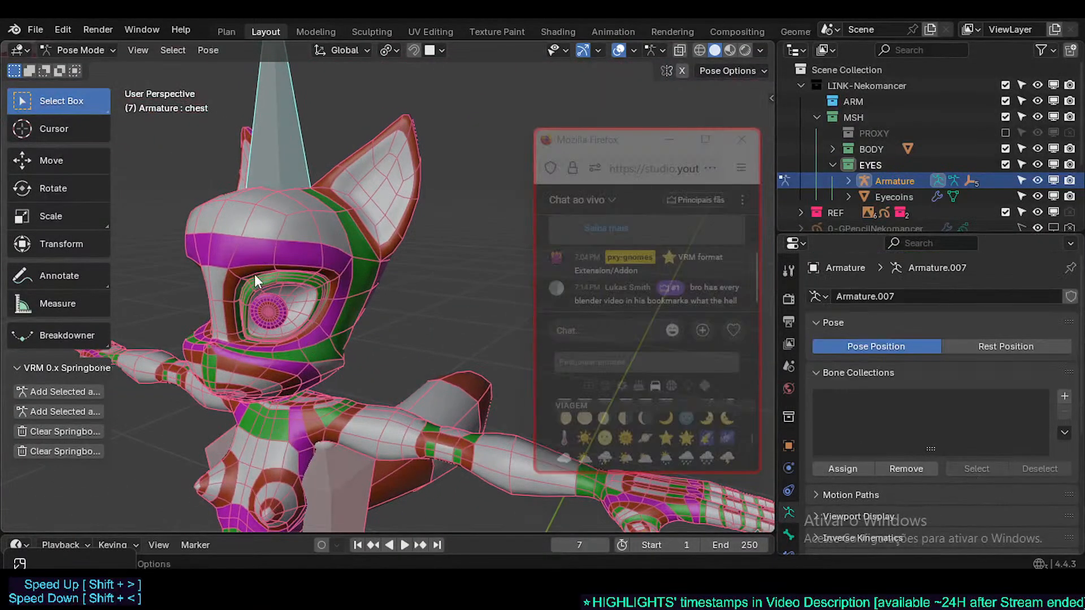
{"action": "middle_click_drag", "start_coordinate": [254, 273], "coordinate": [317, 302]}
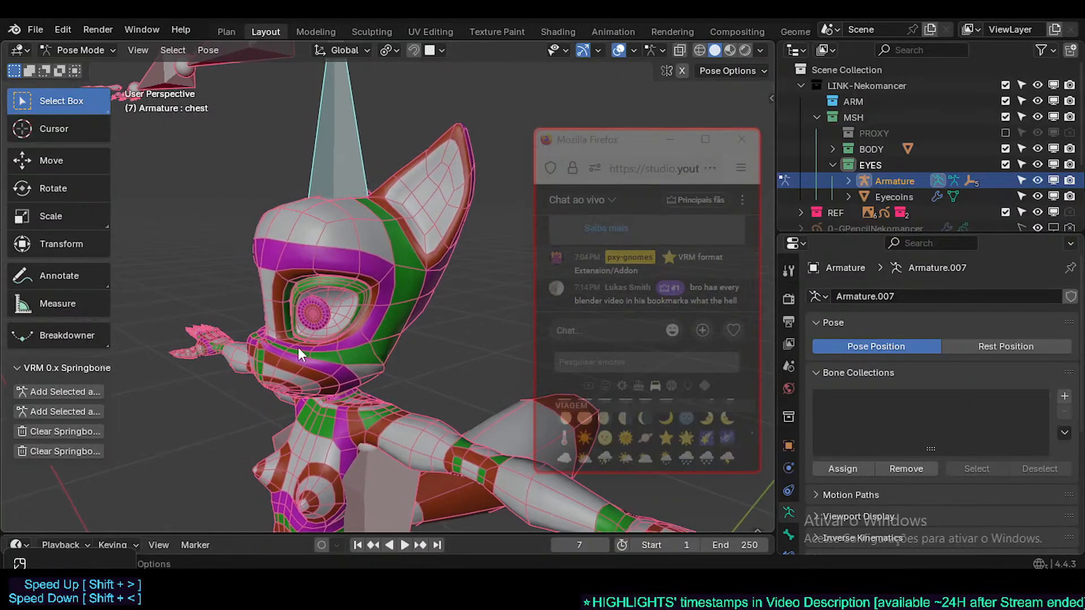
{"action": "middle_click_drag", "start_coordinate": [305, 359], "coordinate": [263, 278]}
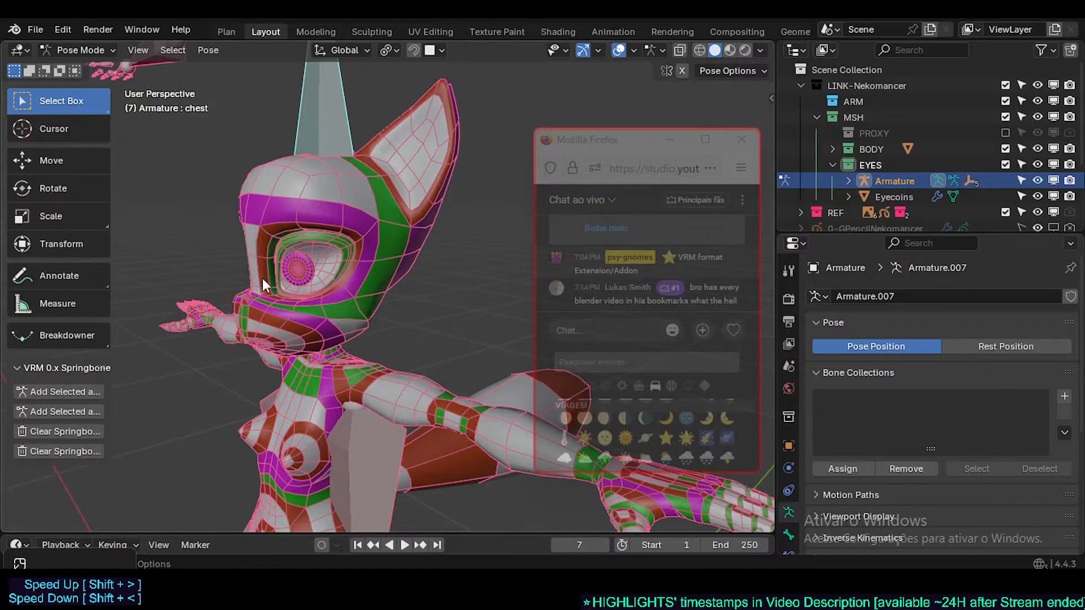
- Select the armature's hips bone and inspect the face, eyes and mouth from the front and side
{"action": "left_click", "coordinate": [328, 212]}
{"action": "middle_click_drag", "start_coordinate": [355, 283], "coordinate": [275, 424]}
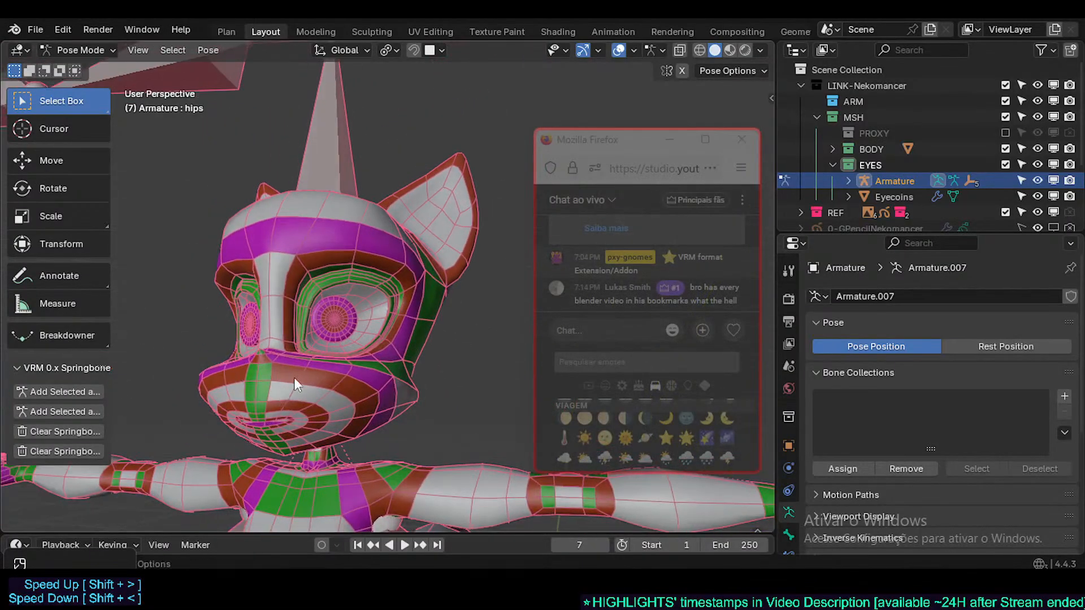
{"action": "middle_click_drag", "start_coordinate": [294, 378], "coordinate": [321, 343]}
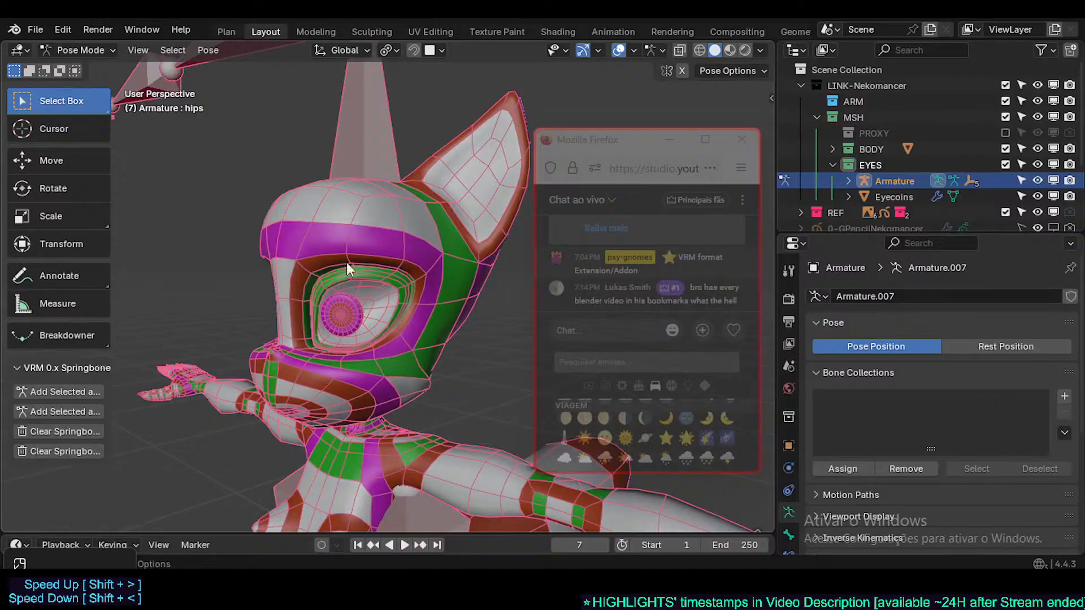
{"action": "middle_click_drag", "start_coordinate": [347, 265], "coordinate": [400, 431]}
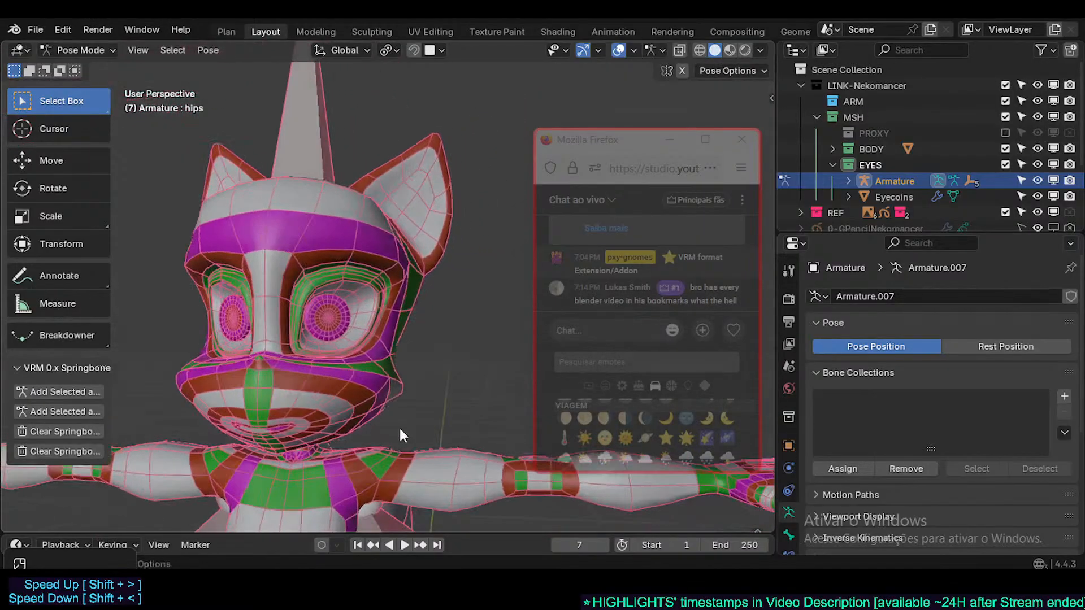
{"action": "middle_click_drag", "start_coordinate": [357, 385], "coordinate": [233, 390]}
{"action": "middle_click_drag", "start_coordinate": [344, 360], "coordinate": [277, 367]}
- Move the chat window off the viewport, narrow the toolbar and bring up the VRM0 MalAv Tools in the sidebar
{"action": "left_click", "coordinate": [596, 136]}
{"action": "left_click_drag", "start_coordinate": [599, 140], "coordinate": [865, 145]}
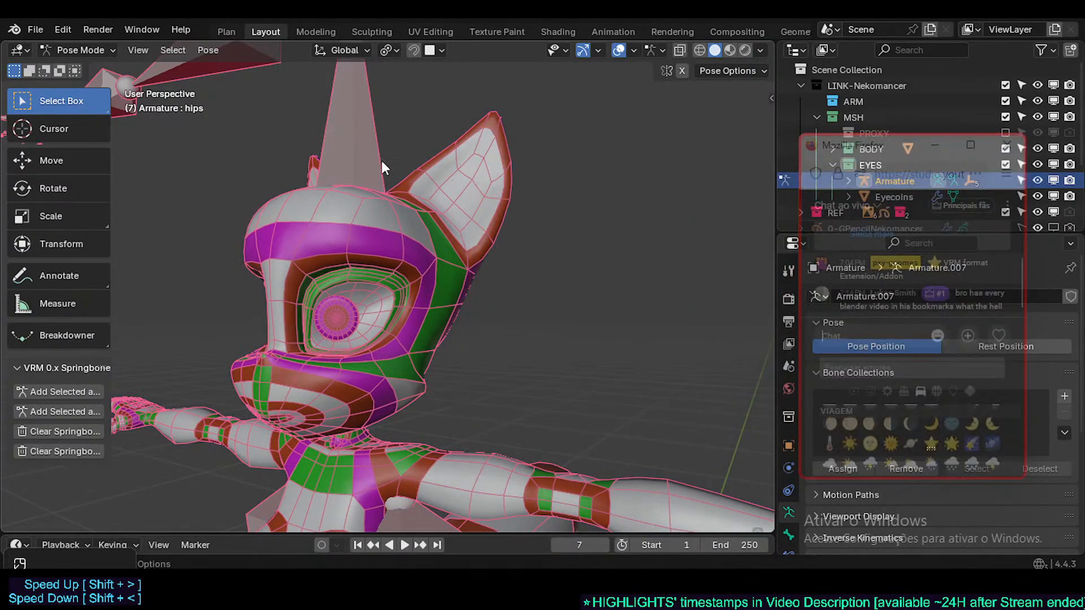
{"action": "left_click_drag", "start_coordinate": [111, 122], "coordinate": [36, 128]}
{"action": "key", "text": "n"}
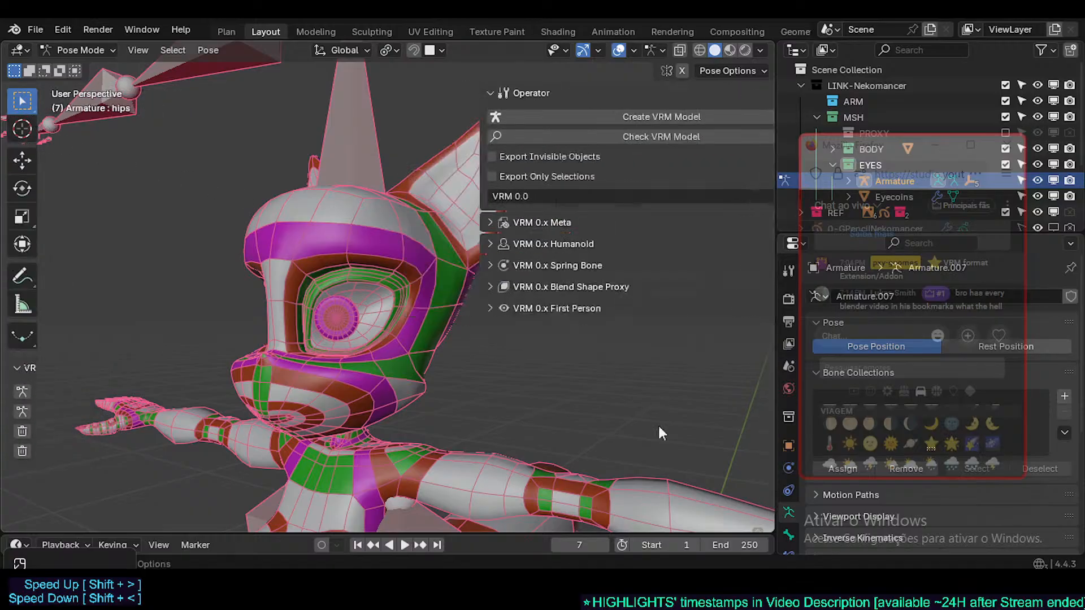
{"action": "left_click", "coordinate": [766, 463]}
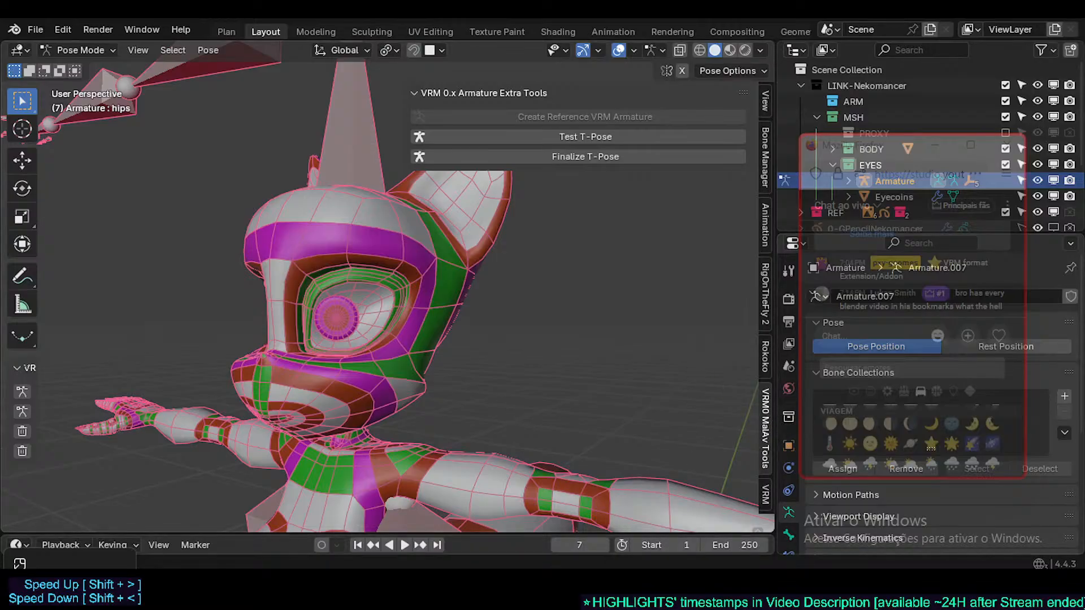
- Switch to Firefox and look over the Mals-Blender-VRM0-Utility GitHub repository's files and release links
{"action": "mouse_move", "coordinate": [592, 590]}
{"action": "left_click", "coordinate": [547, 524]}
{"action": "left_click", "coordinate": [300, 19]}
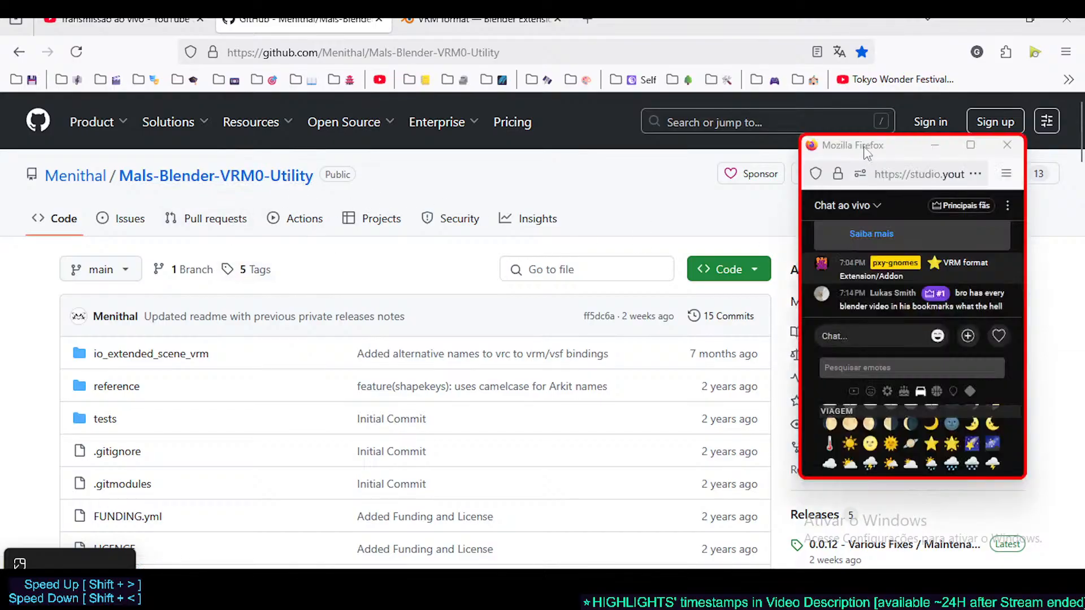
{"action": "left_click_drag", "start_coordinate": [874, 148], "coordinate": [287, 123]}
{"action": "scroll", "coordinate": [484, 234], "scroll_direction": "down", "scroll_amount": 5}
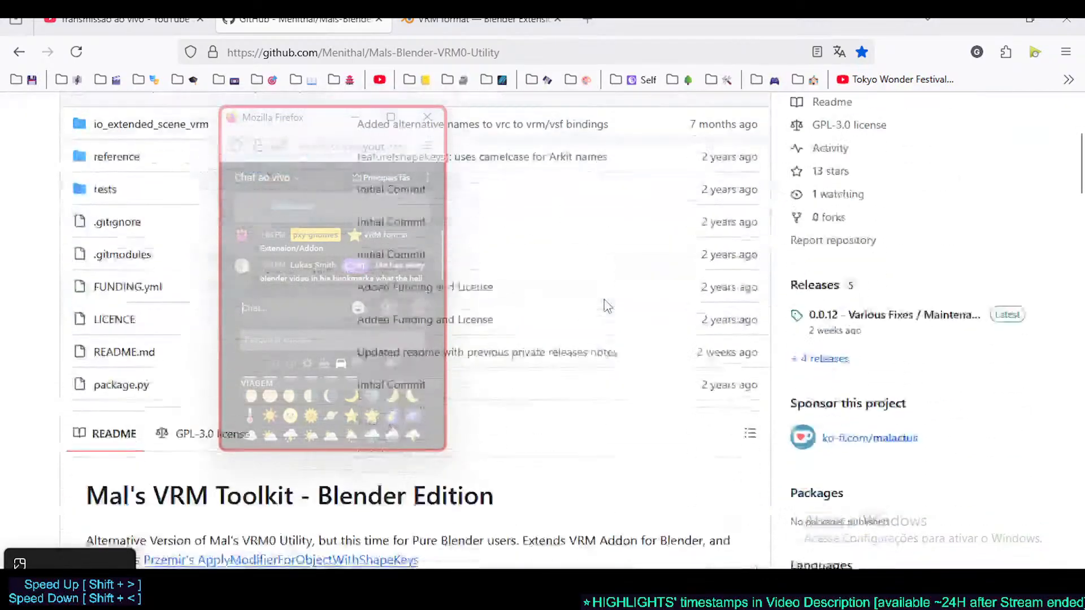
{"action": "scroll", "coordinate": [705, 294], "scroll_direction": "up", "scroll_amount": 1}
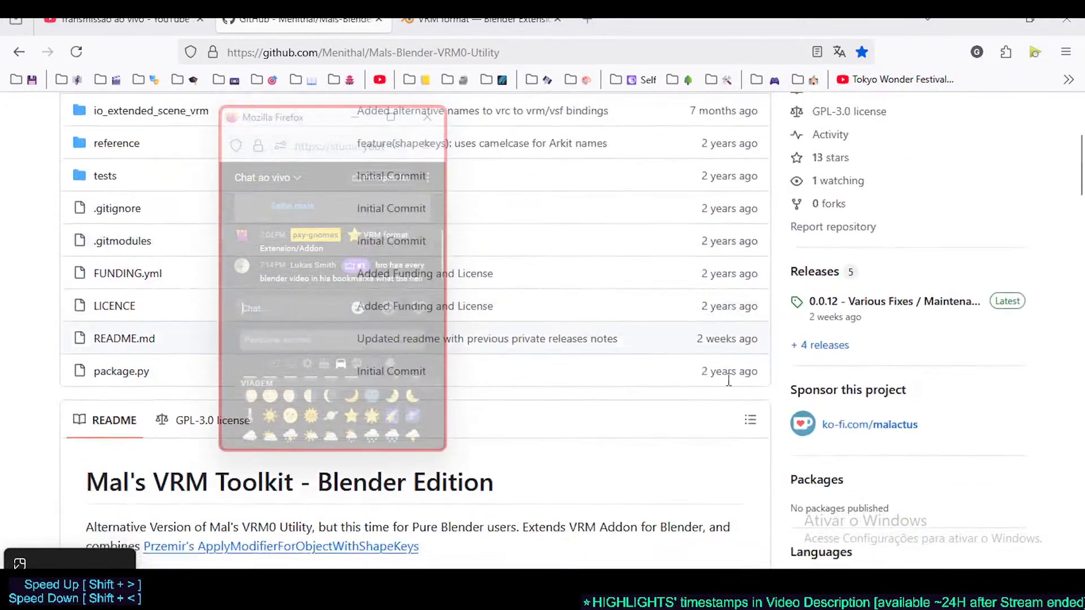
{"action": "scroll", "coordinate": [734, 506], "scroll_direction": "up", "scroll_amount": 3}
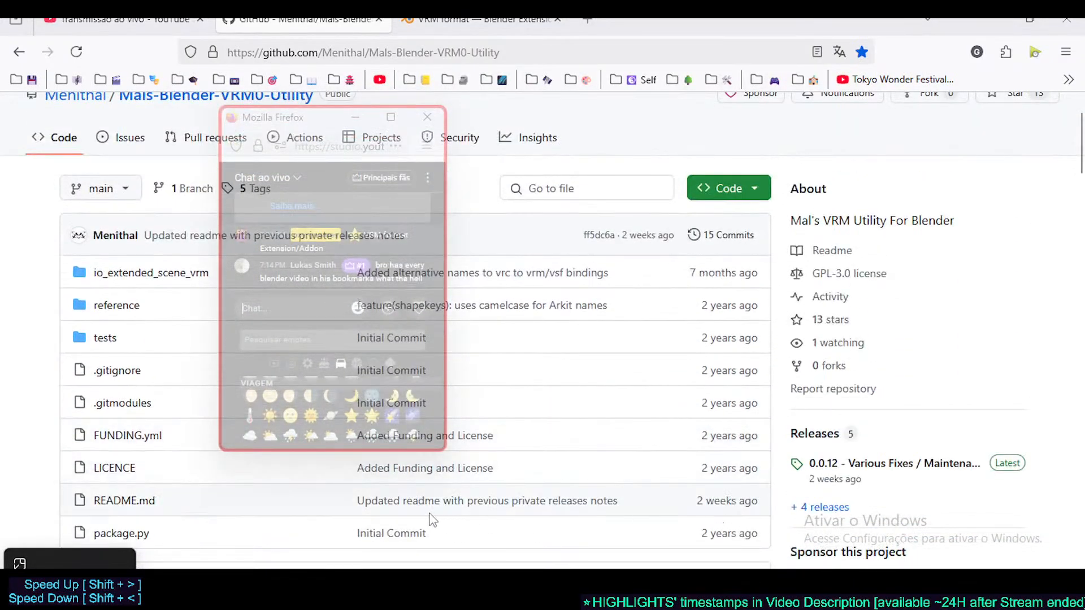
{"action": "scroll", "coordinate": [823, 463], "scroll_direction": "down", "scroll_amount": 3}
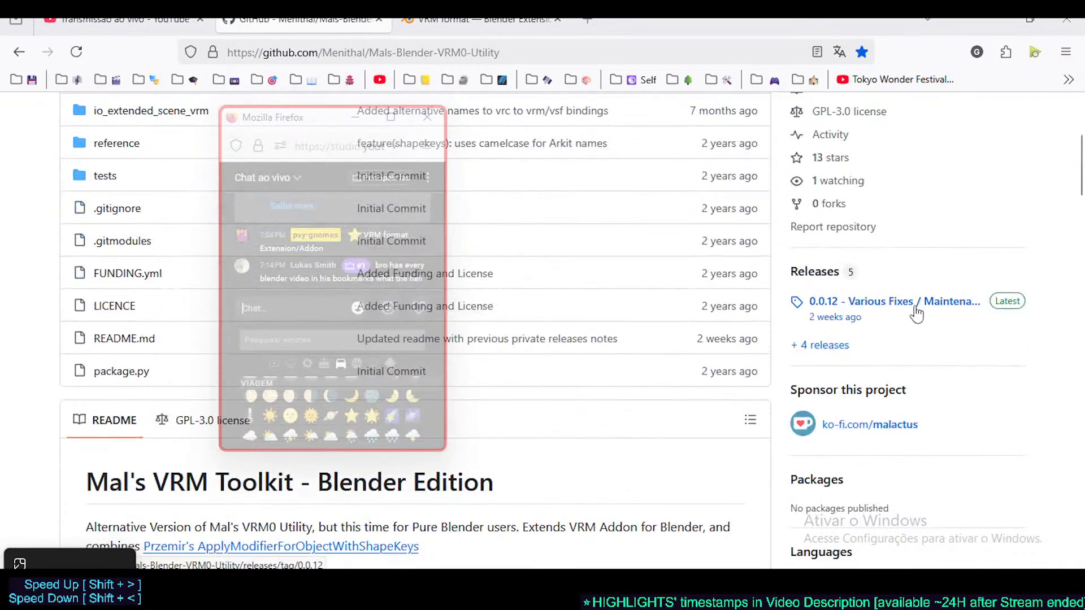
- Read the README's Dependencies and Installing sections, pointing out the io_extended_scene_vrm zip file name
{"action": "scroll", "coordinate": [509, 396], "scroll_direction": "down", "scroll_amount": 10}
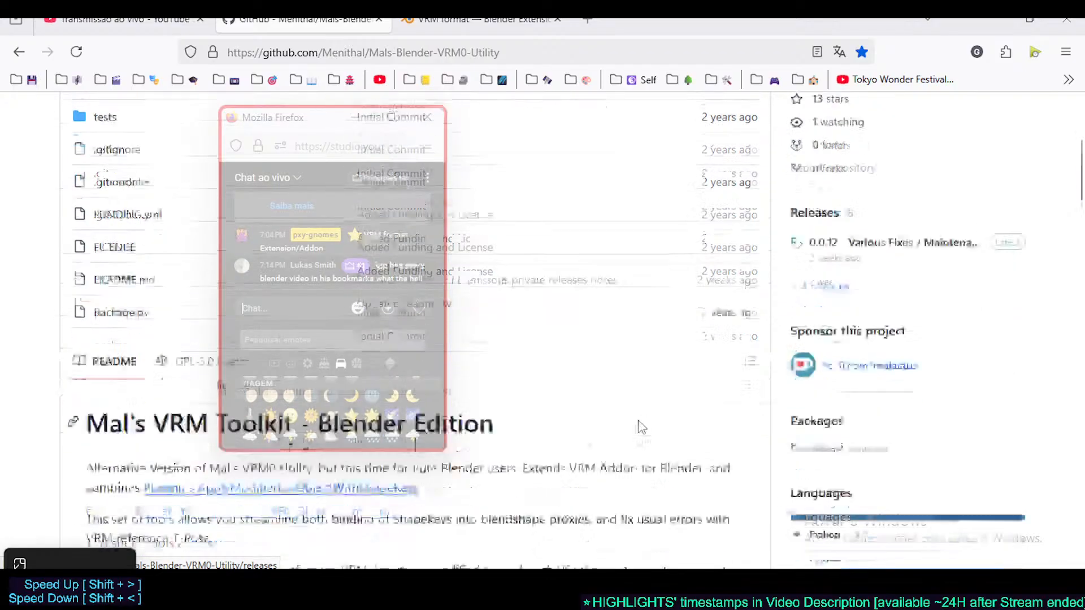
{"action": "scroll", "coordinate": [151, 468], "scroll_direction": "up", "scroll_amount": 4}
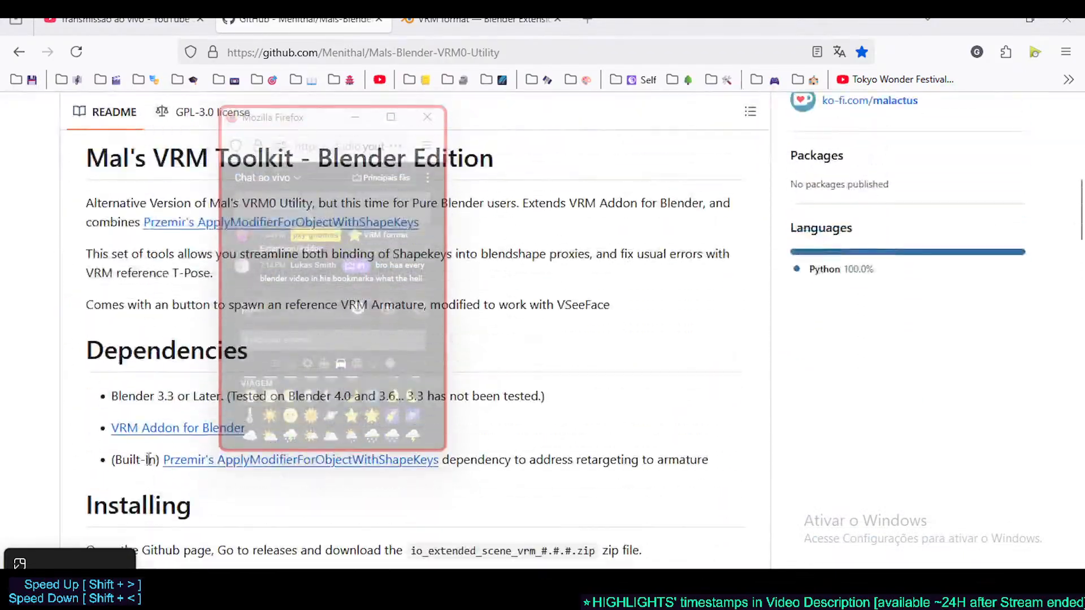
{"action": "scroll", "coordinate": [226, 339], "scroll_direction": "down", "scroll_amount": 3}
{"action": "left_click_drag", "start_coordinate": [309, 123], "coordinate": [162, 90]}
{"action": "left_click_drag", "start_coordinate": [408, 389], "coordinate": [600, 389]}
{"action": "left_click", "coordinate": [517, 390]}
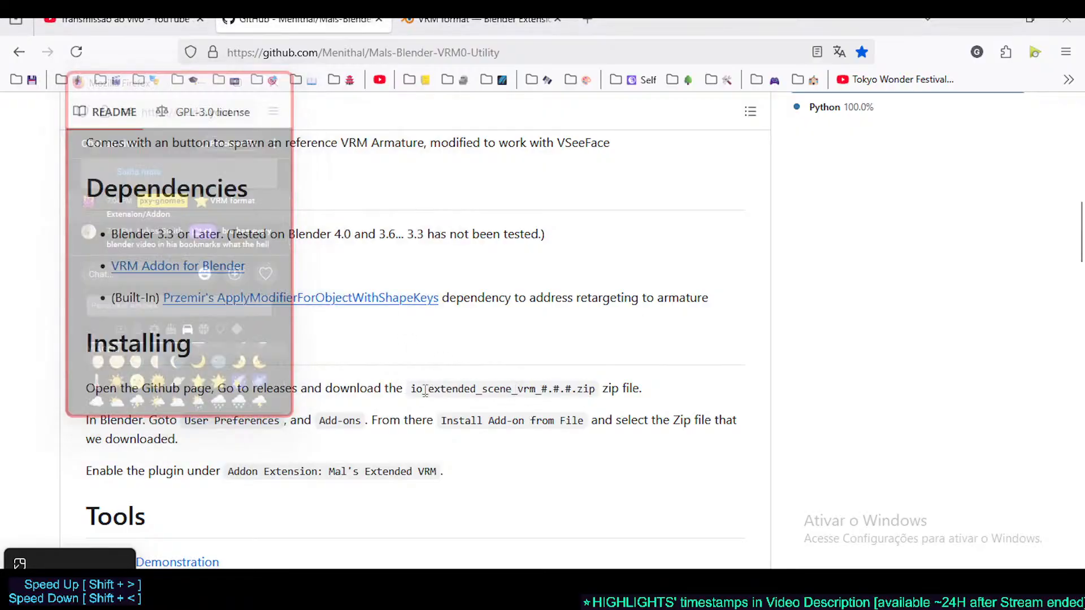
- Show the repository's Download ZIP option without downloading it, then dismiss the code options
{"action": "scroll", "coordinate": [444, 395], "scroll_direction": "up", "scroll_amount": 3}
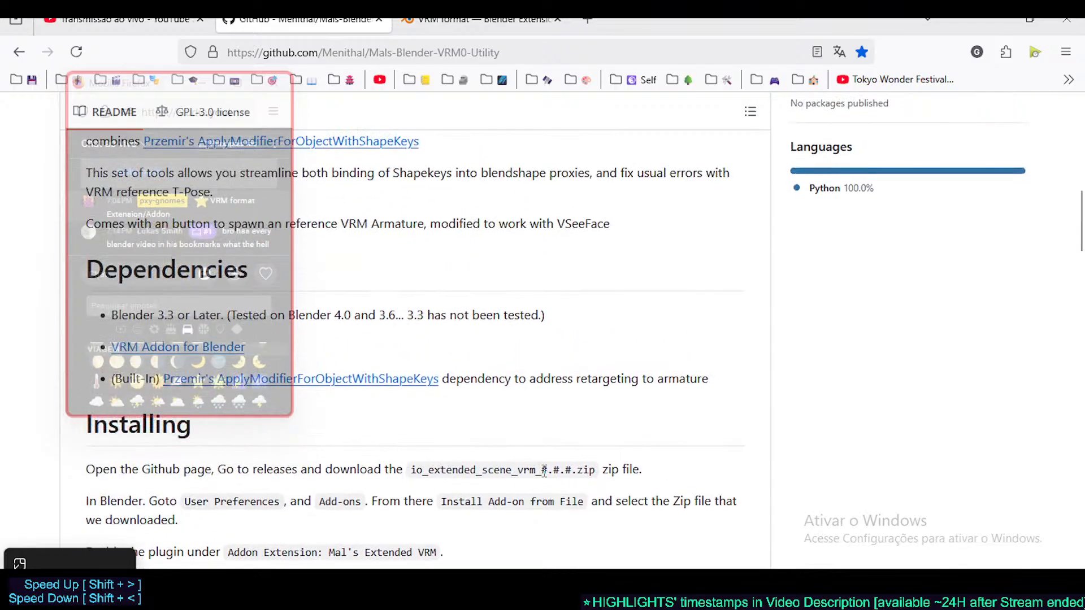
{"action": "scroll", "coordinate": [498, 485], "scroll_direction": "up", "scroll_amount": 15}
{"action": "left_click", "coordinate": [751, 271]}
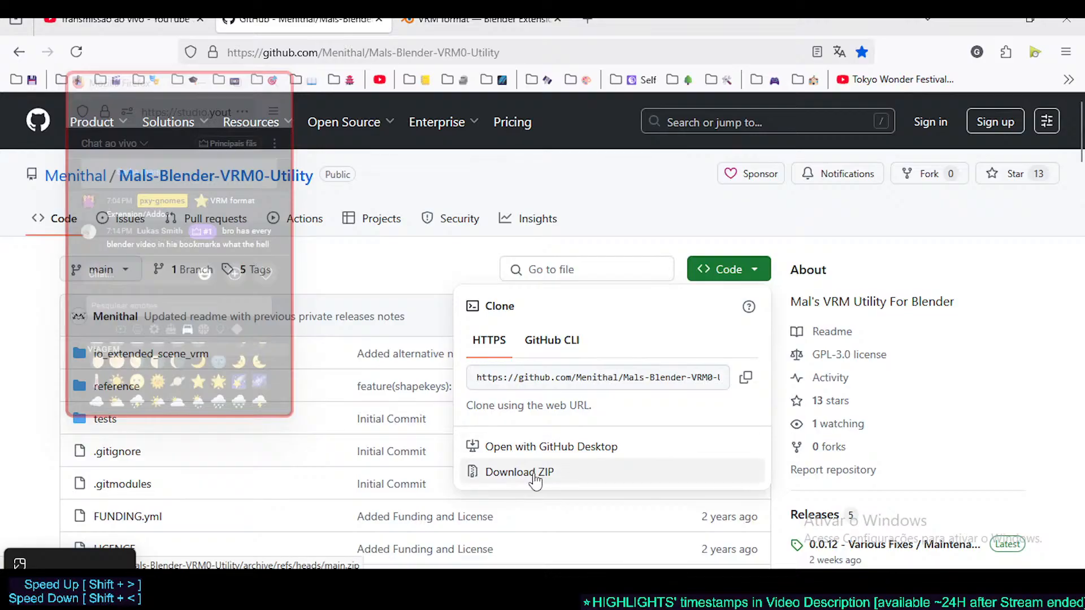
{"action": "left_click", "coordinate": [943, 432]}
- Open the repository's releases and review the 0.0.12 release's installation notes, change log and assets
{"action": "scroll", "coordinate": [947, 430], "scroll_direction": "down", "scroll_amount": 5}
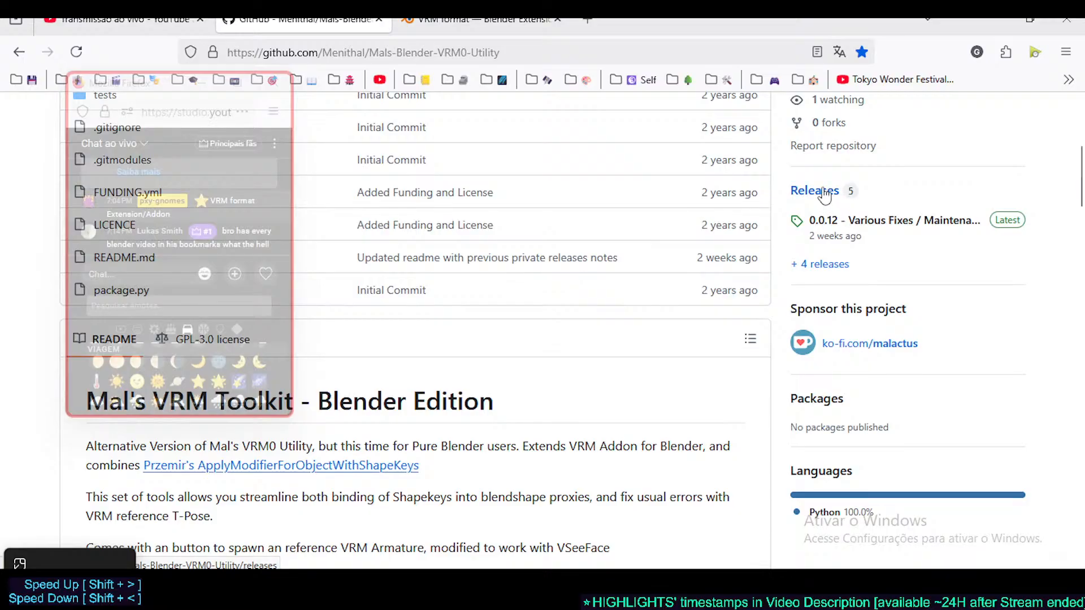
{"action": "left_click", "coordinate": [824, 192]}
{"action": "scroll", "coordinate": [584, 342], "scroll_direction": "down", "scroll_amount": 4}
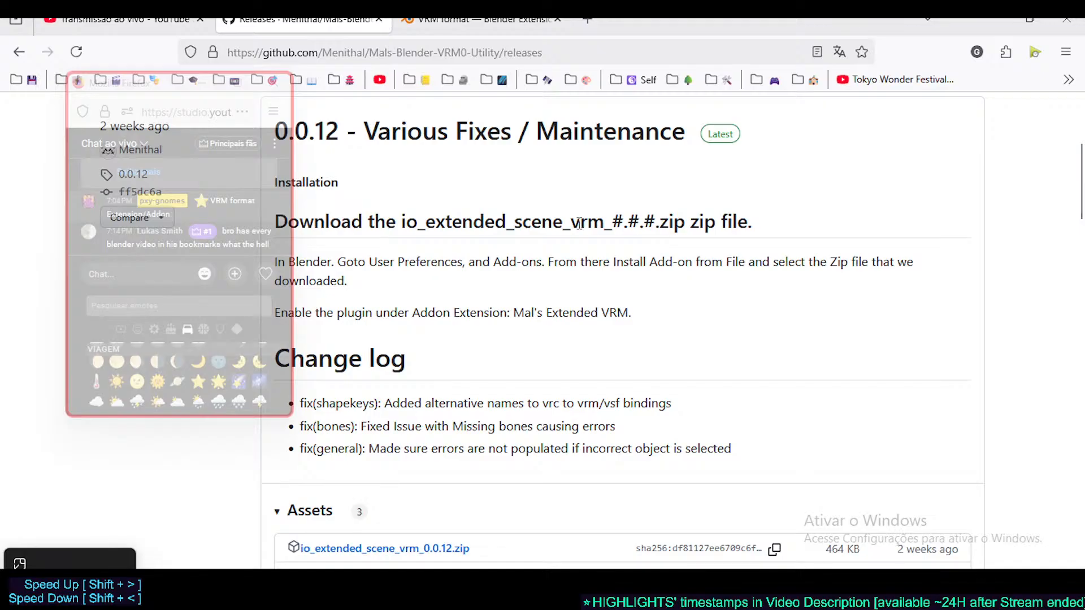
{"action": "scroll", "coordinate": [490, 285], "scroll_direction": "down", "scroll_amount": 4}
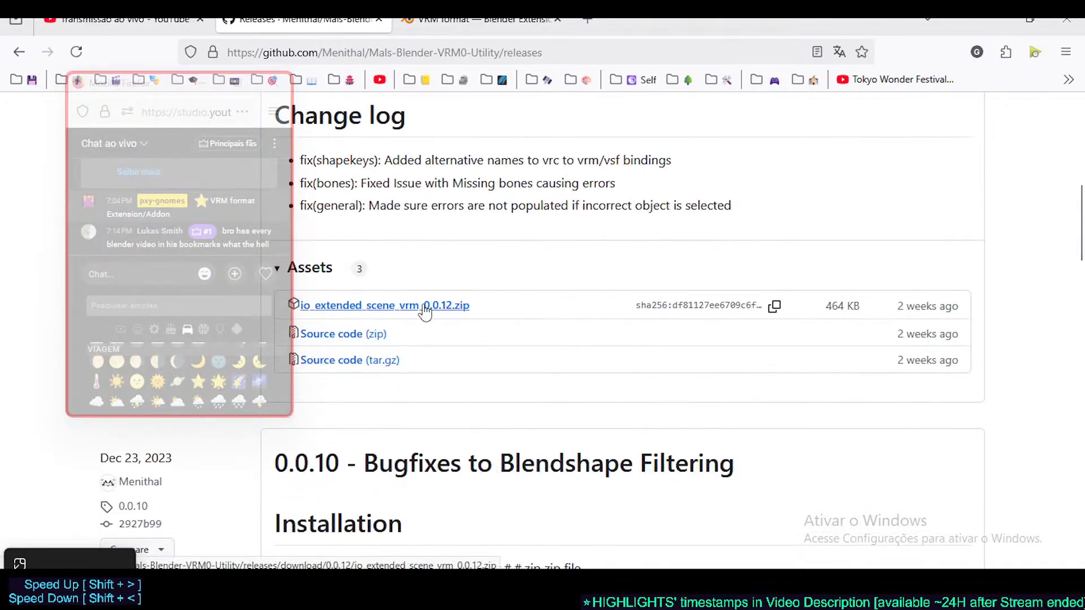
{"action": "scroll", "coordinate": [633, 402], "scroll_direction": "down", "scroll_amount": 5}
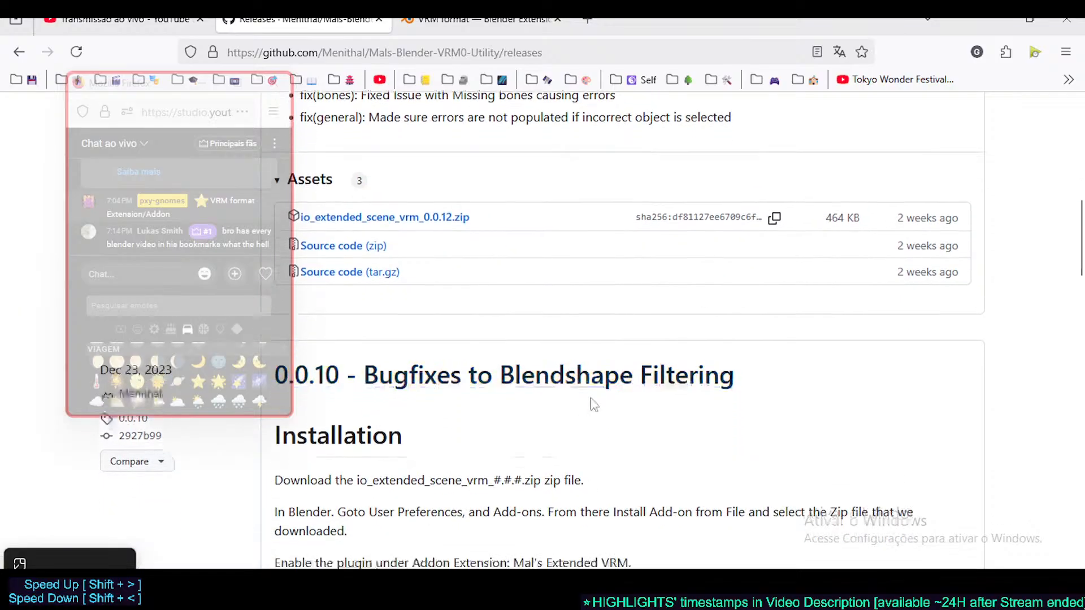
{"action": "scroll", "coordinate": [587, 404], "scroll_direction": "down", "scroll_amount": 4}
{"action": "scroll", "coordinate": [557, 358], "scroll_direction": "up", "scroll_amount": 13}
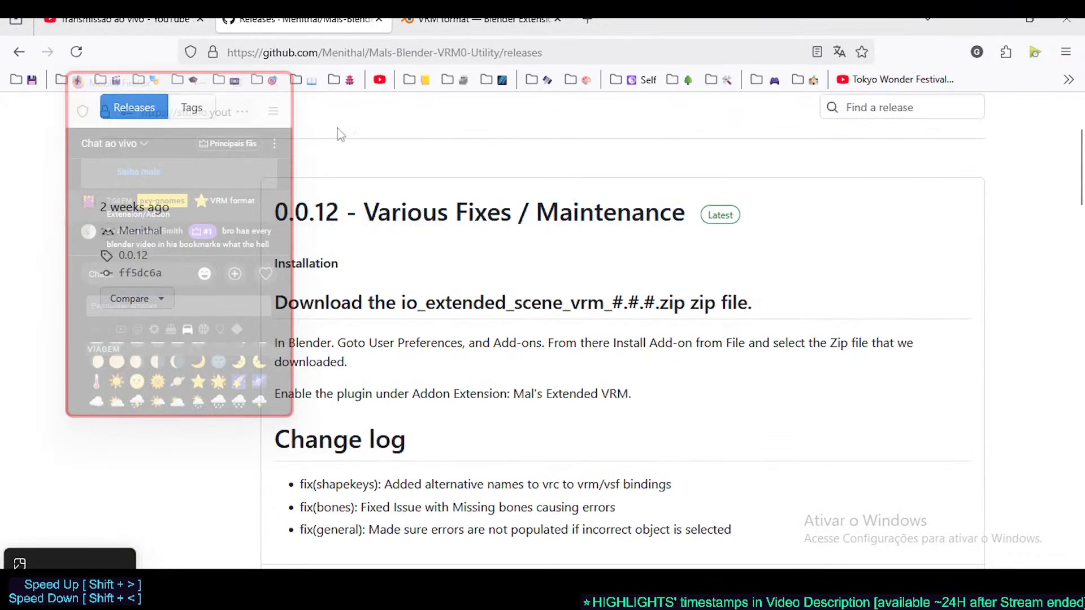
- Close the GitHub releases and VRM format extension pages in the browser and return to Blender
{"action": "left_click_drag", "start_coordinate": [143, 113], "coordinate": [616, 149]}
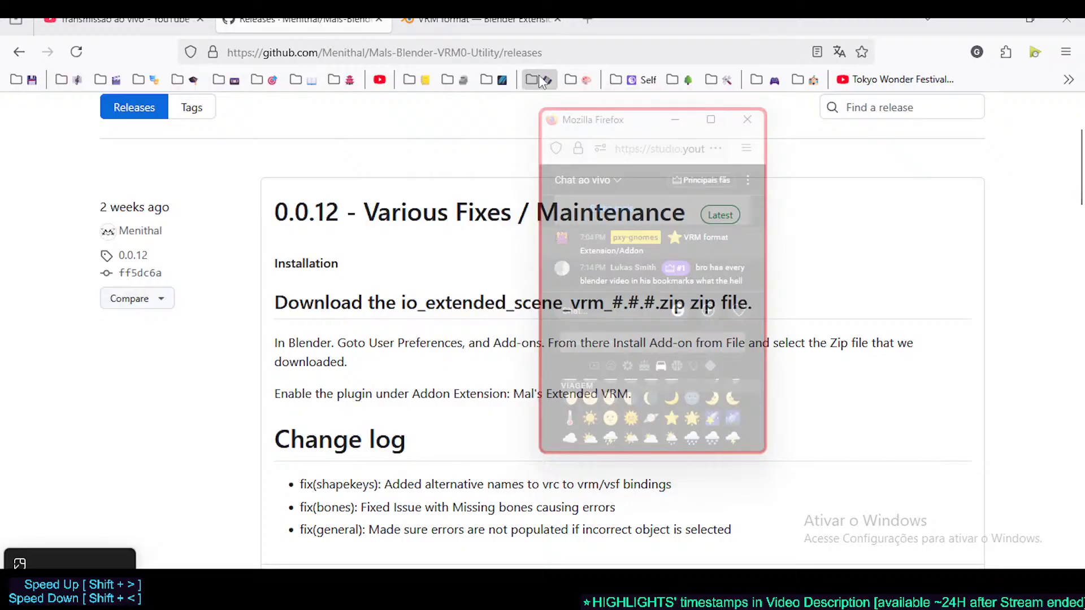
{"action": "left_click", "coordinate": [379, 19]}
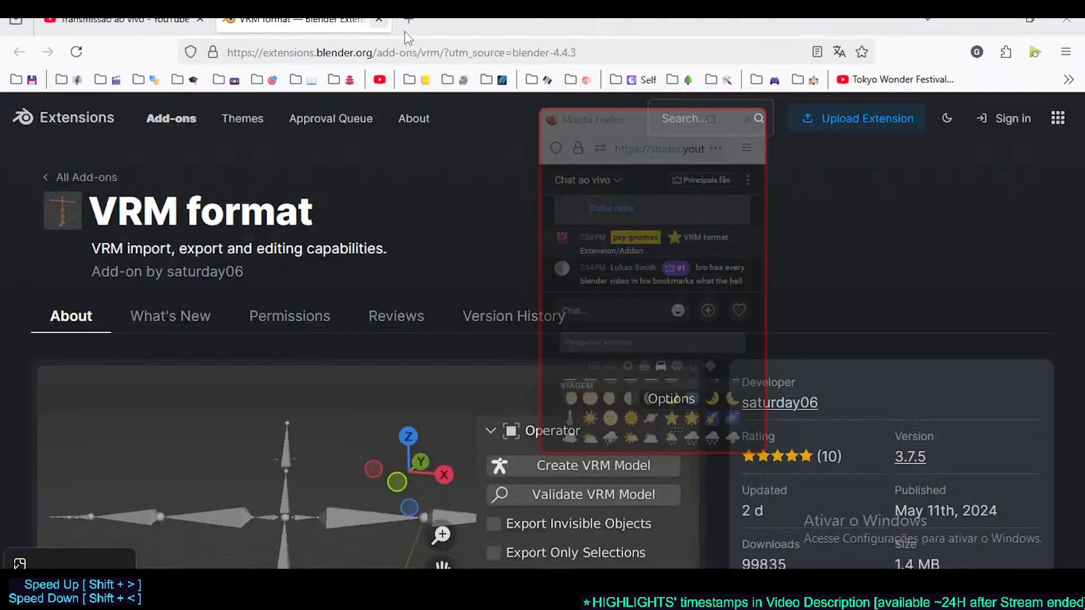
{"action": "left_click", "coordinate": [377, 20]}
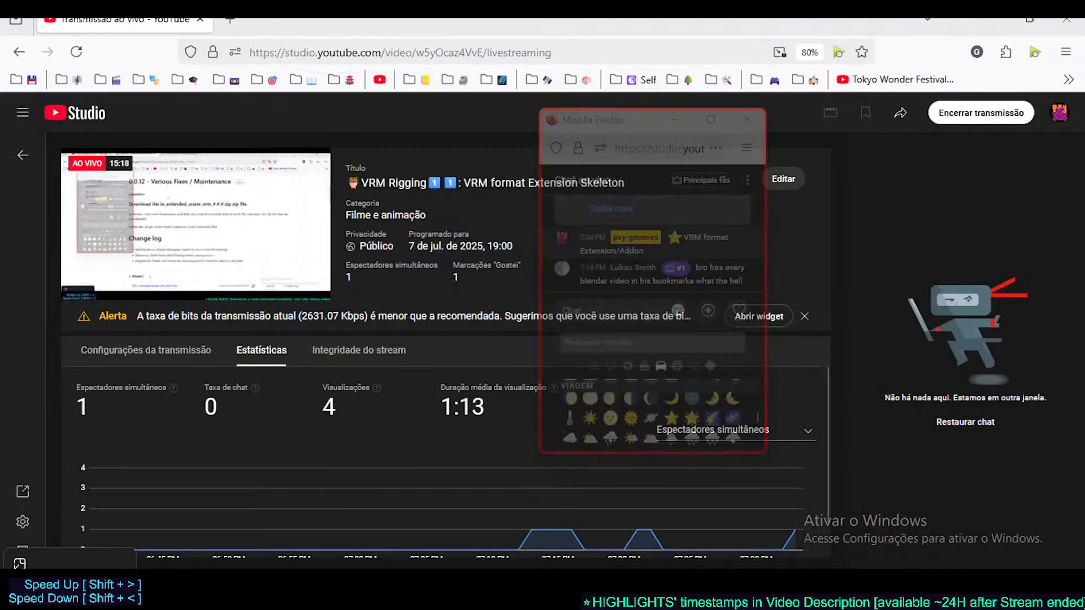
{"action": "key", "text": "alt+Tab"}
- Place the live chat window over Blender and start a message with a star emote followed by VRM
{"action": "left_click_drag", "start_coordinate": [606, 128], "coordinate": [862, 139]}
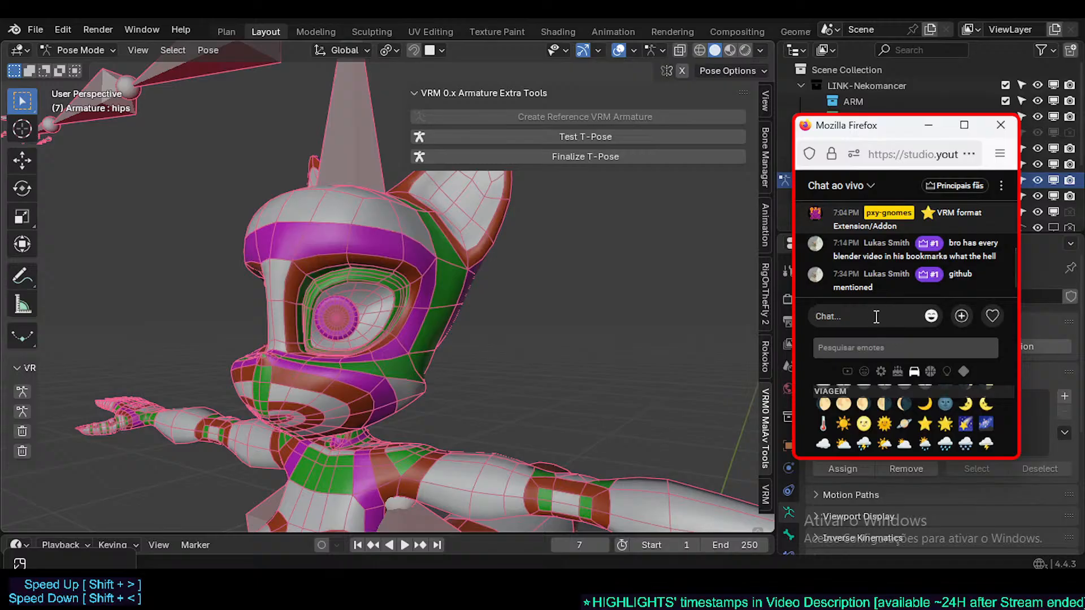
{"action": "left_click", "coordinate": [925, 423]}
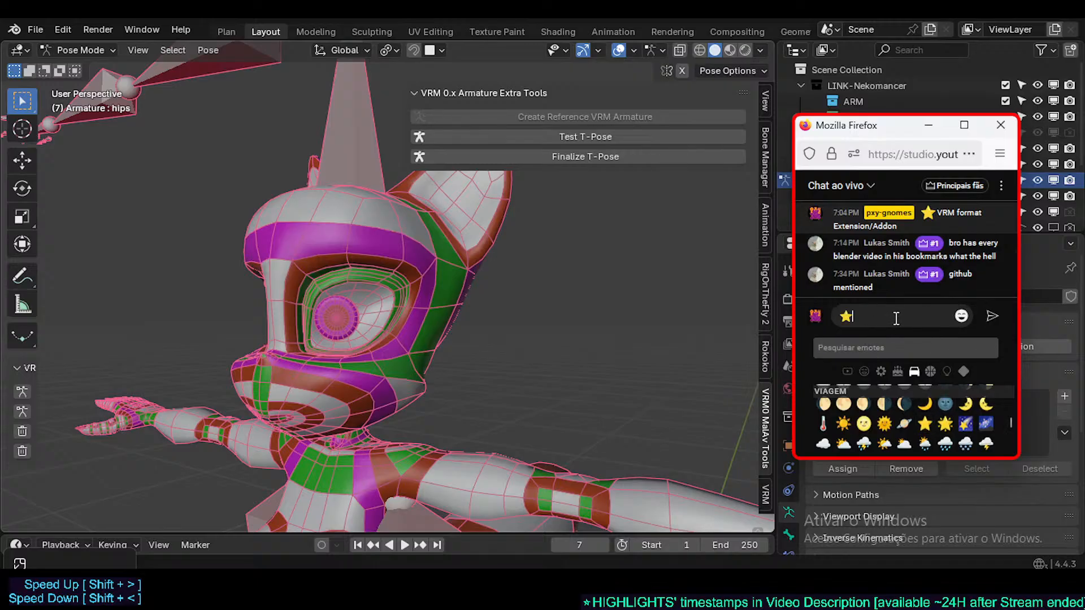
{"action": "type", "text": "VRM"}
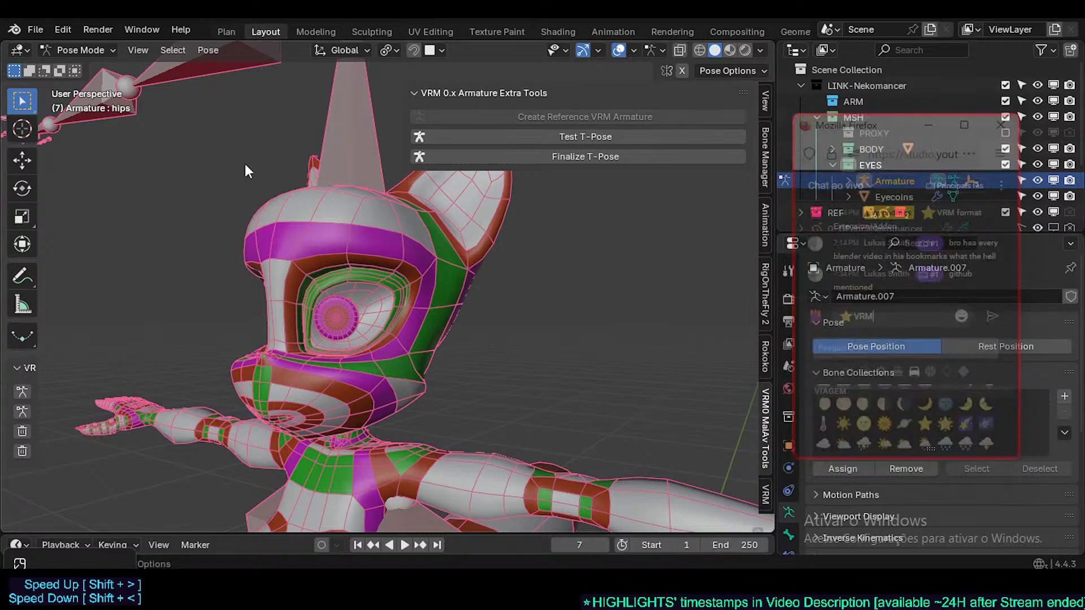
- Look up the Mals' Extended VRM add-on in Blender's preferences and expand its details
{"action": "key", "text": "ctrl+comma"}
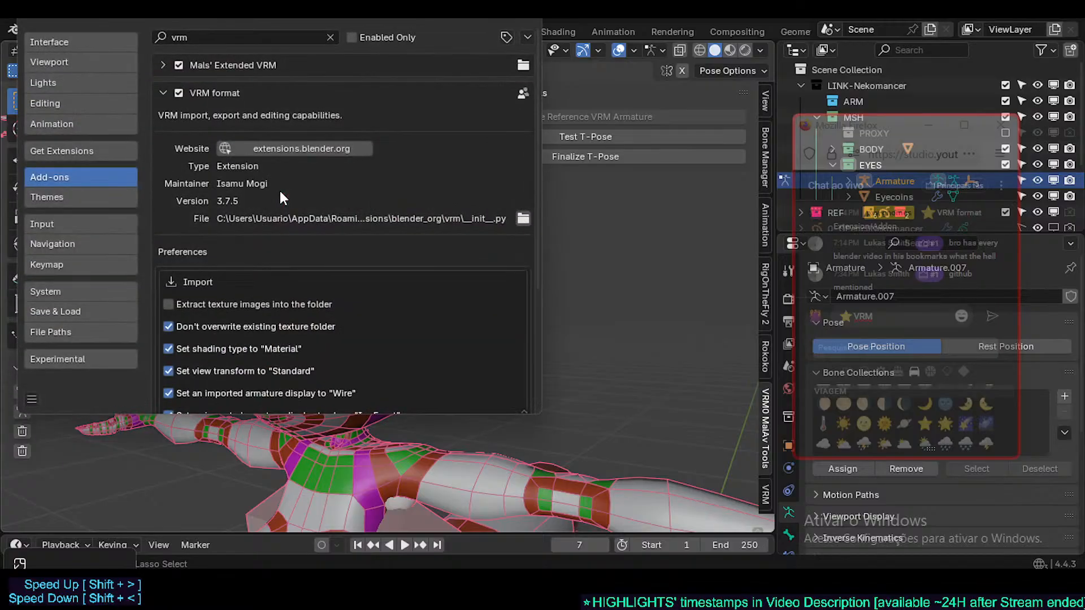
{"action": "left_click", "coordinate": [163, 93]}
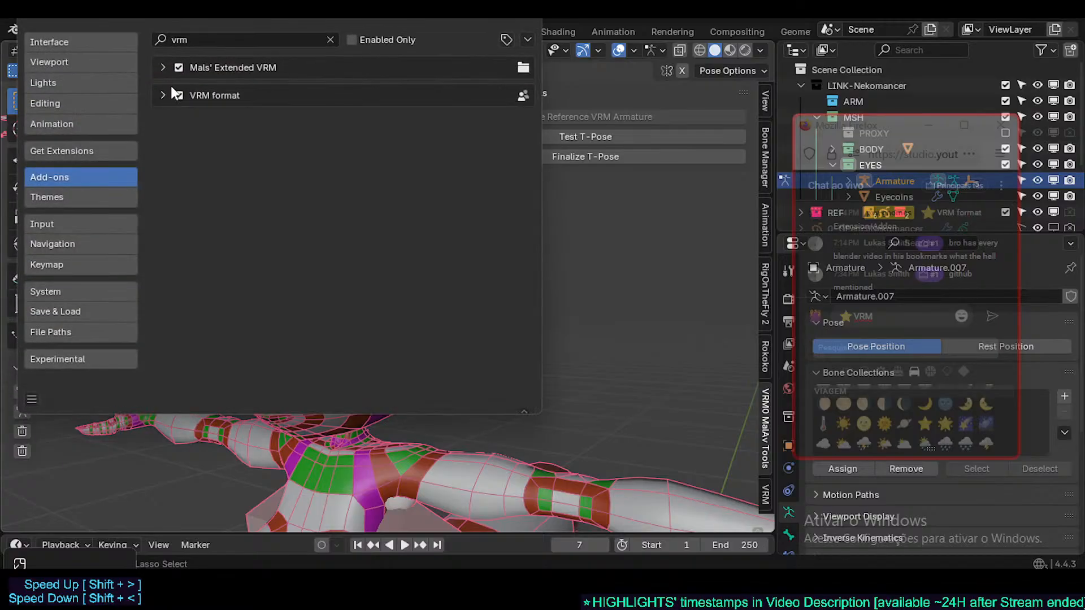
{"action": "left_click", "coordinate": [59, 148]}
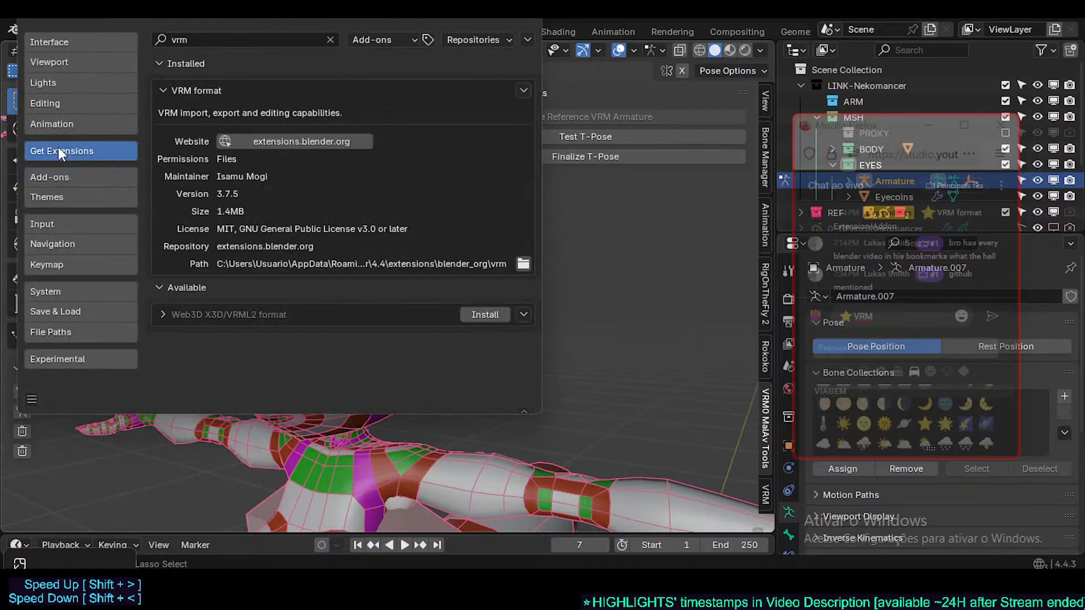
{"action": "left_click", "coordinate": [56, 175]}
{"action": "left_click", "coordinate": [162, 68]}
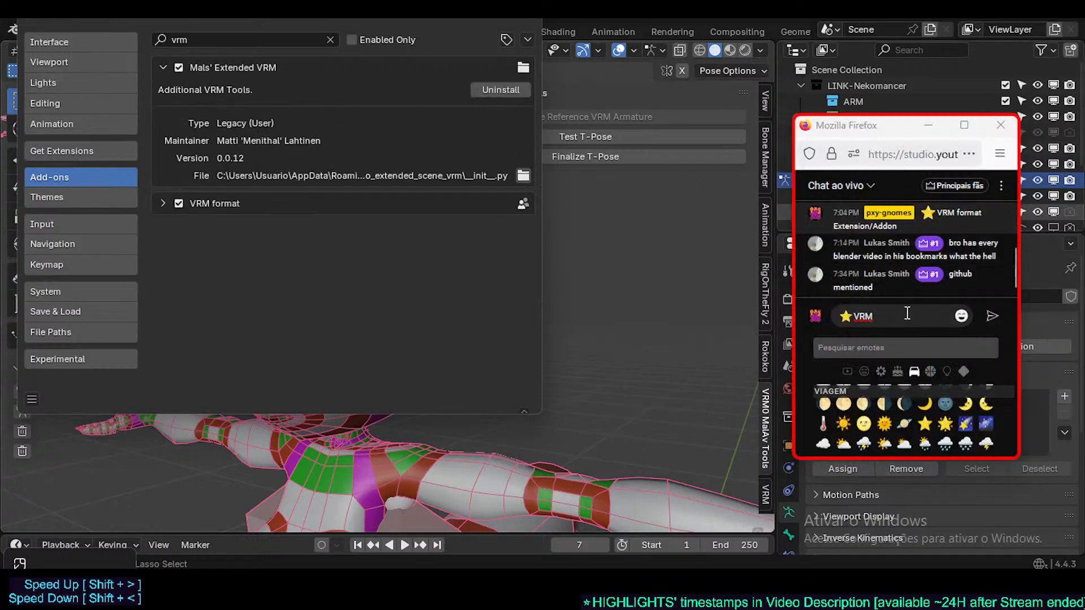
- Replace VRM in the chat message with "Mal's Extended VRM Addon", keeping the star emote in front
{"action": "left_click", "coordinate": [908, 314]}
{"action": "key", "text": "shift+Left"}
{"action": "key", "text": "shift+Left"}
{"action": "key", "text": "shift+Left"}
{"action": "type", "text": "Ma"}
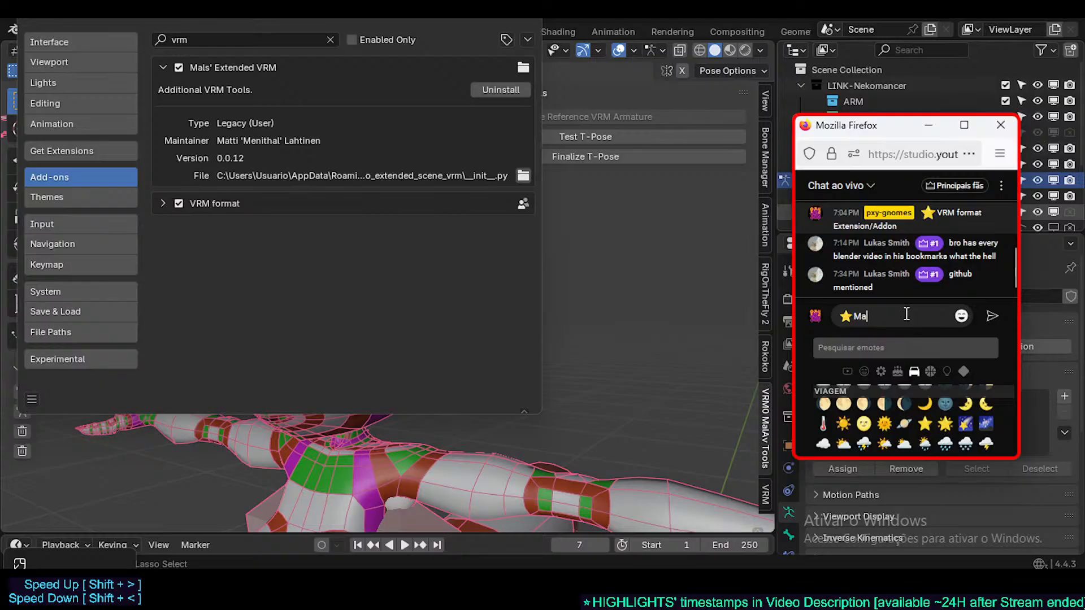
{"action": "type", "text": "l's Extended VRM"}
{"action": "key", "text": "BackSpace"}
{"action": "type", "text": "Addon"}
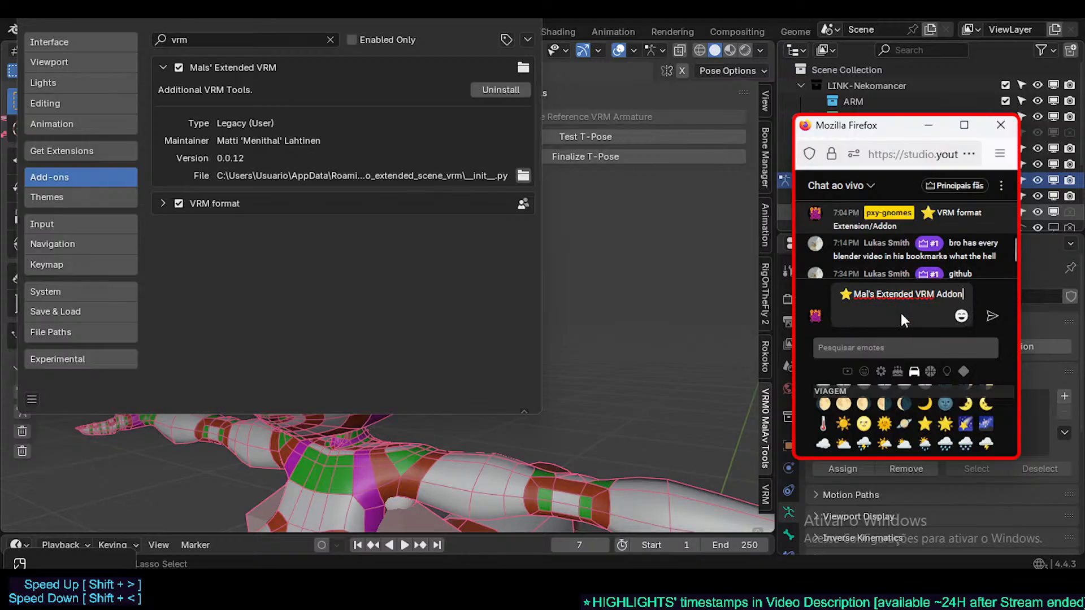
- Append "(PLZ LOOK A BIT BEFORE AND FROM HERE)" to the chat message and send it
{"action": "type", "text": " (loko"}
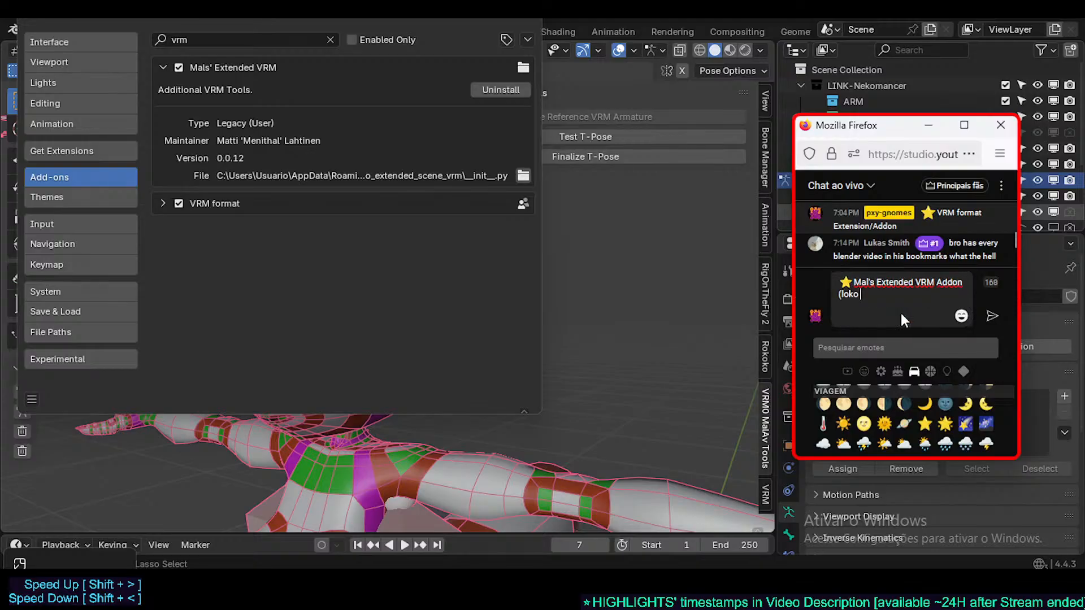
{"action": "key", "text": "BackSpace"}
{"action": "key", "text": "BackSpace"}
{"action": "key", "text": "BackSpace"}
{"action": "type", "text": "ok"}
{"action": "key", "text": "Home"}
{"action": "key", "text": "Right"}
{"action": "type", "text": "PLZ"}
{"action": "key", "text": "shift+End"}
{"action": "type", "text": "LOOK BEFORE A"}
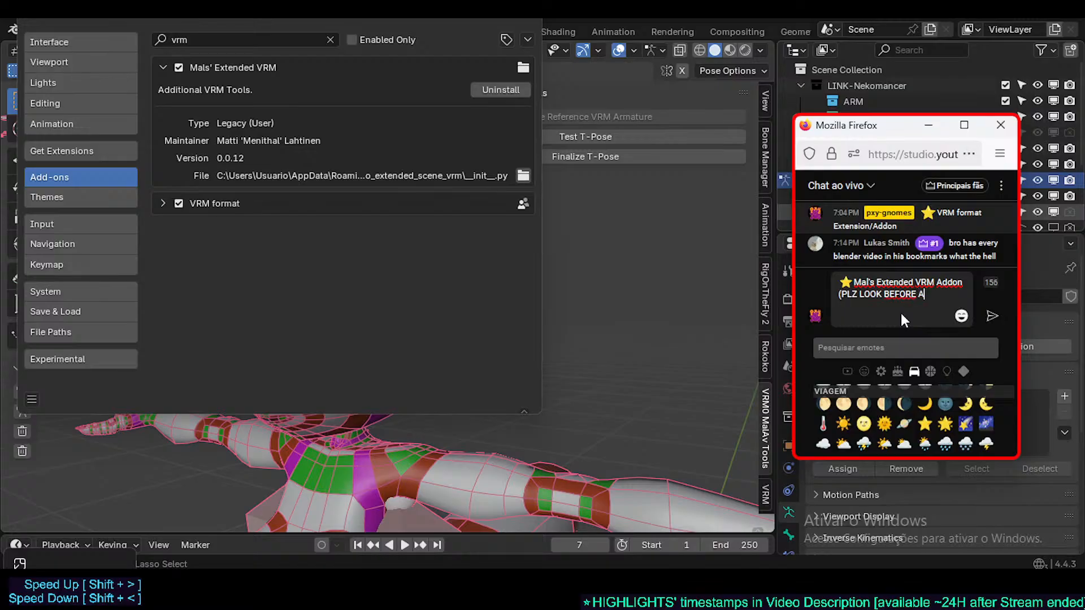
{"action": "type", "text": "ND FROM HERE"}
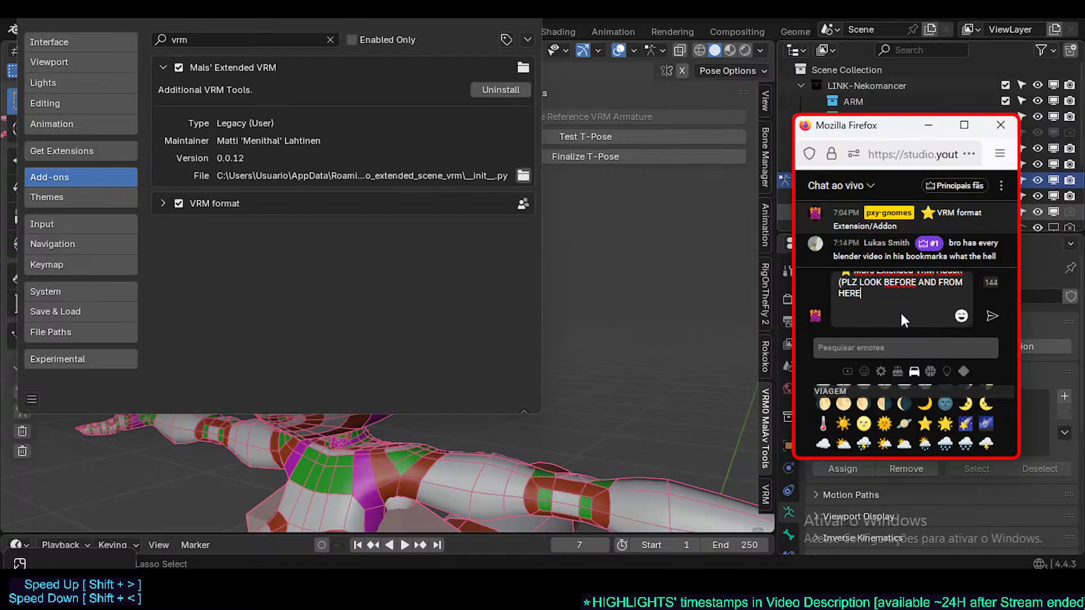
{"action": "type", "text": ")"}
{"action": "type", "text": "A BIT"}
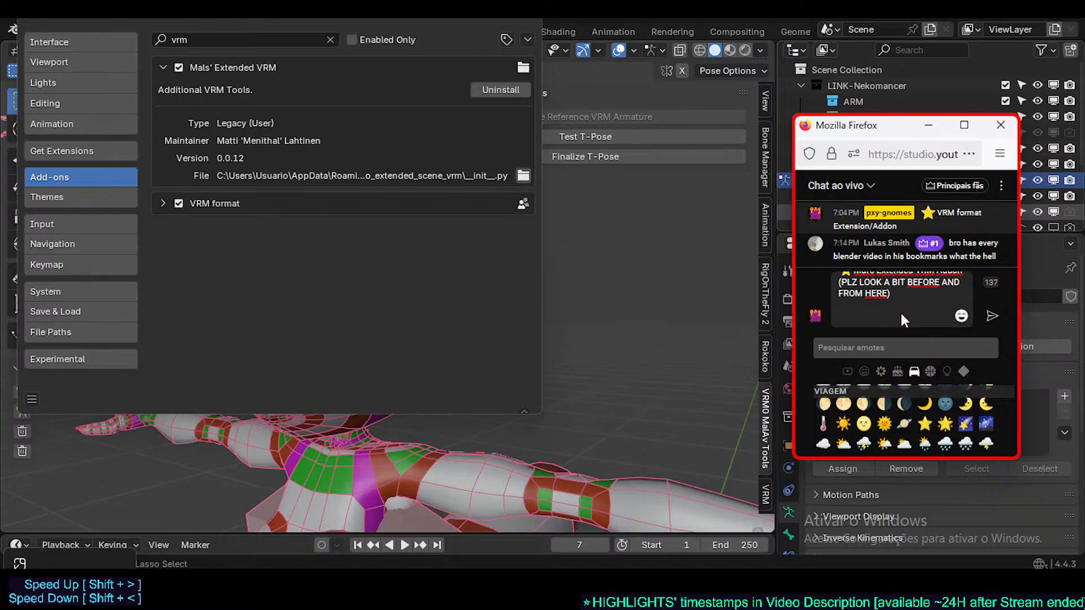
{"action": "key", "text": "Return"}
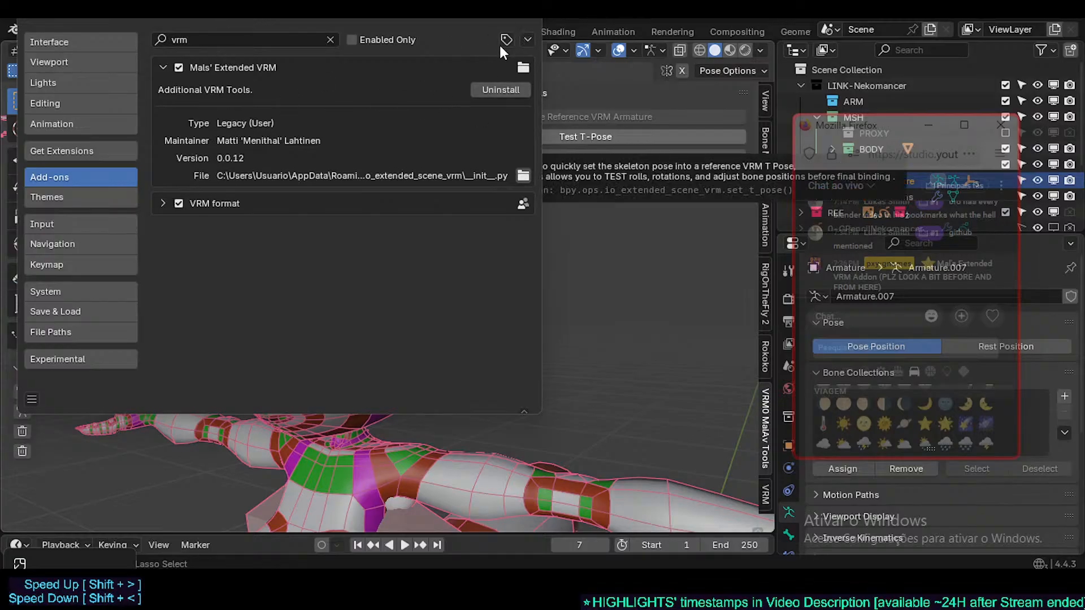
- Check the add-on options and VRM format details, then collapse both VRM add-on entries and close the preferences
{"action": "left_click", "coordinate": [528, 38]}
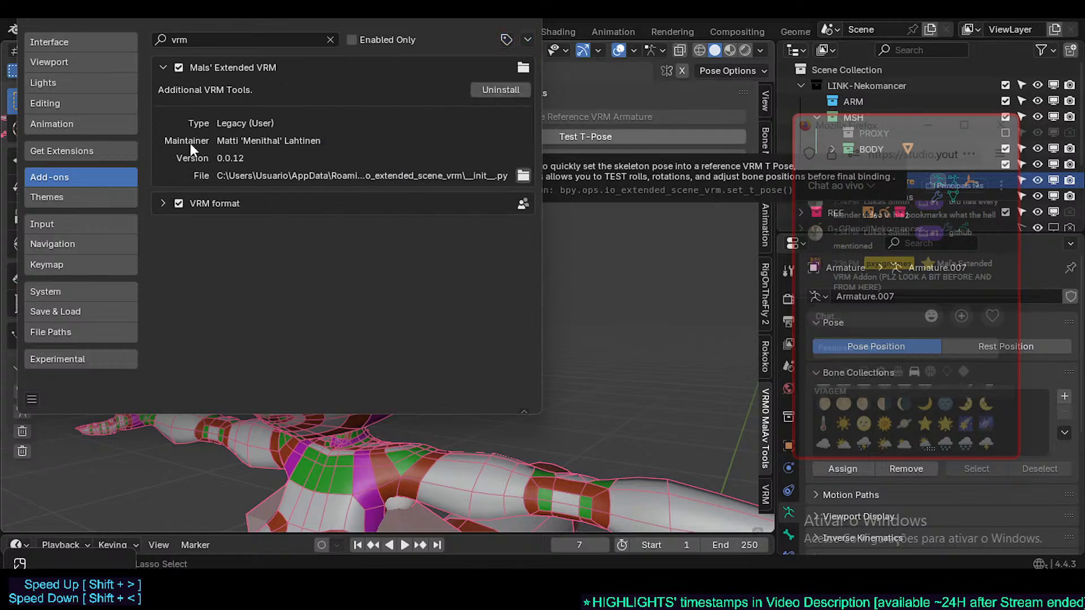
{"action": "left_click", "coordinate": [162, 69]}
{"action": "left_click", "coordinate": [160, 65]}
{"action": "left_click", "coordinate": [158, 61]}
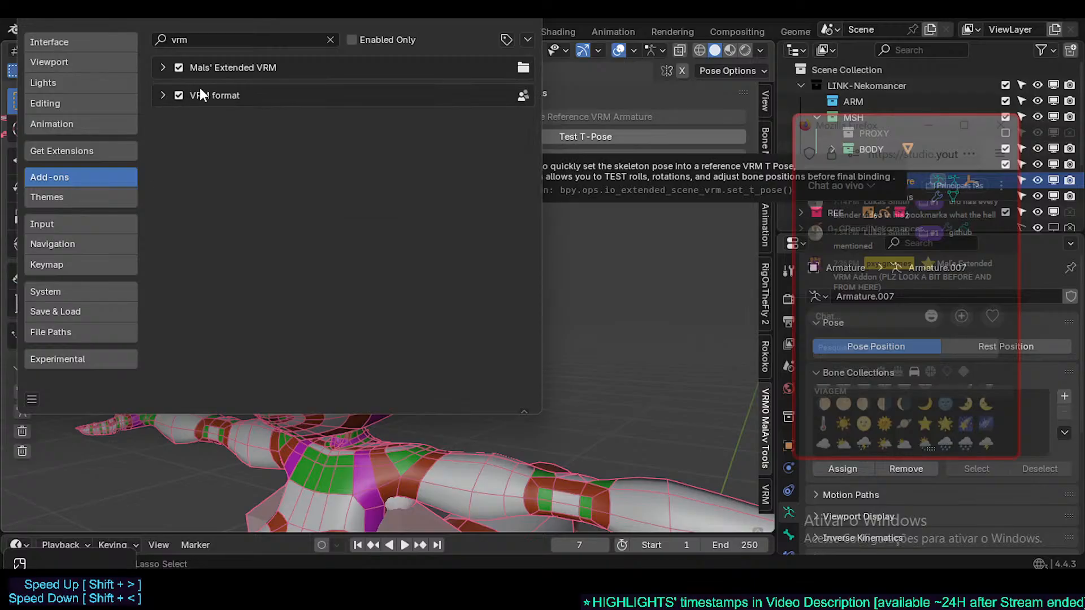
{"action": "left_click", "coordinate": [164, 95]}
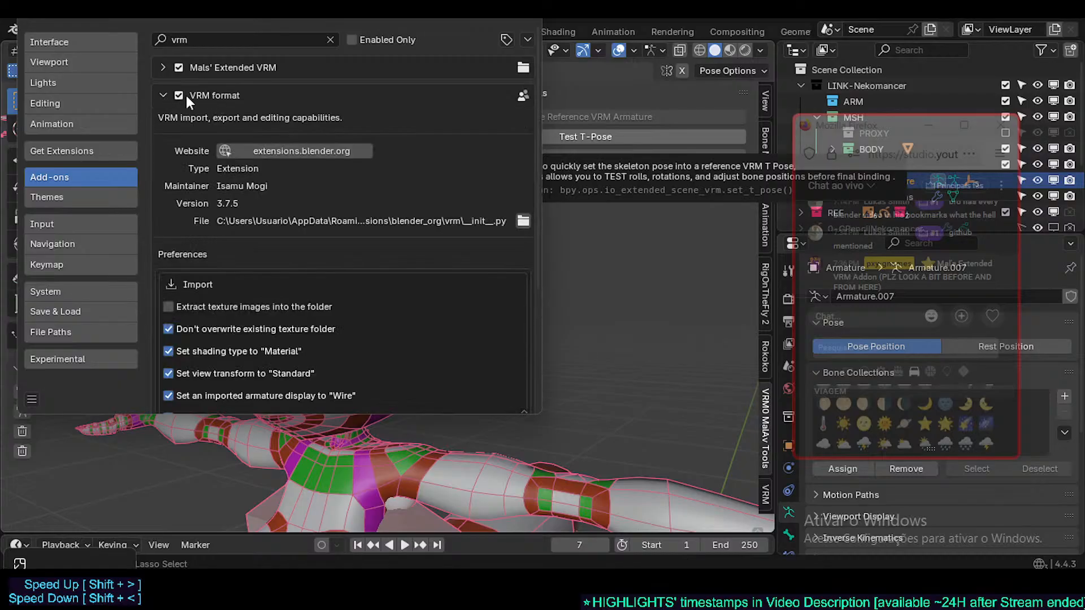
{"action": "left_click", "coordinate": [168, 93]}
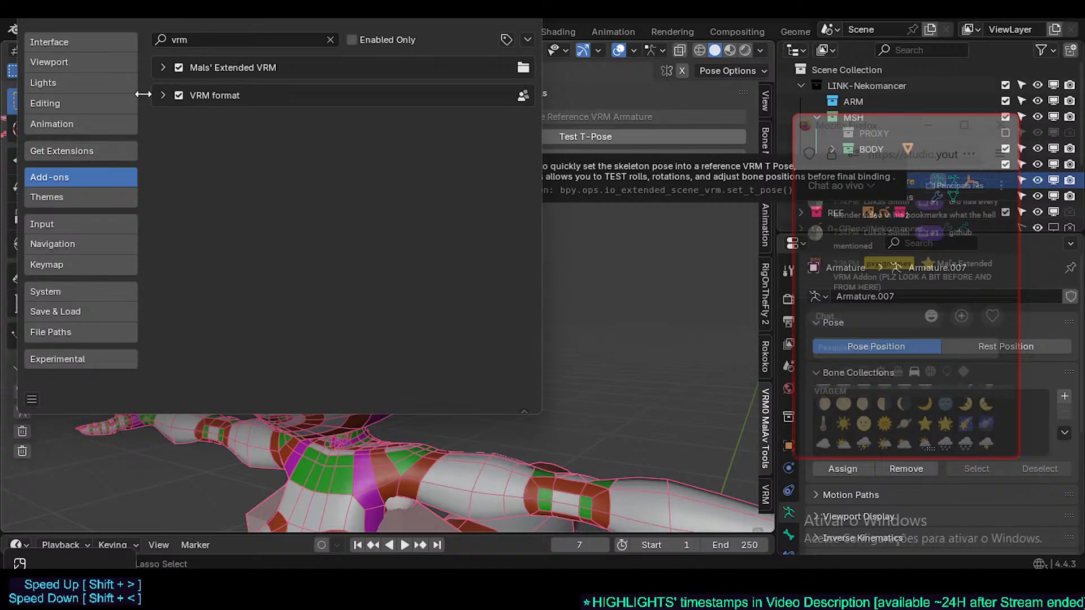
{"action": "left_click", "coordinate": [162, 94]}
{"action": "left_click", "coordinate": [163, 92]}
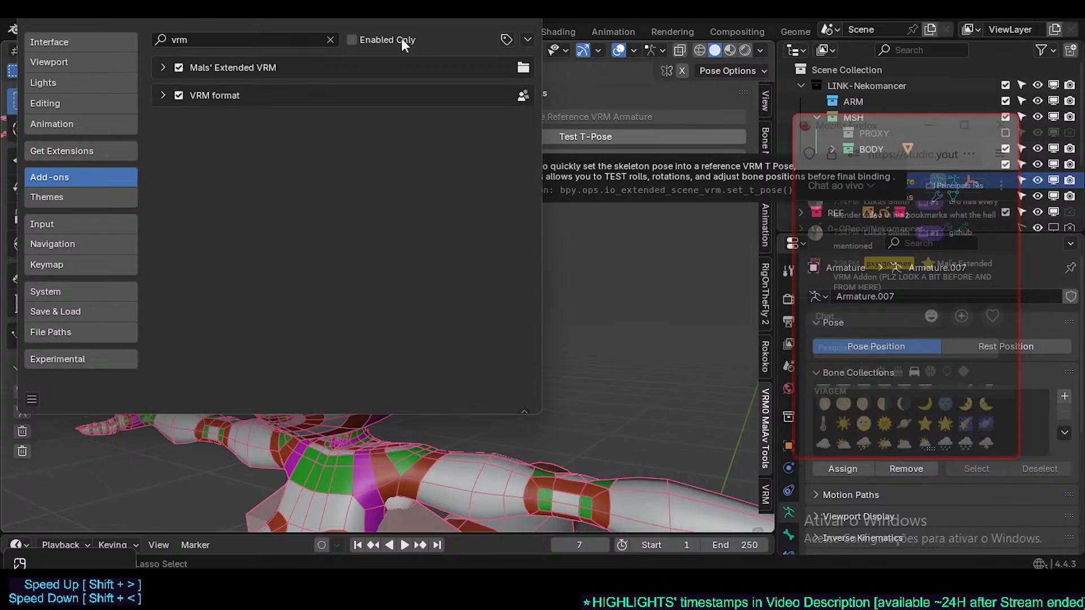
{"action": "left_click", "coordinate": [525, 24]}
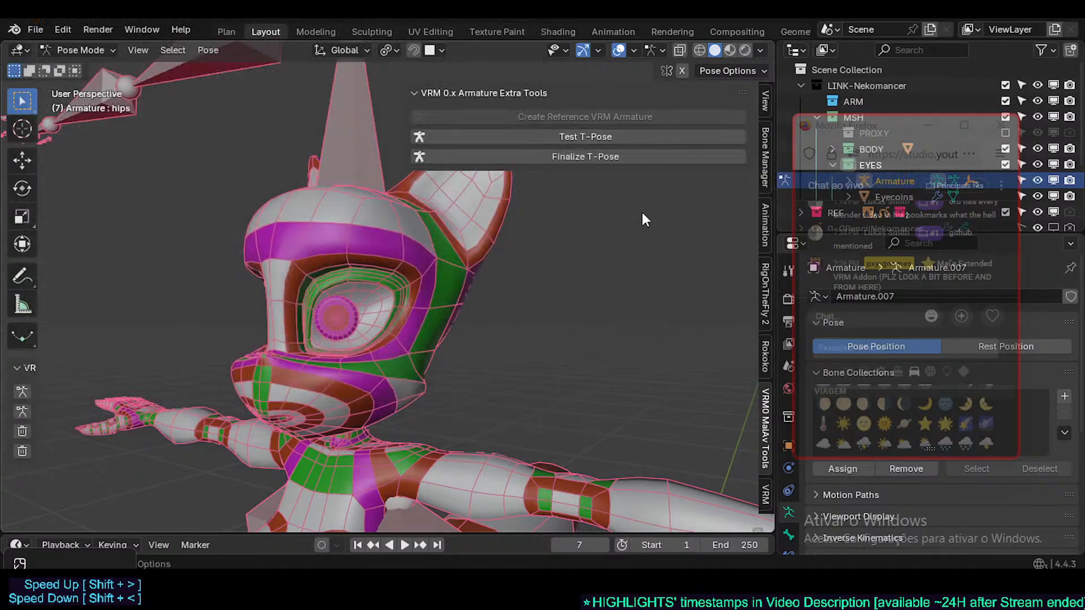
- Compare the VRM settings with the VRM0 MalAv Tools, selecting the armature's chest bone
{"action": "left_click", "coordinate": [766, 494]}
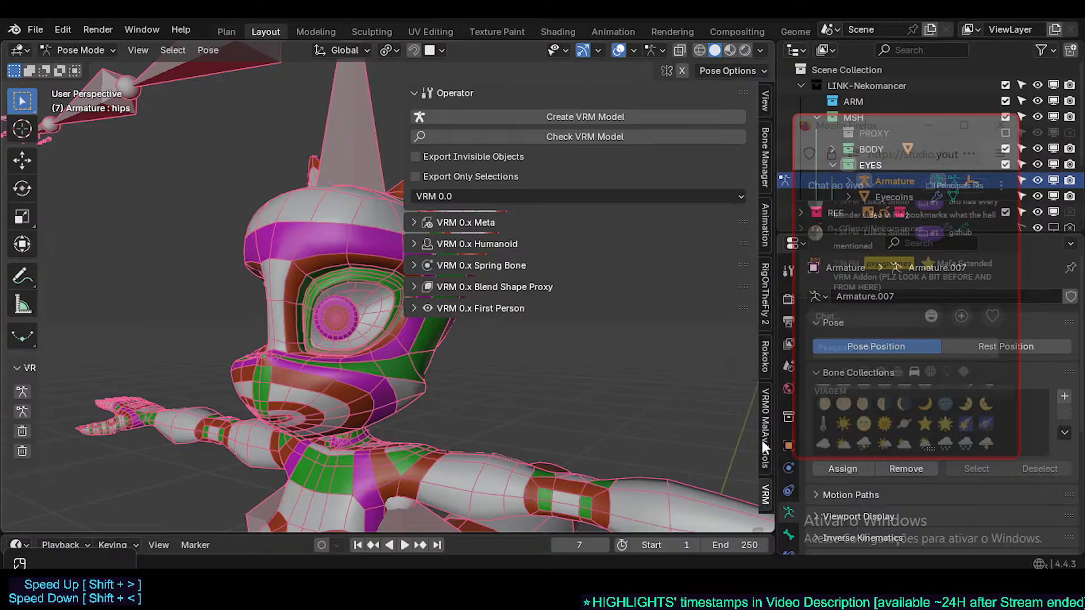
{"action": "left_click", "coordinate": [766, 425]}
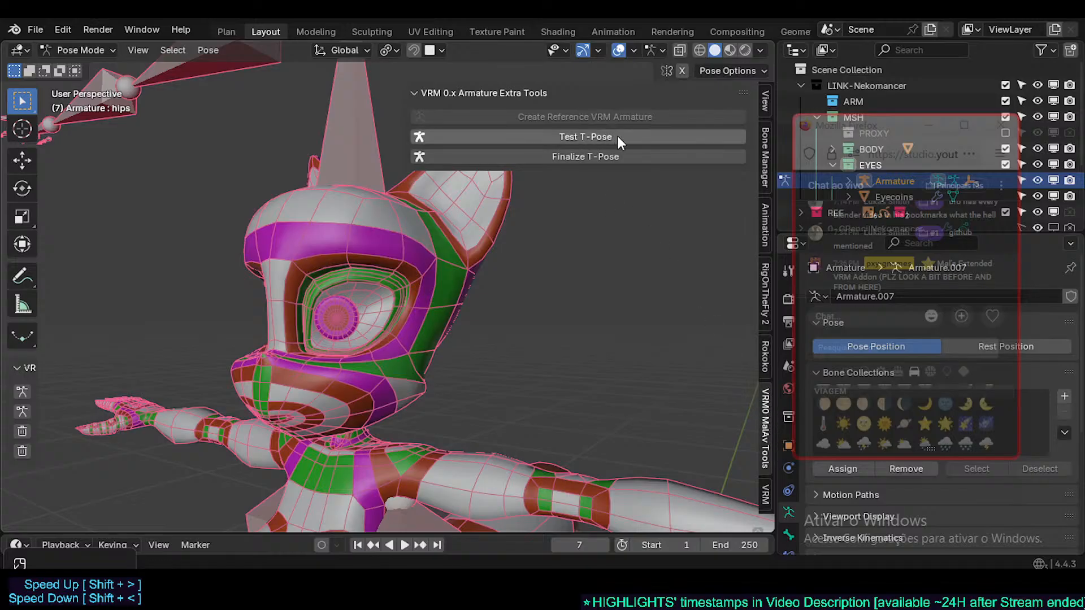
{"action": "middle_click_drag", "start_coordinate": [578, 167], "coordinate": [431, 246]}
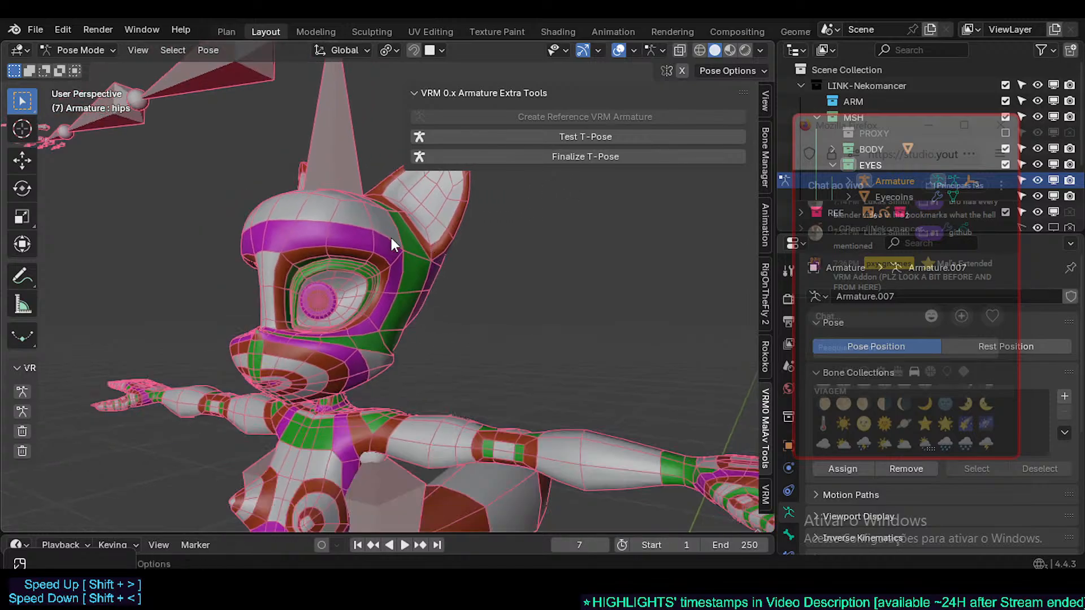
{"action": "left_click", "coordinate": [324, 150]}
{"action": "middle_click_drag", "start_coordinate": [558, 265], "coordinate": [481, 207]}
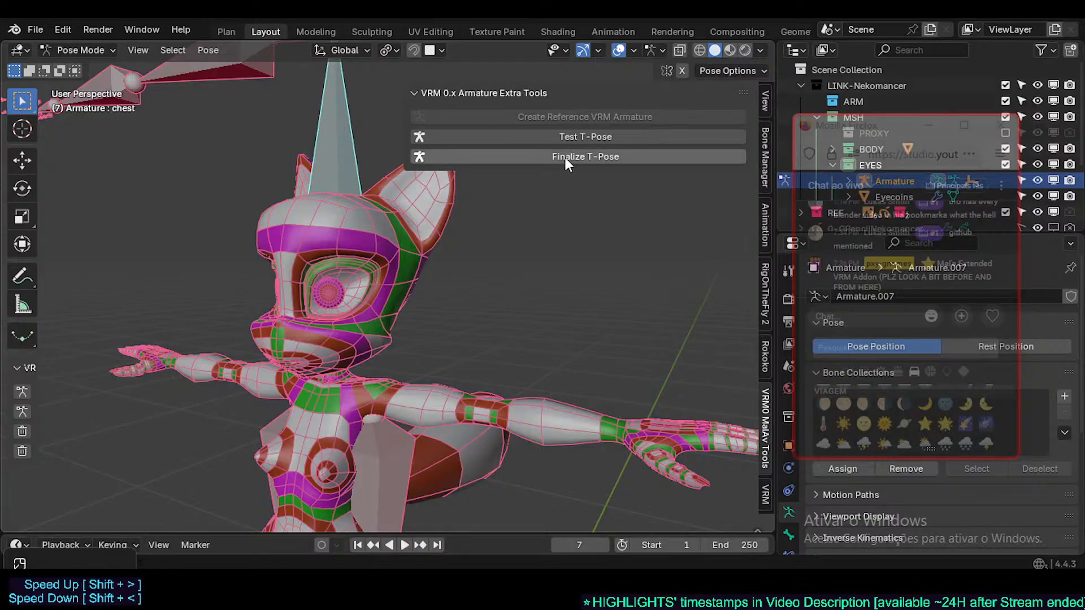
{"action": "left_click", "coordinate": [766, 490]}
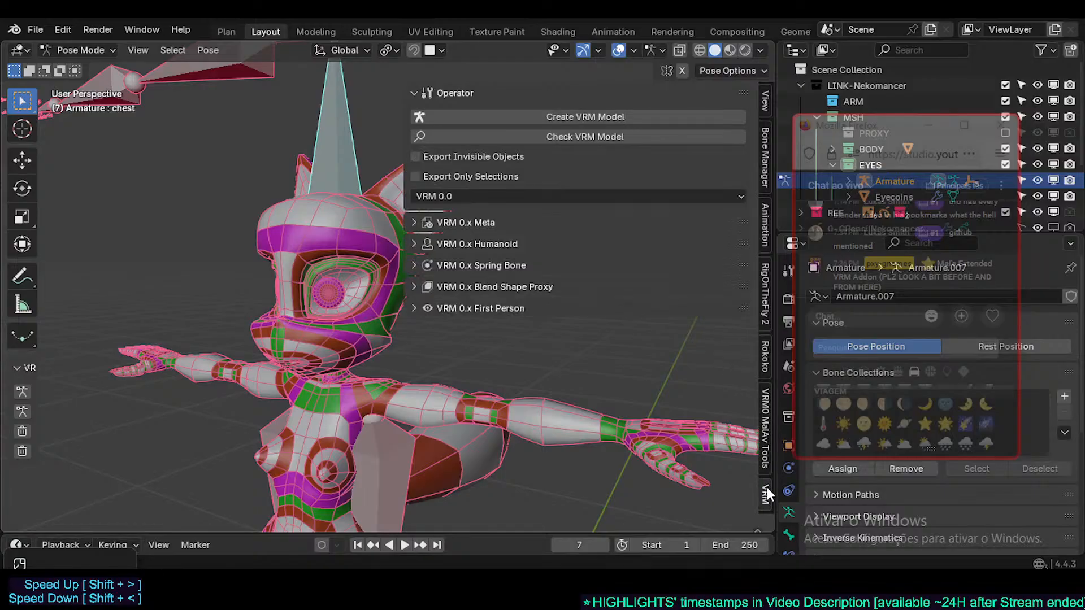
{"action": "left_click", "coordinate": [766, 452]}
- Select the character mesh to compare its extra VRM tools, then reselect the armature
{"action": "left_click", "coordinate": [417, 235]}
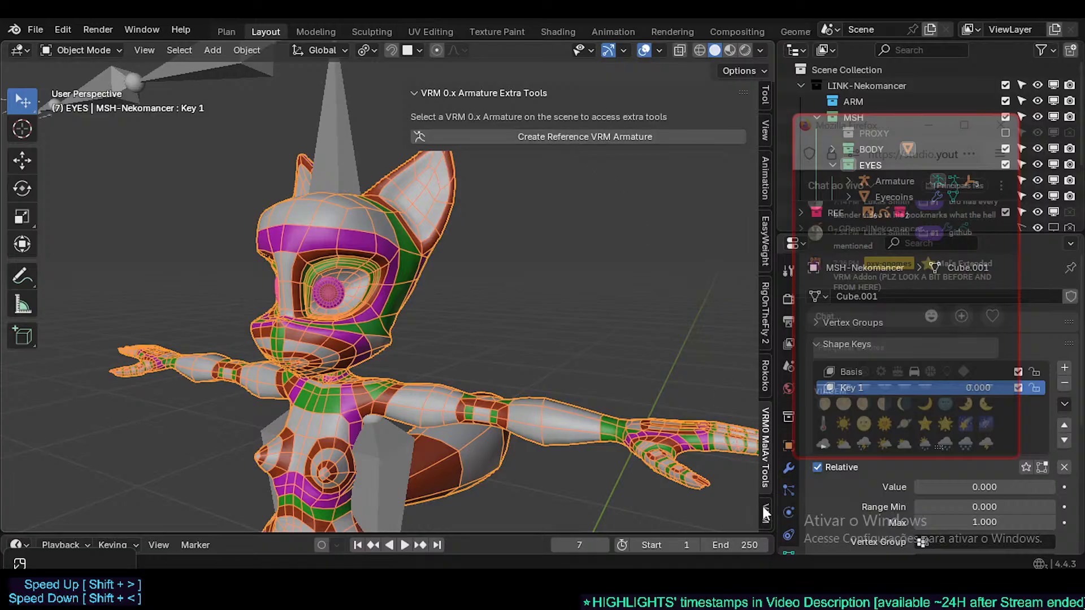
{"action": "left_click", "coordinate": [346, 177]}
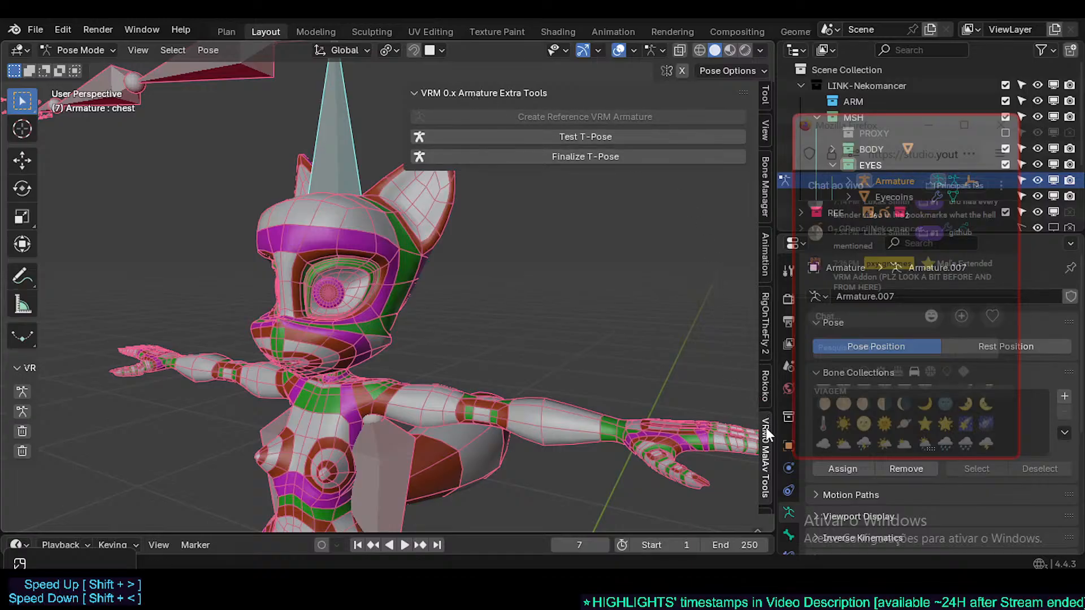
{"action": "scroll", "coordinate": [765, 427], "scroll_direction": "down", "scroll_amount": 2}
- Expand the VRM 0.x Blend Shape Proxy settings and review the expression list, binds and material values
{"action": "left_click", "coordinate": [765, 491]}
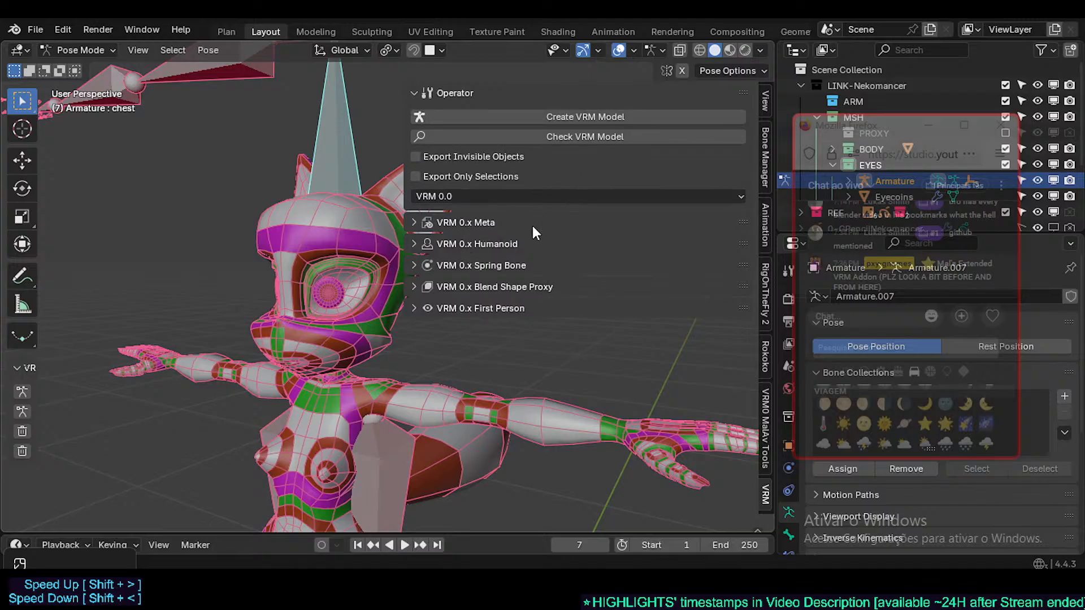
{"action": "left_click", "coordinate": [463, 287]}
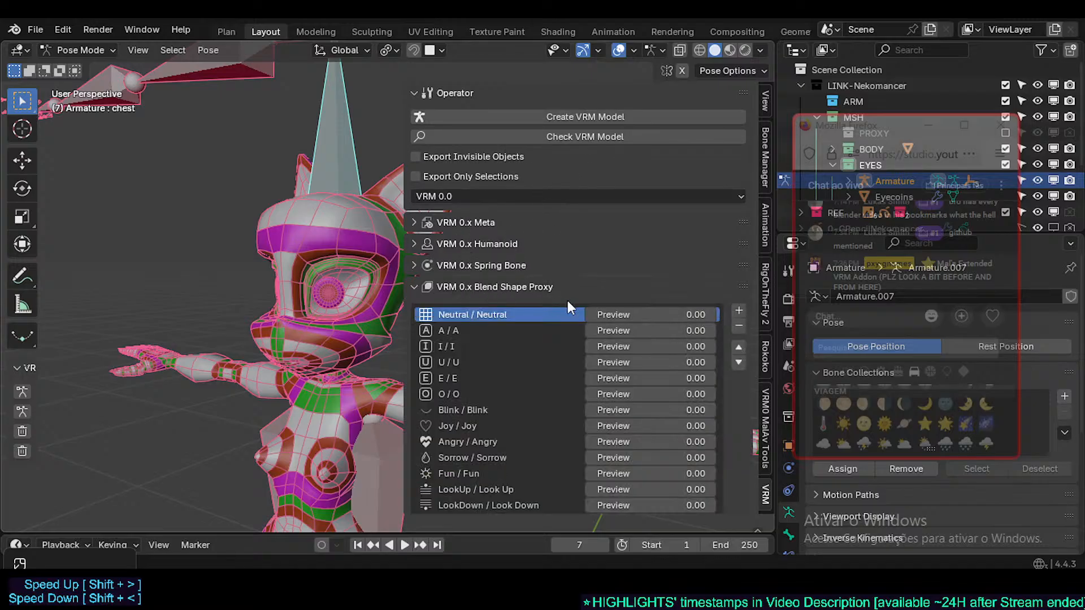
{"action": "scroll", "coordinate": [593, 327], "scroll_direction": "down", "scroll_amount": 10}
{"action": "scroll", "coordinate": [585, 346], "scroll_direction": "down", "scroll_amount": 4}
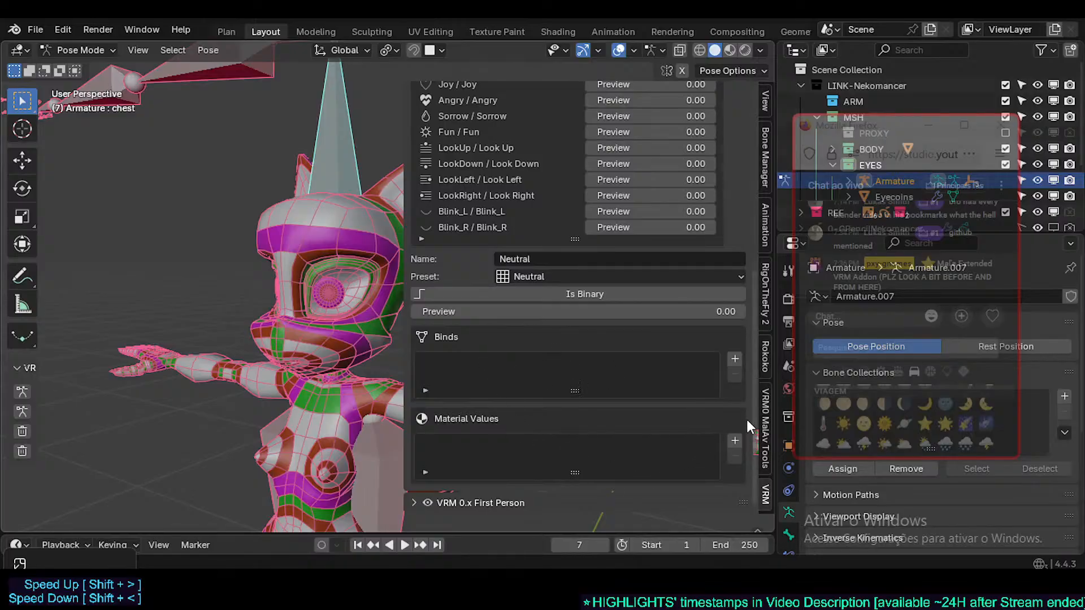
{"action": "scroll", "coordinate": [748, 405], "scroll_direction": "up", "scroll_amount": 5}
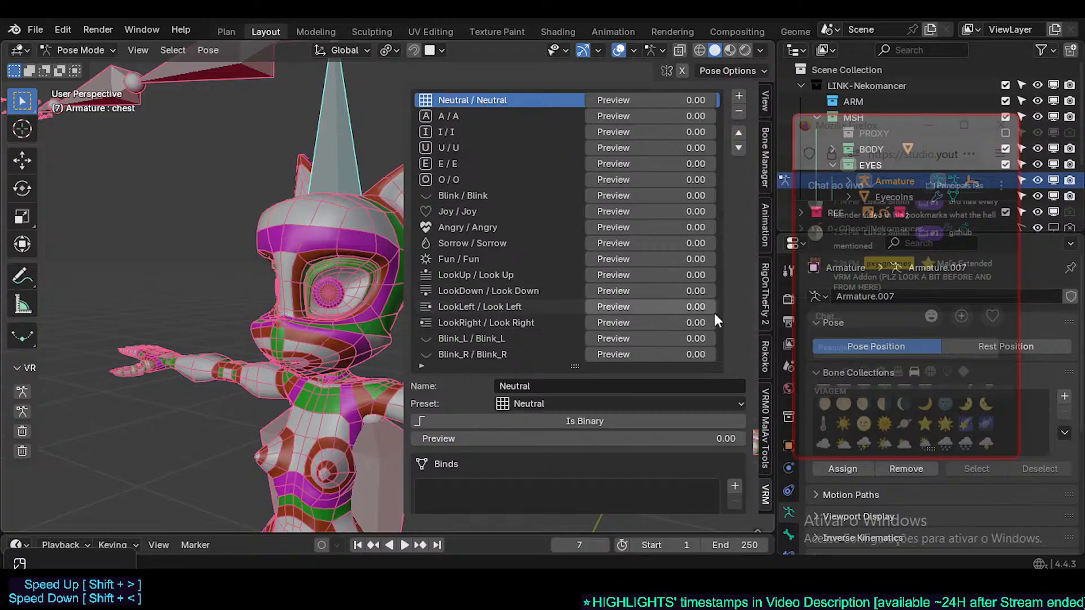
{"action": "scroll", "coordinate": [698, 315], "scroll_direction": "up", "scroll_amount": 5}
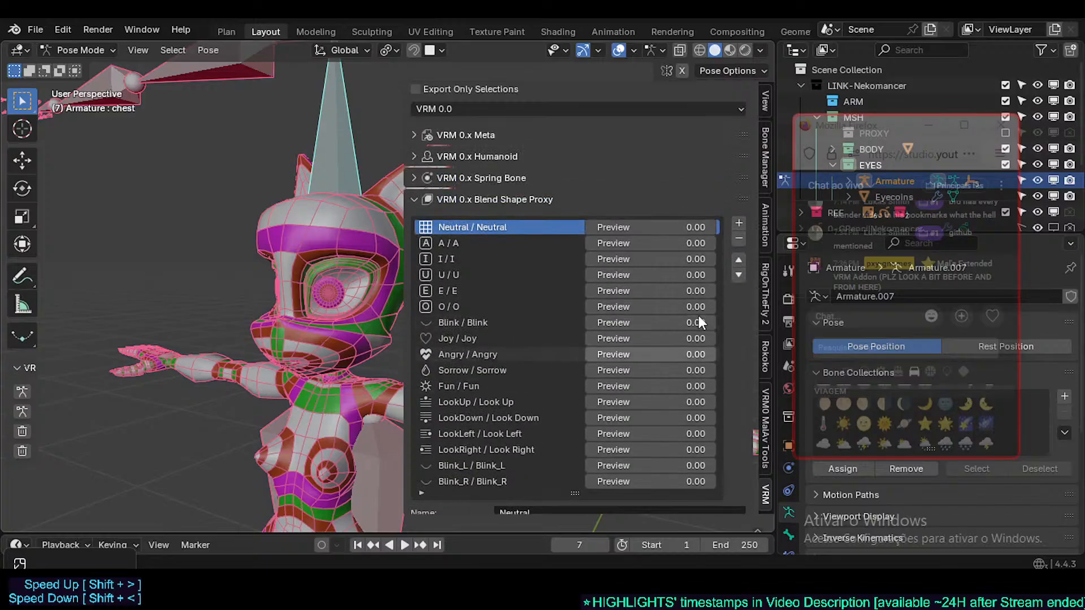
{"action": "scroll", "coordinate": [531, 305], "scroll_direction": "down", "scroll_amount": 4}
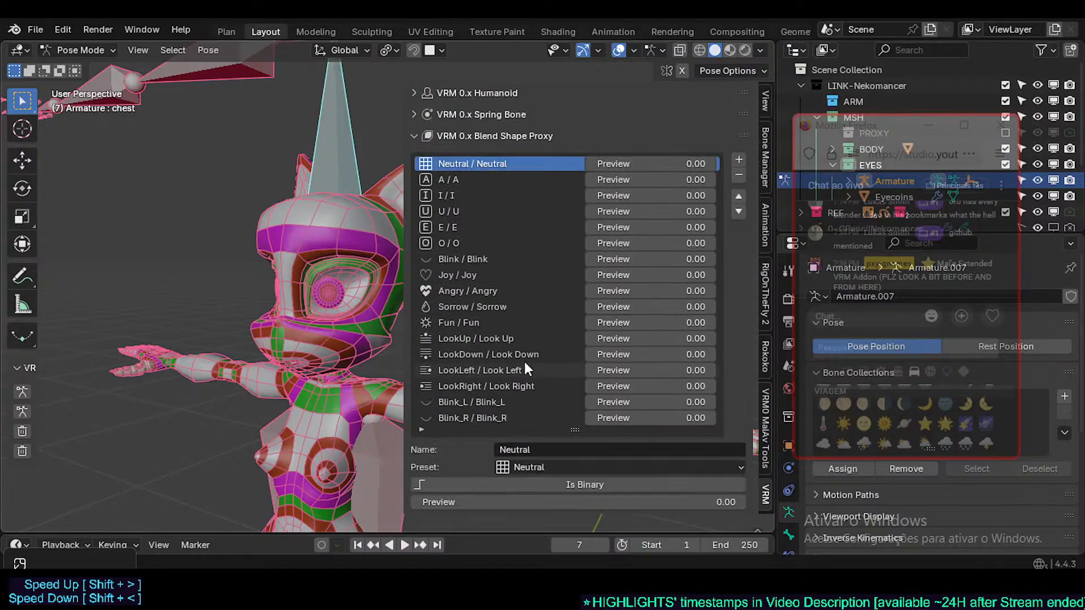
{"action": "scroll", "coordinate": [493, 386], "scroll_direction": "down", "scroll_amount": 3}
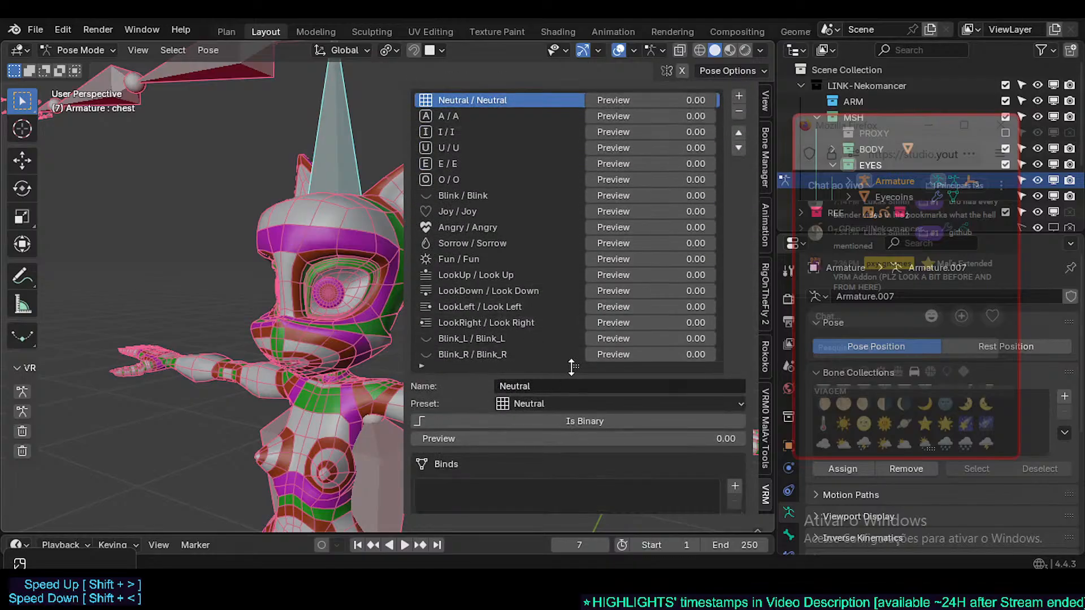
- Lengthen the blend shape proxy list by one row and look over its expressions
{"action": "left_click_drag", "start_coordinate": [572, 367], "coordinate": [575, 384]}
{"action": "scroll", "coordinate": [554, 358], "scroll_direction": "up", "scroll_amount": 5}
{"action": "scroll", "coordinate": [509, 351], "scroll_direction": "down", "scroll_amount": 5}
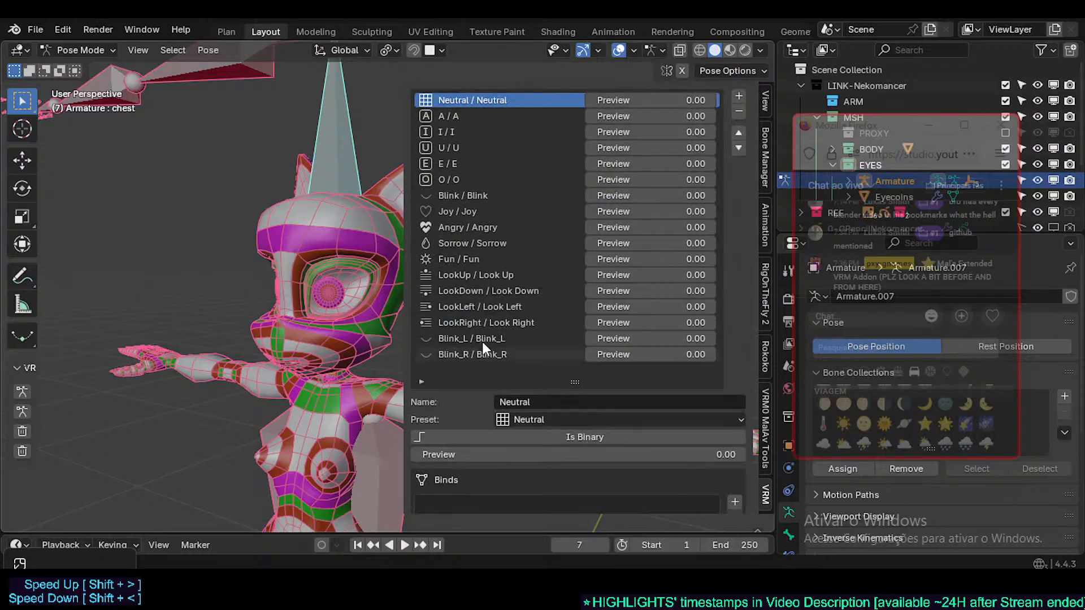
- Examine the blend shape proxy expressions from Neutral to Blink_R, plus the Neutral entry's preset, binds and material values
{"action": "scroll", "coordinate": [507, 378], "scroll_direction": "up", "scroll_amount": 3}
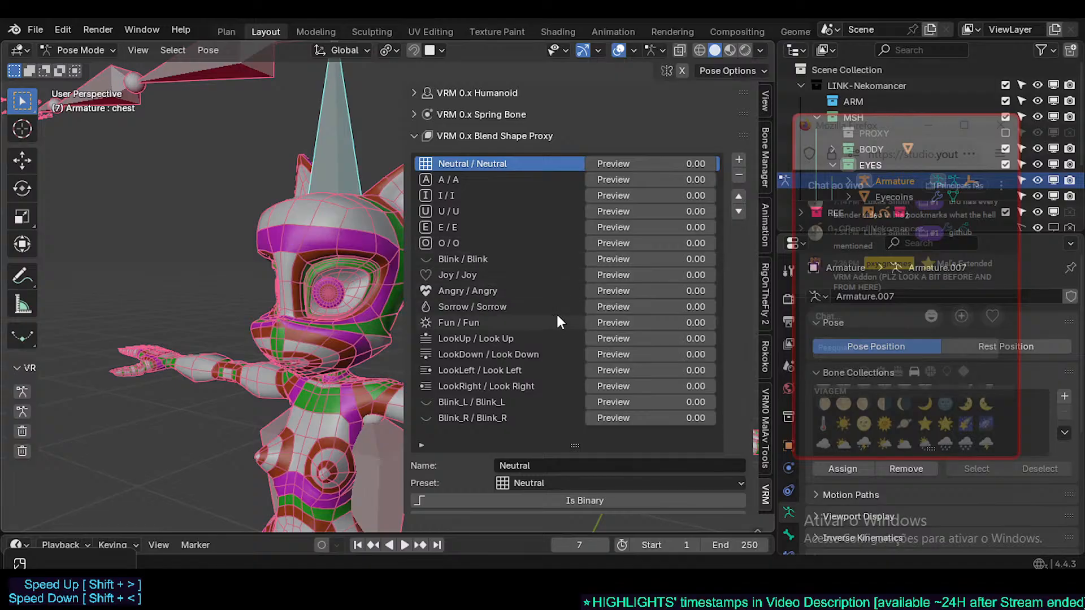
{"action": "scroll", "coordinate": [582, 305], "scroll_direction": "down", "scroll_amount": 4}
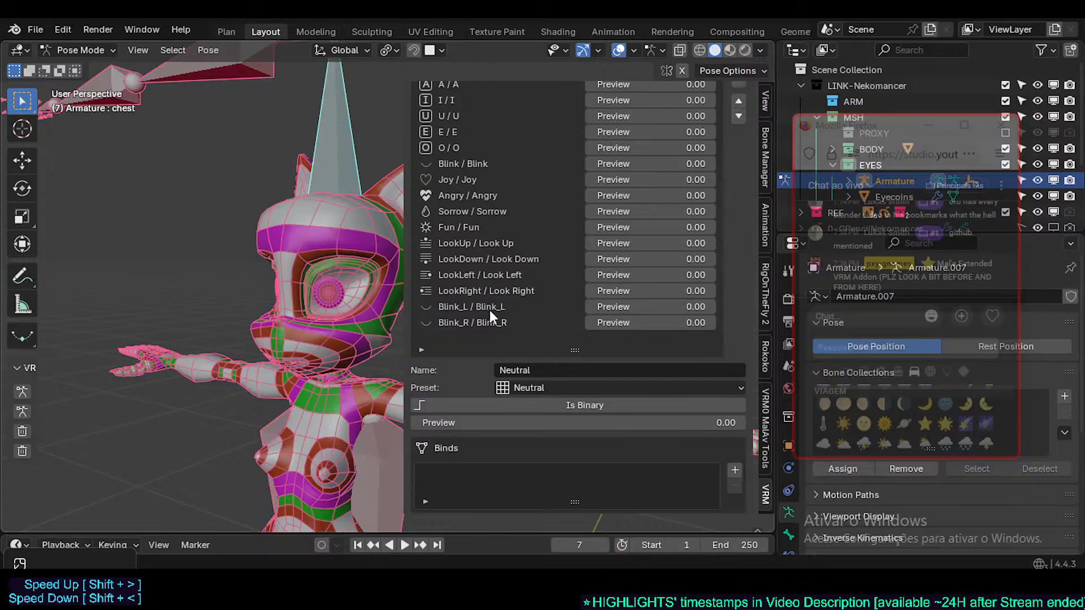
{"action": "scroll", "coordinate": [571, 330], "scroll_direction": "up", "scroll_amount": 4}
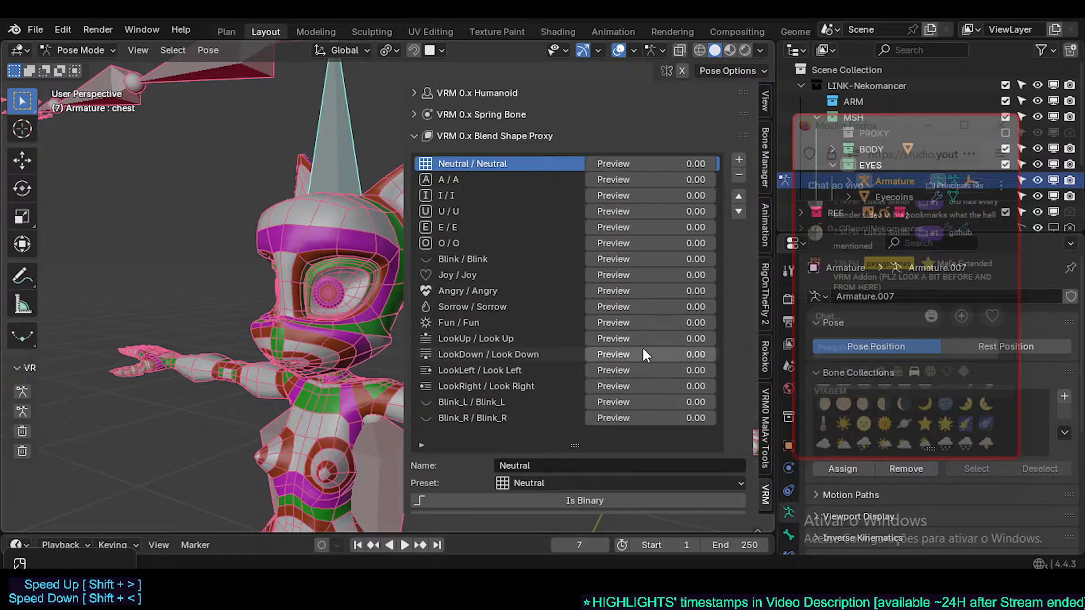
{"action": "scroll", "coordinate": [571, 328], "scroll_direction": "down", "scroll_amount": 4}
{"action": "scroll", "coordinate": [592, 358], "scroll_direction": "up", "scroll_amount": 5}
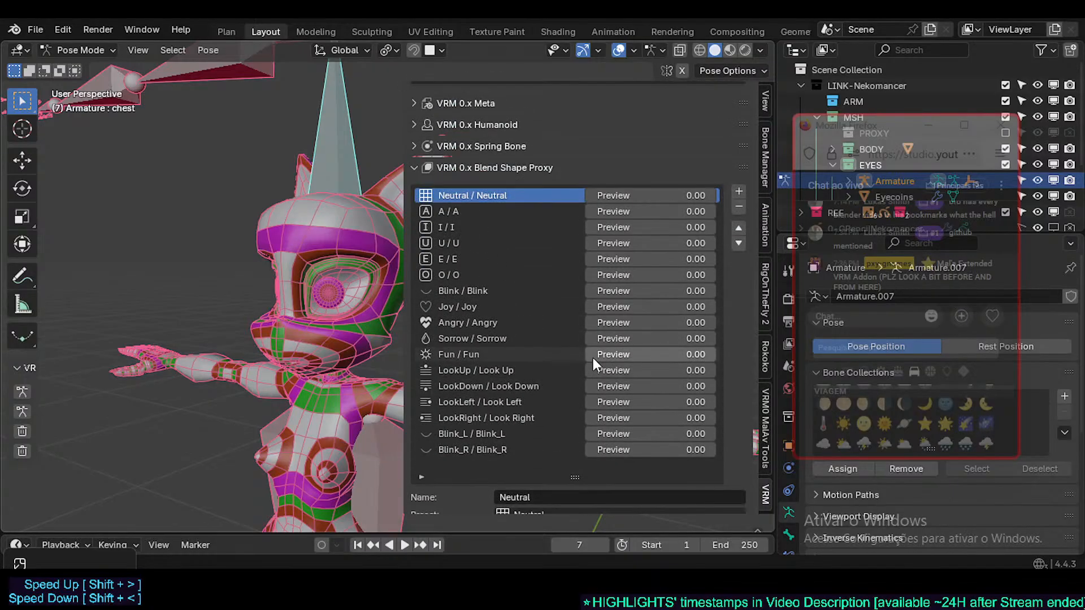
{"action": "scroll", "coordinate": [585, 348], "scroll_direction": "down", "scroll_amount": 2}
{"action": "scroll", "coordinate": [584, 348], "scroll_direction": "down", "scroll_amount": 1}
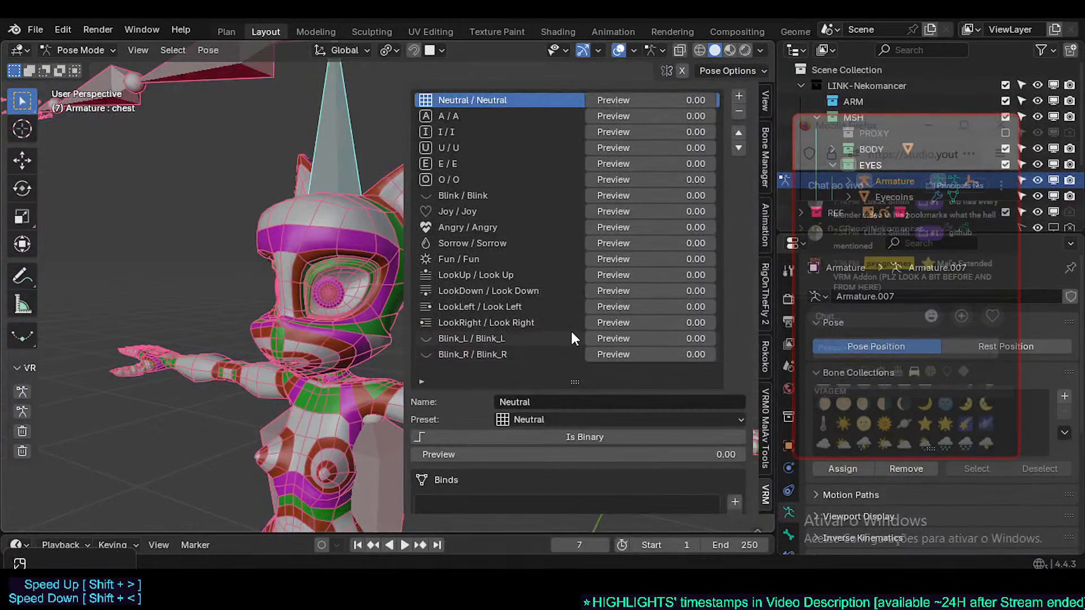
{"action": "scroll", "coordinate": [571, 329], "scroll_direction": "up", "scroll_amount": 3}
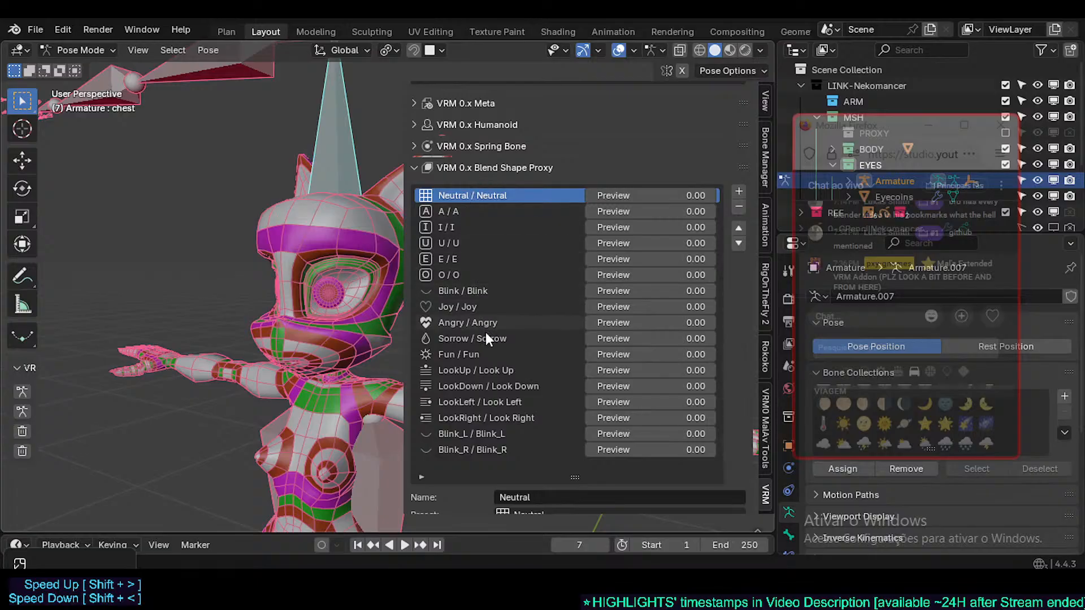
{"action": "scroll", "coordinate": [481, 276], "scroll_direction": "down", "scroll_amount": 8}
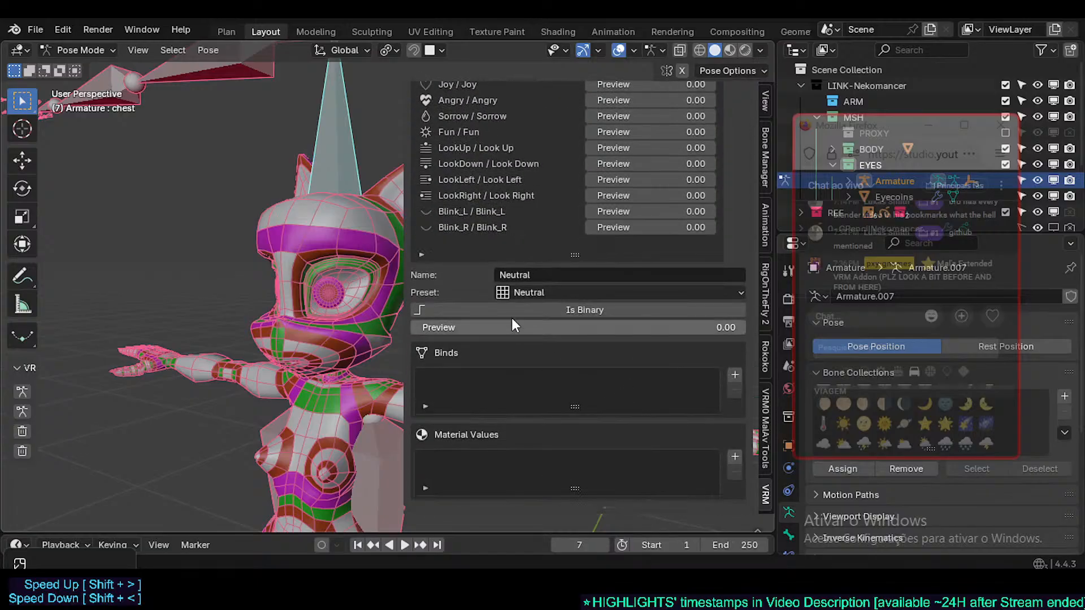
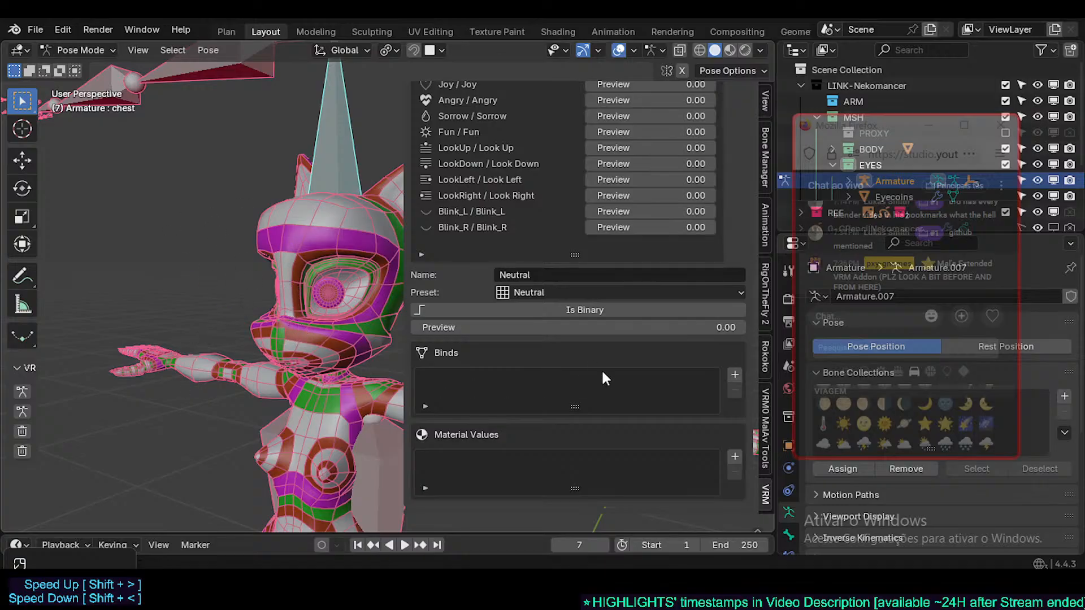
{"action": "scroll", "coordinate": [560, 347], "scroll_direction": "up", "scroll_amount": 3}
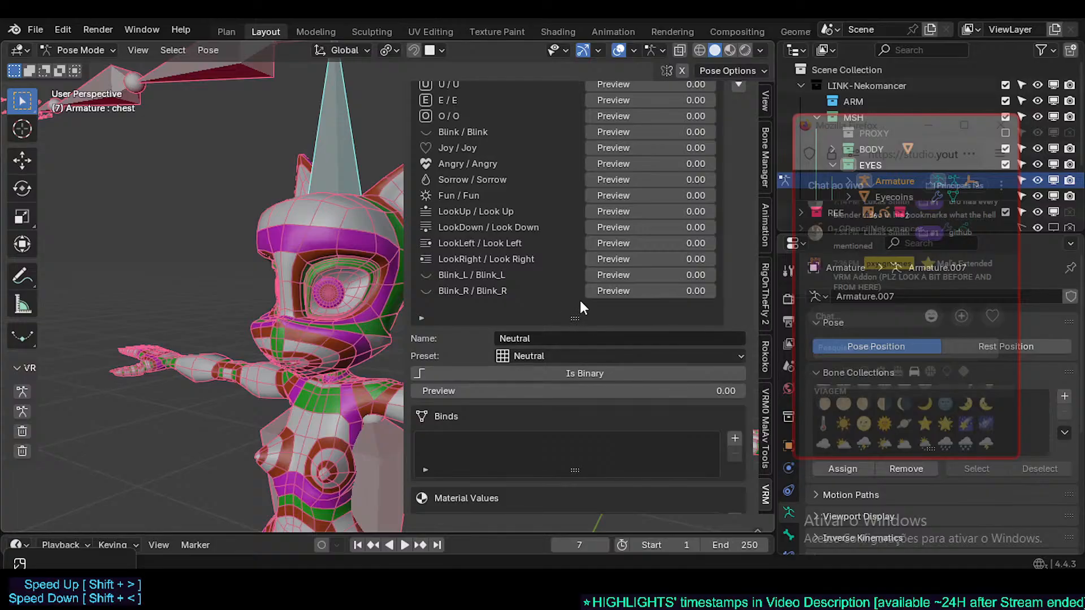
{"action": "scroll", "coordinate": [581, 305], "scroll_direction": "up", "scroll_amount": 4}
{"action": "scroll", "coordinate": [583, 350], "scroll_direction": "down", "scroll_amount": 3}
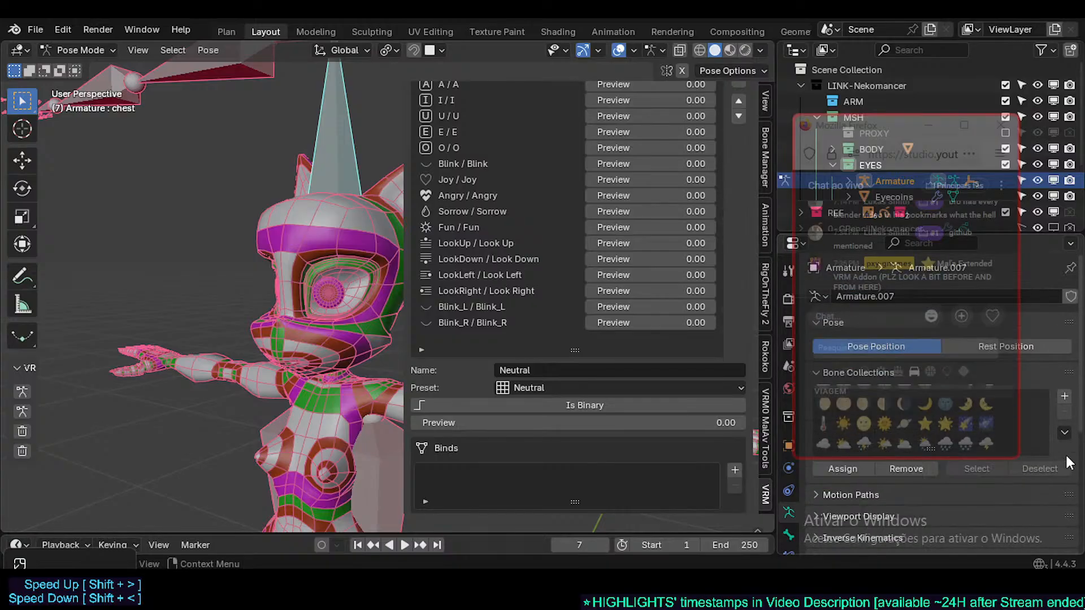
{"action": "scroll", "coordinate": [486, 333], "scroll_direction": "up", "scroll_amount": 3}
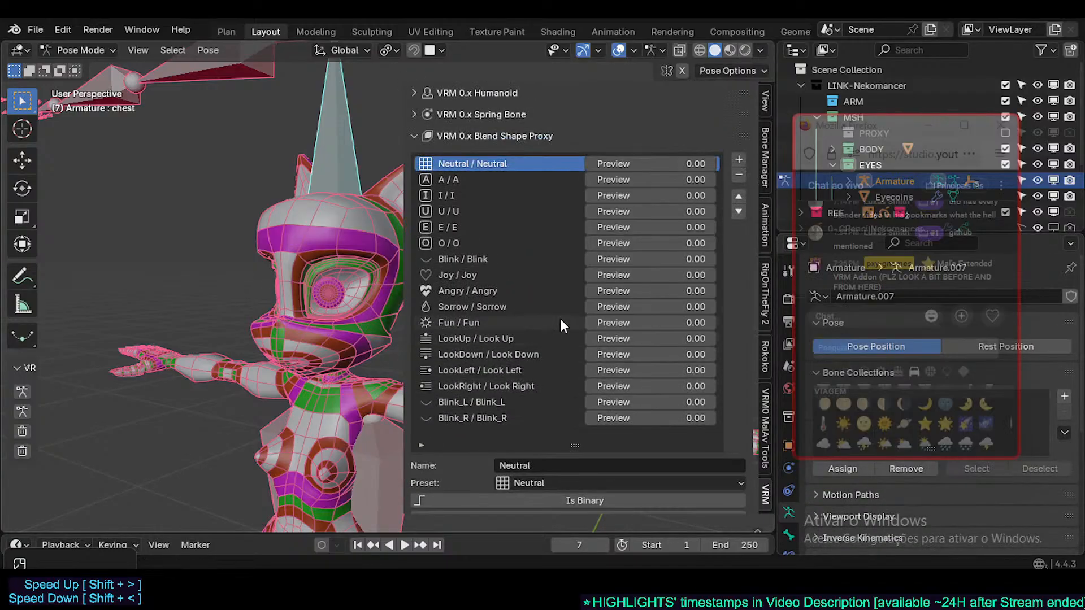
{"action": "scroll", "coordinate": [518, 362], "scroll_direction": "down", "scroll_amount": 2}
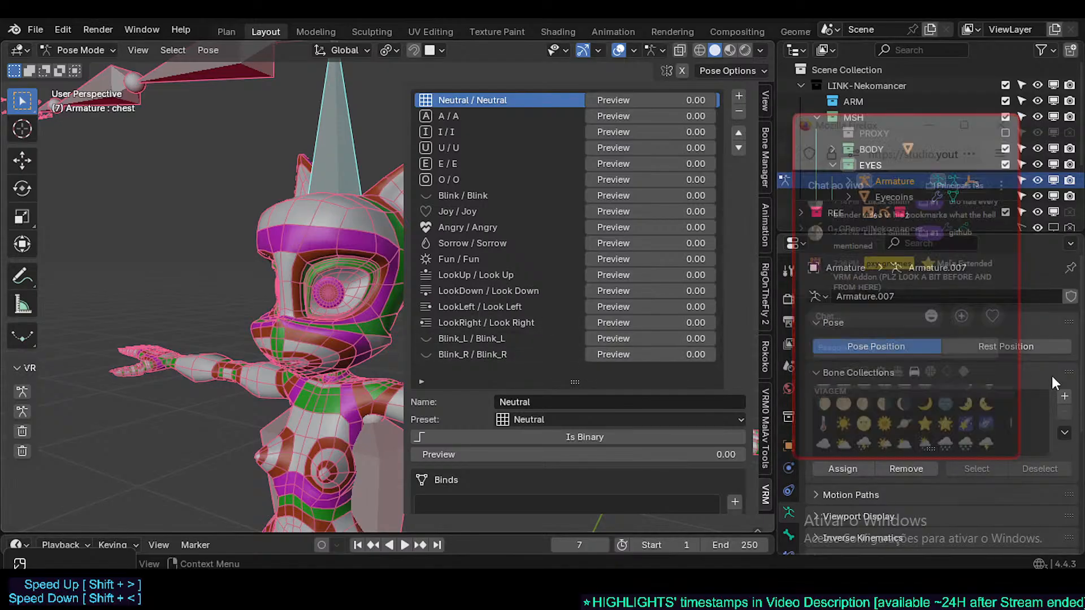
- Move the floating chat window higher and select the LookRight expression in the blend shape proxy list
{"action": "left_click_drag", "start_coordinate": [890, 123], "coordinate": [874, 49]}
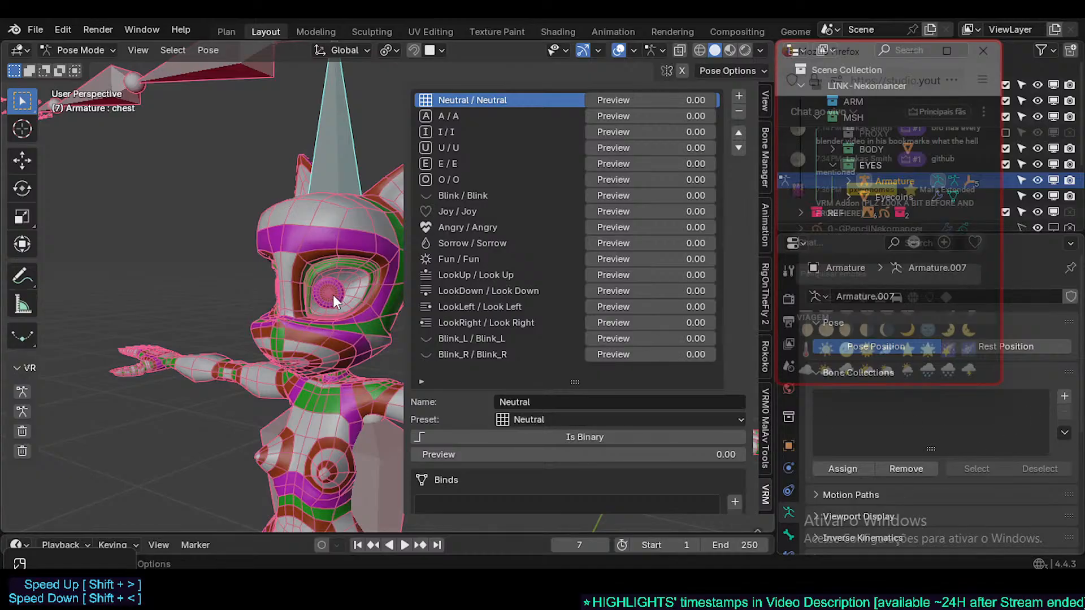
{"action": "scroll", "coordinate": [564, 242], "scroll_direction": "up", "scroll_amount": 3}
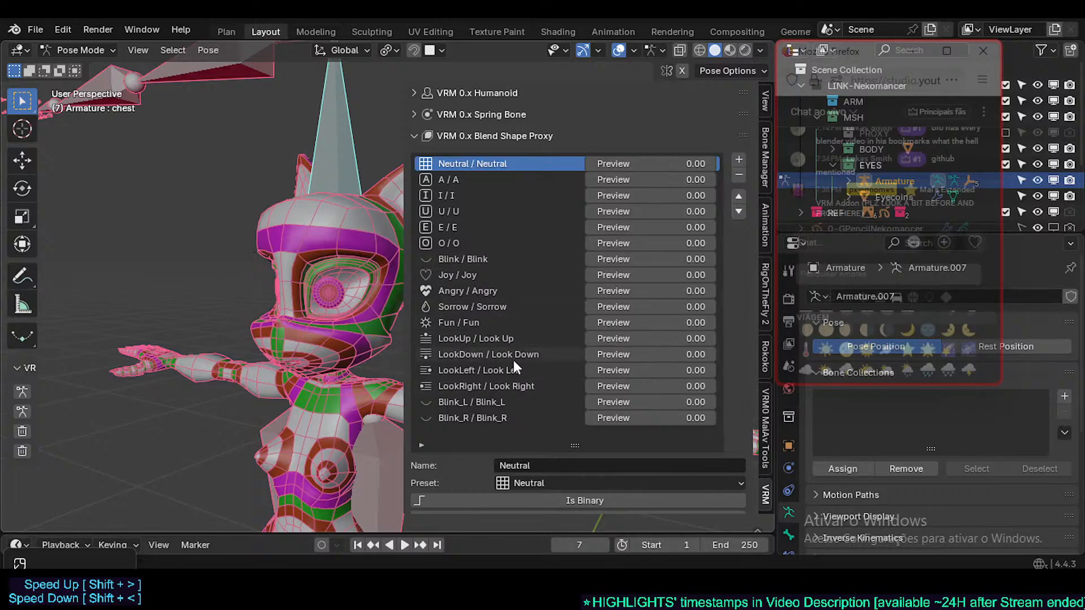
{"action": "scroll", "coordinate": [554, 291], "scroll_direction": "down", "scroll_amount": 3}
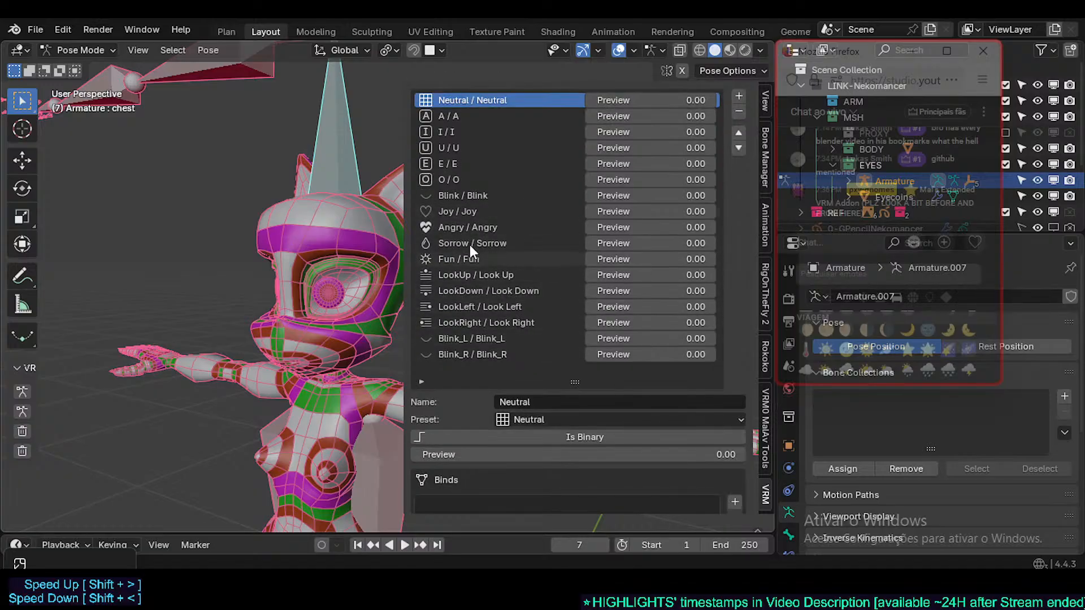
{"action": "left_click_drag", "start_coordinate": [467, 208], "coordinate": [472, 304]}
{"action": "left_click", "coordinate": [472, 306]}
{"action": "left_click", "coordinate": [482, 323]}
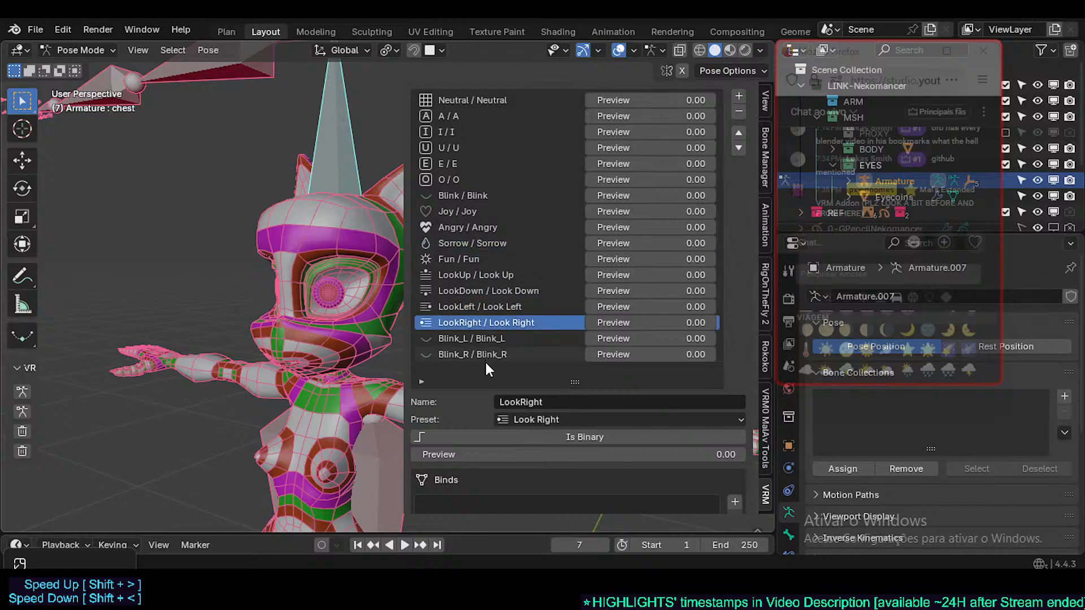
- Review the LookRight entry's binds and material values, returning to the VRM operator settings
{"action": "scroll", "coordinate": [482, 334], "scroll_direction": "up", "scroll_amount": 3}
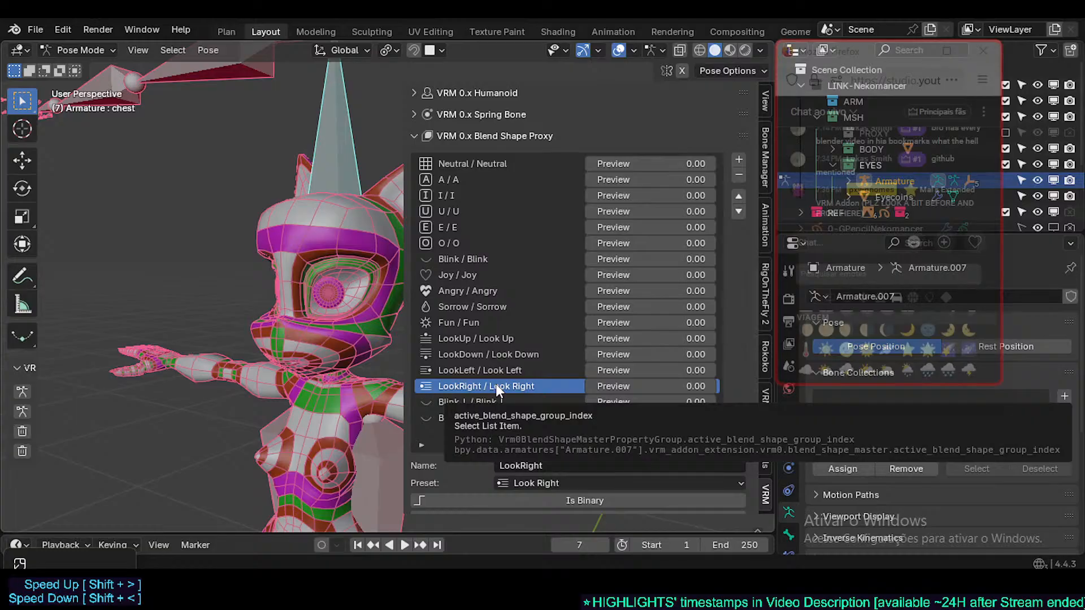
{"action": "scroll", "coordinate": [511, 328], "scroll_direction": "up", "scroll_amount": 3}
{"action": "scroll", "coordinate": [548, 328], "scroll_direction": "down", "scroll_amount": 5}
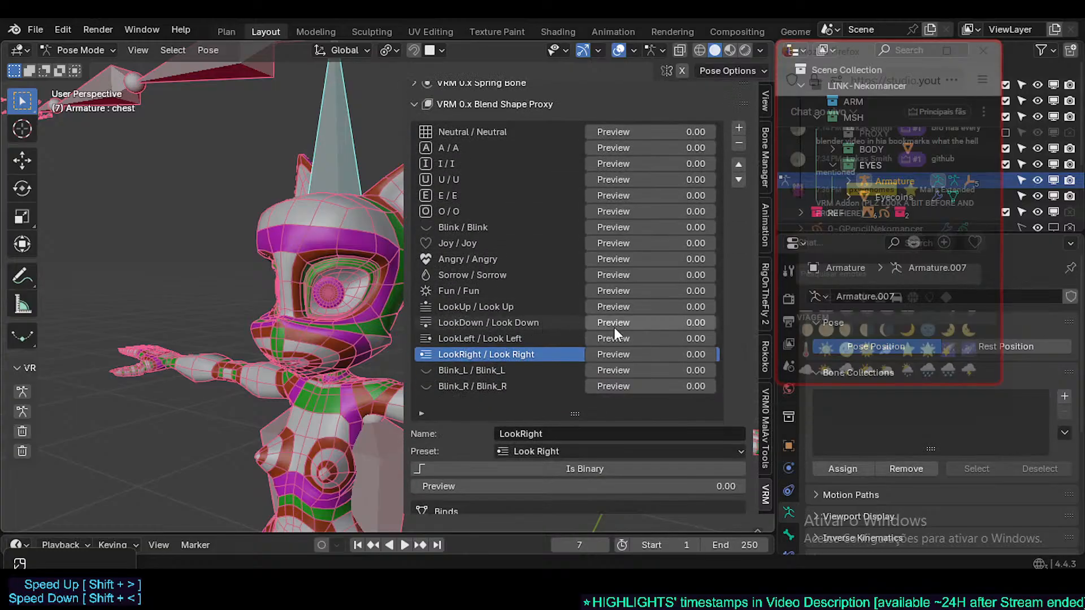
{"action": "scroll", "coordinate": [554, 324], "scroll_direction": "up", "scroll_amount": 3}
{"action": "scroll", "coordinate": [581, 331], "scroll_direction": "down", "scroll_amount": 5}
{"action": "scroll", "coordinate": [582, 334], "scroll_direction": "up", "scroll_amount": 3}
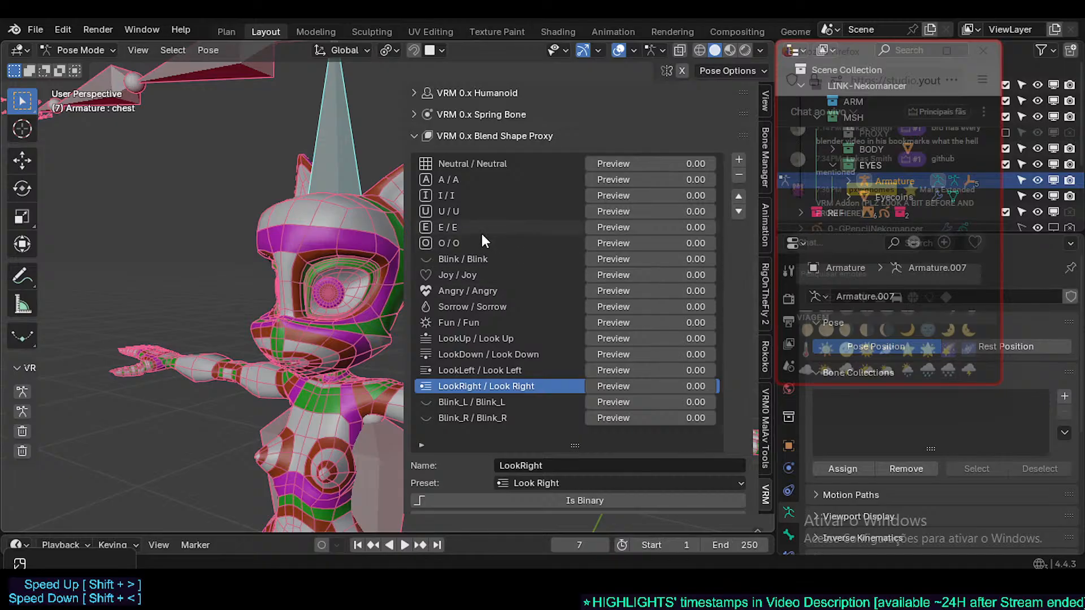
{"action": "scroll", "coordinate": [667, 365], "scroll_direction": "down", "scroll_amount": 10}
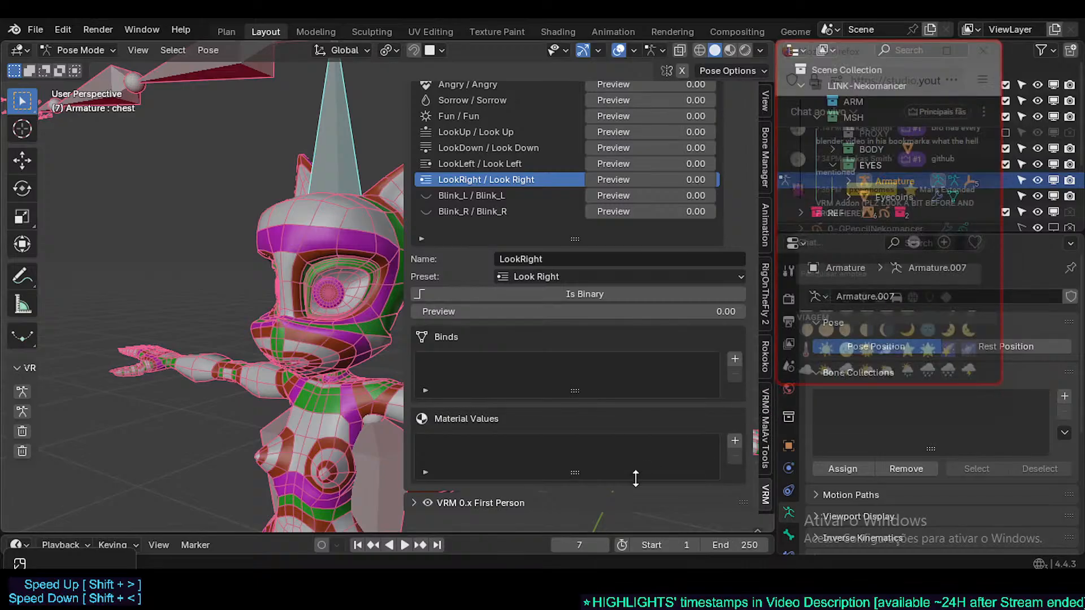
{"action": "scroll", "coordinate": [714, 460], "scroll_direction": "up", "scroll_amount": 5}
{"action": "scroll", "coordinate": [663, 412], "scroll_direction": "up", "scroll_amount": 12}
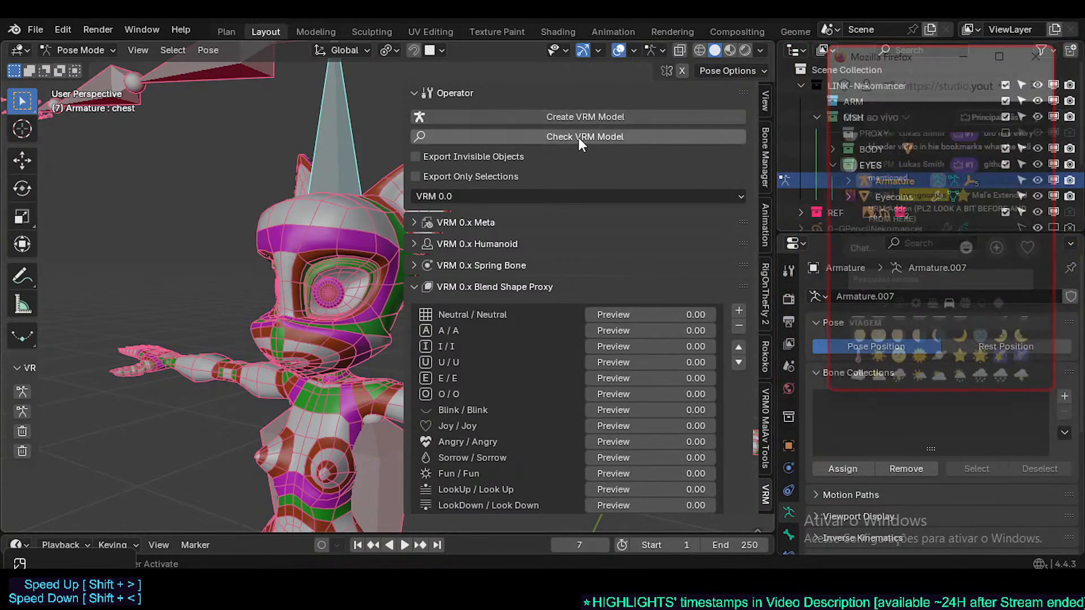
- Show the VRM0 MalAv Tools, select the character mesh, and create a reference VRM armature
{"action": "left_click", "coordinate": [764, 449]}
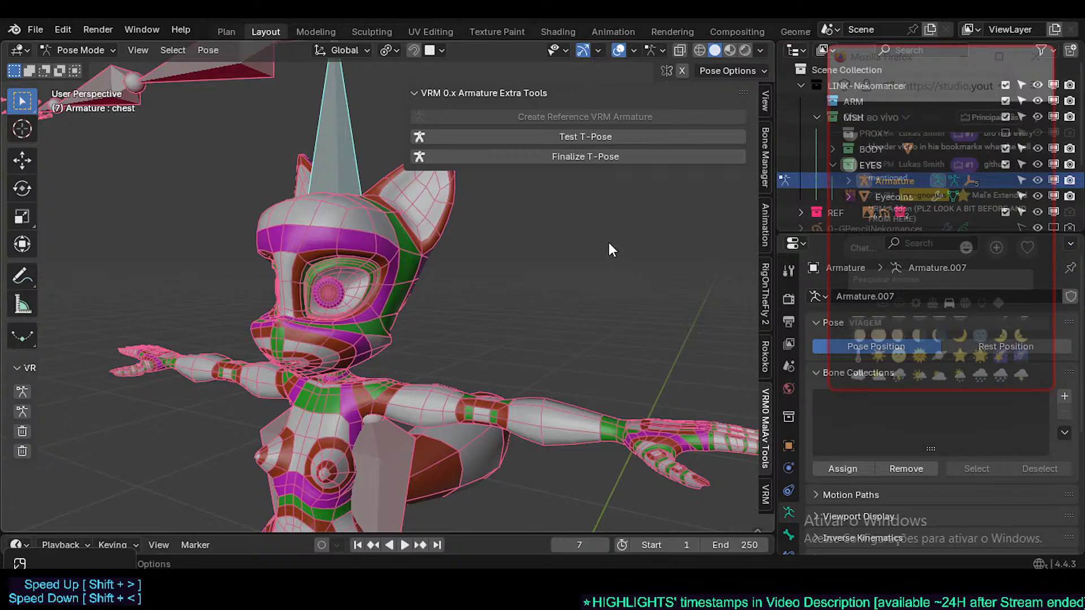
{"action": "left_click", "coordinate": [393, 225]}
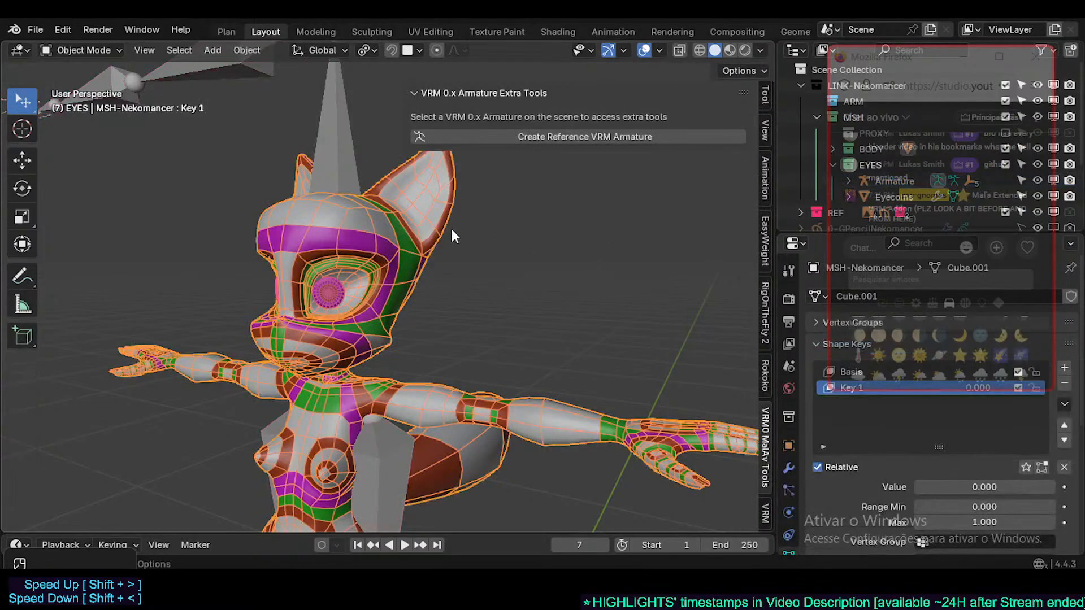
{"action": "left_click", "coordinate": [534, 136]}
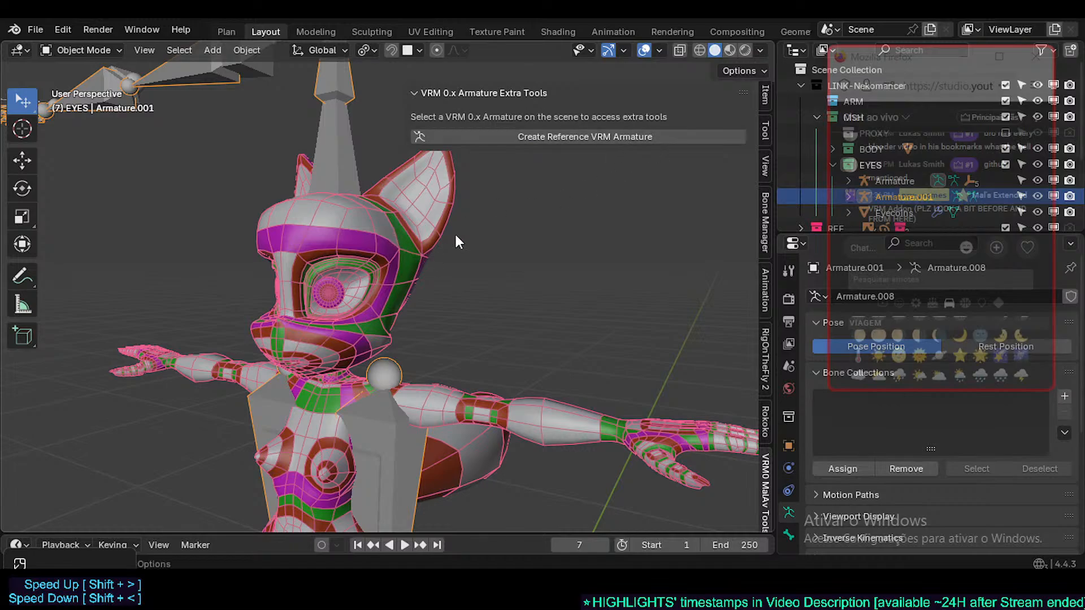
- Compare the VRM tools offered for the armature and the character mesh in Edit Mode, returning the mesh to Object Mode
{"action": "left_click", "coordinate": [333, 164]}
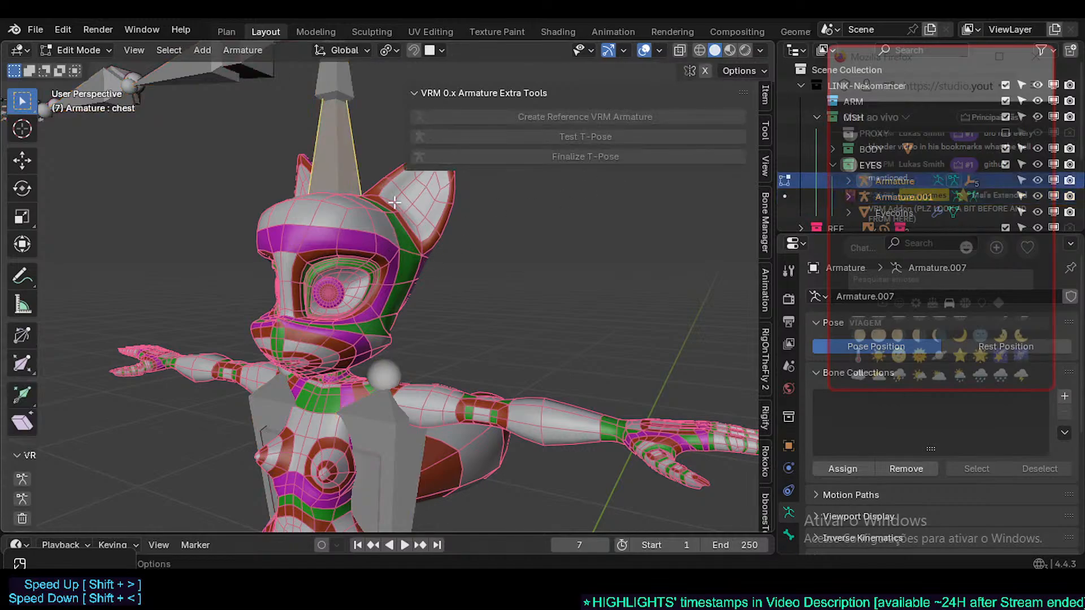
{"action": "left_click", "coordinate": [401, 228]}
{"action": "key", "text": "Tab"}
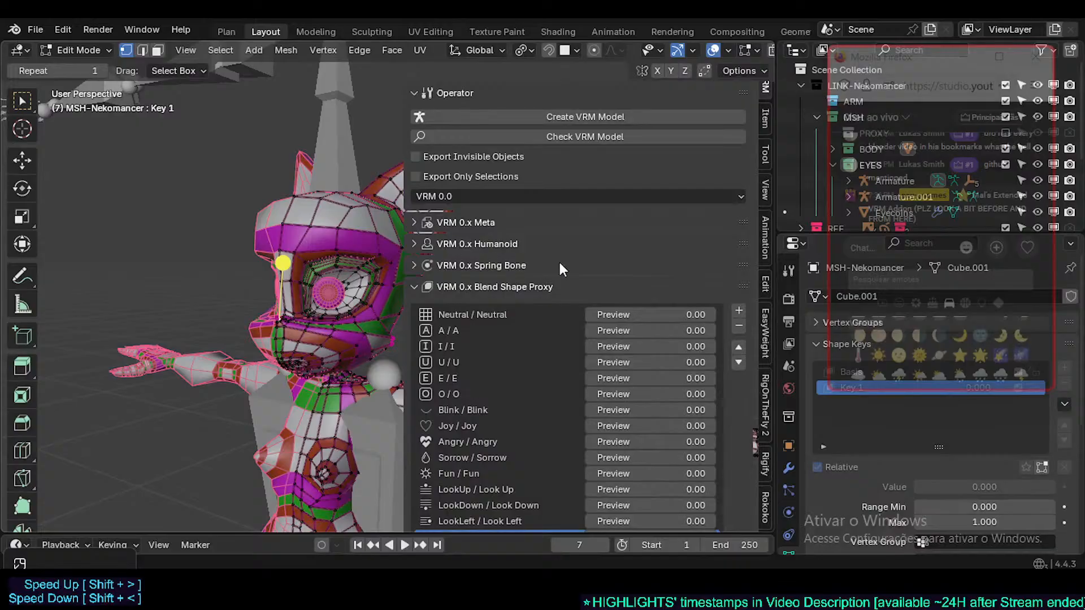
{"action": "scroll", "coordinate": [767, 441], "scroll_direction": "up", "scroll_amount": 2}
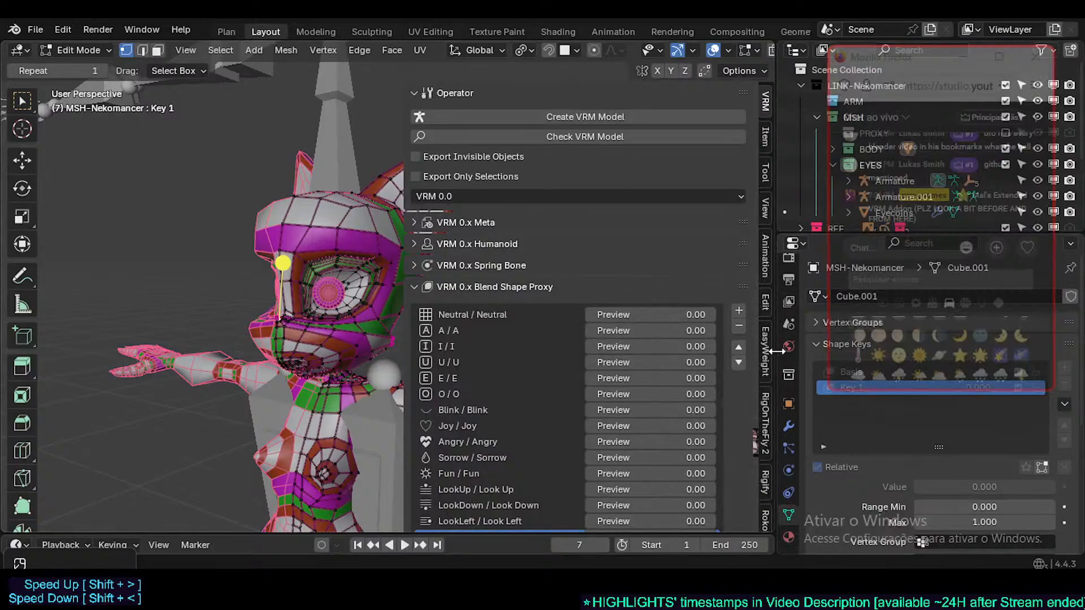
{"action": "key", "text": "Tab"}
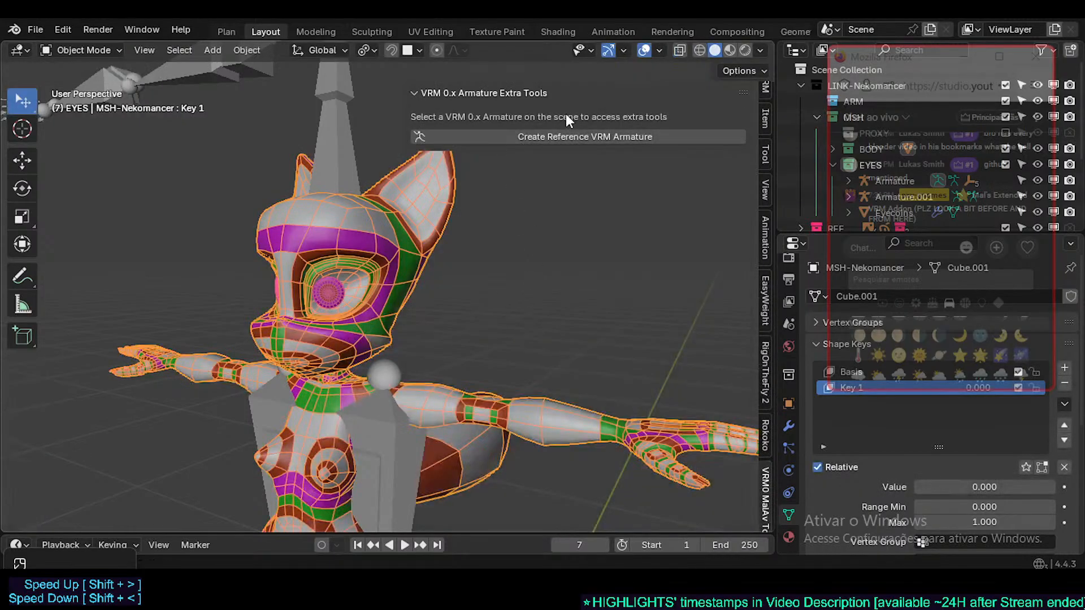
- Select the character's original armature in Object Mode and run Test T-Pose on it
{"action": "left_click", "coordinate": [577, 141]}
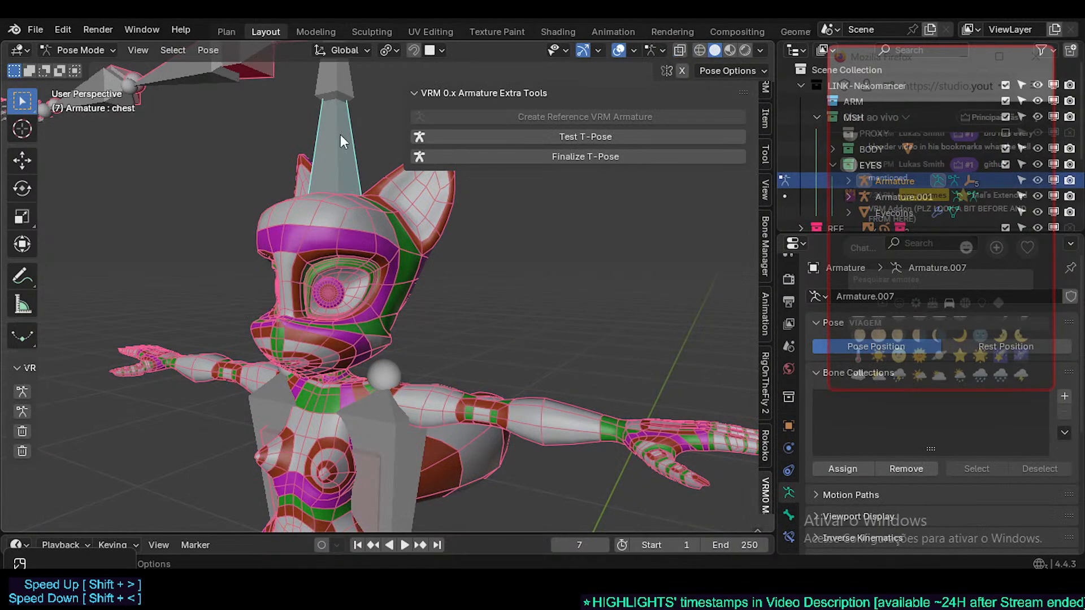
{"action": "left_click", "coordinate": [533, 137]}
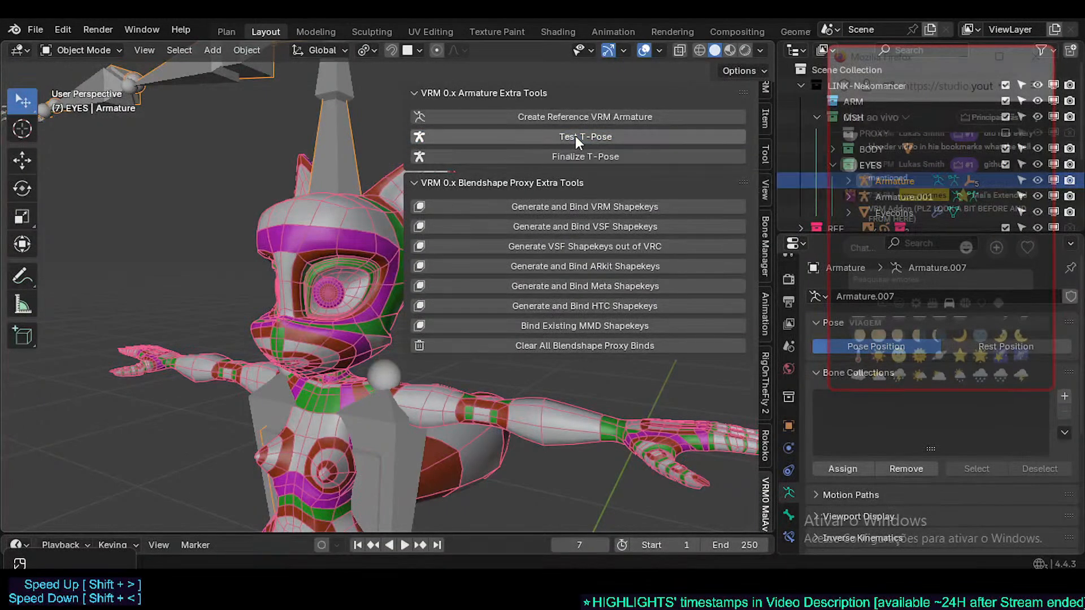
{"action": "left_click", "coordinate": [579, 152]}
{"action": "left_click", "coordinate": [578, 137]}
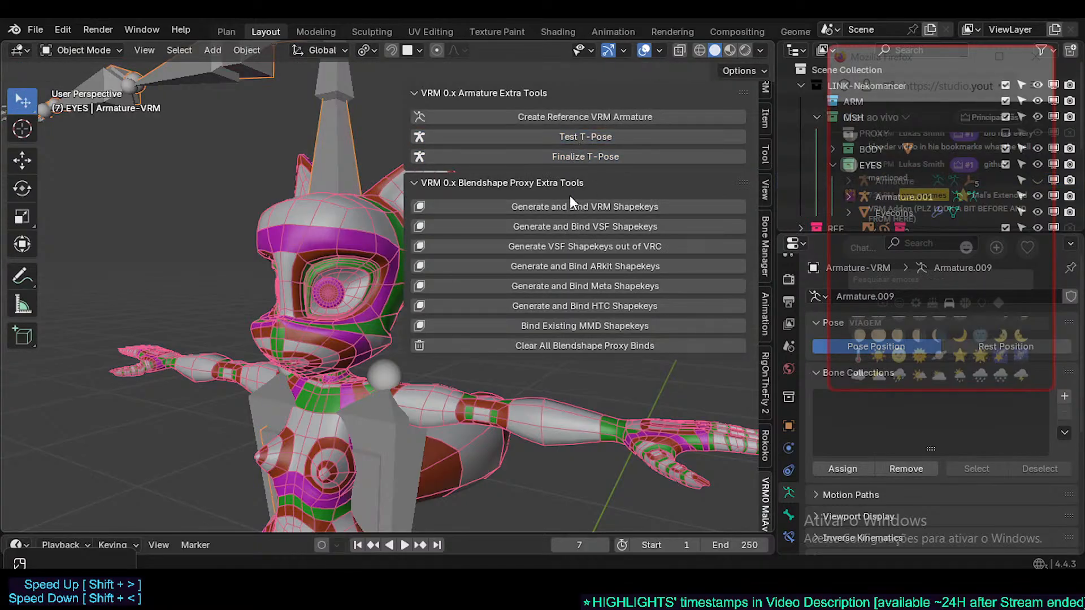
- Delete the extra reference armature and keep Armature-VRM selected with its VRM0 MalAv Tools shown
{"action": "left_click", "coordinate": [216, 52]}
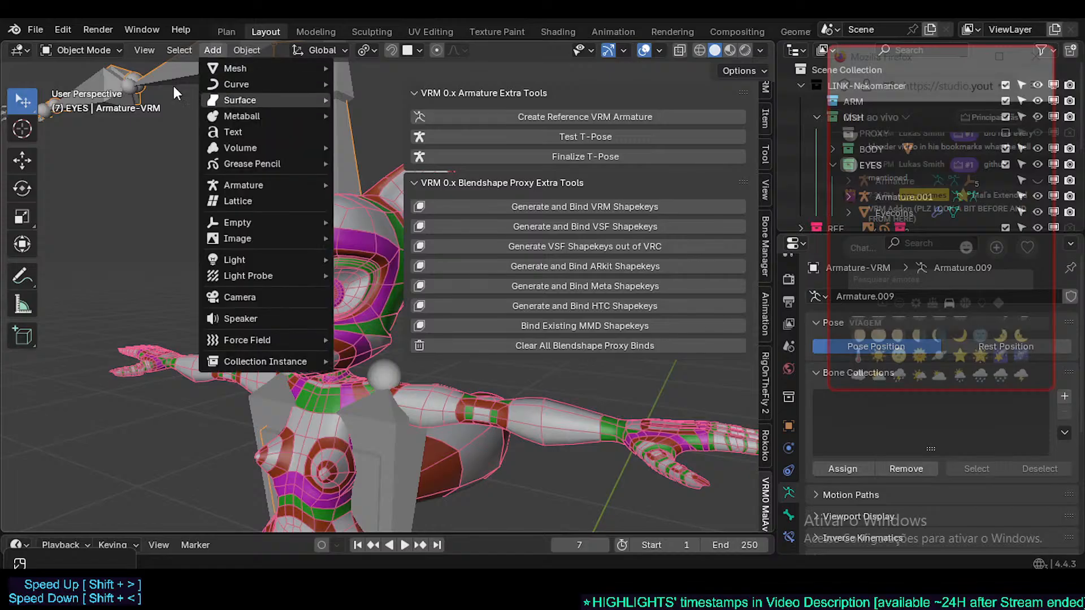
{"action": "left_click", "coordinate": [174, 86]}
{"action": "left_click", "coordinate": [173, 86]}
{"action": "key", "text": "Delete"}
{"action": "left_click", "coordinate": [259, 80]}
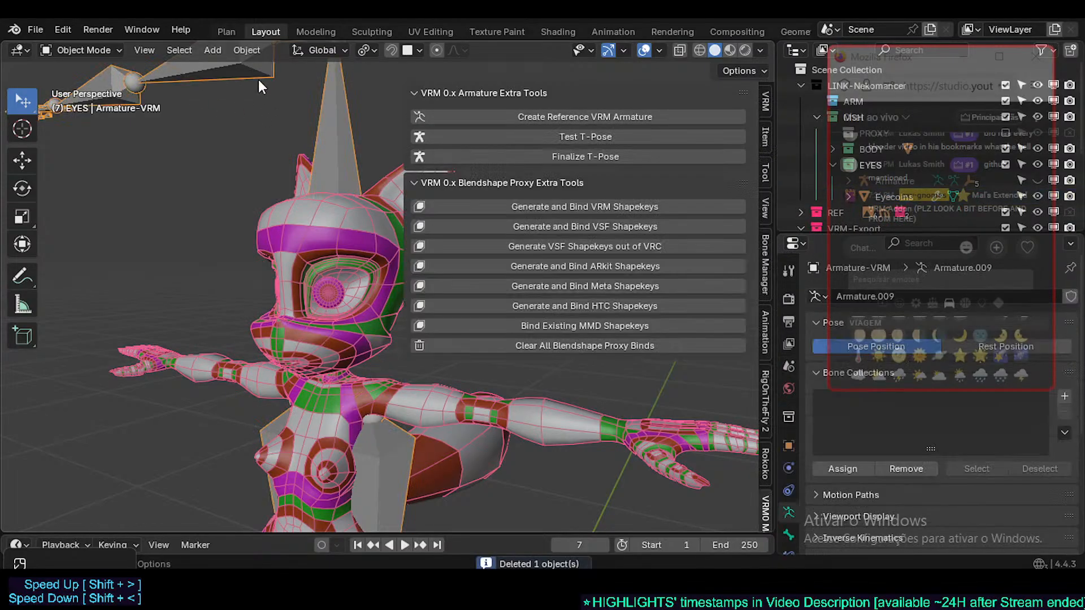
{"action": "scroll", "coordinate": [767, 502], "scroll_direction": "down", "scroll_amount": 2}
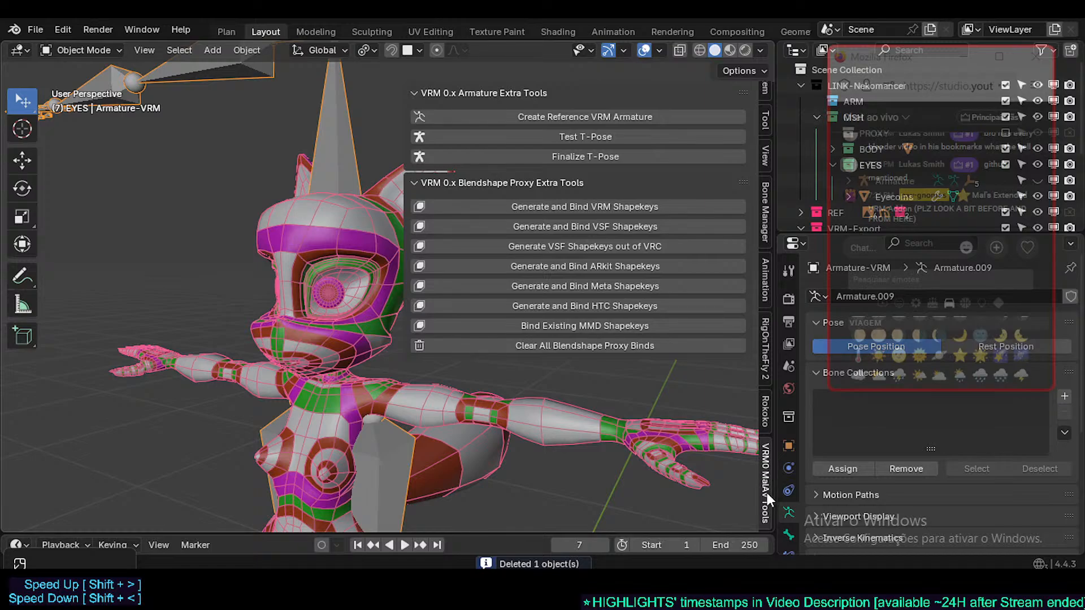
{"action": "left_click", "coordinate": [579, 133]}
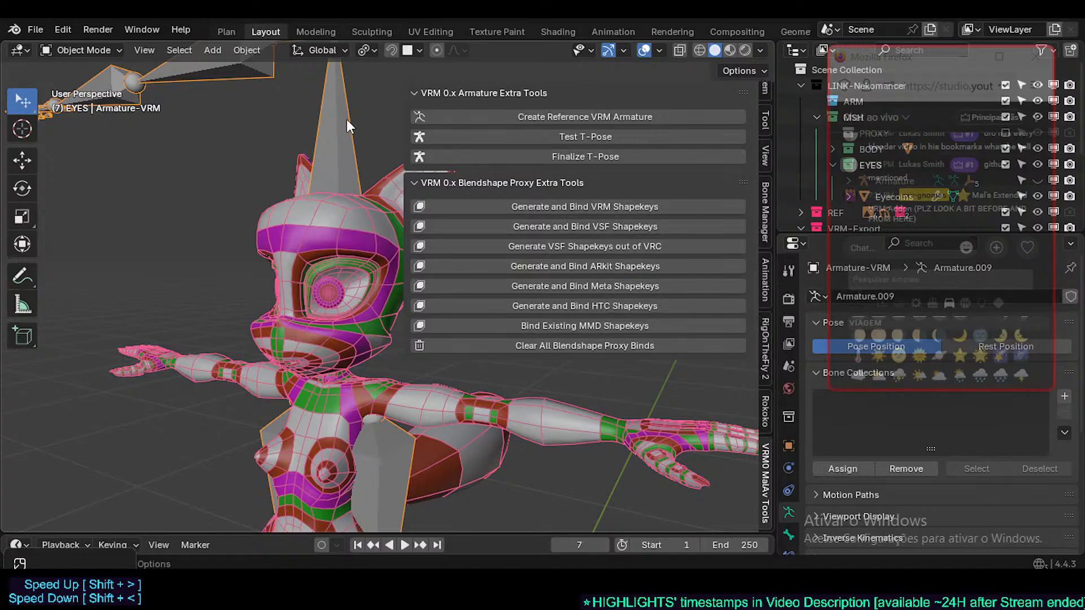
- Examine the ARKit entries in Armature-VRM's VRM 0.x Blend Shape Proxy list, selecting browDownLeft and browDownRight in a widened sidebar
{"action": "scroll", "coordinate": [764, 120], "scroll_direction": "up", "scroll_amount": 2}
{"action": "left_click", "coordinate": [765, 97]}
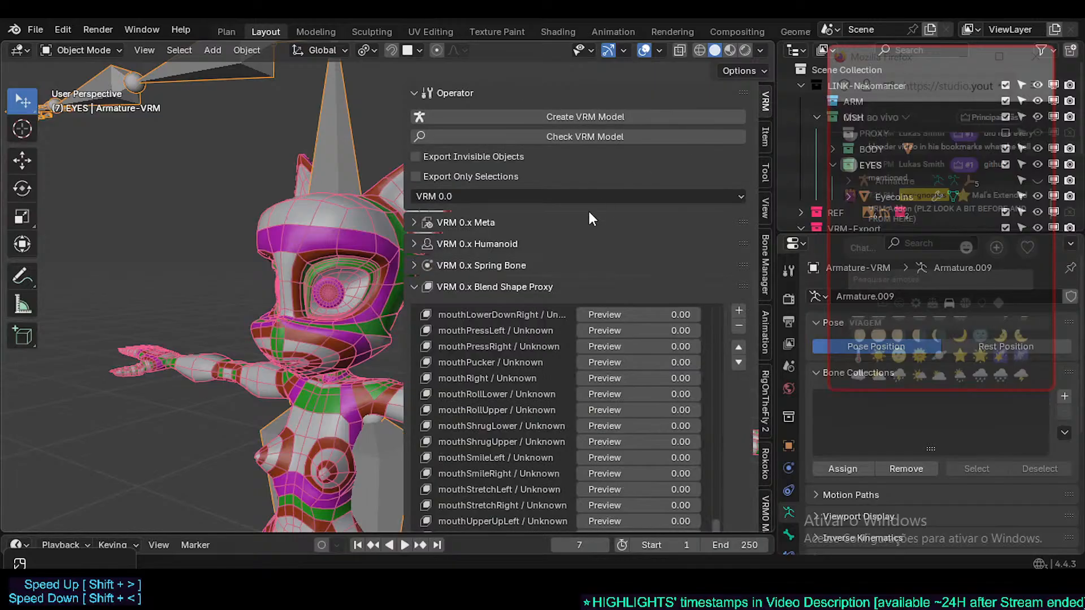
{"action": "scroll", "coordinate": [588, 209], "scroll_direction": "down", "scroll_amount": 3}
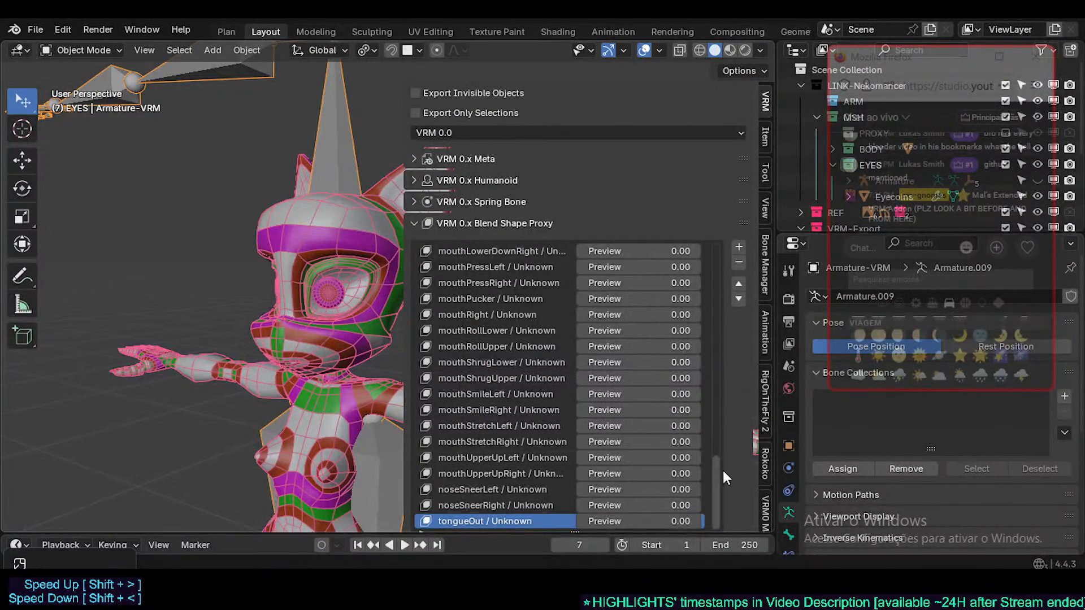
{"action": "scroll", "coordinate": [729, 468], "scroll_direction": "down", "scroll_amount": 4}
{"action": "left_click_drag", "start_coordinate": [718, 399], "coordinate": [732, 234]}
{"action": "left_click", "coordinate": [492, 252]}
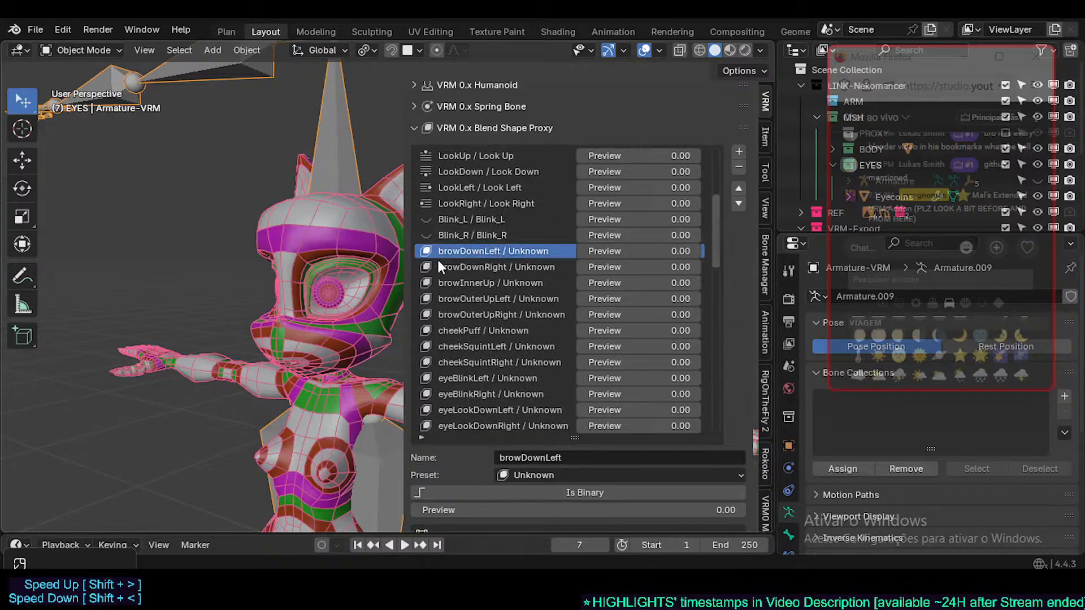
{"action": "left_click_drag", "start_coordinate": [405, 249], "coordinate": [319, 252]}
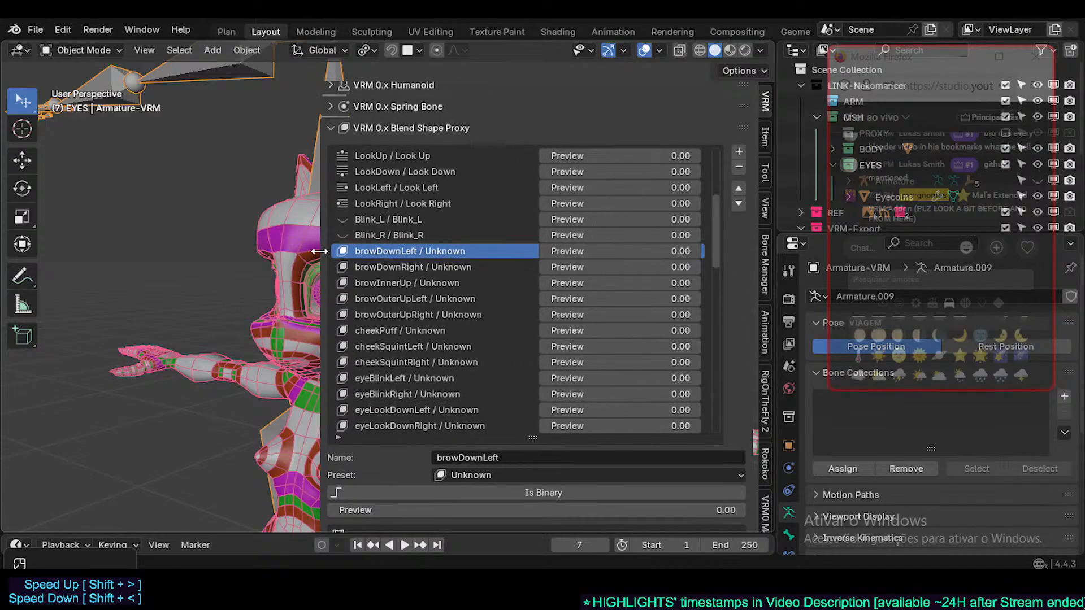
{"action": "left_click_drag", "start_coordinate": [714, 225], "coordinate": [755, 226]}
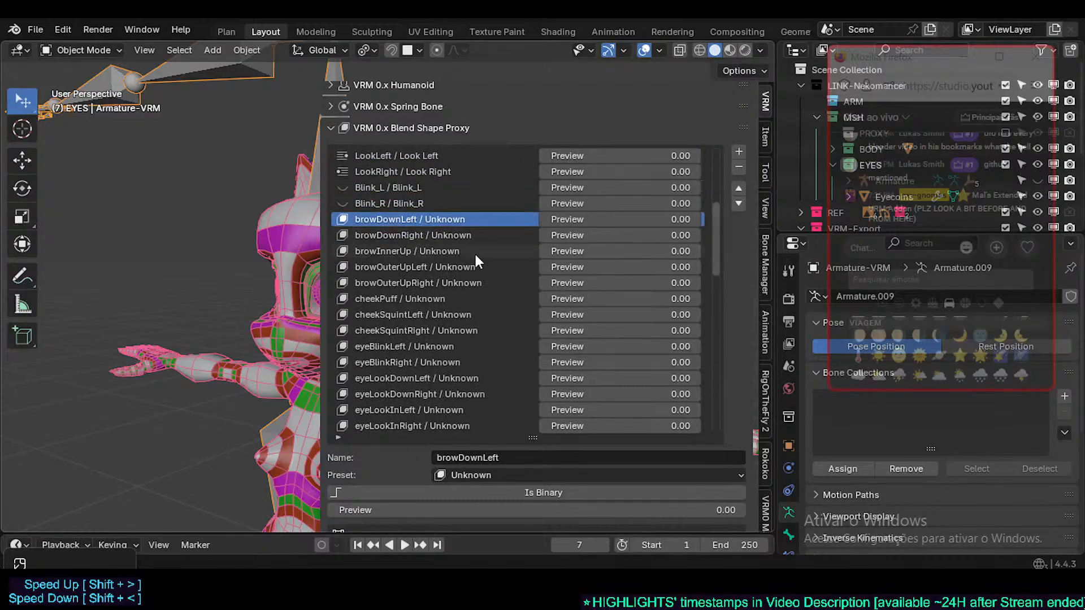
{"action": "left_click", "coordinate": [453, 235]}
{"action": "scroll", "coordinate": [791, 528], "scroll_direction": "down", "scroll_amount": 1}
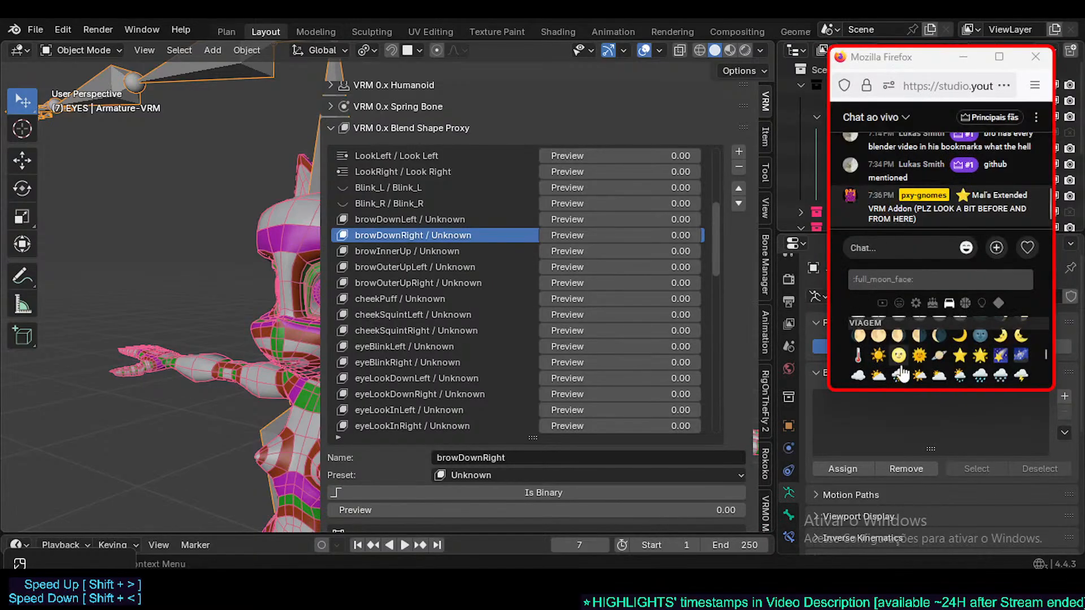
- Clear all blendshape proxy binds from Armature-VRM with the VRM0 MalAv Tools and return to its VRM settings
{"action": "left_click_drag", "start_coordinate": [903, 389], "coordinate": [928, 293]}
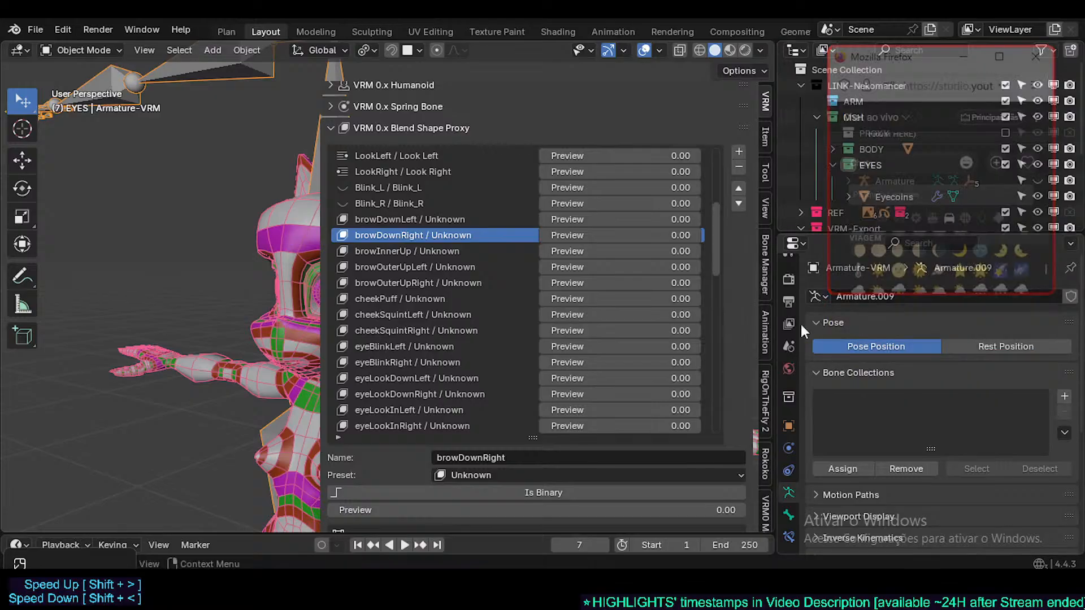
{"action": "scroll", "coordinate": [766, 365], "scroll_direction": "down", "scroll_amount": 2}
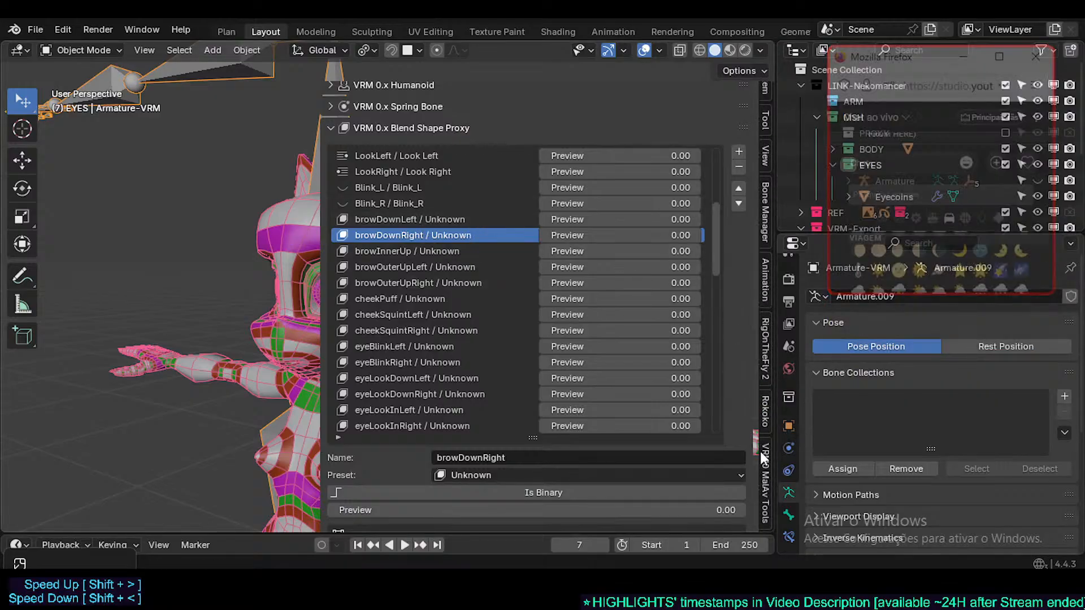
{"action": "left_click", "coordinate": [767, 479]}
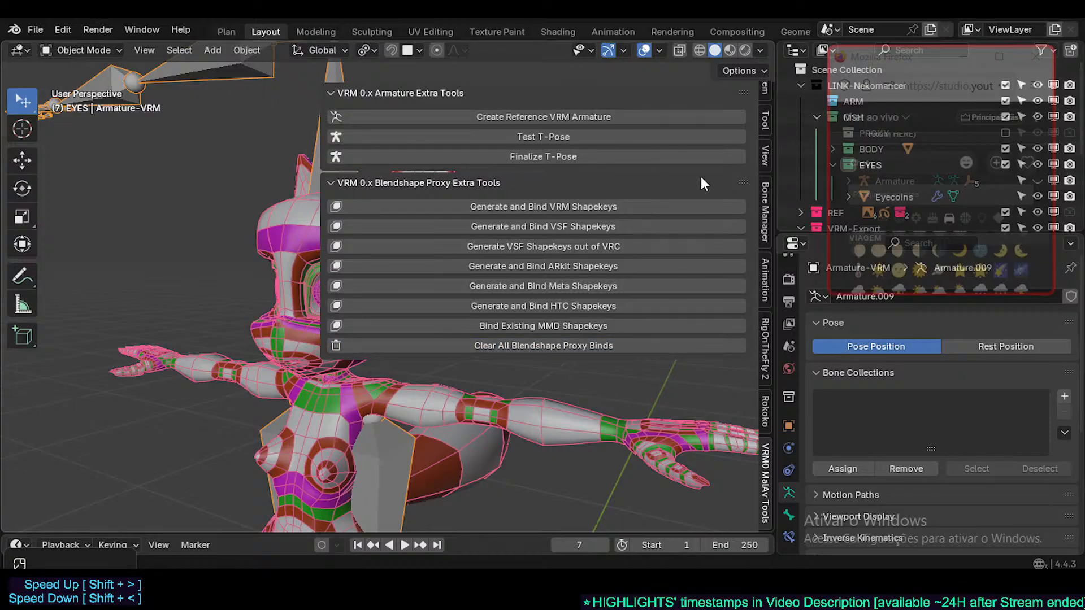
{"action": "scroll", "coordinate": [765, 112], "scroll_direction": "up", "scroll_amount": 2}
{"action": "left_click", "coordinate": [765, 104]}
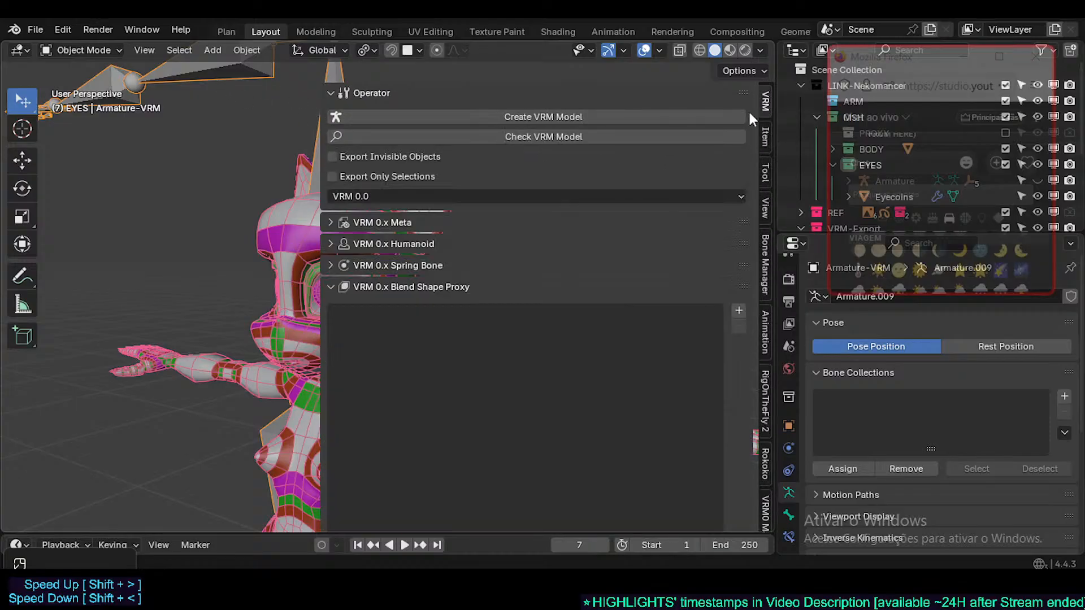
- Check the VRM 0.x Blend Shape Proxy section and its surrounding VRM settings for remaining entries
{"action": "scroll", "coordinate": [424, 311], "scroll_direction": "down", "scroll_amount": 2}
{"action": "scroll", "coordinate": [432, 288], "scroll_direction": "down", "scroll_amount": 4}
{"action": "scroll", "coordinate": [387, 289], "scroll_direction": "up", "scroll_amount": 3}
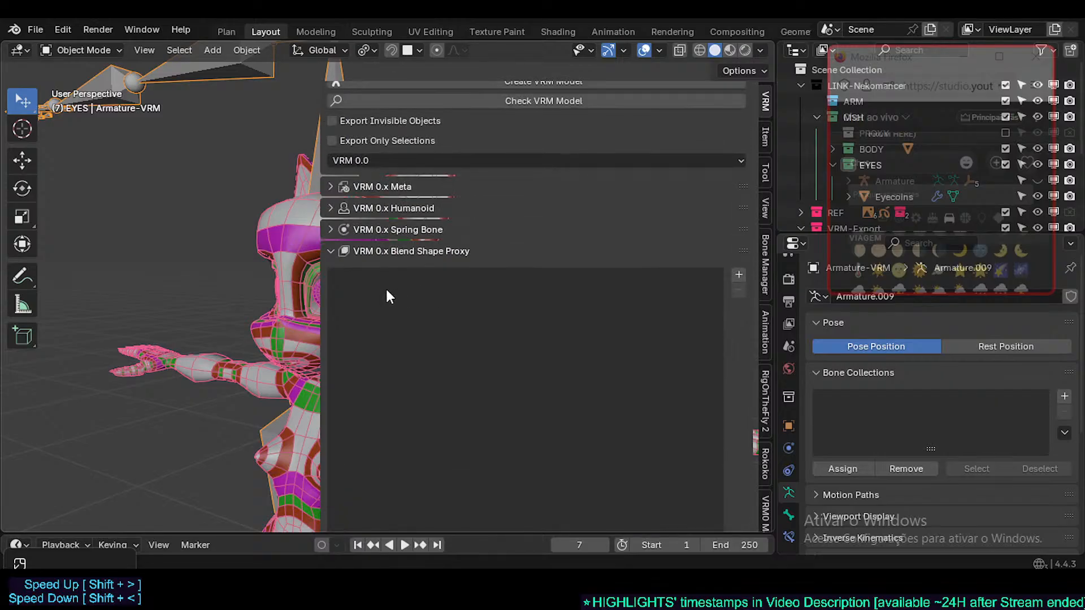
{"action": "scroll", "coordinate": [591, 383], "scroll_direction": "down", "scroll_amount": 4}
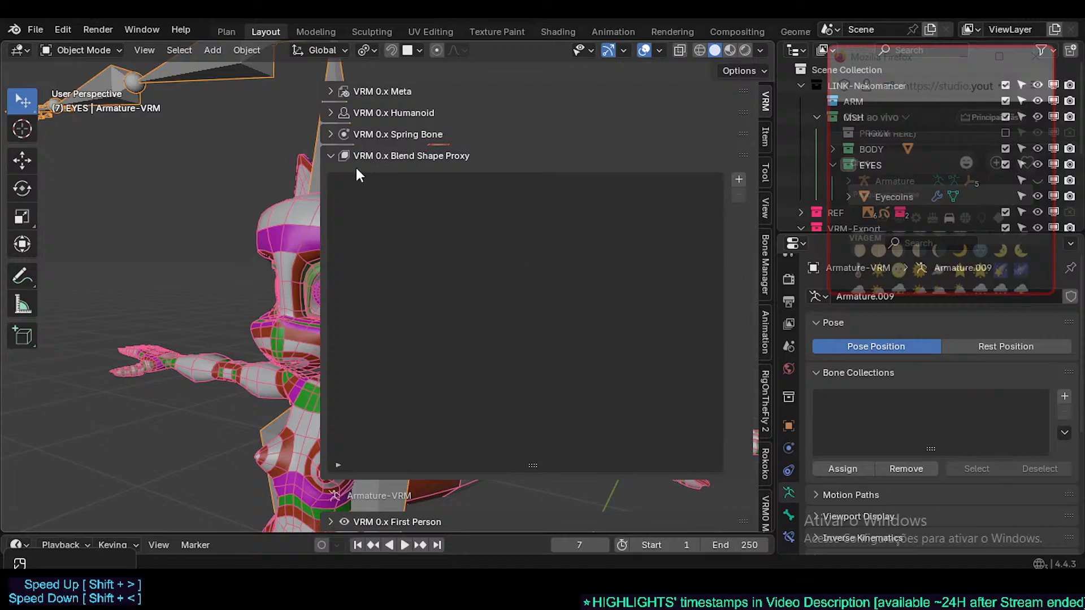
{"action": "scroll", "coordinate": [505, 239], "scroll_direction": "up", "scroll_amount": 4}
{"action": "scroll", "coordinate": [436, 97], "scroll_direction": "up", "scroll_amount": 2}
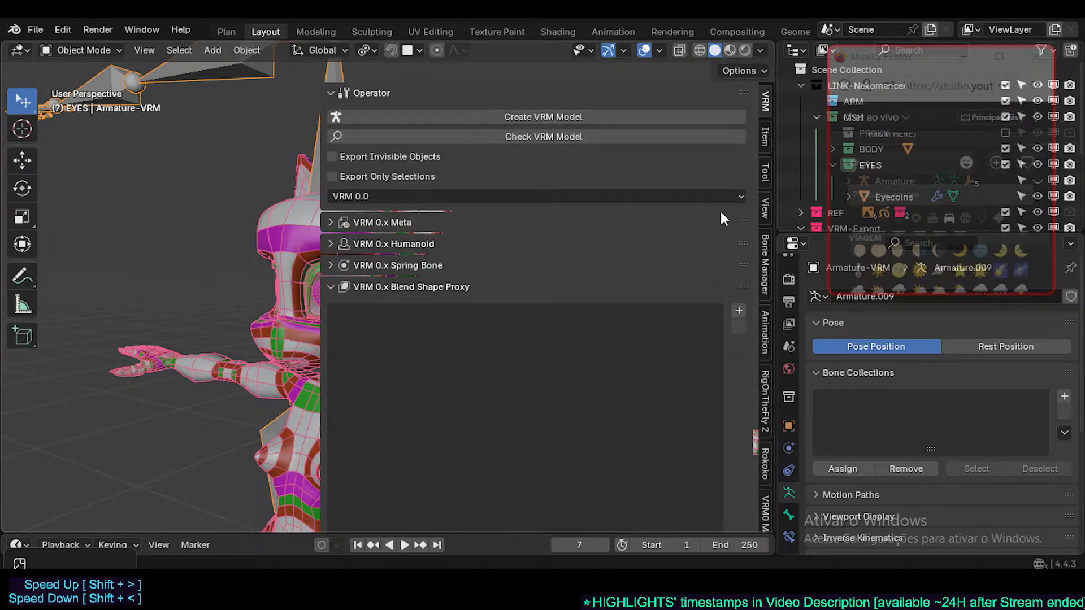
{"action": "scroll", "coordinate": [759, 329], "scroll_direction": "down", "scroll_amount": 3}
{"action": "scroll", "coordinate": [761, 369], "scroll_direction": "up", "scroll_amount": 3}
{"action": "scroll", "coordinate": [757, 461], "scroll_direction": "down", "scroll_amount": 3}
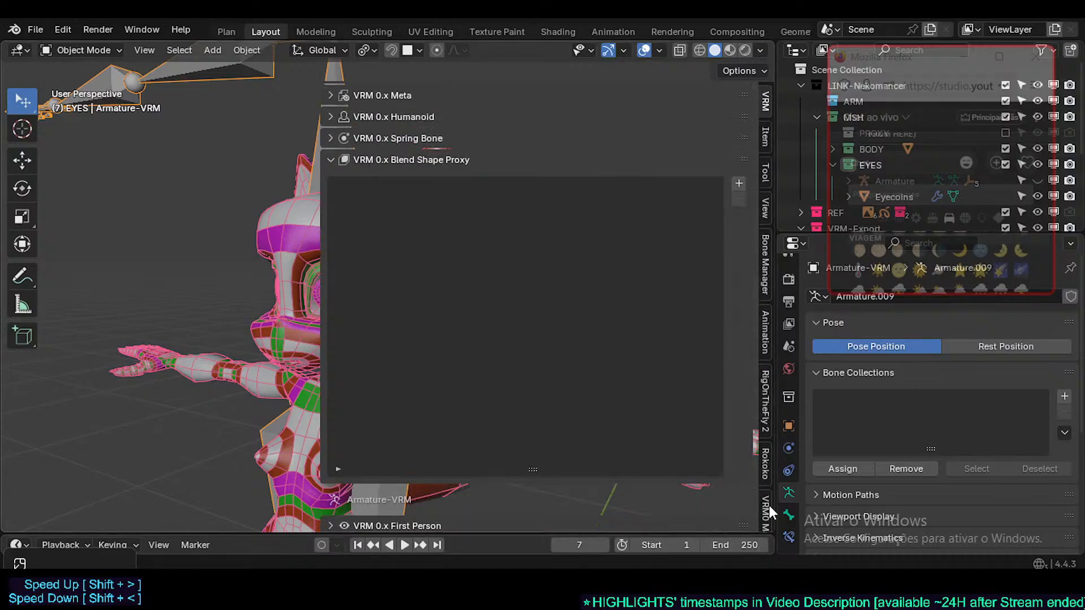
- Generate and bind the VSF shapekeys for Armature-VRM and show the start of its blend shape proxy list
{"action": "left_click", "coordinate": [766, 508]}
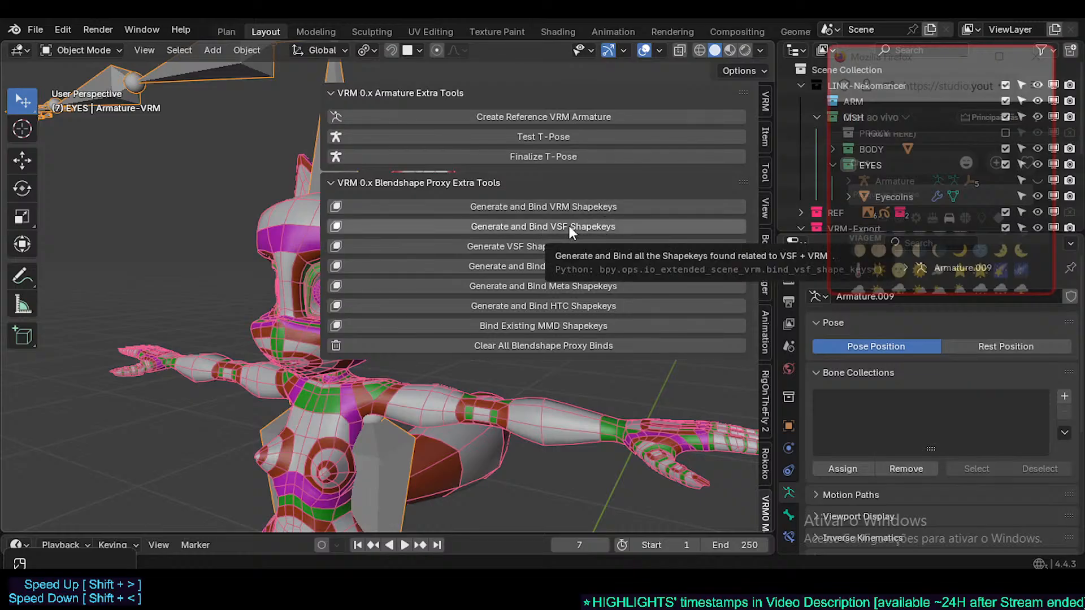
{"action": "left_click", "coordinate": [766, 102]}
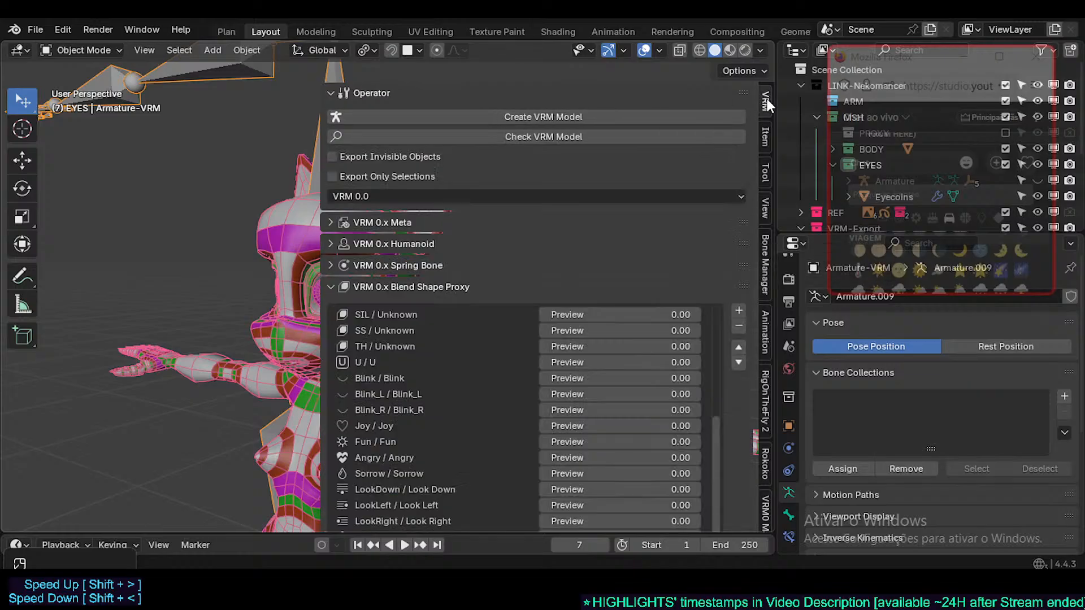
{"action": "scroll", "coordinate": [458, 408], "scroll_direction": "up", "scroll_amount": 6}
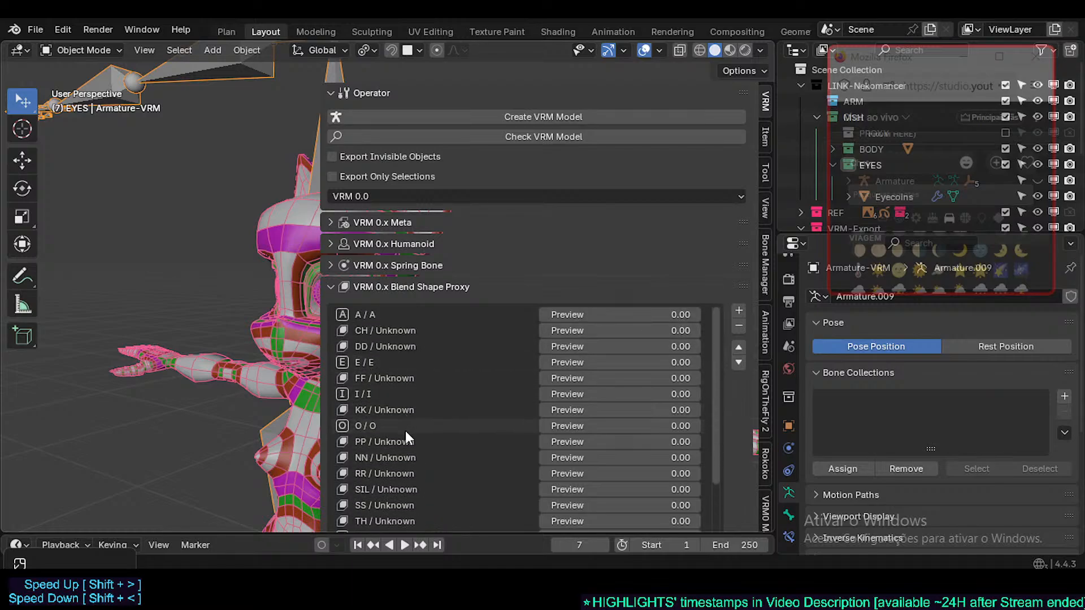
- Look through the generated VSF blend shape proxies, highlighting RR and the vowel entries A, E, I, O and U
{"action": "scroll", "coordinate": [404, 432], "scroll_direction": "down", "scroll_amount": 11}
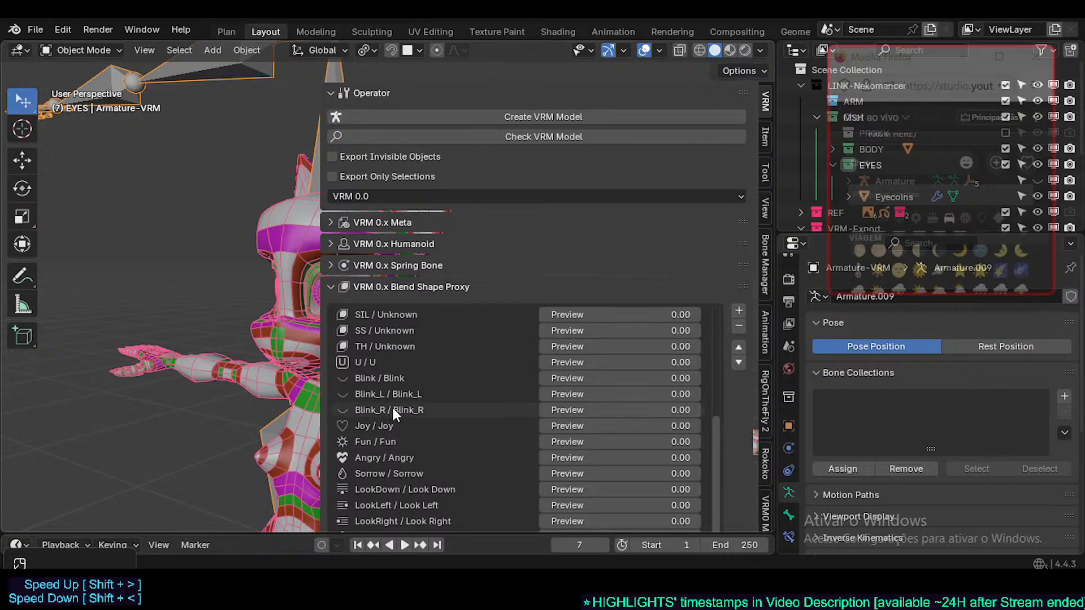
{"action": "scroll", "coordinate": [392, 413], "scroll_direction": "up", "scroll_amount": 8}
{"action": "left_click", "coordinate": [377, 424]}
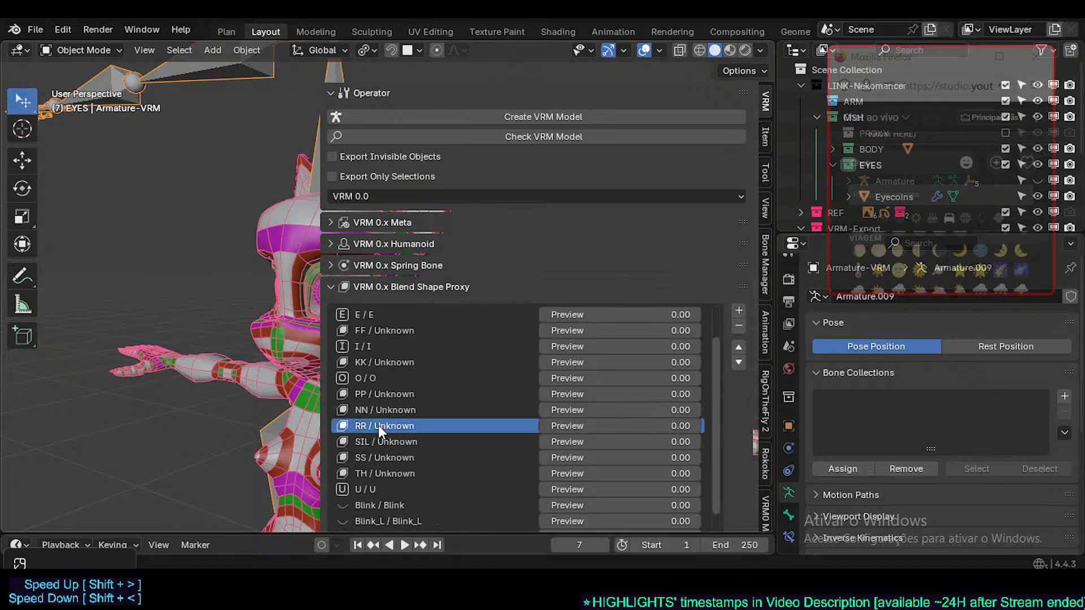
{"action": "scroll", "coordinate": [378, 424], "scroll_direction": "up", "scroll_amount": 3}
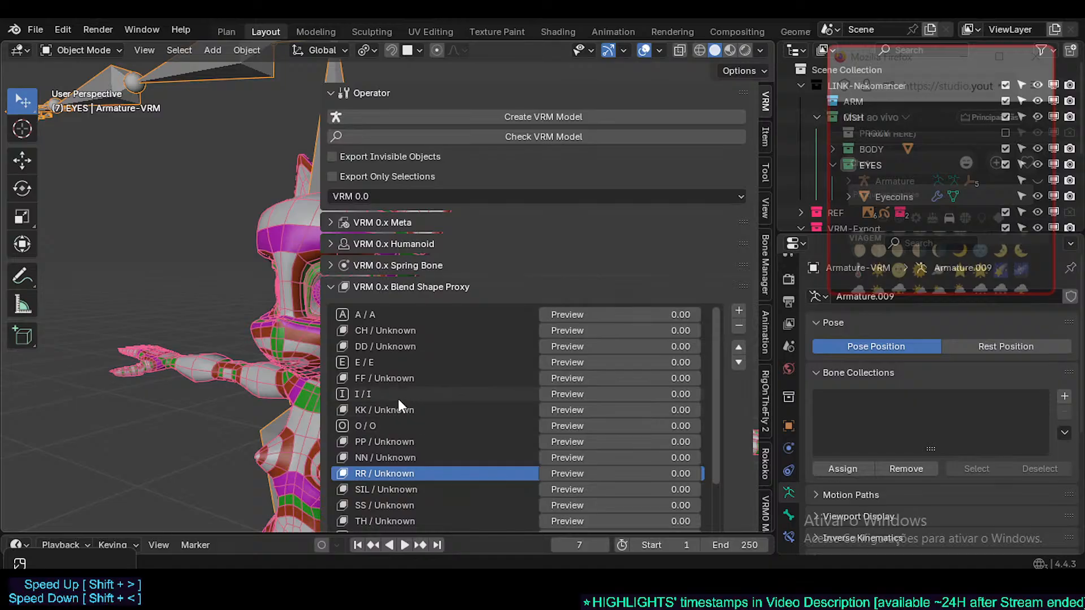
{"action": "scroll", "coordinate": [735, 389], "scroll_direction": "down", "scroll_amount": 5}
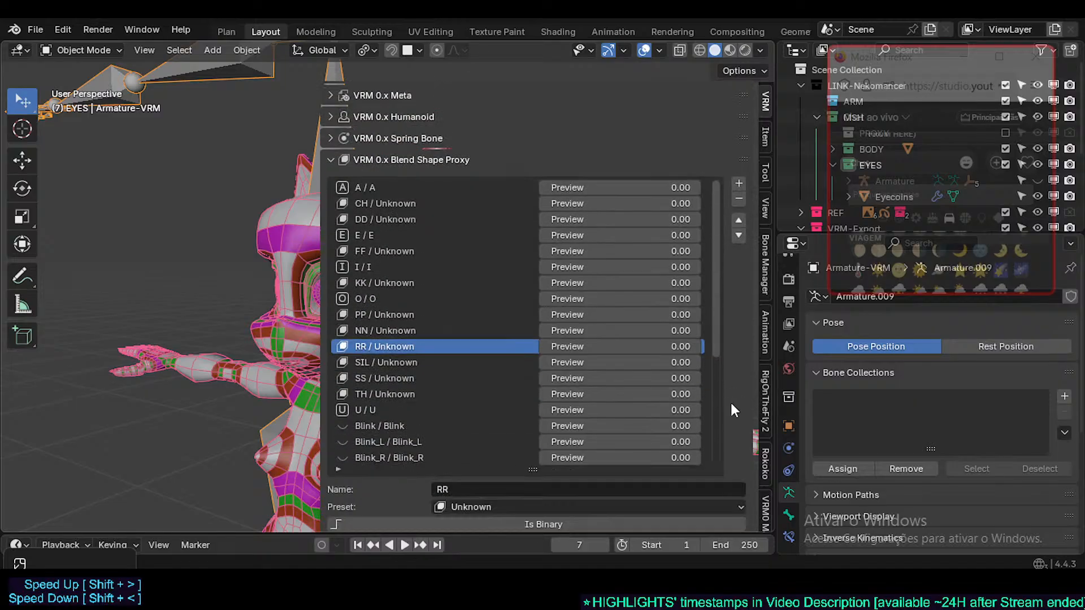
{"action": "scroll", "coordinate": [730, 402], "scroll_direction": "up", "scroll_amount": 3}
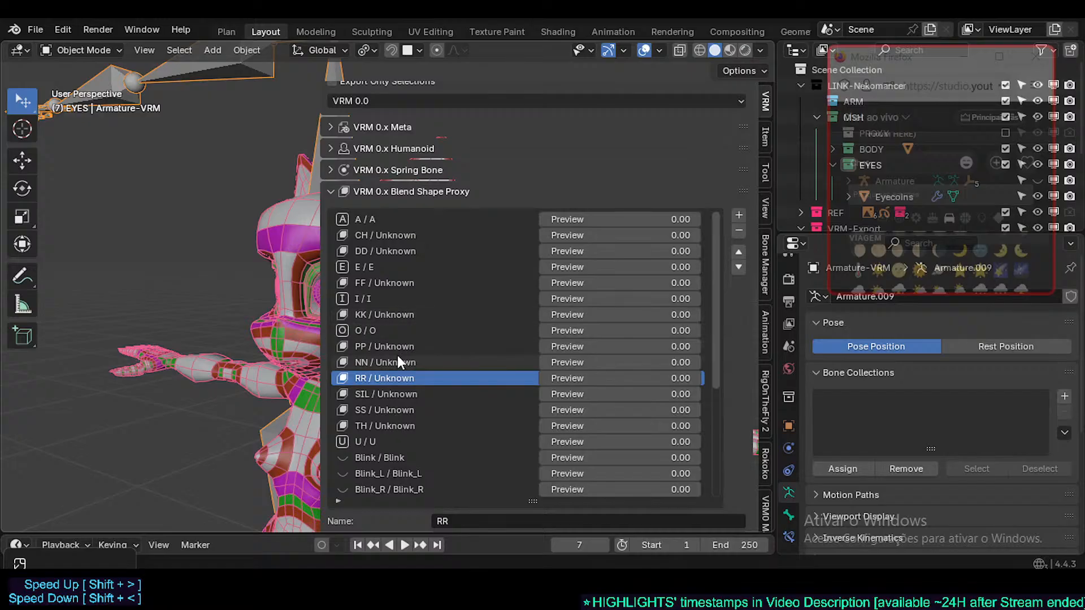
{"action": "left_click", "coordinate": [383, 220]}
{"action": "left_click", "coordinate": [377, 265]}
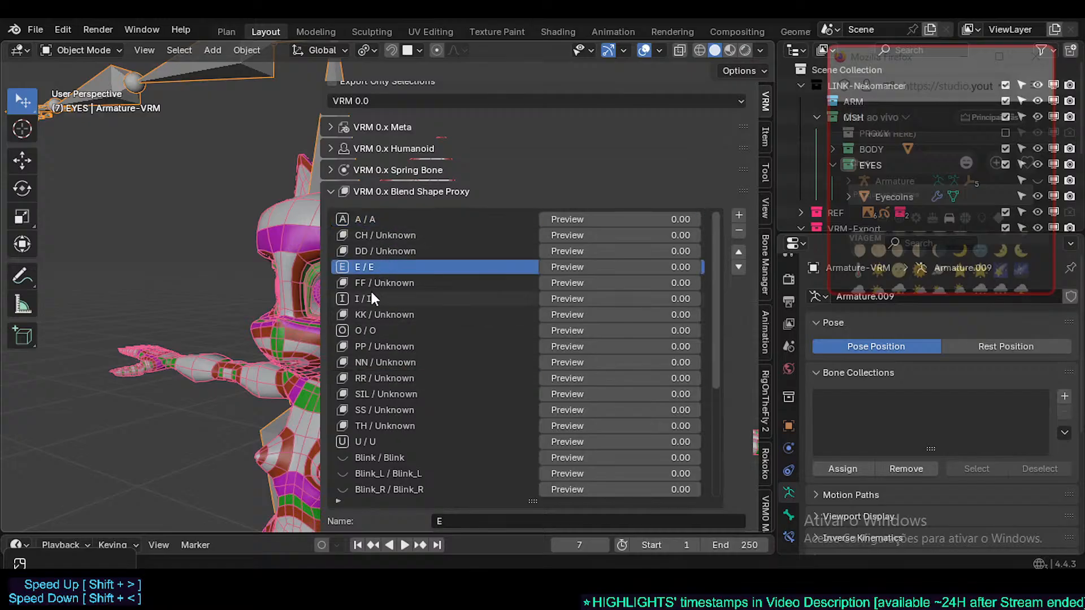
{"action": "left_click", "coordinate": [373, 298]}
{"action": "left_click", "coordinate": [374, 330]}
{"action": "left_click", "coordinate": [380, 442]}
- Examine the expression entries at the end of the proxy list, highlighting Brows up, Brows down and Suprised
{"action": "scroll", "coordinate": [475, 441], "scroll_direction": "down", "scroll_amount": 3}
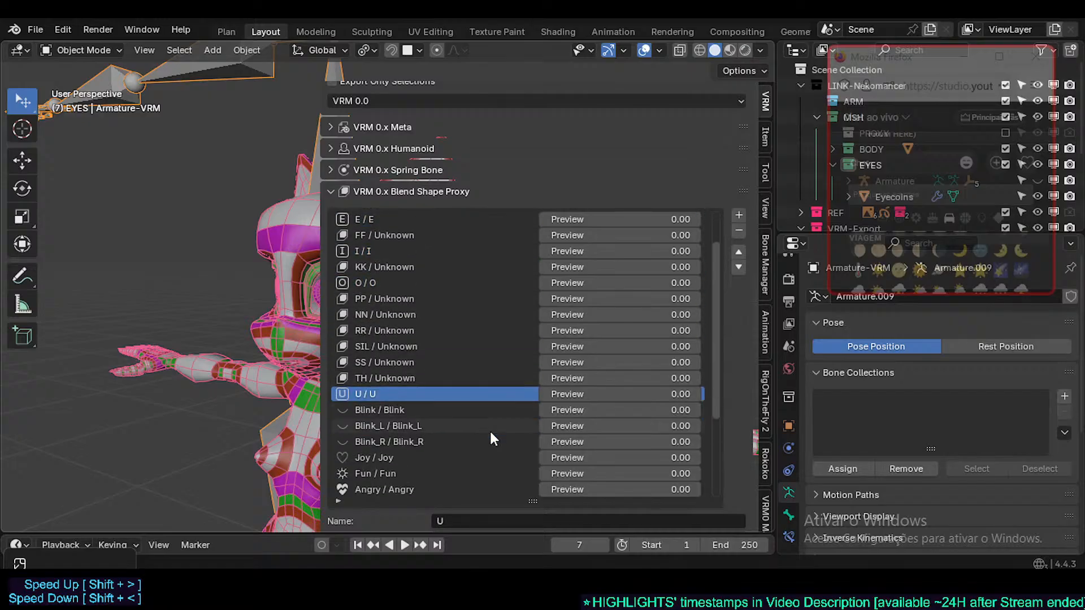
{"action": "scroll", "coordinate": [488, 430], "scroll_direction": "down", "scroll_amount": 8}
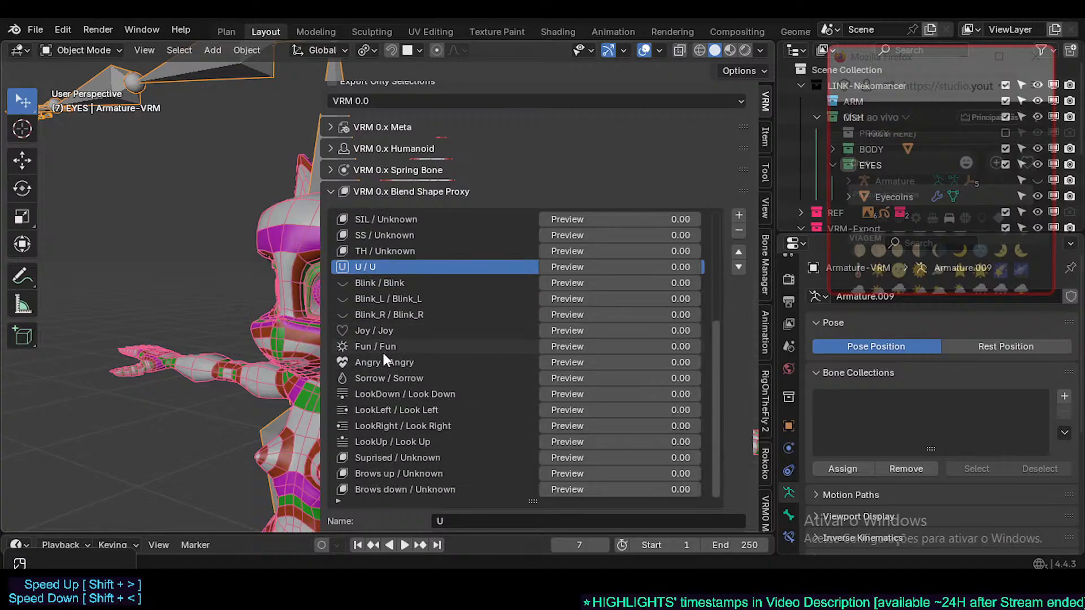
{"action": "left_click", "coordinate": [389, 478]}
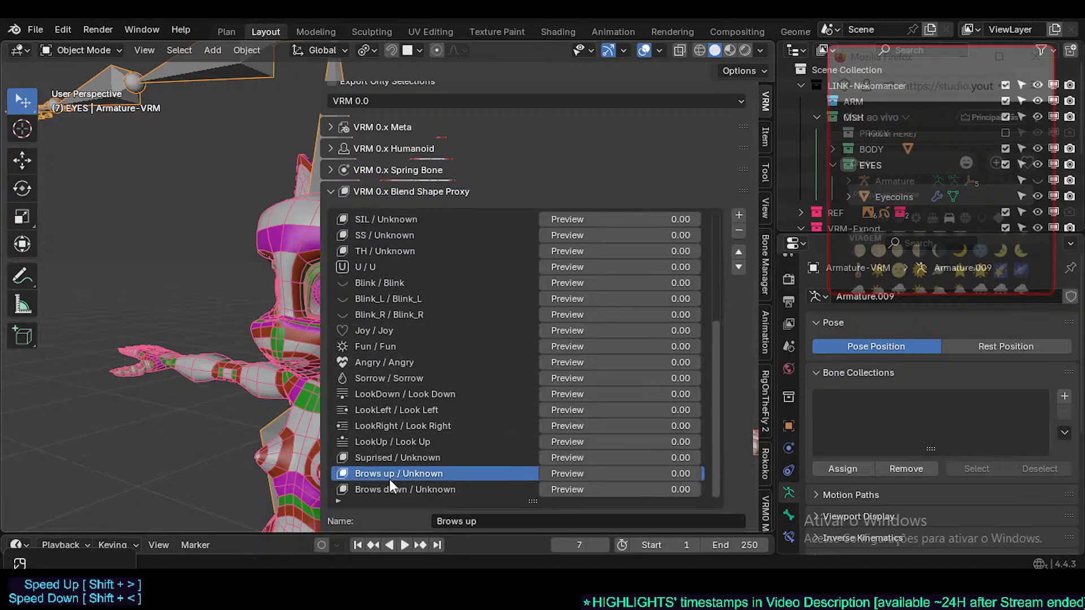
{"action": "left_click", "coordinate": [390, 490]}
{"action": "left_click", "coordinate": [407, 475]}
{"action": "left_click", "coordinate": [404, 462]}
{"action": "left_click", "coordinate": [408, 487]}
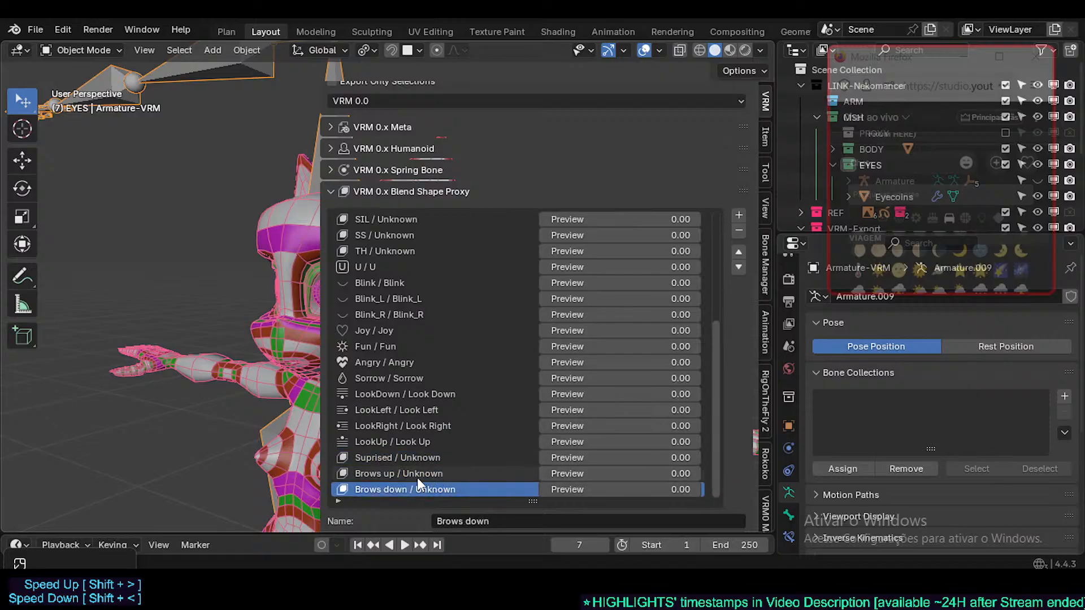
{"action": "left_click", "coordinate": [402, 459]}
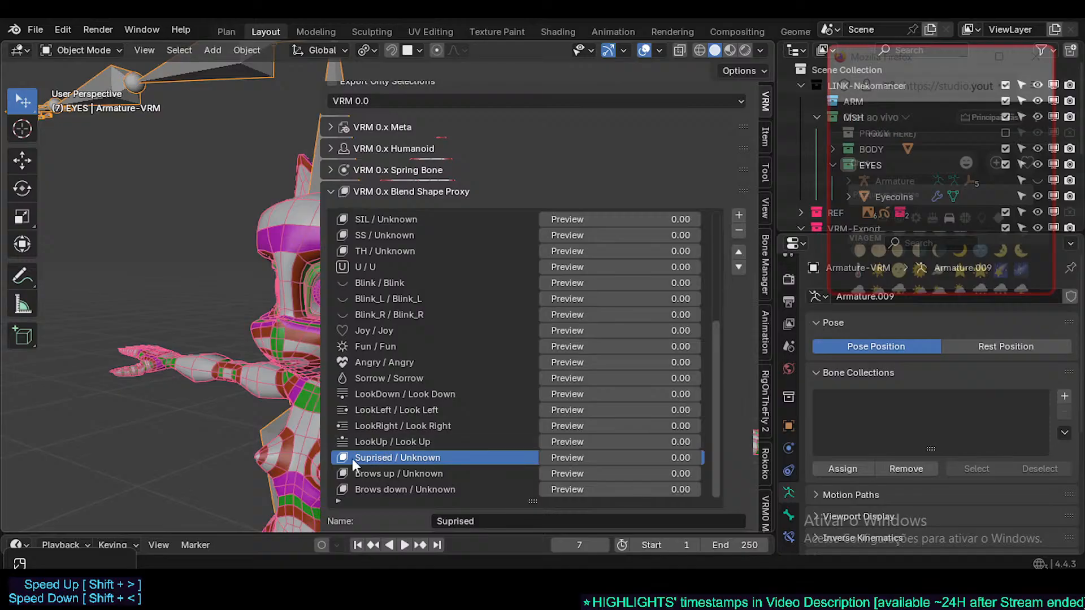
- Review the whole VSF proxy list again, highlighting the Blink_L and Blink_R entries and the consonant visemes SS and DD
{"action": "scroll", "coordinate": [379, 413], "scroll_direction": "up", "scroll_amount": 11}
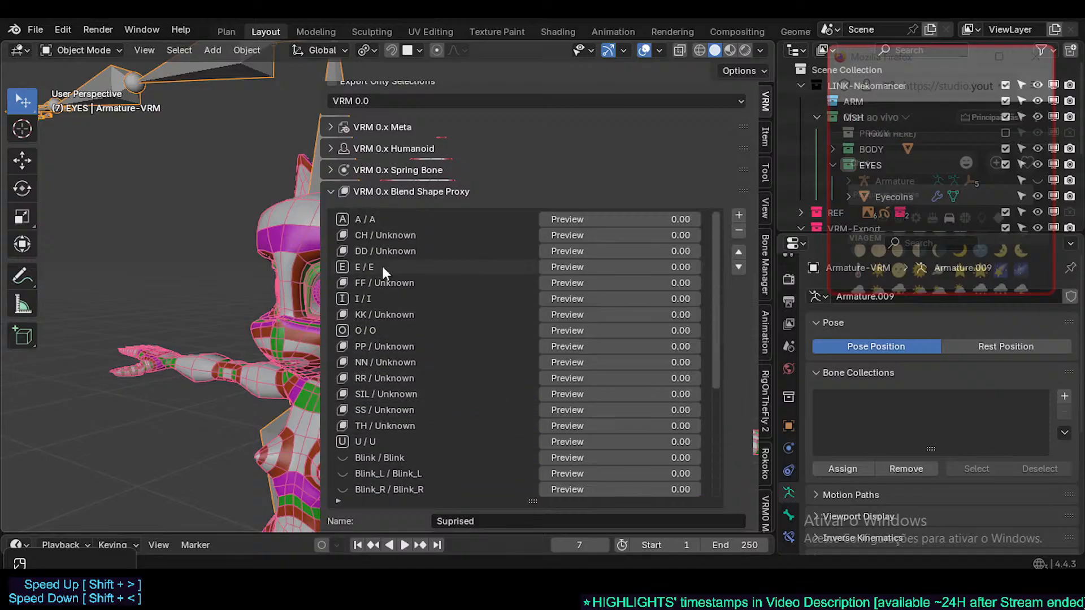
{"action": "scroll", "coordinate": [373, 373], "scroll_direction": "down", "scroll_amount": 6}
{"action": "scroll", "coordinate": [395, 422], "scroll_direction": "down", "scroll_amount": 4}
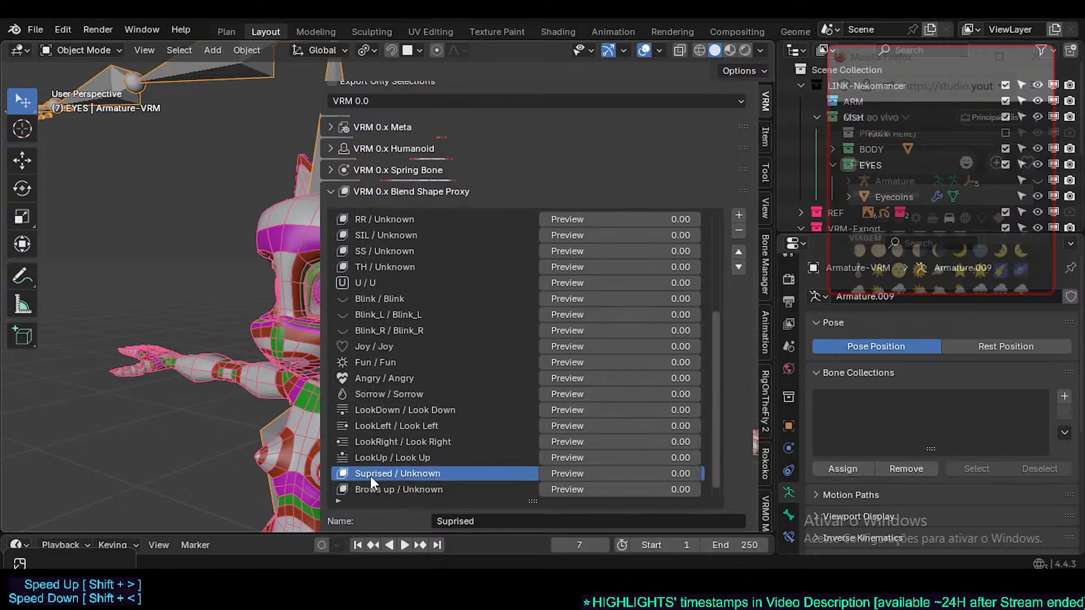
{"action": "scroll", "coordinate": [378, 468], "scroll_direction": "down", "scroll_amount": 1}
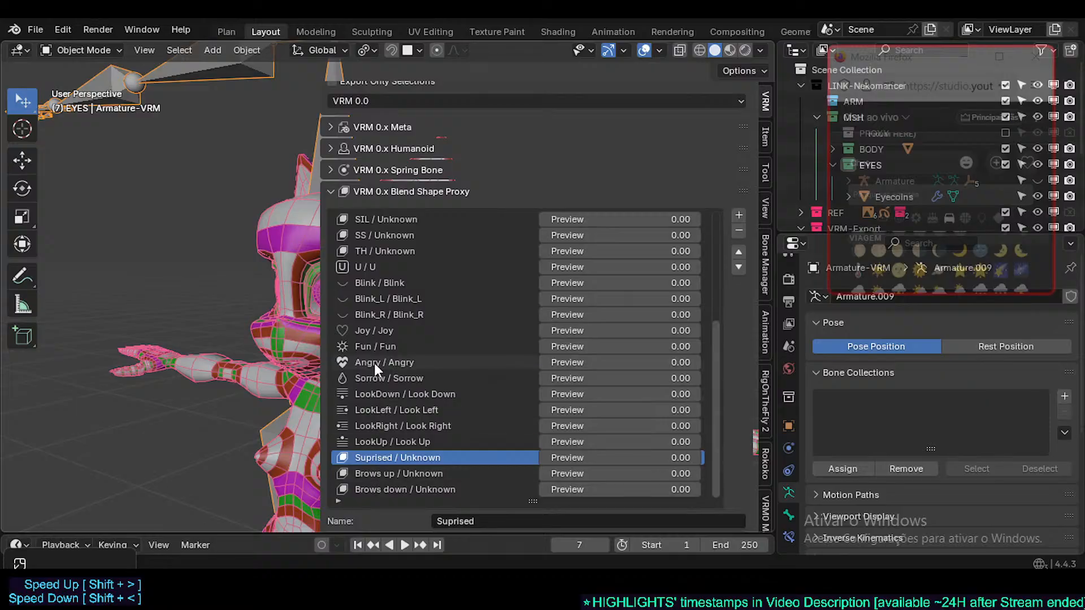
{"action": "scroll", "coordinate": [382, 378], "scroll_direction": "up", "scroll_amount": 6}
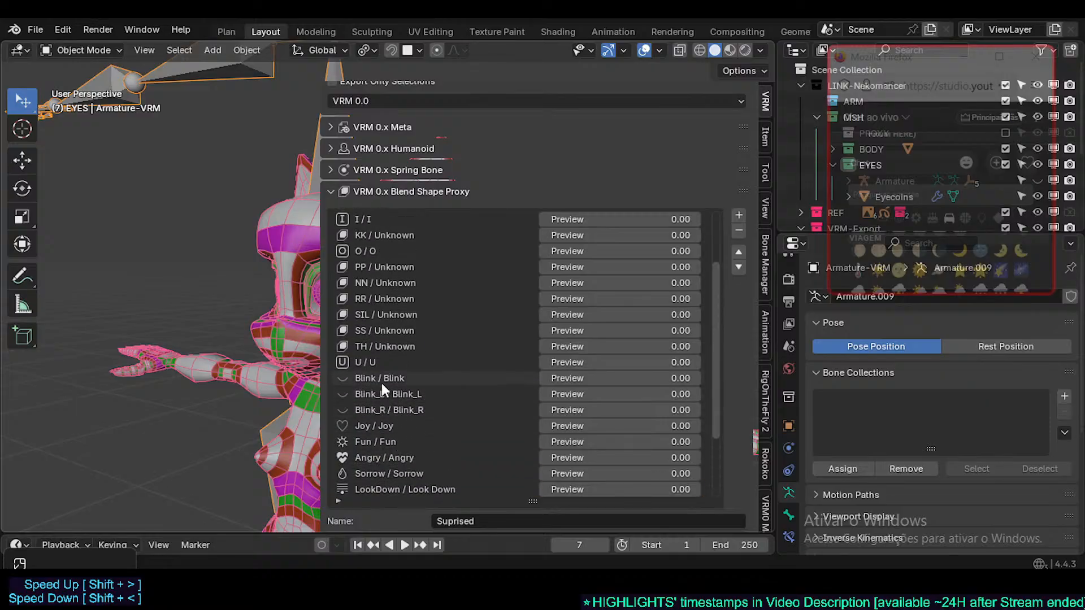
{"action": "left_click", "coordinate": [385, 394]}
{"action": "left_click", "coordinate": [389, 409]}
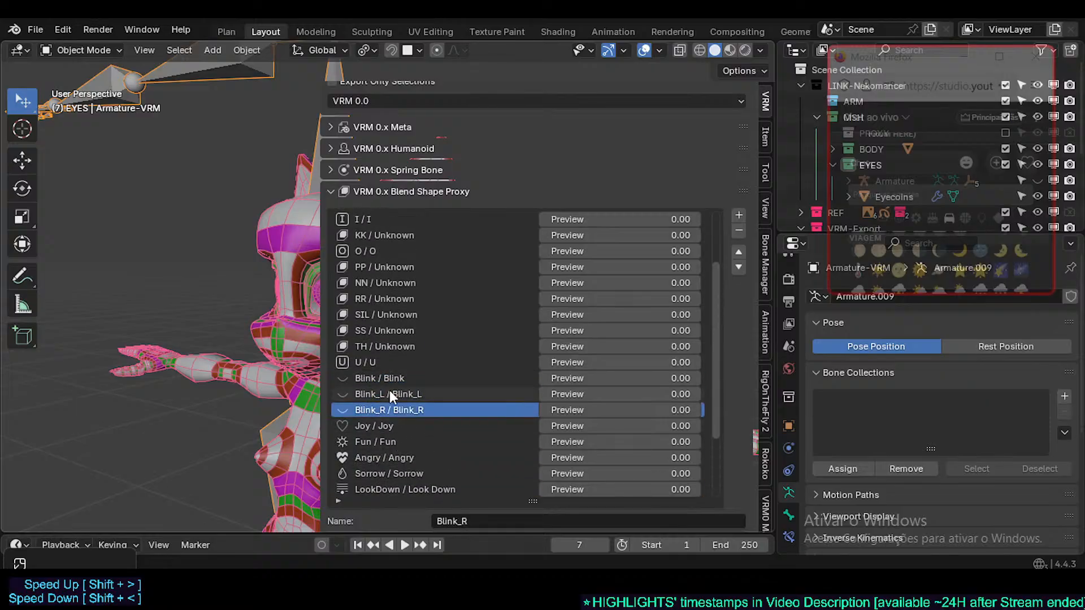
{"action": "scroll", "coordinate": [395, 414], "scroll_direction": "up", "scroll_amount": 3}
{"action": "scroll", "coordinate": [402, 424], "scroll_direction": "up", "scroll_amount": 1}
{"action": "left_click", "coordinate": [394, 387]}
{"action": "scroll", "coordinate": [396, 385], "scroll_direction": "up", "scroll_amount": 1}
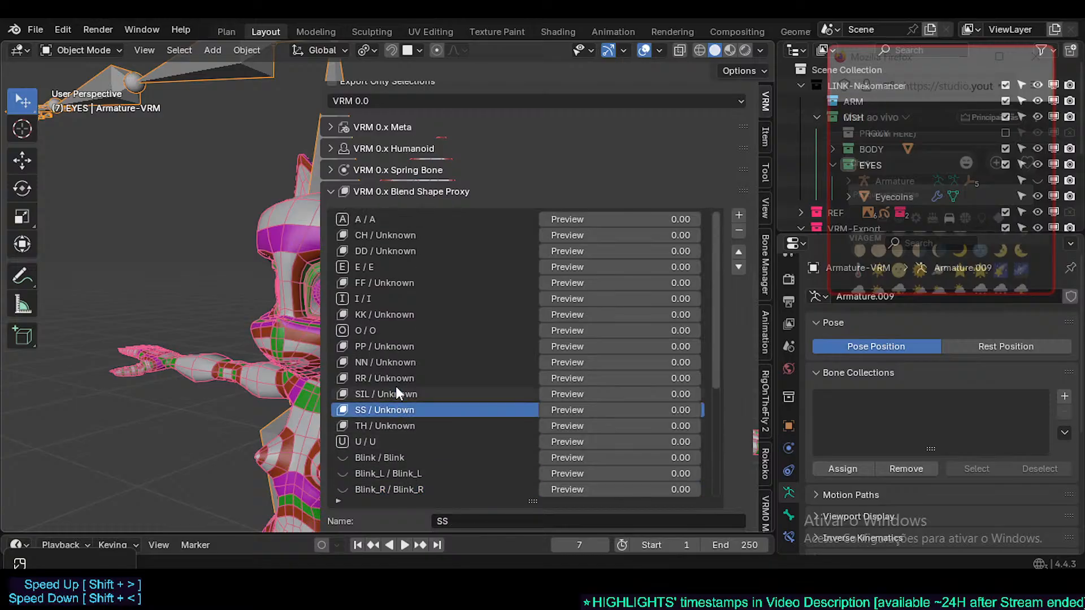
{"action": "scroll", "coordinate": [380, 235], "scroll_direction": "down", "scroll_amount": 1}
{"action": "left_click", "coordinate": [380, 233]}
{"action": "scroll", "coordinate": [381, 226], "scroll_direction": "up", "scroll_amount": 1}
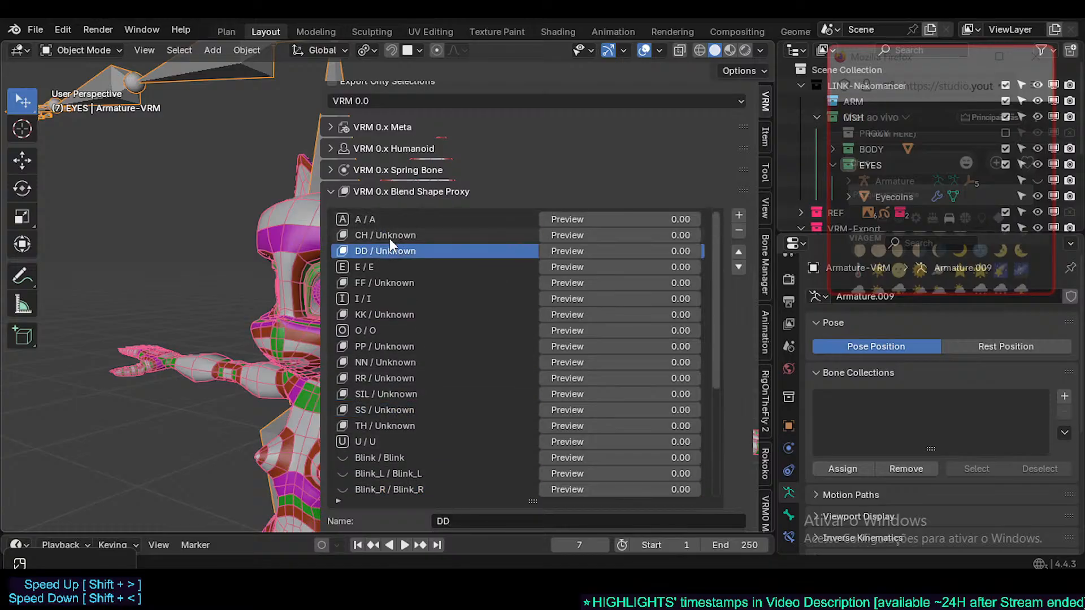
- Look through the consonant visemes in the VSF proxy list, highlighting CH, DD, FF, KK, PP, RR, SIL and SS
{"action": "left_click", "coordinate": [389, 238]}
{"action": "left_click", "coordinate": [388, 253]}
{"action": "left_click", "coordinate": [374, 283]}
{"action": "left_click", "coordinate": [383, 314]}
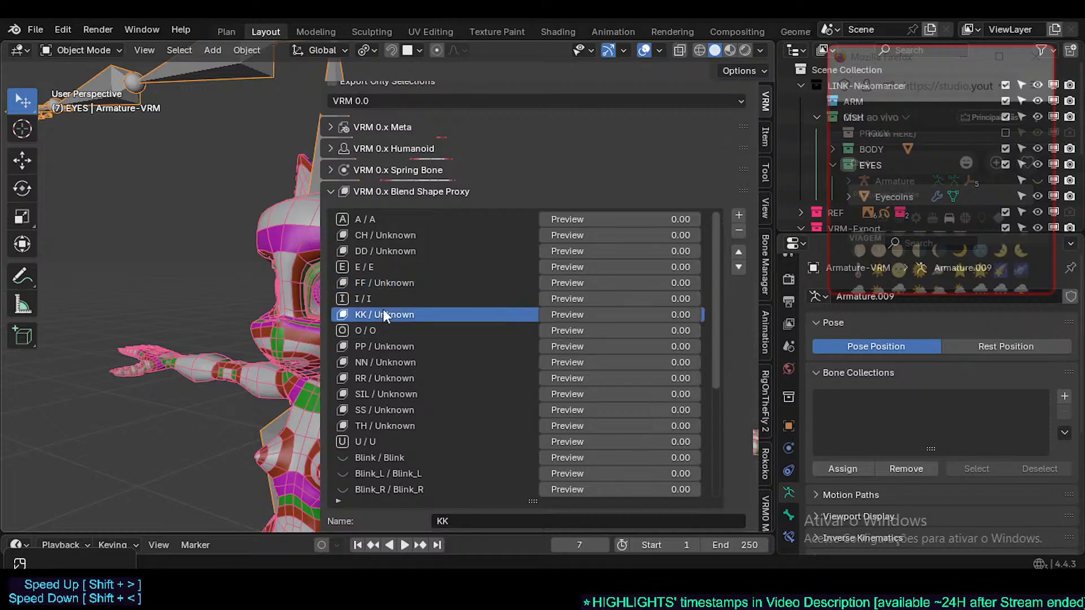
{"action": "left_click", "coordinate": [389, 347]}
{"action": "left_click", "coordinate": [388, 378]}
{"action": "left_click", "coordinate": [388, 398]}
{"action": "scroll", "coordinate": [484, 401], "scroll_direction": "down", "scroll_amount": 7}
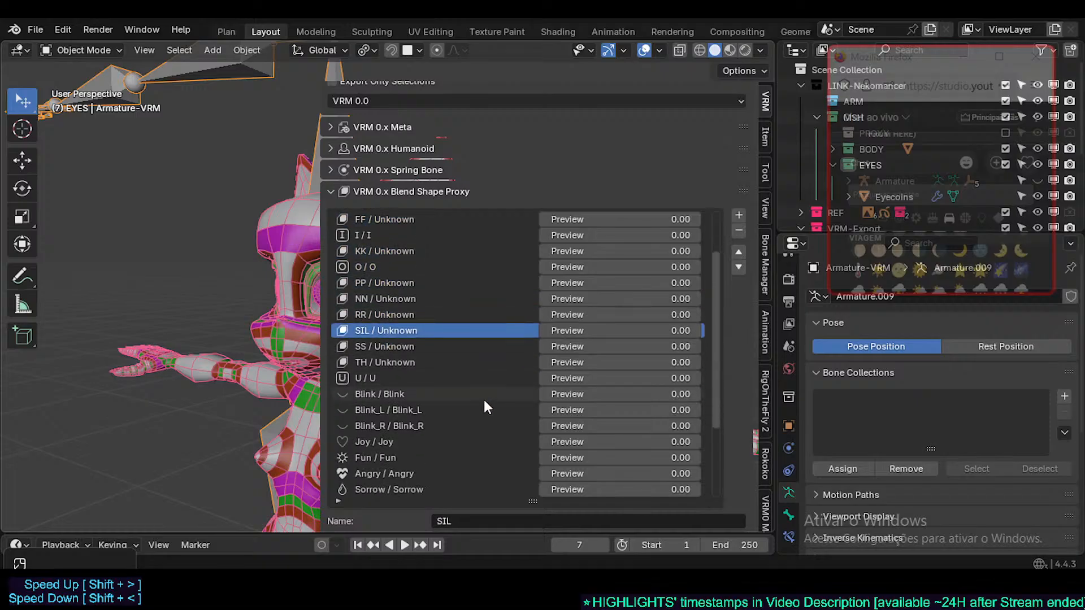
{"action": "left_click", "coordinate": [389, 299]}
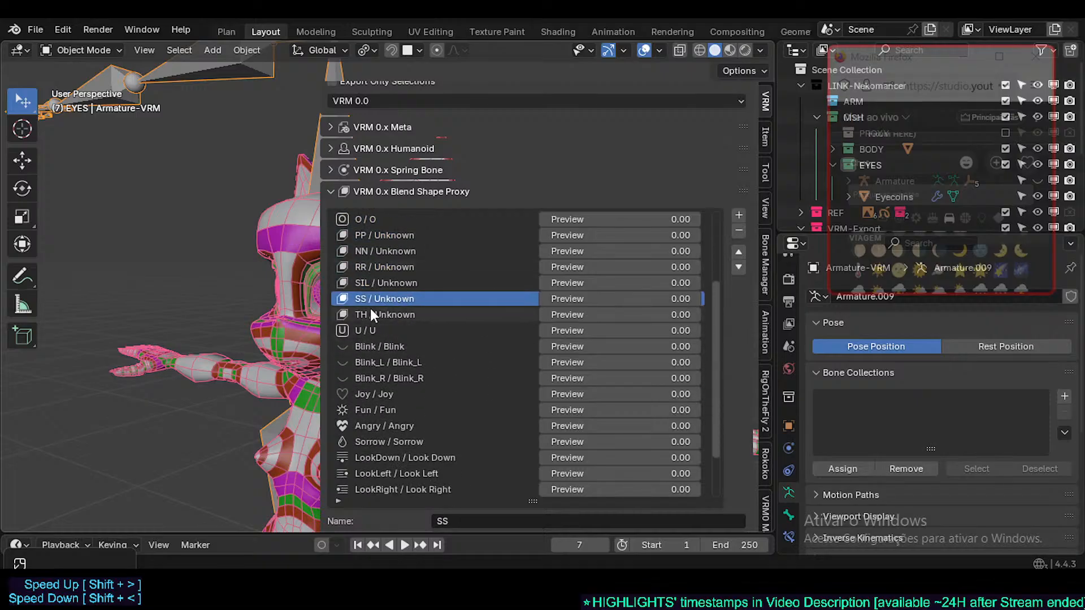
{"action": "scroll", "coordinate": [385, 326], "scroll_direction": "down", "scroll_amount": 4}
{"action": "scroll", "coordinate": [456, 401], "scroll_direction": "up", "scroll_amount": 11}
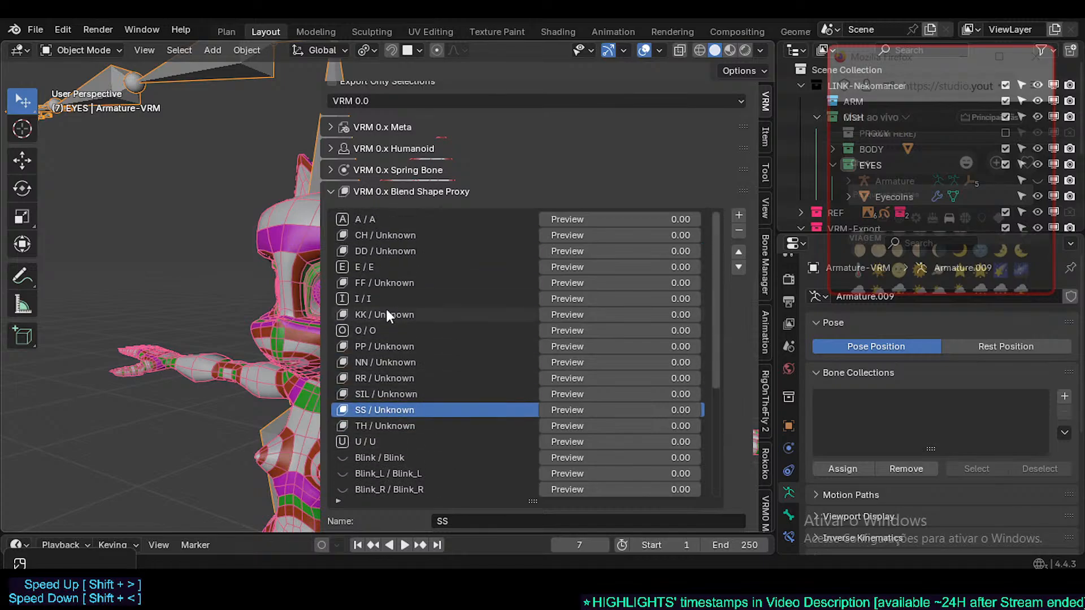
- Go over the viseme proxies again, highlighting RR, SIL, SS, A, CH, DD, FF, I and KK
{"action": "scroll", "coordinate": [398, 393], "scroll_direction": "down", "scroll_amount": 9}
{"action": "scroll", "coordinate": [440, 417], "scroll_direction": "up", "scroll_amount": 5}
{"action": "left_click", "coordinate": [390, 377]}
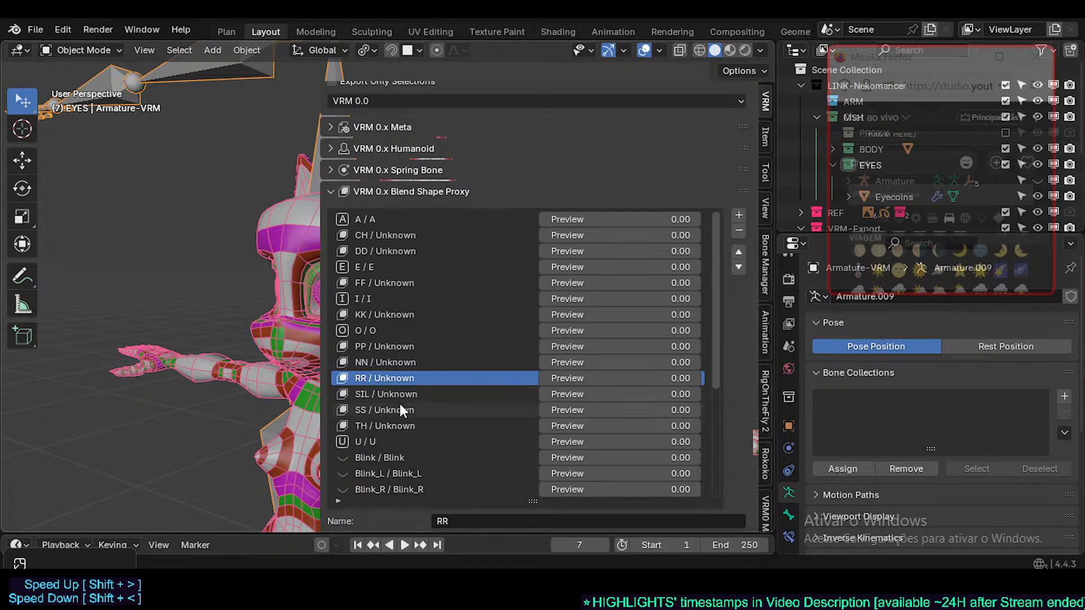
{"action": "left_click", "coordinate": [371, 397]}
{"action": "left_click", "coordinate": [383, 411]}
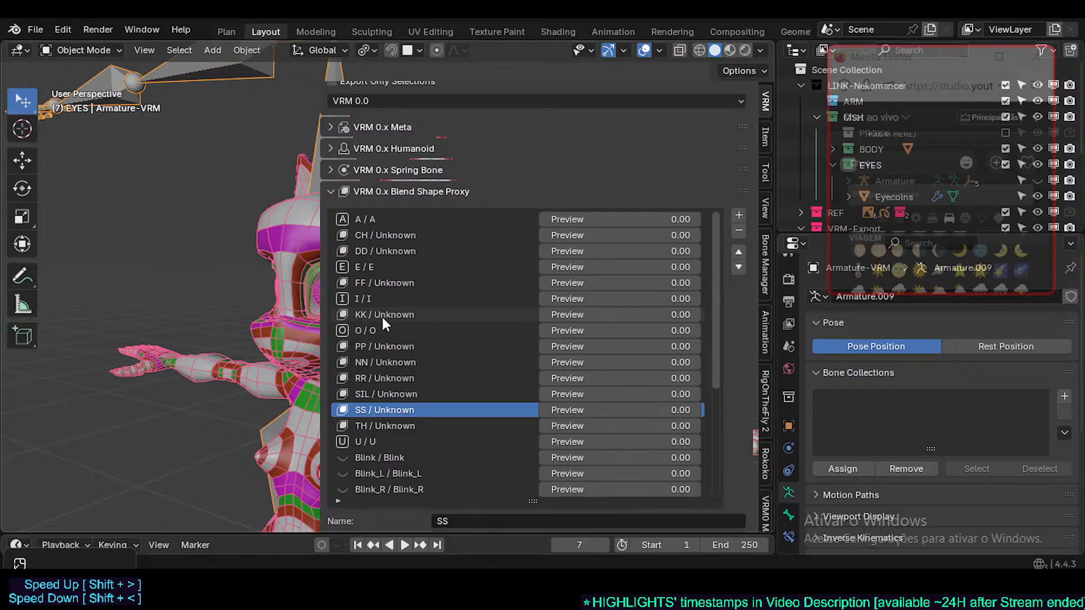
{"action": "left_click", "coordinate": [368, 218]}
{"action": "left_click", "coordinate": [382, 235]}
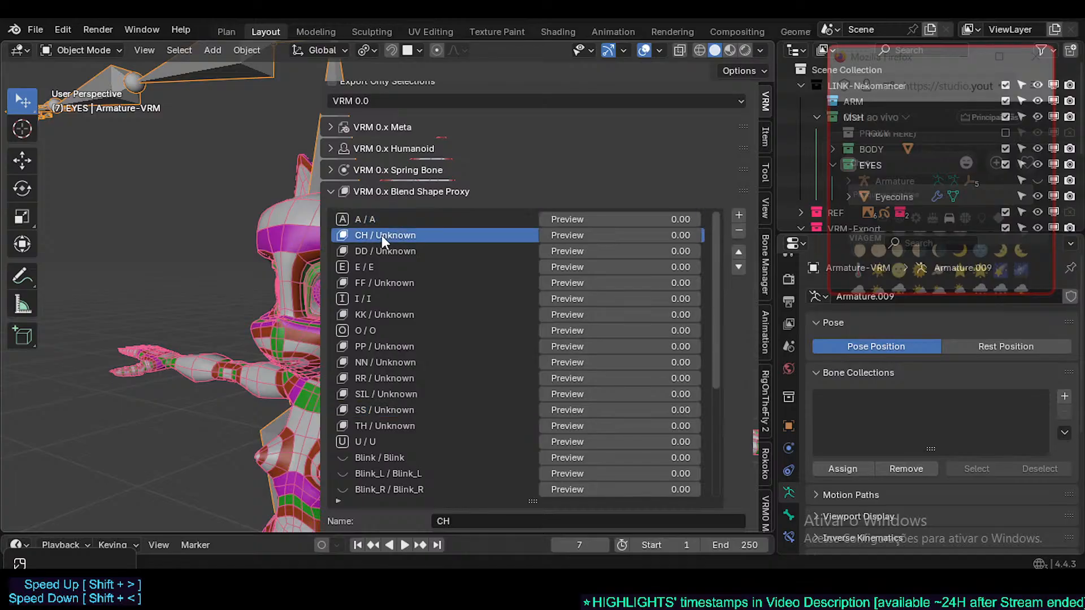
{"action": "left_click", "coordinate": [373, 252]}
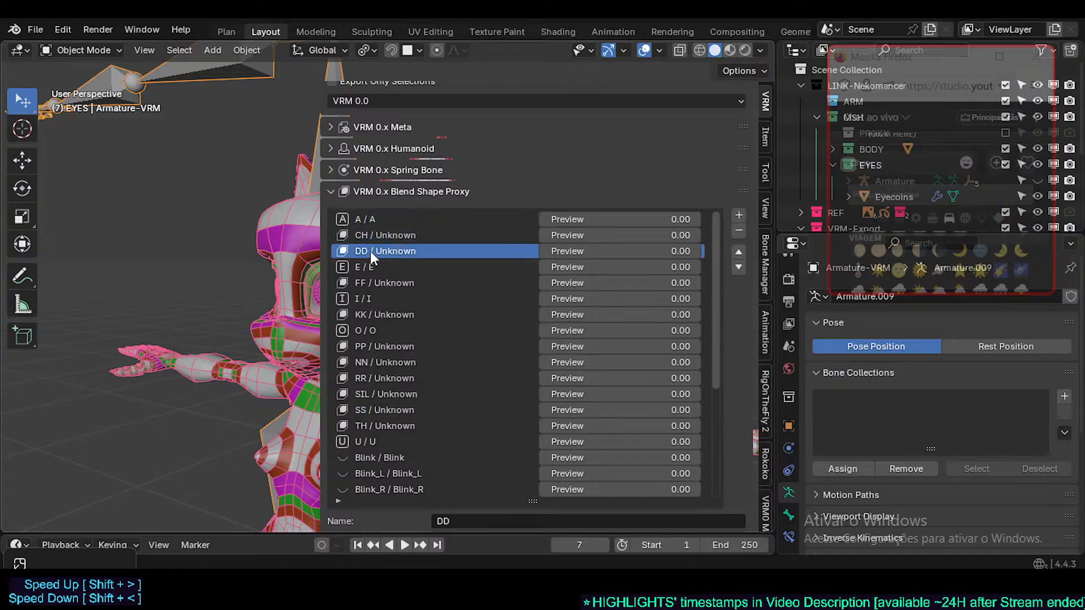
{"action": "left_click", "coordinate": [376, 283]}
{"action": "left_click", "coordinate": [379, 299]}
{"action": "left_click", "coordinate": [383, 316]}
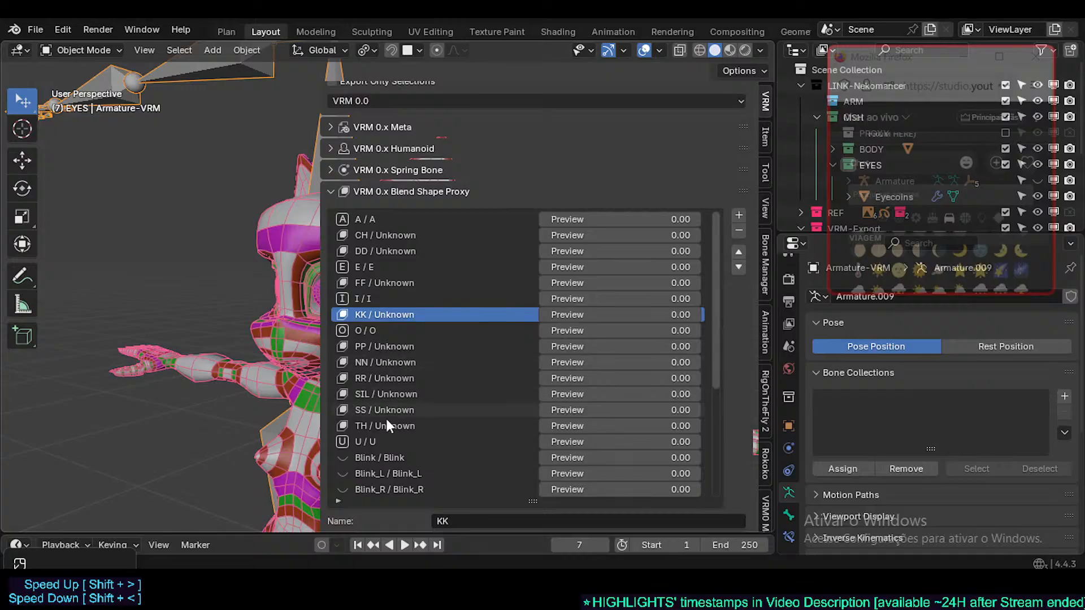
- Examine the expression proxies at the end of the list, highlighting Brows up and Brows down
{"action": "scroll", "coordinate": [378, 401], "scroll_direction": "down", "scroll_amount": 5}
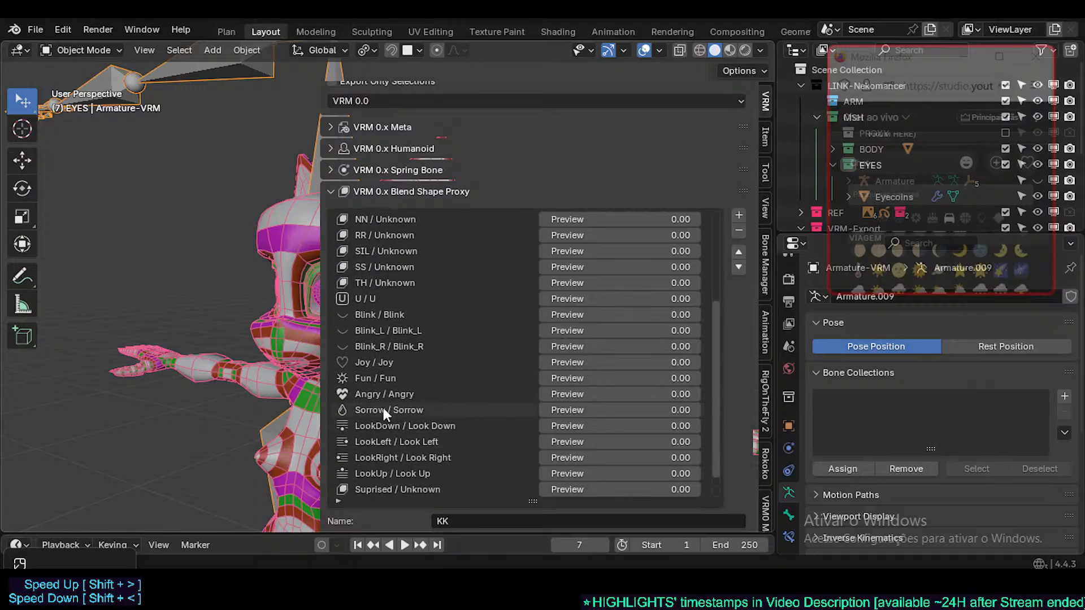
{"action": "scroll", "coordinate": [383, 413], "scroll_direction": "up", "scroll_amount": 3}
{"action": "scroll", "coordinate": [368, 362], "scroll_direction": "down", "scroll_amount": 3}
{"action": "left_click", "coordinate": [388, 486]}
{"action": "left_click", "coordinate": [388, 477]}
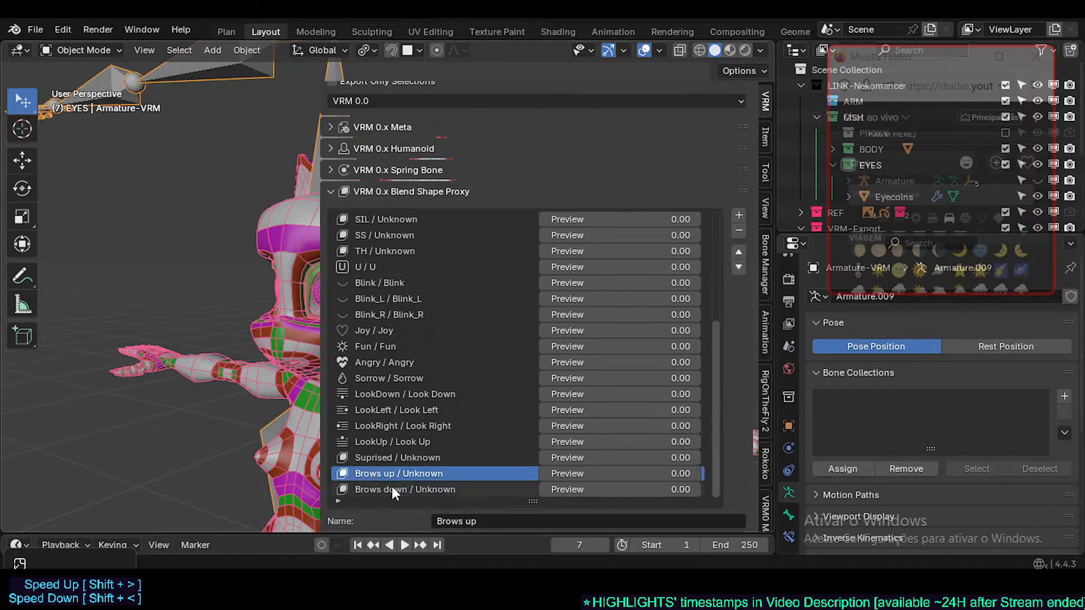
{"action": "left_click", "coordinate": [392, 488]}
{"action": "left_click", "coordinate": [395, 474]}
{"action": "left_click", "coordinate": [396, 487]}
{"action": "scroll", "coordinate": [443, 445], "scroll_direction": "up", "scroll_amount": 1}
{"action": "scroll", "coordinate": [446, 452], "scroll_direction": "up", "scroll_amount": 5}
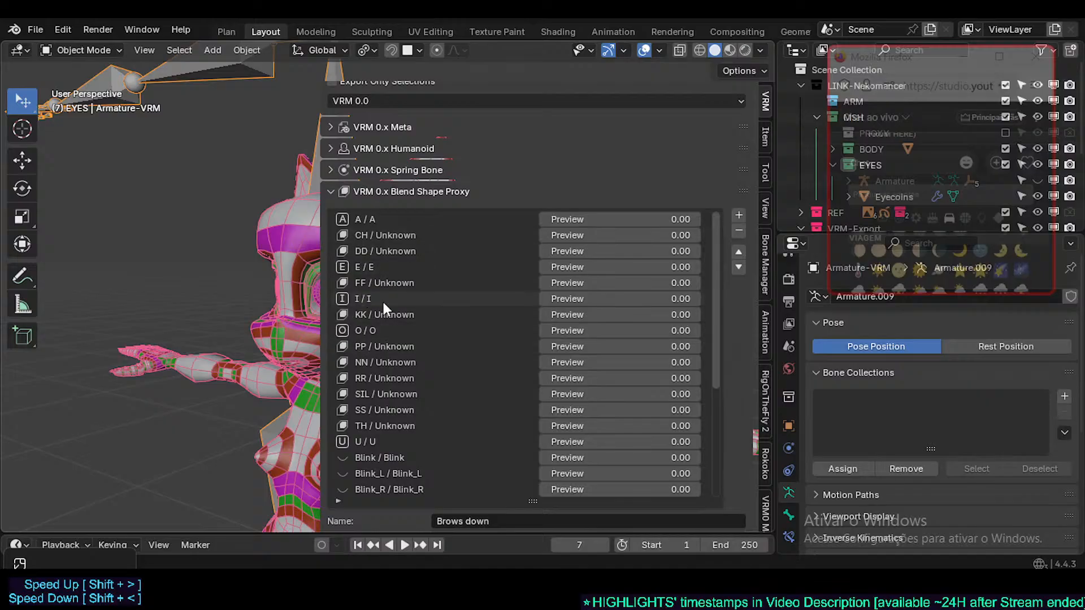
- Compare the vowel proxies A, E, I and O with the consonant entries FF, NN and SS in the proxy list
{"action": "left_click", "coordinate": [375, 331]}
{"action": "left_click", "coordinate": [370, 283]}
{"action": "left_click", "coordinate": [371, 267]}
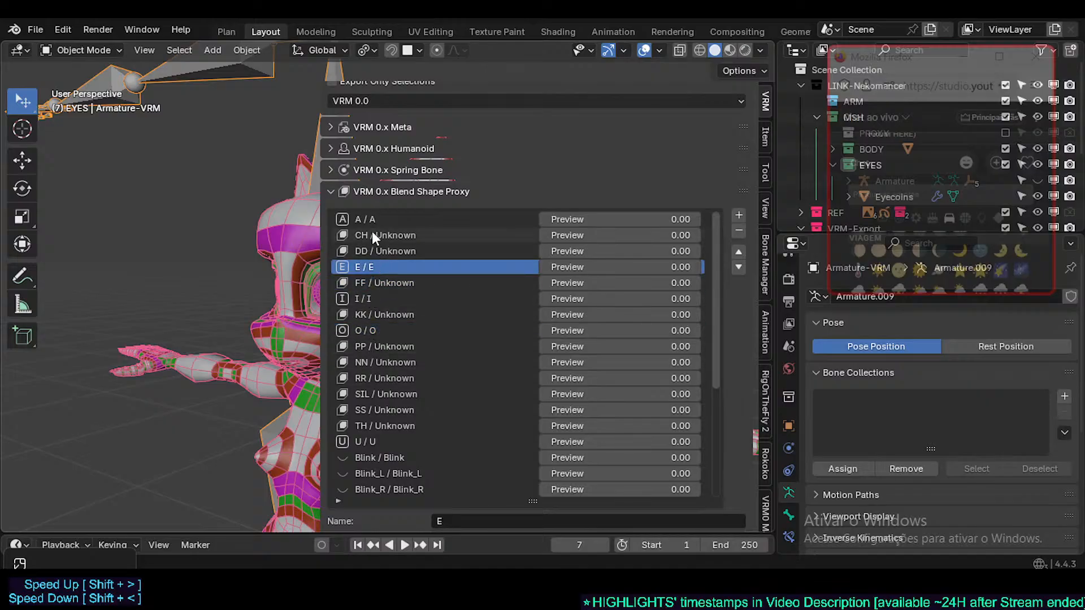
{"action": "left_click", "coordinate": [373, 222]}
{"action": "left_click", "coordinate": [375, 267]}
{"action": "left_click", "coordinate": [378, 299]}
{"action": "left_click", "coordinate": [382, 331]}
{"action": "left_click", "coordinate": [382, 362]}
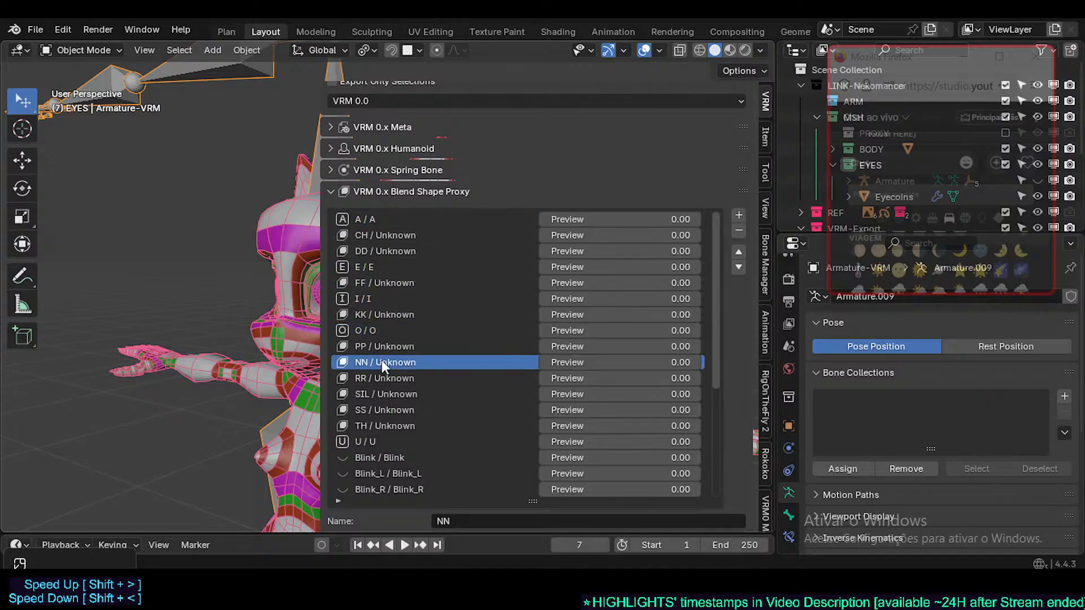
{"action": "left_click", "coordinate": [391, 409]}
{"action": "scroll", "coordinate": [419, 443], "scroll_direction": "down", "scroll_amount": 5}
{"action": "scroll", "coordinate": [415, 444], "scroll_direction": "up", "scroll_amount": 3}
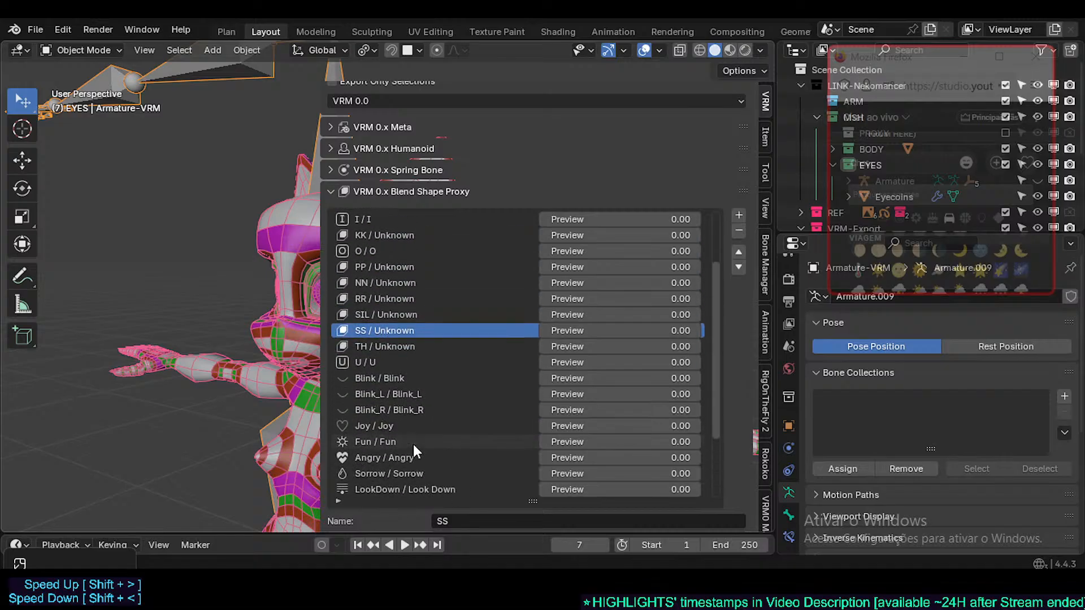
{"action": "scroll", "coordinate": [412, 444], "scroll_direction": "up", "scroll_amount": 5}
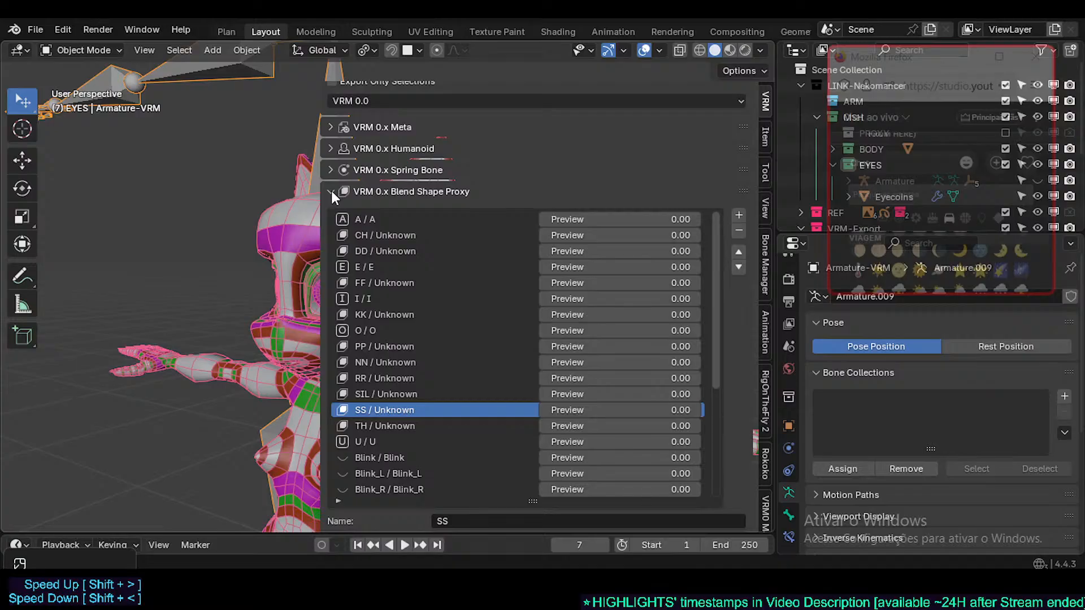
- Clear all blendshape proxy binds of Armature-VRM, and generate and bind the VRM shapekeys instead
{"action": "left_click", "coordinate": [331, 191]}
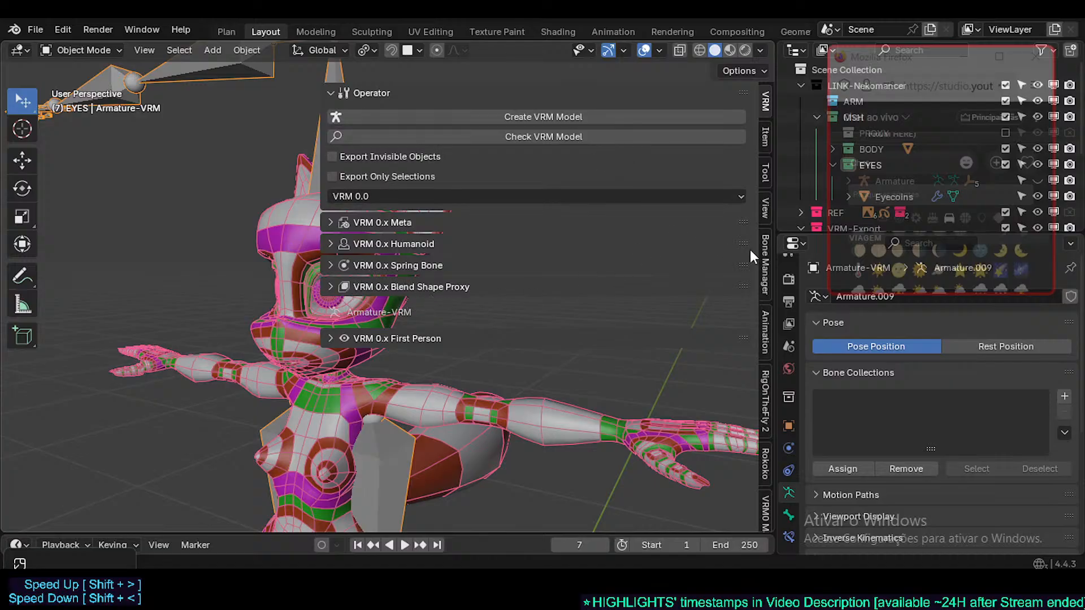
{"action": "scroll", "coordinate": [766, 419], "scroll_direction": "down", "scroll_amount": 1}
{"action": "left_click", "coordinate": [766, 463]}
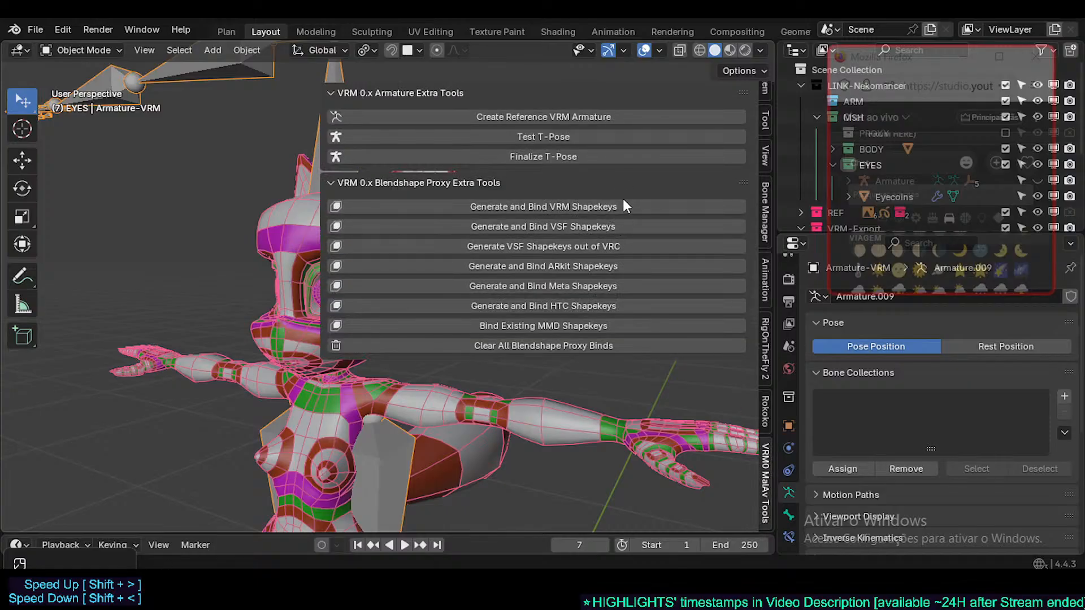
{"action": "left_click", "coordinate": [557, 346]}
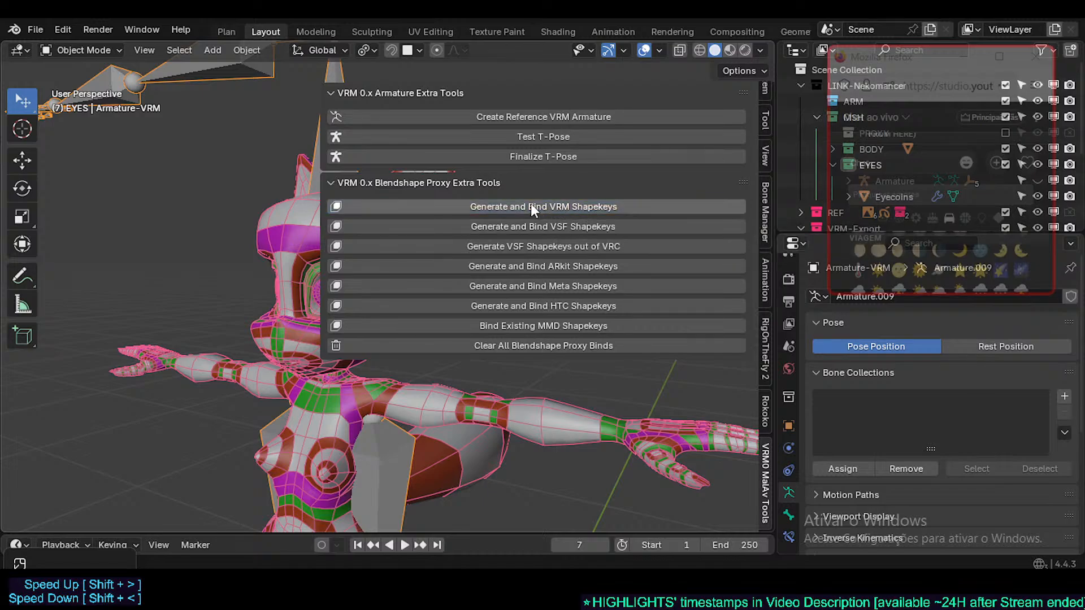
- Review the VRM 0.x blend shape proxy list generated from the VRM shapekeys, then collapse it
{"action": "scroll", "coordinate": [764, 116], "scroll_direction": "up", "scroll_amount": 2}
{"action": "left_click", "coordinate": [766, 104]}
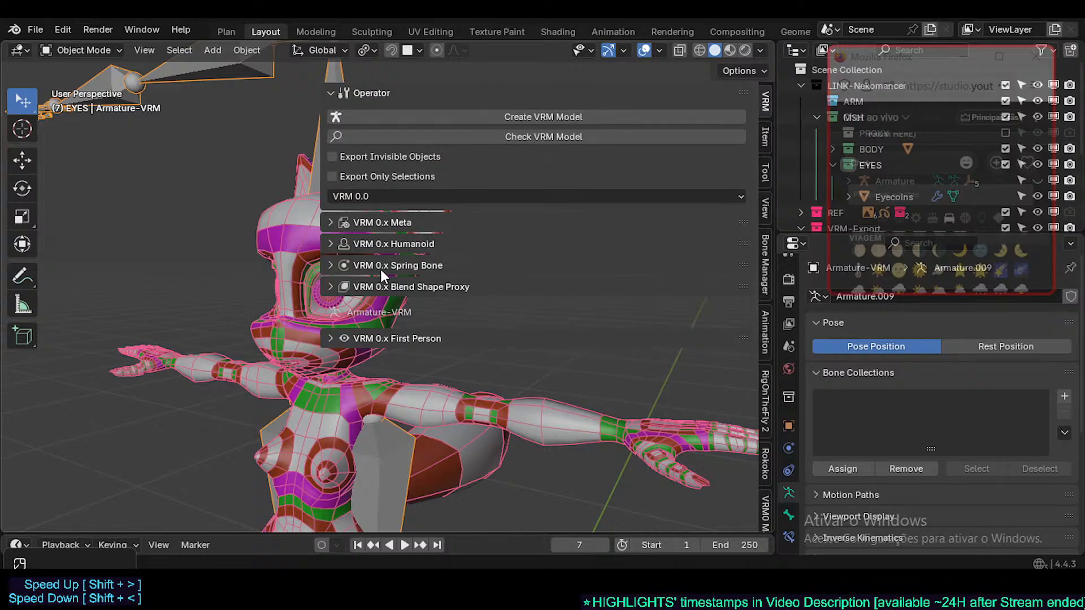
{"action": "left_click", "coordinate": [388, 287]}
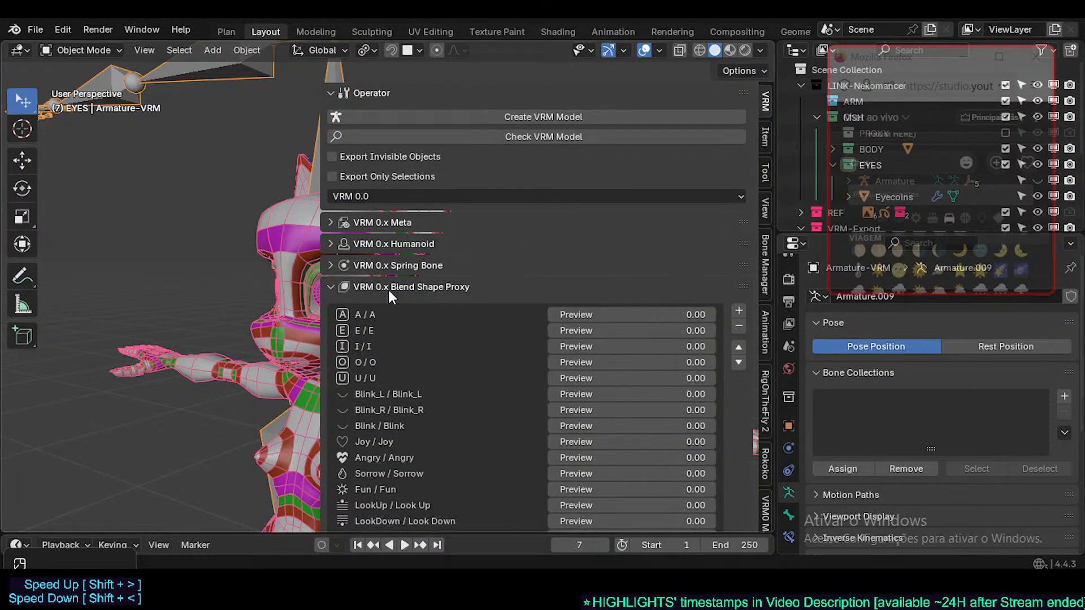
{"action": "scroll", "coordinate": [483, 335], "scroll_direction": "down", "scroll_amount": 5}
{"action": "scroll", "coordinate": [452, 322], "scroll_direction": "down", "scroll_amount": 3}
{"action": "scroll", "coordinate": [423, 308], "scroll_direction": "up", "scroll_amount": 4}
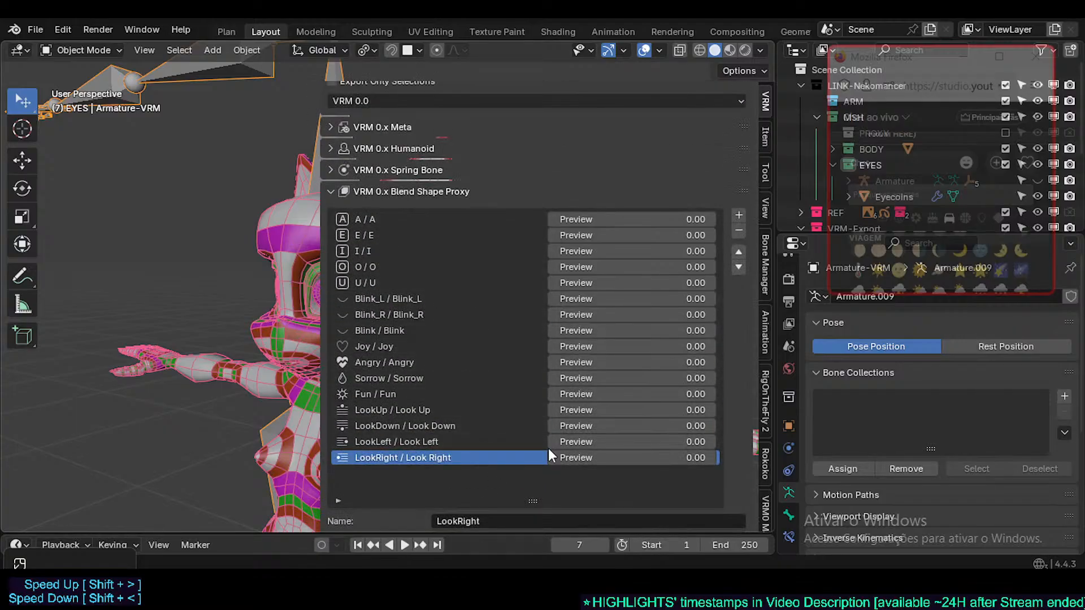
{"action": "left_click", "coordinate": [395, 189]}
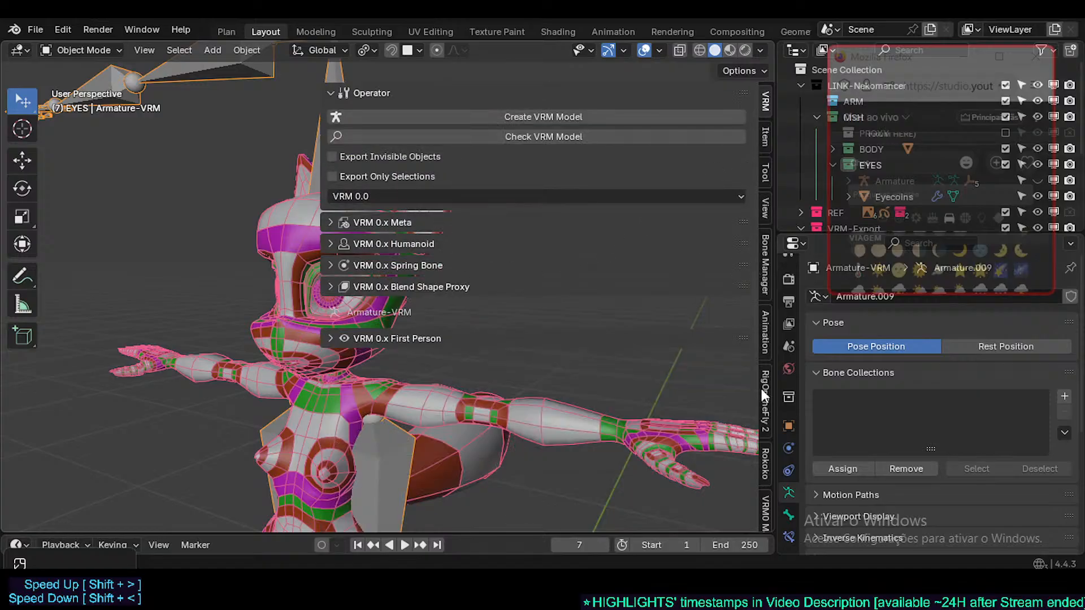
- Generate and bind the VSF shapekeys in addition to the VRM ones and return to the VRM 0.x settings
{"action": "scroll", "coordinate": [758, 309], "scroll_direction": "down", "scroll_amount": 2}
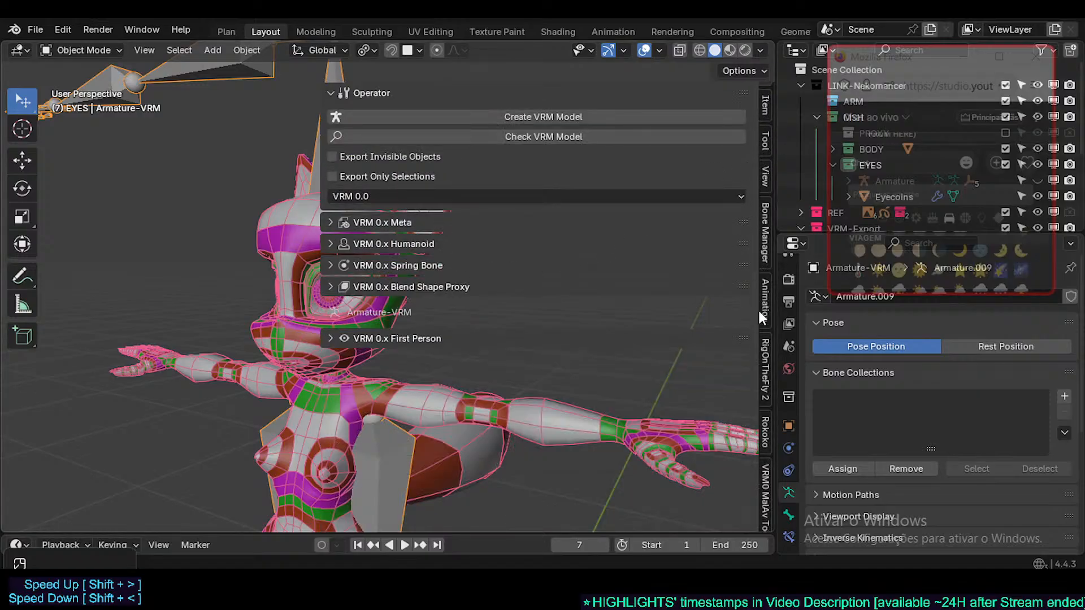
{"action": "left_click", "coordinate": [764, 488]}
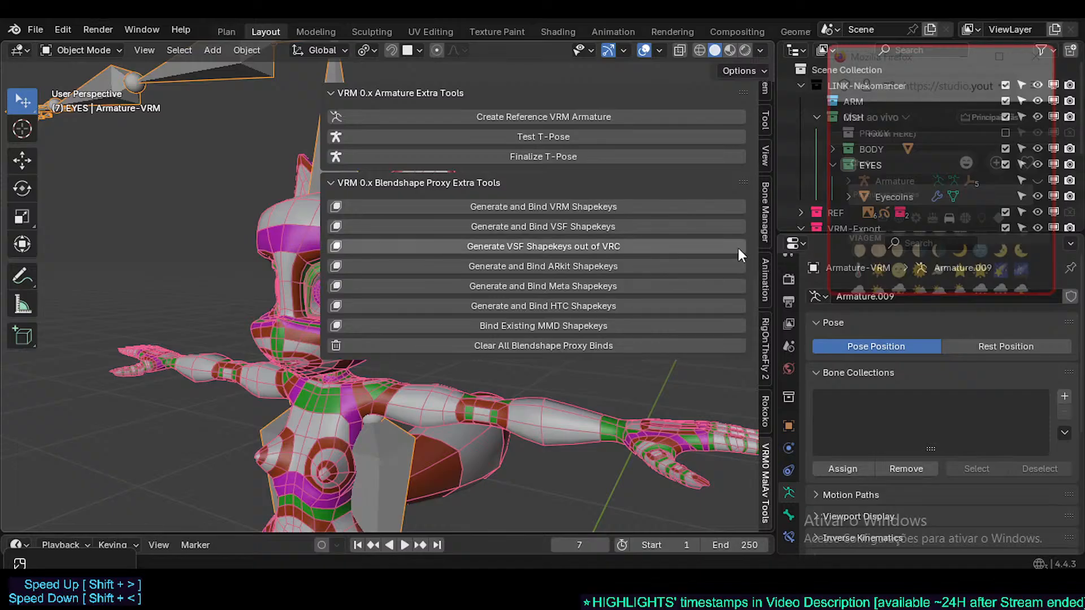
{"action": "scroll", "coordinate": [762, 127], "scroll_direction": "up", "scroll_amount": 3}
{"action": "left_click", "coordinate": [765, 99]}
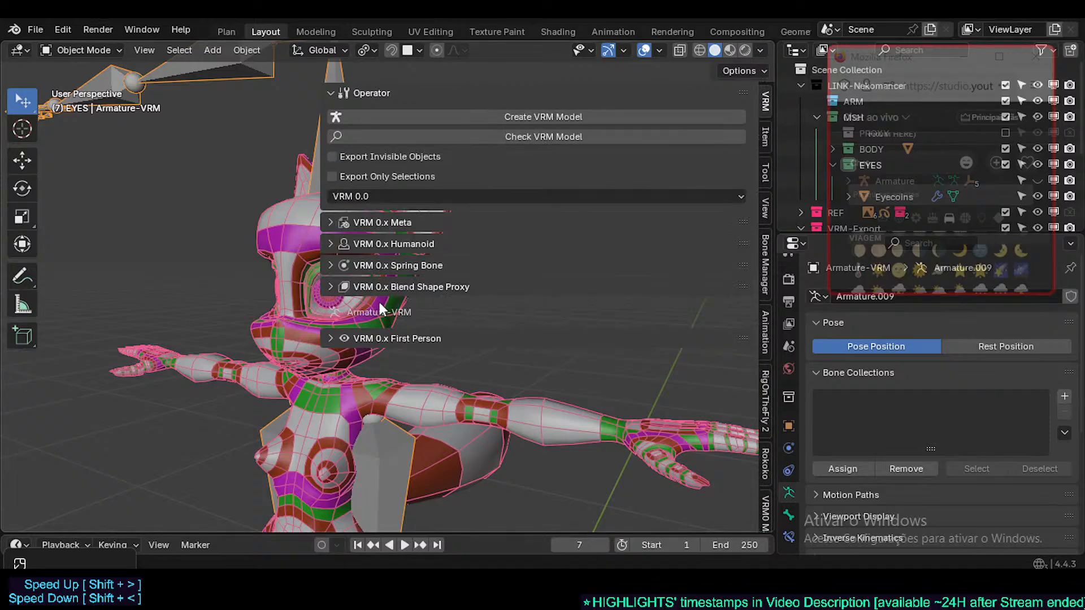
- Look briefly into the VRM 0.x Humanoid, Spring Bone and Meta sections, closing each one again
{"action": "left_click", "coordinate": [395, 245]}
{"action": "left_click", "coordinate": [375, 246]}
{"action": "left_click", "coordinate": [400, 265]}
{"action": "left_click", "coordinate": [407, 264]}
{"action": "left_click", "coordinate": [389, 225]}
{"action": "left_click", "coordinate": [389, 222]}
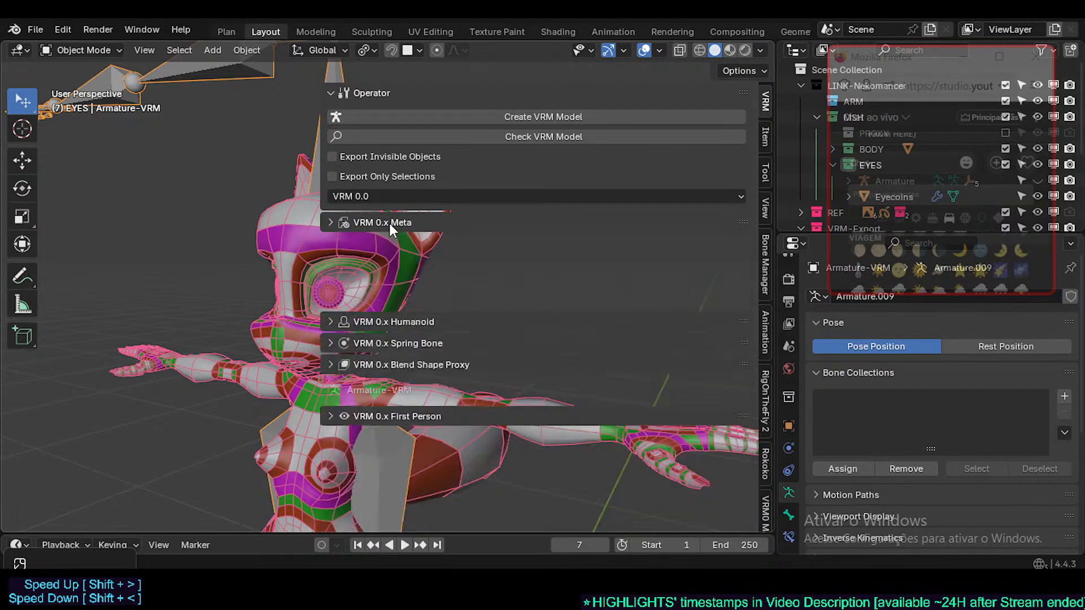
- Examine the combined blend shape proxy list, from the standard VRM entries to the added VSF visemes and brow expressions
{"action": "left_click", "coordinate": [402, 288]}
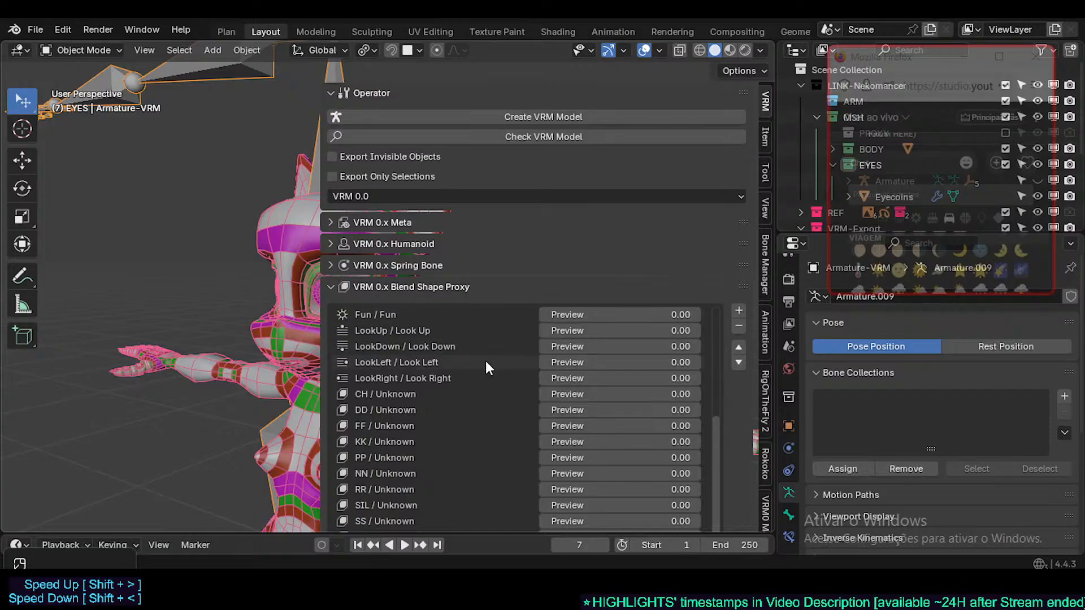
{"action": "scroll", "coordinate": [728, 432], "scroll_direction": "down", "scroll_amount": 5}
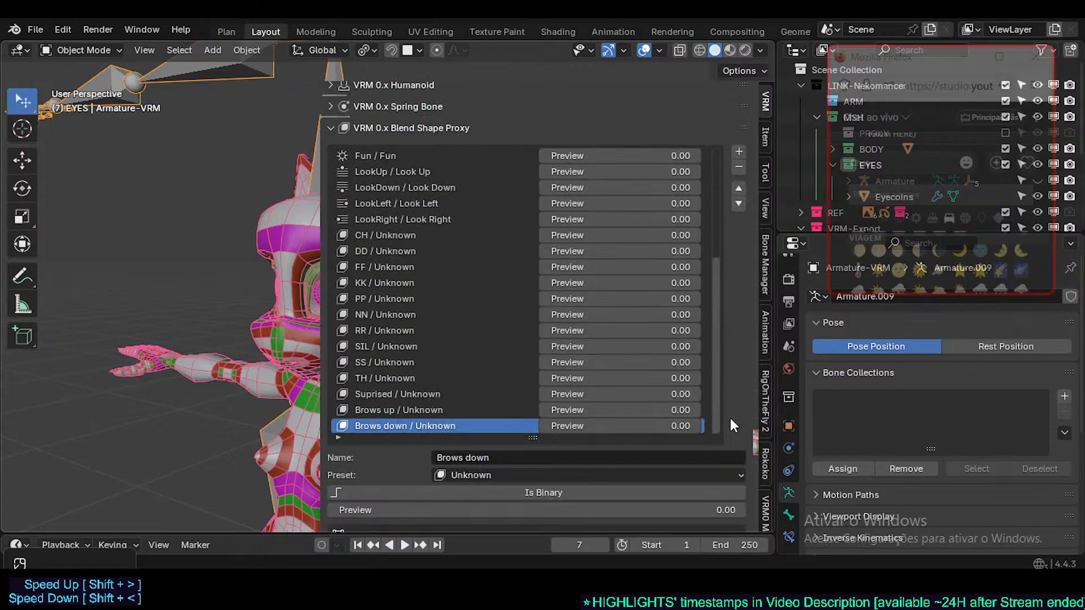
{"action": "scroll", "coordinate": [564, 305], "scroll_direction": "up", "scroll_amount": 11}
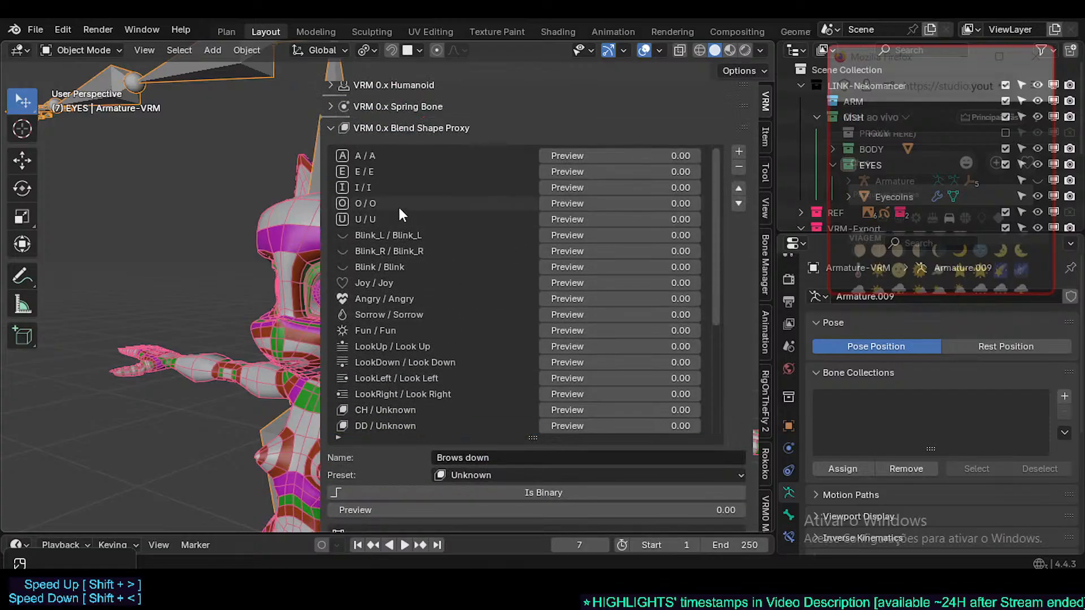
{"action": "scroll", "coordinate": [457, 317], "scroll_direction": "down", "scroll_amount": 11}
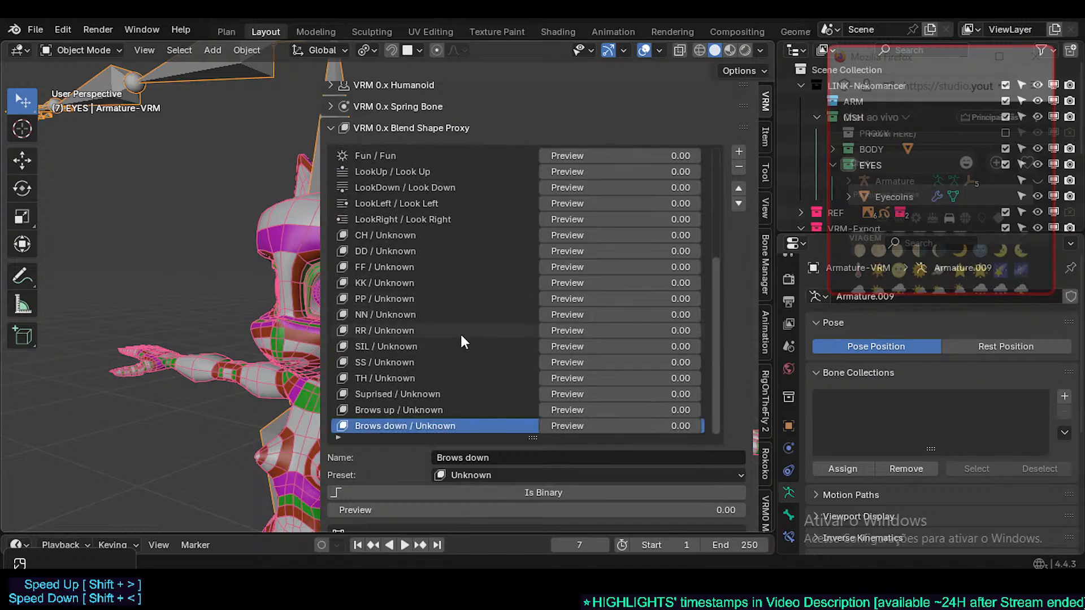
{"action": "scroll", "coordinate": [424, 333], "scroll_direction": "up", "scroll_amount": 5}
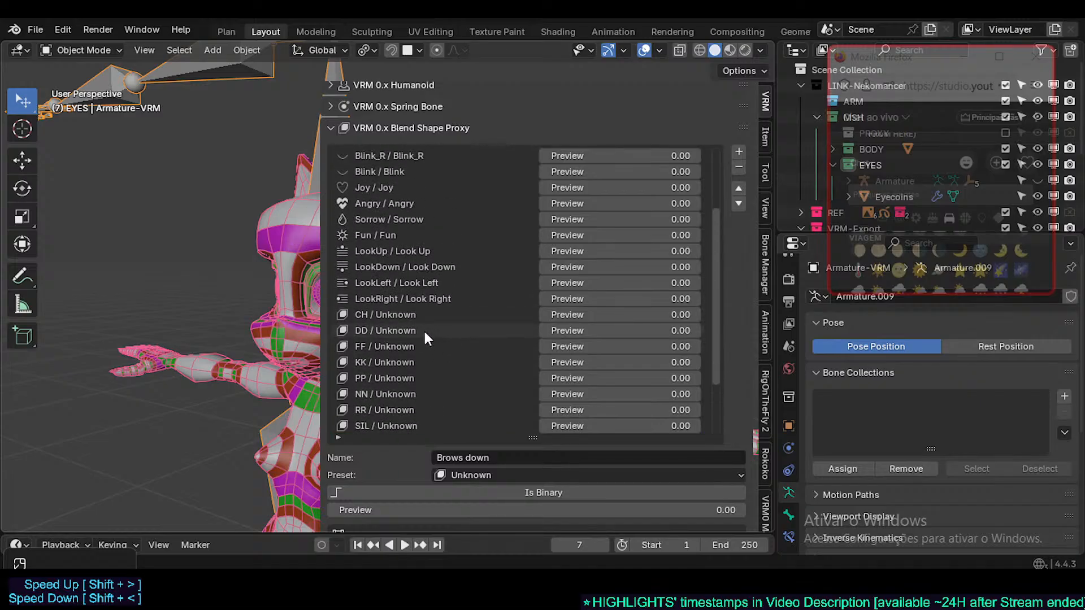
{"action": "scroll", "coordinate": [424, 336], "scroll_direction": "up", "scroll_amount": 6}
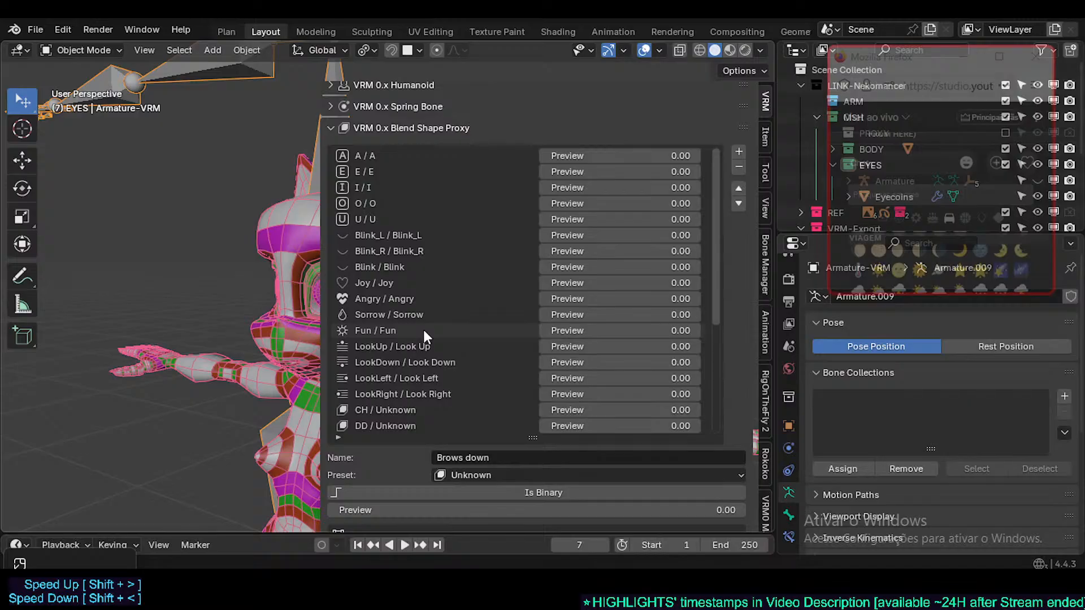
{"action": "scroll", "coordinate": [423, 328], "scroll_direction": "down", "scroll_amount": 8}
{"action": "scroll", "coordinate": [420, 330], "scroll_direction": "up", "scroll_amount": 8}
{"action": "scroll", "coordinate": [766, 441], "scroll_direction": "down", "scroll_amount": 3}
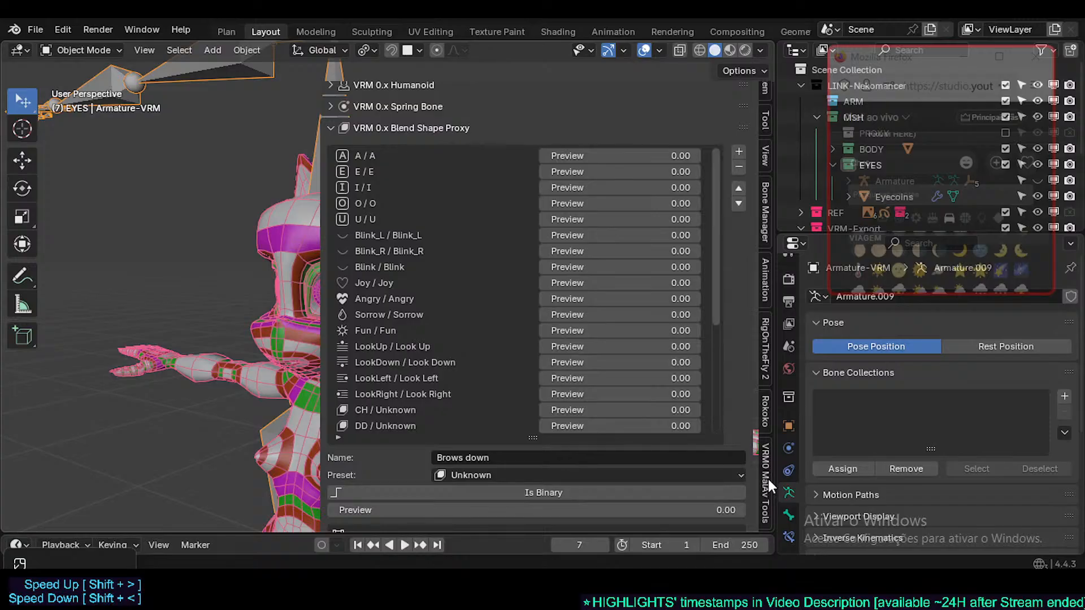
{"action": "scroll", "coordinate": [396, 323], "scroll_direction": "down", "scroll_amount": 1}
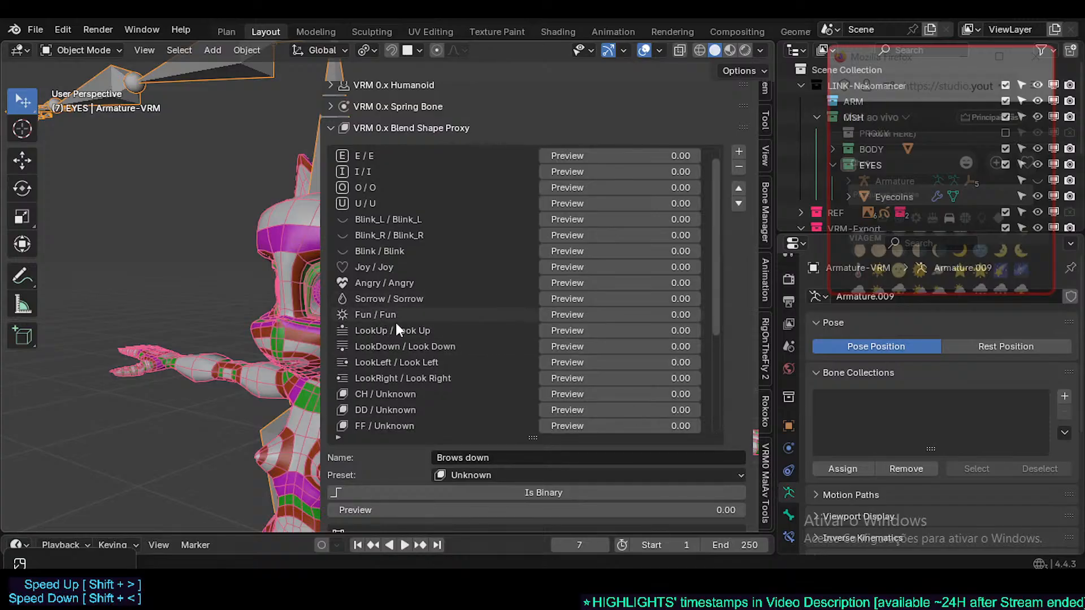
- Rebuild the blend shape proxies from the VSF shapekeys and return to the VRM 0.x Blend Shape Proxy list
{"action": "scroll", "coordinate": [397, 327], "scroll_direction": "down", "scroll_amount": 10}
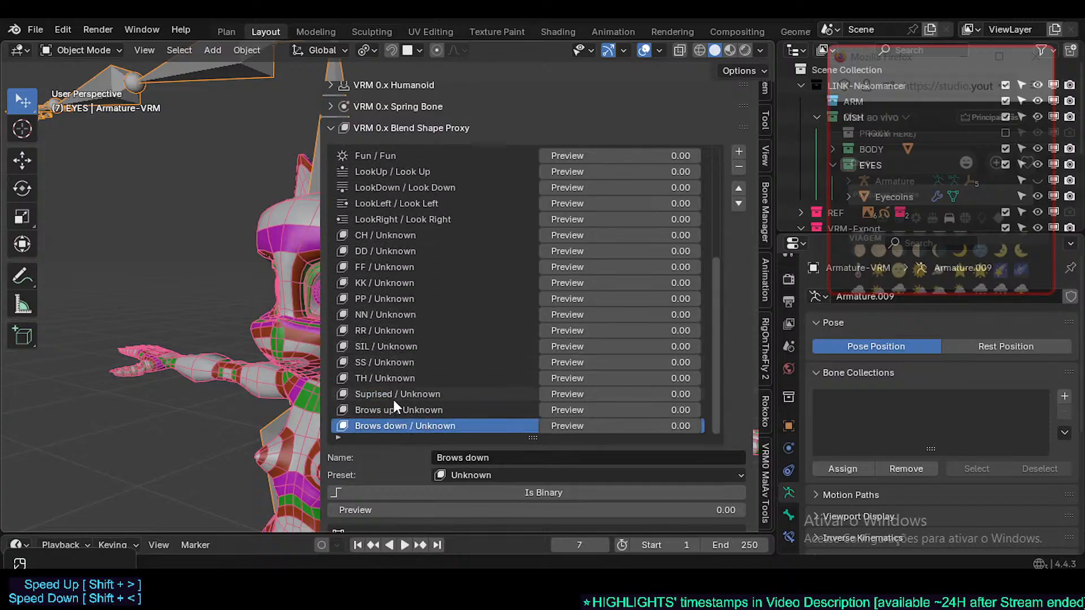
{"action": "left_click", "coordinate": [765, 463]}
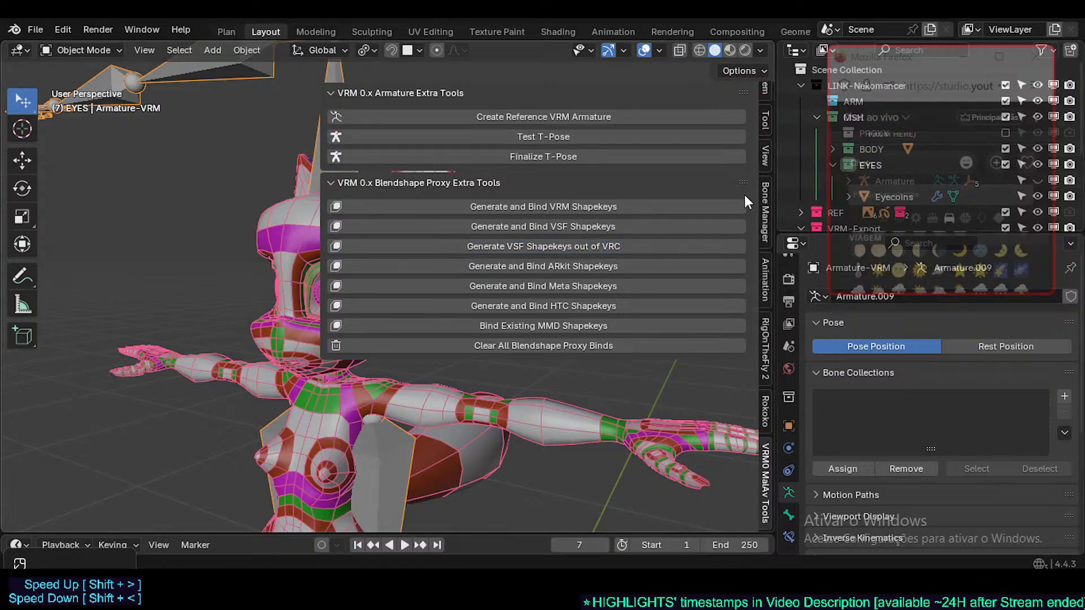
{"action": "scroll", "coordinate": [767, 207], "scroll_direction": "up", "scroll_amount": 3}
{"action": "left_click", "coordinate": [766, 101]}
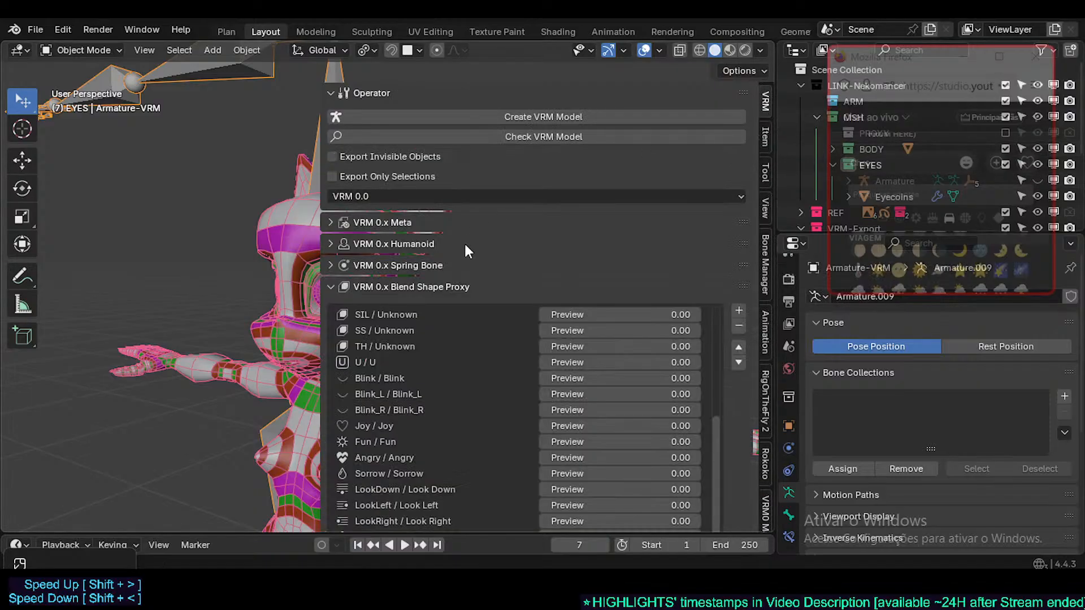
{"action": "scroll", "coordinate": [729, 361], "scroll_direction": "down", "scroll_amount": 5}
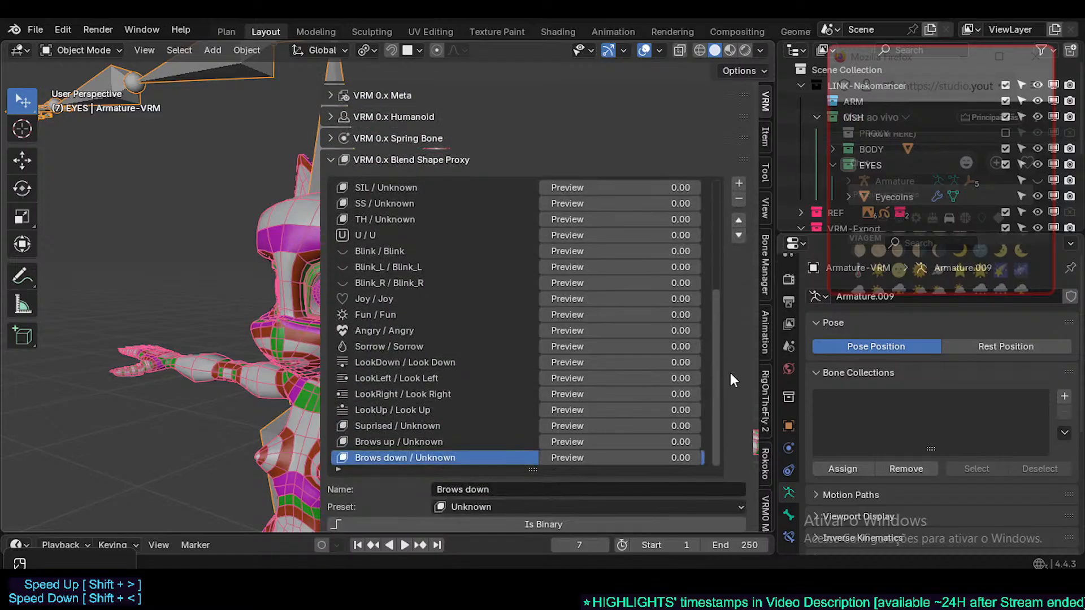
- Examine the VSF blend shape proxy list from the A entry through the visemes to the brow expressions
{"action": "scroll", "coordinate": [507, 338], "scroll_direction": "up", "scroll_amount": 1}
{"action": "scroll", "coordinate": [507, 338], "scroll_direction": "up", "scroll_amount": 10}
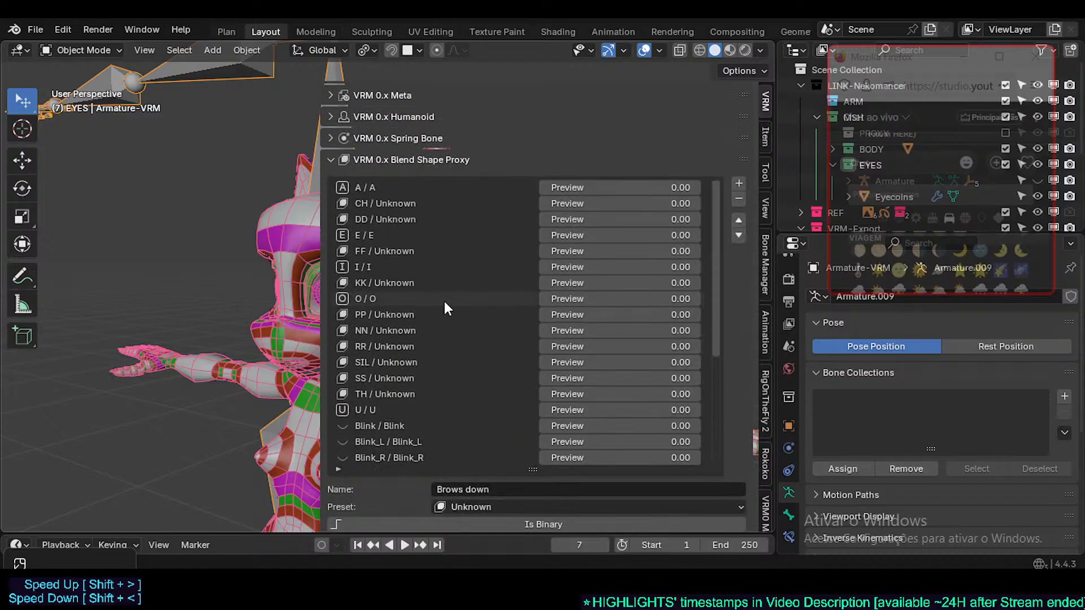
{"action": "scroll", "coordinate": [386, 294], "scroll_direction": "down", "scroll_amount": 1}
{"action": "scroll", "coordinate": [385, 294], "scroll_direction": "up", "scroll_amount": 1}
{"action": "scroll", "coordinate": [402, 339], "scroll_direction": "down", "scroll_amount": 4}
{"action": "scroll", "coordinate": [413, 368], "scroll_direction": "down", "scroll_amount": 7}
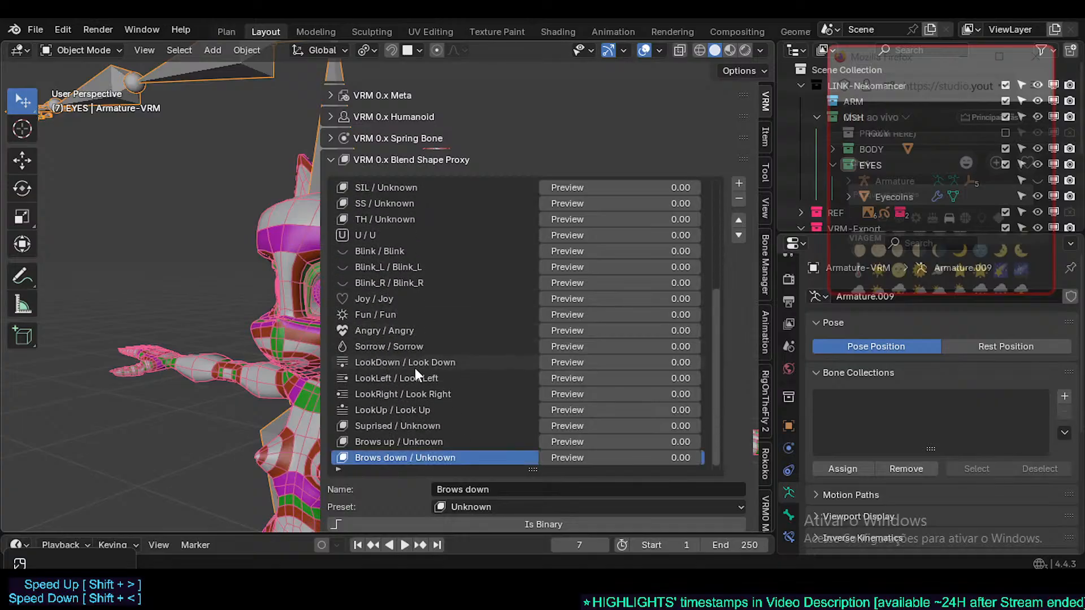
{"action": "scroll", "coordinate": [667, 399], "scroll_direction": "up", "scroll_amount": 11}
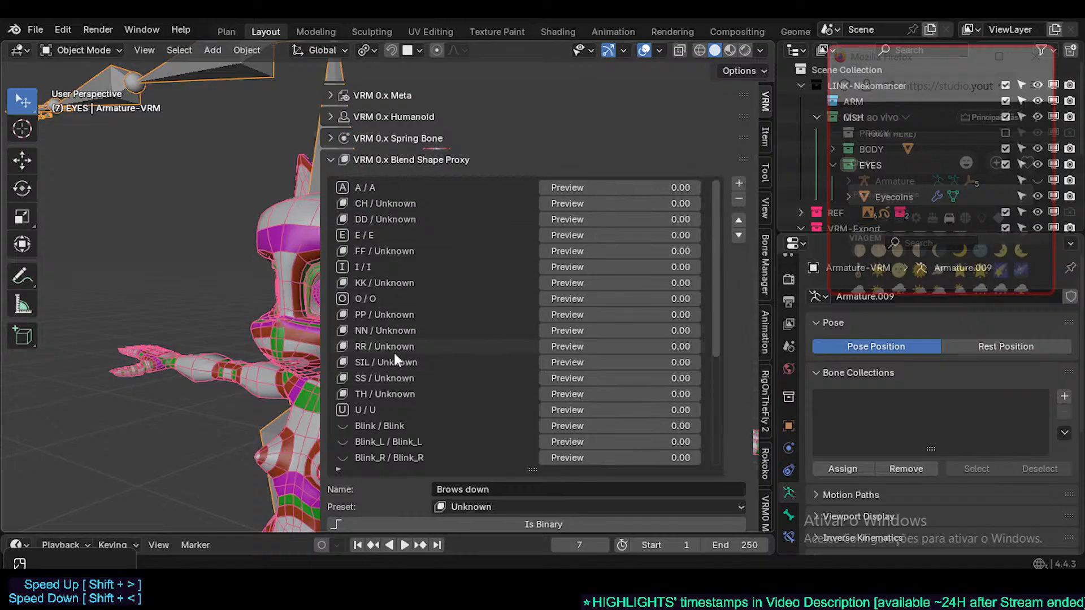
{"action": "scroll", "coordinate": [384, 339], "scroll_direction": "down", "scroll_amount": 1}
{"action": "scroll", "coordinate": [385, 334], "scroll_direction": "up", "scroll_amount": 1}
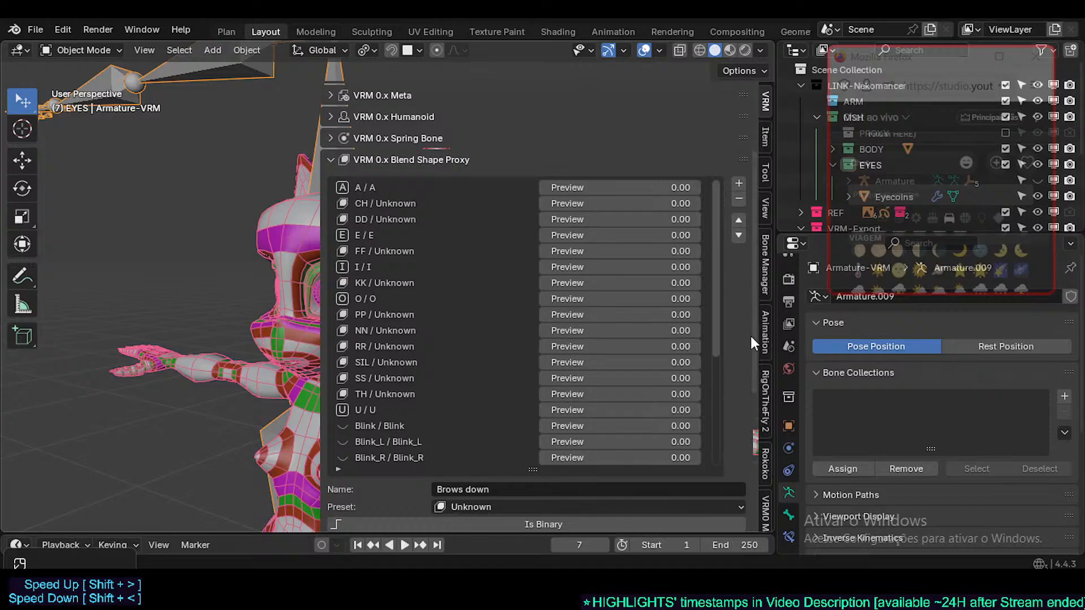
{"action": "scroll", "coordinate": [755, 270], "scroll_direction": "down", "scroll_amount": 2}
{"action": "scroll", "coordinate": [763, 334], "scroll_direction": "down", "scroll_amount": 2}
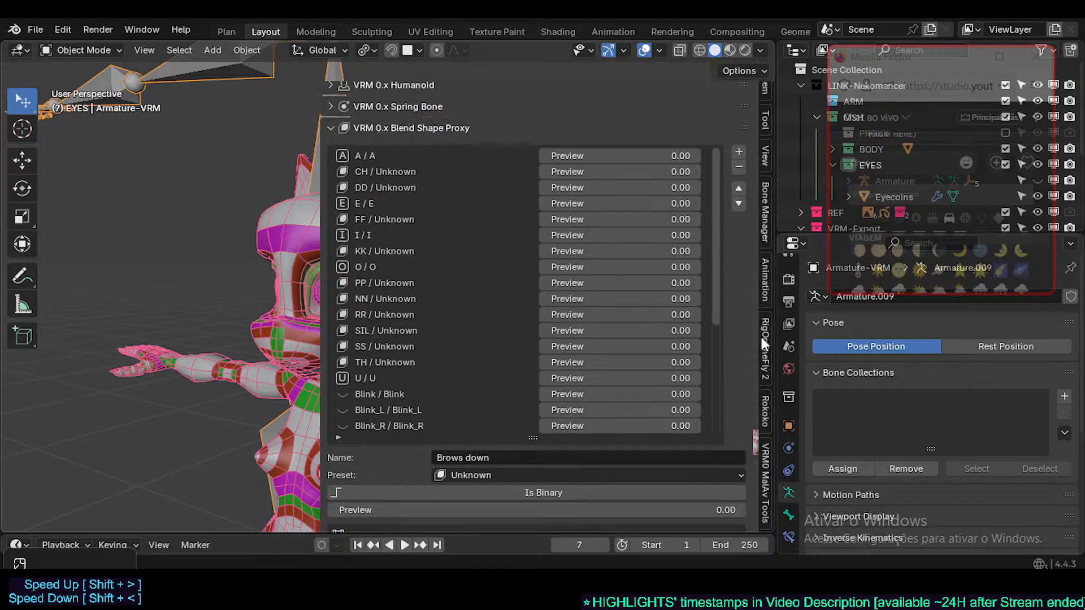
- Replace all blend shape proxy binds with generated and bound Meta shapekeys and return to the VRM 0.x proxy list
{"action": "left_click", "coordinate": [765, 467]}
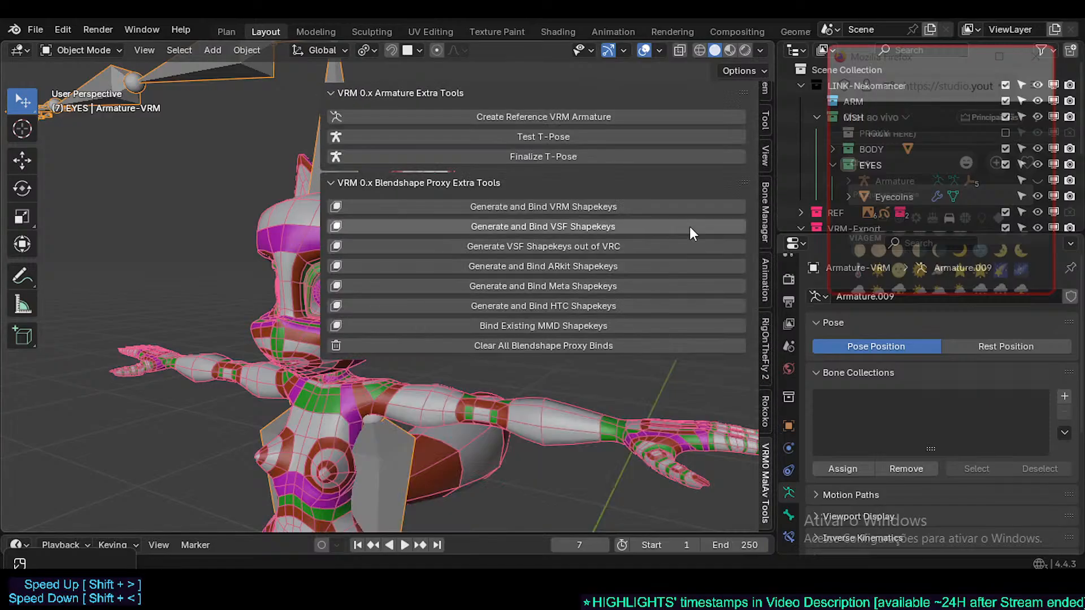
{"action": "left_click", "coordinate": [649, 342]}
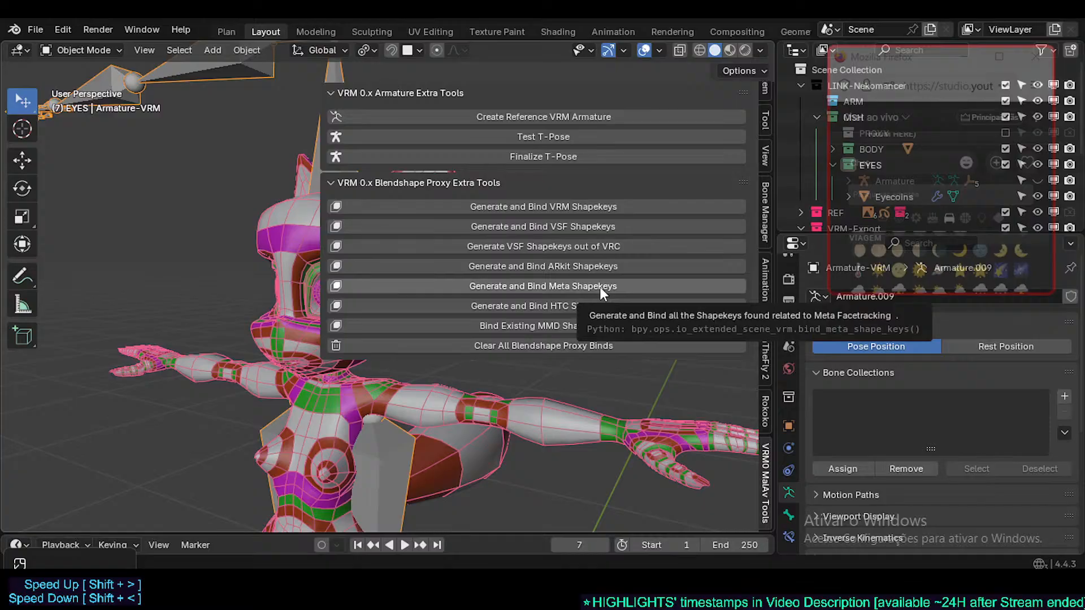
{"action": "scroll", "coordinate": [764, 111], "scroll_direction": "up", "scroll_amount": 2}
{"action": "left_click", "coordinate": [765, 107]}
{"action": "scroll", "coordinate": [734, 383], "scroll_direction": "down", "scroll_amount": 5}
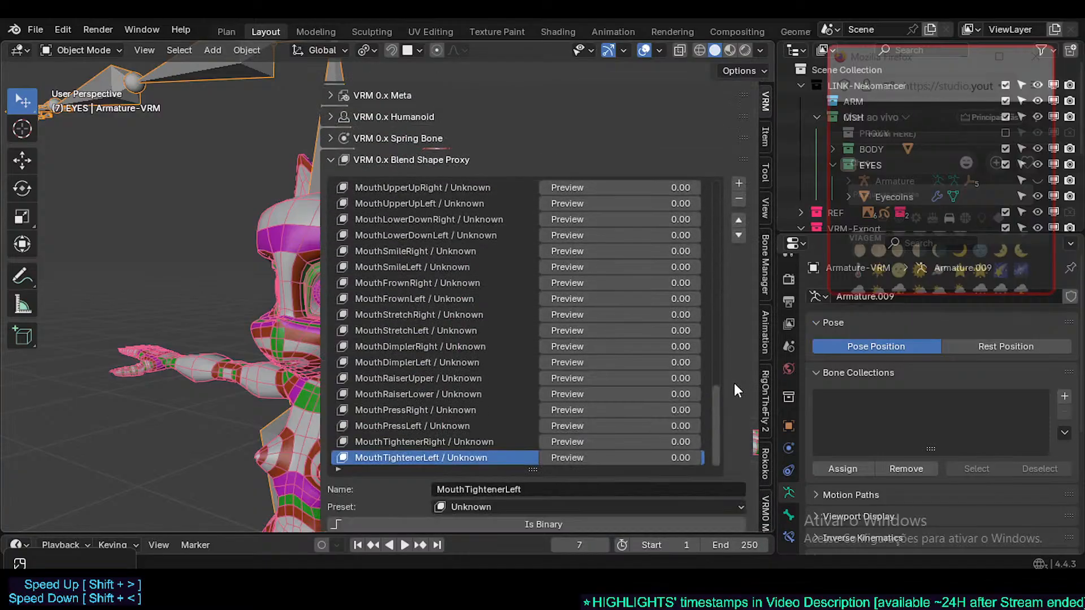
- Look through the Meta face tracking proxies, from the mouth entries up to the lip, jaw and cheek entries
{"action": "scroll", "coordinate": [734, 390], "scroll_direction": "down", "scroll_amount": 1}
{"action": "left_click_drag", "start_coordinate": [714, 395], "coordinate": [689, 401]}
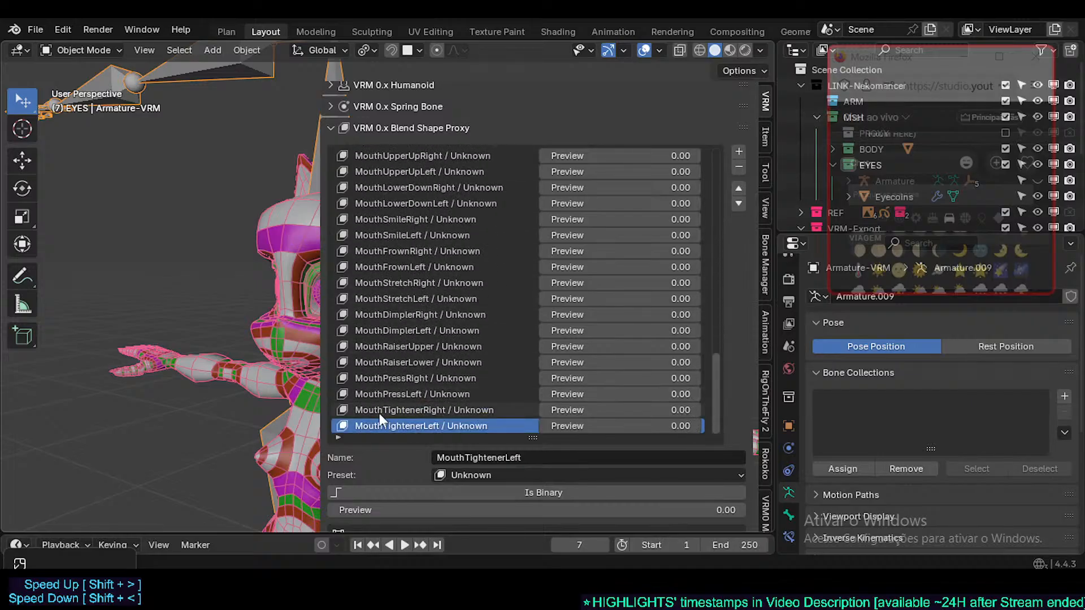
{"action": "left_click_drag", "start_coordinate": [713, 388], "coordinate": [696, 327]}
{"action": "scroll", "coordinate": [696, 322], "scroll_direction": "up", "scroll_amount": 6}
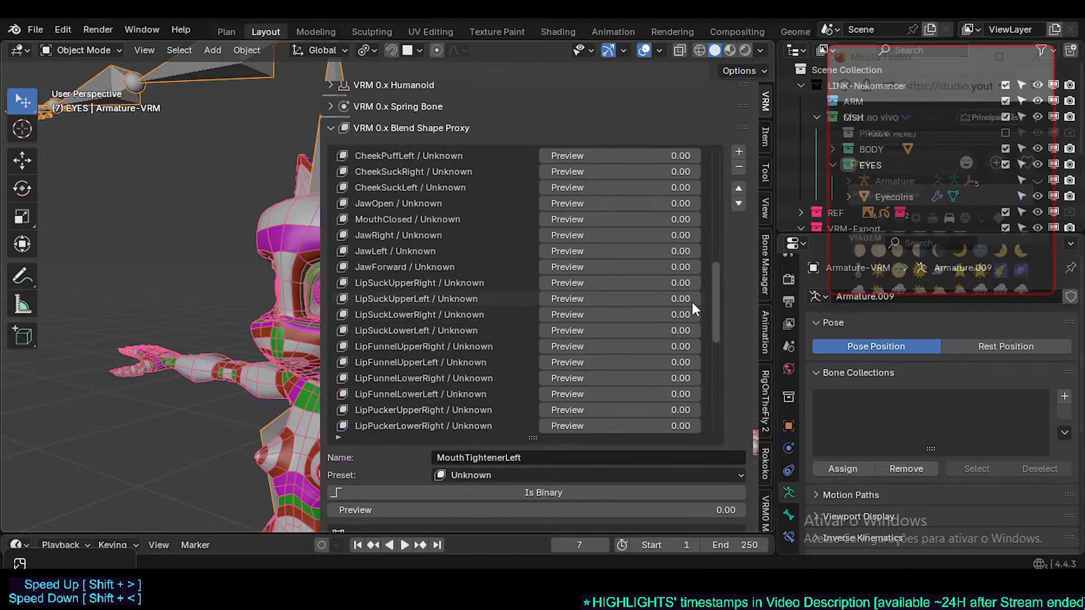
{"action": "mouse_move", "coordinate": [715, 293]}
{"action": "left_mouse_down"}
{"action": "mouse_move", "coordinate": [701, 168]}
{"action": "mouse_move", "coordinate": [715, 300]}
{"action": "left_mouse_up"}
{"action": "scroll", "coordinate": [404, 360], "scroll_direction": "down", "scroll_amount": 2}
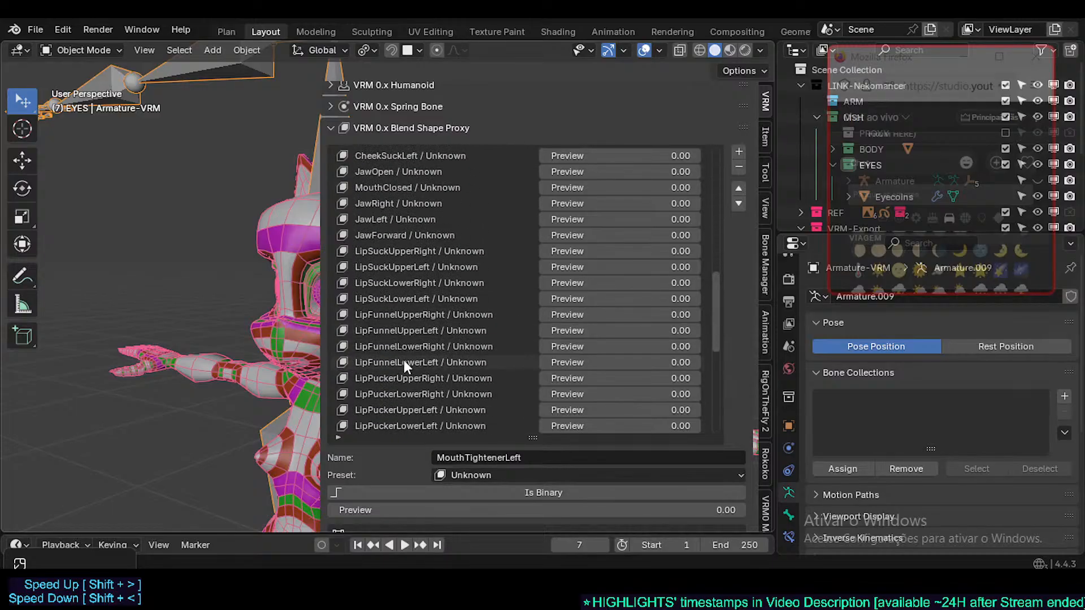
- Point out the upper and lower LipFunnel proxies for both sides by selecting them one after another
{"action": "left_click", "coordinate": [407, 345]}
{"action": "left_click", "coordinate": [418, 330]}
{"action": "left_click", "coordinate": [414, 314]}
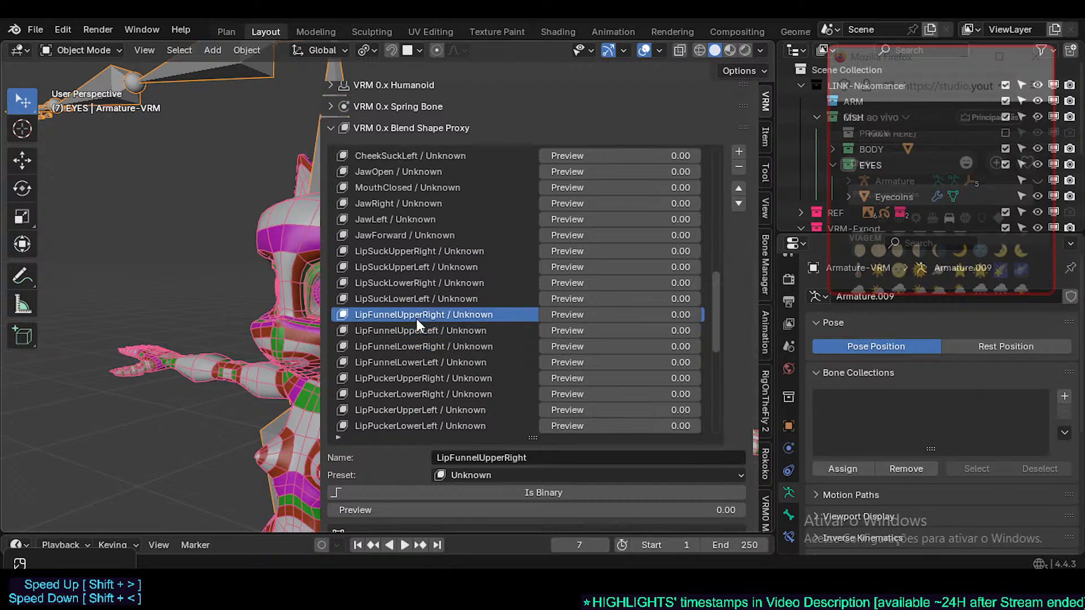
{"action": "scroll", "coordinate": [413, 323], "scroll_direction": "up", "scroll_amount": 5}
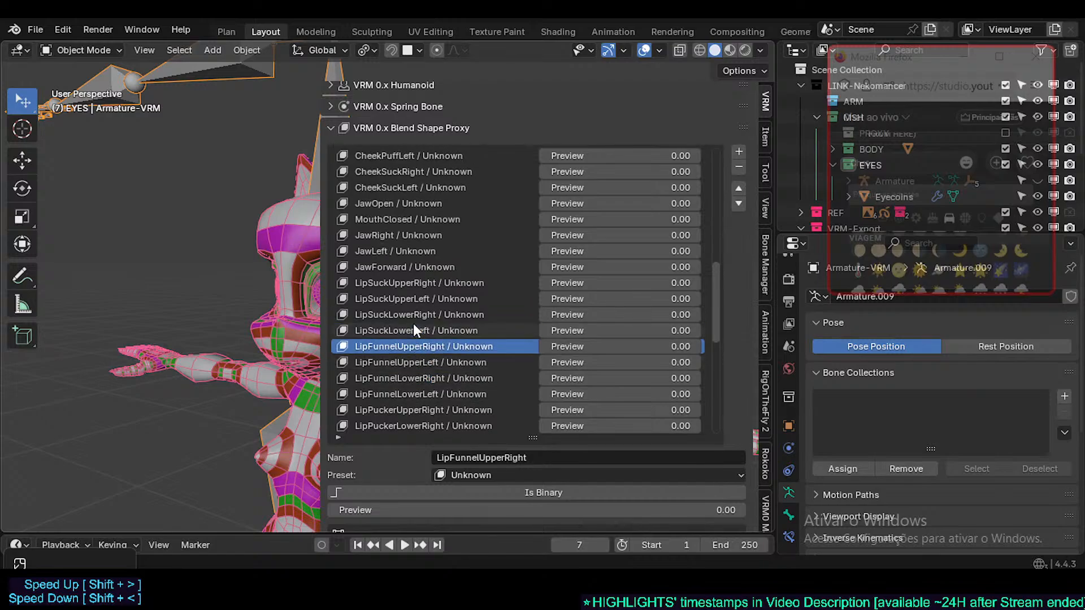
{"action": "scroll", "coordinate": [413, 335], "scroll_direction": "down", "scroll_amount": 4}
{"action": "left_click", "coordinate": [413, 346]}
{"action": "left_click", "coordinate": [417, 378]}
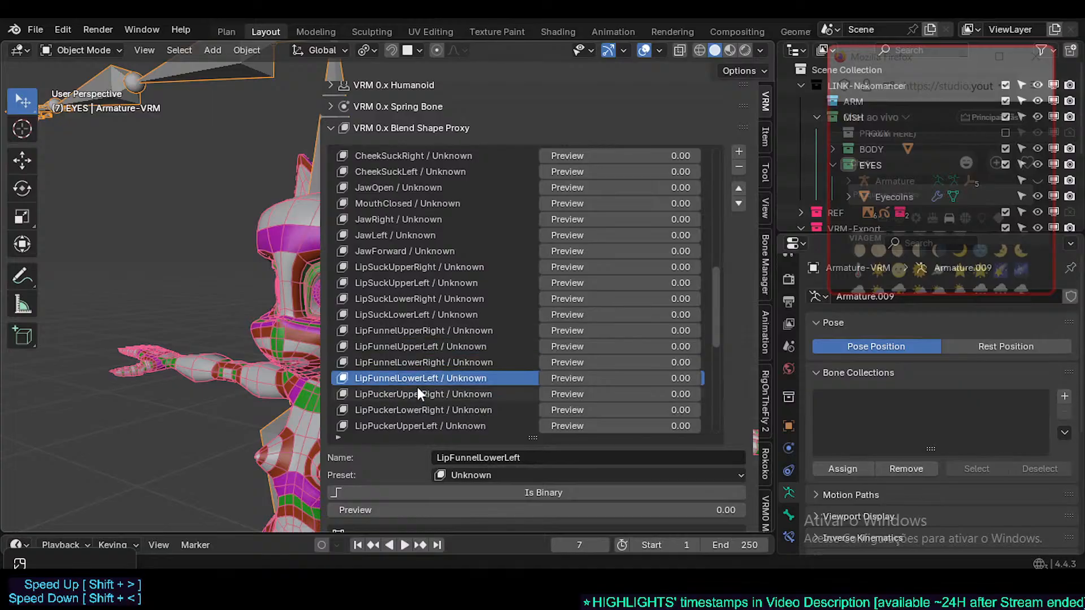
{"action": "left_click", "coordinate": [418, 363]}
{"action": "left_click", "coordinate": [418, 345]}
{"action": "left_click", "coordinate": [419, 330]}
{"action": "left_click", "coordinate": [420, 346]}
{"action": "left_click", "coordinate": [420, 364]}
{"action": "left_click", "coordinate": [422, 373]}
{"action": "left_click", "coordinate": [423, 362]}
{"action": "left_click", "coordinate": [422, 346]}
{"action": "left_click", "coordinate": [422, 332]}
- Review the earlier Meta proxies, from the jaw, cheek and nose entries back to EyeLookUpRight
{"action": "scroll", "coordinate": [422, 335], "scroll_direction": "up", "scroll_amount": 2}
{"action": "scroll", "coordinate": [421, 335], "scroll_direction": "up", "scroll_amount": 18}
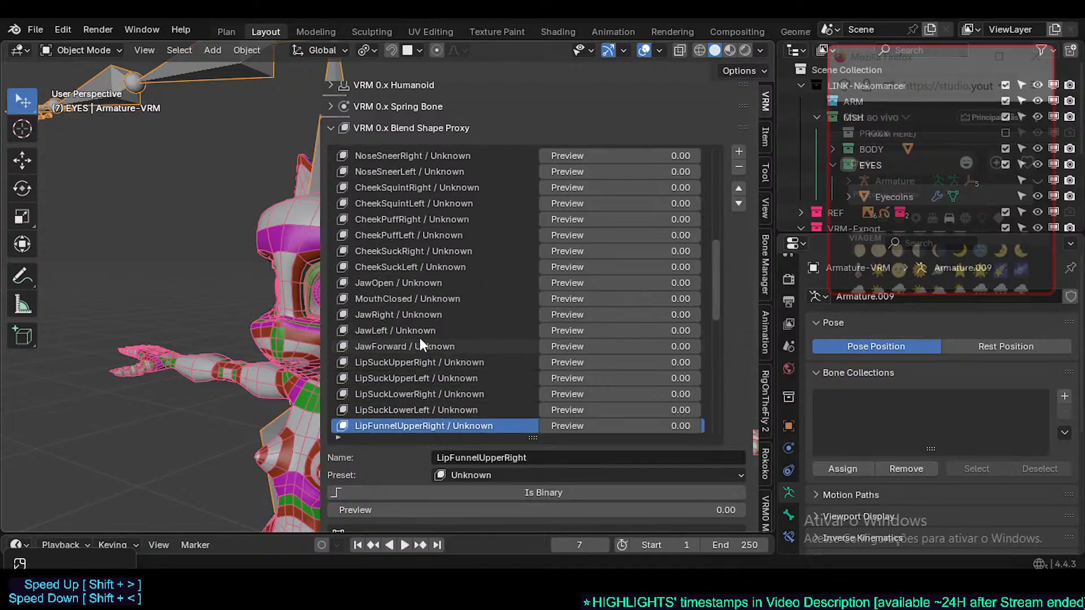
{"action": "scroll", "coordinate": [417, 346], "scroll_direction": "up", "scroll_amount": 6}
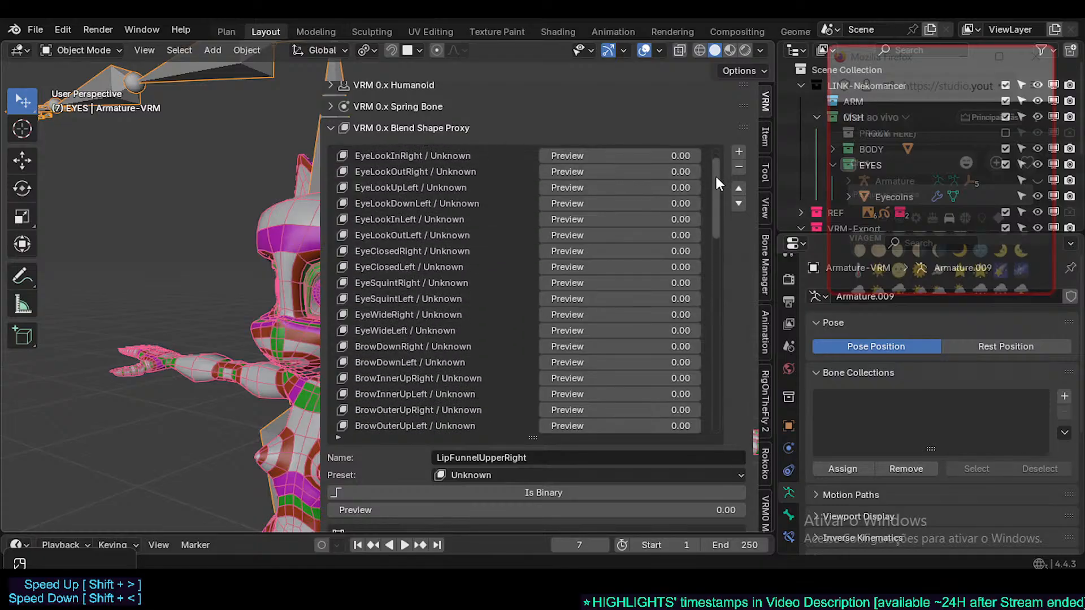
{"action": "mouse_move", "coordinate": [714, 161]}
{"action": "left_mouse_down"}
{"action": "mouse_move", "coordinate": [720, 225]}
{"action": "mouse_move", "coordinate": [700, 147]}
{"action": "left_mouse_up"}
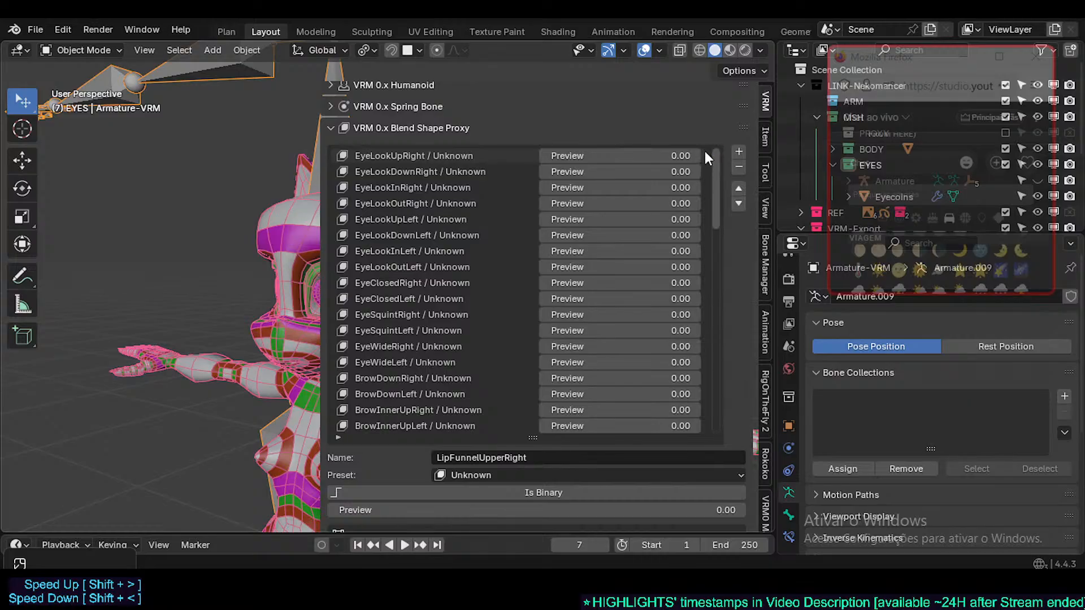
{"action": "scroll", "coordinate": [705, 174], "scroll_direction": "down", "scroll_amount": 15}
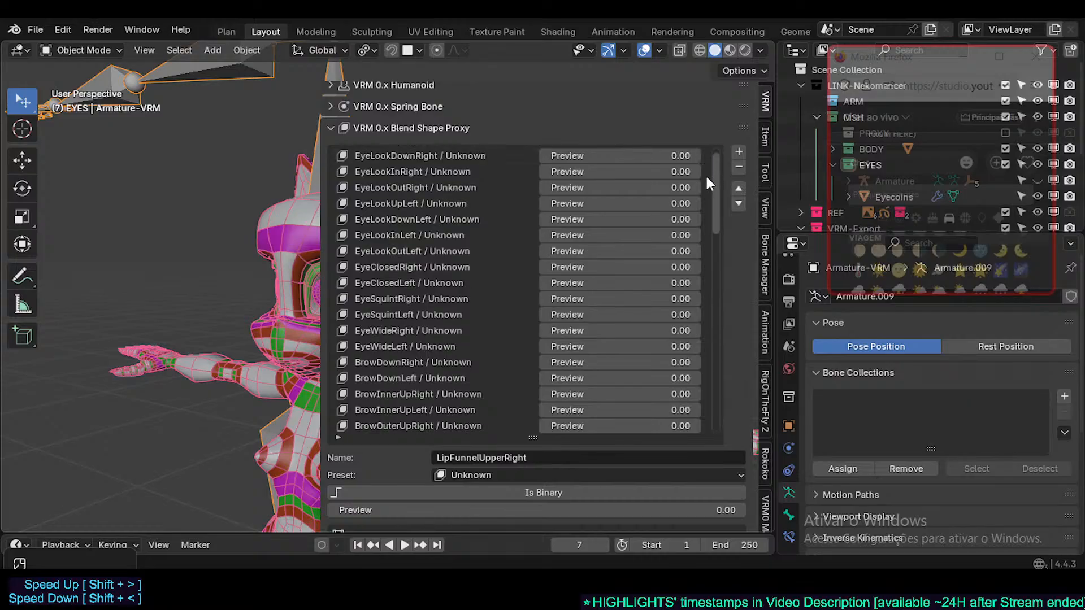
{"action": "scroll", "coordinate": [672, 403], "scroll_direction": "up", "scroll_amount": 15}
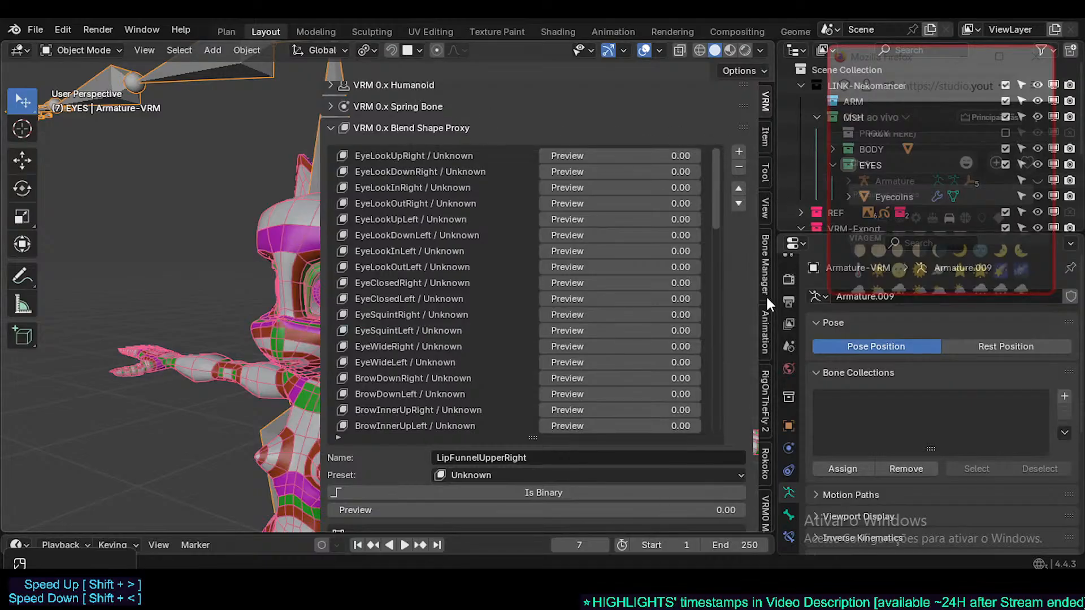
- Step the selection through the Meta eye proxies one by one, down to BrowDownLeft
{"action": "left_click", "coordinate": [398, 170]}
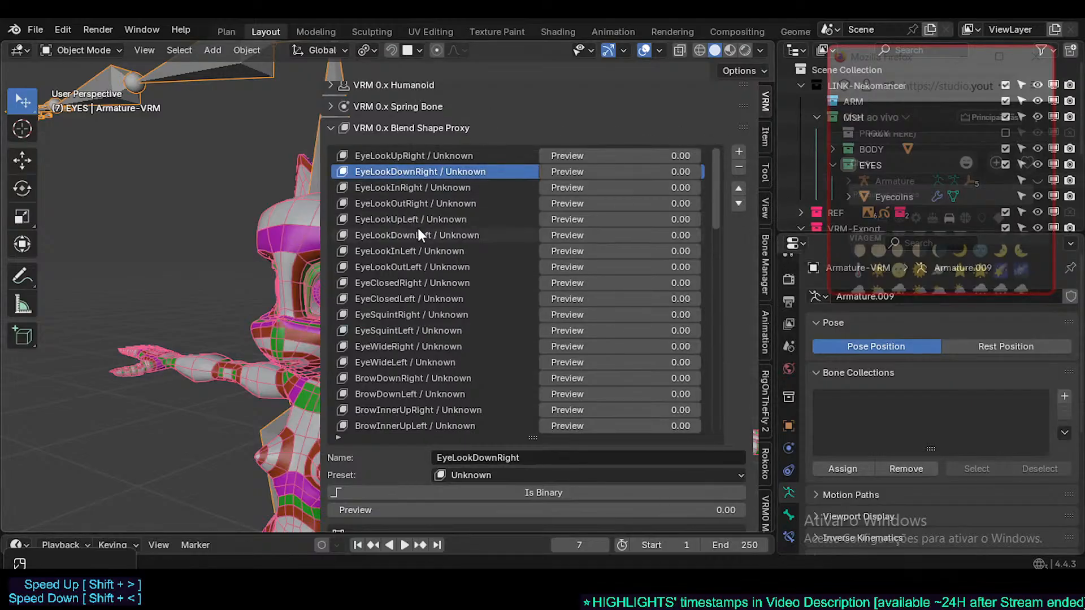
{"action": "key", "text": "Up"}
{"action": "key", "text": "Down"}
{"action": "key", "text": "Down"}
{"action": "key", "text": "Down"}
{"action": "key", "text": "Down"}
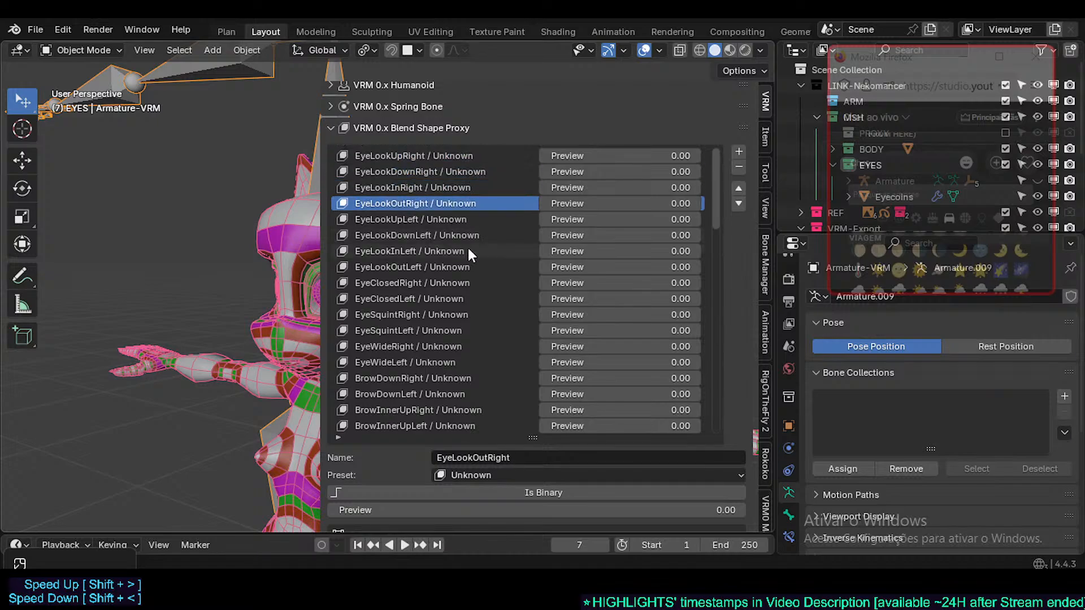
{"action": "key", "text": "Down"}
{"action": "key", "text": "Down"}
{"action": "key", "text": "Down"}
{"action": "key", "text": "Down"}
{"action": "key", "text": "Down"}
{"action": "key", "text": "Down"}
{"action": "key", "text": "Down"}
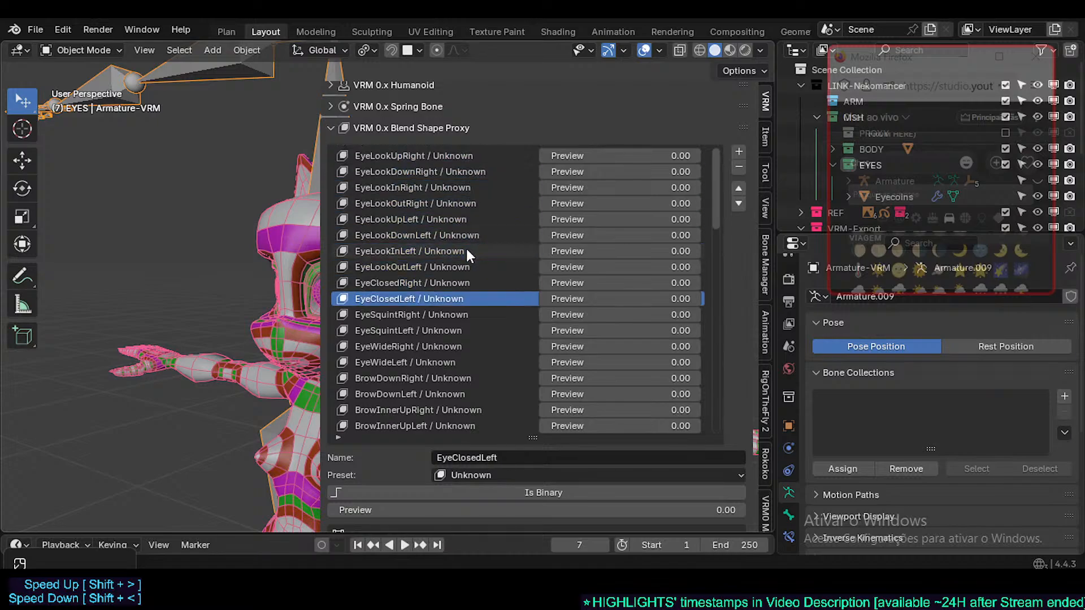
{"action": "key", "text": "Down"}
{"action": "key", "text": "Down"}
{"action": "key", "text": "Down"}
{"action": "key", "text": "Down"}
- Skim the brow, nose, cheek, jaw and lip proxies once more and collapse the Blend Shape Proxy section
{"action": "scroll", "coordinate": [499, 297], "scroll_direction": "down", "scroll_amount": 10}
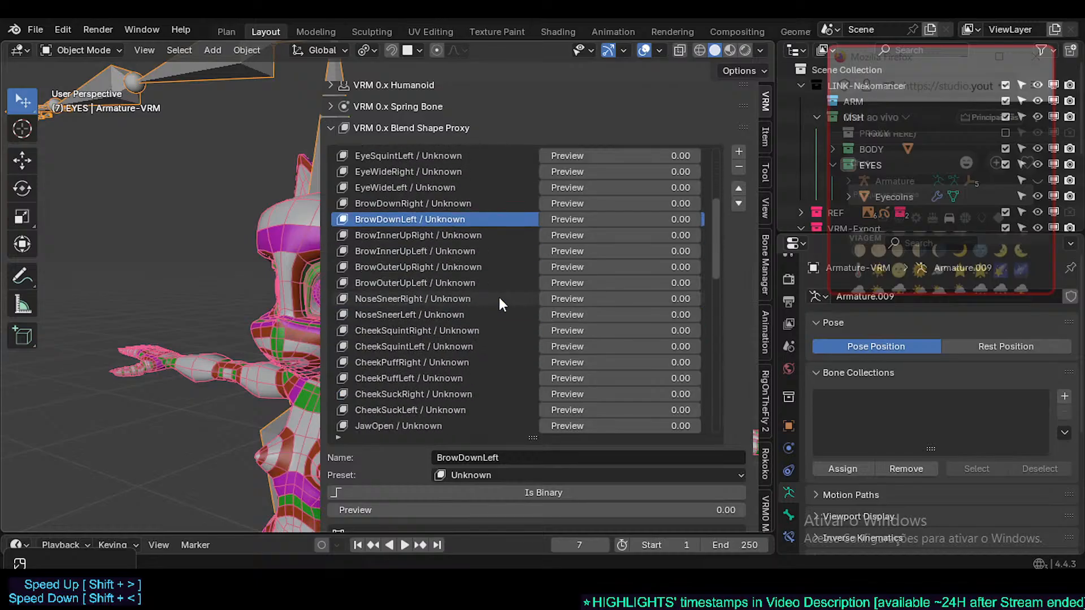
{"action": "scroll", "coordinate": [678, 282], "scroll_direction": "down", "scroll_amount": 7}
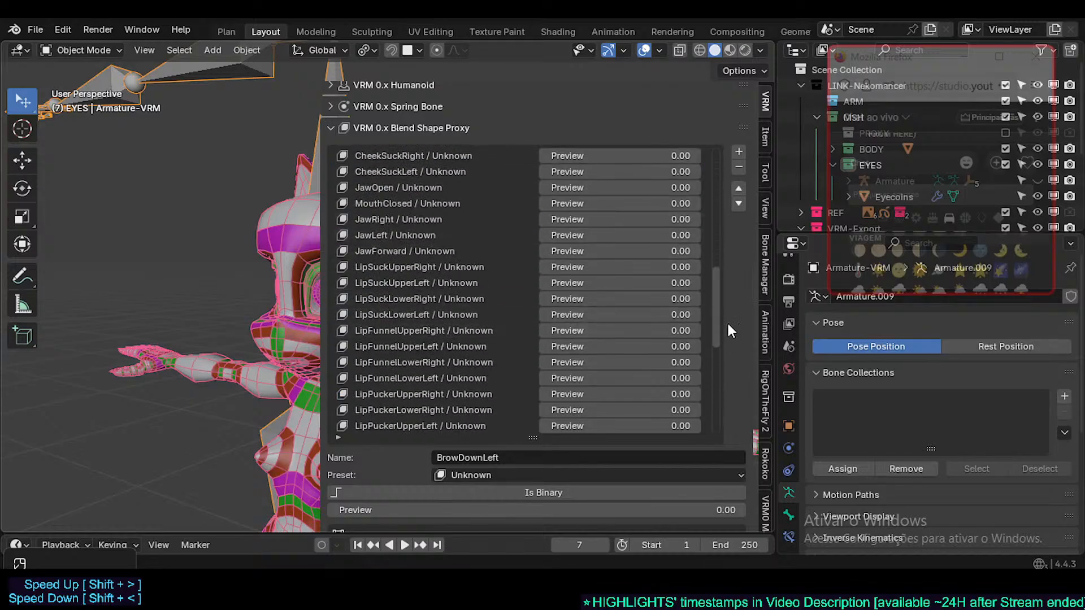
{"action": "left_click_drag", "start_coordinate": [728, 324], "coordinate": [740, 87]}
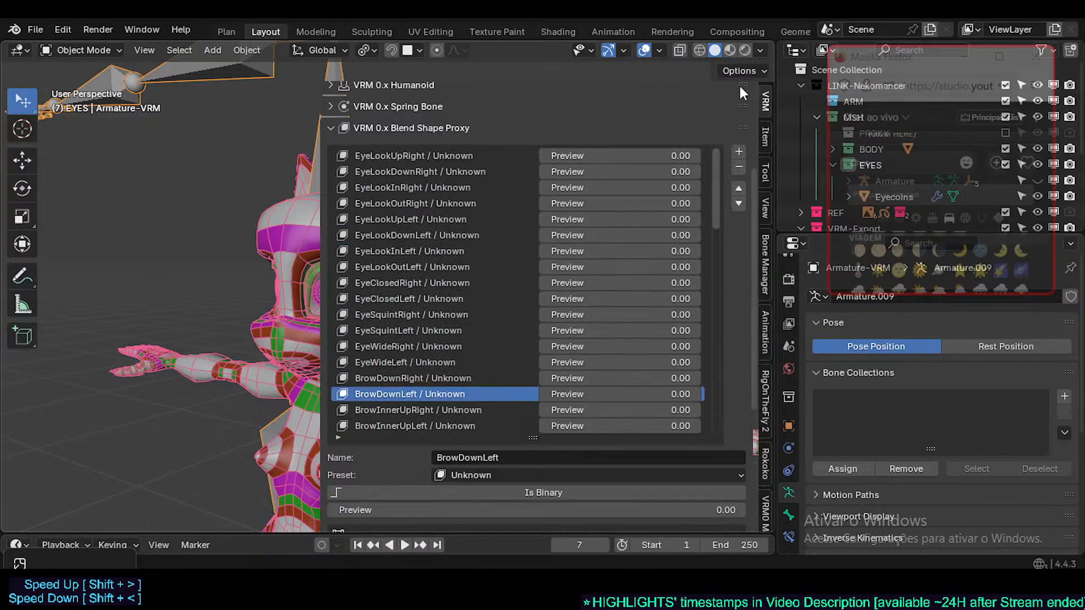
{"action": "left_click", "coordinate": [386, 129]}
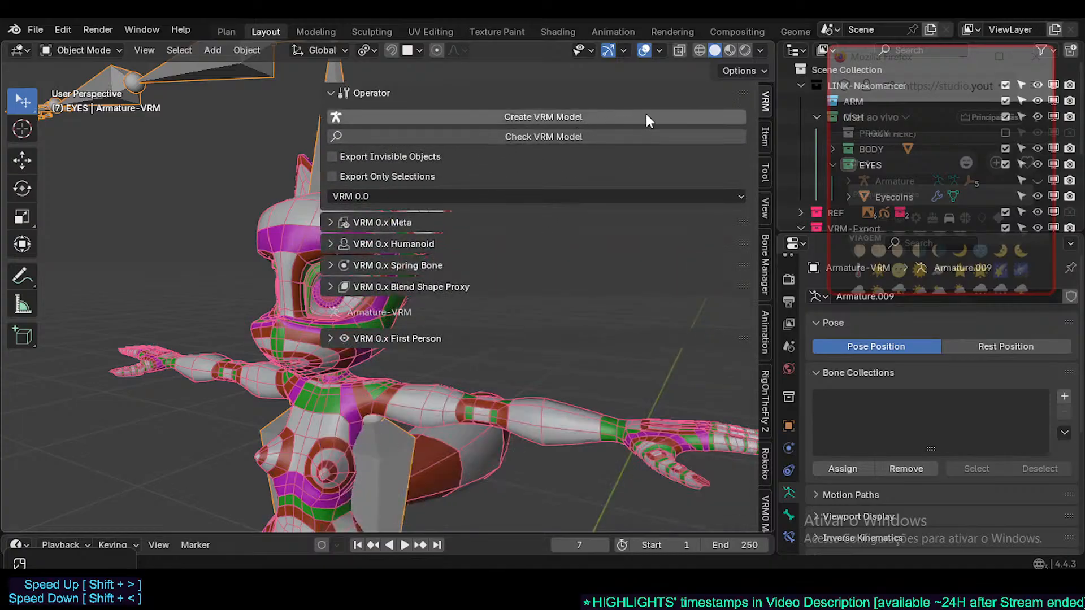
- Generate and bind the HTC shapekeys and return to the VRM 0.x settings
{"action": "left_click", "coordinate": [765, 509]}
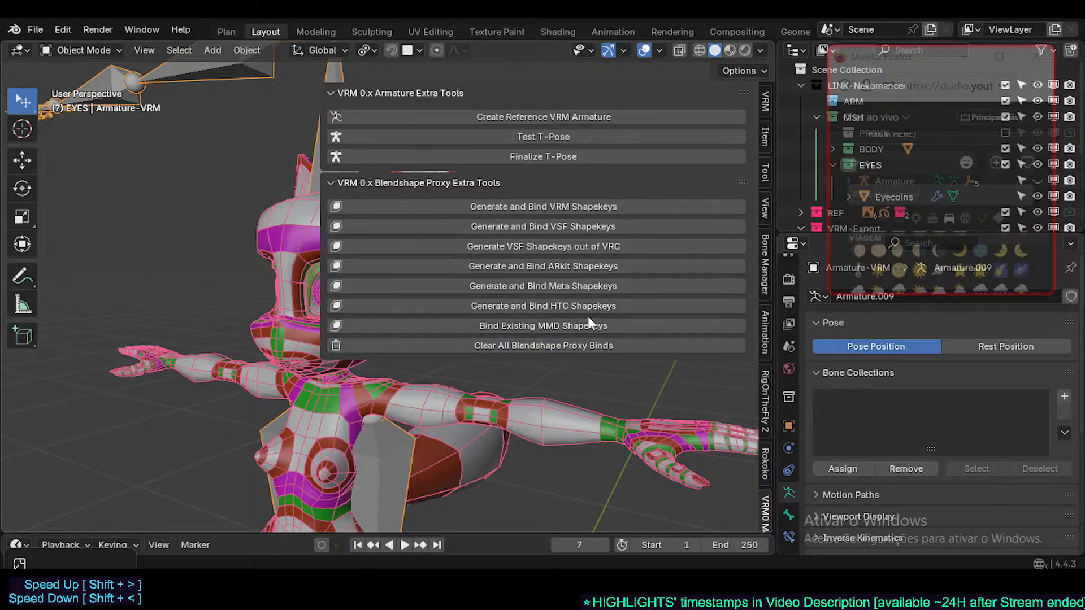
{"action": "left_click", "coordinate": [761, 110]}
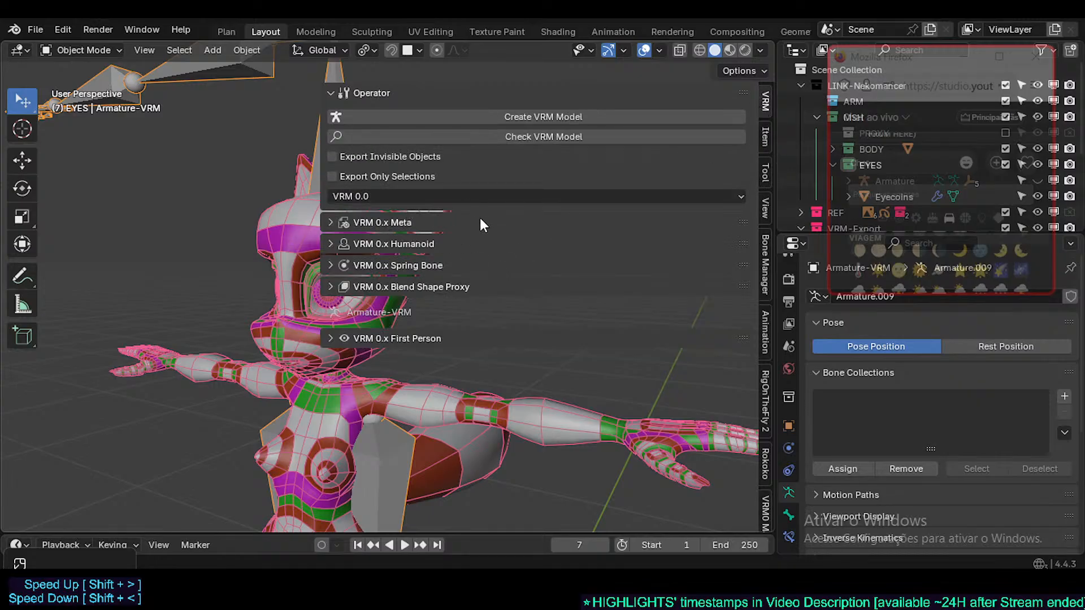
- Look briefly into the VRM 0.x Humanoid and Meta sections and collapse them again
{"action": "left_click", "coordinate": [392, 243]}
{"action": "left_click", "coordinate": [401, 247]}
{"action": "left_click", "coordinate": [405, 220]}
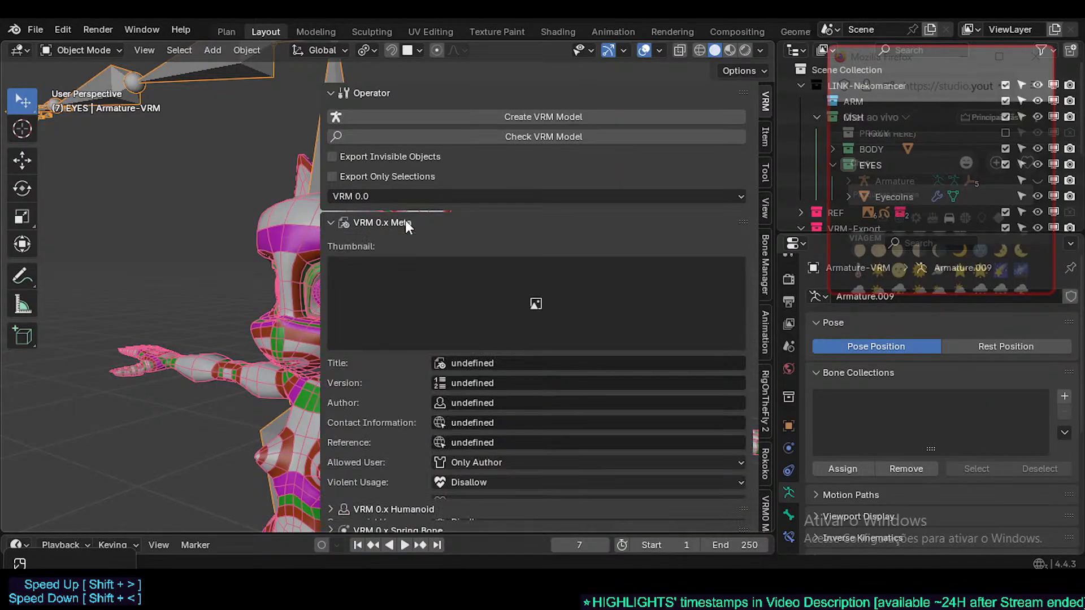
{"action": "left_click", "coordinate": [406, 220]}
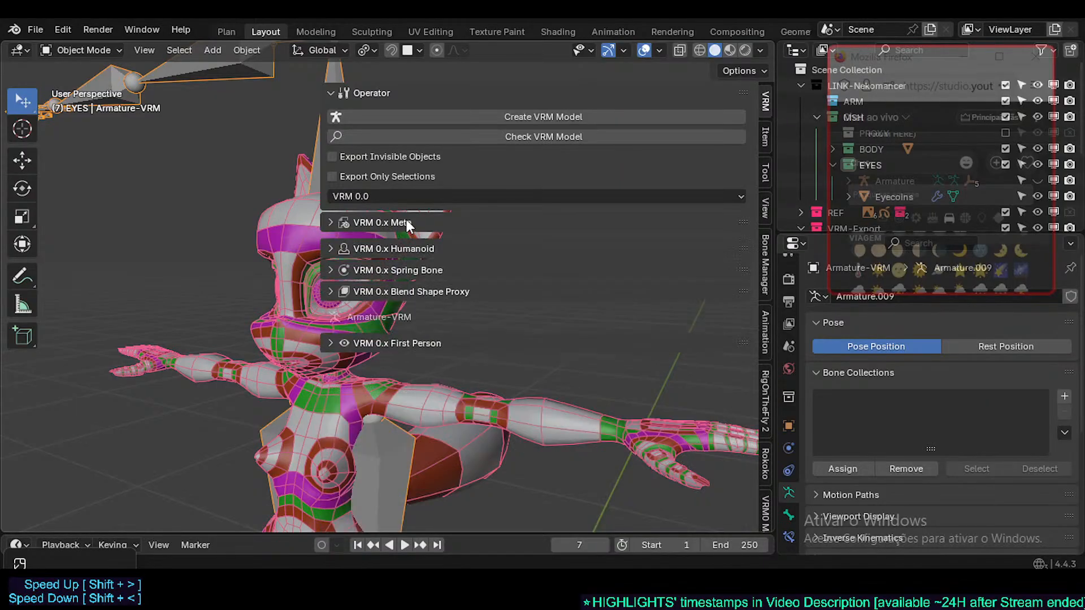
- Expand the VRM 0.x Blend Shape Proxy section and skim the HTC eye, tongue, jaw and mouth proxies
{"action": "left_click", "coordinate": [417, 288]}
{"action": "scroll", "coordinate": [721, 385], "scroll_direction": "down", "scroll_amount": 2}
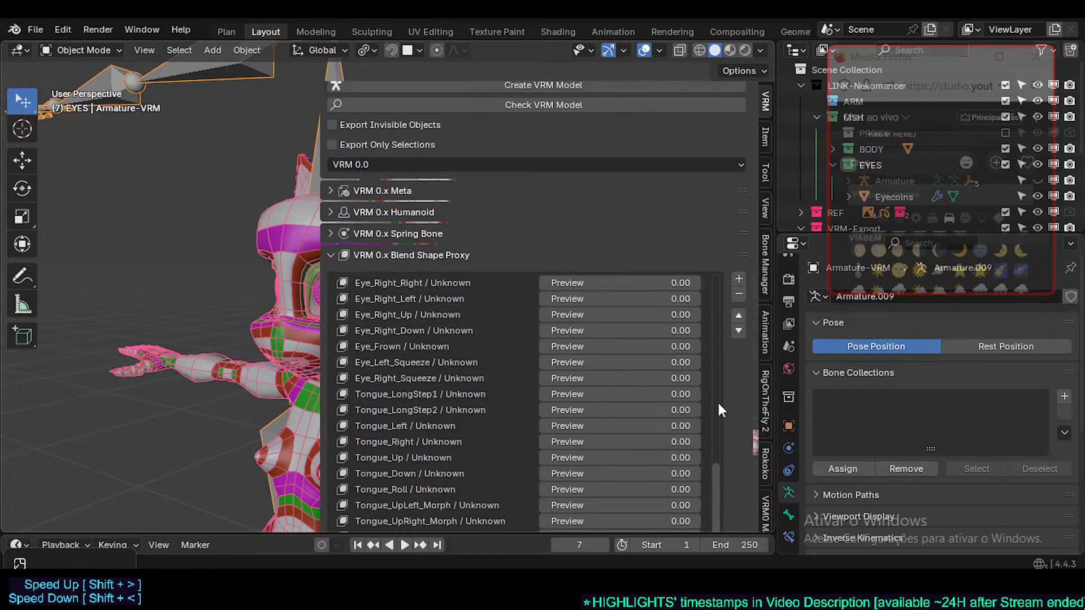
{"action": "scroll", "coordinate": [748, 473], "scroll_direction": "down", "scroll_amount": 5}
{"action": "scroll", "coordinate": [719, 379], "scroll_direction": "up", "scroll_amount": 5}
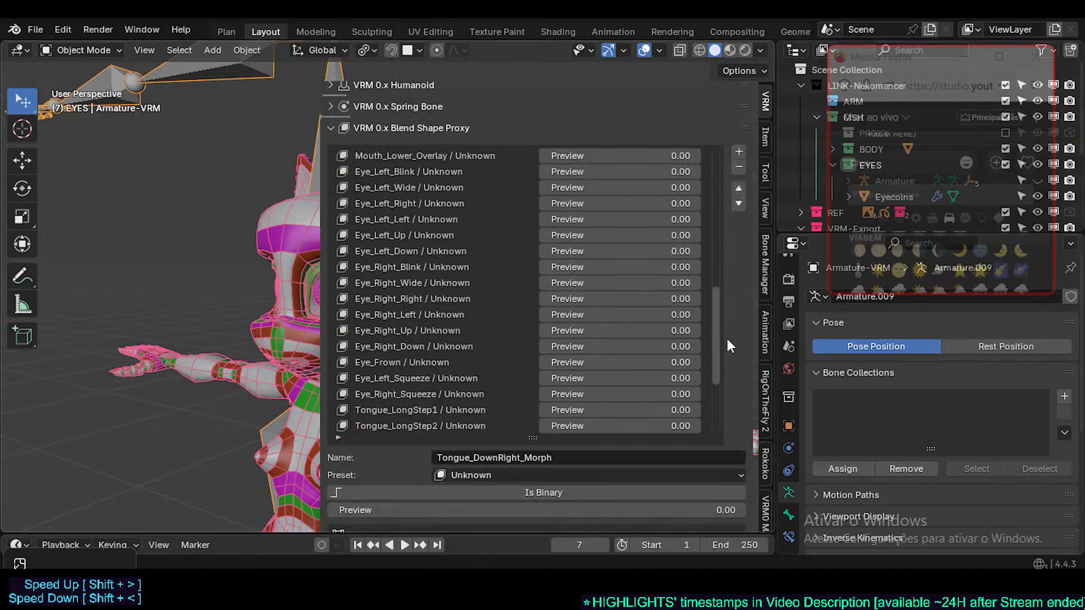
{"action": "left_click_drag", "start_coordinate": [727, 338], "coordinate": [679, 158]}
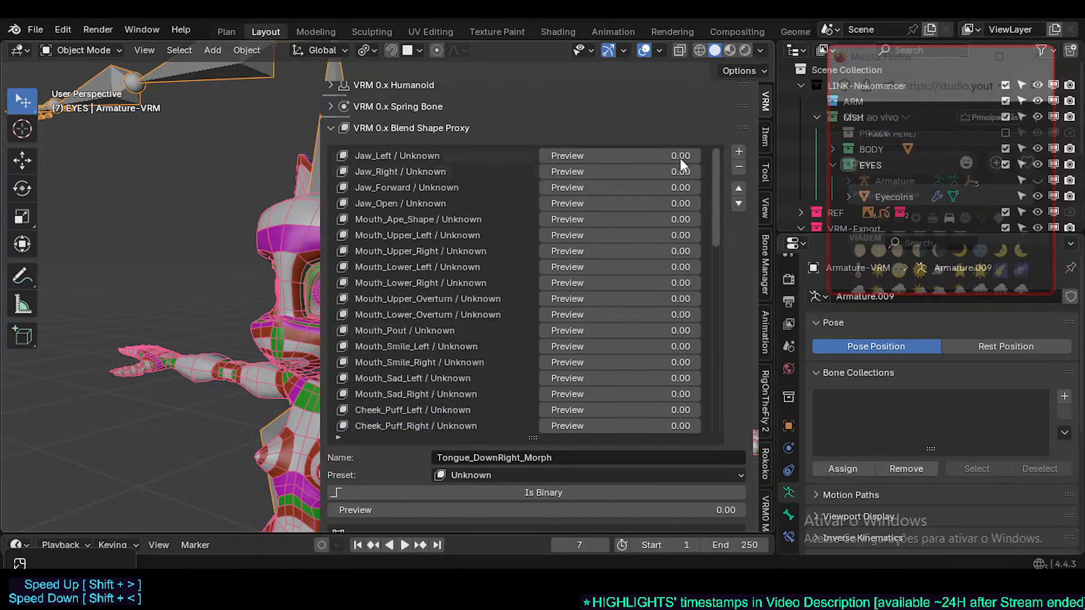
- Clear all blendshape proxy binds and collapse the Operator and Blend Shape Proxy sections of the VRM 0.x settings
{"action": "left_click", "coordinate": [767, 497]}
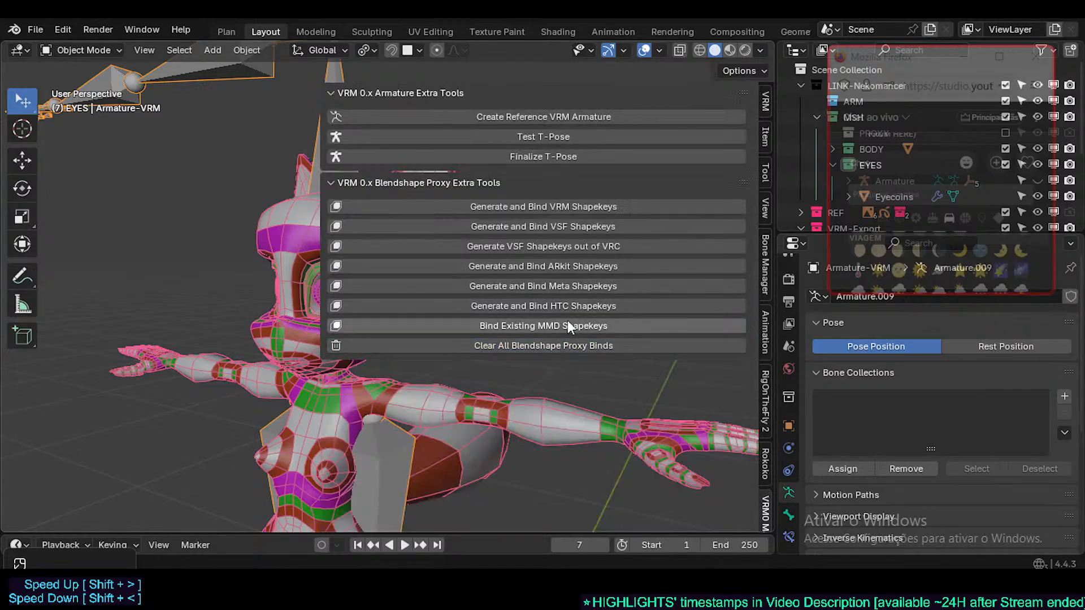
{"action": "left_click", "coordinate": [766, 103]}
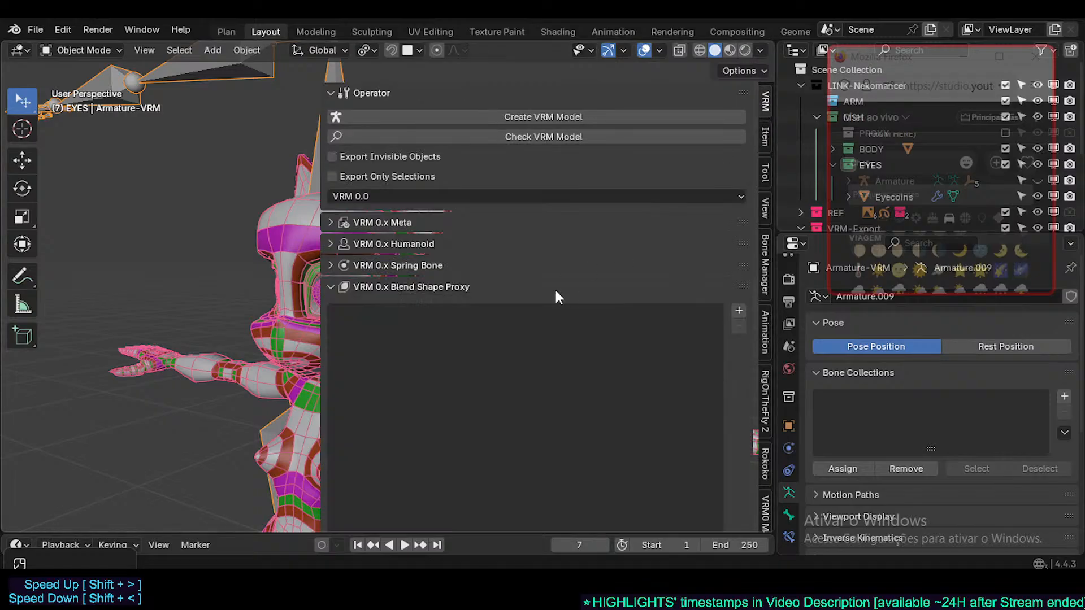
{"action": "scroll", "coordinate": [480, 291], "scroll_direction": "down", "scroll_amount": 1}
{"action": "scroll", "coordinate": [627, 367], "scroll_direction": "down", "scroll_amount": 2}
{"action": "scroll", "coordinate": [565, 356], "scroll_direction": "up", "scroll_amount": 3}
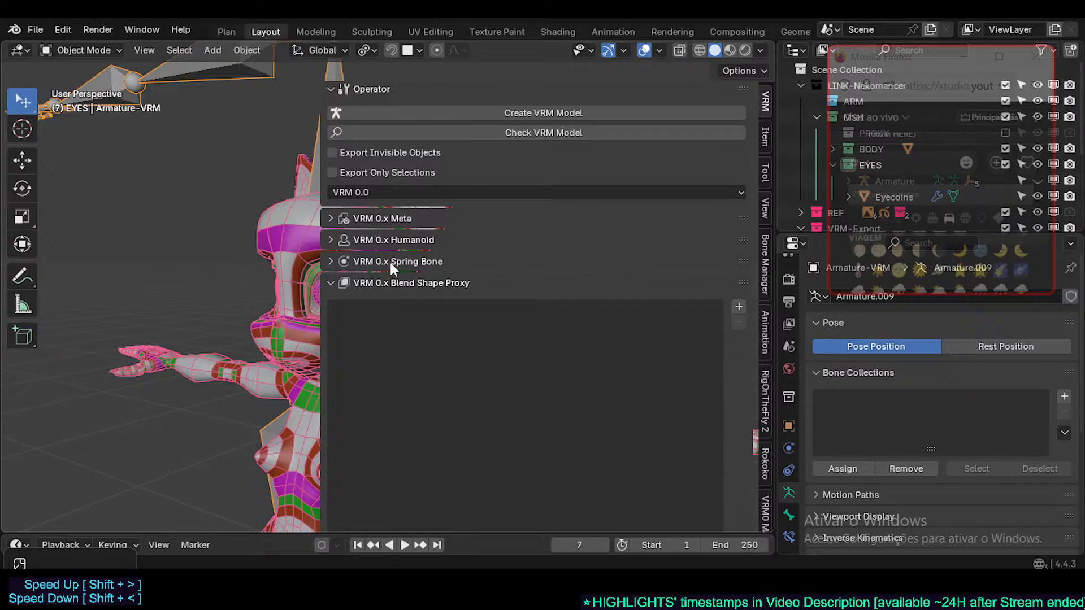
{"action": "left_click", "coordinate": [331, 90]}
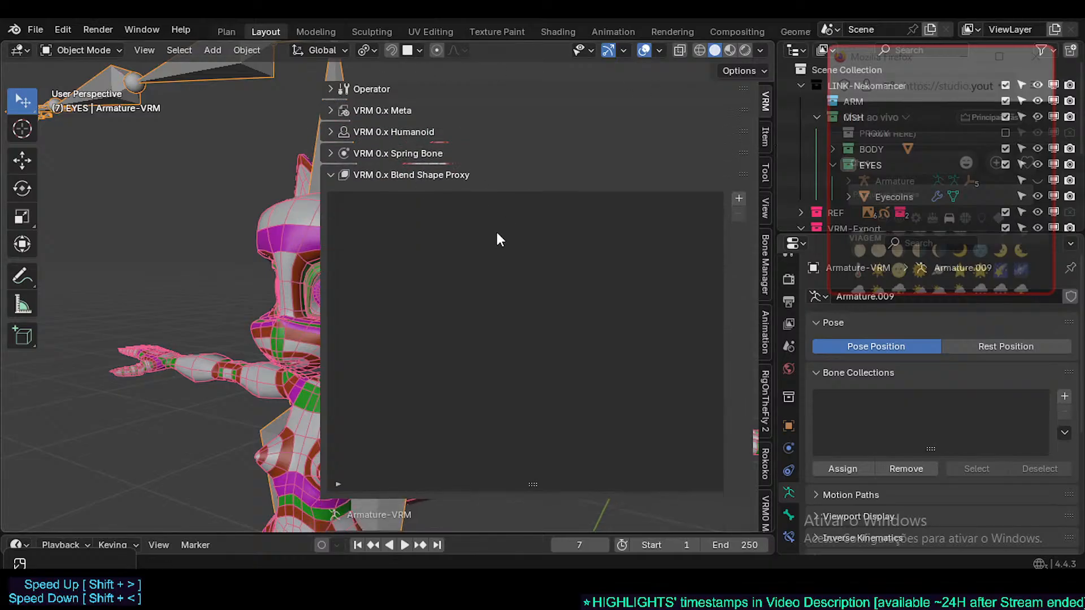
{"action": "left_click", "coordinate": [350, 175]}
- Delete the Armature-VRM armature from the scene
{"action": "middle_click_drag", "start_coordinate": [385, 233], "coordinate": [486, 354]}
{"action": "key", "text": "x"}
{"action": "left_click", "coordinate": [229, 311]}
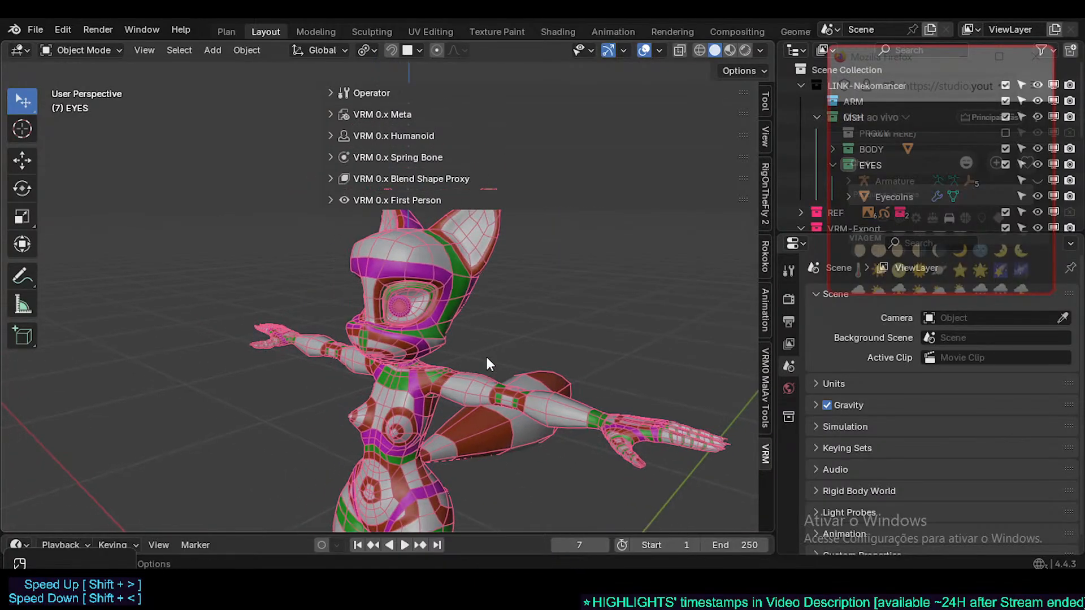
{"action": "scroll", "coordinate": [486, 354], "scroll_direction": "up", "scroll_amount": 2}
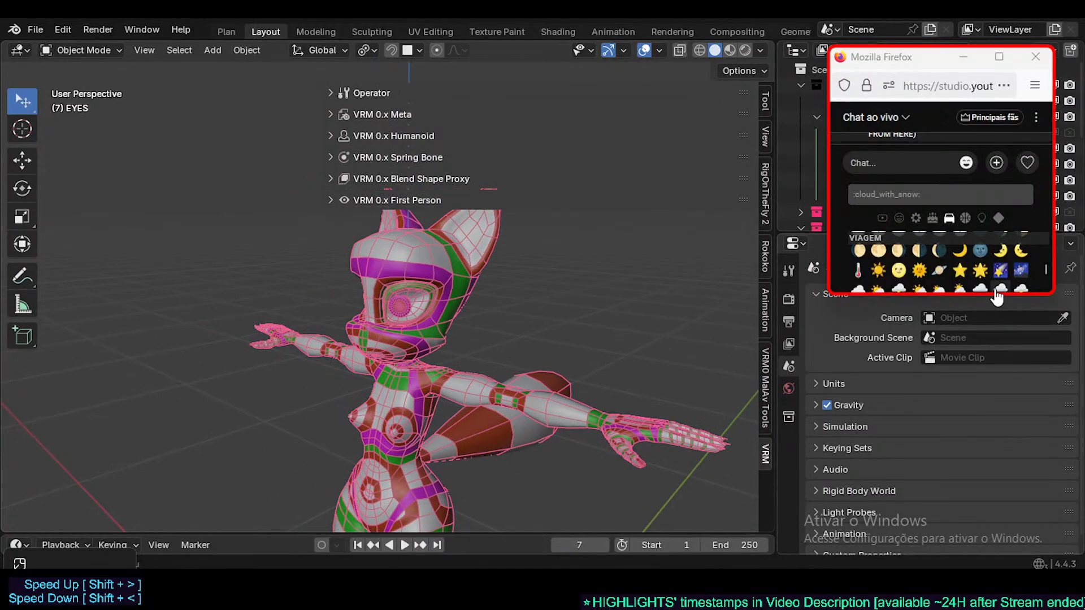
- Make the live chat window taller and narrow the viewport sidebar to free space around the character
{"action": "left_click_drag", "start_coordinate": [995, 295], "coordinate": [984, 395]}
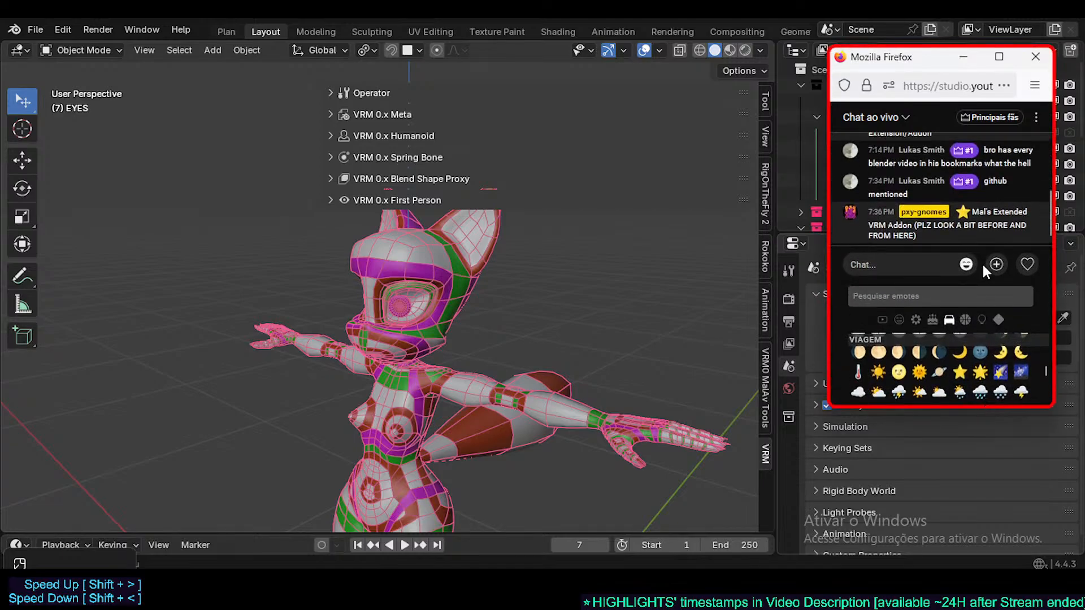
{"action": "middle_click_drag", "start_coordinate": [534, 195], "coordinate": [399, 236]}
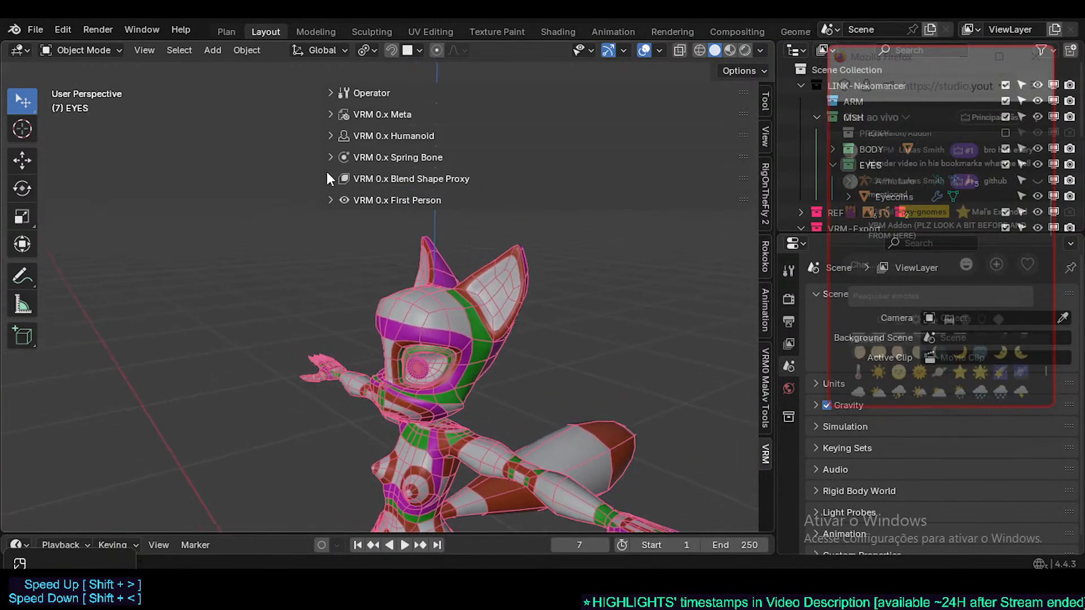
{"action": "left_click_drag", "start_coordinate": [320, 167], "coordinate": [532, 175]}
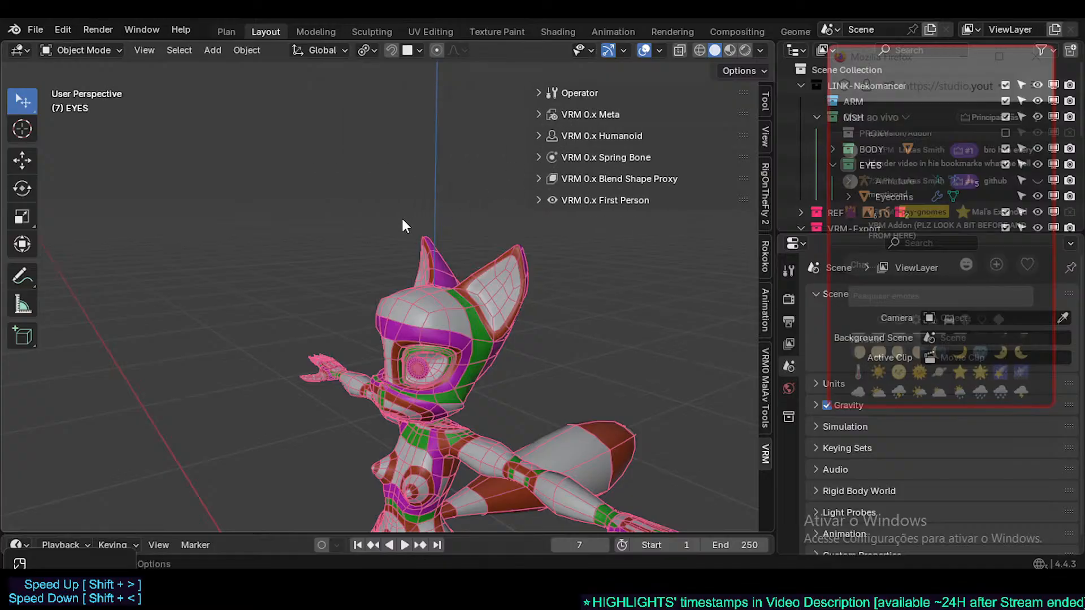
{"action": "middle_click_drag", "start_coordinate": [342, 177], "coordinate": [418, 229]}
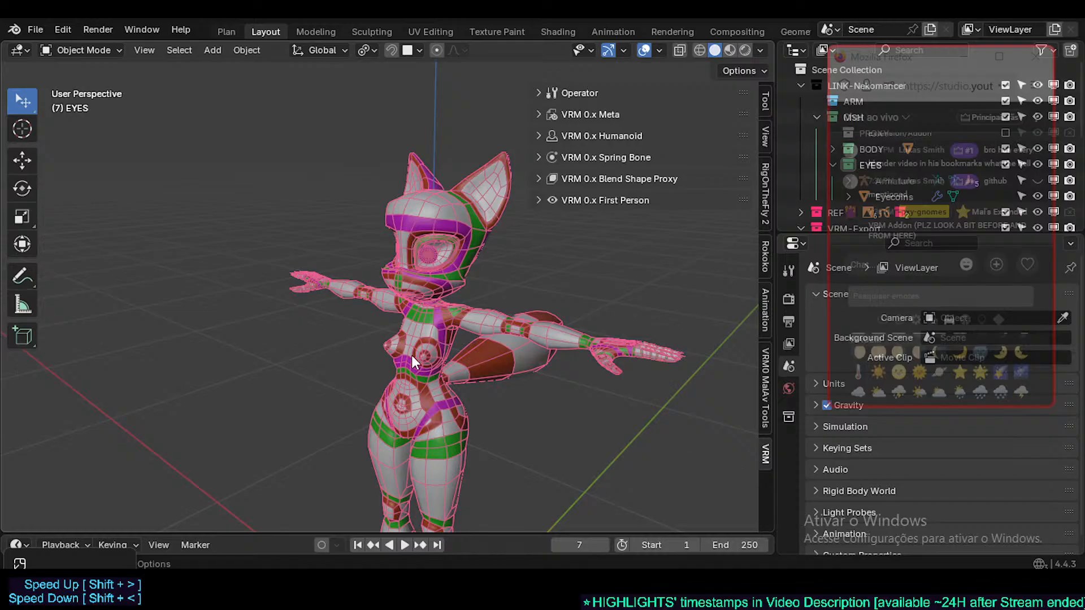
{"action": "middle_click_drag", "start_coordinate": [411, 355], "coordinate": [595, 291]}
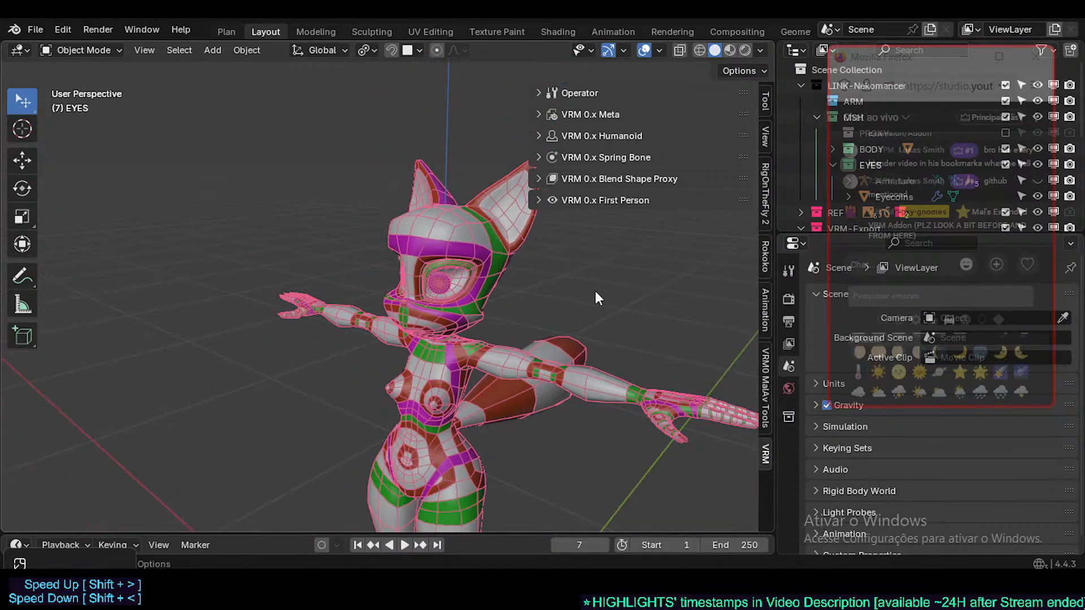
{"action": "scroll", "coordinate": [262, 205], "scroll_direction": "down", "scroll_amount": 4}
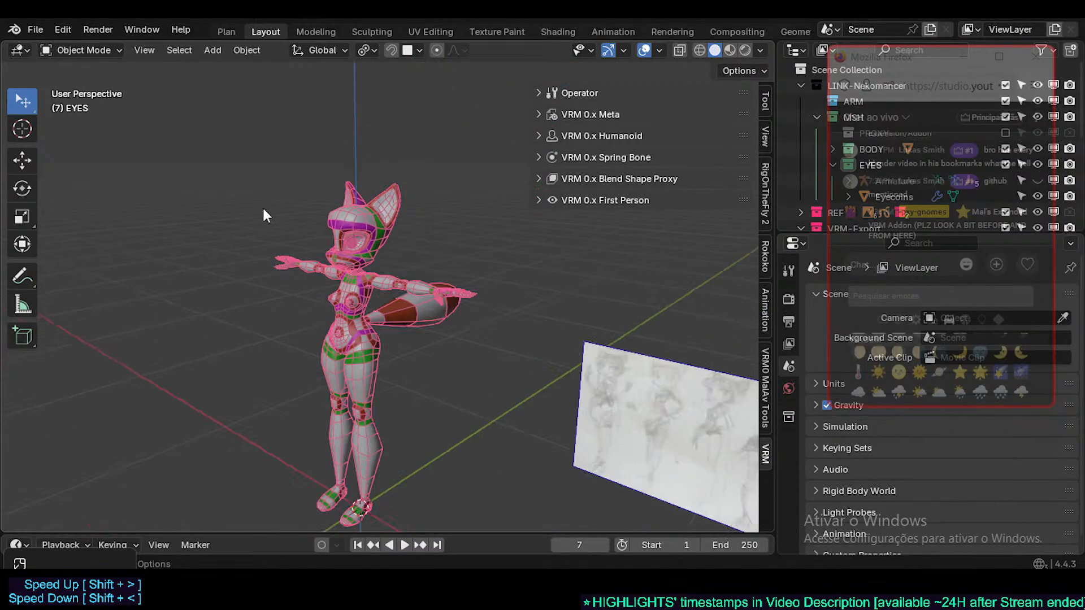
{"action": "middle_click_drag", "start_coordinate": [565, 309], "coordinate": [542, 327]}
- Move the live chat window off the outliner and select the MSH-Nekomancer character mesh
{"action": "mouse_move", "coordinate": [896, 54]}
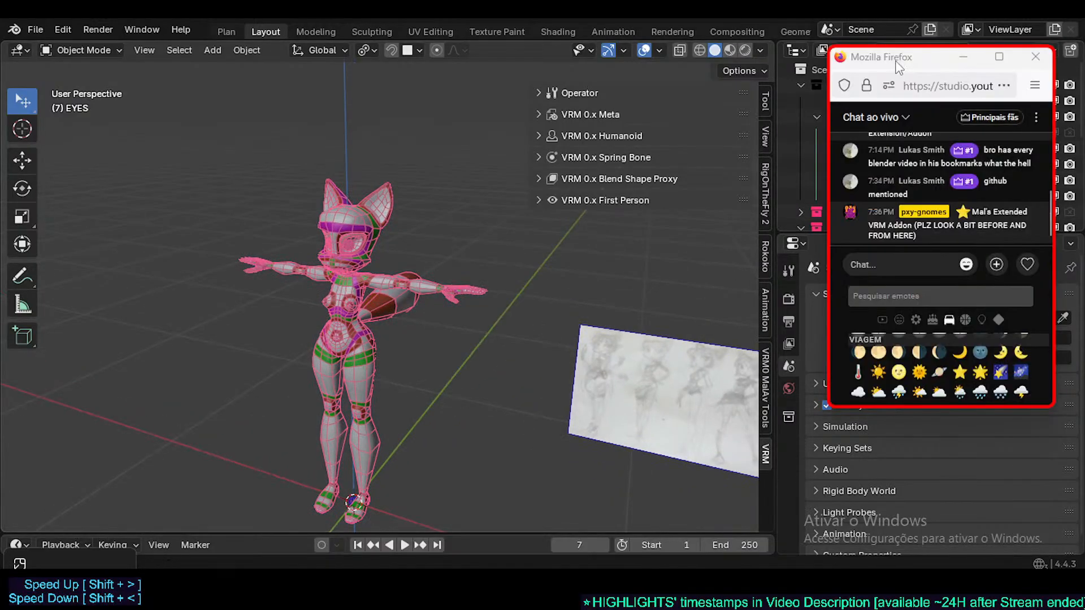
{"action": "left_click_drag", "start_coordinate": [899, 59], "coordinate": [750, 192]}
{"action": "left_click", "coordinate": [336, 231]}
{"action": "scroll", "coordinate": [406, 205], "scroll_direction": "up", "scroll_amount": 6}
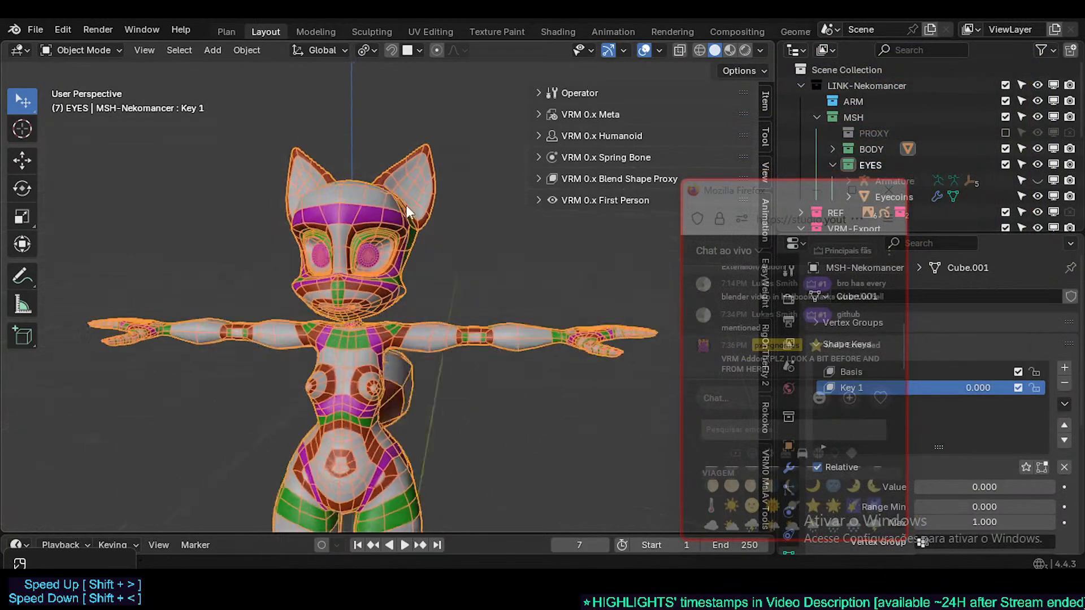
{"action": "middle_click_drag", "start_coordinate": [384, 257], "coordinate": [418, 313]}
{"action": "scroll", "coordinate": [344, 249], "scroll_direction": "up", "scroll_amount": 4}
{"action": "scroll", "coordinate": [343, 250], "scroll_direction": "down", "scroll_amount": 5}
- Shift the live chat window over the properties area, close its emote picker and reduce its height
{"action": "mouse_move", "coordinate": [780, 227]}
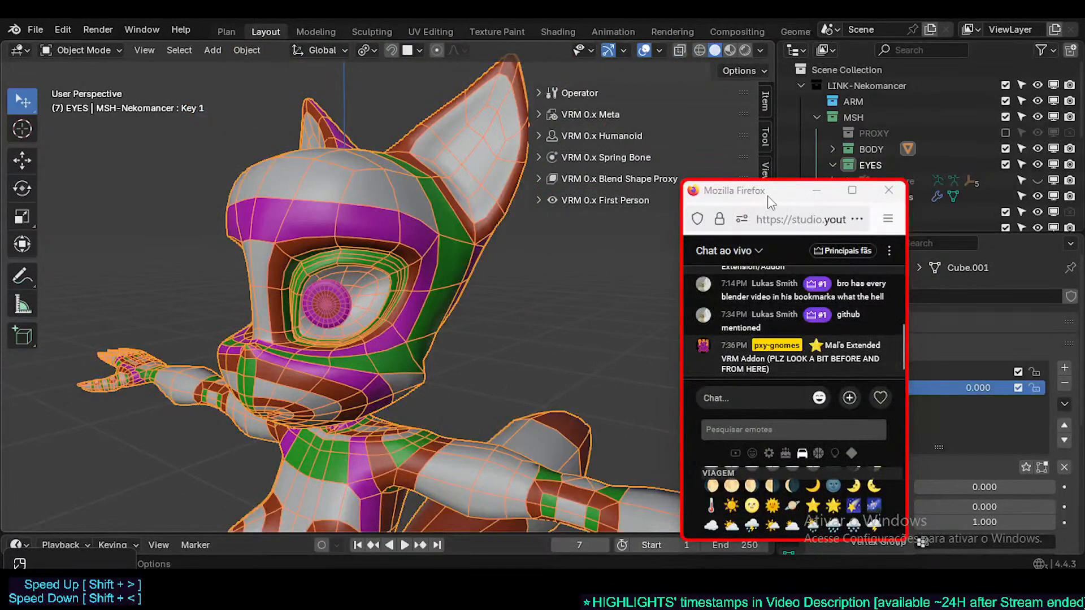
{"action": "left_click_drag", "start_coordinate": [774, 190], "coordinate": [894, 193]}
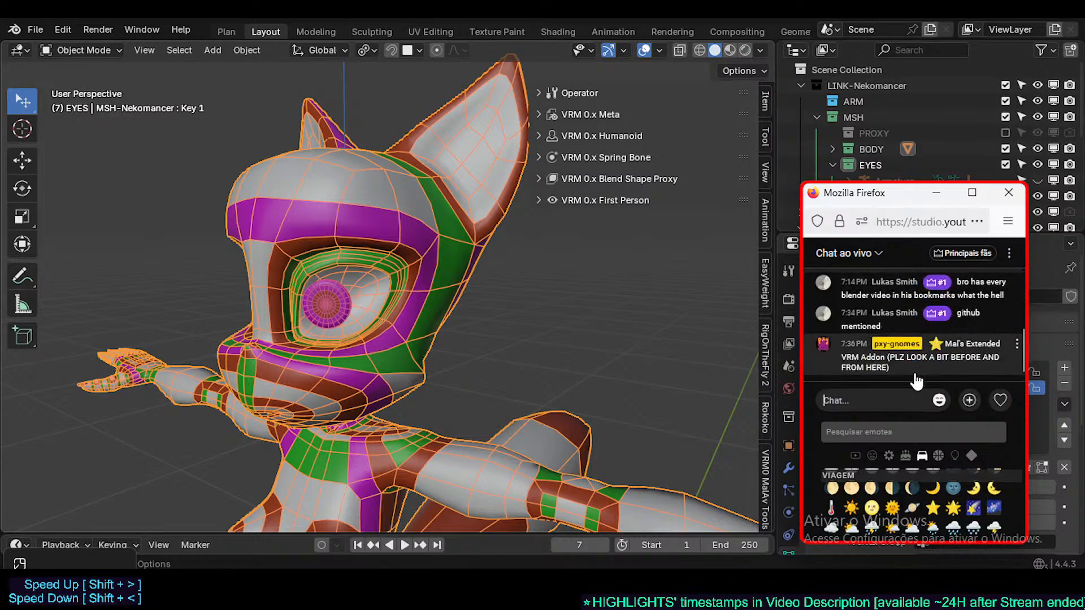
{"action": "left_click", "coordinate": [940, 400]}
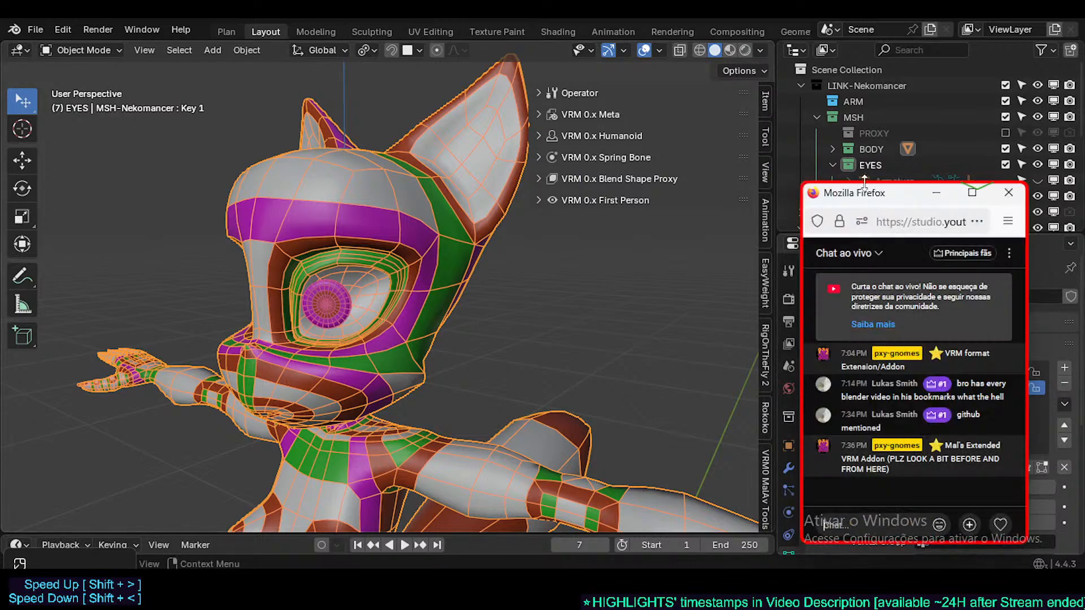
{"action": "left_click_drag", "start_coordinate": [864, 183], "coordinate": [867, 265]}
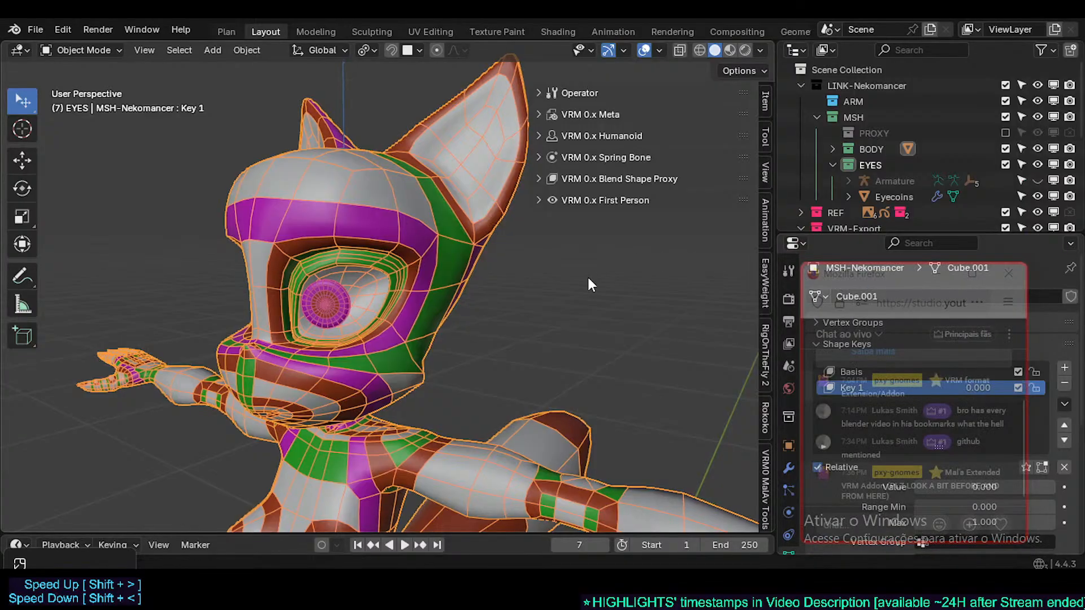
- Check the eye of the character mesh briefly in Edit Mode and select the Eyecoins object
{"action": "scroll", "coordinate": [404, 317], "scroll_direction": "up", "scroll_amount": 2}
{"action": "middle_click_drag", "start_coordinate": [404, 318], "coordinate": [501, 349]}
{"action": "scroll", "coordinate": [395, 334], "scroll_direction": "up", "scroll_amount": 3}
{"action": "key", "text": "Tab"}
{"action": "scroll", "coordinate": [339, 358], "scroll_direction": "up", "scroll_amount": 3}
{"action": "key", "text": "Tab"}
{"action": "left_click", "coordinate": [422, 331]}
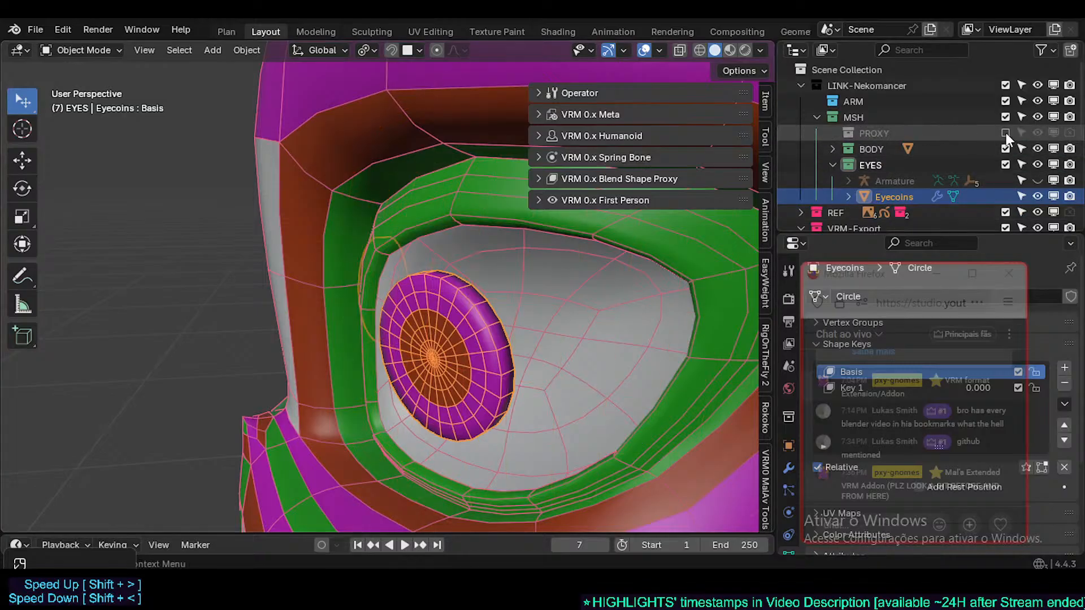
- Enable the PROXY collection and inspect the Eyecoins mesh against the eyeball proxy
{"action": "middle_click_drag", "start_coordinate": [492, 275], "coordinate": [423, 307]}
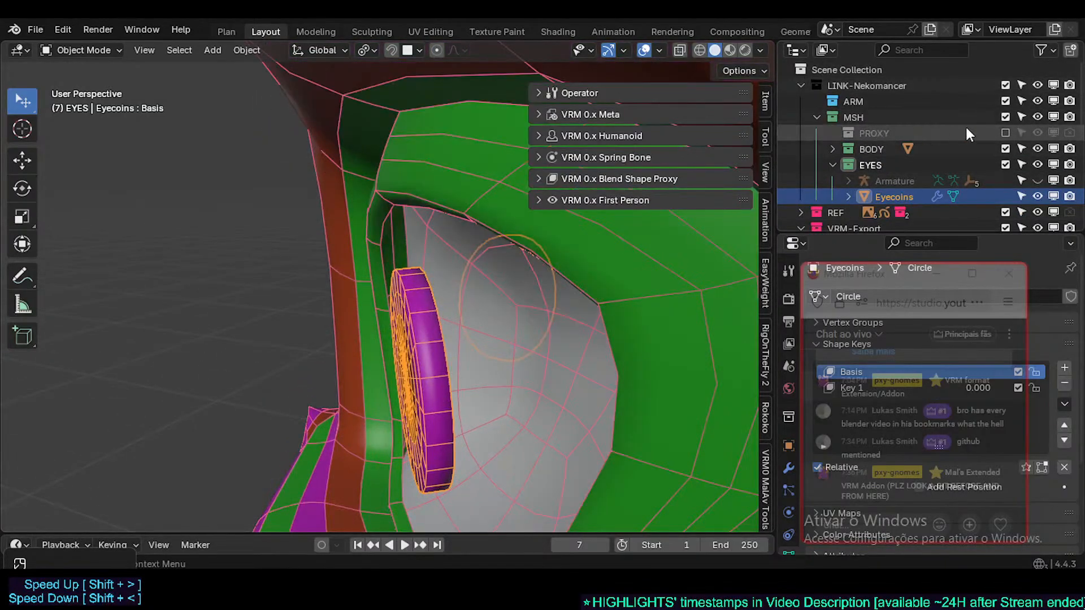
{"action": "left_click", "coordinate": [1007, 133]}
{"action": "left_click", "coordinate": [1007, 133]}
{"action": "left_click", "coordinate": [1006, 134]}
{"action": "middle_click_drag", "start_coordinate": [446, 287], "coordinate": [441, 259]}
{"action": "scroll", "coordinate": [450, 321], "scroll_direction": "up", "scroll_amount": 2}
{"action": "key", "text": "Tab"}
{"action": "key", "text": "Tab"}
{"action": "key", "text": "Tab"}
{"action": "key", "text": "Tab"}
{"action": "scroll", "coordinate": [430, 198], "scroll_direction": "down", "scroll_amount": 2}
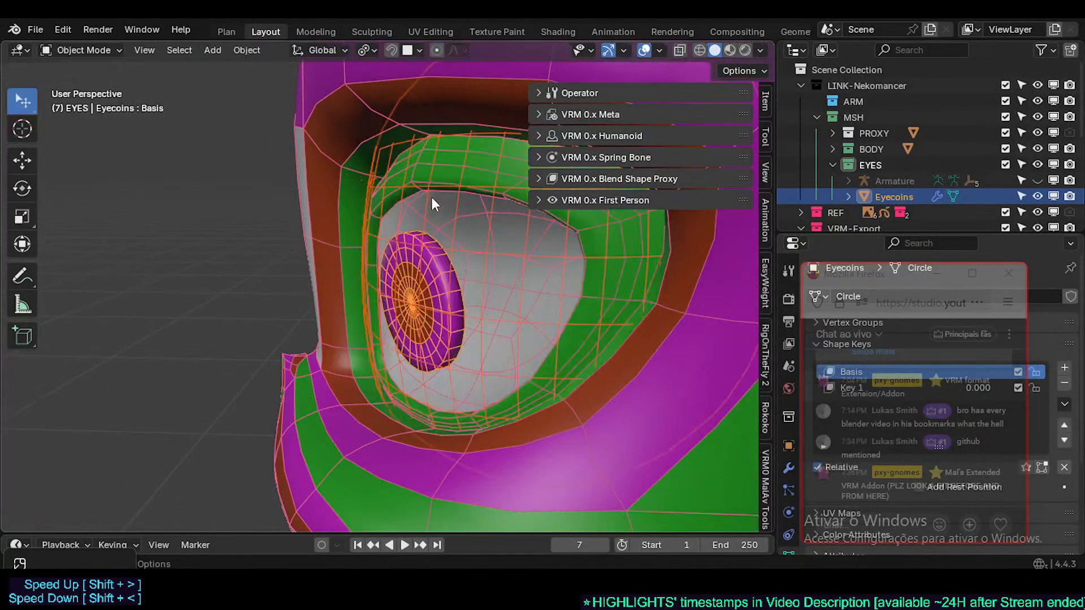
- Select the Eyeballs proxy mesh, clear its geometry selection in Edit Mode and return to Object Mode
{"action": "left_click", "coordinate": [458, 159]}
{"action": "scroll", "coordinate": [458, 159], "scroll_direction": "up", "scroll_amount": 1}
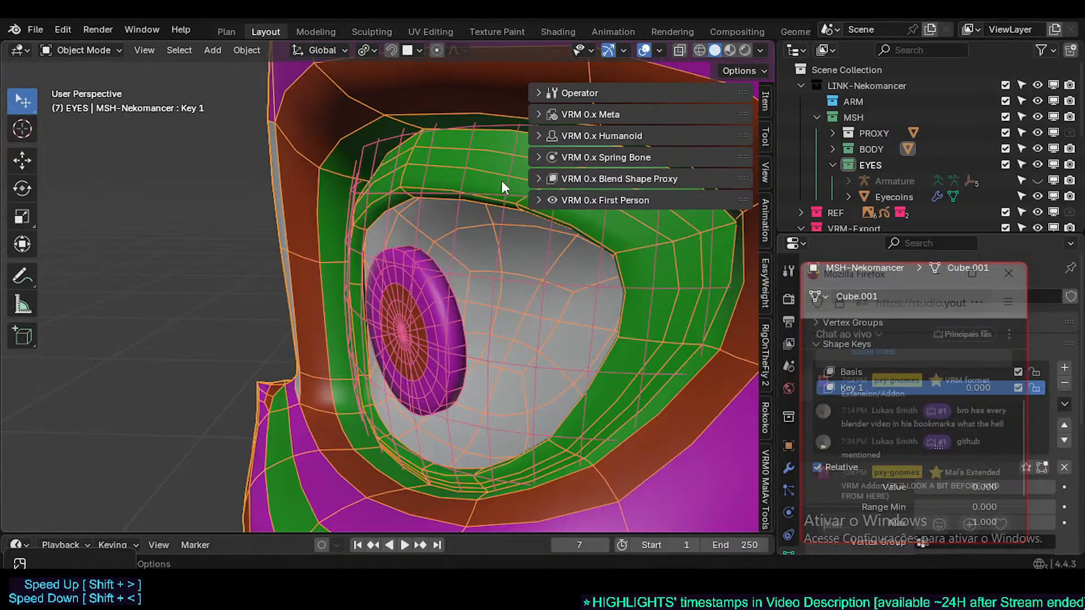
{"action": "left_click", "coordinate": [443, 160]}
{"action": "key", "text": "Tab"}
{"action": "middle_click_drag", "start_coordinate": [448, 187], "coordinate": [423, 182]}
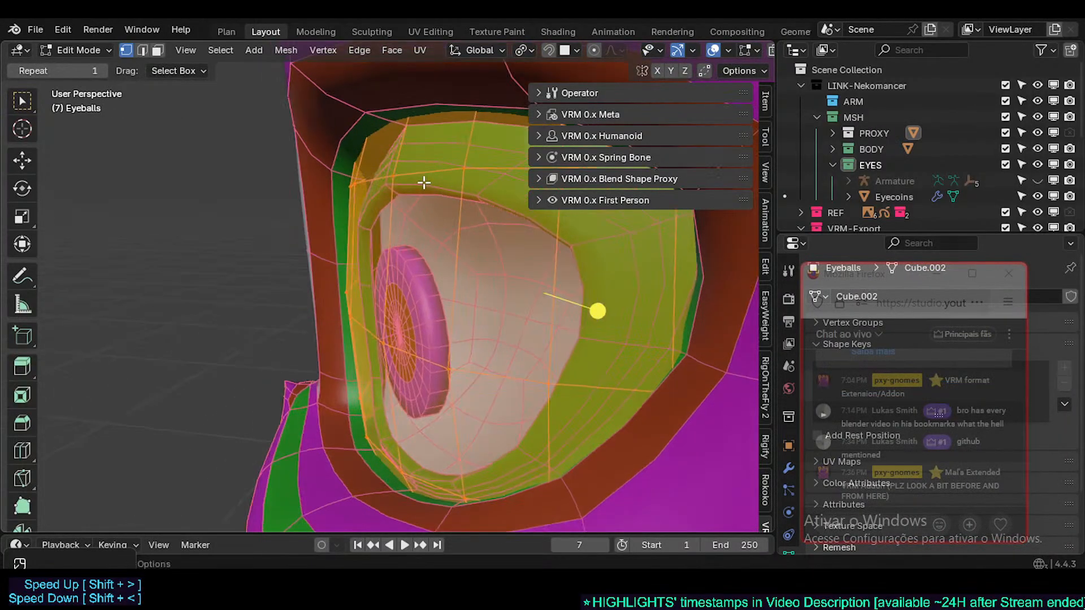
{"action": "key", "text": "alt+a"}
{"action": "left_click", "coordinate": [434, 156]}
{"action": "key", "text": "Tab"}
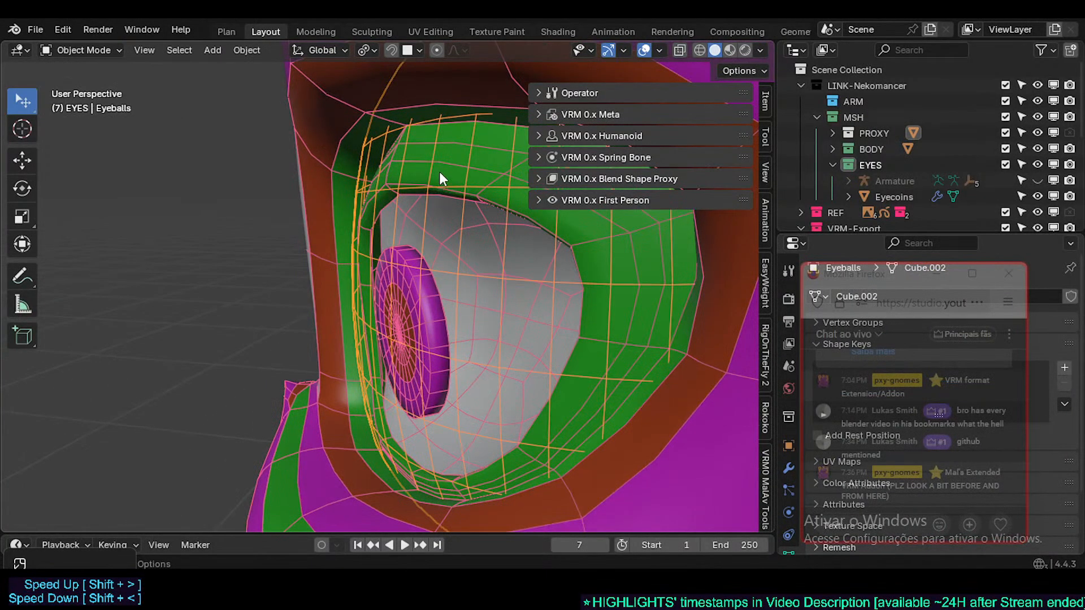
{"action": "left_click", "coordinate": [440, 171]}
{"action": "left_click", "coordinate": [440, 220]}
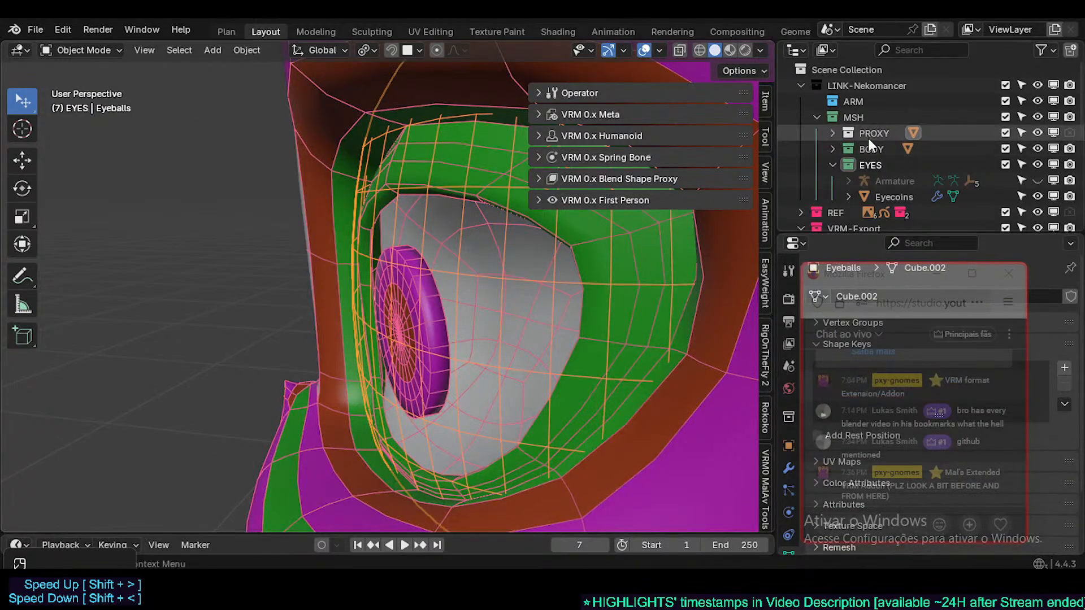
- Switch the PROXY collection off and on again, expand it and make the Eyeballs object unselectable
{"action": "left_click", "coordinate": [1006, 132]}
{"action": "left_click", "coordinate": [1006, 132]}
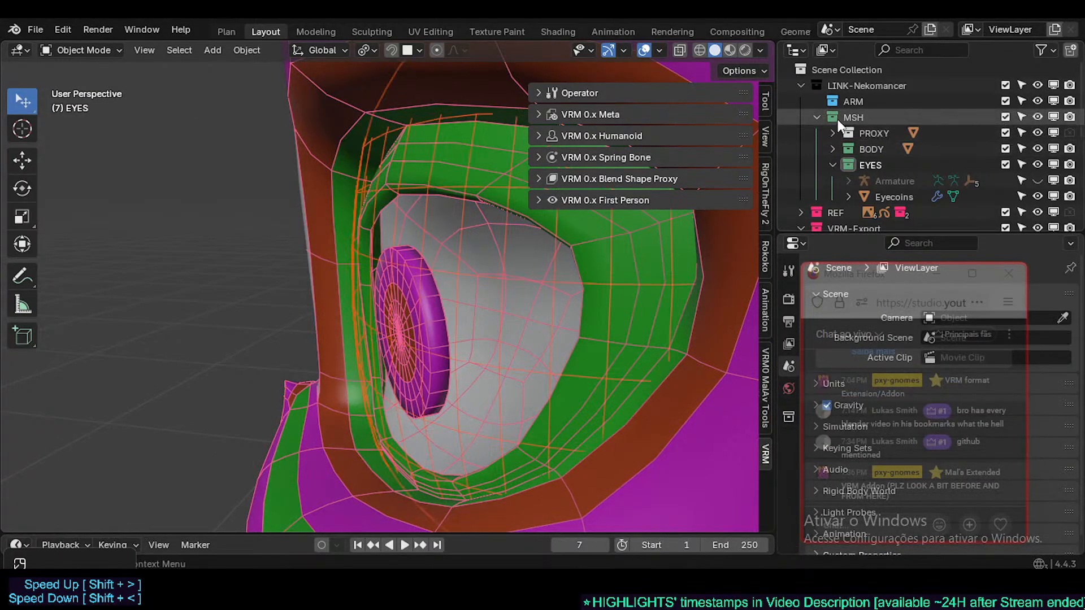
{"action": "left_click", "coordinate": [833, 133]}
{"action": "left_click", "coordinate": [1022, 148]}
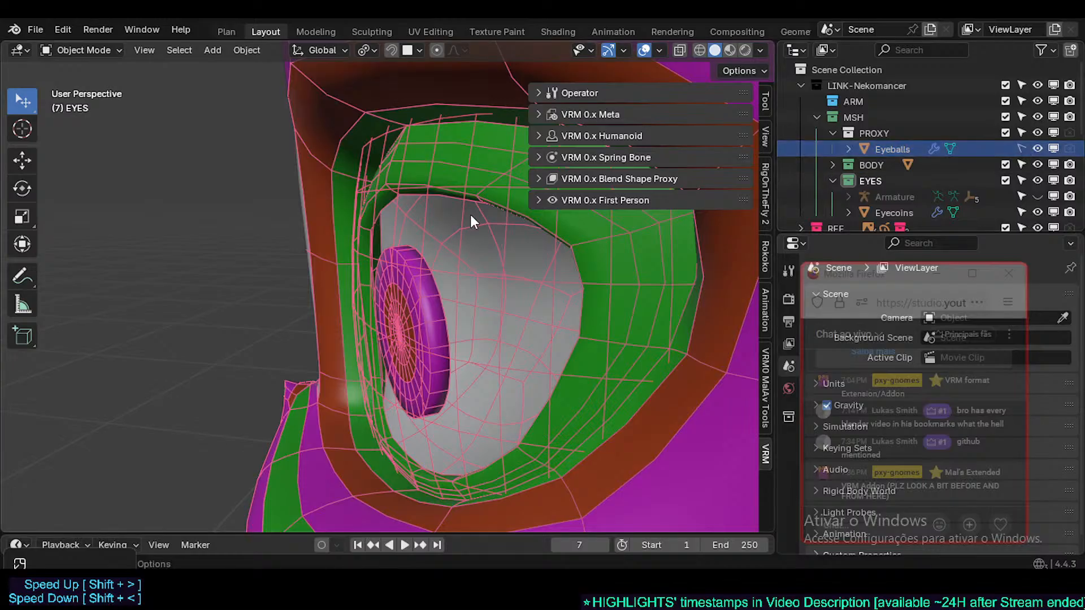
- Select the MSH-Nekomancer mesh and view its eye socket in Edit Mode from the right orthographic view
{"action": "left_click", "coordinate": [483, 182]}
{"action": "key", "text": "Tab"}
{"action": "middle_click_drag", "start_coordinate": [472, 189], "coordinate": [335, 212]}
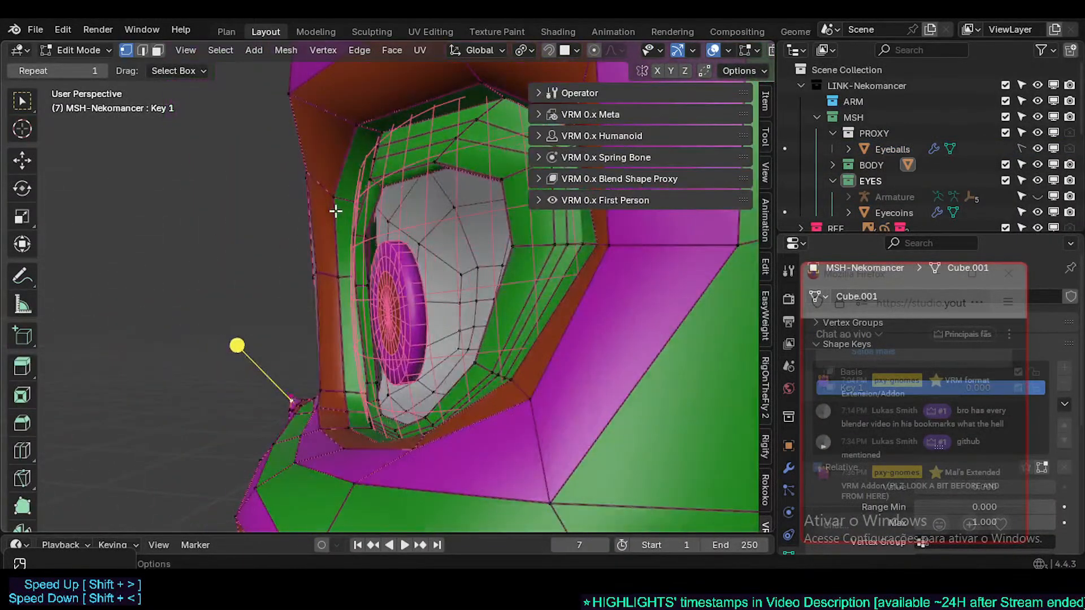
{"action": "key", "text": "KP_3"}
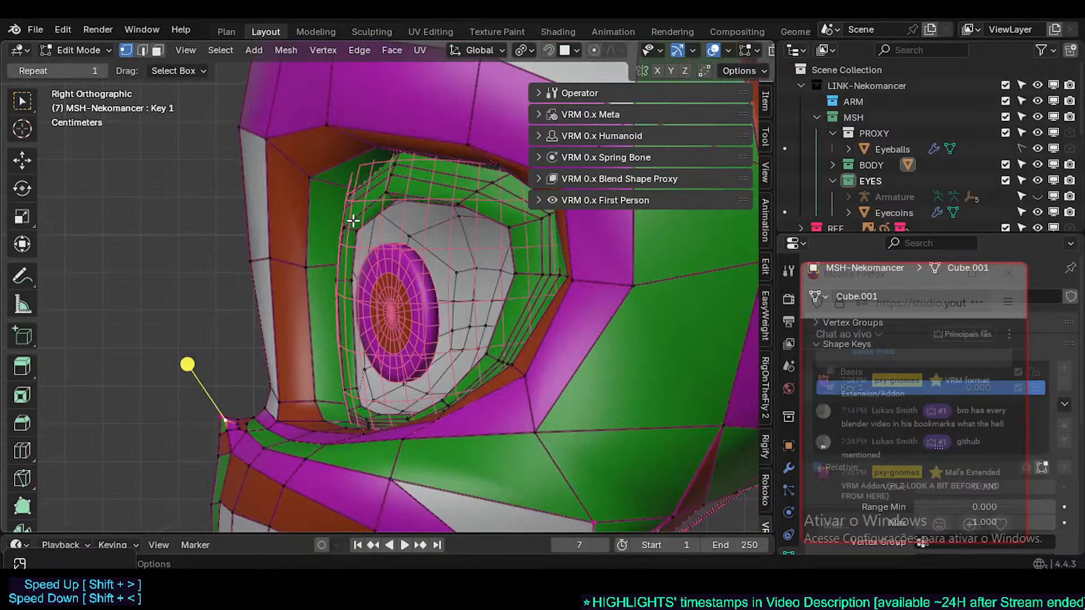
- Move the live chat window off the properties and enable the Shrinkwrap modifier for renders on the character mesh
{"action": "left_click_drag", "start_coordinate": [846, 275], "coordinate": [572, 322]}
{"action": "left_click", "coordinate": [791, 465]}
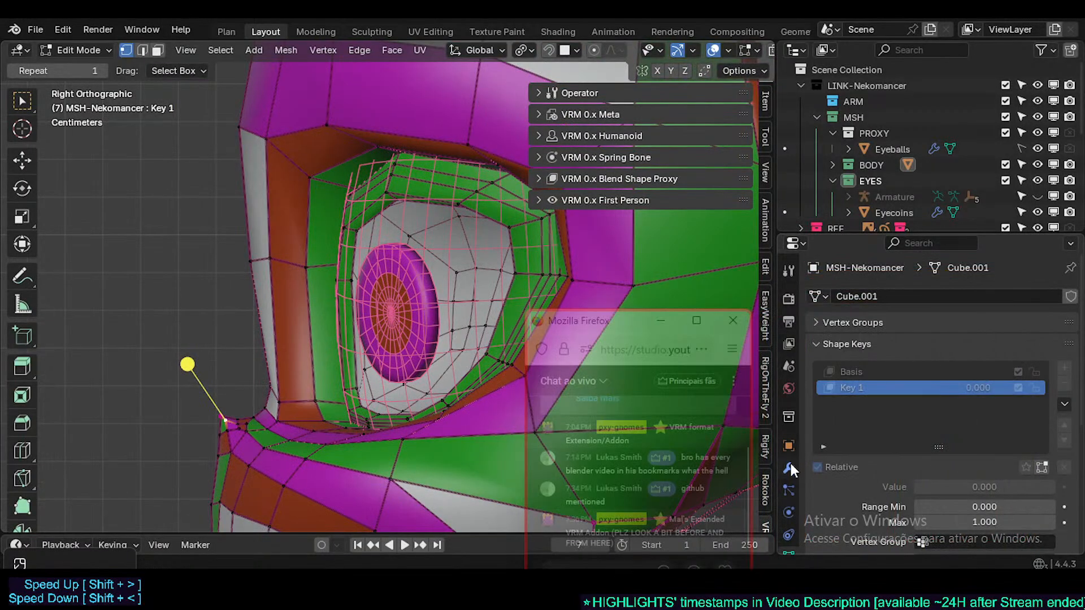
{"action": "left_click", "coordinate": [790, 468]}
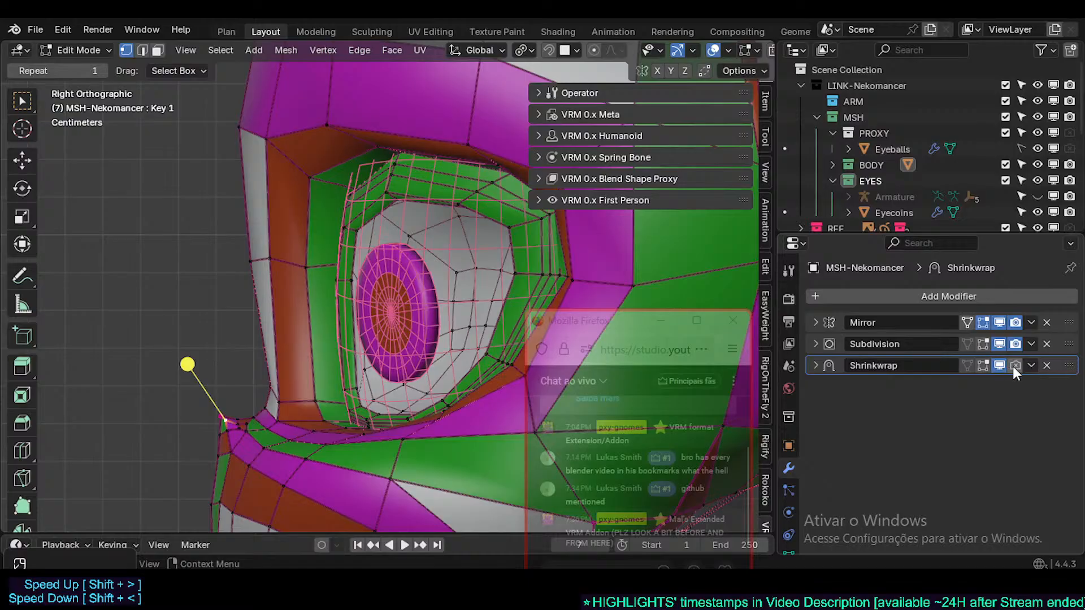
{"action": "key", "text": "Tab"}
{"action": "left_click", "coordinate": [463, 251]}
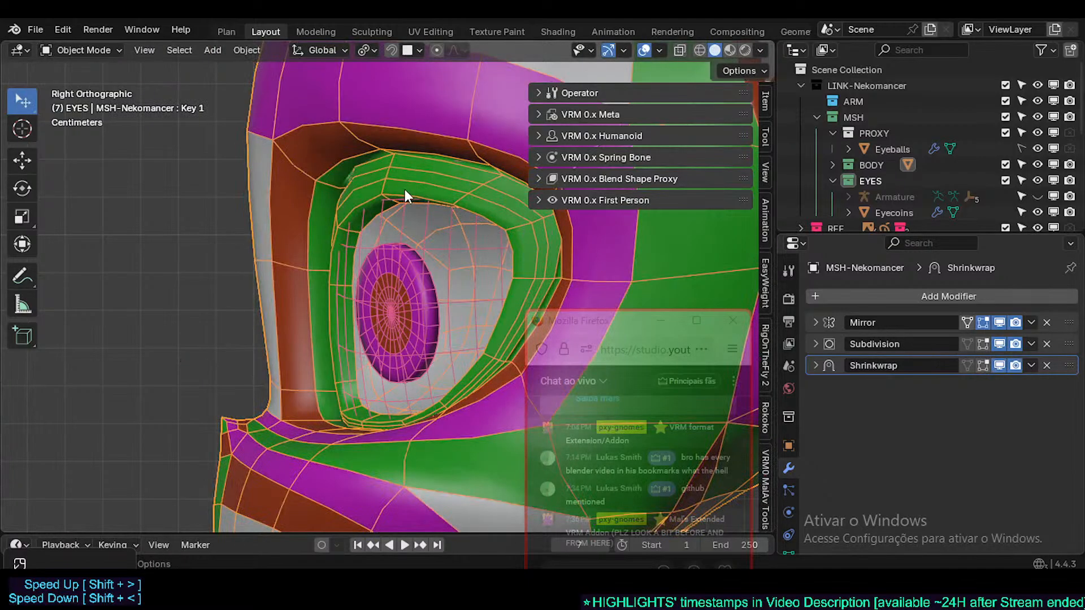
- Compare the eyelid and eyeball geometry of the character mesh between Edit Mode and Object Mode
{"action": "scroll", "coordinate": [366, 238], "scroll_direction": "up", "scroll_amount": 3}
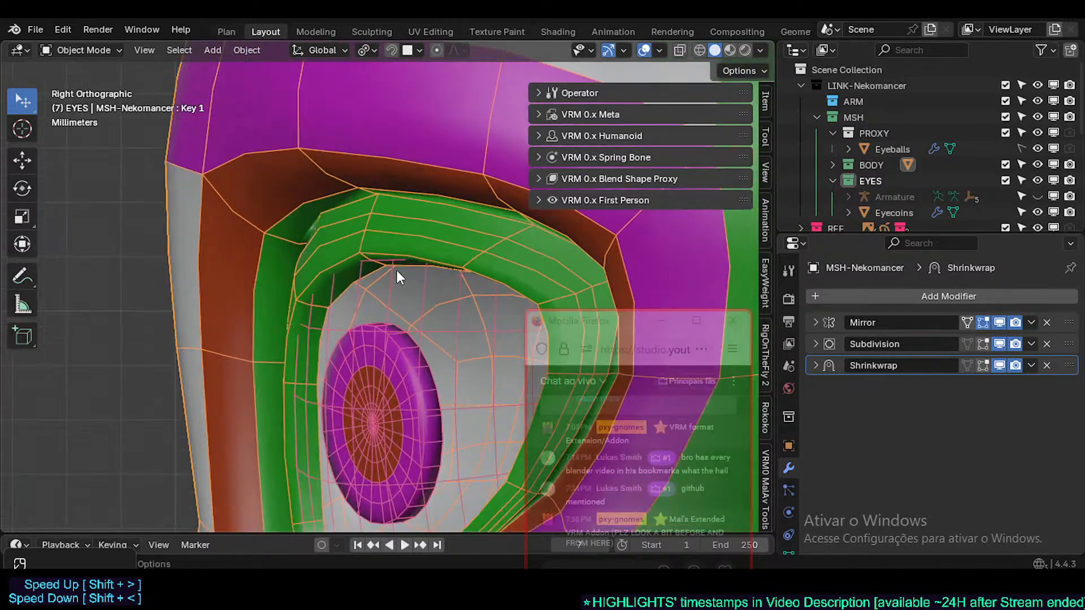
{"action": "key", "text": "Tab"}
{"action": "key", "text": "Tab"}
{"action": "key", "text": "Tab"}
{"action": "scroll", "coordinate": [384, 254], "scroll_direction": "down", "scroll_amount": 3}
{"action": "key", "text": "Tab"}
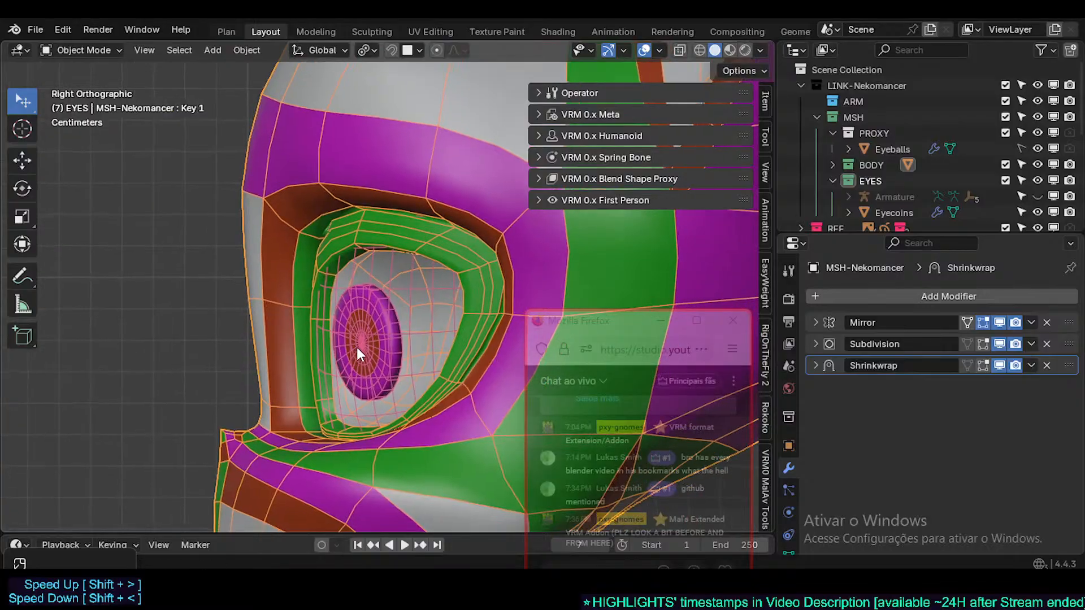
{"action": "key", "text": "Tab"}
{"action": "scroll", "coordinate": [345, 337], "scroll_direction": "up", "scroll_amount": 3}
{"action": "key", "text": "Tab"}
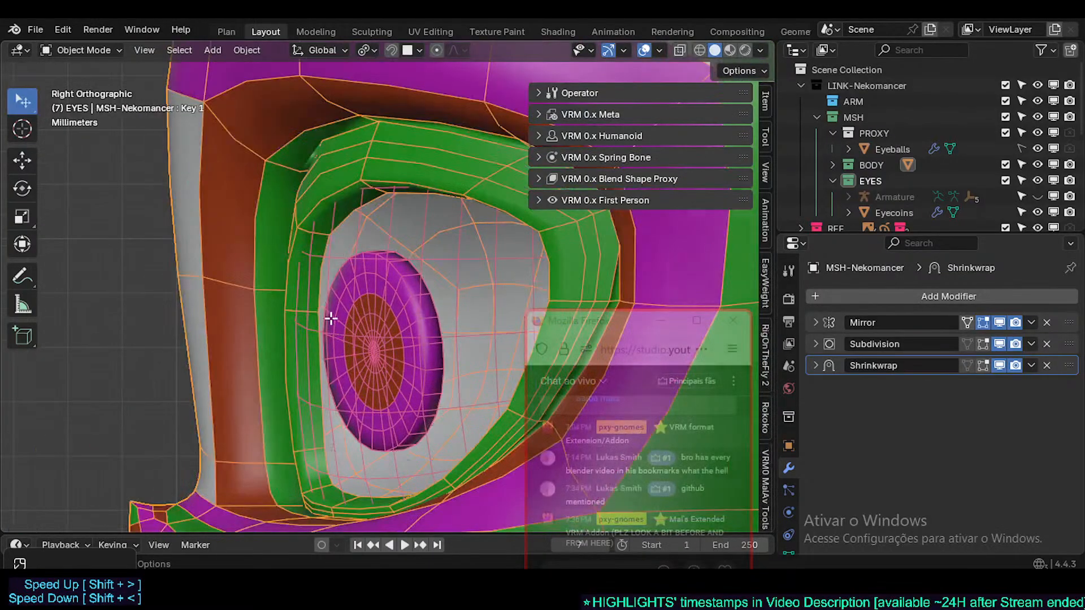
- Compare the head mesh's eyelid area in Edit Mode and Object Mode to check the Shrinkwrap's effect around the eye
{"action": "key", "text": "Tab"}
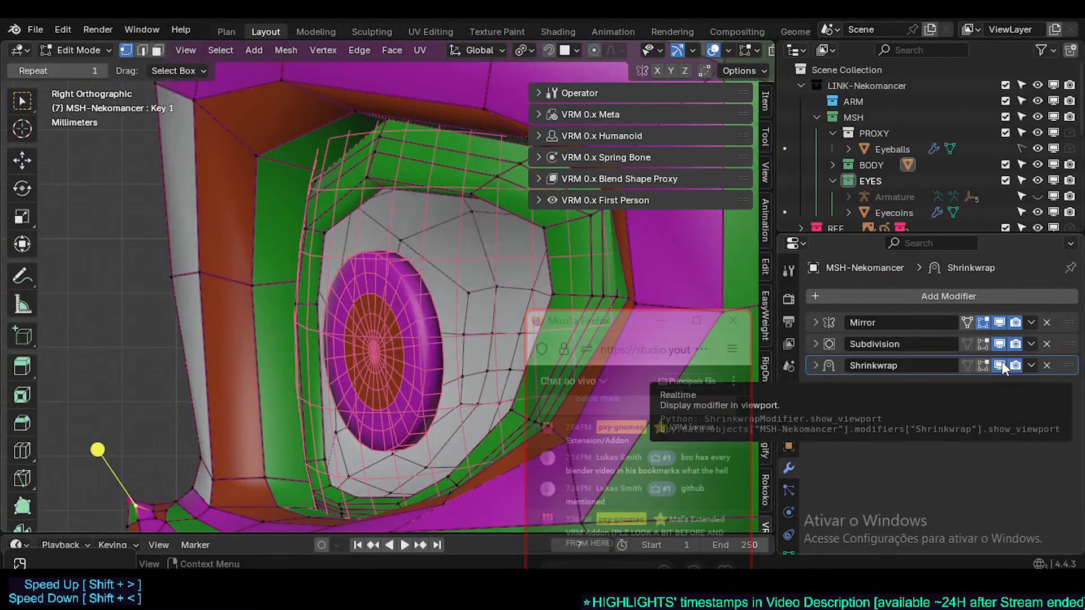
{"action": "key", "text": "Tab"}
{"action": "key", "text": "Tab"}
{"action": "key", "text": "Tab"}
{"action": "key", "text": "Tab"}
{"action": "key", "text": "Tab"}
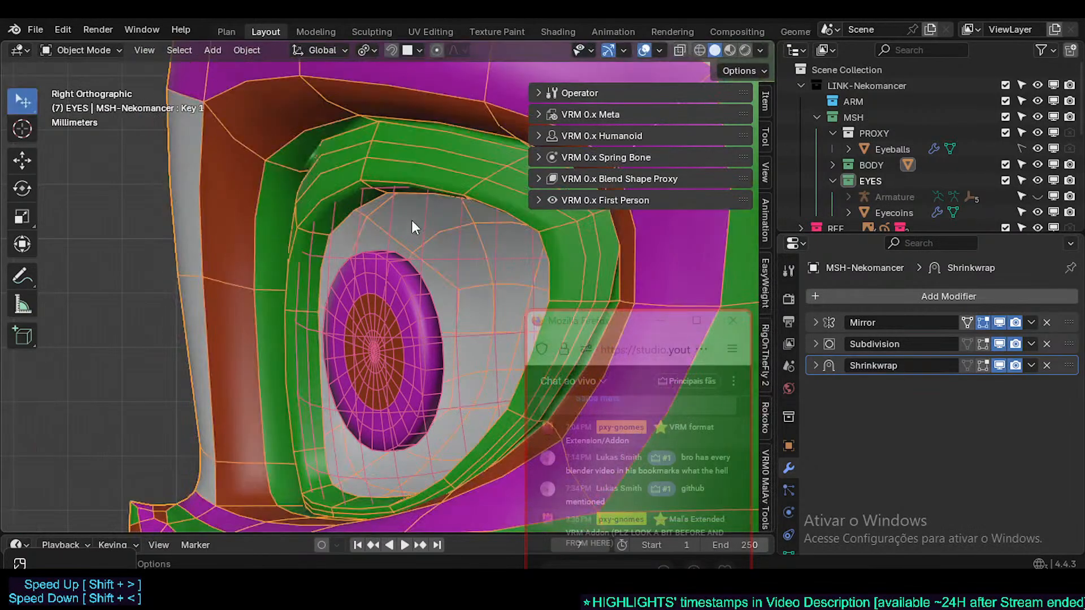
{"action": "key", "text": "Tab"}
{"action": "key", "text": "Tab"}
{"action": "key", "text": "Tab"}
{"action": "key", "text": "Tab"}
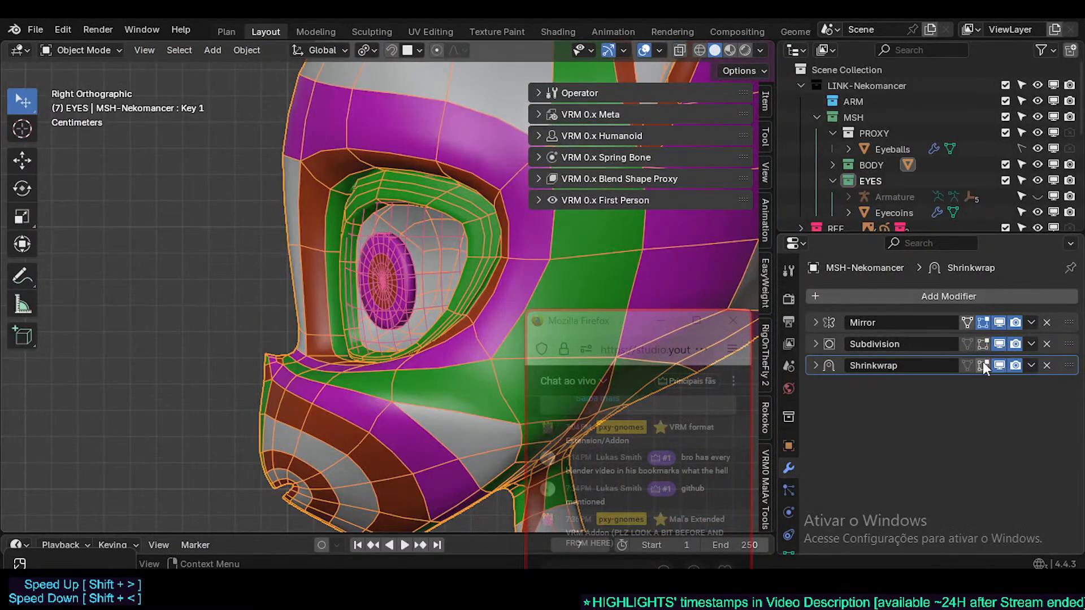
- Duplicate the head mesh's Shrinkwrap modifier, disable the original, and try to apply the copy
{"action": "key", "text": "shift+d"}
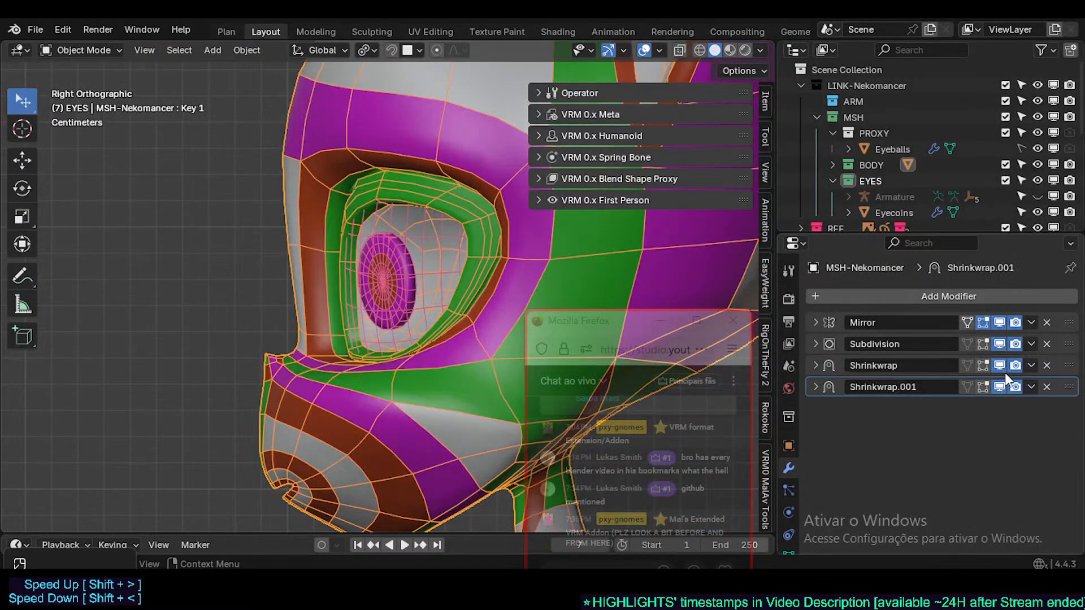
{"action": "left_click", "coordinate": [1032, 387]}
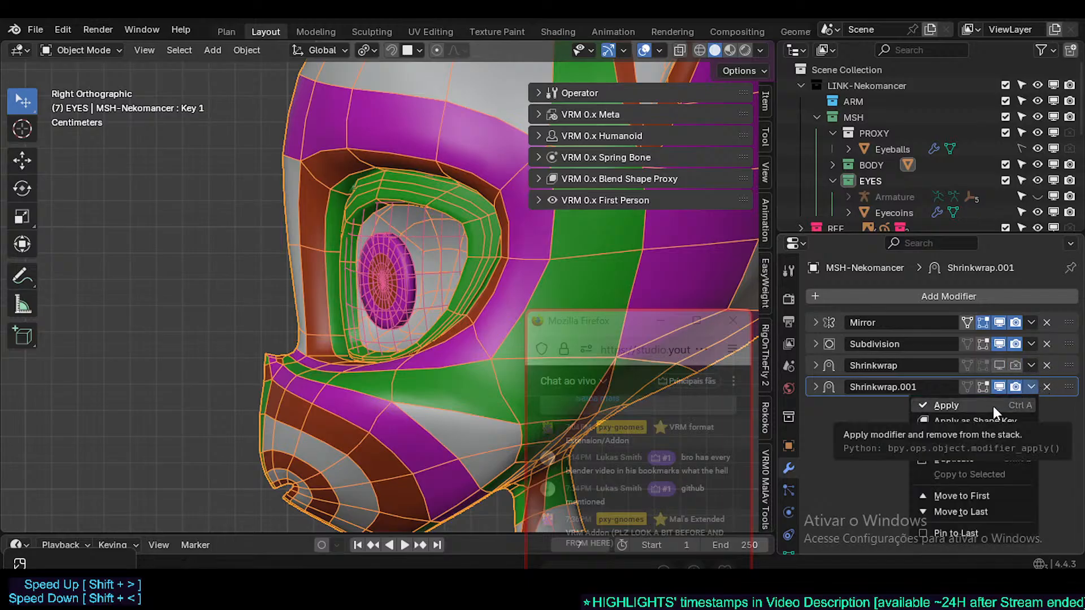
{"action": "left_click", "coordinate": [992, 406]}
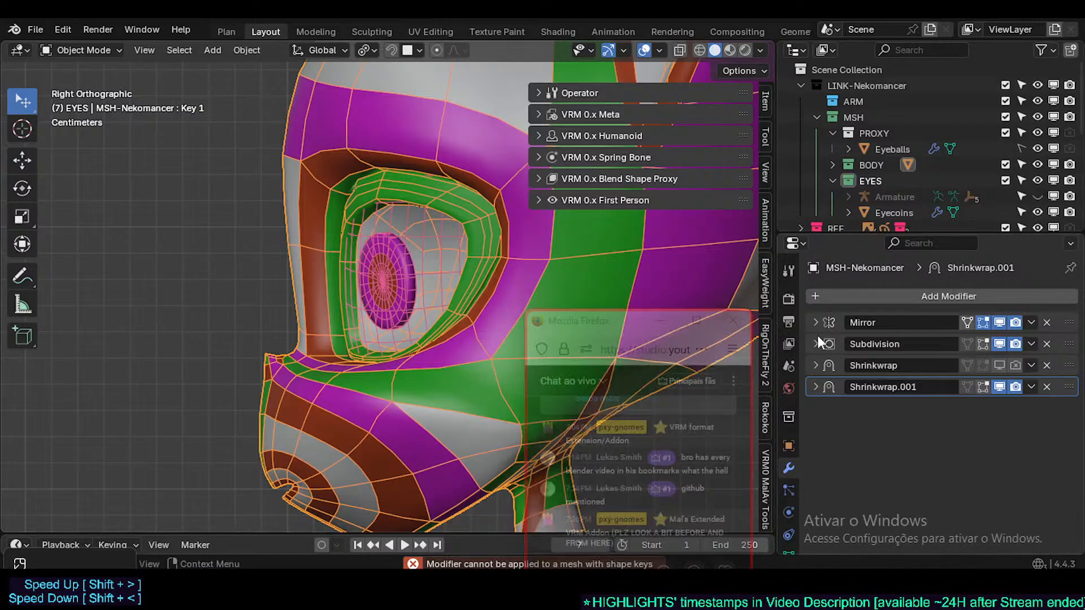
- Remove both shape keys, Key 1 and Basis, from the head mesh
{"action": "key", "text": "Tab"}
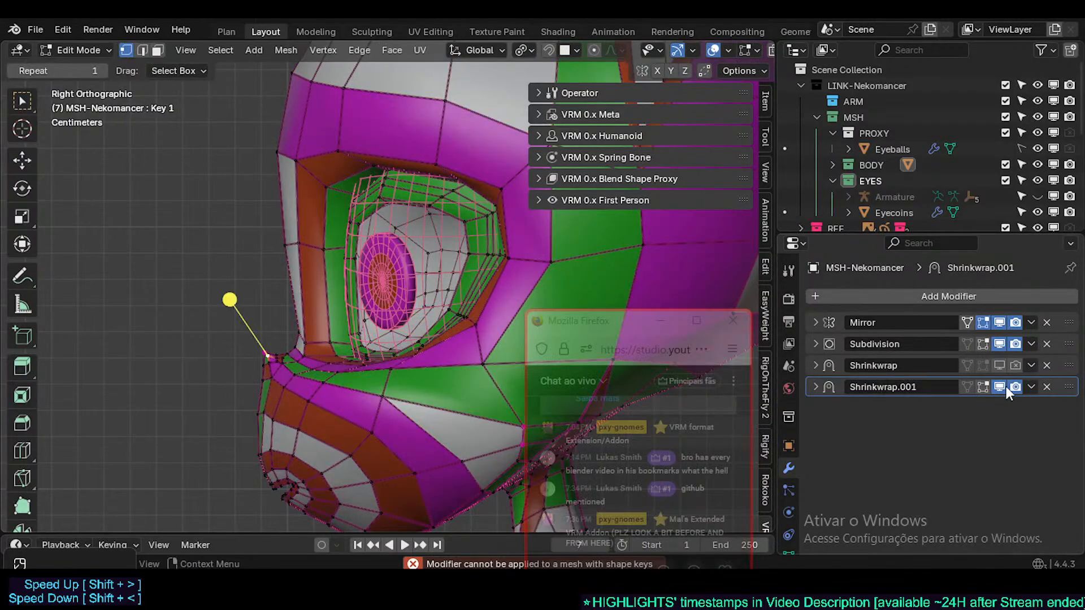
{"action": "left_click", "coordinate": [1032, 387]}
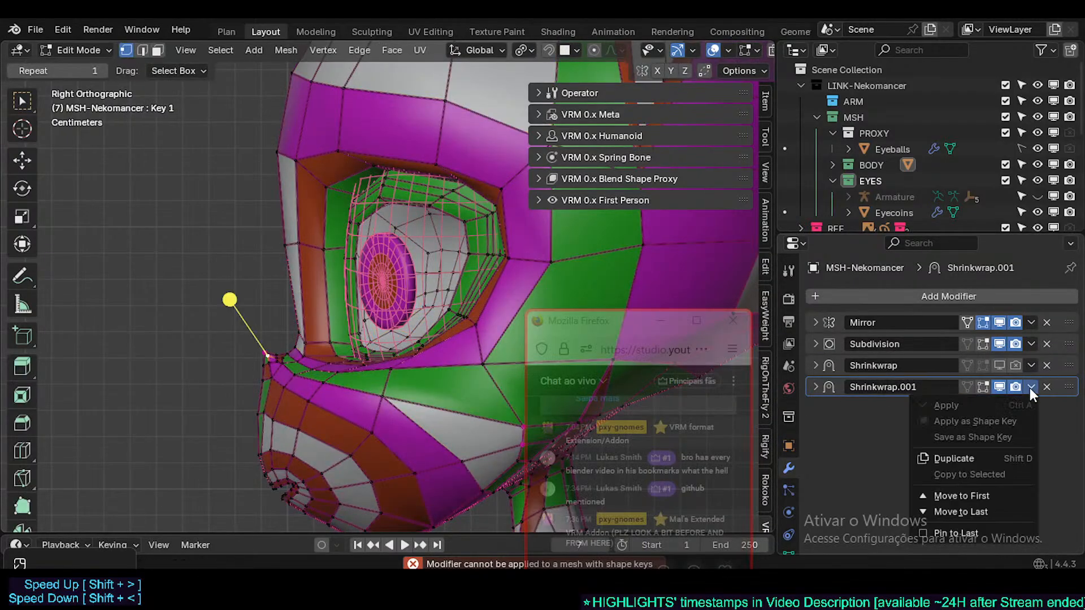
{"action": "scroll", "coordinate": [795, 531], "scroll_direction": "down", "scroll_amount": 2}
{"action": "left_click", "coordinate": [790, 517]}
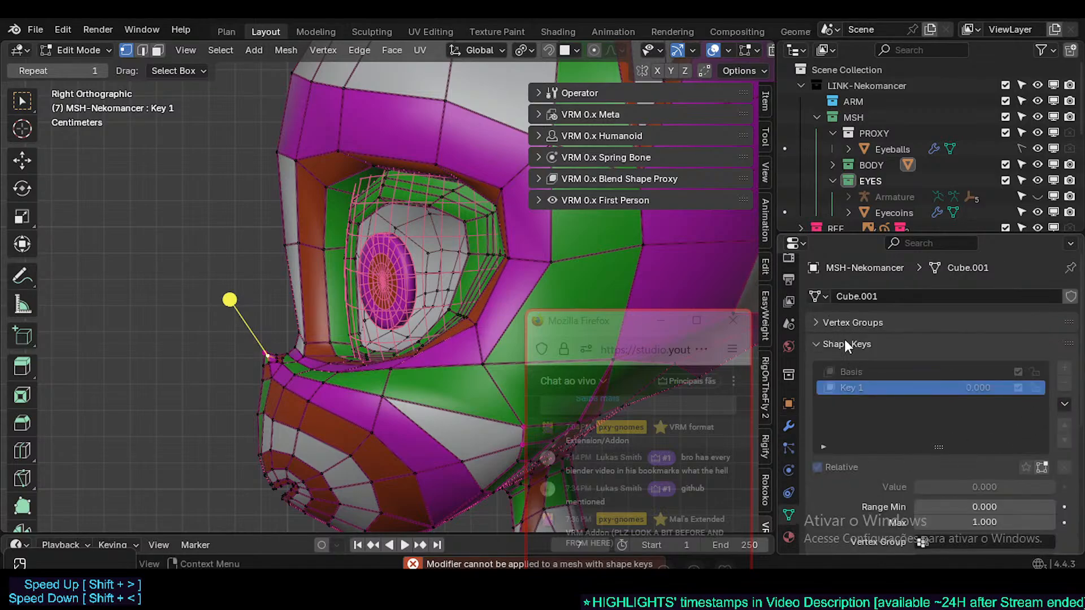
{"action": "key", "text": "Tab"}
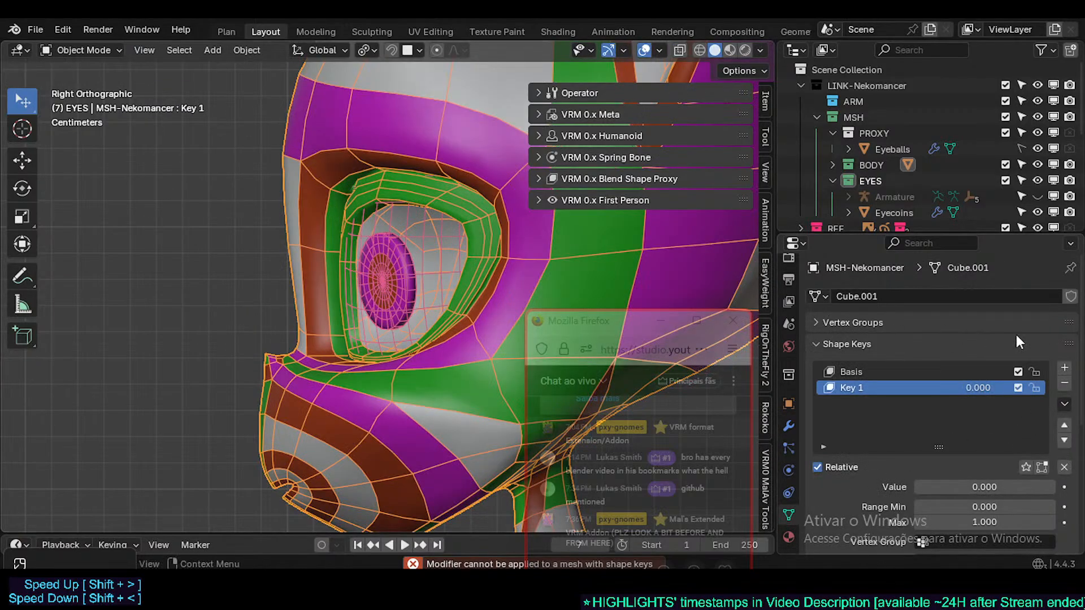
{"action": "double_click", "coordinate": [1066, 384]}
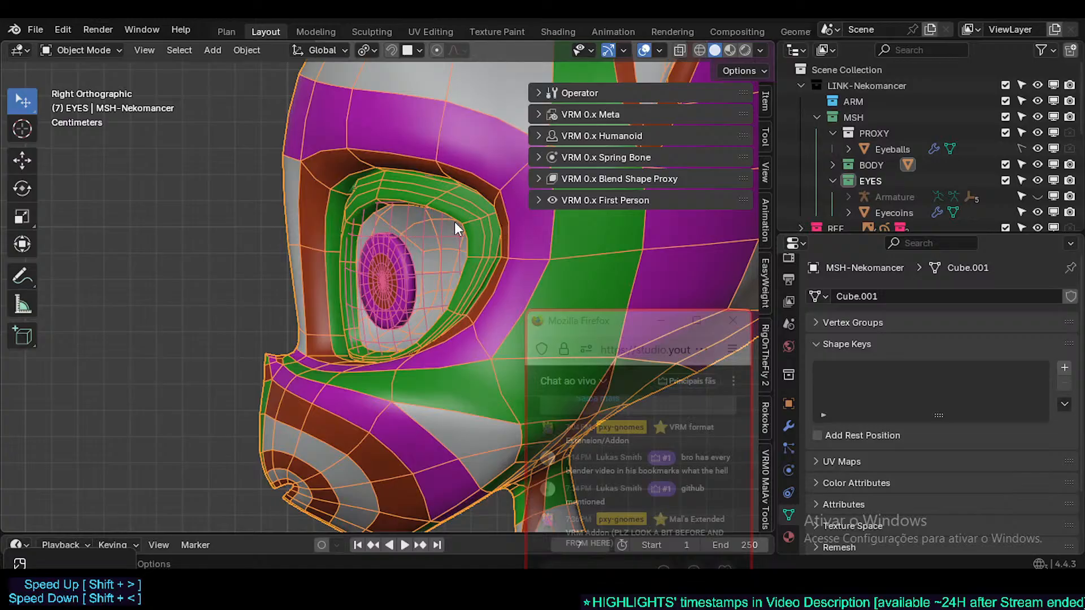
- Apply the duplicated Shrinkwrap.001 modifier to the head mesh
{"action": "left_click", "coordinate": [789, 428]}
{"action": "left_click", "coordinate": [1032, 385]}
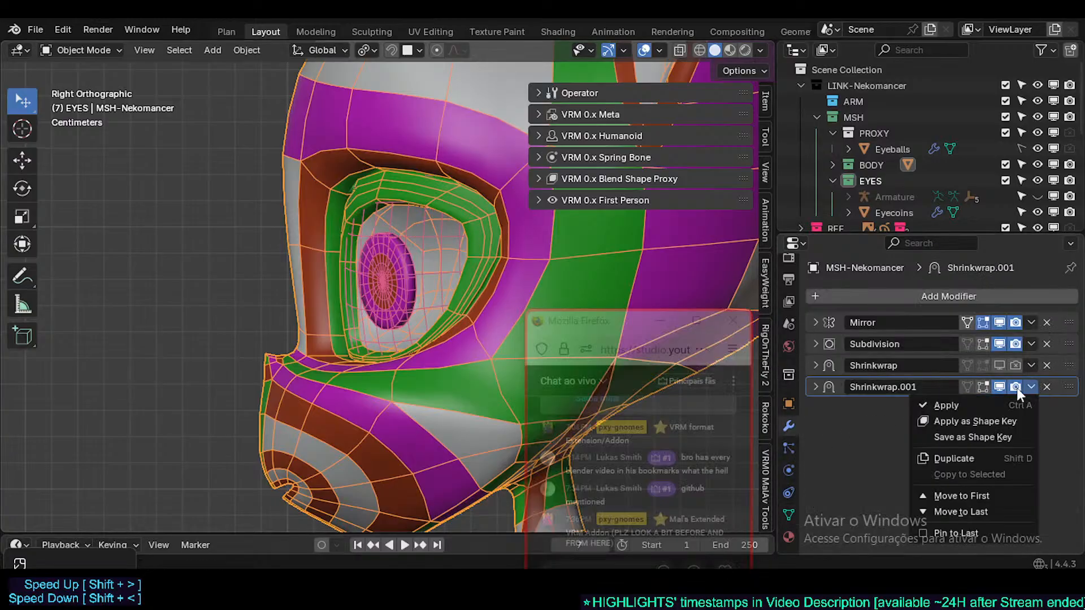
{"action": "left_click", "coordinate": [989, 402]}
{"action": "scroll", "coordinate": [380, 192], "scroll_direction": "up", "scroll_amount": 2}
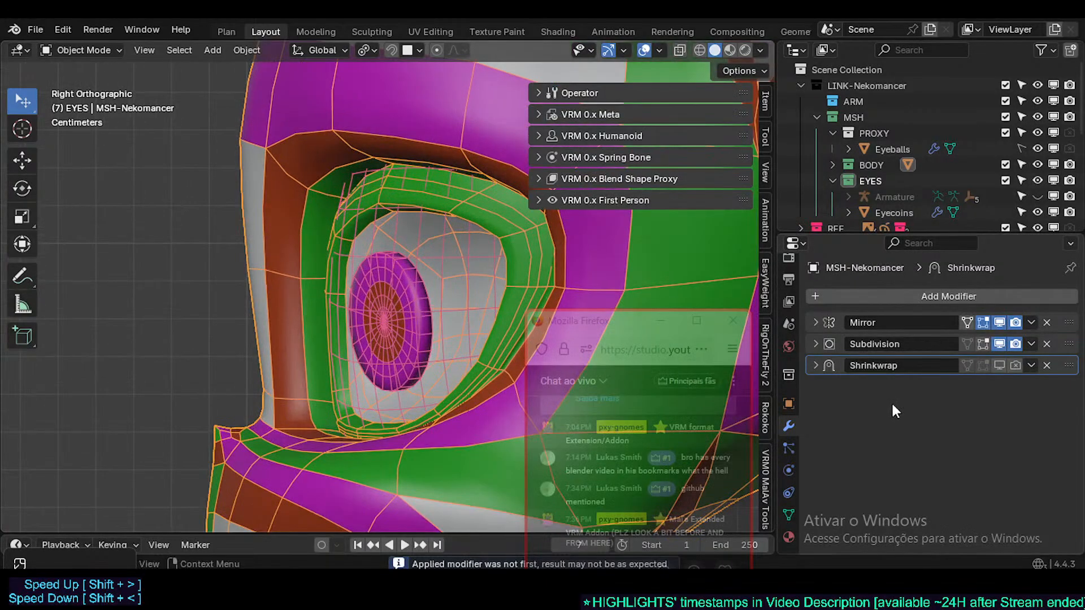
- Re-enable the remaining Shrinkwrap modifier in the viewport and set its offset to 0.003 m
{"action": "left_click", "coordinate": [815, 365]}
{"action": "left_click", "coordinate": [815, 366]}
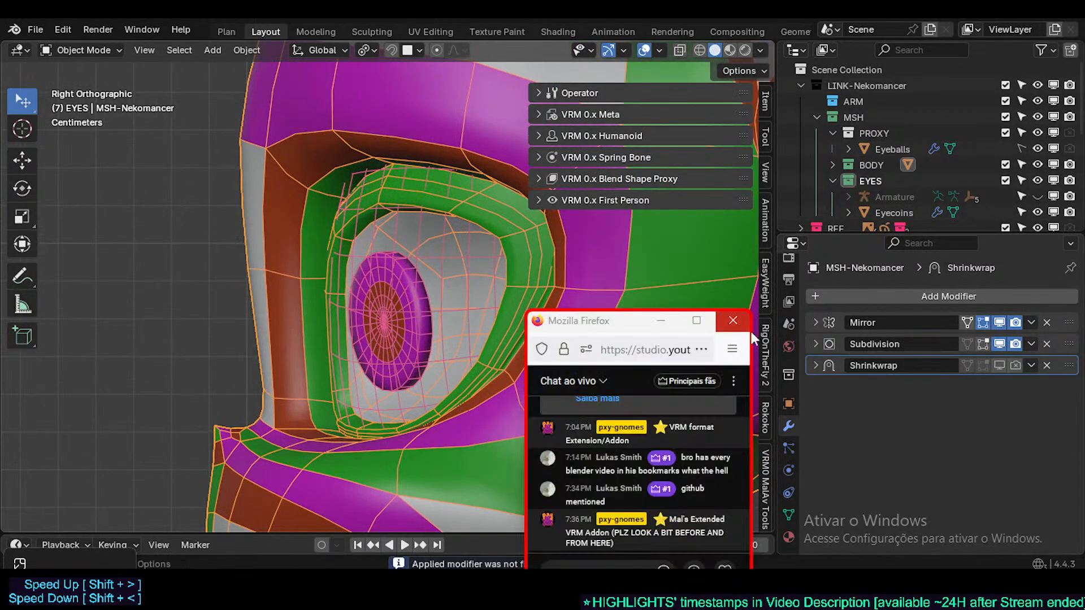
{"action": "left_click", "coordinate": [815, 365]}
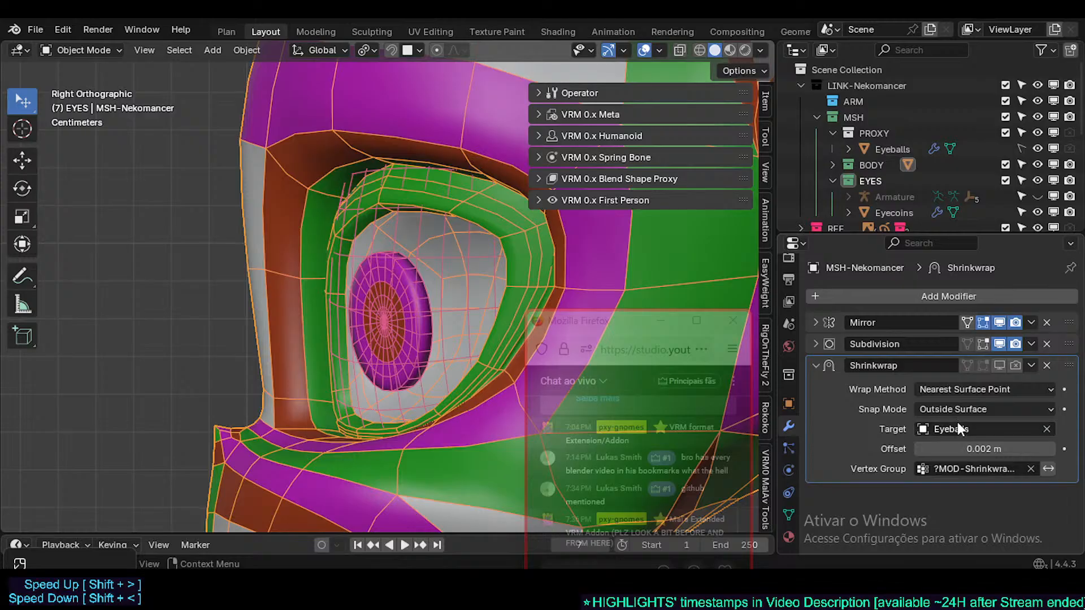
{"action": "left_click", "coordinate": [1002, 365]}
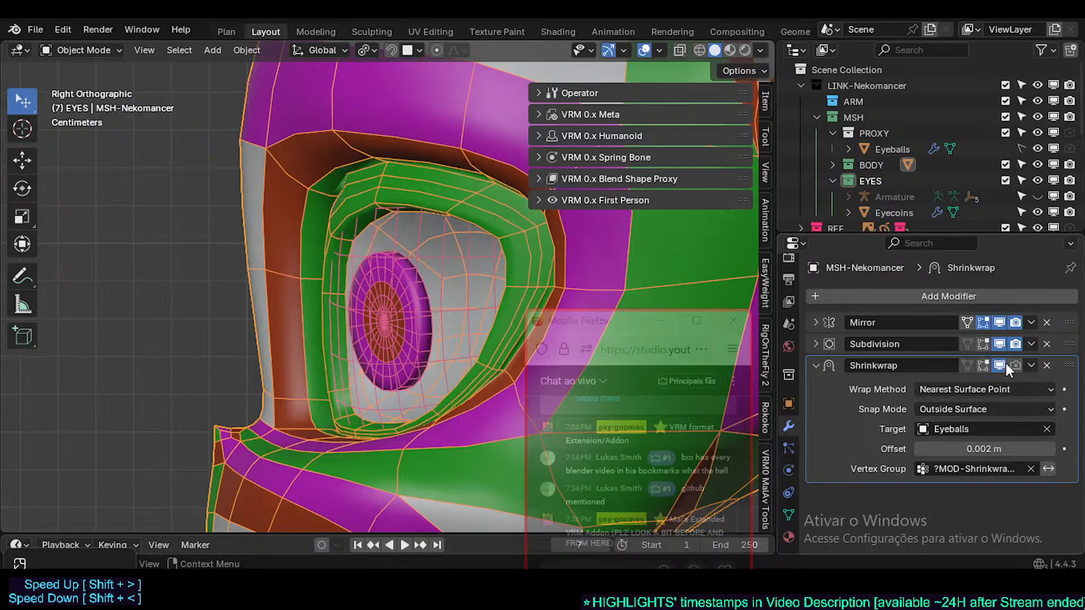
{"action": "left_click", "coordinate": [1001, 365]}
{"action": "left_click", "coordinate": [1001, 365]}
{"action": "mouse_move", "coordinate": [999, 448]}
{"action": "left_mouse_down"}
{"action": "mouse_move", "coordinate": [961, 448]}
{"action": "mouse_move", "coordinate": [1028, 448]}
{"action": "mouse_move", "coordinate": [1008, 448]}
{"action": "left_mouse_up"}
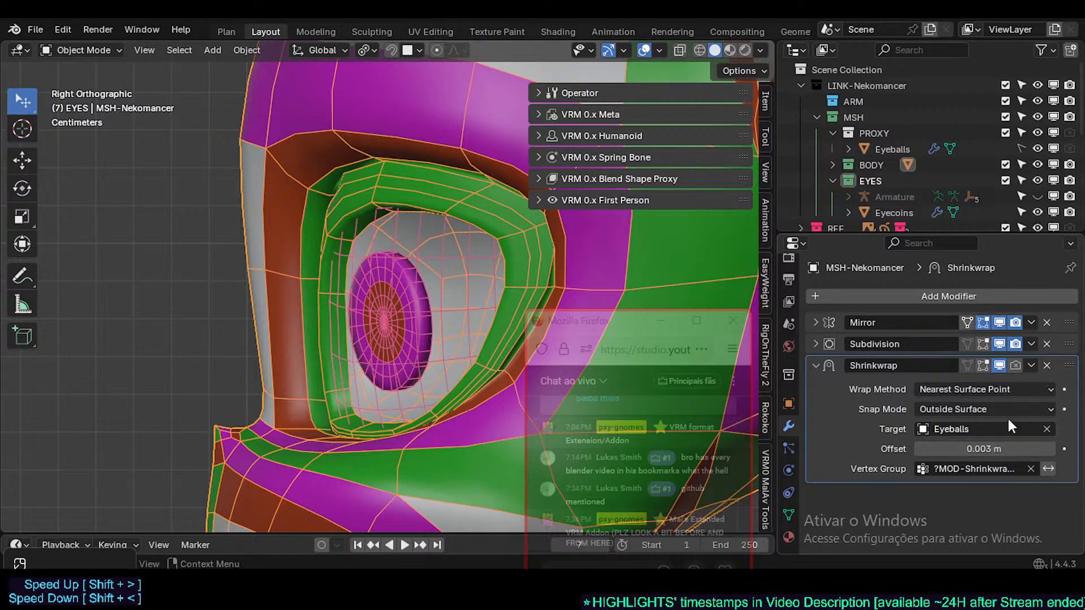
- Duplicate the Shrinkwrap modifier again, disable the original, and apply the copy to the head mesh
{"action": "key", "text": "shift+d"}
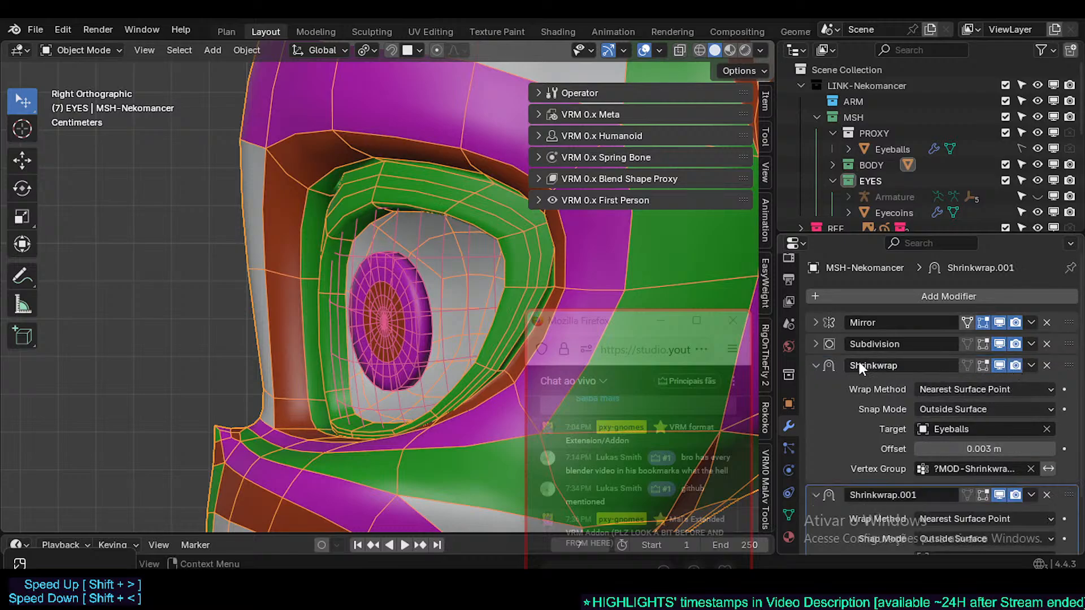
{"action": "left_click", "coordinate": [826, 362]}
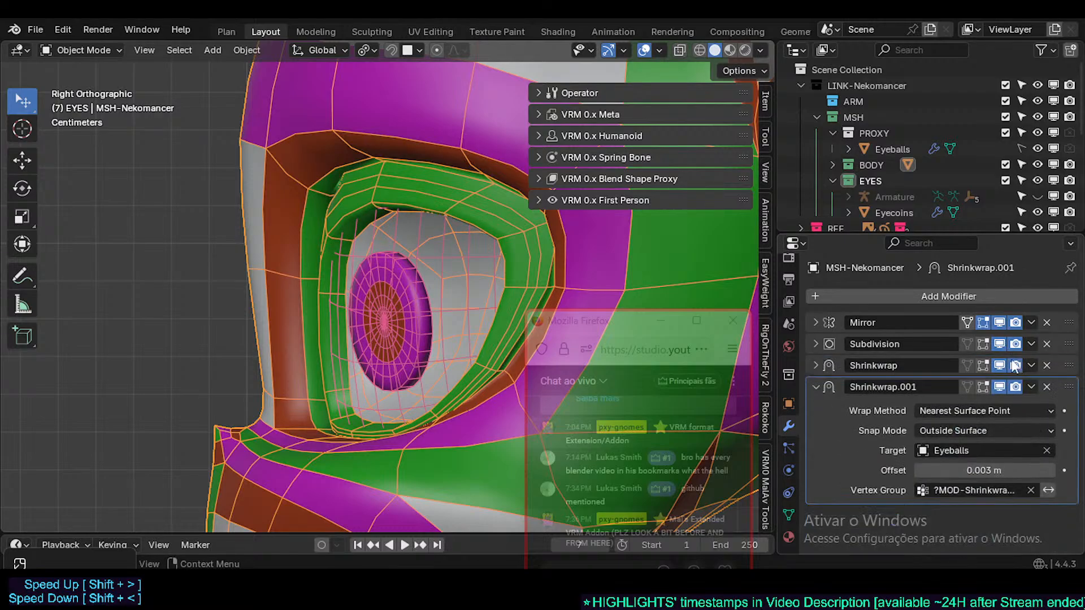
{"action": "left_click", "coordinate": [1029, 388]}
{"action": "left_click", "coordinate": [1000, 402]}
{"action": "key", "text": "Tab"}
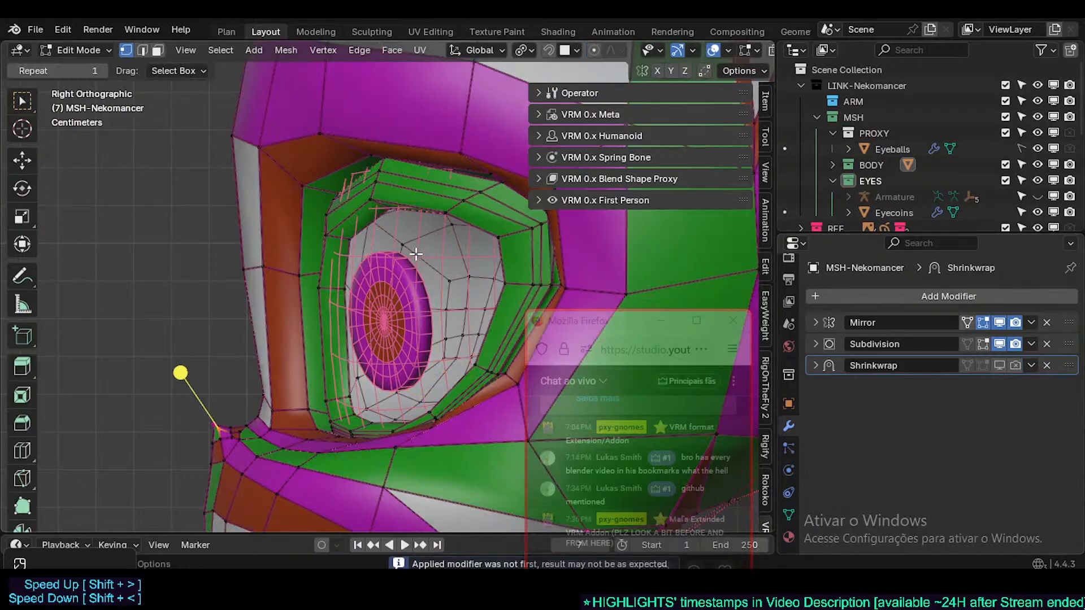
{"action": "middle_click_drag", "start_coordinate": [415, 254], "coordinate": [457, 287]}
{"action": "key", "text": "Tab"}
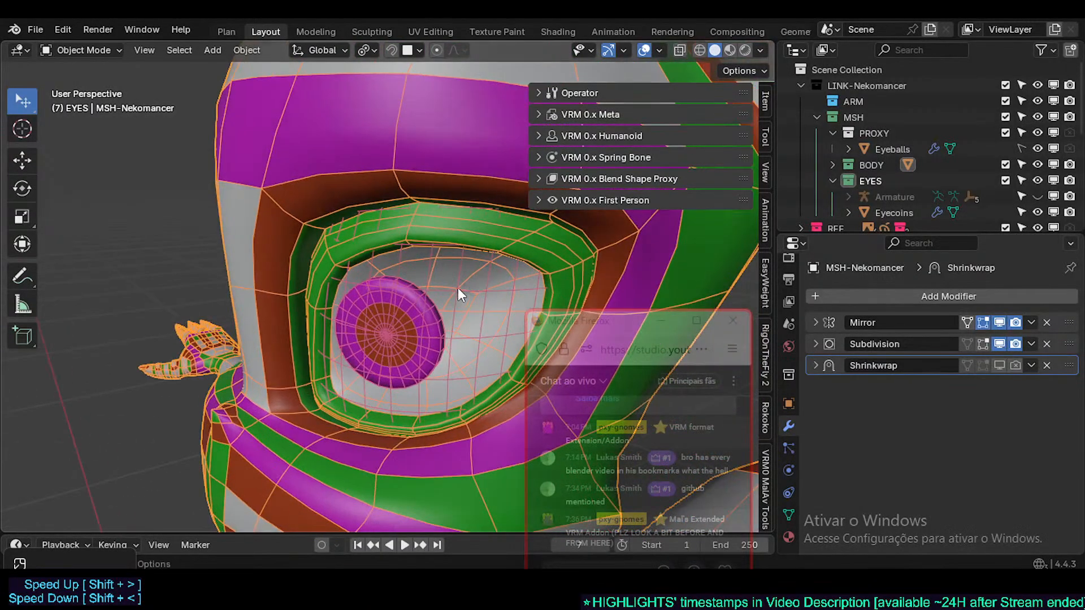
- Make the Eyeballs object in the PROXY collection selectable and open its mesh in Edit Mode
{"action": "scroll", "coordinate": [458, 287], "scroll_direction": "down", "scroll_amount": 2}
{"action": "left_click", "coordinate": [876, 137]}
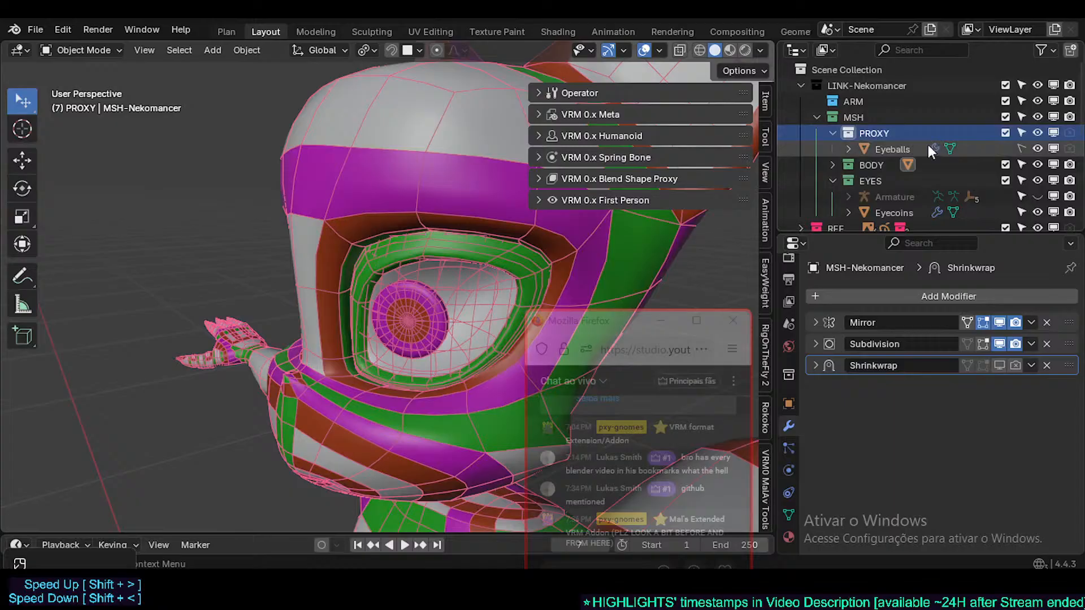
{"action": "left_click", "coordinate": [1028, 149]}
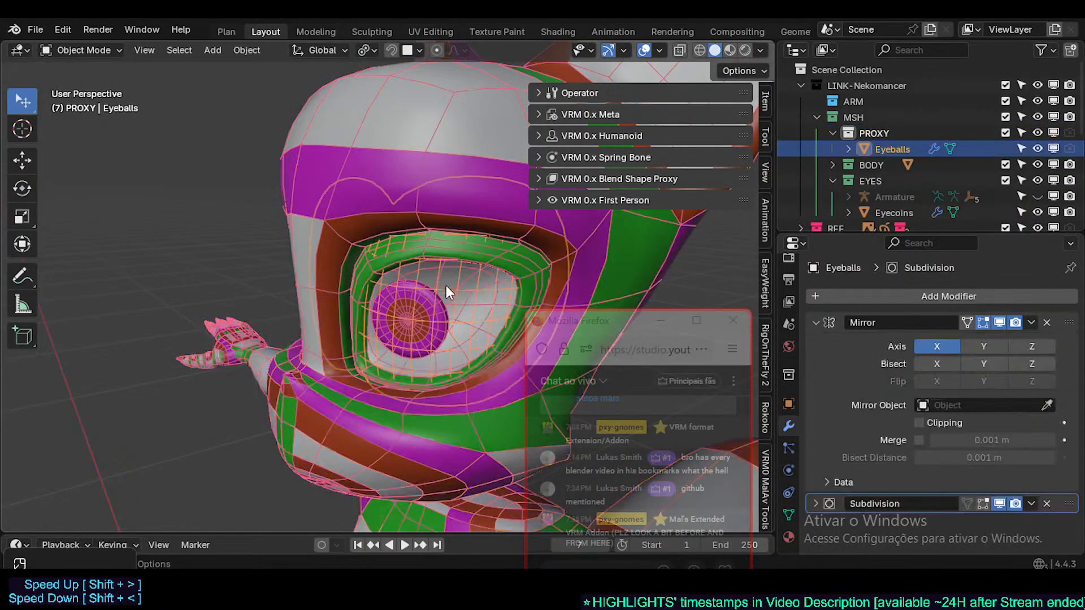
{"action": "key", "text": "Tab"}
- In X-ray view, select the face on the Eyeballs mesh's inner side and shift it slightly toward the nose
{"action": "middle_click_drag", "start_coordinate": [328, 291], "coordinate": [376, 294]}
{"action": "scroll", "coordinate": [376, 293], "scroll_direction": "up", "scroll_amount": 3}
{"action": "key", "text": "alt+z"}
{"action": "middle_click_drag", "start_coordinate": [305, 295], "coordinate": [360, 333]}
{"action": "key", "text": "a"}
{"action": "key", "text": "alt+a"}
{"action": "key", "text": "3"}
{"action": "left_click", "coordinate": [377, 323]}
{"action": "key", "text": "g"}
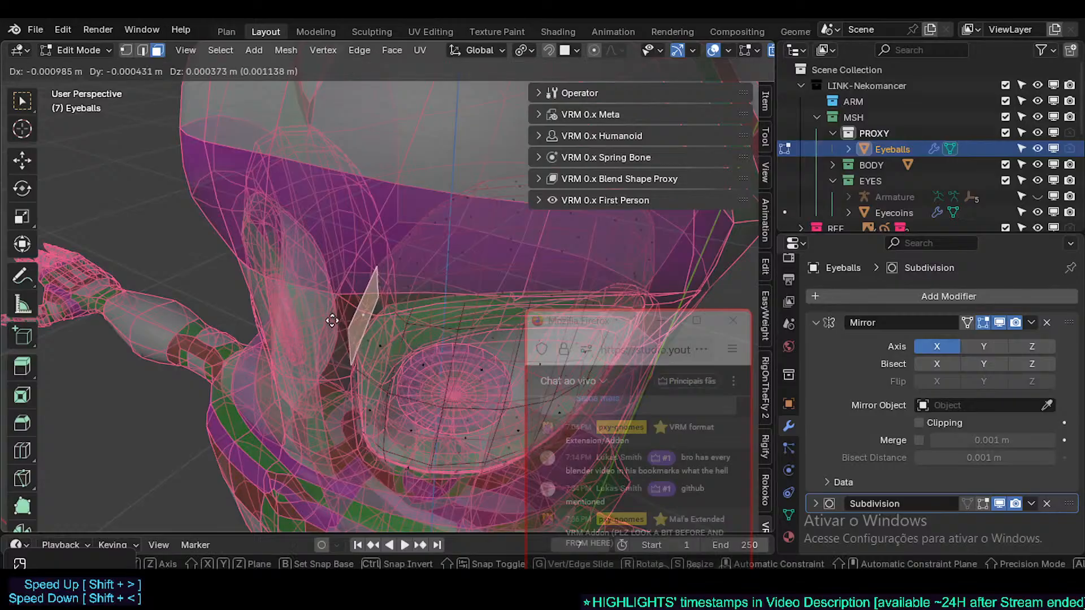
{"action": "left_click", "coordinate": [380, 317]}
- Move the edge at the eyeball's inner side toward the nose bridge with proportional editing
{"action": "key", "text": "2"}
{"action": "middle_click_drag", "start_coordinate": [405, 314], "coordinate": [376, 358]}
{"action": "left_click", "coordinate": [366, 358]}
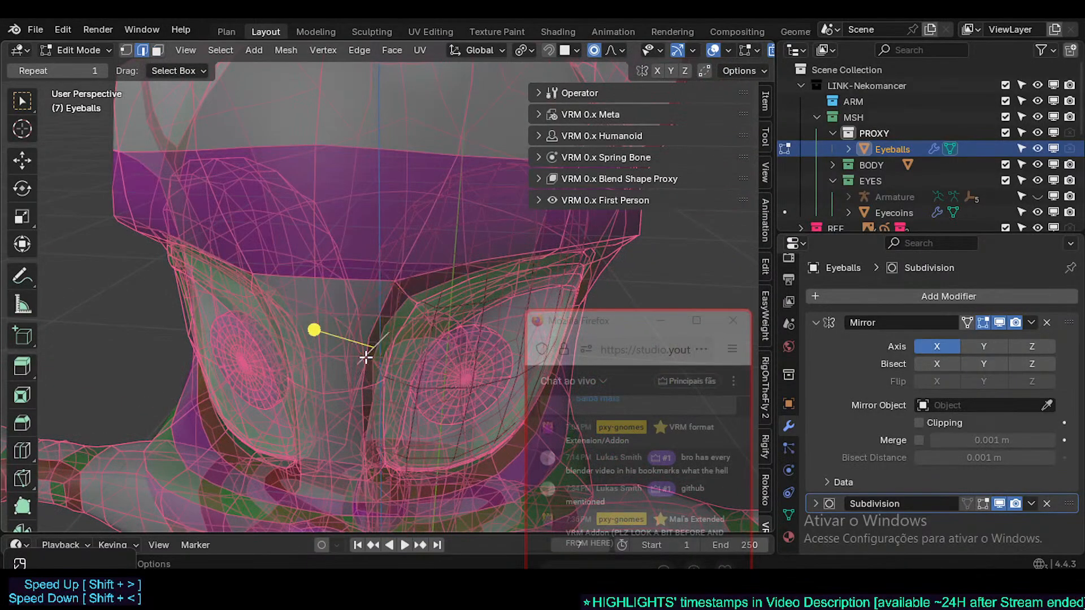
{"action": "key", "text": "g"}
{"action": "left_click", "coordinate": [349, 371]}
- Select the edge at the eyeball's upper inner corner and move it toward the nose bridge
{"action": "left_click", "coordinate": [394, 283]}
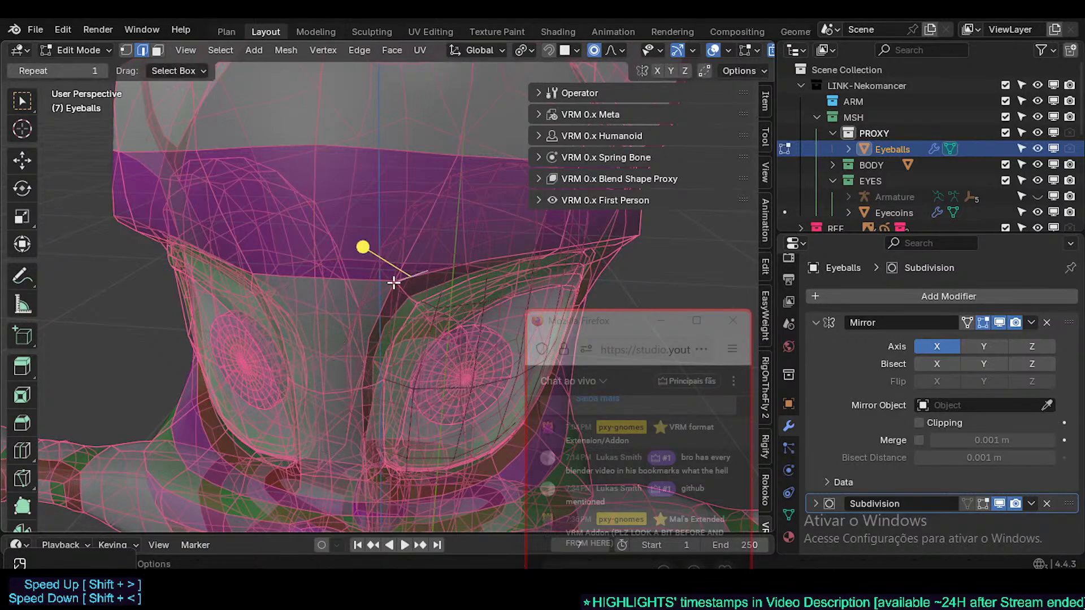
{"action": "key", "text": "alt+z"}
{"action": "scroll", "coordinate": [394, 285], "scroll_direction": "down", "scroll_amount": 2}
{"action": "middle_click_drag", "start_coordinate": [392, 286], "coordinate": [345, 276]}
{"action": "scroll", "coordinate": [365, 277], "scroll_direction": "up", "scroll_amount": 2}
{"action": "key", "text": "alt+z"}
{"action": "key", "text": "g"}
{"action": "left_click", "coordinate": [300, 280]}
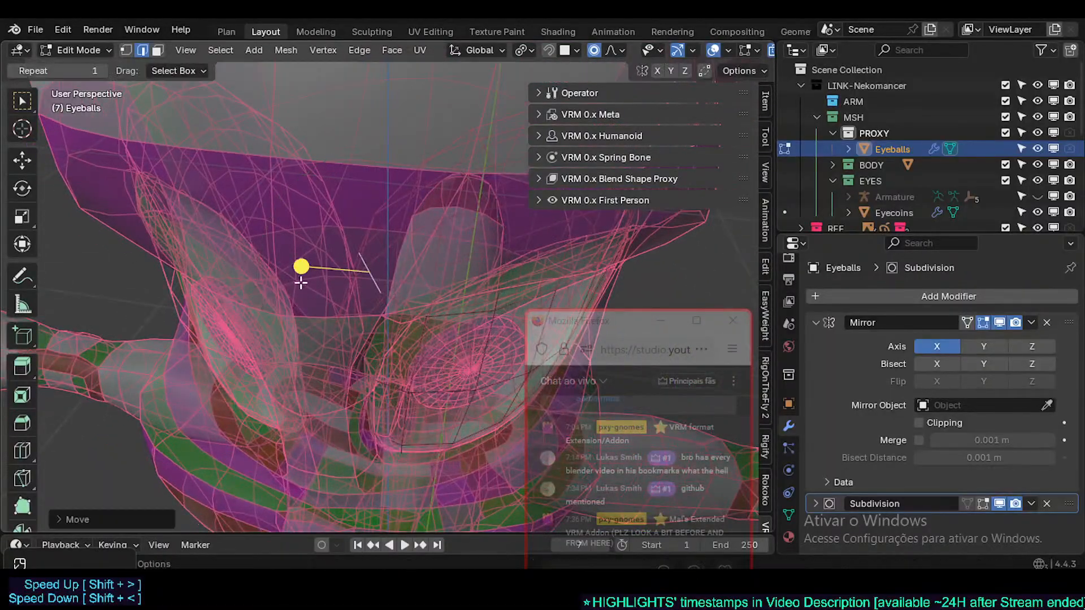
- Switch to vertex selection and move the eyeball's inner vertex along the X axis
{"action": "middle_click_drag", "start_coordinate": [400, 298], "coordinate": [369, 270]}
{"action": "key", "text": "1"}
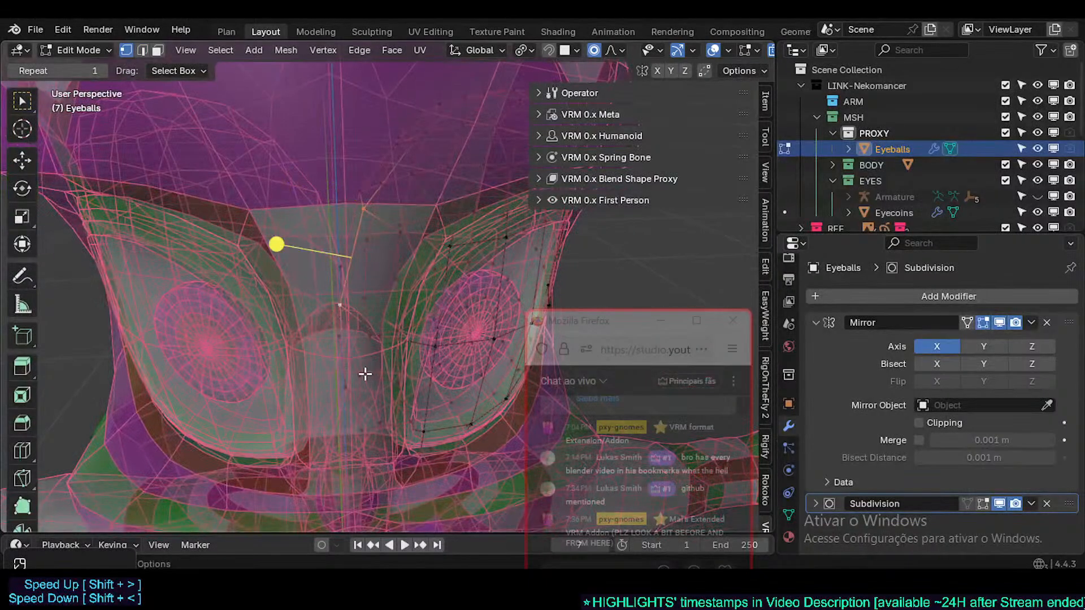
{"action": "middle_click_drag", "start_coordinate": [365, 374], "coordinate": [349, 344]}
{"action": "key", "text": "g"}
{"action": "key", "text": "x"}
{"action": "mouse_move", "coordinate": [350, 381]}
{"action": "middle_mouse_down"}
{"action": "mouse_move", "coordinate": [324, 377]}
{"action": "mouse_move", "coordinate": [358, 354]}
{"action": "mouse_move", "coordinate": [359, 382]}
{"action": "mouse_move", "coordinate": [295, 388]}
{"action": "mouse_move", "coordinate": [332, 373]}
{"action": "mouse_move", "coordinate": [393, 298]}
{"action": "mouse_move", "coordinate": [343, 376]}
{"action": "mouse_move", "coordinate": [368, 380]}
{"action": "mouse_move", "coordinate": [366, 368]}
{"action": "mouse_move", "coordinate": [349, 406]}
{"action": "mouse_move", "coordinate": [383, 399]}
{"action": "mouse_move", "coordinate": [370, 388]}
{"action": "mouse_move", "coordinate": [338, 399]}
{"action": "middle_mouse_up"}
{"action": "left_click", "coordinate": [312, 373]}
- Adjust the depth of the eyeball's lower inner area by moving its vertices along the Y axis
{"action": "key", "text": "g"}
{"action": "key", "text": "y"}
{"action": "left_click", "coordinate": [355, 400]}
{"action": "key", "text": "g"}
{"action": "key", "text": "y"}
{"action": "left_click", "coordinate": [324, 376]}
{"action": "key", "text": "g"}
{"action": "key", "text": "y"}
{"action": "left_click", "coordinate": [333, 396]}
- Reposition the vertex at the eyeball's lower inner corner freely to refine the curve beside the nose
{"action": "key", "text": "g"}
{"action": "left_click", "coordinate": [193, 487]}
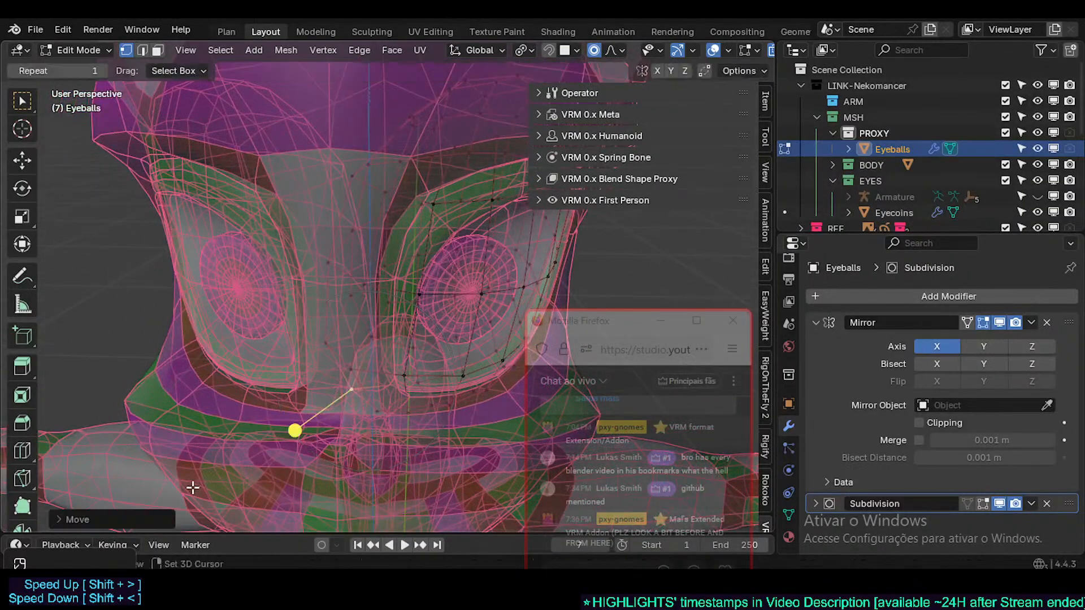
{"action": "middle_click_drag", "start_coordinate": [271, 415], "coordinate": [308, 395]}
{"action": "key", "text": "g"}
{"action": "left_click", "coordinate": [334, 457]}
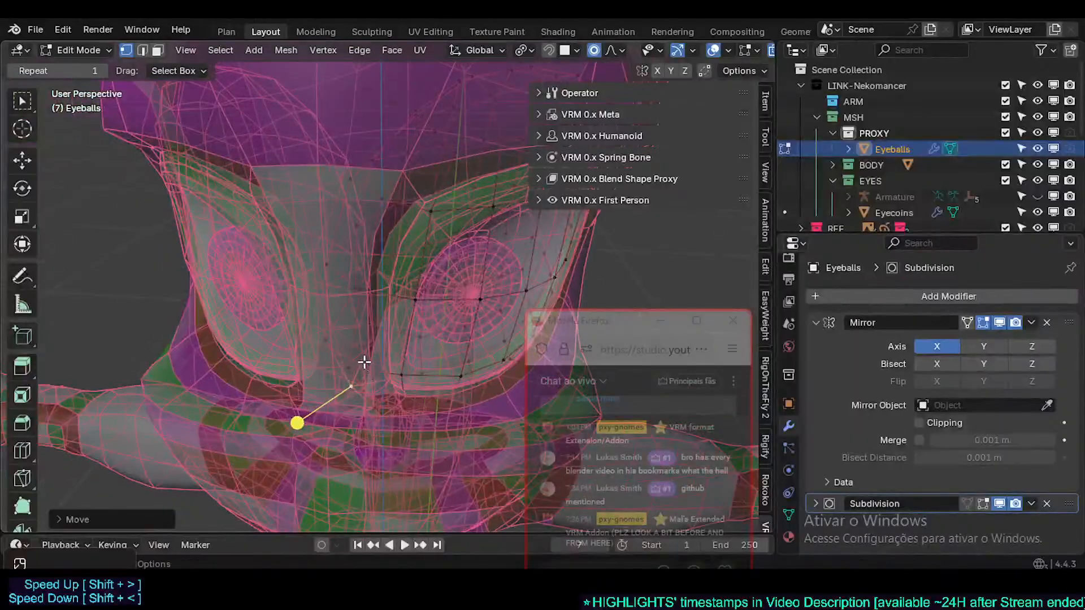
{"action": "key", "text": "g"}
{"action": "left_click", "coordinate": [341, 374]}
- Examine the reshaped eyeballs' fit in the eye sockets from the side, in both Object Mode and Edit Mode
{"action": "middle_click_drag", "start_coordinate": [356, 365], "coordinate": [348, 294]}
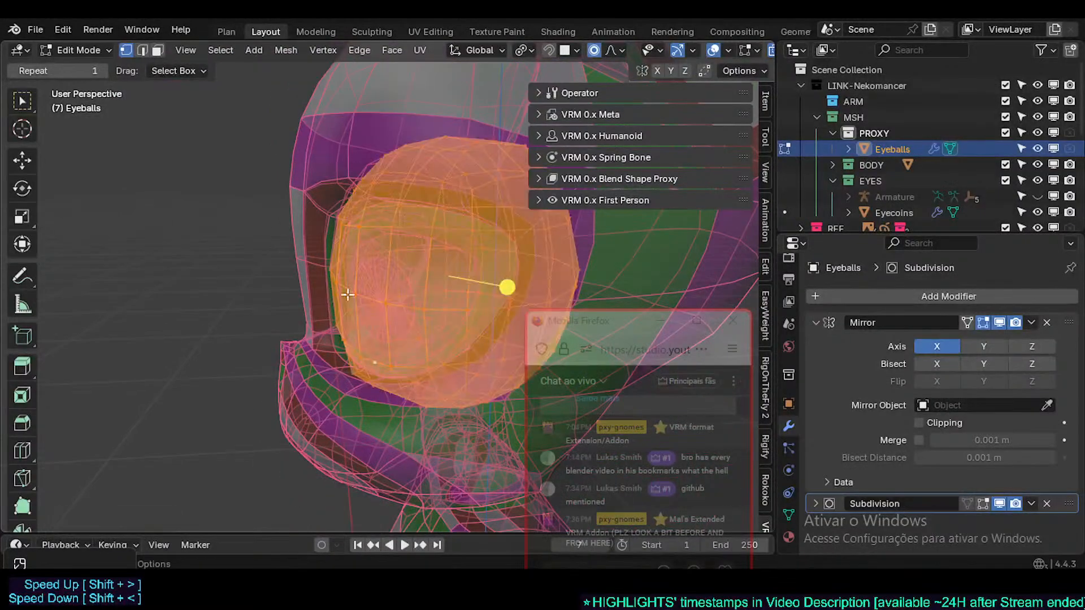
{"action": "left_click", "coordinate": [508, 284]}
{"action": "key", "text": "Tab"}
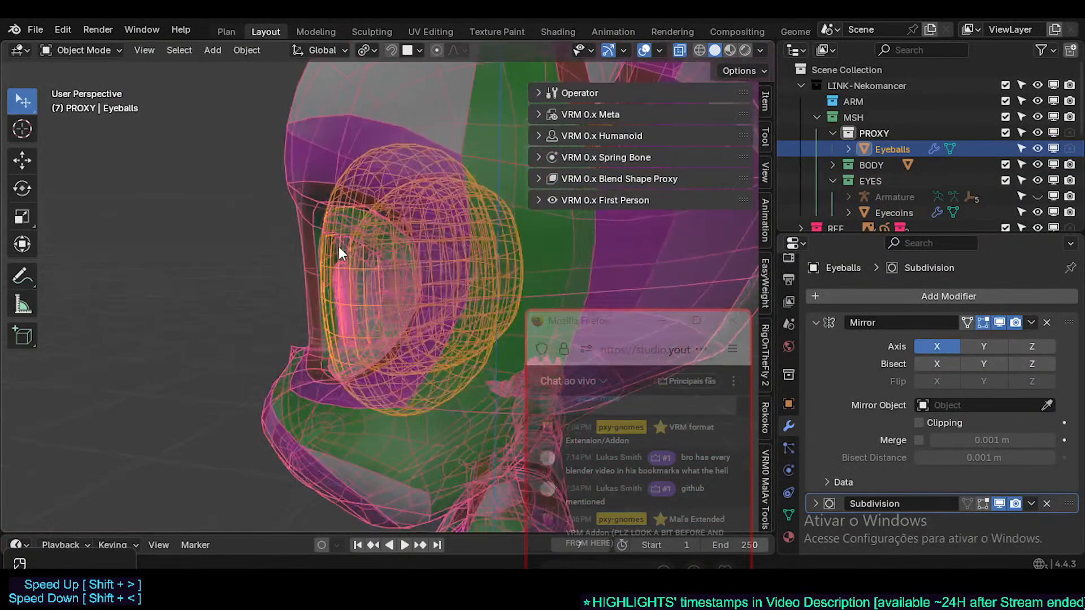
{"action": "middle_click_drag", "start_coordinate": [339, 247], "coordinate": [314, 217]}
{"action": "scroll", "coordinate": [370, 240], "scroll_direction": "up", "scroll_amount": 1}
{"action": "key", "text": "Tab"}
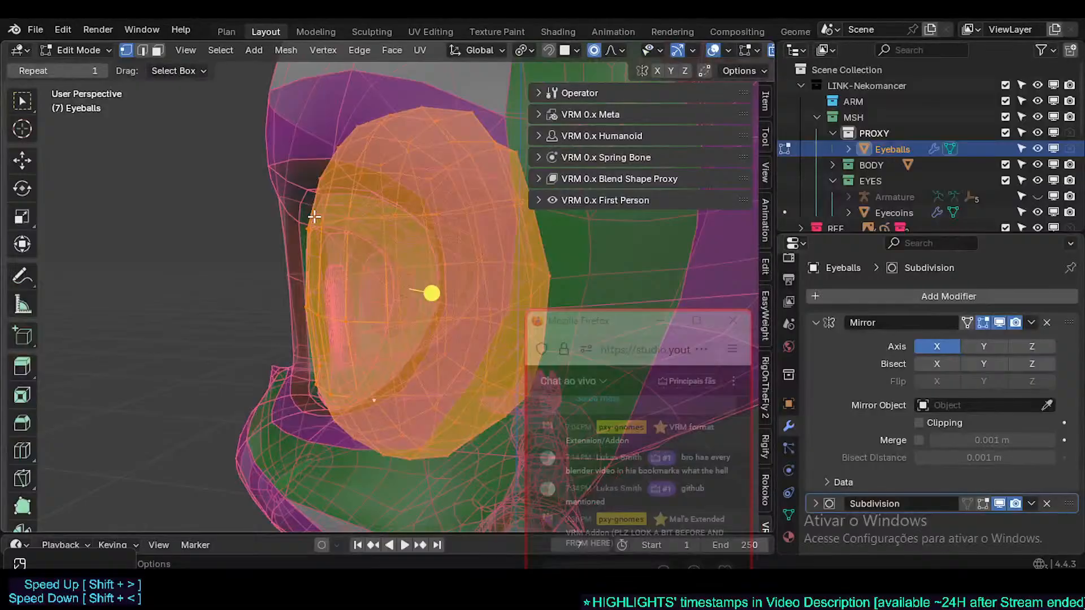
{"action": "key", "text": "KP_3"}
{"action": "key", "text": "Tab"}
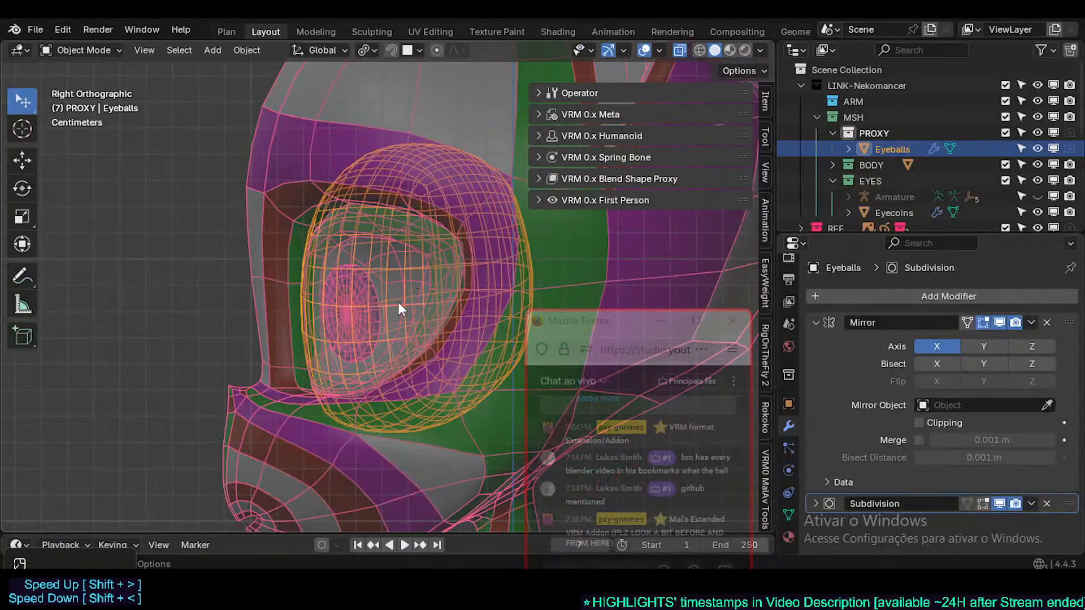
{"action": "key", "text": "Tab"}
{"action": "key", "text": "alt+a"}
{"action": "key", "text": "Tab"}
{"action": "middle_click_drag", "start_coordinate": [354, 276], "coordinate": [364, 331], "text": "shift"}
{"action": "key", "text": "alt+a"}
{"action": "scroll", "coordinate": [364, 328], "scroll_direction": "down", "scroll_amount": 2}
{"action": "key", "text": "Tab"}
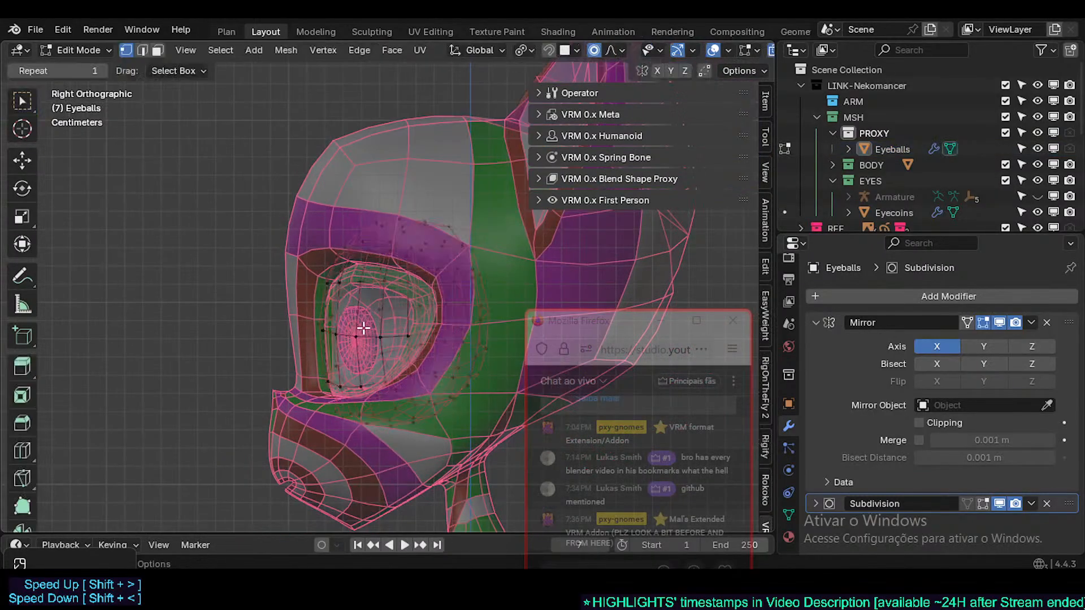
- Return to Object Mode and inspect how closely the eyelid surrounds the eyeball in a close perspective view
{"action": "scroll", "coordinate": [366, 327], "scroll_direction": "up", "scroll_amount": 2}
{"action": "key", "text": "Tab"}
{"action": "key", "text": "Tab"}
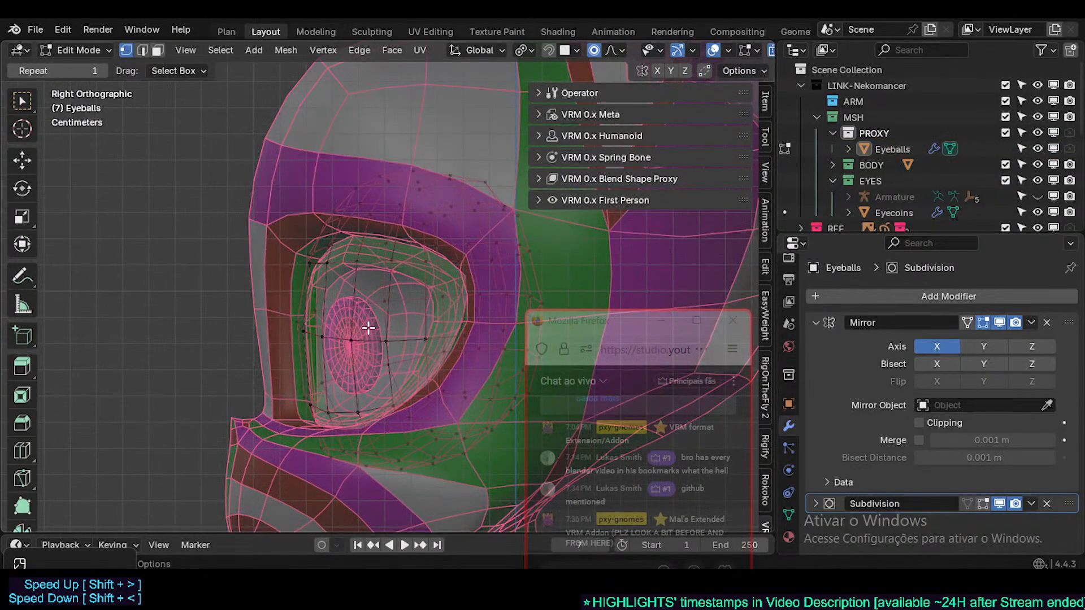
{"action": "key", "text": "Tab"}
{"action": "middle_click_drag", "start_coordinate": [356, 328], "coordinate": [308, 342]}
{"action": "scroll", "coordinate": [320, 283], "scroll_direction": "up", "scroll_amount": 2}
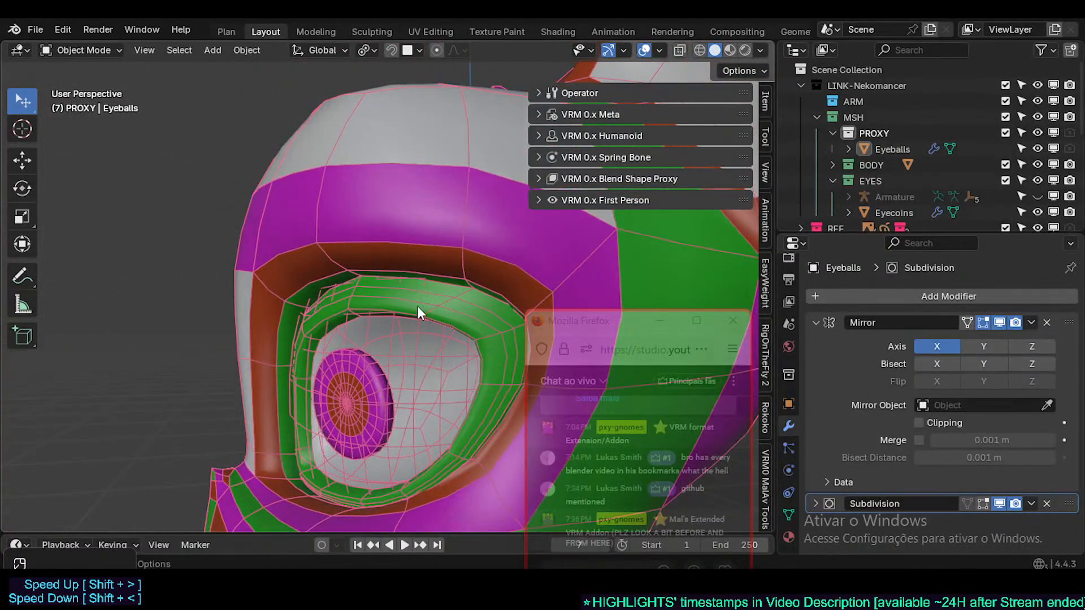
- Select the MSH-Nekomancer mesh, turn its Shrinkwrap modifier on for viewport and render, and expand the modifier's settings
{"action": "left_click", "coordinate": [380, 301]}
{"action": "scroll", "coordinate": [391, 337], "scroll_direction": "up", "scroll_amount": 2}
{"action": "left_click", "coordinate": [395, 320]}
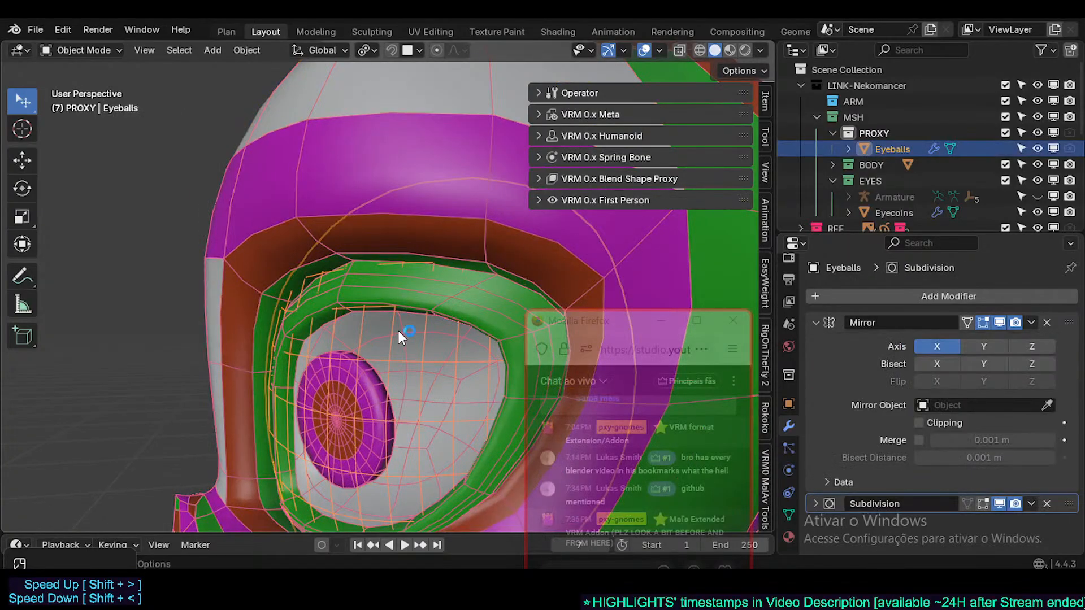
{"action": "middle_click_drag", "start_coordinate": [397, 330], "coordinate": [381, 259]}
{"action": "left_click", "coordinate": [383, 257]}
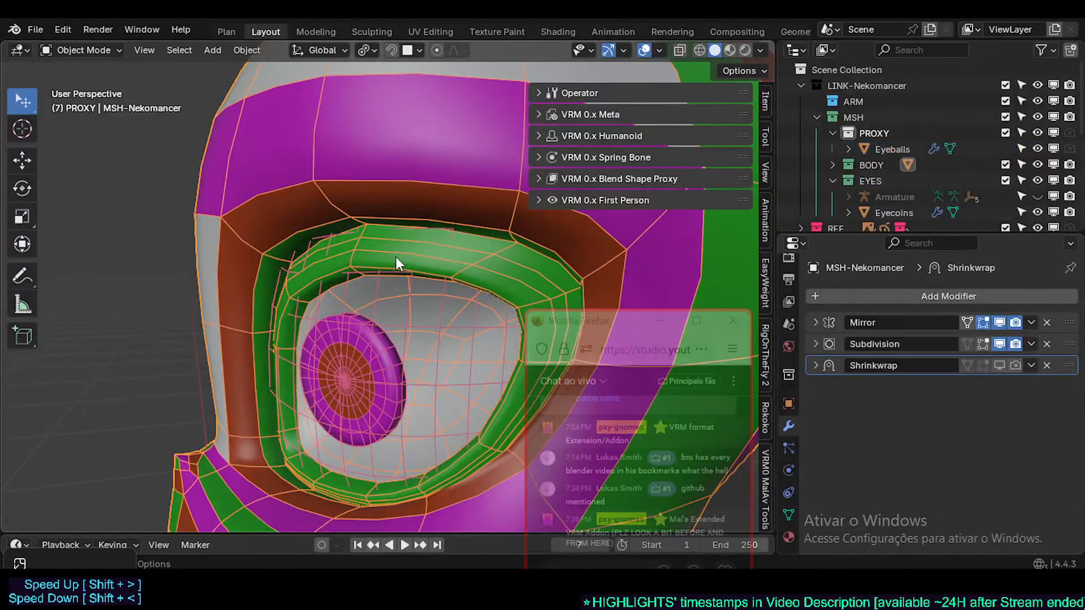
{"action": "key", "text": "Tab"}
{"action": "key", "text": "alt+z"}
{"action": "middle_click_drag", "start_coordinate": [379, 263], "coordinate": [345, 261]}
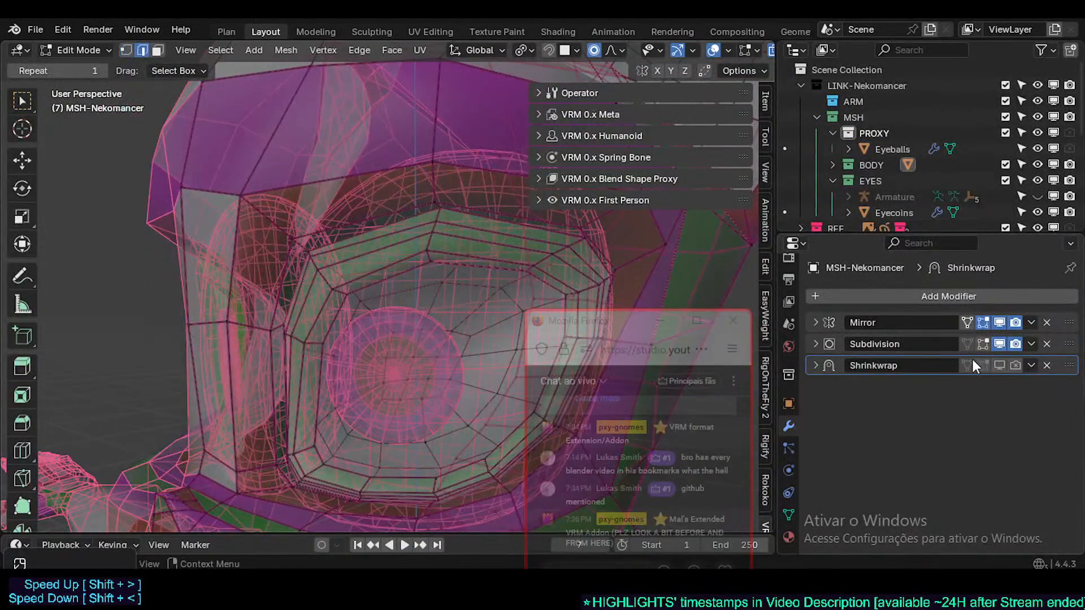
{"action": "key", "text": "Tab"}
{"action": "left_click", "coordinate": [999, 366]}
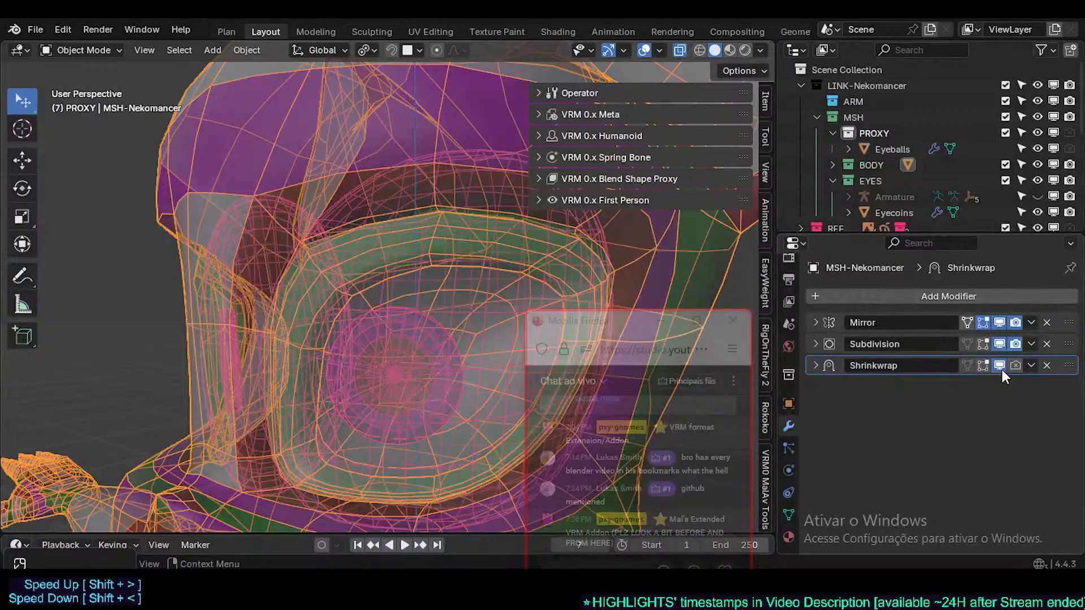
{"action": "left_click", "coordinate": [1002, 370]}
{"action": "left_click", "coordinate": [1002, 370]}
{"action": "left_click", "coordinate": [815, 366]}
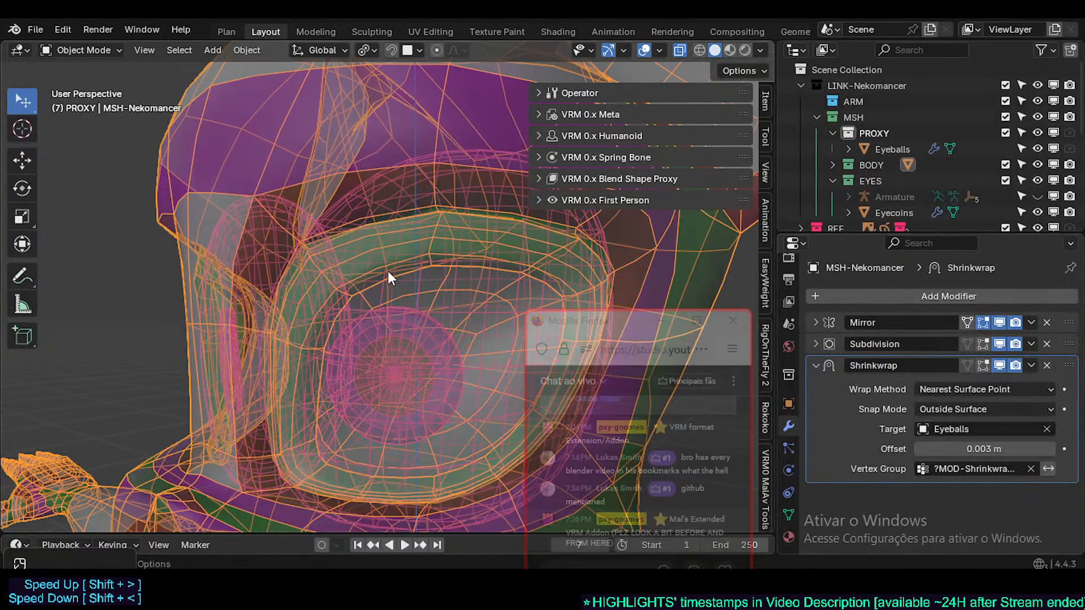
- Enter Edit Mode on the character mesh with face selection and select a face loop around the eye
{"action": "key", "text": "Tab"}
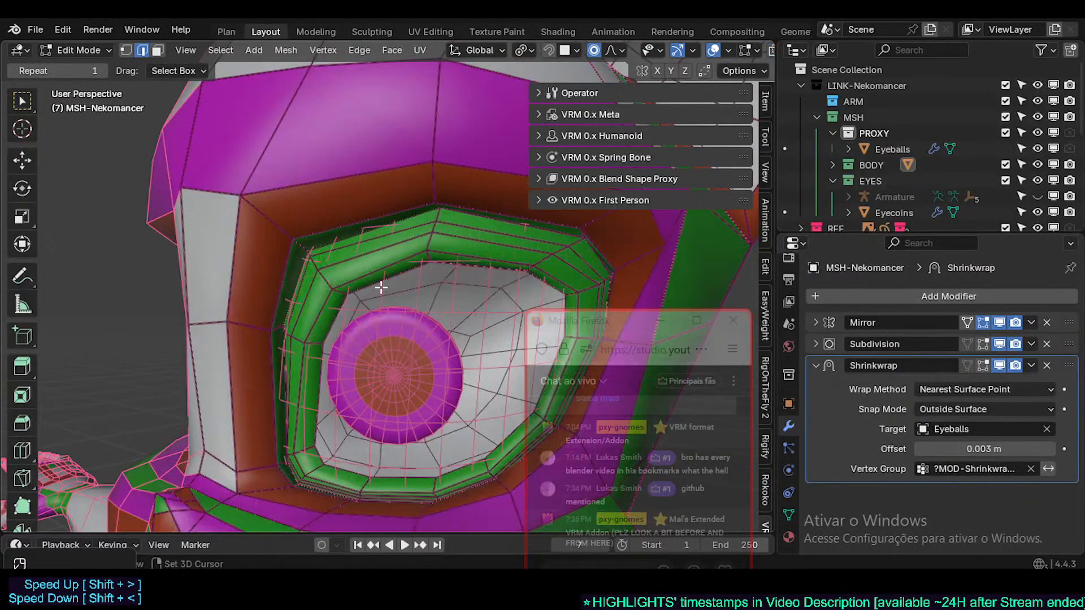
{"action": "mouse_move", "coordinate": [381, 287]}
{"action": "middle_mouse_down"}
{"action": "mouse_move", "coordinate": [274, 266]}
{"action": "mouse_move", "coordinate": [330, 291]}
{"action": "mouse_move", "coordinate": [331, 337]}
{"action": "mouse_move", "coordinate": [305, 320]}
{"action": "mouse_move", "coordinate": [332, 310]}
{"action": "mouse_move", "coordinate": [378, 323]}
{"action": "mouse_move", "coordinate": [352, 315]}
{"action": "mouse_move", "coordinate": [389, 342]}
{"action": "mouse_move", "coordinate": [368, 321]}
{"action": "mouse_move", "coordinate": [341, 316]}
{"action": "mouse_move", "coordinate": [382, 339]}
{"action": "mouse_move", "coordinate": [371, 263]}
{"action": "mouse_move", "coordinate": [384, 300]}
{"action": "middle_mouse_up"}
{"action": "key", "text": "3"}
{"action": "left_click", "coordinate": [389, 338], "text": "alt"}
{"action": "key", "text": "ctrl+z"}
{"action": "left_click", "coordinate": [368, 320], "text": "alt"}
- Look through the similarity, trait, loop and more/less selection options, and clear the face selection
{"action": "left_click", "coordinate": [221, 51]}
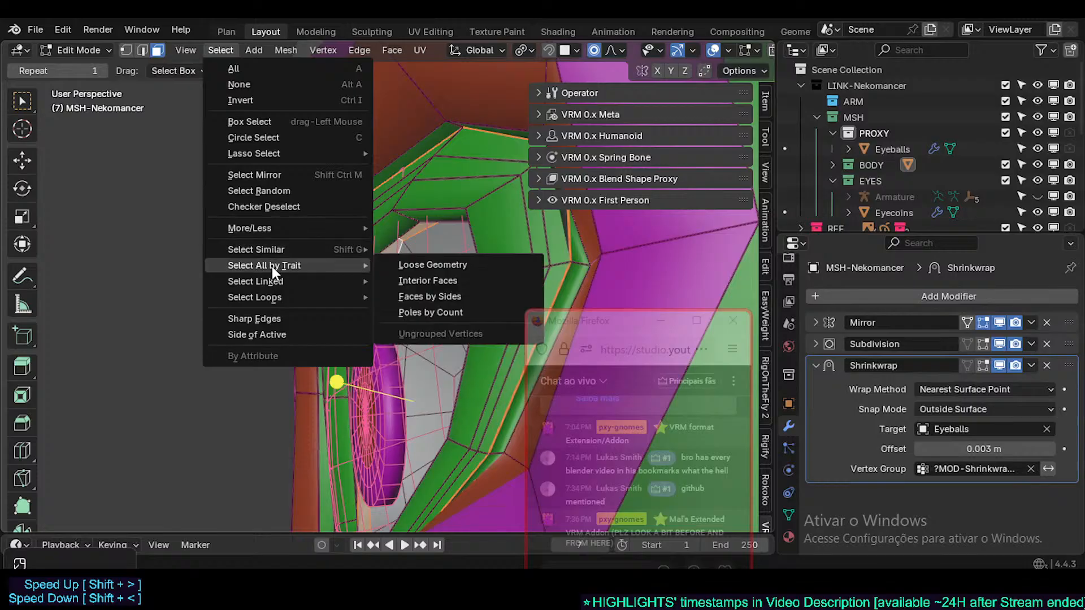
{"action": "mouse_move", "coordinate": [279, 251]}
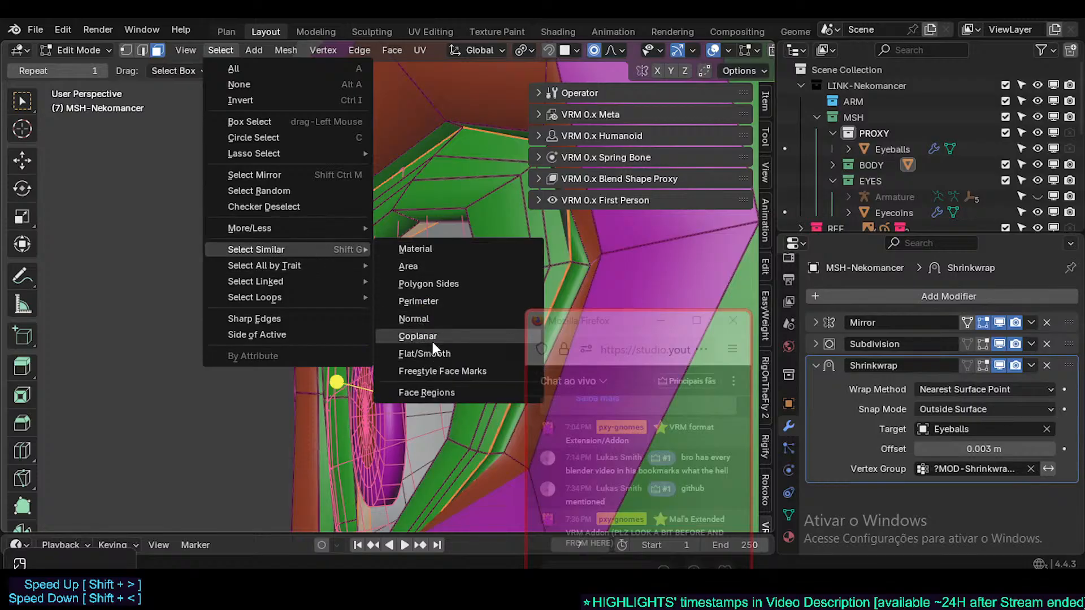
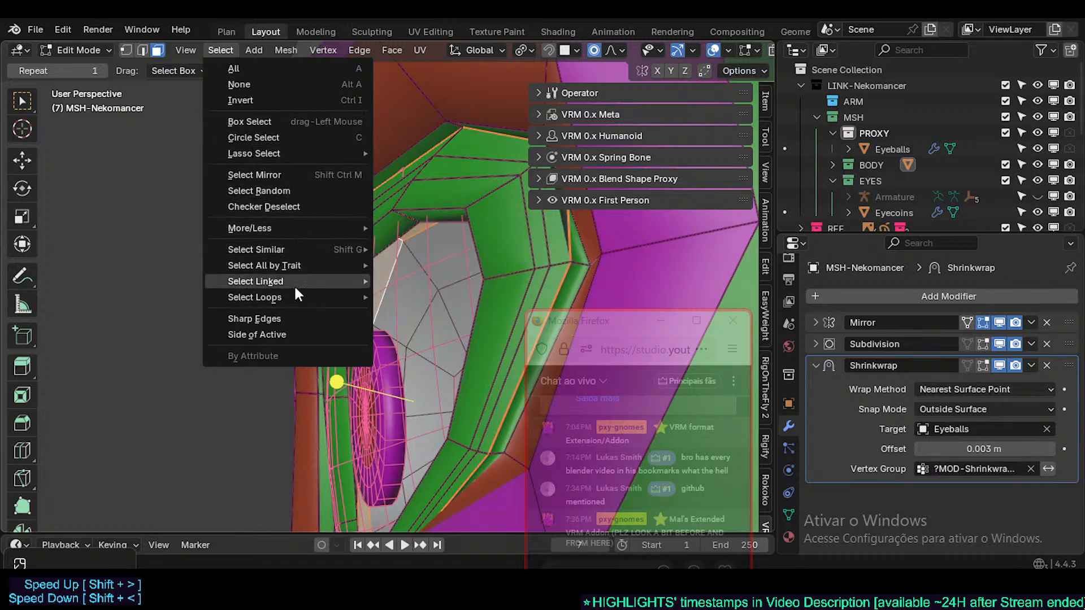
{"action": "mouse_move", "coordinate": [297, 266]}
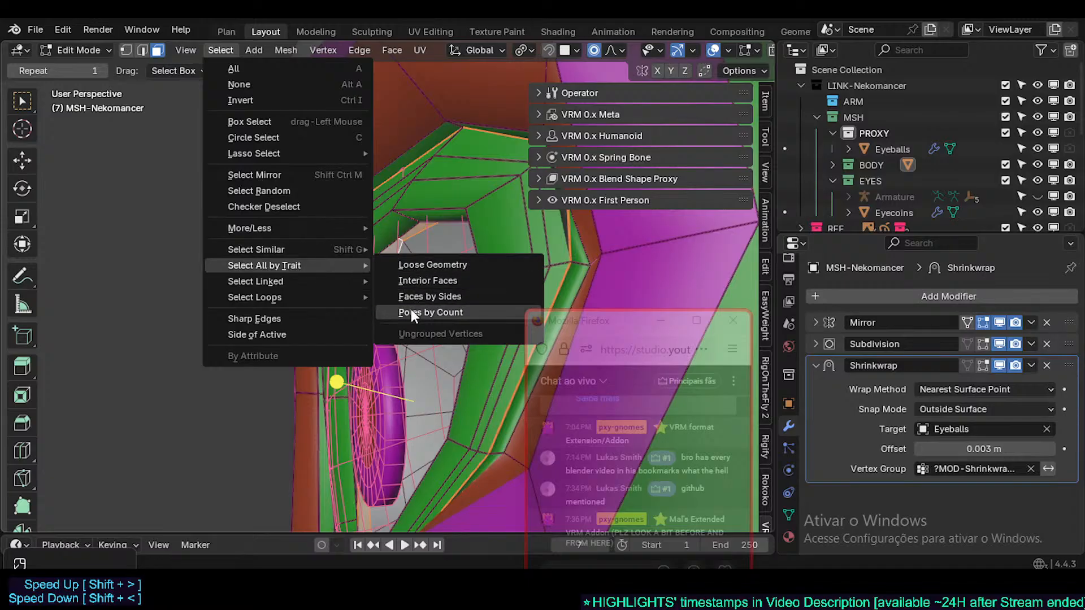
{"action": "mouse_move", "coordinate": [288, 303]}
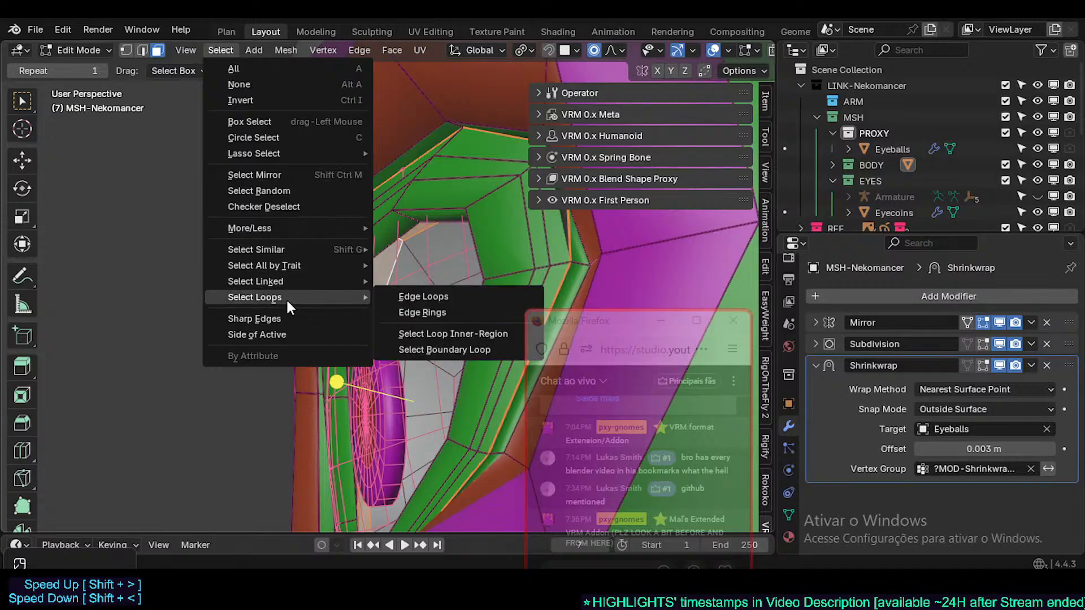
{"action": "mouse_move", "coordinate": [287, 249]}
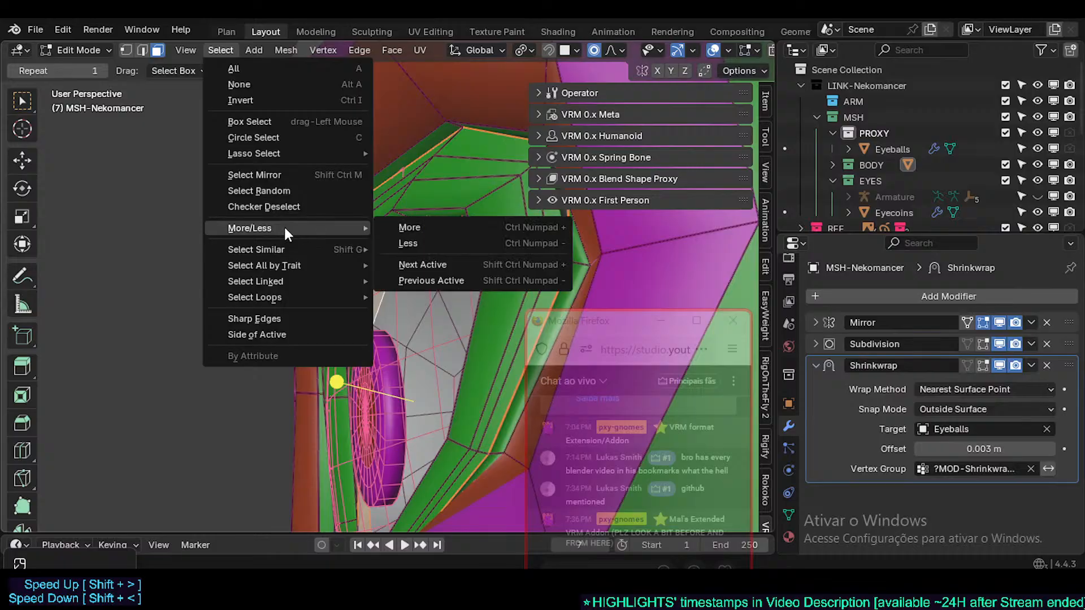
{"action": "key", "text": "a"}
{"action": "key", "text": "a"}
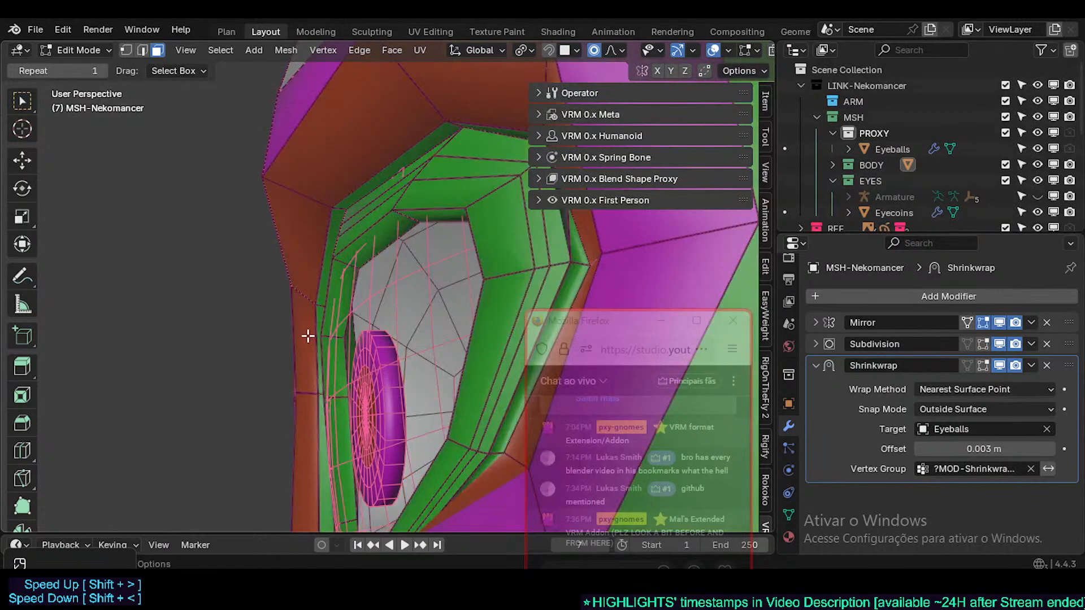
{"action": "key", "text": "shift+F3"}
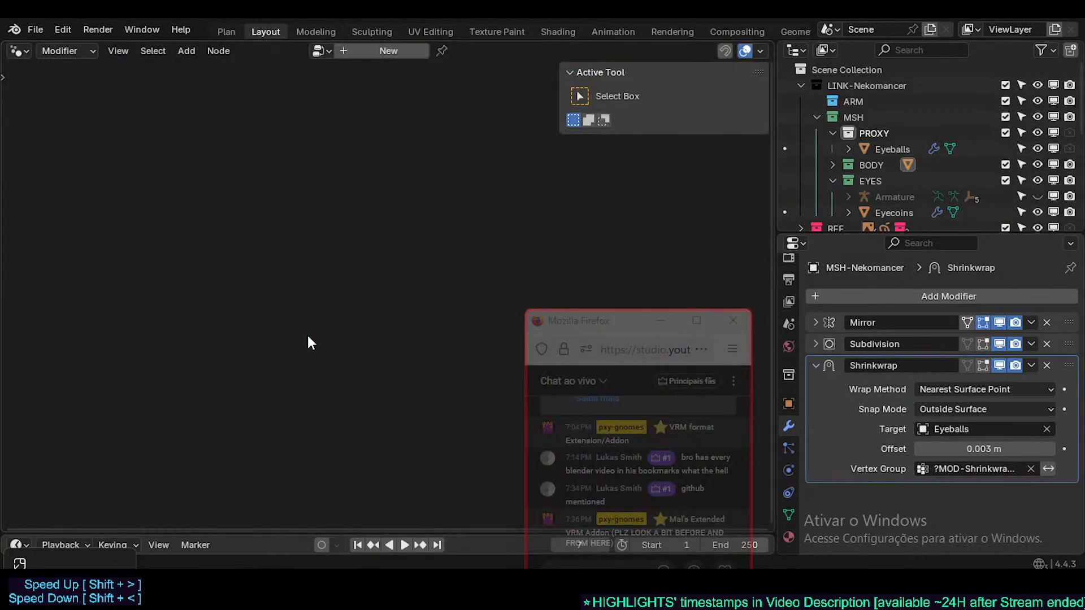
{"action": "key", "text": "shift+F3"}
{"action": "key", "text": "shift+F3"}
{"action": "key", "text": "shift+F3"}
{"action": "key", "text": "shift+F3"}
{"action": "key", "text": "shift+F5"}
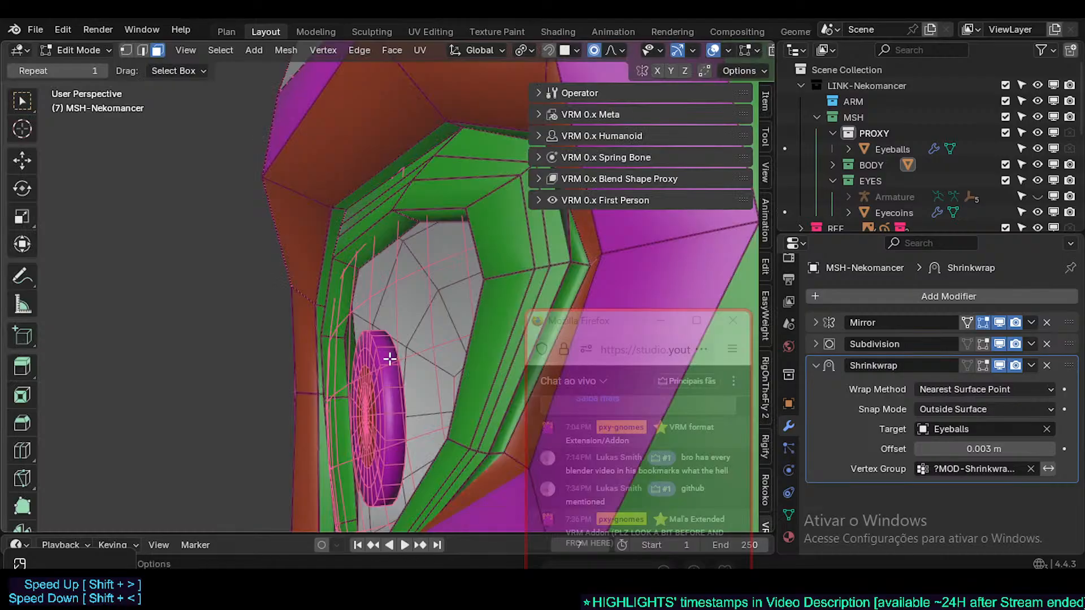
- Search the available commands for "non-many" and "many fold" to find a non-manifold selection command
{"action": "middle_click_drag", "start_coordinate": [365, 347], "coordinate": [383, 356]}
{"action": "key", "text": "F3"}
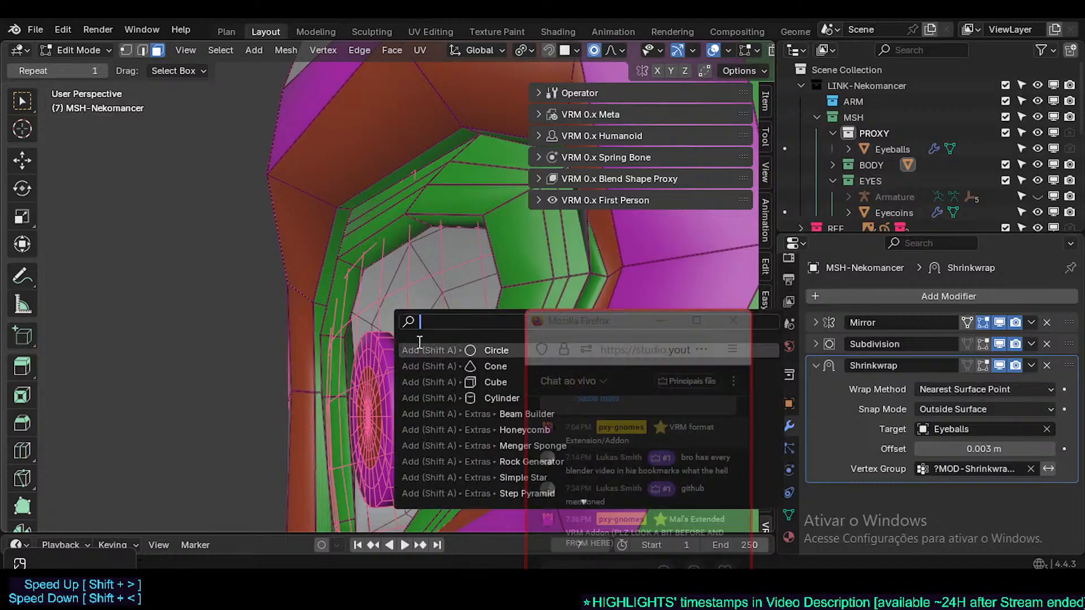
{"action": "type", "text": "non-many"}
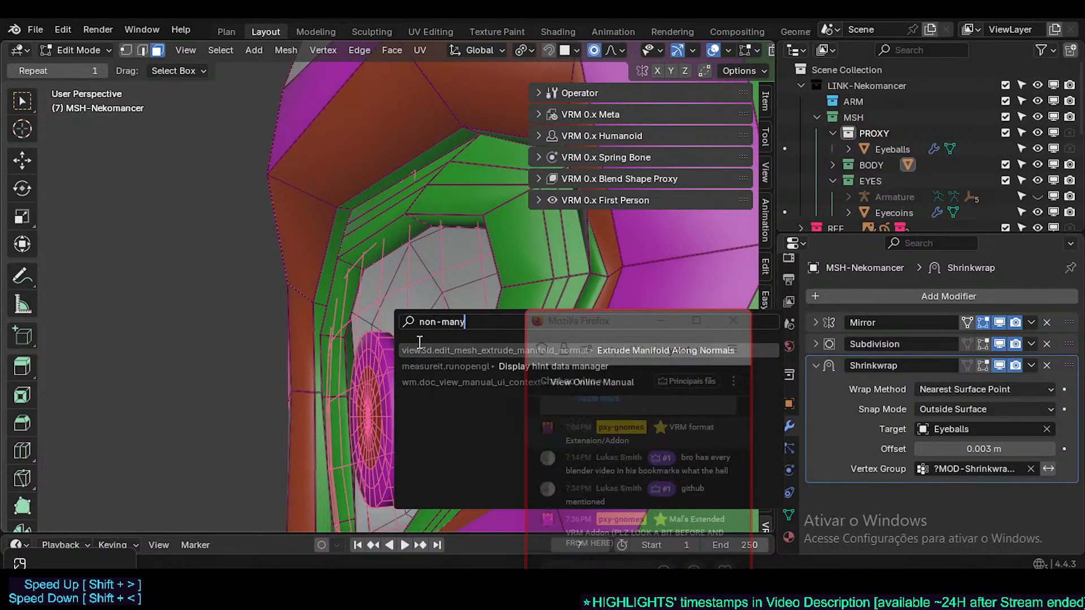
{"action": "key", "text": "BackSpace"}
{"action": "key", "text": "BackSpace"}
{"action": "key", "text": "BackSpace"}
{"action": "key", "text": "BackSpace"}
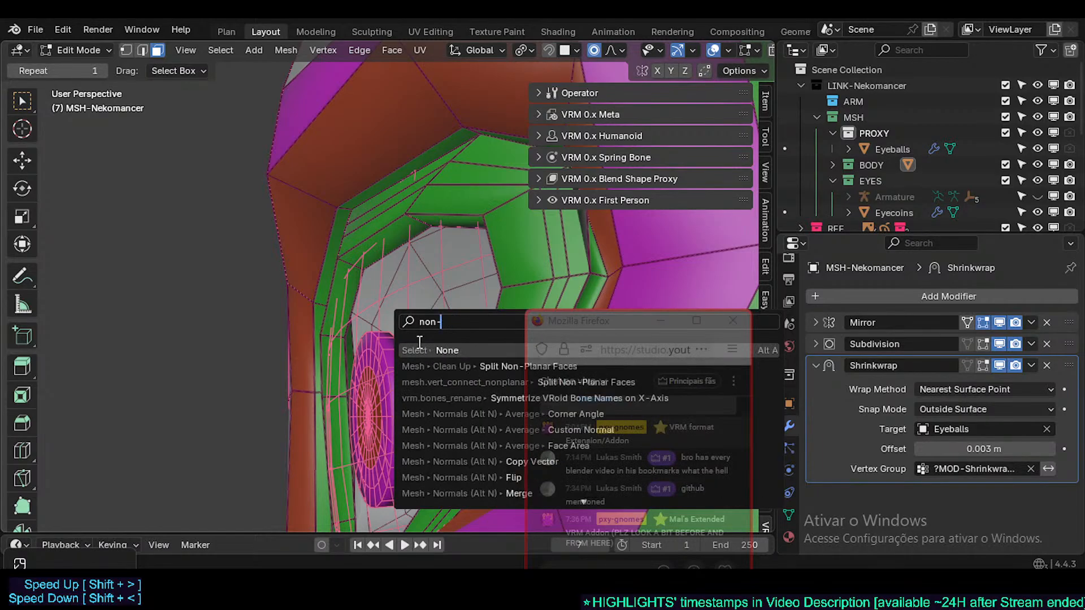
{"action": "type", "text": "ma"}
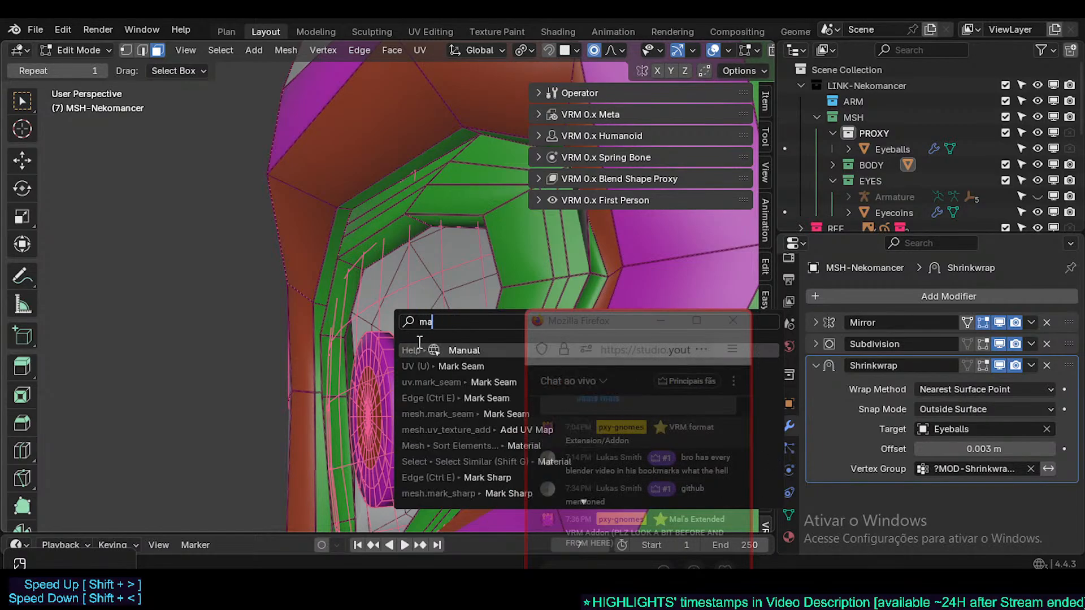
{"action": "type", "text": "ny fold"}
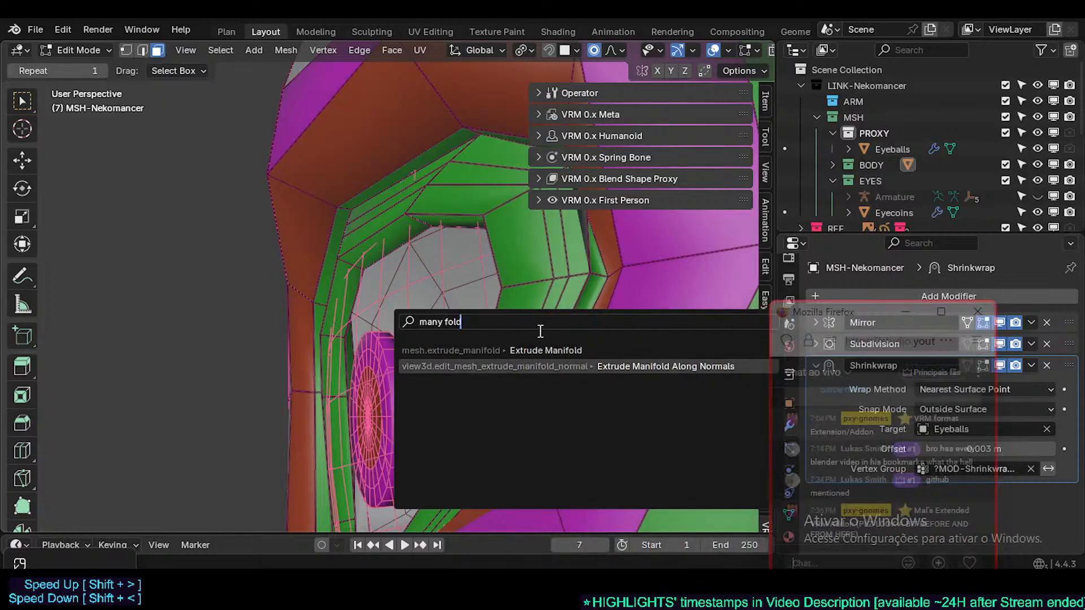
{"action": "key", "text": "Escape"}
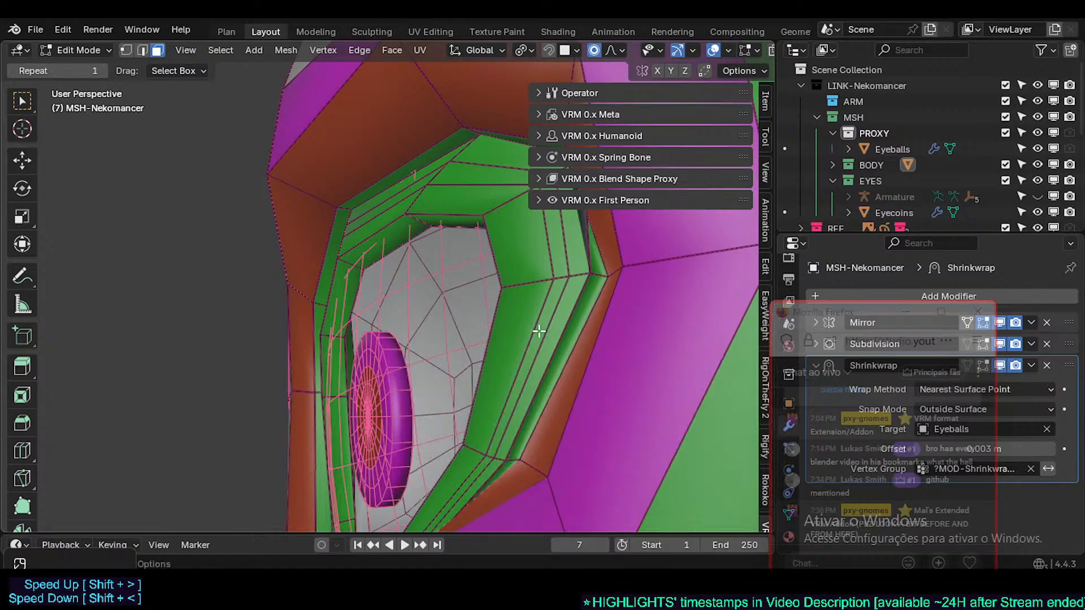
- Search the commands for "select mani", "select non man" and "select non-mani"
{"action": "key", "text": "F3"}
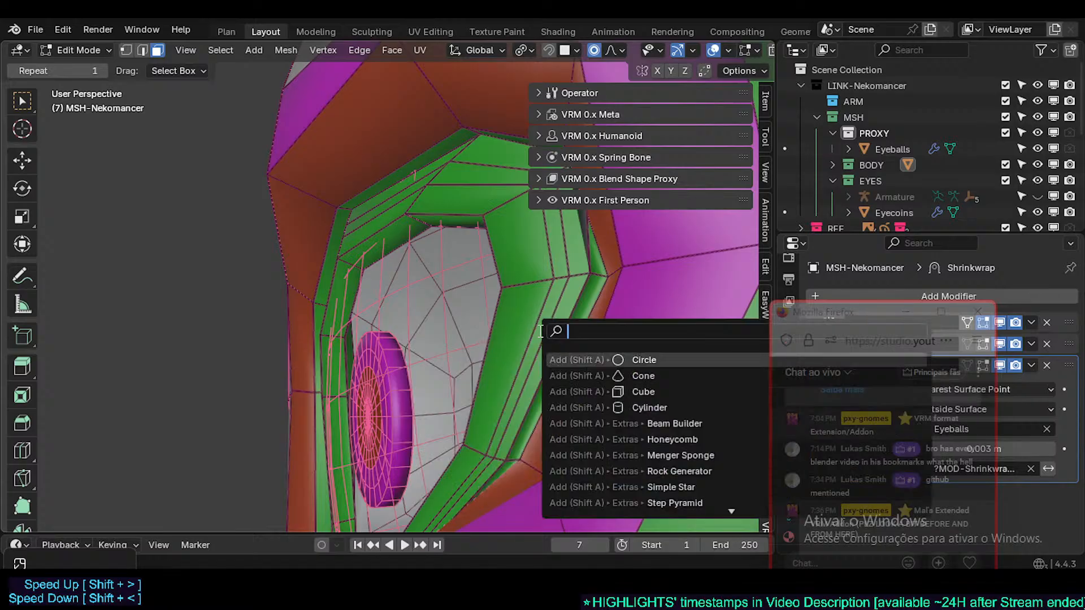
{"action": "type", "text": "select mani"}
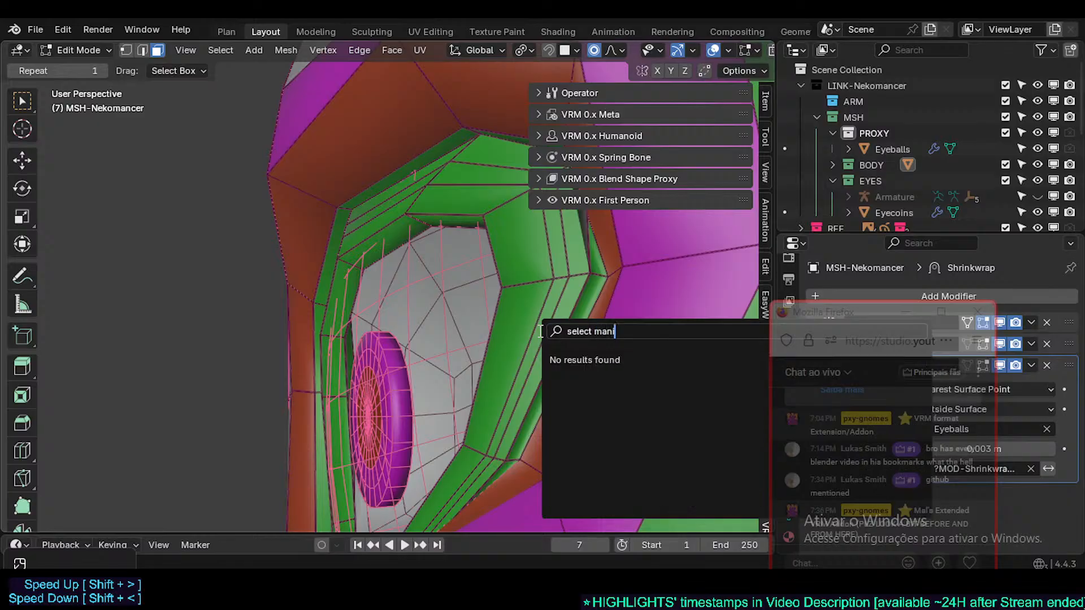
{"action": "key", "text": "BackSpace"}
{"action": "key", "text": "BackSpace"}
{"action": "key", "text": "BackSpace"}
{"action": "key", "text": "BackSpace"}
{"action": "type", "text": "no"}
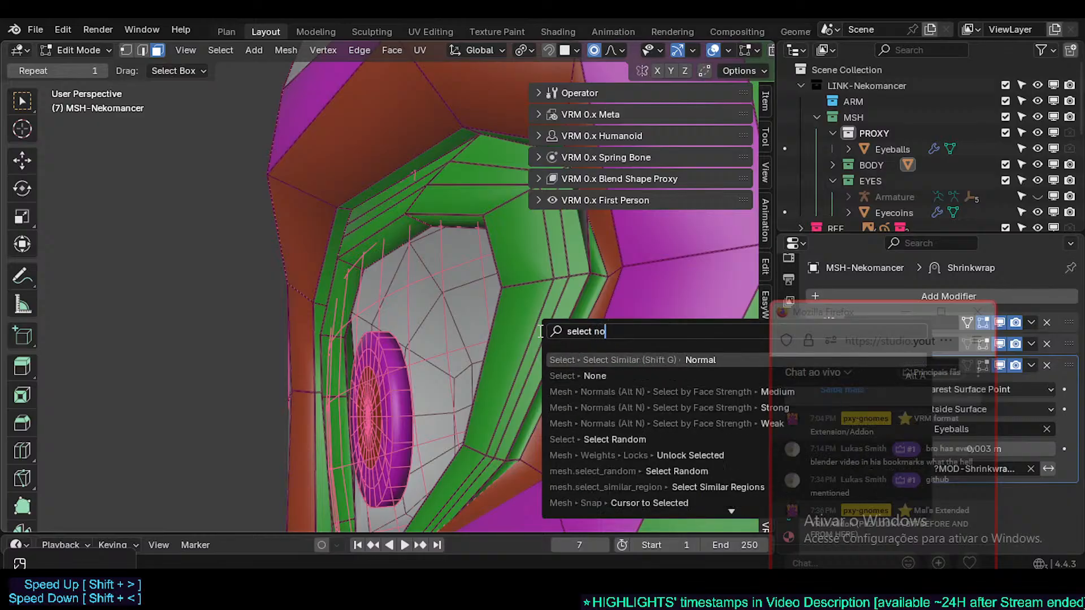
{"action": "type", "text": "n man"}
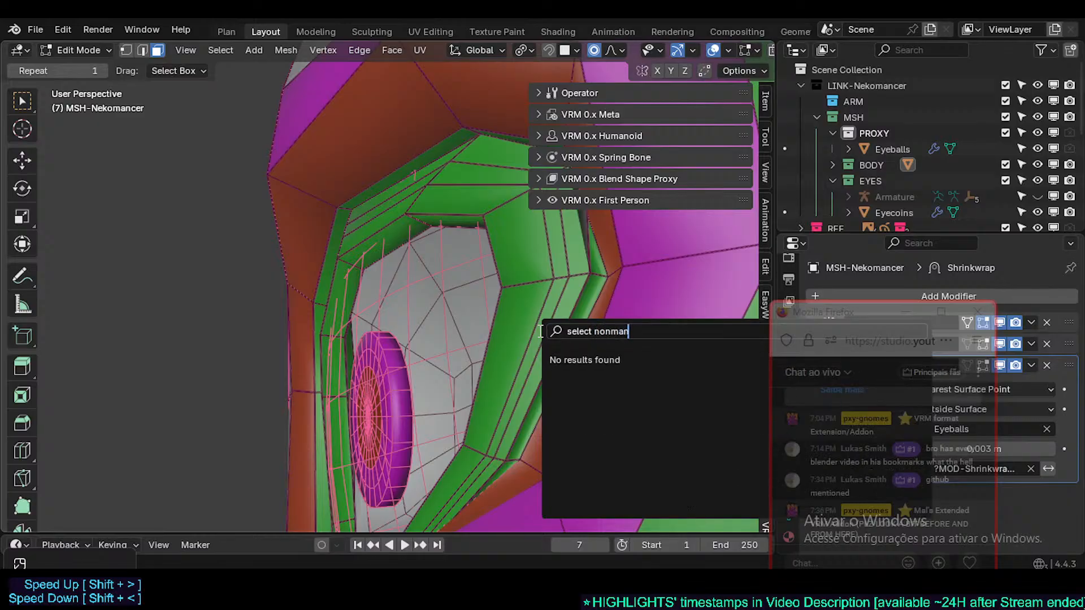
{"action": "key", "text": "BackSpace"}
{"action": "key", "text": "BackSpace"}
{"action": "key", "text": "BackSpace"}
{"action": "type", "text": "non-mani"}
{"action": "key", "text": "BackSpace"}
{"action": "key", "text": "BackSpace"}
{"action": "key", "text": "BackSpace"}
{"action": "key", "text": "BackSpace"}
{"action": "key", "text": "BackSpace"}
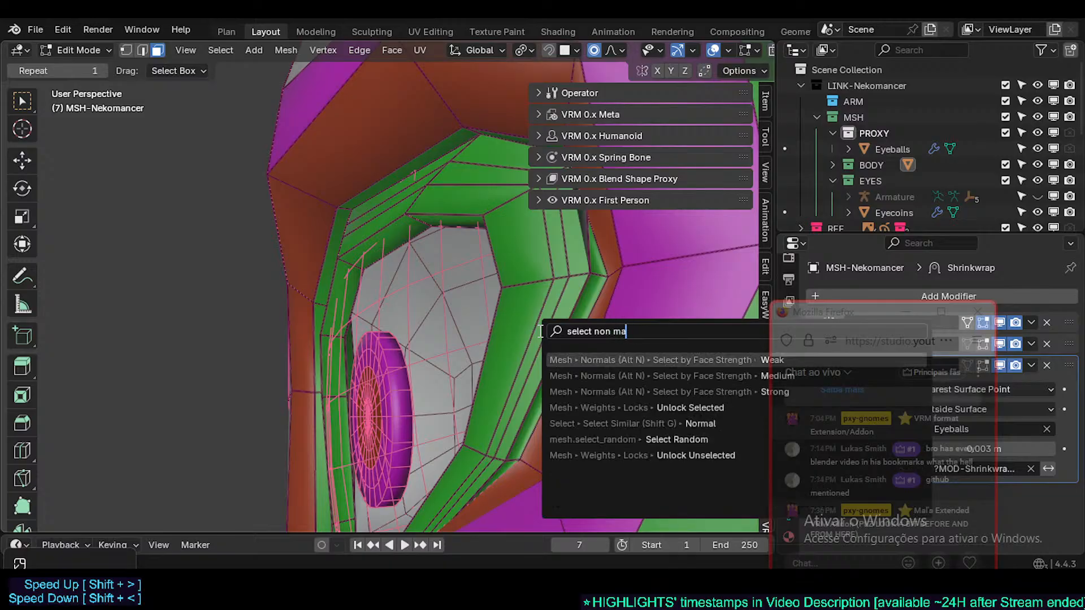
{"action": "type", "text": "-mani"}
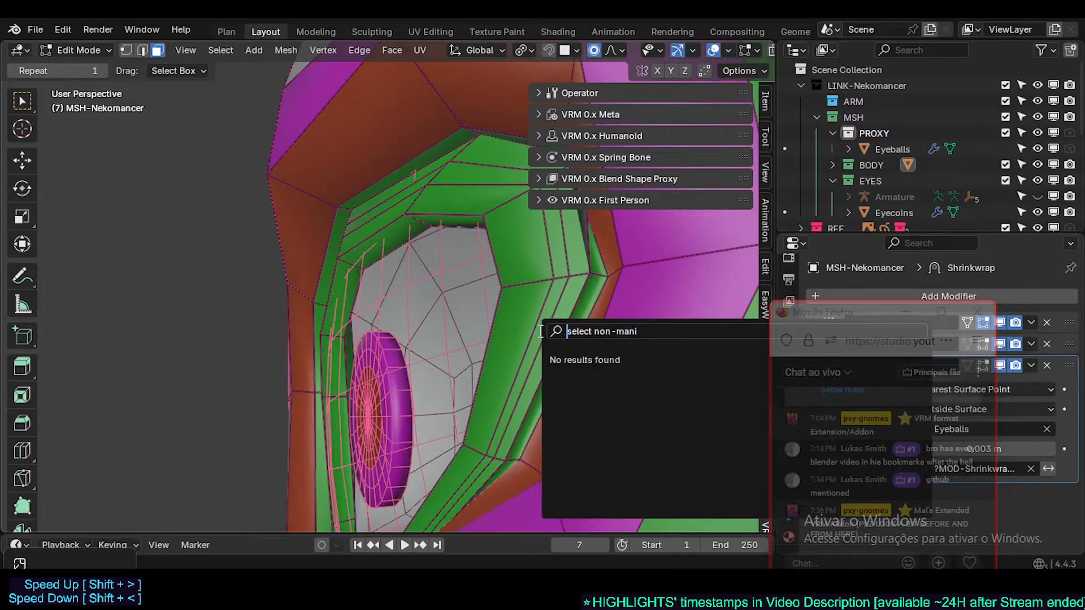
- Shorten the command search to "non-mani", move the browser chat window off the results, look through them and close the search
{"action": "key", "text": "ctrl+BackSpace"}
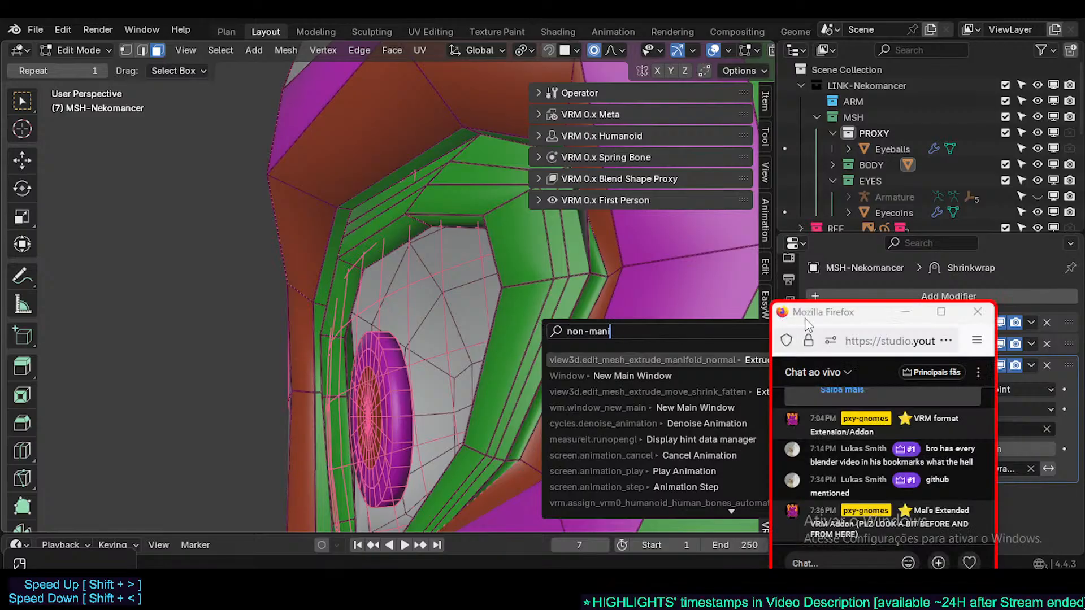
{"action": "left_click_drag", "start_coordinate": [808, 321], "coordinate": [856, 40]}
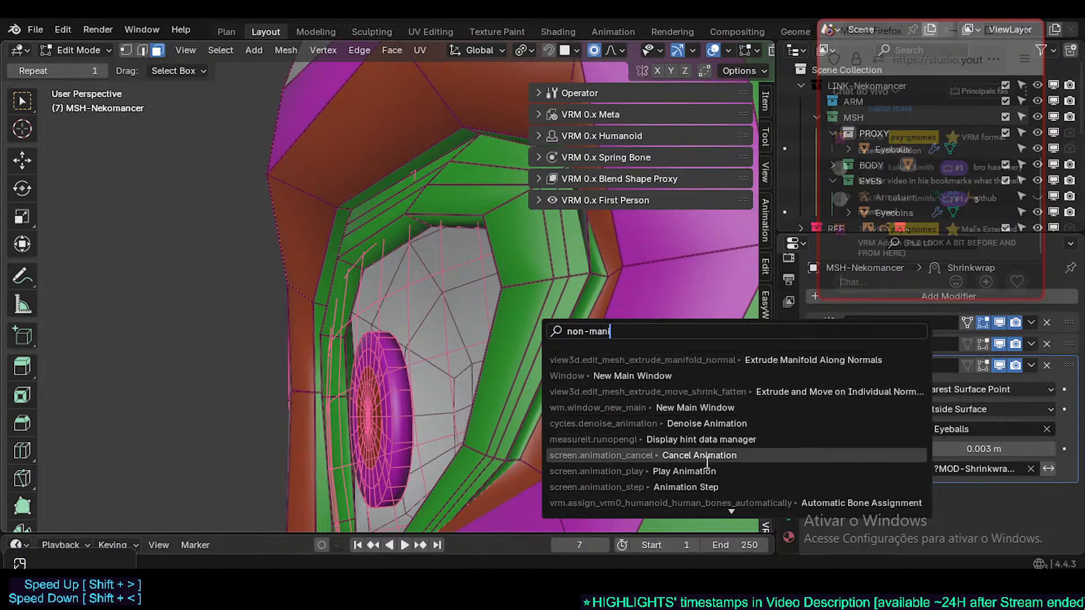
{"action": "scroll", "coordinate": [719, 505], "scroll_direction": "down", "scroll_amount": 2}
{"action": "scroll", "coordinate": [719, 505], "scroll_direction": "down", "scroll_amount": 3}
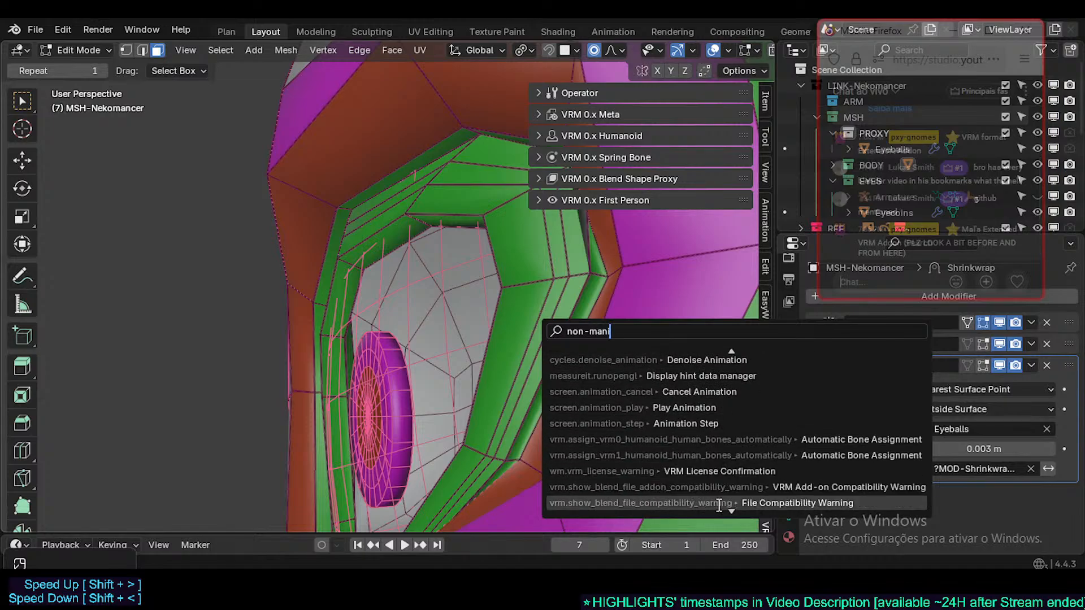
{"action": "scroll", "coordinate": [737, 477], "scroll_direction": "up", "scroll_amount": 5}
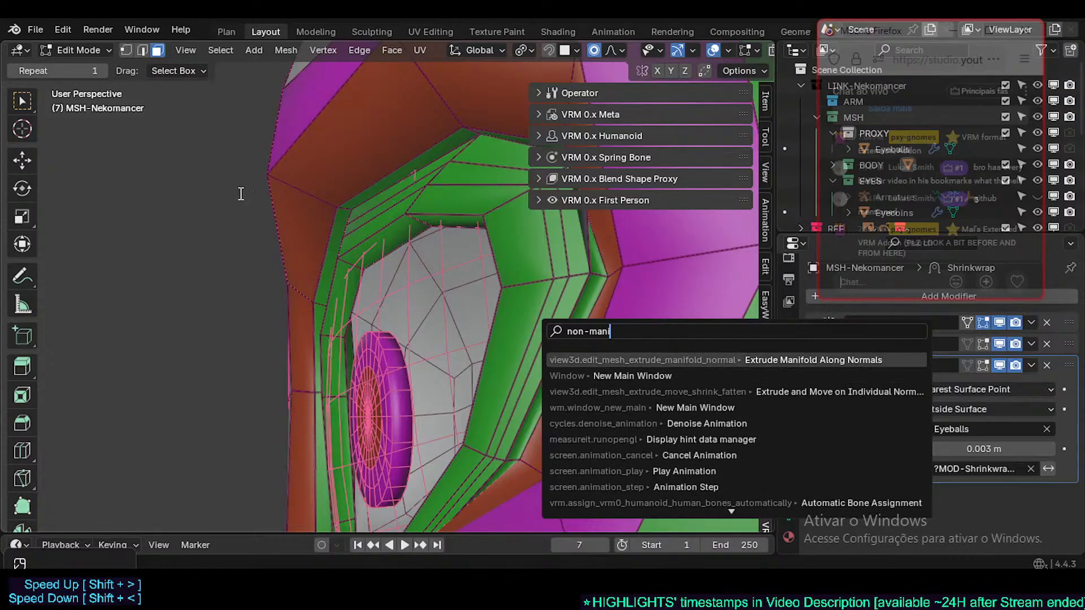
{"action": "key", "text": "Escape"}
- Look through the more/less, similarity, trait, linked and loop selection options
{"action": "middle_click_drag", "start_coordinate": [311, 237], "coordinate": [367, 297]}
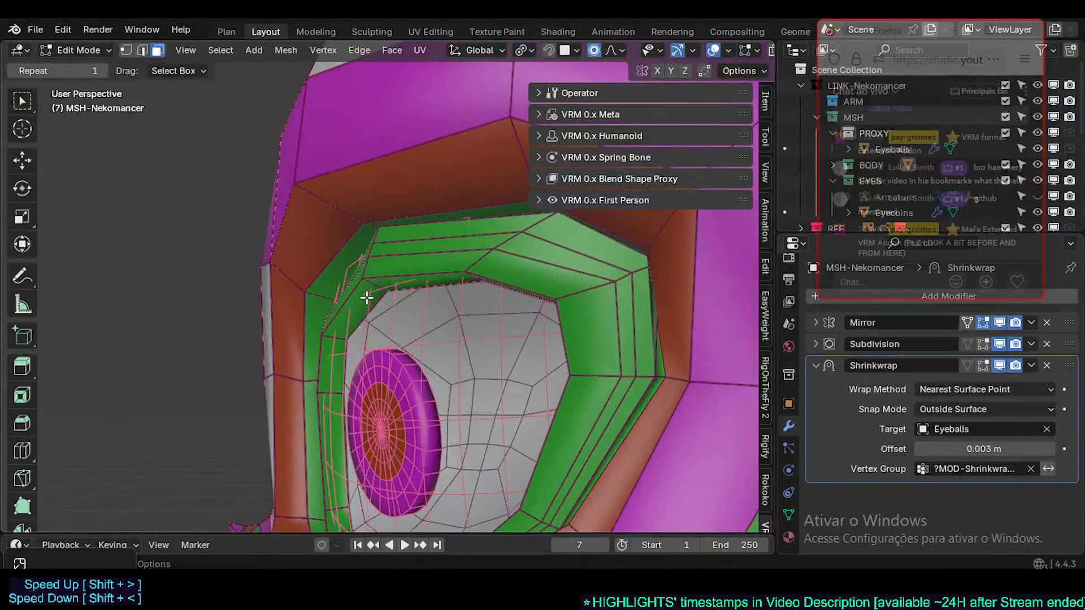
{"action": "left_click", "coordinate": [232, 49]}
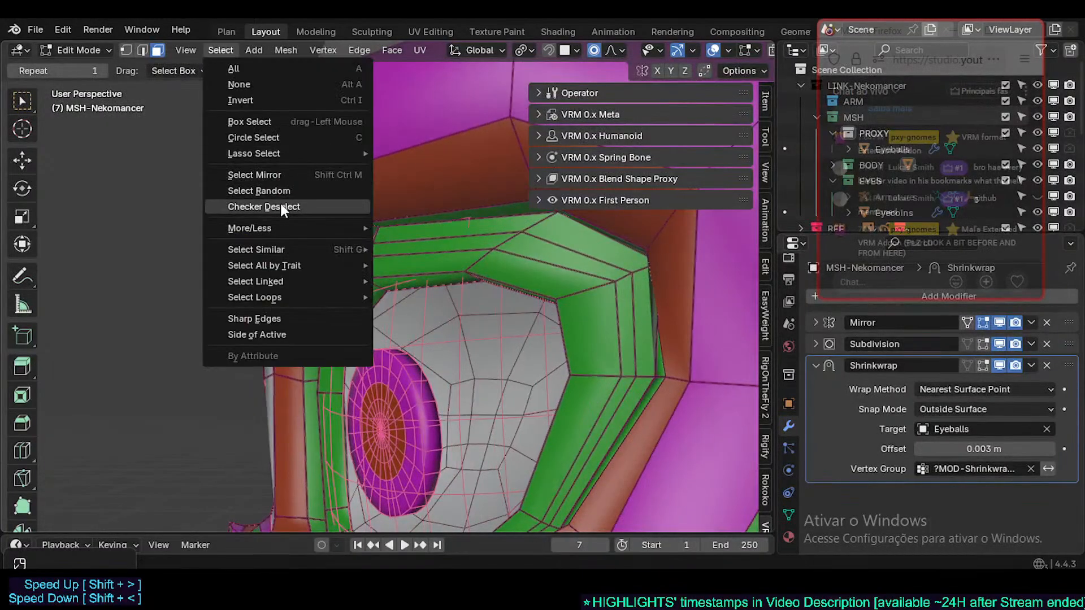
{"action": "mouse_move", "coordinate": [286, 228]}
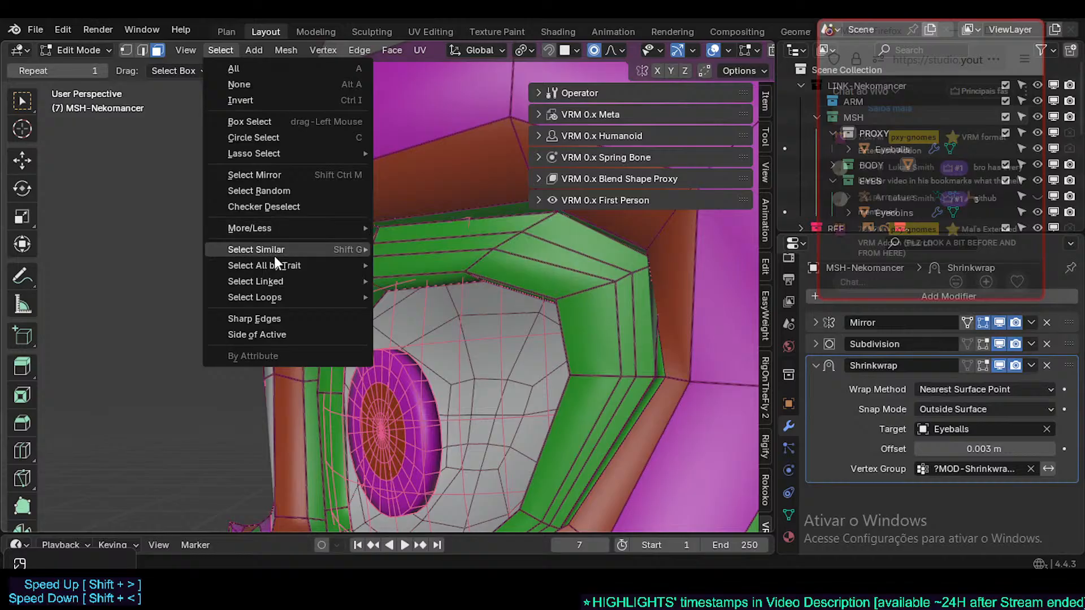
{"action": "mouse_move", "coordinate": [272, 250]}
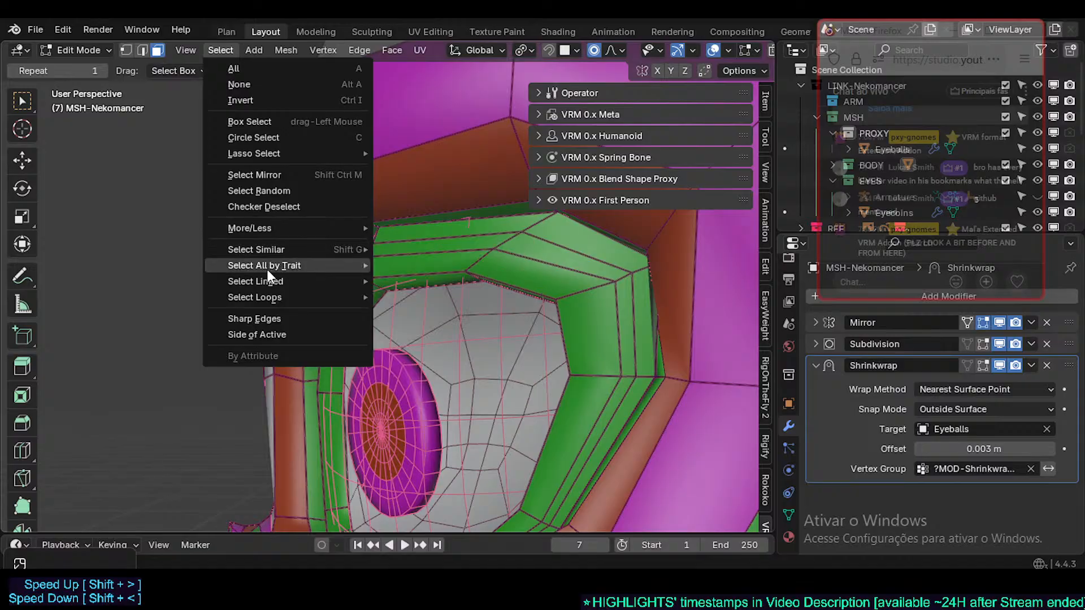
{"action": "mouse_move", "coordinate": [266, 273]}
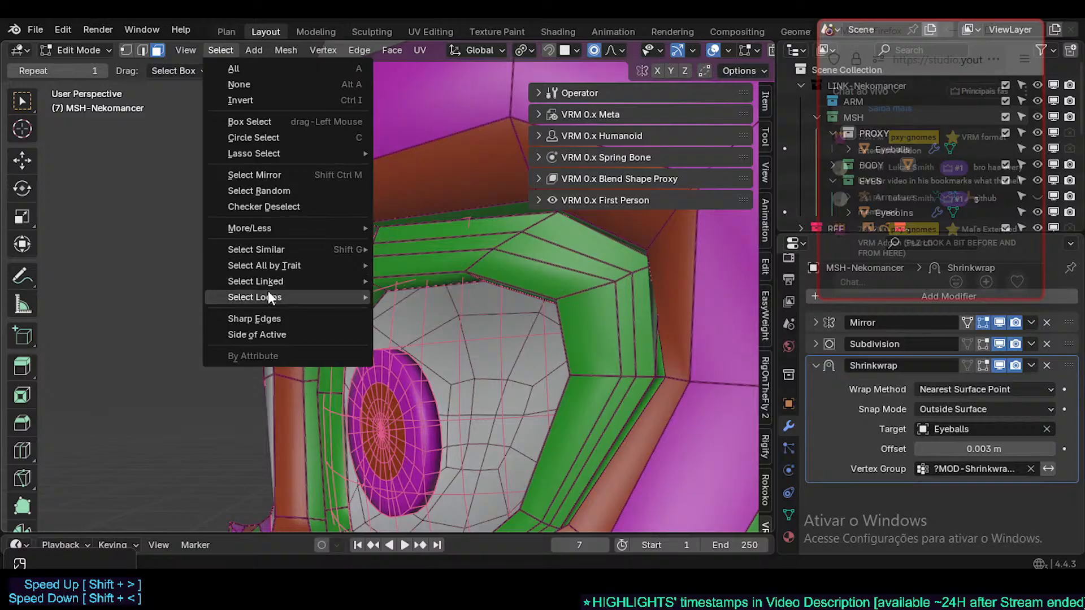
{"action": "mouse_move", "coordinate": [270, 299]}
- Select the face loop at the eyelid's inner rim in X-ray view, test moving it, and delete it
{"action": "middle_click_drag", "start_coordinate": [455, 316], "coordinate": [426, 320]}
{"action": "key", "text": "alt+z"}
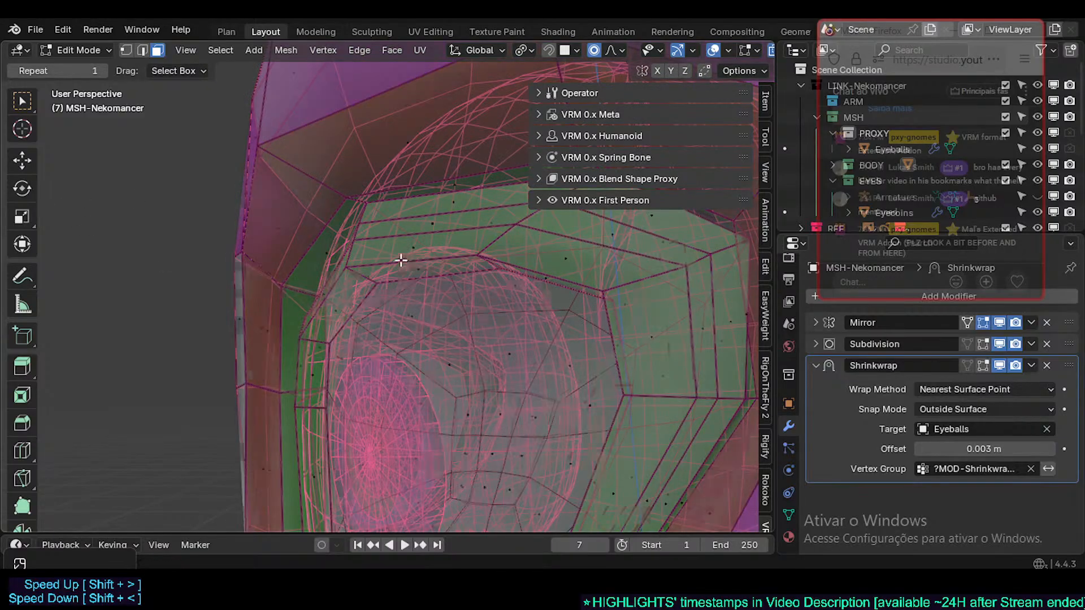
{"action": "middle_click_drag", "start_coordinate": [400, 260], "coordinate": [374, 242]}
{"action": "left_click", "coordinate": [362, 189], "text": "alt"}
{"action": "key", "text": "g"}
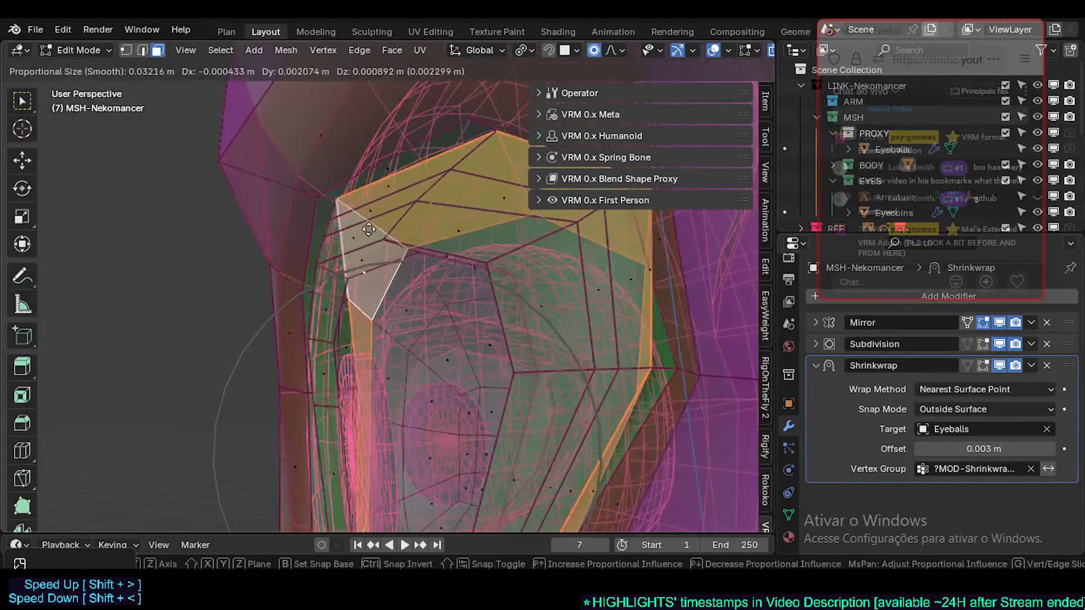
{"action": "left_click", "coordinate": [370, 232]}
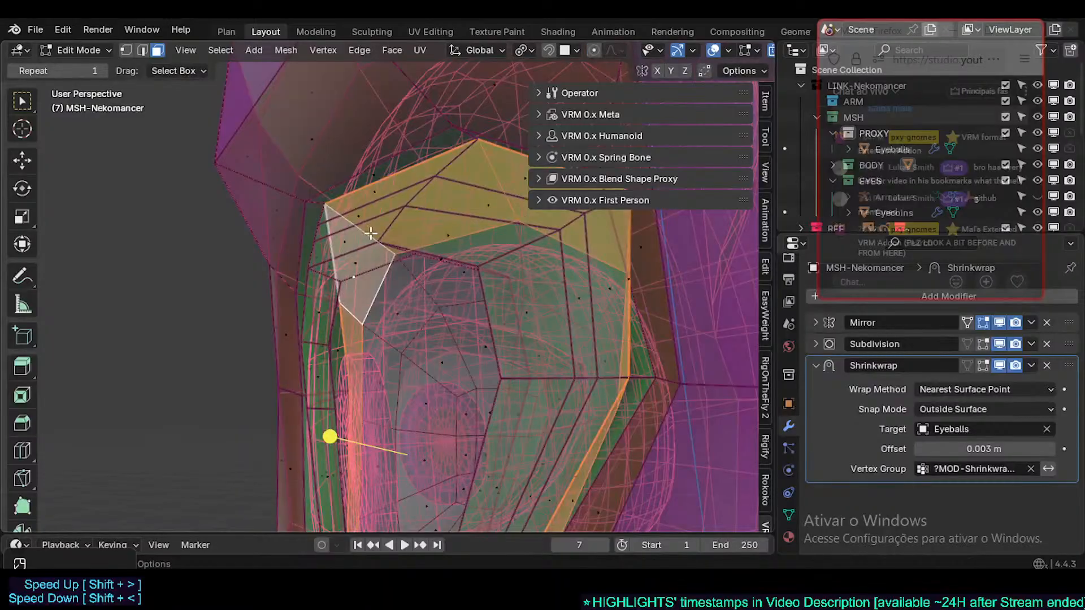
{"action": "key", "text": "g"}
{"action": "right_click", "coordinate": [417, 241]}
{"action": "middle_click_drag", "start_coordinate": [351, 231], "coordinate": [314, 215]}
{"action": "key", "text": "x"}
{"action": "left_click", "coordinate": [296, 234]}
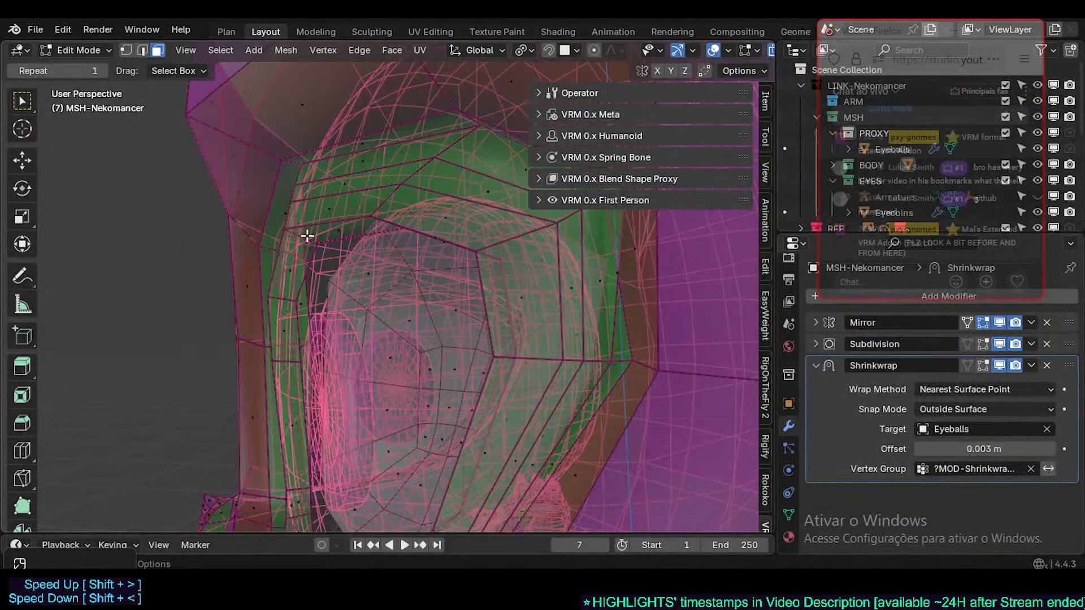
- Select the open edge loop at the eyelid's rim, reveal the hidden geometry, and bridge the rim with the eye-white border loop
{"action": "scroll", "coordinate": [356, 283], "scroll_direction": "up", "scroll_amount": 5}
{"action": "middle_click_drag", "start_coordinate": [365, 300], "coordinate": [351, 261]}
{"action": "key", "text": "2"}
{"action": "left_click", "coordinate": [351, 260], "text": "alt"}
{"action": "key", "text": "ctrl+e"}
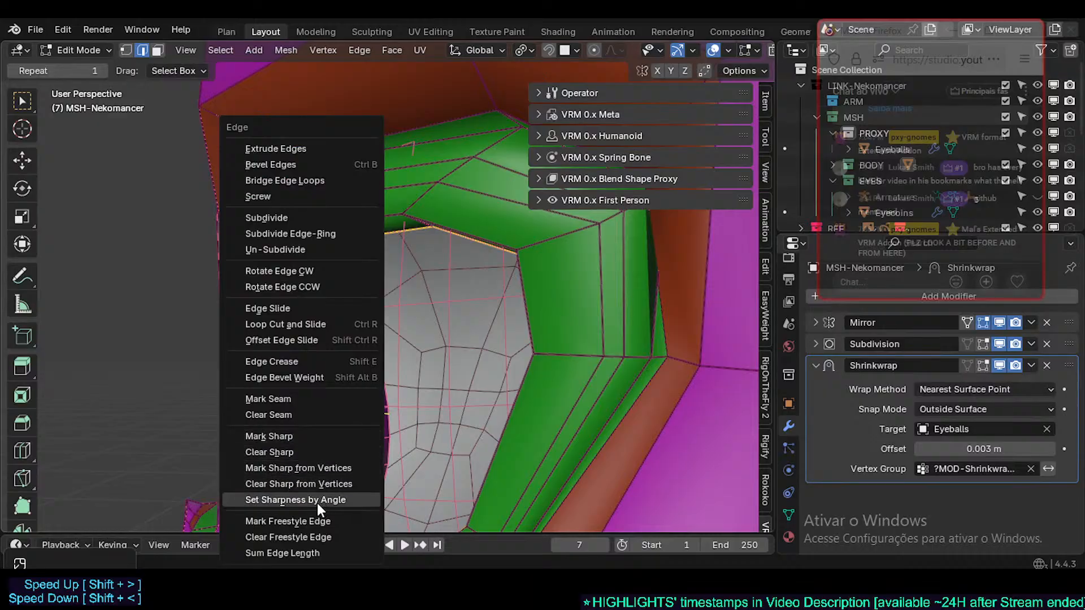
{"action": "key", "text": "alt+h"}
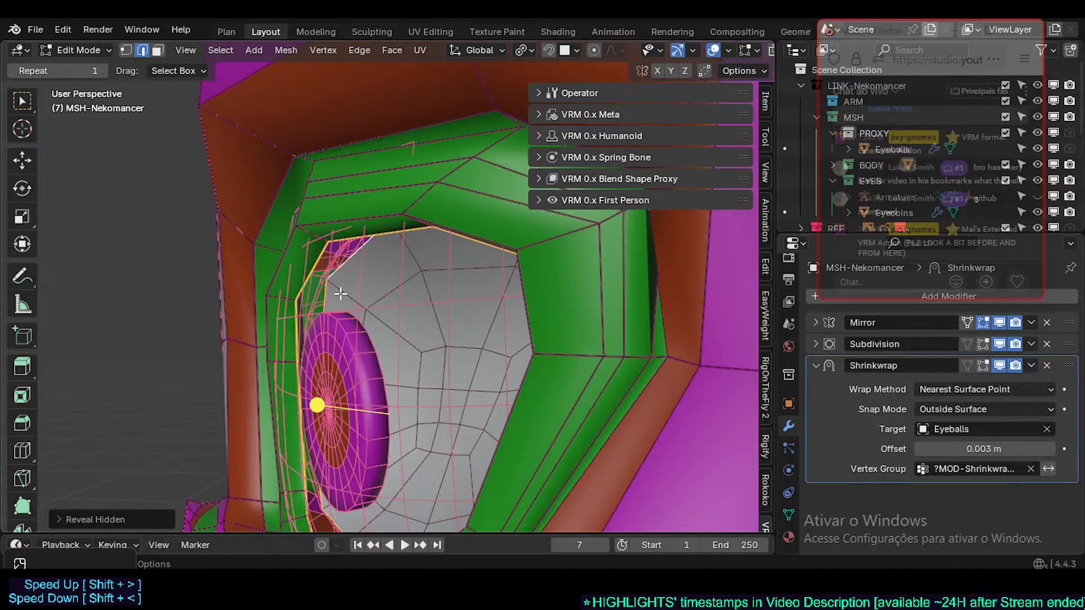
{"action": "mouse_move", "coordinate": [340, 294]}
{"action": "middle_mouse_down"}
{"action": "mouse_move", "coordinate": [330, 291]}
{"action": "mouse_move", "coordinate": [358, 300]}
{"action": "mouse_move", "coordinate": [341, 293]}
{"action": "middle_mouse_up"}
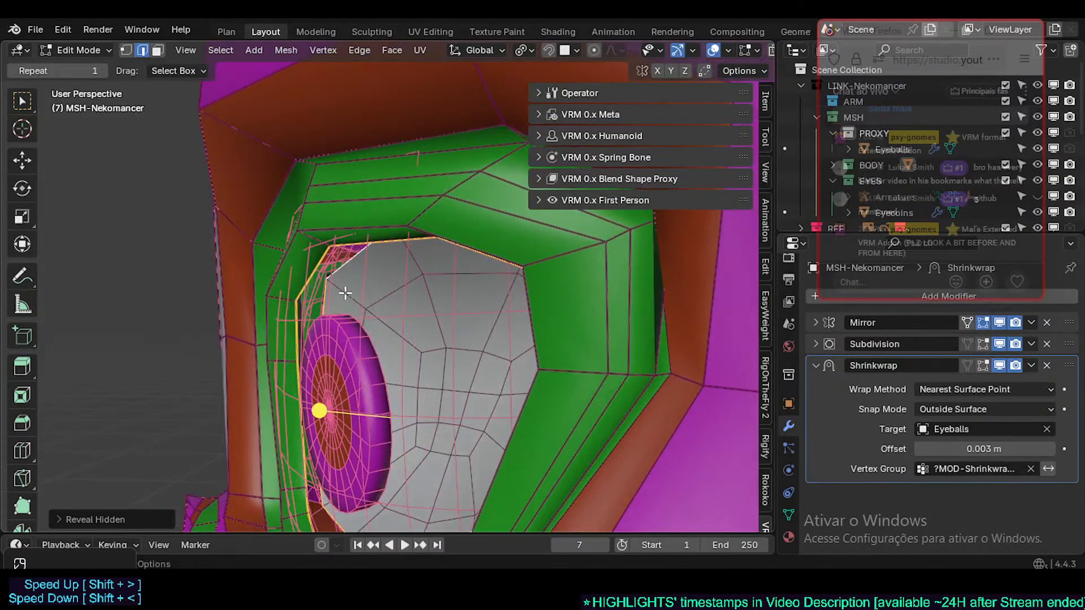
{"action": "key", "text": "ctrl+e"}
{"action": "left_click", "coordinate": [323, 192]}
- Select the eye white's outer ring of faces and smooth its vertices
{"action": "middle_click_drag", "start_coordinate": [327, 182], "coordinate": [514, 288]}
{"action": "key", "text": "3"}
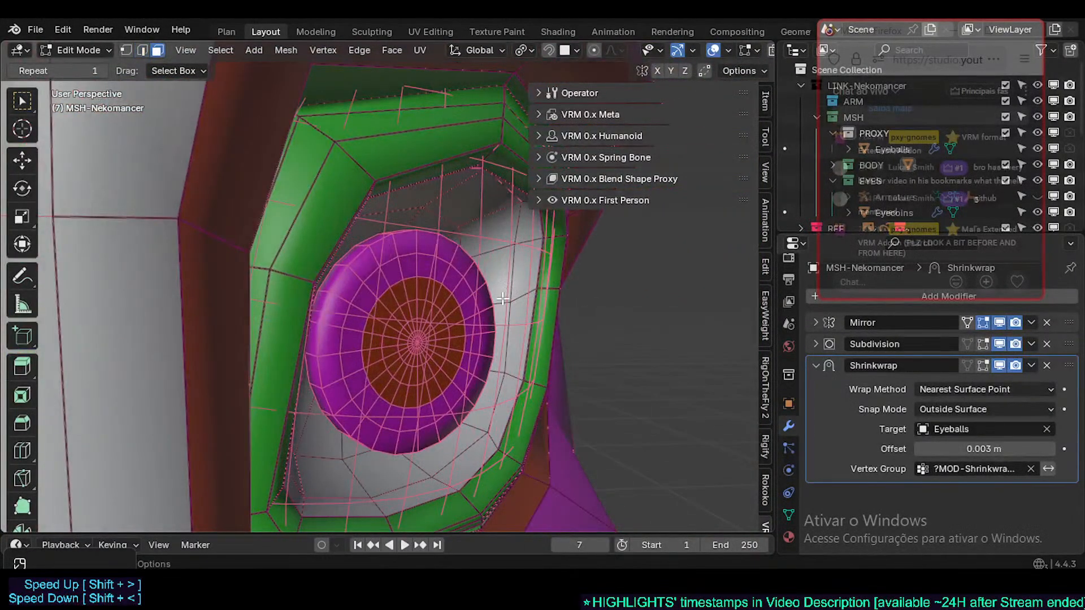
{"action": "left_click", "coordinate": [502, 299], "text": "alt"}
{"action": "middle_click_drag", "start_coordinate": [477, 320], "coordinate": [294, 313]}
{"action": "left_click_drag", "start_coordinate": [275, 326], "coordinate": [298, 319]}
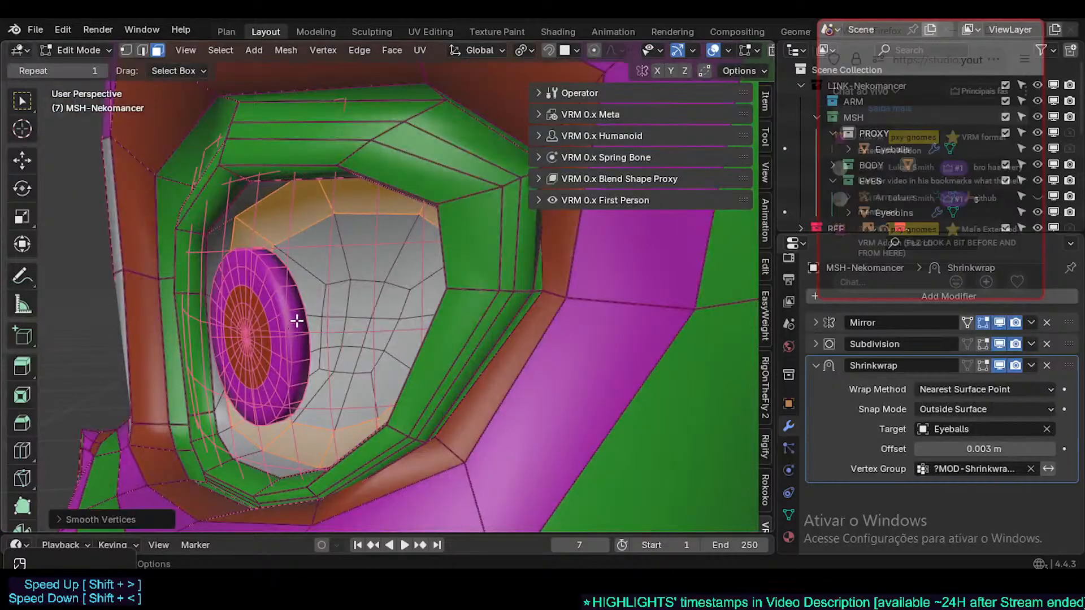
{"action": "middle_click_drag", "start_coordinate": [298, 320], "coordinate": [333, 273]}
- Select the bridging face loop inside the eyelid and inspect the eye in Object Mode with the Eyeballs proxy selected
{"action": "left_click", "coordinate": [245, 238], "text": "alt"}
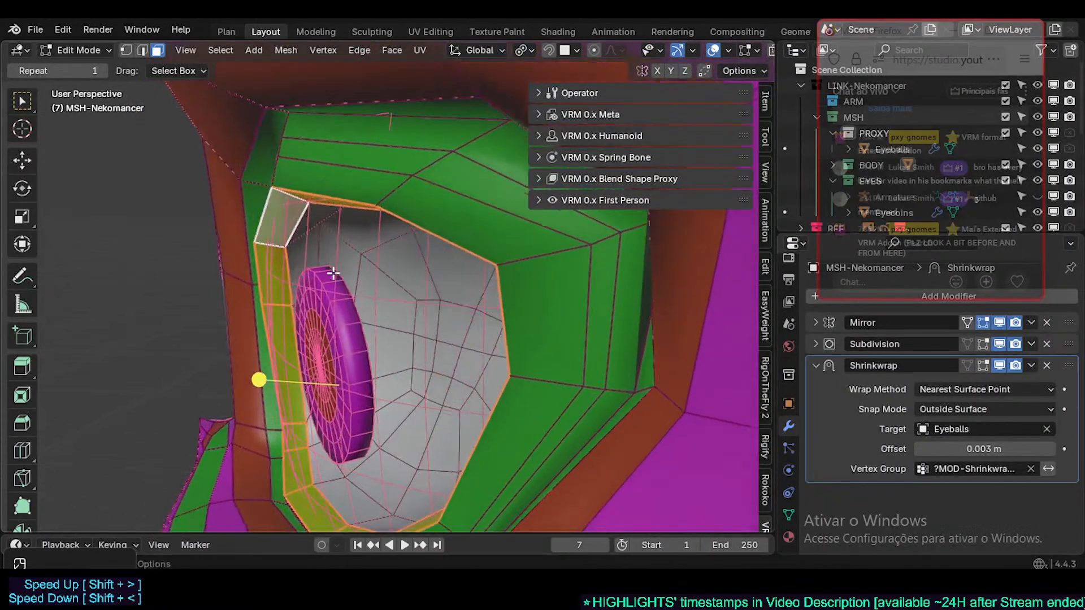
{"action": "middle_click_drag", "start_coordinate": [309, 237], "coordinate": [424, 283]}
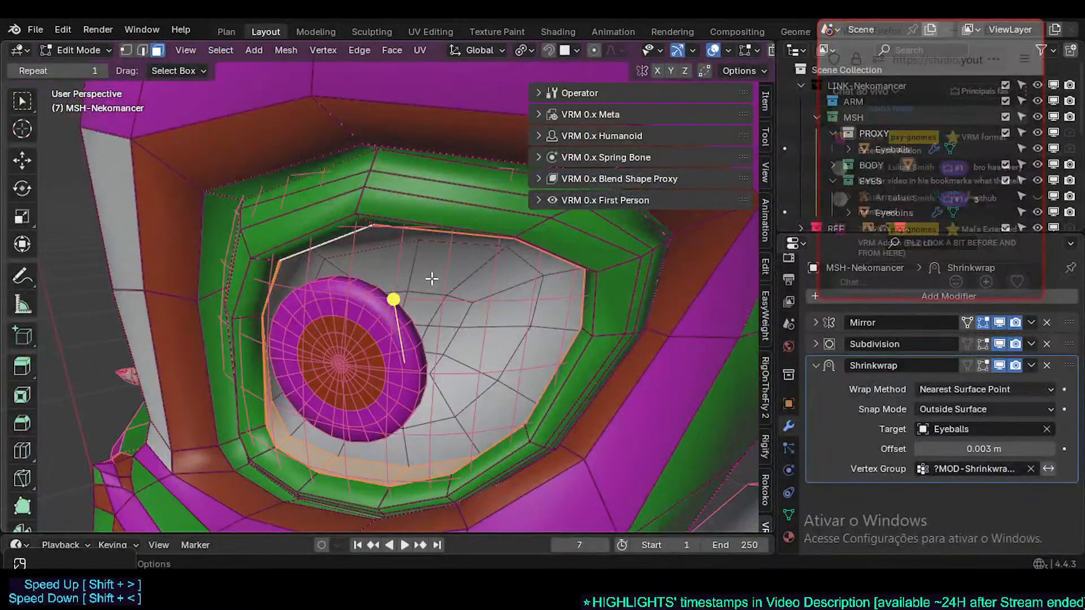
{"action": "key", "text": "Tab"}
{"action": "left_click", "coordinate": [429, 280]}
{"action": "left_click", "coordinate": [428, 267]}
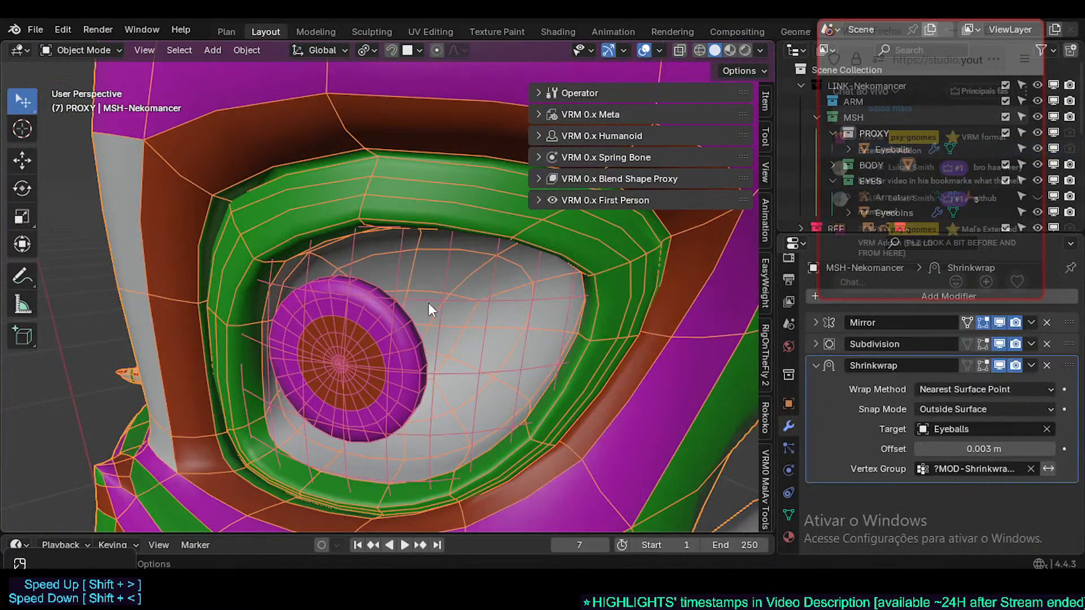
{"action": "middle_click_drag", "start_coordinate": [438, 269], "coordinate": [367, 277]}
{"action": "left_click", "coordinate": [291, 242]}
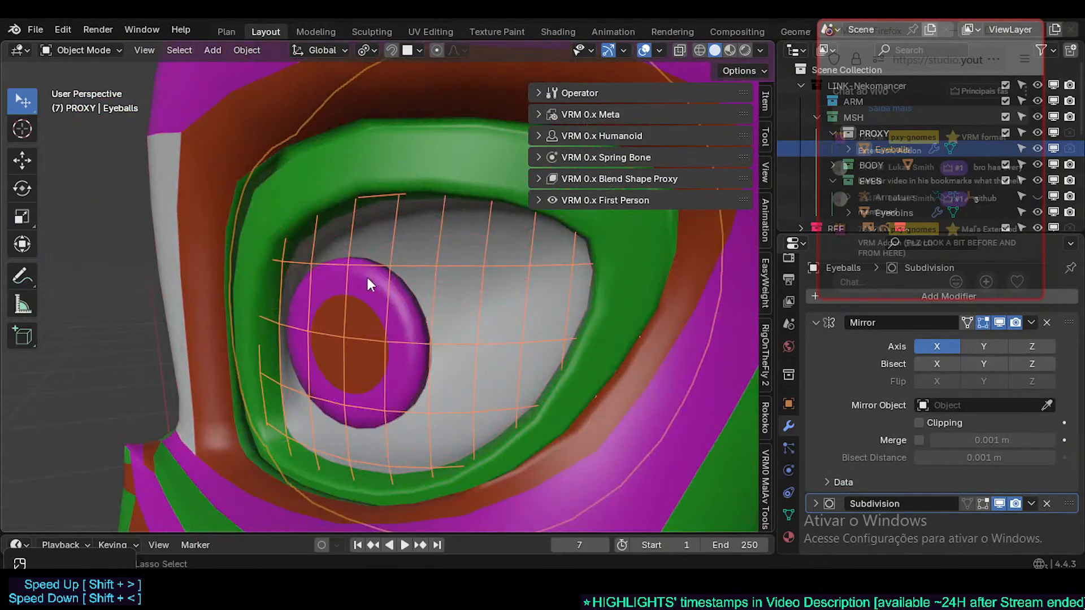
- Hide the viewport sidebar and check the eye by selecting Eyecoins and opening MSH-Nekomancer in Edit Mode
{"action": "left_click", "coordinate": [410, 266]}
{"action": "left_click", "coordinate": [286, 204]}
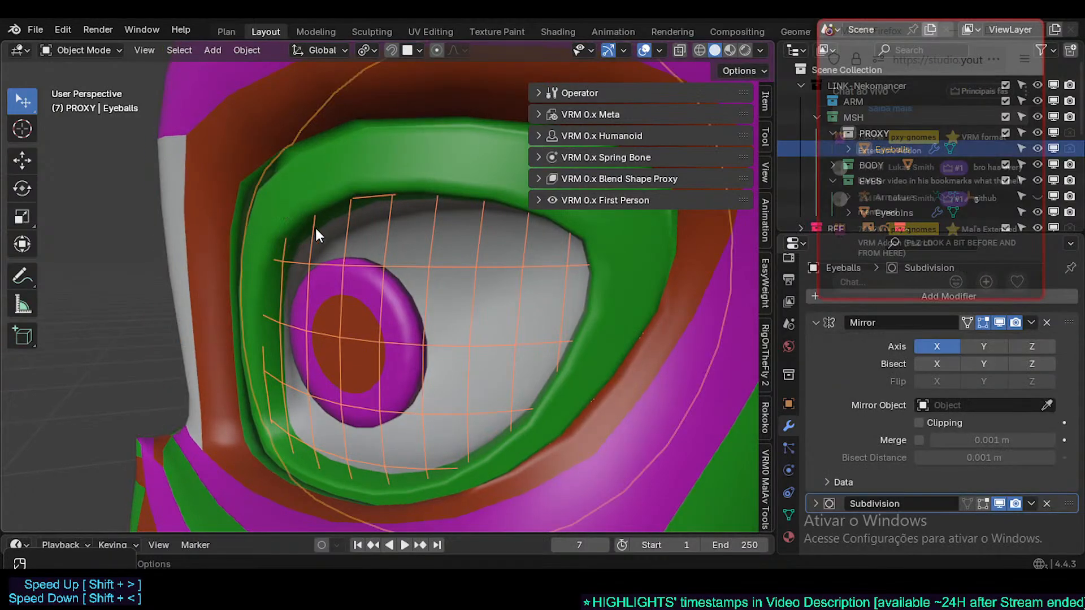
{"action": "middle_click_drag", "start_coordinate": [314, 226], "coordinate": [361, 232]}
{"action": "scroll", "coordinate": [360, 232], "scroll_direction": "down", "scroll_amount": 1}
{"action": "key", "text": "n"}
{"action": "middle_click_drag", "start_coordinate": [371, 295], "coordinate": [272, 299]}
{"action": "left_click", "coordinate": [368, 300]}
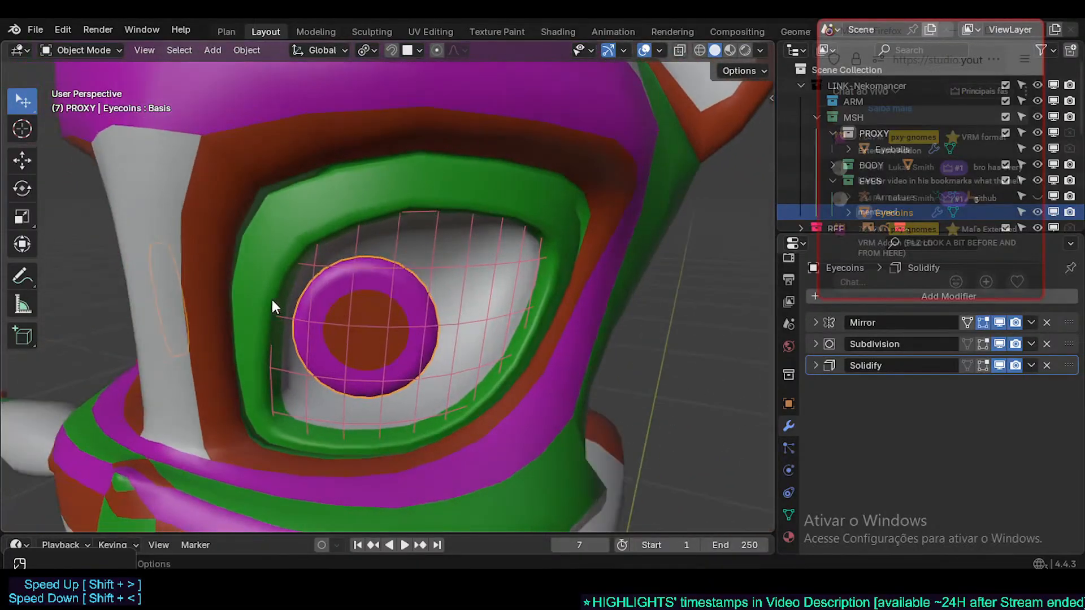
{"action": "left_click", "coordinate": [314, 235]}
{"action": "middle_click_drag", "start_coordinate": [432, 231], "coordinate": [374, 234]}
{"action": "key", "text": "Tab"}
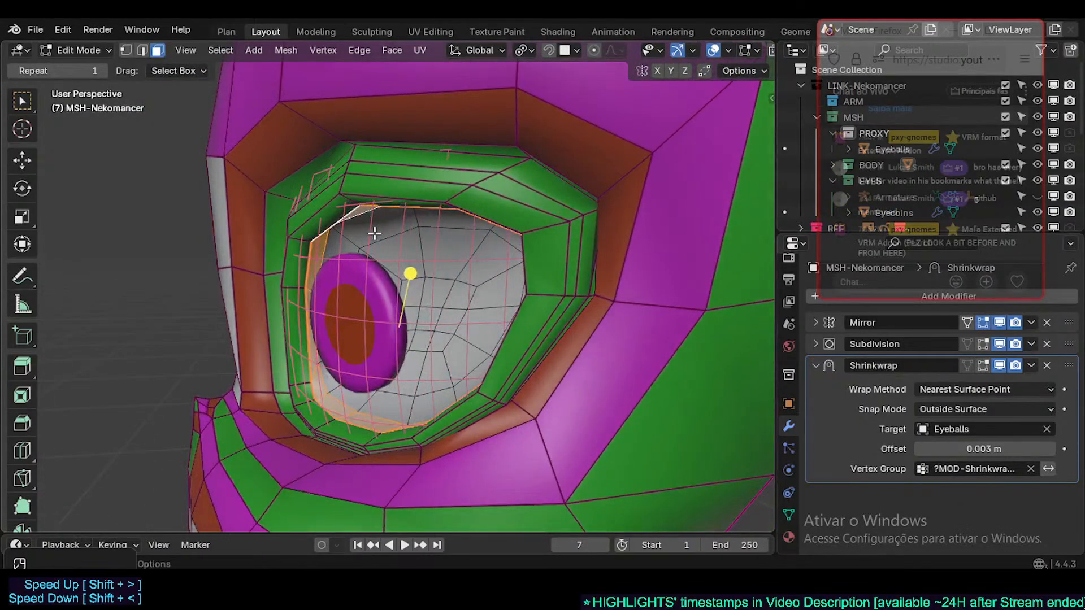
- View both eyes from the front in Object Mode, move the chat window off the outliner, and make the PROXY collection unselectable
{"action": "key", "text": "KP_1"}
{"action": "key", "text": "Tab"}
{"action": "scroll", "coordinate": [390, 214], "scroll_direction": "down", "scroll_amount": 2}
{"action": "left_click", "coordinate": [401, 199]}
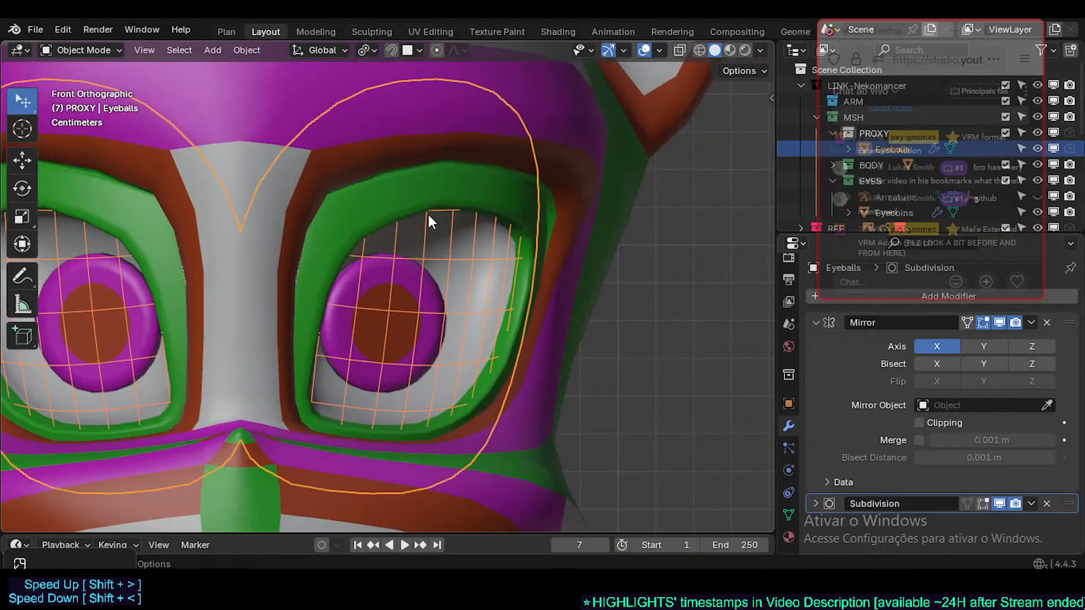
{"action": "scroll", "coordinate": [449, 236], "scroll_direction": "up", "scroll_amount": 3}
{"action": "scroll", "coordinate": [507, 218], "scroll_direction": "down", "scroll_amount": 3}
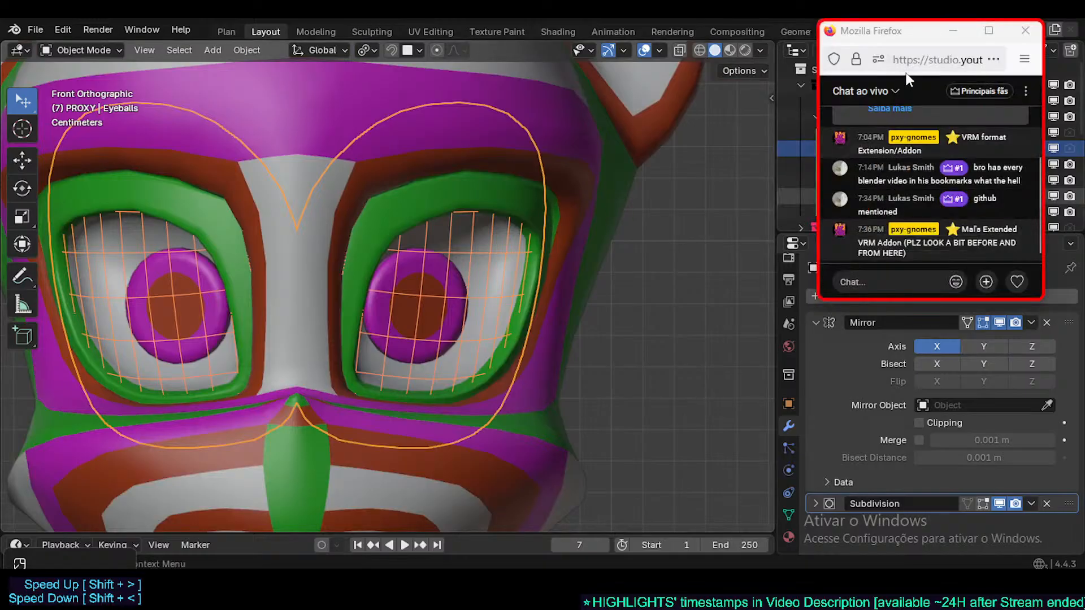
{"action": "left_click_drag", "start_coordinate": [878, 40], "coordinate": [625, 180]}
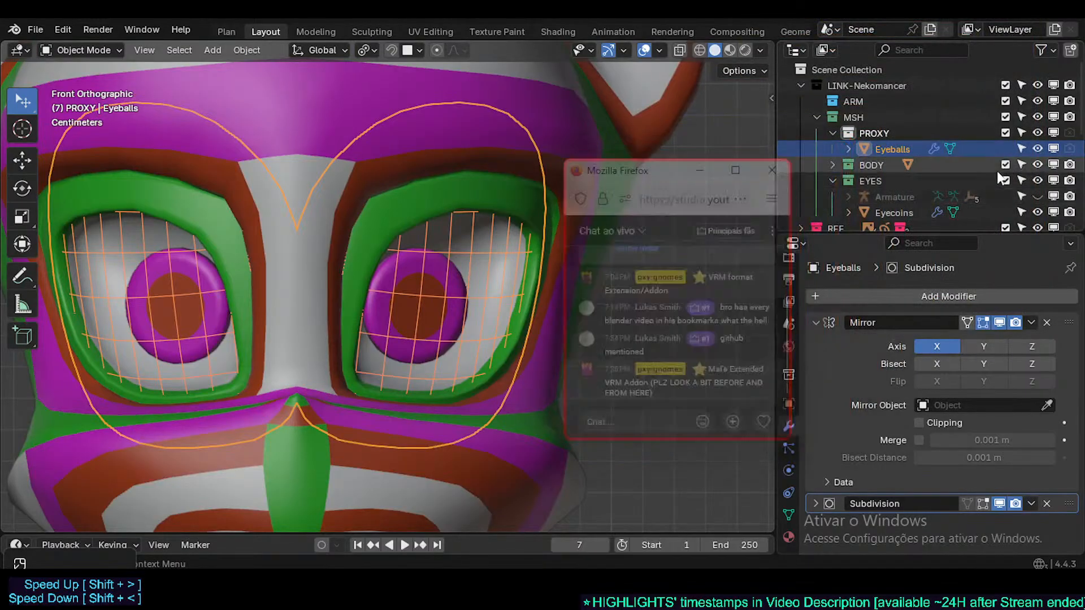
{"action": "left_click", "coordinate": [1022, 133]}
- Select the MSH-Nekomancer mesh and enter Edit Mode close to the eye
{"action": "middle_click_drag", "start_coordinate": [412, 217], "coordinate": [339, 192]}
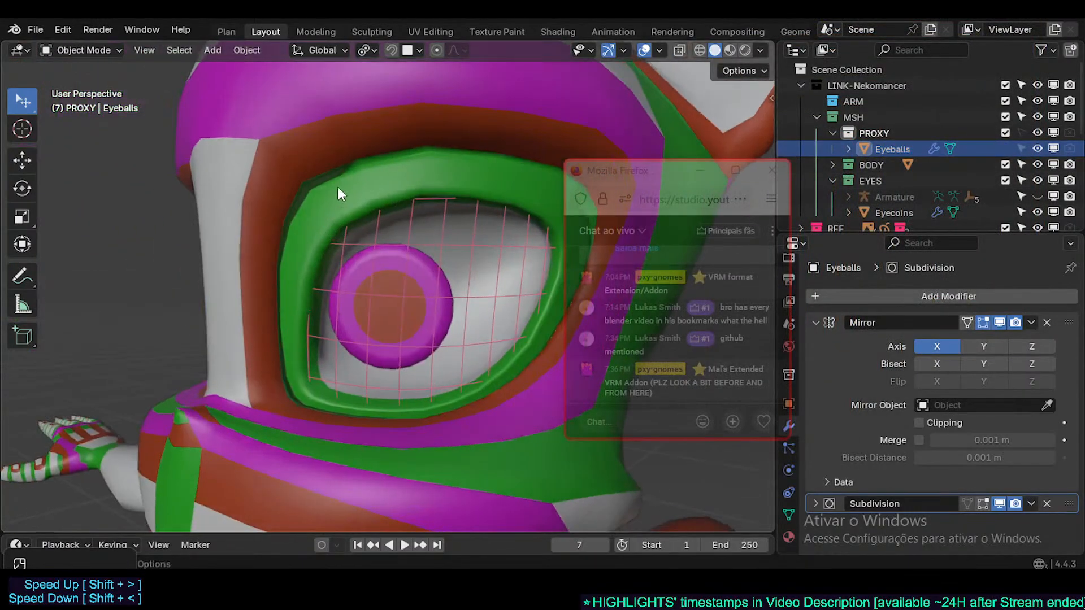
{"action": "left_click", "coordinate": [338, 188]}
{"action": "key", "text": "Tab"}
{"action": "scroll", "coordinate": [392, 255], "scroll_direction": "up", "scroll_amount": 5}
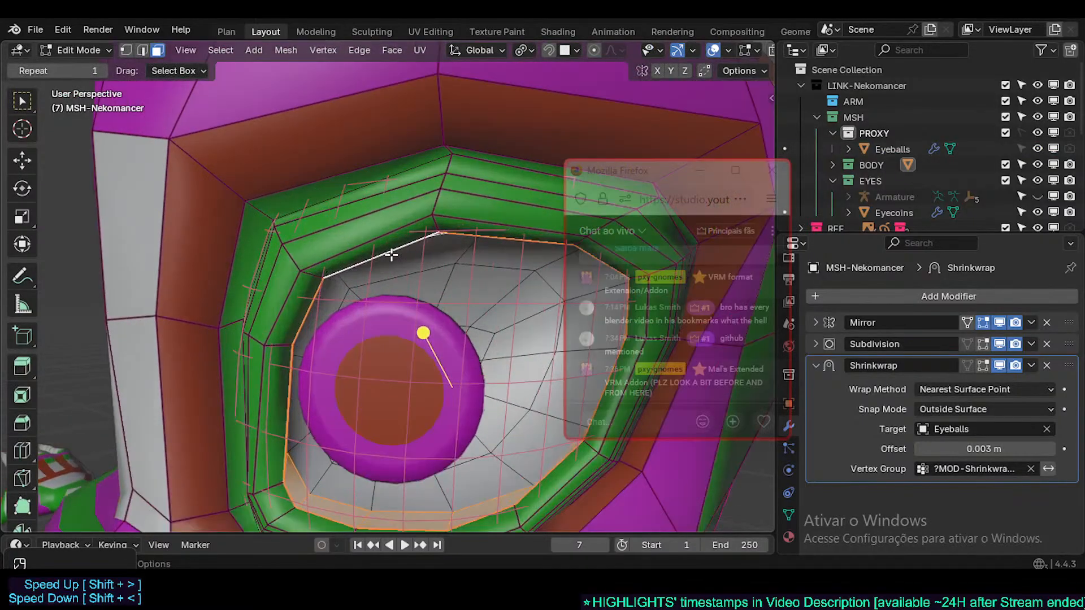
{"action": "middle_click_drag", "start_coordinate": [392, 256], "coordinate": [272, 300]}
{"action": "left_click", "coordinate": [333, 251], "text": "alt"}
{"action": "key", "text": "h"}
{"action": "key", "text": "2"}
{"action": "key", "text": "alt+h"}
{"action": "key", "text": "alt+a"}
{"action": "key", "text": "3"}
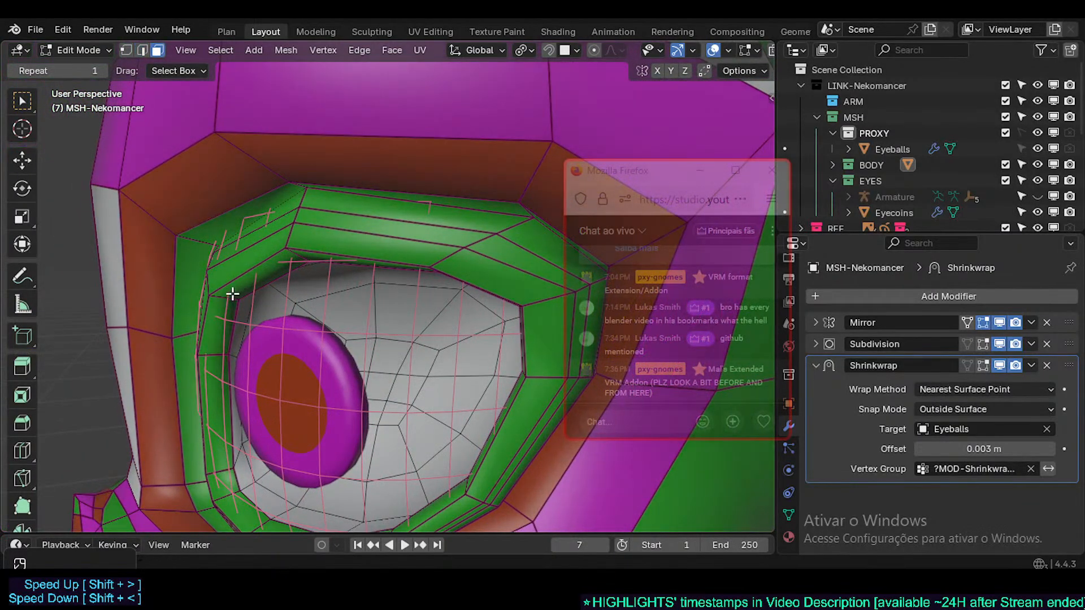
- Hide the bridging face loop inside the eyelid and the linked eye-white geometry
{"action": "left_click", "coordinate": [231, 296], "text": "alt"}
{"action": "key", "text": "h"}
{"action": "middle_click_drag", "start_coordinate": [260, 308], "coordinate": [337, 254]}
{"action": "key", "text": "l"}
{"action": "key", "text": "h"}
- Switch to vertex selection, enable snapping, and nudge the vertex at the peak of the upper eyelid
{"action": "key", "text": "1"}
{"action": "left_click", "coordinate": [397, 236]}
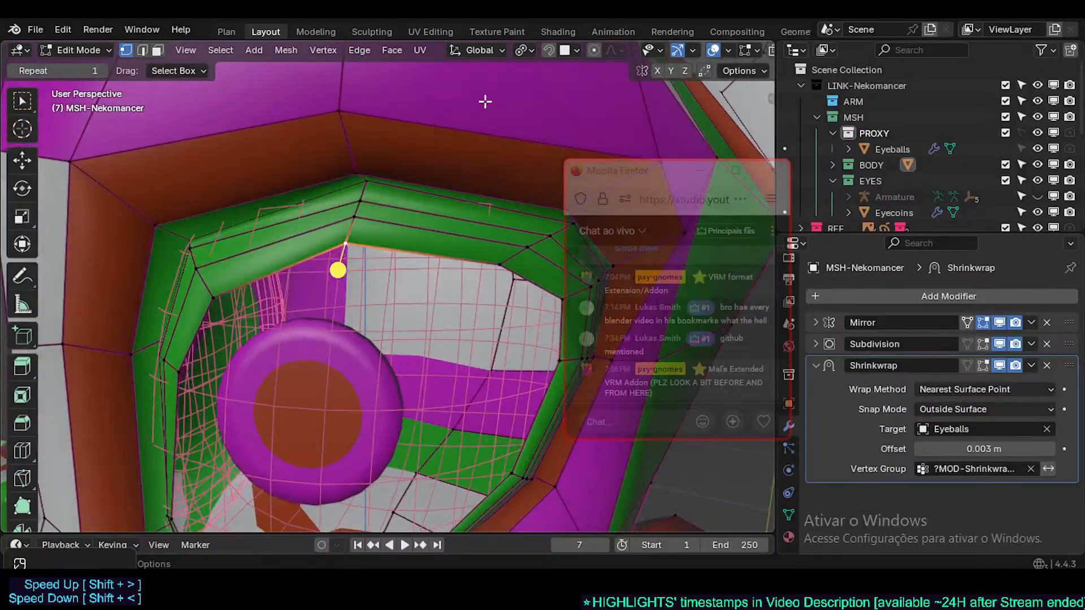
{"action": "left_click", "coordinate": [564, 51]}
{"action": "key", "text": "g"}
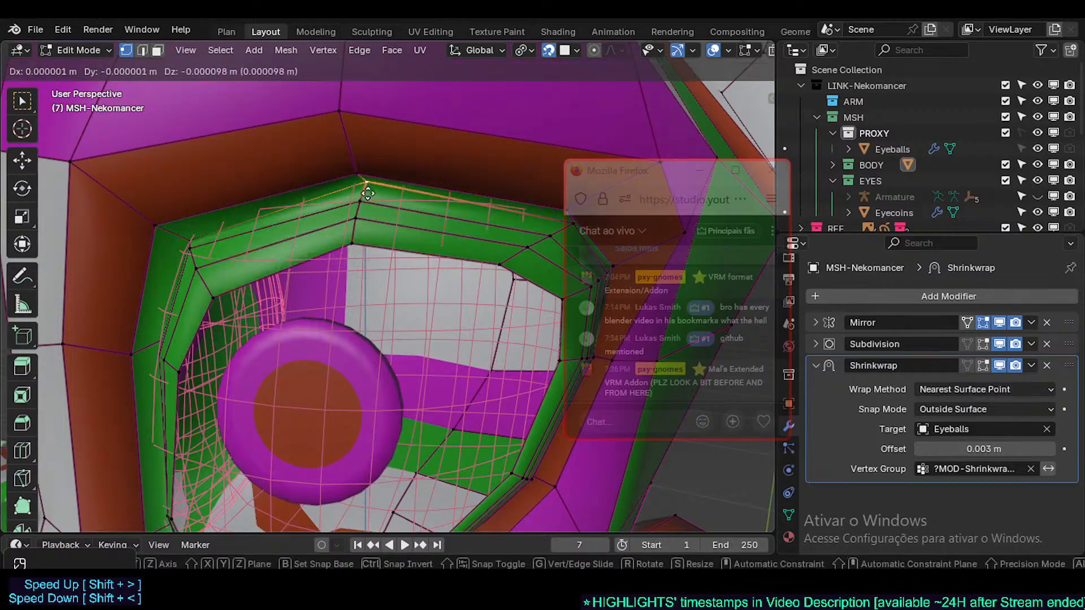
{"action": "left_click", "coordinate": [364, 202]}
{"action": "middle_click_drag", "start_coordinate": [364, 202], "coordinate": [431, 222]}
- Nudge the outer vertex at the eyelid's upper nose-side corner into place
{"action": "left_click", "coordinate": [237, 230]}
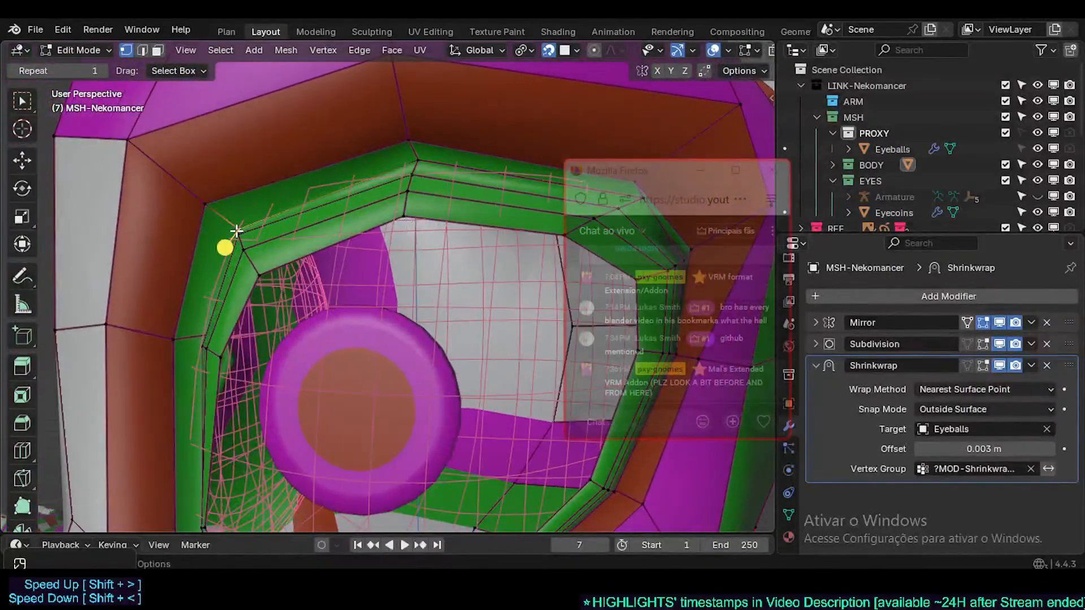
{"action": "middle_click_drag", "start_coordinate": [238, 230], "coordinate": [253, 226]}
{"action": "key", "text": "g"}
{"action": "left_click", "coordinate": [253, 228]}
{"action": "left_click", "coordinate": [256, 230]}
{"action": "key", "text": "g"}
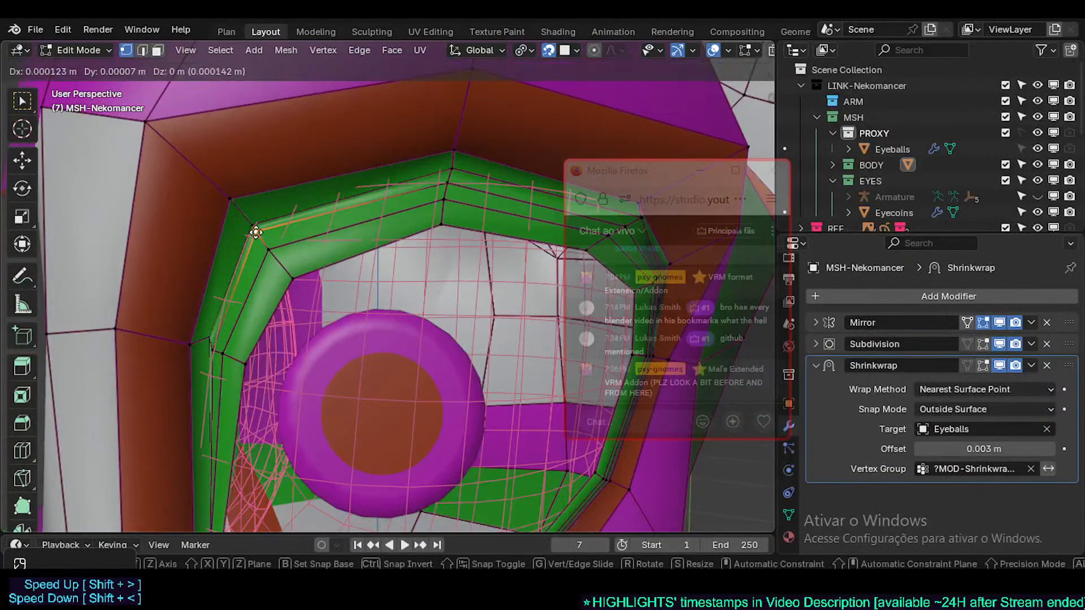
{"action": "left_click", "coordinate": [257, 233]}
- Reposition the next two vertices inward at the eyelid's upper nose-side corner
{"action": "left_click", "coordinate": [268, 247]}
{"action": "key", "text": "g"}
{"action": "left_click", "coordinate": [267, 245]}
{"action": "left_click", "coordinate": [291, 276]}
{"action": "key", "text": "g"}
{"action": "left_click", "coordinate": [288, 273]}
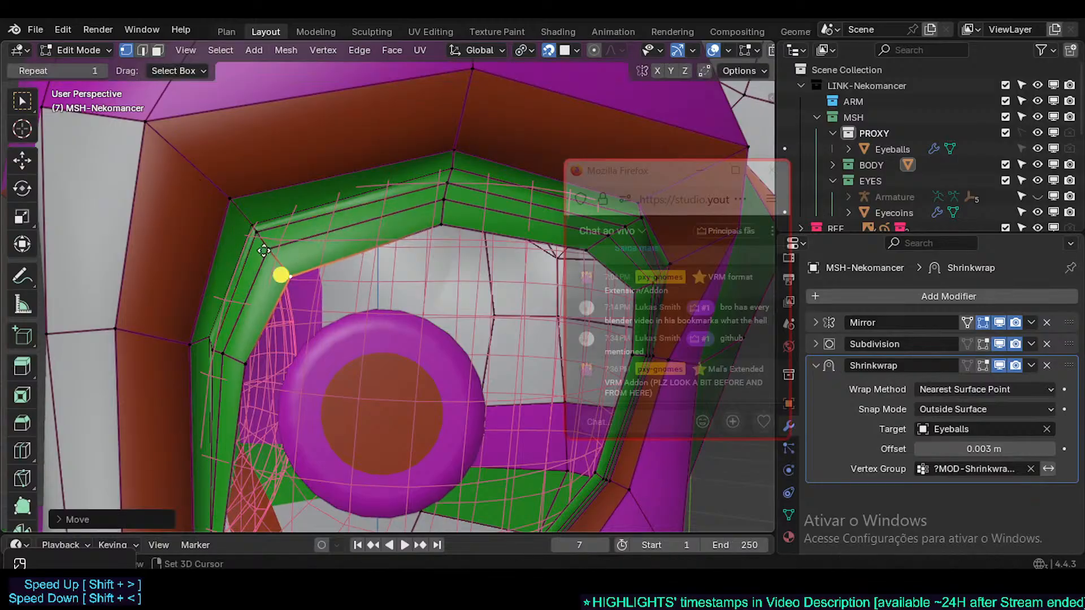
- Nudge the vertex midway down the eyelid's nose side, and select the thin outer face loop around the eyelid
{"action": "middle_click_drag", "start_coordinate": [249, 390], "coordinate": [287, 321], "text": "shift"}
{"action": "left_click", "coordinate": [264, 267]}
{"action": "key", "text": "g"}
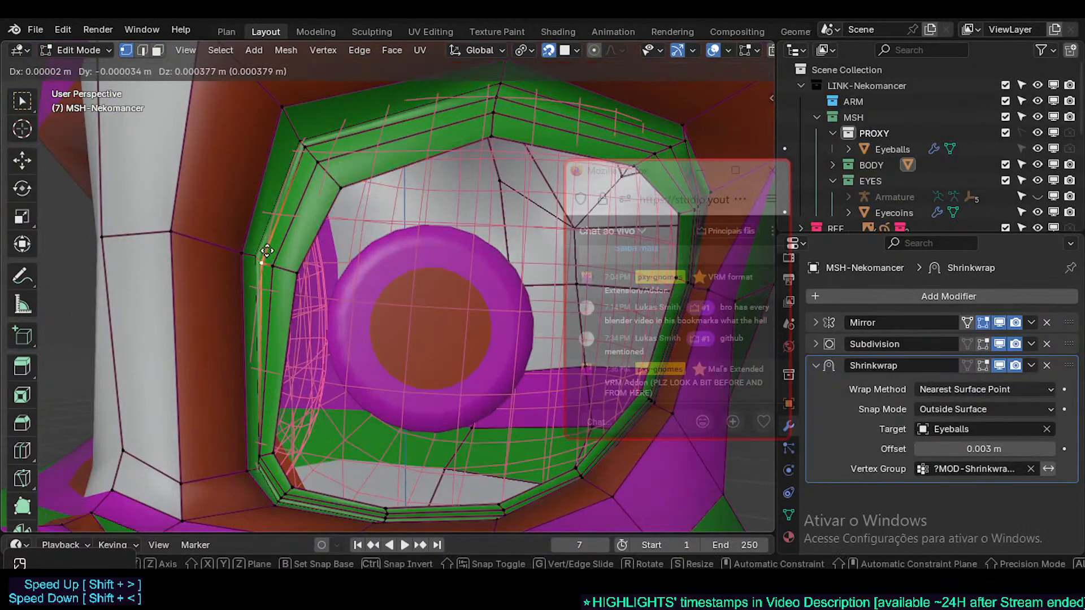
{"action": "left_click", "coordinate": [265, 252]}
{"action": "left_click", "coordinate": [266, 255]}
{"action": "left_click", "coordinate": [256, 258], "text": "alt"}
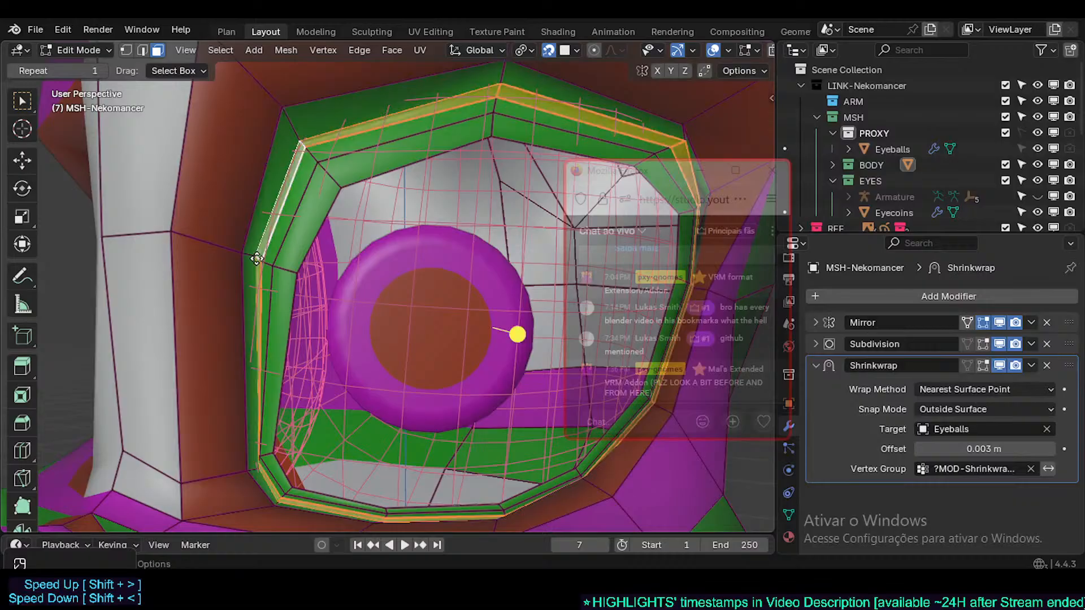
{"action": "middle_click_drag", "start_coordinate": [325, 283], "coordinate": [323, 258]}
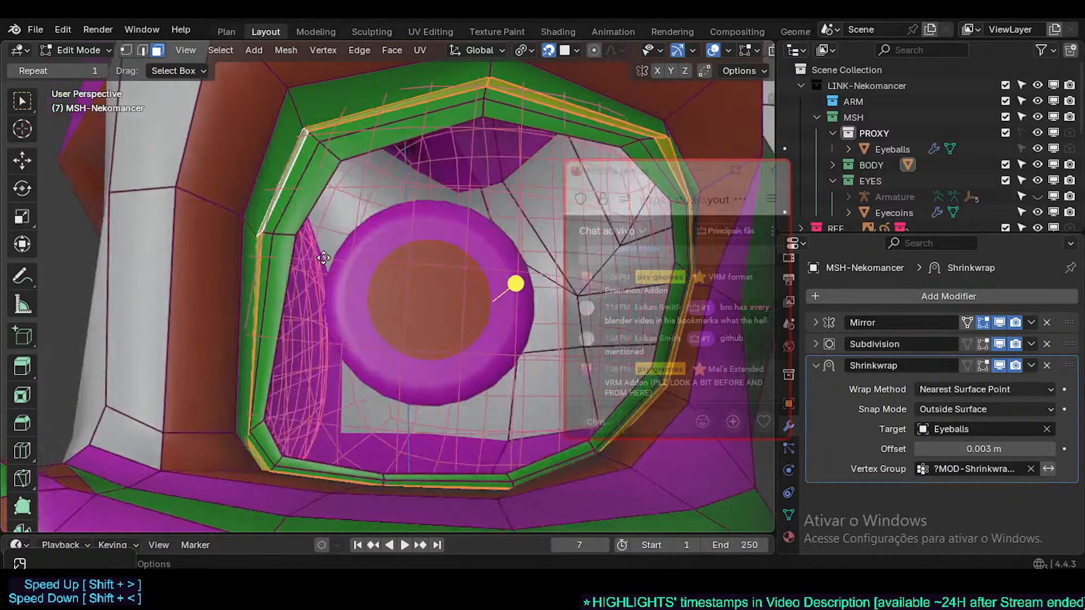
{"action": "left_click", "coordinate": [278, 233], "text": "alt"}
{"action": "key", "text": "g"}
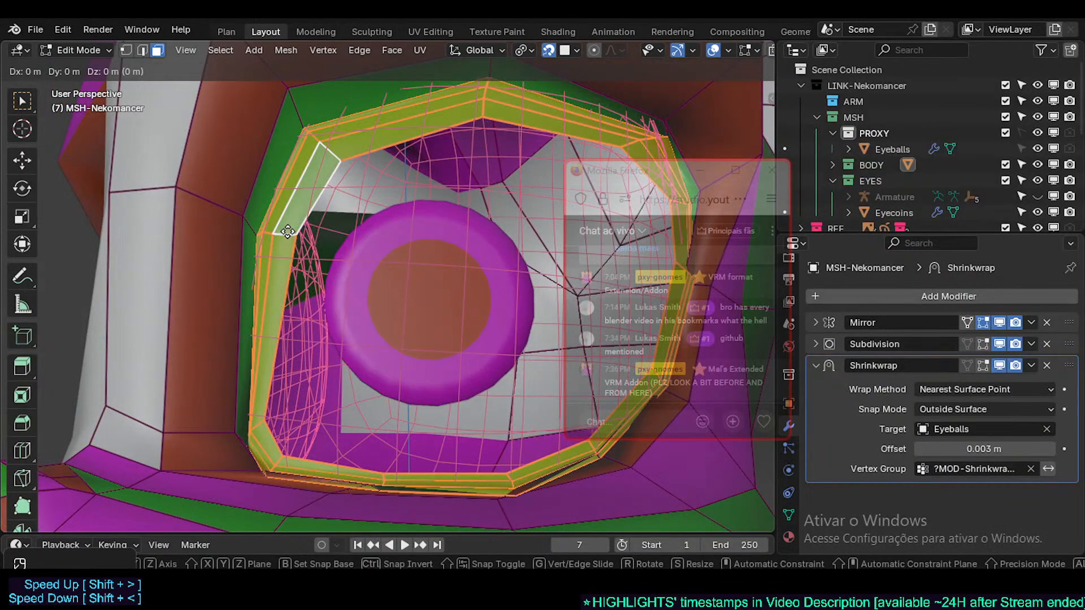
{"action": "right_click", "coordinate": [287, 231]}
{"action": "middle_click_drag", "start_coordinate": [287, 231], "coordinate": [281, 275]}
{"action": "key", "text": "alt+a"}
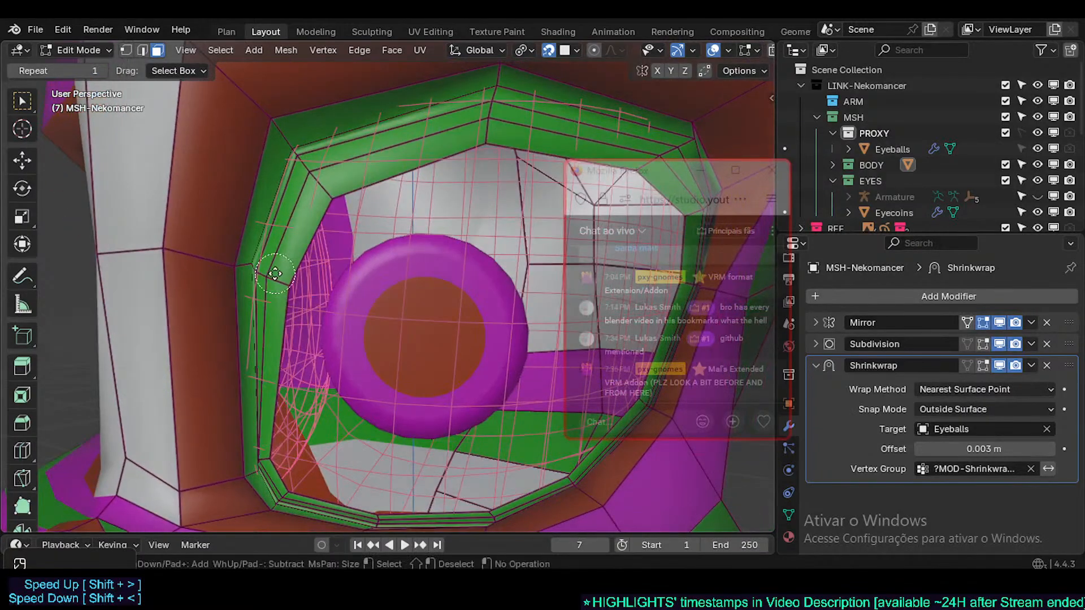
- Re-snap the eyelid's face strips along the nose side and the adjoining part of the upper edge
{"action": "left_click", "coordinate": [275, 272], "text": "alt"}
{"action": "key", "text": "g"}
{"action": "left_click", "coordinate": [275, 271]}
{"action": "middle_click_drag", "start_coordinate": [317, 229], "coordinate": [295, 239]}
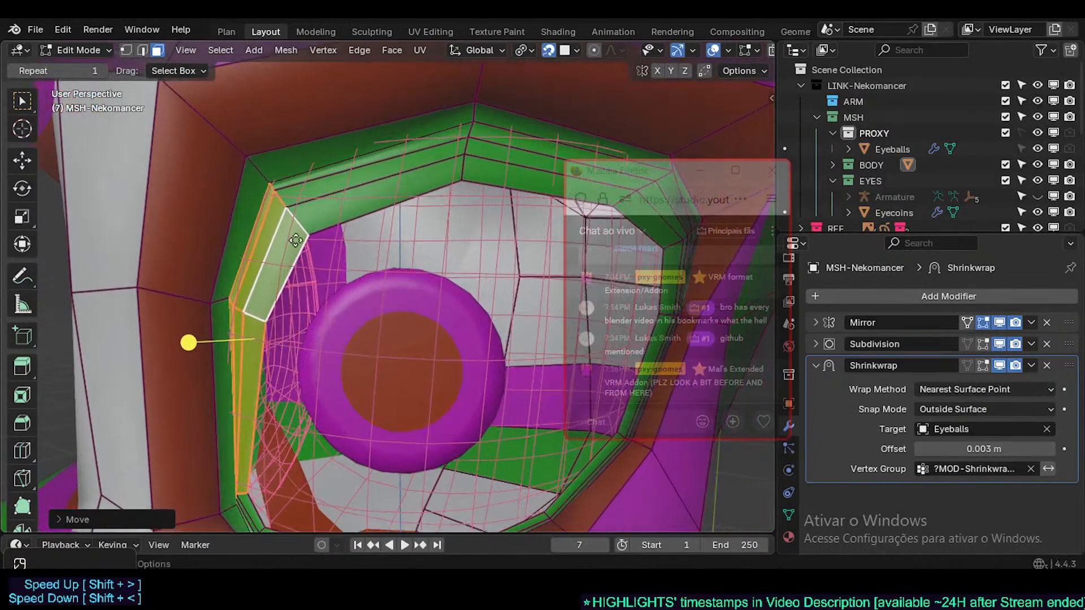
{"action": "key", "text": "alt+a"}
{"action": "key", "text": "c"}
{"action": "left_click", "coordinate": [334, 193]}
{"action": "left_click", "coordinate": [334, 193]}
{"action": "middle_click_drag", "start_coordinate": [547, 172], "coordinate": [370, 213], "text": "shift"}
{"action": "key", "text": "alt+a"}
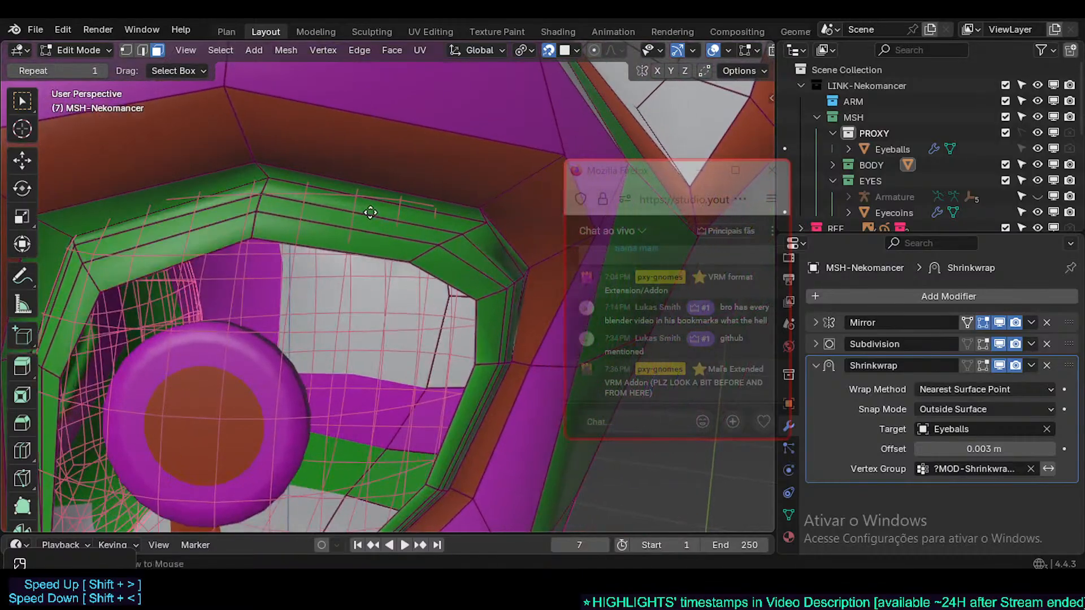
- Select the face strips on the outer half of the upper eyelid and nudge them with snapping
{"action": "left_click", "coordinate": [358, 215]}
{"action": "right_click", "coordinate": [357, 215]}
{"action": "key", "text": "g"}
{"action": "left_click", "coordinate": [358, 215]}
{"action": "right_click", "coordinate": [358, 215]}
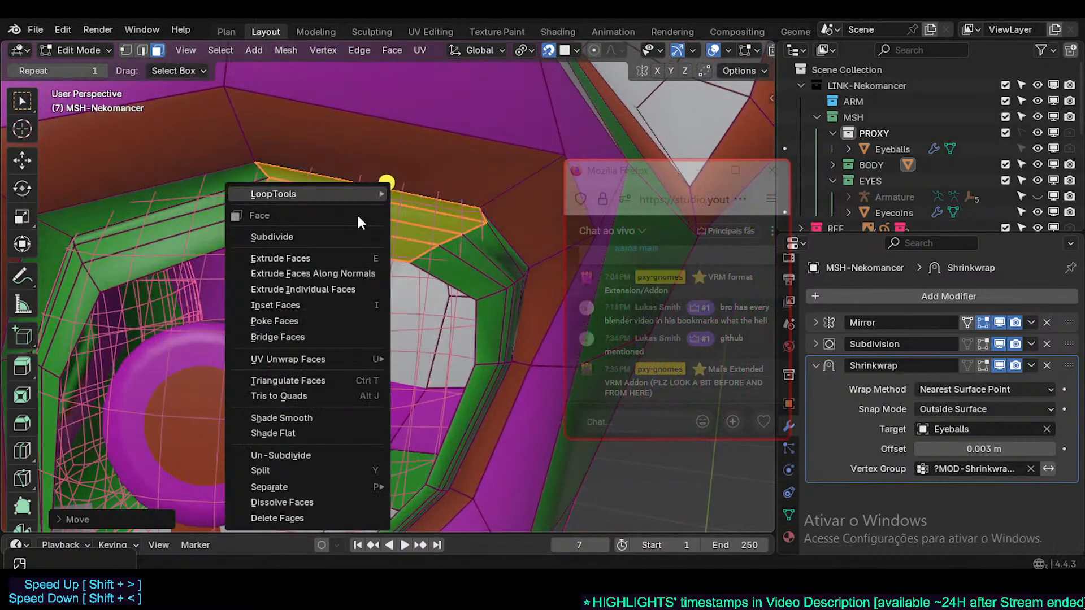
{"action": "mouse_move", "coordinate": [433, 240]}
{"action": "middle_mouse_down"}
{"action": "mouse_move", "coordinate": [439, 258]}
{"action": "mouse_move", "coordinate": [464, 256]}
{"action": "mouse_move", "coordinate": [436, 252]}
{"action": "mouse_move", "coordinate": [446, 245]}
{"action": "middle_mouse_up"}
- Select the faces at the eyelid's upper outer corner and nudge them with snapping
{"action": "key", "text": "alt+a"}
{"action": "key", "text": "c"}
{"action": "left_click", "coordinate": [457, 260]}
{"action": "key", "text": "c"}
{"action": "key", "text": "alt+a"}
{"action": "key", "text": "c"}
{"action": "left_click", "coordinate": [441, 264]}
{"action": "right_click", "coordinate": [441, 264]}
{"action": "key", "text": "g"}
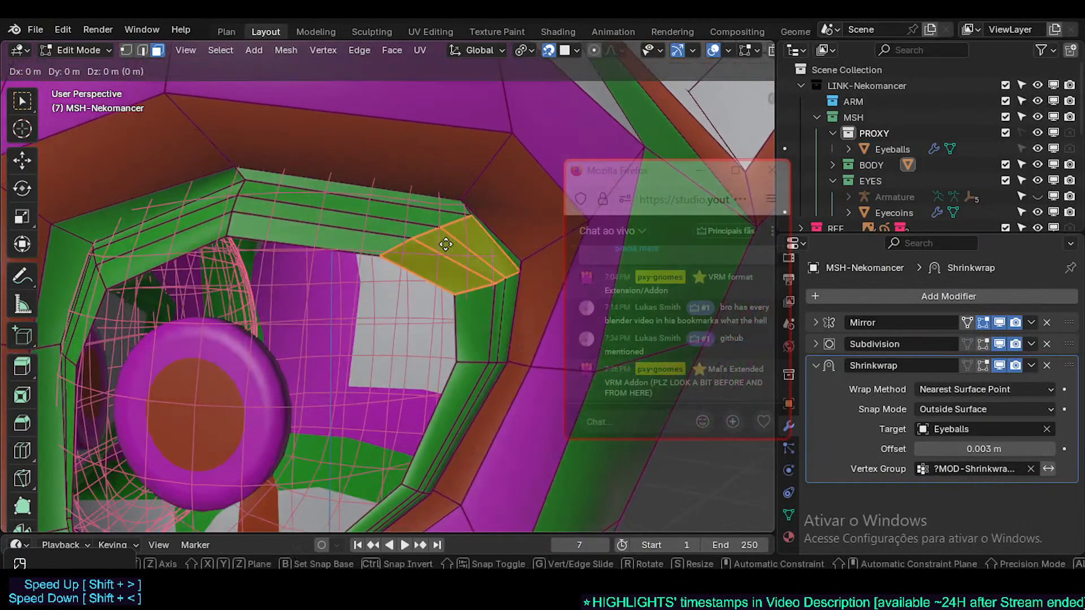
{"action": "left_click", "coordinate": [439, 242]}
{"action": "key", "text": "alt+a"}
- Switch to vertex selection and nudge the inner and middle vertices at the outer end of the upper eyelid
{"action": "key", "text": "1"}
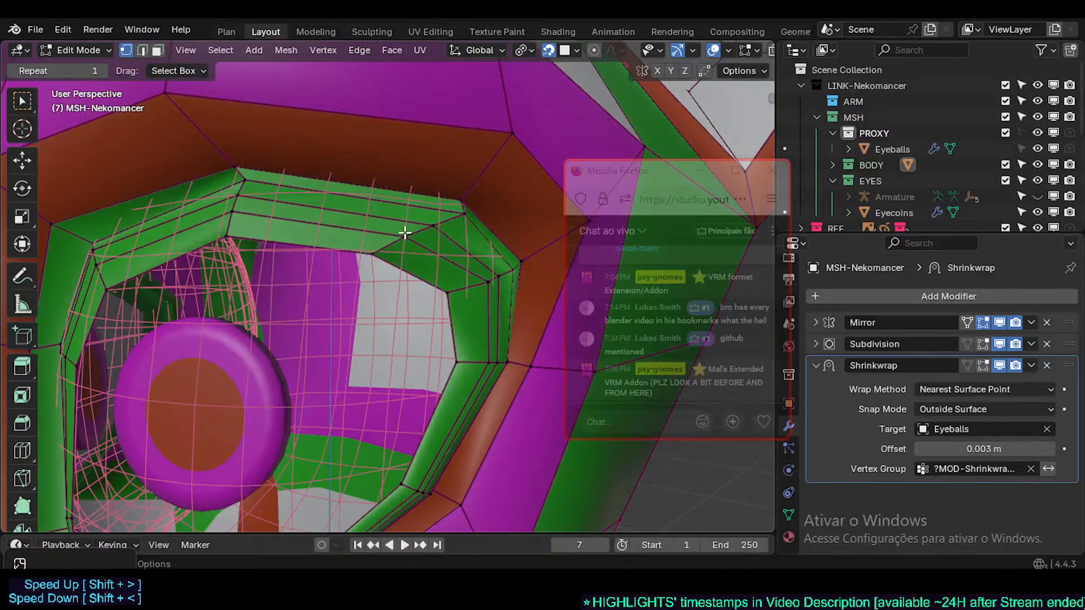
{"action": "left_click", "coordinate": [404, 232]}
{"action": "key", "text": "g"}
{"action": "left_click", "coordinate": [396, 230]}
{"action": "left_click", "coordinate": [426, 220]}
{"action": "key", "text": "g"}
{"action": "left_click", "coordinate": [454, 214]}
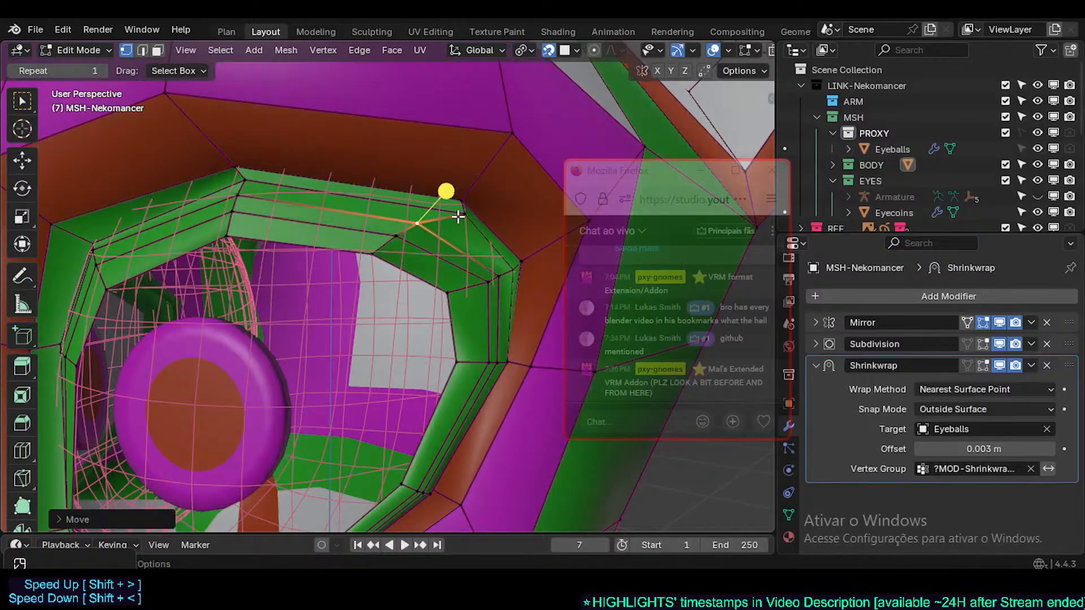
- Reposition the outermost vertex at the eyelid's upper outer corner
{"action": "key", "text": "g"}
{"action": "left_click", "coordinate": [365, 196]}
{"action": "middle_click_drag", "start_coordinate": [365, 197], "coordinate": [407, 212]}
{"action": "key", "text": "g"}
{"action": "left_click", "coordinate": [462, 194]}
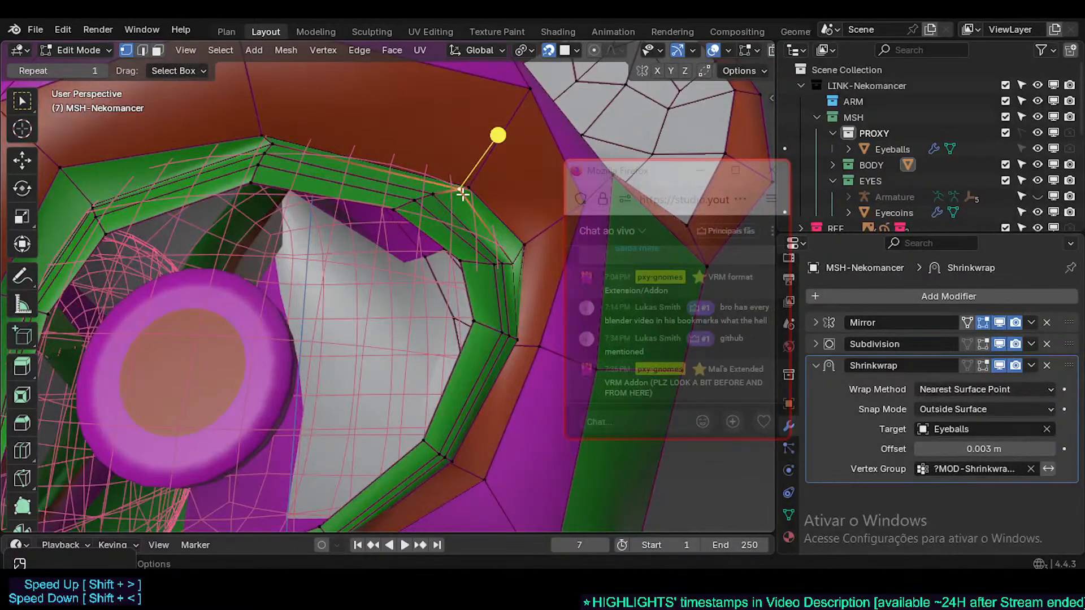
- Slide the outer rim vertices at the upper eyelid's outer corner and peak outward along their edges
{"action": "middle_click_drag", "start_coordinate": [472, 191], "coordinate": [344, 245]}
{"action": "middle_click_drag", "start_coordinate": [263, 294], "coordinate": [317, 221], "text": "shift"}
{"action": "scroll", "coordinate": [341, 237], "scroll_direction": "down", "scroll_amount": 1}
{"action": "scroll", "coordinate": [294, 221], "scroll_direction": "up", "scroll_amount": 1}
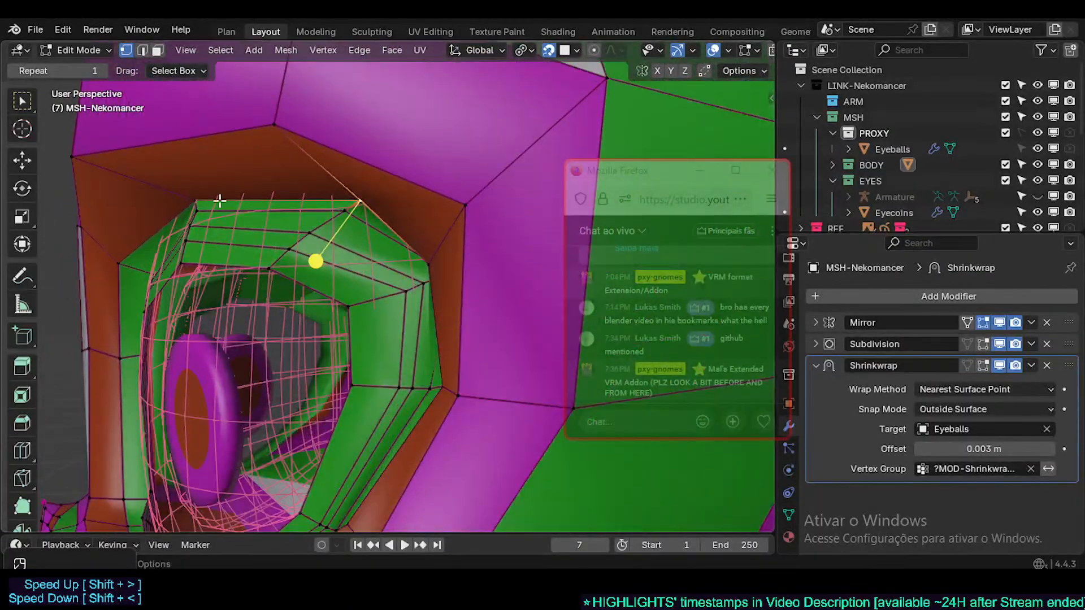
{"action": "key", "text": "g"}
{"action": "key", "text": "g"}
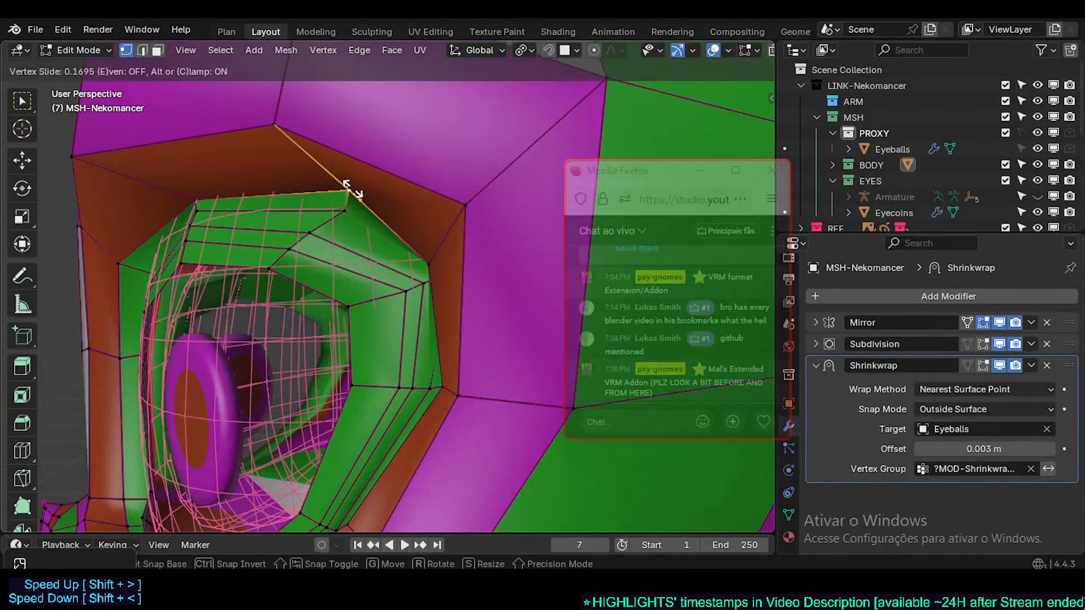
{"action": "left_click", "coordinate": [349, 188]}
{"action": "key", "text": "g"}
{"action": "key", "text": "g"}
{"action": "left_click", "coordinate": [188, 194]}
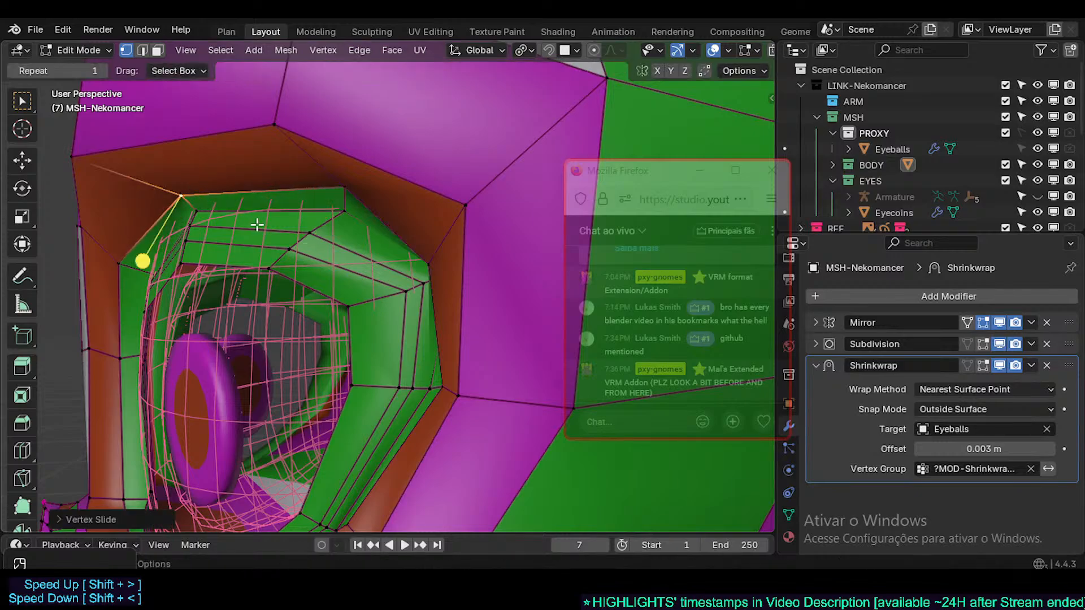
- Slide the outer rim vertices just below the upper outer corner and midway down the eyelid's outer side
{"action": "middle_click_drag", "start_coordinate": [259, 225], "coordinate": [468, 287]}
{"action": "left_click", "coordinate": [470, 270]}
{"action": "key", "text": "g"}
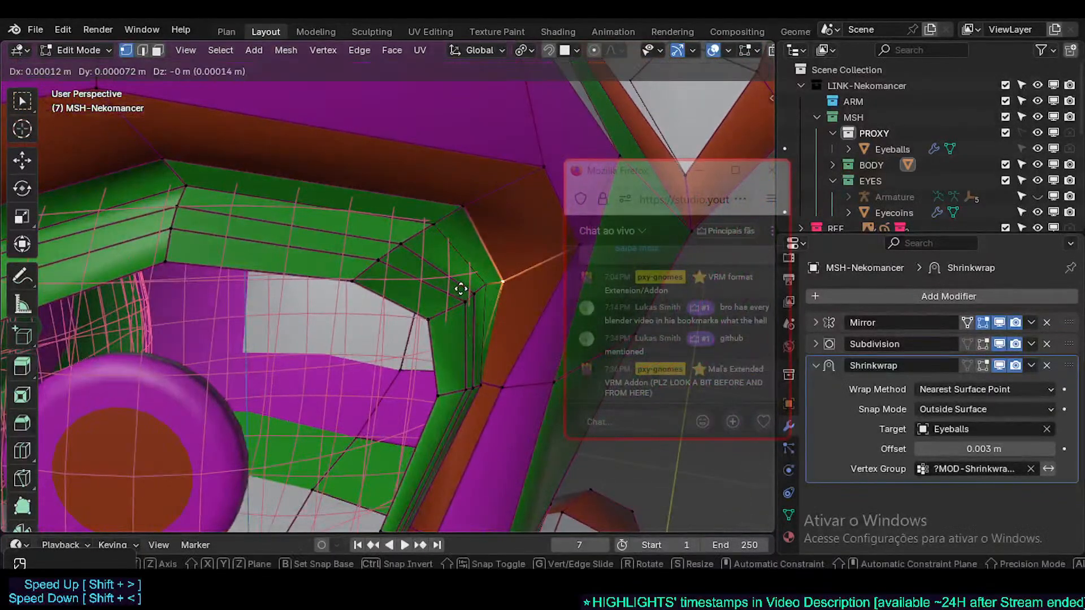
{"action": "key", "text": "g"}
{"action": "left_click", "coordinate": [476, 284]}
{"action": "middle_click_drag", "start_coordinate": [487, 386], "coordinate": [465, 284]}
{"action": "key", "text": "g"}
{"action": "key", "text": "g"}
{"action": "left_click", "coordinate": [460, 385]}
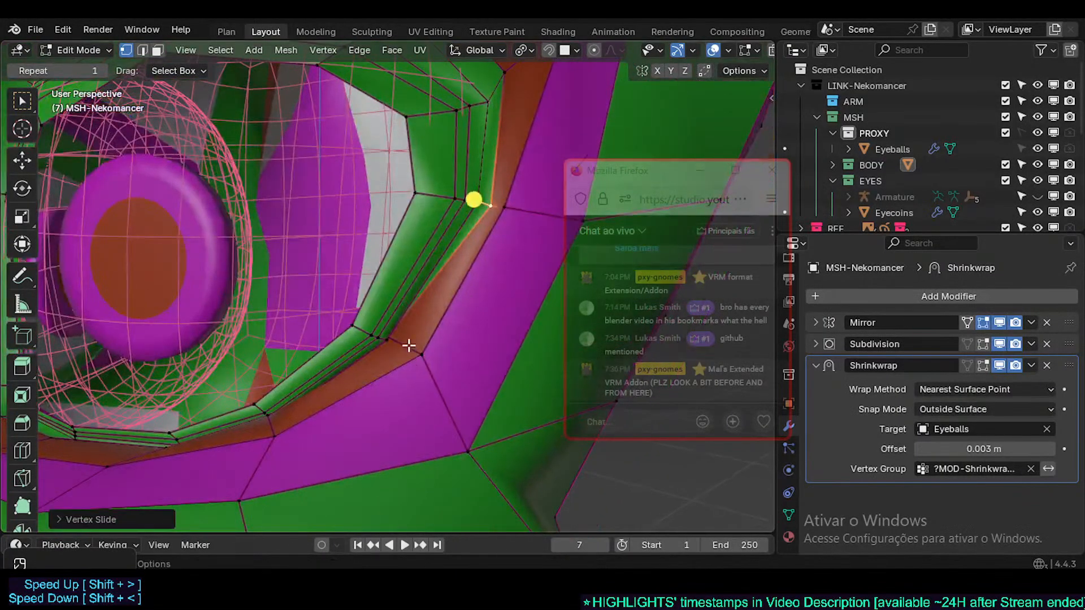
- Slide the outer rim vertex at the eyelid's lower outer corner outward and adjust its position
{"action": "middle_click_drag", "start_coordinate": [398, 341], "coordinate": [355, 384]}
{"action": "key", "text": "g"}
{"action": "key", "text": "g"}
{"action": "left_click", "coordinate": [407, 359]}
{"action": "key", "text": "g"}
{"action": "left_click", "coordinate": [346, 389]}
- Slide the outer rim edge along the outer part of the lower eyelid, and return to vertex selection
{"action": "middle_click_drag", "start_coordinate": [251, 406], "coordinate": [297, 385]}
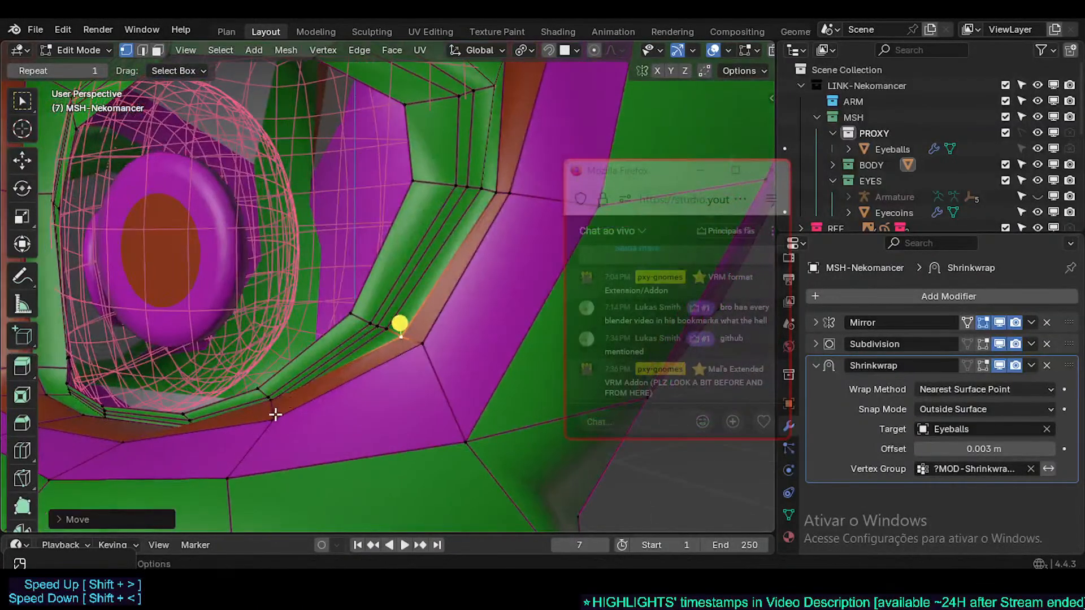
{"action": "key", "text": "g"}
{"action": "key", "text": "g"}
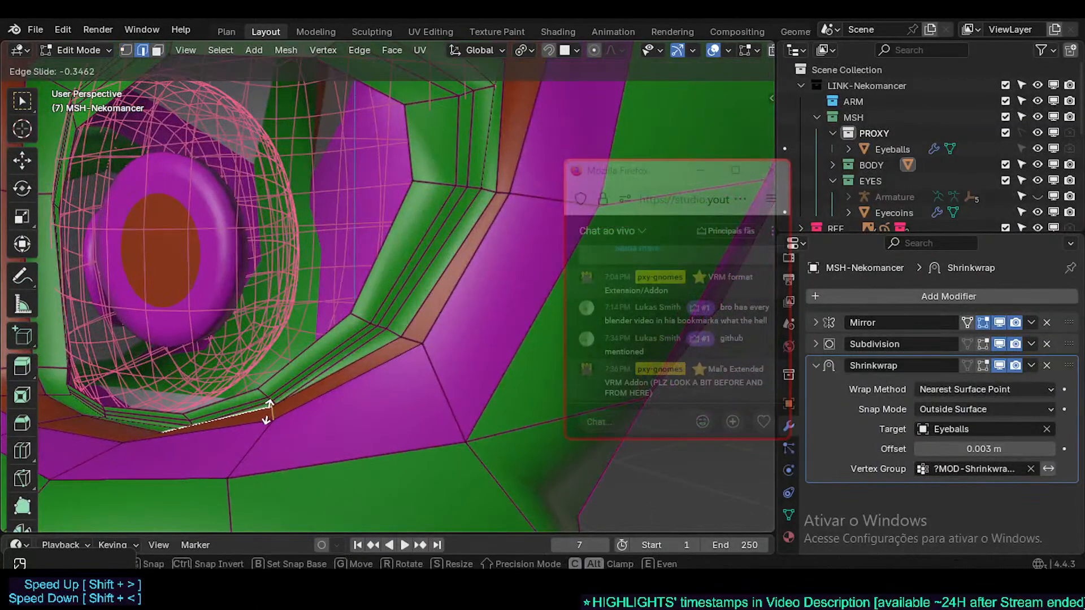
{"action": "left_click", "coordinate": [267, 395]}
{"action": "middle_click_drag", "start_coordinate": [267, 395], "coordinate": [386, 401]}
{"action": "key", "text": "1"}
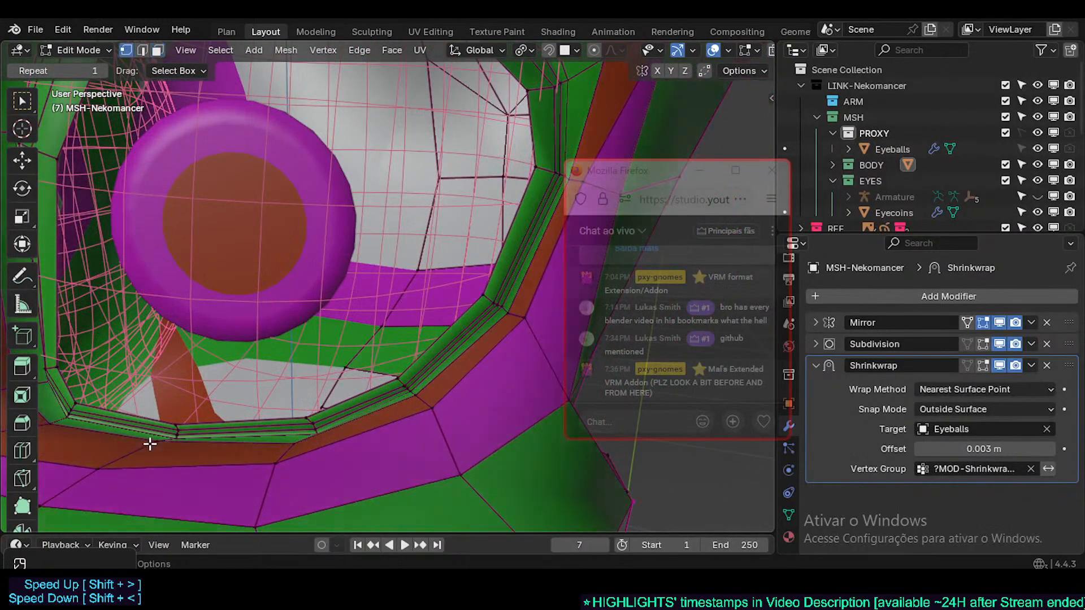
- Slide the outer rim vertex at the bottom of the lower eyelid toward the cheek
{"action": "left_click", "coordinate": [150, 443]}
{"action": "middle_click_drag", "start_coordinate": [151, 443], "coordinate": [114, 450]}
{"action": "key", "text": "g"}
{"action": "key", "text": "g"}
{"action": "left_click", "coordinate": [85, 461]}
{"action": "key", "text": "3"}
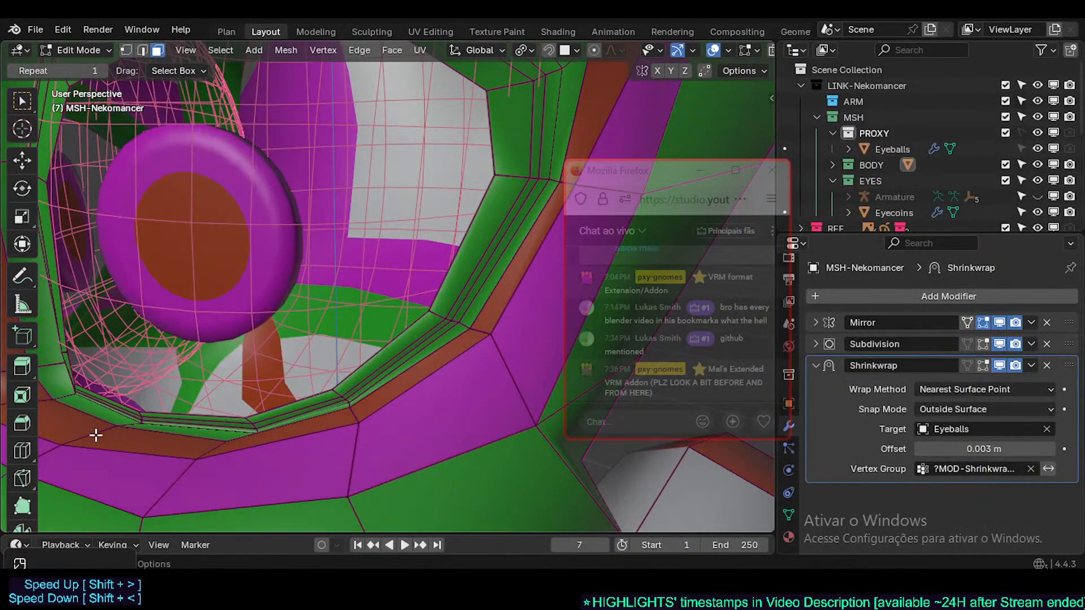
{"action": "left_click", "coordinate": [95, 436], "text": "alt"}
{"action": "scroll", "coordinate": [101, 432], "scroll_direction": "down", "scroll_amount": 4}
{"action": "middle_click_drag", "start_coordinate": [153, 322], "coordinate": [179, 351]}
{"action": "left_click_drag", "start_coordinate": [164, 360], "coordinate": [180, 360]}
{"action": "middle_click_drag", "start_coordinate": [181, 359], "coordinate": [362, 334]}
{"action": "key", "text": "alt+a"}
{"action": "scroll", "coordinate": [375, 295], "scroll_direction": "up", "scroll_amount": 2}
{"action": "key", "text": "c"}
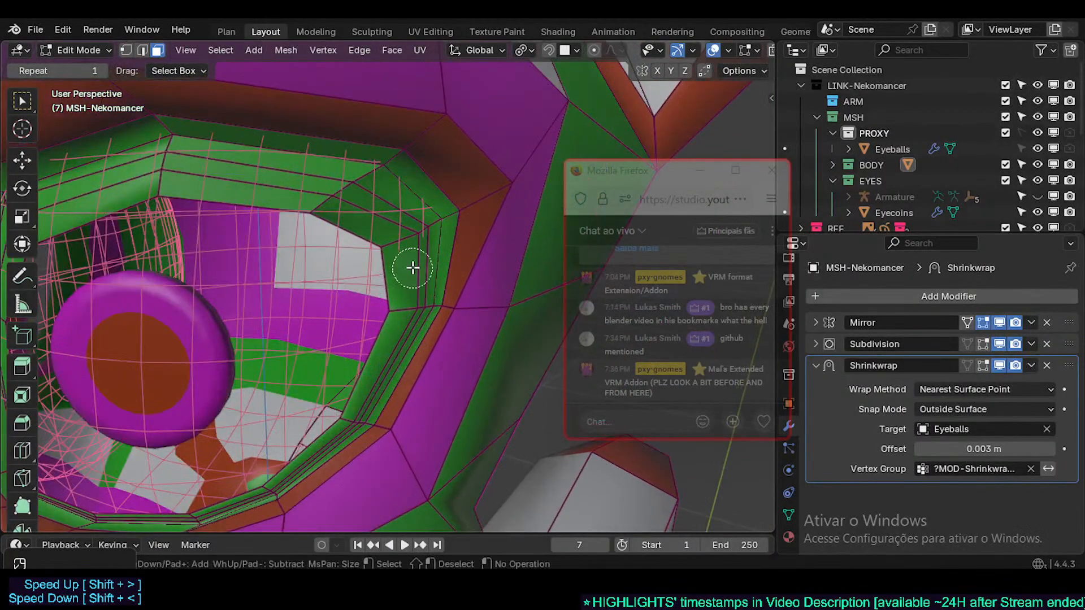
{"action": "left_click_drag", "start_coordinate": [412, 266], "coordinate": [425, 224]}
{"action": "key", "text": "alt+a"}
{"action": "key", "text": "1"}
{"action": "mouse_move", "coordinate": [407, 259]}
{"action": "middle_mouse_down"}
{"action": "mouse_move", "coordinate": [409, 237]}
{"action": "mouse_move", "coordinate": [459, 247]}
{"action": "mouse_move", "coordinate": [417, 171]}
{"action": "middle_mouse_up"}
- Select the outermost face loop around the eyelid and assign it the Magenta material
{"action": "key", "text": "3"}
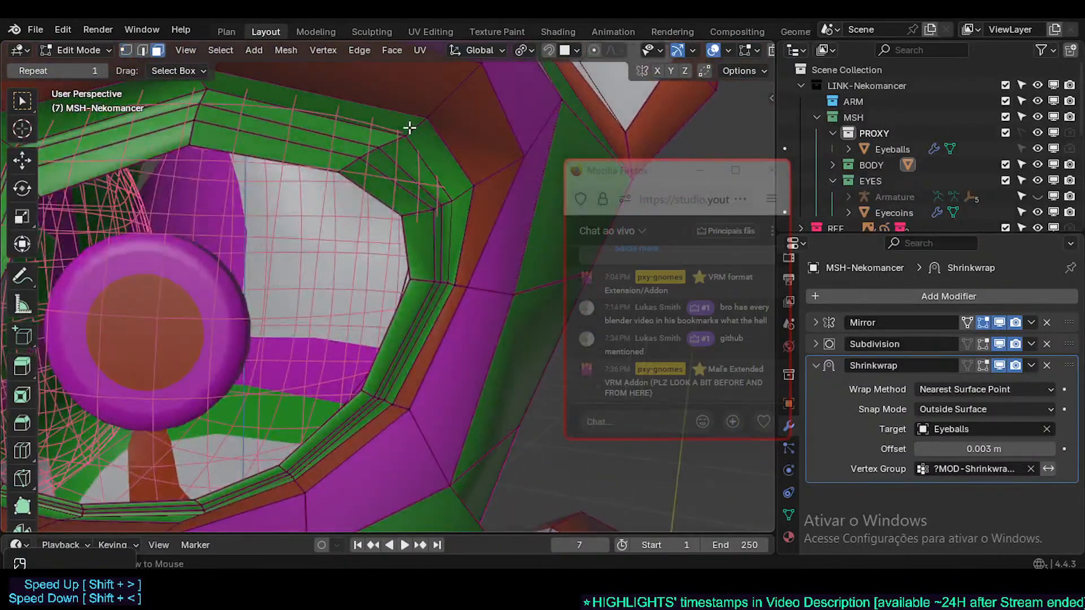
{"action": "left_click", "coordinate": [410, 126], "text": "alt"}
{"action": "scroll", "coordinate": [375, 207], "scroll_direction": "down", "scroll_amount": 4}
{"action": "middle_click_drag", "start_coordinate": [331, 263], "coordinate": [355, 297]}
{"action": "scroll", "coordinate": [323, 275], "scroll_direction": "up", "scroll_amount": 1}
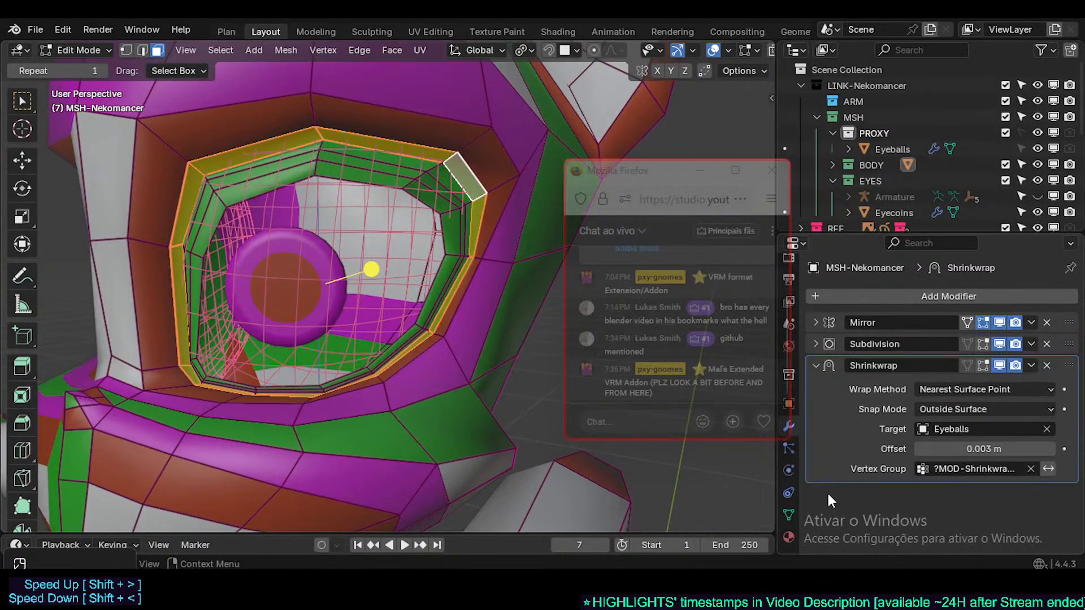
{"action": "left_click", "coordinate": [788, 537]}
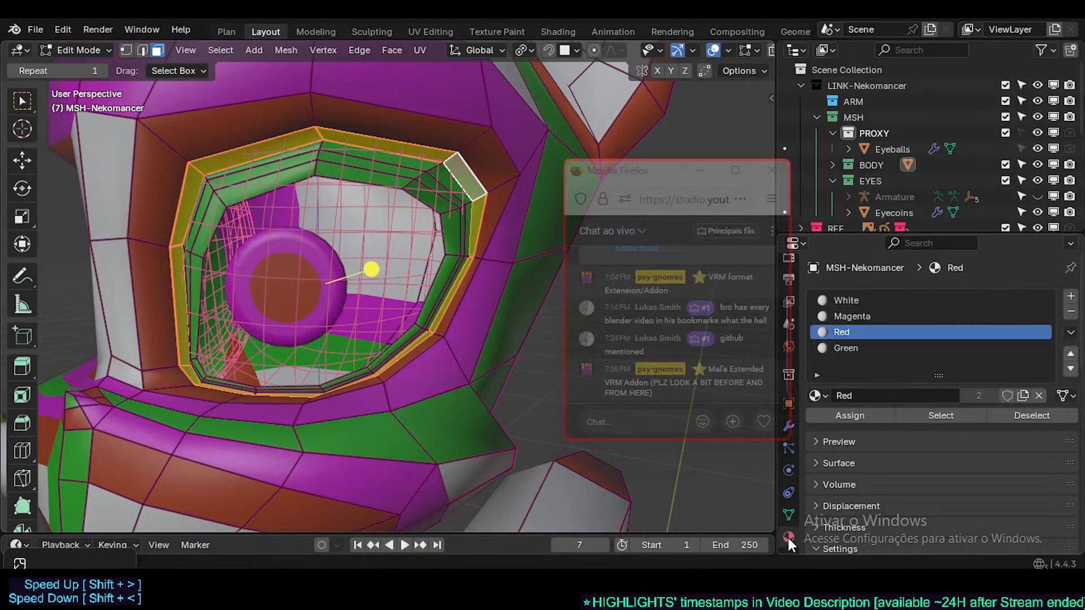
{"action": "left_click", "coordinate": [867, 316]}
{"action": "left_click", "coordinate": [853, 417]}
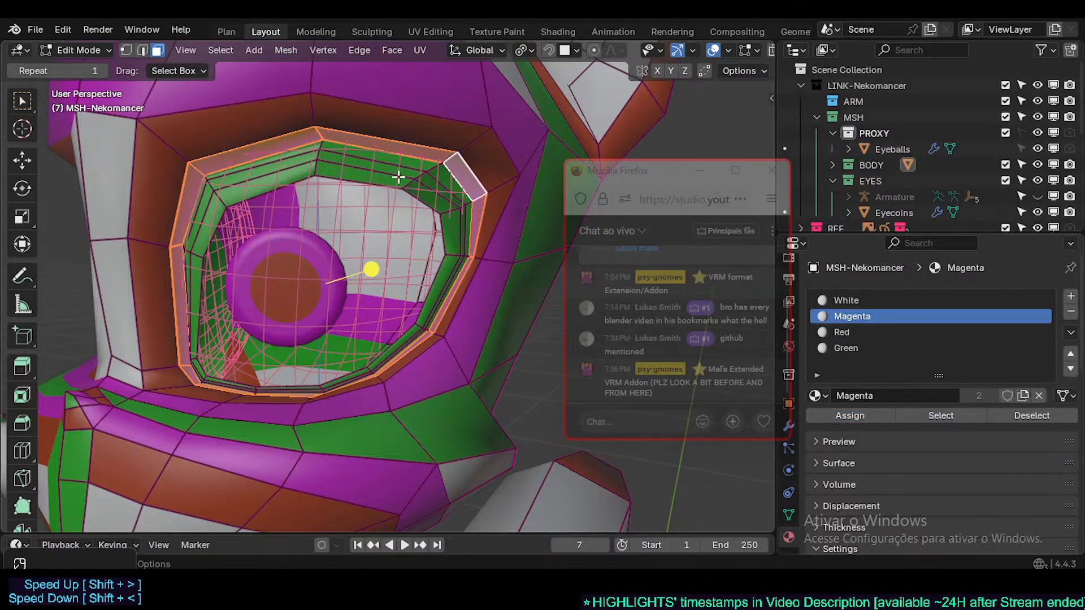
- Assign the Red material to the selected eyelid loop instead, clear the selection, and save the file
{"action": "left_click", "coordinate": [855, 334]}
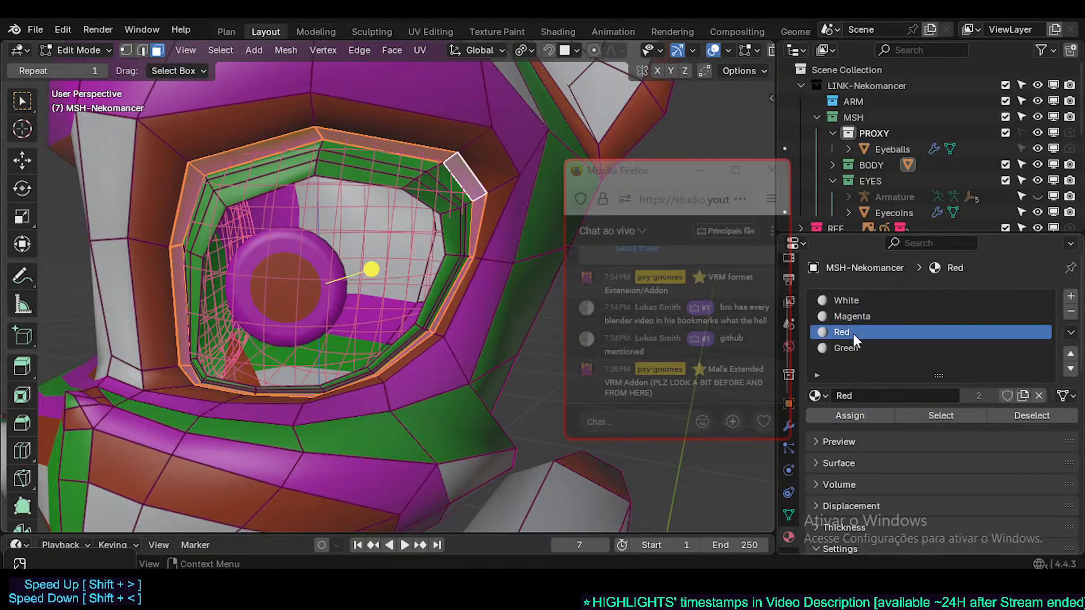
{"action": "left_click", "coordinate": [843, 413]}
{"action": "key", "text": "alt+a"}
{"action": "middle_click_drag", "start_coordinate": [458, 239], "coordinate": [363, 243]}
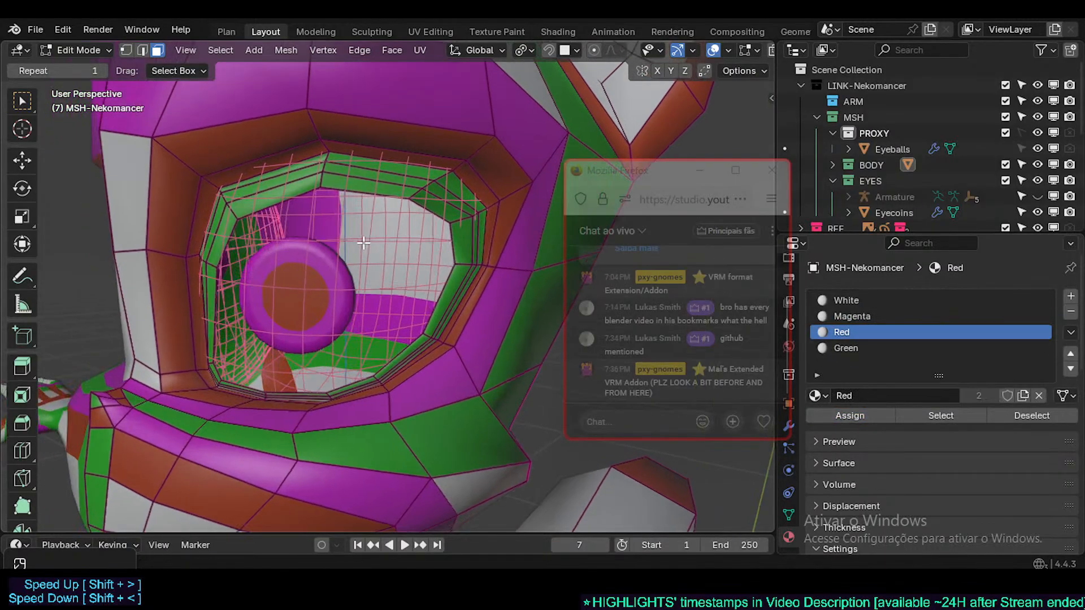
{"action": "key", "text": "ctrl+s"}
- Reveal the hidden eye socket faces and assign the Red material to the eyelid's inner rim face loop
{"action": "middle_click_drag", "start_coordinate": [236, 237], "coordinate": [265, 239]}
{"action": "scroll", "coordinate": [286, 238], "scroll_direction": "up", "scroll_amount": 1}
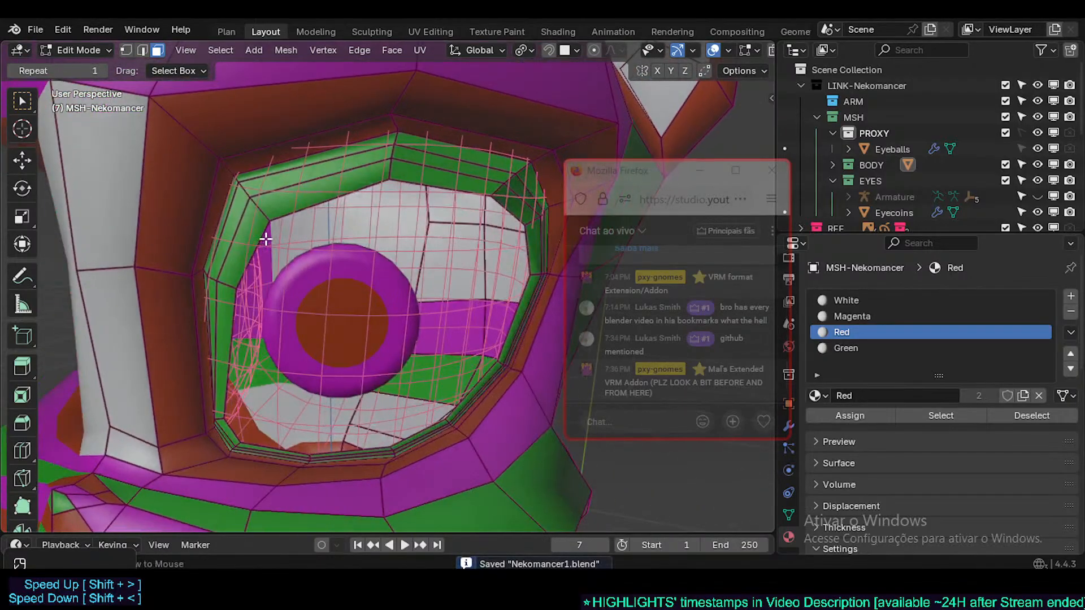
{"action": "key", "text": "alt+h"}
{"action": "key", "text": "alt+a"}
{"action": "left_click", "coordinate": [281, 228], "text": "alt"}
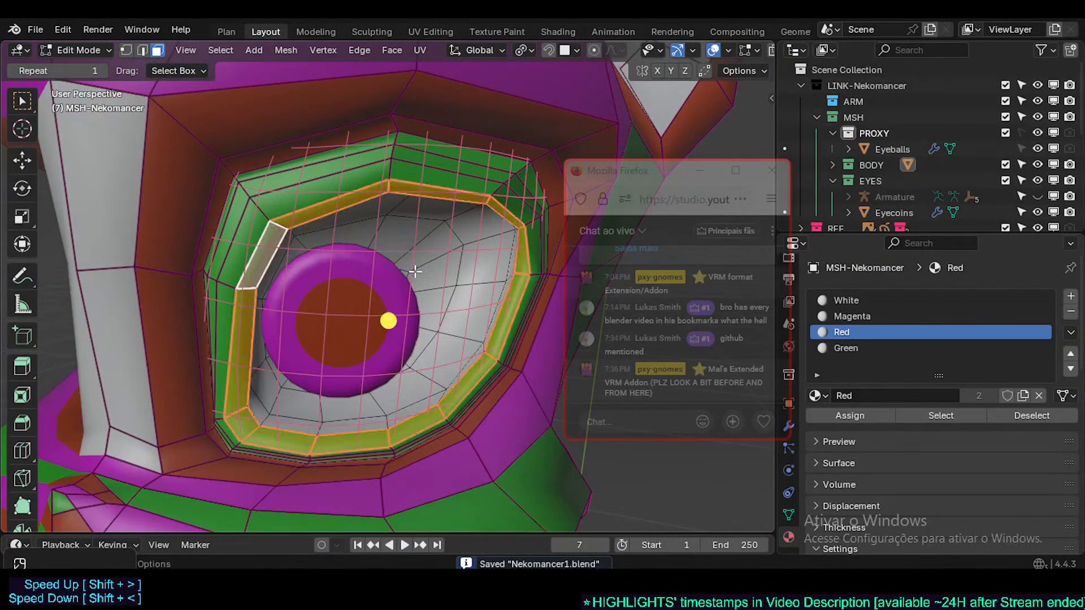
{"action": "left_click", "coordinate": [877, 349]}
{"action": "left_click", "coordinate": [854, 332]}
{"action": "left_click", "coordinate": [849, 415]}
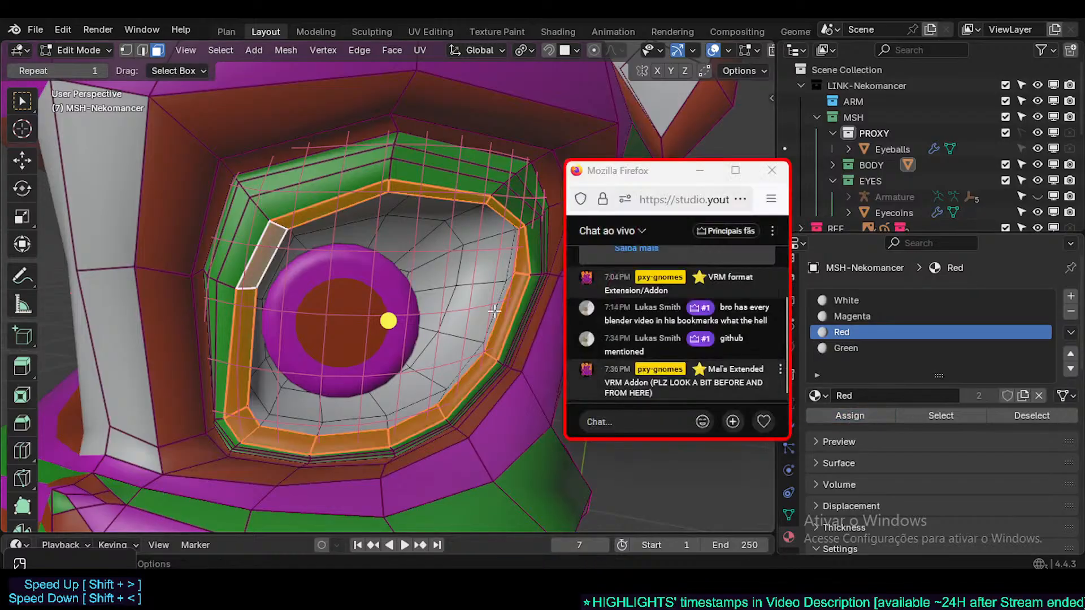
- Leave mesh editing to view the eye from the side, and save the file
{"action": "key", "text": "Tab"}
{"action": "scroll", "coordinate": [345, 269], "scroll_direction": "down", "scroll_amount": 3}
{"action": "middle_click_drag", "start_coordinate": [349, 269], "coordinate": [252, 268]}
{"action": "key", "text": "ctrl+s"}
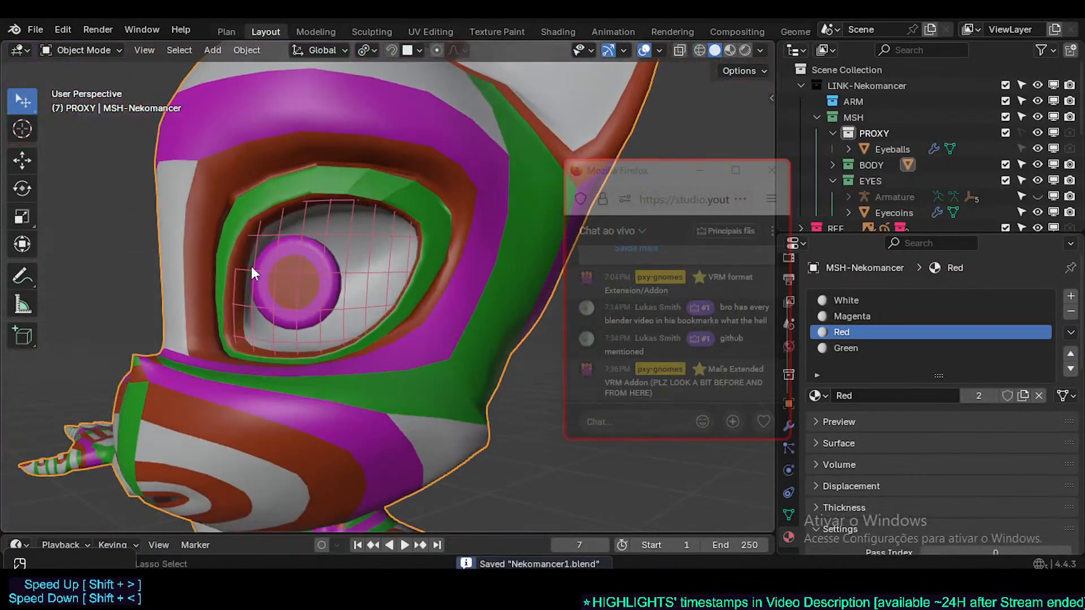
- Resume mesh editing, select the edge loop where the inner rim meets the eye socket, and enlarge it slightly
{"action": "scroll", "coordinate": [252, 270], "scroll_direction": "up", "scroll_amount": 5}
{"action": "key", "text": "Tab"}
{"action": "scroll", "coordinate": [300, 238], "scroll_direction": "up", "scroll_amount": 2}
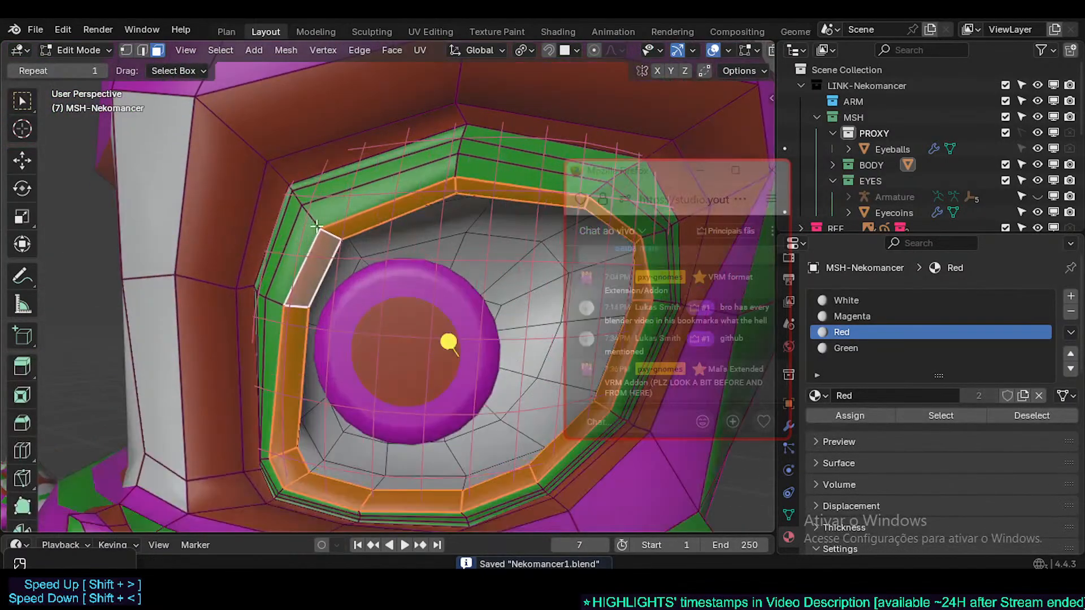
{"action": "middle_click_drag", "start_coordinate": [316, 226], "coordinate": [331, 271]}
{"action": "key", "text": "1"}
{"action": "key", "text": "alt+a"}
{"action": "left_click", "coordinate": [345, 276], "text": "alt"}
{"action": "key", "text": "s"}
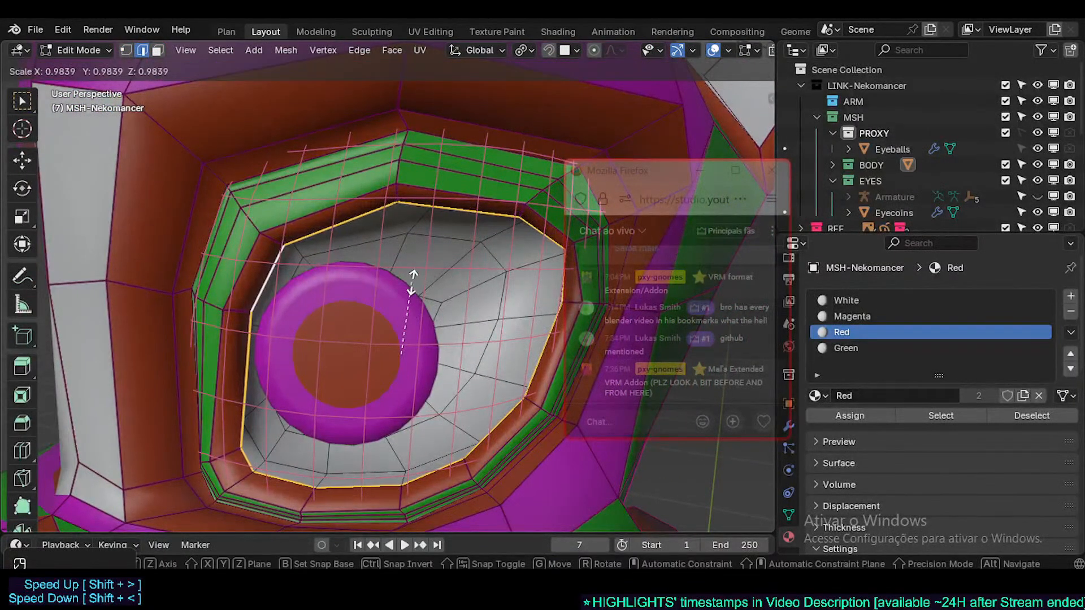
{"action": "left_click", "coordinate": [502, 281]}
- Smooth the vertices of the selected inner rim edge loop
{"action": "middle_click_drag", "start_coordinate": [501, 282], "coordinate": [422, 266], "text": "shift"}
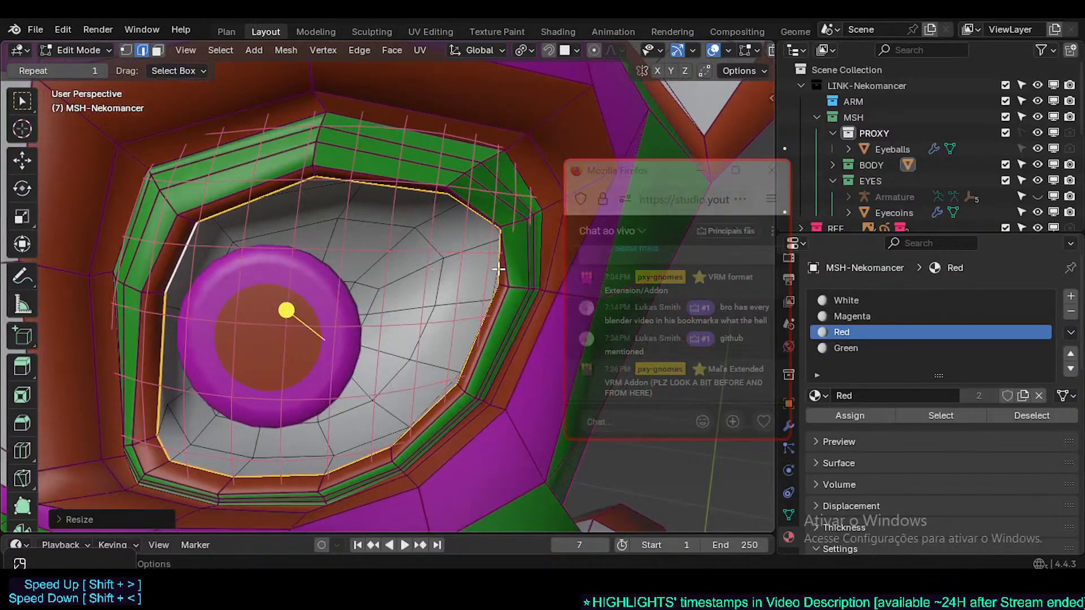
{"action": "left_click_drag", "start_coordinate": [286, 310], "coordinate": [340, 303]}
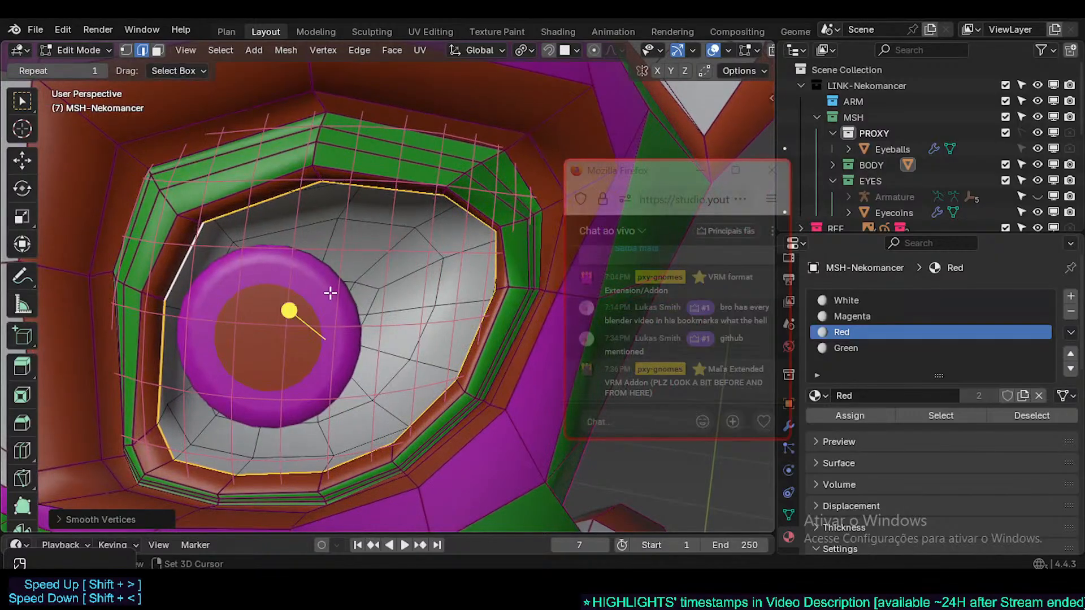
{"action": "middle_click_drag", "start_coordinate": [326, 296], "coordinate": [358, 288], "text": "shift"}
- Reposition the selected inner rim edge loop inside the eyelid, enlarge it slightly, and scale it along the X axis
{"action": "key", "text": "g"}
{"action": "left_click", "coordinate": [340, 276]}
{"action": "key", "text": "s"}
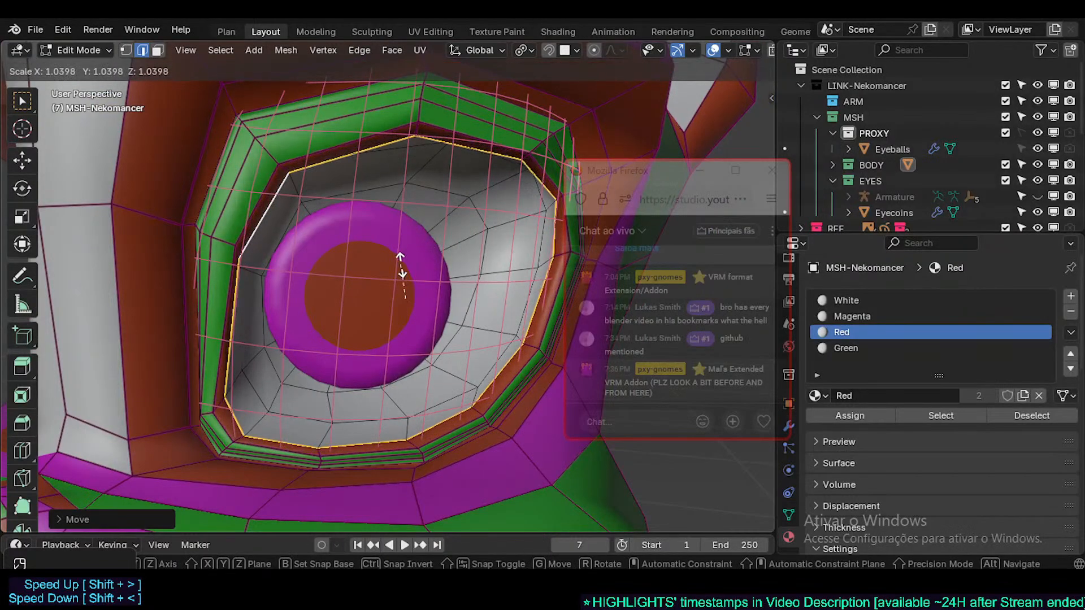
{"action": "left_click", "coordinate": [402, 249]}
{"action": "key", "text": "g"}
{"action": "left_click", "coordinate": [435, 276]}
{"action": "key", "text": "s"}
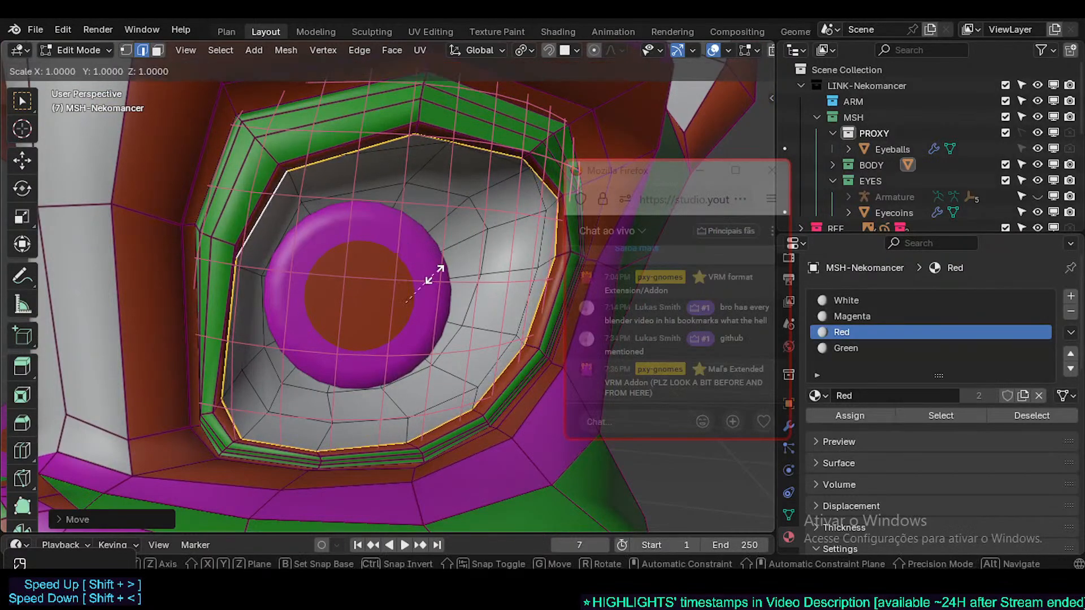
{"action": "key", "text": "x"}
{"action": "left_click", "coordinate": [446, 279]}
- Rotate the inner rim edge loop slightly, smooth its vertices, and fine-tune its position and rotation
{"action": "key", "text": "r"}
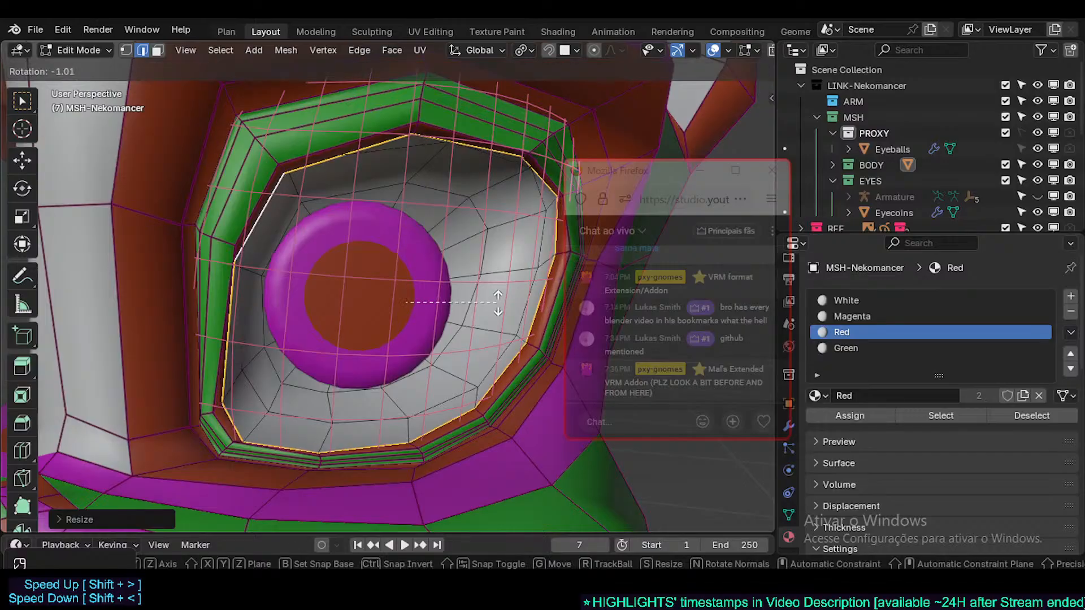
{"action": "left_click", "coordinate": [462, 299]}
{"action": "left_click_drag", "start_coordinate": [405, 252], "coordinate": [425, 253]}
{"action": "key", "text": "g"}
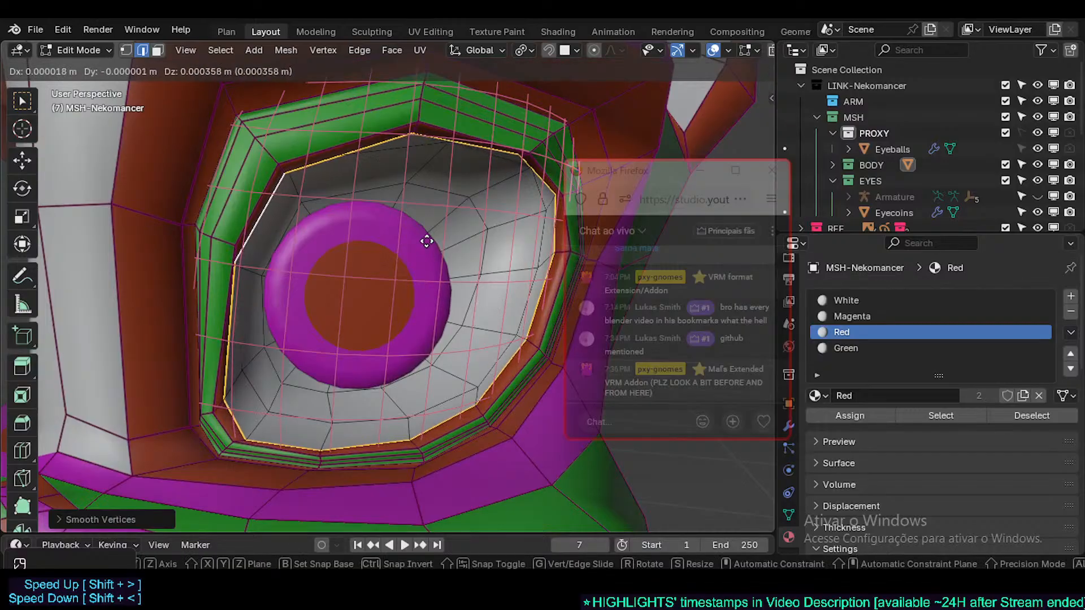
{"action": "left_click", "coordinate": [432, 238]}
{"action": "key", "text": "r"}
{"action": "left_click", "coordinate": [462, 245]}
- Adjust individual inner rim vertices on the nose side of the eye, checking the result outside mesh editing
{"action": "key", "text": "1"}
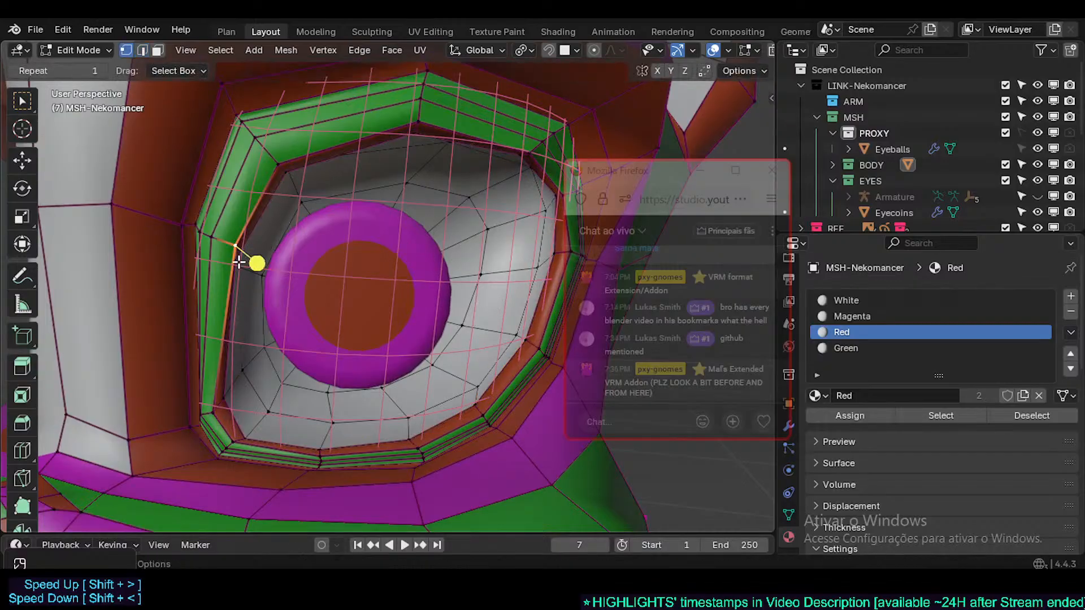
{"action": "key", "text": "g"}
{"action": "left_click", "coordinate": [275, 165]}
{"action": "scroll", "coordinate": [276, 166], "scroll_direction": "down", "scroll_amount": 3}
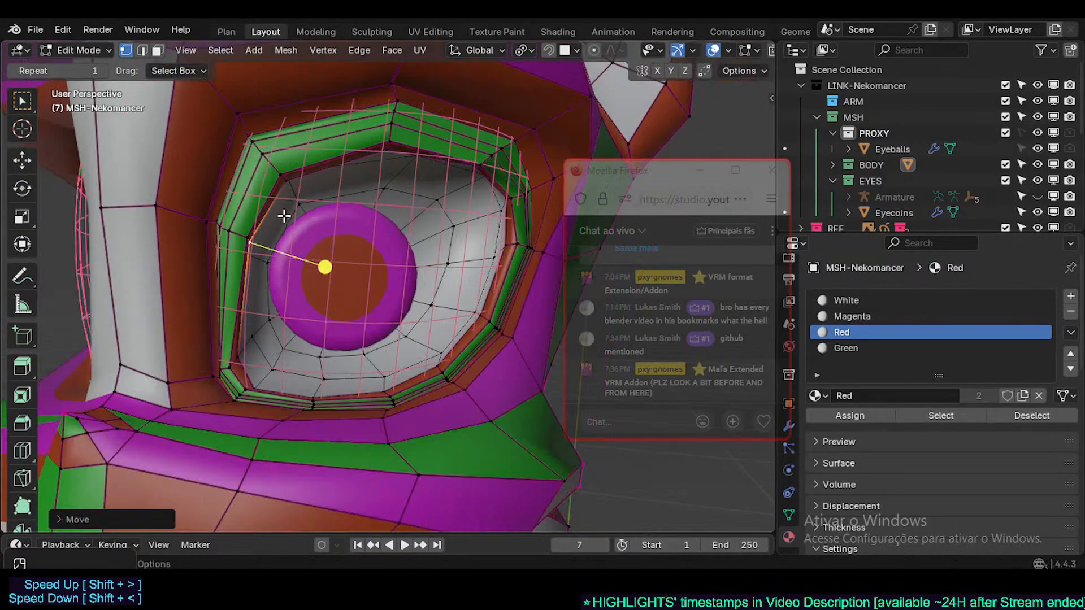
{"action": "middle_click_drag", "start_coordinate": [283, 216], "coordinate": [249, 221]}
{"action": "key", "text": "Tab"}
{"action": "key", "text": "Tab"}
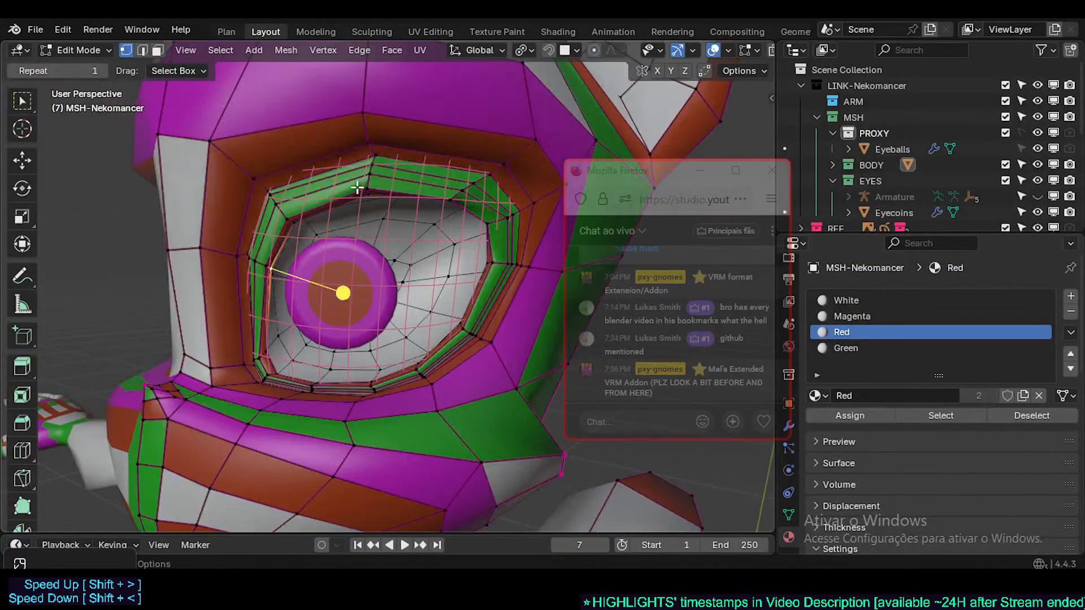
{"action": "key", "text": "Tab"}
{"action": "key", "text": "Tab"}
- Reposition the vertices on the outer part of the upper eyelid, starting at its inner rim
{"action": "scroll", "coordinate": [351, 192], "scroll_direction": "up", "scroll_amount": 2}
{"action": "middle_click_drag", "start_coordinate": [342, 196], "coordinate": [371, 209]}
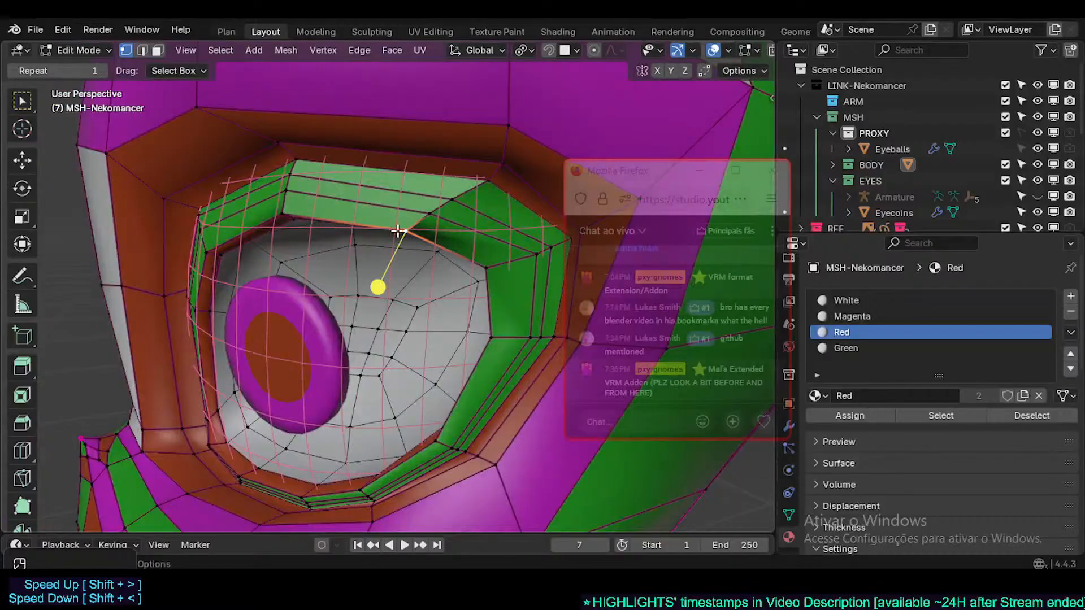
{"action": "key", "text": "g"}
{"action": "left_click", "coordinate": [459, 188]}
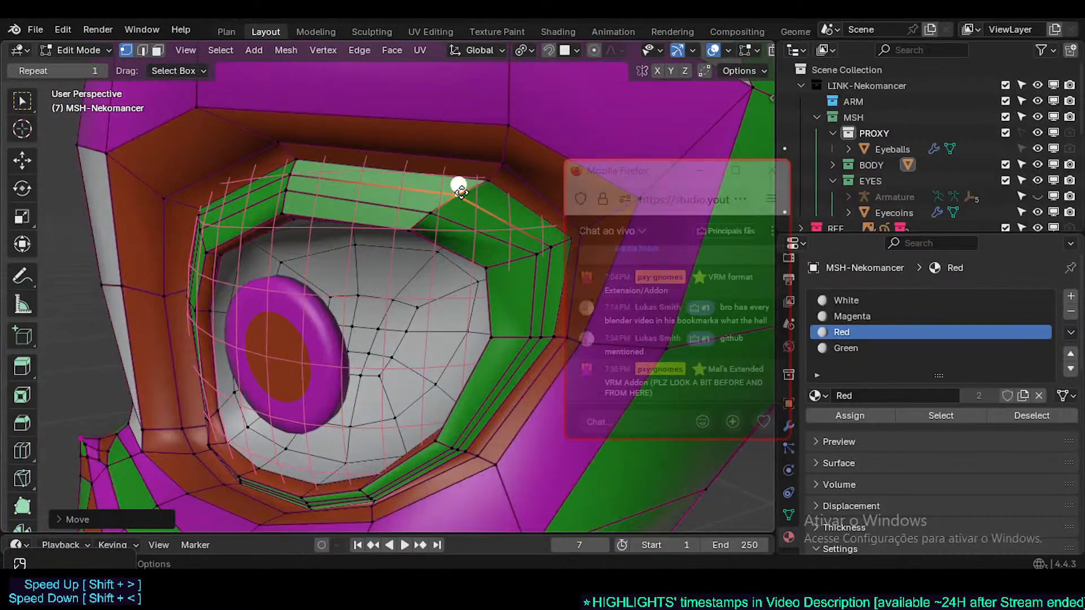
- Show the face orientation colours and inspect the eye outside mesh editing before resuming editing
{"action": "key", "text": "alt+shift+f"}
{"action": "key", "text": "Tab"}
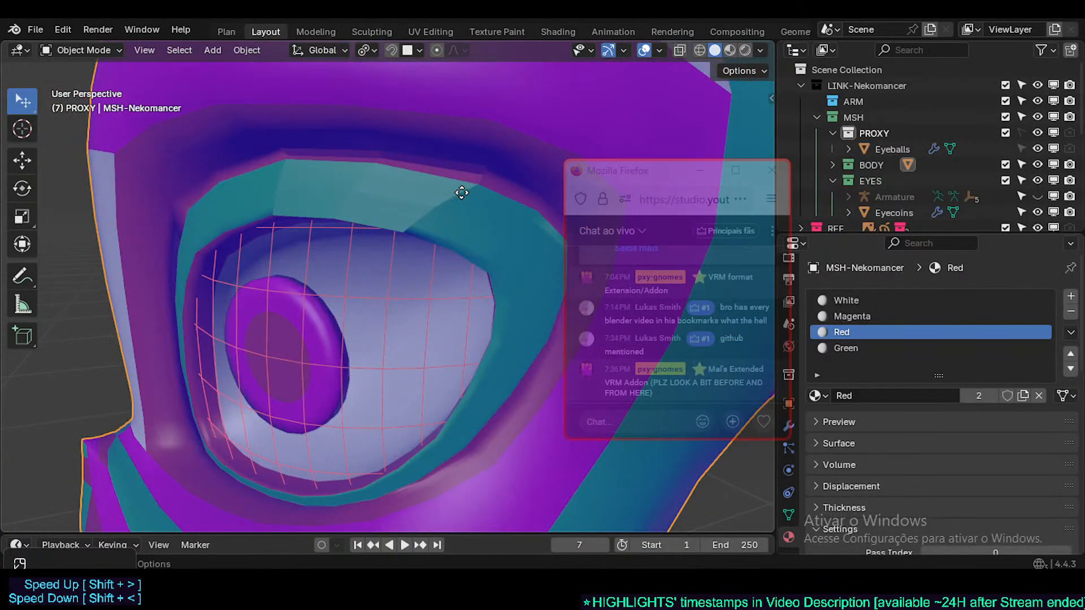
{"action": "scroll", "coordinate": [462, 193], "scroll_direction": "down", "scroll_amount": 1}
{"action": "middle_click_drag", "start_coordinate": [405, 227], "coordinate": [461, 227]}
{"action": "key", "text": "Tab"}
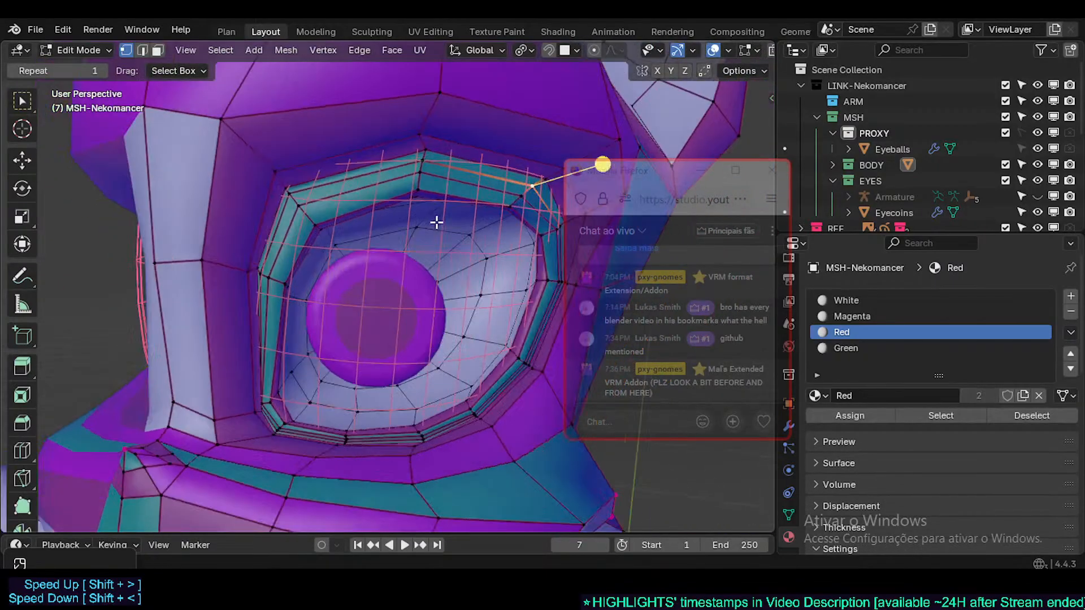
- Select the entire mesh and reset its normal vectors
{"action": "key", "text": "a"}
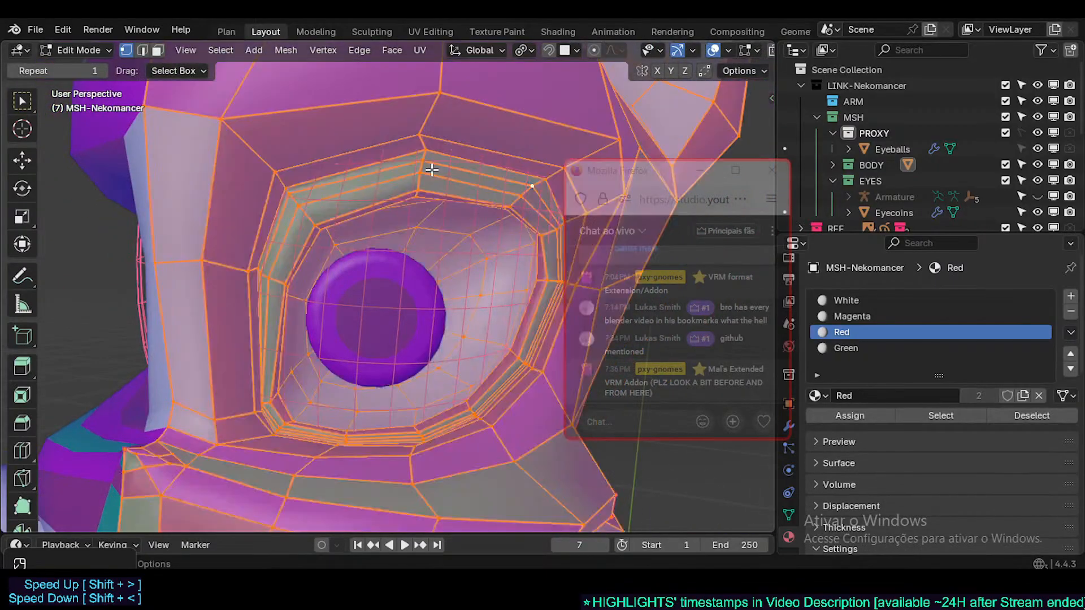
{"action": "left_click", "coordinate": [285, 49]}
{"action": "mouse_move", "coordinate": [301, 338]}
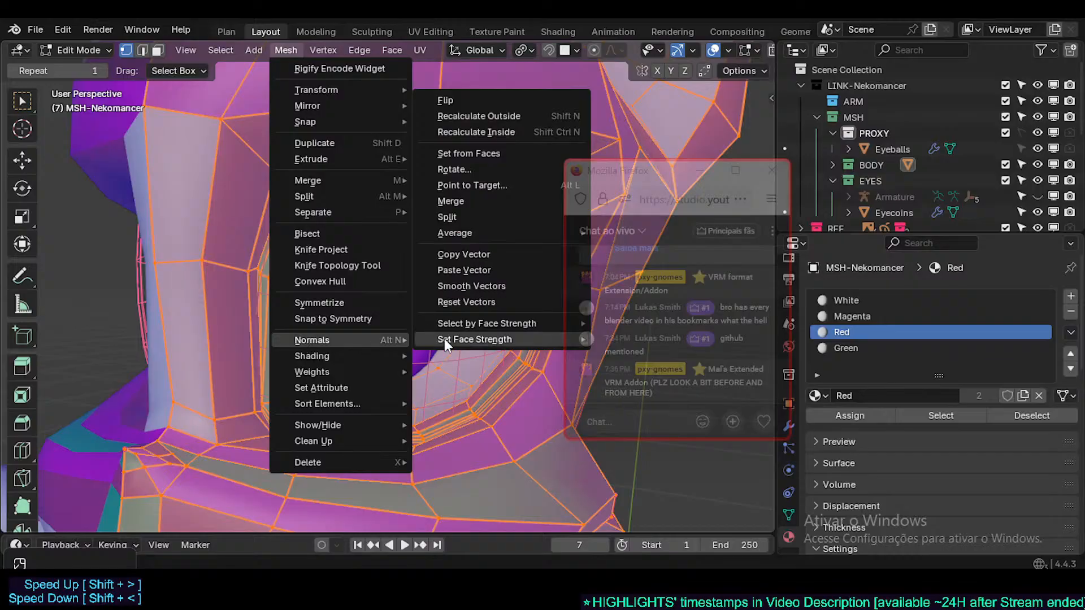
{"action": "left_click", "coordinate": [477, 302]}
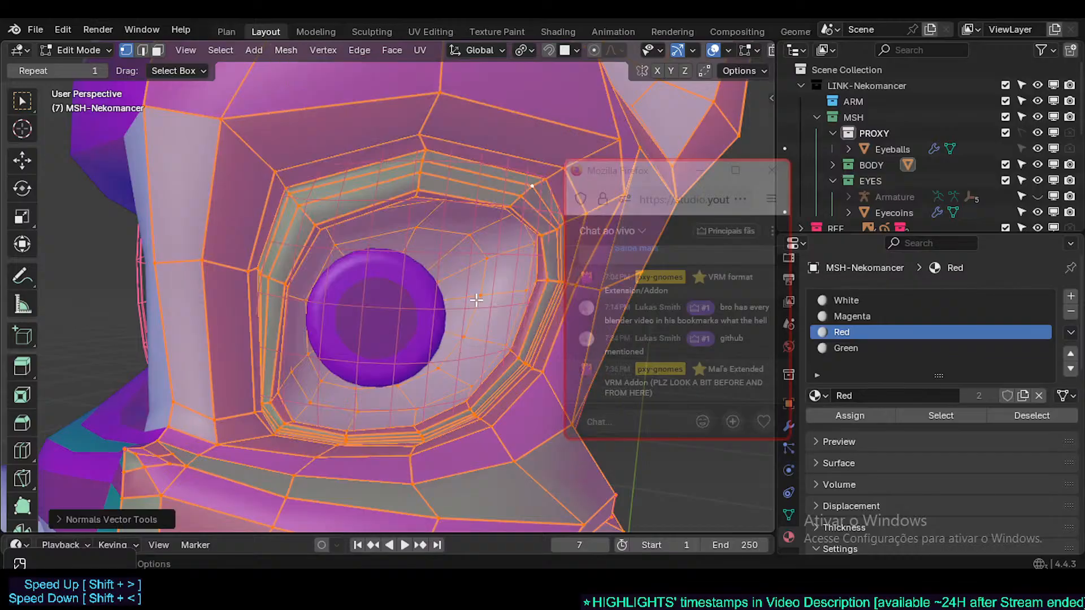
- Check the eye's shading outside mesh editing from another angle and save the file
{"action": "scroll", "coordinate": [455, 253], "scroll_direction": "down", "scroll_amount": 1}
{"action": "key", "text": "Tab"}
{"action": "middle_click_drag", "start_coordinate": [455, 253], "coordinate": [435, 194]}
{"action": "right_click", "coordinate": [368, 189]}
{"action": "left_click", "coordinate": [367, 188]}
{"action": "key", "text": "Tab"}
{"action": "key", "text": "Tab"}
{"action": "key", "text": "ctrl+s"}
- Resume mesh editing on the eye close up and clear the selection
{"action": "mouse_move", "coordinate": [363, 233]}
{"action": "middle_mouse_down"}
{"action": "mouse_move", "coordinate": [368, 249]}
{"action": "mouse_move", "coordinate": [352, 250]}
{"action": "mouse_move", "coordinate": [378, 236]}
{"action": "mouse_move", "coordinate": [350, 227]}
{"action": "middle_mouse_up"}
{"action": "scroll", "coordinate": [352, 251], "scroll_direction": "up", "scroll_amount": 1}
{"action": "key", "text": "Tab"}
{"action": "key", "text": "alt+a"}
{"action": "middle_click_drag", "start_coordinate": [342, 266], "coordinate": [324, 216]}
{"action": "scroll", "coordinate": [282, 289], "scroll_direction": "up", "scroll_amount": 1}
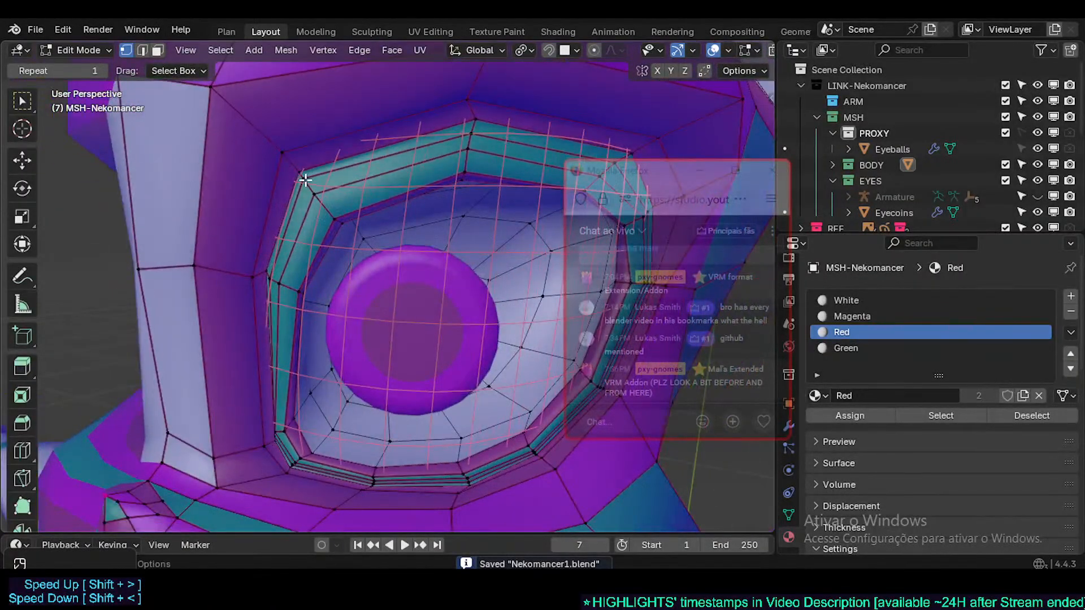
{"action": "key", "text": "Tab"}
{"action": "key", "text": "Tab"}
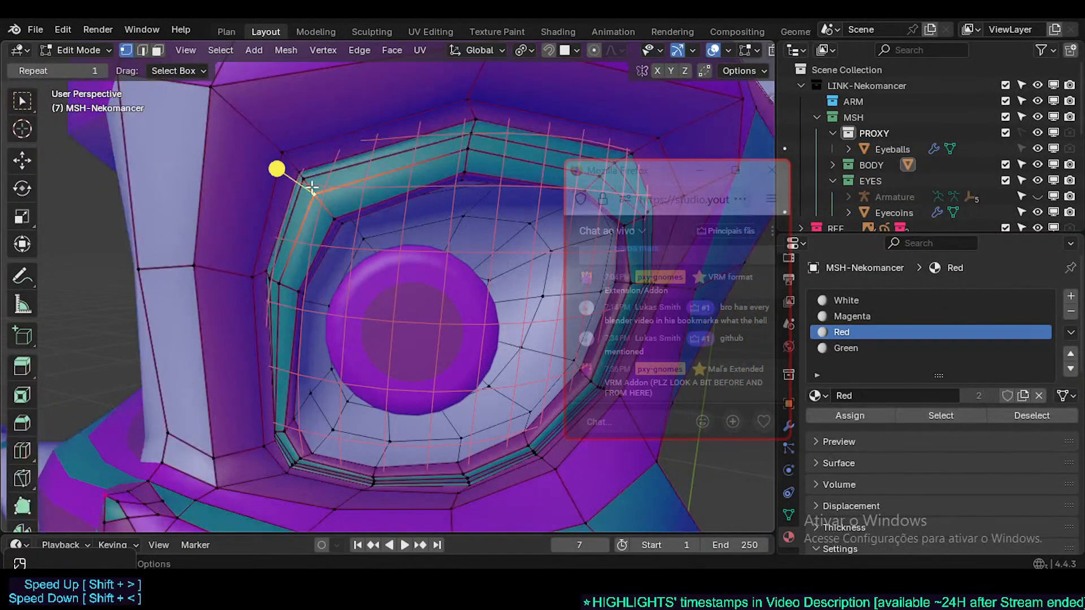
{"action": "right_click", "coordinate": [323, 199]}
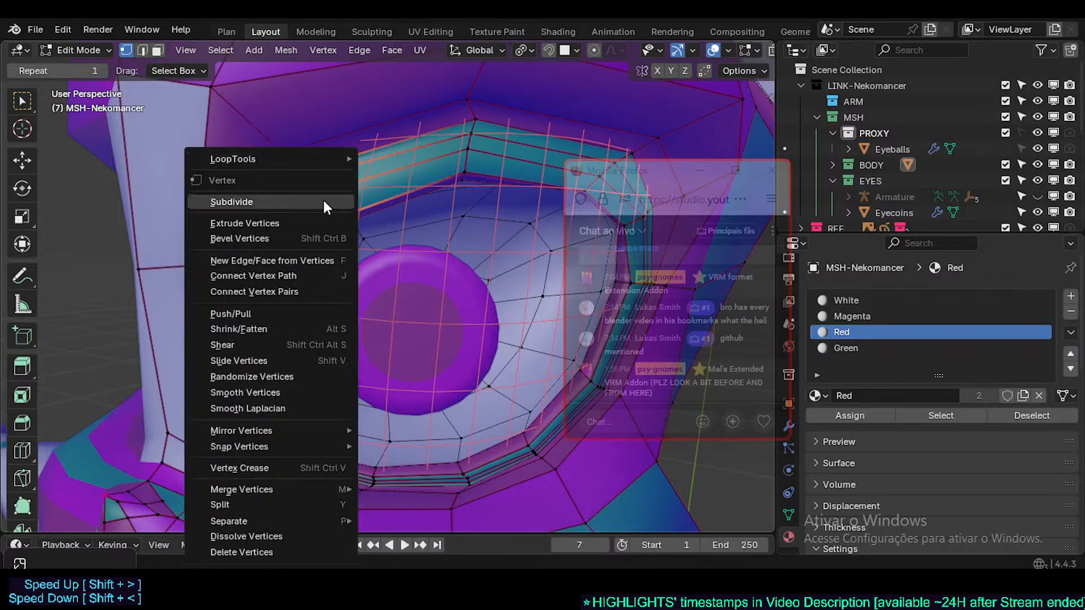
{"action": "key", "text": "Escape"}
- Hide the inner rim face loop and the eye socket faces linked to it, and turn off the face orientation colours
{"action": "key", "text": "3"}
{"action": "left_click", "coordinate": [338, 221], "text": "alt"}
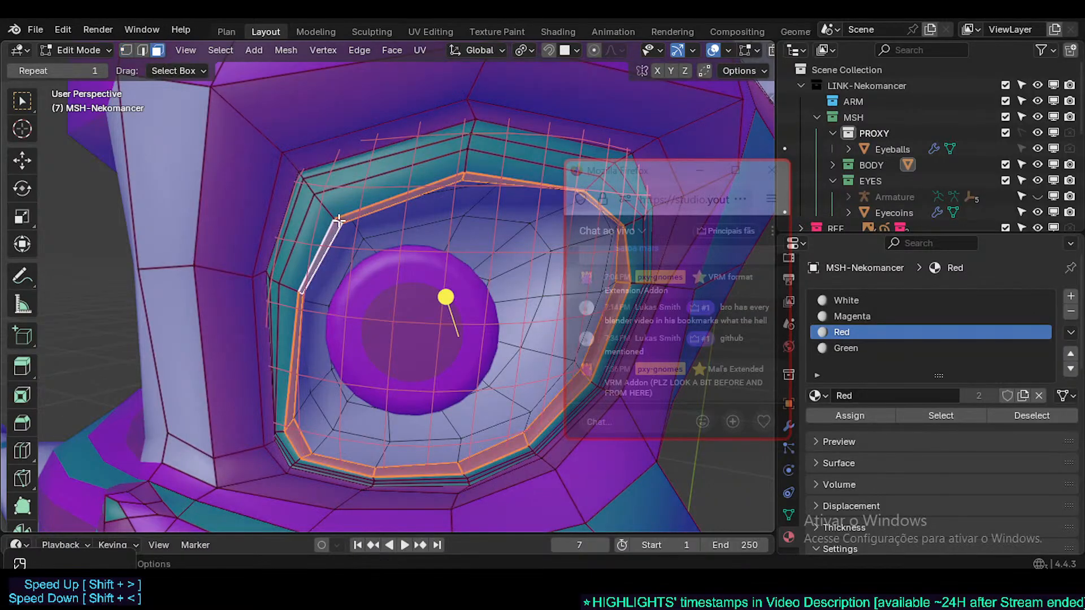
{"action": "key", "text": "h"}
{"action": "key", "text": "l"}
{"action": "key", "text": "h"}
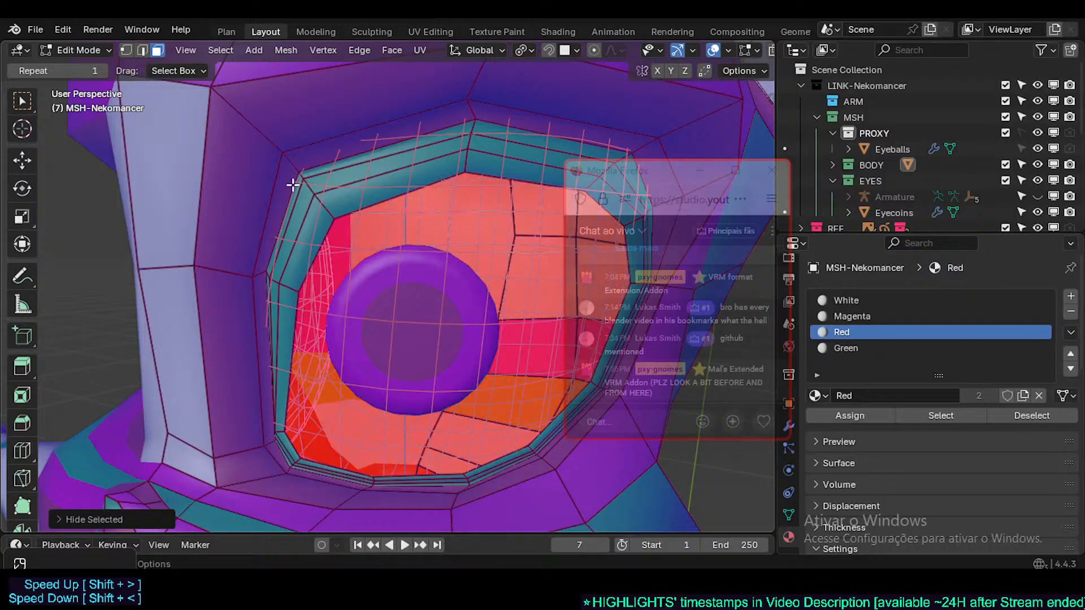
{"action": "key", "text": "1"}
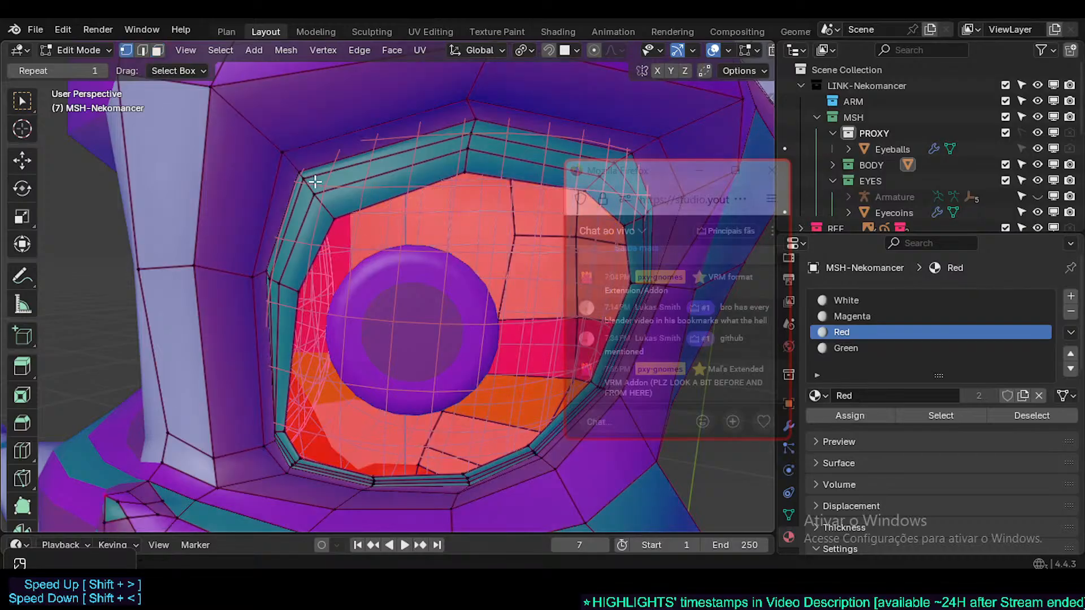
{"action": "key", "text": "ctrl+alt+f"}
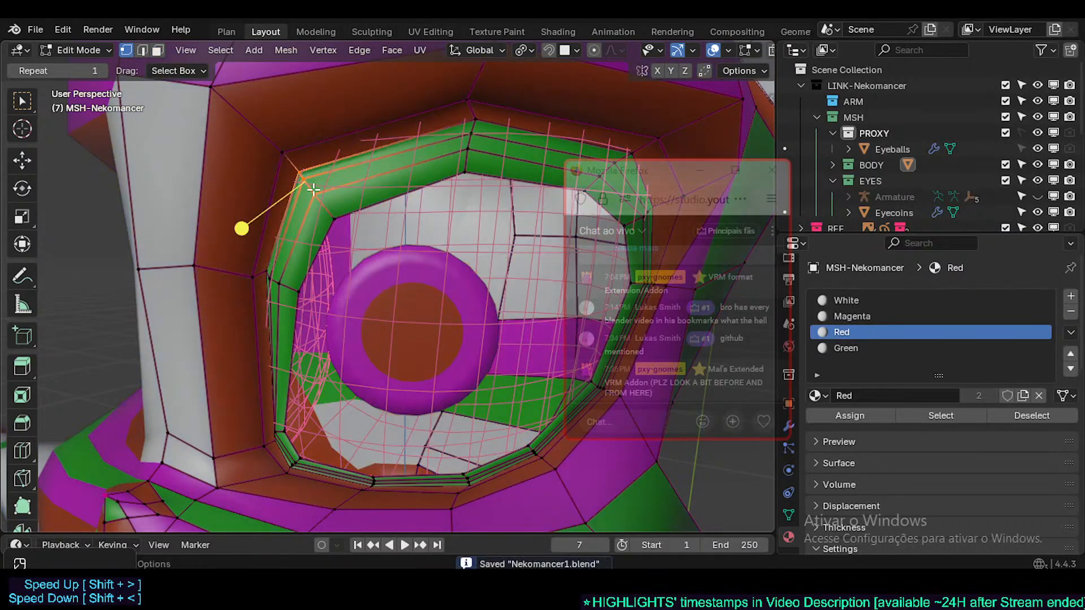
- Fine-tune the vertices across the eyelid's upper corner on the nose side
{"action": "key", "text": "g"}
{"action": "left_click", "coordinate": [314, 191]}
{"action": "left_click", "coordinate": [338, 213]}
{"action": "key", "text": "g"}
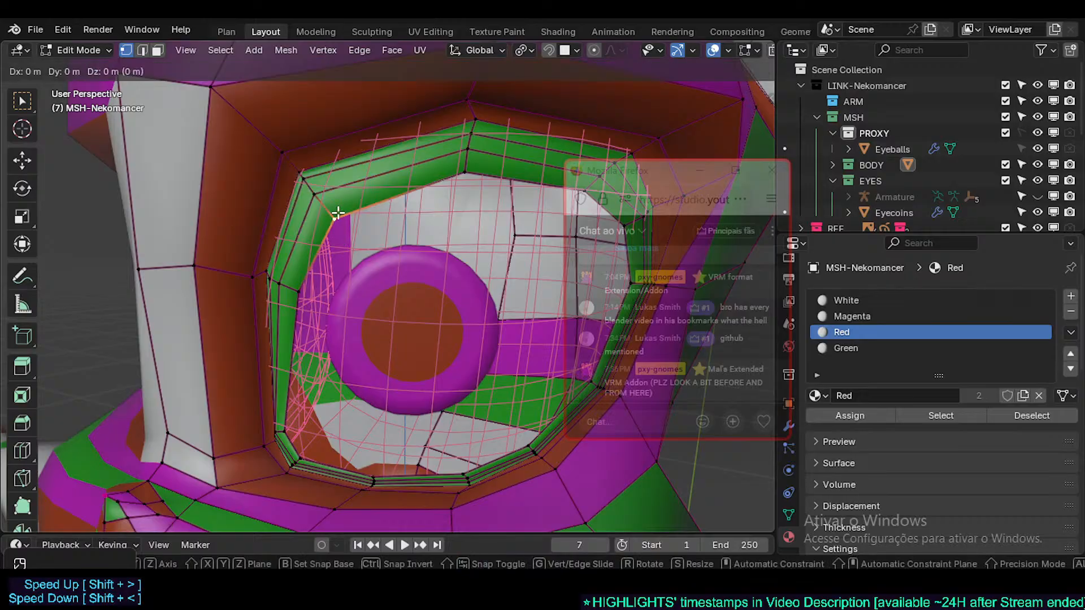
{"action": "left_click", "coordinate": [338, 214]}
- Select the vertices across the middle of the eyelid's nose-side edge with Circle Select and reposition them
{"action": "middle_click_drag", "start_coordinate": [283, 280], "coordinate": [287, 279]}
{"action": "key", "text": "alt+a"}
{"action": "key", "text": "c"}
{"action": "left_click", "coordinate": [288, 278]}
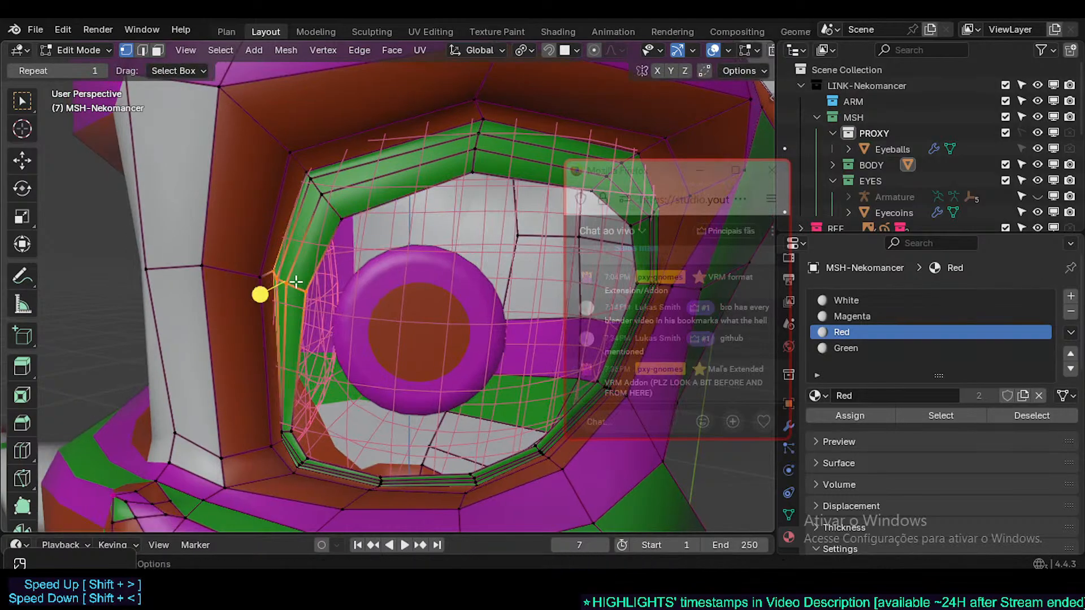
{"action": "key", "text": "g"}
{"action": "left_click", "coordinate": [295, 282]}
- Move the inner edge vertex and the neighbouring loop vertex at the eyelid's lower nose-side corner
{"action": "middle_click_drag", "start_coordinate": [296, 429], "coordinate": [319, 291], "text": "shift"}
{"action": "scroll", "coordinate": [320, 303], "scroll_direction": "up", "scroll_amount": 4}
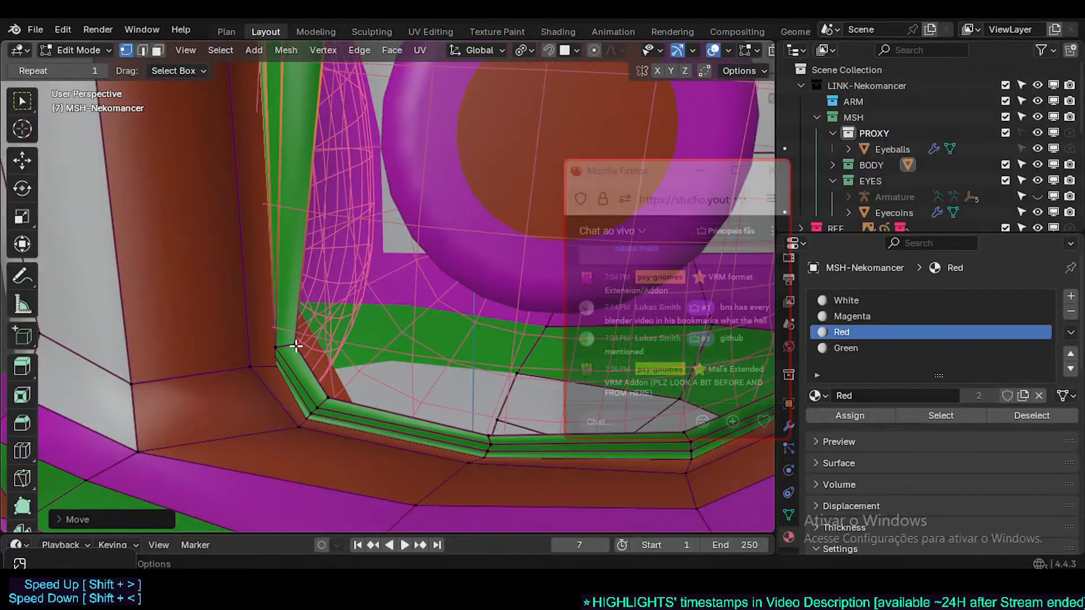
{"action": "left_click", "coordinate": [277, 346]}
{"action": "middle_click_drag", "start_coordinate": [279, 346], "coordinate": [321, 346]}
{"action": "key", "text": "g"}
{"action": "left_click", "coordinate": [460, 347]}
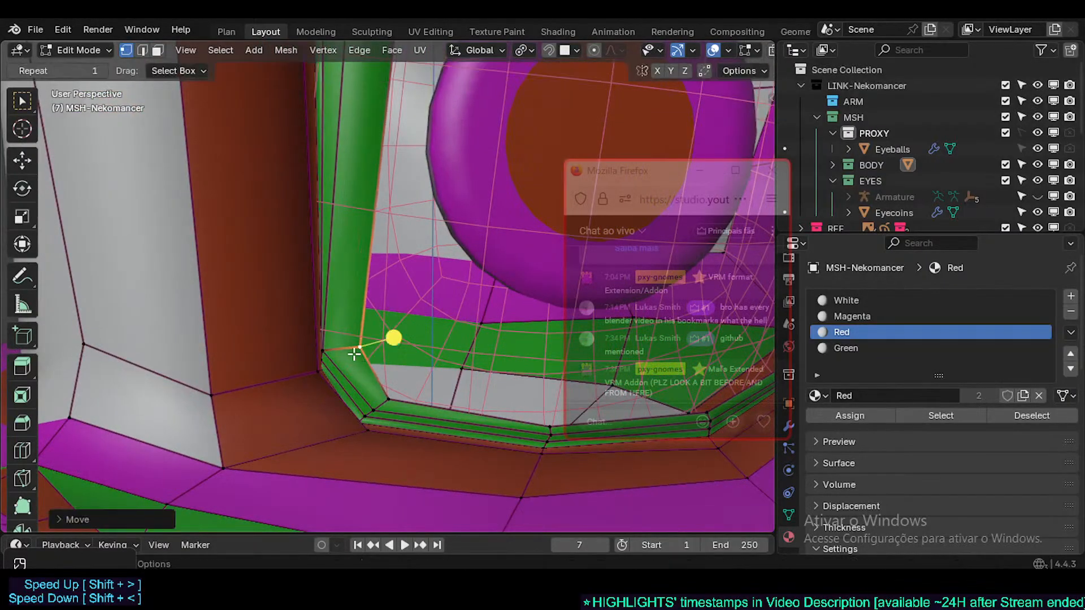
{"action": "left_click", "coordinate": [336, 357]}
{"action": "key", "text": "g"}
{"action": "left_click", "coordinate": [353, 357]}
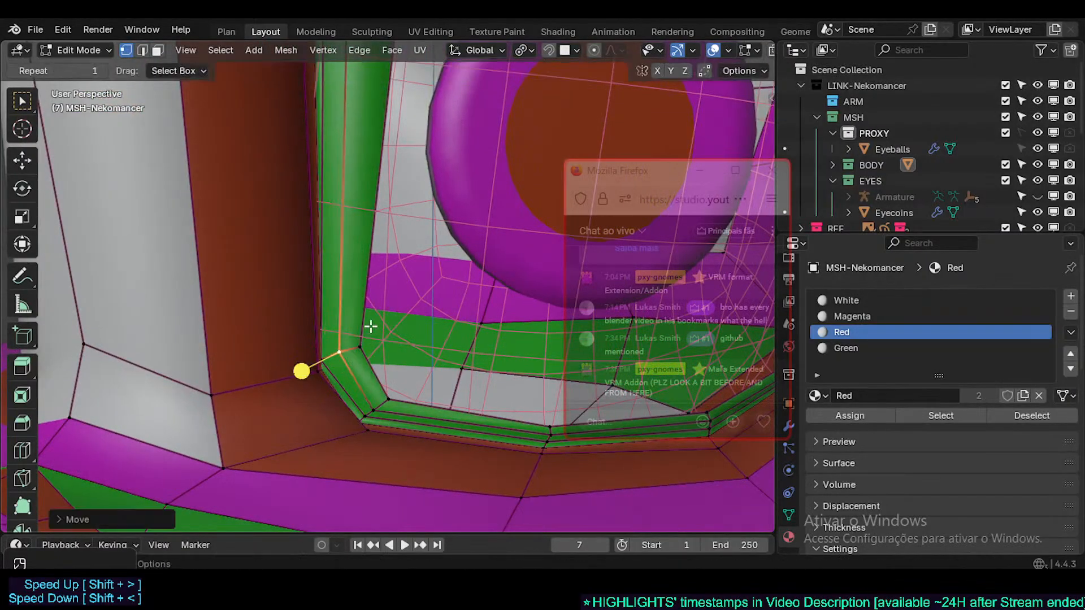
- Enable snapping and readjust the inner and middle vertices at the eyelid's lower nose-side corner
{"action": "key", "text": "g"}
{"action": "left_click", "coordinate": [363, 342]}
{"action": "left_click", "coordinate": [342, 351]}
{"action": "key", "text": "g"}
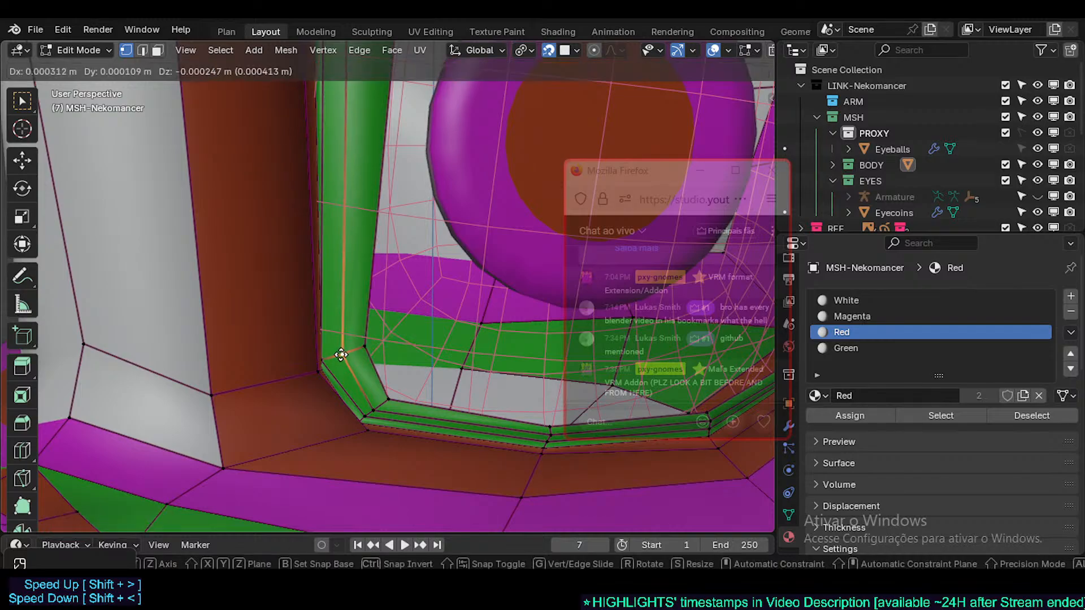
{"action": "left_click", "coordinate": [341, 355]}
- Even out the spacing of the outer, middle and inner loop vertices at the lower nose-side corner
{"action": "middle_click_drag", "start_coordinate": [340, 357], "coordinate": [317, 368]}
{"action": "key", "text": "g"}
{"action": "left_click", "coordinate": [305, 364]}
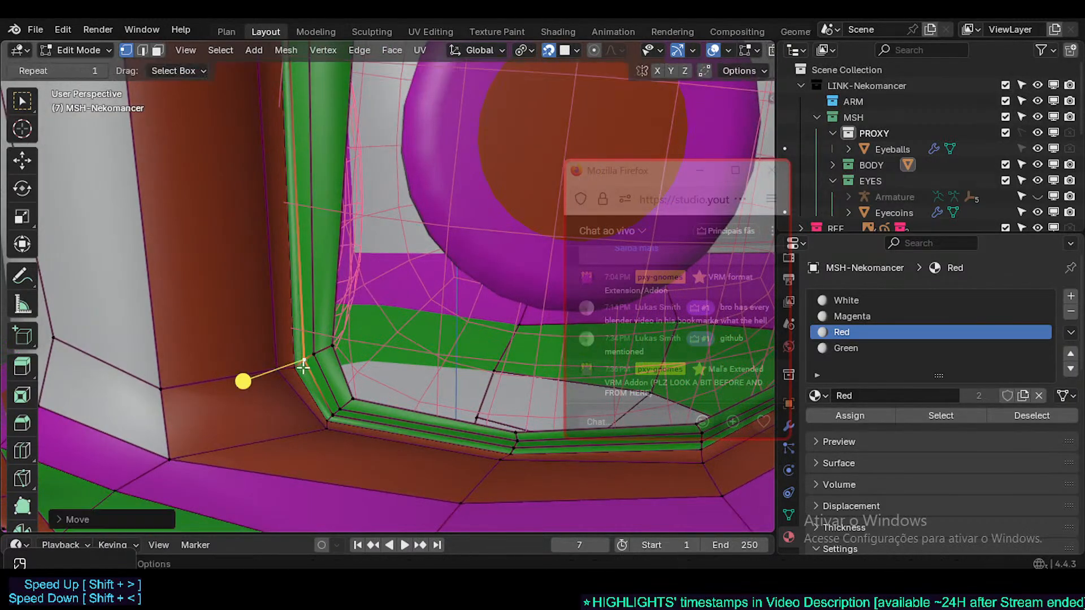
{"action": "key", "text": "g"}
{"action": "left_click", "coordinate": [307, 354]}
{"action": "key", "text": "g"}
{"action": "left_click", "coordinate": [309, 356]}
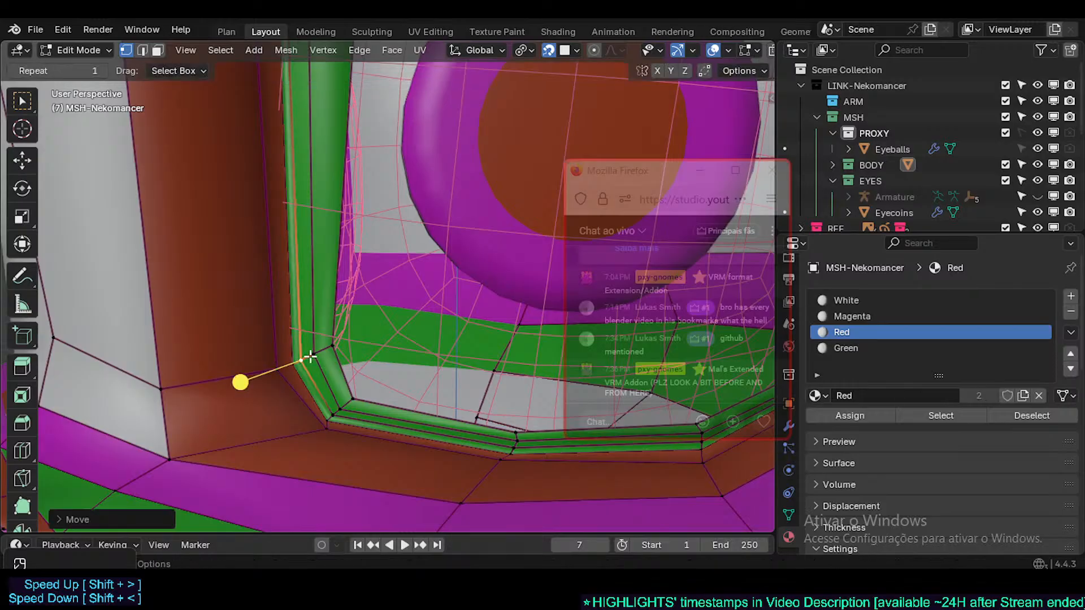
{"action": "key", "text": "g"}
{"action": "left_click", "coordinate": [328, 341]}
- Select the vertices across the bottom nose-side bend of the lower eyelid and adjust their position
{"action": "middle_click_drag", "start_coordinate": [327, 340], "coordinate": [327, 385]}
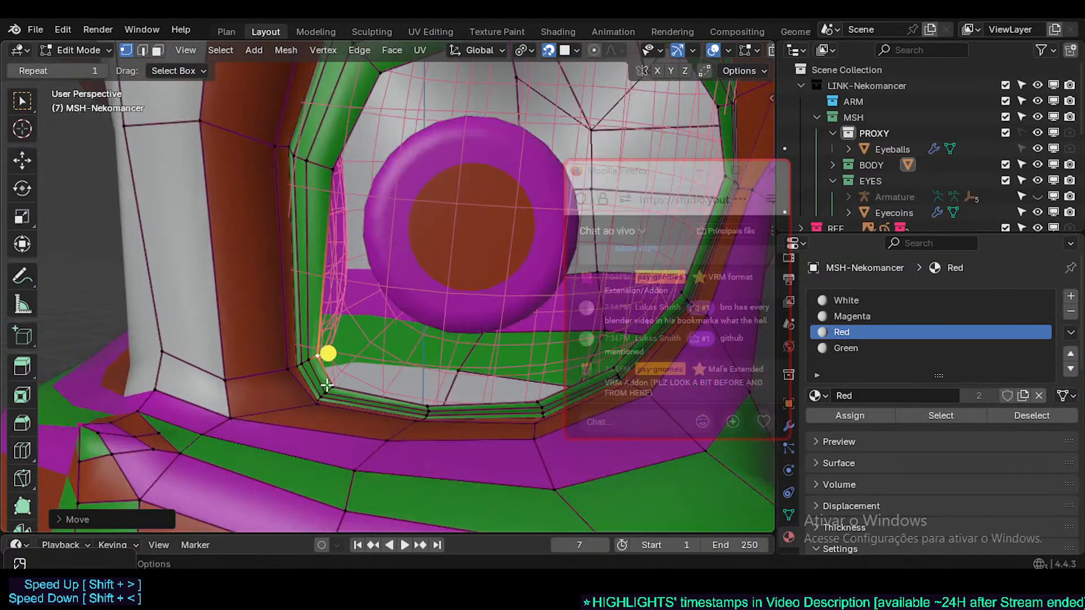
{"action": "scroll", "coordinate": [331, 384], "scroll_direction": "up", "scroll_amount": 2}
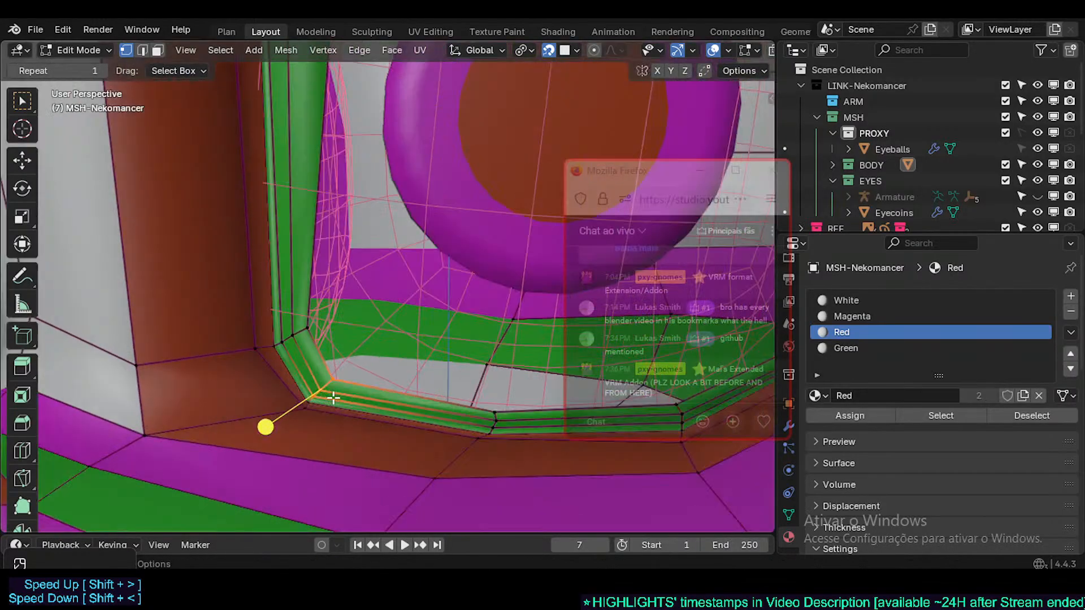
{"action": "middle_click_drag", "start_coordinate": [373, 345], "coordinate": [305, 434]}
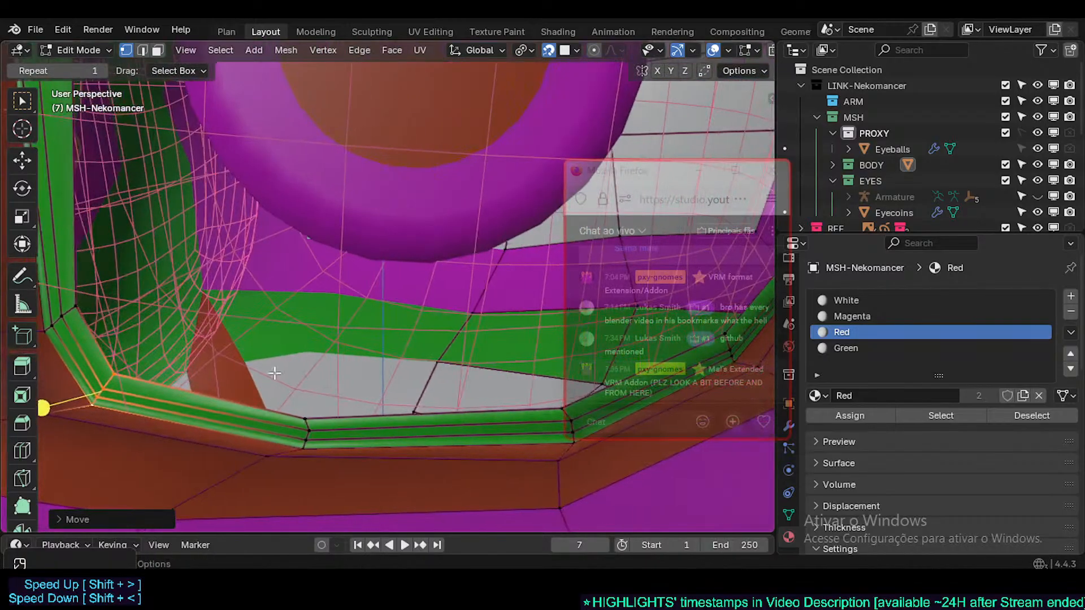
- Select the vertices across the lower eyelid's next bend with Circle Select, reposition them, and adjust the inner edge vertex
{"action": "key", "text": "c"}
{"action": "left_click", "coordinate": [307, 431]}
{"action": "key", "text": "g"}
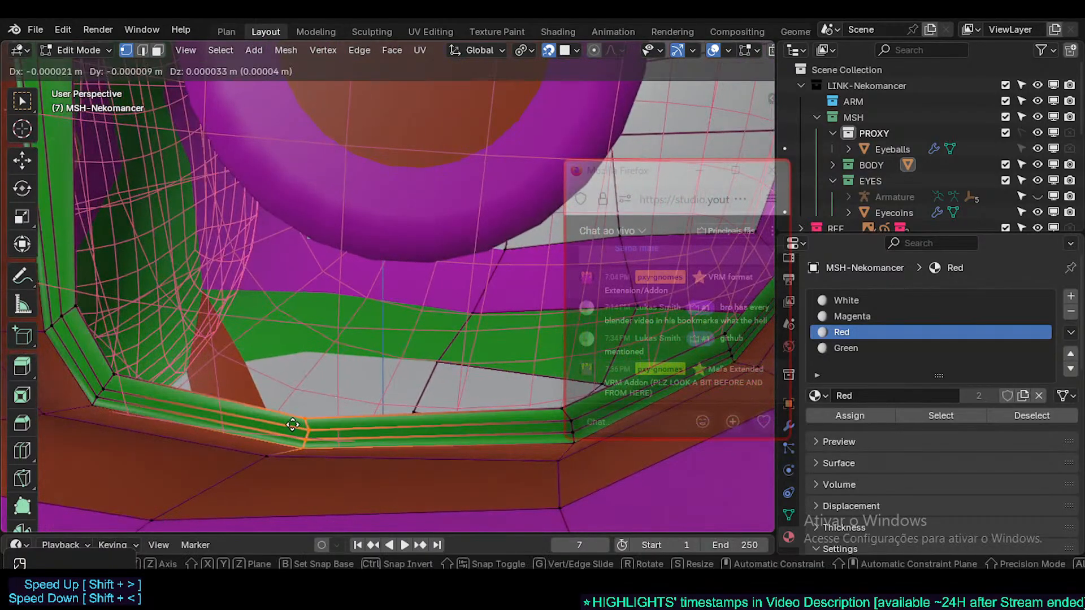
{"action": "left_click", "coordinate": [301, 425]}
{"action": "left_click", "coordinate": [308, 421]}
{"action": "key", "text": "g"}
{"action": "left_click", "coordinate": [333, 419]}
- Reposition the inner rim vertex and the outer loop vertex at the lower eyelid's bottom middle bend
{"action": "middle_click_drag", "start_coordinate": [298, 407], "coordinate": [232, 376]}
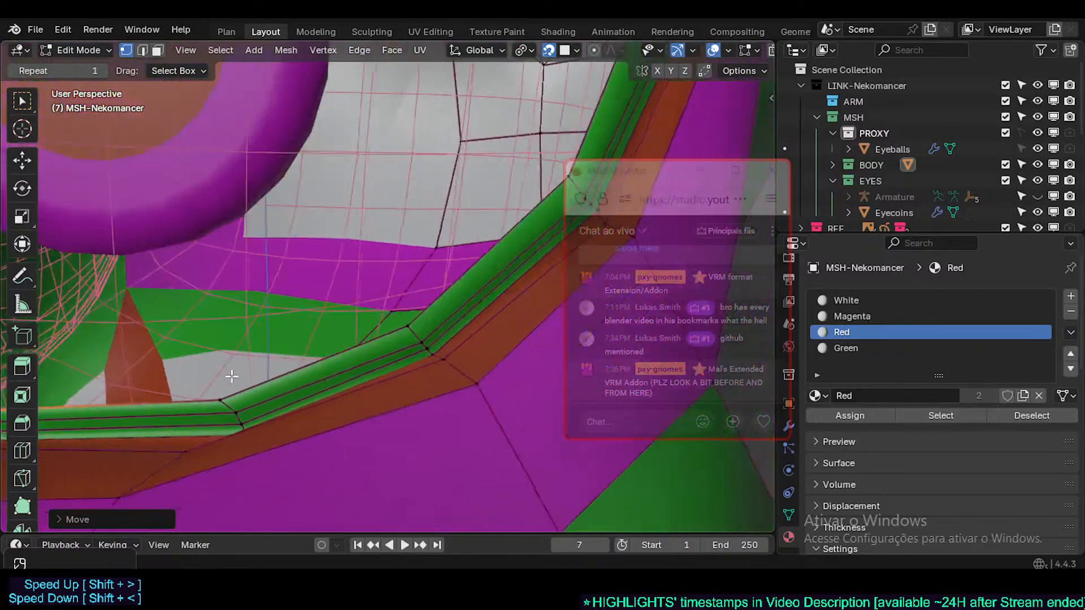
{"action": "left_click", "coordinate": [224, 399]}
{"action": "key", "text": "g"}
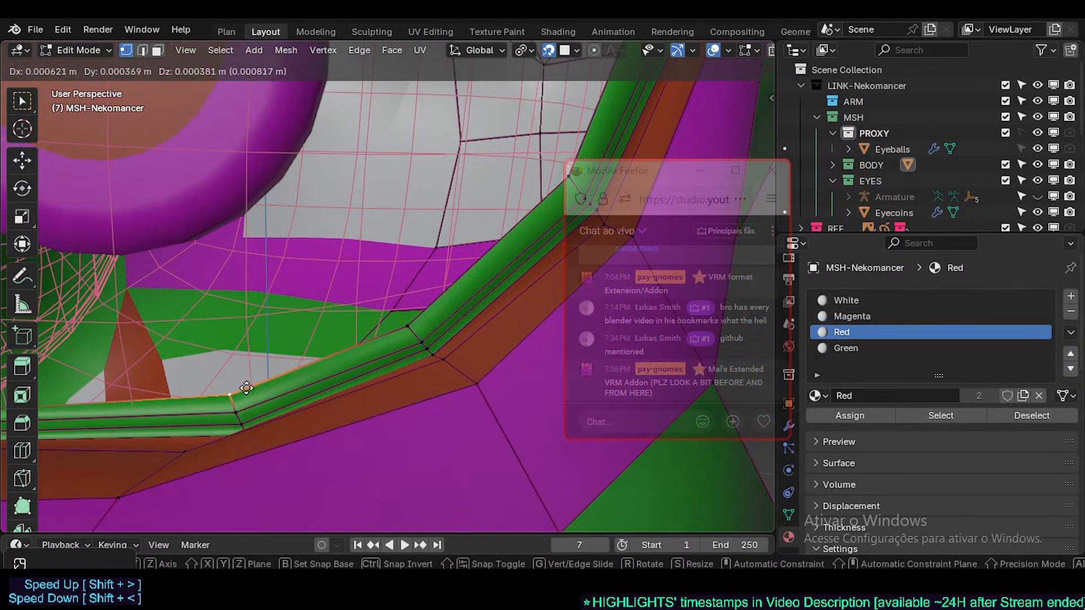
{"action": "left_click", "coordinate": [240, 428]}
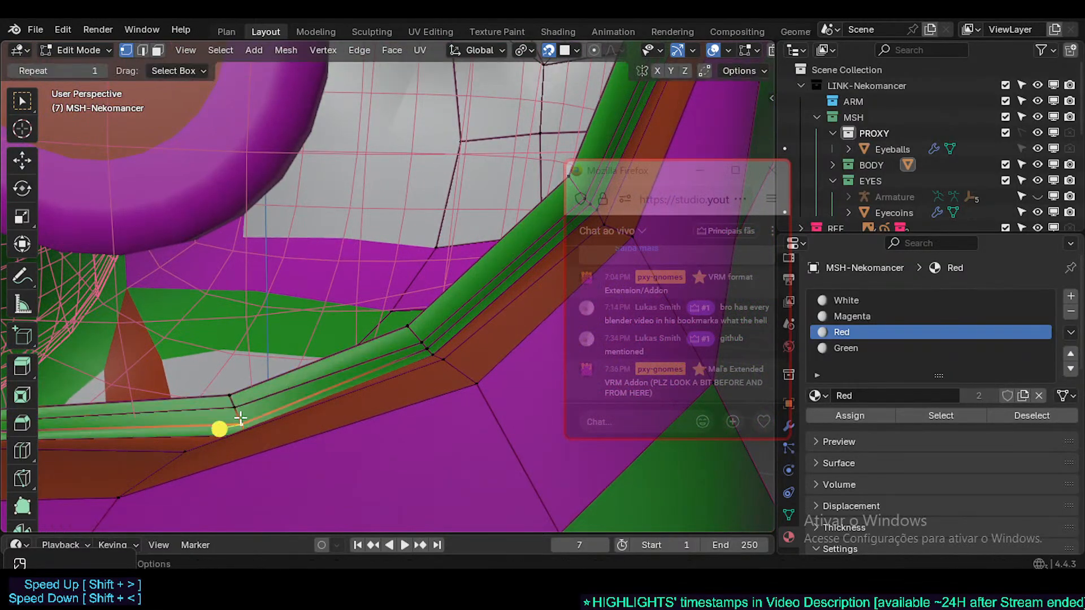
{"action": "middle_click_drag", "start_coordinate": [241, 419], "coordinate": [310, 424]}
{"action": "middle_click_drag", "start_coordinate": [371, 442], "coordinate": [399, 402]}
{"action": "key", "text": "g"}
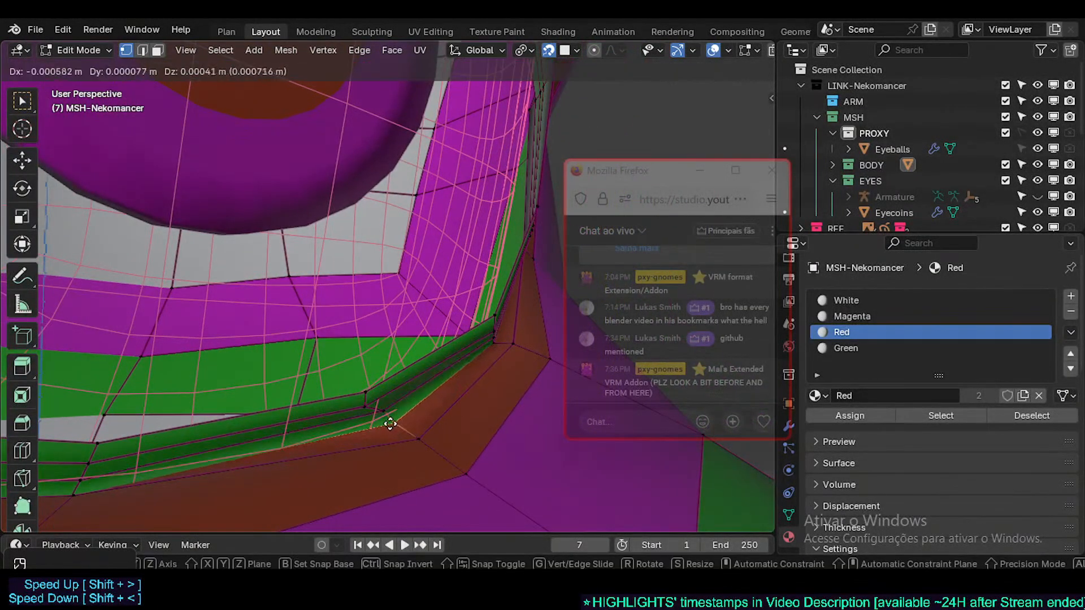
{"action": "left_click", "coordinate": [404, 417]}
- Shift the two middle loop vertices and the inner rim vertex toward the outer corner at the same lower eyelid bend
{"action": "left_click", "coordinate": [382, 411]}
{"action": "key", "text": "g"}
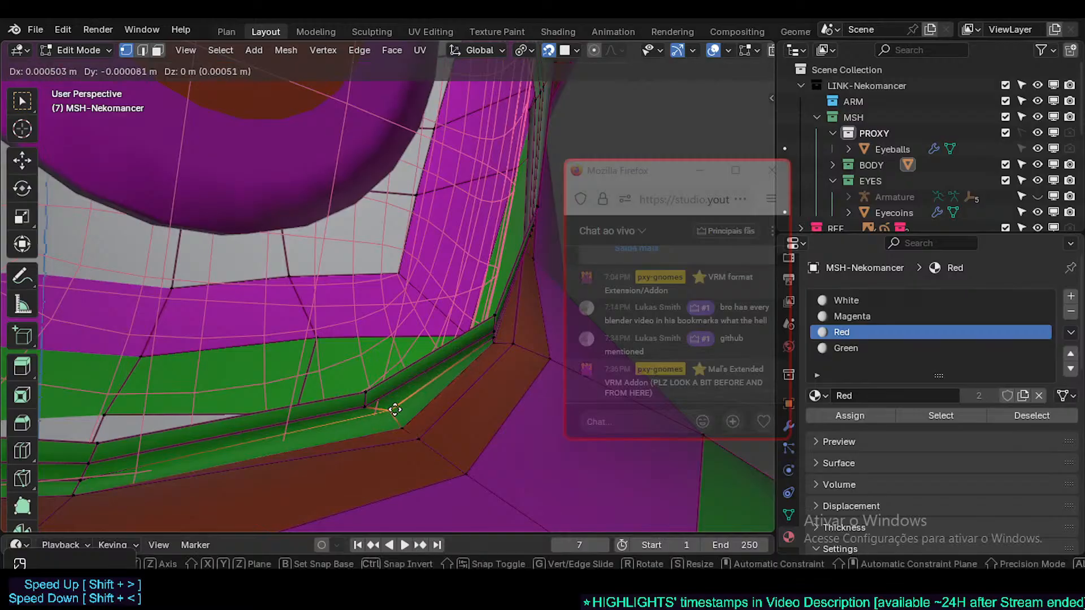
{"action": "left_click", "coordinate": [395, 412]}
{"action": "left_click", "coordinate": [365, 402]}
{"action": "key", "text": "g"}
{"action": "left_click", "coordinate": [379, 400]}
{"action": "left_click", "coordinate": [356, 386]}
{"action": "key", "text": "g"}
{"action": "left_click", "coordinate": [375, 371]}
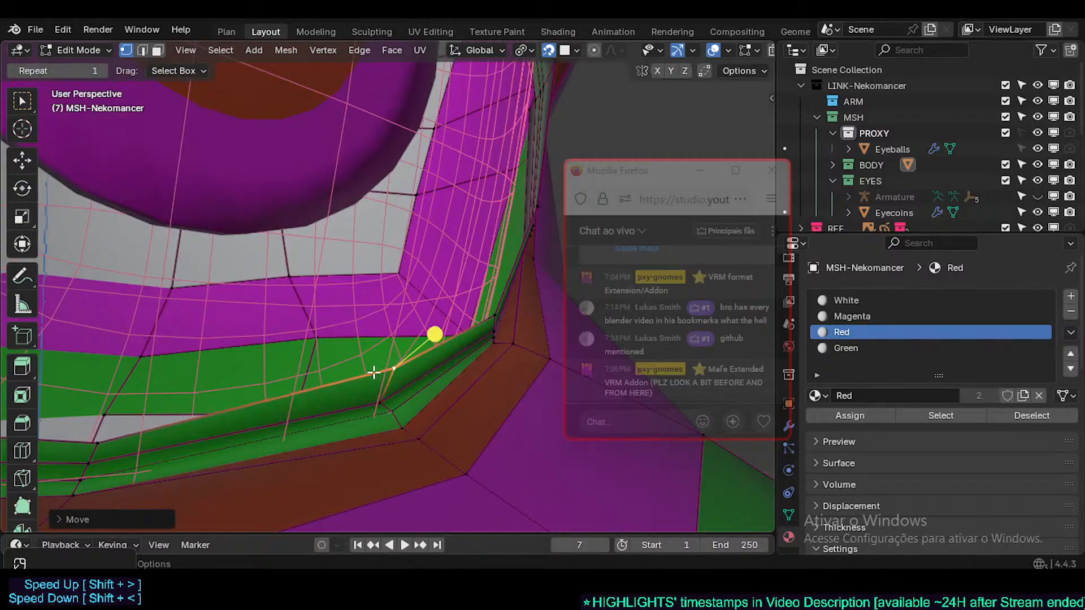
- Refine the inner rim vertex and its adjacent loop vertex at the bottom middle bend
{"action": "middle_click_drag", "start_coordinate": [375, 372], "coordinate": [431, 368]}
{"action": "middle_click_drag", "start_coordinate": [477, 339], "coordinate": [414, 347]}
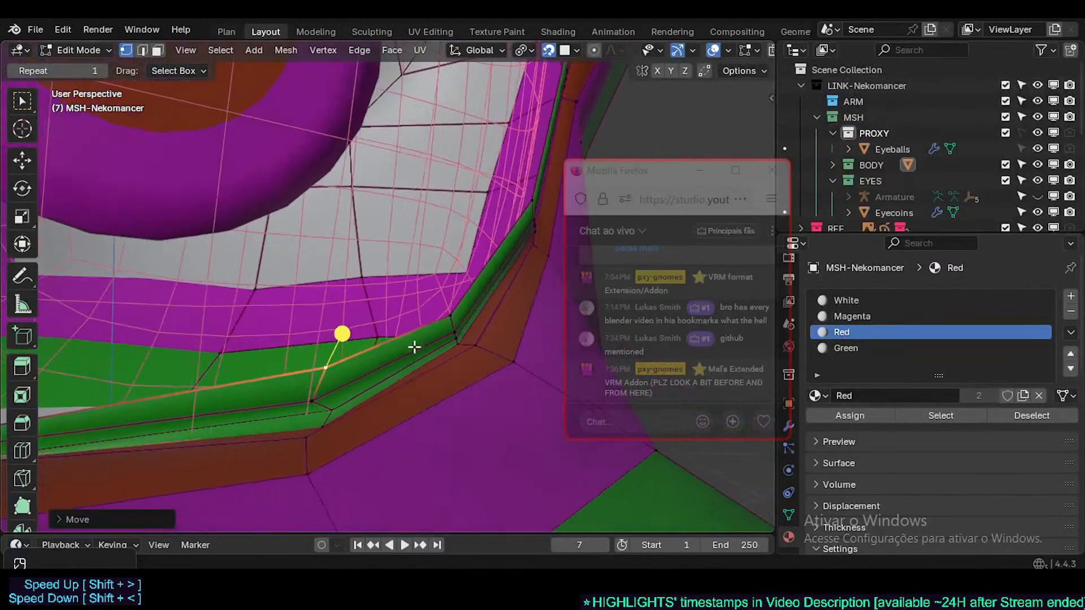
{"action": "key", "text": "g"}
{"action": "left_click", "coordinate": [302, 340]}
{"action": "left_click", "coordinate": [311, 404]}
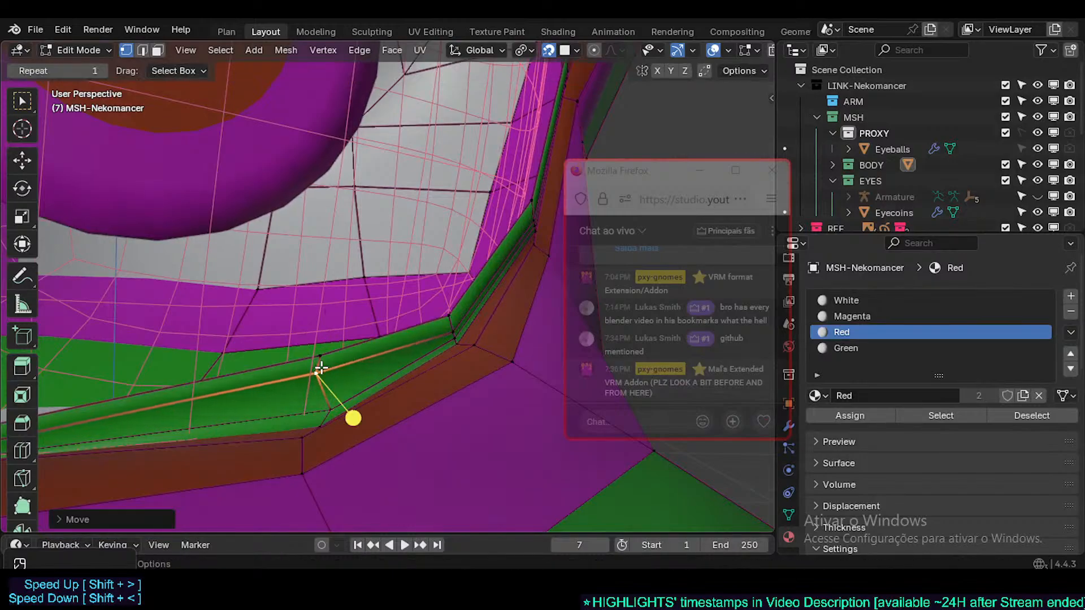
{"action": "key", "text": "g"}
{"action": "left_click", "coordinate": [322, 402]}
- Nudge the outer and middle loop vertices at the bottom middle bend to even out their spacing
{"action": "left_click", "coordinate": [316, 423]}
{"action": "key", "text": "g"}
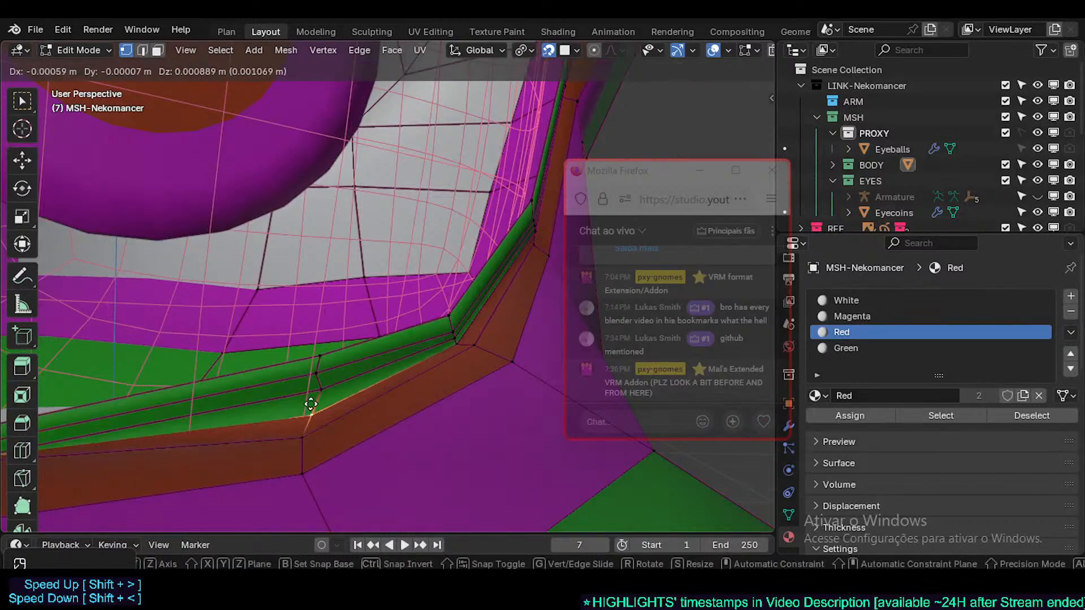
{"action": "left_click", "coordinate": [311, 405]}
{"action": "left_click", "coordinate": [317, 388]}
{"action": "key", "text": "g"}
{"action": "left_click", "coordinate": [311, 384]}
{"action": "left_click", "coordinate": [312, 405]}
{"action": "key", "text": "g"}
{"action": "left_click", "coordinate": [313, 402]}
- Correct the outer loop and inner rim vertices of the bottom middle bend from a steeper viewing angle
{"action": "middle_click_drag", "start_coordinate": [313, 402], "coordinate": [286, 395]}
{"action": "key", "text": "g"}
{"action": "left_click", "coordinate": [208, 355]}
{"action": "key", "text": "g"}
{"action": "left_click", "coordinate": [290, 407]}
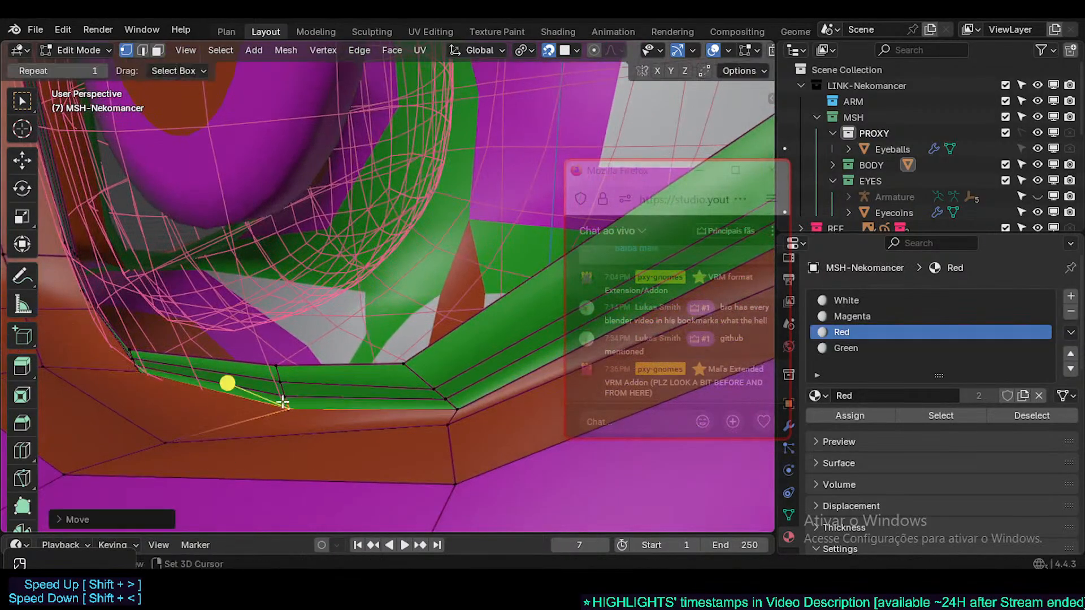
{"action": "key", "text": "g"}
{"action": "left_click", "coordinate": [278, 366]}
- Reposition the outer, middle and inner vertices at the lower eyelid's next bend toward the outer corner
{"action": "middle_click_drag", "start_coordinate": [348, 379], "coordinate": [239, 390], "text": "shift"}
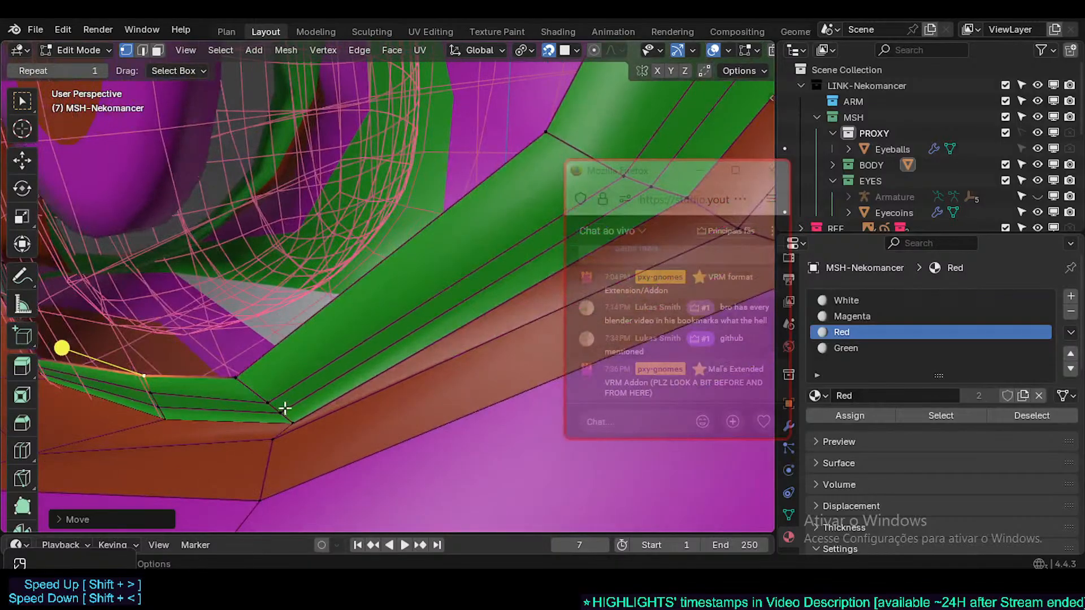
{"action": "left_click", "coordinate": [288, 422]}
{"action": "key", "text": "g"}
{"action": "left_click", "coordinate": [286, 417]}
{"action": "left_click", "coordinate": [280, 411]}
{"action": "key", "text": "g"}
{"action": "left_click", "coordinate": [279, 411]}
{"action": "left_click", "coordinate": [271, 402]}
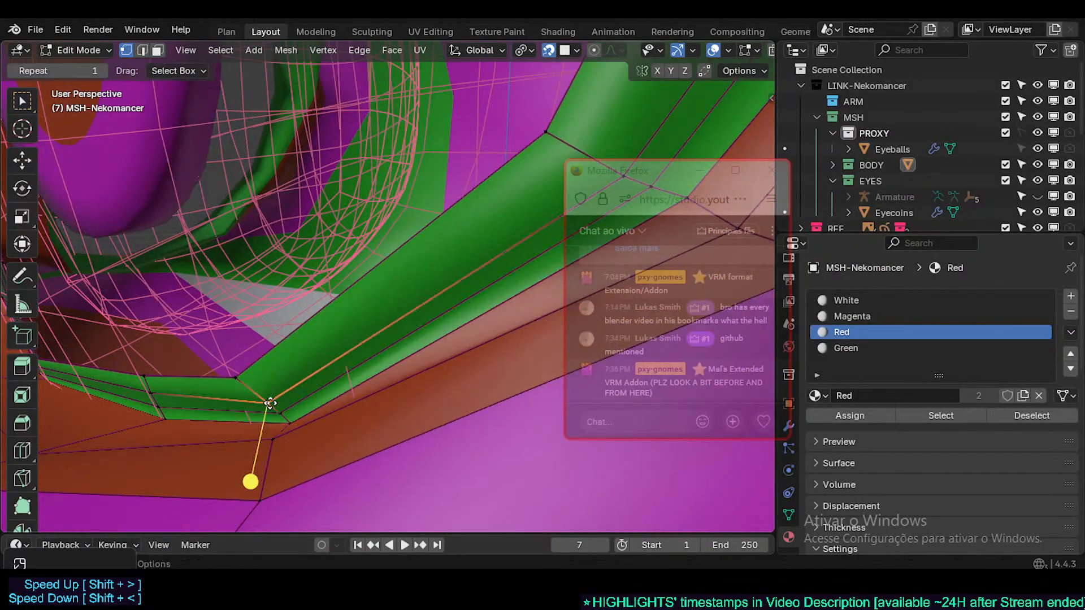
{"action": "key", "text": "g"}
{"action": "left_click", "coordinate": [271, 403]}
{"action": "left_click", "coordinate": [237, 373]}
{"action": "key", "text": "g"}
{"action": "left_click", "coordinate": [263, 372]}
- Even out the outer, middle and inner loop vertices at the bend on the eyelid's rising lower outer edge
{"action": "middle_click_drag", "start_coordinate": [386, 304], "coordinate": [388, 375]}
{"action": "left_click", "coordinate": [394, 378]}
{"action": "key", "text": "g"}
{"action": "left_click", "coordinate": [392, 378]}
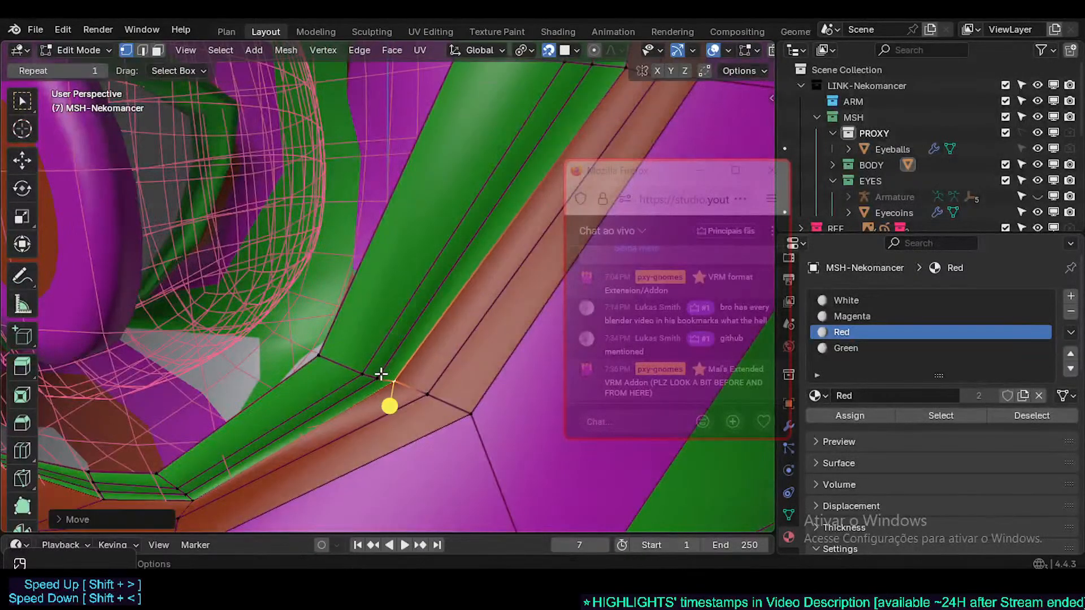
{"action": "left_click", "coordinate": [381, 374]}
{"action": "key", "text": "g"}
{"action": "left_click", "coordinate": [385, 373]}
{"action": "left_click", "coordinate": [364, 369]}
{"action": "key", "text": "g"}
{"action": "left_click", "coordinate": [362, 365]}
{"action": "left_click", "coordinate": [319, 353]}
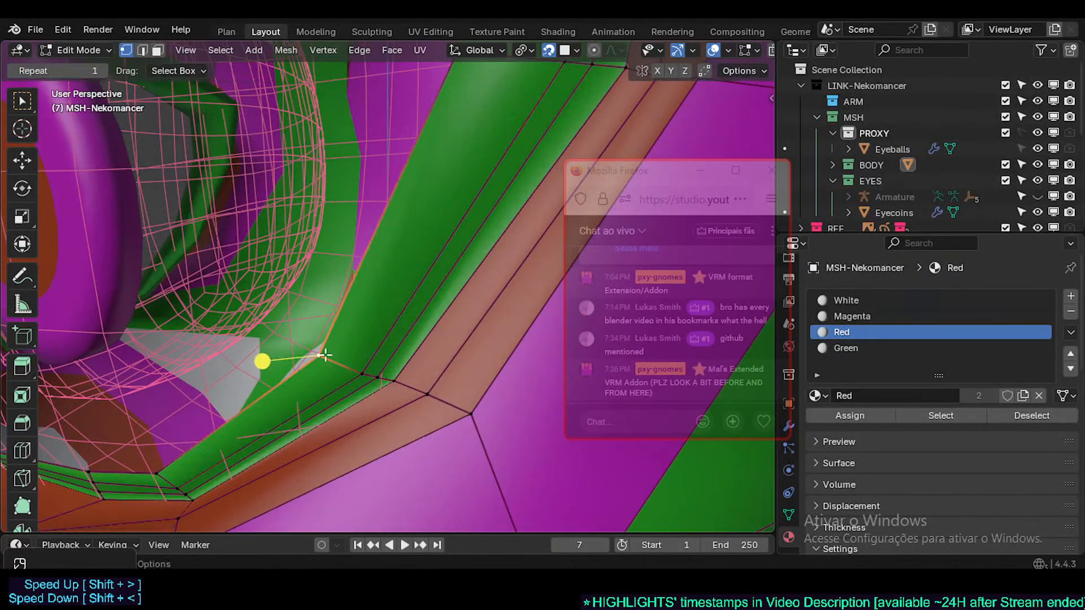
{"action": "key", "text": "g"}
{"action": "left_click", "coordinate": [385, 374]}
- Adjust the outer, middle and inner loop vertices at the middle of the eyelid's outer side
{"action": "scroll", "coordinate": [381, 283], "scroll_direction": "down", "scroll_amount": 4}
{"action": "middle_click_drag", "start_coordinate": [381, 262], "coordinate": [379, 340]}
{"action": "left_click", "coordinate": [389, 357]}
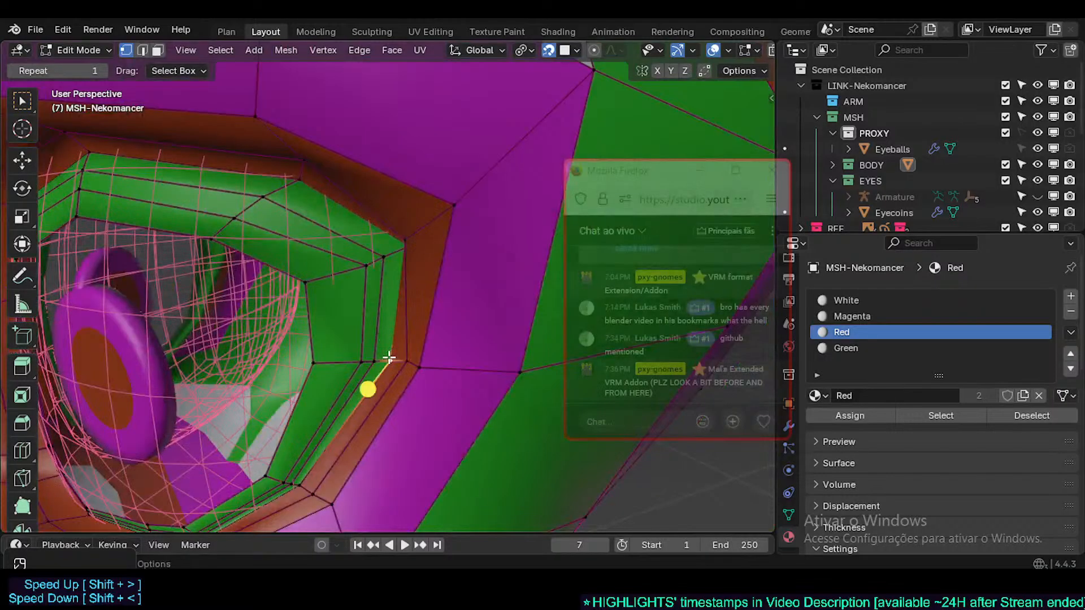
{"action": "key", "text": "g"}
{"action": "left_click", "coordinate": [388, 357]}
{"action": "left_click", "coordinate": [375, 359]}
{"action": "key", "text": "g"}
{"action": "left_click", "coordinate": [375, 358]}
{"action": "left_click", "coordinate": [355, 361]}
{"action": "key", "text": "g"}
{"action": "left_click", "coordinate": [353, 360]}
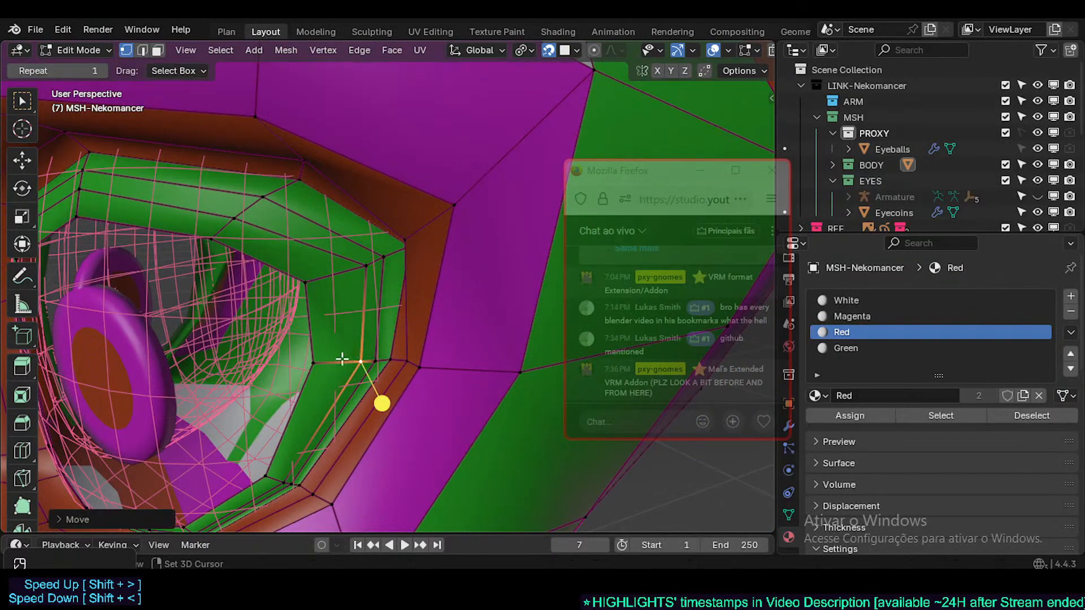
{"action": "left_click", "coordinate": [314, 365]}
{"action": "key", "text": "g"}
{"action": "left_click", "coordinate": [321, 363]}
- Reposition the inner, middle and outer loop vertices at the eyelid's upper outer corner
{"action": "left_click", "coordinate": [314, 284]}
{"action": "key", "text": "g"}
{"action": "left_click", "coordinate": [314, 283]}
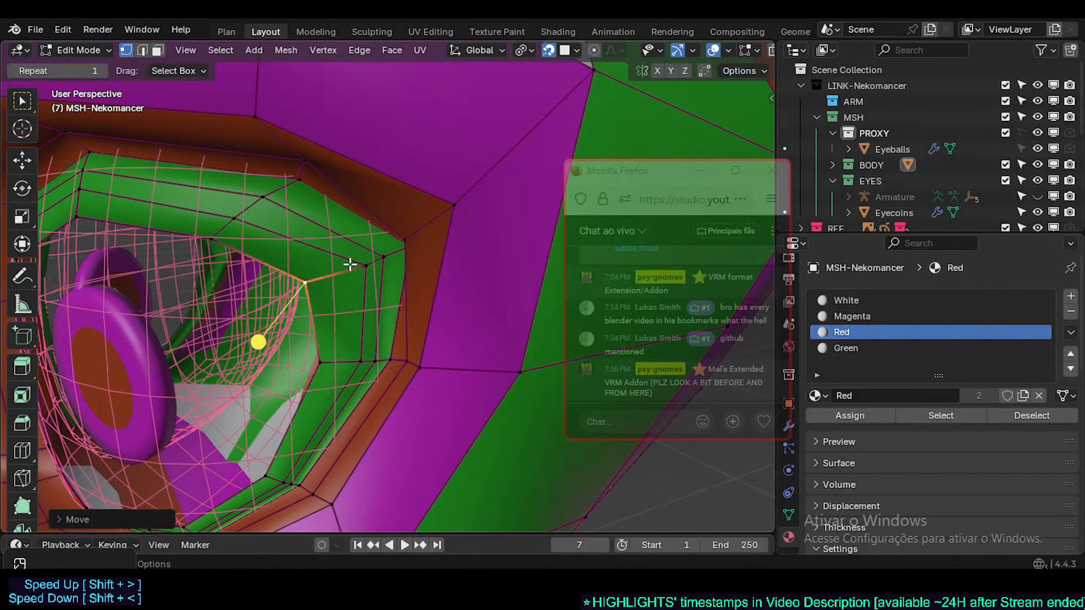
{"action": "key", "text": "g"}
{"action": "left_click", "coordinate": [365, 261]}
{"action": "left_click", "coordinate": [375, 260]}
{"action": "key", "text": "g"}
{"action": "left_click", "coordinate": [375, 260]}
{"action": "middle_click_drag", "start_coordinate": [376, 260], "coordinate": [402, 257]}
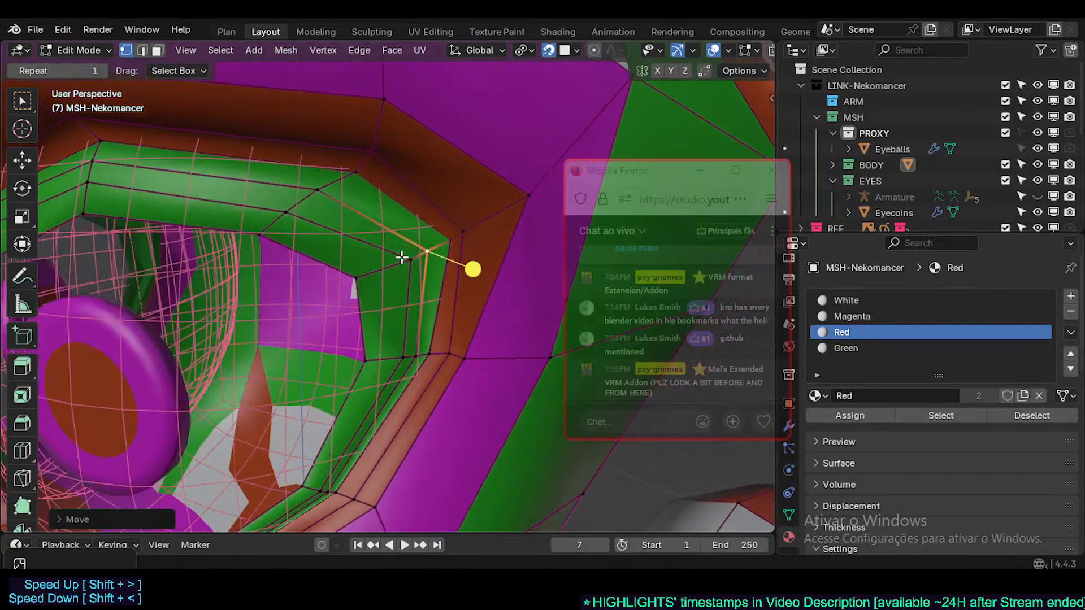
{"action": "left_click", "coordinate": [446, 240]}
{"action": "key", "text": "g"}
{"action": "left_click", "coordinate": [359, 286]}
- Even out the outer, middle and inner loop vertices at the upper eyelid's bend beside the outer corner
{"action": "scroll", "coordinate": [361, 233], "scroll_direction": "down", "scroll_amount": 1}
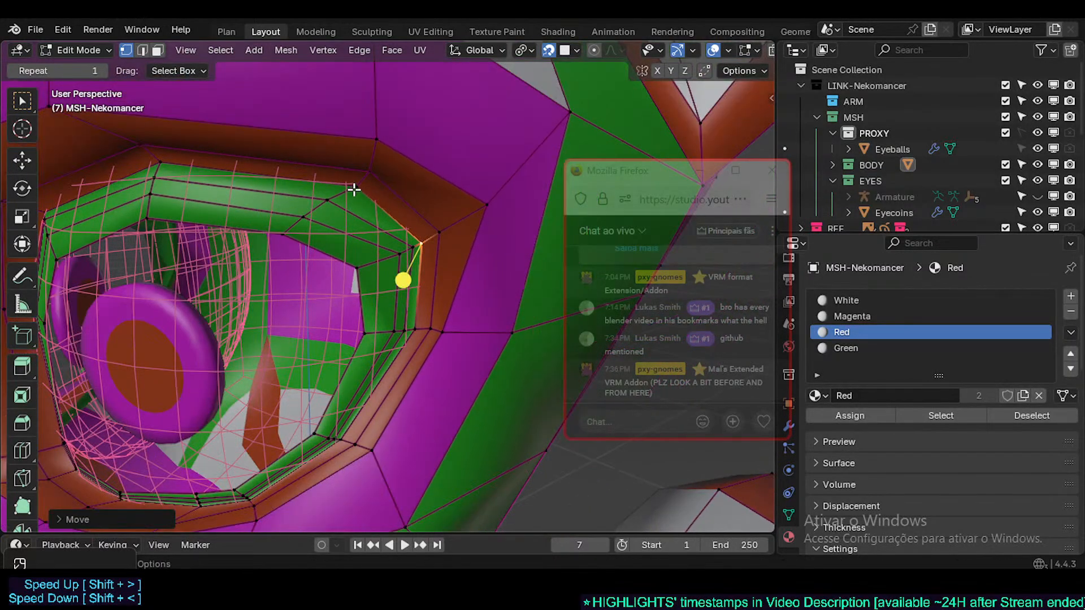
{"action": "left_click", "coordinate": [354, 189]}
{"action": "key", "text": "g"}
{"action": "left_click", "coordinate": [311, 215]}
{"action": "left_click", "coordinate": [324, 202]}
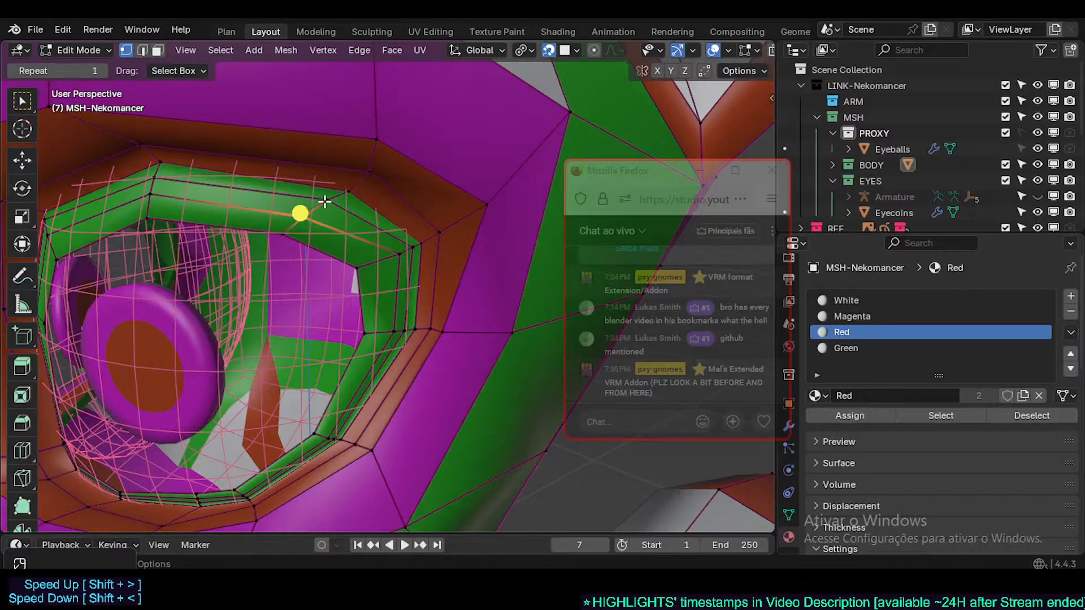
{"action": "key", "text": "g"}
{"action": "left_click", "coordinate": [332, 197]}
{"action": "left_click", "coordinate": [301, 218]}
{"action": "key", "text": "g"}
{"action": "left_click", "coordinate": [296, 229]}
{"action": "left_click", "coordinate": [291, 233]}
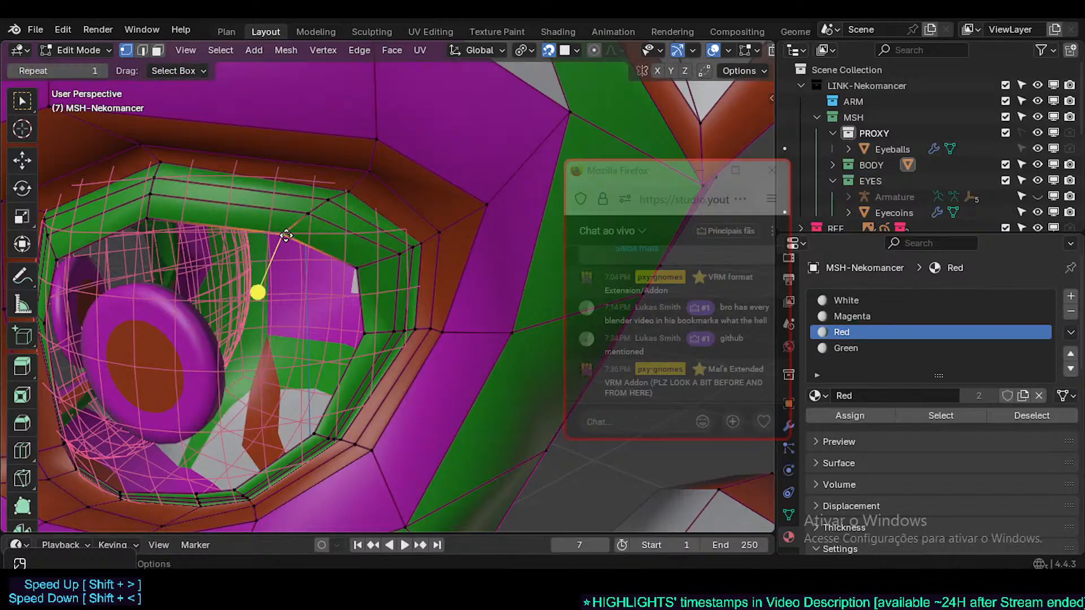
{"action": "key", "text": "g"}
{"action": "left_click", "coordinate": [294, 228]}
- Adjust the outer, middle and inner loop vertices at the upper eyelid's peak
{"action": "middle_click_drag", "start_coordinate": [251, 263], "coordinate": [263, 270]}
{"action": "left_click", "coordinate": [262, 171]}
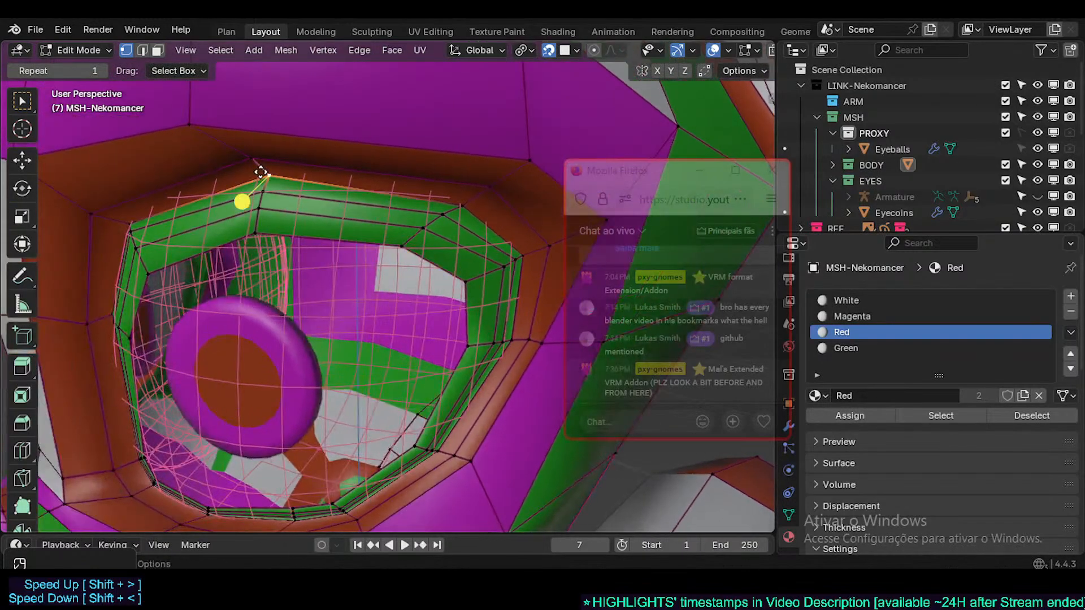
{"action": "key", "text": "g"}
{"action": "left_click", "coordinate": [264, 171]}
{"action": "left_click", "coordinate": [266, 185]}
{"action": "key", "text": "g"}
{"action": "left_click", "coordinate": [266, 178]}
{"action": "left_click", "coordinate": [261, 202]}
{"action": "key", "text": "g"}
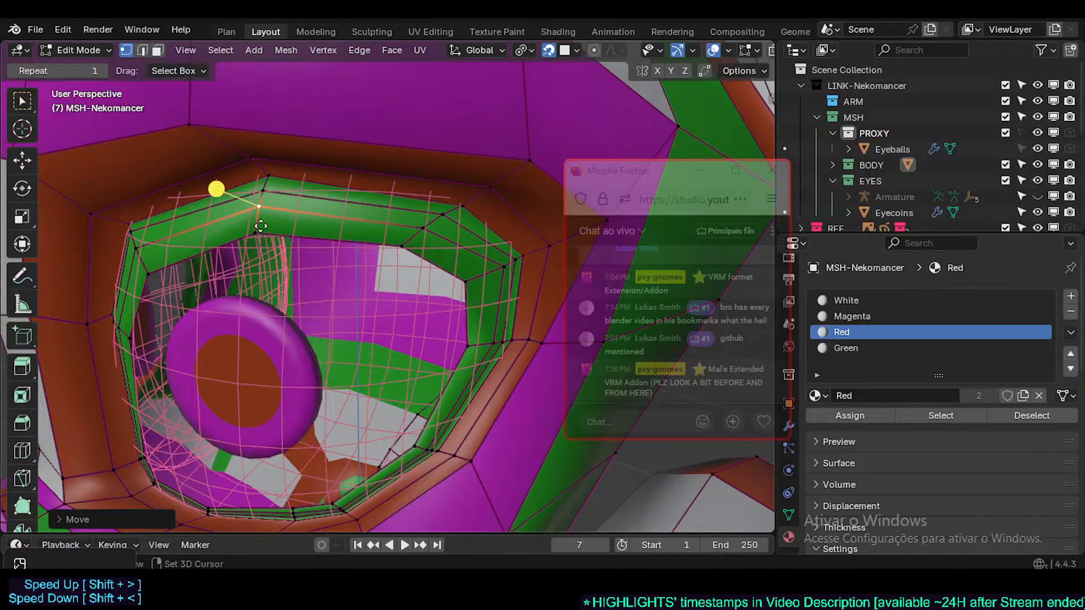
{"action": "left_click", "coordinate": [219, 257]}
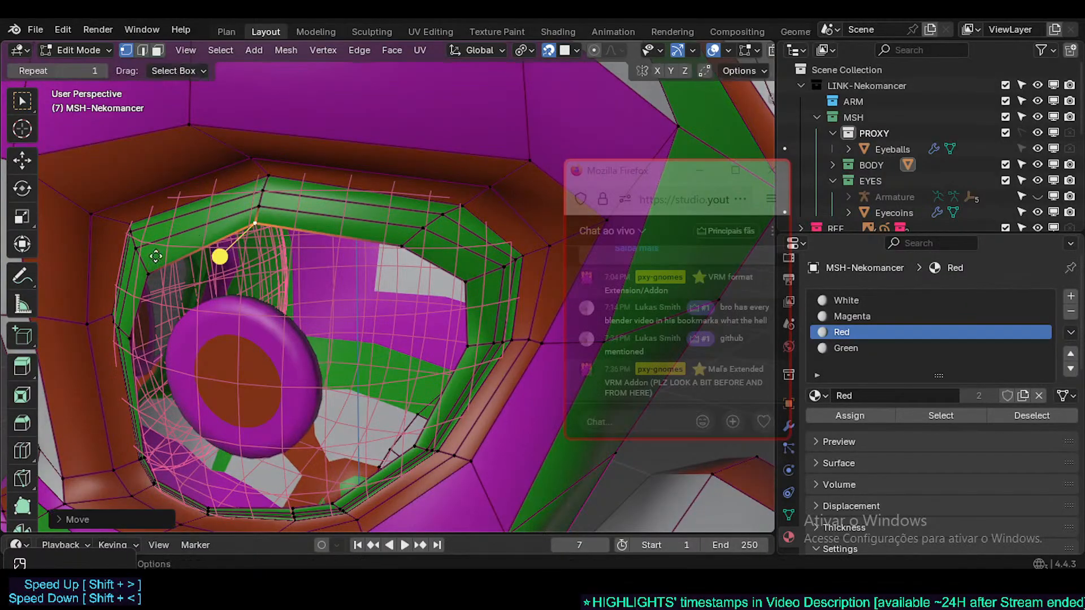
- Reposition the loop vertices at the eyelid's upper nose-side corner
{"action": "left_click", "coordinate": [132, 231]}
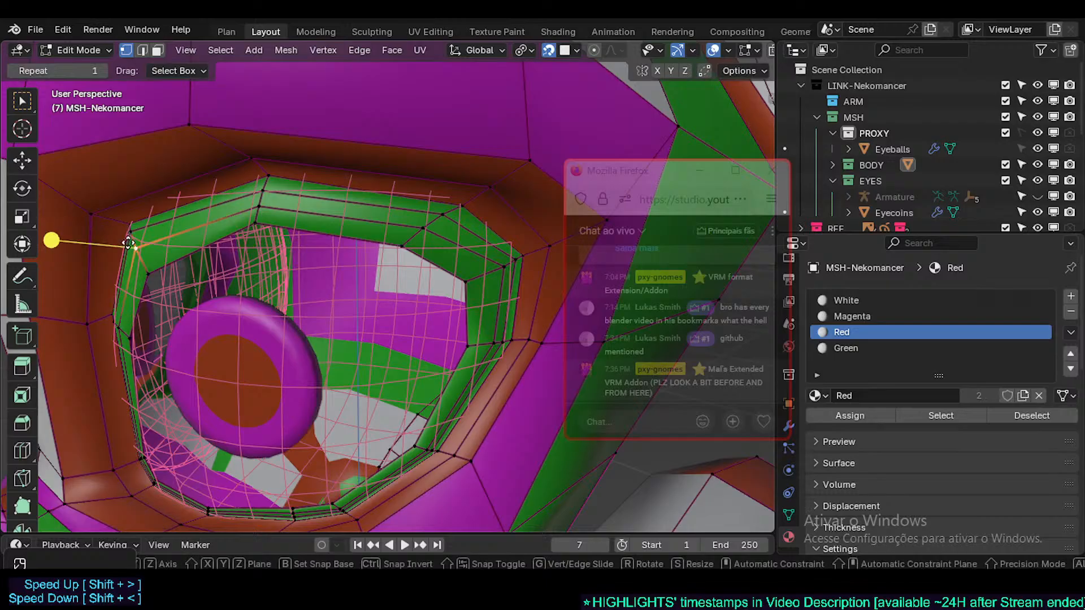
{"action": "key", "text": "g"}
{"action": "left_click", "coordinate": [121, 327]}
{"action": "middle_click_drag", "start_coordinate": [121, 328], "coordinate": [221, 288]}
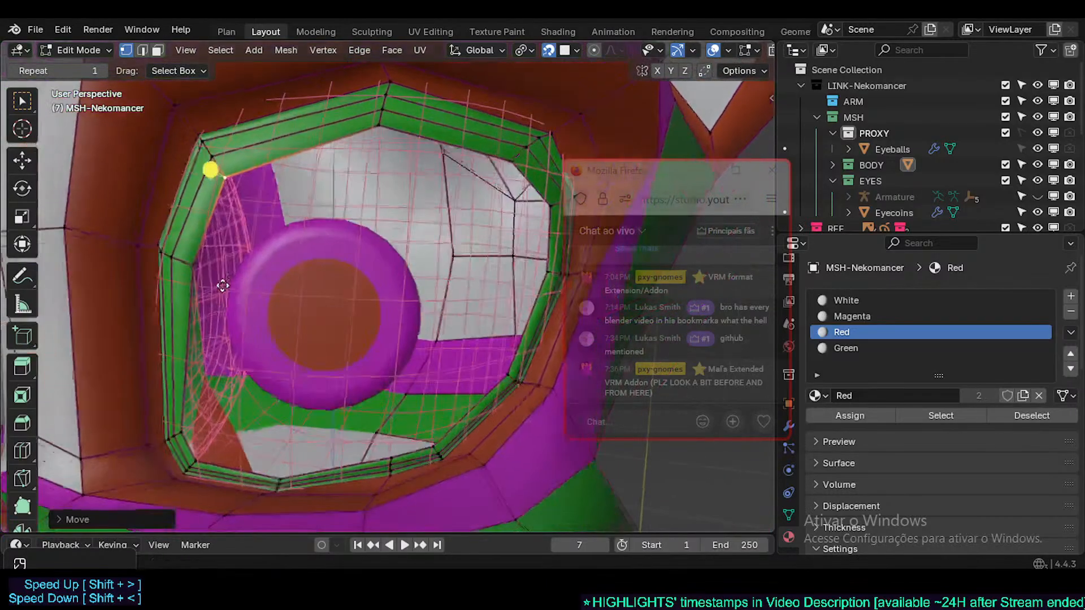
{"action": "key", "text": "g"}
- Even out the outer, middle and inner loop vertices halfway down the eyelid's nose side
{"action": "left_click", "coordinate": [156, 239]}
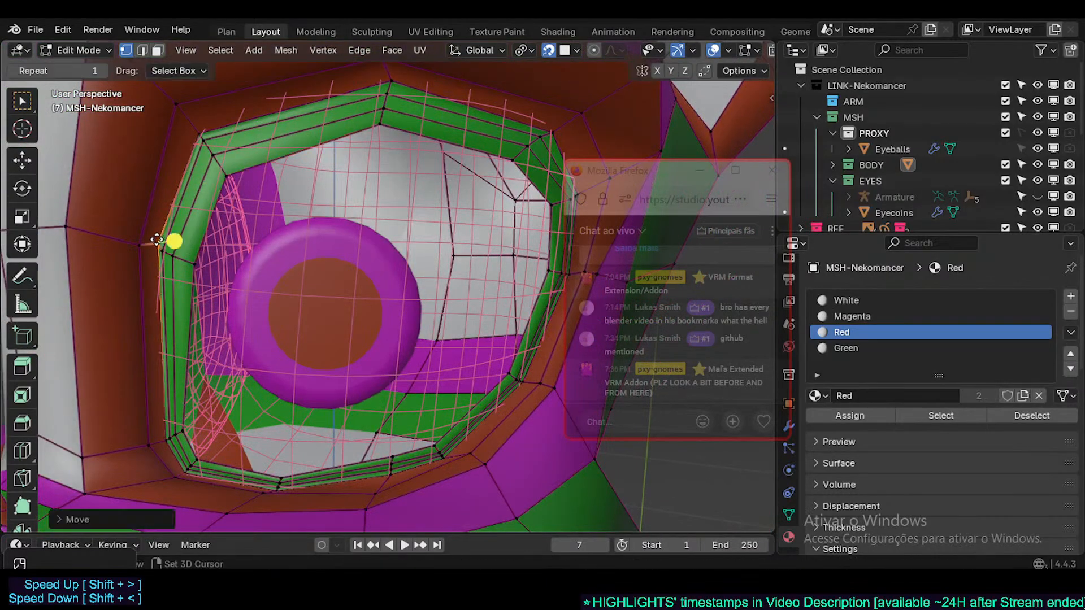
{"action": "left_click", "coordinate": [165, 249]}
{"action": "key", "text": "g"}
{"action": "left_click", "coordinate": [167, 250]}
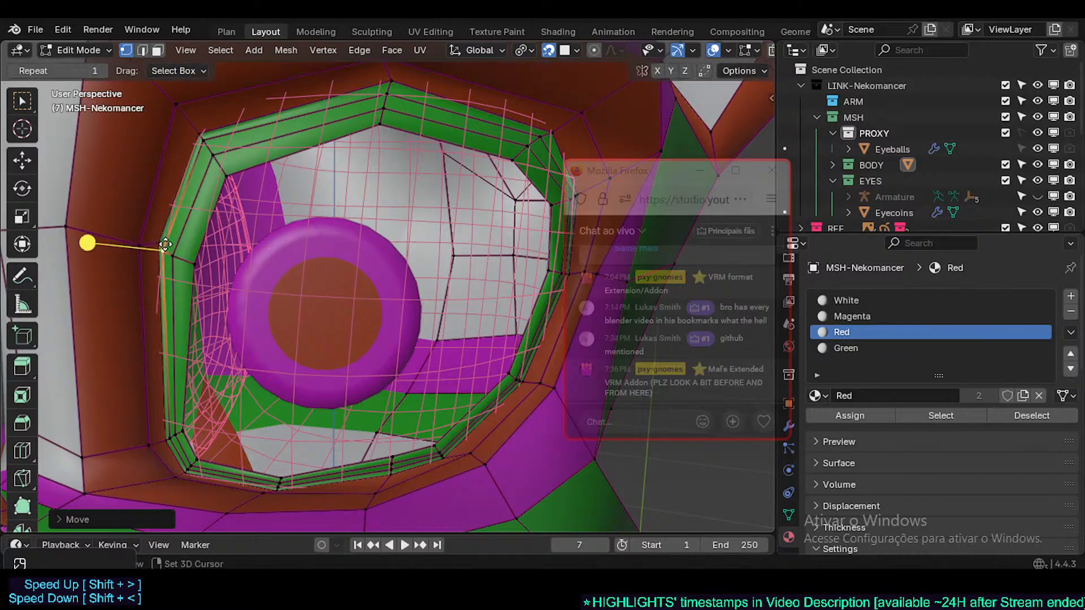
{"action": "left_click", "coordinate": [174, 257]}
{"action": "key", "text": "g"}
{"action": "left_click", "coordinate": [171, 257]}
{"action": "left_click", "coordinate": [197, 267]}
{"action": "key", "text": "g"}
{"action": "left_click", "coordinate": [192, 267]}
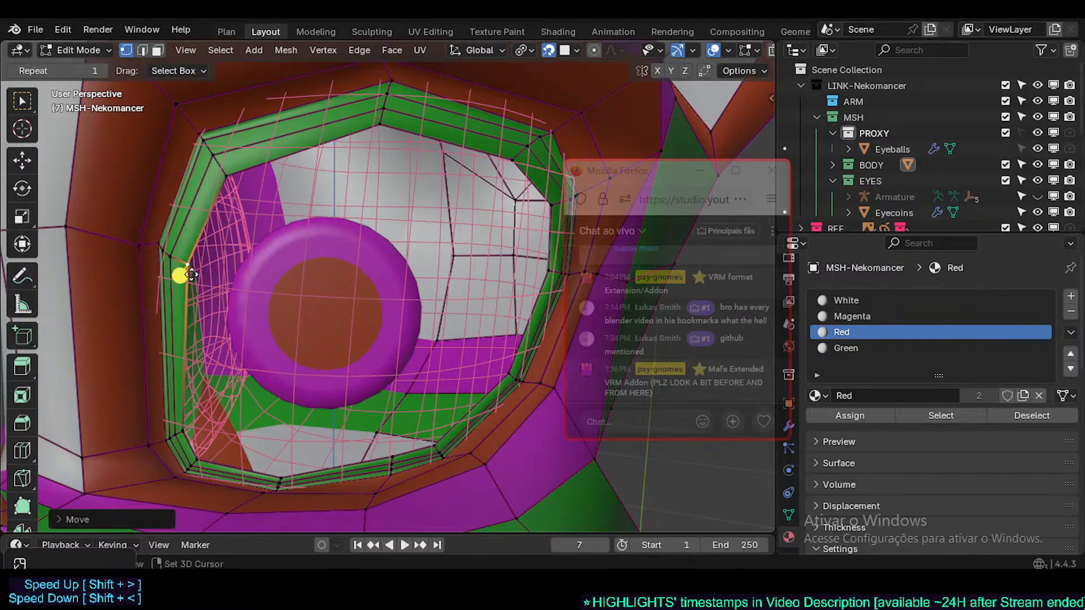
- Check the eyelid shape in Object Mode and save the file
{"action": "key", "text": "Tab"}
{"action": "scroll", "coordinate": [309, 304], "scroll_direction": "down", "scroll_amount": 4}
{"action": "mouse_move", "coordinate": [309, 304]}
{"action": "middle_mouse_down"}
{"action": "mouse_move", "coordinate": [239, 307]}
{"action": "mouse_move", "coordinate": [307, 331]}
{"action": "mouse_move", "coordinate": [295, 308]}
{"action": "mouse_move", "coordinate": [357, 296]}
{"action": "mouse_move", "coordinate": [289, 303]}
{"action": "mouse_move", "coordinate": [305, 372]}
{"action": "mouse_move", "coordinate": [267, 358]}
{"action": "mouse_move", "coordinate": [247, 320]}
{"action": "mouse_move", "coordinate": [214, 326]}
{"action": "mouse_move", "coordinate": [279, 328]}
{"action": "mouse_move", "coordinate": [249, 324]}
{"action": "mouse_move", "coordinate": [311, 303]}
{"action": "middle_mouse_up"}
{"action": "key", "text": "ctrl+s"}
- Return to Edit Mode, reveal the hidden geometry, deselect everything and save the file
{"action": "key", "text": "Tab"}
{"action": "scroll", "coordinate": [242, 290], "scroll_direction": "up", "scroll_amount": 5}
{"action": "scroll", "coordinate": [301, 317], "scroll_direction": "up", "scroll_amount": 2}
{"action": "key", "text": "alt+h"}
{"action": "key", "text": "alt+a"}
{"action": "key", "text": "ctrl+s"}
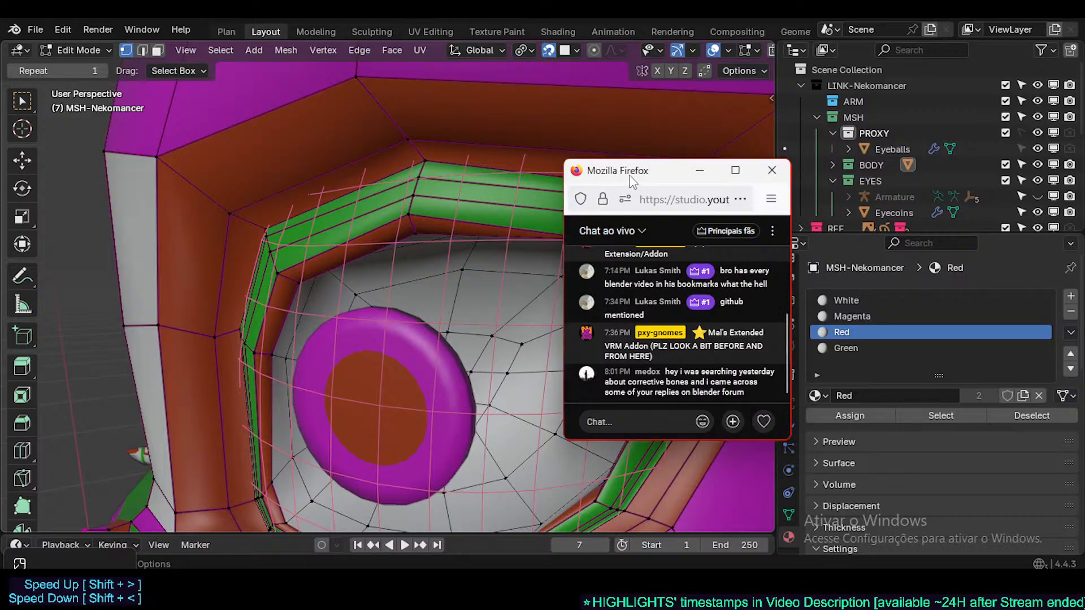
- Move the live chat window off the 3D viewport and save the Blender file
{"action": "left_click_drag", "start_coordinate": [631, 174], "coordinate": [844, 149]}
{"action": "left_click", "coordinate": [546, 249]}
{"action": "scroll", "coordinate": [545, 250], "scroll_direction": "down", "scroll_amount": 4}
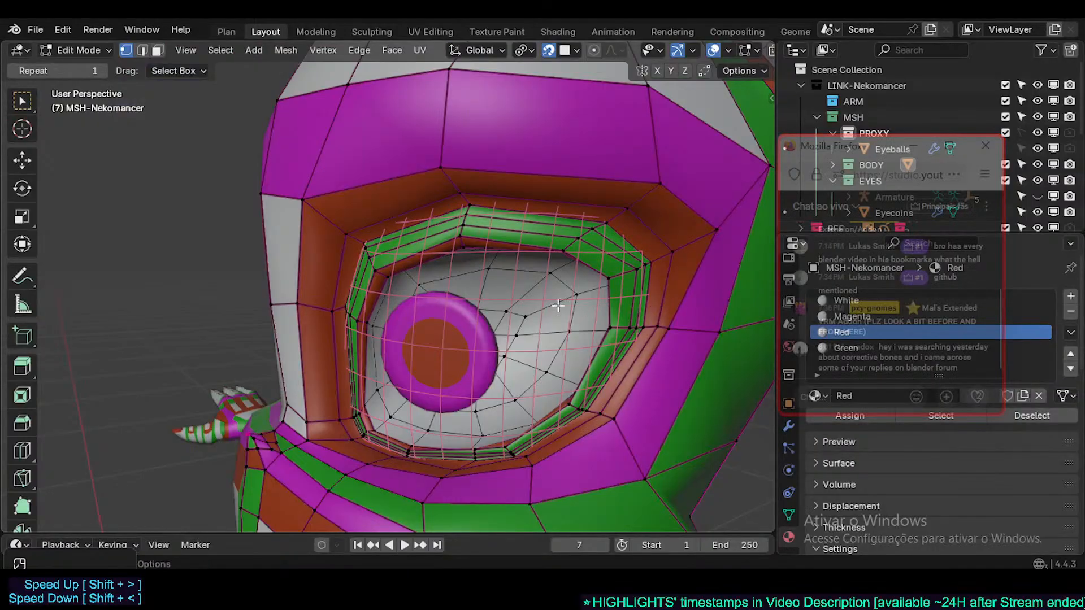
{"action": "middle_click_drag", "start_coordinate": [555, 310], "coordinate": [387, 286]}
{"action": "key", "text": "ctrl+s"}
- Examine how the eyelid fits around the proxy eyeball in both Object Mode and Edit Mode
{"action": "scroll", "coordinate": [364, 314], "scroll_direction": "up", "scroll_amount": 4}
{"action": "scroll", "coordinate": [401, 310], "scroll_direction": "down", "scroll_amount": 4}
{"action": "scroll", "coordinate": [380, 308], "scroll_direction": "up", "scroll_amount": 3}
{"action": "key", "text": "Tab"}
{"action": "scroll", "coordinate": [382, 315], "scroll_direction": "down", "scroll_amount": 3}
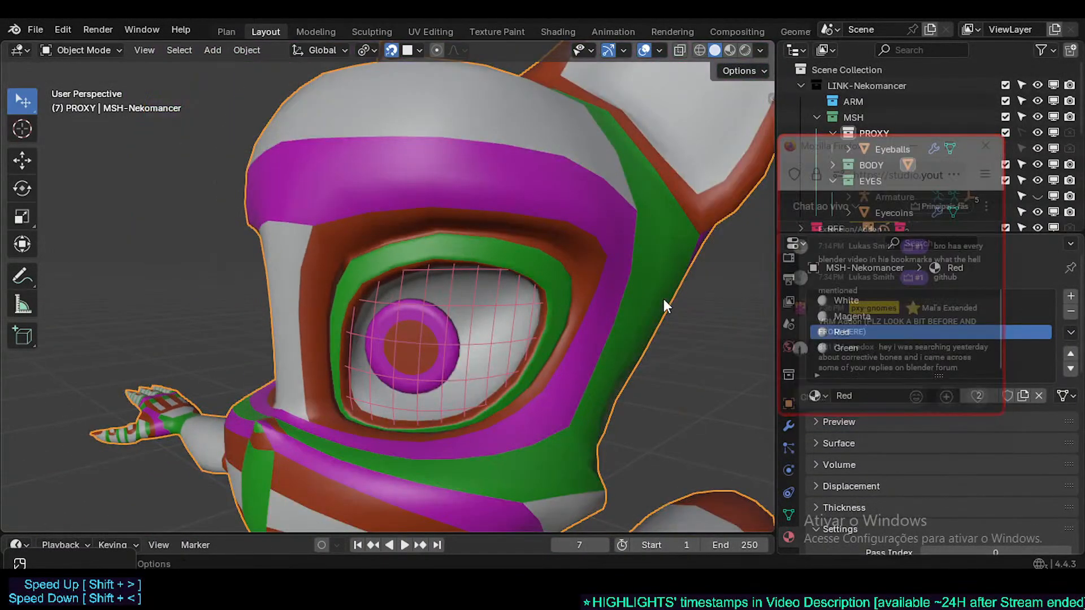
{"action": "scroll", "coordinate": [417, 232], "scroll_direction": "up", "scroll_amount": 2}
{"action": "key", "text": "Tab"}
{"action": "scroll", "coordinate": [407, 266], "scroll_direction": "up", "scroll_amount": 3}
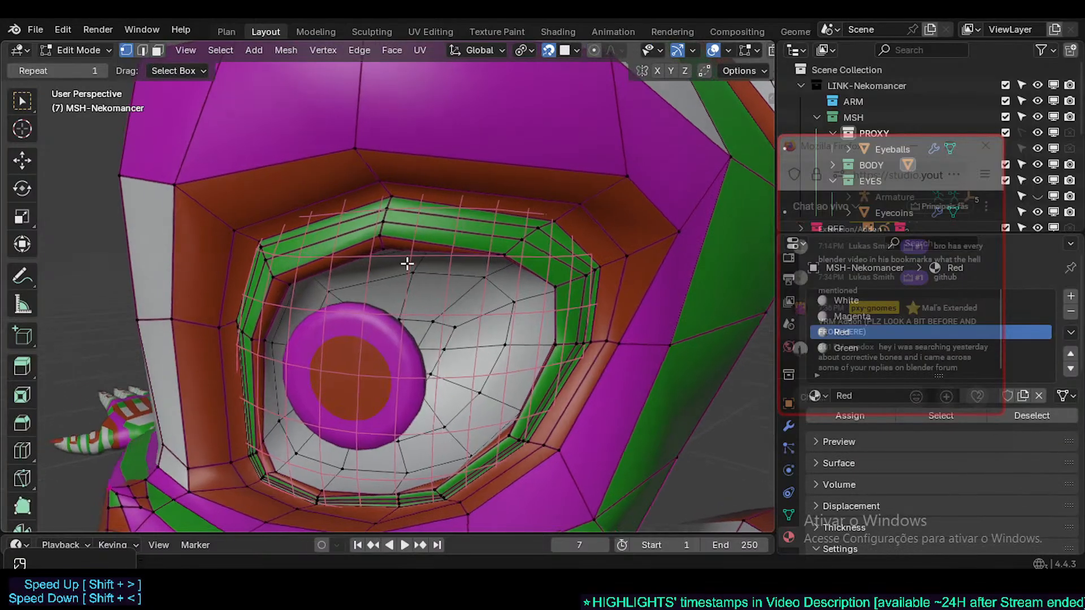
{"action": "middle_click_drag", "start_coordinate": [504, 244], "coordinate": [485, 245]}
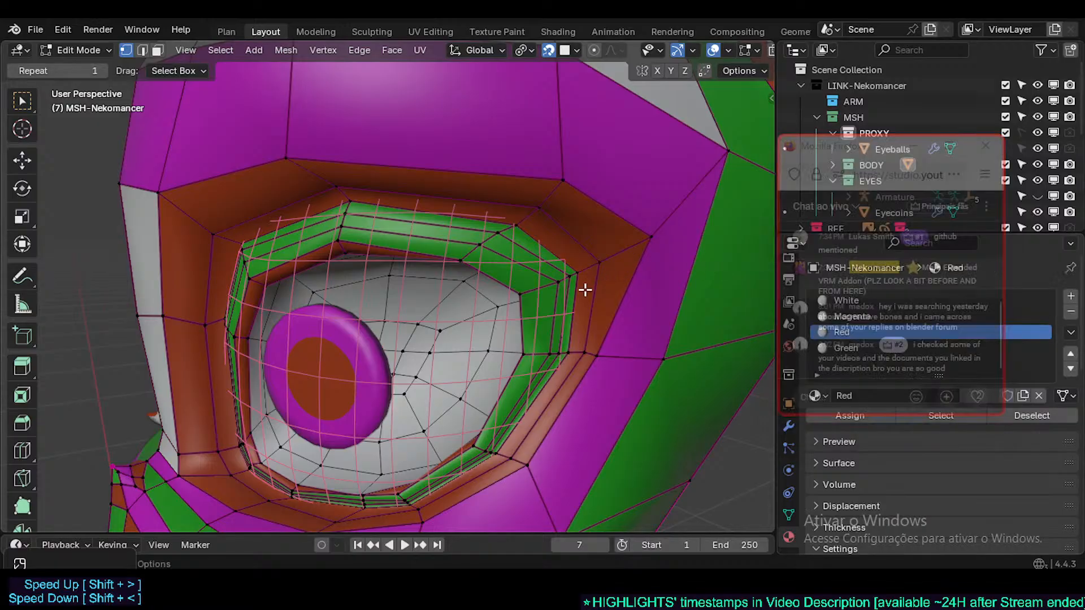
{"action": "scroll", "coordinate": [542, 284], "scroll_direction": "up", "scroll_amount": 2}
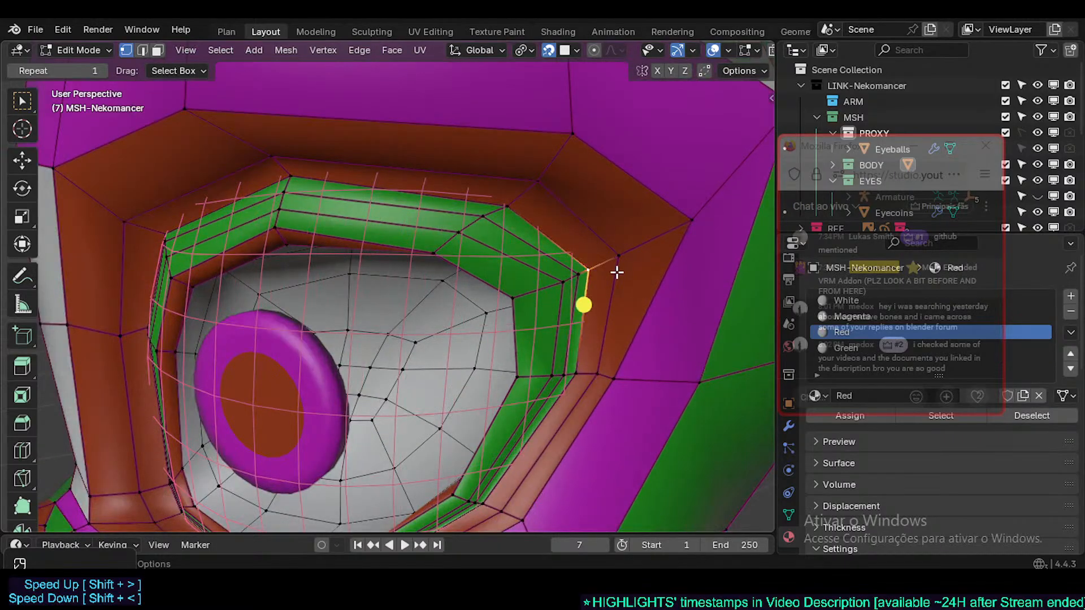
- Reposition the loop vertices at the upper lid's outer corner to follow the proxy eyeball's surface
{"action": "scroll", "coordinate": [532, 232], "scroll_direction": "up", "scroll_amount": 3}
{"action": "key", "text": "g"}
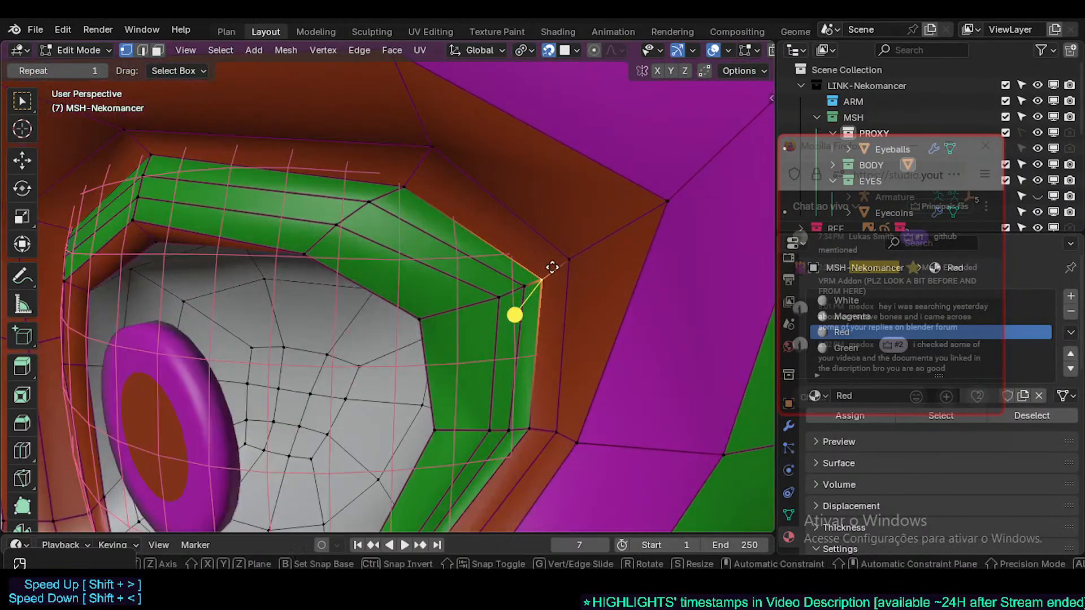
{"action": "left_click", "coordinate": [567, 258]}
{"action": "key", "text": "g"}
{"action": "left_click", "coordinate": [534, 277]}
{"action": "left_click", "coordinate": [521, 283]}
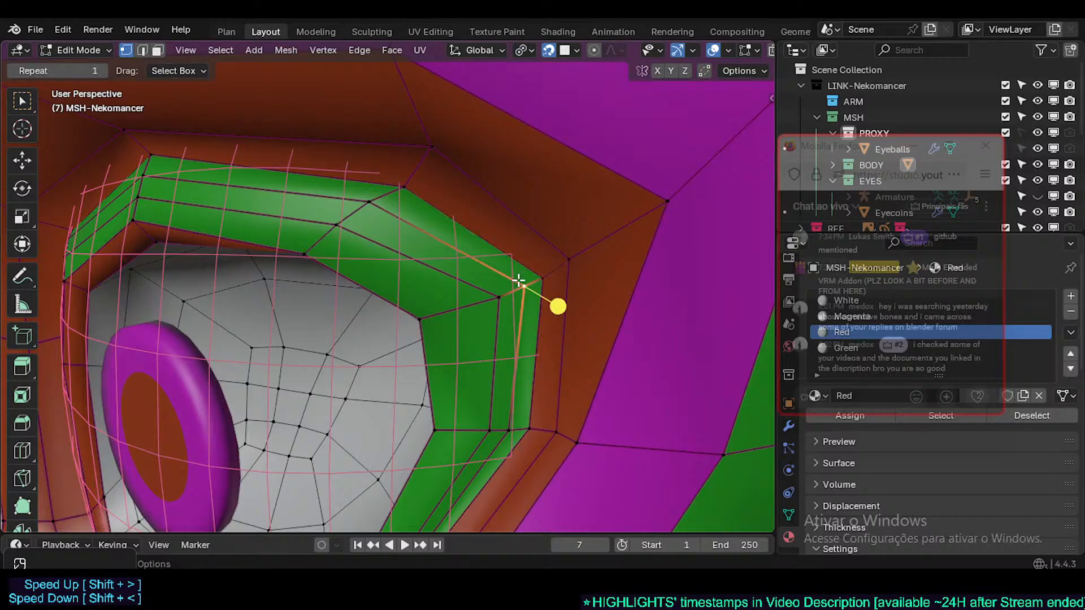
{"action": "key", "text": "g"}
{"action": "left_click", "coordinate": [528, 282]}
{"action": "key", "text": "g"}
{"action": "left_click", "coordinate": [525, 286]}
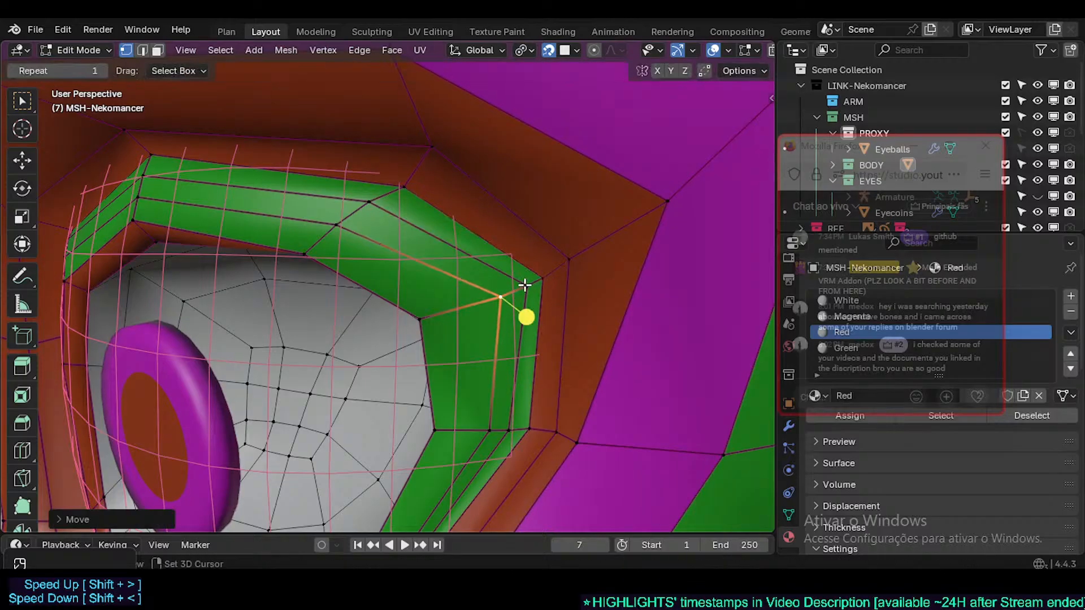
- Shift the rim vertex at the outer corner outward and nudge a loop vertex at the upper lid's outer bend
{"action": "left_click", "coordinate": [435, 316]}
{"action": "key", "text": "g"}
{"action": "left_click", "coordinate": [467, 315]}
{"action": "left_click", "coordinate": [440, 425]}
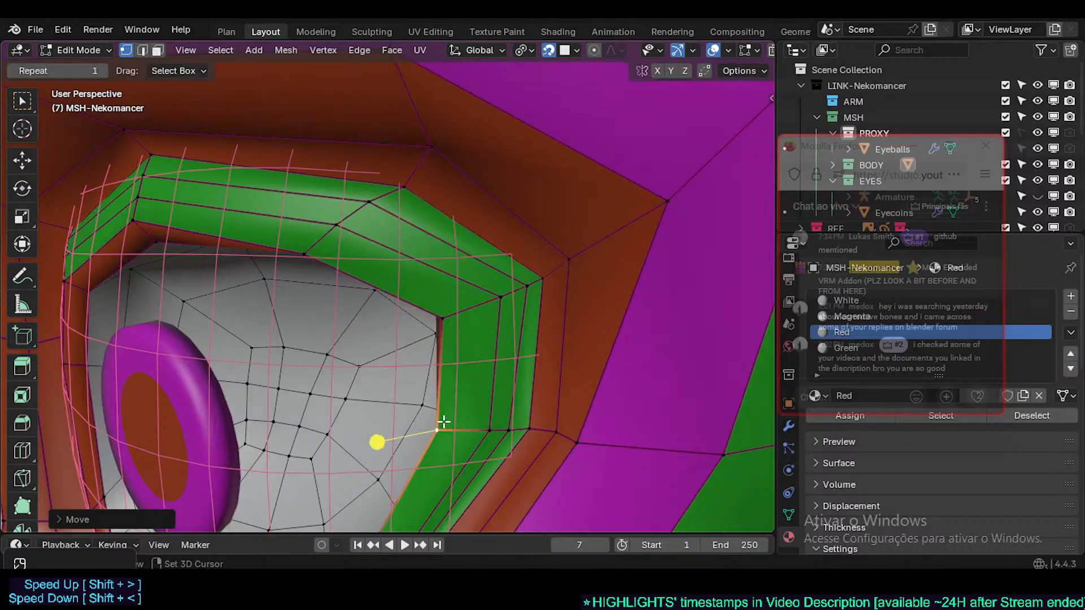
{"action": "left_click", "coordinate": [368, 197]}
{"action": "key", "text": "g"}
{"action": "left_click", "coordinate": [386, 176]}
- Raise the loop and rim vertices at the upper lid's peak to even out their spacing
{"action": "middle_click_drag", "start_coordinate": [346, 224], "coordinate": [376, 233]}
{"action": "left_click", "coordinate": [279, 208]}
{"action": "key", "text": "g"}
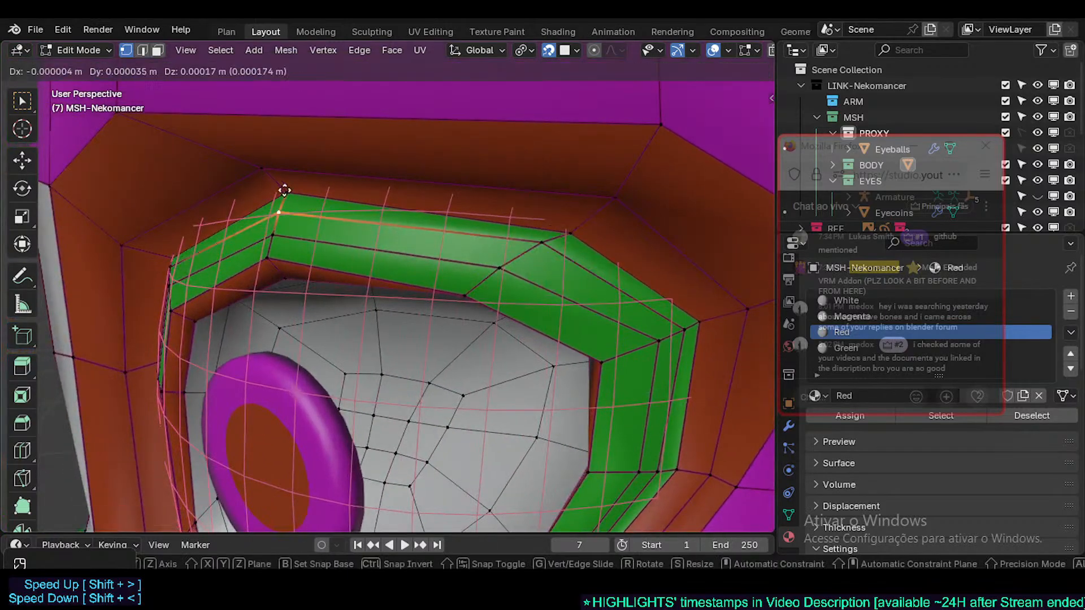
{"action": "left_click", "coordinate": [270, 215]}
{"action": "left_click", "coordinate": [269, 236]}
{"action": "key", "text": "g"}
{"action": "left_click", "coordinate": [269, 207]}
{"action": "left_click", "coordinate": [267, 250]}
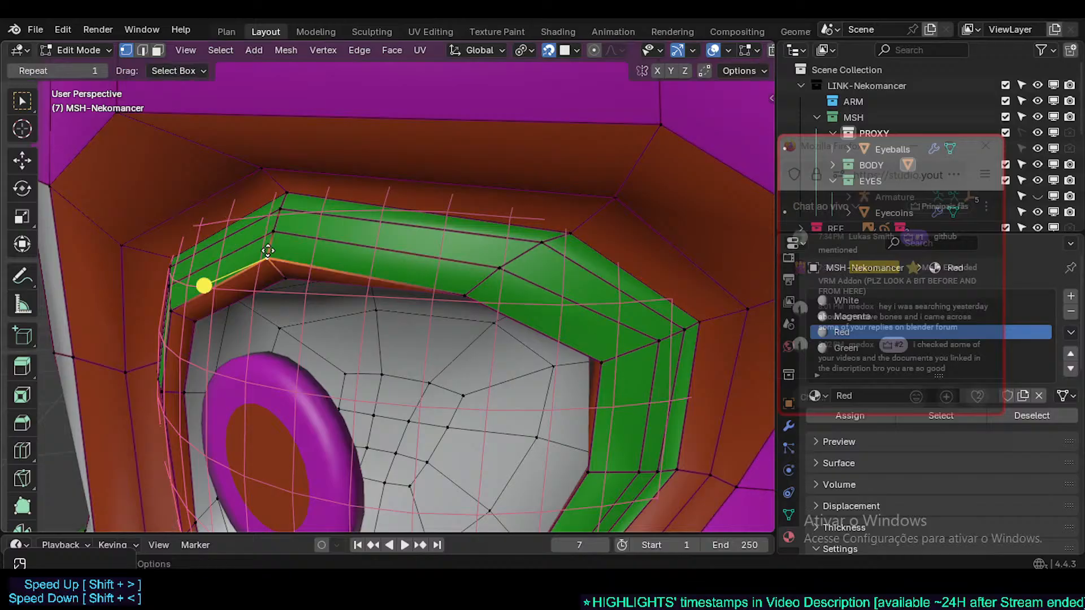
{"action": "key", "text": "g"}
{"action": "left_click", "coordinate": [267, 237]}
- Adjust the loop and rim vertices at the eyelid's upper nose-side corner so they line up evenly
{"action": "middle_click_drag", "start_coordinate": [202, 289], "coordinate": [241, 318], "text": "shift"}
{"action": "left_click", "coordinate": [217, 309]}
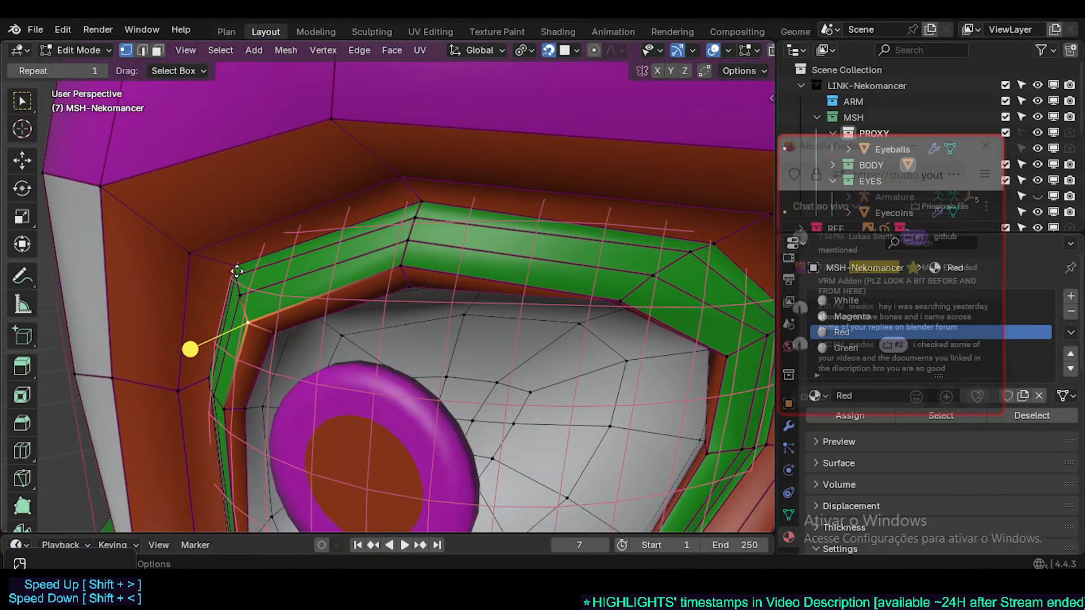
{"action": "left_click", "coordinate": [236, 271]}
{"action": "middle_click_drag", "start_coordinate": [238, 278], "coordinate": [260, 285]}
{"action": "left_click", "coordinate": [262, 276]}
{"action": "key", "text": "g"}
{"action": "left_click", "coordinate": [262, 273]}
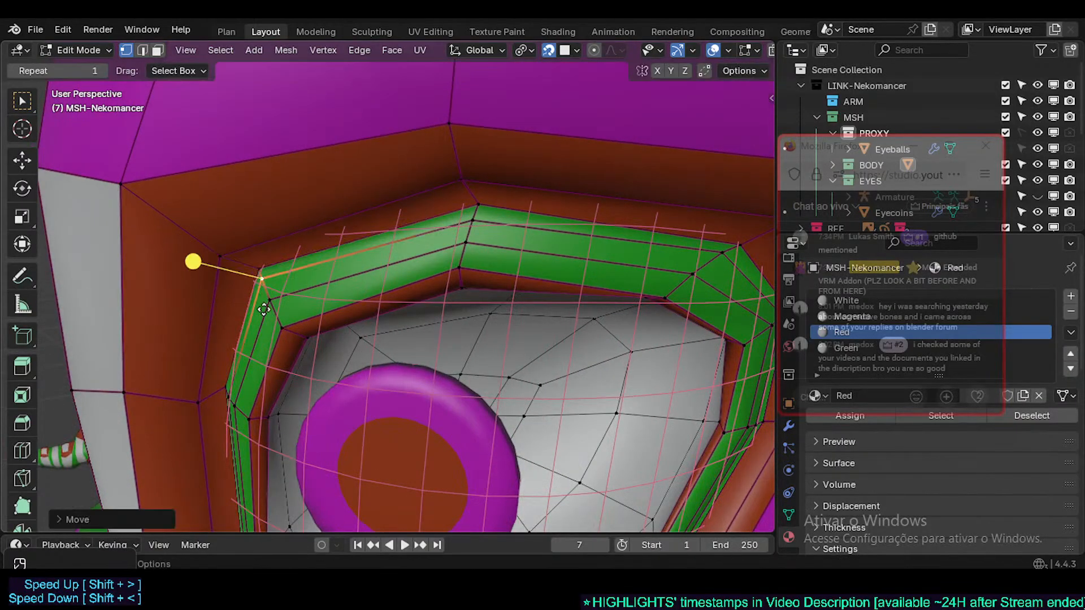
{"action": "left_click", "coordinate": [263, 308]}
{"action": "key", "text": "g"}
{"action": "left_click", "coordinate": [248, 292]}
{"action": "left_click", "coordinate": [275, 324]}
{"action": "key", "text": "g"}
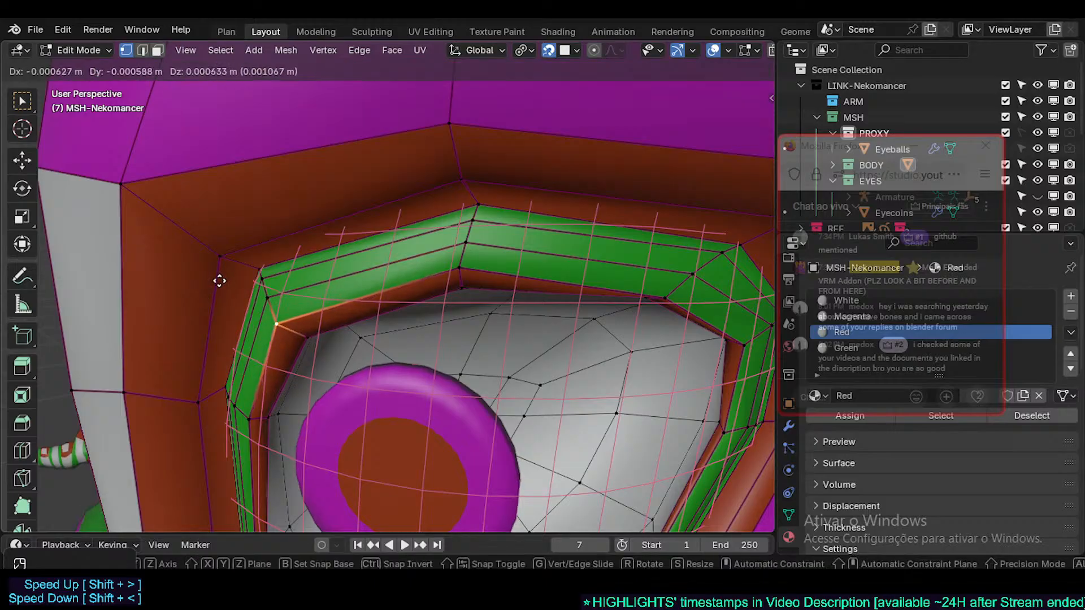
{"action": "left_click", "coordinate": [219, 281]}
- Nudge the loop vertices midway down the eyelid's nose side
{"action": "middle_click_drag", "start_coordinate": [245, 413], "coordinate": [309, 380], "text": "shift"}
{"action": "left_click", "coordinate": [282, 358]}
{"action": "scroll", "coordinate": [283, 362], "scroll_direction": "up", "scroll_amount": 3}
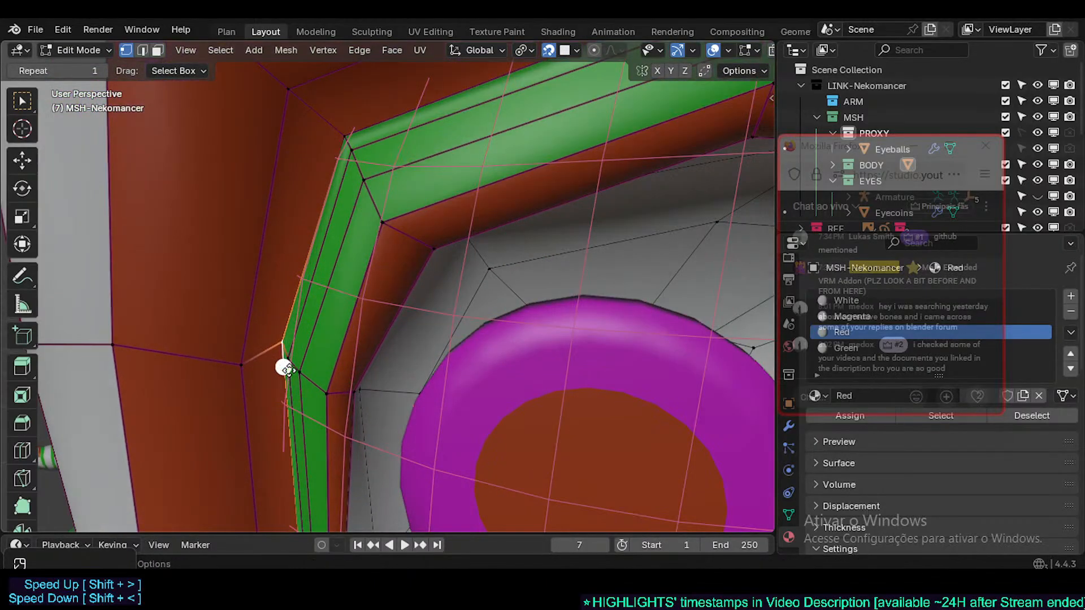
{"action": "left_click", "coordinate": [284, 360]}
{"action": "key", "text": "g"}
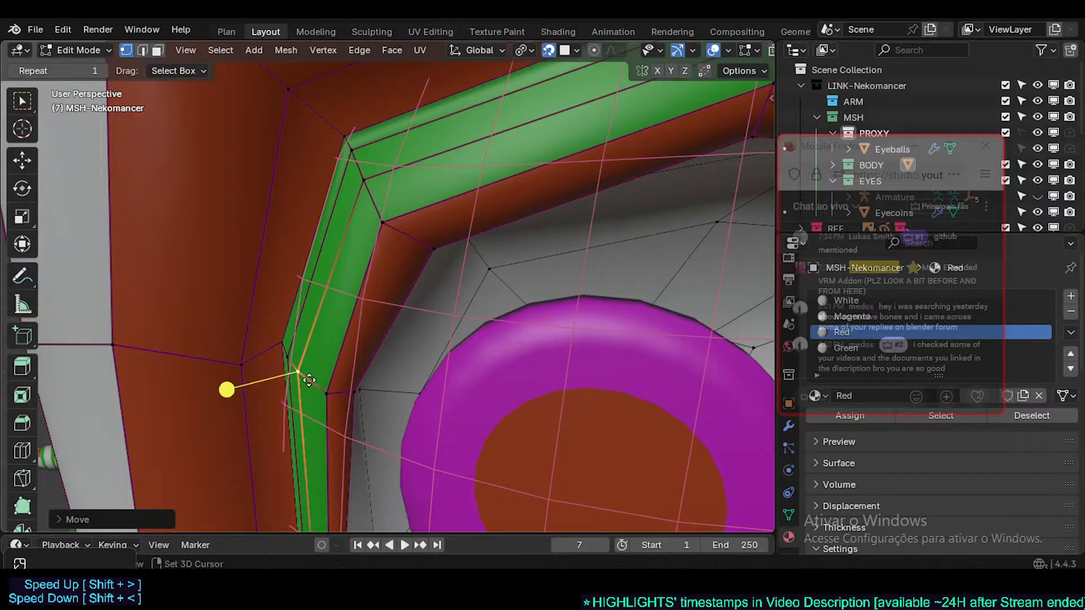
{"action": "left_click", "coordinate": [330, 388]}
{"action": "middle_click_drag", "start_coordinate": [331, 387], "coordinate": [528, 310]}
- Reposition the three loop vertices where the upper lid bends toward the outer corner
{"action": "scroll", "coordinate": [452, 301], "scroll_direction": "up", "scroll_amount": 2}
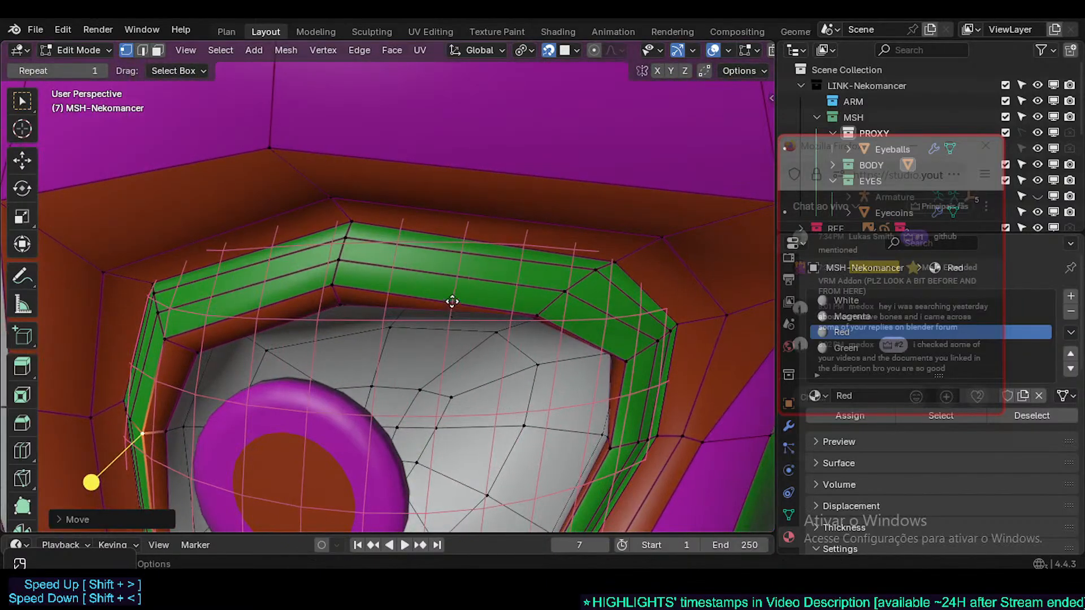
{"action": "left_click", "coordinate": [595, 267]}
{"action": "key", "text": "g"}
{"action": "left_click", "coordinate": [599, 263]}
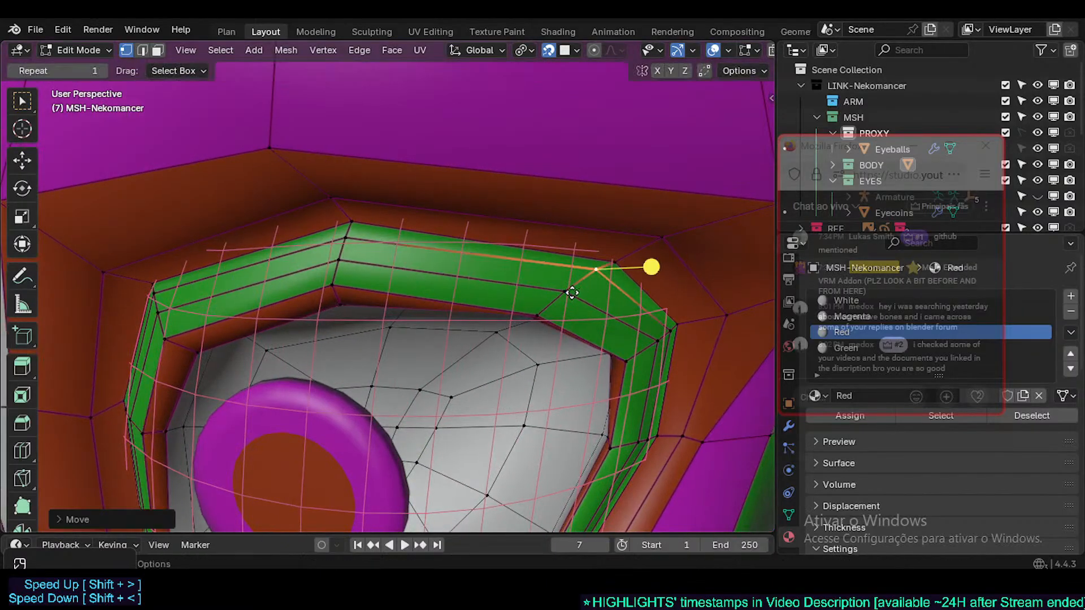
{"action": "left_click", "coordinate": [566, 293]}
{"action": "key", "text": "g"}
{"action": "left_click", "coordinate": [606, 249]}
{"action": "left_click", "coordinate": [542, 317]}
{"action": "key", "text": "g"}
{"action": "left_click", "coordinate": [552, 288]}
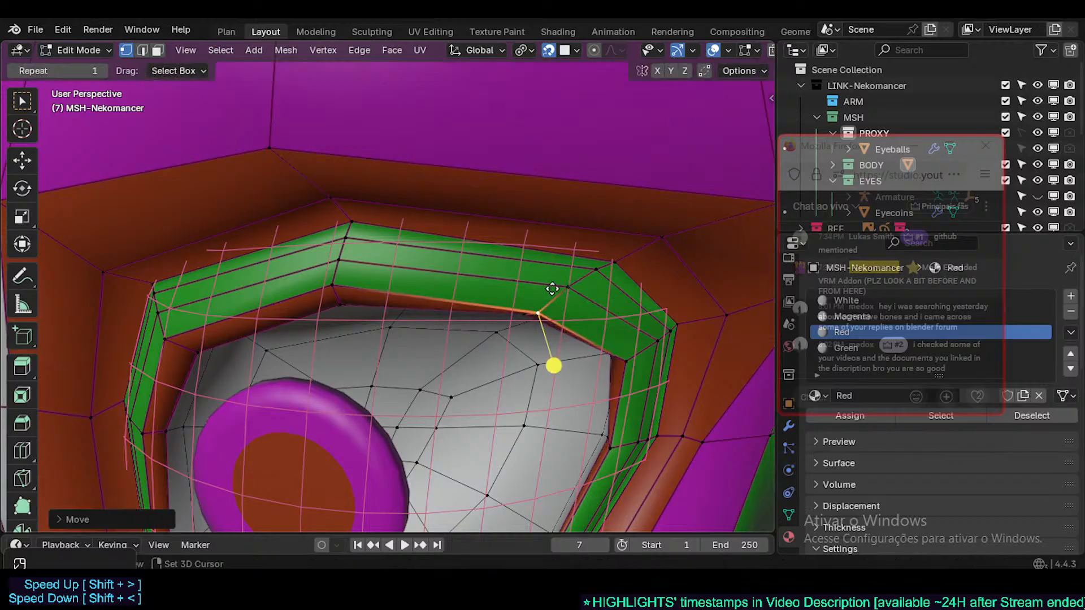
- Refine the spacing of the loop and rim vertices at the upper lid's peak
{"action": "left_click", "coordinate": [351, 238]}
{"action": "key", "text": "g"}
{"action": "left_click", "coordinate": [321, 281]}
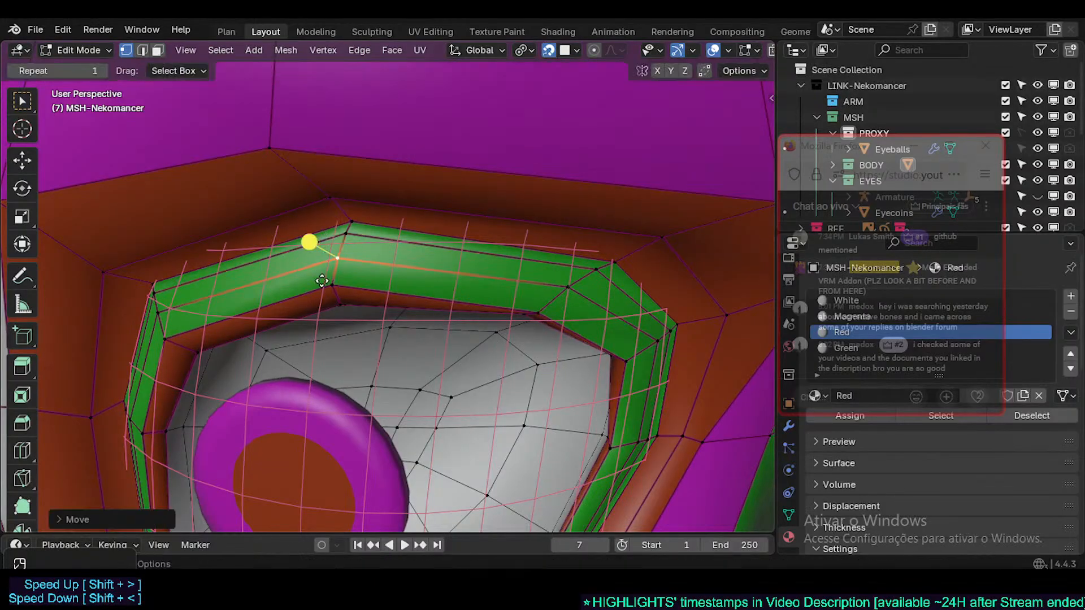
{"action": "left_click", "coordinate": [323, 283]}
{"action": "key", "text": "g"}
{"action": "left_click", "coordinate": [323, 268]}
{"action": "left_click", "coordinate": [336, 254]}
{"action": "key", "text": "g"}
{"action": "left_click", "coordinate": [337, 238]}
{"action": "left_click", "coordinate": [331, 278]}
{"action": "key", "text": "g"}
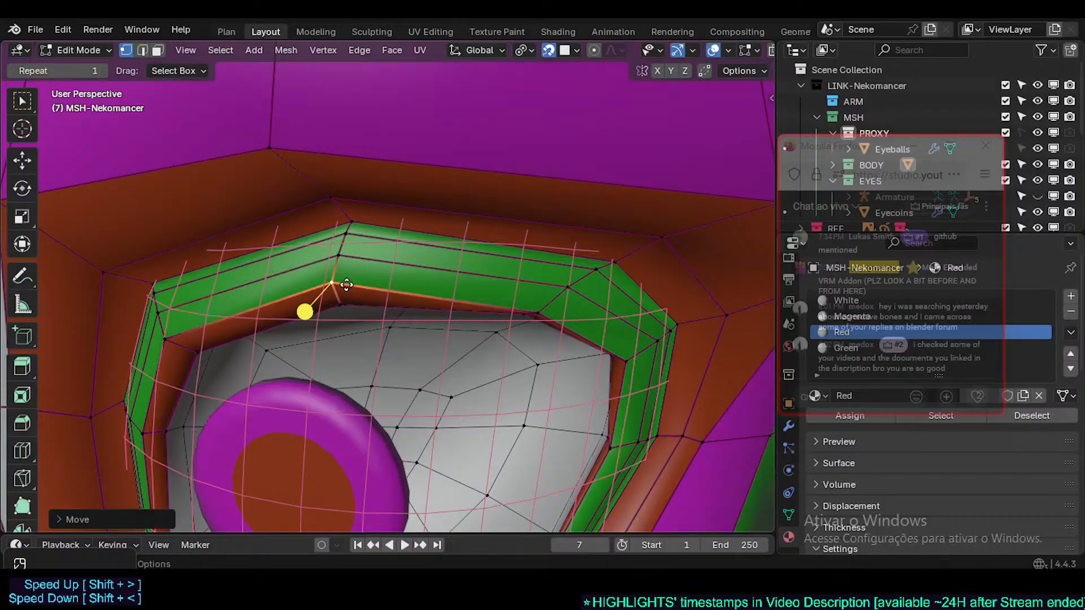
- Fine-tune the middle loop and rim vertices at the upper lid's outer bend again
{"action": "middle_click_drag", "start_coordinate": [586, 325], "coordinate": [540, 336], "text": "shift"}
{"action": "left_click", "coordinate": [548, 283]}
{"action": "key", "text": "g"}
{"action": "left_click", "coordinate": [564, 276]}
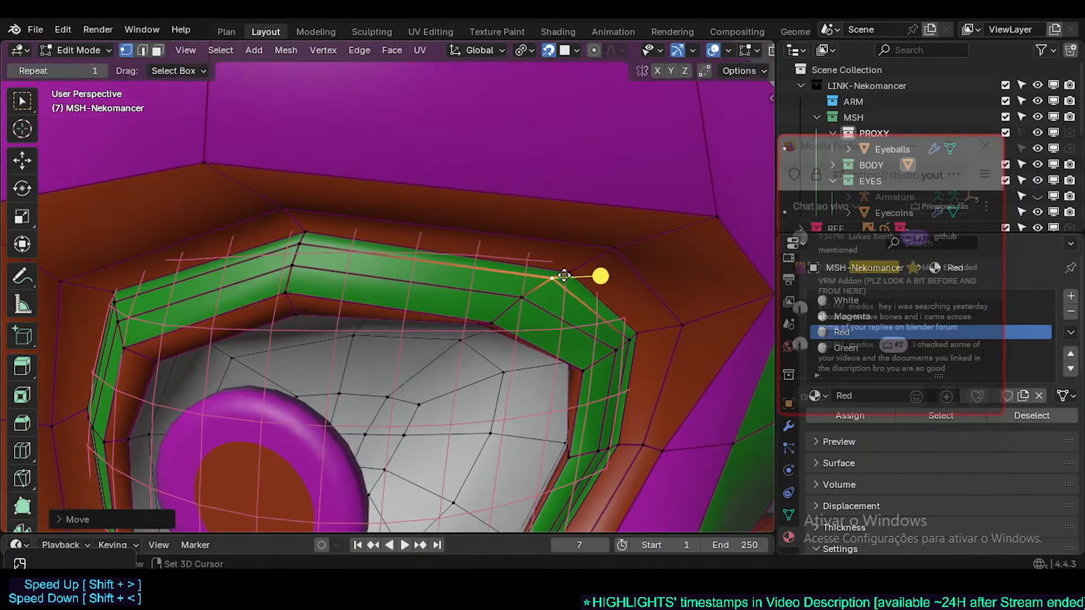
{"action": "left_click", "coordinate": [516, 299]}
{"action": "key", "text": "g"}
{"action": "left_click", "coordinate": [526, 289]}
{"action": "left_click", "coordinate": [498, 315]}
{"action": "key", "text": "g"}
{"action": "left_click", "coordinate": [529, 276]}
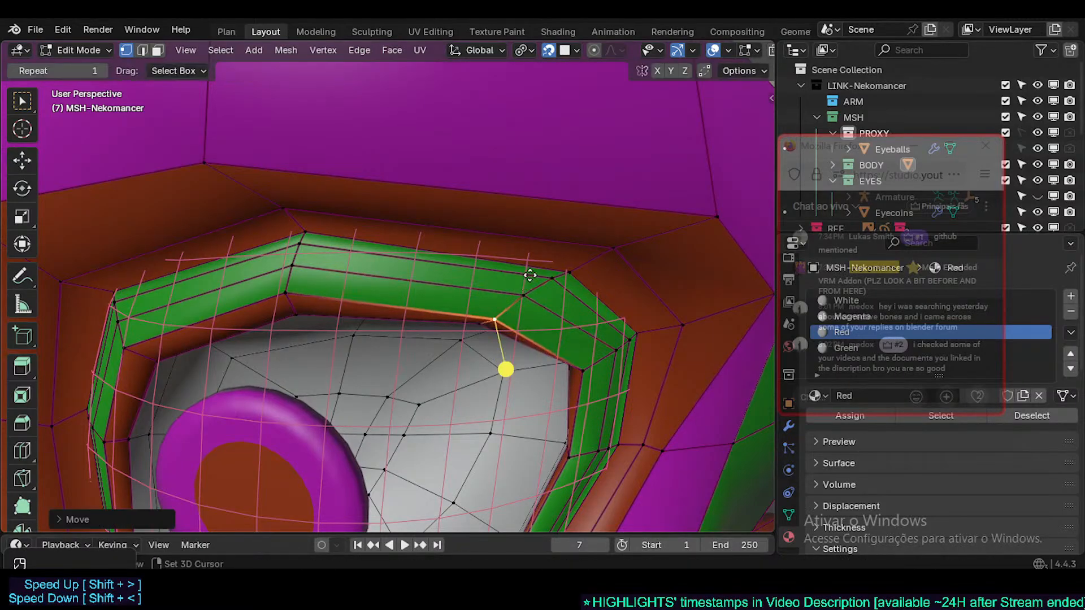
- Slide the rim and loop vertices of the upper outer corner outward to even the green band
{"action": "left_click", "coordinate": [586, 368]}
{"action": "key", "text": "g"}
{"action": "left_click", "coordinate": [589, 362]}
{"action": "left_click", "coordinate": [628, 342]}
{"action": "key", "text": "g"}
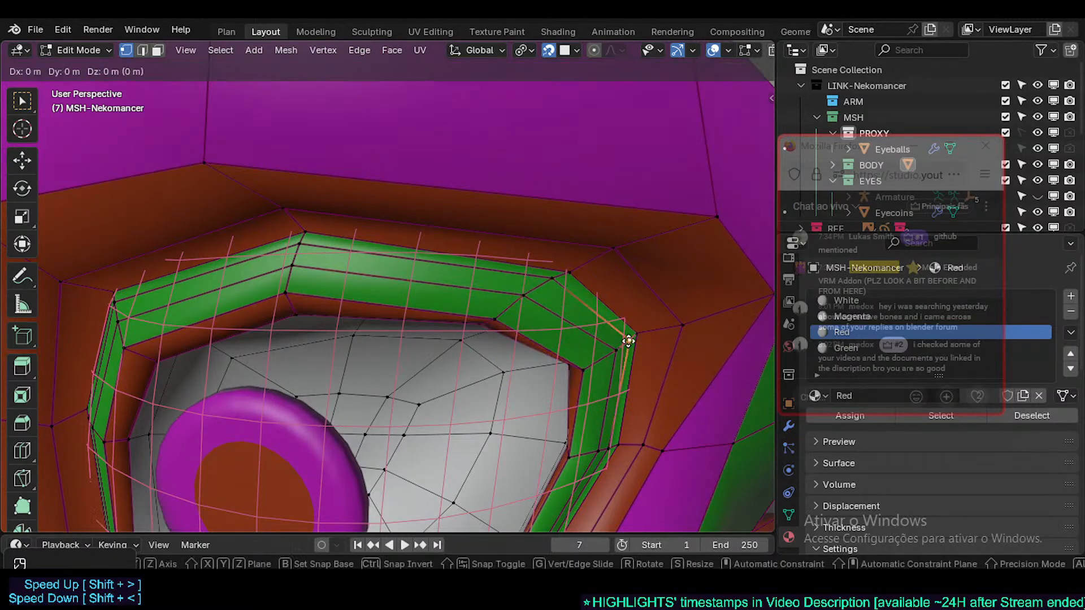
{"action": "left_click", "coordinate": [626, 335]}
{"action": "key", "text": "g"}
{"action": "left_click", "coordinate": [607, 360]}
{"action": "left_click", "coordinate": [588, 367]}
{"action": "key", "text": "g"}
{"action": "left_click", "coordinate": [604, 355]}
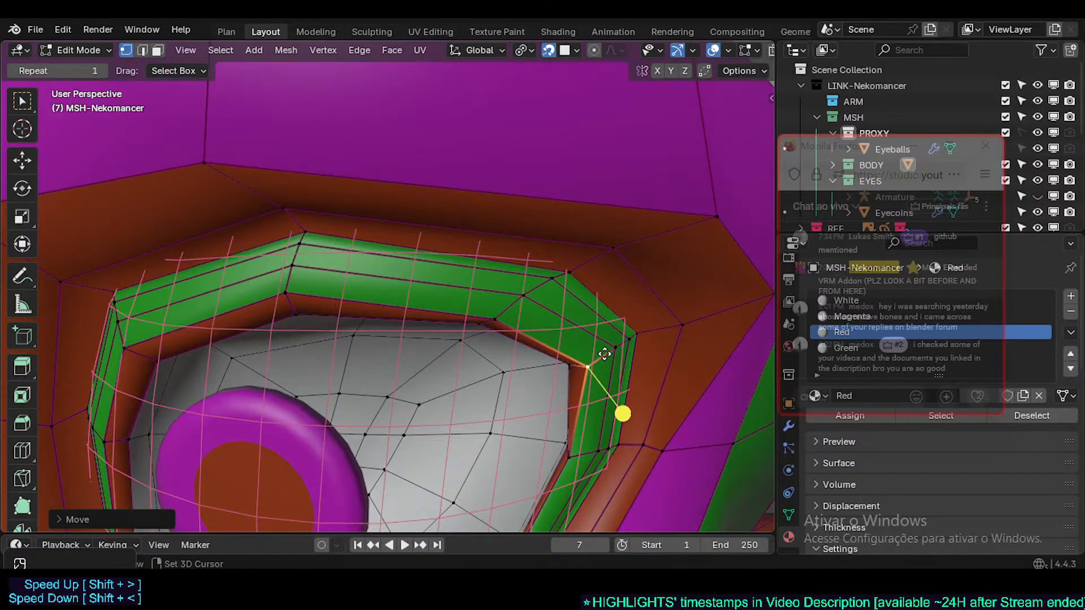
- Move the outer-edge and rim vertices midway down the eyelid's outer side toward the eyeball surface
{"action": "middle_click_drag", "start_coordinate": [590, 398], "coordinate": [518, 310]}
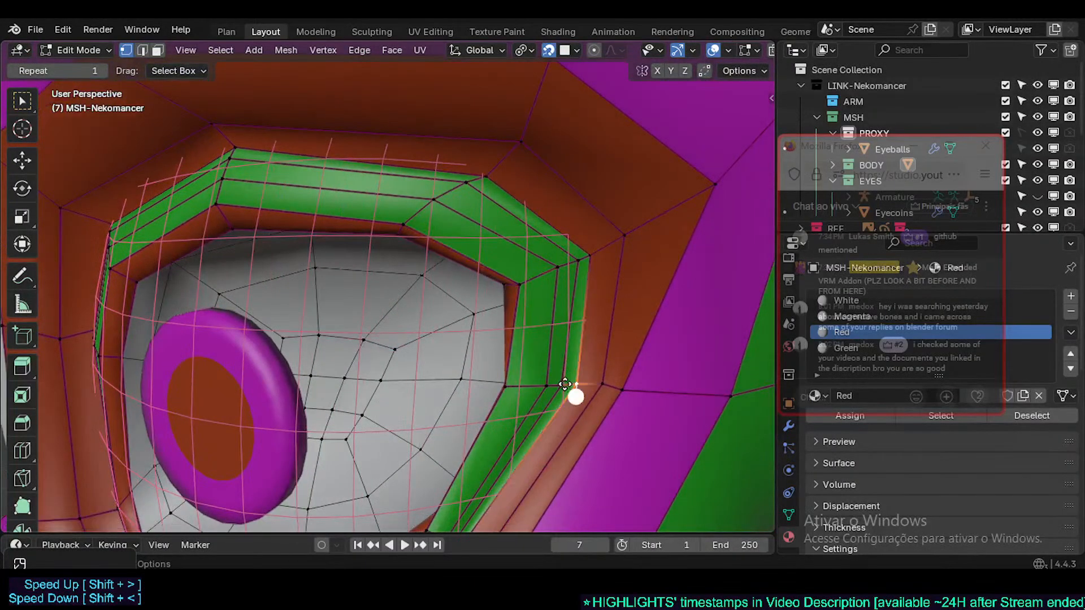
{"action": "key", "text": "g"}
{"action": "left_click", "coordinate": [569, 382]}
{"action": "left_click", "coordinate": [508, 387]}
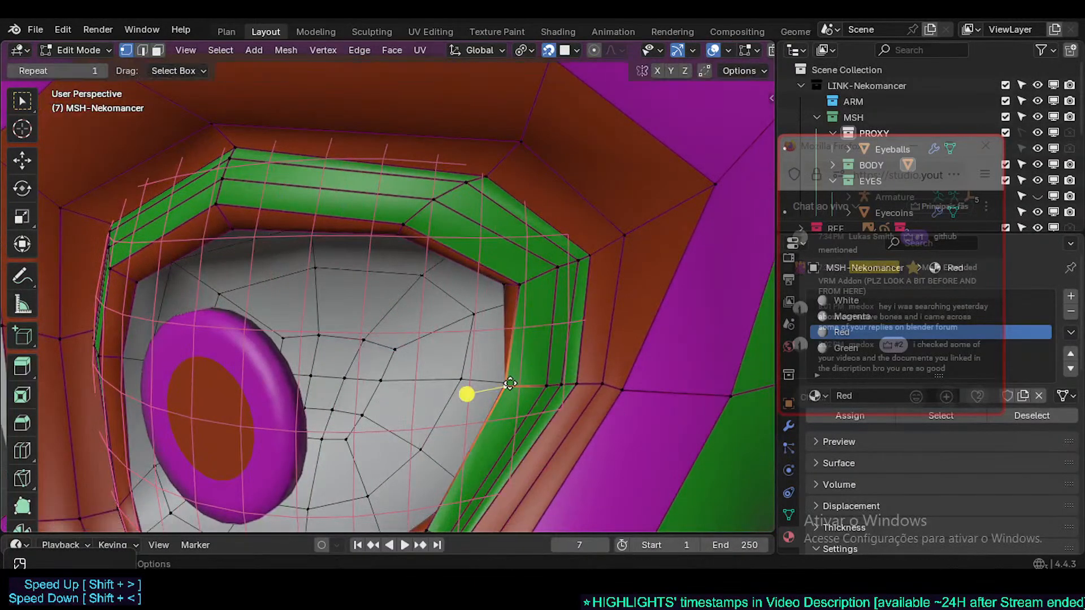
{"action": "key", "text": "g"}
{"action": "left_click", "coordinate": [542, 386]}
{"action": "middle_click_drag", "start_coordinate": [477, 392], "coordinate": [516, 358]}
{"action": "key", "text": "g"}
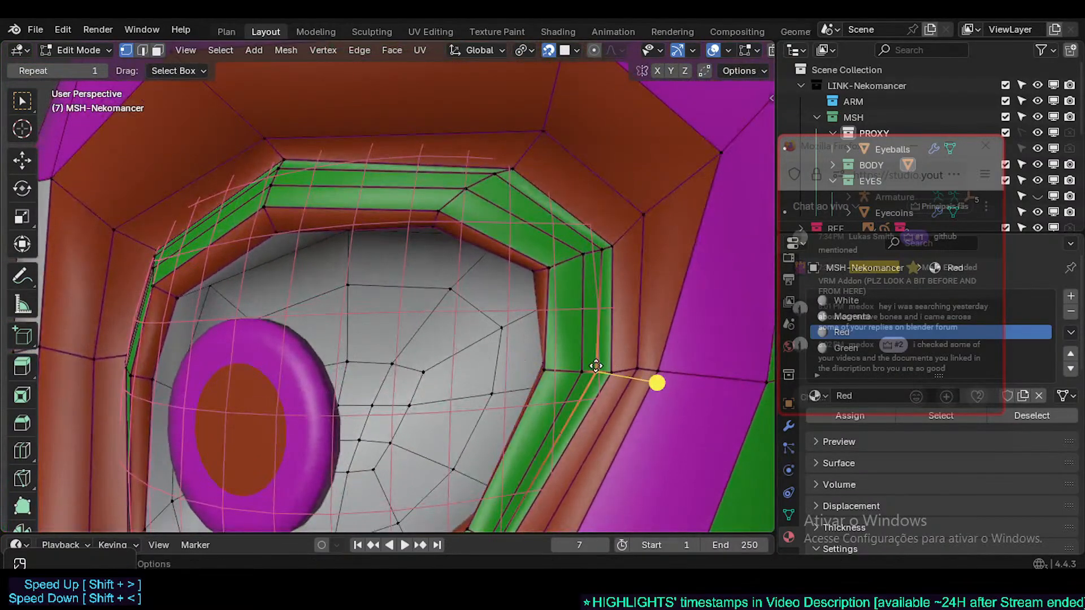
{"action": "left_click", "coordinate": [657, 383]}
{"action": "key", "text": "g"}
{"action": "left_click", "coordinate": [596, 368]}
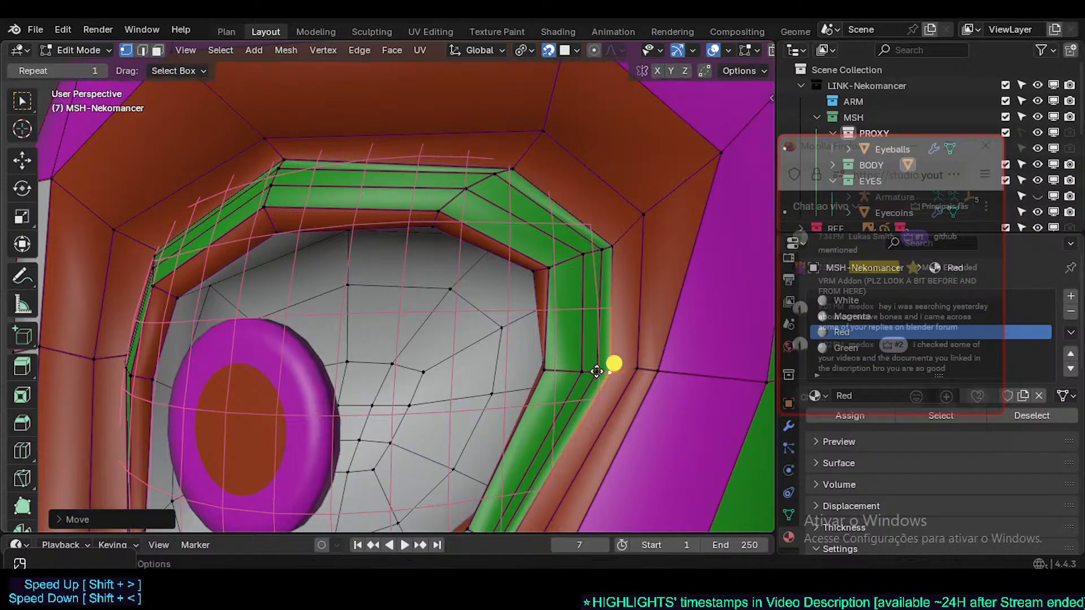
- Even out the remaining loop vertices across the green band midway down the eyelid's outer side
{"action": "key", "text": "g"}
{"action": "left_click", "coordinate": [595, 368]}
{"action": "key", "text": "g"}
{"action": "left_click", "coordinate": [595, 370]}
{"action": "left_click", "coordinate": [582, 370]}
{"action": "key", "text": "g"}
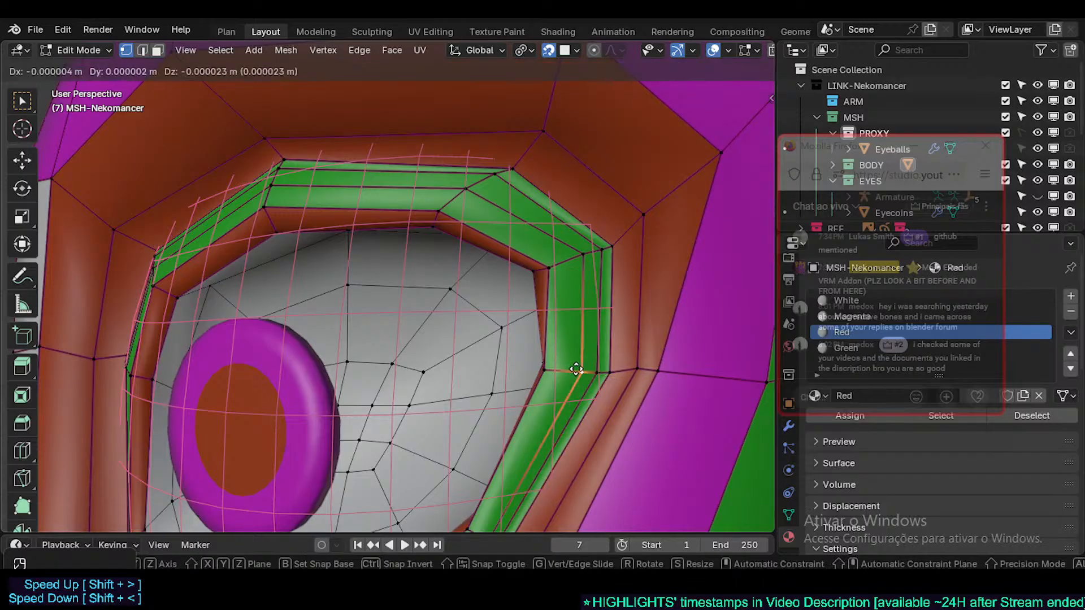
{"action": "left_click", "coordinate": [582, 370]}
{"action": "left_click", "coordinate": [547, 367]}
{"action": "key", "text": "g"}
{"action": "left_click", "coordinate": [582, 372]}
{"action": "left_click", "coordinate": [550, 276]}
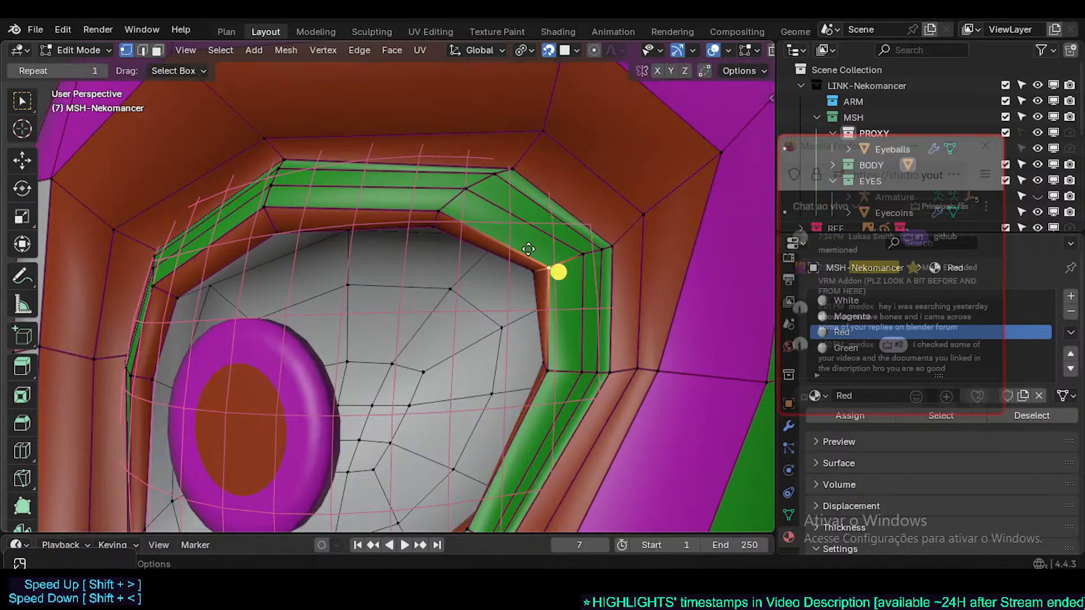
- Examine the eyelid's smoothed shape around the proxy eyeball in Object Mode, then return to Edit Mode
{"action": "middle_click_drag", "start_coordinate": [530, 250], "coordinate": [532, 262]}
{"action": "scroll", "coordinate": [448, 258], "scroll_direction": "down", "scroll_amount": 5}
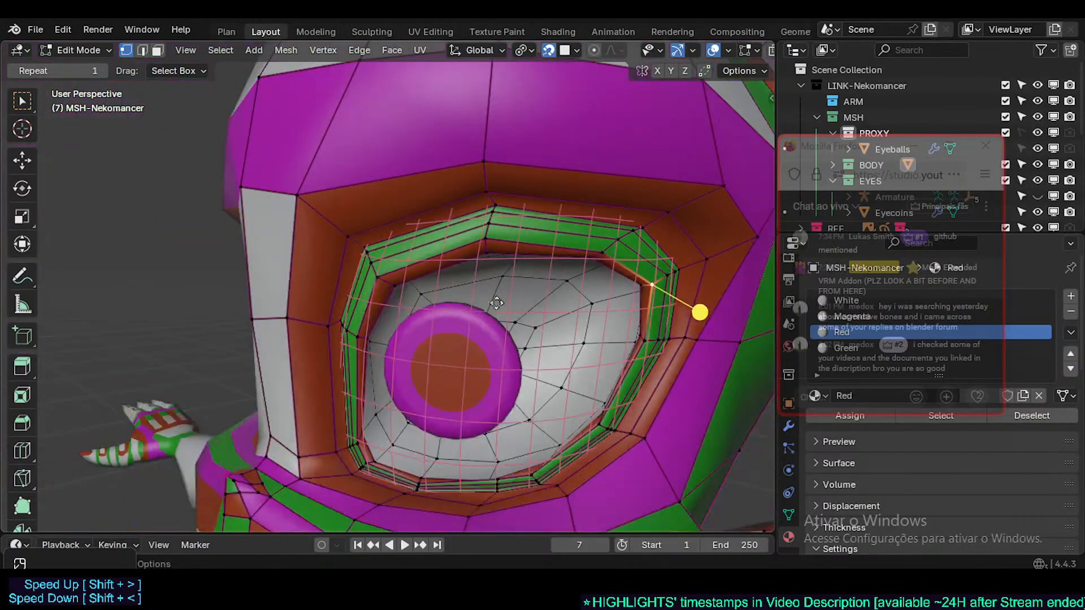
{"action": "key", "text": "Tab"}
{"action": "middle_click_drag", "start_coordinate": [500, 338], "coordinate": [418, 326]}
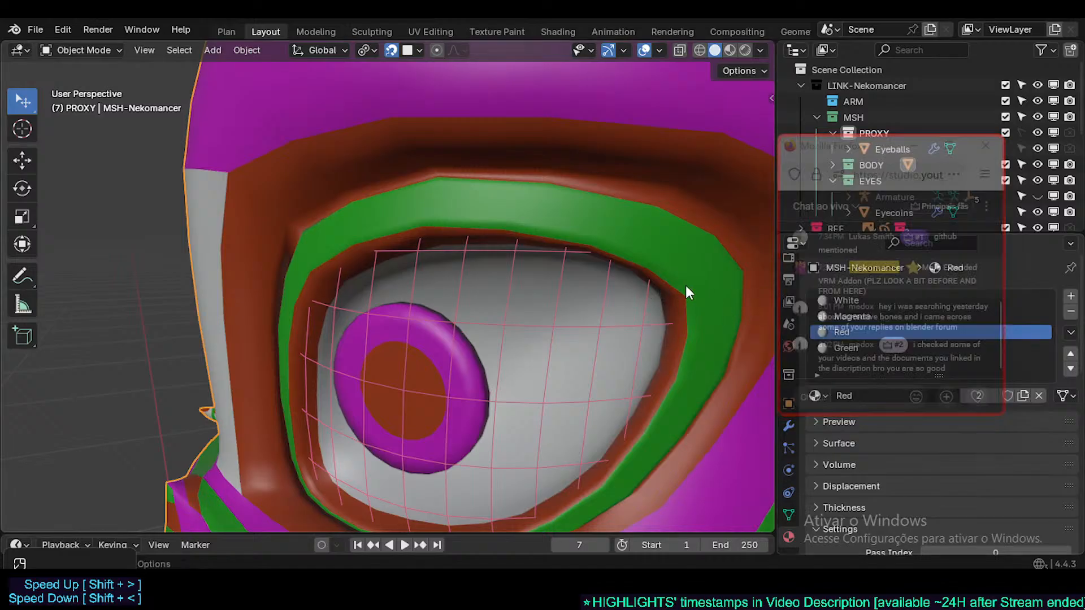
{"action": "middle_click_drag", "start_coordinate": [575, 287], "coordinate": [481, 295]}
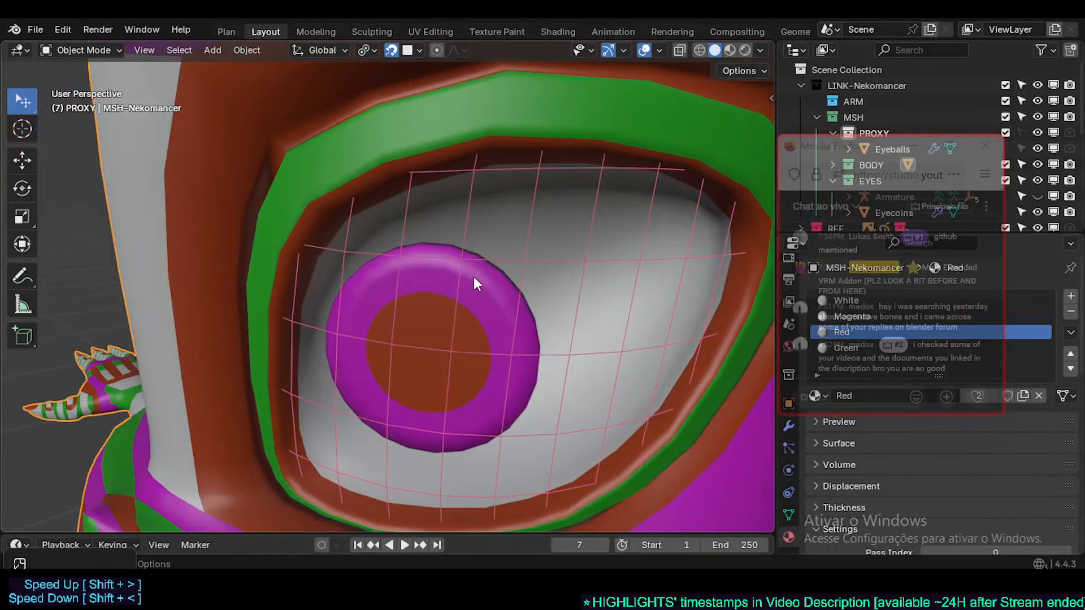
{"action": "mouse_move", "coordinate": [475, 278]}
{"action": "middle_mouse_down"}
{"action": "mouse_move", "coordinate": [492, 302]}
{"action": "mouse_move", "coordinate": [489, 293]}
{"action": "middle_mouse_up"}
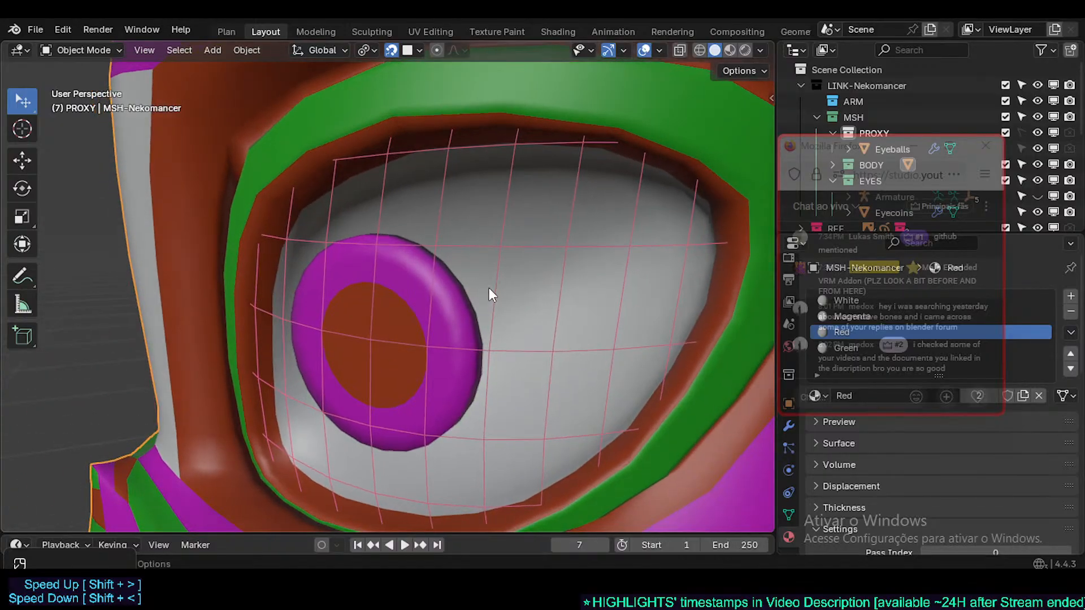
{"action": "middle_click_drag", "start_coordinate": [490, 289], "coordinate": [468, 318]}
{"action": "mouse_move", "coordinate": [446, 277]}
{"action": "middle_mouse_down"}
{"action": "mouse_move", "coordinate": [384, 341]}
{"action": "mouse_move", "coordinate": [426, 323]}
{"action": "mouse_move", "coordinate": [432, 261]}
{"action": "middle_mouse_up"}
{"action": "key", "text": "Tab"}
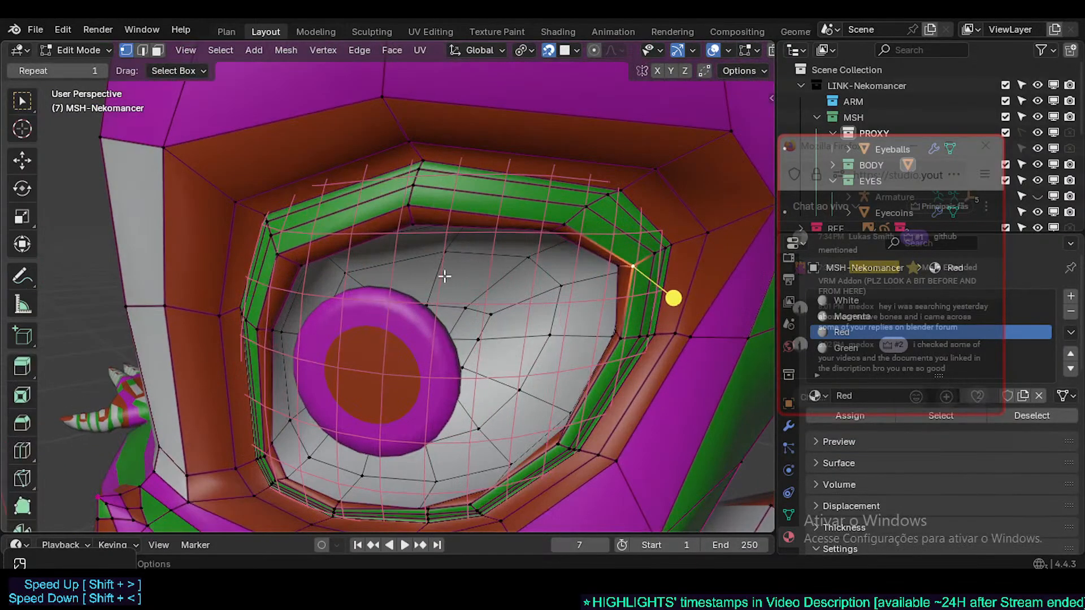
{"action": "key", "text": "Tab"}
{"action": "key", "text": "Tab"}
- In face select mode, highlight the green eyelid face loops to inspect them, then replace the selection with a white eye face
{"action": "key", "text": "3"}
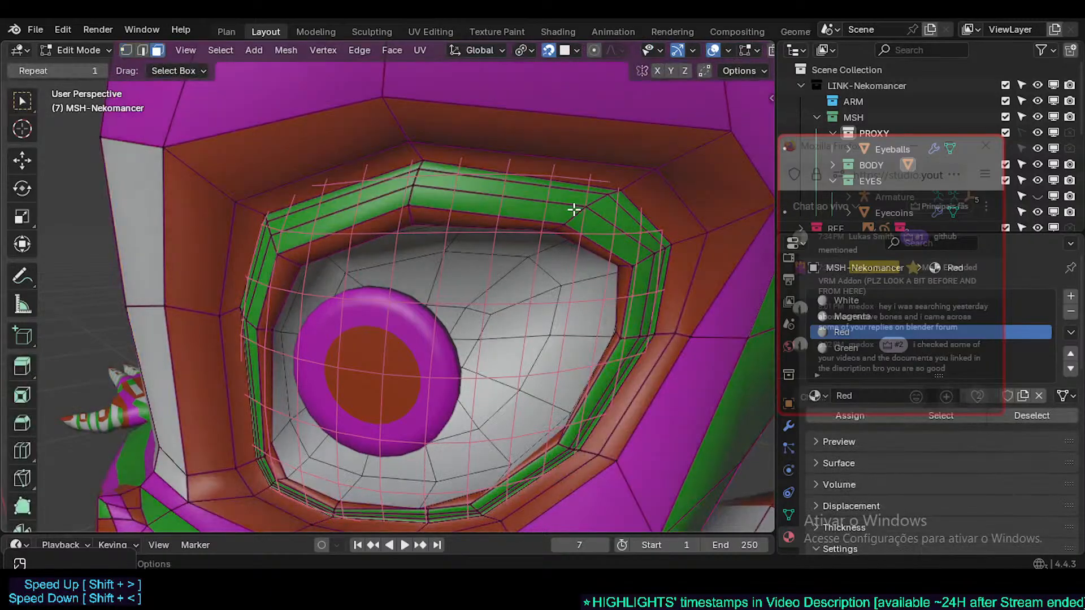
{"action": "left_click", "coordinate": [581, 209], "text": "alt"}
{"action": "left_click", "coordinate": [600, 199], "text": "alt+shift"}
{"action": "left_click", "coordinate": [618, 194], "text": "alt+shift"}
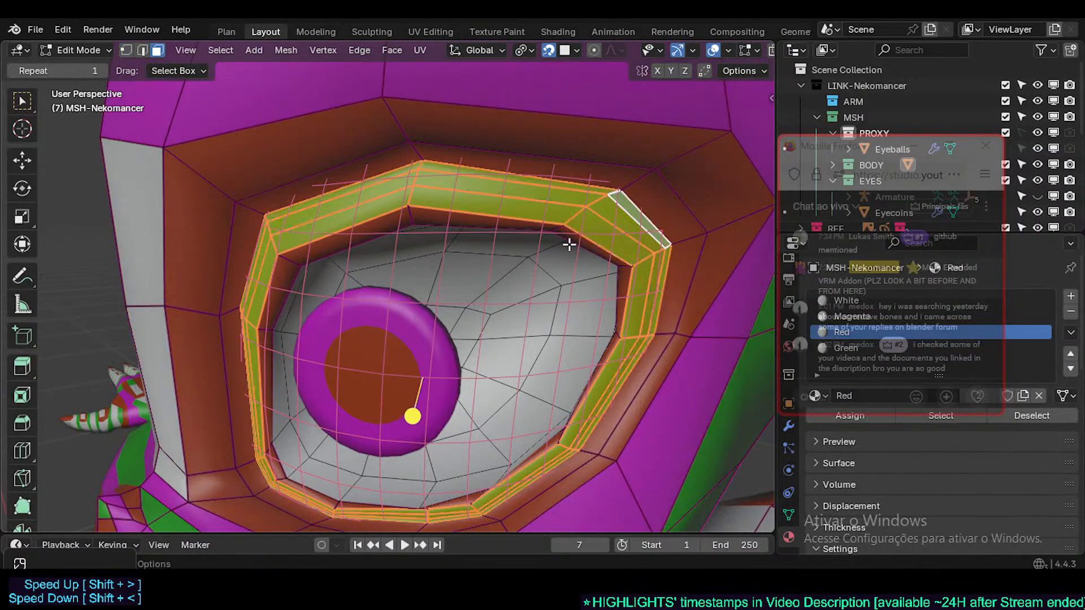
{"action": "middle_click_drag", "start_coordinate": [457, 350], "coordinate": [448, 354]}
{"action": "left_click", "coordinate": [413, 402]}
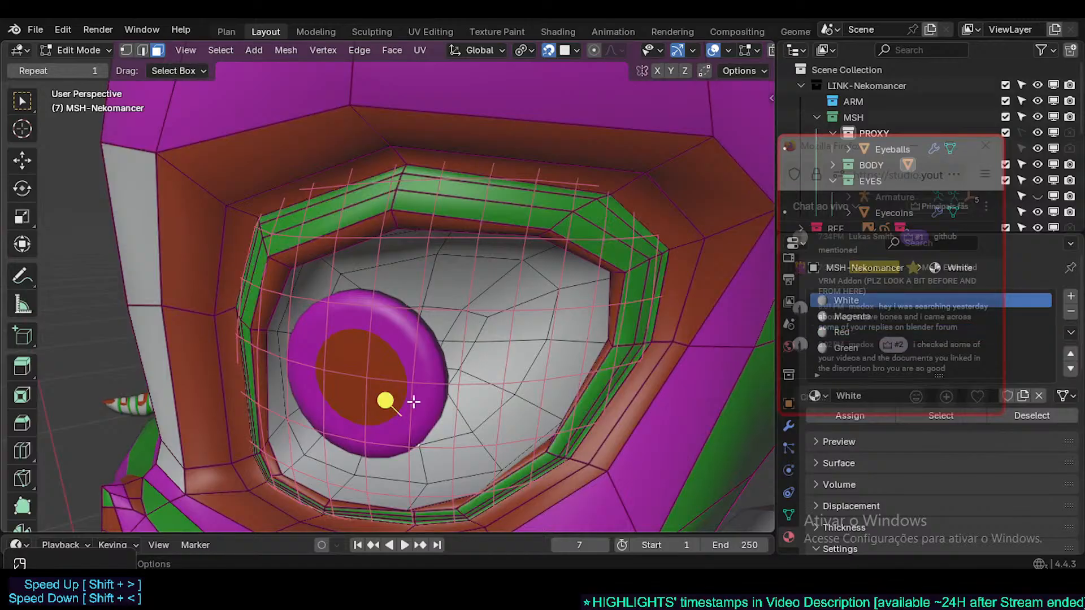
{"action": "scroll", "coordinate": [465, 365], "scroll_direction": "down", "scroll_amount": 3}
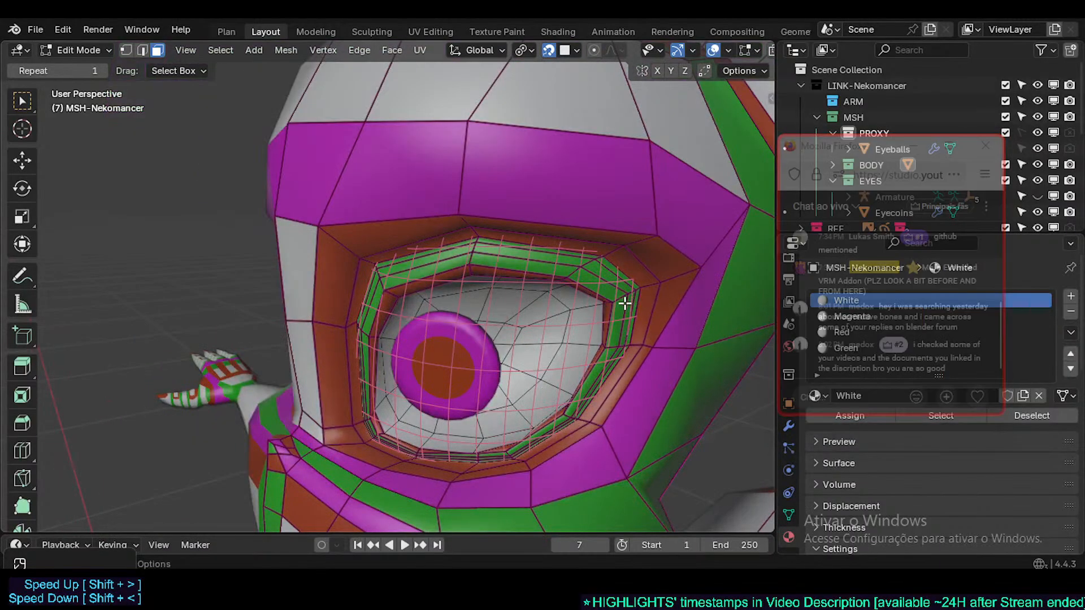
- Compare the eyelid mesh with its smoothed shape around the proxy eyeball, especially along the lower outer rim
{"action": "key", "text": "Tab"}
{"action": "key", "text": "Tab"}
{"action": "key", "text": "Tab"}
{"action": "scroll", "coordinate": [576, 286], "scroll_direction": "up", "scroll_amount": 1}
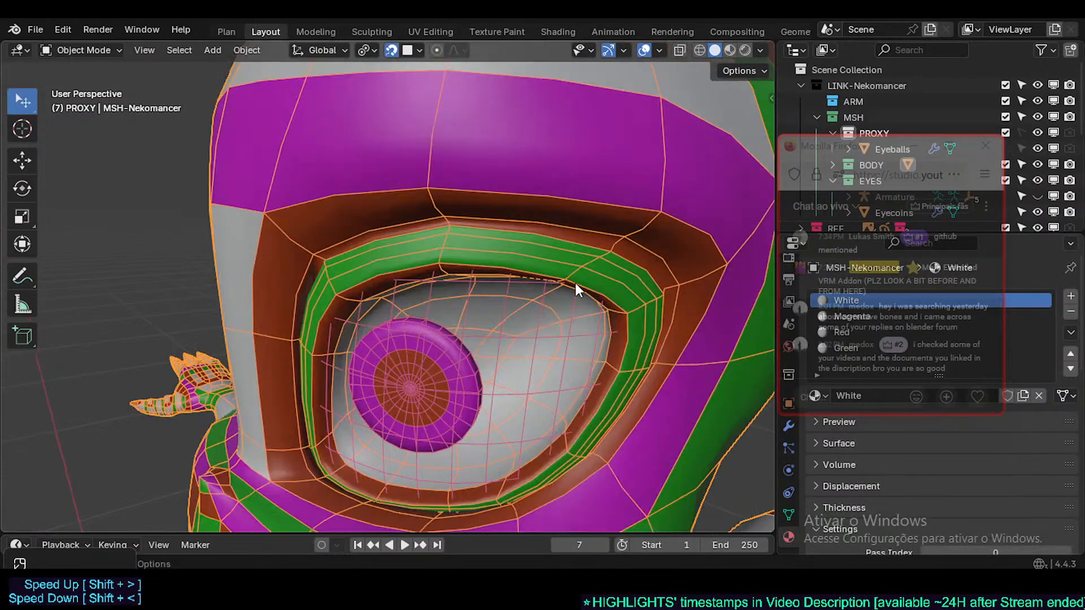
{"action": "middle_click_drag", "start_coordinate": [515, 302], "coordinate": [479, 296]}
{"action": "middle_click_drag", "start_coordinate": [447, 281], "coordinate": [473, 407]}
{"action": "scroll", "coordinate": [342, 250], "scroll_direction": "up", "scroll_amount": 3}
{"action": "key", "text": "Tab"}
{"action": "key", "text": "Tab"}
{"action": "key", "text": "Tab"}
{"action": "key", "text": "Tab"}
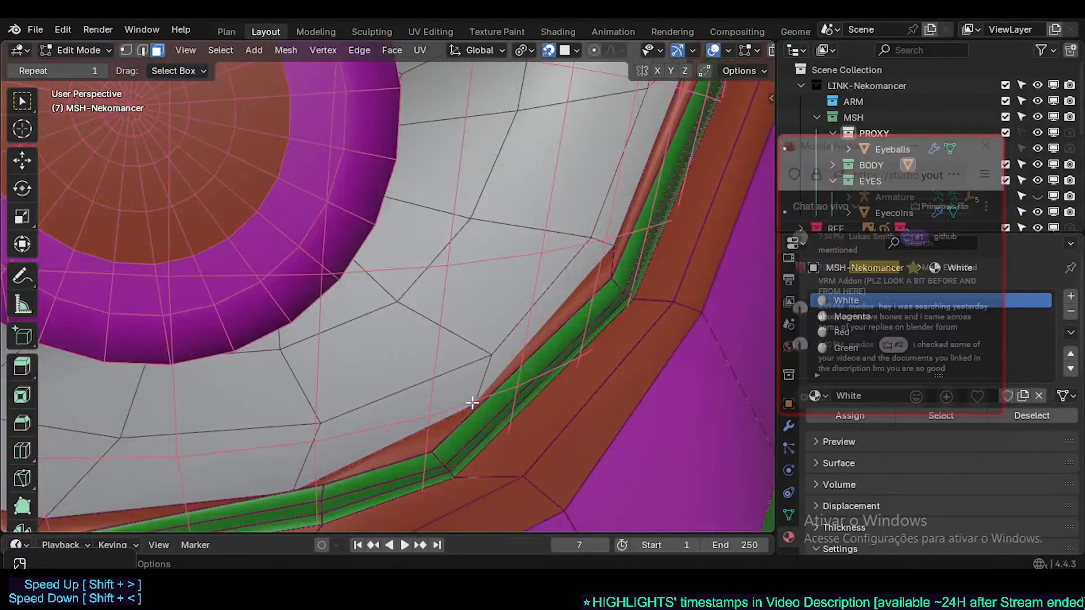
- In vertex select mode, move two inner-rim vertices along the eyelid's lower outer side to round the rim
{"action": "key", "text": "1"}
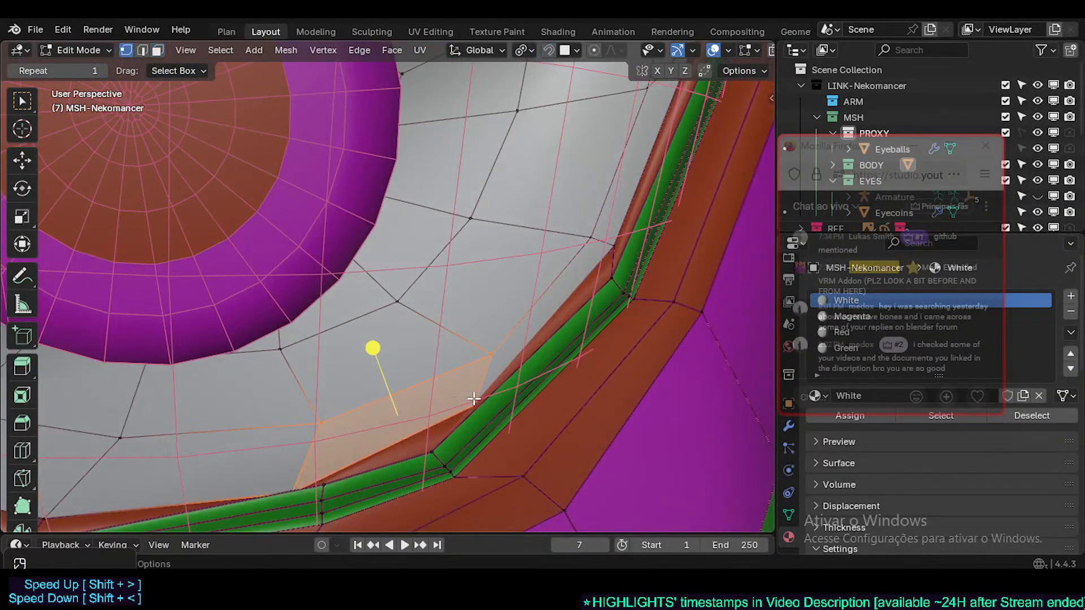
{"action": "left_click", "coordinate": [473, 400]}
{"action": "middle_click_drag", "start_coordinate": [474, 400], "coordinate": [479, 417]}
{"action": "key", "text": "g"}
{"action": "left_click", "coordinate": [436, 451]}
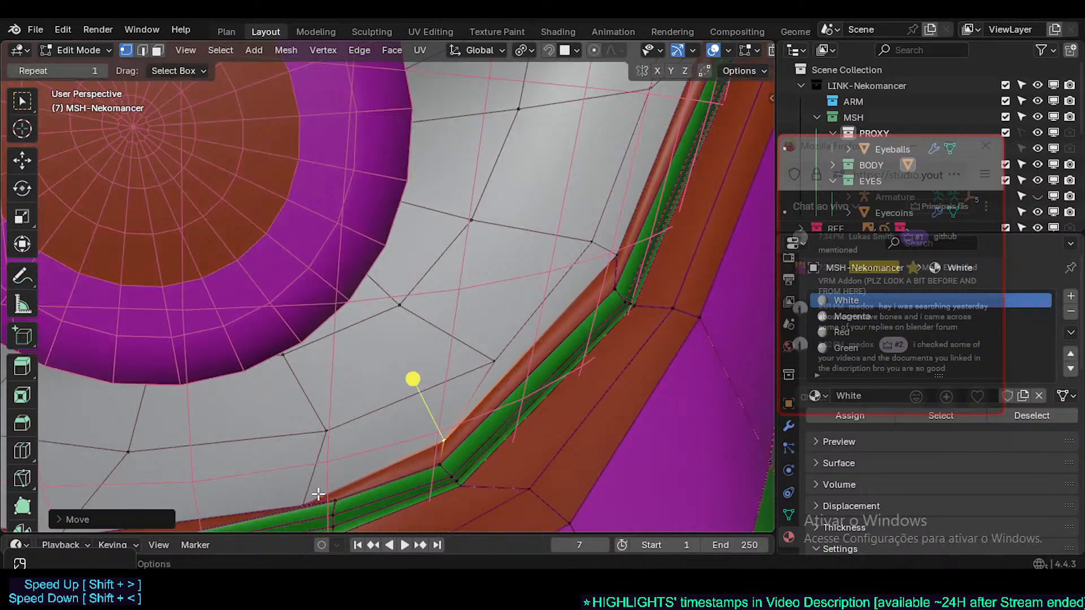
{"action": "left_click", "coordinate": [304, 500]}
{"action": "key", "text": "g"}
{"action": "left_click", "coordinate": [375, 418]}
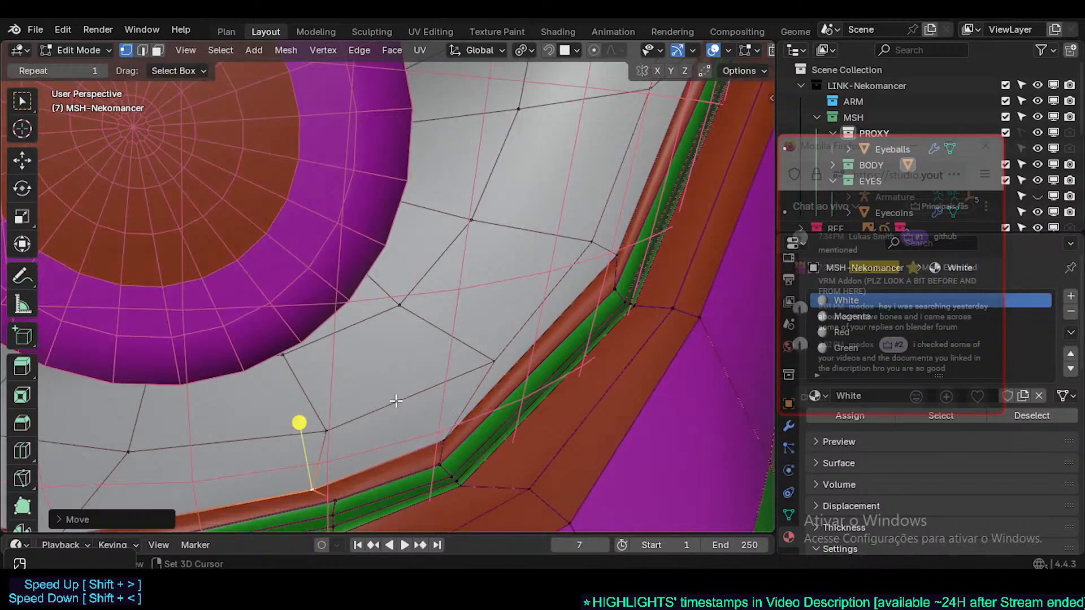
- Shift the white eye-surface vertices just inside the lower outer rim to even out their spacing
{"action": "left_click", "coordinate": [329, 433]}
{"action": "key", "text": "g"}
{"action": "left_click", "coordinate": [296, 433]}
{"action": "left_click", "coordinate": [474, 364]}
{"action": "key", "text": "g"}
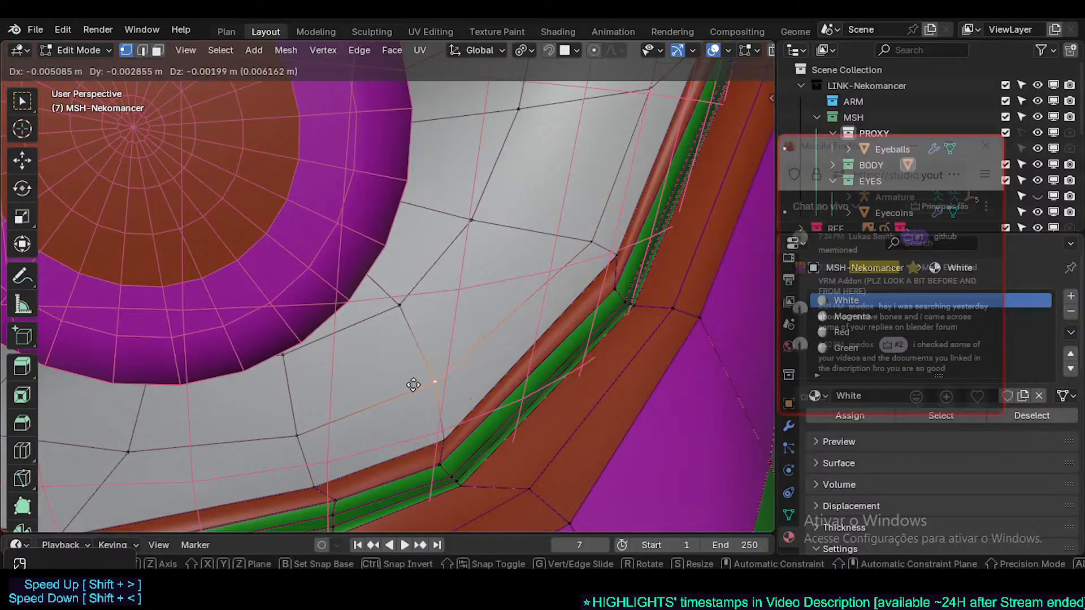
{"action": "left_click", "coordinate": [410, 391]}
{"action": "left_click", "coordinate": [411, 307]}
{"action": "key", "text": "g"}
{"action": "left_click", "coordinate": [395, 314]}
{"action": "left_click", "coordinate": [428, 387]}
{"action": "key", "text": "g"}
{"action": "left_click", "coordinate": [422, 388]}
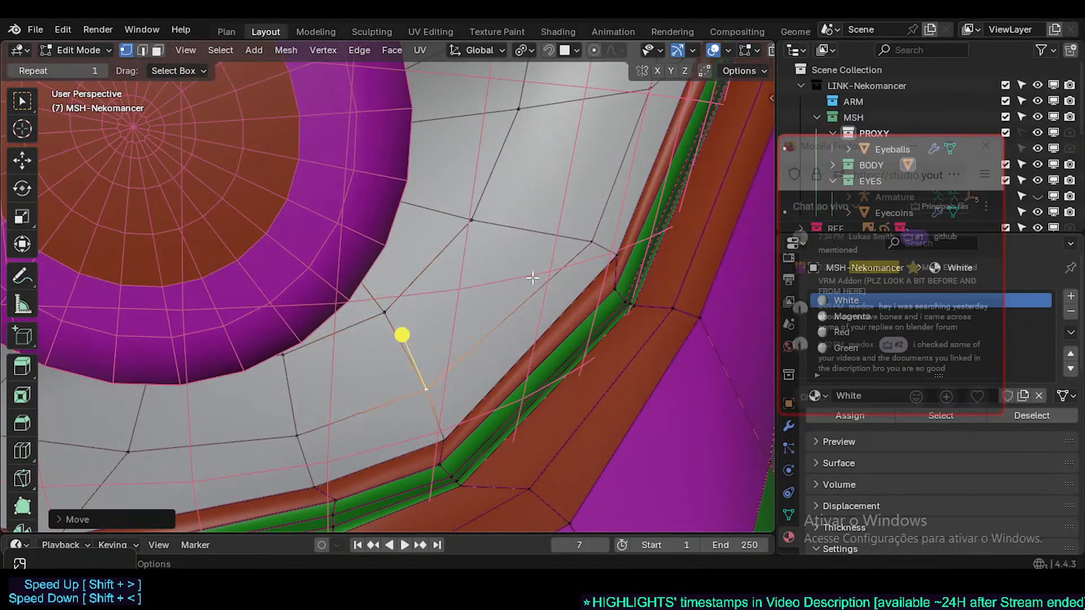
- Reposition the rim vertex midway up the eyelid's outer side and the white vertex beside it
{"action": "left_click", "coordinate": [564, 254]}
{"action": "mouse_move", "coordinate": [564, 254]}
{"action": "middle_mouse_down"}
{"action": "mouse_move", "coordinate": [496, 265]}
{"action": "mouse_move", "coordinate": [561, 264]}
{"action": "middle_mouse_up"}
{"action": "key", "text": "g"}
{"action": "left_click", "coordinate": [525, 252]}
{"action": "left_click", "coordinate": [593, 269]}
{"action": "key", "text": "g"}
{"action": "left_click", "coordinate": [506, 288]}
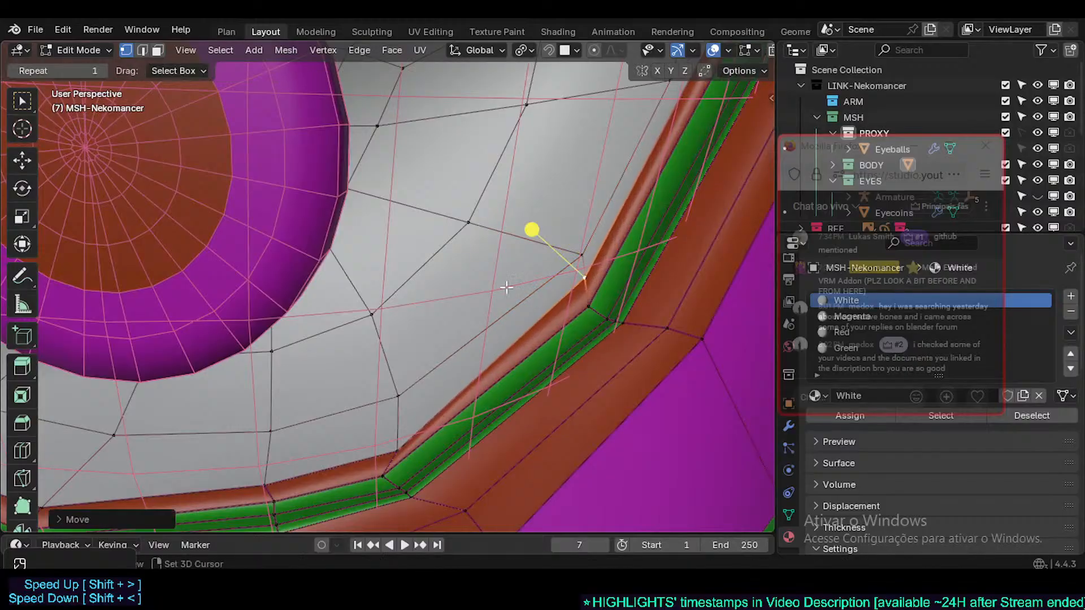
{"action": "left_click", "coordinate": [570, 248]}
{"action": "key", "text": "g"}
{"action": "left_click", "coordinate": [461, 289]}
{"action": "key", "text": "g"}
{"action": "left_click", "coordinate": [488, 222]}
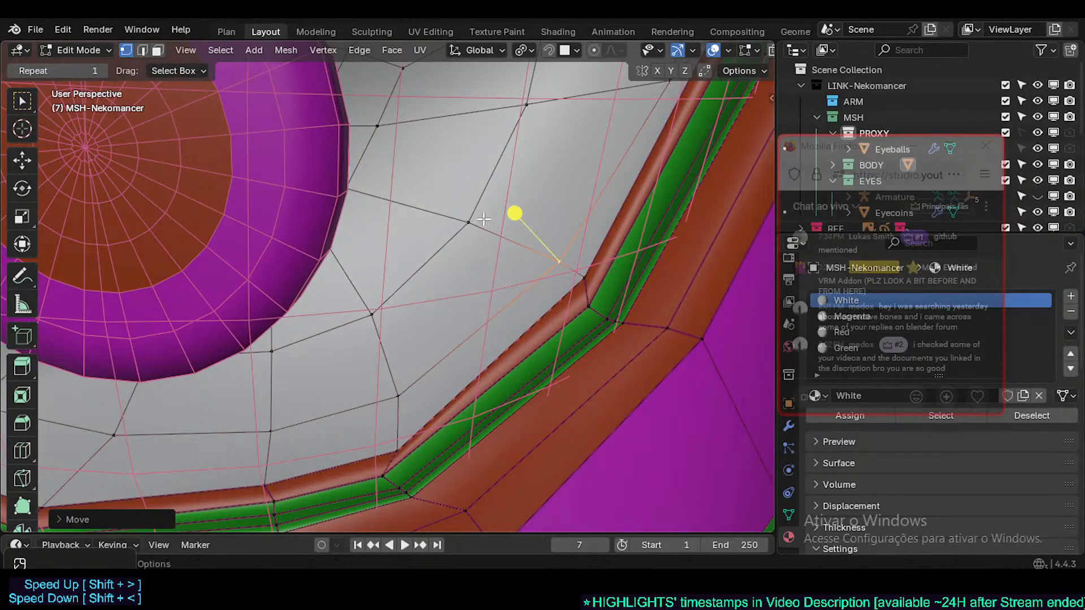
- Fine-tune the neighbouring inner white vertex, the one beside the rim, and the rim vertex on the outer side
{"action": "left_click", "coordinate": [479, 219]}
{"action": "key", "text": "g"}
{"action": "left_click", "coordinate": [458, 219]}
{"action": "left_click", "coordinate": [559, 257]}
{"action": "key", "text": "g"}
{"action": "left_click", "coordinate": [559, 260]}
{"action": "left_click", "coordinate": [581, 277]}
{"action": "key", "text": "g"}
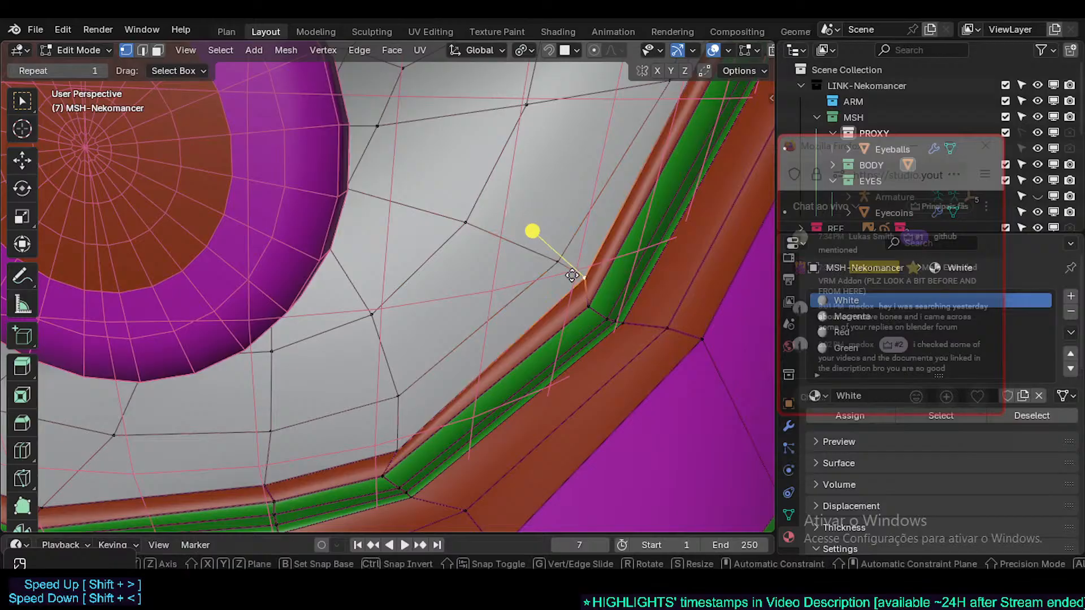
{"action": "left_click", "coordinate": [572, 277]}
- Adjust the white and rim vertices below the eyelid's upper outer corner, plus the inner white vertex beside them
{"action": "middle_click_drag", "start_coordinate": [565, 235], "coordinate": [593, 231]}
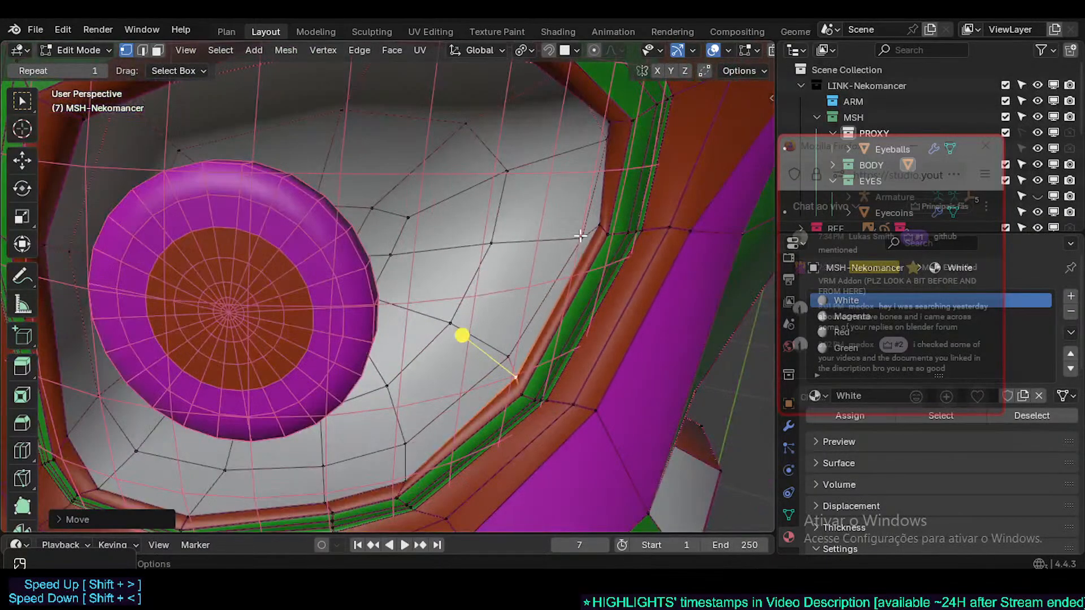
{"action": "left_click", "coordinate": [580, 236]}
{"action": "key", "text": "g"}
{"action": "left_click", "coordinate": [593, 160]}
{"action": "left_click", "coordinate": [597, 227]}
{"action": "key", "text": "g"}
{"action": "left_click", "coordinate": [584, 250]}
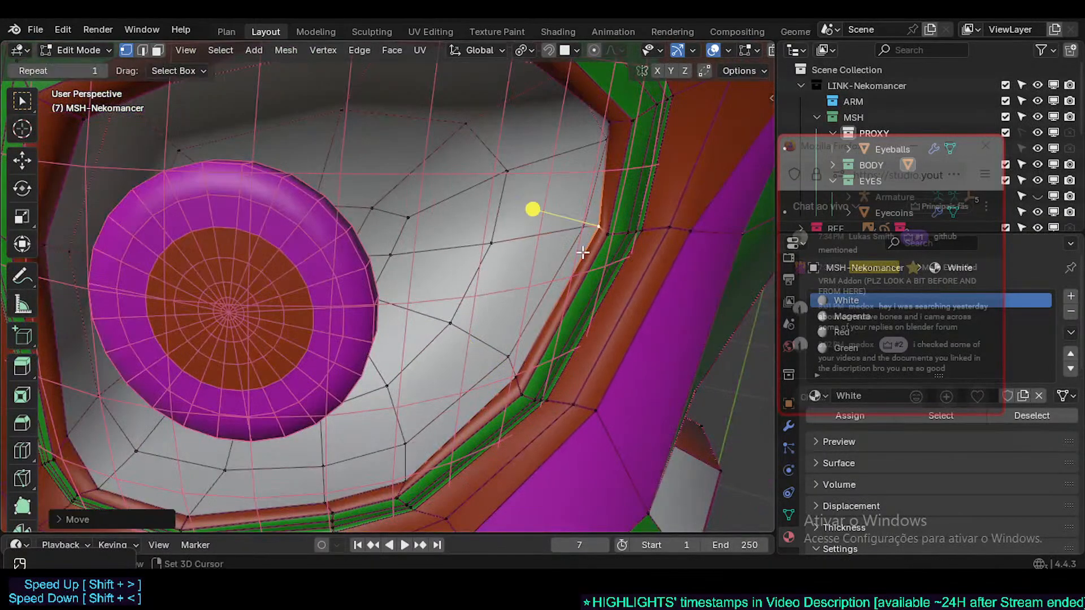
{"action": "key", "text": "g"}
{"action": "left_click", "coordinate": [593, 235]}
{"action": "left_click", "coordinate": [489, 241]}
{"action": "key", "text": "g"}
{"action": "left_click", "coordinate": [487, 224]}
- Adjust the upper white vertices beside the pupil and the vertices at the eyelid's upper outer corner
{"action": "middle_click_drag", "start_coordinate": [486, 207], "coordinate": [506, 274], "text": "shift"}
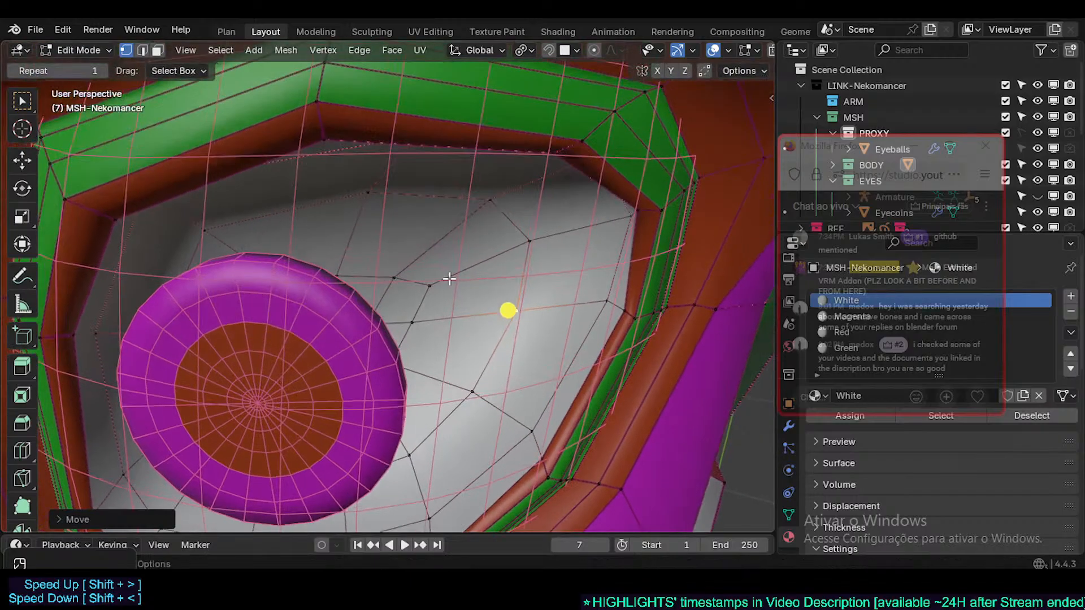
{"action": "left_click", "coordinate": [443, 282]}
{"action": "key", "text": "g"}
{"action": "left_click", "coordinate": [432, 290]}
{"action": "left_click", "coordinate": [523, 246]}
{"action": "key", "text": "g"}
{"action": "left_click", "coordinate": [524, 246]}
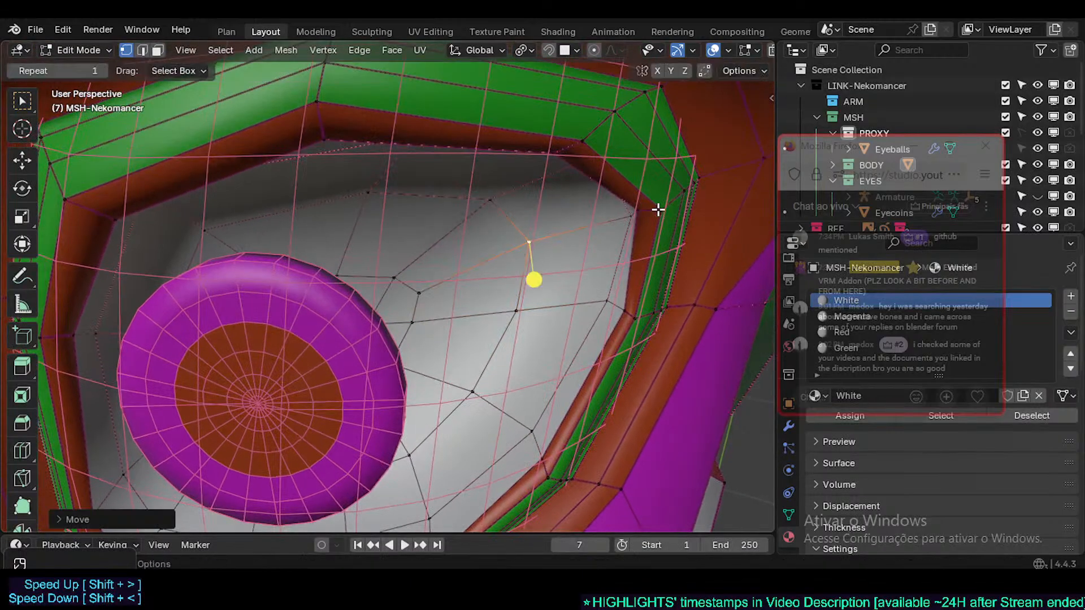
{"action": "left_click", "coordinate": [632, 220]}
{"action": "key", "text": "g"}
{"action": "left_click", "coordinate": [603, 180]}
{"action": "left_click", "coordinate": [640, 208]}
{"action": "key", "text": "g"}
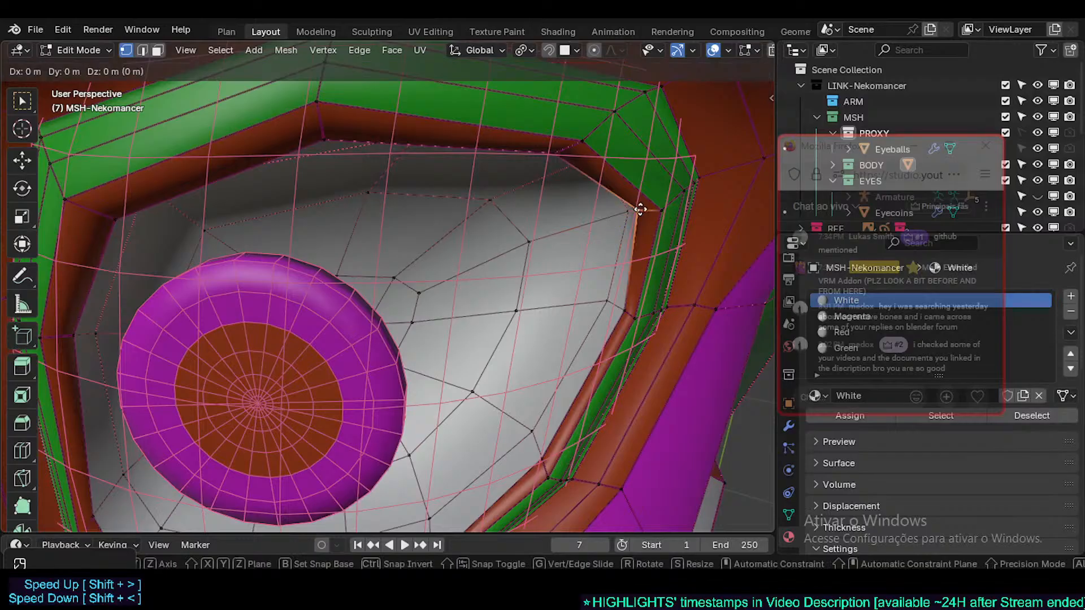
{"action": "left_click", "coordinate": [641, 210]}
- Smooth the small patch of faces at the centre of the white eye surface, then clear the selection
{"action": "middle_click_drag", "start_coordinate": [560, 157], "coordinate": [445, 267]}
{"action": "key", "text": "alt+a"}
{"action": "key", "text": "c"}
{"action": "left_click_drag", "start_coordinate": [440, 323], "coordinate": [450, 323]}
{"action": "right_click", "coordinate": [449, 323]}
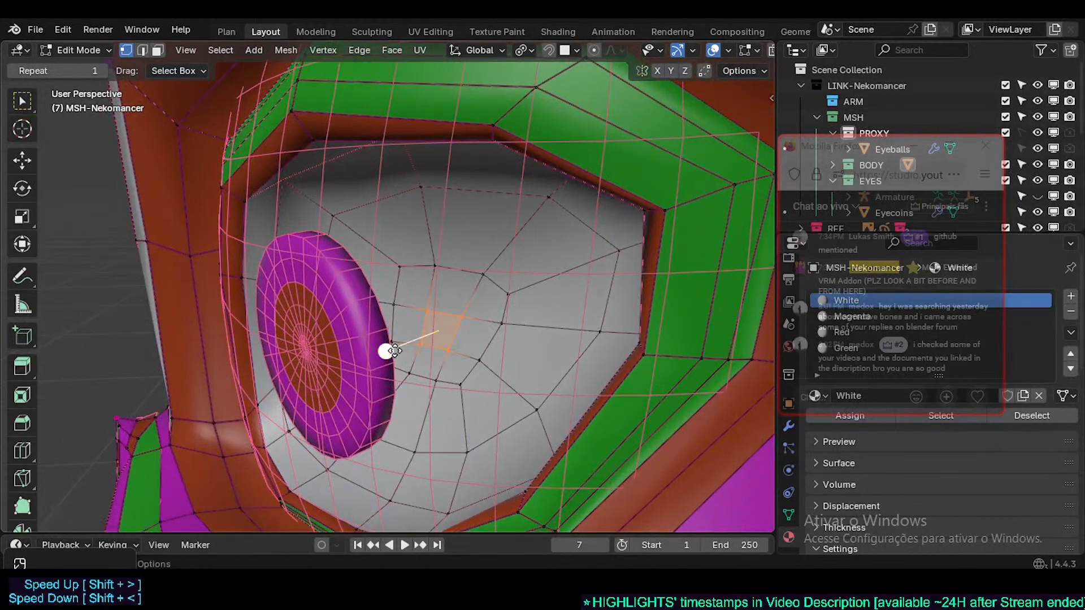
{"action": "left_click_drag", "start_coordinate": [394, 351], "coordinate": [405, 354]}
{"action": "key", "text": "alt+a"}
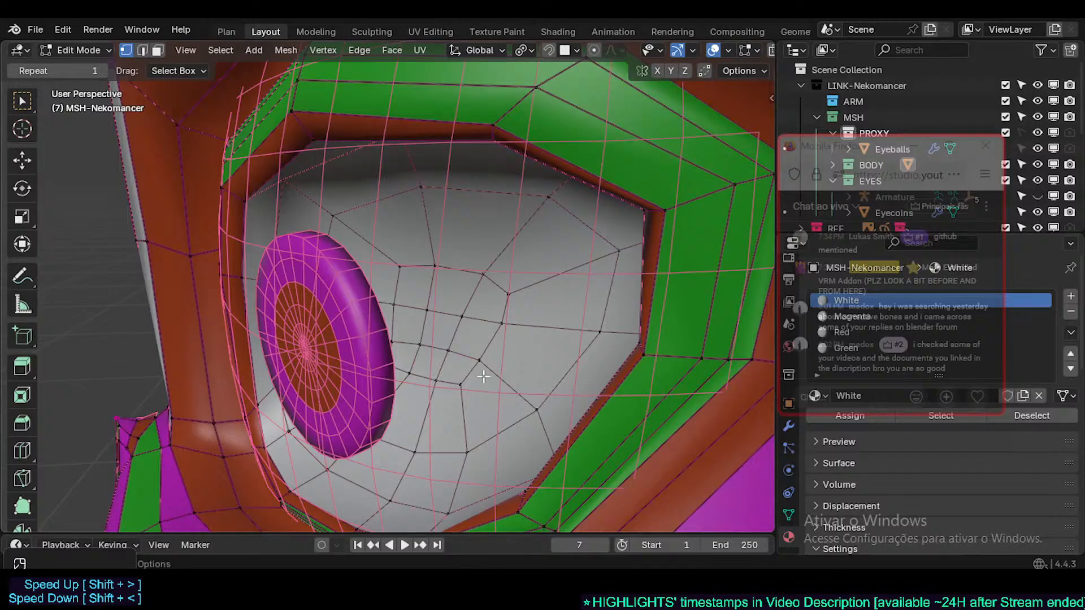
- In face select mode, select the outer ring of white eye faces and smooth its vertices
{"action": "middle_click_drag", "start_coordinate": [481, 313], "coordinate": [512, 321]}
{"action": "key", "text": "3"}
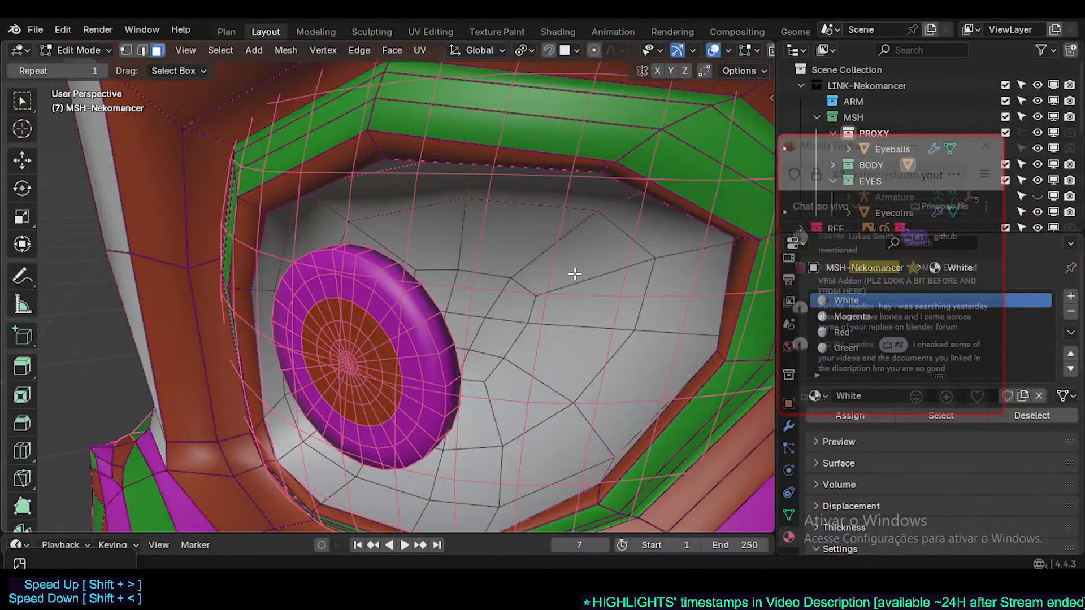
{"action": "left_click", "coordinate": [574, 274], "text": "alt"}
{"action": "key", "text": "alt+a"}
{"action": "middle_click_drag", "start_coordinate": [535, 273], "coordinate": [470, 272]}
{"action": "left_click", "coordinate": [371, 240], "text": "alt"}
{"action": "middle_click_drag", "start_coordinate": [371, 240], "coordinate": [460, 265]}
{"action": "key", "text": "alt+a"}
{"action": "left_click", "coordinate": [332, 209], "text": "alt"}
{"action": "middle_click_drag", "start_coordinate": [568, 253], "coordinate": [433, 364]}
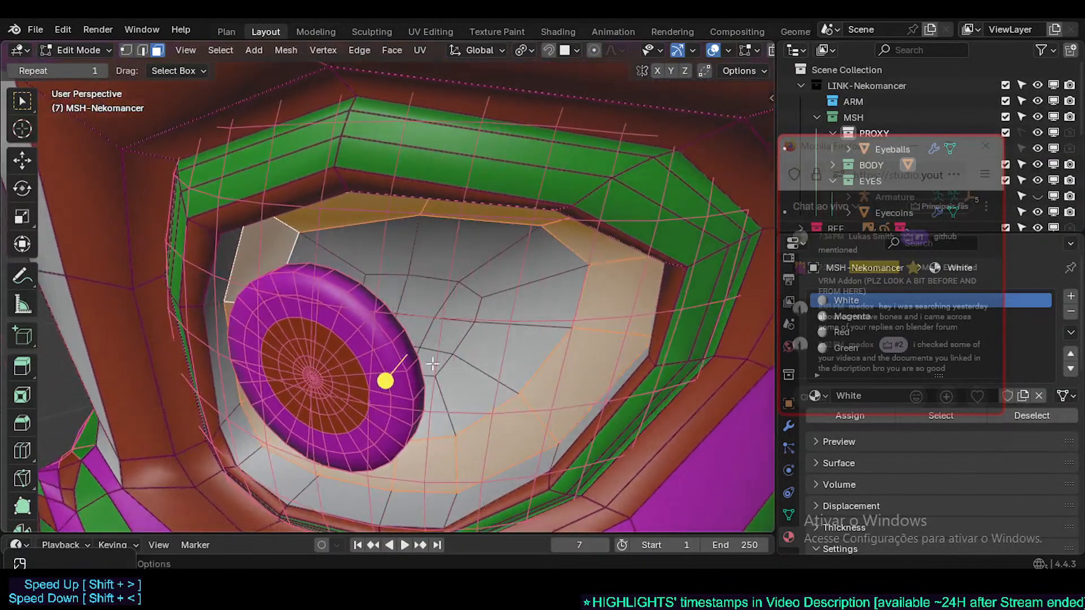
{"action": "left_click_drag", "start_coordinate": [384, 383], "coordinate": [387, 380]}
{"action": "middle_click_drag", "start_coordinate": [387, 380], "coordinate": [382, 342]}
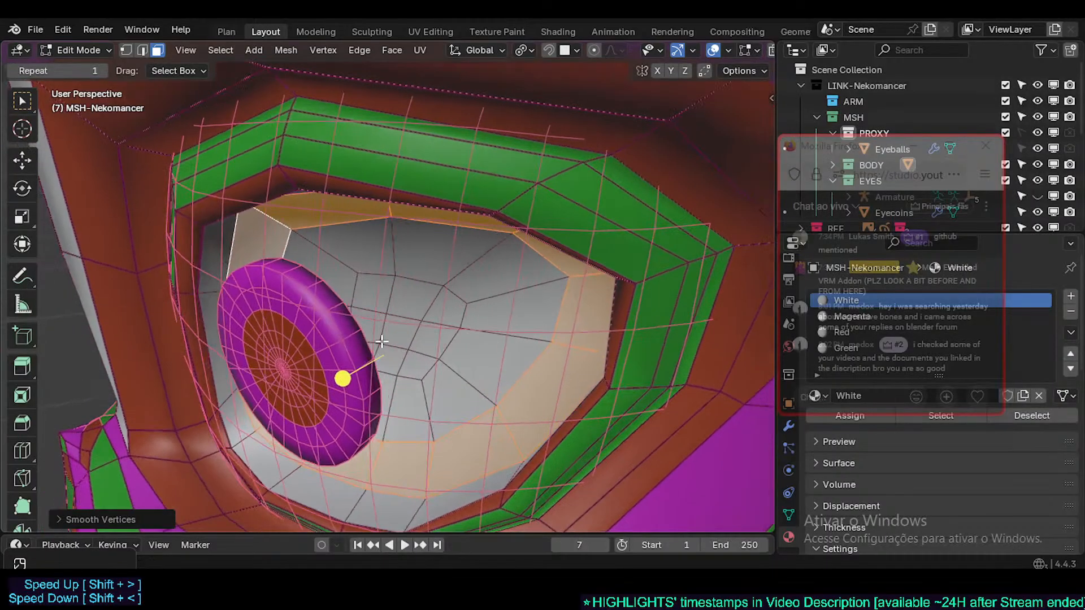
{"action": "middle_click_drag", "start_coordinate": [433, 306], "coordinate": [482, 273]}
{"action": "scroll", "coordinate": [558, 273], "scroll_direction": "up", "scroll_amount": 2}
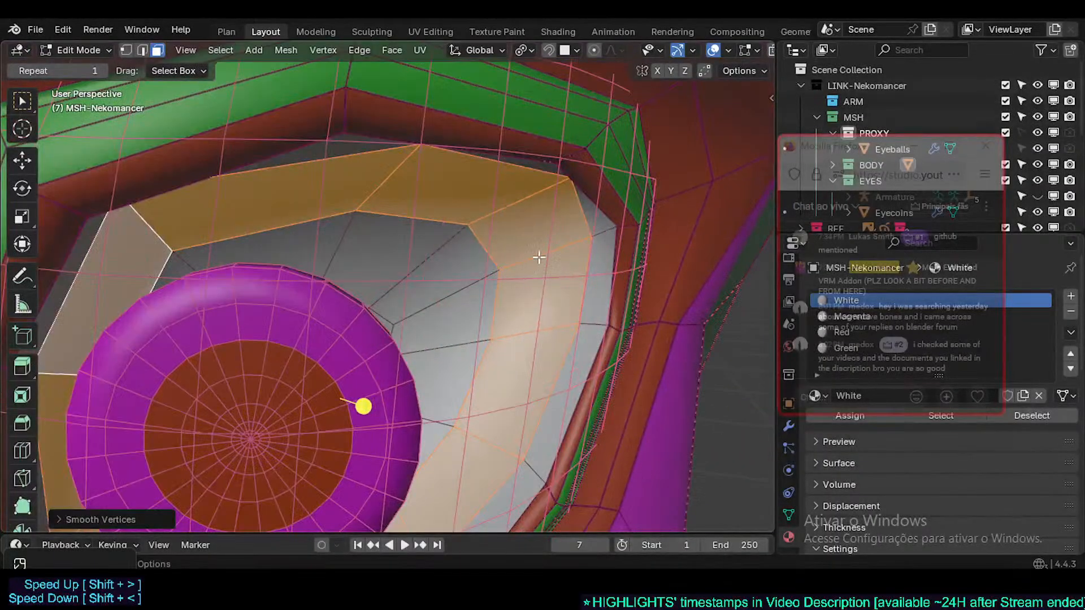
- Reselect only the outer ring of white eye faces and smooth its vertices once more
{"action": "middle_click_drag", "start_coordinate": [556, 271], "coordinate": [483, 228]}
{"action": "scroll", "coordinate": [491, 277], "scroll_direction": "down", "scroll_amount": 4}
{"action": "scroll", "coordinate": [523, 282], "scroll_direction": "up", "scroll_amount": 2}
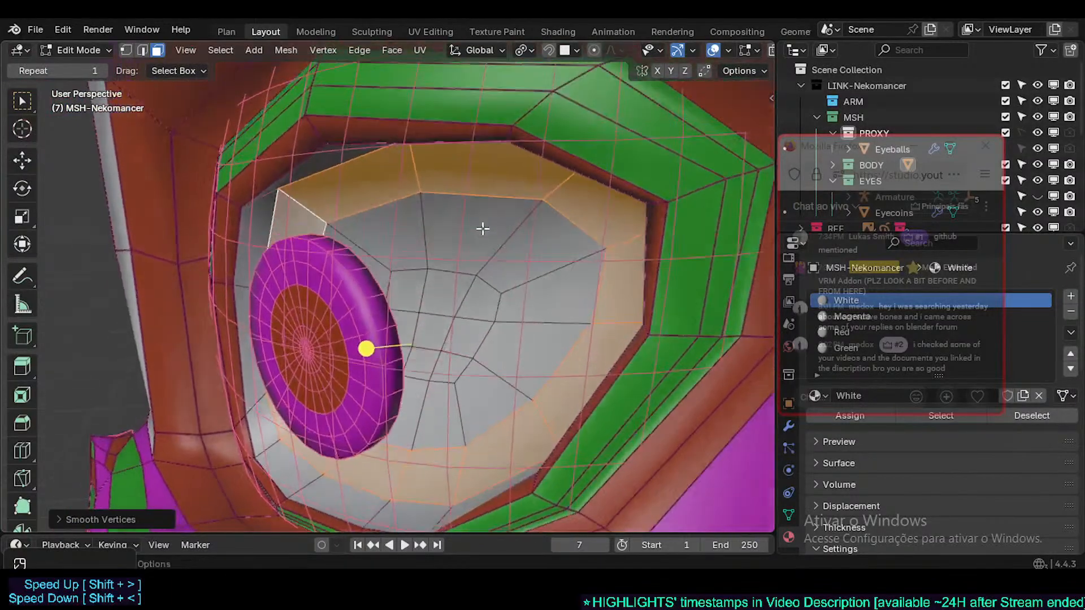
{"action": "key", "text": "alt+a"}
{"action": "left_click", "coordinate": [371, 247], "text": "alt"}
{"action": "left_click", "coordinate": [300, 208], "text": "alt+shift"}
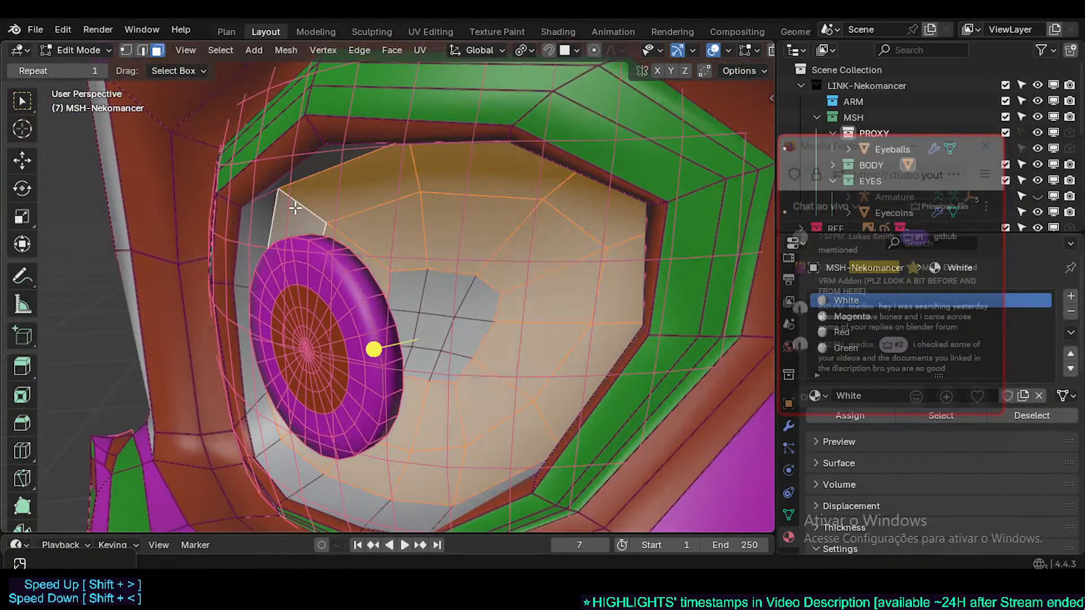
{"action": "key", "text": "alt+a"}
{"action": "left_click", "coordinate": [303, 208], "text": "alt"}
{"action": "left_click_drag", "start_coordinate": [377, 357], "coordinate": [413, 349]}
- Smooth the inner ring of white eye faces, then circle-select the faces at the centre
{"action": "key", "text": "alt+a"}
{"action": "left_click", "coordinate": [357, 250], "text": "alt"}
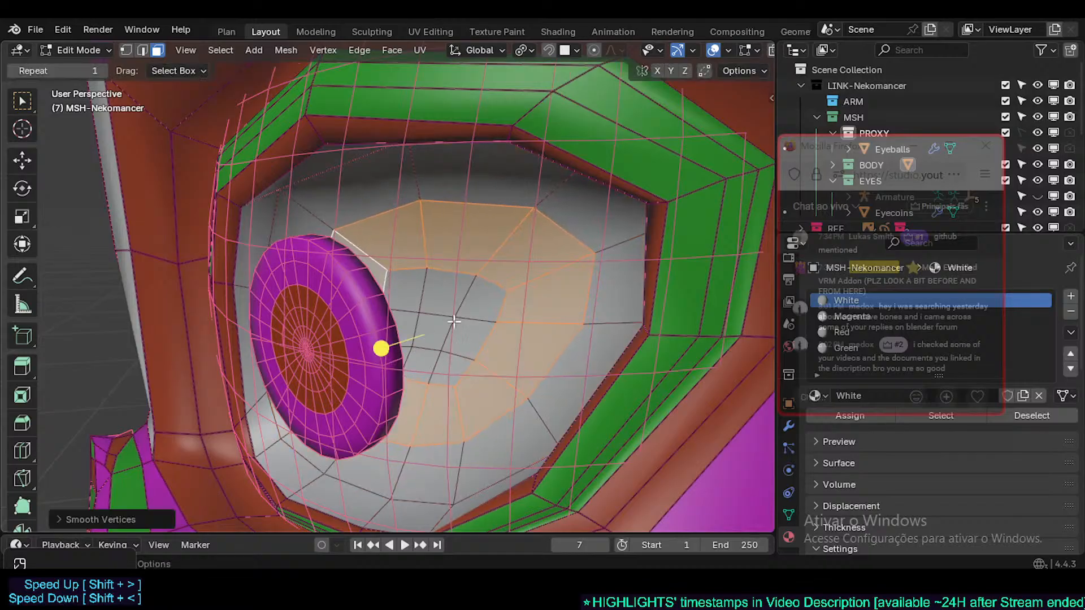
{"action": "middle_click_drag", "start_coordinate": [453, 319], "coordinate": [456, 333]}
{"action": "key", "text": "alt+a"}
{"action": "key", "text": "c"}
{"action": "mouse_move", "coordinate": [452, 323]}
{"action": "left_mouse_down"}
{"action": "mouse_move", "coordinate": [439, 338]}
{"action": "mouse_move", "coordinate": [474, 379]}
{"action": "left_mouse_up"}
{"action": "key", "text": "Escape"}
- Switch to Object Mode, check both eyes against the proxy eyeballs, and save the file
{"action": "scroll", "coordinate": [474, 379], "scroll_direction": "down", "scroll_amount": 4}
{"action": "key", "text": "Tab"}
{"action": "middle_click_drag", "start_coordinate": [473, 379], "coordinate": [604, 330]}
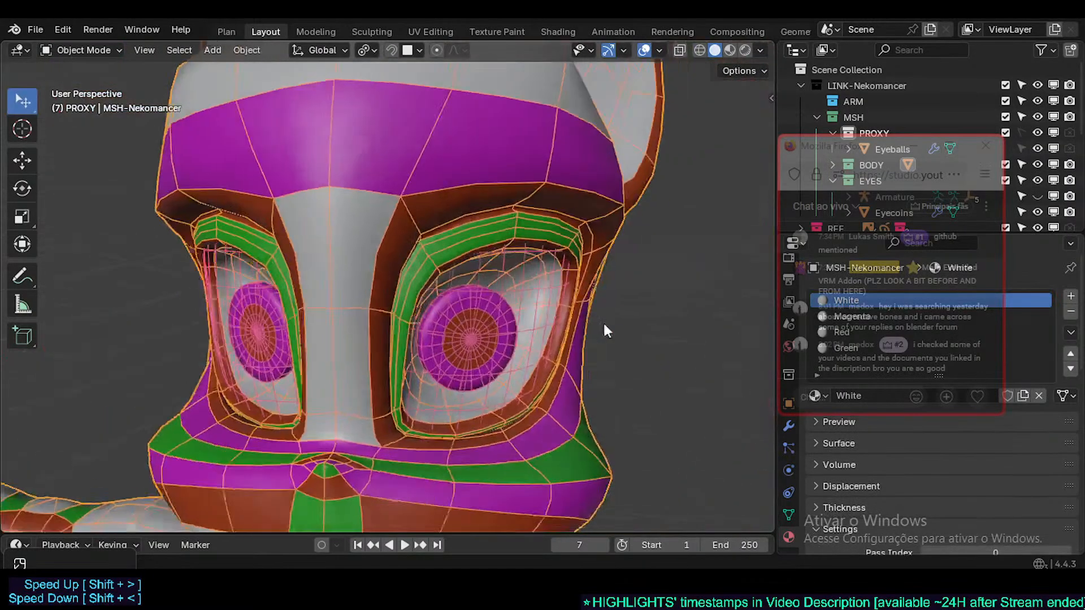
{"action": "scroll", "coordinate": [604, 330], "scroll_direction": "up", "scroll_amount": 8}
{"action": "key", "text": "ctrl+s"}
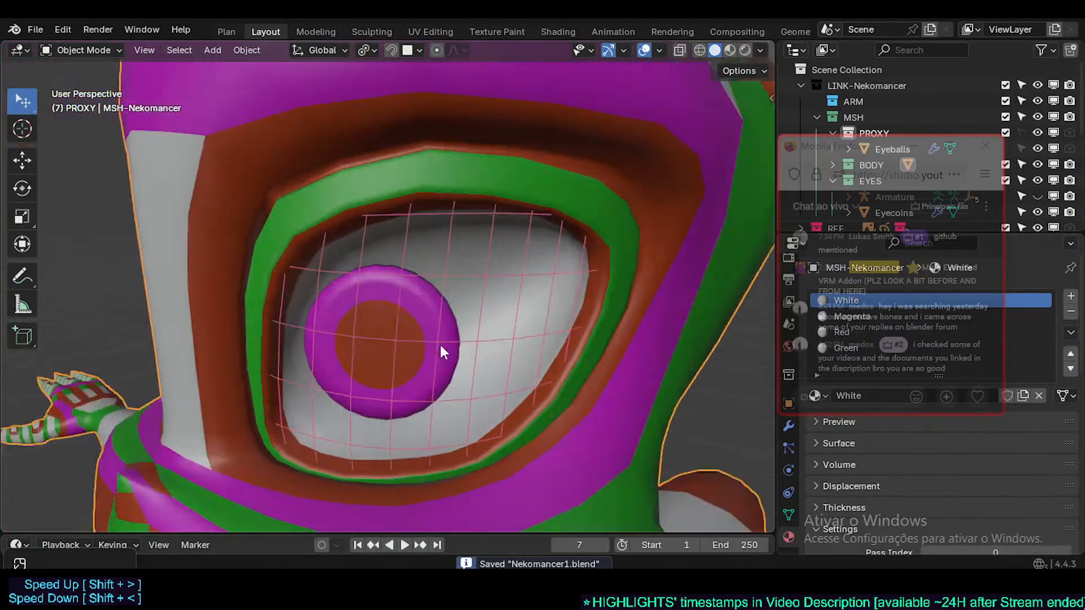
{"action": "middle_click_drag", "start_coordinate": [440, 345], "coordinate": [476, 357]}
- Compare the eyelid in Edit Mode and Object Mode, then save the file again
{"action": "key", "text": "Tab"}
{"action": "scroll", "coordinate": [460, 365], "scroll_direction": "up", "scroll_amount": 2}
{"action": "scroll", "coordinate": [390, 373], "scroll_direction": "down", "scroll_amount": 3}
{"action": "scroll", "coordinate": [428, 367], "scroll_direction": "up", "scroll_amount": 1}
{"action": "key", "text": "Tab"}
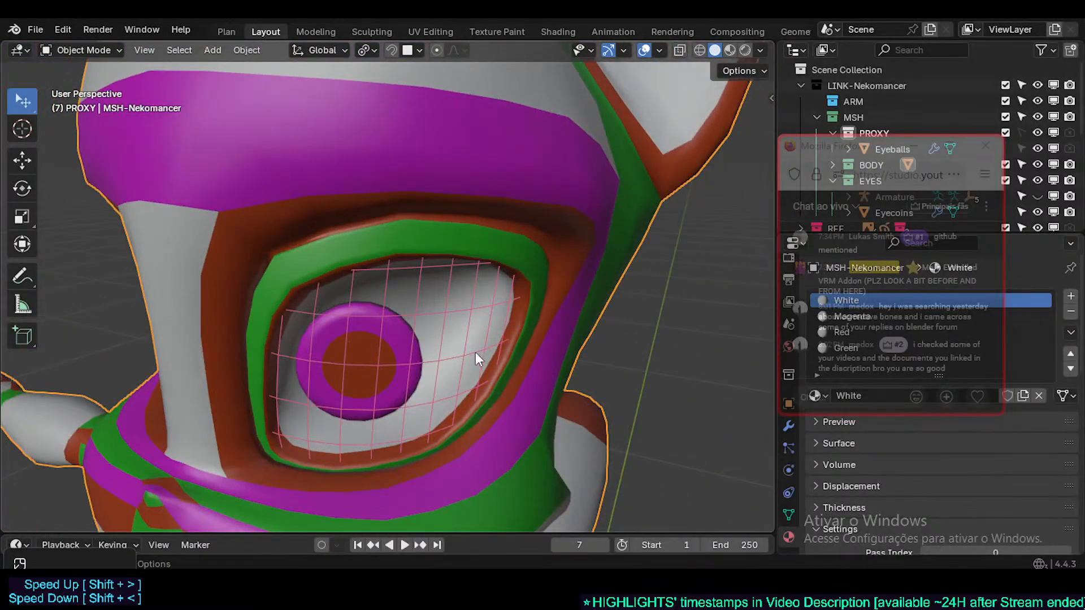
{"action": "scroll", "coordinate": [475, 355], "scroll_direction": "up", "scroll_amount": 2}
{"action": "key", "text": "ctrl+s"}
{"action": "middle_click_drag", "start_coordinate": [476, 355], "coordinate": [441, 280]}
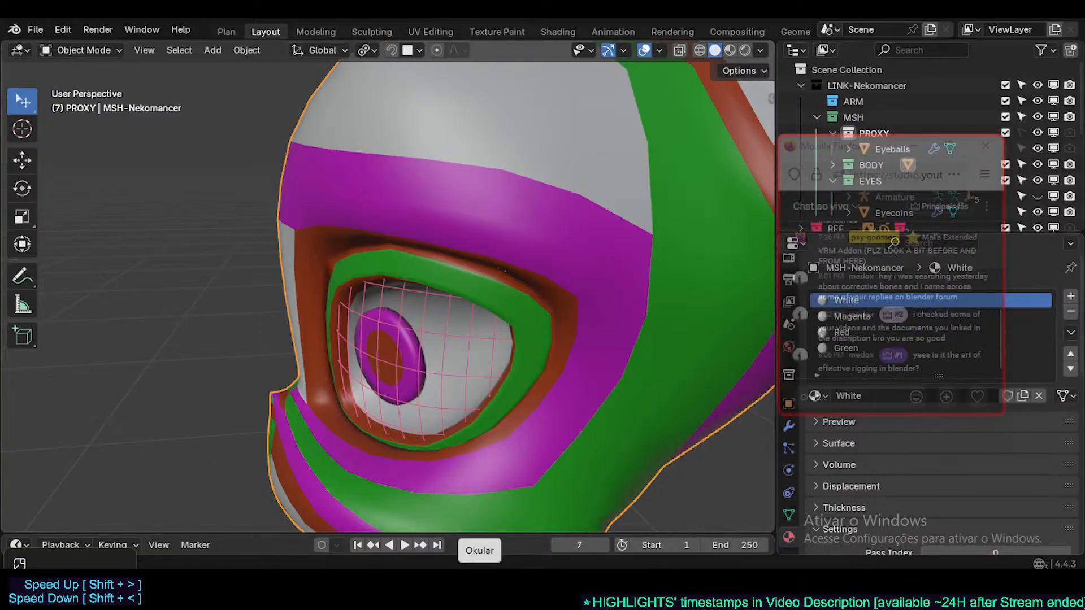
- Switch to Okular, move the chat window aside, highlight the A_Complete_Guide_to_Character_Rigging_for_Games_Using_Blender PDF among the recent documents, and return to Blender
{"action": "left_click", "coordinate": [480, 581]}
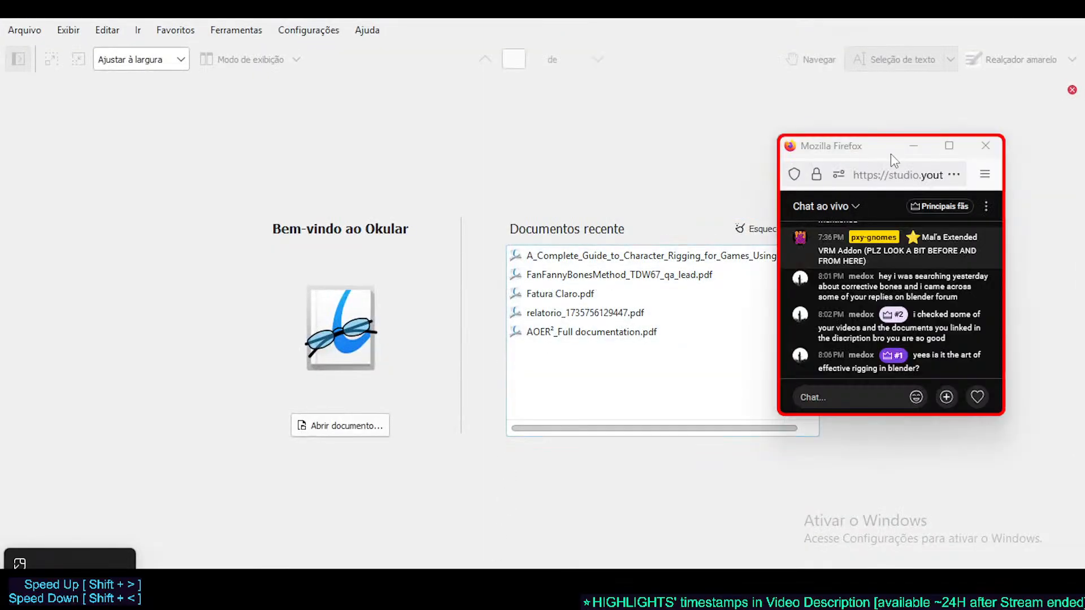
{"action": "left_click_drag", "start_coordinate": [884, 149], "coordinate": [944, 156]}
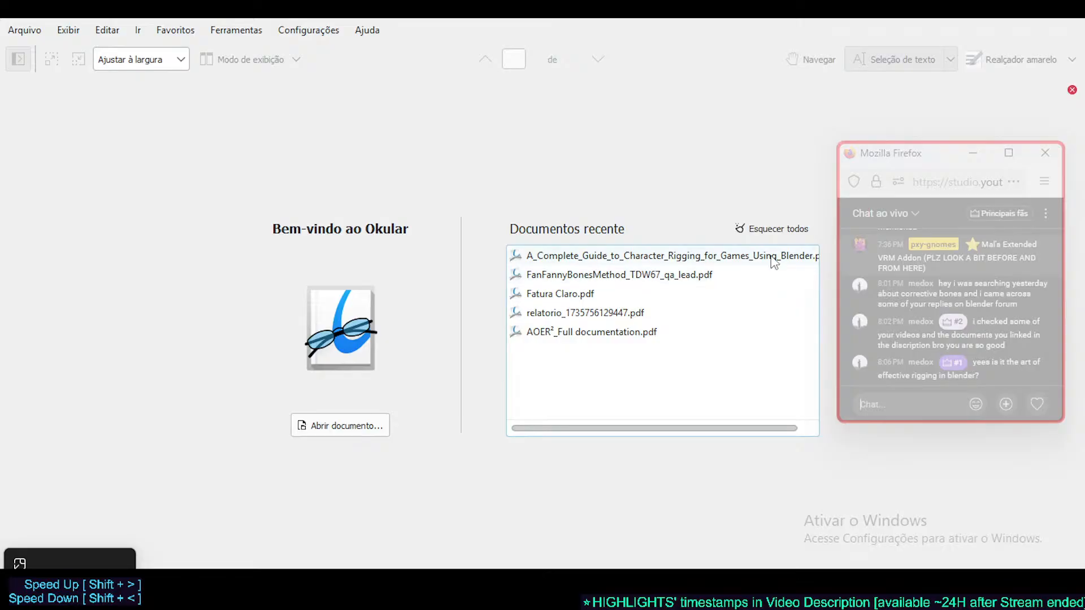
{"action": "left_click", "coordinate": [764, 258]}
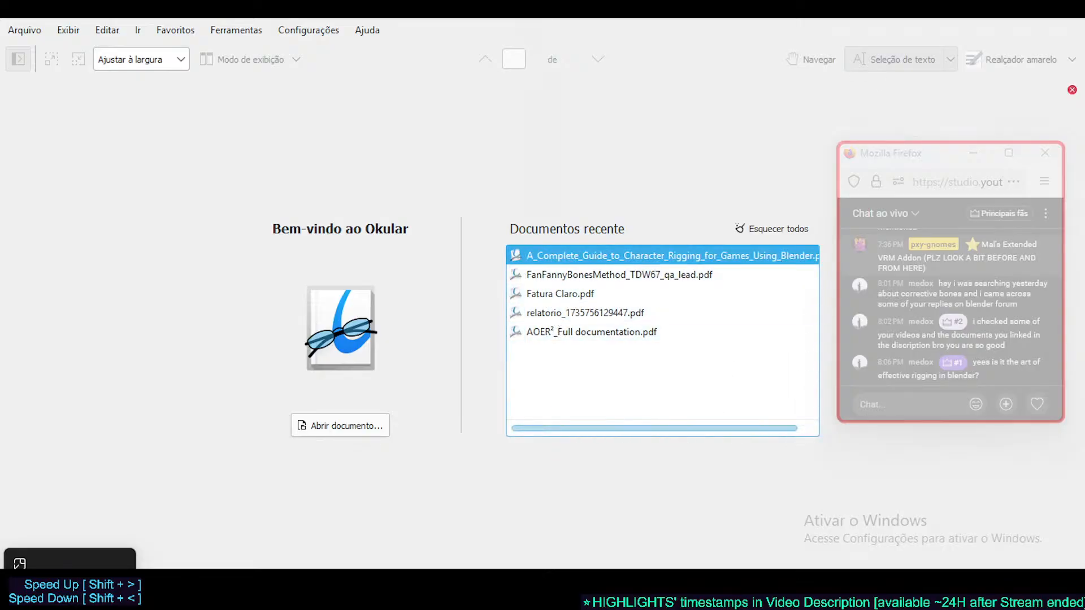
{"action": "left_click", "coordinate": [650, 588]}
- Examine the eyelid's edge flow around the proxy eyeball from the front and side, in Object Mode and Edit Mode
{"action": "middle_click_drag", "start_coordinate": [461, 271], "coordinate": [455, 332]}
{"action": "scroll", "coordinate": [489, 378], "scroll_direction": "up", "scroll_amount": 2}
{"action": "scroll", "coordinate": [489, 378], "scroll_direction": "up", "scroll_amount": 1}
{"action": "scroll", "coordinate": [521, 343], "scroll_direction": "down", "scroll_amount": 2}
{"action": "key", "text": "shift+z"}
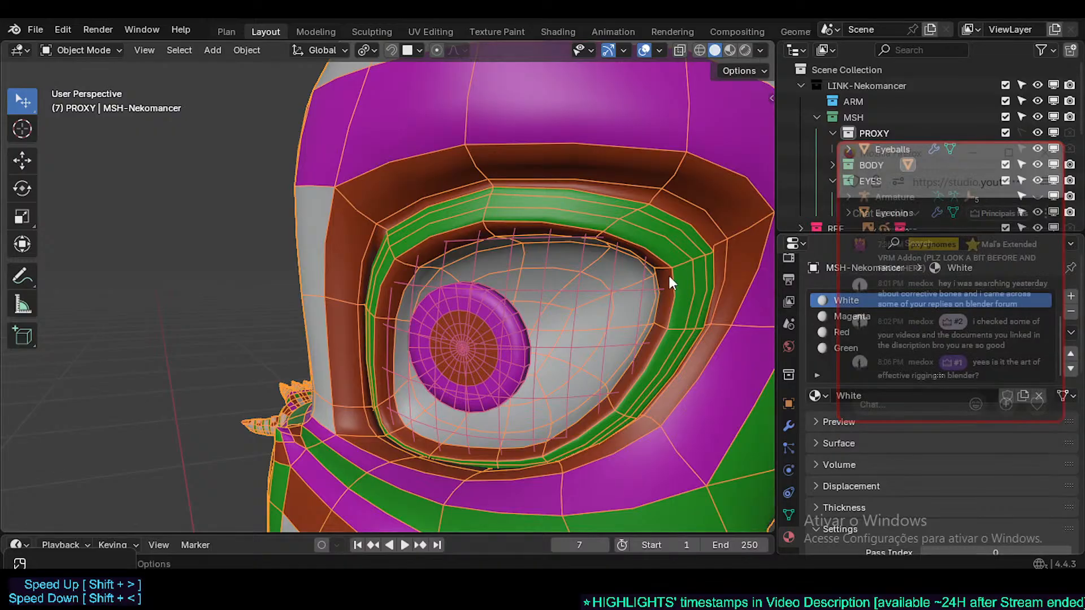
{"action": "middle_click_drag", "start_coordinate": [625, 276], "coordinate": [392, 273]}
{"action": "scroll", "coordinate": [556, 299], "scroll_direction": "up", "scroll_amount": 2}
{"action": "key", "text": "Tab"}
{"action": "key", "text": "Tab"}
{"action": "key", "text": "Tab"}
{"action": "scroll", "coordinate": [459, 292], "scroll_direction": "up", "scroll_amount": 2}
{"action": "scroll", "coordinate": [460, 288], "scroll_direction": "down", "scroll_amount": 2}
{"action": "key", "text": "Tab"}
- Check the eyelid from above and below with and without smoothing, then save the file from Edit Mode
{"action": "middle_click_drag", "start_coordinate": [460, 288], "coordinate": [429, 351]}
{"action": "scroll", "coordinate": [417, 301], "scroll_direction": "up", "scroll_amount": 1}
{"action": "key", "text": "Tab"}
{"action": "middle_click_drag", "start_coordinate": [431, 441], "coordinate": [439, 342]}
{"action": "key", "text": "Tab"}
{"action": "key", "text": "Tab"}
{"action": "key", "text": "ctrl+s"}
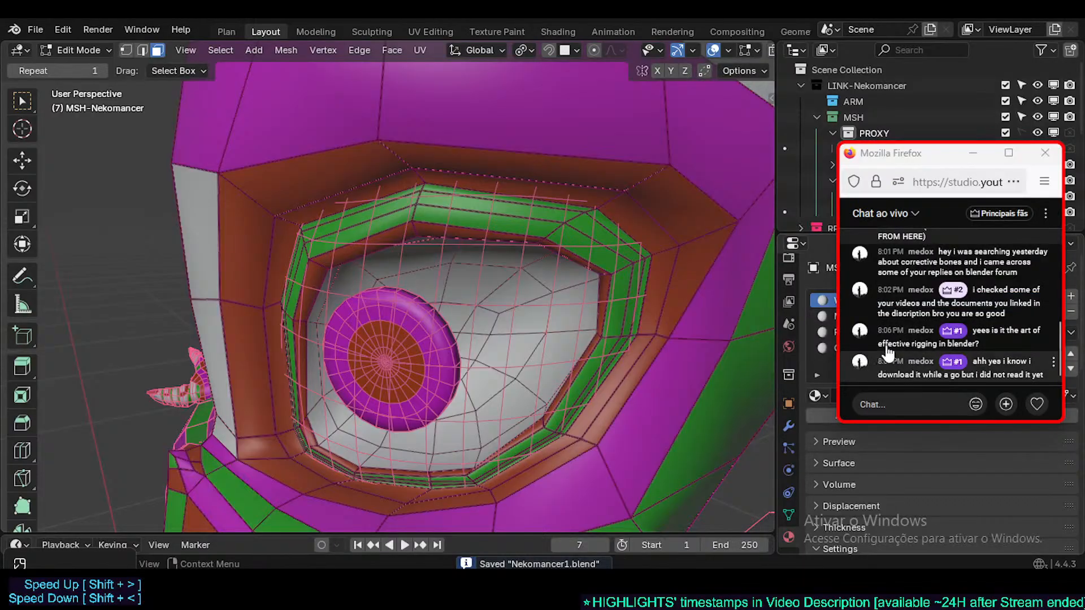
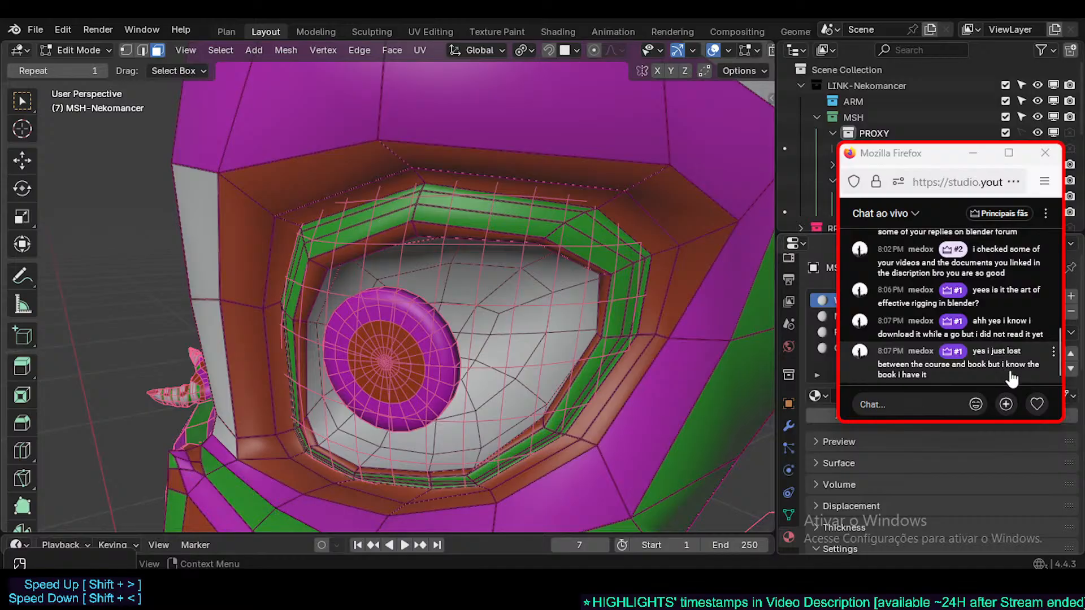
- Inspect the smoothed eyelid from the side in Object Mode, then return to Edit Mode for a closer look
{"action": "middle_click_drag", "start_coordinate": [562, 327], "coordinate": [549, 288]}
{"action": "scroll", "coordinate": [502, 318], "scroll_direction": "up", "scroll_amount": 2}
{"action": "key", "text": "Tab"}
{"action": "scroll", "coordinate": [533, 283], "scroll_direction": "down", "scroll_amount": 3}
{"action": "middle_click_drag", "start_coordinate": [532, 327], "coordinate": [352, 327]}
{"action": "scroll", "coordinate": [459, 318], "scroll_direction": "up", "scroll_amount": 3}
{"action": "key", "text": "Tab"}
{"action": "scroll", "coordinate": [353, 269], "scroll_direction": "up", "scroll_amount": 2}
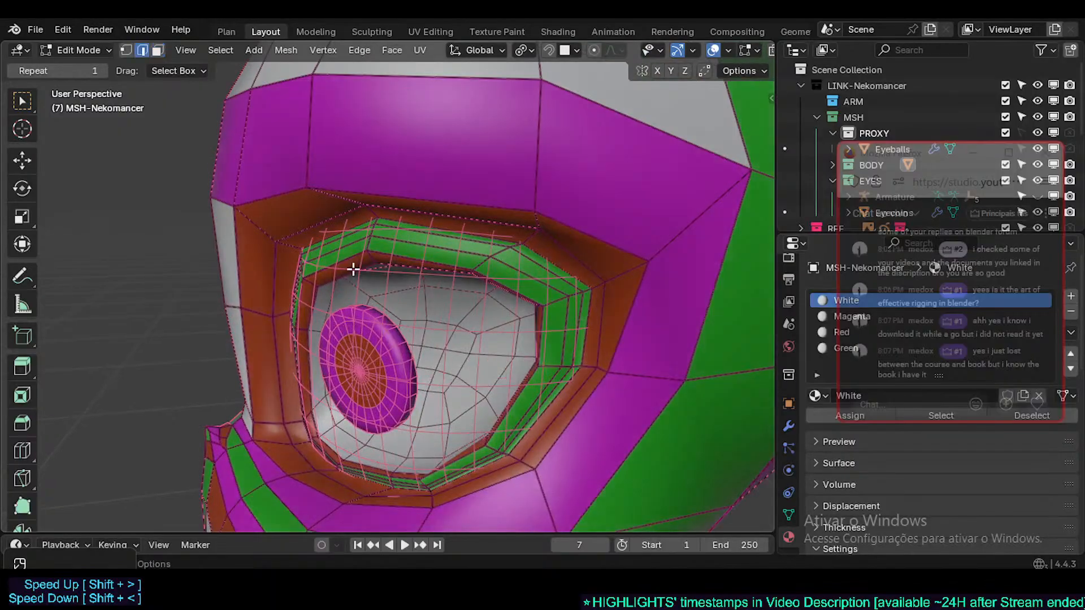
- Select the upper eyelid's inner rim edges from the inner to the outer eye corner and extrude them out in front of the eyeball
{"action": "middle_click_drag", "start_coordinate": [553, 313], "coordinate": [468, 267]}
{"action": "scroll", "coordinate": [452, 278], "scroll_direction": "up", "scroll_amount": 1}
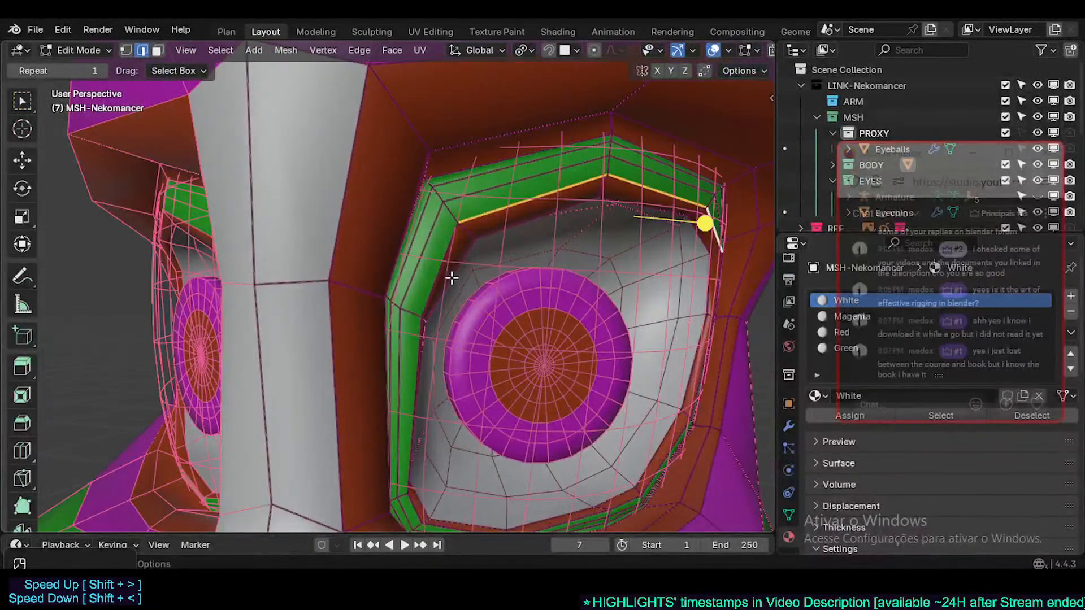
{"action": "middle_click_drag", "start_coordinate": [490, 228], "coordinate": [382, 244]}
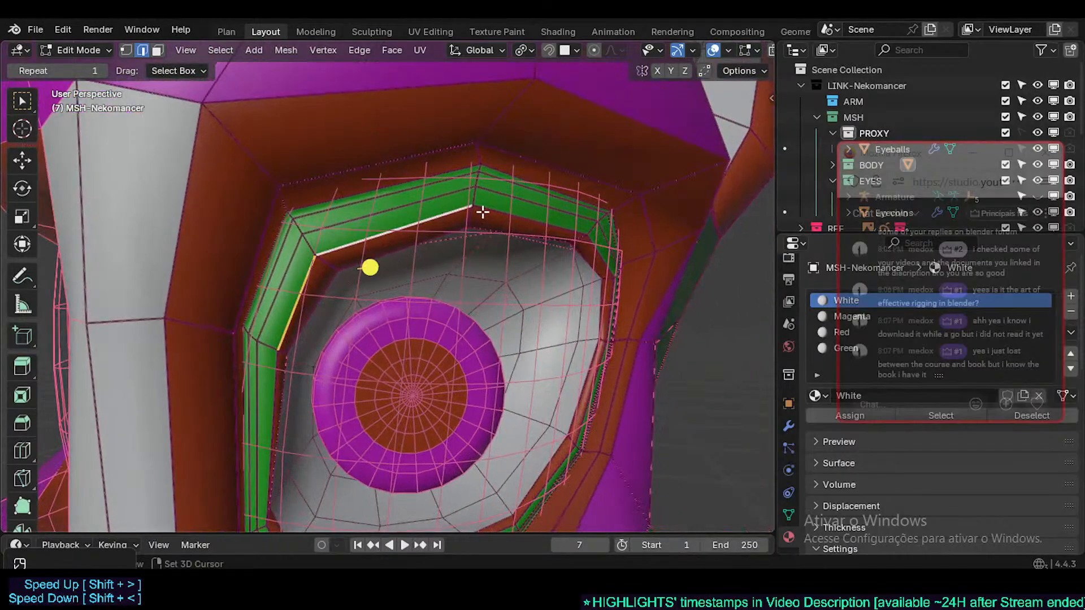
{"action": "middle_click_drag", "start_coordinate": [583, 244], "coordinate": [547, 252]}
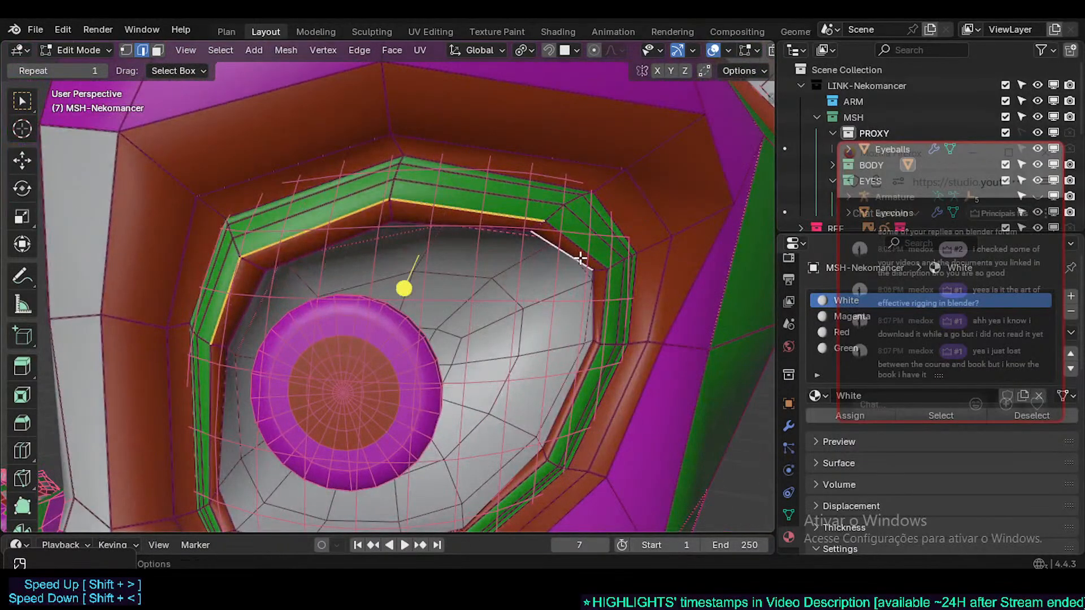
{"action": "middle_click_drag", "start_coordinate": [459, 272], "coordinate": [481, 270]}
{"action": "middle_click_drag", "start_coordinate": [586, 265], "coordinate": [559, 279]}
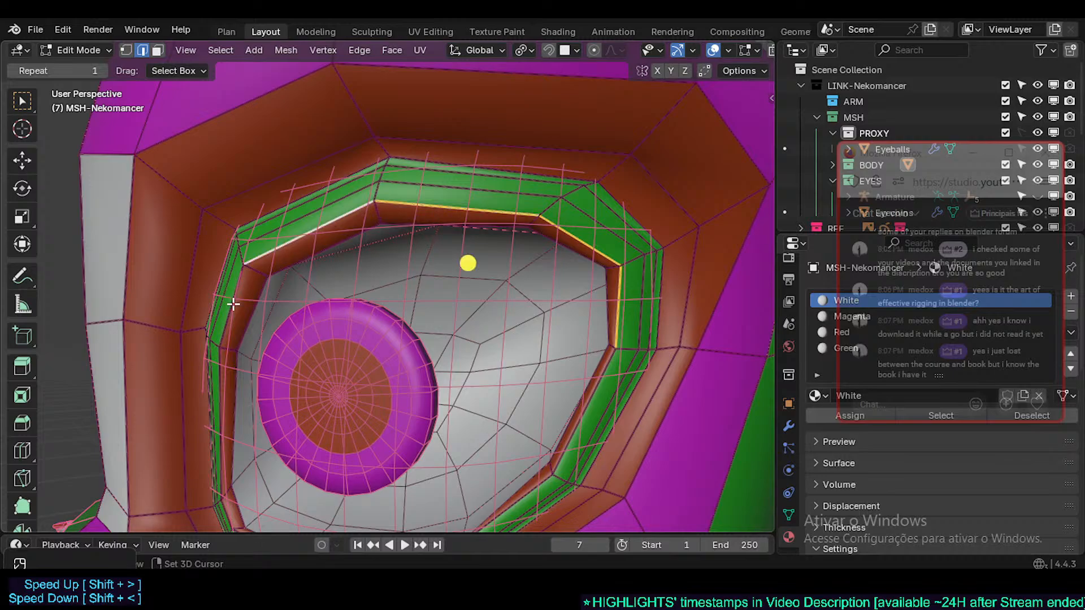
{"action": "middle_click_drag", "start_coordinate": [233, 303], "coordinate": [276, 353]}
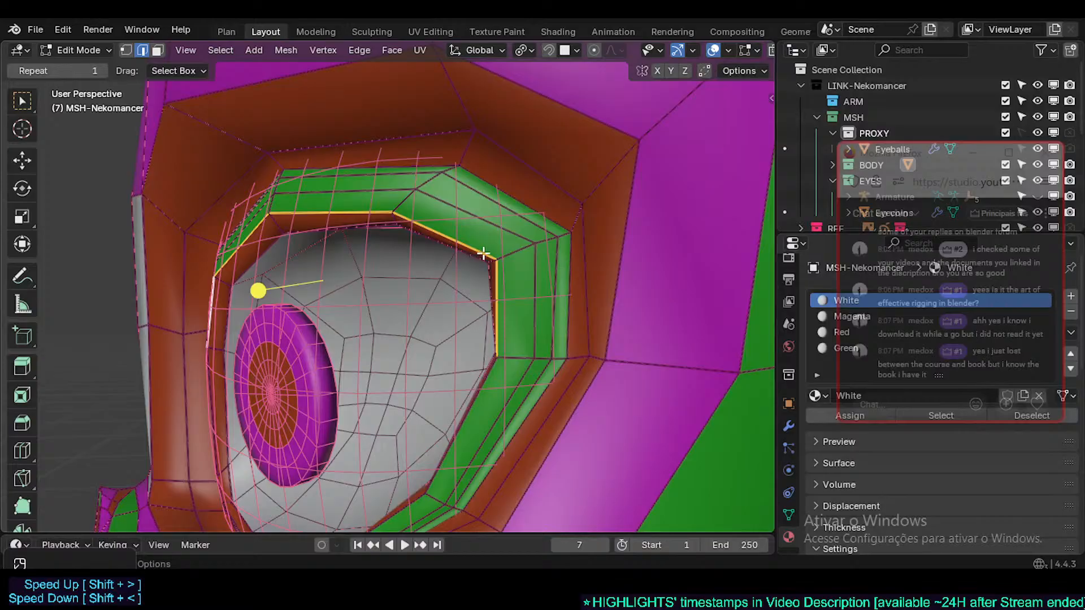
{"action": "middle_click_drag", "start_coordinate": [483, 253], "coordinate": [375, 330]}
{"action": "key", "text": "g"}
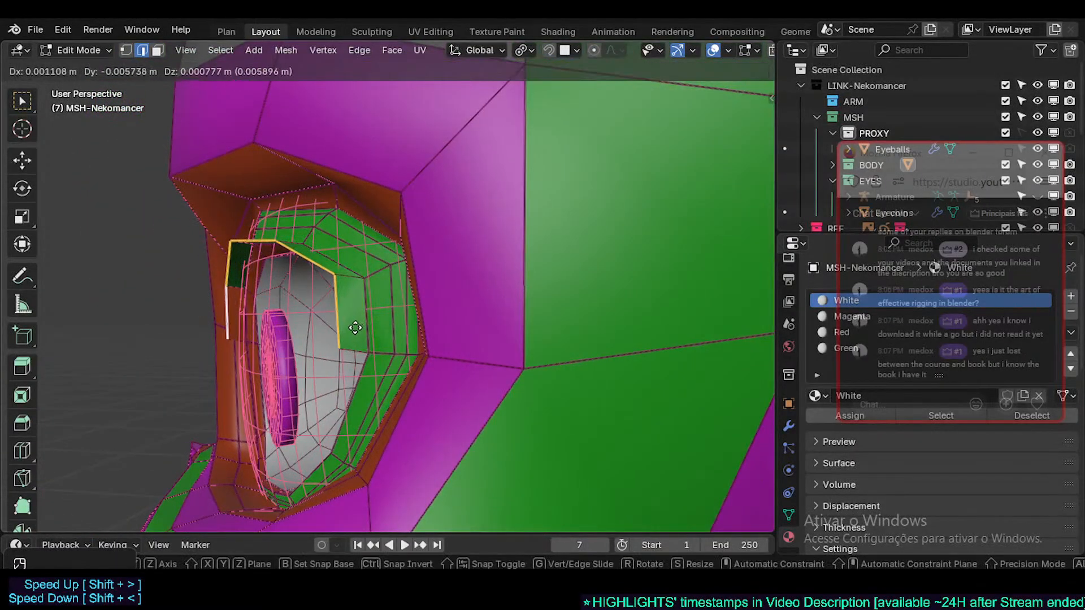
{"action": "left_click", "coordinate": [355, 328]}
- Scale and reposition the extruded upper-eyelid edges so they wrap around the front of the eyeball
{"action": "key", "text": "s"}
{"action": "left_click", "coordinate": [396, 351]}
{"action": "middle_click_drag", "start_coordinate": [357, 344], "coordinate": [404, 328]}
{"action": "left_click_drag", "start_coordinate": [340, 330], "coordinate": [365, 328]}
{"action": "middle_click_drag", "start_coordinate": [366, 320], "coordinate": [465, 362]}
{"action": "key", "text": "g"}
{"action": "left_click", "coordinate": [451, 379]}
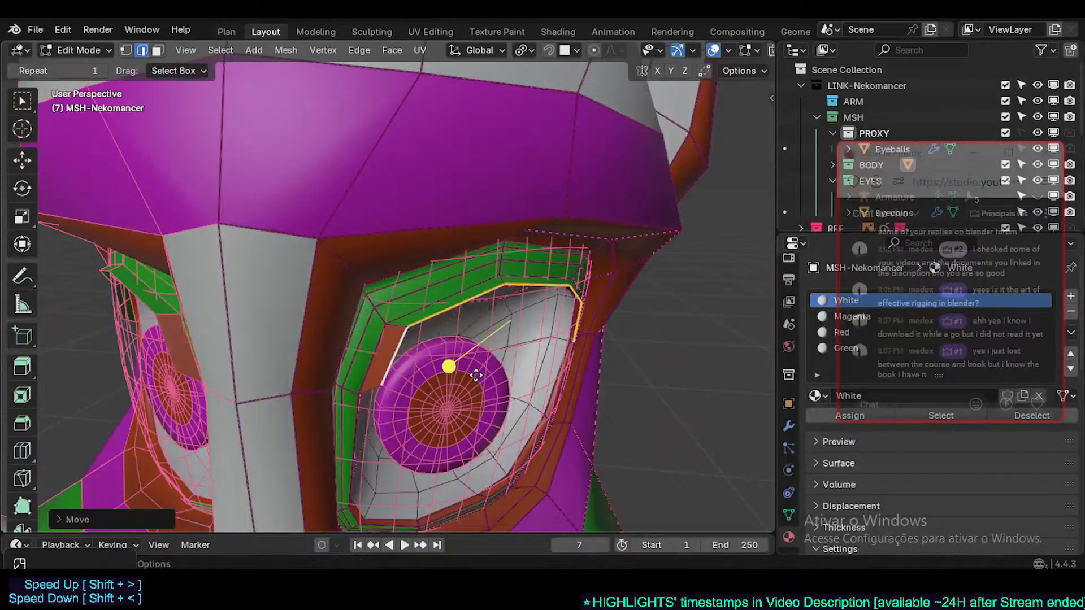
{"action": "key", "text": "s"}
{"action": "left_click", "coordinate": [451, 375]}
{"action": "scroll", "coordinate": [441, 367], "scroll_direction": "up", "scroll_amount": 3}
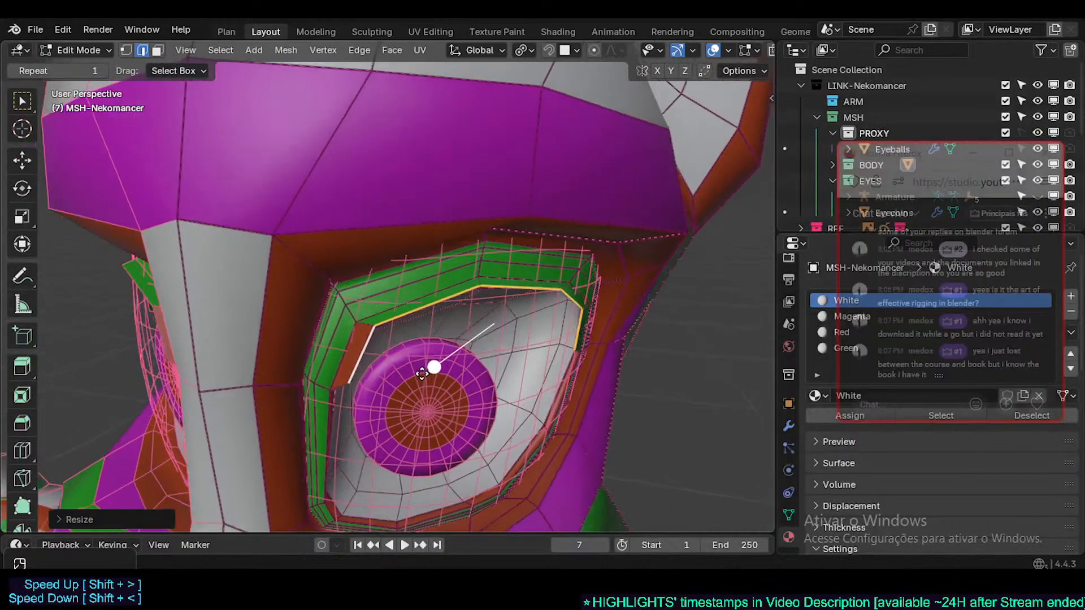
- Select the newly extruded face loop along the upper eyelid and assign the Magenta material to it
{"action": "middle_click_drag", "start_coordinate": [373, 343], "coordinate": [405, 337]}
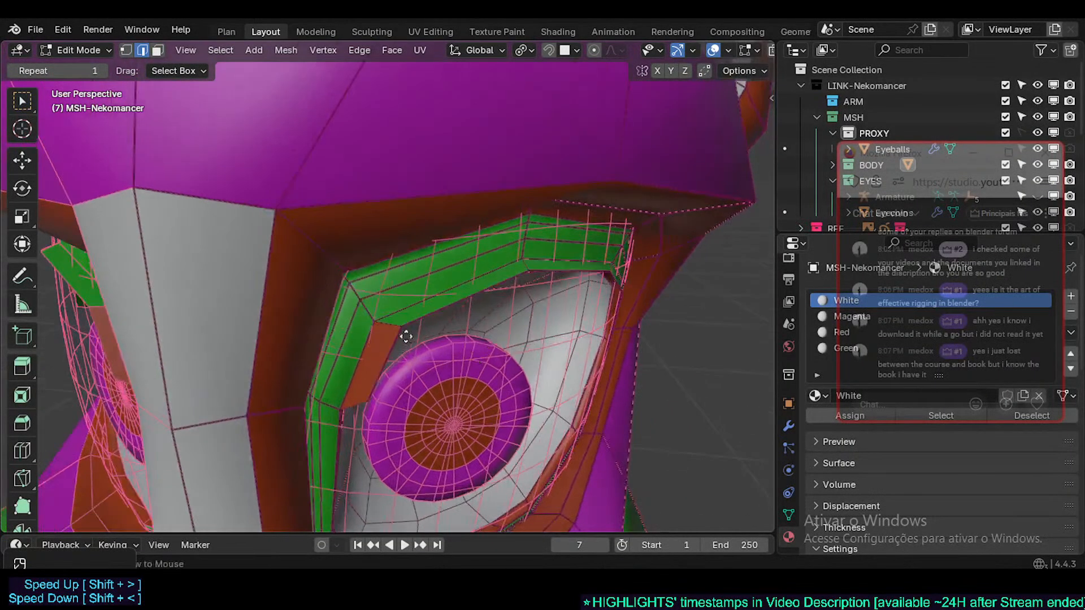
{"action": "key", "text": "3"}
{"action": "left_click", "coordinate": [392, 325], "text": "alt"}
{"action": "middle_click_drag", "start_coordinate": [569, 344], "coordinate": [476, 318]}
{"action": "middle_click_drag", "start_coordinate": [443, 408], "coordinate": [467, 361], "text": "shift"}
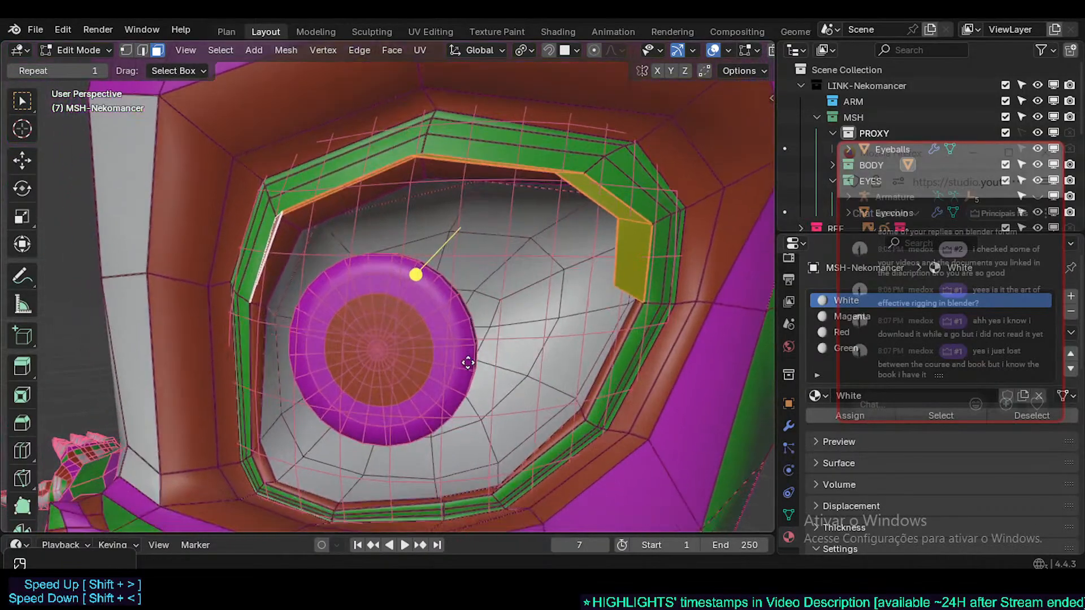
{"action": "key", "text": "n"}
{"action": "key", "text": "n"}
{"action": "left_click_drag", "start_coordinate": [911, 157], "coordinate": [589, 75]}
{"action": "left_click", "coordinate": [870, 348]}
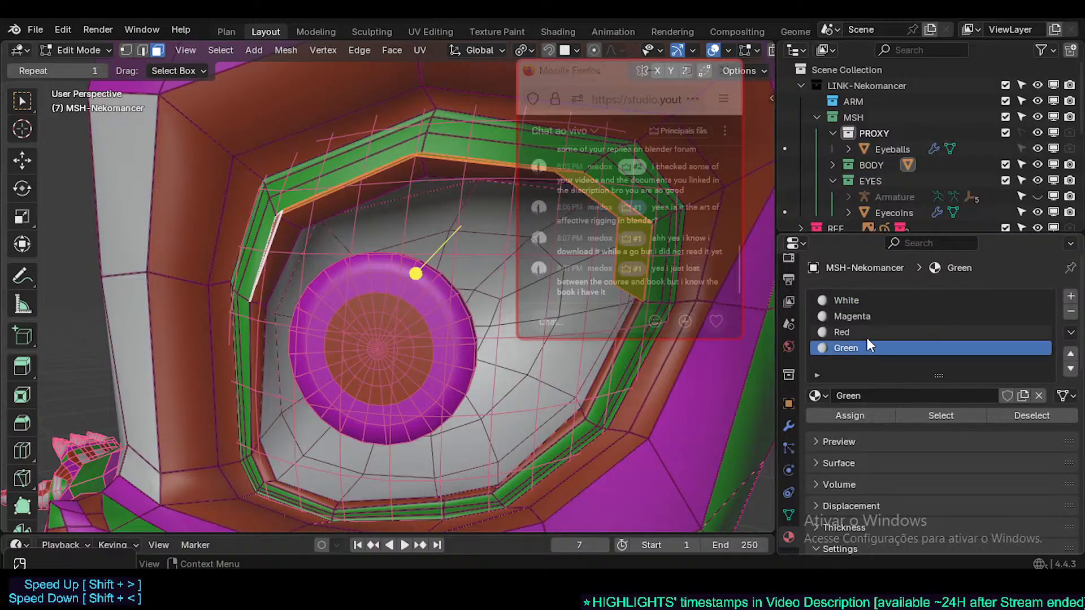
{"action": "left_click", "coordinate": [853, 317]}
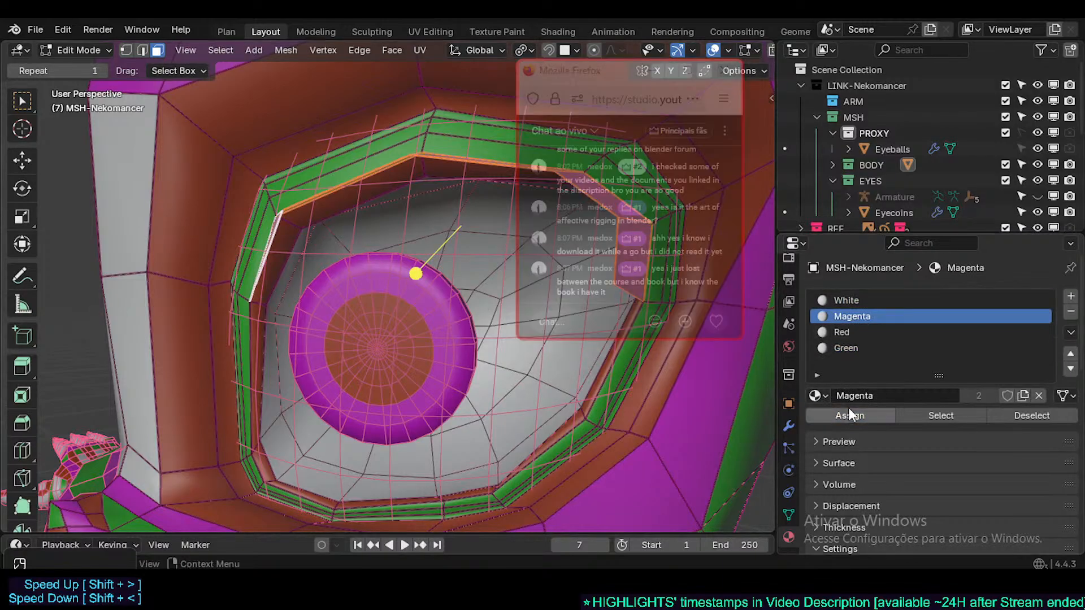
{"action": "left_click", "coordinate": [850, 415]}
- Deselect everything, move the chat window aside, and turn on the face orientation overlay
{"action": "middle_click_drag", "start_coordinate": [318, 240], "coordinate": [288, 252]}
{"action": "key", "text": "alt+a"}
{"action": "left_click_drag", "start_coordinate": [595, 73], "coordinate": [830, 82]}
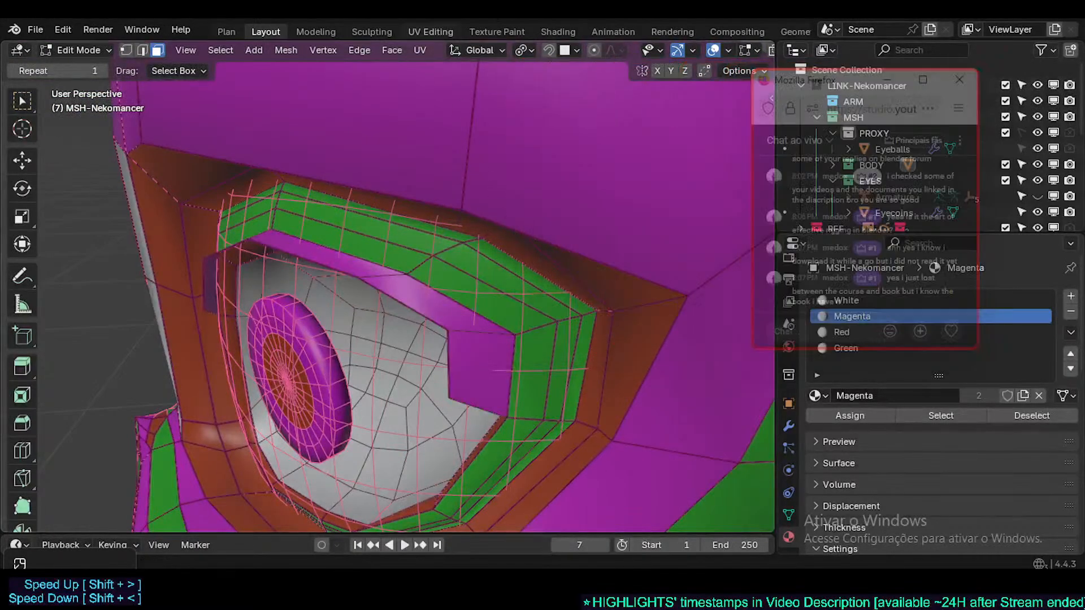
{"action": "key", "text": "alt+shift+f"}
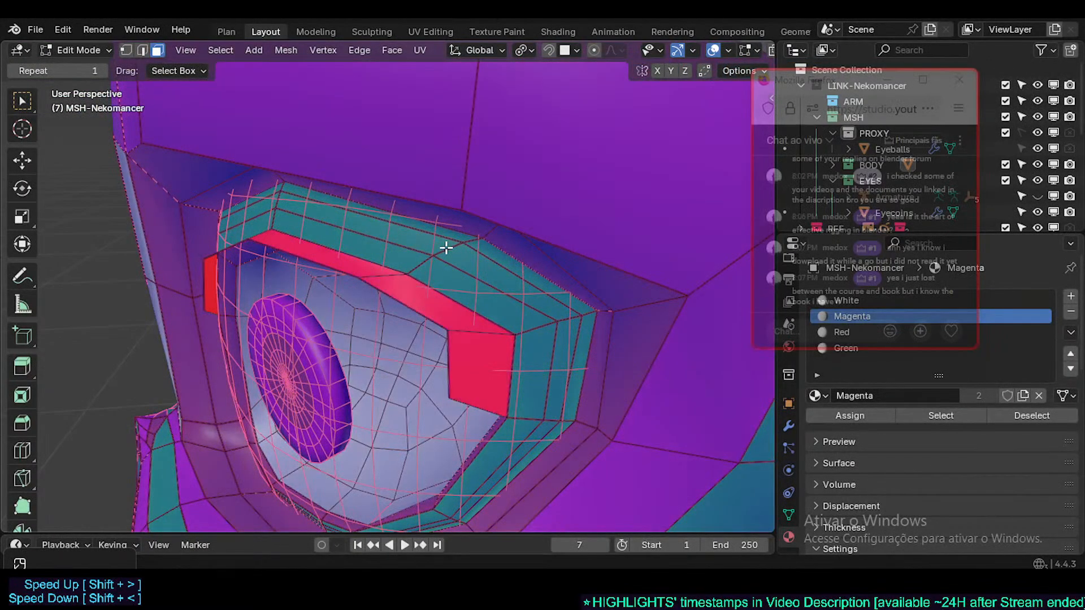
{"action": "key", "text": "alt+shift+f"}
{"action": "middle_click_drag", "start_coordinate": [446, 248], "coordinate": [419, 243]}
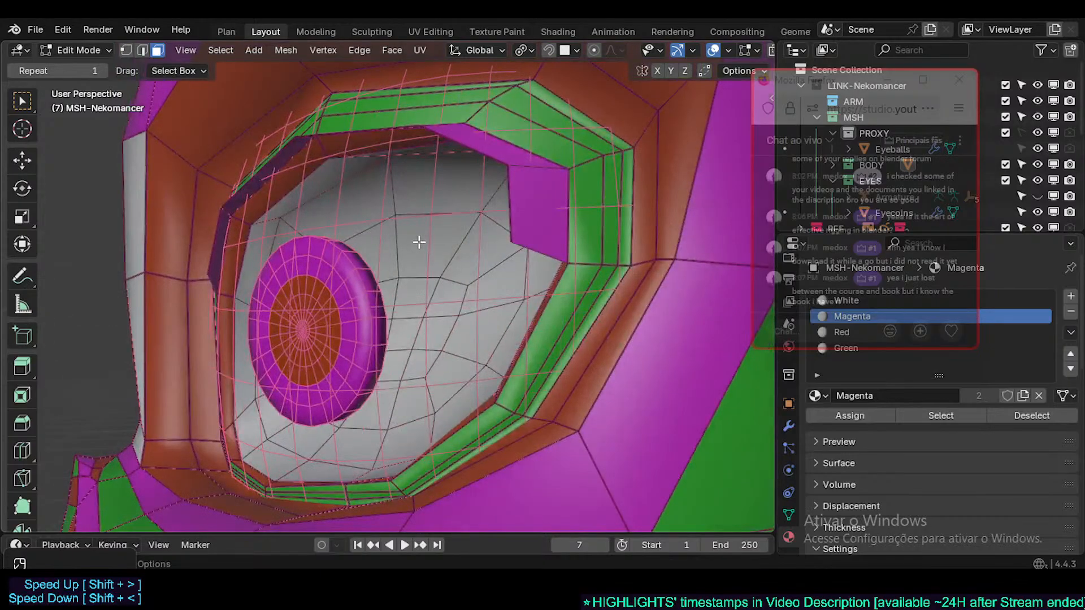
{"action": "key", "text": "alt+shift+f"}
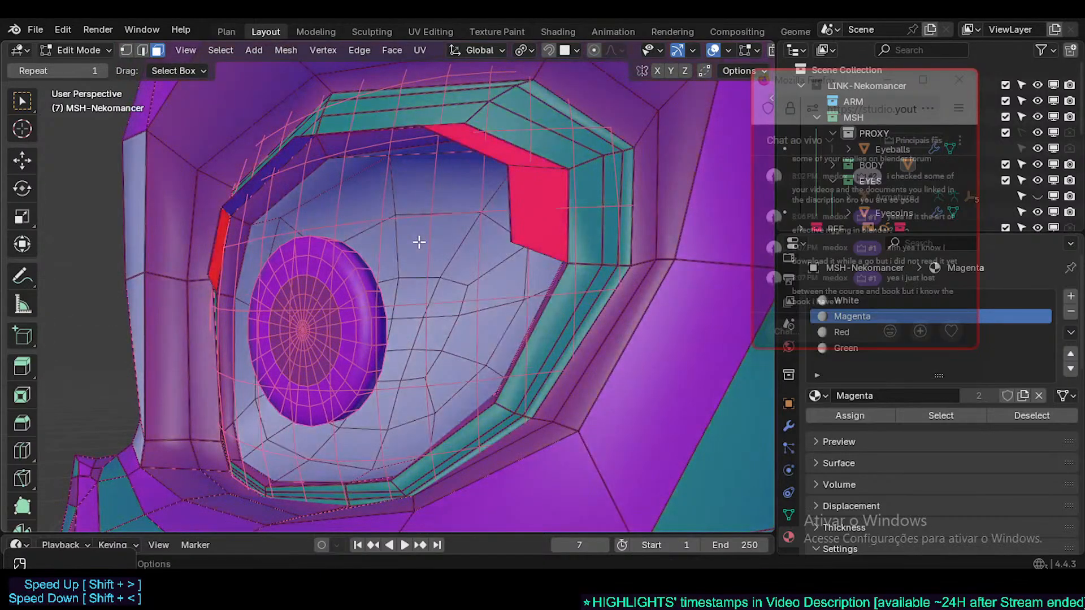
- Reposition the extruded rim's vertices near the inner eye corner to open up the reversed faces
{"action": "middle_click_drag", "start_coordinate": [418, 243], "coordinate": [407, 294]}
{"action": "key", "text": "1"}
{"action": "left_click", "coordinate": [368, 231]}
{"action": "key", "text": "g"}
{"action": "left_click", "coordinate": [369, 310]}
{"action": "key", "text": "g"}
{"action": "left_click", "coordinate": [293, 256]}
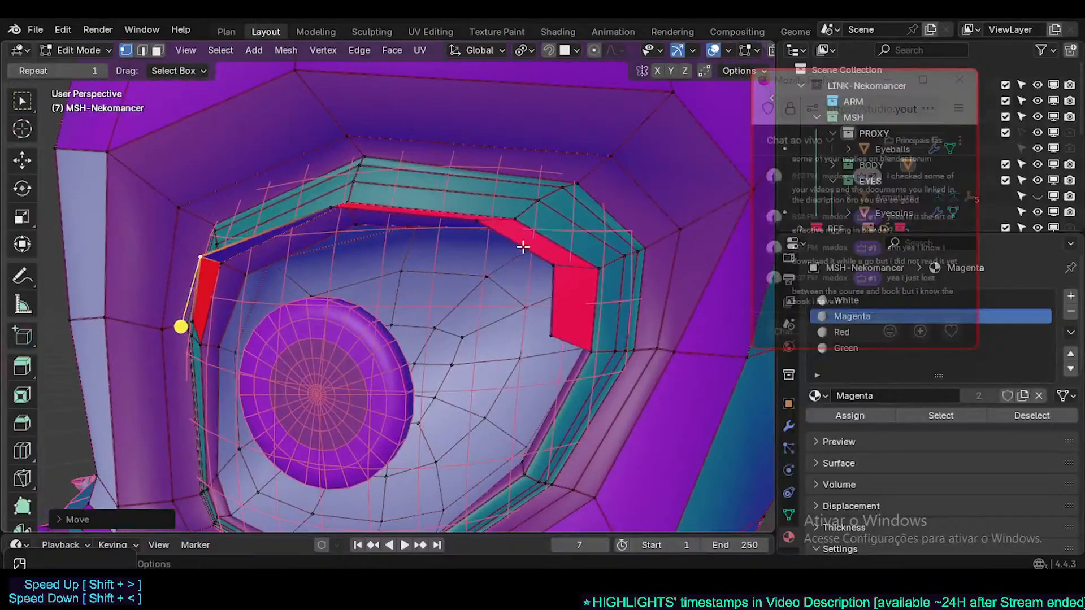
- Move the rim edge near the outer eye corner upward and the vertex below that corner outward toward the green eyelid loop
{"action": "key", "text": "2"}
{"action": "left_click", "coordinate": [525, 245]}
{"action": "key", "text": "g"}
{"action": "left_click", "coordinate": [539, 226]}
{"action": "key", "text": "1"}
{"action": "left_click", "coordinate": [557, 337]}
{"action": "key", "text": "g"}
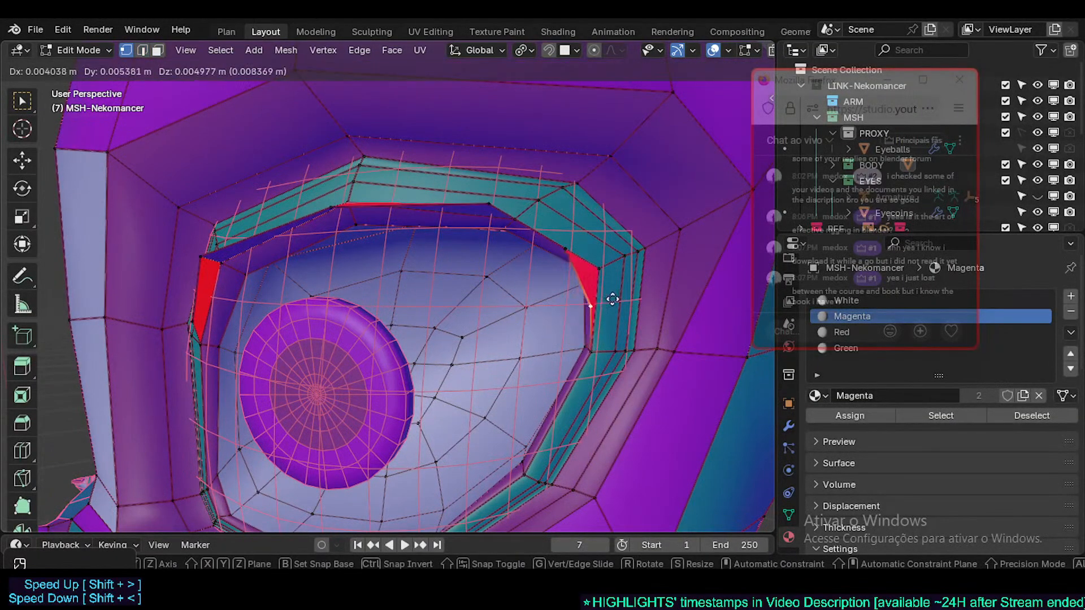
{"action": "left_click", "coordinate": [615, 292]}
- Move the rim's outer-corner vertex further outward over the green eyelid faces
{"action": "left_click", "coordinate": [564, 252]}
{"action": "key", "text": "g"}
{"action": "left_click", "coordinate": [587, 233]}
{"action": "middle_click_drag", "start_coordinate": [544, 249], "coordinate": [574, 273]}
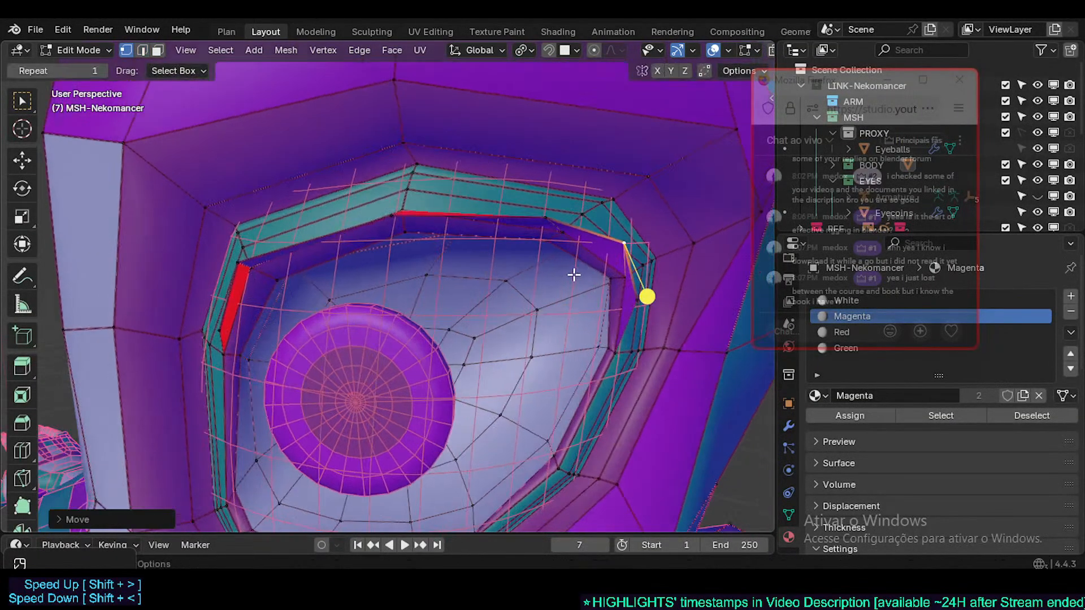
{"action": "key", "text": "g"}
{"action": "left_click", "coordinate": [611, 285]}
- Raise the vertices along the middle of the upper-eyelid rim and adjust the inner-corner vertex
{"action": "left_click", "coordinate": [547, 213]}
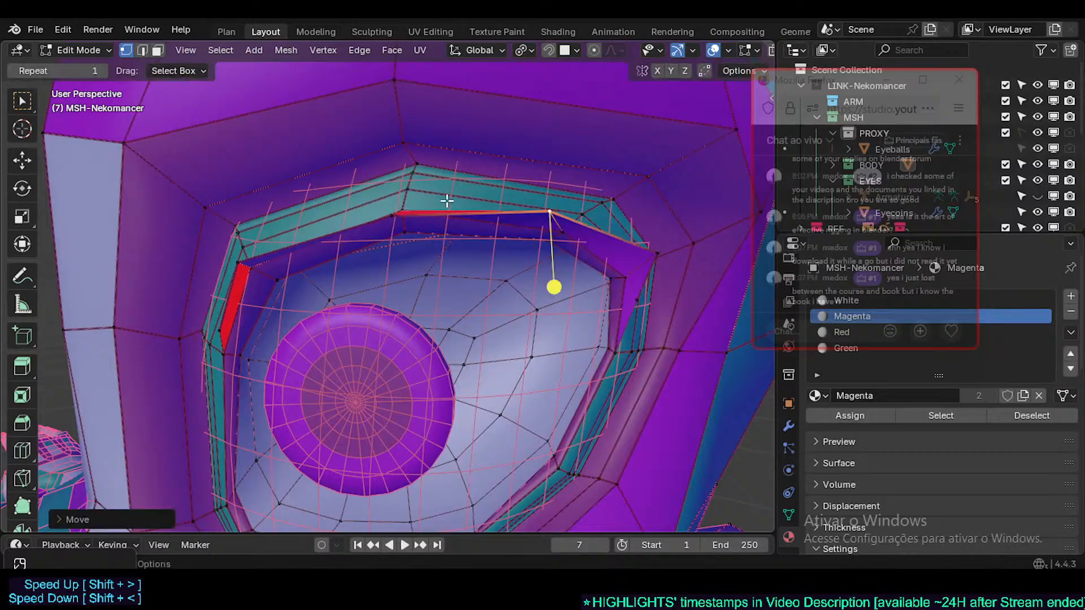
{"action": "left_click", "coordinate": [392, 215]}
{"action": "key", "text": "g"}
{"action": "left_click", "coordinate": [396, 195]}
{"action": "left_click", "coordinate": [238, 264]}
{"action": "middle_click_drag", "start_coordinate": [238, 264], "coordinate": [418, 234]}
{"action": "key", "text": "g"}
{"action": "left_click", "coordinate": [236, 260]}
- Flip the normal of the reversed rim face at the inner eye corner and clear the selection
{"action": "key", "text": "3"}
{"action": "left_click", "coordinate": [201, 281]}
{"action": "key", "text": "alt+n"}
{"action": "left_click", "coordinate": [201, 283]}
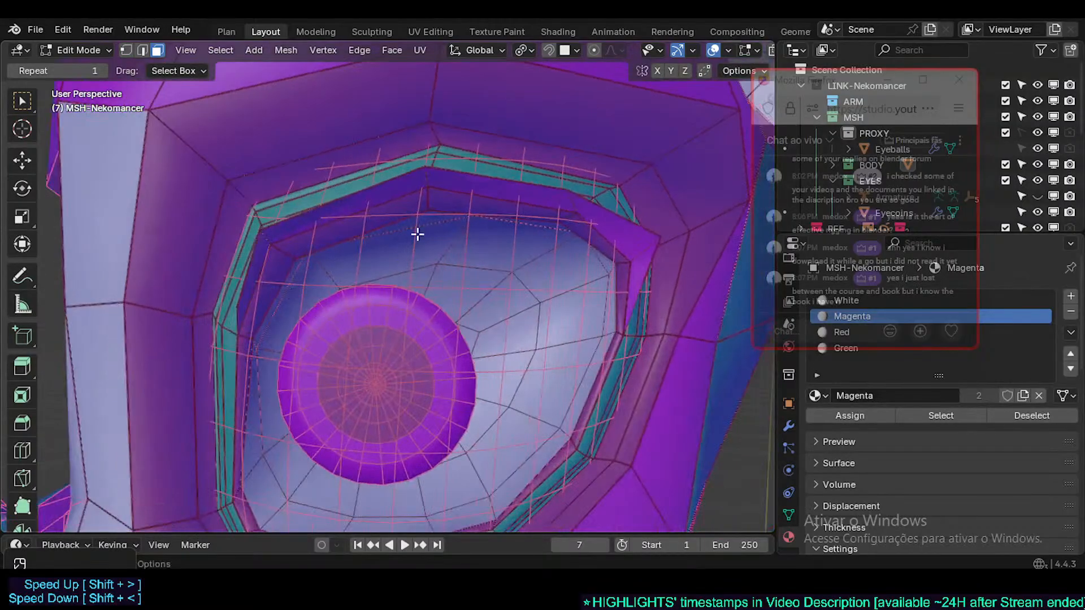
{"action": "left_click", "coordinate": [427, 175], "text": "alt"}
{"action": "key", "text": "alt+a"}
{"action": "scroll", "coordinate": [430, 192], "scroll_direction": "up", "scroll_amount": 1}
{"action": "middle_click_drag", "start_coordinate": [562, 202], "coordinate": [531, 208]}
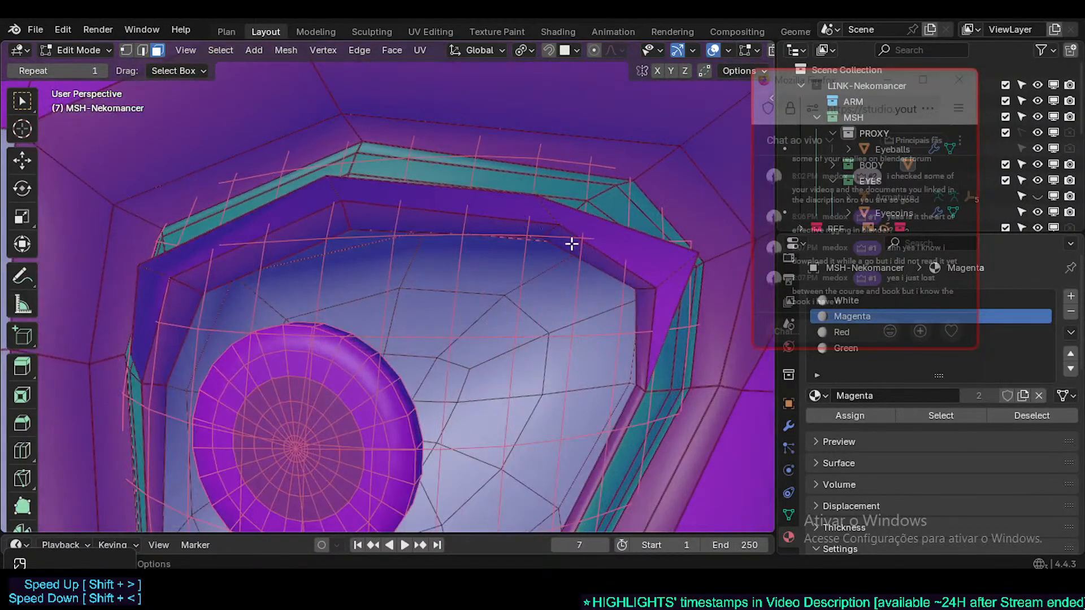
- Check the crease value of the edge joining the rim to the eyelid at the outer eye corner
{"action": "key", "text": "2"}
{"action": "left_click", "coordinate": [646, 260]}
{"action": "left_click", "coordinate": [660, 268]}
{"action": "key", "text": "n"}
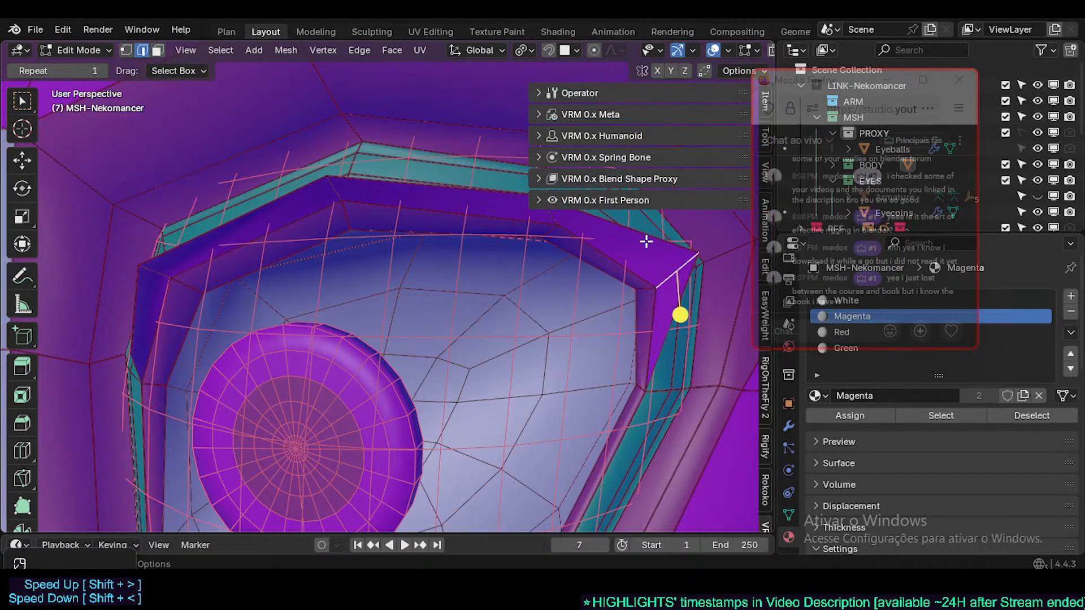
{"action": "left_click", "coordinate": [764, 99]}
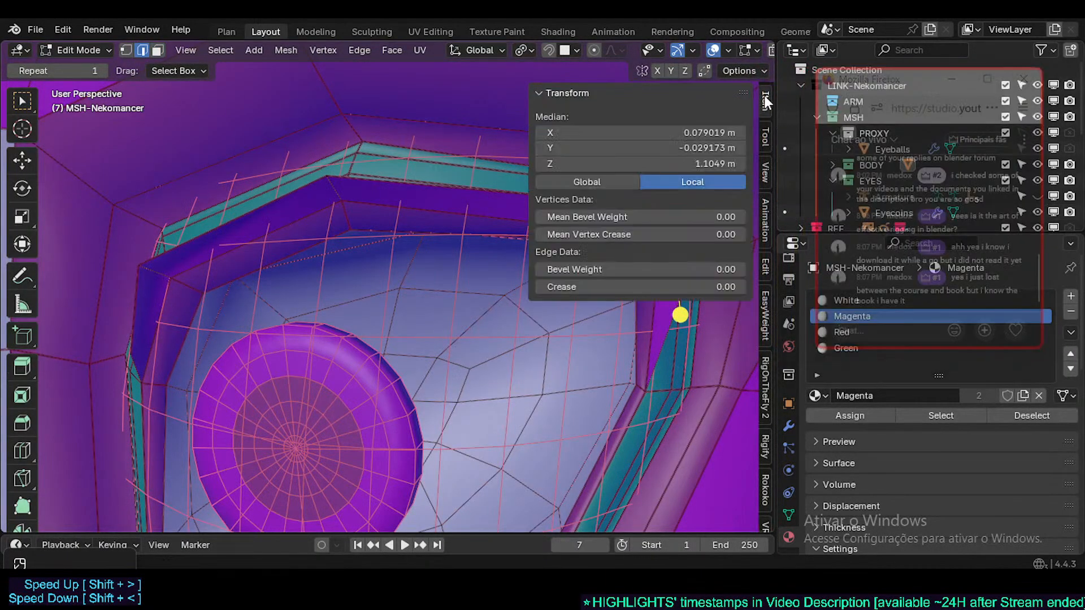
{"action": "key", "text": "n"}
- Move the upper rim vertex beside the outer corner outward so it lines up with the vertex beneath it
{"action": "scroll", "coordinate": [612, 286], "scroll_direction": "up", "scroll_amount": 5}
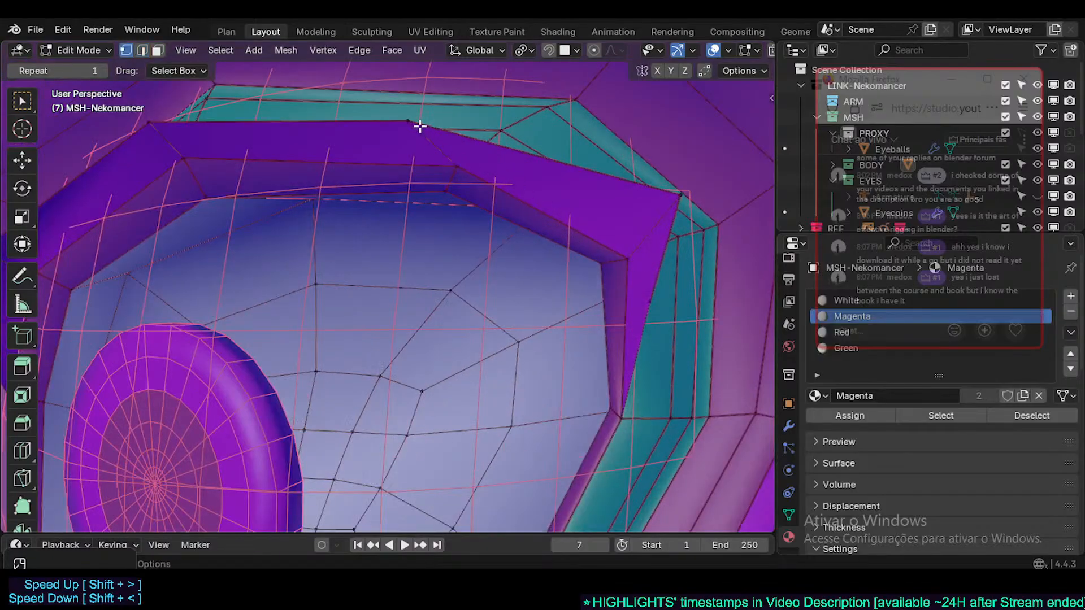
{"action": "left_click", "coordinate": [420, 126]}
{"action": "key", "text": "g"}
{"action": "left_click", "coordinate": [467, 127]}
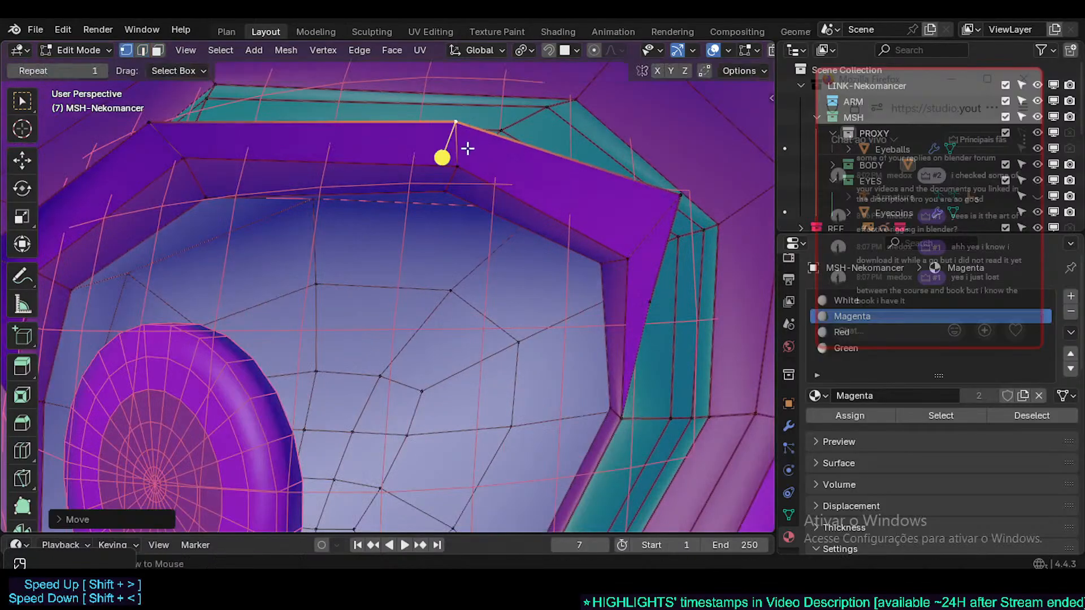
- Compare the crease values of the short connecting edge and the outer rim edge on the upper eyelid
{"action": "left_click", "coordinate": [462, 165]}
{"action": "key", "text": "n"}
{"action": "key", "text": "2"}
{"action": "left_click", "coordinate": [444, 172]}
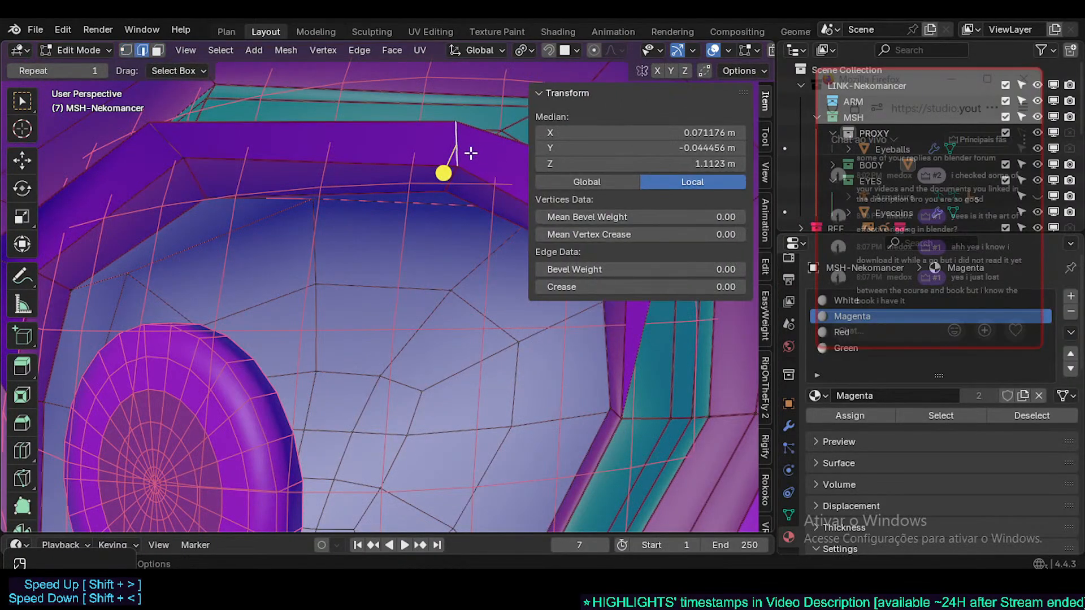
{"action": "key", "text": "n"}
{"action": "key", "text": "n"}
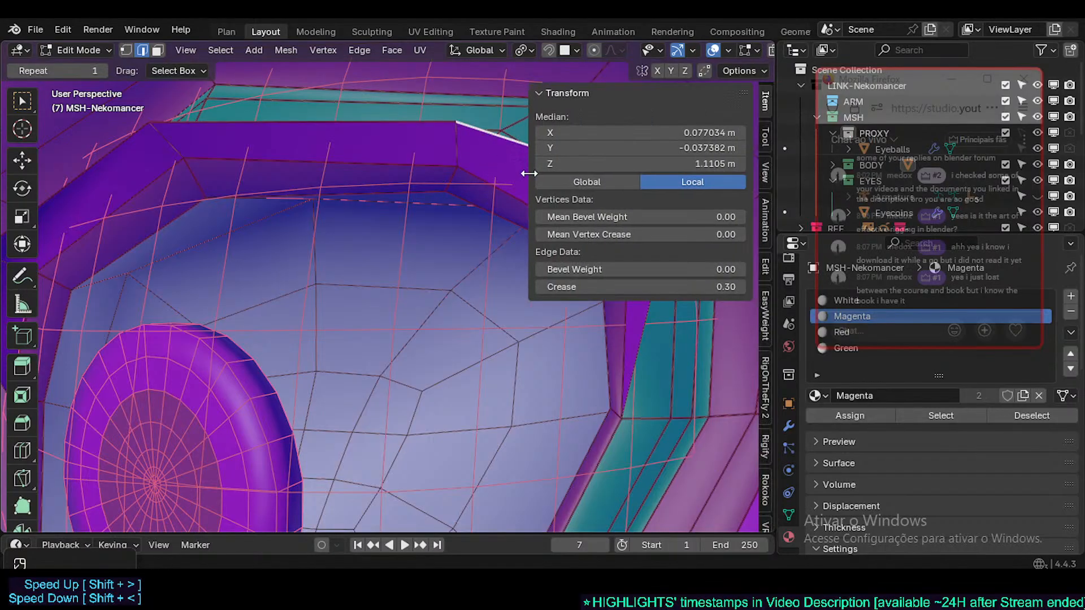
{"action": "key", "text": "n"}
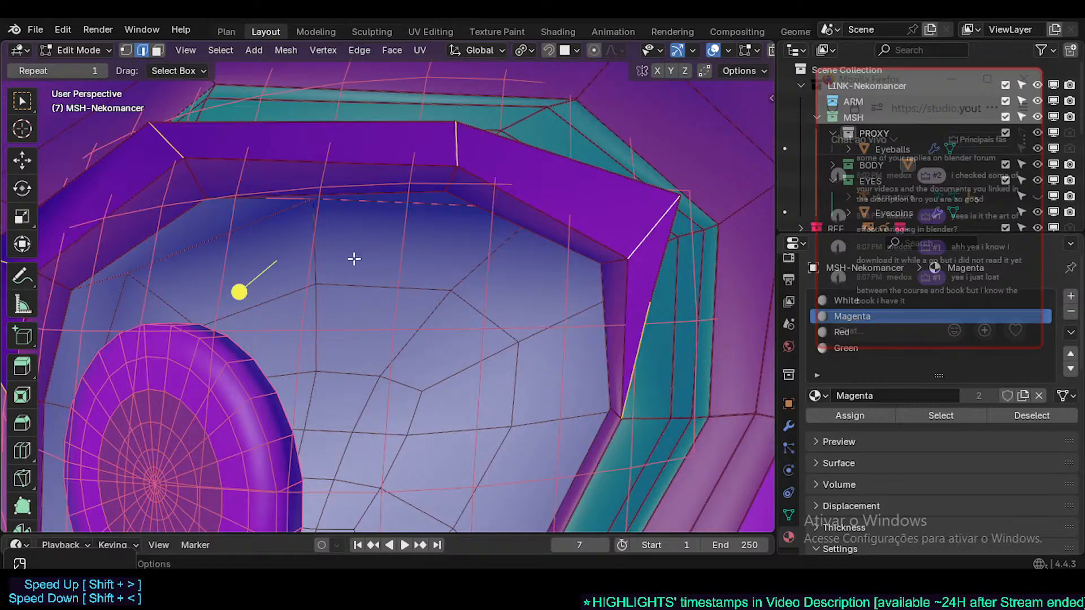
- Select the short edges connecting the extruded rim to the upper eyelid and set their edge crease
{"action": "middle_click_drag", "start_coordinate": [373, 273], "coordinate": [343, 286]}
{"action": "key", "text": "shift+e"}
{"action": "key", "text": "Return"}
{"action": "key", "text": "alt+a"}
{"action": "scroll", "coordinate": [375, 255], "scroll_direction": "down", "scroll_amount": 2}
{"action": "key", "text": "Tab"}
{"action": "key", "text": "Tab"}
{"action": "scroll", "coordinate": [395, 272], "scroll_direction": "down", "scroll_amount": 3}
{"action": "scroll", "coordinate": [333, 295], "scroll_direction": "down", "scroll_amount": 6}
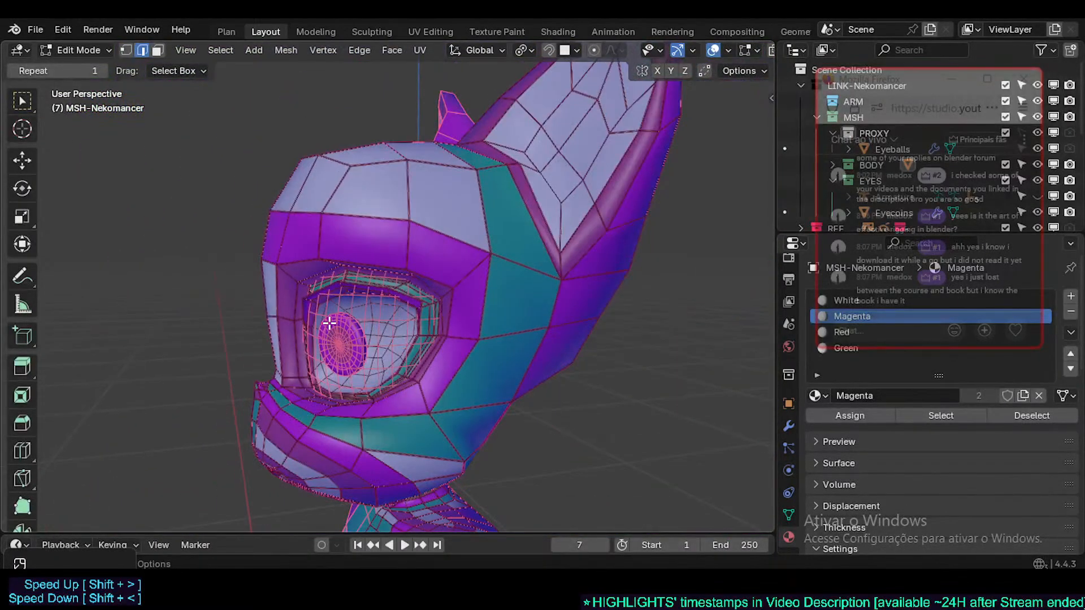
- Delete the five loose collider empties, from chest_collider to spine_collider, from the scene
{"action": "left_click_drag", "start_coordinate": [882, 79], "coordinate": [481, 179]}
{"action": "scroll", "coordinate": [983, 168], "scroll_direction": "down", "scroll_amount": 7}
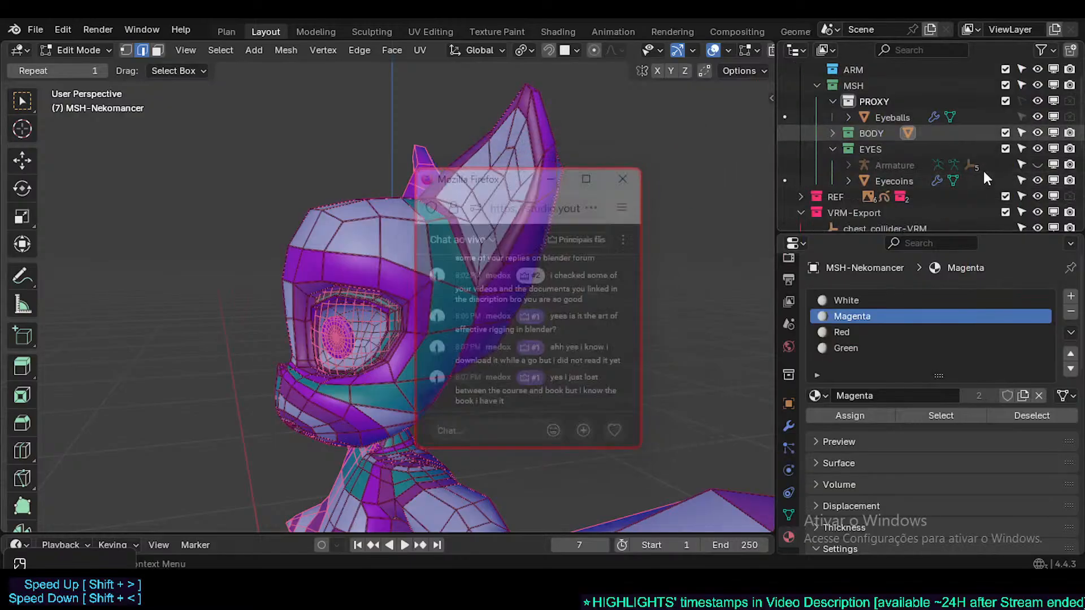
{"action": "scroll", "coordinate": [973, 174], "scroll_direction": "up", "scroll_amount": 3}
{"action": "left_click", "coordinate": [802, 168]}
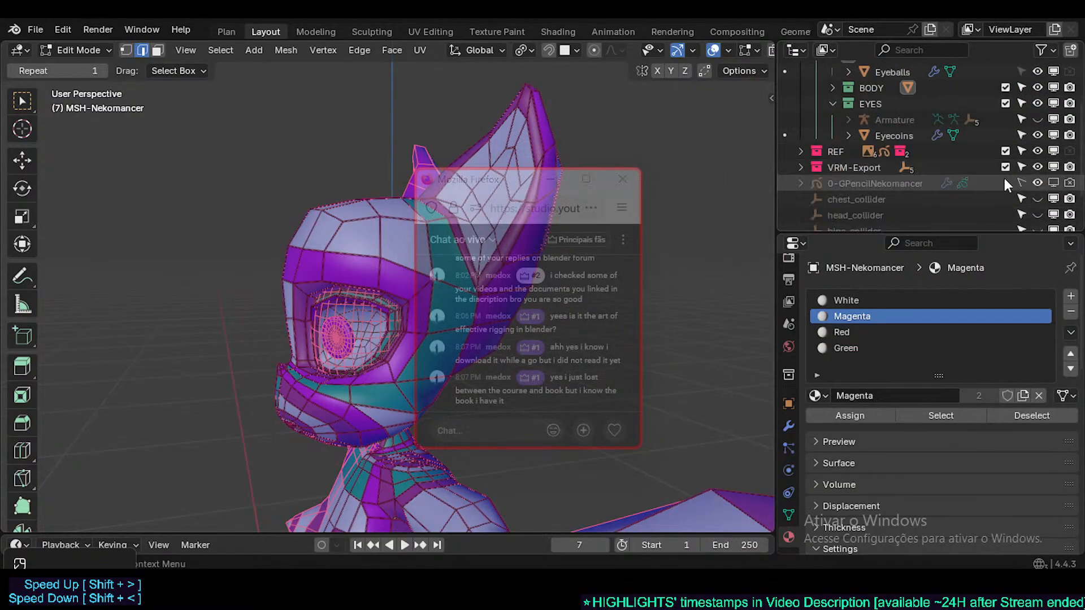
{"action": "scroll", "coordinate": [967, 187], "scroll_direction": "up", "scroll_amount": 2}
{"action": "scroll", "coordinate": [951, 191], "scroll_direction": "down", "scroll_amount": 5}
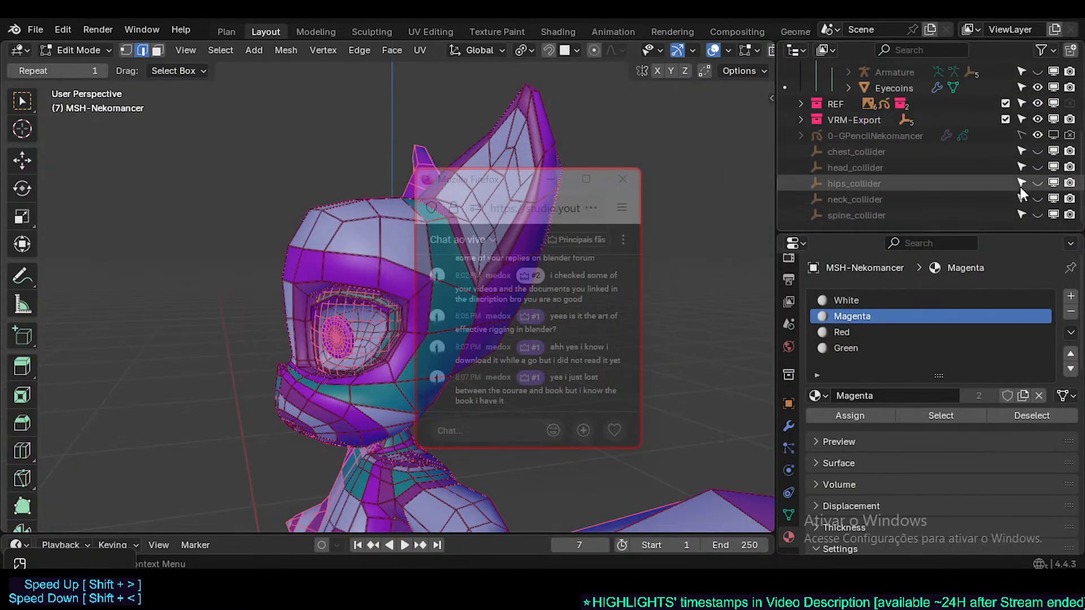
{"action": "scroll", "coordinate": [911, 187], "scroll_direction": "up", "scroll_amount": 2}
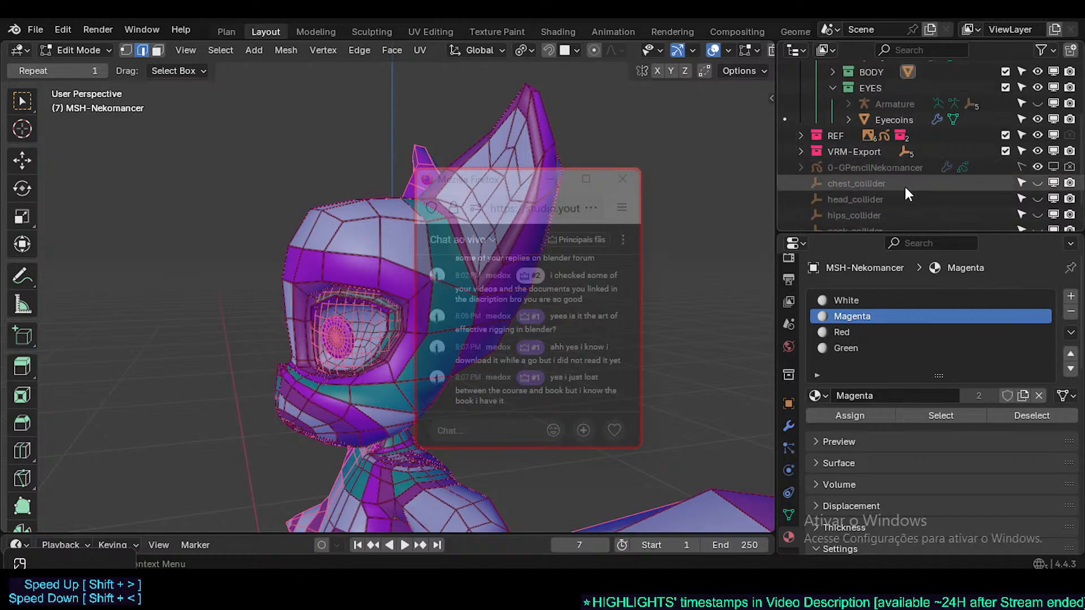
{"action": "left_click", "coordinate": [859, 170]}
{"action": "left_click", "coordinate": [863, 188]}
{"action": "scroll", "coordinate": [863, 187], "scroll_direction": "down", "scroll_amount": 2}
{"action": "left_click", "coordinate": [860, 215], "text": "shift"}
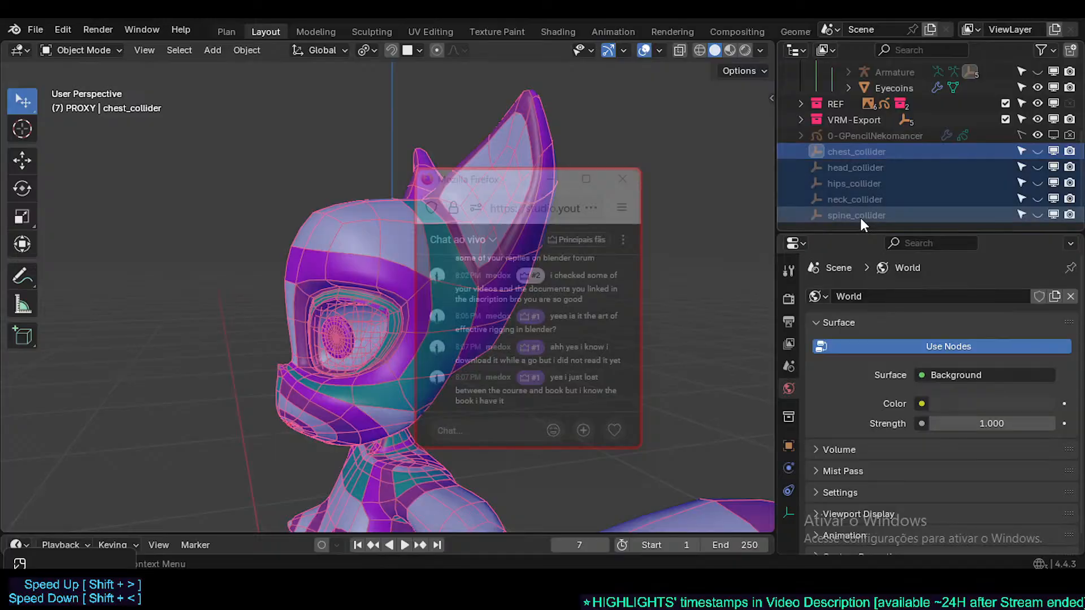
{"action": "key", "text": "x"}
- Delete the five collider-VRM empties and the VRM-Export collection that held them
{"action": "left_click", "coordinate": [801, 200]}
{"action": "scroll", "coordinate": [852, 195], "scroll_direction": "down", "scroll_amount": 3}
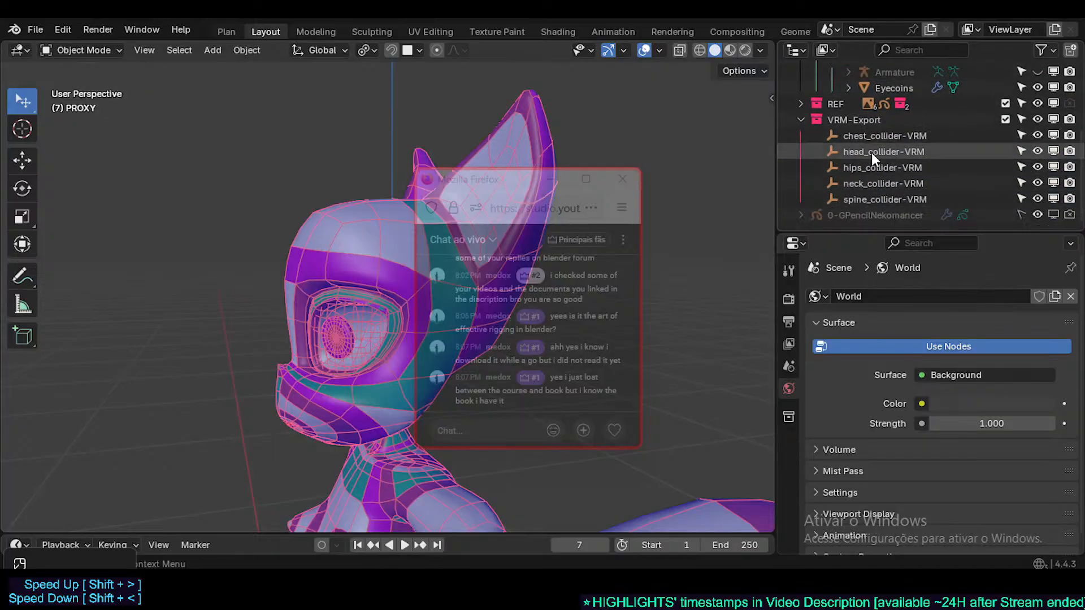
{"action": "left_click", "coordinate": [857, 136]}
{"action": "left_click", "coordinate": [863, 198], "text": "shift"}
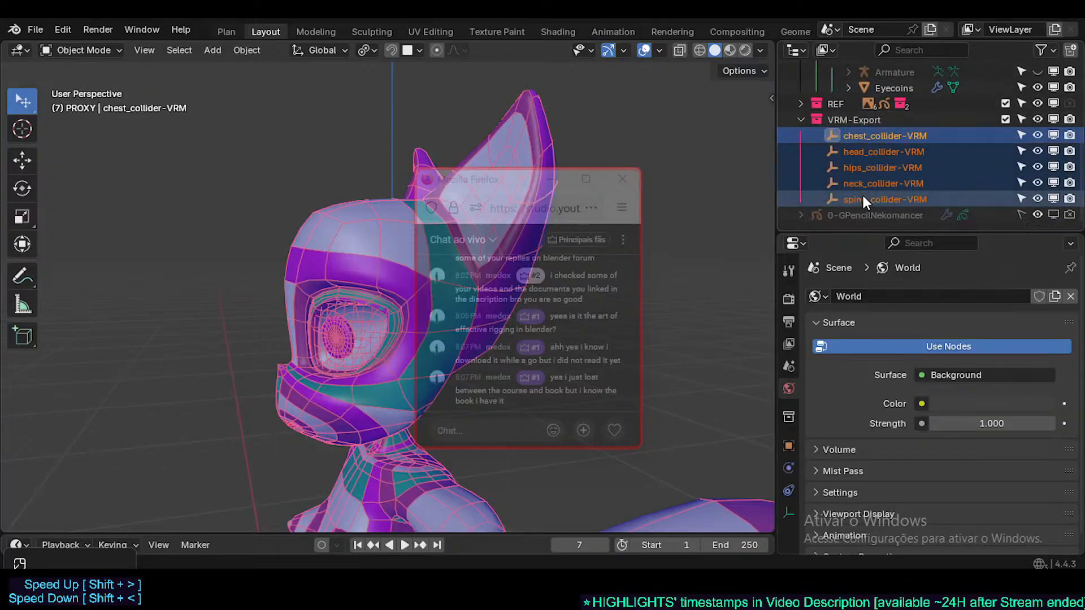
{"action": "key", "text": "x"}
{"action": "left_click", "coordinate": [848, 201]}
{"action": "key", "text": "x"}
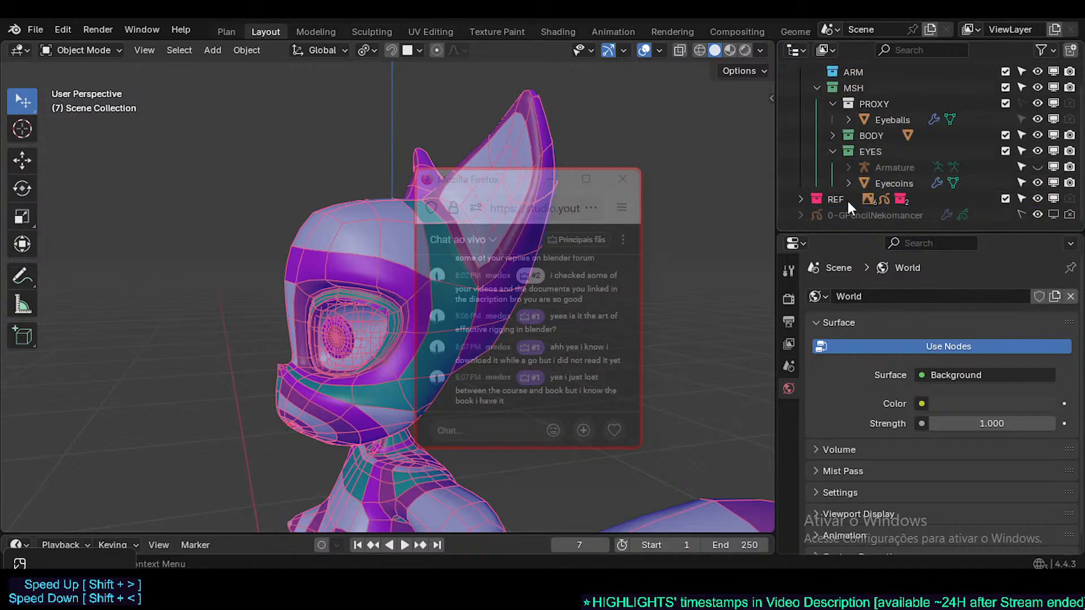
- Select the 0-GPencilNekomancer drawing and enable its display in the viewports
{"action": "left_click", "coordinate": [861, 215]}
{"action": "left_click", "coordinate": [1050, 215]}
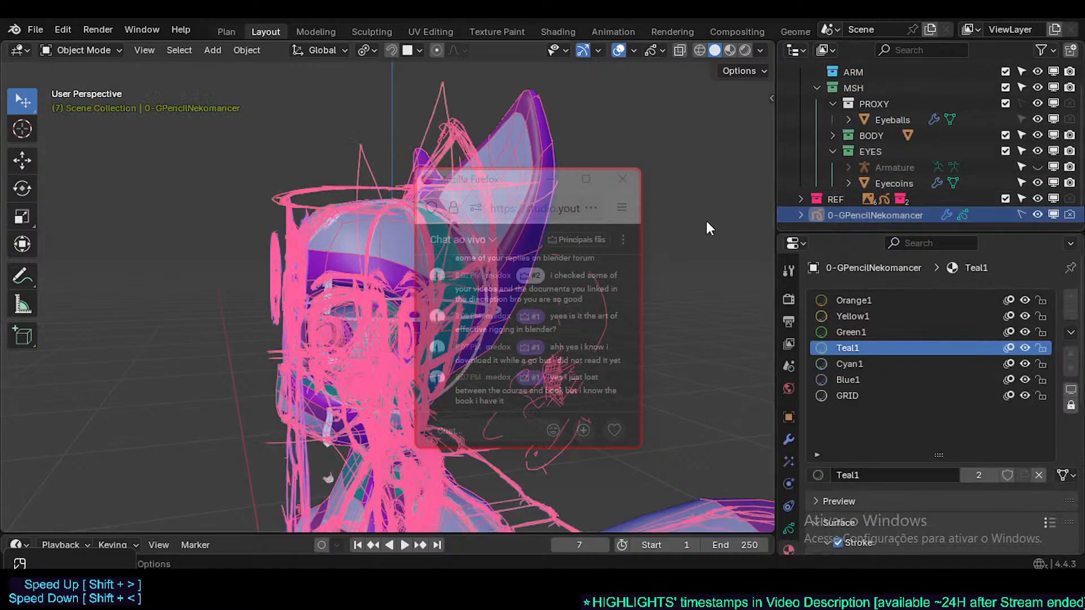
{"action": "key", "text": "ctrl+Tab"}
{"action": "key", "text": "Escape"}
- Examine the faces and eye shapes in the pencil reference sketches, and return to the character's head
{"action": "scroll", "coordinate": [686, 158], "scroll_direction": "down", "scroll_amount": 3}
{"action": "middle_click_drag", "start_coordinate": [686, 197], "coordinate": [740, 249], "text": "shift"}
{"action": "left_click_drag", "start_coordinate": [483, 178], "coordinate": [972, 219]}
{"action": "scroll", "coordinate": [583, 250], "scroll_direction": "up", "scroll_amount": 6}
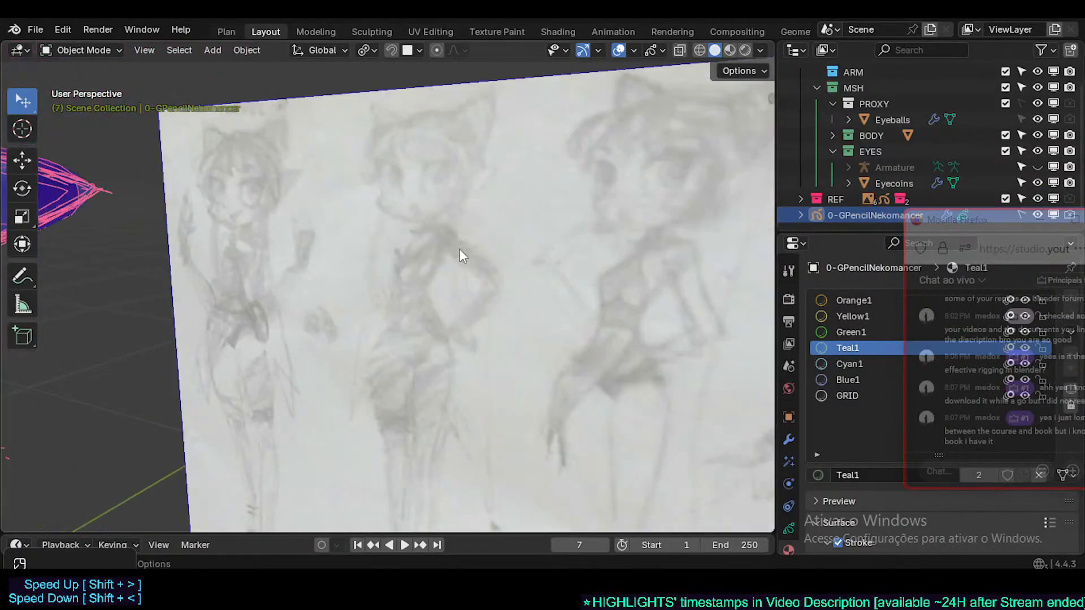
{"action": "scroll", "coordinate": [405, 277], "scroll_direction": "up", "scroll_amount": 3}
{"action": "scroll", "coordinate": [376, 272], "scroll_direction": "down", "scroll_amount": 4}
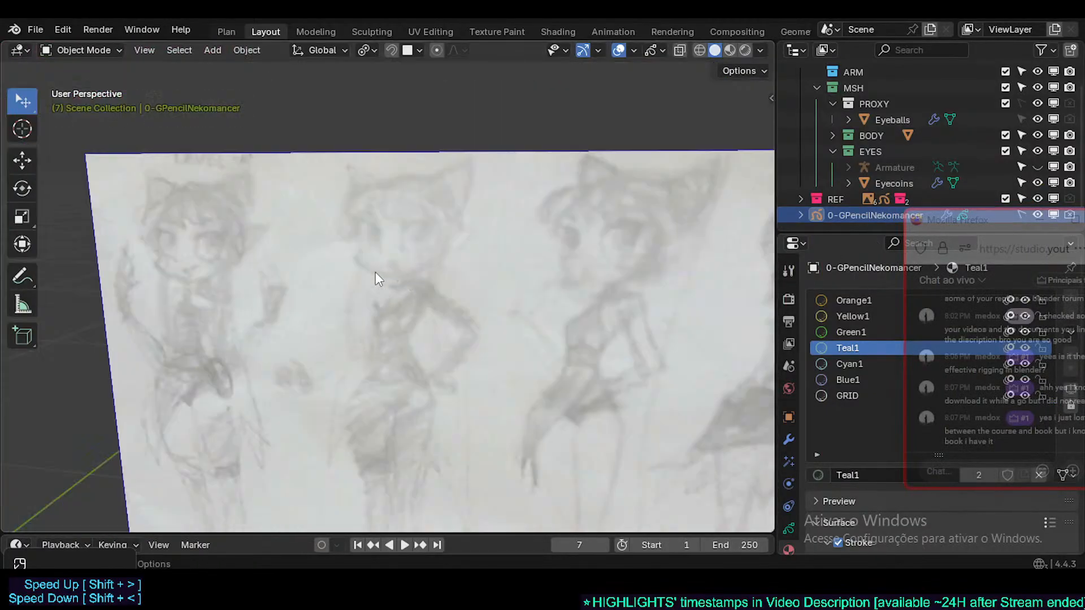
{"action": "scroll", "coordinate": [399, 267], "scroll_direction": "up", "scroll_amount": 3}
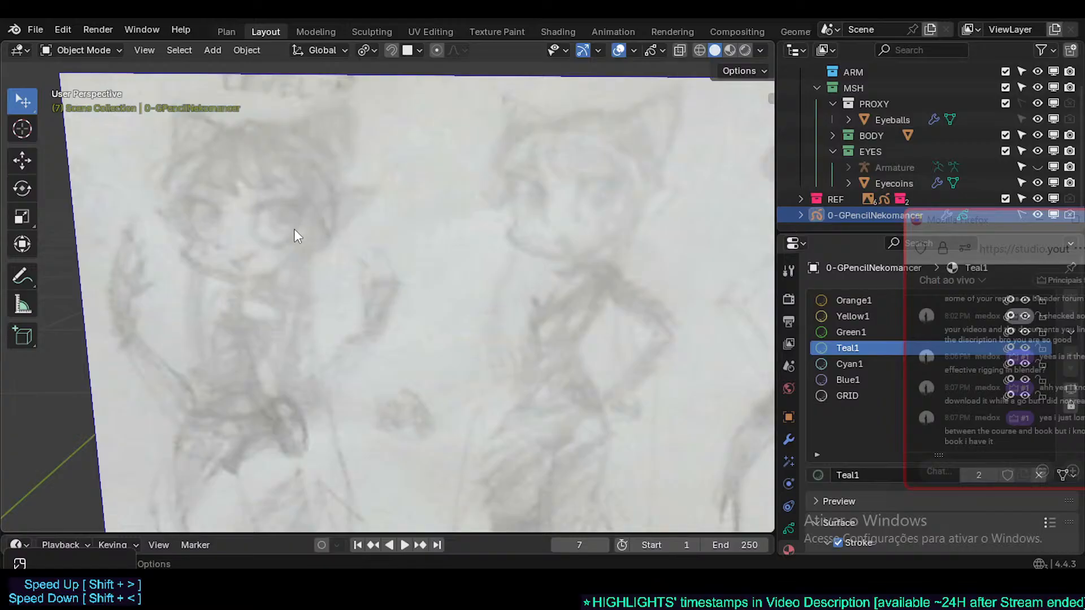
{"action": "mouse_move", "coordinate": [588, 213]}
{"action": "middle_mouse_down", "text": "shift"}
{"action": "mouse_move", "coordinate": [396, 215]}
{"action": "mouse_move", "coordinate": [282, 235]}
{"action": "mouse_move", "coordinate": [447, 253]}
{"action": "middle_mouse_up", "text": "shift"}
{"action": "middle_click_drag", "start_coordinate": [310, 264], "coordinate": [511, 293], "text": "shift"}
{"action": "scroll", "coordinate": [363, 275], "scroll_direction": "down", "scroll_amount": 4}
{"action": "middle_click_drag", "start_coordinate": [255, 308], "coordinate": [480, 344], "text": "shift"}
{"action": "mouse_move", "coordinate": [431, 204]}
{"action": "middle_mouse_down", "text": "shift"}
{"action": "mouse_move", "coordinate": [351, 436]}
{"action": "mouse_move", "coordinate": [309, 489]}
{"action": "middle_mouse_up", "text": "shift"}
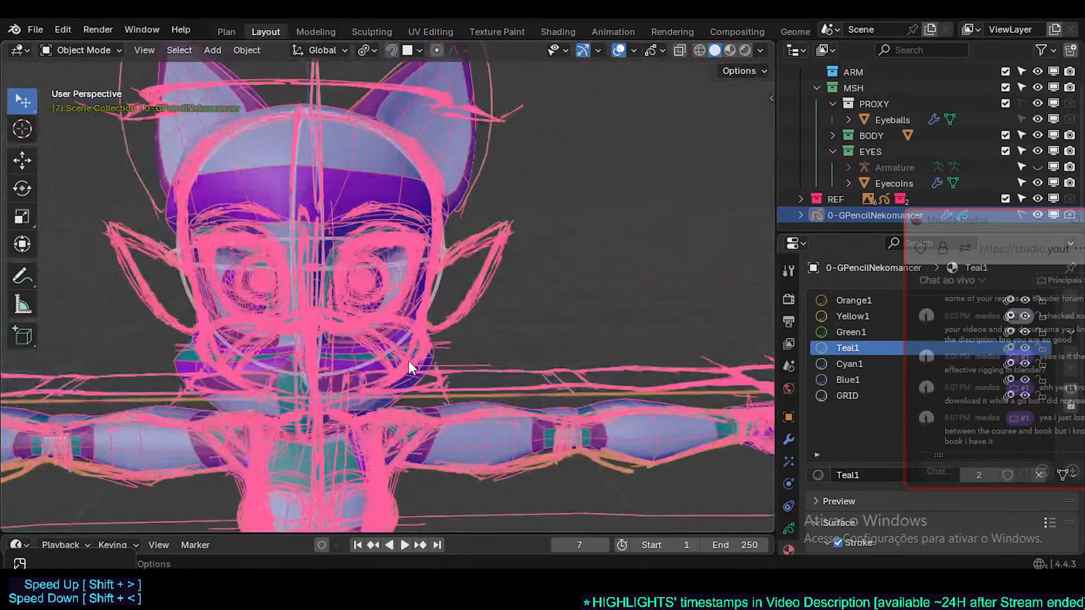
- Line up the eyes with the grease pencil drawing in front view and enter Edit Mode on the MSH-Nekomancer mesh
{"action": "scroll", "coordinate": [412, 343], "scroll_direction": "up", "scroll_amount": 3}
{"action": "key", "text": "KP_1"}
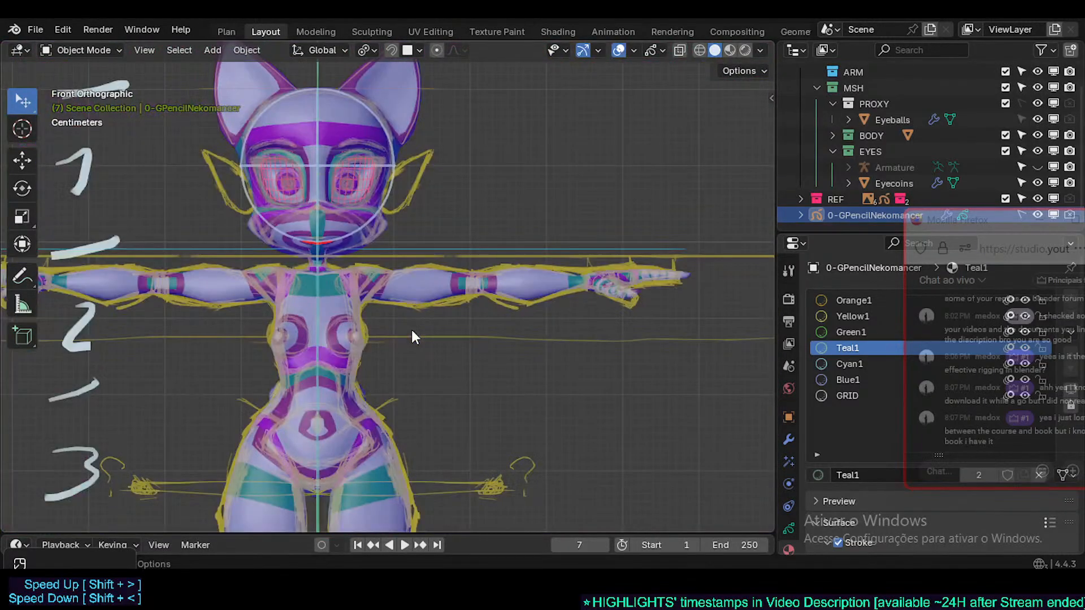
{"action": "scroll", "coordinate": [412, 331], "scroll_direction": "up", "scroll_amount": 4}
{"action": "middle_click_drag", "start_coordinate": [420, 307], "coordinate": [474, 466], "text": "shift"}
{"action": "scroll", "coordinate": [469, 447], "scroll_direction": "up", "scroll_amount": 3}
{"action": "middle_click_drag", "start_coordinate": [433, 229], "coordinate": [484, 434], "text": "shift"}
{"action": "key", "text": "ctrl+w"}
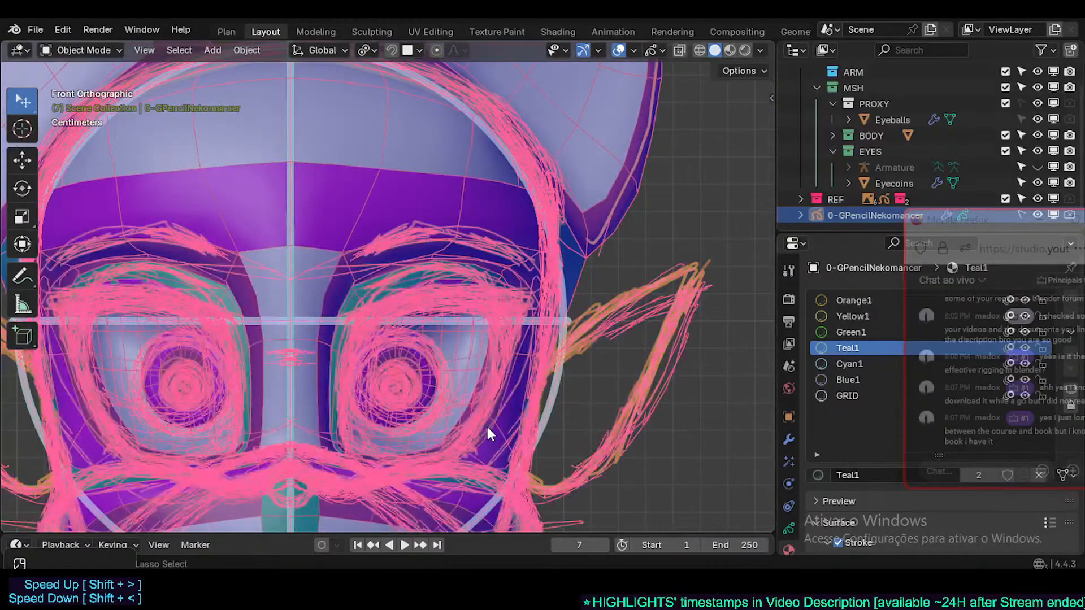
{"action": "key", "text": "ctrl+f"}
{"action": "scroll", "coordinate": [488, 426], "scroll_direction": "up", "scroll_amount": 1}
{"action": "key", "text": "Tab"}
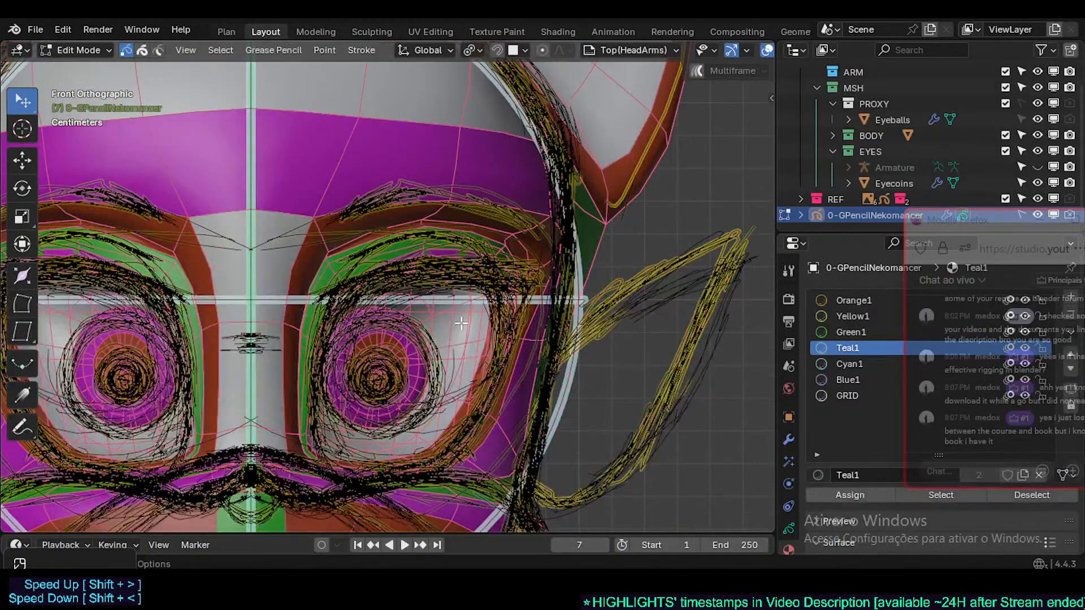
{"action": "scroll", "coordinate": [459, 324], "scroll_direction": "up", "scroll_amount": 1}
{"action": "key", "text": "Tab"}
{"action": "left_click", "coordinate": [524, 272]}
{"action": "key", "text": "Tab"}
{"action": "scroll", "coordinate": [508, 288], "scroll_direction": "up", "scroll_amount": 2}
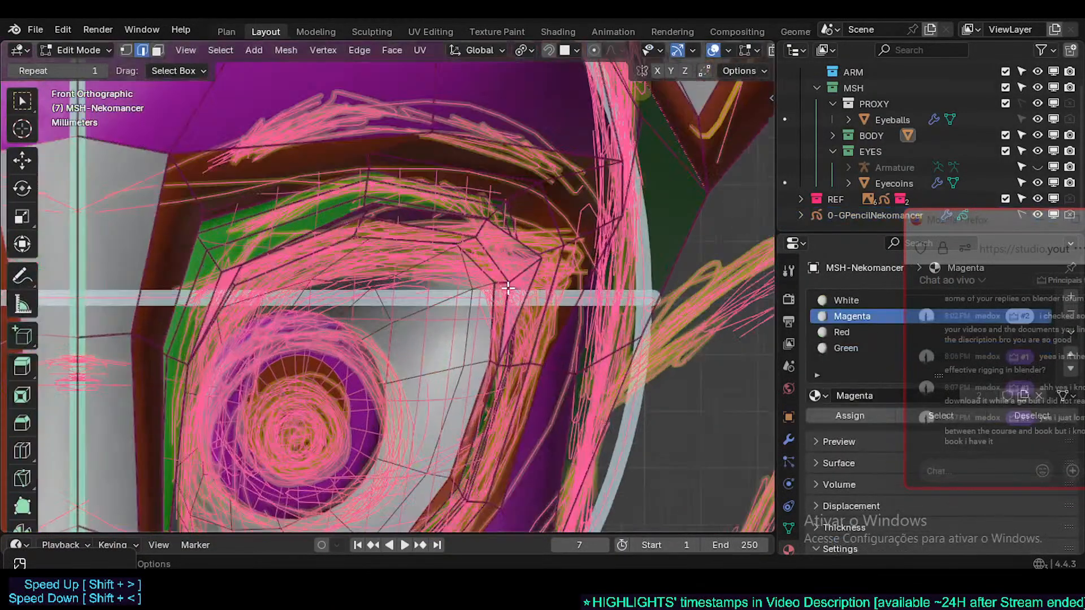
- Move the eyelid rim's outer-corner vertex and its neighbours above and below outward toward the sketched lash shape
{"action": "key", "text": "g"}
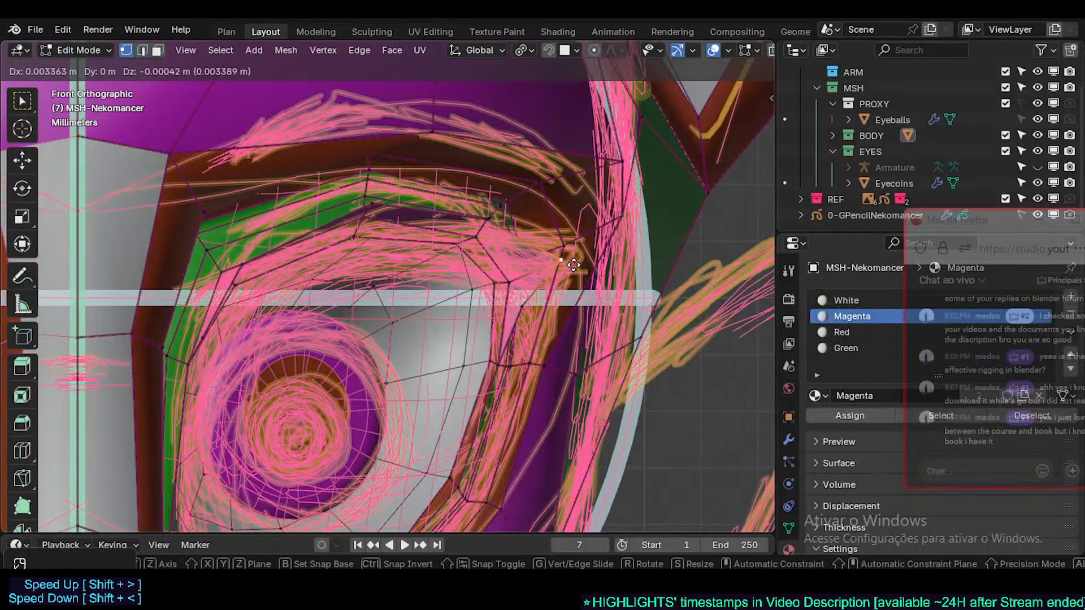
{"action": "left_click", "coordinate": [594, 261]}
{"action": "left_click", "coordinate": [487, 228]}
{"action": "key", "text": "g"}
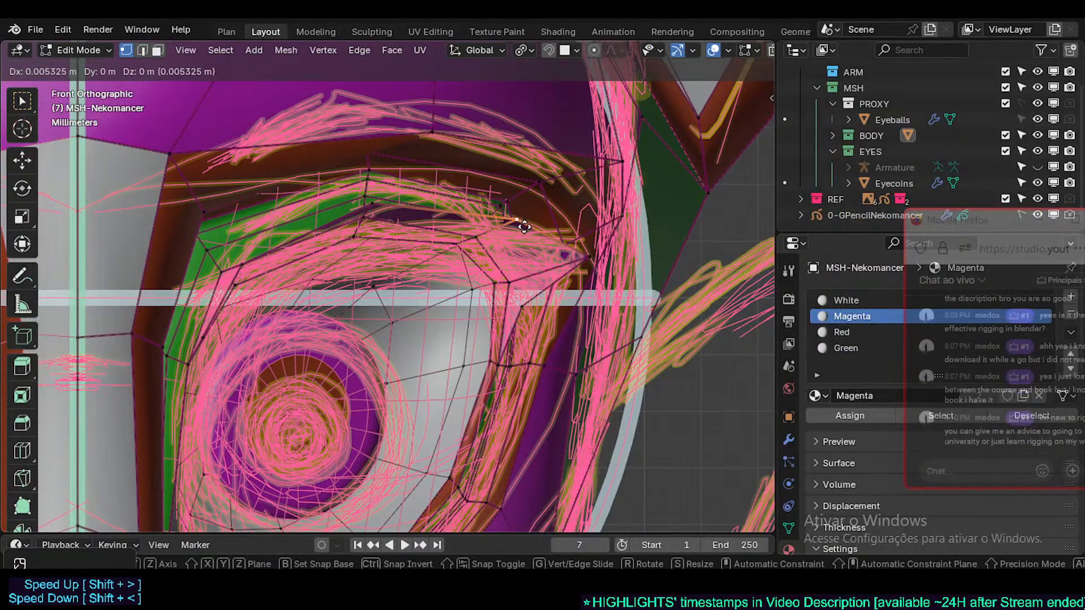
{"action": "left_click", "coordinate": [528, 232]}
{"action": "key", "text": "g"}
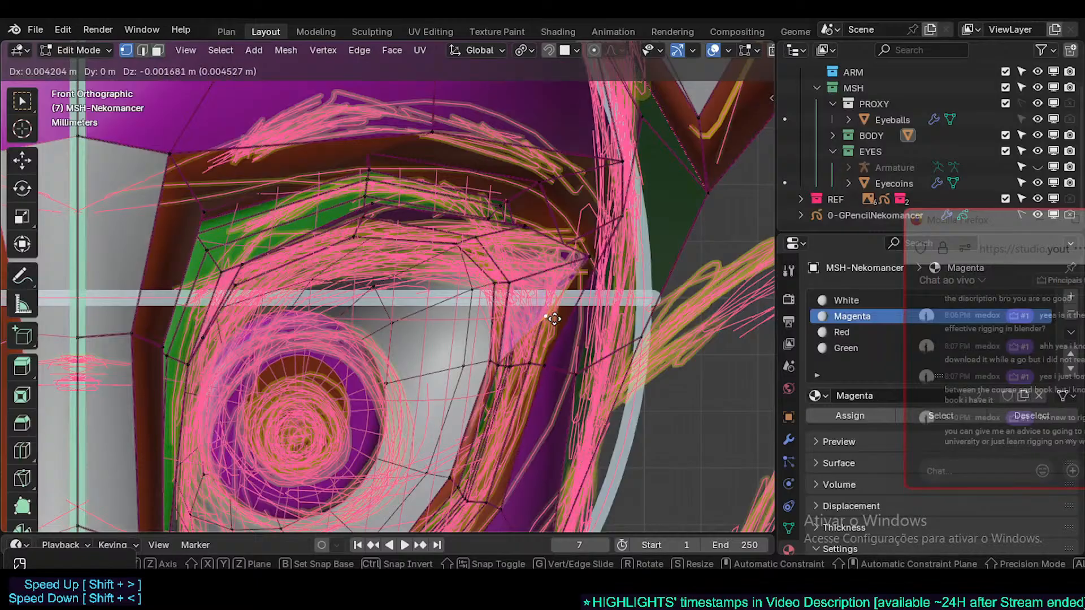
{"action": "left_click", "coordinate": [554, 322]}
- Nudge the upper rim's middle vertex and pull the vertex before the outer corner inward along the sketched lash line
{"action": "left_click", "coordinate": [371, 199]}
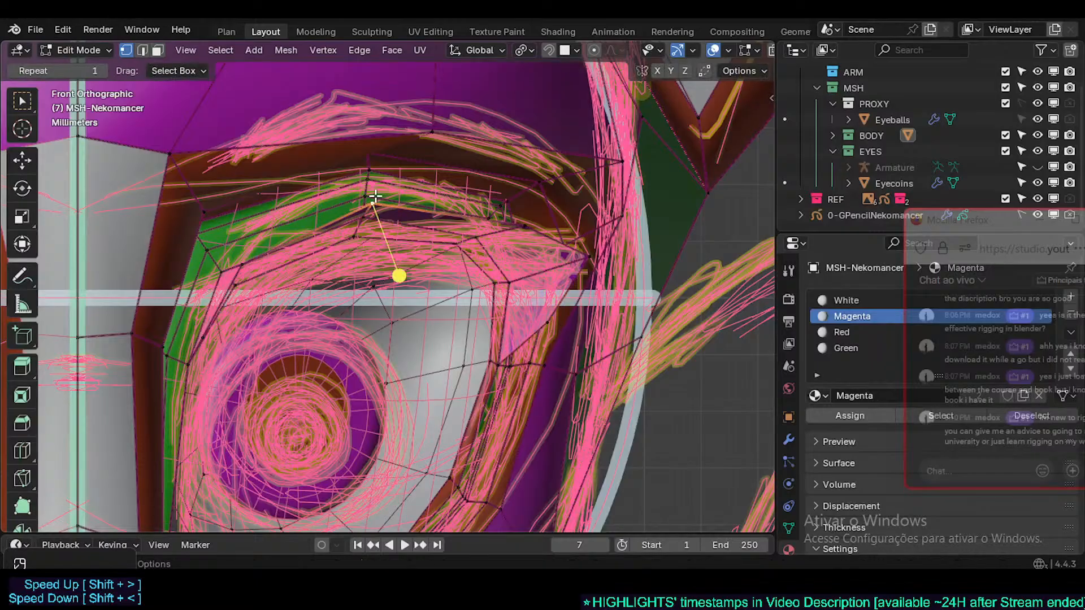
{"action": "key", "text": "g"}
{"action": "left_click", "coordinate": [368, 196]}
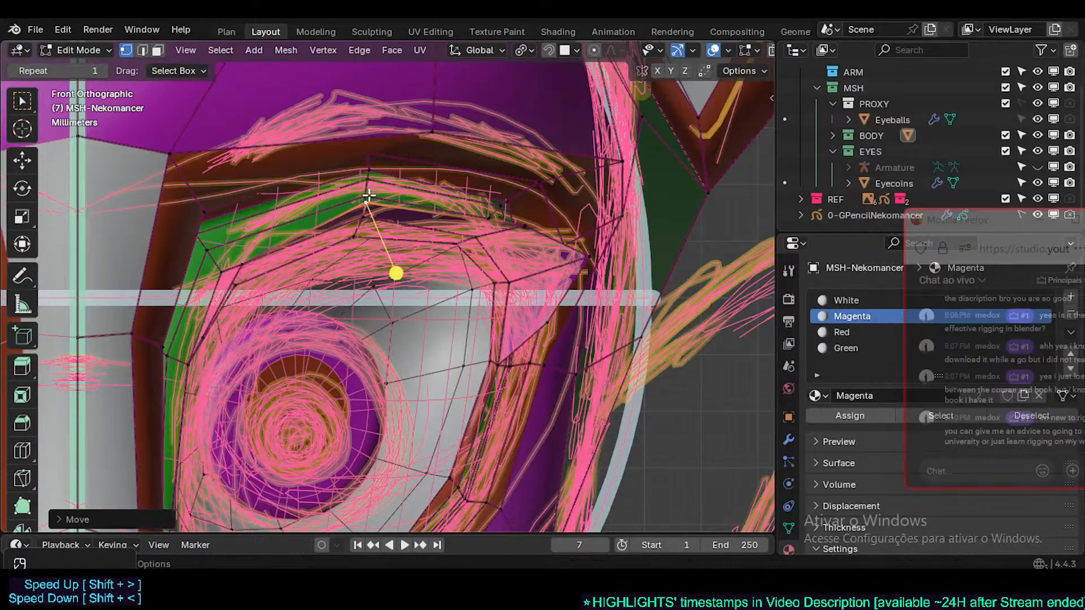
{"action": "left_click", "coordinate": [507, 229]}
{"action": "key", "text": "g"}
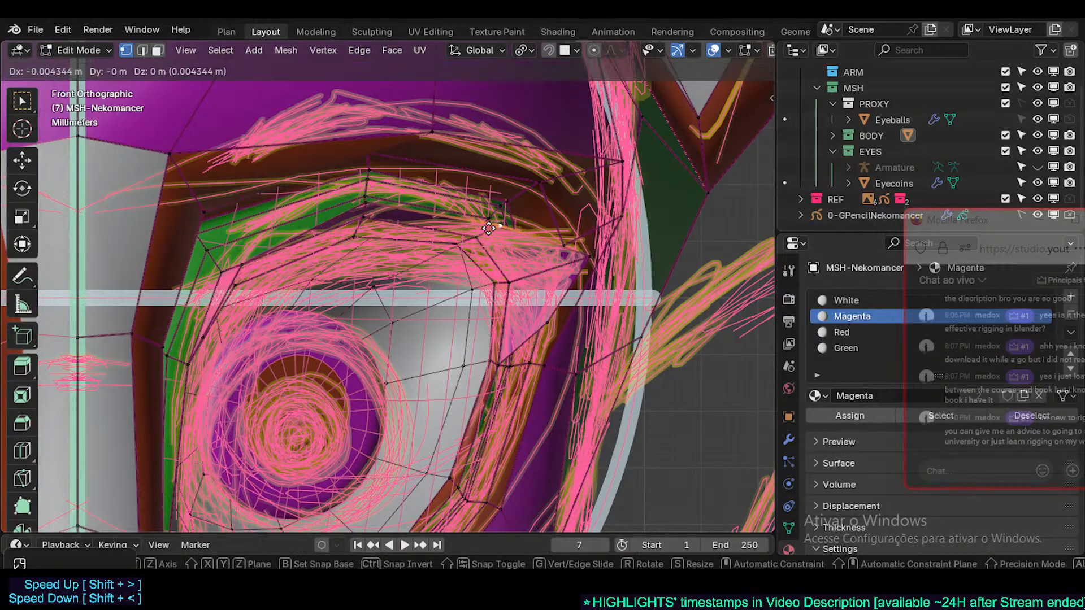
{"action": "left_click", "coordinate": [488, 229]}
{"action": "left_click", "coordinate": [366, 203]}
{"action": "key", "text": "g"}
{"action": "left_click", "coordinate": [364, 205]}
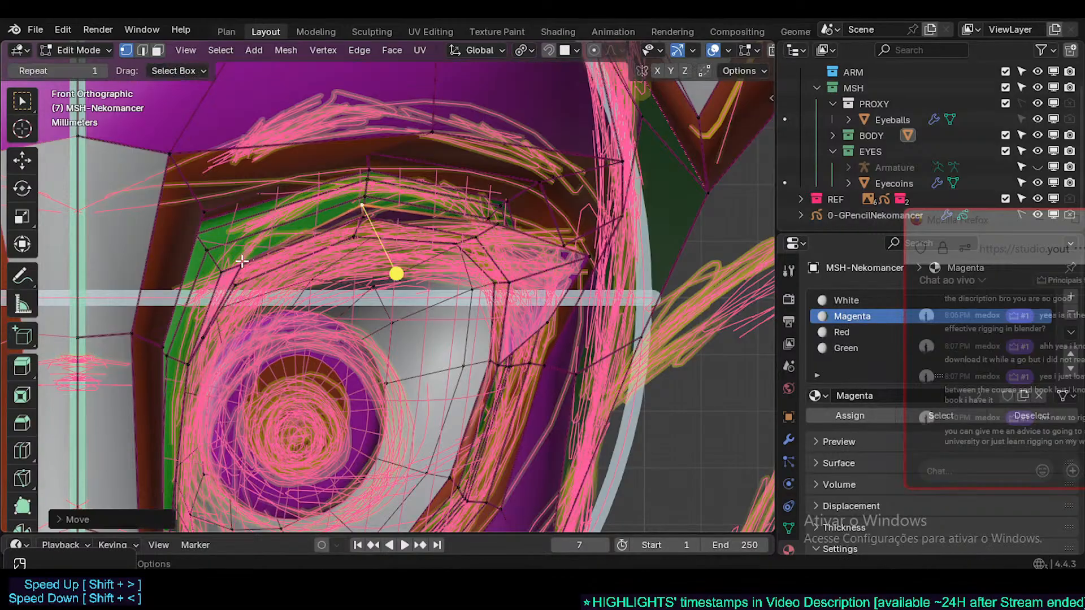
- Move the upper and lower rim vertices at the inner eye corner toward the nose to match the sketch
{"action": "left_click", "coordinate": [242, 262]}
{"action": "key", "text": "g"}
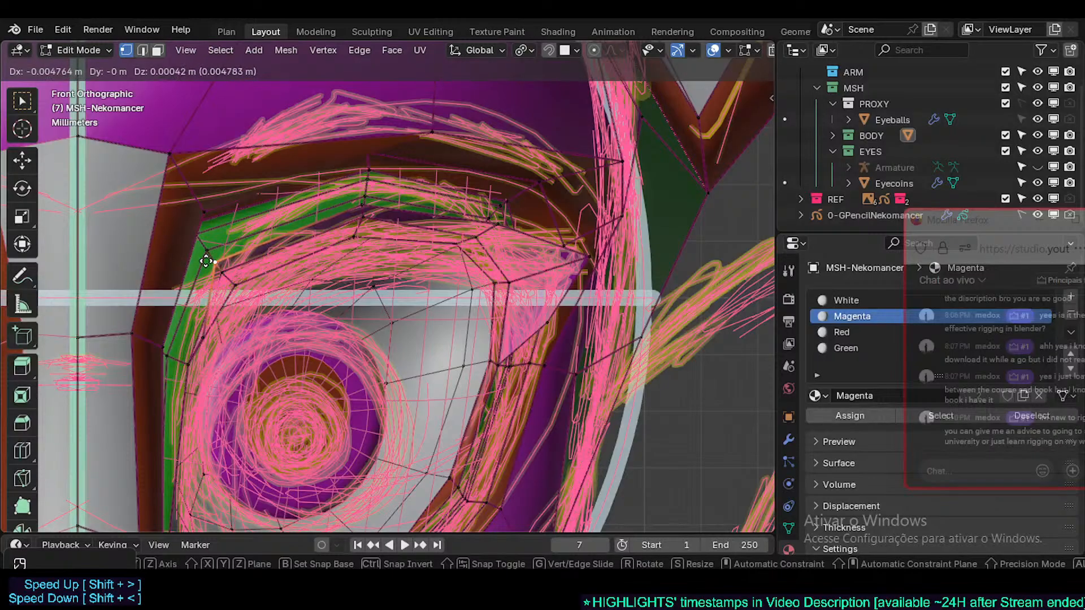
{"action": "left_click", "coordinate": [206, 262]}
{"action": "left_click", "coordinate": [201, 334]}
{"action": "key", "text": "g"}
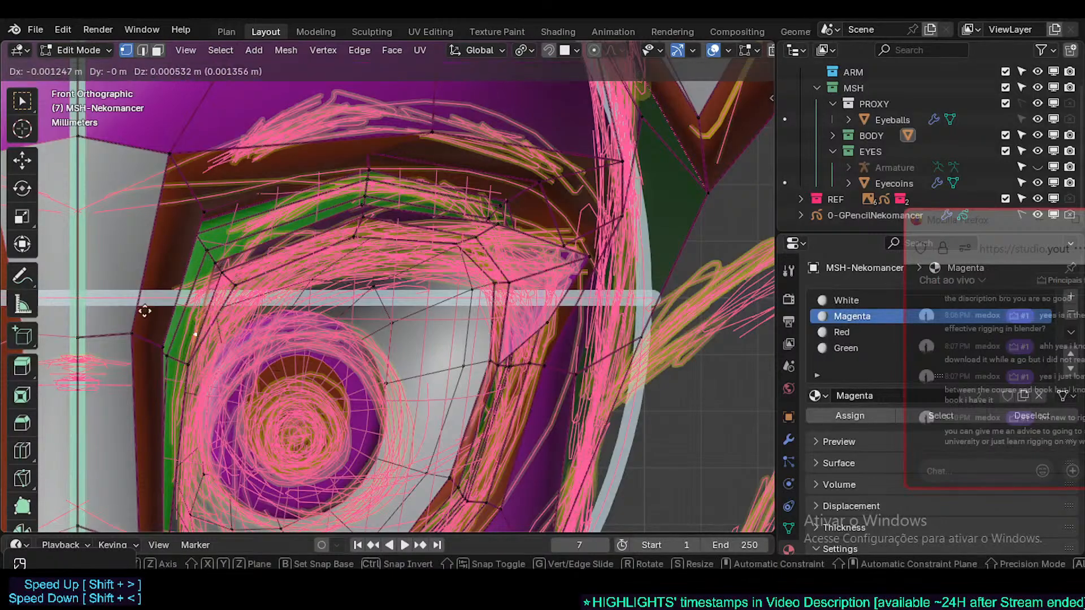
{"action": "left_click", "coordinate": [130, 351], "text": "shift"}
{"action": "left_click", "coordinate": [216, 265]}
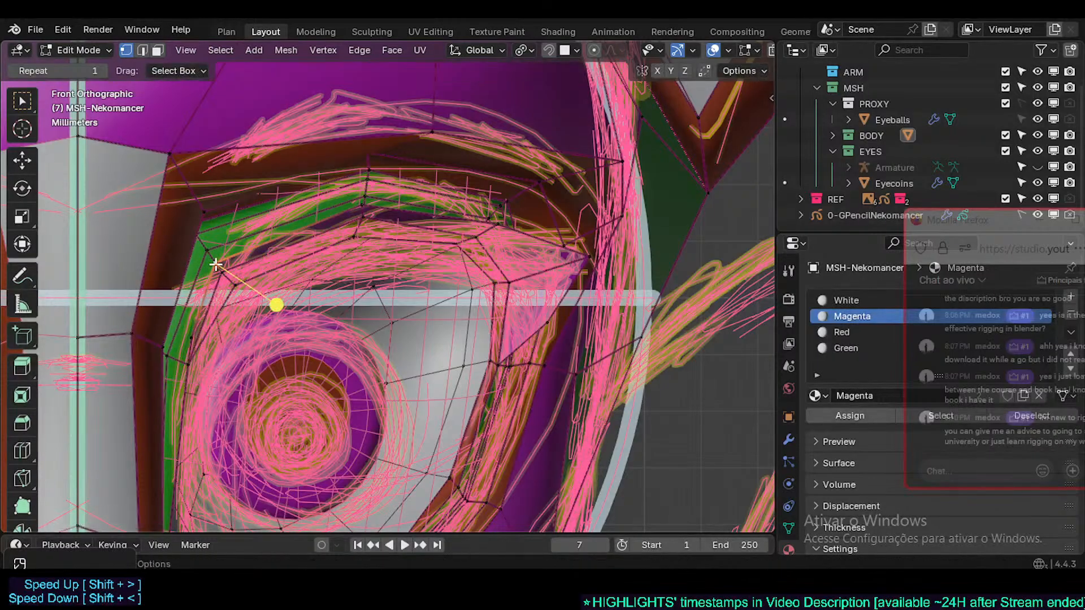
{"action": "key", "text": "g"}
{"action": "left_click", "coordinate": [195, 265], "text": "shift"}
{"action": "left_click", "coordinate": [187, 335]}
{"action": "key", "text": "g"}
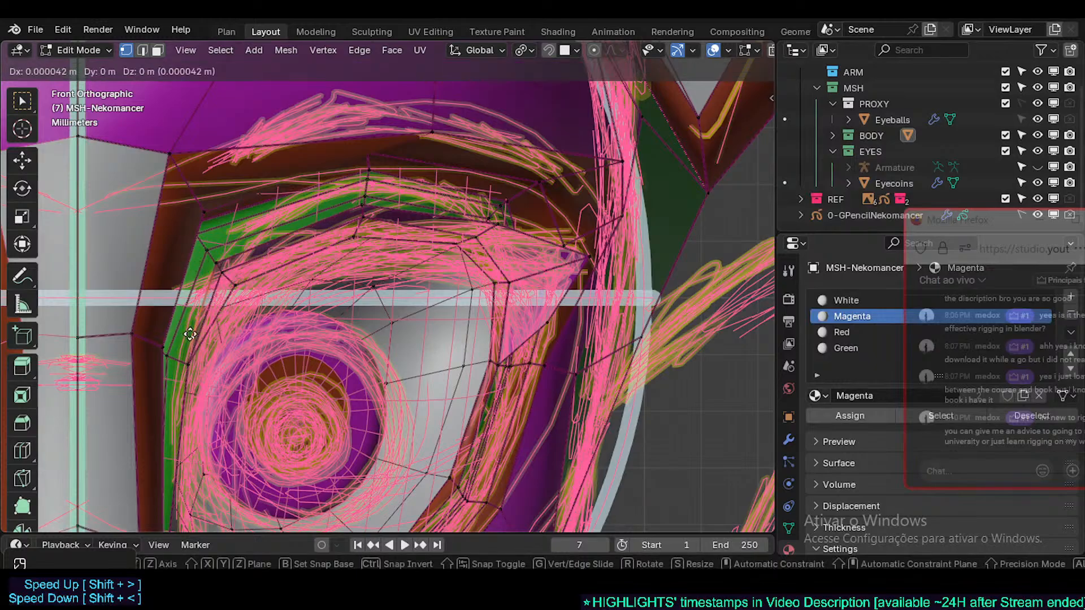
{"action": "left_click", "coordinate": [187, 321]}
- Slide the lower inner-corner rim vertex along its edge and fine-tune the position of the upper one
{"action": "left_click", "coordinate": [214, 263]}
{"action": "key", "text": "g"}
{"action": "left_click", "coordinate": [213, 275]}
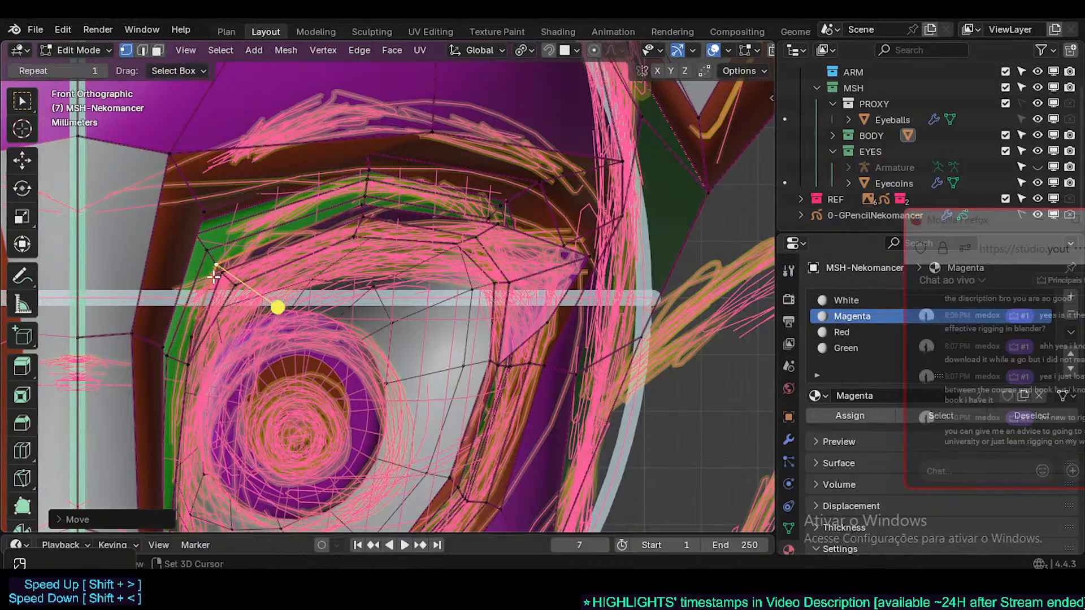
{"action": "left_click", "coordinate": [193, 331]}
{"action": "key", "text": "g"}
{"action": "key", "text": "g"}
{"action": "left_click", "coordinate": [197, 316]}
{"action": "left_click", "coordinate": [219, 259]}
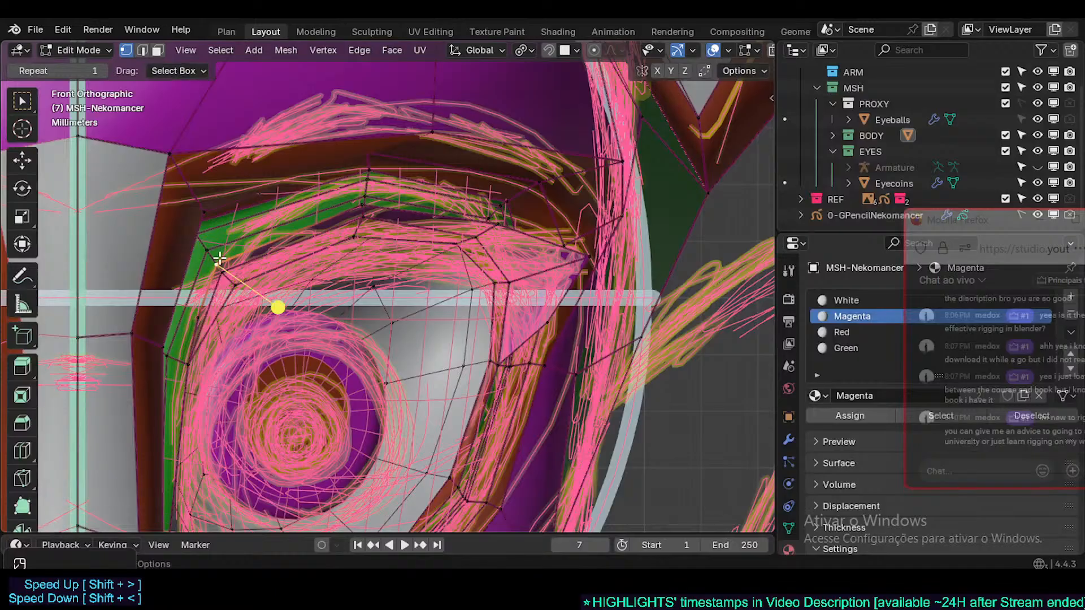
{"action": "key", "text": "g"}
{"action": "left_click", "coordinate": [216, 260]}
- Readjust the upper rim's middle vertex and the vertex before the outer corner for a smoother arc
{"action": "left_click", "coordinate": [363, 194]}
{"action": "key", "text": "g"}
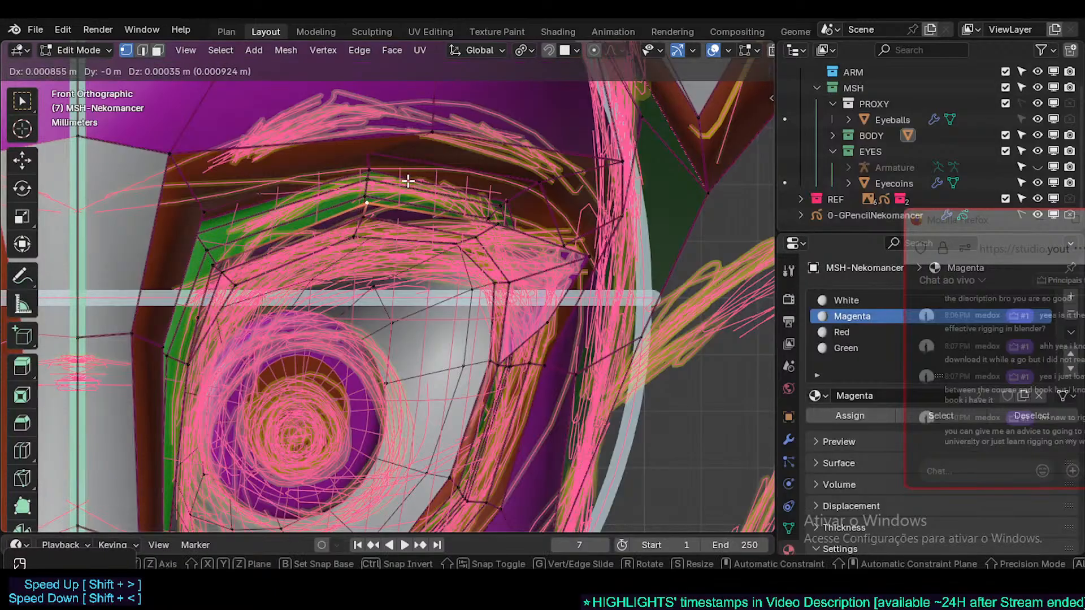
{"action": "left_click", "coordinate": [406, 181]}
{"action": "left_click", "coordinate": [503, 224]}
{"action": "key", "text": "g"}
{"action": "left_click", "coordinate": [506, 223]}
{"action": "key", "text": "g"}
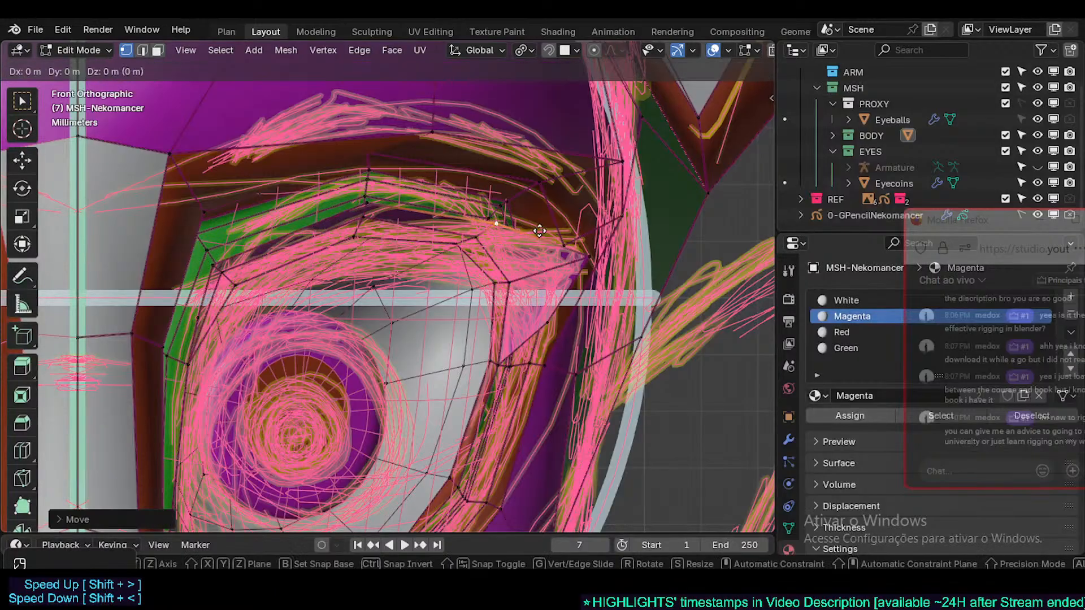
{"action": "left_click", "coordinate": [507, 226]}
- Pull the rim's outer-corner vertex inward and reposition the vertex below it along the sketched lash edge
{"action": "left_click", "coordinate": [596, 257]}
{"action": "key", "text": "g"}
{"action": "left_click", "coordinate": [534, 278]}
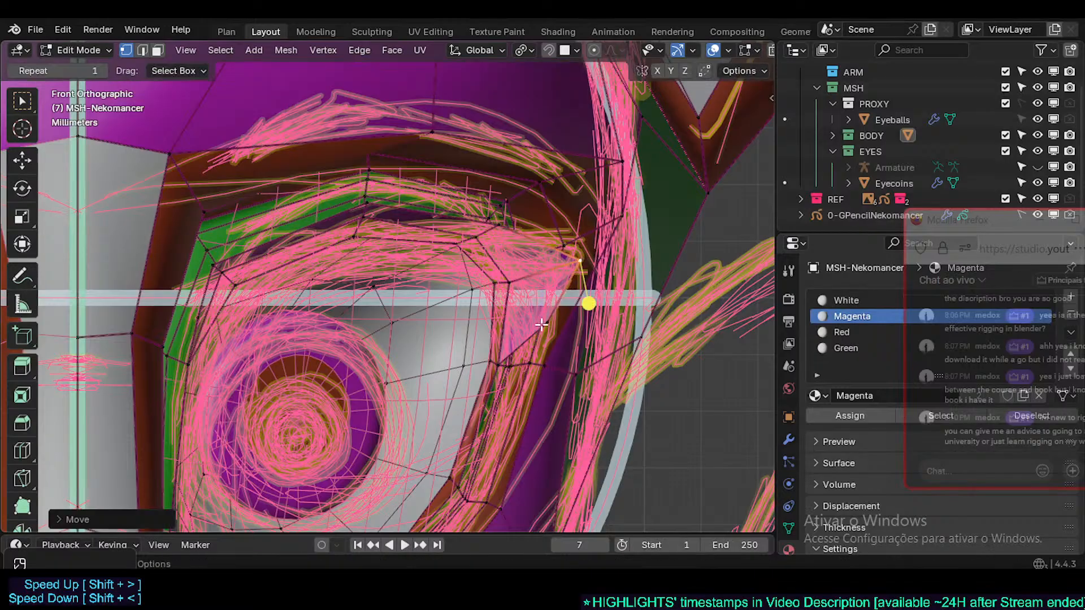
{"action": "left_click", "coordinate": [539, 321]}
{"action": "key", "text": "g"}
{"action": "key", "text": "g"}
{"action": "left_click", "coordinate": [515, 342]}
{"action": "key", "text": "g"}
{"action": "left_click", "coordinate": [514, 345]}
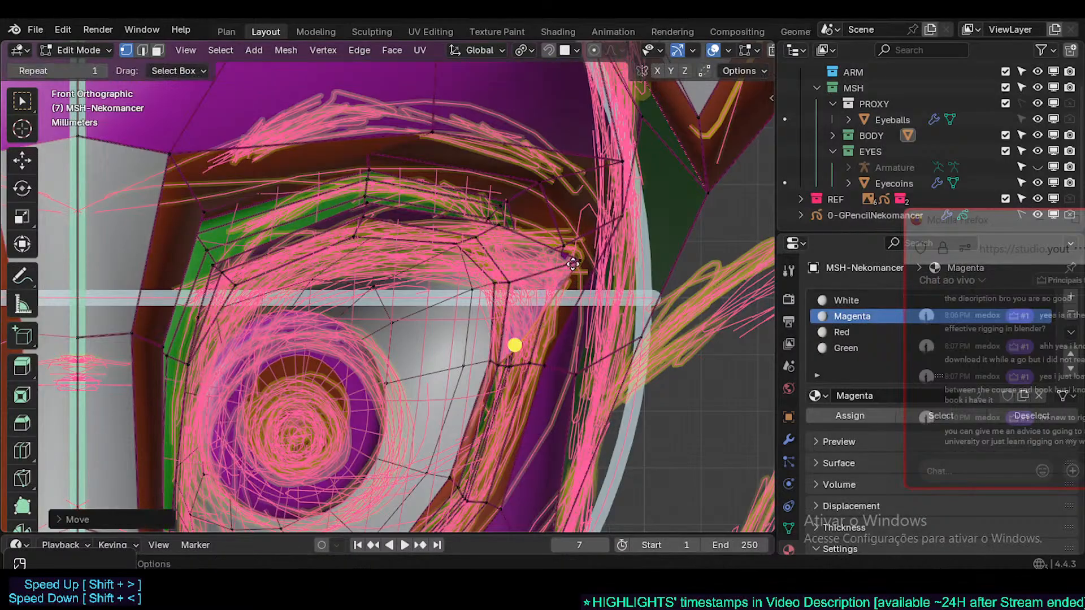
- Move the outer-corner rim vertex further in toward the eye to round off the lash corner
{"action": "left_click", "coordinate": [589, 305]}
{"action": "key", "text": "g"}
{"action": "key", "text": "g"}
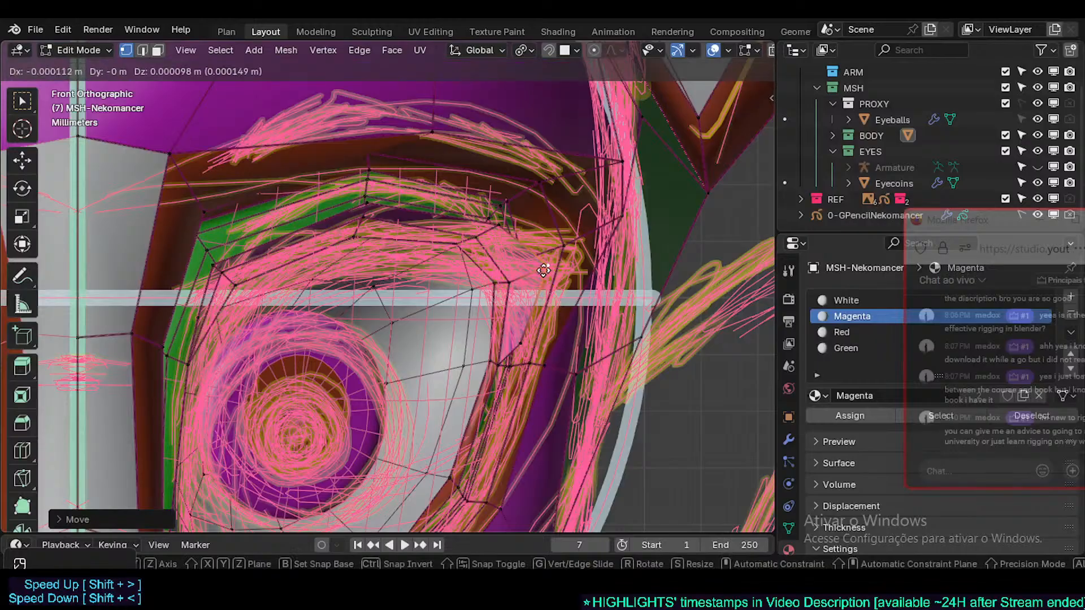
{"action": "left_click", "coordinate": [550, 276]}
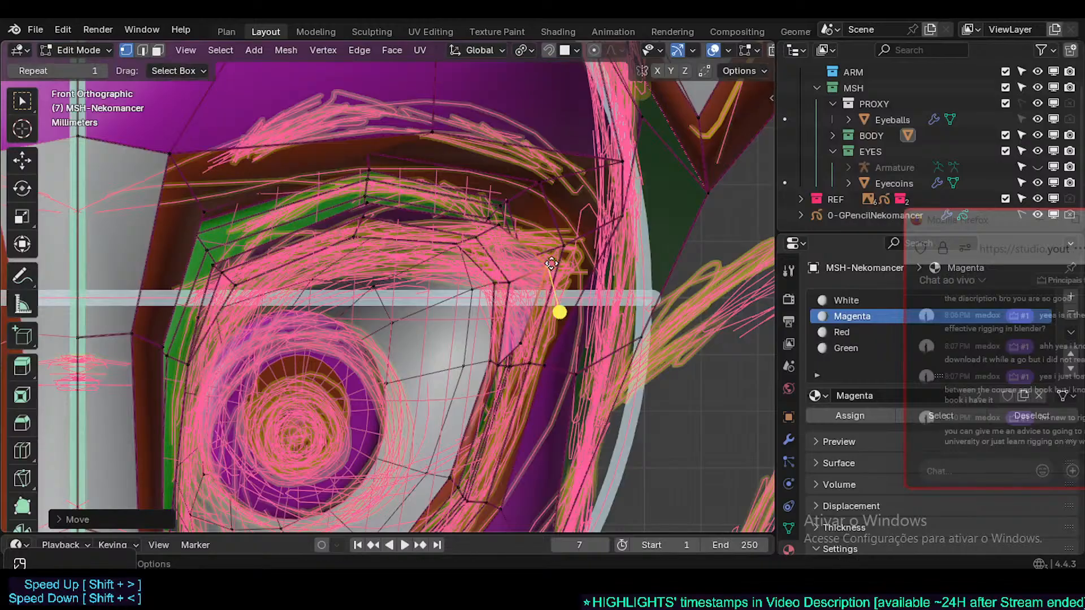
- Select the edge loop along the upper lash rim and smooth its vertices
{"action": "key", "text": "2"}
{"action": "left_click", "coordinate": [253, 250], "text": "alt"}
{"action": "mouse_move", "coordinate": [433, 313]}
{"action": "left_mouse_down"}
{"action": "mouse_move", "coordinate": [450, 315]}
{"action": "mouse_move", "coordinate": [434, 320]}
{"action": "left_mouse_up"}
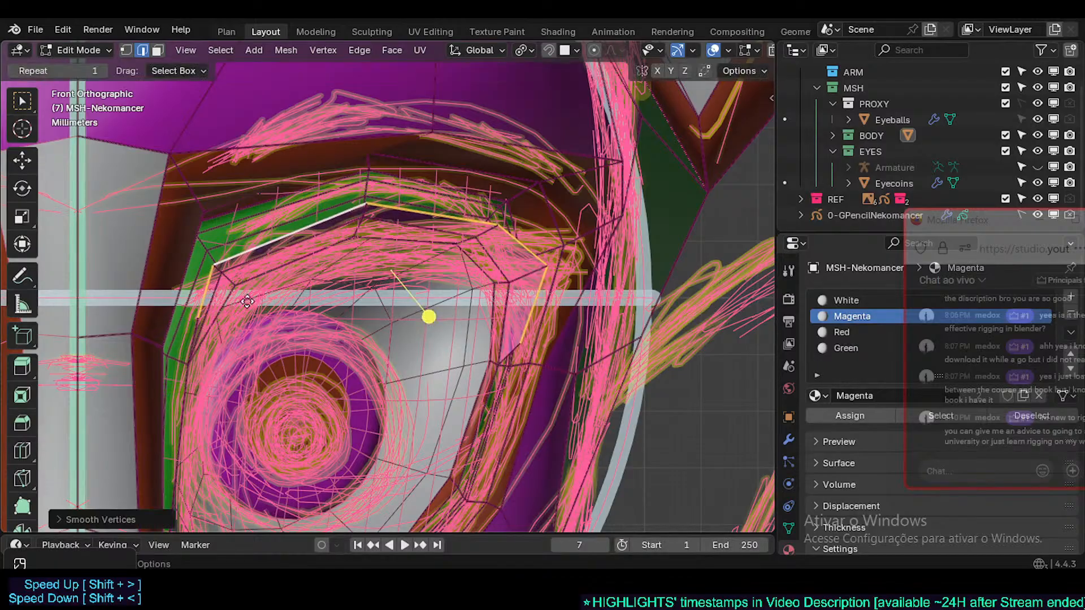
- Nudge the lower and upper rim vertices at the inner eye corner back onto the sketched lash line
{"action": "key", "text": "1"}
{"action": "left_click", "coordinate": [195, 316]}
{"action": "key", "text": "g"}
{"action": "left_click", "coordinate": [194, 315]}
{"action": "left_click", "coordinate": [215, 268]}
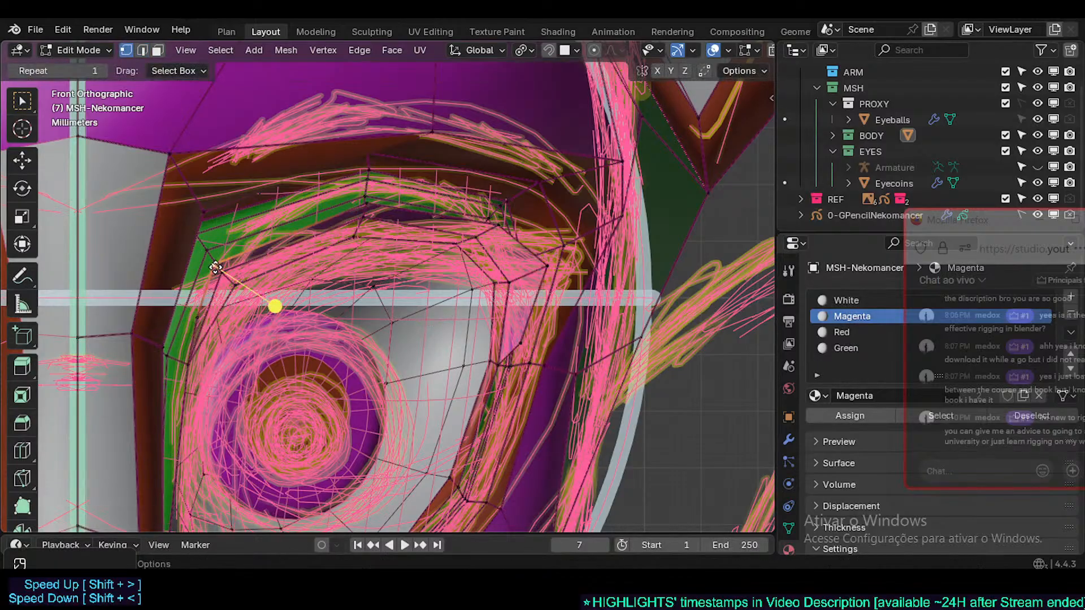
{"action": "key", "text": "g"}
{"action": "left_click", "coordinate": [215, 264]}
- Shift the upper rim's middle vertex slightly to refine the peak of the smoothed arc
{"action": "left_click", "coordinate": [365, 200]}
{"action": "key", "text": "g"}
{"action": "left_click", "coordinate": [371, 200]}
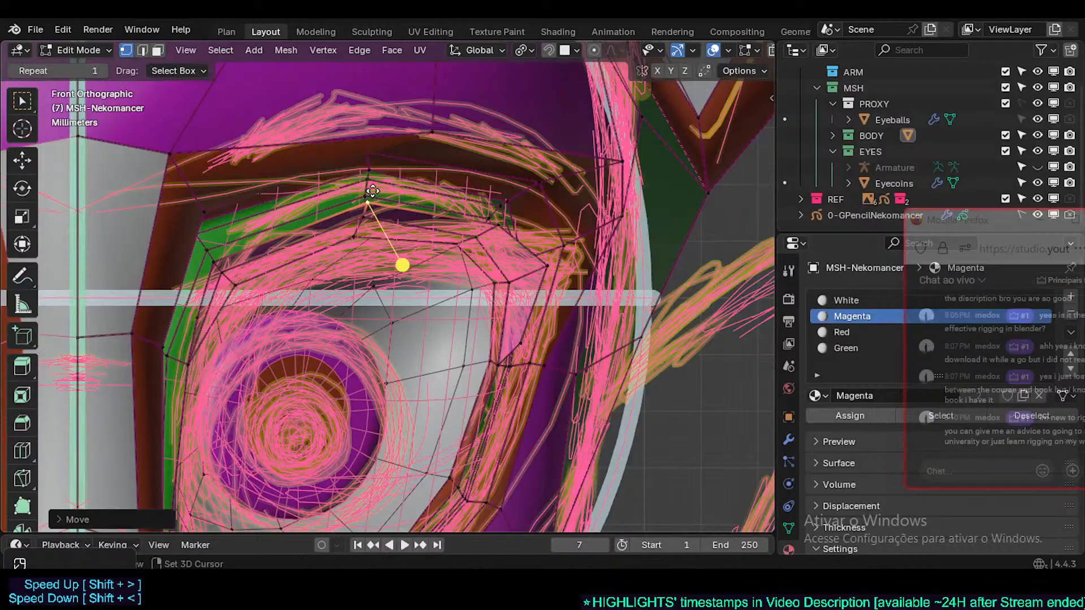
{"action": "key", "text": "g"}
{"action": "left_click", "coordinate": [490, 218]}
{"action": "key", "text": "g"}
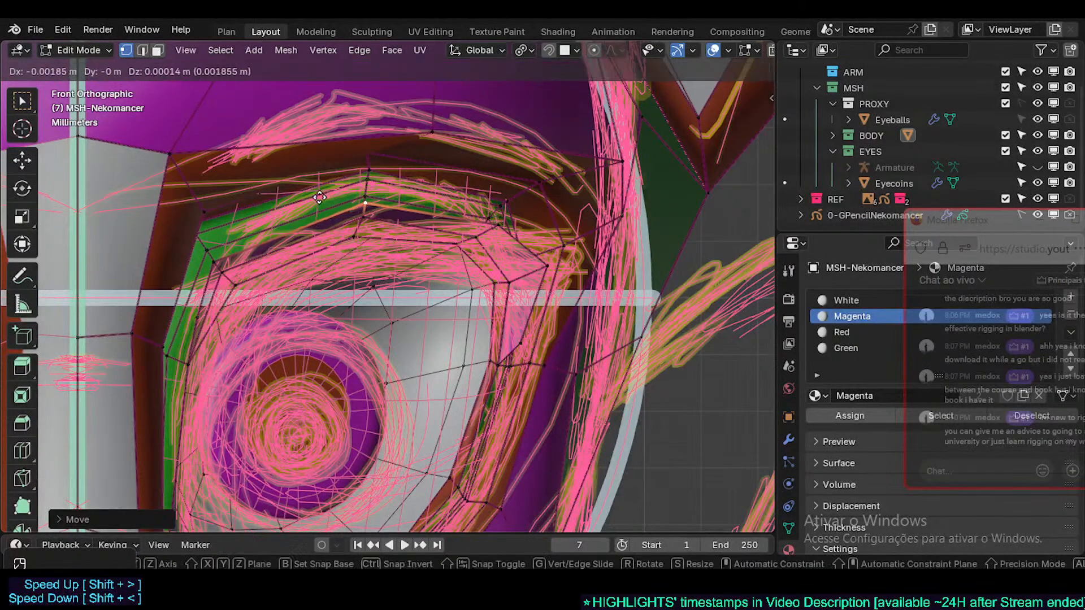
{"action": "left_click", "coordinate": [416, 213]}
- Fine-tune the upper inner-corner rim vertex and the vertex just before the outer corner along the sketched arc
{"action": "left_click", "coordinate": [206, 259]}
{"action": "left_click", "coordinate": [212, 259]}
{"action": "key", "text": "g"}
{"action": "left_click", "coordinate": [212, 259]}
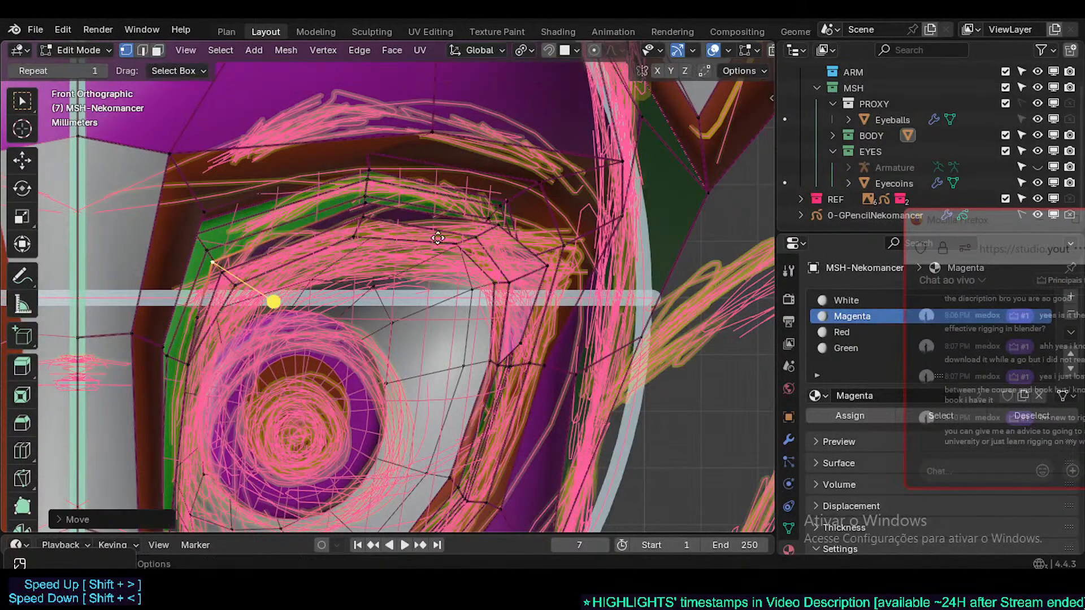
{"action": "left_click", "coordinate": [489, 225]}
{"action": "key", "text": "g"}
{"action": "left_click", "coordinate": [488, 225]}
{"action": "key", "text": "g"}
{"action": "left_click", "coordinate": [491, 225]}
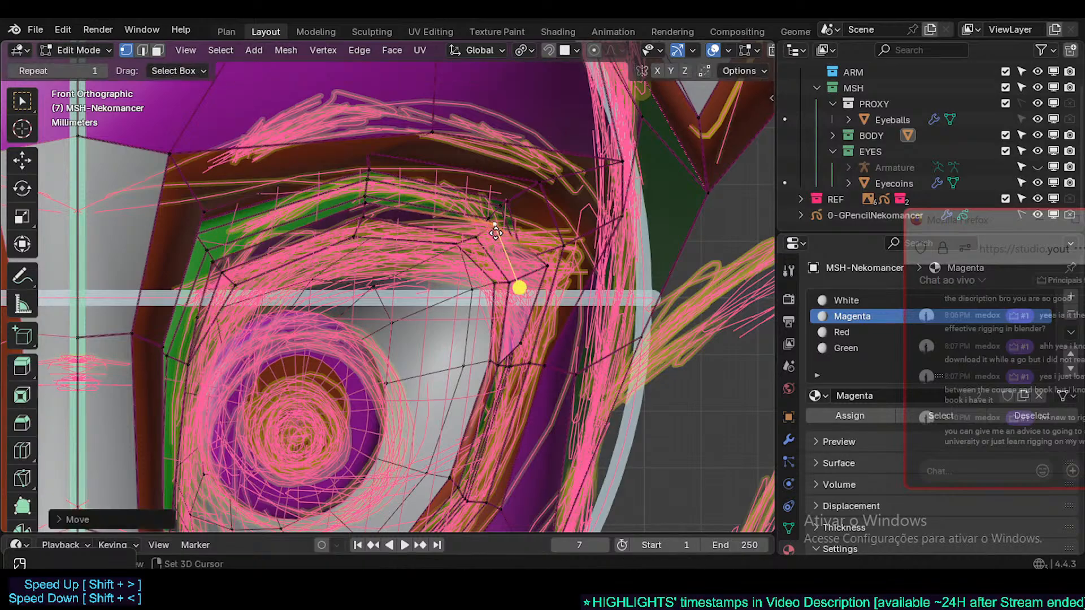
- Lower the outer-corner rim vertex slightly and move the vertex below it down along the lash edge
{"action": "left_click", "coordinate": [546, 266]}
{"action": "key", "text": "g"}
{"action": "left_click", "coordinate": [543, 272]}
{"action": "left_click", "coordinate": [519, 340]}
{"action": "key", "text": "g"}
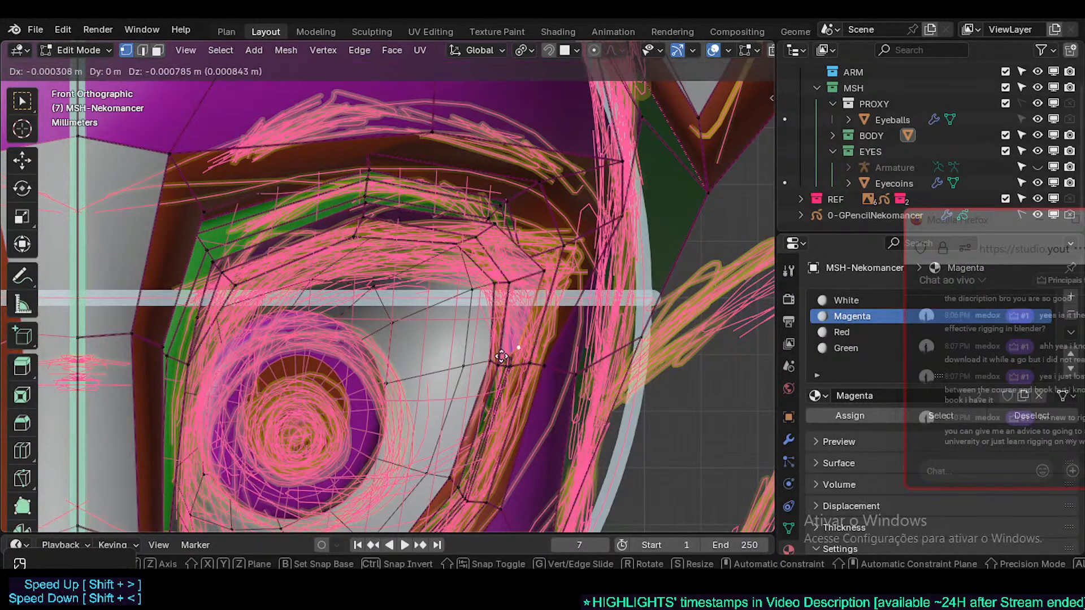
- Reposition the vertices at the outer corner of the eye socket to follow the reference sketch
{"action": "left_click", "coordinate": [516, 347]}
{"action": "left_click", "coordinate": [546, 275]}
{"action": "key", "text": "g"}
{"action": "left_click", "coordinate": [502, 294]}
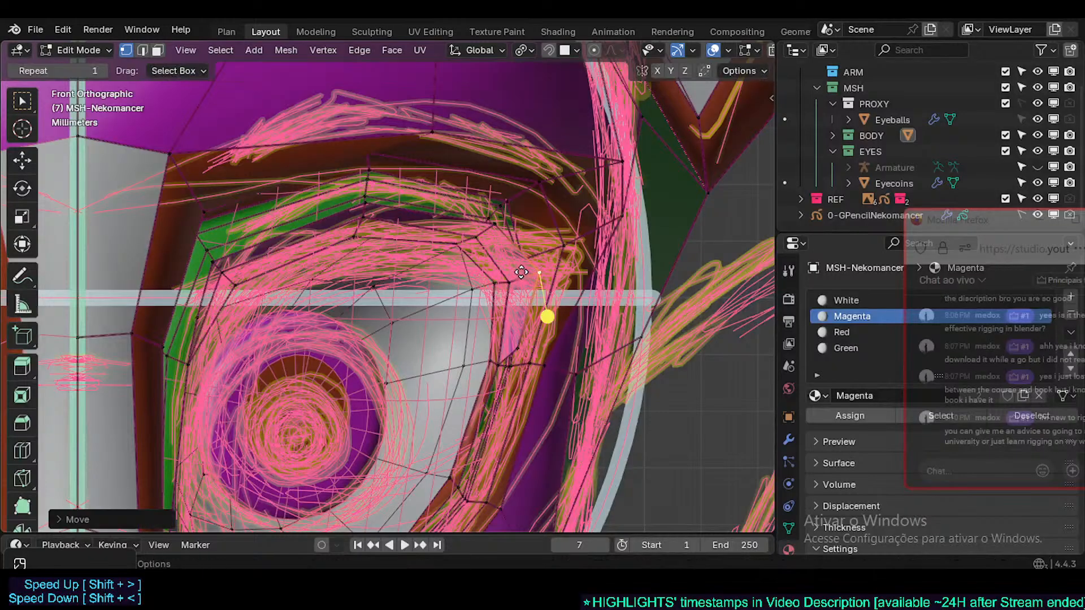
{"action": "scroll", "coordinate": [460, 259], "scroll_direction": "up", "scroll_amount": 2, "text": "ctrl"}
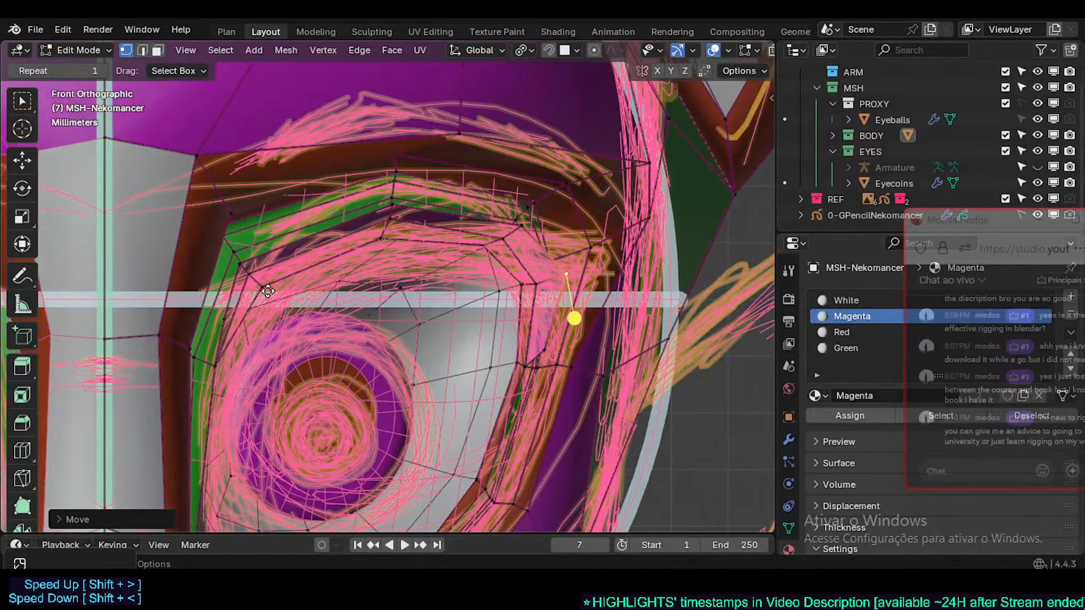
- Adjust the inner-corner and upper-middle vertices of the upper eyelid to match the reference sketch
{"action": "left_click", "coordinate": [242, 264]}
{"action": "key", "text": "g"}
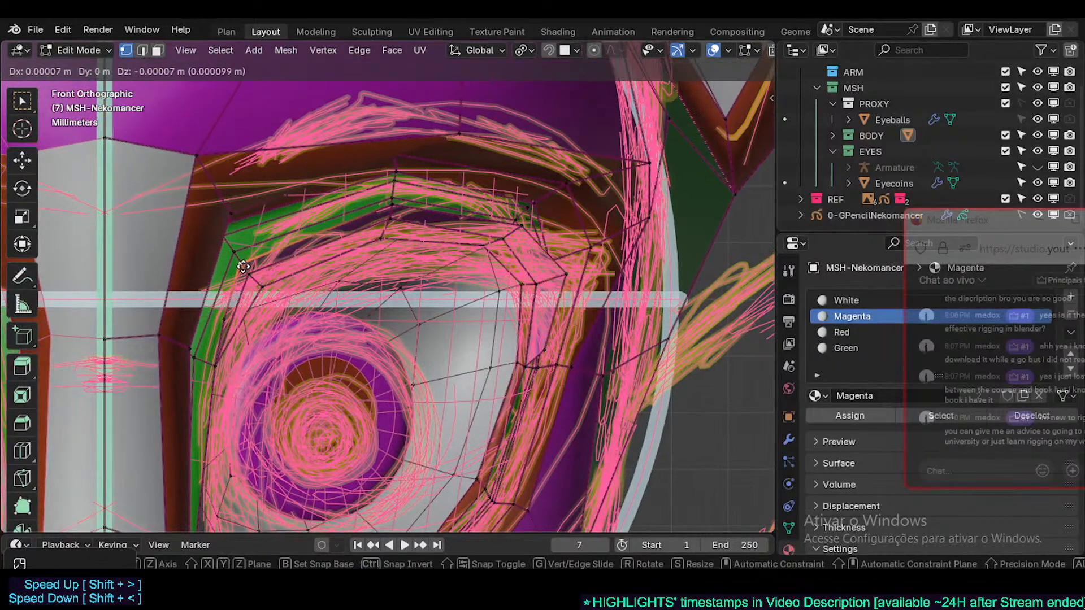
{"action": "left_click", "coordinate": [244, 264]}
{"action": "left_click", "coordinate": [395, 205]}
{"action": "key", "text": "g"}
{"action": "left_click", "coordinate": [413, 204]}
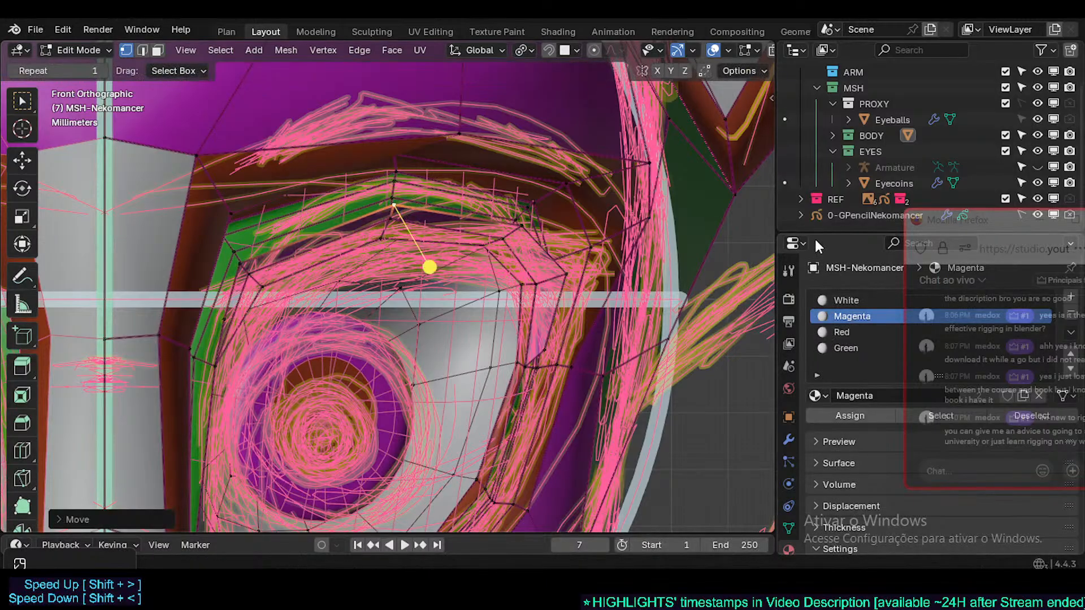
- Enlarge the properties editor, return to Object Mode and show the head mesh's object data properties
{"action": "left_click_drag", "start_coordinate": [817, 233], "coordinate": [816, 187]}
{"action": "key", "text": "ctrl+Tab"}
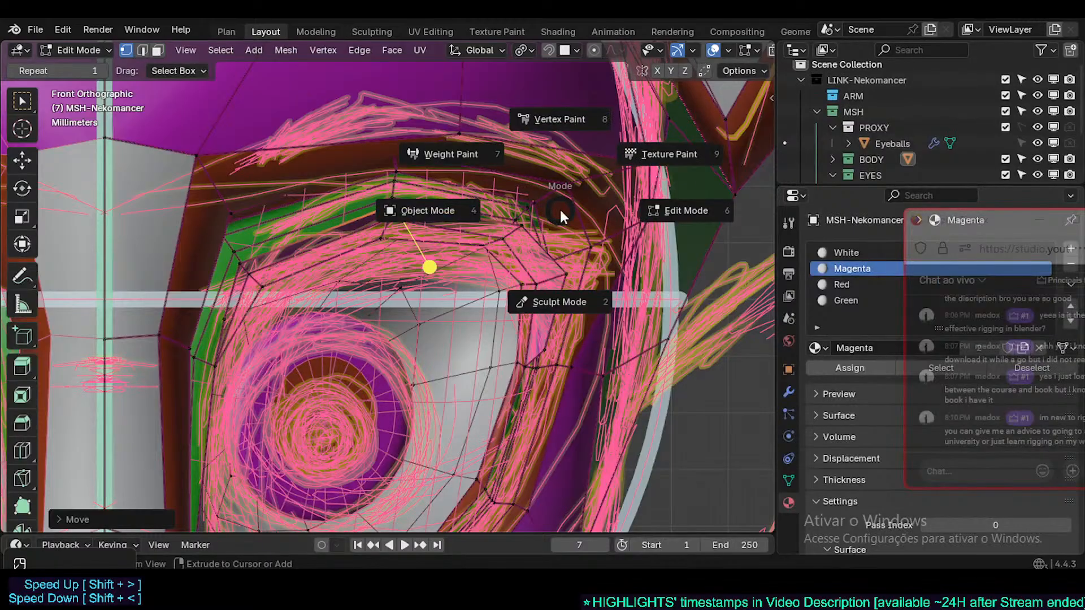
{"action": "left_click", "coordinate": [789, 483]}
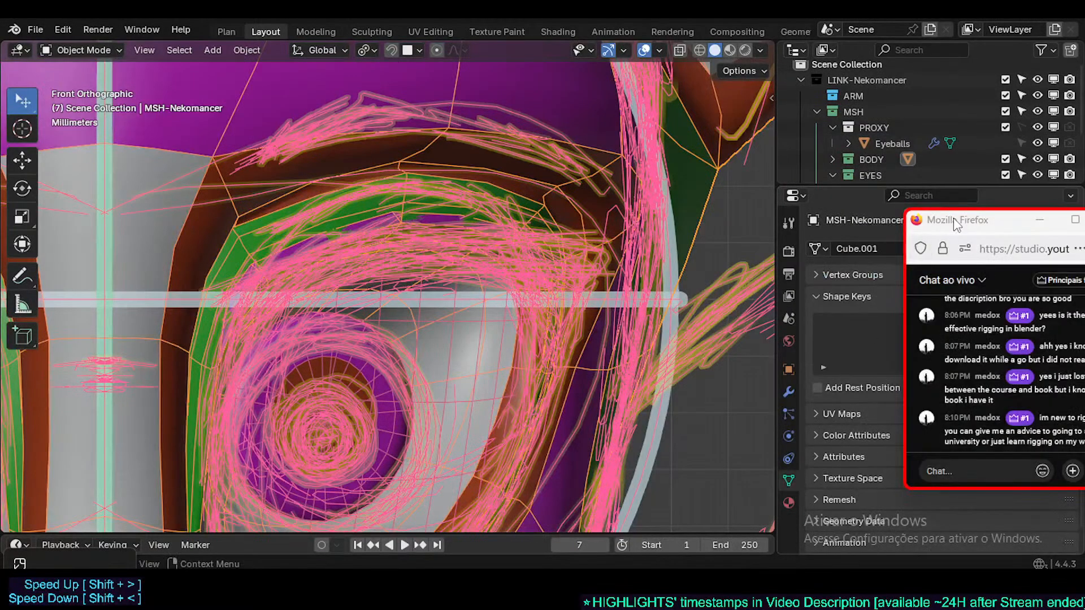
- Move the live chat window off the mesh properties and turn off the wireframe display over the face
{"action": "left_click_drag", "start_coordinate": [953, 223], "coordinate": [623, 406]}
{"action": "scroll", "coordinate": [484, 301], "scroll_direction": "down", "scroll_amount": 3}
{"action": "scroll", "coordinate": [483, 301], "scroll_direction": "up", "scroll_amount": 3}
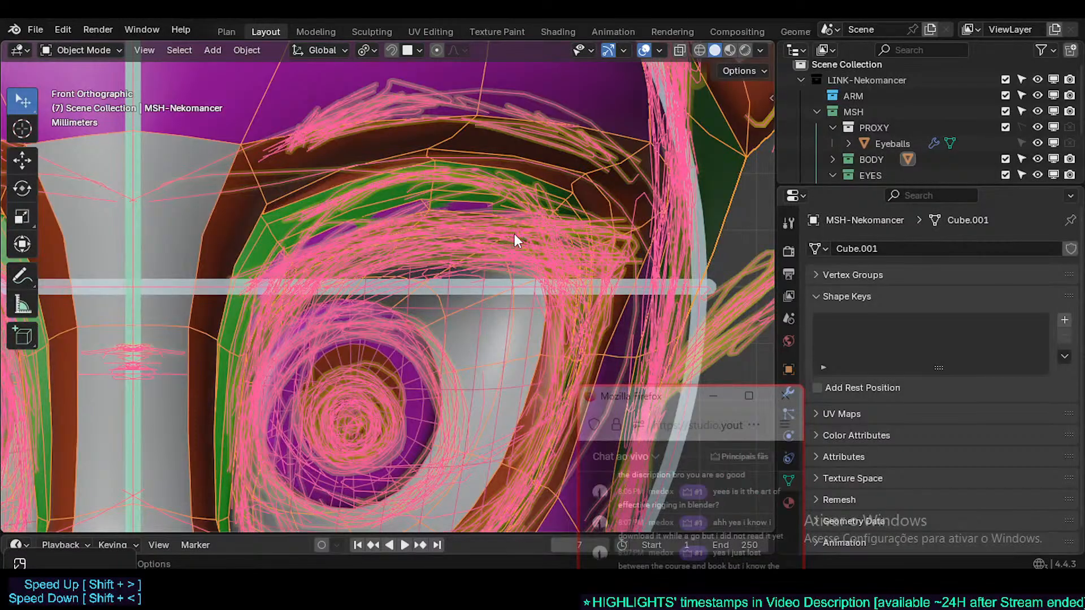
{"action": "scroll", "coordinate": [514, 235], "scroll_direction": "down", "scroll_amount": 3}
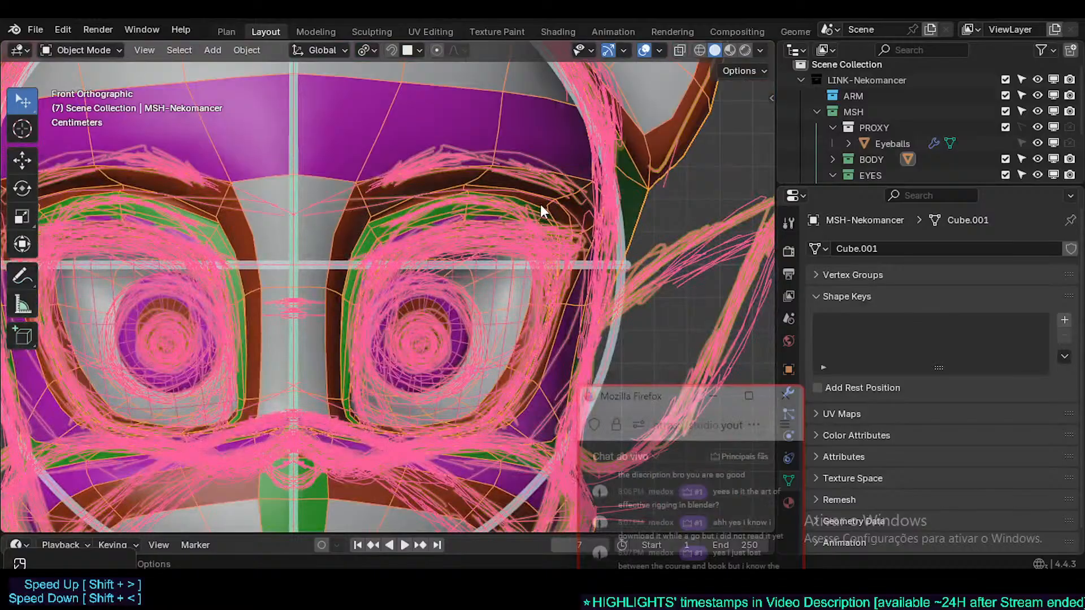
{"action": "key", "text": "alt+a"}
- Inspect the whole character in perspective and then its head in right orthographic view
{"action": "scroll", "coordinate": [611, 207], "scroll_direction": "down", "scroll_amount": 1}
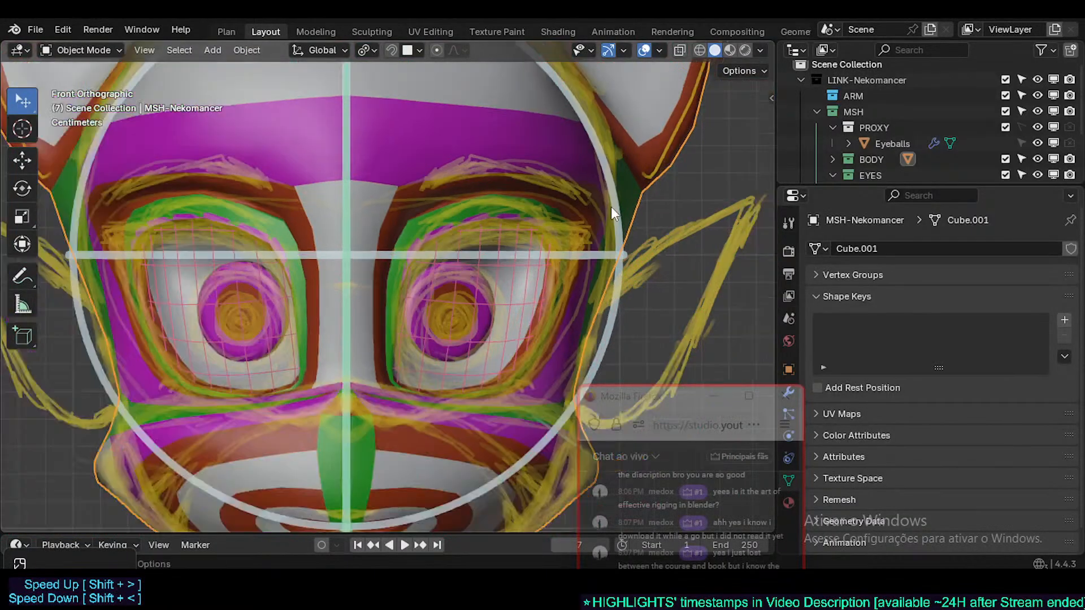
{"action": "middle_click_drag", "start_coordinate": [611, 207], "coordinate": [517, 227]}
{"action": "scroll", "coordinate": [459, 293], "scroll_direction": "down", "scroll_amount": 6}
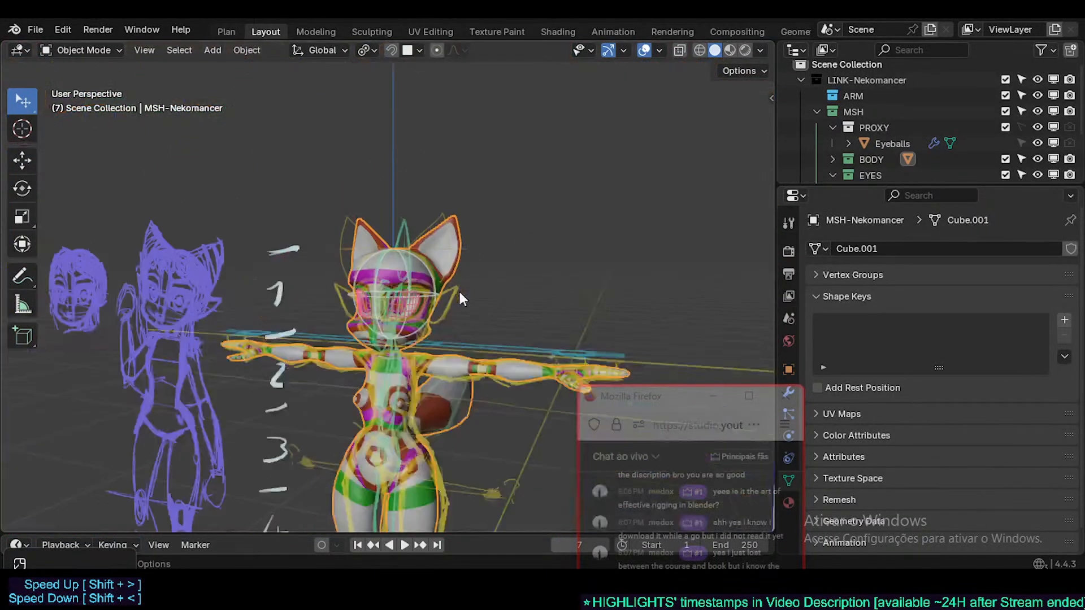
{"action": "key", "text": "KP_3"}
{"action": "scroll", "coordinate": [460, 292], "scroll_direction": "up", "scroll_amount": 4}
{"action": "middle_click_drag", "start_coordinate": [224, 295], "coordinate": [525, 305], "text": "shift"}
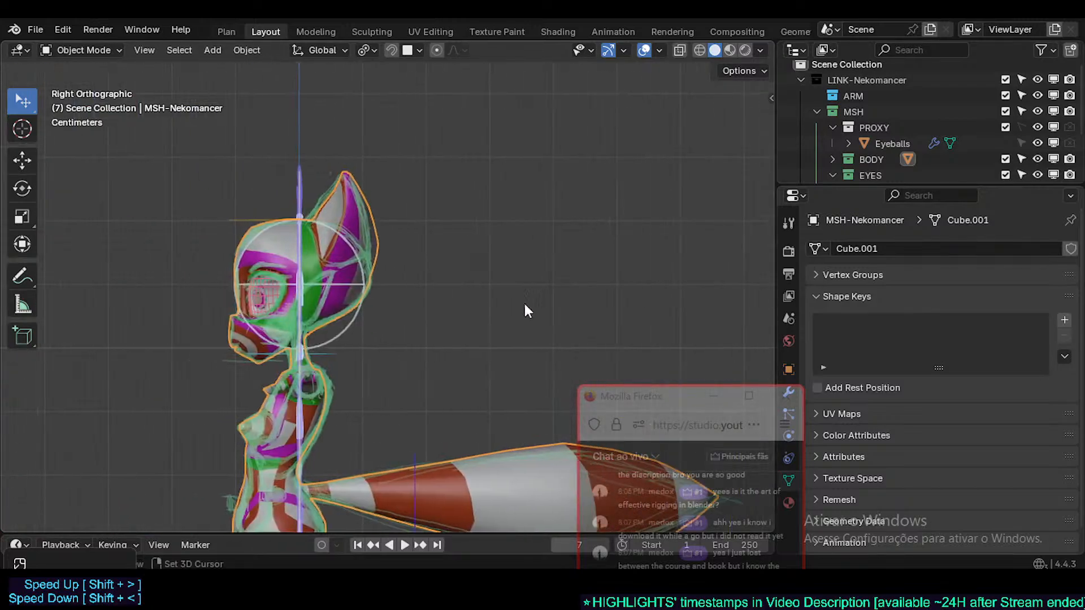
- Move the live chat window back over the properties editor and clear the draft text from its message field
{"action": "left_click_drag", "start_coordinate": [639, 406], "coordinate": [891, 262]}
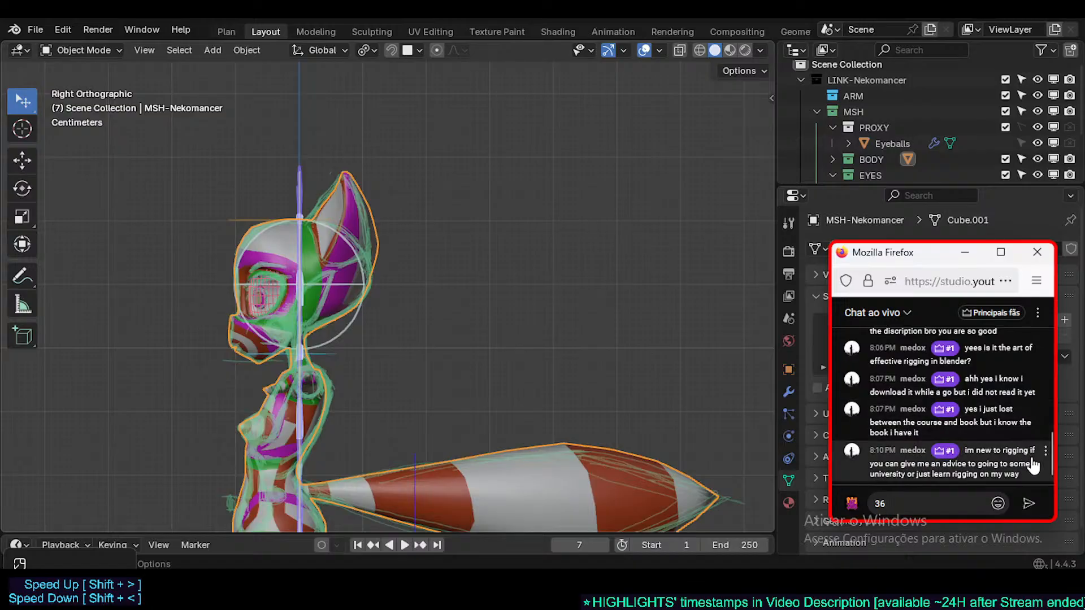
{"action": "left_click_drag", "start_coordinate": [927, 503], "coordinate": [829, 502]}
{"action": "key", "text": "BackSpace"}
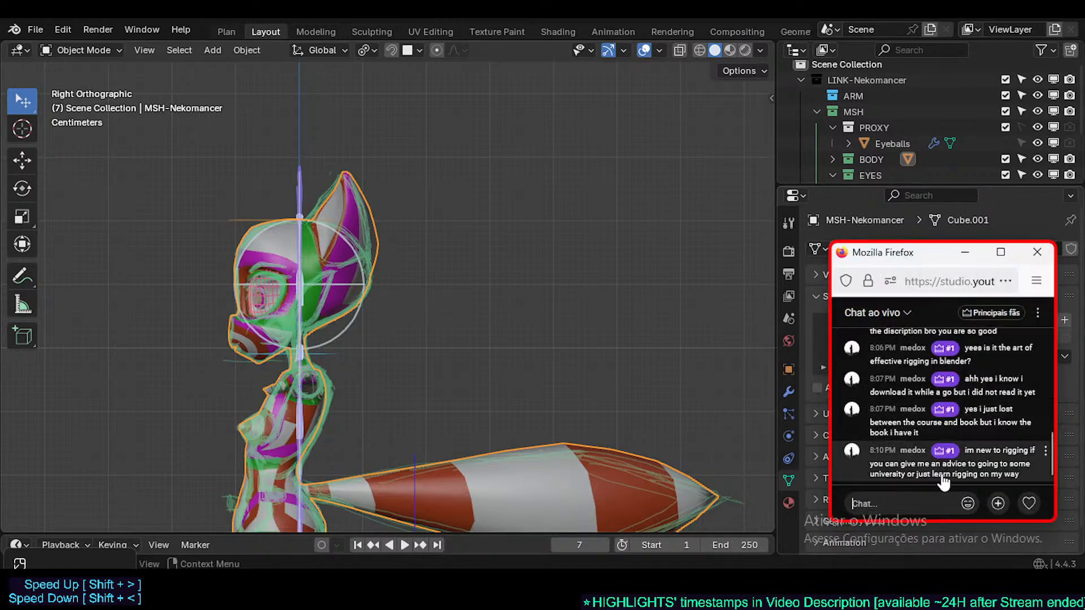
- Examine the head's side profile, eye and jaw against the green reference sketch in right orthographic view
{"action": "scroll", "coordinate": [411, 369], "scroll_direction": "up", "scroll_amount": 3}
{"action": "scroll", "coordinate": [356, 384], "scroll_direction": "up", "scroll_amount": 5}
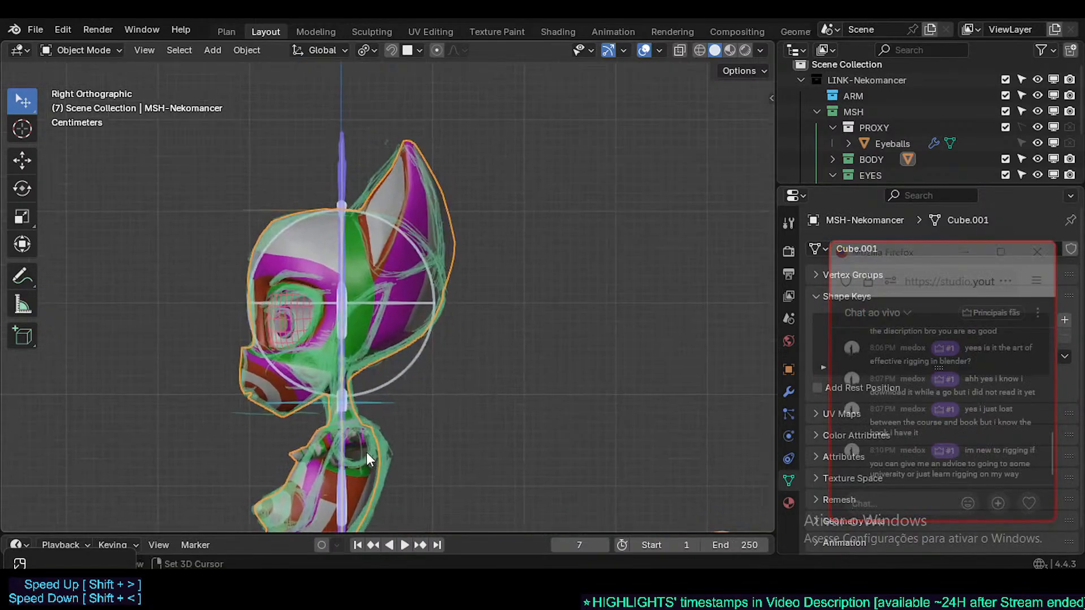
{"action": "mouse_move", "coordinate": [362, 372]}
{"action": "middle_mouse_down"}
{"action": "mouse_move", "coordinate": [391, 360]}
{"action": "mouse_move", "coordinate": [507, 361]}
{"action": "mouse_move", "coordinate": [357, 317]}
{"action": "mouse_move", "coordinate": [442, 350]}
{"action": "mouse_move", "coordinate": [345, 364]}
{"action": "middle_mouse_up"}
{"action": "key", "text": "KP_5"}
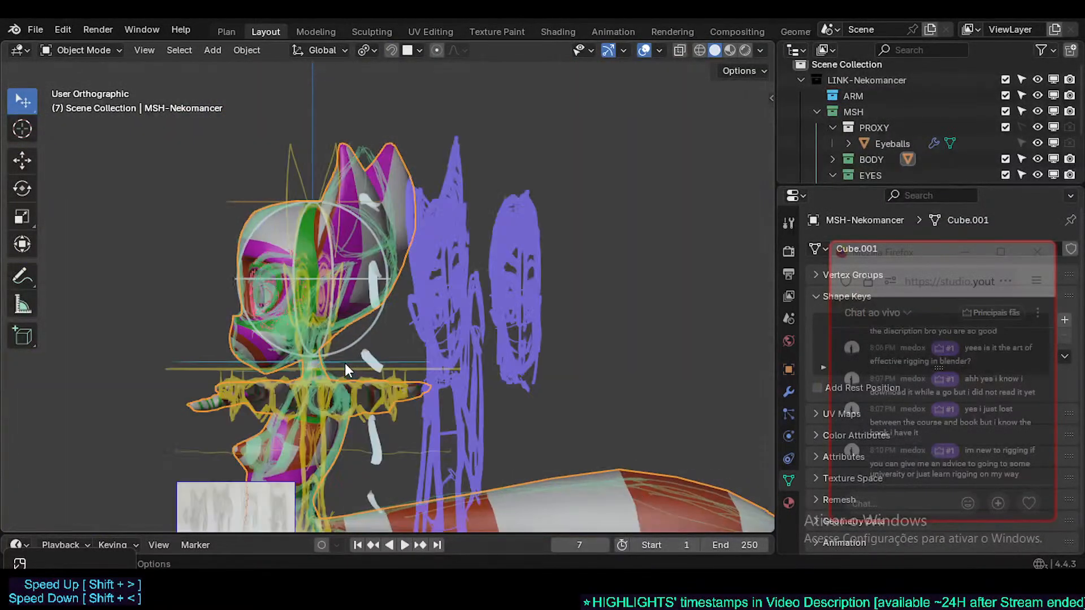
{"action": "key", "text": "KP_3"}
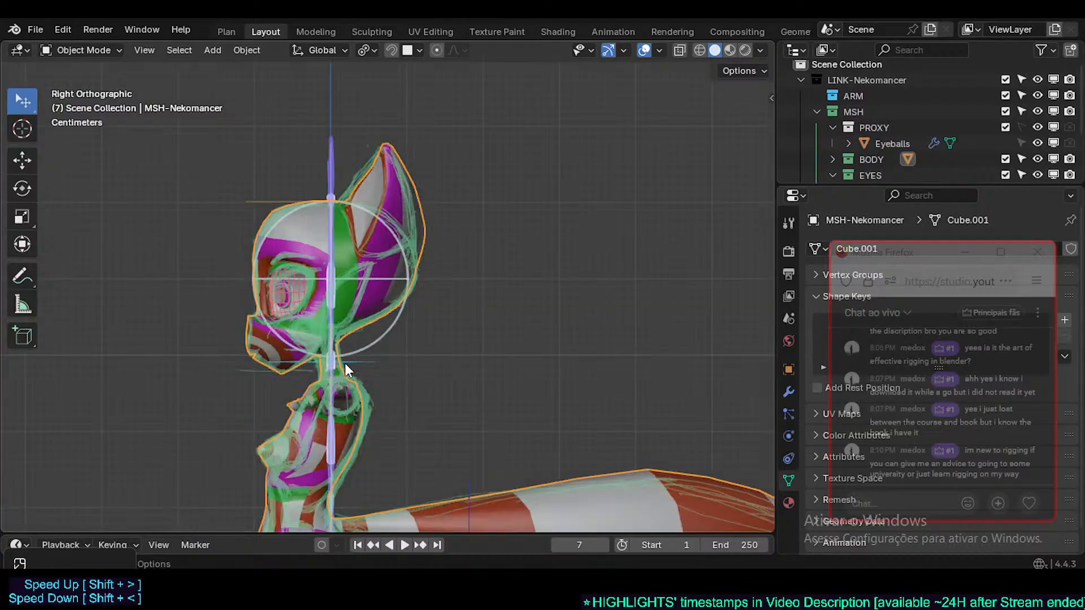
{"action": "scroll", "coordinate": [356, 313], "scroll_direction": "up", "scroll_amount": 4}
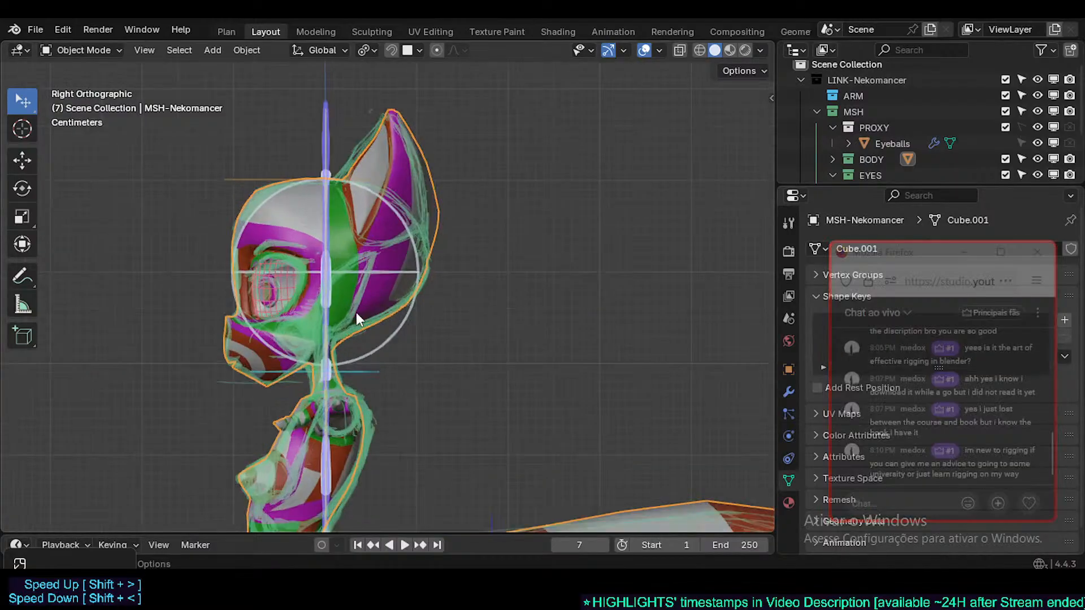
{"action": "scroll", "coordinate": [338, 263], "scroll_direction": "up", "scroll_amount": 2}
{"action": "scroll", "coordinate": [338, 263], "scroll_direction": "down", "scroll_amount": 2}
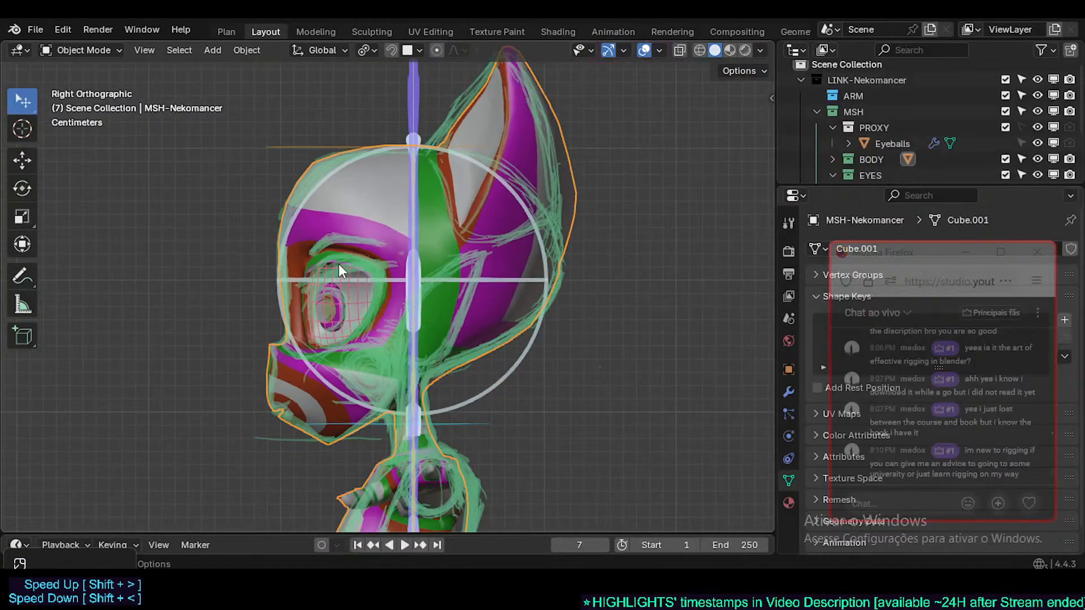
{"action": "scroll", "coordinate": [338, 263], "scroll_direction": "up", "scroll_amount": 3}
{"action": "scroll", "coordinate": [338, 263], "scroll_direction": "down", "scroll_amount": 3}
{"action": "scroll", "coordinate": [338, 263], "scroll_direction": "up", "scroll_amount": 2}
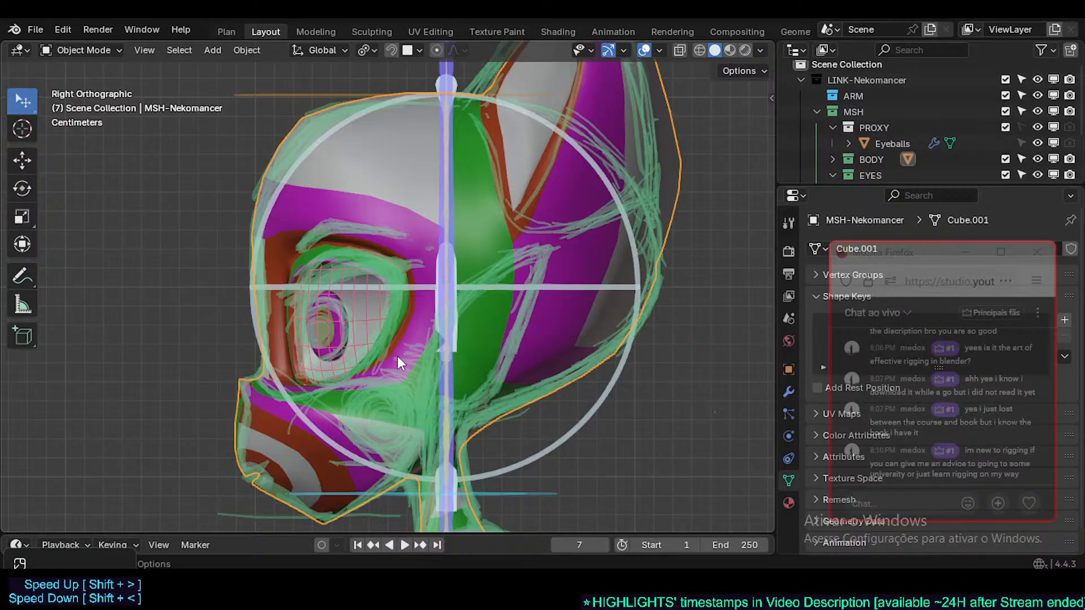
{"action": "scroll", "coordinate": [397, 356], "scroll_direction": "down", "scroll_amount": 3}
{"action": "scroll", "coordinate": [394, 362], "scroll_direction": "up", "scroll_amount": 3}
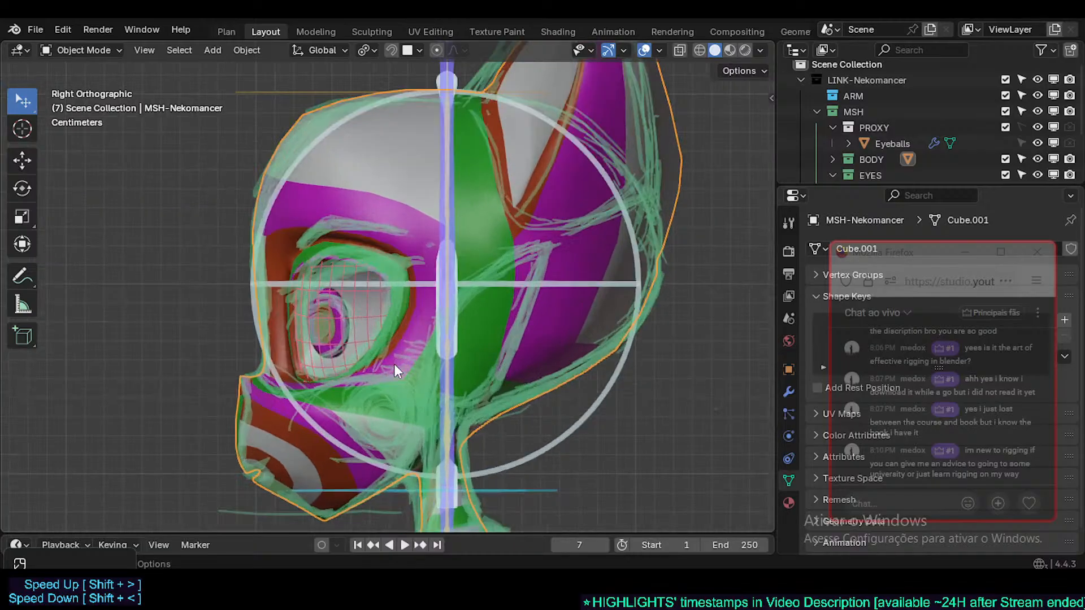
{"action": "scroll", "coordinate": [394, 364], "scroll_direction": "down", "scroll_amount": 1}
{"action": "scroll", "coordinate": [396, 365], "scroll_direction": "down", "scroll_amount": 2}
{"action": "scroll", "coordinate": [412, 368], "scroll_direction": "up", "scroll_amount": 4}
{"action": "scroll", "coordinate": [389, 254], "scroll_direction": "down", "scroll_amount": 2}
{"action": "middle_click_drag", "start_coordinate": [379, 371], "coordinate": [441, 284], "text": "shift"}
{"action": "scroll", "coordinate": [459, 296], "scroll_direction": "down", "scroll_amount": 2}
{"action": "key", "text": "KP_3"}
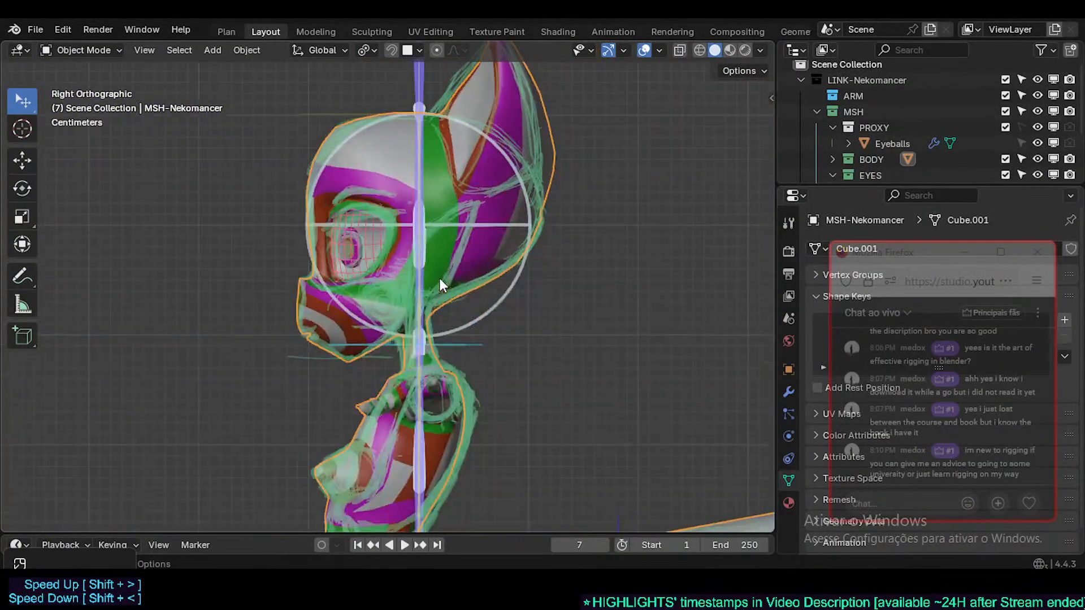
{"action": "key", "text": "KP_1"}
{"action": "key", "text": "KP_3"}
{"action": "scroll", "coordinate": [439, 278], "scroll_direction": "up", "scroll_amount": 4}
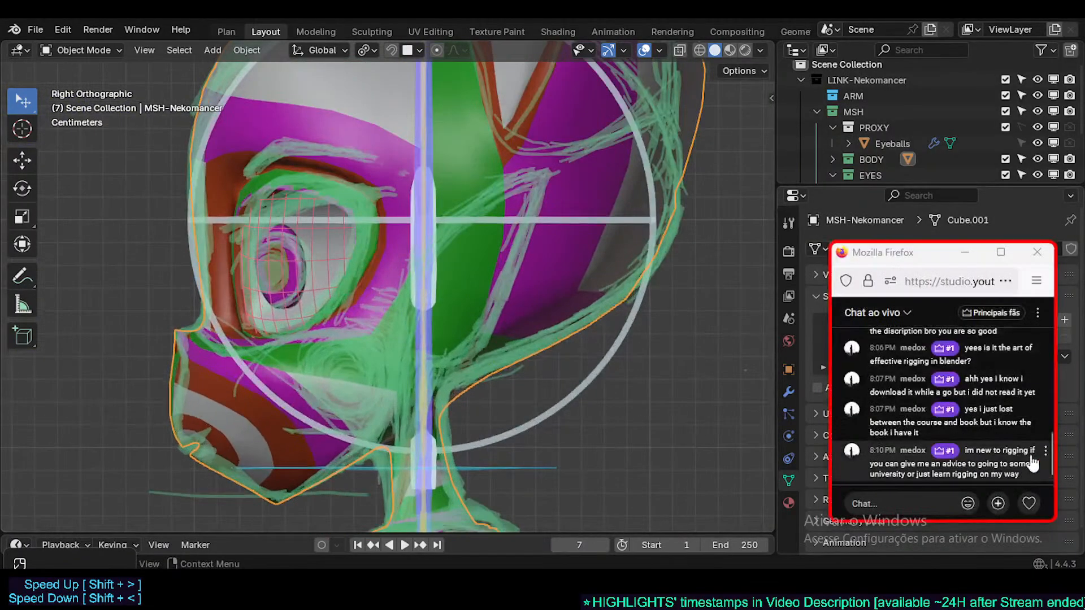
{"action": "scroll", "coordinate": [479, 282], "scroll_direction": "down", "scroll_amount": 2}
{"action": "scroll", "coordinate": [467, 332], "scroll_direction": "up", "scroll_amount": 2}
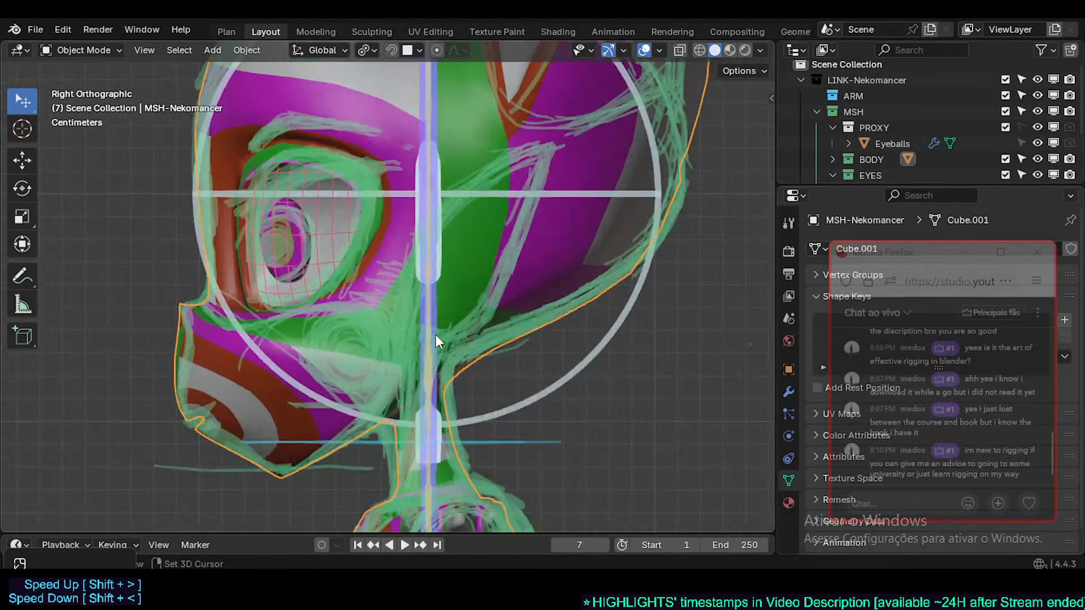
{"action": "middle_click_drag", "start_coordinate": [436, 339], "coordinate": [490, 360], "text": "shift"}
{"action": "scroll", "coordinate": [489, 355], "scroll_direction": "down", "scroll_amount": 1}
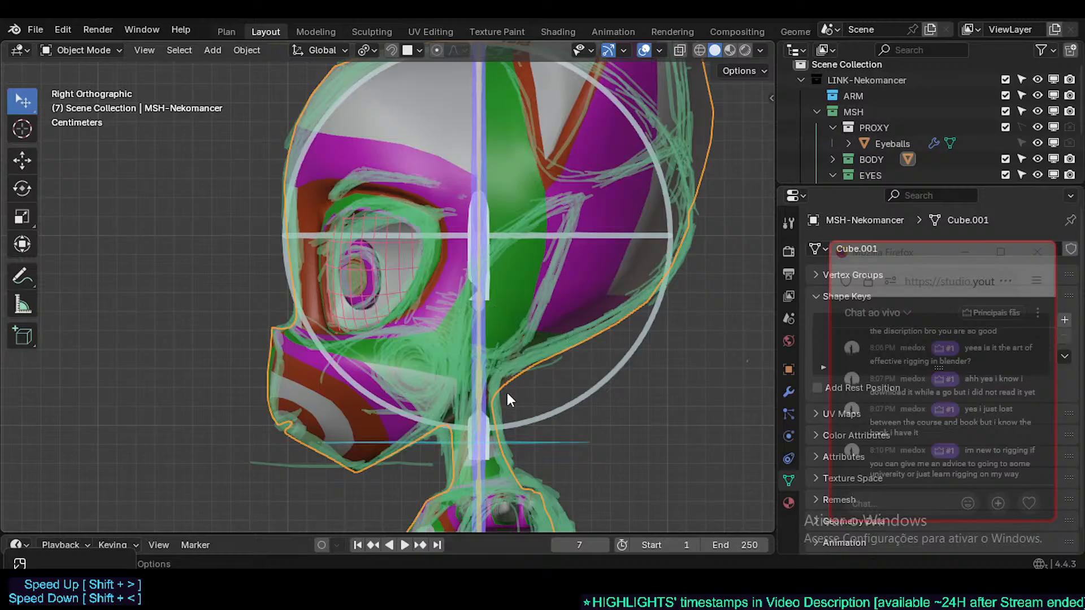
- Enter Edit Mode on the body mesh and enable proportional editing with a smaller influence radius at the jaw-neck junction
{"action": "scroll", "coordinate": [467, 421], "scroll_direction": "up", "scroll_amount": 3}
{"action": "key", "text": "Tab"}
{"action": "scroll", "coordinate": [455, 439], "scroll_direction": "up", "scroll_amount": 4}
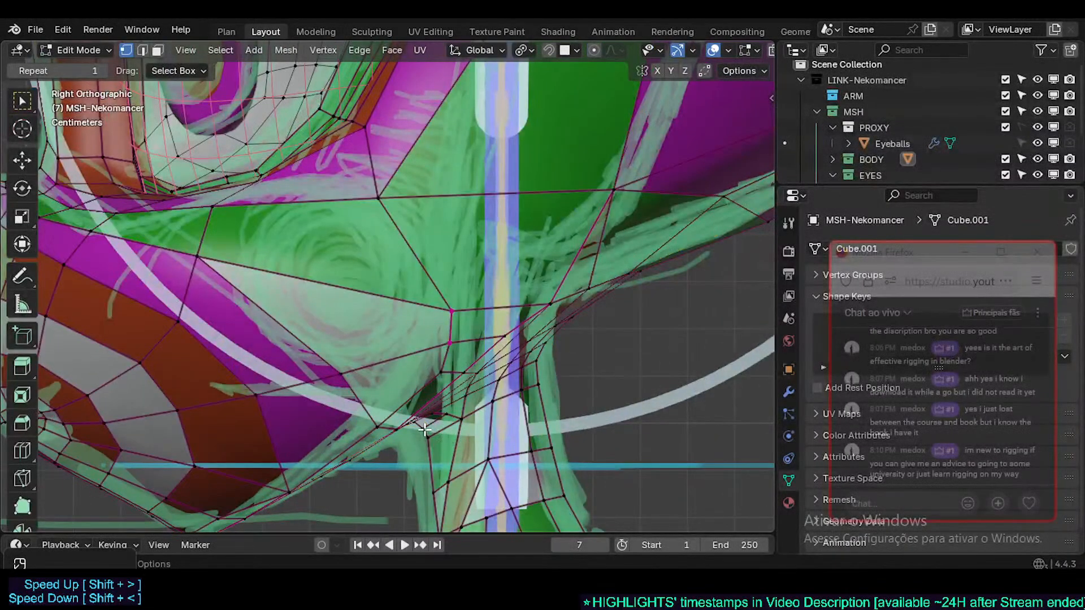
{"action": "left_click", "coordinate": [425, 430]}
{"action": "key", "text": "g"}
{"action": "right_click", "coordinate": [413, 422]}
{"action": "key", "text": "o"}
{"action": "key", "text": "g"}
{"action": "scroll", "coordinate": [460, 405], "scroll_direction": "down", "scroll_amount": 1}
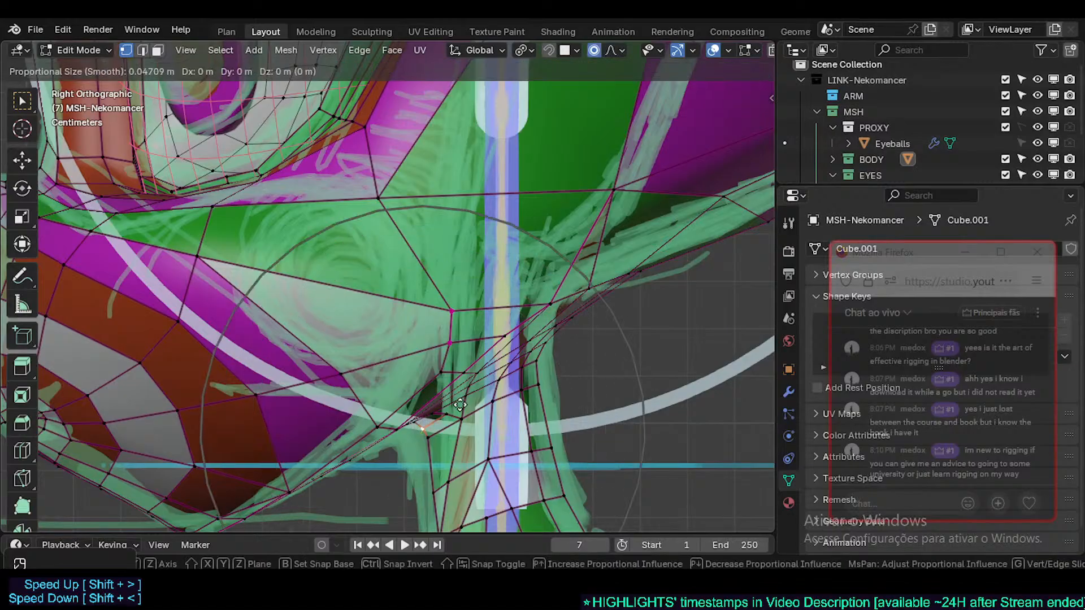
{"action": "key", "text": "g"}
{"action": "right_click", "coordinate": [445, 405]}
- Move the vertices where the jaw meets the neck slightly with proportional editing, then return to Object Mode
{"action": "left_click", "coordinate": [416, 422]}
{"action": "key", "text": "g"}
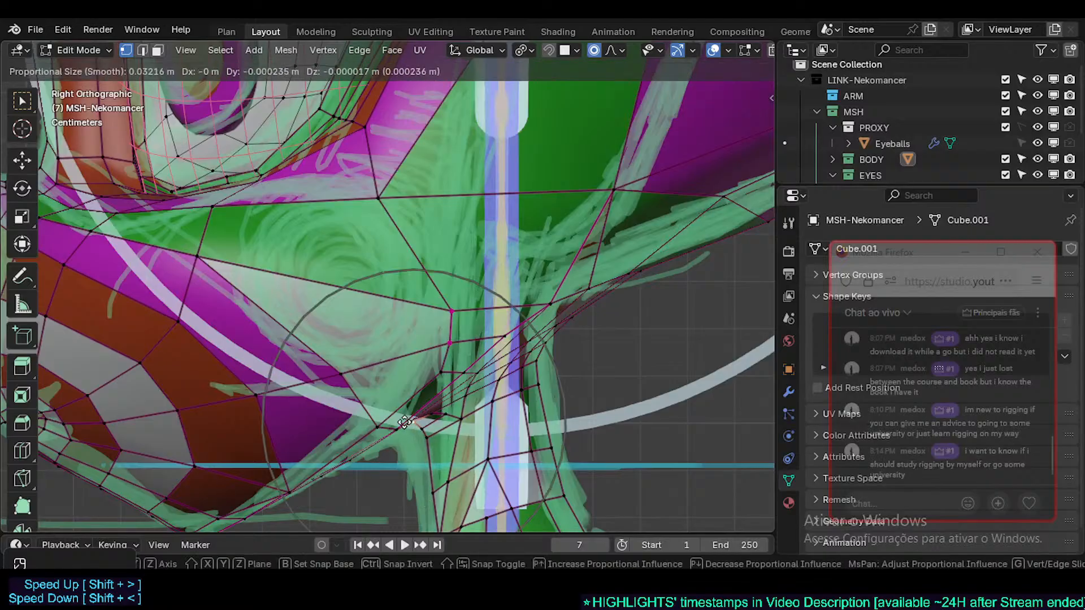
{"action": "left_click", "coordinate": [406, 423]}
{"action": "key", "text": "g"}
{"action": "left_click", "coordinate": [408, 456]}
{"action": "scroll", "coordinate": [408, 457], "scroll_direction": "down", "scroll_amount": 6}
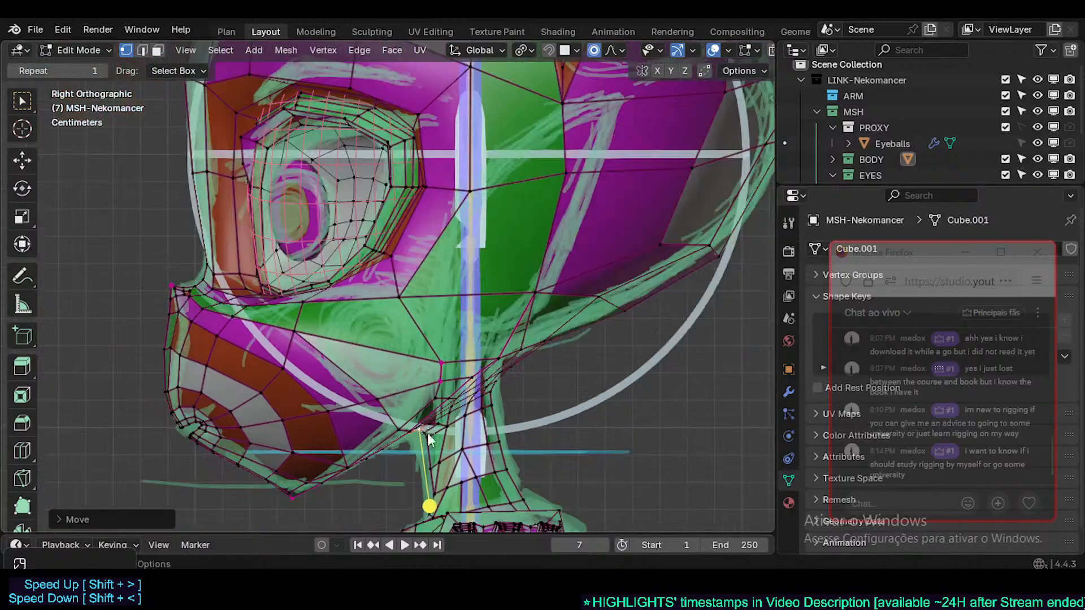
{"action": "key", "text": "Tab"}
- Examine the jaw and the eye socket against the green reference sketch in side view
{"action": "scroll", "coordinate": [423, 396], "scroll_direction": "up", "scroll_amount": 4}
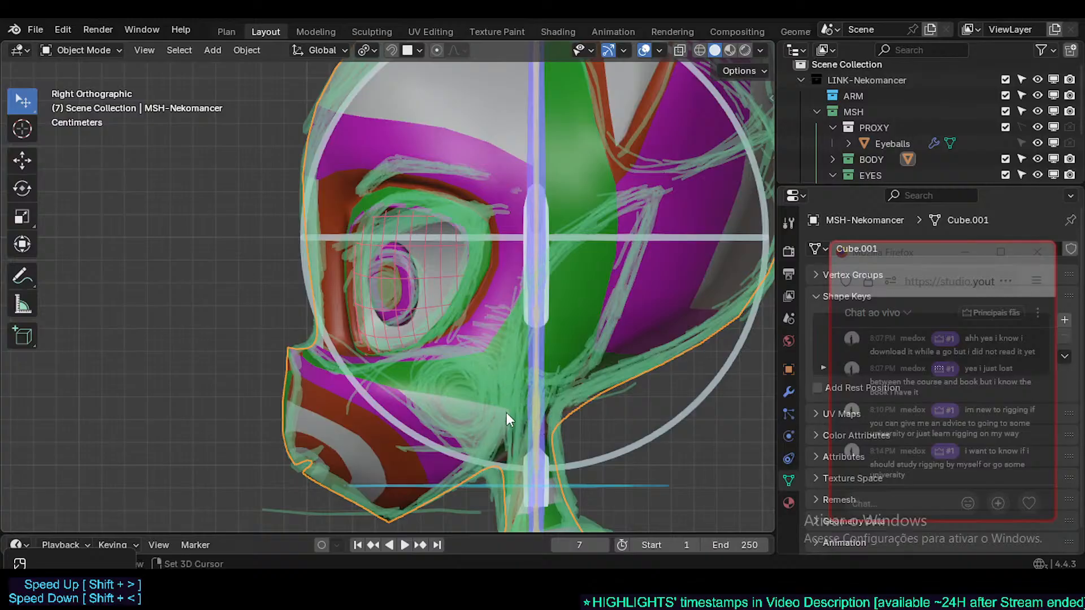
{"action": "middle_click_drag", "start_coordinate": [506, 412], "coordinate": [452, 368], "text": "shift"}
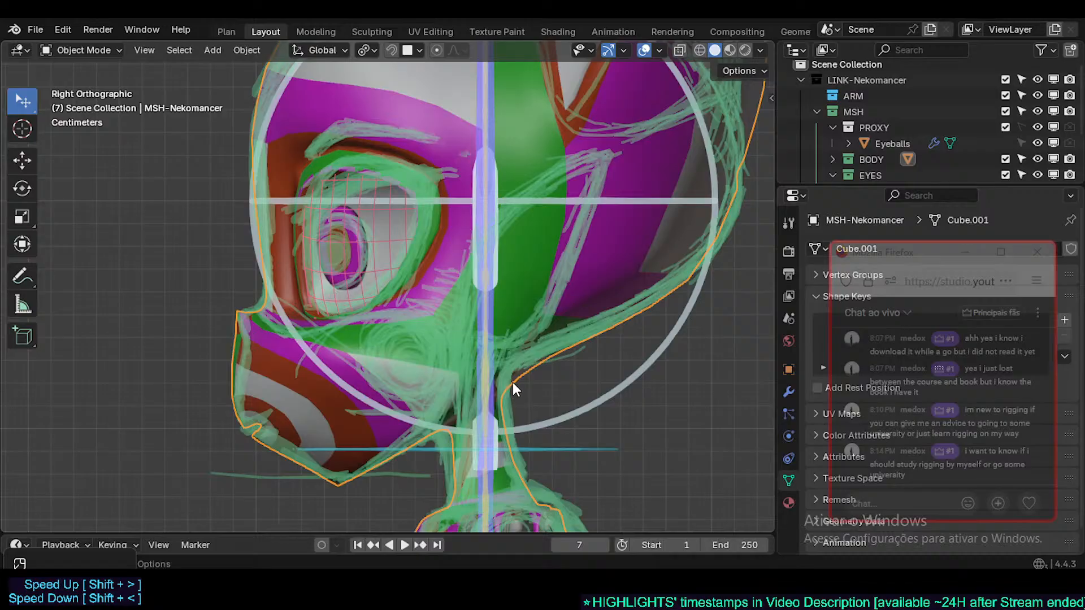
{"action": "scroll", "coordinate": [442, 313], "scroll_direction": "up", "scroll_amount": 4}
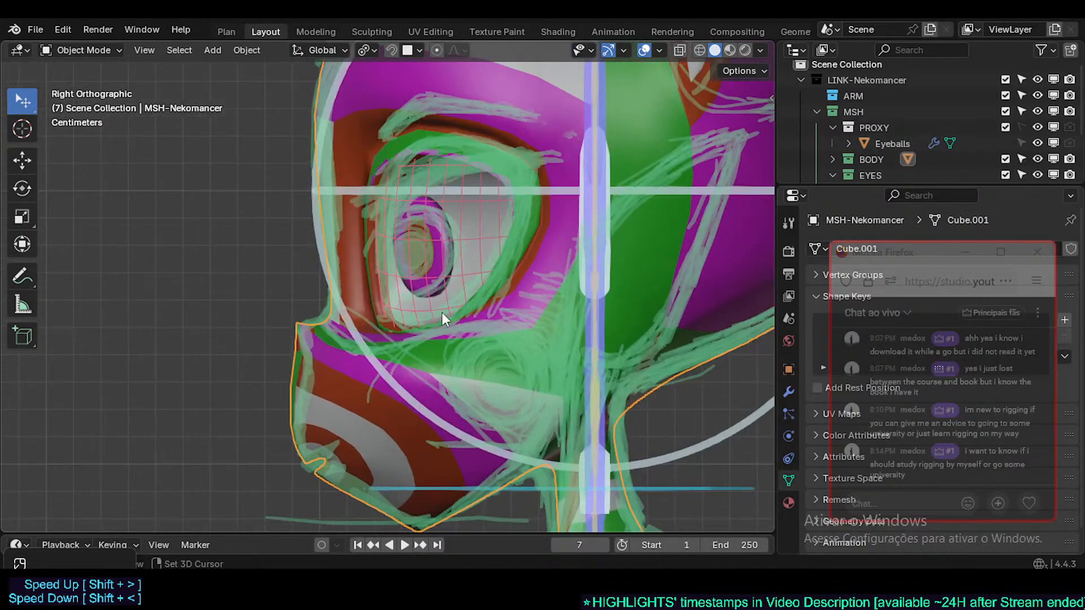
{"action": "scroll", "coordinate": [436, 372], "scroll_direction": "up", "scroll_amount": 3}
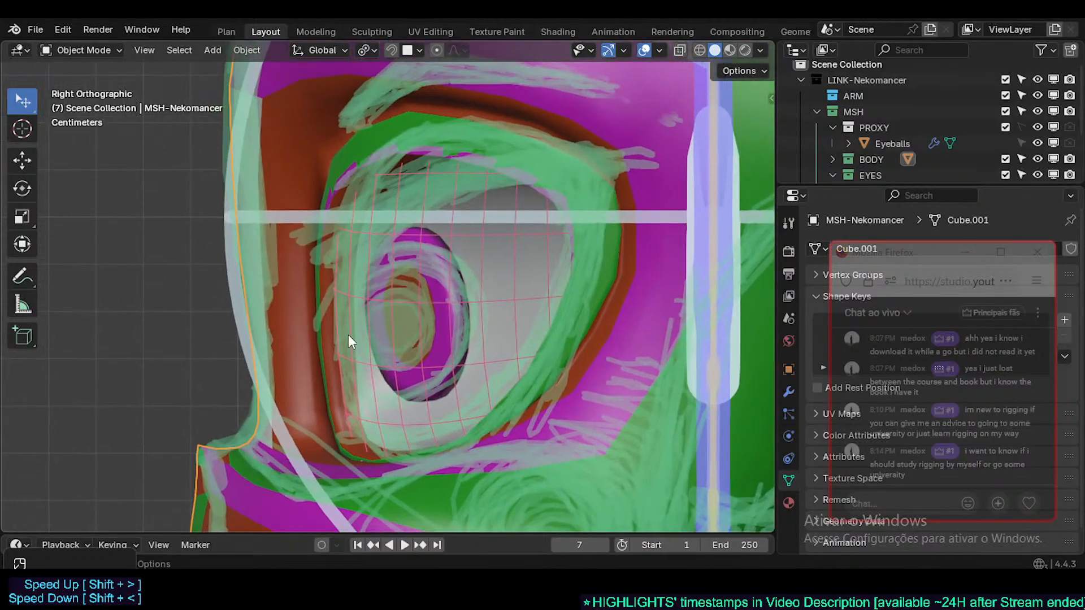
{"action": "scroll", "coordinate": [344, 340], "scroll_direction": "up", "scroll_amount": 3, "text": "shift"}
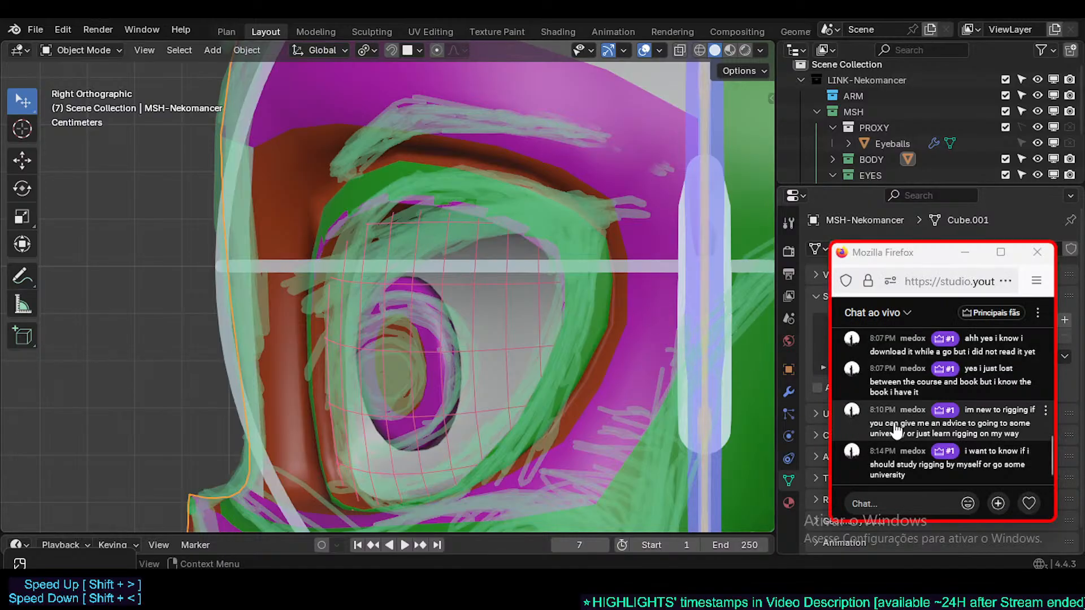
{"action": "scroll", "coordinate": [511, 286], "scroll_direction": "up", "scroll_amount": 3}
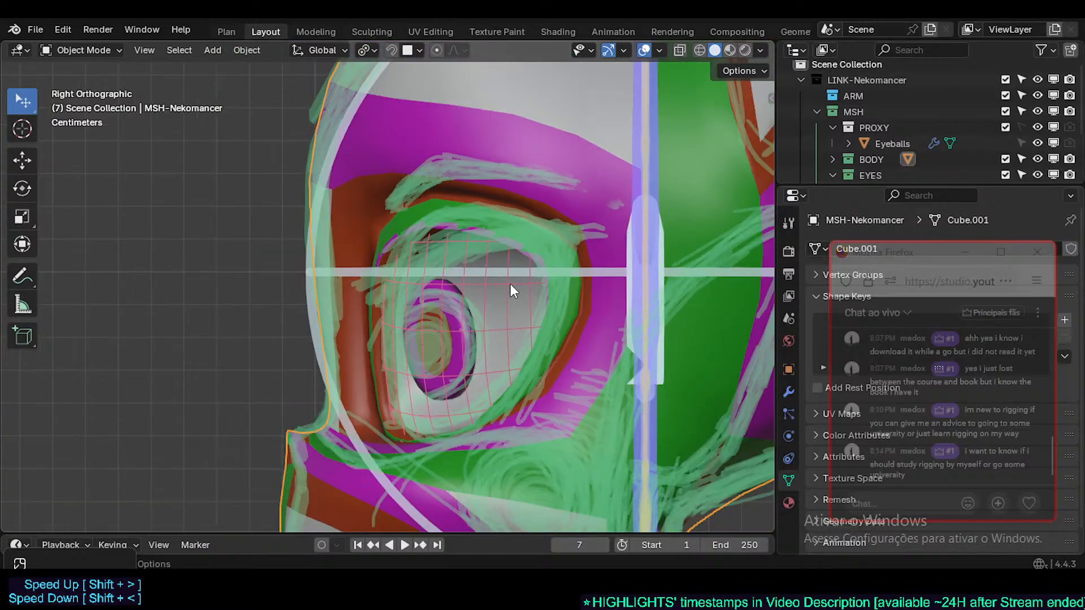
{"action": "mouse_move", "coordinate": [491, 285]}
{"action": "middle_mouse_down", "text": "shift"}
{"action": "mouse_move", "coordinate": [511, 335]}
{"action": "mouse_move", "coordinate": [505, 291]}
{"action": "middle_mouse_up", "text": "shift"}
{"action": "scroll", "coordinate": [507, 330], "scroll_direction": "down", "scroll_amount": 2}
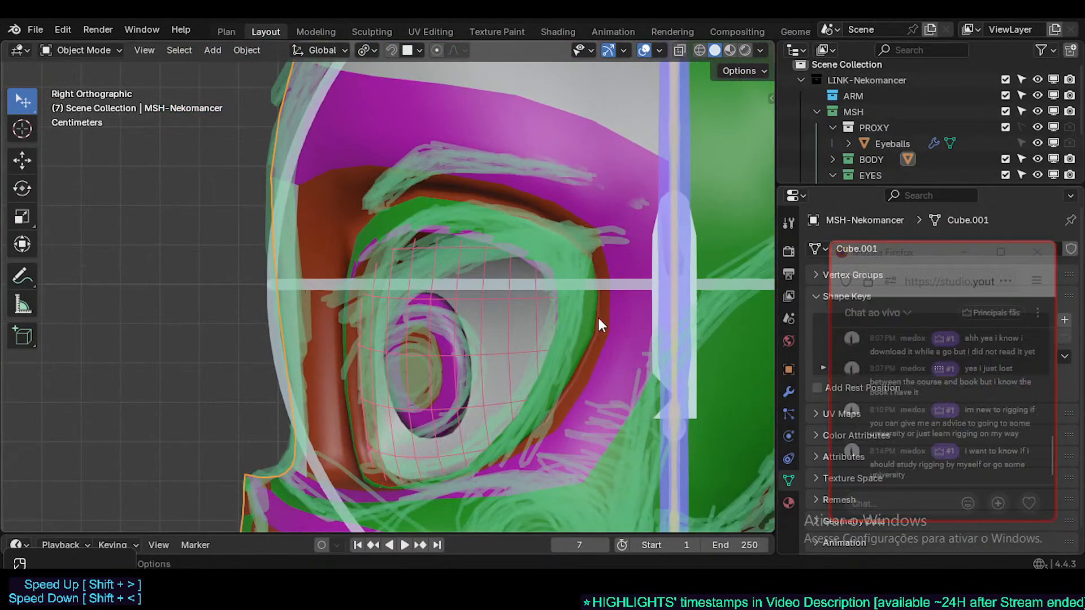
- Compare the eye socket's shading and wireframe with the green reference sketch in right side view
{"action": "scroll", "coordinate": [597, 333], "scroll_direction": "up", "scroll_amount": 1}
{"action": "middle_click_drag", "start_coordinate": [528, 349], "coordinate": [548, 306], "text": "shift"}
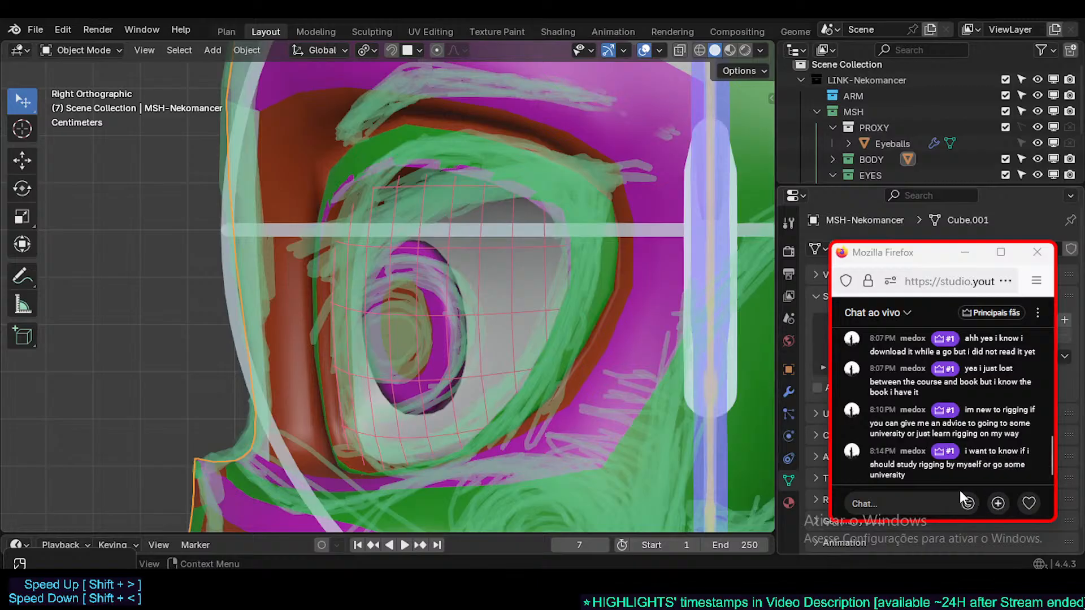
{"action": "scroll", "coordinate": [458, 343], "scroll_direction": "down", "scroll_amount": 2}
{"action": "scroll", "coordinate": [464, 354], "scroll_direction": "up", "scroll_amount": 2}
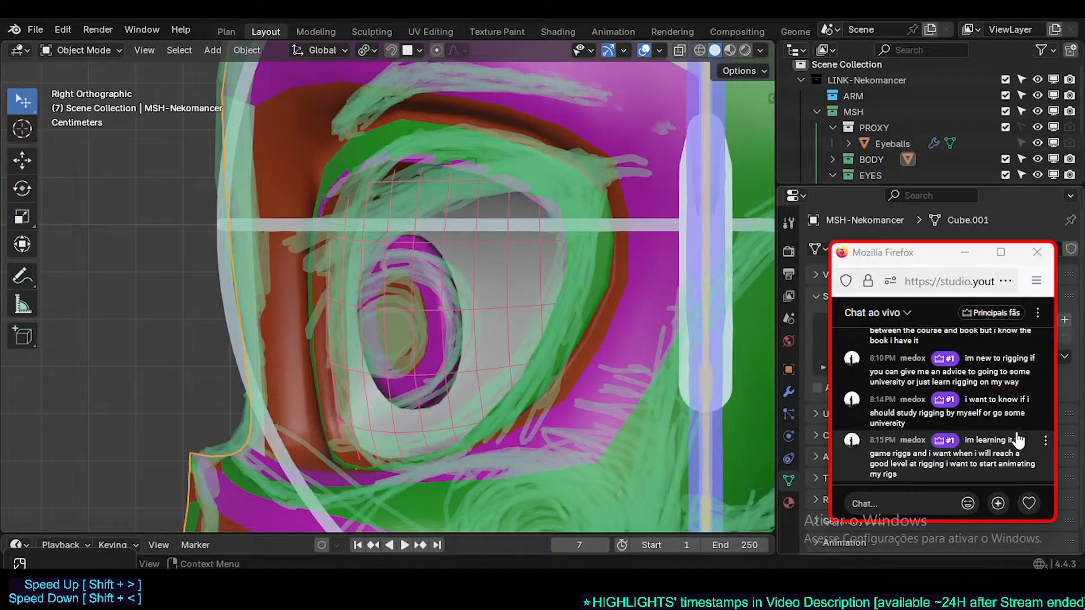
{"action": "key", "text": "Tab"}
{"action": "scroll", "coordinate": [480, 254], "scroll_direction": "down", "scroll_amount": 4}
{"action": "scroll", "coordinate": [484, 266], "scroll_direction": "up", "scroll_amount": 3}
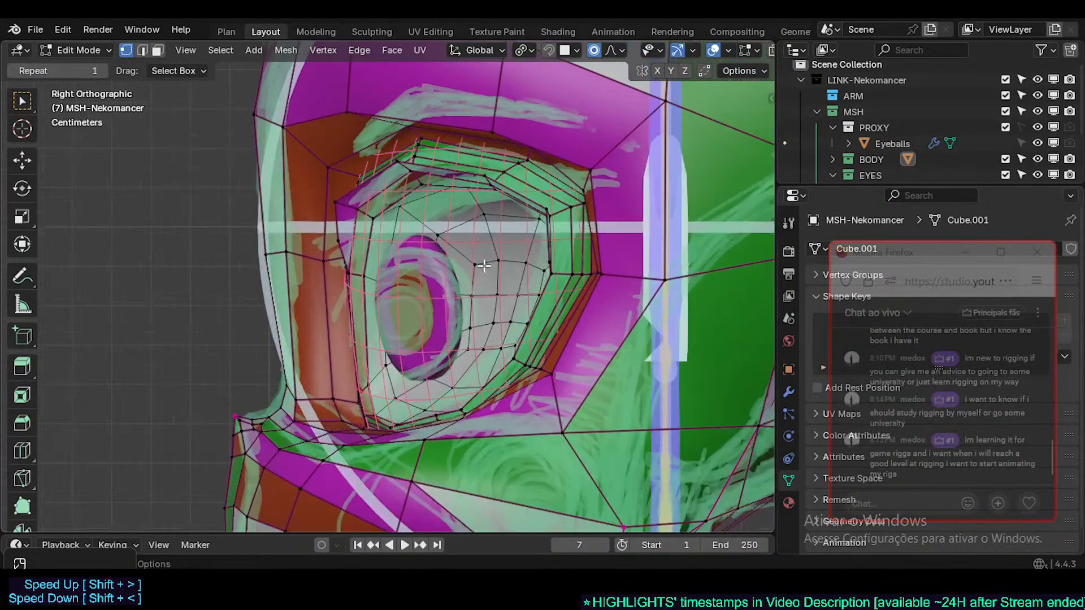
{"action": "scroll", "coordinate": [484, 265], "scroll_direction": "up", "scroll_amount": 2}
{"action": "key", "text": "Tab"}
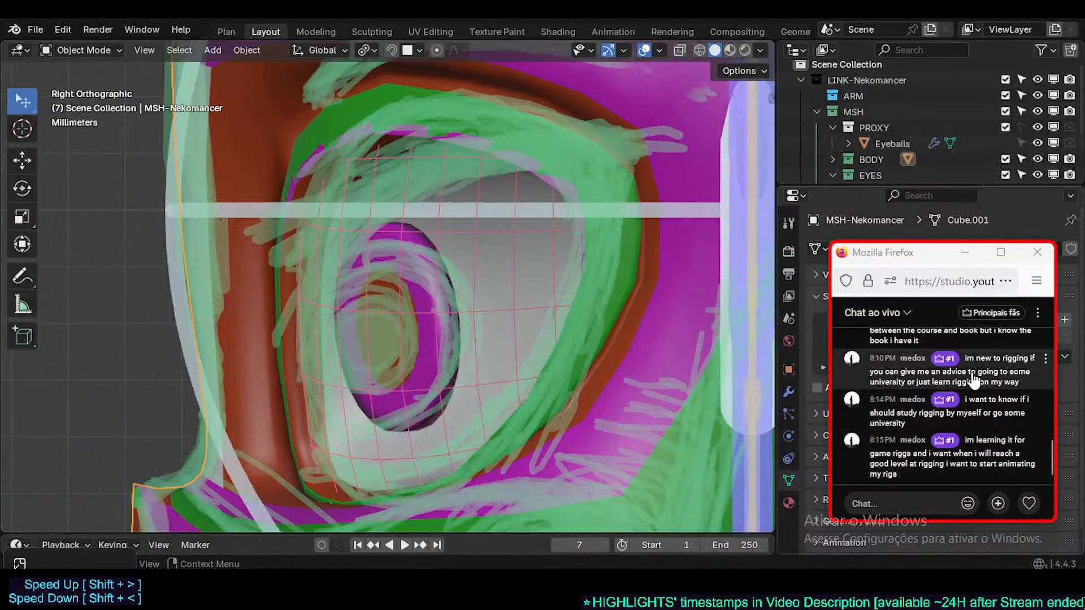
{"action": "scroll", "coordinate": [351, 255], "scroll_direction": "down", "scroll_amount": 3}
{"action": "scroll", "coordinate": [351, 213], "scroll_direction": "up", "scroll_amount": 3}
- In Edit Mode, turn off proportional editing and move the eyelid loop's upper front vertex slightly
{"action": "key", "text": "Tab"}
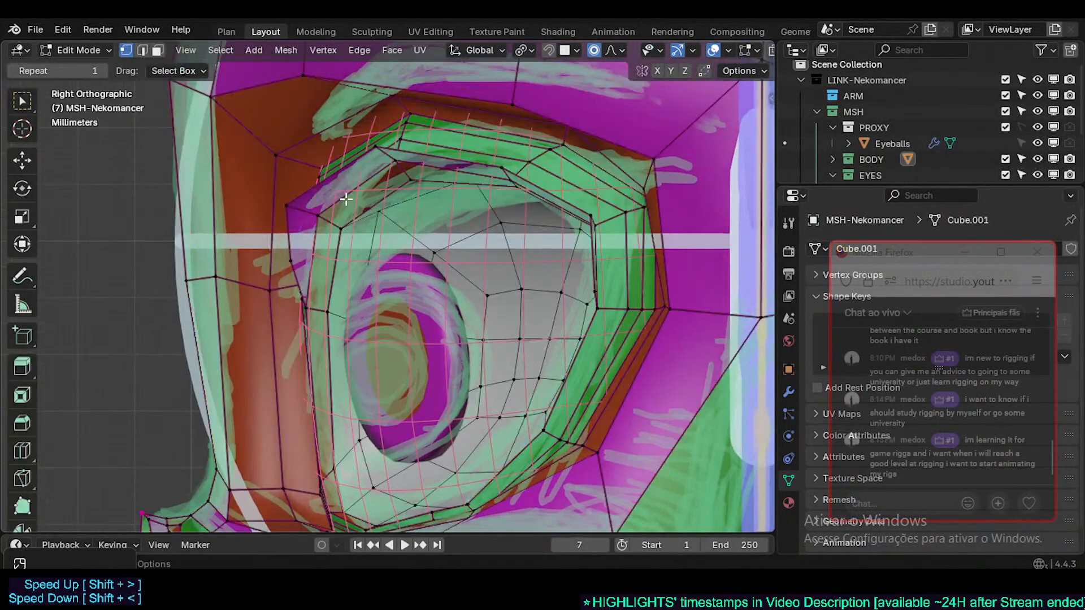
{"action": "left_click", "coordinate": [372, 145]}
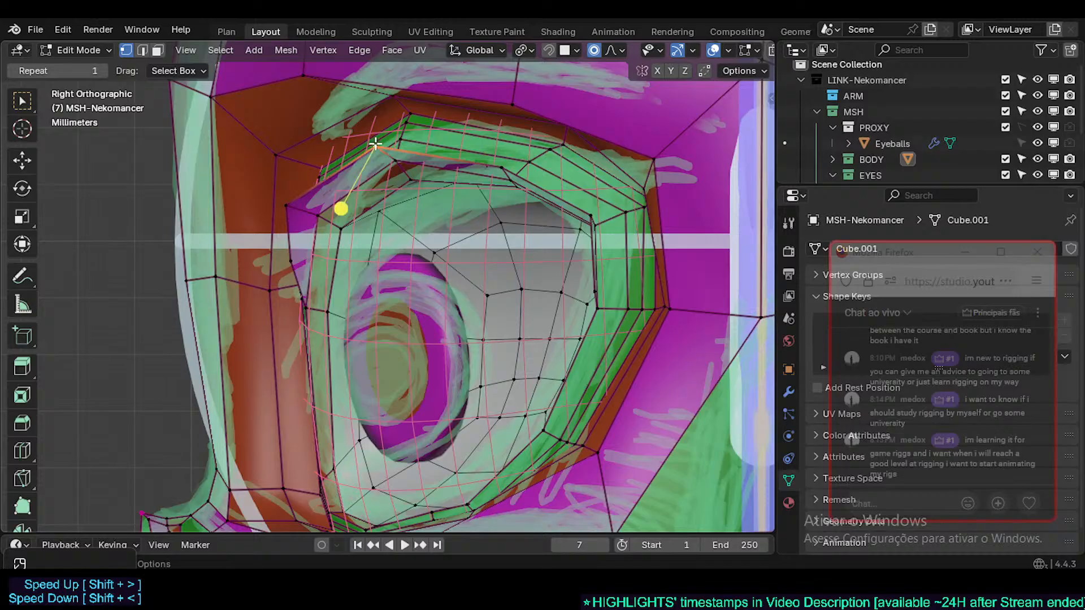
{"action": "key", "text": "g"}
{"action": "right_click", "coordinate": [408, 151]}
{"action": "key", "text": "o"}
{"action": "key", "text": "g"}
{"action": "left_click", "coordinate": [431, 127]}
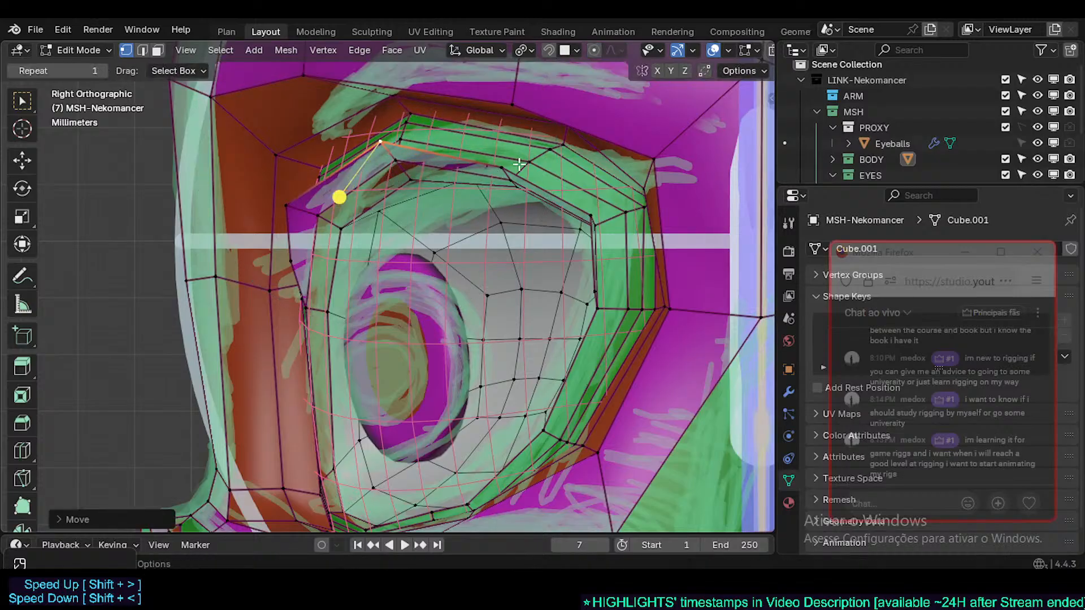
- Move one upper eyelid vertex back to the eye's rear upper corner and raise the neighbouring vertex to the sketched lid line
{"action": "left_click", "coordinate": [510, 165]}
{"action": "key", "text": "g"}
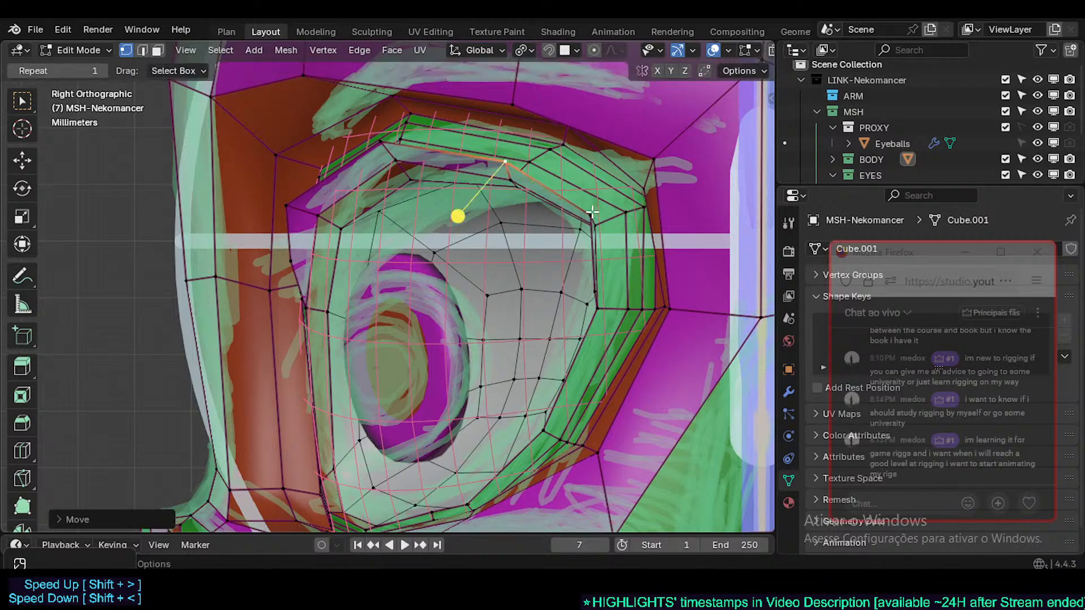
{"action": "left_click", "coordinate": [613, 164]}
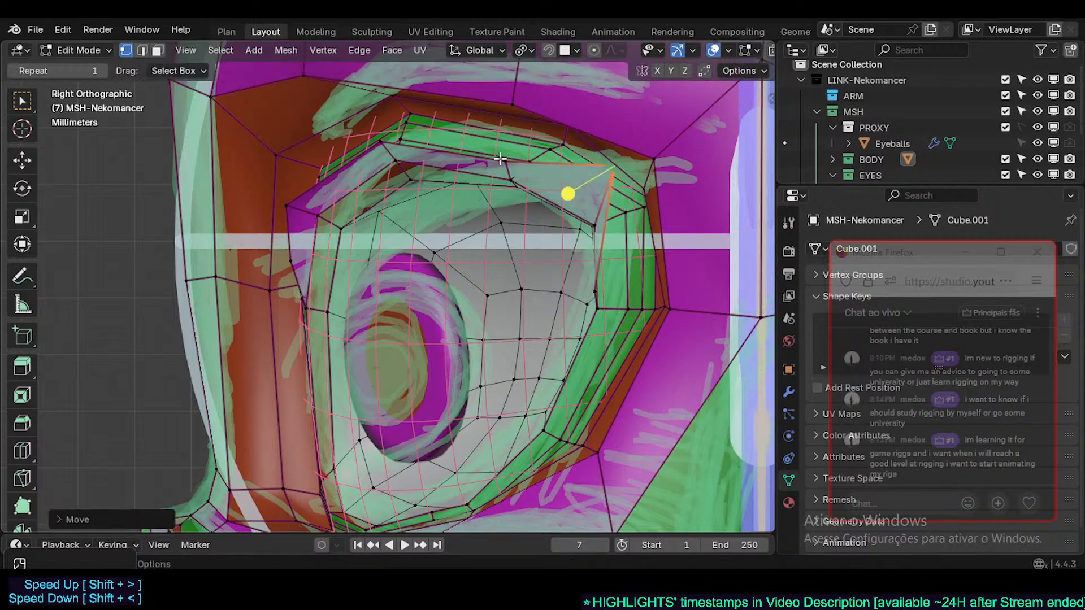
{"action": "left_click", "coordinate": [500, 161]}
{"action": "key", "text": "g"}
{"action": "left_click", "coordinate": [493, 526]}
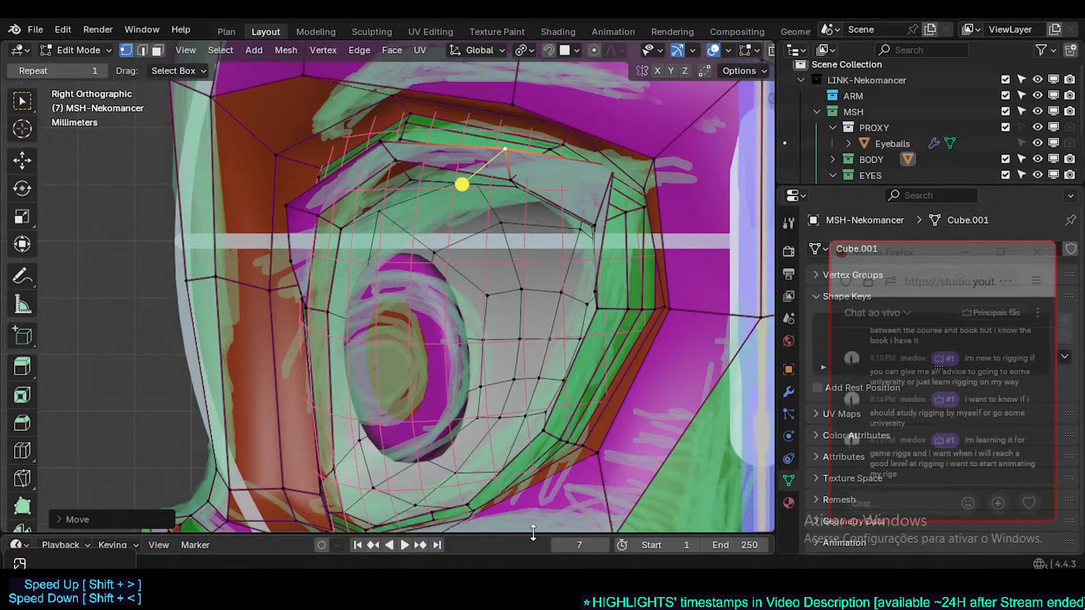
{"action": "key", "text": "g"}
{"action": "left_click", "coordinate": [396, 220]}
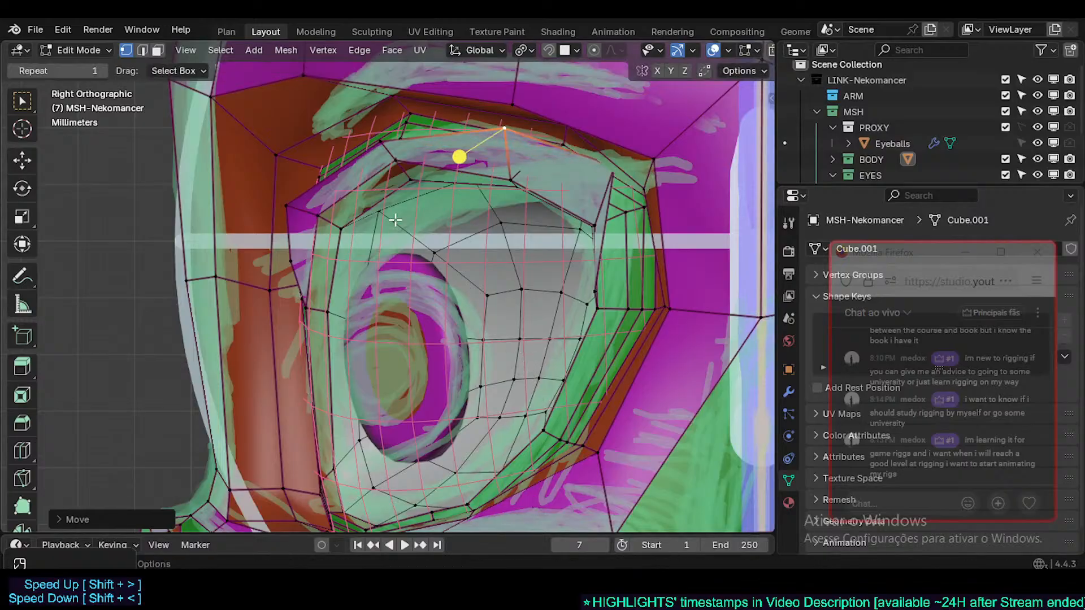
- Reposition the upper front eyelid vertex and the two vertices along the eye's front edge to follow the green sketch
{"action": "left_click", "coordinate": [382, 148]}
{"action": "key", "text": "g"}
{"action": "left_click", "coordinate": [332, 175]}
{"action": "left_click", "coordinate": [287, 213]}
{"action": "key", "text": "g"}
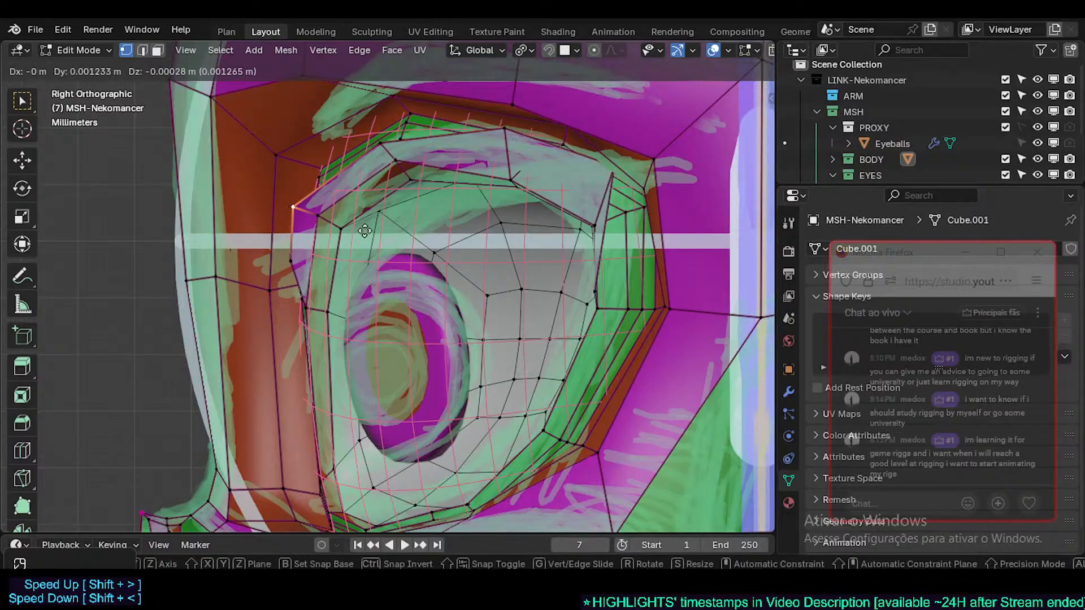
{"action": "left_click", "coordinate": [370, 233]}
{"action": "left_click", "coordinate": [291, 261]}
{"action": "key", "text": "g"}
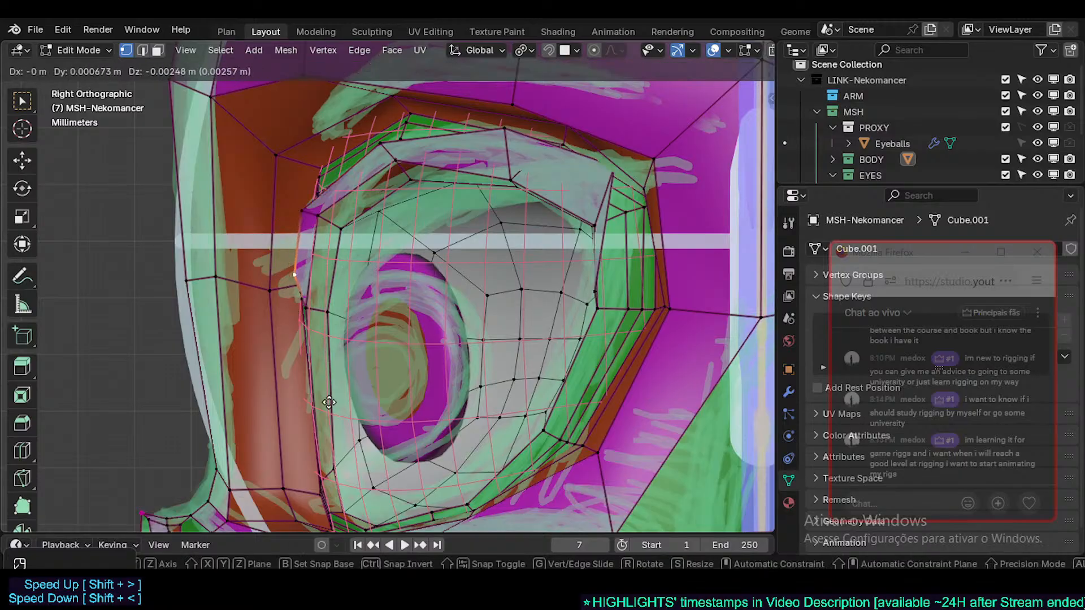
{"action": "left_click", "coordinate": [328, 400]}
{"action": "left_click", "coordinate": [301, 214]}
{"action": "key", "text": "g"}
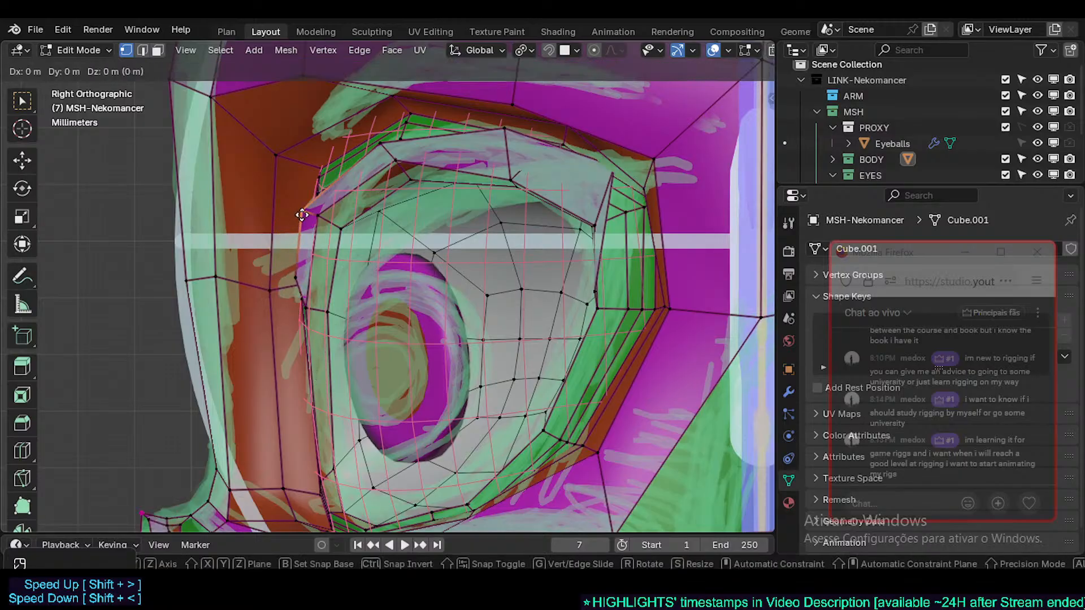
{"action": "left_click", "coordinate": [300, 215]}
- Fine-tune the upper front and upper middle eyelid vertices along the sketched upper lid curve
{"action": "left_click", "coordinate": [376, 144]}
{"action": "key", "text": "g"}
{"action": "left_click", "coordinate": [373, 145]}
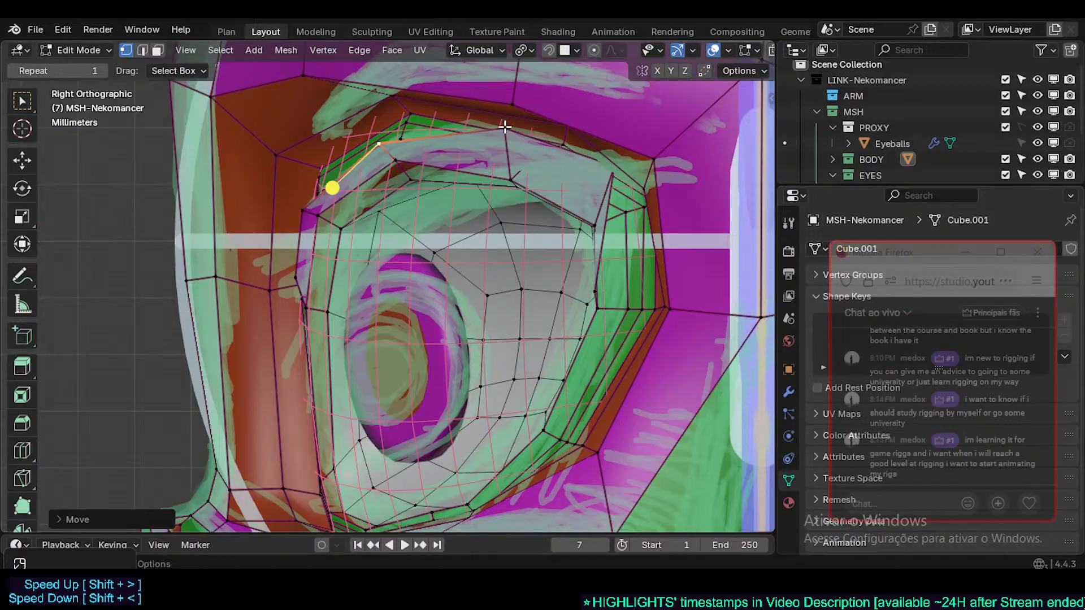
{"action": "left_click", "coordinate": [505, 127]}
{"action": "key", "text": "g"}
{"action": "left_click", "coordinate": [509, 129]}
{"action": "left_click", "coordinate": [379, 141]}
{"action": "key", "text": "g"}
{"action": "left_click", "coordinate": [385, 141]}
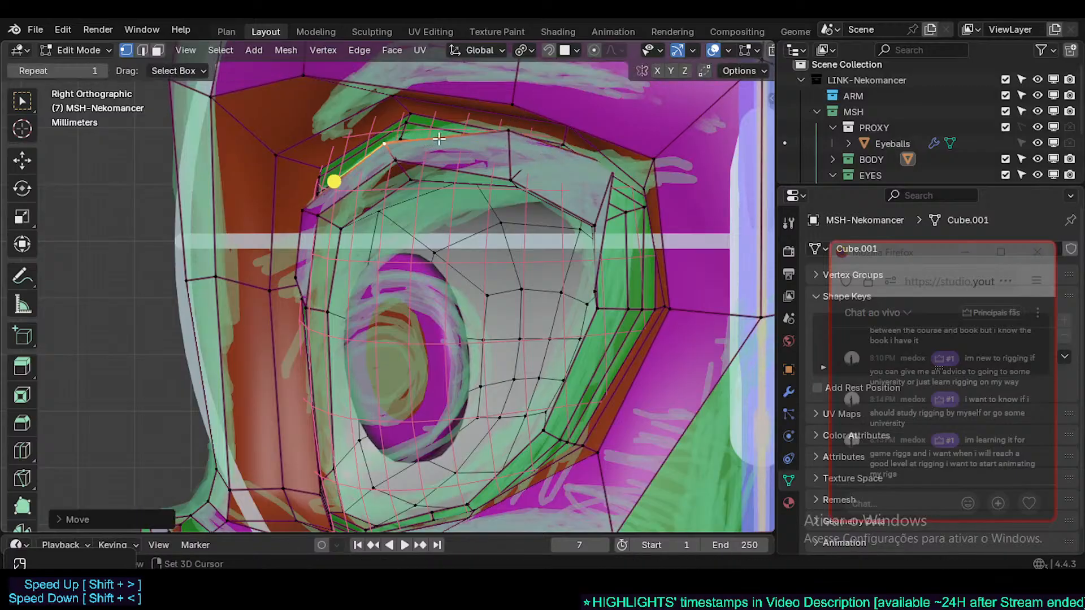
- Check the mesh in X-ray and move the eyelid's rear upper corner vertex farther back and down onto the sketched corner
{"action": "key", "text": "alt+z"}
{"action": "left_click", "coordinate": [615, 166]}
{"action": "key", "text": "g"}
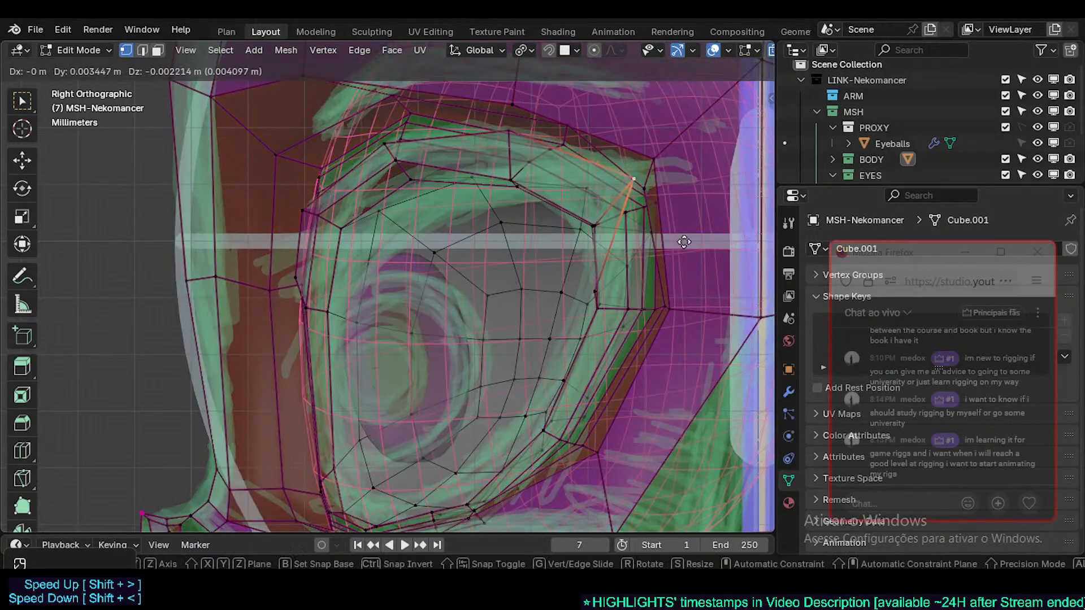
{"action": "left_click", "coordinate": [677, 241]}
{"action": "key", "text": "alt+z"}
{"action": "key", "text": "g"}
{"action": "left_click", "coordinate": [629, 227]}
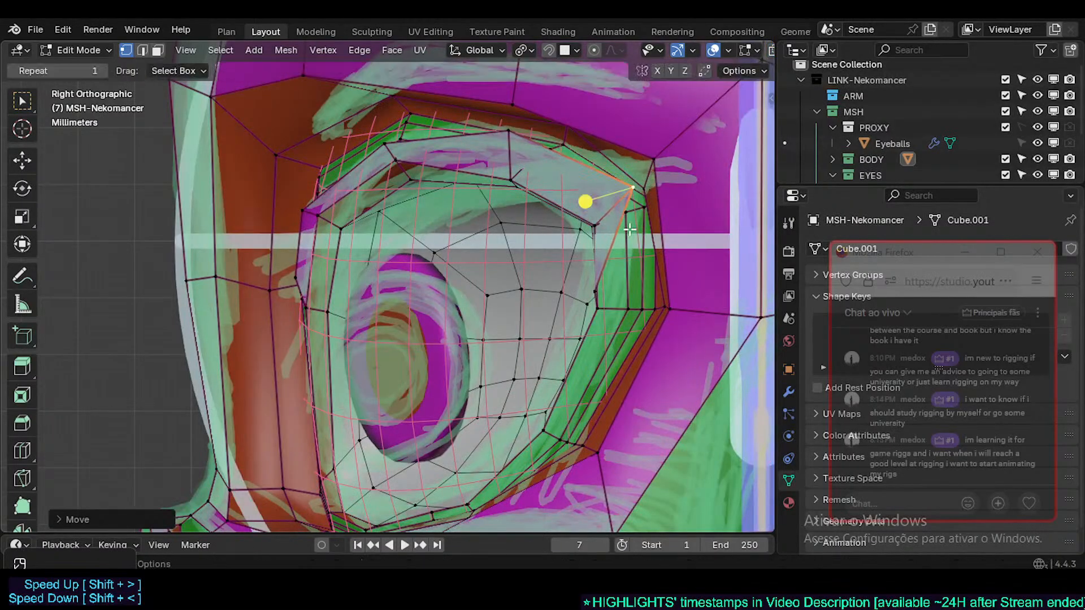
{"action": "scroll", "coordinate": [629, 226], "scroll_direction": "down", "scroll_amount": 2}
{"action": "key", "text": "g"}
{"action": "left_click", "coordinate": [637, 222]}
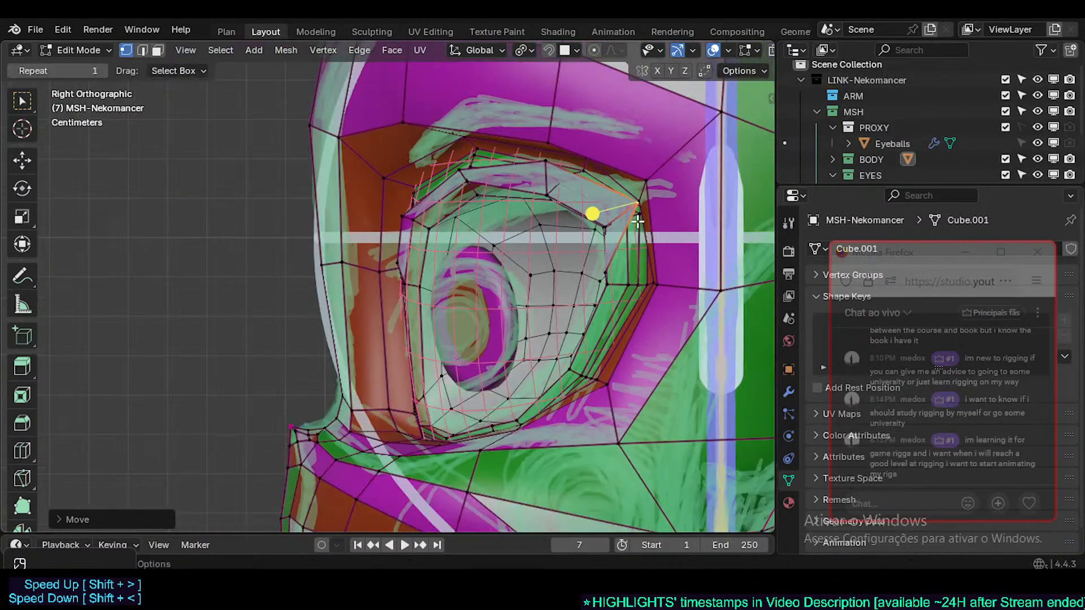
{"action": "key", "text": "g"}
{"action": "left_click", "coordinate": [635, 221]}
- Nudge the upper middle eyelid vertex and move the vertex below the rear corner up and back to the sketch's rear edge
{"action": "left_click", "coordinate": [536, 166]}
{"action": "key", "text": "g"}
{"action": "left_click", "coordinate": [533, 180]}
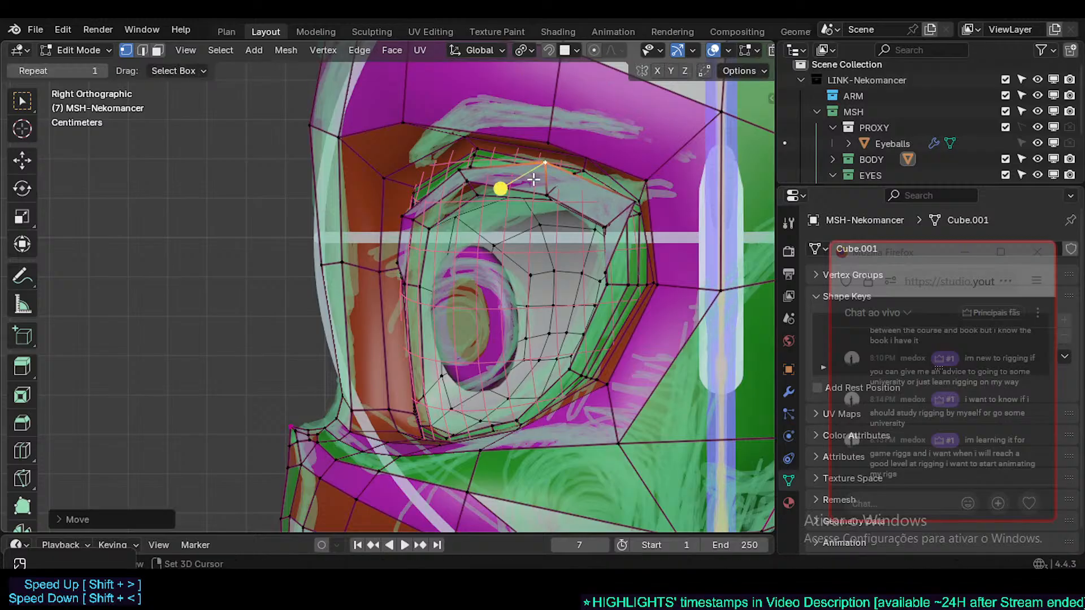
{"action": "left_click", "coordinate": [605, 271]}
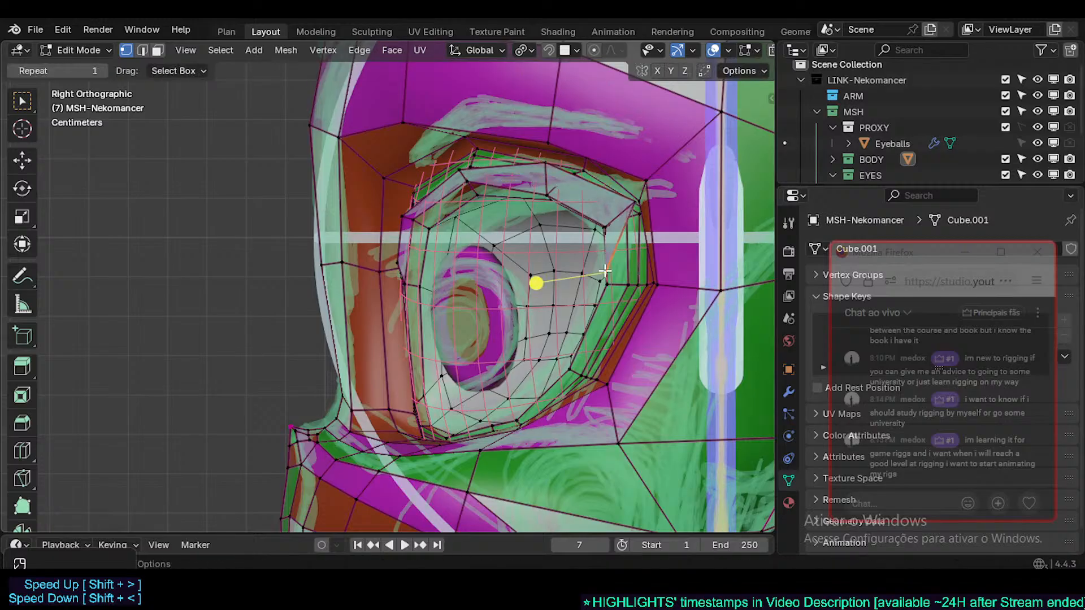
{"action": "key", "text": "g"}
{"action": "left_click", "coordinate": [598, 269]}
{"action": "key", "text": "g"}
{"action": "left_click", "coordinate": [604, 253]}
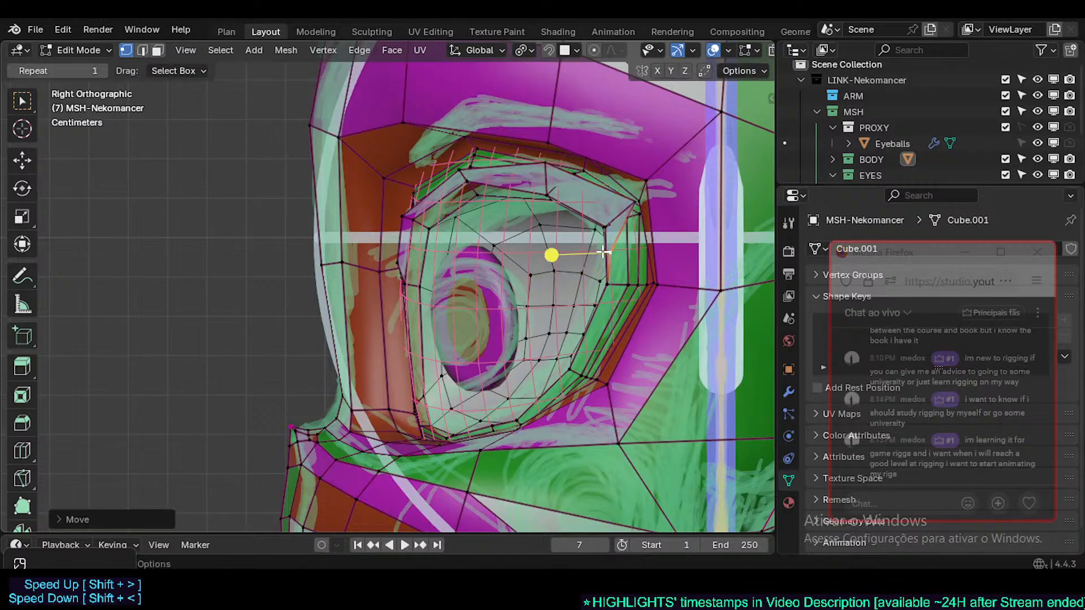
{"action": "key", "text": "g"}
{"action": "left_click", "coordinate": [656, 255]}
{"action": "key", "text": "g"}
{"action": "left_click", "coordinate": [668, 257]}
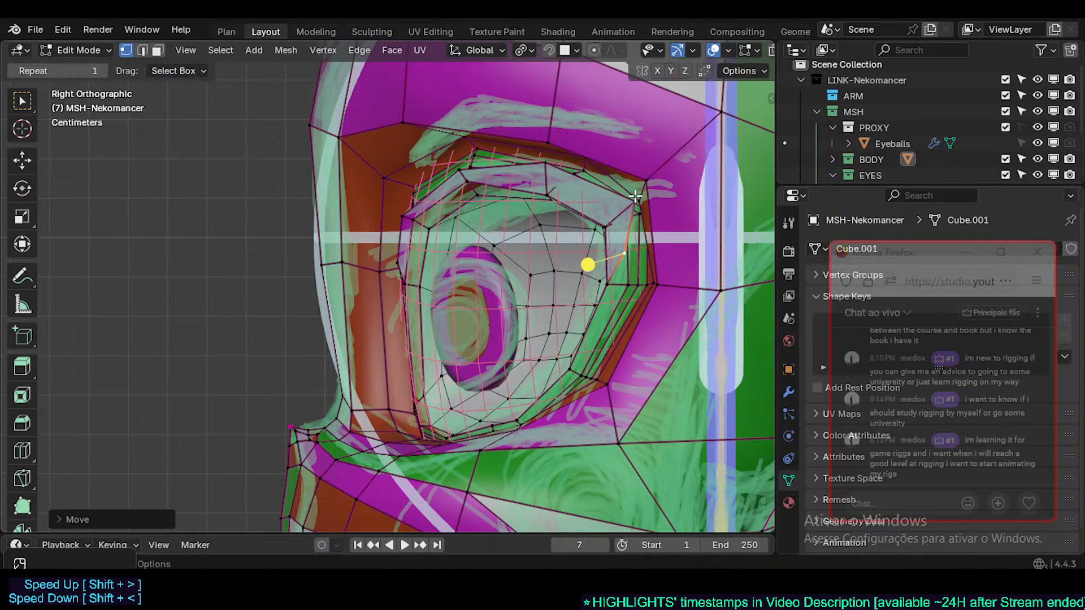
- Readjust the eyelid's rear upper corner vertex against the green sketch in side view
{"action": "key", "text": "g"}
{"action": "left_click", "coordinate": [654, 164]}
{"action": "key", "text": "g"}
{"action": "left_click", "coordinate": [634, 210]}
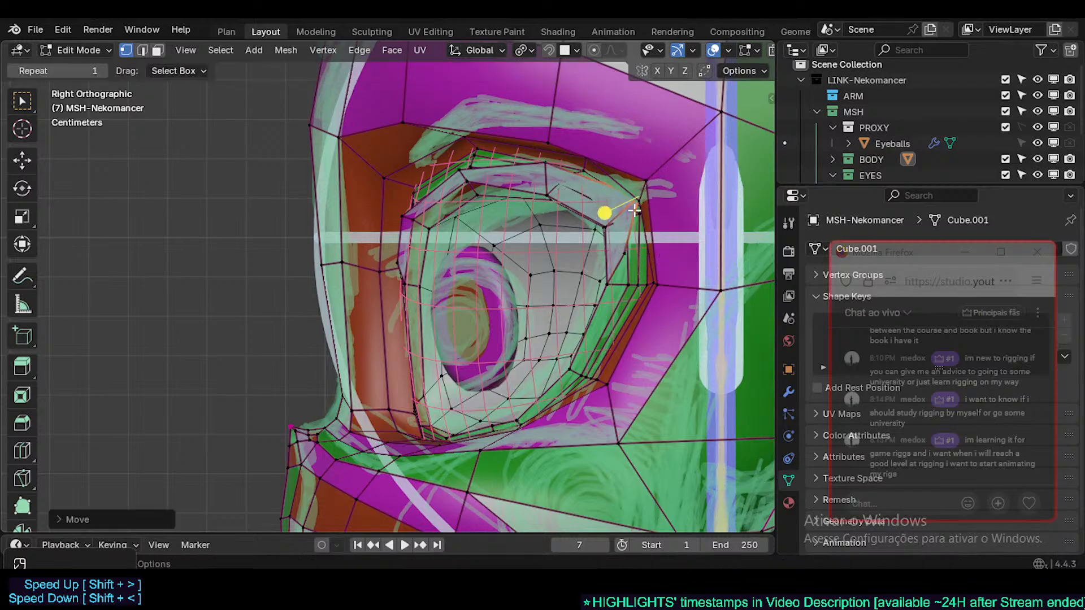
- In front orthographic view, move the eyelid's outer upper corner vertex toward the yellow reference sketch
{"action": "middle_click_drag", "start_coordinate": [634, 210], "coordinate": [505, 221]}
{"action": "key", "text": "KP_1"}
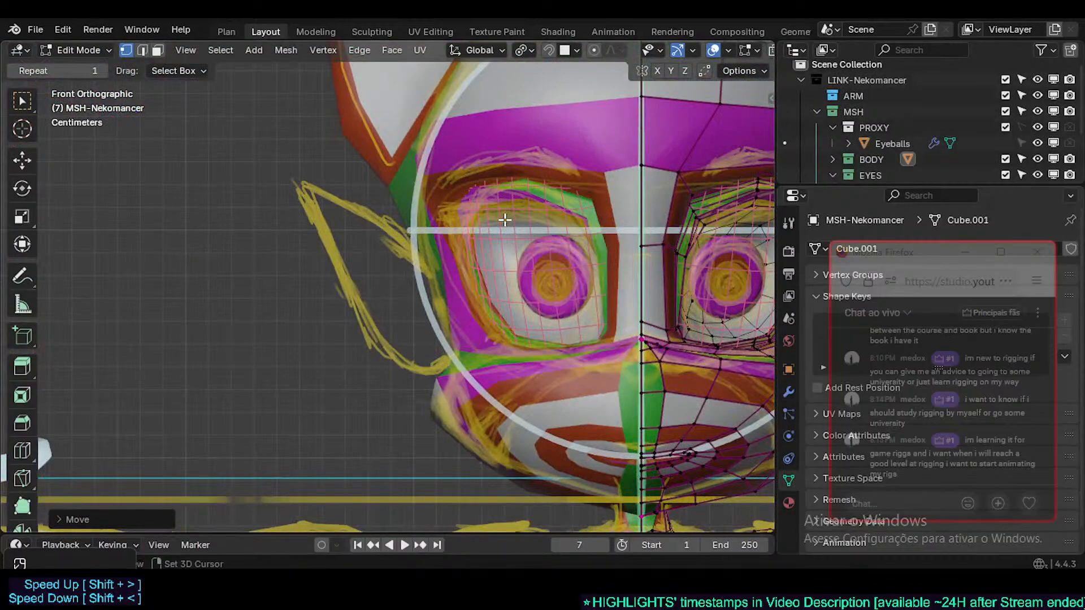
{"action": "middle_click_drag", "start_coordinate": [351, 264], "coordinate": [124, 314], "text": "shift"}
{"action": "scroll", "coordinate": [511, 277], "scroll_direction": "up", "scroll_amount": 4}
{"action": "scroll", "coordinate": [559, 262], "scroll_direction": "up", "scroll_amount": 1}
{"action": "left_click_drag", "start_coordinate": [560, 261], "coordinate": [434, 285], "text": "shift"}
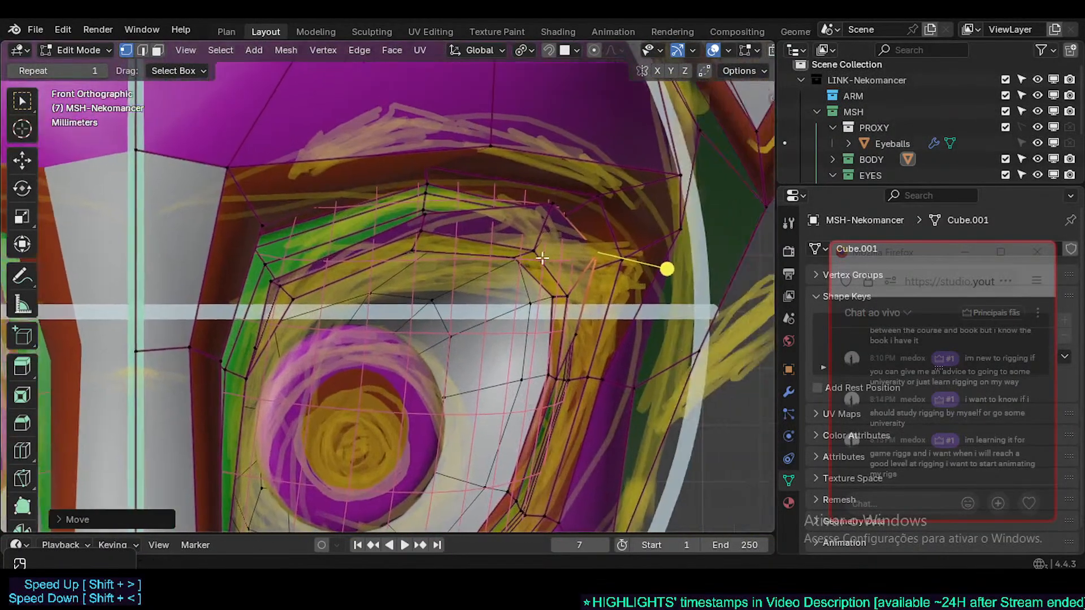
{"action": "middle_click_drag", "start_coordinate": [434, 284], "coordinate": [426, 285], "text": "shift"}
{"action": "key", "text": "g"}
{"action": "left_click", "coordinate": [672, 256]}
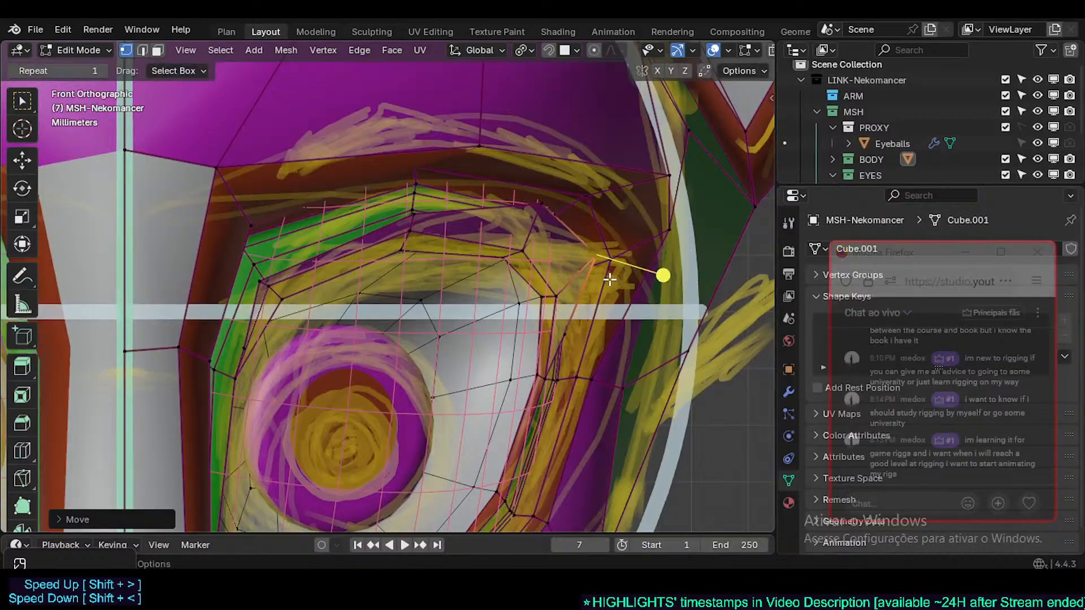
- Return to right side view and realign the rear upper corner vertex, shifting it along the Y axis
{"action": "key", "text": "KP_3"}
{"action": "scroll", "coordinate": [610, 279], "scroll_direction": "down", "scroll_amount": 5}
{"action": "middle_click_drag", "start_coordinate": [699, 244], "coordinate": [586, 258], "text": "shift"}
{"action": "scroll", "coordinate": [586, 258], "scroll_direction": "up", "scroll_amount": 3}
{"action": "scroll", "coordinate": [597, 301], "scroll_direction": "up", "scroll_amount": 1}
{"action": "key", "text": "g"}
{"action": "left_click", "coordinate": [596, 348]}
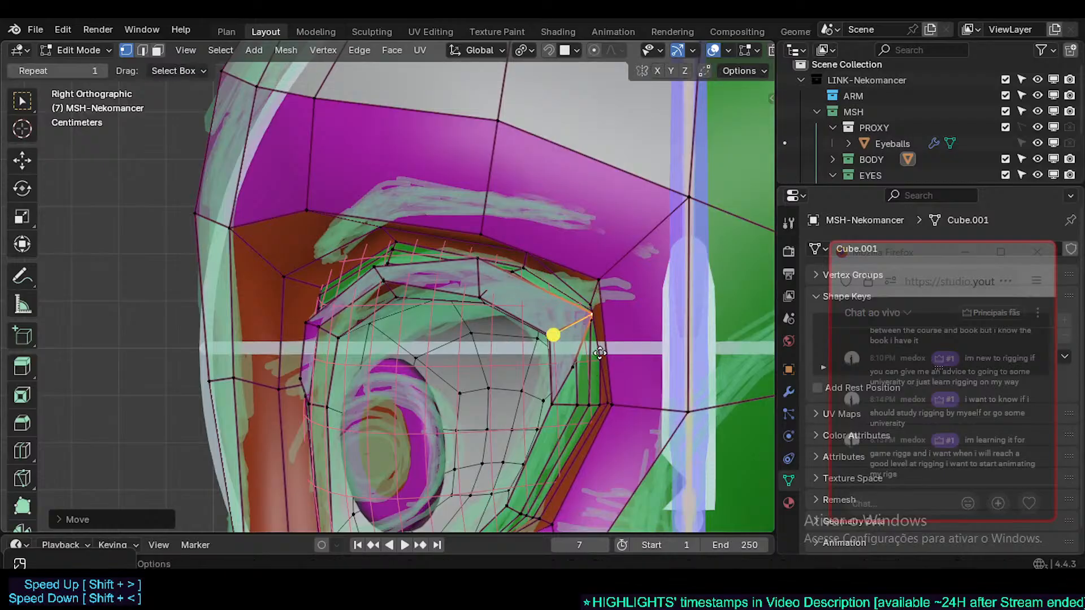
{"action": "key", "text": "g"}
{"action": "key", "text": "y"}
{"action": "left_click", "coordinate": [588, 354]}
- Shift the rear edge eyelid vertex along the Y axis and readjust the corner vertex above it
{"action": "left_click", "coordinate": [577, 365]}
{"action": "key", "text": "g"}
{"action": "key", "text": "y"}
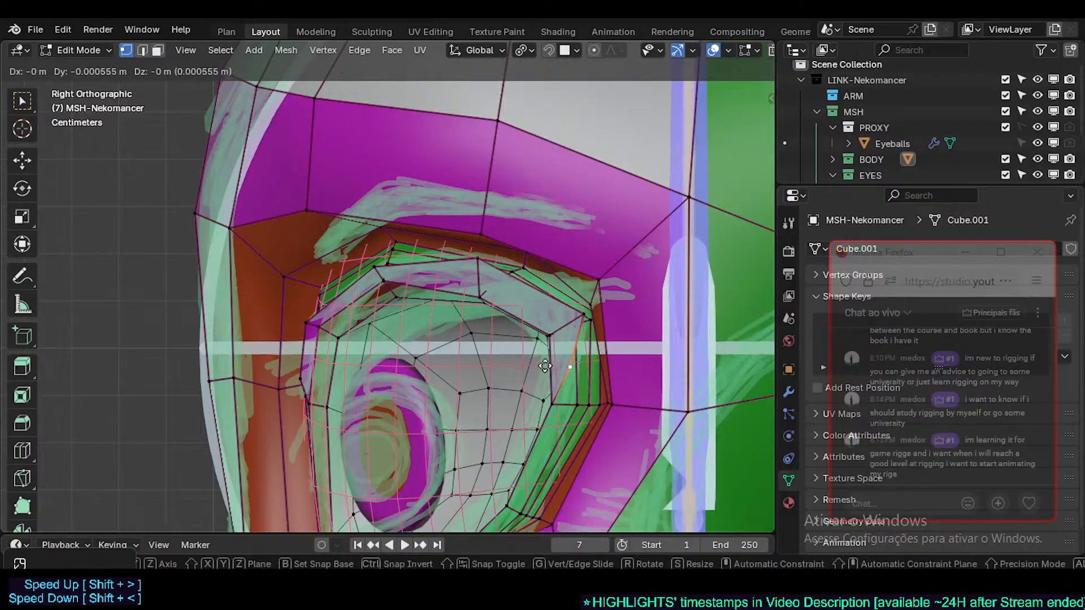
{"action": "left_click", "coordinate": [570, 365]}
{"action": "left_click", "coordinate": [578, 318]}
{"action": "key", "text": "g"}
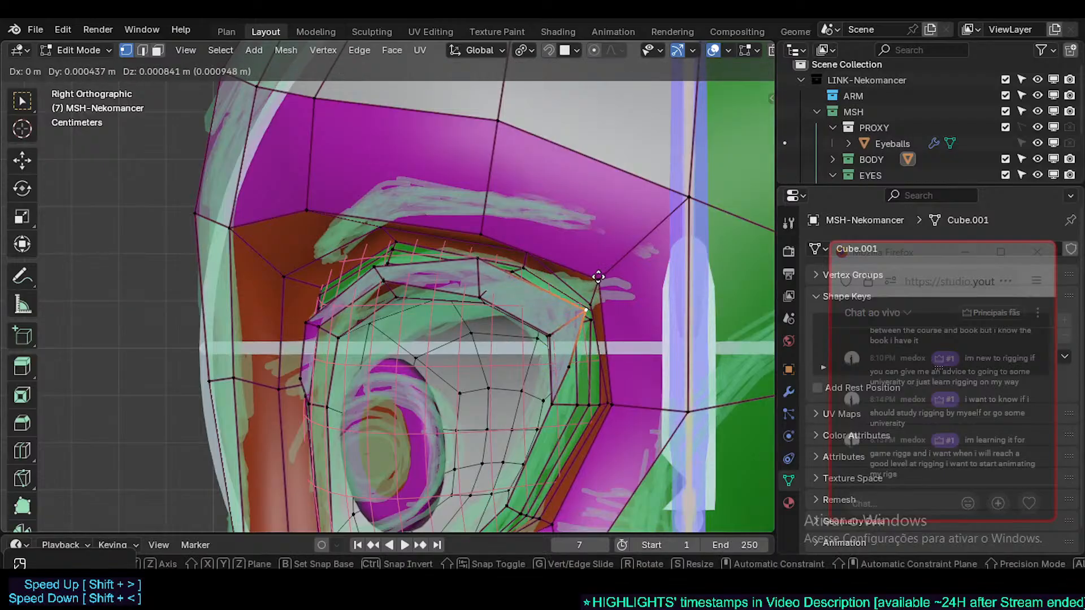
{"action": "left_click", "coordinate": [595, 281]}
{"action": "key", "text": "g"}
{"action": "left_click", "coordinate": [584, 274]}
- Nudge the upper middle and upper front eyelid vertices to smooth the upper lid curve in side view
{"action": "left_click", "coordinate": [478, 261]}
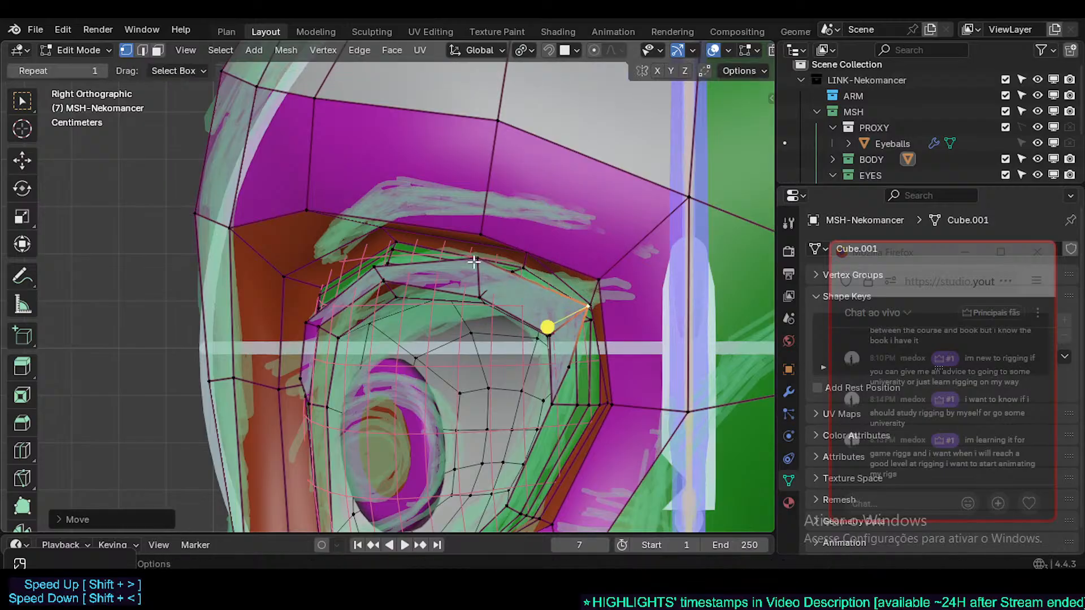
{"action": "key", "text": "g"}
{"action": "left_click", "coordinate": [424, 281]}
{"action": "left_click", "coordinate": [379, 269]}
{"action": "key", "text": "g"}
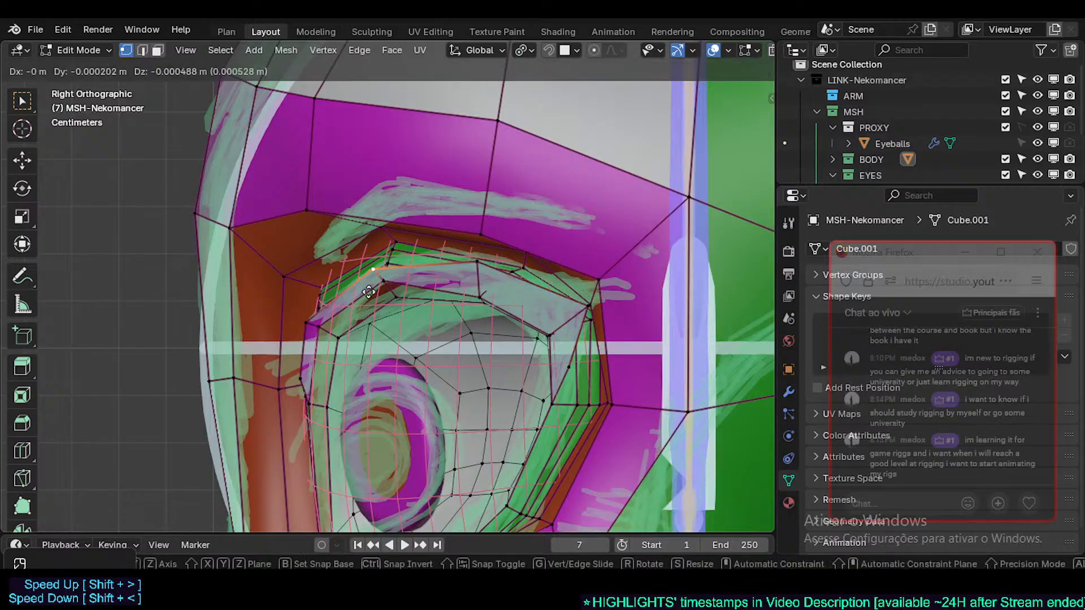
{"action": "left_click", "coordinate": [368, 291]}
- Adjust the eyelid's front corner vertex and the vertex directly below it on the front edge
{"action": "left_click", "coordinate": [309, 319]}
{"action": "key", "text": "g"}
{"action": "left_click", "coordinate": [324, 330]}
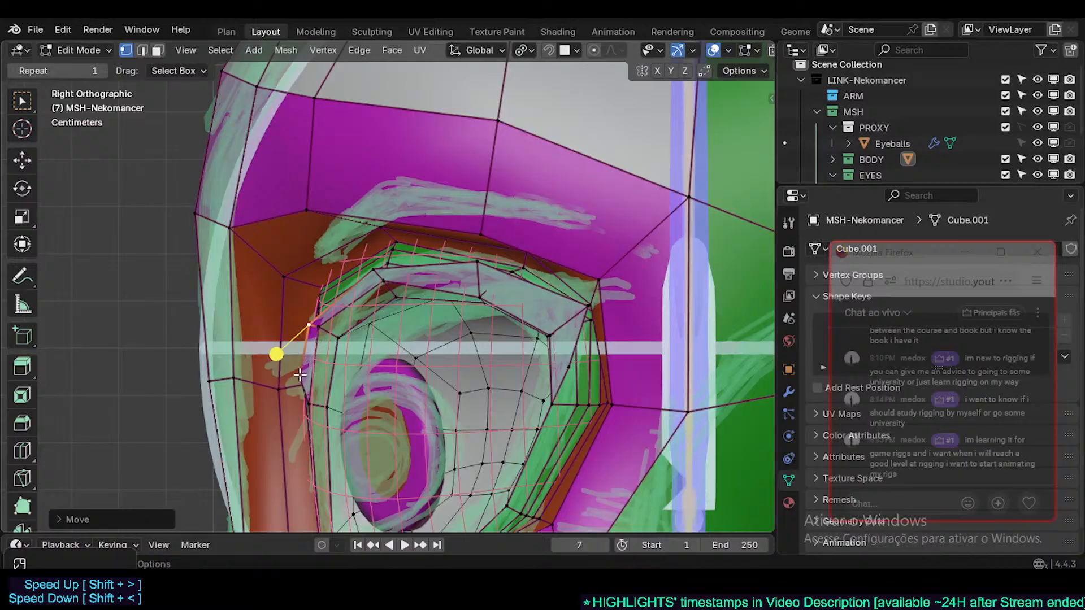
{"action": "left_click", "coordinate": [302, 373]}
{"action": "key", "text": "g"}
{"action": "left_click", "coordinate": [306, 373]}
- Slide the upper lid's front corner vertex along its edge and move the vertex below it forward and up in side view
{"action": "left_click", "coordinate": [312, 320]}
{"action": "key", "text": "g"}
{"action": "key", "text": "g"}
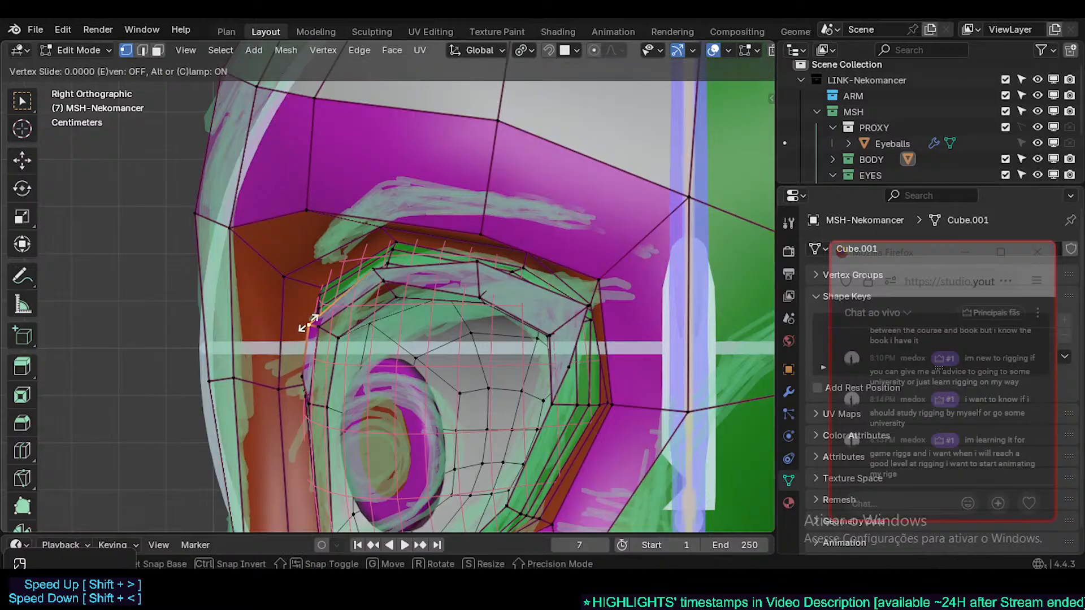
{"action": "left_click", "coordinate": [305, 373]}
{"action": "left_click", "coordinate": [305, 373]}
{"action": "key", "text": "g"}
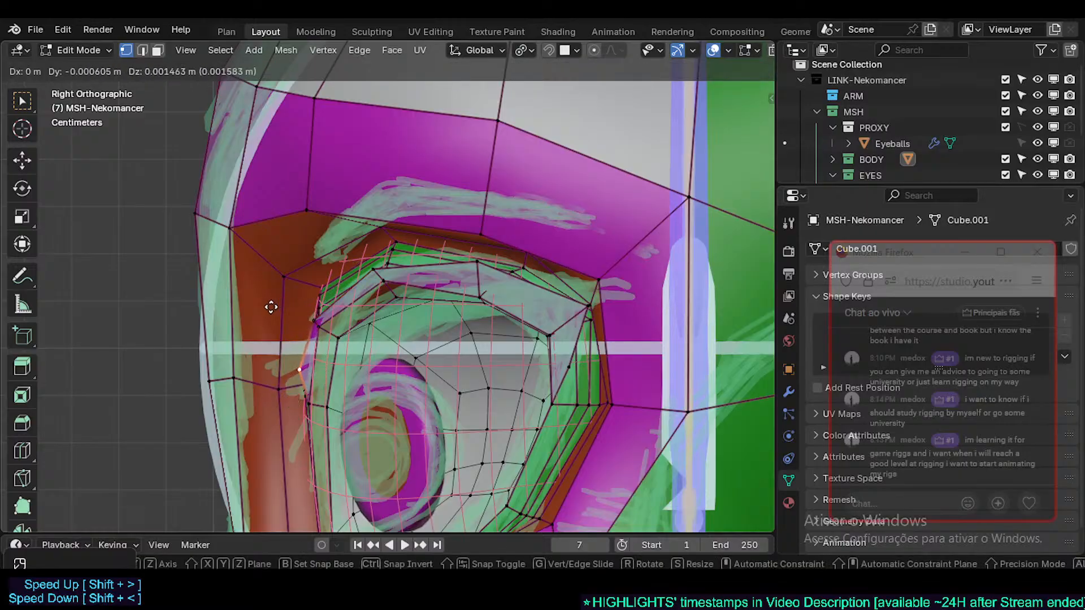
{"action": "left_click", "coordinate": [274, 306]}
{"action": "scroll", "coordinate": [314, 374], "scroll_direction": "up", "scroll_amount": 3}
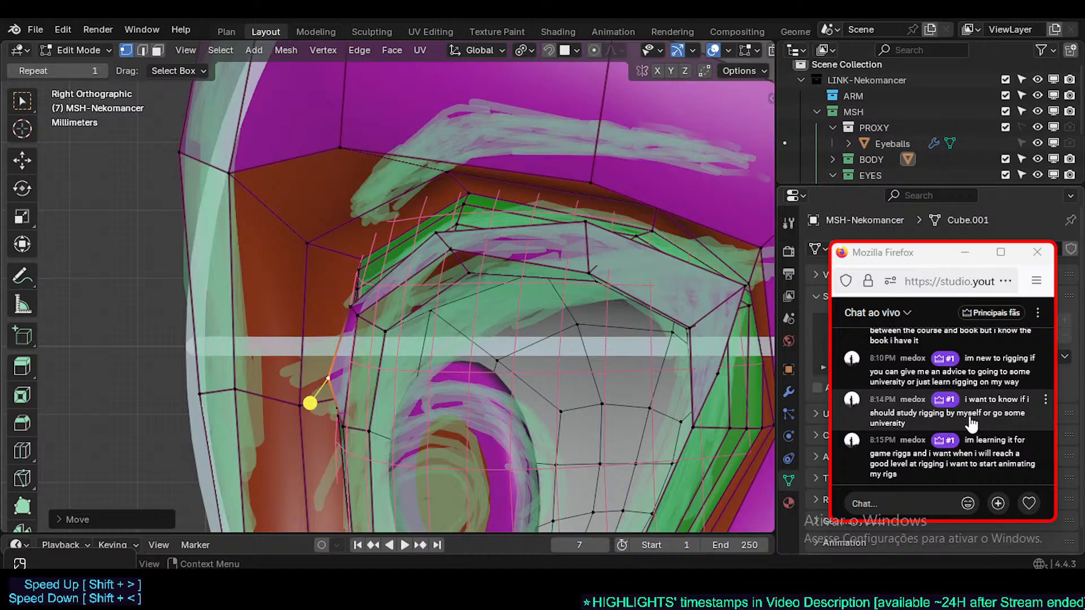
- Reposition the upper lid's front corner vertex in right side view and shift the same vertex in front view
{"action": "left_click", "coordinate": [351, 307]}
{"action": "key", "text": "g"}
{"action": "left_click", "coordinate": [315, 353]}
{"action": "middle_click_drag", "start_coordinate": [315, 354], "coordinate": [304, 370]}
{"action": "key", "text": "KP_1"}
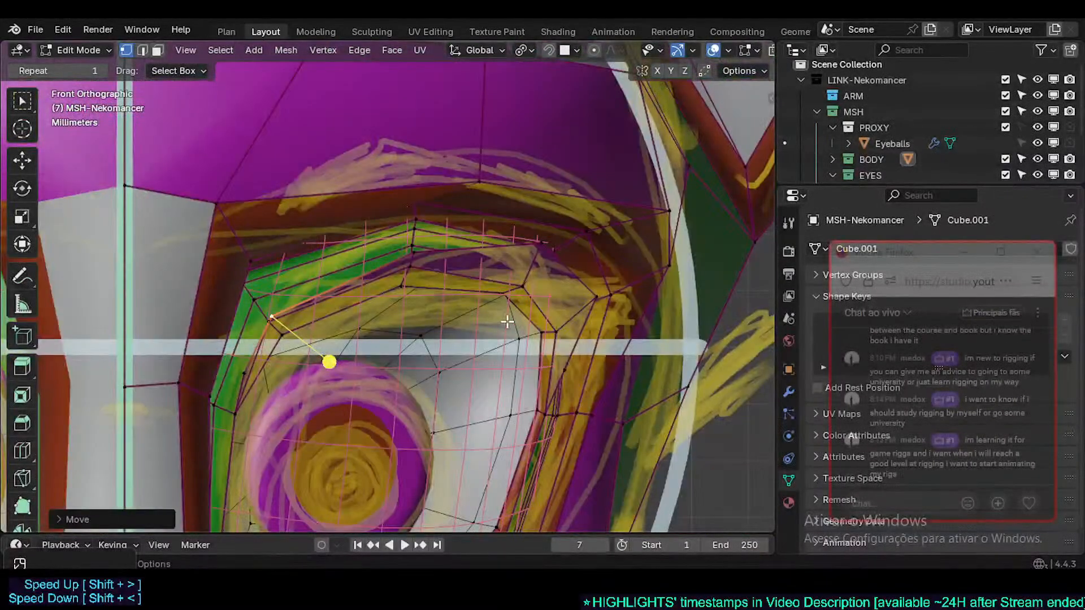
{"action": "key", "text": "g"}
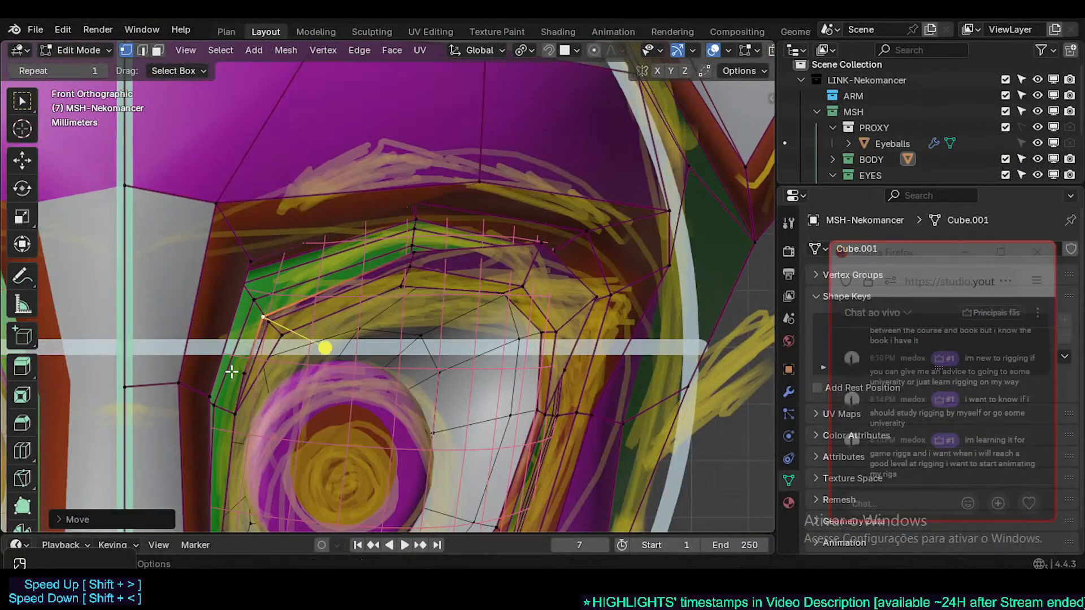
- Fine-tune the upper lid's inner corner vertex and upper middle vertex against the front sketch
{"action": "left_click", "coordinate": [242, 371]}
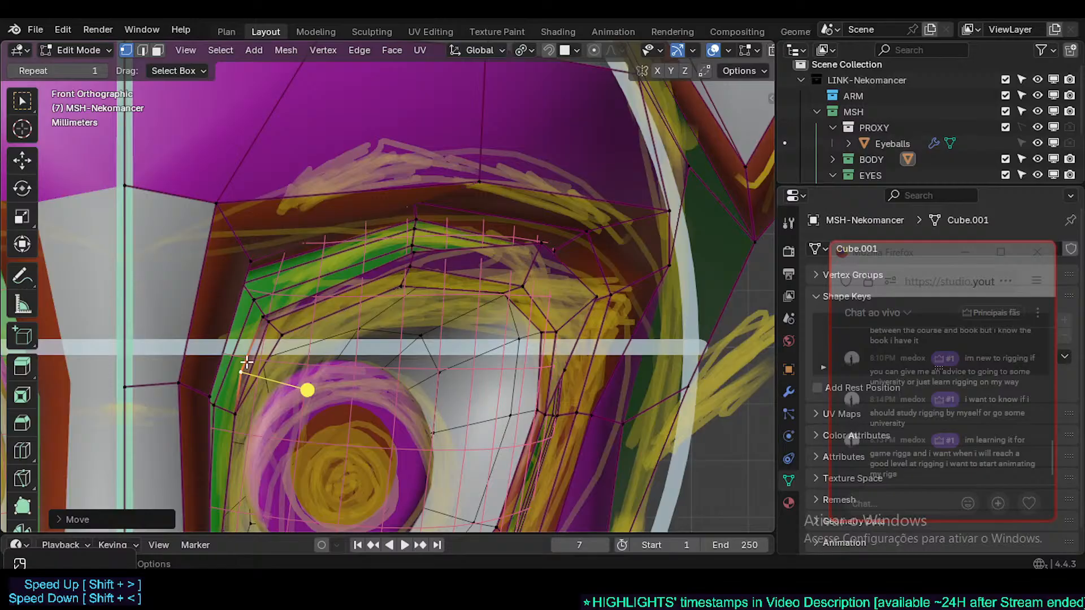
{"action": "left_click", "coordinate": [261, 310]}
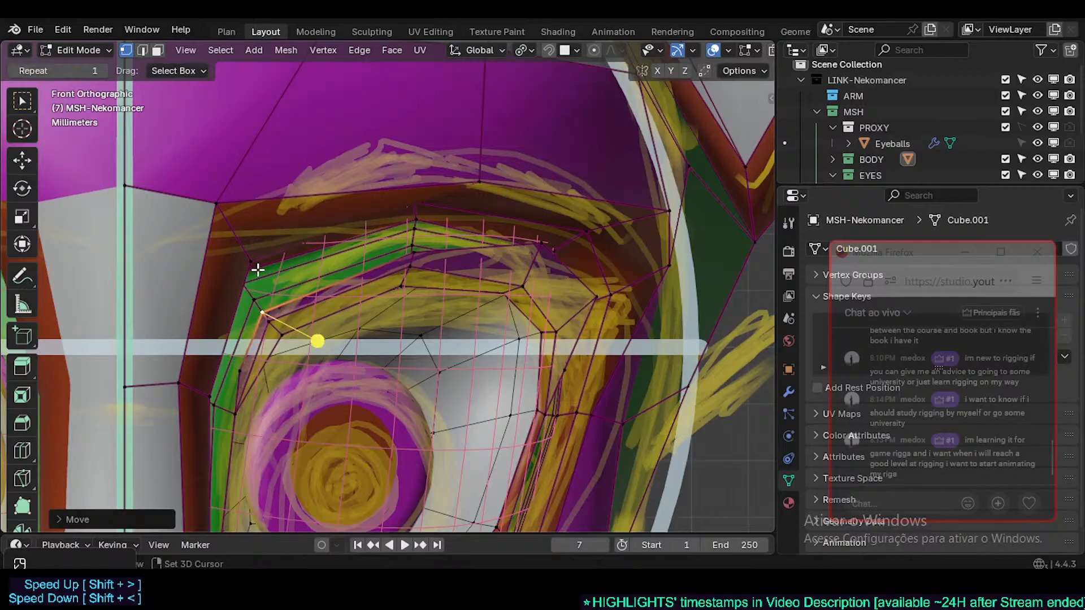
{"action": "left_click", "coordinate": [412, 251]}
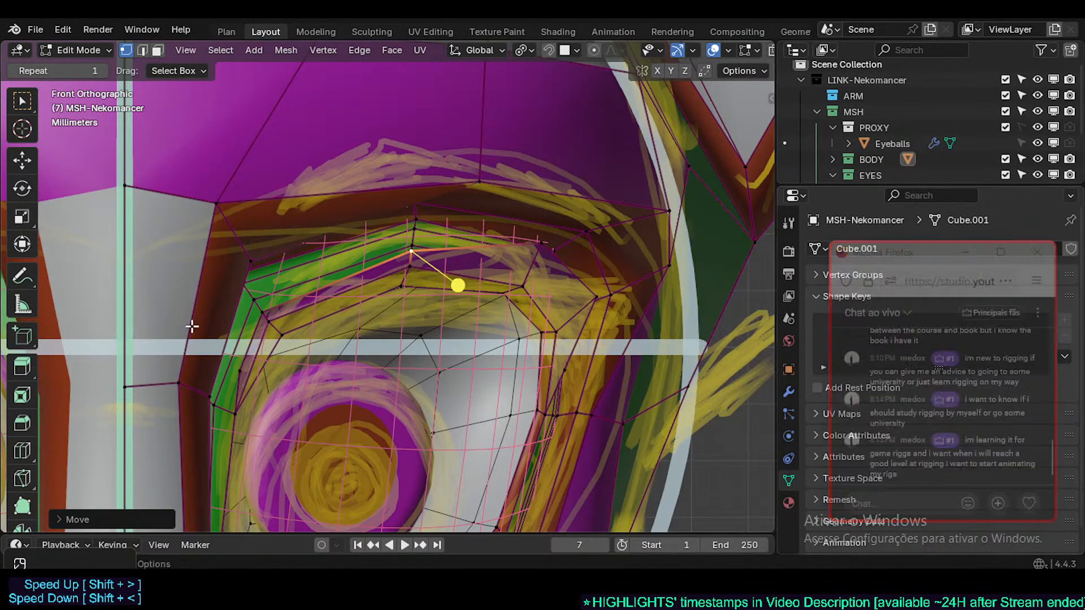
{"action": "left_click", "coordinate": [259, 311]}
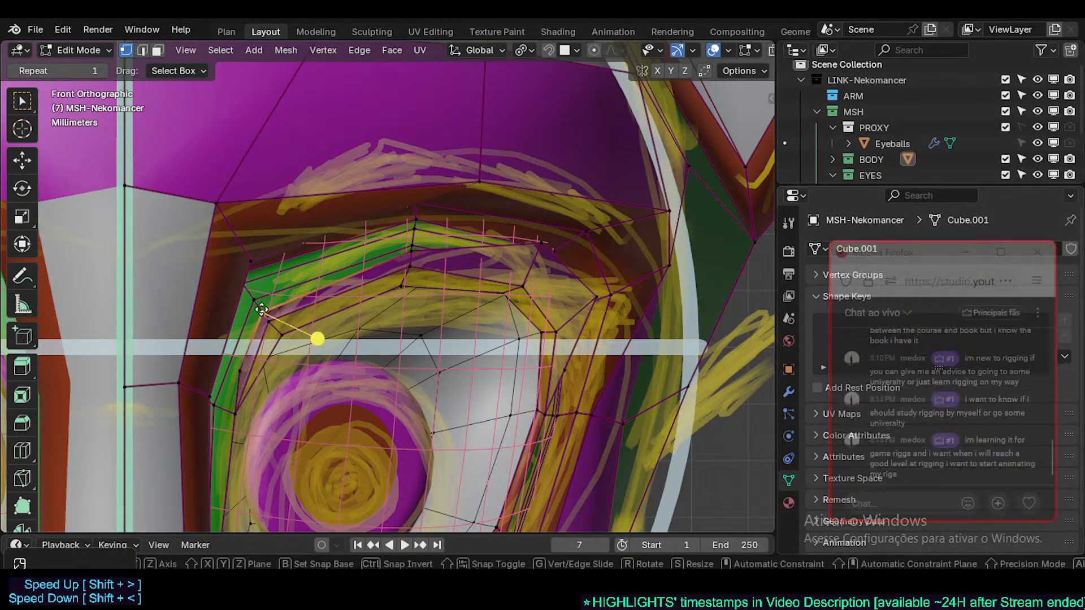
- Lower the upper outer lid vertex and move the outer corner vertex inward and down in front view
{"action": "left_click", "coordinate": [539, 242]}
{"action": "key", "text": "g"}
{"action": "left_click", "coordinate": [596, 304]}
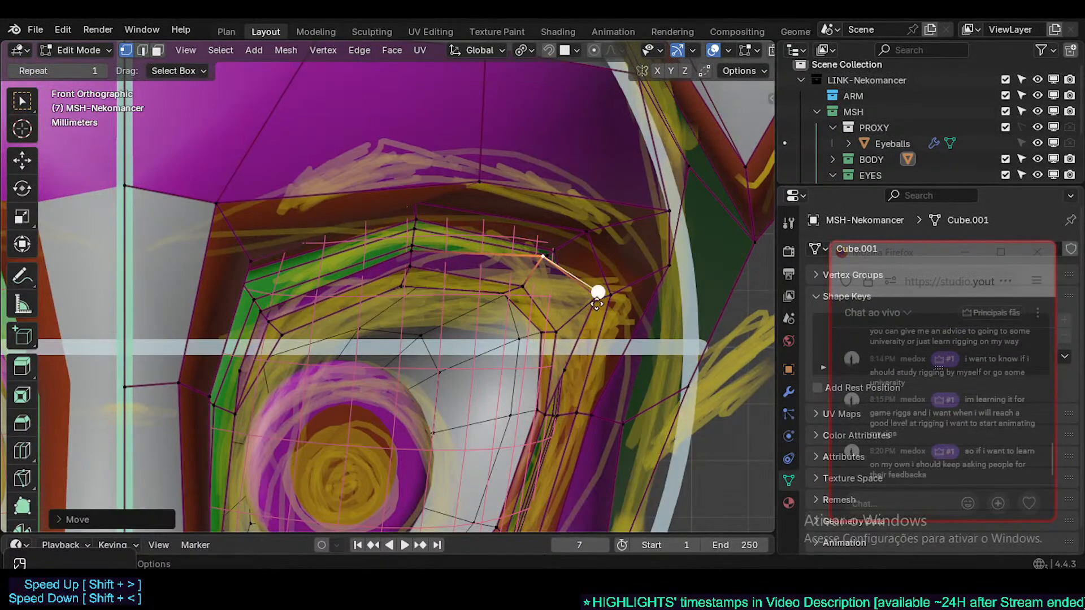
{"action": "key", "text": "g"}
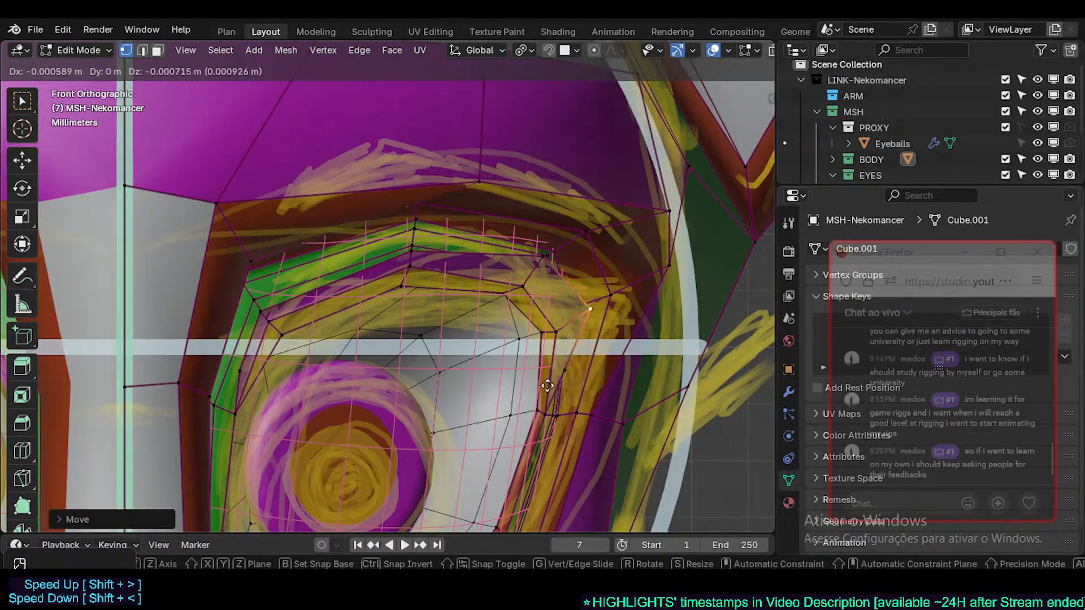
{"action": "left_click", "coordinate": [547, 386]}
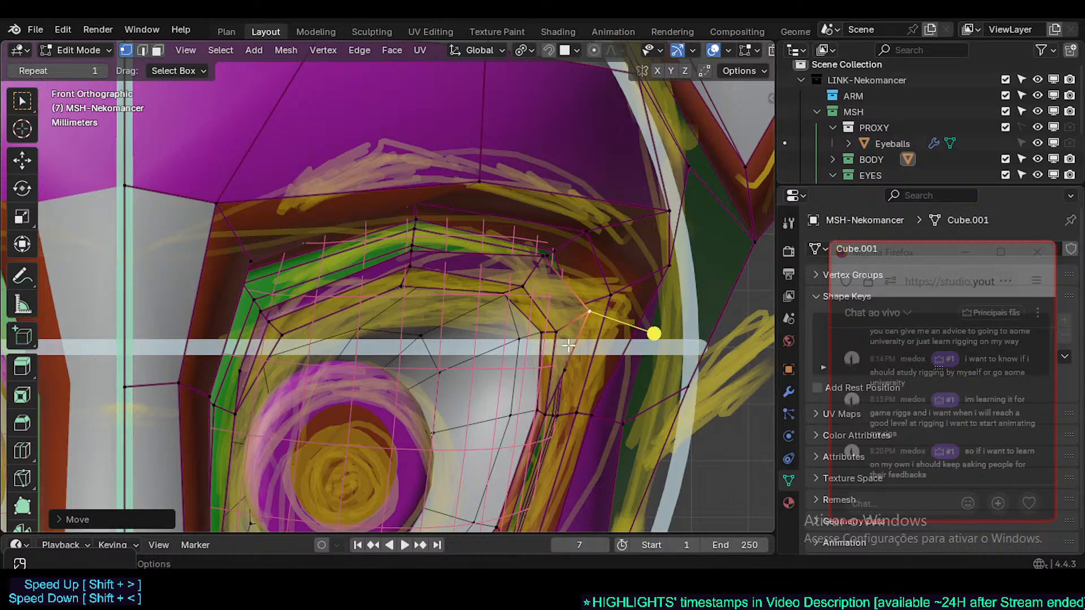
- Nudge the upper outer lid vertex inward and readjust the upper middle vertex of the same lid loop
{"action": "left_click", "coordinate": [539, 252]}
{"action": "key", "text": "g"}
{"action": "left_click", "coordinate": [535, 254]}
{"action": "left_click", "coordinate": [412, 255]}
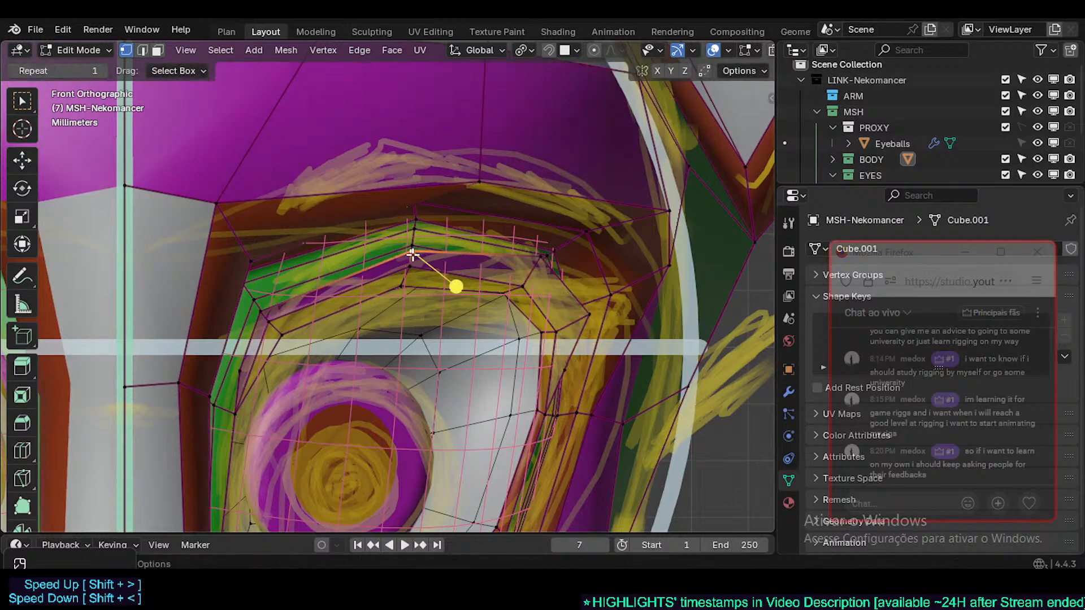
{"action": "key", "text": "g"}
{"action": "left_click", "coordinate": [481, 234]}
{"action": "key", "text": "g"}
{"action": "left_click", "coordinate": [476, 233]}
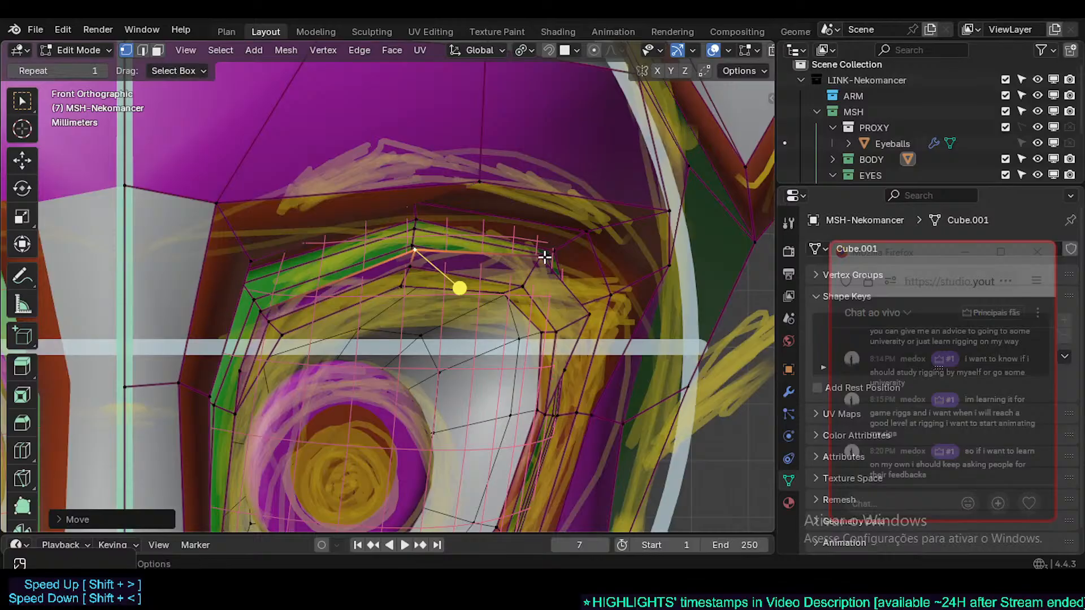
- Move the upper outer lid vertex outward and down to round the lid curve toward the outer corner
{"action": "left_click", "coordinate": [544, 257]}
{"action": "key", "text": "g"}
{"action": "left_click", "coordinate": [587, 317]}
{"action": "left_click", "coordinate": [539, 261]}
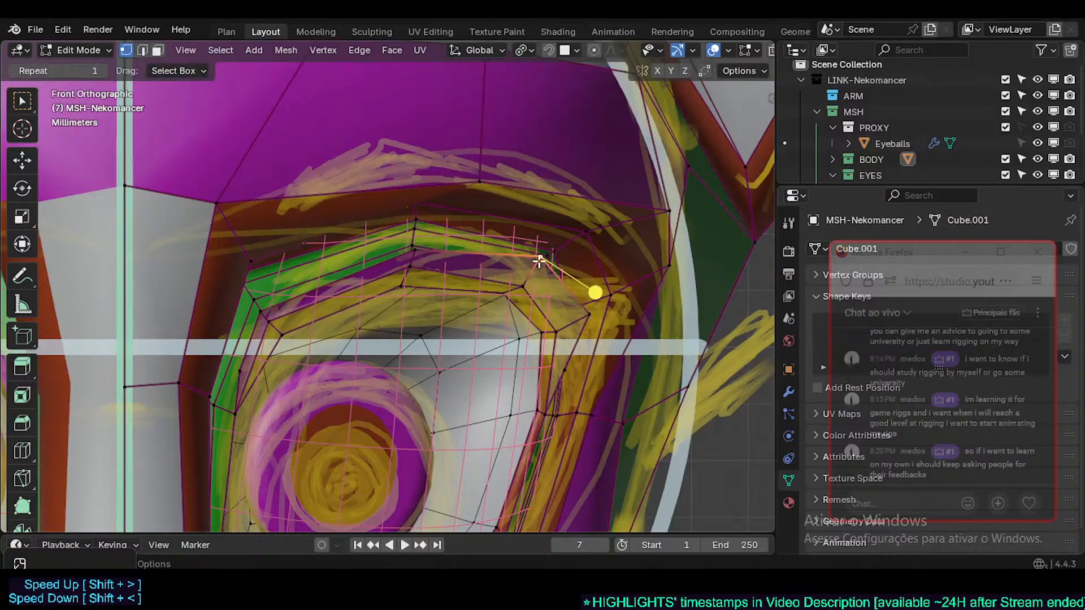
{"action": "key", "text": "g"}
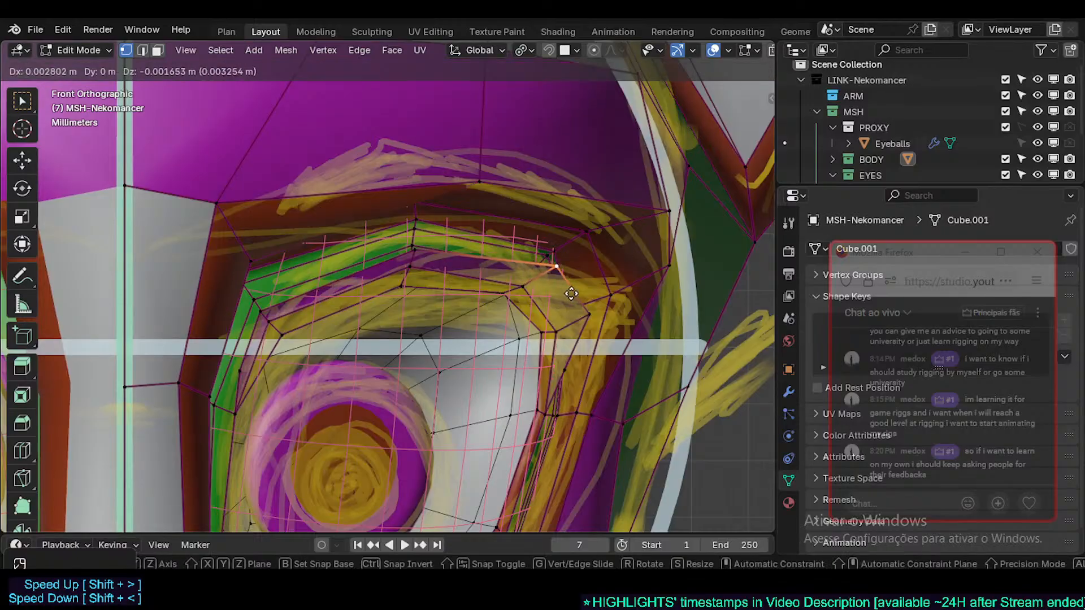
{"action": "left_click", "coordinate": [558, 304]}
{"action": "key", "text": "g"}
{"action": "left_click", "coordinate": [533, 303]}
{"action": "key", "text": "g"}
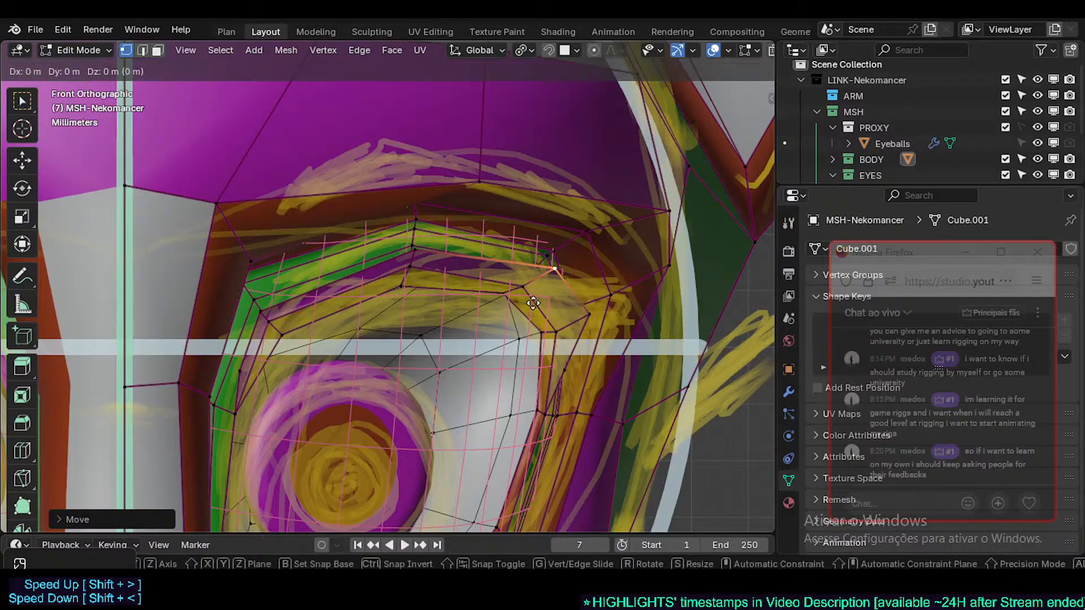
{"action": "left_click", "coordinate": [537, 310]}
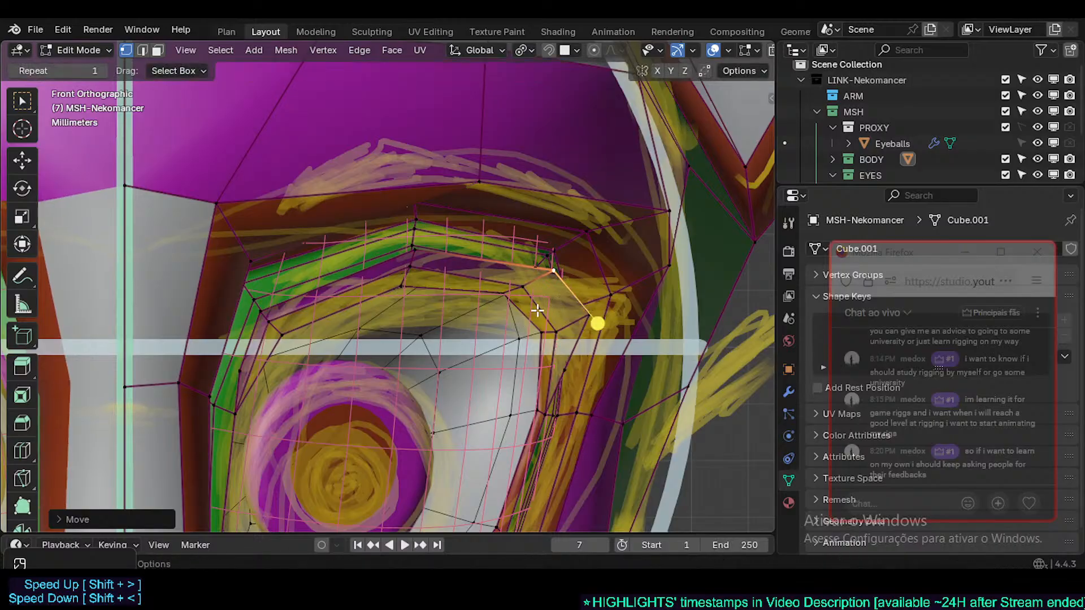
- Shift the lid vertex below the outer corner outward and down, and recheck the outer corner and upper outer vertices
{"action": "left_click", "coordinate": [565, 371]}
{"action": "key", "text": "g"}
{"action": "left_click", "coordinate": [593, 361]}
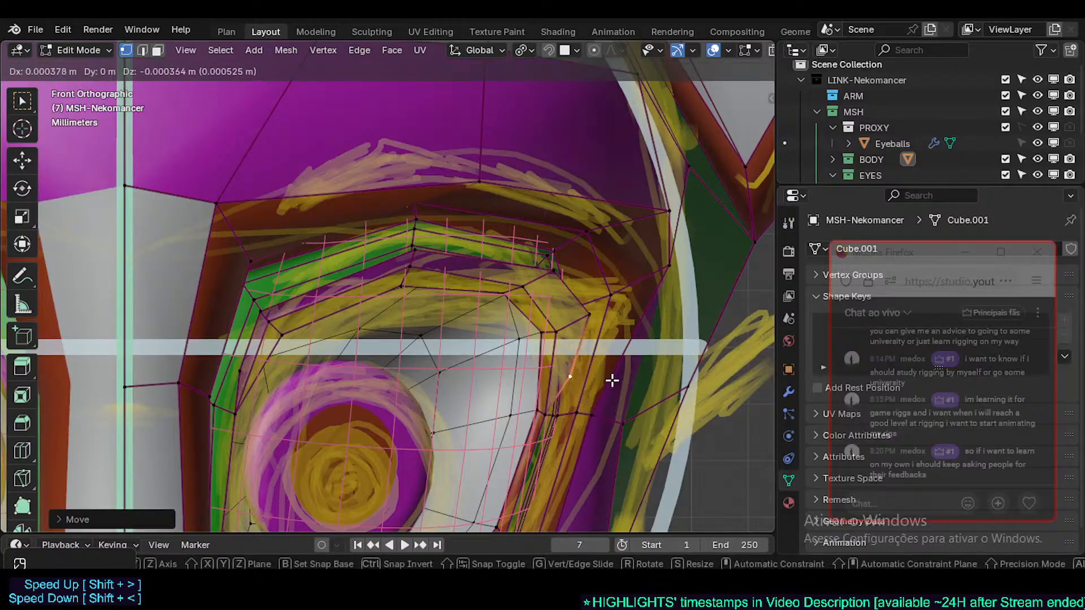
{"action": "left_click", "coordinate": [587, 316]}
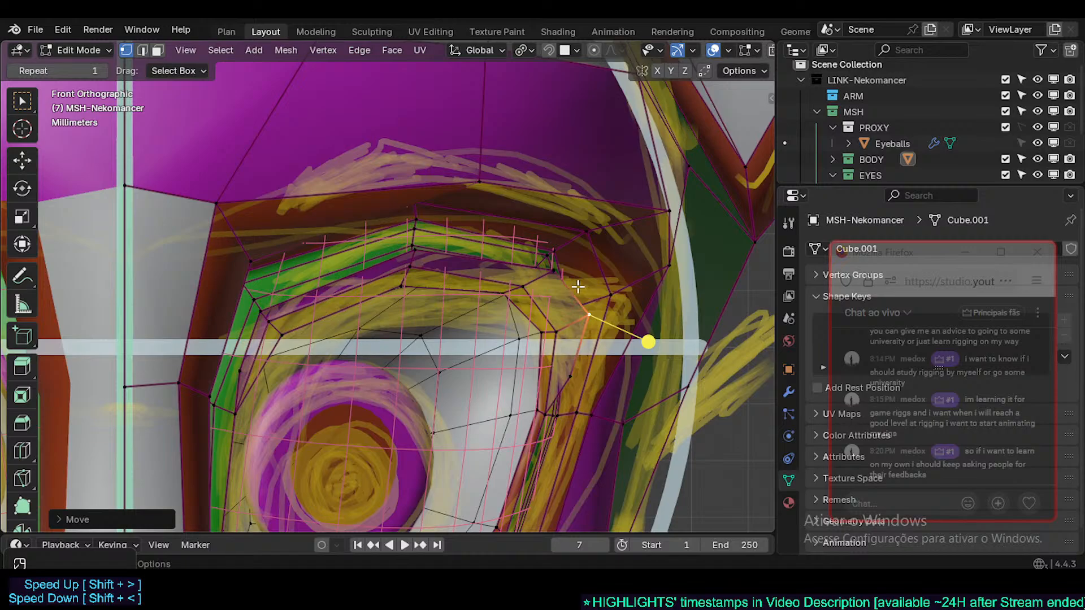
{"action": "left_click", "coordinate": [557, 271]}
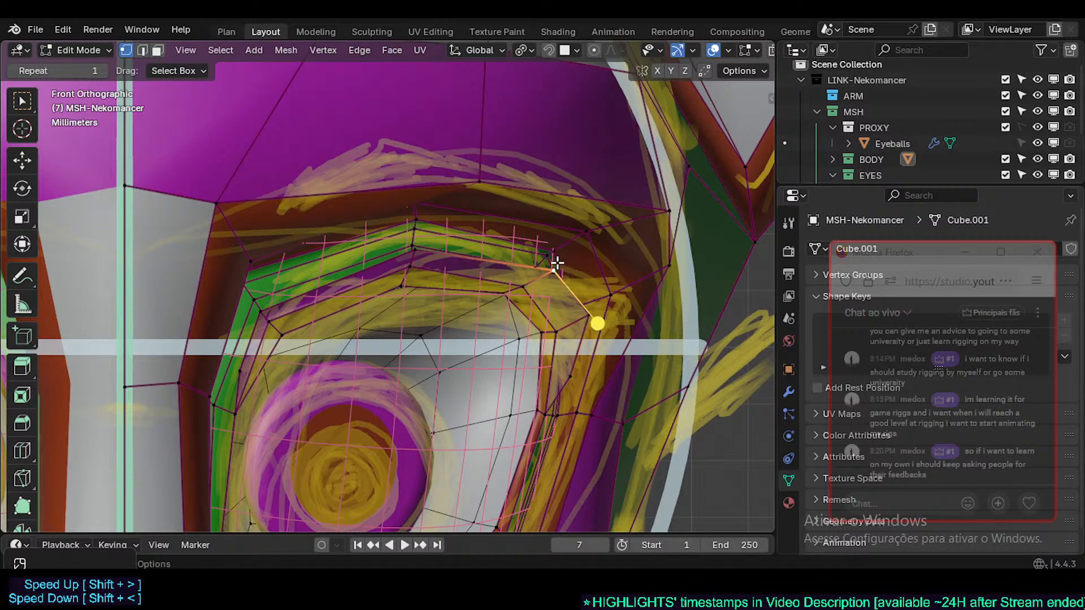
- Move the upper middle lid vertex slightly outward and the inner corner vertex slightly toward the nose
{"action": "left_click", "coordinate": [416, 247]}
{"action": "key", "text": "g"}
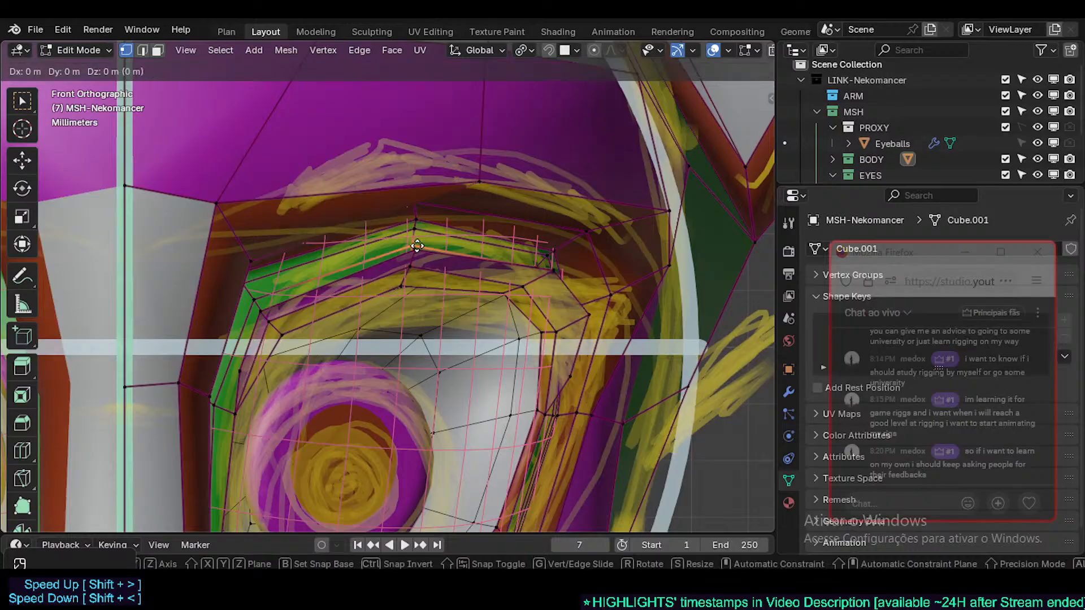
{"action": "left_click", "coordinate": [426, 243]}
{"action": "left_click", "coordinate": [417, 252]}
{"action": "key", "text": "g"}
{"action": "left_click", "coordinate": [479, 260]}
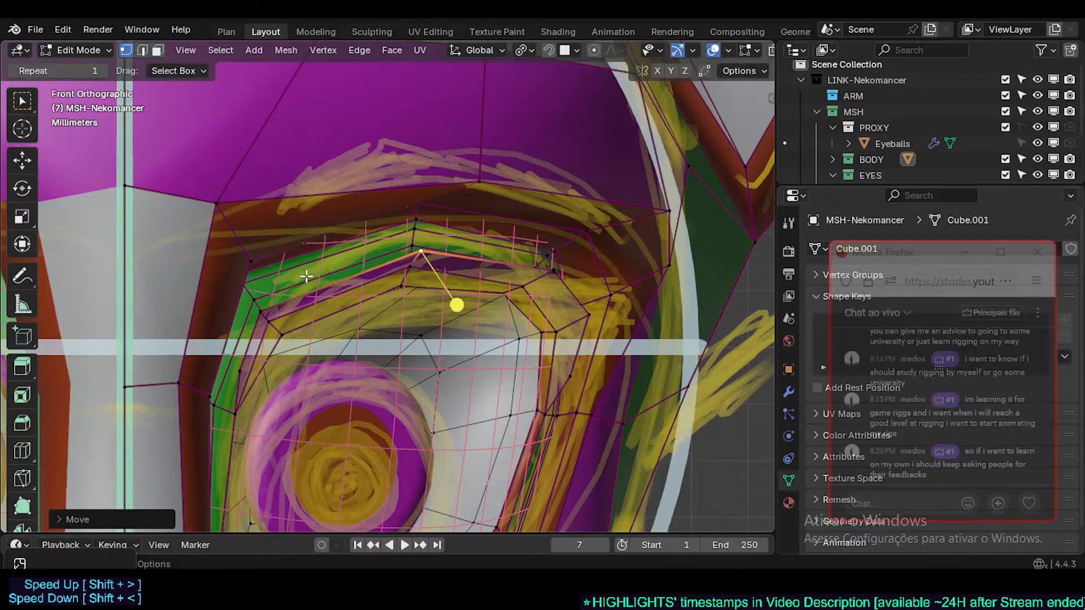
{"action": "left_click", "coordinate": [264, 312]}
{"action": "key", "text": "g"}
{"action": "left_click", "coordinate": [258, 313]}
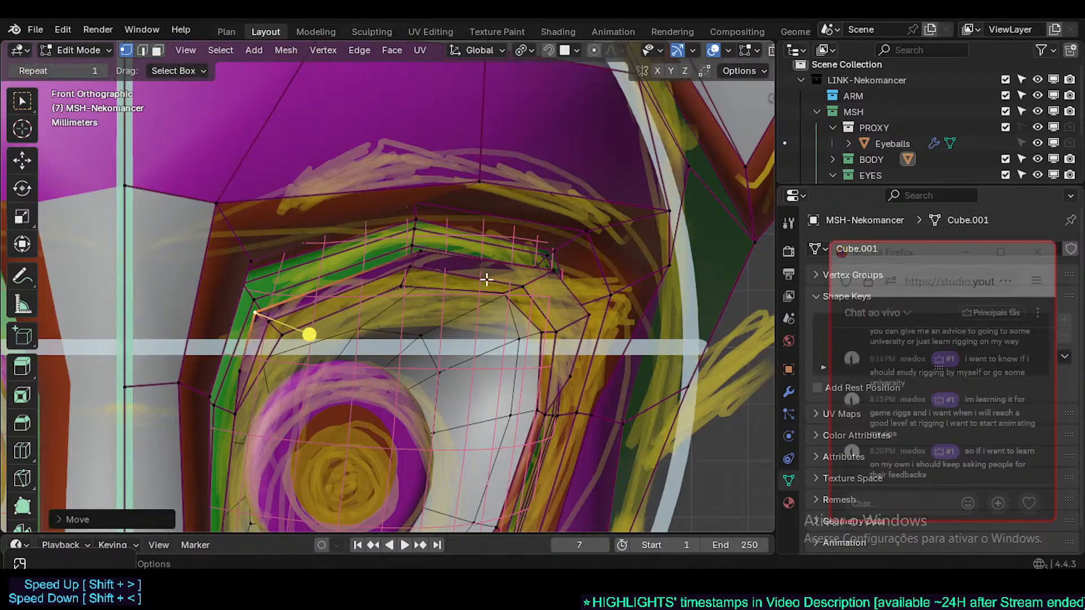
- Nudge the upper outer and upper middle lid vertices back toward the nose
{"action": "left_click", "coordinate": [551, 269]}
{"action": "key", "text": "g"}
{"action": "left_click", "coordinate": [549, 269]}
{"action": "left_click", "coordinate": [419, 253]}
{"action": "key", "text": "g"}
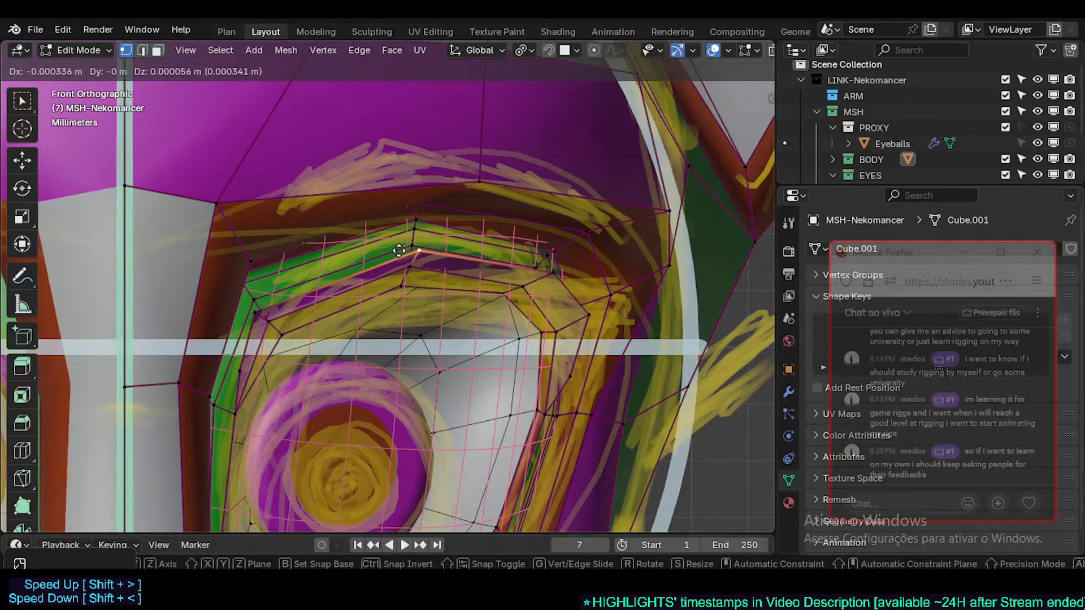
{"action": "left_click", "coordinate": [421, 257]}
- Raise the lid's inner corner vertex slightly and refine its position above the inner edge vertex
{"action": "left_click", "coordinate": [253, 315]}
{"action": "key", "text": "g"}
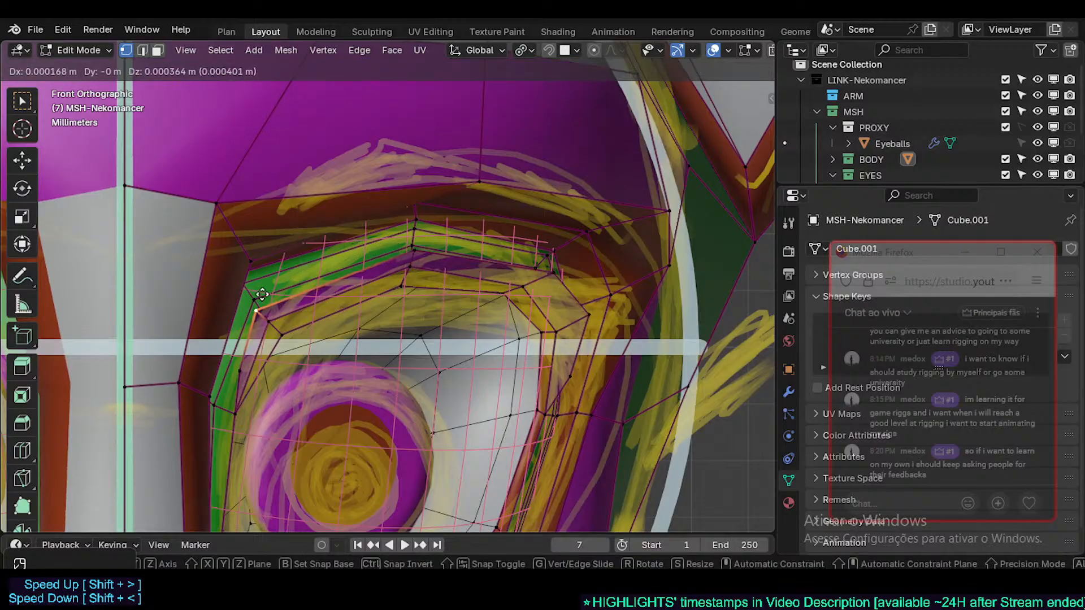
{"action": "left_click", "coordinate": [255, 312]}
{"action": "left_click", "coordinate": [239, 374]}
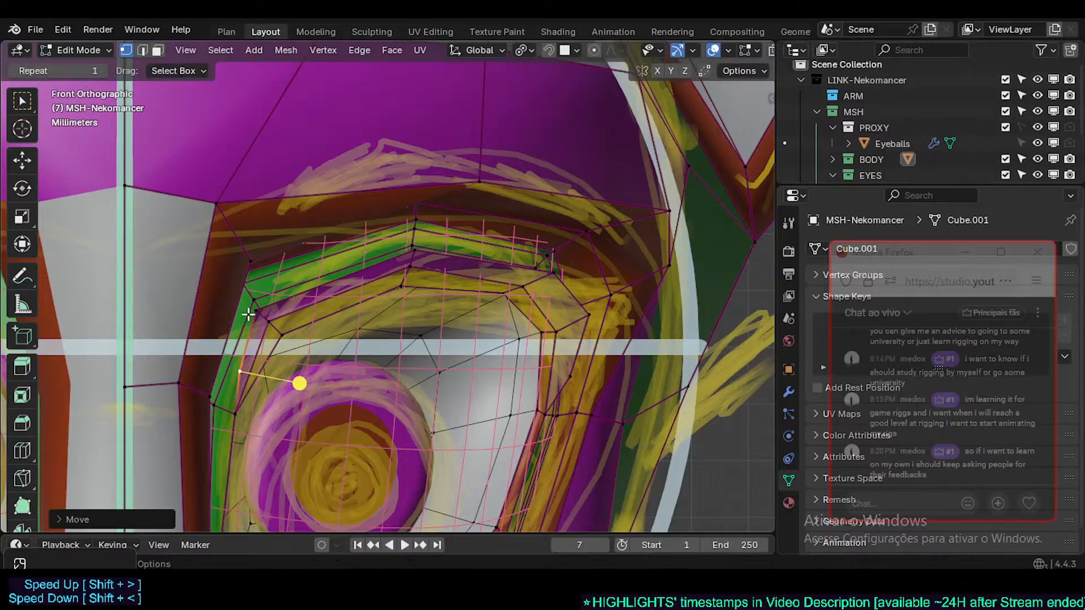
{"action": "left_click", "coordinate": [259, 310]}
{"action": "key", "text": "g"}
{"action": "left_click", "coordinate": [260, 311]}
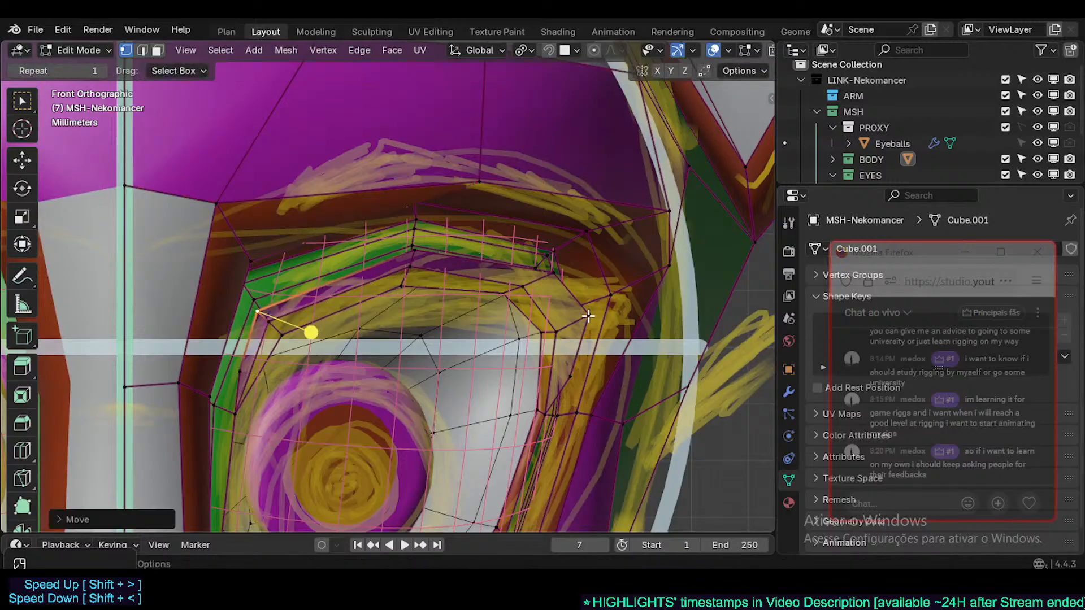
- Adjust the lid's outer corner vertex and push the upper outer vertex slightly outward and down
{"action": "left_click", "coordinate": [588, 316]}
{"action": "key", "text": "g"}
{"action": "left_click", "coordinate": [589, 317]}
{"action": "left_click", "coordinate": [553, 276]}
{"action": "key", "text": "g"}
{"action": "left_click", "coordinate": [558, 277]}
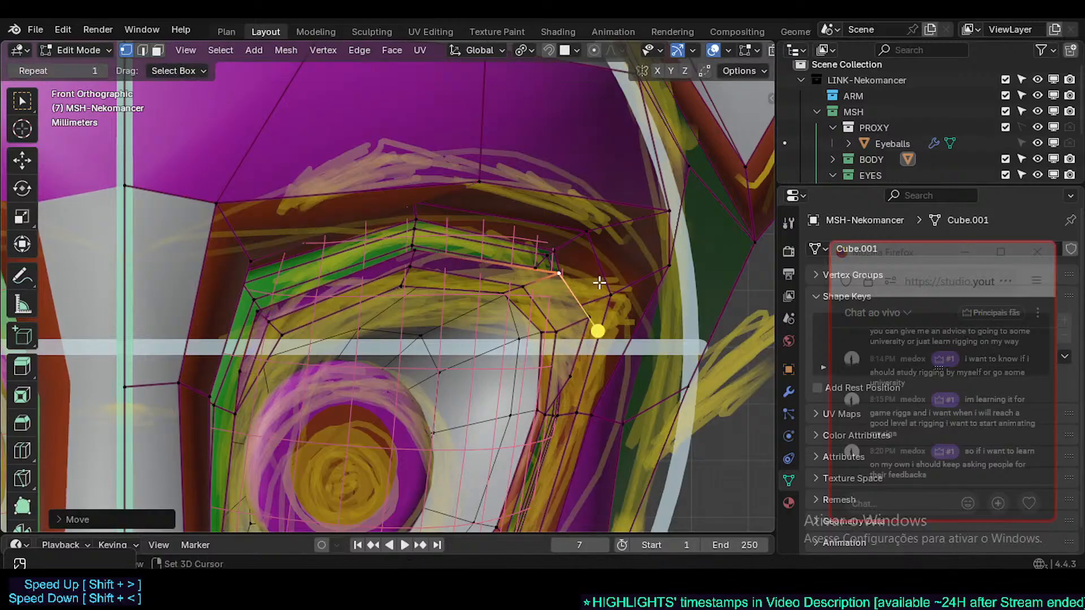
- Reposition the outer corner lid vertex and the vertex directly below it along the sketched outer edge
{"action": "left_click", "coordinate": [590, 319]}
{"action": "key", "text": "g"}
{"action": "left_click", "coordinate": [592, 320]}
{"action": "left_click", "coordinate": [580, 375]}
{"action": "key", "text": "g"}
{"action": "left_click", "coordinate": [577, 380]}
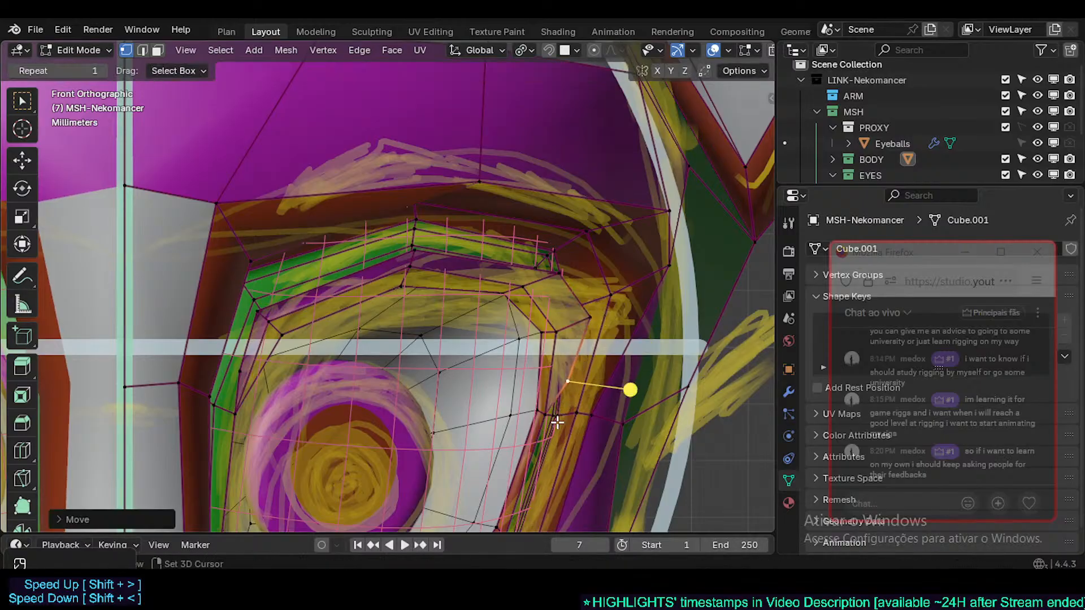
{"action": "key", "text": "g"}
{"action": "left_click", "coordinate": [565, 380]}
- Fine-tune the upper outer lid vertex and the upper middle vertex to smooth the top of the lid curve
{"action": "left_click", "coordinate": [558, 273]}
{"action": "key", "text": "g"}
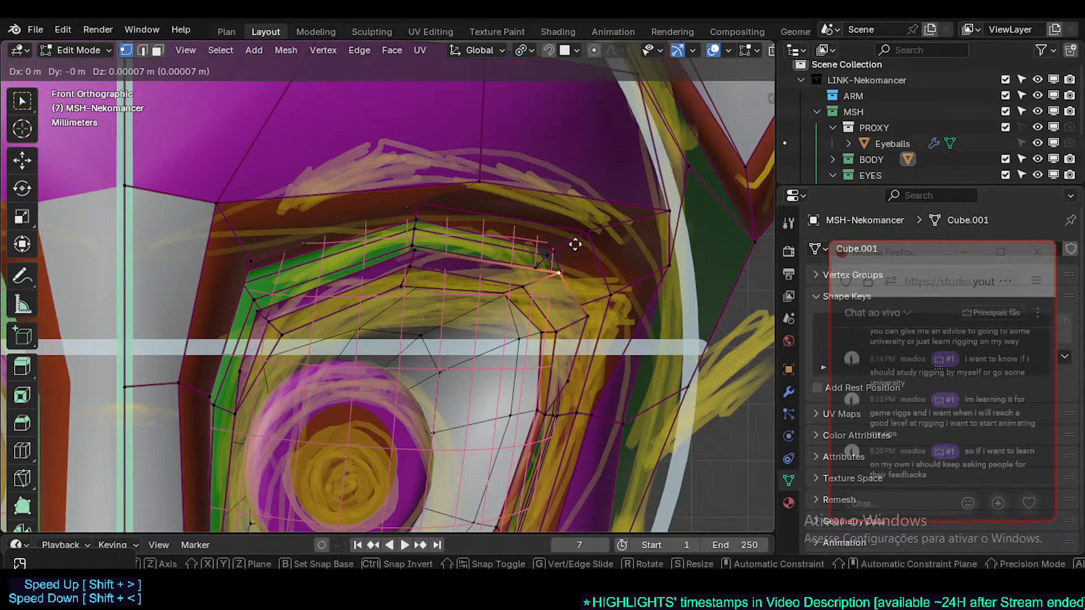
{"action": "left_click", "coordinate": [575, 244]}
{"action": "left_click", "coordinate": [451, 290]}
{"action": "key", "text": "g"}
{"action": "left_click", "coordinate": [384, 226]}
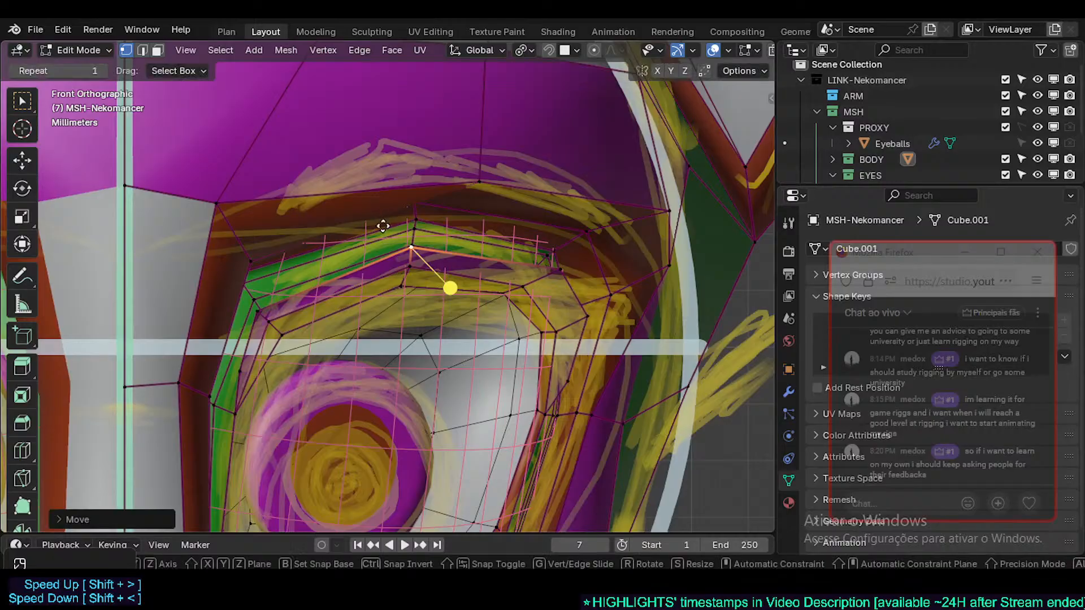
{"action": "left_click", "coordinate": [383, 226]}
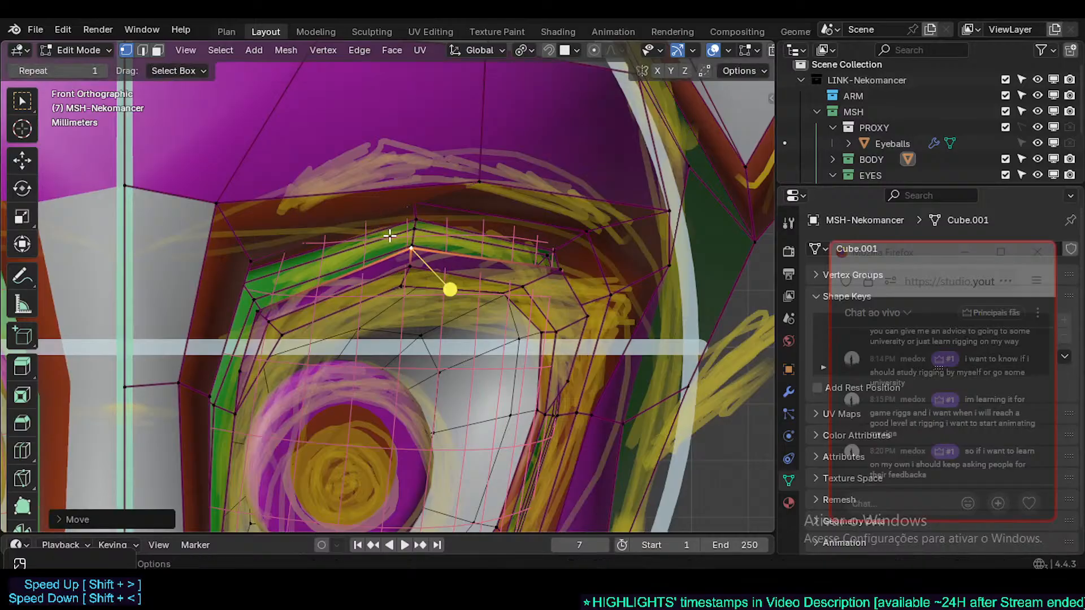
- Shift the inner corner lid vertex slightly outward and nudge the upper middle vertex to even out the lid curve
{"action": "left_click", "coordinate": [262, 310]}
{"action": "key", "text": "g"}
{"action": "left_click", "coordinate": [248, 326]}
{"action": "key", "text": "g"}
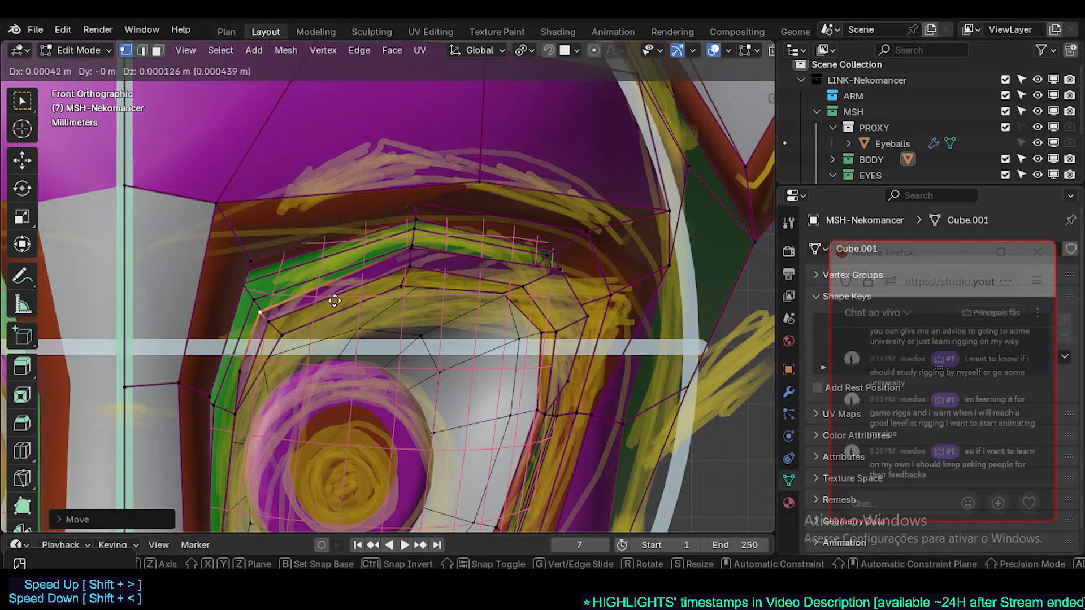
{"action": "left_click", "coordinate": [334, 301]}
{"action": "left_click", "coordinate": [411, 253]}
{"action": "key", "text": "g"}
{"action": "left_click", "coordinate": [436, 252]}
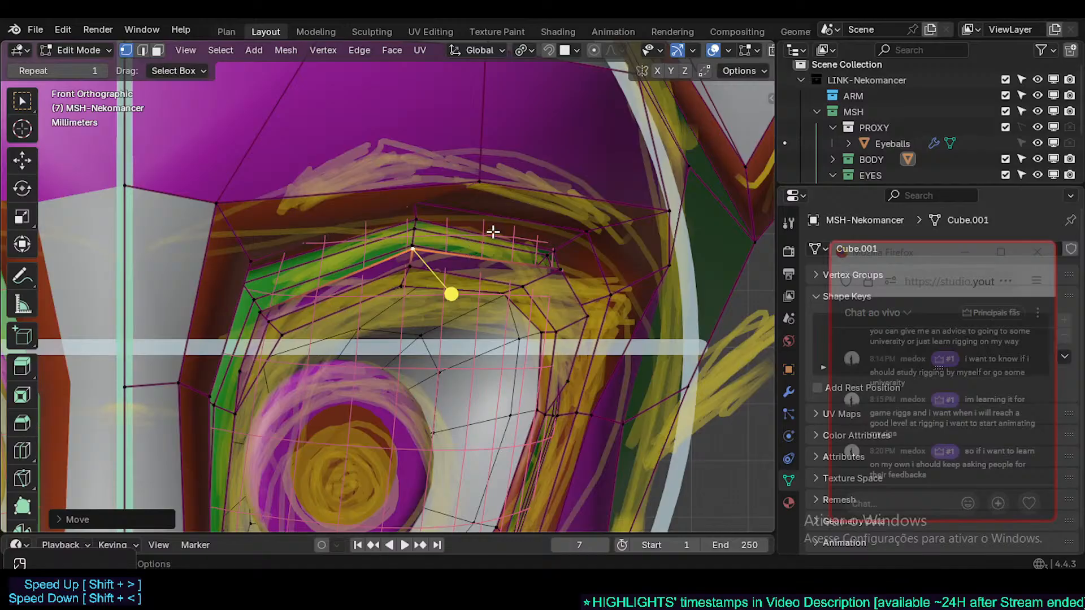
- Raise the upper outer and upper middle lid vertices slightly and nudge the inner corner lid vertex along the sketched edge
{"action": "left_click", "coordinate": [565, 272]}
{"action": "key", "text": "g"}
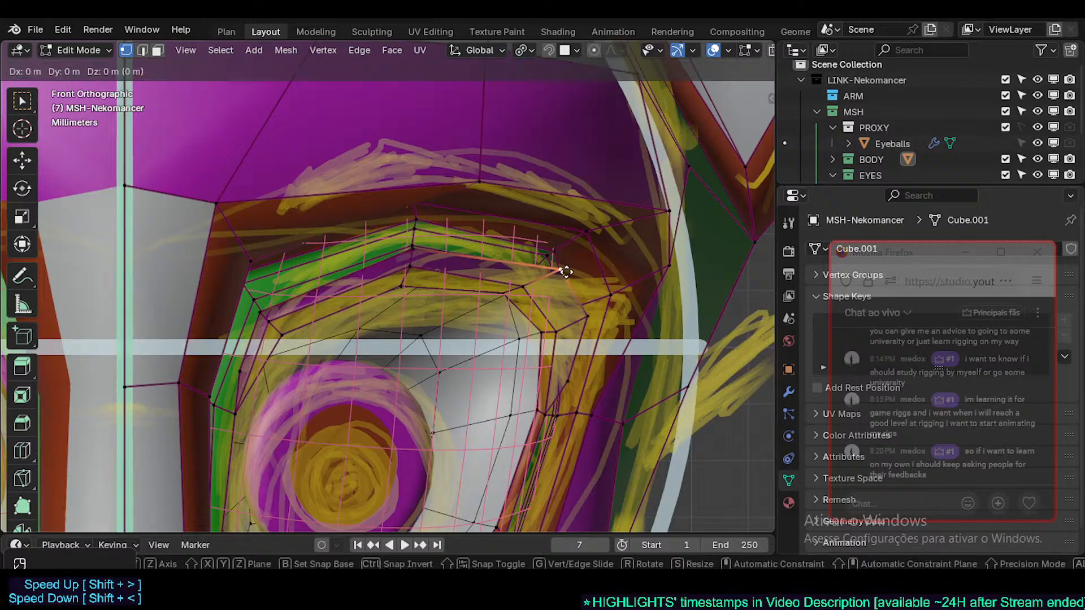
{"action": "left_click", "coordinate": [376, 237]}
{"action": "left_click", "coordinate": [257, 314]}
{"action": "key", "text": "g"}
{"action": "left_click", "coordinate": [237, 299]}
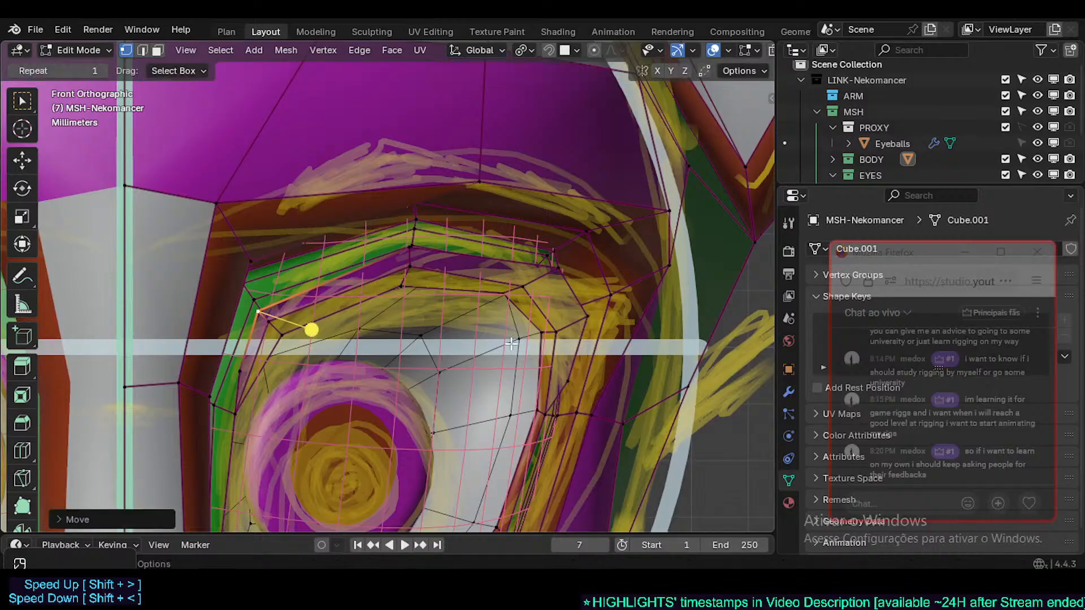
- Lower the outer corner lid vertex slightly and push the vertex below it a little outward
{"action": "left_click", "coordinate": [589, 325]}
{"action": "key", "text": "g"}
{"action": "left_click", "coordinate": [589, 326]}
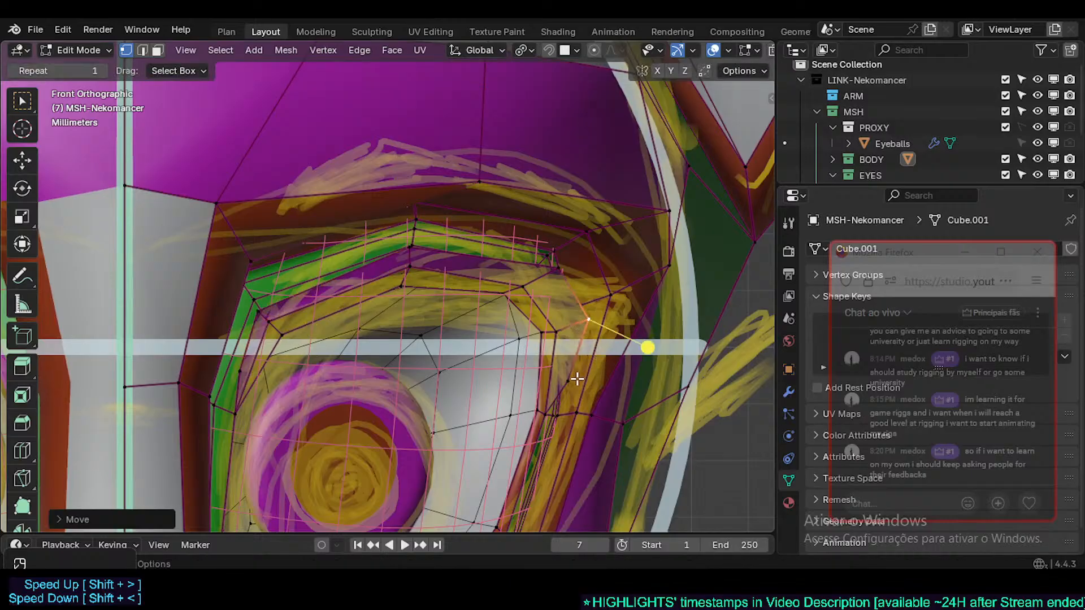
{"action": "left_click", "coordinate": [578, 380]}
{"action": "key", "text": "g"}
{"action": "left_click", "coordinate": [598, 384]}
- Nudge the upper outer lid vertex up and raise the upper middle vertex to lift the top of the lid
{"action": "left_click", "coordinate": [588, 326]}
{"action": "left_click", "coordinate": [554, 271]}
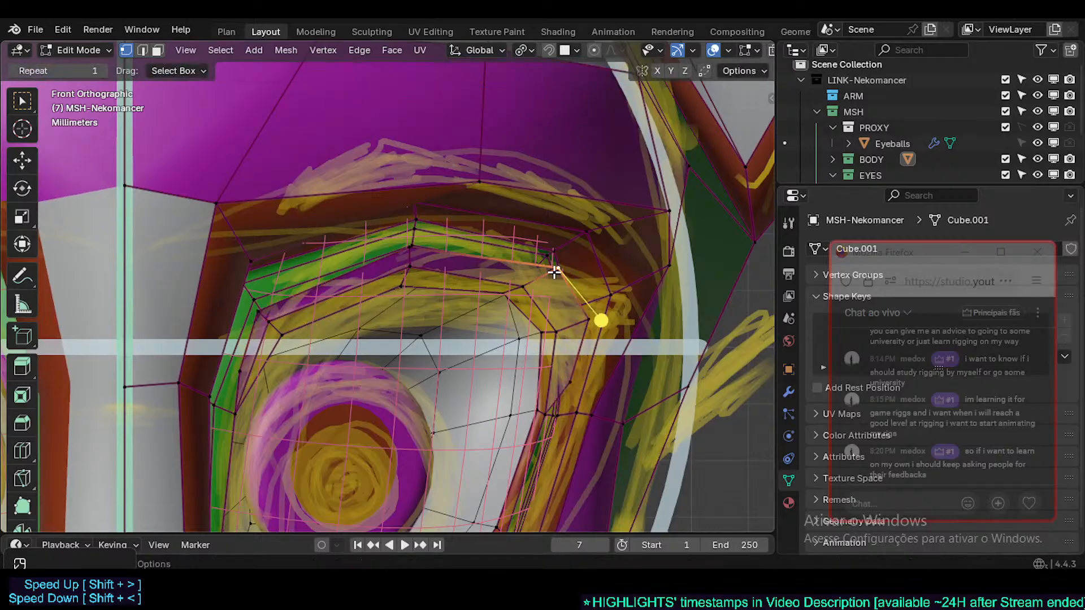
{"action": "key", "text": "g"}
{"action": "left_click", "coordinate": [542, 263]}
{"action": "left_click", "coordinate": [411, 244]}
{"action": "key", "text": "g"}
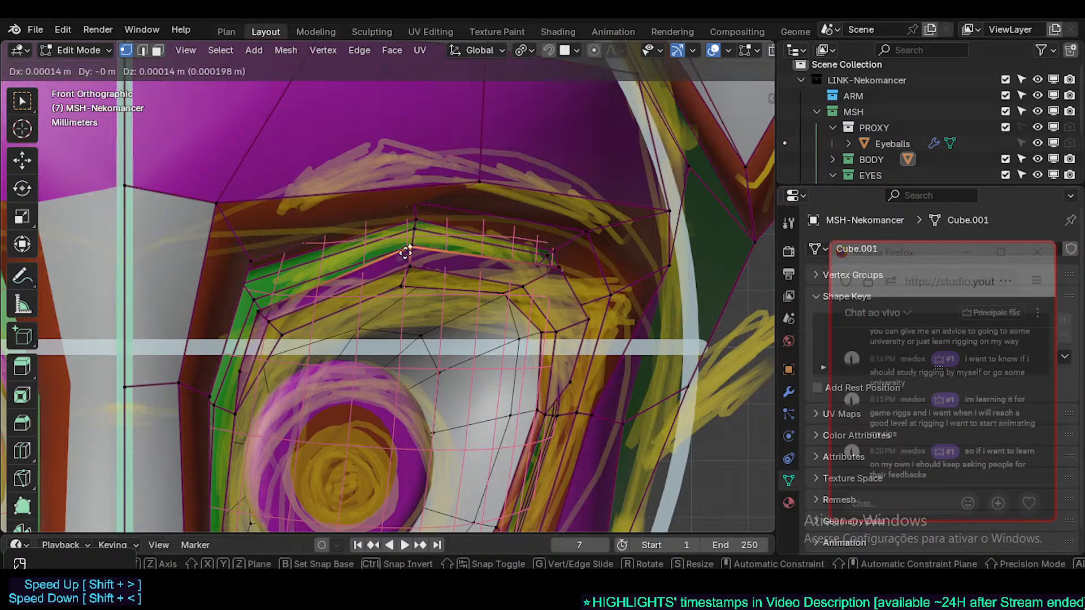
{"action": "left_click", "coordinate": [422, 227]}
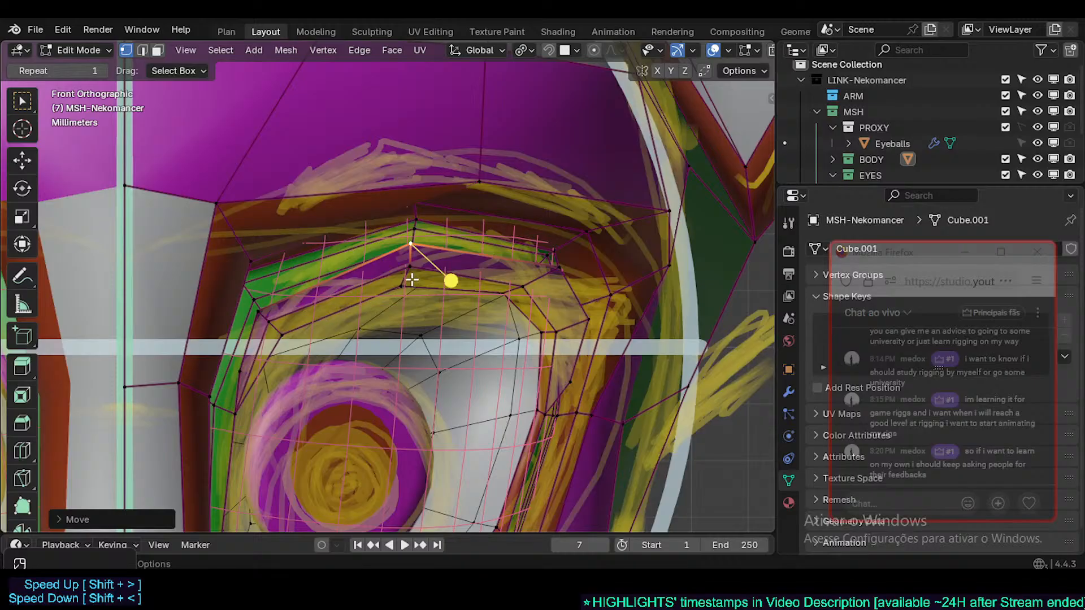
- Fine-tune the inner corner lid vertex and make a small position correction to the upper middle vertex
{"action": "left_click", "coordinate": [262, 313]}
{"action": "key", "text": "g"}
{"action": "left_click", "coordinate": [256, 310]}
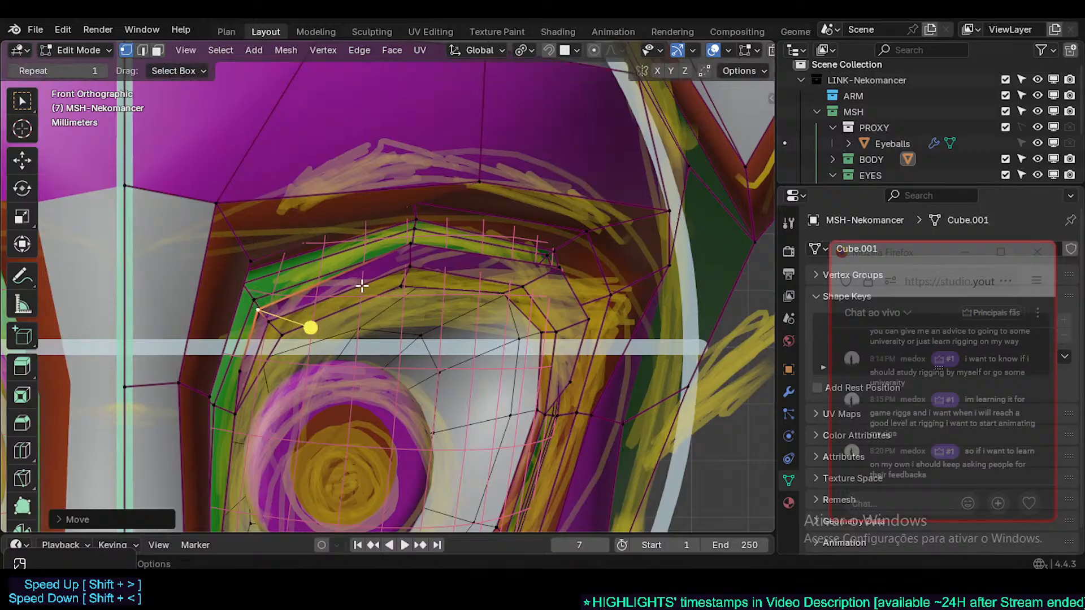
{"action": "left_click", "coordinate": [416, 242]}
{"action": "key", "text": "g"}
{"action": "left_click", "coordinate": [423, 241]}
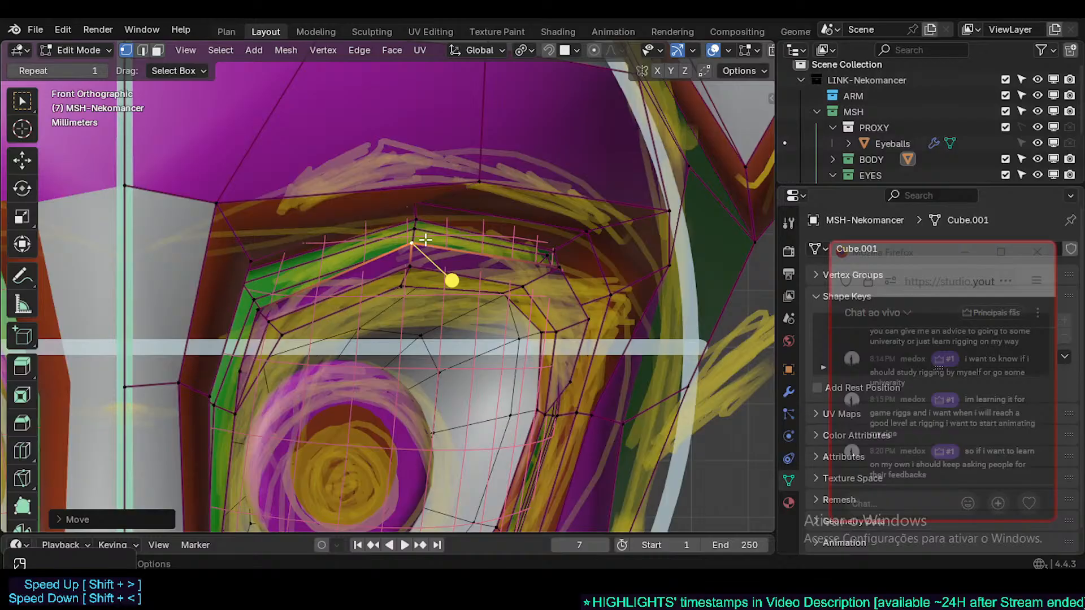
- Shift the upper middle lid vertex outward in the front view and move the inner corner vertex slightly toward the nose
{"action": "key", "text": "KP_3"}
{"action": "key", "text": "KP_1"}
{"action": "key", "text": "g"}
{"action": "left_click", "coordinate": [434, 241]}
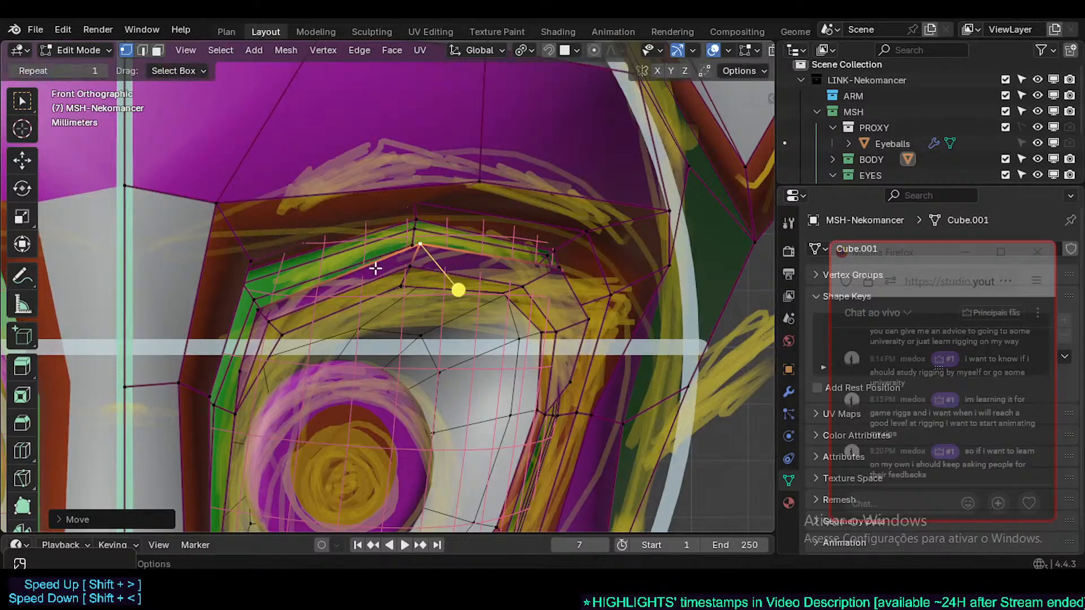
{"action": "left_click", "coordinate": [252, 310]}
{"action": "key", "text": "g"}
{"action": "left_click", "coordinate": [254, 310]}
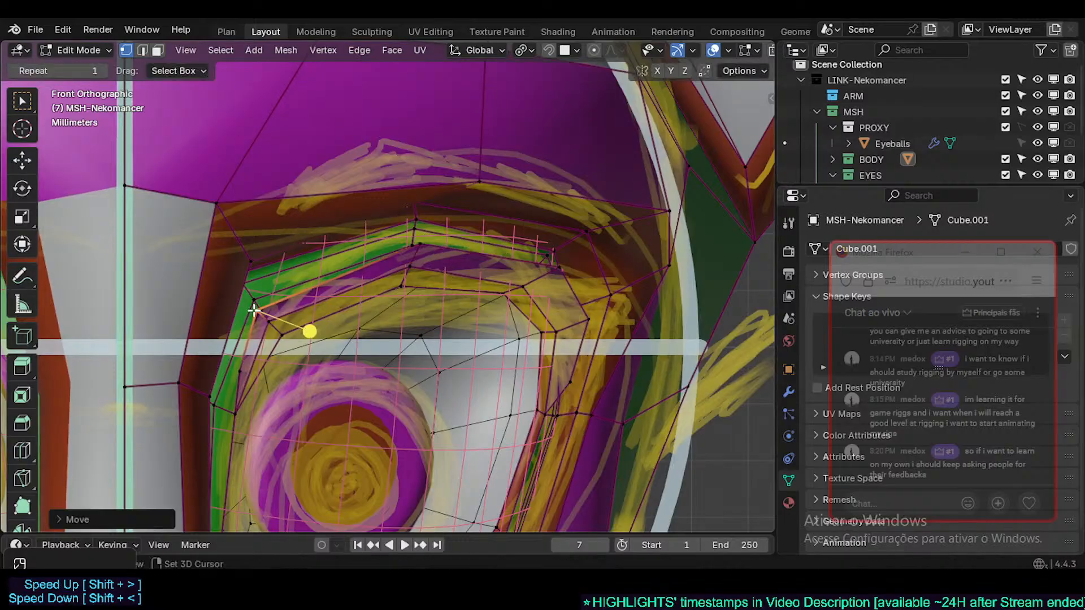
- Lift the upper middle lid vertex slightly and reposition the upper outer vertex to continue the lid's top edge
{"action": "left_click", "coordinate": [424, 242]}
{"action": "key", "text": "g"}
{"action": "left_click", "coordinate": [423, 240]}
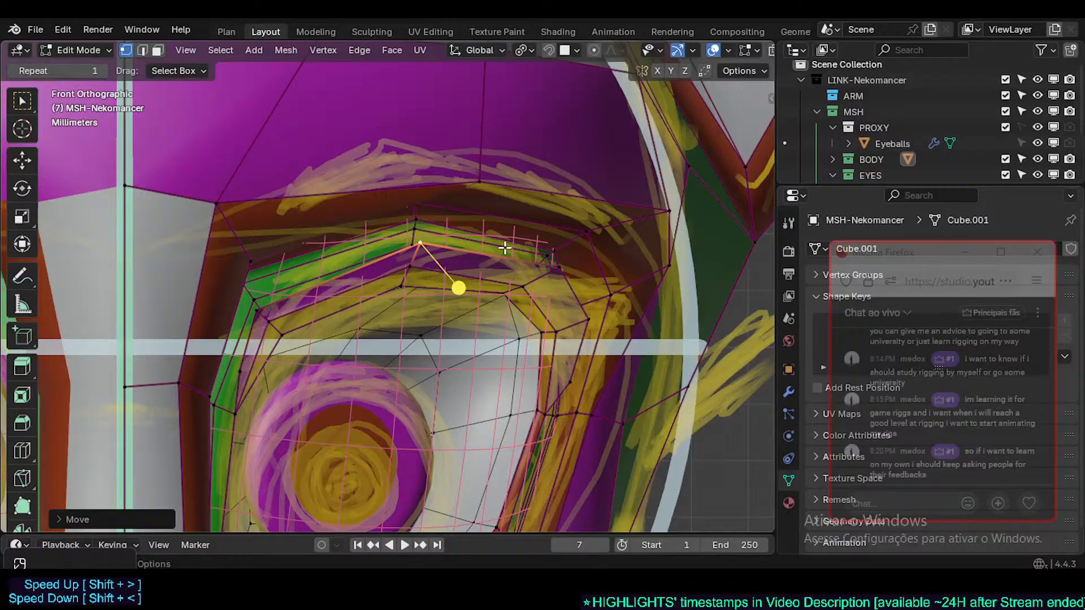
{"action": "left_click", "coordinate": [562, 264]}
{"action": "key", "text": "g"}
{"action": "left_click", "coordinate": [573, 250]}
{"action": "key", "text": "g"}
{"action": "left_click", "coordinate": [558, 266]}
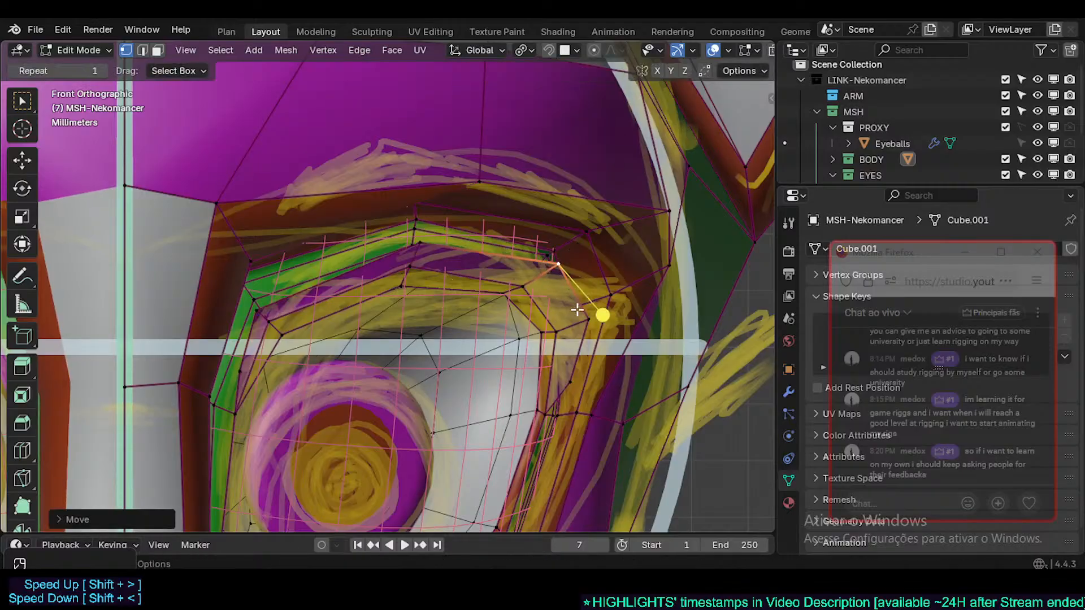
- Push the outer corner lid vertex slightly outward and lower the vertex beneath it along the outer edge
{"action": "left_click", "coordinate": [586, 319]}
{"action": "key", "text": "g"}
{"action": "left_click", "coordinate": [600, 315]}
{"action": "left_click", "coordinate": [574, 382]}
{"action": "key", "text": "g"}
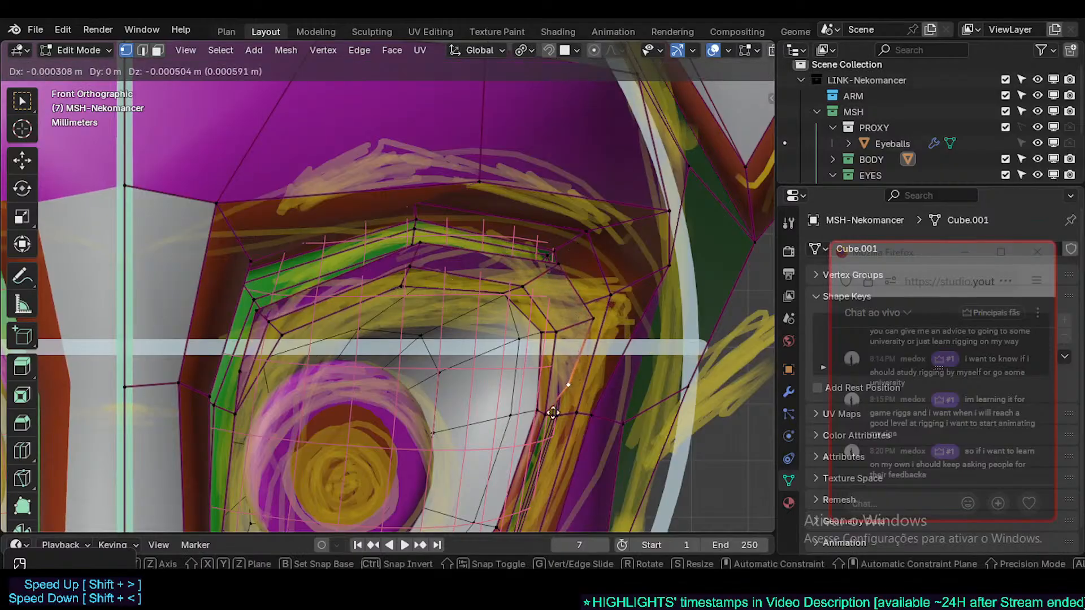
{"action": "left_click", "coordinate": [572, 390]}
{"action": "key", "text": "g"}
{"action": "left_click", "coordinate": [588, 397]}
{"action": "key", "text": "g"}
{"action": "left_click", "coordinate": [583, 403]}
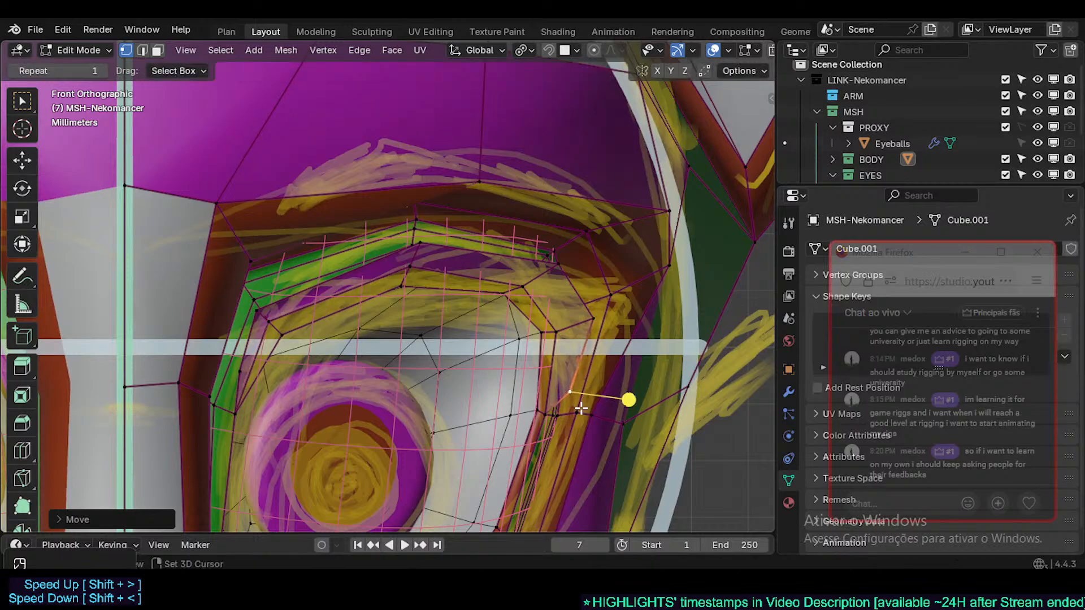
- Make small corrections to the outer corner lid vertex and raise the upper outer vertex slightly
{"action": "left_click", "coordinate": [591, 322]}
{"action": "key", "text": "g"}
{"action": "left_click", "coordinate": [593, 323]}
{"action": "left_click", "coordinate": [554, 265]}
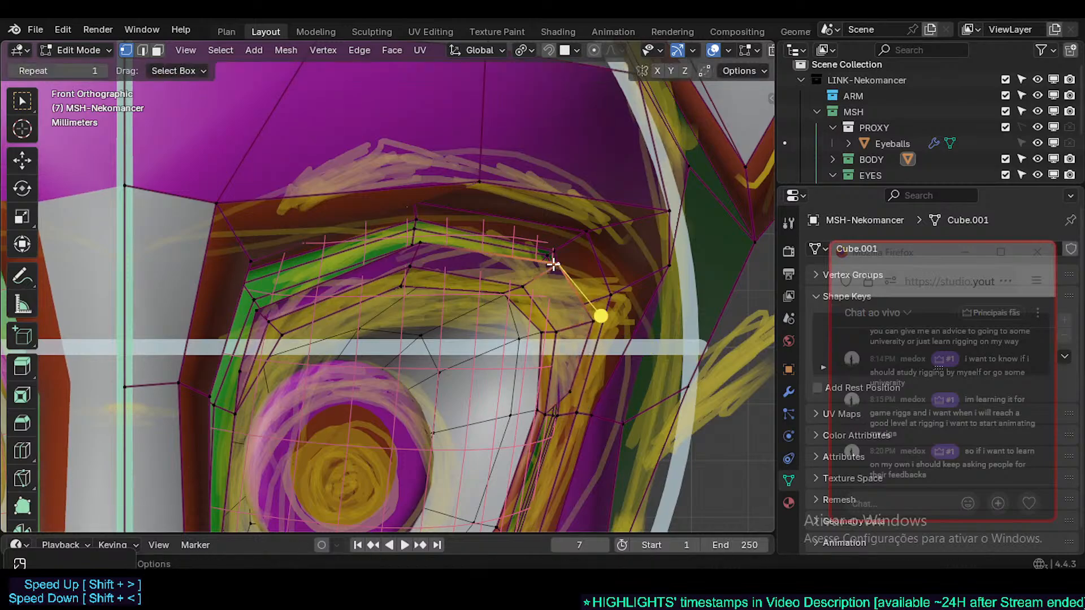
{"action": "key", "text": "g"}
{"action": "left_click", "coordinate": [554, 260]}
- Move the upper middle lid vertex back toward the nose and settle its height on the lid curve
{"action": "left_click", "coordinate": [412, 237]}
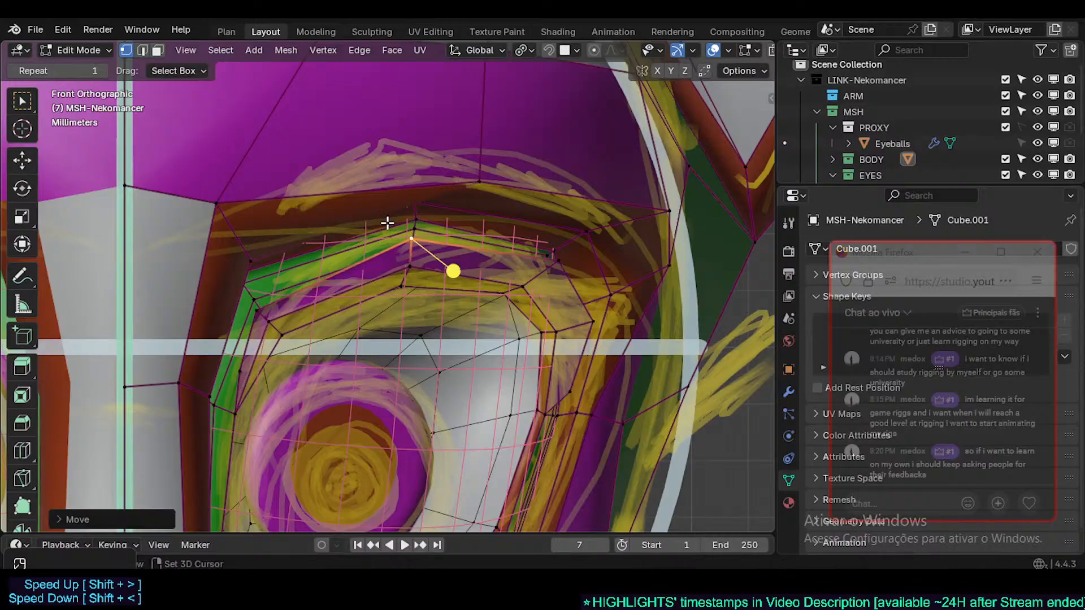
{"action": "left_click", "coordinate": [379, 242]}
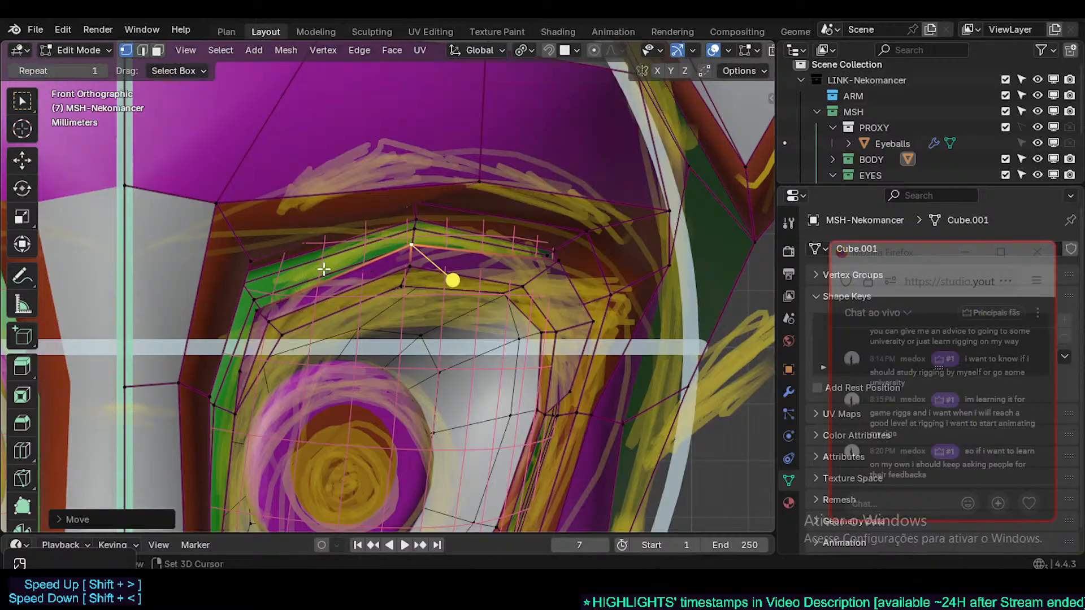
{"action": "key", "text": "g"}
{"action": "left_click", "coordinate": [319, 286]}
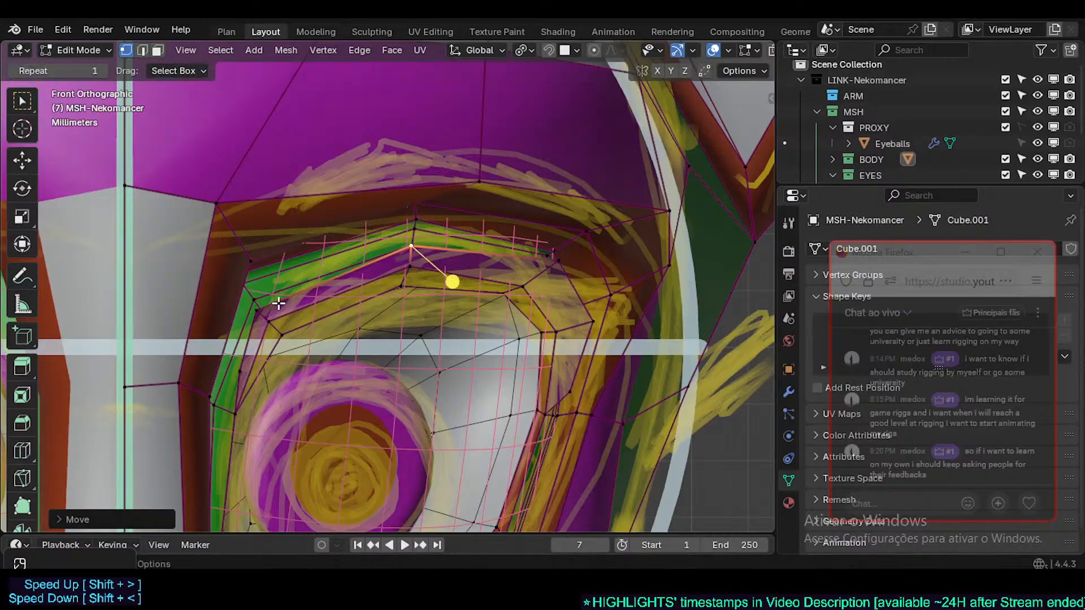
- Adjust the inner corner lid vertex and shift the vertex below it slightly toward the nose
{"action": "left_click", "coordinate": [255, 310]}
{"action": "key", "text": "g"}
{"action": "left_click", "coordinate": [246, 312]}
{"action": "key", "text": "g"}
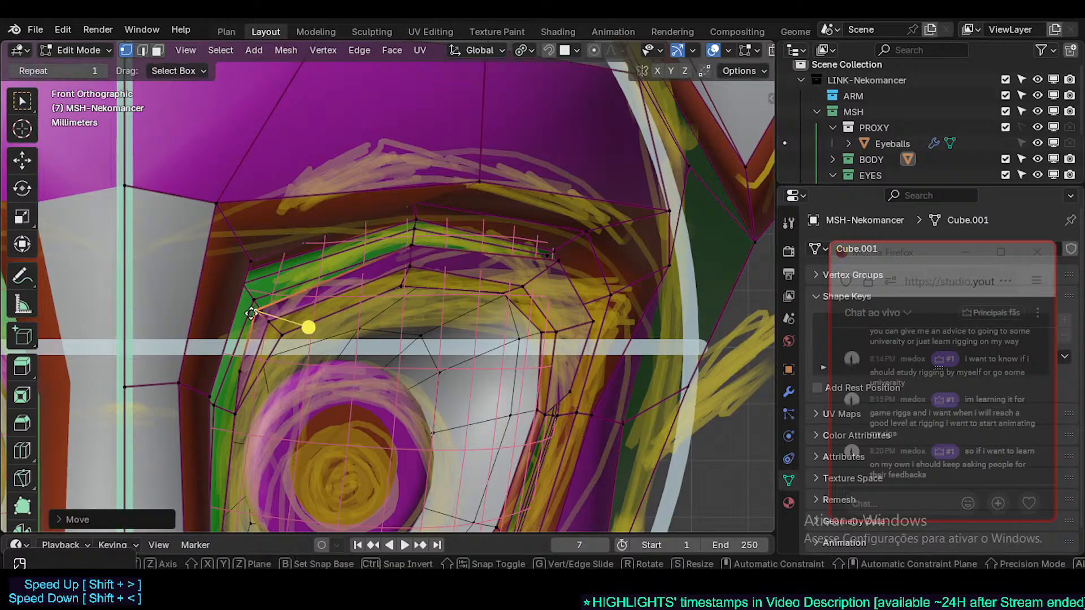
{"action": "left_click", "coordinate": [246, 334]}
{"action": "left_click", "coordinate": [235, 370]}
{"action": "key", "text": "g"}
{"action": "left_click", "coordinate": [231, 372]}
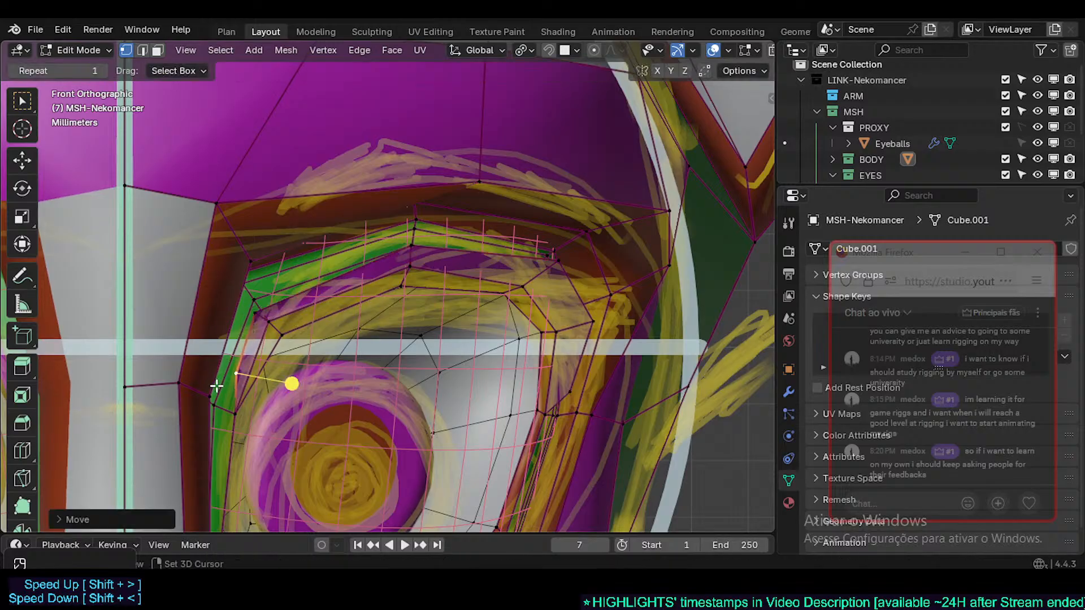
- Refine the inner corner lid vertex again and raise the upper middle vertex slightly to even out the inner lid slope
{"action": "left_click", "coordinate": [254, 311]}
{"action": "key", "text": "g"}
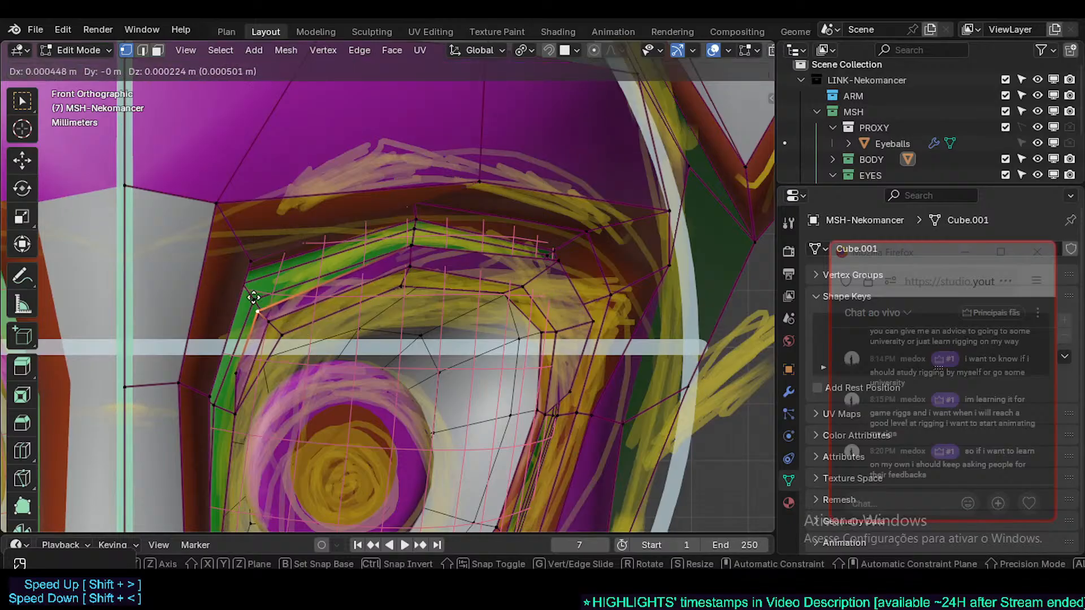
{"action": "left_click", "coordinate": [255, 310]}
{"action": "left_click", "coordinate": [409, 244]}
{"action": "key", "text": "g"}
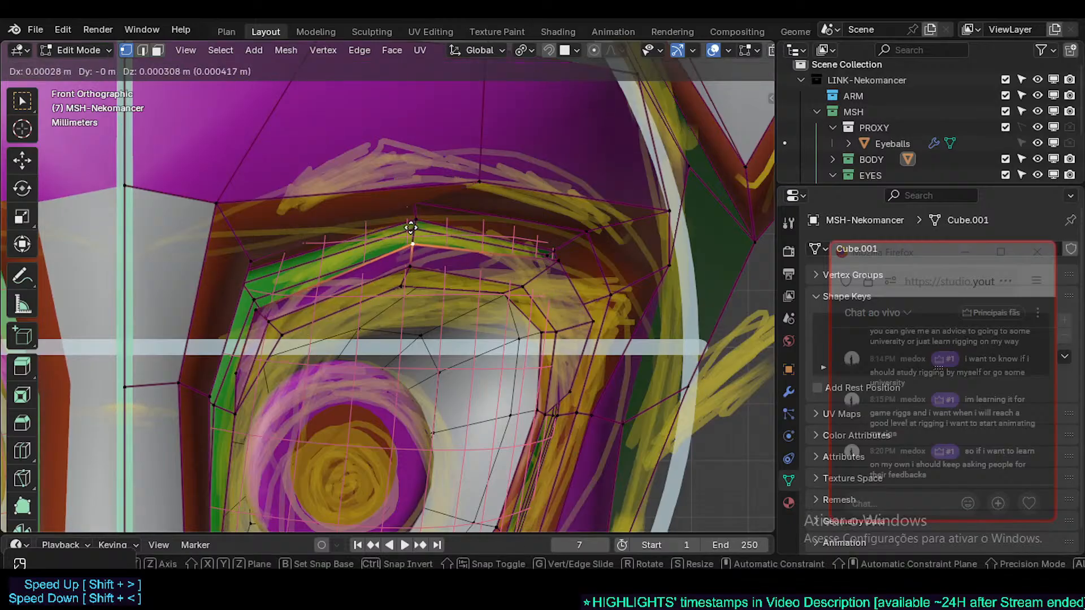
{"action": "left_click", "coordinate": [401, 230]}
- Lower the upper outer lid vertex slightly outward and move the outer corner vertex slightly down
{"action": "left_click", "coordinate": [561, 262]}
{"action": "key", "text": "g"}
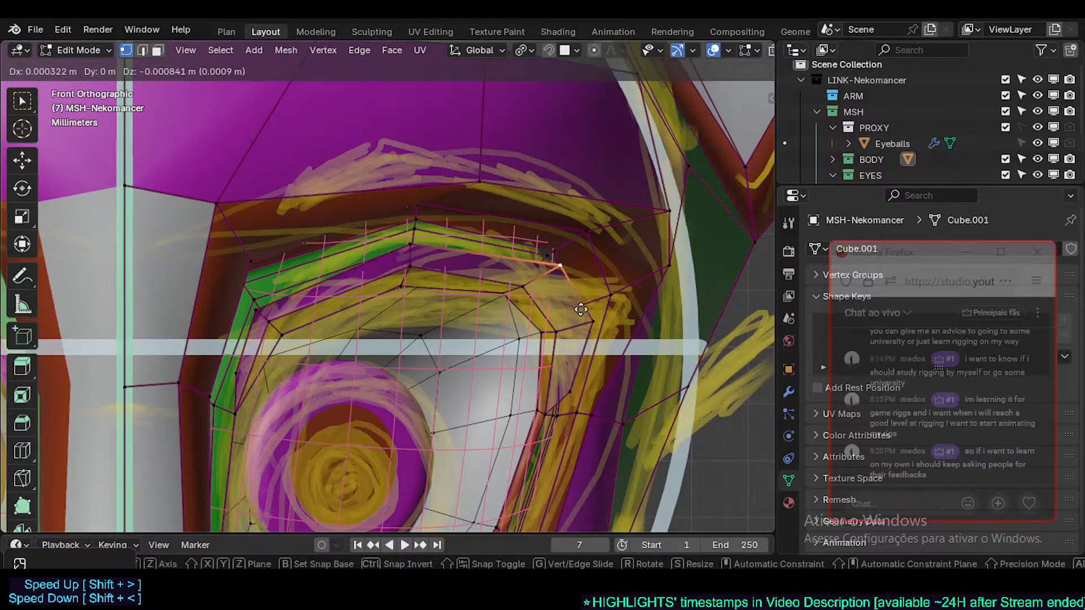
{"action": "left_click", "coordinate": [562, 266]}
{"action": "left_click", "coordinate": [602, 326]}
{"action": "key", "text": "g"}
{"action": "left_click", "coordinate": [594, 324]}
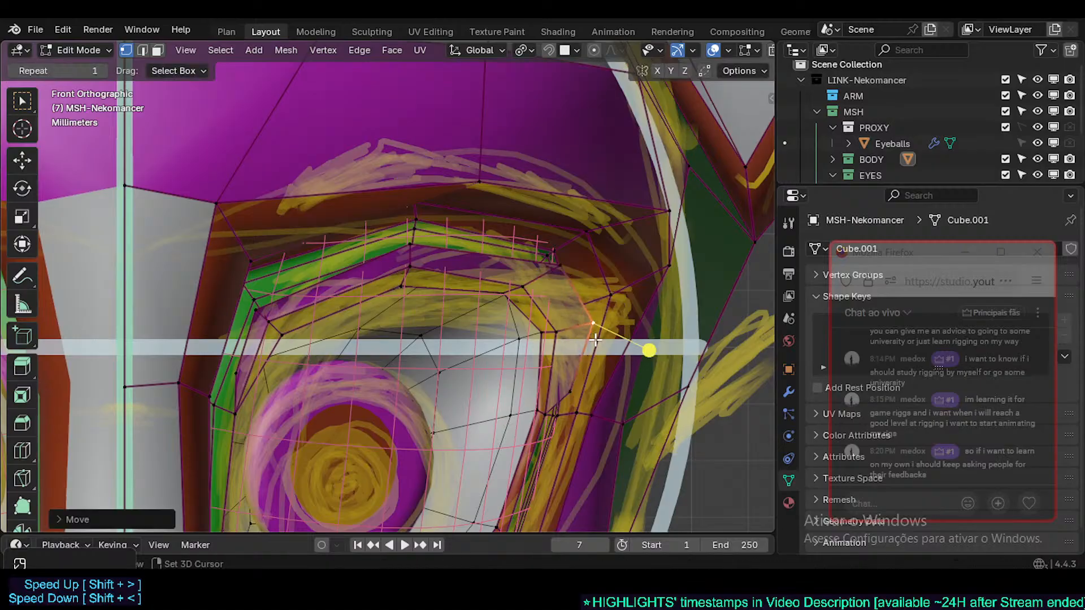
- Raise the outer corner lid vertex and ease the upper outer vertex slightly up and inward
{"action": "left_click", "coordinate": [568, 382]}
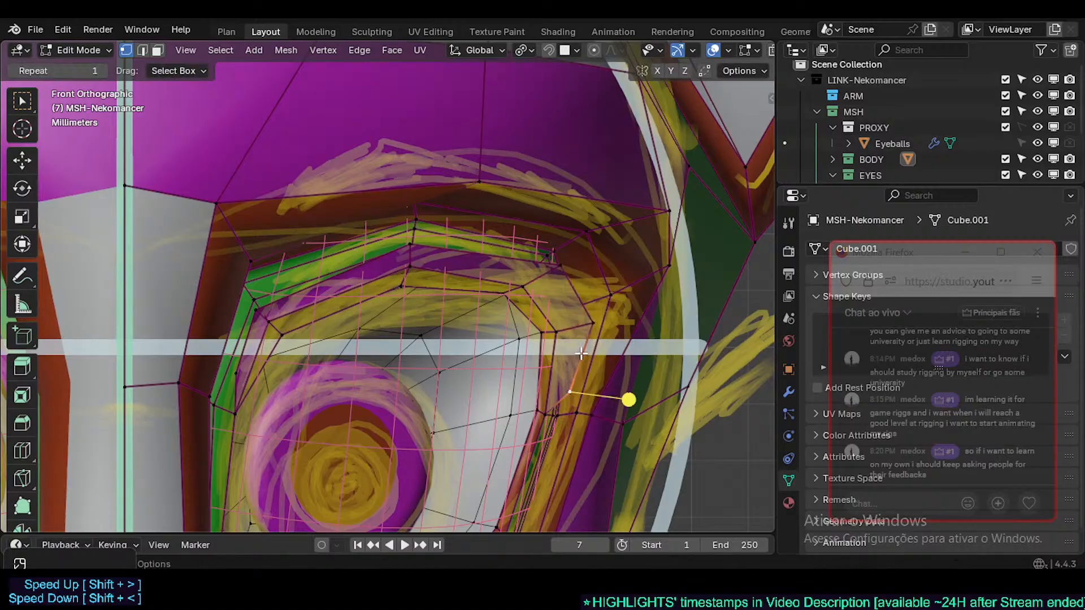
{"action": "left_click", "coordinate": [592, 322]}
{"action": "key", "text": "g"}
{"action": "left_click", "coordinate": [594, 317]}
{"action": "left_click", "coordinate": [554, 264]}
{"action": "key", "text": "g"}
{"action": "left_click", "coordinate": [551, 263]}
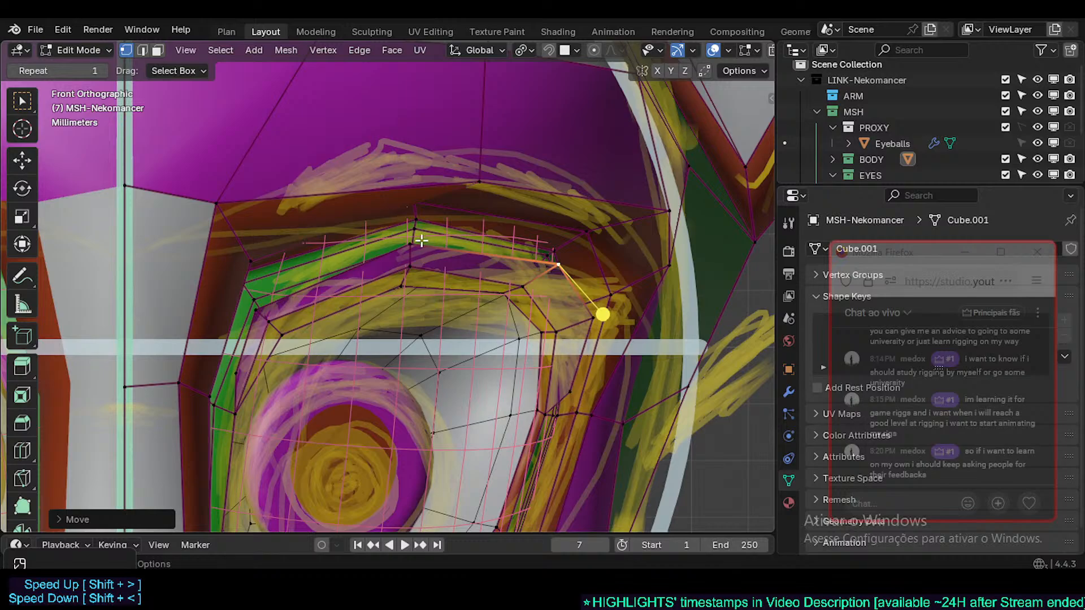
- Make fine precision moves on the upper middle and upper outer lid vertices to smooth the lid's top edge
{"action": "left_click", "coordinate": [411, 242]}
{"action": "key", "text": "g"}
{"action": "left_click", "coordinate": [412, 243], "text": "shift"}
{"action": "left_click", "coordinate": [564, 257]}
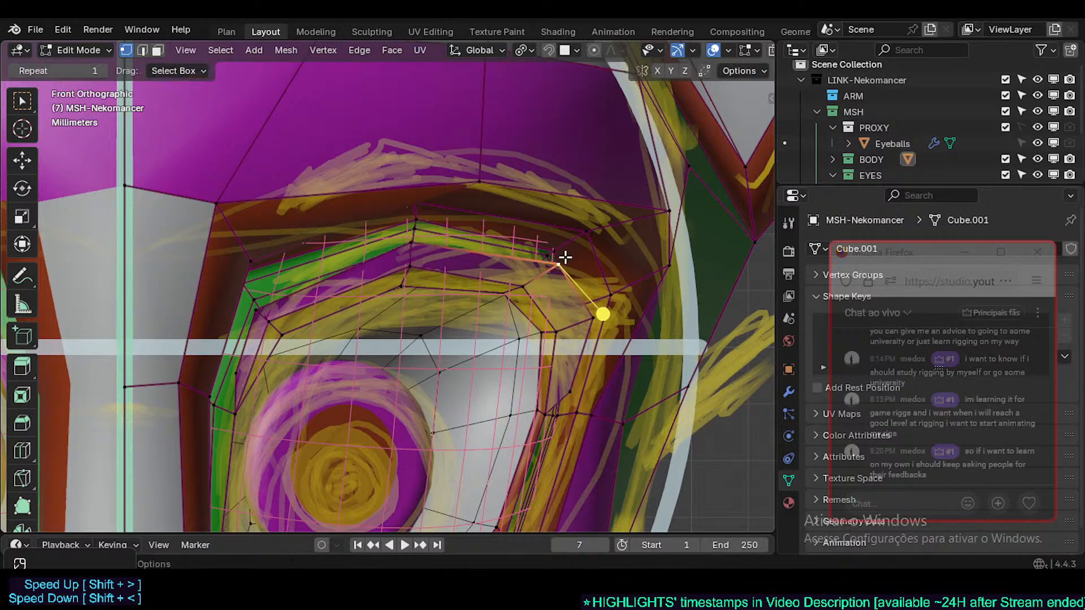
{"action": "key", "text": "g"}
{"action": "left_click", "coordinate": [575, 239], "text": "shift"}
- Refine the outer corner lid vertex, pull the vertex below it down and inward, and raise the upper outer vertex slightly
{"action": "left_click", "coordinate": [599, 318]}
{"action": "key", "text": "g"}
{"action": "left_click", "coordinate": [596, 332], "text": "shift"}
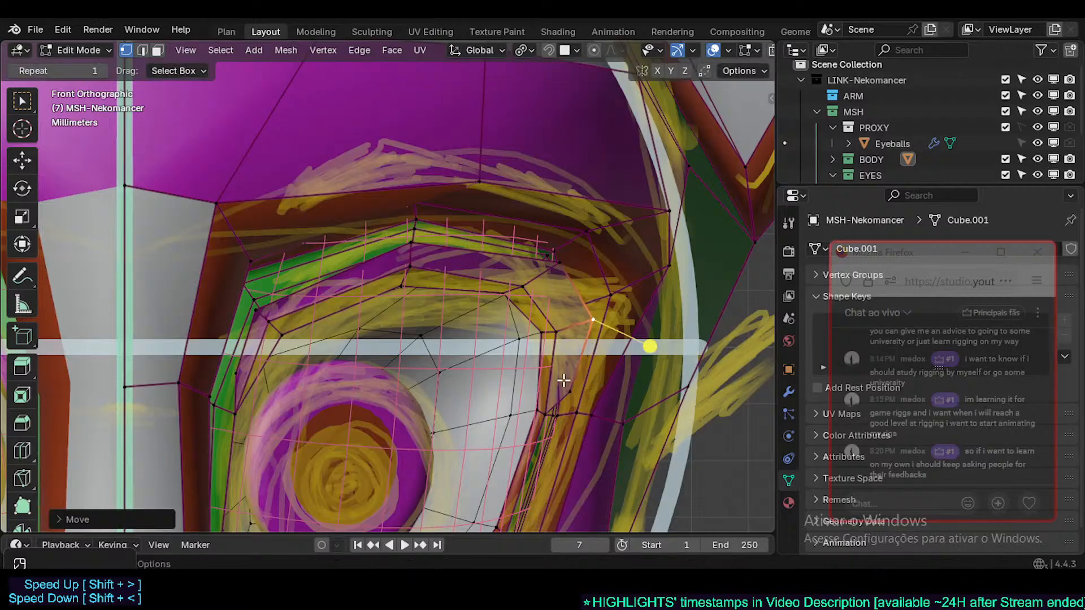
{"action": "left_click", "coordinate": [573, 384]}
{"action": "key", "text": "g"}
{"action": "left_click", "coordinate": [559, 394]}
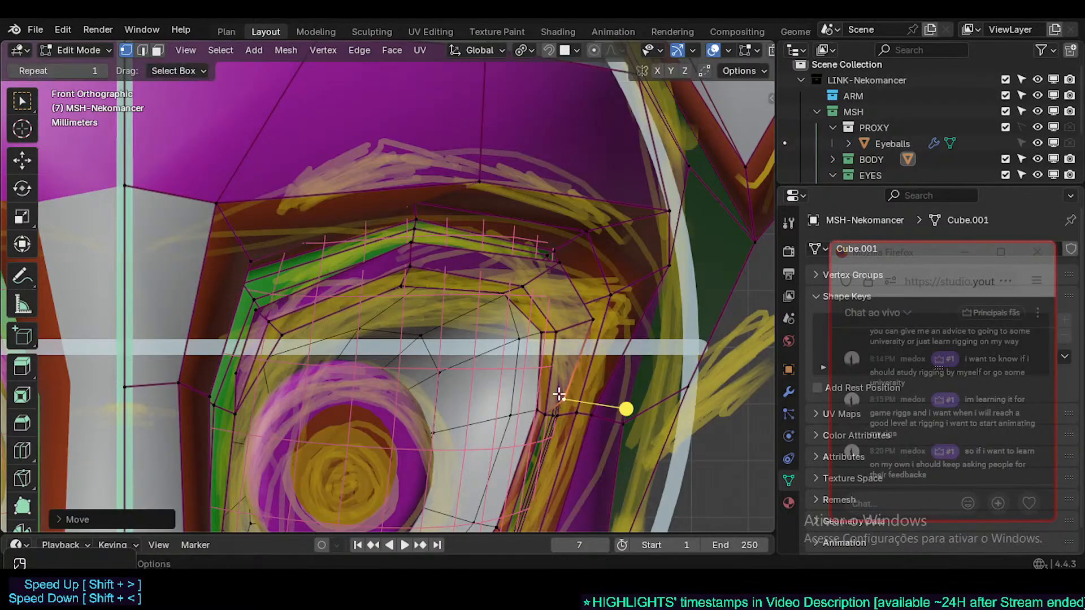
{"action": "left_click", "coordinate": [602, 316]}
{"action": "left_click", "coordinate": [564, 262]}
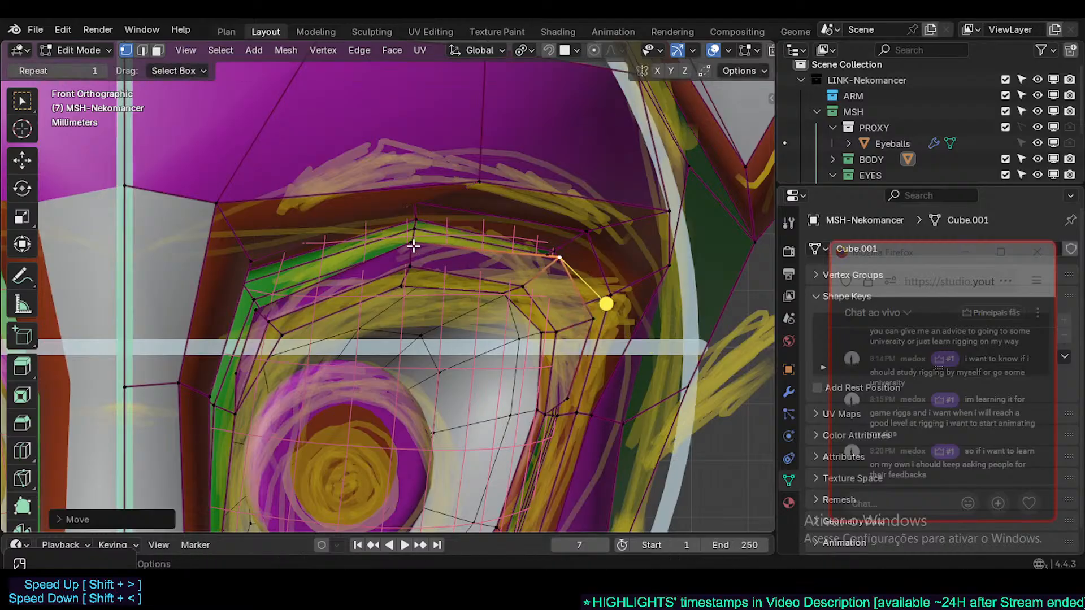
- Compare the eyelid shape with the sketch in Object Mode without the wireframe display, and return to Edit Mode
{"action": "key", "text": "Tab"}
{"action": "scroll", "coordinate": [425, 328], "scroll_direction": "down", "scroll_amount": 8}
{"action": "scroll", "coordinate": [425, 328], "scroll_direction": "up", "scroll_amount": 6}
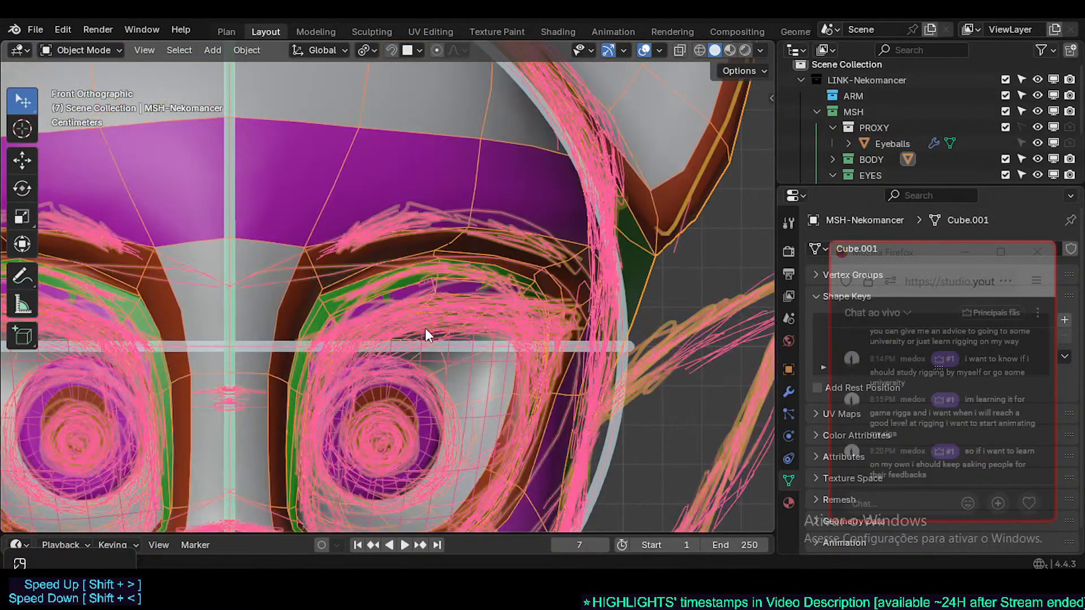
{"action": "key", "text": "shift+w"}
{"action": "scroll", "coordinate": [435, 335], "scroll_direction": "up", "scroll_amount": 2}
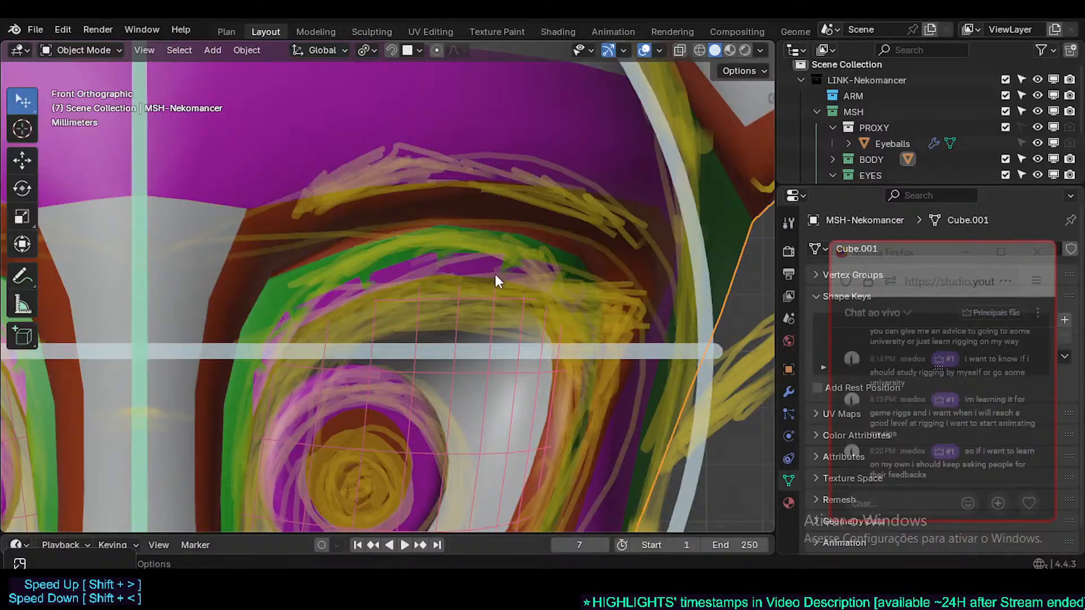
{"action": "key", "text": "Tab"}
{"action": "scroll", "coordinate": [495, 273], "scroll_direction": "down", "scroll_amount": 2}
{"action": "scroll", "coordinate": [522, 309], "scroll_direction": "up", "scroll_amount": 2}
- Nudge the upper middle lid vertex, and ease the inner corner lid vertex slightly toward the nose
{"action": "left_click", "coordinate": [416, 239]}
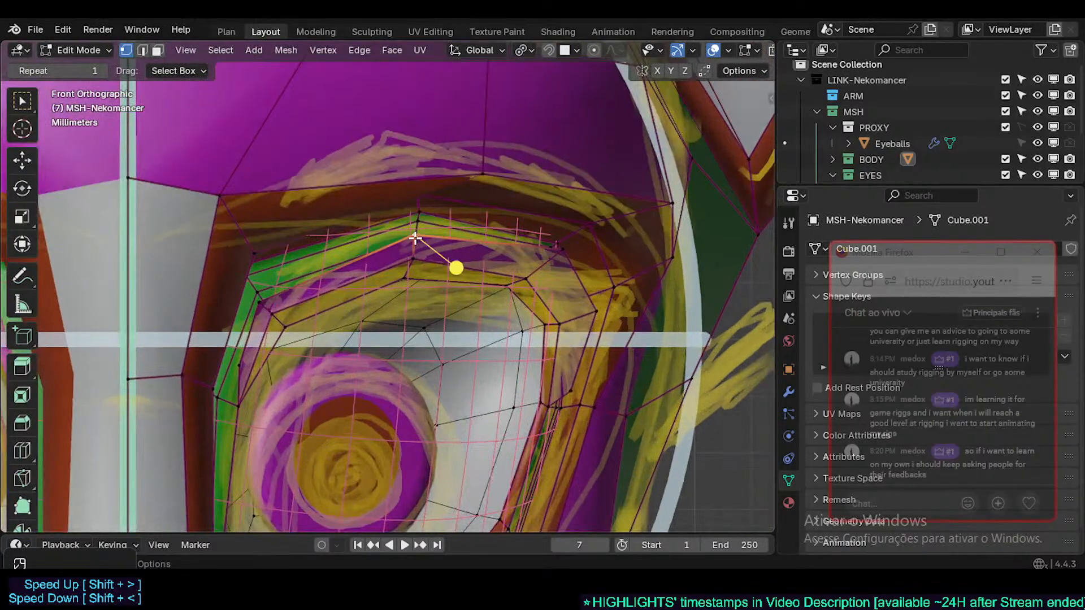
{"action": "key", "text": "g"}
{"action": "left_click", "coordinate": [408, 267]}
{"action": "left_click", "coordinate": [261, 305]}
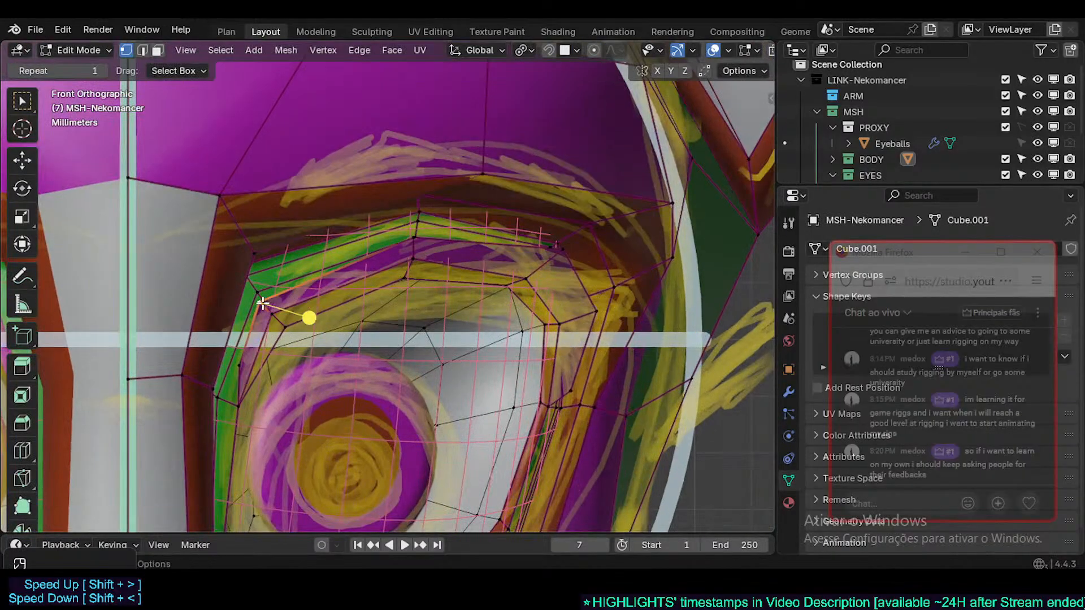
{"action": "key", "text": "g"}
{"action": "left_click", "coordinate": [260, 313]}
- Pull the inner side lid vertex down and toward the nose, and readjust the inner corner vertex above it
{"action": "left_click", "coordinate": [241, 366]}
{"action": "key", "text": "g"}
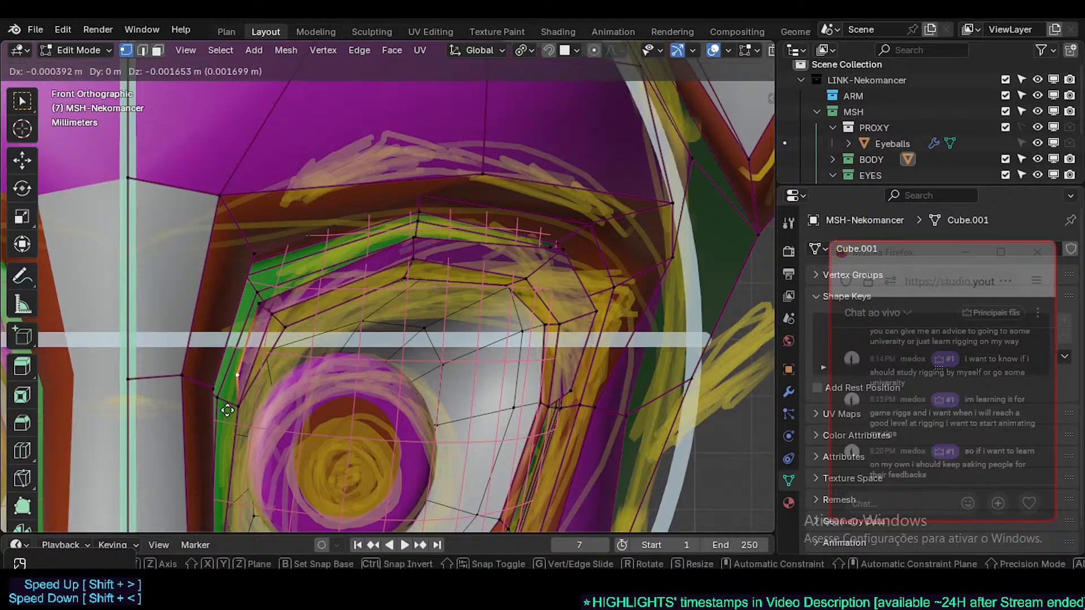
{"action": "left_click", "coordinate": [236, 377]}
{"action": "left_click", "coordinate": [265, 307]}
{"action": "key", "text": "g"}
{"action": "left_click", "coordinate": [267, 305]}
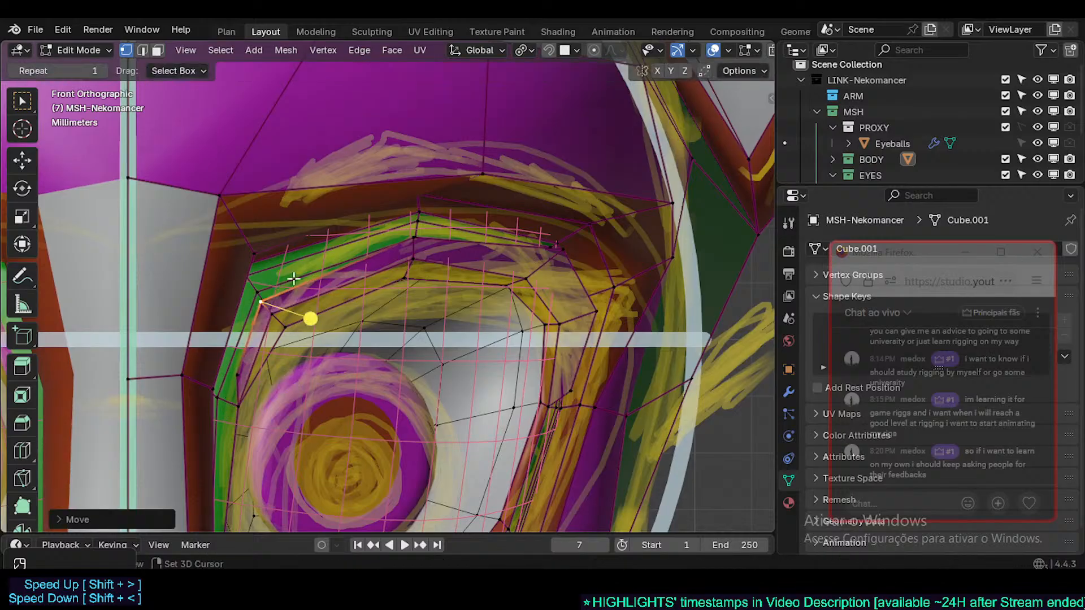
- Shift the upper middle lid vertex slightly toward the nose and lower the upper outer vertex a little
{"action": "left_click", "coordinate": [408, 238]}
{"action": "key", "text": "g"}
{"action": "left_click", "coordinate": [406, 238]}
{"action": "left_click", "coordinate": [566, 261]}
{"action": "key", "text": "g"}
{"action": "left_click", "coordinate": [560, 277]}
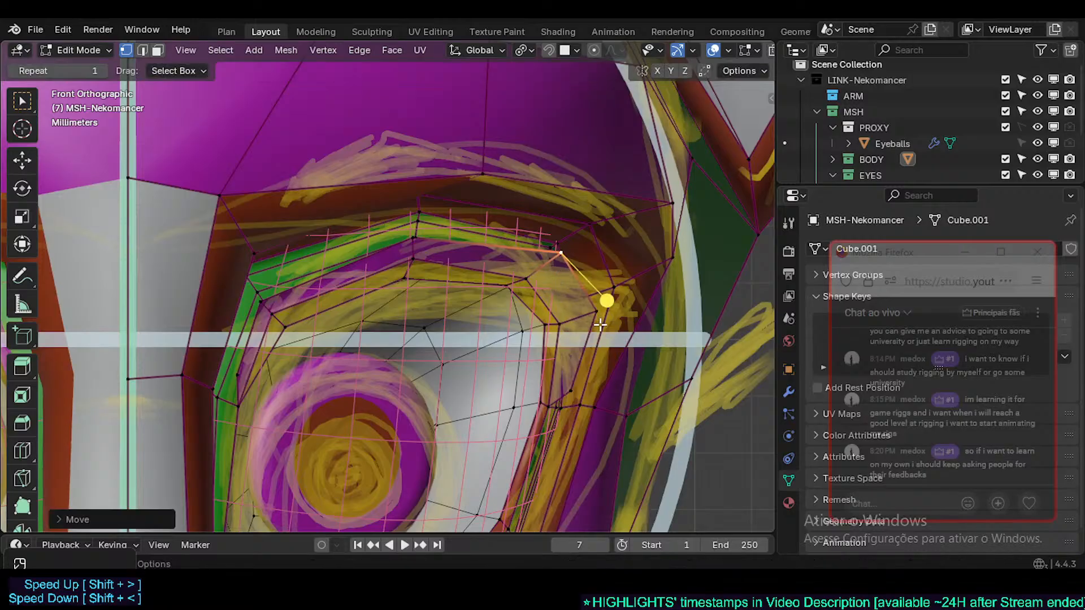
- Lower the outer corner lid vertex slightly inward and adjust the vertex below it to follow the sketch
{"action": "left_click", "coordinate": [601, 324]}
{"action": "key", "text": "g"}
{"action": "left_click", "coordinate": [599, 323]}
{"action": "left_click", "coordinate": [569, 387]}
{"action": "key", "text": "g"}
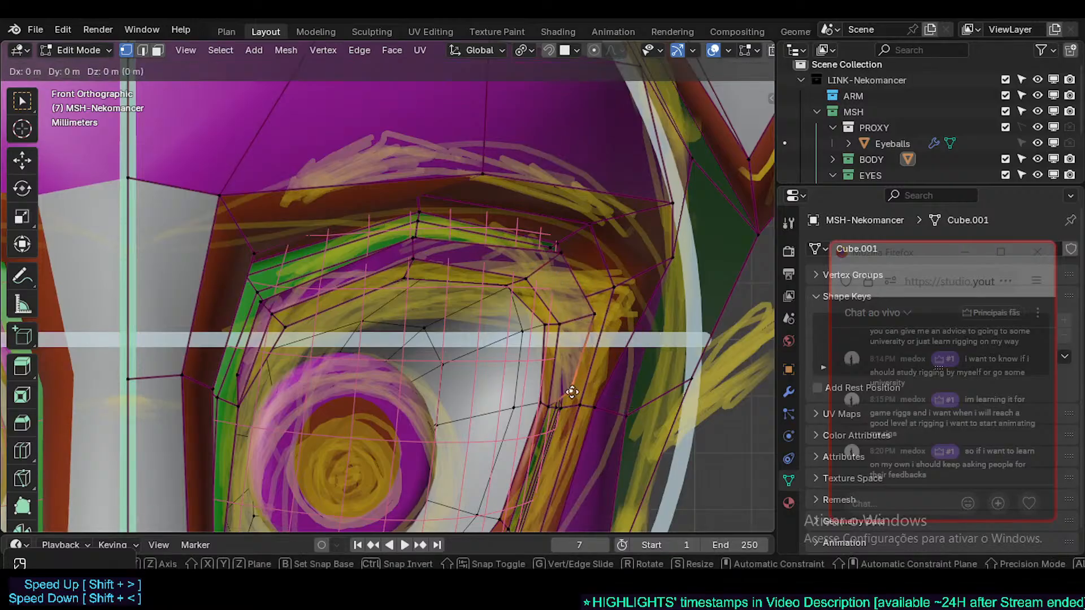
{"action": "left_click", "coordinate": [570, 387]}
- Raise the upper outer lid vertex slightly and reposition the upper middle lid vertex in two small moves
{"action": "scroll", "coordinate": [566, 366], "scroll_direction": "down", "scroll_amount": 2}
{"action": "left_click", "coordinate": [565, 291]}
{"action": "key", "text": "g"}
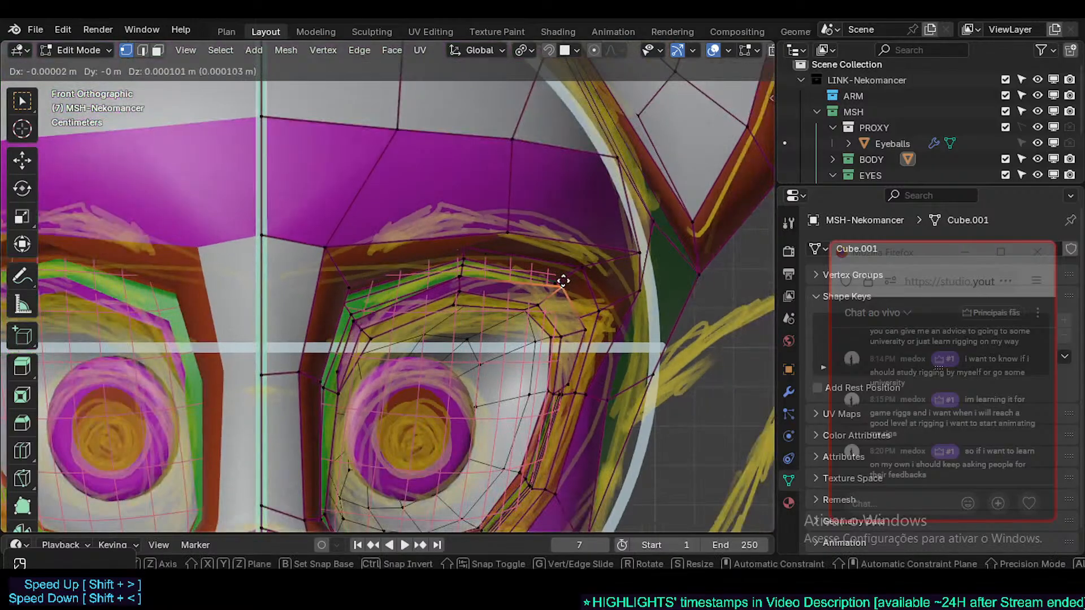
{"action": "left_click", "coordinate": [562, 283]}
{"action": "left_click", "coordinate": [459, 273]}
{"action": "key", "text": "g"}
{"action": "left_click", "coordinate": [467, 258]}
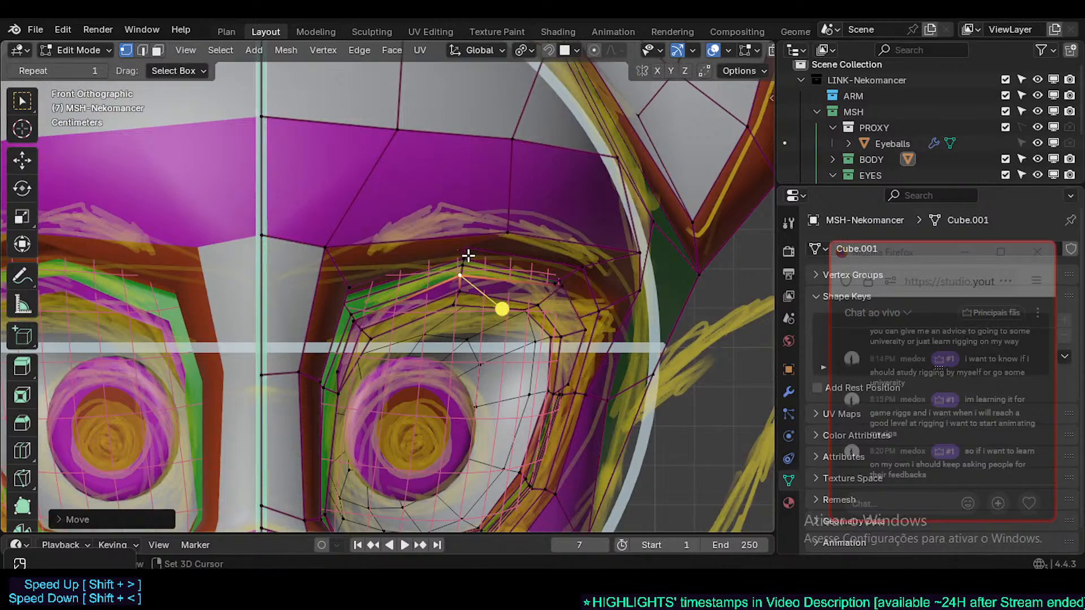
{"action": "key", "text": "g"}
{"action": "left_click", "coordinate": [449, 257]}
- Lower the outer corner and upper outer lid vertices slightly, and raise the upper middle lid vertex
{"action": "left_click", "coordinate": [588, 328]}
{"action": "key", "text": "g"}
{"action": "left_click", "coordinate": [588, 352], "text": "shift"}
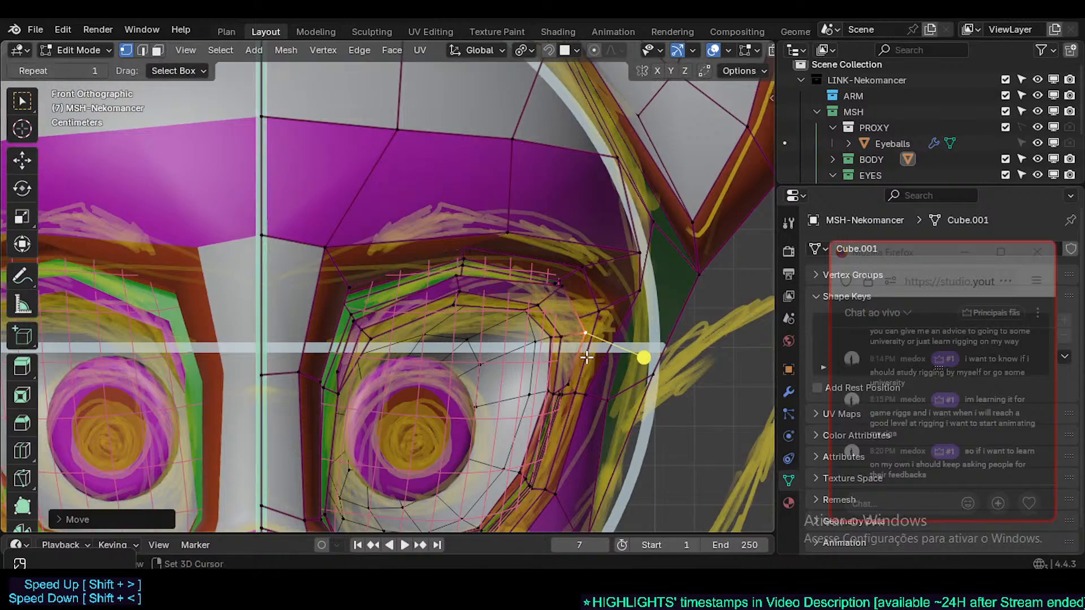
{"action": "left_click", "coordinate": [560, 288]}
{"action": "key", "text": "g"}
{"action": "left_click", "coordinate": [563, 291]}
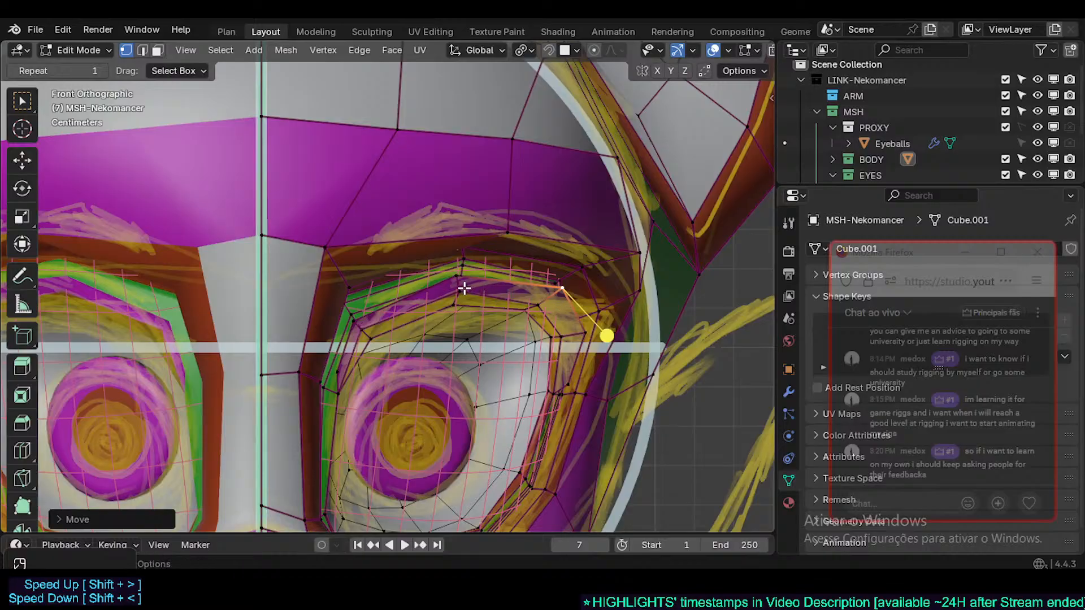
{"action": "left_click", "coordinate": [460, 282]}
{"action": "key", "text": "g"}
{"action": "left_click", "coordinate": [451, 272]}
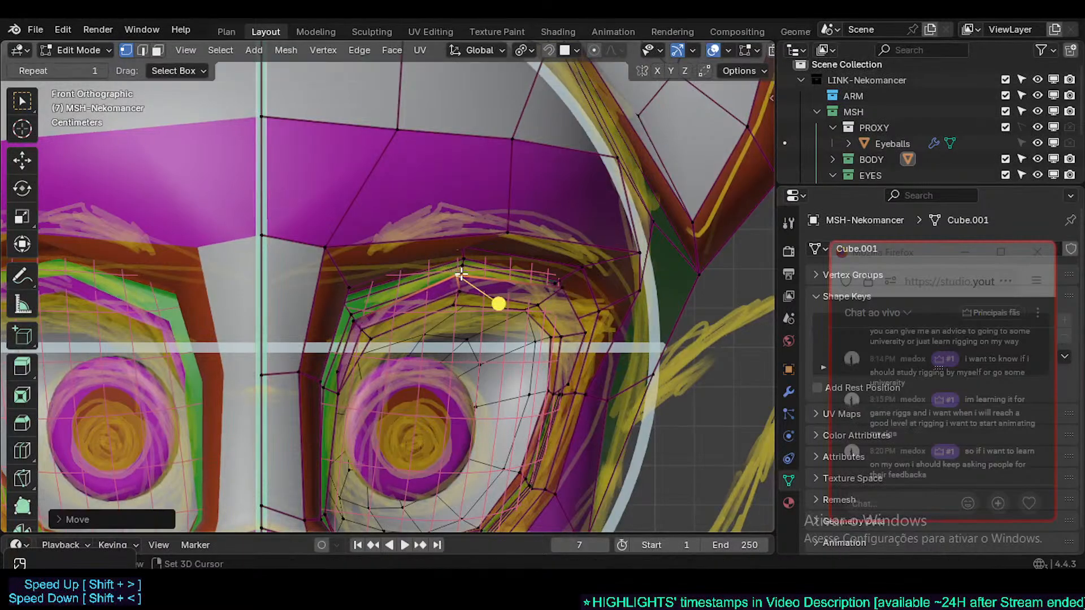
- Fine-tune the inner corner lid vertex and the inner side vertex below it
{"action": "left_click", "coordinate": [360, 320]}
{"action": "key", "text": "g"}
{"action": "left_click", "coordinate": [358, 321]}
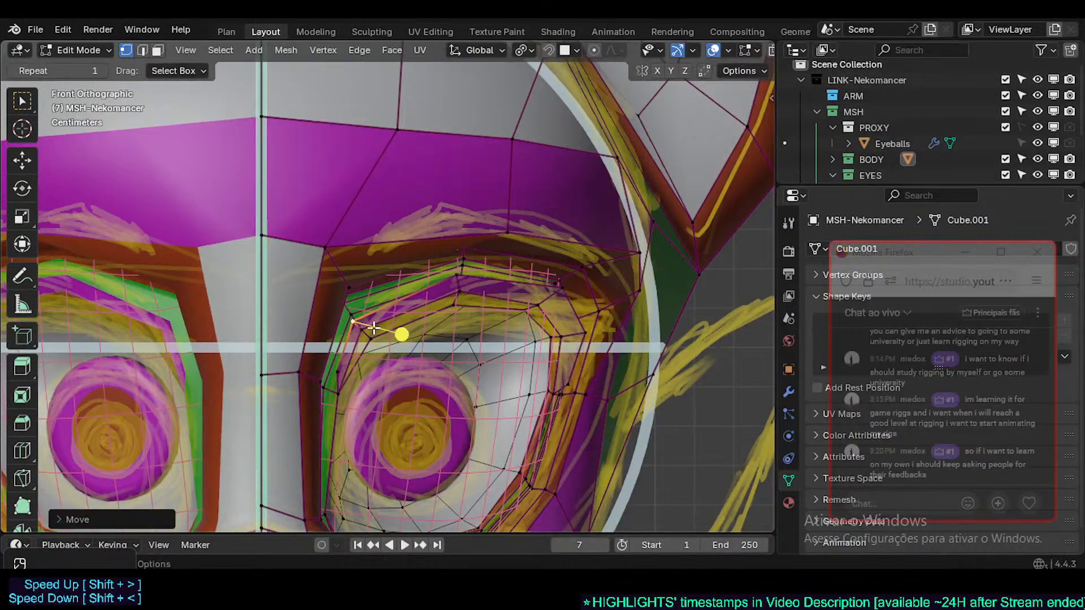
{"action": "left_click", "coordinate": [334, 375]}
{"action": "key", "text": "g"}
{"action": "left_click", "coordinate": [336, 374]}
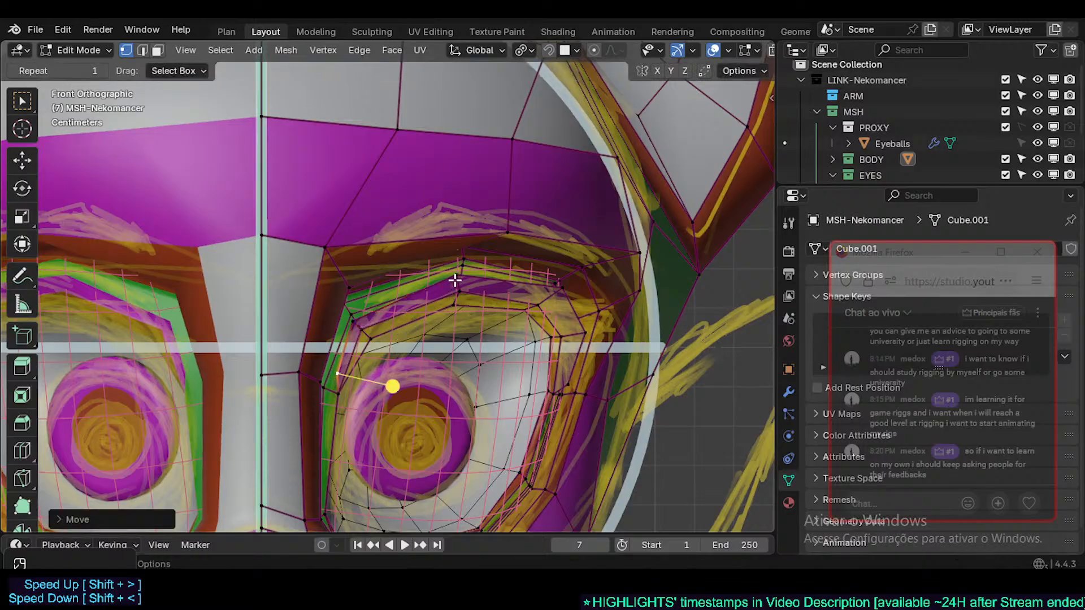
- Even out the lid's curve with small moves of the upper middle, upper outer and outer corner vertices
{"action": "left_click", "coordinate": [456, 280]}
{"action": "key", "text": "g"}
{"action": "left_click", "coordinate": [464, 279]}
{"action": "left_click", "coordinate": [571, 294]}
{"action": "key", "text": "g"}
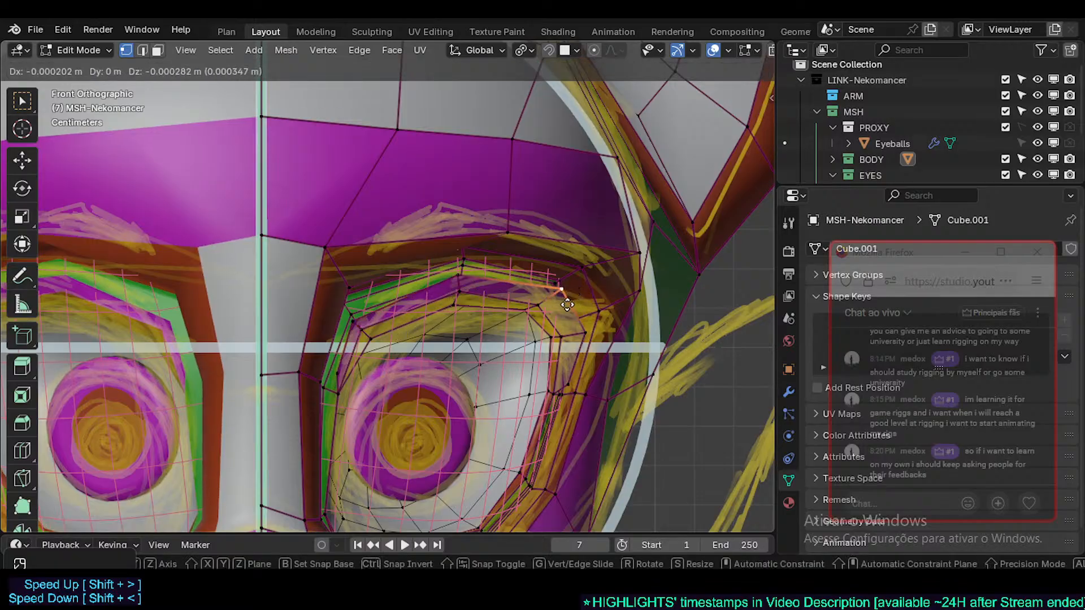
{"action": "left_click", "coordinate": [567, 306]}
{"action": "left_click", "coordinate": [588, 334]}
{"action": "key", "text": "g"}
{"action": "left_click", "coordinate": [589, 336]}
- Compare the smoothed eyelid with the front and side sketches in Object Mode, using X-ray display for the side view
{"action": "scroll", "coordinate": [582, 350], "scroll_direction": "up", "scroll_amount": 2}
{"action": "key", "text": "Tab"}
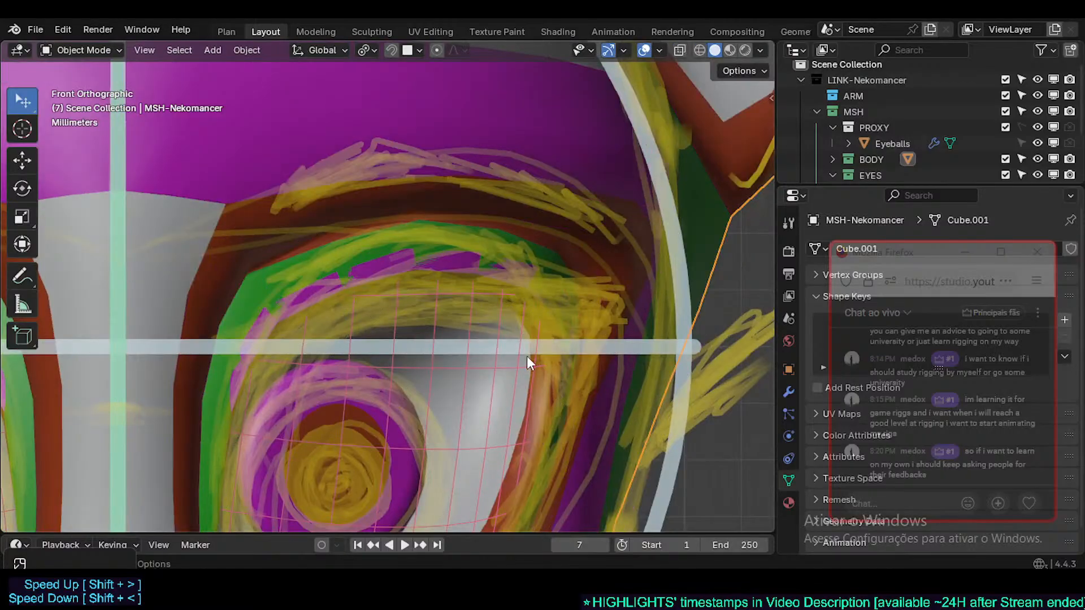
{"action": "scroll", "coordinate": [527, 356], "scroll_direction": "down", "scroll_amount": 3}
{"action": "key", "text": "alt+z"}
{"action": "middle_click_drag", "start_coordinate": [526, 356], "coordinate": [423, 347]}
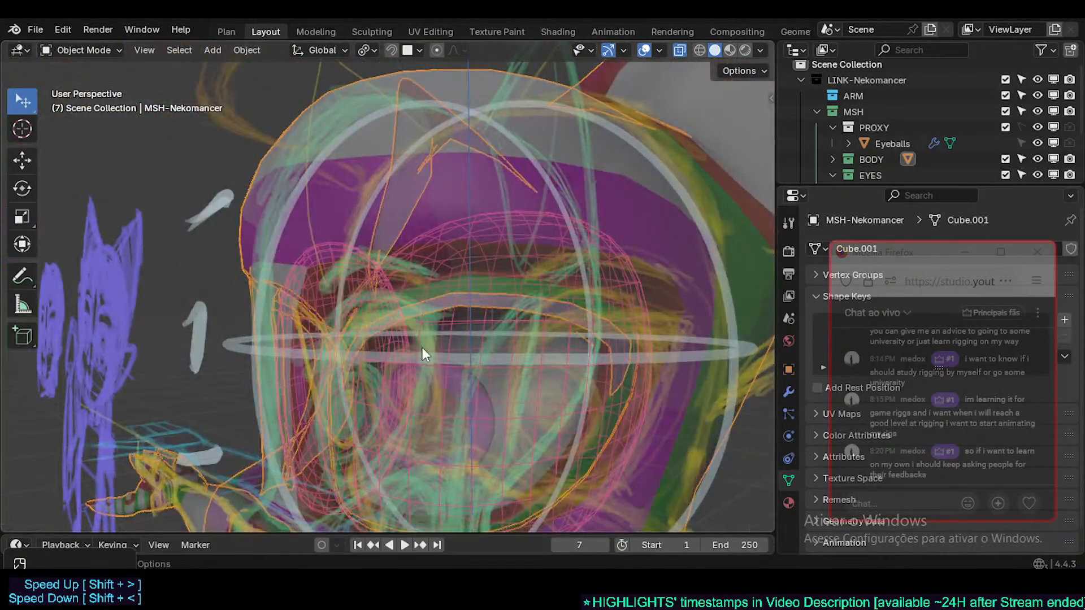
{"action": "key", "text": "KP_3"}
{"action": "key", "text": "Tab"}
{"action": "scroll", "coordinate": [423, 348], "scroll_direction": "up", "scroll_amount": 3}
{"action": "key", "text": "Tab"}
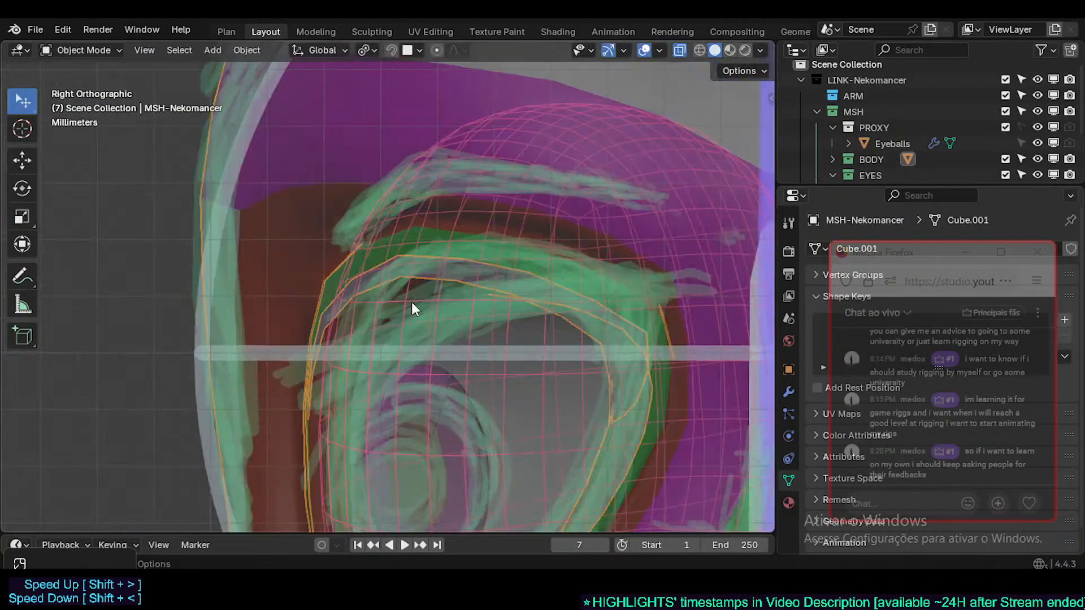
- Select the upper eyelid's edge loop in edge select mode and switch back to vertex select mode
{"action": "key", "text": "Tab"}
{"action": "key", "text": "2"}
{"action": "left_click", "coordinate": [377, 269], "text": "alt"}
{"action": "middle_click_drag", "start_coordinate": [388, 302], "coordinate": [514, 324]}
{"action": "key", "text": "1"}
- Examine the selected upper lid loop against the eyeball and sketches from the front, side and angled views
{"action": "mouse_move", "coordinate": [942, 365]}
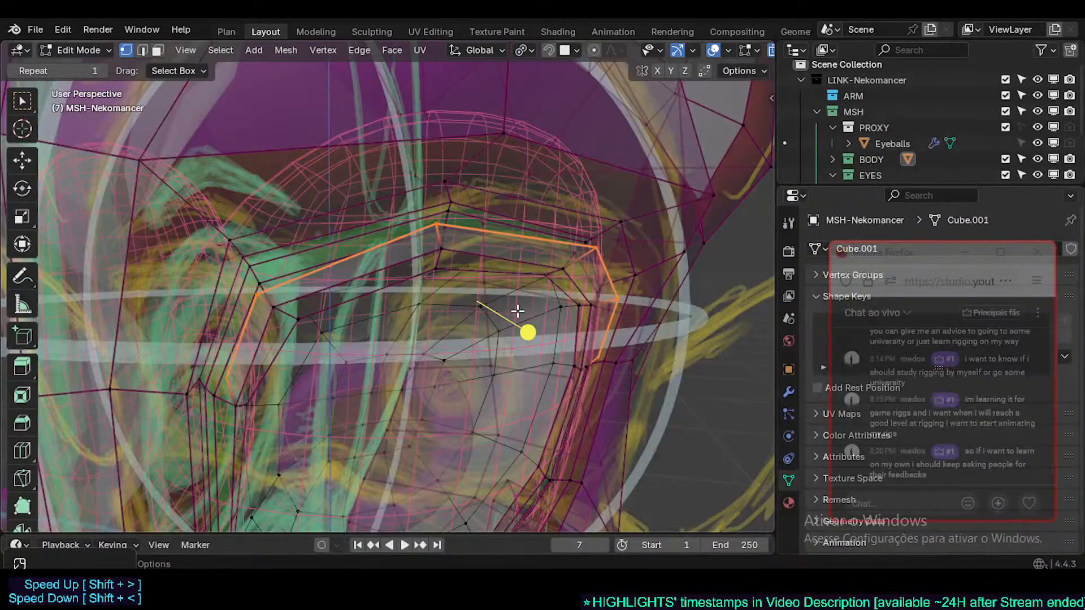
{"action": "middle_click_drag", "start_coordinate": [545, 306], "coordinate": [370, 305]}
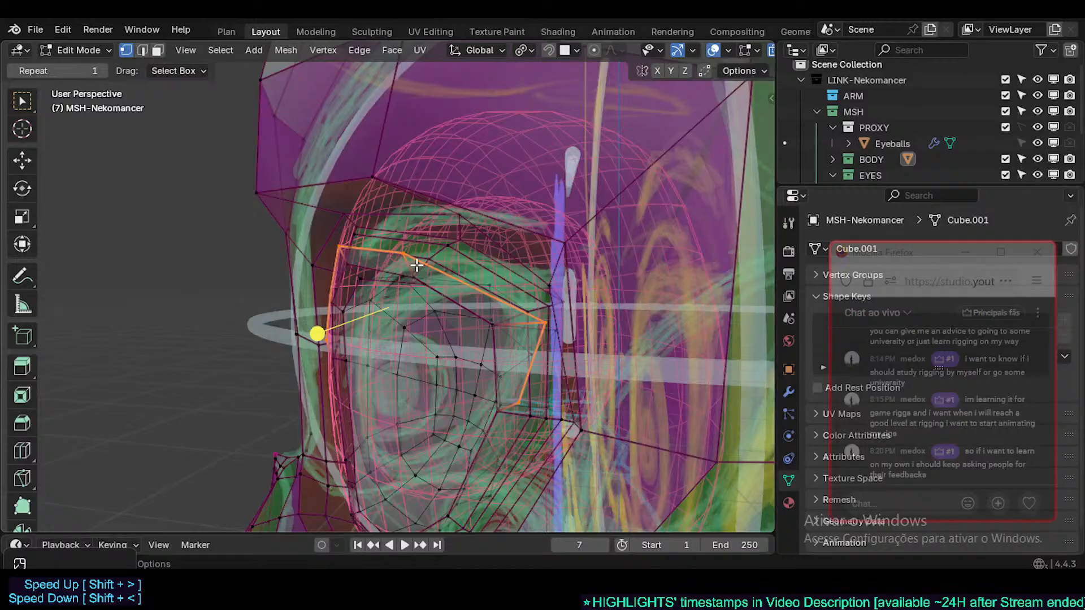
{"action": "middle_click_drag", "start_coordinate": [481, 281], "coordinate": [486, 287]}
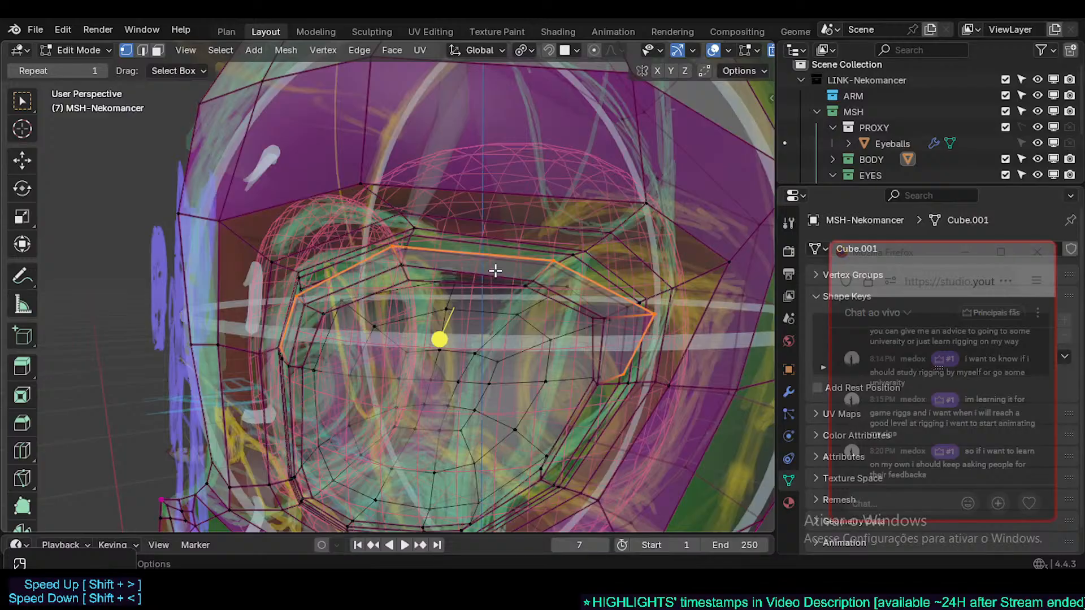
{"action": "middle_click_drag", "start_coordinate": [497, 247], "coordinate": [351, 240]}
{"action": "key", "text": "KP_1"}
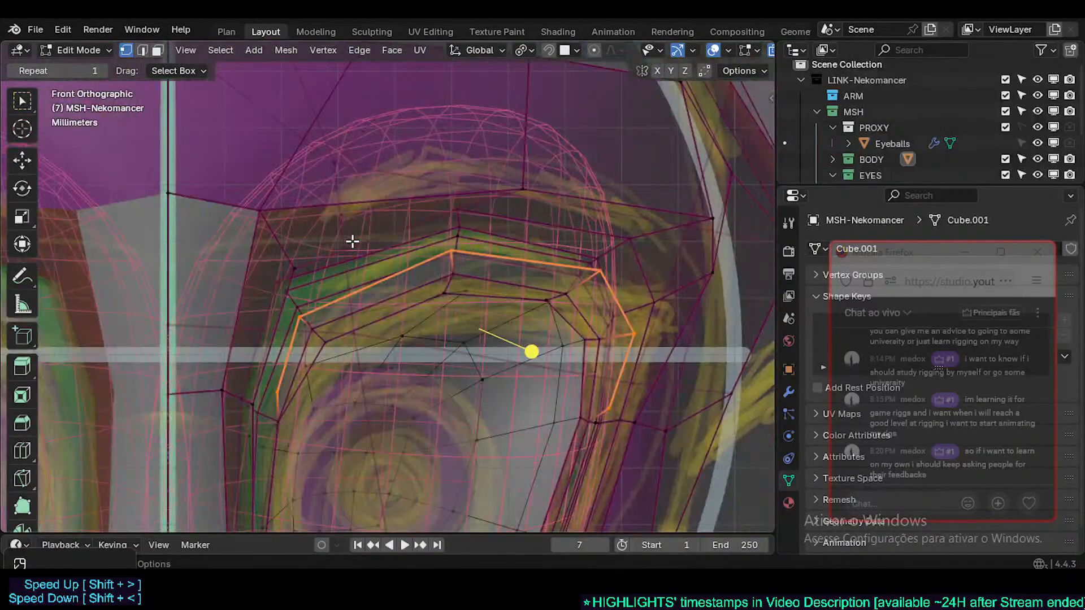
{"action": "scroll", "coordinate": [472, 306], "scroll_direction": "up", "scroll_amount": 3}
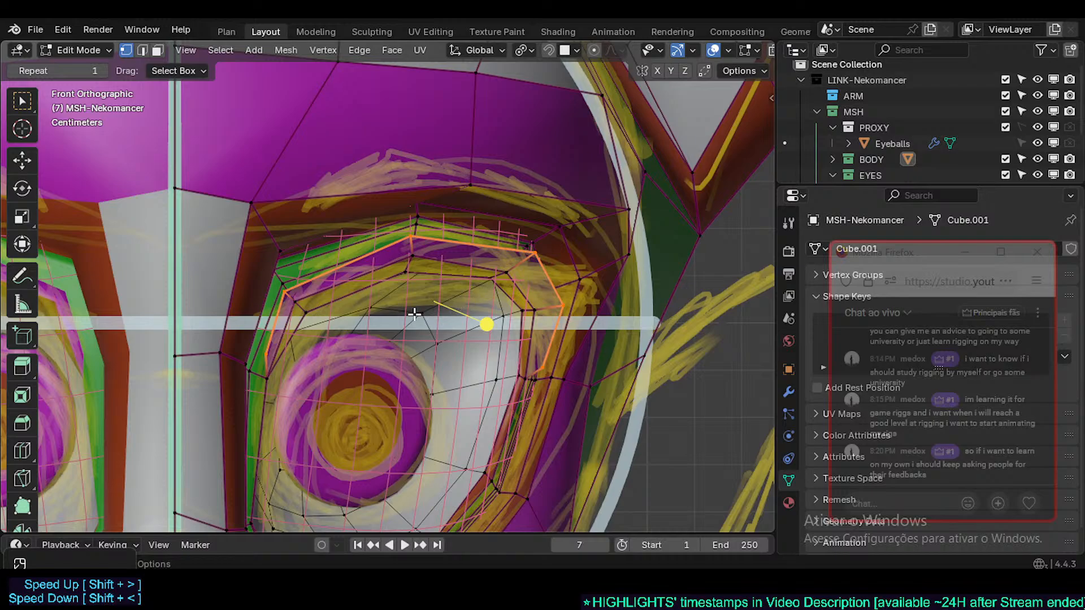
{"action": "middle_click_drag", "start_coordinate": [406, 317], "coordinate": [433, 311], "text": "shift"}
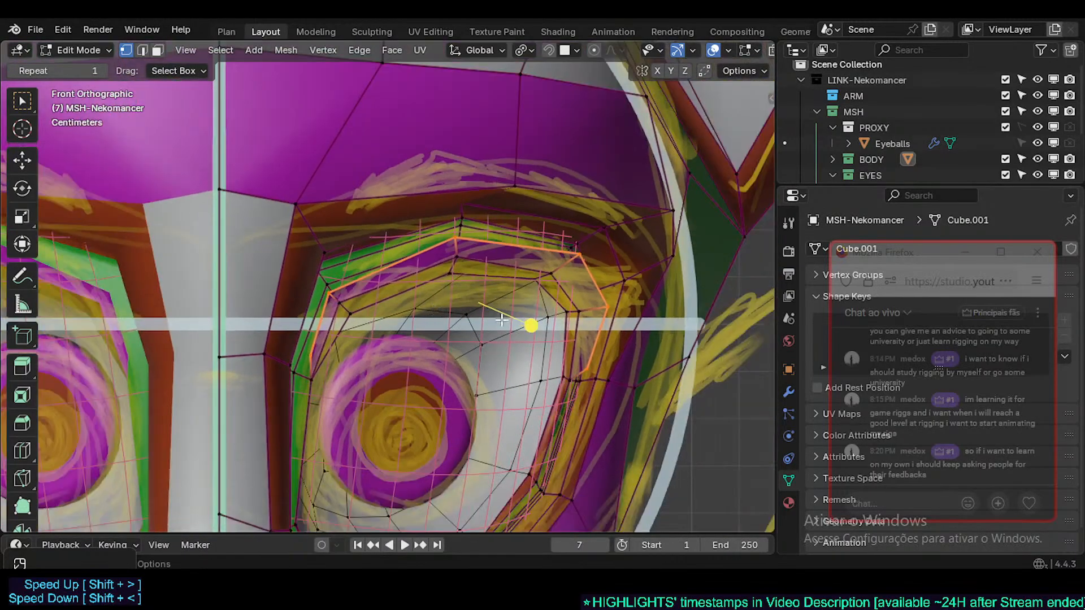
{"action": "mouse_move", "coordinate": [531, 326]}
{"action": "middle_mouse_down"}
{"action": "mouse_move", "coordinate": [552, 317]}
{"action": "mouse_move", "coordinate": [550, 328]}
{"action": "middle_mouse_up"}
{"action": "mouse_move", "coordinate": [499, 335]}
{"action": "middle_mouse_down"}
{"action": "mouse_move", "coordinate": [262, 334]}
{"action": "mouse_move", "coordinate": [510, 315]}
{"action": "mouse_move", "coordinate": [547, 327]}
{"action": "mouse_move", "coordinate": [492, 358]}
{"action": "mouse_move", "coordinate": [382, 366]}
{"action": "mouse_move", "coordinate": [499, 356]}
{"action": "middle_mouse_up"}
{"action": "middle_click_drag", "start_coordinate": [438, 337], "coordinate": [468, 335]}
- Remove the selected upper lid vertices from the ?MOD-Shrinkwrap-Eyelids vertex group
{"action": "left_click_drag", "start_coordinate": [886, 260], "coordinate": [570, 194]}
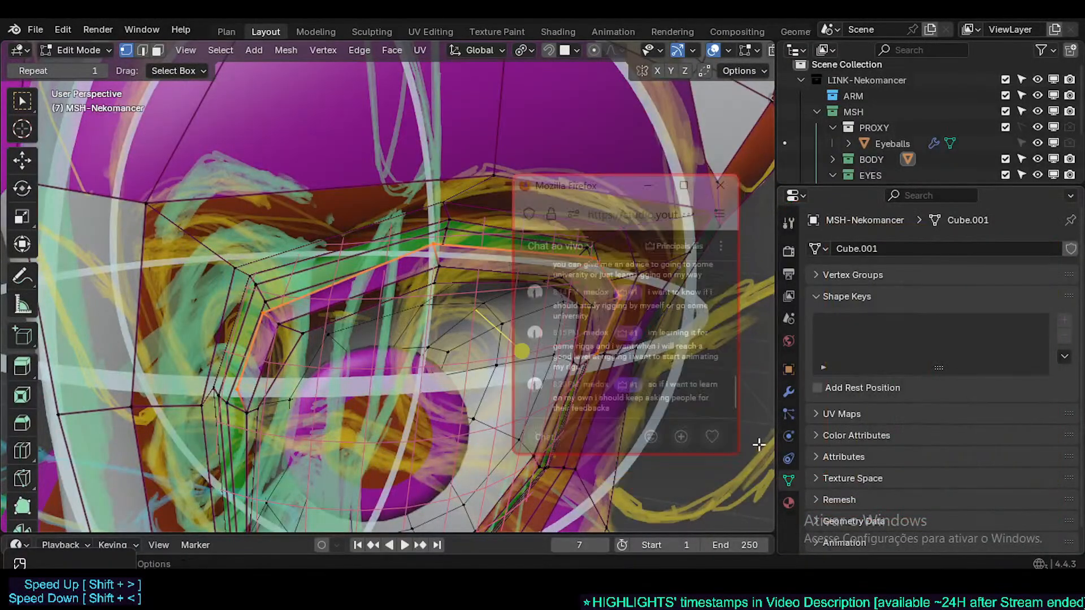
{"action": "left_click", "coordinate": [852, 275]}
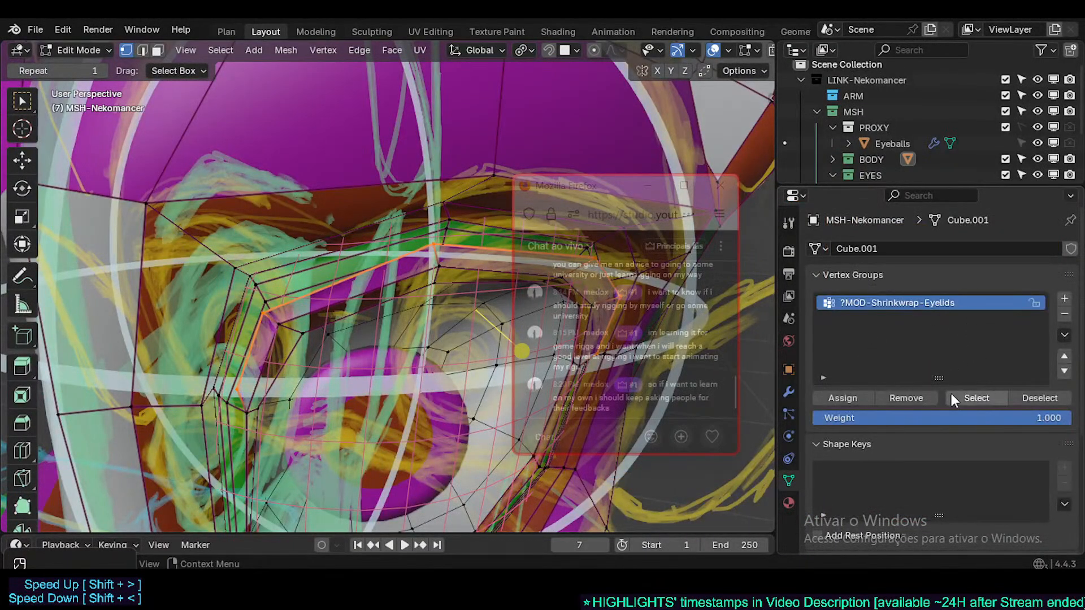
{"action": "left_click", "coordinate": [920, 401]}
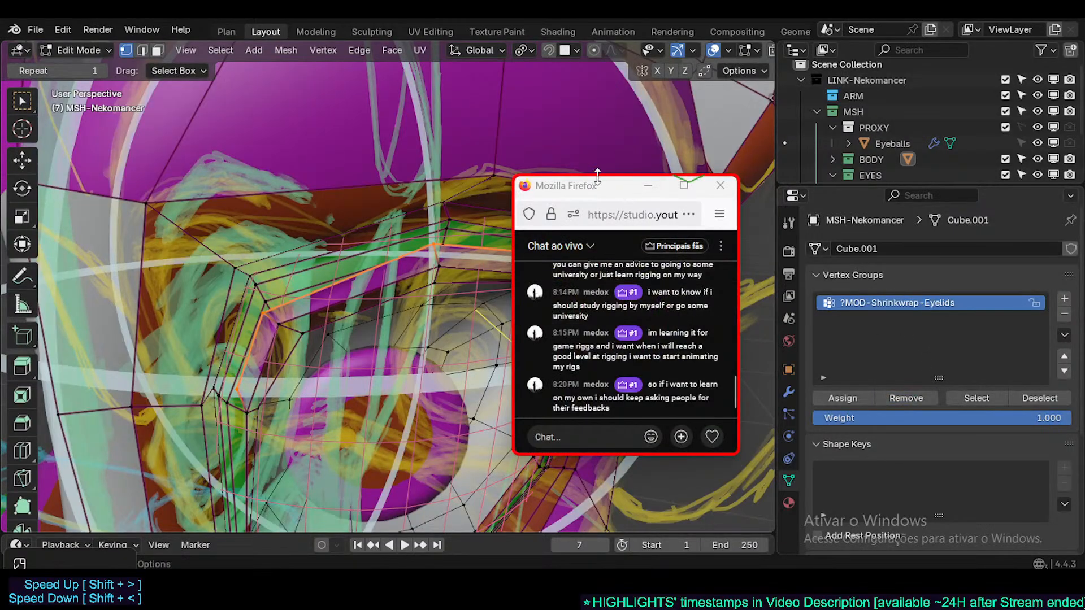
{"action": "left_click_drag", "start_coordinate": [593, 189], "coordinate": [836, 203]}
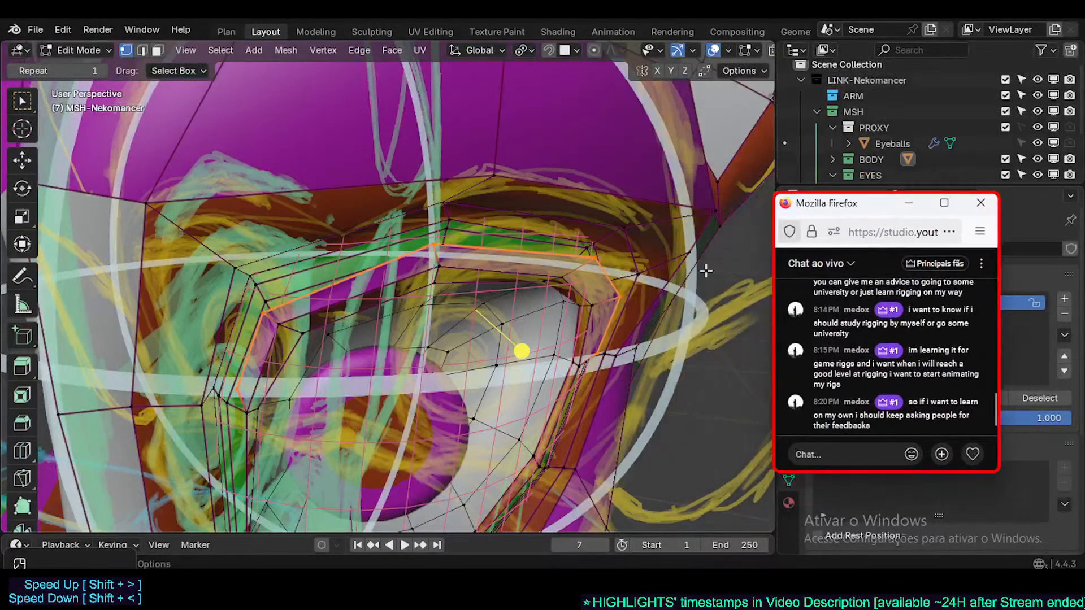
- Examine the upper lid's shape by switching between Object and Edit Mode at an angled view with X-ray display
{"action": "middle_click_drag", "start_coordinate": [705, 334], "coordinate": [701, 314]}
{"action": "key", "text": "Tab"}
{"action": "middle_click_drag", "start_coordinate": [603, 304], "coordinate": [470, 332]}
{"action": "key", "text": "alt+z"}
{"action": "key", "text": "Tab"}
{"action": "key", "text": "Tab"}
{"action": "key", "text": "Tab"}
{"action": "key", "text": "Tab"}
{"action": "key", "text": "Tab"}
{"action": "left_click_drag", "start_coordinate": [838, 201], "coordinate": [669, 91]}
{"action": "scroll", "coordinate": [402, 254], "scroll_direction": "down", "scroll_amount": 3}
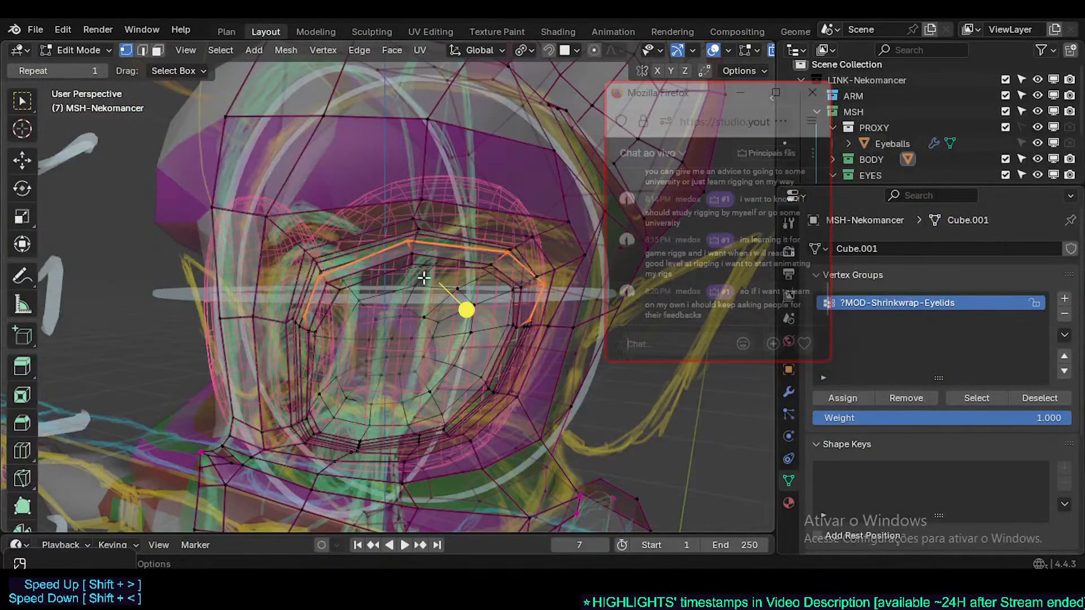
- Add a new vertex group and name it ?MOD-Shrinkwrap-EyelashesPush
{"action": "left_click", "coordinate": [1064, 299]}
{"action": "double_click", "coordinate": [894, 324]}
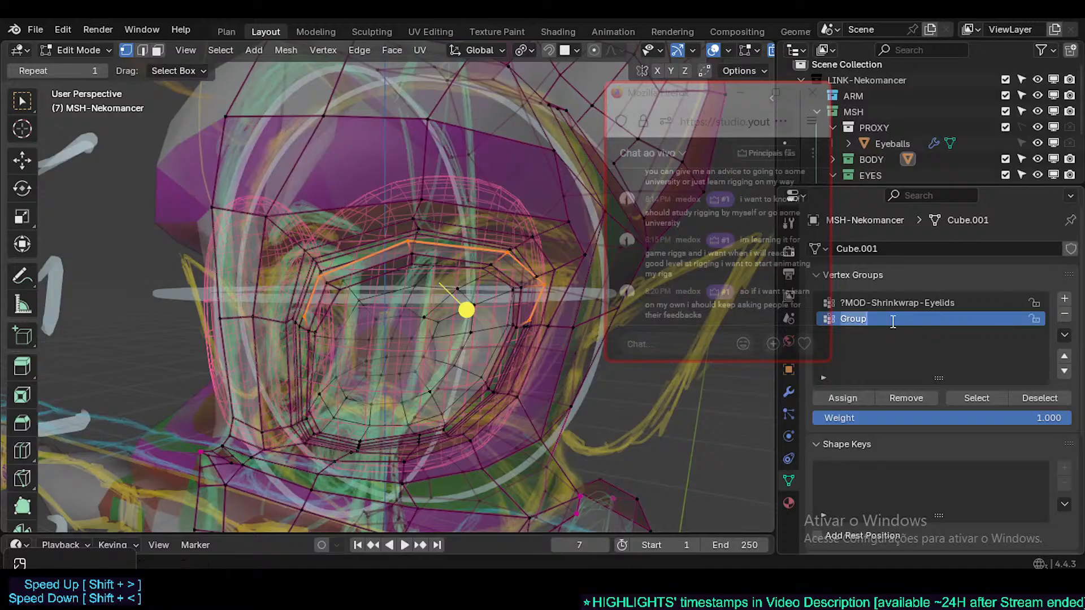
{"action": "key", "text": "Home"}
{"action": "type", "text": "?MOD-Shrinkwrap-Eyelashes"}
{"action": "key", "text": "Delete"}
{"action": "key", "text": "Delete"}
{"action": "key", "text": "Delete"}
{"action": "key", "text": "Delete"}
{"action": "key", "text": "Delete"}
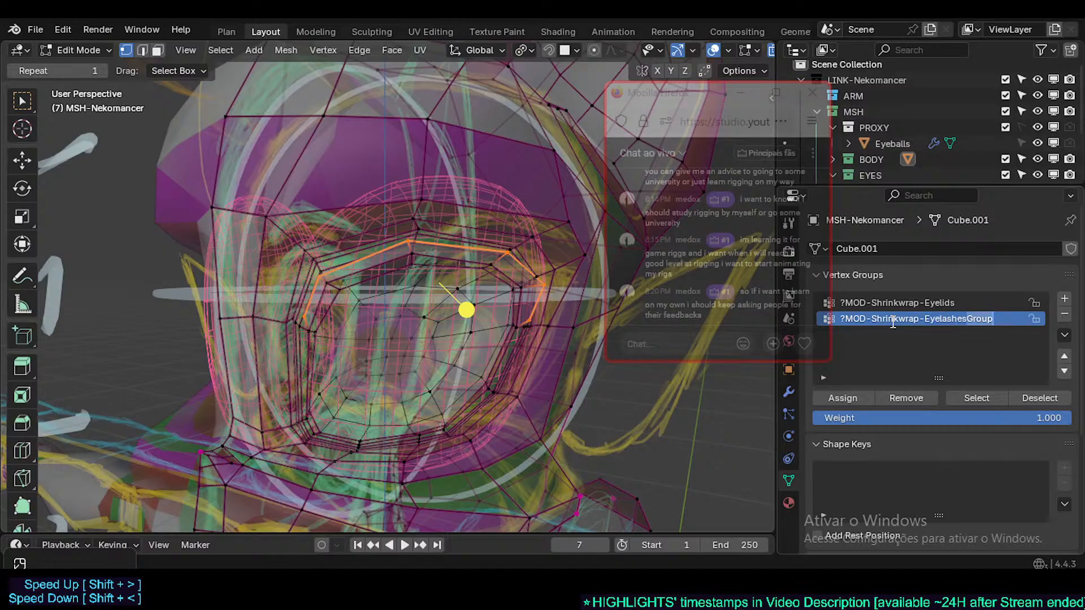
{"action": "type", "text": "Push"}
{"action": "key", "text": "Return"}
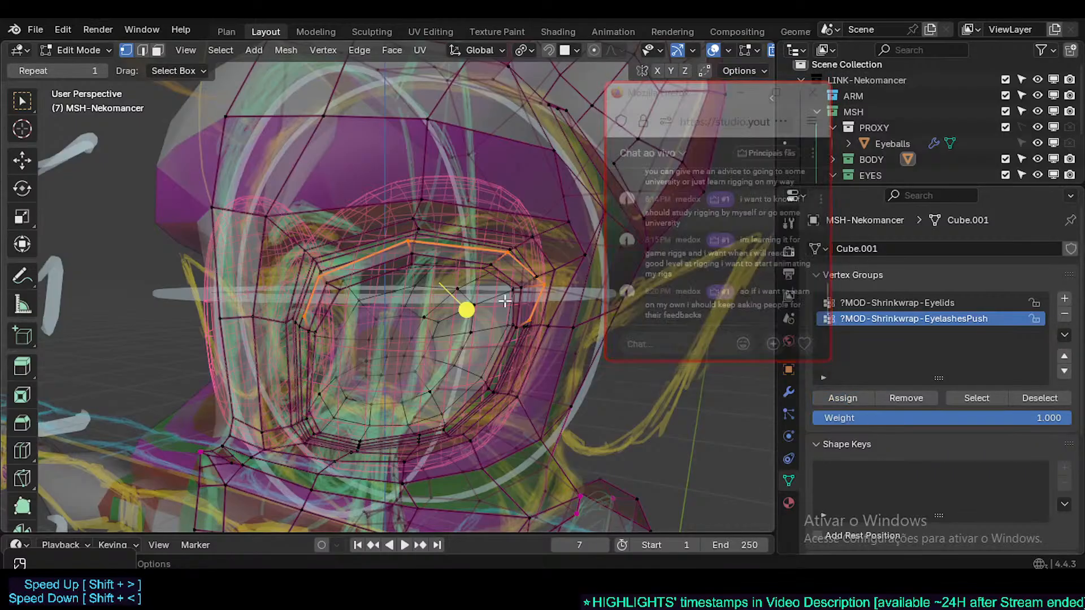
- In Object Mode, hide the 0-GPencilNekomancer sketch in the viewport and open the head mesh's modifier settings
{"action": "key", "text": "Tab"}
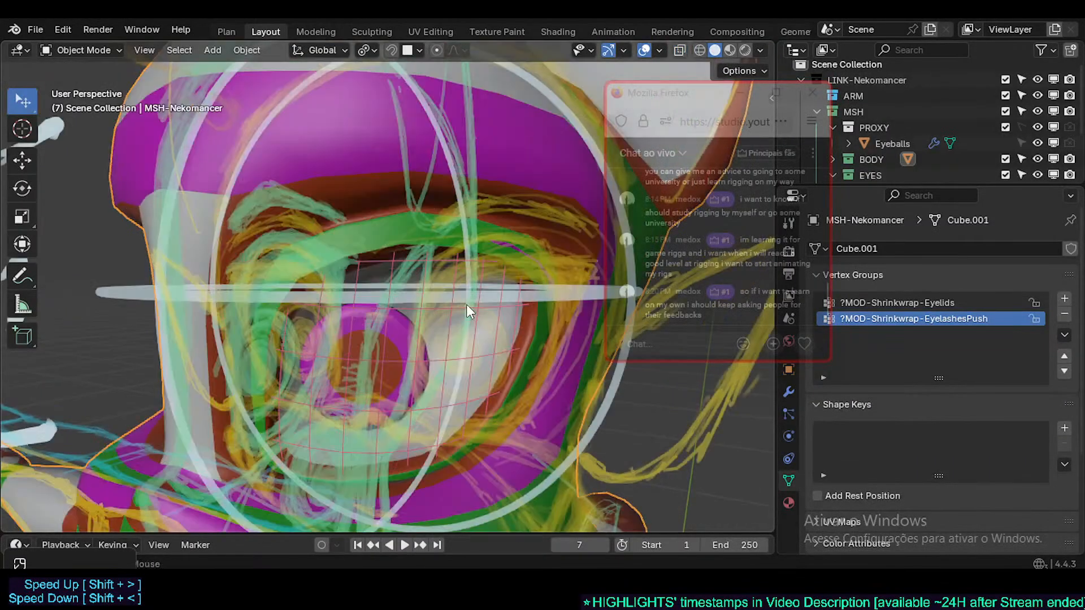
{"action": "scroll", "coordinate": [1046, 164], "scroll_direction": "down", "scroll_amount": 3}
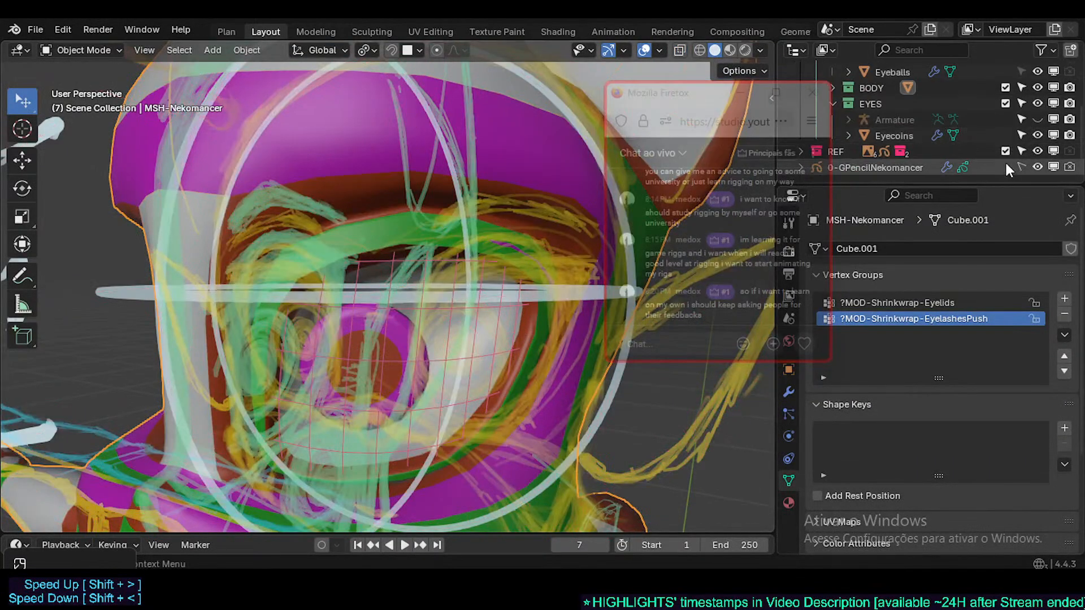
{"action": "left_click", "coordinate": [1054, 167]}
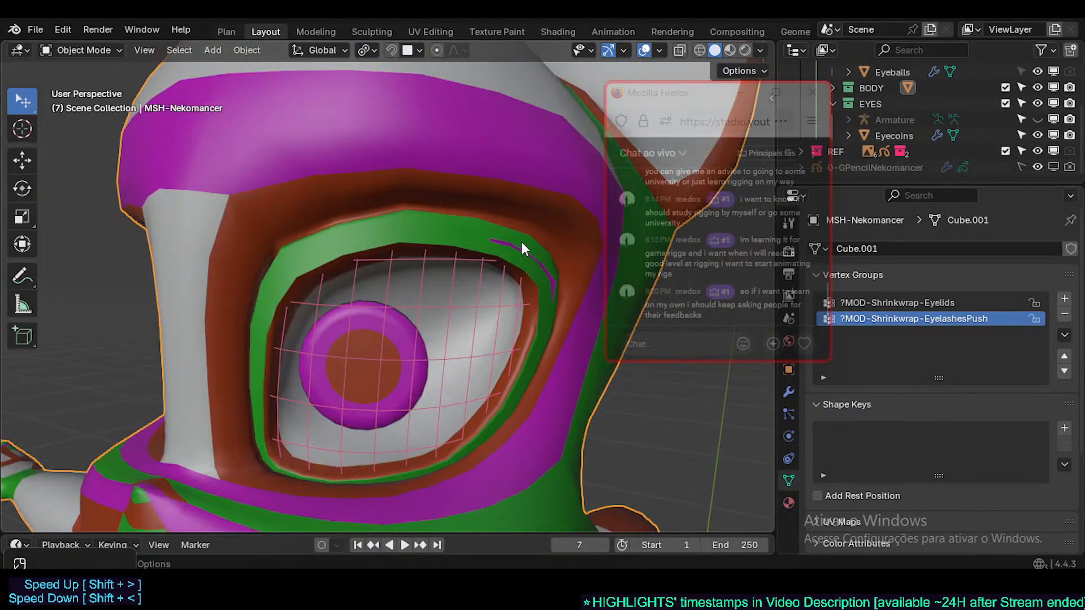
{"action": "left_click", "coordinate": [789, 392]}
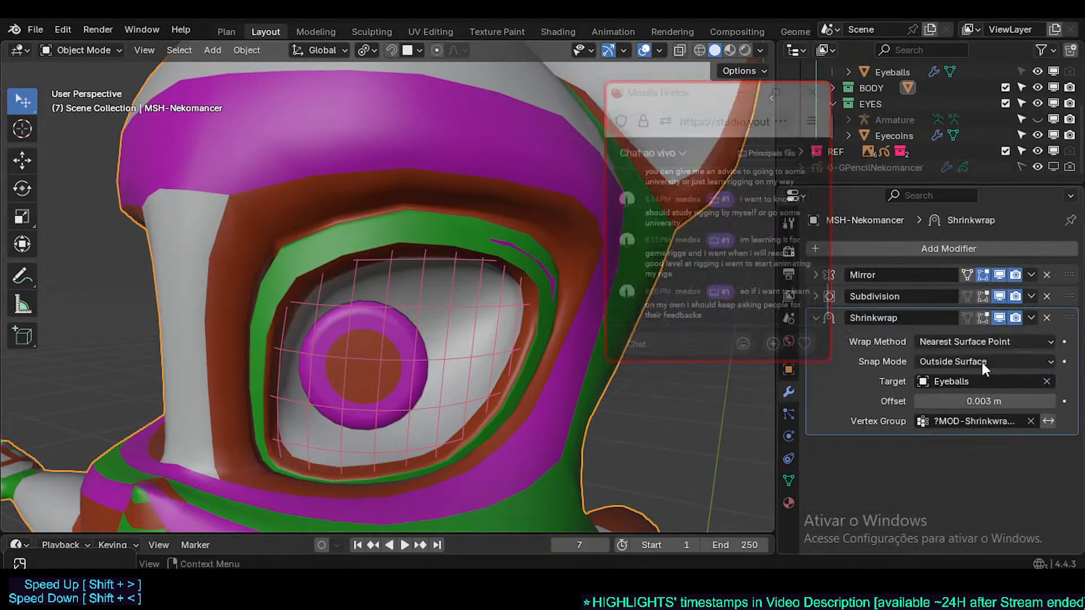
- Duplicate the head mesh's Shrinkwrap modifier and re-enable the original's viewport display
{"action": "left_click", "coordinate": [999, 318]}
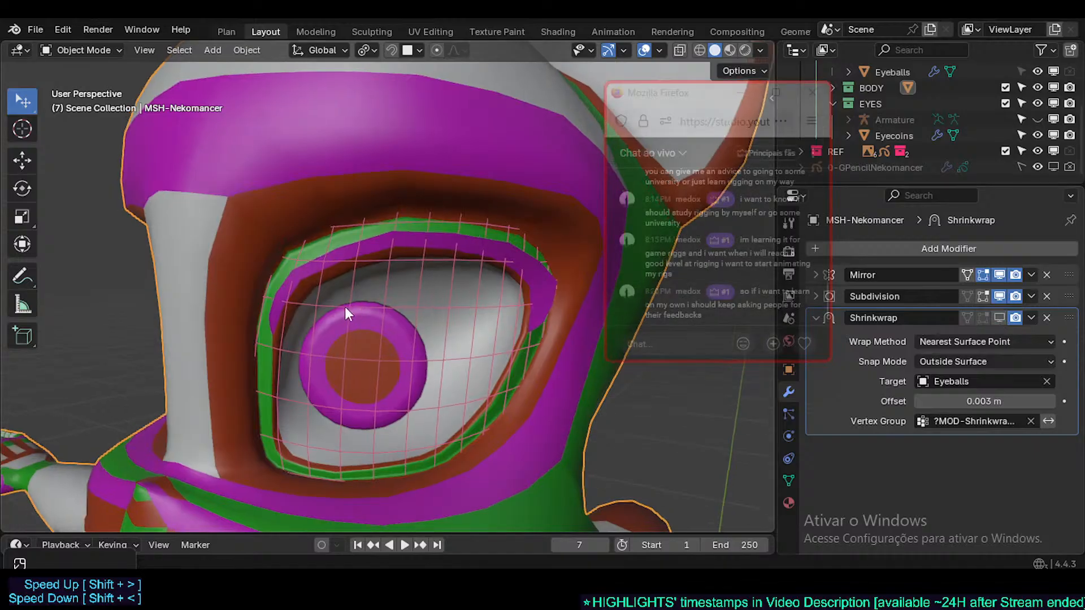
{"action": "mouse_move", "coordinate": [346, 308]}
{"action": "middle_mouse_down"}
{"action": "mouse_move", "coordinate": [172, 305]}
{"action": "mouse_move", "coordinate": [349, 310]}
{"action": "middle_mouse_up"}
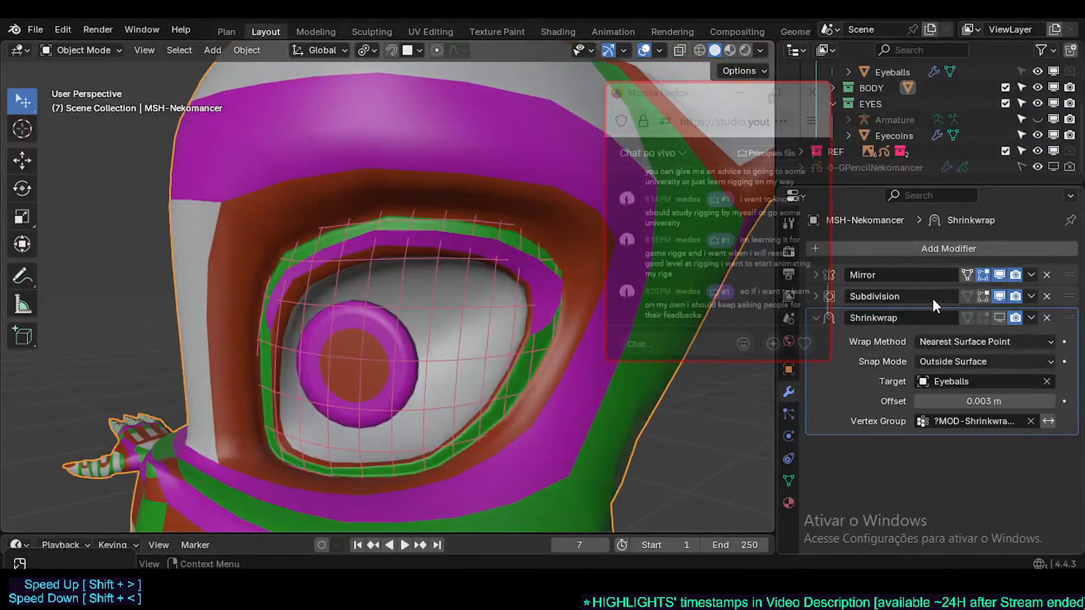
{"action": "key", "text": "shift+d"}
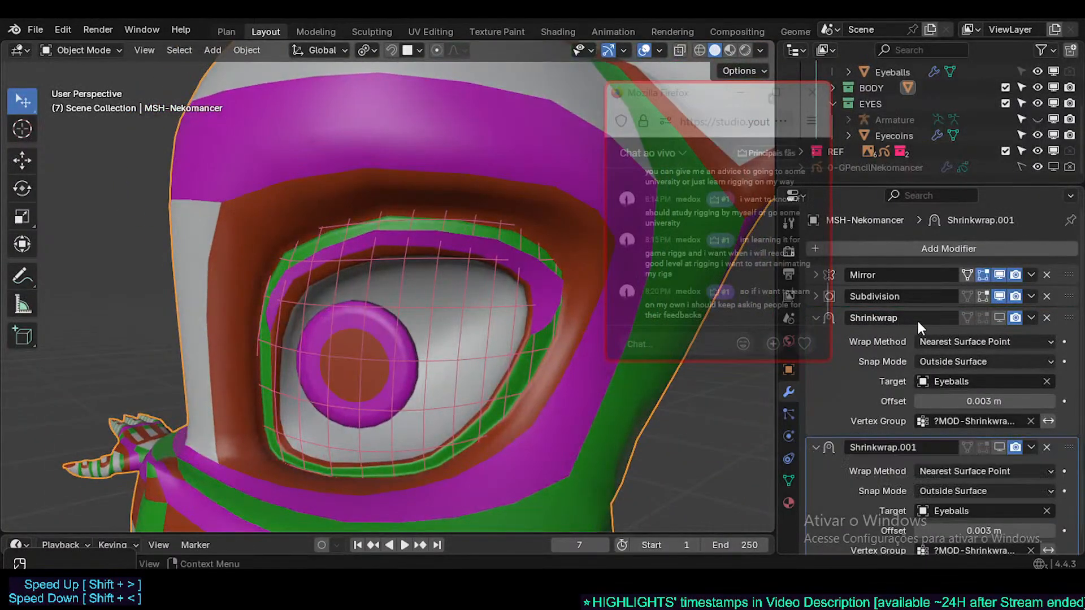
{"action": "left_click", "coordinate": [999, 318]}
{"action": "left_click", "coordinate": [999, 318]}
{"action": "left_click", "coordinate": [999, 318]}
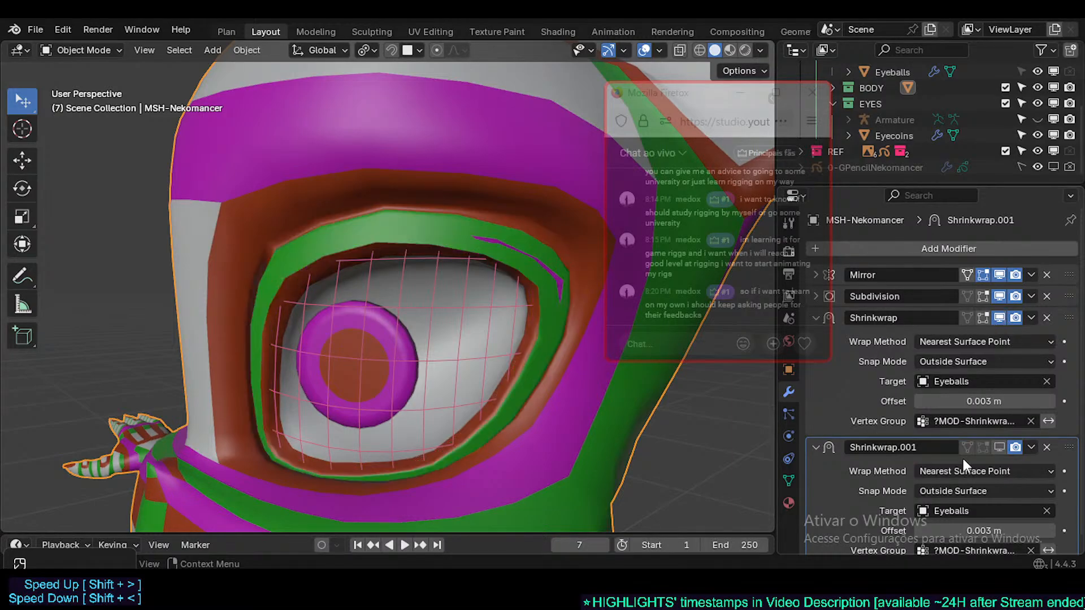
- Set the duplicate Shrinkwrap to the ?MOD-Shrinkwrap-EyelashesPush vertex group, Outside snap mode and a 0.006 m offset, and enable its viewport display
{"action": "scroll", "coordinate": [963, 459], "scroll_direction": "down", "scroll_amount": 1}
{"action": "left_click", "coordinate": [1012, 541]}
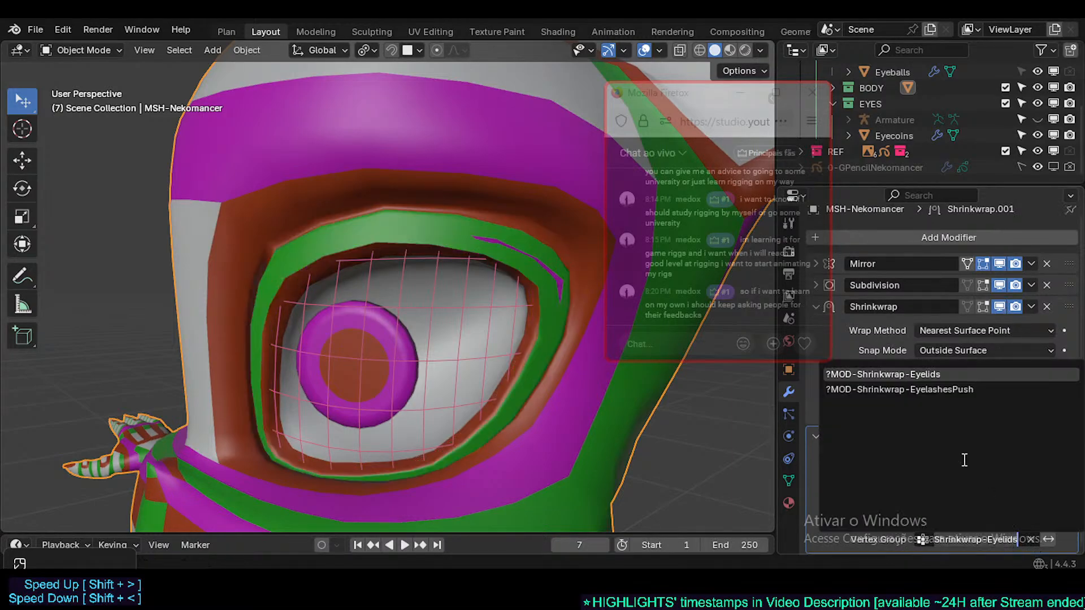
{"action": "left_click", "coordinate": [933, 389]}
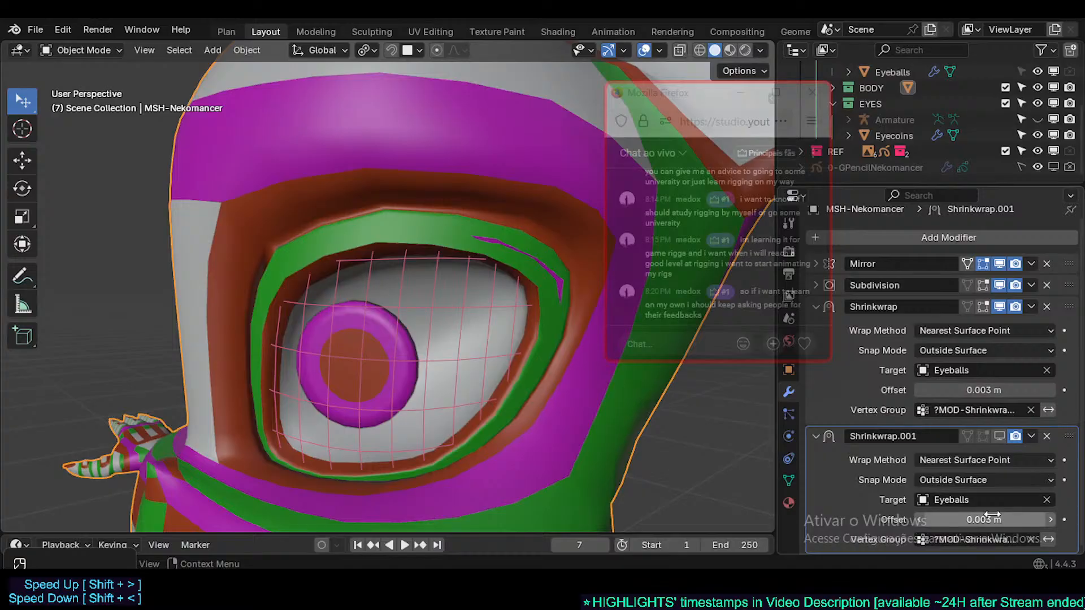
{"action": "left_click", "coordinate": [967, 480]}
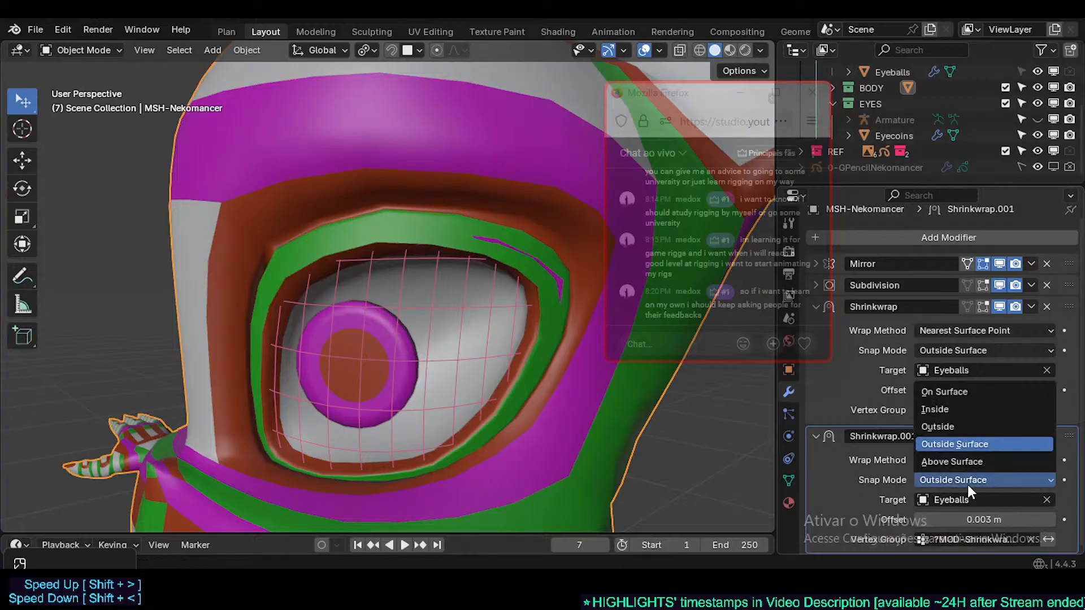
{"action": "left_click", "coordinate": [967, 428]}
{"action": "mouse_move", "coordinate": [987, 519]}
{"action": "left_mouse_down"}
{"action": "mouse_move", "coordinate": [1012, 519]}
{"action": "mouse_move", "coordinate": [995, 519]}
{"action": "left_mouse_up"}
{"action": "left_click", "coordinate": [998, 436]}
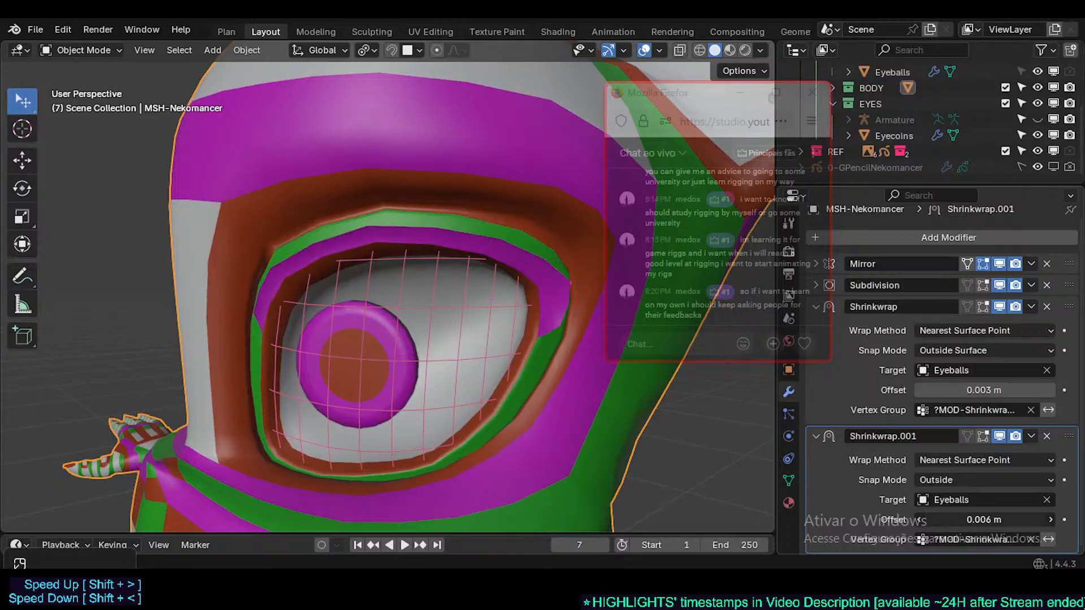
{"action": "left_click", "coordinate": [993, 518]}
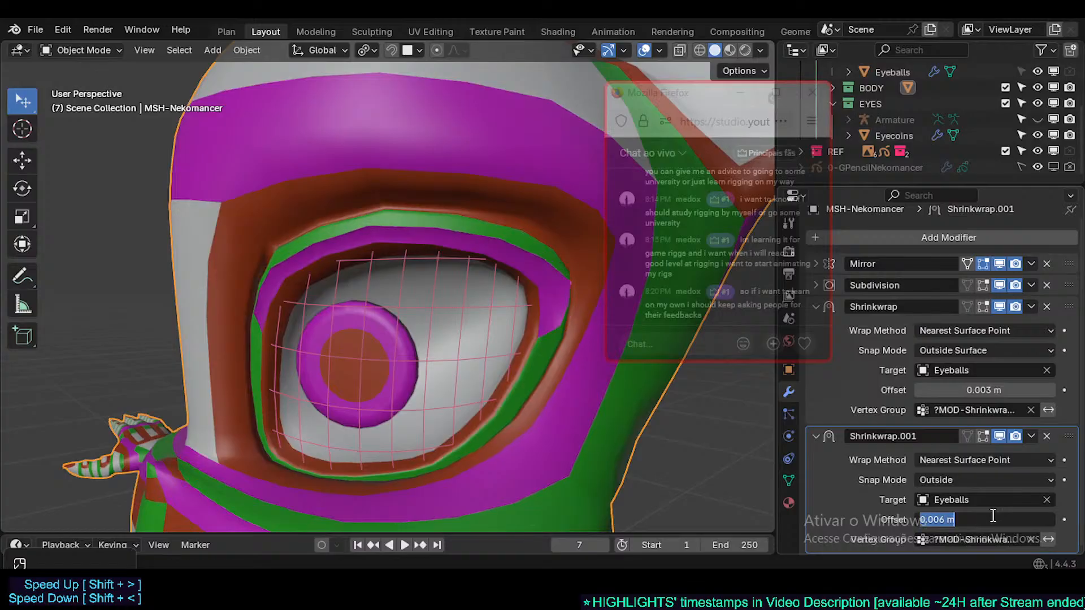
{"action": "left_click", "coordinate": [915, 463]}
- Compare the upper eyelashes with the second Shrinkwrap on and off and from several angles, and save the file
{"action": "left_click", "coordinate": [1001, 434]}
{"action": "left_click", "coordinate": [1002, 434]}
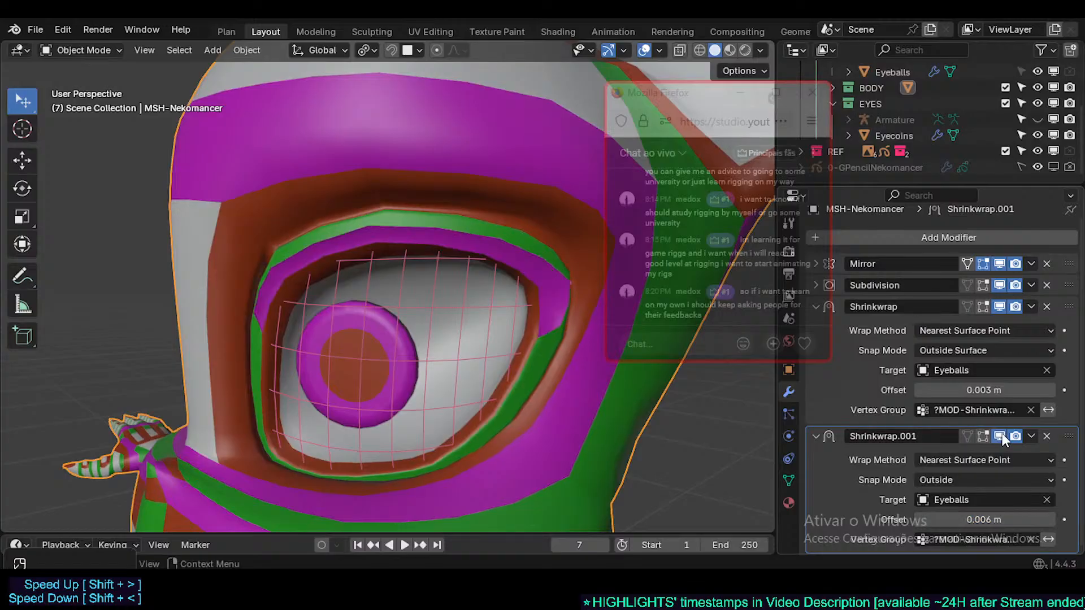
{"action": "left_click", "coordinate": [1002, 434]}
{"action": "left_click", "coordinate": [1001, 434]}
{"action": "middle_click_drag", "start_coordinate": [348, 260], "coordinate": [423, 290]}
{"action": "middle_click_drag", "start_coordinate": [326, 297], "coordinate": [466, 295]}
{"action": "middle_click_drag", "start_coordinate": [520, 321], "coordinate": [403, 291]}
{"action": "key", "text": "Tab"}
{"action": "key", "text": "ctrl+s"}
{"action": "key", "text": "Tab"}
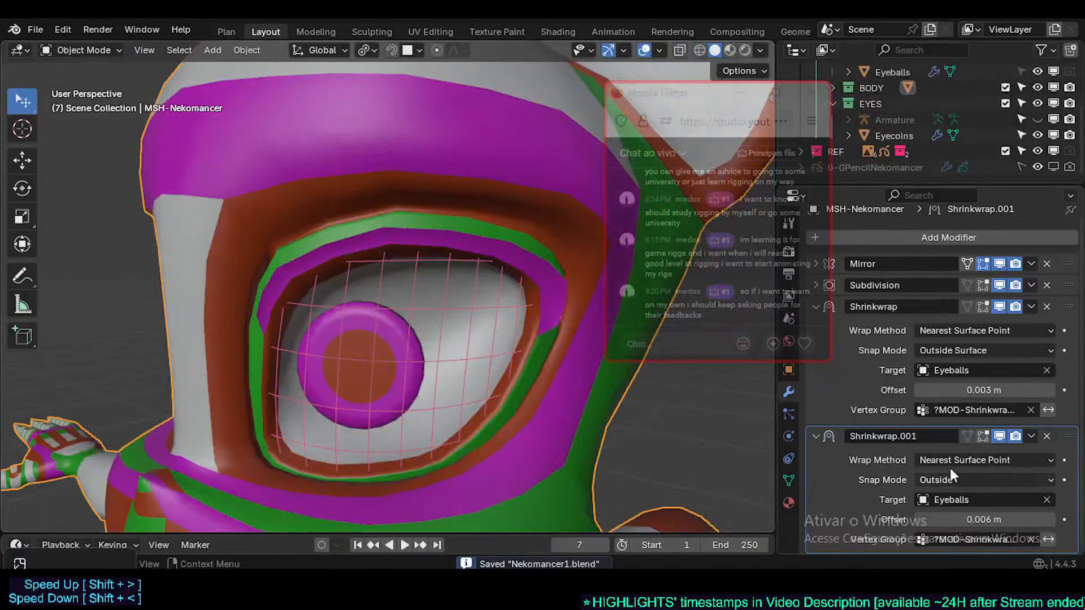
- Collapse both Shrinkwrap modifiers, disable their viewport and render display, and save the file in Edit Mode
{"action": "left_click", "coordinate": [816, 447]}
{"action": "left_click_drag", "start_coordinate": [693, 100], "coordinate": [637, 101]}
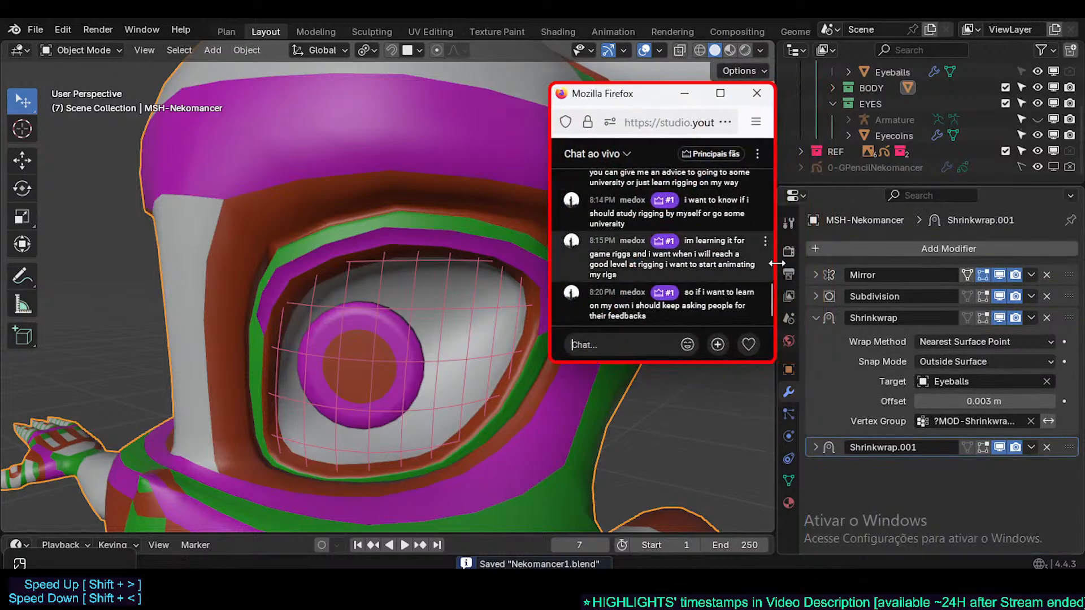
{"action": "left_click", "coordinate": [815, 319]}
{"action": "mouse_move", "coordinate": [999, 340]}
{"action": "left_mouse_down"}
{"action": "mouse_move", "coordinate": [1000, 318]}
{"action": "mouse_move", "coordinate": [1014, 339]}
{"action": "left_mouse_up"}
{"action": "mouse_move", "coordinate": [391, 244]}
{"action": "middle_mouse_down"}
{"action": "mouse_move", "coordinate": [251, 260]}
{"action": "mouse_move", "coordinate": [382, 242]}
{"action": "mouse_move", "coordinate": [391, 253]}
{"action": "middle_mouse_up"}
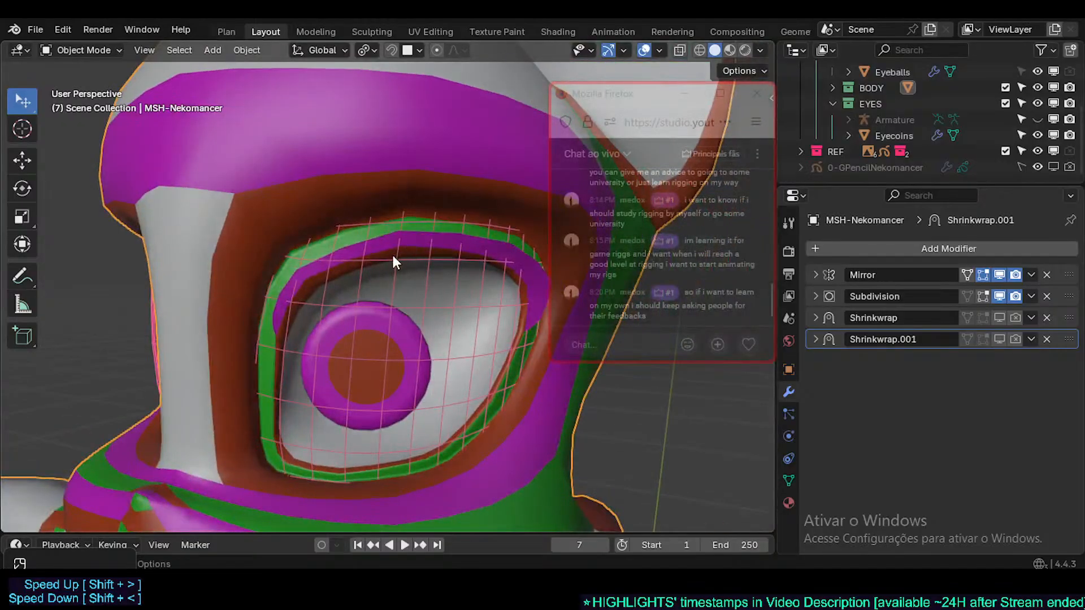
{"action": "key", "text": "Tab"}
{"action": "key", "text": "ctrl+s"}
- Select the outer edge loop of the upper eyelashes and open the mesh's vertex group settings
{"action": "scroll", "coordinate": [418, 249], "scroll_direction": "up", "scroll_amount": 4}
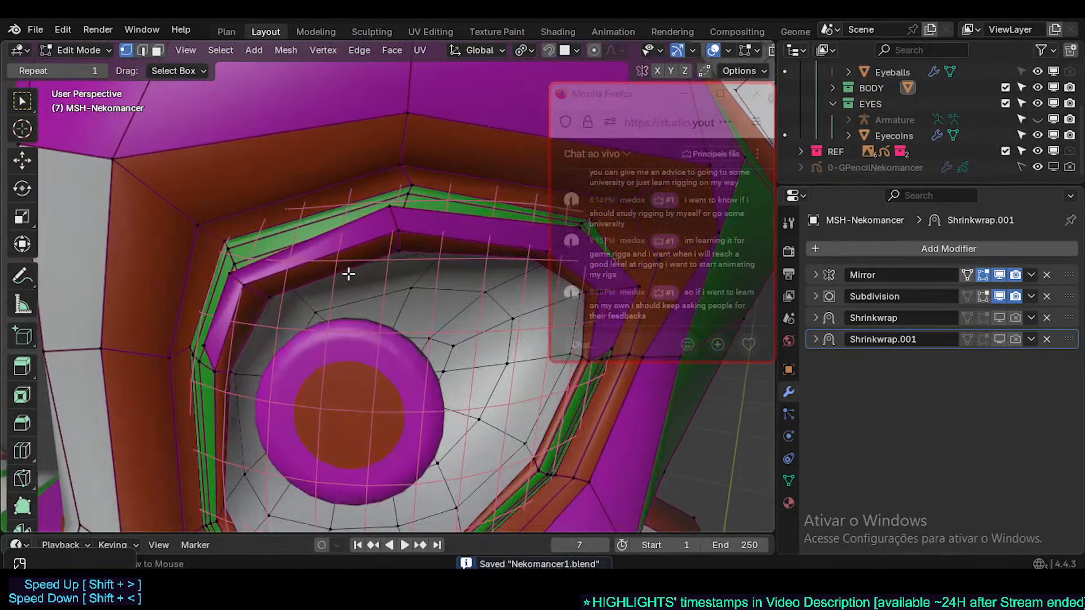
{"action": "key", "text": "2"}
{"action": "left_click", "coordinate": [475, 314], "text": "alt"}
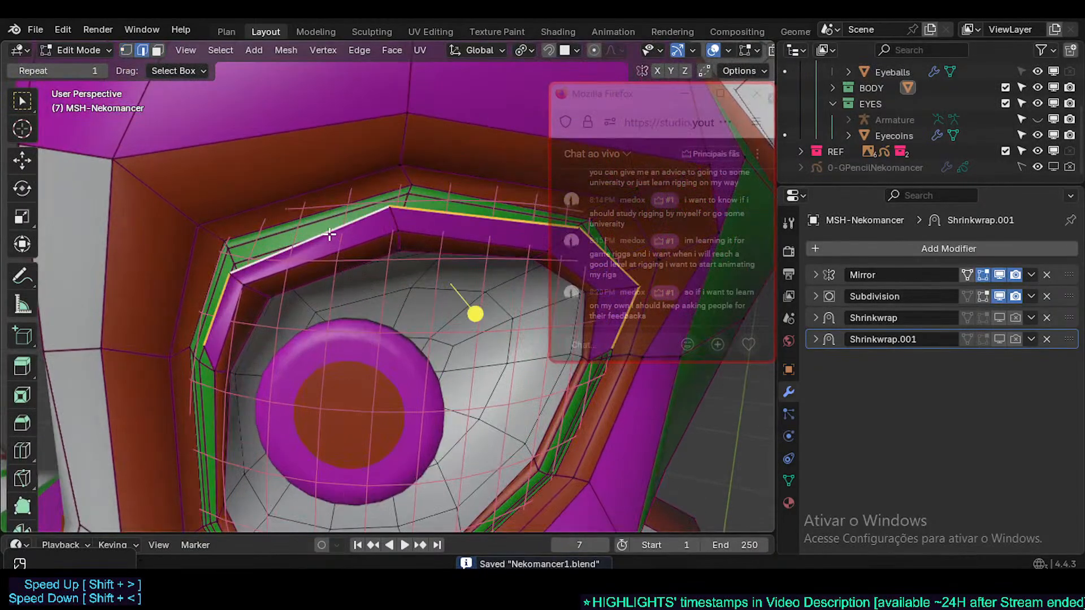
{"action": "left_click", "coordinate": [789, 481]}
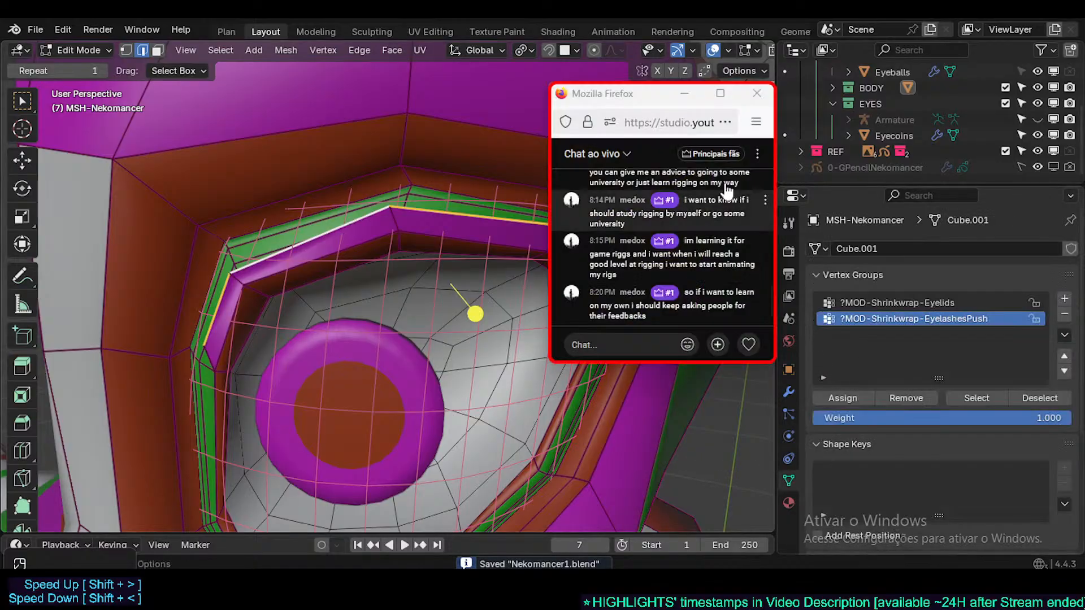
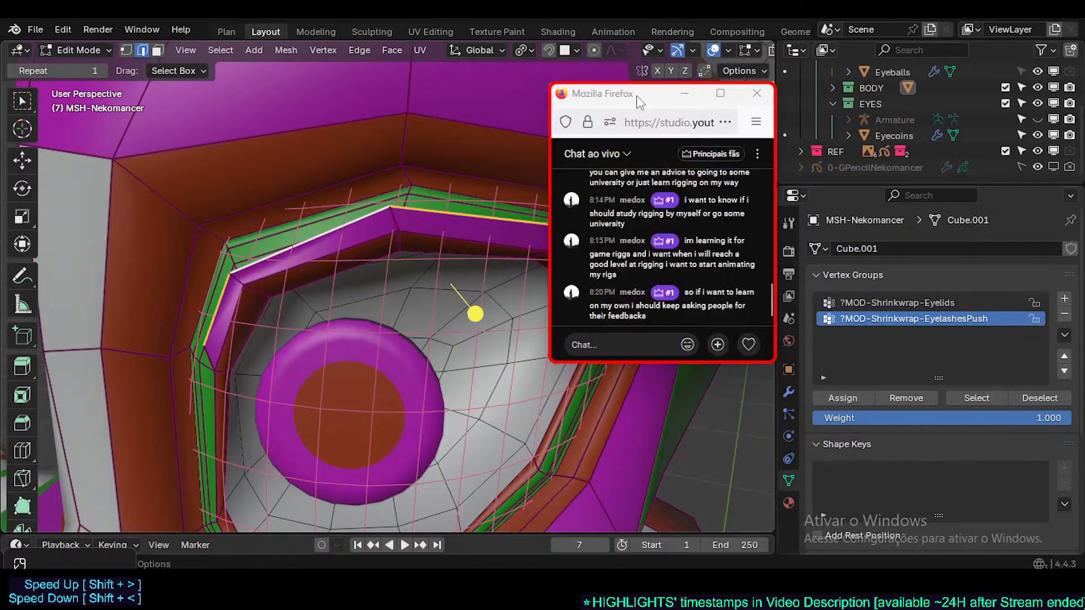
{"action": "mouse_move", "coordinate": [640, 102]}
{"action": "left_mouse_down"}
{"action": "mouse_move", "coordinate": [653, 96]}
{"action": "mouse_move", "coordinate": [633, 92]}
{"action": "left_mouse_up"}
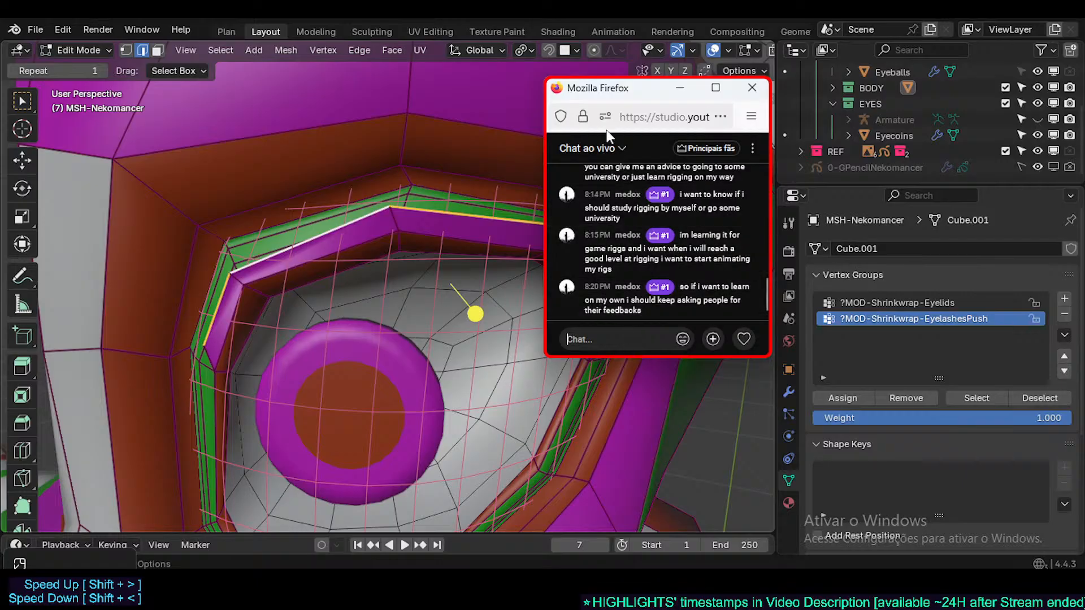
{"action": "left_click_drag", "start_coordinate": [629, 95], "coordinate": [624, 99]}
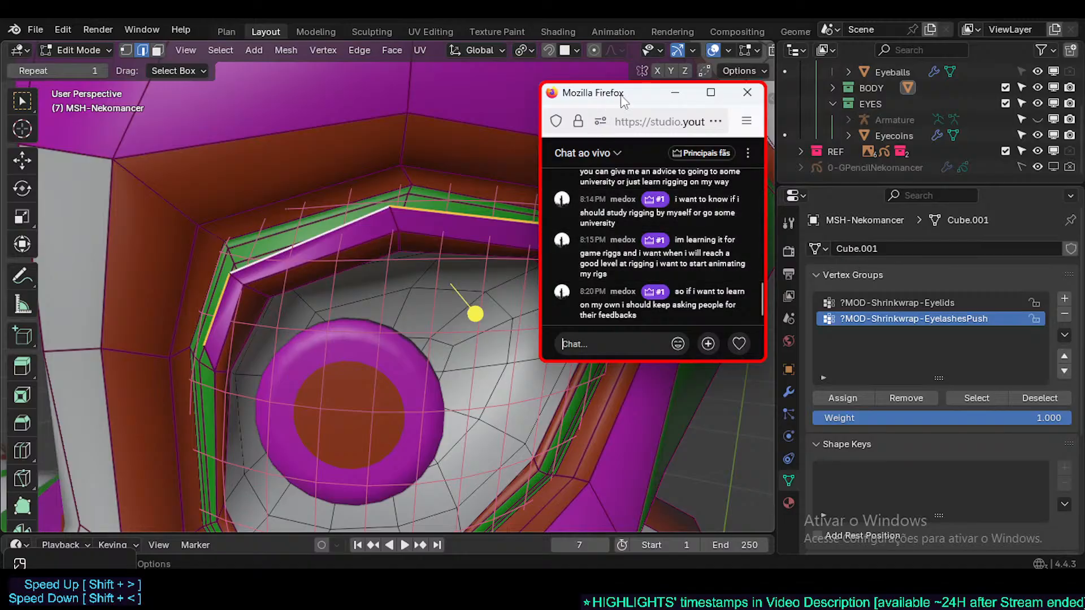
{"action": "mouse_move", "coordinate": [612, 95]}
{"action": "left_mouse_down"}
{"action": "mouse_move", "coordinate": [644, 84]}
{"action": "mouse_move", "coordinate": [620, 90]}
{"action": "left_mouse_up"}
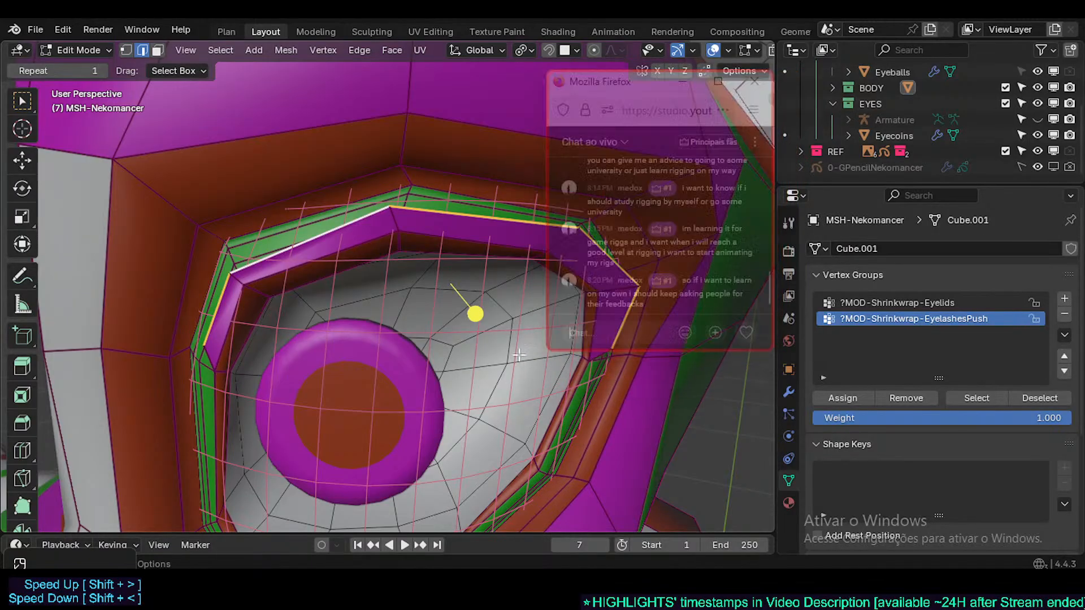
{"action": "scroll", "coordinate": [378, 347], "scroll_direction": "down", "scroll_amount": 1}
{"action": "scroll", "coordinate": [378, 346], "scroll_direction": "up", "scroll_amount": 4}
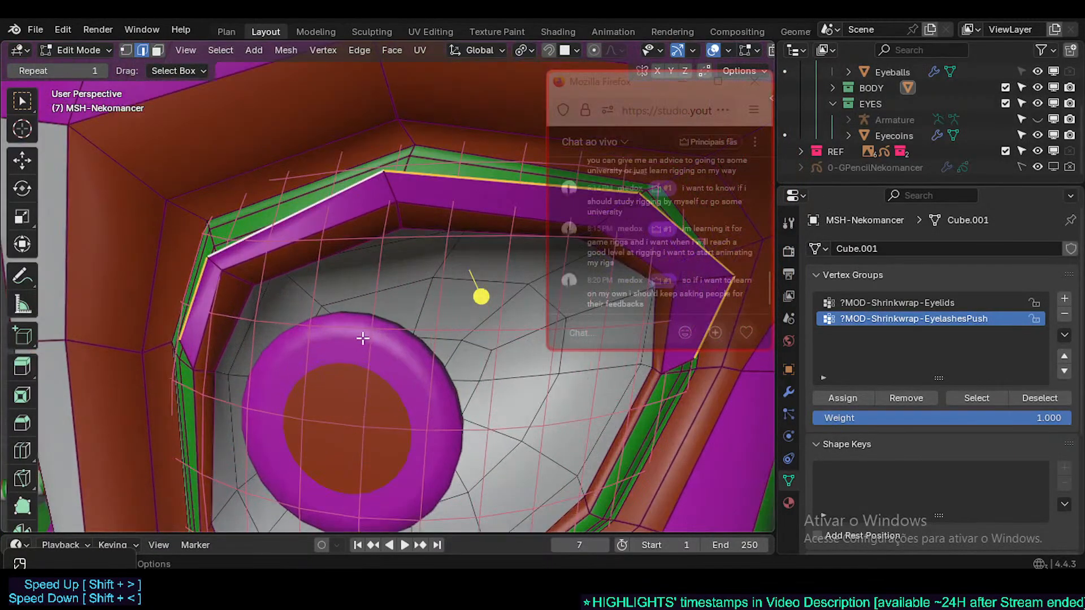
{"action": "scroll", "coordinate": [360, 298], "scroll_direction": "down", "scroll_amount": 3}
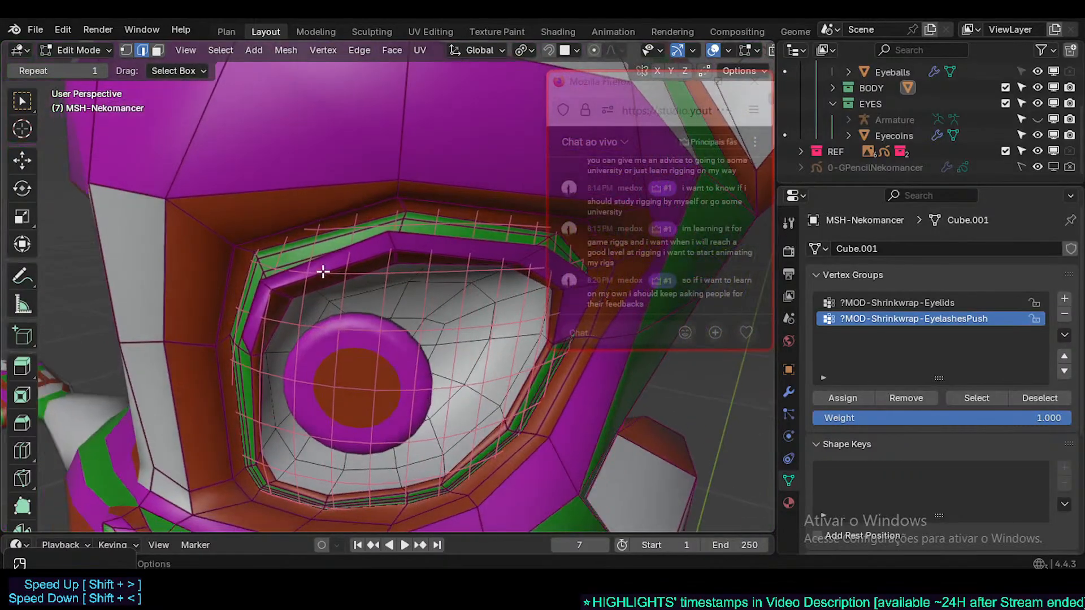
- Reposition the eyelash rim vertex near the inner corner of the upper lid
{"action": "left_click", "coordinate": [352, 242], "text": "alt"}
{"action": "middle_click_drag", "start_coordinate": [352, 242], "coordinate": [285, 279]}
{"action": "key", "text": "1"}
{"action": "left_click", "coordinate": [270, 260]}
{"action": "key", "text": "g"}
{"action": "left_click", "coordinate": [220, 305]}
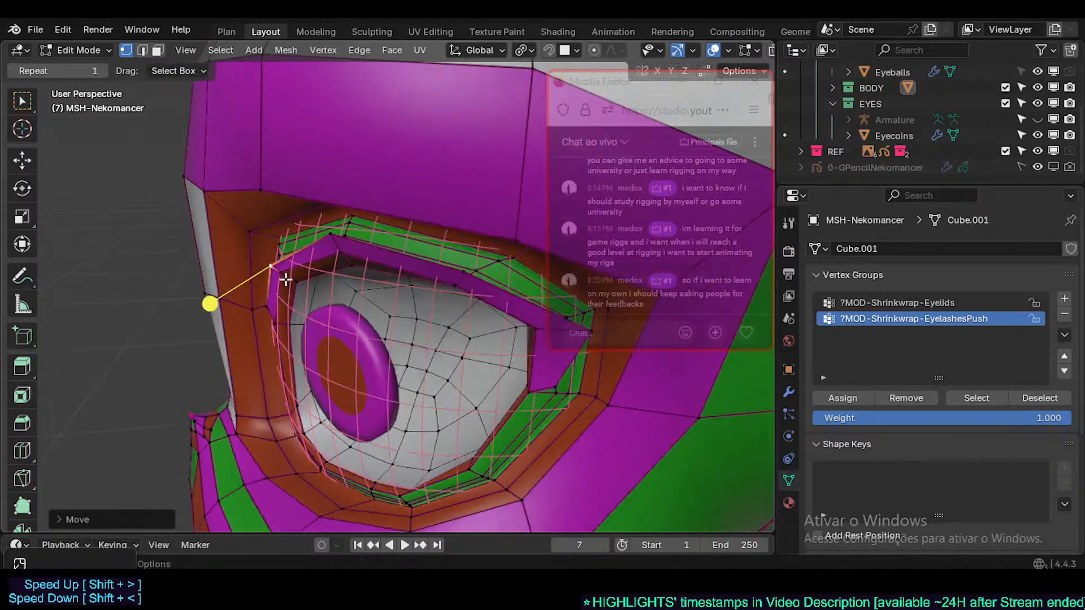
- Select the eyelash rim edges from the middle to the outer side of the upper lid and move them together
{"action": "key", "text": "2"}
{"action": "left_click", "coordinate": [388, 254]}
{"action": "middle_click_drag", "start_coordinate": [416, 255], "coordinate": [376, 249]}
{"action": "left_click", "coordinate": [453, 283], "text": "shift"}
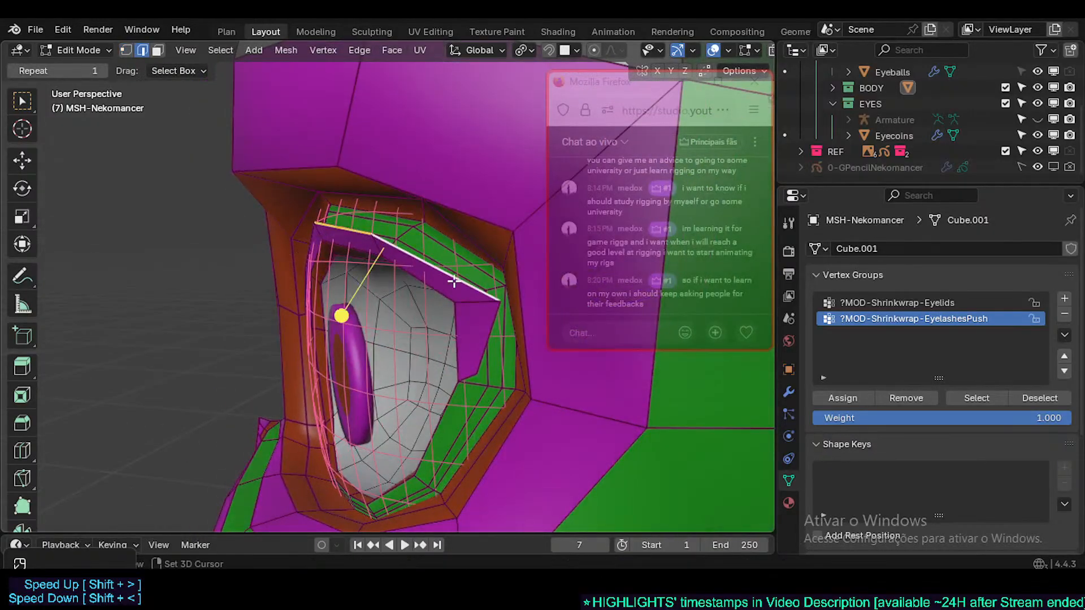
{"action": "key", "text": "g"}
{"action": "middle_click_drag", "start_coordinate": [452, 283], "coordinate": [387, 328]}
{"action": "left_click", "coordinate": [418, 302]}
- Move the rim vertices at the outer end of the upper eyelashes to refine the outer corner's shape
{"action": "key", "text": "1"}
{"action": "left_click", "coordinate": [379, 333]}
{"action": "key", "text": "g"}
{"action": "left_click", "coordinate": [286, 335]}
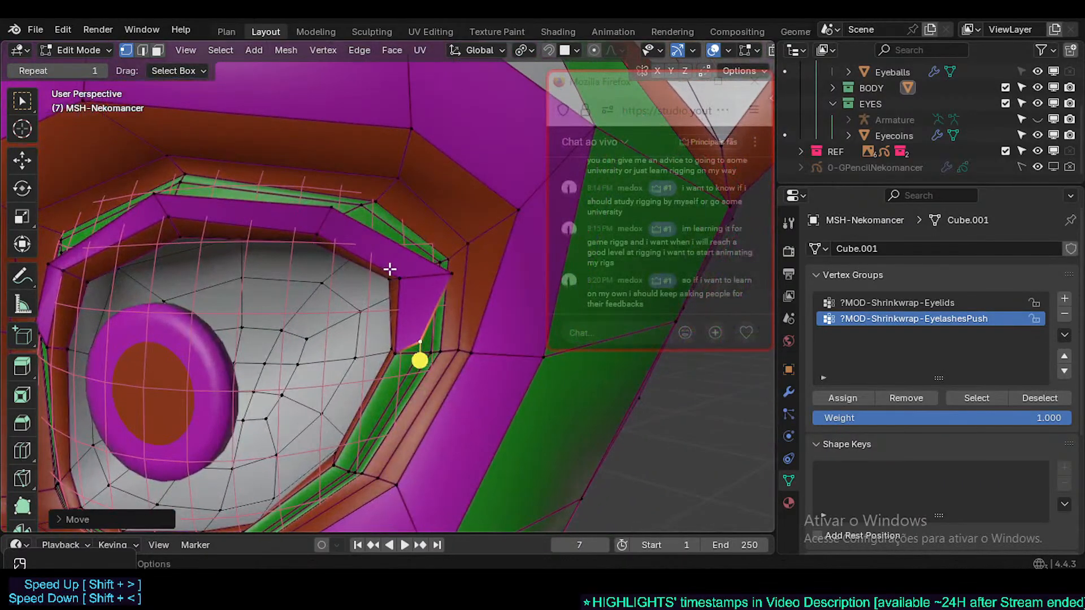
{"action": "middle_click_drag", "start_coordinate": [390, 269], "coordinate": [379, 331]}
{"action": "left_click", "coordinate": [359, 289]}
{"action": "key", "text": "g"}
{"action": "left_click", "coordinate": [295, 305]}
{"action": "scroll", "coordinate": [271, 334], "scroll_direction": "down", "scroll_amount": 2}
- Examine the reshaped upper eyelashes from the front and side, alternating between Object and Edit Mode
{"action": "middle_click_drag", "start_coordinate": [271, 335], "coordinate": [322, 317]}
{"action": "key", "text": "Tab"}
{"action": "scroll", "coordinate": [323, 351], "scroll_direction": "up", "scroll_amount": 3}
{"action": "scroll", "coordinate": [324, 351], "scroll_direction": "down", "scroll_amount": 3}
{"action": "key", "text": "Tab"}
{"action": "scroll", "coordinate": [322, 317], "scroll_direction": "up", "scroll_amount": 2}
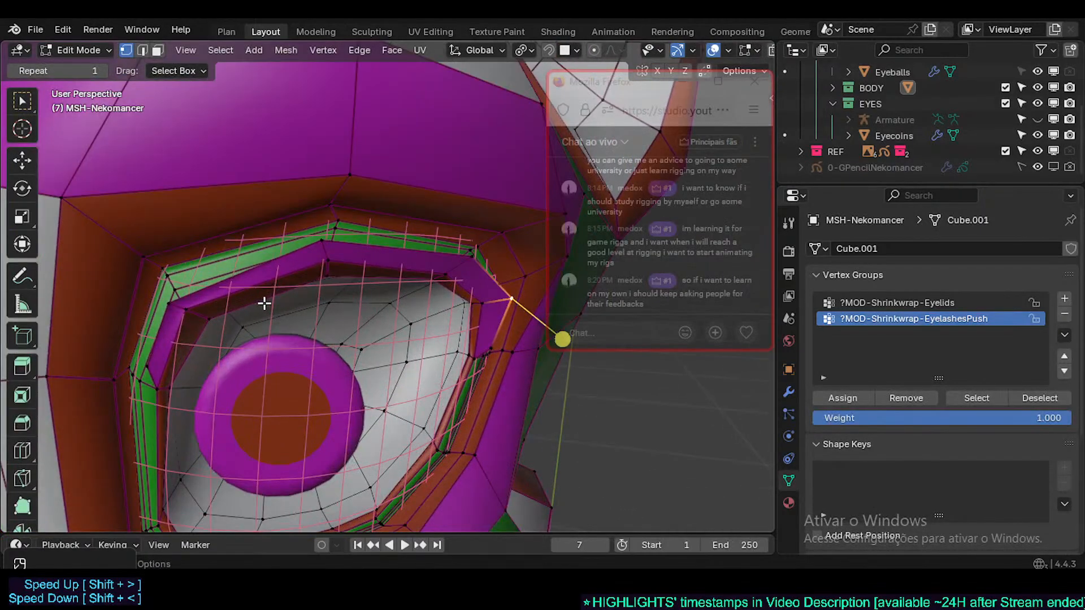
{"action": "key", "text": "2"}
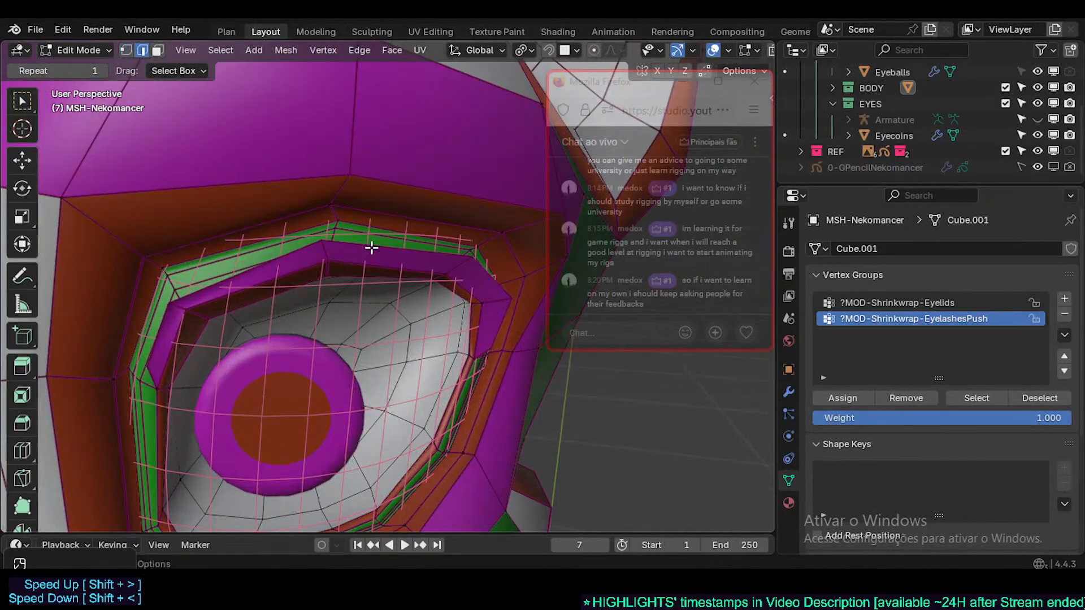
{"action": "left_click", "coordinate": [332, 265], "text": "alt"}
{"action": "middle_click_drag", "start_coordinate": [332, 266], "coordinate": [168, 278]}
{"action": "scroll", "coordinate": [255, 332], "scroll_direction": "up", "scroll_amount": 3}
{"action": "scroll", "coordinate": [324, 298], "scroll_direction": "up", "scroll_amount": 2}
{"action": "key", "text": "Tab"}
{"action": "scroll", "coordinate": [325, 298], "scroll_direction": "down", "scroll_amount": 3}
{"action": "scroll", "coordinate": [390, 306], "scroll_direction": "up", "scroll_amount": 2}
{"action": "key", "text": "Tab"}
- Adjust three rim vertices along the inner corner and top of the upper eyelashes from the side view
{"action": "key", "text": "1"}
{"action": "left_click", "coordinate": [227, 221]}
{"action": "key", "text": "g"}
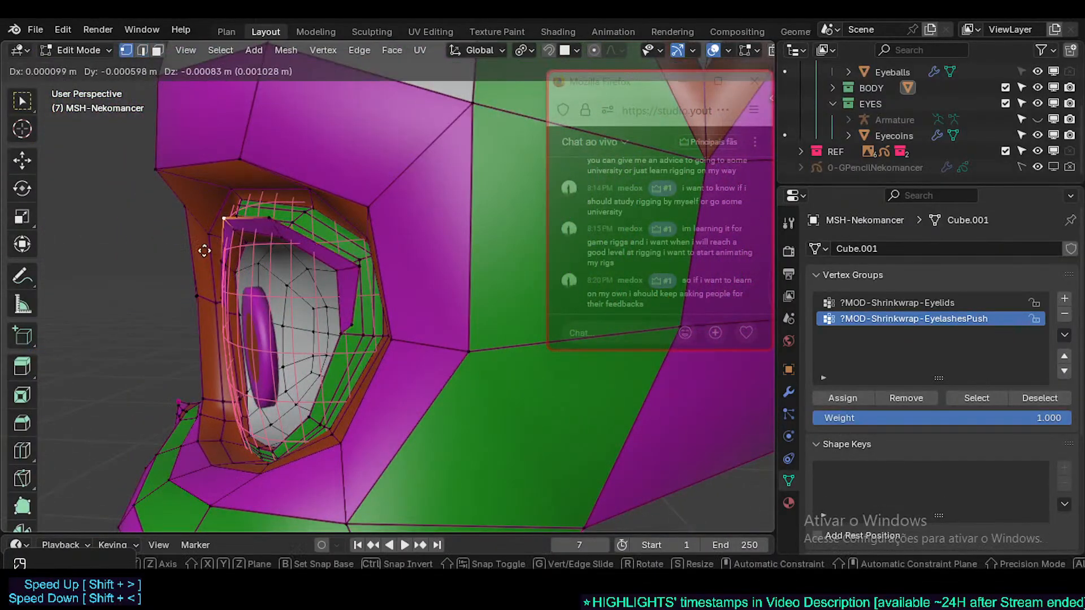
{"action": "left_click", "coordinate": [204, 249]}
{"action": "left_click", "coordinate": [265, 213]}
{"action": "key", "text": "g"}
{"action": "left_click", "coordinate": [265, 213]}
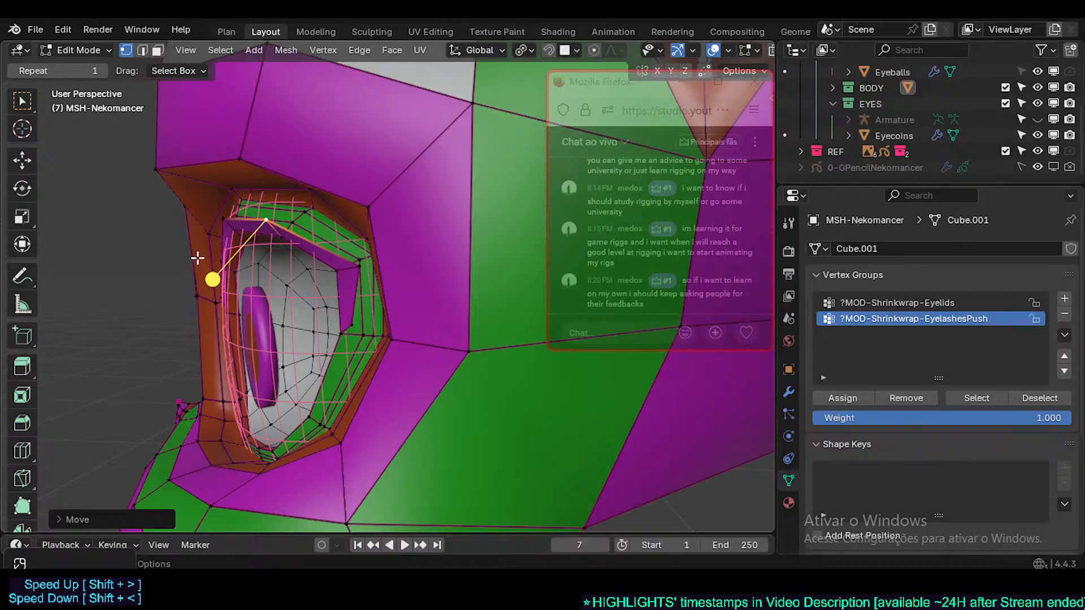
{"action": "scroll", "coordinate": [197, 258], "scroll_direction": "up", "scroll_amount": 1}
{"action": "left_click", "coordinate": [216, 257]}
{"action": "key", "text": "g"}
{"action": "left_click", "coordinate": [209, 239]}
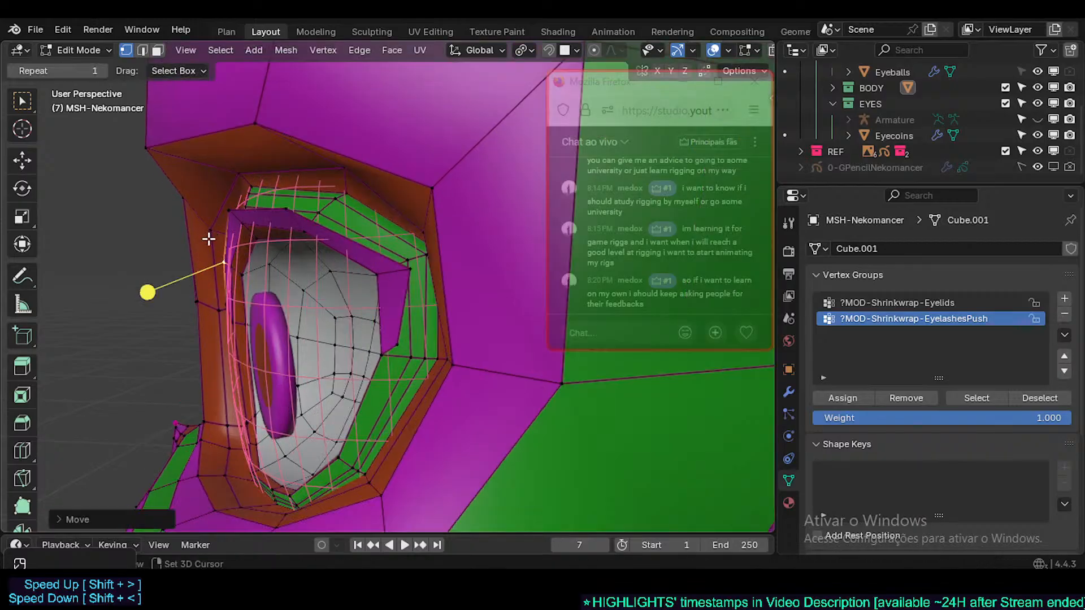
- Fine-tune the two rim vertices at the top of the upper eyelashes' inner half
{"action": "left_click", "coordinate": [229, 211]}
{"action": "key", "text": "g"}
{"action": "left_click", "coordinate": [218, 213]}
{"action": "left_click", "coordinate": [277, 209]}
{"action": "key", "text": "g"}
{"action": "left_click", "coordinate": [274, 209]}
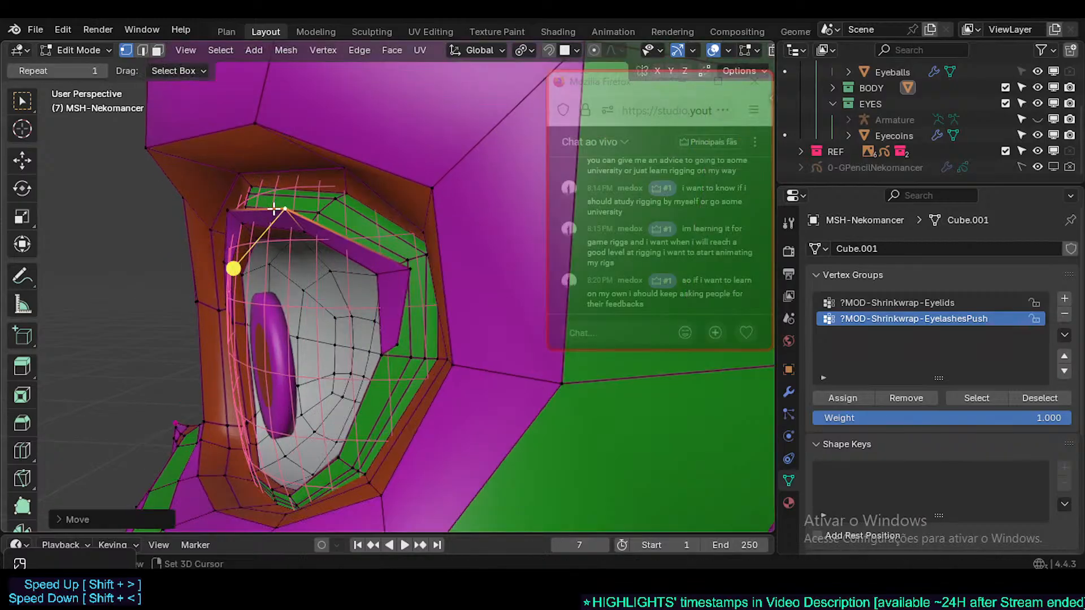
- Move the eyelash rim vertex at the outer corner, return to Object Mode and save the file
{"action": "left_click", "coordinate": [410, 267]}
{"action": "middle_click_drag", "start_coordinate": [411, 267], "coordinate": [377, 322]}
{"action": "key", "text": "g"}
{"action": "left_click", "coordinate": [364, 277]}
{"action": "key", "text": "Tab"}
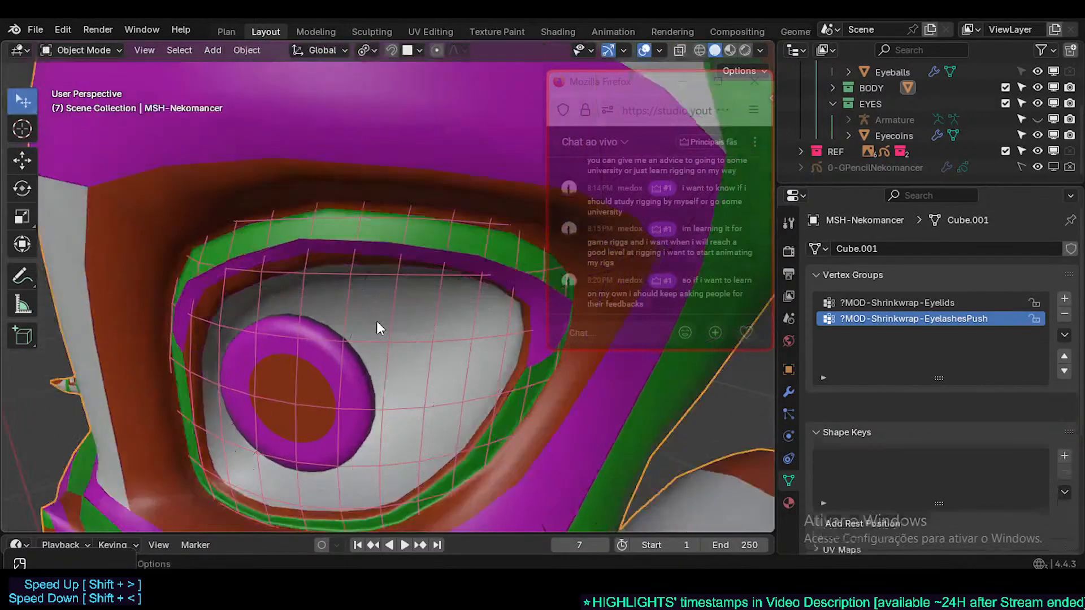
{"action": "scroll", "coordinate": [369, 324], "scroll_direction": "down", "scroll_amount": 2}
{"action": "scroll", "coordinate": [390, 321], "scroll_direction": "down", "scroll_amount": 1}
{"action": "key", "text": "ctrl+s"}
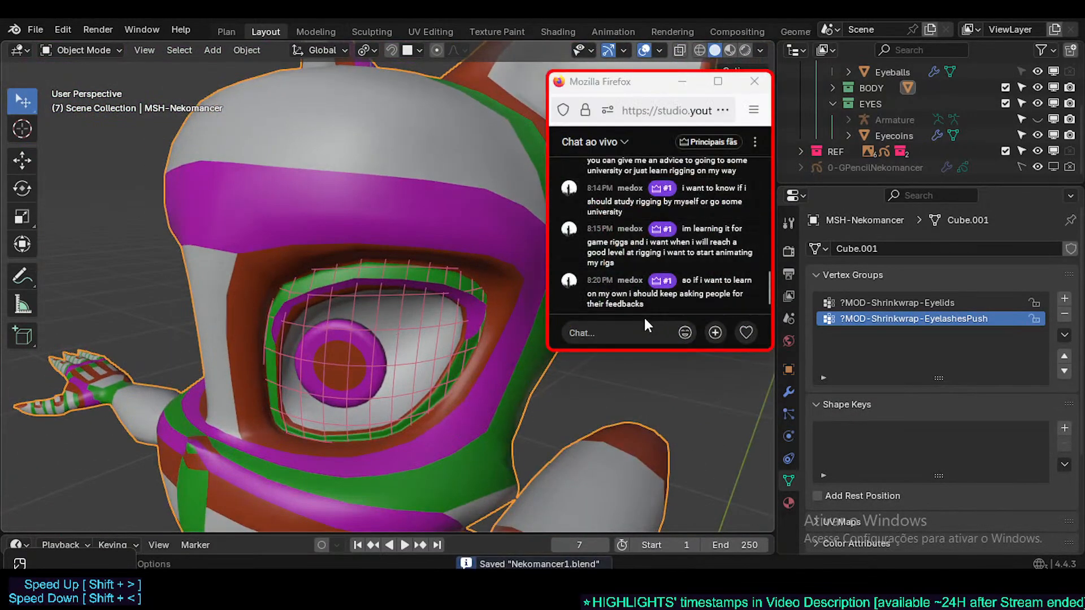
- Switch to the YouTube live chat and post a star emoji with "Anatomic Eyelashes method"
{"action": "left_click", "coordinate": [684, 333]}
{"action": "left_click", "coordinate": [679, 315]}
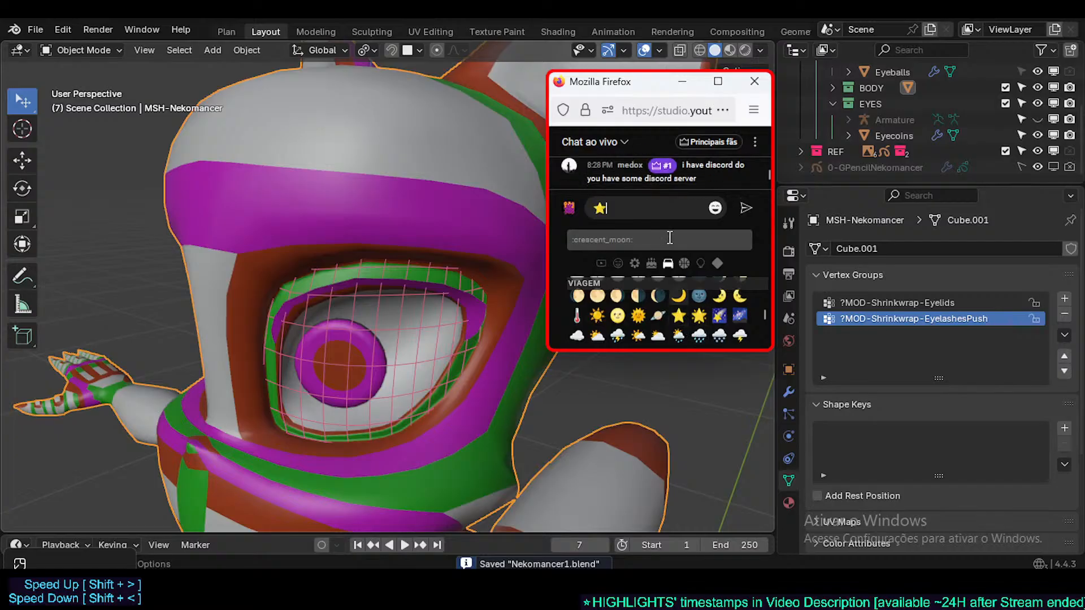
{"action": "type", "text": "Anaa"}
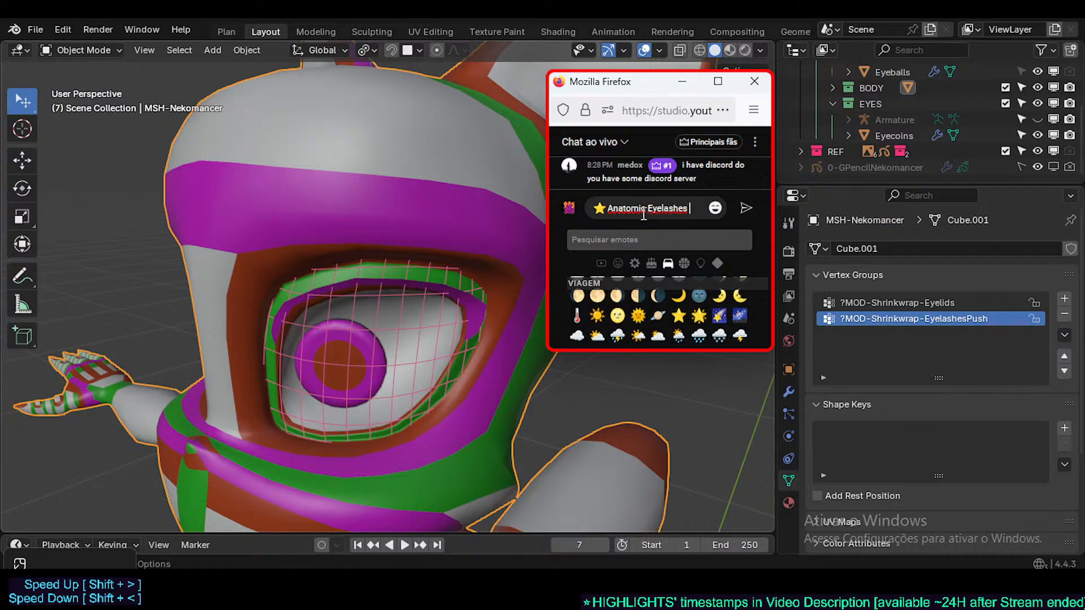
{"action": "type", "text": "method"}
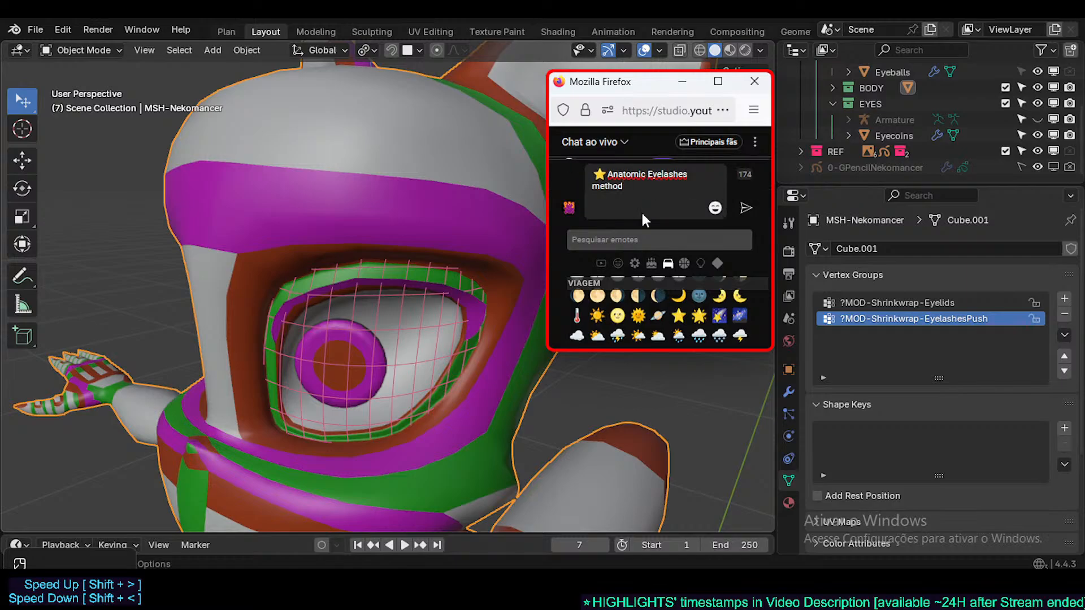
{"action": "key", "text": "Return"}
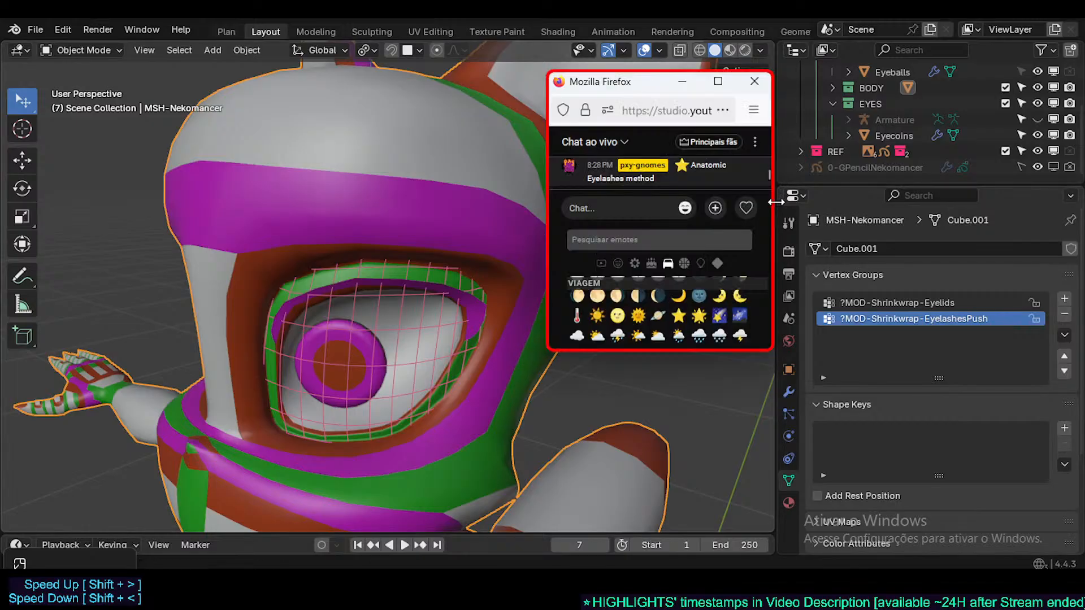
- Widen the chat window and remove the "Anatomic Eyelashes method" message
{"action": "left_click_drag", "start_coordinate": [772, 172], "coordinate": [832, 178]}
{"action": "left_click", "coordinate": [824, 176]}
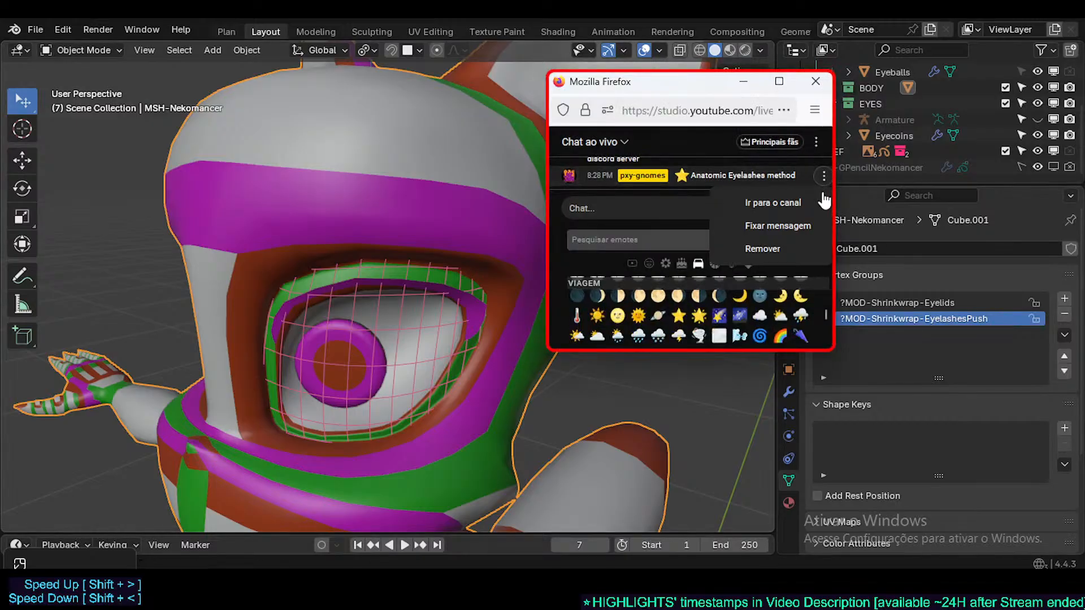
{"action": "left_click", "coordinate": [770, 247]}
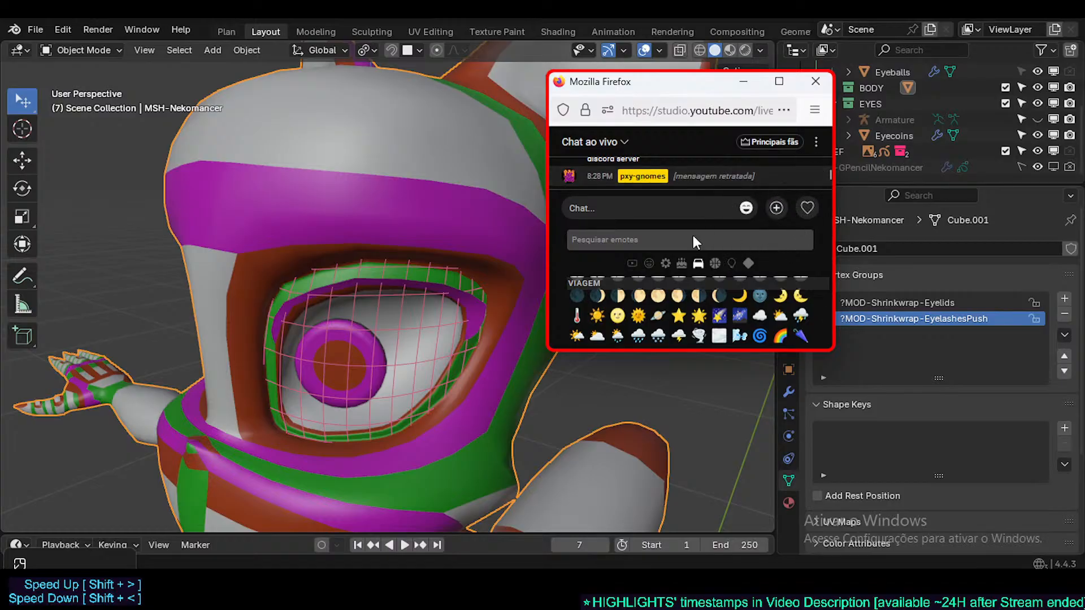
- Post a live chat message with a star emoji and the text "Anatomic Eyelashes Shape Key"
{"action": "scroll", "coordinate": [702, 307], "scroll_direction": "up", "scroll_amount": 5}
{"action": "left_click", "coordinate": [671, 201]}
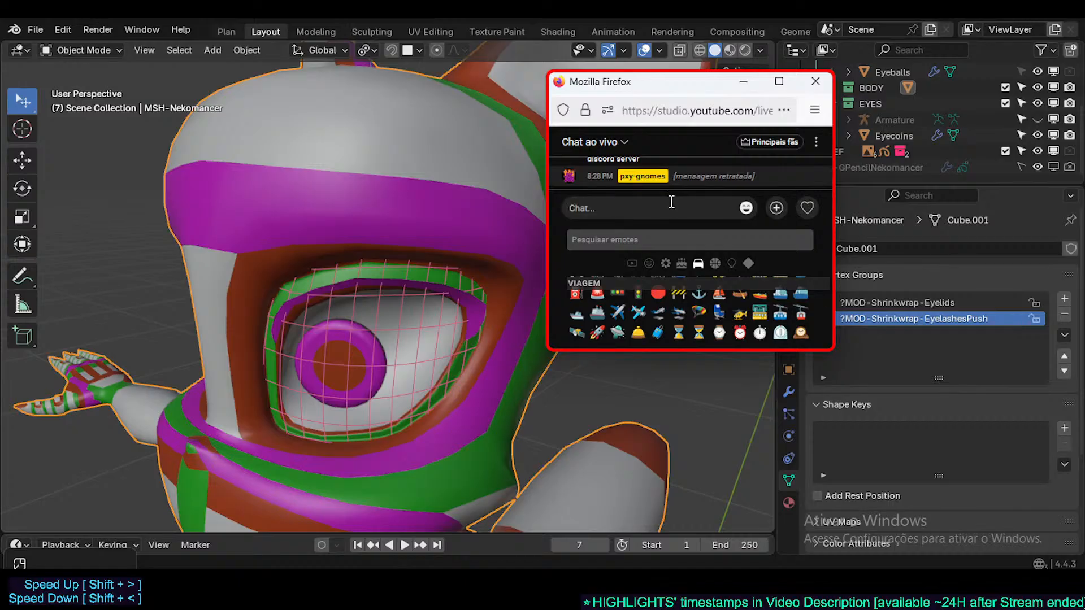
{"action": "scroll", "coordinate": [772, 321], "scroll_direction": "down", "scroll_amount": 5}
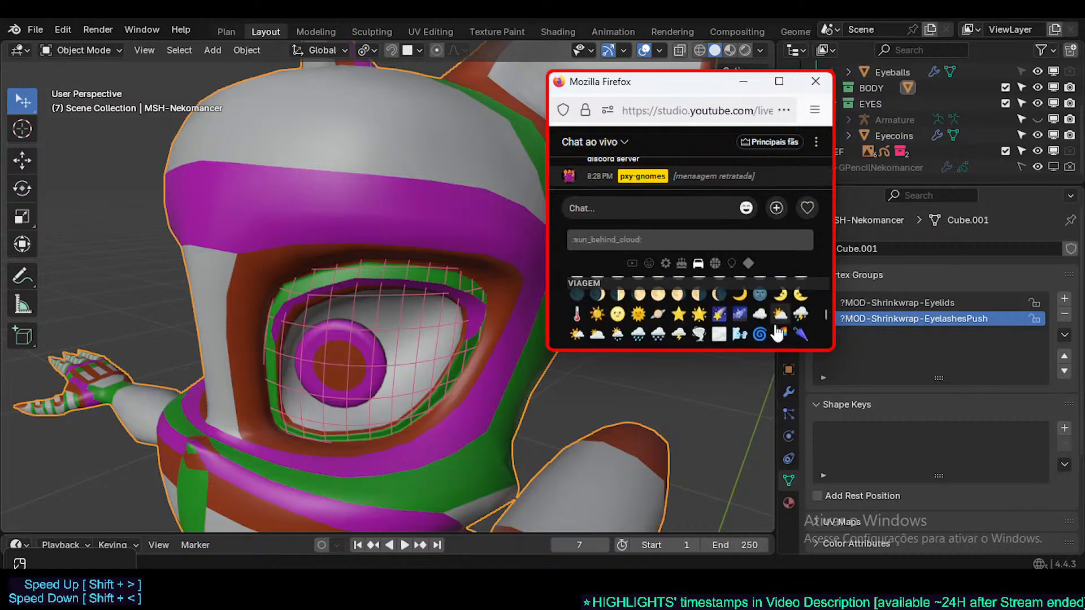
{"action": "scroll", "coordinate": [778, 333], "scroll_direction": "up", "scroll_amount": 1}
{"action": "left_click", "coordinate": [679, 321]}
{"action": "type", "text": "A"}
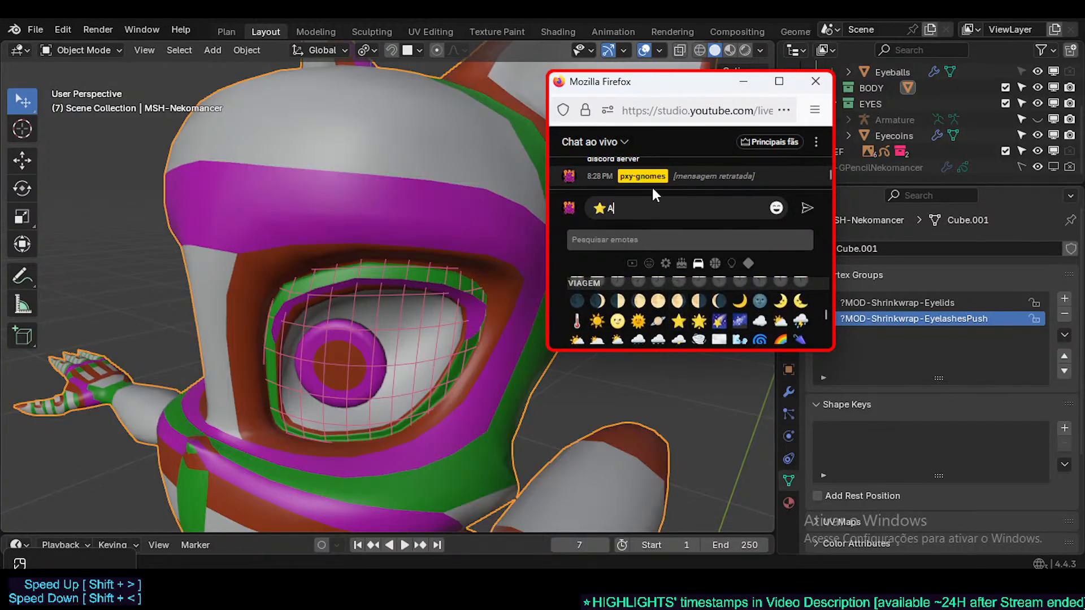
{"action": "type", "text": "natomic Eyelashes Shape"}
{"action": "key", "text": "BackSpace"}
{"action": "key", "text": "BackSpace"}
{"action": "key", "text": "BackSpace"}
{"action": "type", "text": "shes Shape Key"}
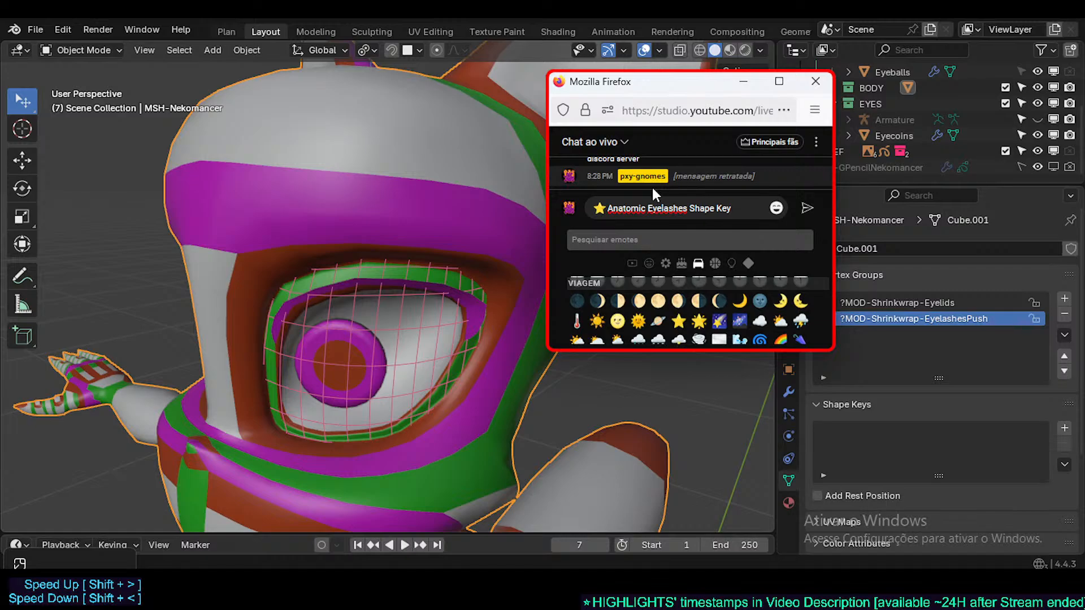
{"action": "key", "text": "Return"}
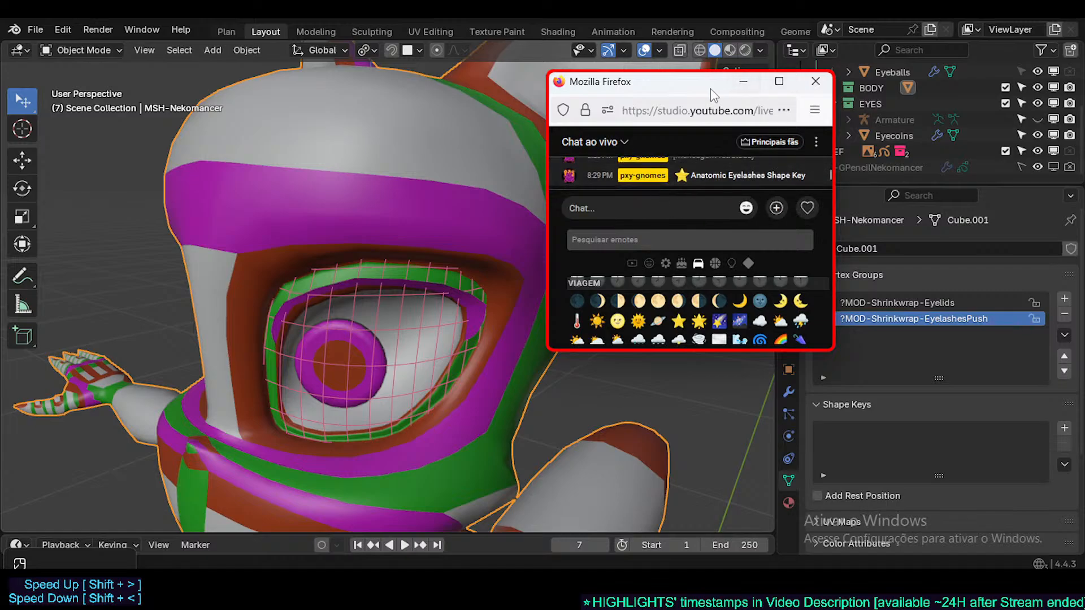
- Switch back to Blender with the chat window off the eye, show the wireframe, and select the upper eyelashes' rim edge loop in Edit Mode
{"action": "left_click_drag", "start_coordinate": [711, 88], "coordinate": [875, 371]}
{"action": "scroll", "coordinate": [452, 334], "scroll_direction": "up", "scroll_amount": 4}
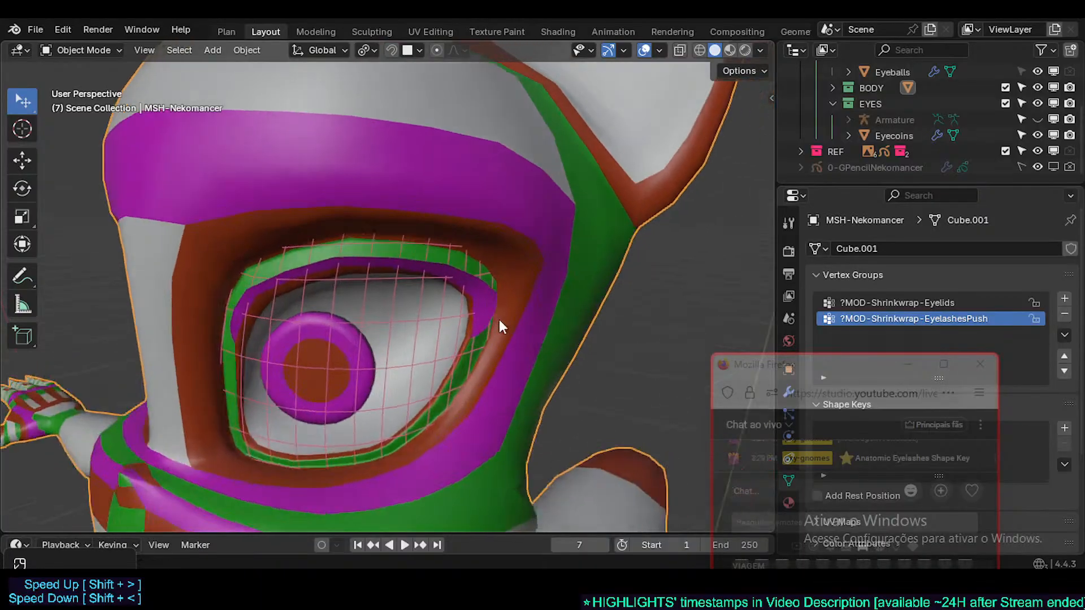
{"action": "middle_click_drag", "start_coordinate": [500, 320], "coordinate": [457, 320]}
{"action": "key", "text": "alt+w"}
{"action": "scroll", "coordinate": [510, 280], "scroll_direction": "up", "scroll_amount": 2}
{"action": "key", "text": "Tab"}
{"action": "scroll", "coordinate": [507, 307], "scroll_direction": "down", "scroll_amount": 2}
{"action": "left_click_drag", "start_coordinate": [836, 375], "coordinate": [864, 404]}
{"action": "mouse_move", "coordinate": [472, 305]}
{"action": "middle_mouse_down"}
{"action": "mouse_move", "coordinate": [511, 303]}
{"action": "mouse_move", "coordinate": [513, 317]}
{"action": "mouse_move", "coordinate": [466, 295]}
{"action": "middle_mouse_up"}
{"action": "key", "text": "2"}
{"action": "left_click", "coordinate": [485, 291], "text": "alt"}
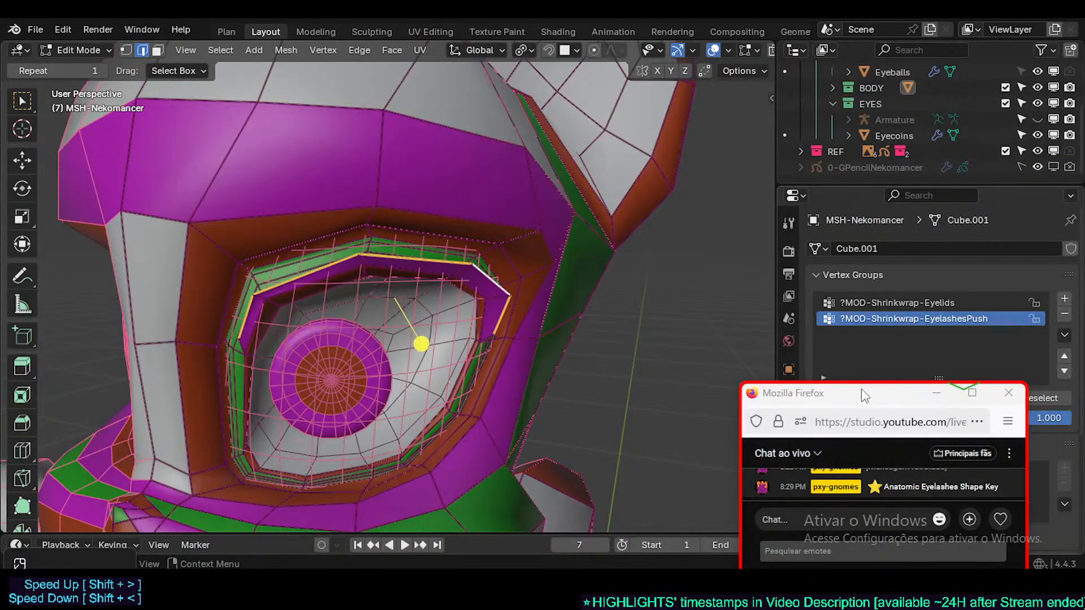
- In Object Mode, add a Basis shape key and a second shape key named AnatomicEyelashes to the Nekomancer mesh
{"action": "left_click", "coordinate": [843, 275]}
{"action": "left_click_drag", "start_coordinate": [837, 399], "coordinate": [617, 371]}
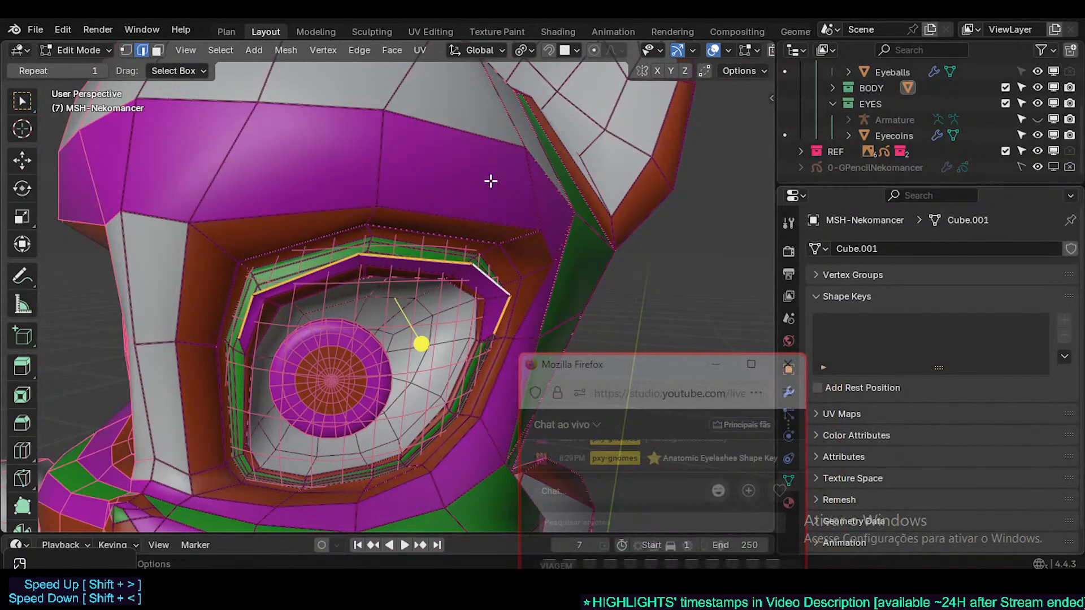
{"action": "key", "text": "Tab"}
{"action": "left_click", "coordinate": [1064, 321]}
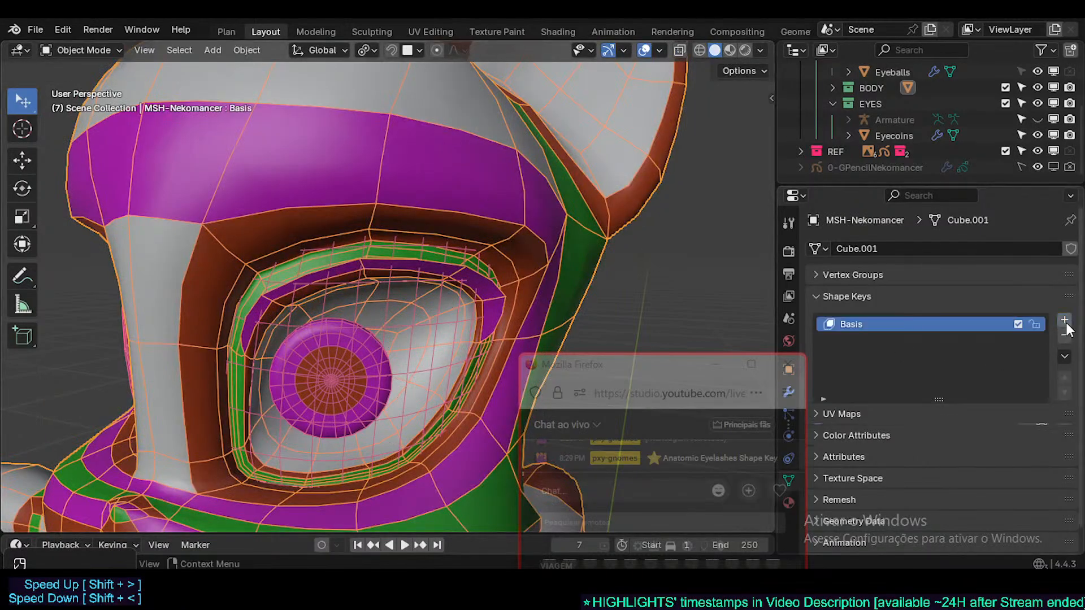
{"action": "left_click", "coordinate": [1065, 320]}
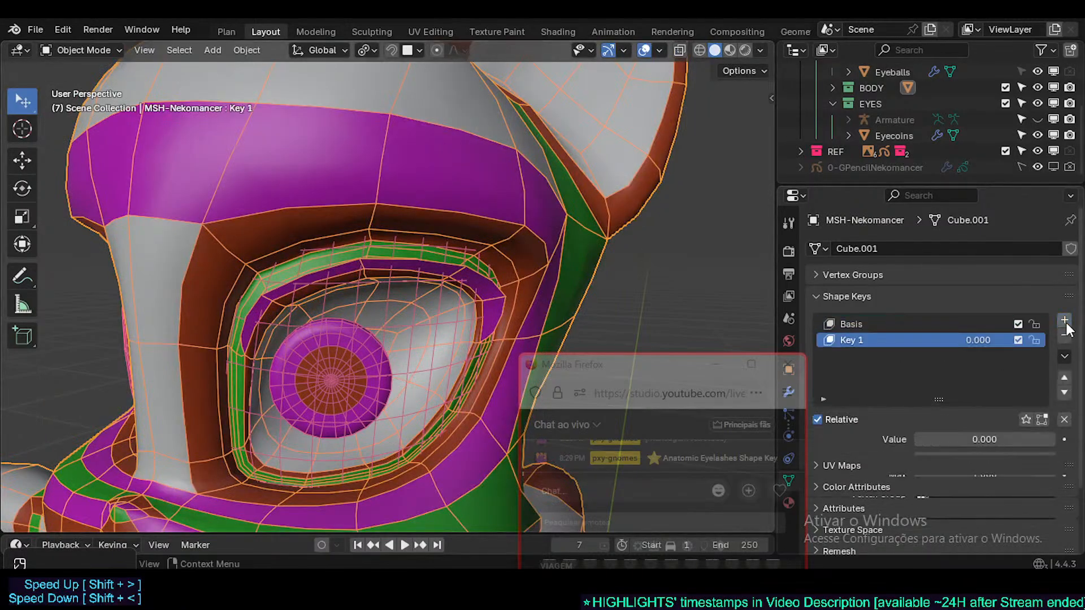
{"action": "double_click", "coordinate": [866, 340]}
{"action": "type", "text": "AnatomicEyelashes"}
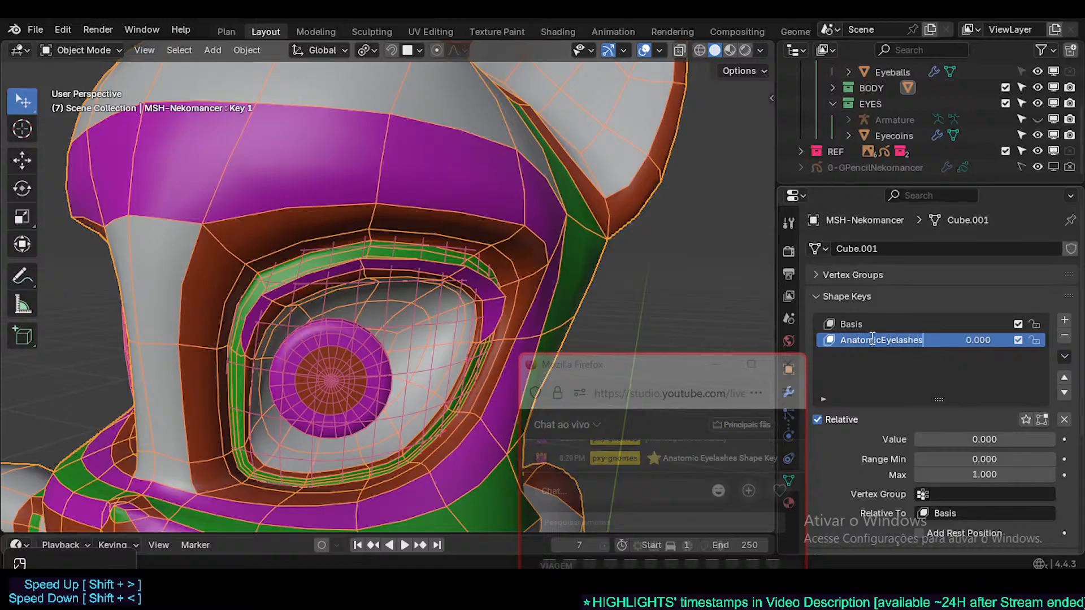
{"action": "key", "text": "Return"}
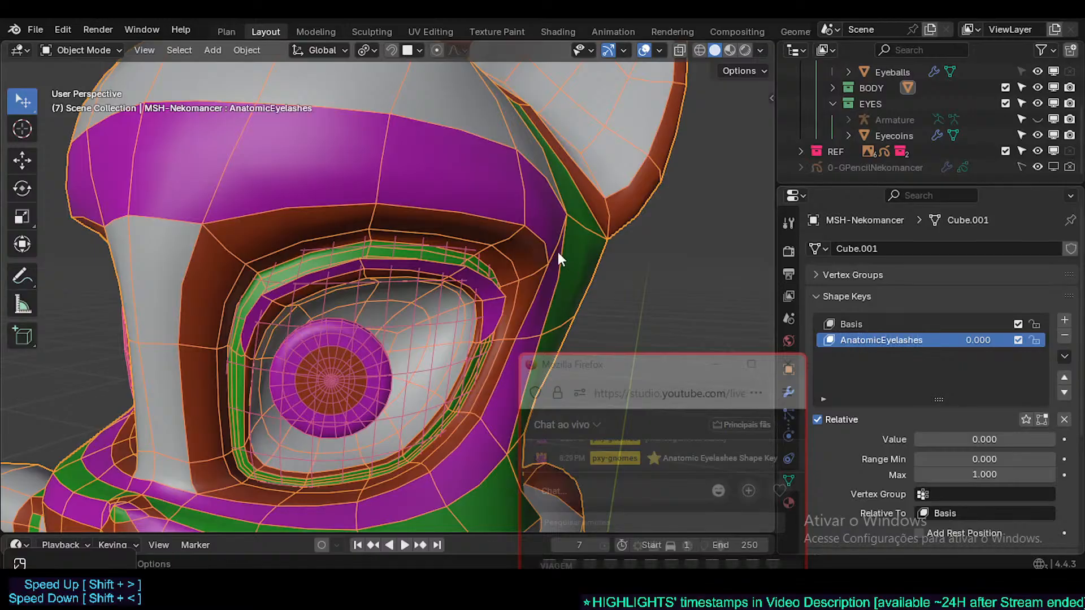
- Examine the upper eyelashes with AnatomicEyelashes active in perspective and front view, alternating between Object and Edit Mode
{"action": "scroll", "coordinate": [438, 259], "scroll_direction": "up", "scroll_amount": 4}
{"action": "scroll", "coordinate": [432, 259], "scroll_direction": "up", "scroll_amount": 3}
{"action": "key", "text": "Tab"}
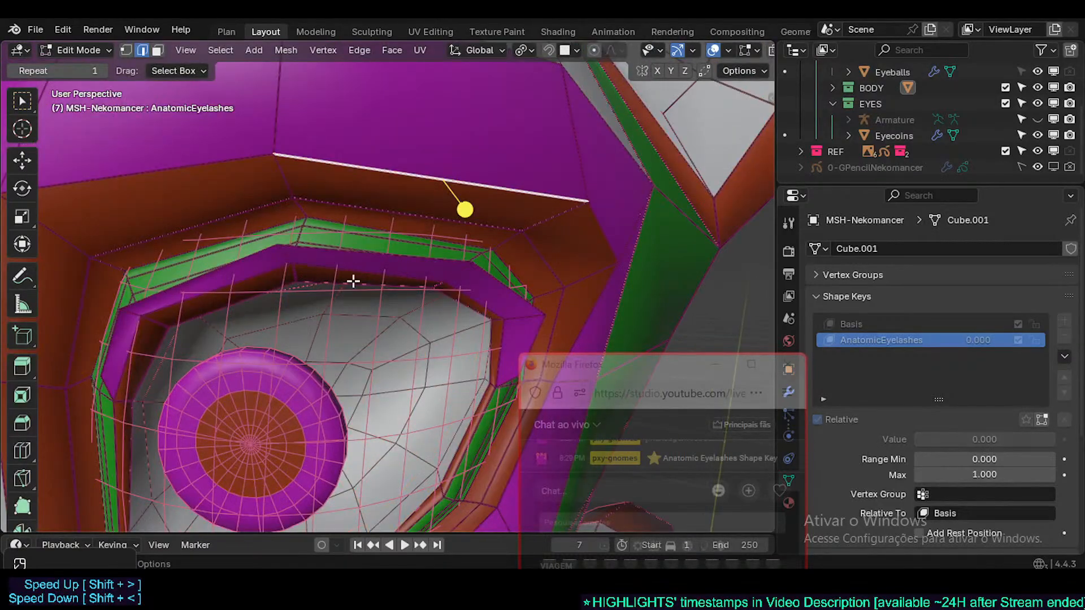
{"action": "key", "text": "Tab"}
{"action": "scroll", "coordinate": [367, 260], "scroll_direction": "down", "scroll_amount": 5}
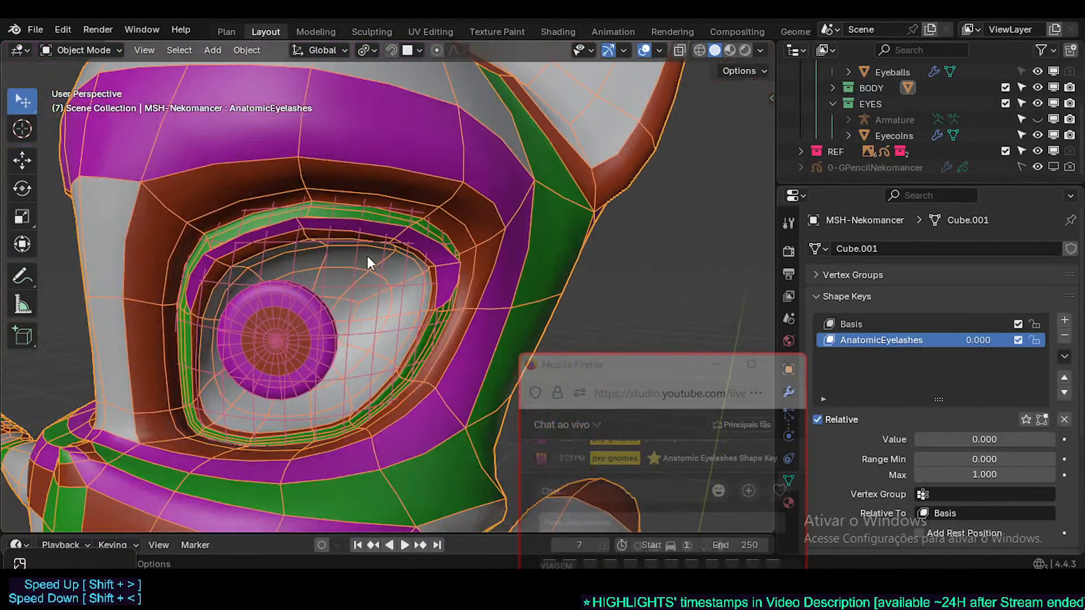
{"action": "key", "text": "KP_1"}
{"action": "scroll", "coordinate": [367, 261], "scroll_direction": "up", "scroll_amount": 4}
{"action": "key", "text": "Tab"}
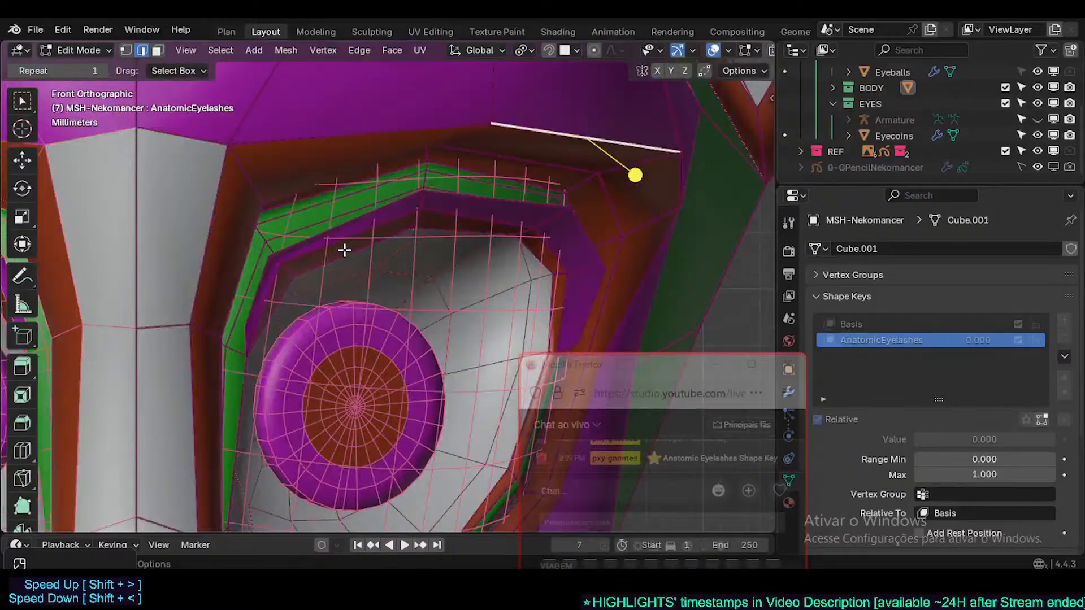
{"action": "key", "text": "Tab"}
- Set the AnatomicEyelashes shape key value to 1.000 and make Basis the active key in Edit Mode
{"action": "left_click_drag", "start_coordinate": [979, 344], "coordinate": [1017, 345]}
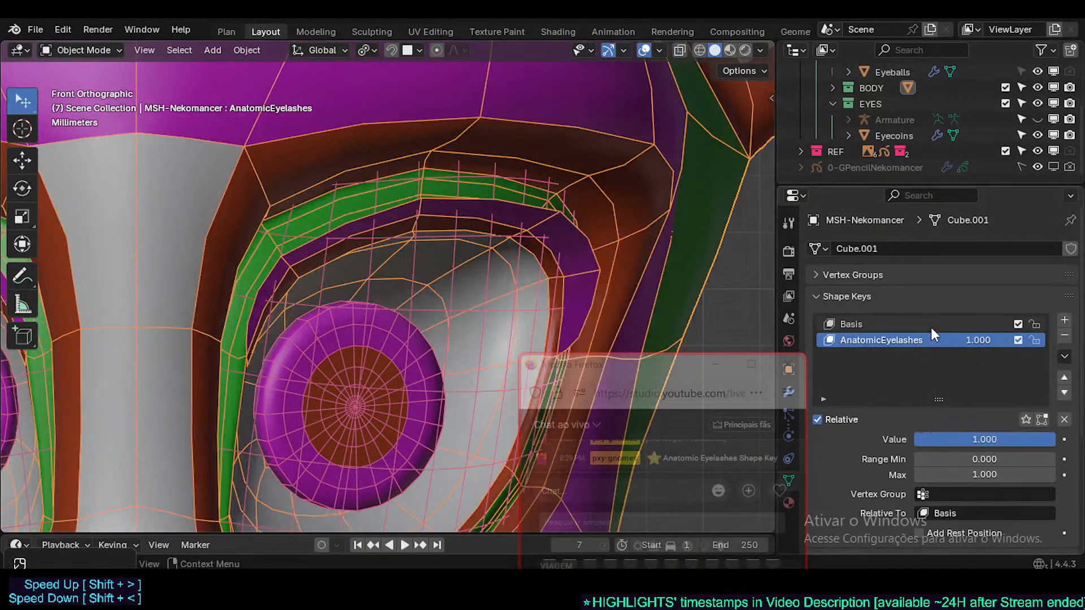
{"action": "left_click", "coordinate": [876, 324]}
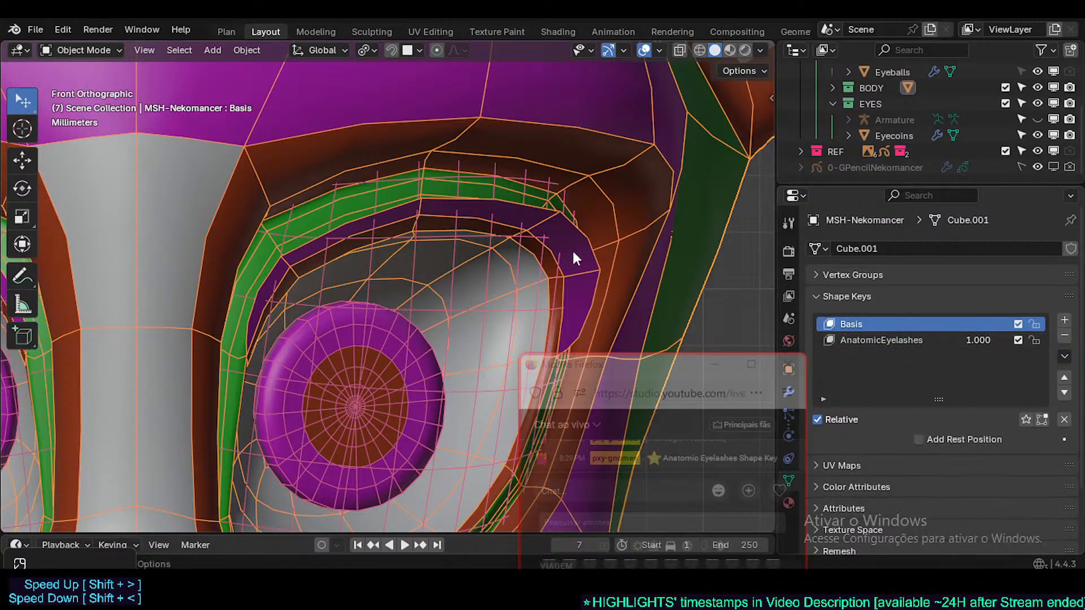
{"action": "key", "text": "Tab"}
{"action": "key", "text": "Tab"}
{"action": "key", "text": "Tab"}
- Examine the Basis shape of the upper eyelashes around the eye from the front view
{"action": "scroll", "coordinate": [564, 231], "scroll_direction": "down", "scroll_amount": 3}
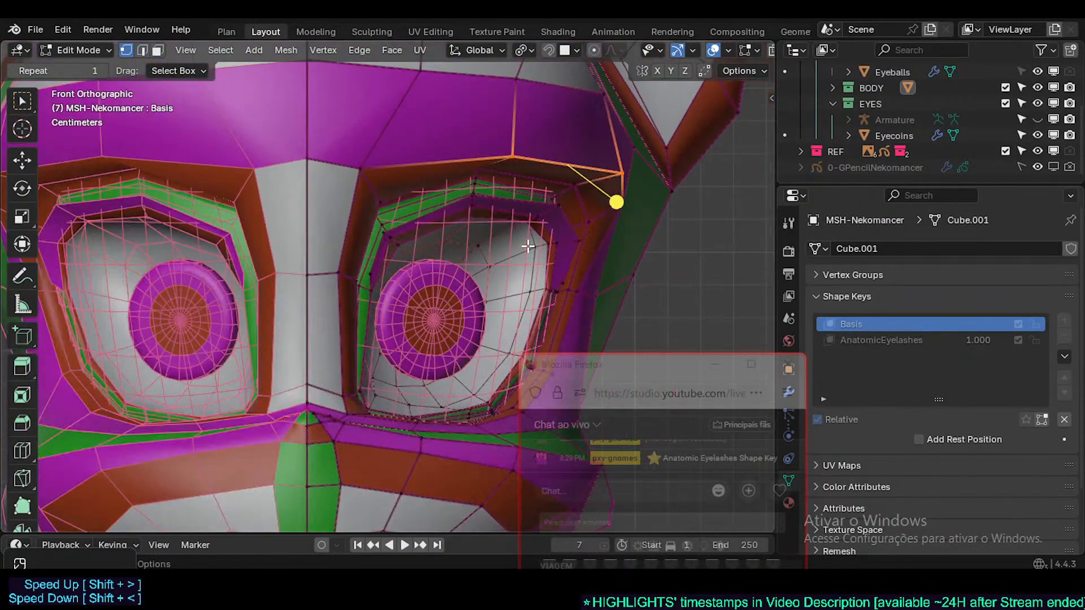
{"action": "scroll", "coordinate": [527, 245], "scroll_direction": "down", "scroll_amount": 4}
{"action": "scroll", "coordinate": [438, 247], "scroll_direction": "up", "scroll_amount": 6}
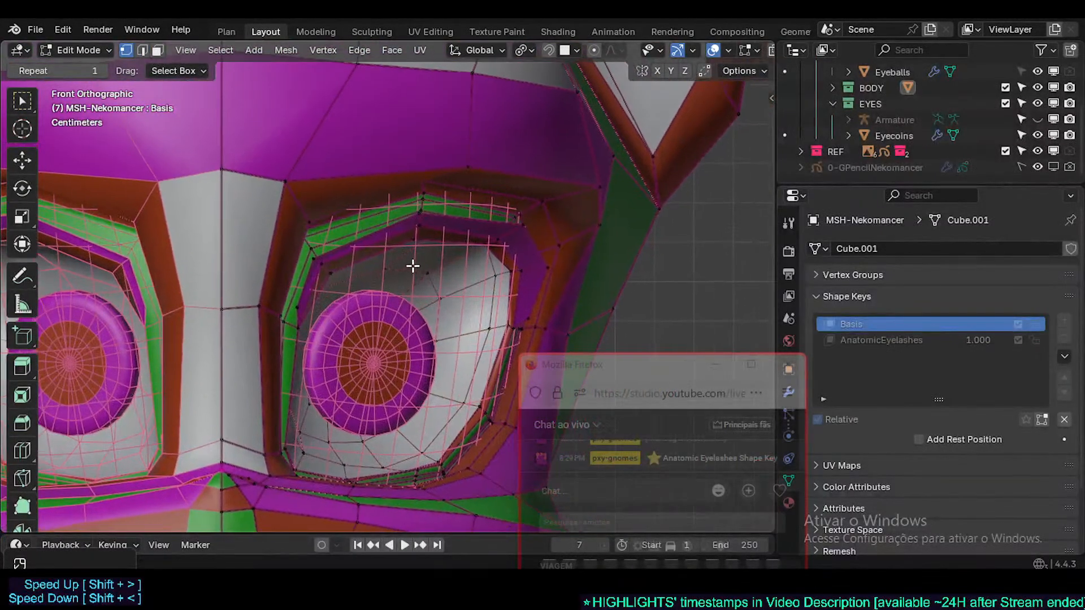
{"action": "middle_click_drag", "start_coordinate": [413, 265], "coordinate": [408, 268], "text": "shift"}
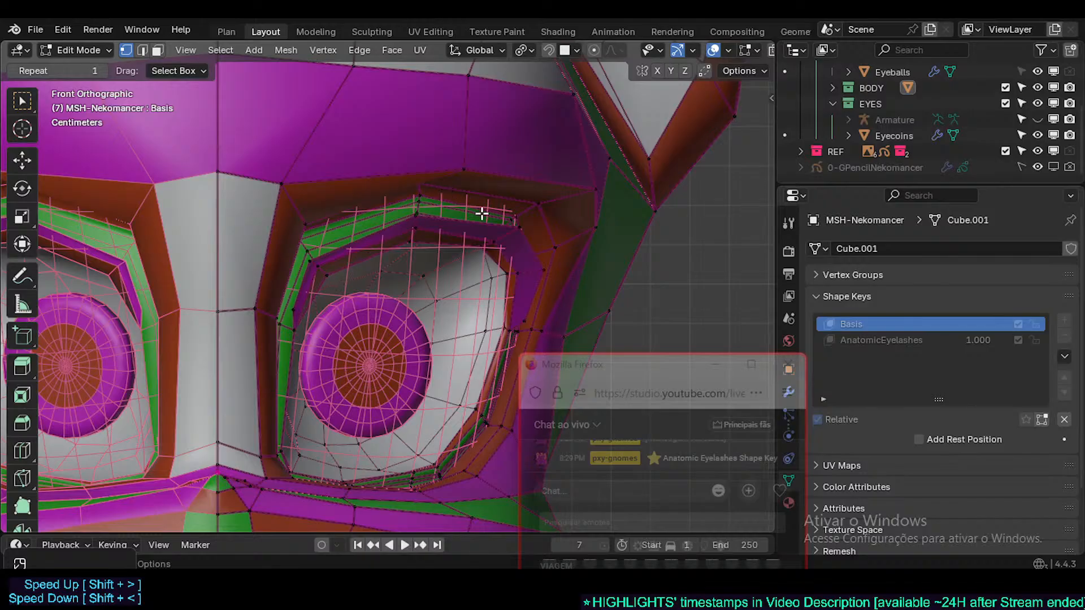
{"action": "scroll", "coordinate": [511, 264], "scroll_direction": "down", "scroll_amount": 2}
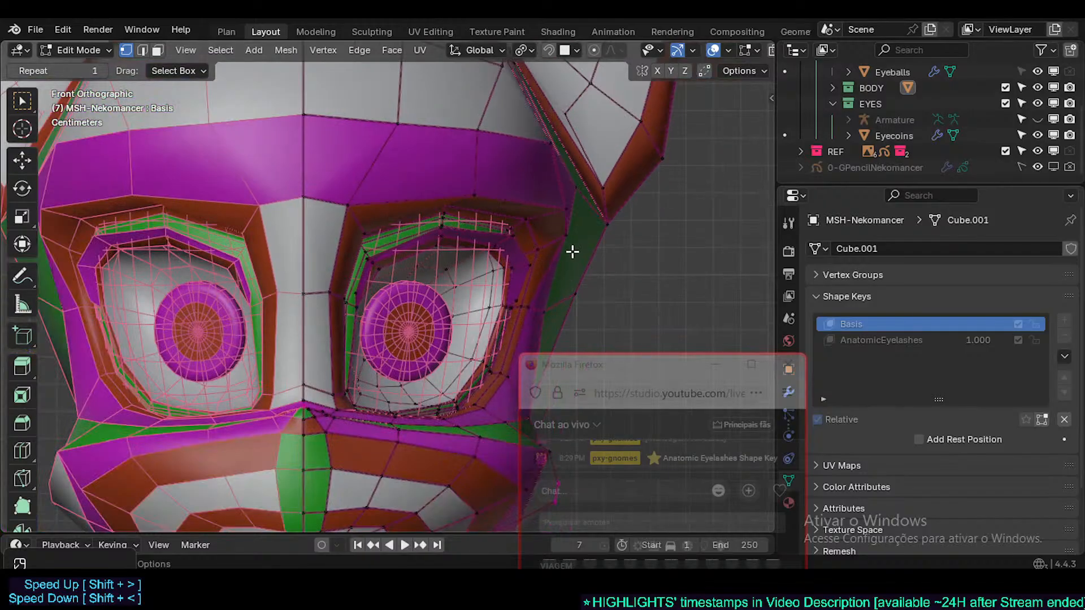
{"action": "scroll", "coordinate": [381, 265], "scroll_direction": "up", "scroll_amount": 2}
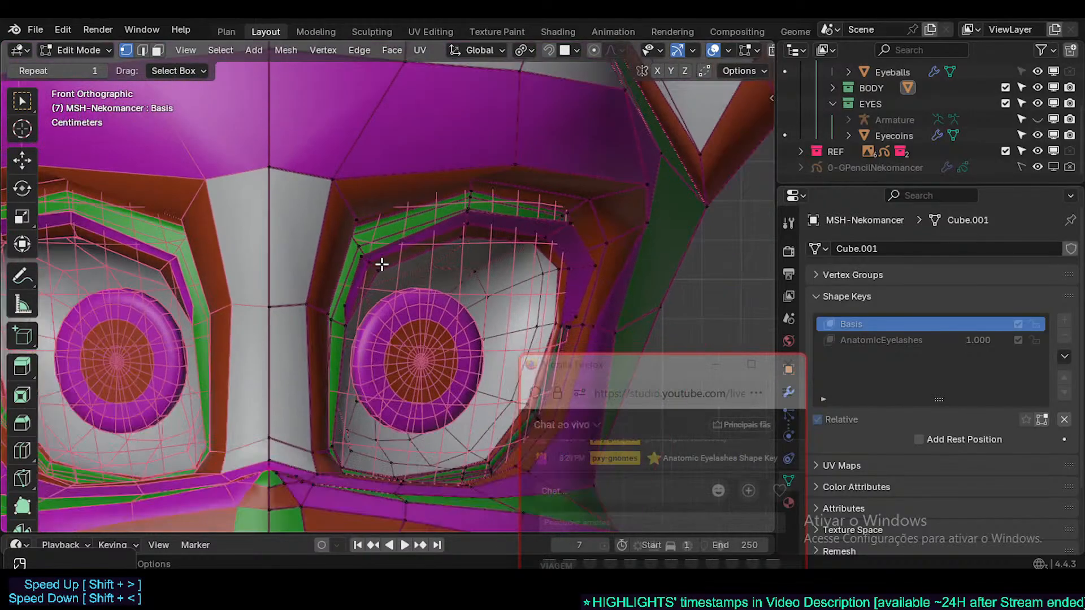
{"action": "scroll", "coordinate": [382, 265], "scroll_direction": "down", "scroll_amount": 2}
{"action": "scroll", "coordinate": [381, 264], "scroll_direction": "up", "scroll_amount": 4}
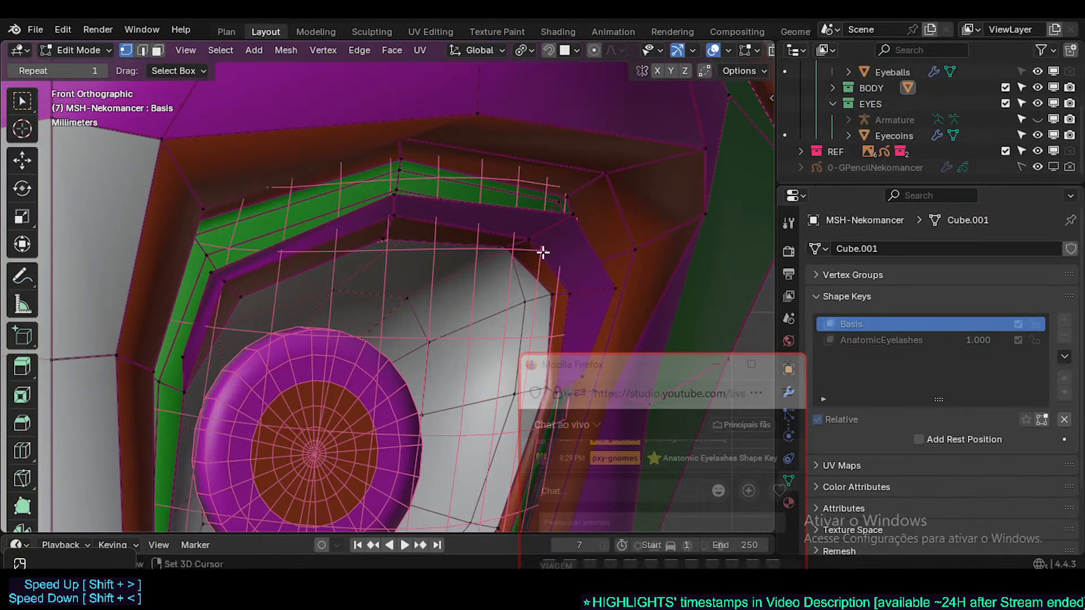
{"action": "middle_click_drag", "start_coordinate": [543, 252], "coordinate": [407, 250], "text": "shift"}
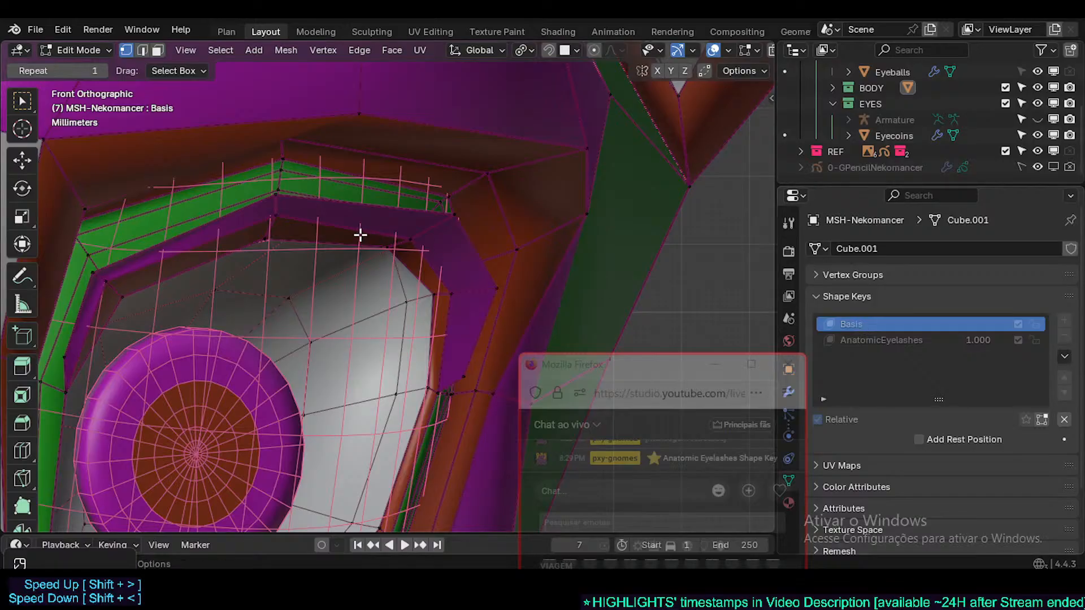
- Try to move the three eyelash rim vertices at the eye's outer corner on the Basis key, and return to Object Mode
{"action": "left_click", "coordinate": [458, 220]}
{"action": "left_click", "coordinate": [489, 275], "text": "shift"}
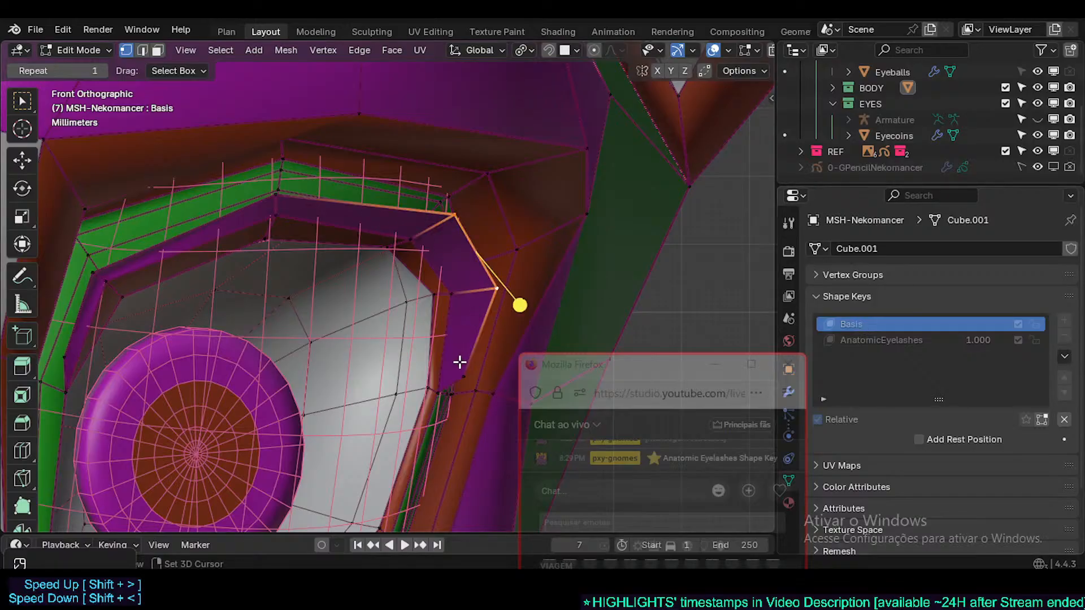
{"action": "left_click", "coordinate": [460, 364], "text": "shift"}
{"action": "key", "text": "g"}
{"action": "right_click", "coordinate": [533, 204]}
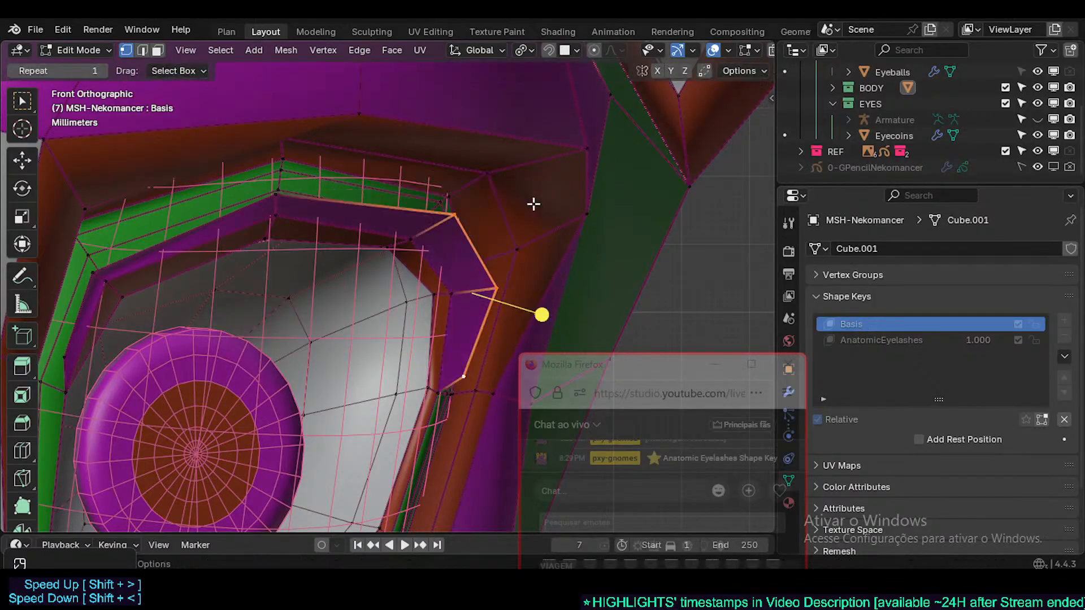
{"action": "scroll", "coordinate": [417, 242], "scroll_direction": "down", "scroll_amount": 3}
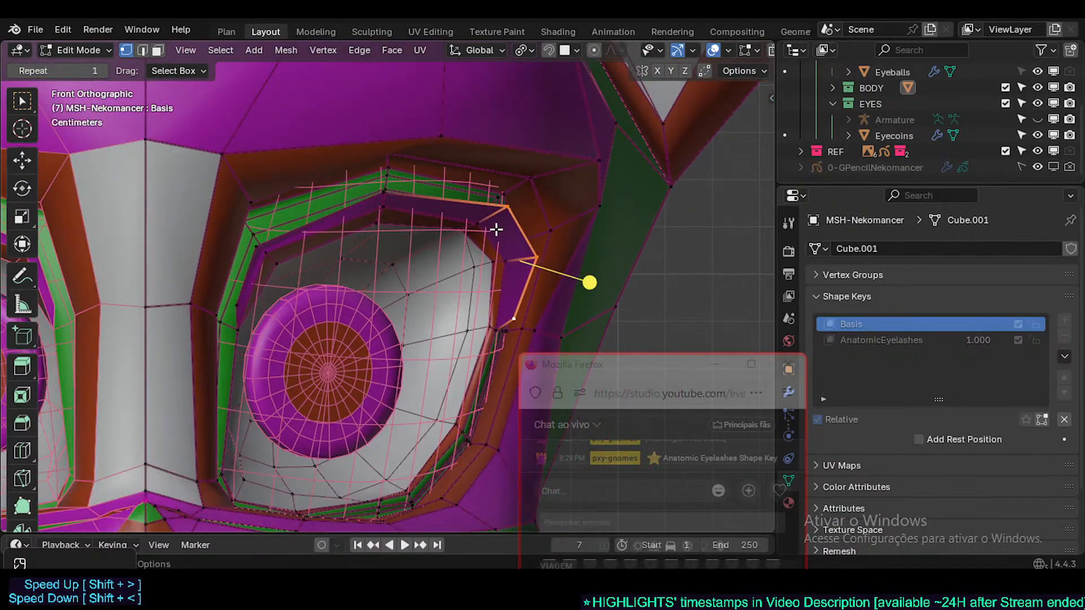
{"action": "scroll", "coordinate": [496, 229], "scroll_direction": "up", "scroll_amount": 1}
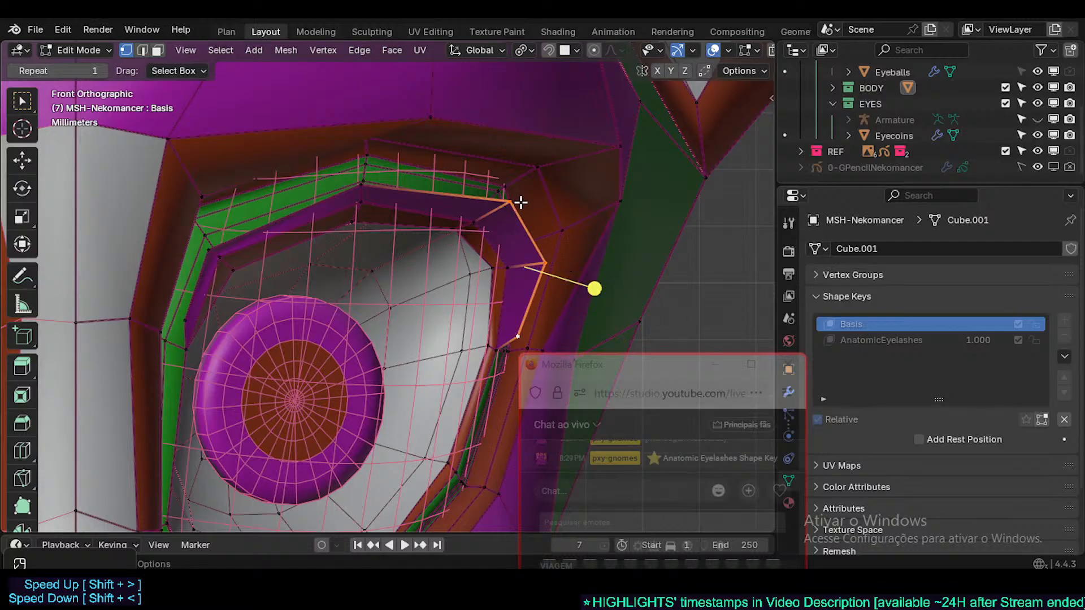
{"action": "key", "text": "Tab"}
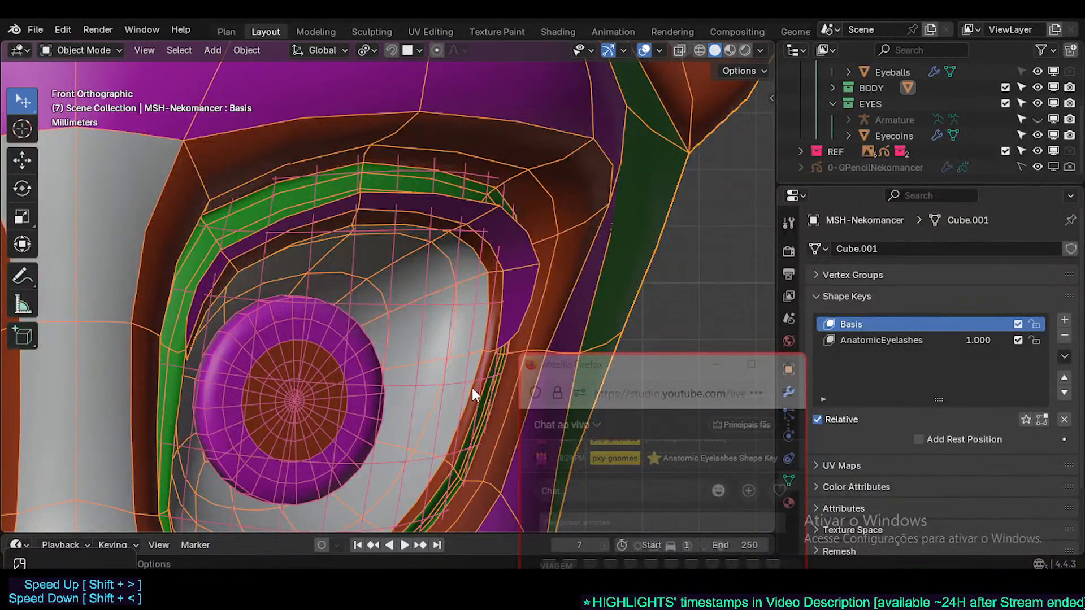
- Enter Edit Mode and try to move the middle vertices of the upper eyelash rim on the Basis key
{"action": "key", "text": "Tab"}
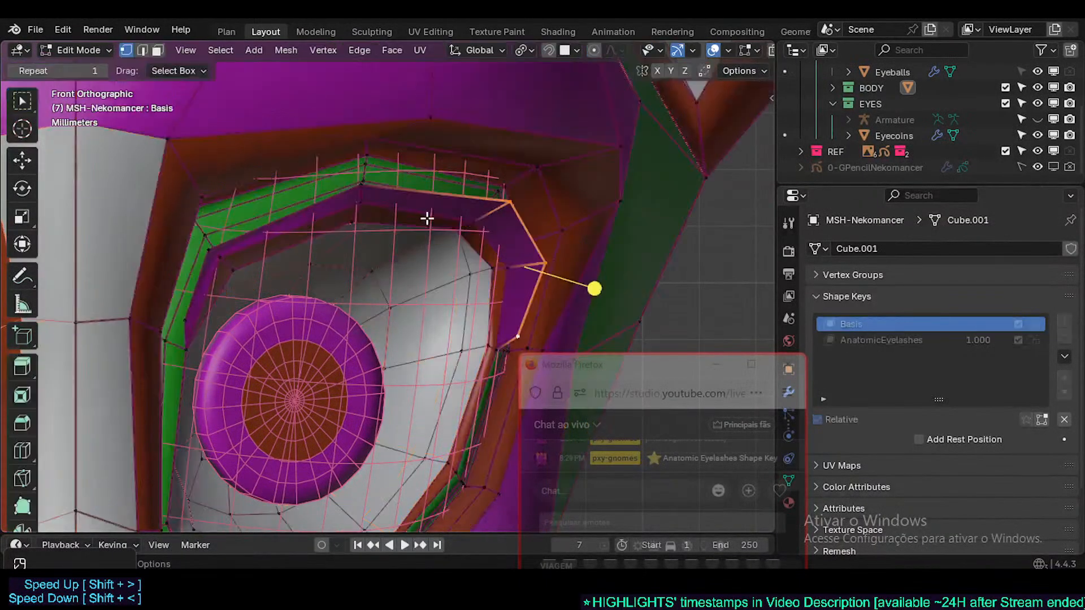
{"action": "left_click", "coordinate": [361, 204], "text": "alt"}
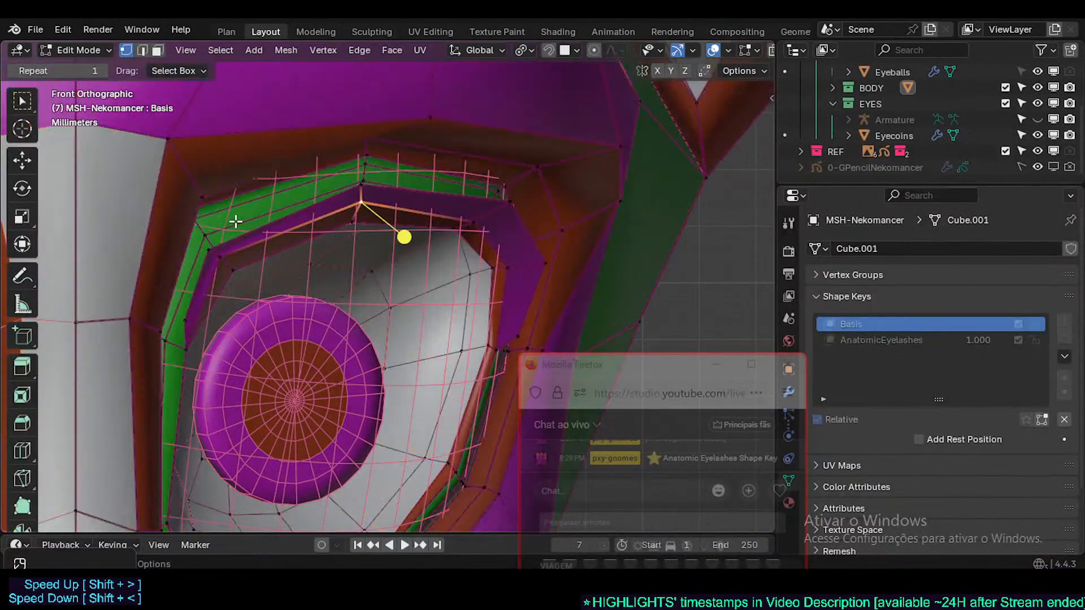
{"action": "left_click", "coordinate": [363, 177], "text": "shift"}
{"action": "key", "text": "g"}
{"action": "right_click", "coordinate": [418, 219]}
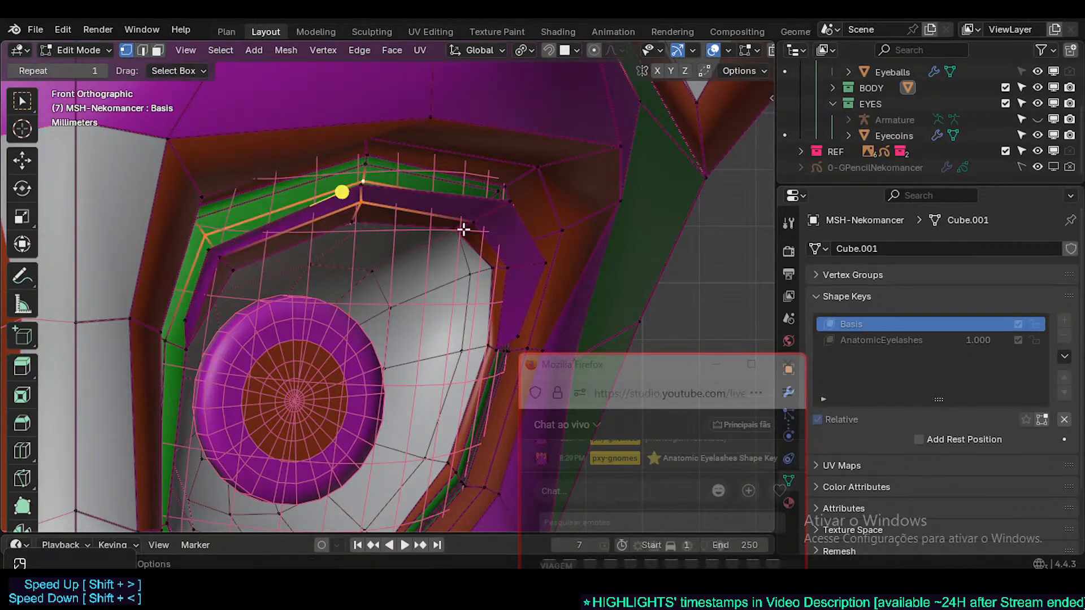
- Examine the eyelash rim's vertices one by one from the eye's outer corner to its inner corner
{"action": "left_click", "coordinate": [363, 187], "text": "alt"}
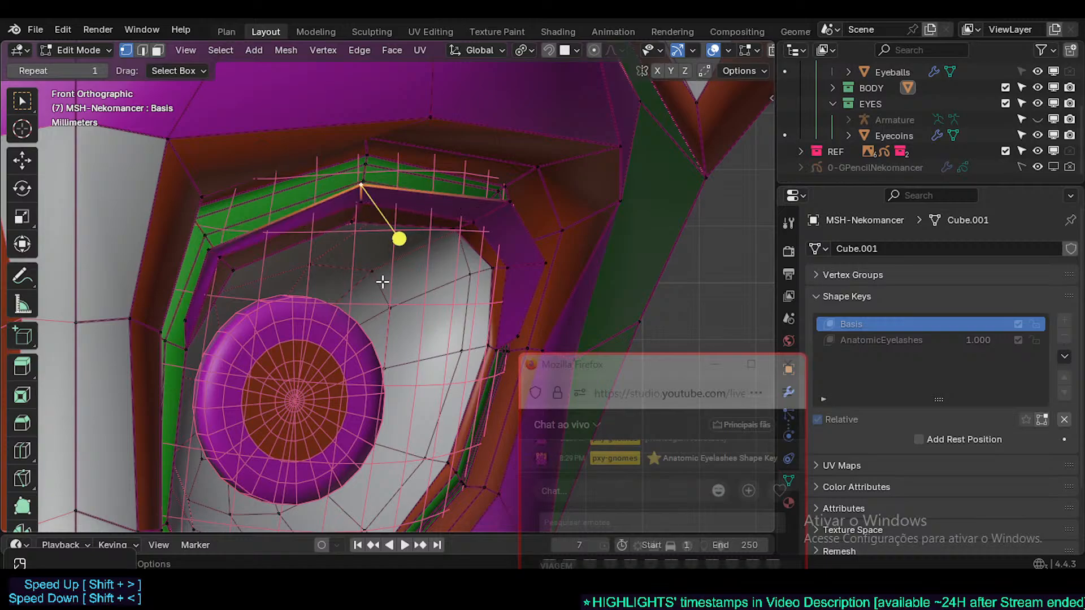
{"action": "left_click", "coordinate": [550, 258], "text": "alt"}
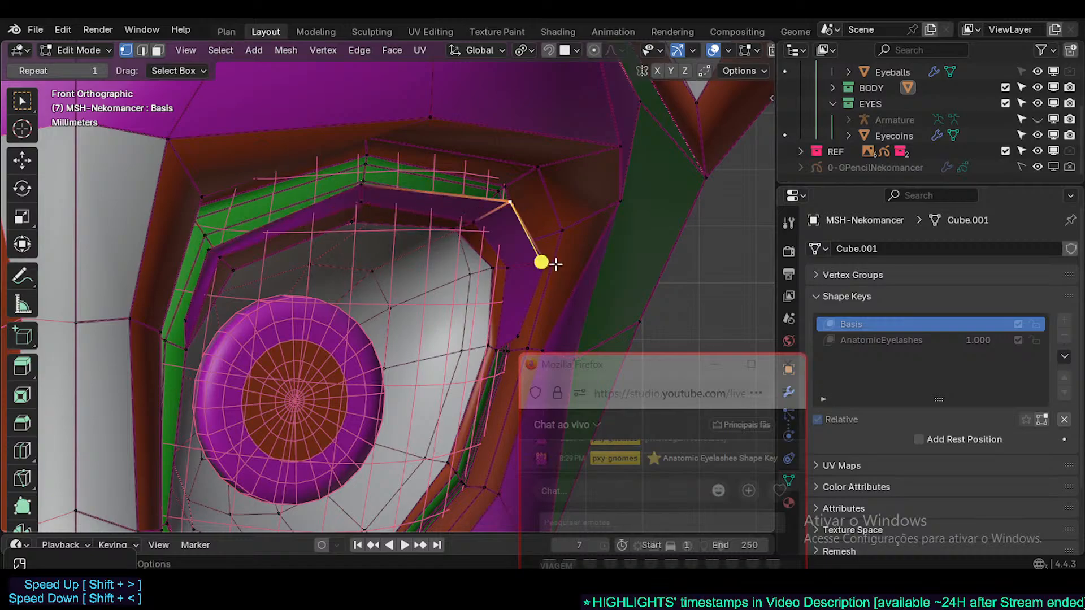
{"action": "left_click", "coordinate": [510, 329], "text": "alt"}
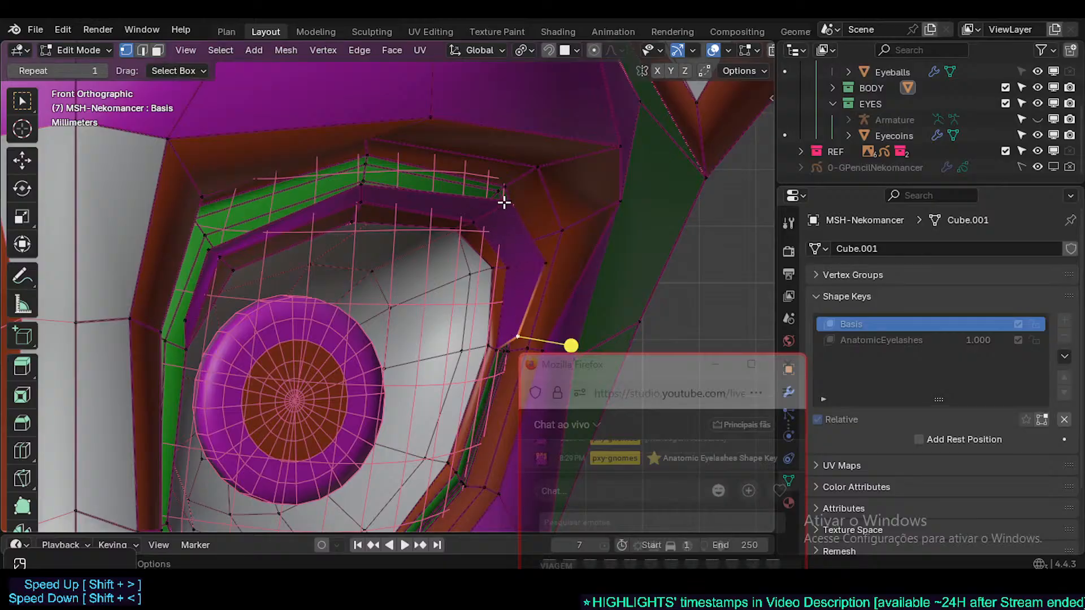
{"action": "left_click", "coordinate": [504, 203]}
{"action": "left_click", "coordinate": [553, 275]}
{"action": "left_click", "coordinate": [524, 328]}
{"action": "left_click", "coordinate": [542, 270]}
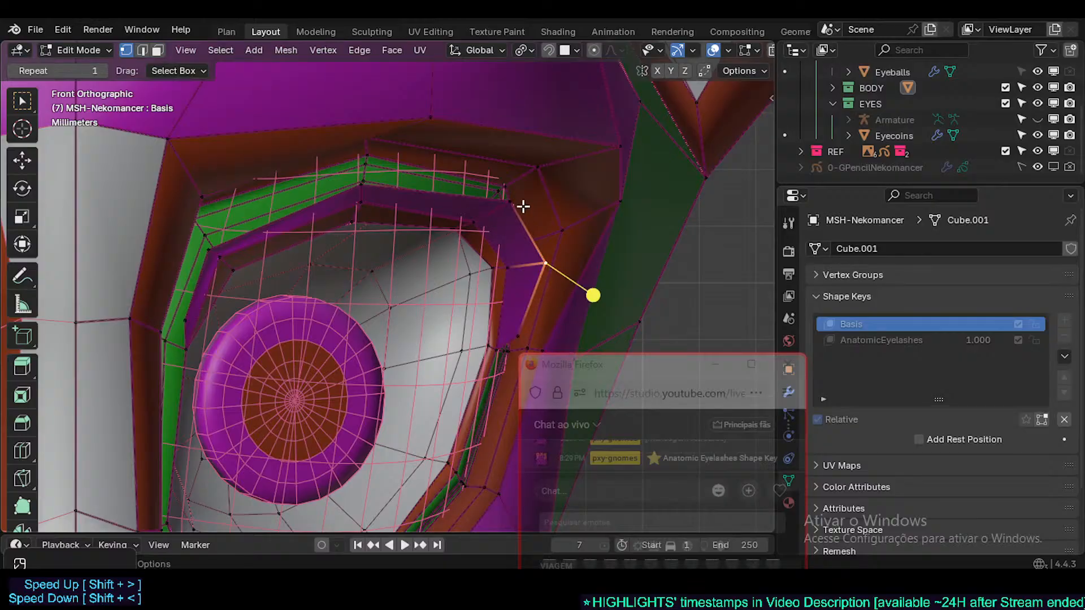
{"action": "left_click", "coordinate": [523, 207]}
{"action": "left_click", "coordinate": [355, 183]}
{"action": "left_click", "coordinate": [212, 238]}
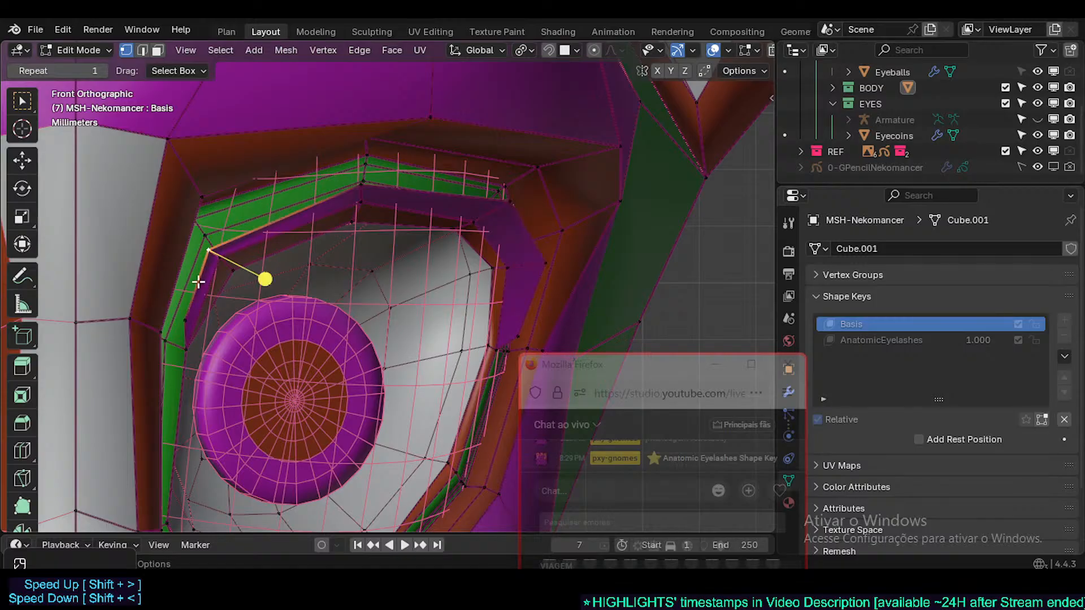
{"action": "left_click", "coordinate": [183, 289]}
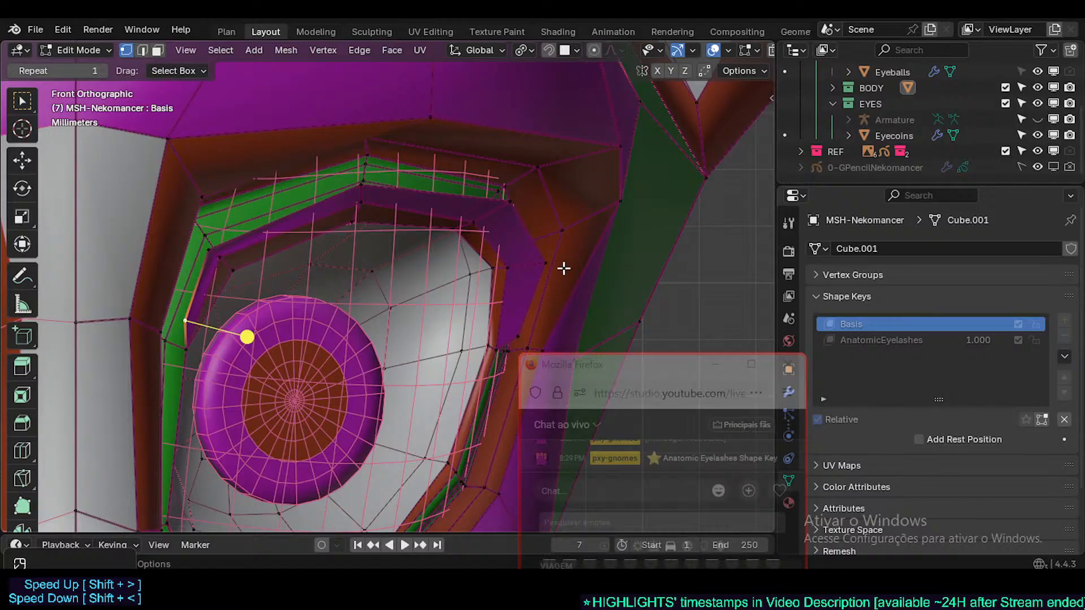
- Select the full edge loop of the upper eyelash rim and recheck its individual vertices against the neighbouring eyelid vertices
{"action": "key", "text": "2"}
{"action": "left_click", "coordinate": [531, 297], "text": "alt"}
{"action": "key", "text": "1"}
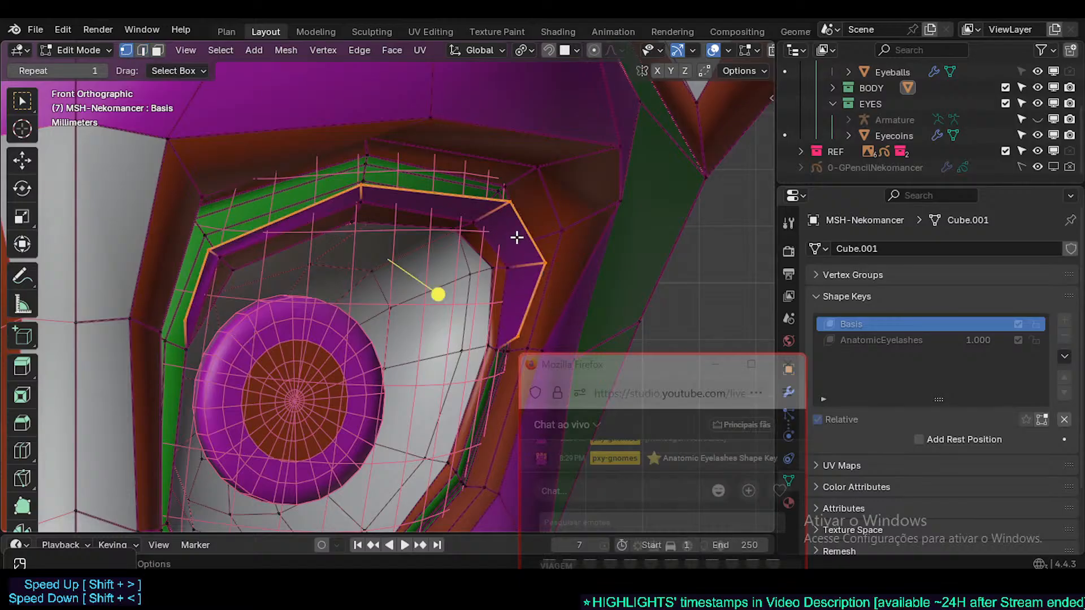
{"action": "left_click", "coordinate": [508, 200]}
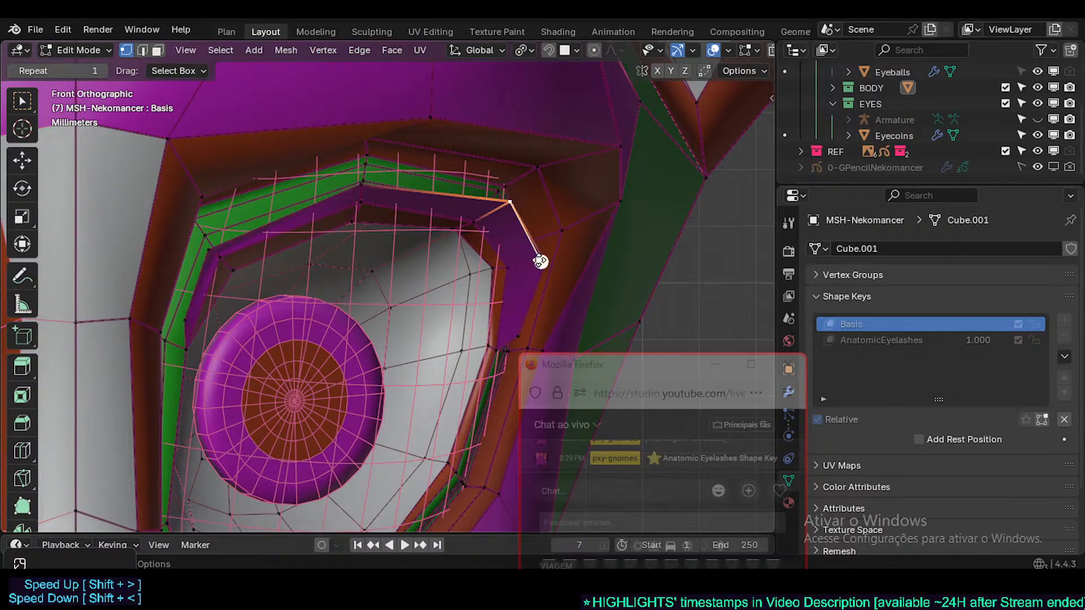
{"action": "left_click", "coordinate": [541, 262]}
{"action": "left_click", "coordinate": [514, 329]}
{"action": "left_click", "coordinate": [538, 272]}
{"action": "left_click", "coordinate": [375, 181]}
{"action": "left_click", "coordinate": [500, 194]}
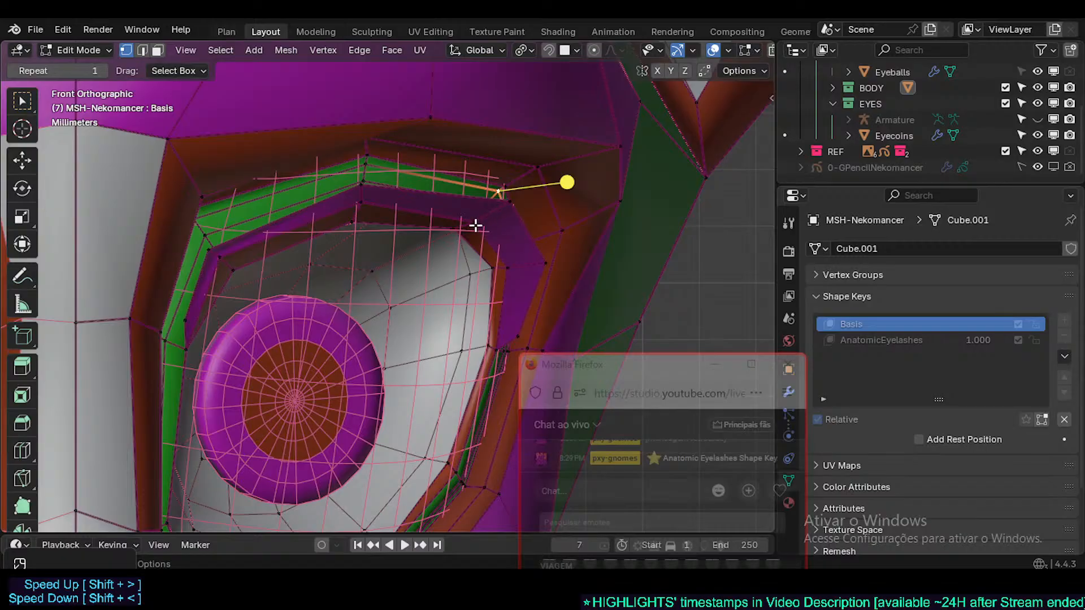
{"action": "left_click", "coordinate": [509, 202]}
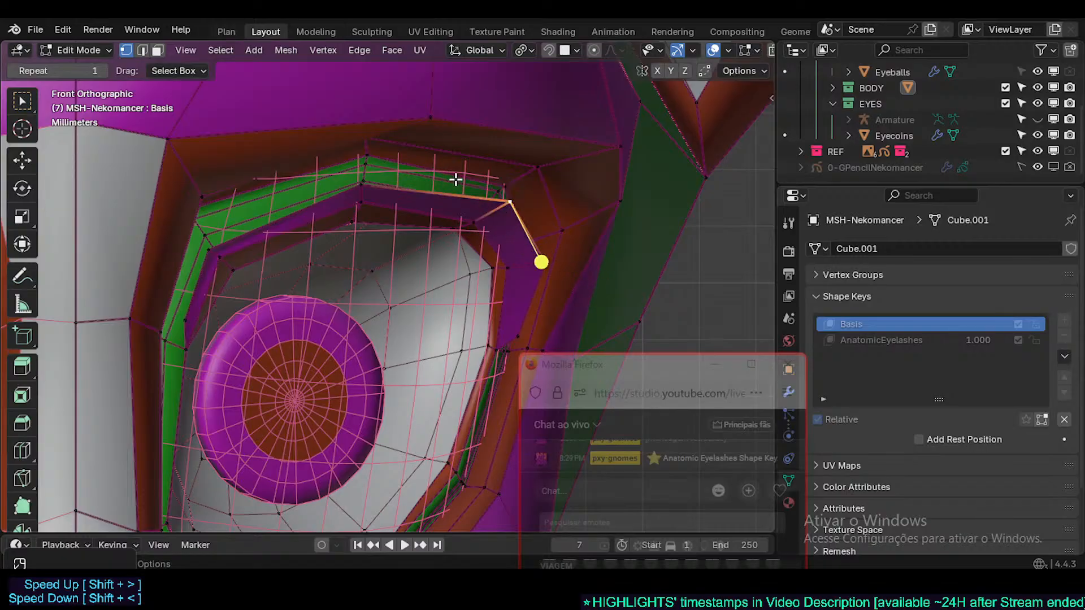
{"action": "left_click", "coordinate": [507, 330], "text": "ctrl"}
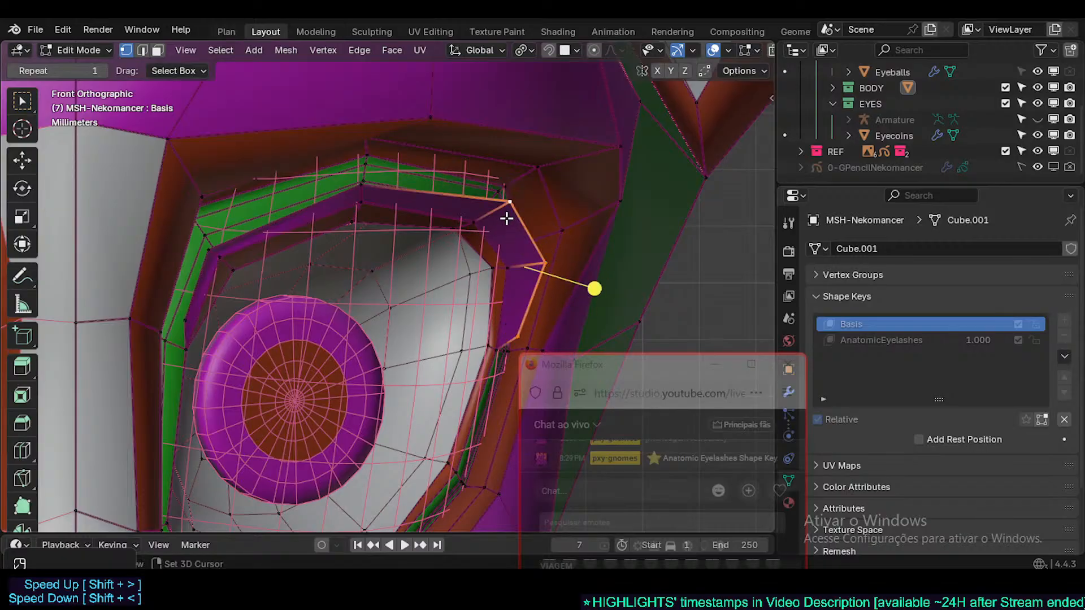
{"action": "left_click", "coordinate": [361, 193], "text": "shift"}
{"action": "left_click", "coordinate": [208, 253]}
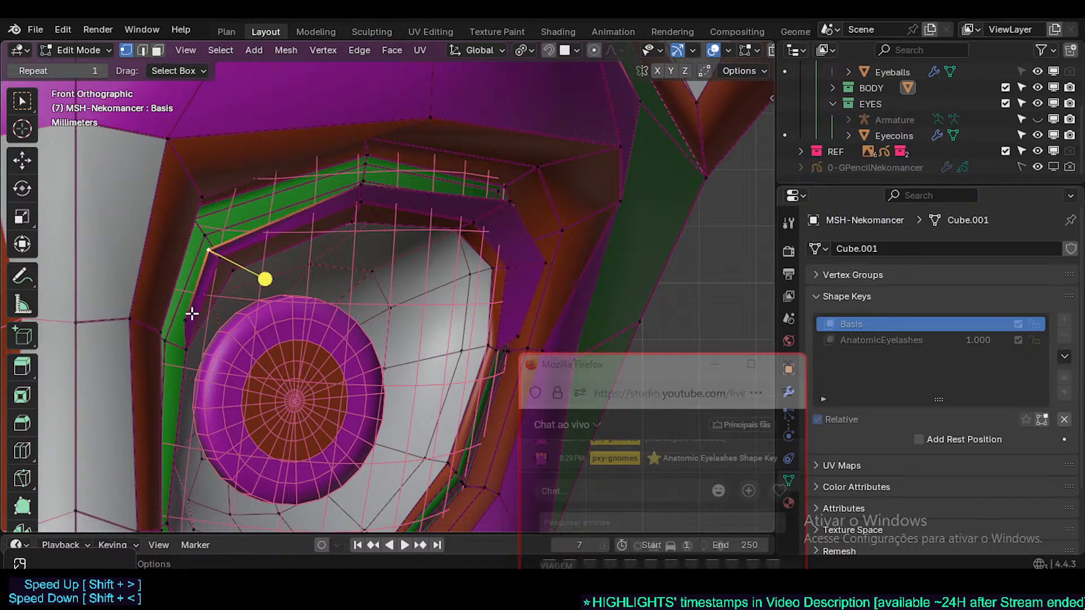
{"action": "left_click", "coordinate": [189, 315]}
- Move the middle vertex of the upper eyelash rim slightly towards the eye's outer corner on the Basis key
{"action": "scroll", "coordinate": [275, 288], "scroll_direction": "up", "scroll_amount": 1}
{"action": "left_click", "coordinate": [381, 163]}
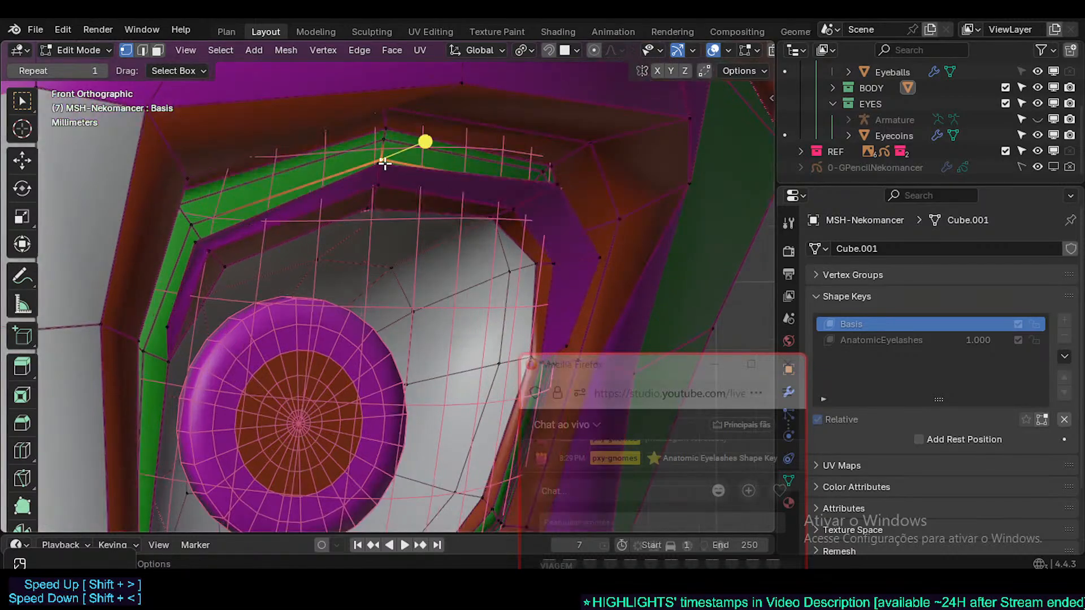
{"action": "left_click", "coordinate": [378, 167]}
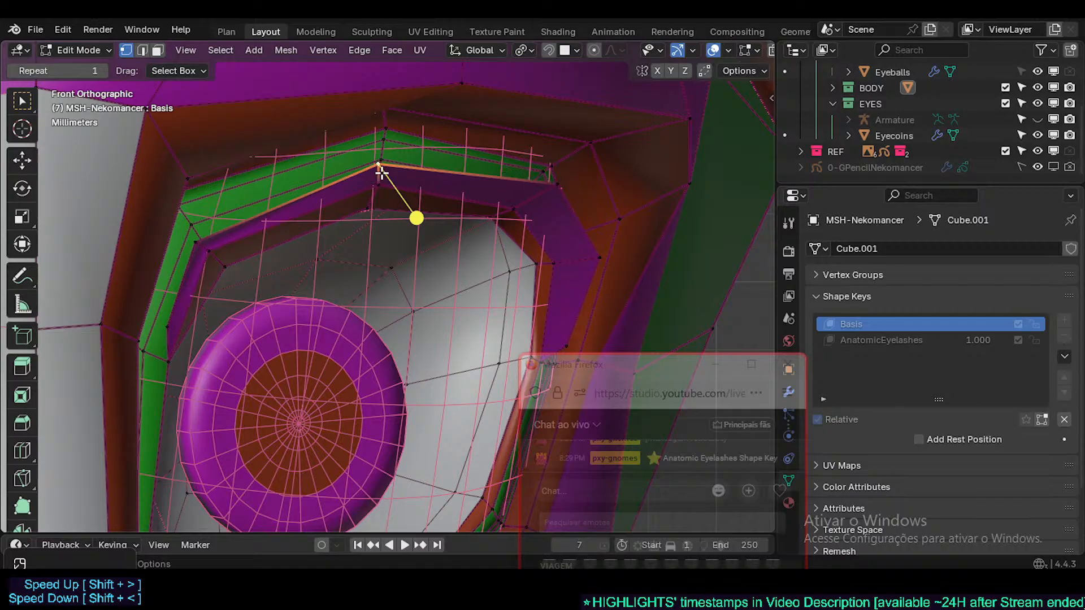
{"action": "scroll", "coordinate": [391, 179], "scroll_direction": "up", "scroll_amount": 2}
{"action": "scroll", "coordinate": [388, 181], "scroll_direction": "down", "scroll_amount": 3}
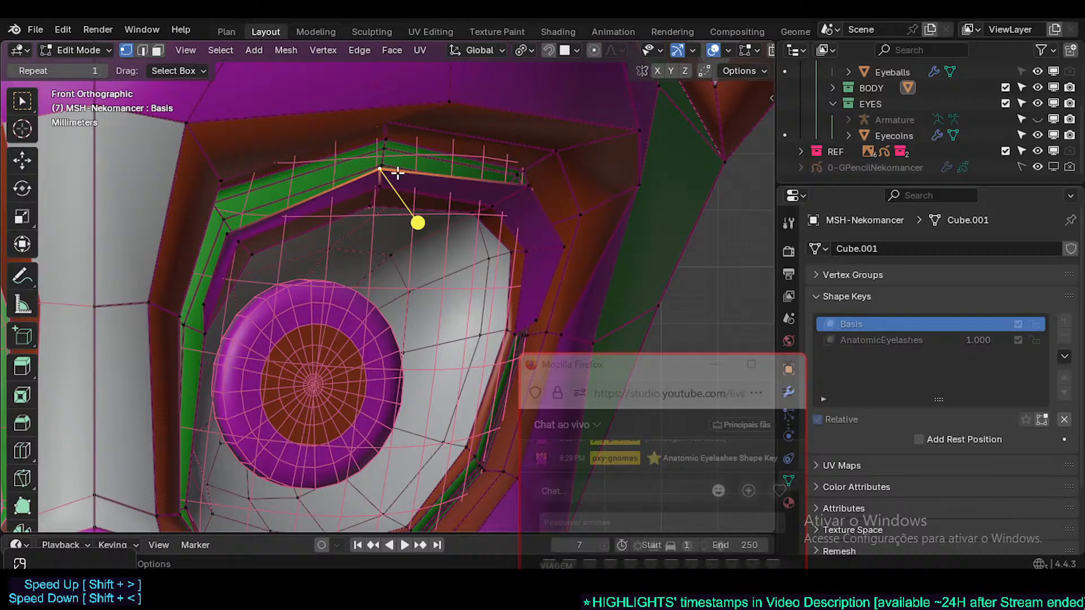
{"action": "middle_click_drag", "start_coordinate": [383, 174], "coordinate": [308, 246]}
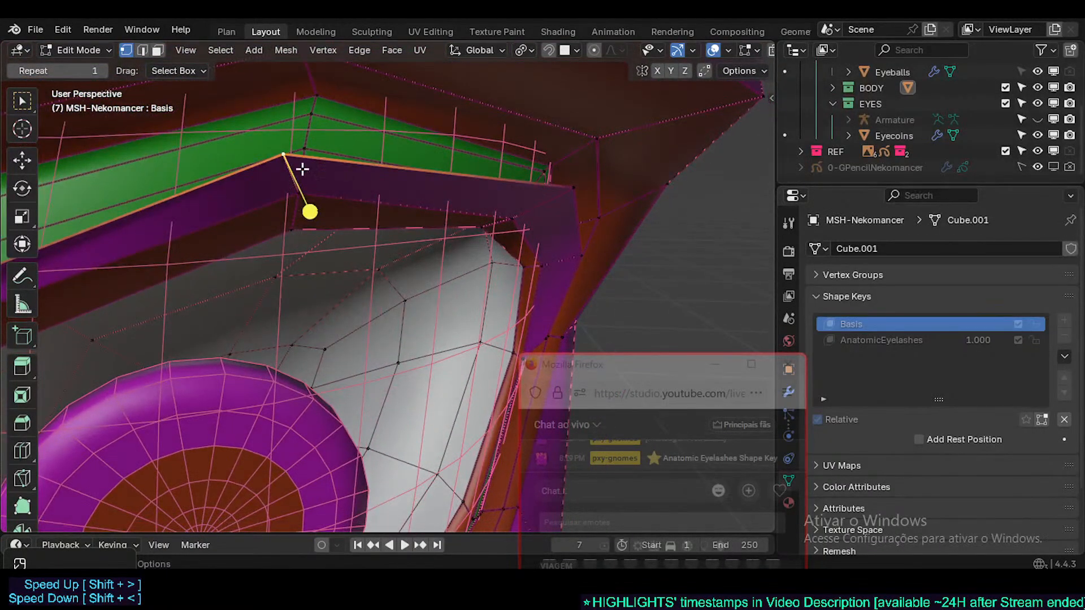
{"action": "left_click", "coordinate": [300, 195]}
{"action": "left_click", "coordinate": [286, 159]}
{"action": "key", "text": "g"}
{"action": "left_click", "coordinate": [351, 168]}
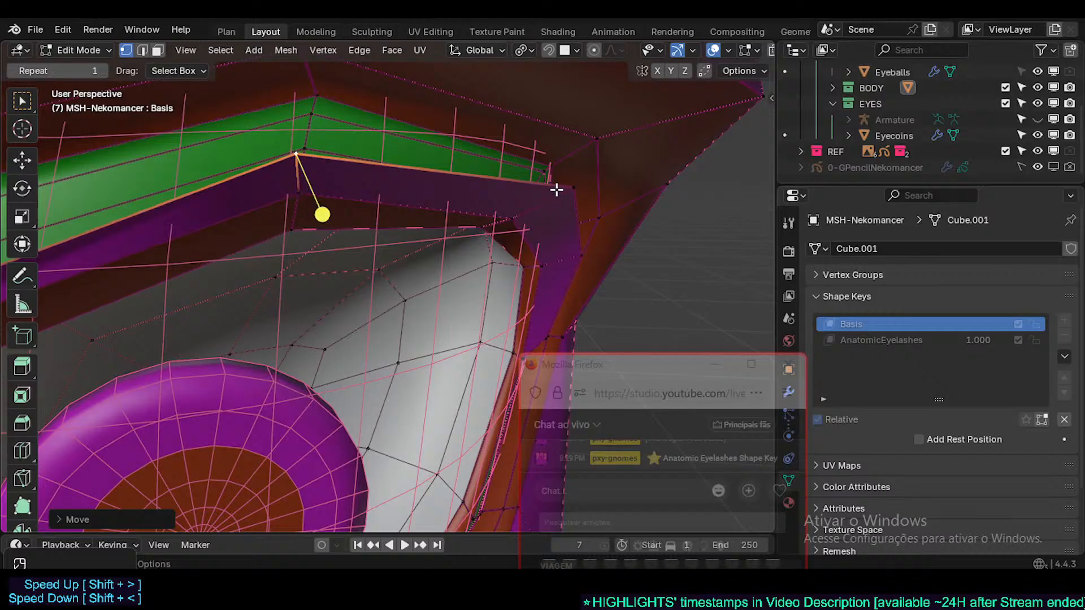
- Check the adjusted eyelash rim in Object Mode and reselect its middle vertex in Edit Mode
{"action": "left_click", "coordinate": [580, 254]}
{"action": "scroll", "coordinate": [365, 222], "scroll_direction": "down", "scroll_amount": 3}
{"action": "key", "text": "Tab"}
{"action": "scroll", "coordinate": [358, 228], "scroll_direction": "up", "scroll_amount": 3}
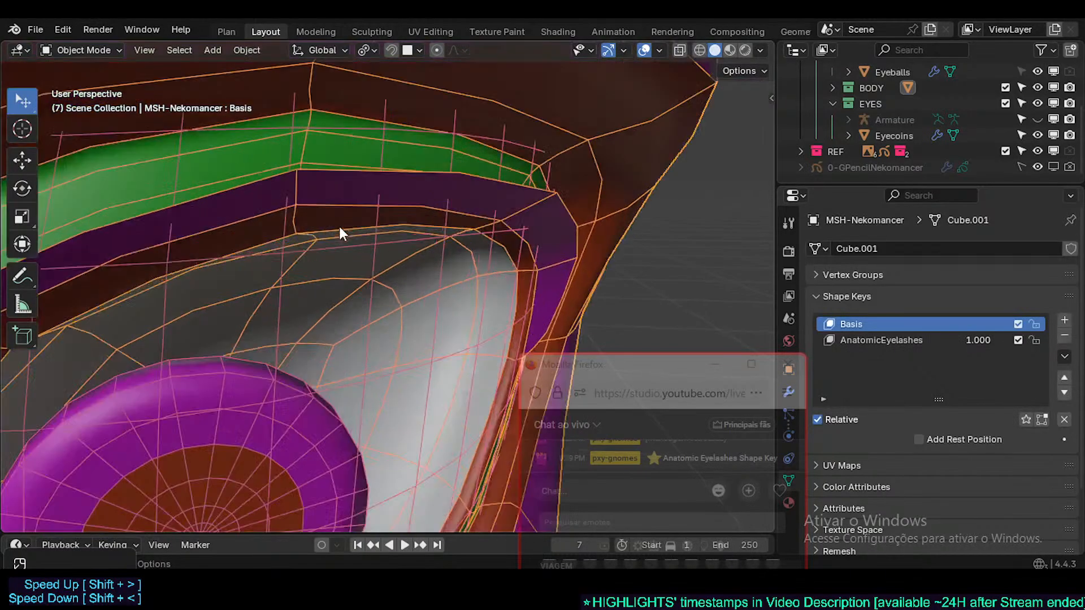
{"action": "key", "text": "Tab"}
{"action": "left_click", "coordinate": [302, 164]}
{"action": "scroll", "coordinate": [350, 204], "scroll_direction": "up", "scroll_amount": 1}
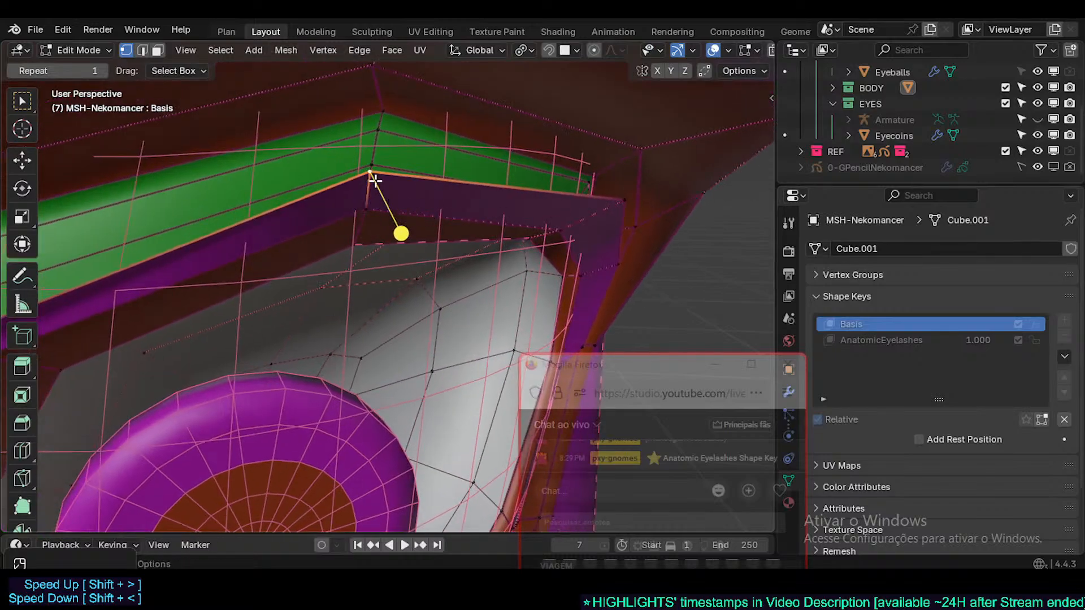
- Compare the AnatomicEyelashes and Basis shape keys around the upper eyelash rim, ending with Basis active in Edit Mode
{"action": "left_click", "coordinate": [878, 340]}
{"action": "key", "text": "Tab"}
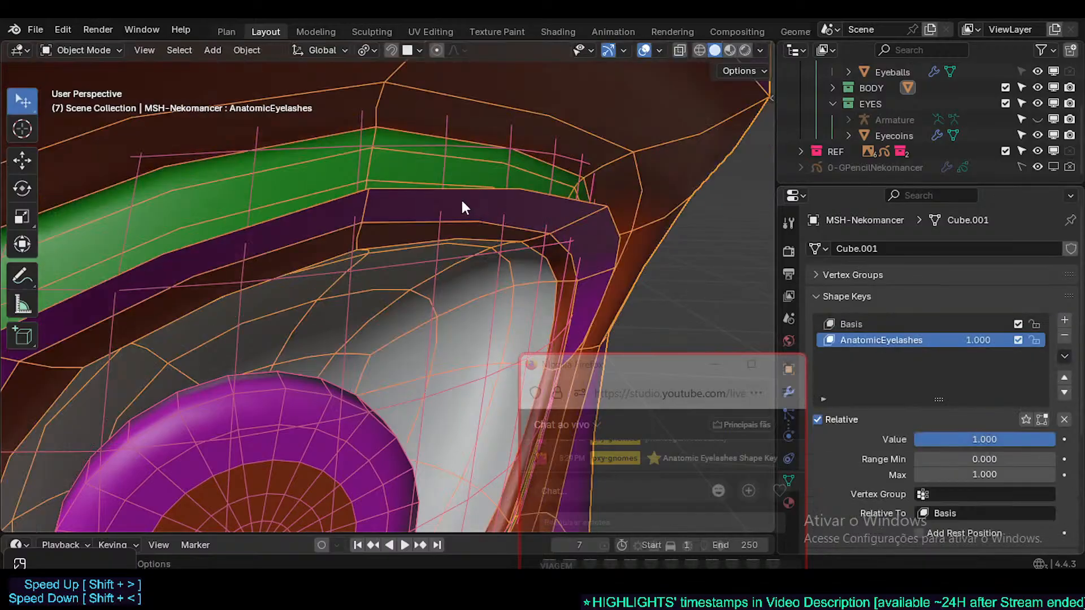
{"action": "key", "text": "Tab"}
{"action": "left_click", "coordinate": [880, 324]}
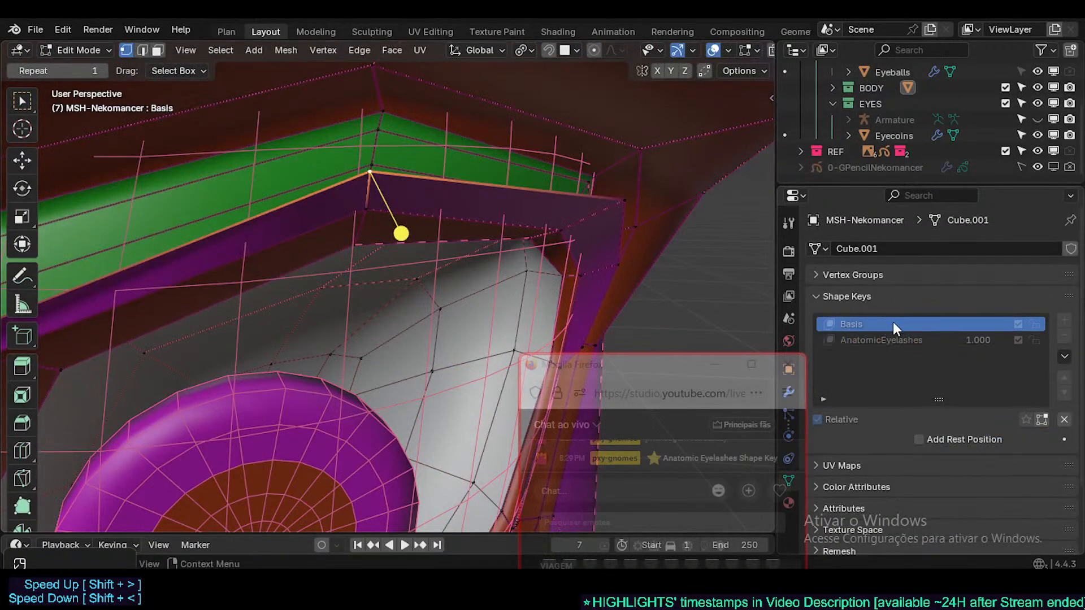
{"action": "left_click_drag", "start_coordinate": [982, 340], "coordinate": [1012, 338]}
{"action": "scroll", "coordinate": [639, 224], "scroll_direction": "down", "scroll_amount": 4}
{"action": "scroll", "coordinate": [510, 258], "scroll_direction": "up", "scroll_amount": 4}
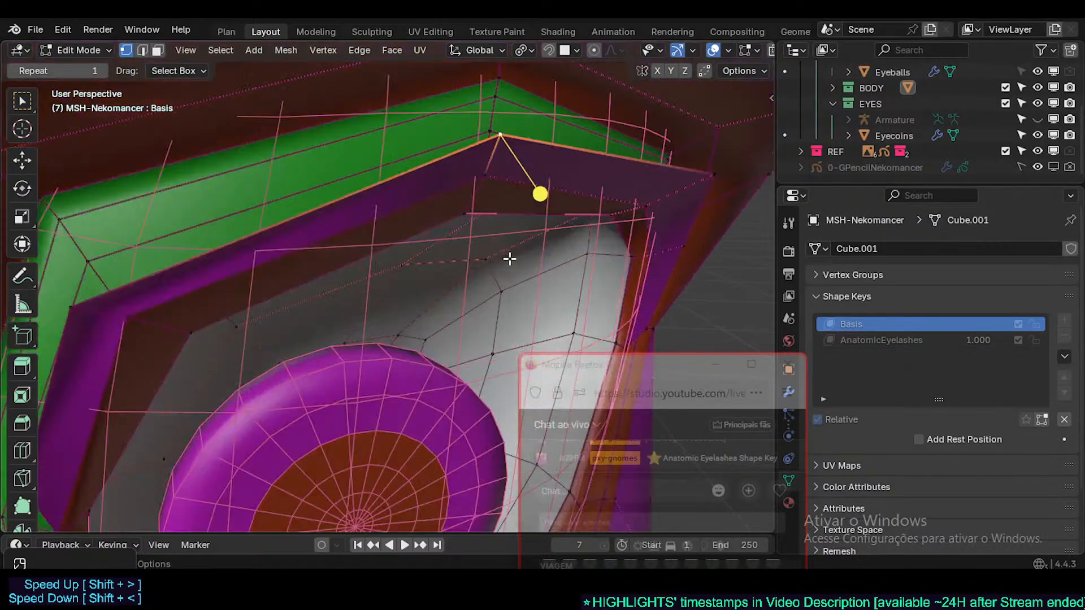
{"action": "middle_click_drag", "start_coordinate": [516, 197], "coordinate": [511, 199], "text": "shift"}
{"action": "key", "text": "g"}
{"action": "key", "text": "g"}
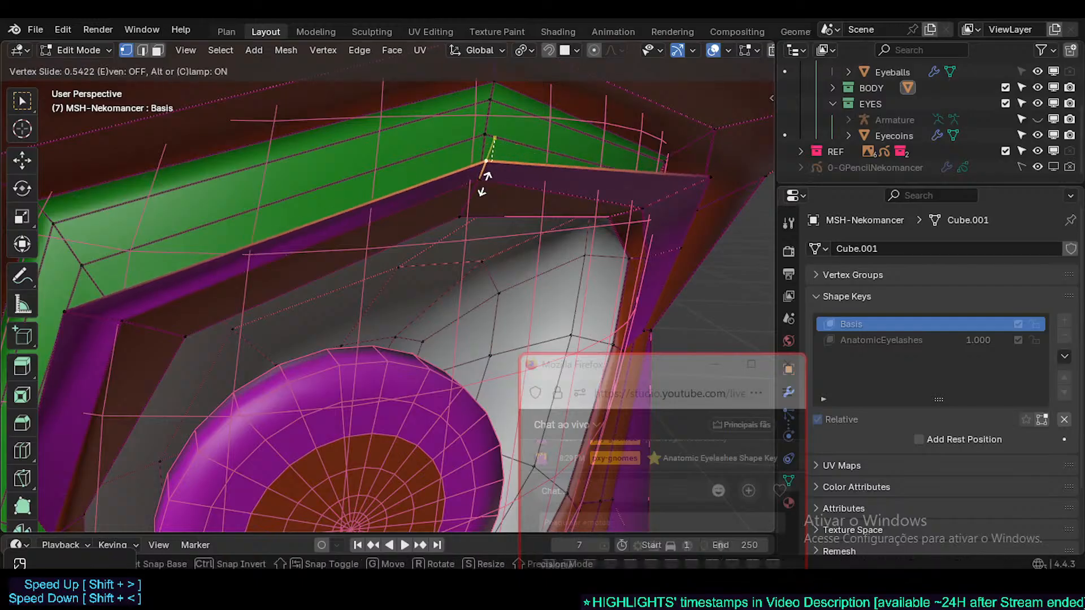
{"action": "right_click", "coordinate": [480, 196]}
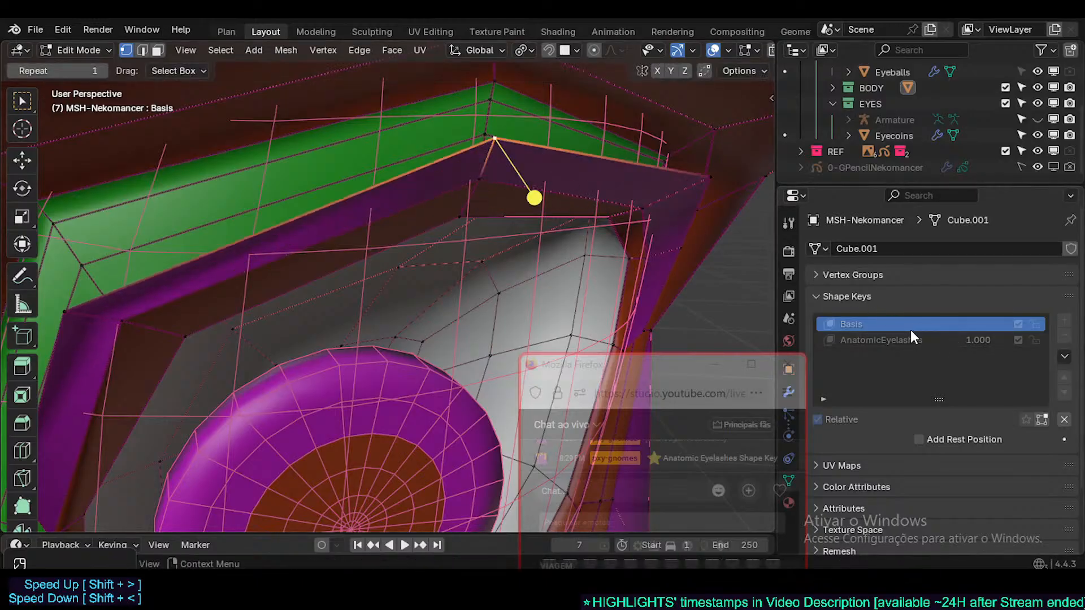
- Disable the AnatomicEyelashes shape key in Object Mode and make Basis the active key
{"action": "key", "text": "Tab"}
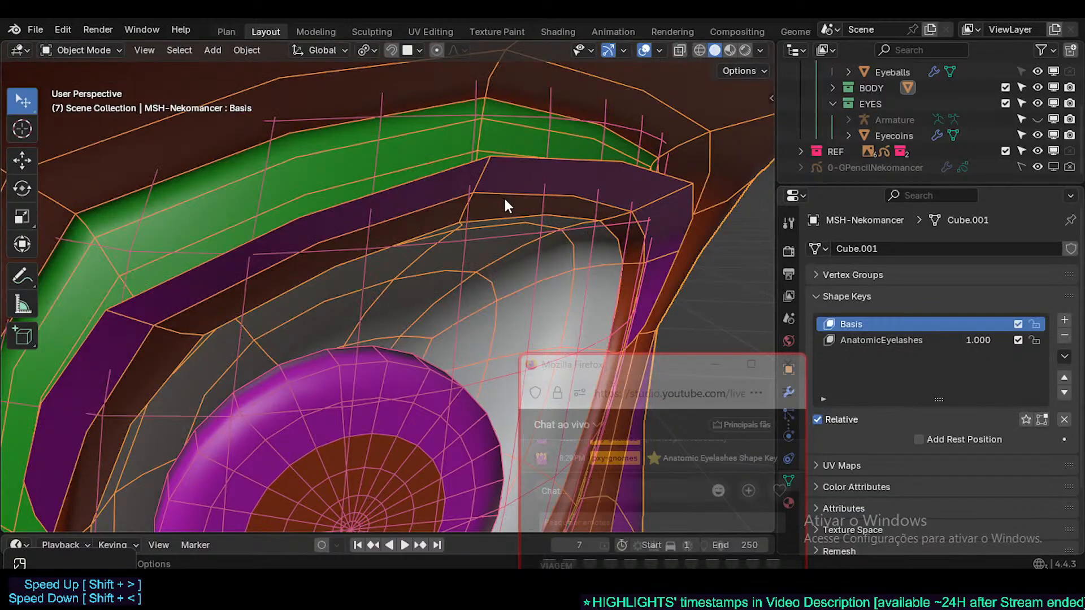
{"action": "left_click_drag", "start_coordinate": [978, 340], "coordinate": [910, 340]}
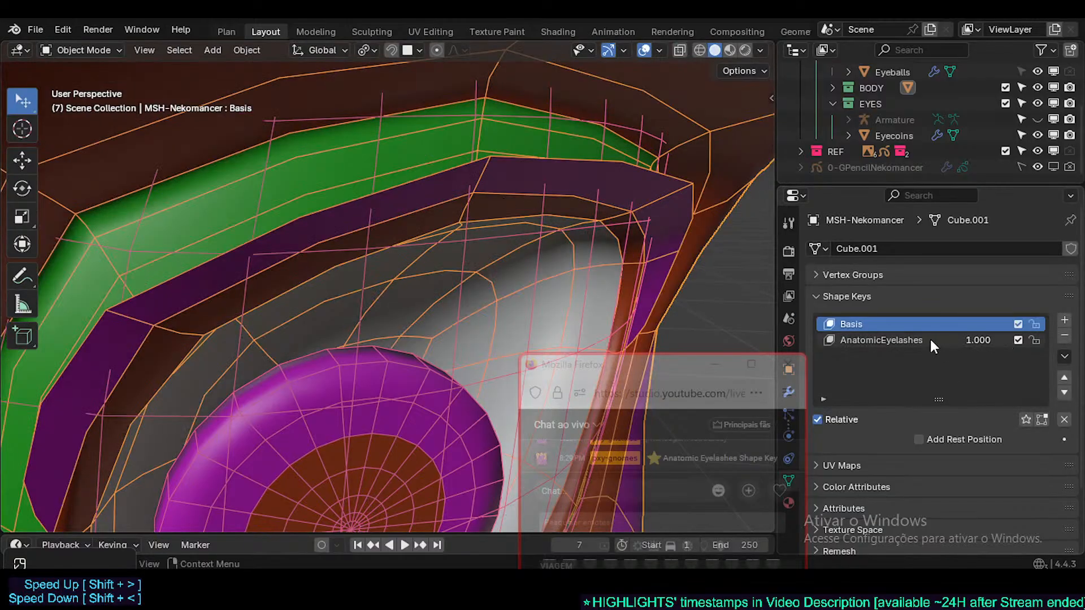
{"action": "left_click", "coordinate": [949, 341]}
{"action": "left_click", "coordinate": [1016, 339]}
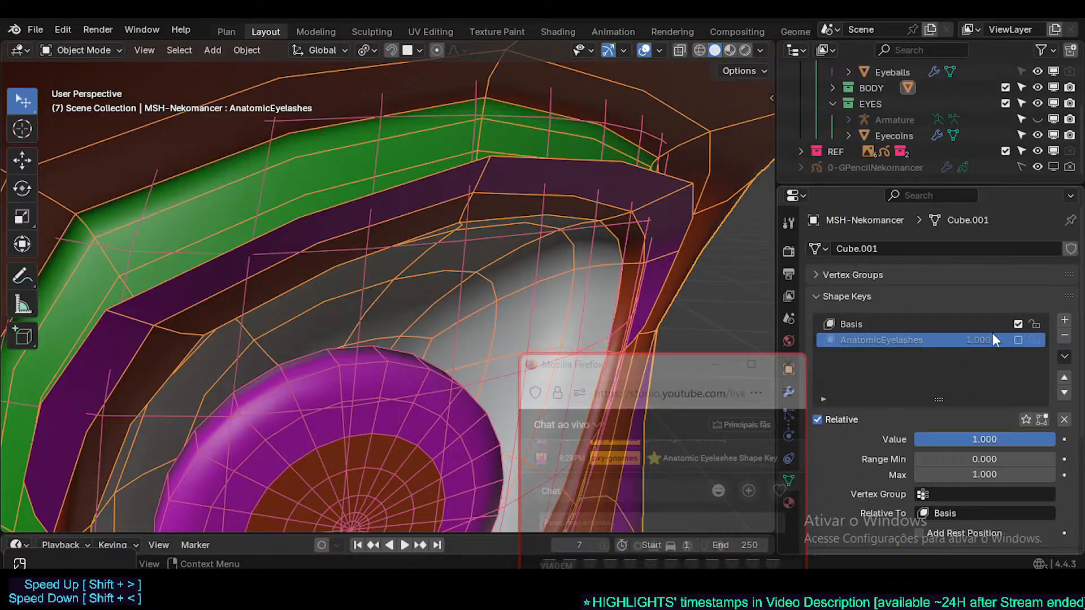
{"action": "left_click", "coordinate": [867, 323]}
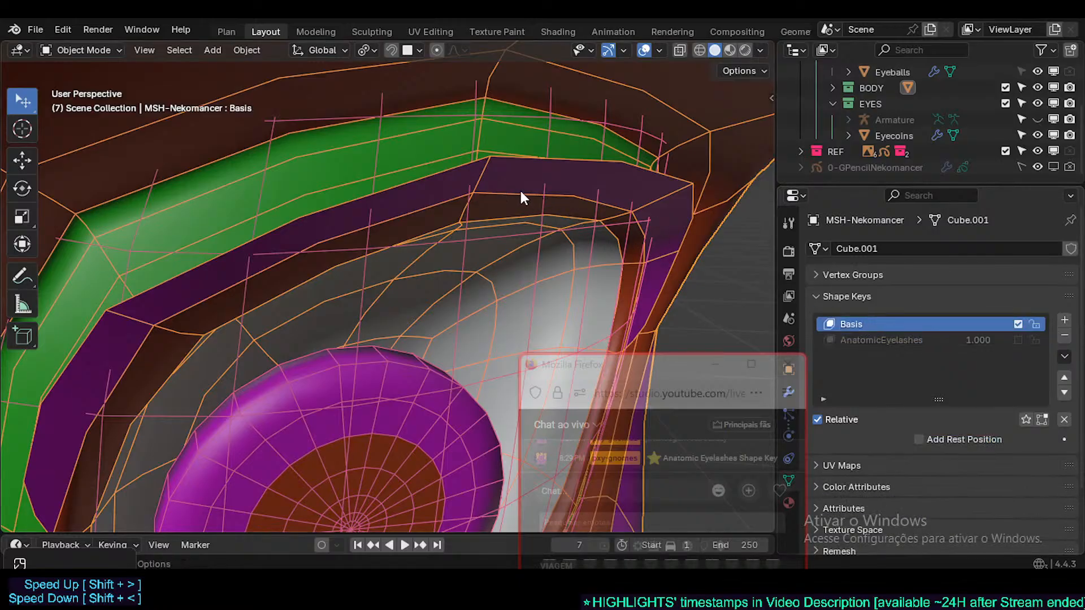
- Slide the middle vertex of the upper eyelash rim down along its edge on the Basis key, and return to Object Mode
{"action": "key", "text": "Tab"}
{"action": "left_click", "coordinate": [496, 137]}
{"action": "key", "text": "shift+v"}
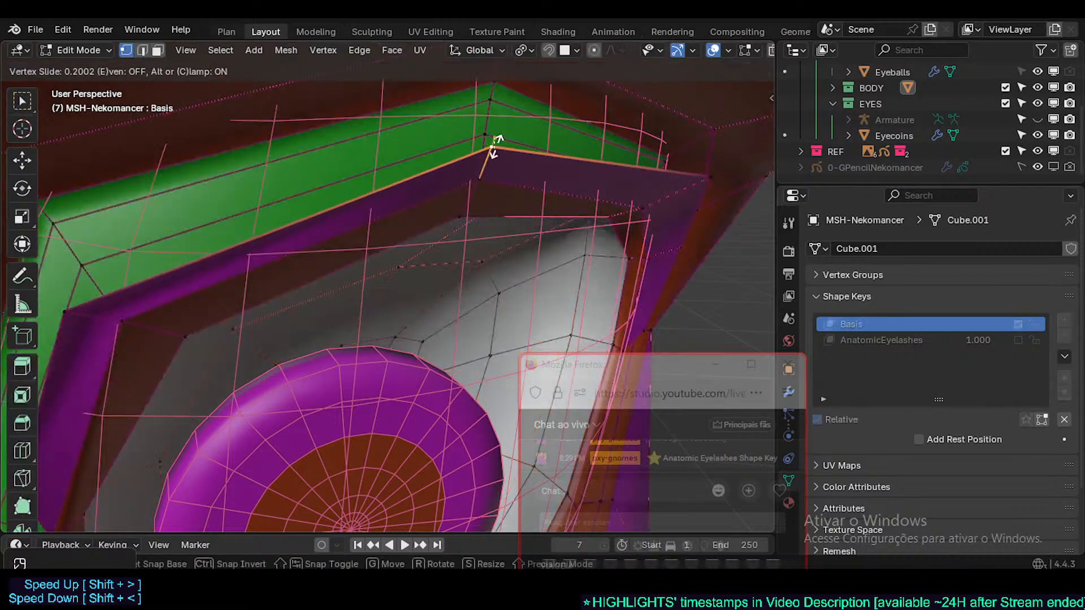
{"action": "left_click", "coordinate": [485, 165]}
{"action": "key", "text": "Tab"}
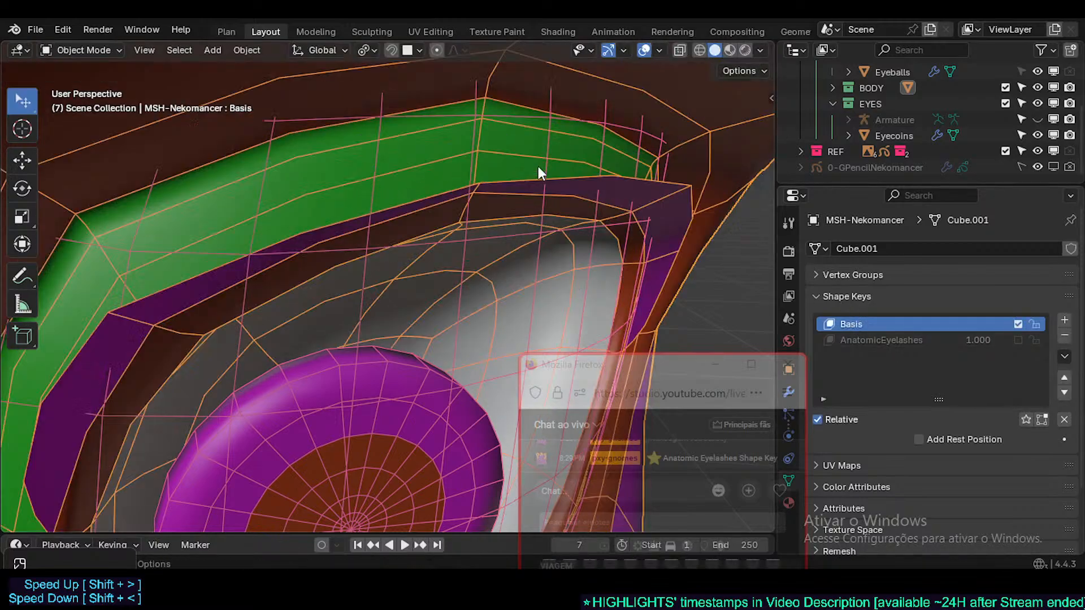
- Undo the last vertex slide on the upper eyelash rim and return to Object Mode
{"action": "left_click", "coordinate": [1017, 339]}
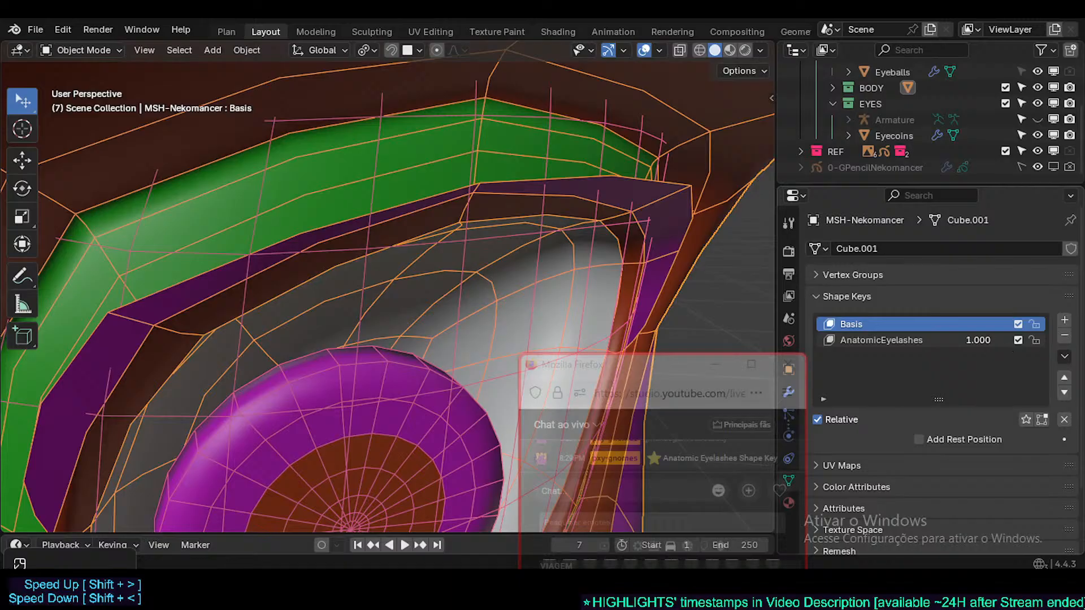
{"action": "key", "text": "ctrl+z"}
{"action": "key", "text": "ctrl+z"}
{"action": "key", "text": "ctrl+z"}
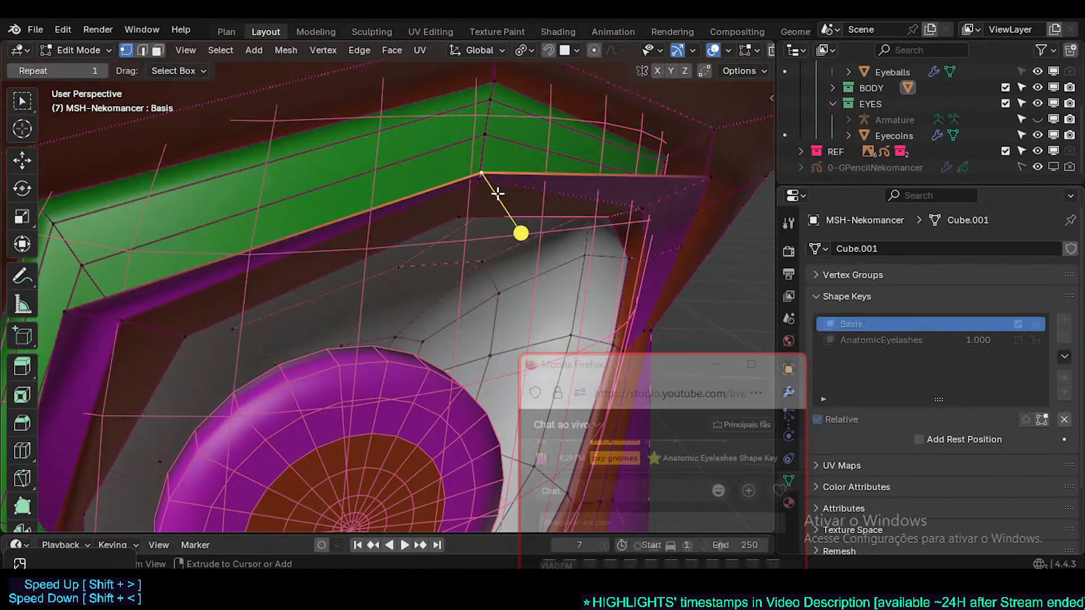
{"action": "key", "text": "Tab"}
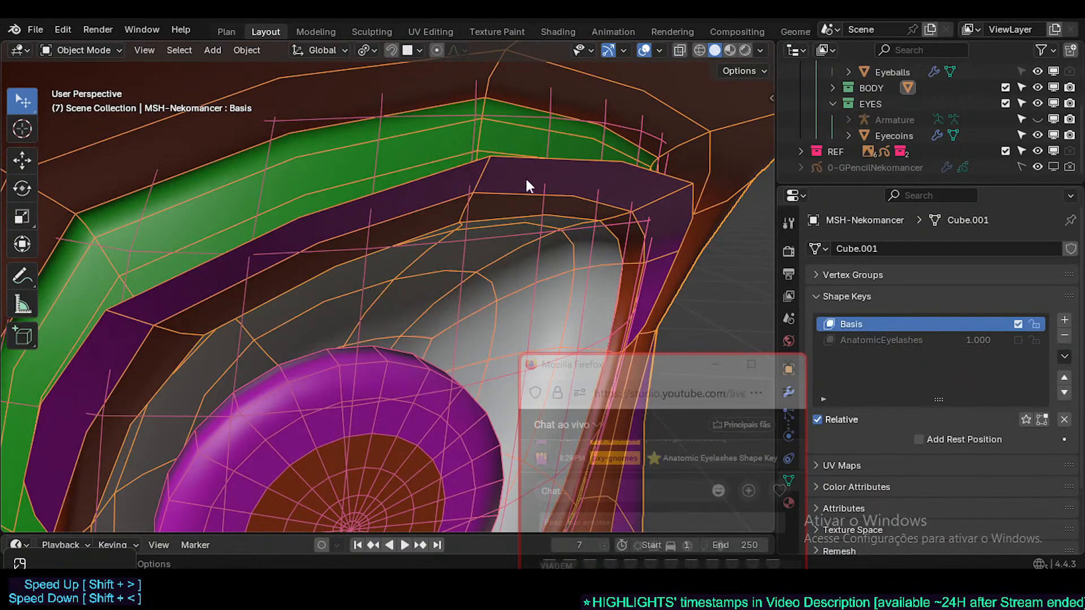
- Enable the AnatomicEyelashes shape key and make Basis the active key in Object Mode
{"action": "left_click", "coordinate": [895, 340]}
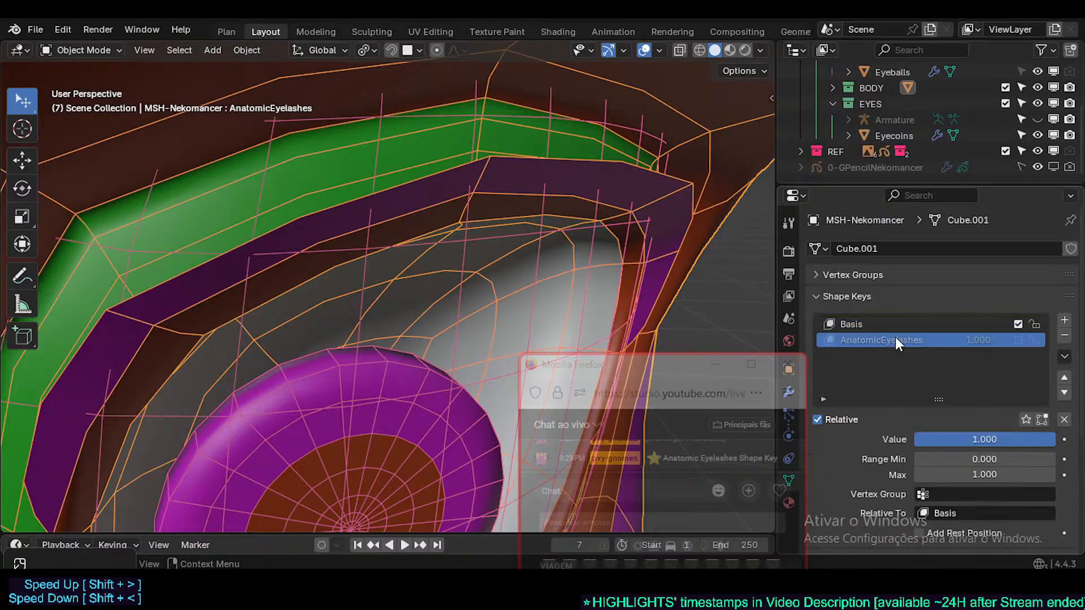
{"action": "left_click", "coordinate": [1017, 340]}
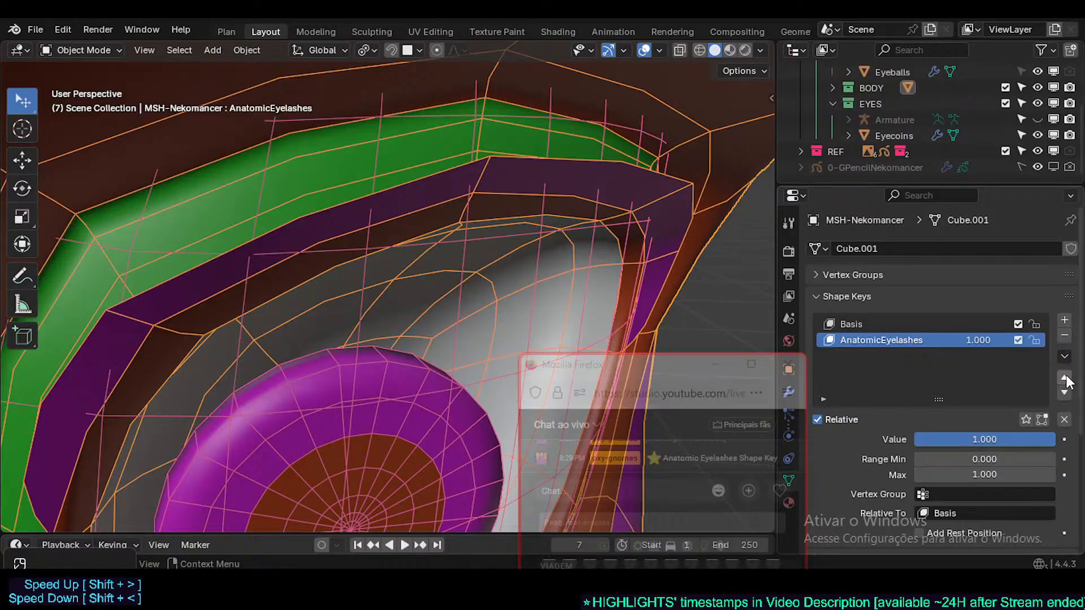
{"action": "left_click", "coordinate": [917, 323]}
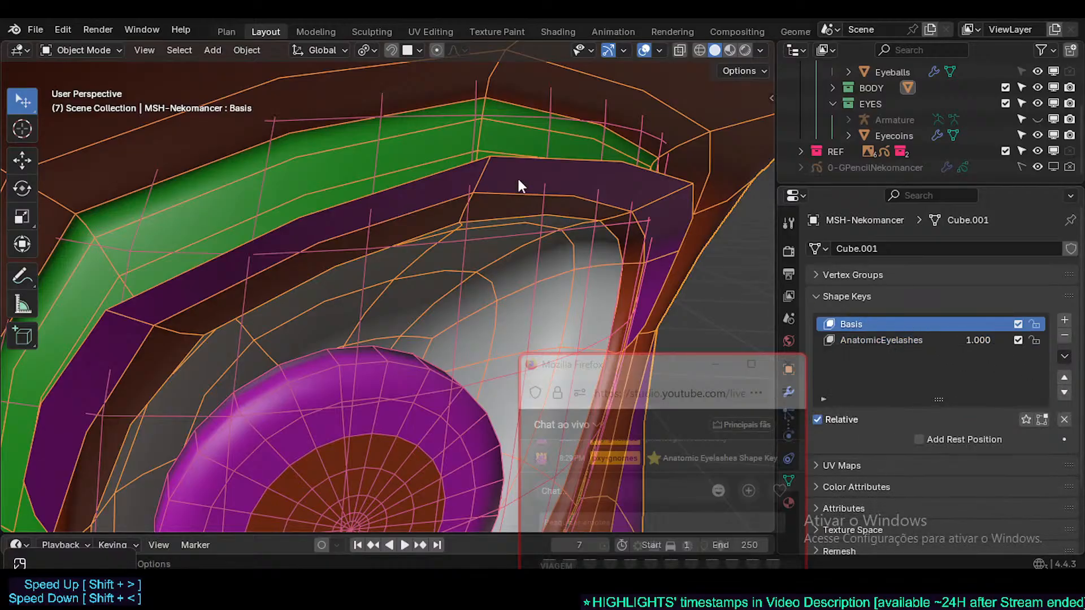
{"action": "key", "text": "Tab"}
{"action": "key", "text": "Tab"}
{"action": "left_click", "coordinate": [979, 342]}
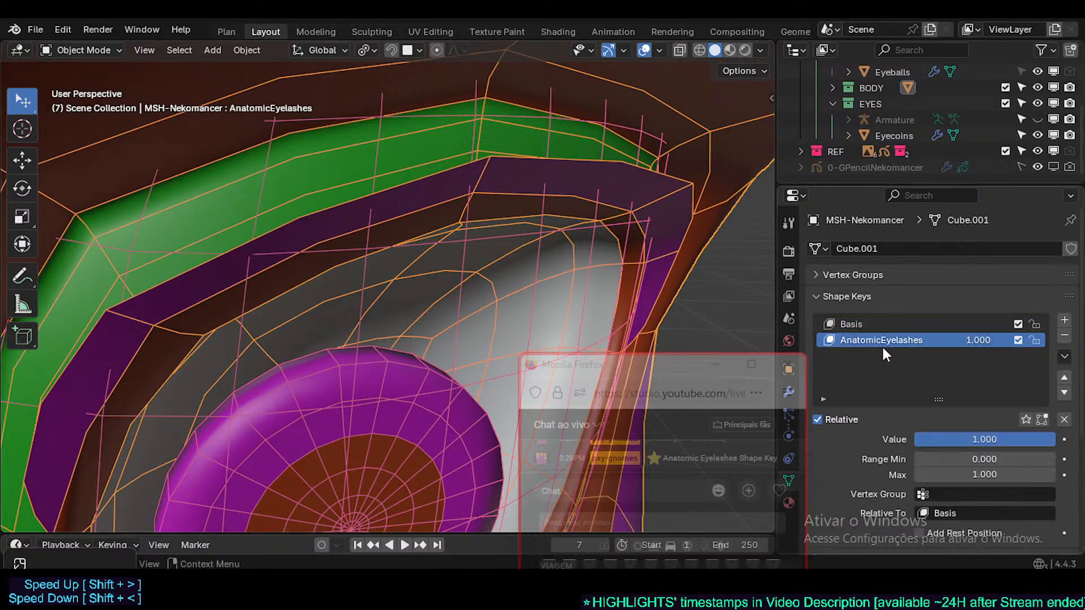
{"action": "key", "text": "Tab"}
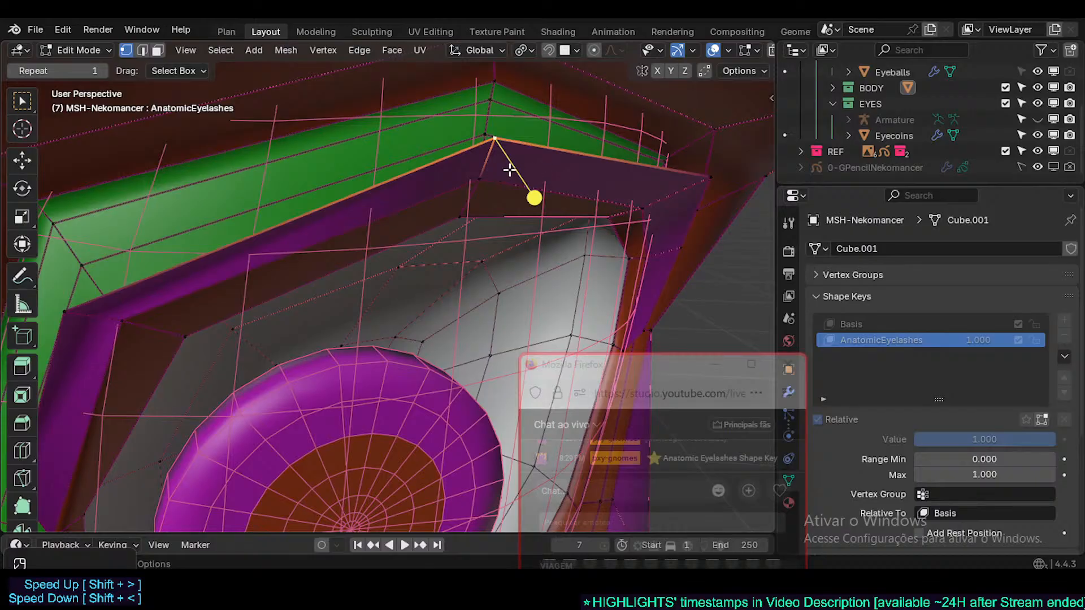
{"action": "key", "text": "g"}
{"action": "key", "text": "g"}
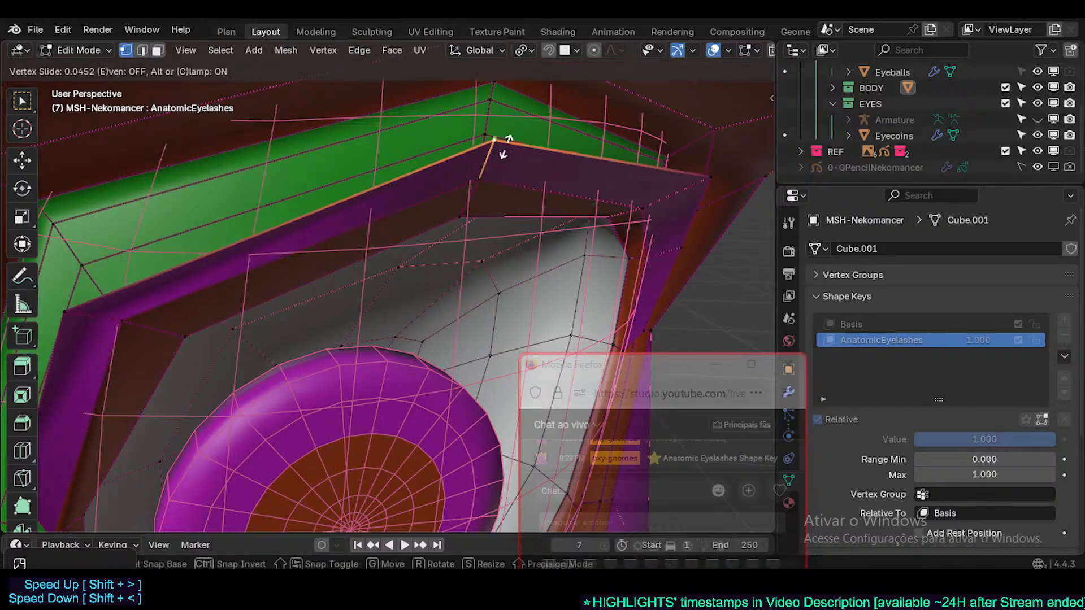
{"action": "right_click", "coordinate": [512, 153]}
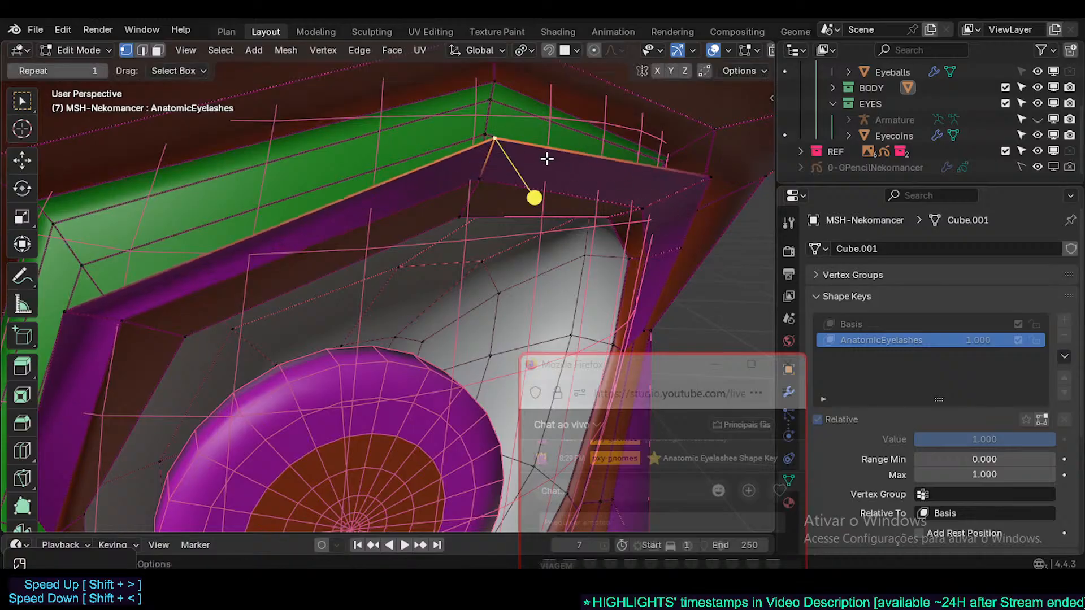
{"action": "key", "text": "Tab"}
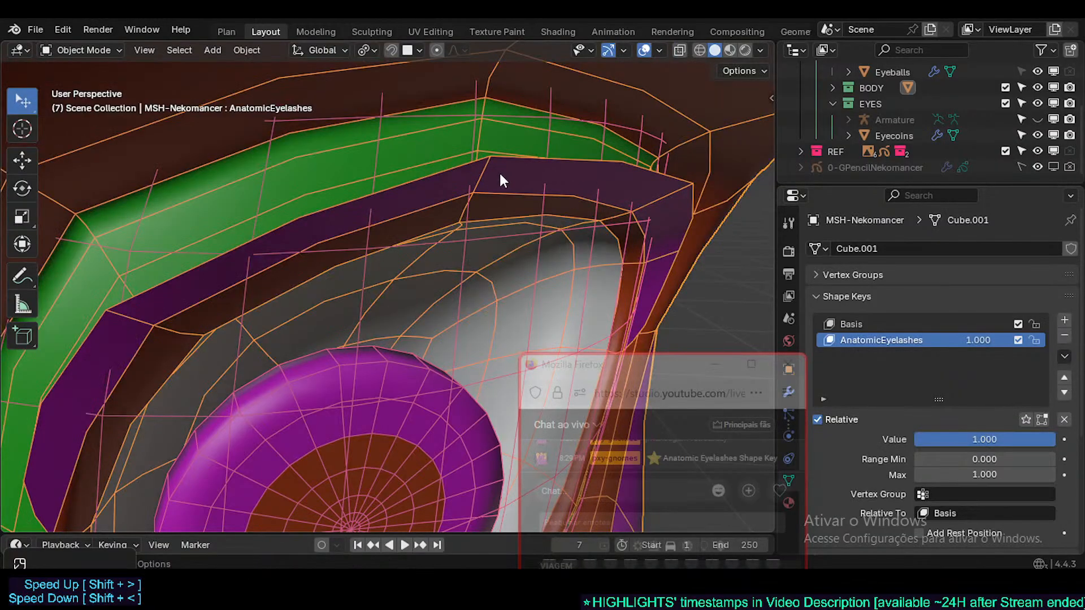
- Delete the AnatomicEyelashes shape key, keeping only Basis
{"action": "left_click", "coordinate": [890, 325]}
{"action": "left_click", "coordinate": [892, 339]}
{"action": "mouse_move", "coordinate": [977, 335]}
{"action": "left_mouse_down"}
{"action": "mouse_move", "coordinate": [932, 335]}
{"action": "mouse_move", "coordinate": [978, 335]}
{"action": "left_mouse_up"}
{"action": "left_click", "coordinate": [1065, 340]}
- Create a new shape key from the current mix and name it AnatomicEyelashes
{"action": "left_click", "coordinate": [1065, 358]}
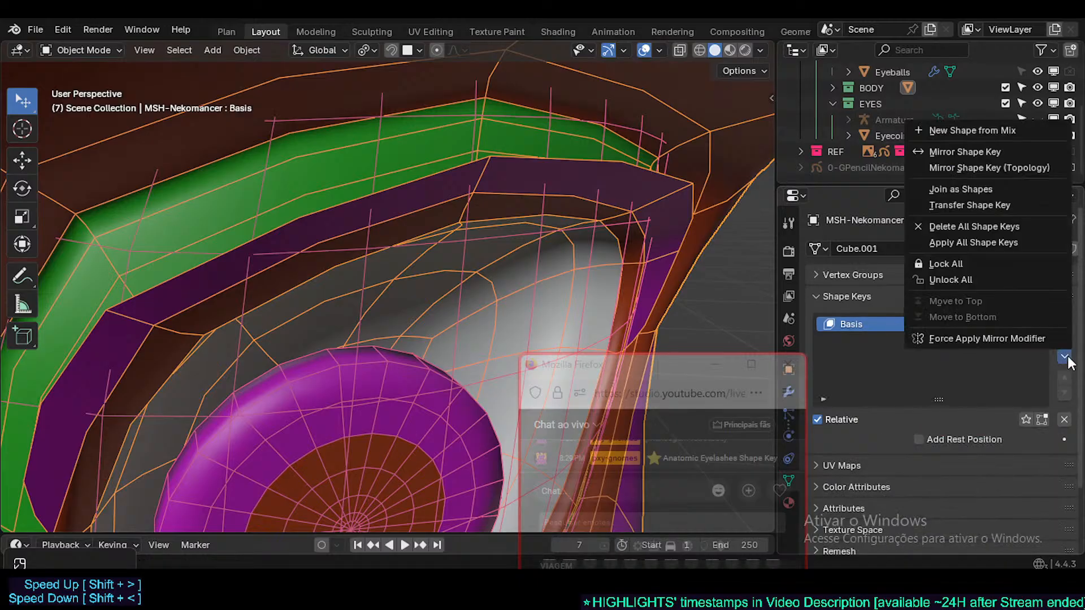
{"action": "left_click", "coordinate": [997, 129]}
{"action": "double_click", "coordinate": [872, 338]}
{"action": "type", "text": "Anatomic"}
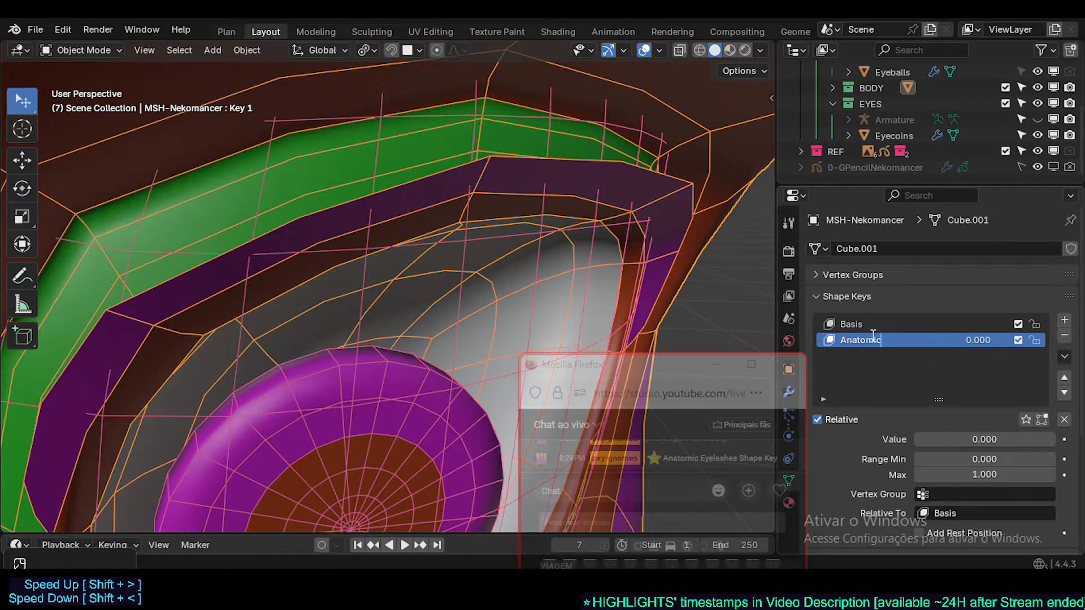
{"action": "type", "text": "Eyelashes"}
{"action": "key", "text": "Return"}
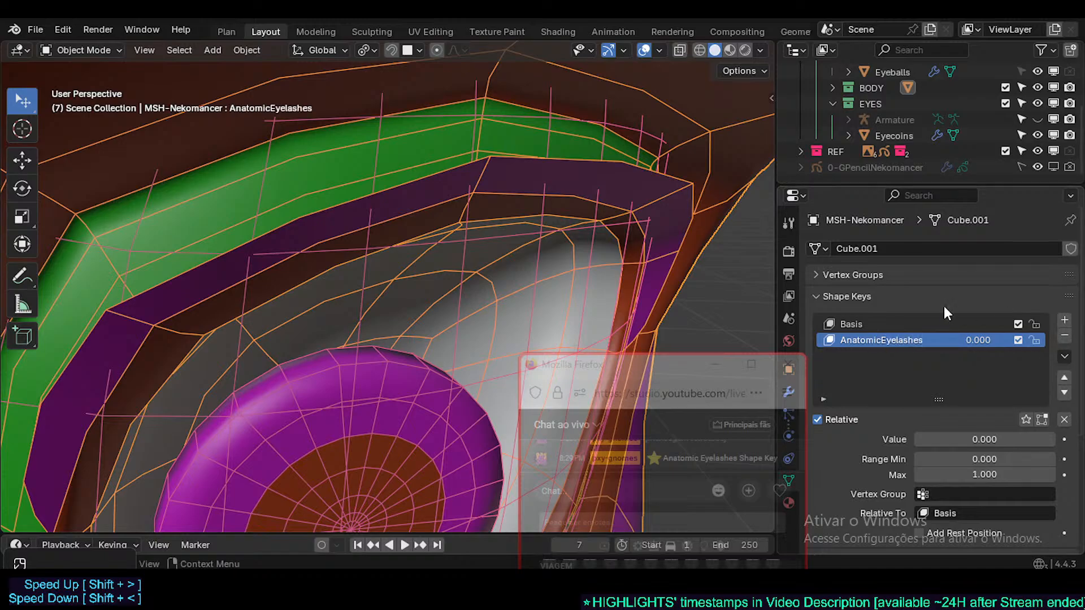
- Set the AnatomicEyelashes key's value to 1.000 and reorder it above Basis
{"action": "left_click_drag", "start_coordinate": [972, 439], "coordinate": [1051, 439]}
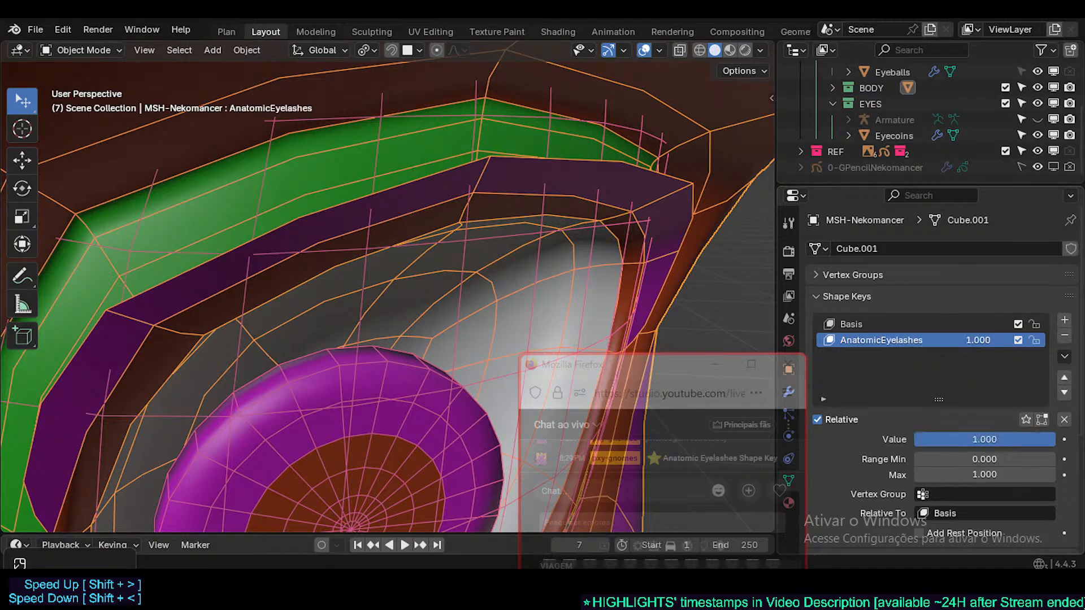
{"action": "left_click", "coordinate": [1018, 324]}
{"action": "left_click_drag", "start_coordinate": [964, 339], "coordinate": [1009, 340]}
{"action": "left_click", "coordinate": [1017, 324]}
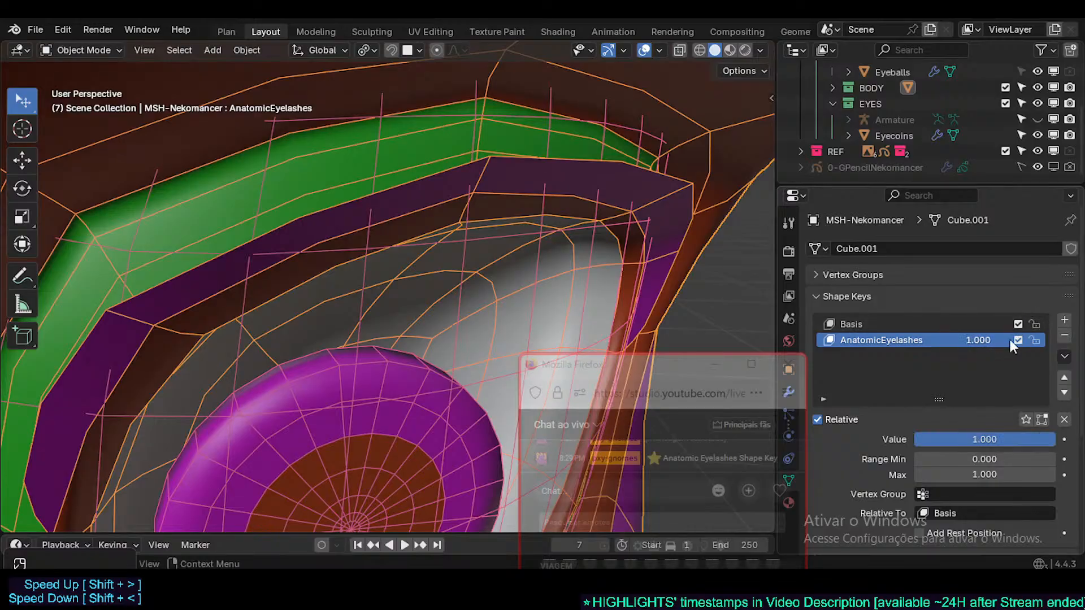
{"action": "left_click", "coordinate": [894, 325]}
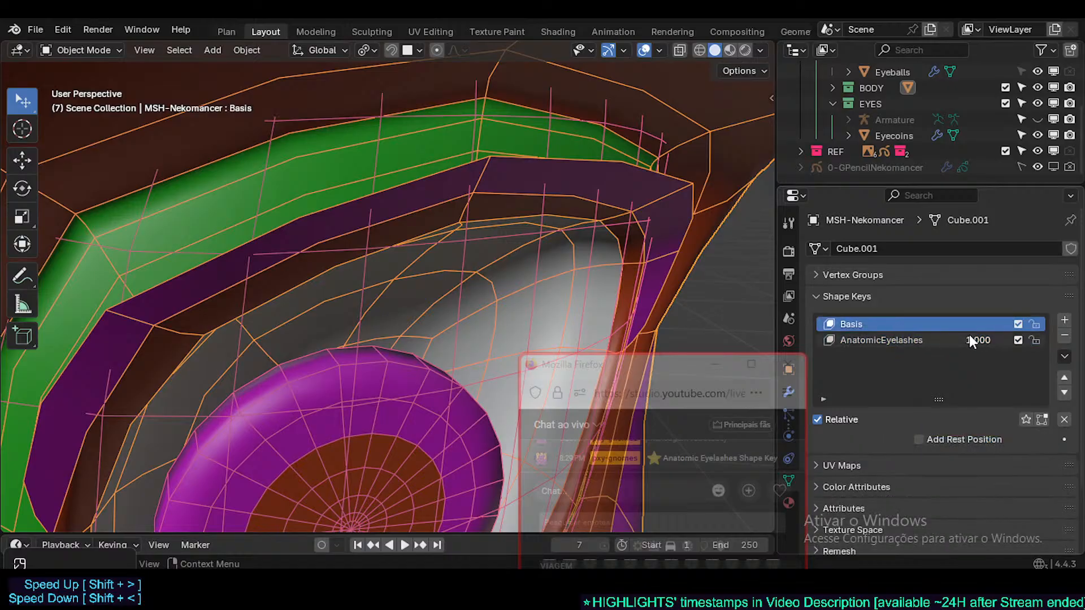
{"action": "left_click", "coordinate": [908, 340]}
{"action": "left_click", "coordinate": [1064, 378]}
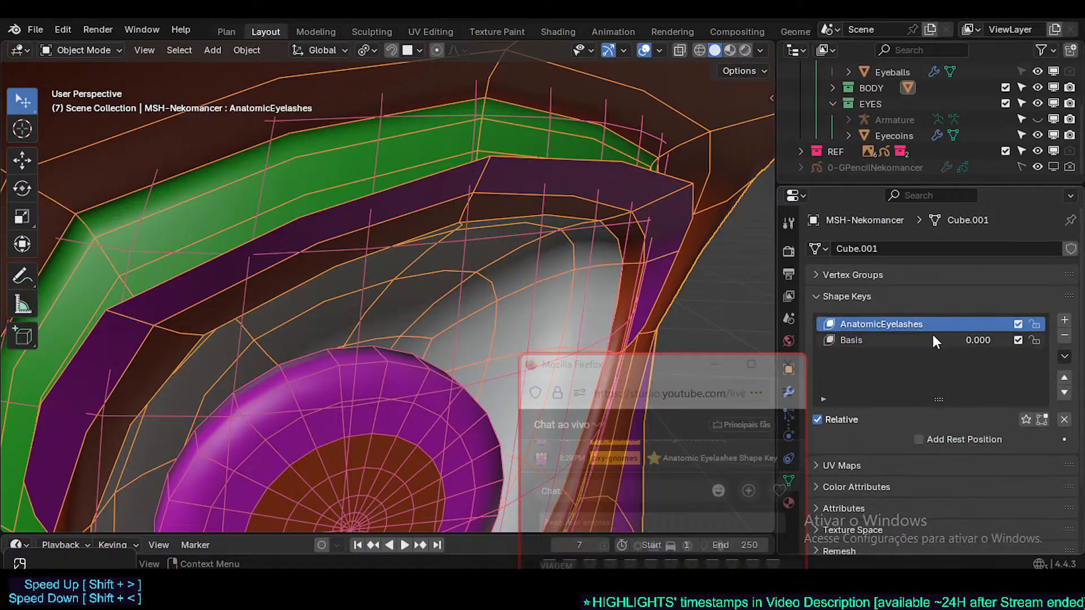
- Make Basis the active key and slide the upper eyelash rim's middle vertex along its edge toward the eyelid in Edit Mode
{"action": "left_click", "coordinate": [885, 338]}
{"action": "key", "text": "Tab"}
{"action": "left_click", "coordinate": [493, 140]}
{"action": "key", "text": "g"}
{"action": "key", "text": "g"}
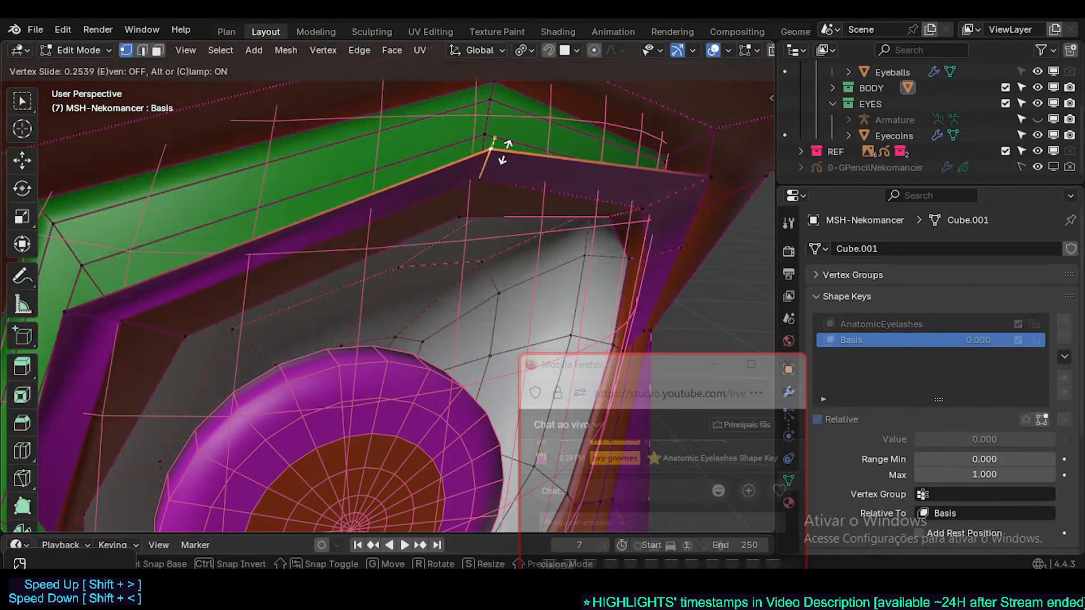
{"action": "left_click", "coordinate": [487, 175]}
- Slide the upper eyelash rim's bend vertex above the iris along its edge toward the eyelid
{"action": "middle_click_drag", "start_coordinate": [314, 240], "coordinate": [349, 242]}
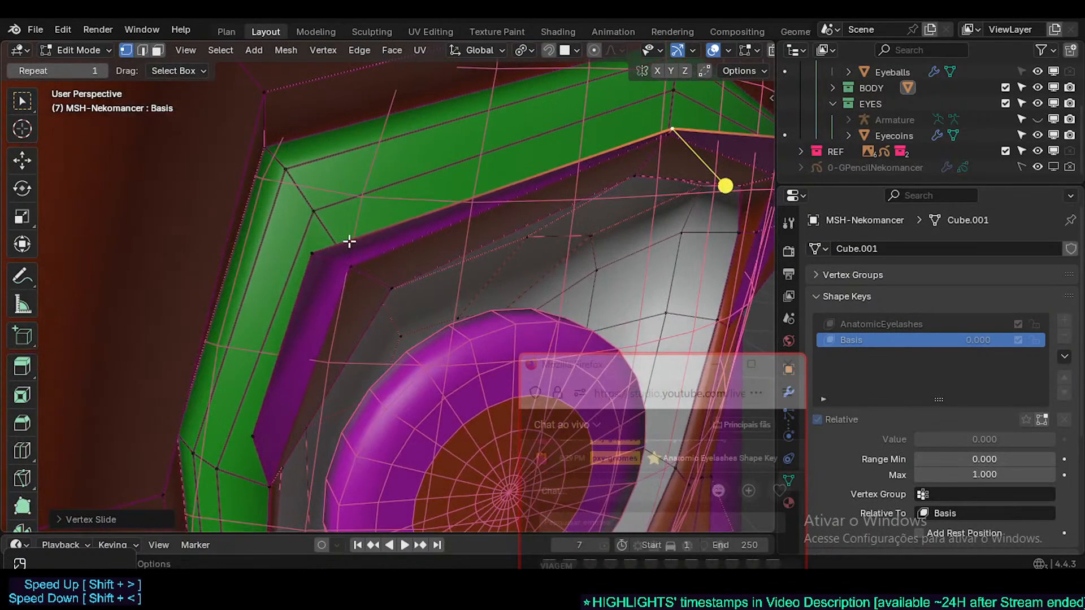
{"action": "left_click", "coordinate": [315, 253]}
{"action": "key", "text": "g"}
{"action": "key", "text": "g"}
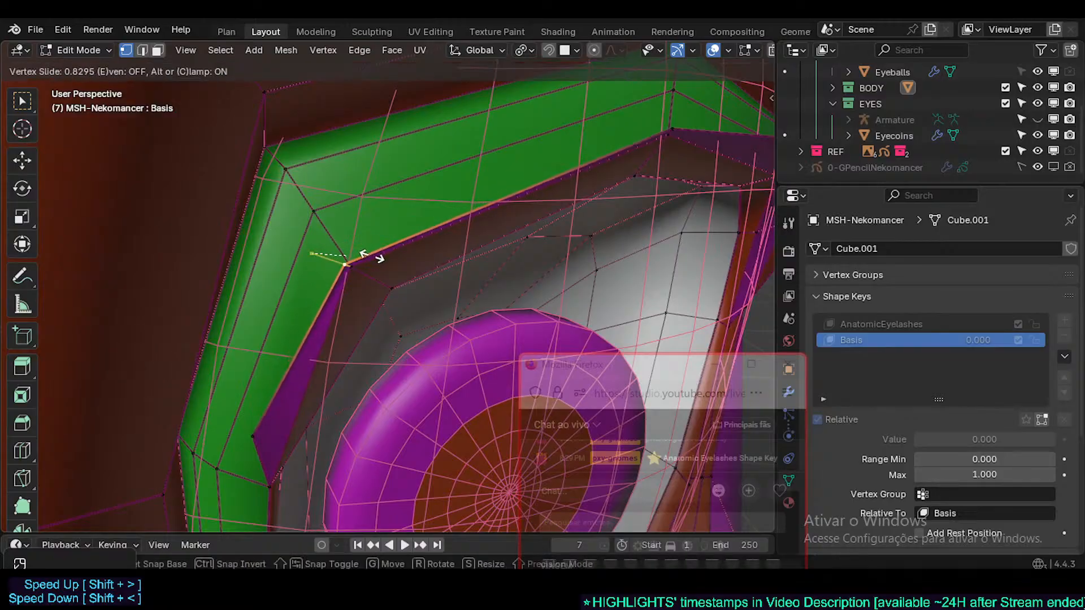
{"action": "left_click", "coordinate": [359, 305]}
- Slide the eyelash rim's end vertex beside the iris down along its edge until it meets the eyelid edge
{"action": "middle_click_drag", "start_coordinate": [358, 305], "coordinate": [260, 268]}
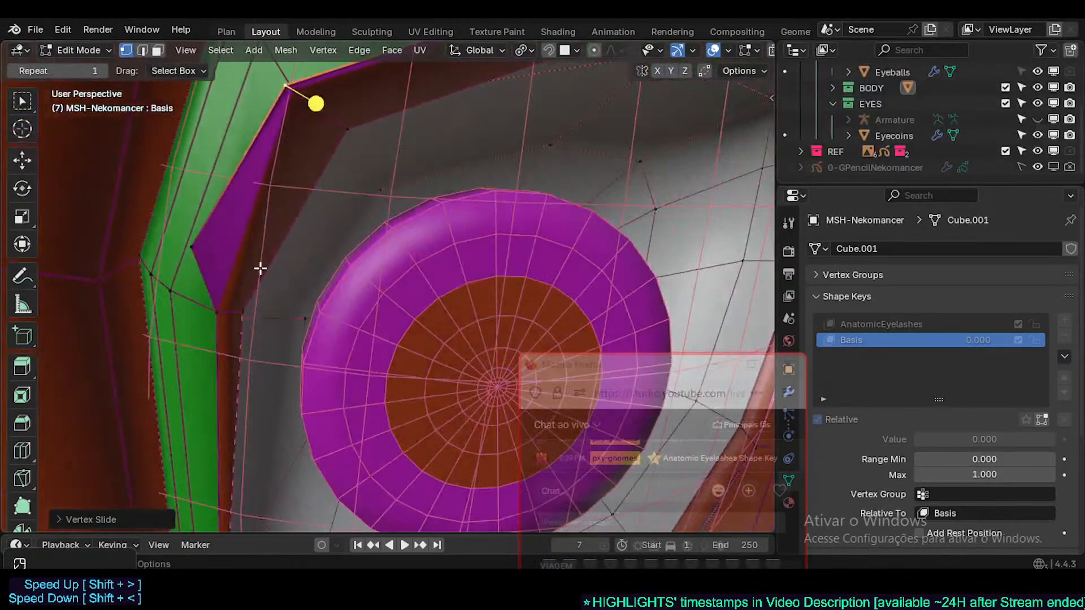
{"action": "left_click", "coordinate": [189, 243]}
{"action": "key", "text": "g"}
{"action": "key", "text": "g"}
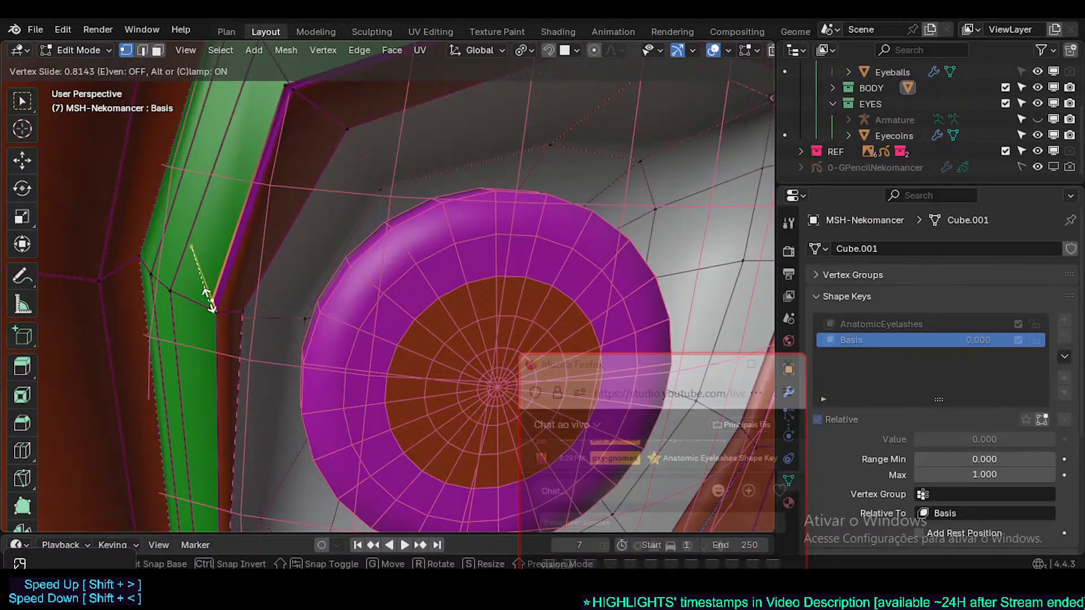
{"action": "left_click", "coordinate": [211, 300]}
{"action": "key", "text": "g"}
{"action": "key", "text": "g"}
{"action": "left_click", "coordinate": [231, 272]}
- Slide the eyelash rim's upper vertex near the far eye corner along its edge toward the eyelid
{"action": "middle_click_drag", "start_coordinate": [309, 167], "coordinate": [214, 265], "text": "shift"}
{"action": "middle_click_drag", "start_coordinate": [459, 284], "coordinate": [317, 305]}
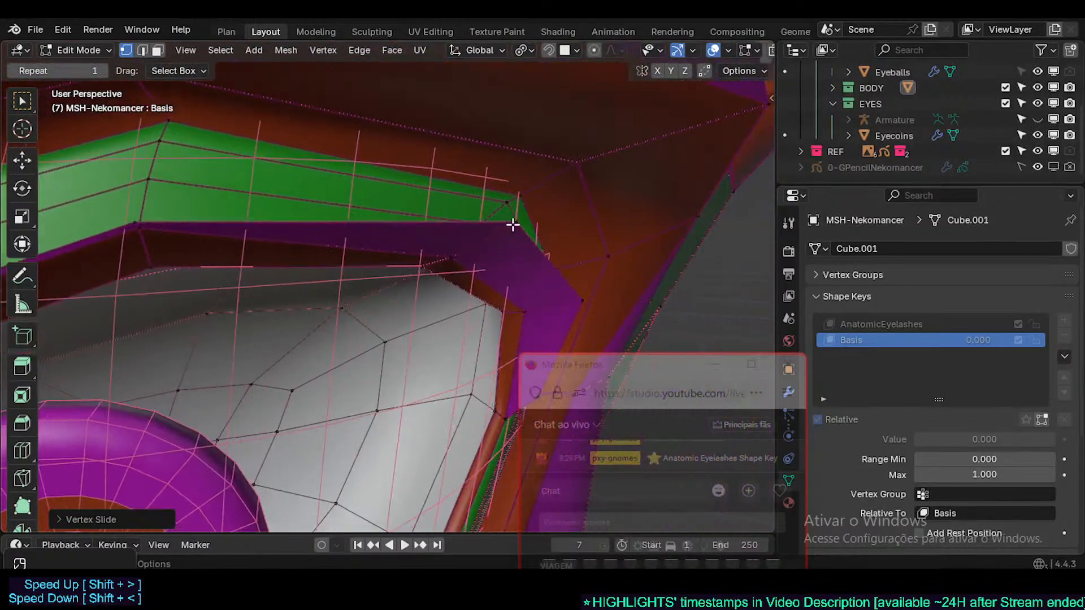
{"action": "left_click", "coordinate": [512, 222]}
{"action": "key", "text": "g"}
{"action": "key", "text": "g"}
{"action": "left_click", "coordinate": [450, 259]}
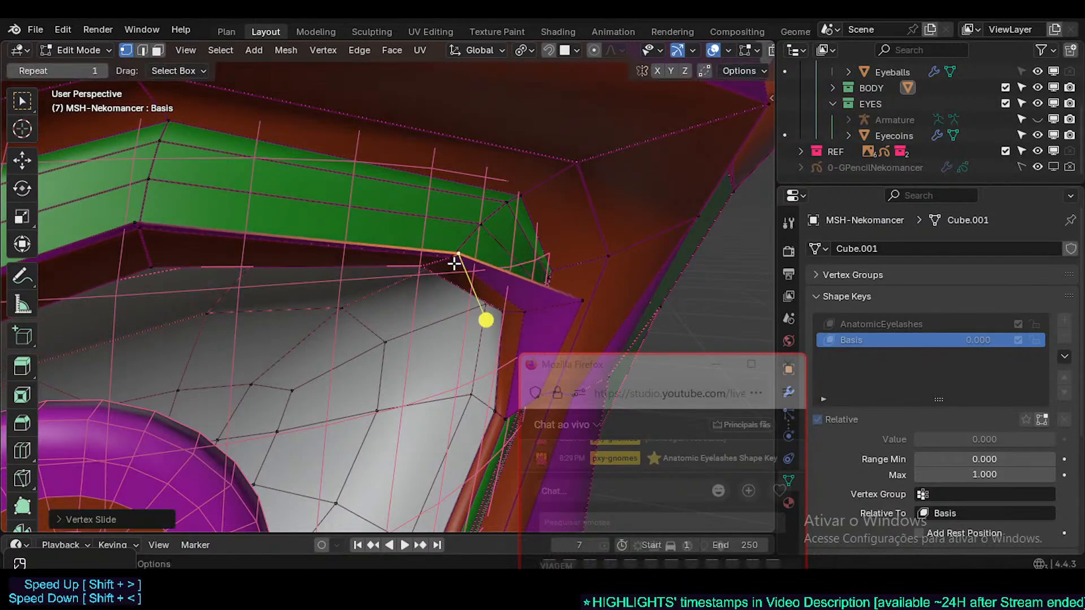
- Slide the protruding eyelash tip vertex at the far eye corner inward along its edge to the eyelid
{"action": "scroll", "coordinate": [456, 260], "scroll_direction": "up", "scroll_amount": 3}
{"action": "key", "text": "g"}
{"action": "right_click", "coordinate": [467, 249]}
{"action": "mouse_move", "coordinate": [468, 264]}
{"action": "middle_mouse_down"}
{"action": "mouse_move", "coordinate": [385, 243]}
{"action": "mouse_move", "coordinate": [467, 259]}
{"action": "middle_mouse_up"}
{"action": "key", "text": "g"}
{"action": "left_click", "coordinate": [436, 259]}
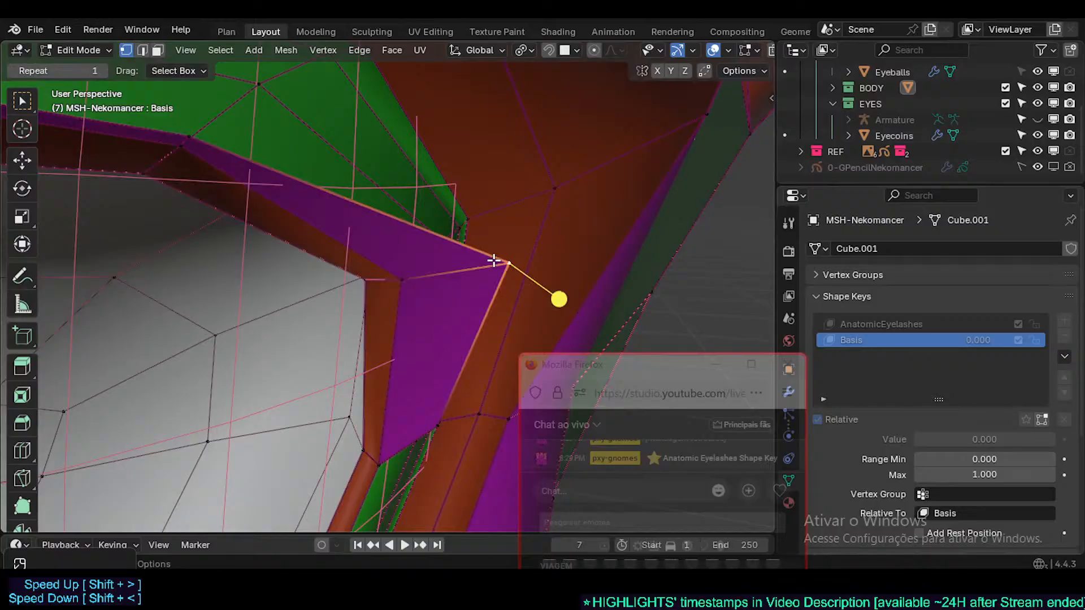
{"action": "key", "text": "g"}
{"action": "key", "text": "g"}
{"action": "left_click", "coordinate": [400, 288]}
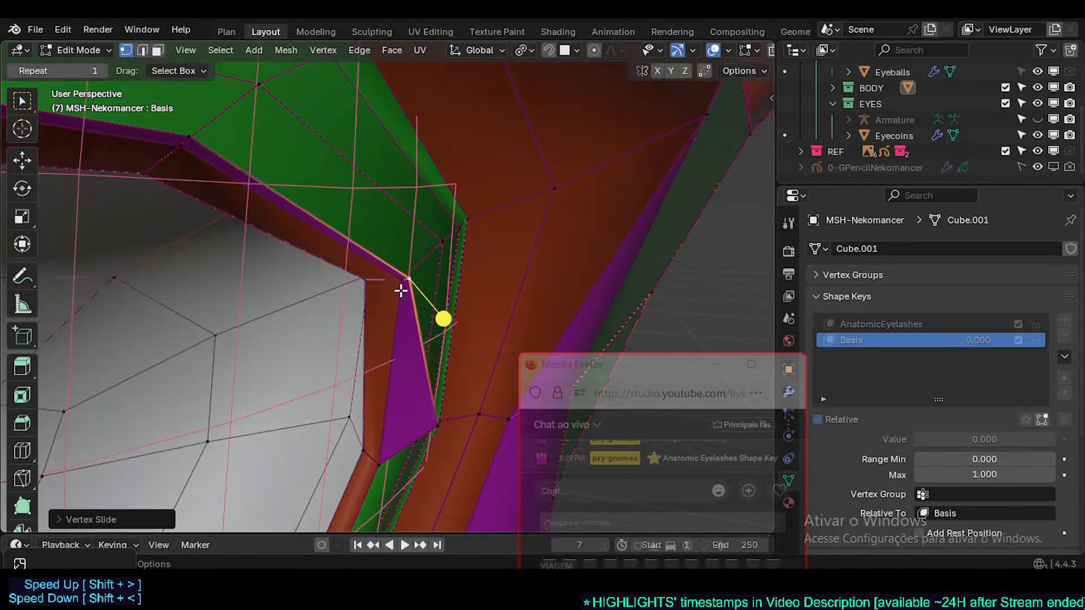
- Slide the lower end vertex of the eyelash rim, below the tip, along its edge toward the eyelid
{"action": "left_click", "coordinate": [440, 430]}
{"action": "key", "text": "g"}
{"action": "key", "text": "g"}
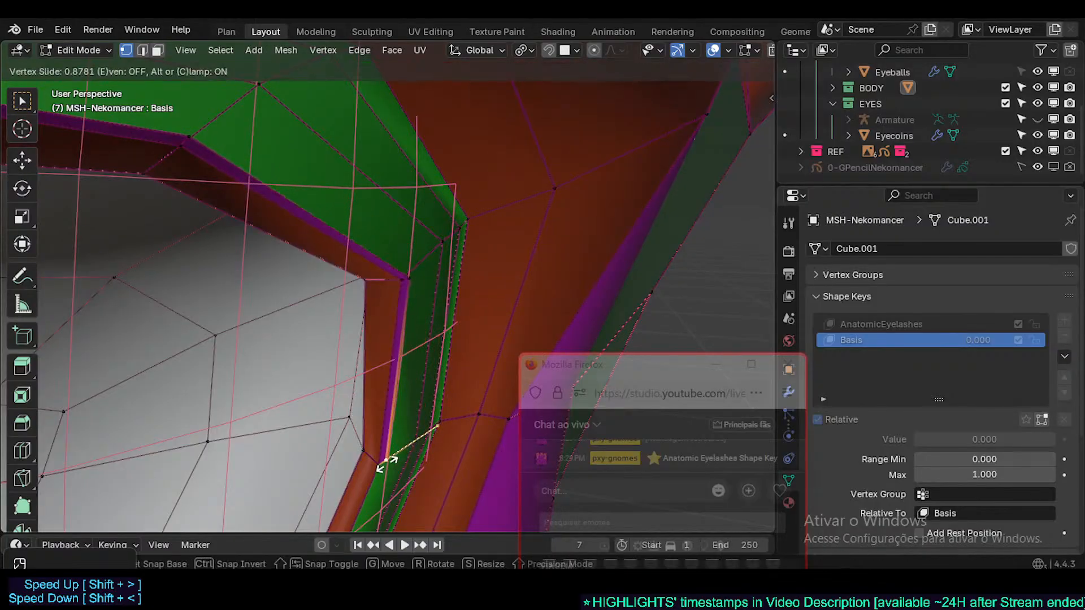
{"action": "left_click", "coordinate": [389, 464]}
- Select the flattened upper eyelash rim's edge loop and examine how closely it follows the eyelid from several angles
{"action": "key", "text": "2"}
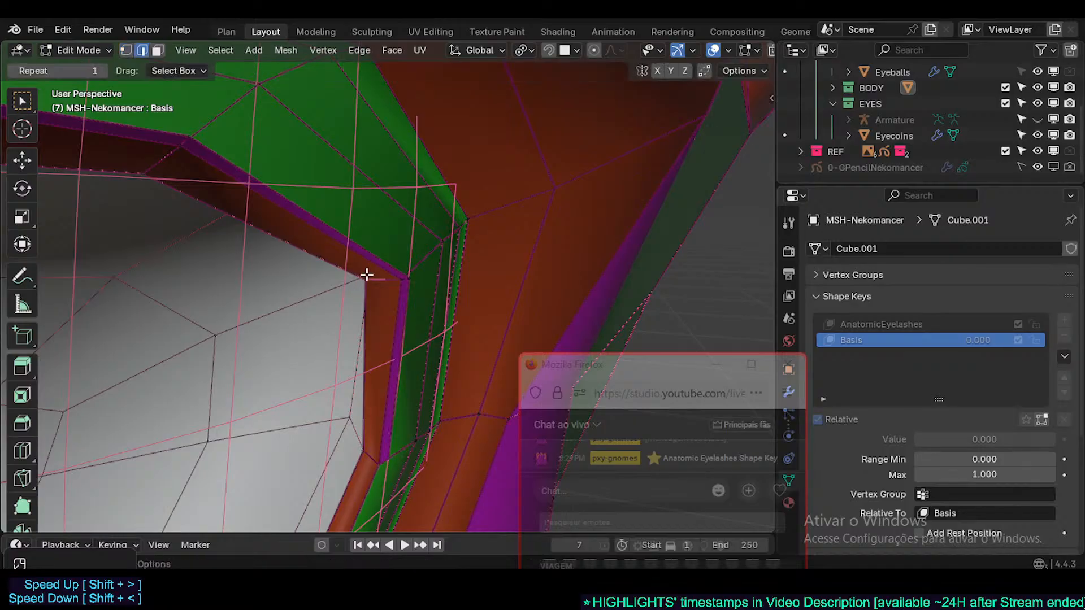
{"action": "left_click", "coordinate": [378, 259], "text": "alt"}
{"action": "scroll", "coordinate": [378, 260], "scroll_direction": "down", "scroll_amount": 4}
{"action": "middle_click_drag", "start_coordinate": [378, 259], "coordinate": [294, 341]}
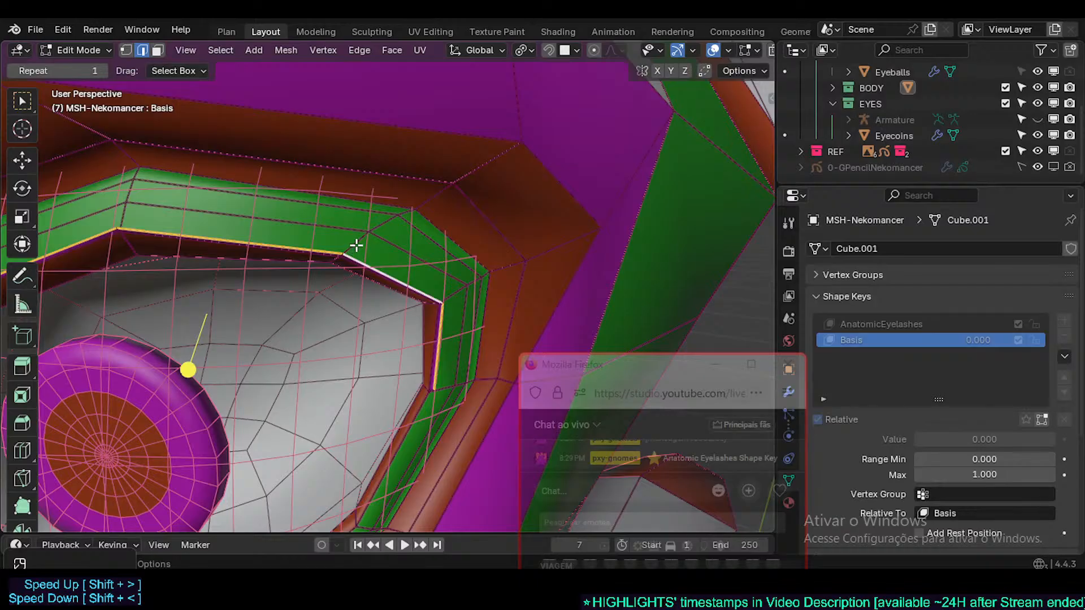
{"action": "key", "text": "alt+a"}
{"action": "left_click", "coordinate": [325, 257], "text": "alt"}
{"action": "middle_click_drag", "start_coordinate": [325, 258], "coordinate": [398, 206]}
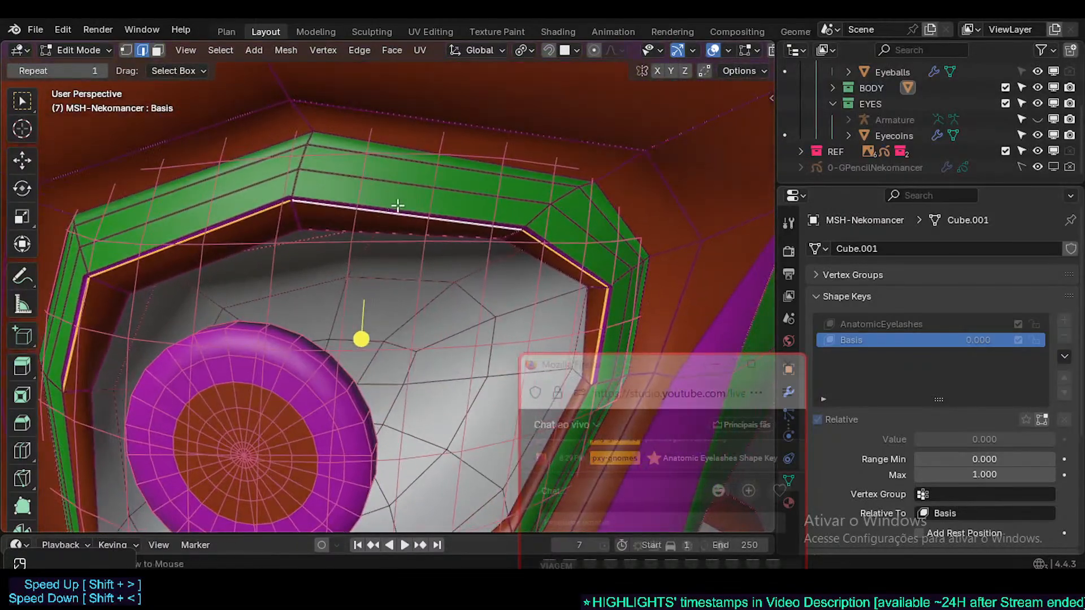
{"action": "key", "text": "alt+a"}
{"action": "left_click", "coordinate": [406, 206], "text": "alt"}
{"action": "key", "text": "1"}
{"action": "middle_click_drag", "start_coordinate": [439, 240], "coordinate": [373, 282]}
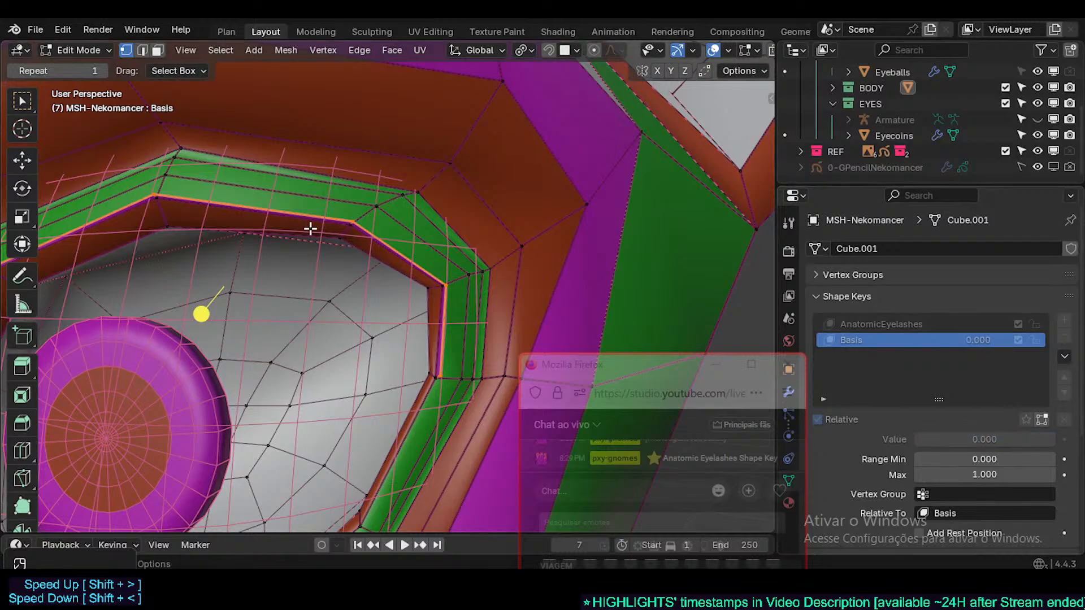
- Compare the shape keys in Object Mode by varying Basis between 0.000 and 1.000 and toggling it, ending with Basis disabled at 0.000
{"action": "key", "text": "Tab"}
{"action": "mouse_move", "coordinate": [978, 344]}
{"action": "left_mouse_down"}
{"action": "mouse_move", "coordinate": [1045, 344]}
{"action": "mouse_move", "coordinate": [978, 344]}
{"action": "left_mouse_up"}
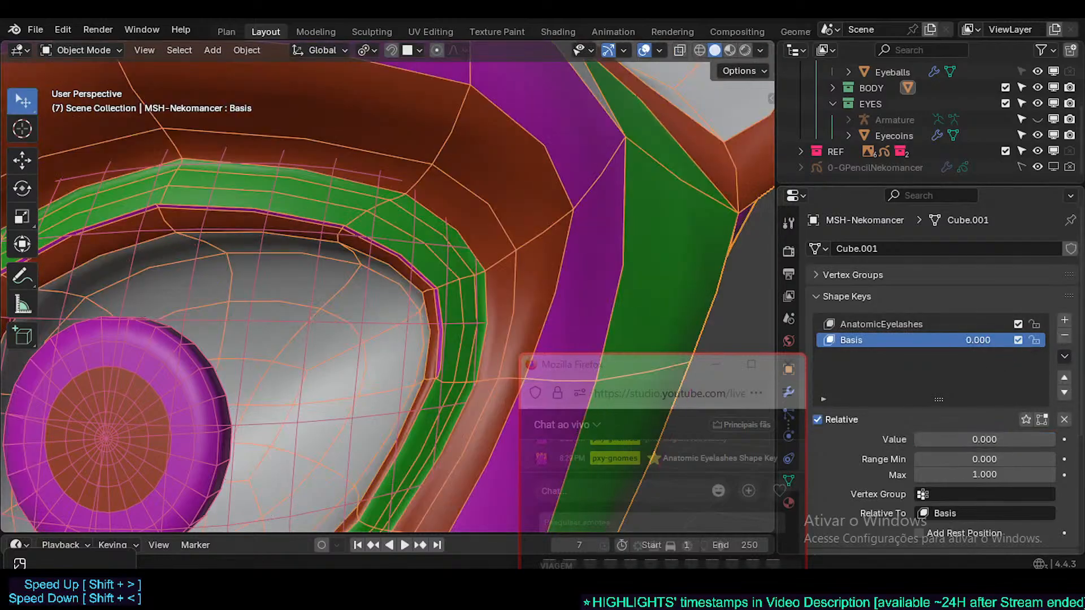
{"action": "left_click", "coordinate": [958, 324]}
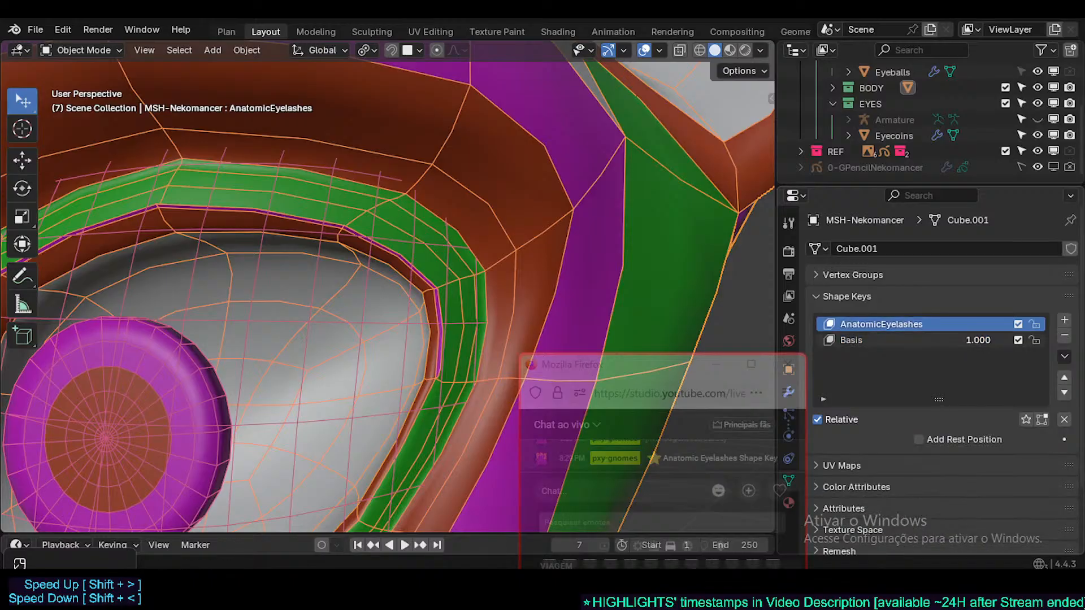
{"action": "left_click_drag", "start_coordinate": [989, 339], "coordinate": [961, 339]}
{"action": "left_click", "coordinate": [1018, 342]}
{"action": "left_click", "coordinate": [1019, 341]}
{"action": "left_click", "coordinate": [1019, 340]}
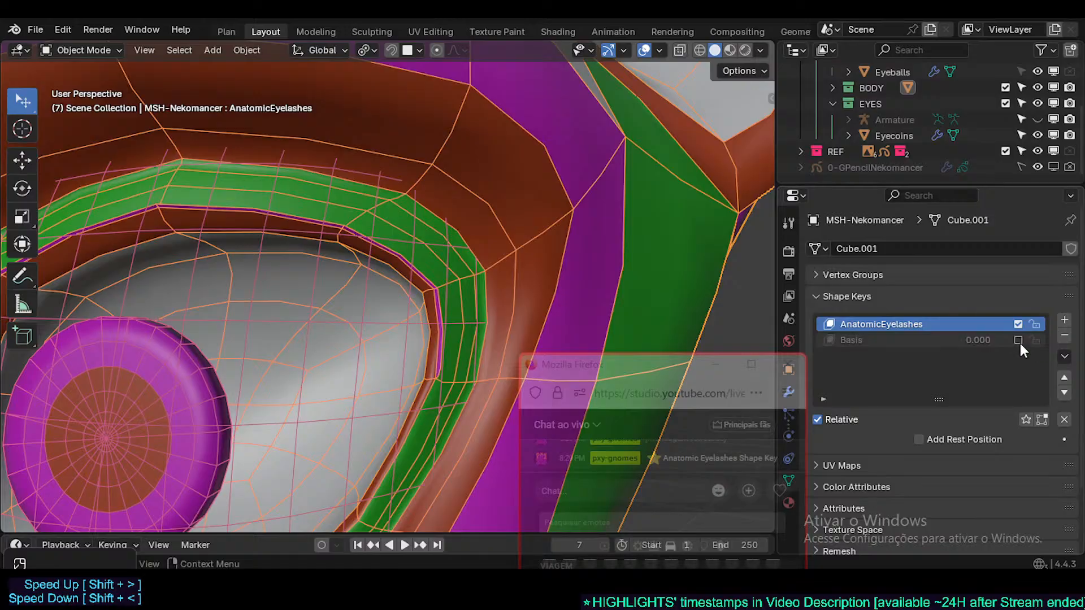
- Re-enable the Basis shape key and reorder it above AnatomicEyelashes as the first key
{"action": "left_click", "coordinate": [1019, 341]}
{"action": "left_click", "coordinate": [894, 342]}
{"action": "left_click", "coordinate": [1064, 377]}
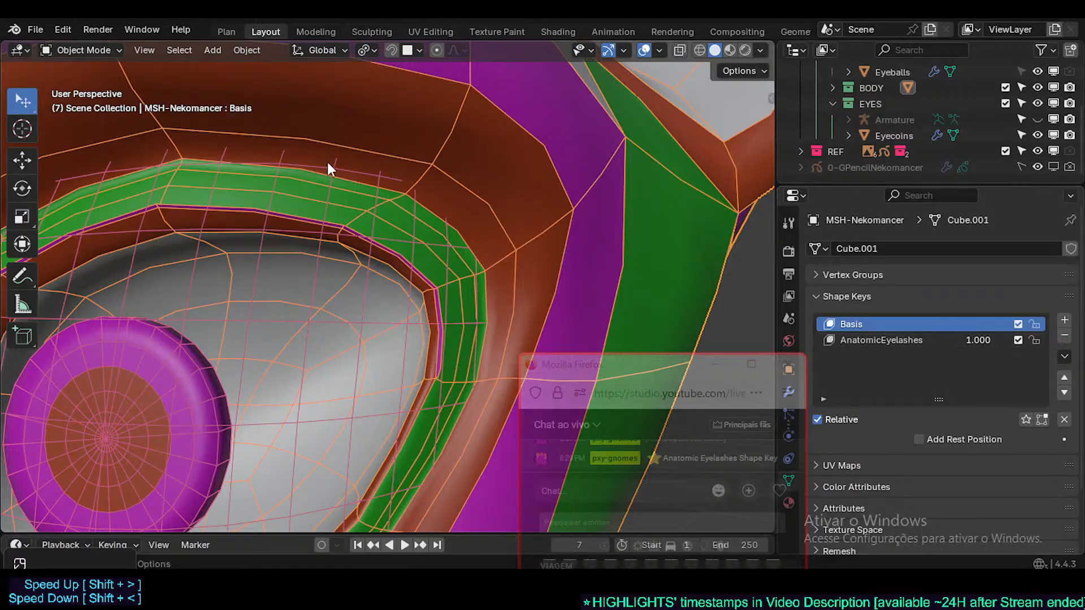
{"action": "scroll", "coordinate": [271, 292], "scroll_direction": "down", "scroll_amount": 3}
{"action": "middle_click_drag", "start_coordinate": [270, 293], "coordinate": [330, 293]}
{"action": "scroll", "coordinate": [333, 294], "scroll_direction": "up", "scroll_amount": 3}
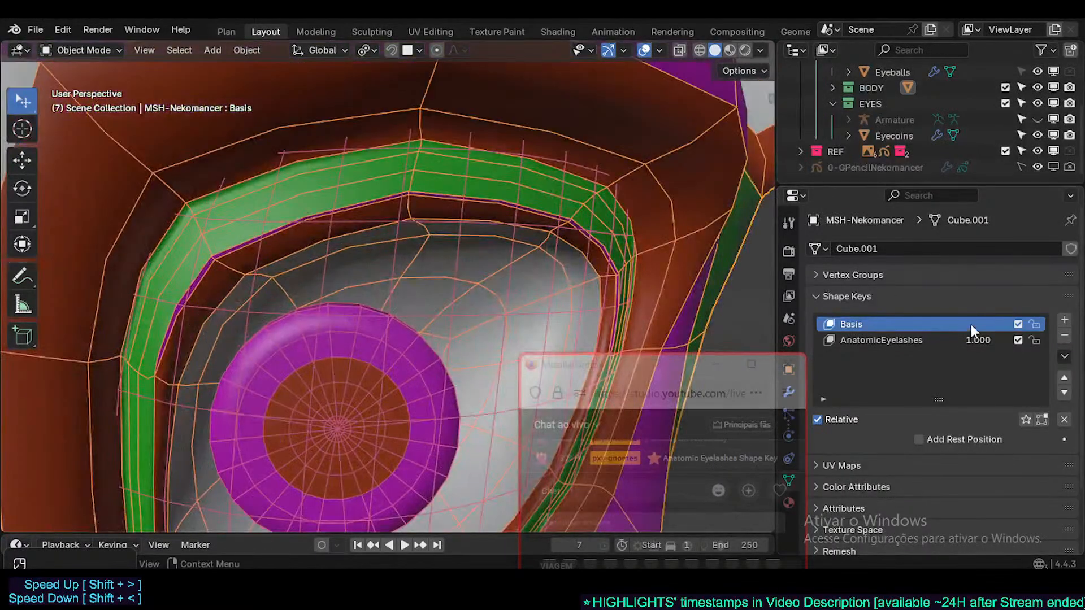
- Edit the AnatomicEyelashes shape key with Shape Key Edit Mode on and select the eyelash rim's inner upper corner vertex
{"action": "left_click", "coordinate": [904, 342]}
{"action": "key", "text": "Tab"}
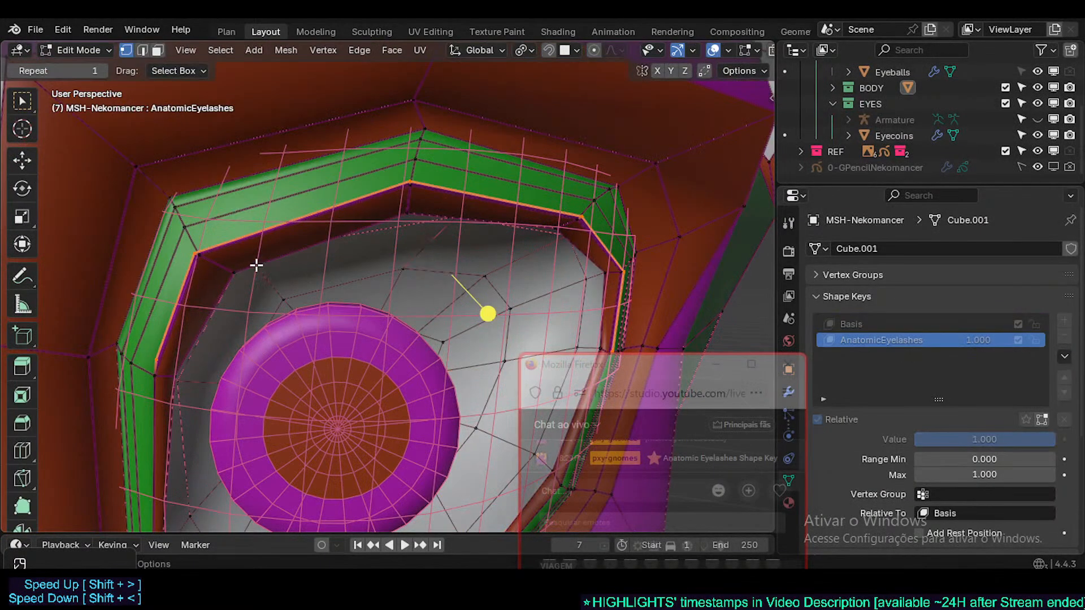
{"action": "left_click", "coordinate": [171, 249]}
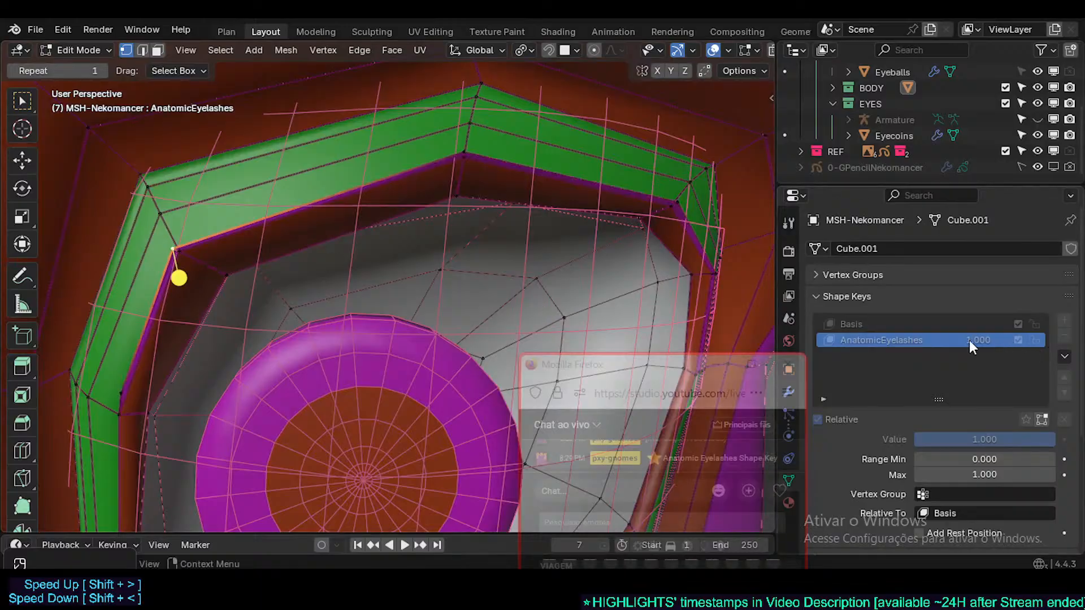
{"action": "left_click", "coordinate": [1041, 420]}
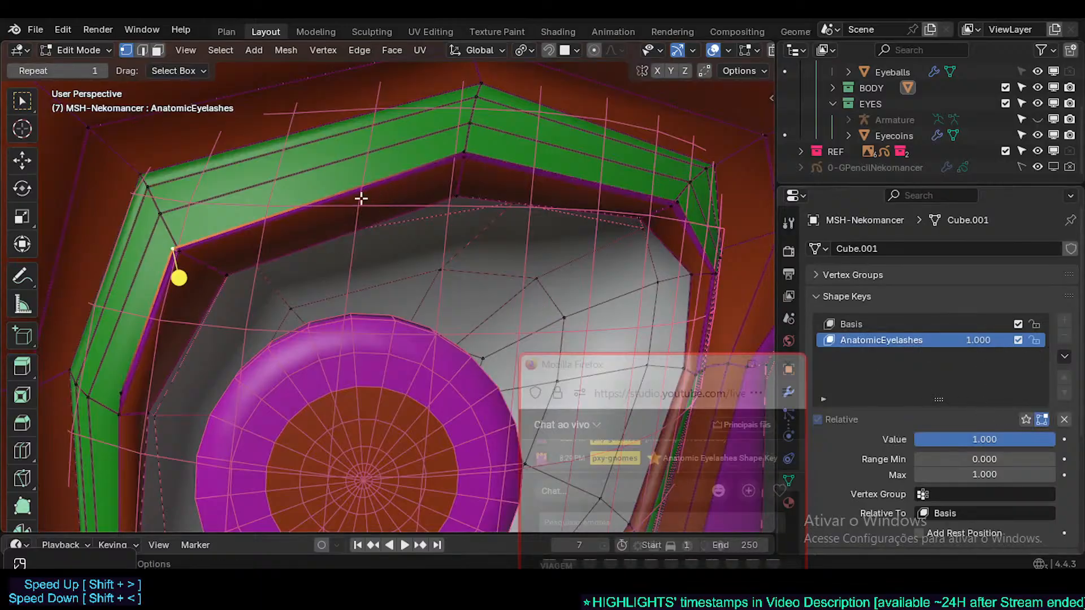
- Pull the inner upper corner vertex and the peak vertex of the eyelash rim outward from the eyelid
{"action": "key", "text": "g"}
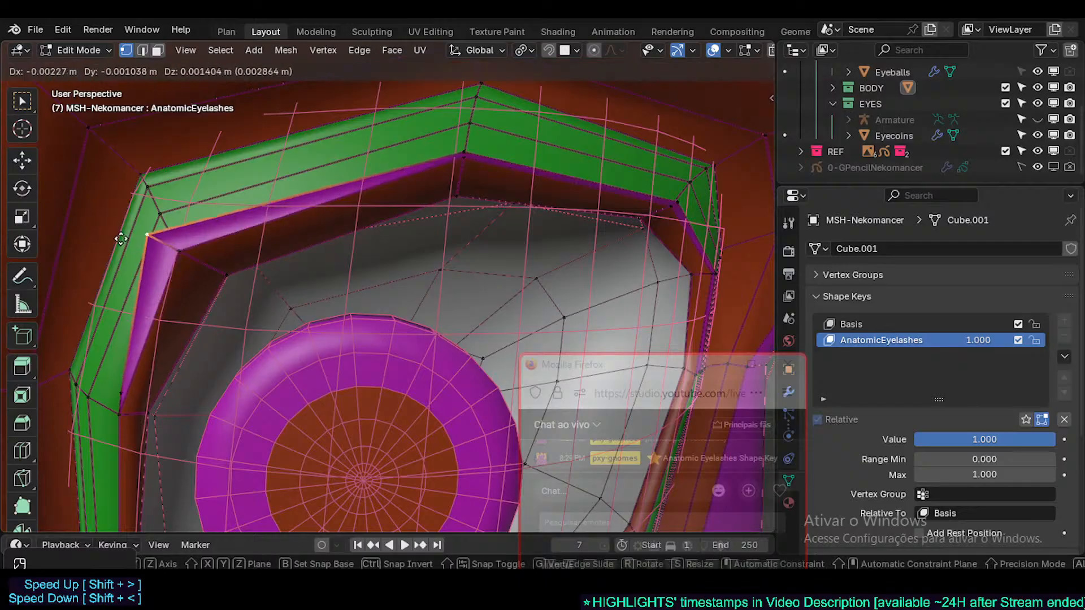
{"action": "left_click", "coordinate": [111, 235]}
{"action": "left_click", "coordinate": [466, 150]}
{"action": "key", "text": "g"}
{"action": "left_click", "coordinate": [465, 116]}
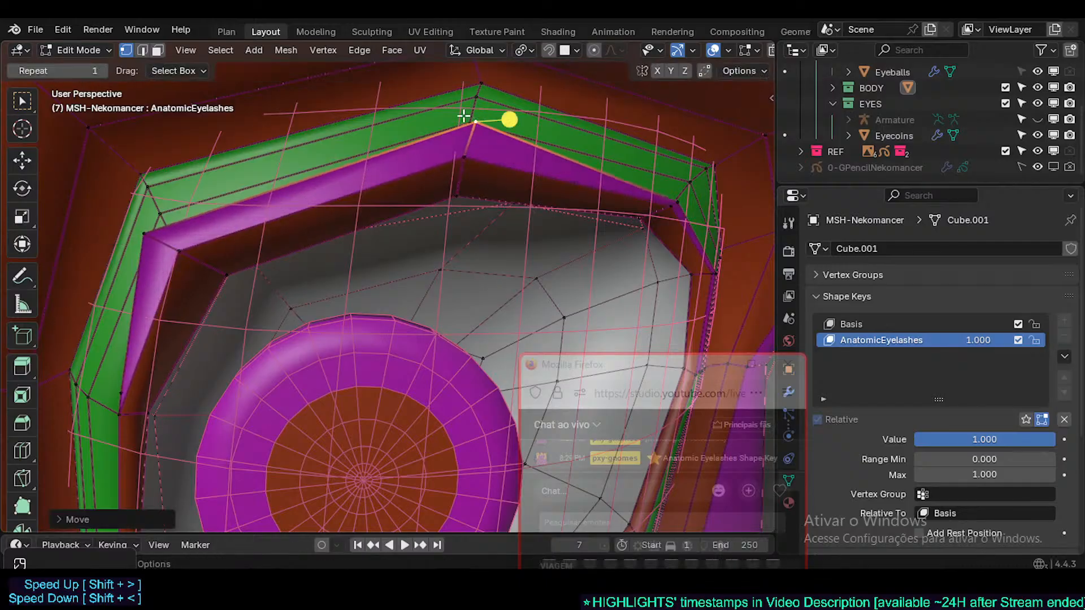
- Pull the eyelash rim vertex between the peak and the far eye corner outward, adjusting it from two angles
{"action": "middle_click_drag", "start_coordinate": [465, 116], "coordinate": [509, 202]}
{"action": "key", "text": "g"}
{"action": "left_click", "coordinate": [592, 192]}
{"action": "middle_click_drag", "start_coordinate": [592, 192], "coordinate": [367, 204]}
{"action": "key", "text": "g"}
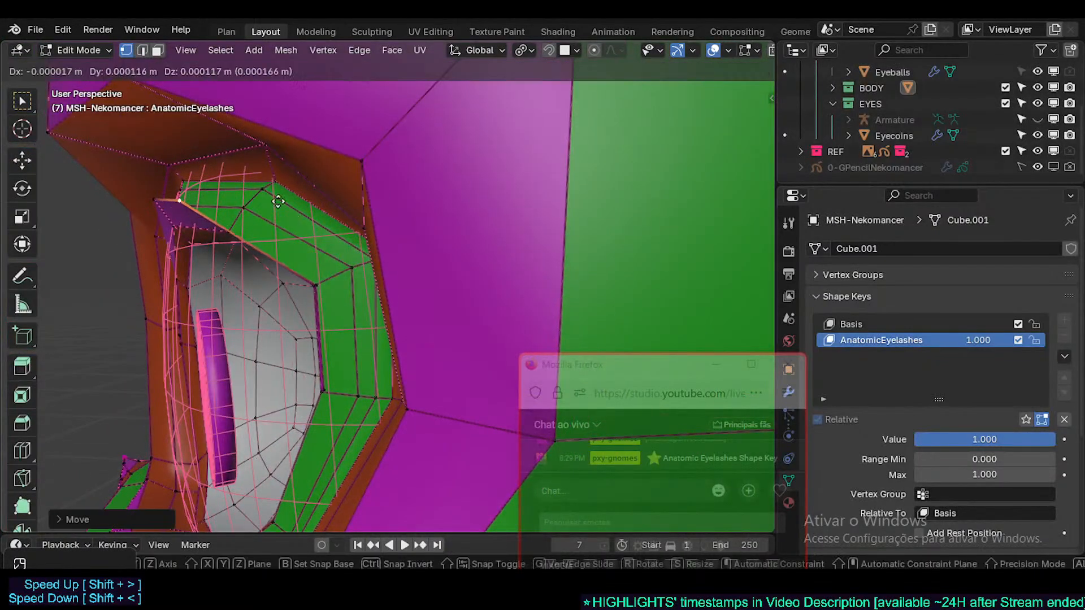
{"action": "left_click", "coordinate": [281, 194]}
- Extend the eyelash tip vertex at the far eye corner forward and outward into a protruding point
{"action": "left_click", "coordinate": [318, 282]}
{"action": "middle_click_drag", "start_coordinate": [319, 284], "coordinate": [288, 257]}
{"action": "key", "text": "g"}
{"action": "left_click", "coordinate": [218, 240]}
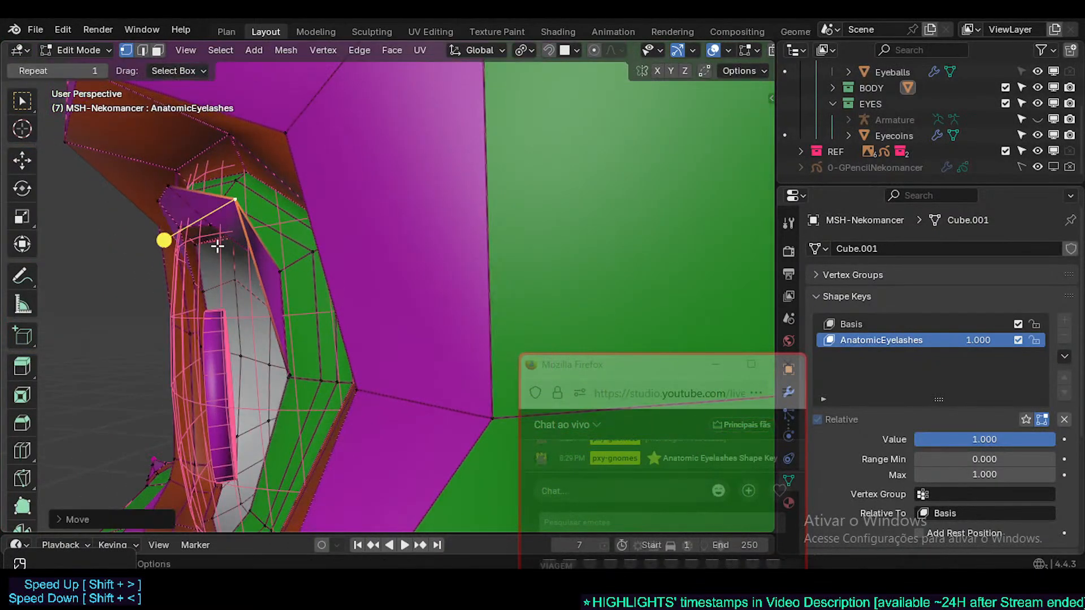
{"action": "middle_click_drag", "start_coordinate": [217, 243], "coordinate": [308, 169]}
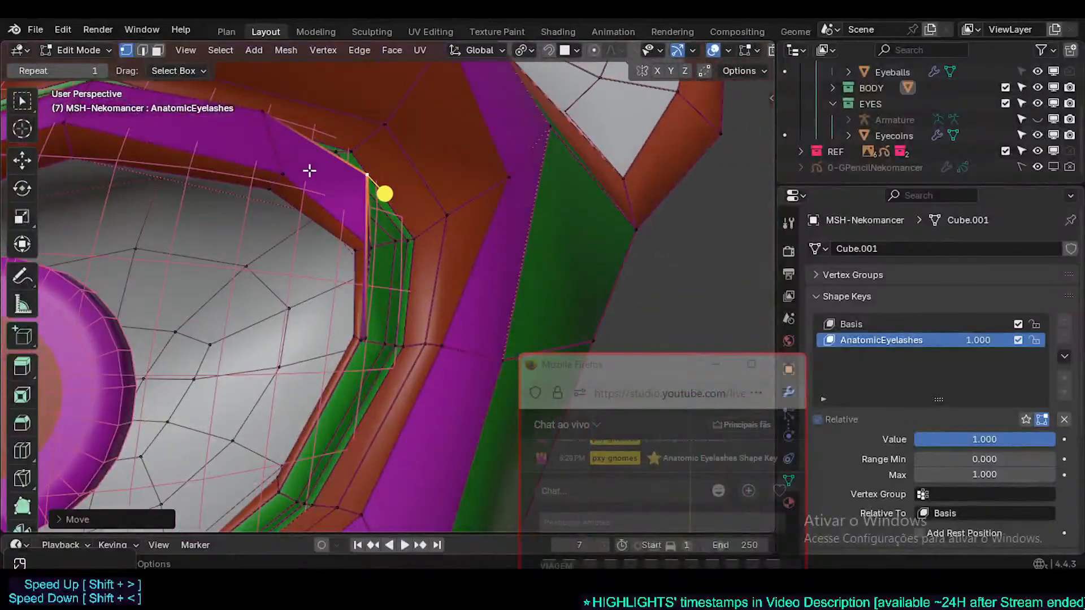
{"action": "key", "text": "g"}
{"action": "left_click", "coordinate": [404, 198]}
- Pull the rim's lower end vertex below the tip outward and refine its position in front view
{"action": "left_click", "coordinate": [373, 330]}
{"action": "key", "text": "g"}
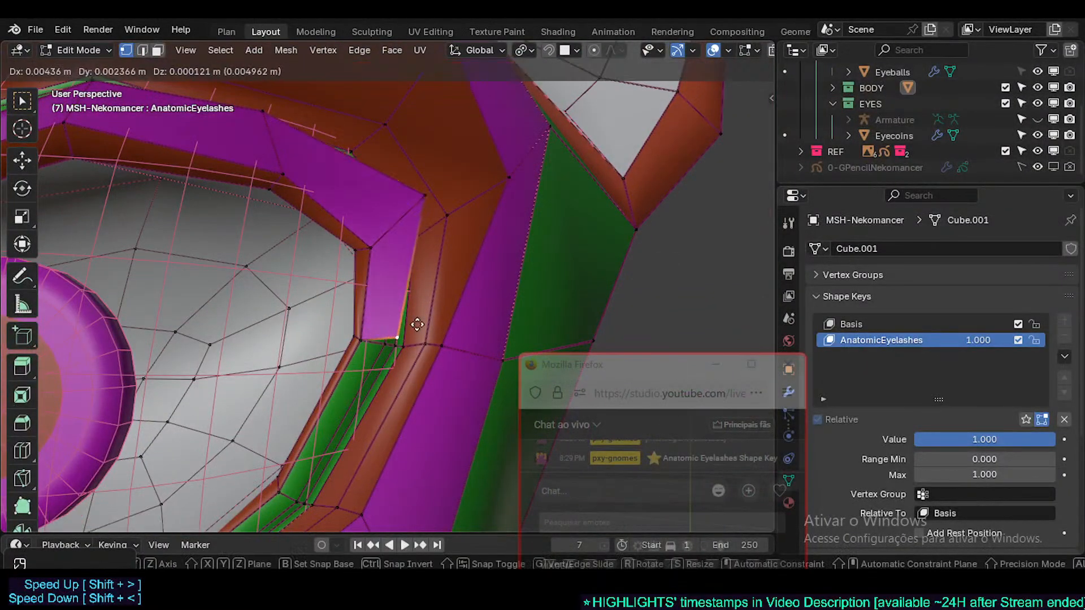
{"action": "left_click", "coordinate": [416, 322]}
{"action": "key", "text": "KP_1"}
{"action": "key", "text": "g"}
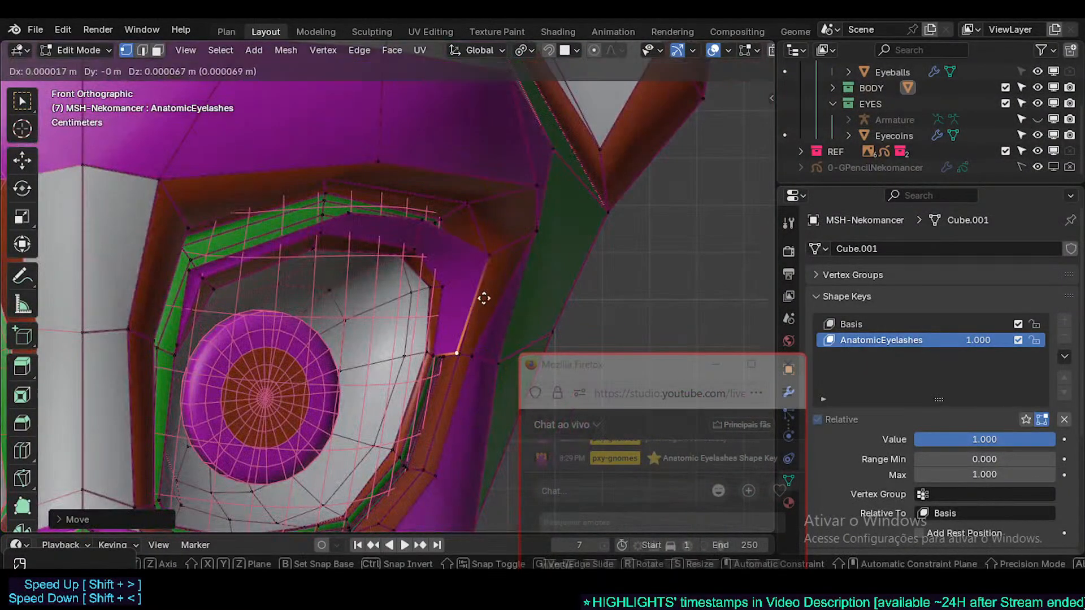
{"action": "left_click", "coordinate": [477, 285]}
- Show the 0-GPencilNekomancer sketch in the viewport and fit the rim's lower end vertex to its eyelash outline
{"action": "left_click", "coordinate": [1054, 167]}
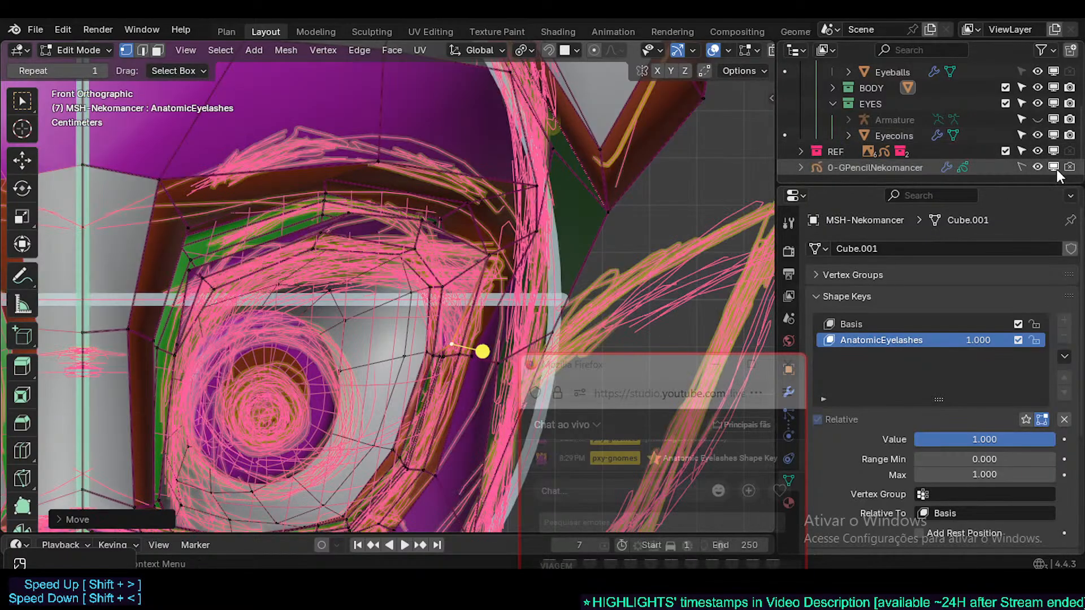
{"action": "left_click", "coordinate": [1055, 168]}
{"action": "left_click", "coordinate": [1054, 167]}
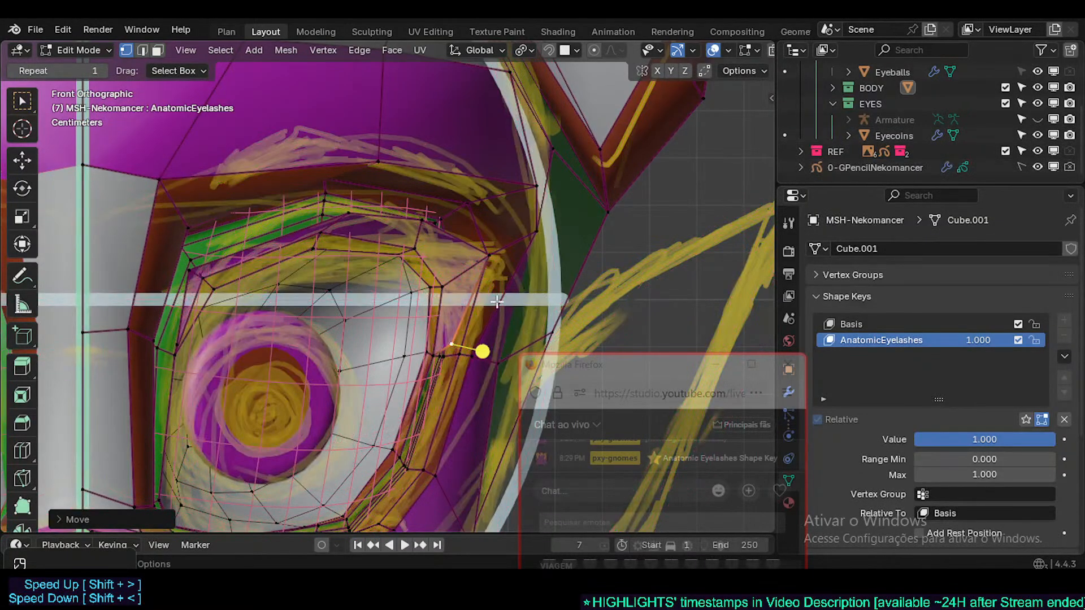
{"action": "key", "text": "g"}
{"action": "left_click", "coordinate": [515, 327]}
{"action": "key", "text": "g"}
{"action": "left_click", "coordinate": [475, 339]}
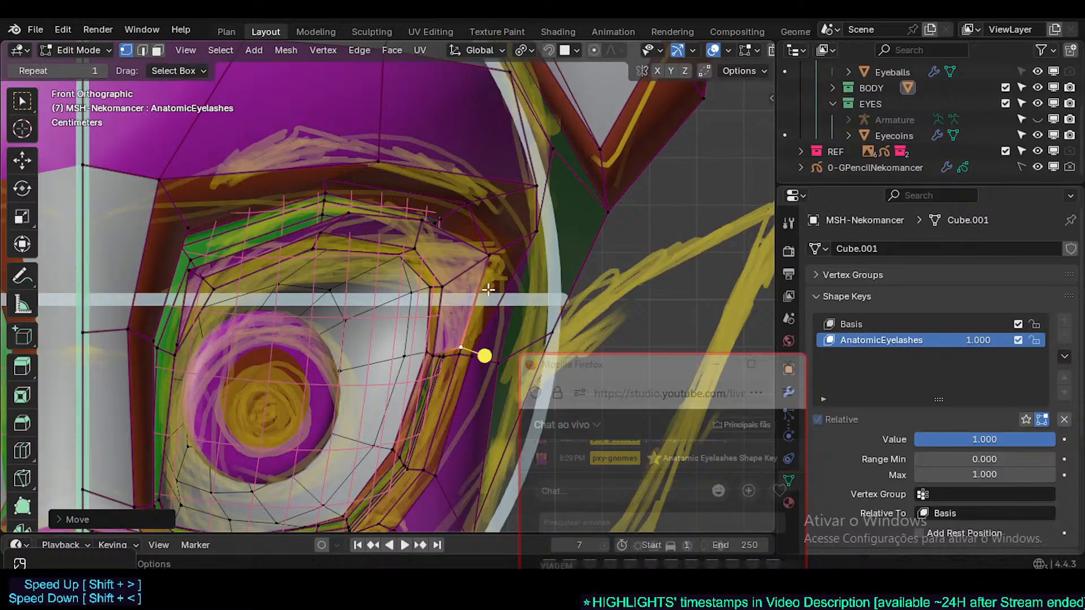
- Fit the eyelash tip vertex and its neighbouring upper rim vertex to the sketched eyelash outline in front view
{"action": "left_click", "coordinate": [486, 260]}
{"action": "key", "text": "g"}
{"action": "left_click", "coordinate": [498, 305]}
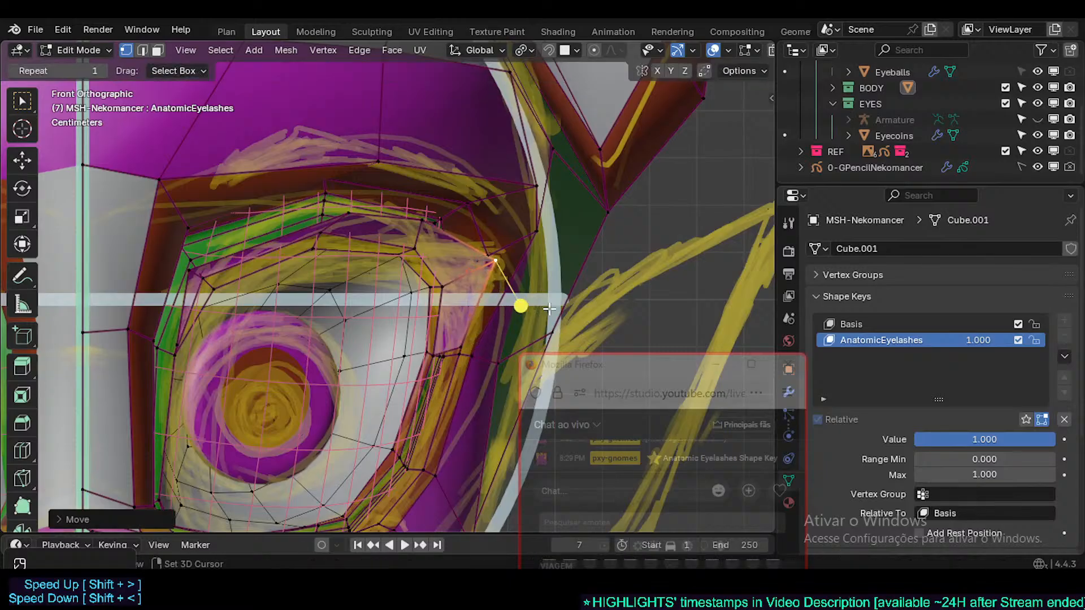
{"action": "left_click", "coordinate": [431, 225]}
{"action": "left_click", "coordinate": [423, 222]}
{"action": "key", "text": "g"}
{"action": "left_click", "coordinate": [433, 226]}
- Reposition the rim's peak, inner upper corner and inner lower vertices along the sketched eyelash outline
{"action": "left_click", "coordinate": [326, 214]}
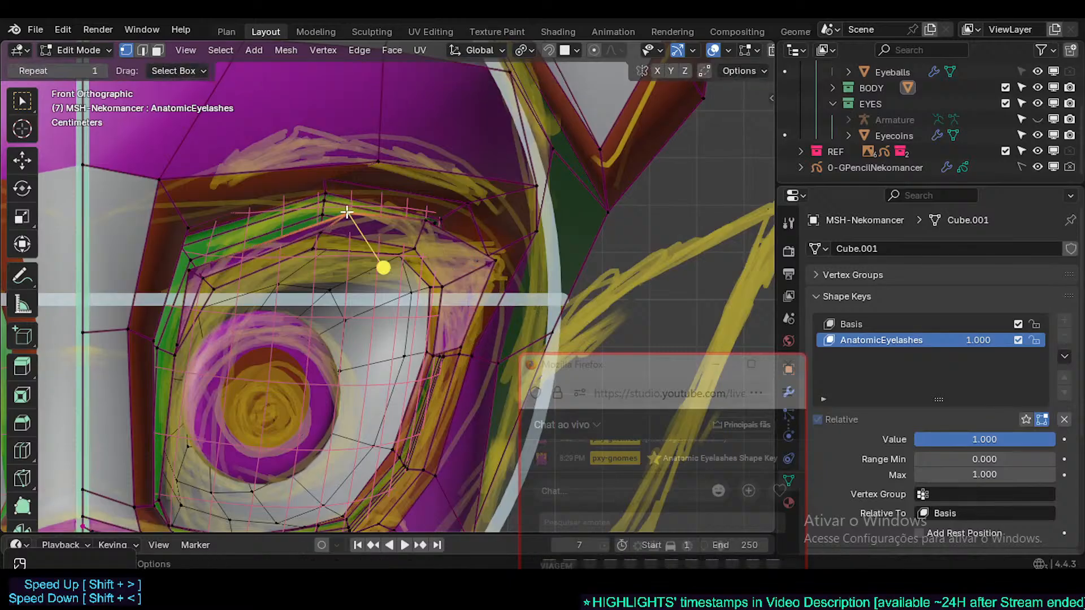
{"action": "key", "text": "g"}
{"action": "left_click", "coordinate": [125, 210]}
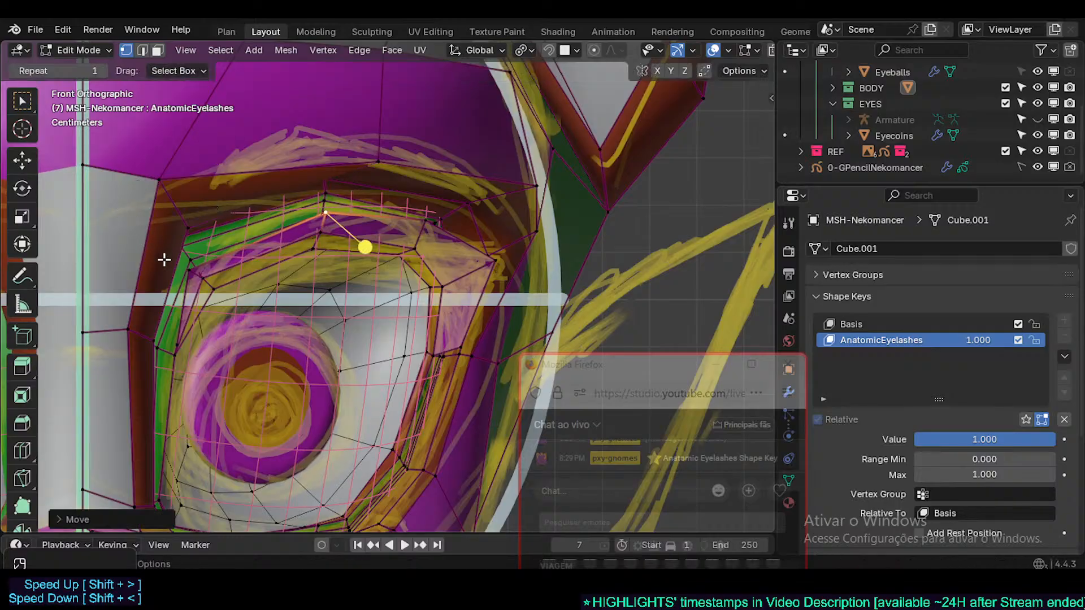
{"action": "left_click", "coordinate": [188, 276]}
{"action": "key", "text": "g"}
{"action": "left_click", "coordinate": [167, 320]}
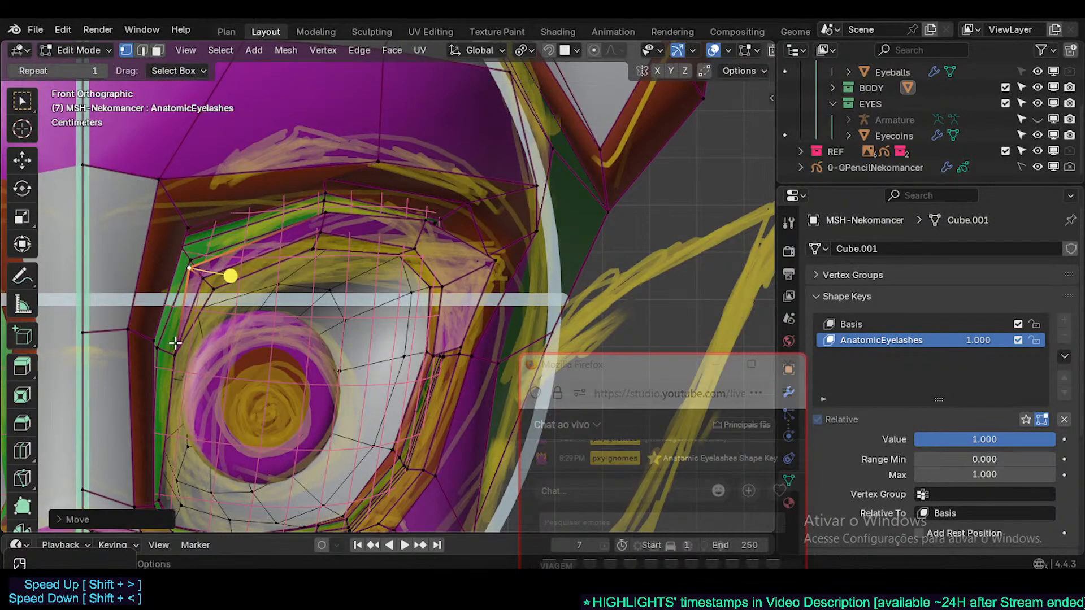
{"action": "left_click", "coordinate": [175, 343]}
{"action": "key", "text": "g"}
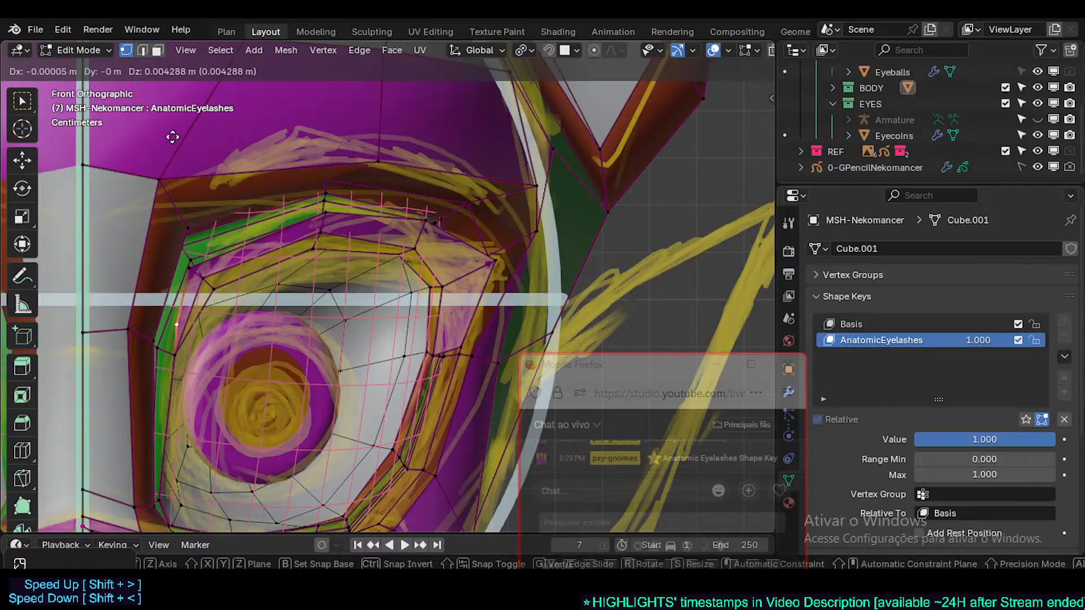
{"action": "left_click", "coordinate": [176, 137]}
- Nudge the eyelash rim's inner upper corner vertex slightly in front view
{"action": "left_click", "coordinate": [189, 263]}
{"action": "key", "text": "g"}
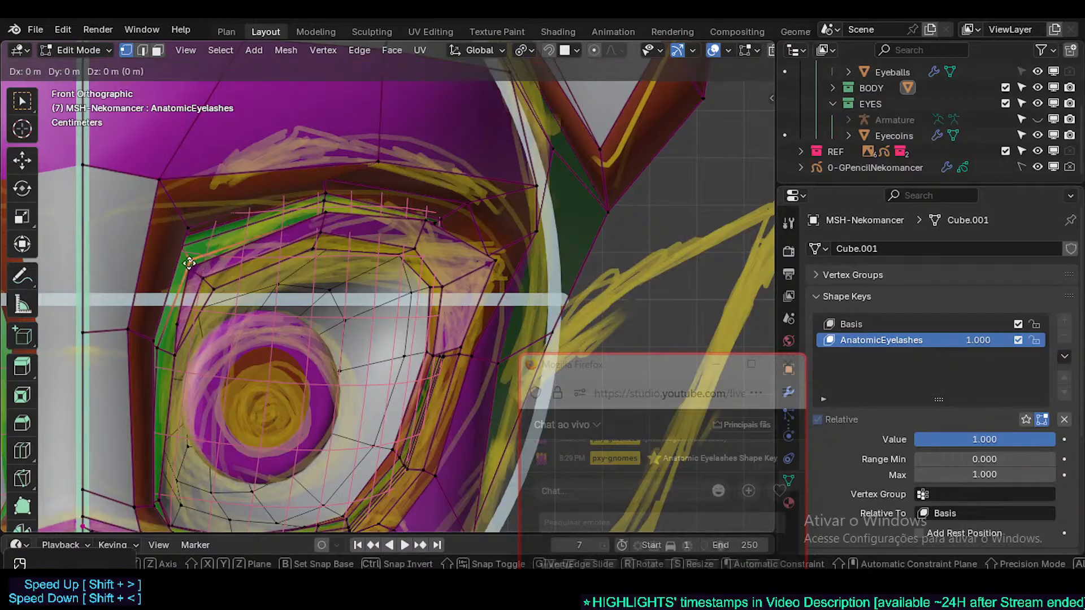
{"action": "right_click", "coordinate": [195, 262]}
{"action": "left_click", "coordinate": [195, 272]}
{"action": "key", "text": "g"}
{"action": "left_click", "coordinate": [215, 276]}
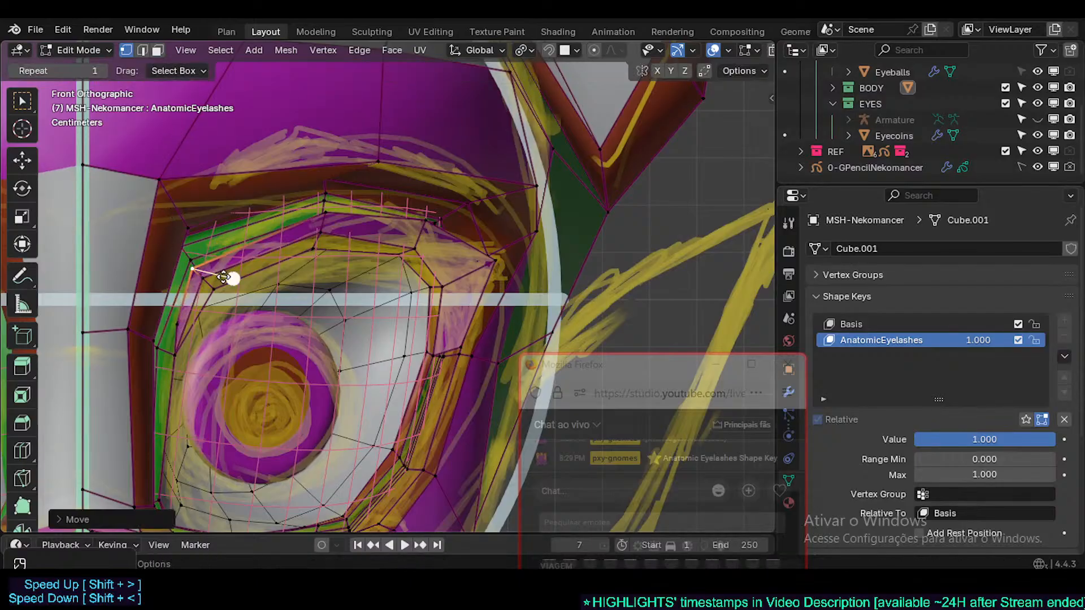
- Fine-tune the eyelash rim's peak vertex against the sketch in front view
{"action": "left_click", "coordinate": [328, 214]}
{"action": "key", "text": "g"}
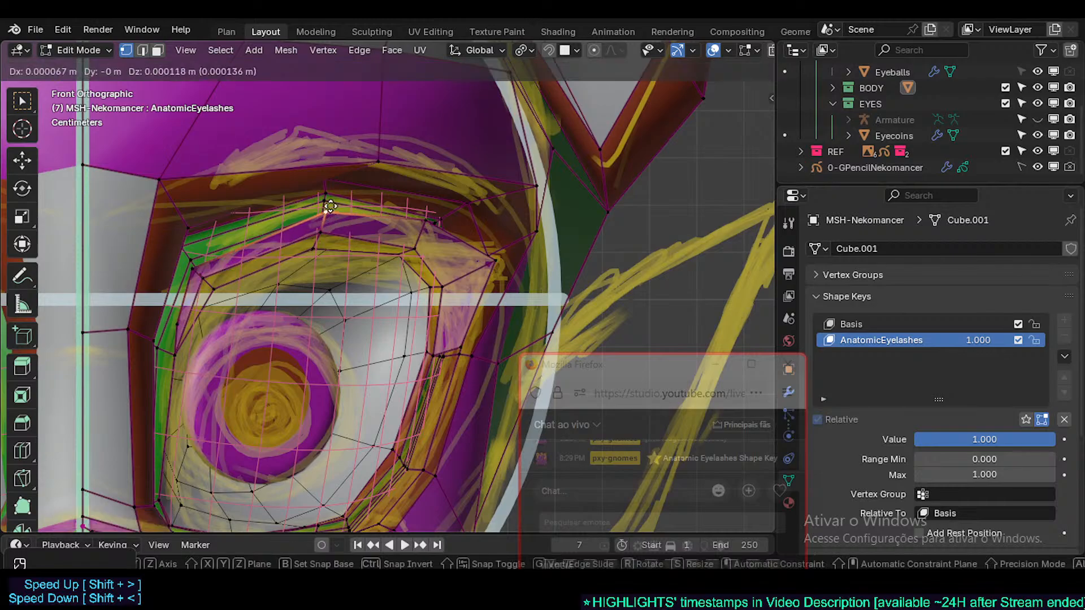
{"action": "left_click", "coordinate": [328, 211]}
{"action": "key", "text": "g"}
{"action": "left_click", "coordinate": [325, 207]}
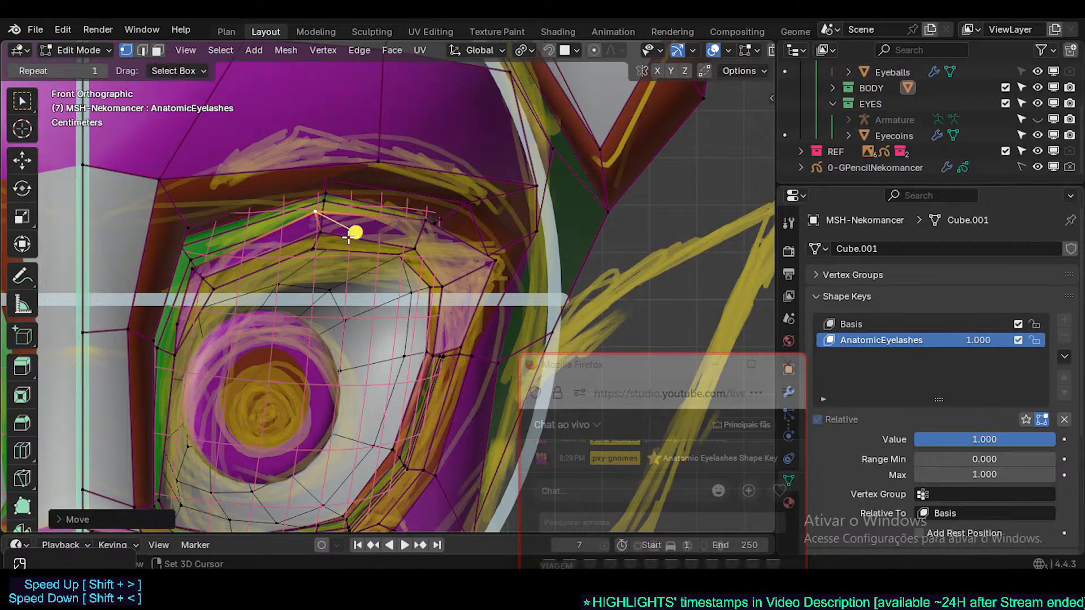
{"action": "key", "text": "g"}
{"action": "left_click", "coordinate": [430, 225]}
- Refine the rim vertices around the far eye corner, from the one before the tip to the lower end, in front view
{"action": "left_click", "coordinate": [430, 224]}
{"action": "key", "text": "g"}
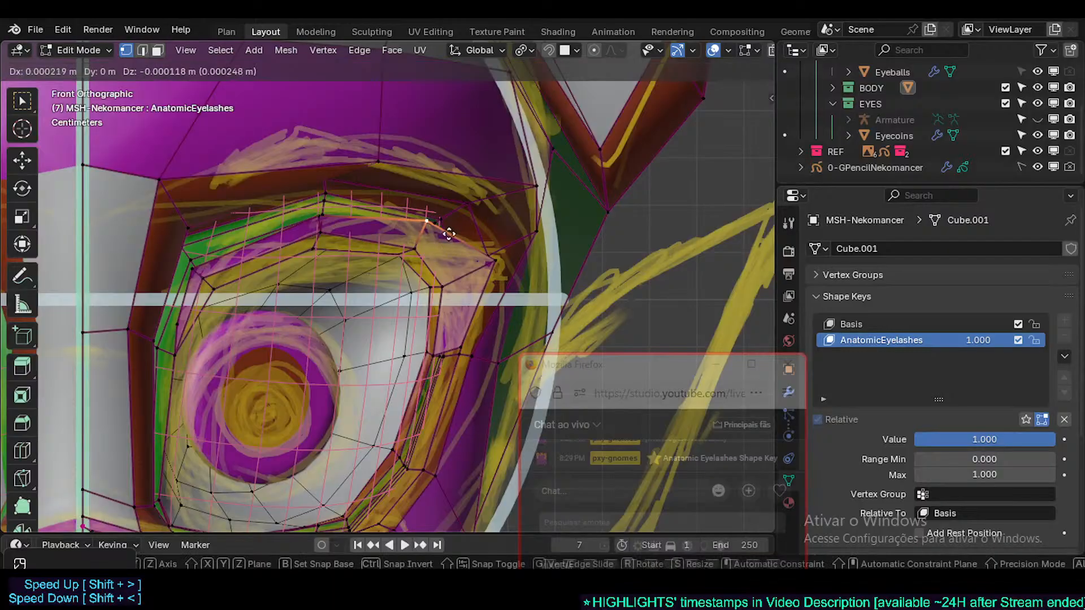
{"action": "left_click", "coordinate": [448, 233]}
{"action": "left_click", "coordinate": [498, 262]}
{"action": "key", "text": "g"}
{"action": "left_click", "coordinate": [493, 274]}
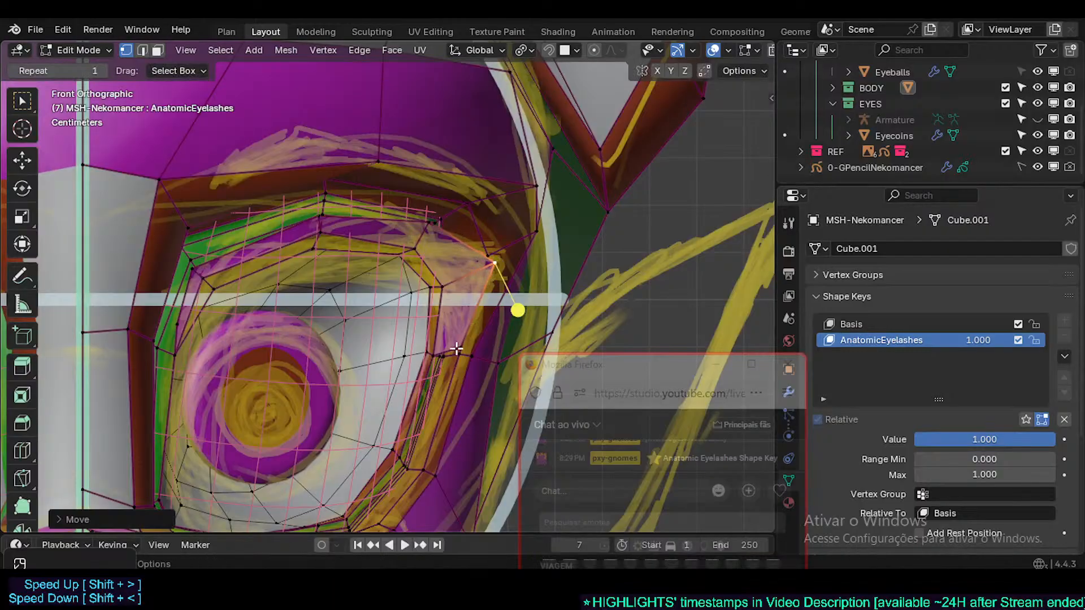
{"action": "left_click", "coordinate": [445, 349]}
{"action": "key", "text": "g"}
{"action": "left_click", "coordinate": [442, 344]}
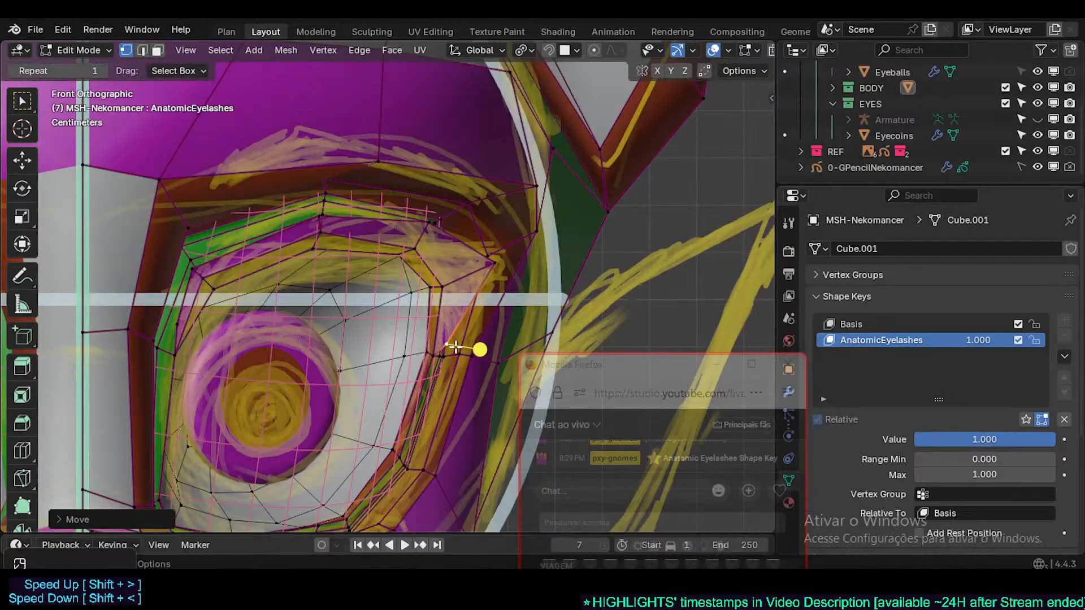
- In right view, move the rim's inner upper corner and peak vertices toward the side sketch's eyelash outline
{"action": "key", "text": "KP_3"}
{"action": "middle_click_drag", "start_coordinate": [45, 263], "coordinate": [149, 266], "text": "shift"}
{"action": "left_click", "coordinate": [131, 272]}
{"action": "key", "text": "g"}
{"action": "left_click", "coordinate": [131, 291]}
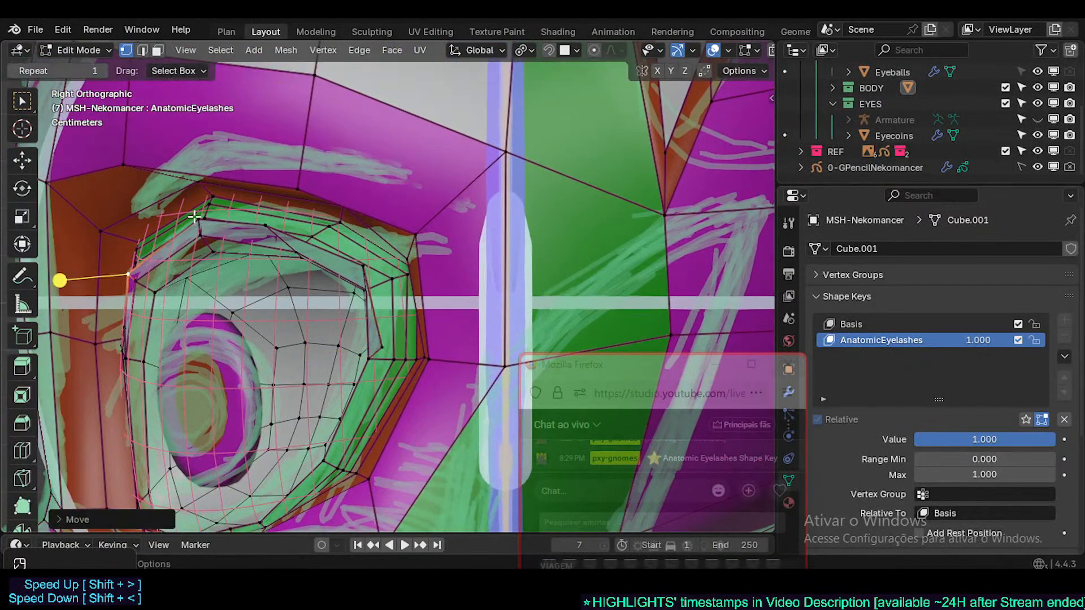
{"action": "left_click", "coordinate": [198, 216]}
{"action": "key", "text": "g"}
{"action": "left_click", "coordinate": [81, 243]}
- Fit the rim vertex after the peak and the eyelash tip vertex to the side sketch in right view
{"action": "left_click", "coordinate": [264, 226]}
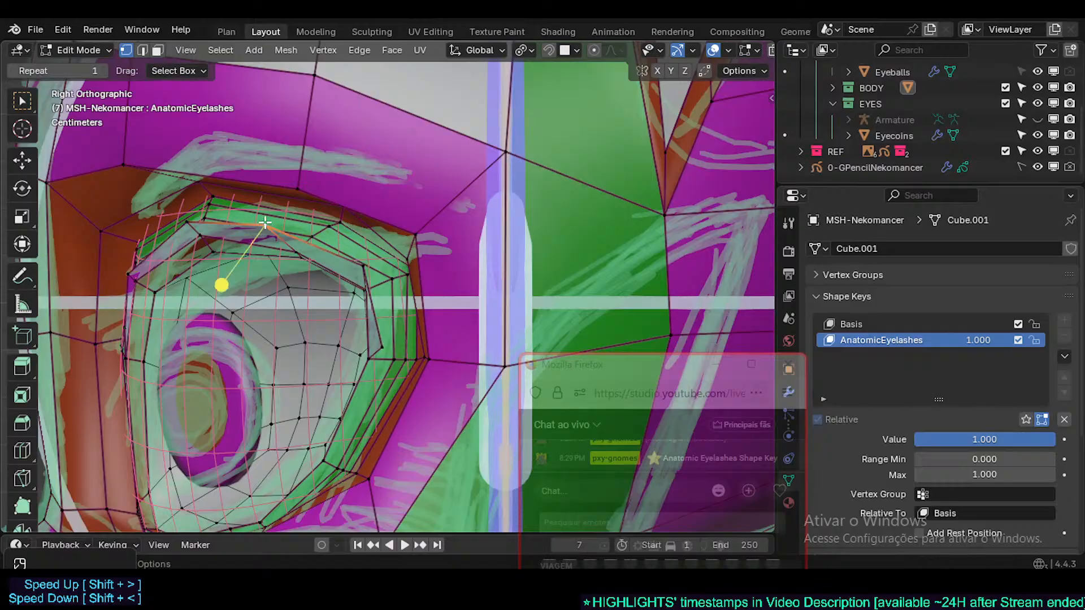
{"action": "key", "text": "g"}
{"action": "left_click", "coordinate": [361, 250]}
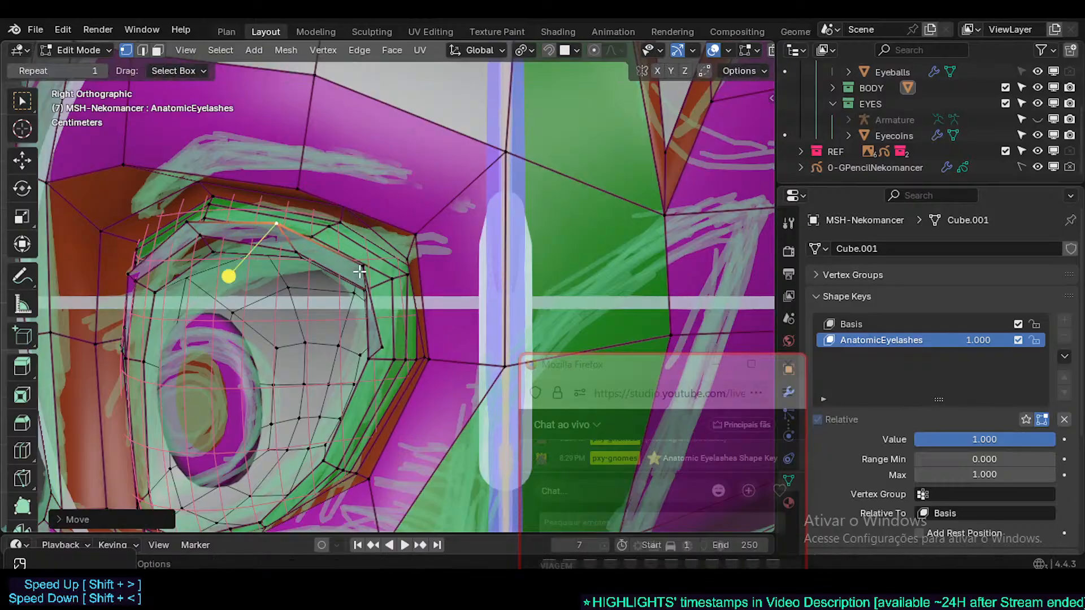
{"action": "left_click", "coordinate": [361, 252]}
{"action": "key", "text": "g"}
{"action": "left_click", "coordinate": [360, 243]}
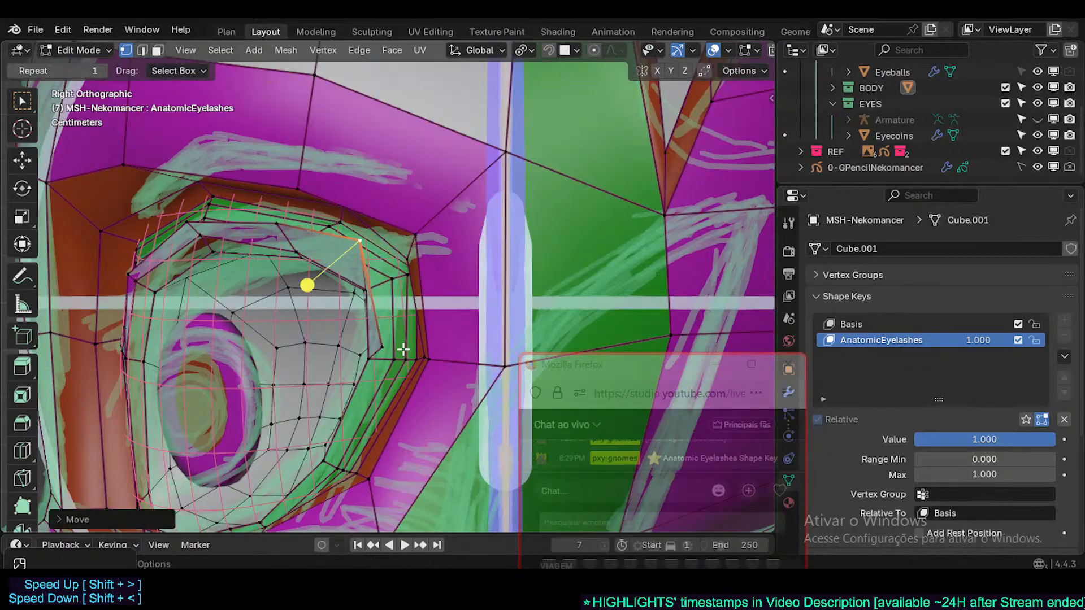
- Raise the rim's lower end vertex below the tip and shift it back in right view
{"action": "left_click", "coordinate": [382, 349]}
{"action": "key", "text": "g"}
{"action": "left_click", "coordinate": [387, 287]}
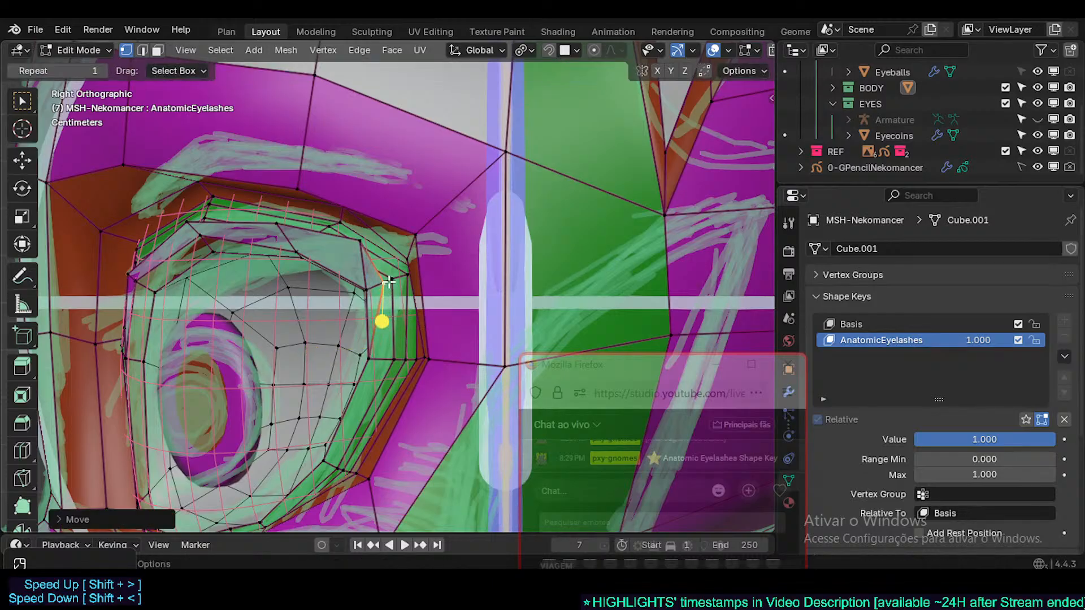
{"action": "key", "text": "g"}
{"action": "left_click", "coordinate": [419, 299]}
- Move the eyelash tip vertex back in right view, and with X-ray on, readjust the rim's lower end vertex
{"action": "left_click", "coordinate": [360, 247]}
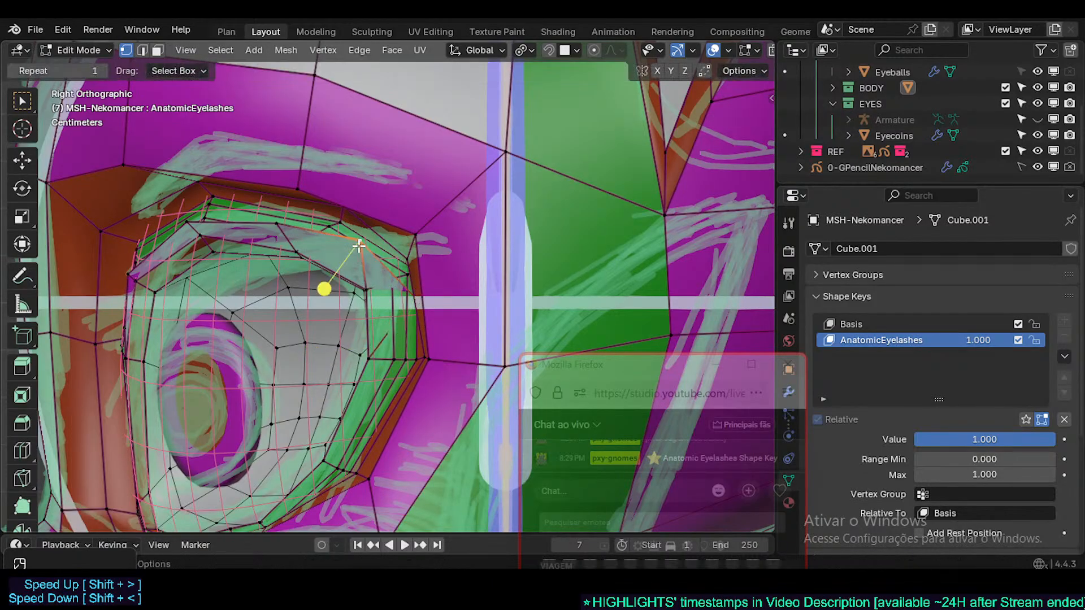
{"action": "key", "text": "g"}
{"action": "left_click", "coordinate": [375, 308]}
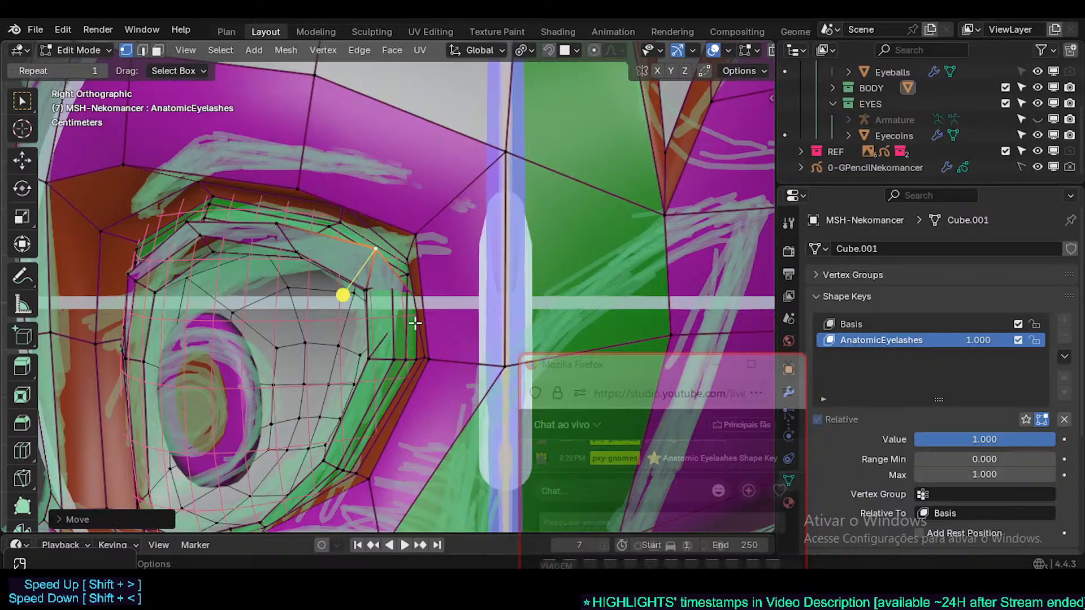
{"action": "key", "text": "alt+z"}
{"action": "left_click", "coordinate": [422, 299]}
{"action": "key", "text": "g"}
{"action": "left_click", "coordinate": [412, 309]}
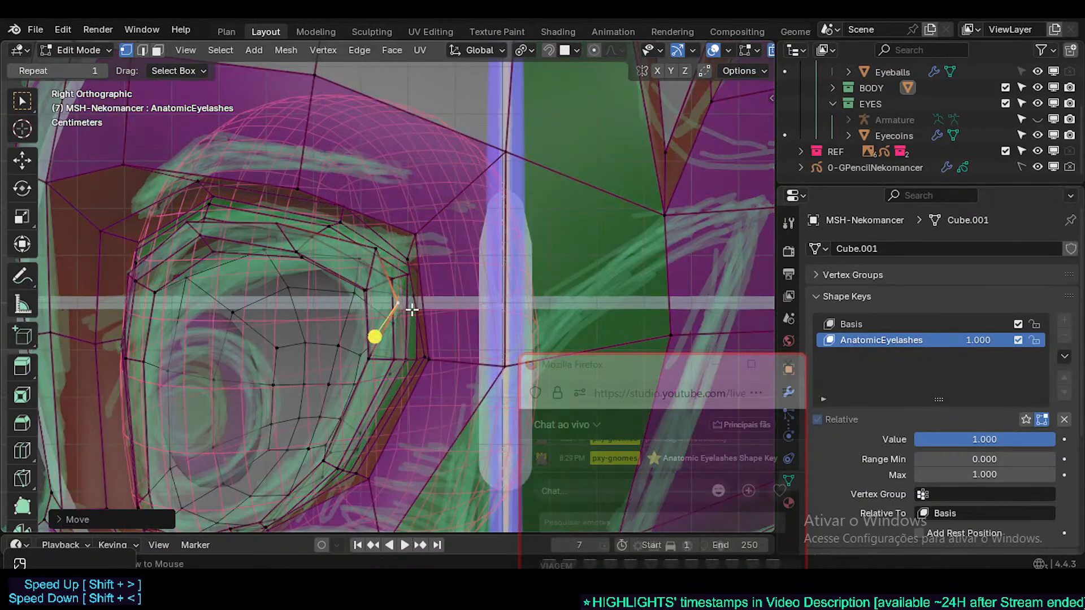
- Turn off X-ray, then slide the rim's lower end vertex down and forward along its edge and refine its position in right view
{"action": "key", "text": "alt+z"}
{"action": "key", "text": "g"}
{"action": "key", "text": "g"}
{"action": "left_click", "coordinate": [360, 358]}
{"action": "key", "text": "g"}
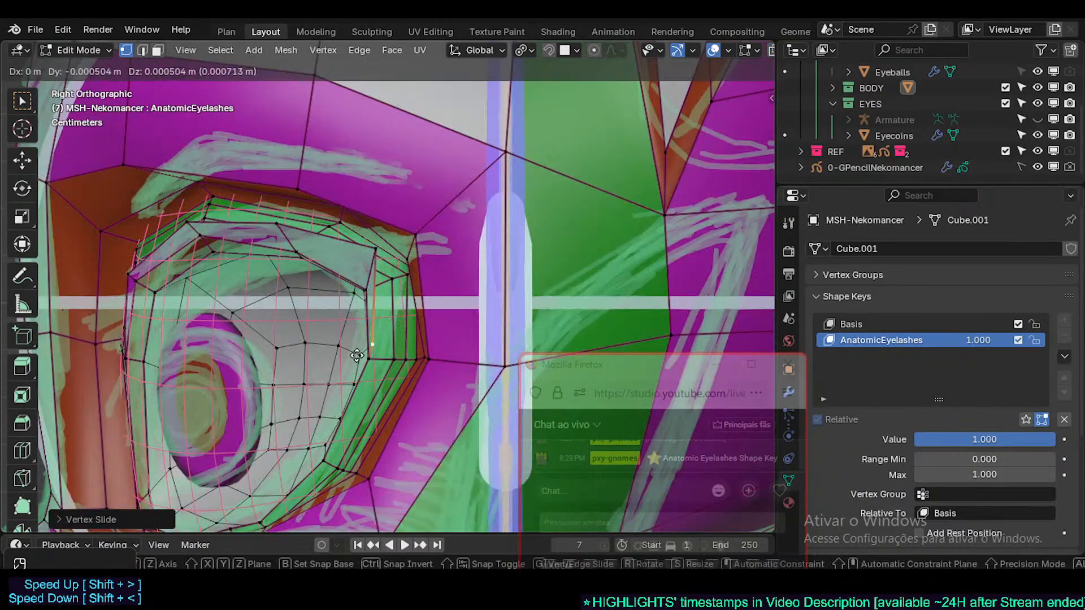
{"action": "left_click", "coordinate": [358, 345]}
- Nudge the eyelash tip vertex slightly back and up in right view
{"action": "left_click", "coordinate": [379, 250]}
{"action": "key", "text": "g"}
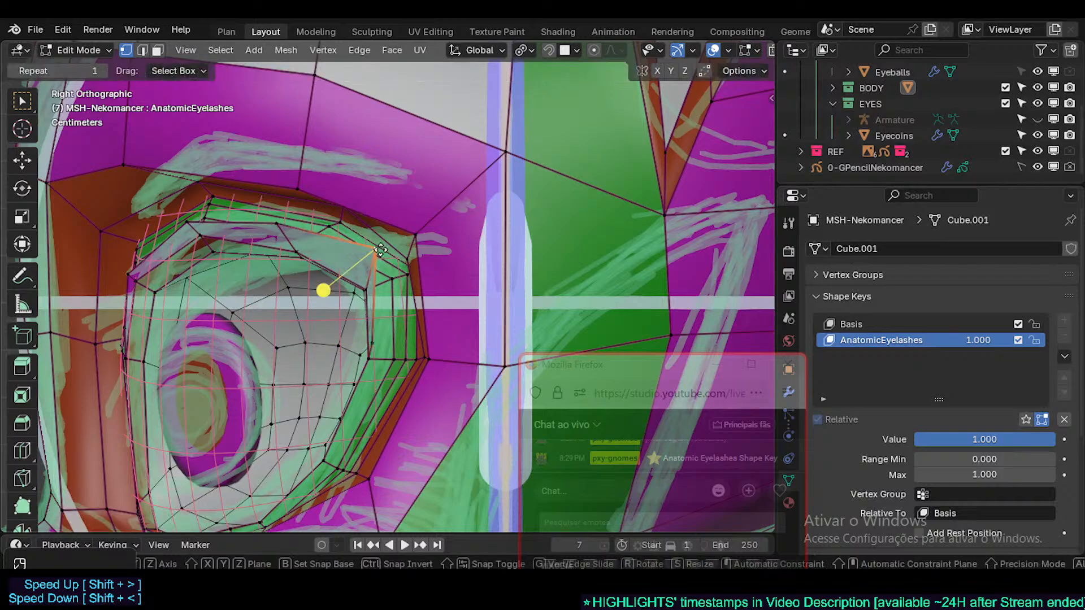
{"action": "left_click", "coordinate": [377, 248]}
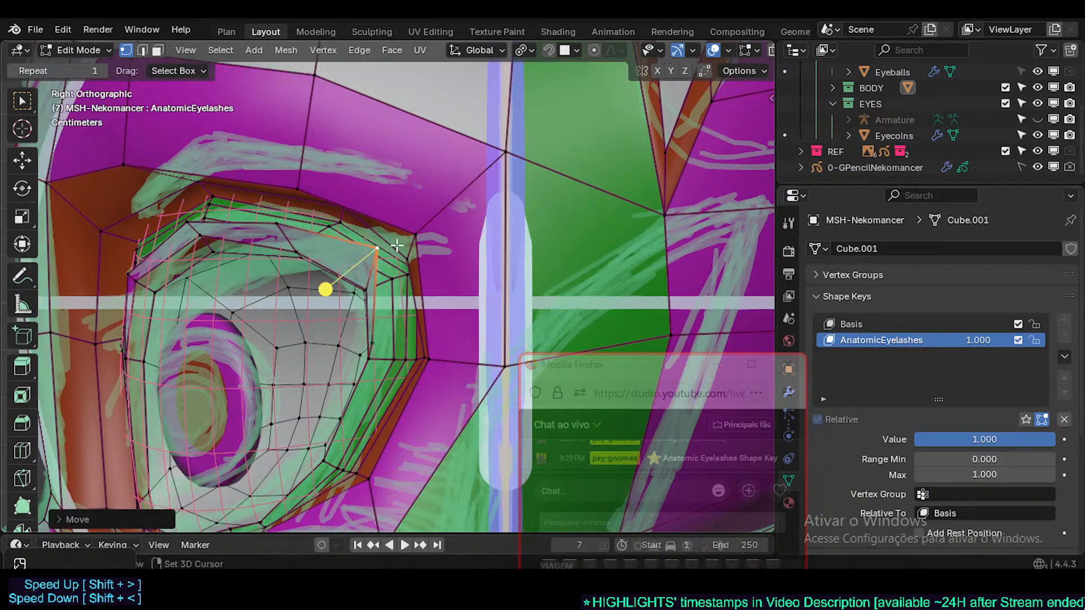
- Reposition the upper rim vertex between the peak and the eyelash tip to smooth the lash outline in right view
{"action": "left_click", "coordinate": [276, 223]}
{"action": "key", "text": "g"}
{"action": "left_click", "coordinate": [284, 223]}
{"action": "key", "text": "g"}
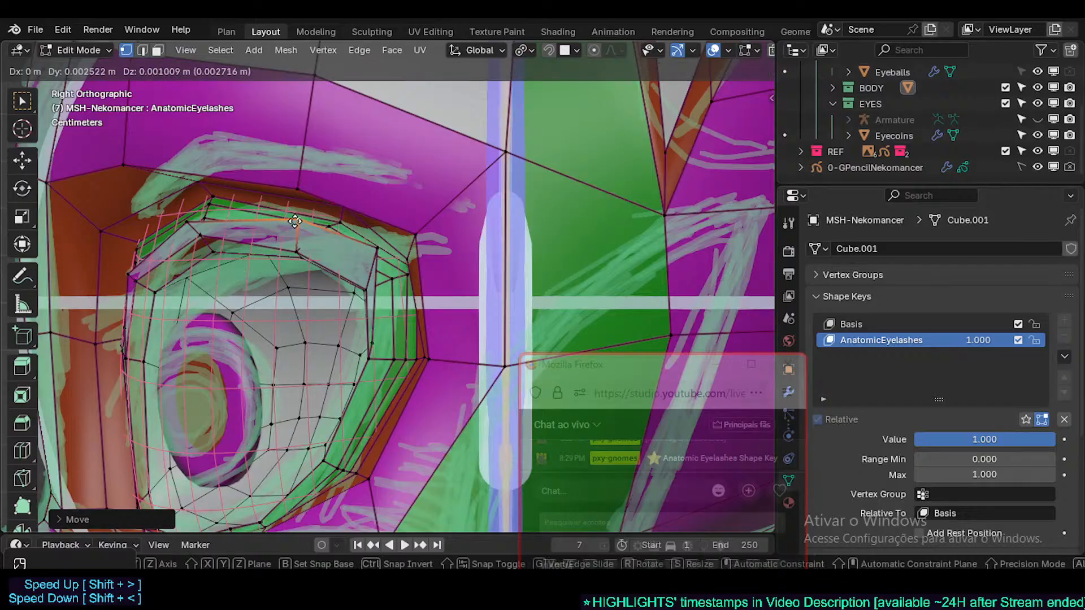
{"action": "left_click", "coordinate": [300, 221]}
{"action": "key", "text": "g"}
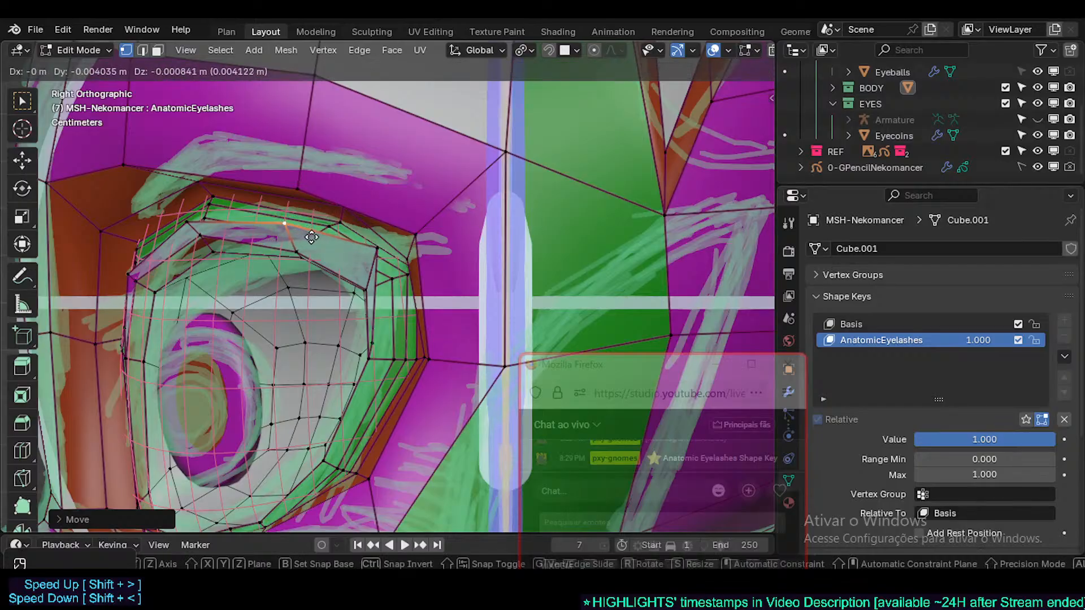
{"action": "left_click", "coordinate": [311, 238]}
- Shift the rim's peak vertex slightly forward in right view and select the inner upper corner vertex
{"action": "left_click", "coordinate": [188, 226]}
{"action": "key", "text": "g"}
{"action": "left_click", "coordinate": [175, 229]}
{"action": "left_click", "coordinate": [129, 267]}
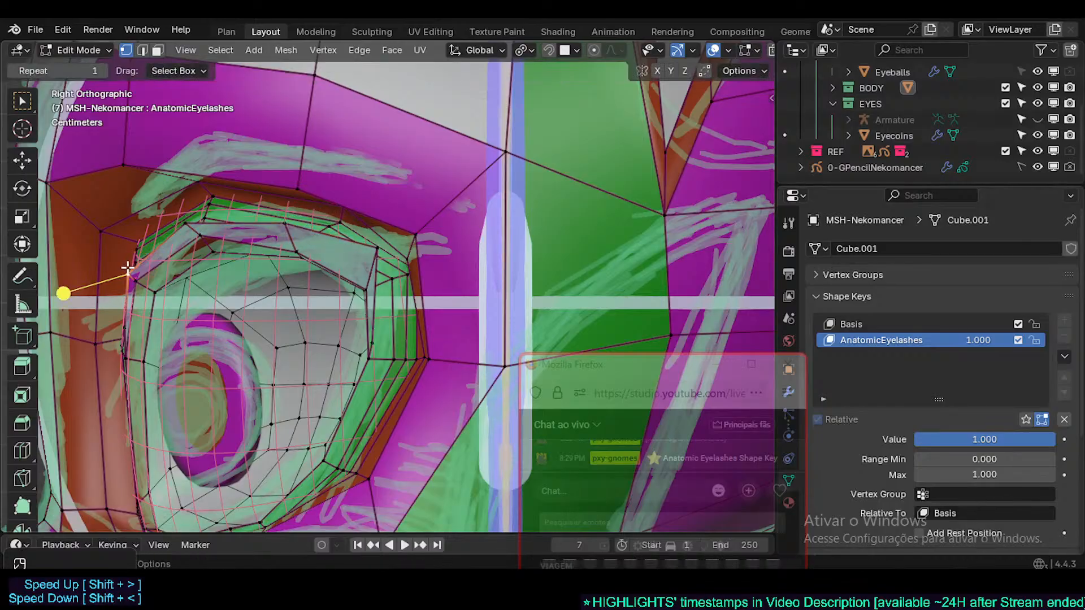
- Reposition individual vertices along the eyelash outline in the side view for the AnatomicEyelashes shape key
{"action": "key", "text": "g"}
{"action": "left_click", "coordinate": [114, 283]}
{"action": "left_click", "coordinate": [119, 329]}
{"action": "key", "text": "g"}
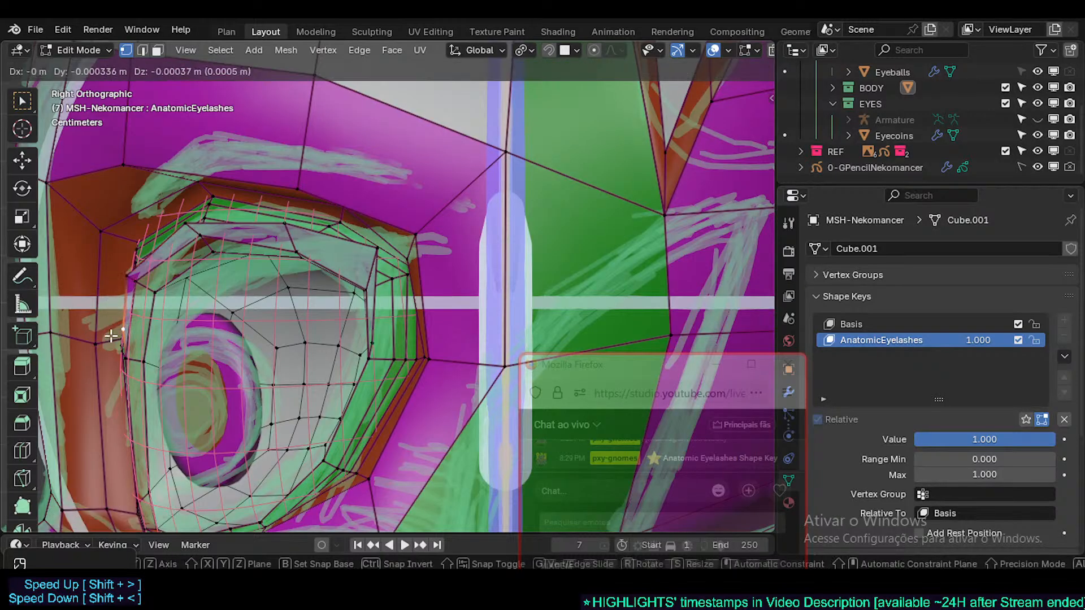
{"action": "left_click", "coordinate": [115, 330]}
{"action": "left_click", "coordinate": [375, 243]}
{"action": "key", "text": "g"}
{"action": "left_click", "coordinate": [373, 244]}
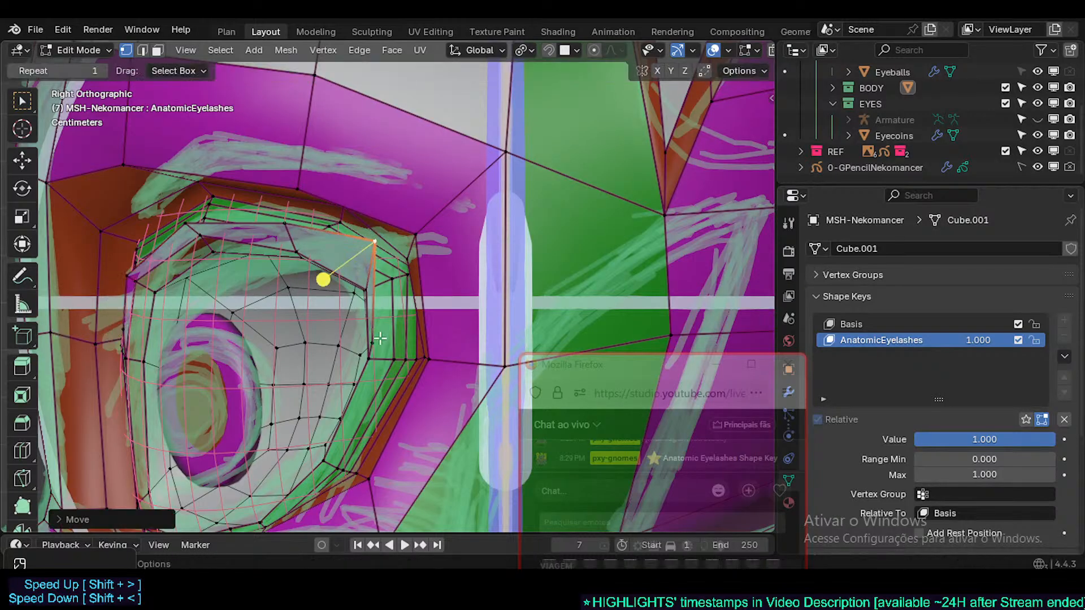
{"action": "mouse_move", "coordinate": [973, 339]}
{"action": "left_mouse_down"}
{"action": "mouse_move", "coordinate": [881, 339]}
{"action": "mouse_move", "coordinate": [974, 339]}
{"action": "left_mouse_up"}
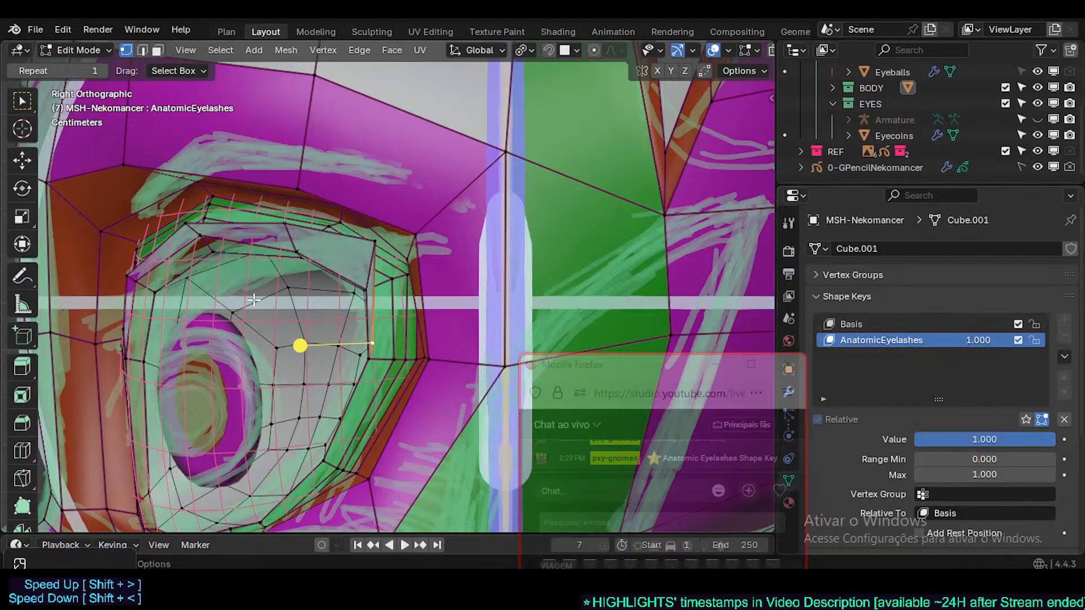
- Examine the eyelash shape from the front in Object Mode, with X-ray on and in wireframe shading
{"action": "middle_click_drag", "start_coordinate": [254, 300], "coordinate": [452, 277]}
{"action": "key", "text": "KP_1"}
{"action": "key", "text": "Tab"}
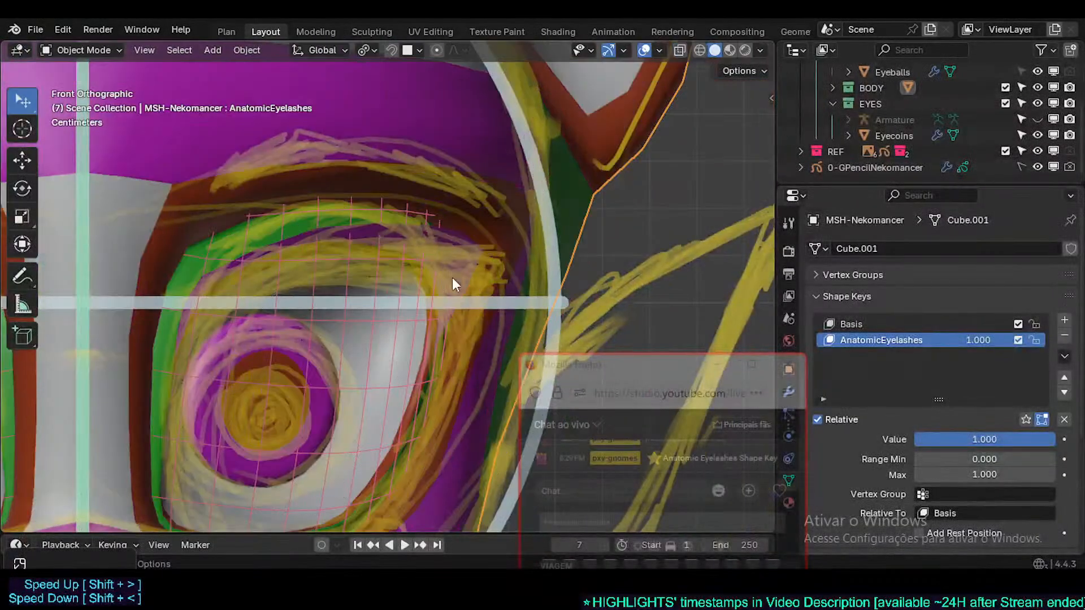
{"action": "scroll", "coordinate": [471, 269], "scroll_direction": "down", "scroll_amount": 4}
{"action": "key", "text": "alt+z"}
{"action": "scroll", "coordinate": [471, 269], "scroll_direction": "up", "scroll_amount": 4}
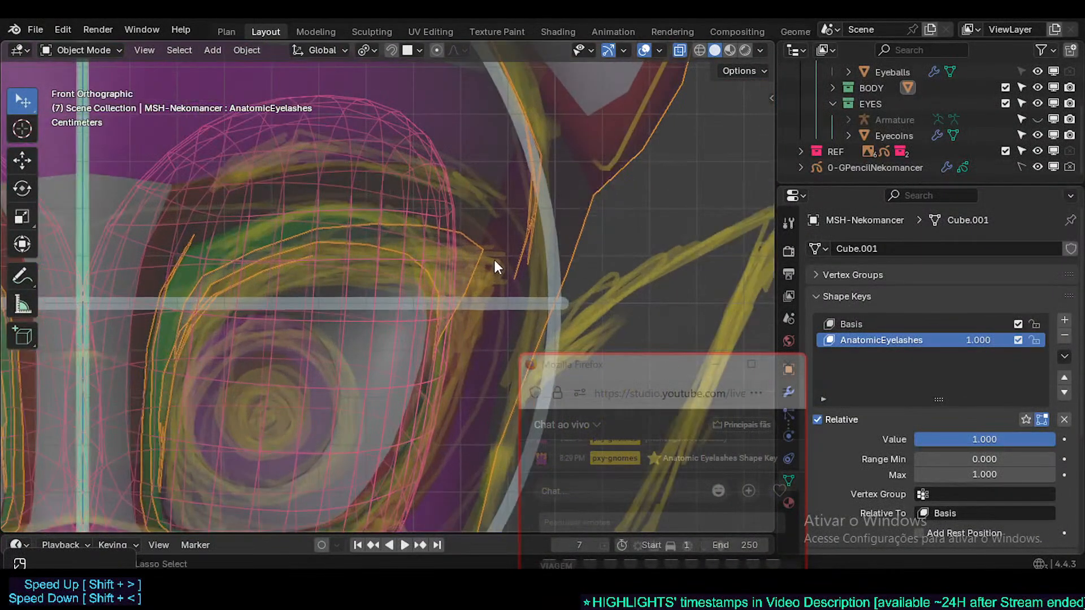
{"action": "key", "text": "shift+z"}
{"action": "key", "text": "shift+z"}
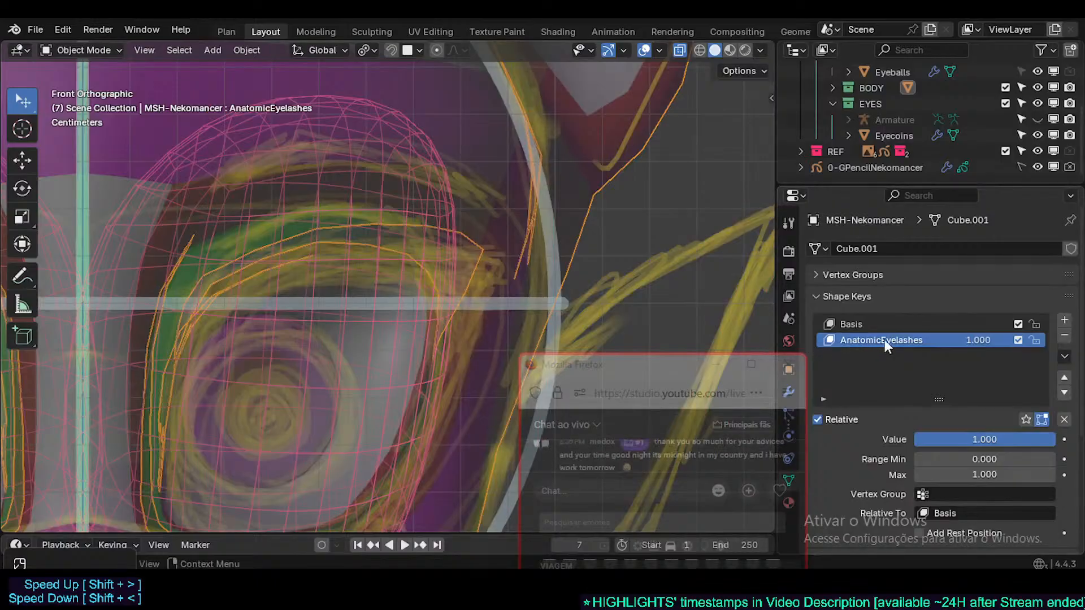
- Alternate between the Basis and AnatomicEyelashes shape keys to compare them over the eye
{"action": "left_click", "coordinate": [934, 324]}
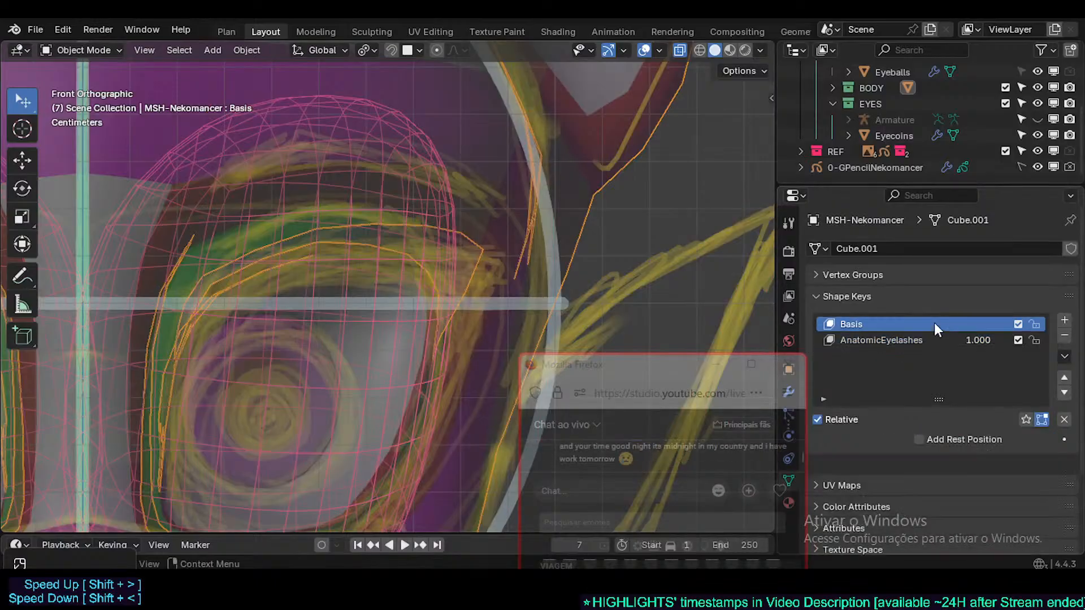
{"action": "left_click", "coordinate": [932, 340]}
{"action": "left_click", "coordinate": [913, 324]}
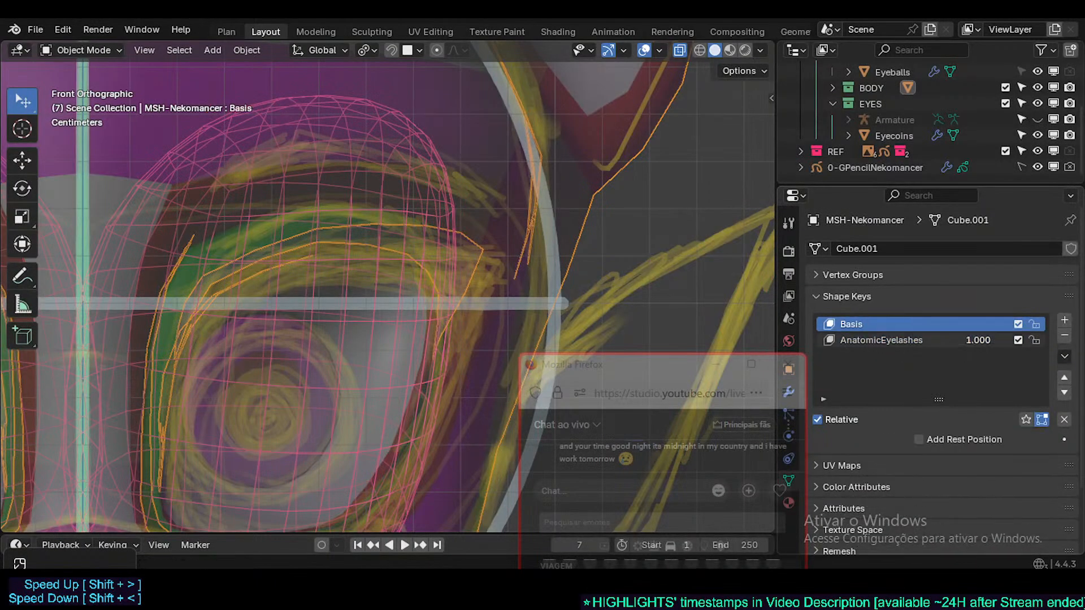
{"action": "left_click", "coordinate": [915, 341]}
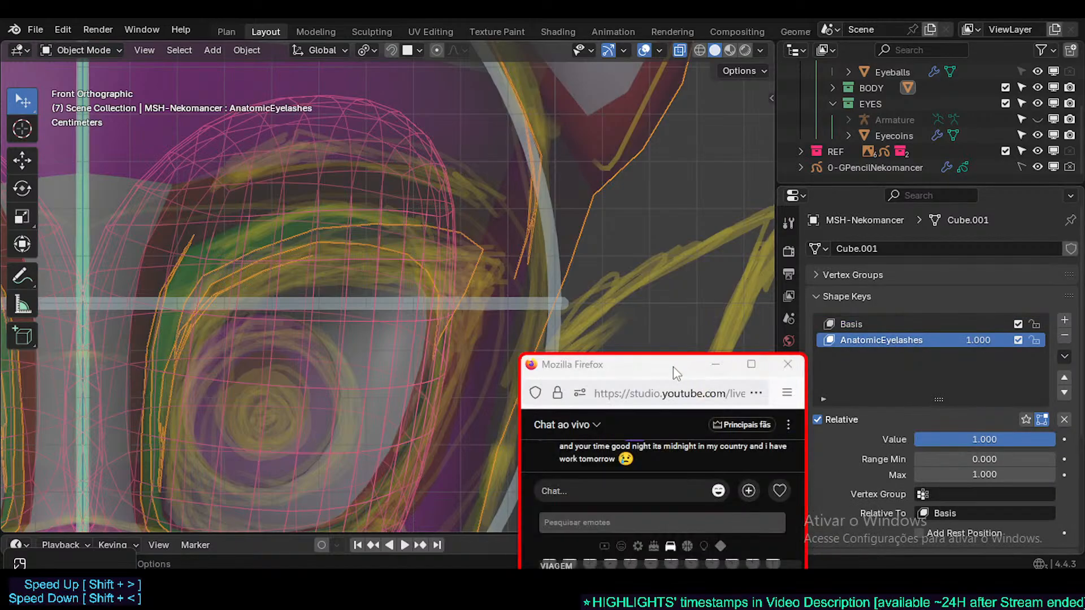
- Switch to the Firefox live chat, read the recent messages, and move its window off the viewport
{"action": "left_click_drag", "start_coordinate": [673, 366], "coordinate": [661, 236]}
{"action": "left_click", "coordinate": [706, 360]}
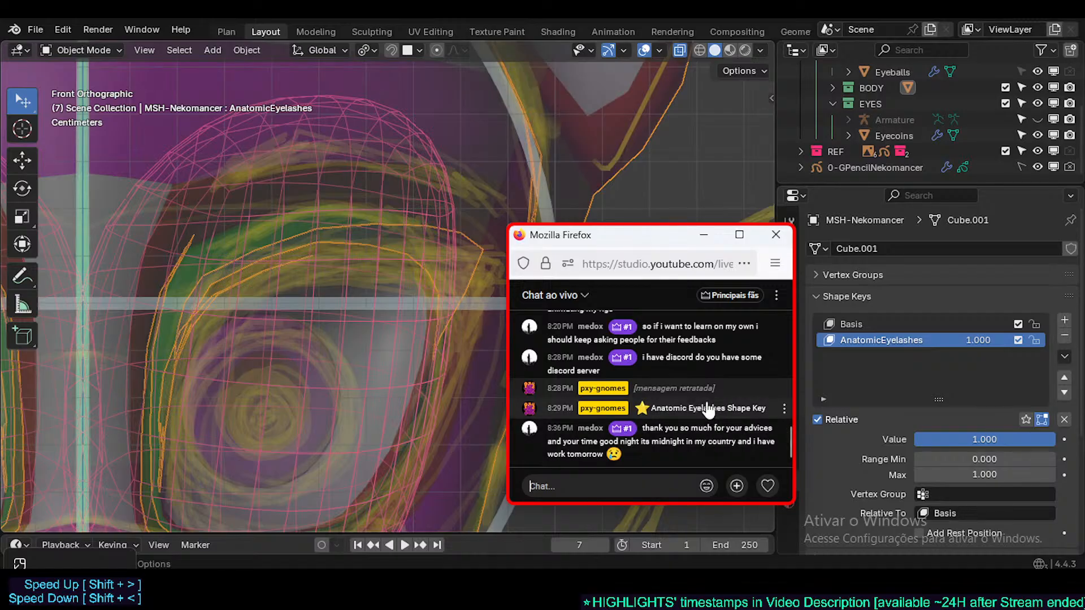
{"action": "mouse_move", "coordinate": [638, 242]}
{"action": "left_mouse_down"}
{"action": "mouse_move", "coordinate": [627, 211]}
{"action": "mouse_move", "coordinate": [638, 199]}
{"action": "mouse_move", "coordinate": [639, 213]}
{"action": "mouse_move", "coordinate": [628, 206]}
{"action": "mouse_move", "coordinate": [611, 224]}
{"action": "mouse_move", "coordinate": [617, 232]}
{"action": "mouse_move", "coordinate": [625, 214]}
{"action": "mouse_move", "coordinate": [622, 235]}
{"action": "left_mouse_up"}
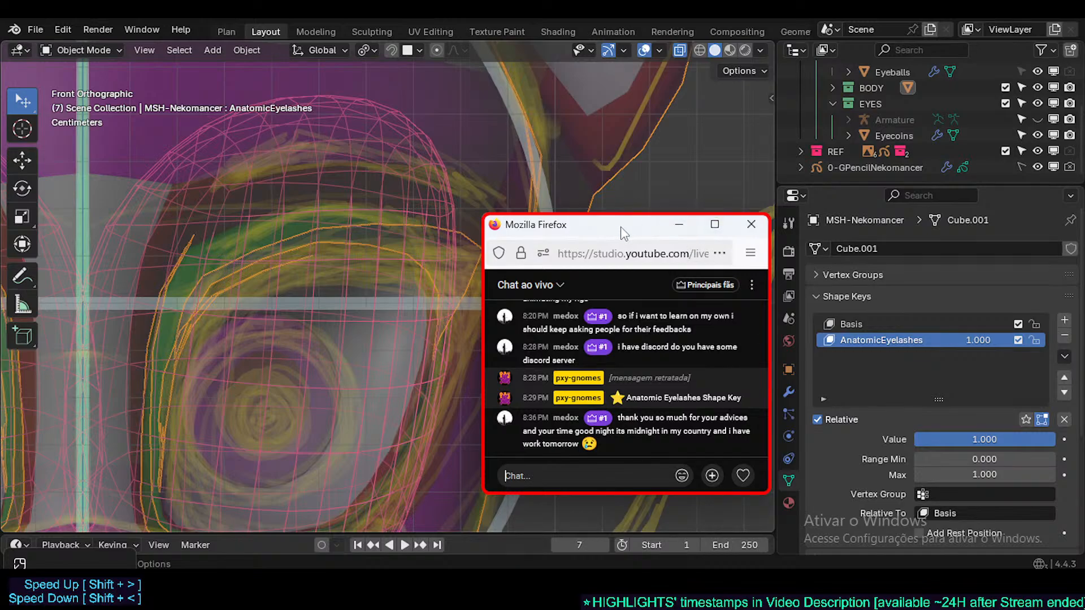
{"action": "left_click_drag", "start_coordinate": [620, 232], "coordinate": [886, 391]}
{"action": "middle_click_drag", "start_coordinate": [554, 314], "coordinate": [499, 312]}
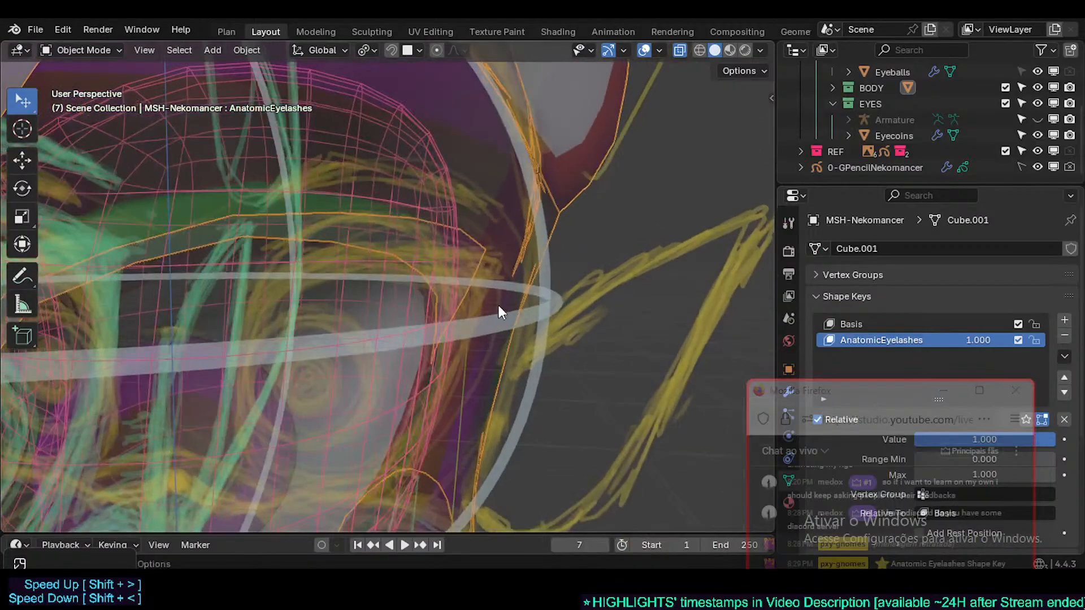
{"action": "key", "text": "KP_1"}
{"action": "key", "text": "KP_3"}
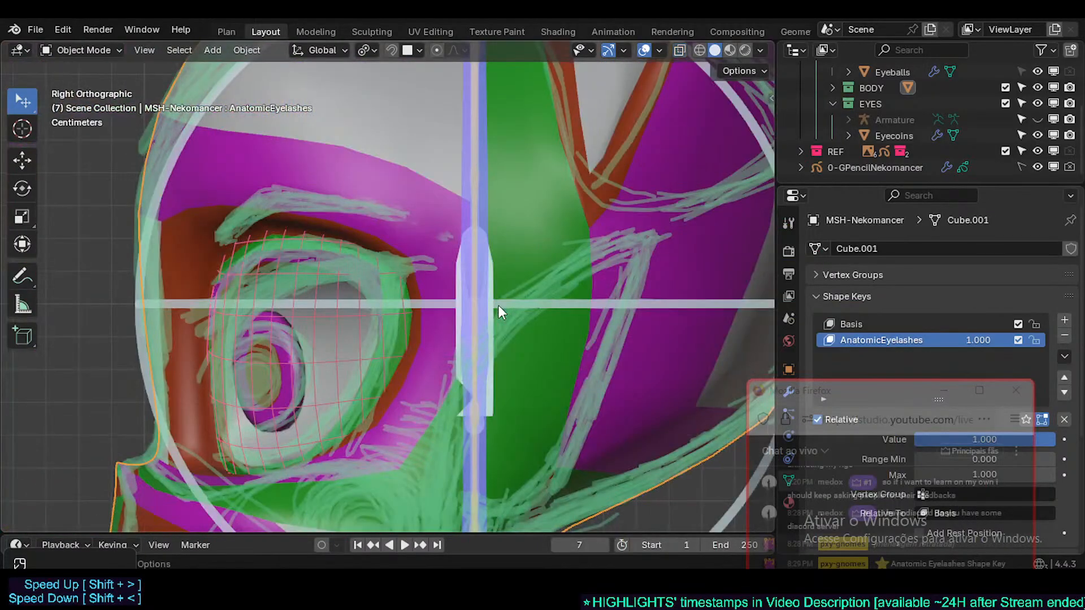
{"action": "key", "text": "KP_1"}
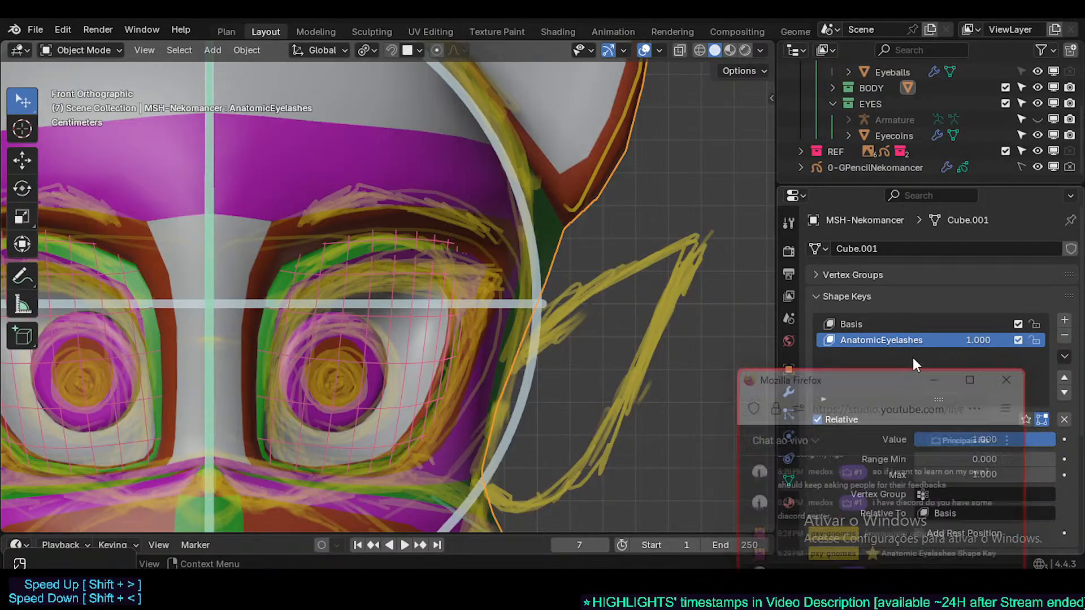
{"action": "left_click_drag", "start_coordinate": [969, 377], "coordinate": [698, 307]}
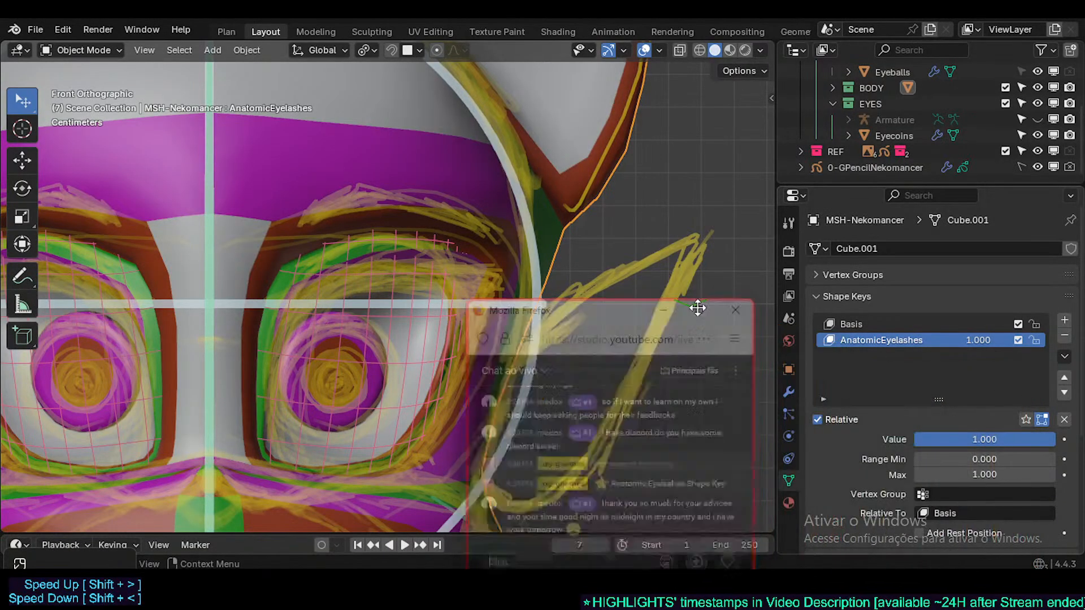
{"action": "left_click", "coordinate": [698, 303]}
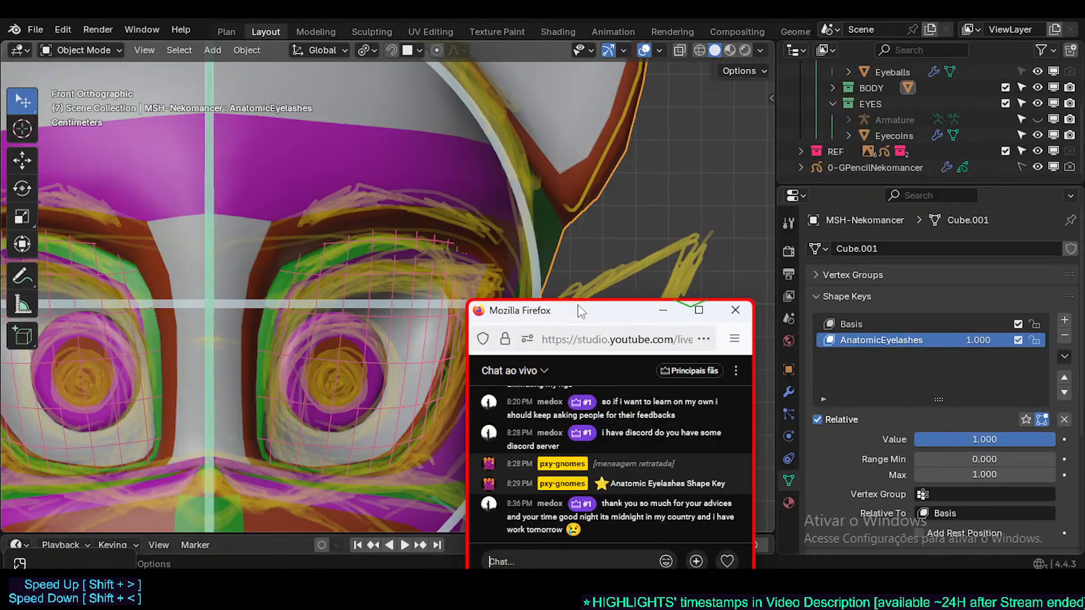
{"action": "scroll", "coordinate": [554, 251], "scroll_direction": "down", "scroll_amount": 5}
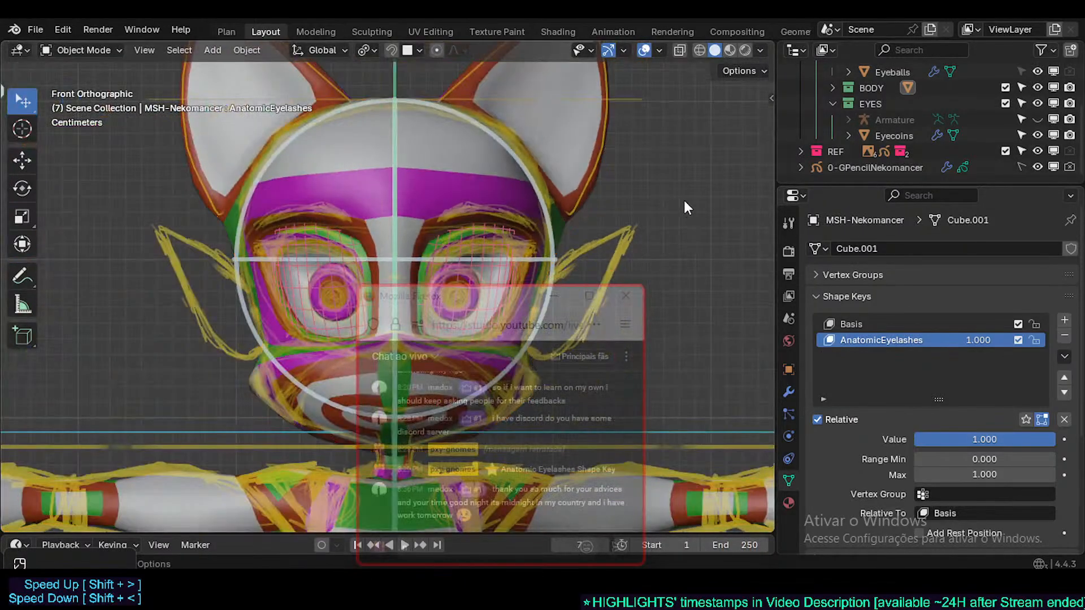
{"action": "key", "text": "n"}
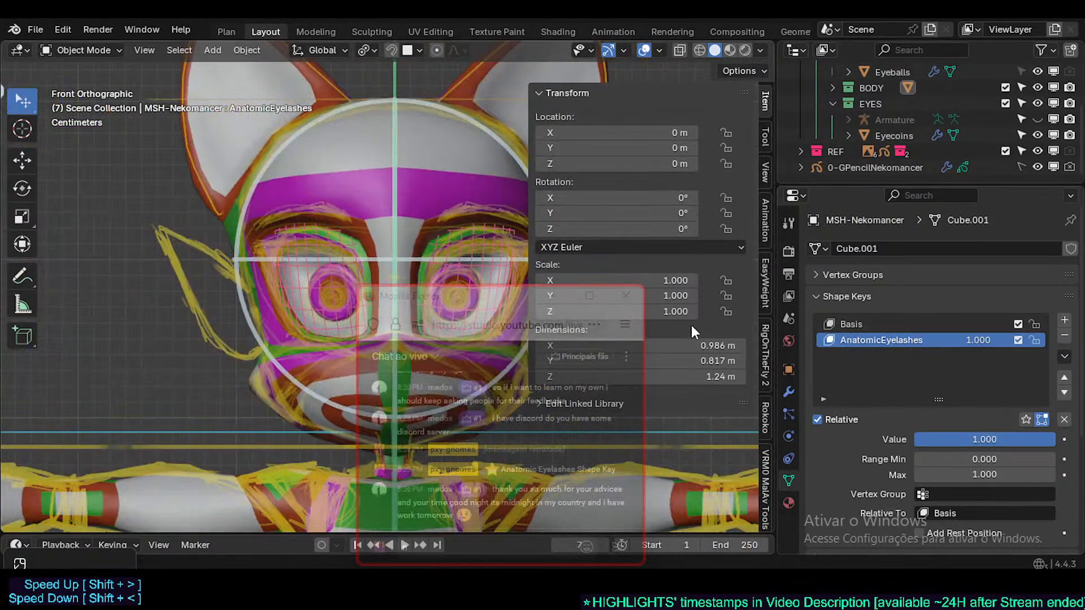
{"action": "key", "text": "n"}
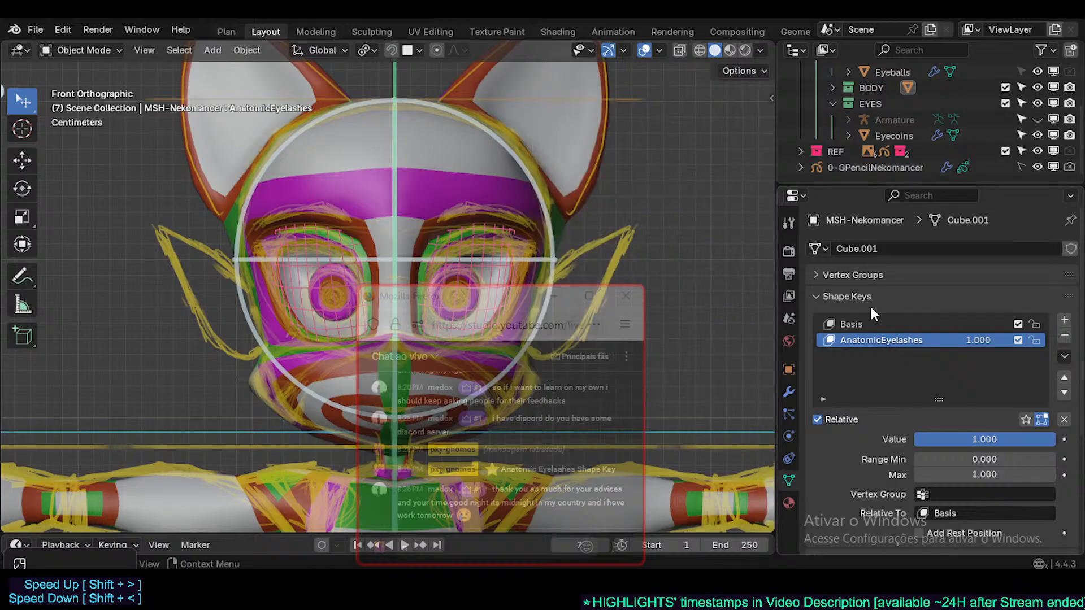
- Compare the Basis and AnatomicEyelashes shape keys on the full head from the front
{"action": "left_click", "coordinate": [910, 323]}
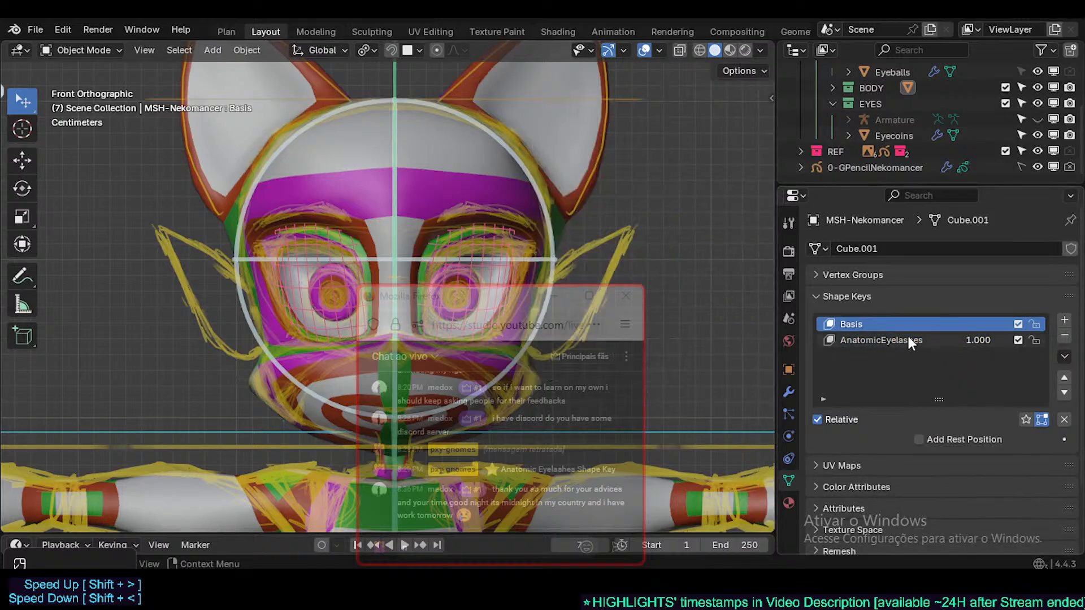
{"action": "left_click", "coordinate": [901, 339]}
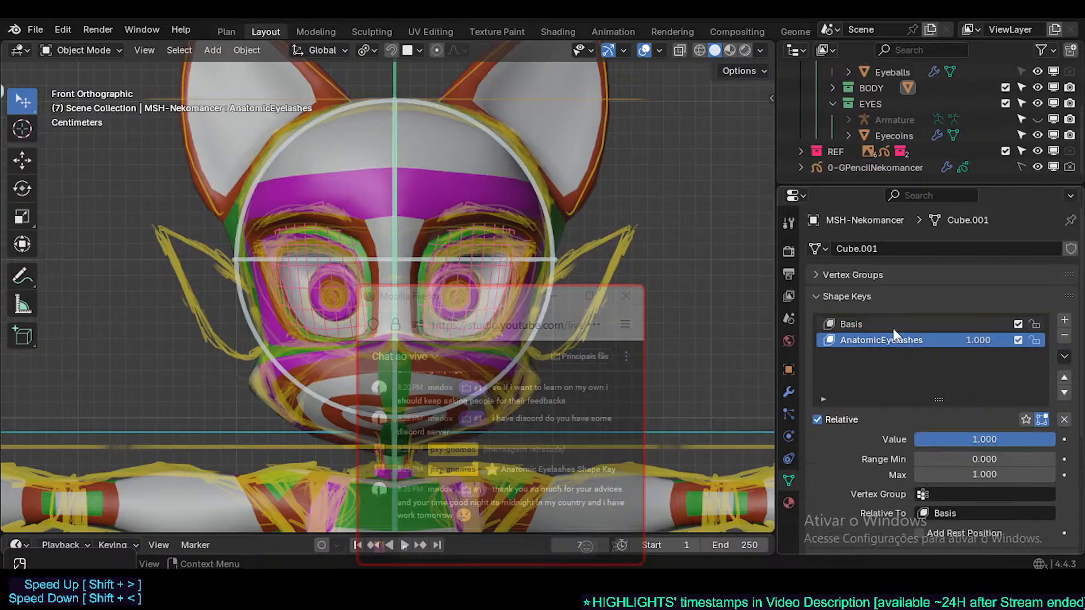
{"action": "left_click", "coordinate": [893, 327]}
{"action": "left_click", "coordinate": [895, 341]}
{"action": "left_click", "coordinate": [927, 325]}
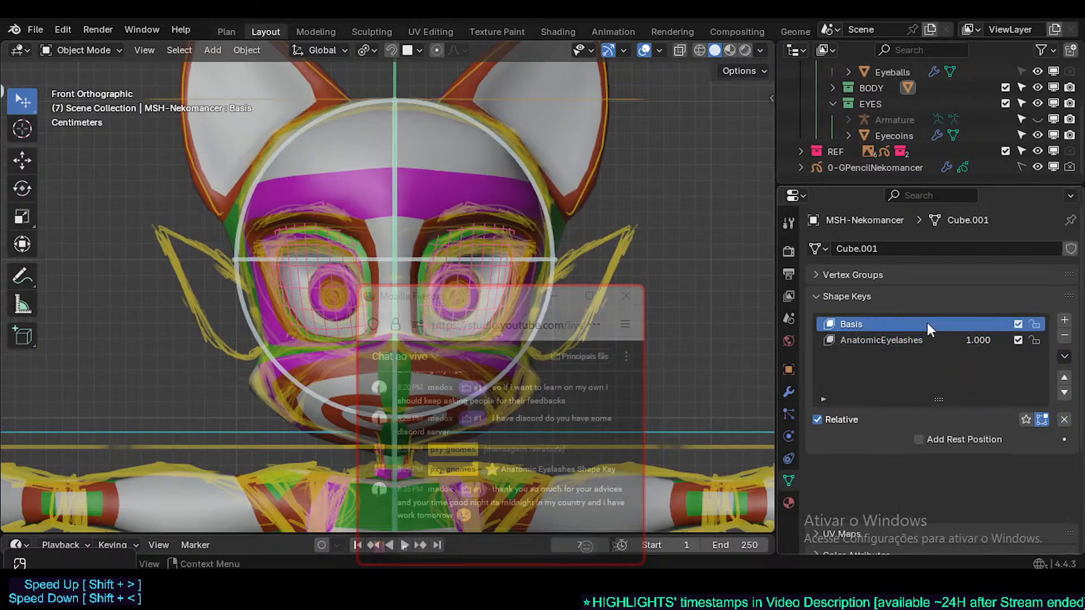
{"action": "left_click", "coordinate": [920, 340]}
- Create a new shape key from the current mix, keeping its default name
{"action": "left_click", "coordinate": [1064, 356]}
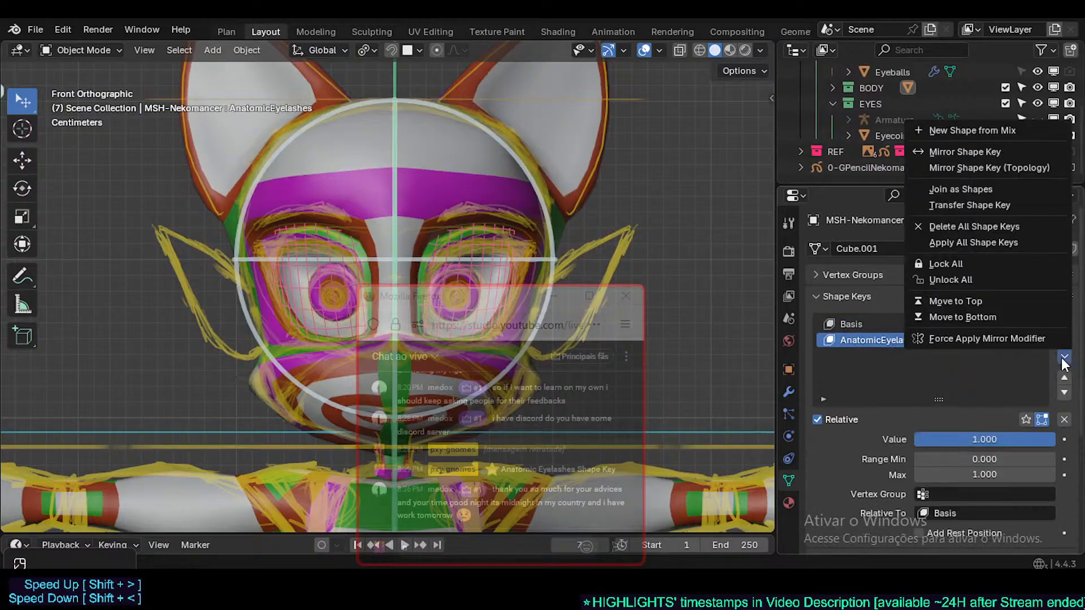
{"action": "left_click", "coordinate": [1001, 130]}
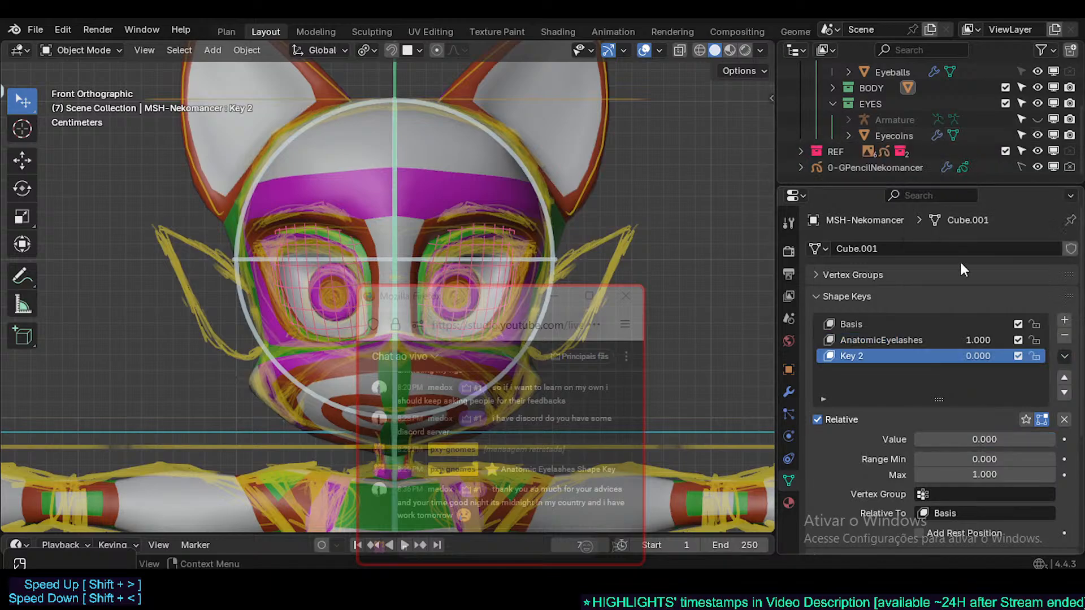
{"action": "double_click", "coordinate": [867, 356]}
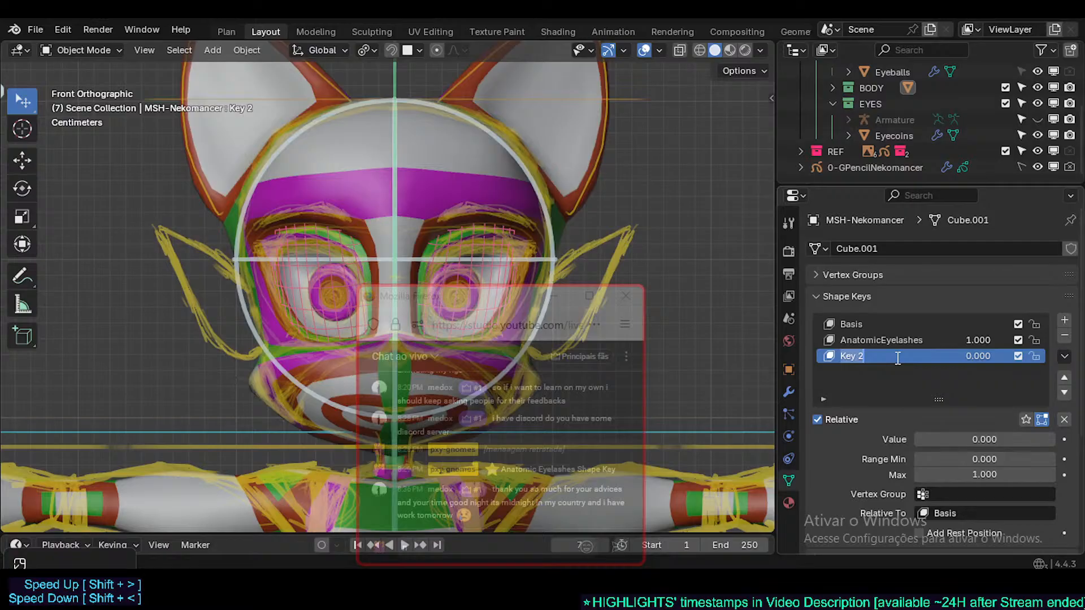
{"action": "key", "text": "Return"}
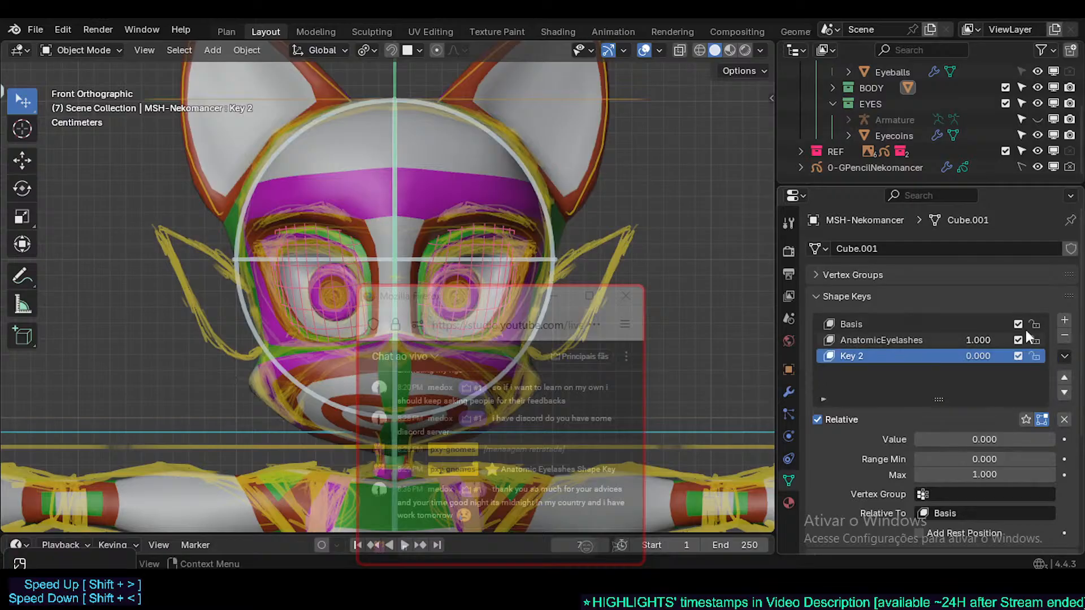
- Set the AnatomicEyelashes shape key value to 0 and make that key active
{"action": "left_click", "coordinate": [873, 324]}
{"action": "mouse_move", "coordinate": [990, 341]}
{"action": "left_mouse_down"}
{"action": "mouse_move", "coordinate": [929, 341]}
{"action": "mouse_move", "coordinate": [988, 341]}
{"action": "left_mouse_up"}
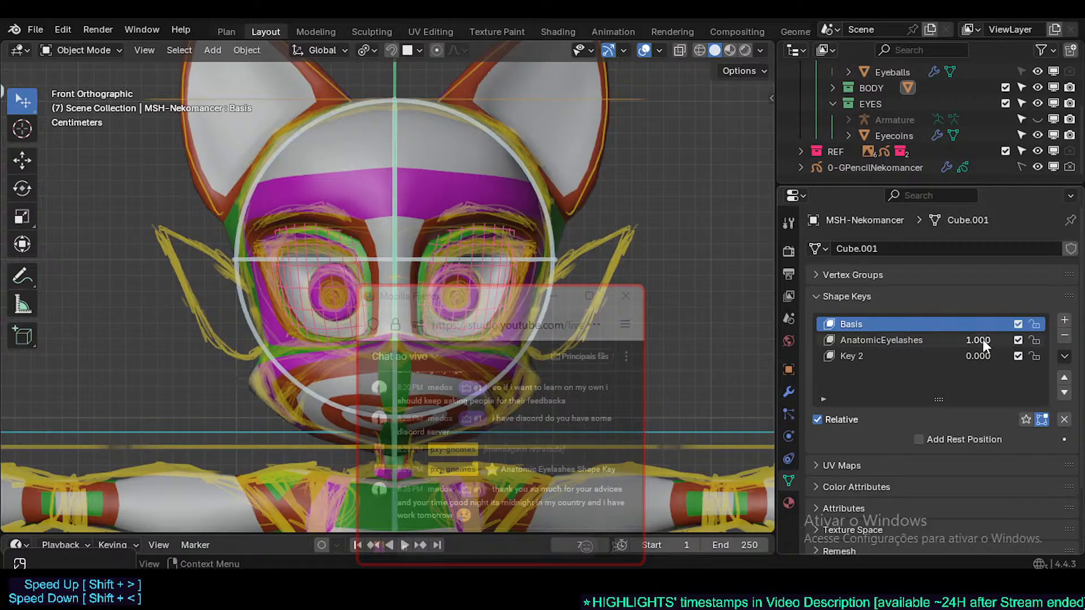
{"action": "left_click_drag", "start_coordinate": [990, 341], "coordinate": [962, 356]}
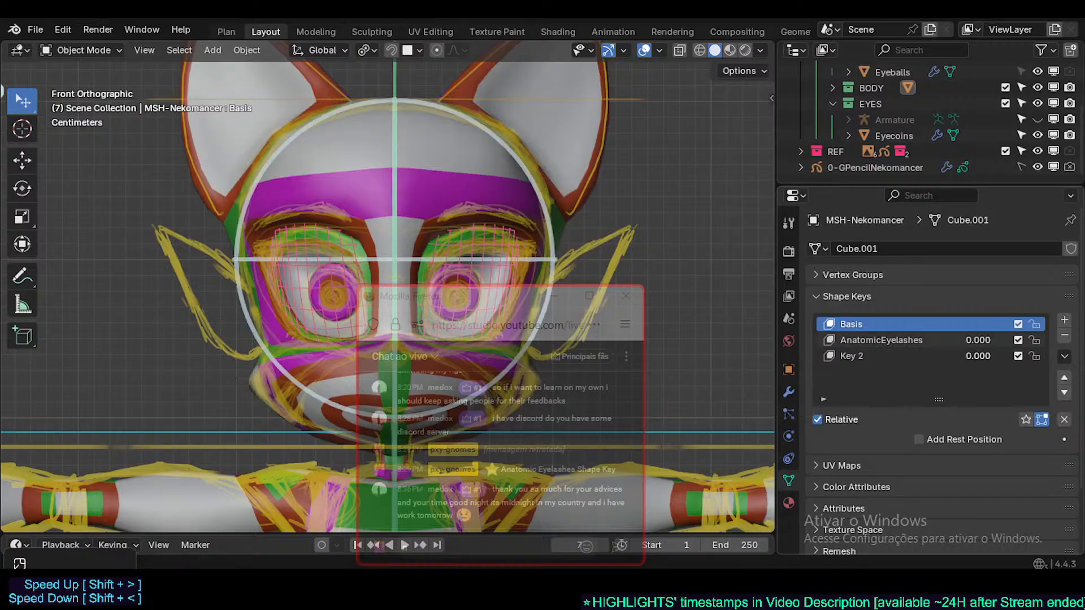
{"action": "left_click", "coordinate": [915, 339]}
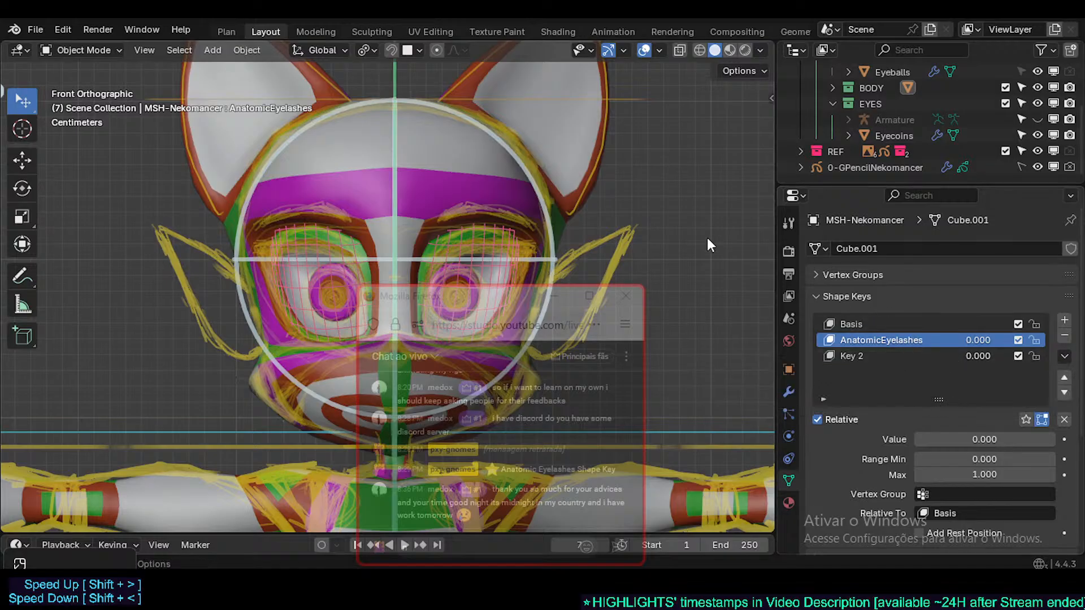
- Step through the Basis, AnatomicEyelashes and Key 2 shape keys to check their effect on the eyes
{"action": "scroll", "coordinate": [584, 198], "scroll_direction": "up", "scroll_amount": 2}
{"action": "left_click_drag", "start_coordinate": [452, 311], "coordinate": [496, 405]}
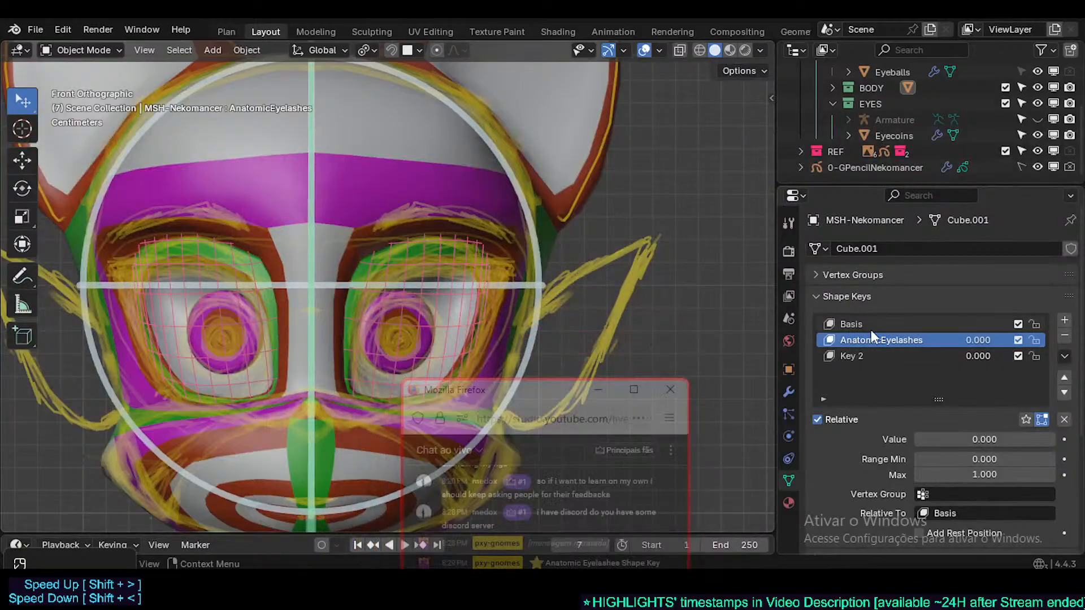
{"action": "left_click", "coordinate": [849, 324]}
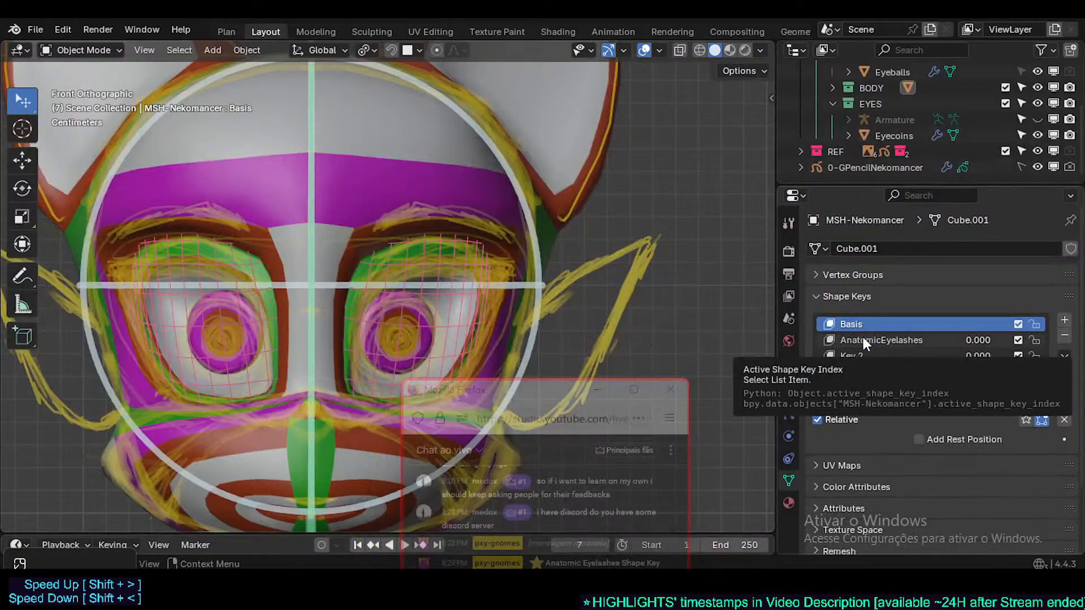
{"action": "left_click", "coordinate": [866, 339]}
{"action": "left_click", "coordinate": [853, 356]}
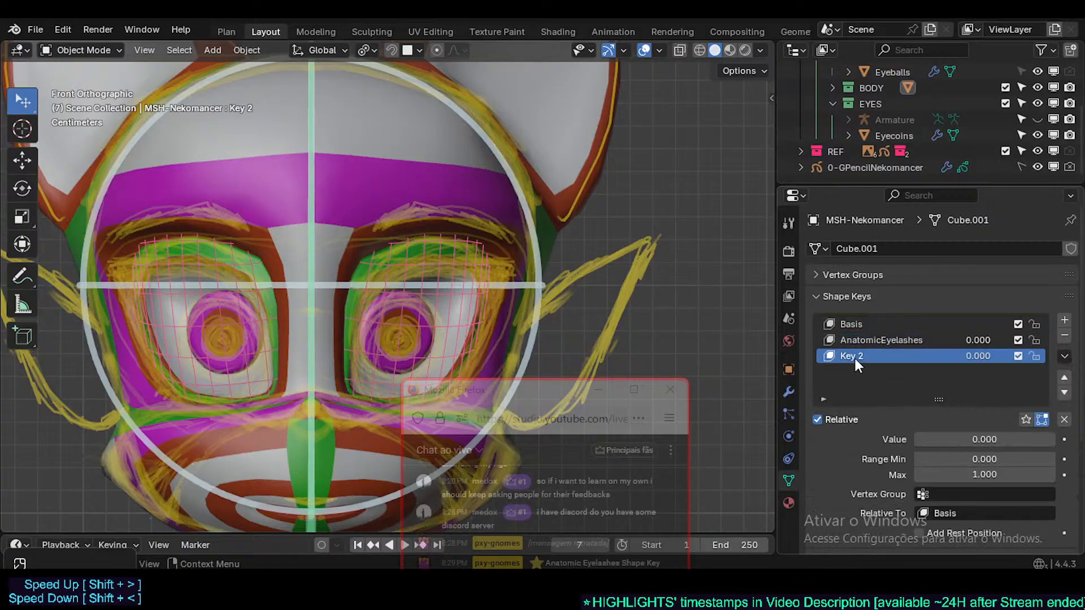
{"action": "left_click", "coordinate": [859, 342]}
- Enter Edit Mode and compare the Basis and AnatomicEyelashes shape keys around the eyelash edges of the character's left eye
{"action": "scroll", "coordinate": [391, 222], "scroll_direction": "up", "scroll_amount": 2}
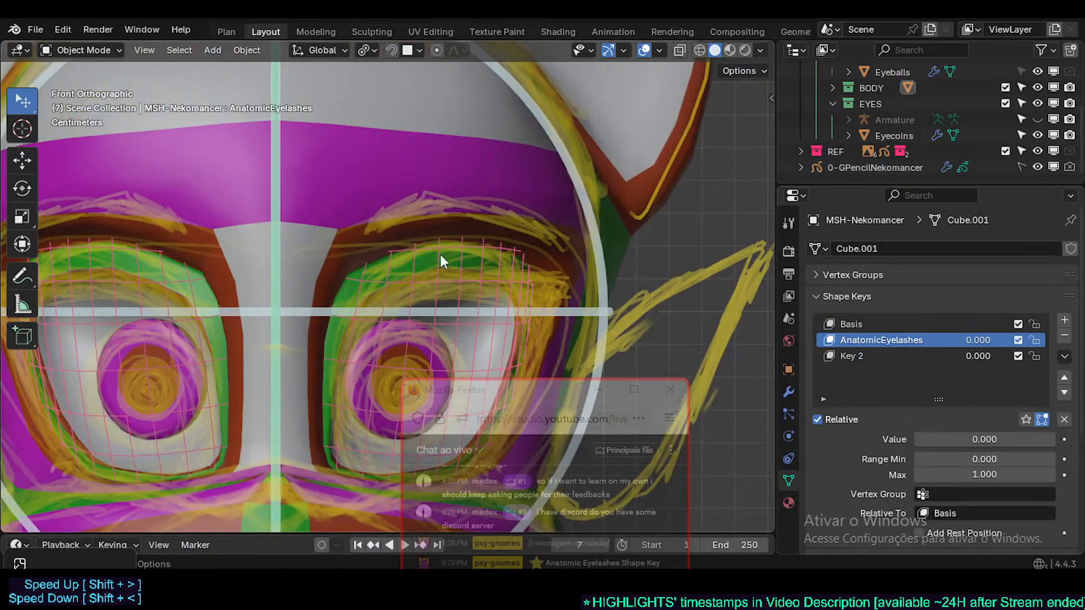
{"action": "key", "text": "Tab"}
{"action": "scroll", "coordinate": [501, 276], "scroll_direction": "up", "scroll_amount": 2}
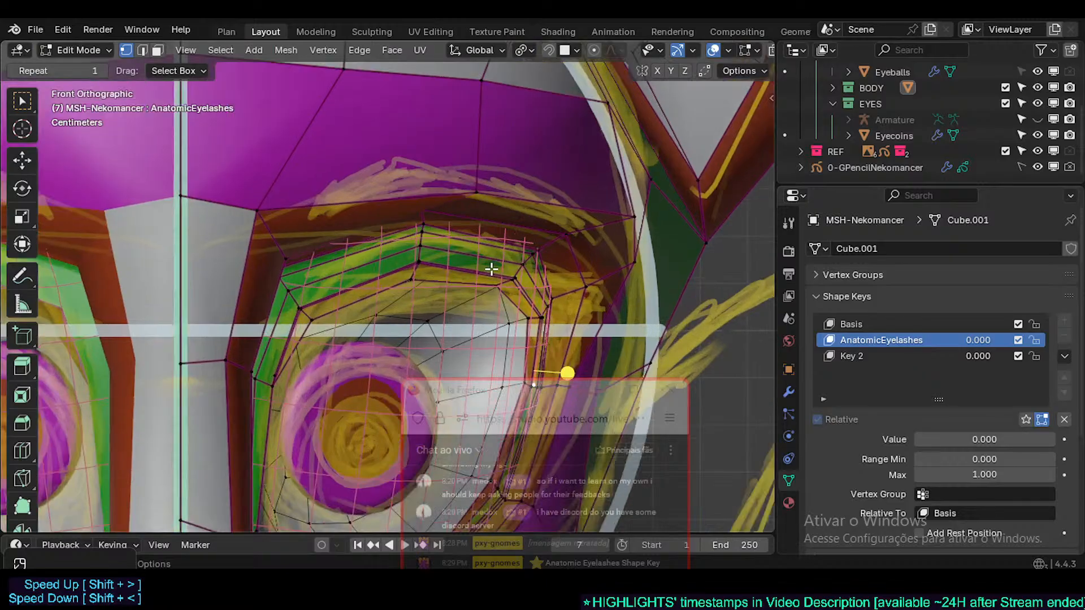
{"action": "key", "text": "2"}
{"action": "left_click", "coordinate": [491, 269], "text": "alt"}
{"action": "scroll", "coordinate": [491, 289], "scroll_direction": "up", "scroll_amount": 1}
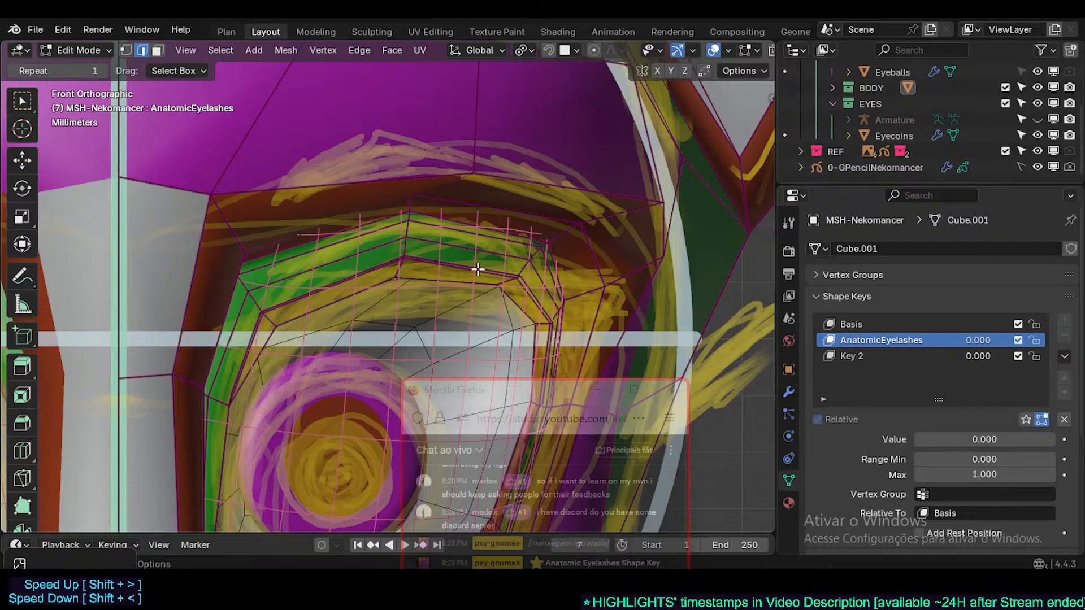
{"action": "key", "text": "alt+a"}
{"action": "key", "text": "1"}
{"action": "left_click", "coordinate": [863, 323]}
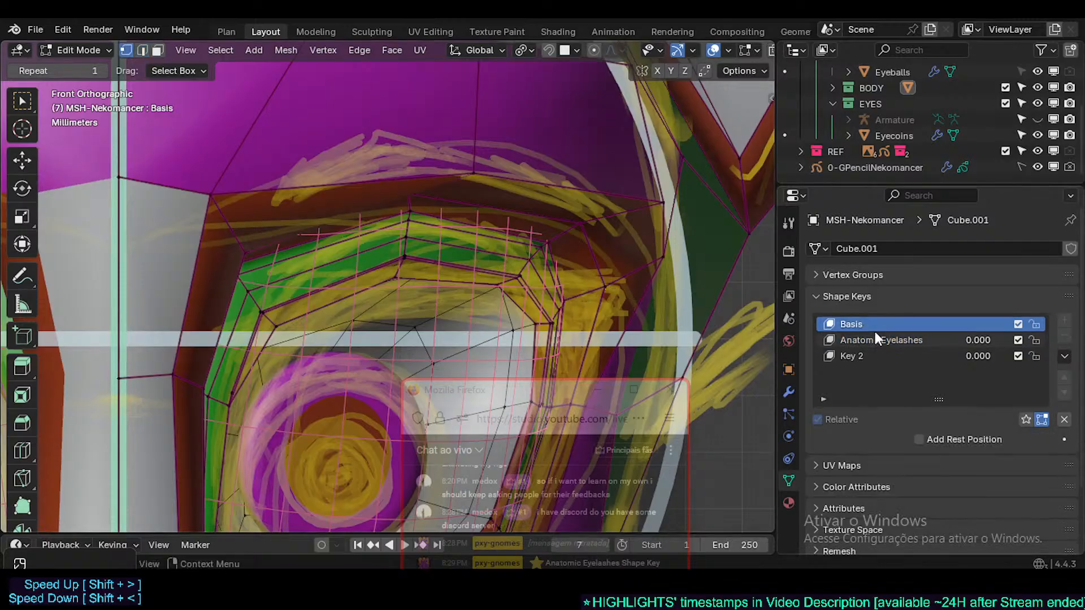
{"action": "left_click", "coordinate": [910, 339]}
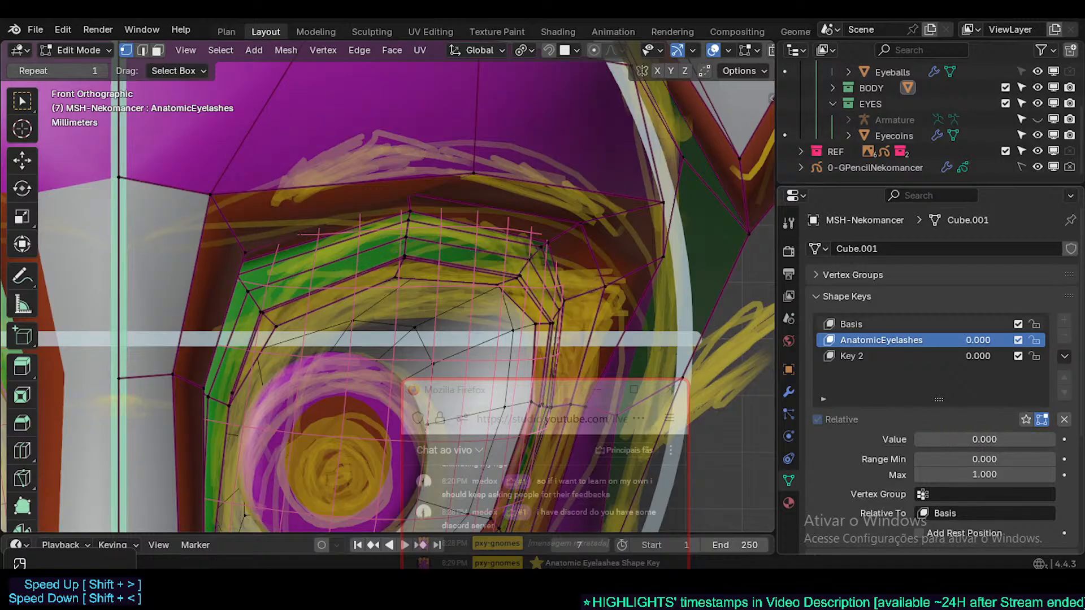
- Set the Key 2 shape key value to 1.000 and rename the key to Neutral
{"action": "left_click_drag", "start_coordinate": [969, 358], "coordinate": [1008, 357]}
{"action": "double_click", "coordinate": [854, 357]}
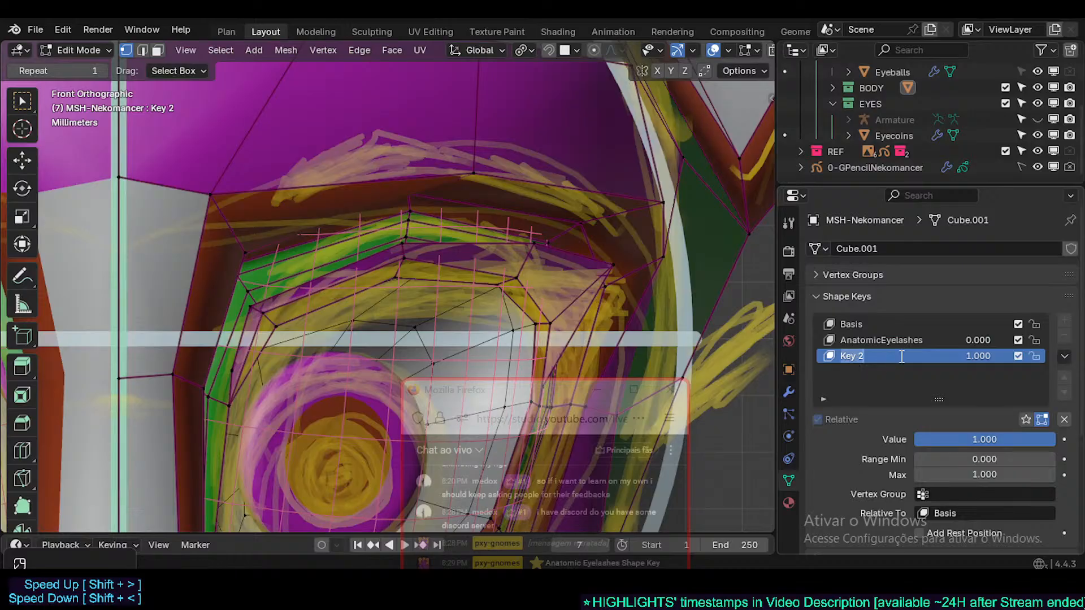
{"action": "type", "text": "Bas"}
{"action": "key", "text": "BackSpace"}
{"action": "key", "text": "BackSpace"}
{"action": "key", "text": "BackSpace"}
{"action": "type", "text": "Neutral"}
{"action": "key", "text": "Return"}
- Inspect the Neutral shape key's mesh around the eyes, mouth and muzzle from the front
{"action": "scroll", "coordinate": [510, 263], "scroll_direction": "down", "scroll_amount": 3}
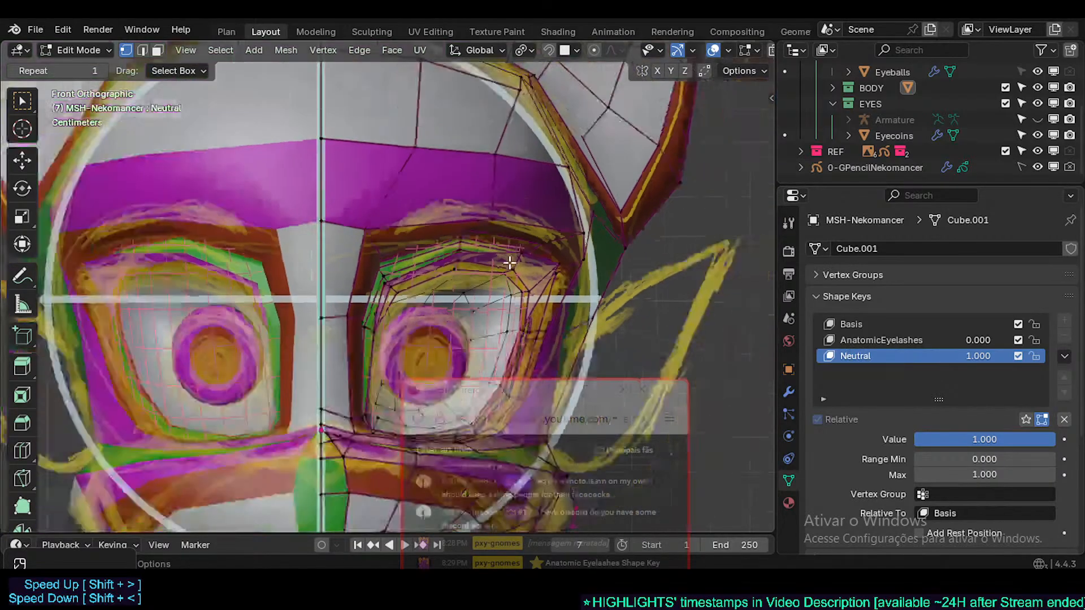
{"action": "scroll", "coordinate": [509, 263], "scroll_direction": "up", "scroll_amount": 3}
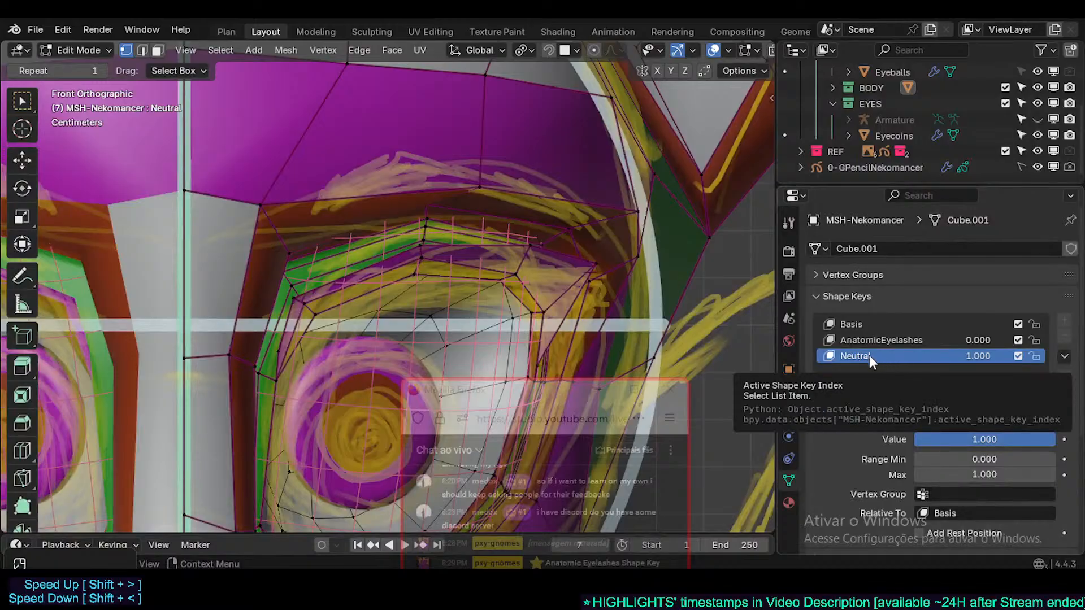
{"action": "mouse_move", "coordinate": [976, 341]}
{"action": "left_mouse_down"}
{"action": "mouse_move", "coordinate": [1011, 341]}
{"action": "mouse_move", "coordinate": [977, 341]}
{"action": "left_mouse_up"}
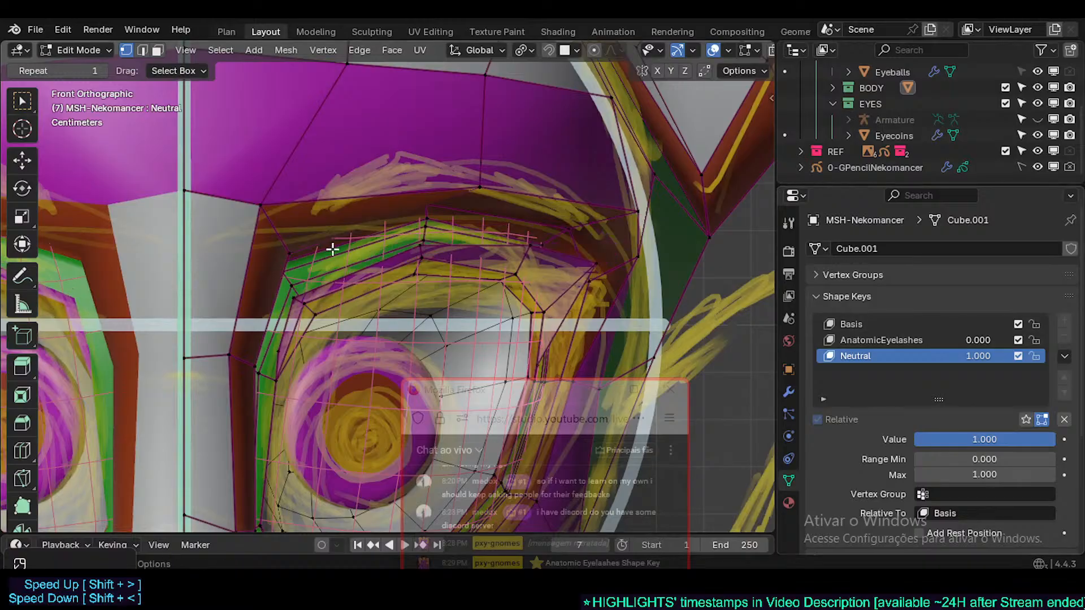
{"action": "scroll", "coordinate": [332, 249], "scroll_direction": "down", "scroll_amount": 3}
{"action": "middle_click_drag", "start_coordinate": [316, 240], "coordinate": [293, 384], "text": "shift"}
{"action": "scroll", "coordinate": [293, 383], "scroll_direction": "up", "scroll_amount": 6}
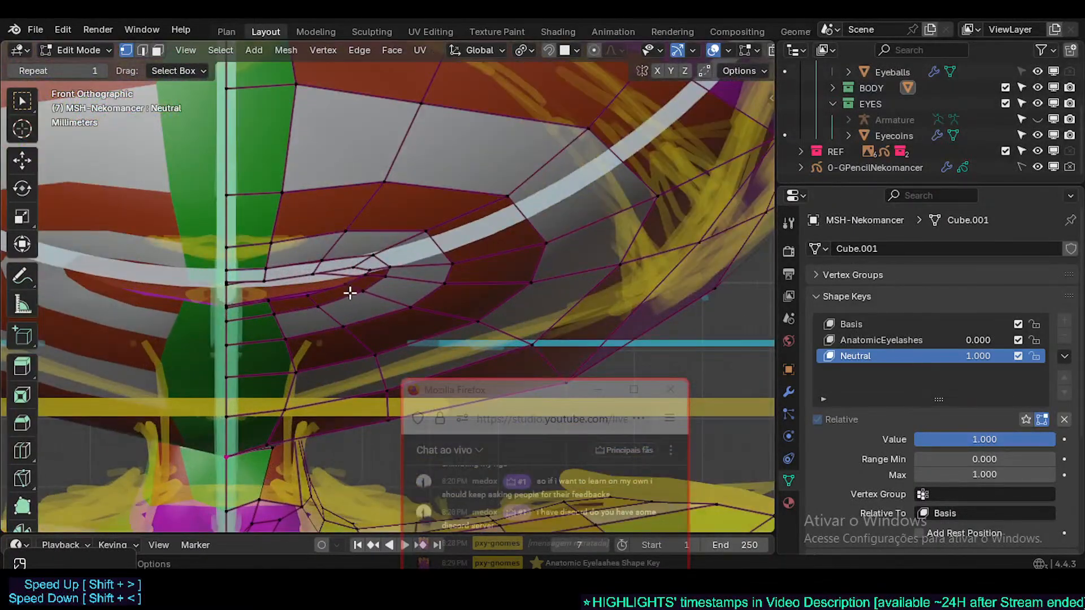
{"action": "middle_click_drag", "start_coordinate": [481, 206], "coordinate": [414, 307], "text": "shift"}
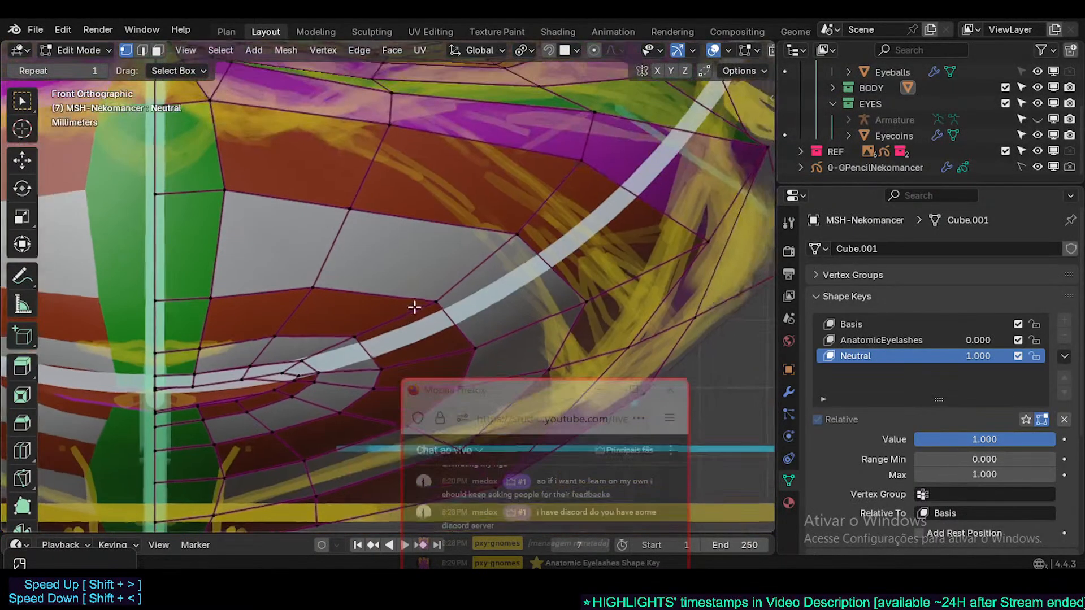
{"action": "middle_click_drag", "start_coordinate": [388, 161], "coordinate": [376, 219], "text": "shift"}
{"action": "scroll", "coordinate": [376, 220], "scroll_direction": "down", "scroll_amount": 3}
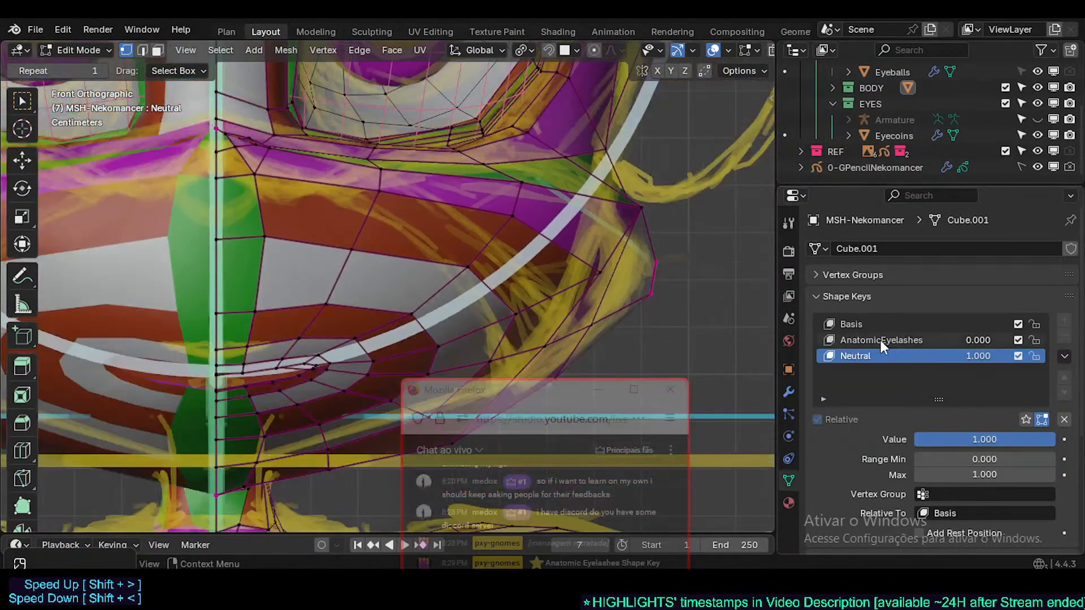
- Test the AnatomicEyelashes shape key by making it active, varying its value and toggling it off and on
{"action": "left_click", "coordinate": [881, 341]}
{"action": "scroll", "coordinate": [446, 182], "scroll_direction": "up", "scroll_amount": 2}
{"action": "middle_click_drag", "start_coordinate": [446, 183], "coordinate": [431, 278], "text": "shift"}
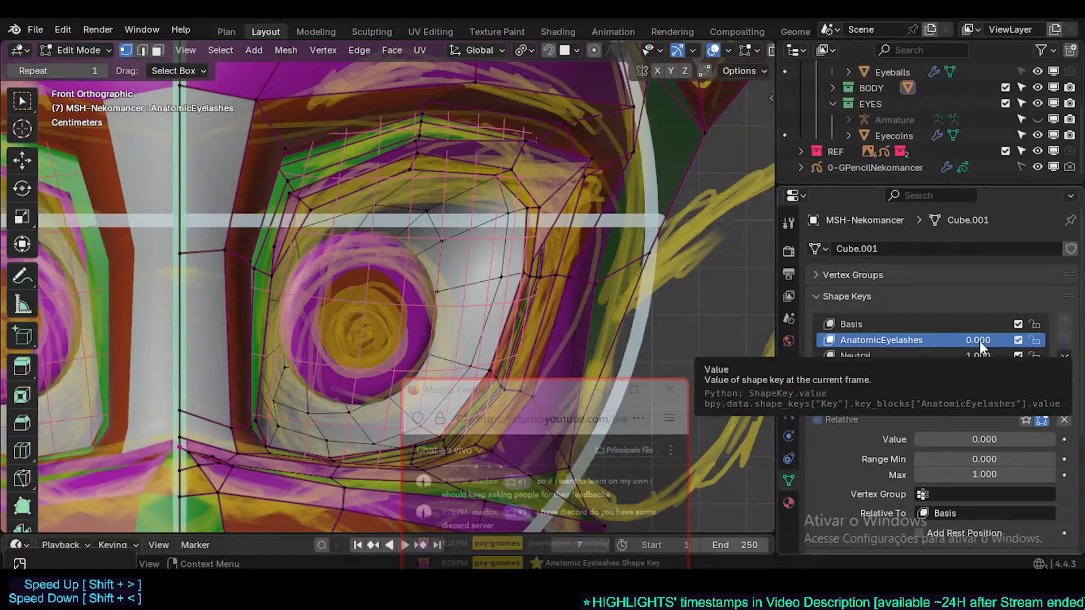
{"action": "left_click_drag", "start_coordinate": [977, 344], "coordinate": [947, 341]}
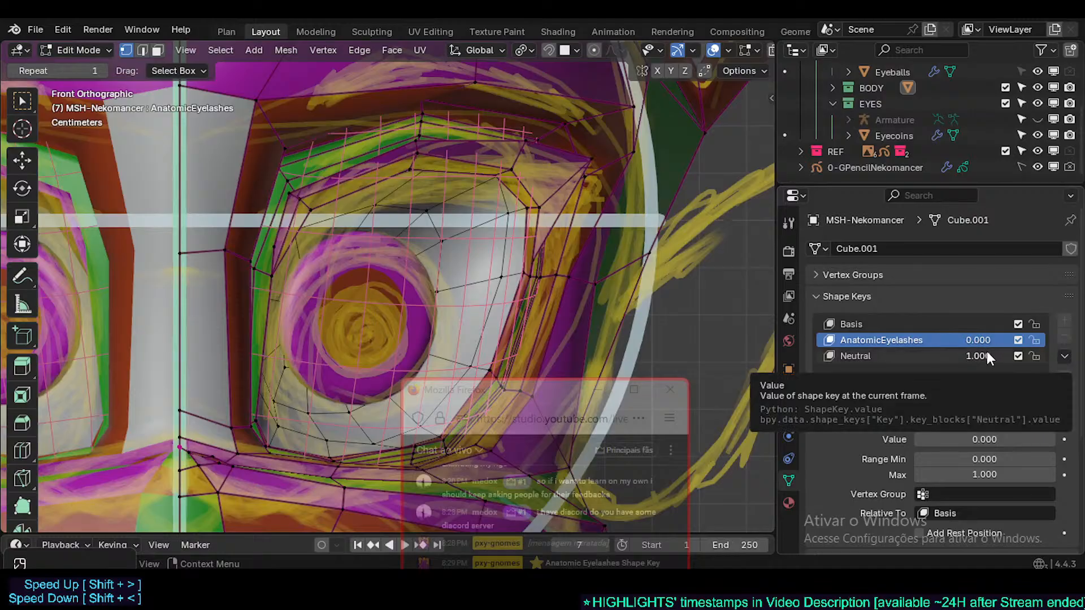
{"action": "left_click", "coordinate": [1016, 340]}
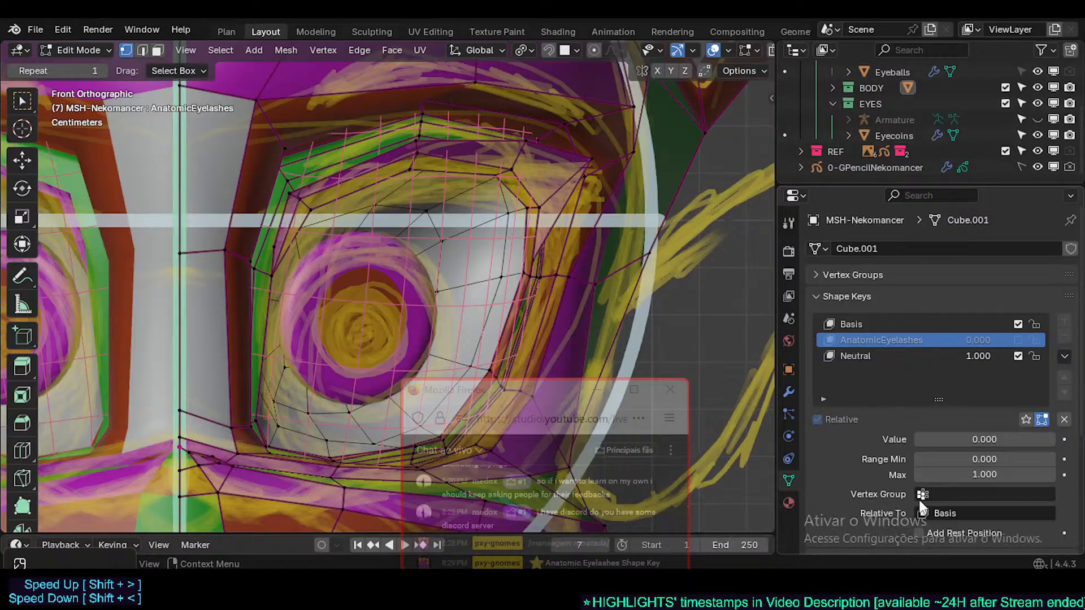
{"action": "left_click", "coordinate": [1016, 338]}
{"action": "left_click_drag", "start_coordinate": [972, 338], "coordinate": [1009, 340]}
{"action": "left_click_drag", "start_coordinate": [986, 439], "coordinate": [926, 439]}
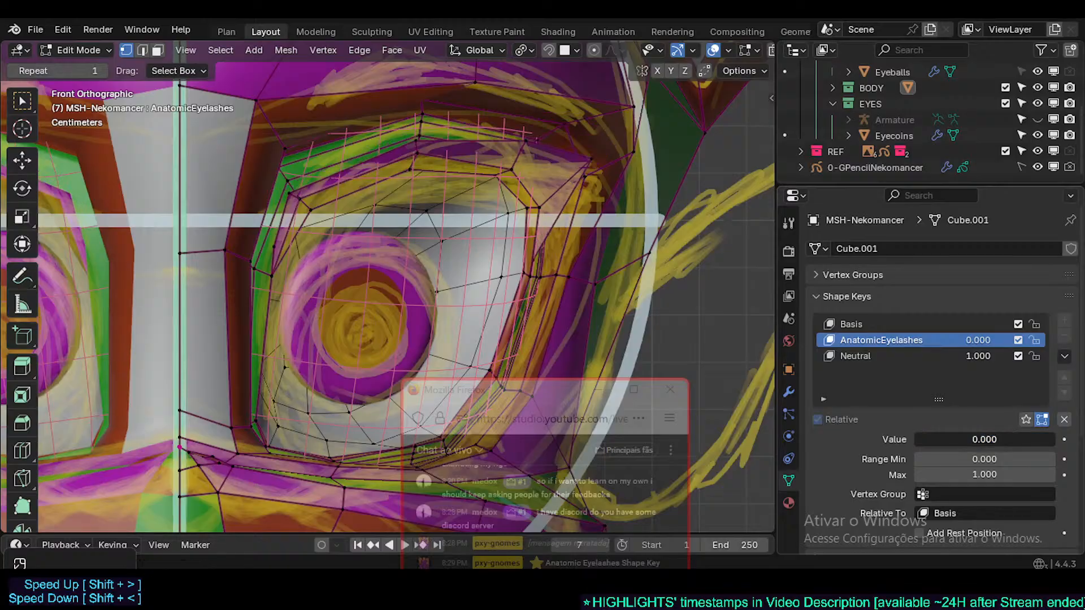
- Make Neutral the active shape key with value 1.000, then disable AnatomicEyelashes and lock both keys
{"action": "left_click", "coordinate": [873, 356]}
{"action": "mouse_move", "coordinate": [974, 354]}
{"action": "left_mouse_down"}
{"action": "mouse_move", "coordinate": [927, 354]}
{"action": "mouse_move", "coordinate": [1012, 352]}
{"action": "mouse_move", "coordinate": [955, 354]}
{"action": "mouse_move", "coordinate": [995, 354]}
{"action": "left_mouse_up"}
{"action": "left_click", "coordinate": [1018, 339]}
{"action": "left_click", "coordinate": [1036, 339]}
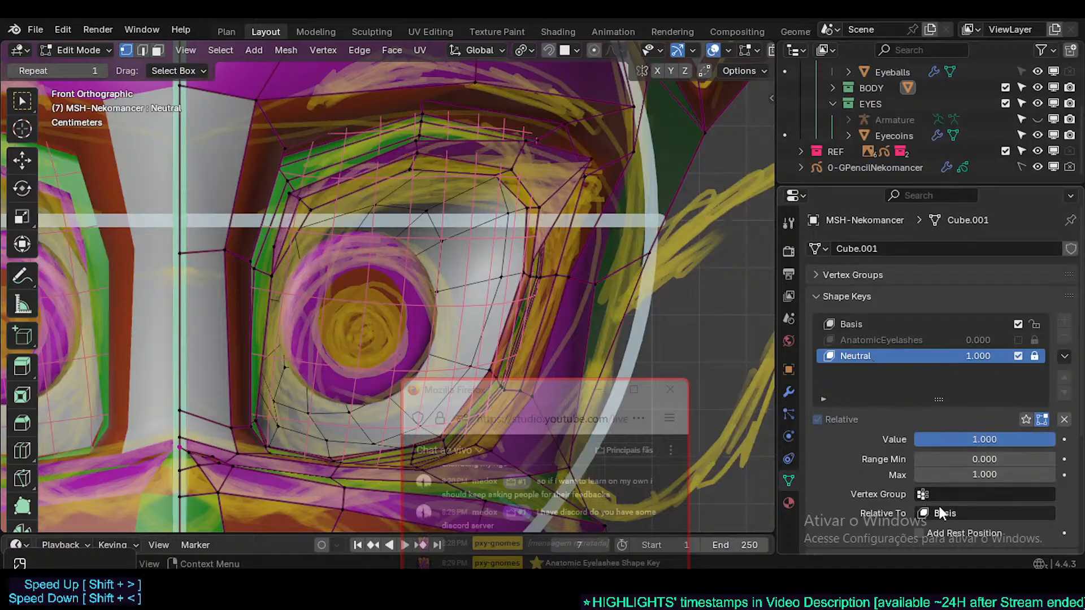
- Step through the shape keys ending on Neutral, and unlock the Neutral key
{"action": "left_click", "coordinate": [894, 343]}
{"action": "left_click", "coordinate": [859, 322]}
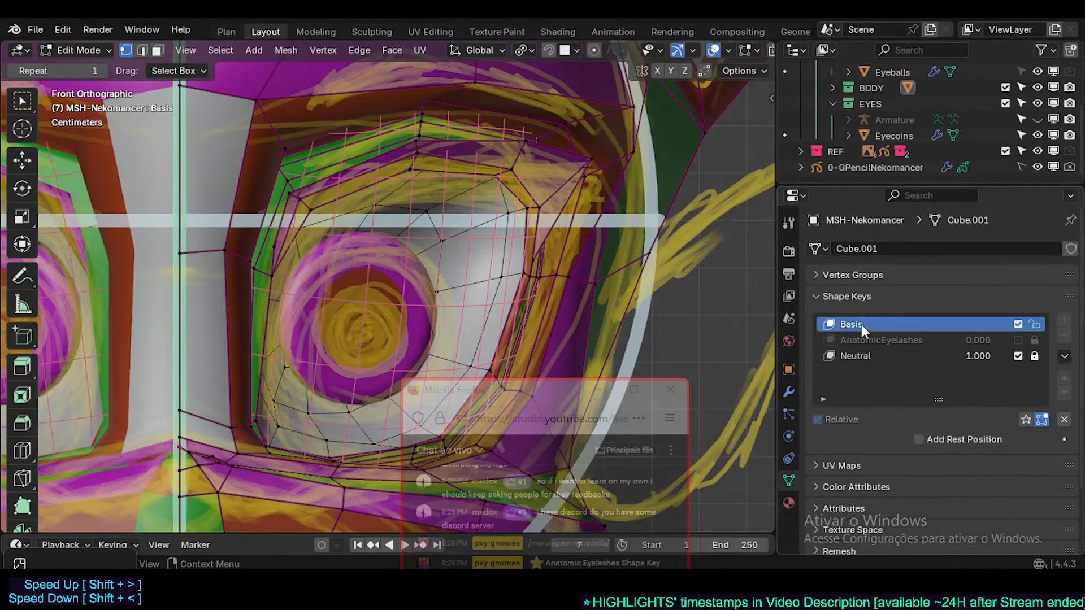
{"action": "left_click", "coordinate": [859, 343]}
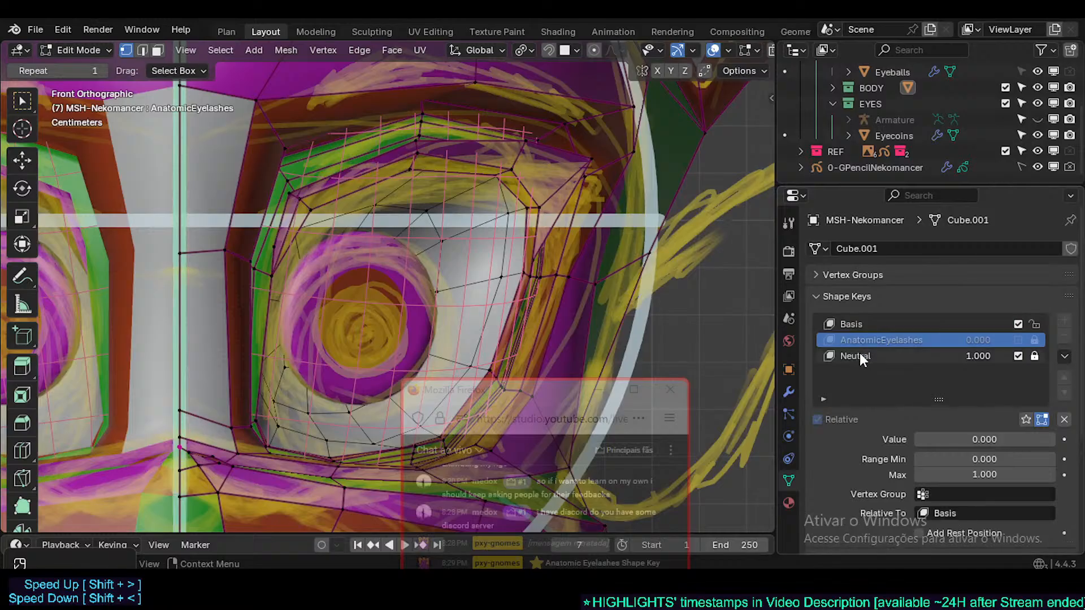
{"action": "left_click", "coordinate": [866, 354]}
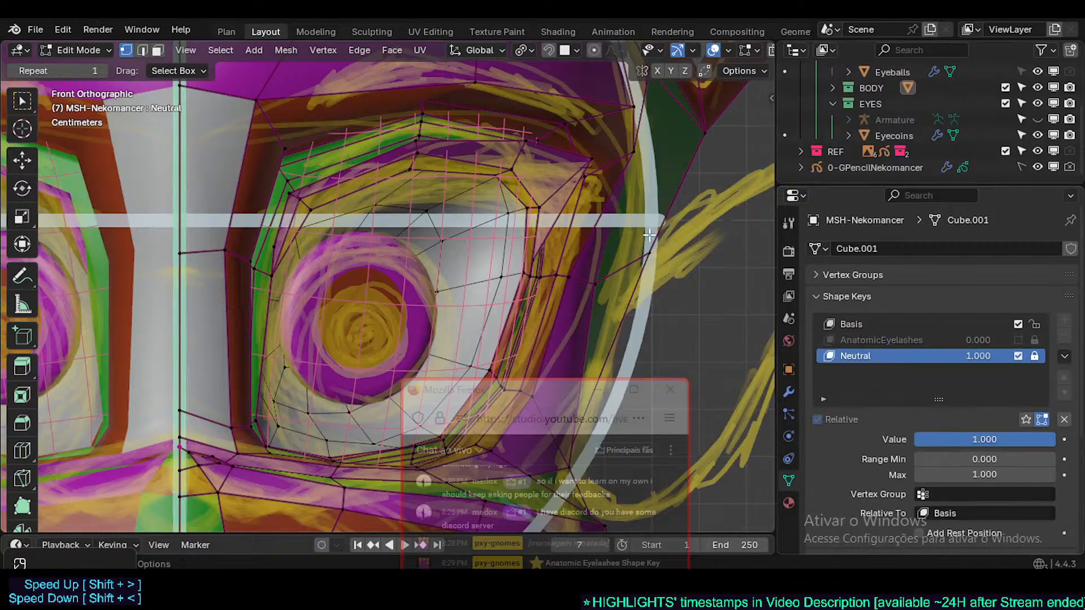
{"action": "left_click", "coordinate": [1034, 356]}
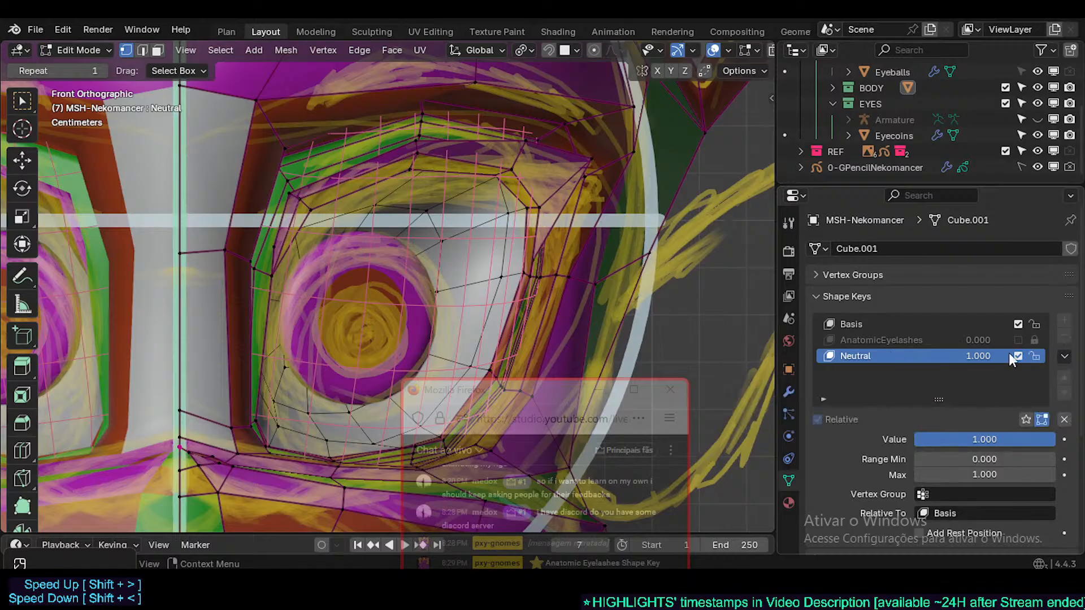
- Move the Firefox live chat window off the character's face so the eyes are unobstructed
{"action": "scroll", "coordinate": [770, 284], "scroll_direction": "down", "scroll_amount": 1}
{"action": "left_click_drag", "start_coordinate": [515, 398], "coordinate": [605, 285]}
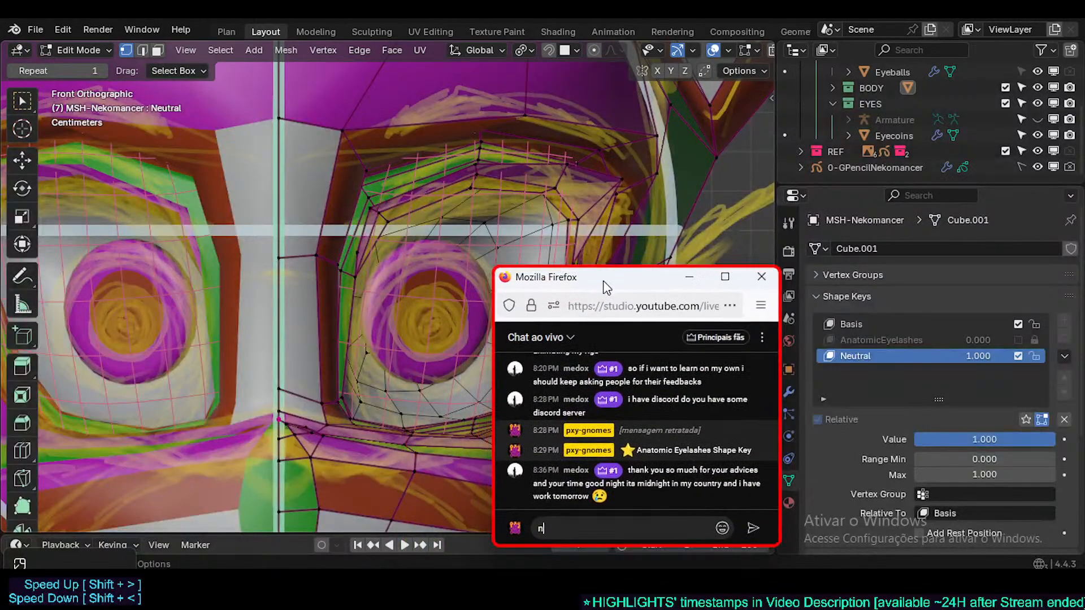
{"action": "left_click", "coordinate": [587, 528]}
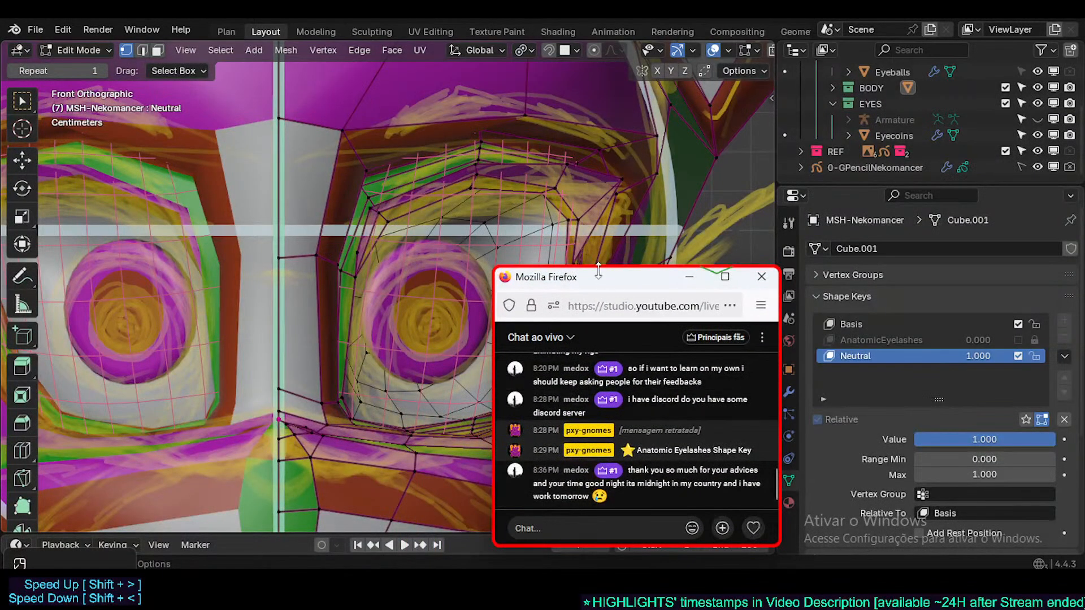
{"action": "left_click_drag", "start_coordinate": [594, 283], "coordinate": [824, 417]}
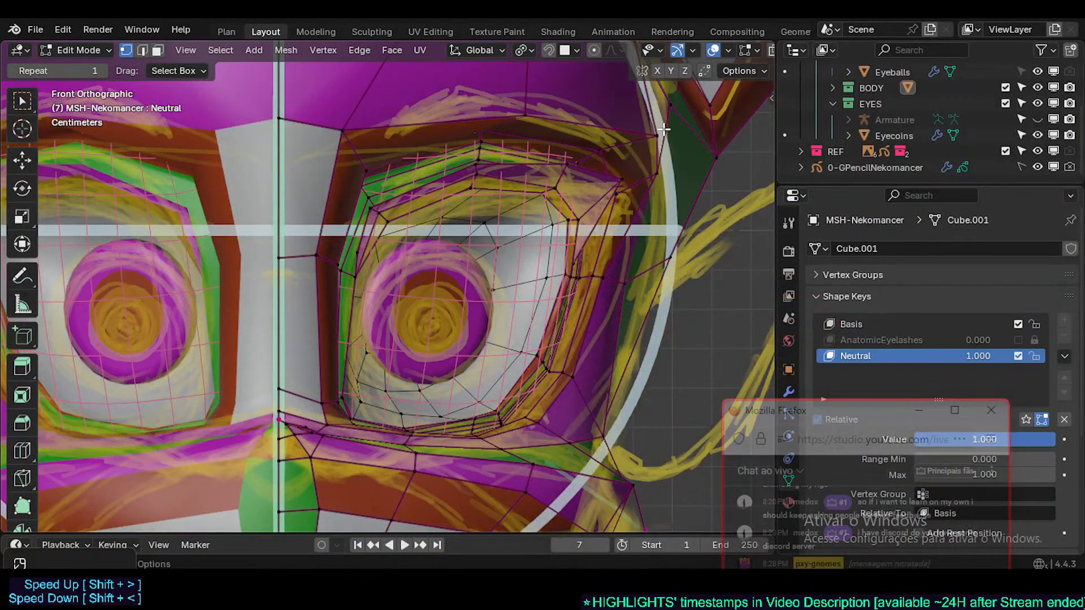
- Save the Nekomancer1.blend file and return the mesh to Object Mode
{"action": "key", "text": "ctrl+s"}
{"action": "key", "text": "Tab"}
{"action": "scroll", "coordinate": [718, 181], "scroll_direction": "down", "scroll_amount": 3}
{"action": "scroll", "coordinate": [570, 307], "scroll_direction": "up", "scroll_amount": 4}
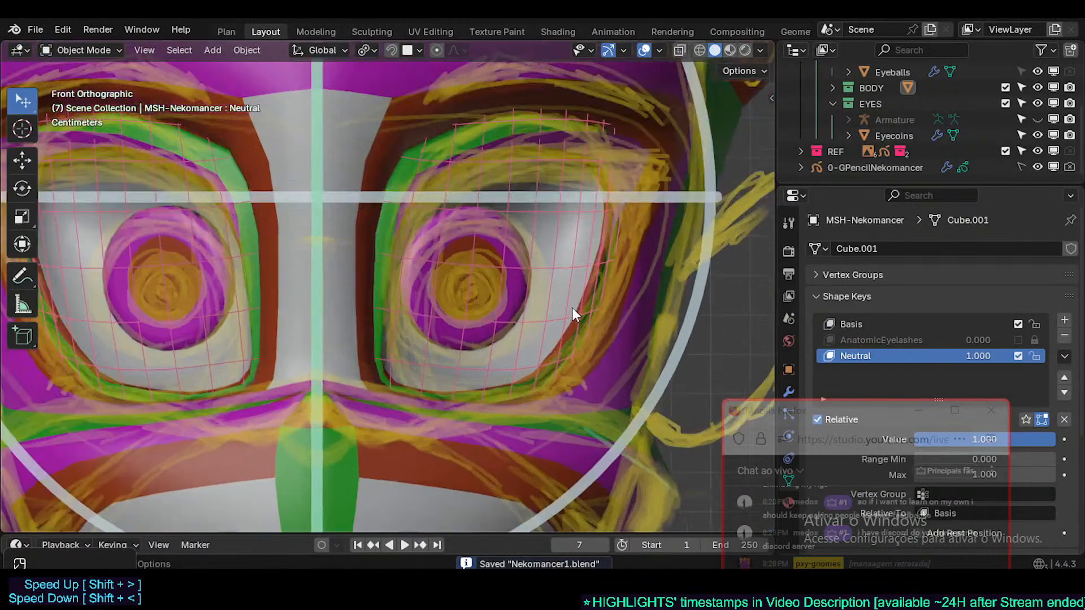
- Switch between the AnatomicEyelashes and Neutral keys and examine the eyes and mouth in Object Mode, leaving Neutral active
{"action": "left_click", "coordinate": [904, 340]}
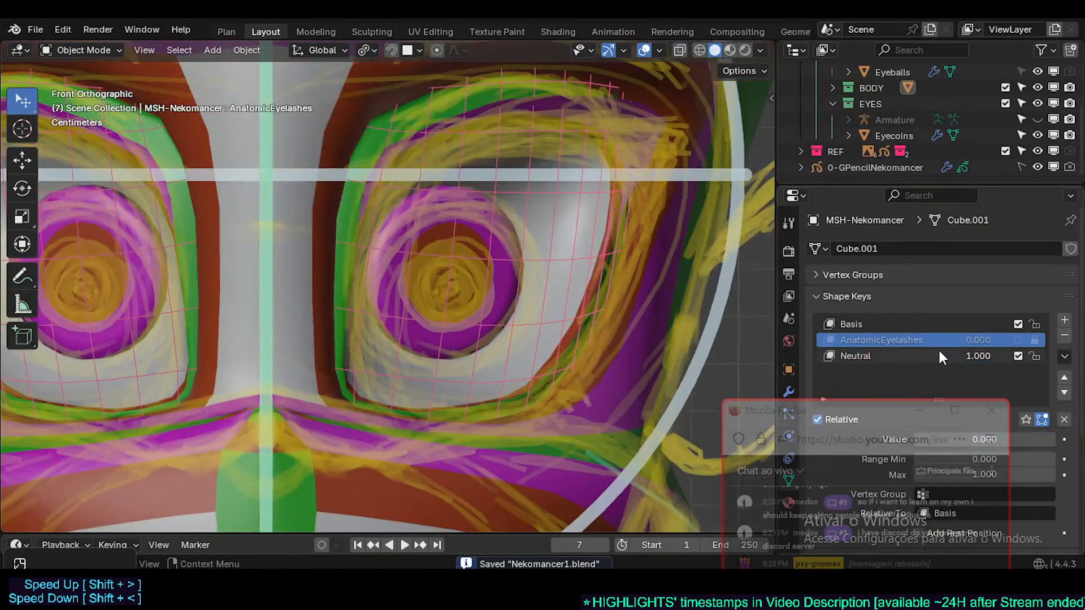
{"action": "left_click", "coordinate": [883, 357]}
{"action": "mouse_move", "coordinate": [988, 363]}
{"action": "left_mouse_down"}
{"action": "mouse_move", "coordinate": [927, 363]}
{"action": "mouse_move", "coordinate": [988, 363]}
{"action": "left_mouse_up"}
{"action": "mouse_move", "coordinate": [988, 439]}
{"action": "left_mouse_down"}
{"action": "mouse_move", "coordinate": [927, 439]}
{"action": "mouse_move", "coordinate": [989, 439]}
{"action": "left_mouse_up"}
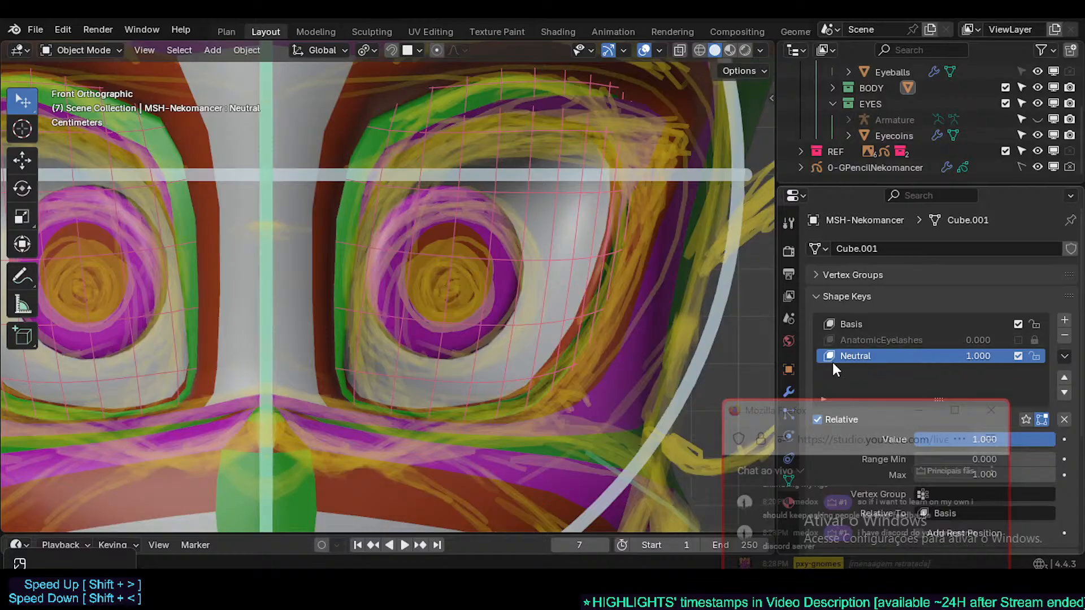
{"action": "scroll", "coordinate": [454, 87], "scroll_direction": "down", "scroll_amount": 2}
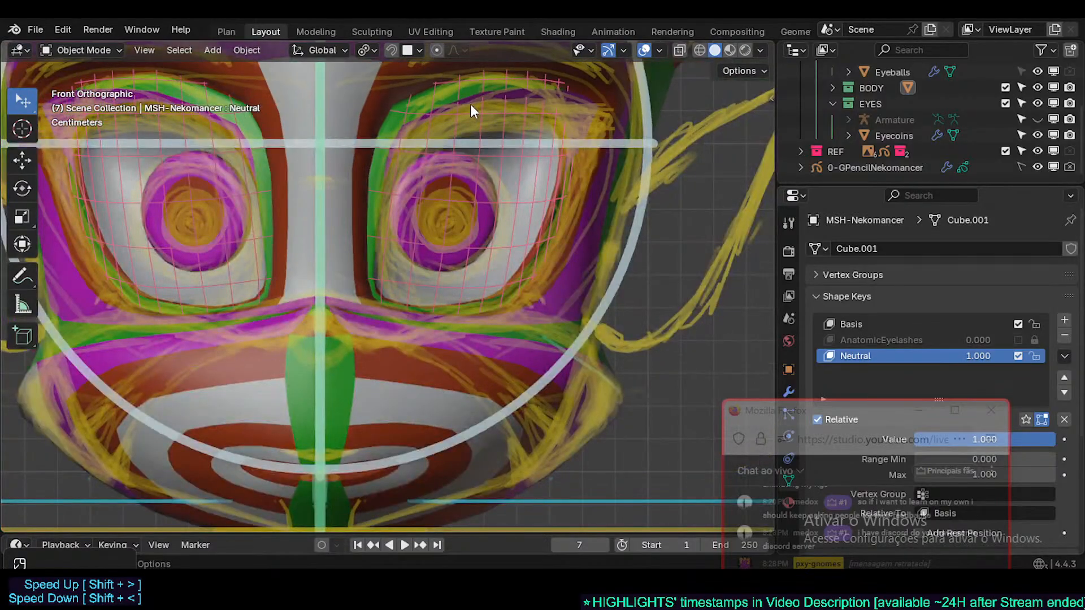
{"action": "middle_click_drag", "start_coordinate": [388, 408], "coordinate": [426, 185], "text": "shift"}
{"action": "middle_click_drag", "start_coordinate": [490, 169], "coordinate": [439, 303], "text": "shift"}
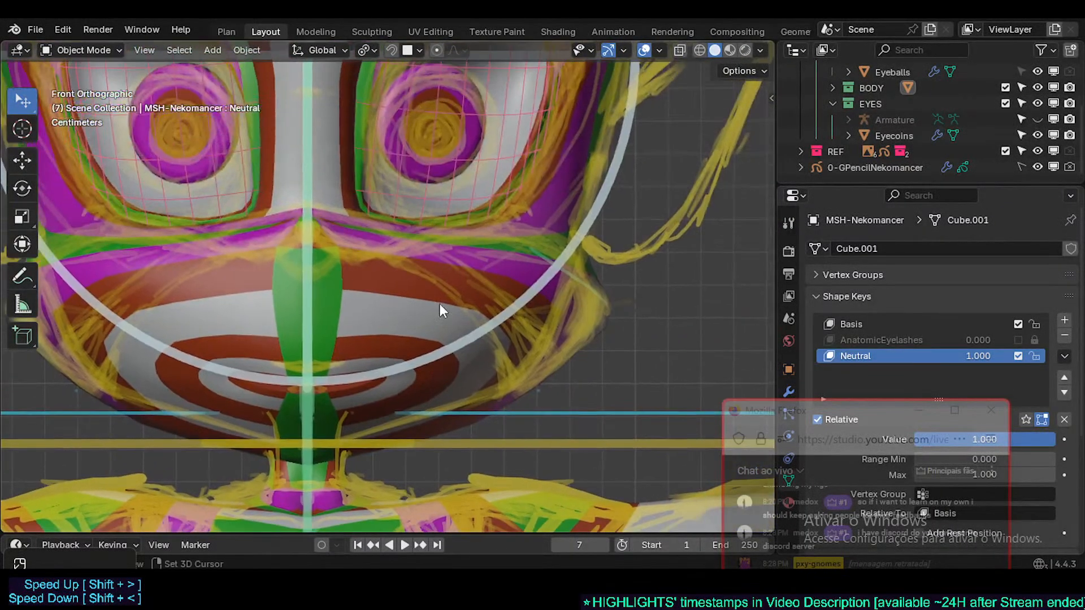
{"action": "scroll", "coordinate": [384, 339], "scroll_direction": "up", "scroll_amount": 5, "text": "shift"}
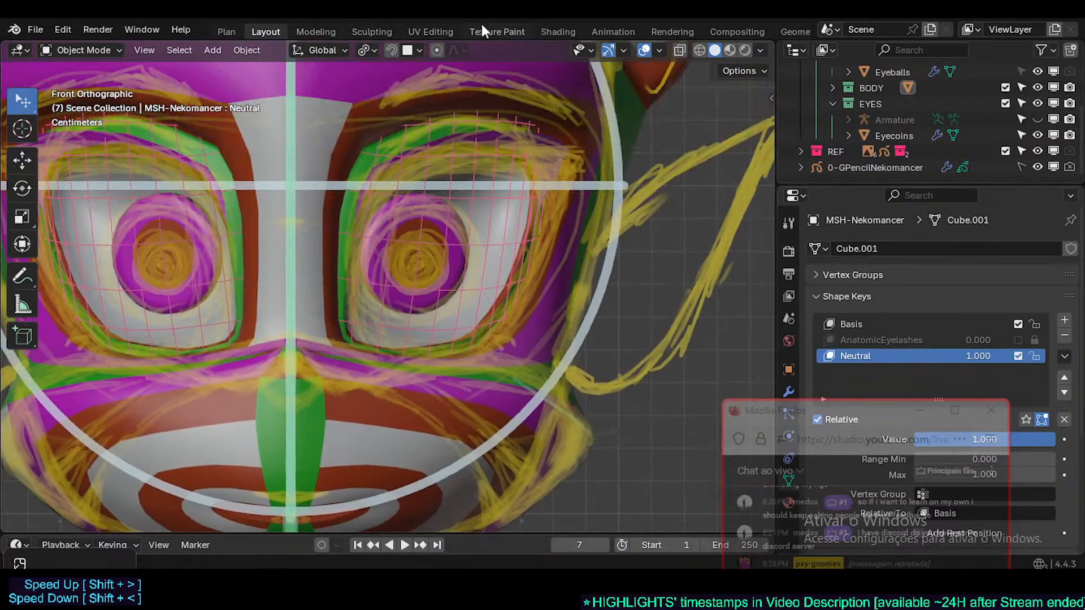
- Select the upper eyelash edge loop of the character's left eye in Edit Mode and switch to vertex selection
{"action": "key", "text": "Tab"}
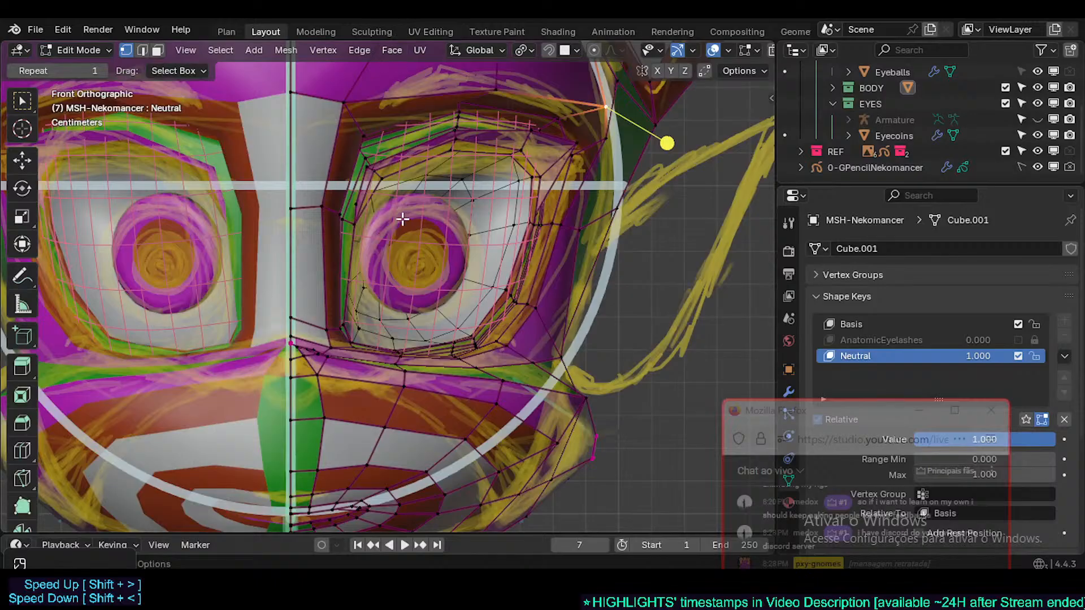
{"action": "key", "text": "3"}
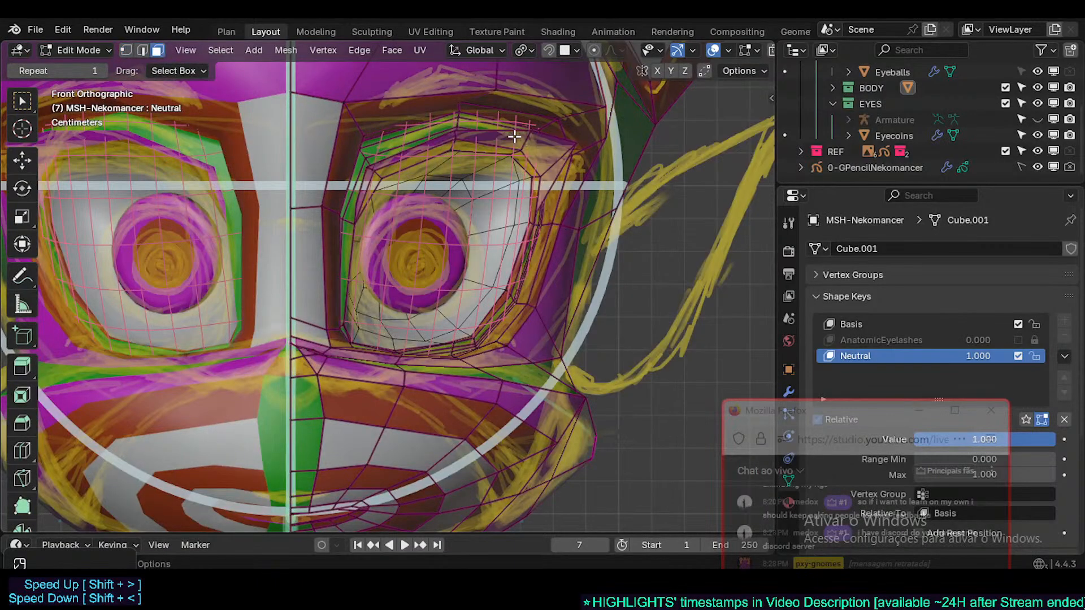
{"action": "key", "text": "2"}
{"action": "left_click", "coordinate": [514, 136], "text": "alt"}
{"action": "key", "text": "1"}
{"action": "middle_click_drag", "start_coordinate": [379, 462], "coordinate": [422, 267], "text": "shift"}
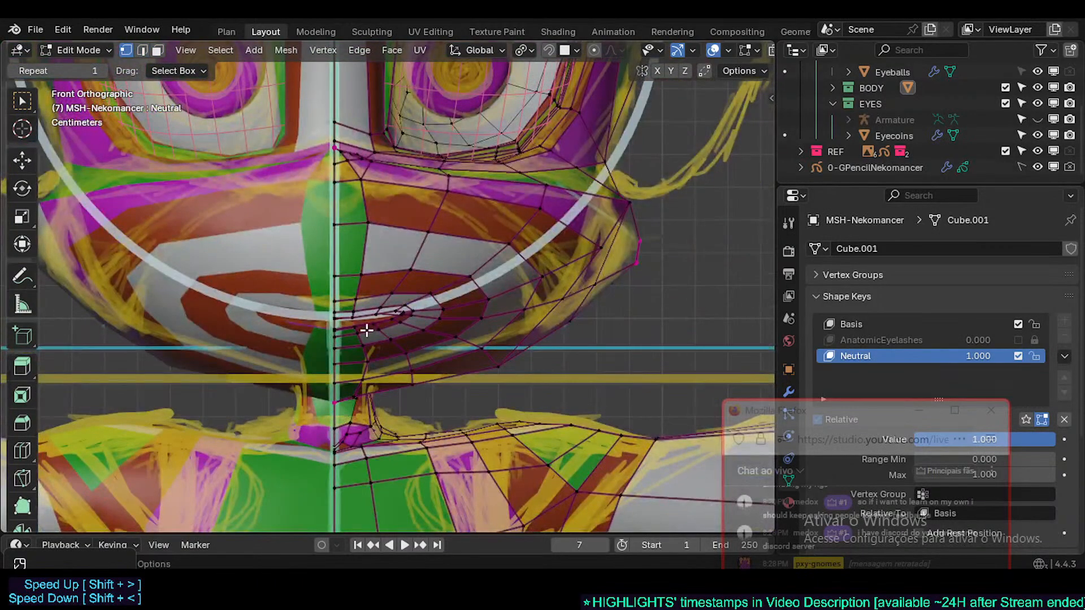
{"action": "middle_click_drag", "start_coordinate": [385, 354], "coordinate": [331, 609], "text": "shift"}
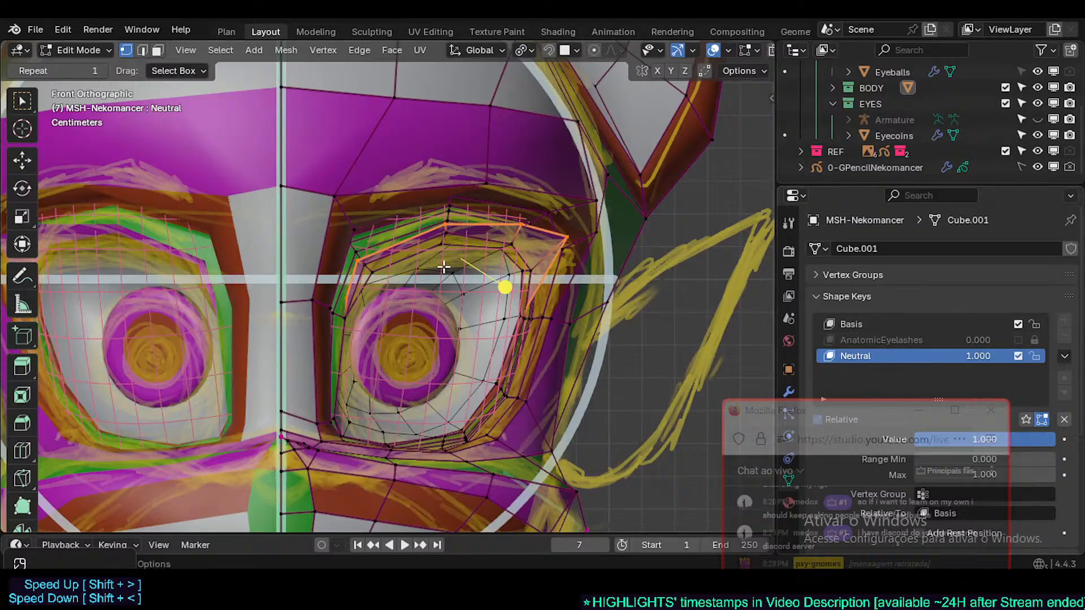
{"action": "scroll", "coordinate": [438, 284], "scroll_direction": "up", "scroll_amount": 5}
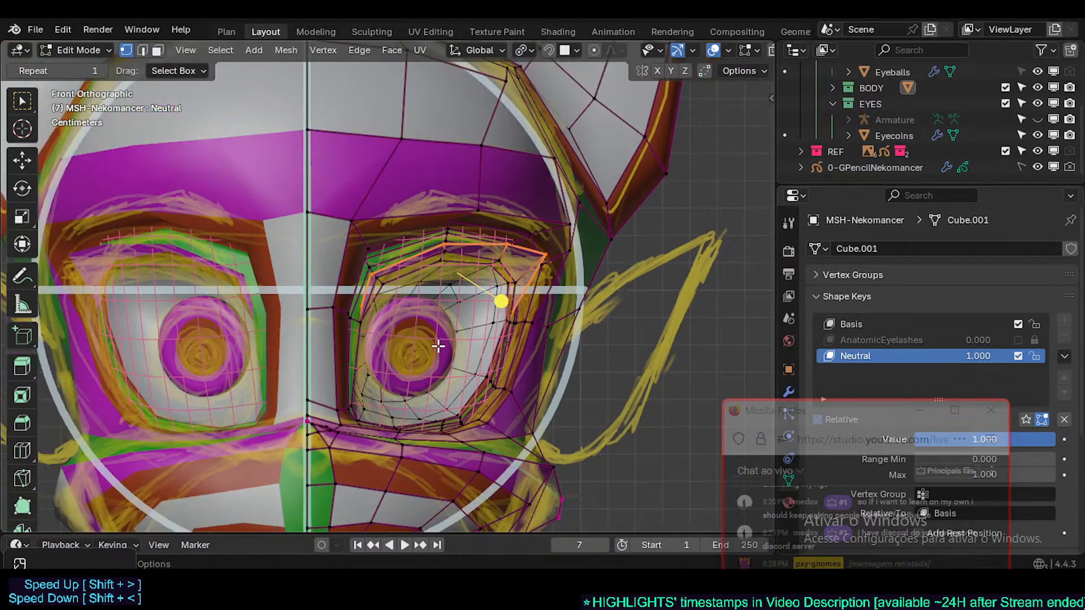
- Compare the eyes in Object Mode with and without overlays, and save the Nekomancer1.blend file
{"action": "key", "text": "Tab"}
{"action": "scroll", "coordinate": [509, 285], "scroll_direction": "up", "scroll_amount": 3}
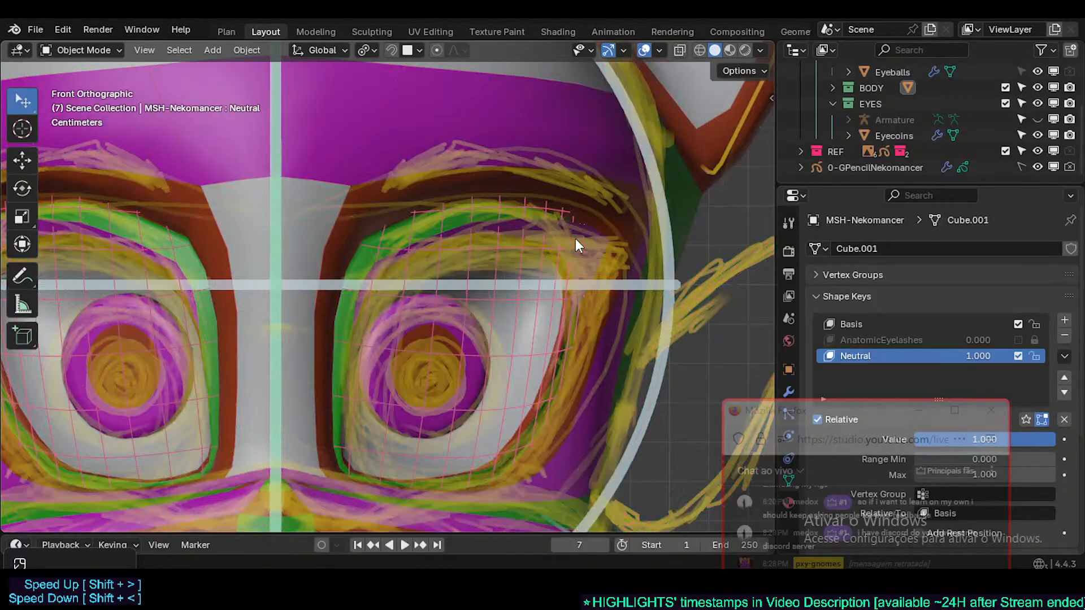
{"action": "scroll", "coordinate": [575, 238], "scroll_direction": "down", "scroll_amount": 5}
{"action": "key", "text": "shift+alt+z"}
{"action": "key", "text": "shift+alt+z"}
{"action": "scroll", "coordinate": [583, 247], "scroll_direction": "up", "scroll_amount": 3}
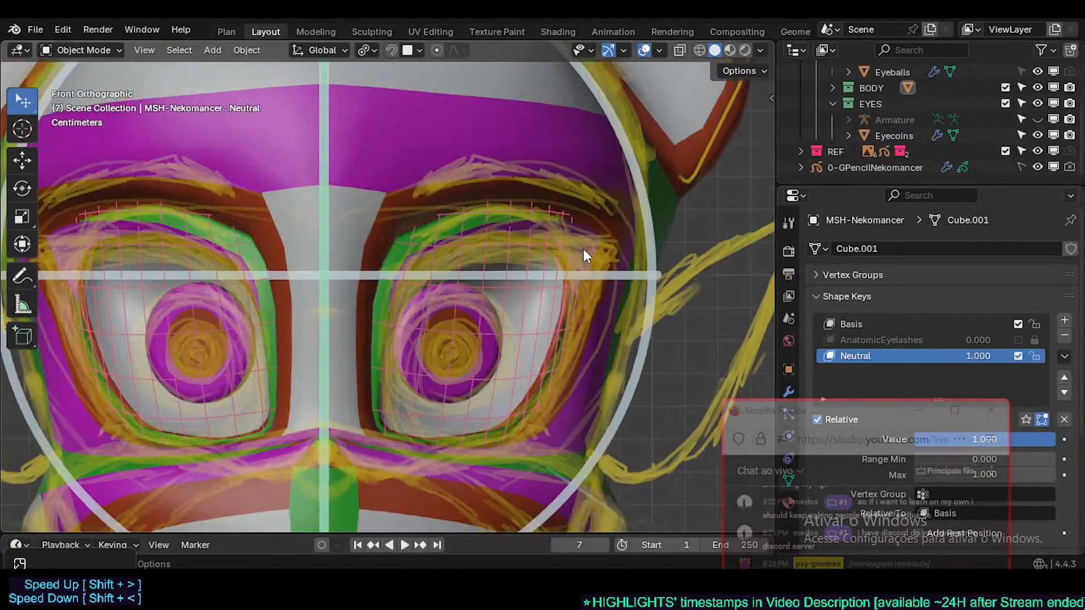
{"action": "scroll", "coordinate": [517, 285], "scroll_direction": "down", "scroll_amount": 4}
{"action": "key", "text": "ctrl+s"}
{"action": "scroll", "coordinate": [513, 292], "scroll_direction": "up", "scroll_amount": 2}
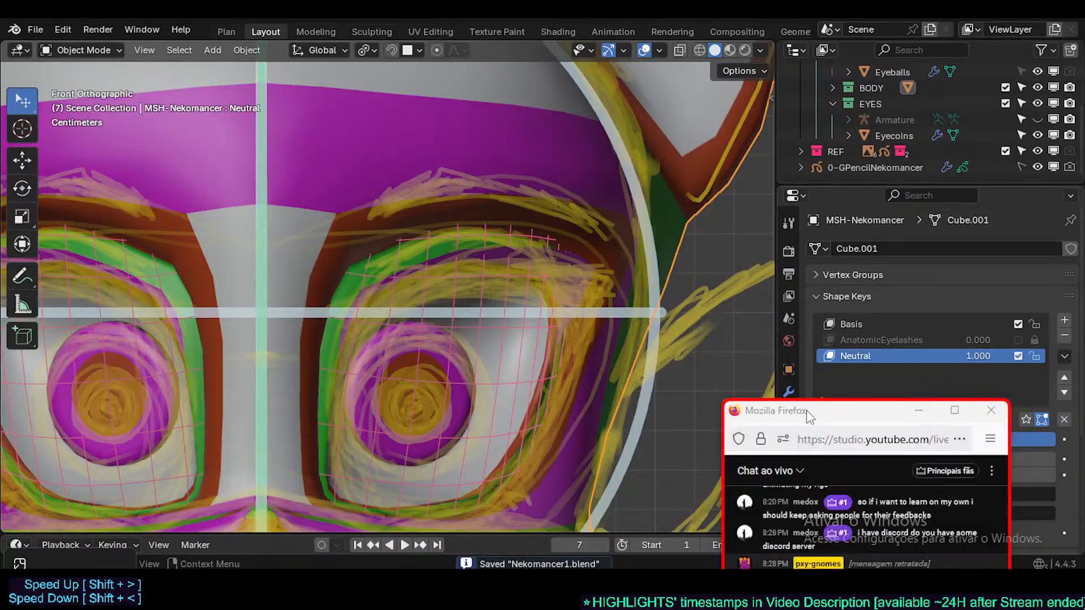
- Examine the eyes and whole head against the front sketch in Object Mode, keeping the Firefox chat window off the face
{"action": "left_click_drag", "start_coordinate": [806, 410], "coordinate": [568, 435]}
{"action": "scroll", "coordinate": [615, 251], "scroll_direction": "down", "scroll_amount": 3}
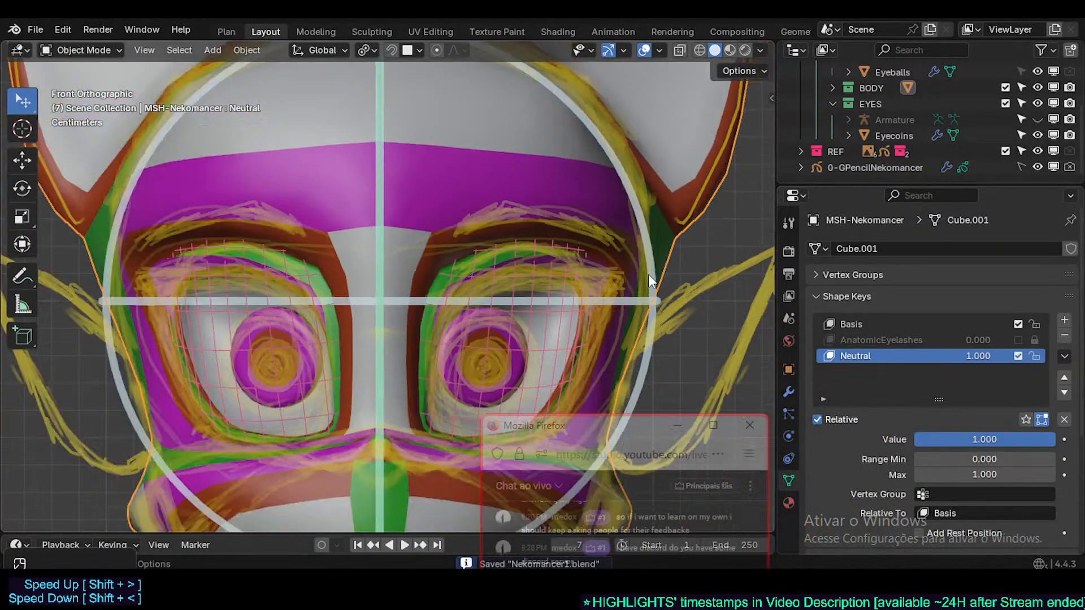
{"action": "scroll", "coordinate": [602, 321], "scroll_direction": "up", "scroll_amount": 2}
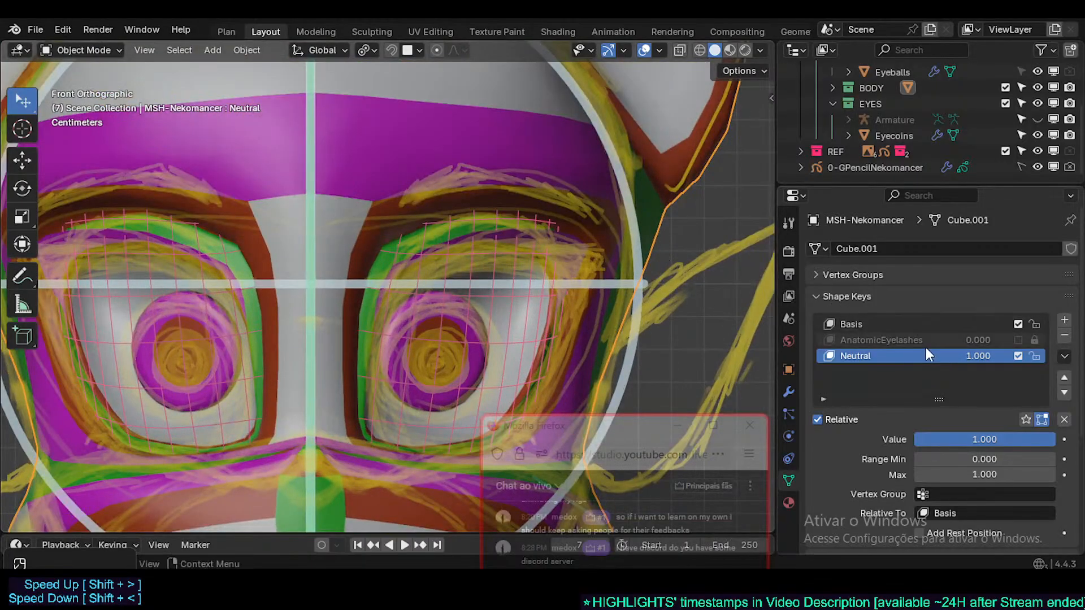
{"action": "scroll", "coordinate": [633, 285], "scroll_direction": "down", "scroll_amount": 3}
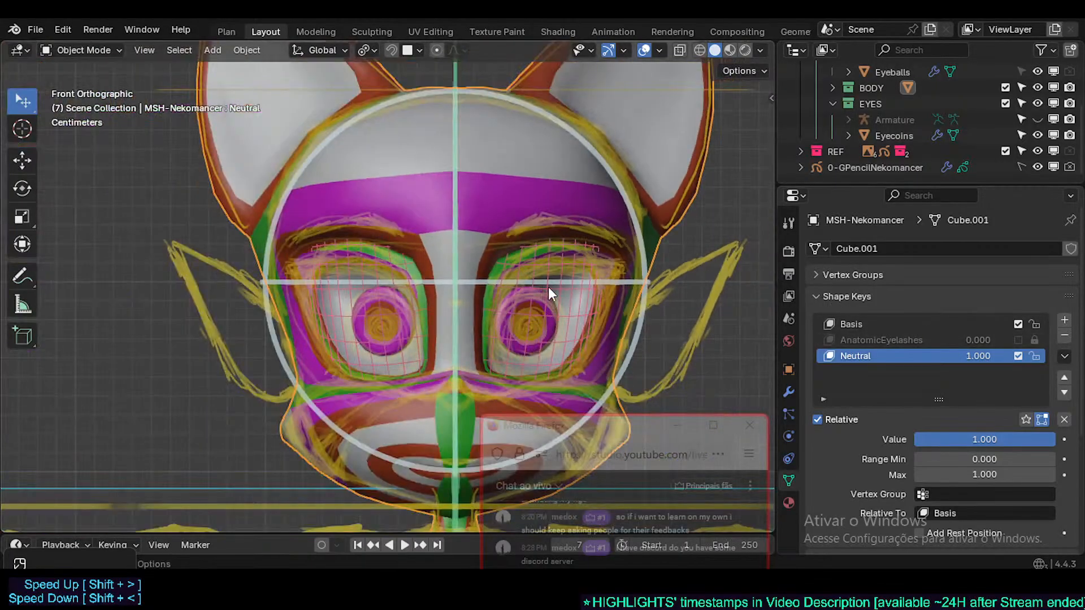
{"action": "scroll", "coordinate": [677, 315], "scroll_direction": "down", "scroll_amount": 2}
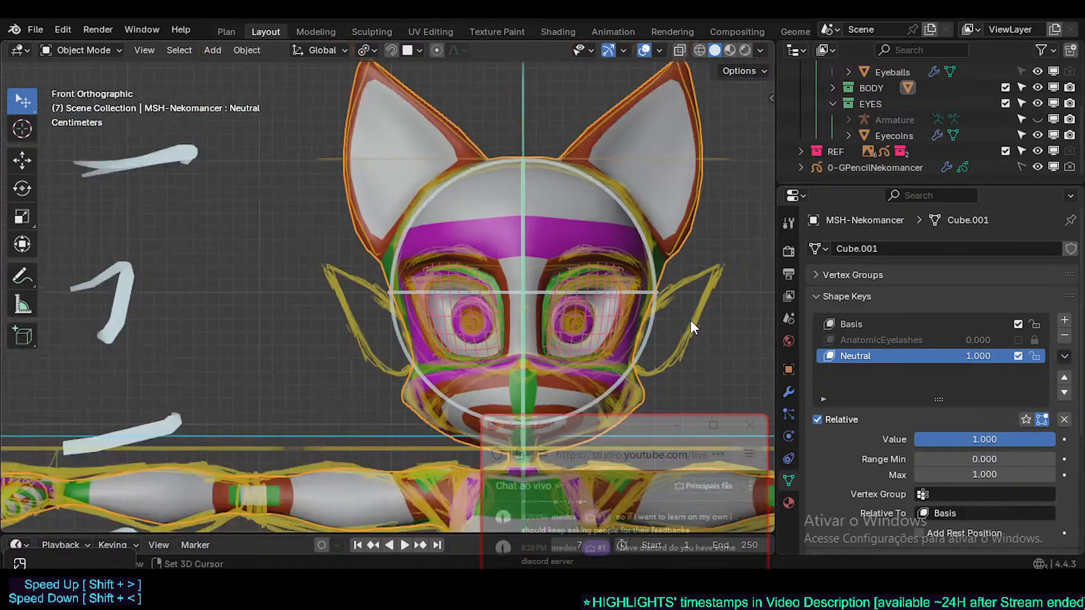
{"action": "scroll", "coordinate": [557, 300], "scroll_direction": "up", "scroll_amount": 4}
{"action": "scroll", "coordinate": [537, 290], "scroll_direction": "down", "scroll_amount": 4}
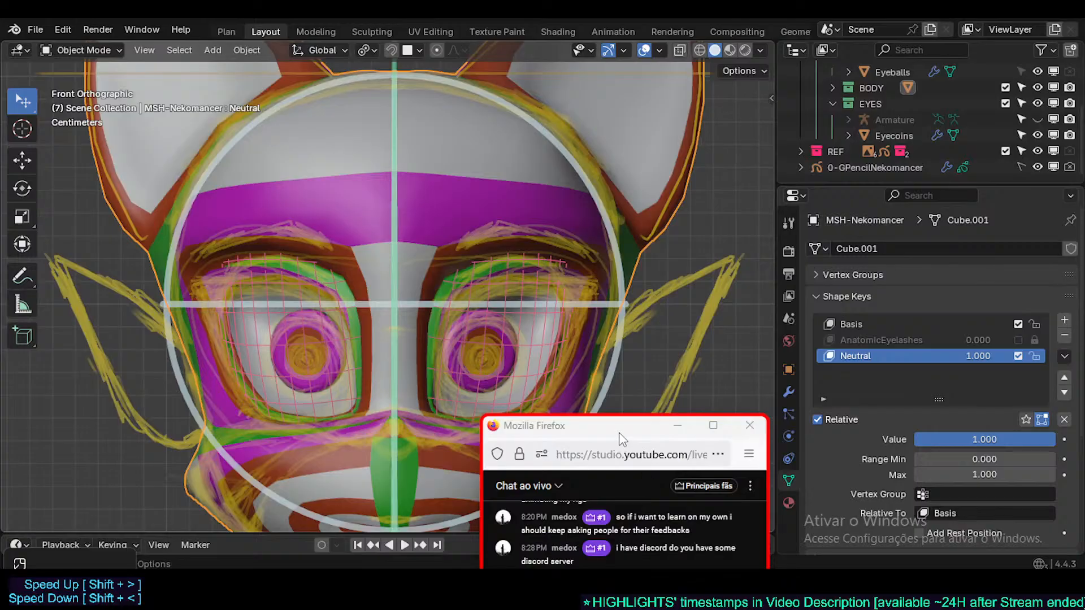
{"action": "left_click_drag", "start_coordinate": [618, 434], "coordinate": [616, 412]}
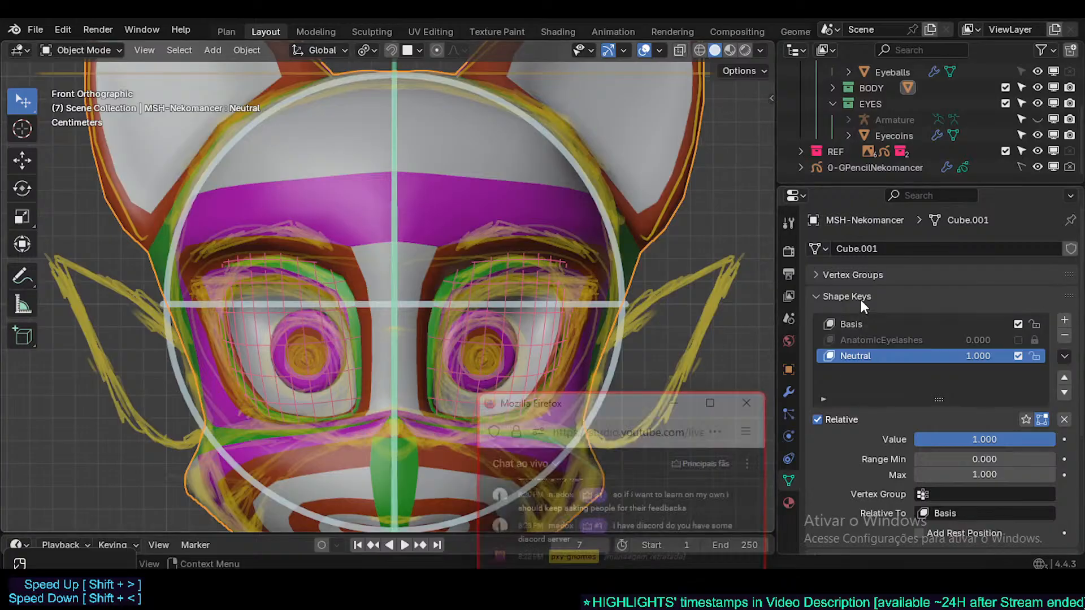
{"action": "scroll", "coordinate": [677, 241], "scroll_direction": "down", "scroll_amount": 5}
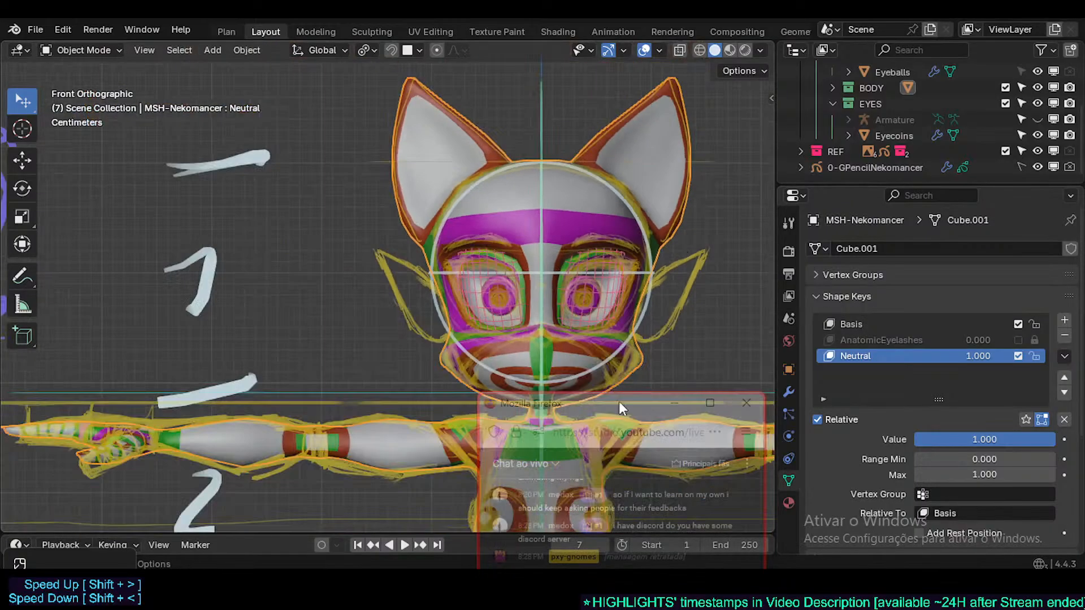
{"action": "left_click_drag", "start_coordinate": [603, 412], "coordinate": [891, 435]}
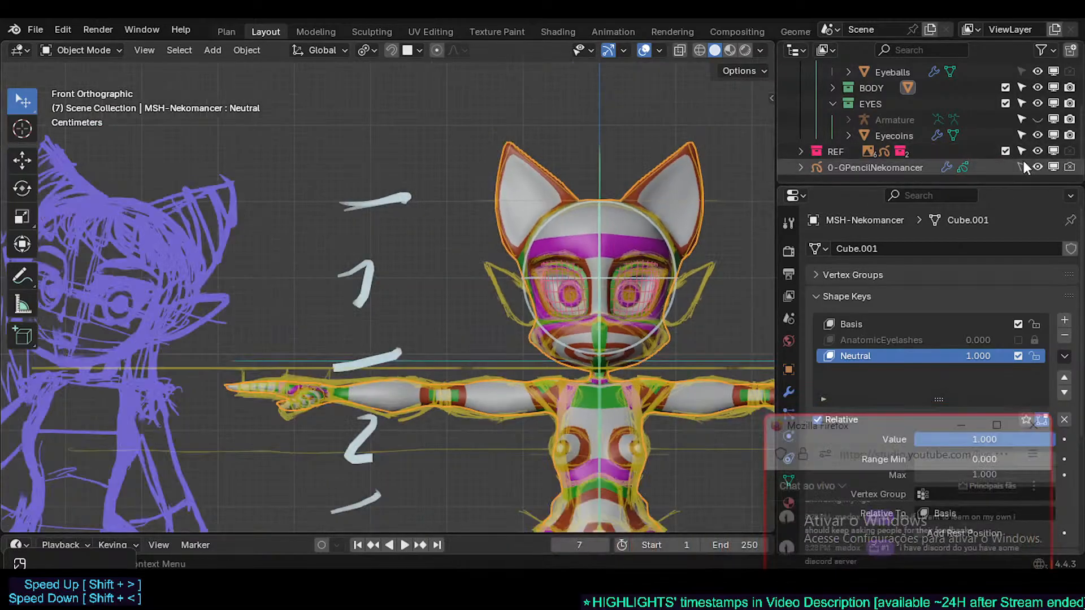
{"action": "scroll", "coordinate": [487, 278], "scroll_direction": "up", "scroll_amount": 6}
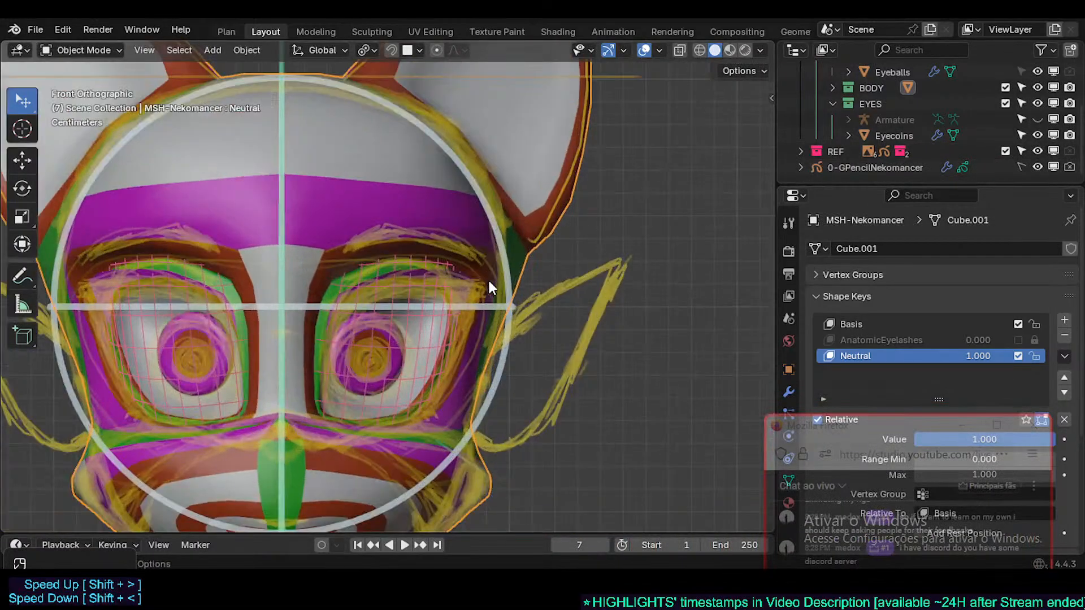
- Make Basis the active shape key, enable and unlock AnatomicEyelashes, and put the mesh in Edit Mode
{"action": "left_click", "coordinate": [881, 325]}
{"action": "scroll", "coordinate": [463, 318], "scroll_direction": "up", "scroll_amount": 3}
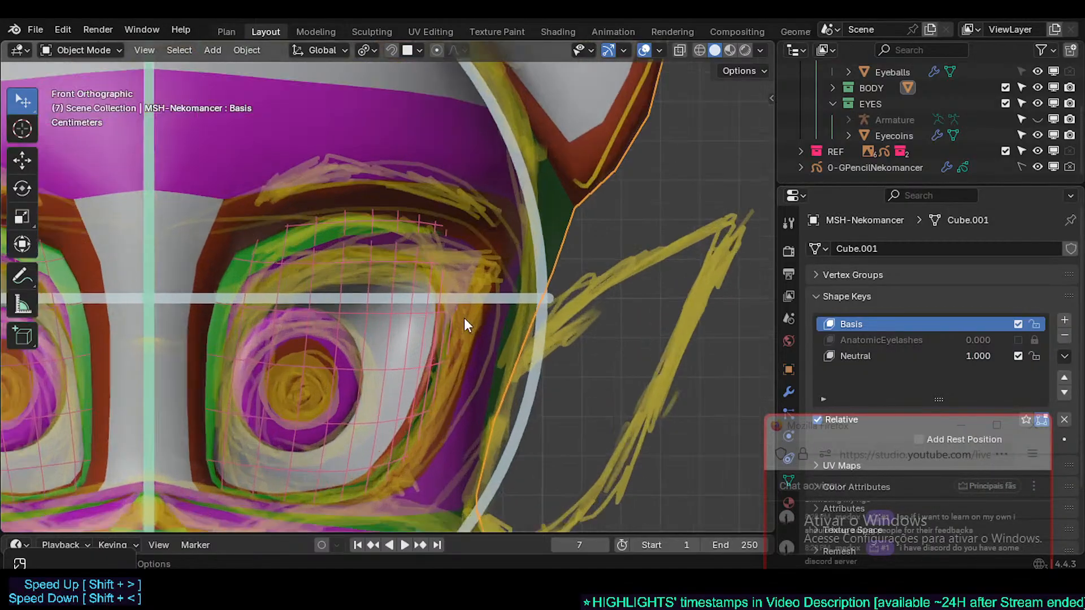
{"action": "left_click", "coordinate": [1018, 340]}
{"action": "key", "text": "Tab"}
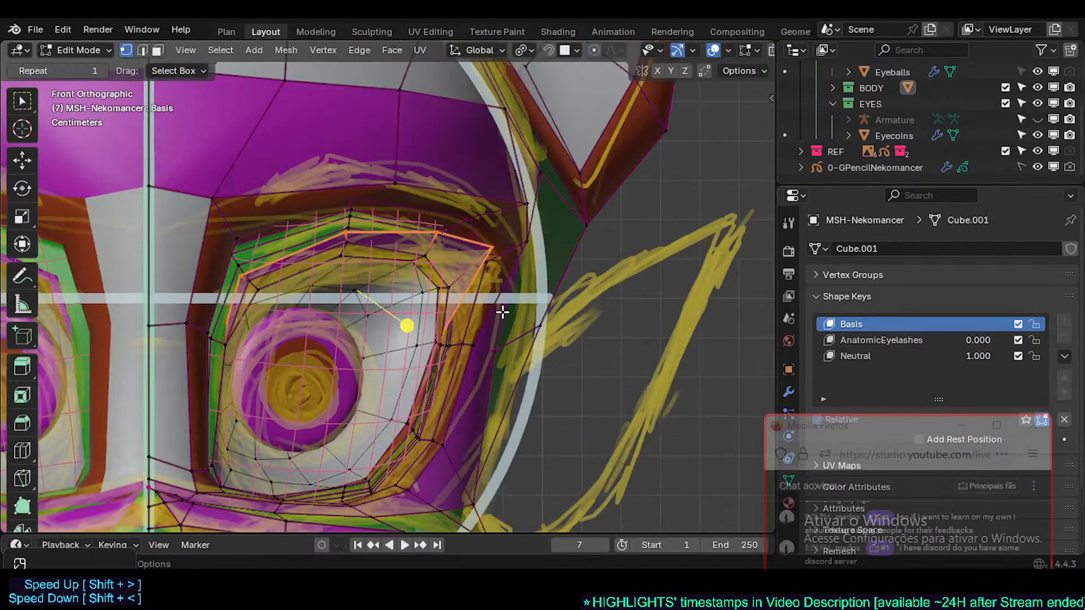
- With the Neutral key active, move the lower end vertex of the left eye's upper eyelash slightly outward and backward
{"action": "scroll", "coordinate": [481, 254], "scroll_direction": "up", "scroll_amount": 2}
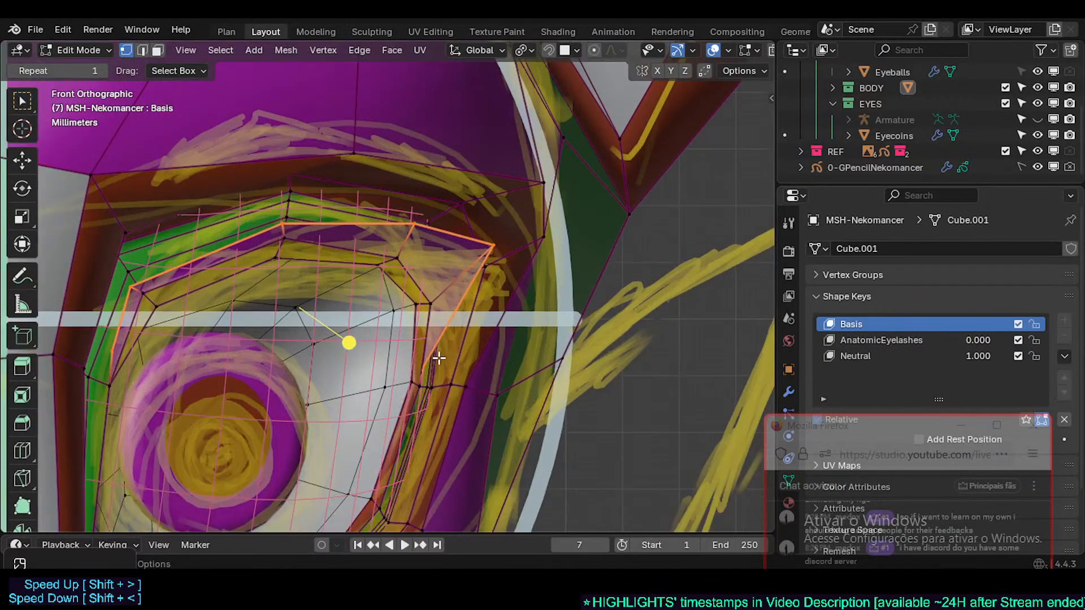
{"action": "scroll", "coordinate": [438, 357], "scroll_direction": "up", "scroll_amount": 2}
{"action": "left_click", "coordinate": [434, 367]}
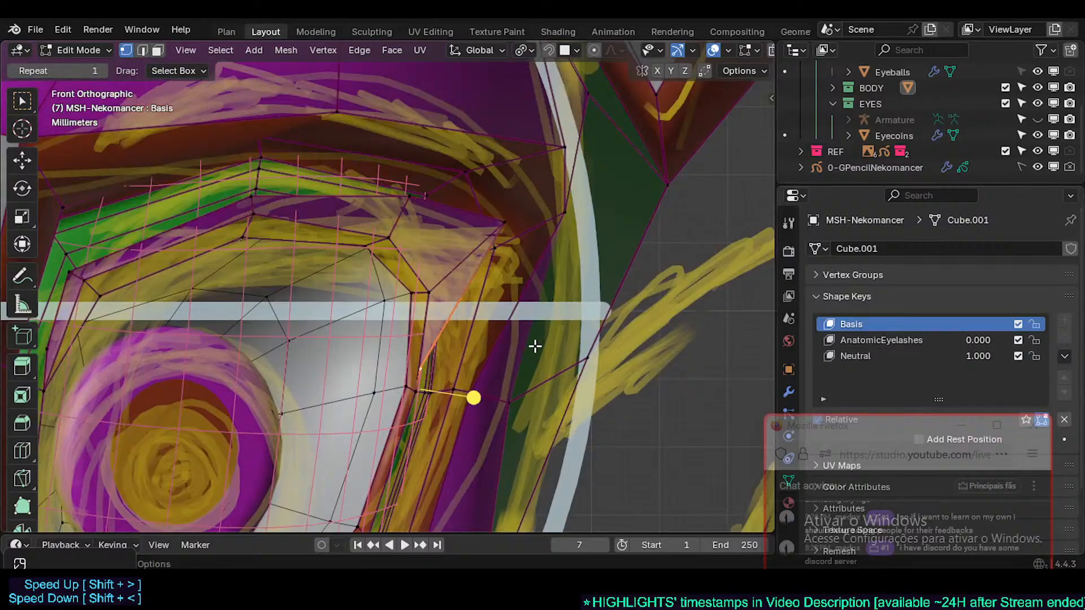
{"action": "left_click", "coordinate": [894, 356]}
{"action": "key", "text": "g"}
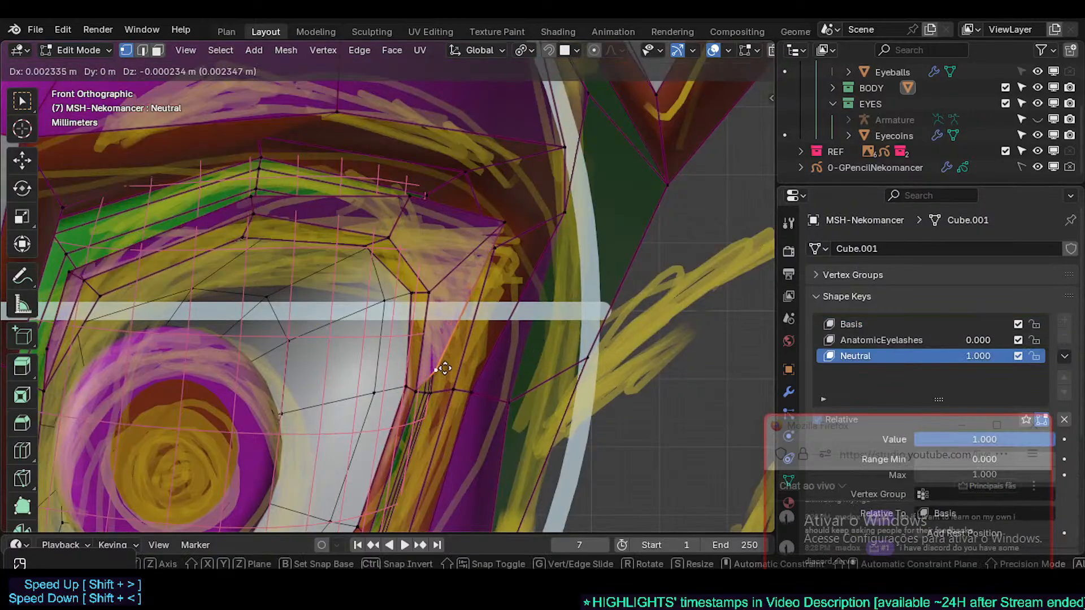
{"action": "left_click", "coordinate": [443, 364]}
{"action": "key", "text": "KP_3"}
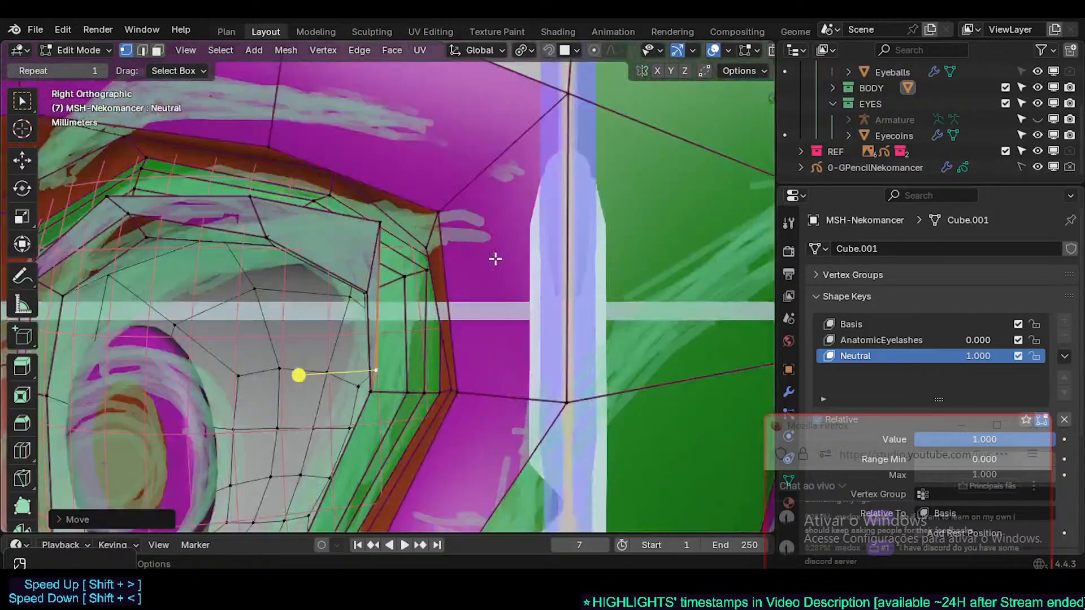
{"action": "key", "text": "g"}
{"action": "left_click", "coordinate": [444, 334]}
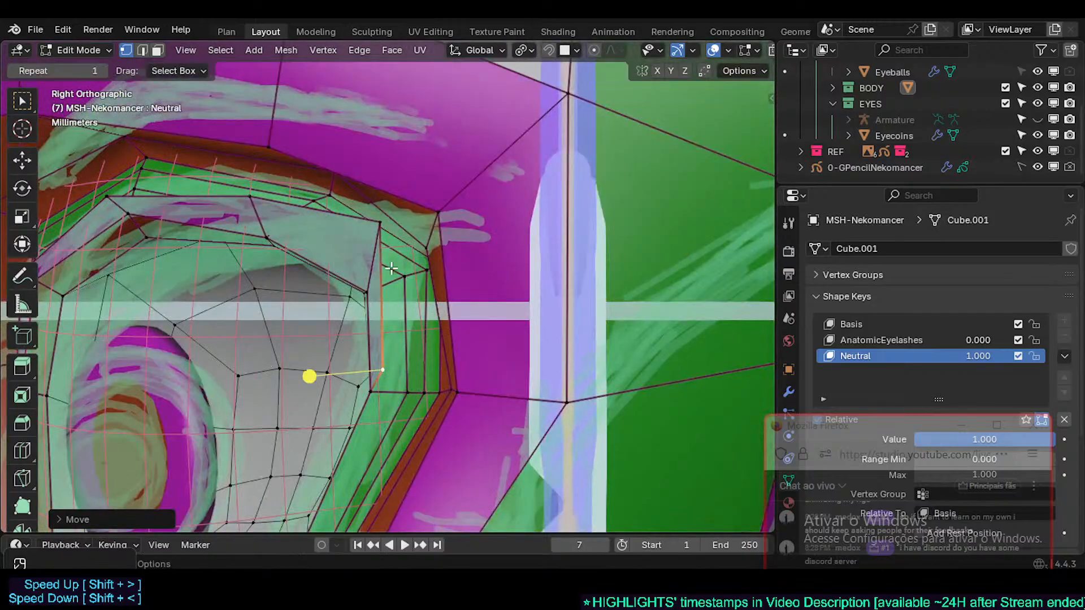
- Extrude a tip vertex backward from the upper eyelash's outer corner in the right side view
{"action": "left_click", "coordinate": [381, 215]}
{"action": "key", "text": "g"}
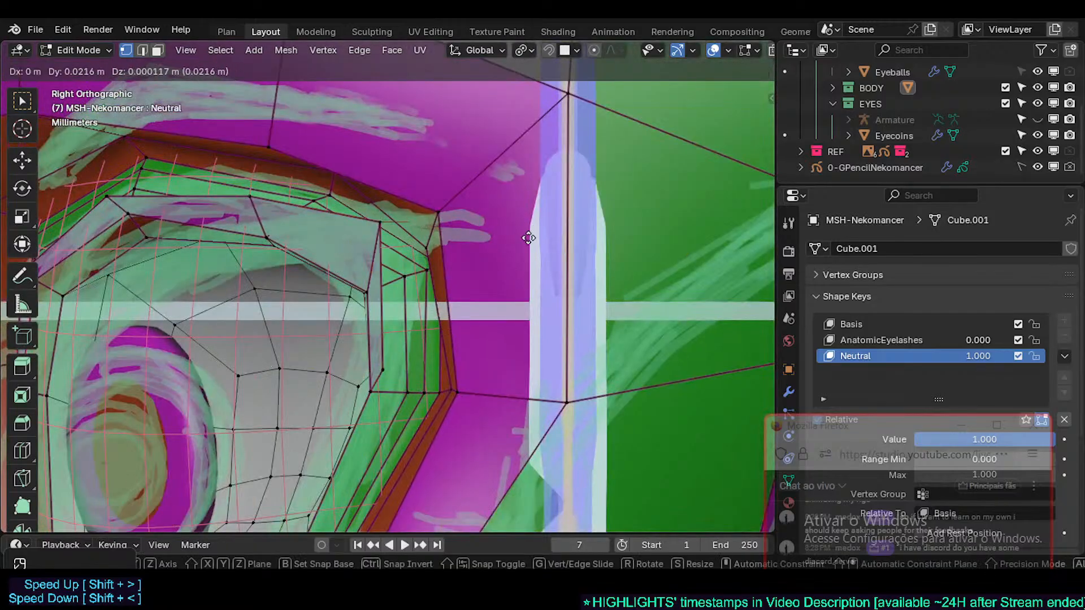
{"action": "left_click", "coordinate": [463, 240]}
{"action": "key", "text": "g"}
{"action": "left_click", "coordinate": [417, 279]}
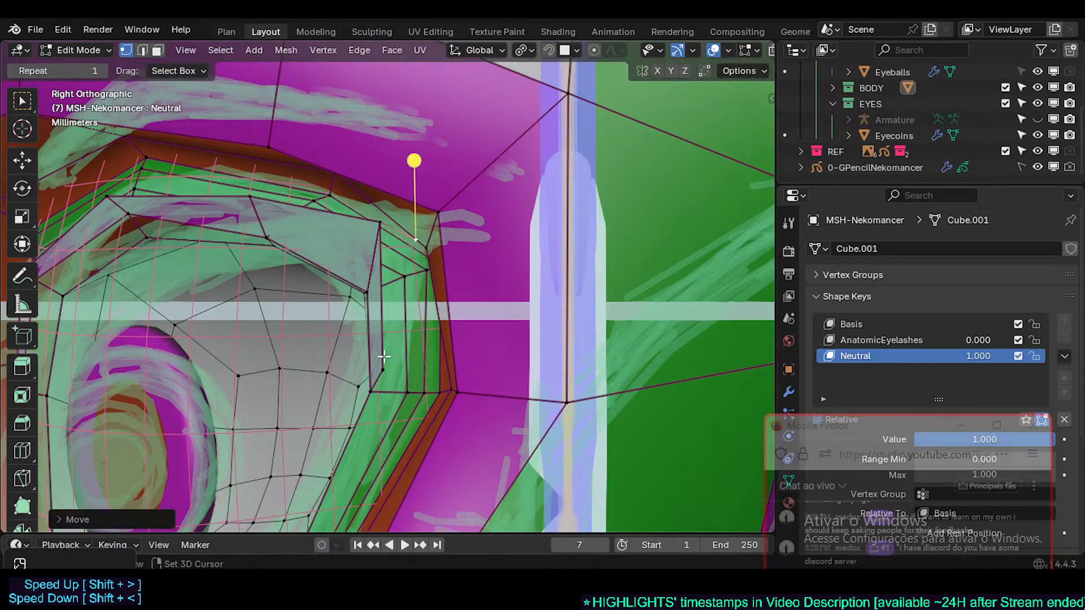
- Fill a face between the extruded tip edge and the lower end vertex of the upper eyelash
{"action": "left_click", "coordinate": [383, 360], "text": "shift"}
{"action": "key", "text": "alt+a"}
{"action": "key", "text": "2"}
{"action": "left_click", "coordinate": [403, 235]}
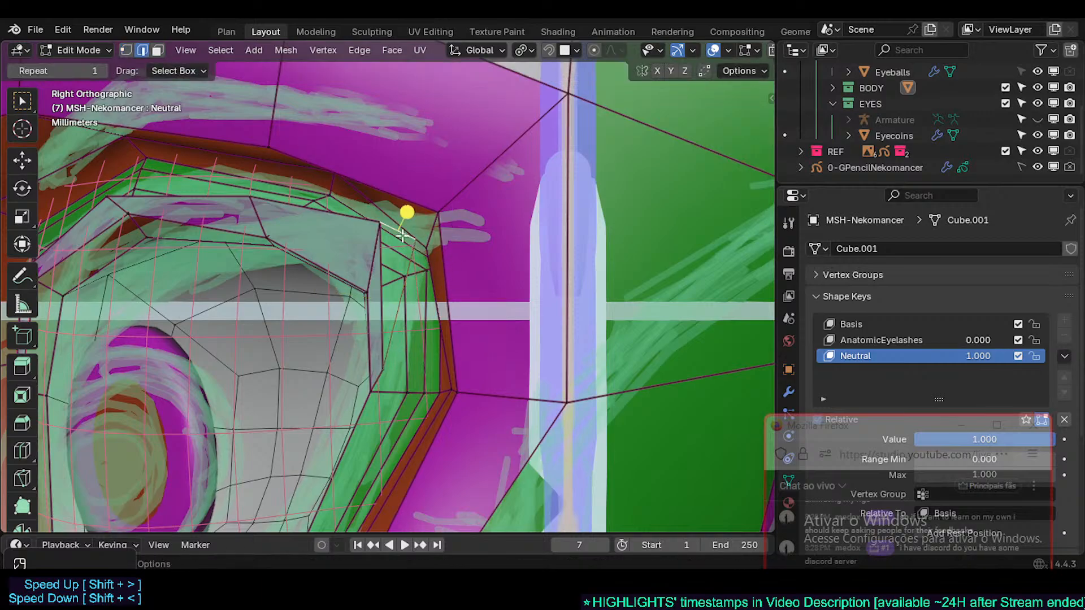
{"action": "key", "text": "f"}
{"action": "key", "text": "alt+a"}
{"action": "key", "text": "1"}
{"action": "key", "text": "2"}
{"action": "left_click", "coordinate": [389, 232]}
{"action": "key", "text": "alt+a"}
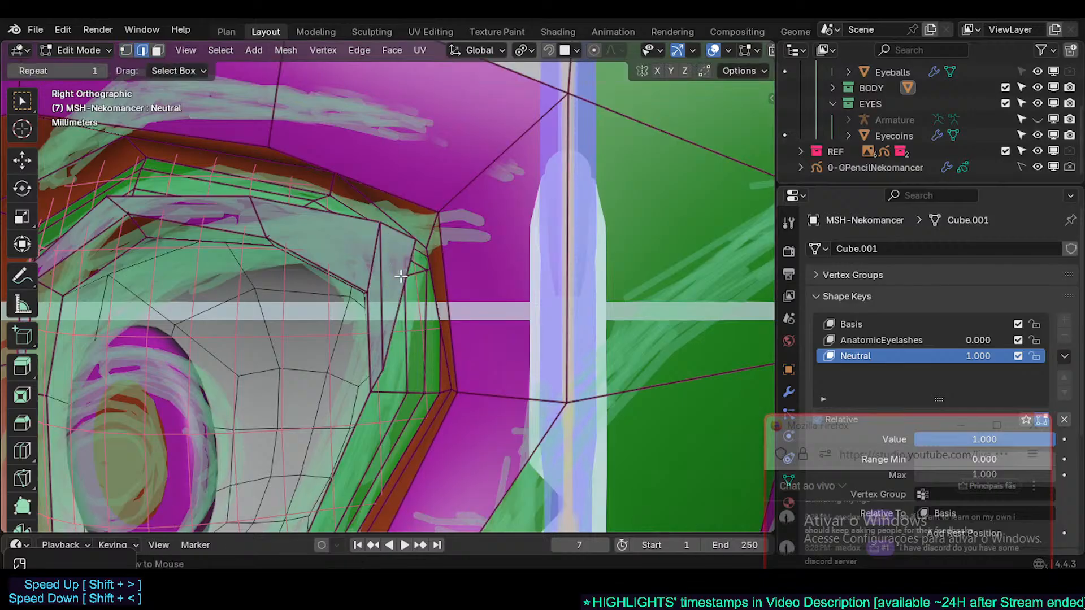
- Move the extruded eyelash tip vertex backward and upward in the right side view
{"action": "key", "text": "1"}
{"action": "left_click", "coordinate": [402, 269]}
{"action": "key", "text": "g"}
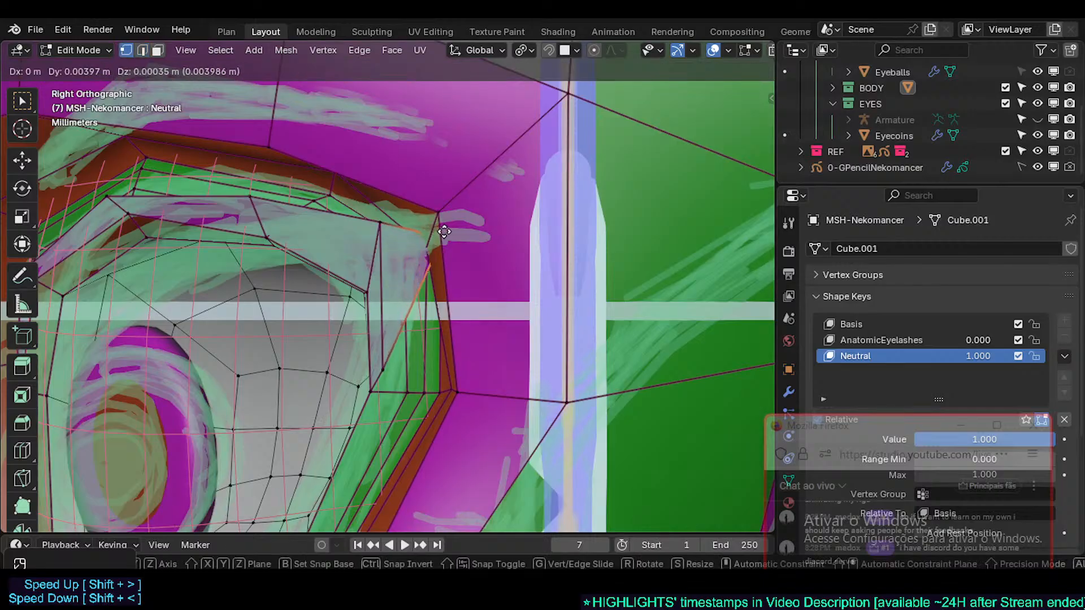
{"action": "left_click", "coordinate": [430, 268]}
{"action": "key", "text": "g"}
{"action": "key", "text": "y"}
{"action": "left_click", "coordinate": [436, 241]}
{"action": "key", "text": "g"}
{"action": "left_click", "coordinate": [505, 217]}
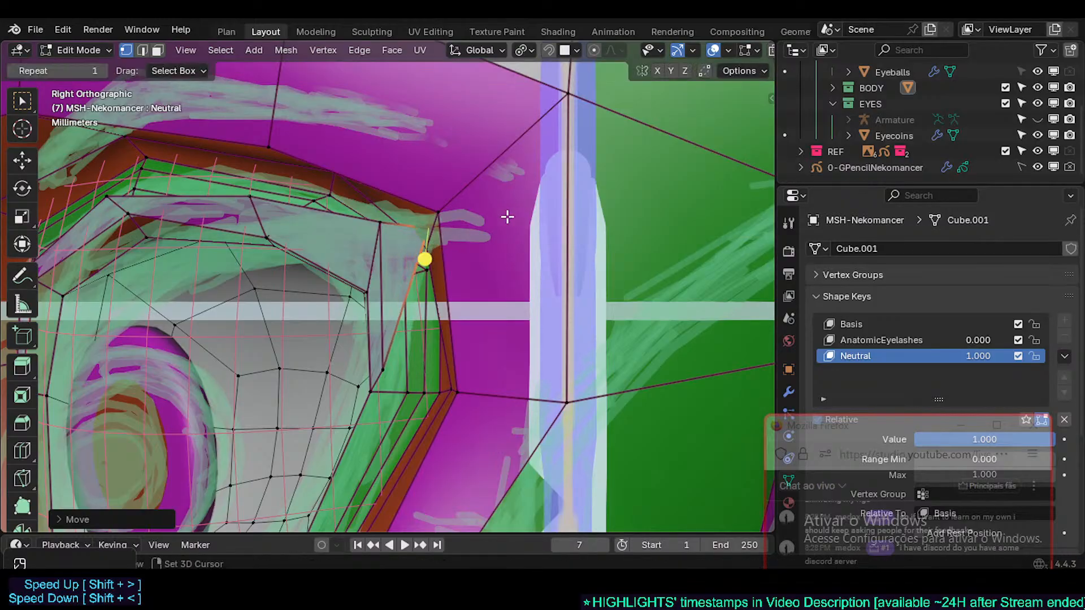
- Raise the eyelash's outer corner vertex slightly and pull the tip vertex a little forward in side view
{"action": "left_click", "coordinate": [384, 230]}
{"action": "key", "text": "g"}
{"action": "left_click", "coordinate": [364, 167]}
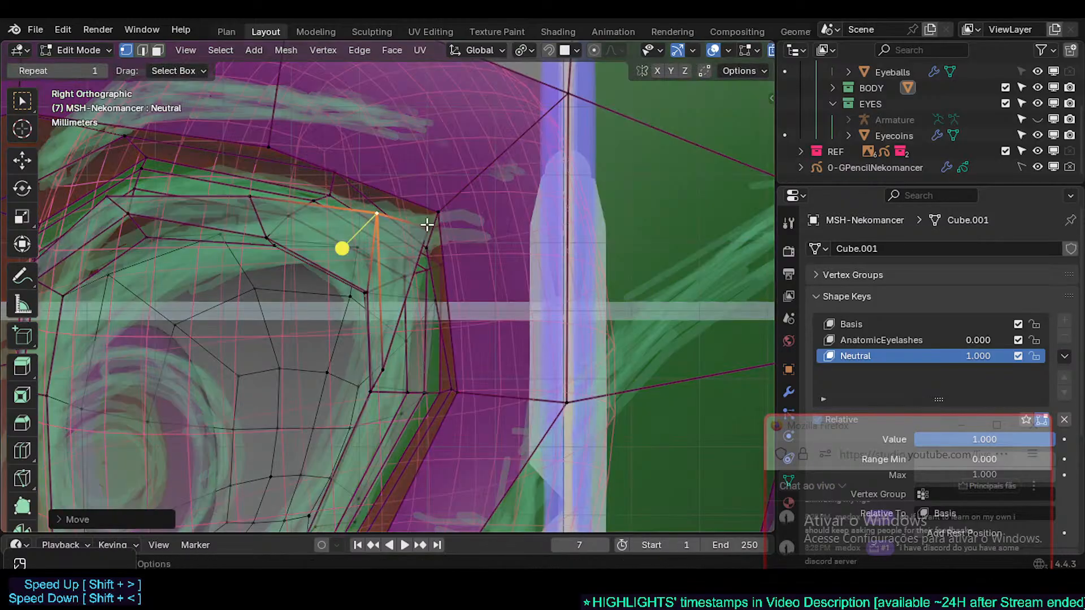
{"action": "key", "text": "g"}
{"action": "left_click", "coordinate": [425, 243]}
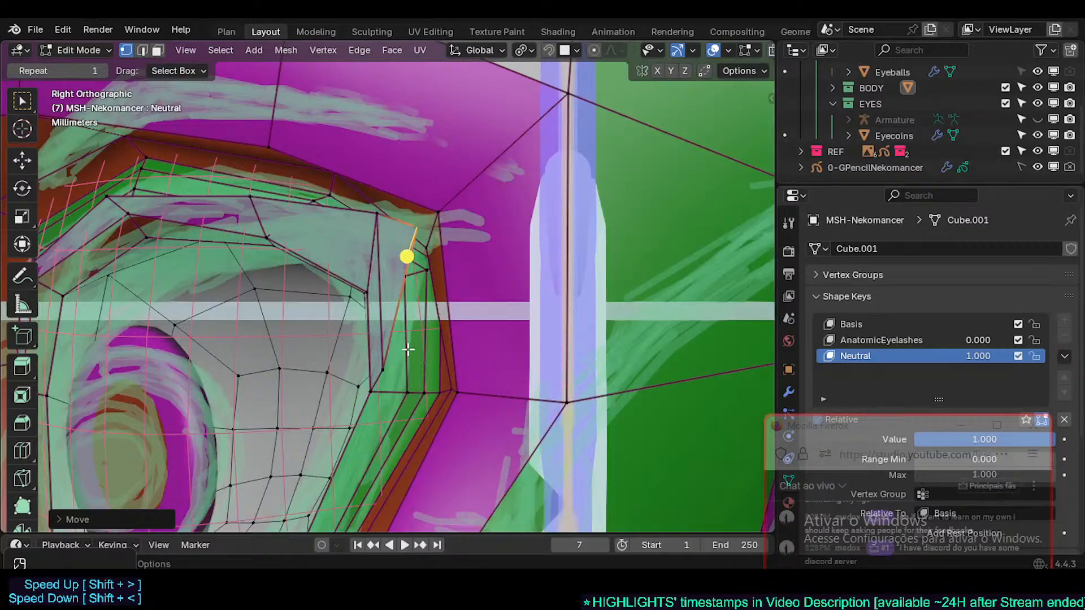
- Raise the eyelash's lower end vertex in side view and fine-tune the tip vertex's position, checking with X-ray
{"action": "left_click", "coordinate": [392, 368]}
{"action": "key", "text": "g"}
{"action": "left_click", "coordinate": [326, 160], "text": "shift"}
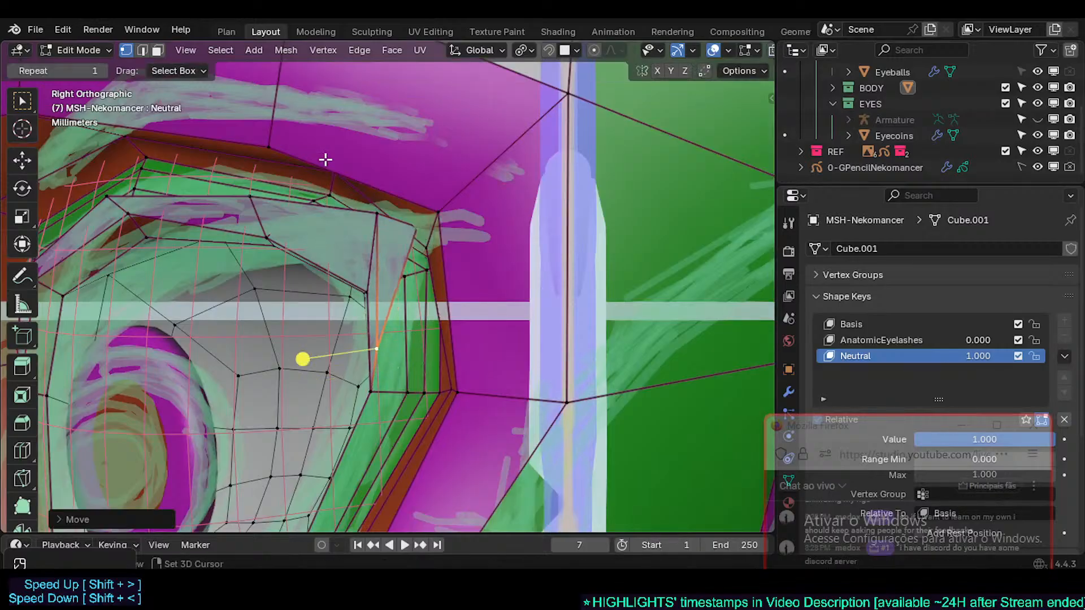
{"action": "key", "text": "g"}
{"action": "left_click", "coordinate": [438, 229]}
{"action": "key", "text": "alt+z"}
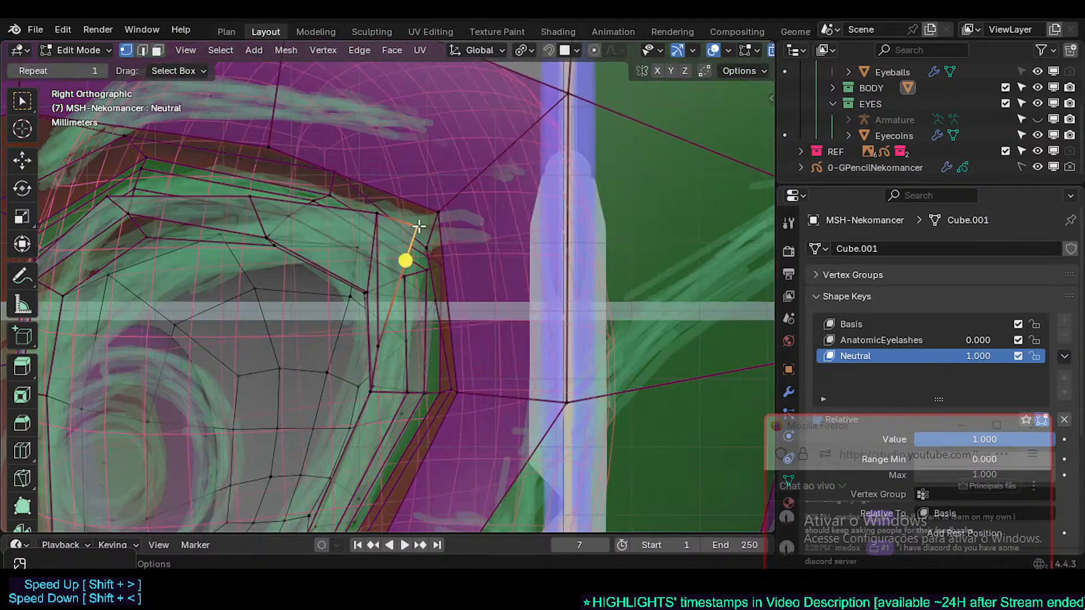
- Pull the eyelash tip vertex outward and slightly down in front view to form a pointed wing
{"action": "key", "text": "KP_1"}
{"action": "key", "text": "g"}
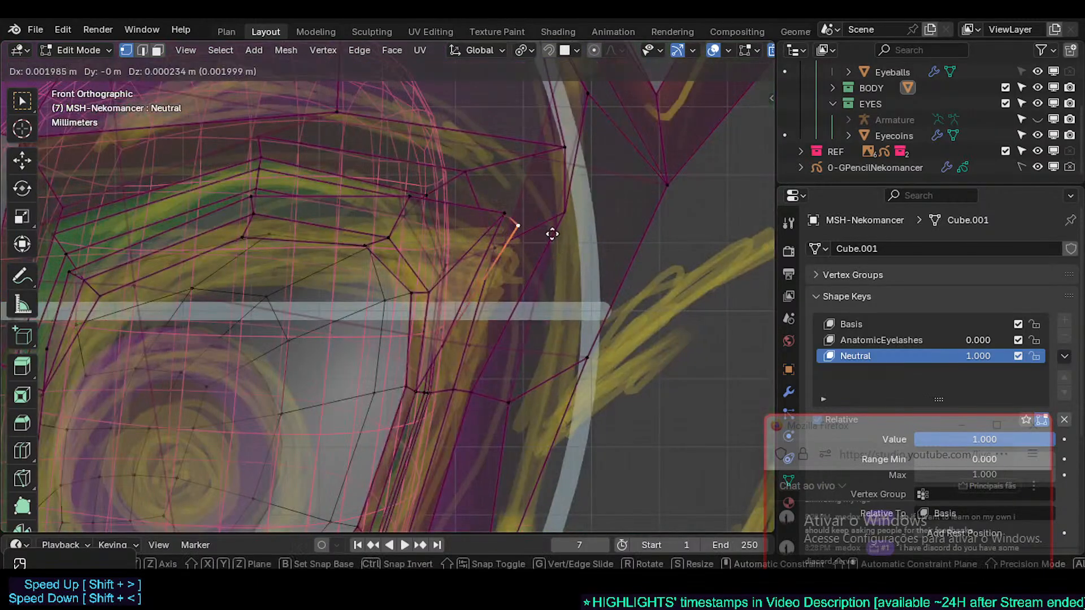
{"action": "left_click", "coordinate": [594, 240]}
{"action": "key", "text": "g"}
{"action": "left_click", "coordinate": [557, 277]}
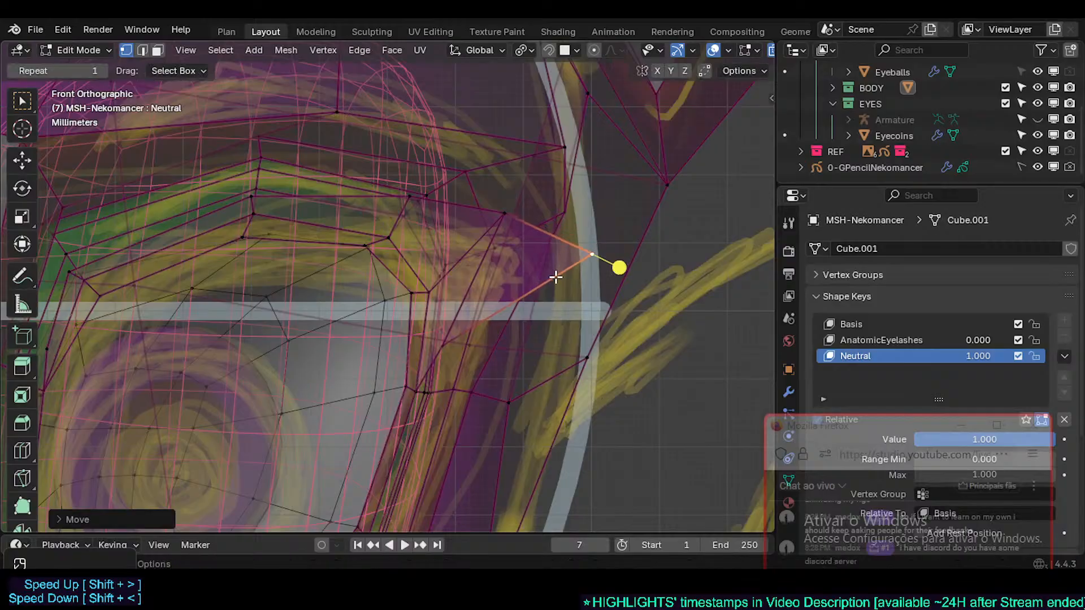
{"action": "key", "text": "g"}
{"action": "left_click", "coordinate": [541, 288]}
- Lower the eyelash's outer corner vertex inward with X-ray off, and shift the neighbouring upper-edge vertex slightly inward in front view
{"action": "left_click", "coordinate": [502, 211]}
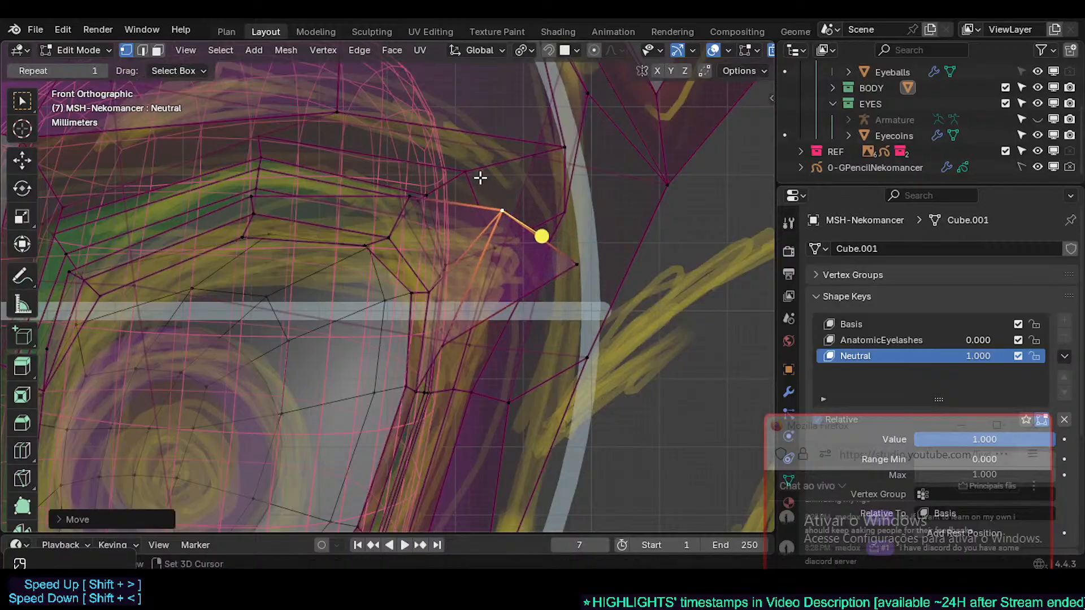
{"action": "key", "text": "ctrl+z"}
{"action": "key", "text": "alt+z"}
{"action": "key", "text": "g"}
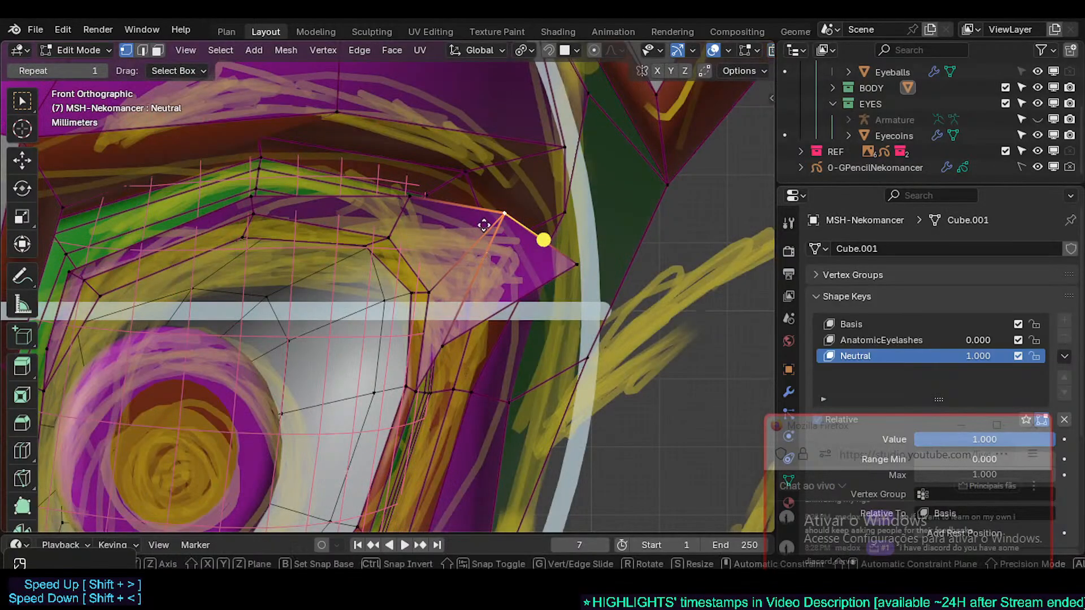
{"action": "left_click", "coordinate": [348, 226], "text": "shift"}
{"action": "key", "text": "g"}
{"action": "left_click", "coordinate": [466, 232]}
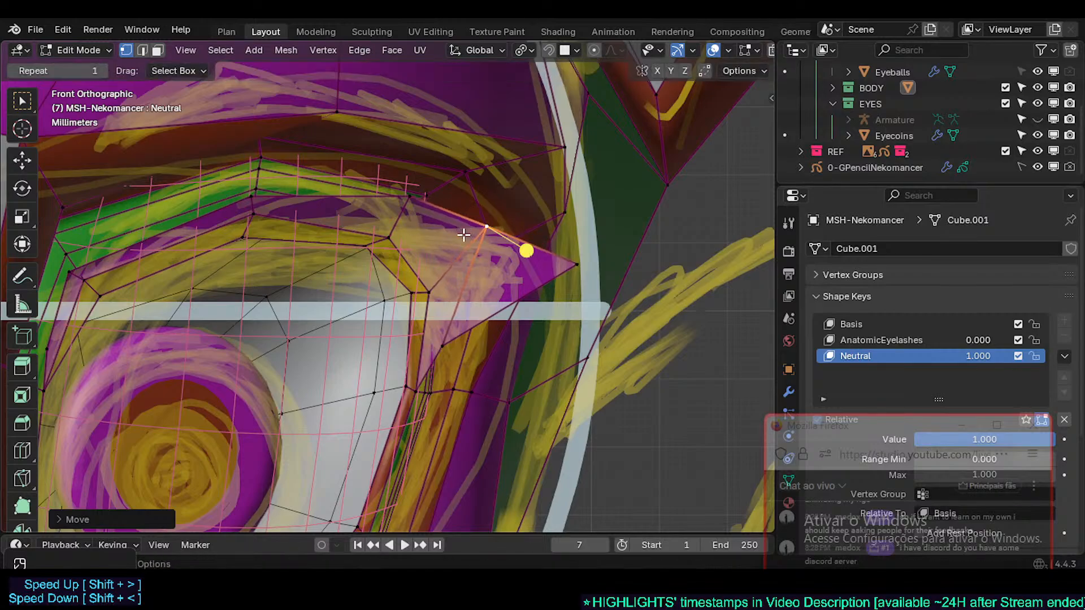
{"action": "left_click", "coordinate": [407, 194]}
{"action": "key", "text": "g"}
{"action": "left_click", "coordinate": [396, 189]}
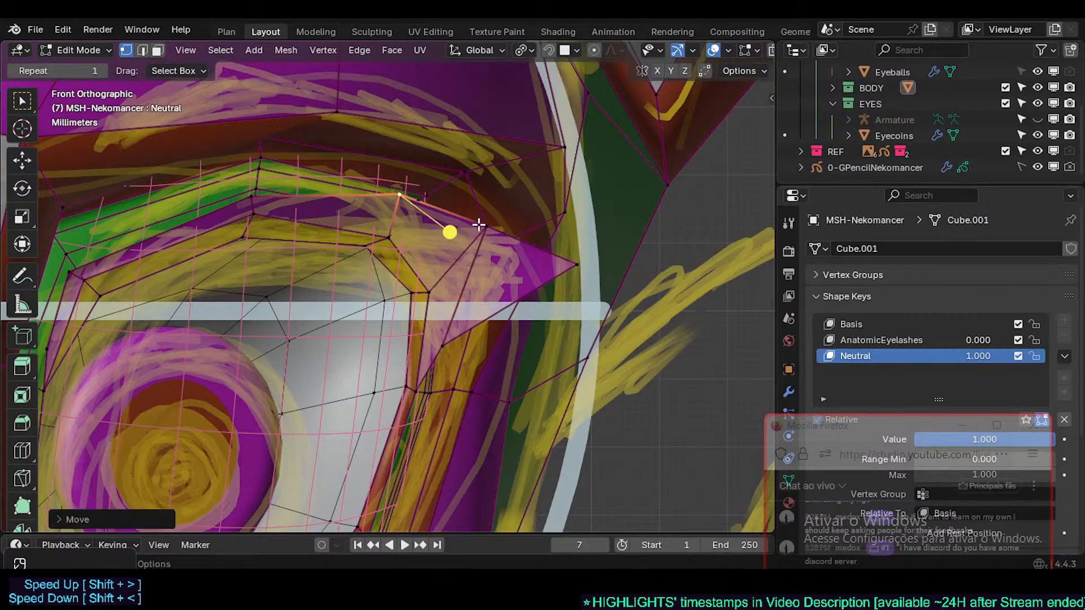
- Nudge the eyelash's upper-edge vertex slightly outward and reposition the wing's neighbouring outer corner vertex in front view
{"action": "key", "text": "g"}
{"action": "left_click", "coordinate": [513, 263]}
{"action": "left_click", "coordinate": [487, 226]}
{"action": "key", "text": "g"}
{"action": "left_click", "coordinate": [479, 217]}
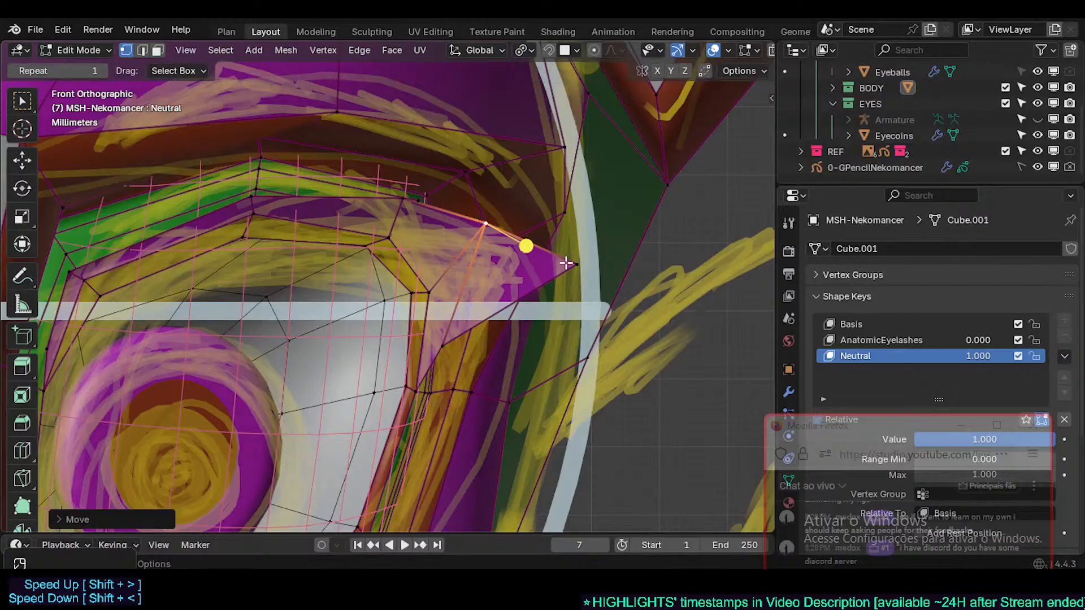
- Slide the wing's outer corner vertex slightly along its edge and raise the wing's tip vertex a little
{"action": "key", "text": "g"}
{"action": "key", "text": "g"}
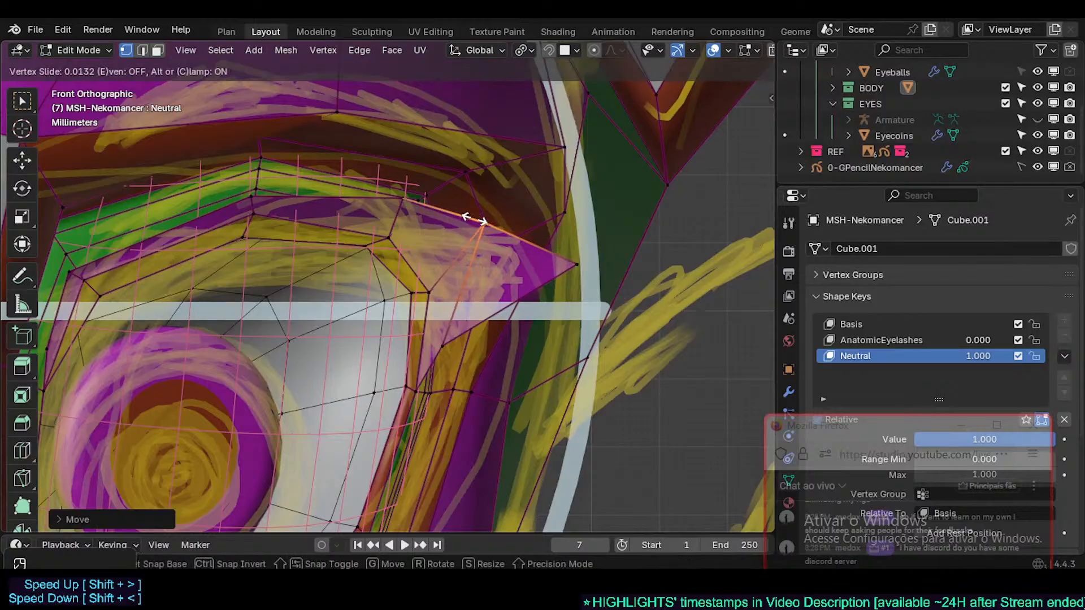
{"action": "left_click", "coordinate": [544, 242]}
{"action": "left_click", "coordinate": [572, 269]}
{"action": "key", "text": "g"}
{"action": "left_click", "coordinate": [585, 246]}
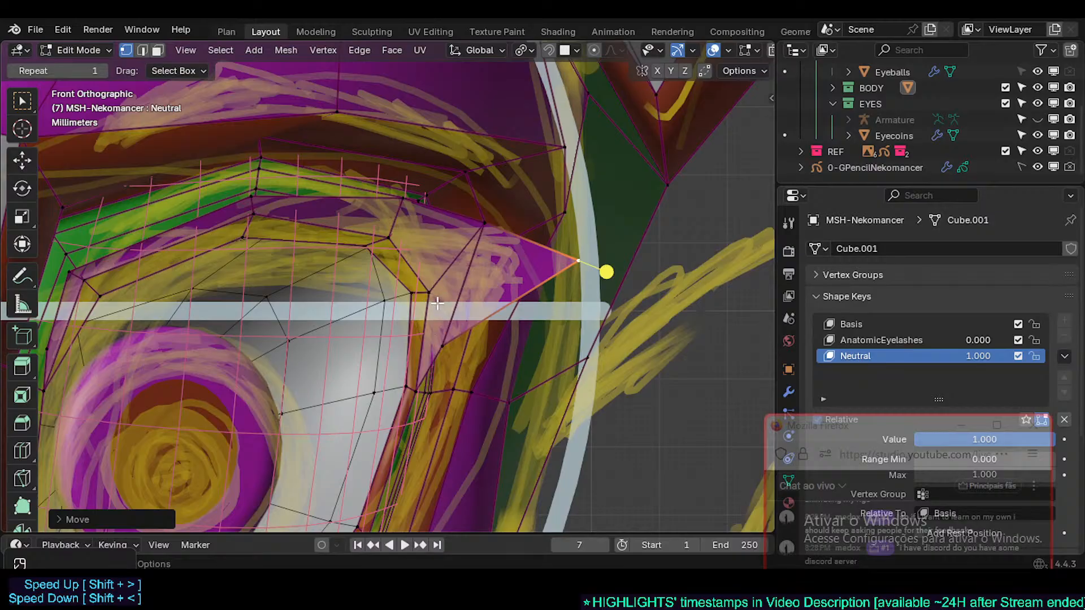
- Rip the wing's outer corner vertex and move the ripped vertex down and inward toward the eye corner
{"action": "mouse_move", "coordinate": [367, 322]}
{"action": "middle_mouse_down", "text": "shift"}
{"action": "mouse_move", "coordinate": [464, 310]}
{"action": "mouse_move", "coordinate": [365, 327]}
{"action": "middle_mouse_up", "text": "shift"}
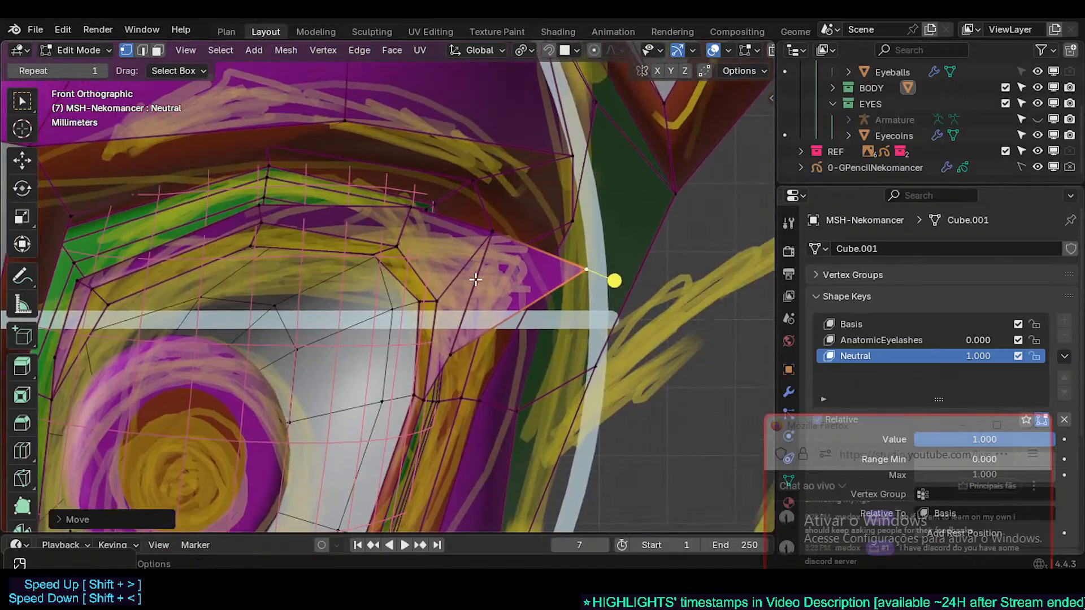
{"action": "key", "text": "v"}
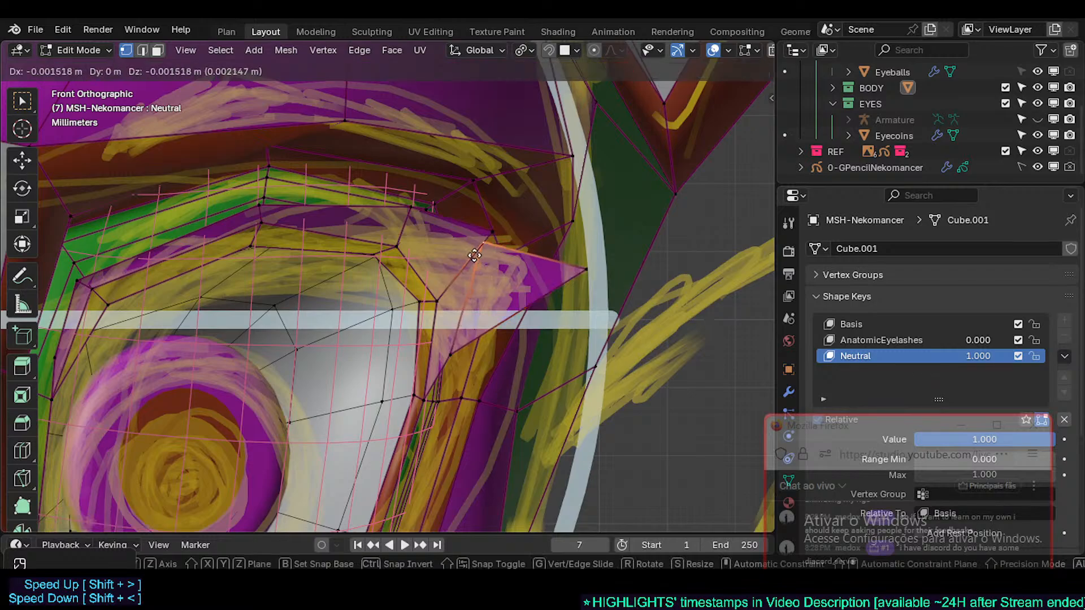
{"action": "left_click", "coordinate": [456, 285]}
{"action": "key", "text": "g"}
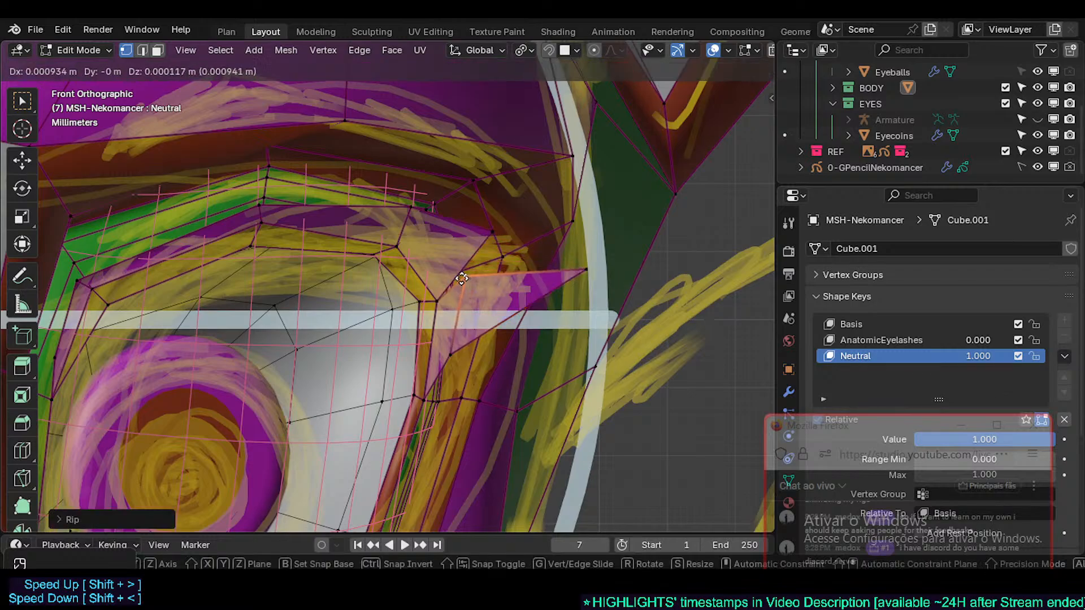
{"action": "left_click", "coordinate": [463, 273]}
- Move the remaining corner vertex down beside the ripped one and merge the two vertices at the last selected
{"action": "left_click", "coordinate": [486, 234]}
{"action": "key", "text": "g"}
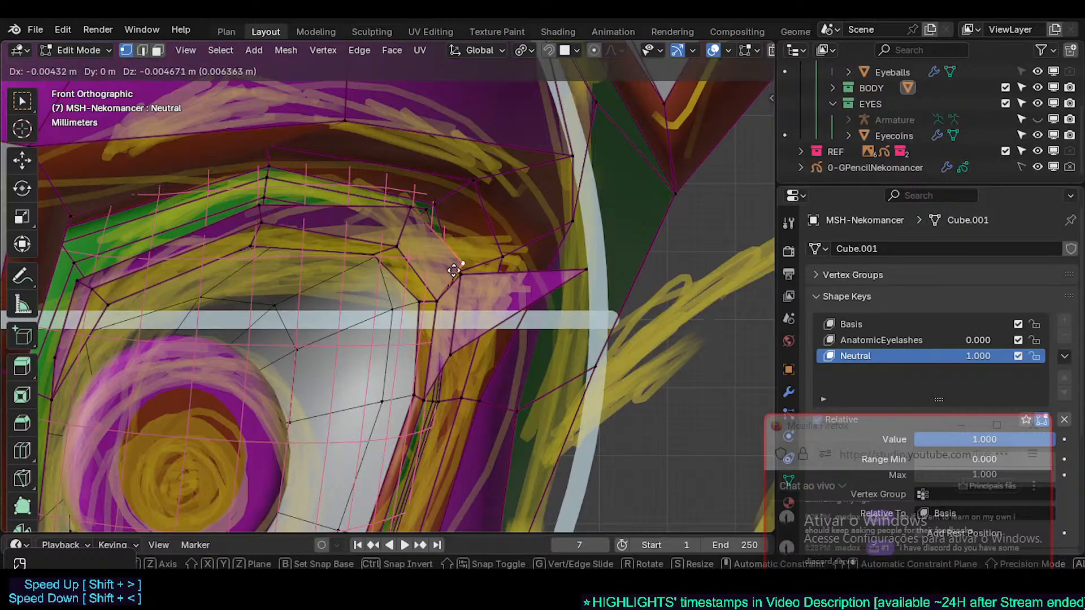
{"action": "left_click", "coordinate": [455, 268]}
{"action": "left_click", "coordinate": [463, 277], "text": "shift"}
{"action": "key", "text": "m"}
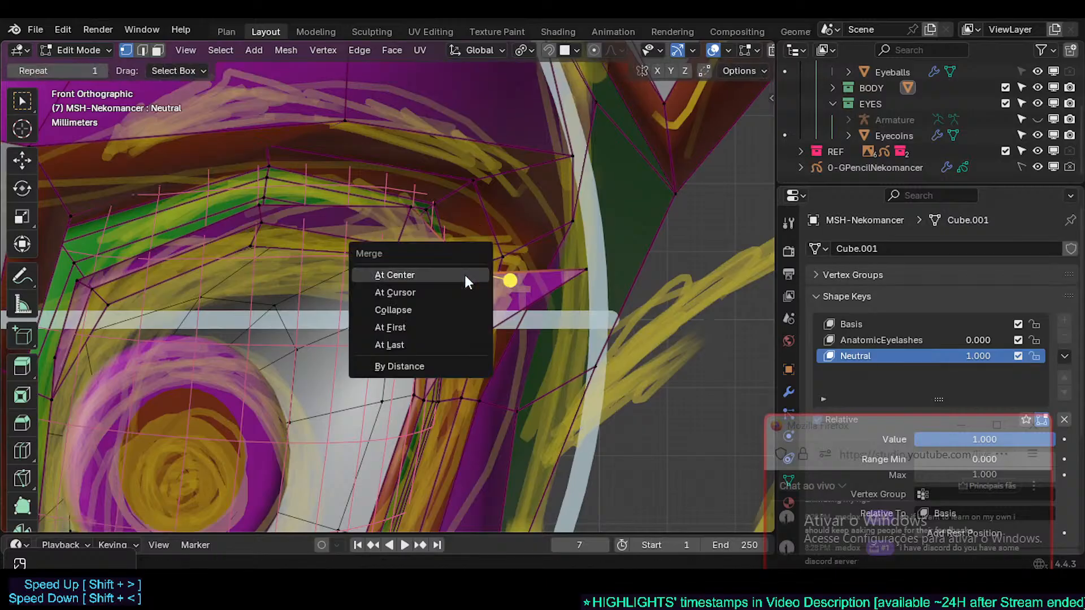
{"action": "left_click", "coordinate": [432, 344]}
- Connect the eyelash's upper-edge vertex to the wing tip with an edge and fill the triangular gap beneath it
{"action": "left_click", "coordinate": [402, 209]}
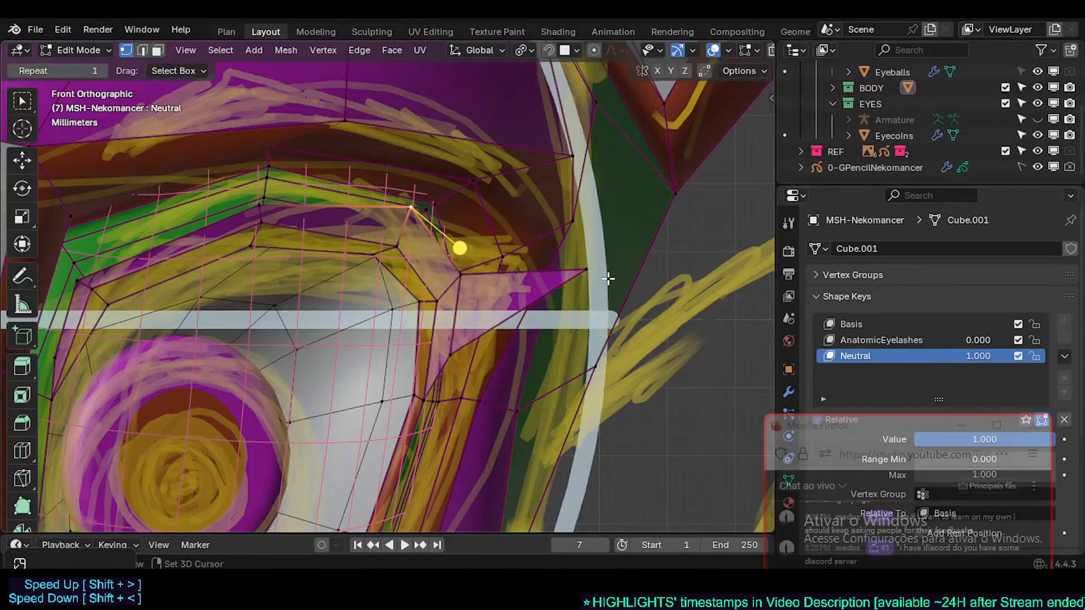
{"action": "left_click", "coordinate": [582, 270], "text": "shift"}
{"action": "key", "text": "f"}
{"action": "key", "text": "a"}
{"action": "key", "text": "2"}
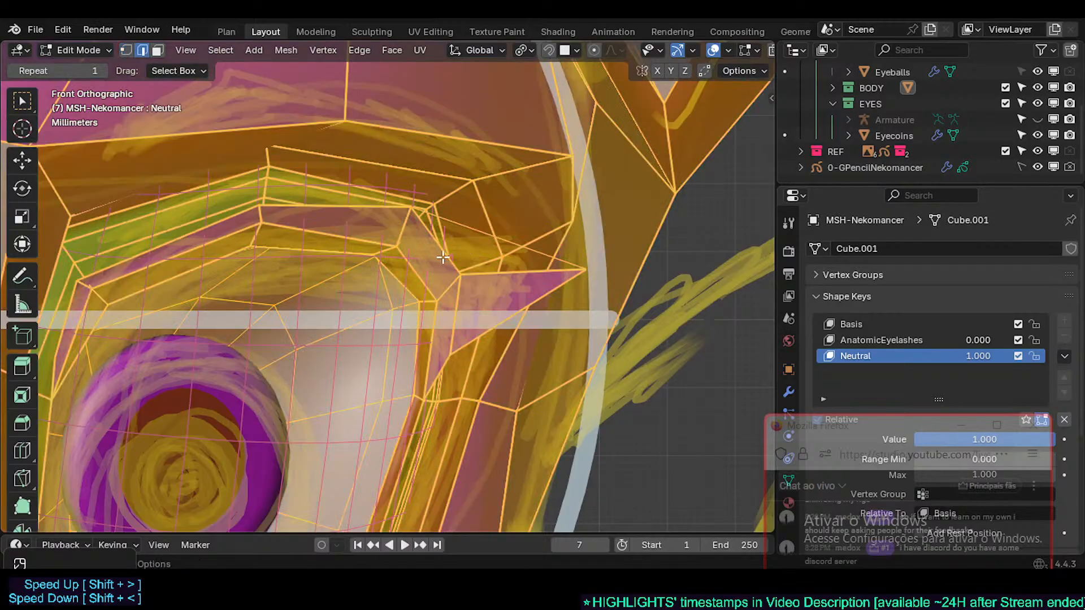
{"action": "left_click", "coordinate": [450, 255]}
{"action": "left_click", "coordinate": [502, 268]}
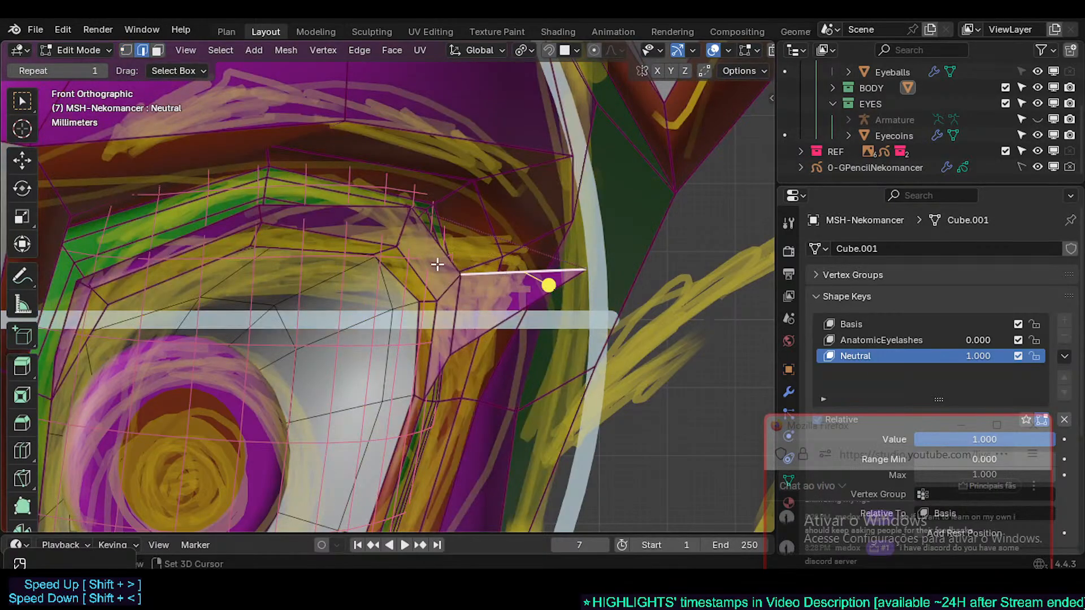
{"action": "key", "text": "f"}
{"action": "key", "text": "alt+a"}
{"action": "left_click", "coordinate": [490, 239]}
{"action": "key", "text": "shift+e"}
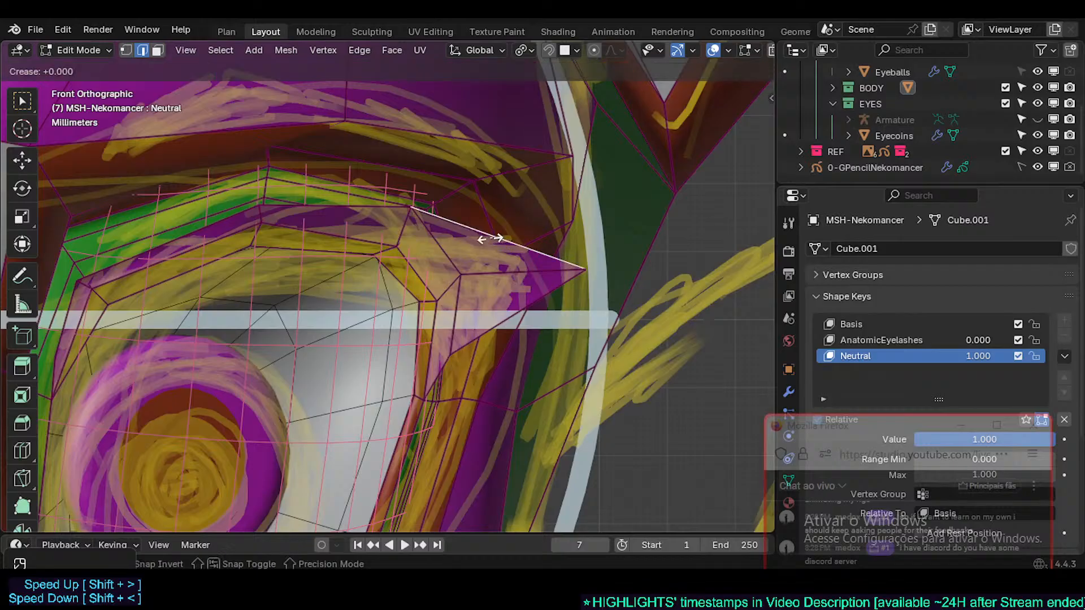
{"action": "key", "text": "Escape"}
{"action": "key", "text": "3"}
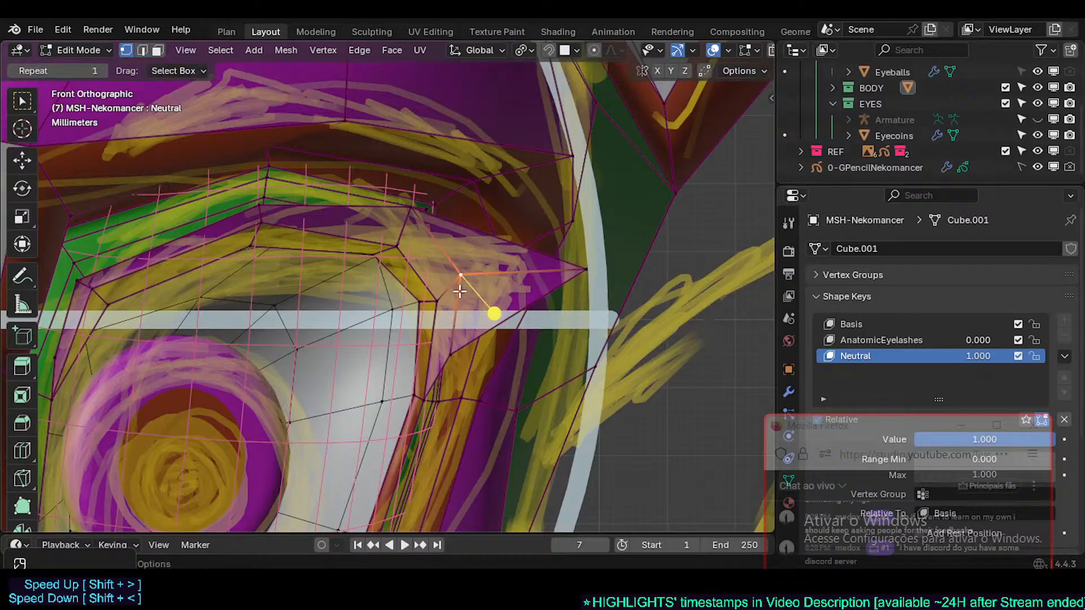
{"action": "left_click", "coordinate": [407, 233], "text": "alt"}
- Reposition the wing's inner junction vertex in depth from an orbited view of the eye
{"action": "key", "text": "1"}
{"action": "left_click", "coordinate": [456, 272]}
{"action": "middle_click_drag", "start_coordinate": [458, 273], "coordinate": [331, 292]}
{"action": "key", "text": "g"}
{"action": "left_click", "coordinate": [368, 274]}
{"action": "key", "text": "g"}
{"action": "left_click", "coordinate": [183, 309]}
{"action": "left_click", "coordinate": [331, 238]}
{"action": "key", "text": "g"}
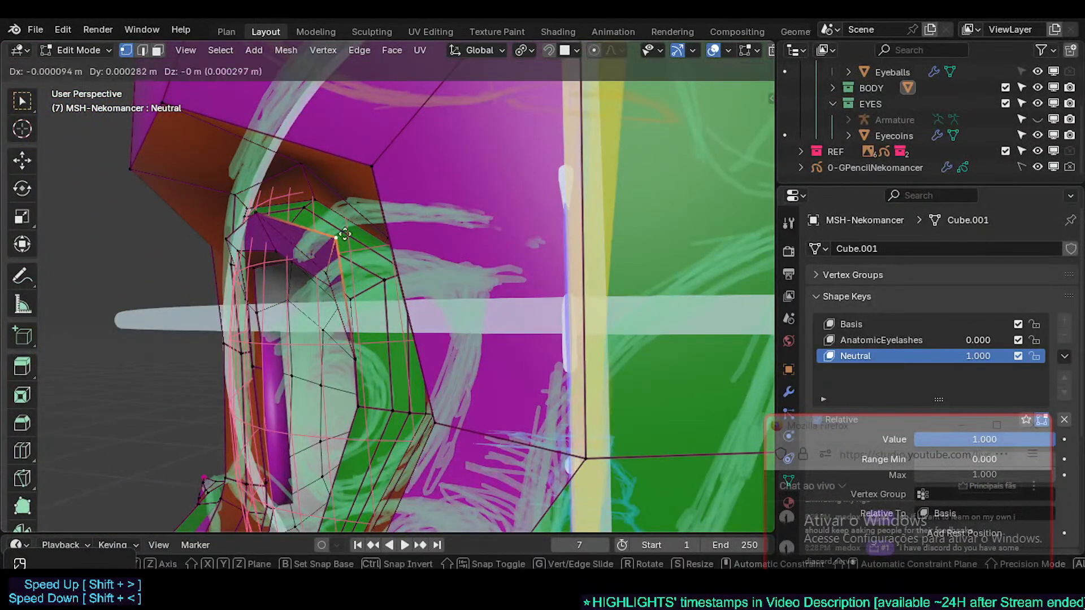
{"action": "left_click", "coordinate": [364, 227]}
- Adjust the wing's lower end vertex in side view, and raise the inner junction vertex slightly backward
{"action": "middle_click_drag", "start_coordinate": [354, 337], "coordinate": [445, 340]}
{"action": "left_click", "coordinate": [406, 357]}
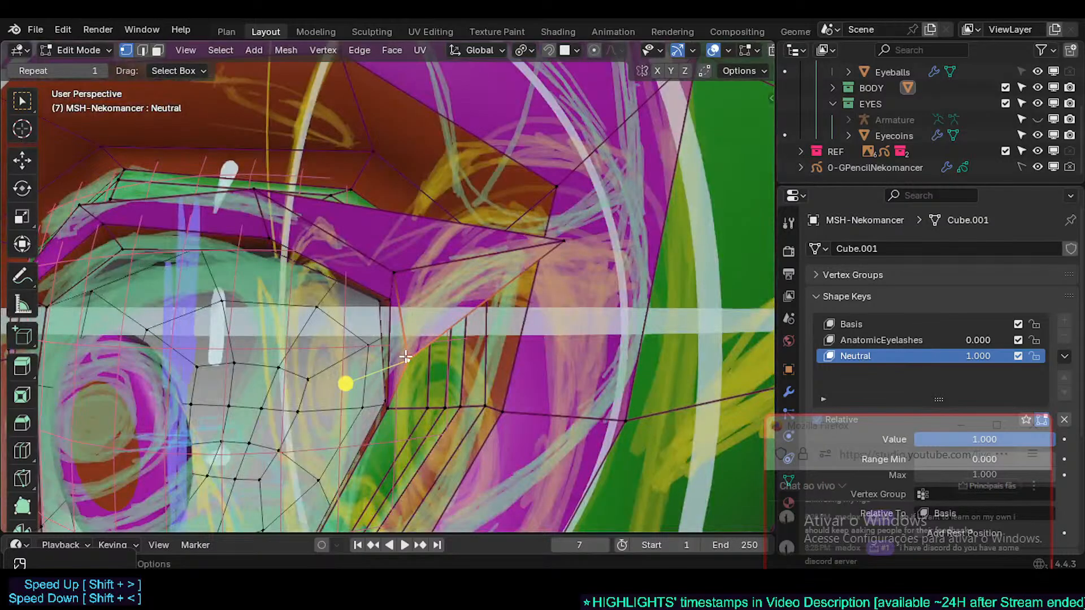
{"action": "key", "text": "KP_3"}
{"action": "key", "text": "g"}
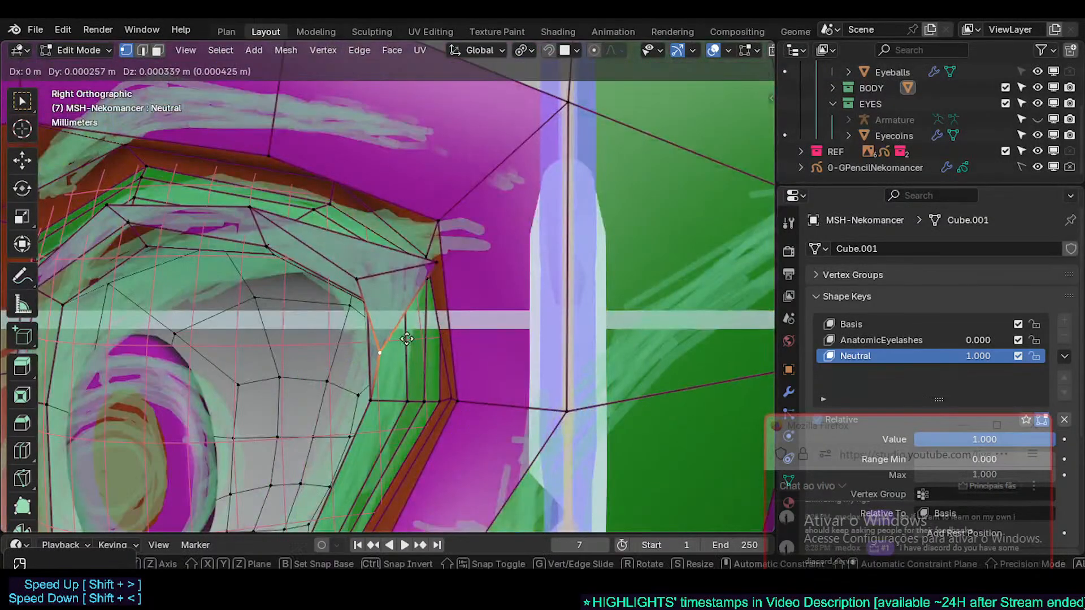
{"action": "left_click", "coordinate": [404, 355]}
{"action": "left_click", "coordinate": [349, 276]}
{"action": "key", "text": "g"}
{"action": "left_click", "coordinate": [394, 224]}
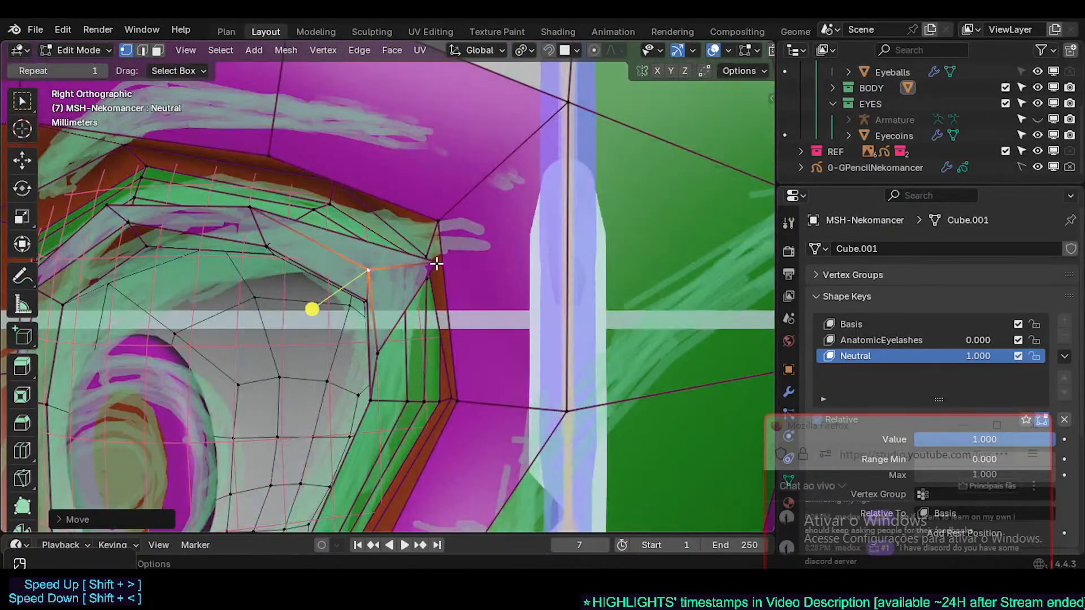
- Raise the wing tip vertex slightly backward in side view, then pull it inward and slightly down in front view
{"action": "left_click", "coordinate": [439, 261]}
{"action": "key", "text": "g"}
{"action": "left_click", "coordinate": [463, 237]}
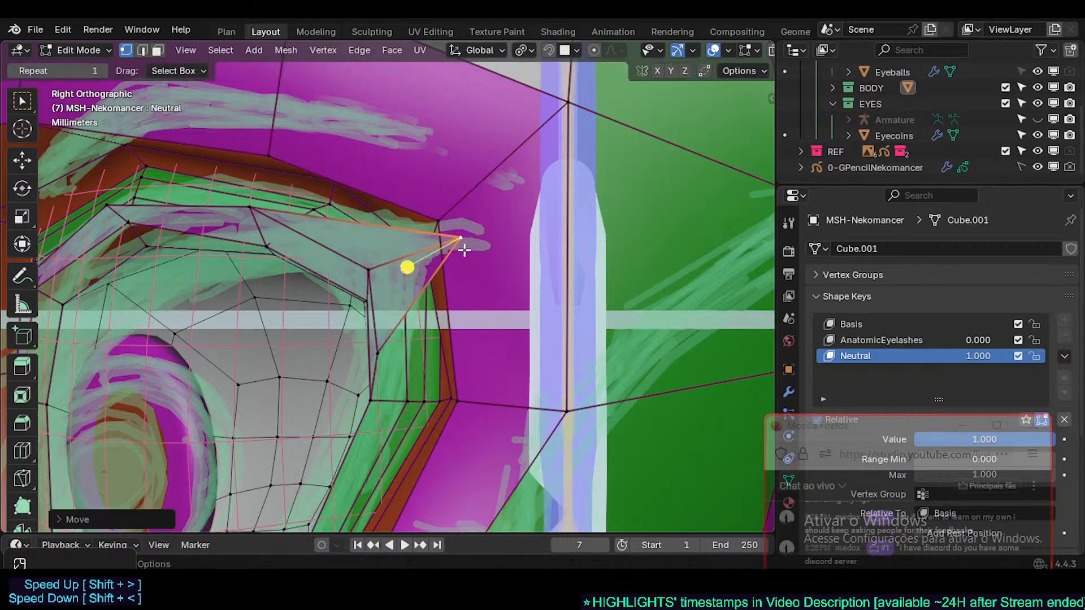
{"action": "key", "text": "g"}
{"action": "left_click", "coordinate": [376, 190]}
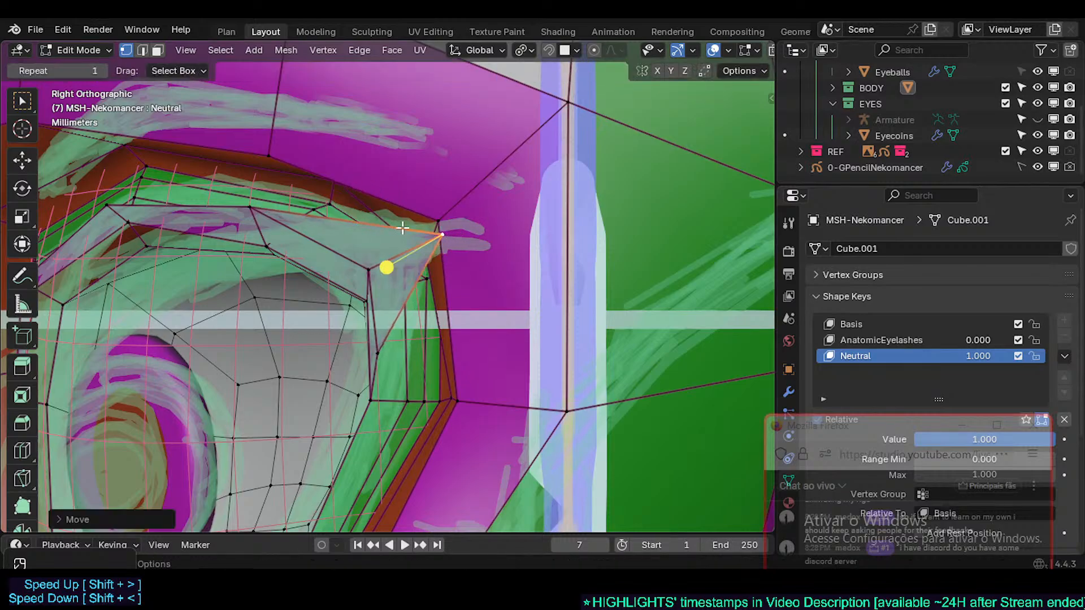
{"action": "key", "text": "KP_1"}
{"action": "key", "text": "g"}
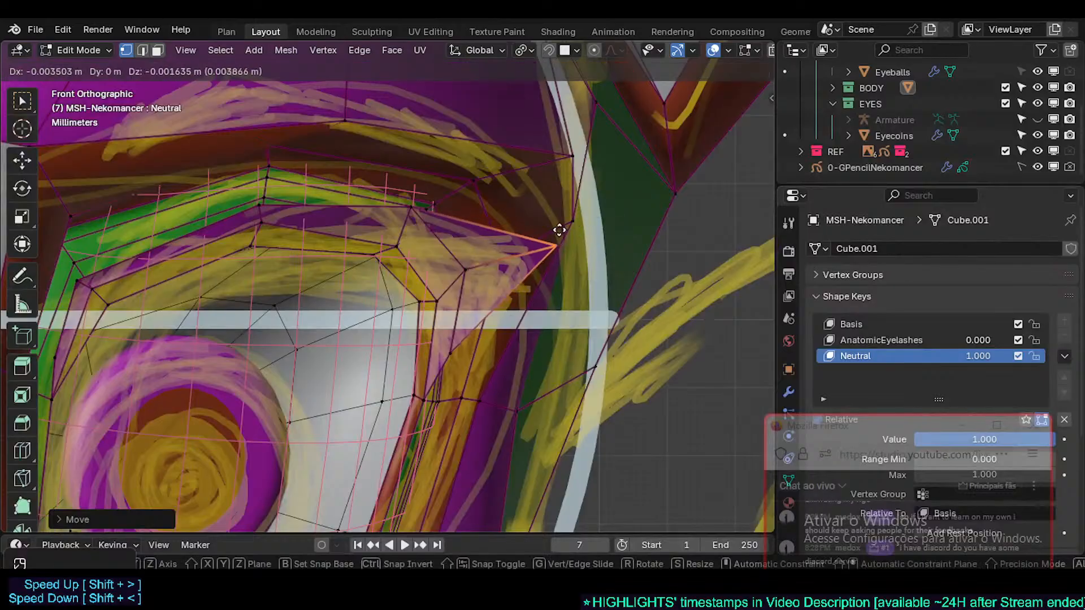
{"action": "left_click", "coordinate": [556, 232]}
- Raise the eyelash's upper-edge vertex slightly and fine-tune the wing's inner junction vertex in front view
{"action": "left_click", "coordinate": [408, 209]}
{"action": "key", "text": "g"}
{"action": "left_click", "coordinate": [406, 180], "text": "shift"}
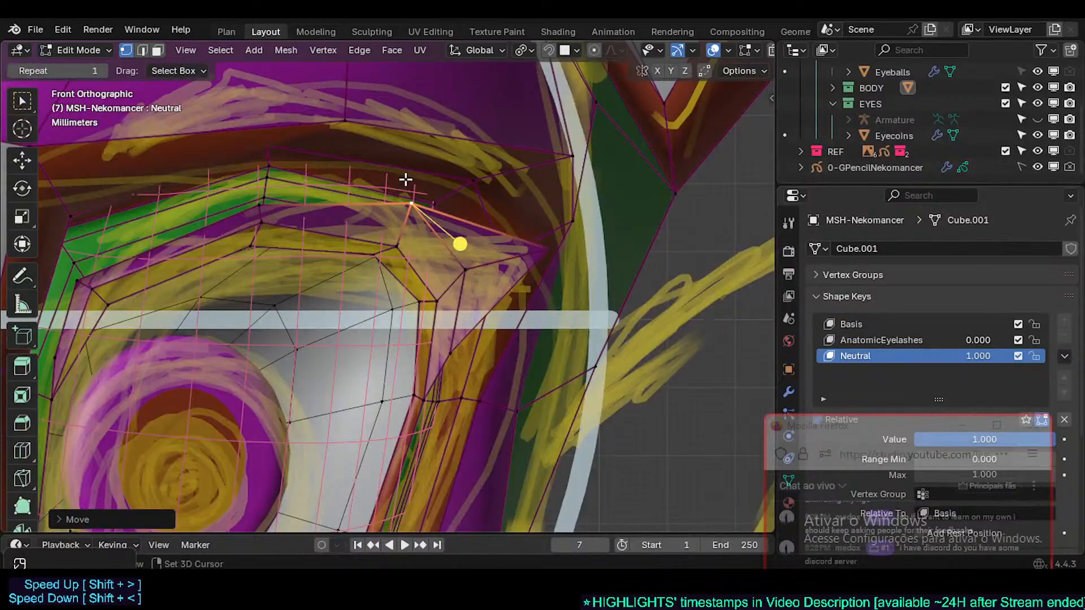
{"action": "left_click", "coordinate": [465, 267]}
{"action": "key", "text": "g"}
{"action": "left_click", "coordinate": [458, 247], "text": "shift"}
{"action": "key", "text": "g"}
{"action": "left_click", "coordinate": [460, 250]}
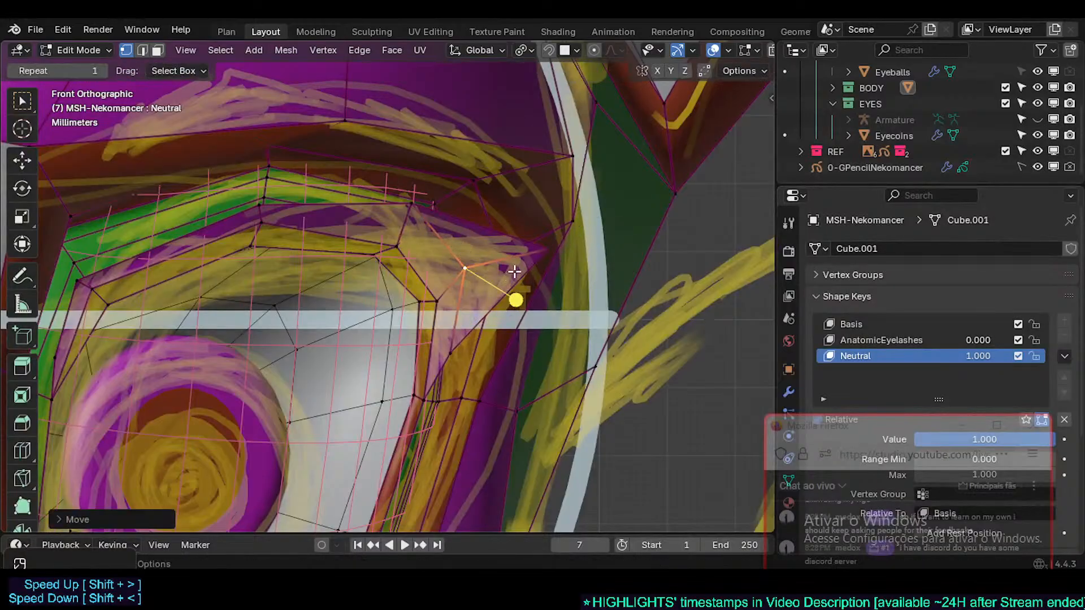
{"action": "left_click", "coordinate": [541, 255]}
{"action": "left_click", "coordinate": [548, 254]}
{"action": "key", "text": "g"}
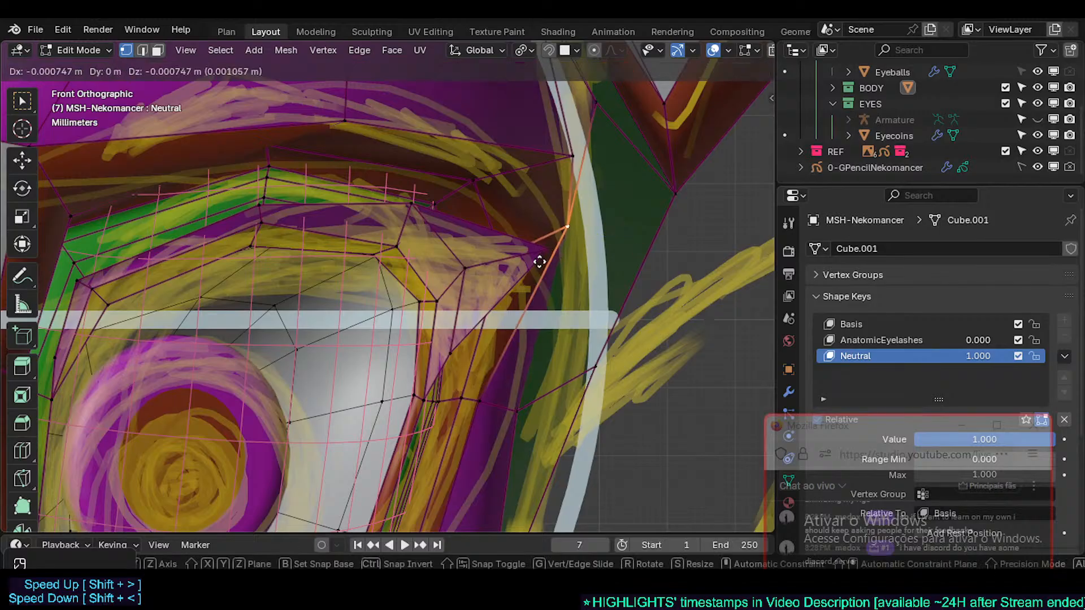
{"action": "left_click", "coordinate": [544, 245]}
{"action": "left_click", "coordinate": [552, 258]}
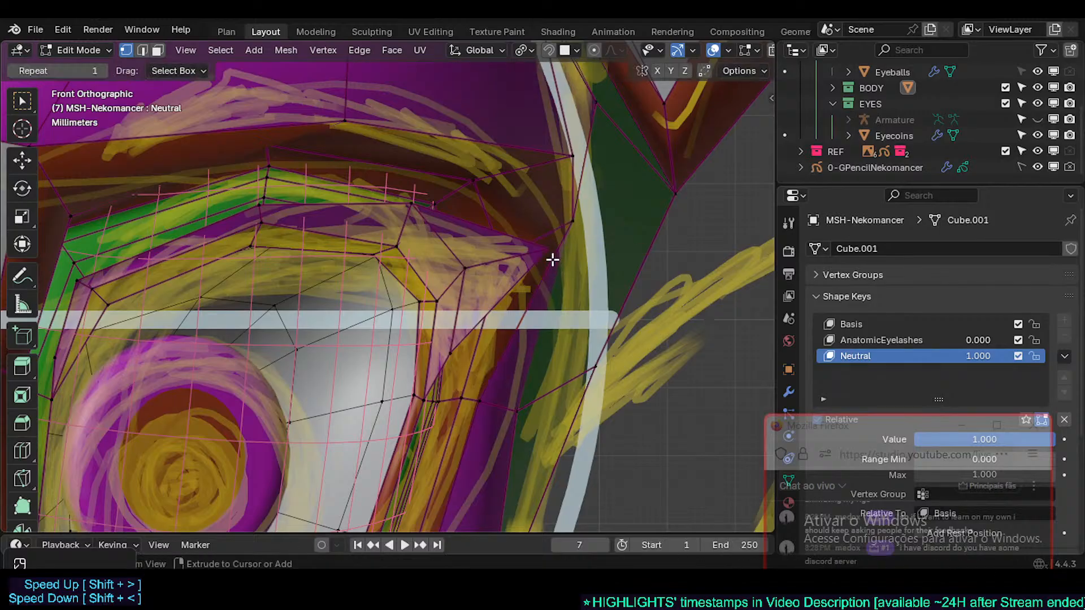
- Fine-tune the wing tip vertex's position in front view, using X-ray temporarily to reach it
{"action": "left_click", "coordinate": [543, 245]}
{"action": "key", "text": "alt+z"}
{"action": "key", "text": "g"}
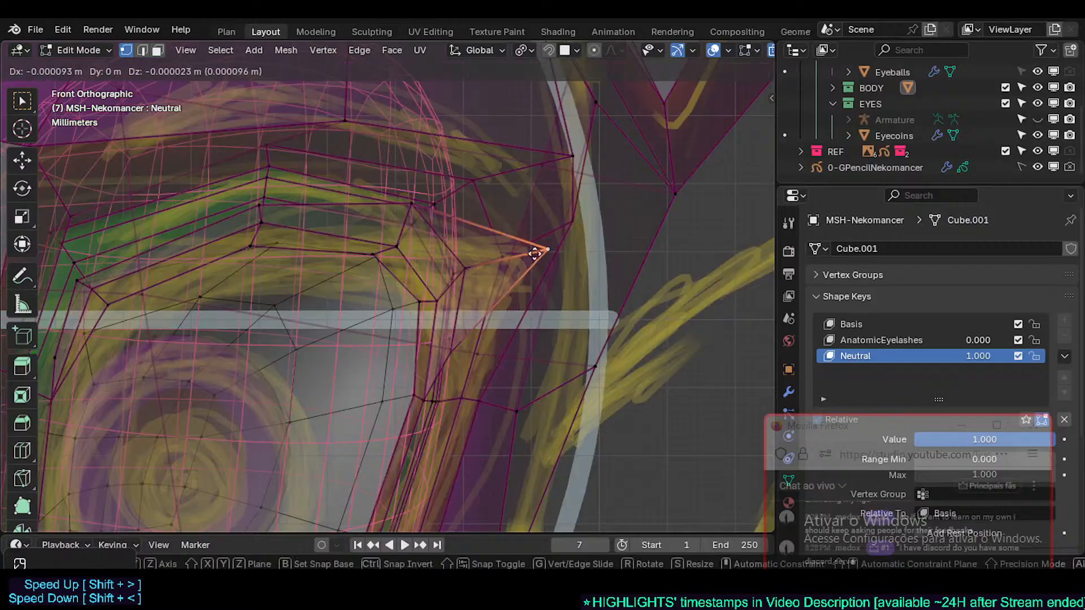
{"action": "left_click", "coordinate": [546, 252]}
{"action": "key", "text": "alt+z"}
{"action": "key", "text": "g"}
{"action": "left_click", "coordinate": [538, 259]}
- Pull the wing tip vertex slightly forward in side view and raise it a little in front view
{"action": "key", "text": "KP_3"}
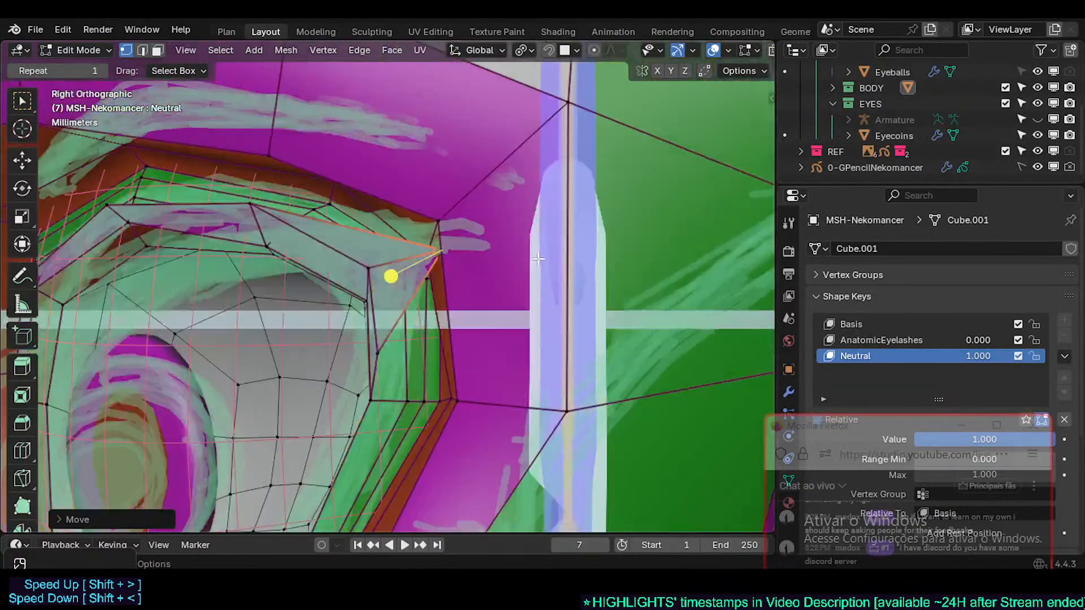
{"action": "key", "text": "g"}
{"action": "left_click", "coordinate": [374, 240]}
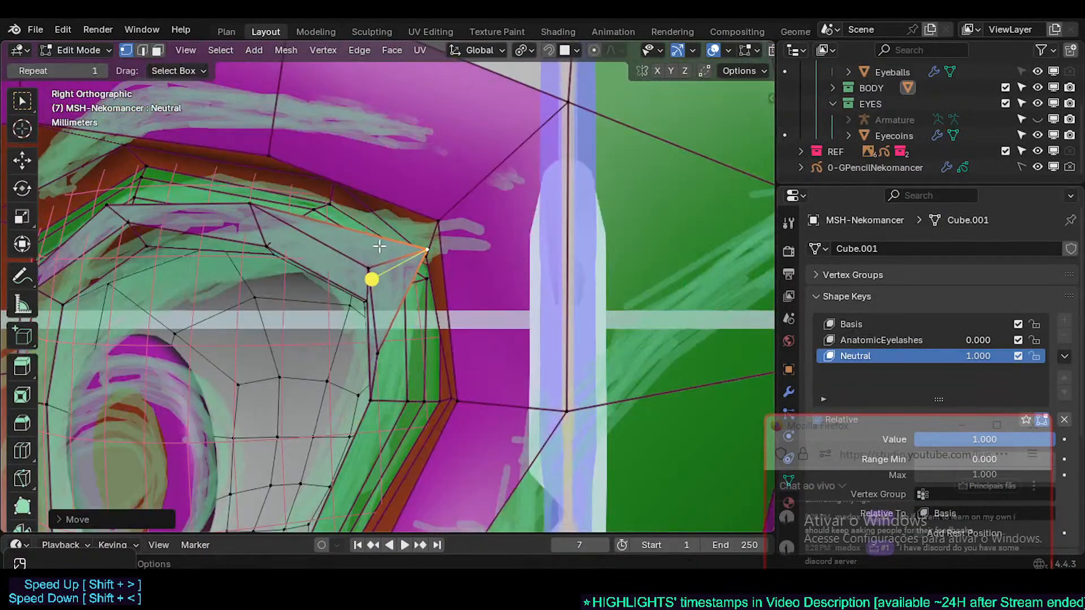
{"action": "key", "text": "KP_4"}
{"action": "key", "text": "KP_1"}
{"action": "key", "text": "g"}
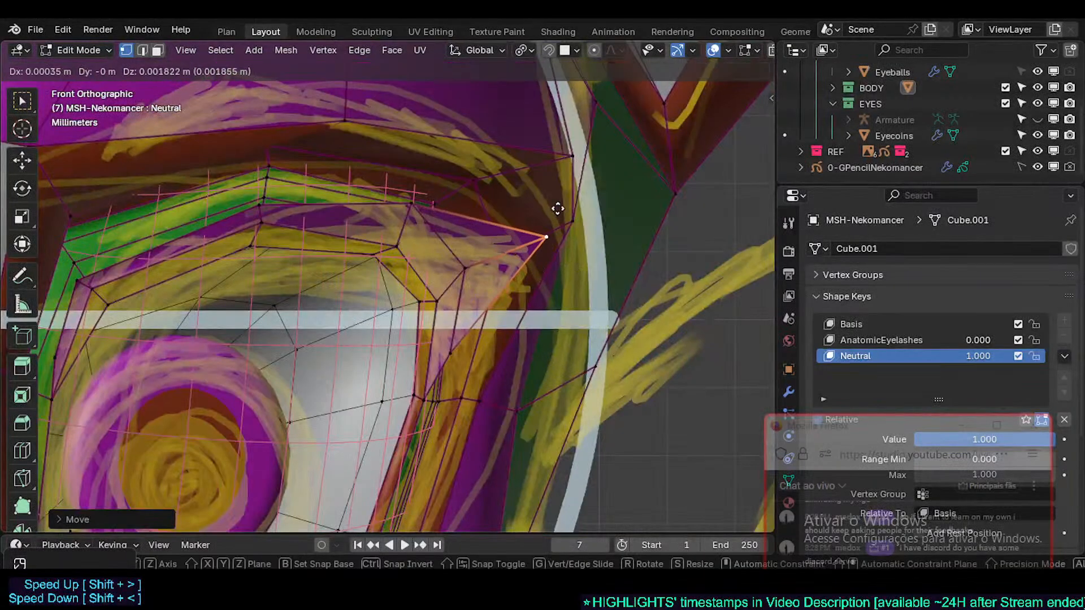
{"action": "left_click", "coordinate": [551, 235]}
- Nudge the eyelash's upper-edge vertex upward and fine-tune the wing's inner junction and lower end vertices
{"action": "left_click", "coordinate": [413, 207]}
{"action": "key", "text": "g"}
{"action": "left_click", "coordinate": [410, 195]}
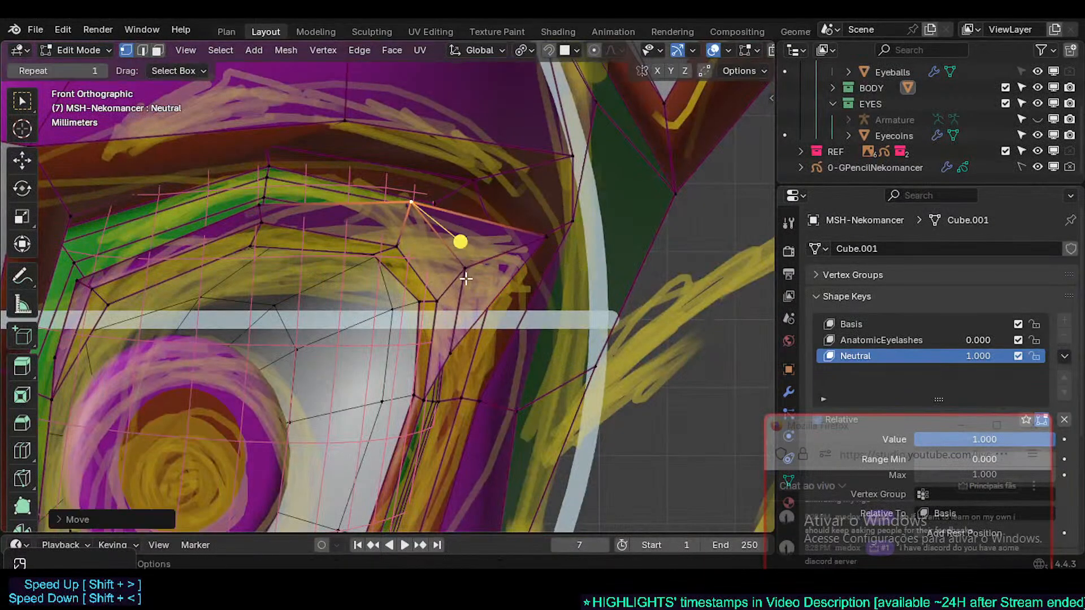
{"action": "left_click", "coordinate": [464, 271]}
{"action": "key", "text": "g"}
{"action": "left_click", "coordinate": [470, 261]}
{"action": "key", "text": "g"}
{"action": "left_click", "coordinate": [469, 266]}
{"action": "left_click", "coordinate": [452, 356]}
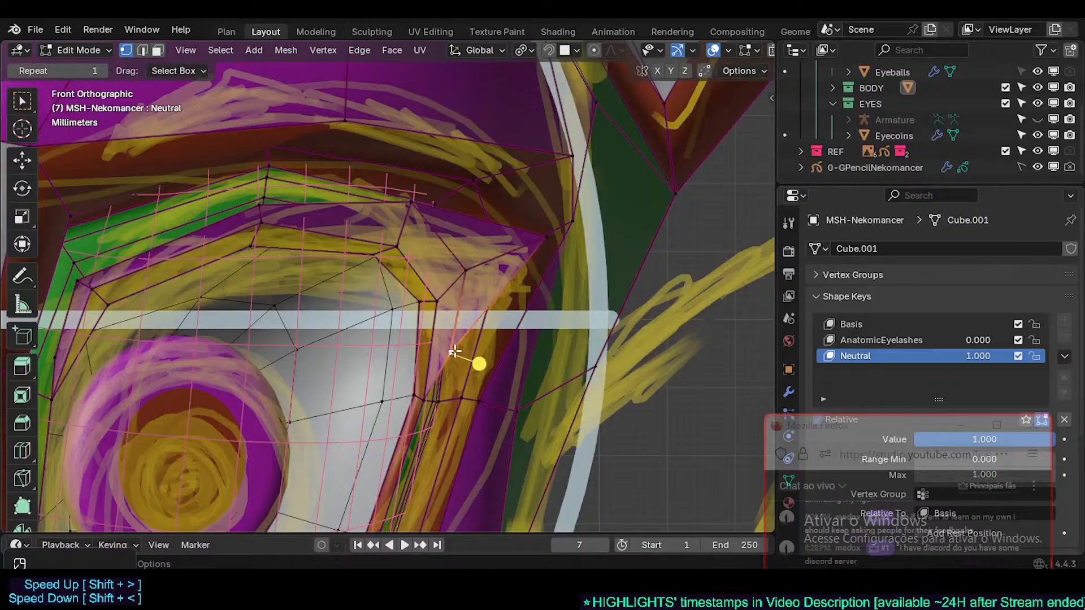
{"action": "key", "text": "g"}
{"action": "left_click", "coordinate": [458, 380]}
- Select the wing's inner edges together with the eyelash's upper outline loop, and switch the selection to vertices
{"action": "key", "text": "2"}
{"action": "left_click", "coordinate": [460, 257]}
{"action": "key", "text": "g"}
{"action": "key", "text": "g"}
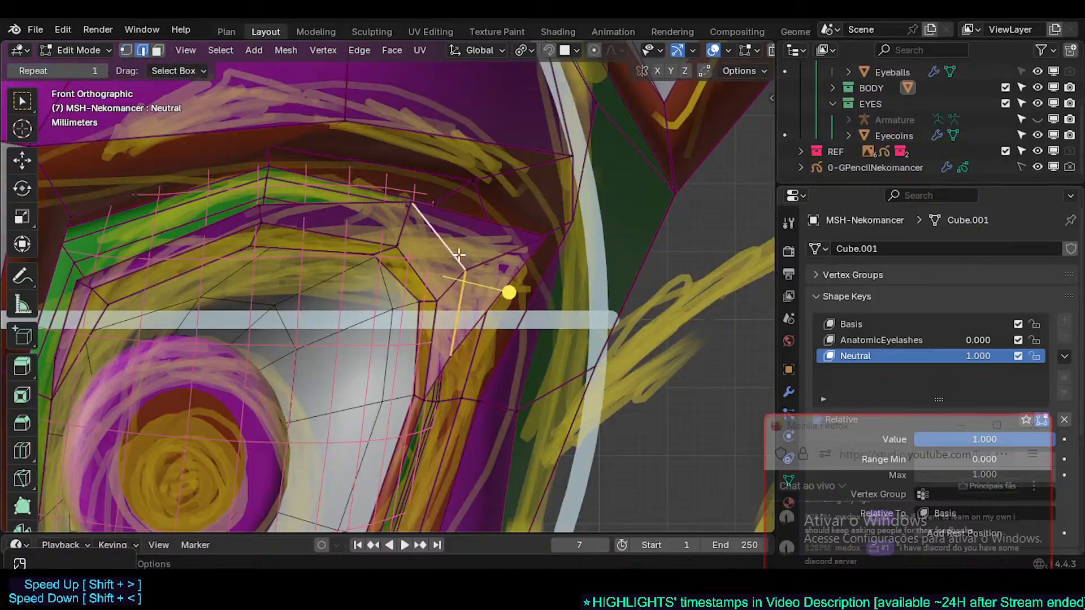
{"action": "left_click", "coordinate": [343, 210], "text": "alt+shift"}
{"action": "key", "text": "1"}
{"action": "scroll", "coordinate": [506, 270], "scroll_direction": "down", "scroll_amount": 1}
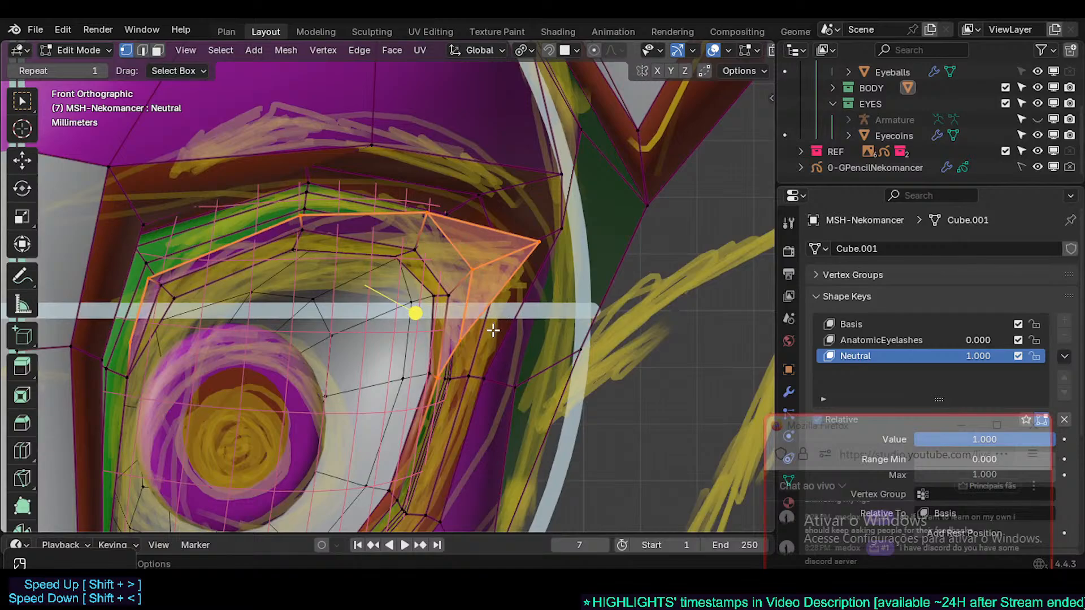
- View the face in Object Mode, save the file, and resume mesh editing zoomed in on the selected eyelash
{"action": "scroll", "coordinate": [493, 331], "scroll_direction": "down", "scroll_amount": 3}
{"action": "key", "text": "Tab"}
{"action": "scroll", "coordinate": [463, 391], "scroll_direction": "up", "scroll_amount": 1}
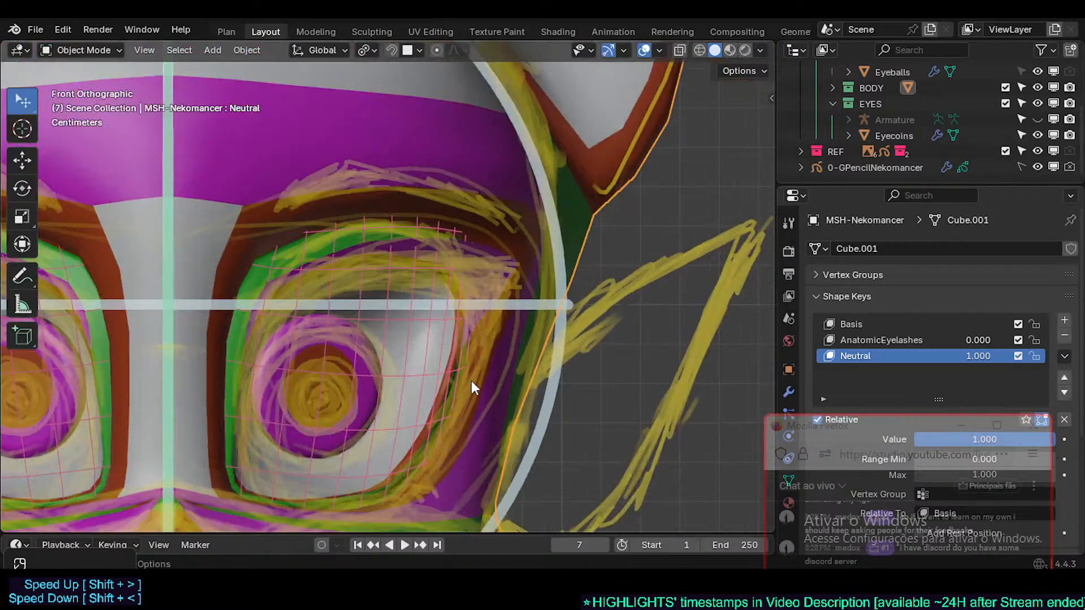
{"action": "scroll", "coordinate": [472, 382], "scroll_direction": "down", "scroll_amount": 2}
{"action": "key", "text": "ctrl+s"}
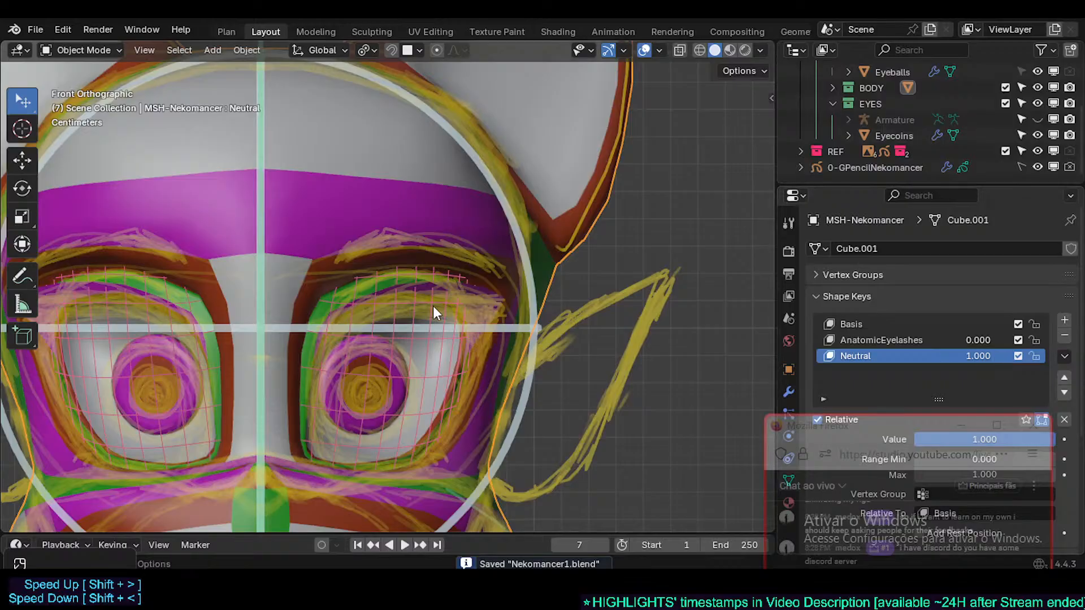
{"action": "key", "text": "Tab"}
{"action": "key", "text": "KP_Decimal"}
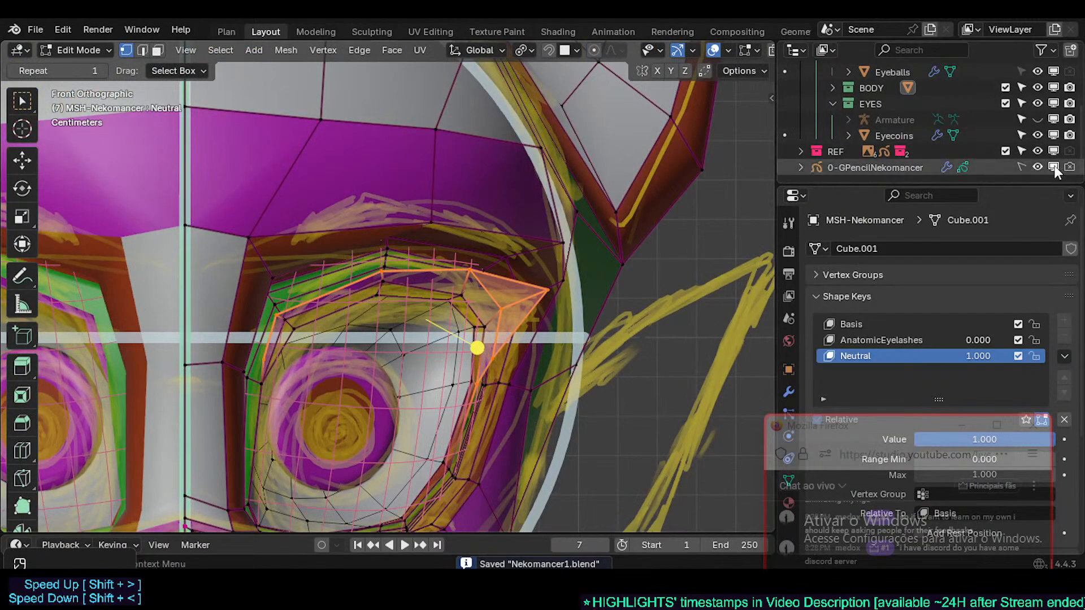
- Hide the 0-GPencilNekomancer sketch in the viewport and set the Neutral shape key's value to 0
{"action": "left_click", "coordinate": [1053, 168]}
{"action": "scroll", "coordinate": [642, 307], "scroll_direction": "up", "scroll_amount": 2}
{"action": "scroll", "coordinate": [625, 322], "scroll_direction": "up", "scroll_amount": 1}
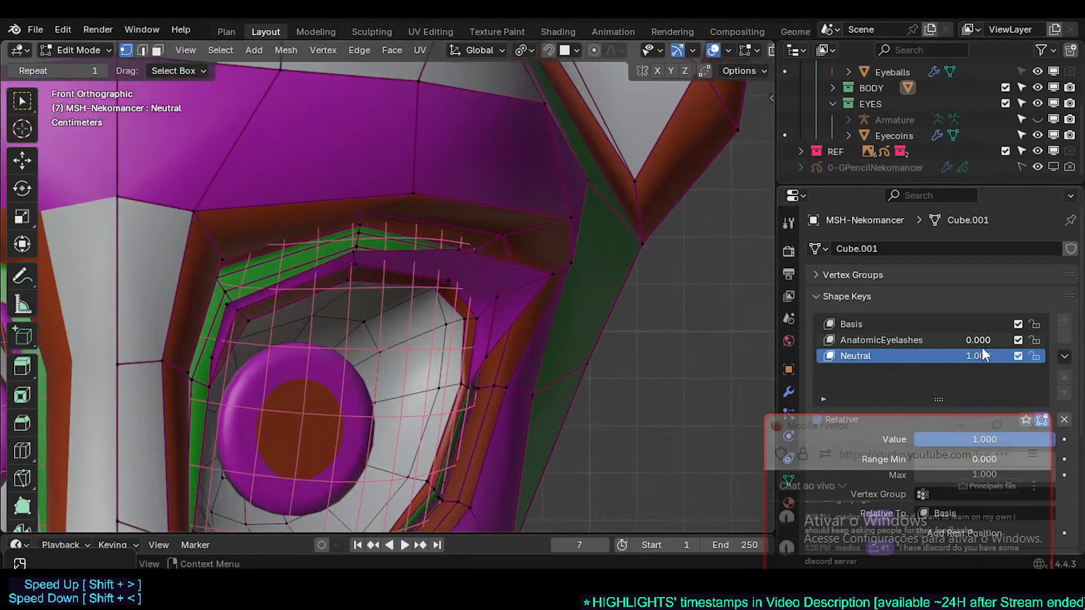
{"action": "left_click_drag", "start_coordinate": [983, 358], "coordinate": [927, 339]}
{"action": "mouse_move", "coordinate": [927, 340]}
{"action": "left_mouse_down"}
{"action": "mouse_move", "coordinate": [1018, 340]}
{"action": "mouse_move", "coordinate": [916, 339]}
{"action": "left_mouse_up"}
- Preview the AnatomicEyelashes shape key at 1.000 on the upper eyelash and return its value to 0
{"action": "scroll", "coordinate": [597, 364], "scroll_direction": "up", "scroll_amount": 4}
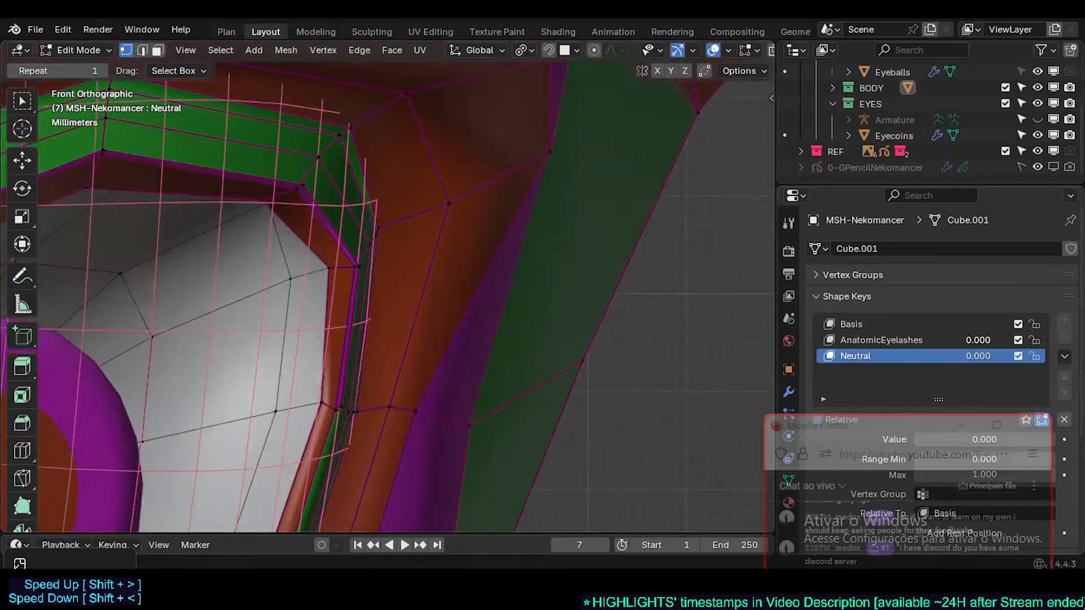
{"action": "mouse_move", "coordinate": [1005, 356]}
{"action": "left_mouse_down"}
{"action": "mouse_move", "coordinate": [1040, 356]}
{"action": "mouse_move", "coordinate": [938, 356]}
{"action": "mouse_move", "coordinate": [1001, 356]}
{"action": "mouse_move", "coordinate": [1017, 340]}
{"action": "mouse_move", "coordinate": [944, 354]}
{"action": "mouse_move", "coordinate": [955, 340]}
{"action": "mouse_move", "coordinate": [997, 339]}
{"action": "left_mouse_up"}
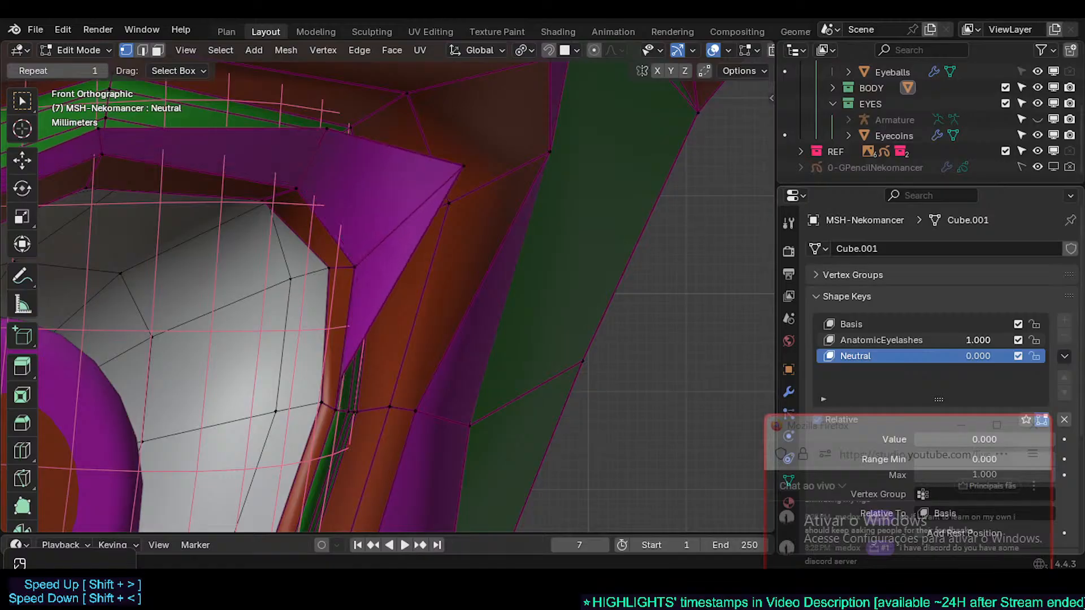
{"action": "scroll", "coordinate": [399, 297], "scroll_direction": "down", "scroll_amount": 3}
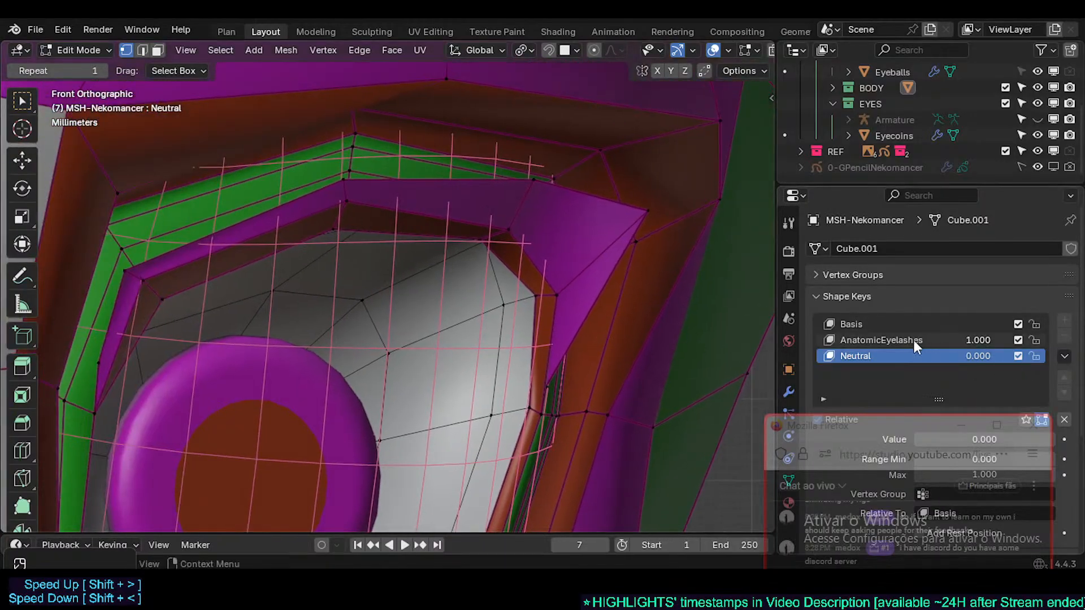
{"action": "left_click_drag", "start_coordinate": [984, 340], "coordinate": [909, 335]}
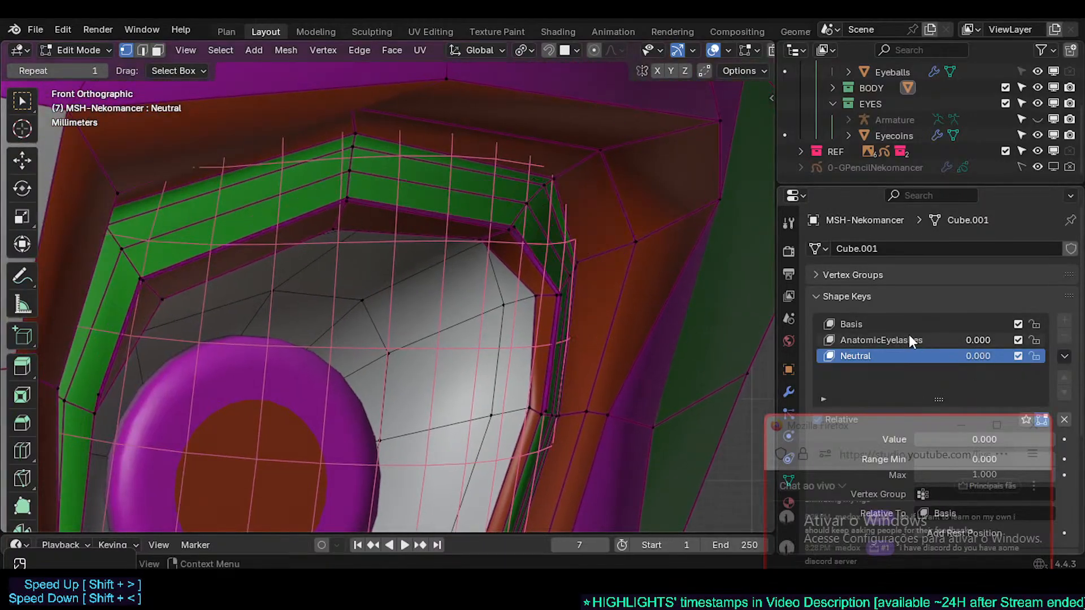
- Make AnatomicEyelashes the active shape key while setting the Neutral shape key's value to 1.000
{"action": "left_click", "coordinate": [909, 337]}
{"action": "left_click", "coordinate": [894, 355]}
{"action": "left_click", "coordinate": [895, 339]}
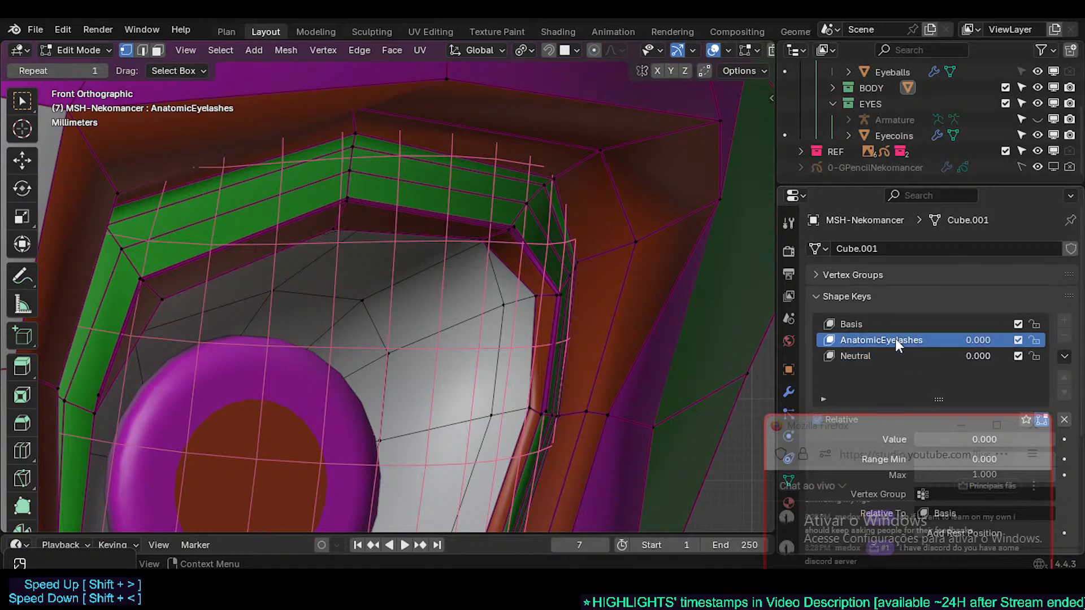
{"action": "left_click_drag", "start_coordinate": [973, 338], "coordinate": [950, 343]}
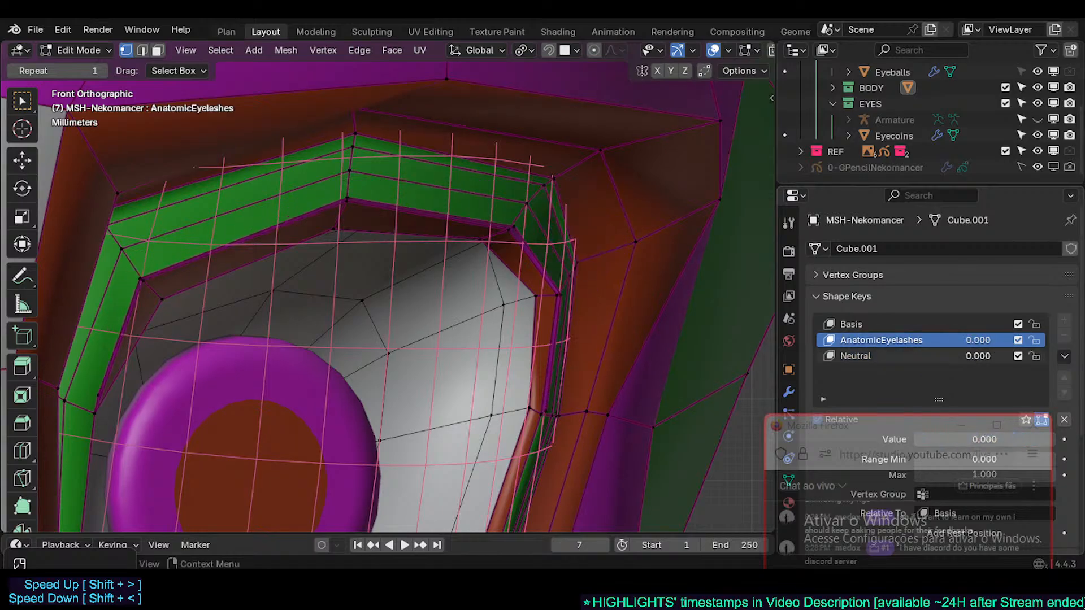
{"action": "left_click", "coordinate": [872, 354]}
{"action": "left_click", "coordinate": [877, 339]}
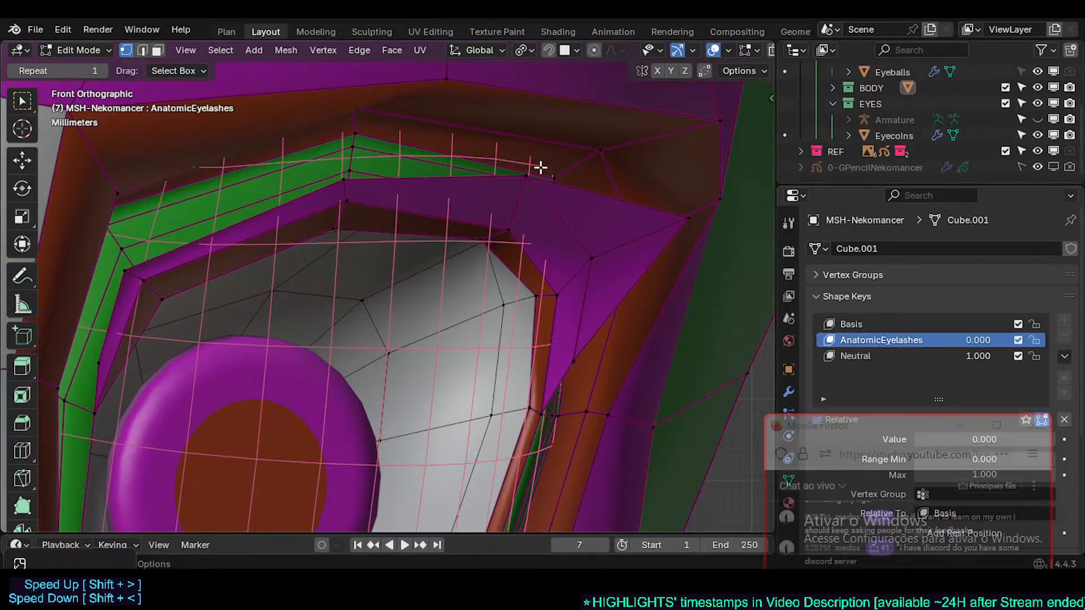
- Blend the upper eyelash outline loop and the wing's inner vertex from the Neutral shape into AnatomicEyelashes, and clear the selection
{"action": "left_click", "coordinate": [601, 200], "text": "alt"}
{"action": "key", "text": "1"}
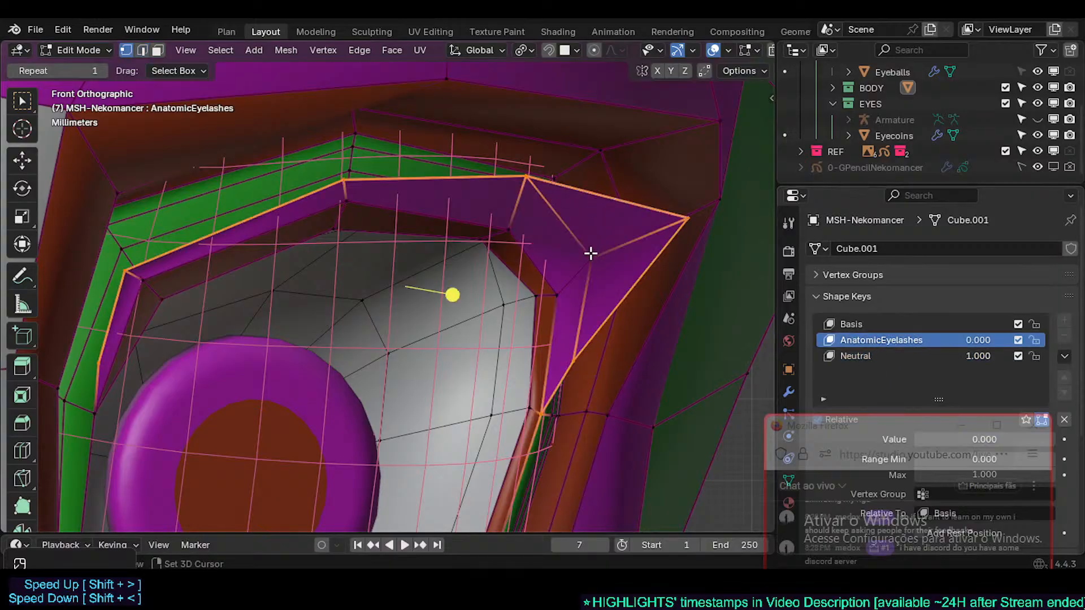
{"action": "left_click", "coordinate": [591, 256], "text": "shift"}
{"action": "left_click", "coordinate": [331, 50]}
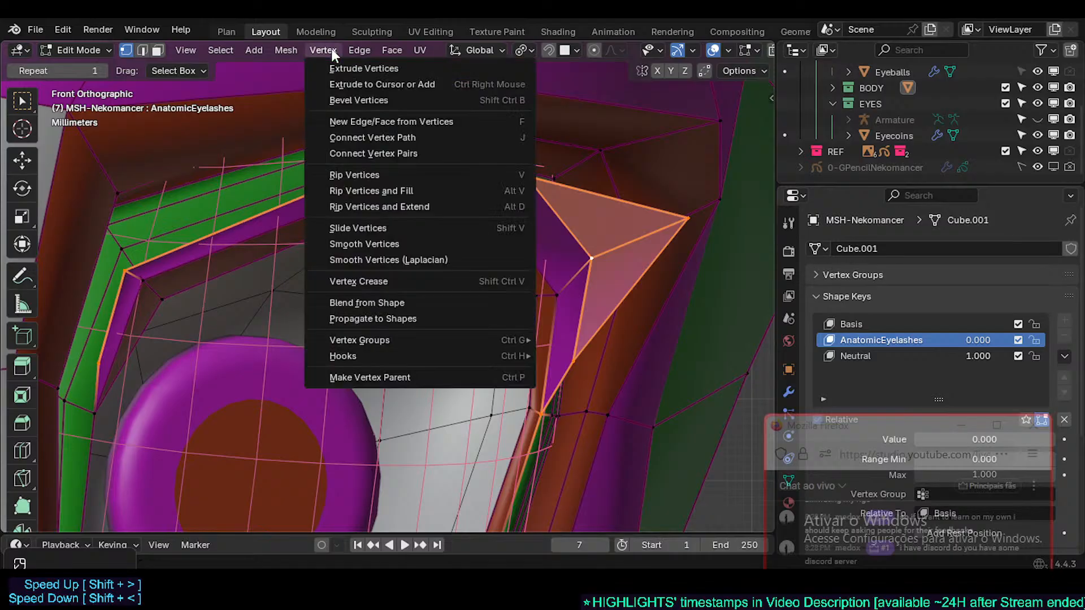
{"action": "left_click", "coordinate": [375, 307]}
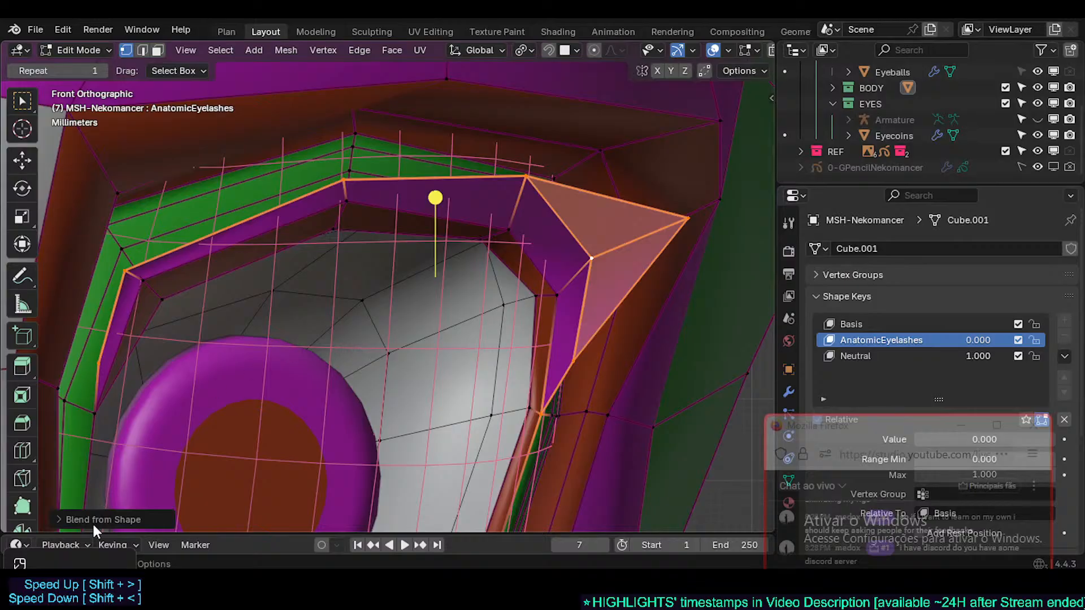
{"action": "left_click", "coordinate": [93, 524]}
{"action": "left_click", "coordinate": [149, 514]}
{"action": "left_click", "coordinate": [178, 478]}
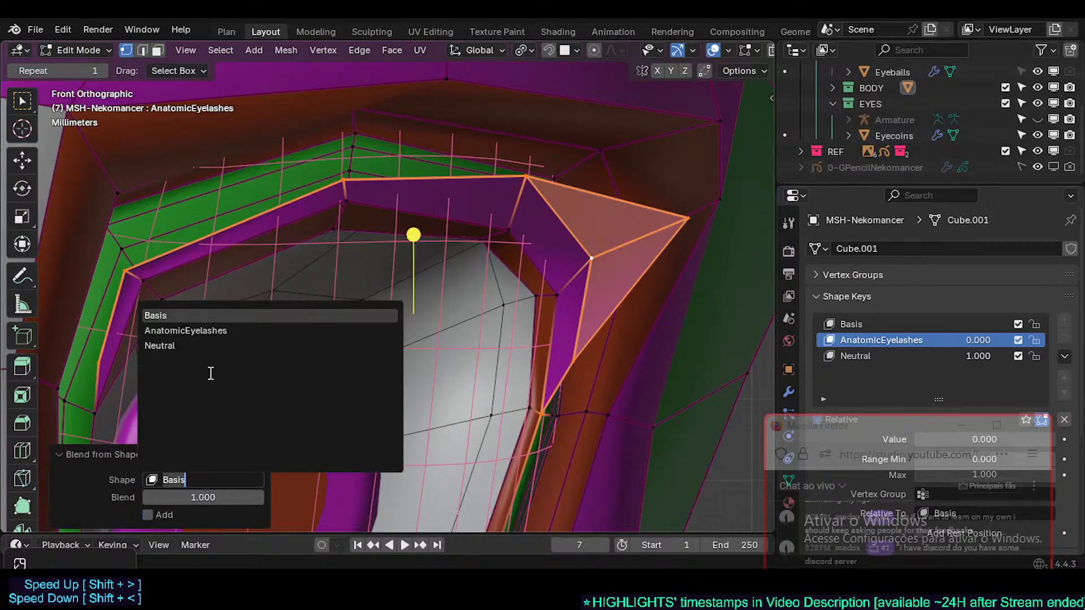
{"action": "left_click", "coordinate": [213, 345]}
{"action": "key", "text": "alt+a"}
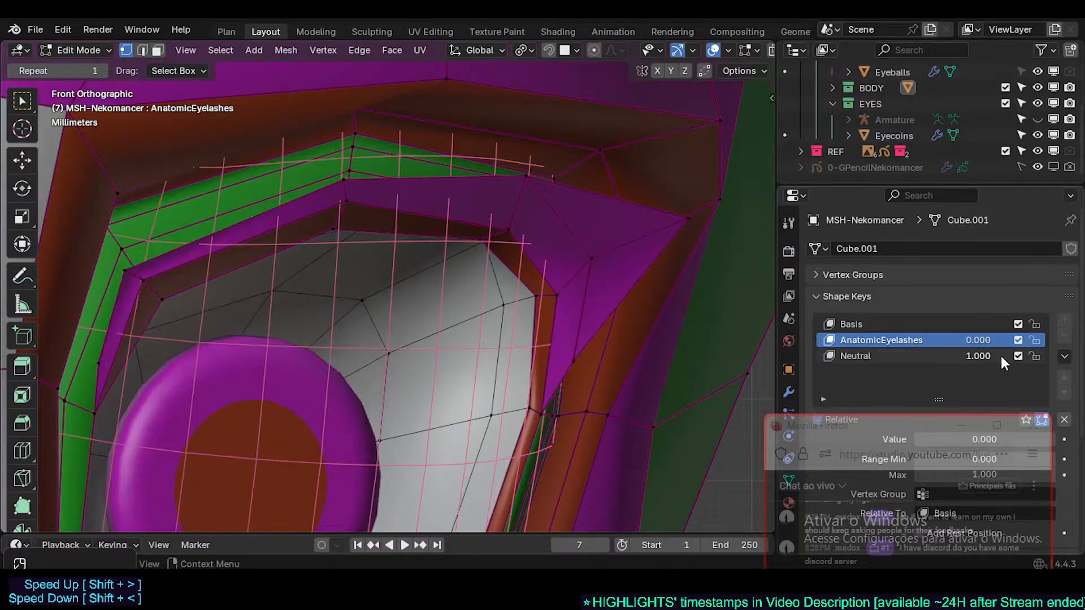
- Set the Neutral shape key to 0 and AnatomicEyelashes to 1.000, and save the file
{"action": "mouse_move", "coordinate": [985, 356]}
{"action": "left_mouse_down"}
{"action": "mouse_move", "coordinate": [919, 356]}
{"action": "mouse_move", "coordinate": [1054, 340]}
{"action": "left_mouse_up"}
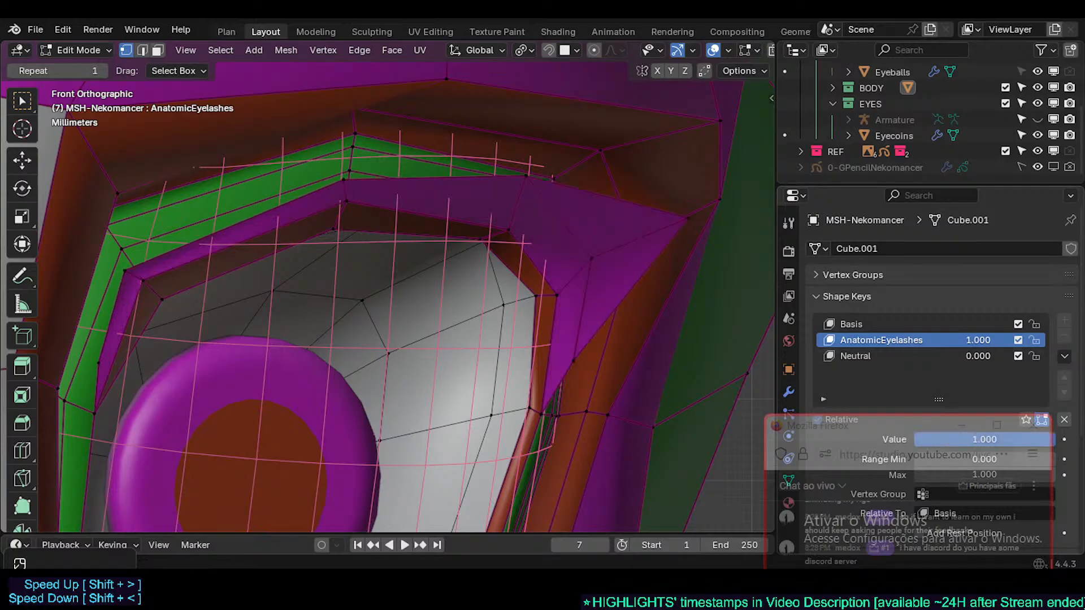
{"action": "scroll", "coordinate": [537, 284], "scroll_direction": "down", "scroll_amount": 4}
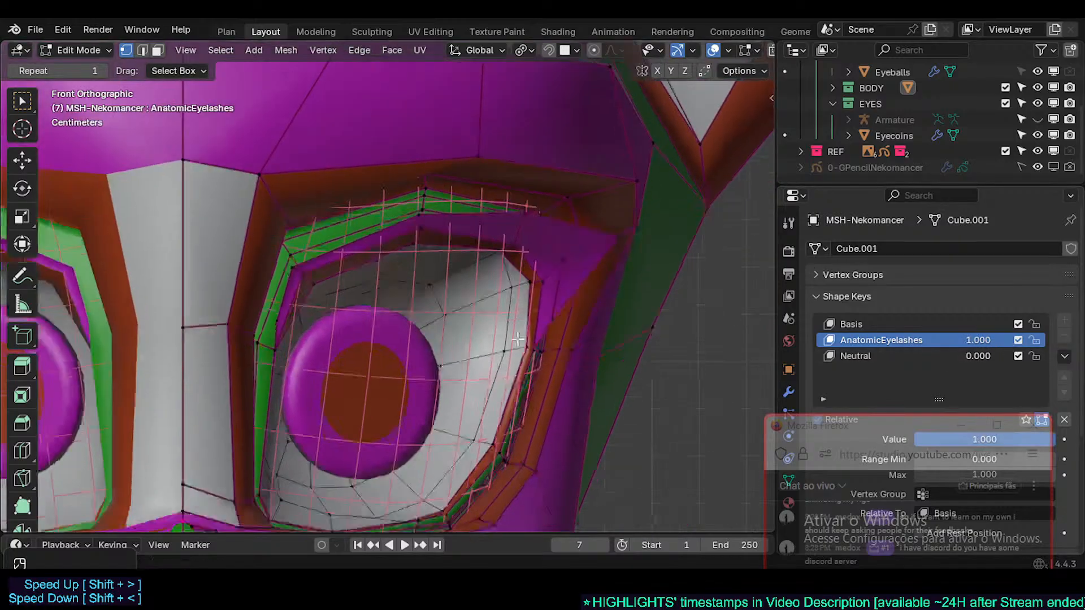
{"action": "key", "text": "ctrl+s"}
- Make Basis the active shape key and save the file again
{"action": "left_click", "coordinate": [870, 324]}
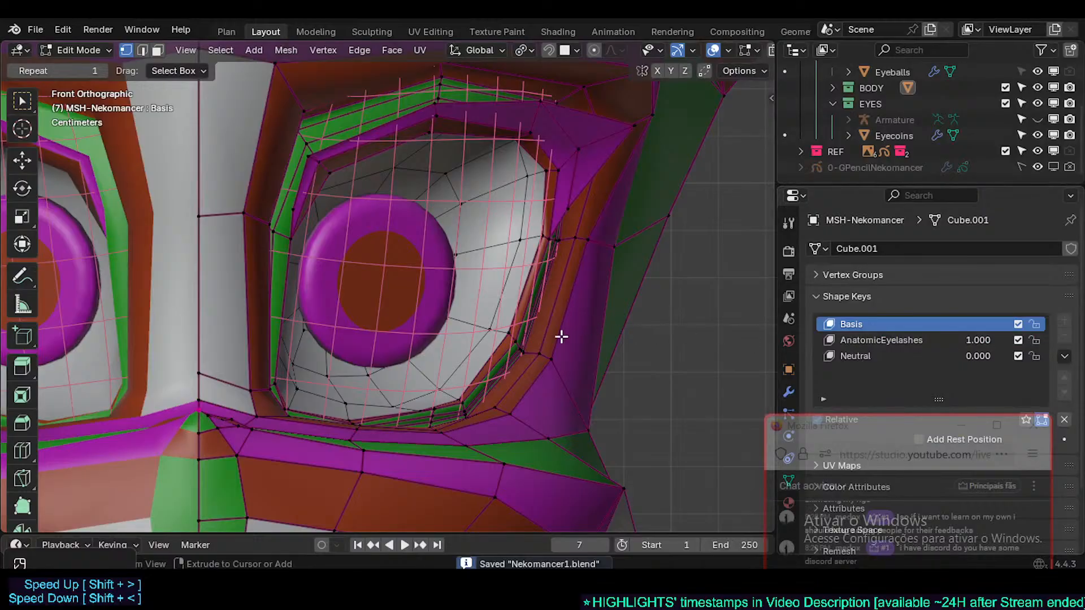
{"action": "scroll", "coordinate": [488, 379], "scroll_direction": "up", "scroll_amount": 1}
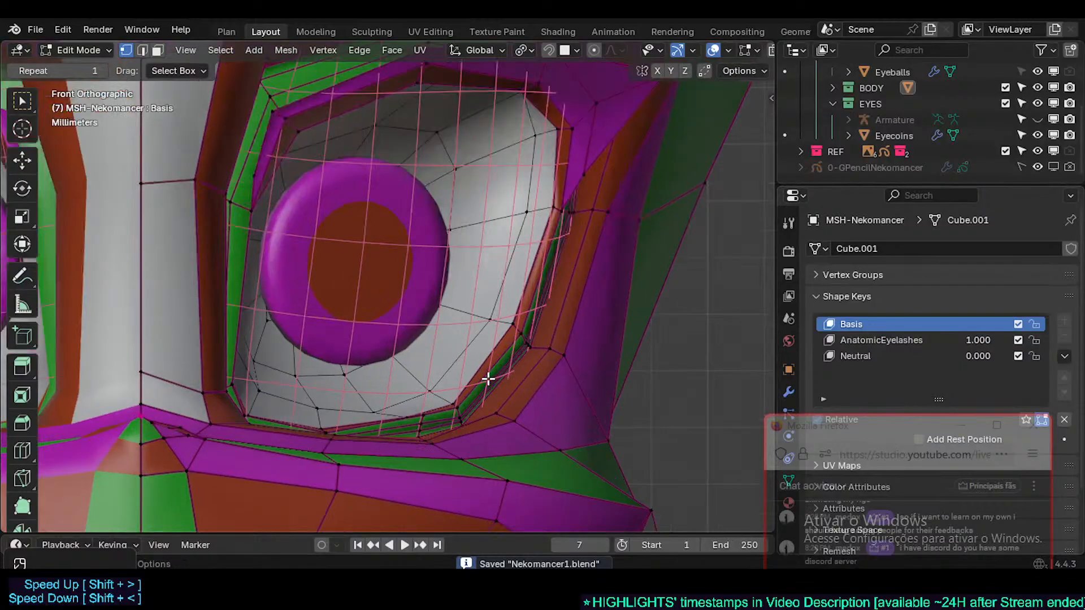
{"action": "left_click", "coordinate": [1032, 339]}
{"action": "mouse_move", "coordinate": [989, 338]}
{"action": "left_mouse_down"}
{"action": "mouse_move", "coordinate": [930, 338]}
{"action": "mouse_move", "coordinate": [989, 338]}
{"action": "left_mouse_up"}
{"action": "key", "text": "ctrl+s"}
- View the whole head and the eye up close with the AnatomicEyelashes shape key set to 0
{"action": "middle_click_drag", "start_coordinate": [441, 329], "coordinate": [424, 354]}
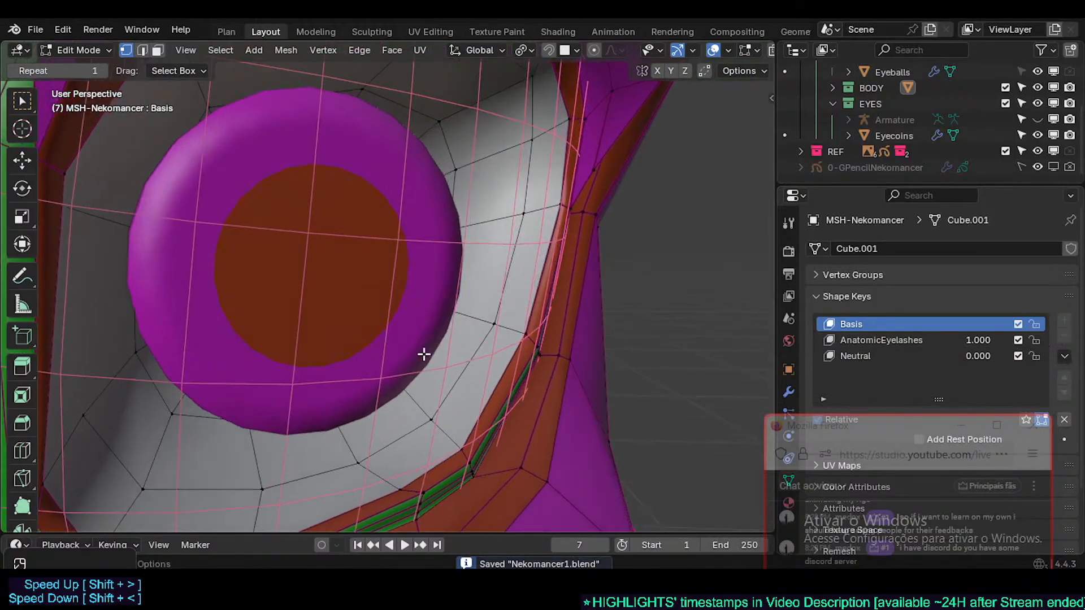
{"action": "scroll", "coordinate": [424, 354], "scroll_direction": "down", "scroll_amount": 10}
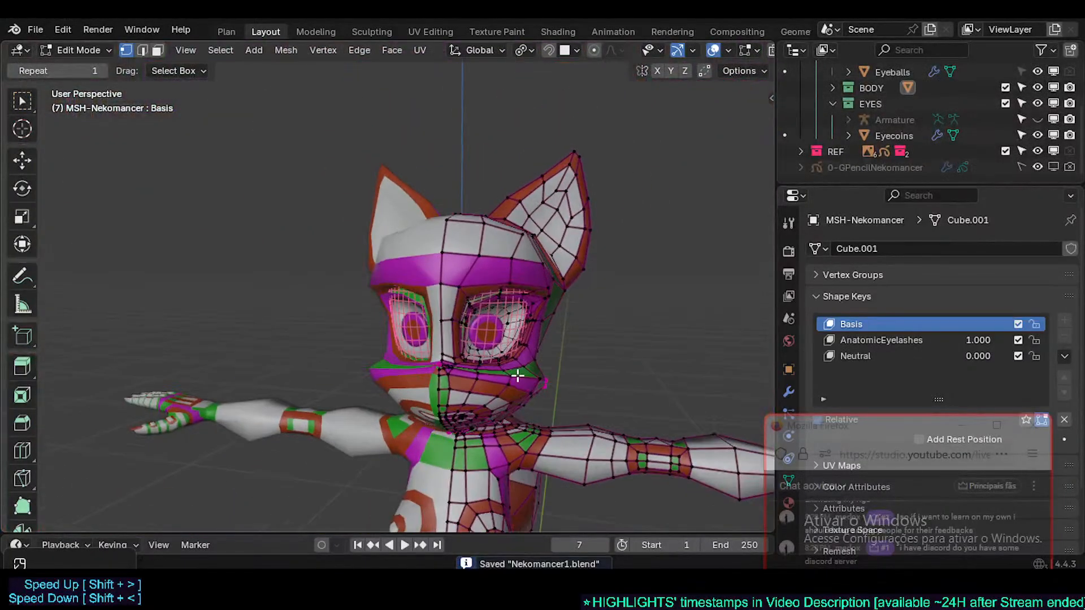
{"action": "left_click_drag", "start_coordinate": [983, 343], "coordinate": [1008, 356]}
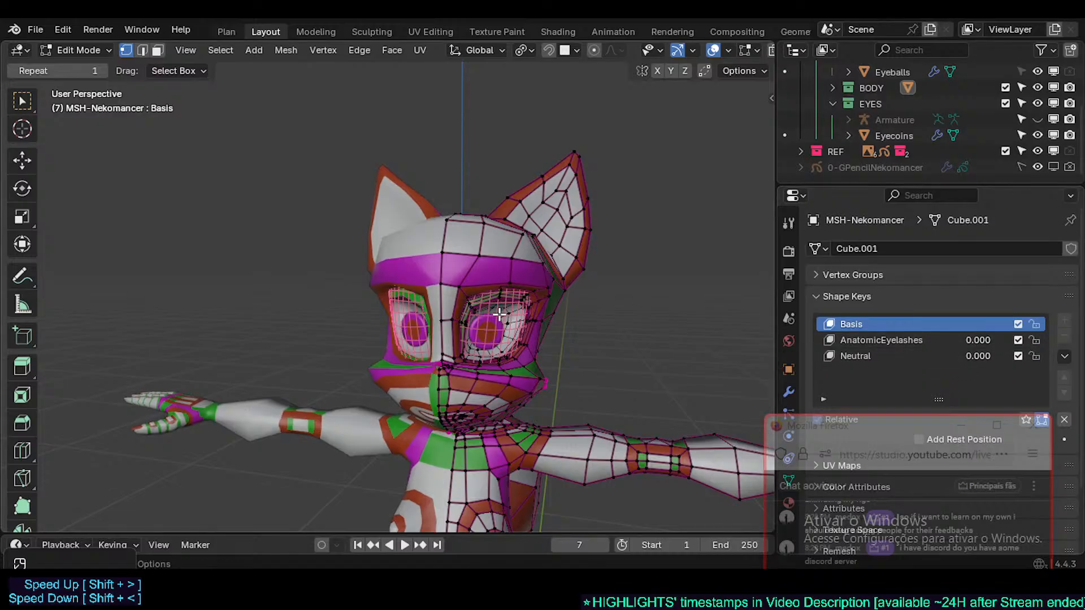
{"action": "scroll", "coordinate": [486, 358], "scroll_direction": "up", "scroll_amount": 8}
{"action": "scroll", "coordinate": [489, 359], "scroll_direction": "up", "scroll_amount": 3}
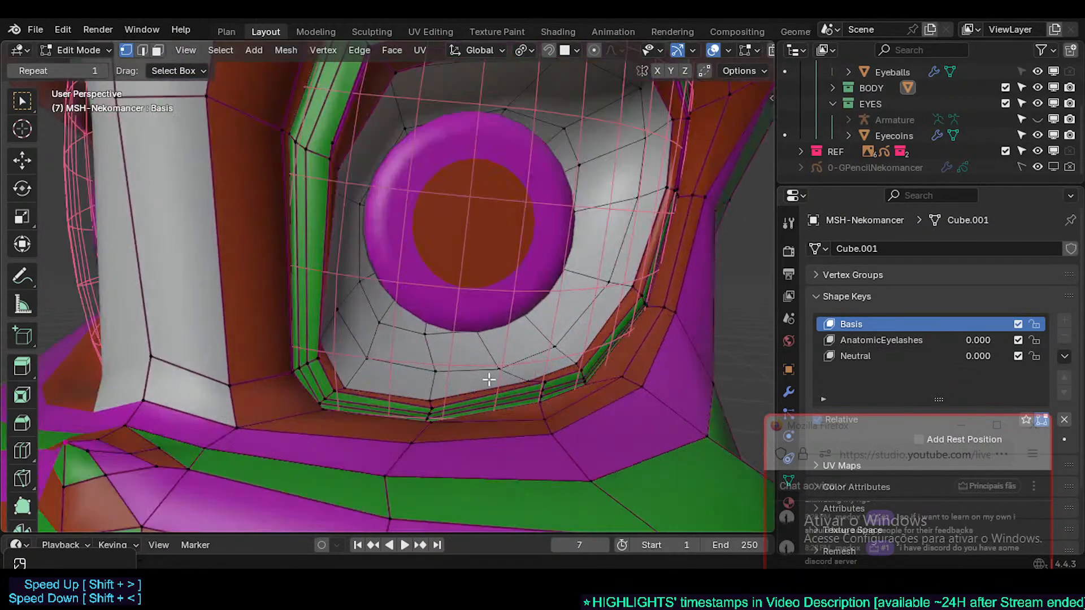
- Set AnatomicEyelashes back to 1.000, save the file, and make AnatomicEyelashes the active shape key
{"action": "left_click_drag", "start_coordinate": [978, 340], "coordinate": [1011, 340]}
{"action": "key", "text": "ctrl+s"}
{"action": "left_click", "coordinate": [900, 355]}
{"action": "left_click", "coordinate": [927, 339]}
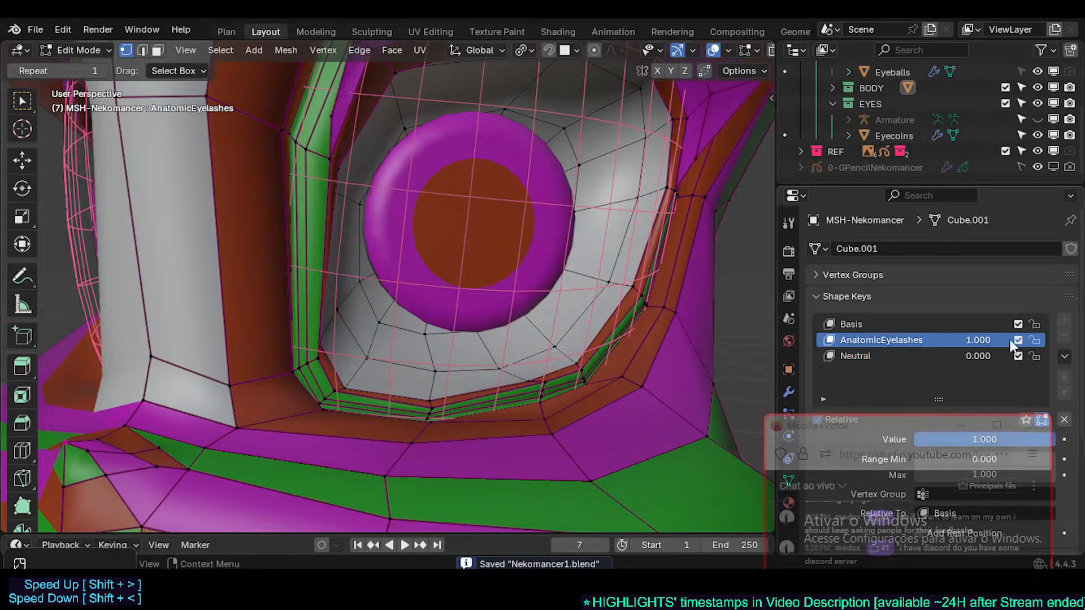
- Switch to edge selection with a close view of the lower eyelid
{"action": "middle_click_drag", "start_coordinate": [513, 263], "coordinate": [489, 237]}
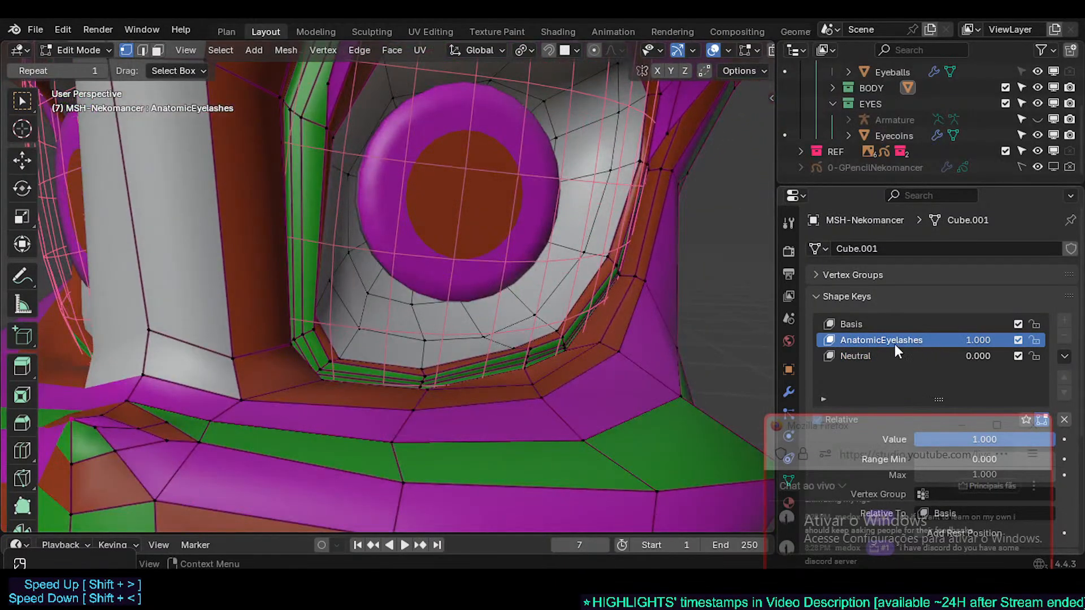
{"action": "scroll", "coordinate": [509, 331], "scroll_direction": "up", "scroll_amount": 3}
{"action": "middle_click_drag", "start_coordinate": [447, 322], "coordinate": [414, 354]}
{"action": "scroll", "coordinate": [259, 388], "scroll_direction": "down", "scroll_amount": 4}
{"action": "middle_click_drag", "start_coordinate": [260, 388], "coordinate": [148, 396]}
{"action": "key", "text": "2"}
{"action": "left_click", "coordinate": [236, 398]}
{"action": "left_click", "coordinate": [268, 419], "text": "shift"}
{"action": "scroll", "coordinate": [337, 424], "scroll_direction": "up", "scroll_amount": 2}
{"action": "key", "text": "alt+a"}
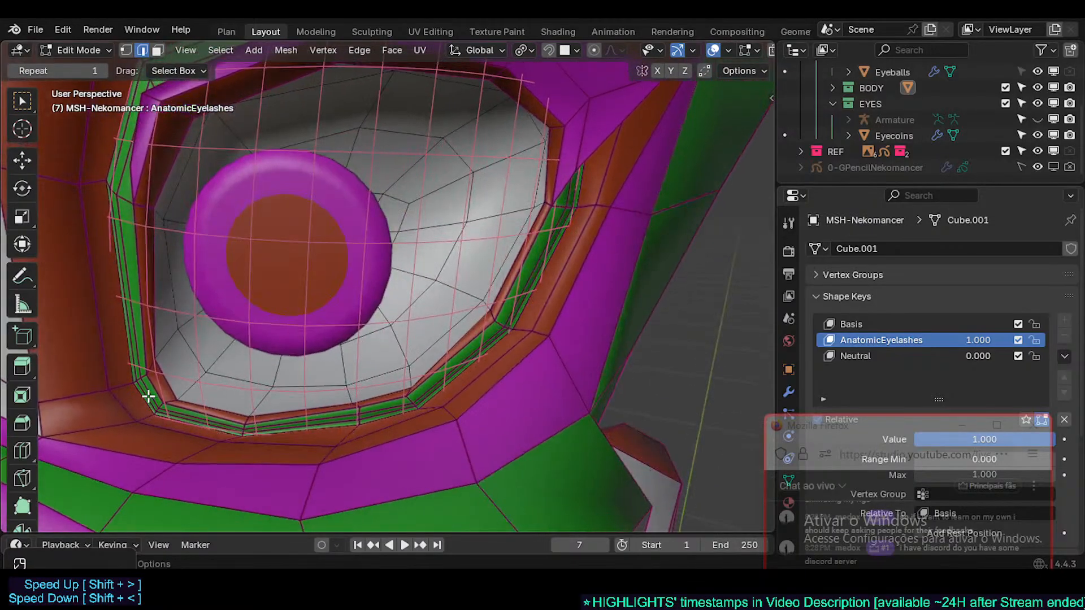
- Select the four consecutive edges along the lower eyelid's inner rim, from the inner corner toward the outer side
{"action": "left_click", "coordinate": [183, 411]}
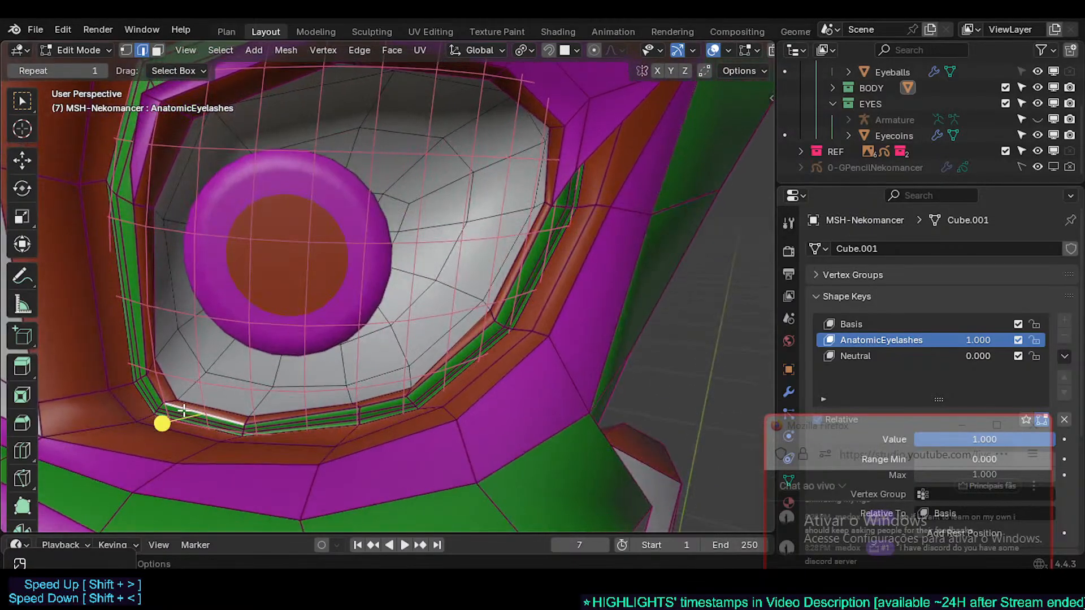
{"action": "left_click", "coordinate": [289, 419], "text": "shift"}
{"action": "left_click", "coordinate": [375, 405], "text": "shift"}
{"action": "left_click", "coordinate": [453, 359], "text": "shift"}
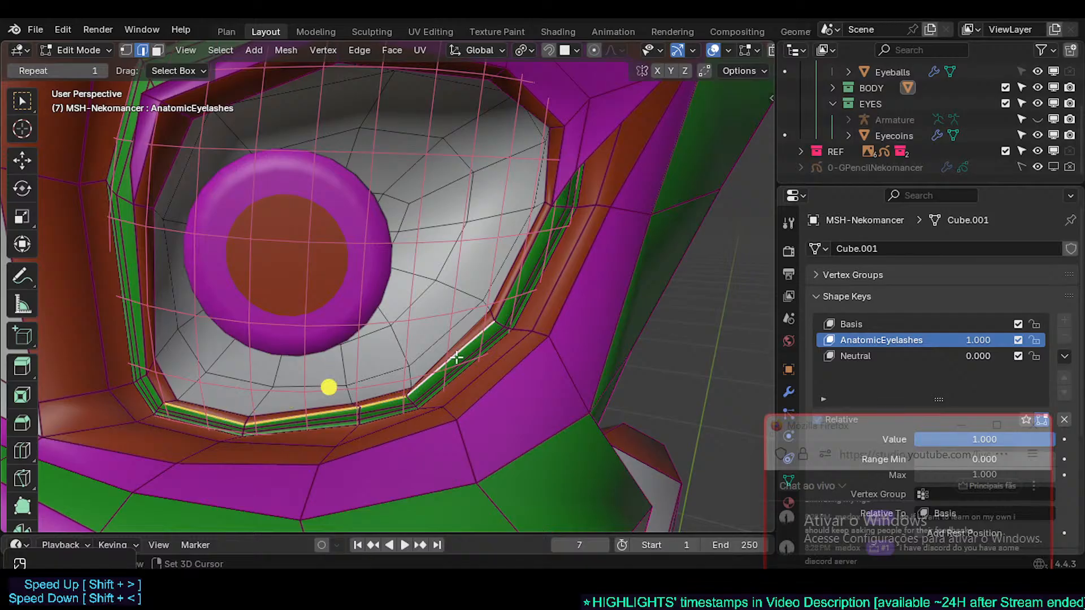
{"action": "middle_click_drag", "start_coordinate": [459, 358], "coordinate": [367, 369]}
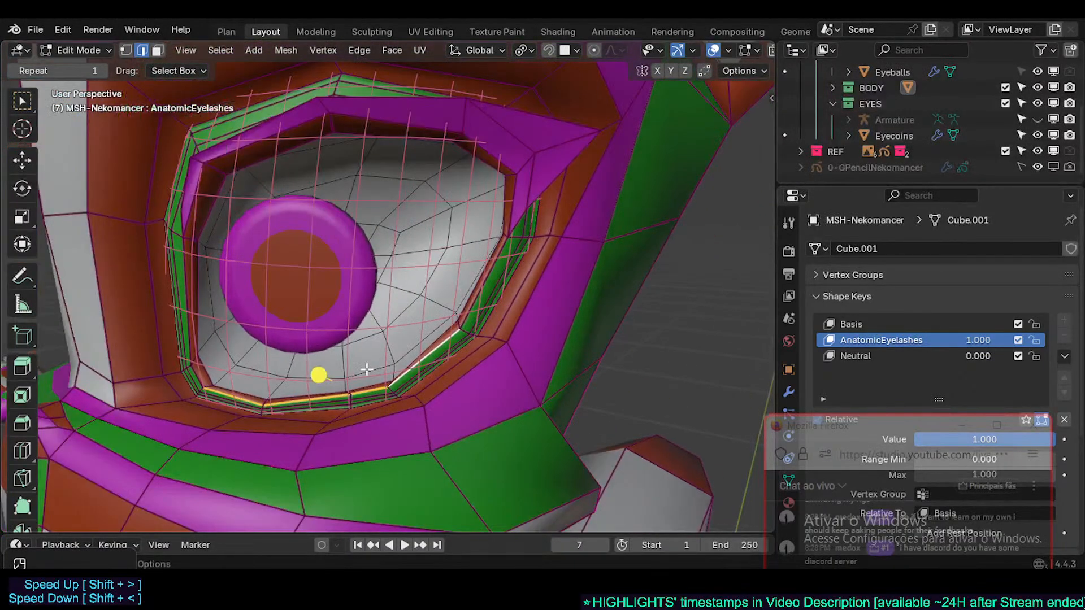
- Compare the selected lower eyelid edges with the sketch in front view, check them in right view, and keep the sketch hidden
{"action": "left_click", "coordinate": [1053, 167]}
{"action": "middle_click_drag", "start_coordinate": [319, 374], "coordinate": [476, 317], "text": "alt"}
{"action": "scroll", "coordinate": [477, 316], "scroll_direction": "up", "scroll_amount": 2}
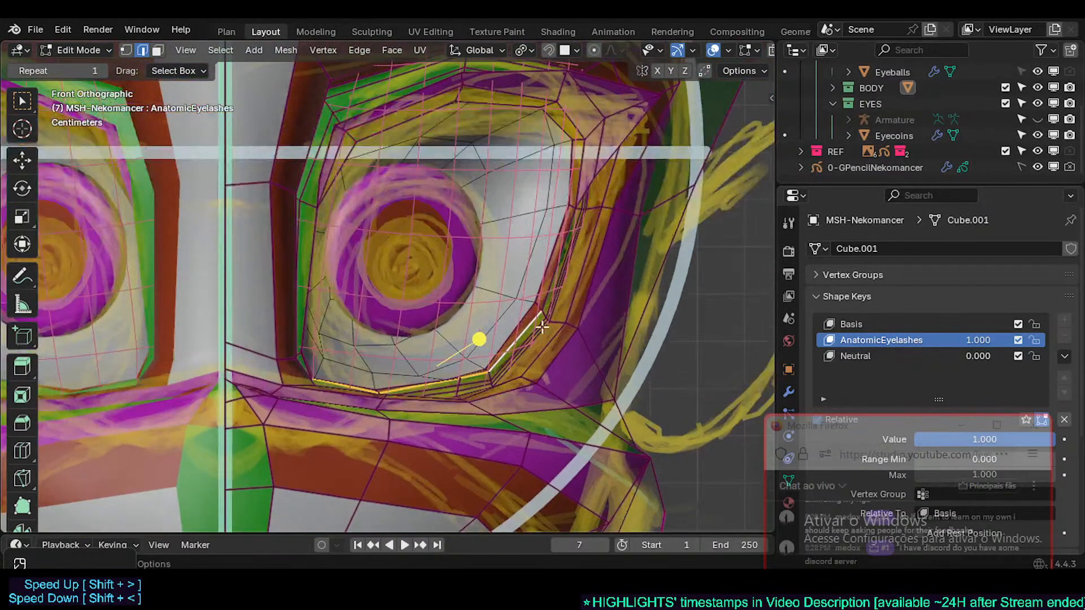
{"action": "left_click", "coordinate": [1054, 167]}
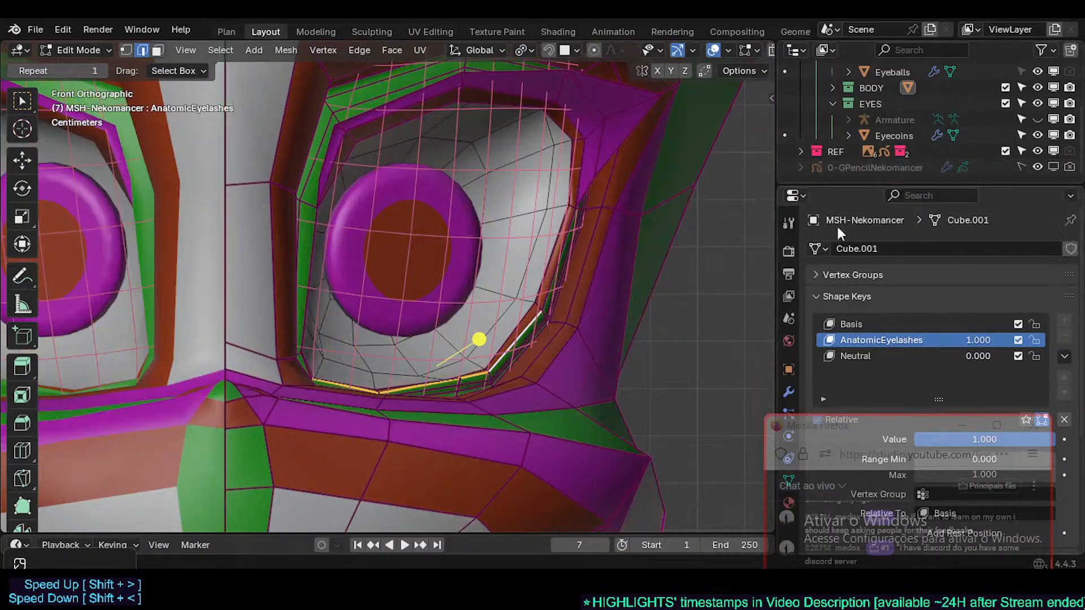
{"action": "key", "text": "KP_3"}
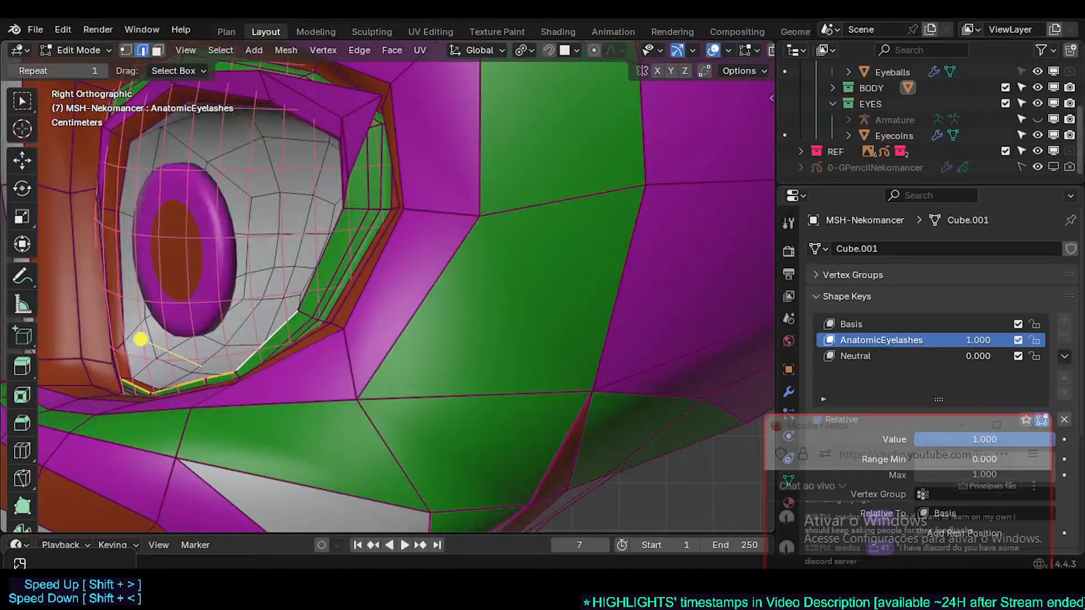
{"action": "left_click", "coordinate": [1053, 151]}
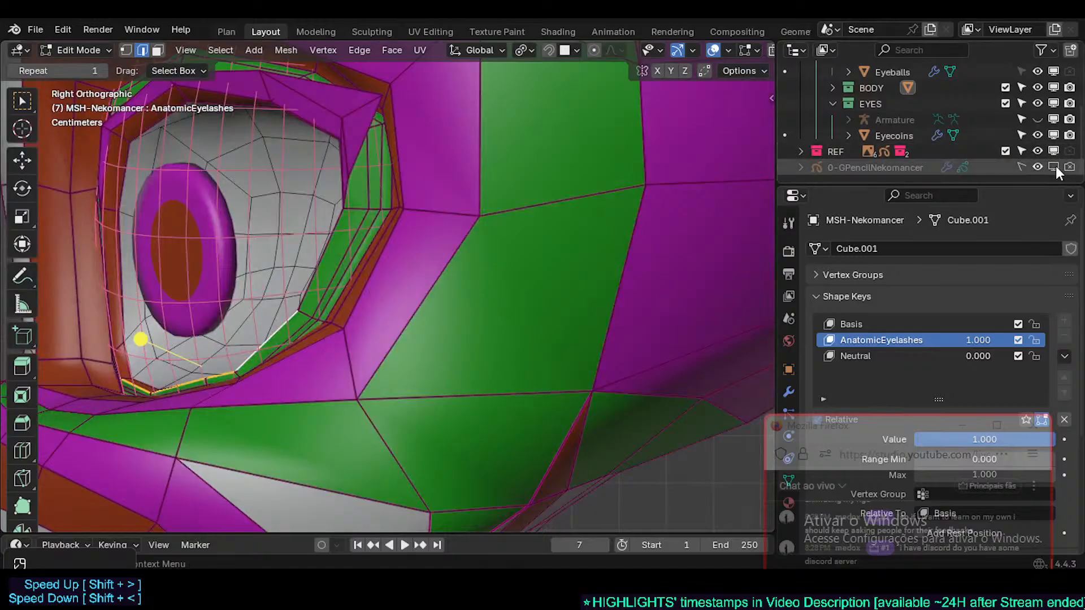
{"action": "left_click", "coordinate": [1055, 166]}
{"action": "left_click", "coordinate": [1054, 166]}
- Extrude the selected lower eyelid edges outward, slide the new edges, and smooth their vertices with a smoothing of 0.070
{"action": "middle_click_drag", "start_coordinate": [460, 295], "coordinate": [480, 287]}
{"action": "key", "text": "e"}
{"action": "left_click", "coordinate": [595, 293]}
{"action": "key", "text": "g"}
{"action": "key", "text": "g"}
{"action": "left_click_drag", "start_coordinate": [409, 245], "coordinate": [406, 261]}
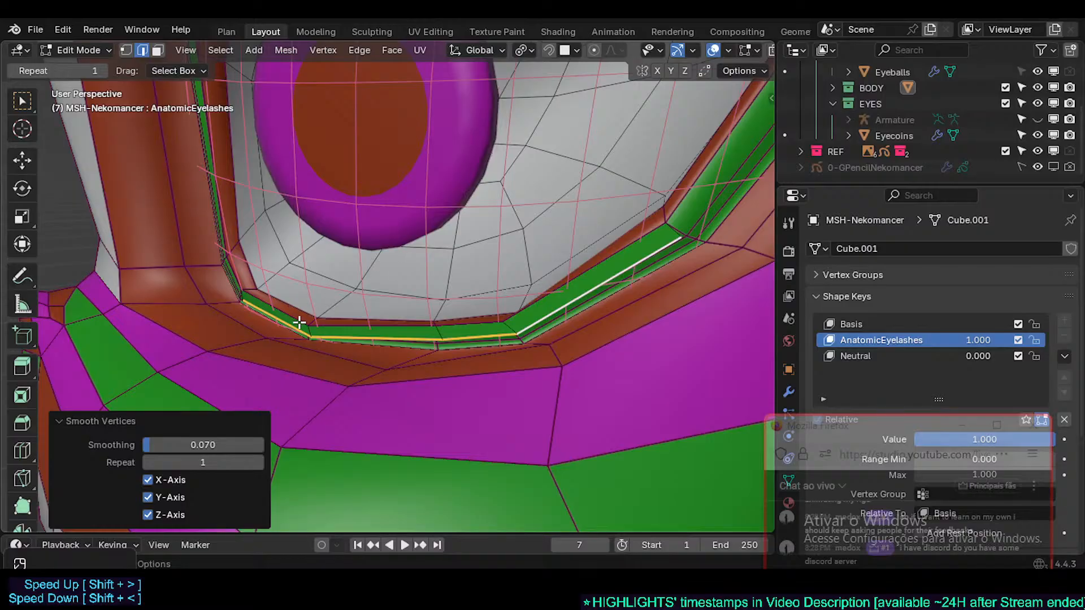
- Inspect the lower eyelid's inner corner by selecting its edges and neighbouring faces in face selection, and clear the selection
{"action": "mouse_move", "coordinate": [299, 322]}
{"action": "middle_mouse_down"}
{"action": "mouse_move", "coordinate": [278, 320]}
{"action": "mouse_move", "coordinate": [328, 332]}
{"action": "mouse_move", "coordinate": [279, 317]}
{"action": "mouse_move", "coordinate": [260, 274]}
{"action": "mouse_move", "coordinate": [236, 265]}
{"action": "mouse_move", "coordinate": [256, 284]}
{"action": "mouse_move", "coordinate": [315, 261]}
{"action": "mouse_move", "coordinate": [310, 276]}
{"action": "mouse_move", "coordinate": [283, 288]}
{"action": "mouse_move", "coordinate": [323, 298]}
{"action": "mouse_move", "coordinate": [306, 277]}
{"action": "middle_mouse_up"}
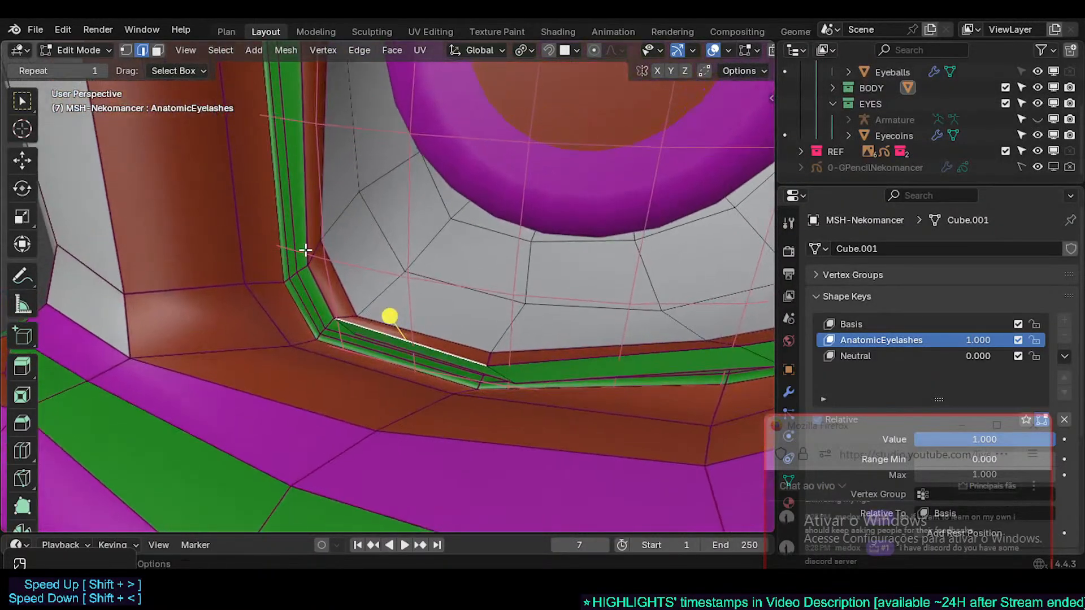
{"action": "left_click", "coordinate": [306, 250]}
{"action": "left_click", "coordinate": [352, 323]}
{"action": "key", "text": "3"}
{"action": "left_click", "coordinate": [365, 322]}
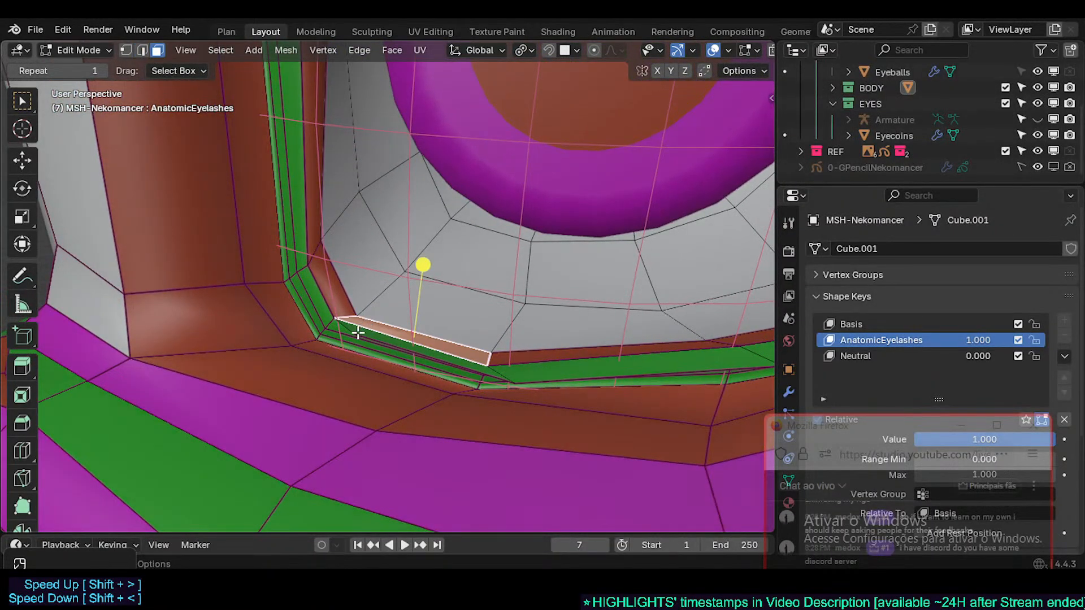
{"action": "left_click", "coordinate": [358, 330], "text": "shift"}
{"action": "left_click", "coordinate": [338, 332], "text": "shift"}
{"action": "middle_click_drag", "start_coordinate": [338, 332], "coordinate": [380, 344]}
{"action": "key", "text": "alt+a"}
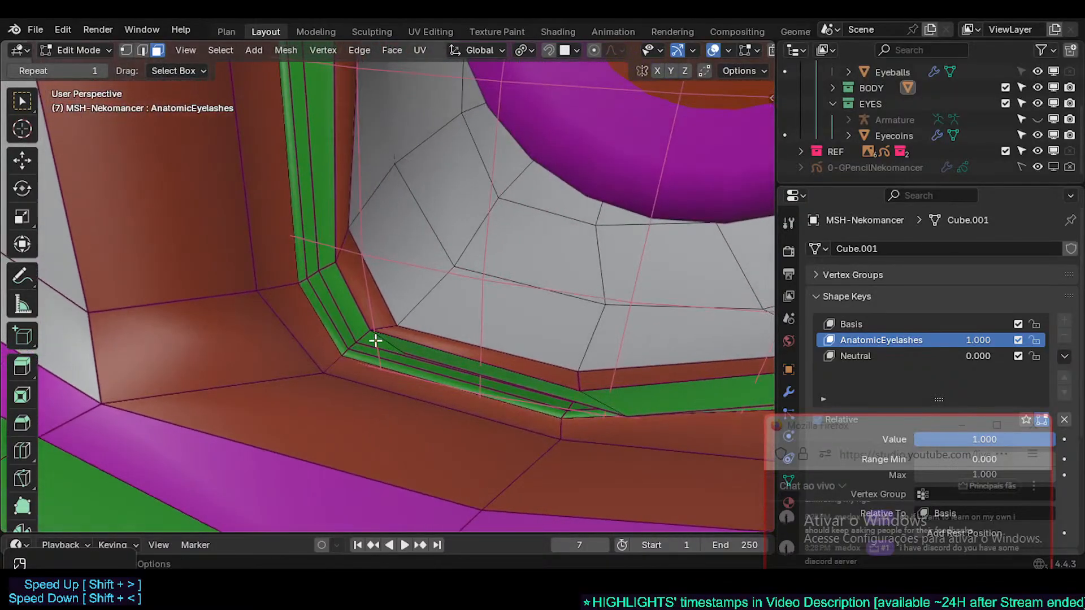
- Try extruding the edge at the lower eyelid's inner corner through several segments outward and over the eye, and undo the extrusions
{"action": "key", "text": "2"}
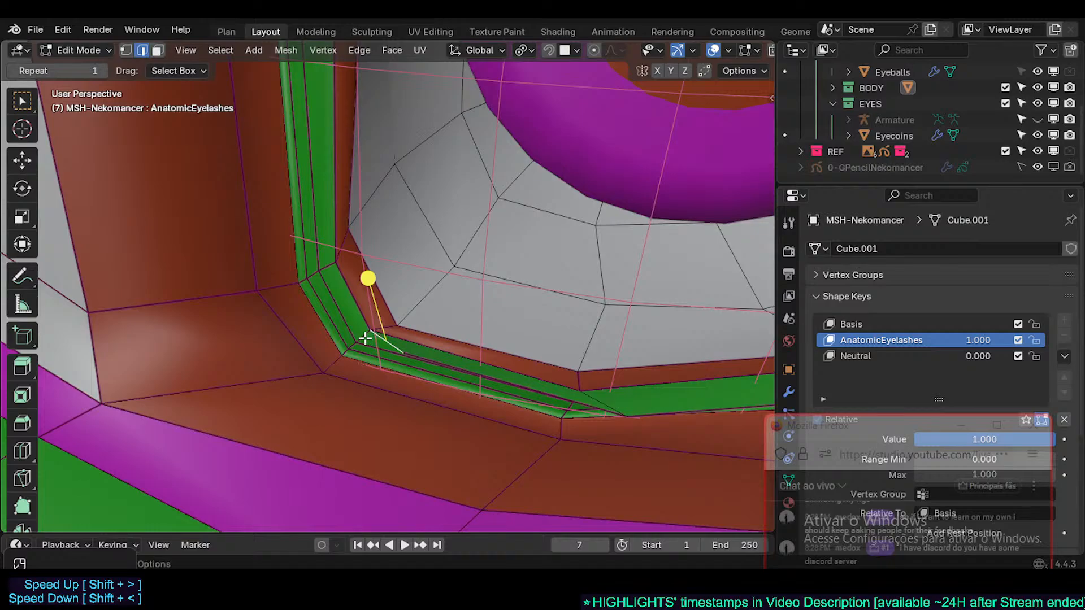
{"action": "left_click", "coordinate": [342, 299]}
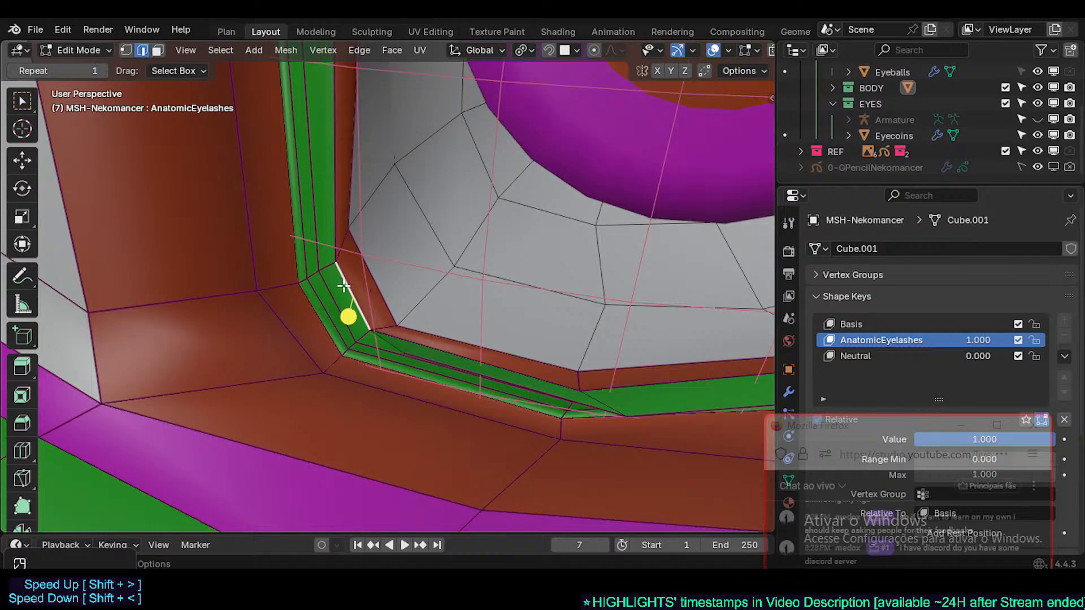
{"action": "key", "text": "e"}
{"action": "left_click", "coordinate": [327, 291]}
{"action": "key", "text": "e"}
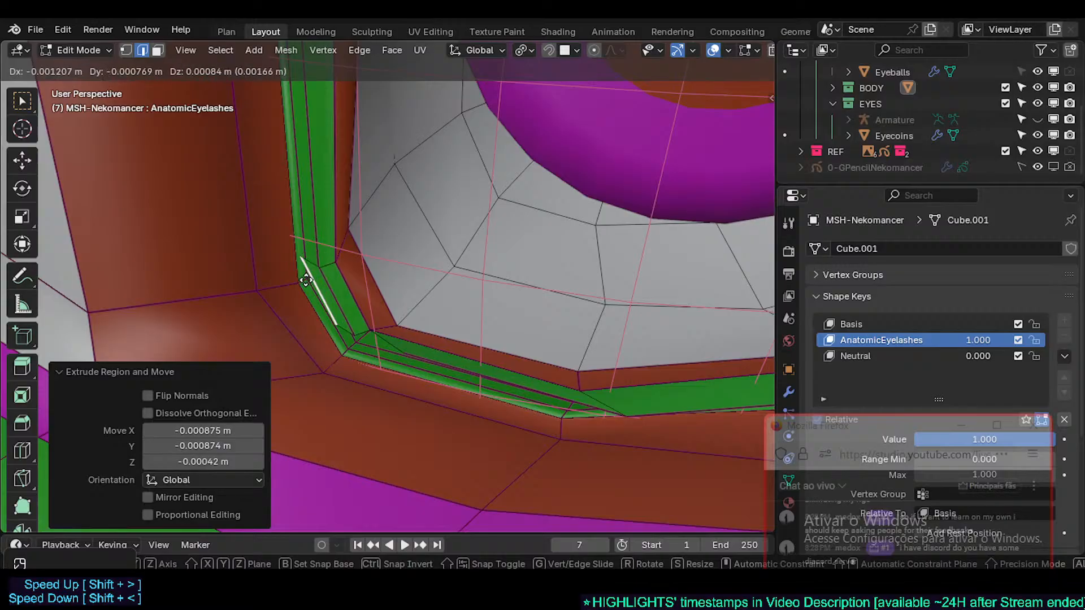
{"action": "left_click", "coordinate": [305, 276]}
{"action": "key", "text": "e"}
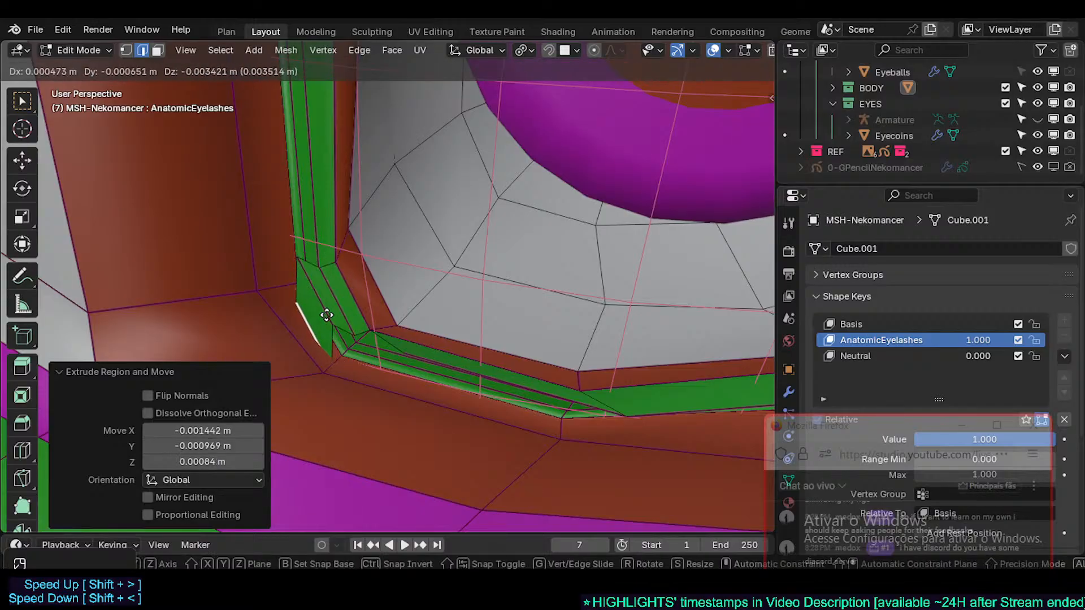
{"action": "left_click", "coordinate": [332, 346]}
{"action": "key", "text": "e"}
{"action": "left_click", "coordinate": [349, 284]}
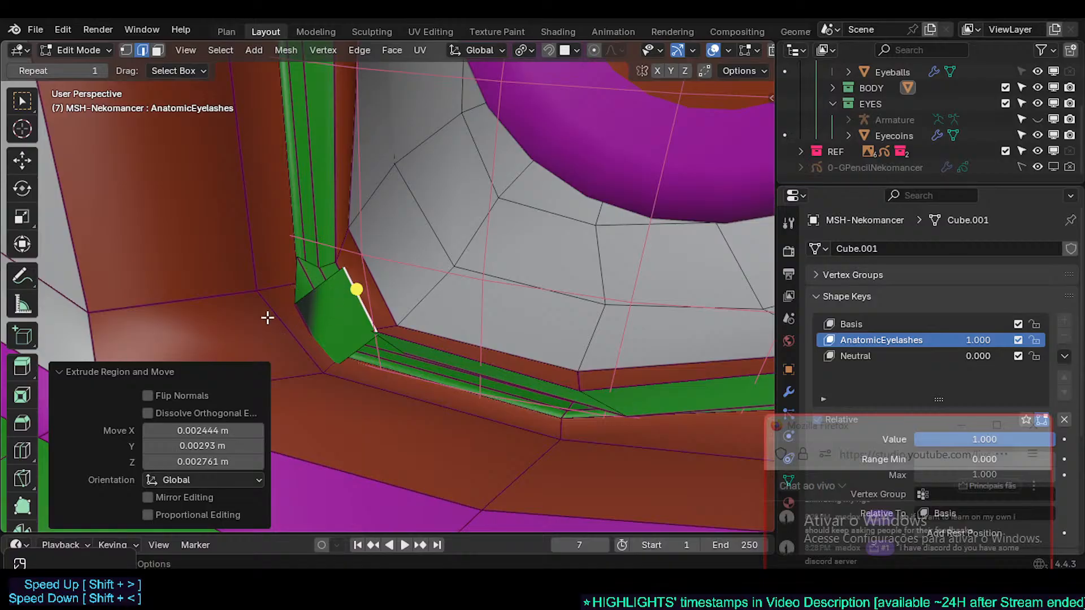
{"action": "key", "text": "e"}
{"action": "left_click", "coordinate": [400, 238]}
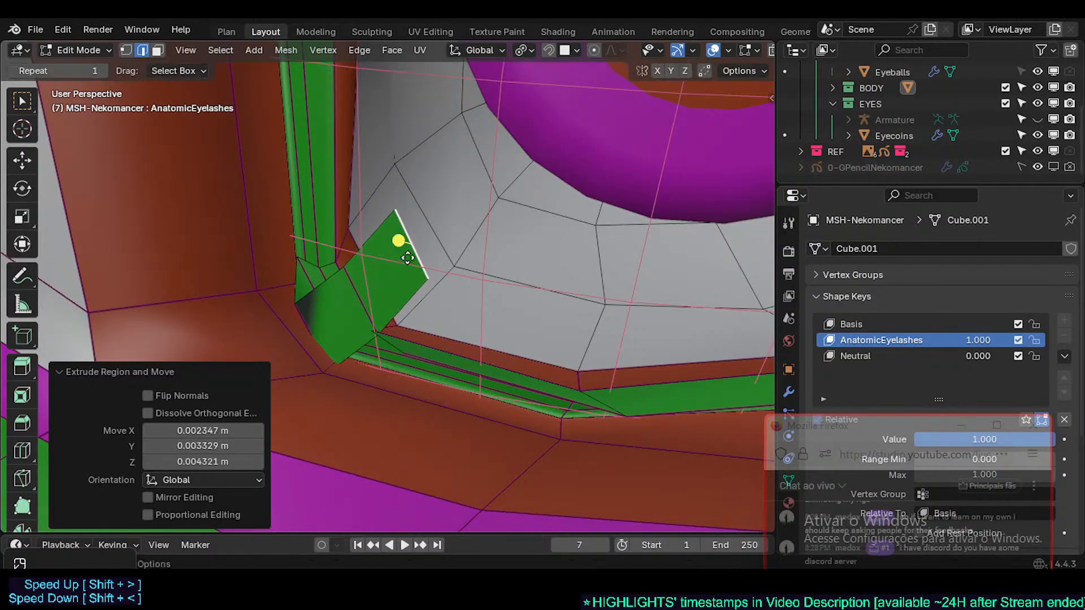
{"action": "key", "text": "e"}
{"action": "left_click", "coordinate": [428, 231]}
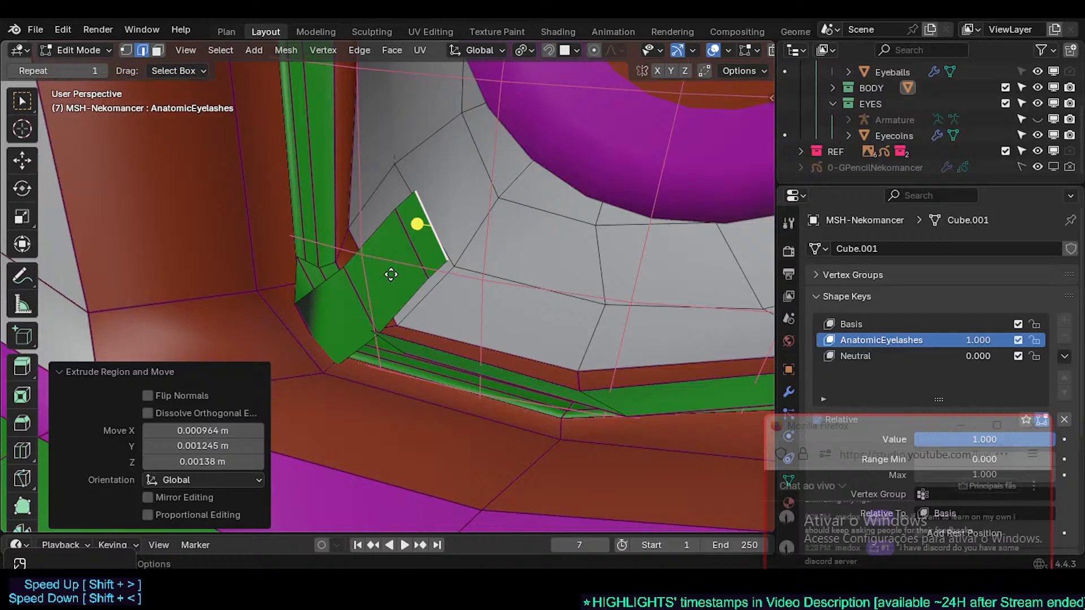
{"action": "key", "text": "ctrl+z"}
{"action": "key", "text": "ctrl+z"}
{"action": "key", "text": "ctrl+z"}
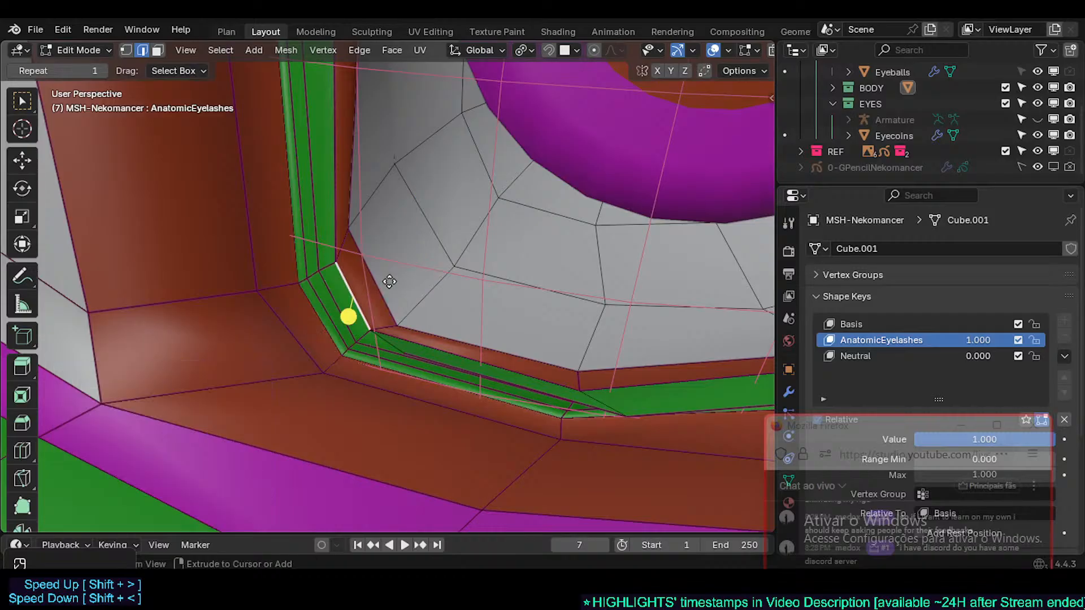
- In vertex selection, move the first two outer vertices of the extruded lower eyelash strip toward the eyelid's inner corner
{"action": "middle_click_drag", "start_coordinate": [389, 281], "coordinate": [358, 301]}
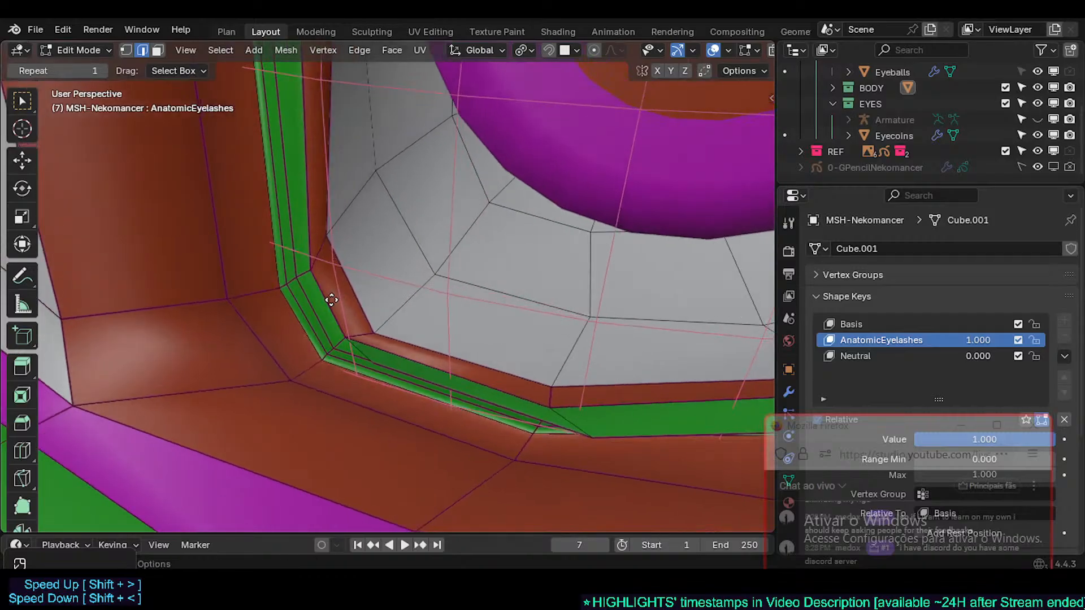
{"action": "middle_click_drag", "start_coordinate": [428, 303], "coordinate": [445, 298]}
{"action": "key", "text": "1"}
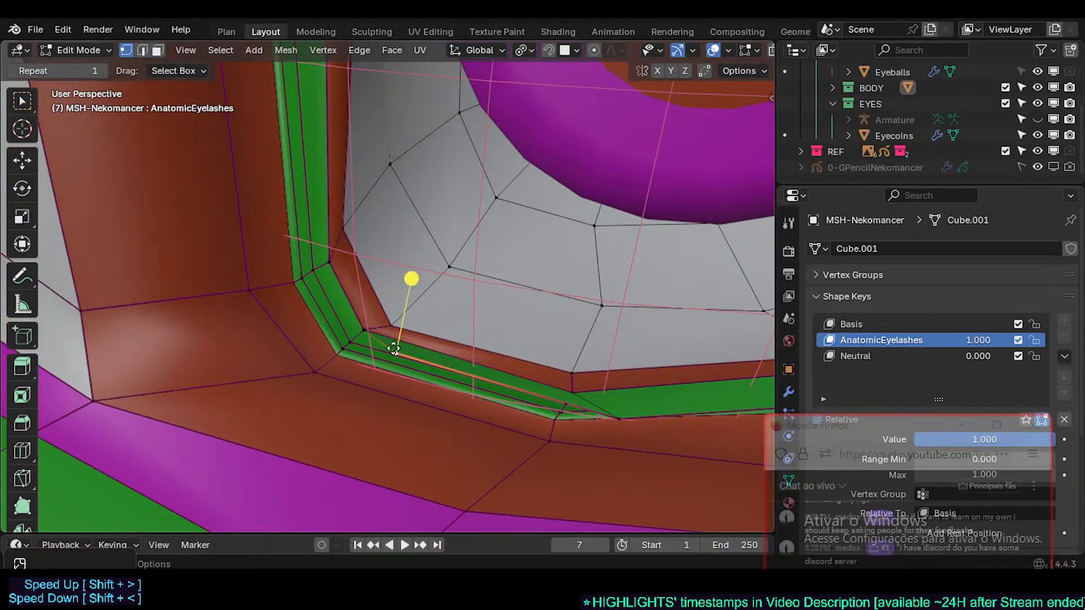
{"action": "key", "text": "g"}
{"action": "left_click", "coordinate": [353, 346]}
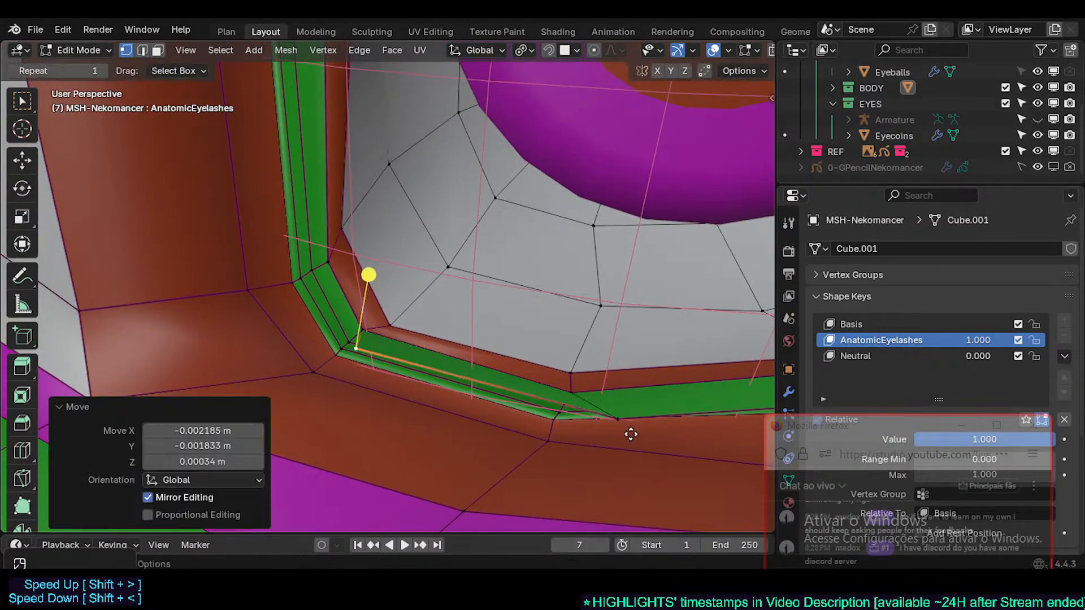
{"action": "left_click", "coordinate": [618, 419]}
{"action": "key", "text": "g"}
{"action": "left_click", "coordinate": [570, 412]}
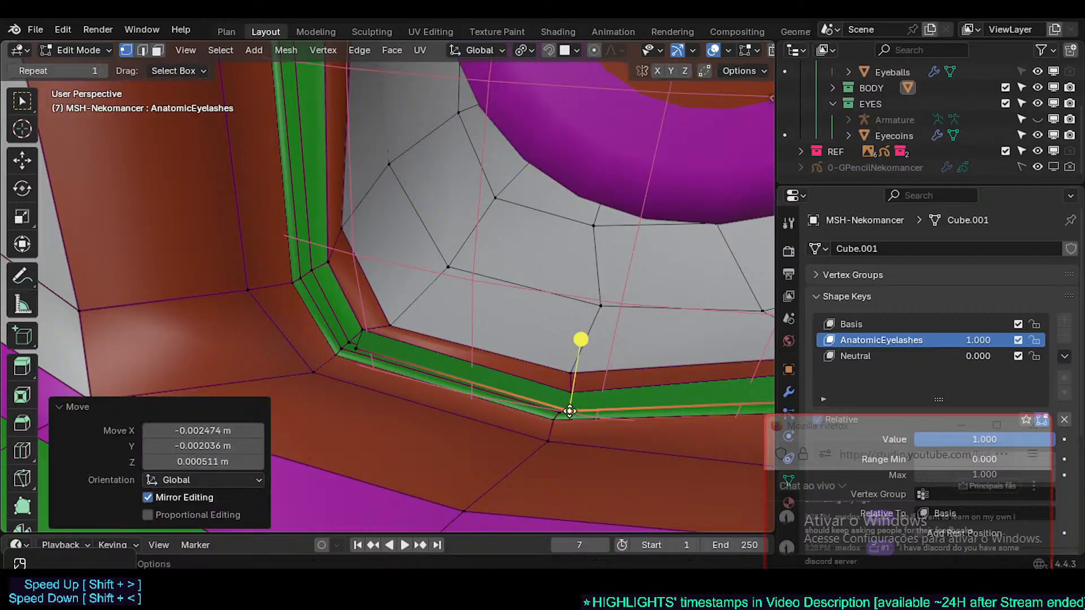
- Fine-tune the strip's inner-corner vertex and the next vertex along it so they follow the lower eyelid rim
{"action": "middle_click_drag", "start_coordinate": [399, 394], "coordinate": [389, 401]}
{"action": "left_click", "coordinate": [340, 355]}
{"action": "key", "text": "g"}
{"action": "left_click", "coordinate": [286, 317]}
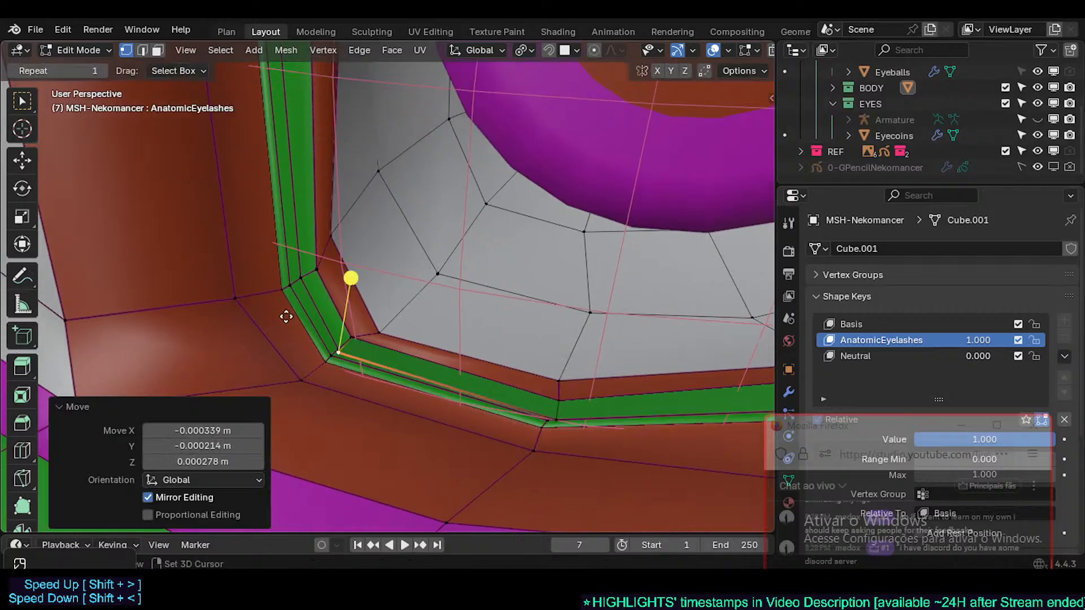
{"action": "left_click", "coordinate": [551, 417]}
{"action": "key", "text": "g"}
{"action": "left_click", "coordinate": [589, 390]}
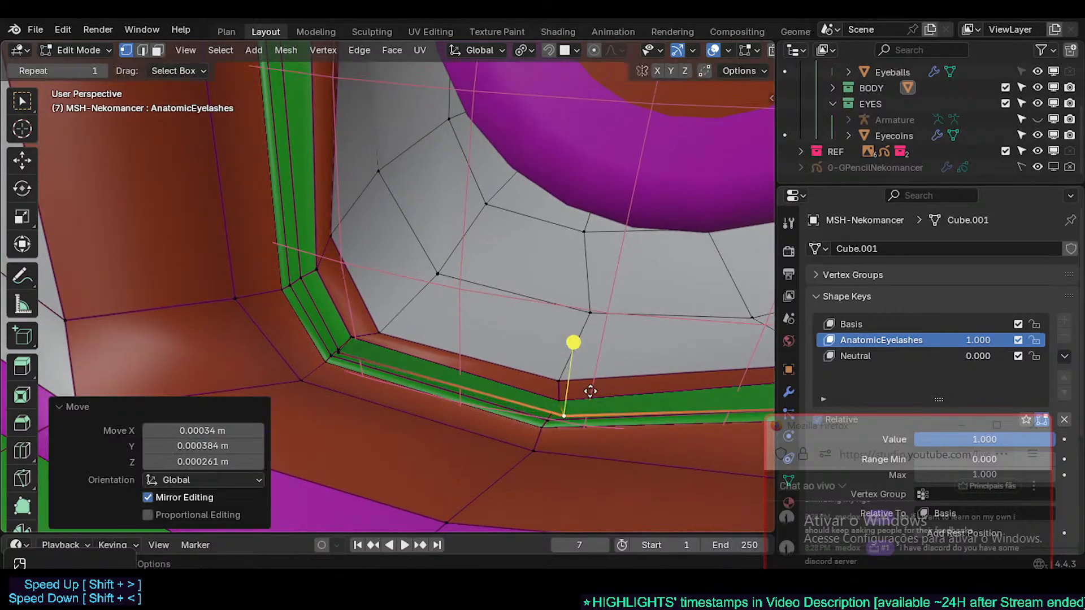
- Adjust the lower eyelash strip's inner-corner vertex again as seen from the side of the eye
{"action": "middle_click_drag", "start_coordinate": [589, 387], "coordinate": [495, 393]}
{"action": "left_click", "coordinate": [63, 407]}
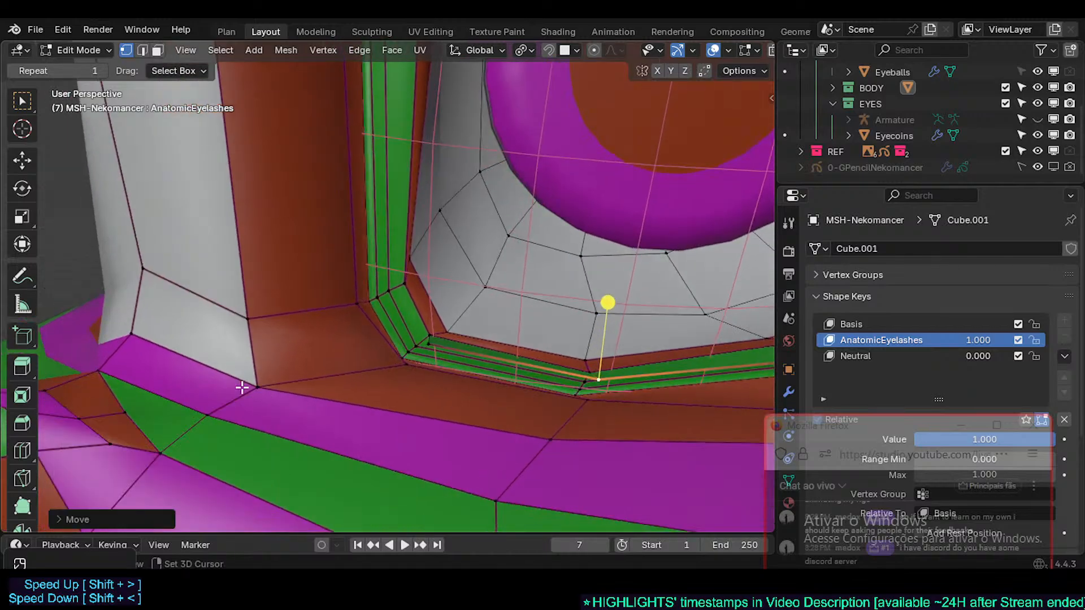
{"action": "middle_click_drag", "start_coordinate": [474, 352], "coordinate": [436, 408], "text": "shift"}
{"action": "left_click", "coordinate": [368, 367]}
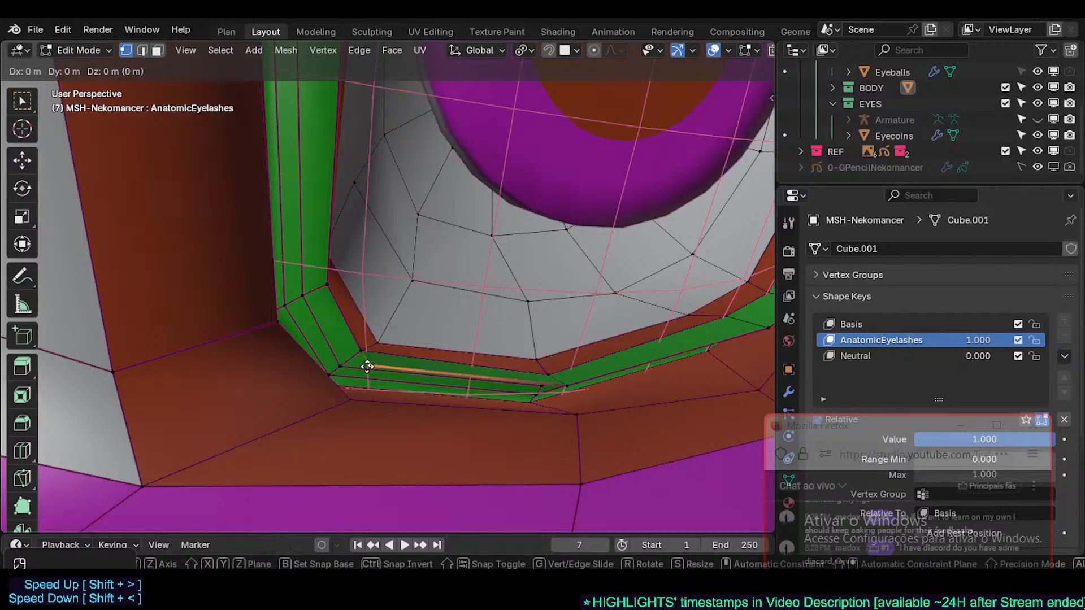
{"action": "middle_click_drag", "start_coordinate": [368, 368], "coordinate": [484, 393]}
- Move two vertices on the outer half of the lower eyelash strip closer to the eyelid rim
{"action": "middle_click_drag", "start_coordinate": [719, 350], "coordinate": [617, 381]}
{"action": "key", "text": "g"}
{"action": "left_click", "coordinate": [600, 365]}
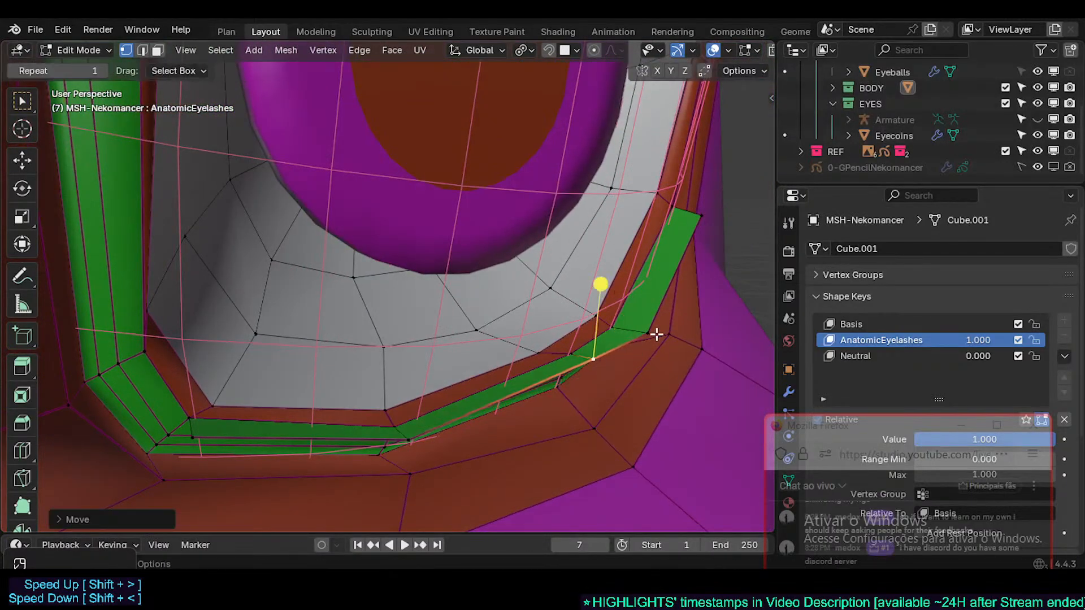
{"action": "left_click", "coordinate": [654, 335]}
{"action": "key", "text": "g"}
{"action": "left_click", "coordinate": [642, 330]}
{"action": "middle_click_drag", "start_coordinate": [570, 372], "coordinate": [376, 405]}
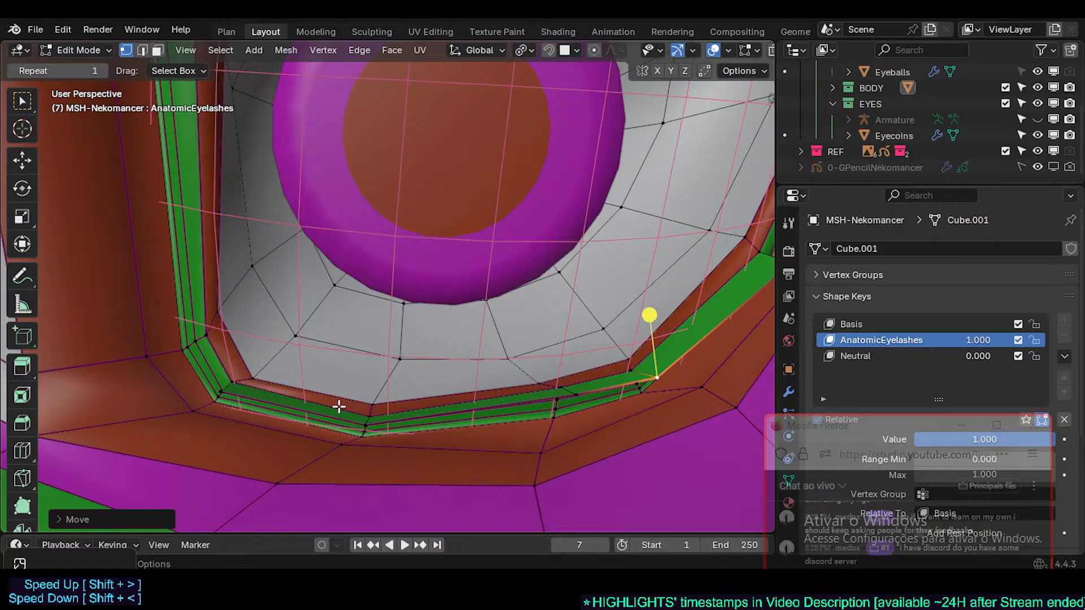
- Adjust the edge near the eyelid's inner corner, and reposition the innermost outline vertex of the lower eyelash strip
{"action": "middle_click_drag", "start_coordinate": [342, 417], "coordinate": [390, 416]}
{"action": "key", "text": "2"}
{"action": "left_click", "coordinate": [314, 387]}
{"action": "key", "text": "g"}
{"action": "left_click", "coordinate": [254, 400]}
{"action": "key", "text": "1"}
{"action": "left_click", "coordinate": [304, 401]}
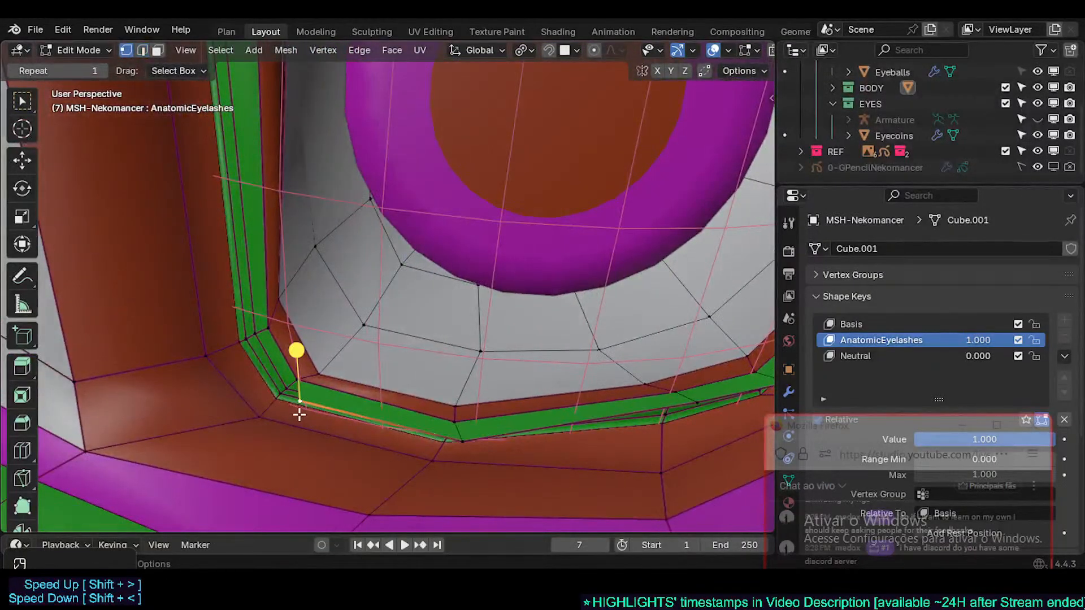
{"action": "middle_click_drag", "start_coordinate": [300, 412], "coordinate": [361, 427]}
{"action": "key", "text": "g"}
{"action": "left_click", "coordinate": [325, 426]}
- Move the second outline vertex of the lower eyelash strip, and adjust the neighbouring edge in edge selection
{"action": "left_click", "coordinate": [527, 425]}
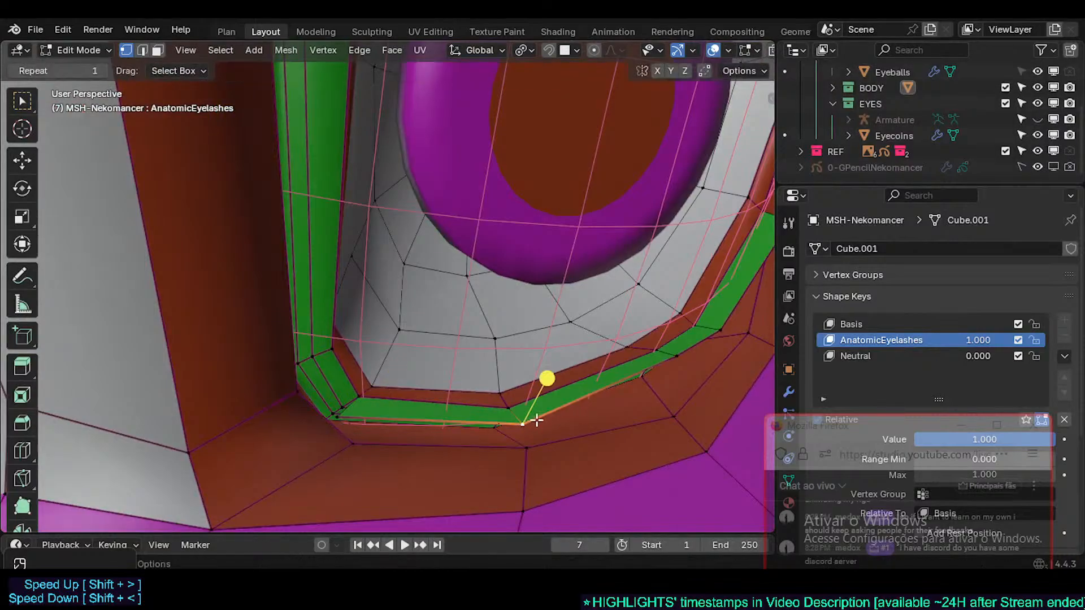
{"action": "middle_click_drag", "start_coordinate": [535, 421], "coordinate": [429, 363]}
{"action": "key", "text": "g"}
{"action": "left_click", "coordinate": [565, 417]}
{"action": "key", "text": "2"}
{"action": "left_click", "coordinate": [516, 382]}
{"action": "key", "text": "g"}
{"action": "left_click", "coordinate": [514, 380]}
{"action": "key", "text": "shift+f"}
{"action": "key", "text": "shift+f"}
{"action": "key", "text": "1"}
- Reposition the outline vertices at the outer bend of the lower eyelash strip, aligning them from two view angles
{"action": "middle_click_drag", "start_coordinate": [586, 340], "coordinate": [592, 335]}
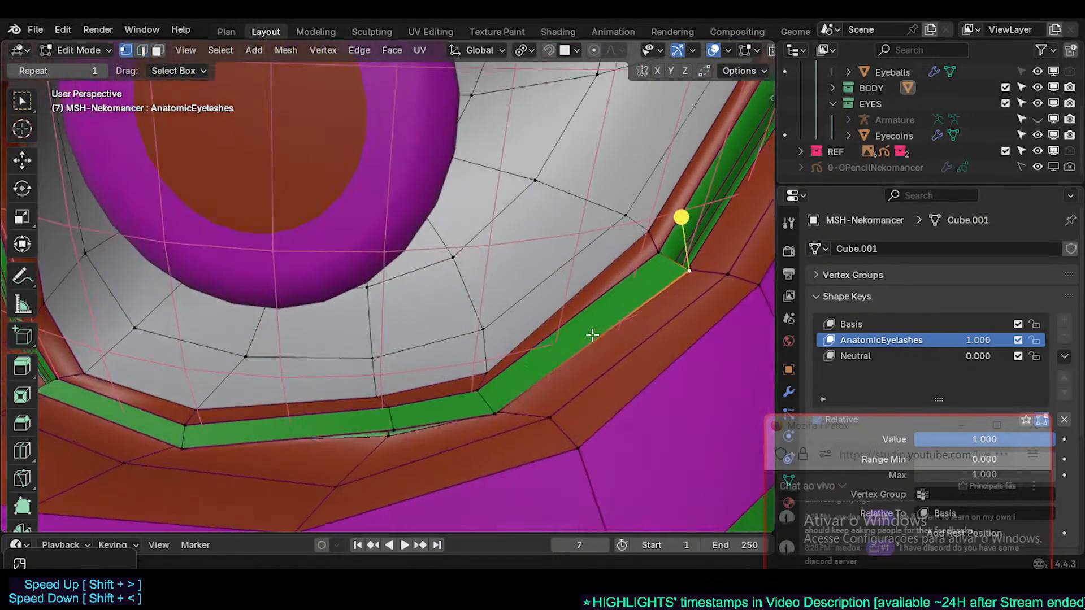
{"action": "key", "text": "g"}
{"action": "left_click", "coordinate": [501, 407]}
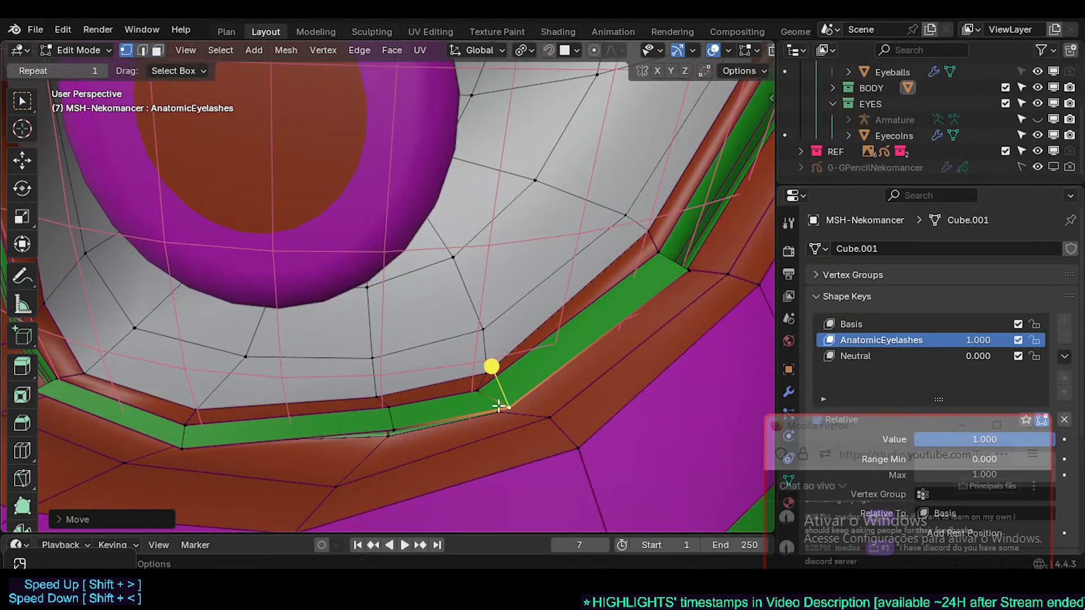
{"action": "middle_click_drag", "start_coordinate": [506, 394], "coordinate": [632, 382]}
{"action": "middle_click_drag", "start_coordinate": [483, 394], "coordinate": [497, 387]}
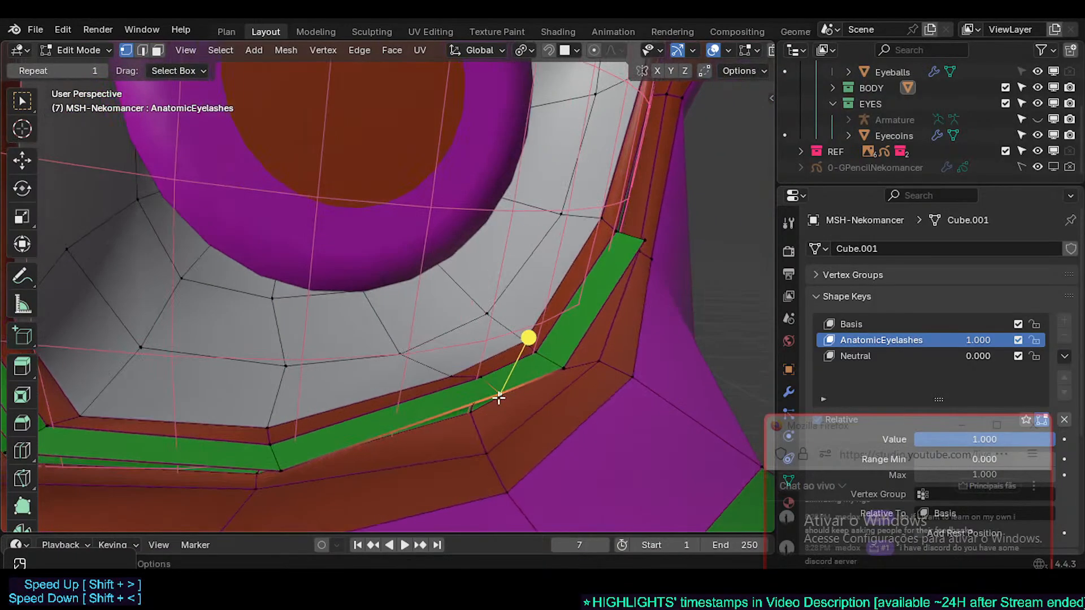
{"action": "key", "text": "g"}
{"action": "left_click", "coordinate": [439, 435]}
- Refine the outline vertices along the middle of the lower eyelash strip to even out its width
{"action": "middle_click_drag", "start_coordinate": [438, 435], "coordinate": [411, 415]}
{"action": "middle_click_drag", "start_coordinate": [449, 391], "coordinate": [483, 413]}
{"action": "key", "text": "g"}
{"action": "left_click", "coordinate": [491, 405]}
{"action": "key", "text": "g"}
{"action": "left_click", "coordinate": [460, 409]}
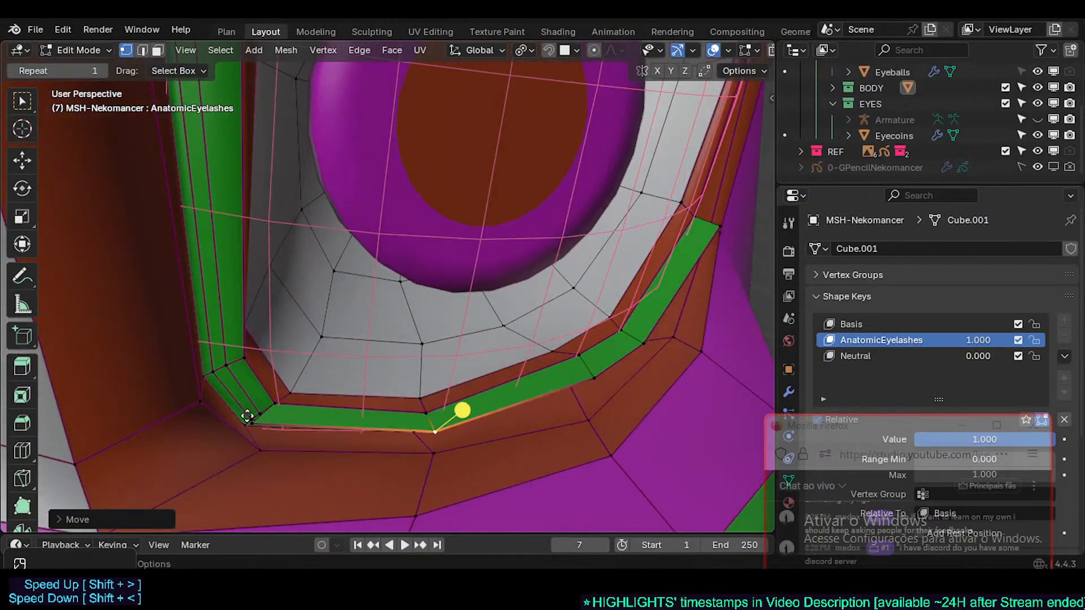
- Reposition the strip's outline vertices at the eyelid's inner corner, leaving room between the corner and the first segment
{"action": "middle_click_drag", "start_coordinate": [390, 430], "coordinate": [263, 432]}
{"action": "left_click", "coordinate": [209, 412]}
{"action": "key", "text": "g"}
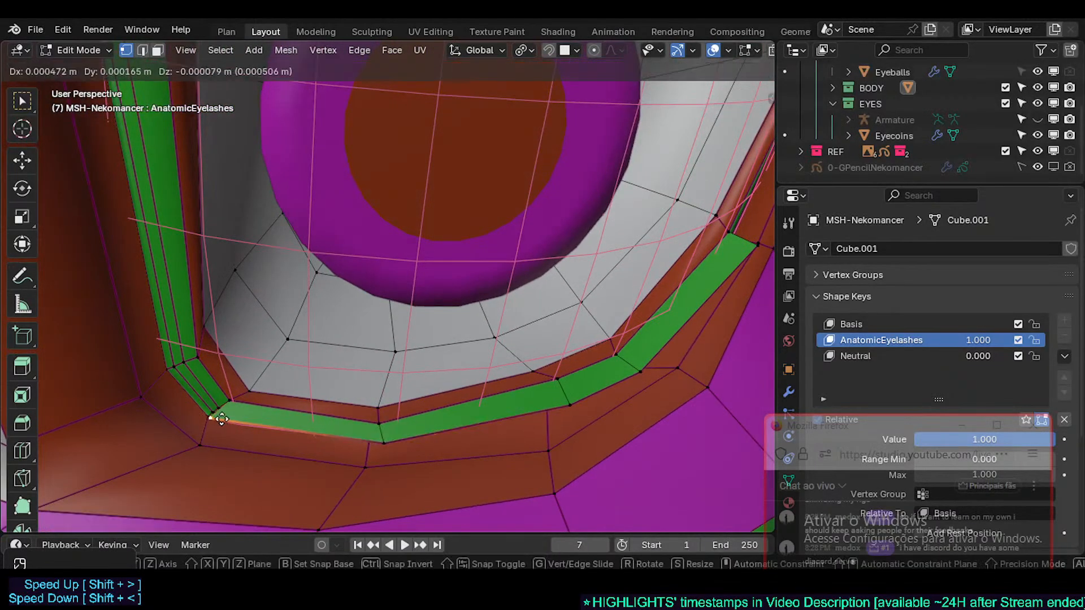
{"action": "left_click", "coordinate": [253, 419]}
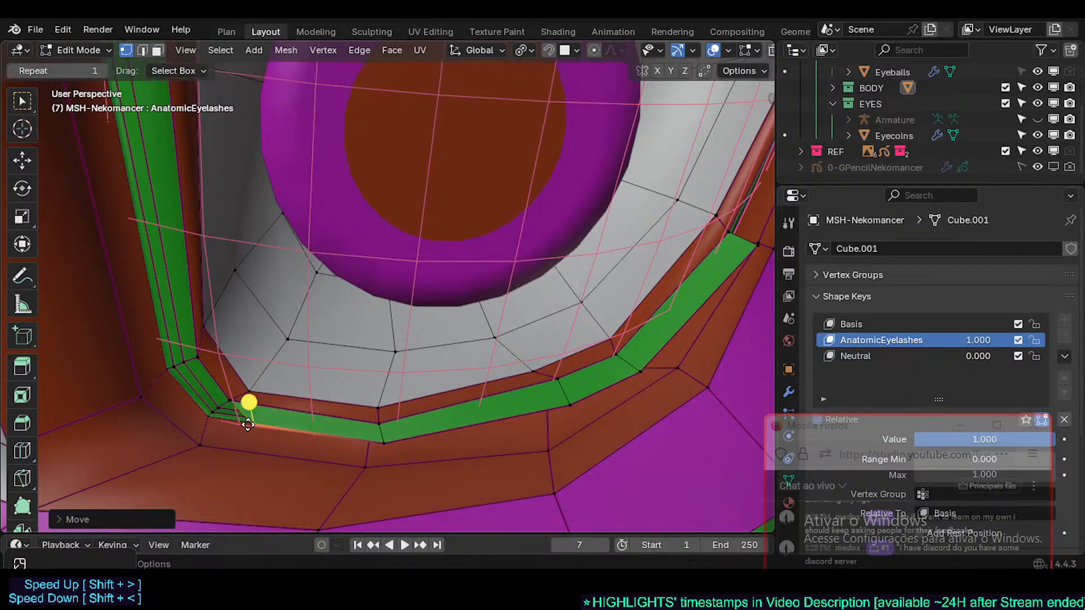
{"action": "key", "text": "g"}
{"action": "left_click", "coordinate": [177, 426]}
{"action": "middle_click_drag", "start_coordinate": [180, 427], "coordinate": [278, 411]}
{"action": "key", "text": "g"}
{"action": "left_click", "coordinate": [334, 398]}
{"action": "key", "text": "g"}
{"action": "left_click", "coordinate": [268, 411]}
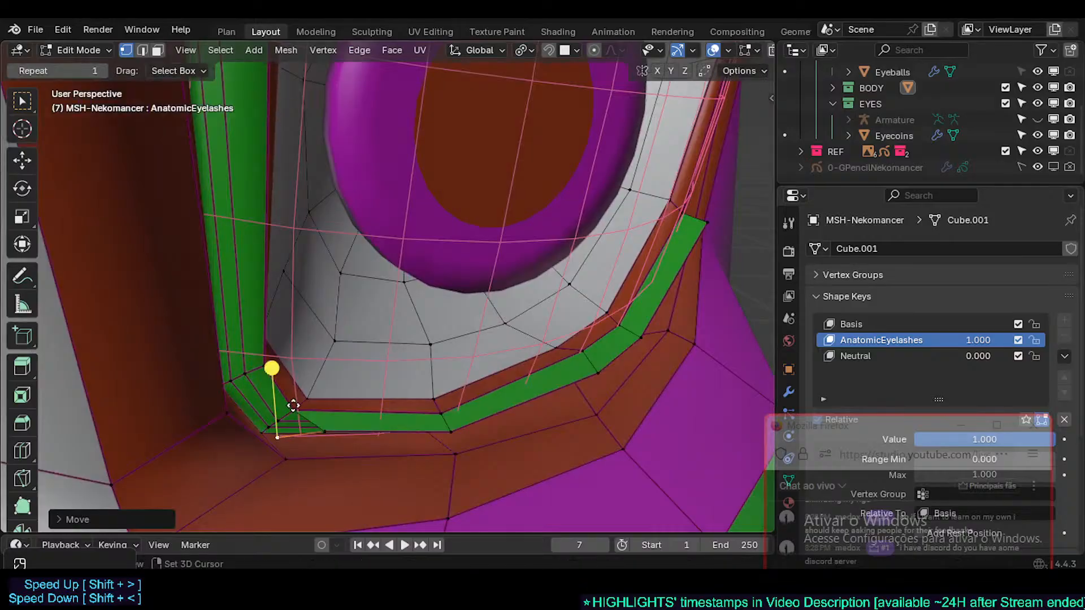
- Fill the strip's inner-corner gap with a triangular face, crease its edges with a value of 13, and clear the selection
{"action": "left_click", "coordinate": [299, 407], "text": "shift"}
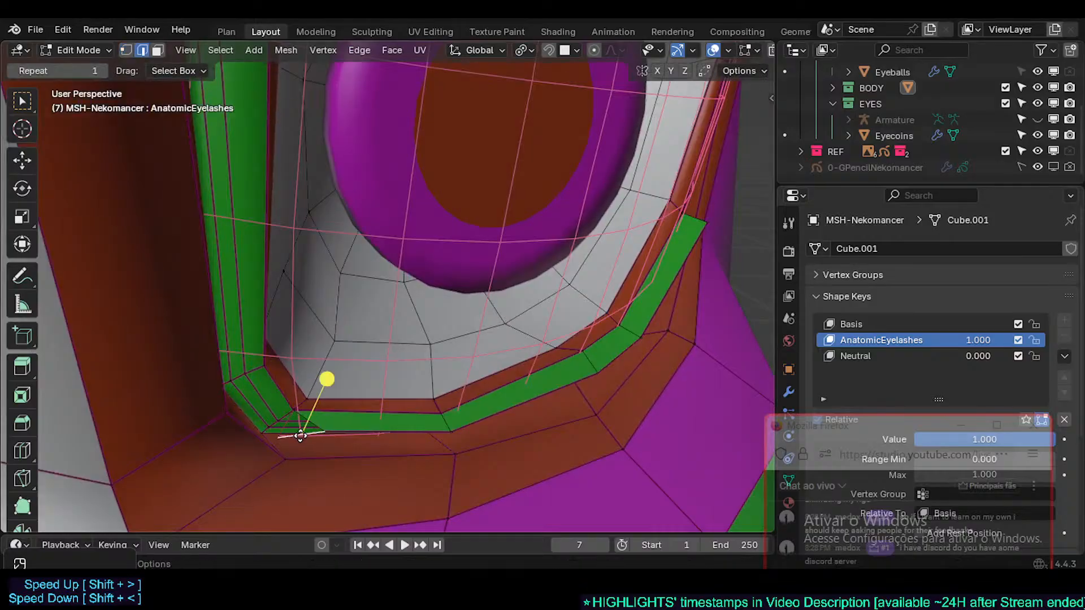
{"action": "middle_click_drag", "start_coordinate": [312, 433], "coordinate": [260, 417]}
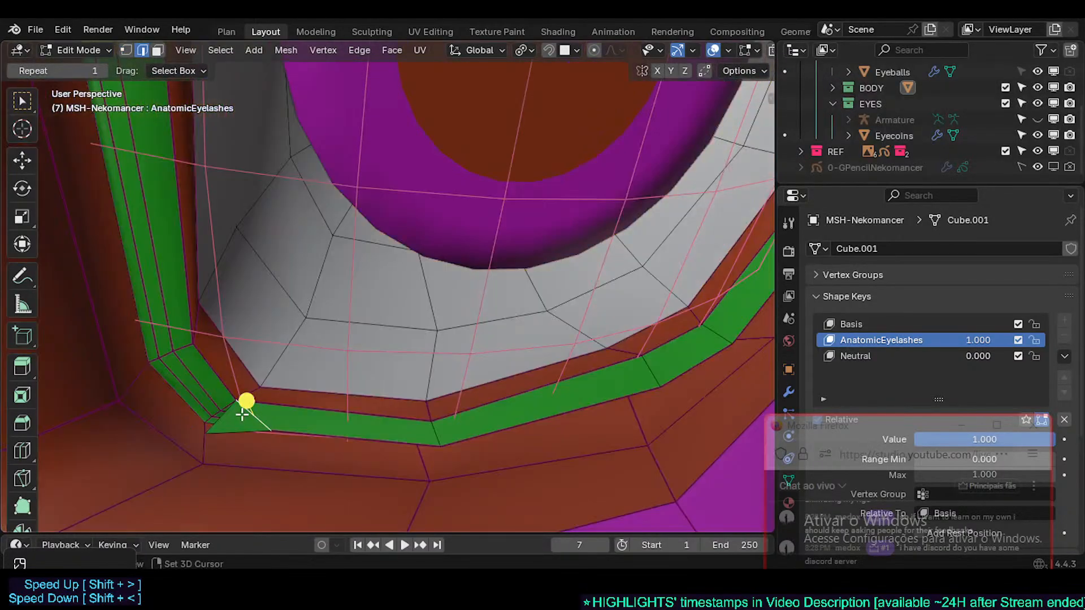
{"action": "left_click", "coordinate": [236, 428], "text": "shift"}
{"action": "key", "text": "shift+e"}
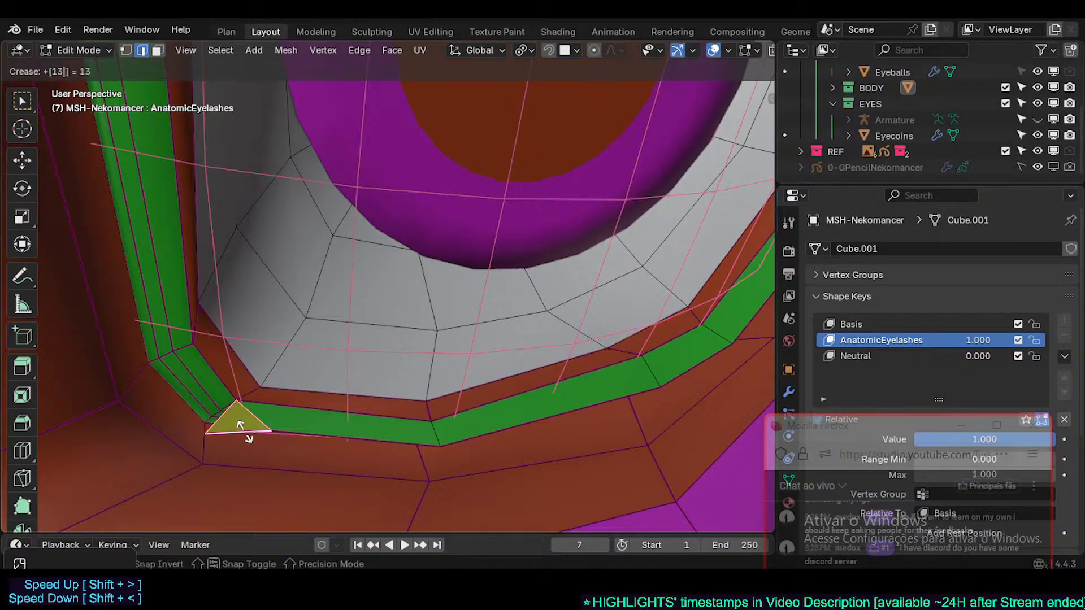
{"action": "key", "text": "Return"}
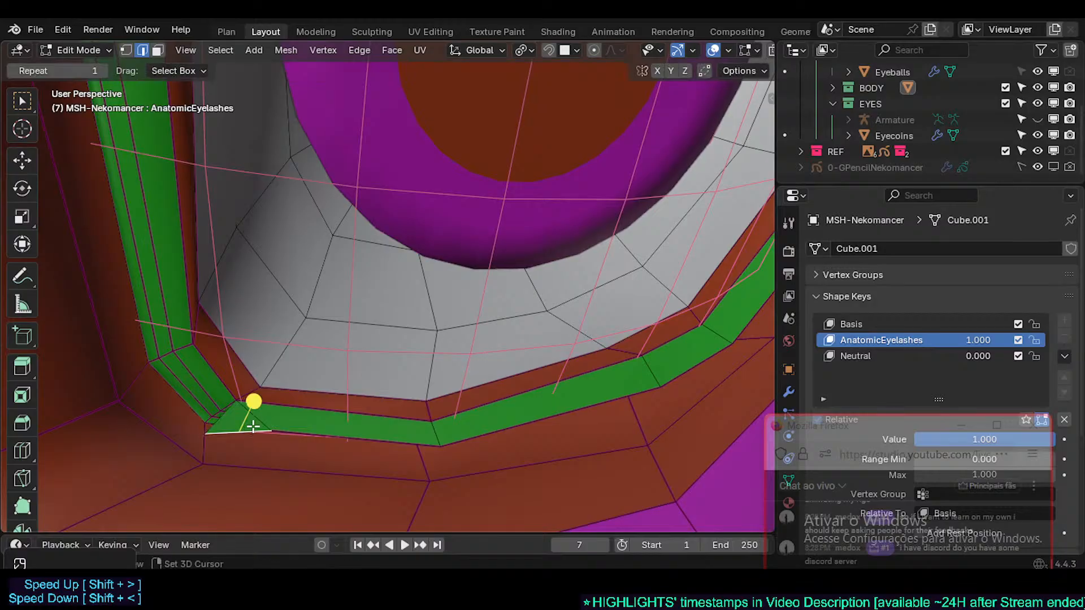
{"action": "key", "text": "alt+a"}
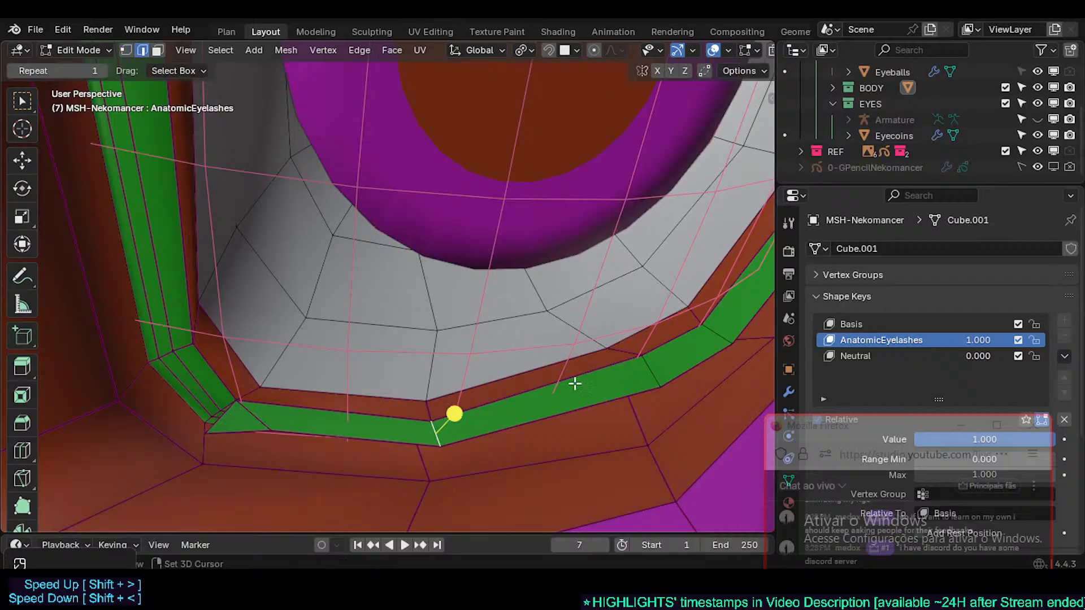
- Select the cross edges along the lower eyelash strip, crease them by 0.3, and clear the selection
{"action": "middle_click_drag", "start_coordinate": [575, 383], "coordinate": [460, 403]}
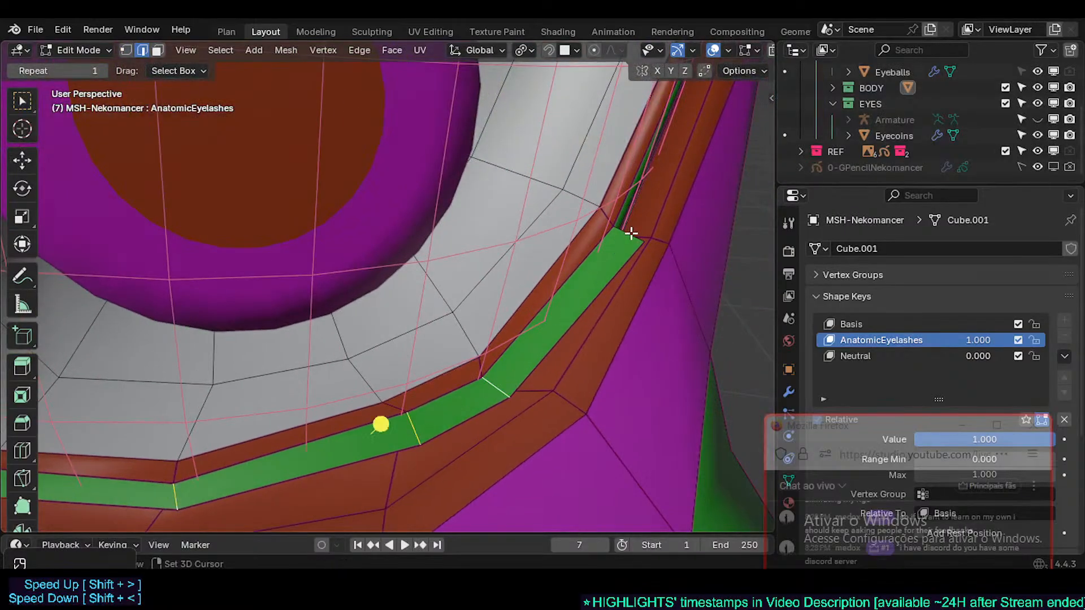
{"action": "key", "text": "shift+e"}
{"action": "type", "text": ".3"}
{"action": "key", "text": "Return"}
{"action": "key", "text": "alt+a"}
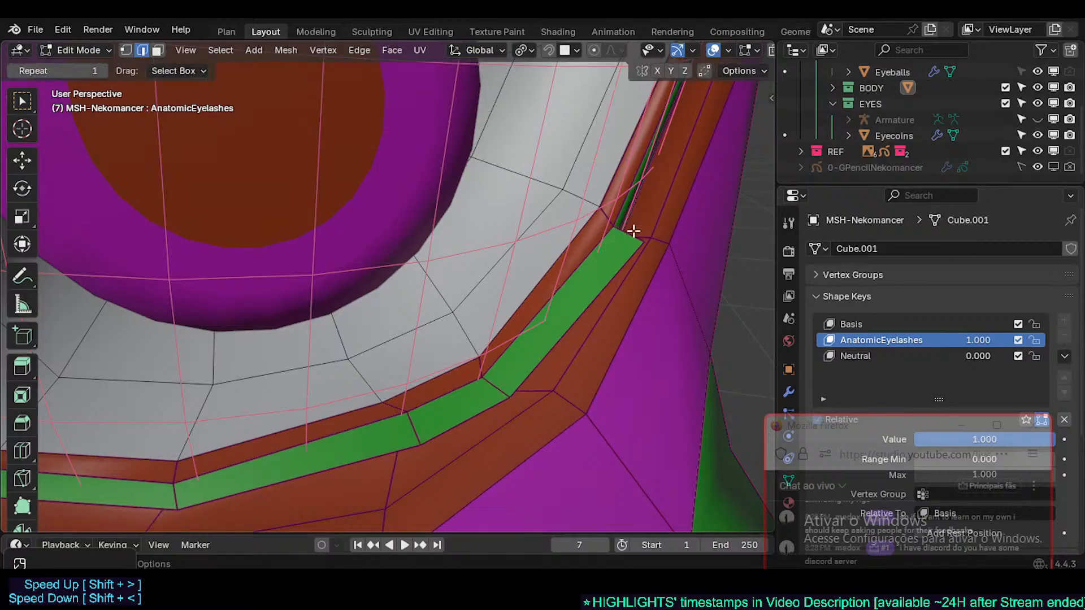
{"action": "middle_click_drag", "start_coordinate": [618, 258], "coordinate": [530, 304], "text": "shift"}
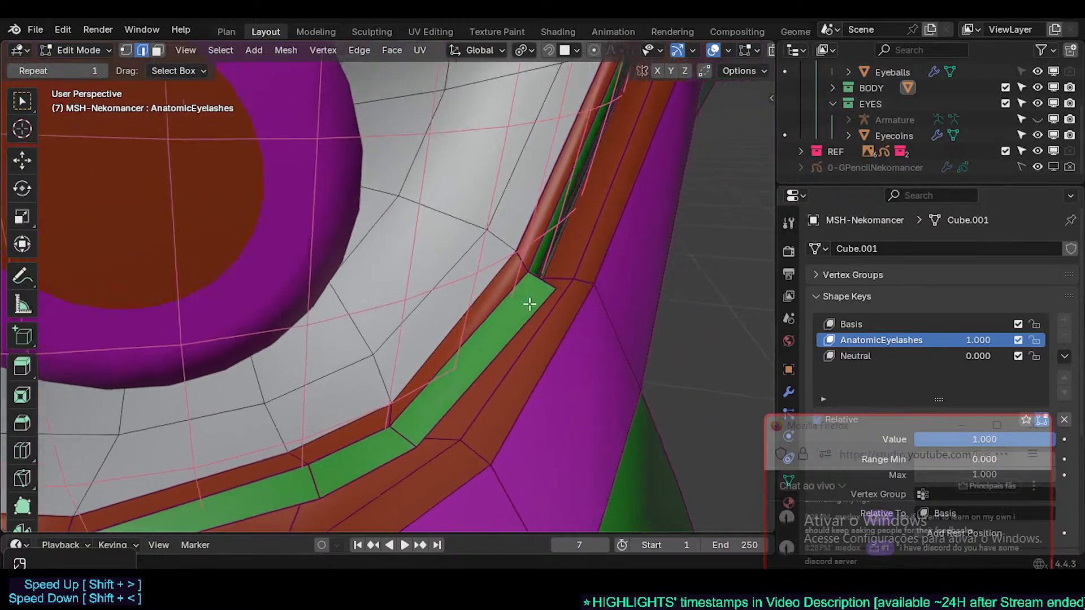
- Slide the lower strip's outer-corner vertex inward and extrude it outward about 0.0137 m as an edge for a wing tip
{"action": "key", "text": "g"}
{"action": "key", "text": "g"}
{"action": "left_click", "coordinate": [549, 282]}
{"action": "key", "text": "e"}
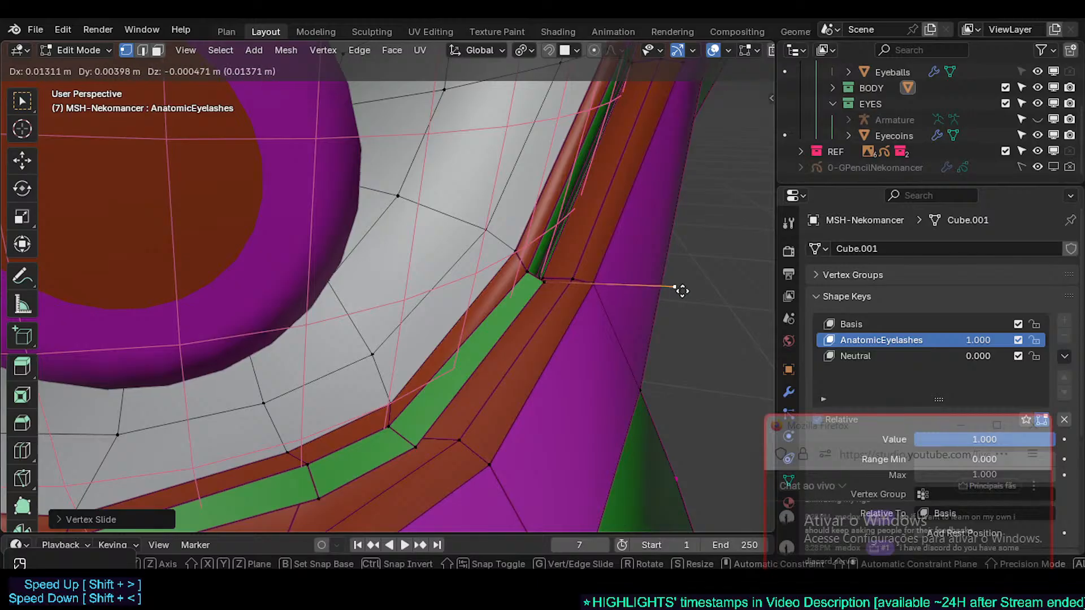
{"action": "left_click", "coordinate": [681, 291]}
- Move the strip's outline vertices beside the eyelid's outer corner outward to widen the lower eyelash there
{"action": "left_click", "coordinate": [413, 440]}
{"action": "key", "text": "g"}
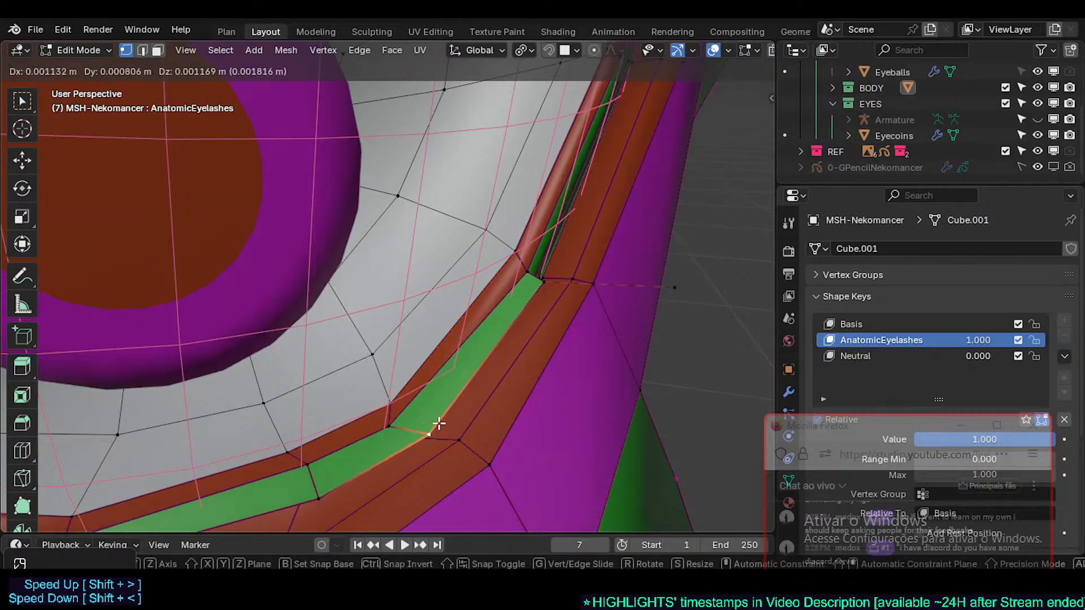
{"action": "left_click", "coordinate": [497, 408]}
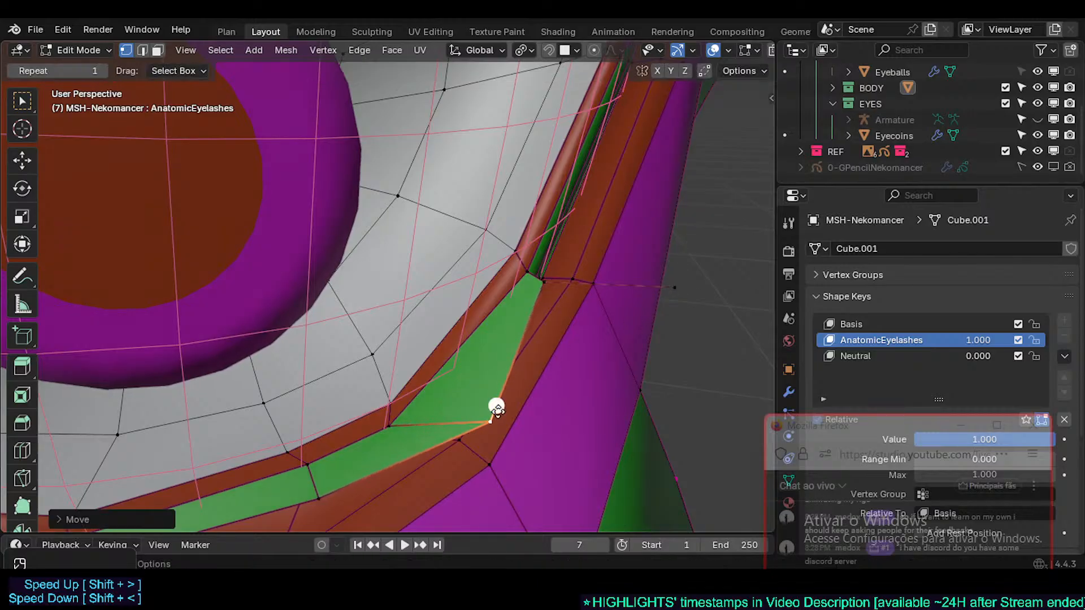
{"action": "left_click", "coordinate": [326, 493]}
{"action": "key", "text": "g"}
{"action": "left_click", "coordinate": [325, 503]}
{"action": "left_click", "coordinate": [515, 411]}
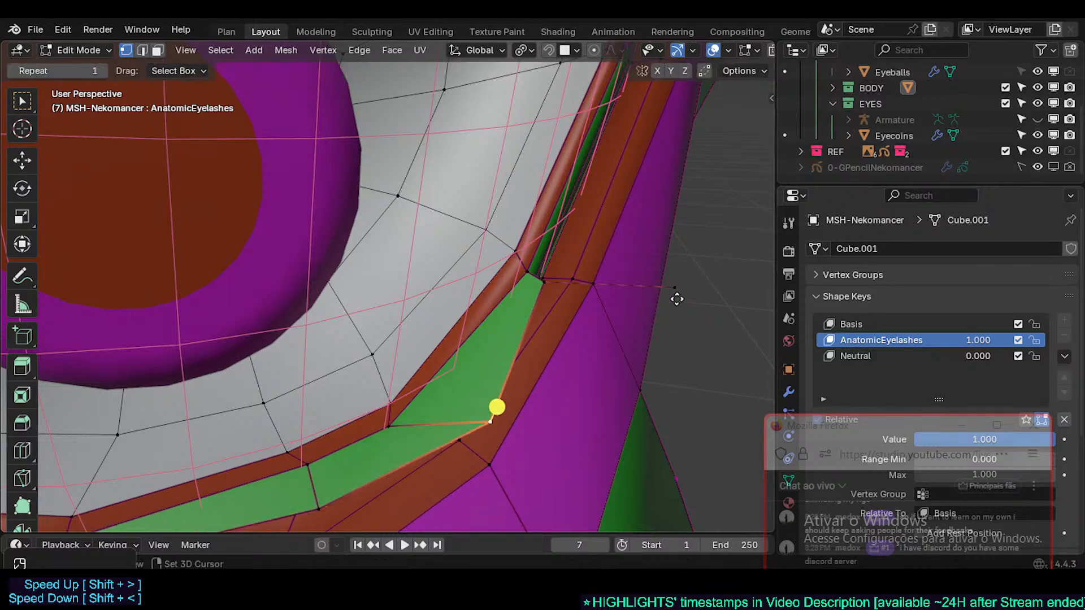
- Fill a triangular face between the extruded edge and the strip, and slide the wing tip inward
{"action": "key", "text": "2"}
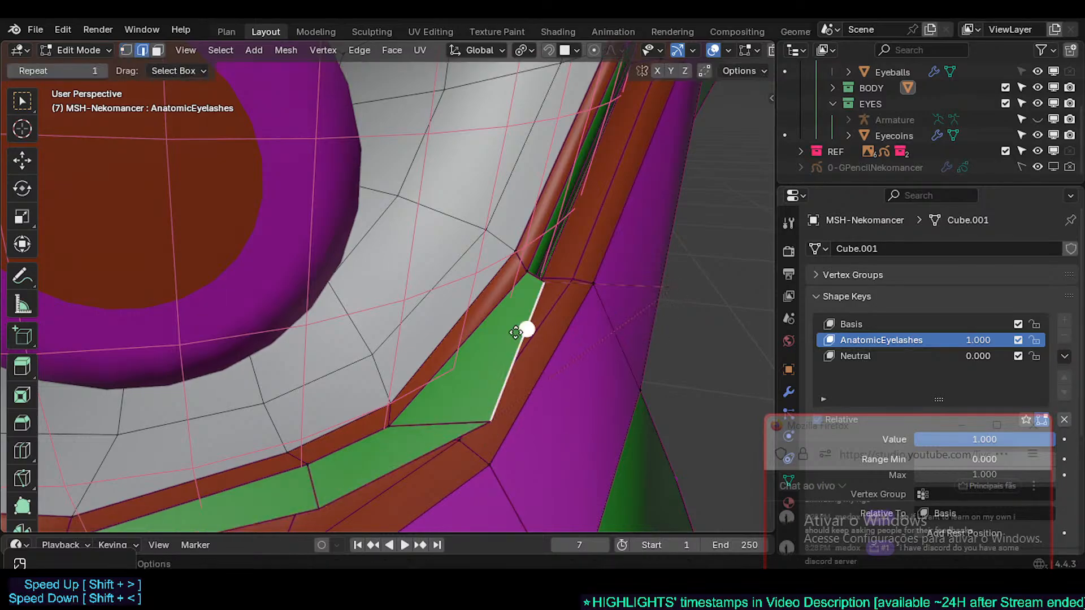
{"action": "key", "text": "f"}
{"action": "key", "text": "g"}
{"action": "key", "text": "g"}
{"action": "left_click", "coordinate": [618, 287]}
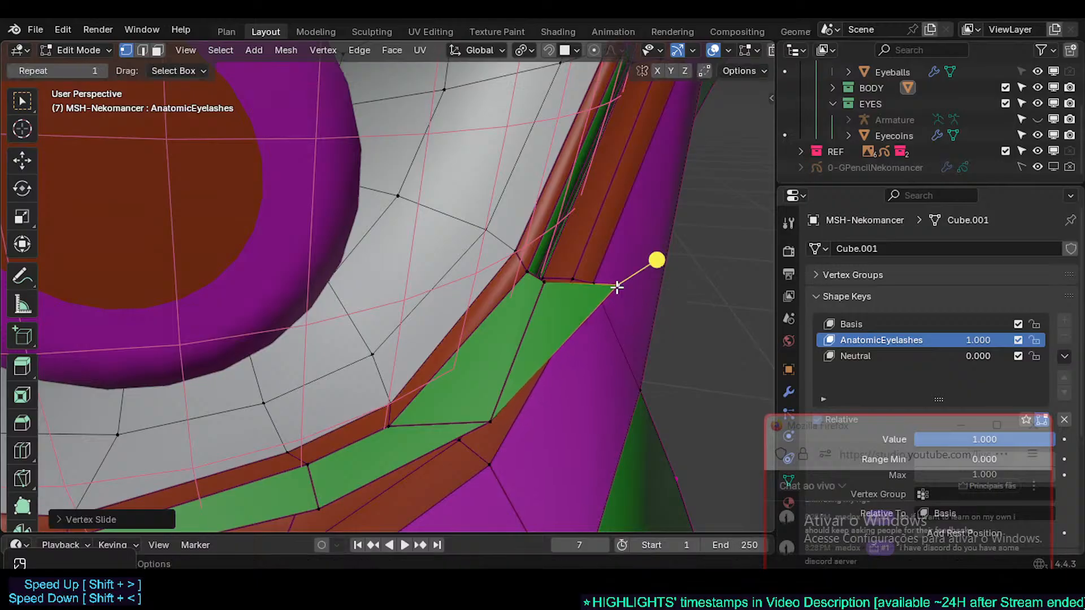
- Shorten the lower wing further by sliding and moving its tip toward the eyelid's outer corner
{"action": "middle_click_drag", "start_coordinate": [616, 287], "coordinate": [543, 339]}
{"action": "key", "text": "g"}
{"action": "key", "text": "g"}
{"action": "left_click", "coordinate": [517, 357]}
{"action": "key", "text": "g"}
{"action": "left_click", "coordinate": [533, 370]}
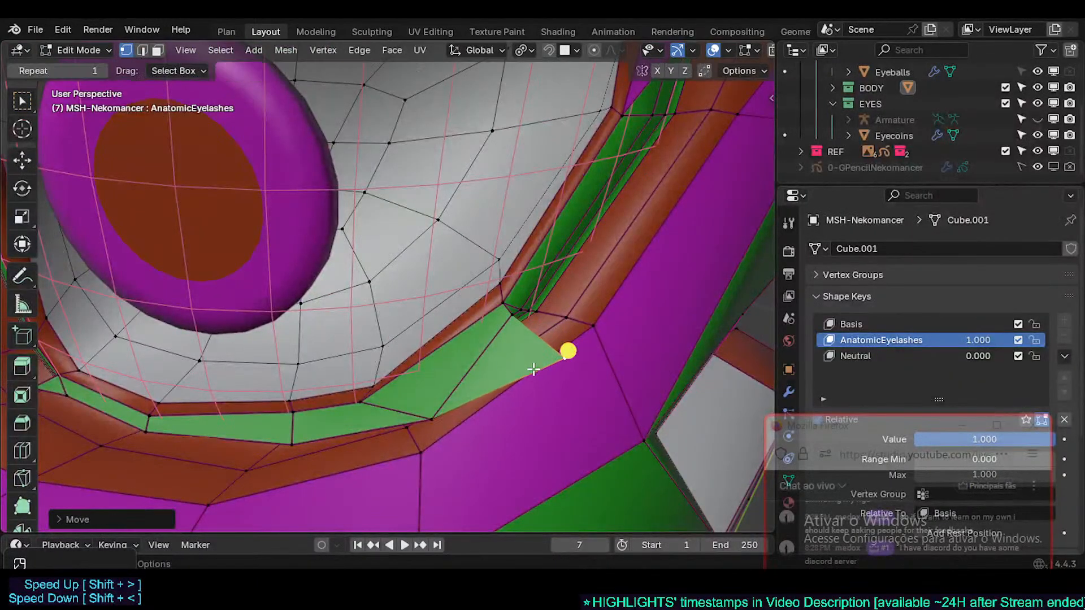
{"action": "key", "text": "g"}
{"action": "key", "text": "g"}
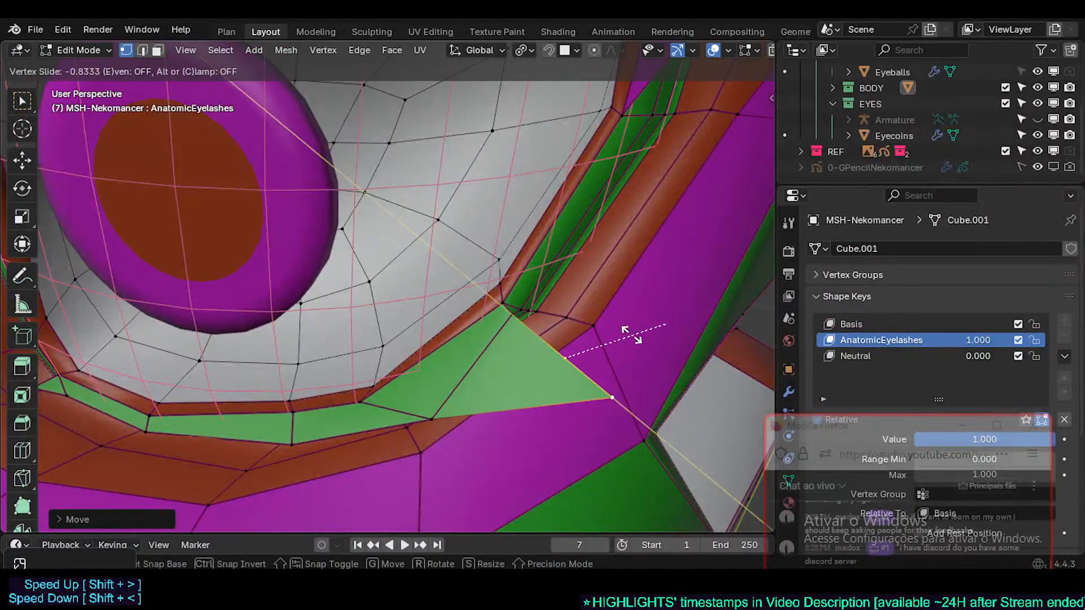
{"action": "key", "text": "c"}
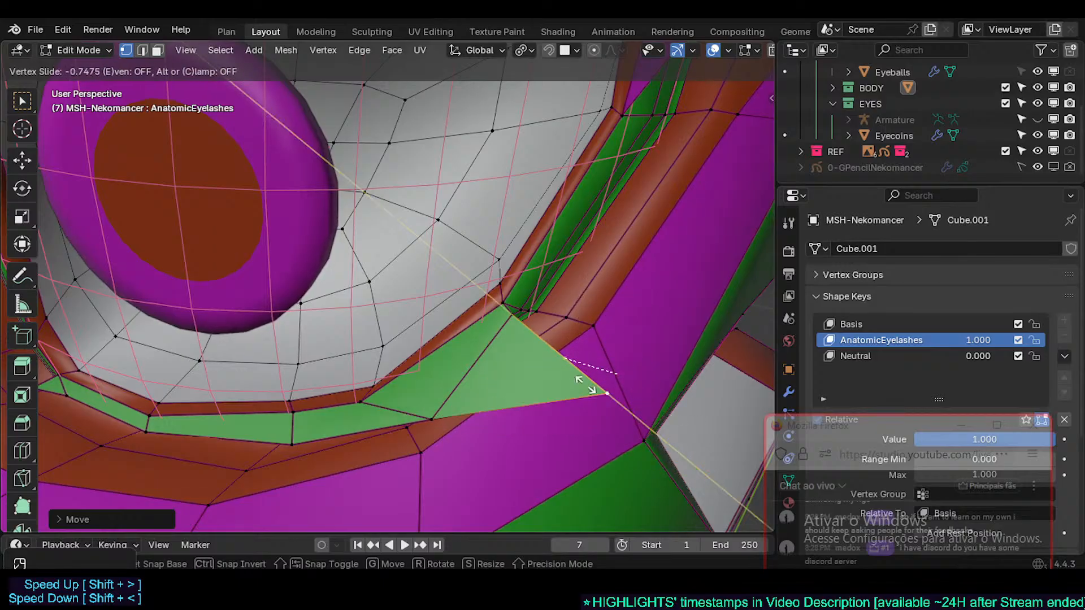
{"action": "right_click", "coordinate": [529, 371]}
{"action": "middle_click_drag", "start_coordinate": [529, 371], "coordinate": [558, 355]}
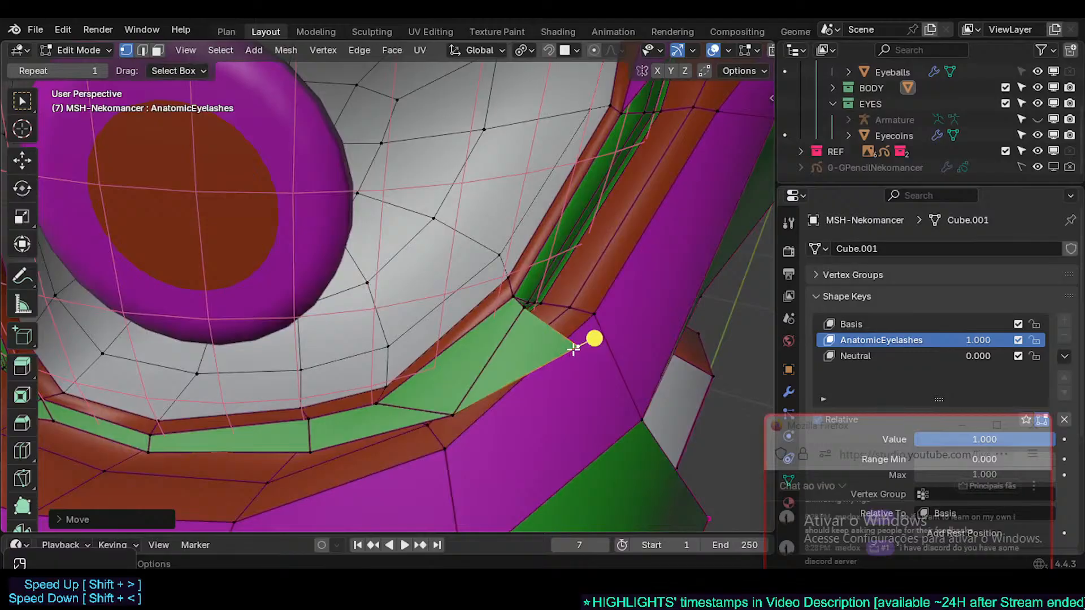
{"action": "key", "text": "shift+v"}
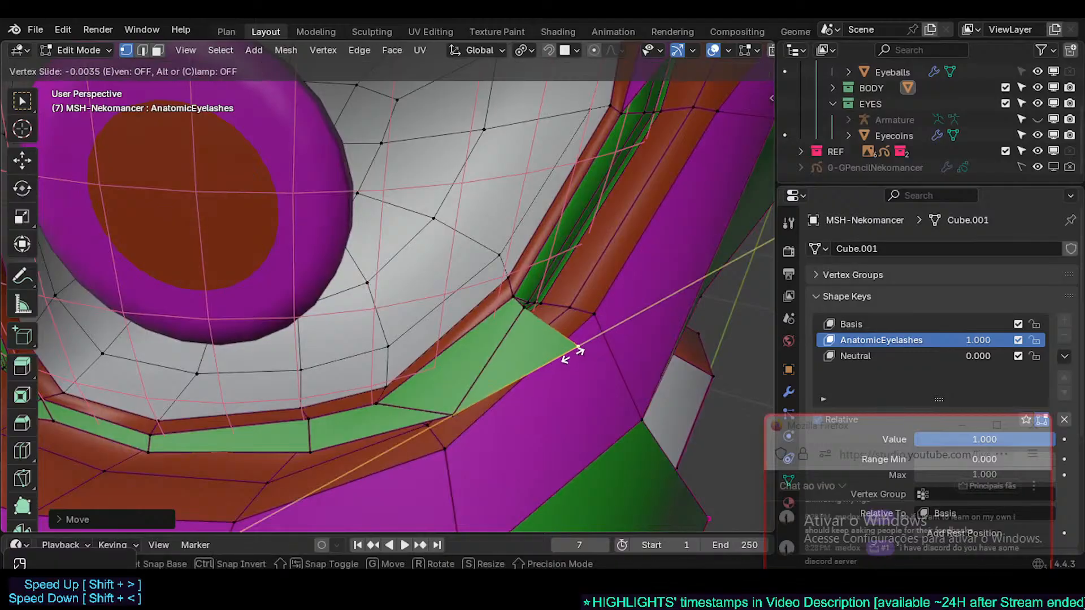
{"action": "right_click", "coordinate": [599, 340]}
- Reposition the lower wing's tip vertex from several view angles so the triangle follows the eyelid and points outward
{"action": "key", "text": "g"}
{"action": "left_click", "coordinate": [574, 341]}
{"action": "middle_click_drag", "start_coordinate": [575, 341], "coordinate": [301, 400]}
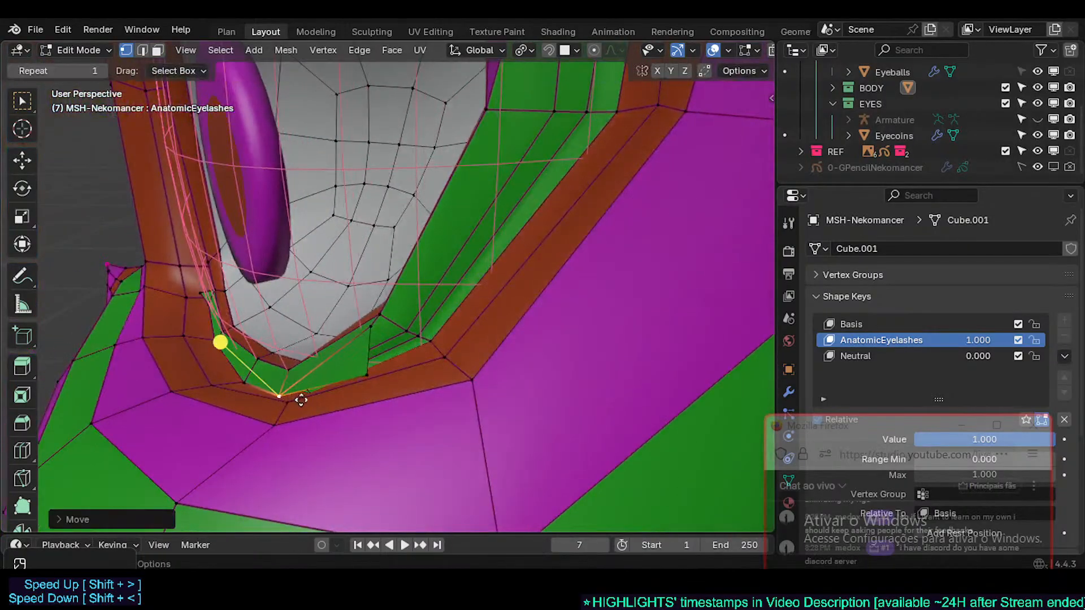
{"action": "middle_click_drag", "start_coordinate": [360, 372], "coordinate": [443, 352]}
{"action": "middle_click_drag", "start_coordinate": [504, 327], "coordinate": [366, 366]}
{"action": "key", "text": "g"}
{"action": "left_click", "coordinate": [581, 359]}
{"action": "key", "text": "g"}
{"action": "left_click", "coordinate": [625, 366]}
{"action": "key", "text": "g"}
{"action": "left_click", "coordinate": [370, 370]}
- Slide the strip's outline vertex below the eyeball toward the eyelid to narrow that segment
{"action": "middle_click_drag", "start_coordinate": [273, 368], "coordinate": [463, 408]}
{"action": "left_click", "coordinate": [391, 444]}
{"action": "key", "text": "g"}
{"action": "key", "text": "g"}
{"action": "left_click", "coordinate": [394, 431]}
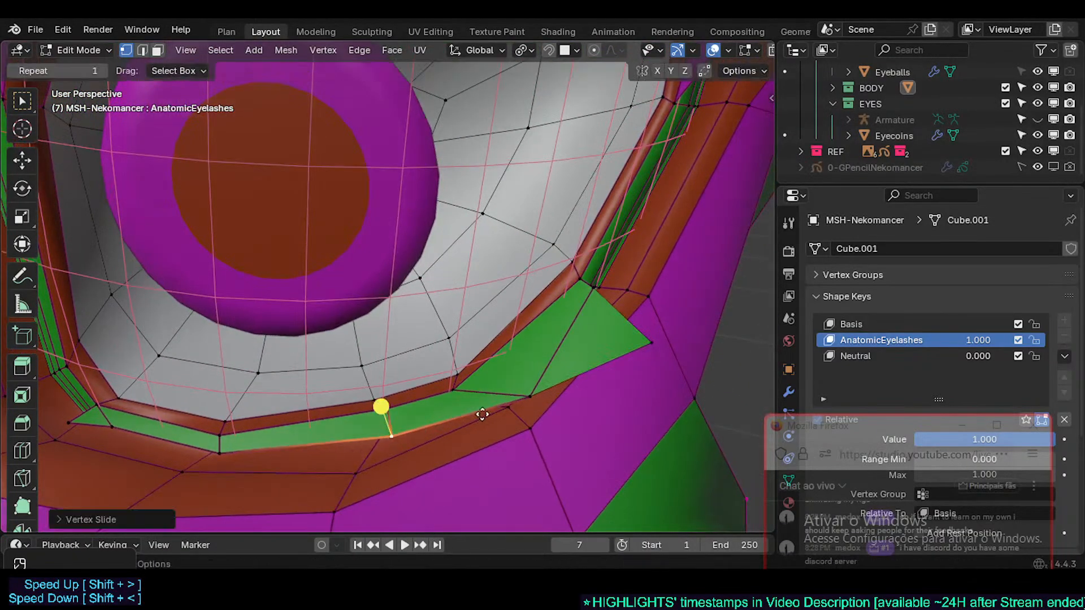
- Slide and move the outline vertex at the lower wing's base to smooth the strip's transition into the wing
{"action": "left_click", "coordinate": [532, 392]}
{"action": "middle_click_drag", "start_coordinate": [531, 392], "coordinate": [421, 393]}
{"action": "key", "text": "g"}
{"action": "key", "text": "g"}
{"action": "left_click", "coordinate": [542, 433]}
{"action": "key", "text": "g"}
{"action": "left_click", "coordinate": [506, 421]}
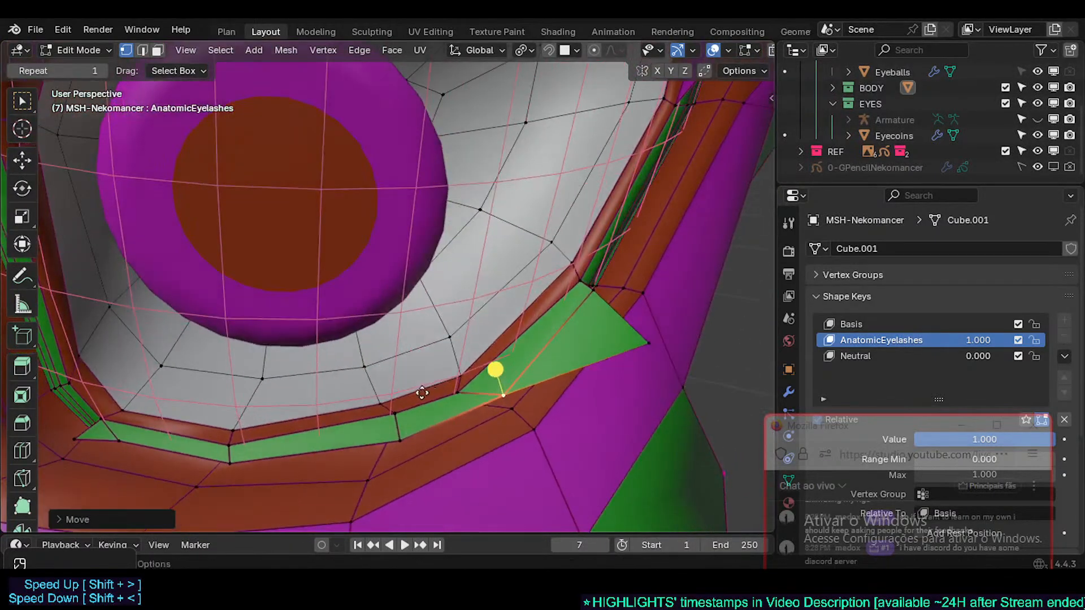
- Fine-tune the wing-base vertex and its neighbouring outline vertex so they sit along the lower eyelid
{"action": "key", "text": "3"}
{"action": "key", "text": "1"}
{"action": "left_click", "coordinate": [396, 438]}
{"action": "key", "text": "g"}
{"action": "left_click", "coordinate": [396, 438]}
{"action": "middle_click_drag", "start_coordinate": [396, 438], "coordinate": [454, 381]}
{"action": "left_click", "coordinate": [616, 355]}
{"action": "key", "text": "g"}
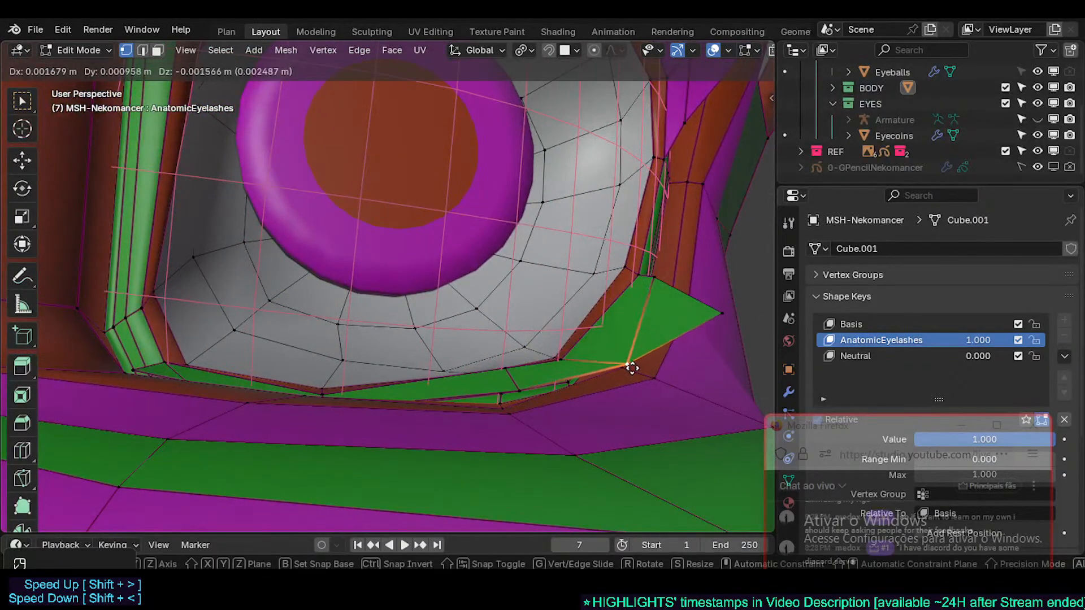
{"action": "left_click", "coordinate": [634, 371]}
- Slide the wing's upper base vertex down its edge and reposition the wing tip to reshape the triangle
{"action": "left_click", "coordinate": [719, 310]}
{"action": "key", "text": "g"}
{"action": "left_click", "coordinate": [721, 305]}
{"action": "left_click", "coordinate": [654, 277]}
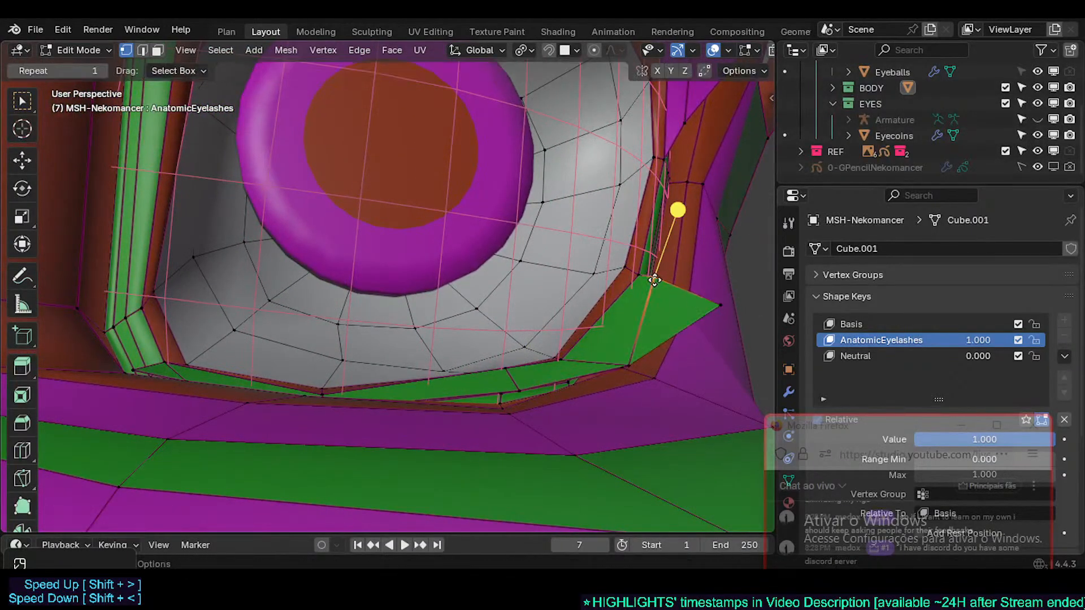
{"action": "key", "text": "g"}
{"action": "key", "text": "g"}
{"action": "left_click", "coordinate": [650, 295]}
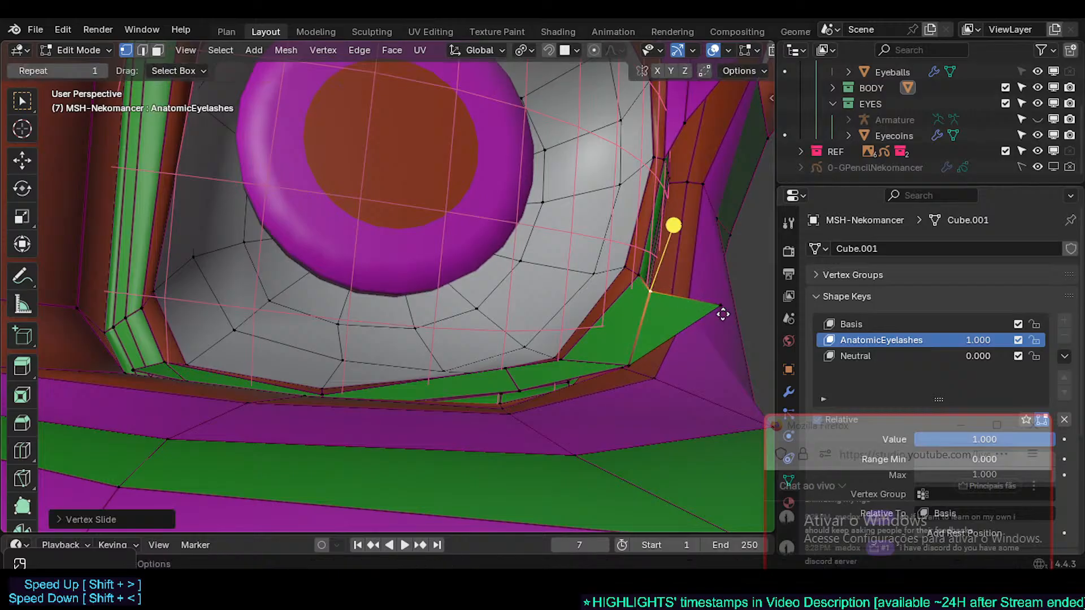
{"action": "left_click", "coordinate": [722, 313]}
{"action": "key", "text": "g"}
{"action": "left_click", "coordinate": [713, 340]}
{"action": "middle_click_drag", "start_coordinate": [713, 340], "coordinate": [657, 364]}
- Select the lower wing triangle's two outer edges and crease them by 0.3
{"action": "left_click", "coordinate": [647, 366]}
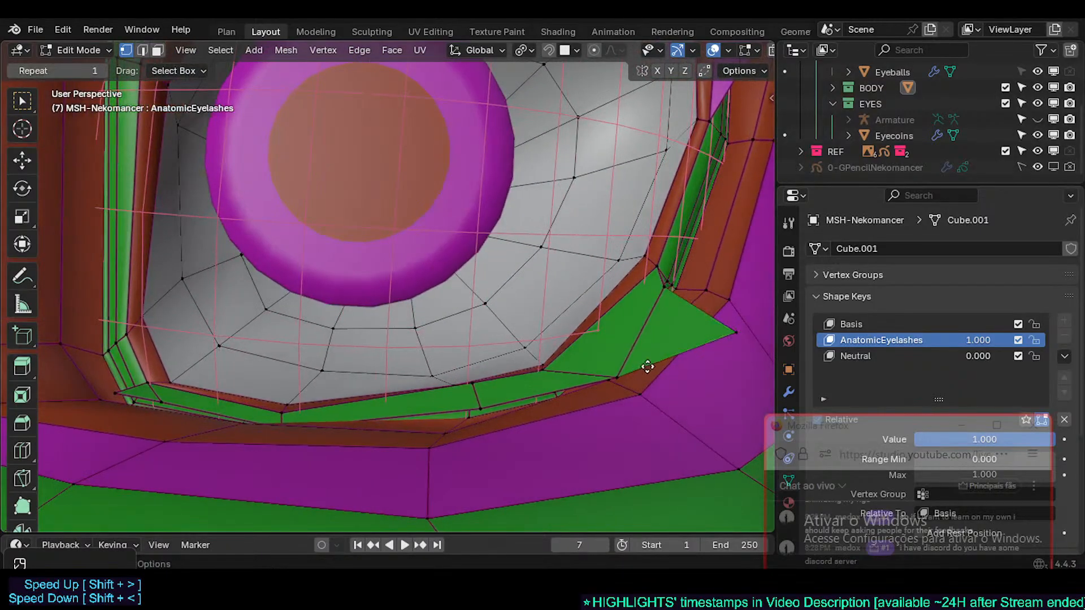
{"action": "left_click", "coordinate": [702, 344], "text": "shift"}
{"action": "key", "text": "shift+e"}
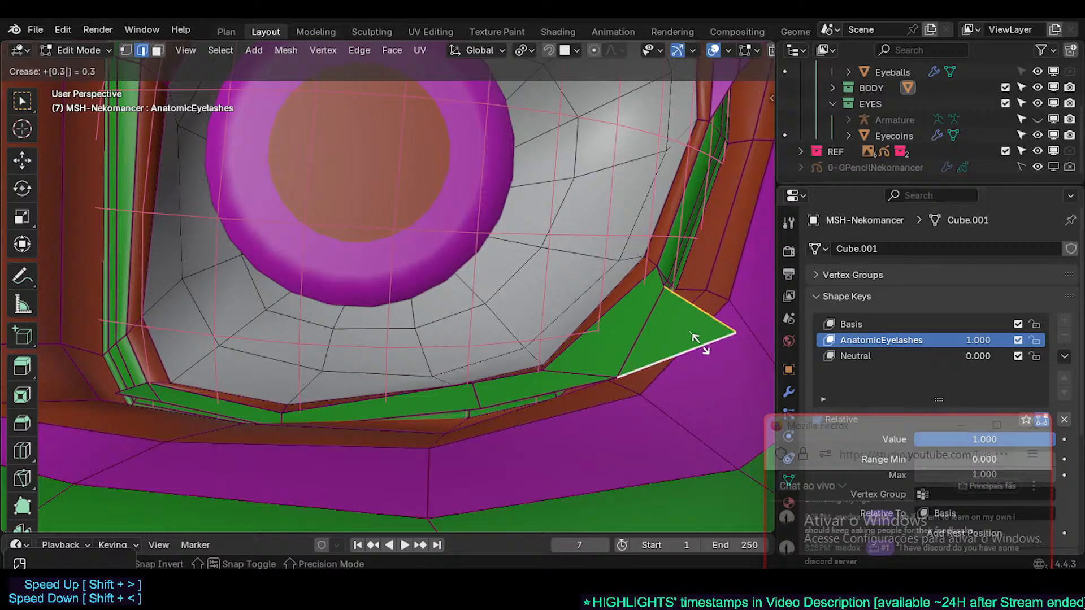
{"action": "key", "text": "Return"}
- Adjust the two outline vertices along the bottom of the lower eyelash strip to slim it
{"action": "middle_click_drag", "start_coordinate": [481, 383], "coordinate": [479, 449]}
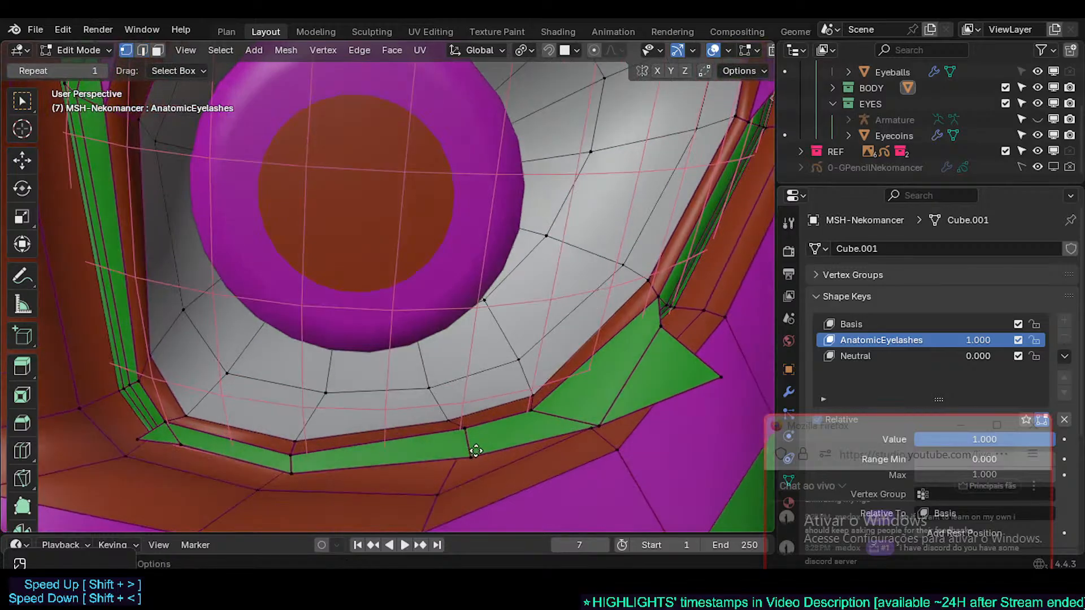
{"action": "left_click", "coordinate": [472, 449]}
{"action": "key", "text": "g"}
{"action": "key", "text": "g"}
{"action": "left_click", "coordinate": [449, 440]}
{"action": "left_click", "coordinate": [299, 473]}
{"action": "key", "text": "g"}
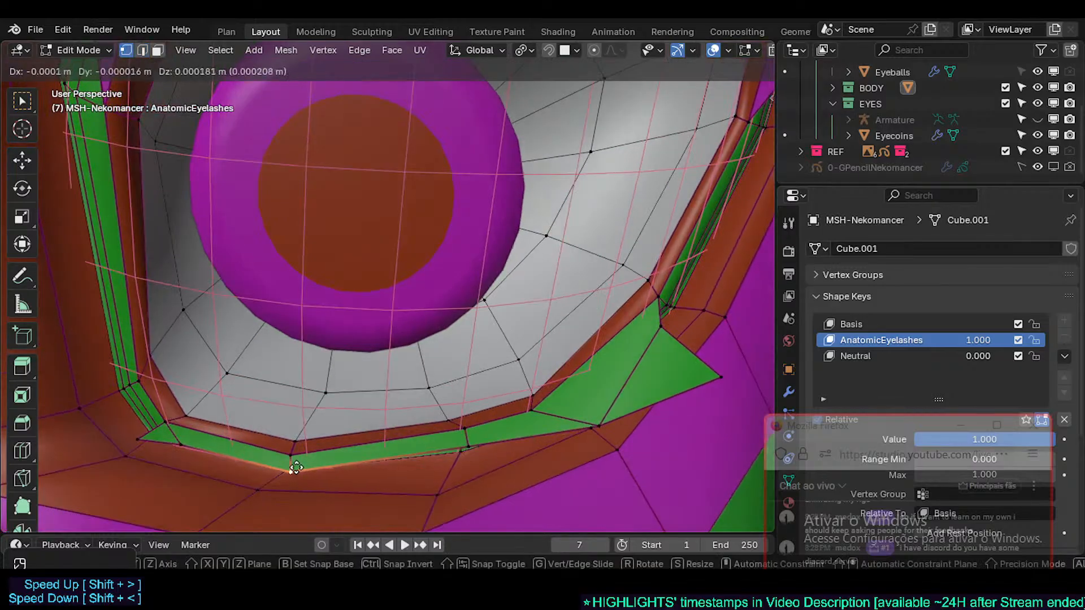
{"action": "left_click", "coordinate": [279, 436]}
- Select the outer edge loop of the lower eyelash strip together with all the wing triangle's vertices
{"action": "middle_click_drag", "start_coordinate": [278, 436], "coordinate": [204, 413]}
{"action": "key", "text": "2"}
{"action": "left_click", "coordinate": [212, 387], "text": "alt"}
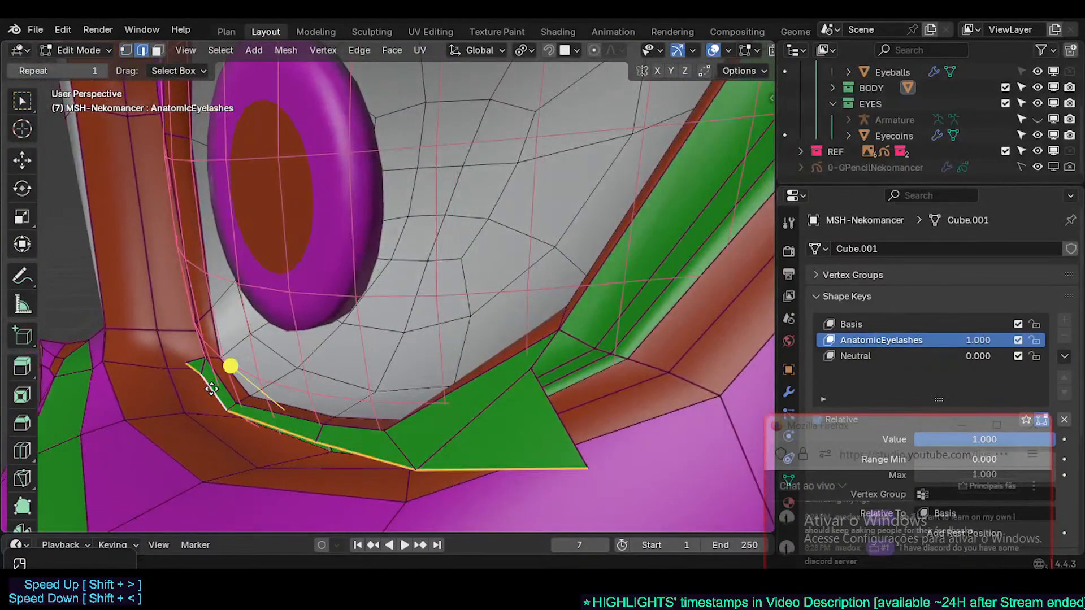
{"action": "key", "text": "1"}
{"action": "left_click", "coordinate": [530, 370], "text": "shift"}
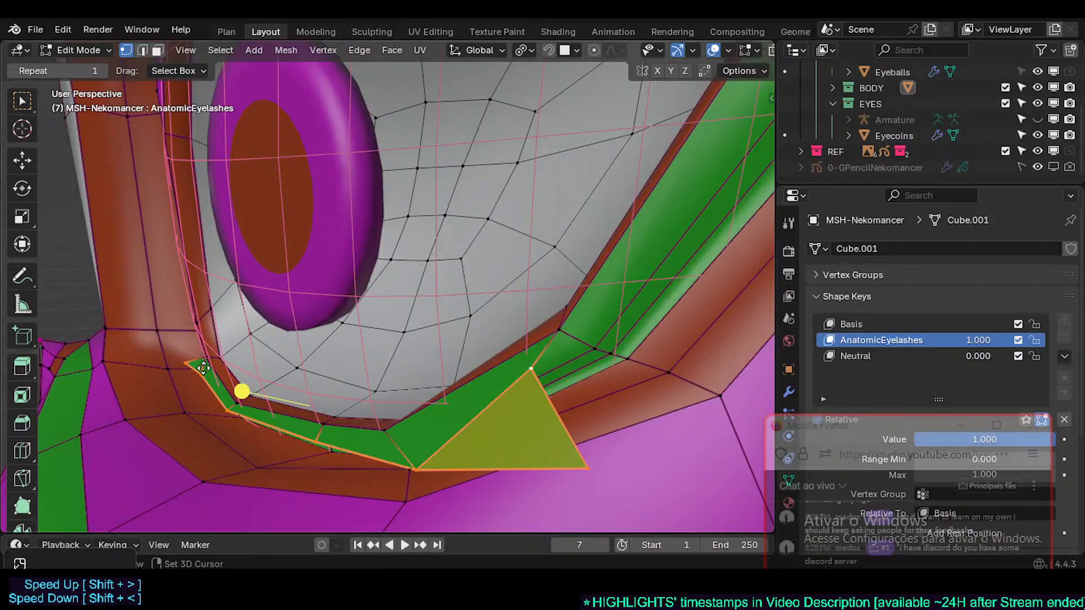
- Extend the selection with the upper eyelash's outer edge vertices, from its wing to the eye's inner corner
{"action": "scroll", "coordinate": [497, 354], "scroll_direction": "down", "scroll_amount": 2}
{"action": "middle_click_drag", "start_coordinate": [567, 114], "coordinate": [502, 324], "text": "shift"}
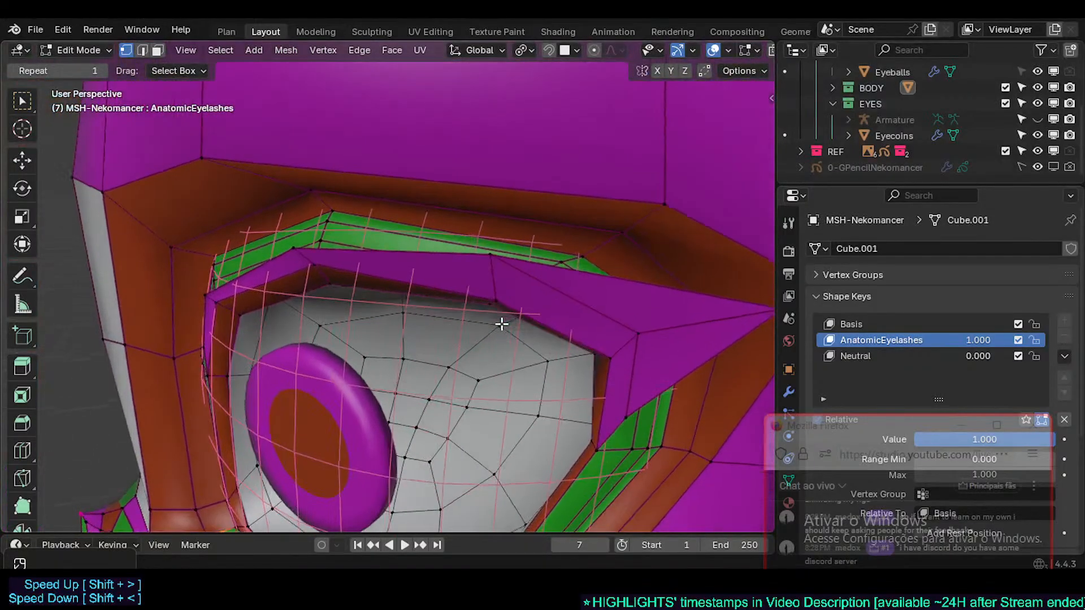
{"action": "left_click", "coordinate": [496, 261]}
{"action": "middle_click_drag", "start_coordinate": [705, 318], "coordinate": [682, 324], "text": "shift"}
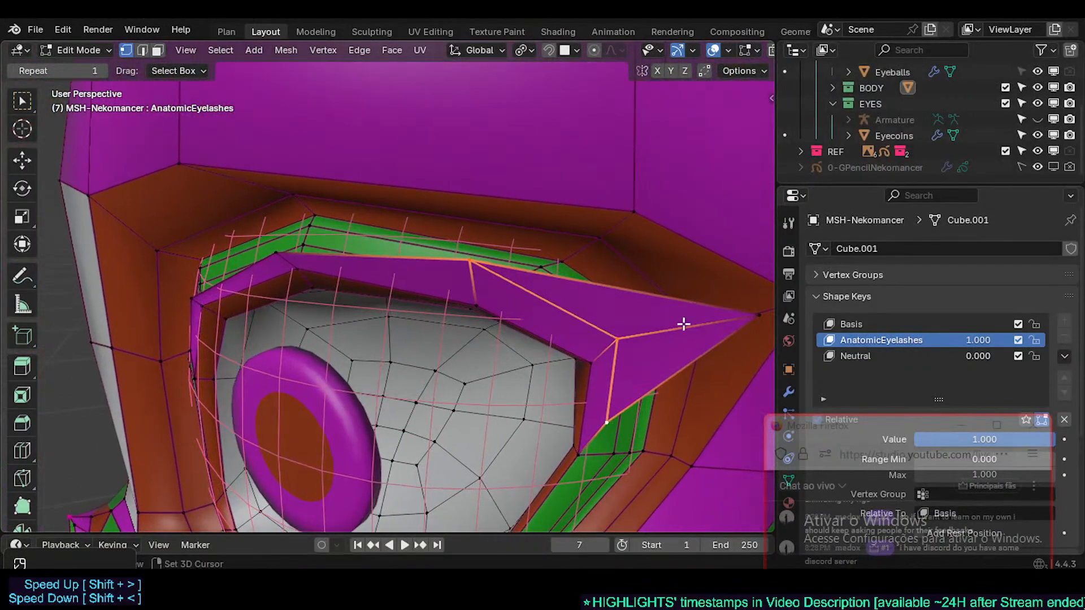
{"action": "left_click", "coordinate": [716, 312], "text": "shift"}
{"action": "middle_click_drag", "start_coordinate": [308, 305], "coordinate": [443, 309], "text": "shift"}
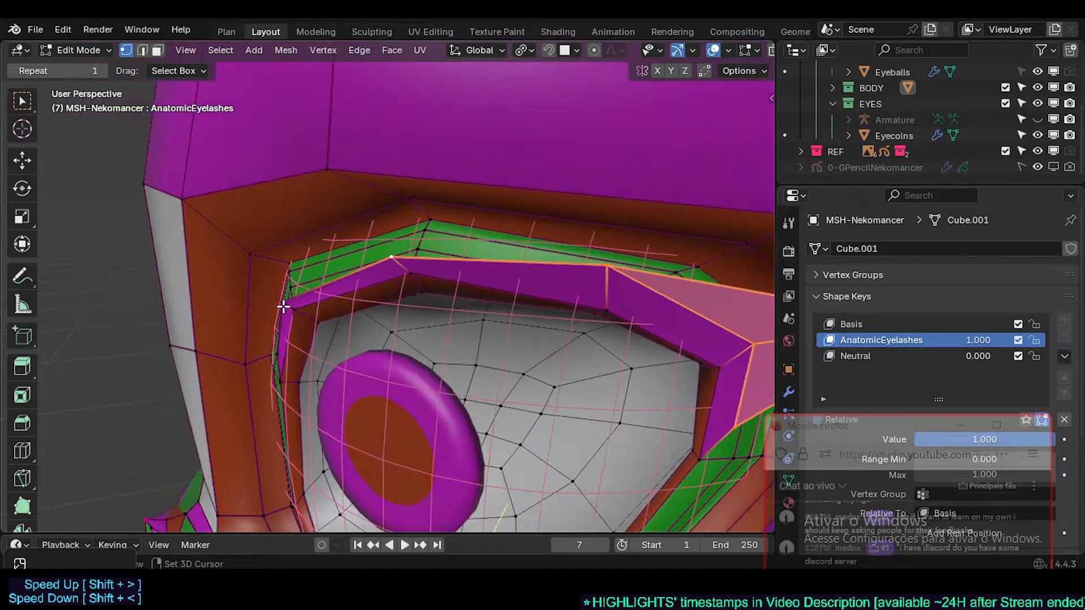
{"action": "left_click", "coordinate": [276, 355], "text": "shift"}
{"action": "middle_click_drag", "start_coordinate": [440, 426], "coordinate": [494, 348], "text": "shift"}
- Remove the selected eyelash vertices from the ?MOD-Shrinkwrap-Eyelids vertex group and assign them to ?MOD-Shrinkwrap-EyelashesPush
{"action": "left_click", "coordinate": [837, 275]}
{"action": "scroll", "coordinate": [993, 325], "scroll_direction": "down", "scroll_amount": 1}
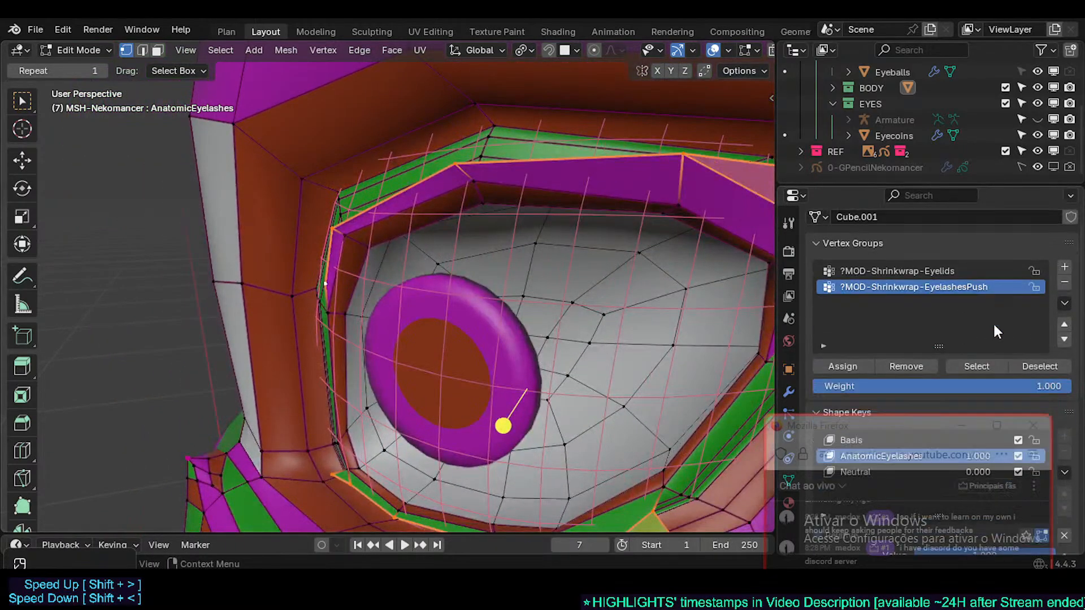
{"action": "left_click", "coordinate": [923, 273]}
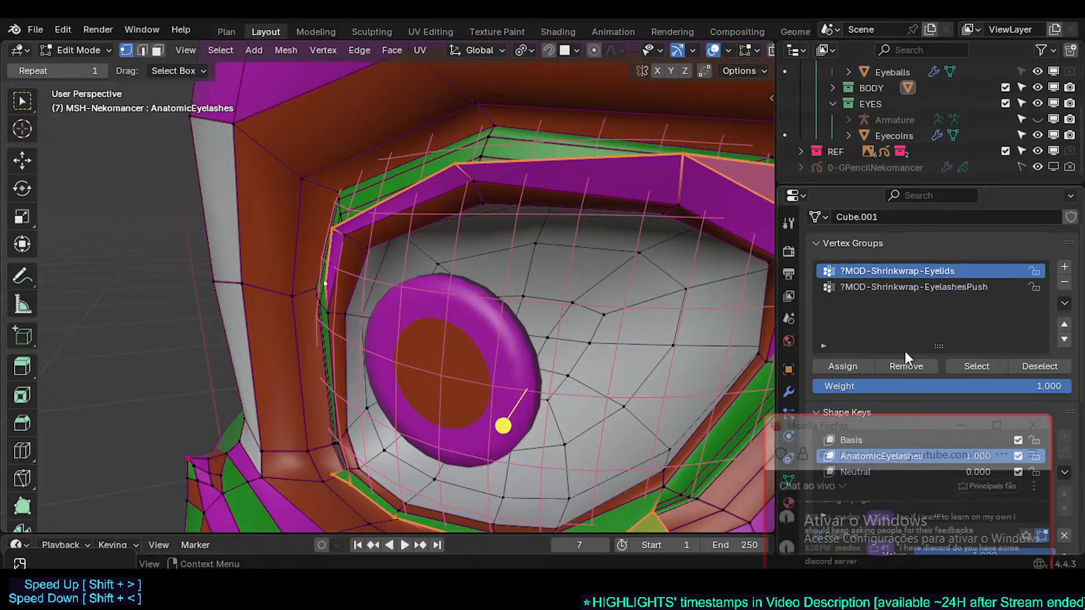
{"action": "middle_click_drag", "start_coordinate": [592, 392], "coordinate": [617, 336], "text": "shift"}
{"action": "scroll", "coordinate": [302, 411], "scroll_direction": "up", "scroll_amount": 3}
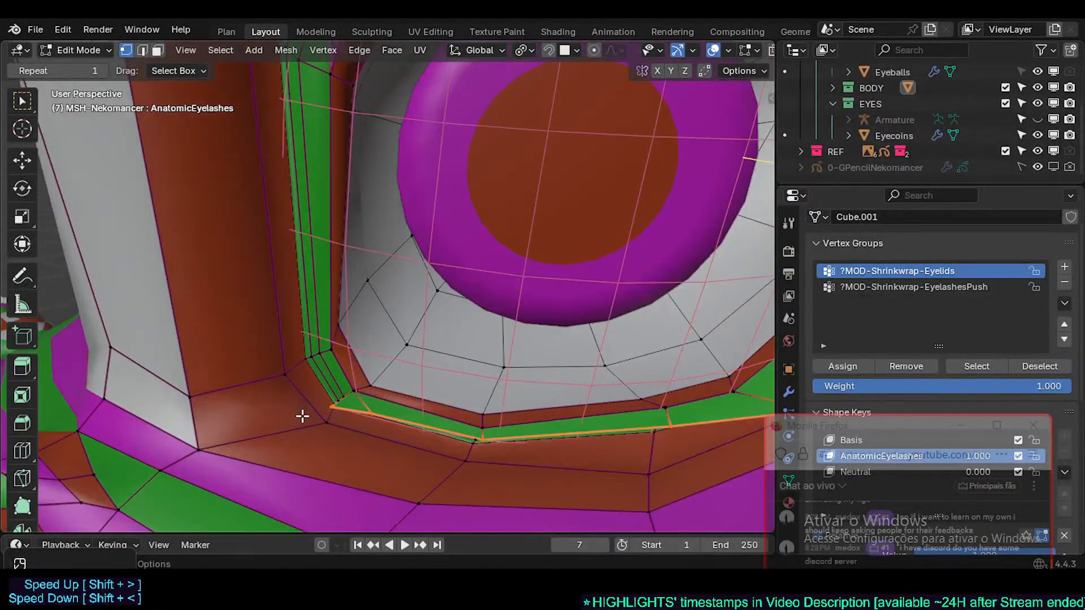
{"action": "middle_click_drag", "start_coordinate": [303, 417], "coordinate": [351, 422]}
{"action": "scroll", "coordinate": [351, 421], "scroll_direction": "up", "scroll_amount": 2}
{"action": "left_click", "coordinate": [859, 287]}
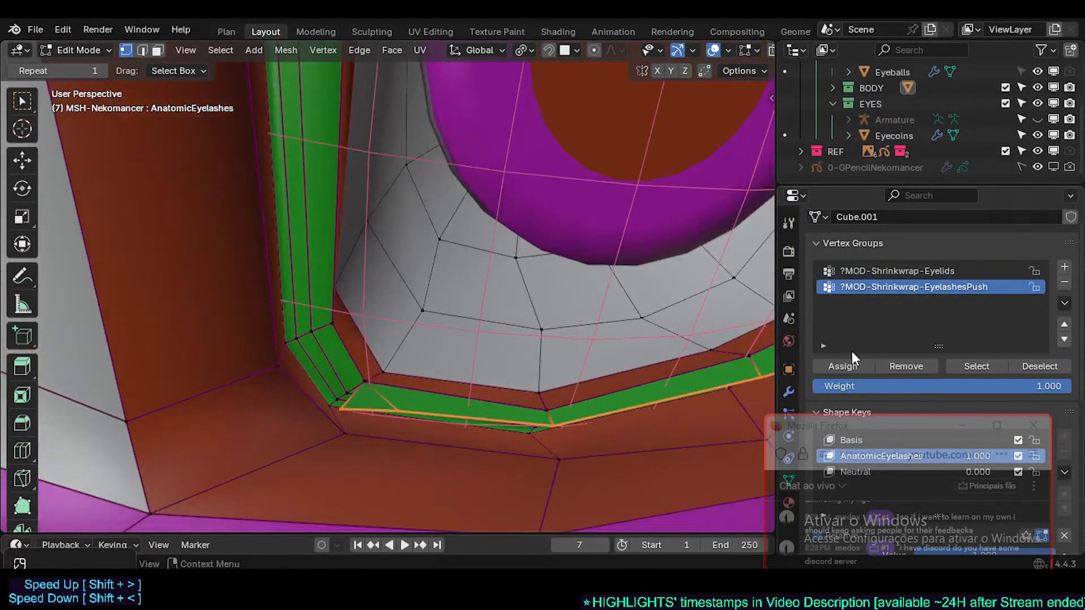
- Clear the selection and move the lower wing's base vertex slightly up toward the eyelid
{"action": "scroll", "coordinate": [574, 252], "scroll_direction": "down", "scroll_amount": 3}
{"action": "middle_click_drag", "start_coordinate": [574, 252], "coordinate": [530, 306]}
{"action": "scroll", "coordinate": [487, 354], "scroll_direction": "down", "scroll_amount": 2}
{"action": "middle_click_drag", "start_coordinate": [612, 385], "coordinate": [598, 382]}
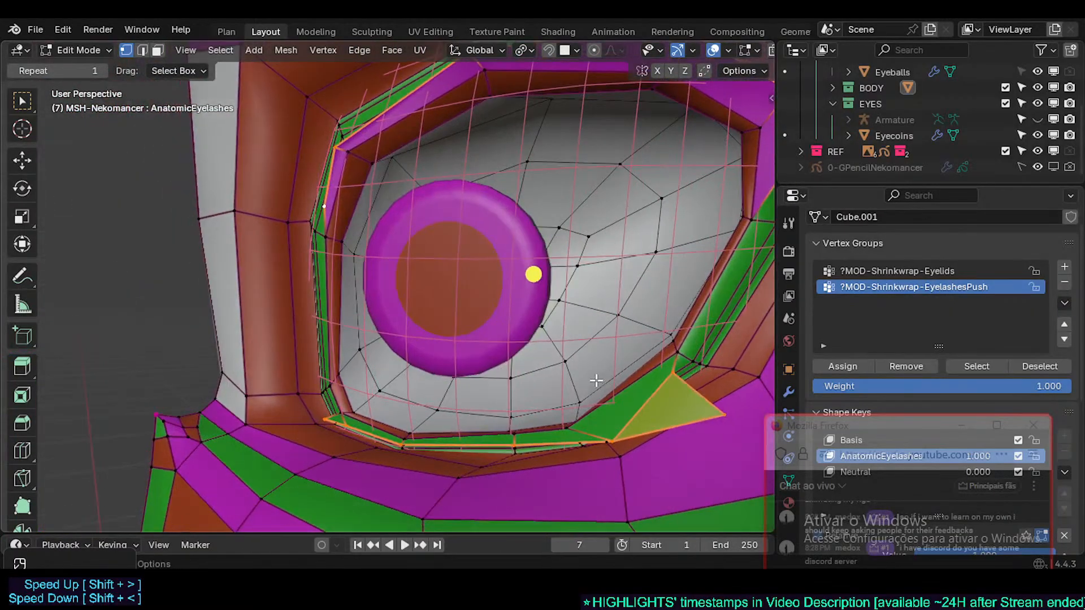
{"action": "key", "text": "alt+a"}
{"action": "left_click_drag", "start_coordinate": [617, 440], "coordinate": [587, 392]}
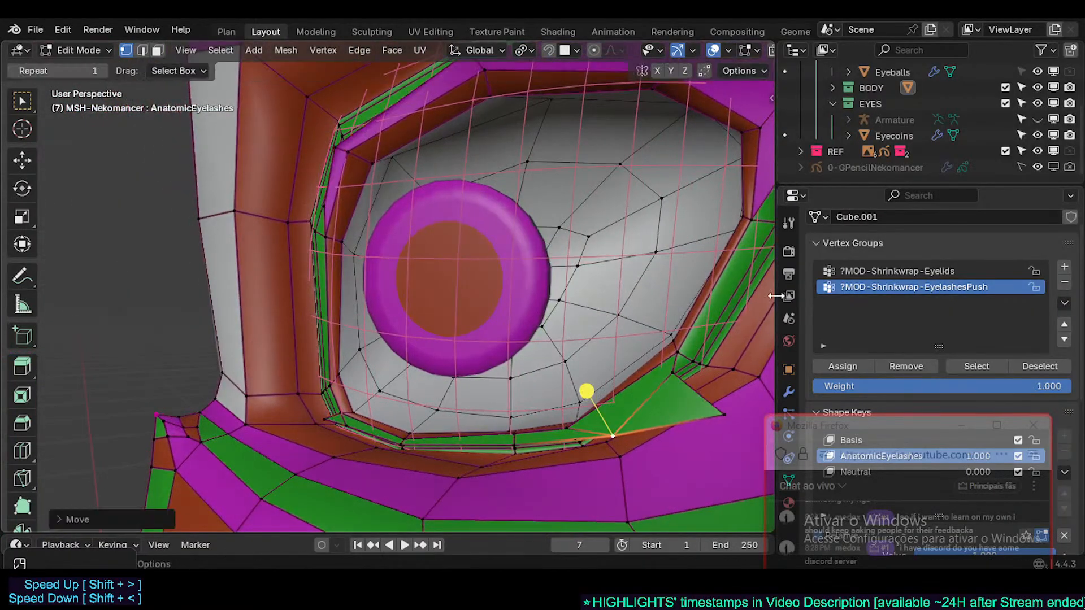
- Save the file and show the face orientation overlay on the mesh
{"action": "left_click", "coordinate": [834, 237]}
{"action": "key", "text": "ctrl+s"}
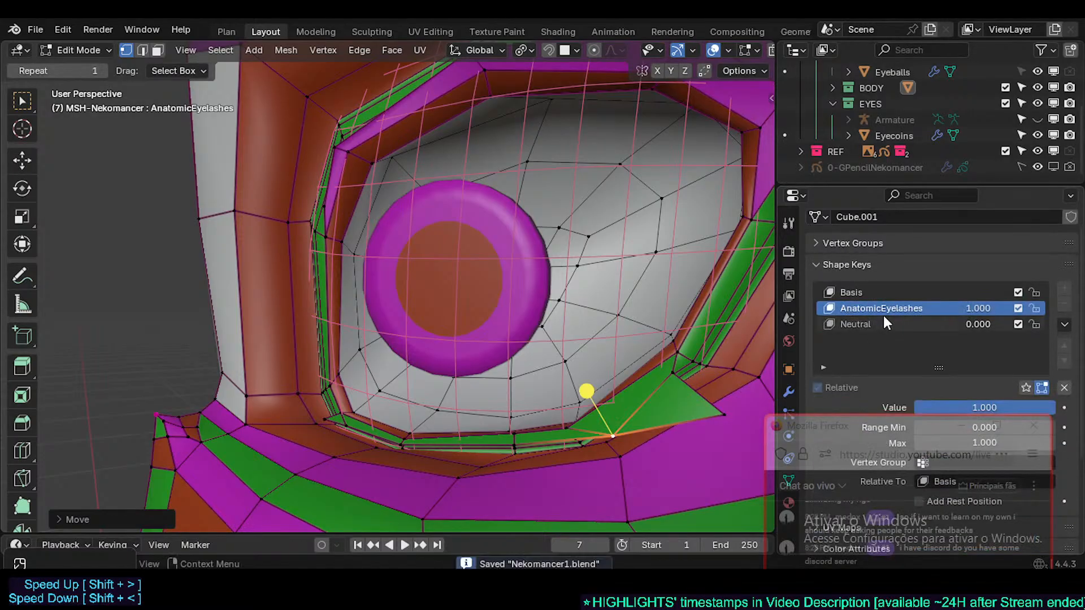
{"action": "mouse_move", "coordinate": [840, 421]}
{"action": "left_mouse_down"}
{"action": "mouse_move", "coordinate": [836, 270]}
{"action": "mouse_move", "coordinate": [852, 412]}
{"action": "left_mouse_up"}
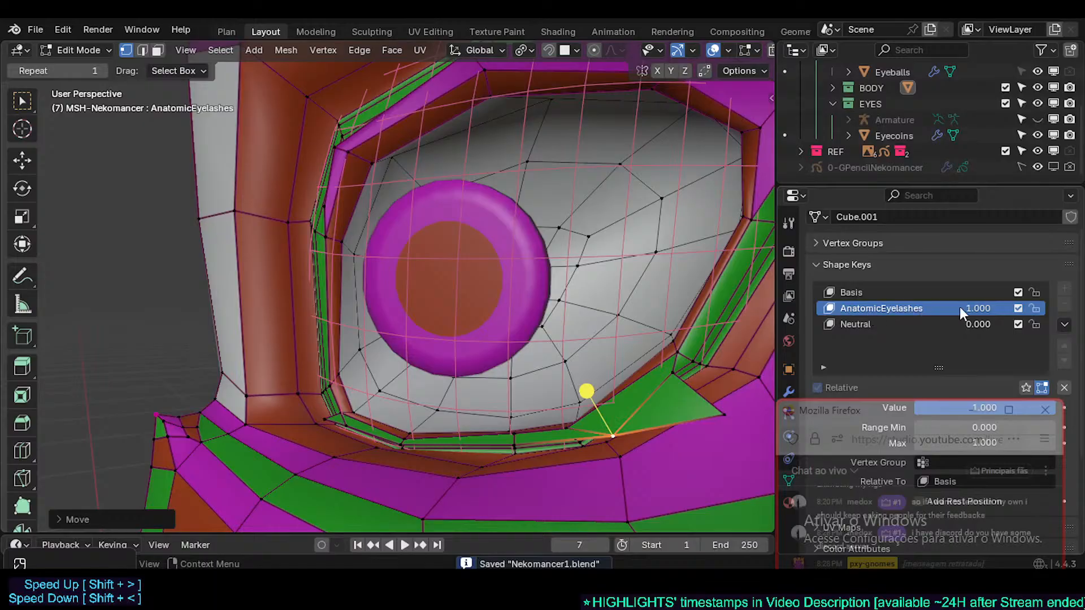
{"action": "mouse_move", "coordinate": [968, 309]}
{"action": "left_mouse_down"}
{"action": "mouse_move", "coordinate": [907, 309]}
{"action": "mouse_move", "coordinate": [973, 309]}
{"action": "left_mouse_up"}
{"action": "key", "text": "shift+alt+f"}
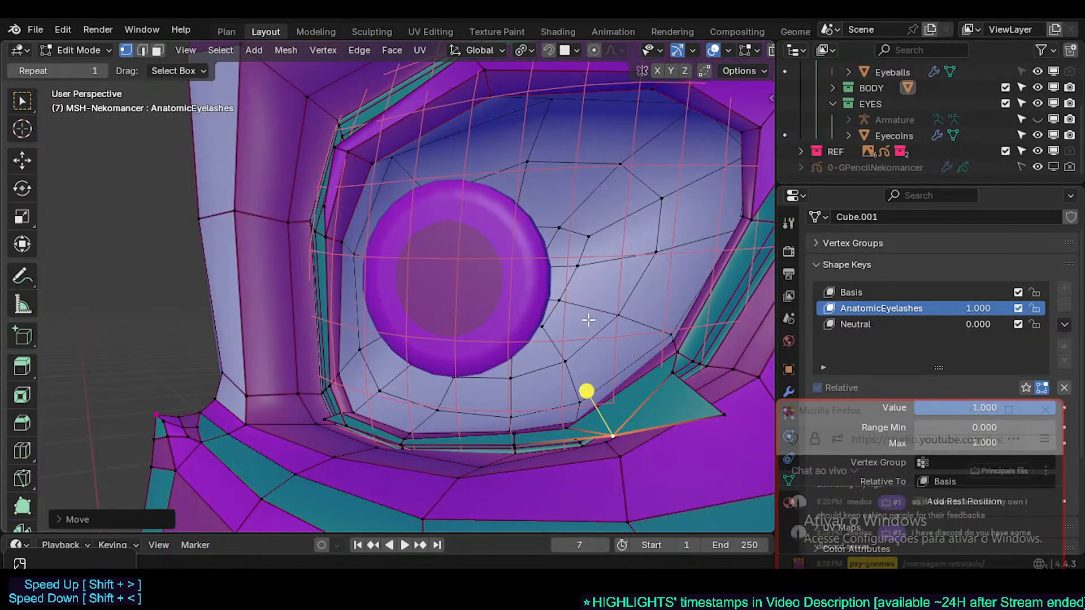
- Hide the face orientation overlay and assign the Magenta material to the lower eyelash's faces from the outer wing to the eye's inner corner
{"action": "key", "text": "shift+alt+f"}
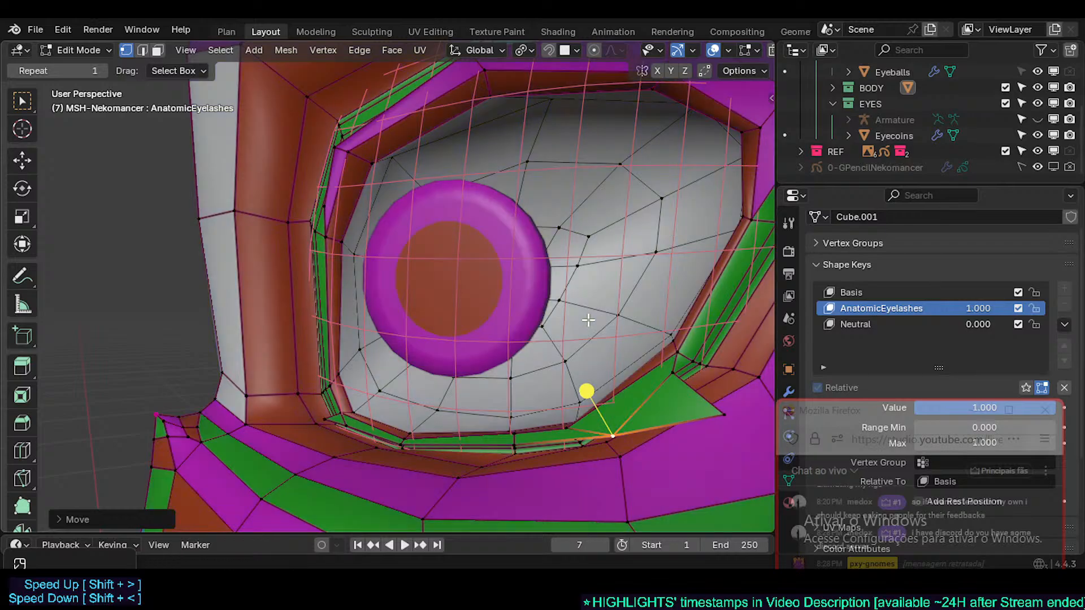
{"action": "middle_click_drag", "start_coordinate": [548, 346], "coordinate": [586, 368]}
{"action": "key", "text": "3"}
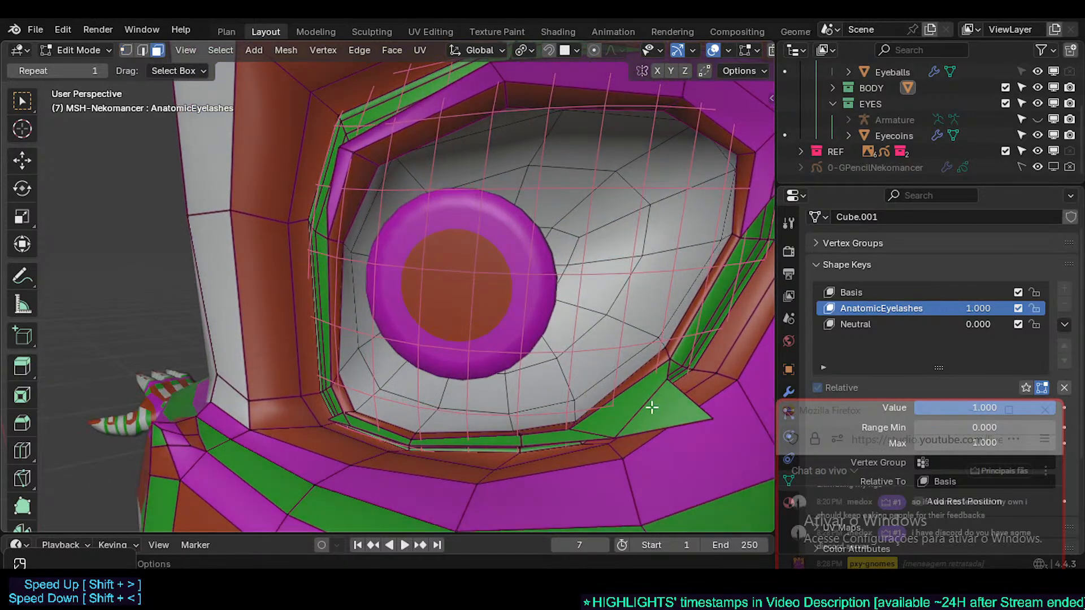
{"action": "left_click", "coordinate": [655, 409]}
{"action": "left_click", "coordinate": [626, 410], "text": "shift"}
{"action": "left_click", "coordinate": [565, 437], "text": "shift"}
{"action": "left_click", "coordinate": [448, 440], "text": "shift"}
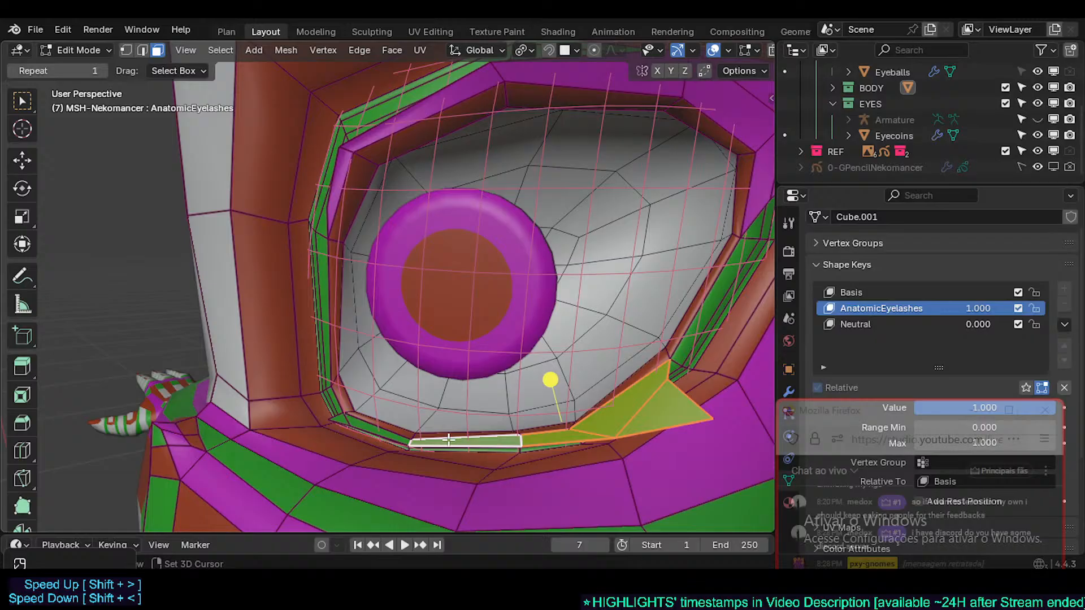
{"action": "left_click", "coordinate": [386, 433], "text": "shift"}
{"action": "left_click", "coordinate": [342, 420], "text": "shift"}
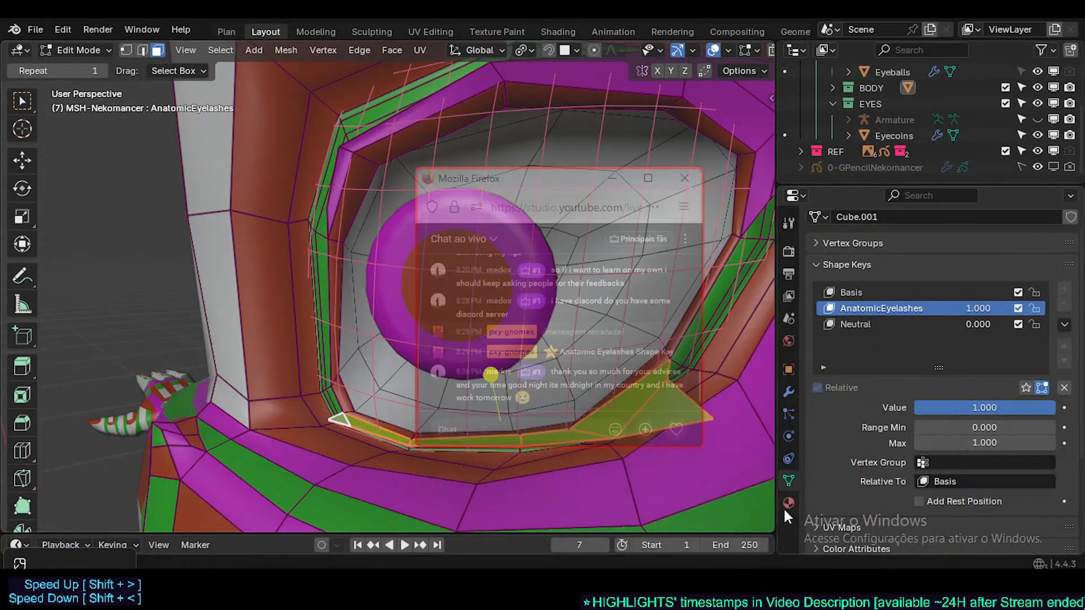
{"action": "left_click", "coordinate": [788, 503]}
{"action": "left_click", "coordinate": [852, 237]}
{"action": "left_click", "coordinate": [845, 336]}
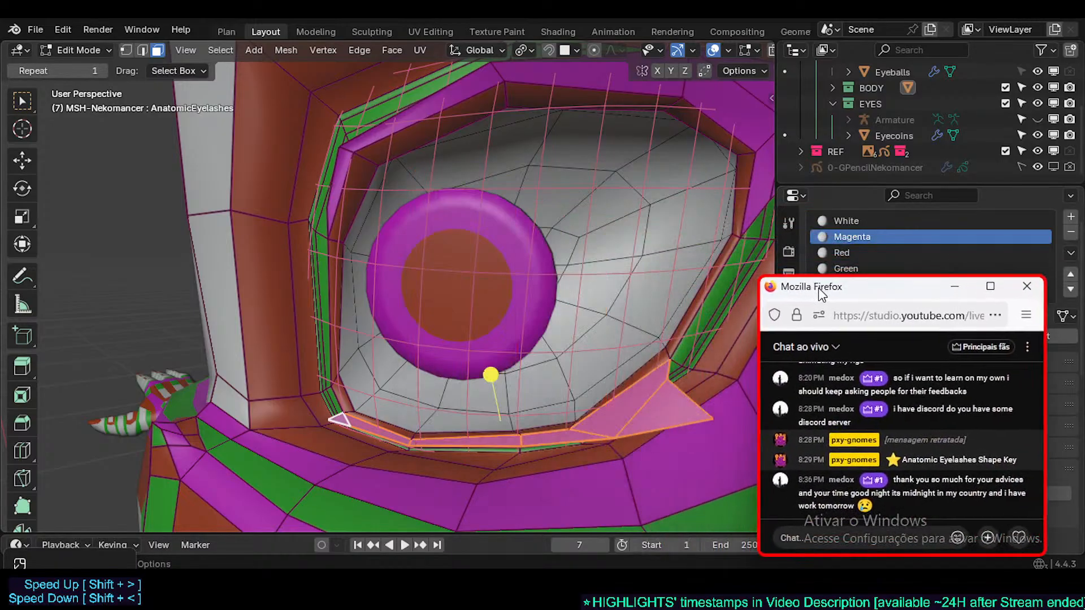
- Clear the selection and reposition the lower wing's base vertex, refining it from the front view
{"action": "scroll", "coordinate": [446, 331], "scroll_direction": "up", "scroll_amount": 3}
{"action": "key", "text": "alt+a"}
{"action": "key", "text": "1"}
{"action": "left_click", "coordinate": [570, 404]}
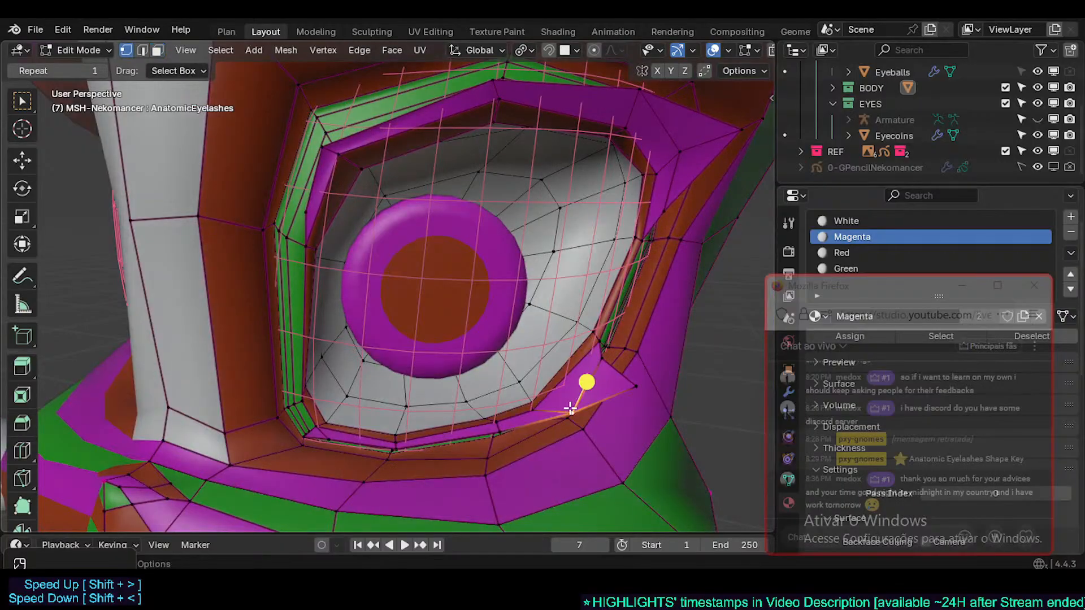
{"action": "middle_click_drag", "start_coordinate": [571, 405], "coordinate": [608, 395]}
{"action": "key", "text": "g"}
{"action": "left_click", "coordinate": [577, 410]}
{"action": "key", "text": "KP_1"}
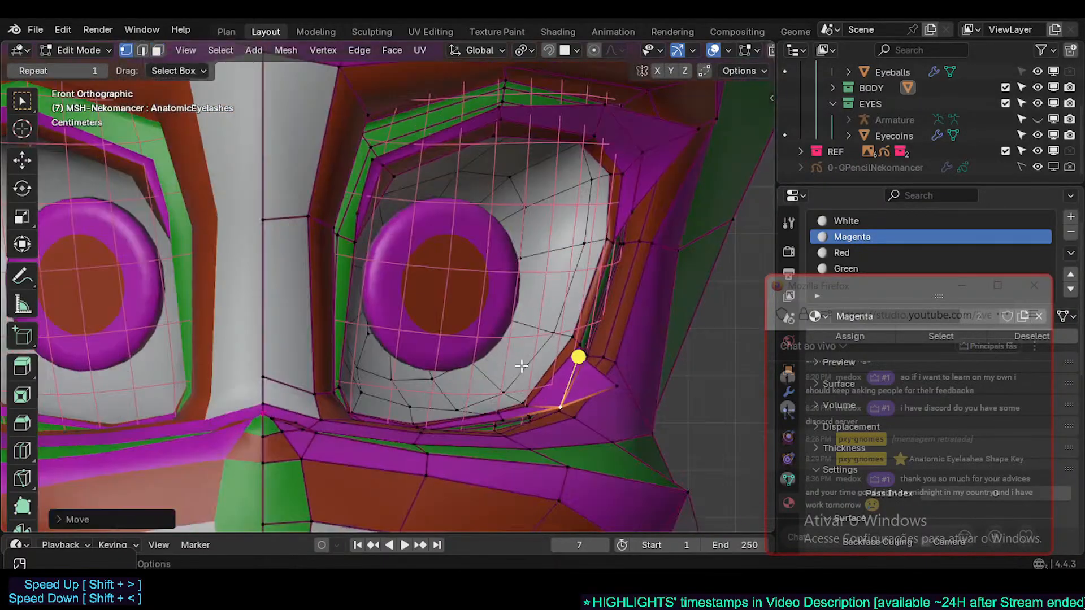
{"action": "scroll", "coordinate": [521, 367], "scroll_direction": "up", "scroll_amount": 2}
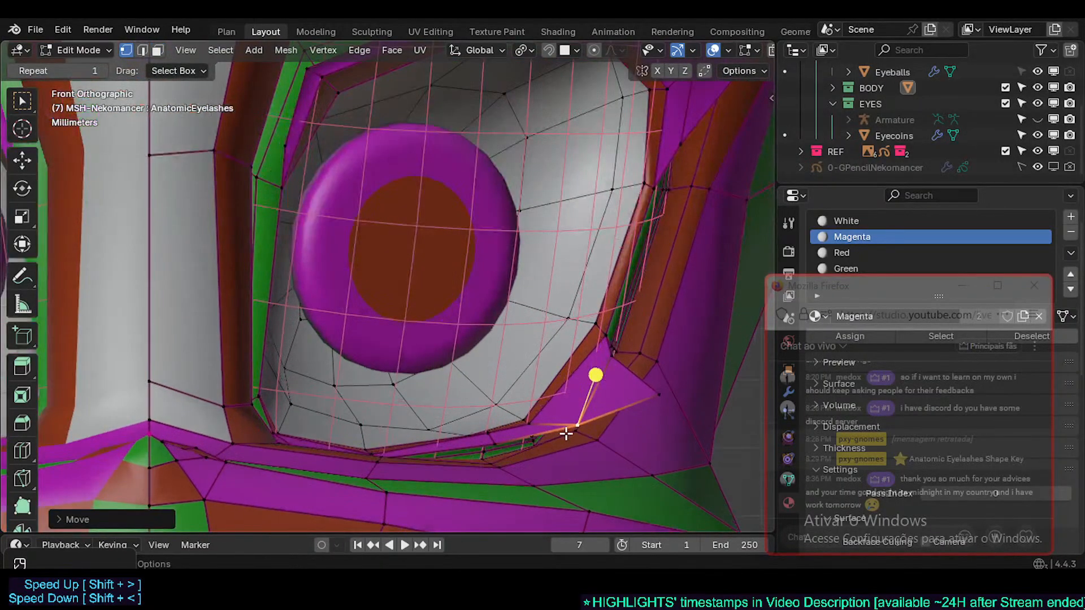
{"action": "key", "text": "g"}
{"action": "key", "text": "g"}
{"action": "key", "text": "g"}
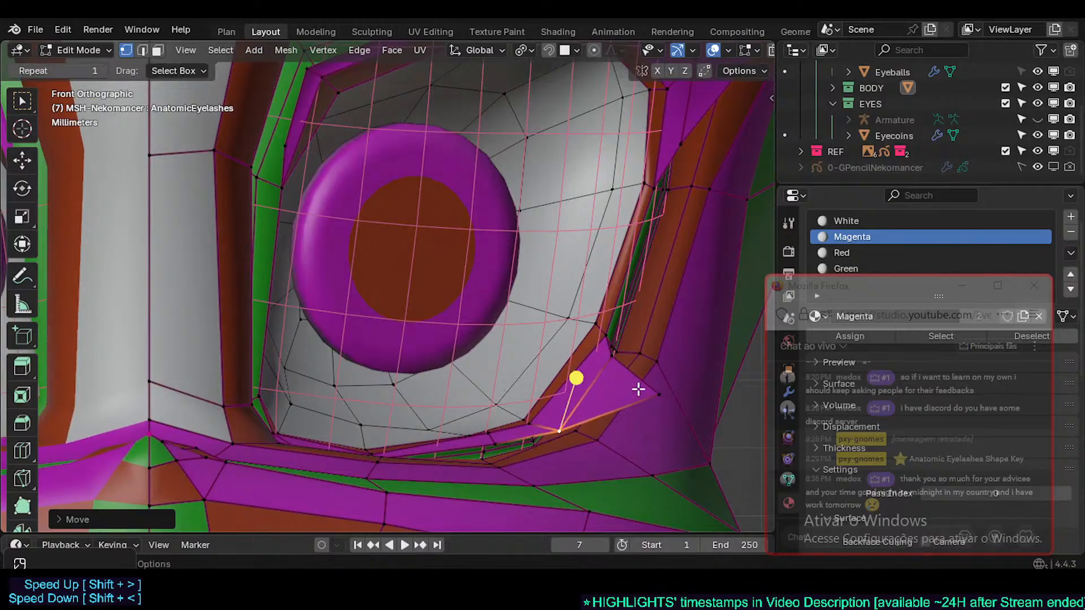
- Move the lower wing's tip vertex slightly inward toward the eye
{"action": "left_click", "coordinate": [659, 390]}
{"action": "key", "text": "g"}
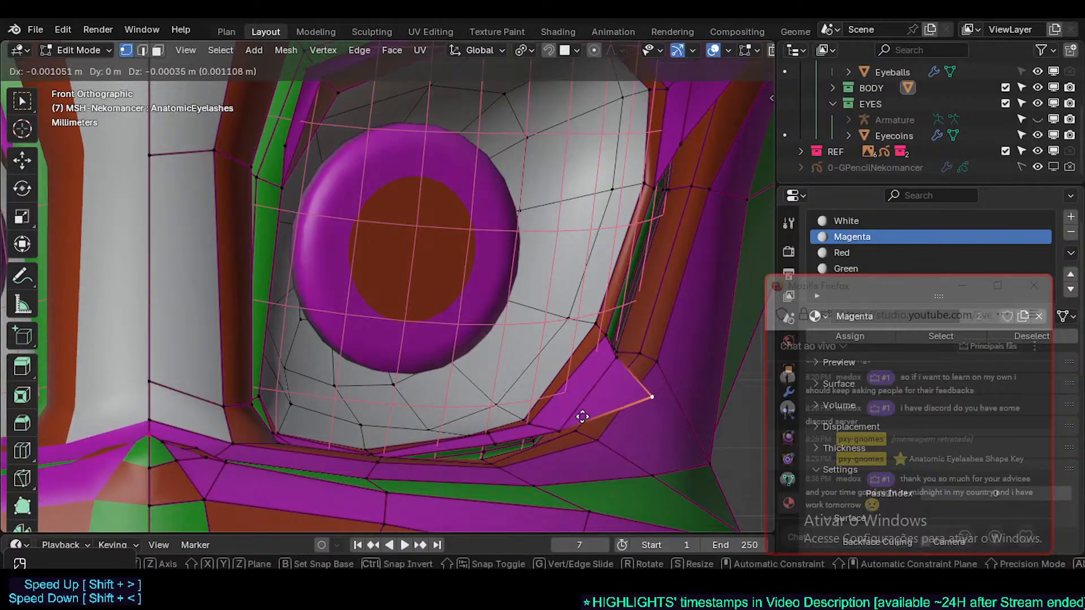
{"action": "left_click", "coordinate": [595, 416]}
{"action": "key", "text": "g"}
{"action": "left_click", "coordinate": [649, 363]}
- Nudge the wing's base vertex inward and reposition the neighbouring vertex on the lower eyelash's bottom edge
{"action": "left_click", "coordinate": [561, 431]}
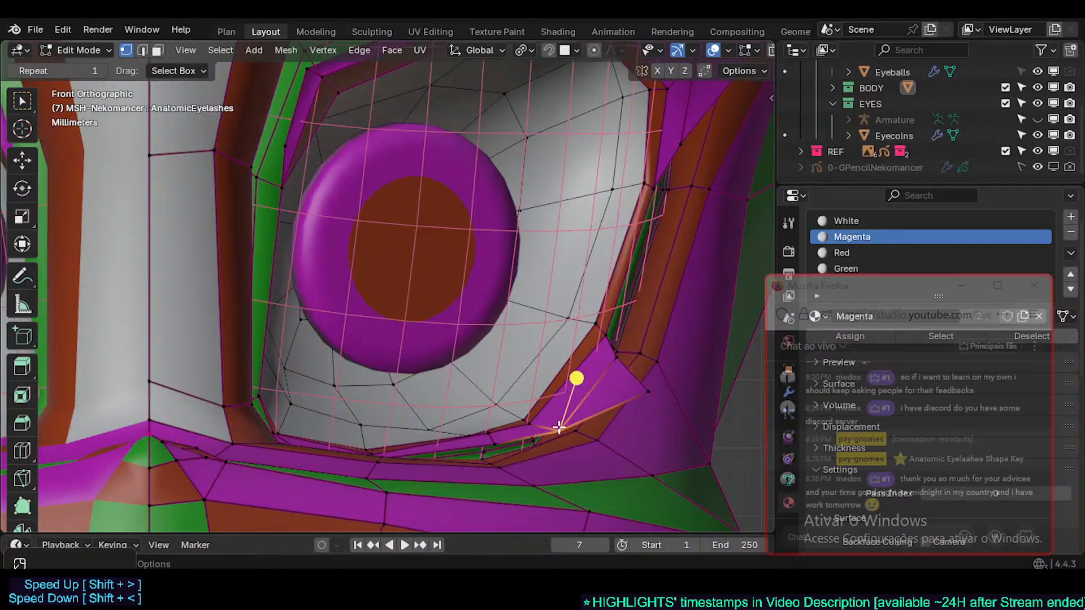
{"action": "key", "text": "g"}
{"action": "left_click", "coordinate": [549, 417]}
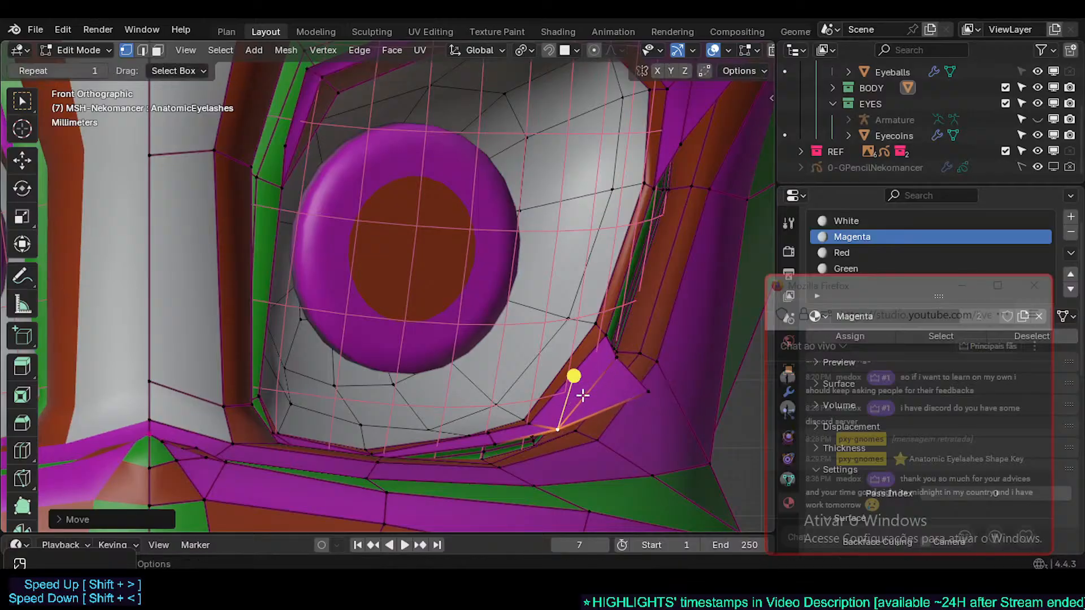
{"action": "key", "text": "2"}
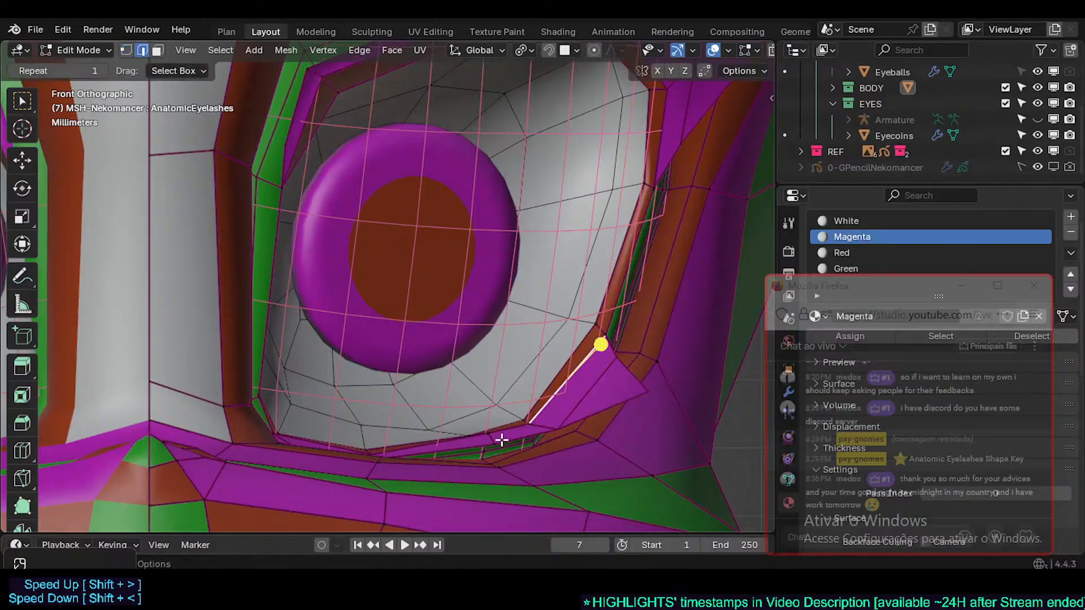
{"action": "key", "text": "g"}
{"action": "left_click", "coordinate": [525, 445]}
{"action": "key", "text": "1"}
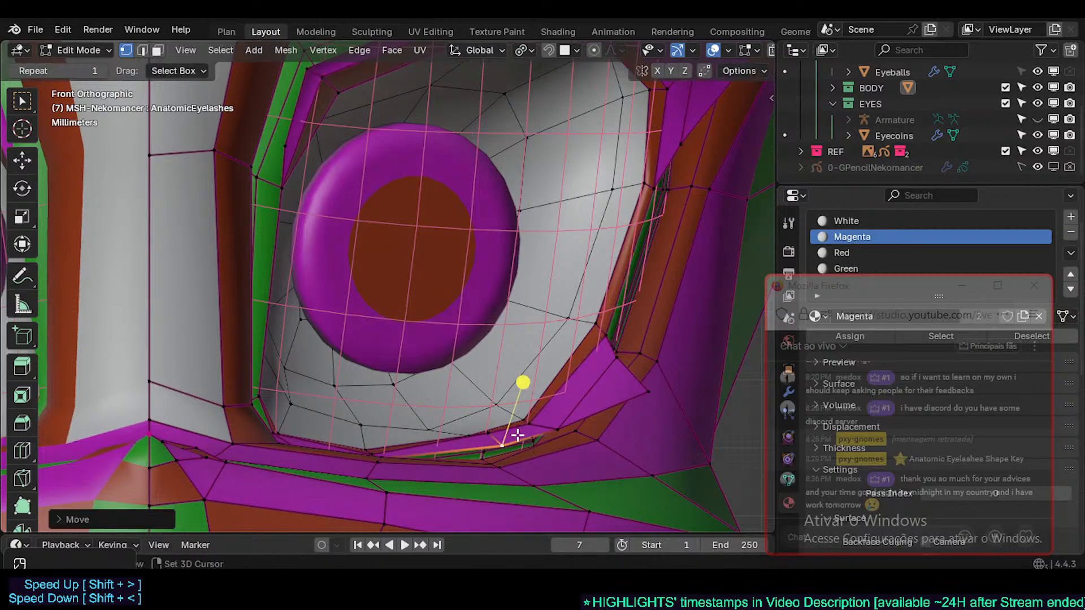
- Refine the wing's base vertex again and adjust the next bottom-edge vertex to smooth the lower eyelash's curve
{"action": "left_click", "coordinate": [561, 434]}
{"action": "key", "text": "g"}
{"action": "key", "text": "g"}
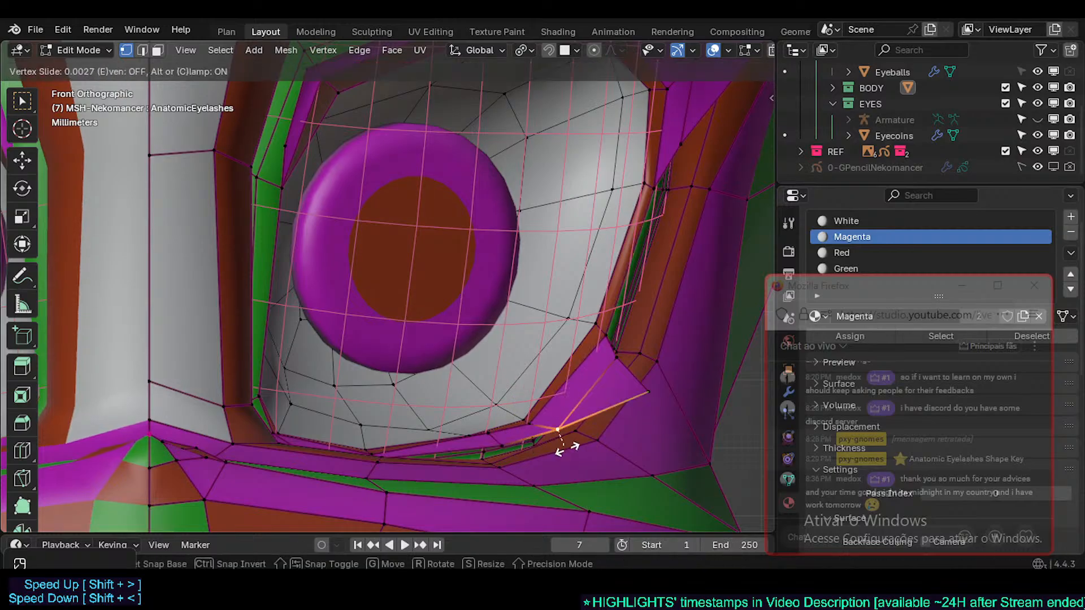
{"action": "right_click", "coordinate": [567, 444]}
{"action": "key", "text": "g"}
{"action": "left_click", "coordinate": [588, 448]}
{"action": "middle_click_drag", "start_coordinate": [511, 442], "coordinate": [537, 422], "text": "shift"}
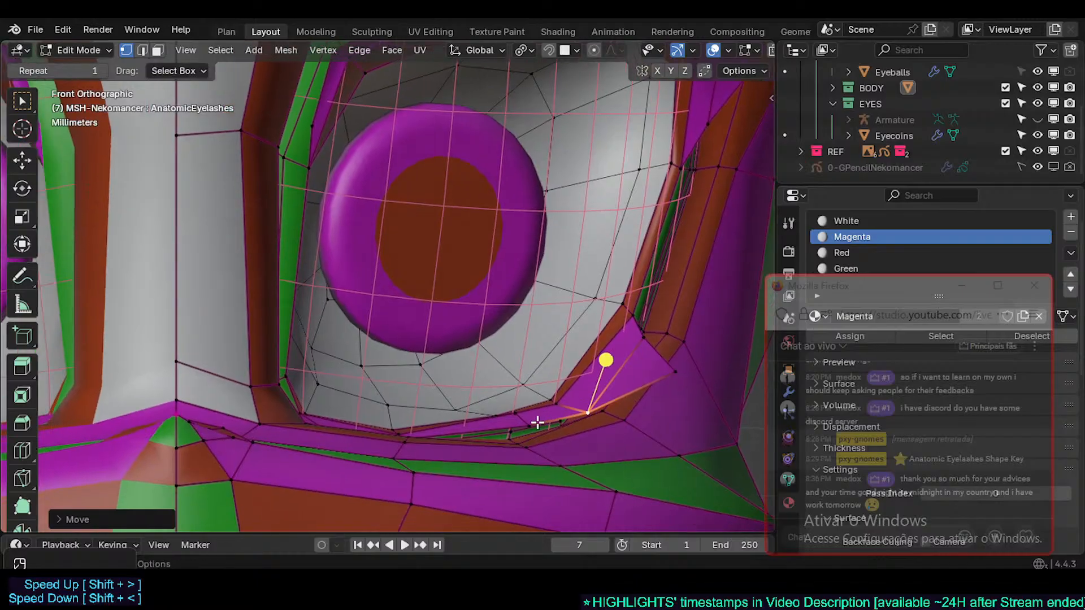
{"action": "key", "text": "g"}
{"action": "left_click", "coordinate": [479, 440]}
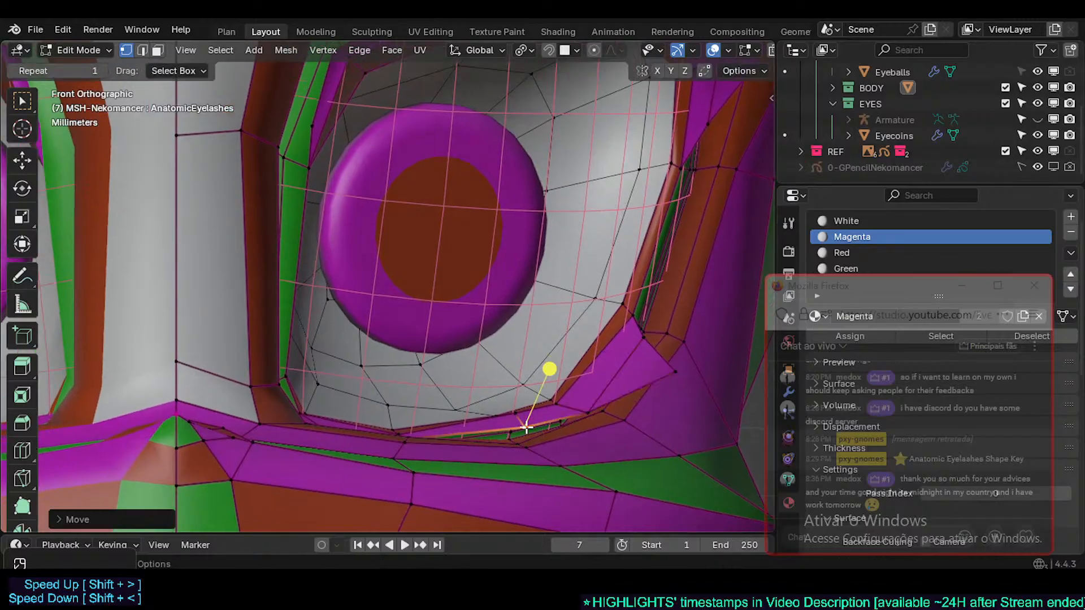
- Reposition the lower eyelash's bottom-edge vertex below the pupil in the front view, using X-ray to see it
{"action": "scroll", "coordinate": [410, 440], "scroll_direction": "up", "scroll_amount": 3}
{"action": "middle_click_drag", "start_coordinate": [402, 431], "coordinate": [336, 433]}
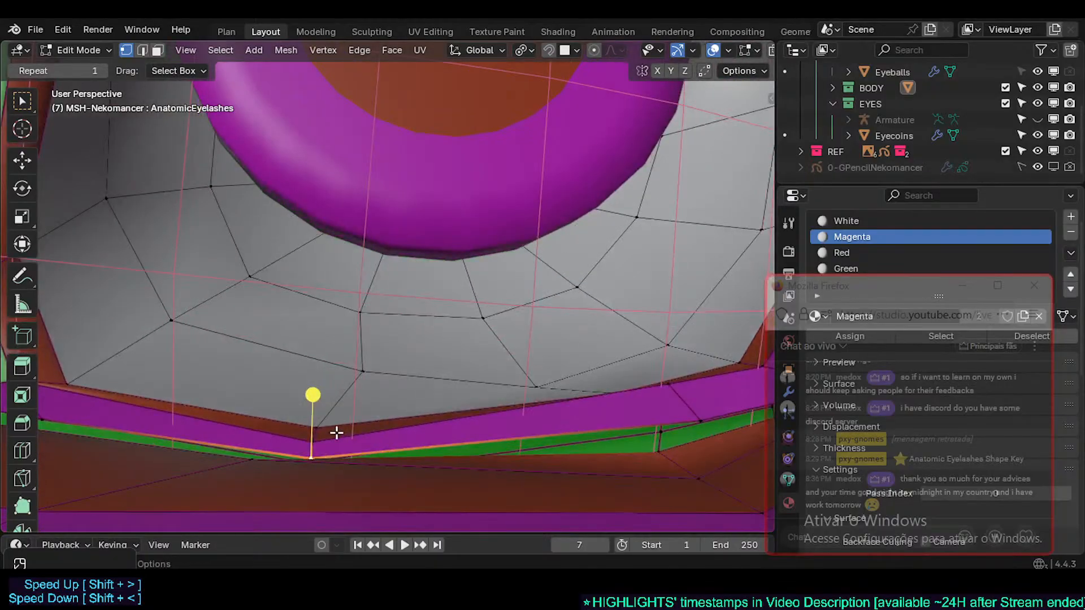
{"action": "key", "text": "KP_1"}
{"action": "key", "text": "alt+z"}
{"action": "key", "text": "g"}
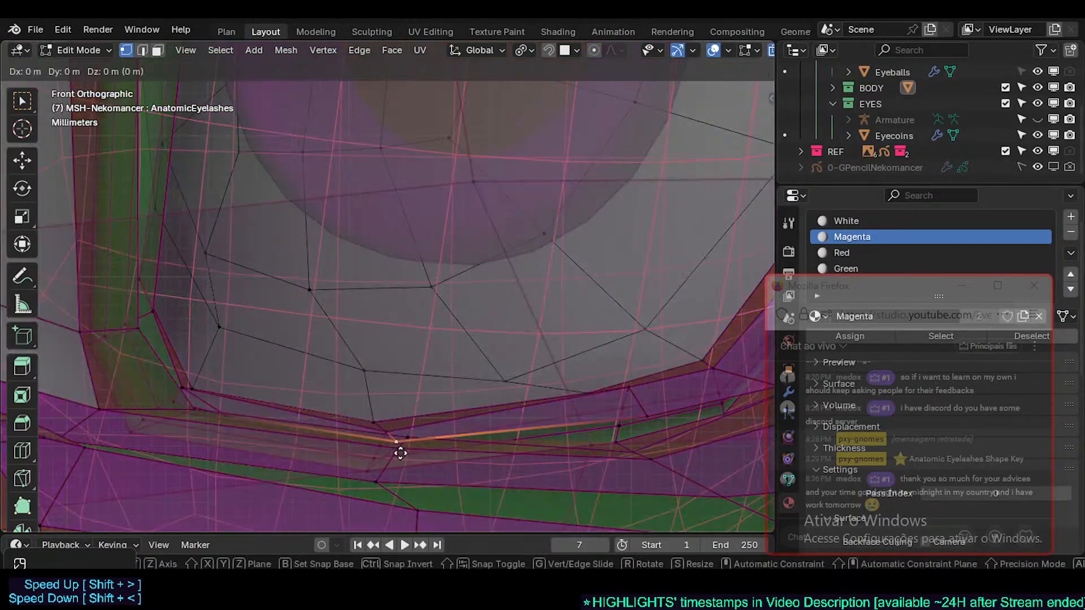
{"action": "left_click", "coordinate": [382, 455]}
{"action": "key", "text": "alt+z"}
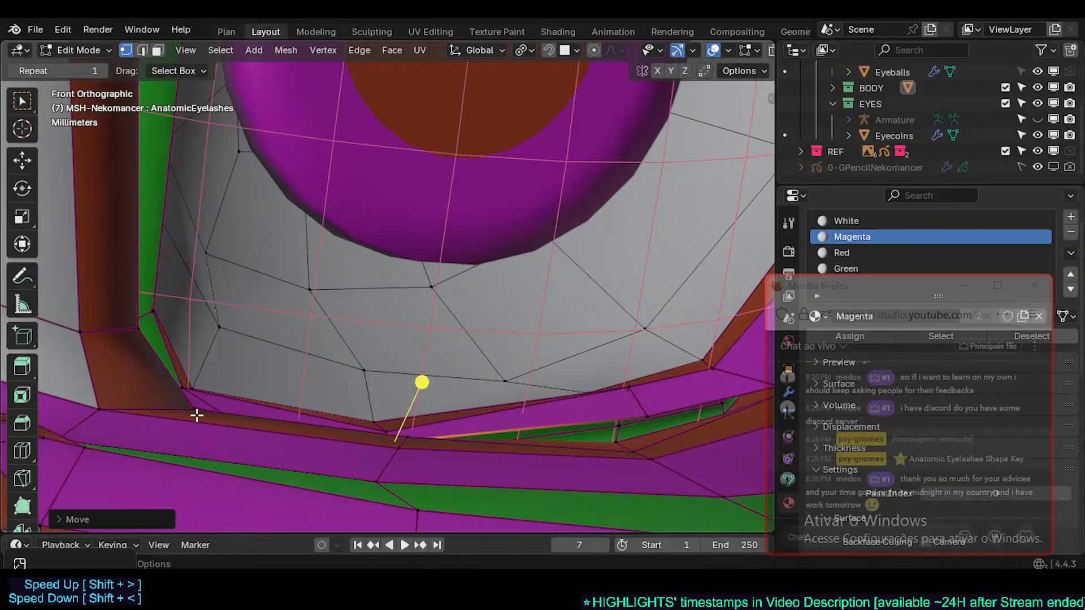
- Raise the lower eyelash's two bottom-edge vertices near the eye's inner corner, working with X-ray on
{"action": "left_click", "coordinate": [221, 414]}
{"action": "key", "text": "alt+z"}
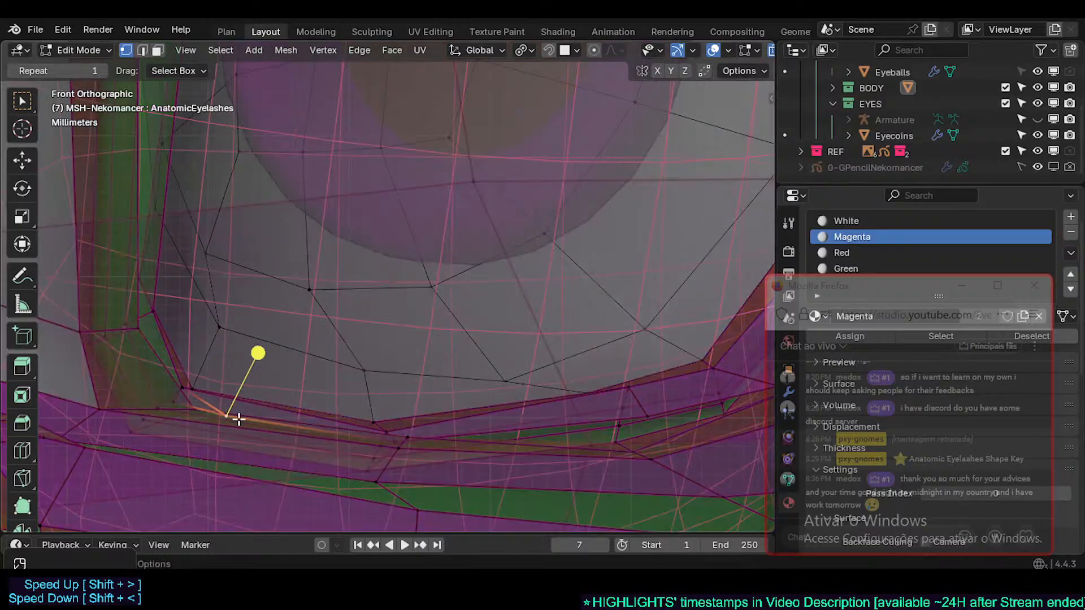
{"action": "key", "text": "g"}
{"action": "left_click", "coordinate": [231, 348]}
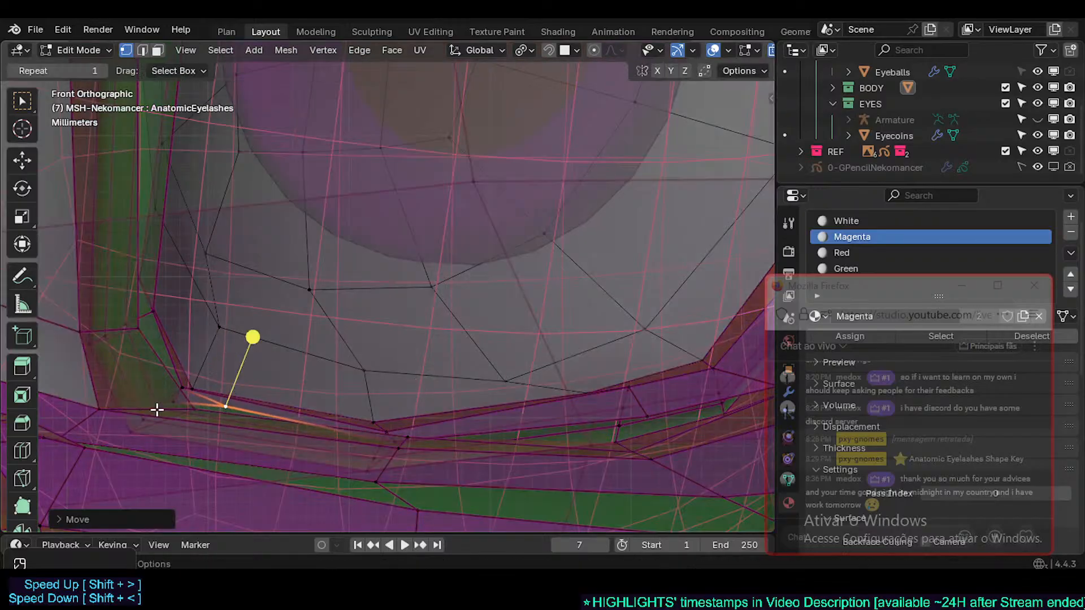
{"action": "left_click", "coordinate": [160, 405]}
{"action": "key", "text": "g"}
{"action": "left_click", "coordinate": [153, 395]}
{"action": "key", "text": "alt+z"}
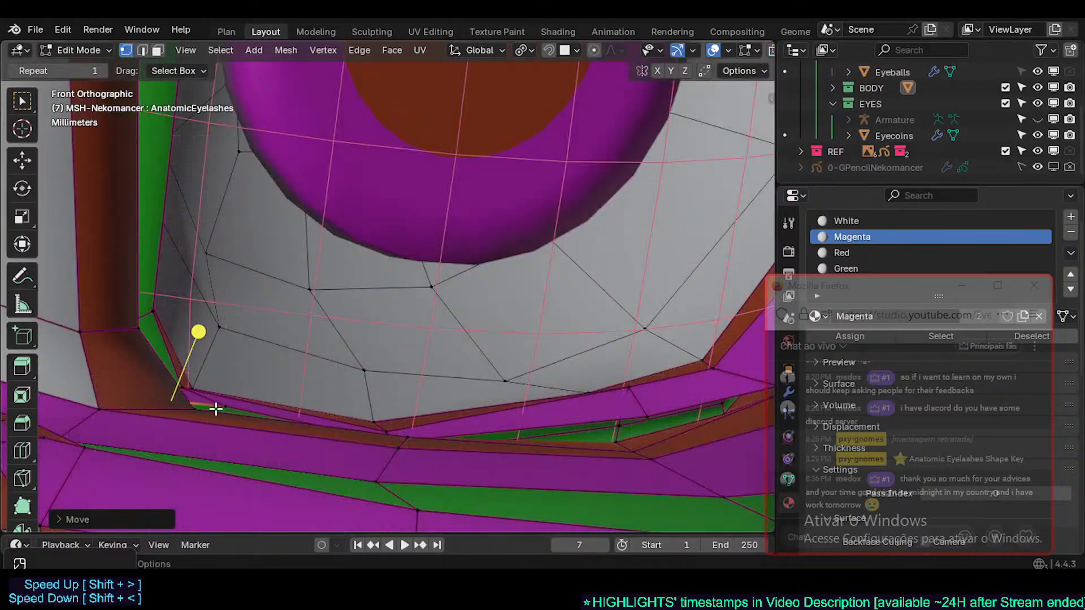
- Switch to the Basis shape key and move the eye socket's lower inner corner edge away from the eyelashes
{"action": "middle_click_drag", "start_coordinate": [216, 408], "coordinate": [346, 405]}
{"action": "key", "text": "2"}
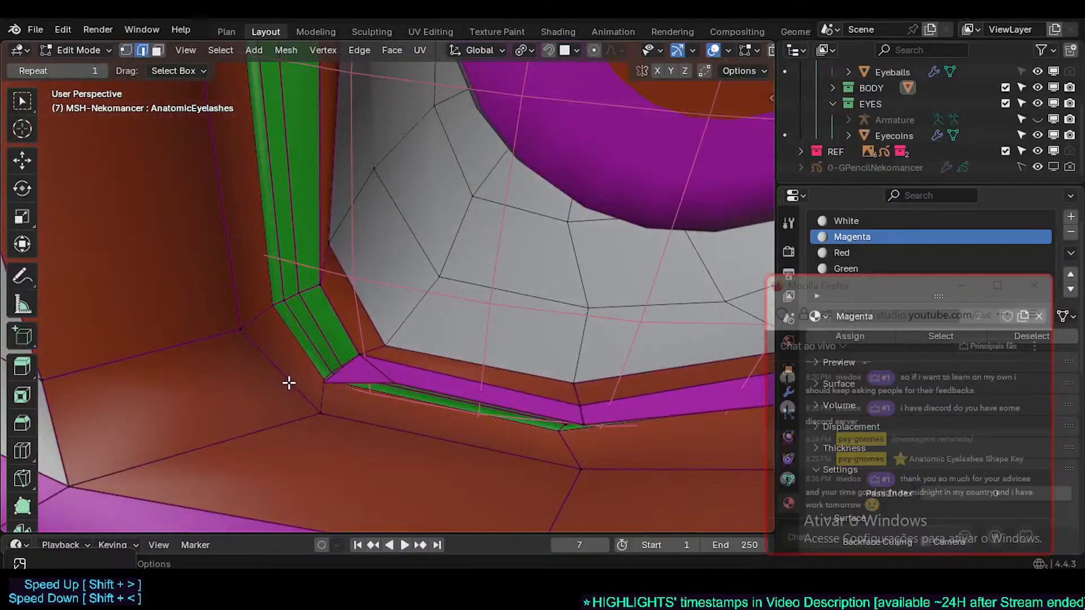
{"action": "middle_click_drag", "start_coordinate": [289, 383], "coordinate": [320, 391]}
{"action": "left_click", "coordinate": [319, 391]}
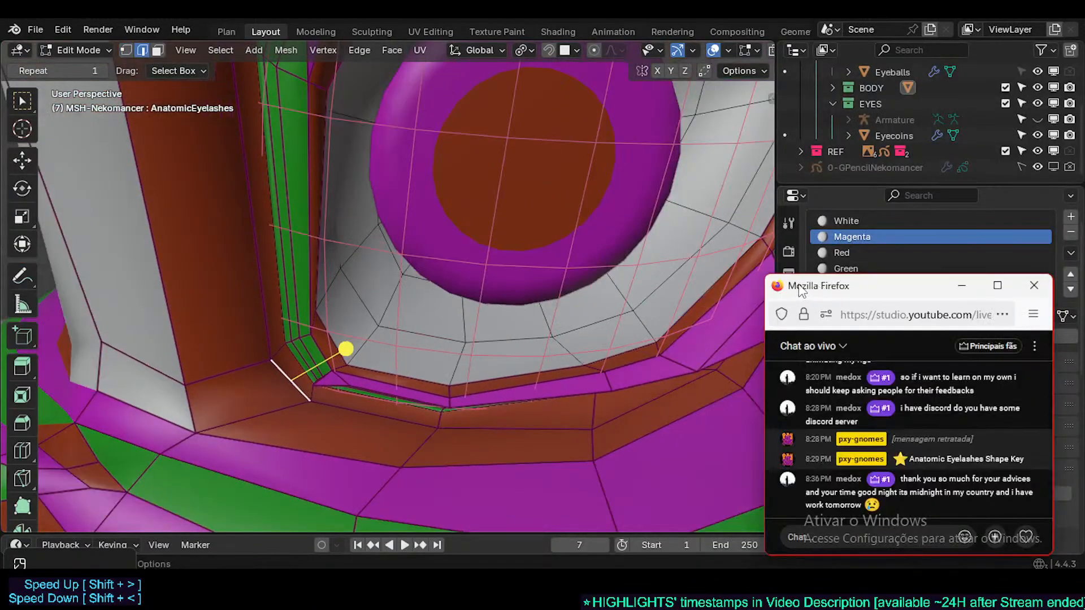
{"action": "left_click_drag", "start_coordinate": [800, 289], "coordinate": [523, 316]}
{"action": "left_click", "coordinate": [788, 480]}
{"action": "left_click", "coordinate": [857, 293]}
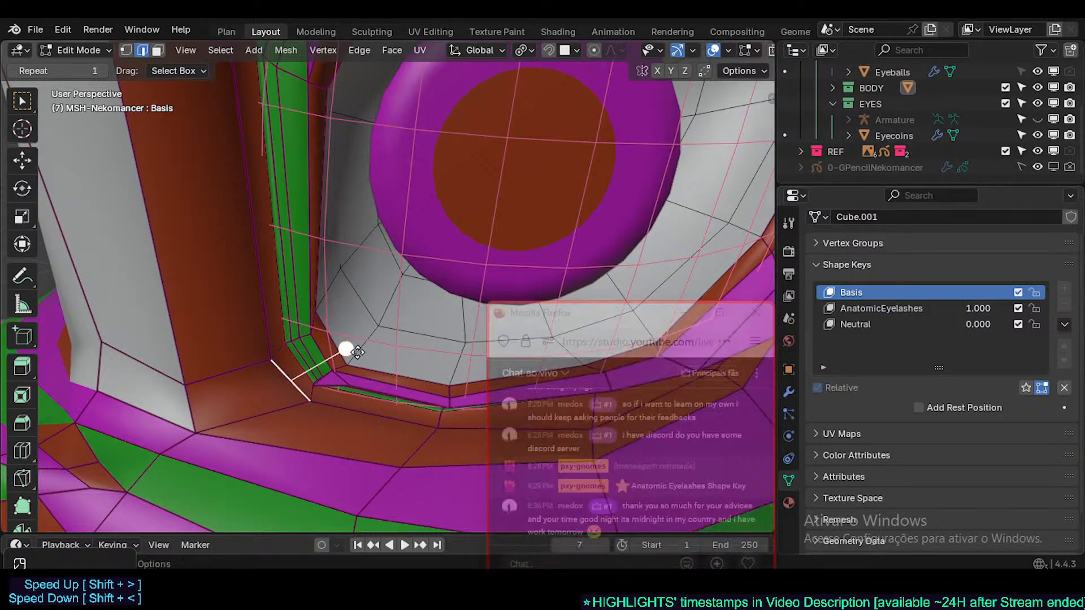
{"action": "left_click_drag", "start_coordinate": [358, 352], "coordinate": [317, 360]}
- Slide the two vertices of the eye socket's lower inner corner outward from the eyelid
{"action": "middle_click_drag", "start_coordinate": [286, 368], "coordinate": [322, 361]}
{"action": "key", "text": "1"}
{"action": "left_click", "coordinate": [345, 405]}
{"action": "key", "text": "g"}
{"action": "key", "text": "g"}
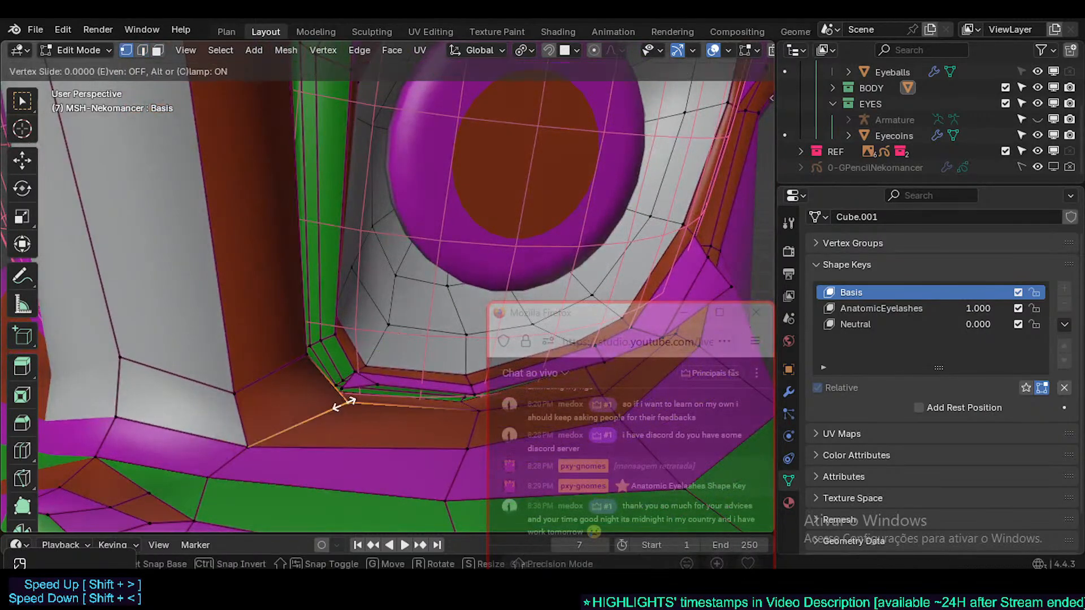
{"action": "left_click", "coordinate": [319, 413]}
{"action": "key", "text": "g"}
{"action": "key", "text": "g"}
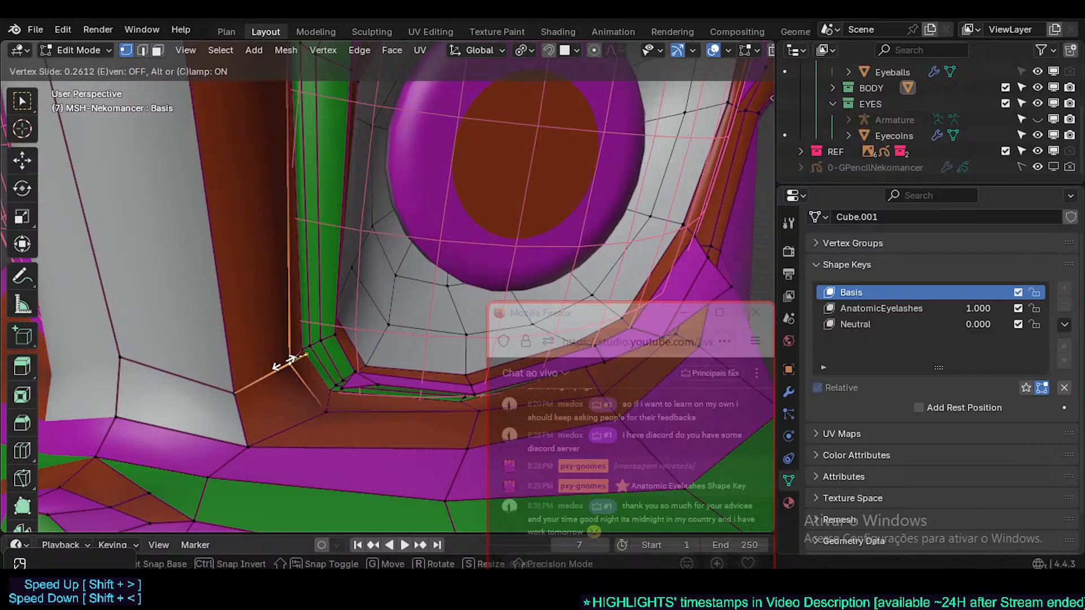
{"action": "left_click", "coordinate": [284, 364]}
- Slide the eye socket's inner side vertex and its upper inner corner vertex away from the eyelid
{"action": "middle_click_drag", "start_coordinate": [284, 363], "coordinate": [304, 271]}
{"action": "left_click", "coordinate": [276, 229]}
{"action": "key", "text": "g"}
{"action": "key", "text": "g"}
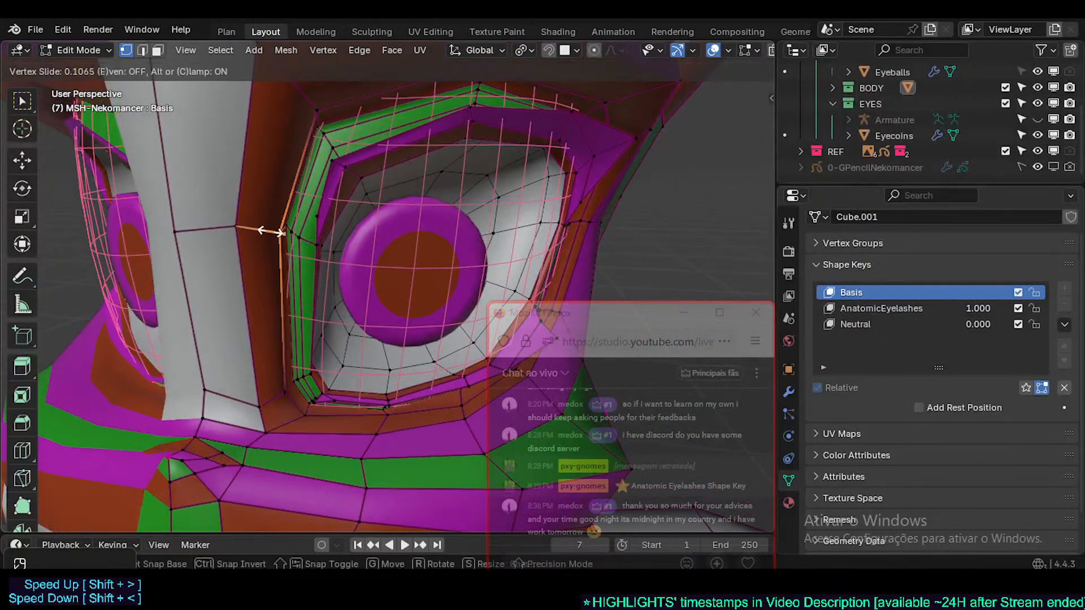
{"action": "left_click", "coordinate": [266, 233]}
{"action": "left_click", "coordinate": [320, 106]}
{"action": "key", "text": "g"}
{"action": "key", "text": "g"}
{"action": "left_click", "coordinate": [315, 100]}
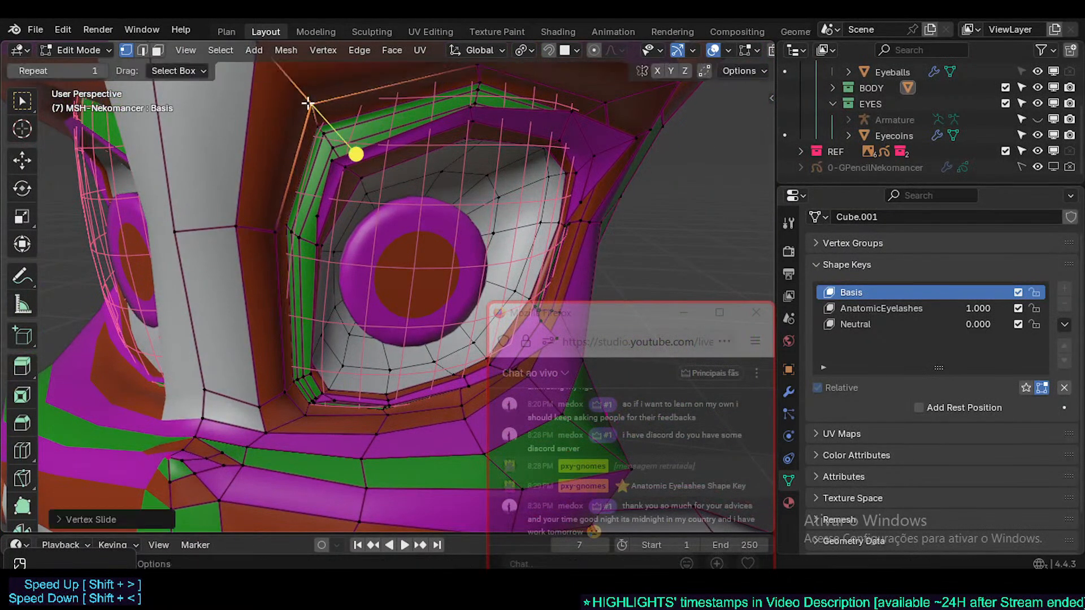
- Move the upper and lower edges on the socket's inner side slightly toward the nose bridge
{"action": "middle_click_drag", "start_coordinate": [271, 211], "coordinate": [279, 212]}
{"action": "key", "text": "2"}
{"action": "left_click", "coordinate": [277, 211]}
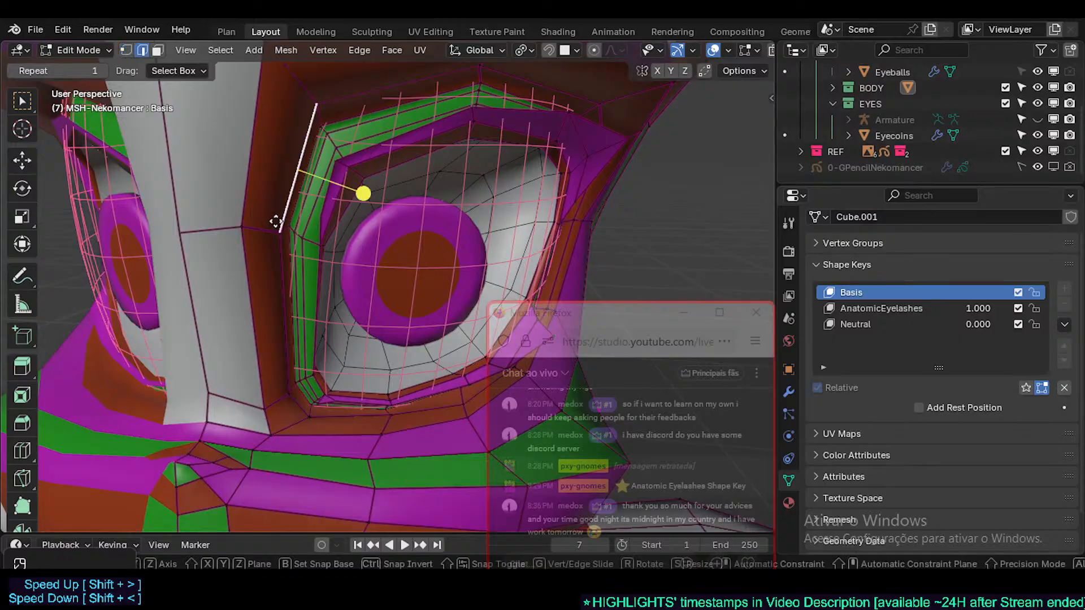
{"action": "key", "text": "g"}
{"action": "left_click", "coordinate": [272, 276]}
{"action": "left_click", "coordinate": [272, 277]}
{"action": "key", "text": "g"}
{"action": "left_click", "coordinate": [260, 278]}
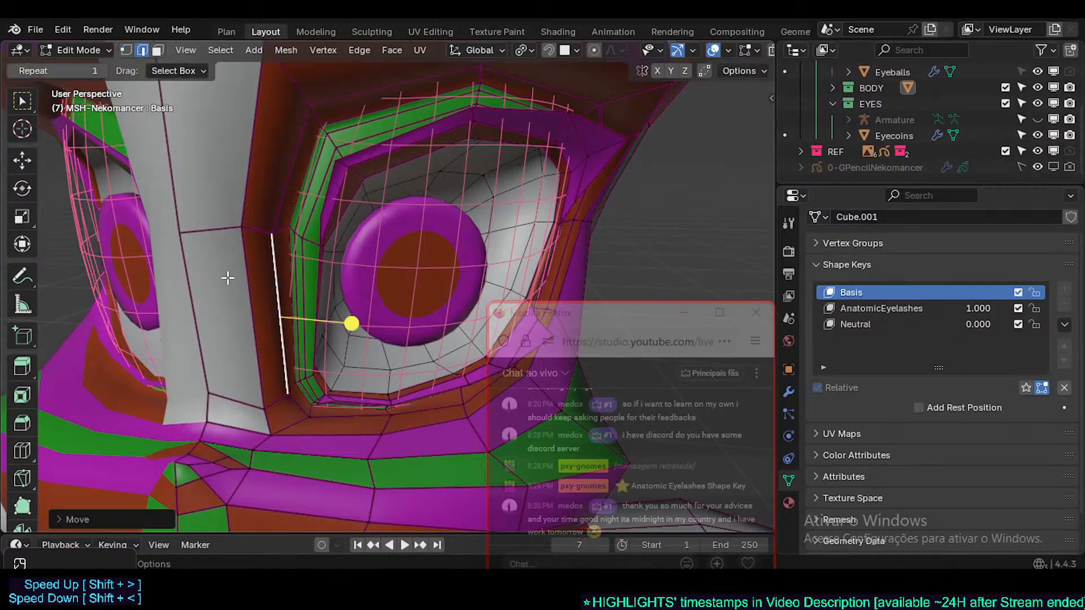
- Slide the lower nose bridge edge beside the eye socket toward the nose's centre
{"action": "left_click", "coordinate": [233, 274]}
{"action": "key", "text": "g"}
{"action": "key", "text": "g"}
- Slide the brow's inner corner vertex toward the nose bridge
{"action": "middle_click_drag", "start_coordinate": [258, 210], "coordinate": [251, 292], "text": "shift"}
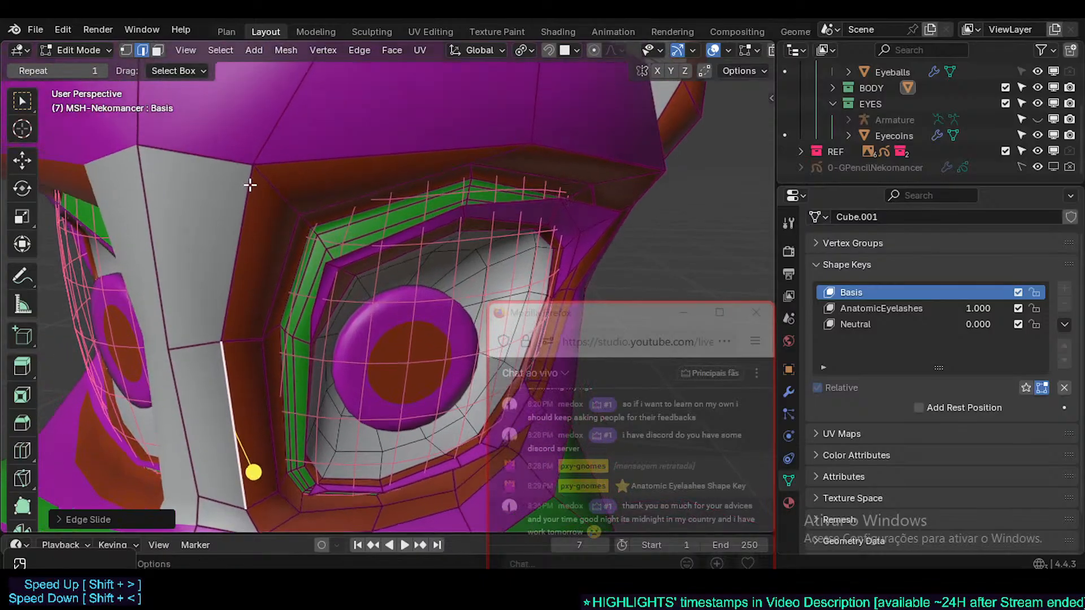
{"action": "key", "text": "1"}
{"action": "left_click", "coordinate": [240, 168]}
{"action": "key", "text": "g"}
{"action": "key", "text": "g"}
{"action": "left_click", "coordinate": [238, 175]}
- Slide the brow edge's middle vertex above the eye to widen the socket's upper rim
{"action": "middle_click_drag", "start_coordinate": [373, 164], "coordinate": [276, 188], "text": "shift"}
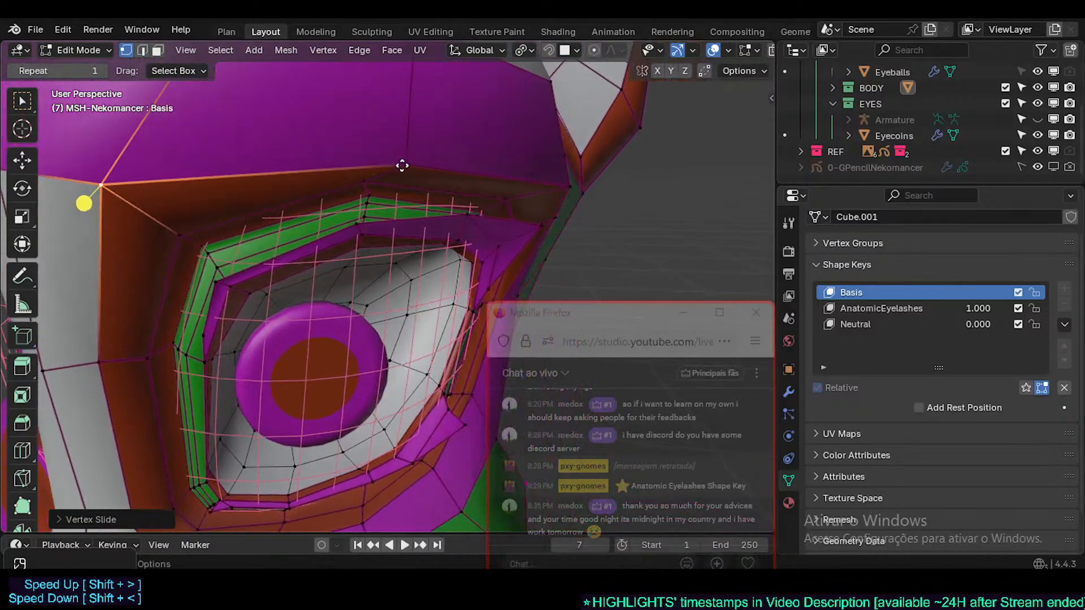
{"action": "left_click", "coordinate": [368, 168]}
{"action": "middle_click_drag", "start_coordinate": [402, 165], "coordinate": [243, 164]}
{"action": "key", "text": "g"}
{"action": "key", "text": "g"}
{"action": "left_click", "coordinate": [354, 166]}
{"action": "key", "text": "g"}
{"action": "key", "text": "g"}
{"action": "left_click", "coordinate": [353, 156]}
- Reposition the brow rim vertices above the eye socket's outer side
{"action": "middle_click_drag", "start_coordinate": [375, 177], "coordinate": [416, 199]}
{"action": "key", "text": "g"}
{"action": "left_click", "coordinate": [249, 229]}
{"action": "key", "text": "g"}
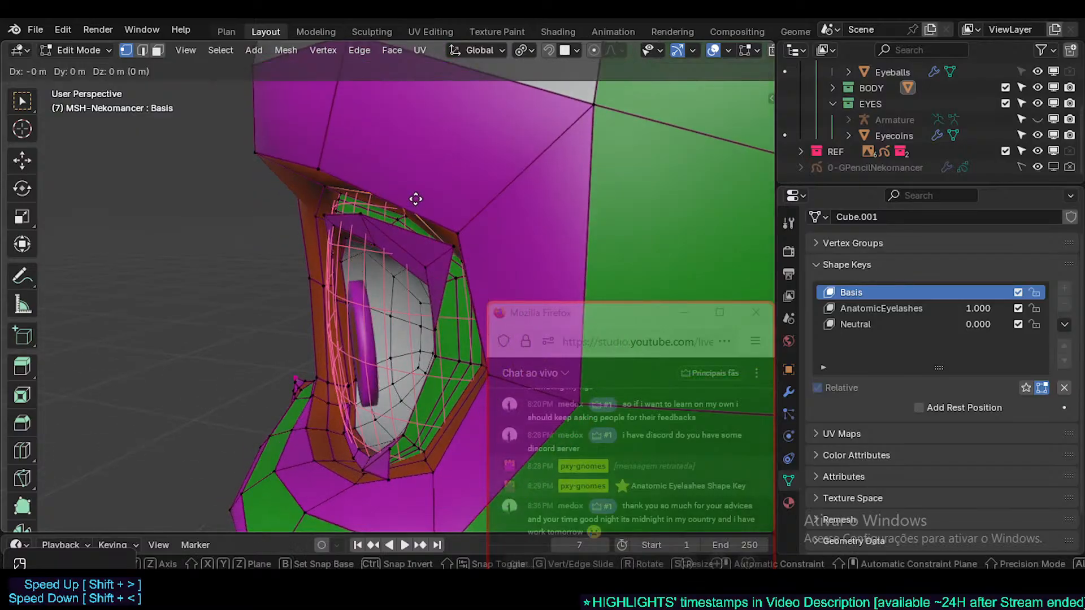
{"action": "left_click", "coordinate": [366, 236]}
{"action": "middle_click_drag", "start_coordinate": [367, 235], "coordinate": [449, 206]}
{"action": "left_click", "coordinate": [525, 235]}
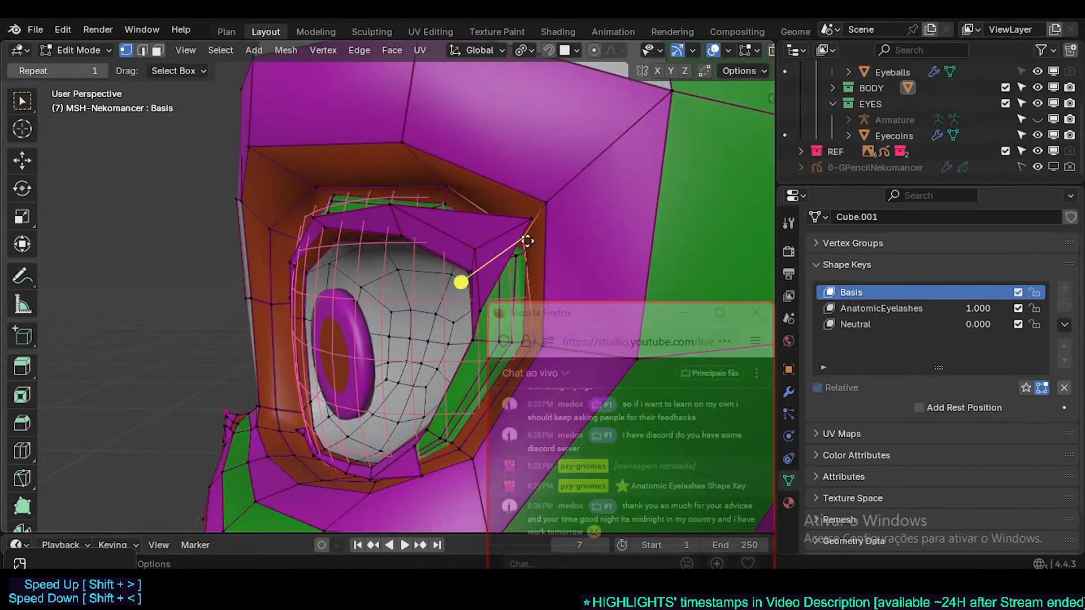
- Move the brow vertex above the socket's outer upper corner and slide the corner vertex below it along its edge
{"action": "middle_click_drag", "start_coordinate": [525, 235], "coordinate": [462, 211]}
{"action": "left_click", "coordinate": [457, 151]}
{"action": "key", "text": "g"}
{"action": "left_click", "coordinate": [470, 102]}
{"action": "left_click", "coordinate": [467, 194]}
{"action": "key", "text": "g"}
{"action": "key", "text": "g"}
{"action": "left_click", "coordinate": [512, 187]}
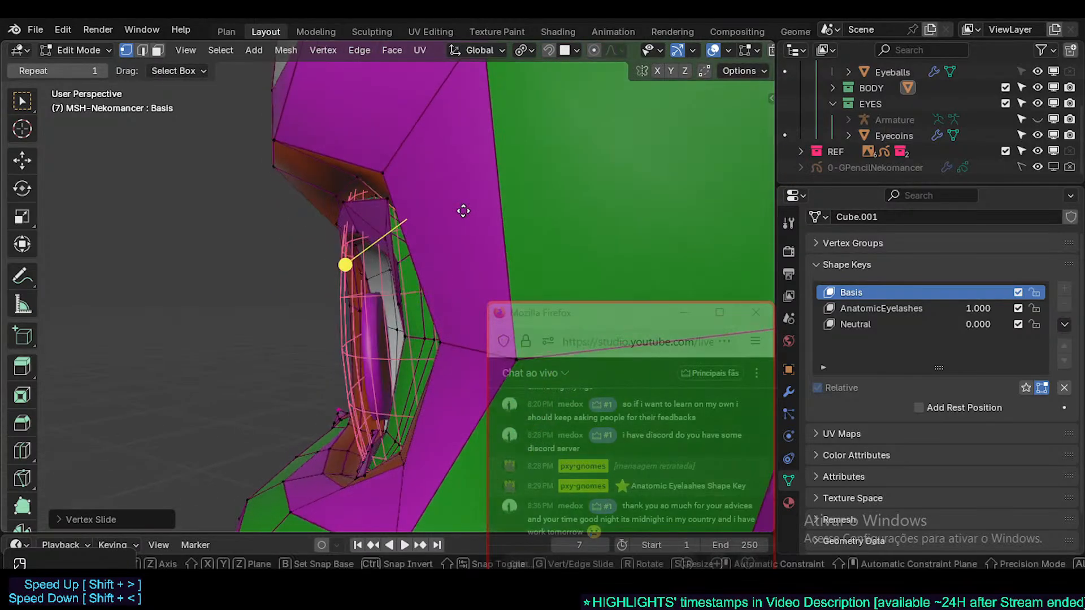
{"action": "key", "text": "g"}
{"action": "left_click", "coordinate": [459, 216]}
- Move and slide the socket's outer-side rim vertices outward, and nudge the outer upper corner vertex slightly upward
{"action": "middle_click_drag", "start_coordinate": [408, 268], "coordinate": [423, 219]}
{"action": "left_click", "coordinate": [482, 282]}
{"action": "key", "text": "g"}
{"action": "left_click", "coordinate": [474, 286]}
{"action": "left_click", "coordinate": [487, 285]}
{"action": "left_click", "coordinate": [512, 267]}
{"action": "key", "text": "g"}
{"action": "key", "text": "g"}
{"action": "left_click", "coordinate": [542, 249]}
{"action": "left_click", "coordinate": [510, 144]}
{"action": "key", "text": "g"}
{"action": "left_click", "coordinate": [508, 140]}
- Move the inner vertex at the socket's lower outer corner downward, and slide the neighbouring outer vertex along its edge
{"action": "left_click", "coordinate": [406, 340]}
{"action": "key", "text": "g"}
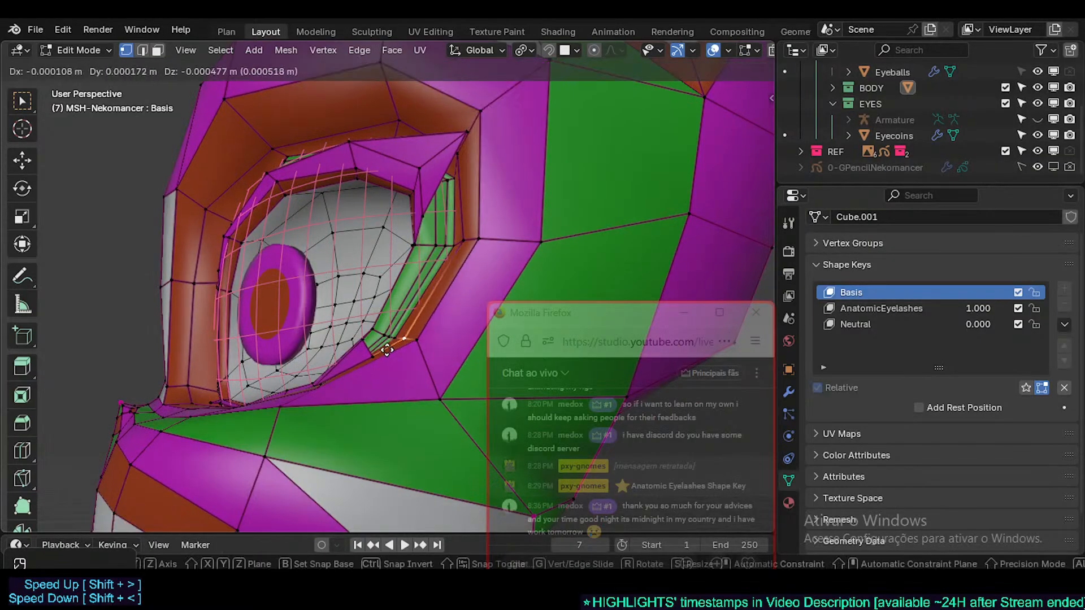
{"action": "left_click", "coordinate": [388, 350]}
{"action": "left_click", "coordinate": [425, 339]}
{"action": "key", "text": "g"}
{"action": "key", "text": "g"}
{"action": "left_click", "coordinate": [428, 354]}
{"action": "middle_click_drag", "start_coordinate": [428, 354], "coordinate": [330, 421]}
{"action": "left_click", "coordinate": [329, 422]}
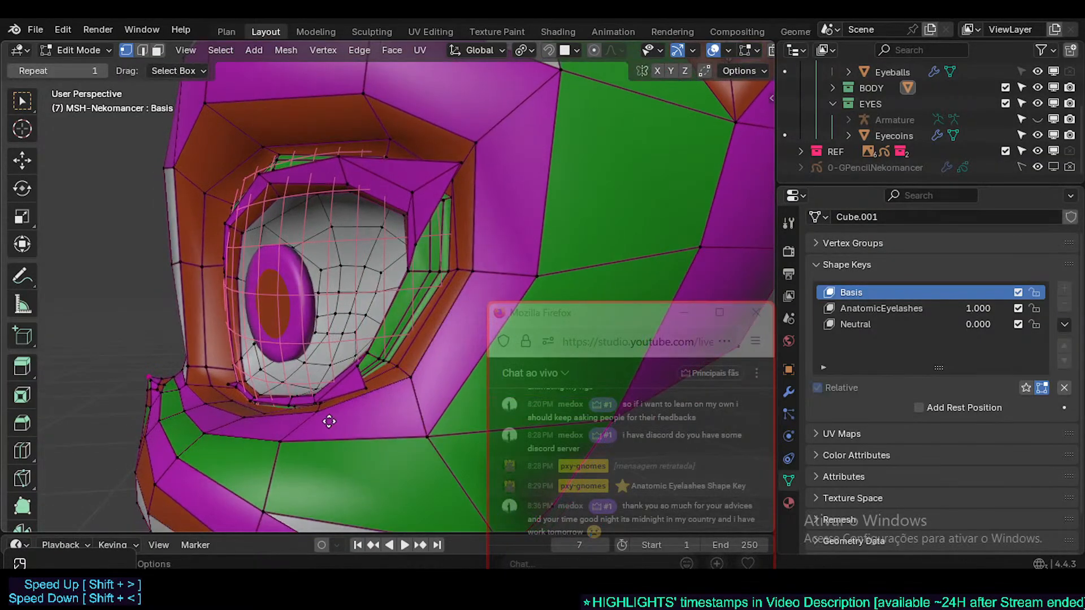
- Select the brown face loop around the eye socket and smooth its vertices
{"action": "key", "text": "3"}
{"action": "left_click", "coordinate": [307, 423], "text": "alt"}
{"action": "left_click", "coordinate": [246, 305], "text": "alt"}
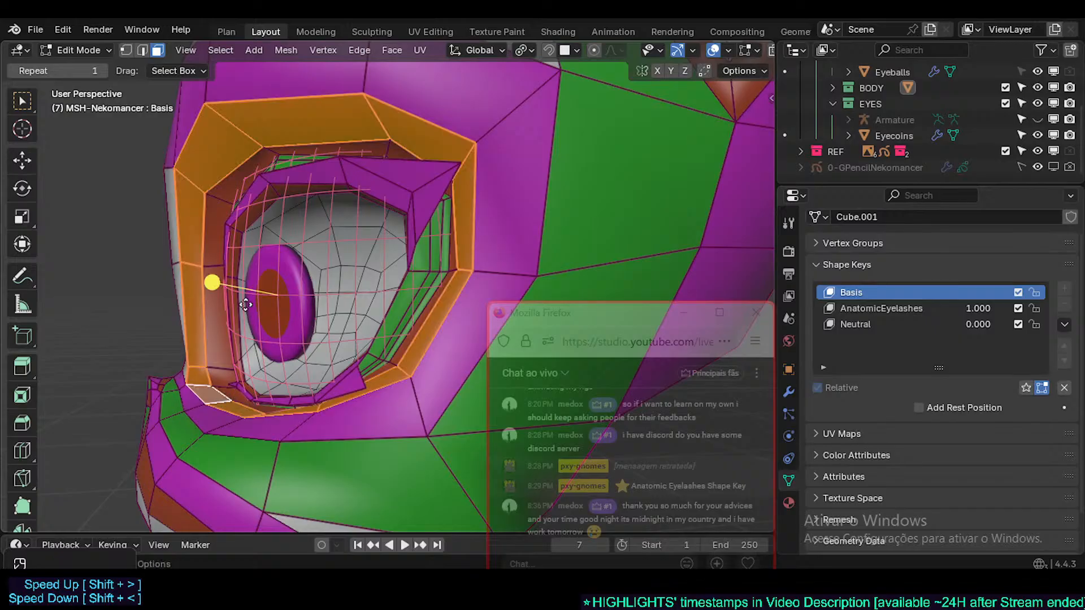
{"action": "left_click_drag", "start_coordinate": [213, 282], "coordinate": [227, 282]}
{"action": "middle_click_drag", "start_coordinate": [227, 281], "coordinate": [266, 281]}
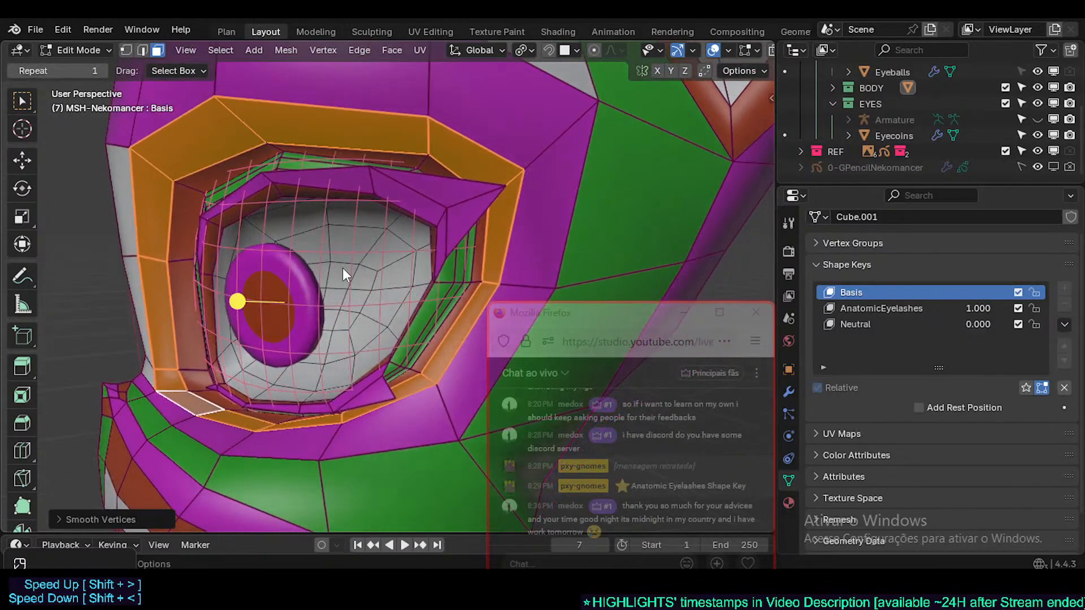
- Return to Object Mode and save the file
{"action": "key", "text": "Tab"}
{"action": "mouse_move", "coordinate": [342, 268]}
{"action": "middle_mouse_down"}
{"action": "mouse_move", "coordinate": [336, 256]}
{"action": "mouse_move", "coordinate": [416, 282]}
{"action": "mouse_move", "coordinate": [347, 272]}
{"action": "mouse_move", "coordinate": [326, 213]}
{"action": "mouse_move", "coordinate": [341, 260]}
{"action": "middle_mouse_up"}
{"action": "key", "text": "ctrl+s"}
{"action": "scroll", "coordinate": [337, 269], "scroll_direction": "up", "scroll_amount": 4}
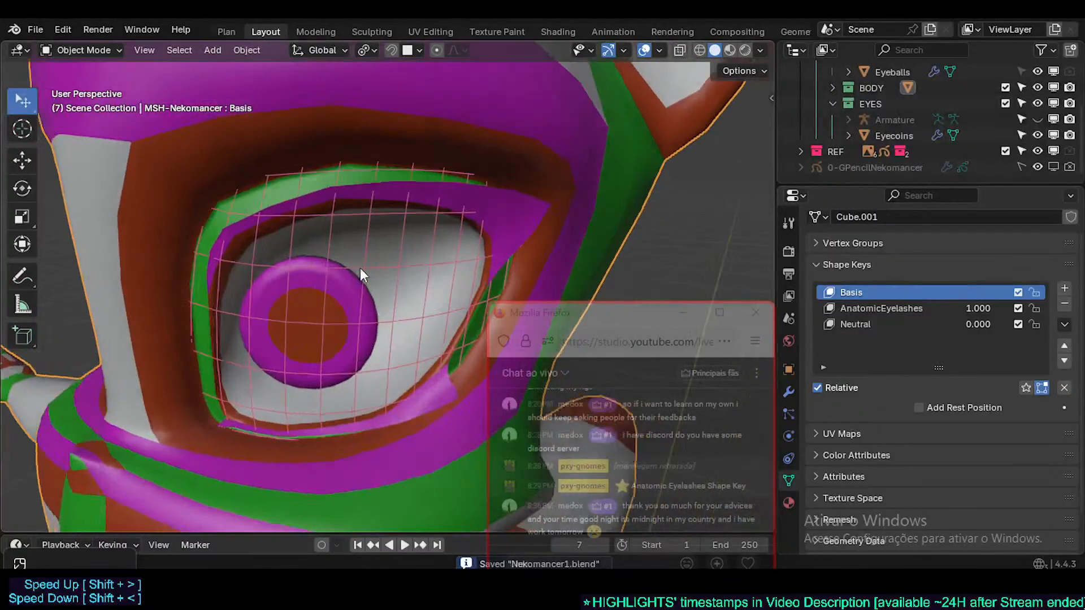
- In vertex editing, move two lower lid vertices near the eye's outer corner to even out the lower eyelash
{"action": "scroll", "coordinate": [362, 275], "scroll_direction": "up", "scroll_amount": 2}
{"action": "key", "text": "Tab"}
{"action": "scroll", "coordinate": [440, 414], "scroll_direction": "up", "scroll_amount": 2}
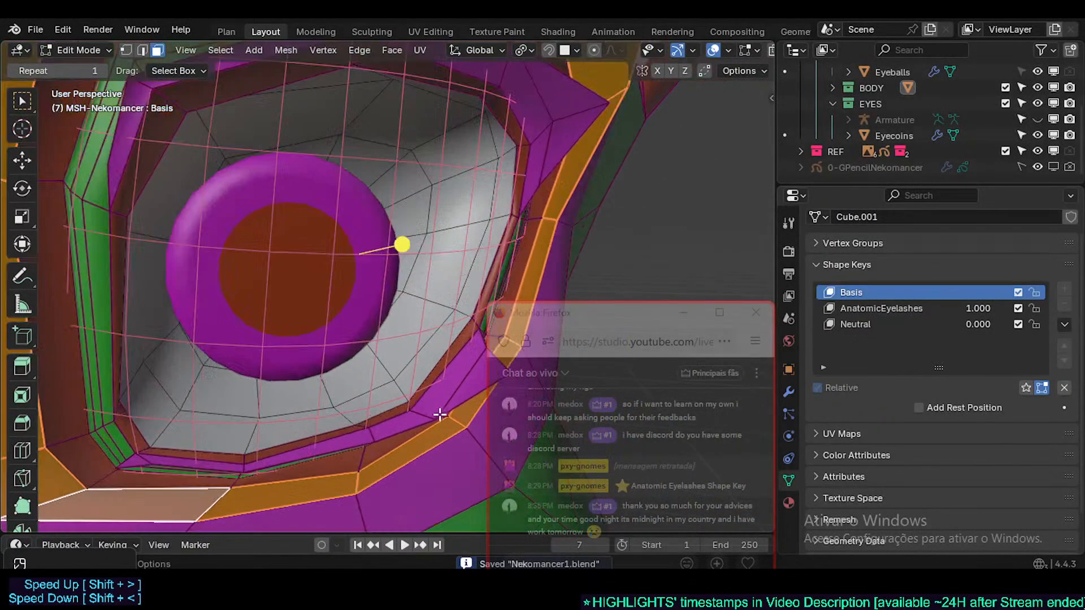
{"action": "key", "text": "1"}
{"action": "left_click", "coordinate": [439, 419]}
{"action": "middle_click_drag", "start_coordinate": [438, 421], "coordinate": [348, 385], "text": "shift"}
{"action": "key", "text": "g"}
{"action": "left_click", "coordinate": [360, 351]}
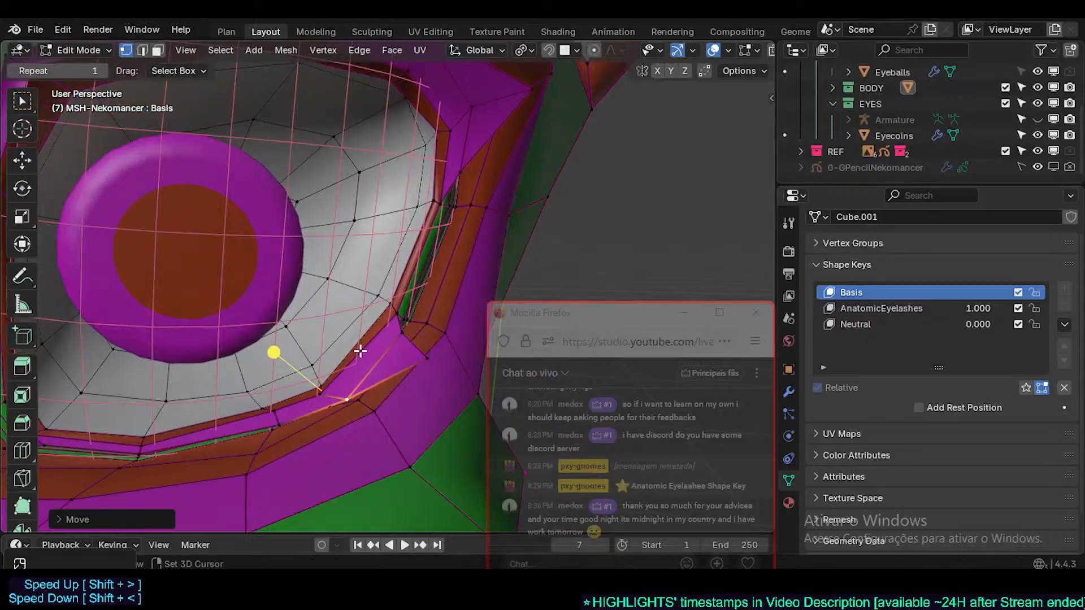
{"action": "left_click", "coordinate": [281, 424]}
{"action": "key", "text": "g"}
{"action": "left_click", "coordinate": [318, 418]}
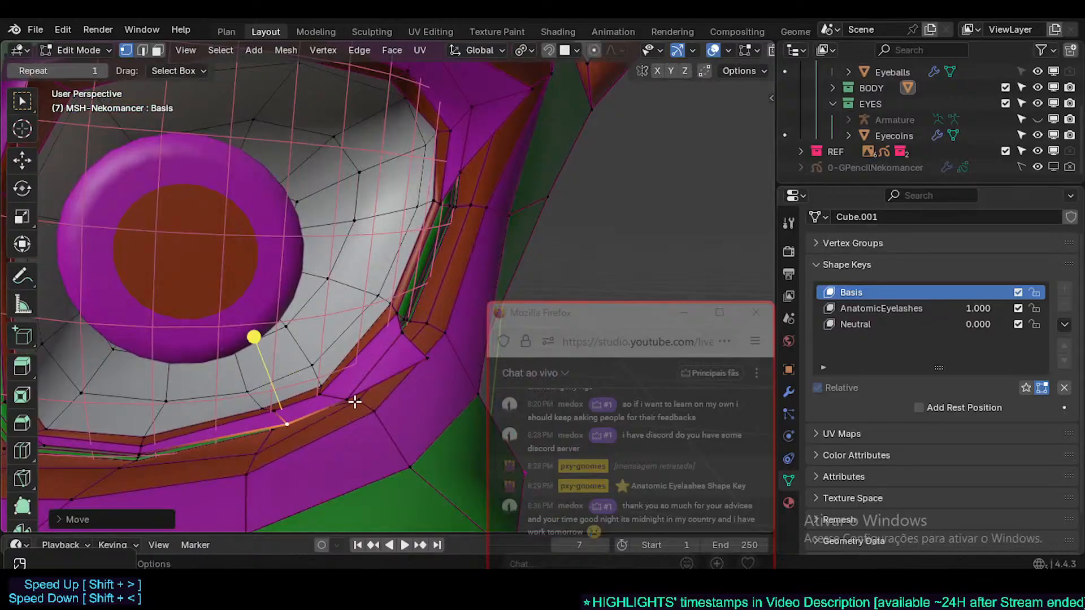
- Try to slide the lower eyelash's outer vertex toward the outer corner and reposition the rim vertex beside it
{"action": "left_click", "coordinate": [352, 401]}
{"action": "key", "text": "g"}
{"action": "key", "text": "g"}
{"action": "left_click", "coordinate": [366, 389]}
{"action": "key", "text": "g"}
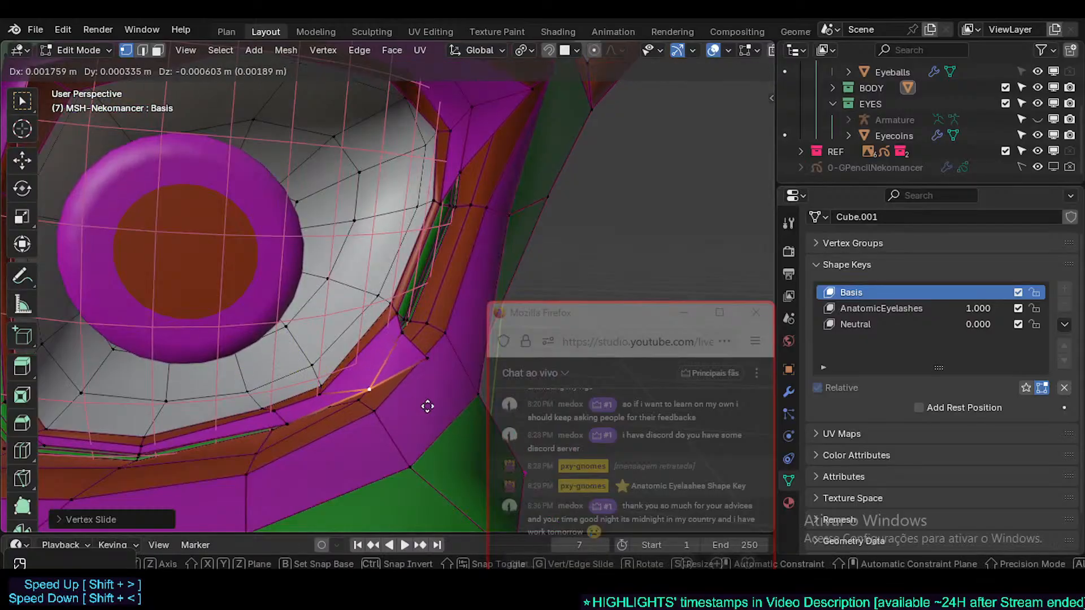
{"action": "left_click", "coordinate": [427, 403]}
{"action": "left_click", "coordinate": [426, 365]}
{"action": "key", "text": "g"}
{"action": "left_click", "coordinate": [419, 369]}
{"action": "key", "text": "ctrl+z"}
{"action": "key", "text": "ctrl+z"}
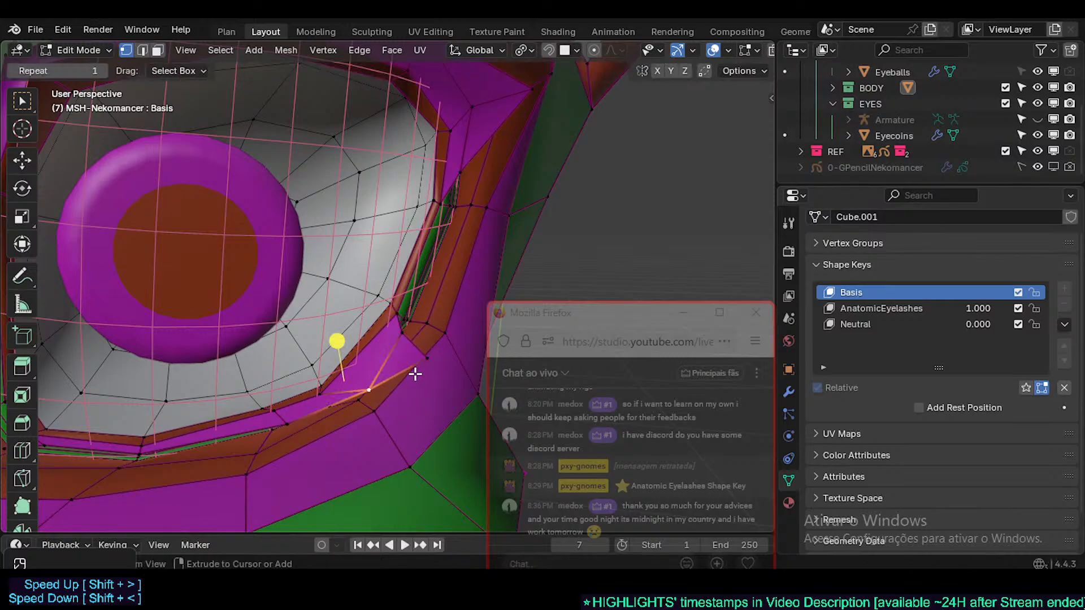
- Reset the AnatomicEyelashes shape key's value to 0
{"action": "scroll", "coordinate": [359, 384], "scroll_direction": "down", "scroll_amount": 3}
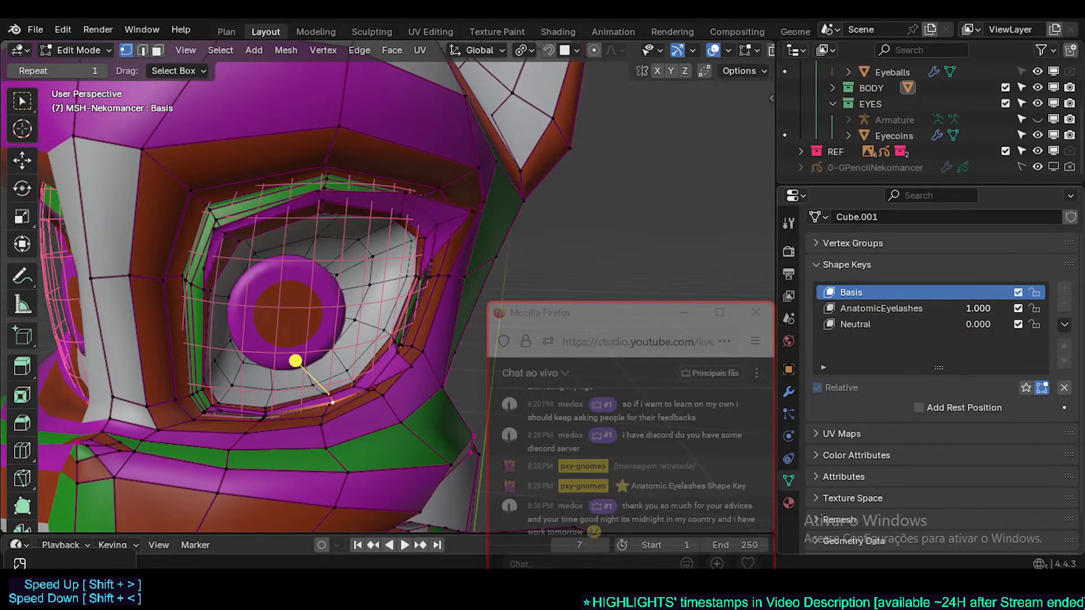
{"action": "scroll", "coordinate": [759, 323], "scroll_direction": "up", "scroll_amount": 2}
{"action": "key", "text": "BackSpace"}
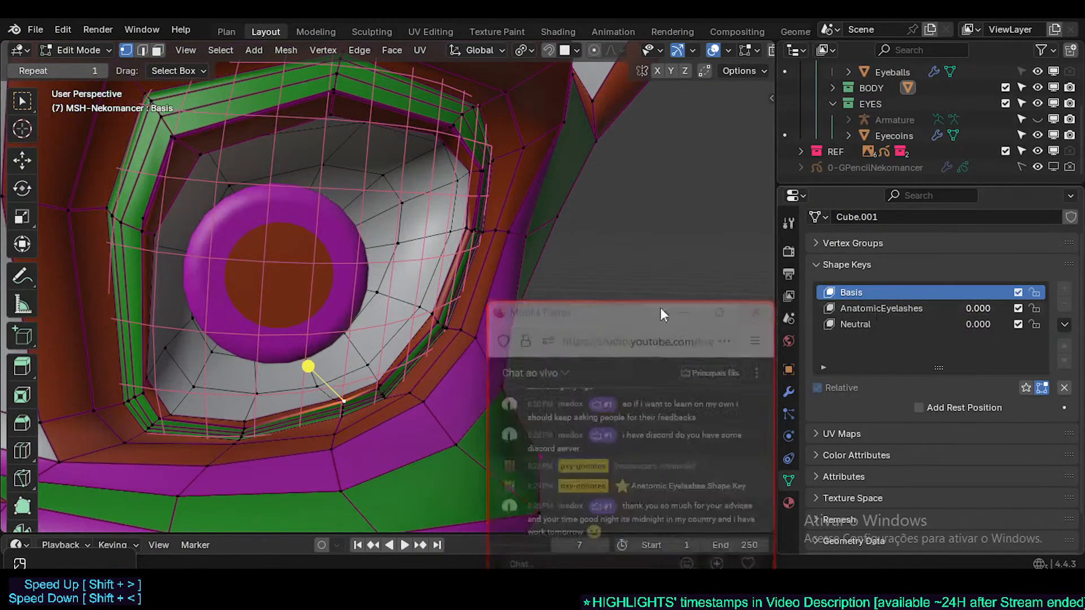
- Reposition the closely stacked lower lid vertices toward the eye's outer corner, sliding one along its edge
{"action": "scroll", "coordinate": [320, 315], "scroll_direction": "up", "scroll_amount": 4}
{"action": "middle_click_drag", "start_coordinate": [321, 315], "coordinate": [374, 300]}
{"action": "scroll", "coordinate": [271, 303], "scroll_direction": "up", "scroll_amount": 2}
{"action": "scroll", "coordinate": [281, 394], "scroll_direction": "up", "scroll_amount": 2}
{"action": "key", "text": "g"}
{"action": "left_click", "coordinate": [351, 412]}
{"action": "key", "text": "g"}
{"action": "left_click", "coordinate": [351, 376]}
{"action": "key", "text": "g"}
{"action": "key", "text": "g"}
{"action": "left_click", "coordinate": [389, 390]}
{"action": "key", "text": "g"}
{"action": "left_click", "coordinate": [376, 382]}
{"action": "key", "text": "g"}
{"action": "left_click", "coordinate": [386, 275]}
- Space out the inner stacked lid vertices at the eye's lower outer corner to even the magenta strip
{"action": "left_click", "coordinate": [370, 270]}
{"action": "key", "text": "g"}
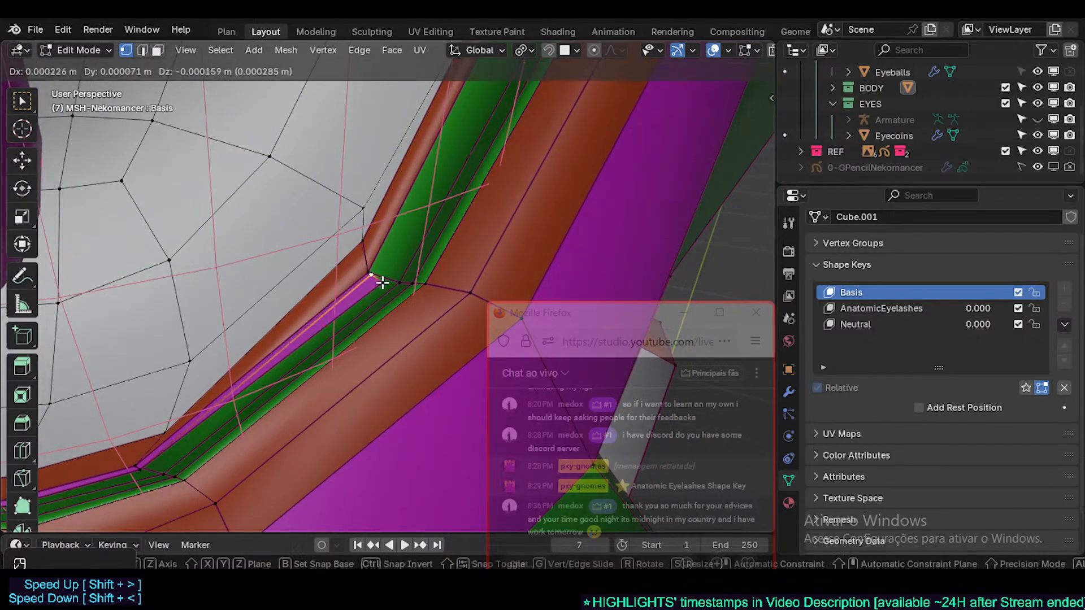
{"action": "left_click", "coordinate": [385, 283]}
{"action": "left_click", "coordinate": [386, 281]}
{"action": "key", "text": "g"}
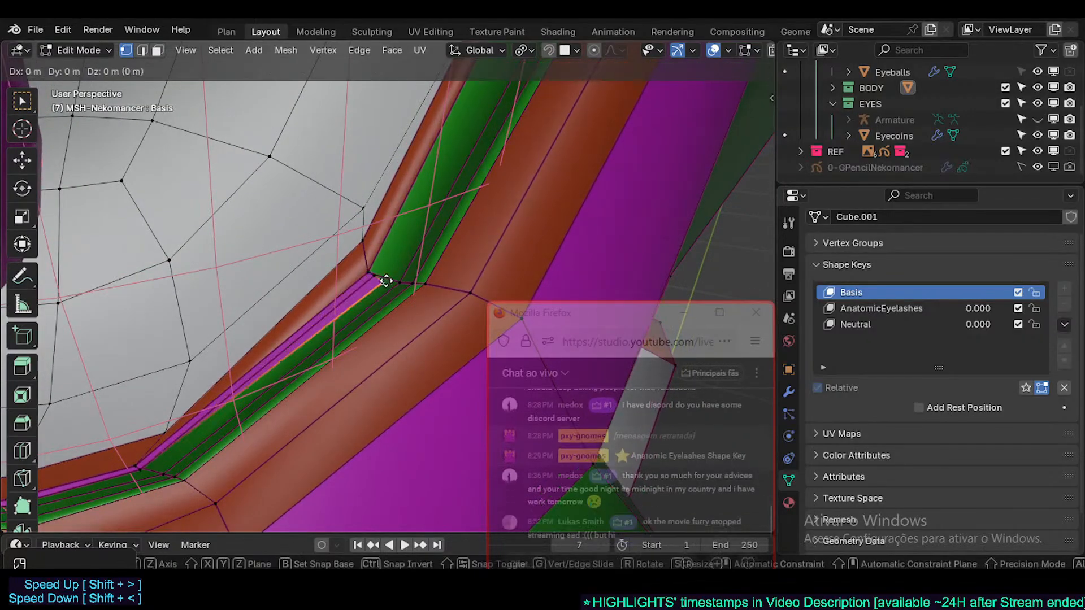
{"action": "left_click", "coordinate": [415, 232]}
{"action": "left_click", "coordinate": [374, 275]}
{"action": "key", "text": "g"}
{"action": "left_click", "coordinate": [359, 311]}
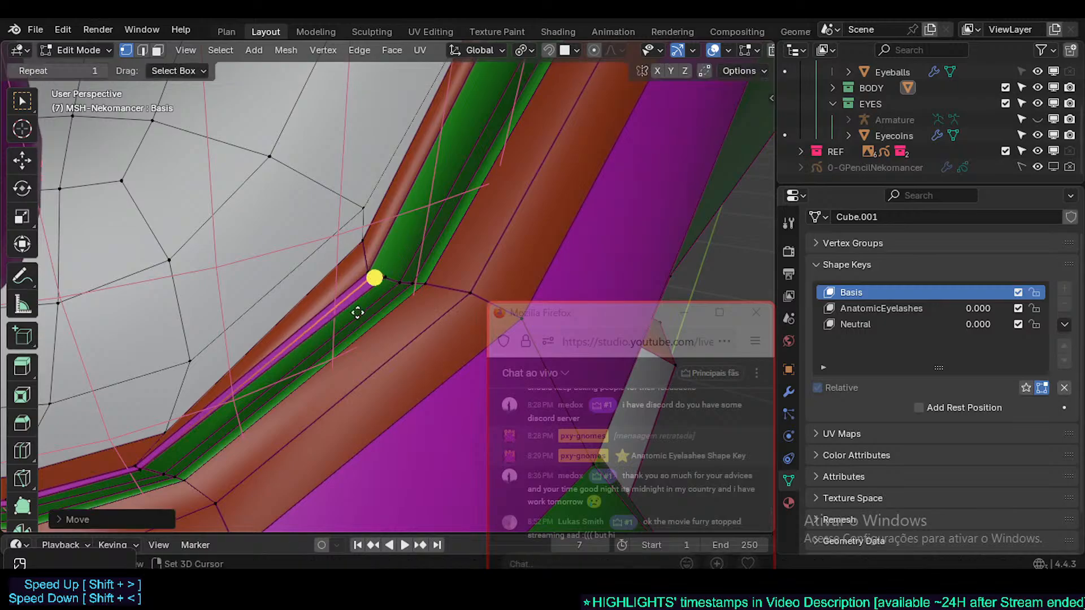
- Move the lower lid's middle vertex slightly down to widen the magenta strip below the eyeball
{"action": "middle_click_drag", "start_coordinate": [358, 312], "coordinate": [294, 308]}
{"action": "middle_click_drag", "start_coordinate": [214, 339], "coordinate": [384, 267], "text": "shift"}
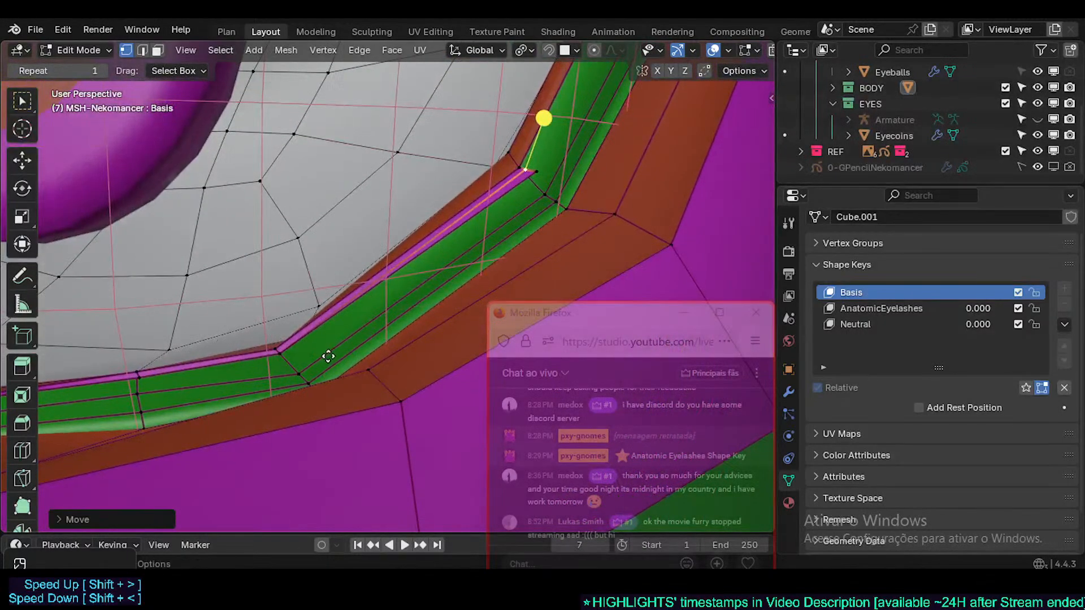
{"action": "scroll", "coordinate": [329, 356], "scroll_direction": "up", "scroll_amount": 3}
{"action": "middle_click_drag", "start_coordinate": [218, 370], "coordinate": [245, 390], "text": "shift"}
{"action": "left_click", "coordinate": [256, 387]}
{"action": "key", "text": "g"}
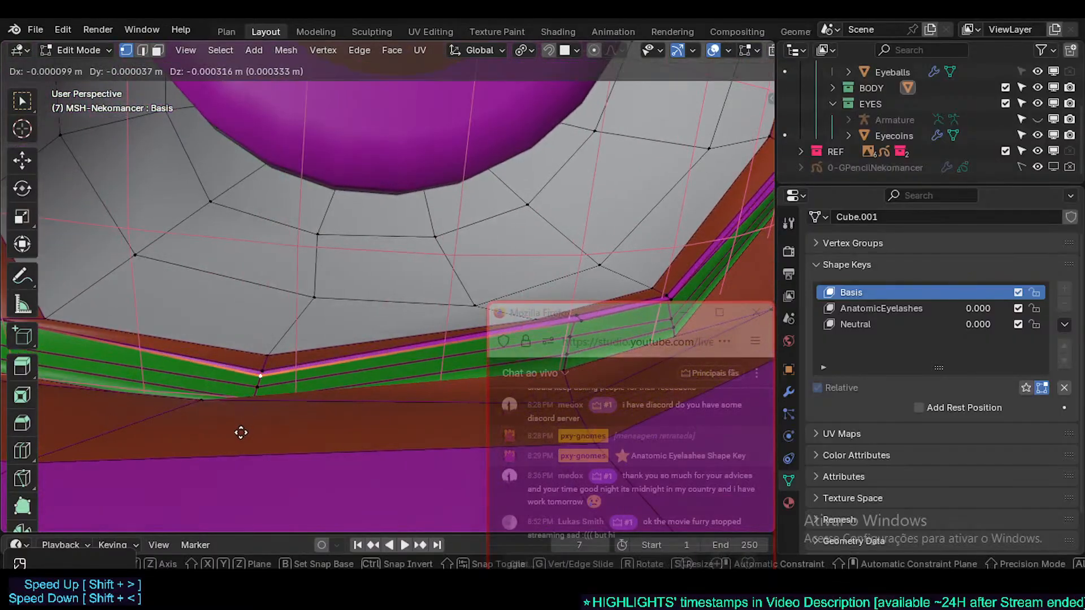
{"action": "left_click", "coordinate": [241, 432]}
- Spread the overlapping lid vertices at the eye's lower inner corner to open the magenta strip
{"action": "middle_click_drag", "start_coordinate": [115, 349], "coordinate": [305, 355], "text": "shift"}
{"action": "middle_click_drag", "start_coordinate": [117, 324], "coordinate": [154, 340], "text": "shift"}
{"action": "left_click", "coordinate": [220, 345]}
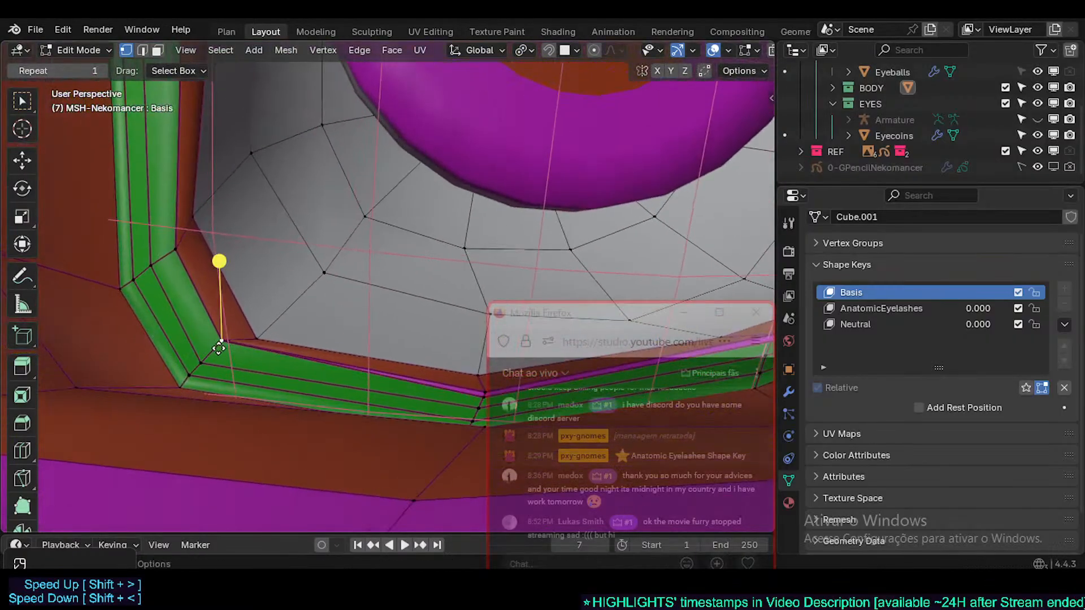
{"action": "key", "text": "g"}
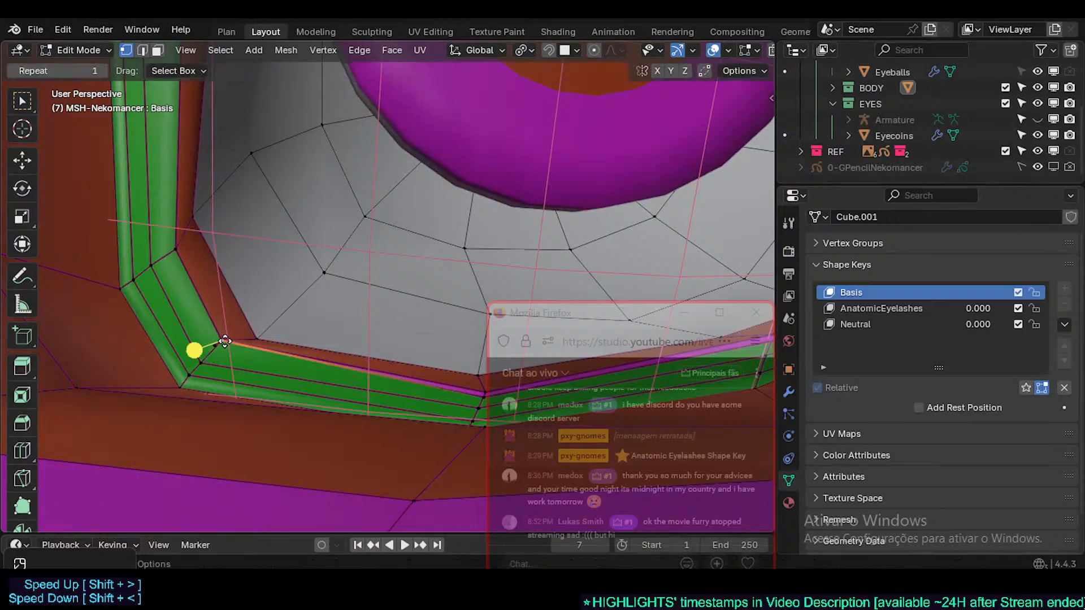
{"action": "left_click", "coordinate": [224, 414]}
{"action": "key", "text": "g"}
{"action": "left_click", "coordinate": [223, 348]}
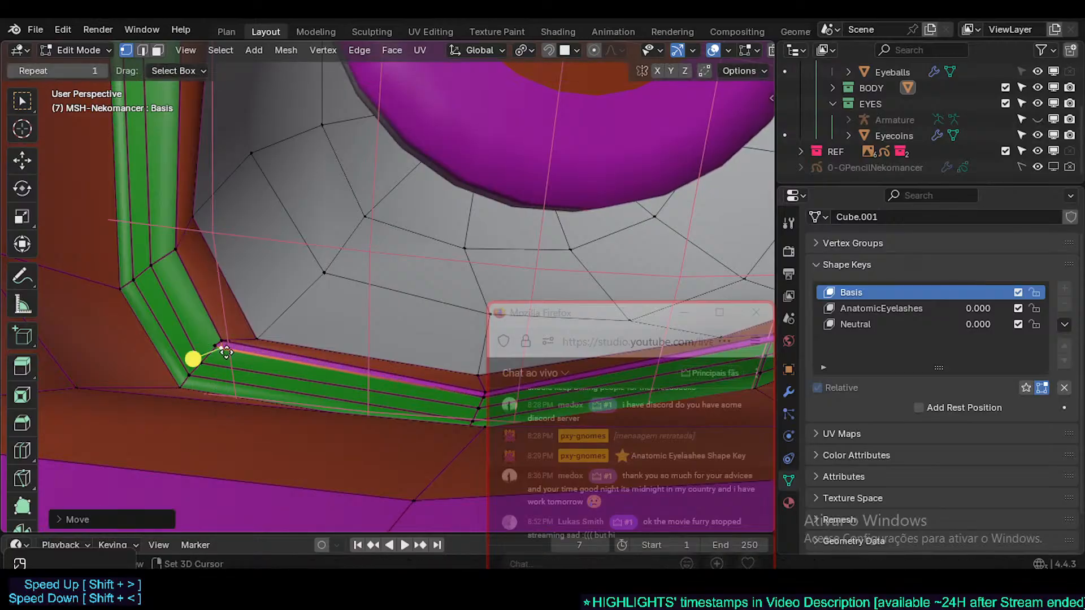
{"action": "left_click", "coordinate": [215, 345]}
{"action": "key", "text": "g"}
{"action": "left_click", "coordinate": [190, 346]}
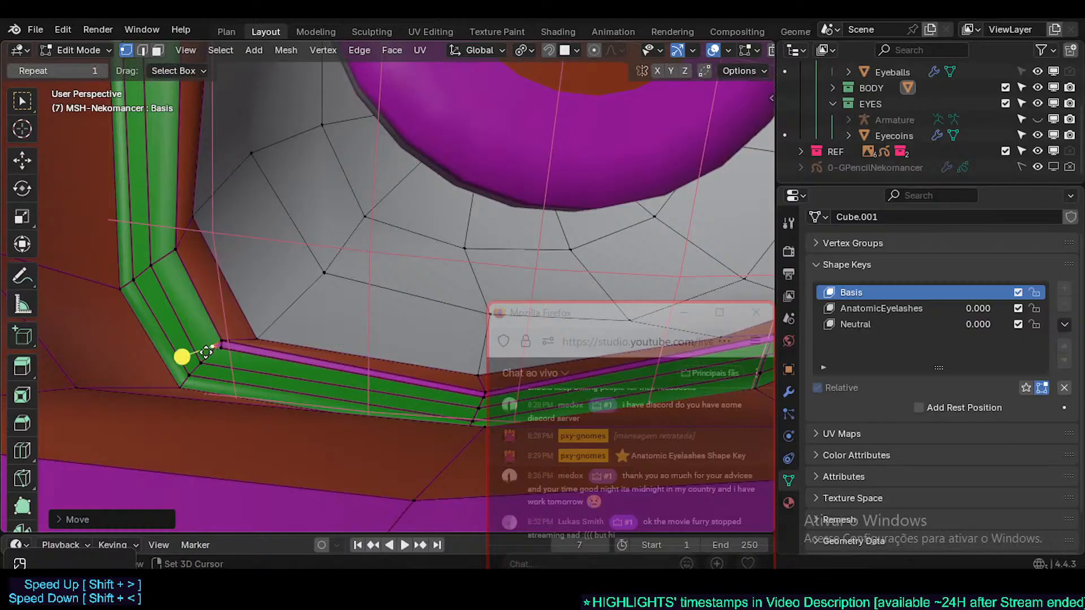
- Examine the lower lid and the eye's upper rim, using the front view
{"action": "middle_click_drag", "start_coordinate": [280, 307], "coordinate": [209, 353]}
{"action": "middle_click_drag", "start_coordinate": [325, 351], "coordinate": [213, 341], "text": "shift"}
{"action": "scroll", "coordinate": [213, 341], "scroll_direction": "down", "scroll_amount": 5}
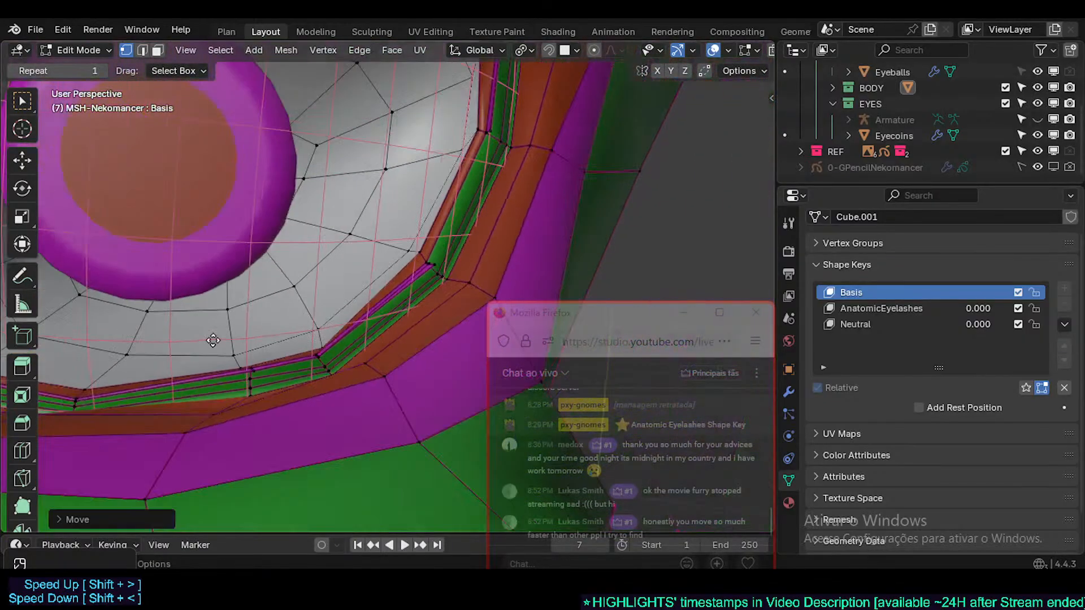
{"action": "middle_click_drag", "start_coordinate": [341, 283], "coordinate": [224, 273]}
{"action": "key", "text": "KP_1"}
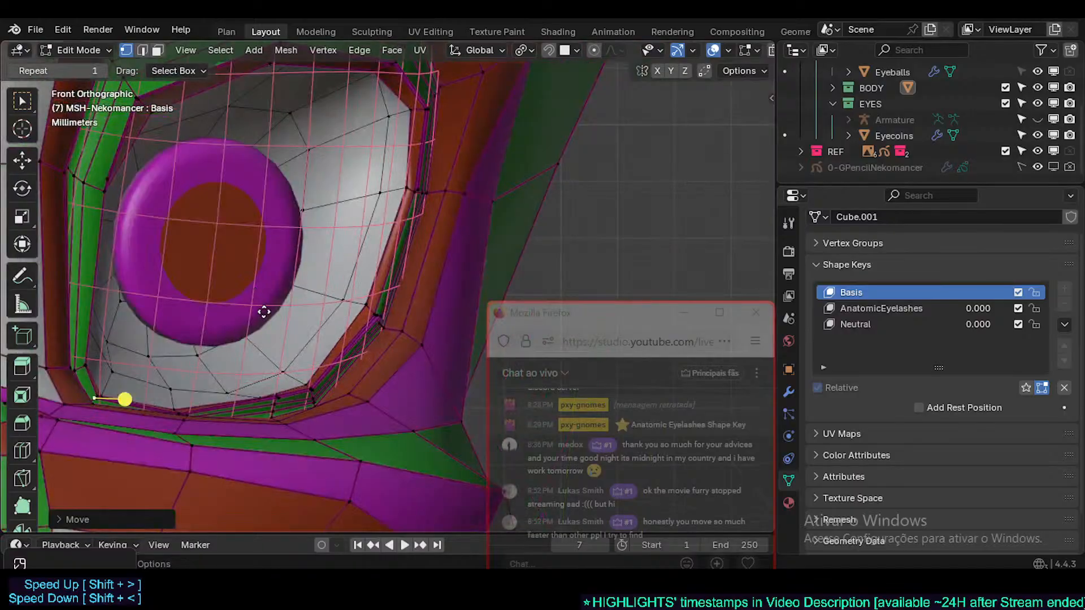
{"action": "scroll", "coordinate": [263, 312], "scroll_direction": "up", "scroll_amount": 1}
{"action": "middle_click_drag", "start_coordinate": [278, 161], "coordinate": [301, 255], "text": "shift"}
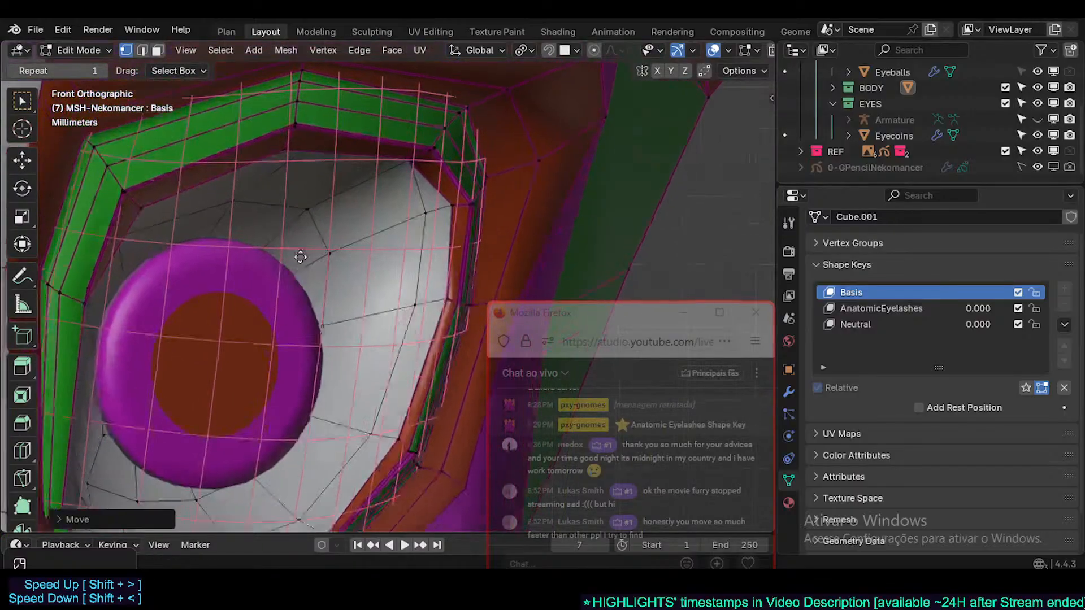
{"action": "middle_click_drag", "start_coordinate": [232, 523], "coordinate": [255, 422], "text": "shift"}
- Move the lower lid's lowest middle vertex in front view with X-ray shading enabled
{"action": "scroll", "coordinate": [254, 422], "scroll_direction": "up", "scroll_amount": 1}
{"action": "middle_click_drag", "start_coordinate": [190, 478], "coordinate": [205, 424], "text": "shift"}
{"action": "scroll", "coordinate": [207, 424], "scroll_direction": "up", "scroll_amount": 5}
{"action": "scroll", "coordinate": [219, 425], "scroll_direction": "up", "scroll_amount": 1}
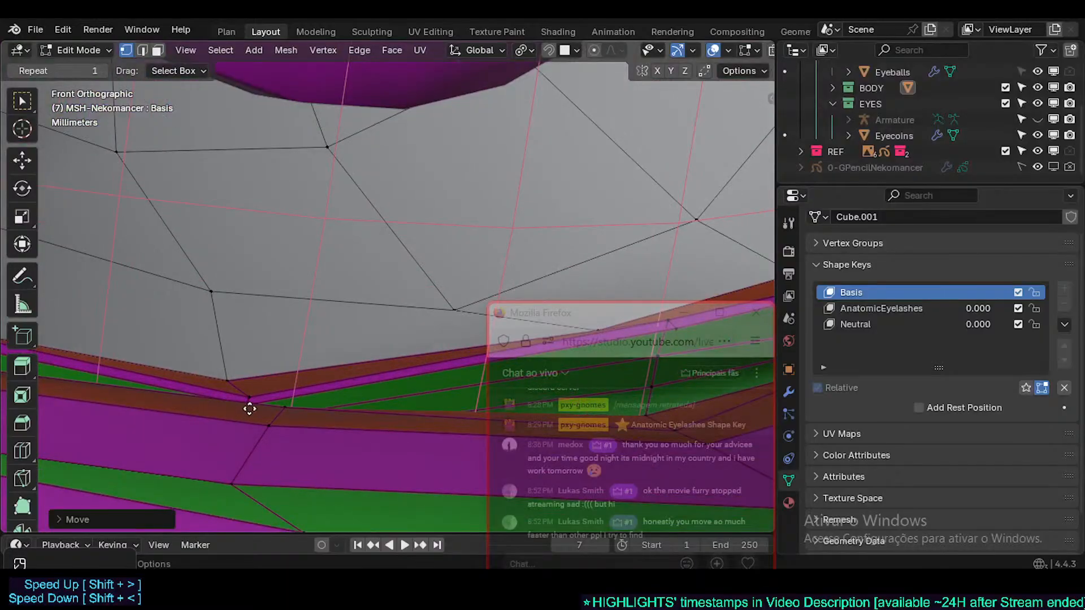
{"action": "left_click", "coordinate": [255, 408], "text": "alt"}
{"action": "key", "text": "alt+z"}
{"action": "middle_click_drag", "start_coordinate": [259, 419], "coordinate": [283, 368]}
{"action": "key", "text": "KP_1"}
{"action": "scroll", "coordinate": [283, 369], "scroll_direction": "down", "scroll_amount": 2}
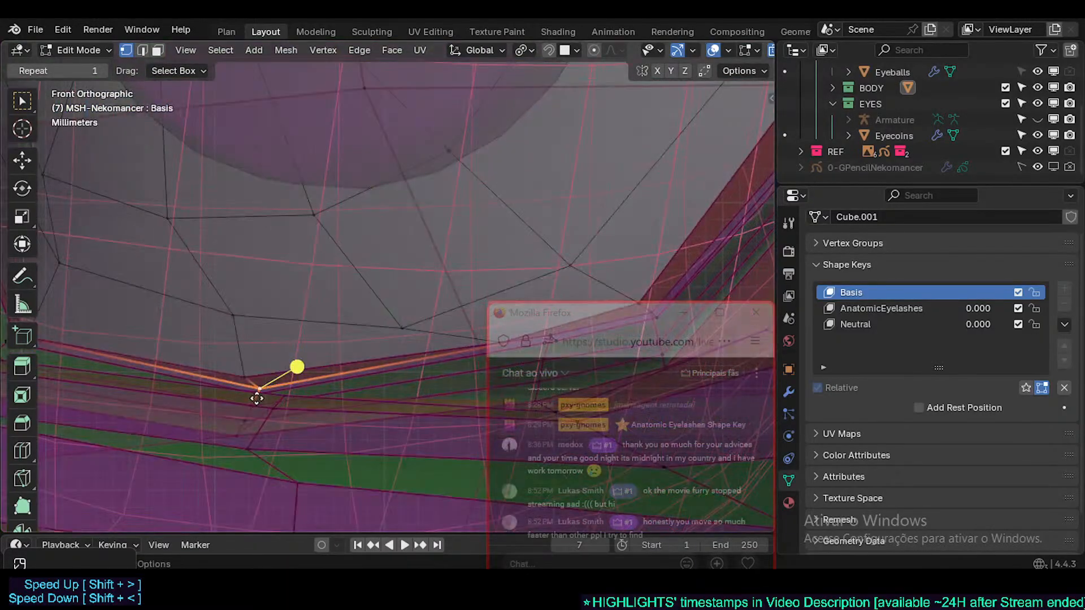
{"action": "key", "text": "g"}
{"action": "left_click", "coordinate": [327, 395]}
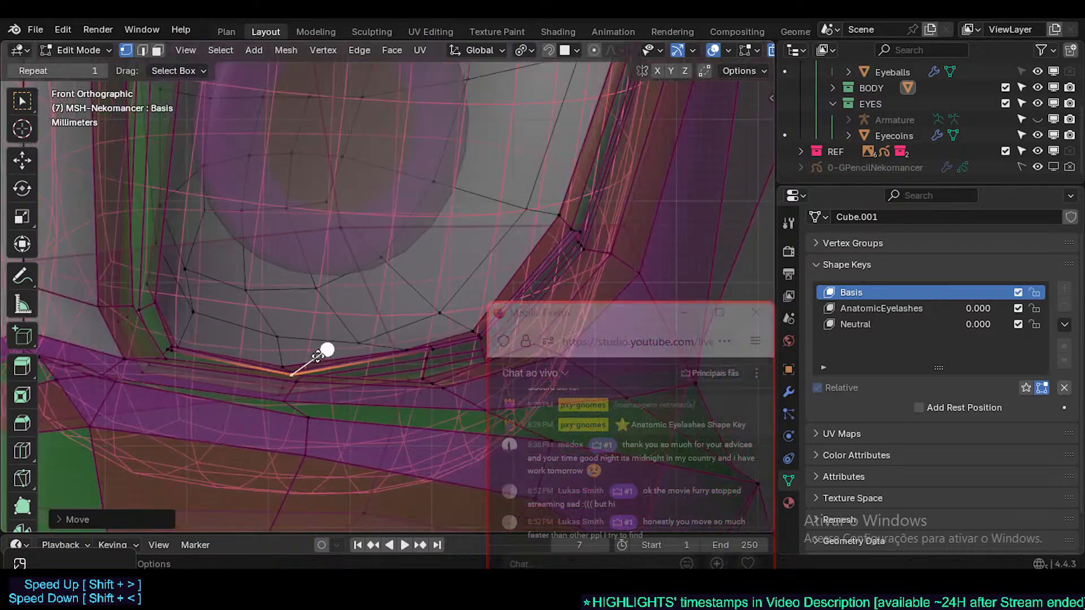
- Examine the upper lid and the socket's outer upper corner in front view with X-ray shading disabled
{"action": "scroll", "coordinate": [327, 352], "scroll_direction": "up", "scroll_amount": 5}
{"action": "scroll", "coordinate": [231, 362], "scroll_direction": "down", "scroll_amount": 4}
{"action": "middle_click_drag", "start_coordinate": [231, 362], "coordinate": [240, 472], "text": "shift"}
{"action": "scroll", "coordinate": [285, 410], "scroll_direction": "up", "scroll_amount": 4}
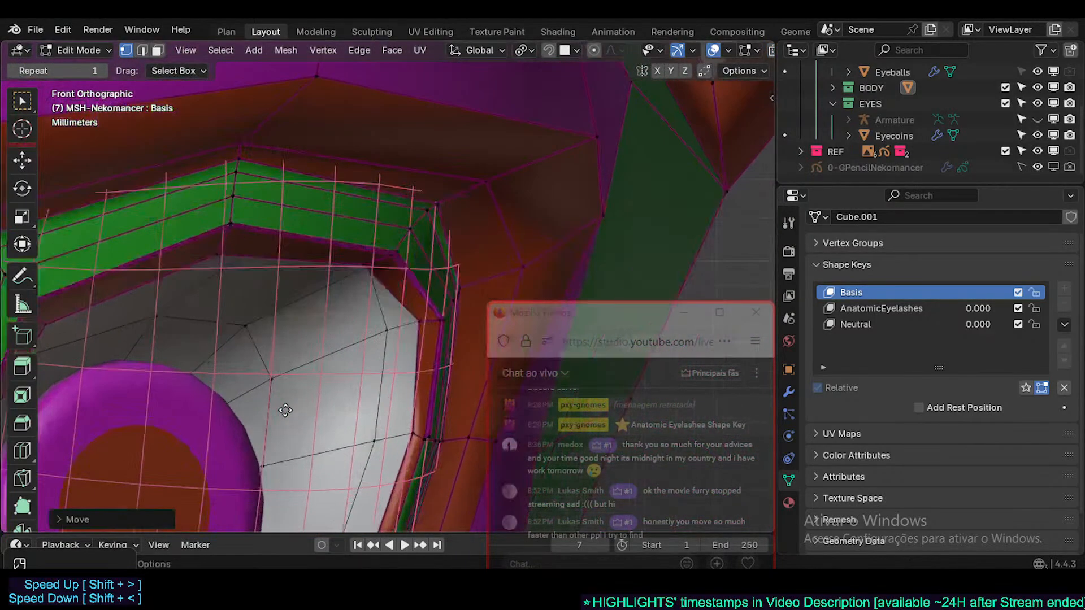
{"action": "scroll", "coordinate": [315, 337], "scroll_direction": "down", "scroll_amount": 4}
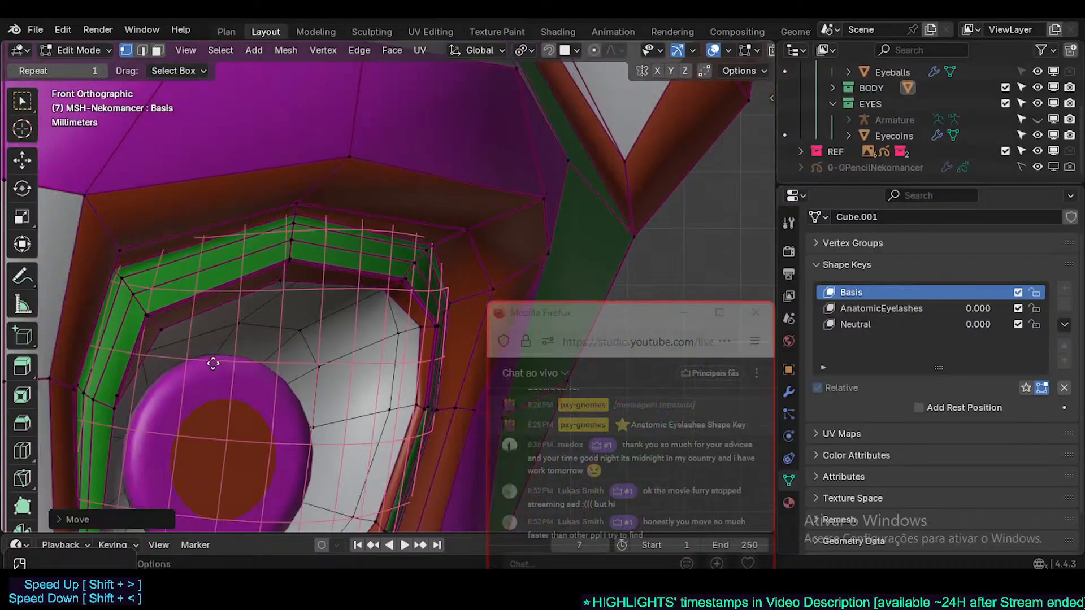
{"action": "scroll", "coordinate": [252, 354], "scroll_direction": "up", "scroll_amount": 4}
{"action": "scroll", "coordinate": [251, 353], "scroll_direction": "down", "scroll_amount": 3}
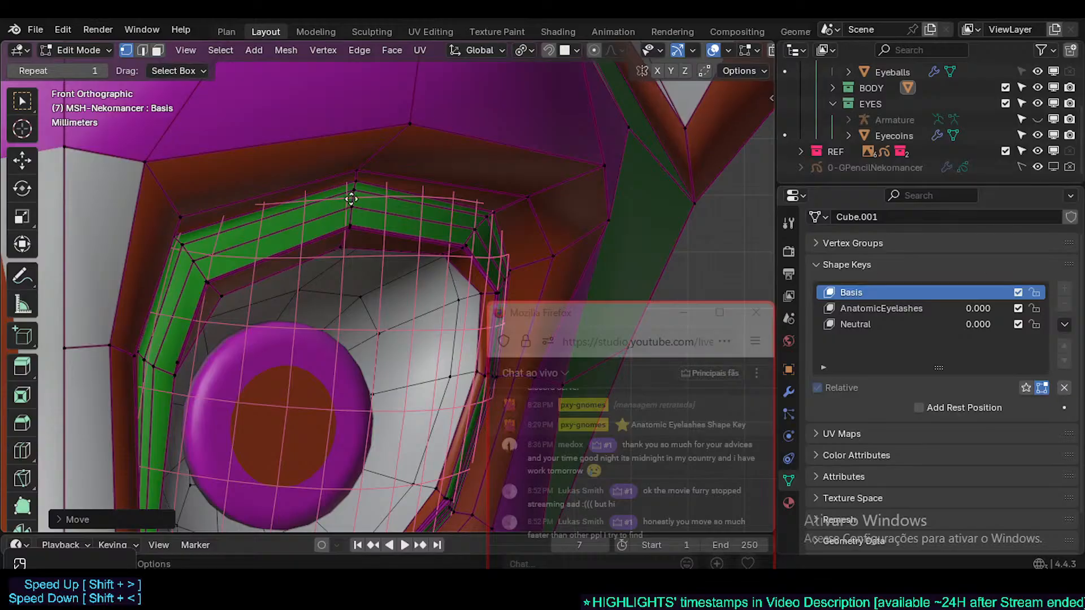
- Read the latest live chat messages and reposition the chat window
{"action": "left_click_drag", "start_coordinate": [597, 316], "coordinate": [591, 210]}
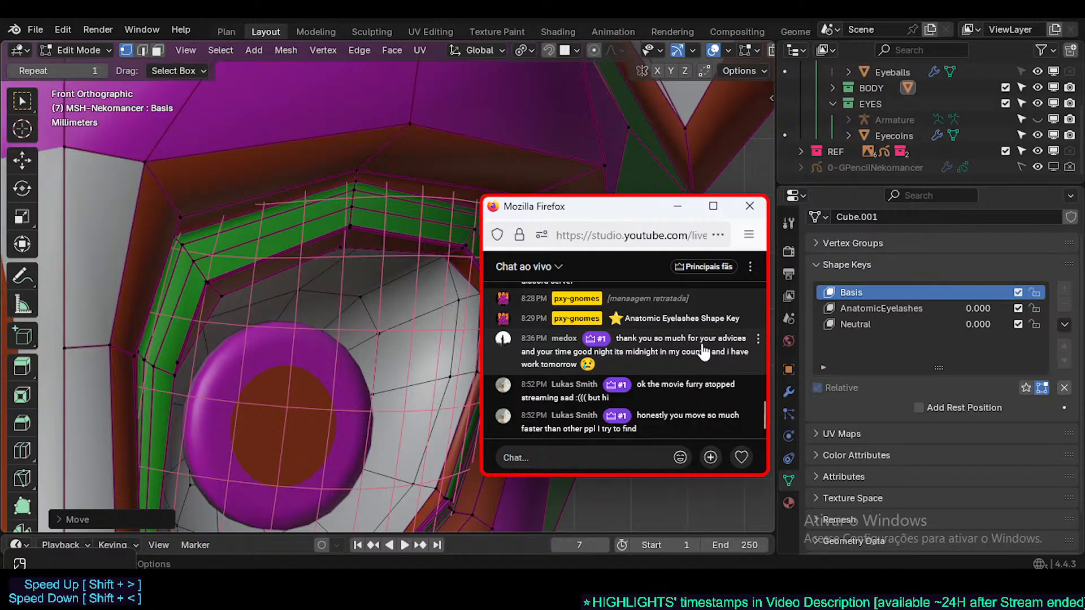
{"action": "left_click_drag", "start_coordinate": [624, 215], "coordinate": [628, 272]}
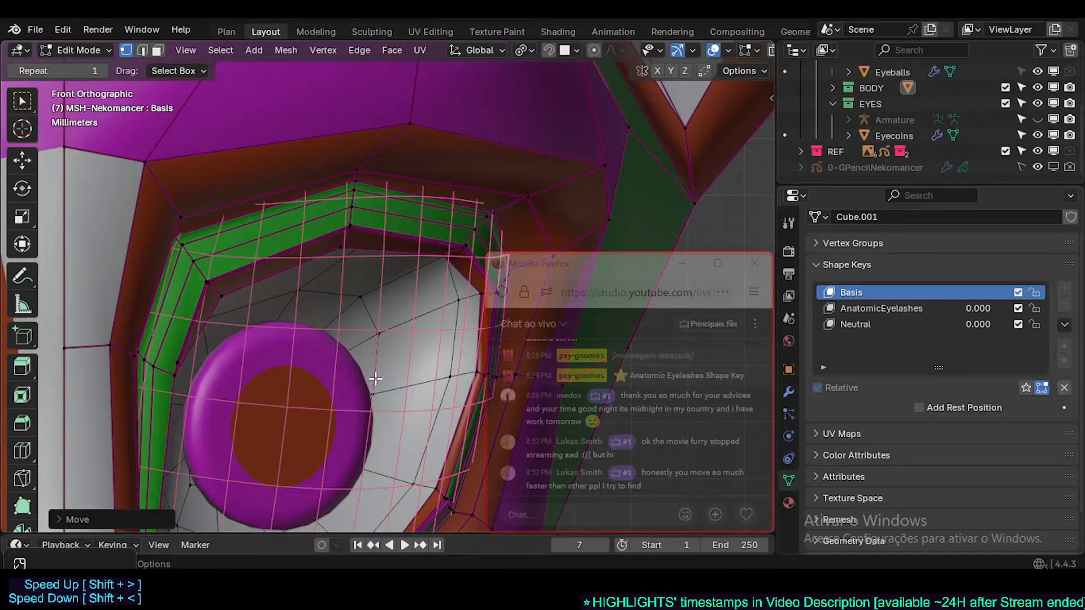
- Save the Nekomancer1.blend file
{"action": "middle_click_drag", "start_coordinate": [373, 358], "coordinate": [291, 250], "text": "shift"}
{"action": "scroll", "coordinate": [290, 249], "scroll_direction": "down", "scroll_amount": 2}
{"action": "key", "text": "ctrl+s"}
{"action": "middle_click_drag", "start_coordinate": [333, 319], "coordinate": [374, 342], "text": "shift"}
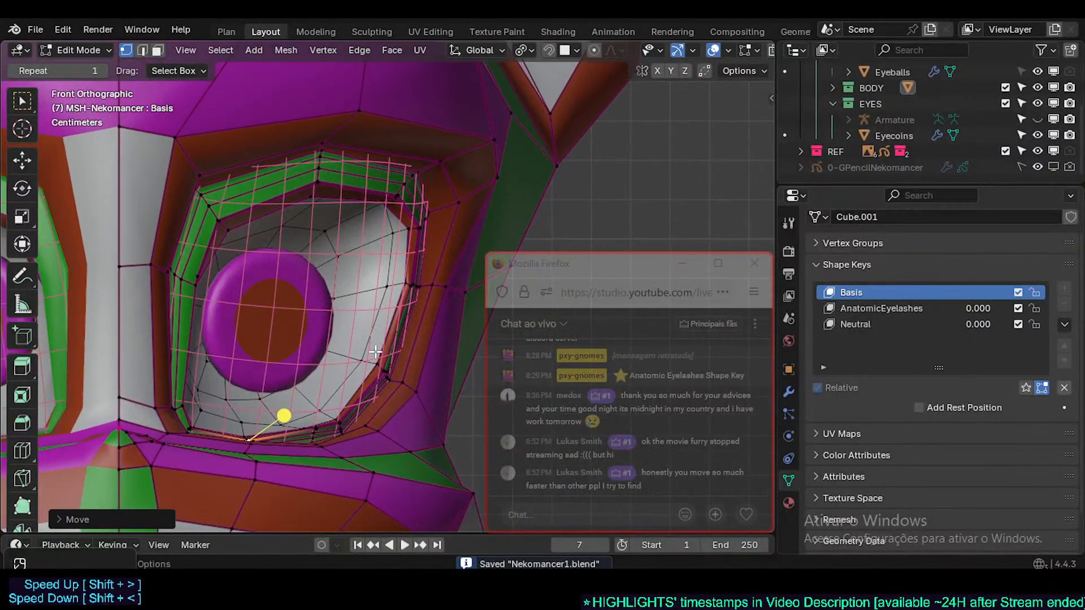
- Try to move the middle vertex on the upper edge of the green strip beneath the lower lid with snapping enabled
{"action": "scroll", "coordinate": [376, 353], "scroll_direction": "up", "scroll_amount": 1}
{"action": "middle_click_drag", "start_coordinate": [383, 444], "coordinate": [381, 361], "text": "shift"}
{"action": "key", "text": "shift+Tab"}
{"action": "scroll", "coordinate": [246, 405], "scroll_direction": "up", "scroll_amount": 1}
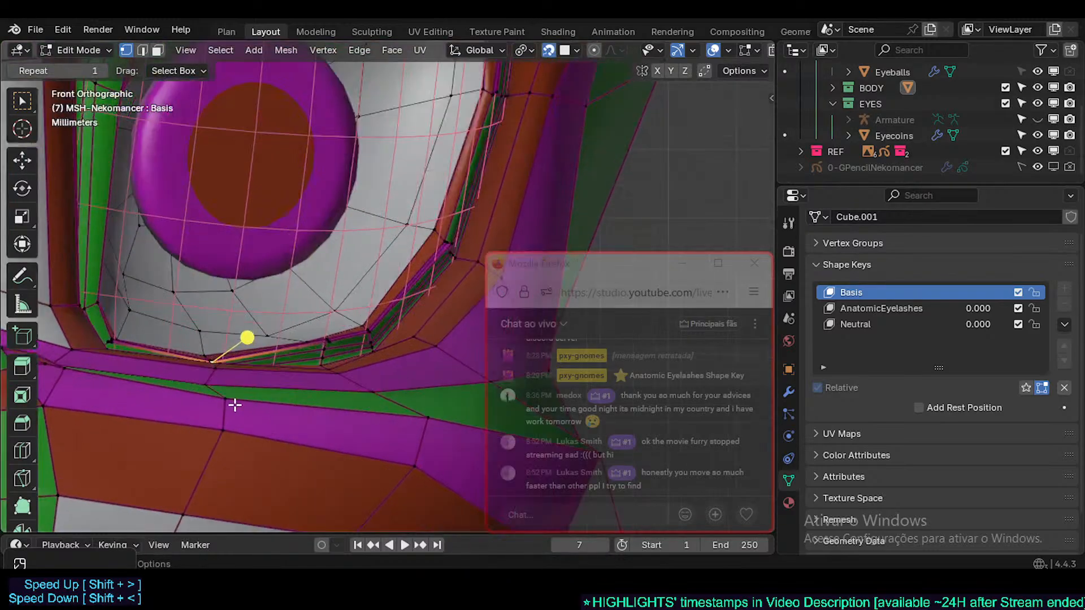
{"action": "left_click", "coordinate": [209, 384]}
{"action": "middle_click_drag", "start_coordinate": [211, 390], "coordinate": [237, 389], "text": "shift"}
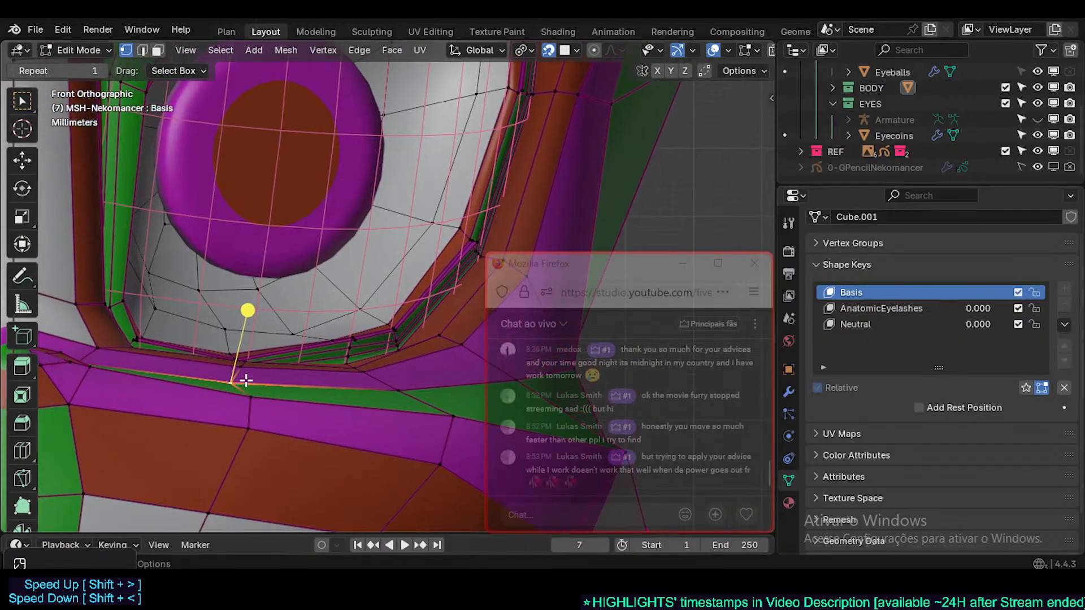
{"action": "key", "text": "g"}
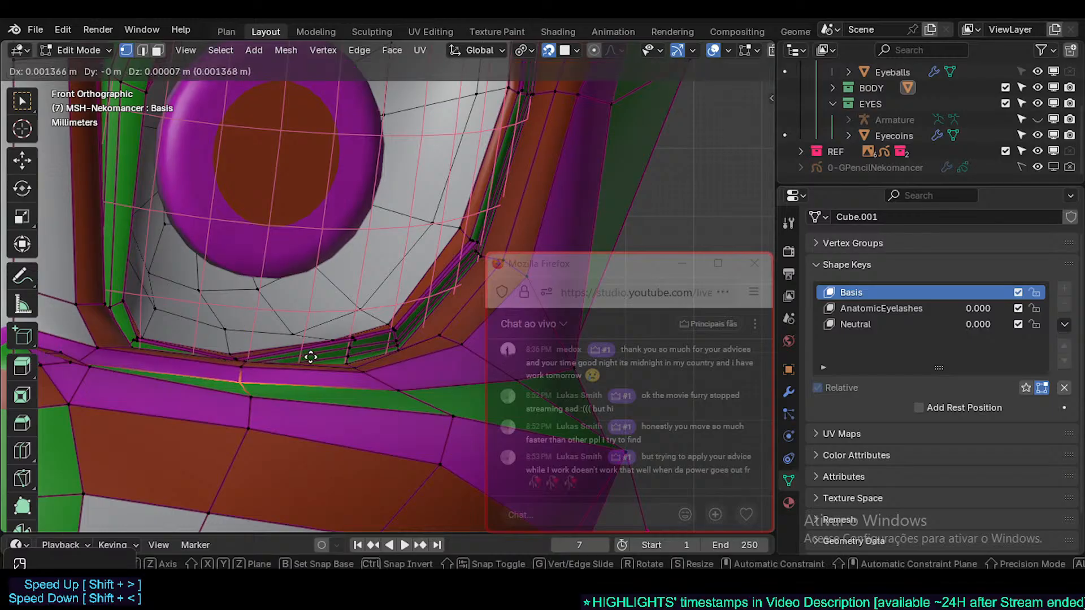
{"action": "left_click", "coordinate": [313, 357]}
{"action": "key", "text": "g"}
{"action": "left_click", "coordinate": [294, 368]}
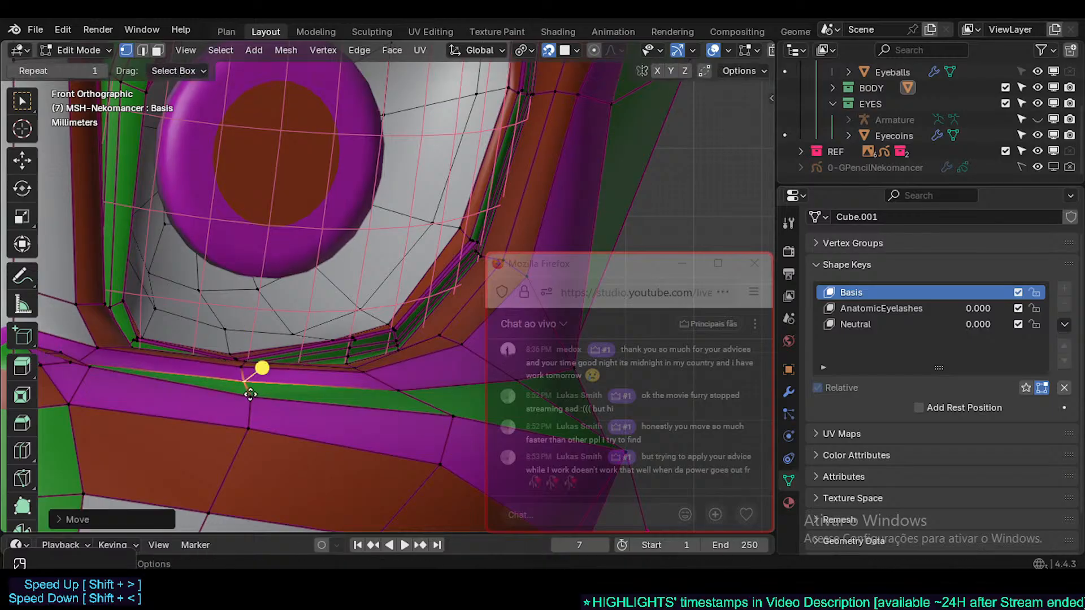
{"action": "left_click", "coordinate": [250, 395]}
{"action": "key", "text": "g"}
{"action": "left_click", "coordinate": [248, 385]}
{"action": "left_click", "coordinate": [249, 380]}
{"action": "key", "text": "ctrl+z"}
{"action": "key", "text": "ctrl+z"}
{"action": "key", "text": "ctrl+z"}
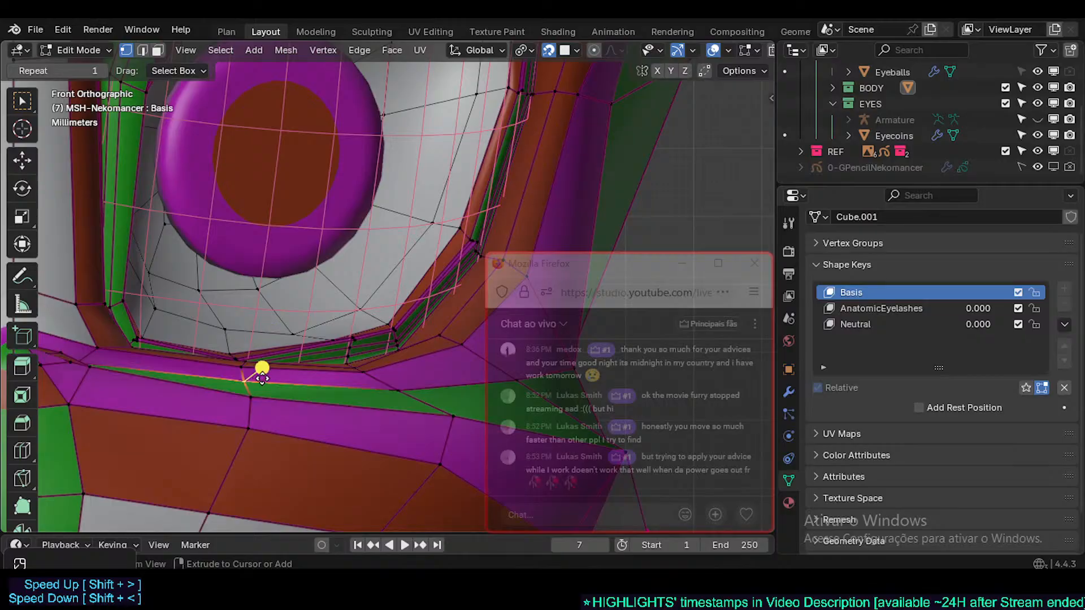
{"action": "key", "text": "ctrl+z"}
{"action": "key", "text": "ctrl+z"}
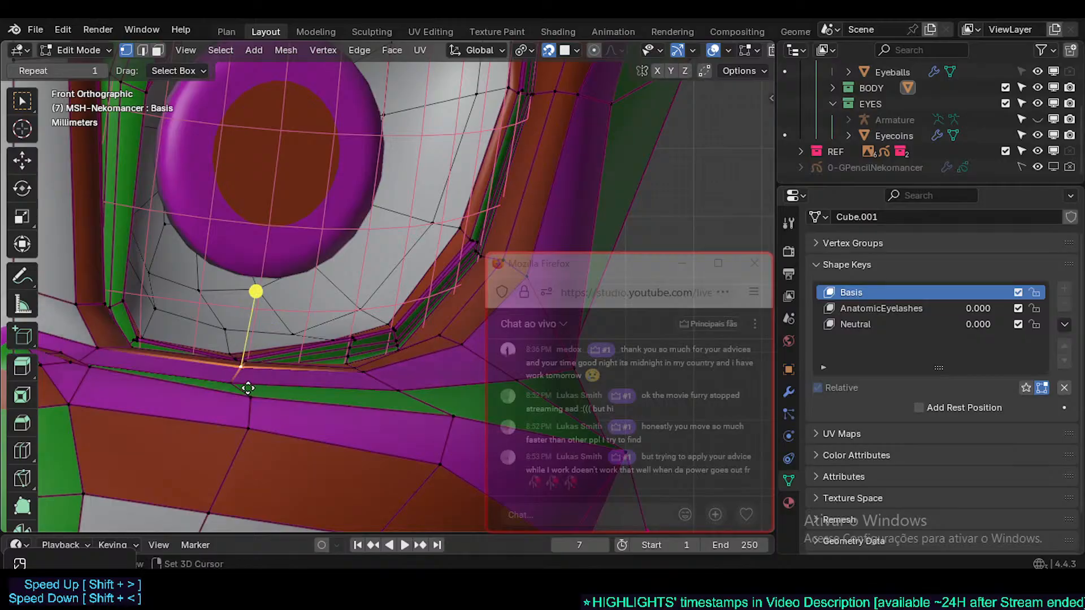
- Move the middle vertices on the upper and lower edges of the green strip beneath the lower lid
{"action": "left_click", "coordinate": [230, 384]}
{"action": "key", "text": "g"}
{"action": "left_click", "coordinate": [311, 368]}
{"action": "key", "text": "g"}
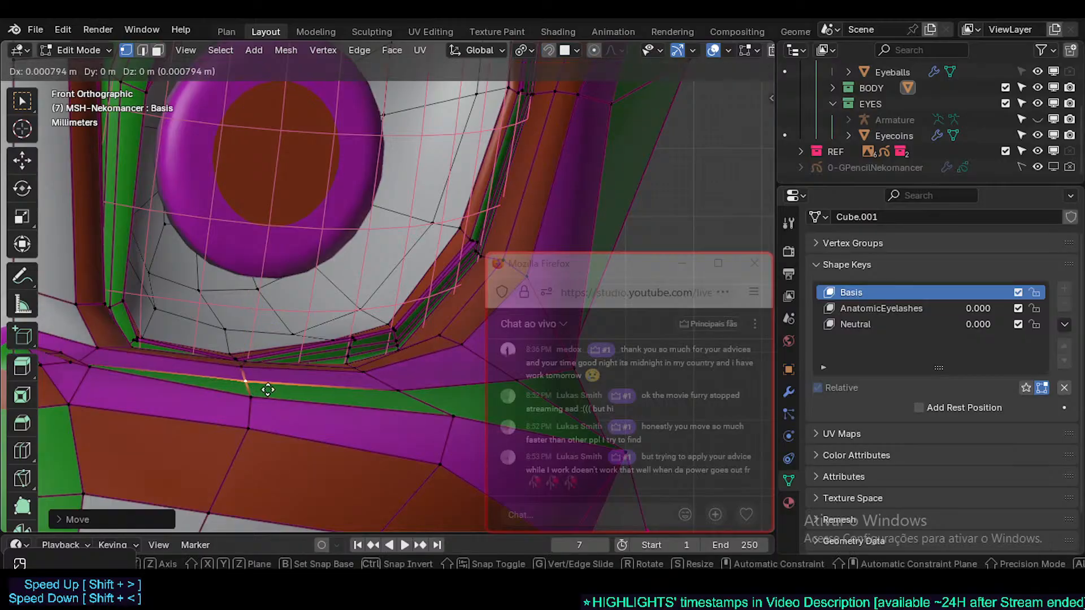
{"action": "left_click", "coordinate": [264, 389]}
{"action": "key", "text": "g"}
{"action": "left_click", "coordinate": [347, 423]}
- Move the outer vertices of the green strip beneath the lower lid's outer corner to even out its edges
{"action": "scroll", "coordinate": [361, 421], "scroll_direction": "up", "scroll_amount": 2}
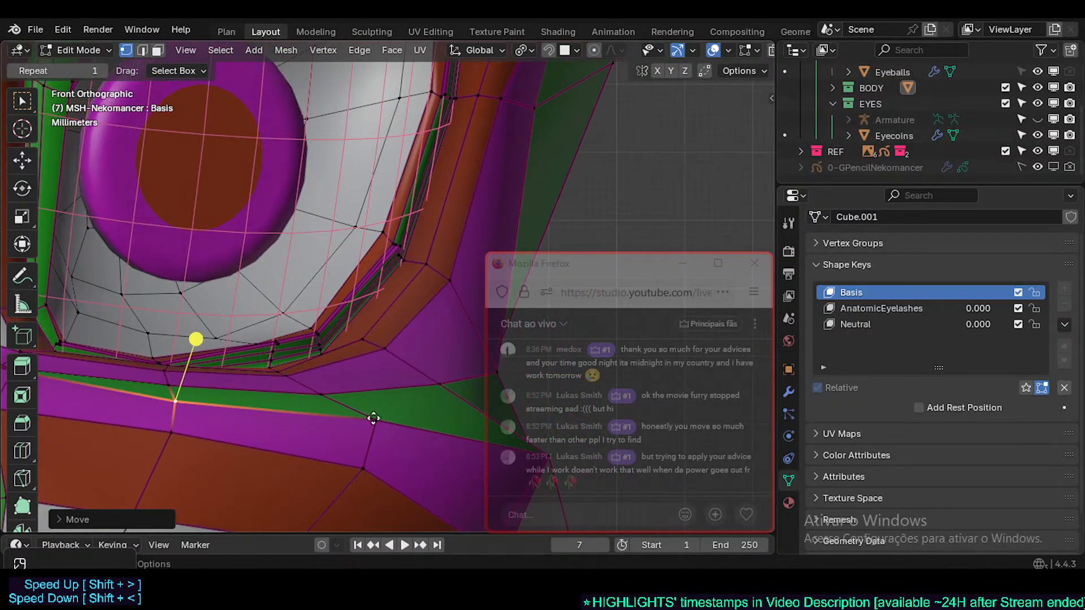
{"action": "key", "text": "g"}
{"action": "left_click", "coordinate": [385, 423]}
{"action": "left_click", "coordinate": [320, 399]}
{"action": "key", "text": "g"}
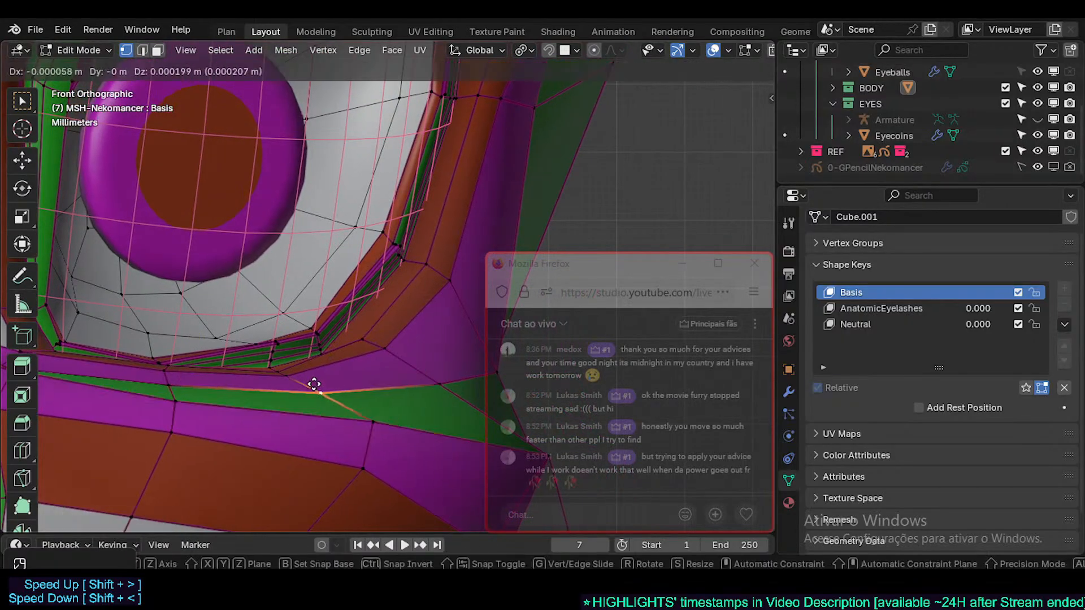
{"action": "left_click", "coordinate": [313, 383]}
{"action": "left_click", "coordinate": [366, 428]}
{"action": "key", "text": "g"}
{"action": "left_click", "coordinate": [334, 432]}
{"action": "scroll", "coordinate": [323, 433], "scroll_direction": "down", "scroll_amount": 1}
{"action": "middle_click_drag", "start_coordinate": [203, 433], "coordinate": [271, 434], "text": "shift"}
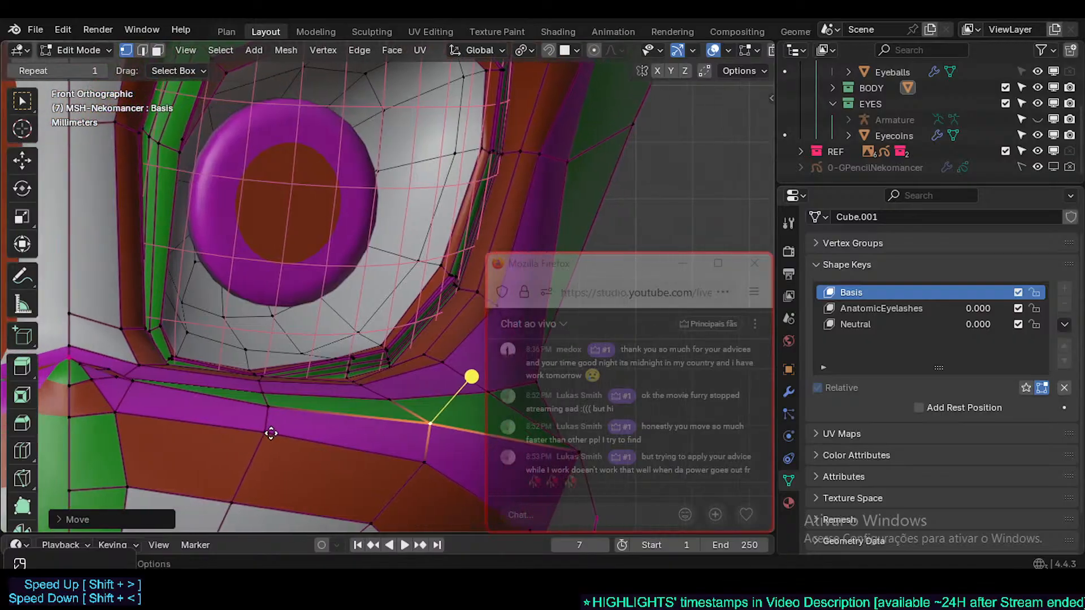
- Move the two inner vertices of the orange patch on the side of the nose bridge
{"action": "middle_click_drag", "start_coordinate": [203, 375], "coordinate": [238, 375], "text": "shift"}
{"action": "scroll", "coordinate": [184, 377], "scroll_direction": "up", "scroll_amount": 2}
{"action": "middle_click_drag", "start_coordinate": [140, 378], "coordinate": [388, 308]}
{"action": "scroll", "coordinate": [229, 416], "scroll_direction": "down", "scroll_amount": 3}
{"action": "scroll", "coordinate": [169, 424], "scroll_direction": "up", "scroll_amount": 2}
{"action": "middle_click_drag", "start_coordinate": [148, 429], "coordinate": [233, 338]}
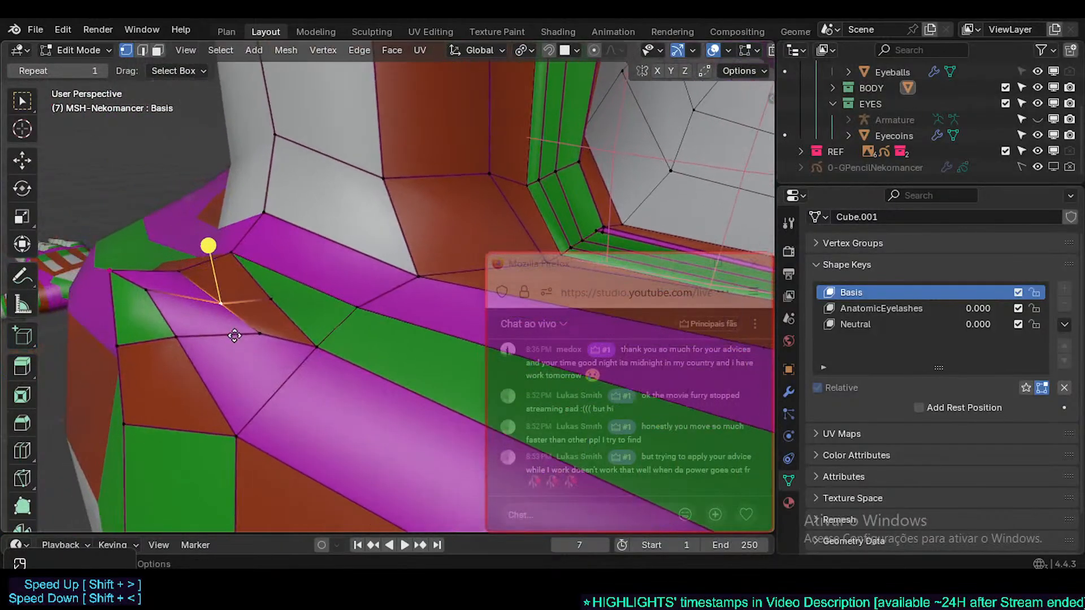
{"action": "key", "text": "g"}
{"action": "left_click", "coordinate": [205, 341]}
{"action": "left_click", "coordinate": [252, 339]}
{"action": "key", "text": "g"}
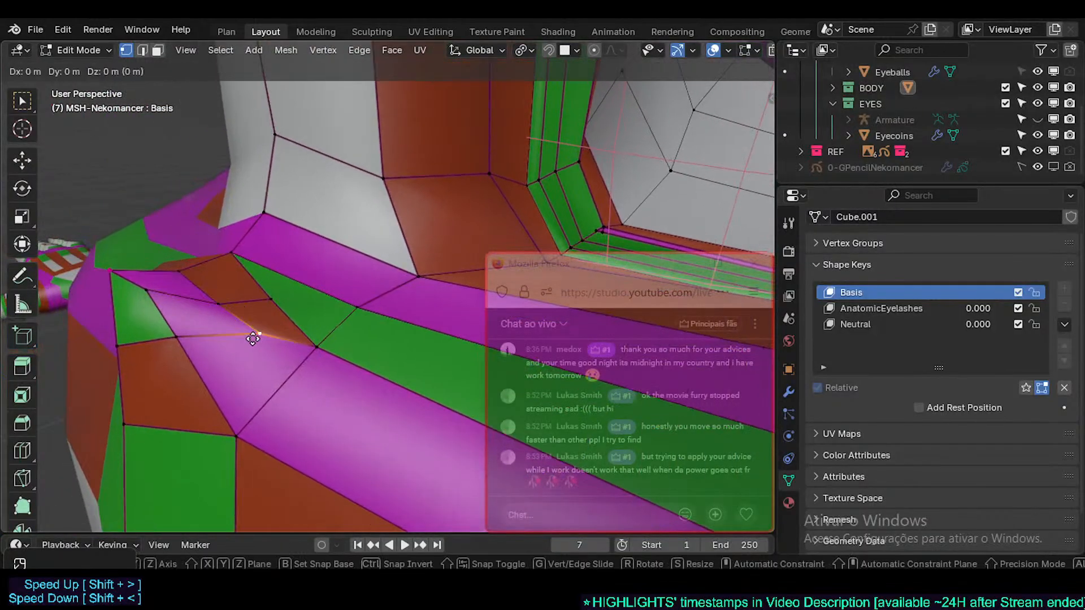
{"action": "key", "text": "g"}
{"action": "left_click", "coordinate": [219, 356]}
- Slide the orange nose patch's outer edge vertex and the adjoining green strip corner vertex along their edges
{"action": "left_click", "coordinate": [268, 299]}
{"action": "key", "text": "g"}
{"action": "left_click", "coordinate": [271, 296]}
{"action": "key", "text": "g"}
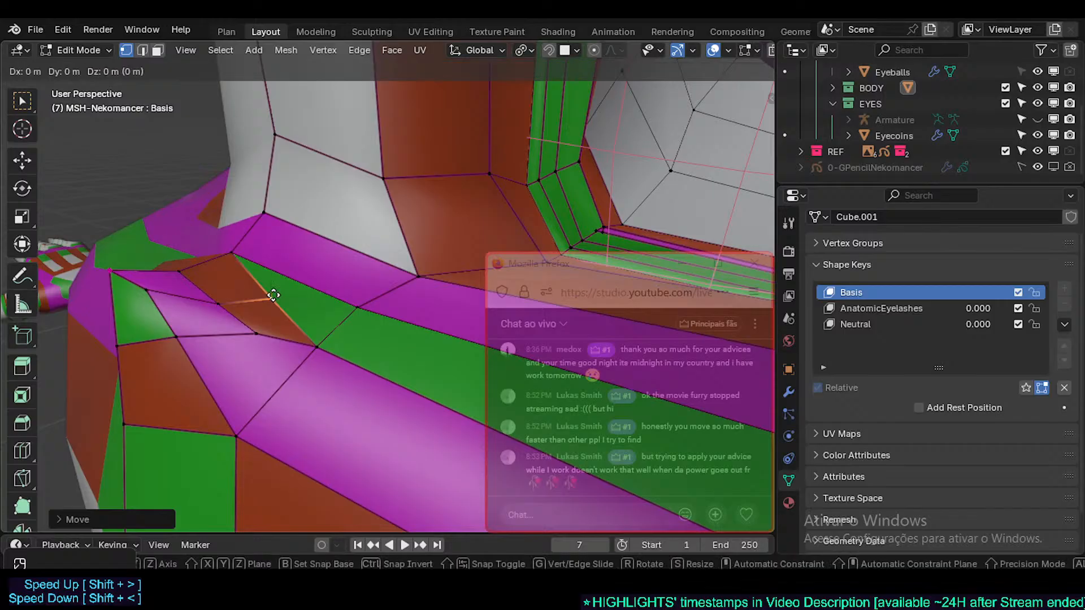
{"action": "left_click", "coordinate": [273, 301]}
{"action": "left_click", "coordinate": [315, 344]}
{"action": "key", "text": "g"}
{"action": "key", "text": "g"}
{"action": "left_click", "coordinate": [315, 348]}
- Move the lower and upper edge vertices of the magenta strip between the nose bridge and the inner eye corner
{"action": "left_click", "coordinate": [336, 312]}
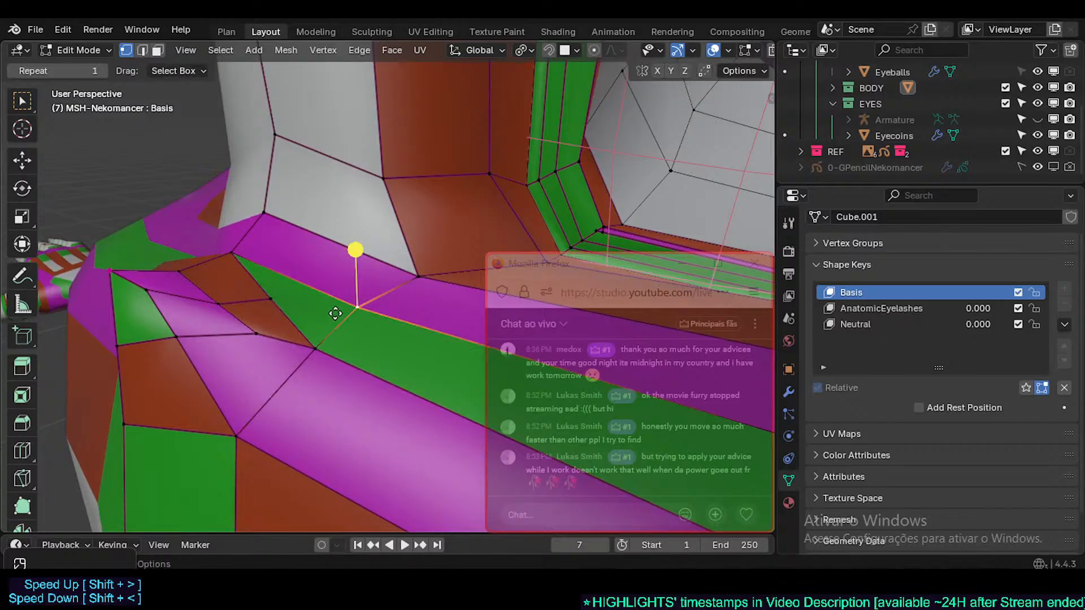
{"action": "key", "text": "g"}
{"action": "left_click", "coordinate": [353, 289]}
{"action": "middle_click_drag", "start_coordinate": [498, 290], "coordinate": [352, 312], "text": "shift"}
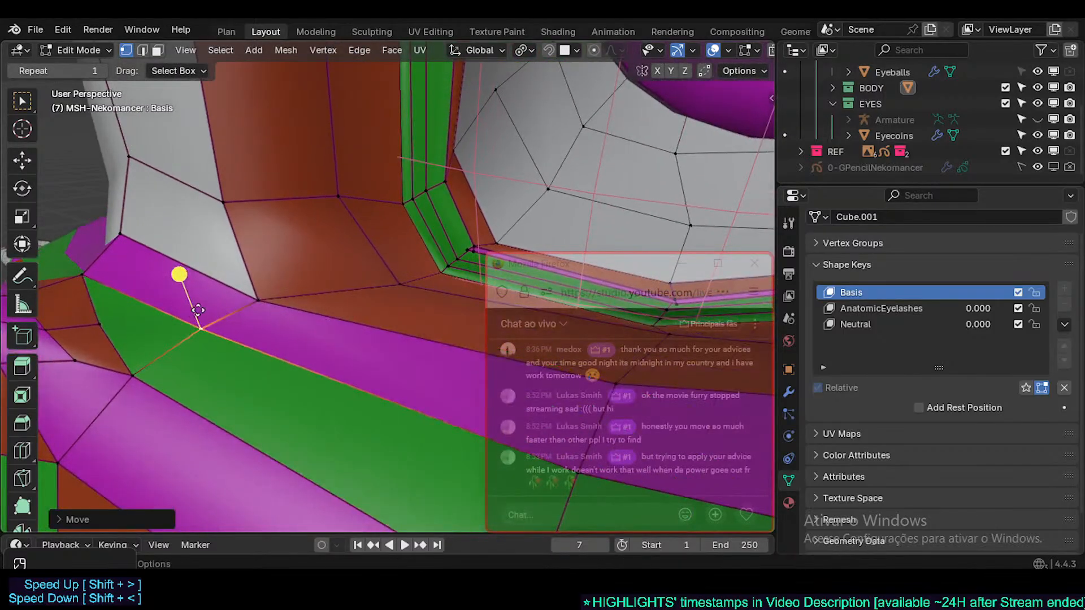
{"action": "left_click", "coordinate": [254, 293]}
{"action": "key", "text": "g"}
{"action": "left_click", "coordinate": [250, 277]}
- Examine the eye socket and lower lid strips in Object Mode, then inspect the socket mesh in Edit Mode
{"action": "scroll", "coordinate": [251, 282], "scroll_direction": "down", "scroll_amount": 4}
{"action": "middle_click_drag", "start_coordinate": [266, 316], "coordinate": [262, 354]}
{"action": "key", "text": "Tab"}
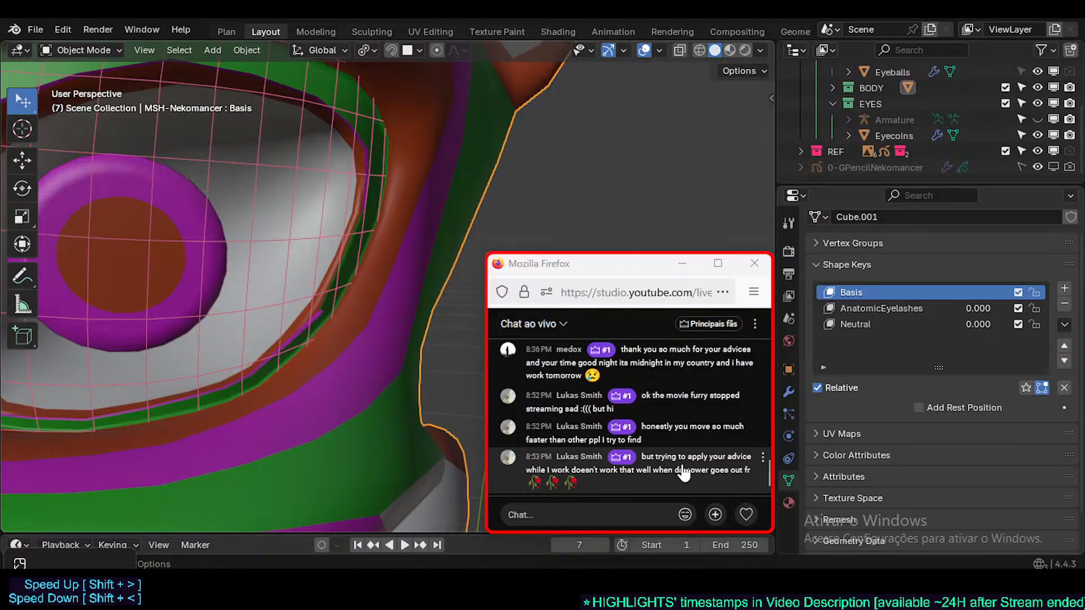
{"action": "middle_click_drag", "start_coordinate": [249, 341], "coordinate": [312, 382]}
{"action": "key", "text": "Tab"}
{"action": "scroll", "coordinate": [315, 355], "scroll_direction": "up", "scroll_amount": 2}
{"action": "scroll", "coordinate": [384, 355], "scroll_direction": "up", "scroll_amount": 3}
{"action": "scroll", "coordinate": [316, 352], "scroll_direction": "down", "scroll_amount": 3}
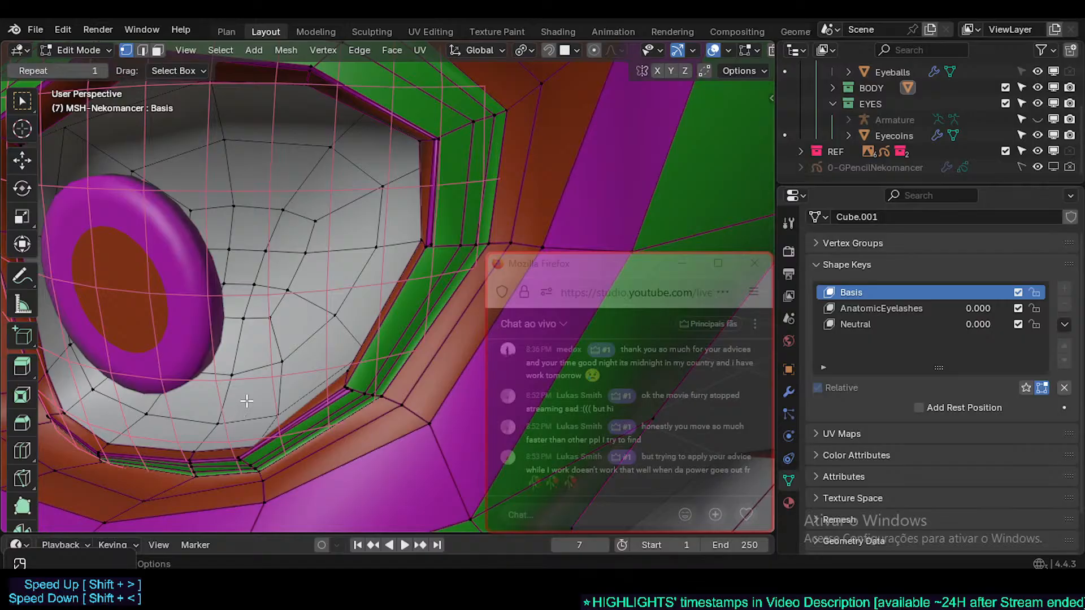
{"action": "middle_click_drag", "start_coordinate": [245, 400], "coordinate": [243, 405]}
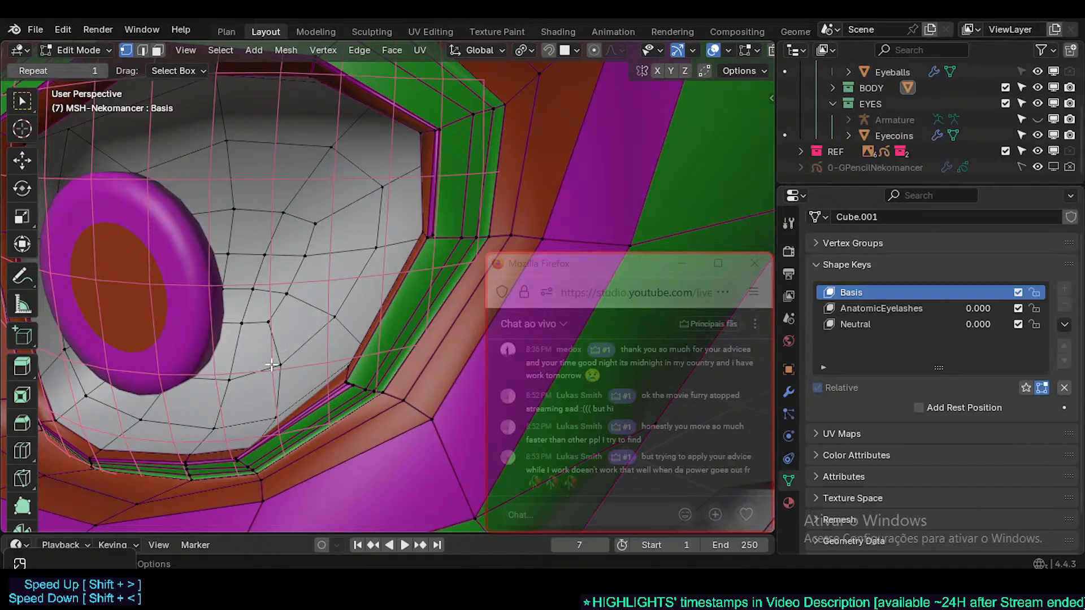
- Move the white eye socket's lower outer rim vertex and the inner vertex just above it
{"action": "middle_click_drag", "start_coordinate": [268, 353], "coordinate": [355, 401]}
{"action": "scroll", "coordinate": [342, 404], "scroll_direction": "up", "scroll_amount": 1}
{"action": "scroll", "coordinate": [342, 405], "scroll_direction": "up", "scroll_amount": 1}
{"action": "scroll", "coordinate": [309, 368], "scroll_direction": "down", "scroll_amount": 1}
{"action": "scroll", "coordinate": [337, 388], "scroll_direction": "up", "scroll_amount": 1}
{"action": "left_click", "coordinate": [373, 415]}
{"action": "key", "text": "g"}
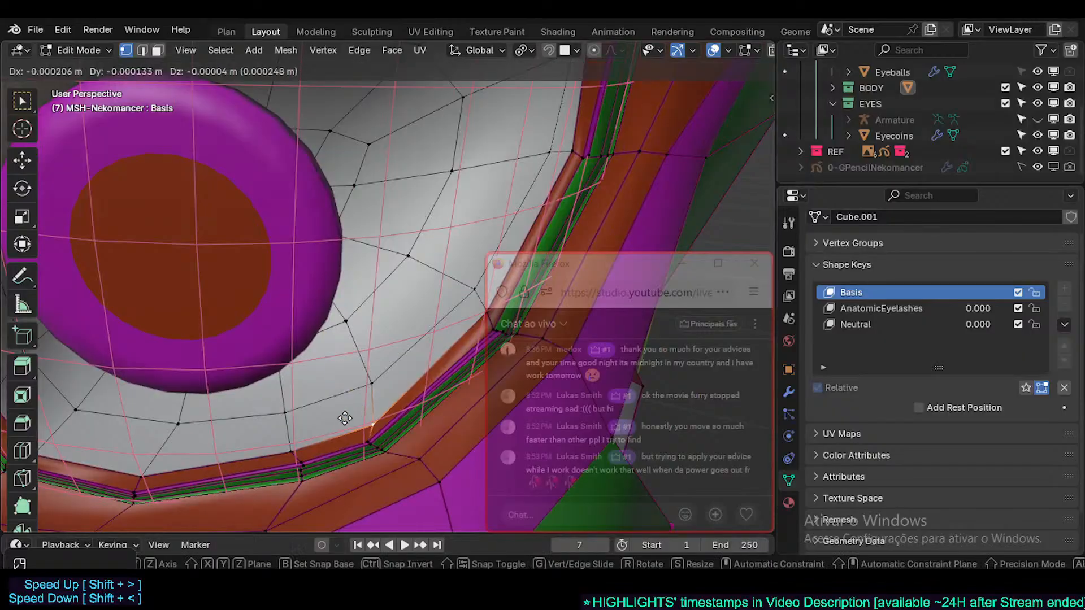
{"action": "left_click", "coordinate": [307, 419]}
{"action": "left_click", "coordinate": [371, 383]}
{"action": "key", "text": "g"}
{"action": "left_click", "coordinate": [310, 378], "text": "shift"}
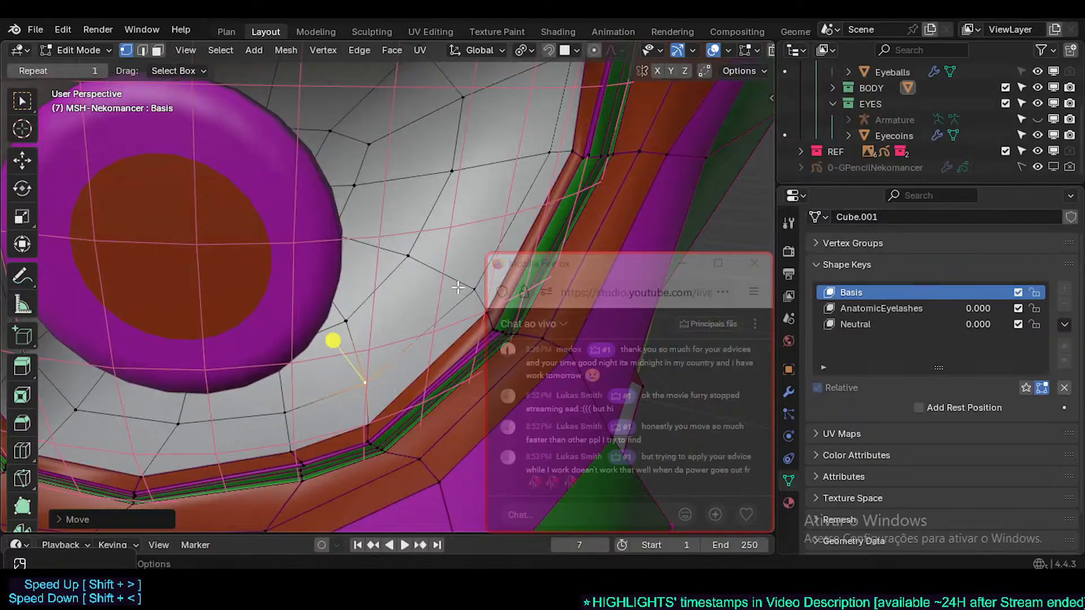
- Move two more vertices along the outer side of the white eye socket, near the lid rim
{"action": "left_click", "coordinate": [472, 288]}
{"action": "key", "text": "g"}
{"action": "left_click", "coordinate": [406, 283], "text": "shift"}
{"action": "middle_click_drag", "start_coordinate": [487, 207], "coordinate": [270, 329], "text": "shift"}
{"action": "left_click", "coordinate": [447, 207]}
{"action": "key", "text": "g"}
{"action": "left_click", "coordinate": [393, 231], "text": "shift"}
{"action": "scroll", "coordinate": [393, 232], "scroll_direction": "down", "scroll_amount": 3}
{"action": "scroll", "coordinate": [292, 324], "scroll_direction": "up", "scroll_amount": 1}
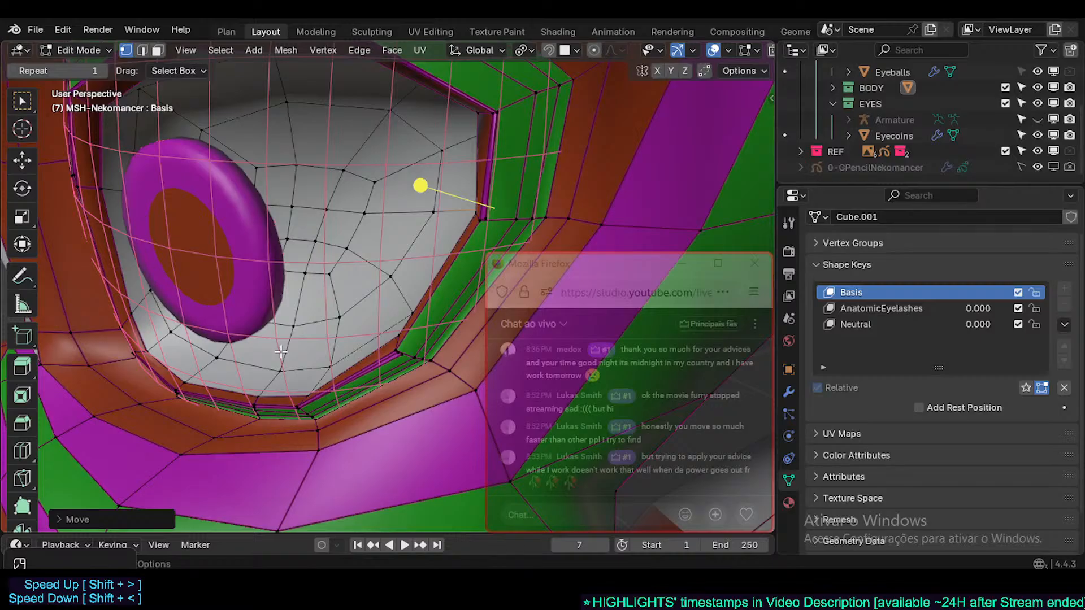
{"action": "middle_click_drag", "start_coordinate": [262, 368], "coordinate": [312, 368]}
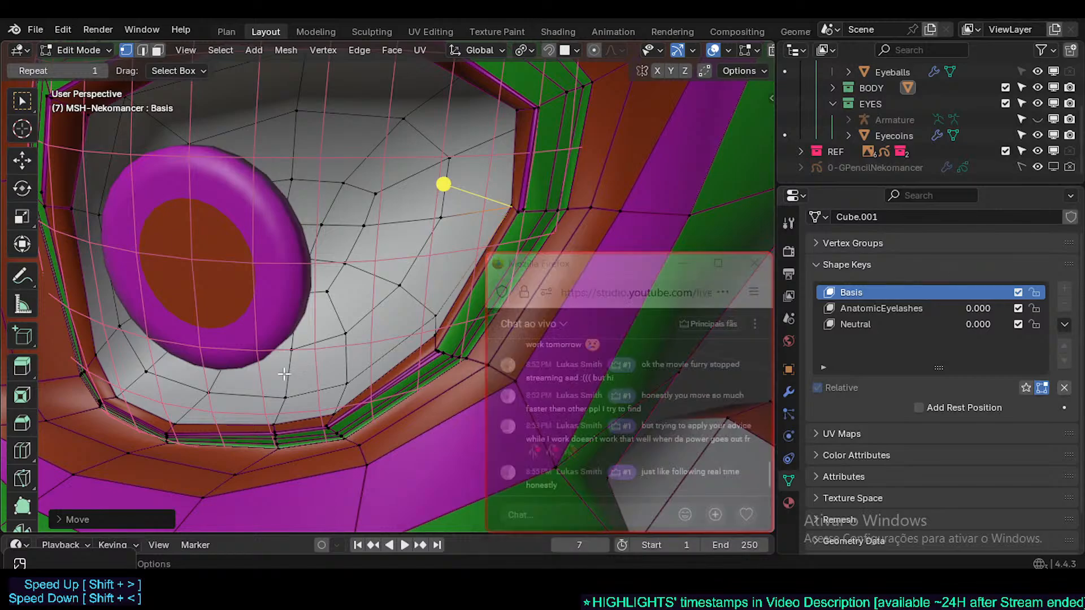
- Smooth the vertices of the white socket's face loop surrounding the iris
{"action": "middle_click_drag", "start_coordinate": [277, 365], "coordinate": [370, 351]}
{"action": "key", "text": "3"}
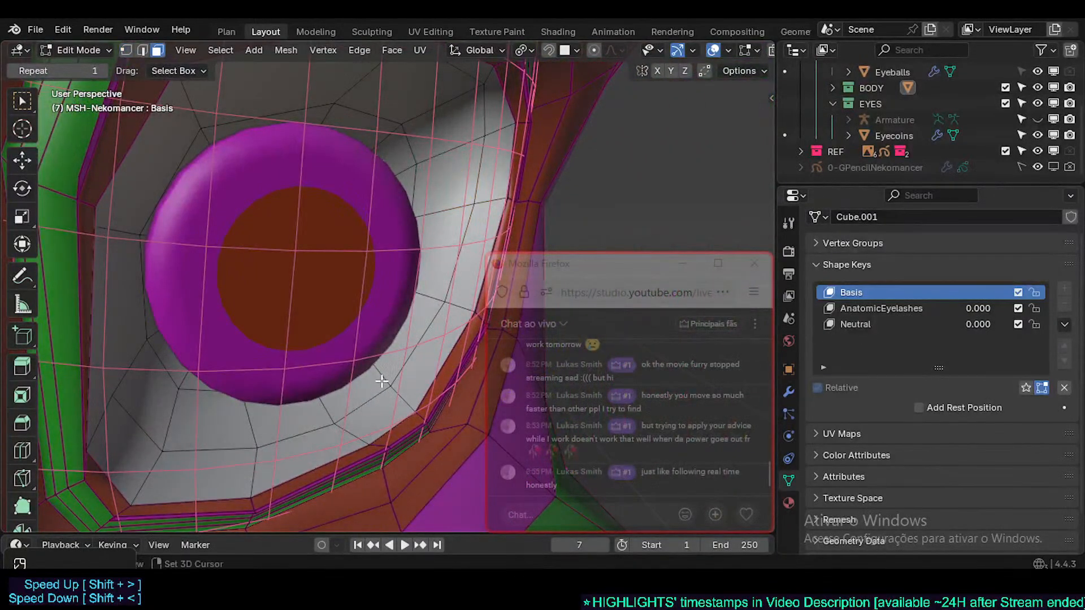
{"action": "left_click", "coordinate": [380, 377], "text": "alt"}
{"action": "left_click_drag", "start_coordinate": [366, 252], "coordinate": [382, 257]}
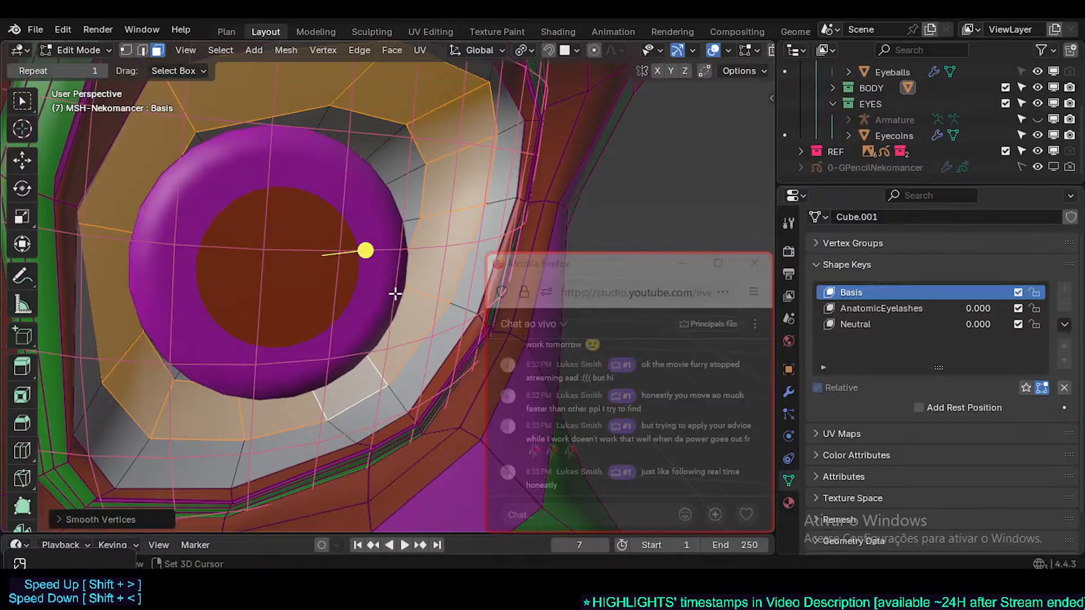
{"action": "middle_click_drag", "start_coordinate": [398, 293], "coordinate": [339, 299]}
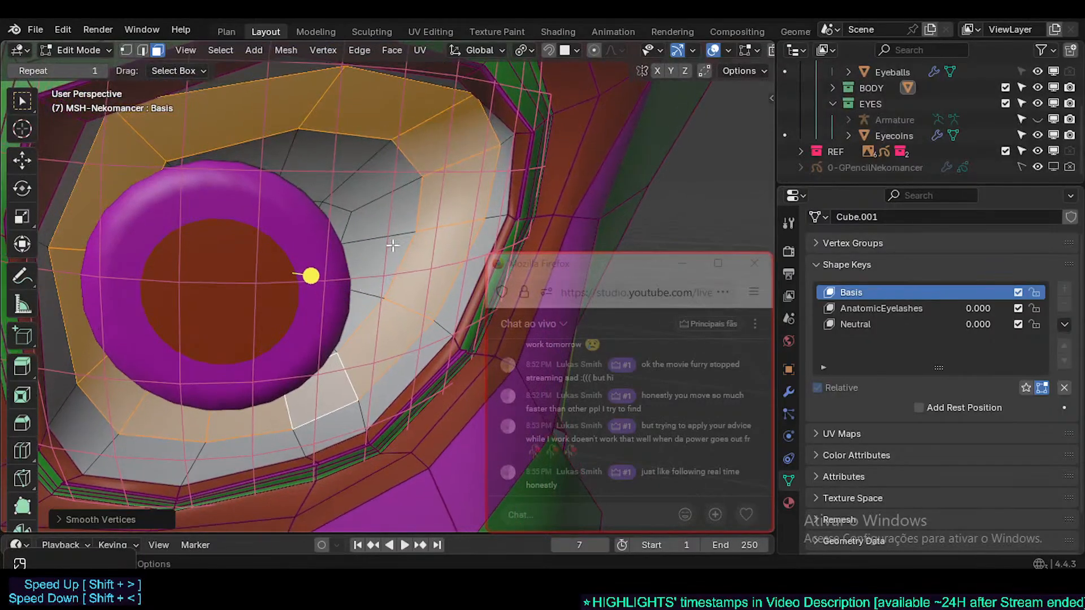
- Select the next face loop deeper inside the white eye socket and smooth its vertices
{"action": "key", "text": "alt+a"}
{"action": "left_click", "coordinate": [384, 230], "text": "alt"}
{"action": "left_click_drag", "start_coordinate": [302, 276], "coordinate": [311, 280]}
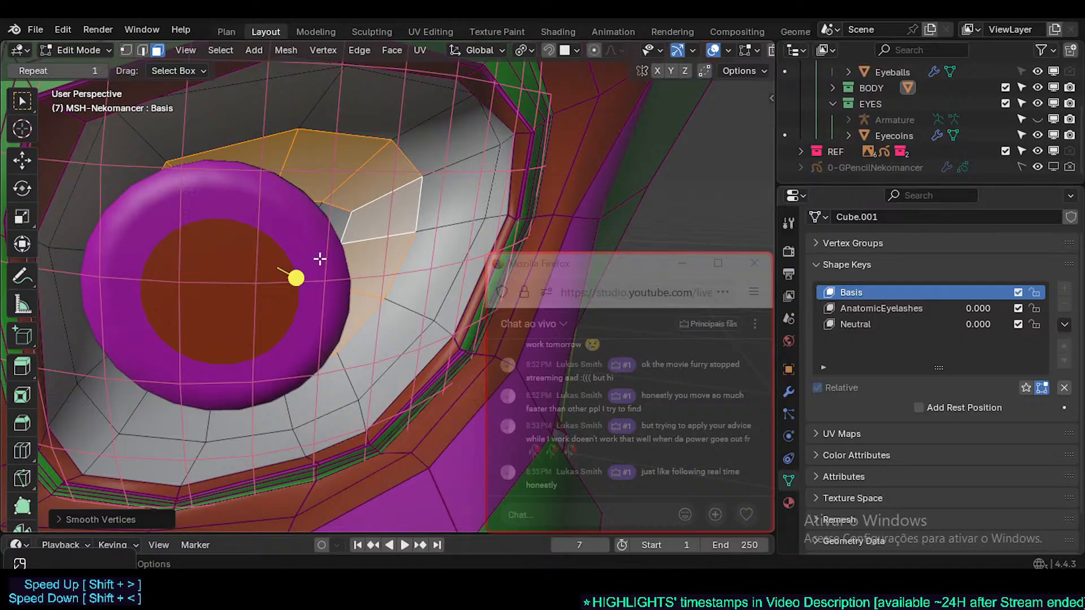
{"action": "left_click_drag", "start_coordinate": [296, 277], "coordinate": [301, 277]}
{"action": "middle_click_drag", "start_coordinate": [302, 276], "coordinate": [367, 306]}
- Read the new live chat messages while moving the chat window aside
{"action": "left_click_drag", "start_coordinate": [551, 267], "coordinate": [532, 264]}
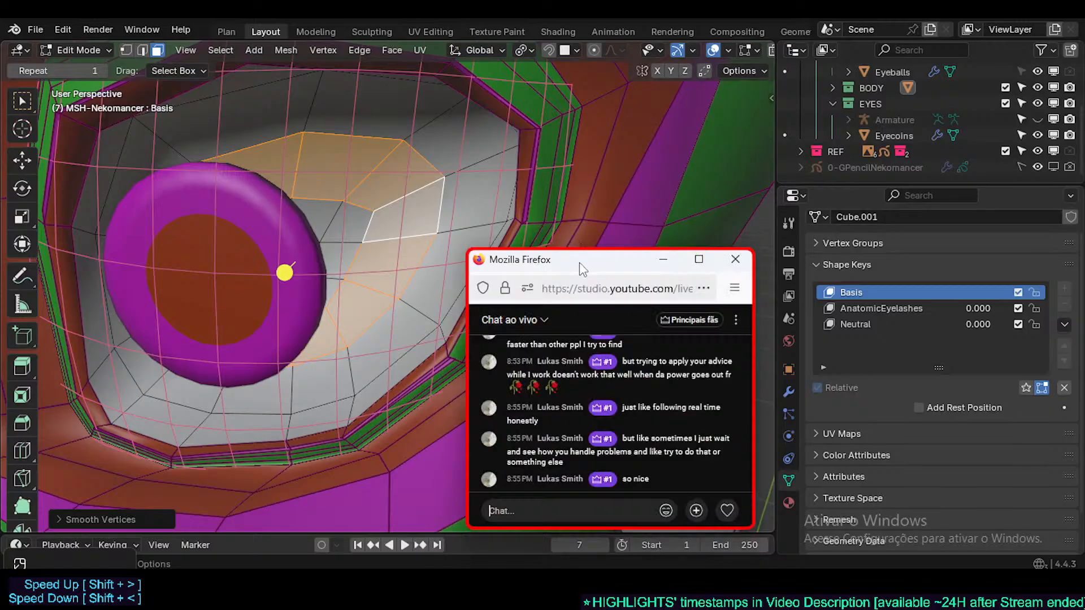
{"action": "left_click_drag", "start_coordinate": [579, 262], "coordinate": [584, 247]}
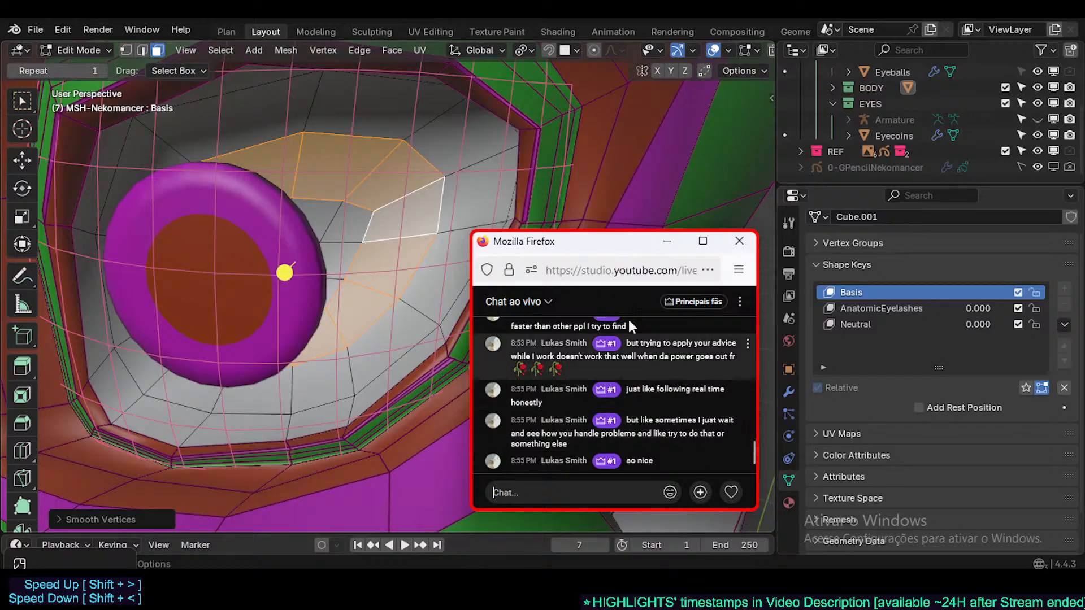
{"action": "left_click_drag", "start_coordinate": [596, 243], "coordinate": [625, 264]}
- Move a vertex in the upper middle part of the white eye socket
{"action": "scroll", "coordinate": [390, 255], "scroll_direction": "down", "scroll_amount": 1}
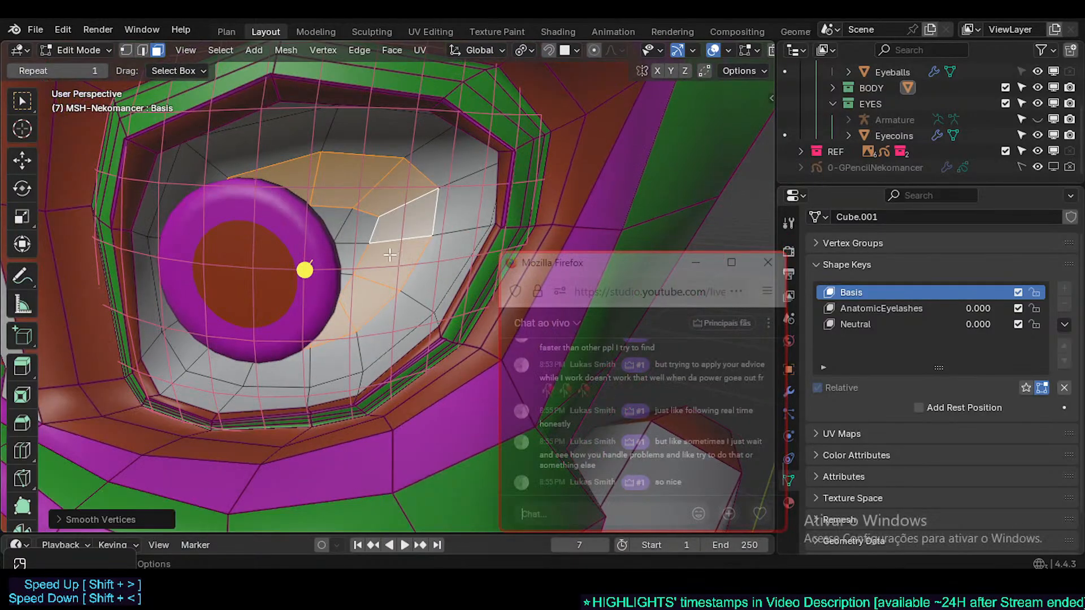
{"action": "middle_click_drag", "start_coordinate": [389, 255], "coordinate": [362, 266]}
{"action": "key", "text": "alt+a"}
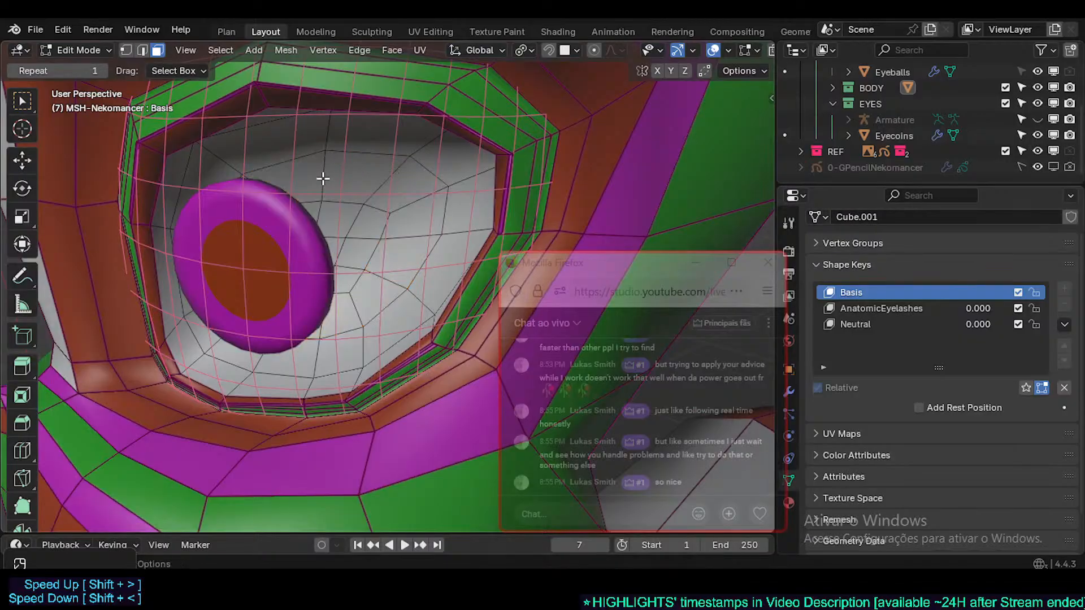
{"action": "key", "text": "1"}
{"action": "left_click", "coordinate": [324, 165]}
{"action": "middle_click_drag", "start_coordinate": [323, 169], "coordinate": [268, 182]}
{"action": "key", "text": "g"}
{"action": "left_click", "coordinate": [337, 175]}
- Select the face loop through the upper outer part of the white socket and smooth its vertices
{"action": "key", "text": "3"}
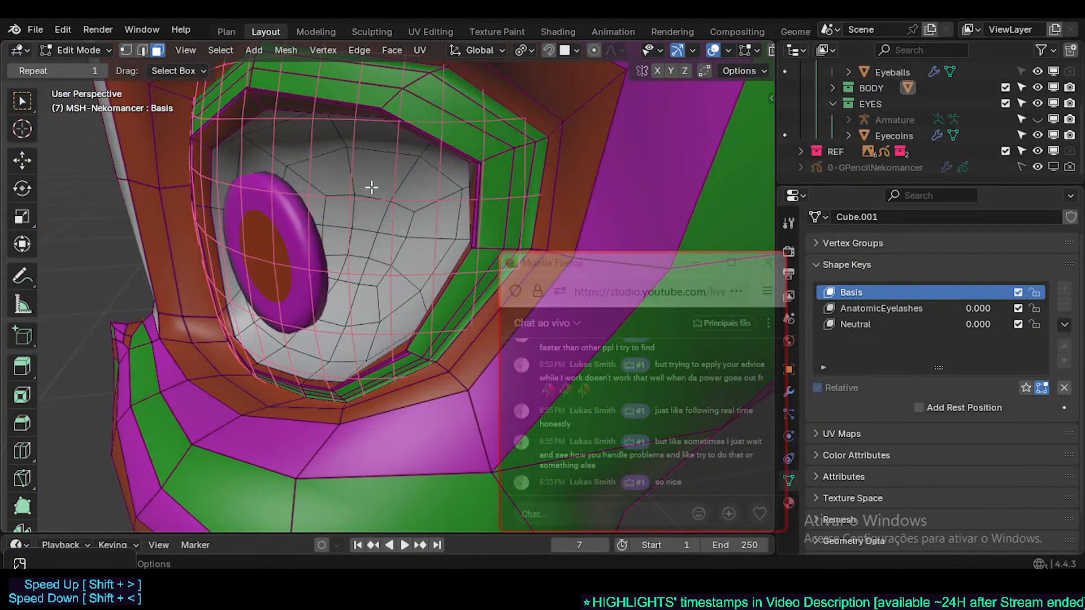
{"action": "left_click", "coordinate": [406, 180], "text": "alt"}
{"action": "left_click_drag", "start_coordinate": [300, 262], "coordinate": [361, 267]}
- Examine the smoothed eye socket in Object Mode and reposition the live chat window
{"action": "middle_click_drag", "start_coordinate": [365, 269], "coordinate": [398, 292]}
{"action": "key", "text": "Tab"}
{"action": "scroll", "coordinate": [398, 291], "scroll_direction": "up", "scroll_amount": 1}
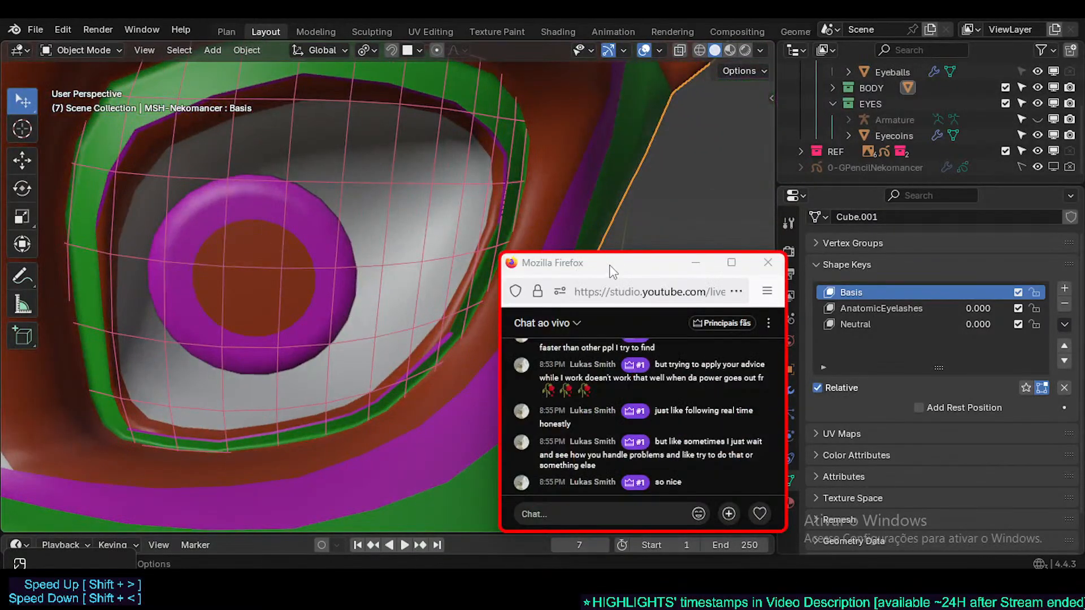
{"action": "left_click_drag", "start_coordinate": [609, 266], "coordinate": [591, 263]}
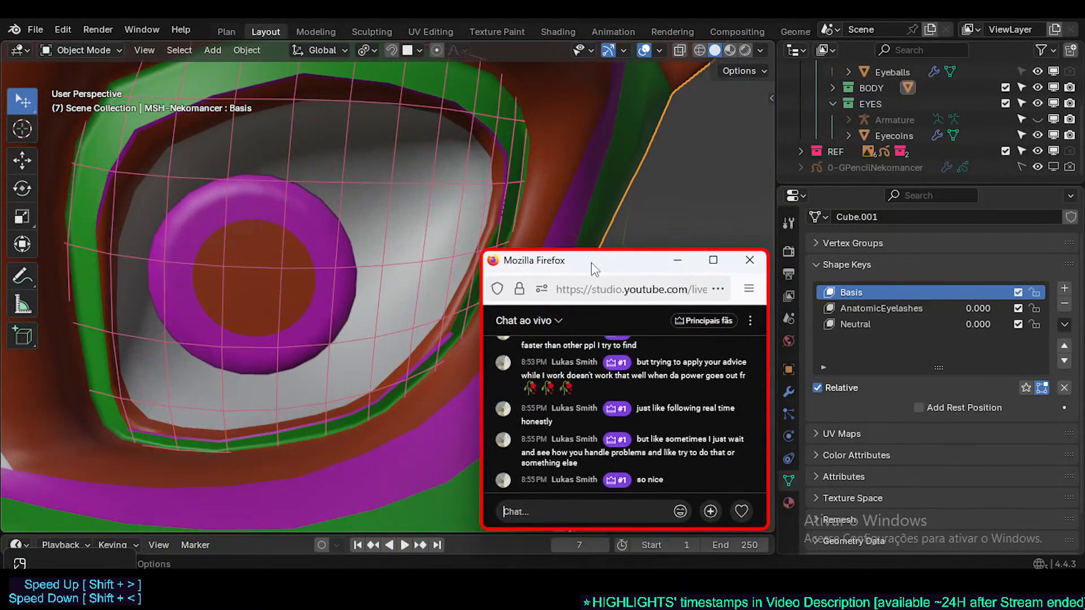
{"action": "middle_click_drag", "start_coordinate": [344, 282], "coordinate": [324, 280]}
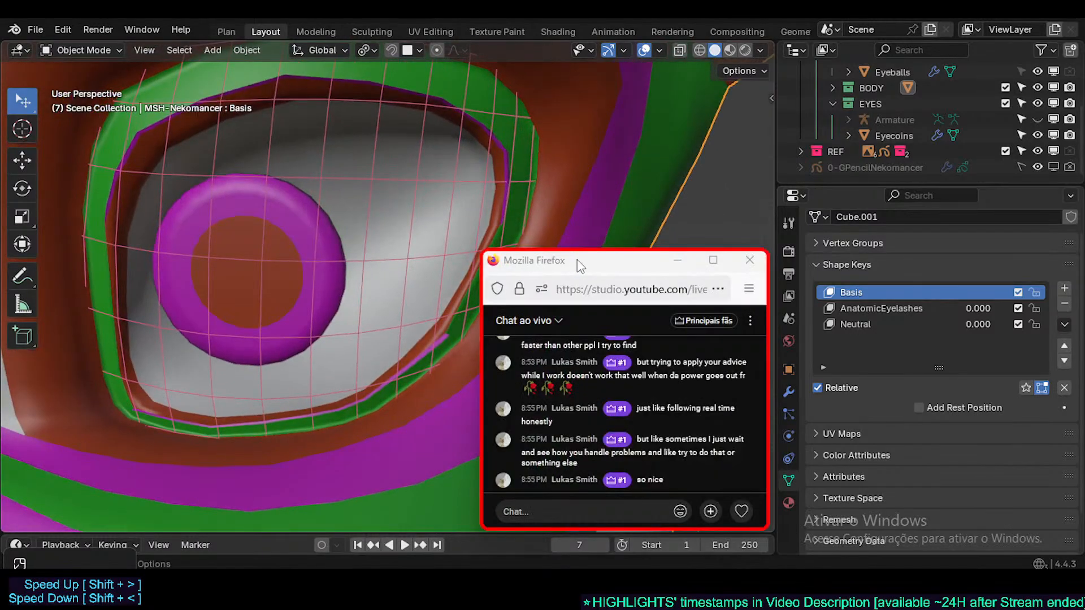
{"action": "left_click_drag", "start_coordinate": [581, 266], "coordinate": [582, 291]}
{"action": "middle_click_drag", "start_coordinate": [356, 235], "coordinate": [358, 212]}
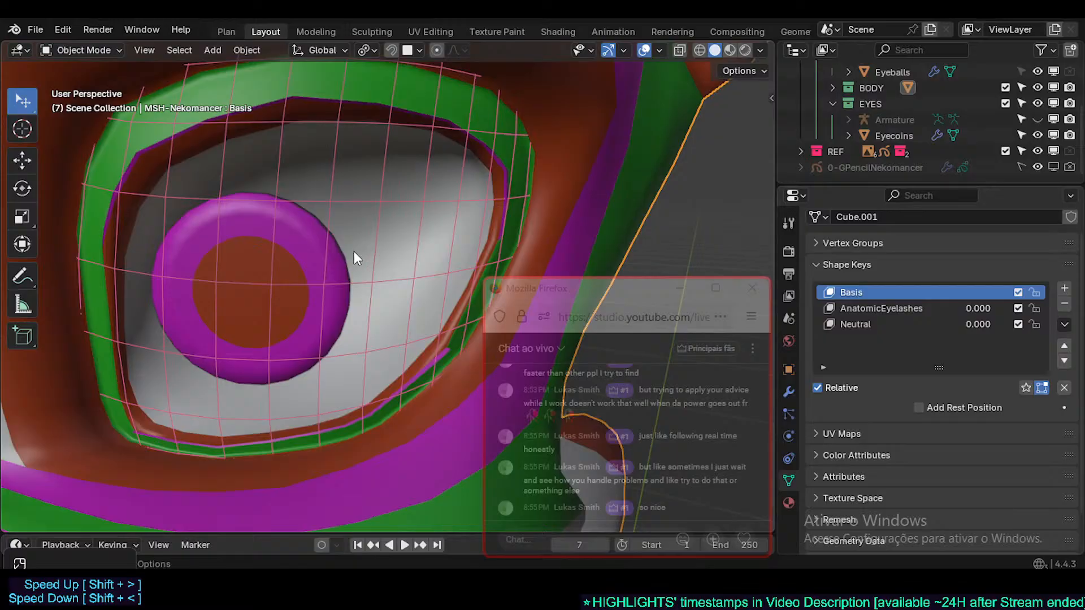
- Clear the mesh selection and examine the eyelid topology around the eye in both Object Mode and Edit Mode
{"action": "middle_click_drag", "start_coordinate": [354, 257], "coordinate": [325, 280]}
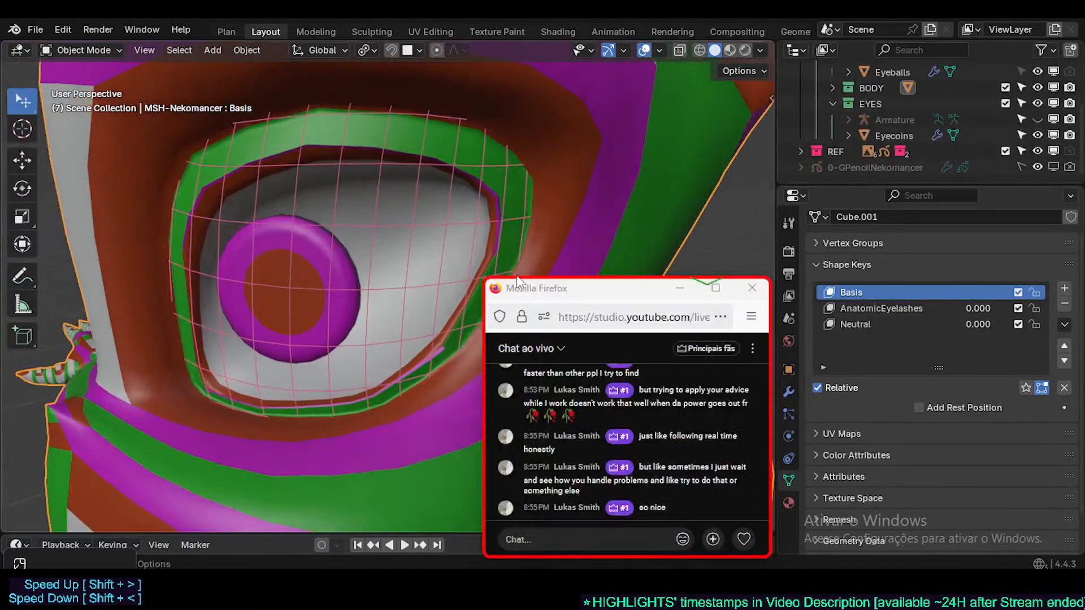
{"action": "middle_click_drag", "start_coordinate": [374, 243], "coordinate": [402, 208]}
{"action": "key", "text": "Tab"}
{"action": "scroll", "coordinate": [354, 193], "scroll_direction": "up", "scroll_amount": 3}
{"action": "key", "text": "alt+a"}
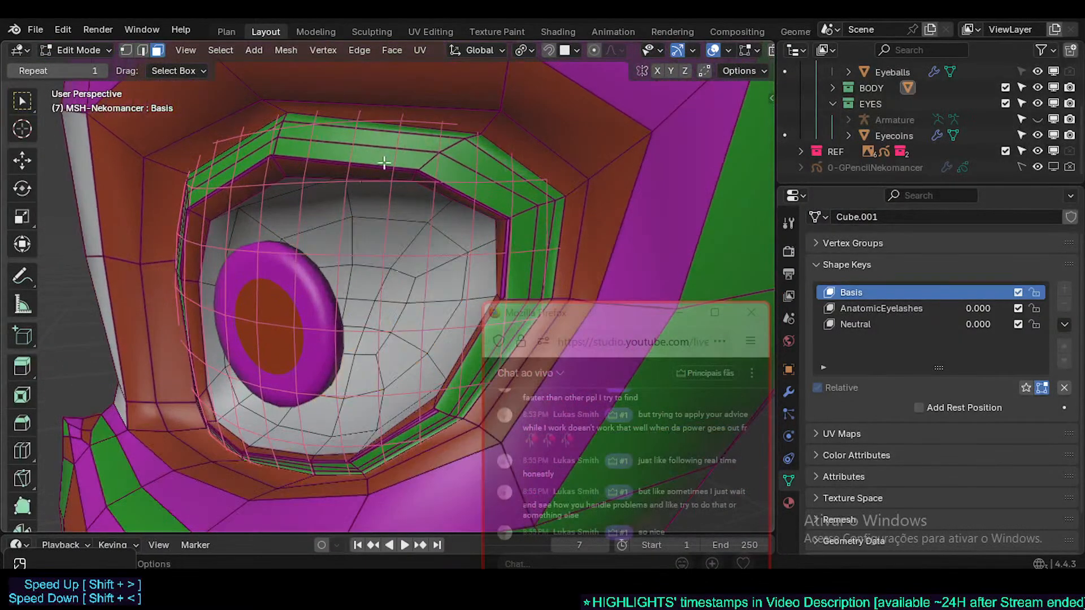
{"action": "mouse_move", "coordinate": [427, 162]}
{"action": "middle_mouse_down"}
{"action": "mouse_move", "coordinate": [380, 176]}
{"action": "mouse_move", "coordinate": [440, 165]}
{"action": "middle_mouse_up"}
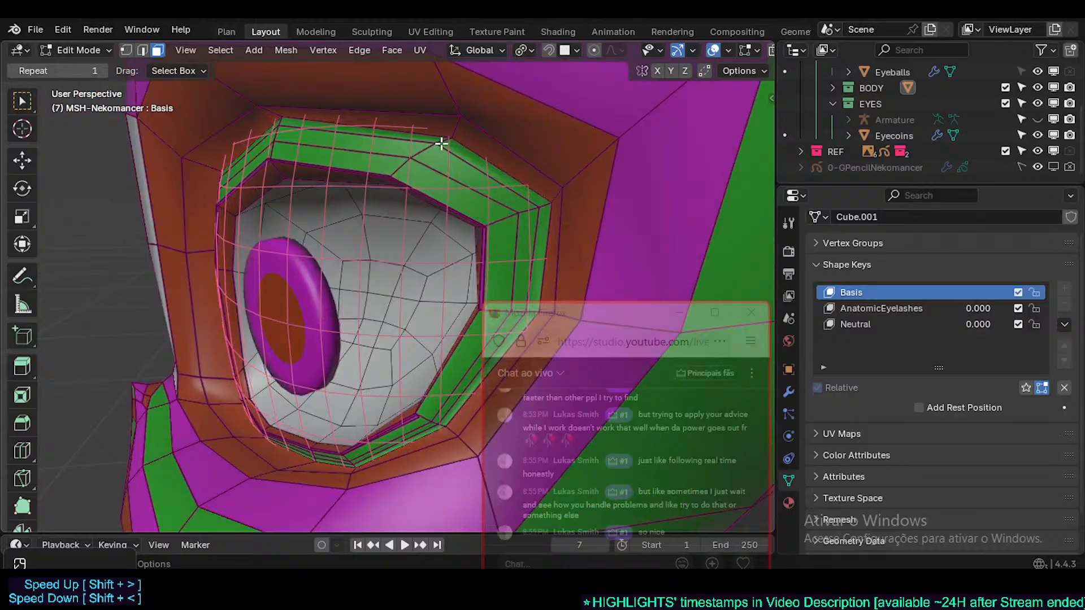
{"action": "middle_click_drag", "start_coordinate": [364, 184], "coordinate": [412, 182]}
{"action": "key", "text": "Tab"}
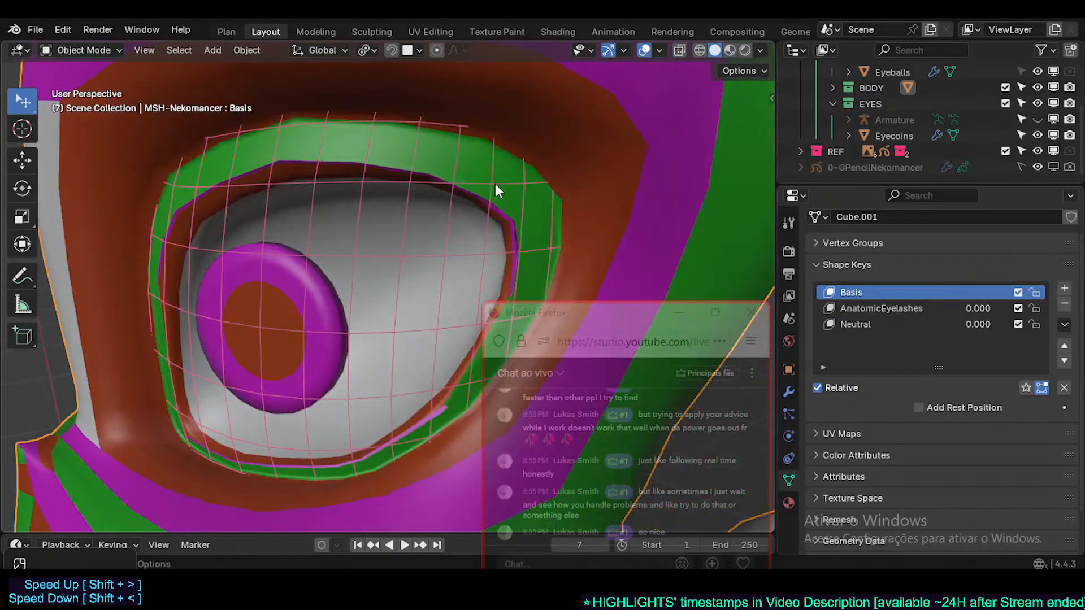
{"action": "middle_click_drag", "start_coordinate": [495, 190], "coordinate": [460, 174]}
{"action": "key", "text": "Tab"}
{"action": "middle_click_drag", "start_coordinate": [462, 213], "coordinate": [363, 285]}
{"action": "key", "text": "Tab"}
{"action": "key", "text": "Tab"}
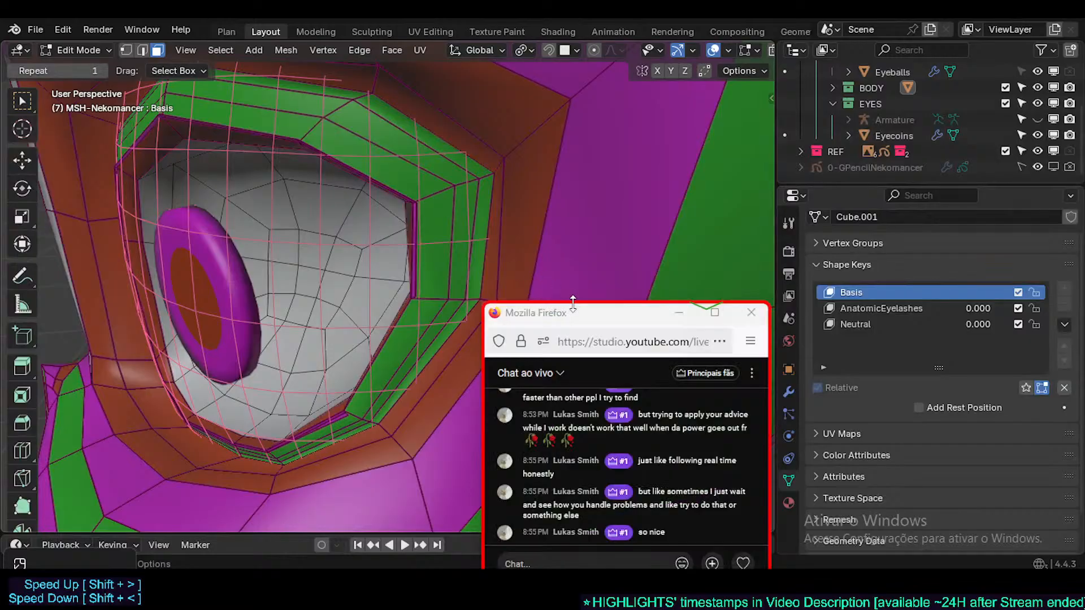
{"action": "left_click_drag", "start_coordinate": [576, 319], "coordinate": [605, 389]}
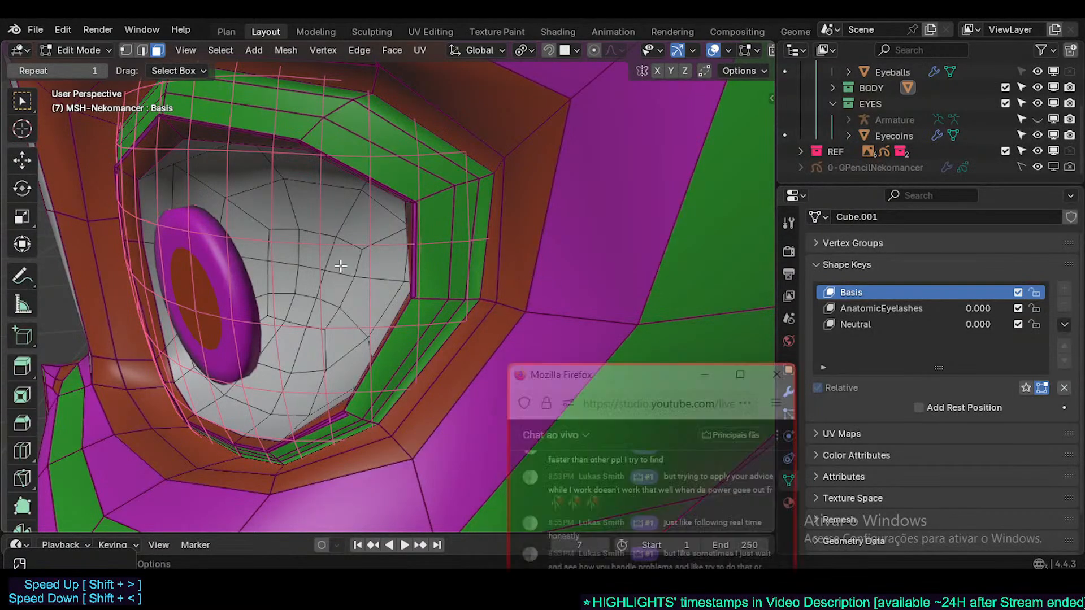
{"action": "middle_click_drag", "start_coordinate": [605, 389], "coordinate": [494, 210]}
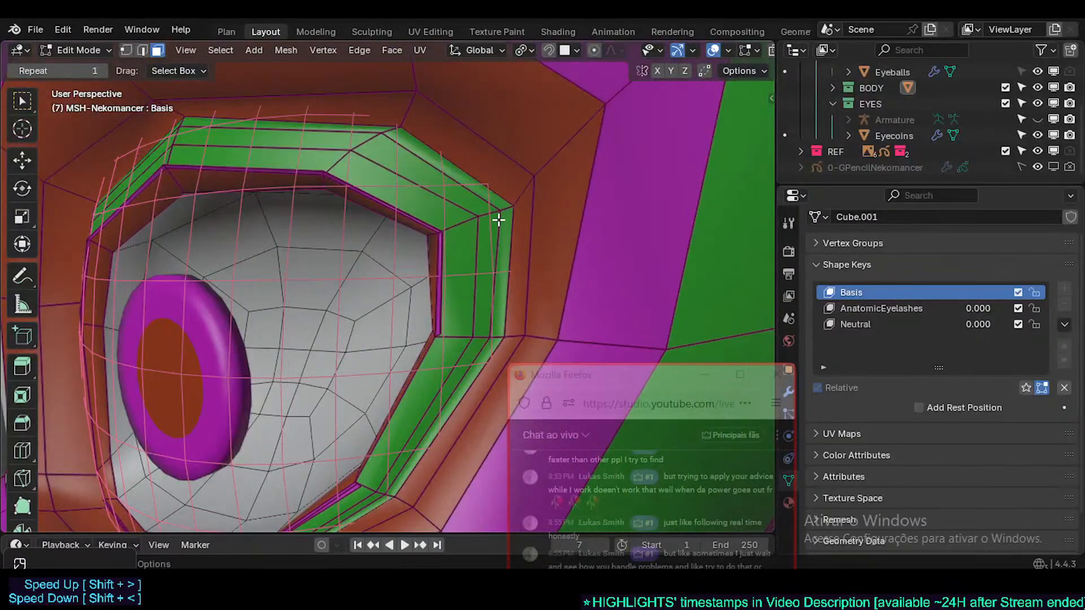
{"action": "middle_click_drag", "start_coordinate": [424, 200], "coordinate": [435, 255]}
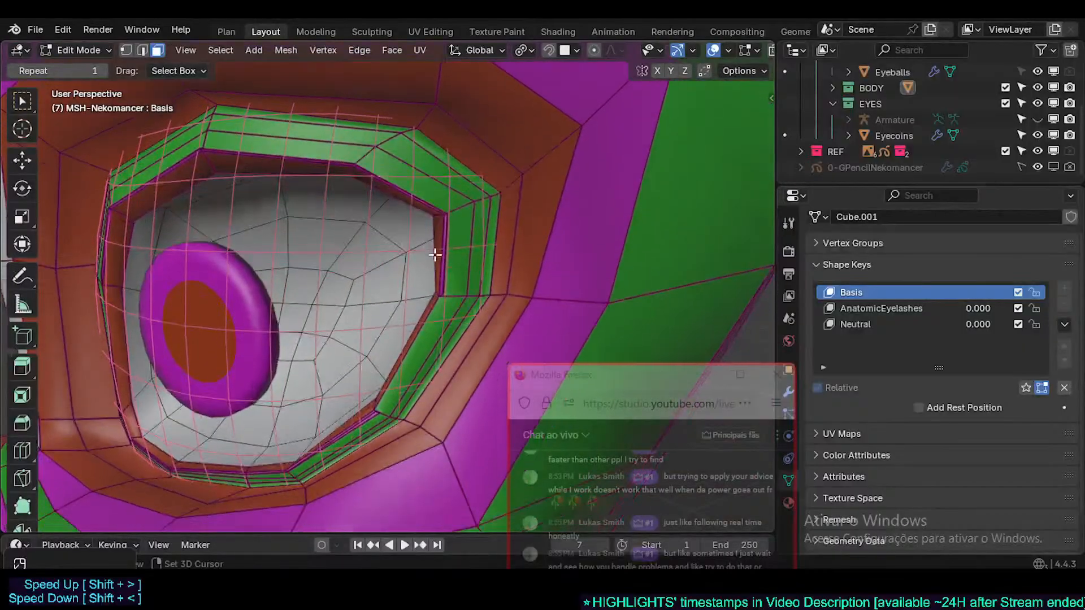
{"action": "scroll", "coordinate": [446, 266], "scroll_direction": "up", "scroll_amount": 1}
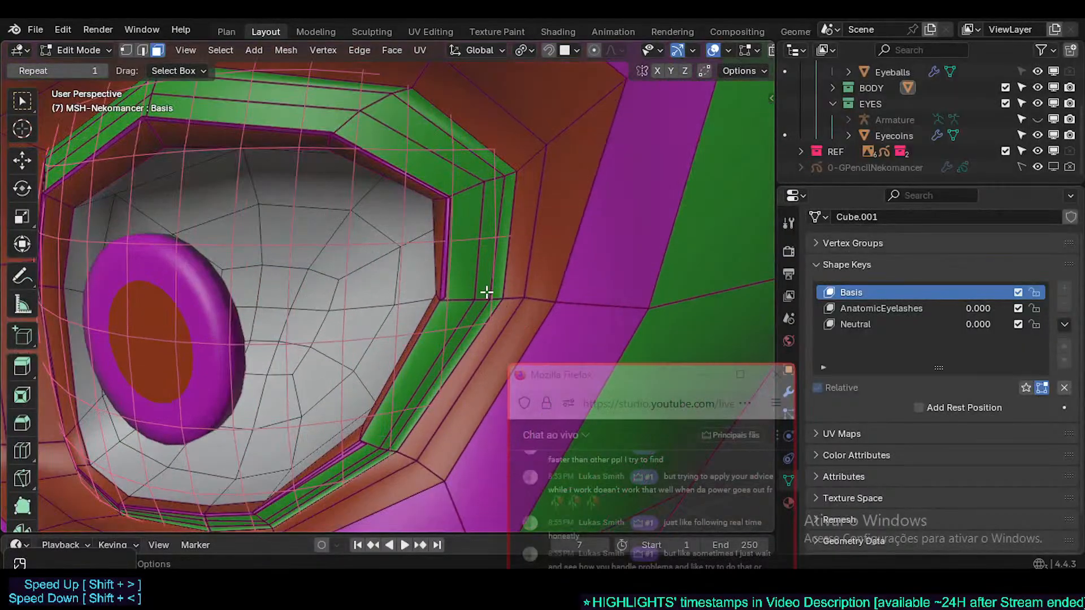
{"action": "left_click_drag", "start_coordinate": [593, 385], "coordinate": [591, 372]}
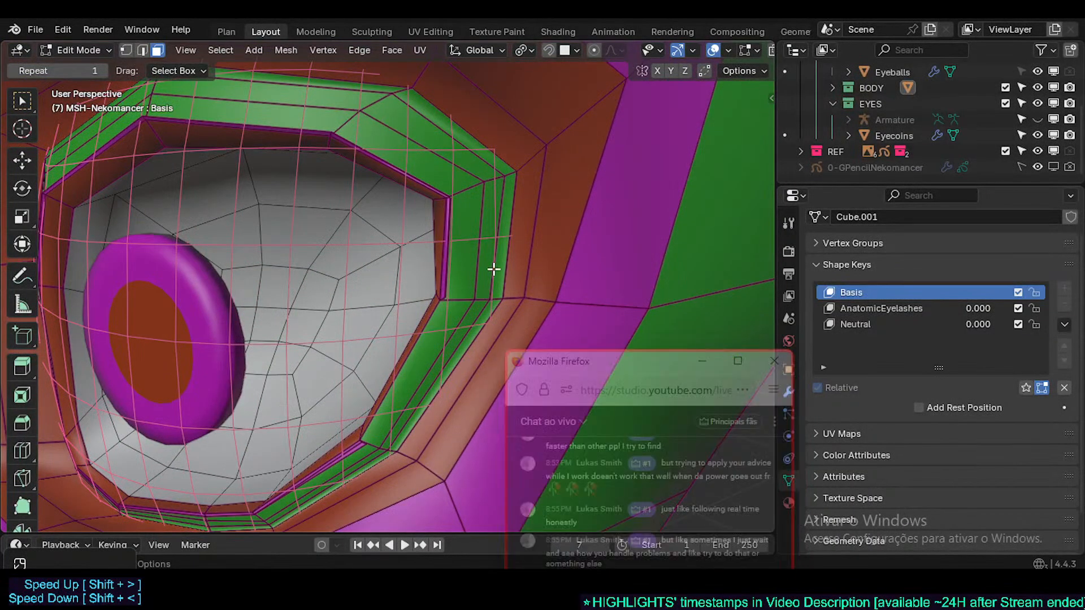
{"action": "scroll", "coordinate": [494, 270], "scroll_direction": "up", "scroll_amount": 4}
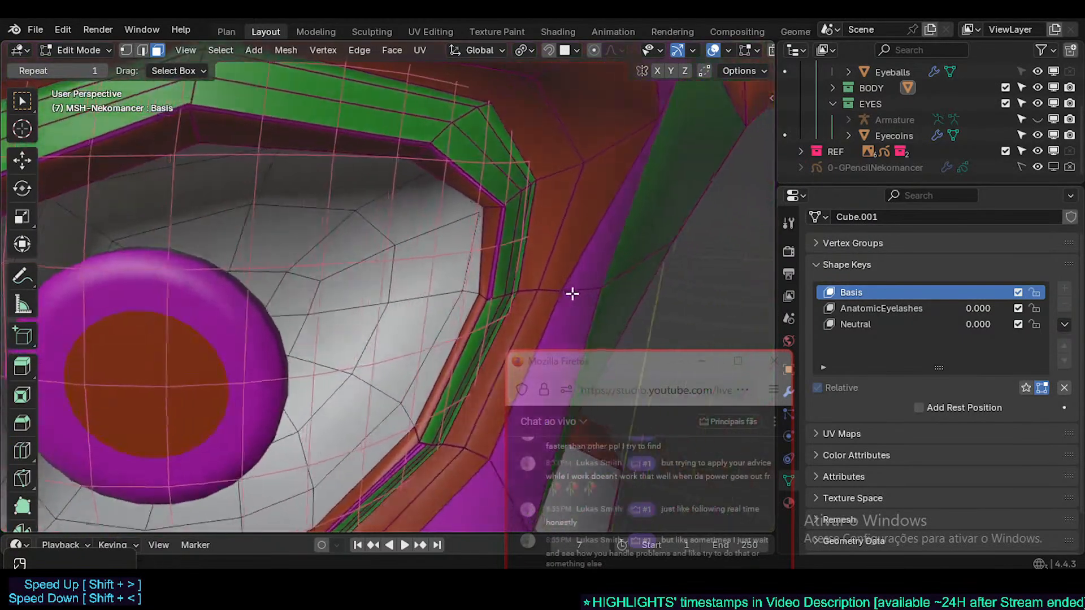
{"action": "middle_click_drag", "start_coordinate": [572, 293], "coordinate": [555, 316]}
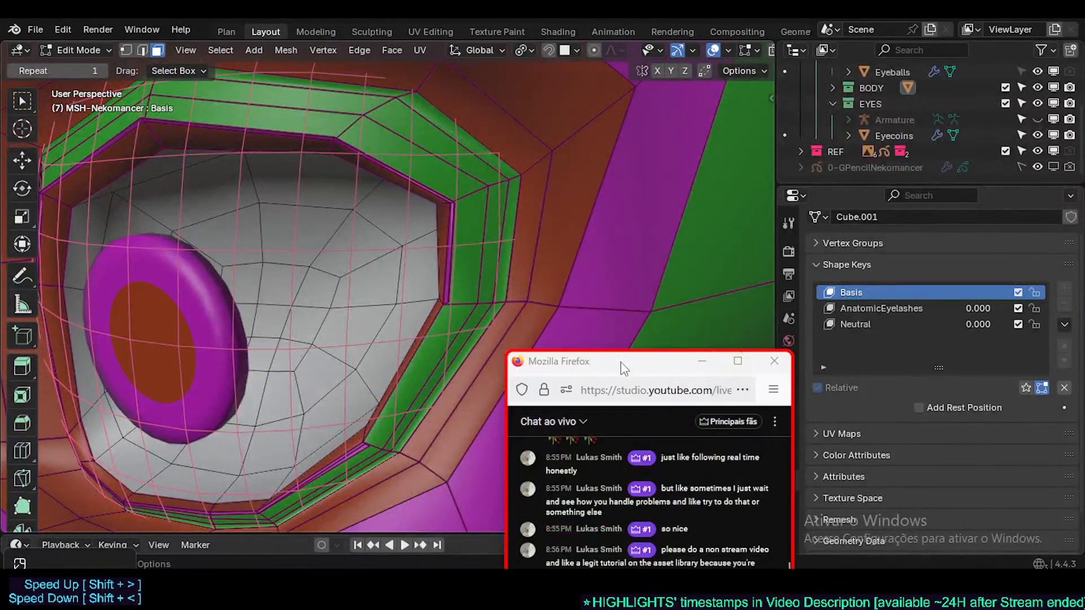
{"action": "left_click_drag", "start_coordinate": [622, 368], "coordinate": [619, 325]}
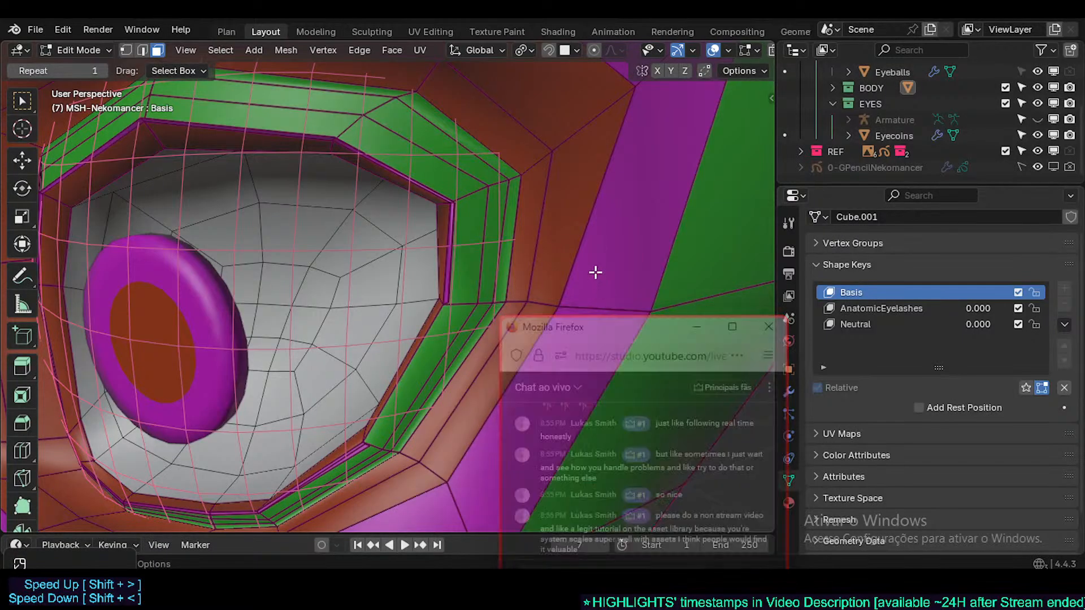
{"action": "scroll", "coordinate": [460, 275], "scroll_direction": "down", "scroll_amount": 1}
{"action": "scroll", "coordinate": [422, 285], "scroll_direction": "up", "scroll_amount": 1}
{"action": "middle_click_drag", "start_coordinate": [452, 279], "coordinate": [377, 307]}
{"action": "scroll", "coordinate": [418, 271], "scroll_direction": "up", "scroll_amount": 1}
{"action": "scroll", "coordinate": [388, 293], "scroll_direction": "down", "scroll_amount": 1}
{"action": "scroll", "coordinate": [425, 310], "scroll_direction": "up", "scroll_amount": 1}
{"action": "scroll", "coordinate": [419, 305], "scroll_direction": "down", "scroll_amount": 1}
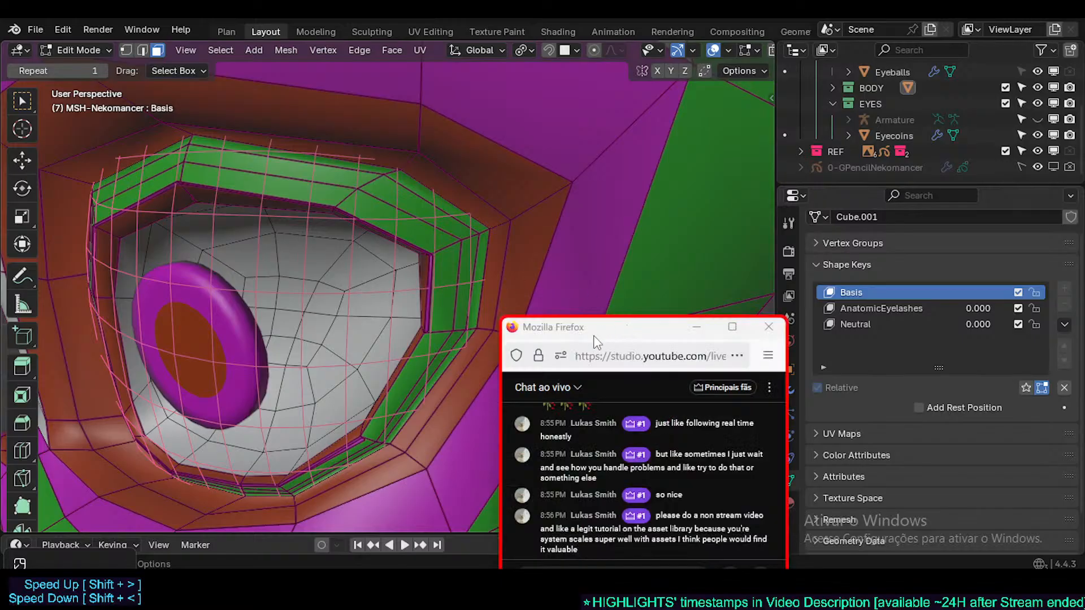
{"action": "left_click_drag", "start_coordinate": [604, 327], "coordinate": [615, 304]}
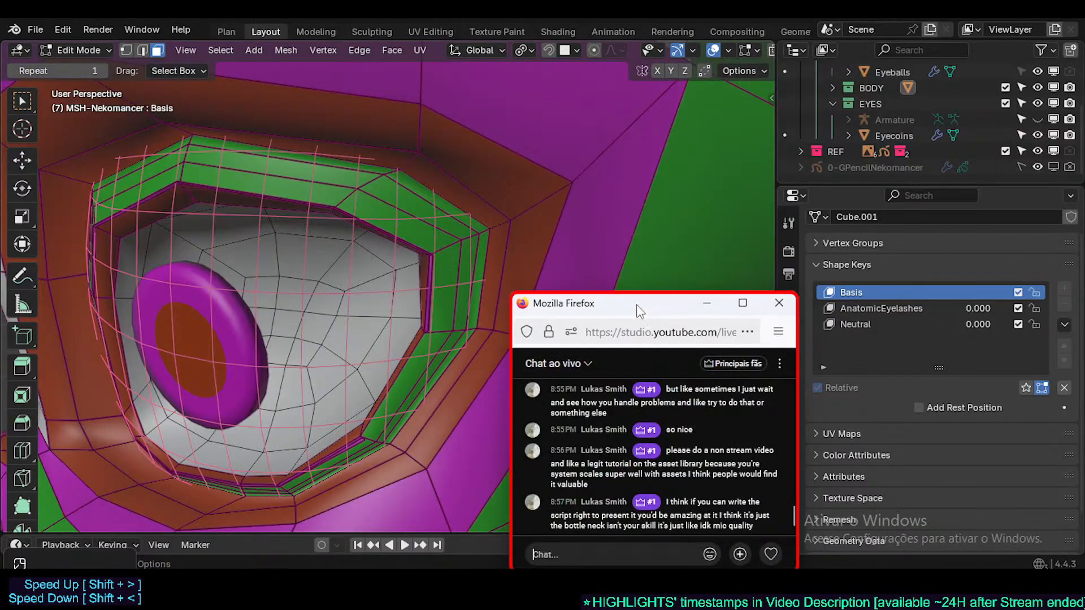
{"action": "left_click_drag", "start_coordinate": [636, 305], "coordinate": [620, 319]}
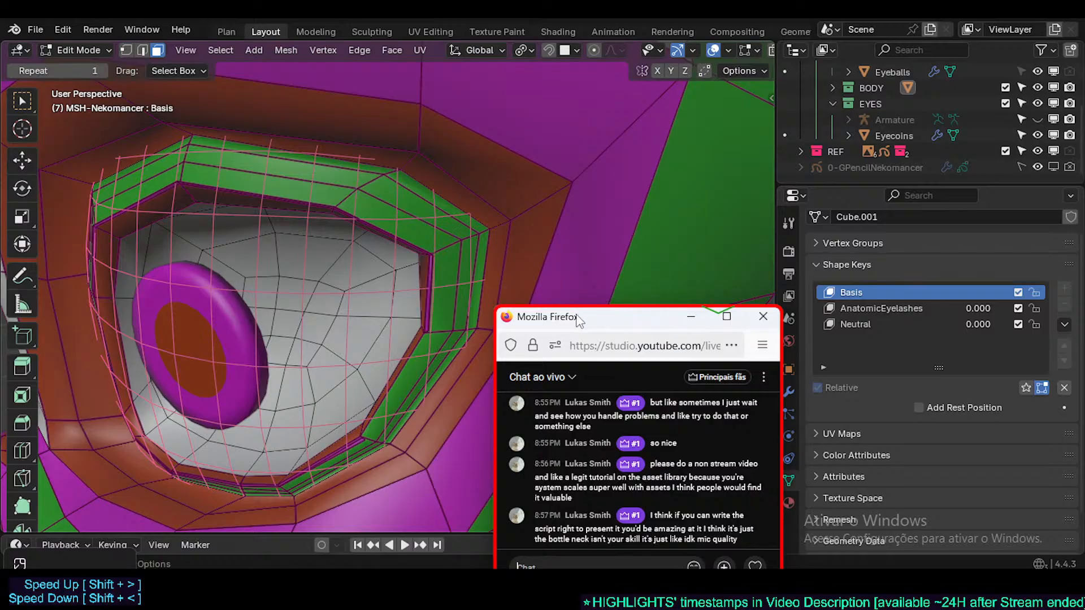
{"action": "left_click_drag", "start_coordinate": [602, 320], "coordinate": [613, 297]}
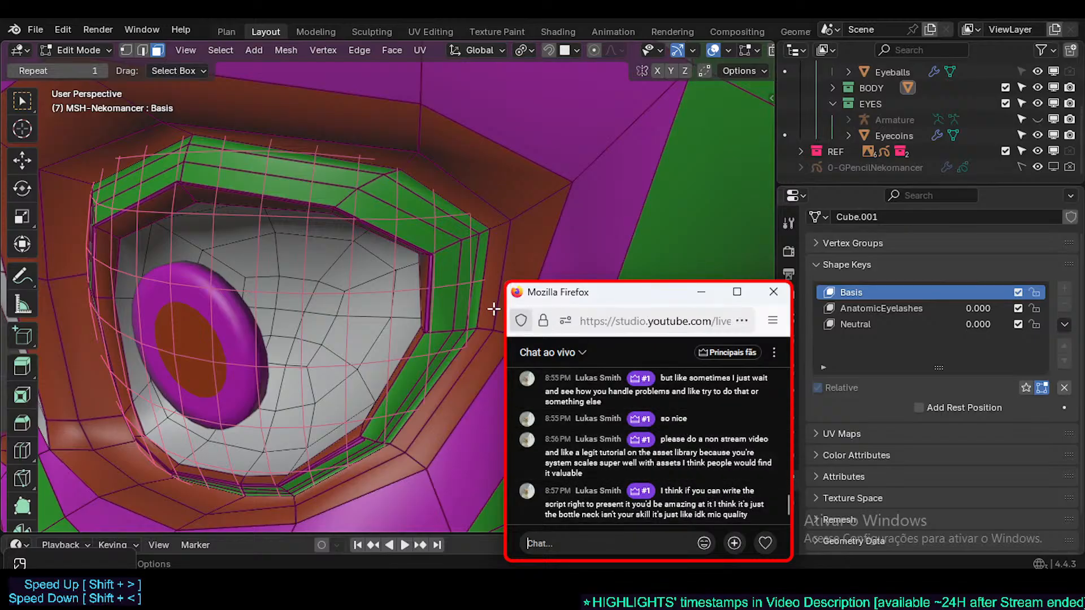
{"action": "middle_click_drag", "start_coordinate": [347, 359], "coordinate": [271, 351]}
{"action": "scroll", "coordinate": [390, 259], "scroll_direction": "up", "scroll_amount": 1}
{"action": "scroll", "coordinate": [275, 350], "scroll_direction": "up", "scroll_amount": 2}
{"action": "scroll", "coordinate": [275, 350], "scroll_direction": "down", "scroll_amount": 1}
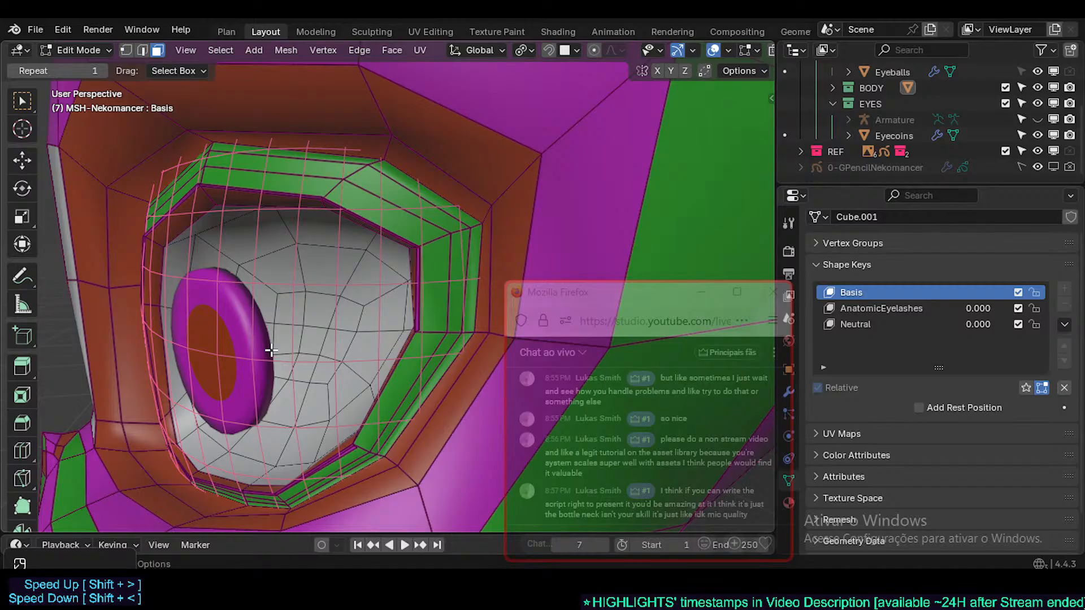
{"action": "middle_click_drag", "start_coordinate": [272, 350], "coordinate": [312, 350]}
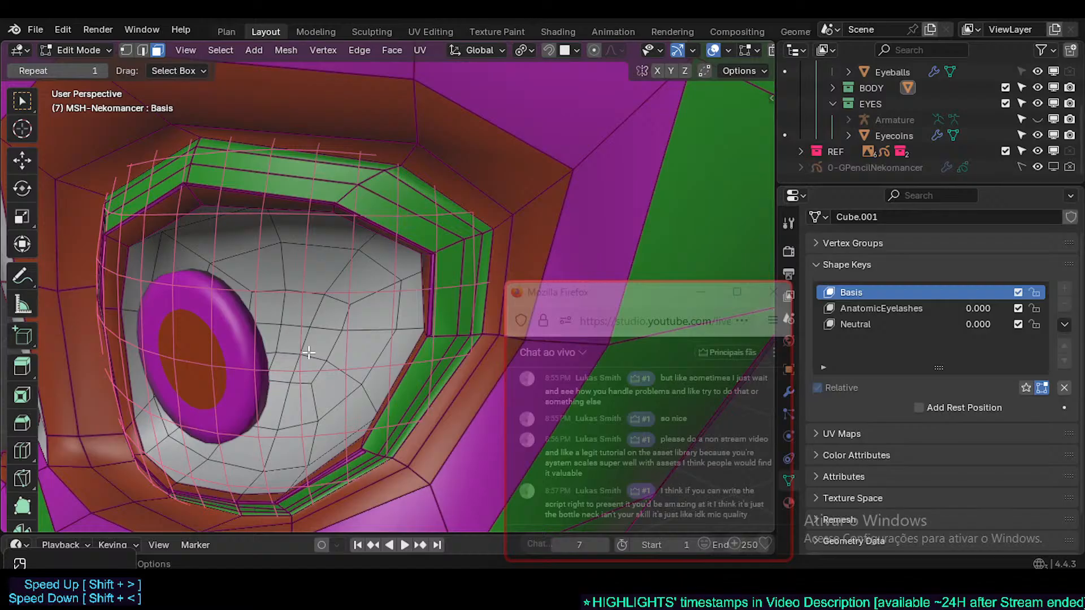
{"action": "middle_click_drag", "start_coordinate": [308, 353], "coordinate": [320, 325]}
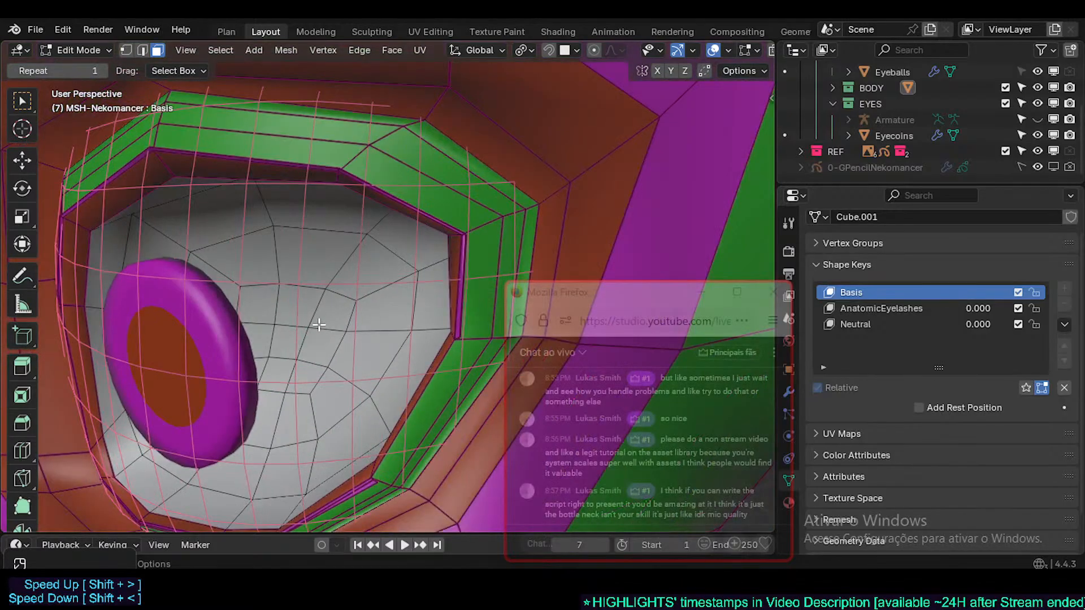
{"action": "middle_click_drag", "start_coordinate": [340, 352], "coordinate": [306, 373]}
{"action": "scroll", "coordinate": [337, 371], "scroll_direction": "down", "scroll_amount": 3}
{"action": "scroll", "coordinate": [336, 373], "scroll_direction": "up", "scroll_amount": 2}
{"action": "scroll", "coordinate": [308, 357], "scroll_direction": "up", "scroll_amount": 3}
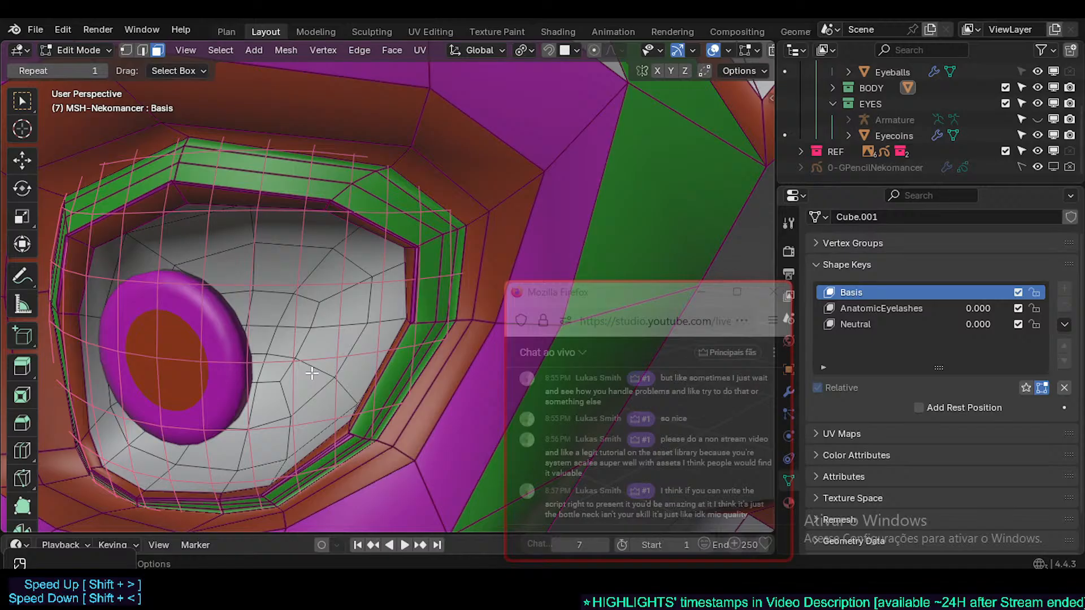
{"action": "middle_click_drag", "start_coordinate": [312, 373], "coordinate": [266, 419]}
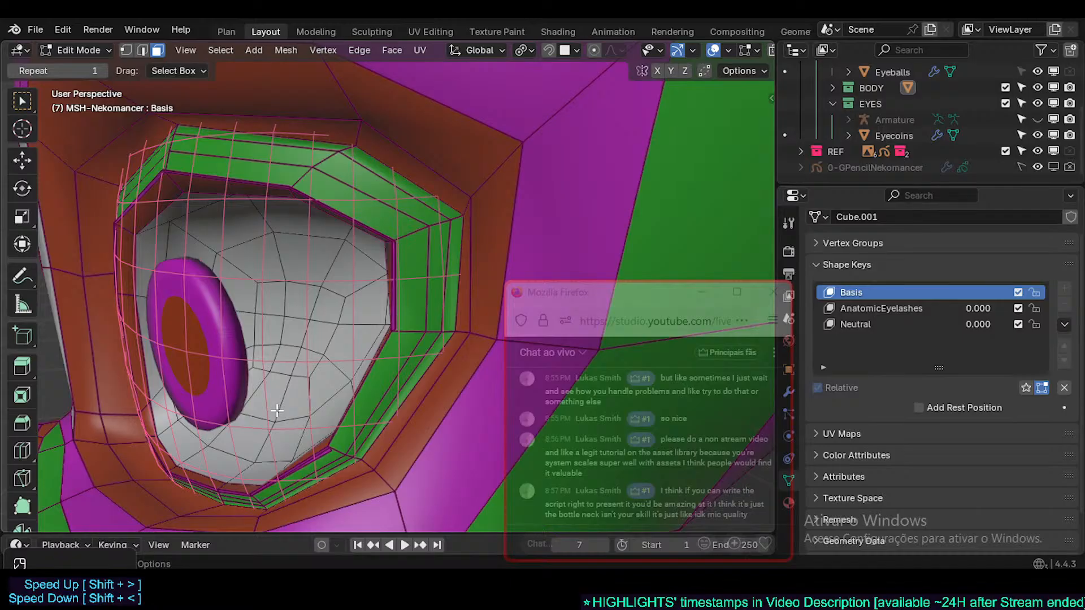
{"action": "middle_click_drag", "start_coordinate": [277, 411], "coordinate": [360, 328]}
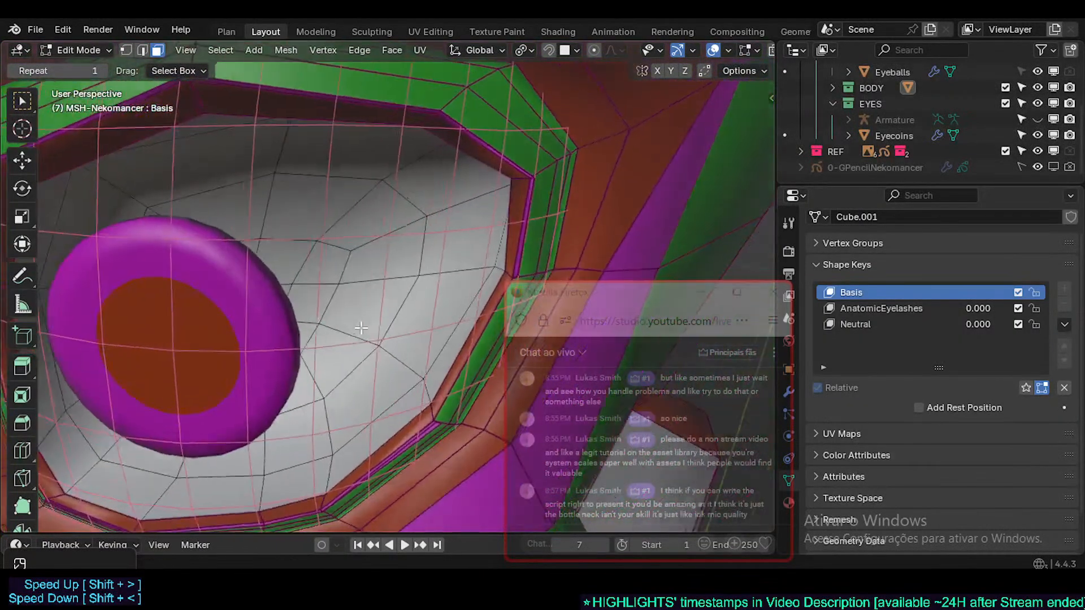
{"action": "scroll", "coordinate": [289, 377], "scroll_direction": "down", "scroll_amount": 2}
{"action": "middle_click_drag", "start_coordinate": [286, 381], "coordinate": [330, 385]}
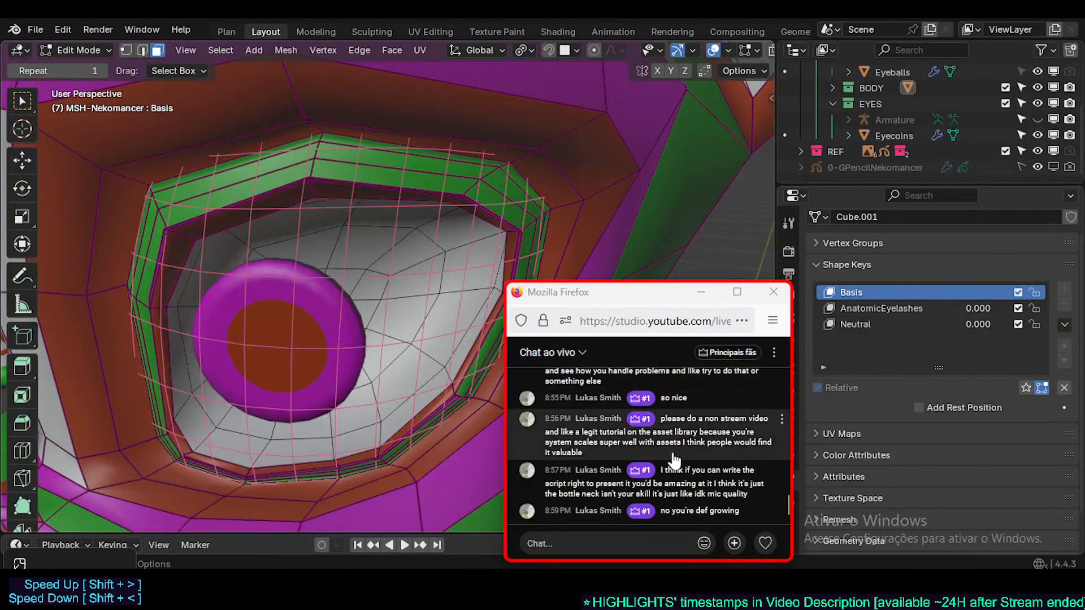
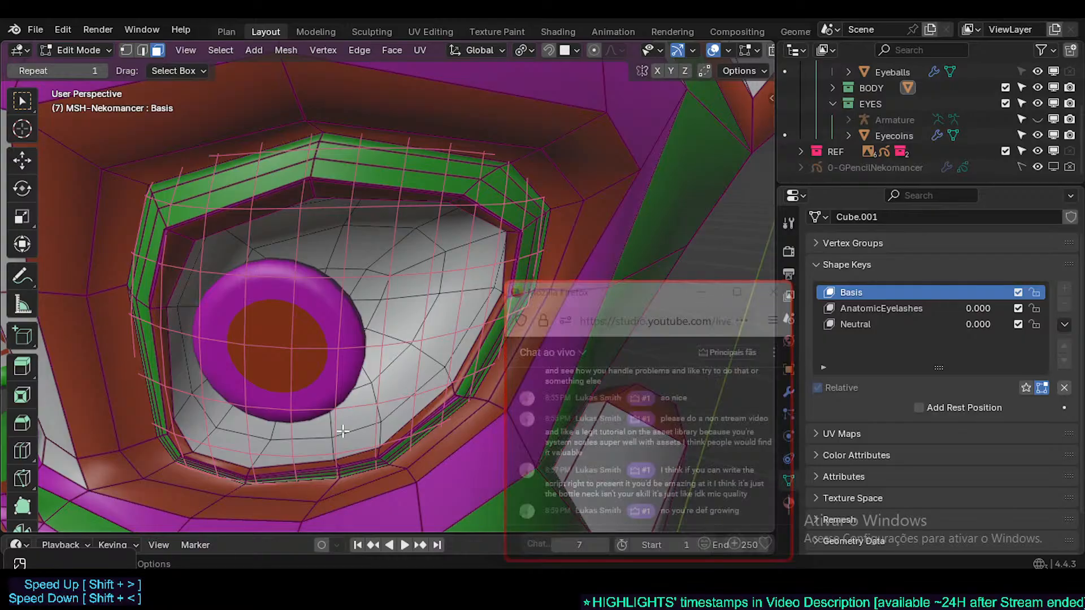
- Reposition two vertices of the eye socket on the nose side in the Basis shape key and check the result
{"action": "mouse_move", "coordinate": [345, 431]}
{"action": "middle_mouse_down"}
{"action": "mouse_move", "coordinate": [330, 429]}
{"action": "mouse_move", "coordinate": [349, 411]}
{"action": "middle_mouse_up"}
{"action": "middle_click_drag", "start_coordinate": [435, 401], "coordinate": [237, 368]}
{"action": "key", "text": "1"}
{"action": "left_click", "coordinate": [132, 402]}
{"action": "key", "text": "g"}
{"action": "left_click", "coordinate": [149, 416]}
{"action": "left_click", "coordinate": [175, 409]}
{"action": "key", "text": "g"}
{"action": "left_click", "coordinate": [180, 416]}
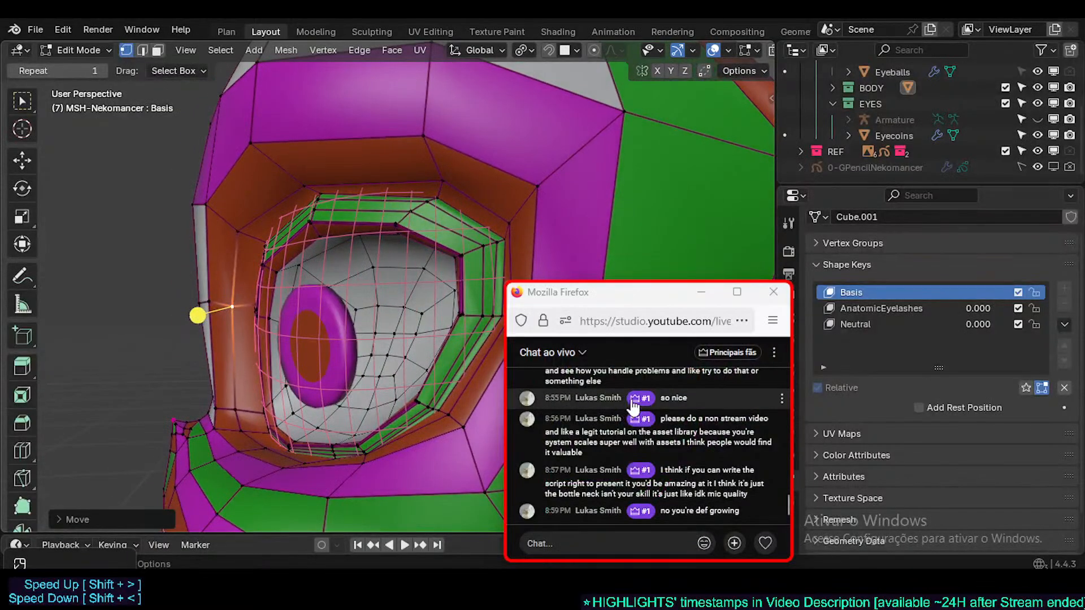
{"action": "middle_click_drag", "start_coordinate": [339, 270], "coordinate": [393, 344]}
{"action": "key", "text": "Tab"}
{"action": "key", "text": "Tab"}
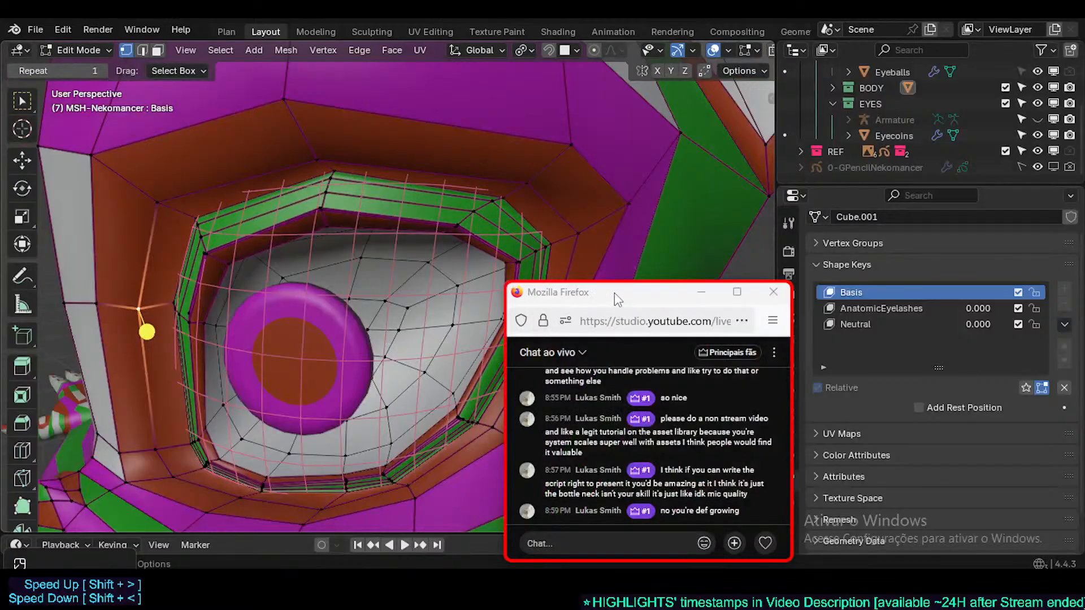
- Make the Neutral shape key active in Object Mode and save the file
{"action": "left_click_drag", "start_coordinate": [626, 295], "coordinate": [634, 327]}
{"action": "middle_click_drag", "start_coordinate": [344, 353], "coordinate": [357, 358]}
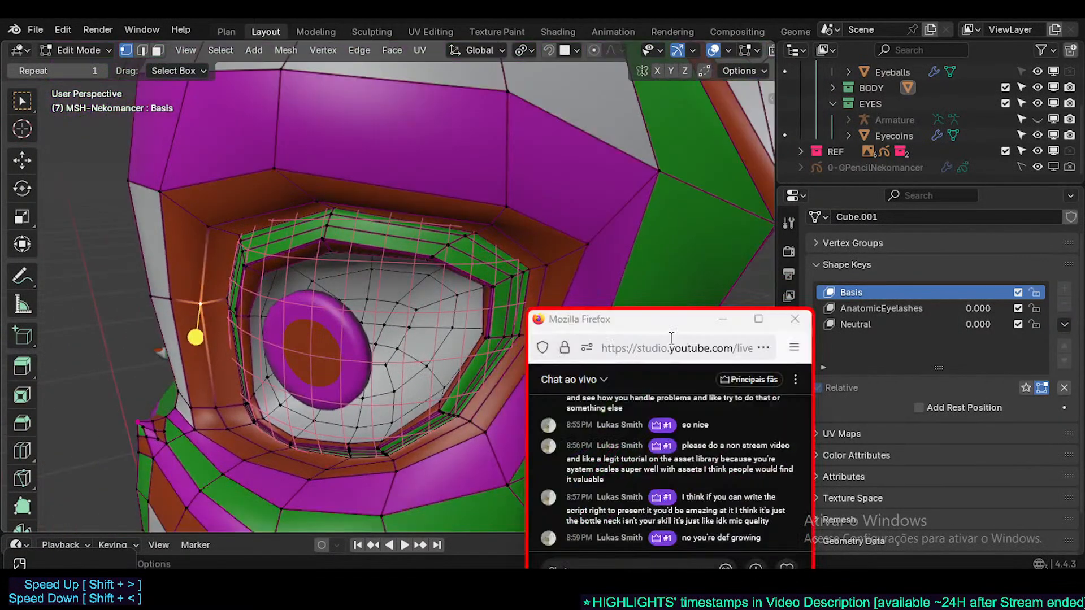
{"action": "scroll", "coordinate": [446, 228], "scroll_direction": "up", "scroll_amount": 2}
{"action": "key", "text": "Tab"}
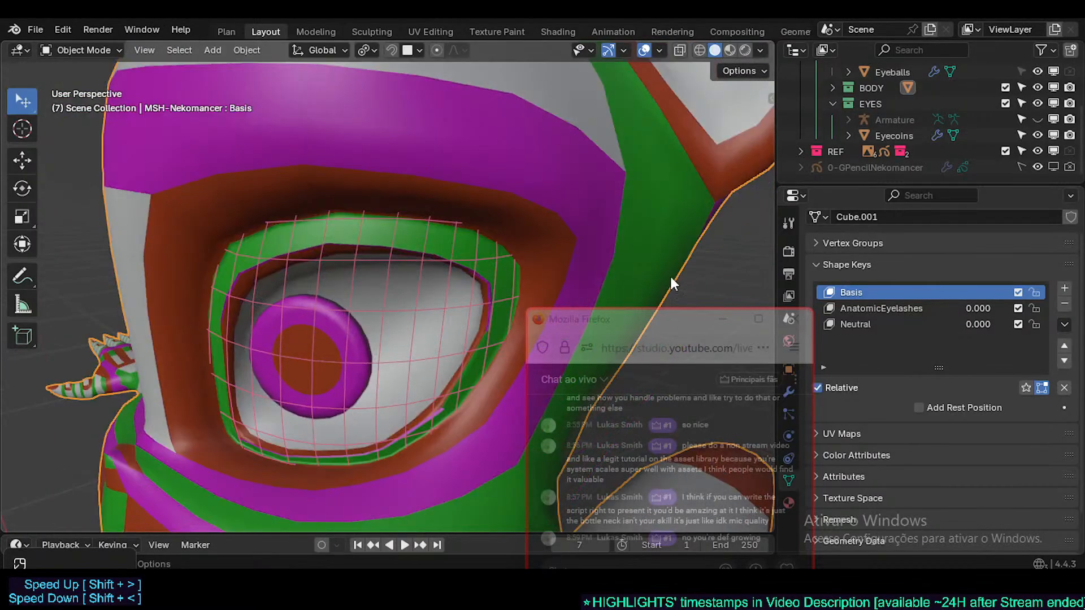
{"action": "middle_click_drag", "start_coordinate": [670, 274], "coordinate": [619, 154]}
{"action": "left_click_drag", "start_coordinate": [969, 324], "coordinate": [935, 312]}
{"action": "left_click", "coordinate": [866, 325]}
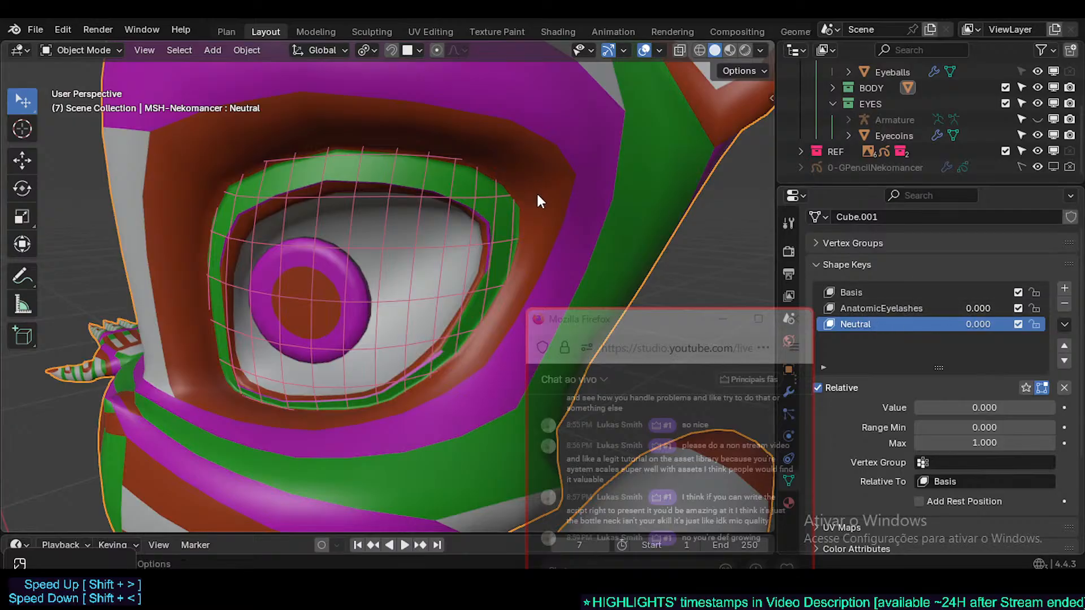
{"action": "key", "text": "ctrl+s"}
- Apply Blend from Shape to the selected eye-socket vertex in the Neutral shape key, using AnatomicEyelashes as the source shape
{"action": "key", "text": "Tab"}
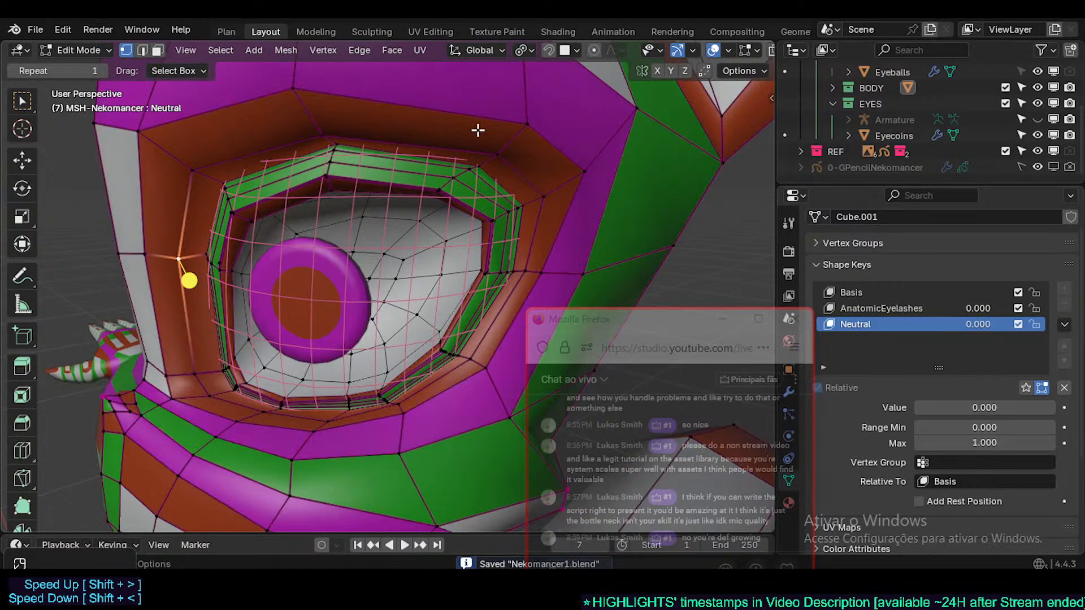
{"action": "left_click", "coordinate": [282, 49]}
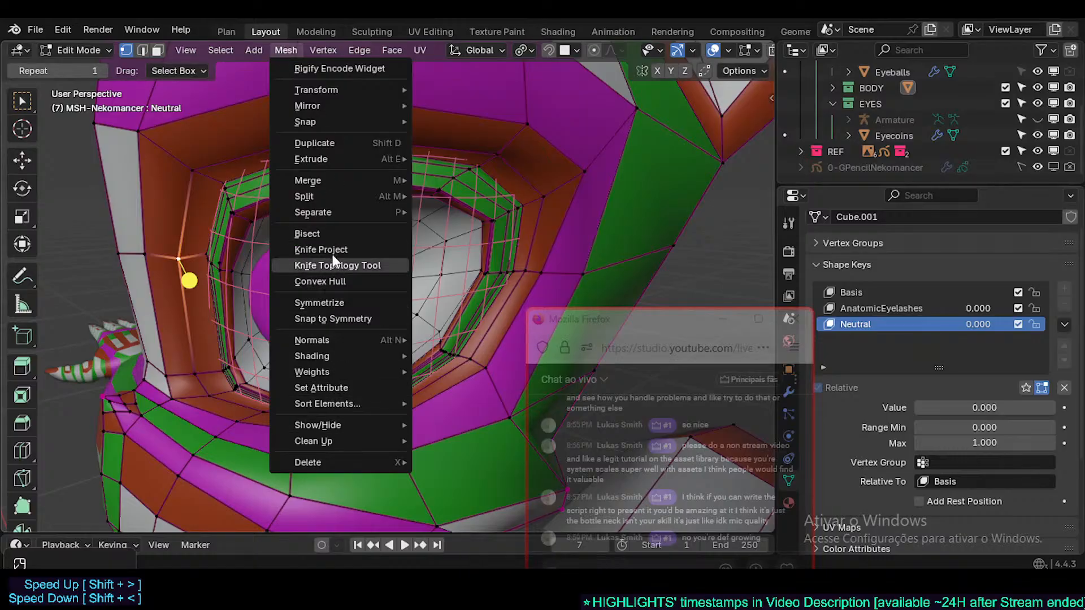
{"action": "mouse_move", "coordinate": [319, 52]}
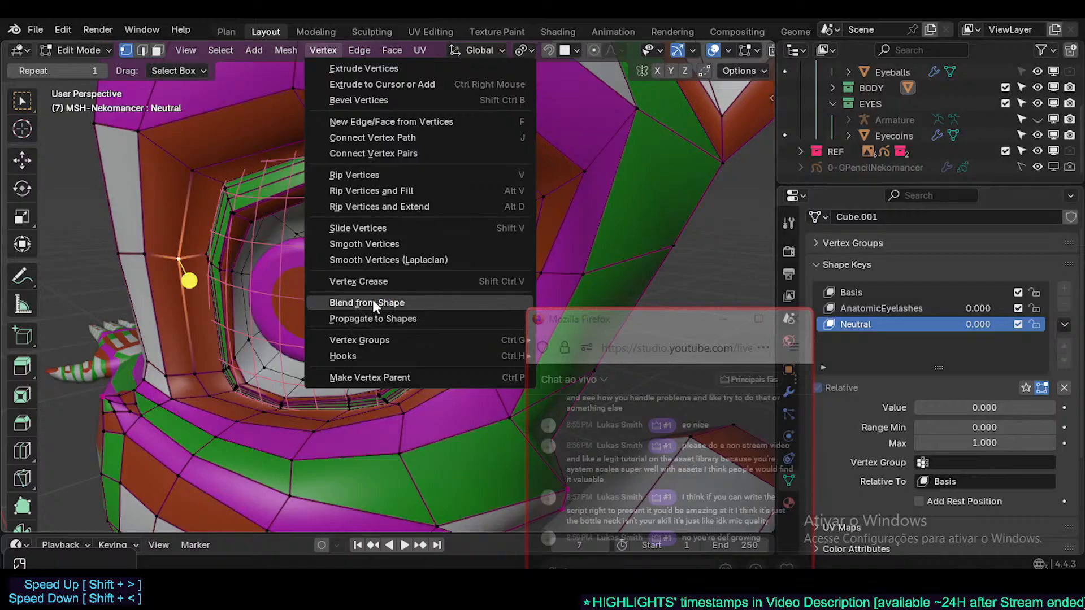
{"action": "left_click", "coordinate": [372, 299]}
{"action": "left_click", "coordinate": [122, 515]}
{"action": "left_click", "coordinate": [165, 480]}
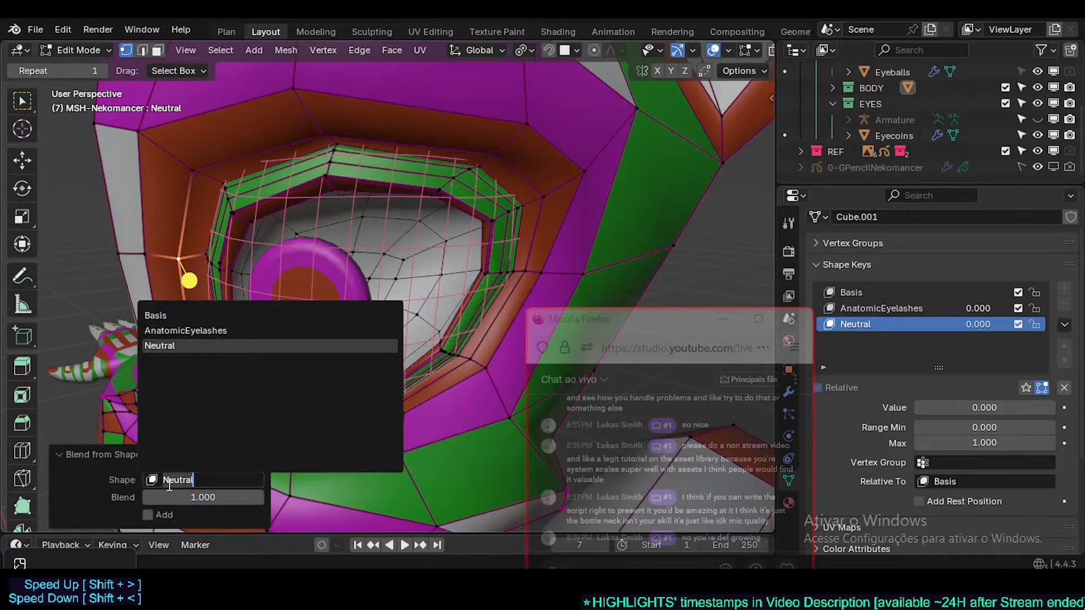
{"action": "left_click", "coordinate": [196, 330]}
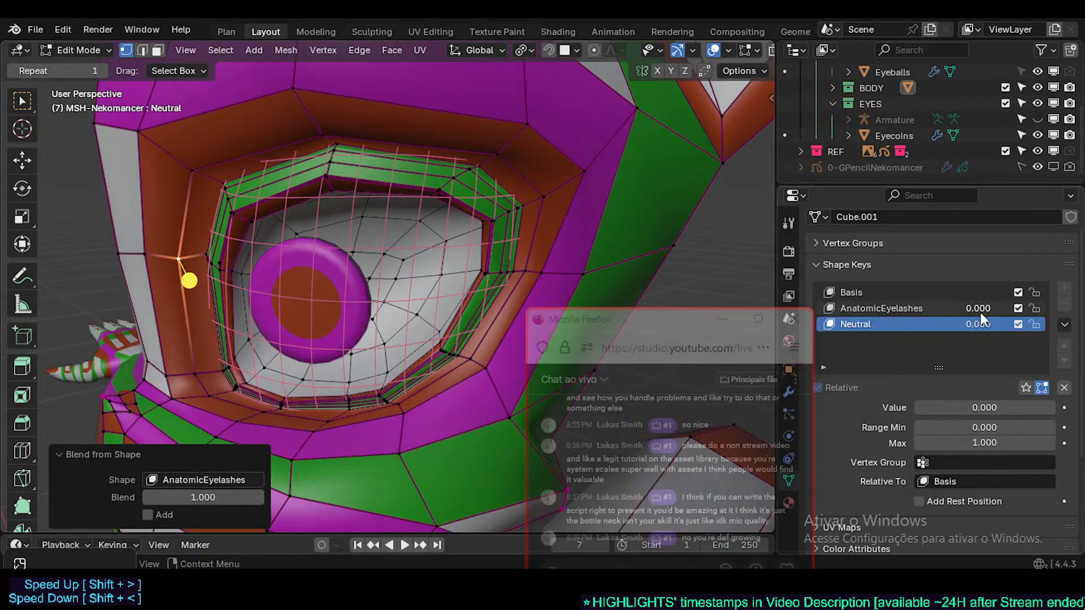
- Undo the Blend from Shape edit on Neutral and return to Object Mode with Basis active
{"action": "left_click_drag", "start_coordinate": [979, 324], "coordinate": [914, 322]}
{"action": "key", "text": "ctrl+z"}
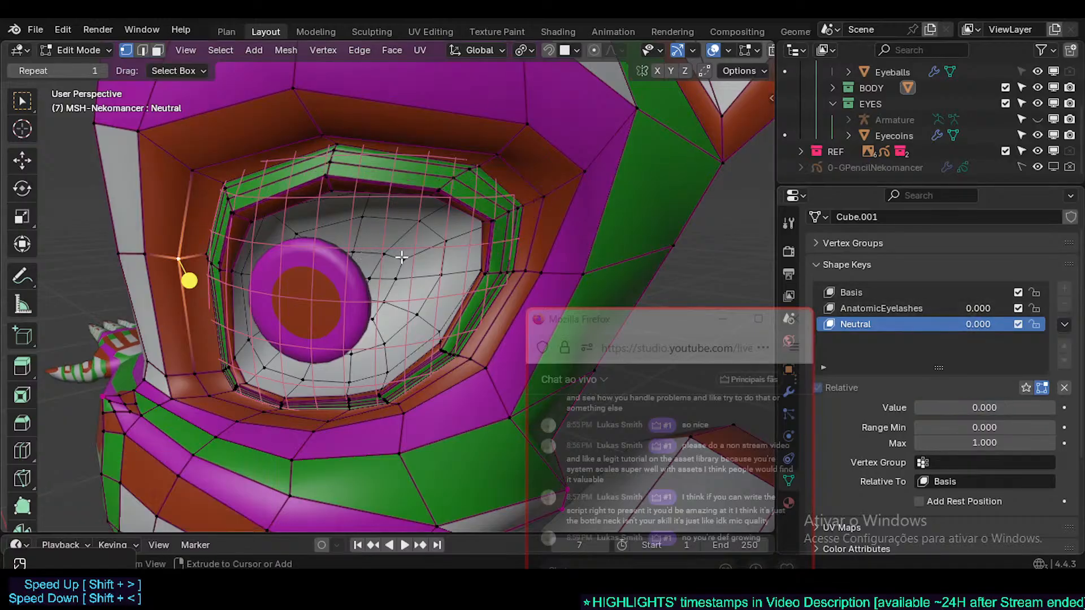
{"action": "key", "text": "ctrl+z"}
{"action": "key", "text": "ctrl+z"}
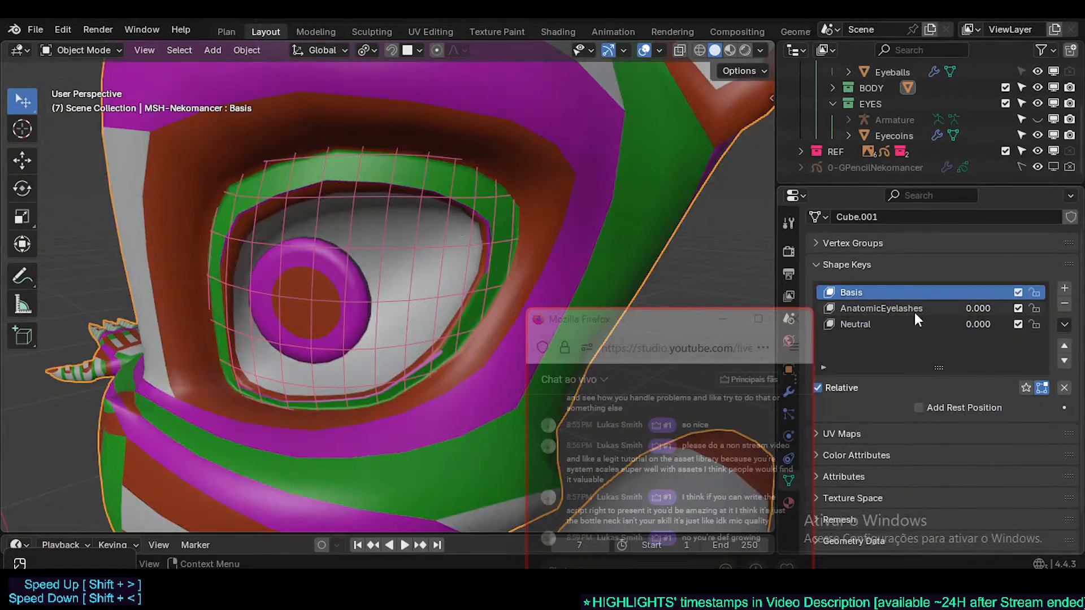
- Set the AnatomicEyelashes shape key to 1.000 and make Neutral the active shape key
{"action": "left_click_drag", "start_coordinate": [978, 309], "coordinate": [1036, 310]}
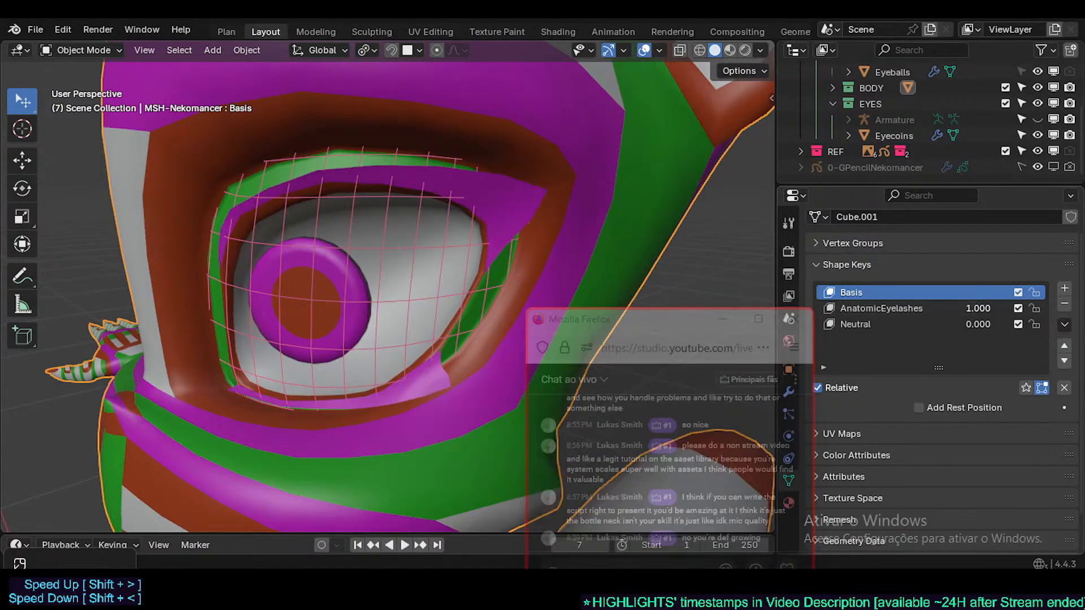
{"action": "left_click", "coordinate": [906, 308]}
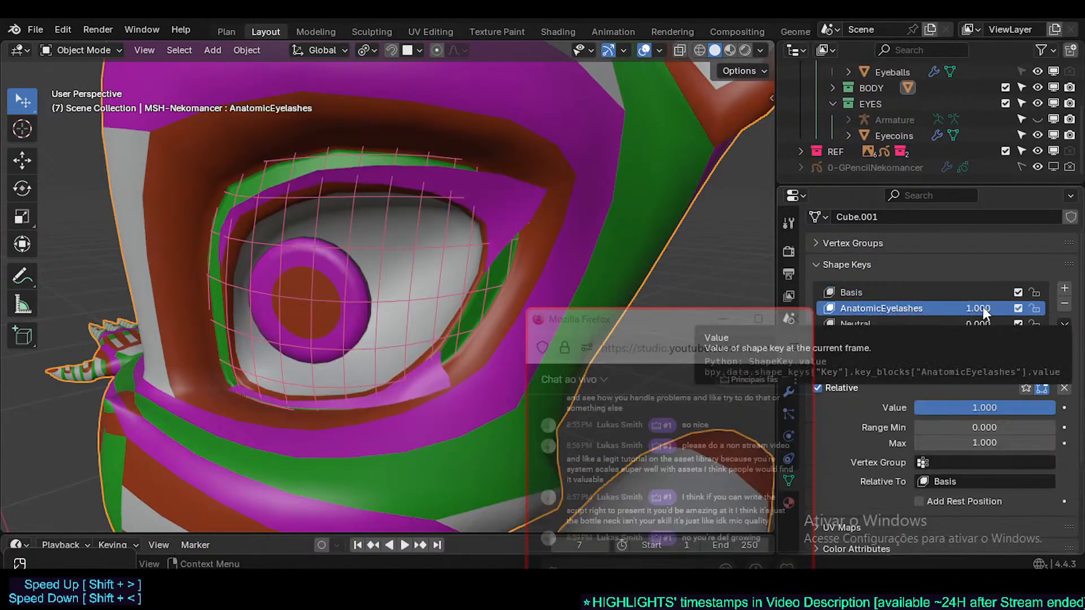
{"action": "left_click", "coordinate": [877, 327]}
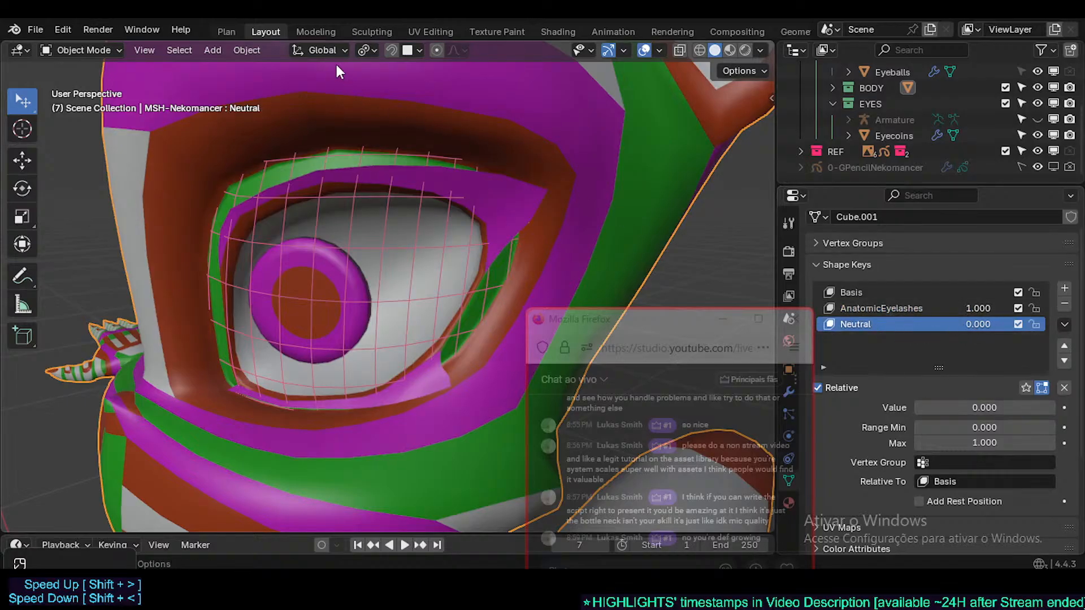
{"action": "left_click_drag", "start_coordinate": [975, 324], "coordinate": [855, 324]}
{"action": "left_click", "coordinate": [865, 308]}
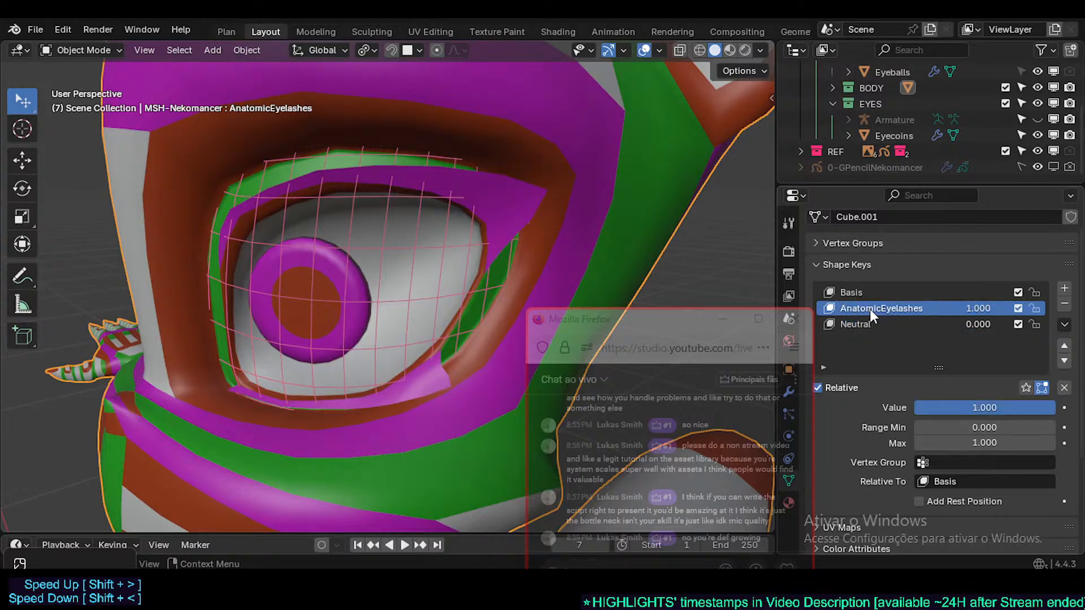
{"action": "left_click", "coordinate": [876, 322]}
- Try to blend the selected eye-socket vertex in Neutral from the AnatomicEyelashes shape in Edit Mode, and return to Object Mode
{"action": "key", "text": "Tab"}
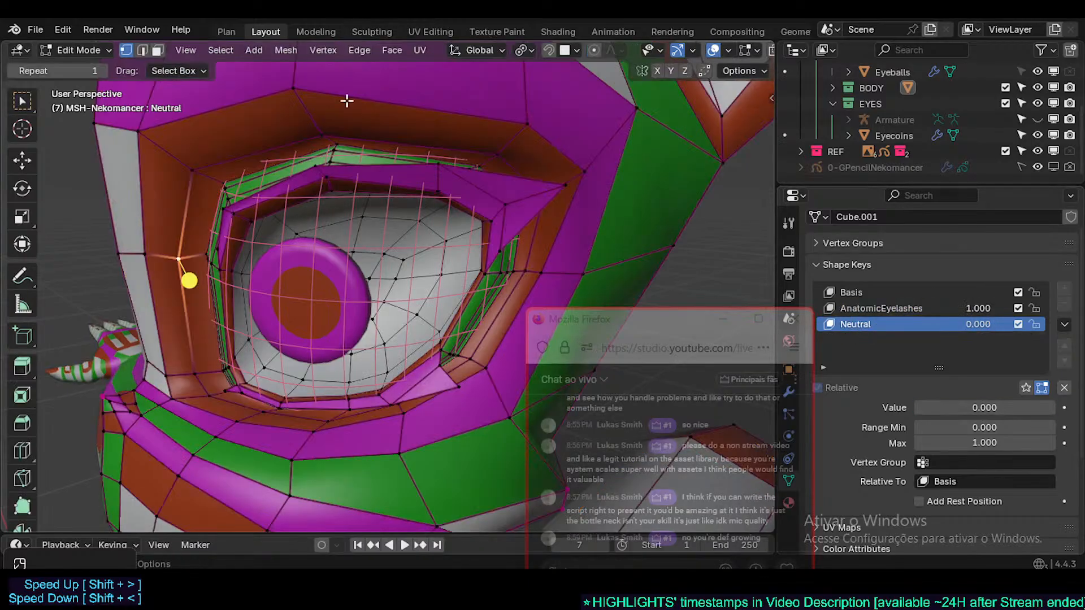
{"action": "left_click", "coordinate": [337, 50]}
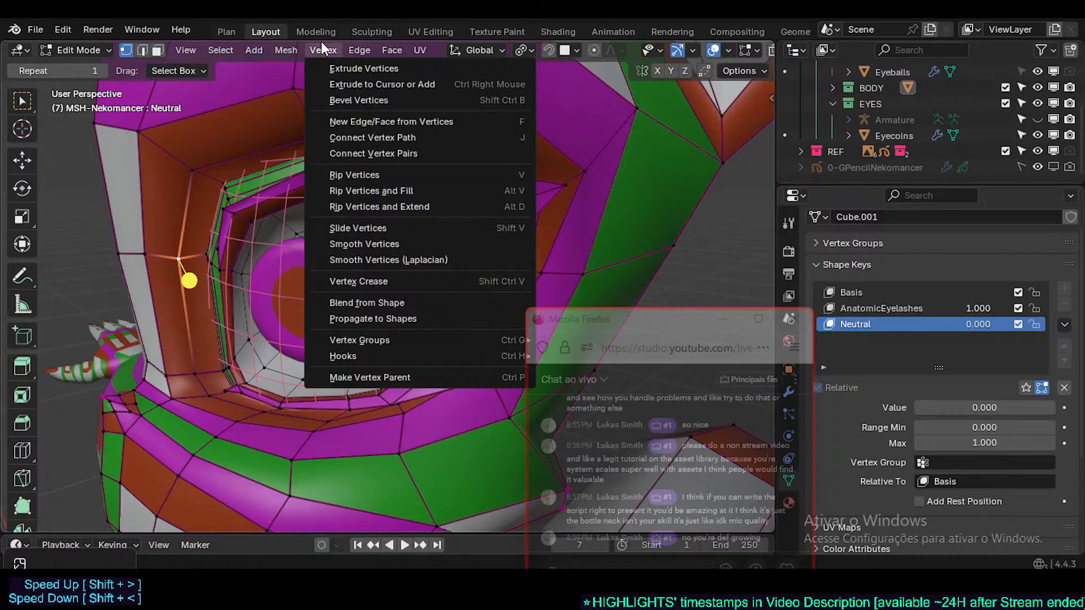
{"action": "left_click", "coordinate": [348, 303]}
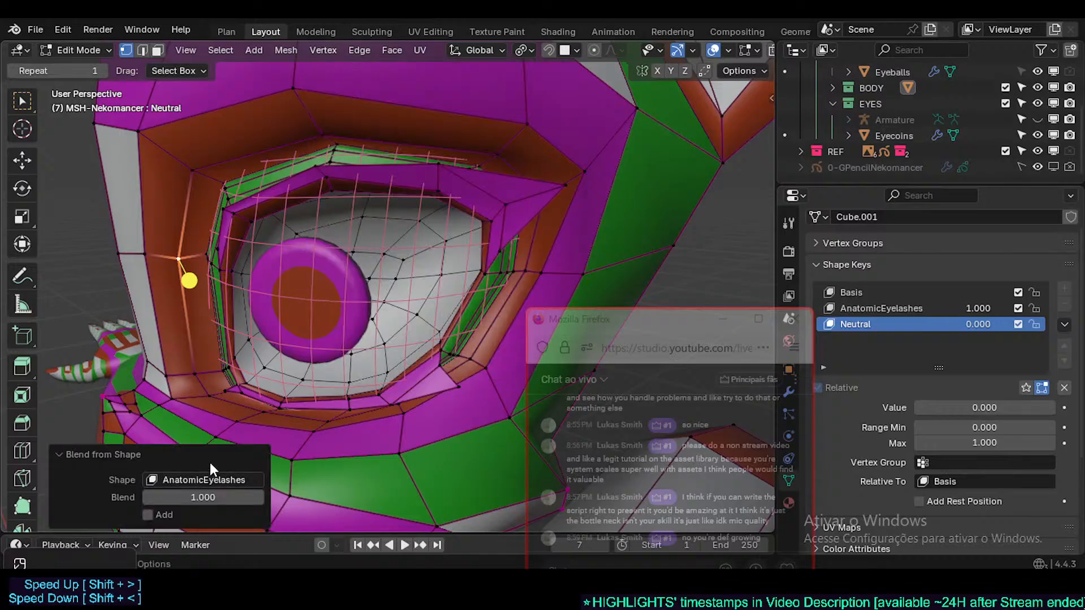
{"action": "key", "text": "Tab"}
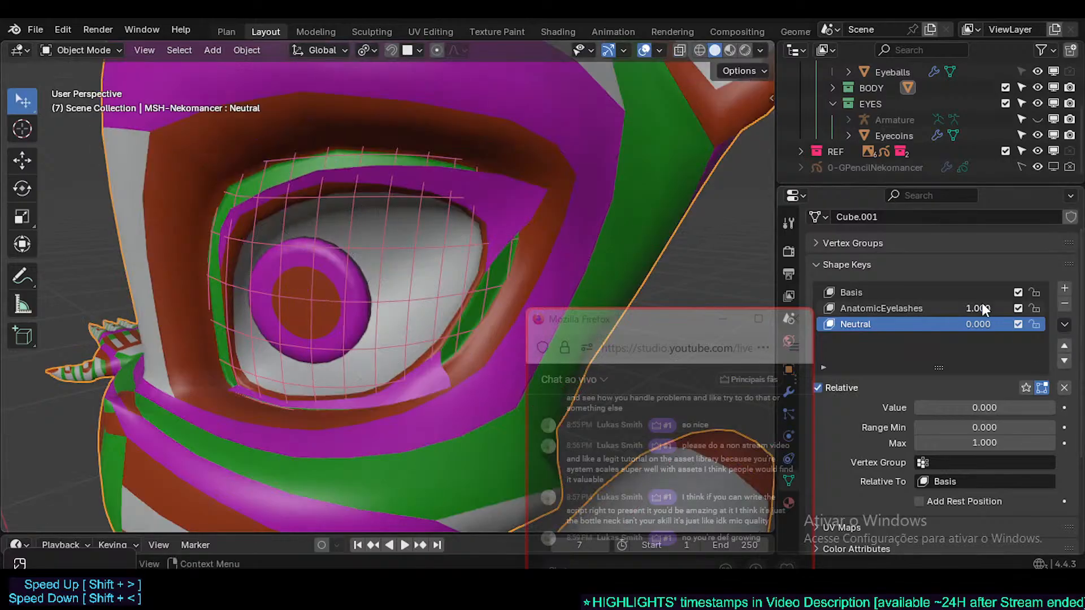
- Set AnatomicEyelashes to 0.000 and Neutral to 1.000, and retry Blend from Shape on the selected vertex
{"action": "left_click_drag", "start_coordinate": [983, 308], "coordinate": [927, 324]}
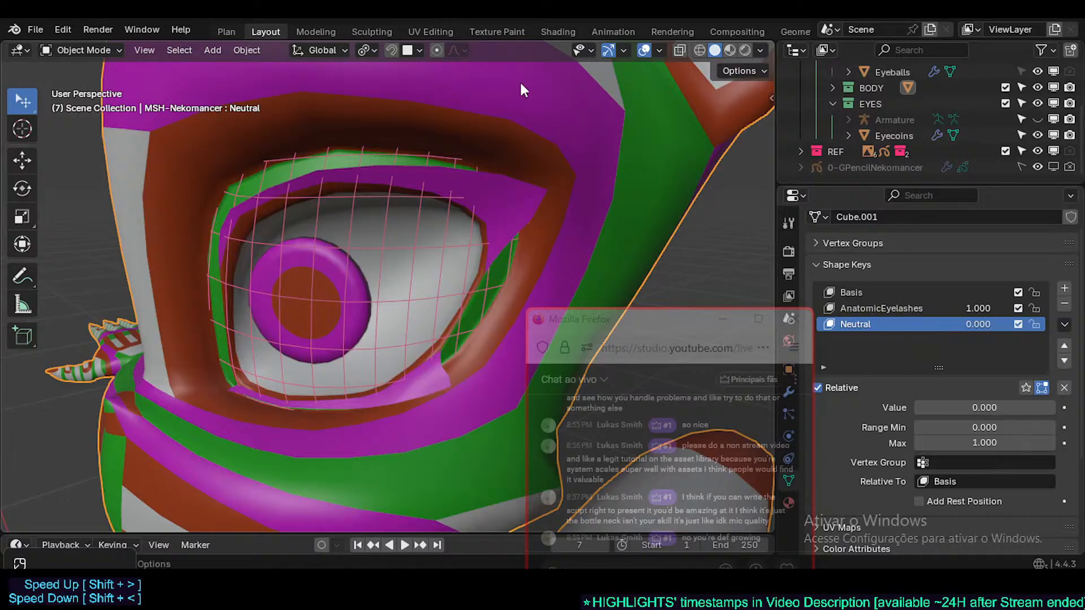
{"action": "left_click_drag", "start_coordinate": [979, 310], "coordinate": [1009, 324]}
{"action": "key", "text": "Tab"}
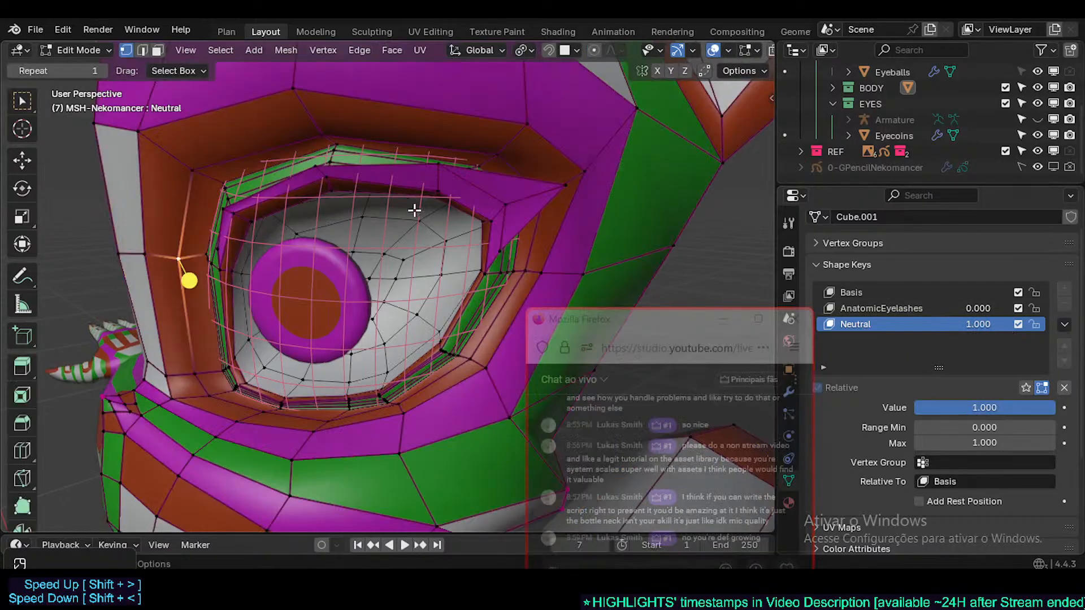
{"action": "left_click", "coordinate": [323, 52]}
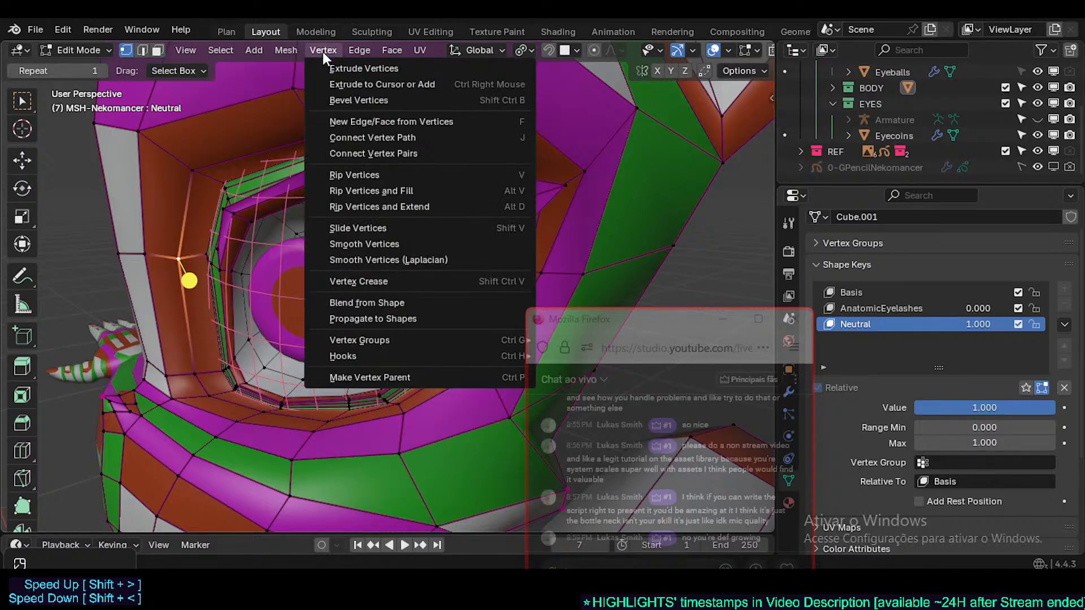
{"action": "left_click", "coordinate": [351, 303]}
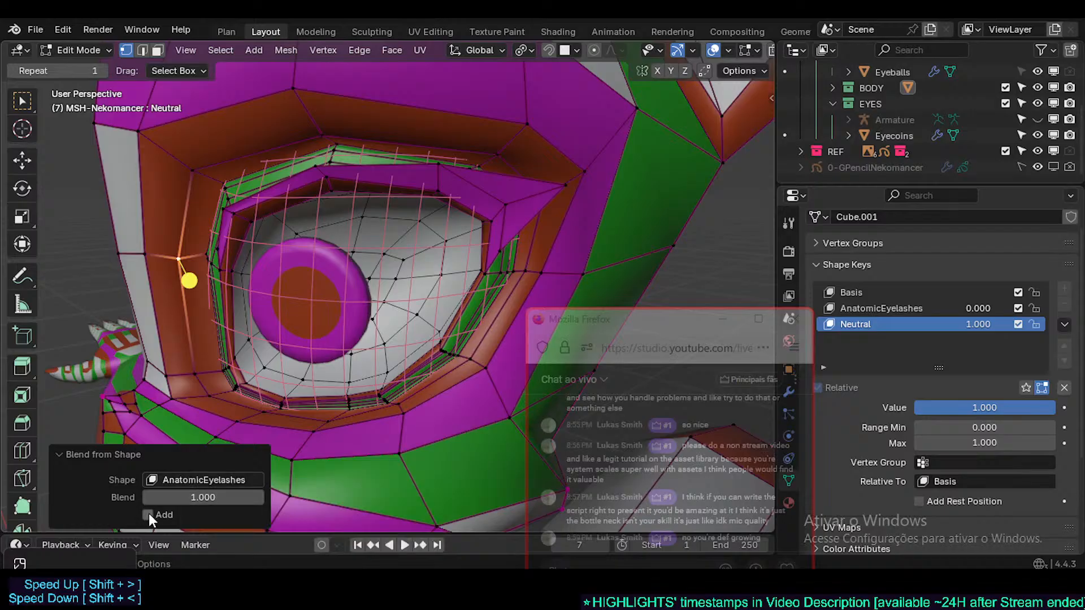
- Set both AnatomicEyelashes and Neutral to 1.000 and try Blend from Shape again on the selected vertex
{"action": "left_click_drag", "start_coordinate": [993, 324], "coordinate": [791, 324]}
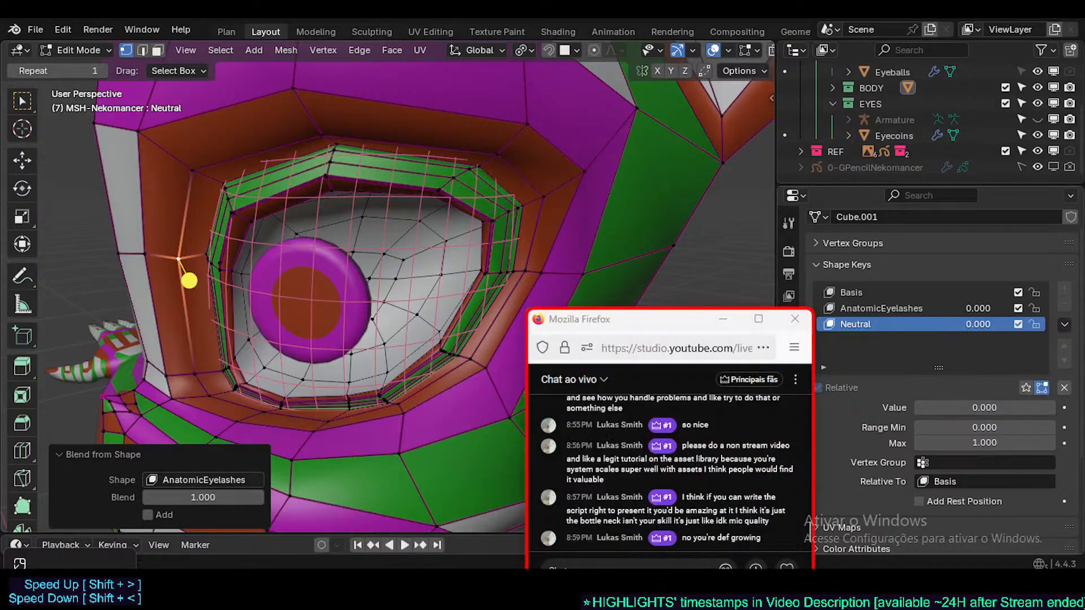
{"action": "left_click_drag", "start_coordinate": [980, 310], "coordinate": [1068, 310]}
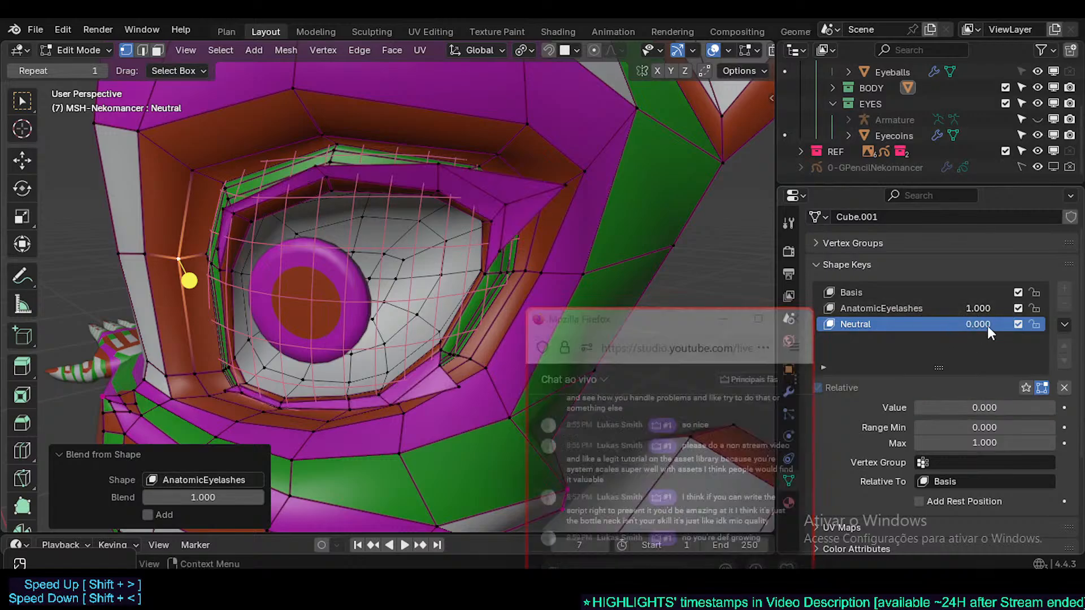
{"action": "left_click_drag", "start_coordinate": [988, 324], "coordinate": [1068, 324]}
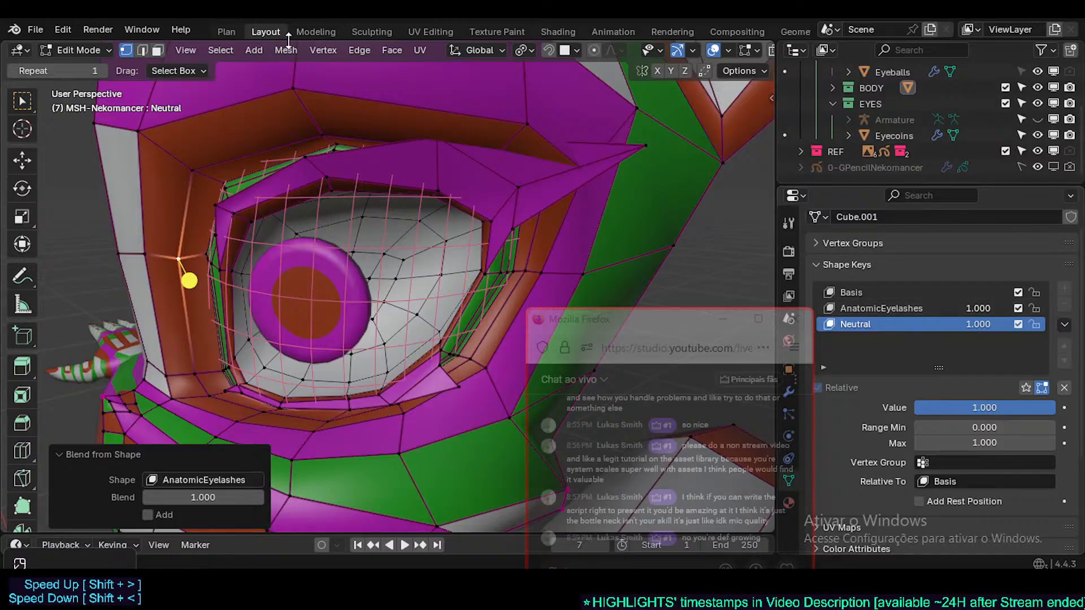
{"action": "left_click", "coordinate": [323, 49]}
{"action": "left_click", "coordinate": [373, 303]}
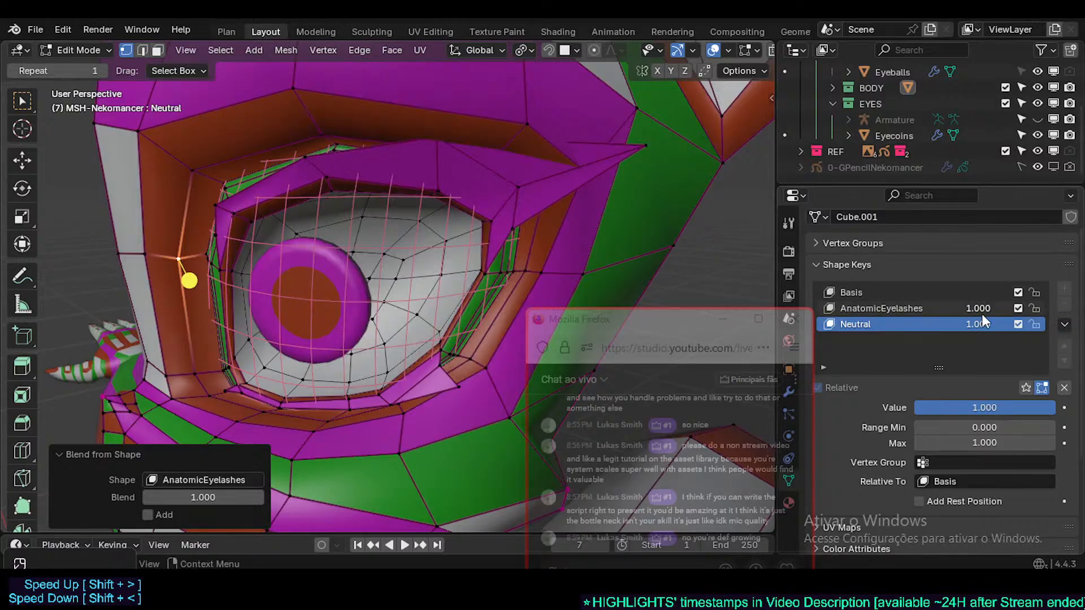
- Set Neutral to 0.000 and retry Blend from Shape in it with AnatomicEyelashes as source and Add turned off
{"action": "mouse_move", "coordinate": [982, 316]}
{"action": "left_mouse_down"}
{"action": "mouse_move", "coordinate": [949, 309]}
{"action": "mouse_move", "coordinate": [977, 309]}
{"action": "left_mouse_up"}
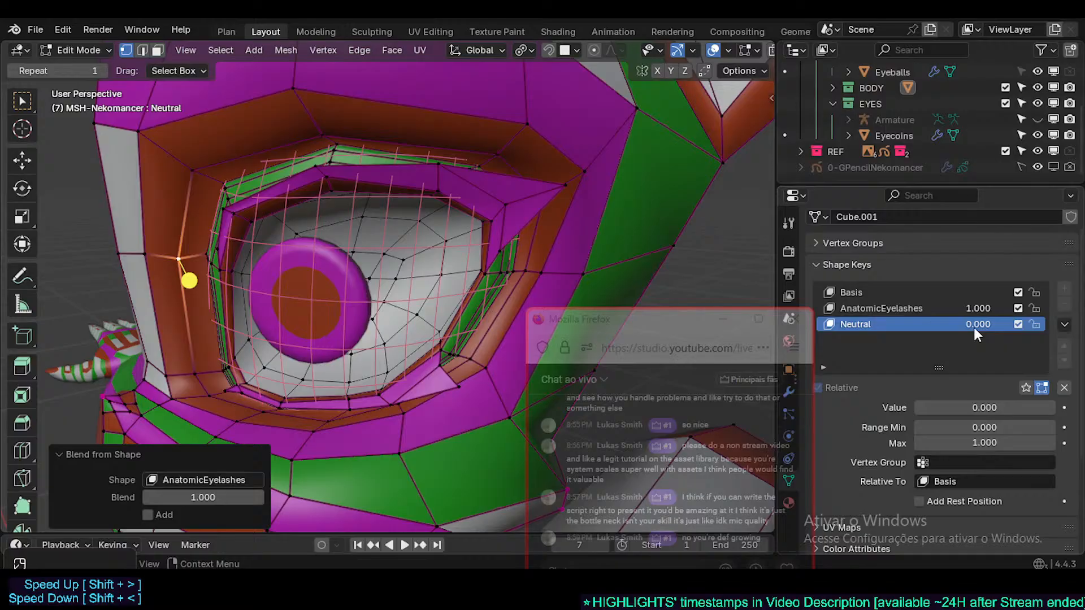
{"action": "mouse_move", "coordinate": [975, 327]}
{"action": "left_mouse_down"}
{"action": "mouse_move", "coordinate": [1017, 326]}
{"action": "mouse_move", "coordinate": [974, 326]}
{"action": "left_mouse_up"}
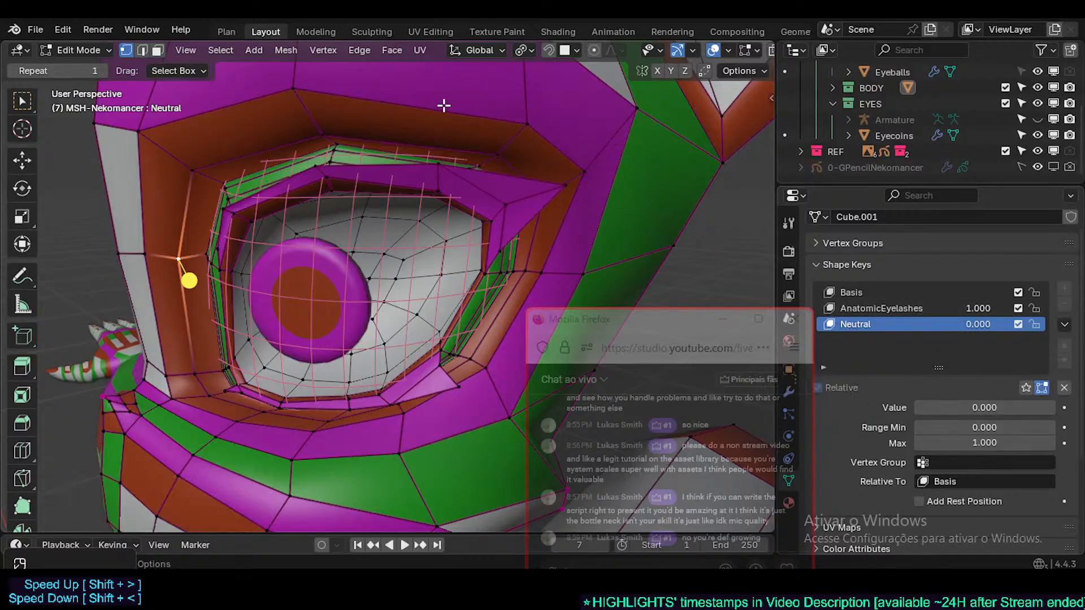
{"action": "left_click", "coordinate": [879, 308]}
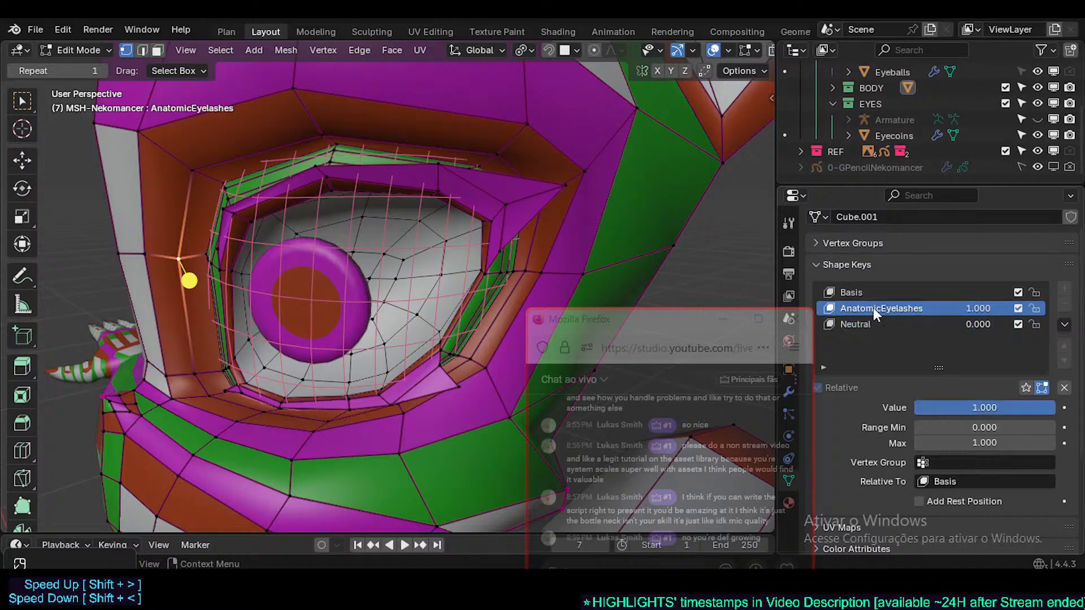
{"action": "left_click", "coordinate": [863, 322]}
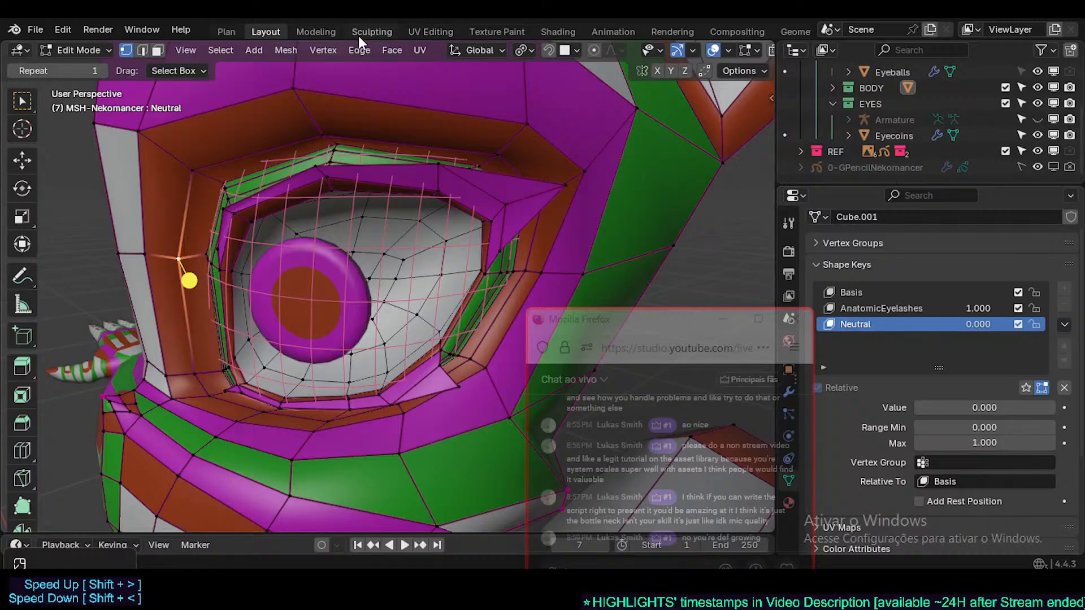
{"action": "left_click", "coordinate": [324, 50]}
{"action": "left_click", "coordinate": [354, 306]}
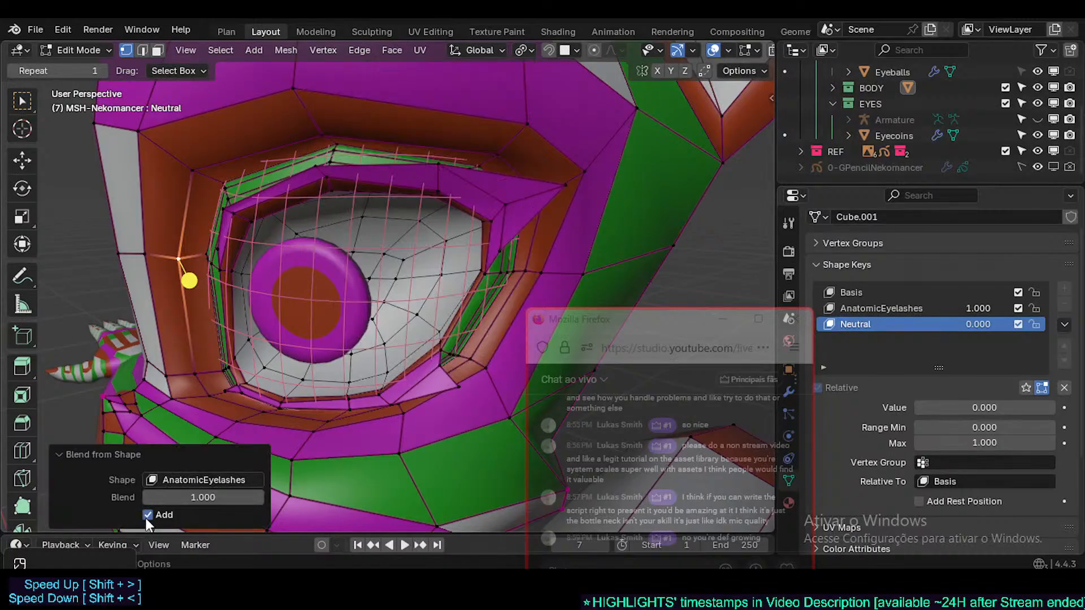
{"action": "left_click", "coordinate": [178, 480]}
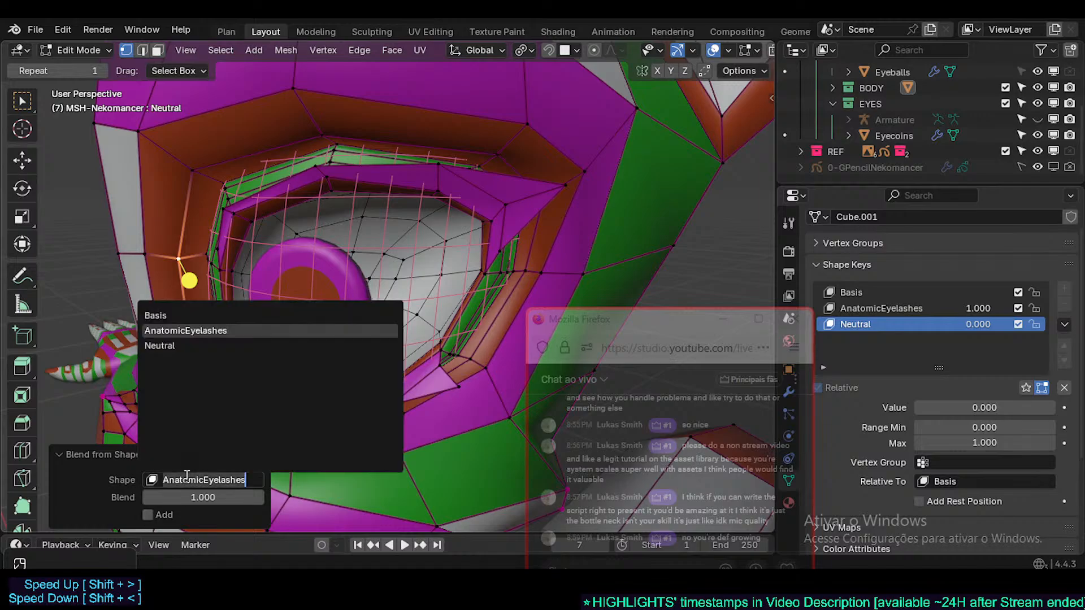
{"action": "left_click", "coordinate": [195, 329]}
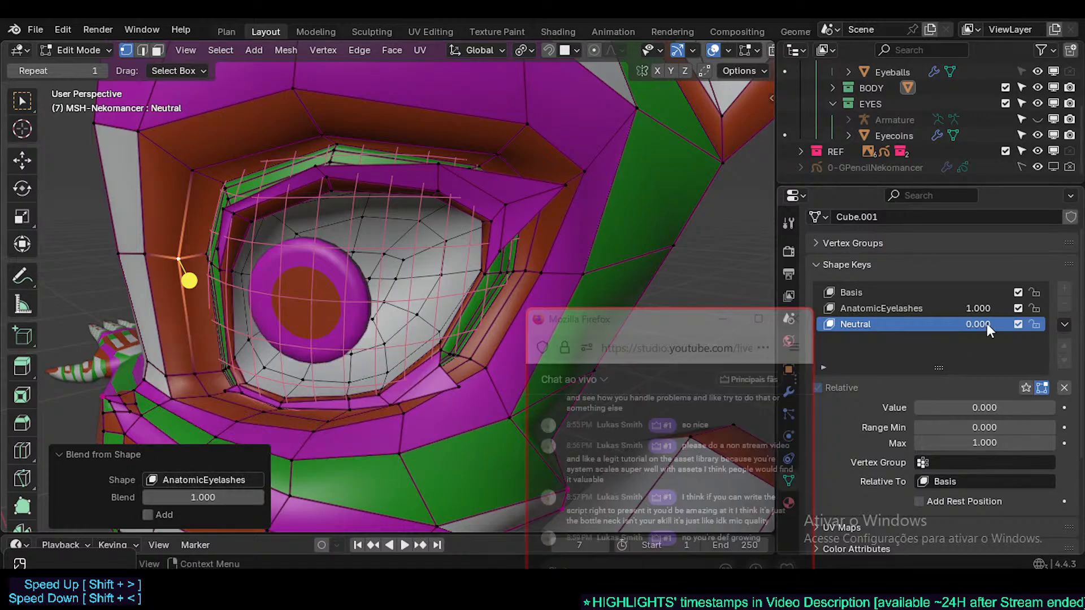
- Set AnatomicEyelashes to 0.000, check Neutral alone at 1.000, and delete the Neutral shape key in Object Mode
{"action": "left_click_drag", "start_coordinate": [973, 310], "coordinate": [899, 310]}
{"action": "left_click_drag", "start_coordinate": [1005, 322], "coordinate": [1071, 322]}
{"action": "left_click", "coordinate": [865, 324]}
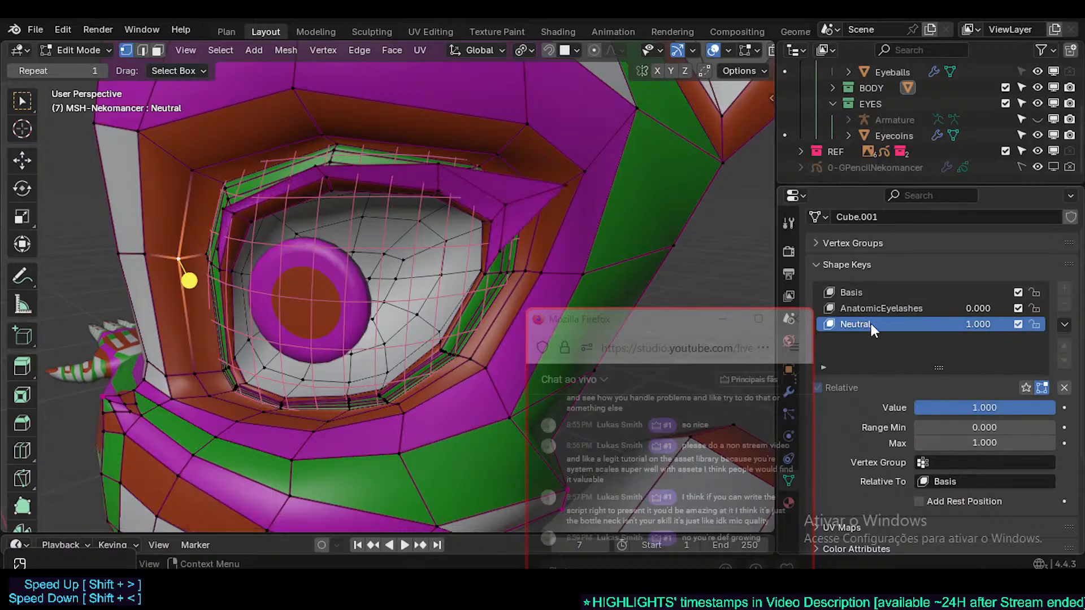
{"action": "double_click", "coordinate": [872, 325]}
{"action": "key", "text": "Tab"}
{"action": "left_click", "coordinate": [1064, 303]}
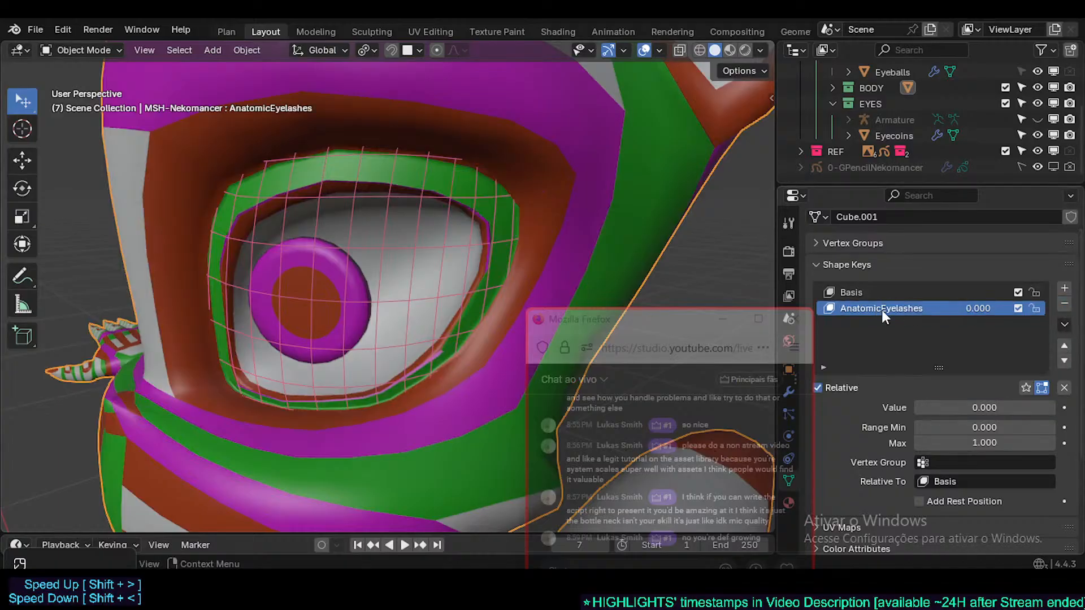
- Set AnatomicEyelashes to 1.000, create a new shape key from the mix, and name it Neutral
{"action": "left_click_drag", "start_coordinate": [978, 308], "coordinate": [1018, 308]}
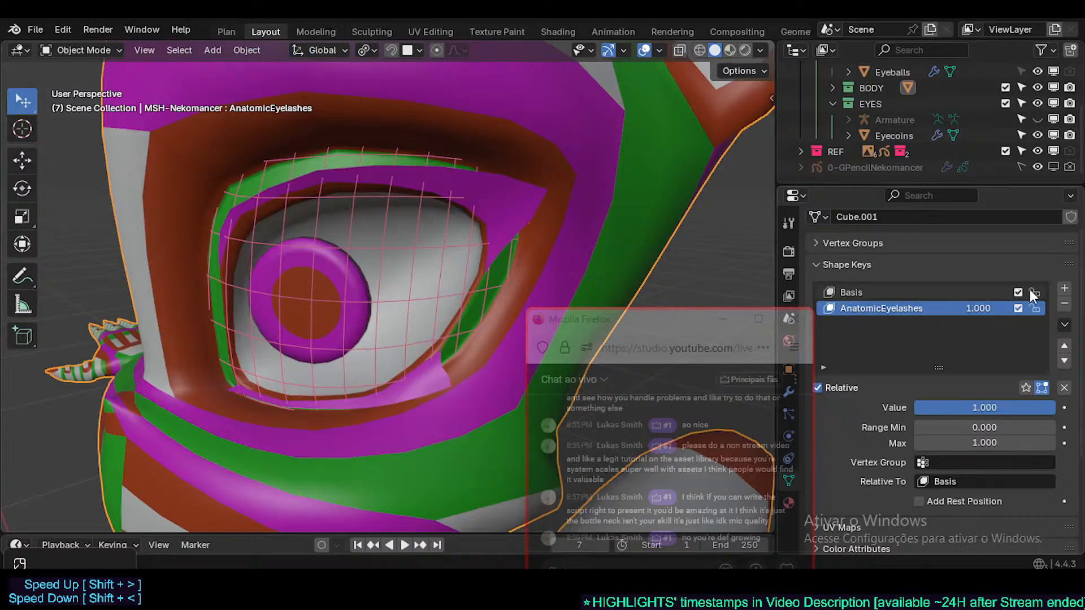
{"action": "left_click", "coordinate": [1064, 325]}
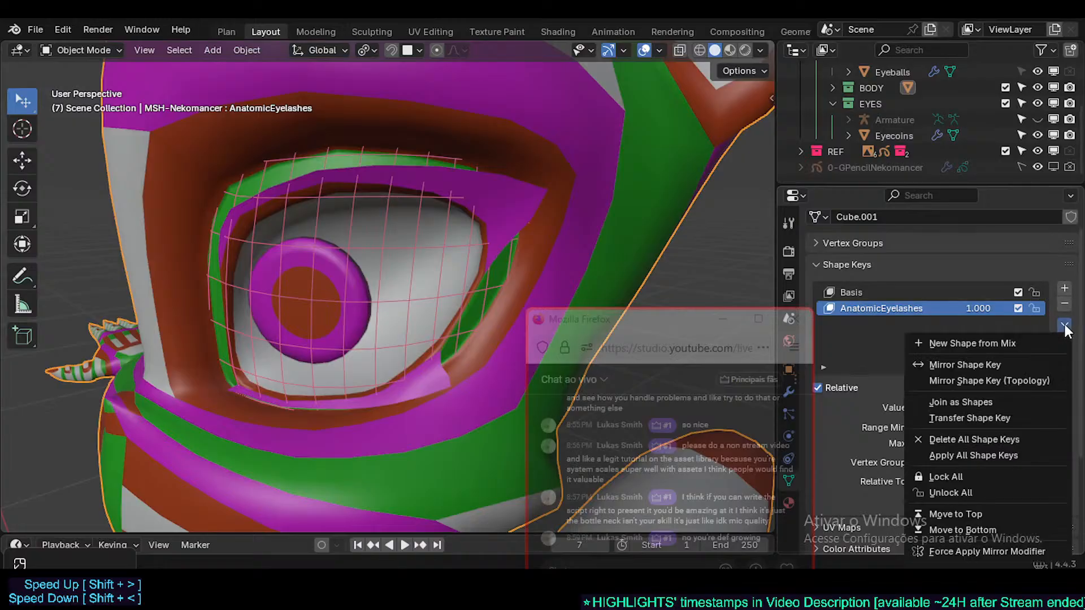
{"action": "left_click", "coordinate": [1000, 343]}
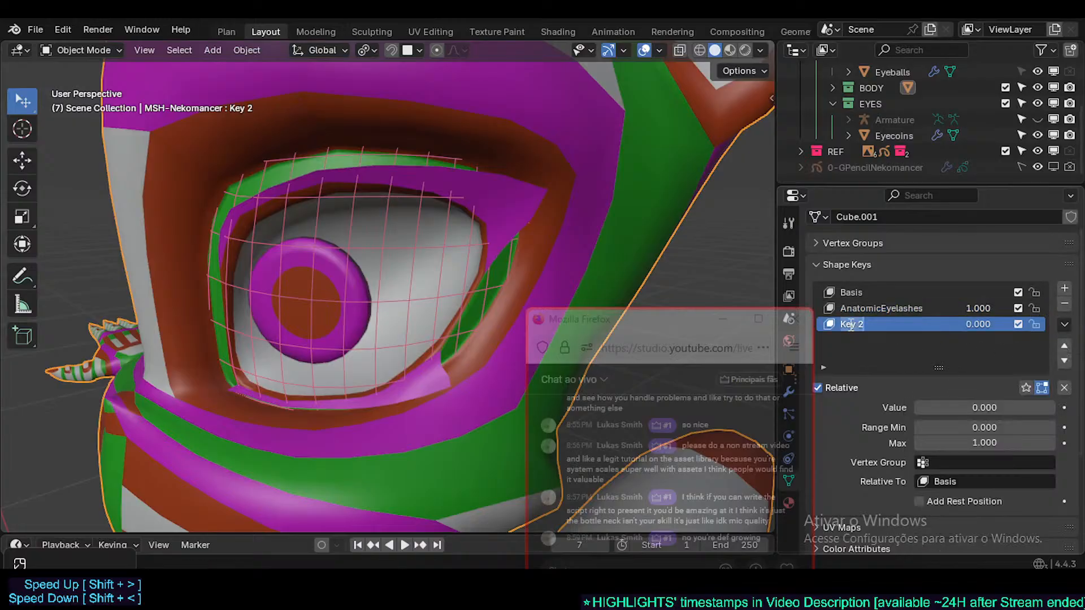
{"action": "type", "text": "Neutral"}
{"action": "key", "text": "Return"}
- Set AnatomicEyelashes to 0.000 and Neutral to 1.000, save the file, and move the chat window aside
{"action": "left_click_drag", "start_coordinate": [986, 311], "coordinate": [1029, 324]}
{"action": "key", "text": "ctrl+s"}
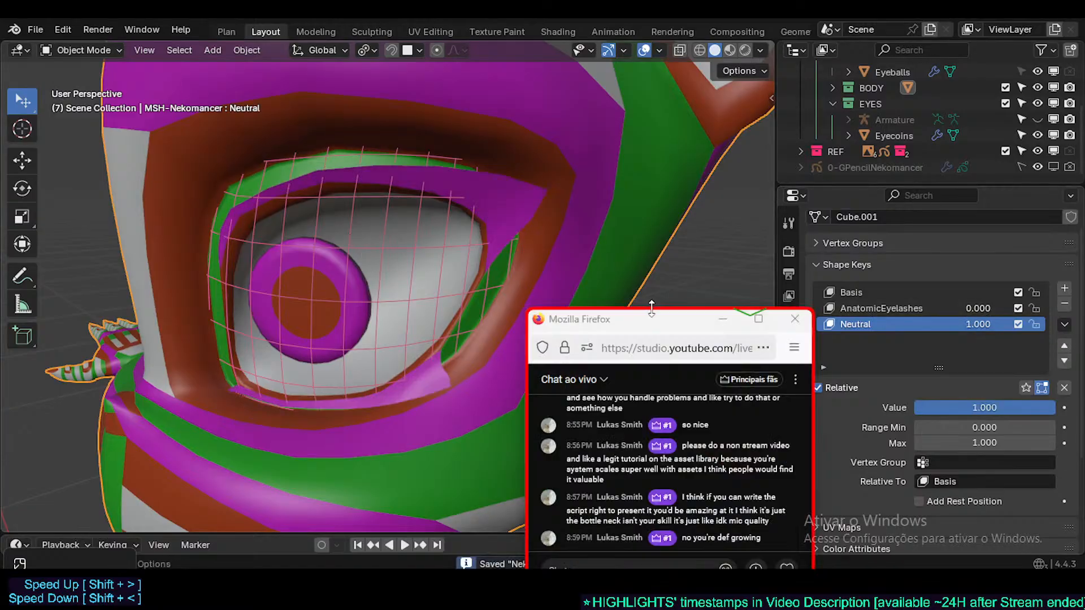
{"action": "left_click", "coordinate": [1064, 325]}
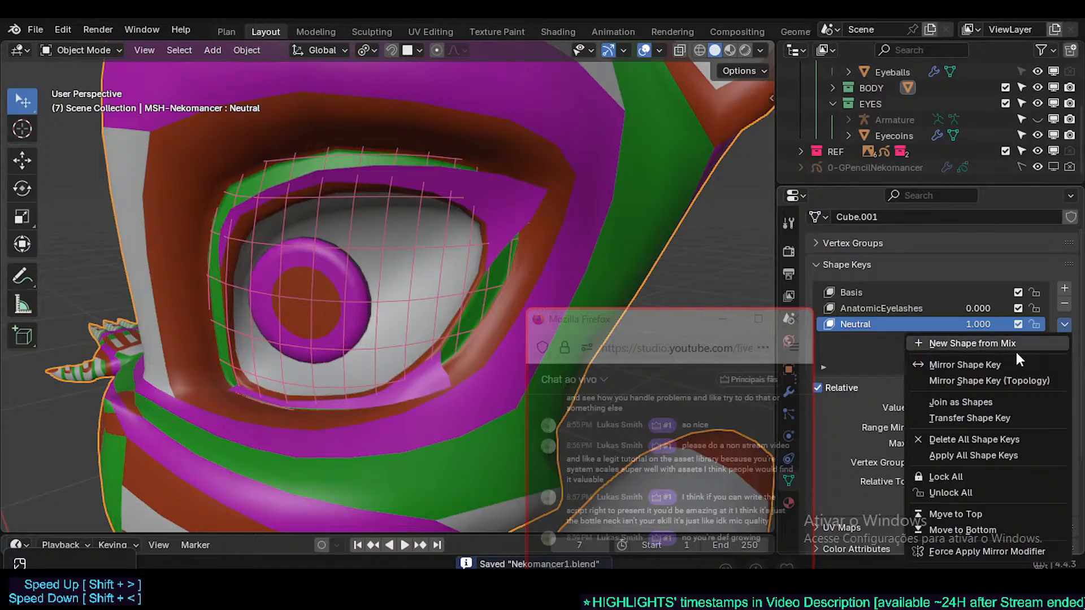
{"action": "left_click_drag", "start_coordinate": [586, 327], "coordinate": [784, 289]}
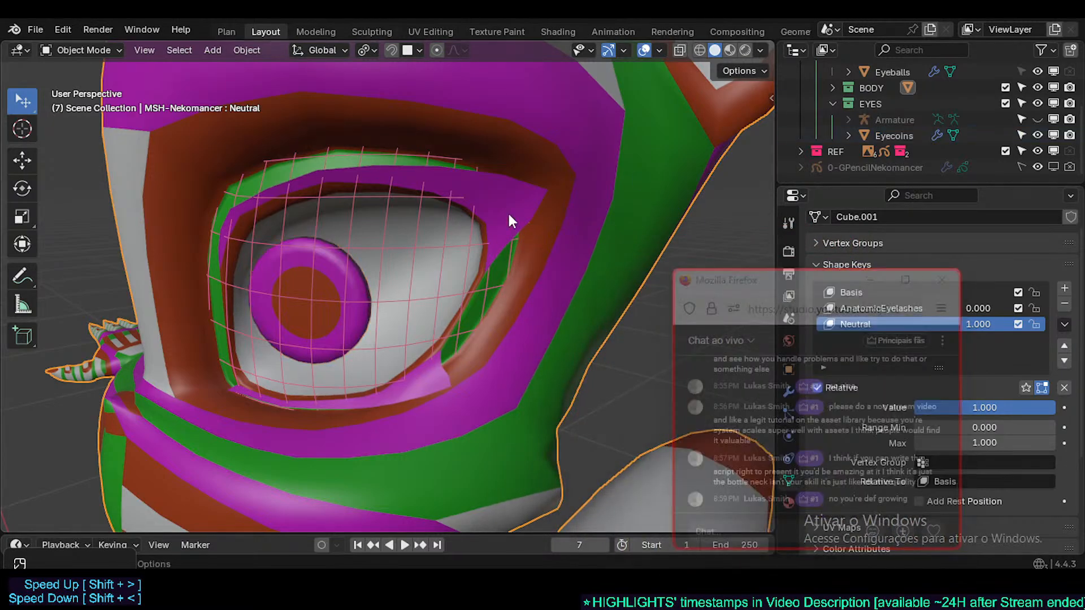
- Check the eye area with the Neutral shape in wireframe and solid shading, and save the file
{"action": "key", "text": "shift+z"}
{"action": "scroll", "coordinate": [485, 249], "scroll_direction": "down", "scroll_amount": 2}
{"action": "middle_click_drag", "start_coordinate": [485, 249], "coordinate": [445, 242]}
{"action": "scroll", "coordinate": [494, 241], "scroll_direction": "up", "scroll_amount": 1}
{"action": "key", "text": "shift+z"}
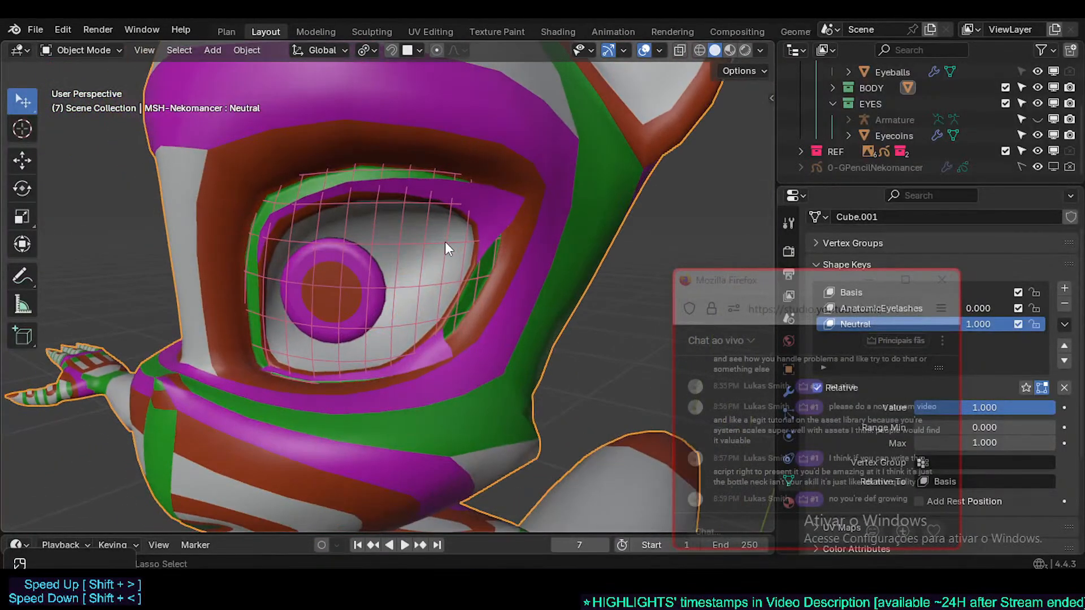
{"action": "key", "text": "ctrl+s"}
{"action": "scroll", "coordinate": [445, 242], "scroll_direction": "down", "scroll_amount": 2}
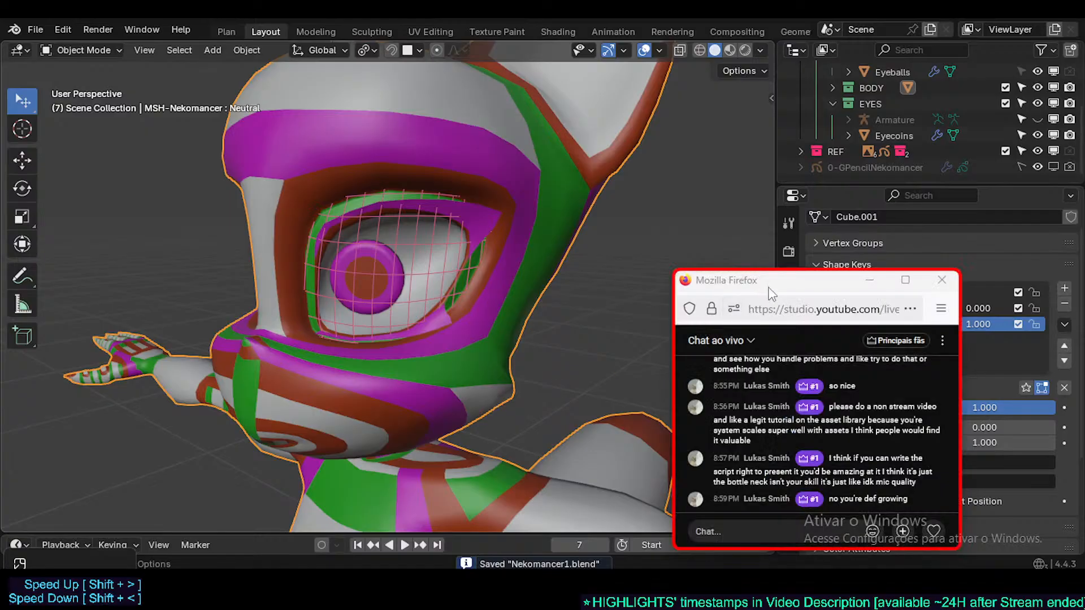
- Examine the Neutral shape's eyelids, eyeball and outer eye corner in shaded view from several close angles, keeping the chat window clear of the eye
{"action": "left_click_drag", "start_coordinate": [770, 275], "coordinate": [595, 286]}
{"action": "middle_click_drag", "start_coordinate": [495, 198], "coordinate": [324, 297]}
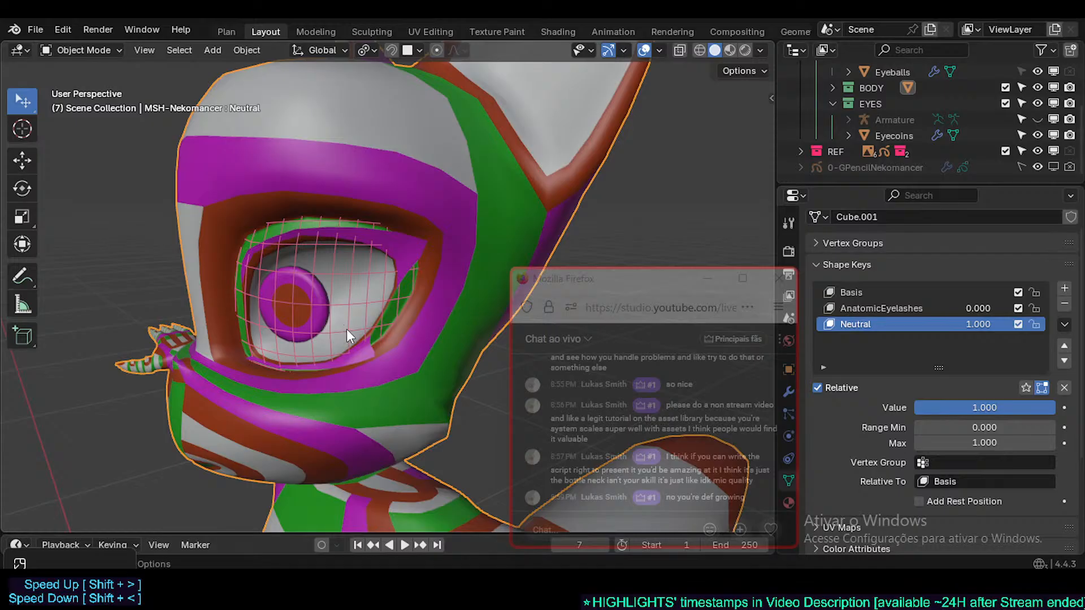
{"action": "middle_click_drag", "start_coordinate": [347, 329], "coordinate": [314, 327]}
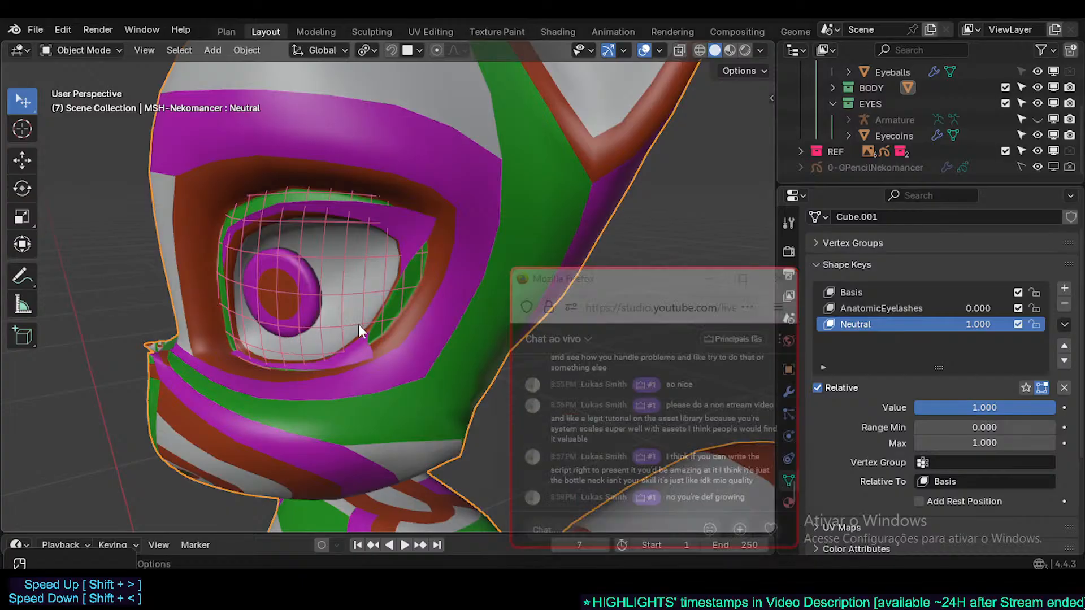
{"action": "middle_click_drag", "start_coordinate": [358, 324], "coordinate": [346, 329]}
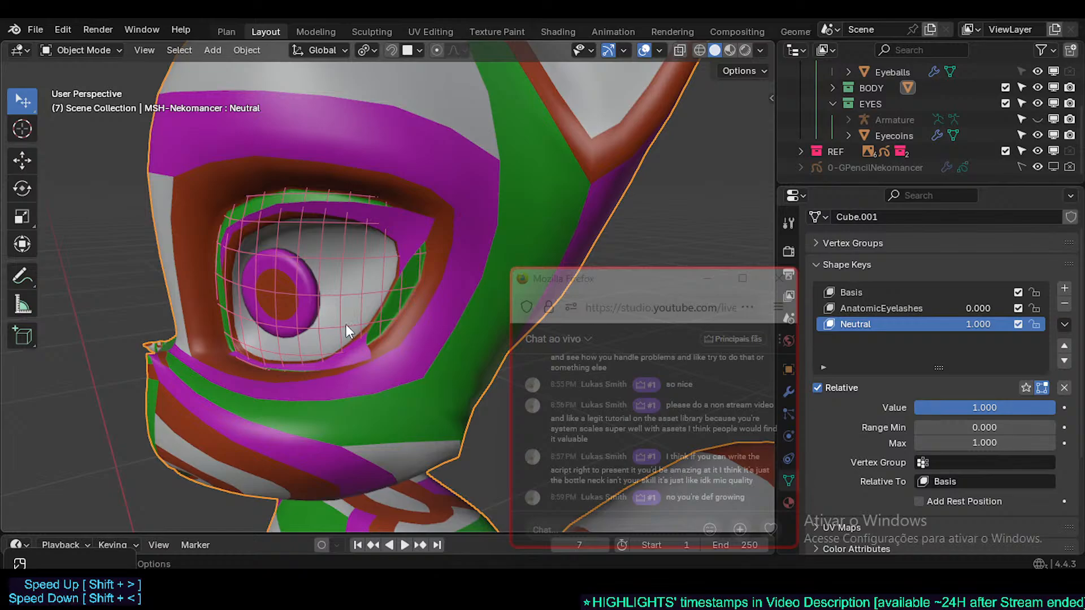
{"action": "middle_click_drag", "start_coordinate": [364, 301], "coordinate": [375, 348]}
{"action": "scroll", "coordinate": [375, 349], "scroll_direction": "up", "scroll_amount": 2}
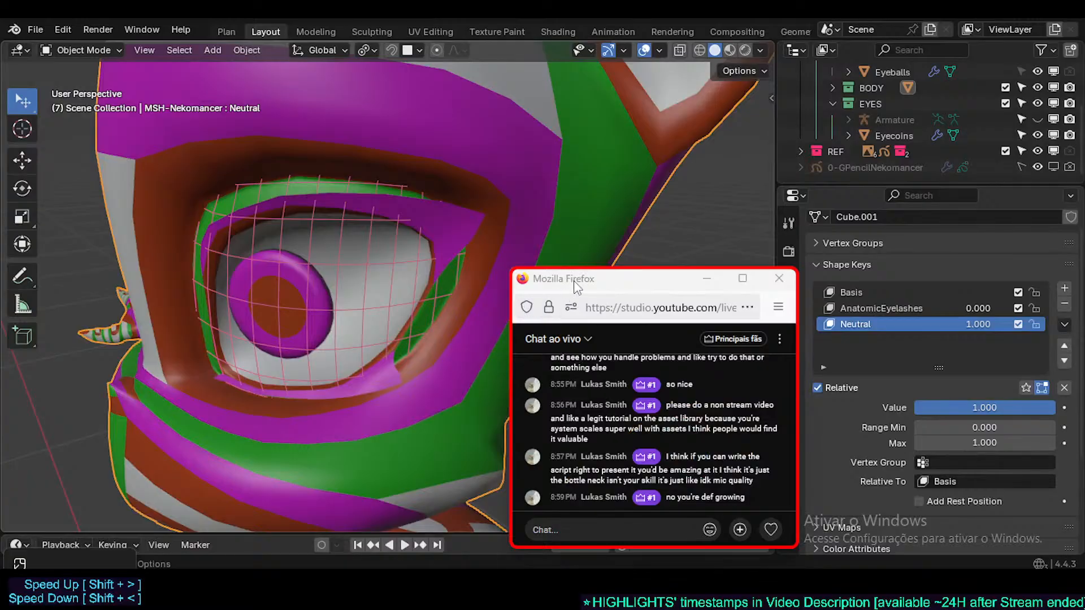
{"action": "left_click_drag", "start_coordinate": [574, 281], "coordinate": [546, 261]}
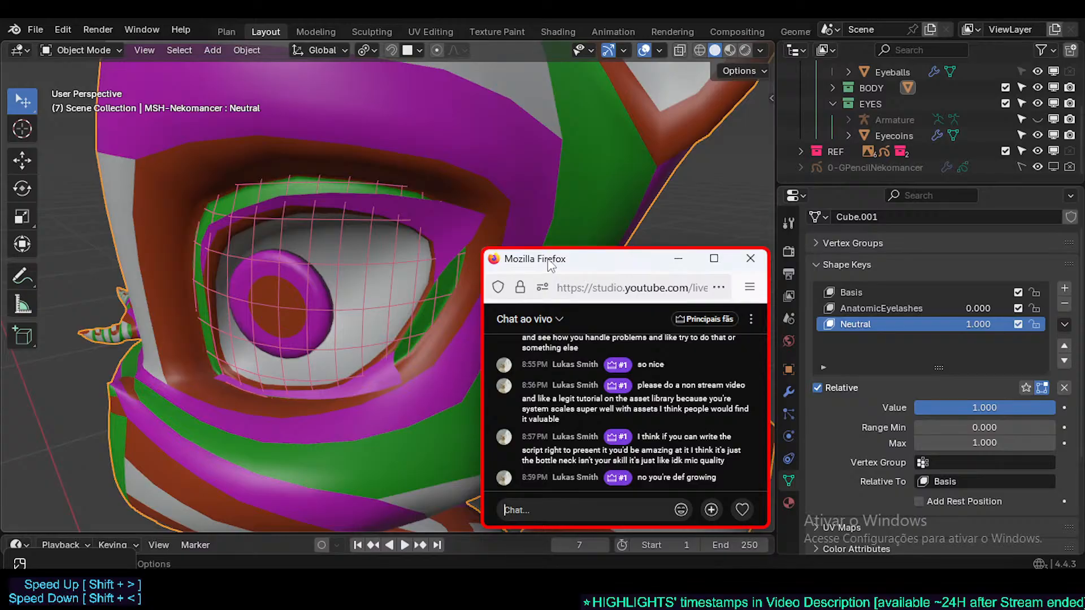
{"action": "middle_click_drag", "start_coordinate": [395, 234], "coordinate": [358, 255]}
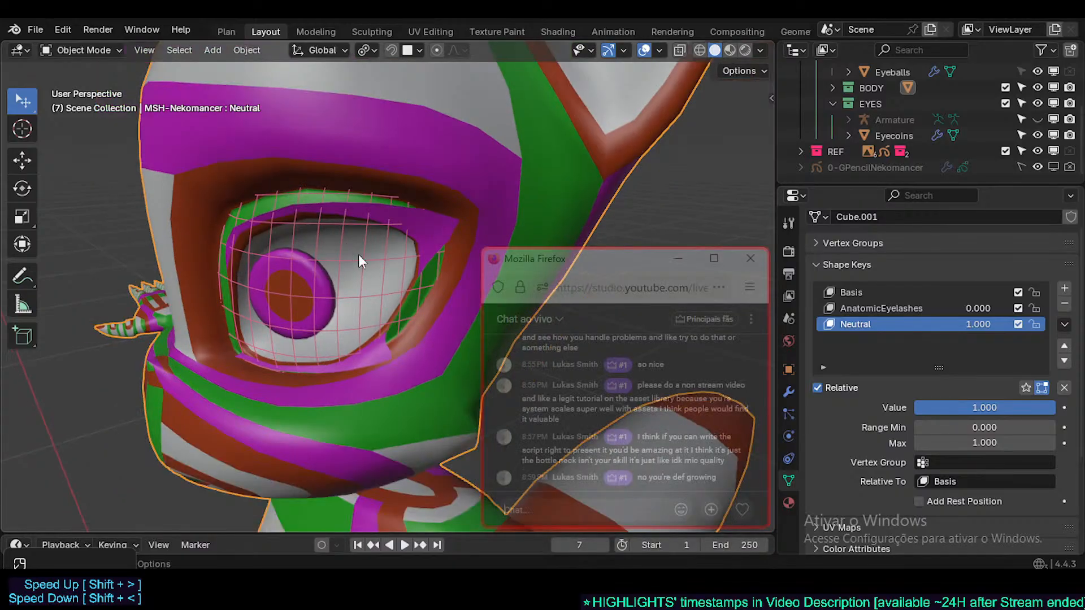
{"action": "mouse_move", "coordinate": [570, 266]}
{"action": "left_mouse_down"}
{"action": "mouse_move", "coordinate": [582, 274]}
{"action": "mouse_move", "coordinate": [573, 289]}
{"action": "mouse_move", "coordinate": [566, 278]}
{"action": "left_mouse_up"}
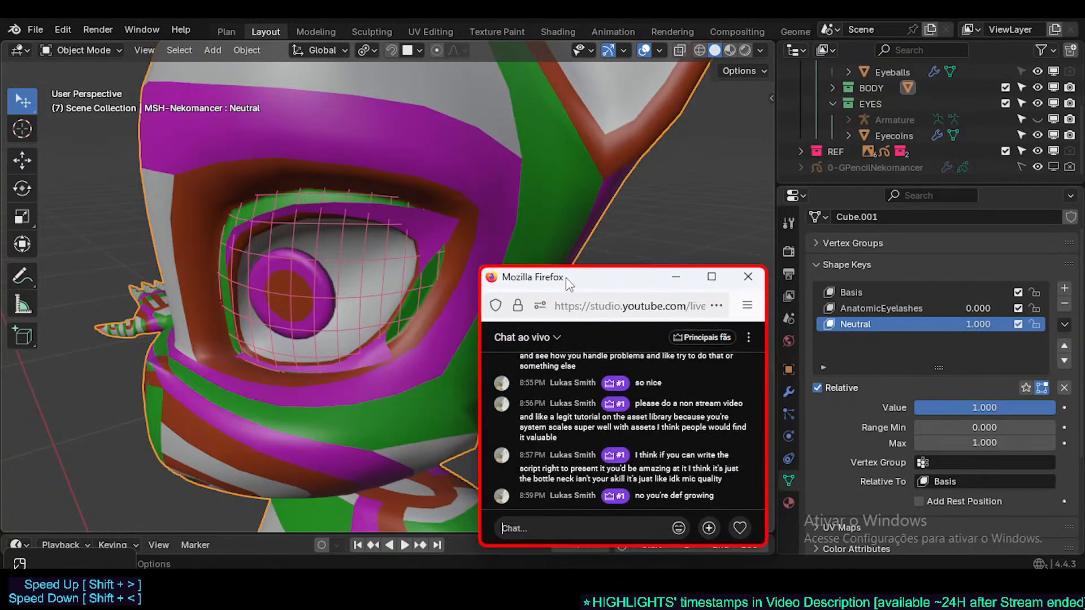
{"action": "scroll", "coordinate": [341, 246], "scroll_direction": "up", "scroll_amount": 1}
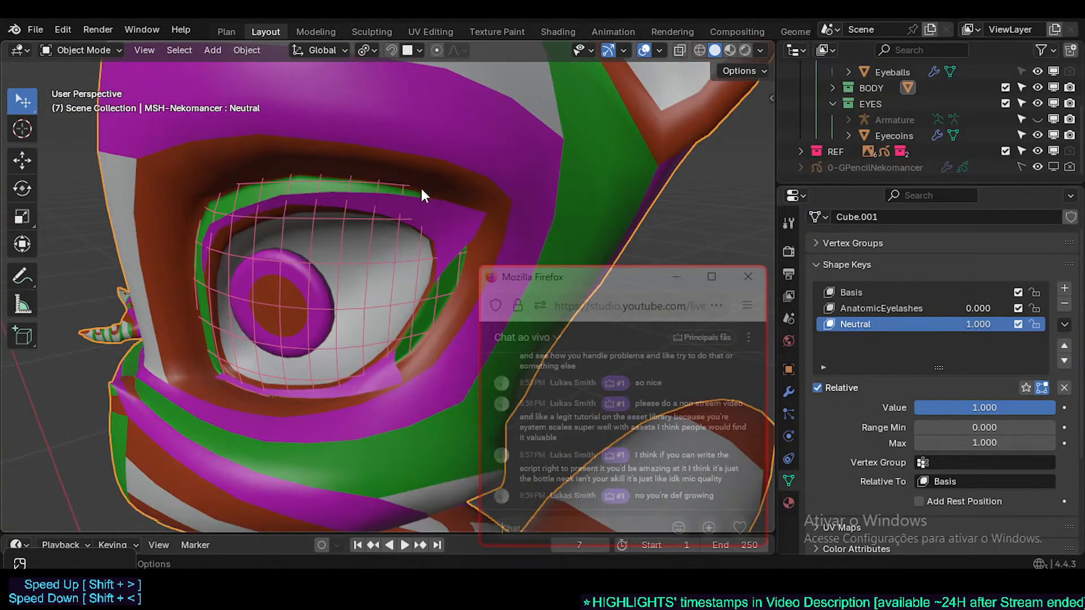
{"action": "scroll", "coordinate": [422, 228], "scroll_direction": "up", "scroll_amount": 2}
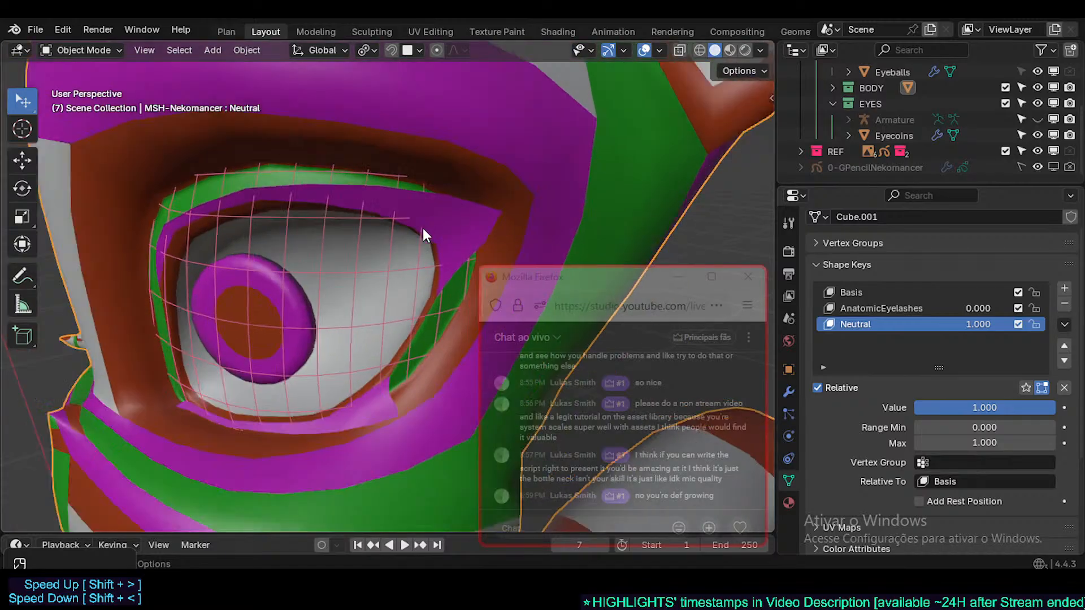
- Check the eye area's vertices in Edit Mode with Neutral active, return to Object Mode, and save the file
{"action": "key", "text": "Tab"}
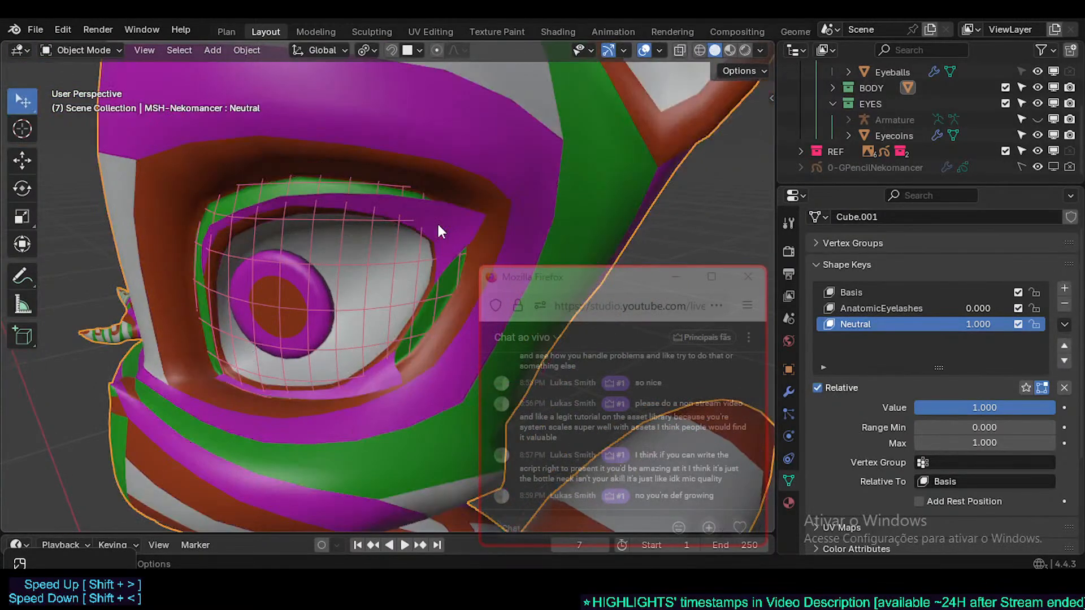
{"action": "key", "text": "Tab"}
{"action": "middle_click_drag", "start_coordinate": [417, 230], "coordinate": [397, 231]}
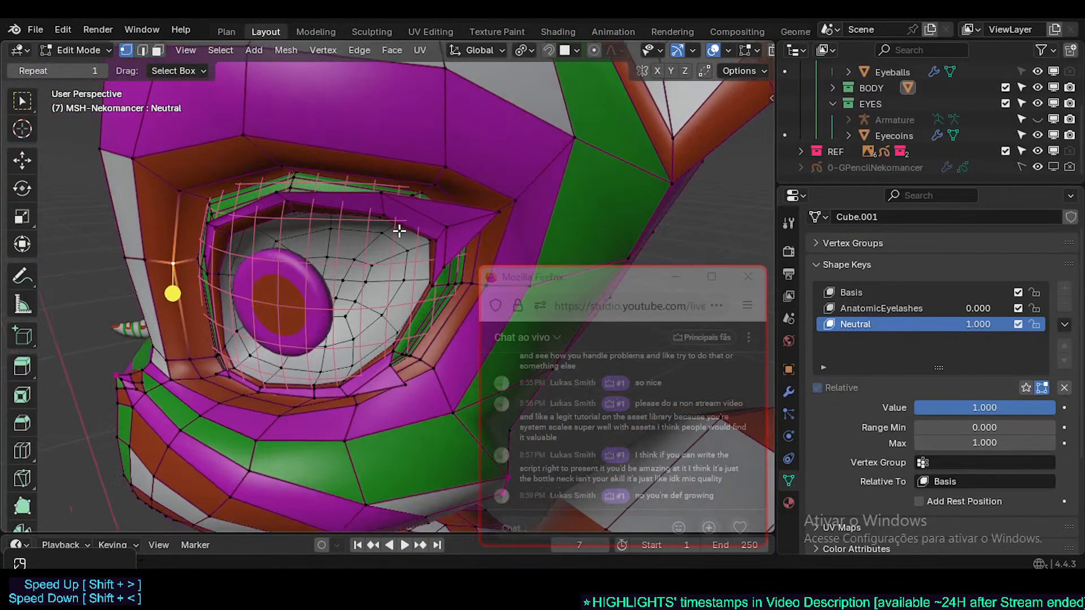
{"action": "key", "text": "Tab"}
{"action": "key", "text": "ctrl+s"}
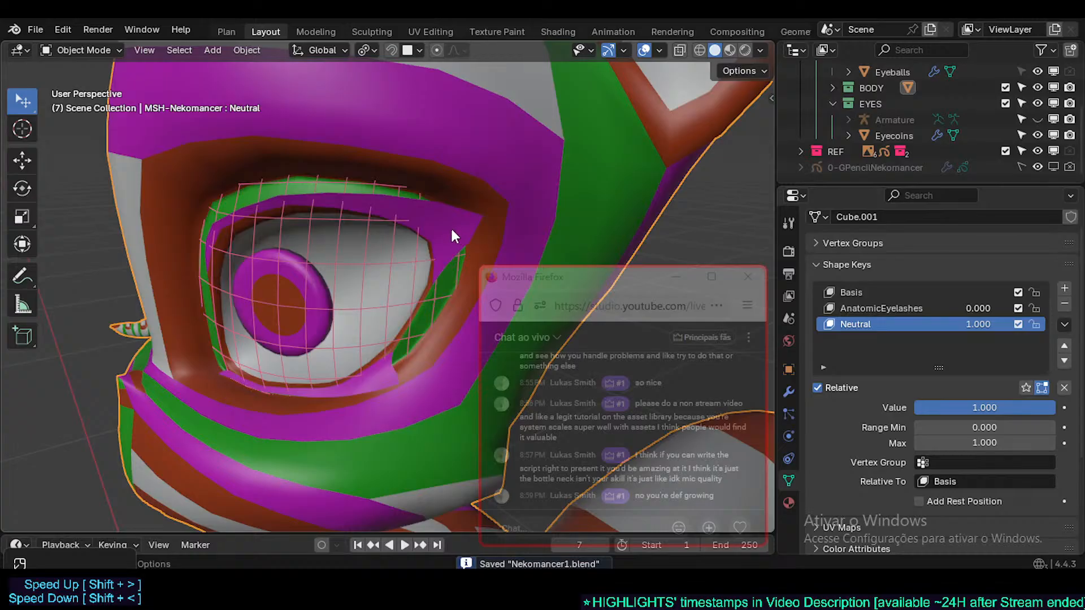
- Compare the eyelid topology in Edit Mode with its shaded look in Object Mode around both eye corners, and save the file
{"action": "key", "text": "Tab"}
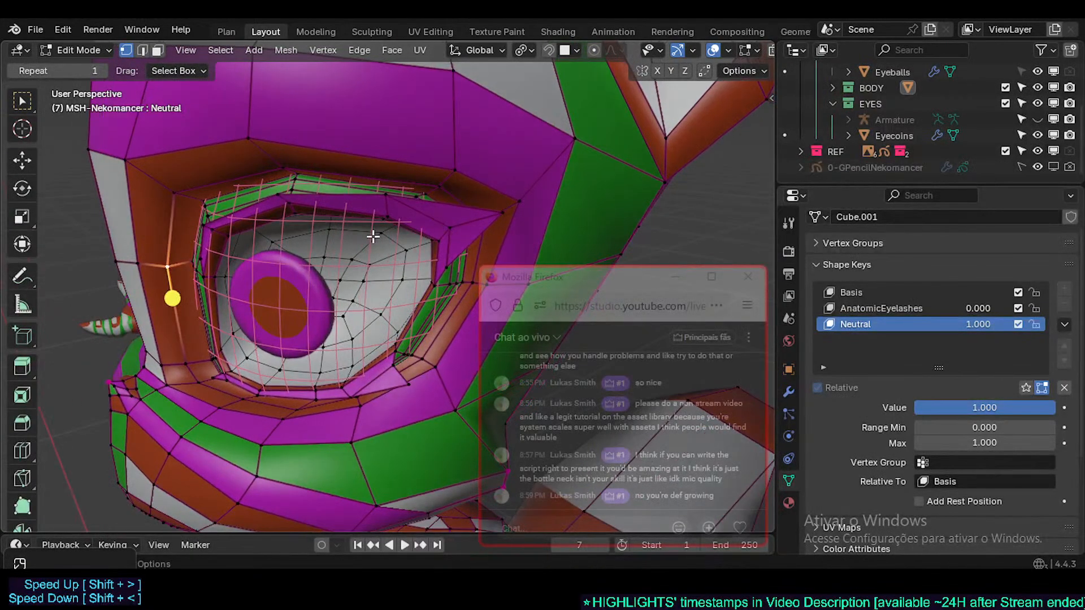
{"action": "scroll", "coordinate": [436, 216], "scroll_direction": "up", "scroll_amount": 1}
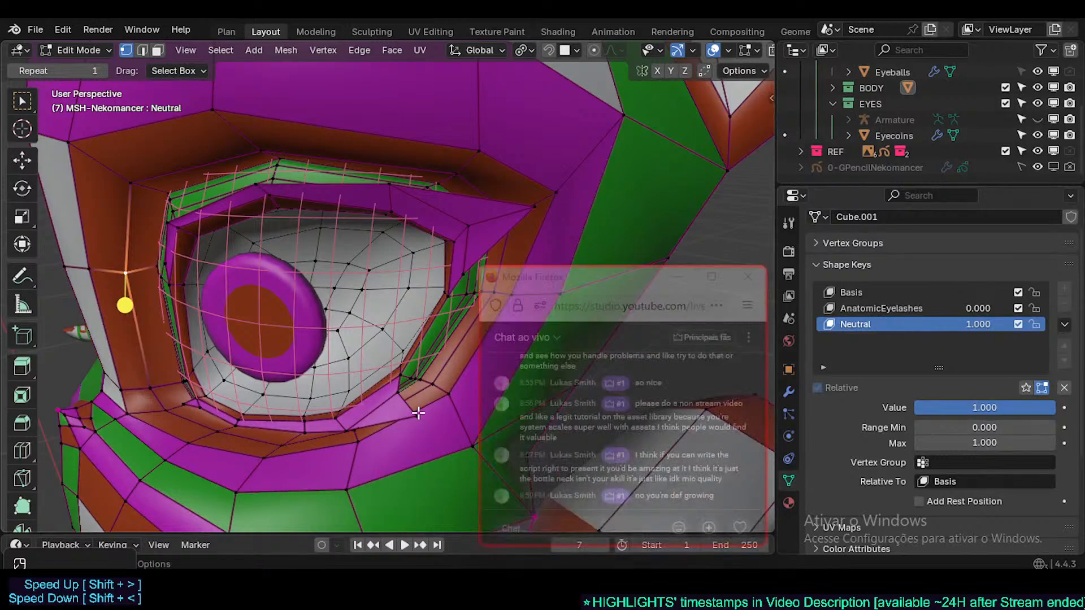
{"action": "key", "text": "Tab"}
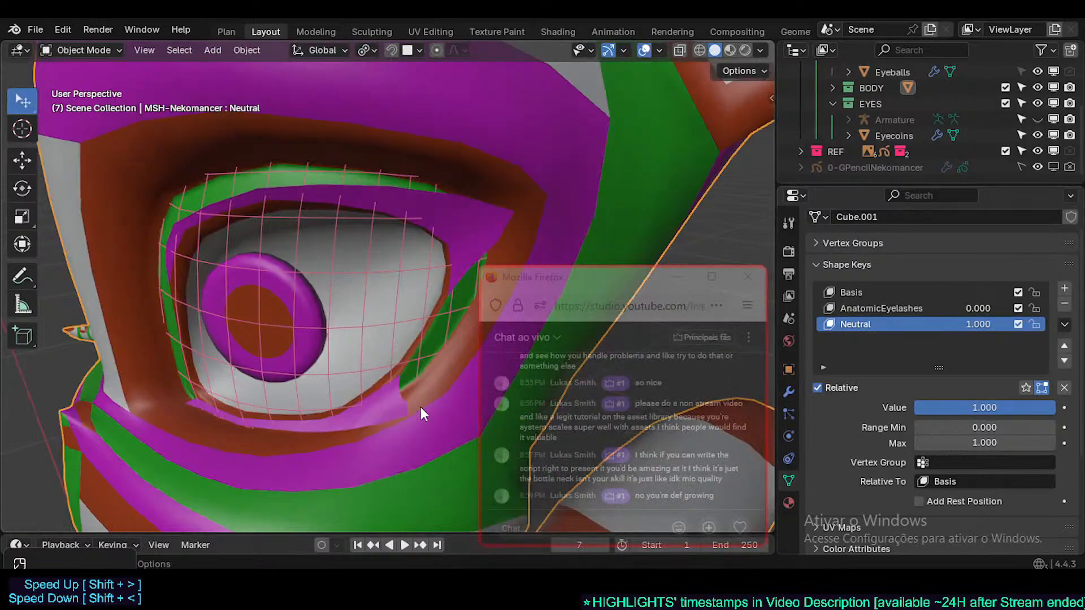
{"action": "left_click_drag", "start_coordinate": [575, 291], "coordinate": [595, 292]}
{"action": "middle_click_drag", "start_coordinate": [497, 226], "coordinate": [389, 249]}
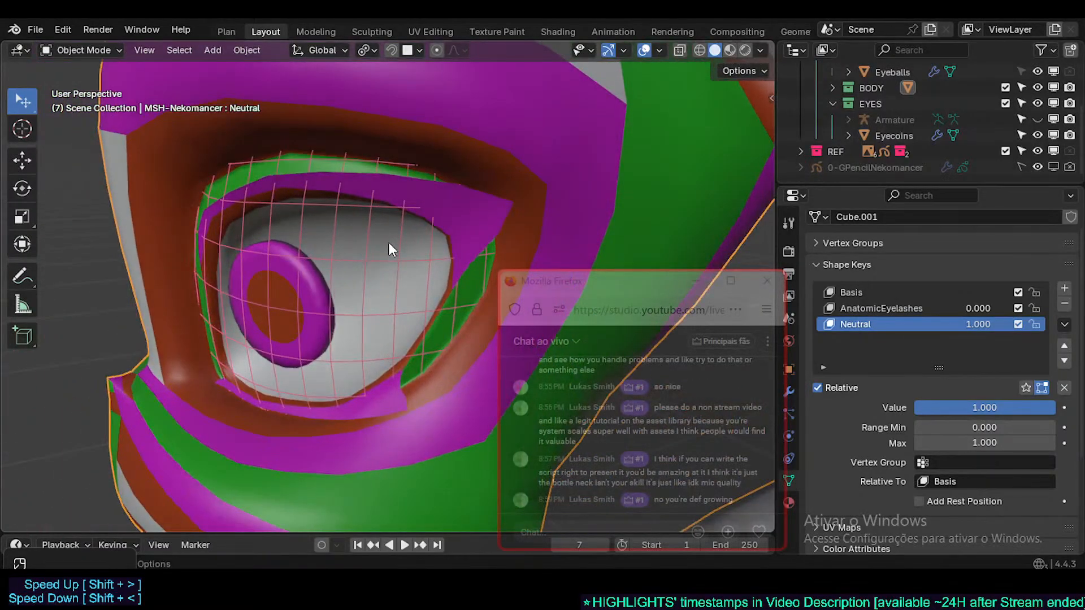
{"action": "middle_click_drag", "start_coordinate": [452, 237], "coordinate": [485, 232]}
{"action": "key", "text": "Tab"}
{"action": "key", "text": "Tab"}
{"action": "key", "text": "Tab"}
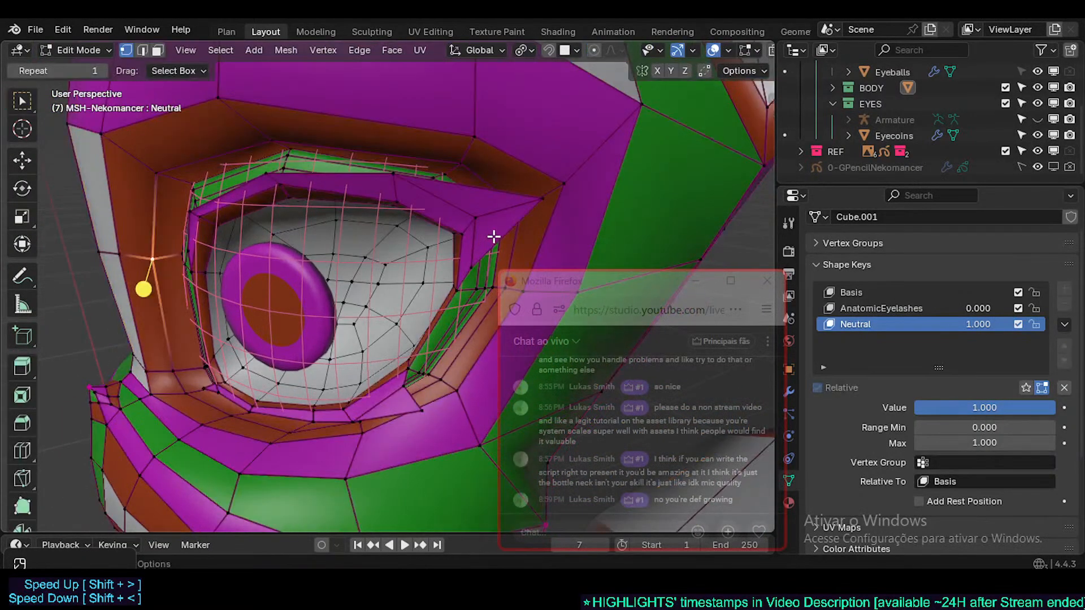
{"action": "key", "text": "Tab"}
{"action": "key", "text": "ctrl+s"}
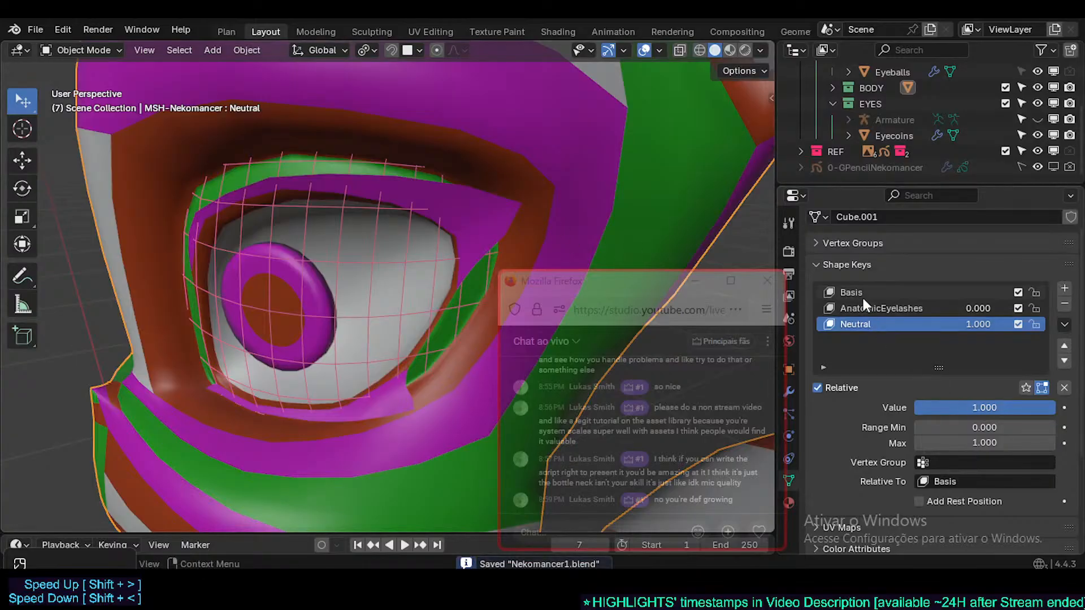
- Collapse the mesh's Shape Keys settings and move the chat window off the 3D viewport
{"action": "scroll", "coordinate": [212, 246], "scroll_direction": "down", "scroll_amount": 6}
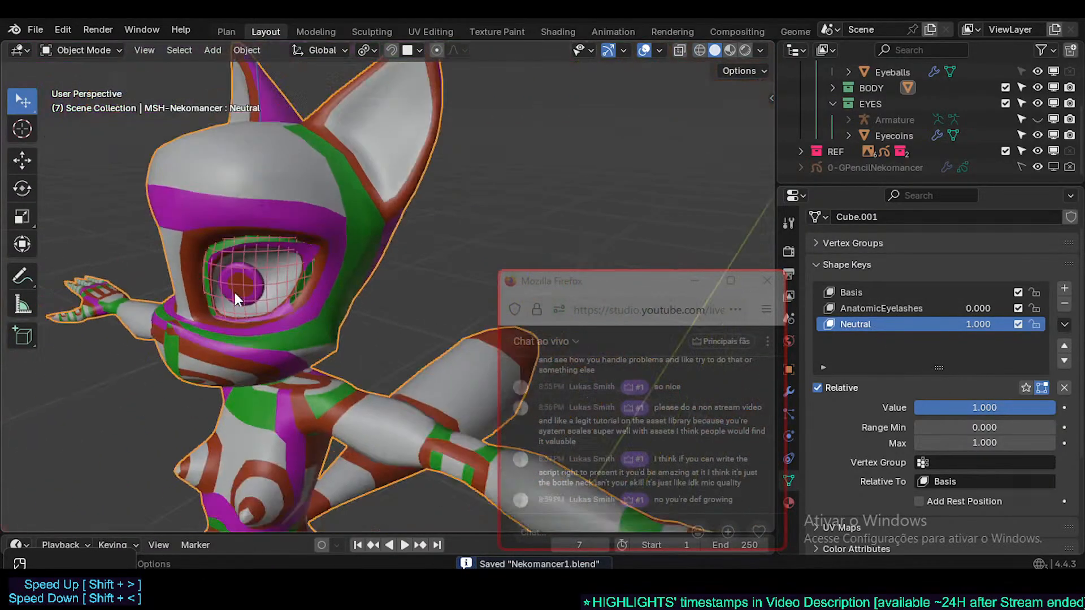
{"action": "middle_click_drag", "start_coordinate": [235, 292], "coordinate": [248, 330]}
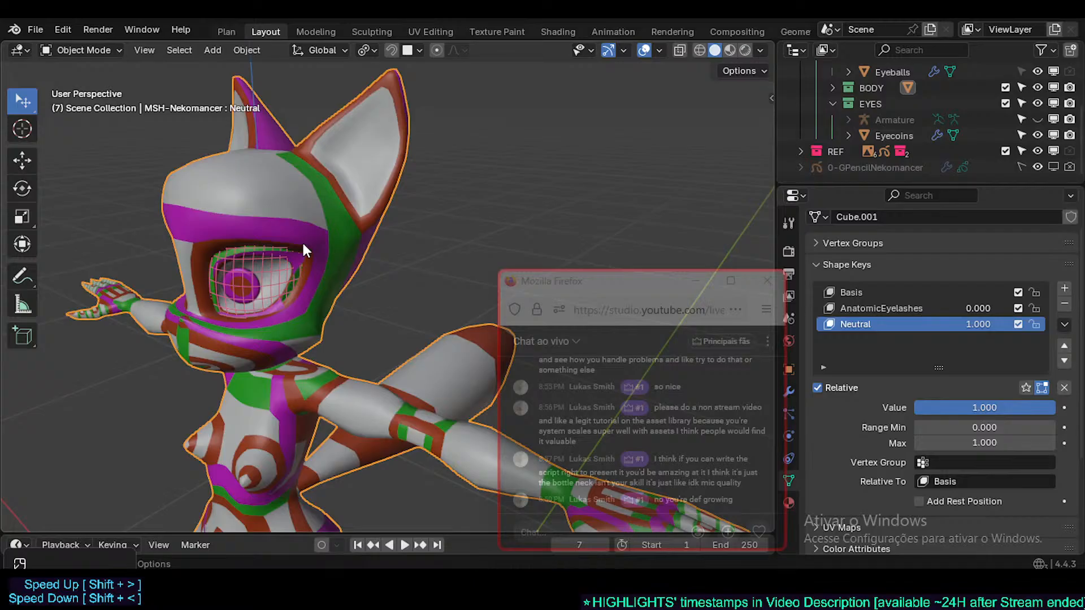
{"action": "mouse_move", "coordinate": [624, 286]}
{"action": "left_mouse_down"}
{"action": "mouse_move", "coordinate": [873, 285]}
{"action": "mouse_move", "coordinate": [638, 296]}
{"action": "mouse_move", "coordinate": [685, 298]}
{"action": "mouse_move", "coordinate": [641, 286]}
{"action": "left_mouse_up"}
{"action": "left_click", "coordinate": [818, 266]}
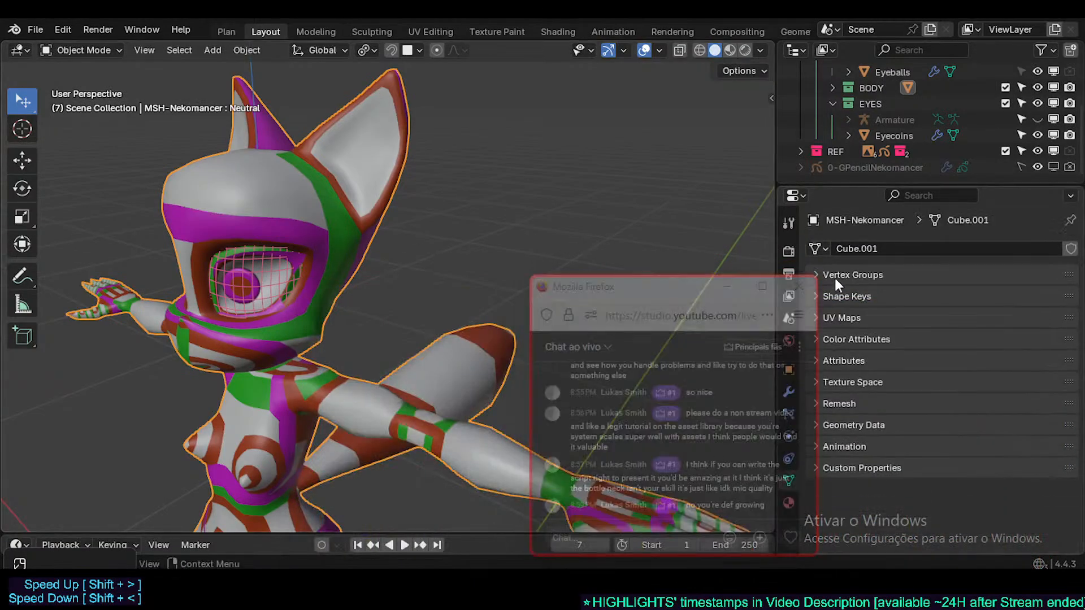
{"action": "left_click", "coordinate": [832, 295]}
{"action": "left_click", "coordinate": [831, 296]}
{"action": "left_click_drag", "start_coordinate": [693, 286], "coordinate": [912, 272]}
- Deselect the Nekomancer mesh with the body in view and save the file
{"action": "scroll", "coordinate": [503, 266], "scroll_direction": "down", "scroll_amount": 3}
{"action": "middle_click_drag", "start_coordinate": [567, 319], "coordinate": [567, 204], "text": "shift"}
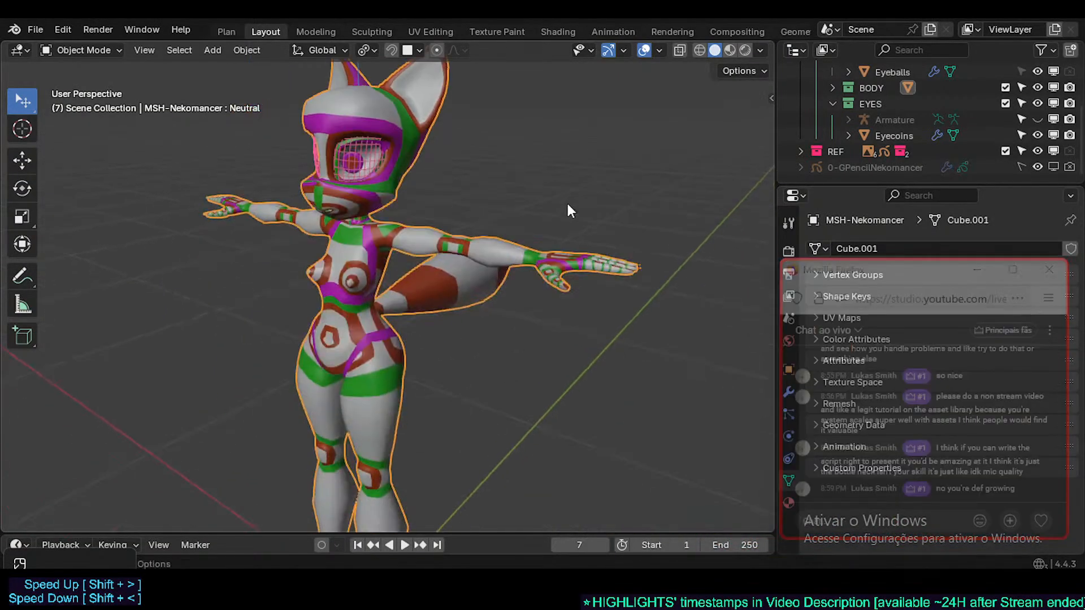
{"action": "scroll", "coordinate": [567, 203], "scroll_direction": "down", "scroll_amount": 1}
{"action": "left_click", "coordinate": [577, 179]}
{"action": "key", "text": "ctrl+s"}
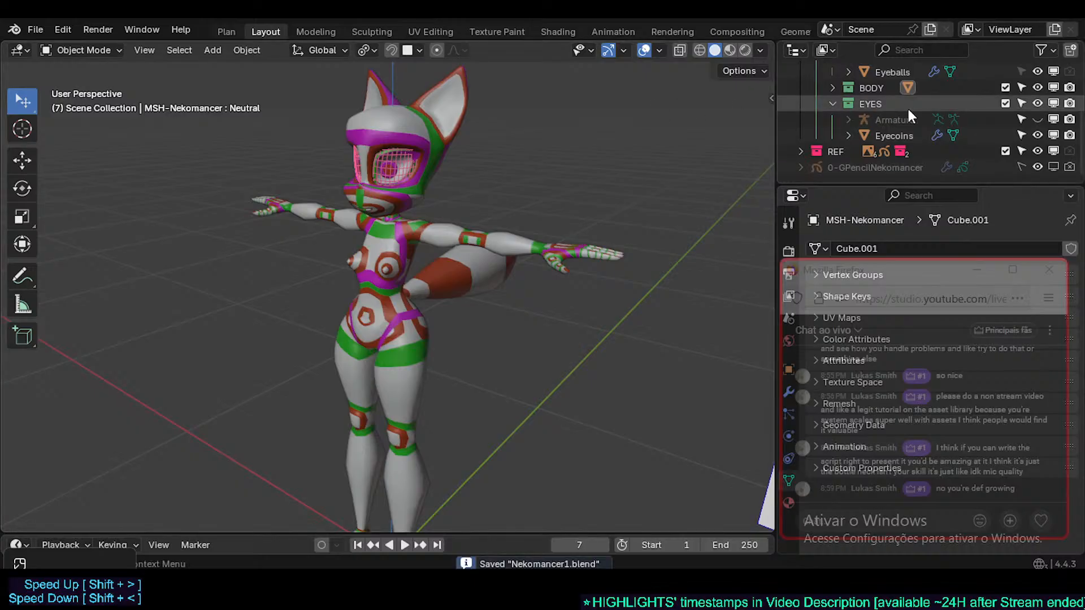
- Delete the hidden Armature from the EYES collection and collapse that collection
{"action": "left_click", "coordinate": [897, 120]}
{"action": "key", "text": "x"}
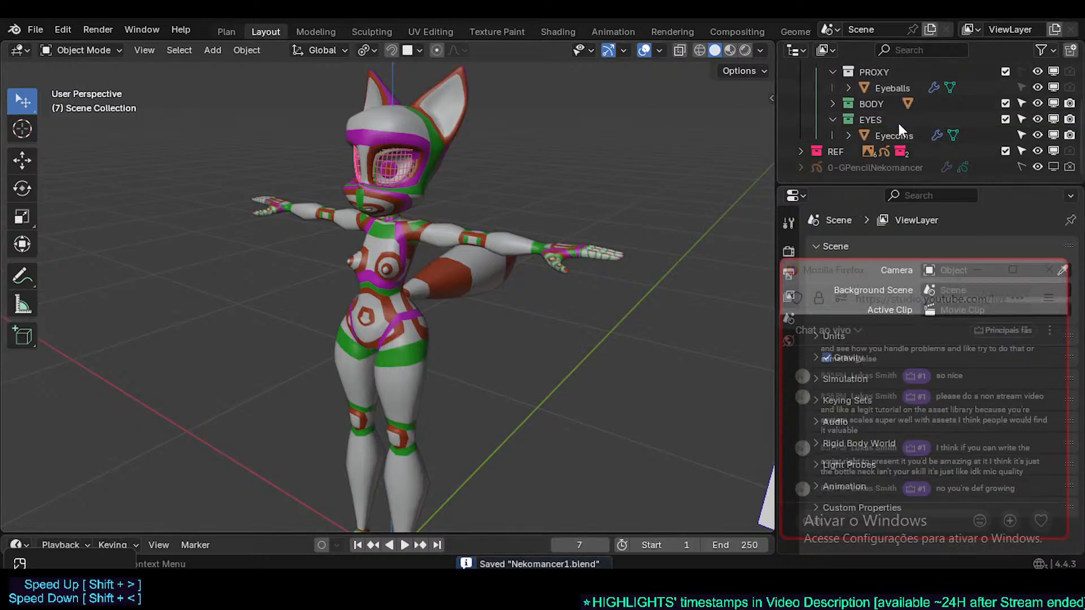
{"action": "left_click", "coordinate": [834, 120]}
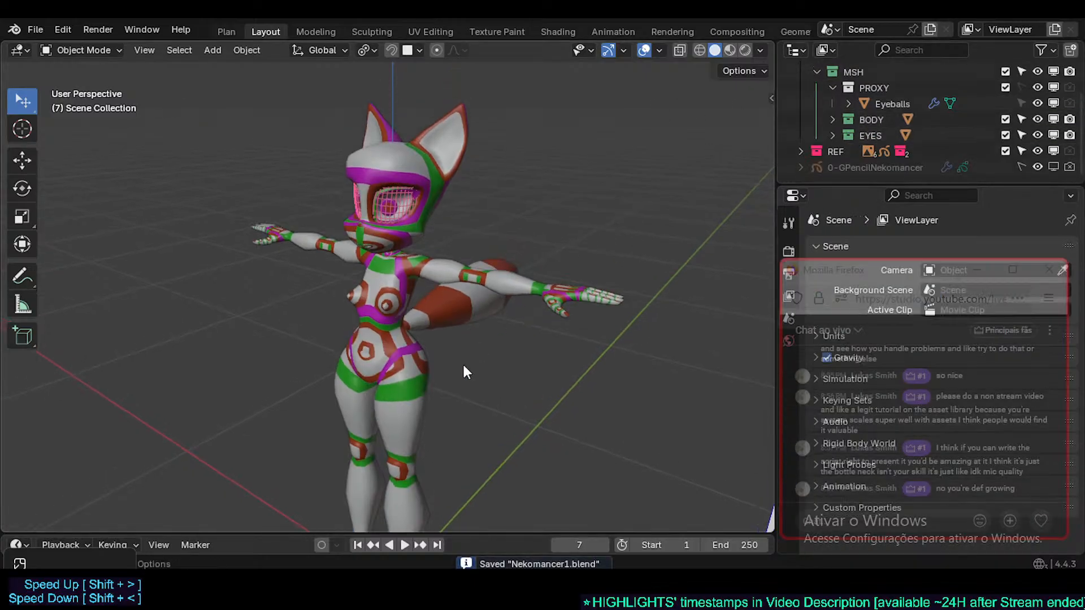
- Show the wireframe over the meshes and frame the whole character in front orthographic view
{"action": "key", "text": "ctrl+w"}
{"action": "key", "text": "KP_1"}
{"action": "scroll", "coordinate": [456, 372], "scroll_direction": "down", "scroll_amount": 2}
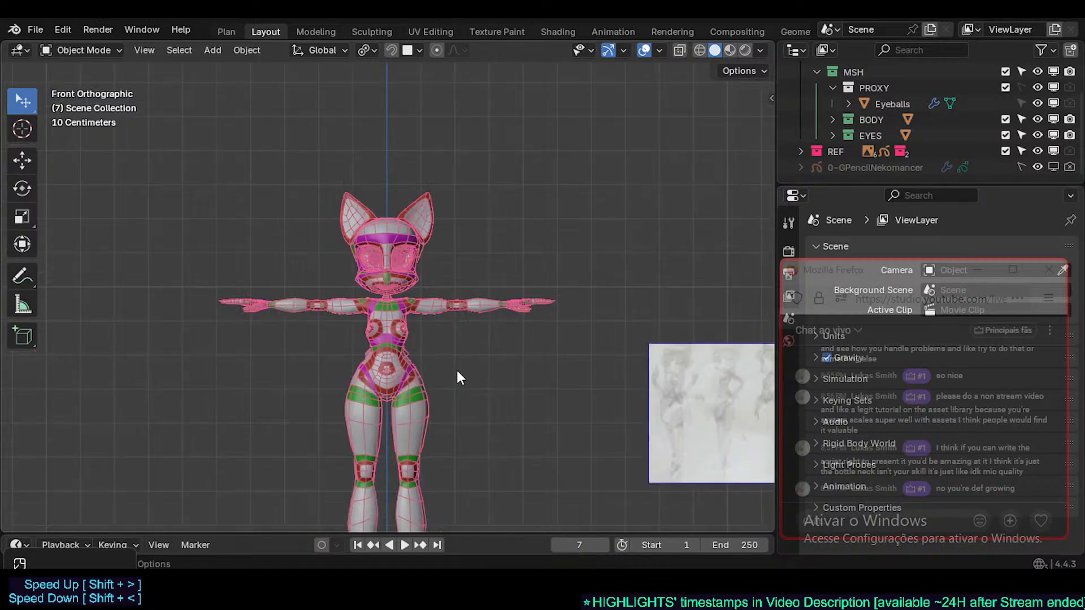
{"action": "middle_click_drag", "start_coordinate": [476, 408], "coordinate": [477, 335], "text": "shift"}
{"action": "scroll", "coordinate": [472, 293], "scroll_direction": "down", "scroll_amount": 1}
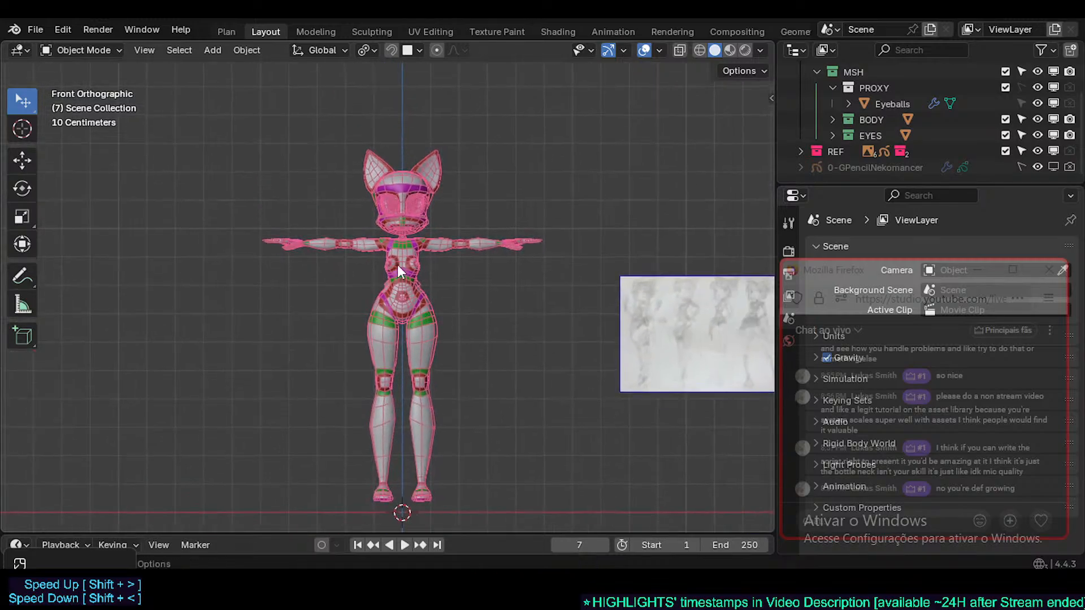
- Examine the full character's wireframe and proportions from the front, from head and torso down to the feet
{"action": "scroll", "coordinate": [398, 253], "scroll_direction": "up", "scroll_amount": 3}
{"action": "scroll", "coordinate": [398, 252], "scroll_direction": "up", "scroll_amount": 2}
{"action": "middle_click_drag", "start_coordinate": [354, 318], "coordinate": [347, 323], "text": "shift"}
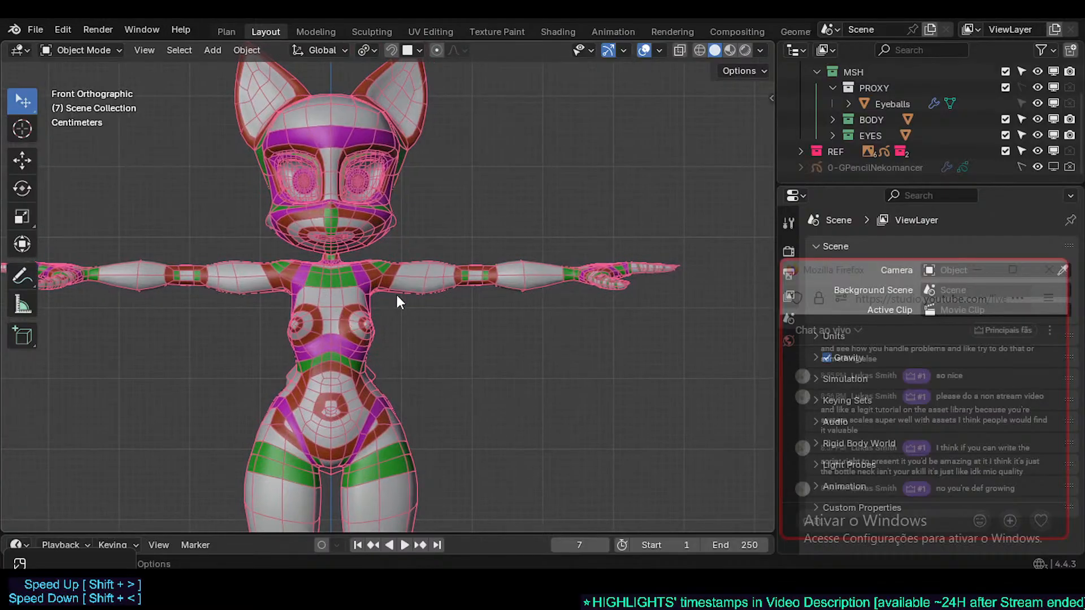
{"action": "scroll", "coordinate": [414, 338], "scroll_direction": "down", "scroll_amount": 3}
{"action": "middle_click_drag", "start_coordinate": [422, 409], "coordinate": [376, 232], "text": "shift"}
{"action": "scroll", "coordinate": [391, 294], "scroll_direction": "down", "scroll_amount": 1}
{"action": "mouse_move", "coordinate": [392, 296]}
{"action": "middle_mouse_down", "text": "shift"}
{"action": "mouse_move", "coordinate": [416, 343]}
{"action": "mouse_move", "coordinate": [389, 308]}
{"action": "middle_mouse_up", "text": "shift"}
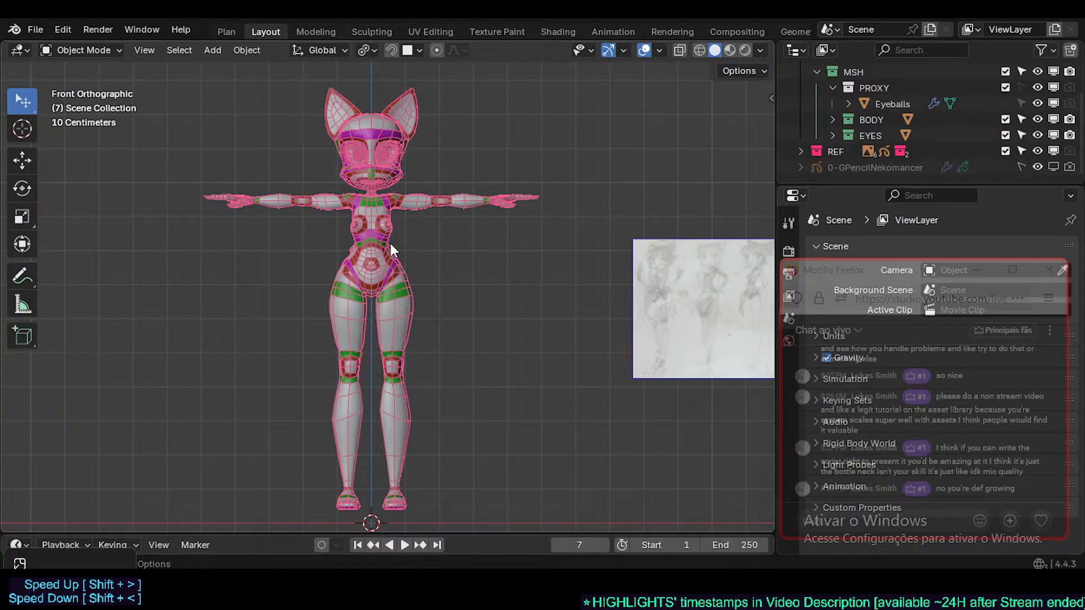
{"action": "scroll", "coordinate": [393, 222], "scroll_direction": "up", "scroll_amount": 4}
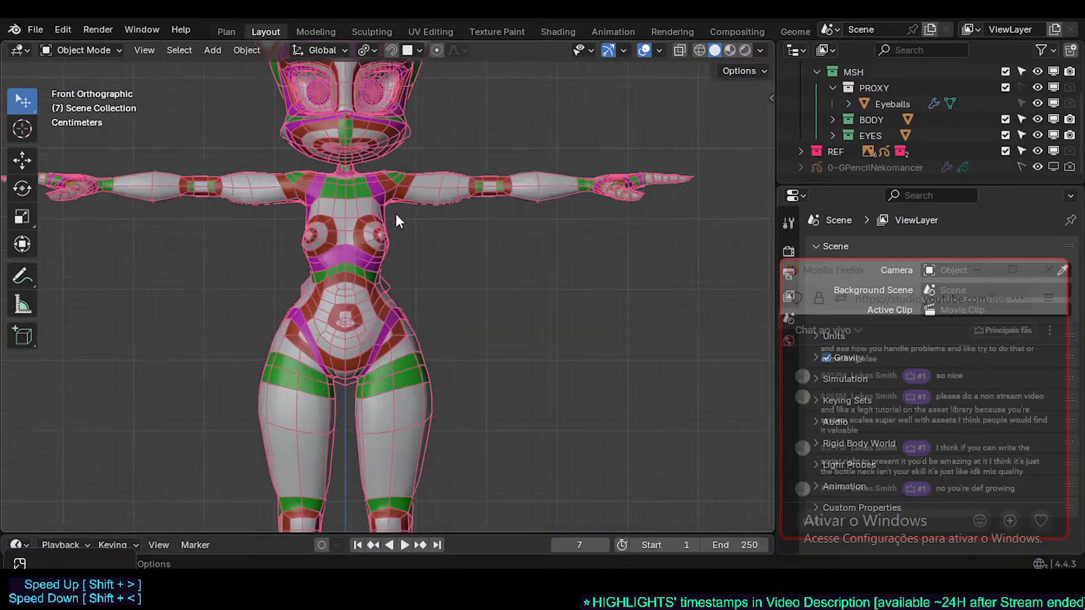
{"action": "scroll", "coordinate": [395, 215], "scroll_direction": "down", "scroll_amount": 2}
{"action": "scroll", "coordinate": [409, 345], "scroll_direction": "up", "scroll_amount": 2}
{"action": "scroll", "coordinate": [407, 341], "scroll_direction": "down", "scroll_amount": 5}
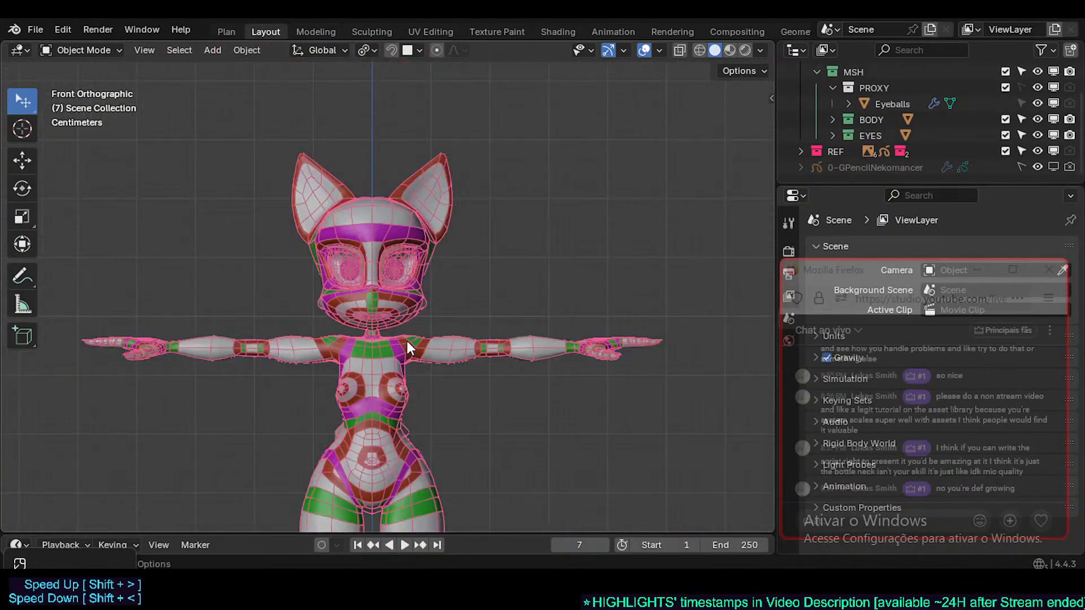
{"action": "scroll", "coordinate": [394, 288], "scroll_direction": "down", "scroll_amount": 2}
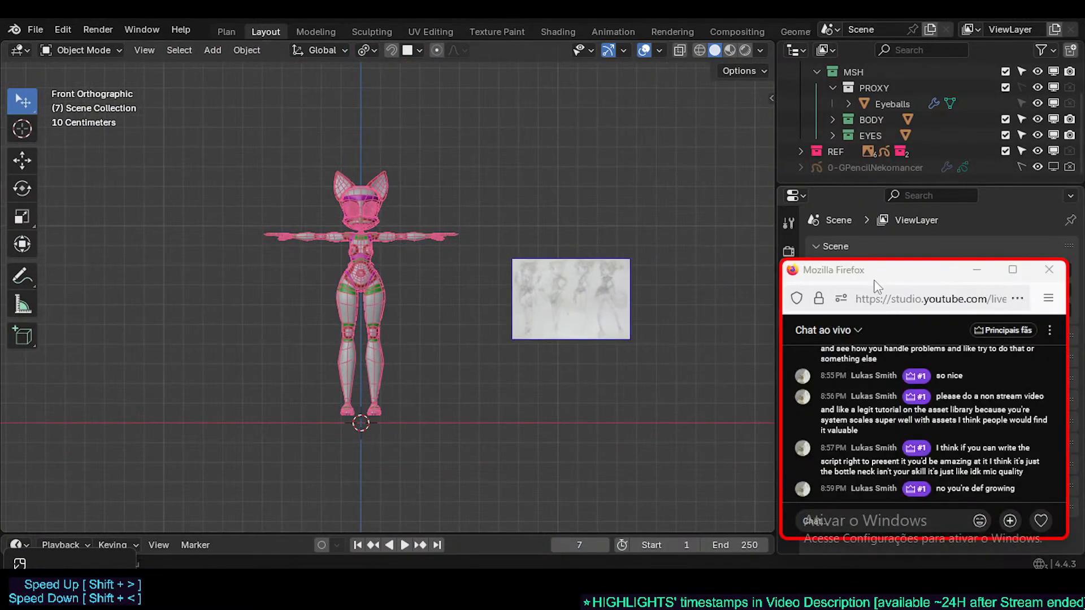
- Switch to the YouTube live chat in Firefox and post "⭐Adding VRM format Skeleton"
{"action": "left_click_drag", "start_coordinate": [877, 274], "coordinate": [843, 190]}
{"action": "left_click", "coordinate": [945, 431]}
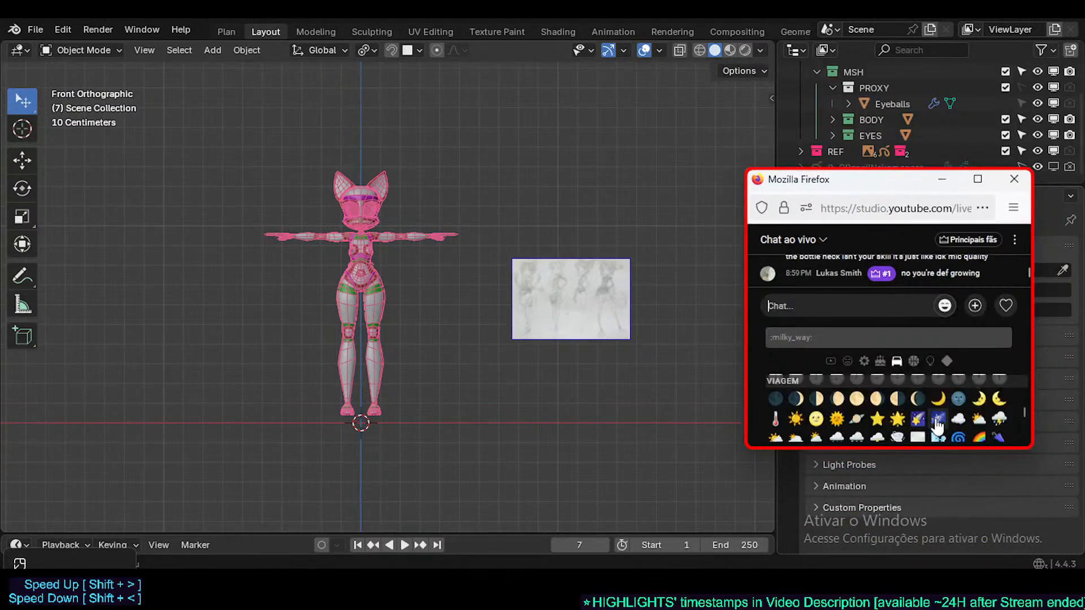
{"action": "left_click", "coordinate": [877, 420]}
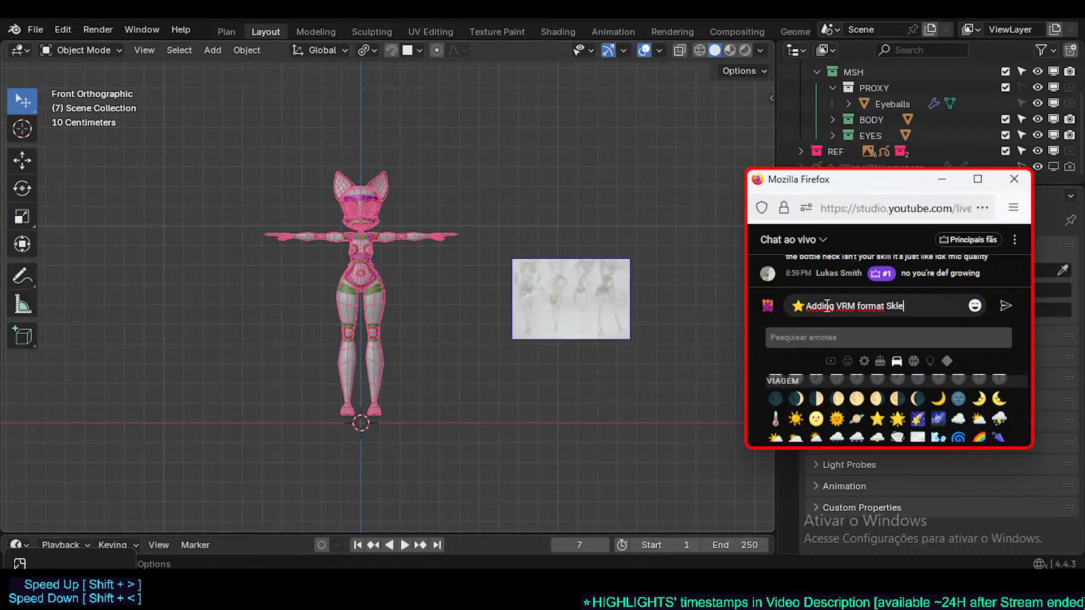
{"action": "type", "text": "n"}
{"action": "key", "text": "Return"}
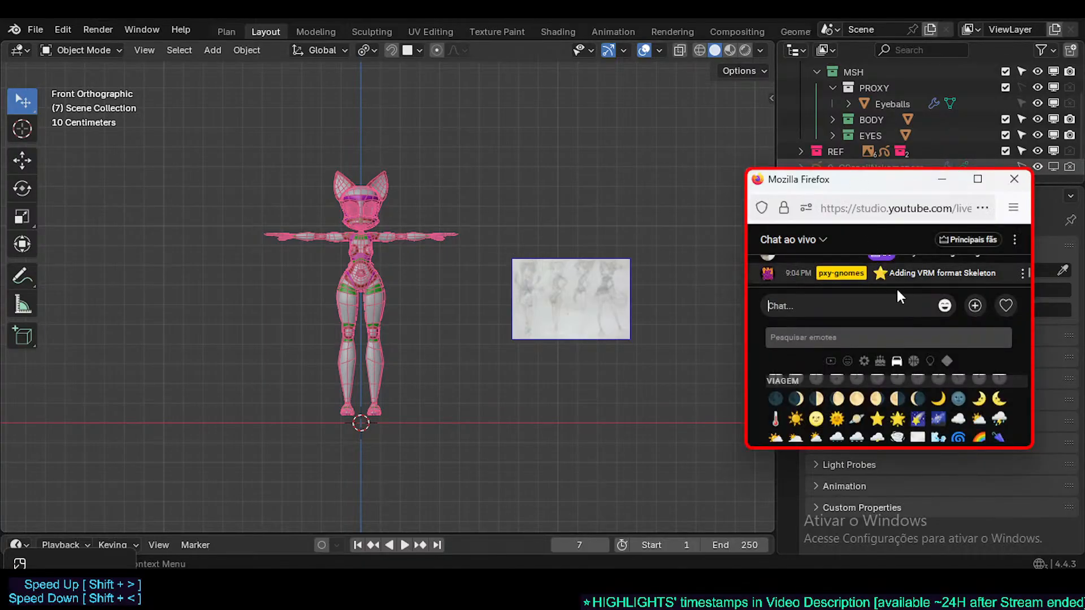
- Close the chat's emoji picker, move the chat window aside, and show the VRM tools in Blender
{"action": "left_click", "coordinate": [944, 306]}
{"action": "left_click_drag", "start_coordinate": [880, 190], "coordinate": [886, 240]}
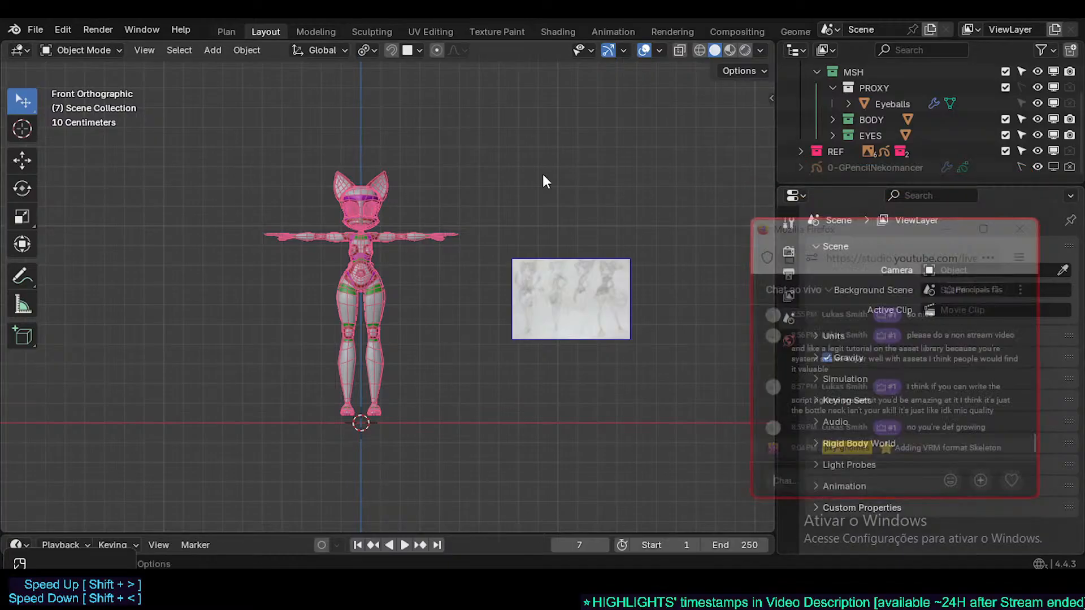
{"action": "key", "text": "n"}
{"action": "middle_click_drag", "start_coordinate": [554, 158], "coordinate": [508, 164], "text": "shift"}
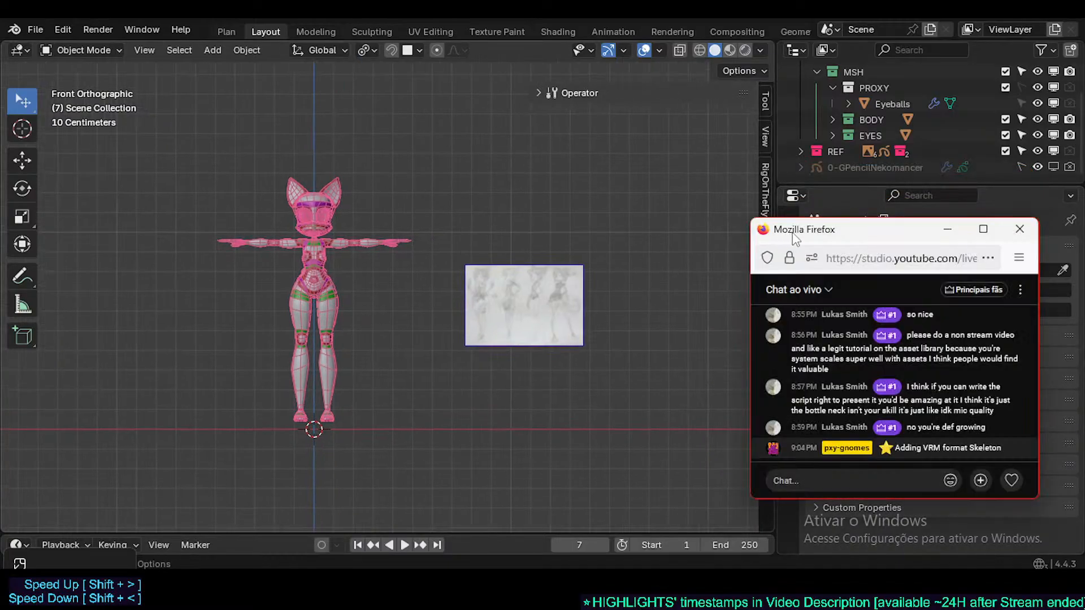
{"action": "left_click_drag", "start_coordinate": [793, 233], "coordinate": [859, 227]}
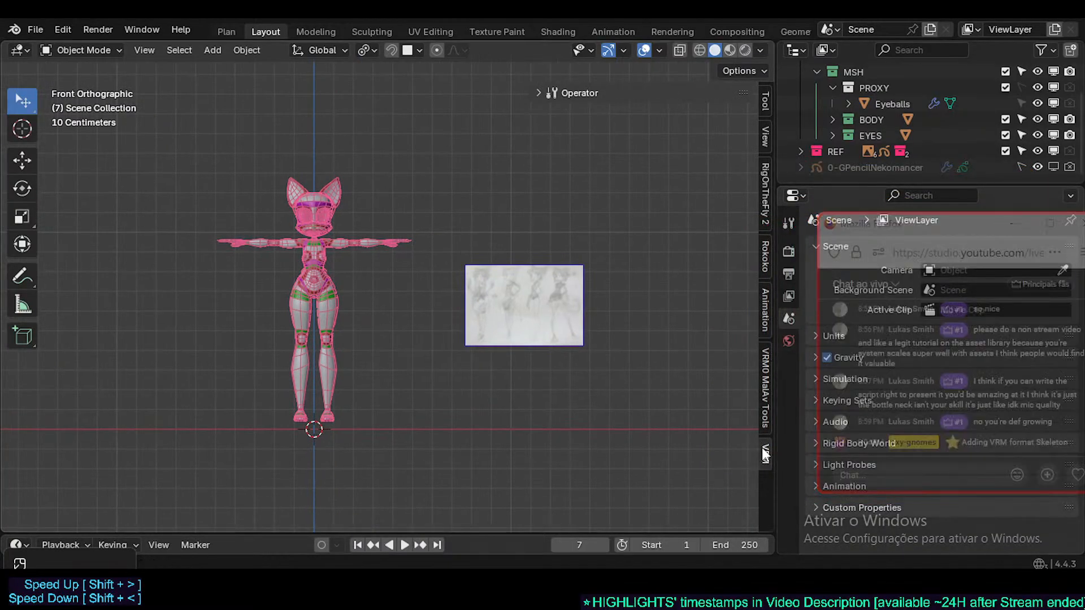
{"action": "key", "text": "shift+a"}
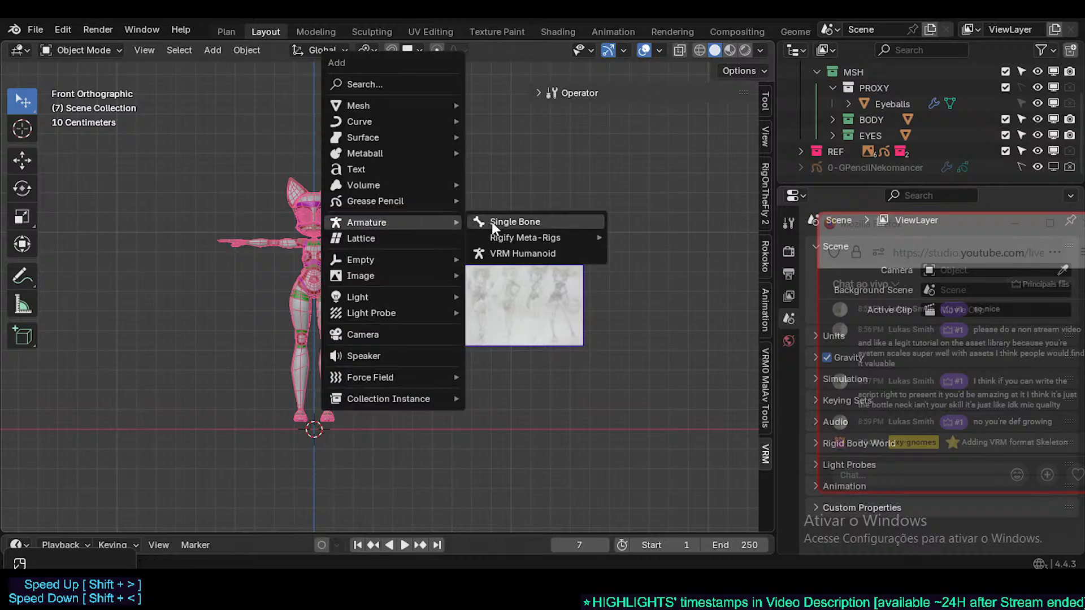
{"action": "left_click", "coordinate": [502, 255]}
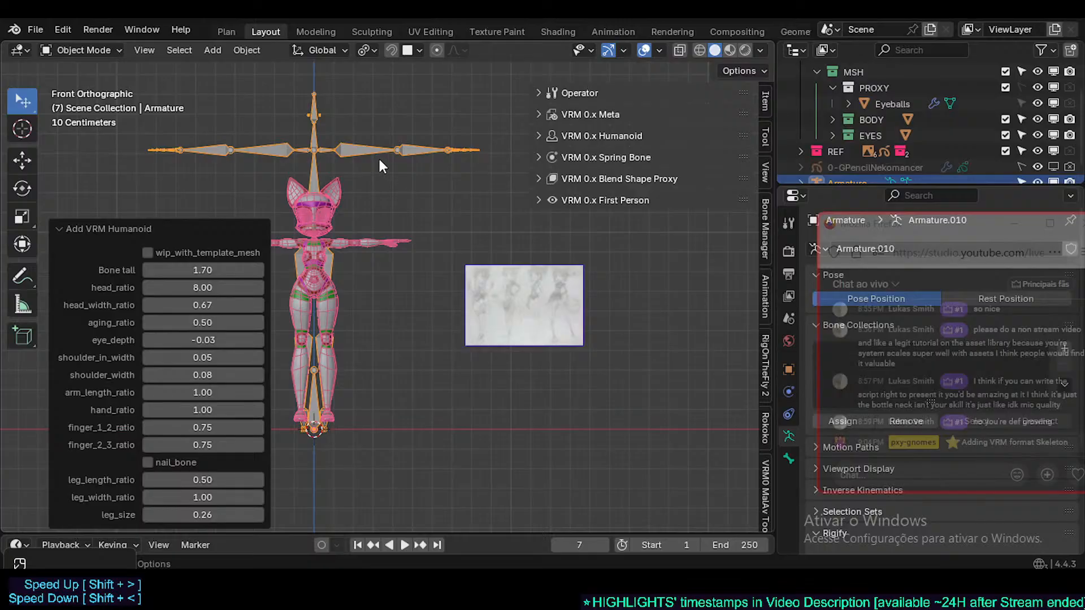
{"action": "key", "text": "ctrl+z"}
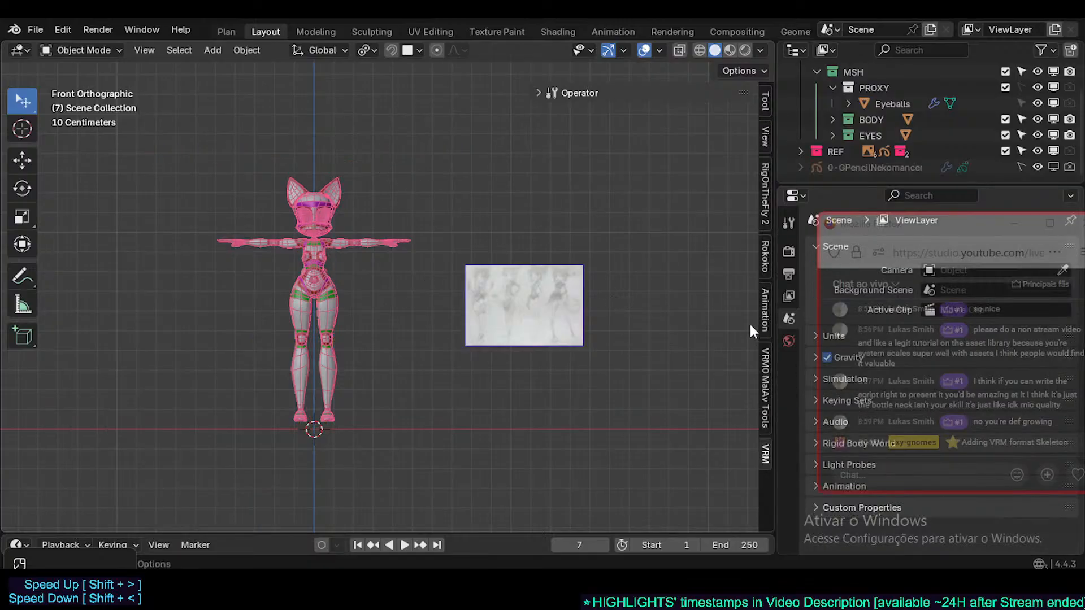
- Create a VRM model armature with a bone tall value of 1.27 and a head ratio of 6.40
{"action": "left_click", "coordinate": [560, 89]}
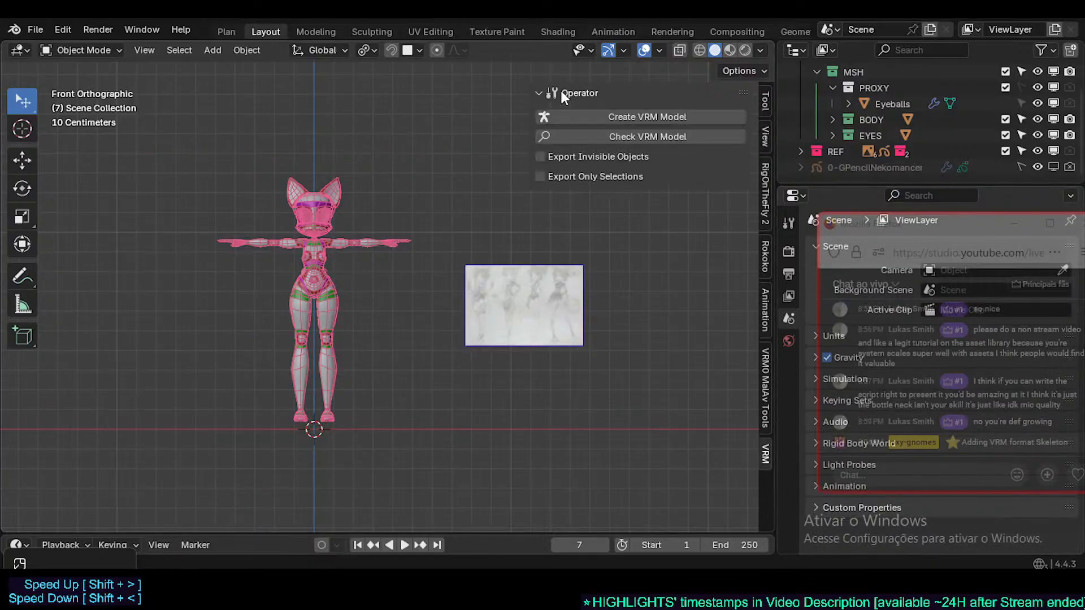
{"action": "left_click", "coordinate": [622, 115]}
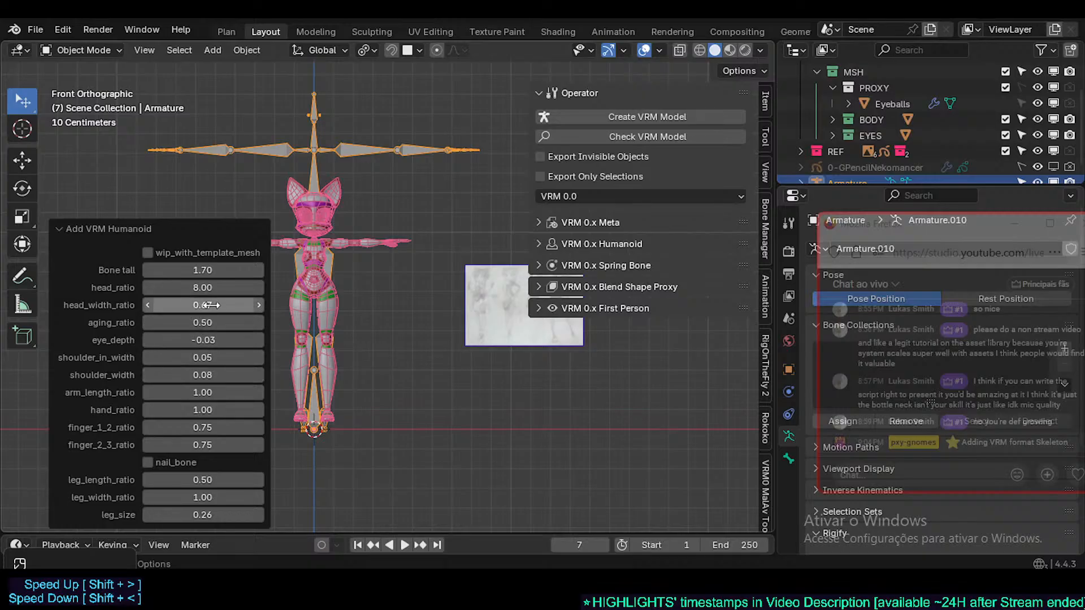
{"action": "left_click_drag", "start_coordinate": [214, 288], "coordinate": [182, 281]}
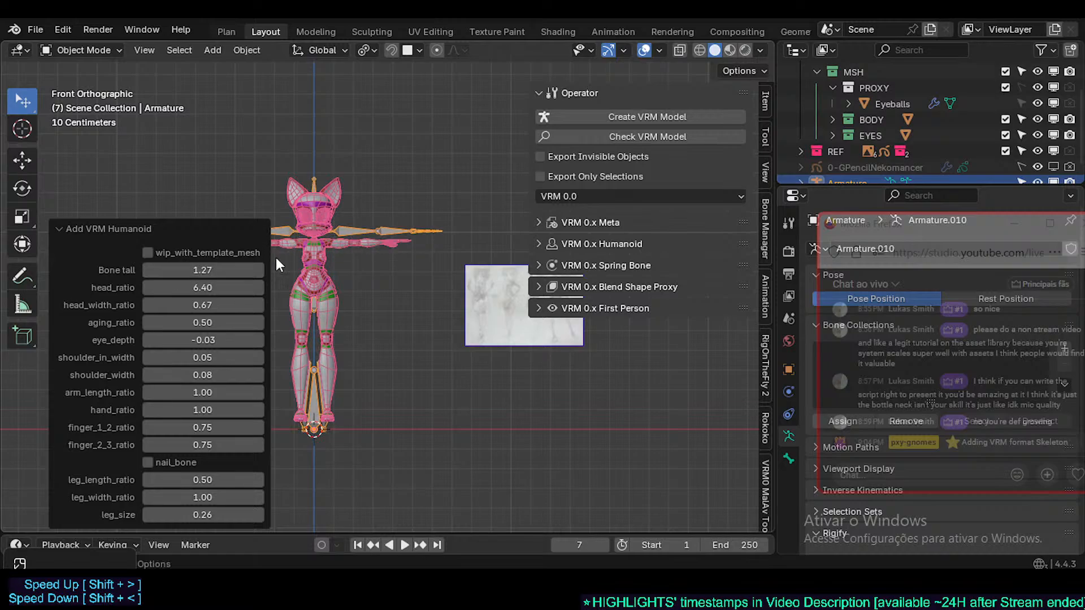
- Make the meshes see-through and fit the skeleton to the body with bone tall 1.20 and head ratio 6.58
{"action": "key", "text": "alt+z"}
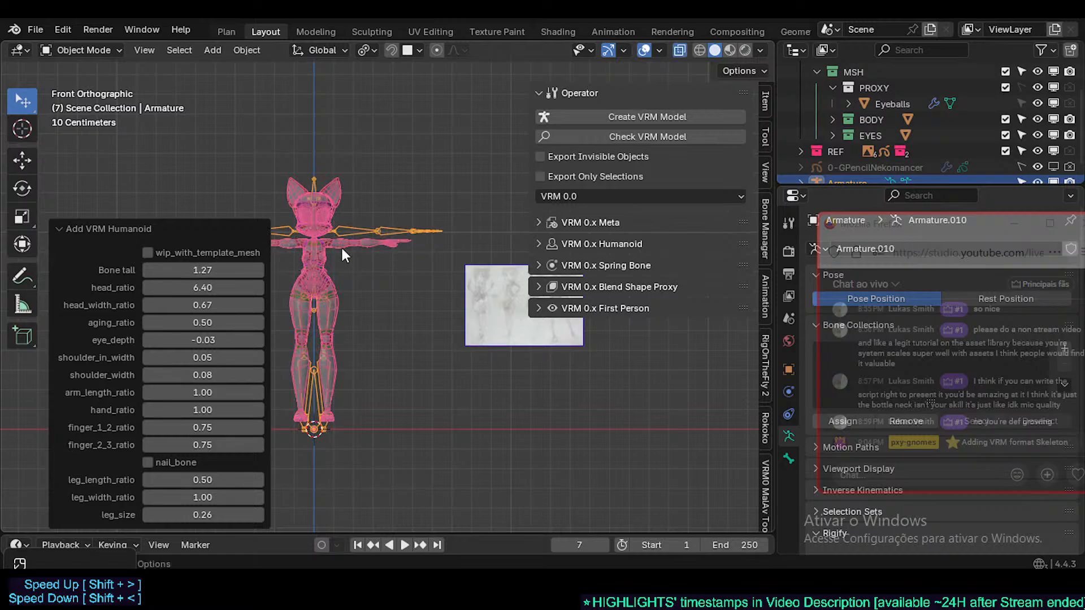
{"action": "scroll", "coordinate": [340, 277], "scroll_direction": "up", "scroll_amount": 2}
{"action": "middle_click_drag", "start_coordinate": [339, 280], "coordinate": [473, 323], "text": "shift"}
{"action": "scroll", "coordinate": [446, 294], "scroll_direction": "up", "scroll_amount": 2}
{"action": "key", "text": "n"}
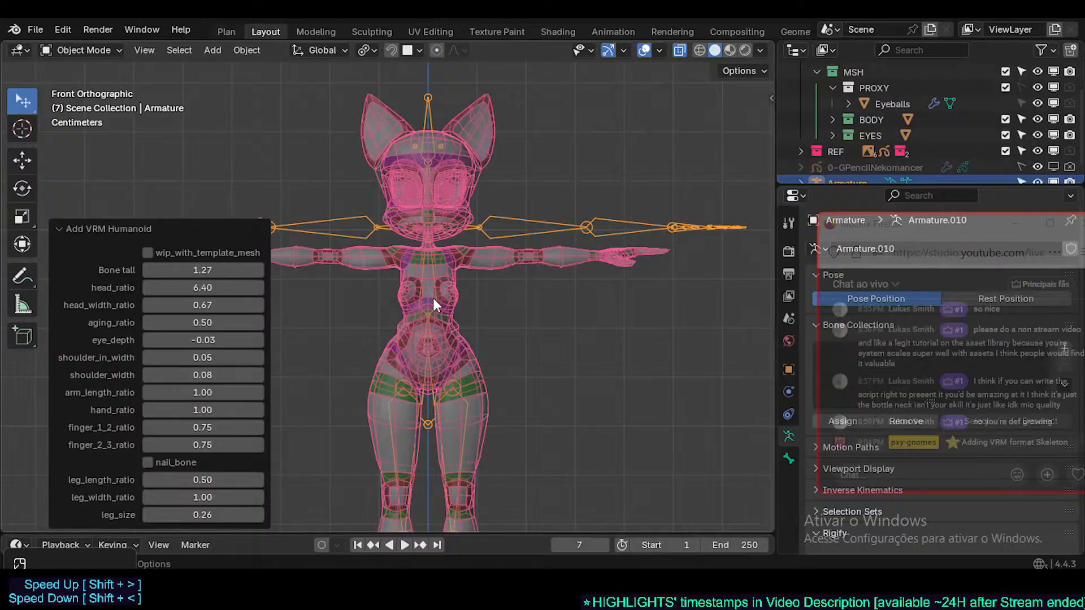
{"action": "scroll", "coordinate": [433, 297], "scroll_direction": "up", "scroll_amount": 2}
{"action": "left_click_drag", "start_coordinate": [196, 275], "coordinate": [141, 283]}
{"action": "left_click_drag", "start_coordinate": [223, 286], "coordinate": [226, 315]}
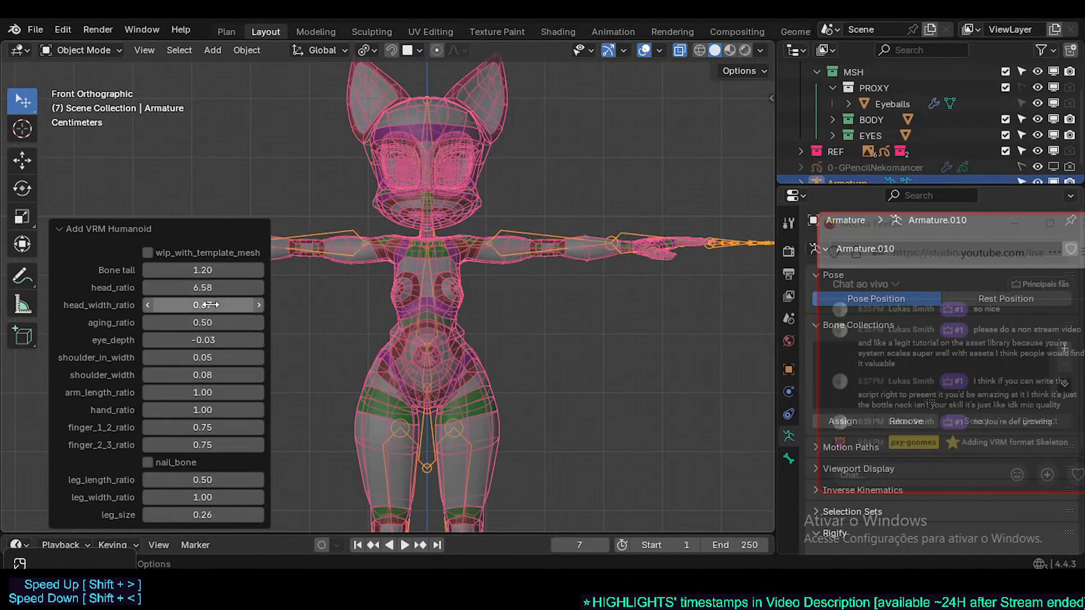
- Set the VRM humanoid's head width ratio to 0.55
{"action": "scroll", "coordinate": [473, 391], "scroll_direction": "down", "scroll_amount": 3}
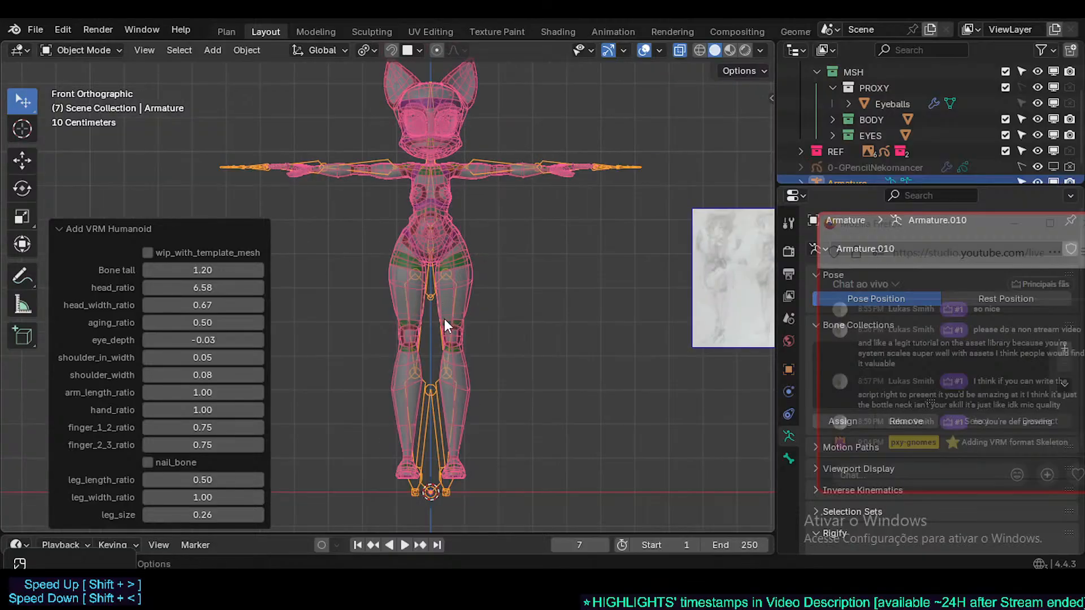
{"action": "left_click_drag", "start_coordinate": [212, 305], "coordinate": [185, 308]}
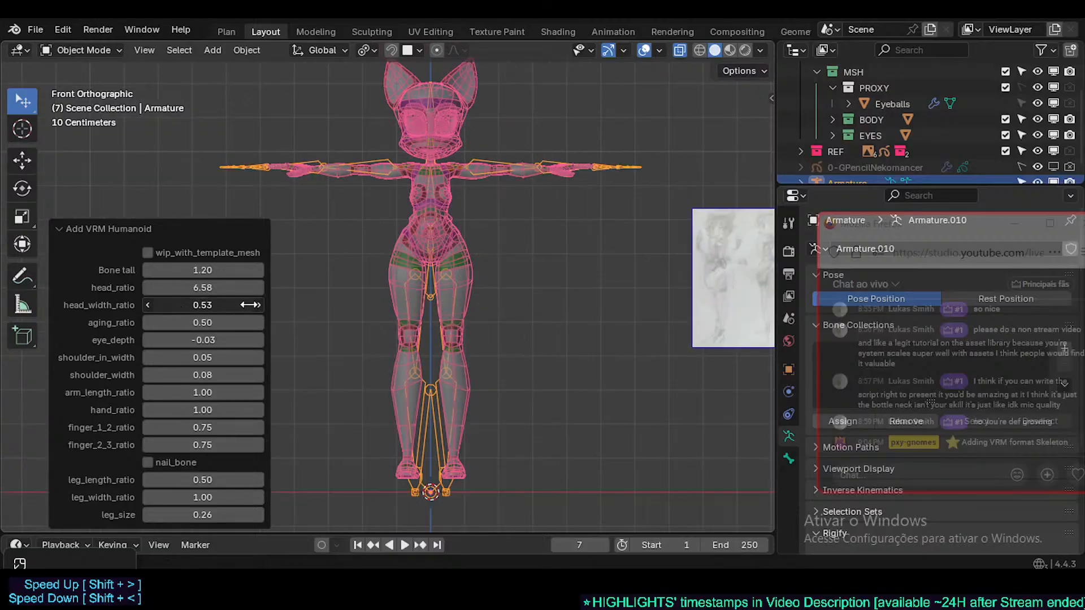
{"action": "left_click_drag", "start_coordinate": [333, 303], "coordinate": [261, 311]}
{"action": "key", "text": "ctrl+z"}
{"action": "key", "text": "ctrl+shift+z"}
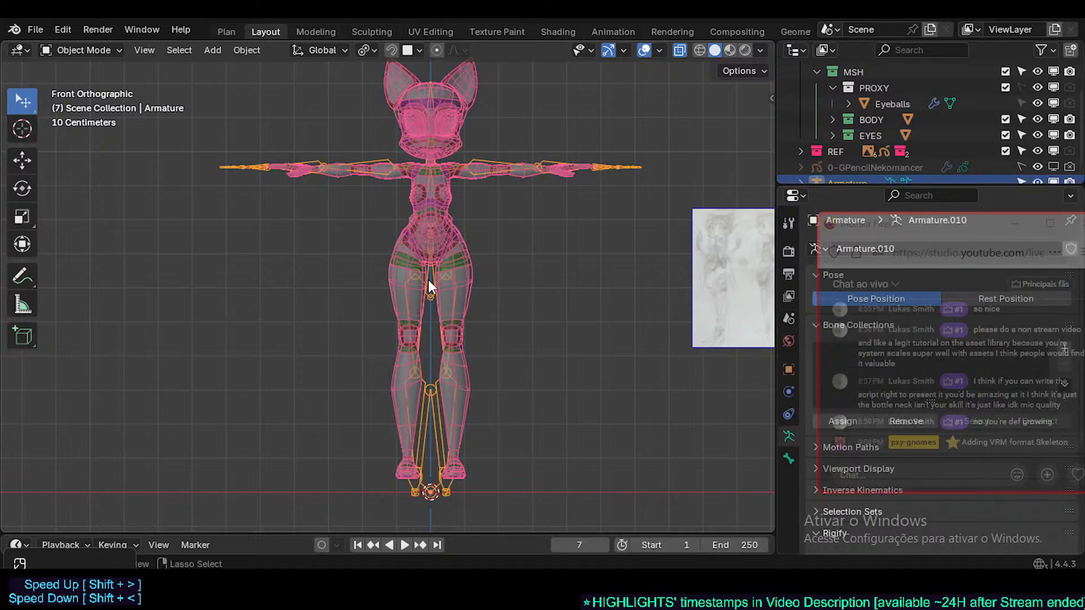
- Delete the armature and add a new VRM Humanoid armature in its place
{"action": "key", "text": "x"}
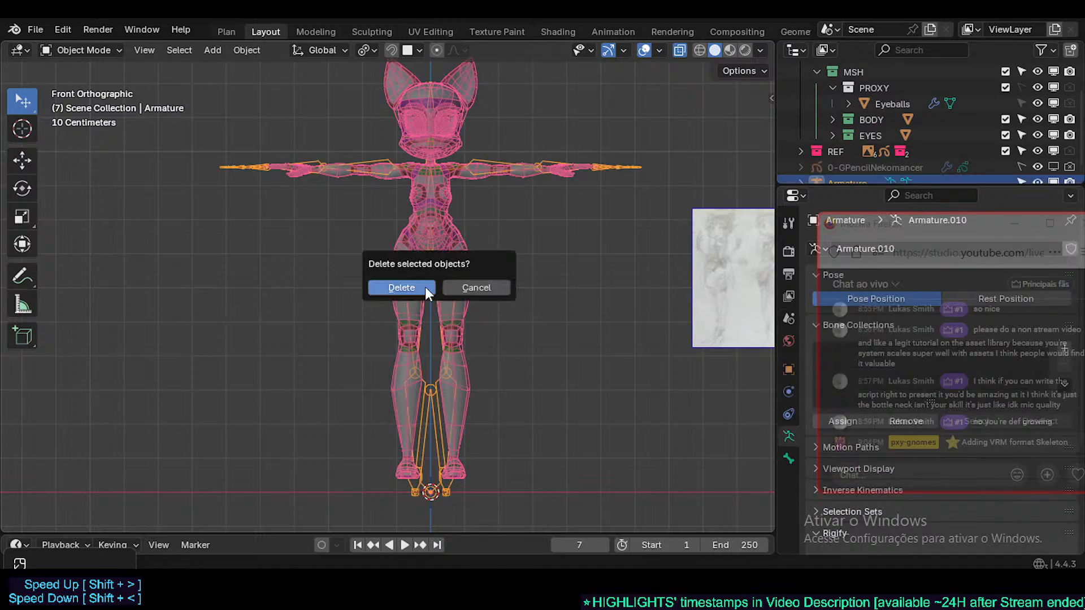
{"action": "left_click", "coordinate": [425, 287]}
{"action": "key", "text": "shift+a"}
{"action": "mouse_move", "coordinate": [423, 258]}
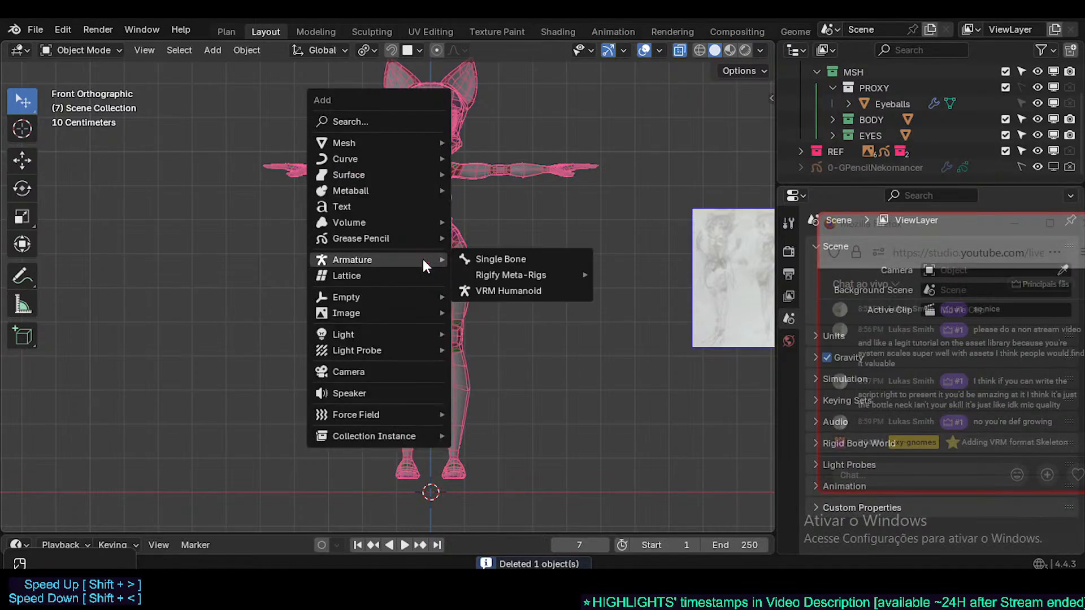
{"action": "left_click", "coordinate": [493, 291]}
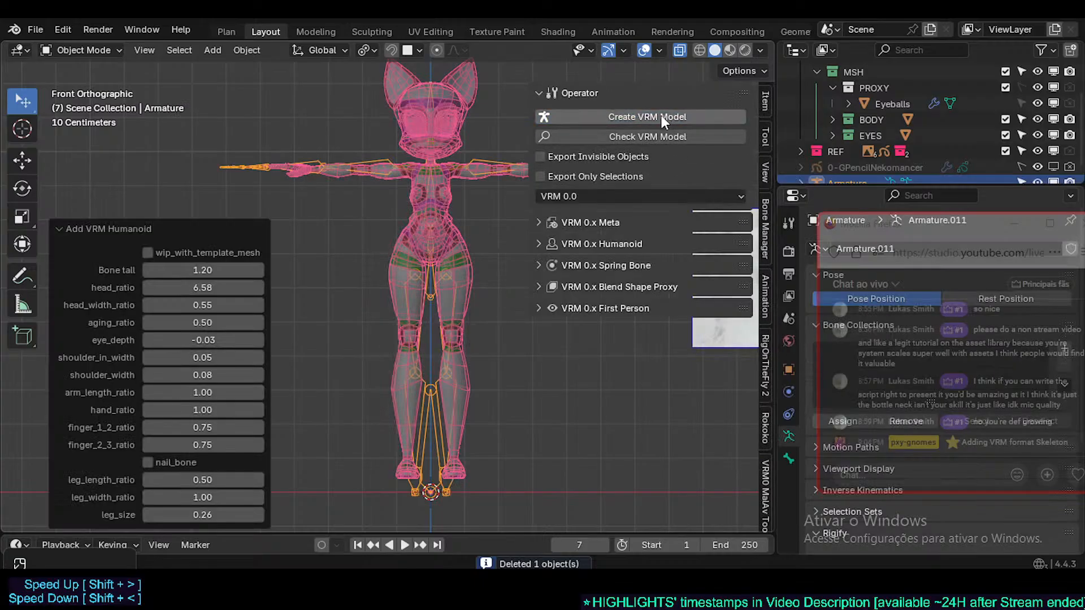
{"action": "key", "text": "n"}
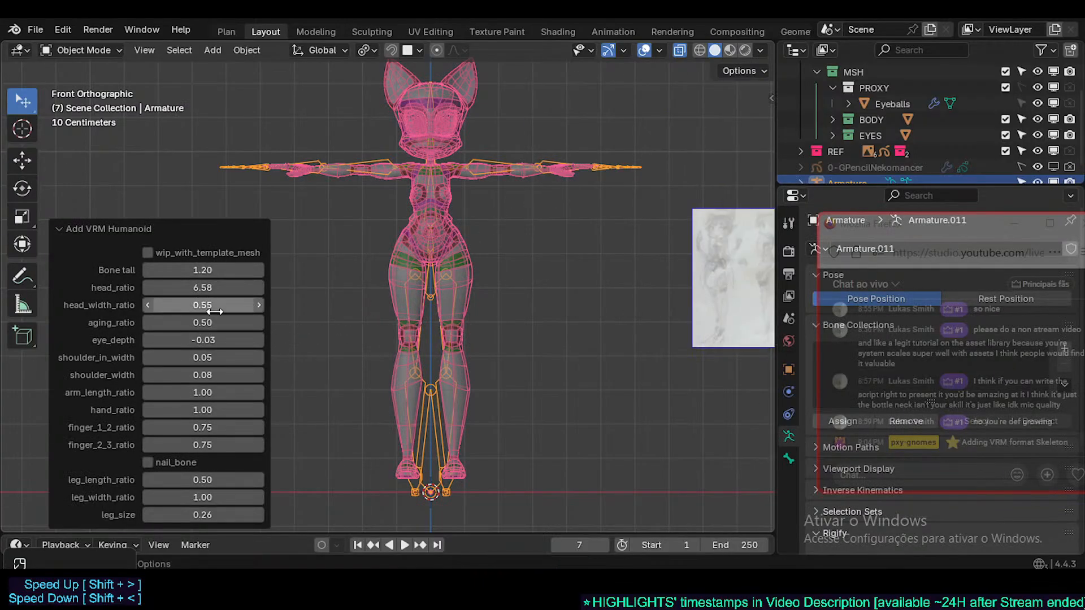
- Set the new skeleton's bone tall to 1.19, aging ratio to 1.00 and eye depth to -0.10
{"action": "mouse_move", "coordinate": [210, 270]}
{"action": "left_mouse_down"}
{"action": "mouse_move", "coordinate": [219, 269]}
{"action": "mouse_move", "coordinate": [210, 270]}
{"action": "left_mouse_up"}
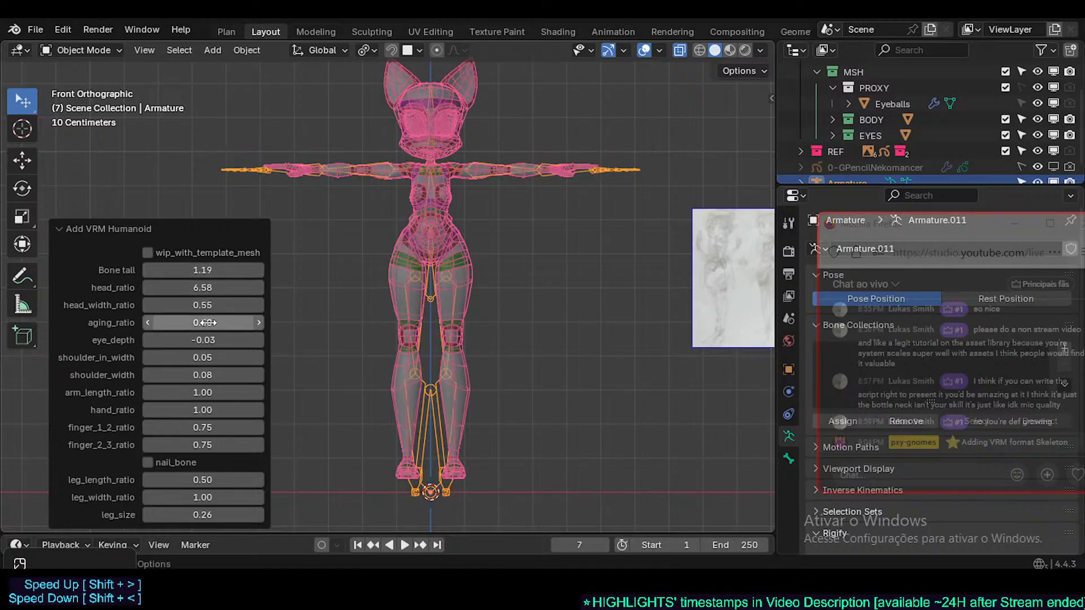
{"action": "mouse_move", "coordinate": [216, 328]}
{"action": "left_mouse_down"}
{"action": "mouse_move", "coordinate": [240, 315]}
{"action": "mouse_move", "coordinate": [221, 320]}
{"action": "mouse_move", "coordinate": [259, 323]}
{"action": "mouse_move", "coordinate": [174, 320]}
{"action": "mouse_move", "coordinate": [205, 330]}
{"action": "left_mouse_up"}
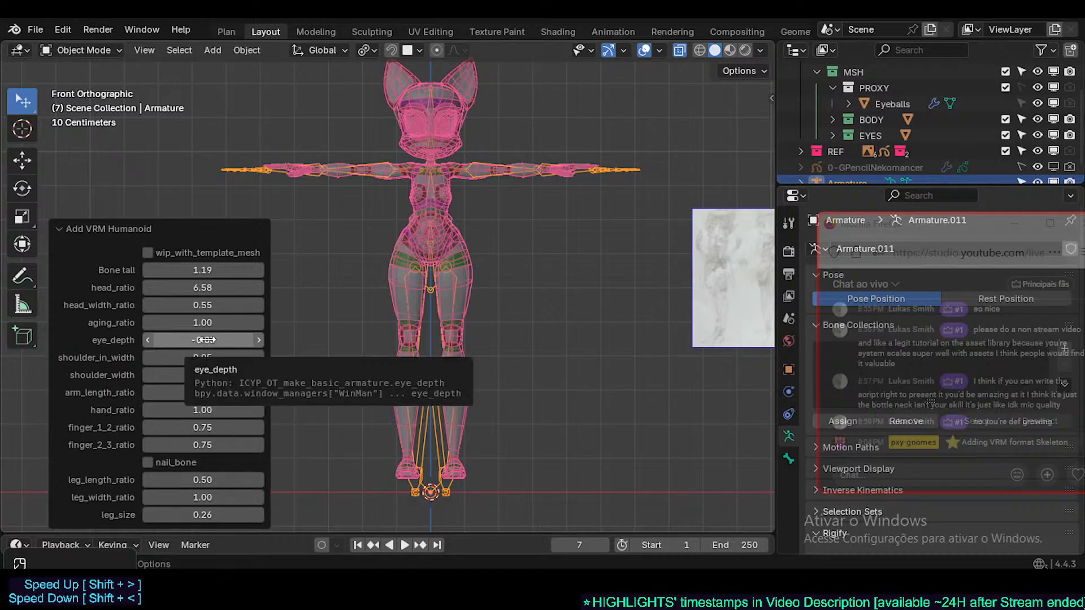
{"action": "mouse_move", "coordinate": [205, 340]}
{"action": "left_mouse_down"}
{"action": "mouse_move", "coordinate": [225, 337]}
{"action": "mouse_move", "coordinate": [172, 342]}
{"action": "mouse_move", "coordinate": [191, 339]}
{"action": "left_mouse_up"}
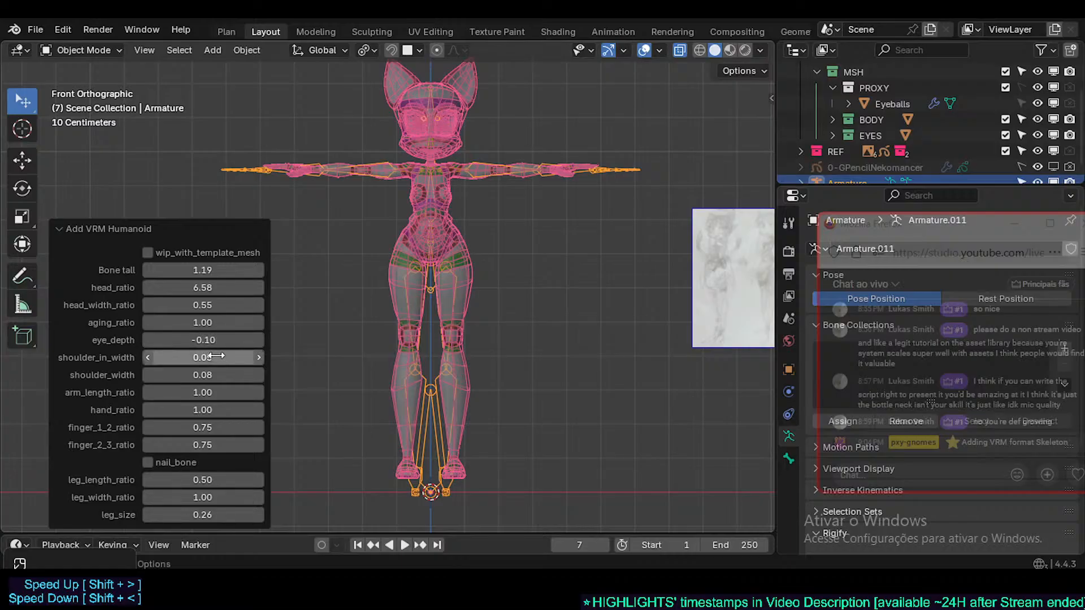
- Set shoulder in-width to 0.08, shoulder width to 0.16, arm length and hand ratios to 0.69, and finger 1-2 ratio to 0.75
{"action": "left_click_drag", "start_coordinate": [217, 356], "coordinate": [281, 380]}
{"action": "left_click_drag", "start_coordinate": [194, 390], "coordinate": [805, 386]}
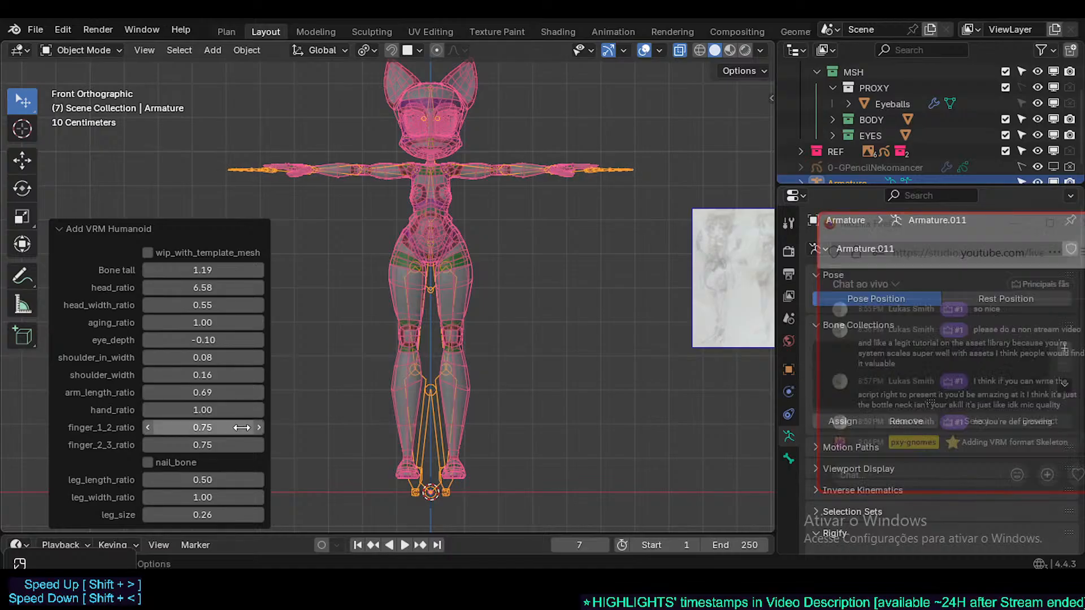
{"action": "left_click_drag", "start_coordinate": [218, 412], "coordinate": [236, 428]}
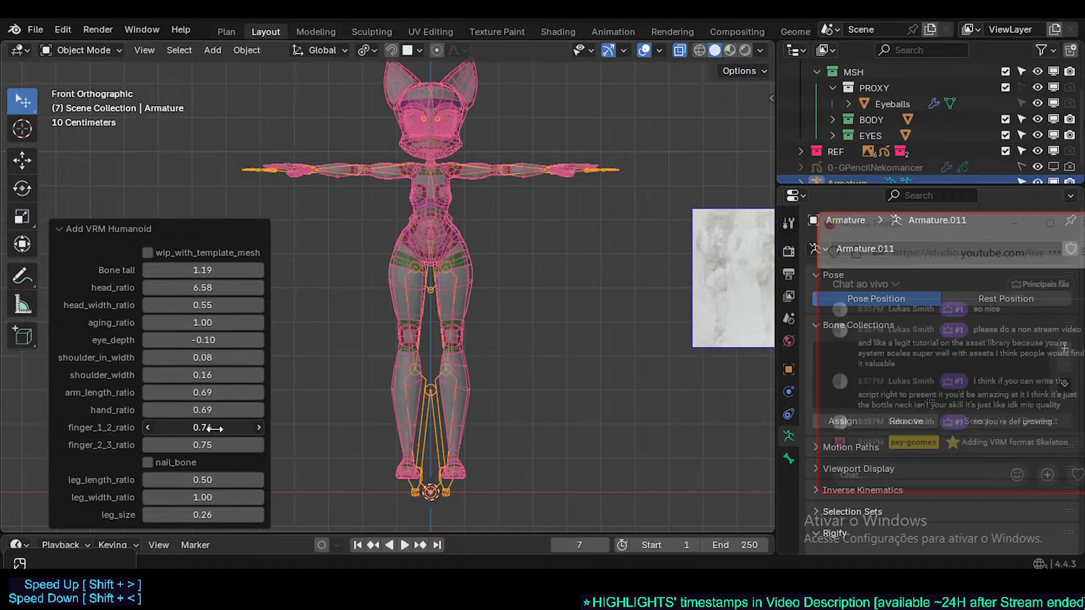
{"action": "left_click_drag", "start_coordinate": [219, 427], "coordinate": [220, 429]}
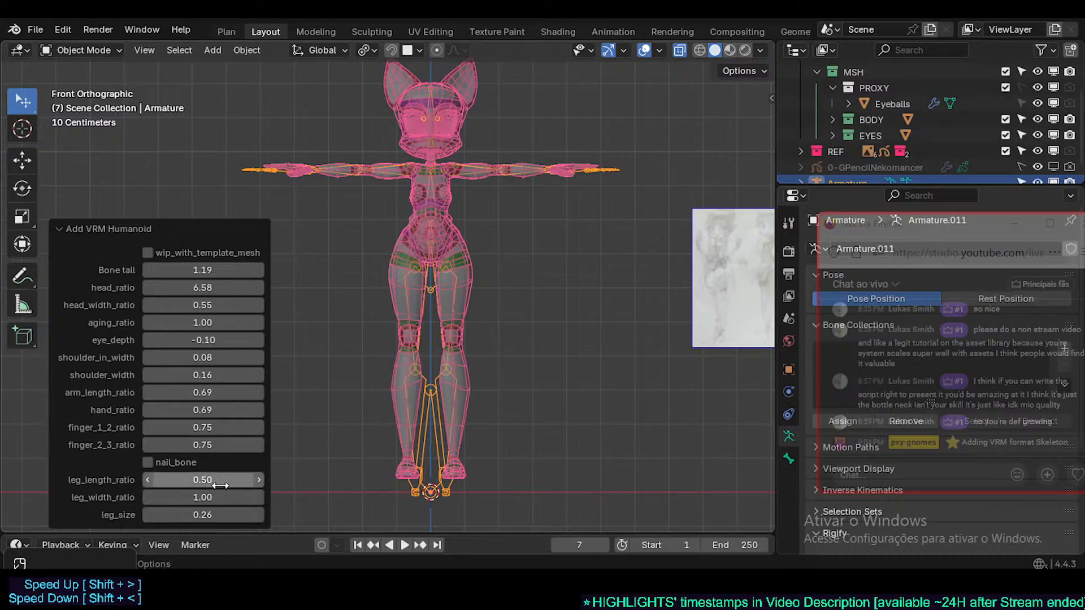
- Fit the skeleton's legs with leg length ratio 0.54, leg width ratio 1.40 and leg size 0.25
{"action": "left_click_drag", "start_coordinate": [224, 482], "coordinate": [276, 129]}
{"action": "left_click_drag", "start_coordinate": [277, 462], "coordinate": [226, 160]}
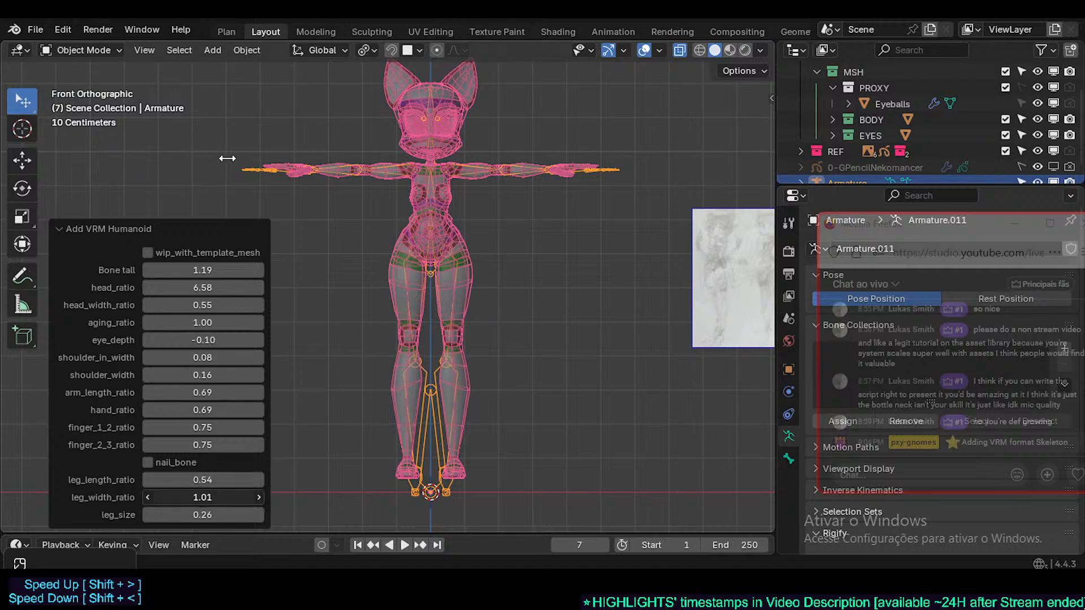
{"action": "left_click_drag", "start_coordinate": [153, 164], "coordinate": [534, 145]}
{"action": "left_click_drag", "start_coordinate": [202, 515], "coordinate": [180, 206]}
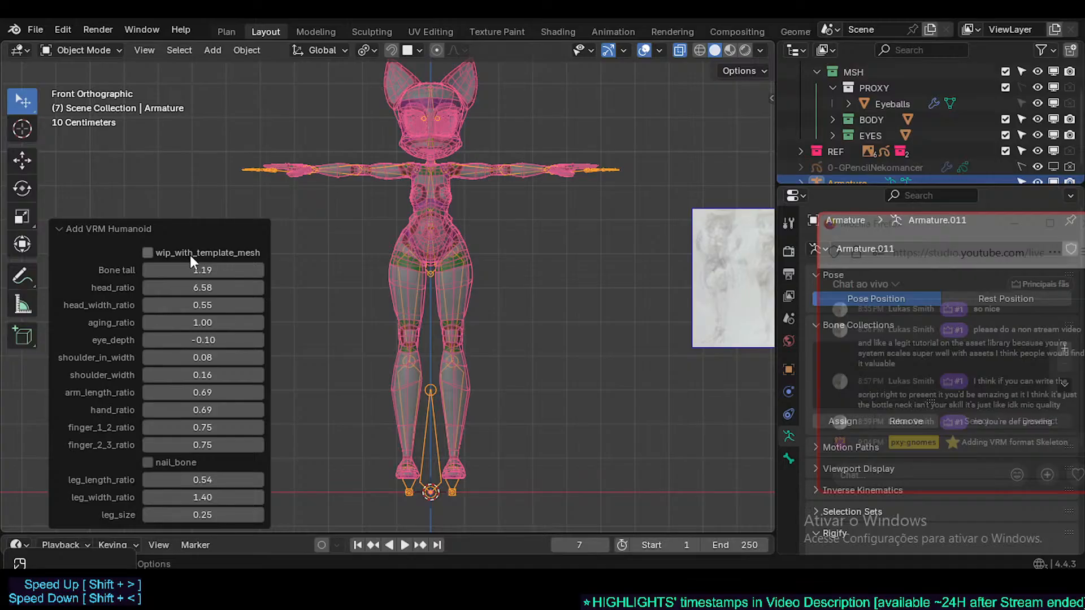
{"action": "left_click", "coordinate": [148, 253]}
{"action": "left_click", "coordinate": [304, 259]}
- Move the new Armature into the ARM collection and rename it ARM-Nekomancer
{"action": "middle_click_drag", "start_coordinate": [395, 287], "coordinate": [395, 317], "text": "shift"}
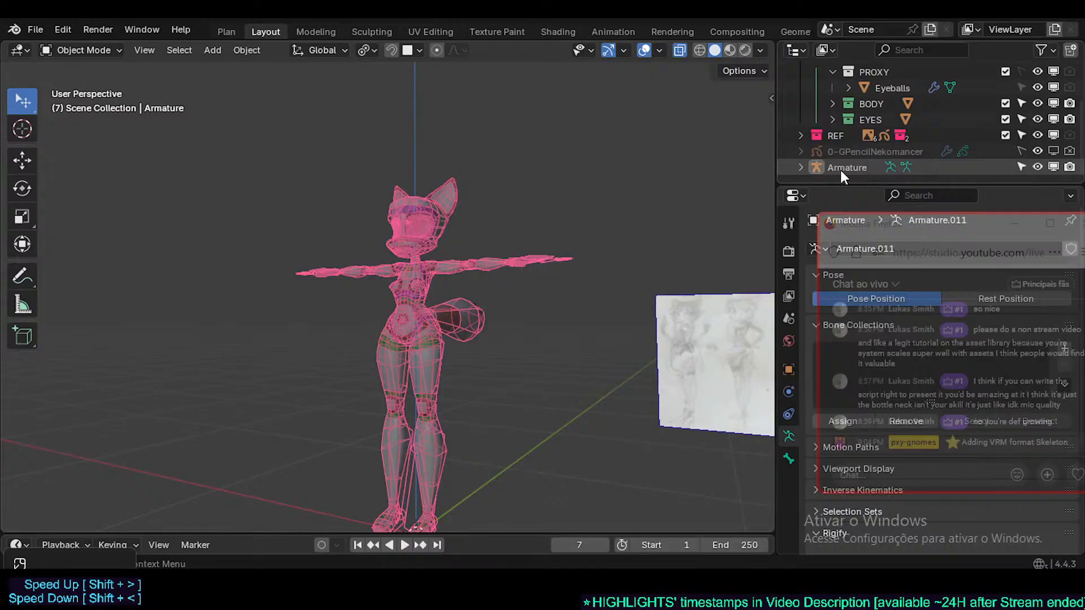
{"action": "left_click", "coordinate": [839, 170]}
{"action": "scroll", "coordinate": [847, 164], "scroll_direction": "up", "scroll_amount": 2}
{"action": "scroll", "coordinate": [843, 171], "scroll_direction": "down", "scroll_amount": 2}
{"action": "left_click_drag", "start_coordinate": [843, 171], "coordinate": [857, 104]}
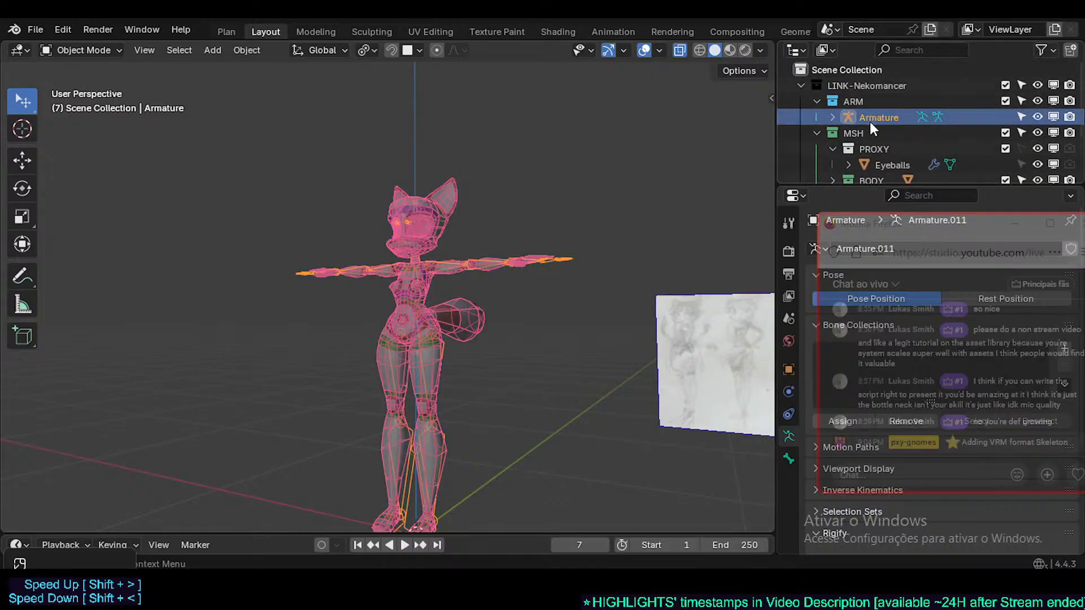
{"action": "double_click", "coordinate": [876, 117]}
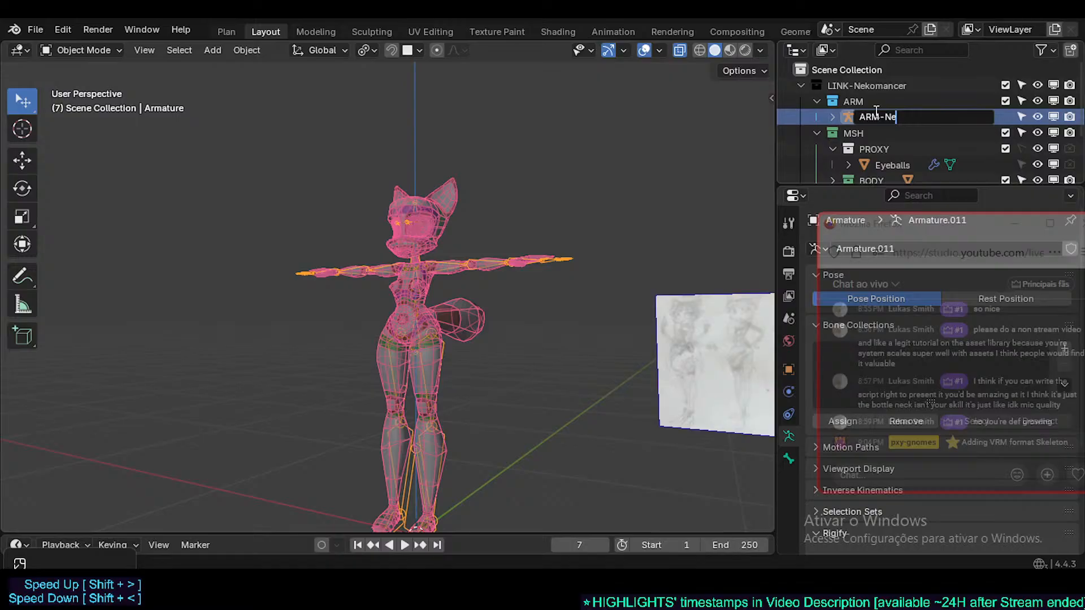
{"action": "key", "text": "Return"}
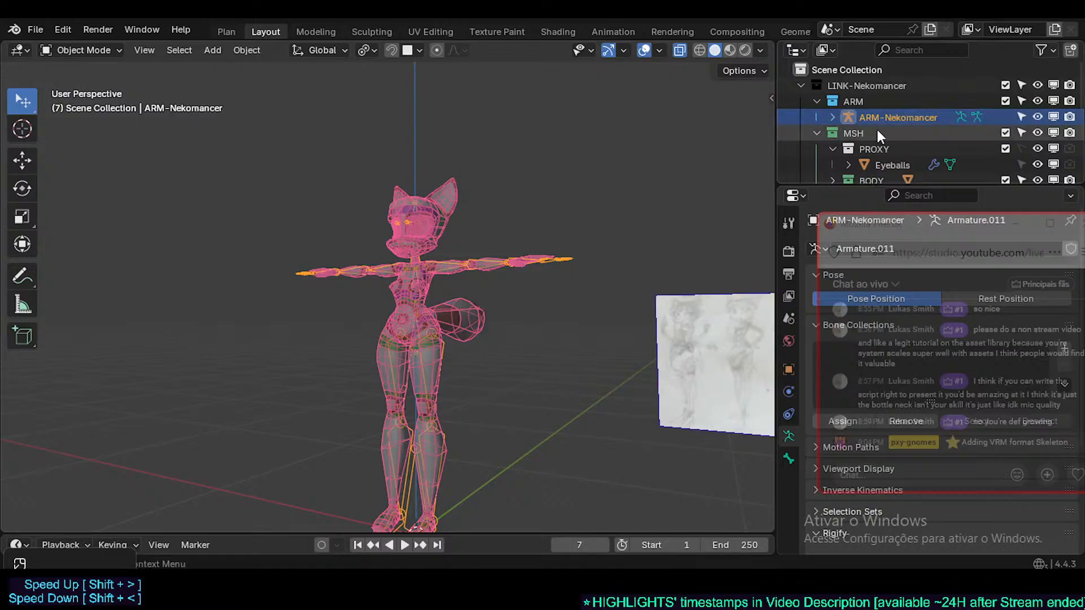
- Rename the Eyecoins mesh in the EYES collection as MSH-Eyecoins
{"action": "scroll", "coordinate": [877, 130], "scroll_direction": "down", "scroll_amount": 2}
{"action": "left_click", "coordinate": [831, 148]}
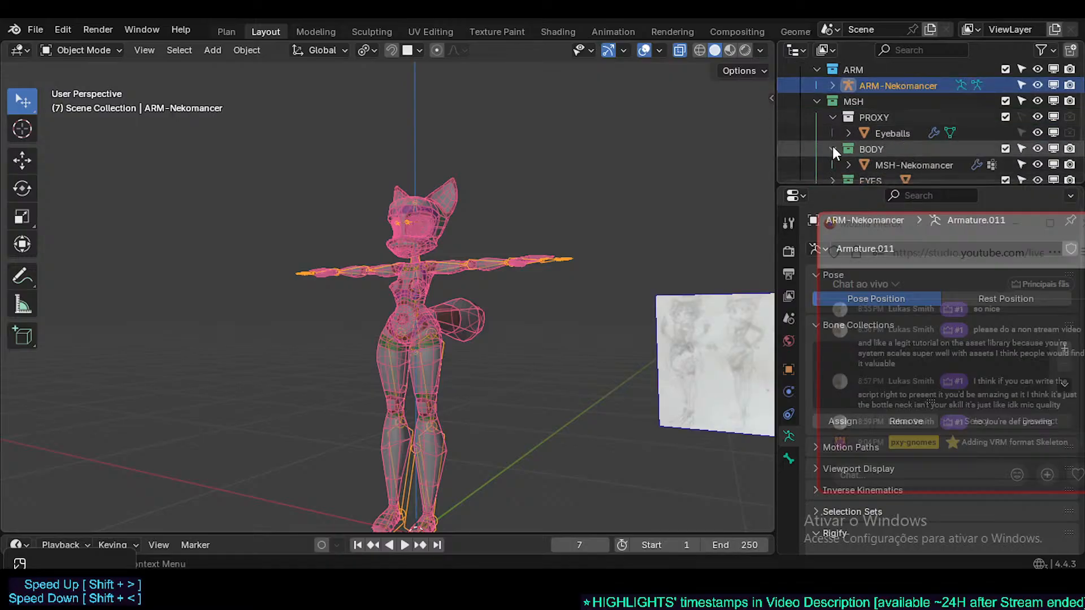
{"action": "left_click", "coordinate": [832, 147]}
{"action": "left_click", "coordinate": [832, 164]}
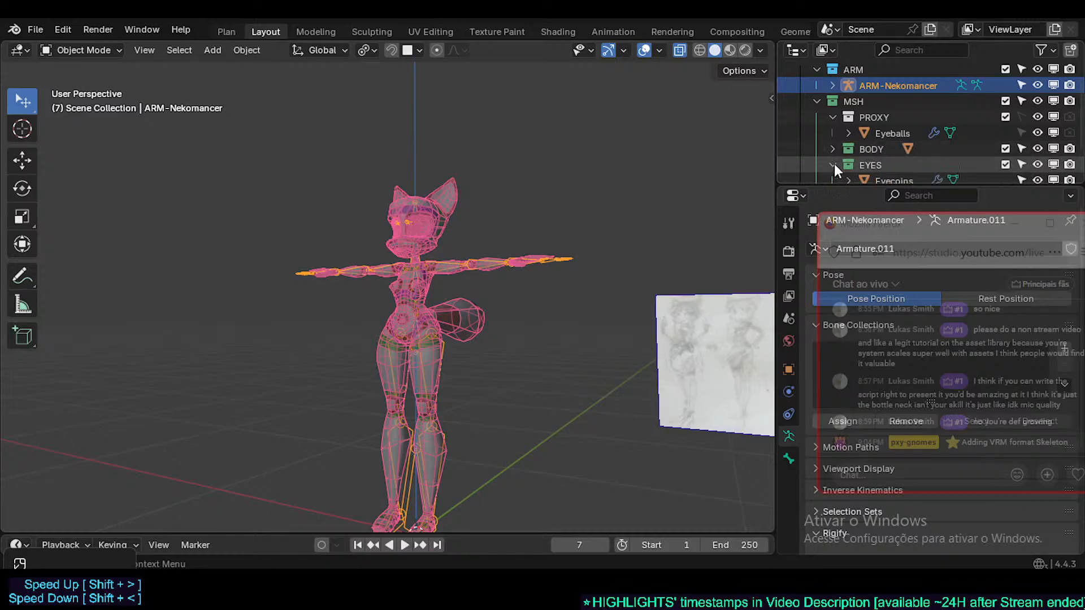
{"action": "scroll", "coordinate": [870, 161], "scroll_direction": "down", "scroll_amount": 1}
{"action": "double_click", "coordinate": [894, 149]}
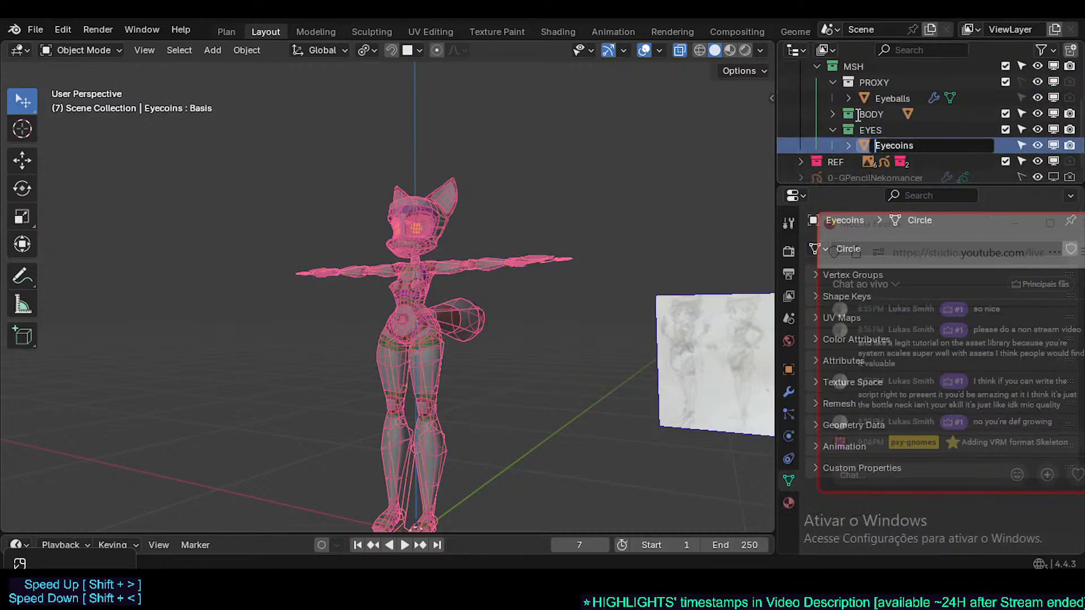
{"action": "key", "text": "Return"}
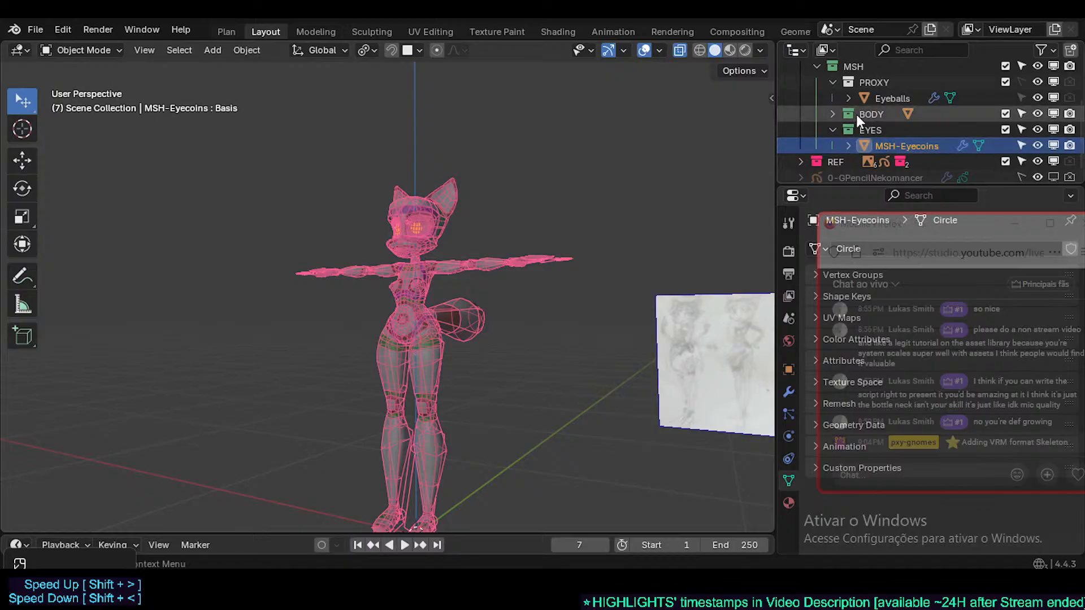
- Rename the Eyeballs mesh in the PROXY collection as MSH-EyeballsProxy and collapse the EYES and PROXY collections
{"action": "left_click", "coordinate": [832, 129]}
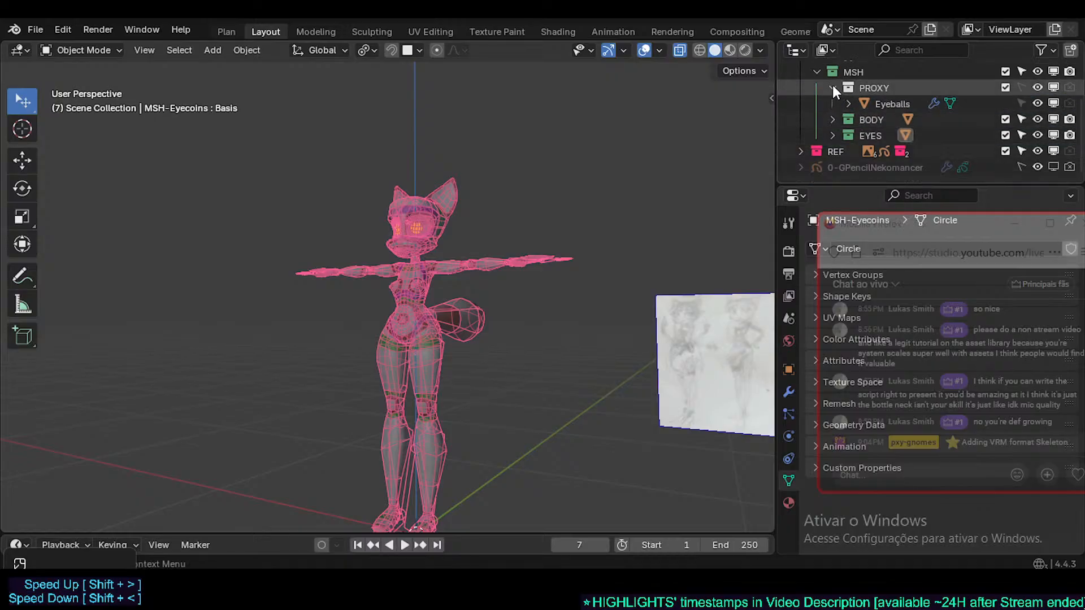
{"action": "double_click", "coordinate": [893, 104]}
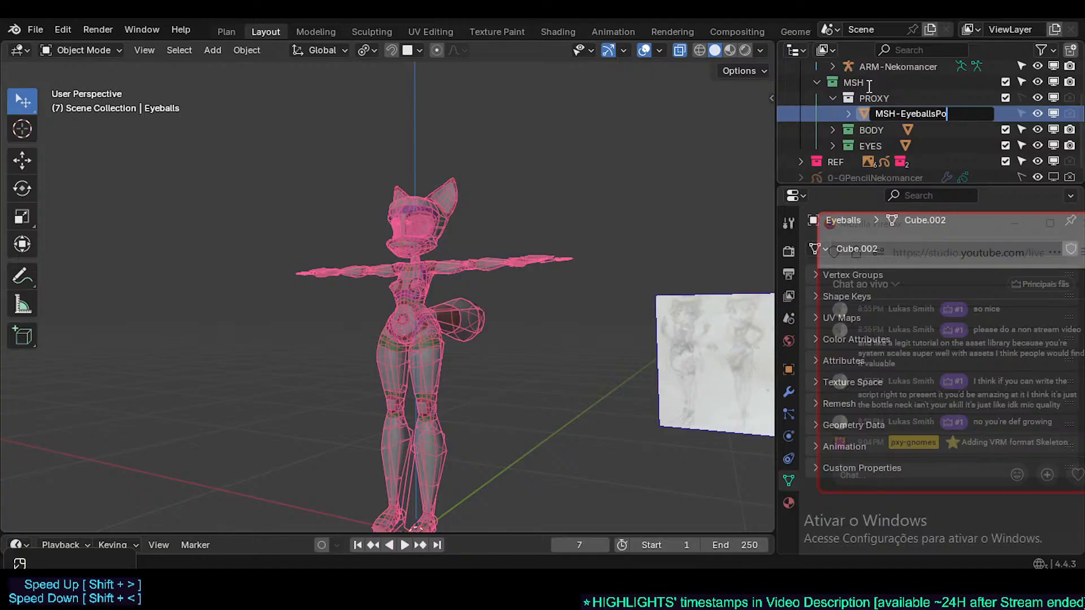
{"action": "key", "text": "Return"}
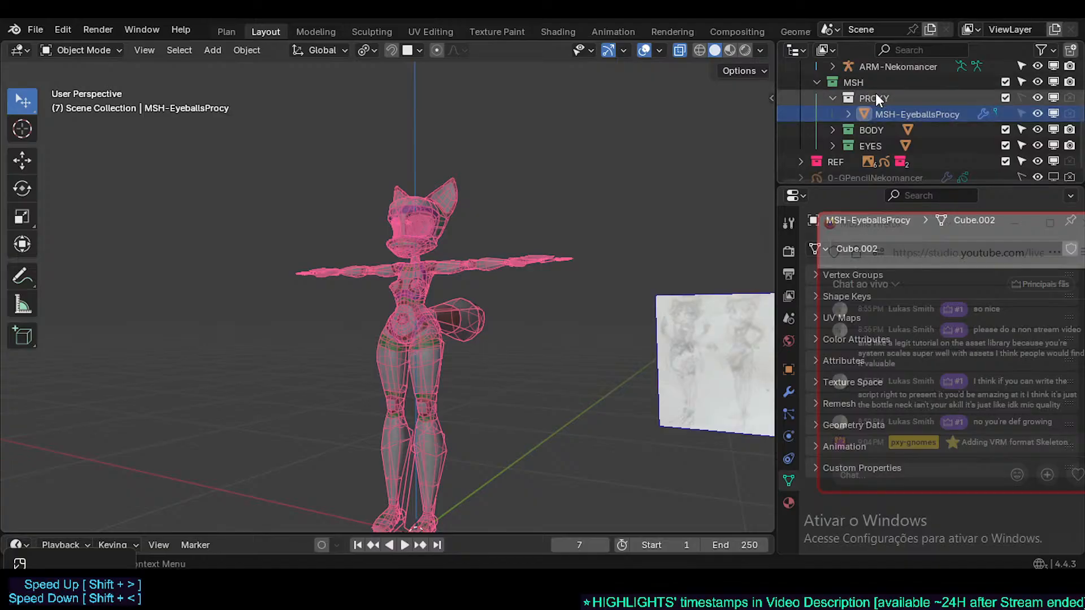
{"action": "double_click", "coordinate": [893, 114]}
{"action": "key", "text": "Right"}
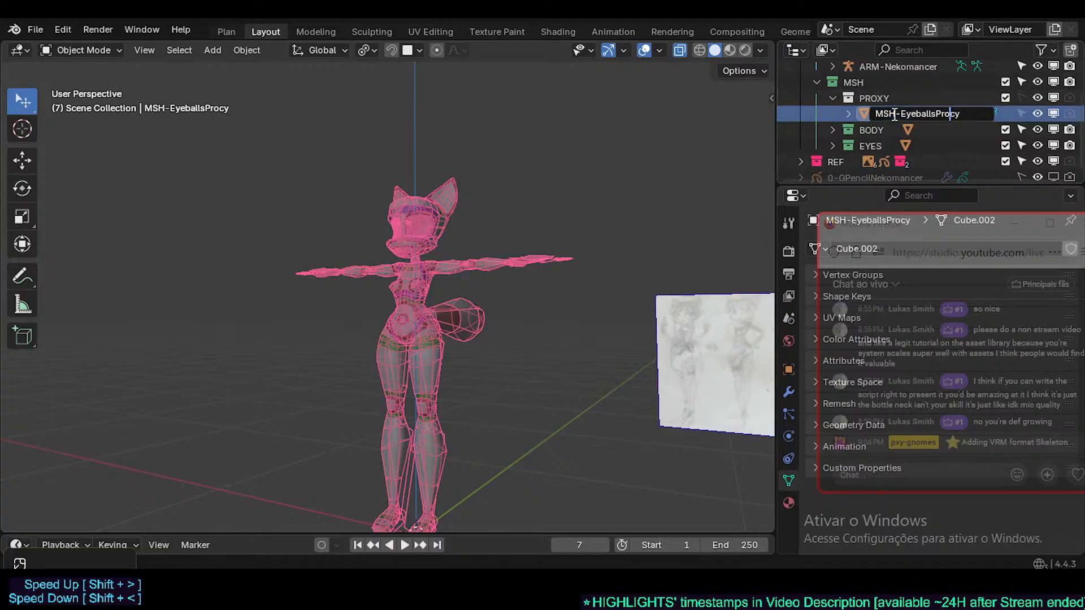
{"action": "key", "text": "Delete"}
{"action": "type", "text": "x"}
{"action": "key", "text": "Return"}
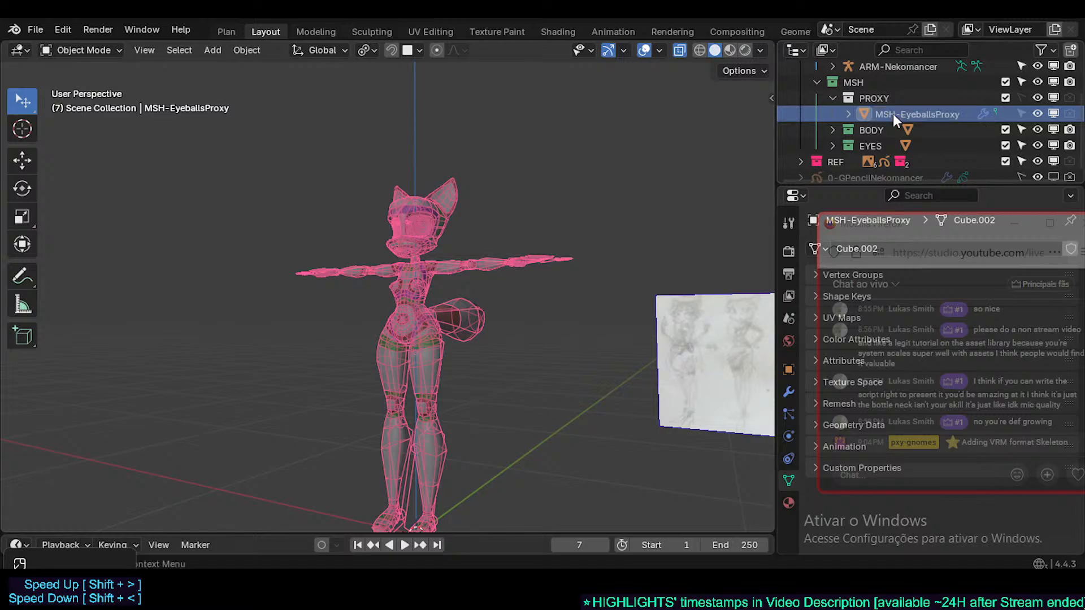
{"action": "left_click", "coordinate": [833, 98]}
- Select the MSH-Nekomancer body mesh and save the file
{"action": "middle_click_drag", "start_coordinate": [447, 209], "coordinate": [415, 267]}
{"action": "scroll", "coordinate": [480, 339], "scroll_direction": "up", "scroll_amount": 5}
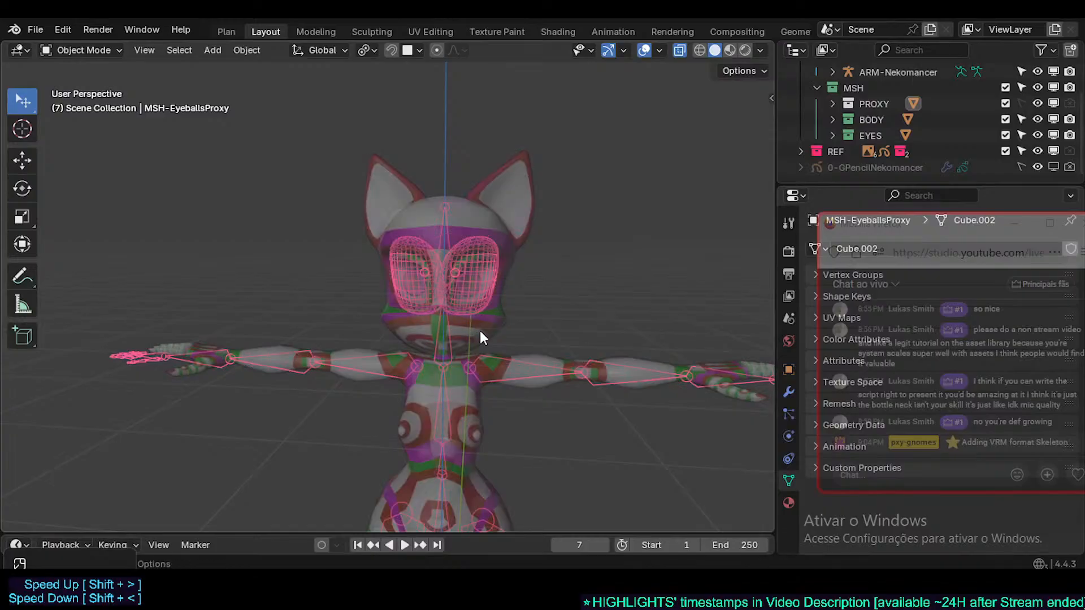
{"action": "middle_click_drag", "start_coordinate": [477, 330], "coordinate": [455, 326]}
{"action": "left_click", "coordinate": [492, 238]}
{"action": "middle_click_drag", "start_coordinate": [491, 238], "coordinate": [426, 227]}
{"action": "key", "text": "ctrl+s"}
{"action": "left_click", "coordinate": [426, 226]}
{"action": "left_click", "coordinate": [426, 226]}
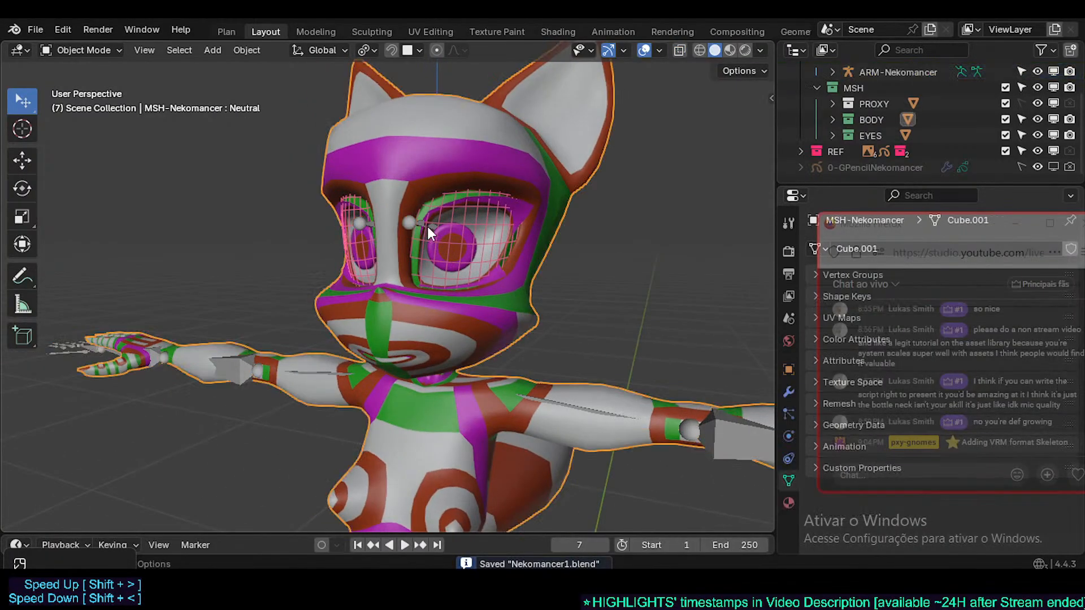
- Examine the ARM-Nekomancer armature's bones and its location, rotation and scale values, and check the body mesh's transform as well
{"action": "scroll", "coordinate": [477, 287], "scroll_direction": "down", "scroll_amount": 6}
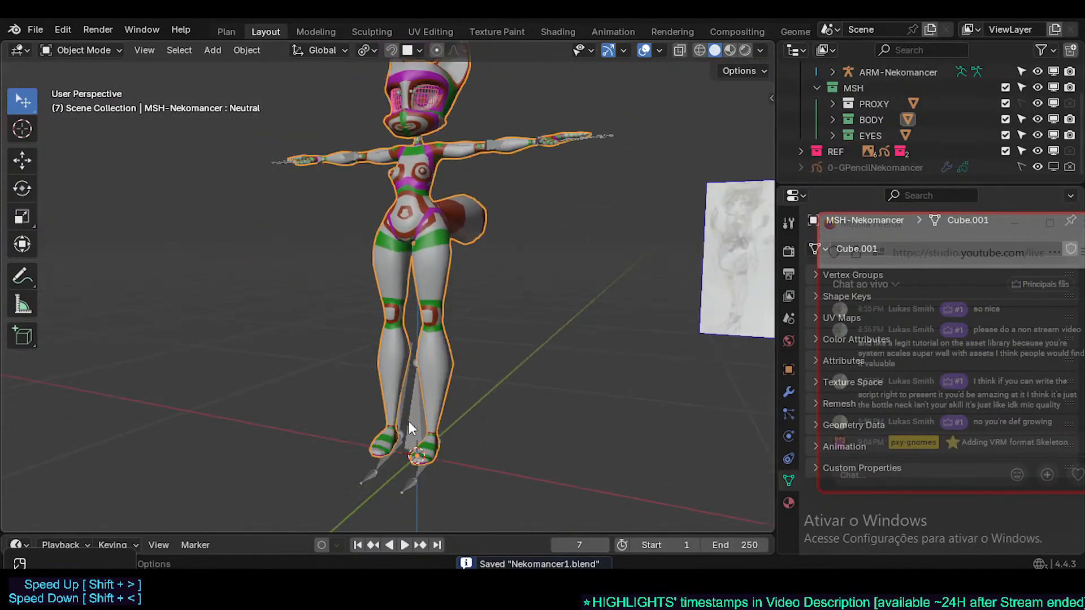
{"action": "left_click", "coordinate": [419, 409]}
{"action": "key", "text": "Tab"}
{"action": "middle_click_drag", "start_coordinate": [421, 408], "coordinate": [443, 414]}
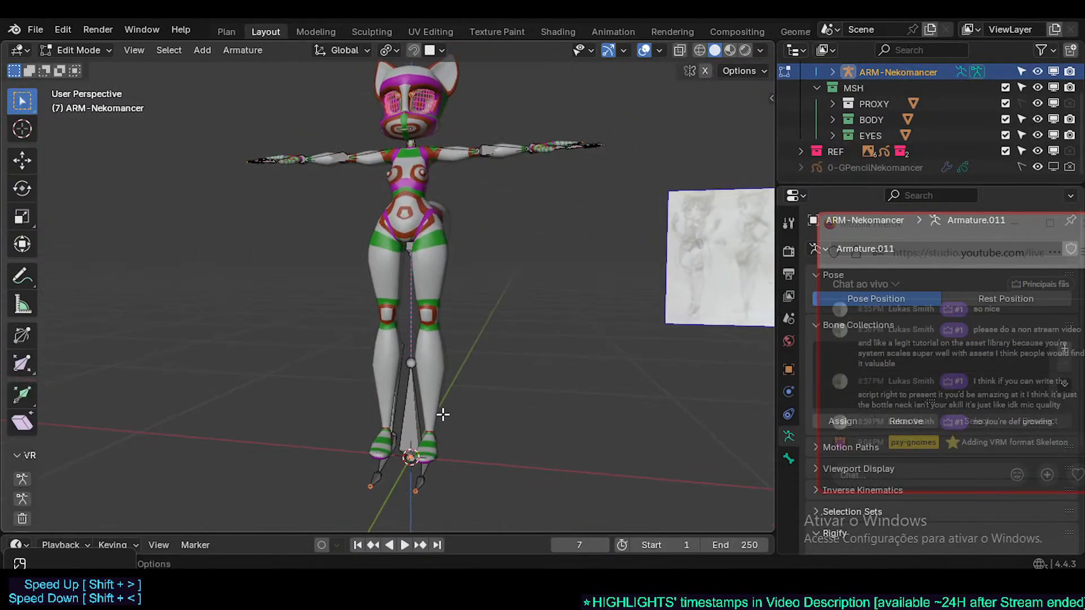
{"action": "key", "text": "Tab"}
{"action": "key", "text": "n"}
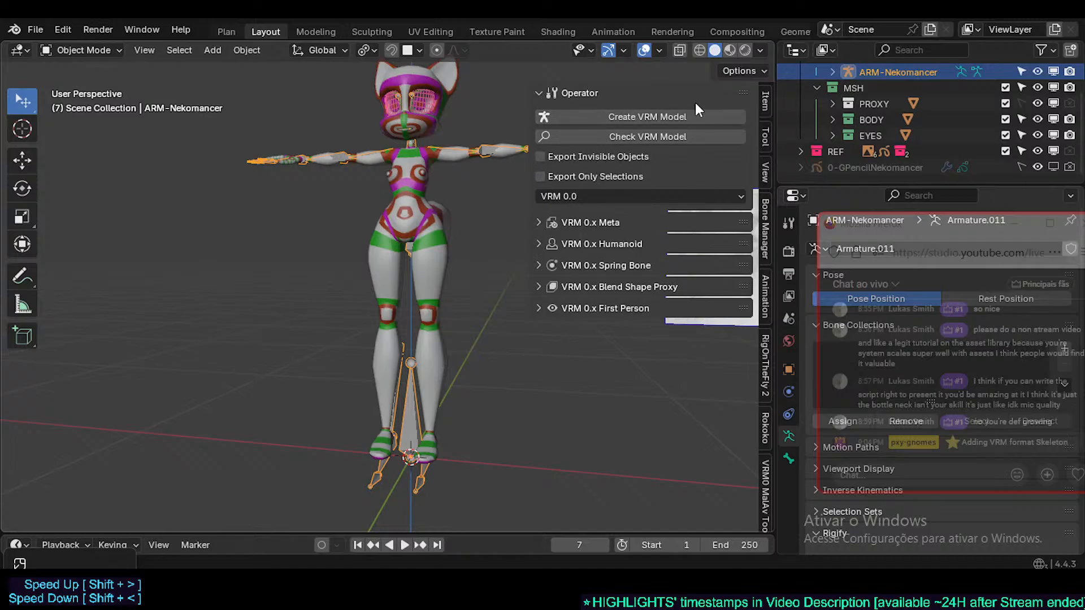
{"action": "left_click", "coordinate": [759, 97]}
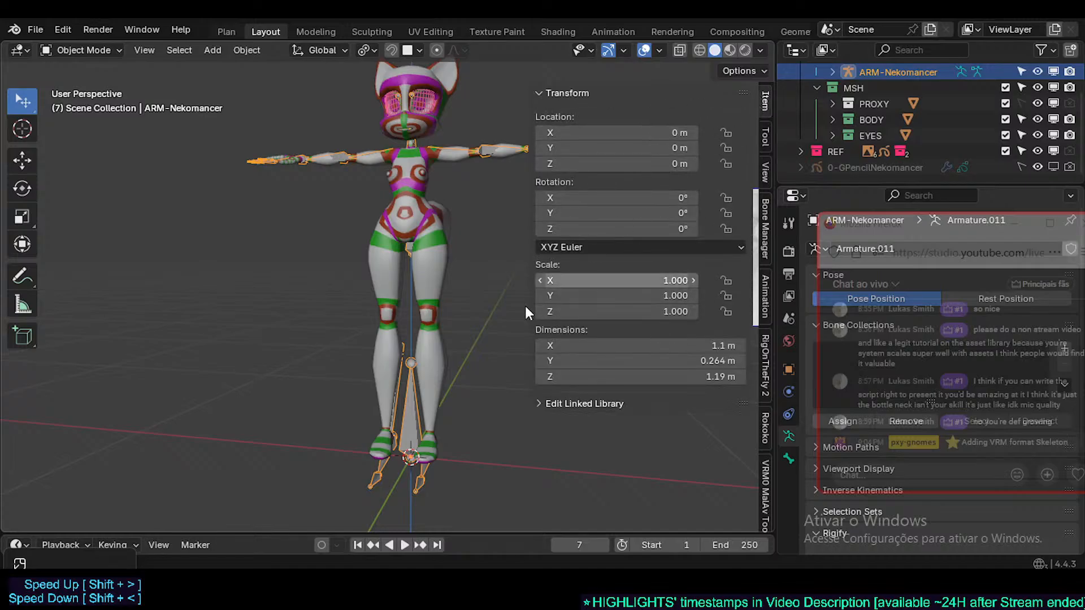
{"action": "key", "text": "n"}
{"action": "left_click", "coordinate": [432, 305]}
{"action": "key", "text": "n"}
{"action": "key", "text": "n"}
- Parent the MSH-Nekomancer body mesh to the ARM-Nekomancer armature with the Armature Deform type
{"action": "key", "text": "shift+s"}
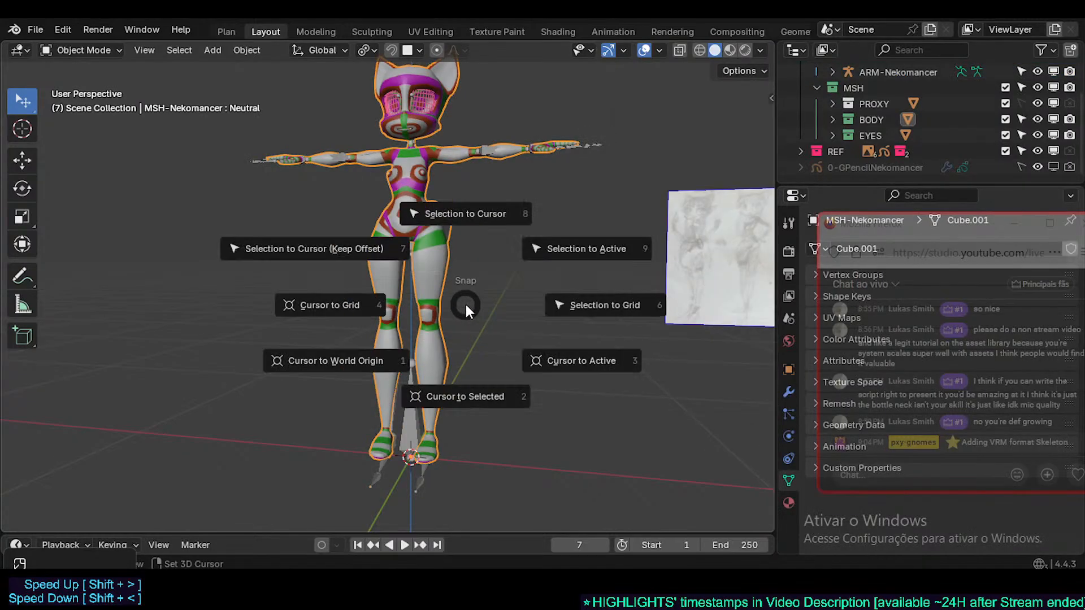
{"action": "left_click", "coordinate": [413, 381]}
{"action": "left_click", "coordinate": [405, 410]}
{"action": "left_click", "coordinate": [439, 360]}
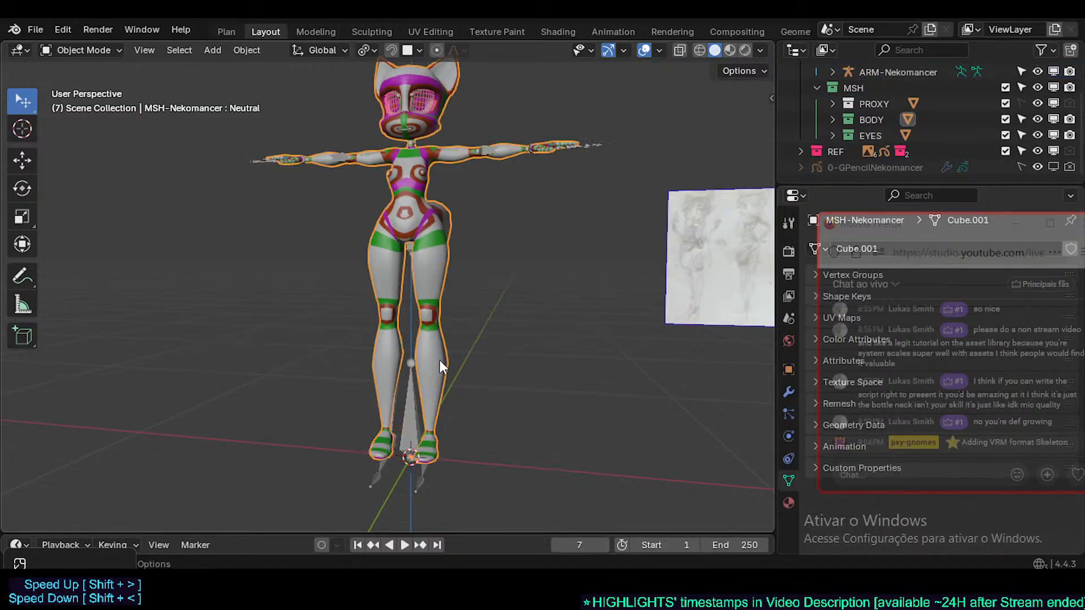
{"action": "left_click", "coordinate": [416, 398], "text": "shift"}
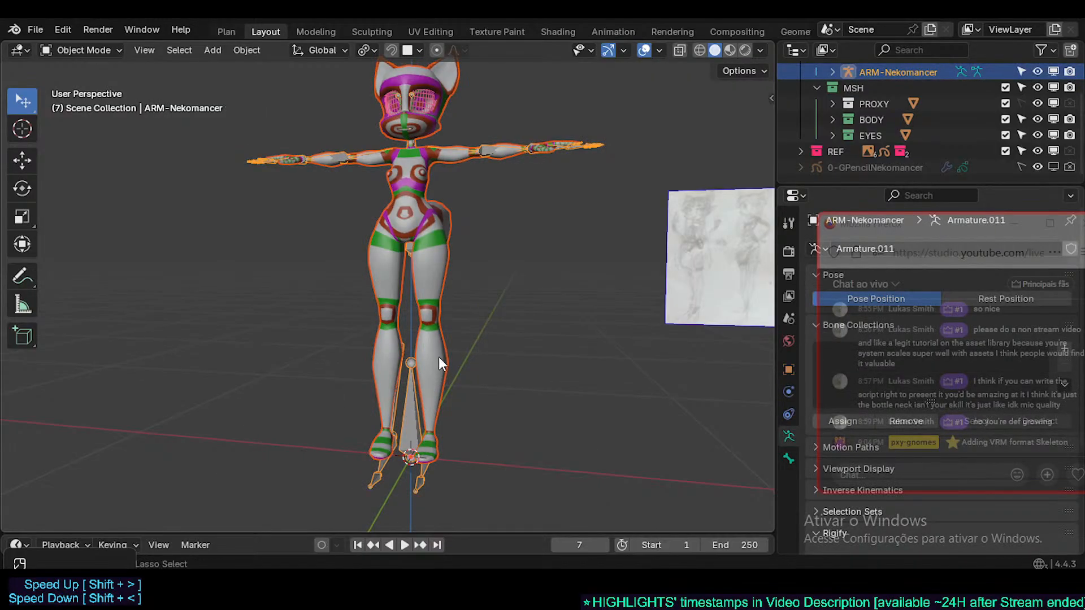
{"action": "key", "text": "ctrl+p"}
{"action": "key", "text": "Down"}
{"action": "key", "text": "Down"}
{"action": "key", "text": "Down"}
{"action": "key", "text": "Down"}
{"action": "key", "text": "Return"}
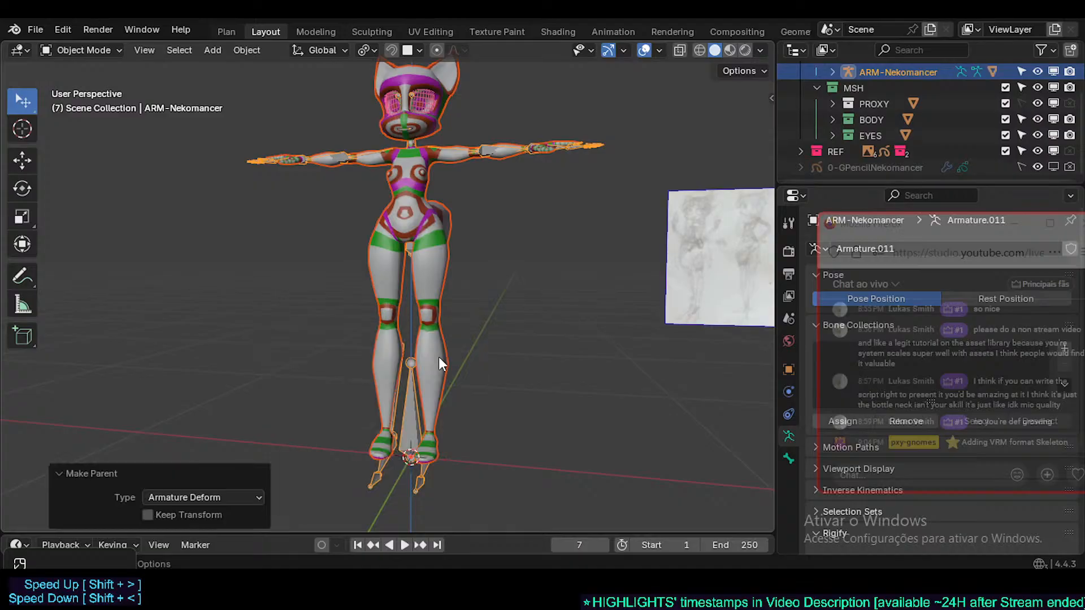
{"action": "left_click", "coordinate": [111, 472]}
- Turn on X-ray display in the front view, deselect all objects and save the file
{"action": "middle_click_drag", "start_coordinate": [313, 357], "coordinate": [468, 274]}
{"action": "key", "text": "Tab"}
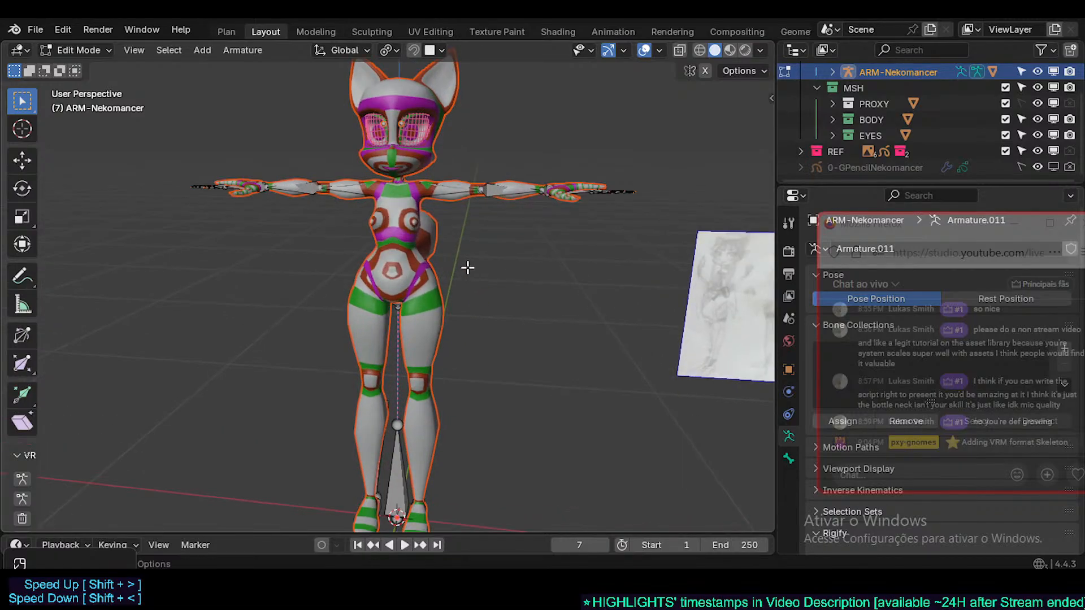
{"action": "key", "text": "KP_1"}
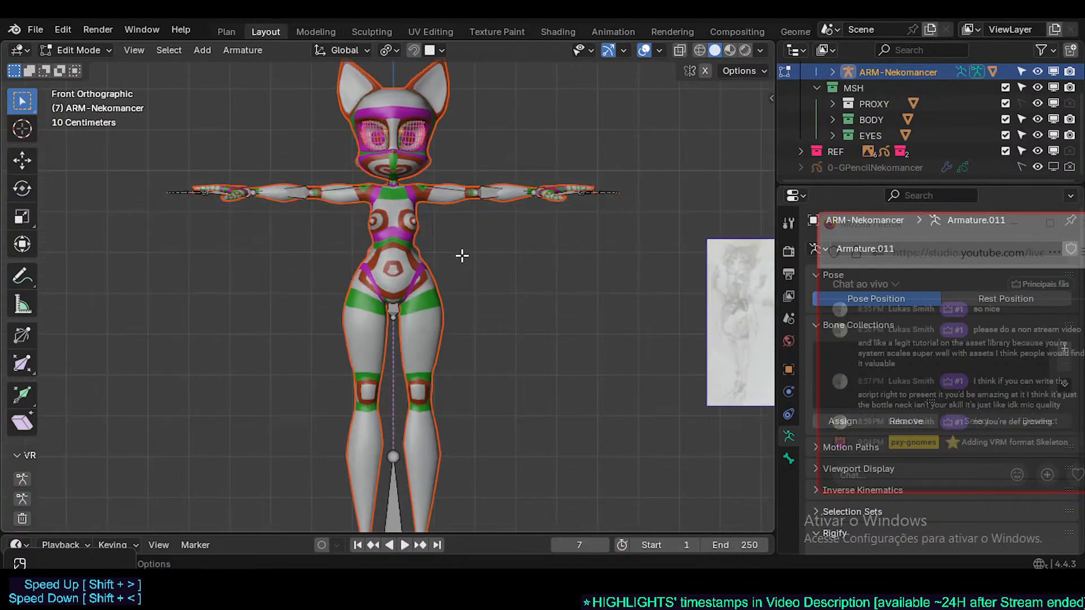
{"action": "key", "text": "alt+z"}
{"action": "key", "text": "Tab"}
{"action": "left_click", "coordinate": [425, 304]}
{"action": "left_click", "coordinate": [429, 306]}
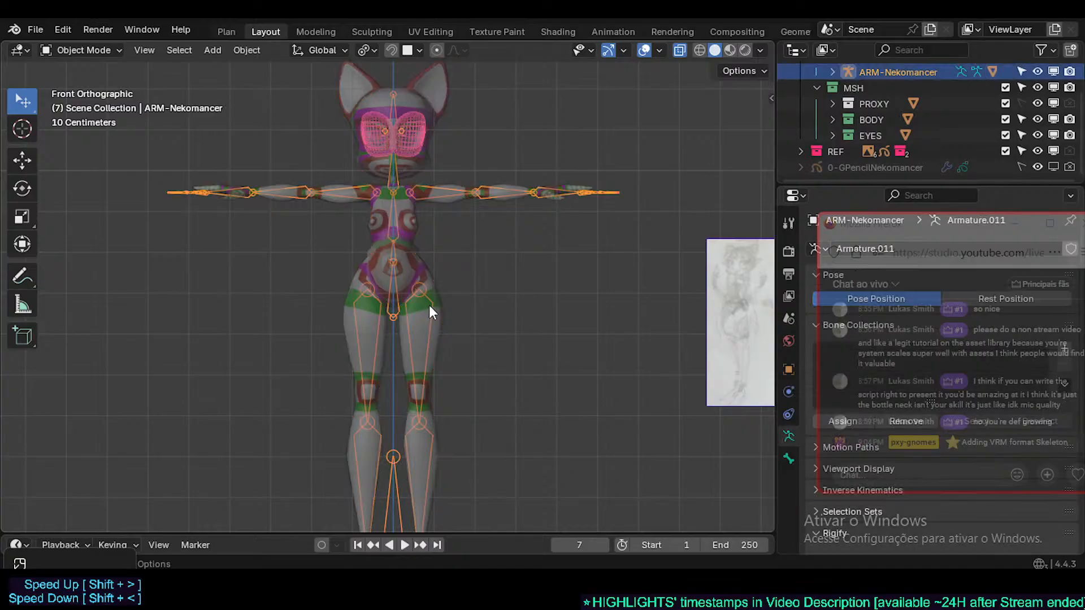
{"action": "left_click_drag", "start_coordinate": [901, 226], "coordinate": [554, 120]}
{"action": "left_click", "coordinate": [249, 249]}
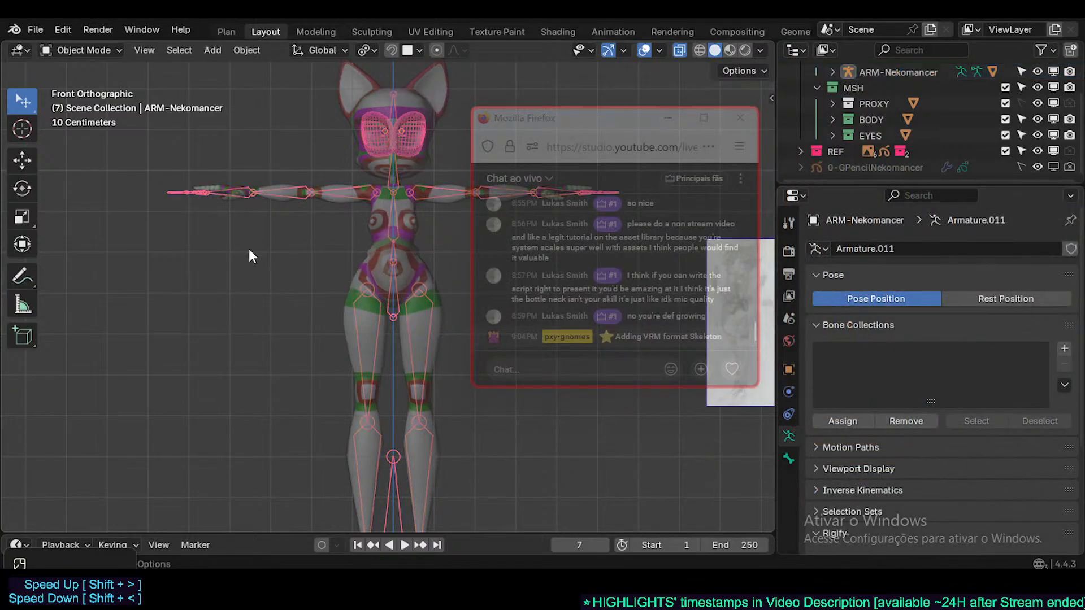
{"action": "key", "text": "ctrl+s"}
- Set the ARM-Nekomancer object to show In Front and to be displayed as Wire
{"action": "left_click", "coordinate": [402, 308]}
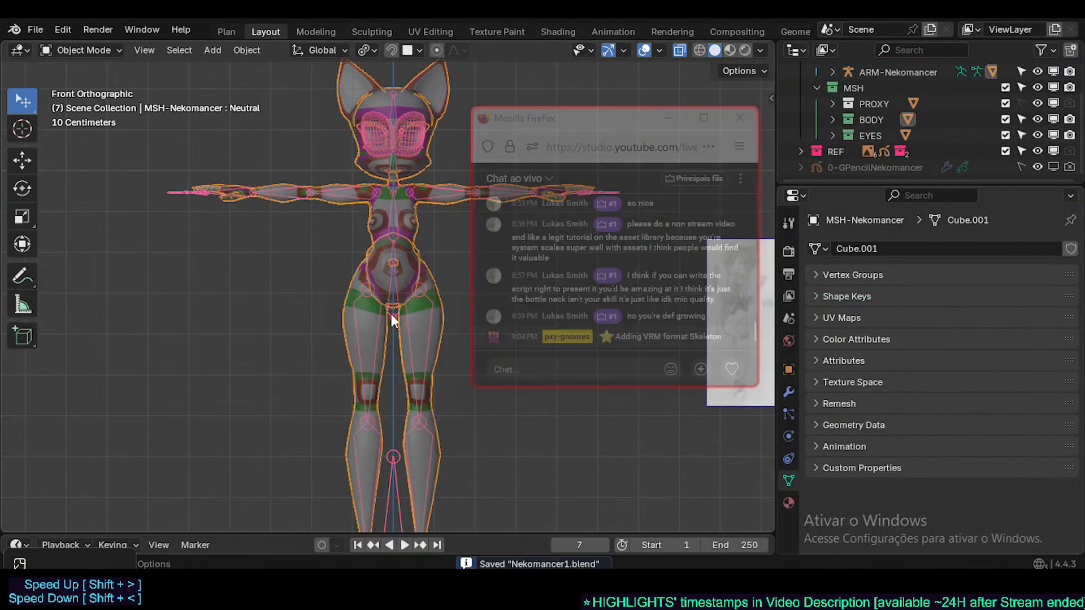
{"action": "left_click", "coordinate": [392, 316]}
{"action": "left_click", "coordinate": [789, 371]}
{"action": "scroll", "coordinate": [865, 343], "scroll_direction": "down", "scroll_amount": 3}
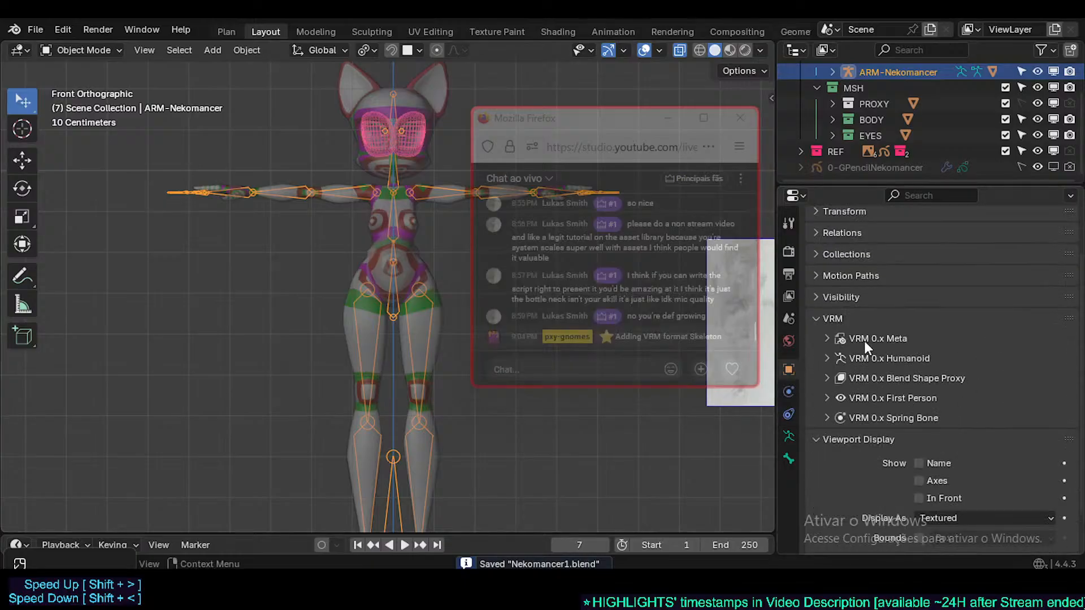
{"action": "scroll", "coordinate": [887, 320], "scroll_direction": "up", "scroll_amount": 3}
{"action": "scroll", "coordinate": [898, 350], "scroll_direction": "down", "scroll_amount": 5}
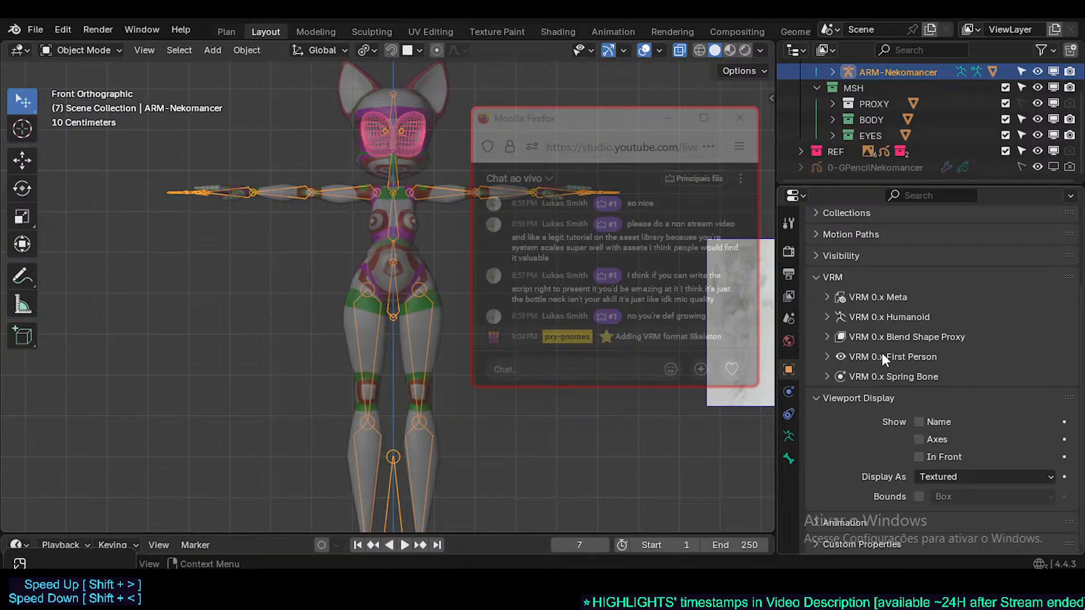
{"action": "left_click", "coordinate": [944, 457]}
{"action": "left_click", "coordinate": [951, 474]}
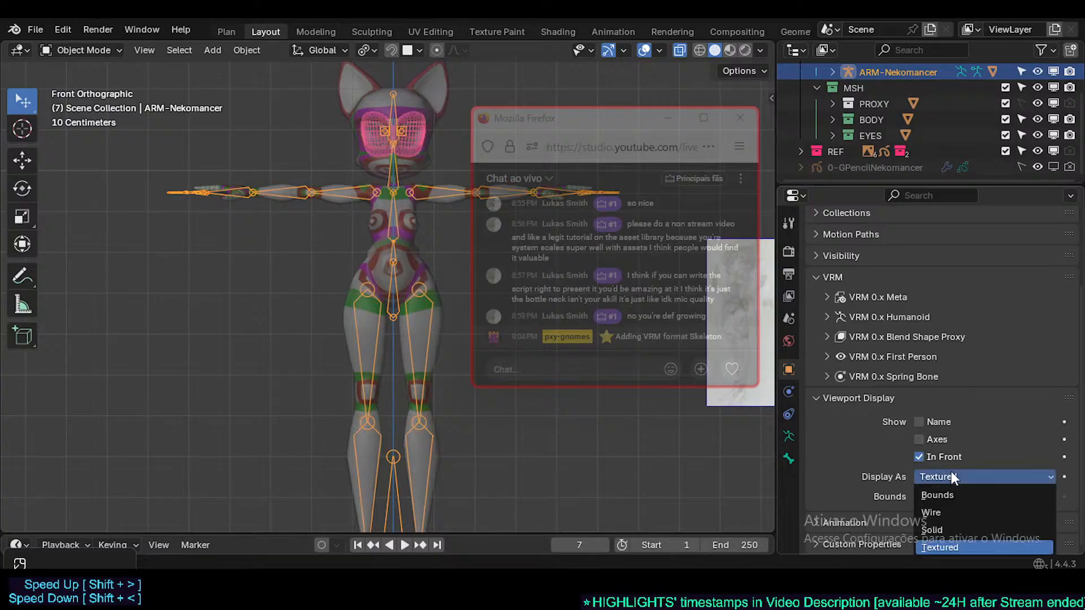
{"action": "left_click", "coordinate": [945, 513]}
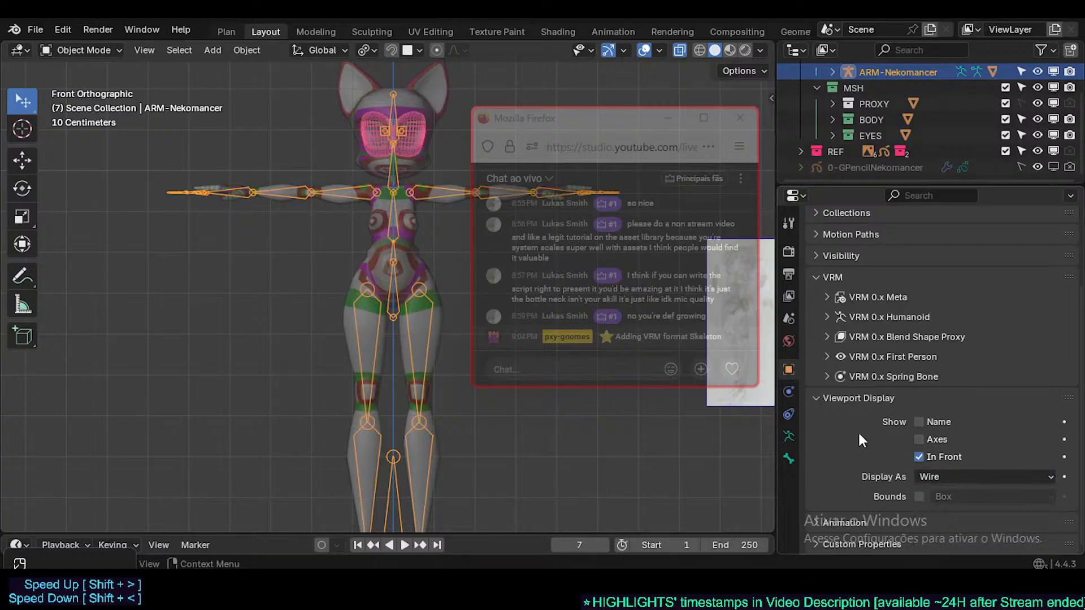
{"action": "left_click", "coordinate": [857, 398]}
- Set the armature's bone display type to B-Bone and move the live chat window clear of the model
{"action": "left_click", "coordinate": [790, 458]}
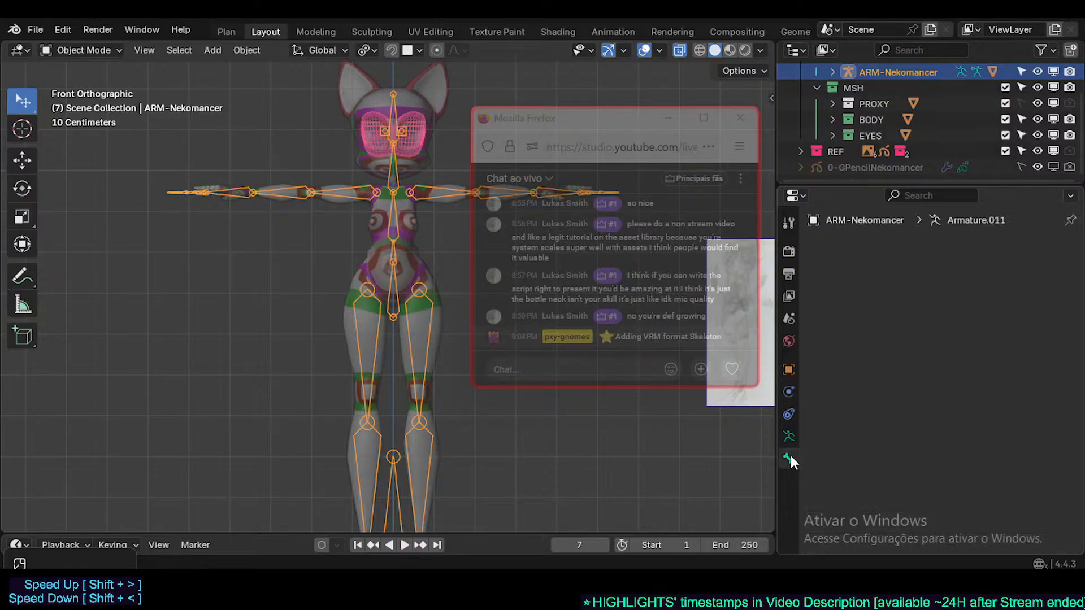
{"action": "left_click", "coordinate": [789, 437]}
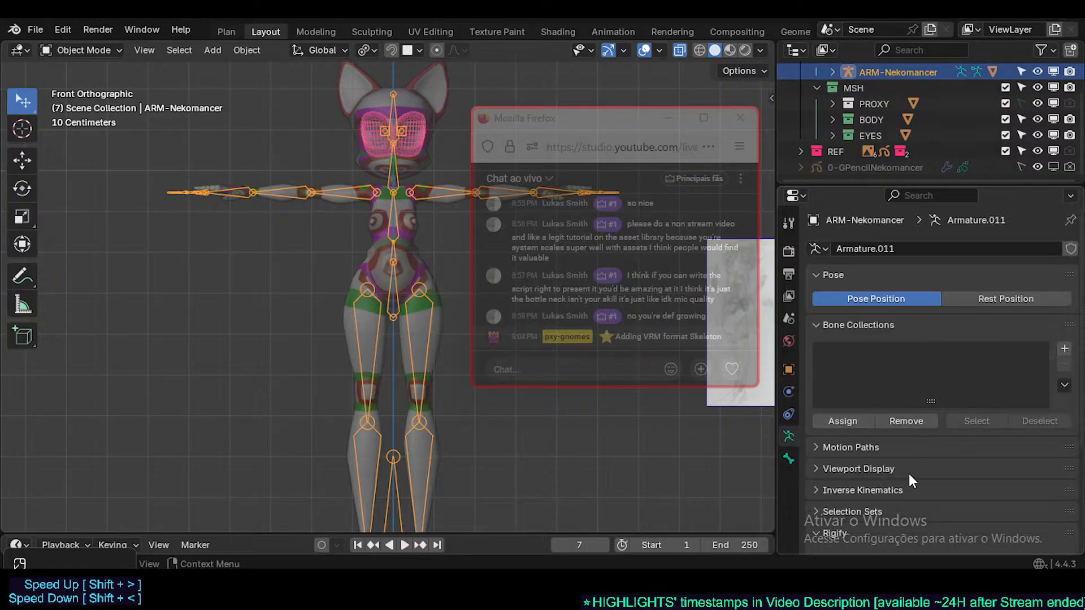
{"action": "left_click", "coordinate": [884, 471]}
{"action": "left_click", "coordinate": [975, 364]}
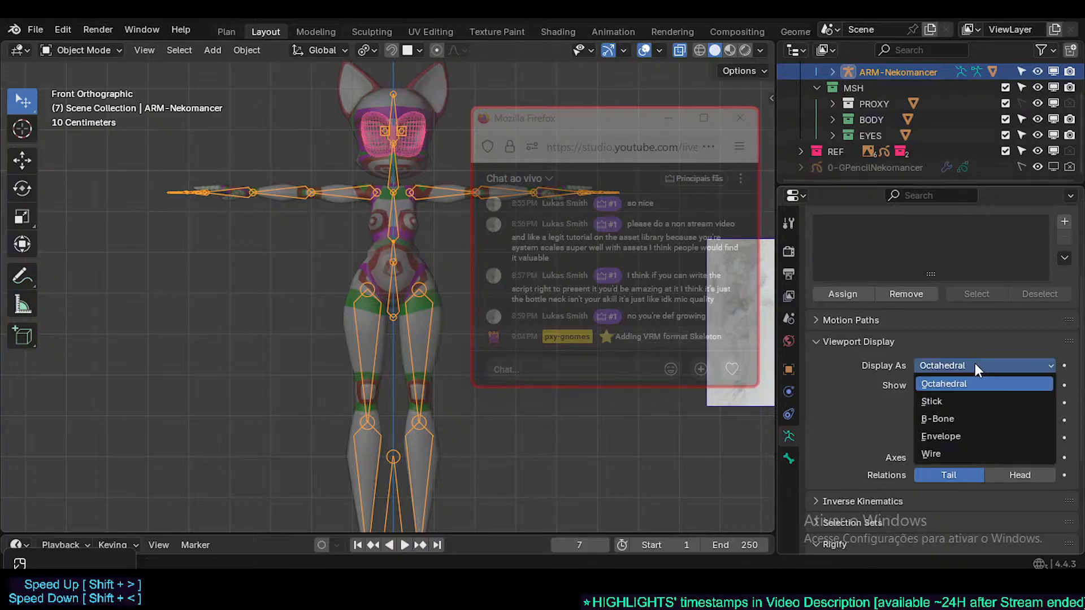
{"action": "left_click", "coordinate": [969, 419]}
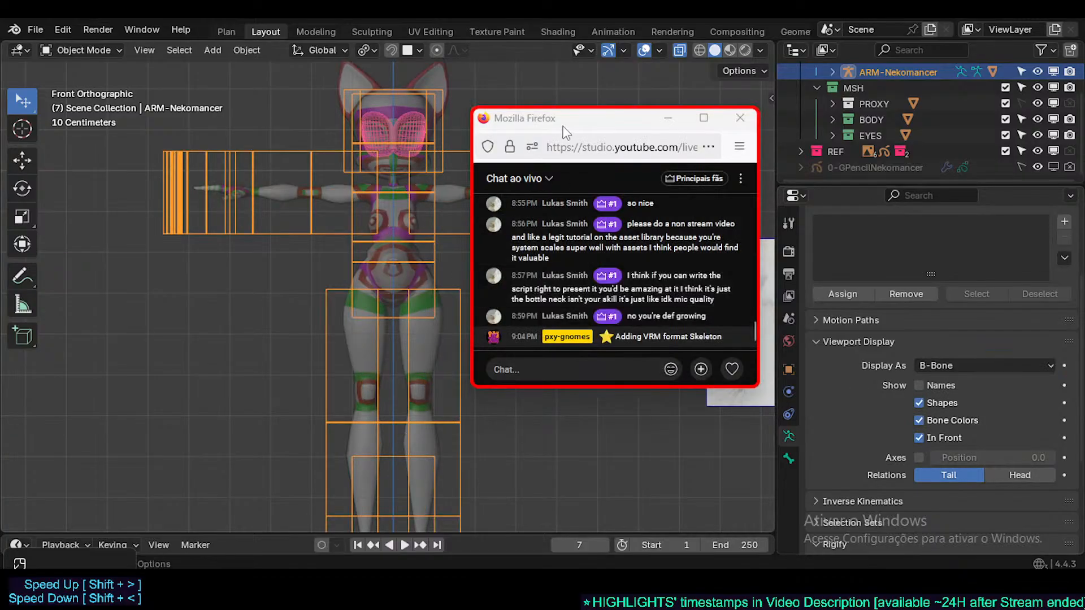
{"action": "left_click_drag", "start_coordinate": [555, 125], "coordinate": [852, 170]}
{"action": "left_click", "coordinate": [508, 203]}
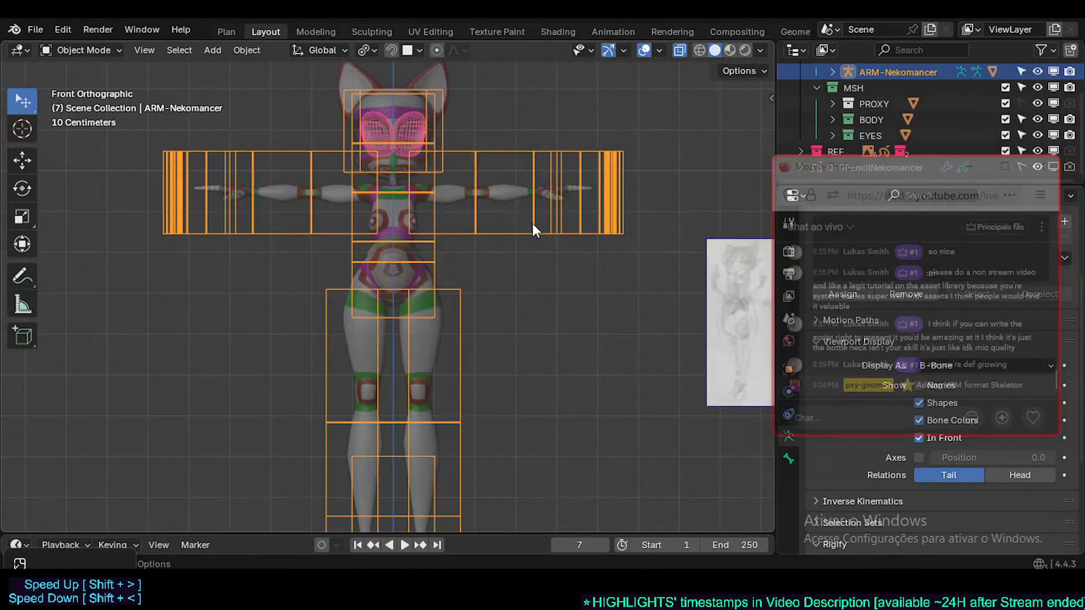
- In Pose Mode, scale the B-Bone display size of all bones down to about 0.05
{"action": "key", "text": "ctrl+Tab"}
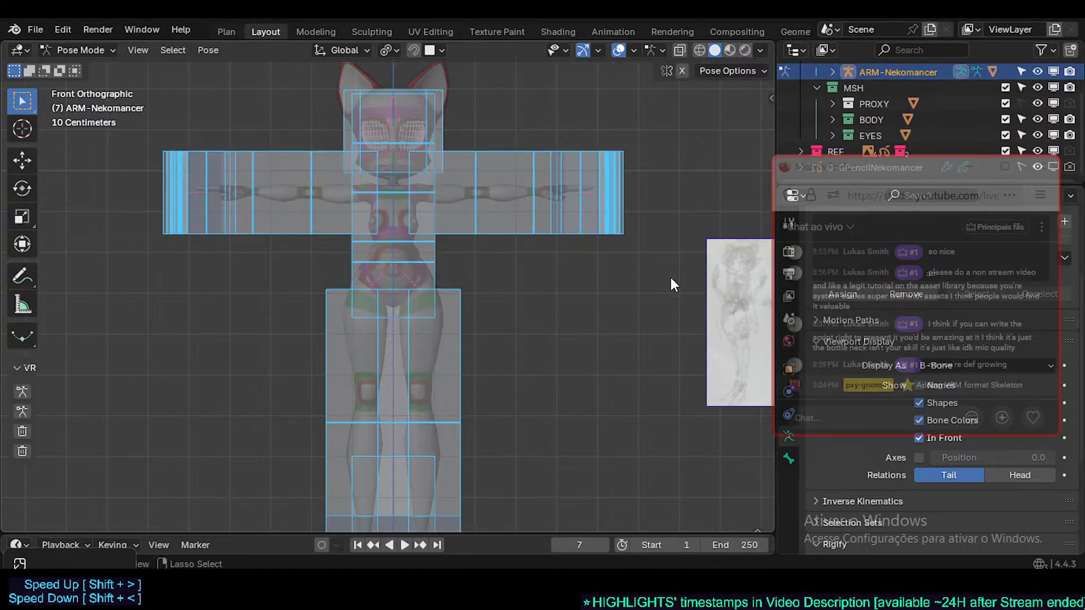
{"action": "key", "text": "ctrl+alt+s"}
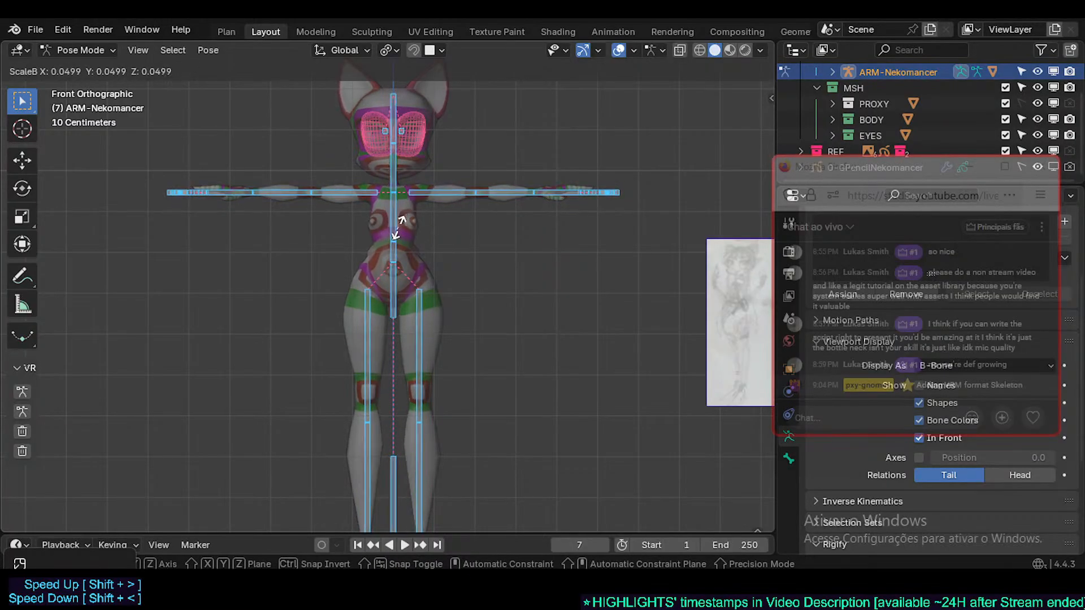
{"action": "left_click", "coordinate": [399, 236]}
{"action": "scroll", "coordinate": [407, 260], "scroll_direction": "up", "scroll_amount": 3}
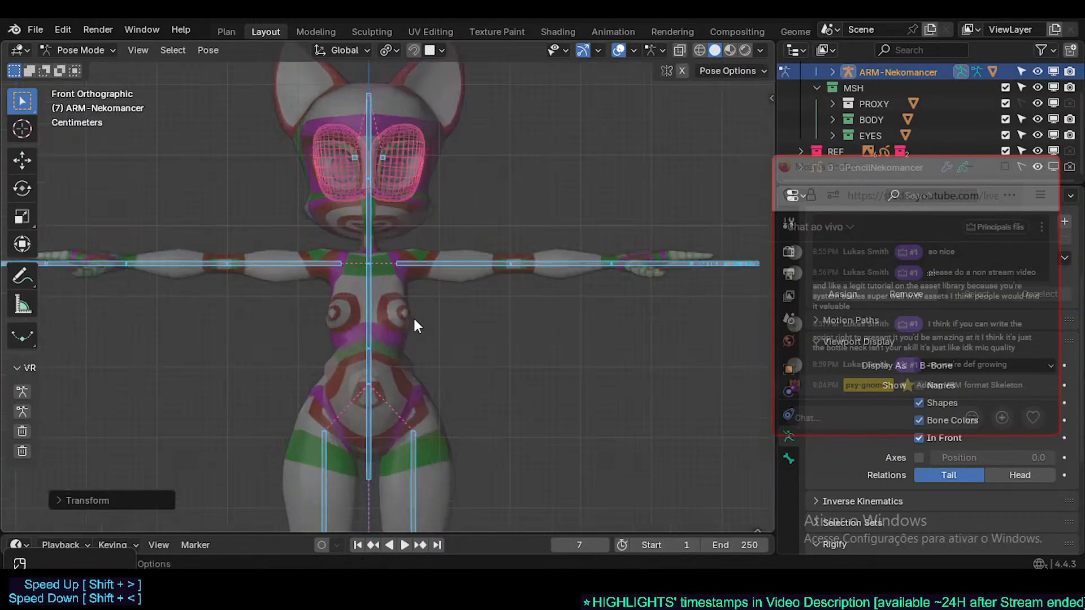
- Enlarge the B-Bone display size of the head bone
{"action": "left_click", "coordinate": [370, 131]}
{"action": "key", "text": "ctrl+alt+s"}
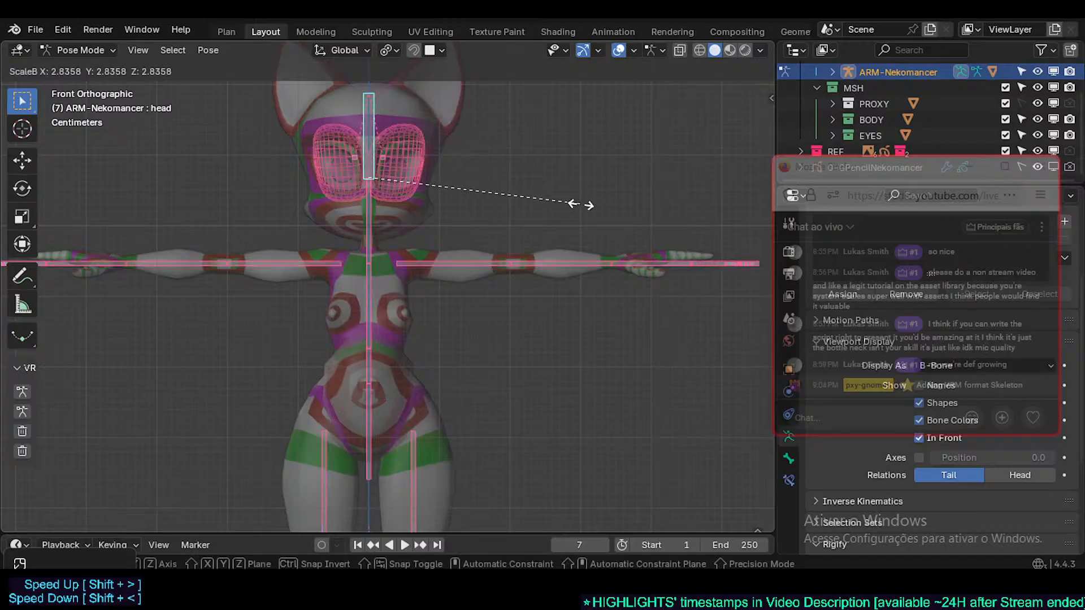
{"action": "left_click", "coordinate": [652, 243]}
- Enlarge the B-Bone display size of the hips bone in Pose Mode
{"action": "middle_click_drag", "start_coordinate": [462, 398], "coordinate": [476, 286], "text": "shift"}
{"action": "left_click", "coordinate": [355, 334]}
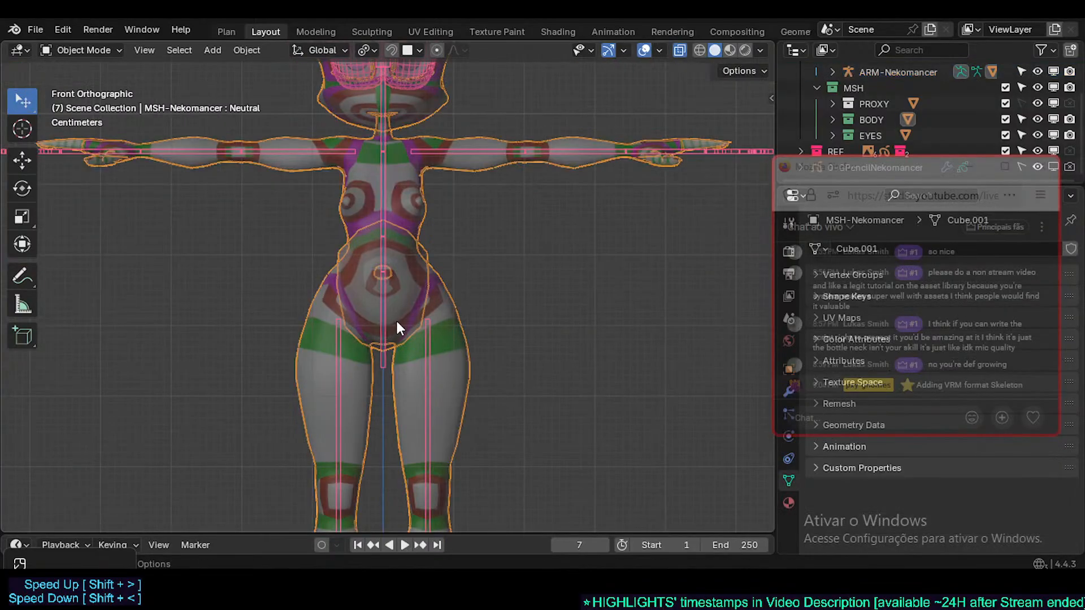
{"action": "left_click", "coordinate": [386, 321]}
{"action": "key", "text": "ctrl+alt+s"}
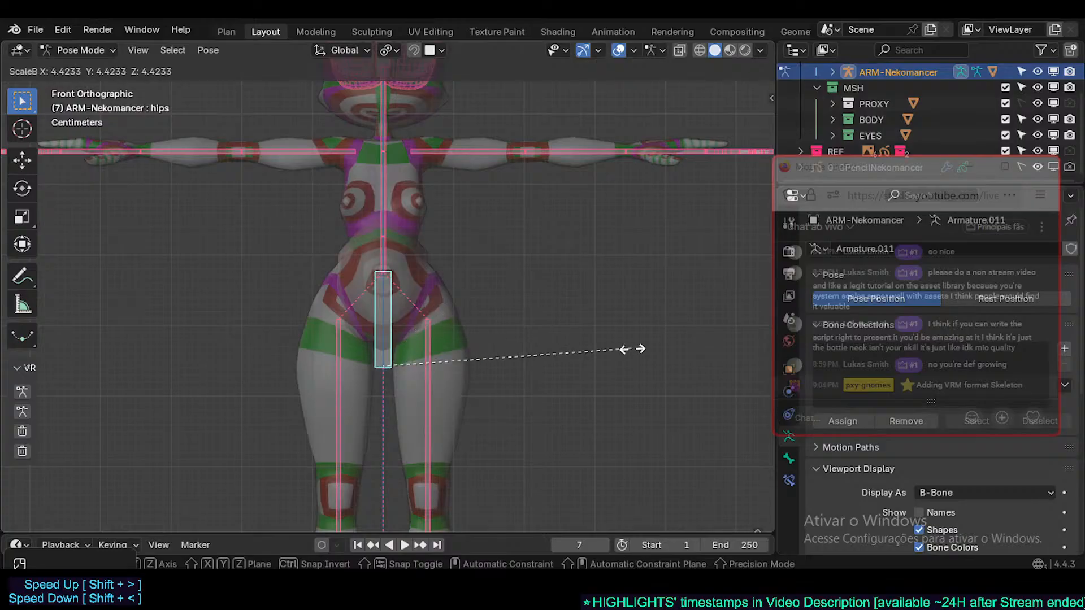
{"action": "left_click", "coordinate": [563, 345]}
- Enlarge the B-Bone display size of the root bone between the feet until it is a thick box
{"action": "middle_click_drag", "start_coordinate": [468, 289], "coordinate": [476, 358], "text": "shift"}
{"action": "middle_click_drag", "start_coordinate": [443, 277], "coordinate": [385, 275], "text": "shift"}
{"action": "middle_click_drag", "start_coordinate": [377, 420], "coordinate": [417, 144], "text": "shift"}
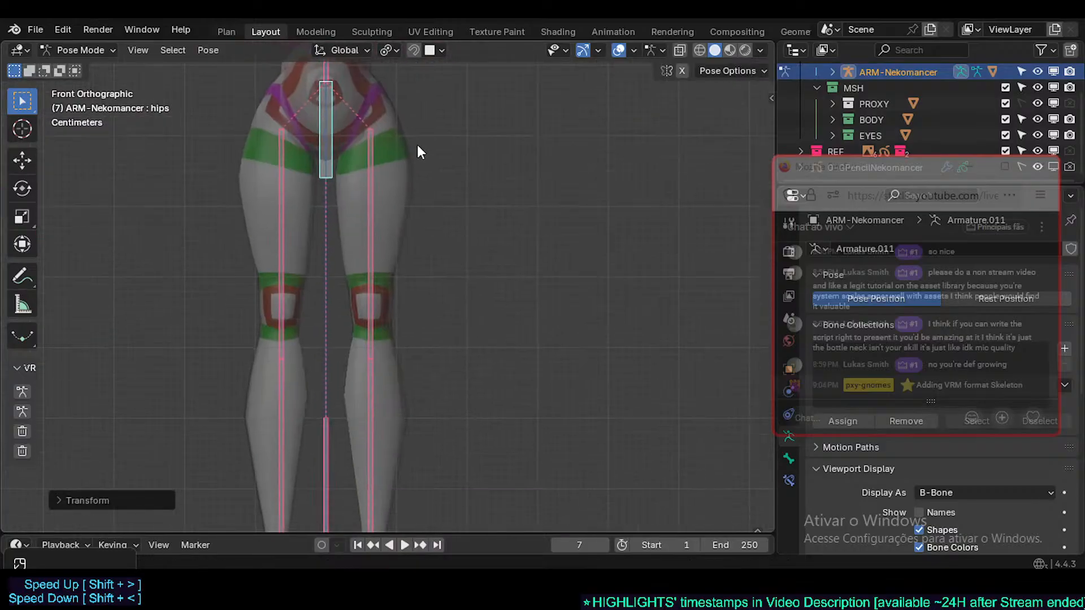
{"action": "scroll", "coordinate": [419, 252], "scroll_direction": "down", "scroll_amount": 2}
{"action": "middle_click_drag", "start_coordinate": [424, 405], "coordinate": [449, 311], "text": "shift"}
{"action": "scroll", "coordinate": [449, 311], "scroll_direction": "up", "scroll_amount": 2}
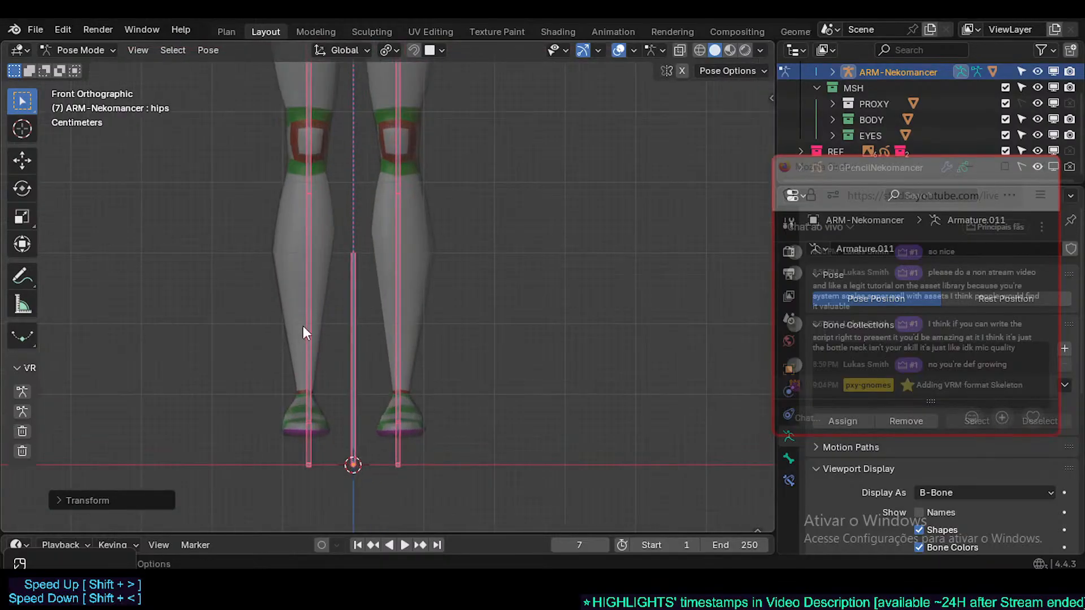
{"action": "left_click", "coordinate": [353, 328]}
{"action": "key", "text": "ctrl+alt+s"}
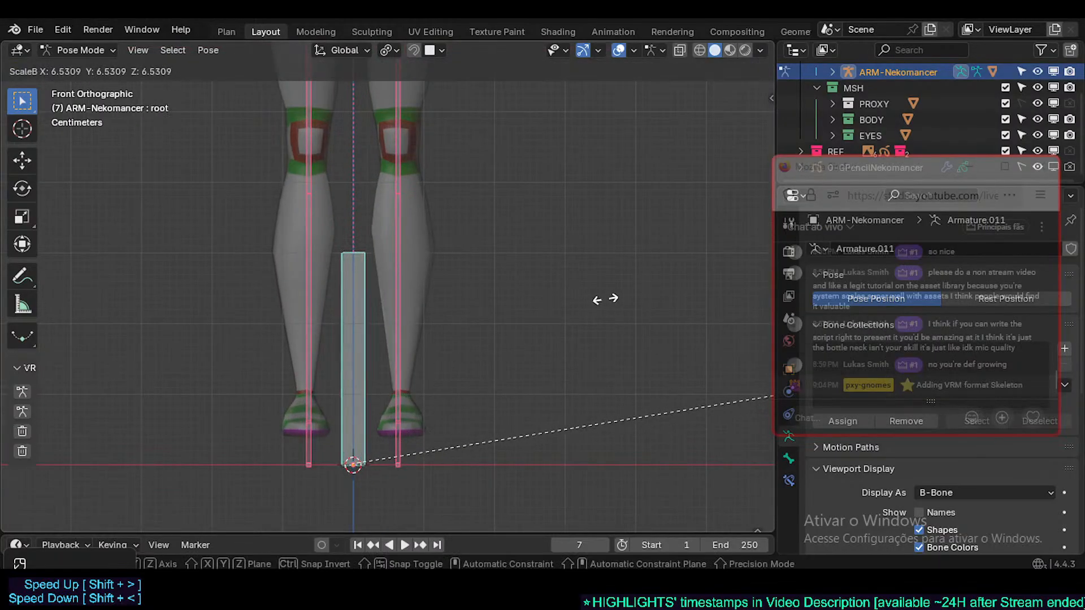
{"action": "left_click", "coordinate": [595, 293]}
{"action": "key", "text": "ctrl+alt+s"}
{"action": "left_click", "coordinate": [588, 320]}
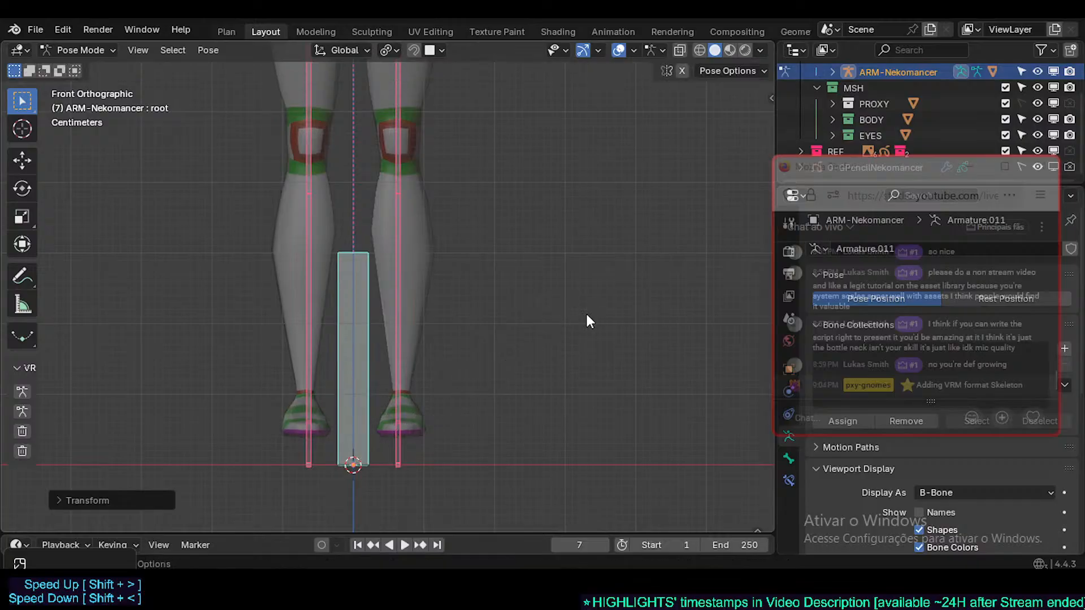
- Switch the armature to Edit Mode and try to move the foot and toe bones in side view
{"action": "key", "text": "KP_3"}
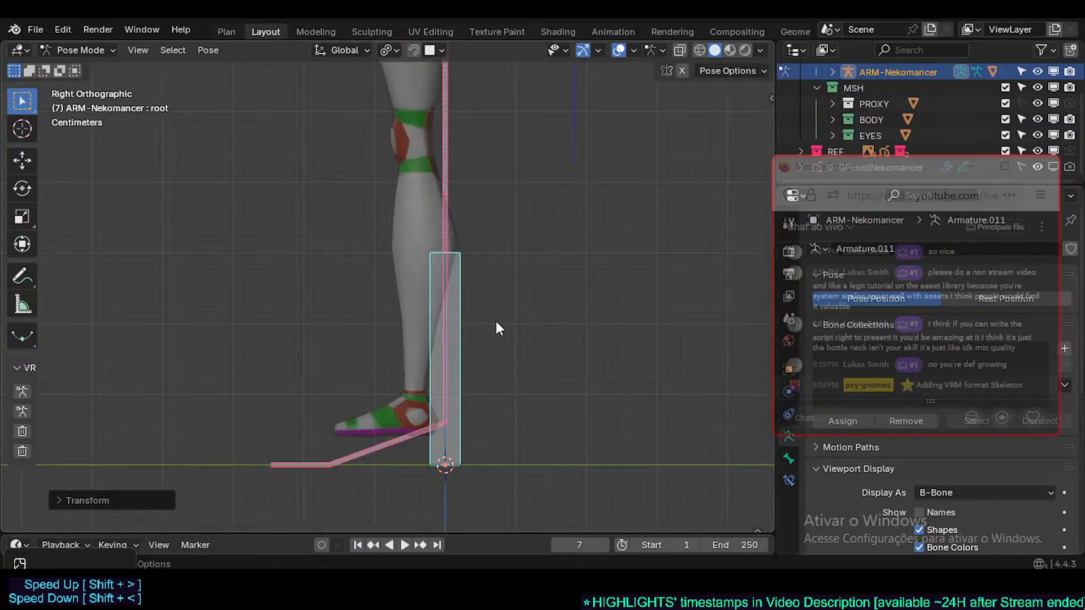
{"action": "left_click", "coordinate": [391, 441]}
{"action": "left_click", "coordinate": [392, 442]}
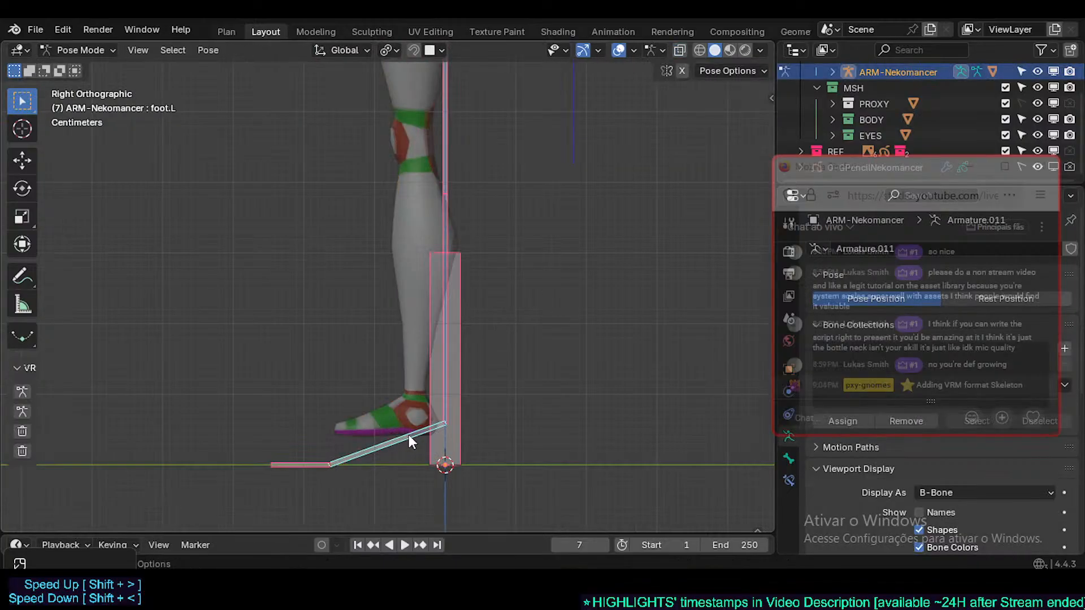
{"action": "key", "text": "Tab"}
{"action": "left_click", "coordinate": [448, 429]}
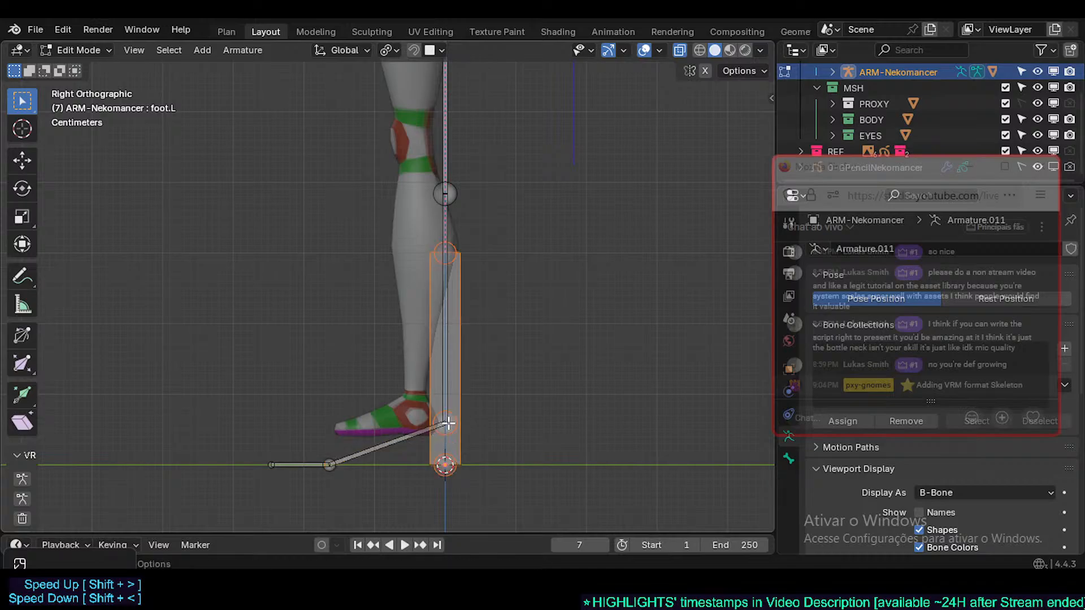
{"action": "left_click", "coordinate": [336, 461]}
{"action": "left_click", "coordinate": [299, 464], "text": "shift"}
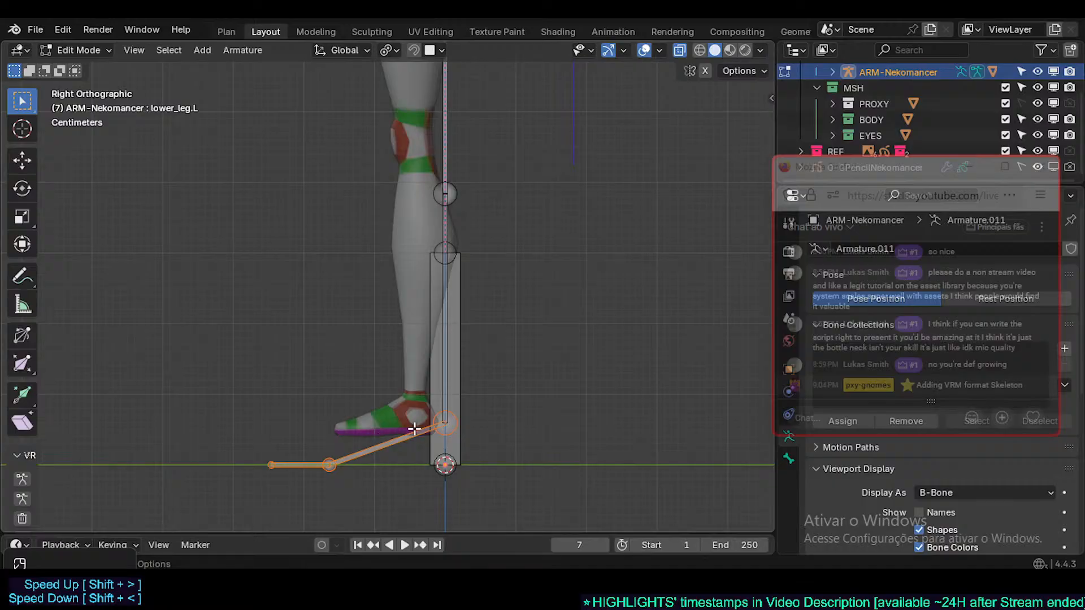
{"action": "key", "text": "g"}
{"action": "key", "text": "Escape"}
{"action": "middle_click_drag", "start_coordinate": [351, 393], "coordinate": [600, 184]}
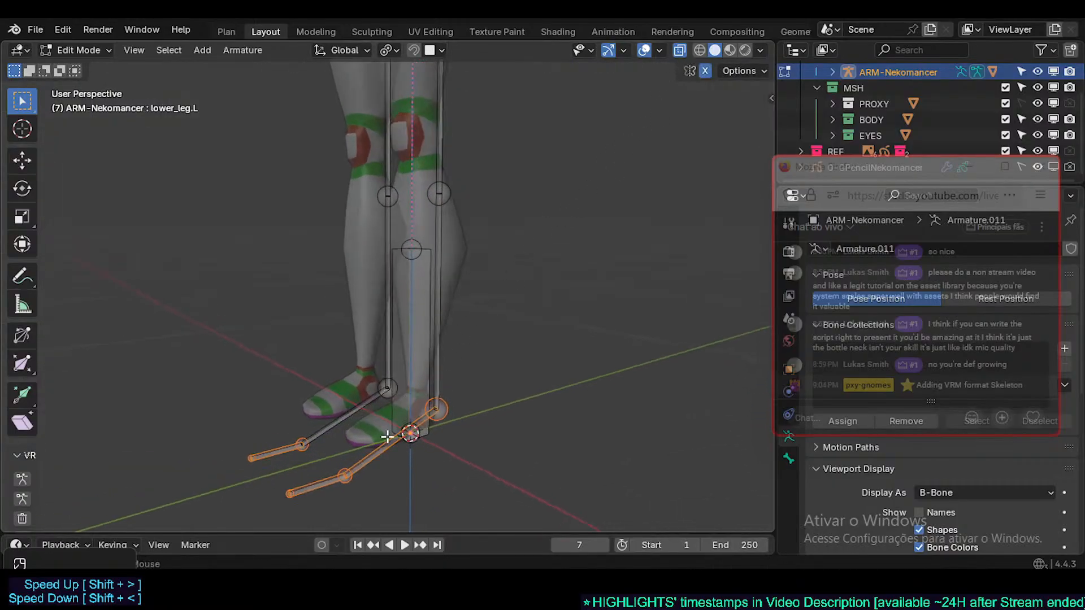
- Select only the left foot and toe bones and move them in side view so the ankle joint sits inside the mesh's ankle
{"action": "key", "text": "alt+a"}
{"action": "left_click", "coordinate": [364, 461]}
{"action": "left_click", "coordinate": [329, 478], "text": "shift"}
{"action": "middle_click_drag", "start_coordinate": [376, 475], "coordinate": [330, 481]}
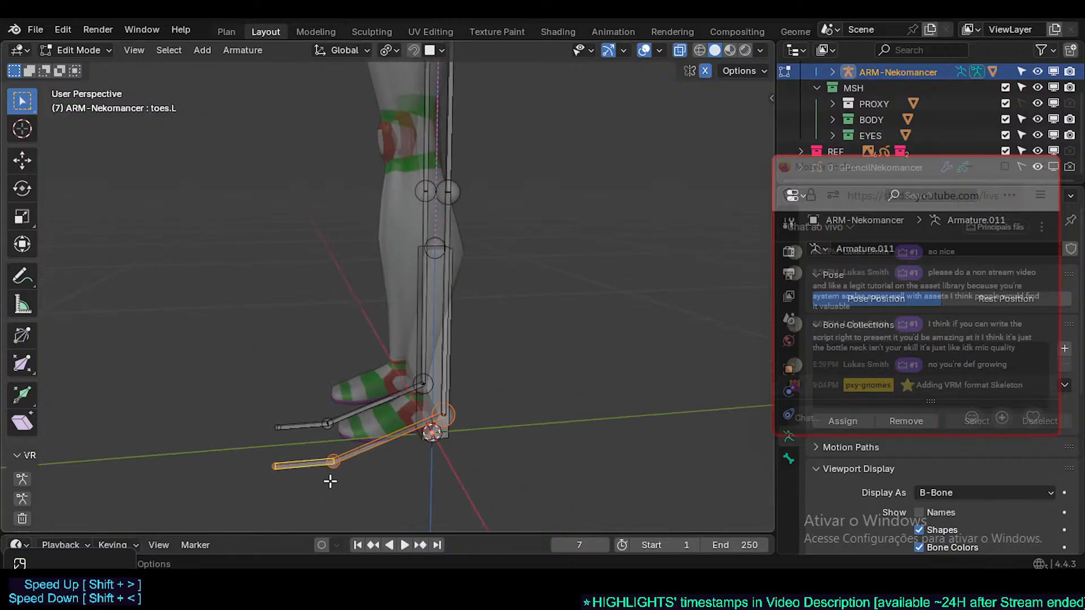
{"action": "key", "text": "KP_1"}
{"action": "key", "text": "KP_3"}
{"action": "key", "text": "g"}
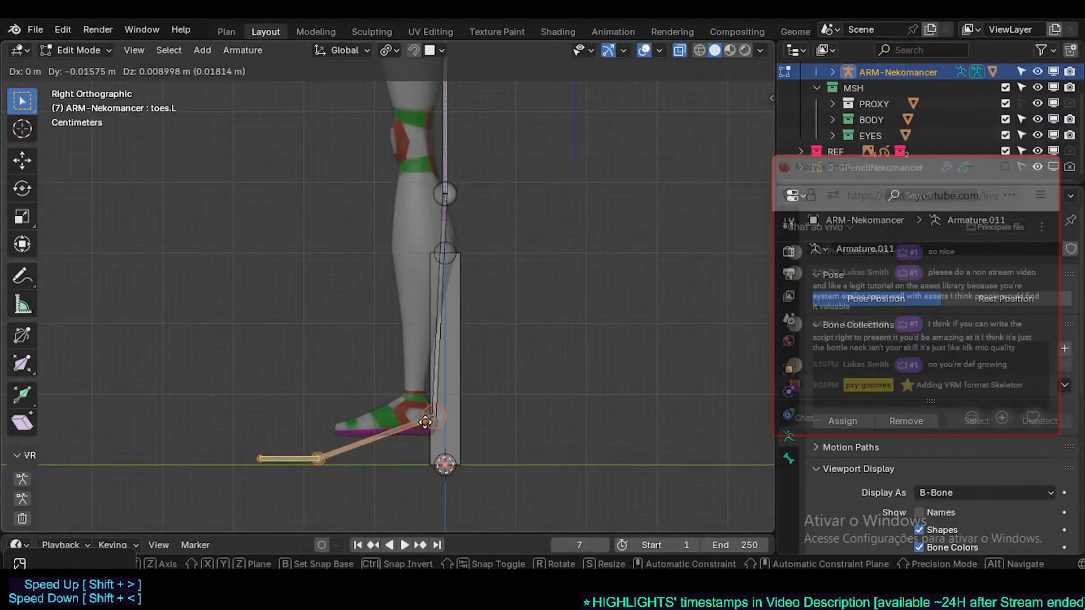
{"action": "left_click", "coordinate": [415, 400]}
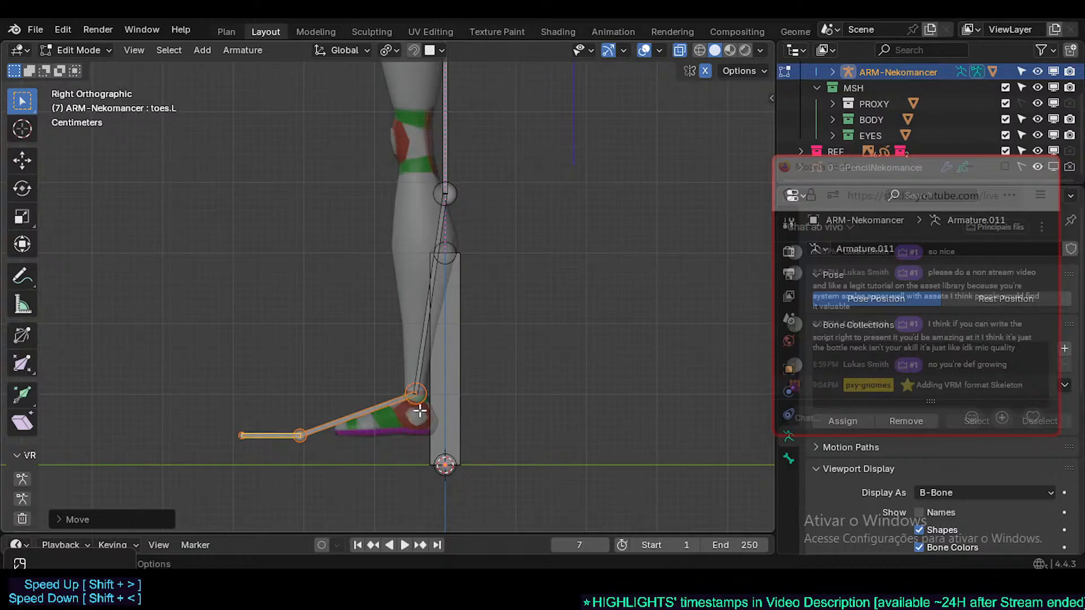
{"action": "scroll", "coordinate": [419, 410], "scroll_direction": "up", "scroll_amount": 2}
{"action": "key", "text": "g"}
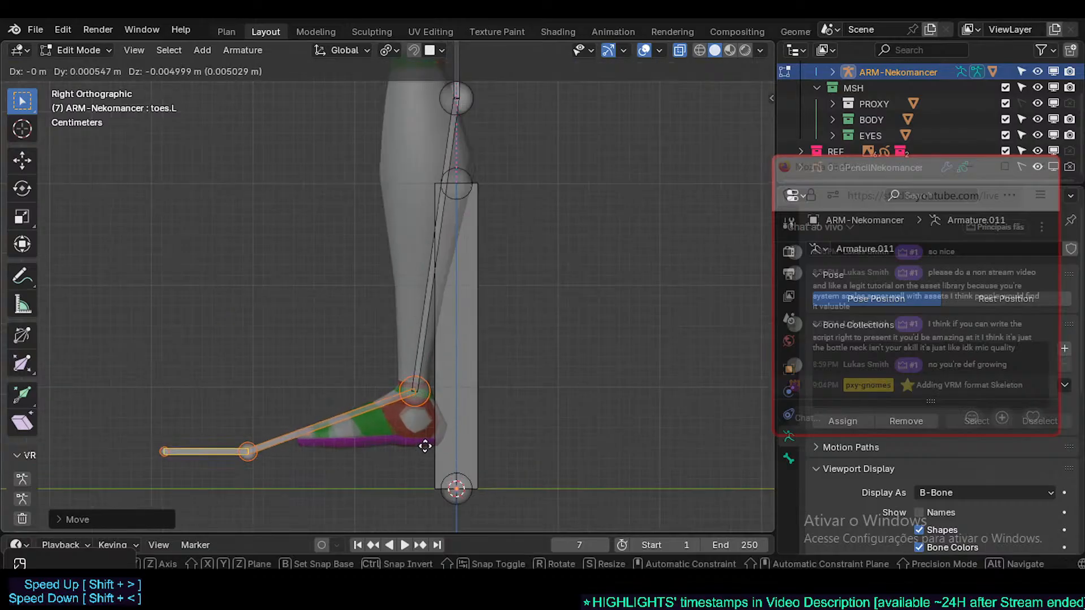
{"action": "left_click", "coordinate": [425, 446]}
- Move the toes.L bone back along global Y until its tip lines up with the front of the foot mesh
{"action": "left_click", "coordinate": [170, 452]}
{"action": "left_click", "coordinate": [249, 451]}
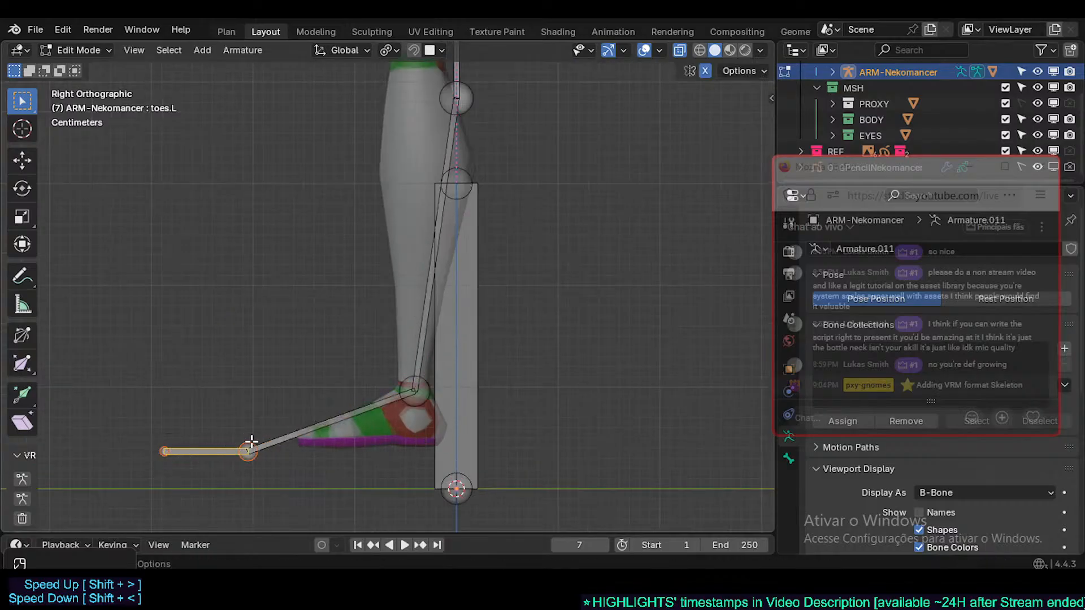
{"action": "key", "text": "g"}
{"action": "key", "text": "y"}
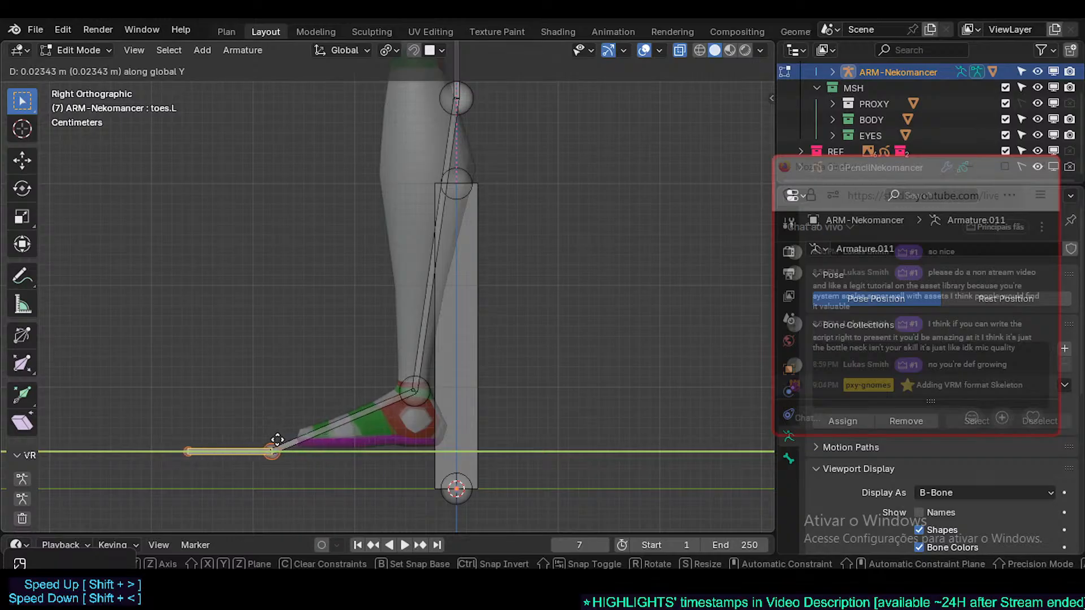
{"action": "left_click", "coordinate": [386, 449]}
- Try to fit the left toe joint and the toe tip separately inside the foot mesh, and undo the joint move
{"action": "key", "text": "c"}
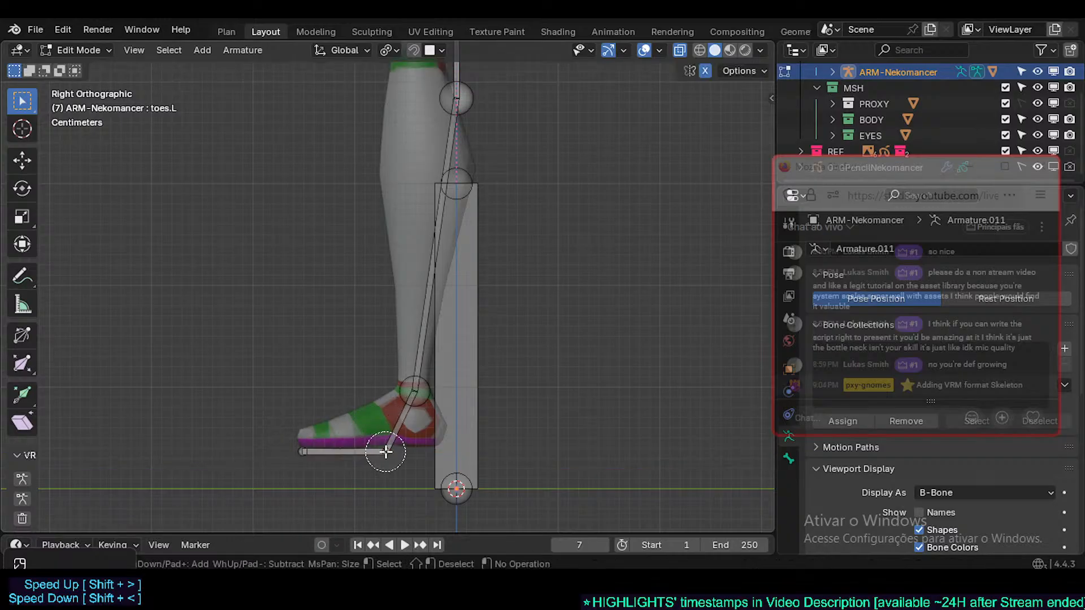
{"action": "left_click", "coordinate": [386, 452]}
{"action": "right_click", "coordinate": [386, 452]}
{"action": "key", "text": "g"}
{"action": "left_click", "coordinate": [363, 431]}
{"action": "key", "text": "c"}
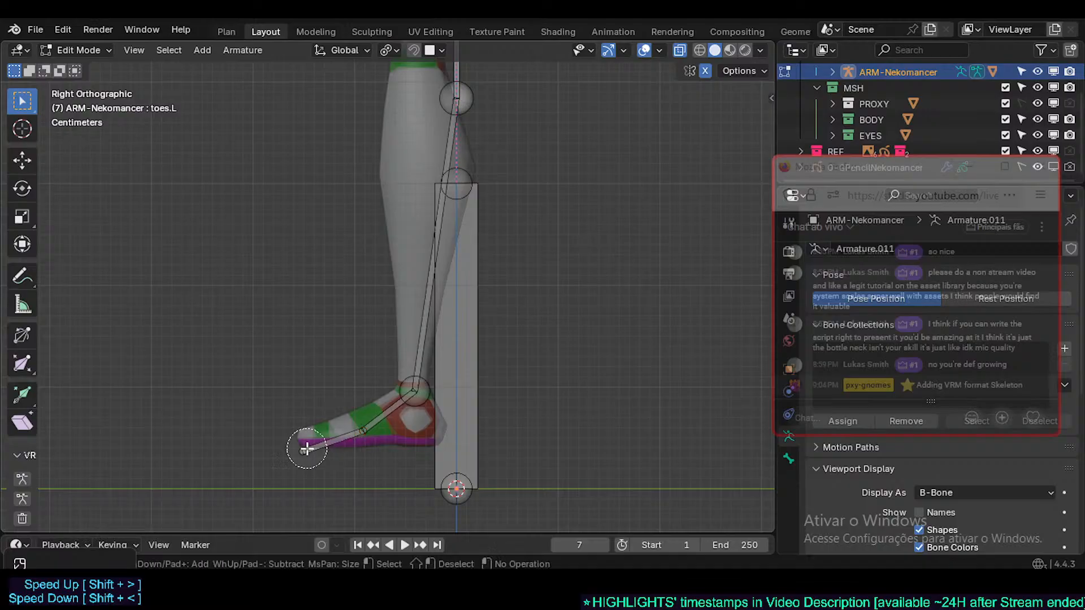
{"action": "left_click", "coordinate": [307, 450]}
{"action": "right_click", "coordinate": [306, 449]}
{"action": "key", "text": "g"}
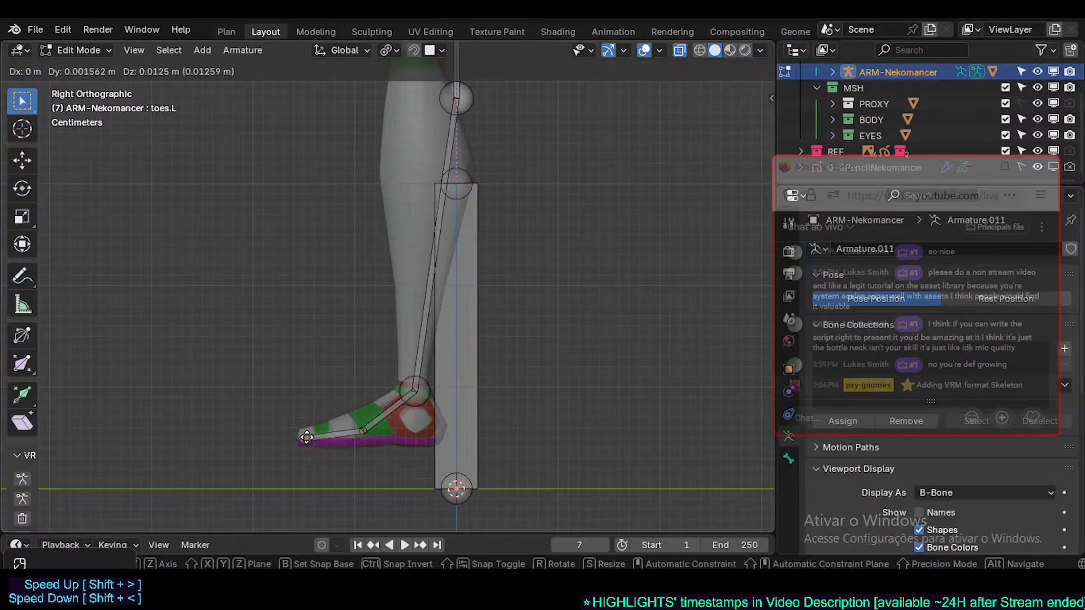
{"action": "right_click", "coordinate": [306, 437]}
{"action": "key", "text": "ctrl+z"}
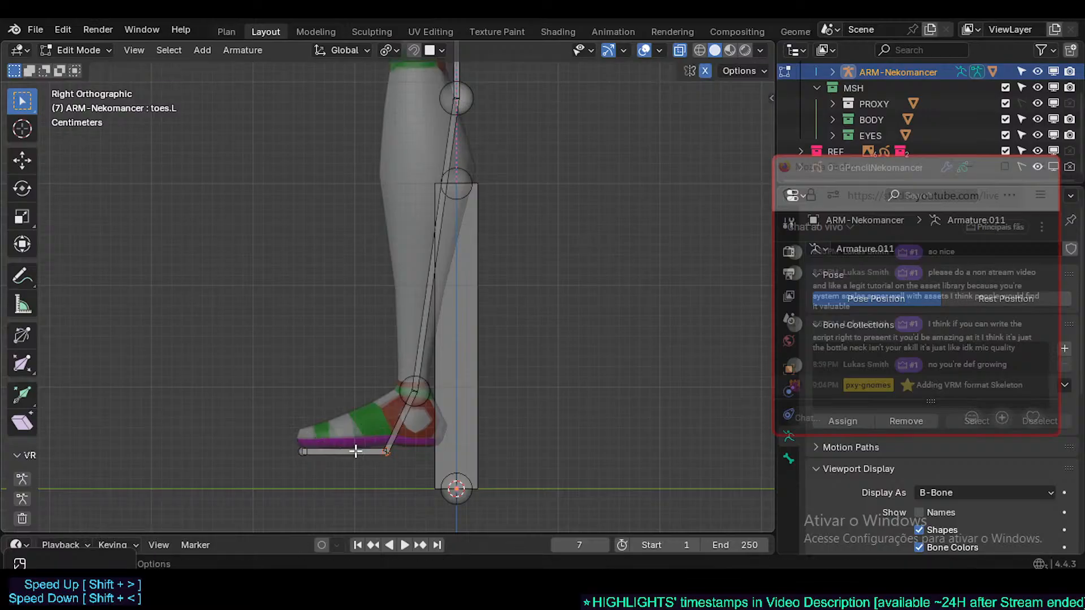
- Scale the toes.L bone down and move it into the front of the foot mesh, just above the sole
{"action": "key", "text": "s"}
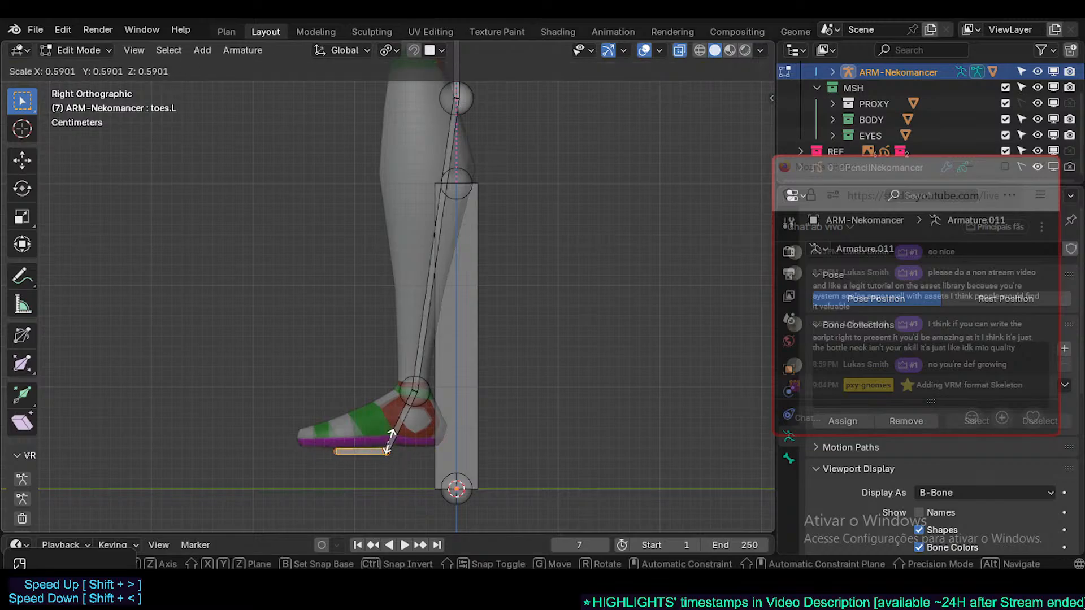
{"action": "left_click", "coordinate": [388, 441]}
{"action": "key", "text": "g"}
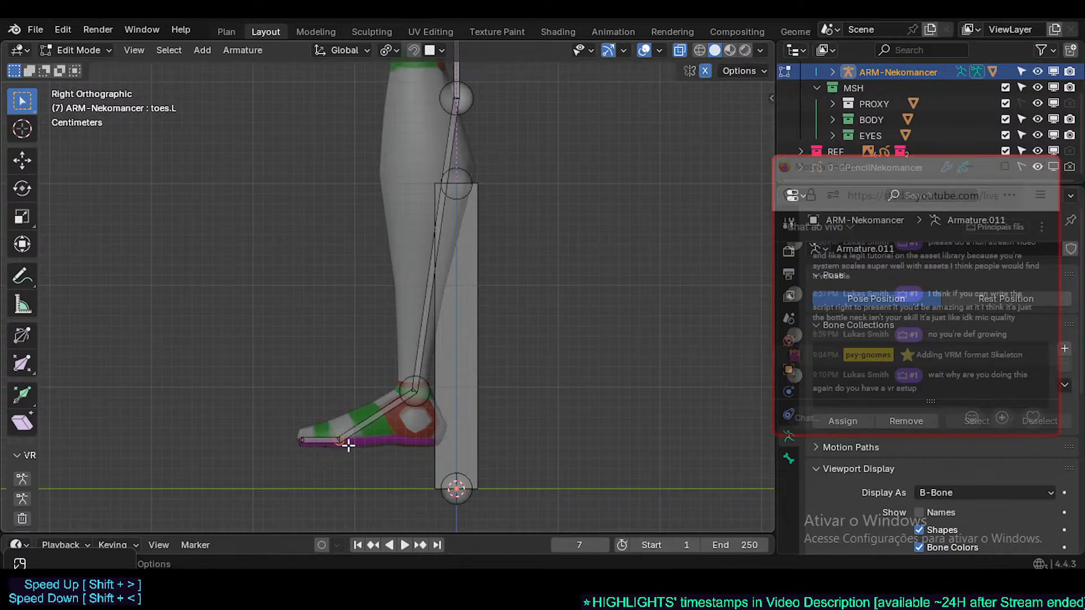
{"action": "key", "text": "y"}
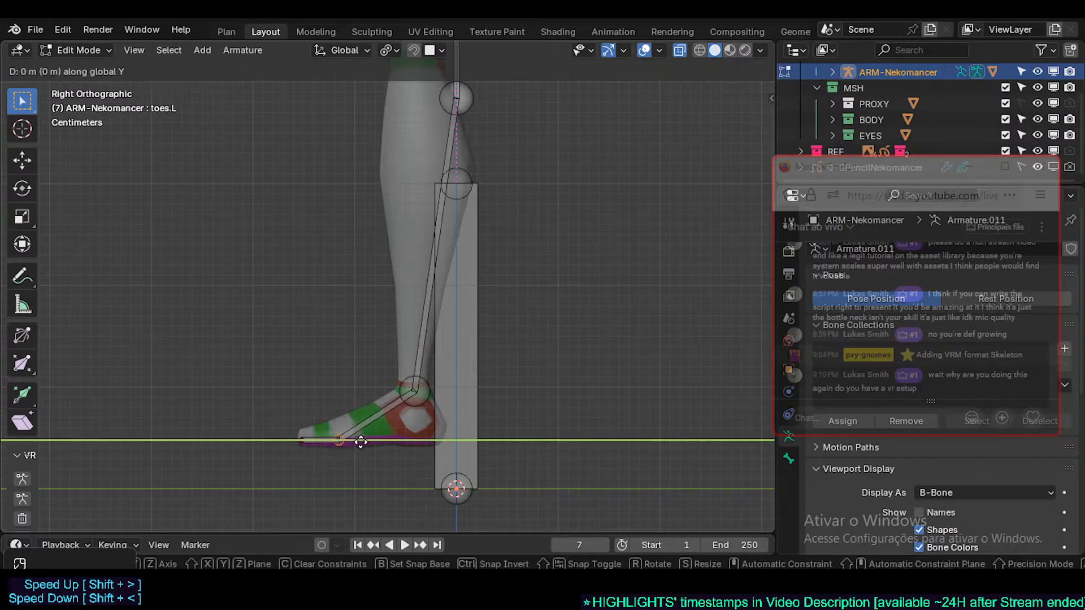
{"action": "left_click", "coordinate": [359, 441]}
- Turn on the Screencast Keys overlay and save the file
{"action": "key", "text": "n"}
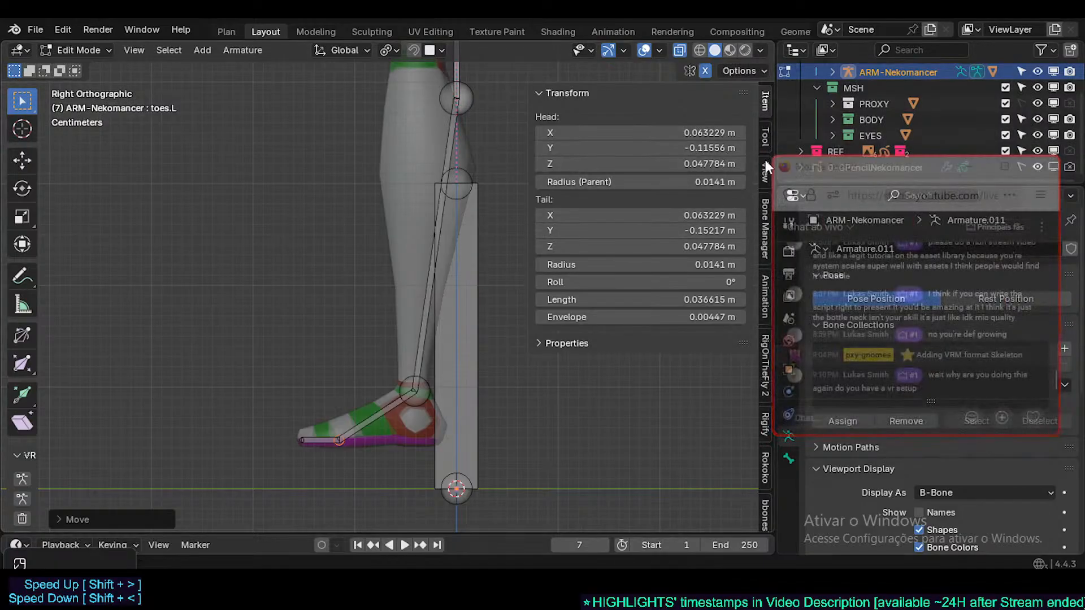
{"action": "left_click", "coordinate": [765, 165]}
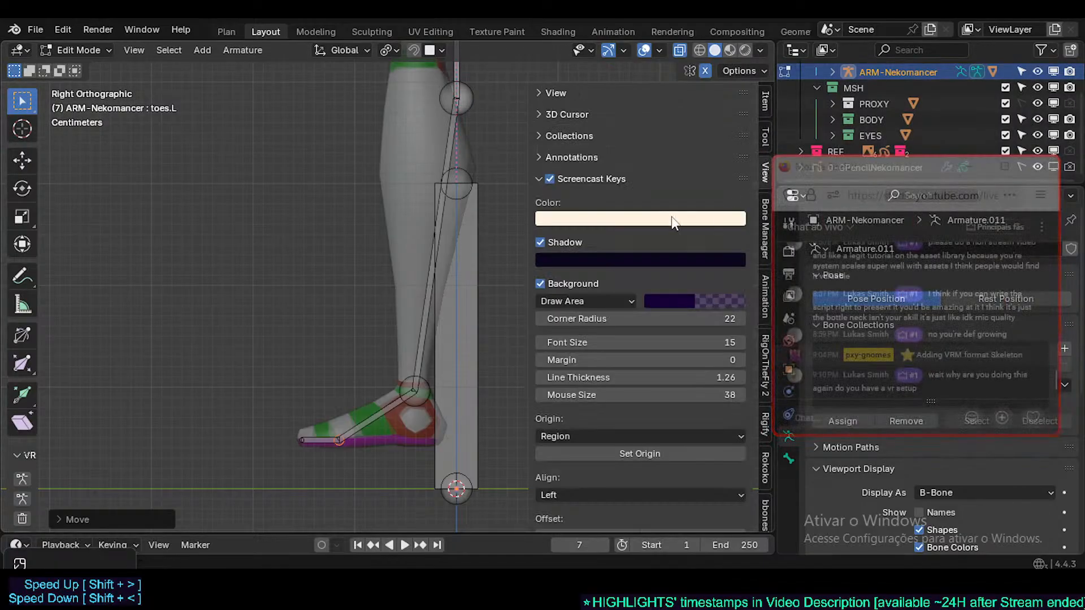
{"action": "left_click", "coordinate": [550, 177]}
{"action": "key", "text": "n"}
{"action": "key", "text": "ctrl+s"}
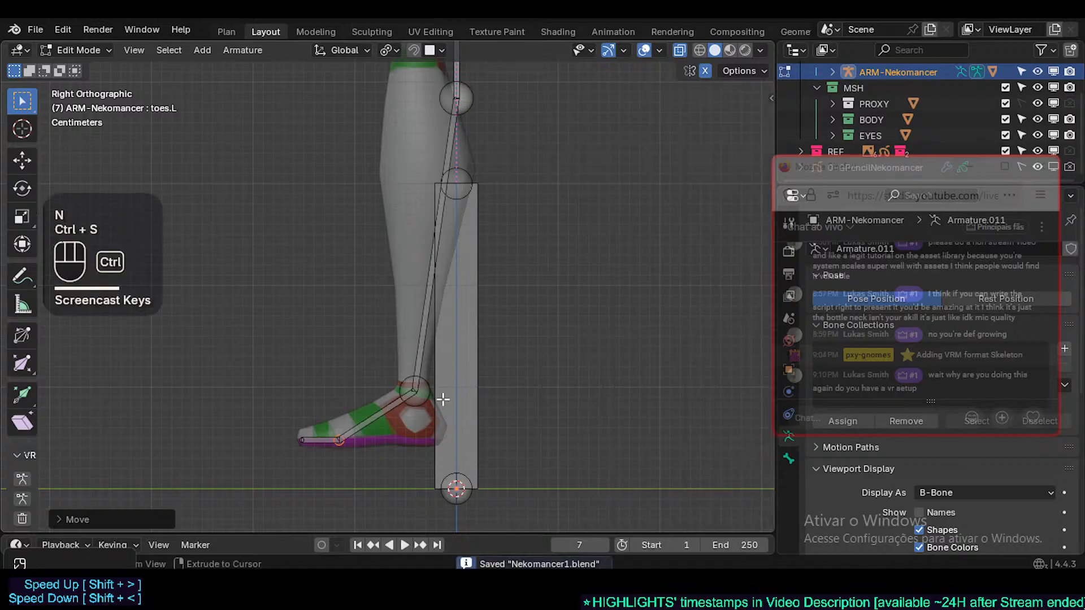
- Move the left knee joint up and forward to the front of the mesh's knee in side view
{"action": "key", "text": "alt+a"}
{"action": "key", "text": "c"}
{"action": "right_click", "coordinate": [487, 172]}
{"action": "middle_click_drag", "start_coordinate": [480, 112], "coordinate": [480, 203], "text": "shift"}
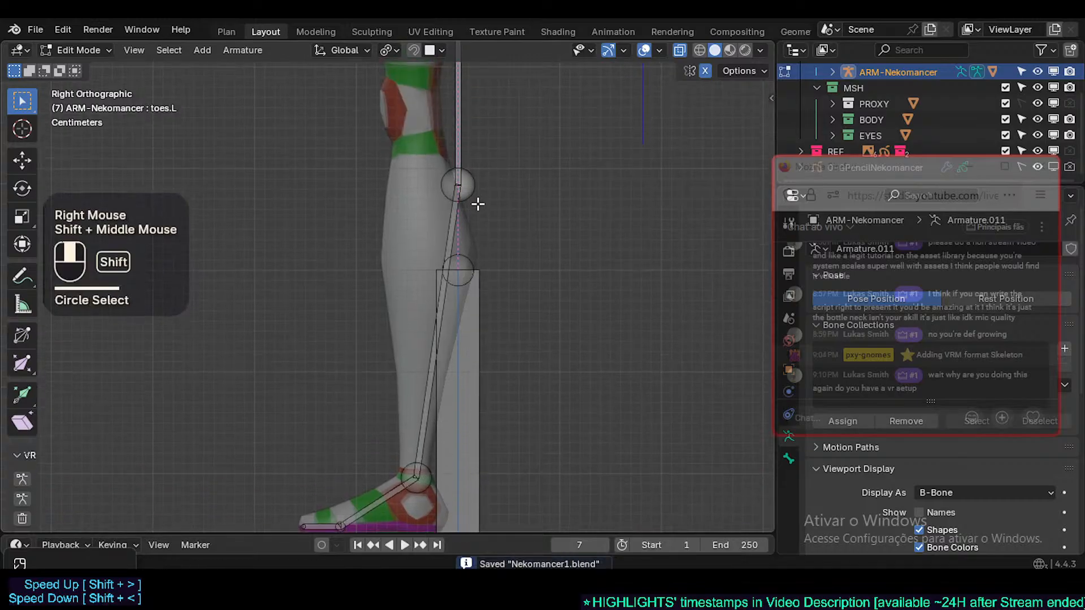
{"action": "left_click", "coordinate": [459, 188]}
{"action": "key", "text": "g"}
{"action": "left_click", "coordinate": [408, 111]}
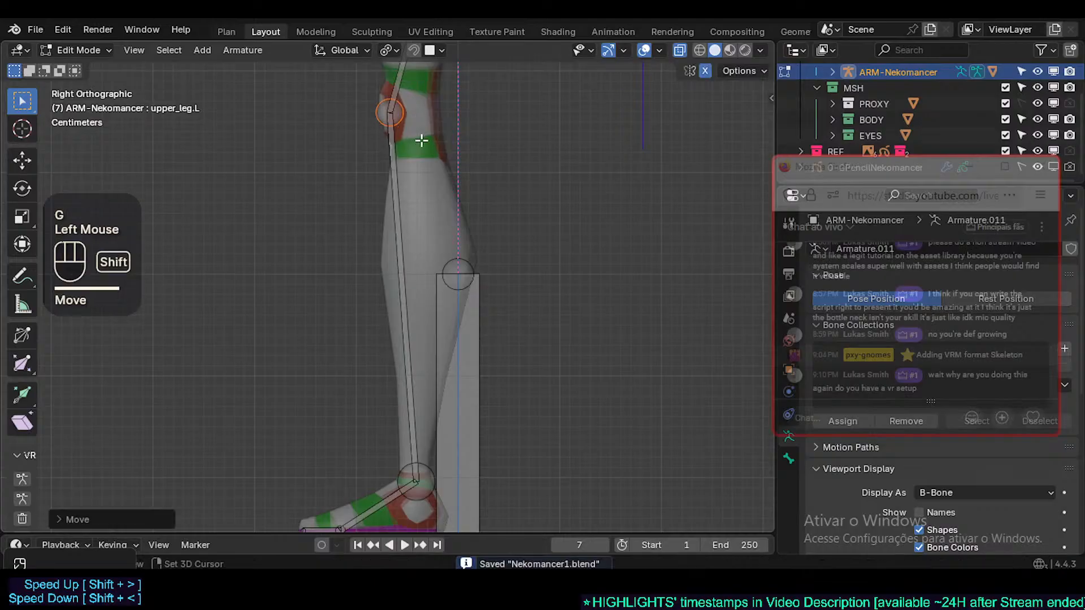
- Move the top joint of upper_leg.L about 0.045 m forward in side view and raise it about 0.006 m in front view
{"action": "middle_click_drag", "start_coordinate": [409, 111], "coordinate": [430, 306], "text": "shift"}
{"action": "middle_click_drag", "start_coordinate": [448, 130], "coordinate": [448, 205], "text": "shift"}
{"action": "left_click", "coordinate": [449, 206]}
{"action": "key", "text": "g"}
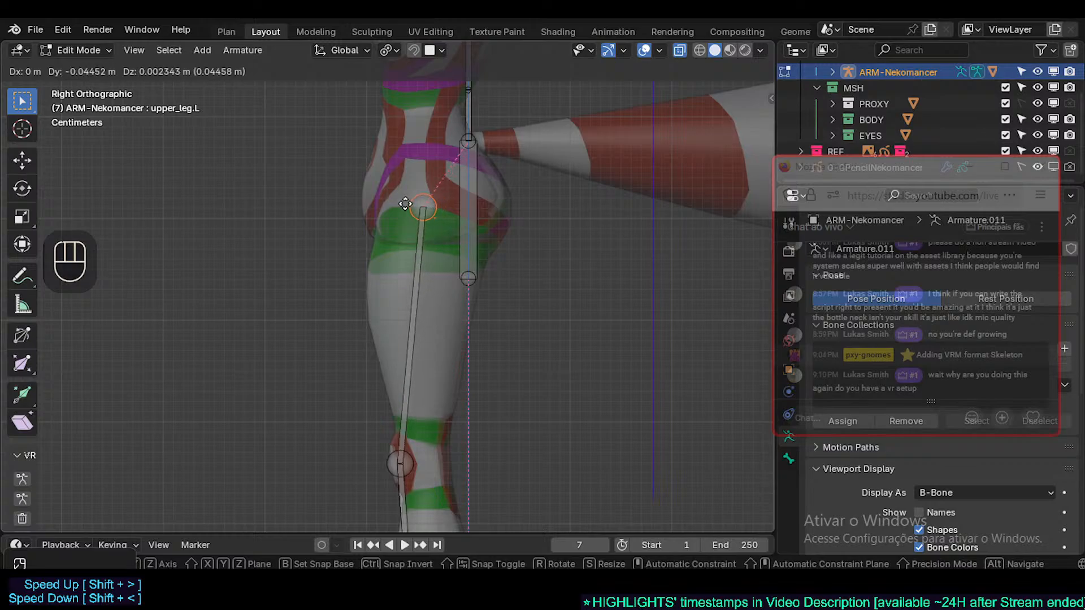
{"action": "left_click", "coordinate": [406, 204]}
{"action": "key", "text": "KP_1"}
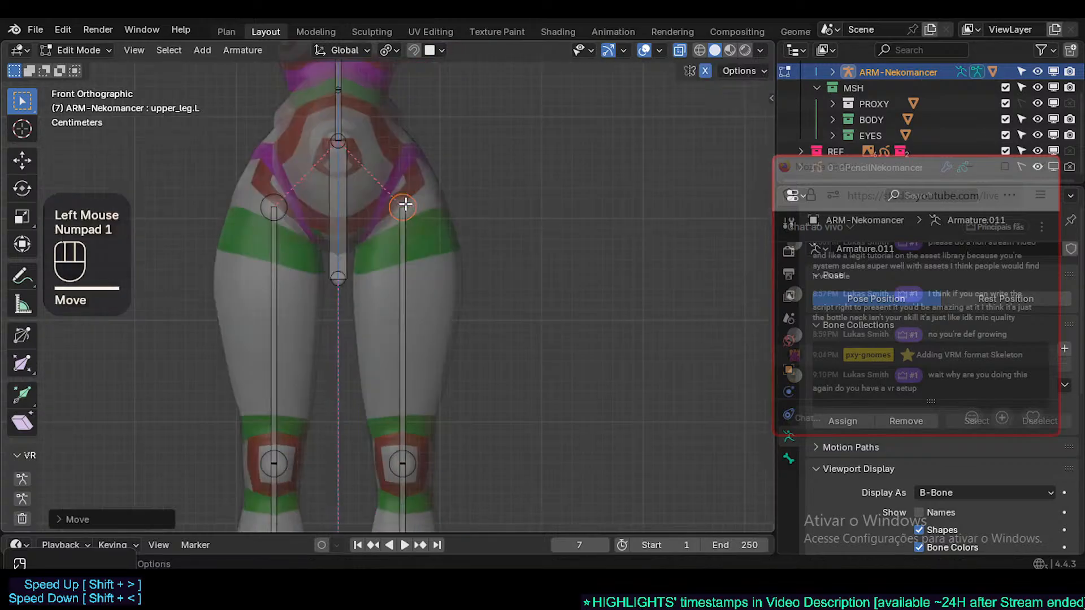
{"action": "key", "text": "g"}
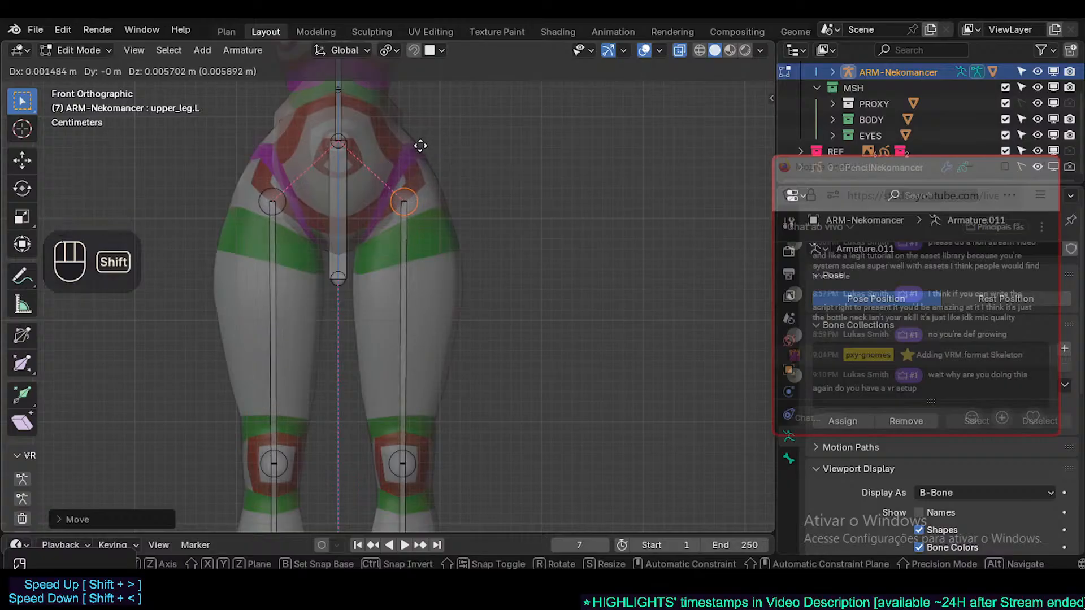
{"action": "left_click", "coordinate": [421, 146], "text": "shift"}
- Display the bone axes and clear the roll of the upper_leg.L bone
{"action": "scroll", "coordinate": [451, 298], "scroll_direction": "down", "scroll_amount": 2}
{"action": "key", "text": "ctrl+3"}
{"action": "left_click", "coordinate": [430, 316]}
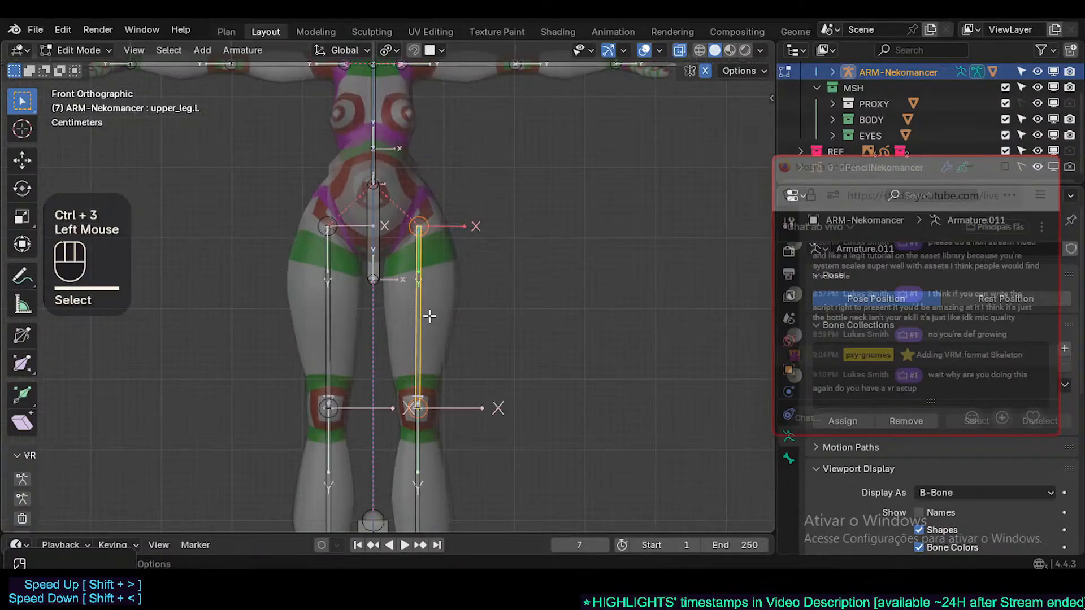
{"action": "key", "text": "alt+r"}
{"action": "key", "text": "KP_3"}
{"action": "key", "text": "KP_3"}
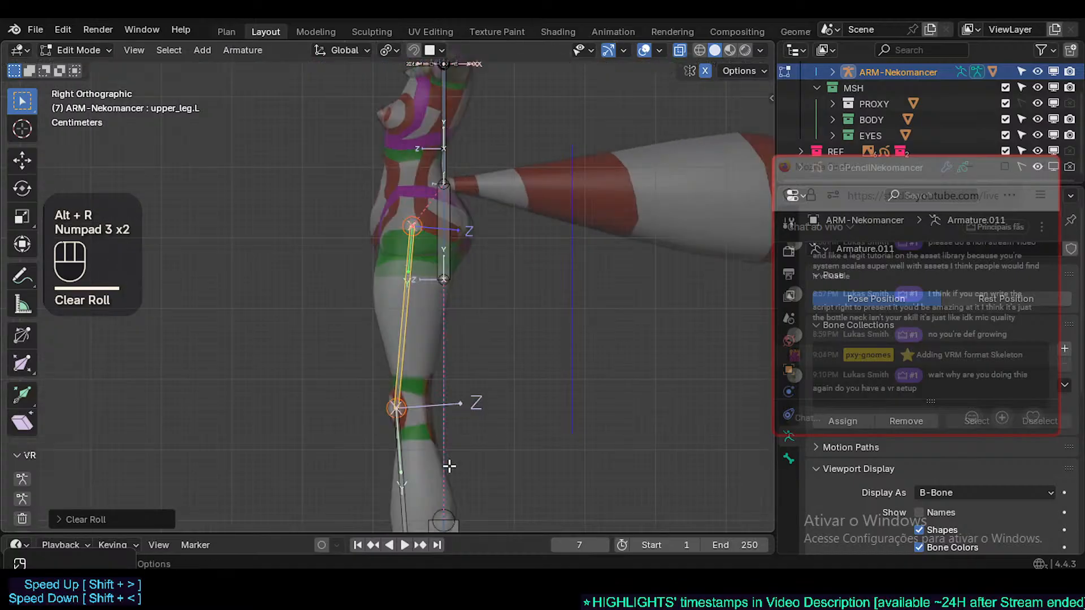
- Move the left knee joint slightly back in side view and clear the roll of the lower_leg.L bone
{"action": "middle_click_drag", "start_coordinate": [449, 466], "coordinate": [416, 359], "text": "shift"}
{"action": "key", "text": "alt+a"}
{"action": "right_click", "coordinate": [405, 296]}
{"action": "key", "text": "g"}
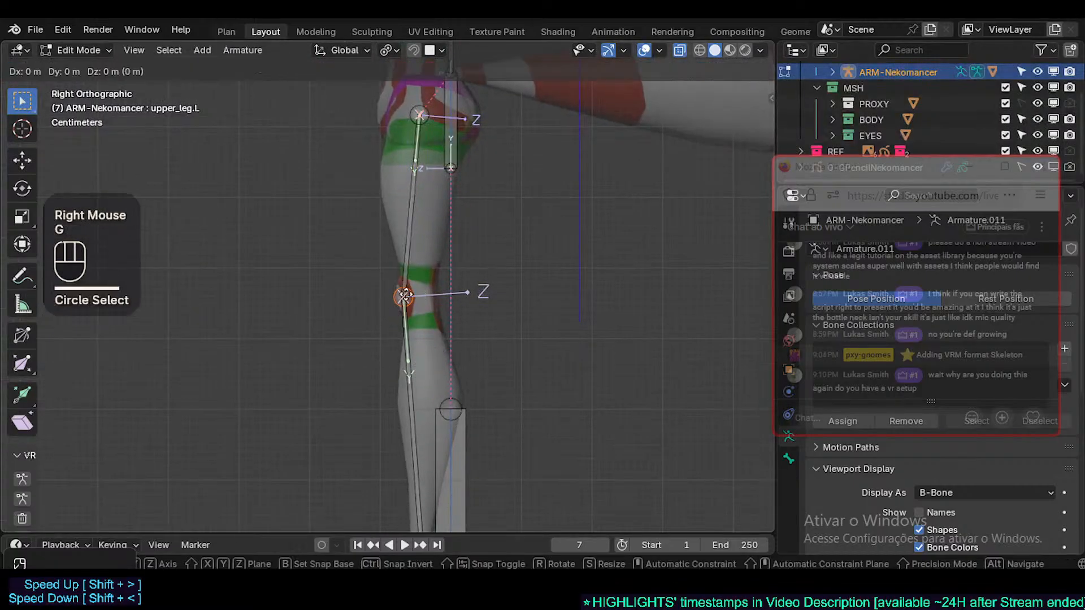
{"action": "left_click", "coordinate": [460, 308], "text": "shift"}
{"action": "left_click", "coordinate": [417, 375]}
{"action": "key", "text": "alt+r"}
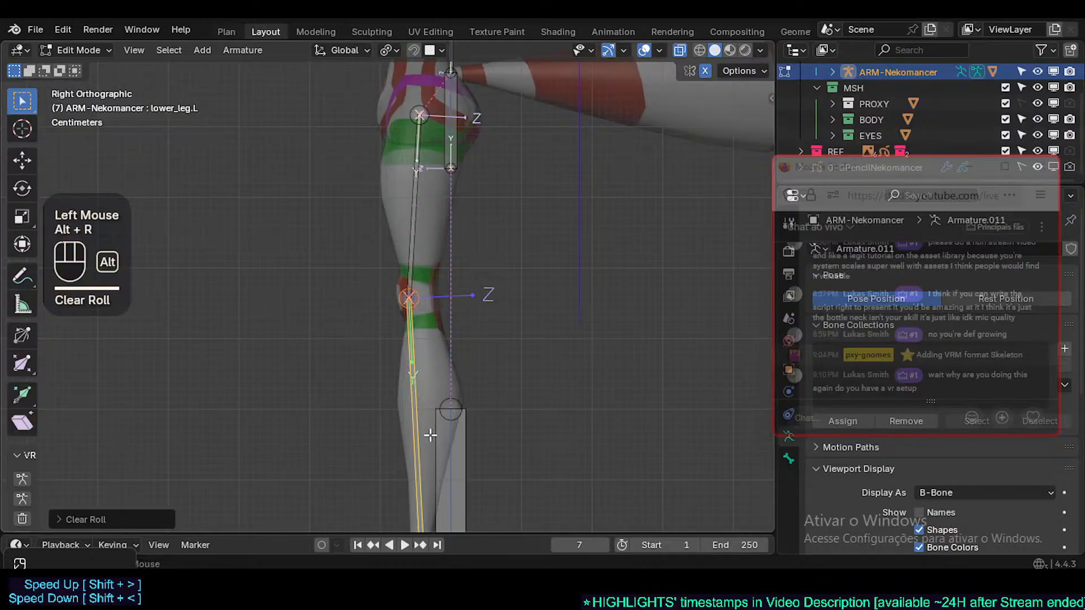
- Clear the roll of the foot.L bone, the left toe bone and the root bone
{"action": "middle_click_drag", "start_coordinate": [438, 477], "coordinate": [441, 332], "text": "shift"}
{"action": "left_click", "coordinate": [386, 442]}
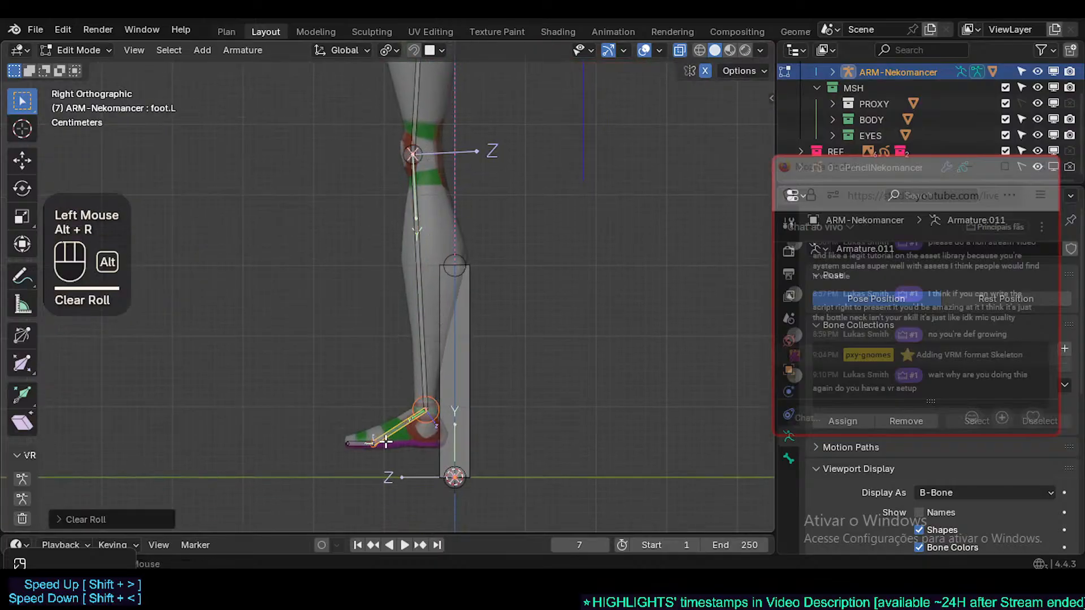
{"action": "left_click", "coordinate": [360, 442]}
{"action": "key", "text": "alt+r"}
{"action": "left_click", "coordinate": [453, 405]}
{"action": "key", "text": "alt+r"}
- Raise the bottom joint of the hips bone about 0.037 m along global Z to the crotch in front view
{"action": "middle_click_drag", "start_coordinate": [458, 145], "coordinate": [466, 399], "text": "shift"}
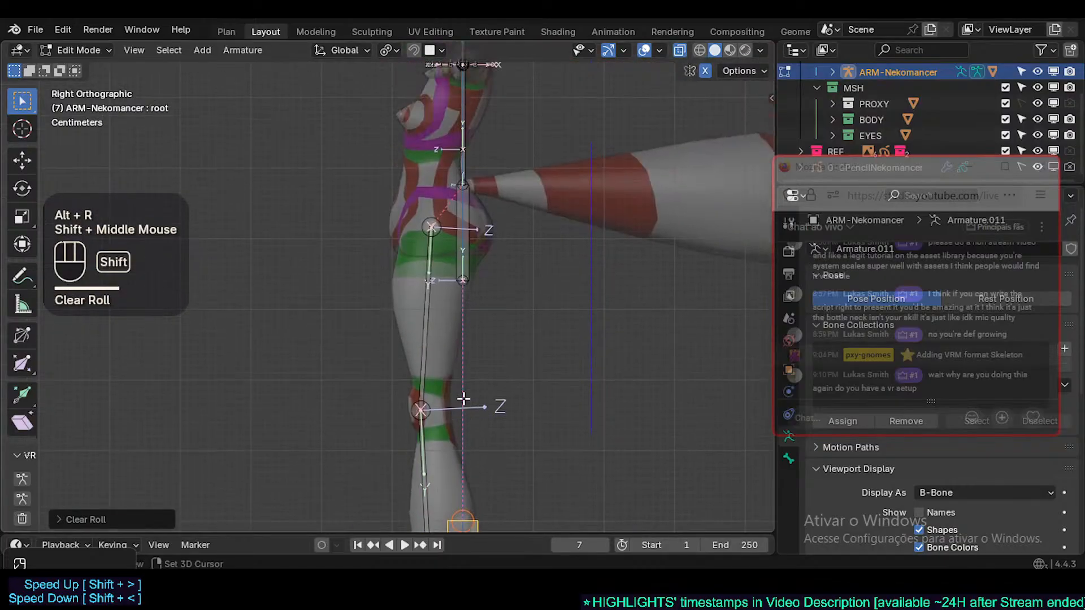
{"action": "middle_click_drag", "start_coordinate": [444, 271], "coordinate": [441, 358], "text": "shift"}
{"action": "scroll", "coordinate": [441, 357], "scroll_direction": "up", "scroll_amount": 1}
{"action": "key", "text": "KP_1"}
{"action": "scroll", "coordinate": [429, 341], "scroll_direction": "up", "scroll_amount": 2}
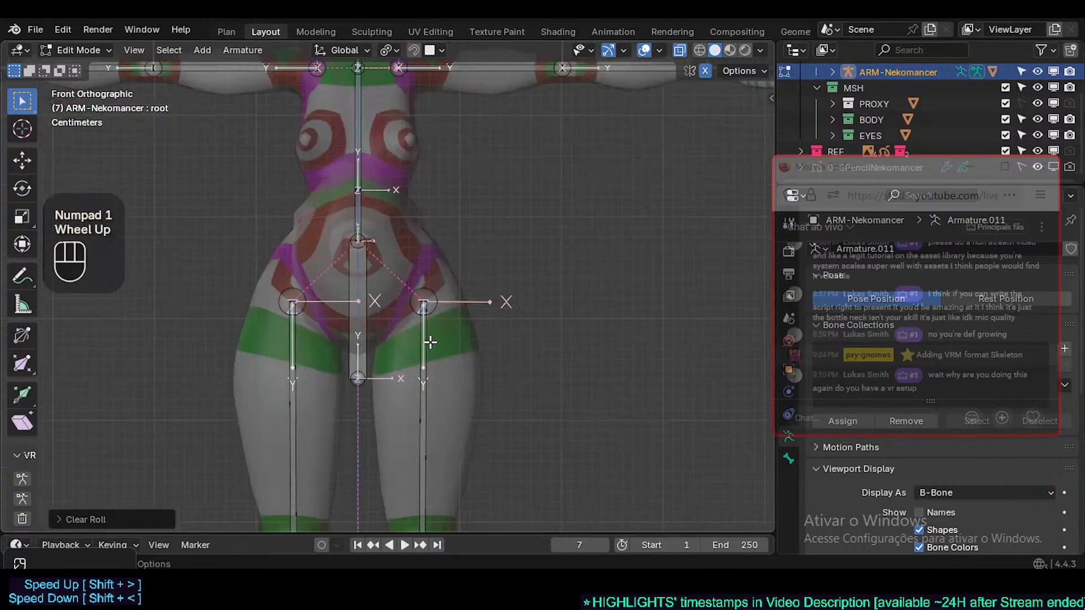
{"action": "key", "text": "alt+a"}
{"action": "left_click", "coordinate": [358, 376]}
{"action": "key", "text": "g"}
{"action": "key", "text": "z"}
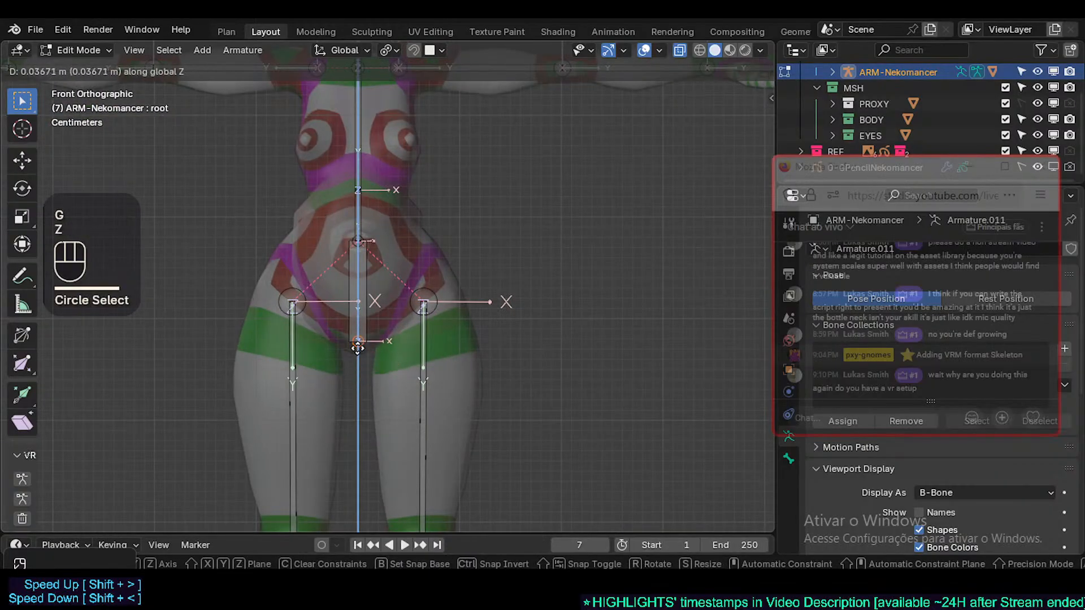
{"action": "left_click", "coordinate": [358, 348]}
- Move the whole hips bone forward along global Y in side view, to just behind the upper leg joint
{"action": "middle_click_drag", "start_coordinate": [373, 282], "coordinate": [375, 368], "text": "shift"}
{"action": "left_click", "coordinate": [375, 369]}
{"action": "key", "text": "KP_3"}
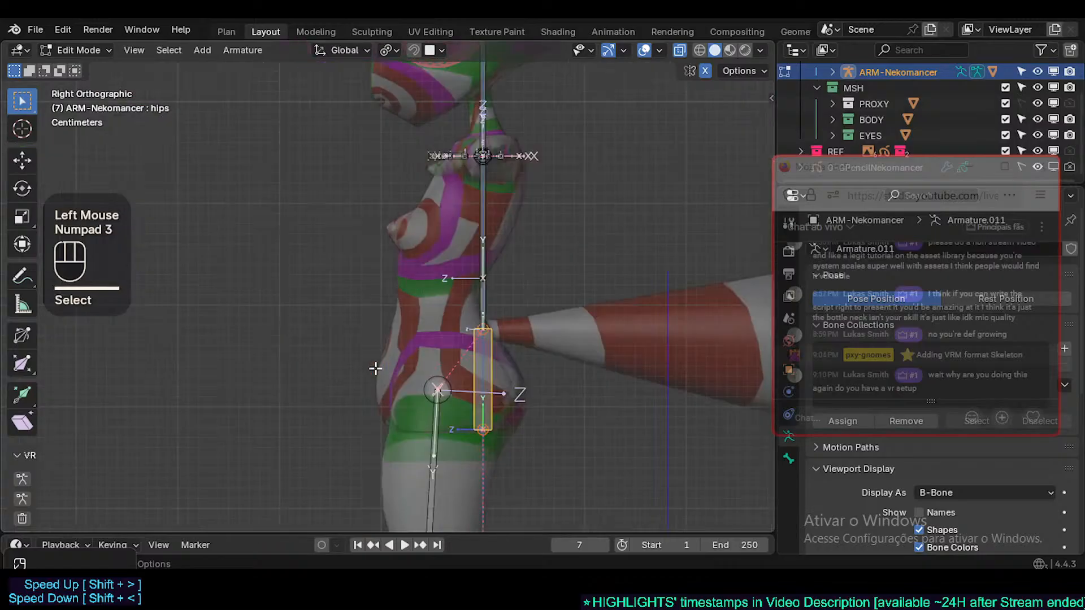
{"action": "key", "text": "g"}
{"action": "key", "text": "y"}
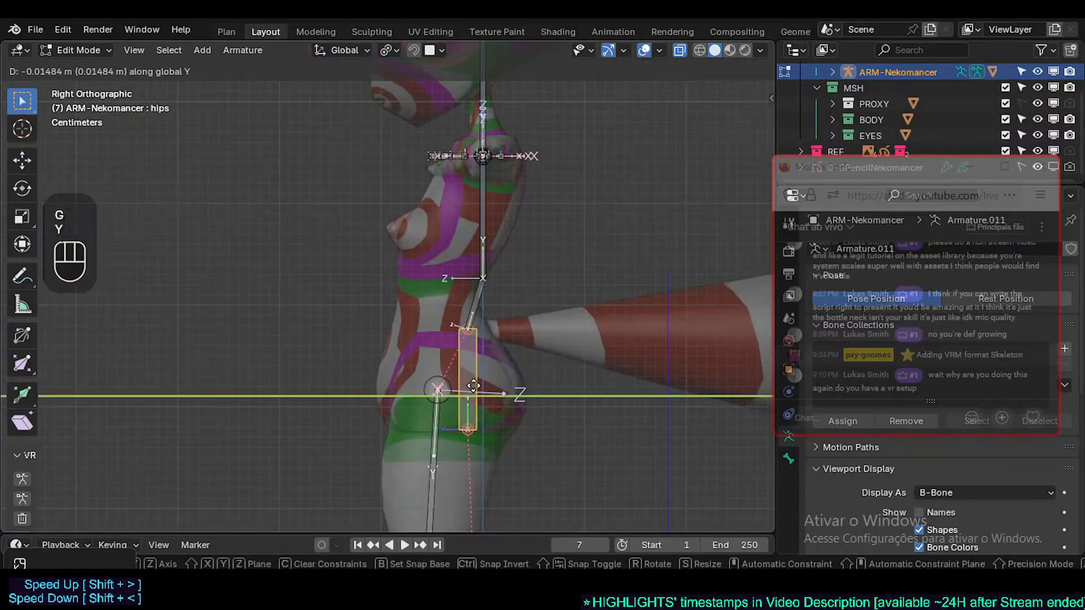
{"action": "left_click", "coordinate": [465, 386]}
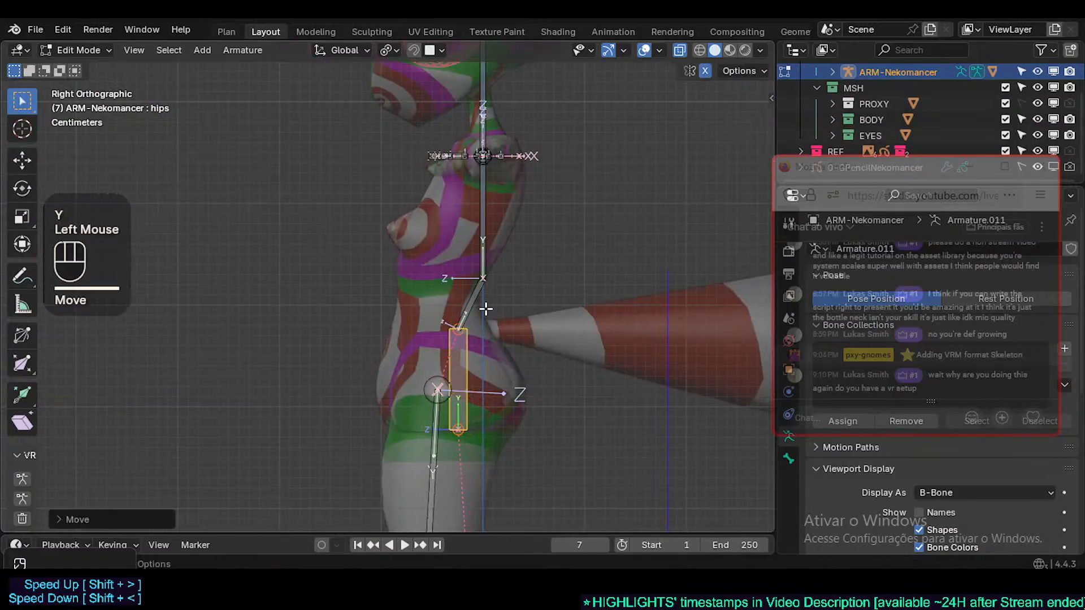
- Move the joint between the spine and chest bones about 0.03 m forward and 0.008 m up in side view
{"action": "key", "text": "alt+a"}
{"action": "key", "text": "c"}
{"action": "left_click", "coordinate": [483, 278]}
{"action": "right_click", "coordinate": [483, 278]}
{"action": "key", "text": "g"}
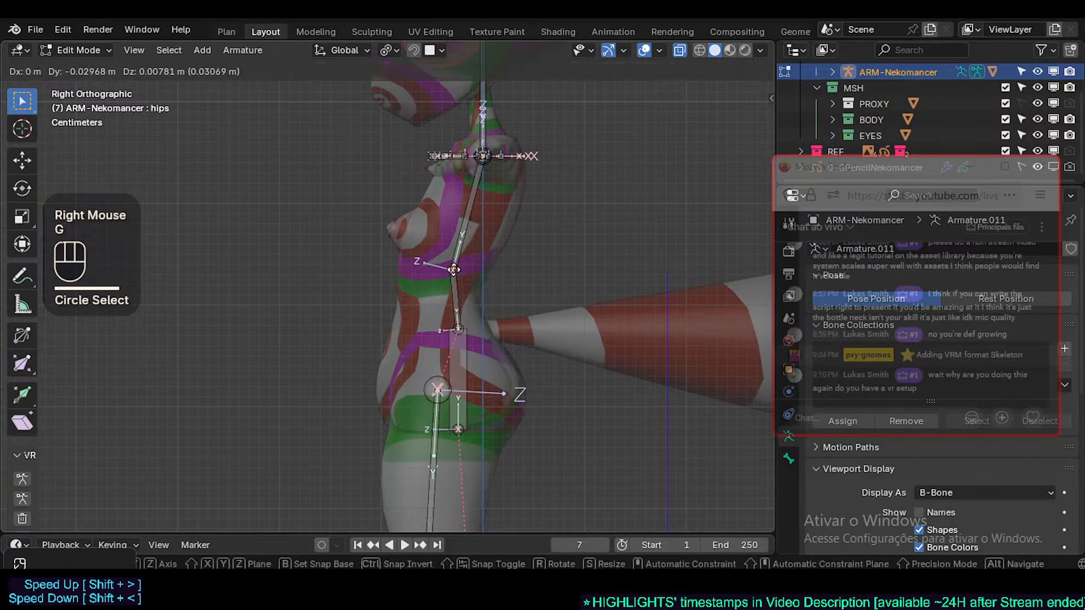
{"action": "left_click", "coordinate": [454, 270]}
- Move the bottom joint of the hips bone slightly up and back inside the pelvis in side view
{"action": "key", "text": "c"}
{"action": "left_click", "coordinate": [459, 433]}
{"action": "right_click", "coordinate": [460, 433]}
{"action": "key", "text": "g"}
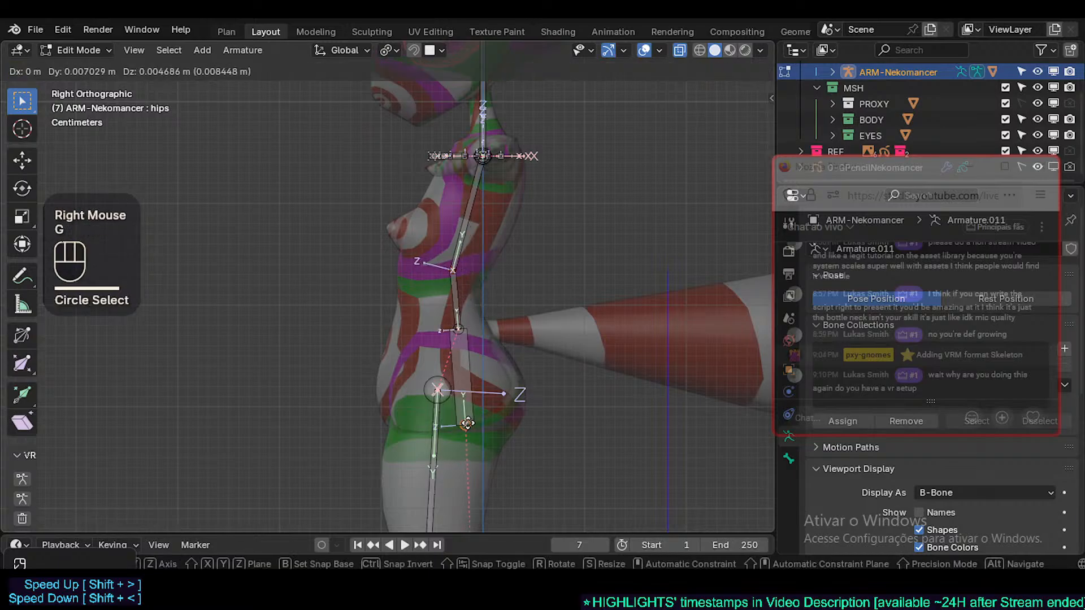
{"action": "left_click", "coordinate": [471, 417]}
{"action": "key", "text": "g"}
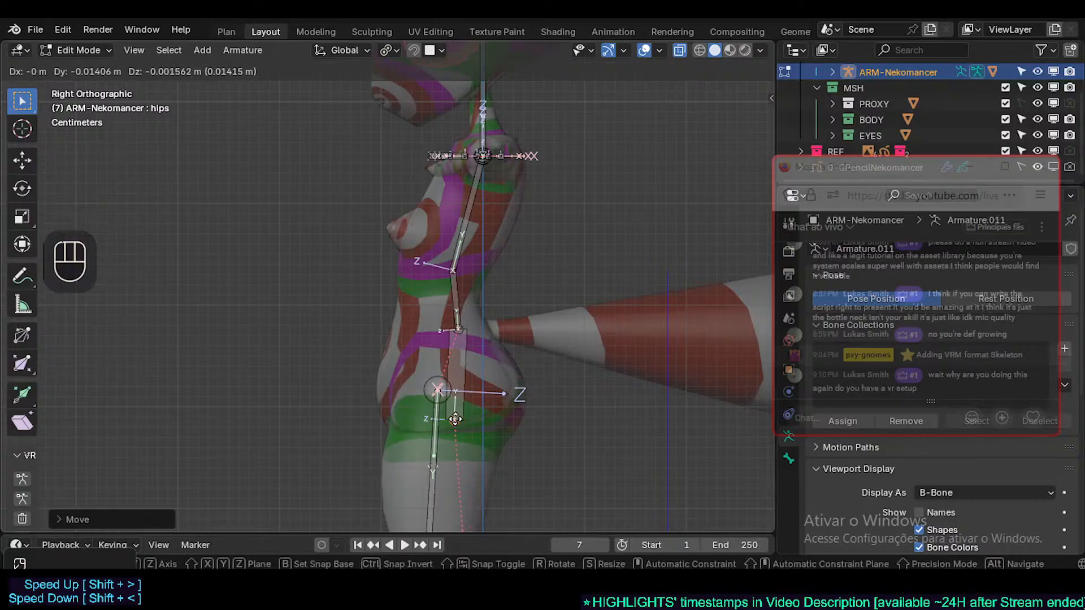
{"action": "left_click", "coordinate": [463, 419]}
- Move the joint between the hips and spine bones about 0.009 m forward along Y and slightly down in side view
{"action": "key", "text": "alt+a"}
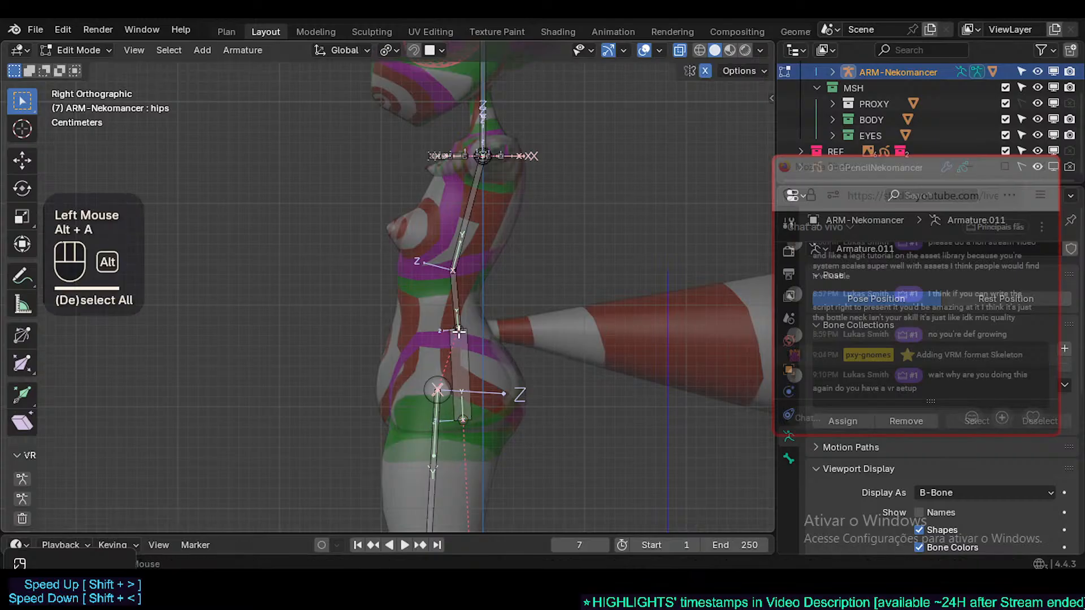
{"action": "right_click", "coordinate": [456, 331]}
{"action": "key", "text": "g"}
{"action": "key", "text": "y"}
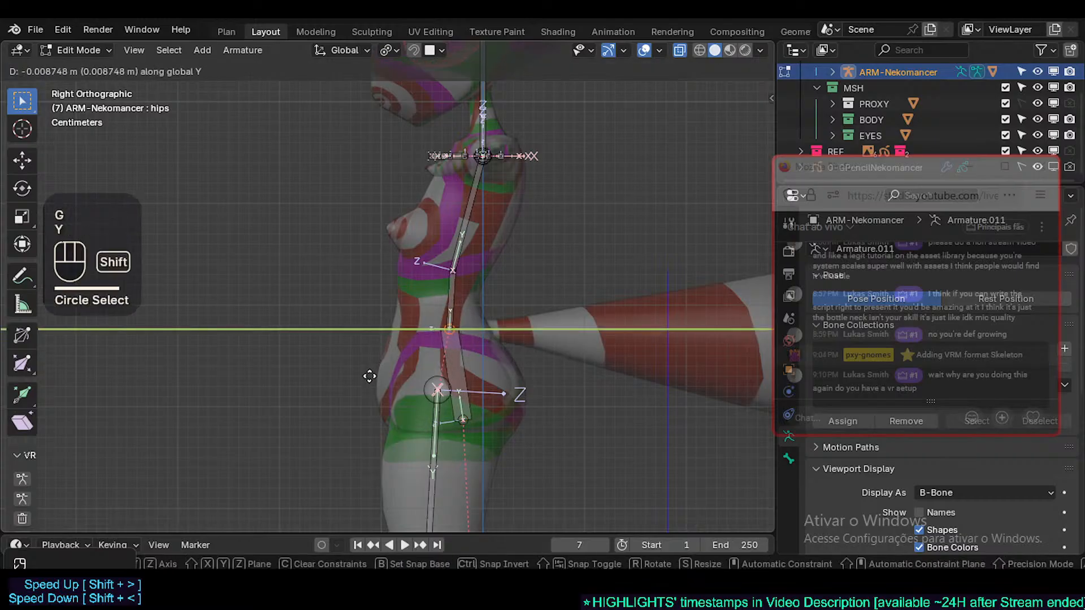
{"action": "left_click", "coordinate": [370, 376], "text": "shift"}
{"action": "key", "text": "g"}
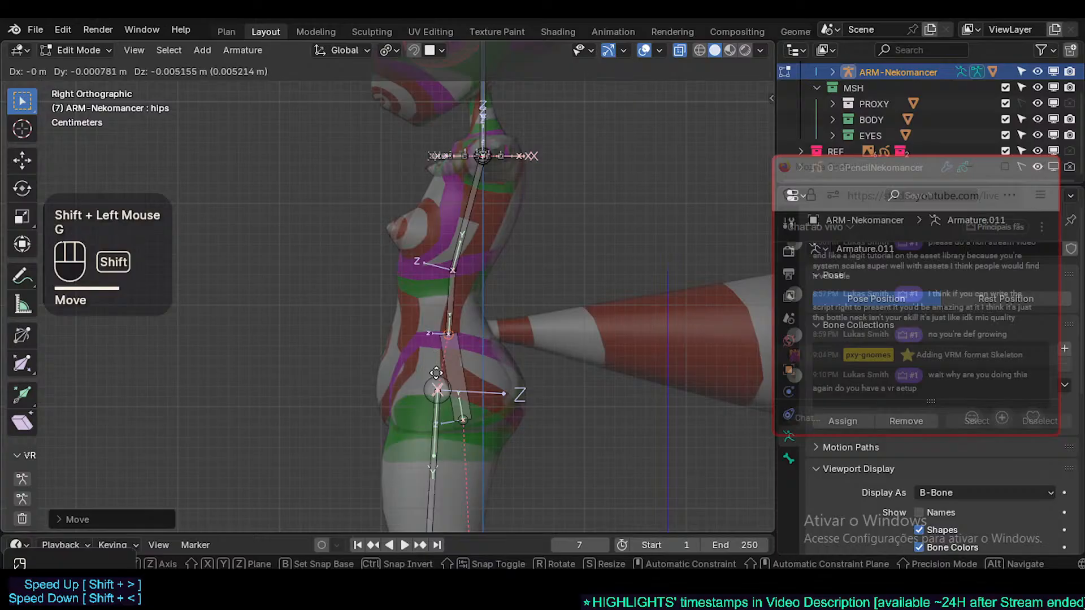
{"action": "left_click", "coordinate": [436, 373], "text": "shift"}
{"action": "key", "text": "g"}
{"action": "left_click", "coordinate": [446, 348]}
- Check the hips bone in front view, and lower its top joint about 0.016 m in side view
{"action": "key", "text": "KP_1"}
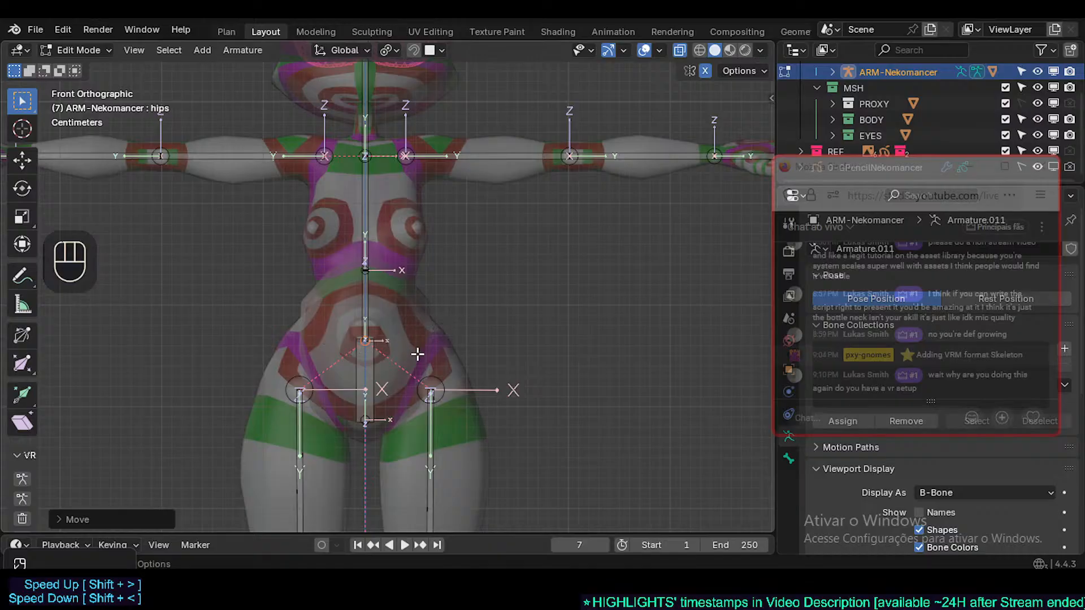
{"action": "key", "text": "KP_3"}
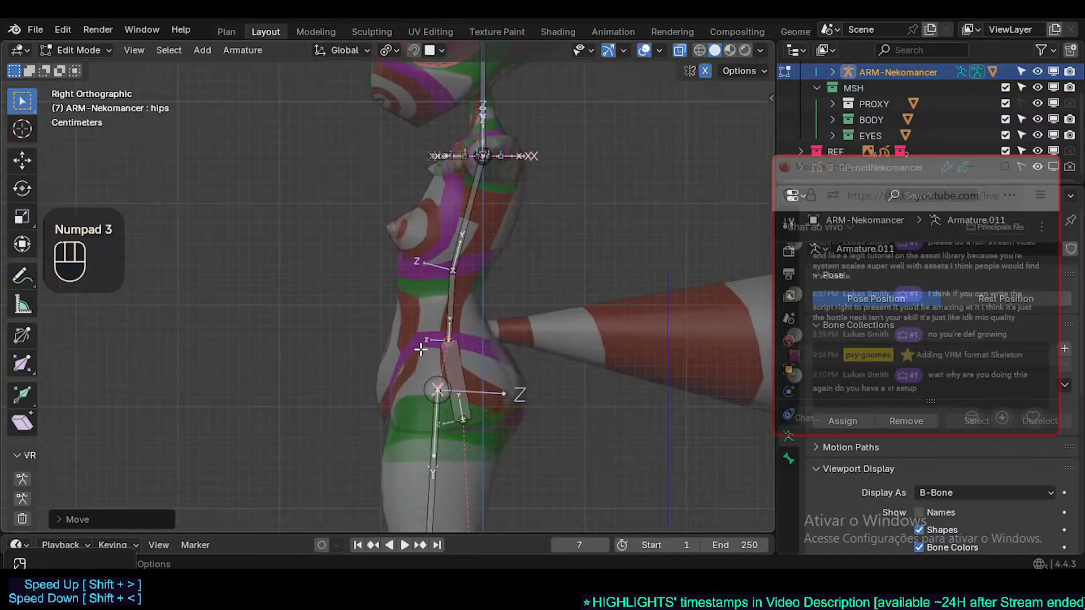
{"action": "key", "text": "g"}
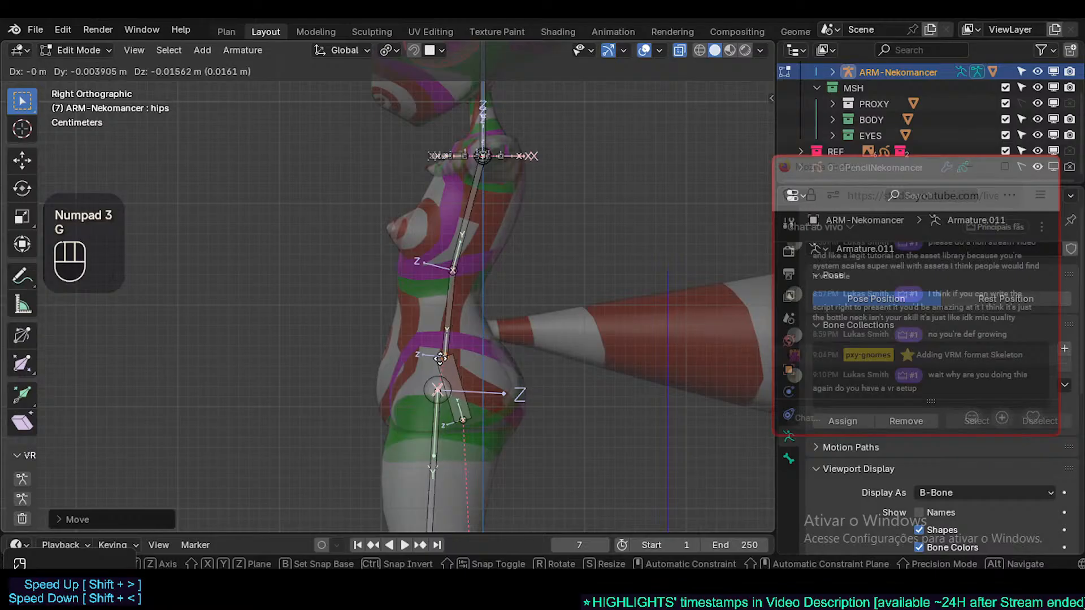
{"action": "left_click", "coordinate": [441, 360]}
- Lower the joint between the spine and chest bones to the green waist band, directly above the hips bone's top joint
{"action": "key", "text": "alt+a"}
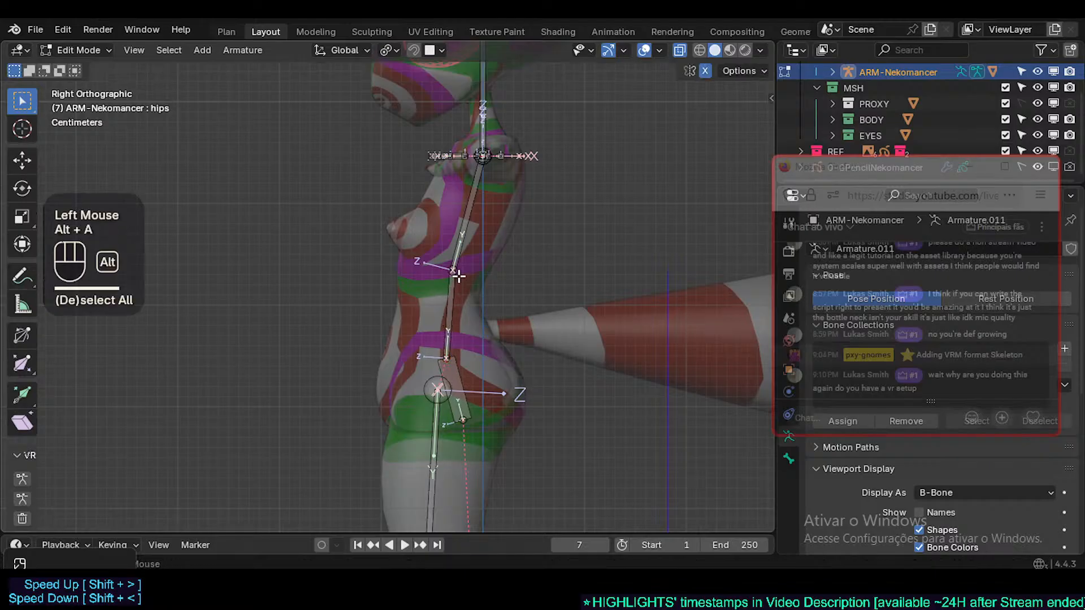
{"action": "key", "text": "c"}
{"action": "left_click", "coordinate": [455, 271]}
{"action": "right_click", "coordinate": [455, 269]}
{"action": "key", "text": "g"}
{"action": "left_click", "coordinate": [447, 295], "text": "shift"}
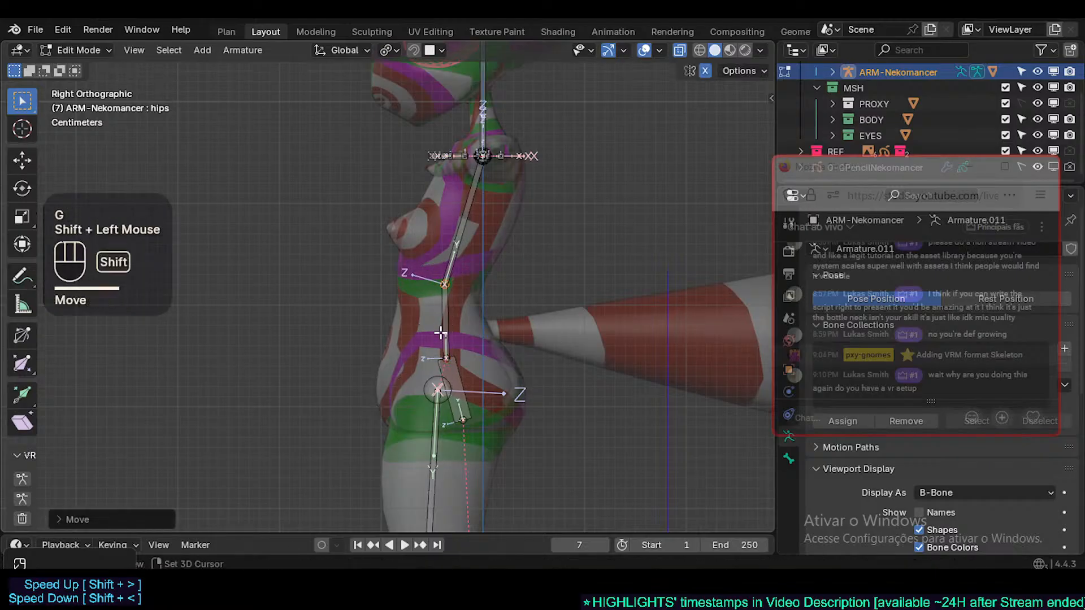
{"action": "key", "text": "g"}
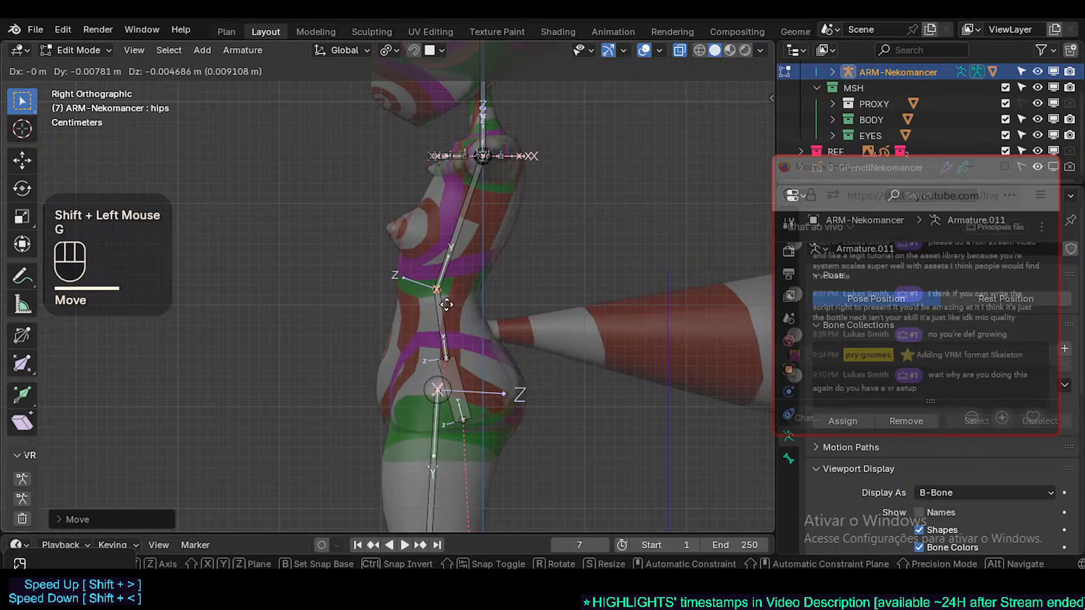
{"action": "left_click", "coordinate": [458, 306]}
{"action": "key", "text": "g"}
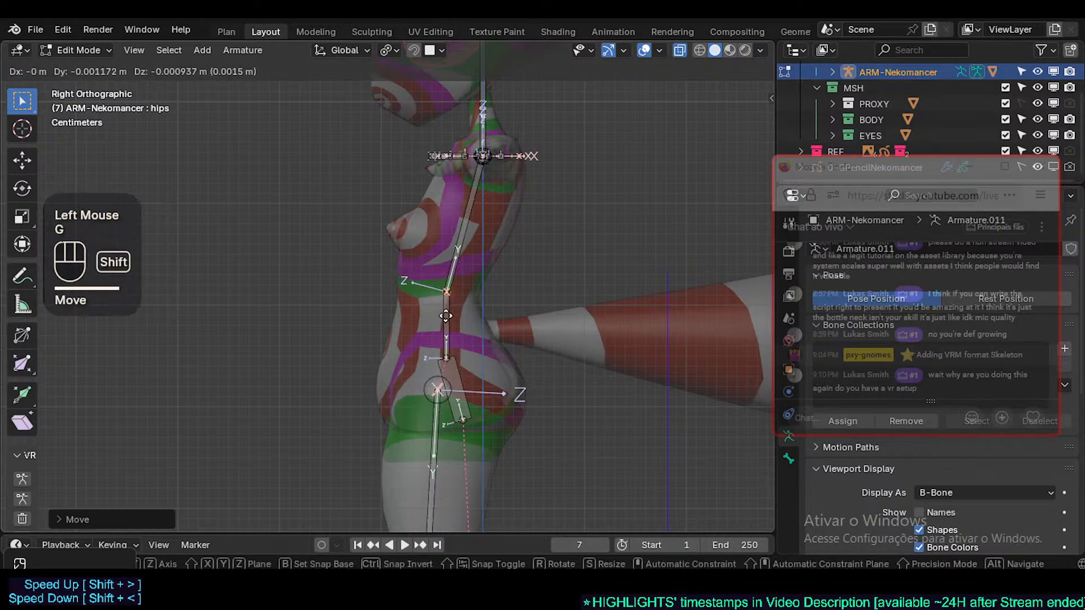
{"action": "left_click", "coordinate": [447, 342], "text": "shift"}
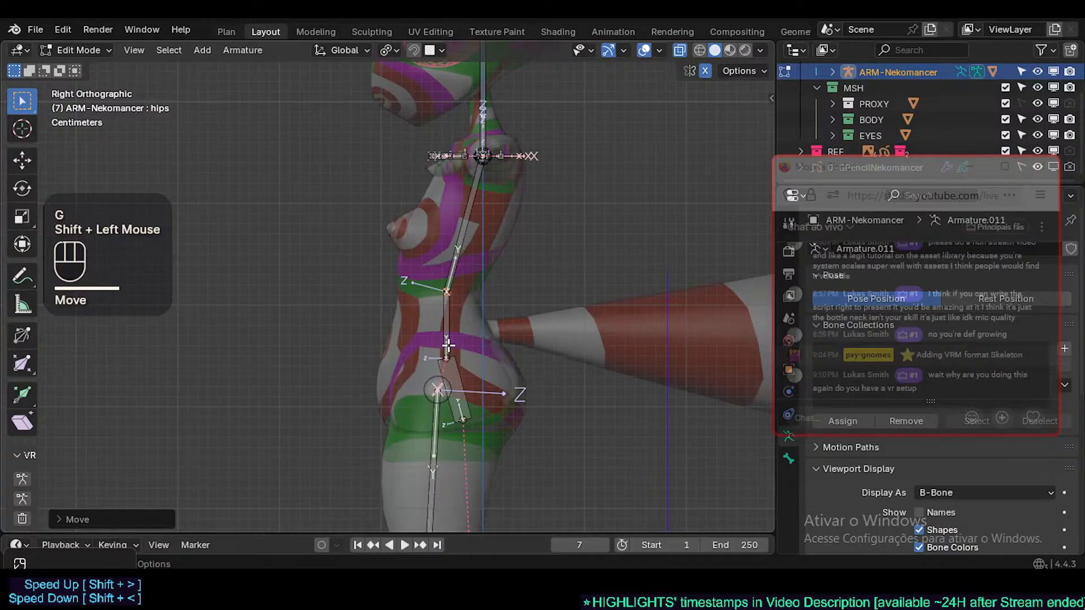
- Examine the hip, spine and shoulder bone placement in perspective, front and side views
{"action": "middle_click_drag", "start_coordinate": [447, 345], "coordinate": [451, 395], "text": "shift"}
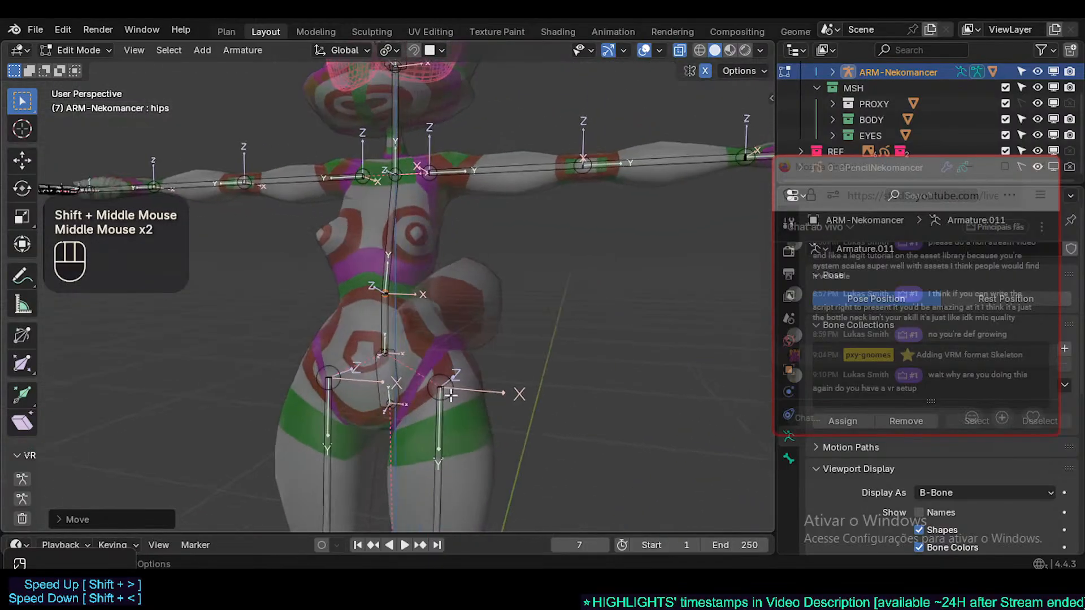
{"action": "left_click", "coordinate": [393, 362]}
{"action": "left_click", "coordinate": [394, 403]}
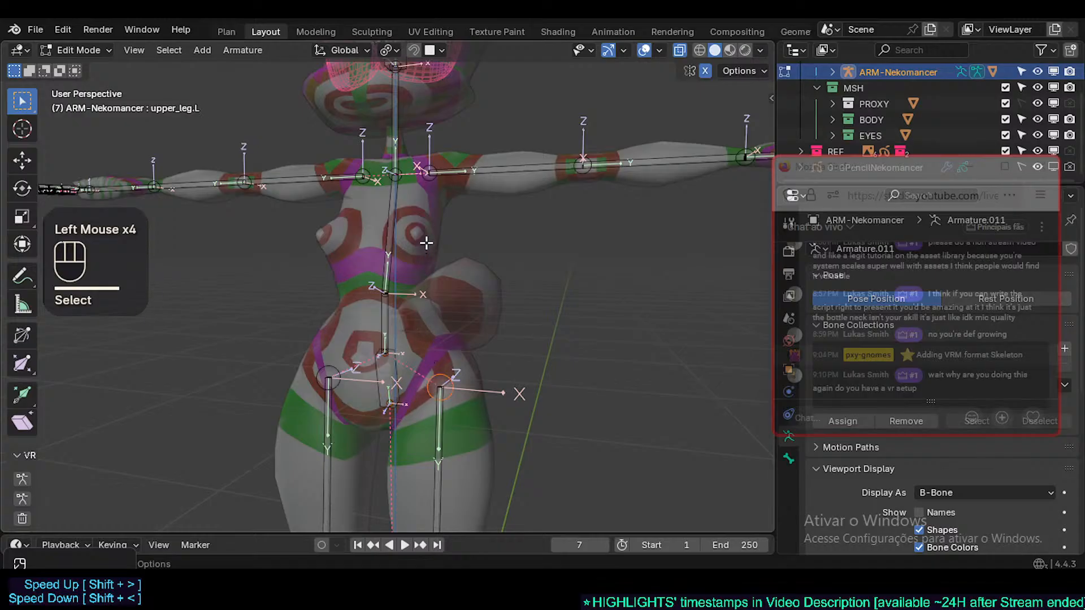
{"action": "middle_click_drag", "start_coordinate": [426, 243], "coordinate": [433, 306], "text": "shift"}
{"action": "middle_click_drag", "start_coordinate": [433, 305], "coordinate": [431, 356]}
{"action": "scroll", "coordinate": [431, 296], "scroll_direction": "up", "scroll_amount": 1}
{"action": "scroll", "coordinate": [431, 356], "scroll_direction": "up", "scroll_amount": 2}
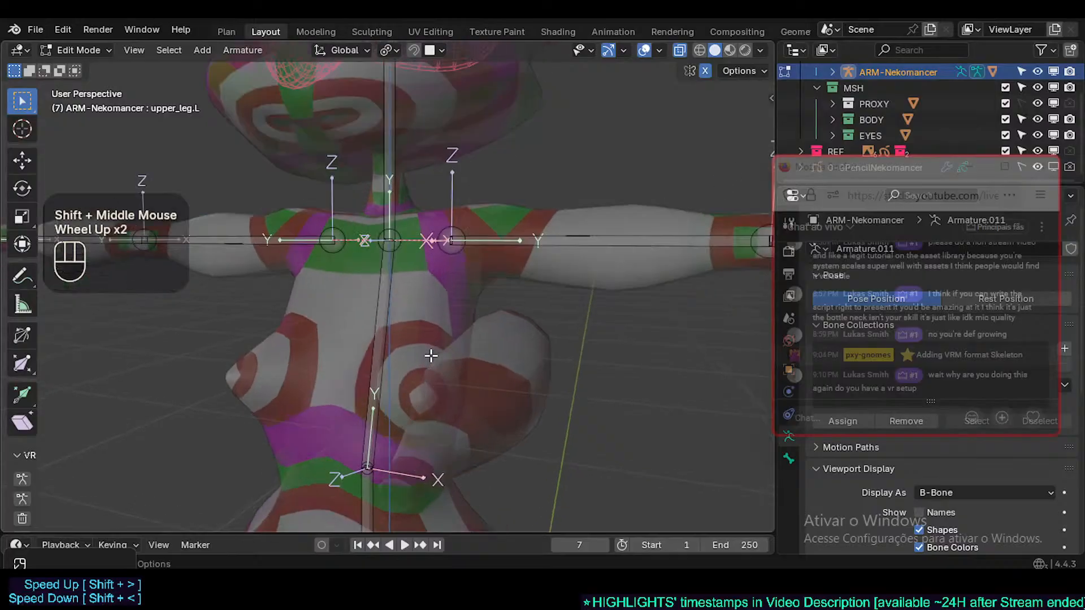
{"action": "key", "text": "KP_1"}
{"action": "middle_click_drag", "start_coordinate": [386, 258], "coordinate": [460, 315], "text": "shift"}
{"action": "scroll", "coordinate": [431, 356], "scroll_direction": "up", "scroll_amount": 1}
{"action": "scroll", "coordinate": [400, 389], "scroll_direction": "down", "scroll_amount": 2}
{"action": "key", "text": "KP_3"}
{"action": "scroll", "coordinate": [444, 368], "scroll_direction": "down", "scroll_amount": 2}
{"action": "scroll", "coordinate": [434, 436], "scroll_direction": "up", "scroll_amount": 1}
{"action": "key", "text": "alt+a"}
{"action": "key", "text": "c"}
{"action": "left_click", "coordinate": [417, 440]}
{"action": "right_click", "coordinate": [418, 440]}
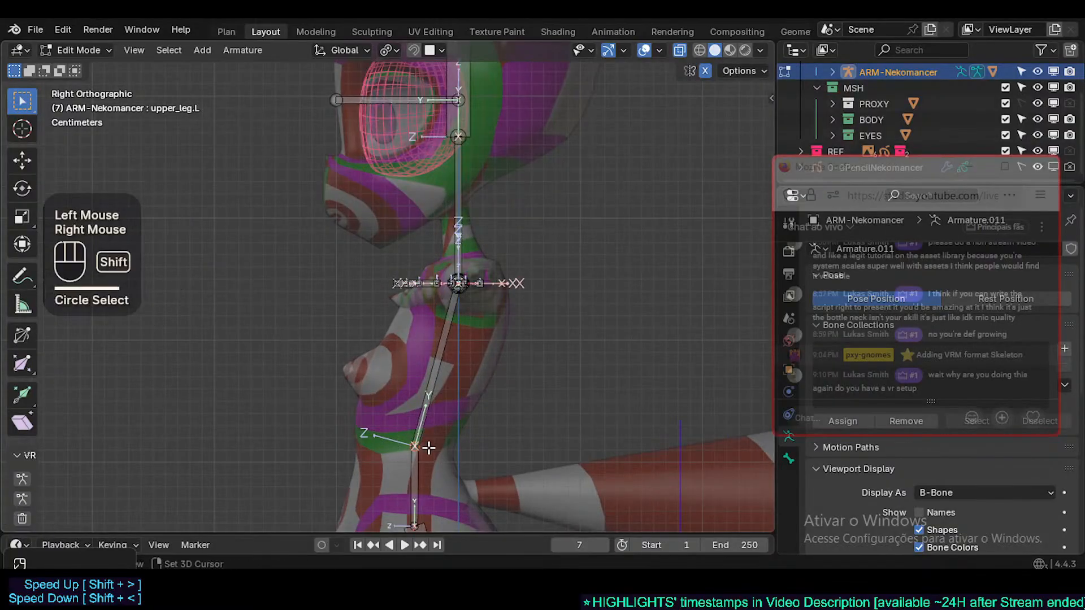
{"action": "middle_click_drag", "start_coordinate": [428, 448], "coordinate": [424, 370], "text": "shift"}
- Shift the joint between the hips and spine bones slightly back and up in side view
{"action": "key", "text": "alt+a"}
{"action": "key", "text": "c"}
{"action": "left_click", "coordinate": [411, 438]}
{"action": "right_click", "coordinate": [412, 438]}
{"action": "key", "text": "g"}
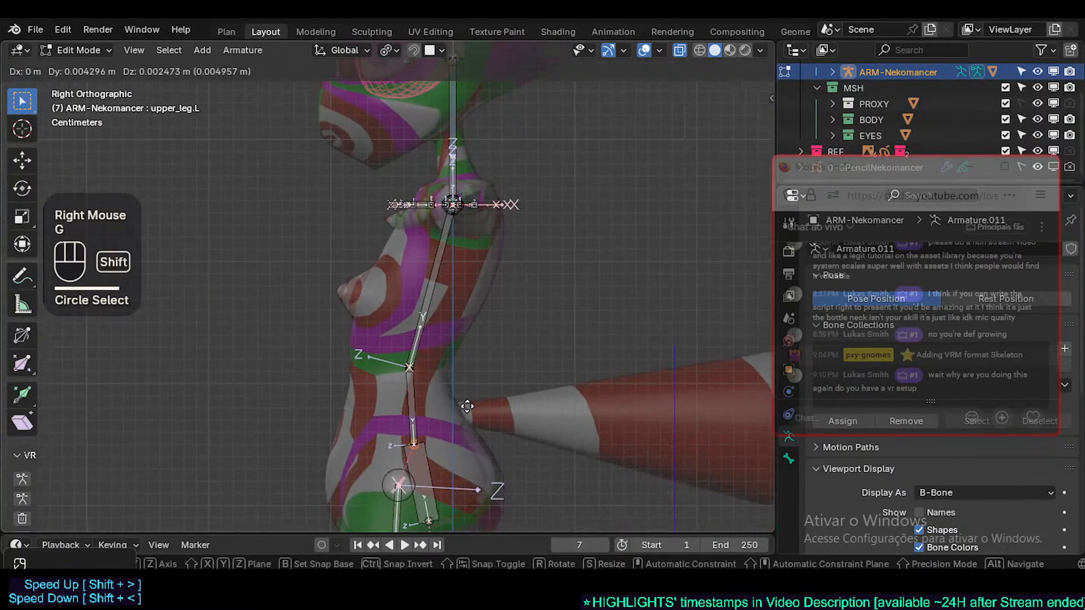
{"action": "left_click", "coordinate": [438, 385], "text": "shift"}
- Move the joint between the spine and chest bones slightly forward within the waist in side view
{"action": "key", "text": "alt+a"}
{"action": "key", "text": "c"}
{"action": "left_click", "coordinate": [412, 369]}
{"action": "right_click", "coordinate": [412, 369]}
{"action": "key", "text": "g"}
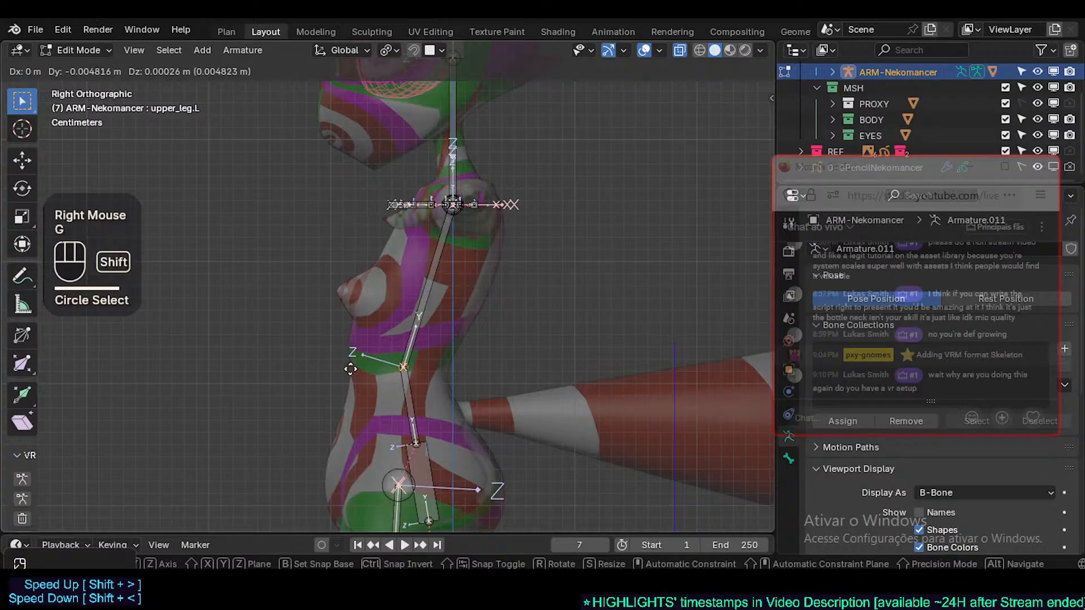
{"action": "left_click", "coordinate": [319, 390], "text": "shift"}
- Nudge the joint between the hips and spine bones slightly forward in side view
{"action": "middle_click_drag", "start_coordinate": [432, 307], "coordinate": [419, 283], "text": "shift"}
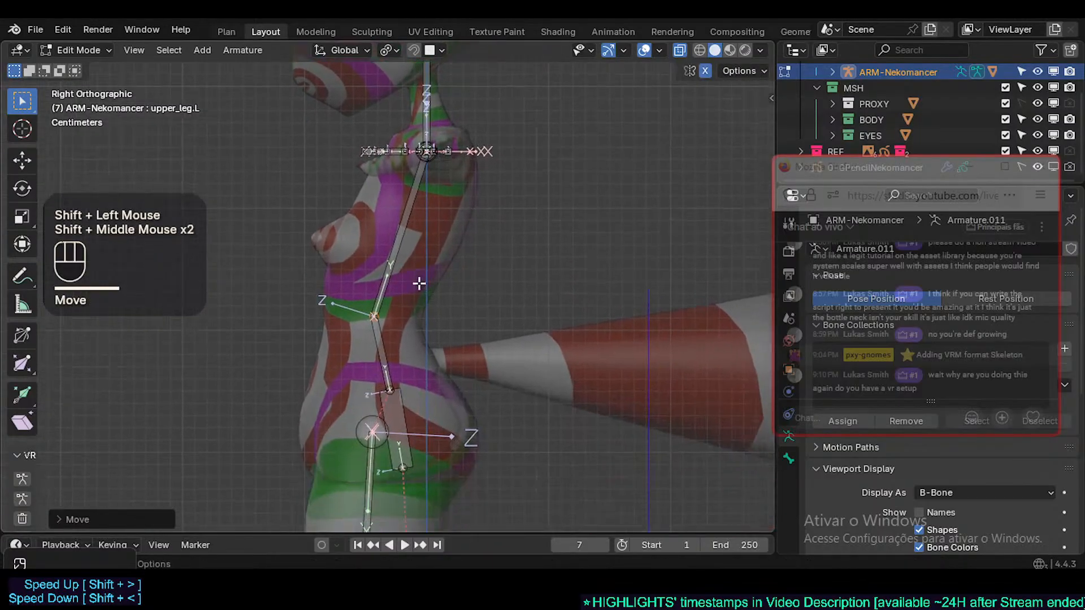
{"action": "key", "text": "alt+a"}
{"action": "key", "text": "c"}
{"action": "left_click", "coordinate": [391, 389]}
{"action": "right_click", "coordinate": [391, 389]}
{"action": "key", "text": "g"}
{"action": "left_click", "coordinate": [391, 390], "text": "shift"}
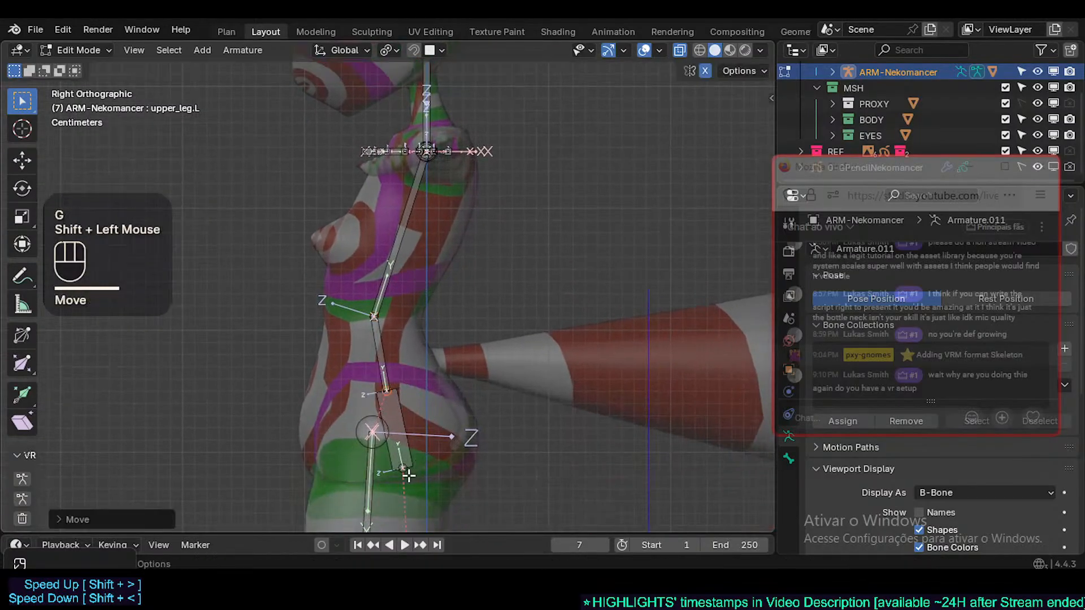
- Move the bottom joint of the hips bone about 0.006 m back and 0.002 m up in side view
{"action": "key", "text": "alt+a"}
{"action": "key", "text": "c"}
{"action": "left_click", "coordinate": [406, 469]}
{"action": "right_click", "coordinate": [405, 469]}
{"action": "key", "text": "g"}
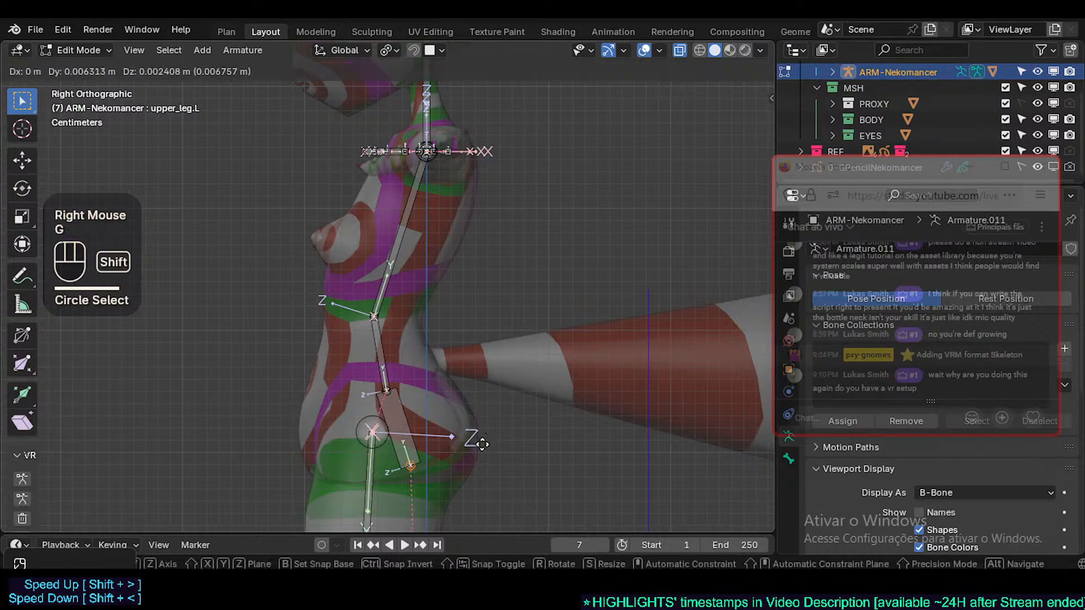
{"action": "left_click", "coordinate": [482, 445], "text": "shift"}
{"action": "key", "text": "g"}
{"action": "left_click", "coordinate": [479, 443], "text": "shift"}
- Nudge the joint between the spine and chest bones slightly back and up in side view
{"action": "middle_click_drag", "start_coordinate": [418, 321], "coordinate": [411, 356], "text": "shift"}
{"action": "key", "text": "alt+a"}
{"action": "key", "text": "c"}
{"action": "left_click", "coordinate": [376, 371]}
{"action": "right_click", "coordinate": [377, 370]}
{"action": "key", "text": "g"}
{"action": "left_click", "coordinate": [407, 372], "text": "shift"}
{"action": "key", "text": "g"}
{"action": "left_click", "coordinate": [415, 356], "text": "shift"}
- Shorten the neck bone by scaling it down toward its base in front view
{"action": "scroll", "coordinate": [422, 281], "scroll_direction": "up", "scroll_amount": 2}
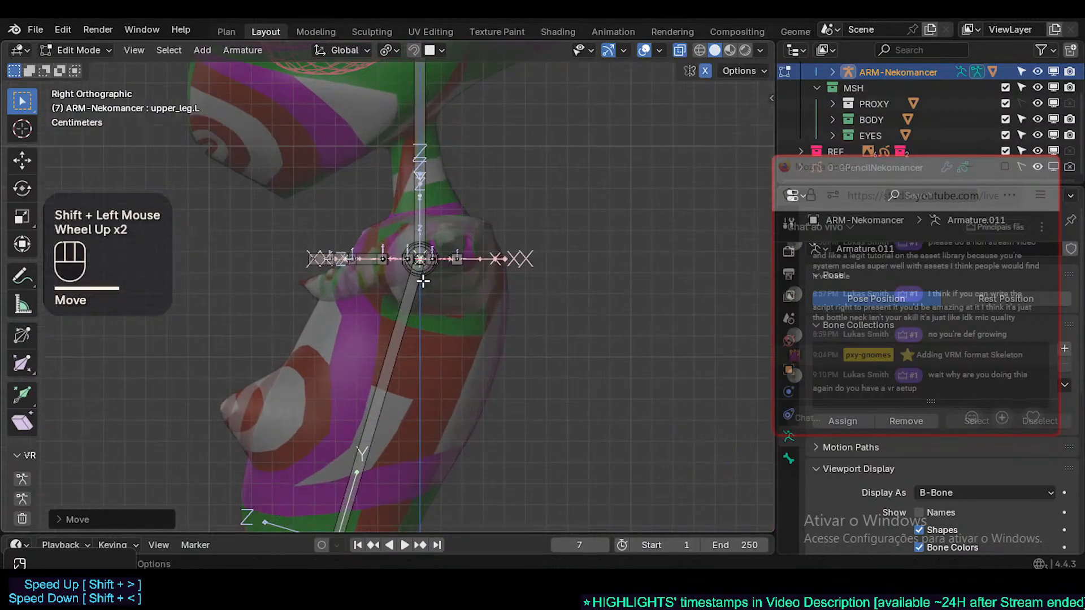
{"action": "scroll", "coordinate": [423, 281], "scroll_direction": "up", "scroll_amount": 1, "text": "shift"}
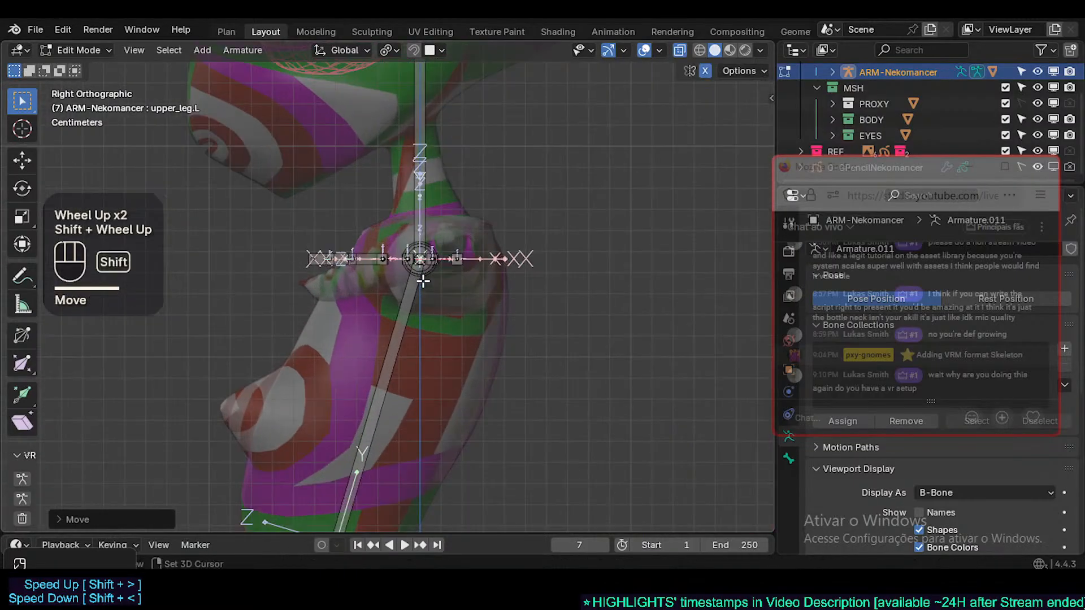
{"action": "left_click", "coordinate": [417, 195]}
{"action": "key", "text": "KP_1"}
{"action": "scroll", "coordinate": [416, 194], "scroll_direction": "down", "scroll_amount": 2}
{"action": "middle_click_drag", "start_coordinate": [417, 194], "coordinate": [430, 281], "text": "shift"}
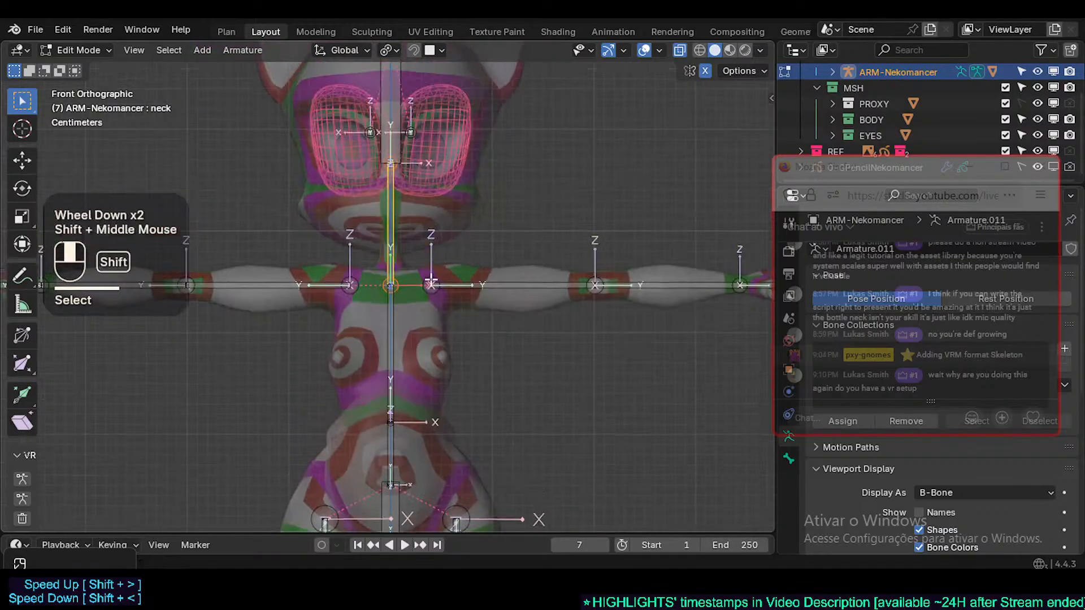
{"action": "key", "text": "s"}
{"action": "left_click", "coordinate": [409, 314]}
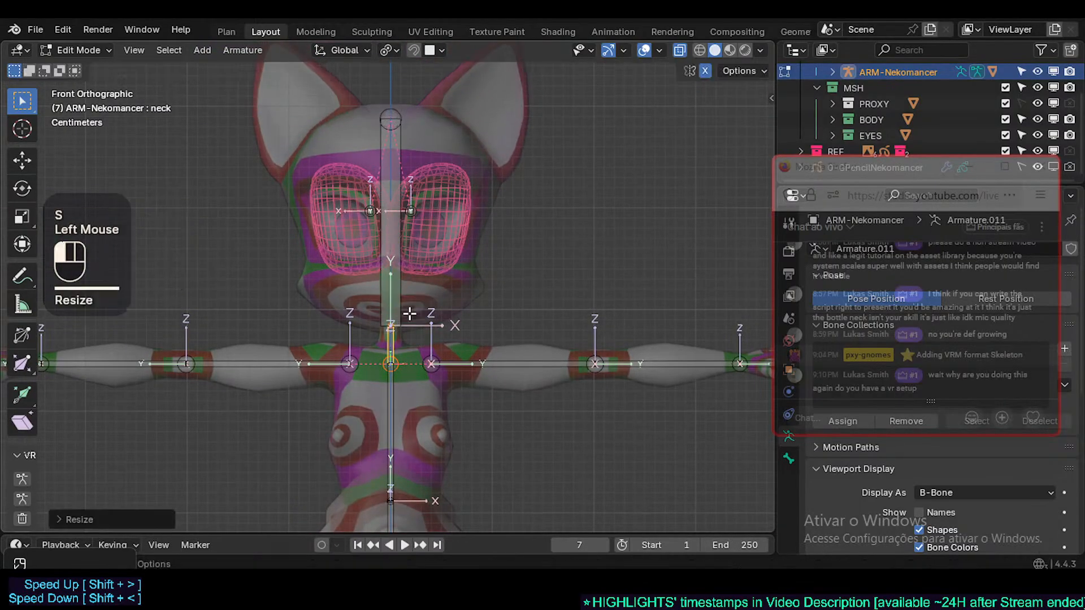
- Move the joint between the chest and neck bones slightly back and about 0.013 m up in side view
{"action": "key", "text": "KP_3"}
{"action": "scroll", "coordinate": [402, 315], "scroll_direction": "up", "scroll_amount": 3}
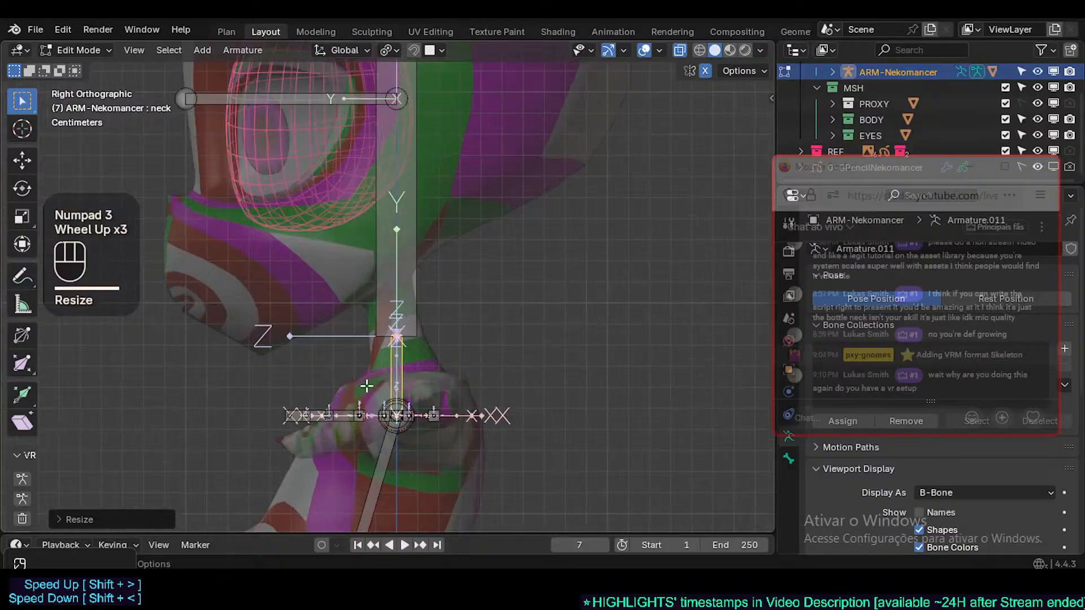
{"action": "middle_click_drag", "start_coordinate": [368, 386], "coordinate": [431, 413]}
{"action": "key", "text": "c"}
{"action": "left_click", "coordinate": [395, 413]}
{"action": "right_click", "coordinate": [396, 412]}
{"action": "key", "text": "KP_3"}
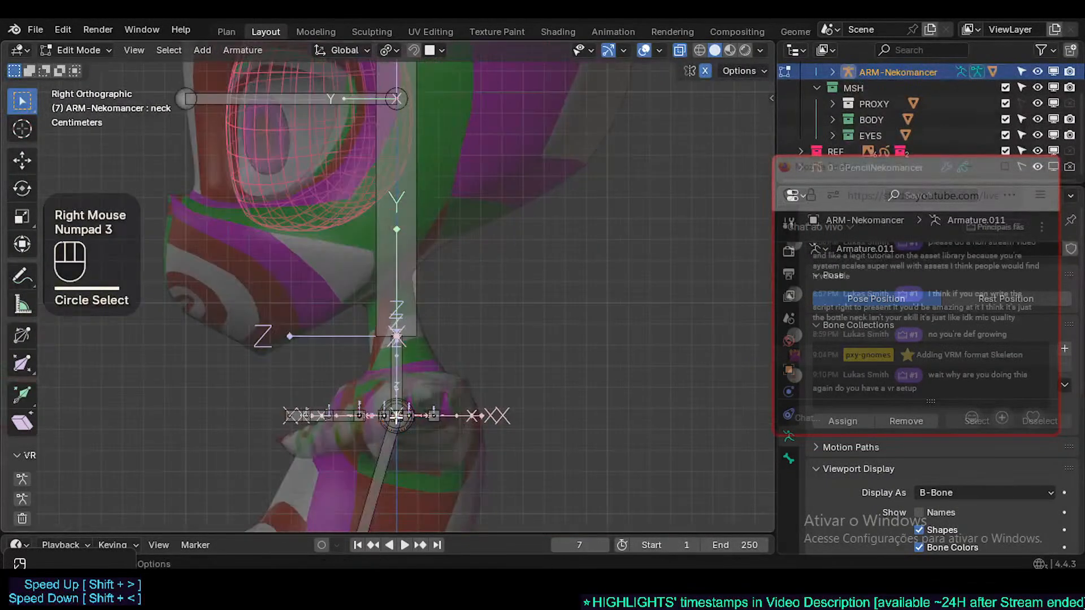
{"action": "key", "text": "g"}
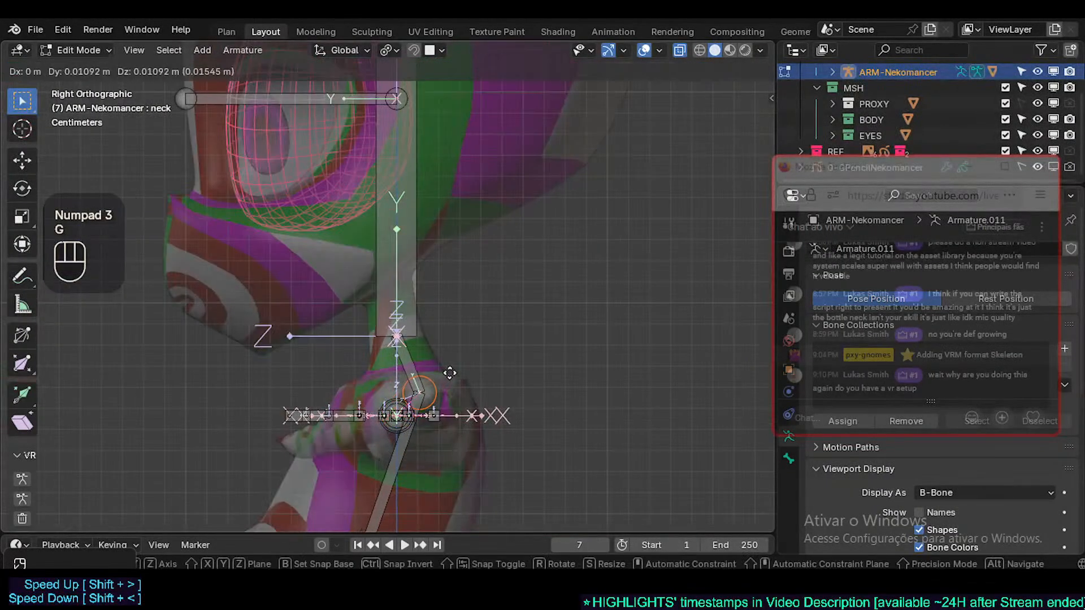
{"action": "key", "text": "shift"}
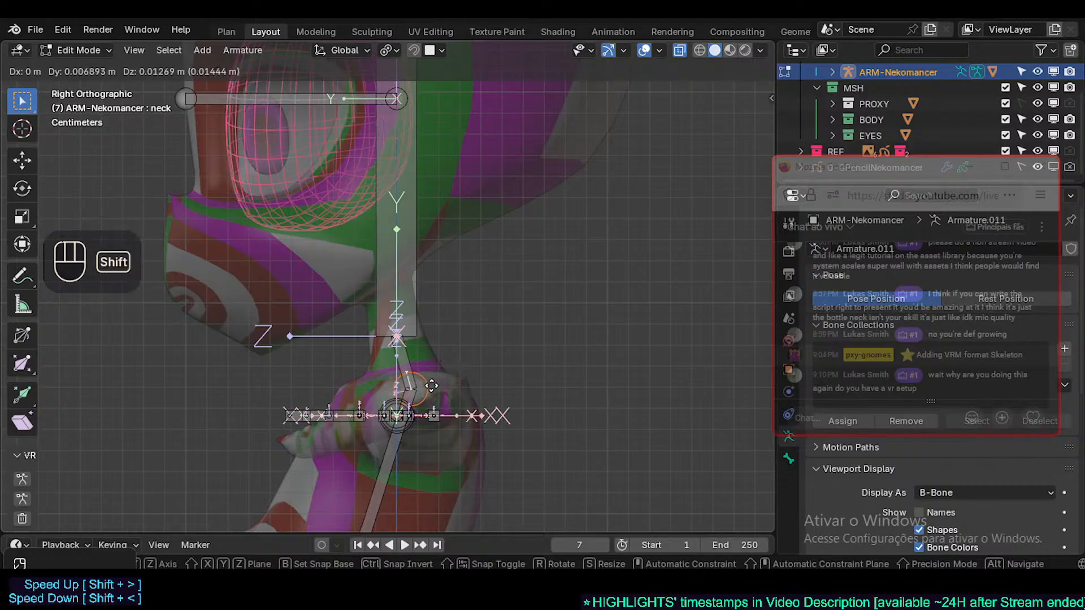
{"action": "left_click", "coordinate": [474, 389], "text": "shift"}
- Raise the joint between the neck and head bones about 0.034 m along the Z axis
{"action": "key", "text": "alt+a"}
{"action": "key", "text": "c"}
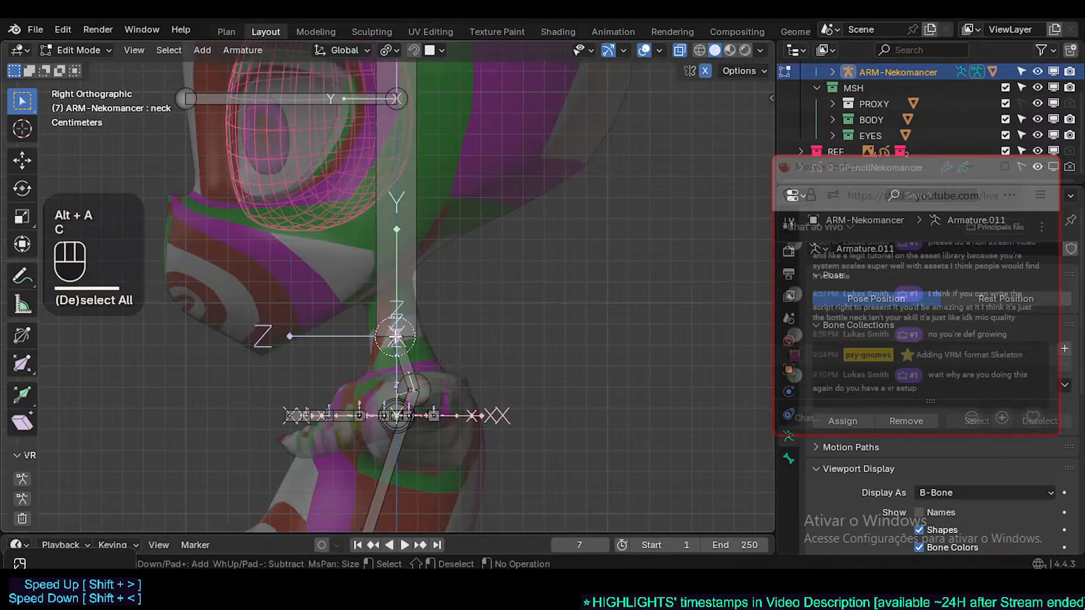
{"action": "left_click", "coordinate": [414, 390]}
{"action": "right_click", "coordinate": [414, 390]}
{"action": "key", "text": "alt+a"}
{"action": "left_click", "coordinate": [396, 317]}
{"action": "key", "text": "g"}
{"action": "key", "text": "z"}
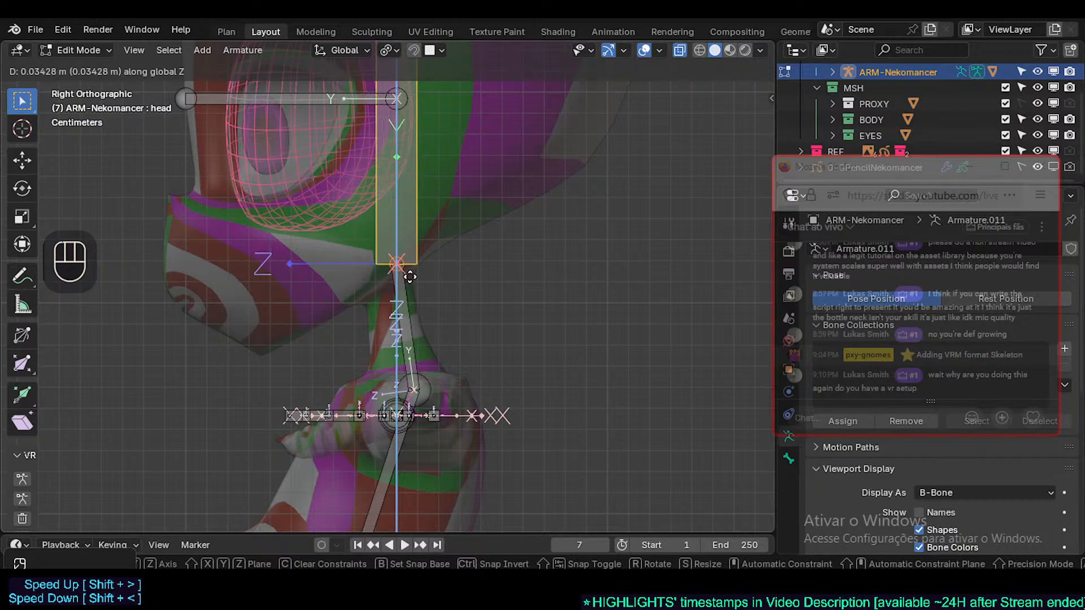
{"action": "left_click", "coordinate": [409, 277]}
- Nudge the joint between the neck and head bones slightly forward and down in several small moves in side view
{"action": "key", "text": "g"}
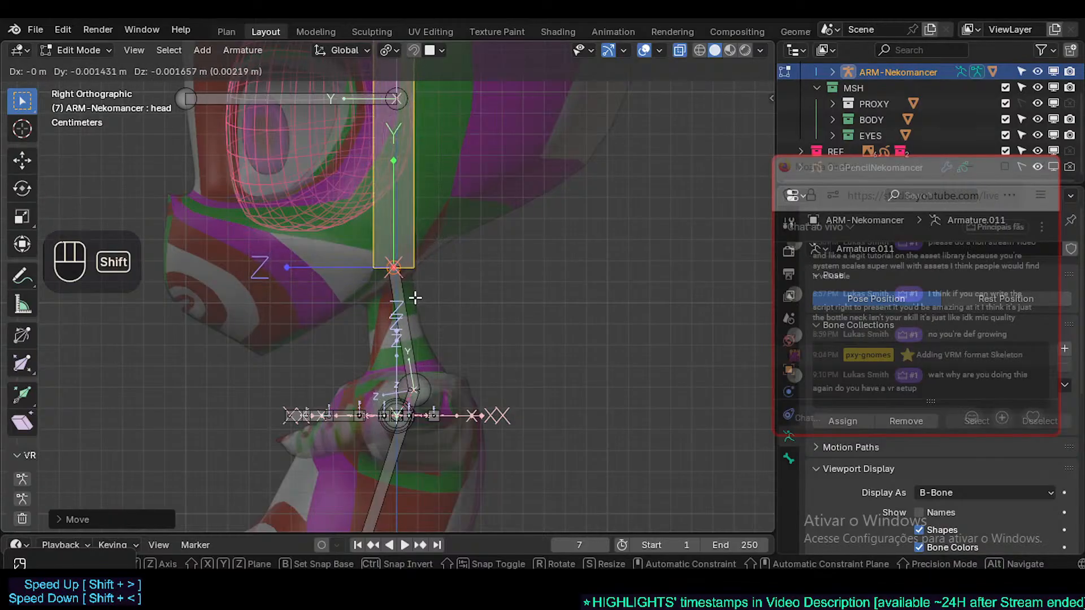
{"action": "left_click", "coordinate": [407, 266], "text": "shift"}
{"action": "key", "text": "g"}
{"action": "left_click", "coordinate": [402, 248], "text": "shift"}
{"action": "key", "text": "g"}
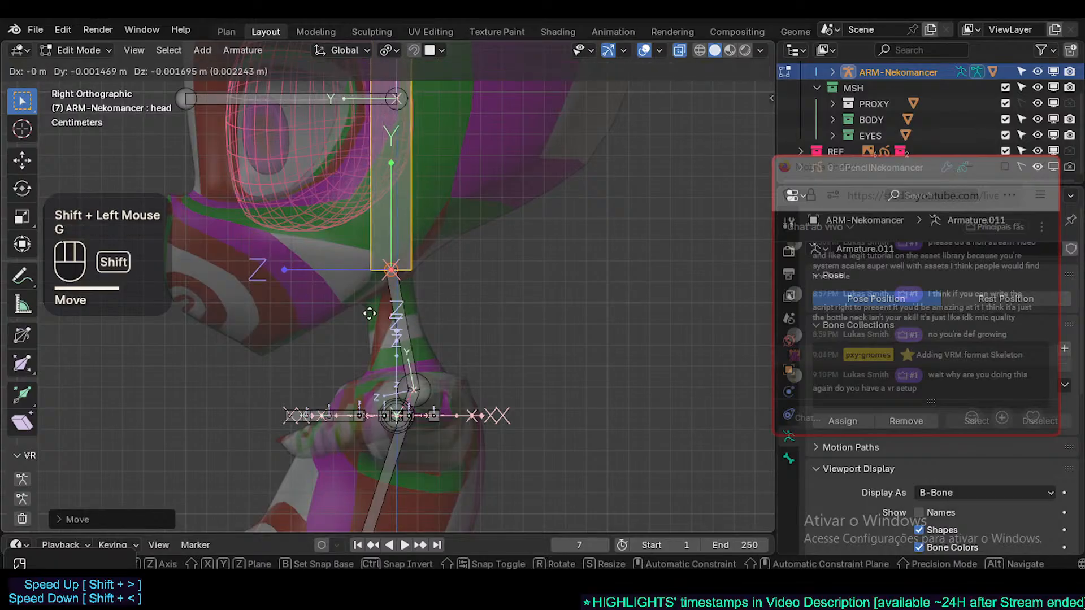
{"action": "left_click", "coordinate": [405, 243], "text": "shift"}
{"action": "middle_click_drag", "start_coordinate": [405, 243], "coordinate": [401, 275], "text": "shift"}
{"action": "key", "text": "g"}
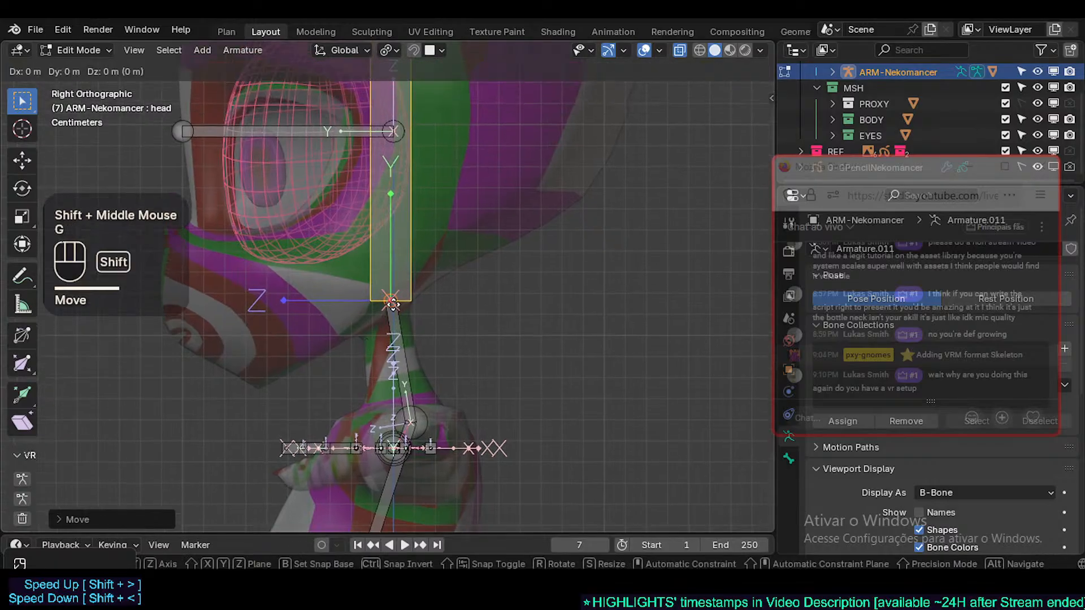
{"action": "left_click", "coordinate": [394, 302], "text": "shift"}
{"action": "key", "text": "g"}
{"action": "left_click", "coordinate": [398, 265], "text": "shift"}
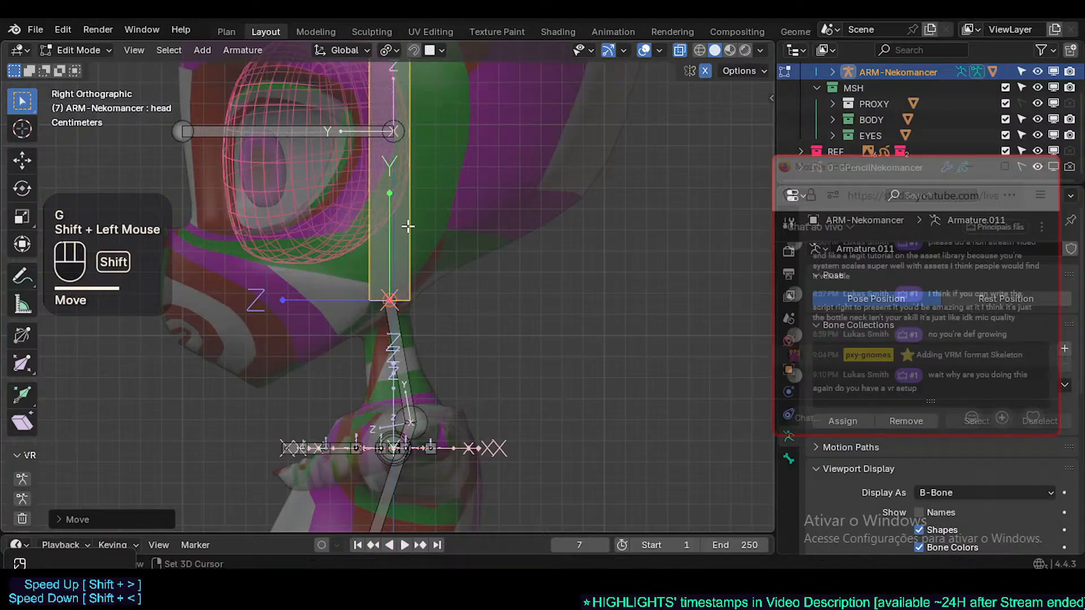
- Select the top joint of the head bone in side view
{"action": "middle_click_drag", "start_coordinate": [407, 225], "coordinate": [417, 291], "text": "shift"}
{"action": "middle_click_drag", "start_coordinate": [405, 121], "coordinate": [414, 280], "text": "shift"}
{"action": "scroll", "coordinate": [414, 281], "scroll_direction": "down", "scroll_amount": 1}
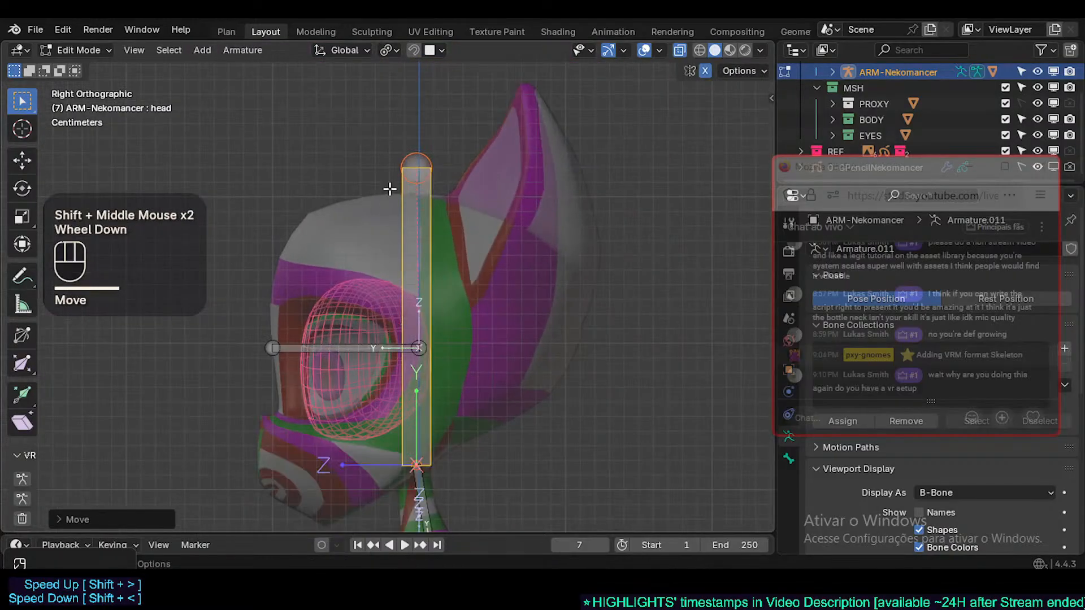
{"action": "key", "text": "a"}
{"action": "left_click", "coordinate": [429, 151]}
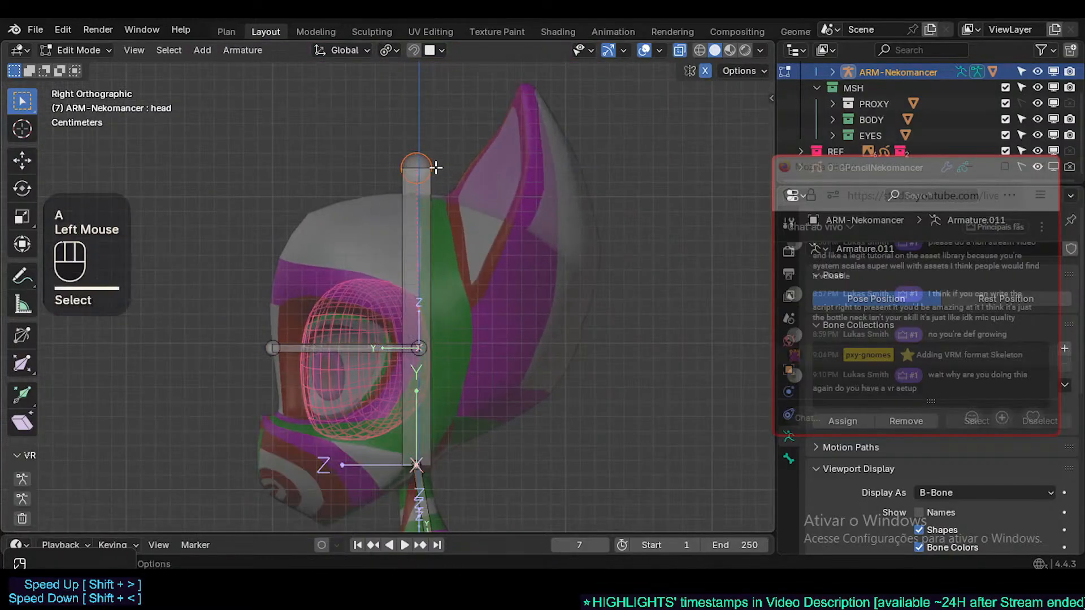
{"action": "key", "text": "g"}
{"action": "key", "text": "z"}
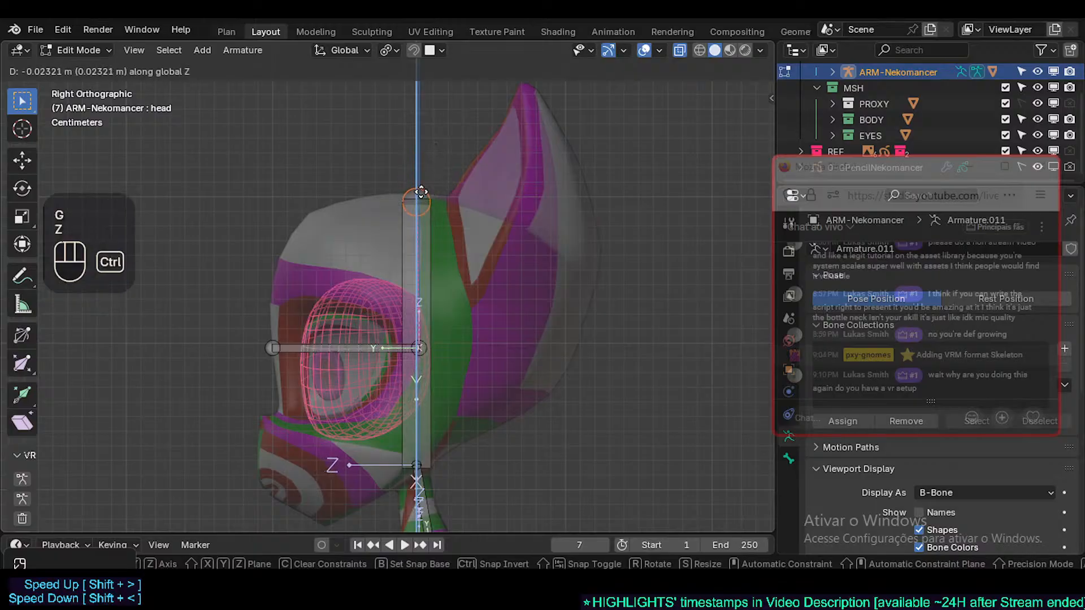
{"action": "key", "text": "Escape"}
- Set the snap target to Increment and move the head bone's top joint about 0.002 m back and 0.02 m down to the skull's top
{"action": "left_click", "coordinate": [429, 54]}
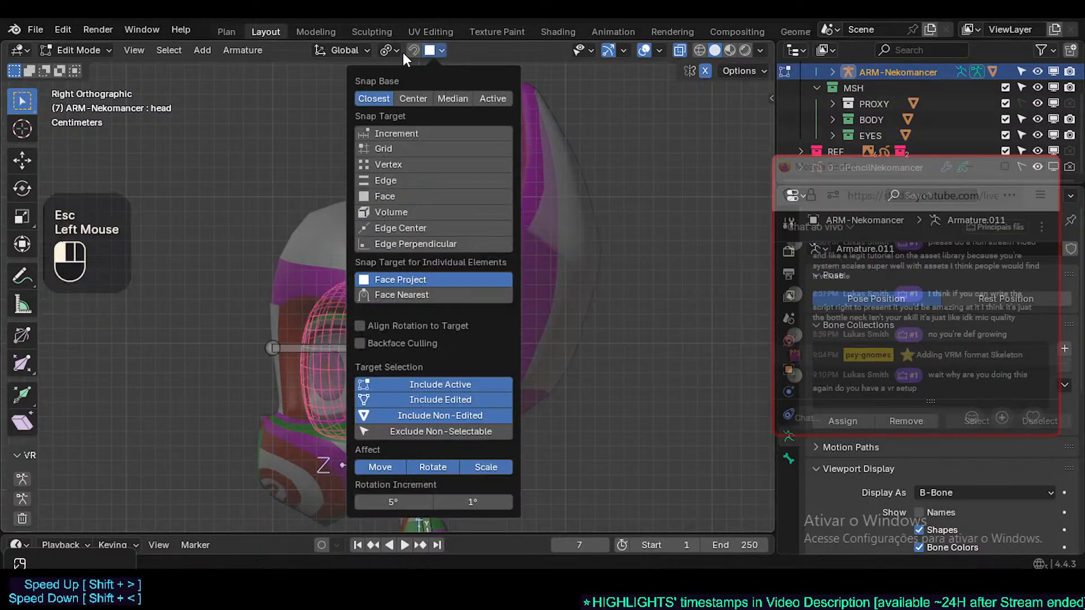
{"action": "left_click", "coordinate": [393, 50]}
{"action": "left_click", "coordinate": [433, 51]}
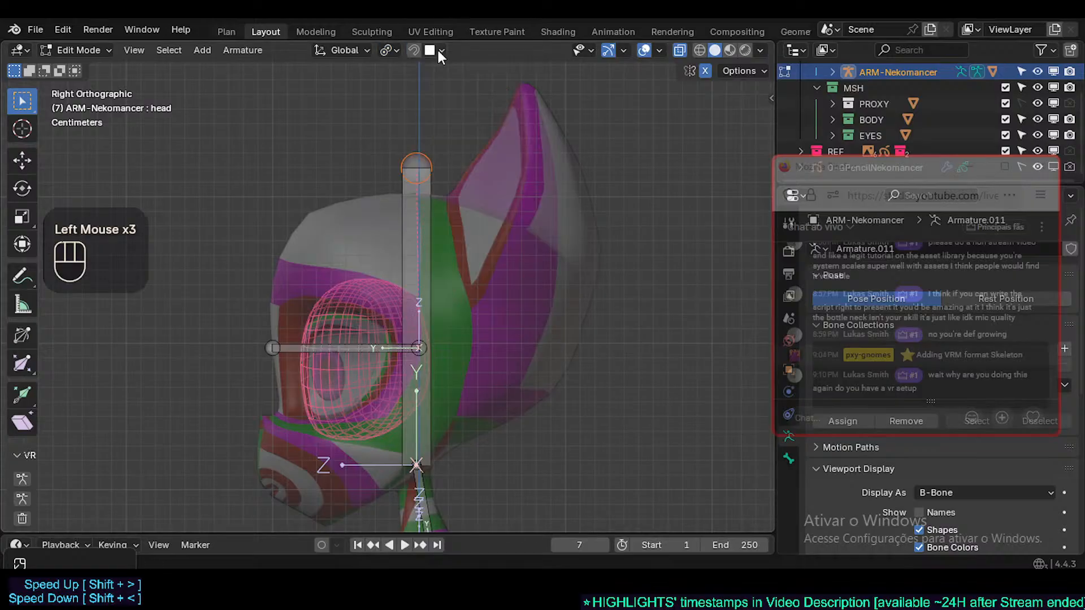
{"action": "left_click", "coordinate": [439, 49]}
{"action": "left_click", "coordinate": [398, 136]}
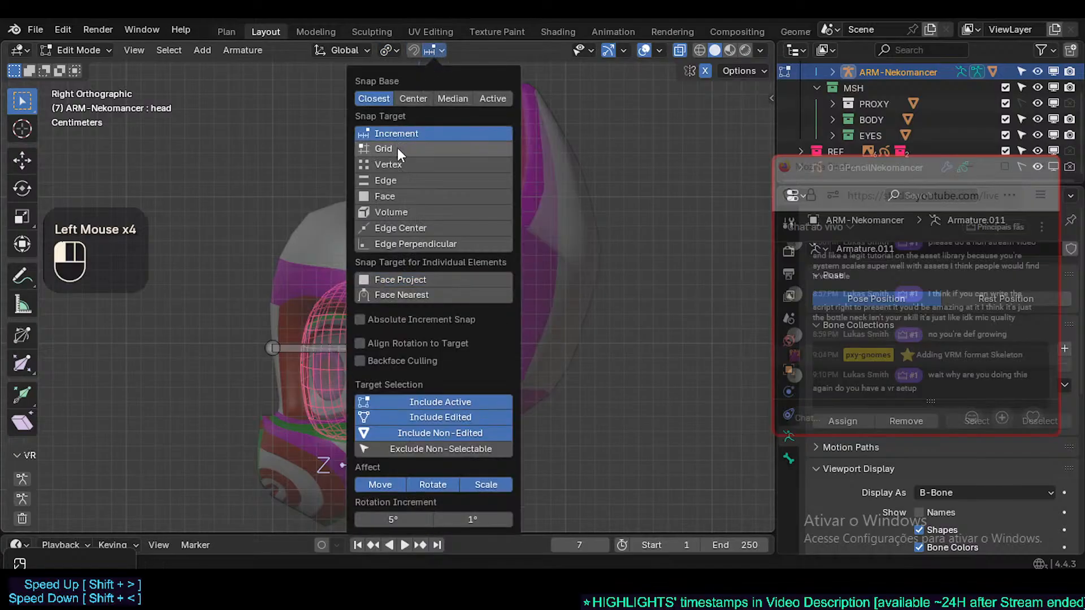
{"action": "key", "text": "g"}
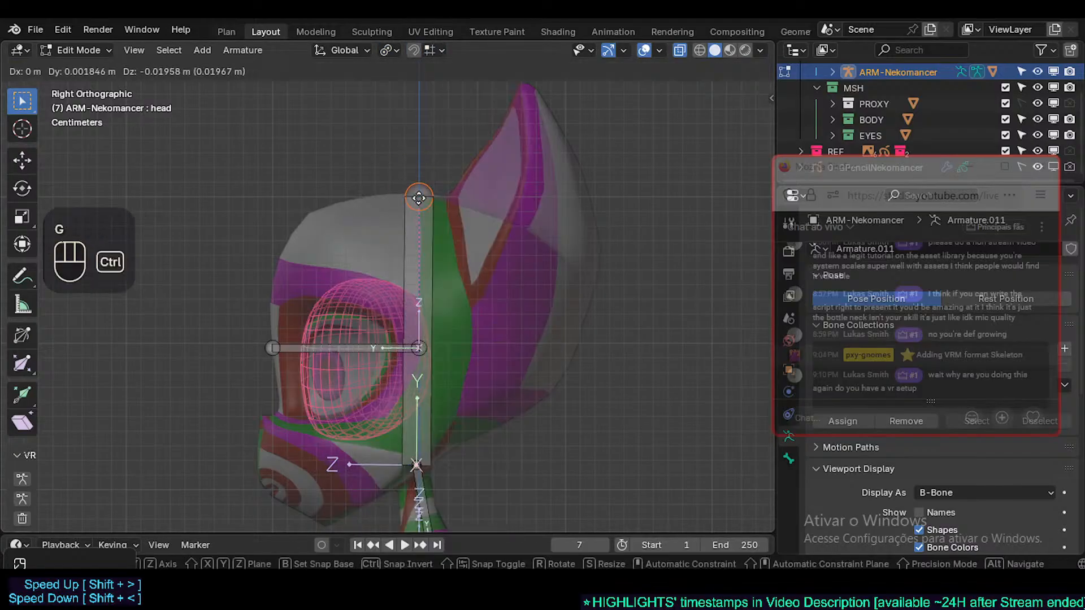
{"action": "left_click", "coordinate": [408, 194], "text": "ctrl"}
- Select the left eye bone, check it from the front with the bone axes toggled, and save the file
{"action": "left_click", "coordinate": [384, 345]}
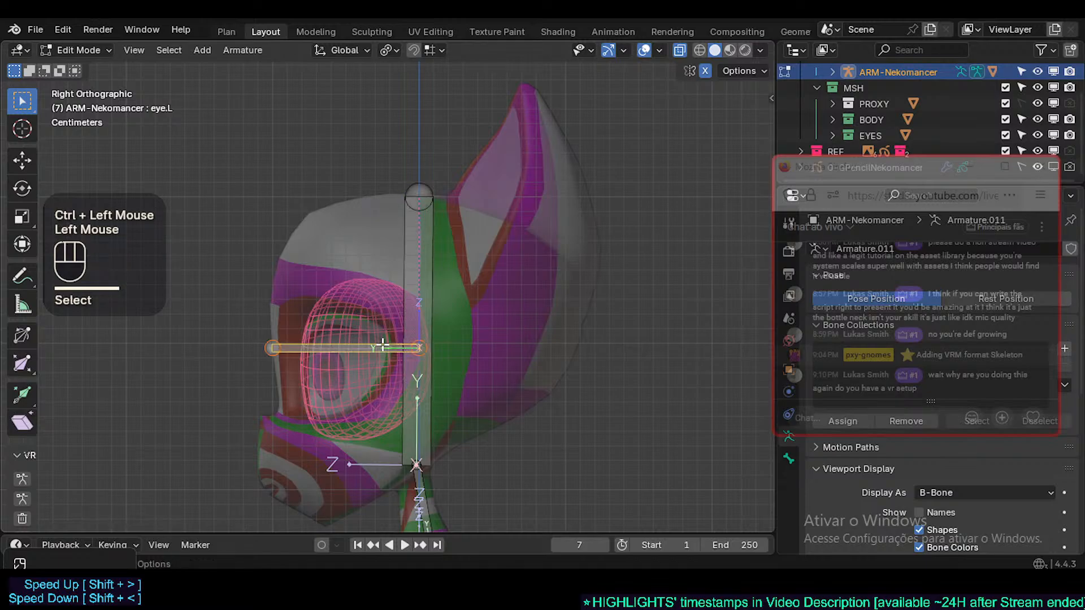
{"action": "key", "text": "KP_1"}
{"action": "scroll", "coordinate": [383, 344], "scroll_direction": "up", "scroll_amount": 2}
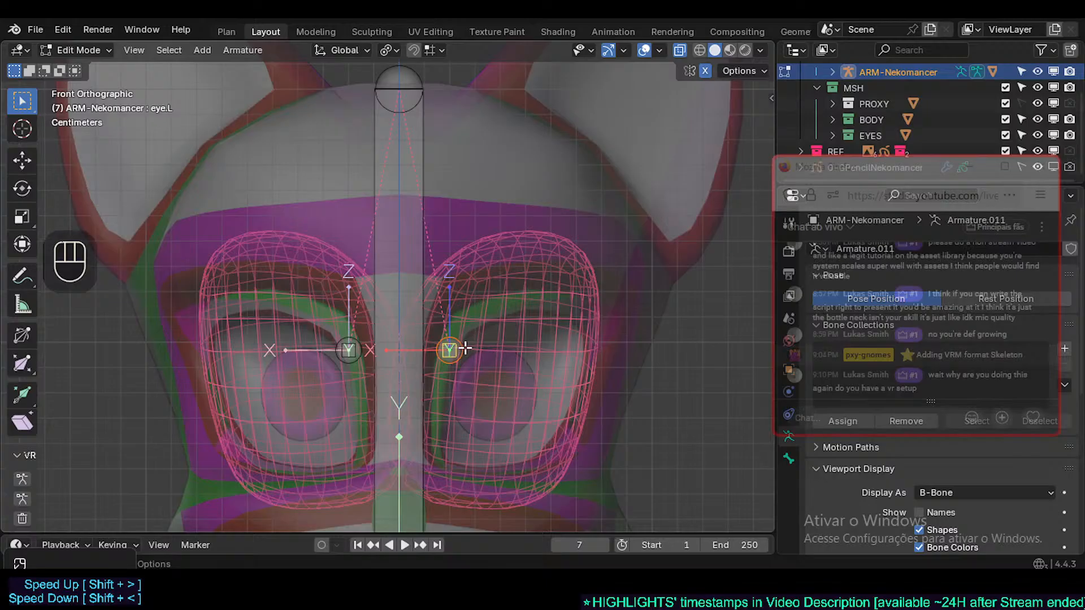
{"action": "key", "text": "ctrl+3"}
{"action": "key", "text": "ctrl+3"}
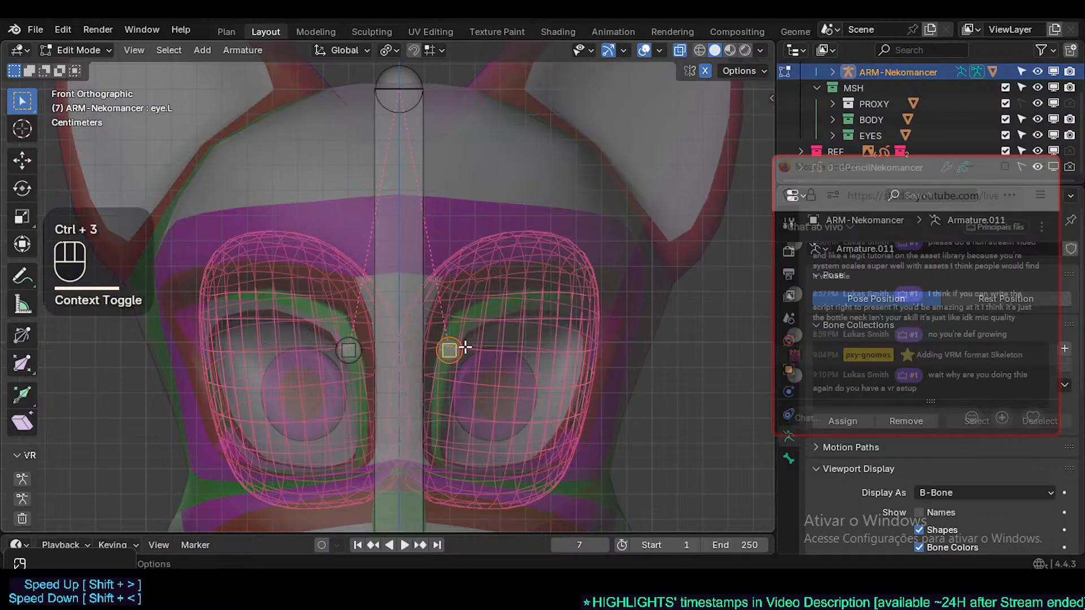
{"action": "key", "text": "ctrl+s"}
- Shorten the eye bone by scaling it down in top view, and check its length from the side
{"action": "scroll", "coordinate": [465, 348], "scroll_direction": "down", "scroll_amount": 2}
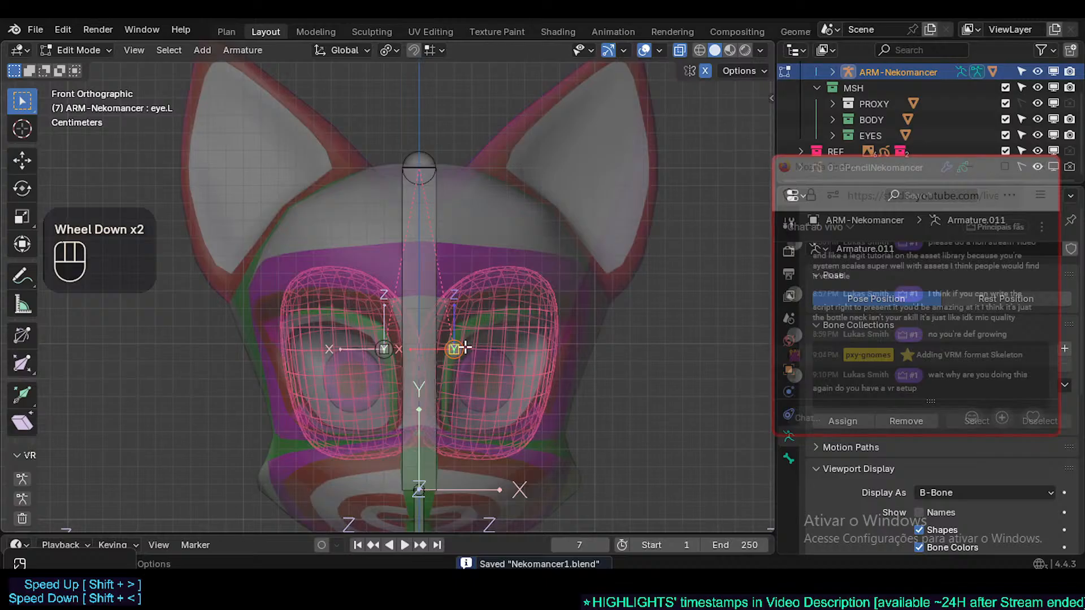
{"action": "key", "text": "KP_1"}
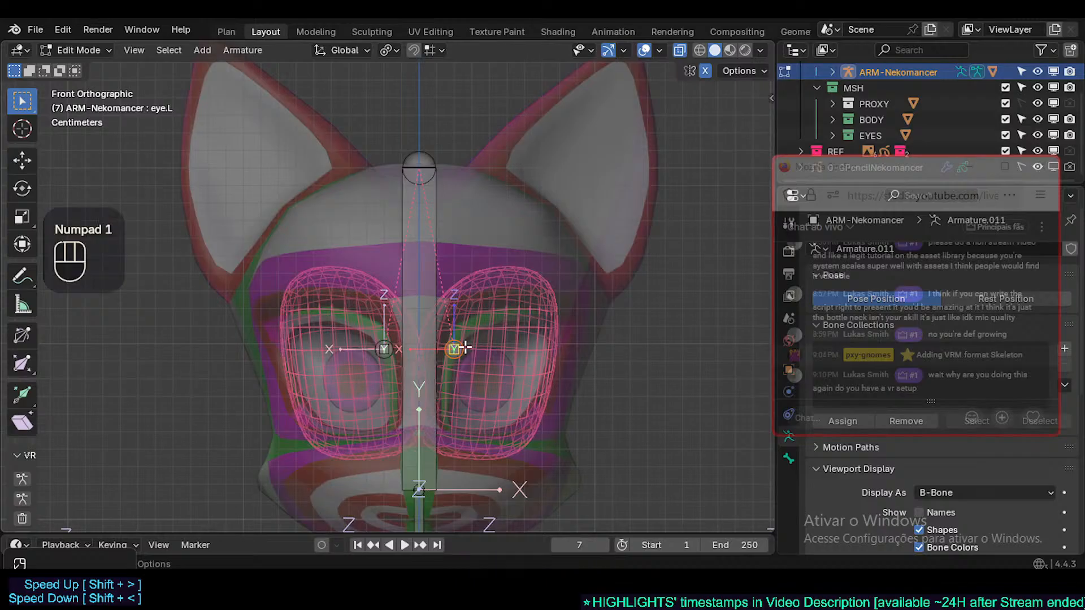
{"action": "key", "text": "KP_7"}
{"action": "key", "text": "s"}
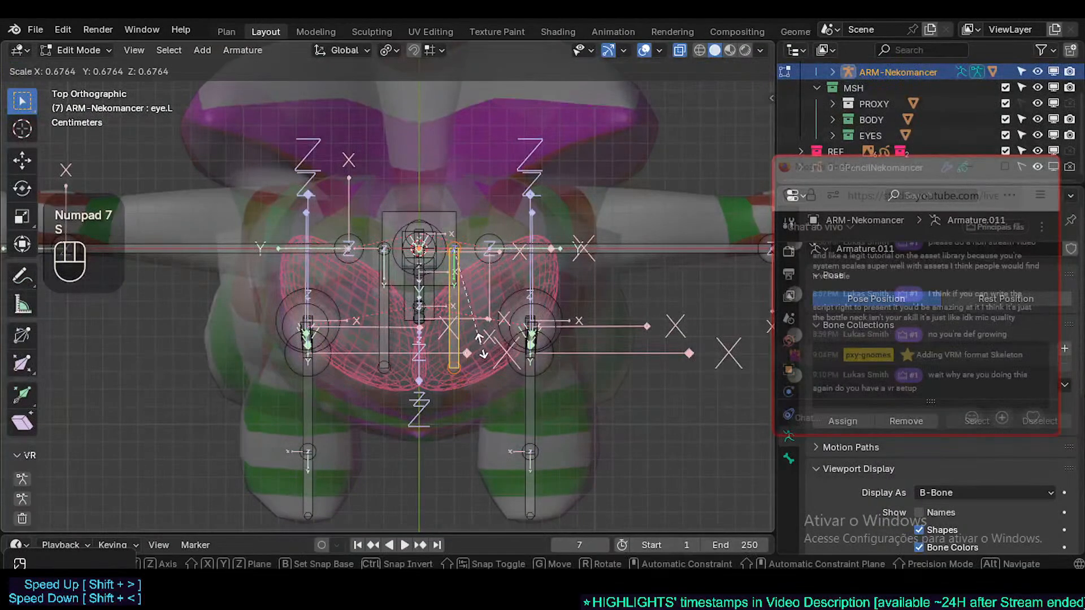
{"action": "left_click", "coordinate": [480, 292]}
{"action": "key", "text": "KP_3"}
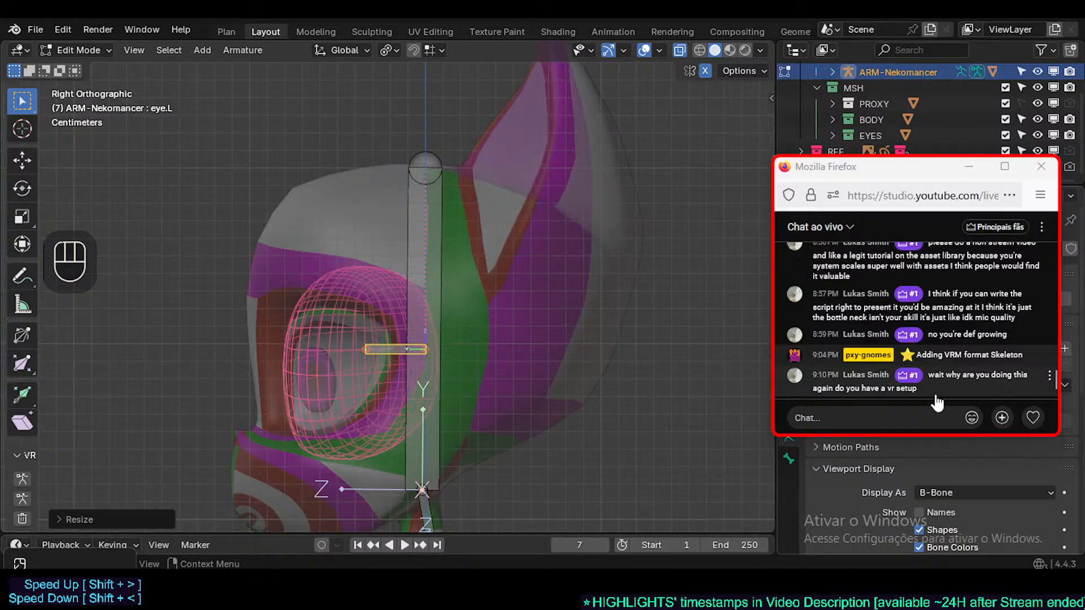
- Return the armature to Object Mode, turn off X-ray display and save the file
{"action": "scroll", "coordinate": [576, 392], "scroll_direction": "up", "scroll_amount": 1}
{"action": "middle_click_drag", "start_coordinate": [577, 393], "coordinate": [463, 320]}
{"action": "key", "text": "ctrl+Tab"}
{"action": "key", "text": "alt+z"}
{"action": "scroll", "coordinate": [613, 383], "scroll_direction": "down", "scroll_amount": 3}
{"action": "key", "text": "ctrl+s"}
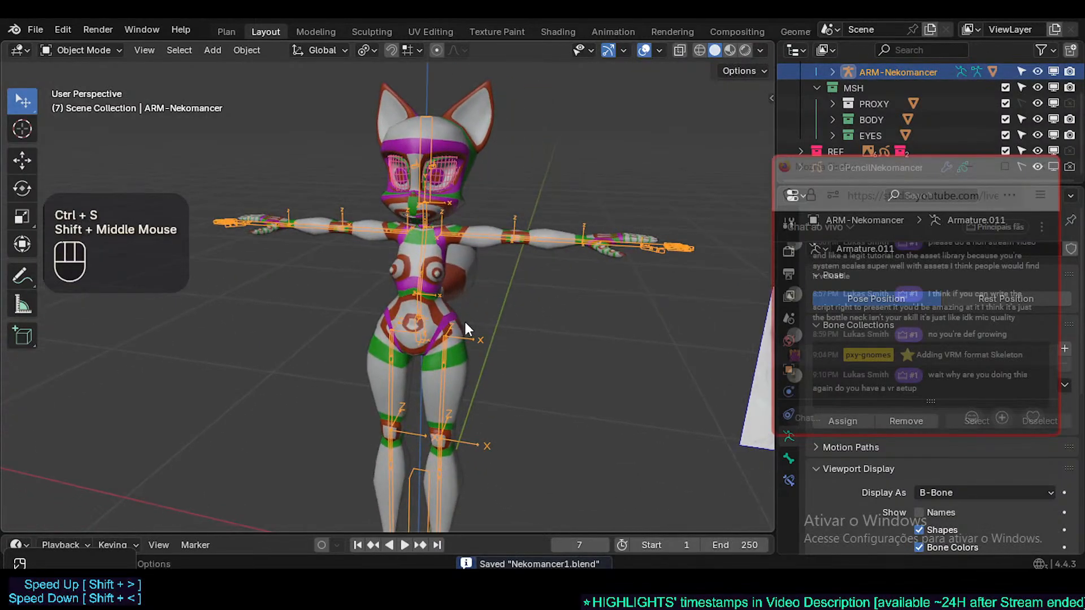
- Hide the bone axes of the Nekomancer armature
{"action": "left_click", "coordinate": [426, 233]}
{"action": "left_click", "coordinate": [436, 238]}
{"action": "key", "text": "ctrl+3"}
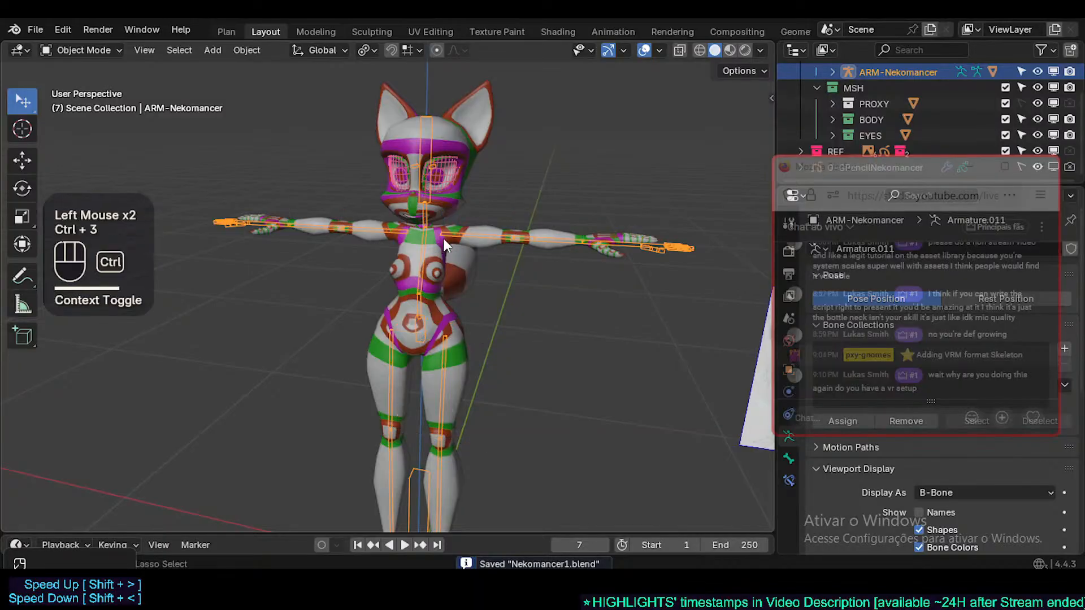
- Inspect the fitted skeleton around the upper body and select the MSH-Nekomancer body mesh
{"action": "middle_click_drag", "start_coordinate": [443, 238], "coordinate": [423, 274]}
{"action": "scroll", "coordinate": [423, 274], "scroll_direction": "down", "scroll_amount": 2, "text": "shift"}
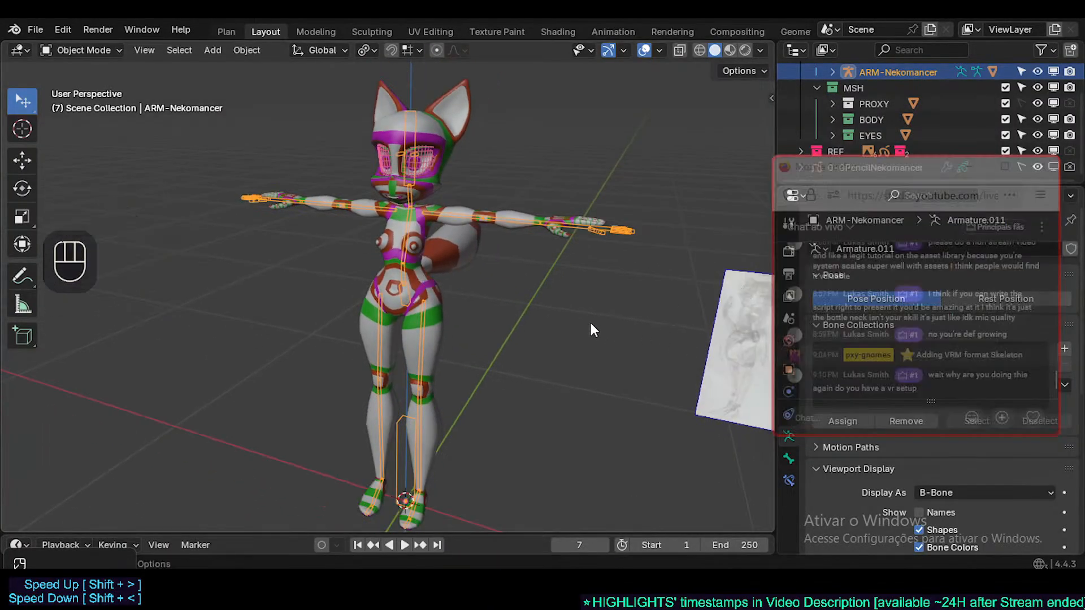
{"action": "scroll", "coordinate": [460, 269], "scroll_direction": "up", "scroll_amount": 2}
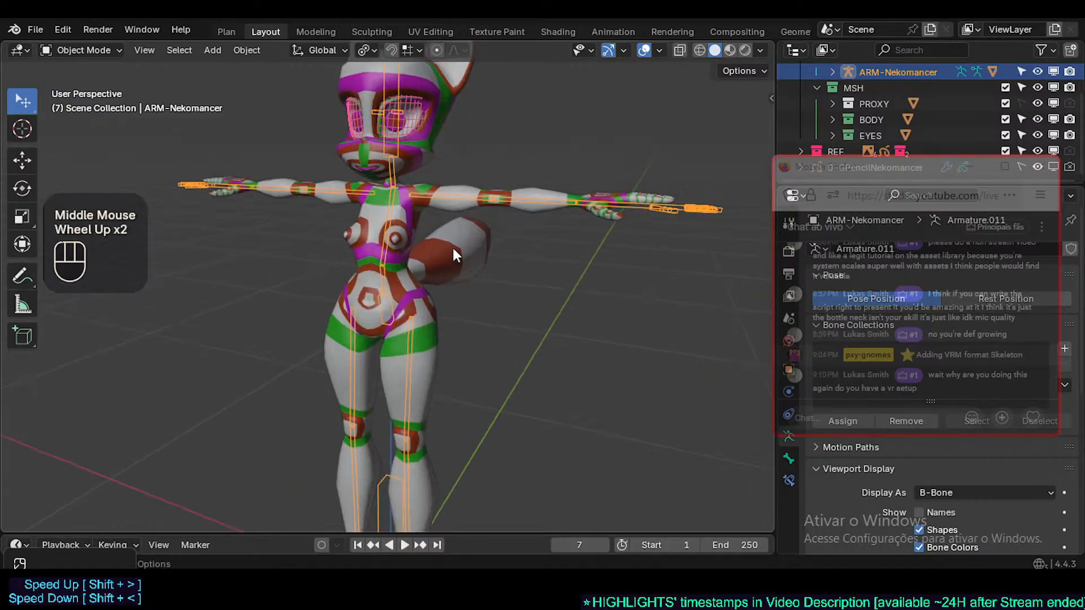
{"action": "scroll", "coordinate": [453, 325], "scroll_direction": "up", "scroll_amount": 3, "text": "shift"}
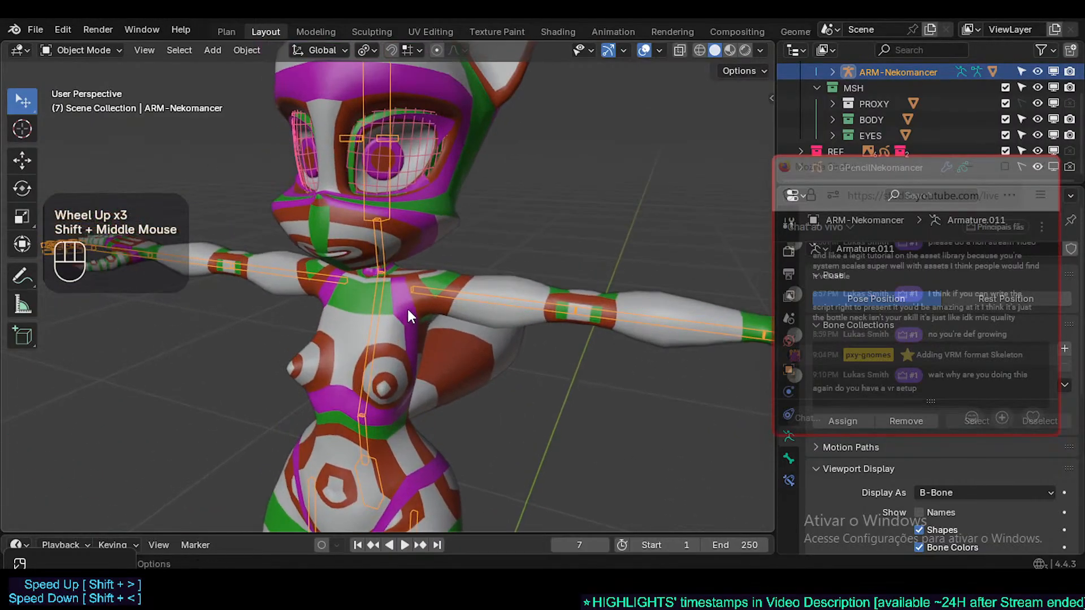
{"action": "left_click", "coordinate": [426, 290]}
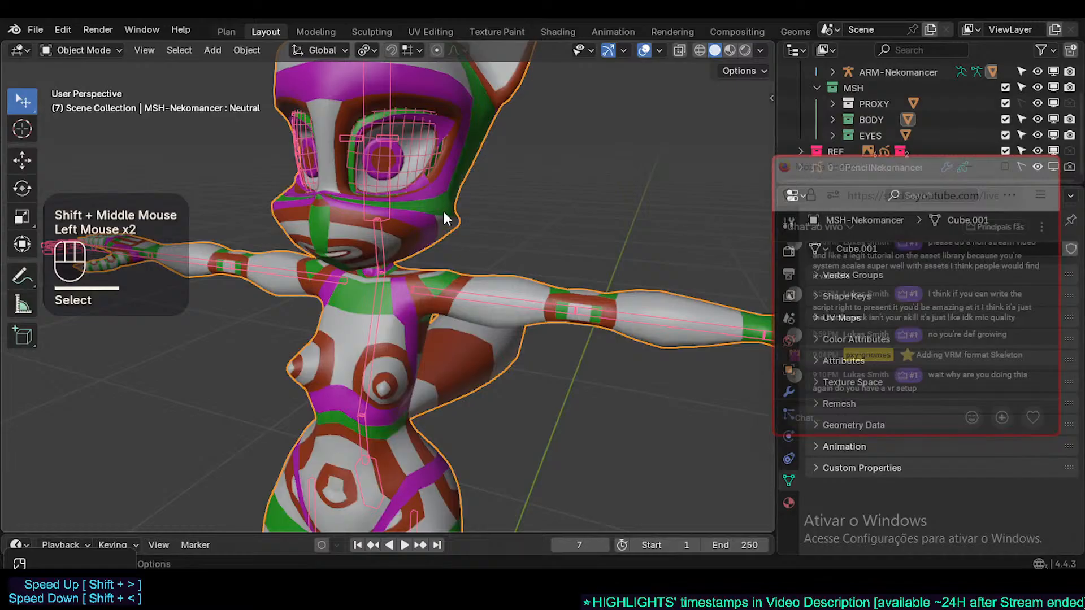
{"action": "middle_click_drag", "start_coordinate": [443, 210], "coordinate": [236, 253], "text": "shift"}
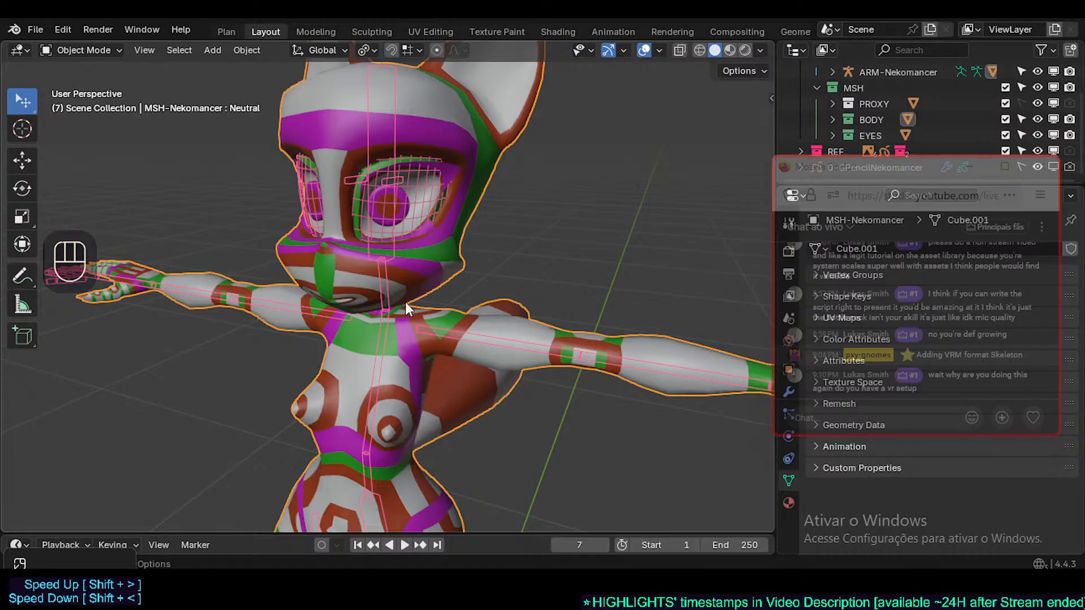
- Select the ARM-Nekomancer armature, check its left arm and hand bones against the mesh, and enter Edit Mode
{"action": "left_click", "coordinate": [384, 295]}
{"action": "left_click", "coordinate": [500, 340]}
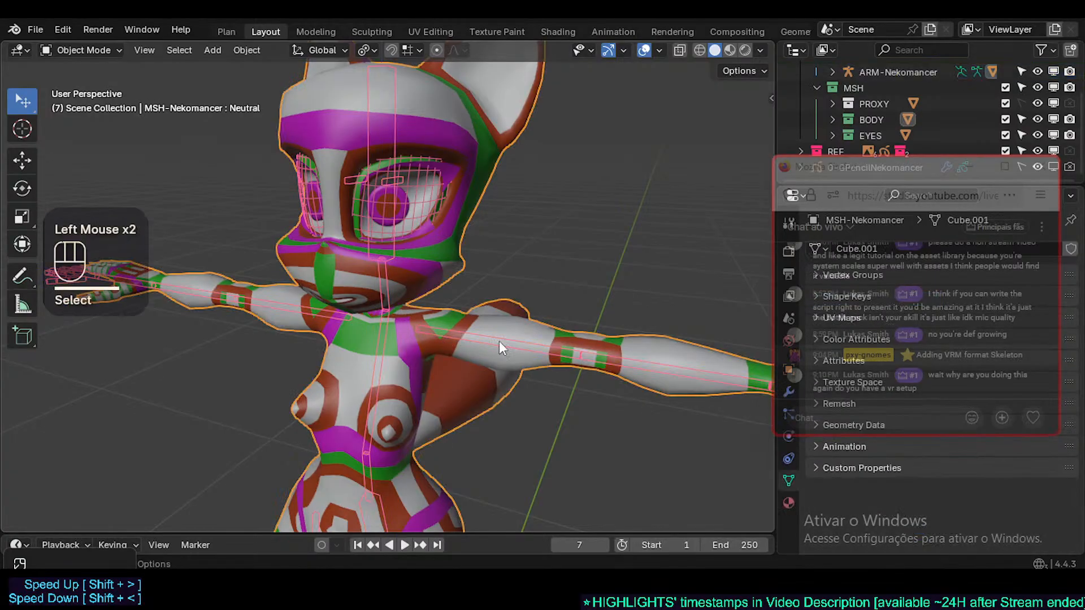
{"action": "left_click", "coordinate": [523, 342]}
{"action": "middle_click_drag", "start_coordinate": [606, 340], "coordinate": [497, 339], "text": "shift"}
{"action": "mouse_move", "coordinate": [542, 351]}
{"action": "middle_mouse_down", "text": "shift"}
{"action": "mouse_move", "coordinate": [520, 348]}
{"action": "mouse_move", "coordinate": [551, 350]}
{"action": "middle_mouse_up", "text": "shift"}
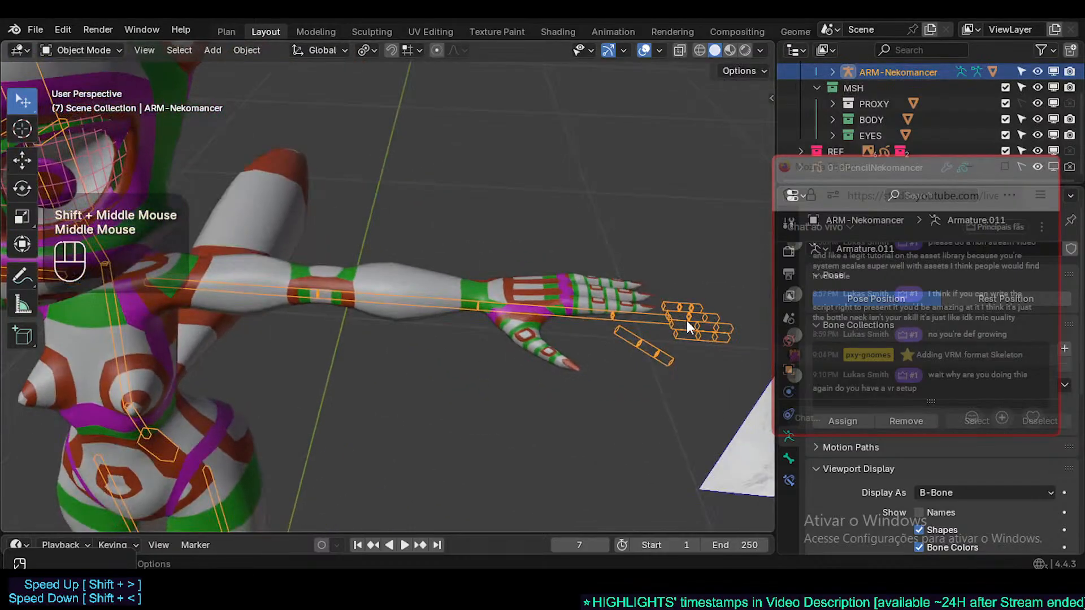
{"action": "left_click", "coordinate": [687, 320]}
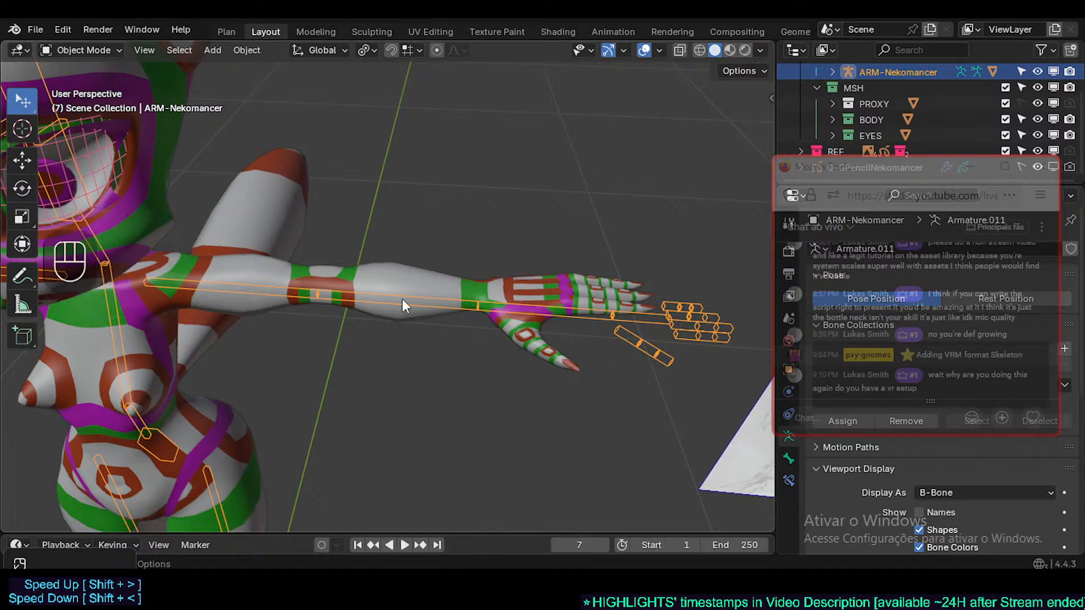
{"action": "scroll", "coordinate": [376, 300], "scroll_direction": "down", "scroll_amount": 3}
{"action": "middle_click_drag", "start_coordinate": [405, 276], "coordinate": [324, 285], "text": "shift"}
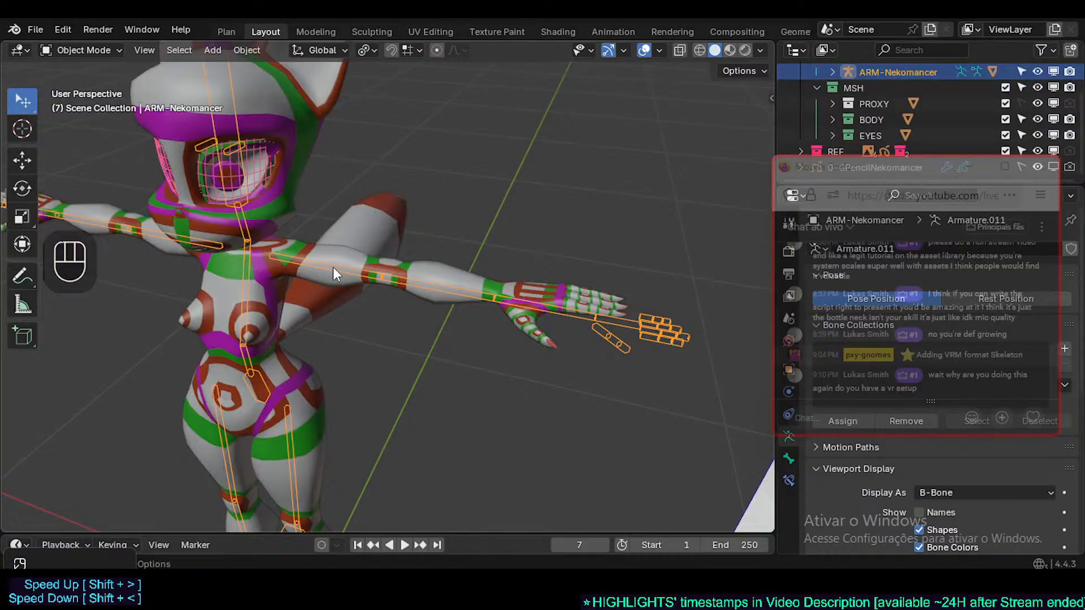
{"action": "middle_click_drag", "start_coordinate": [390, 250], "coordinate": [412, 266], "text": "shift"}
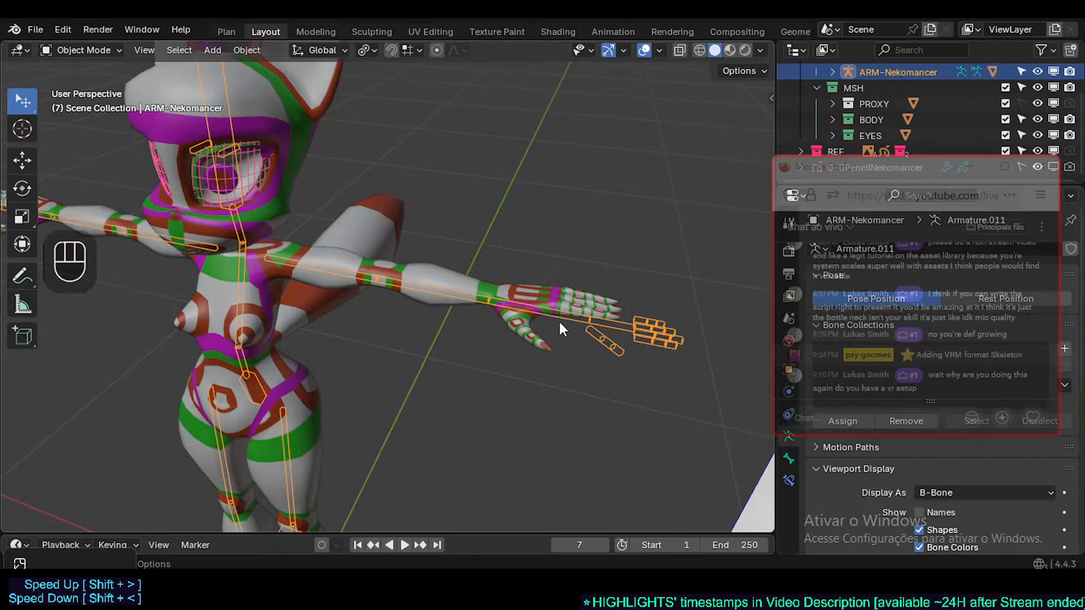
{"action": "key", "text": "Tab"}
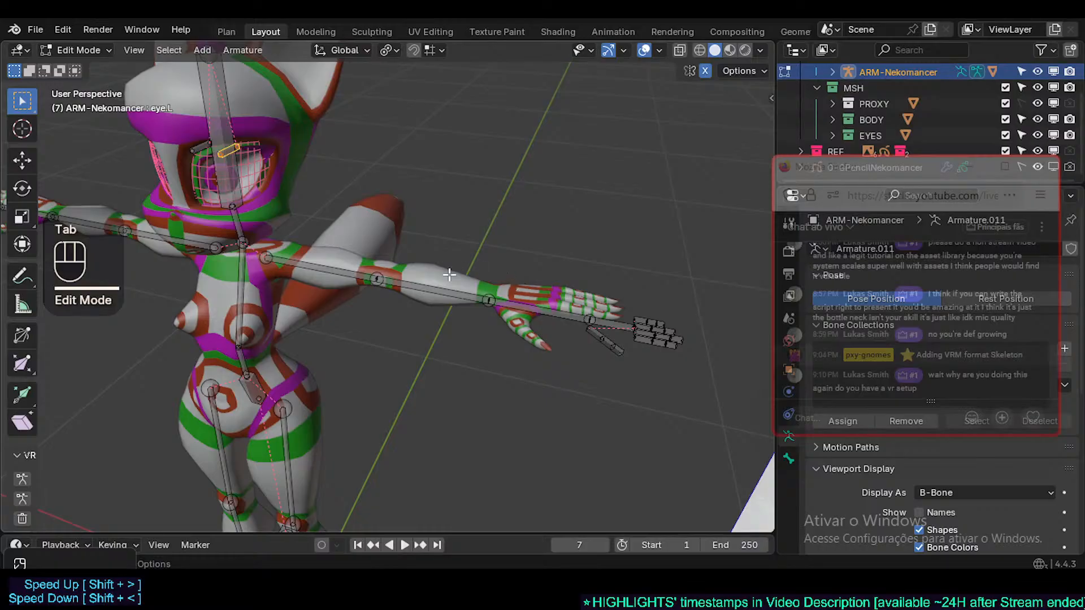
- Move the shoulder joint of the left arm chain about 0.016 m along Y in top view
{"action": "middle_click_drag", "start_coordinate": [584, 307], "coordinate": [600, 310]}
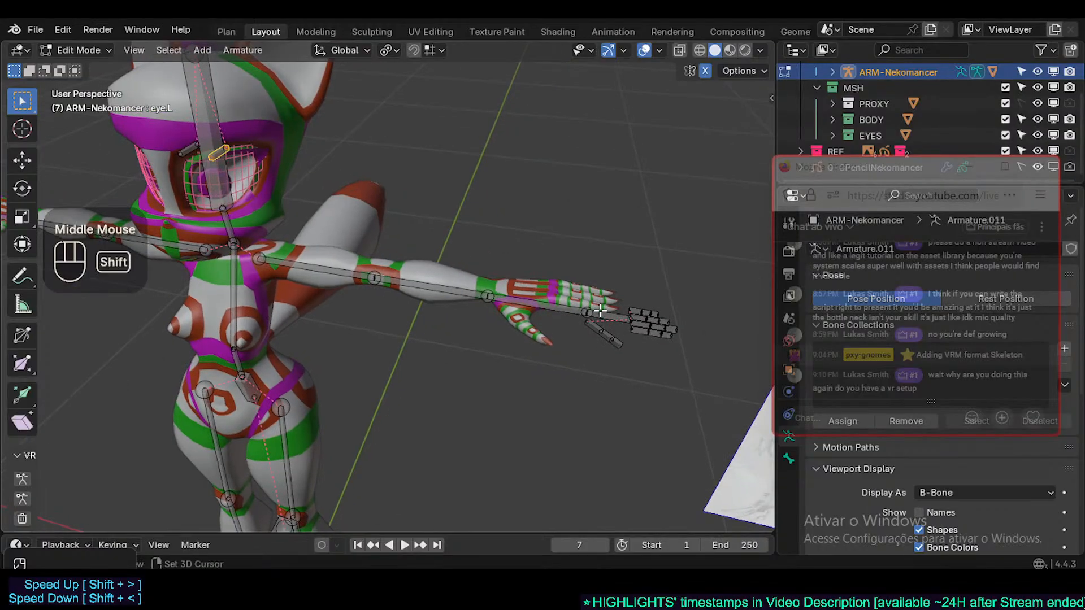
{"action": "key", "text": "KP_7"}
{"action": "key", "text": "KP_4"}
{"action": "key", "text": "KP_7"}
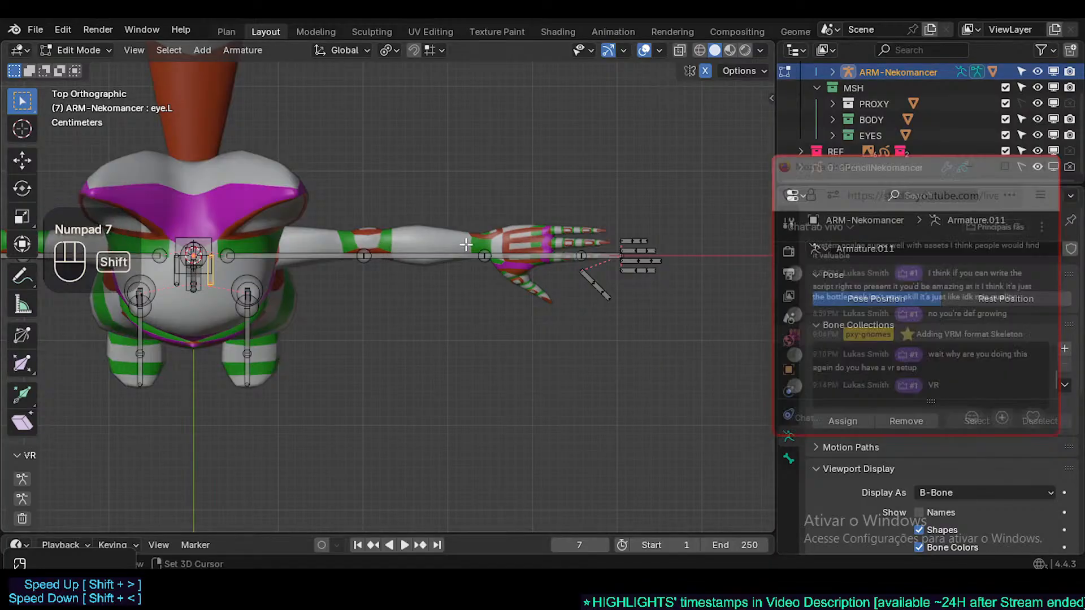
{"action": "middle_click_drag", "start_coordinate": [430, 322], "coordinate": [473, 268], "text": "shift"}
{"action": "scroll", "coordinate": [377, 237], "scroll_direction": "up", "scroll_amount": 3}
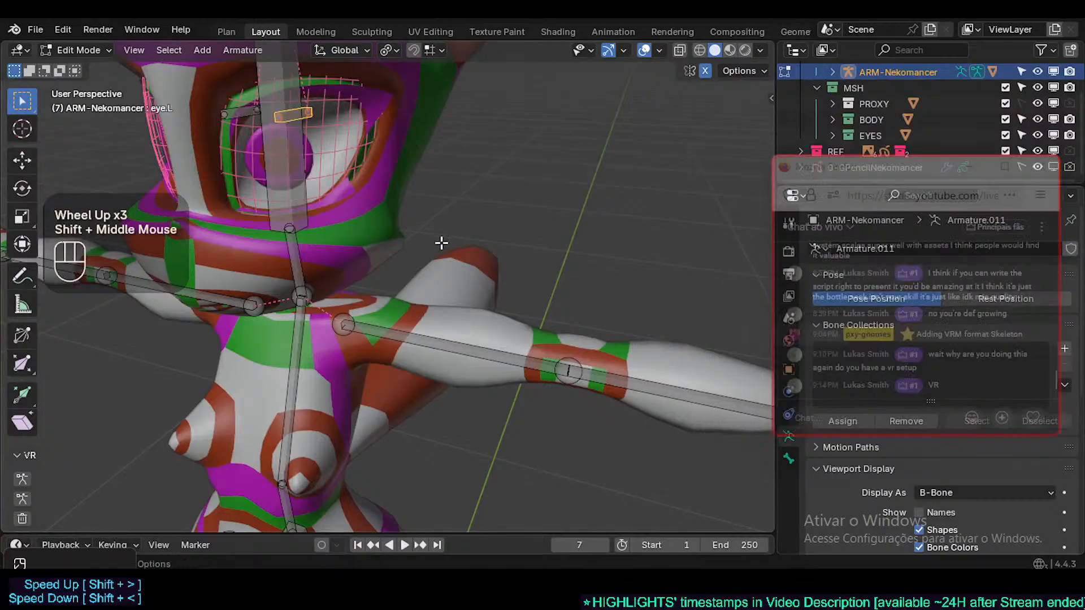
{"action": "scroll", "coordinate": [418, 246], "scroll_direction": "up", "scroll_amount": 2}
{"action": "left_click", "coordinate": [304, 350]}
{"action": "key", "text": "KP_7"}
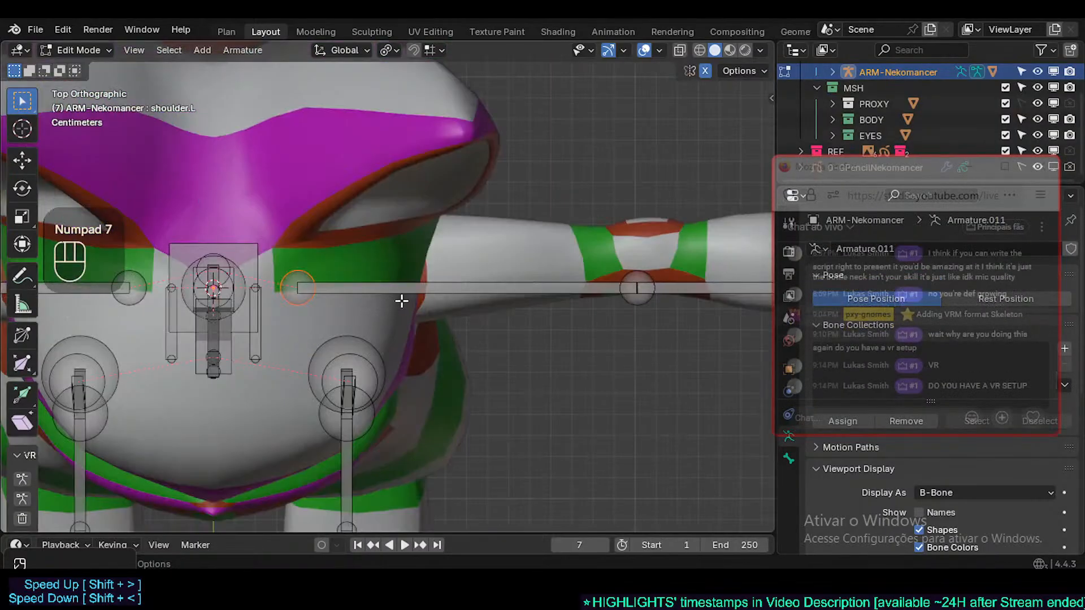
{"action": "key", "text": "g"}
{"action": "key", "text": "y"}
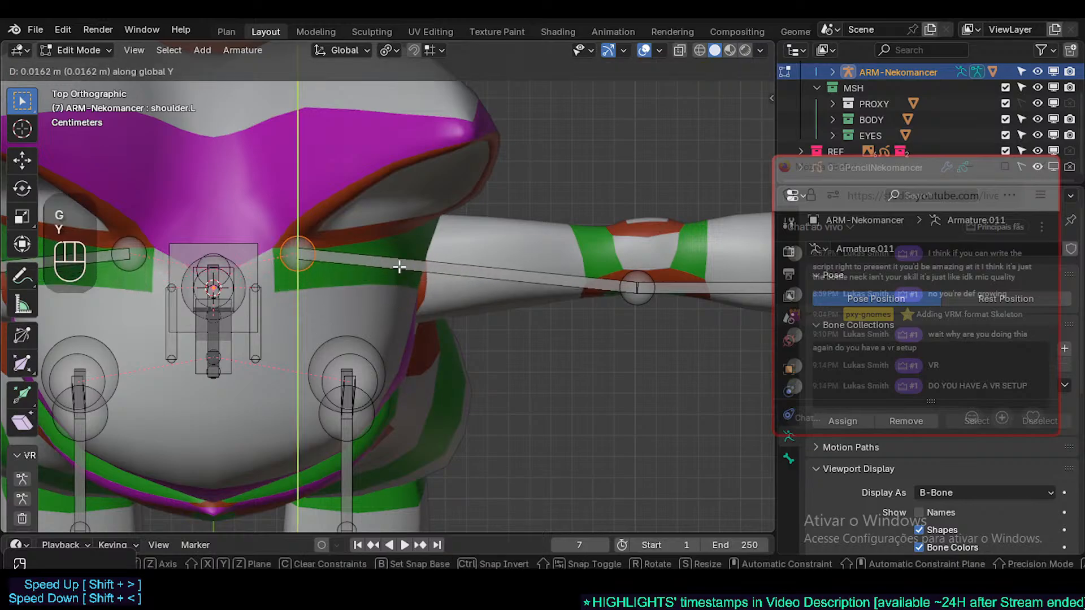
{"action": "left_click", "coordinate": [399, 267]}
- Move the left elbow joint along Y to the middle of the mesh elbow and fine-tune it along X
{"action": "key", "text": "alt+a"}
{"action": "key", "text": "c"}
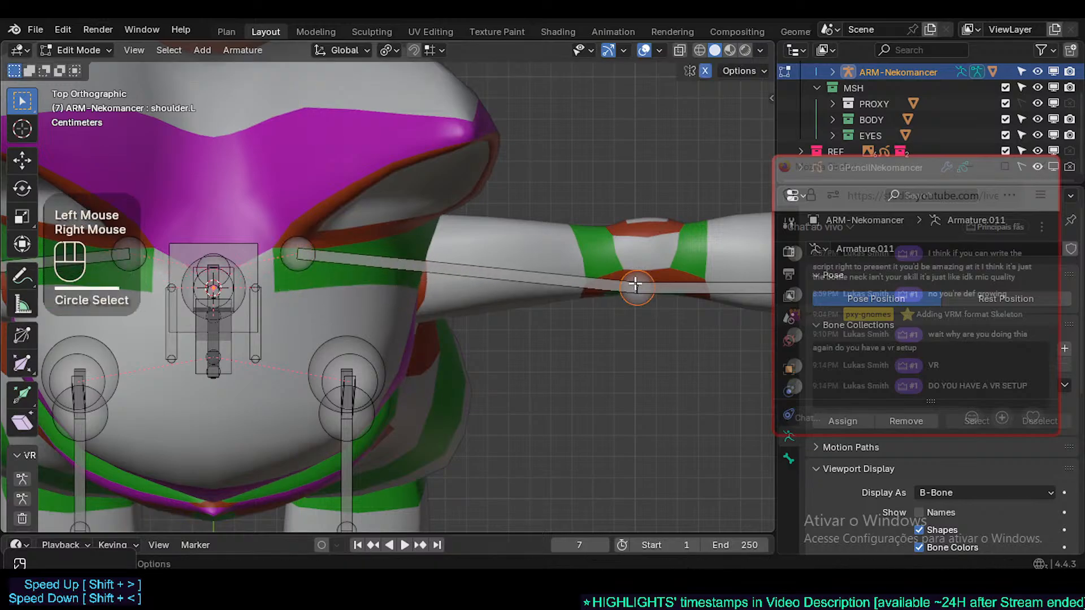
{"action": "key", "text": "y"}
{"action": "key", "text": "Escape"}
{"action": "key", "text": "alt+a"}
{"action": "key", "text": "c"}
{"action": "left_click", "coordinate": [634, 291]}
{"action": "right_click", "coordinate": [635, 290]}
{"action": "key", "text": "g"}
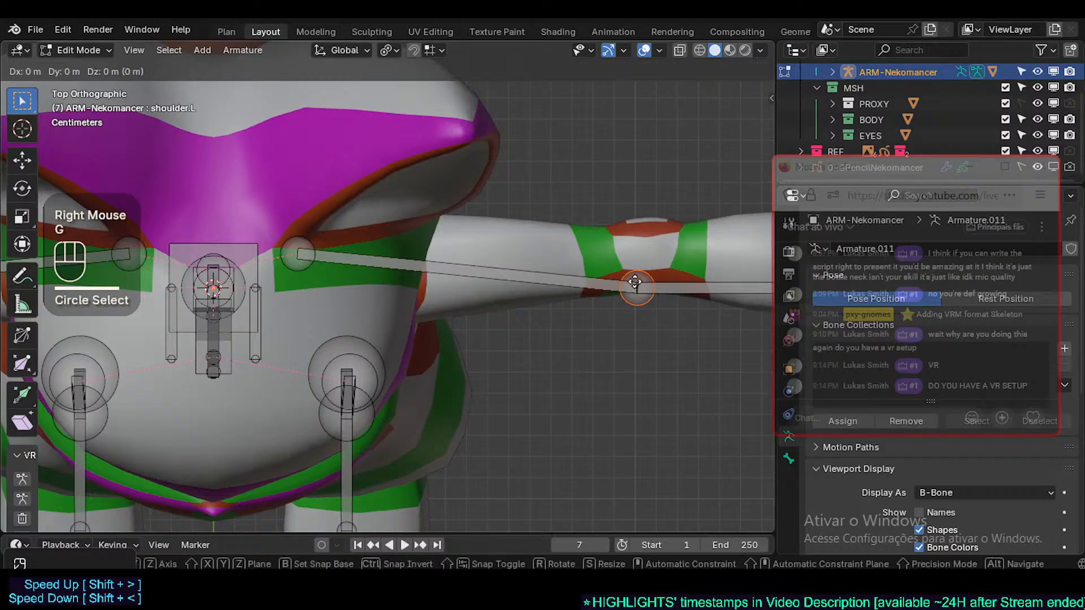
{"action": "key", "text": "y"}
{"action": "left_click", "coordinate": [639, 243]}
{"action": "key", "text": "g"}
{"action": "key", "text": "x"}
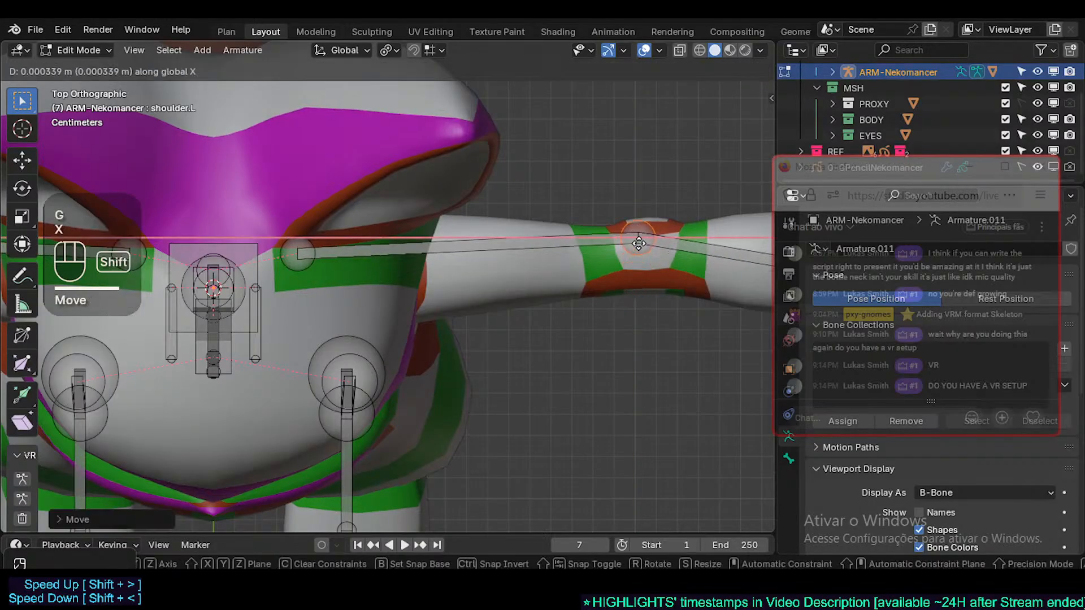
{"action": "left_click", "coordinate": [740, 244], "text": "shift"}
- Move the left wrist joint along Y into the middle of the mesh wrist
{"action": "middle_click_drag", "start_coordinate": [739, 237], "coordinate": [530, 300], "text": "shift"}
{"action": "key", "text": "alt+a"}
{"action": "key", "text": "c"}
{"action": "left_click", "coordinate": [621, 301]}
{"action": "right_click", "coordinate": [623, 299]}
{"action": "key", "text": "g"}
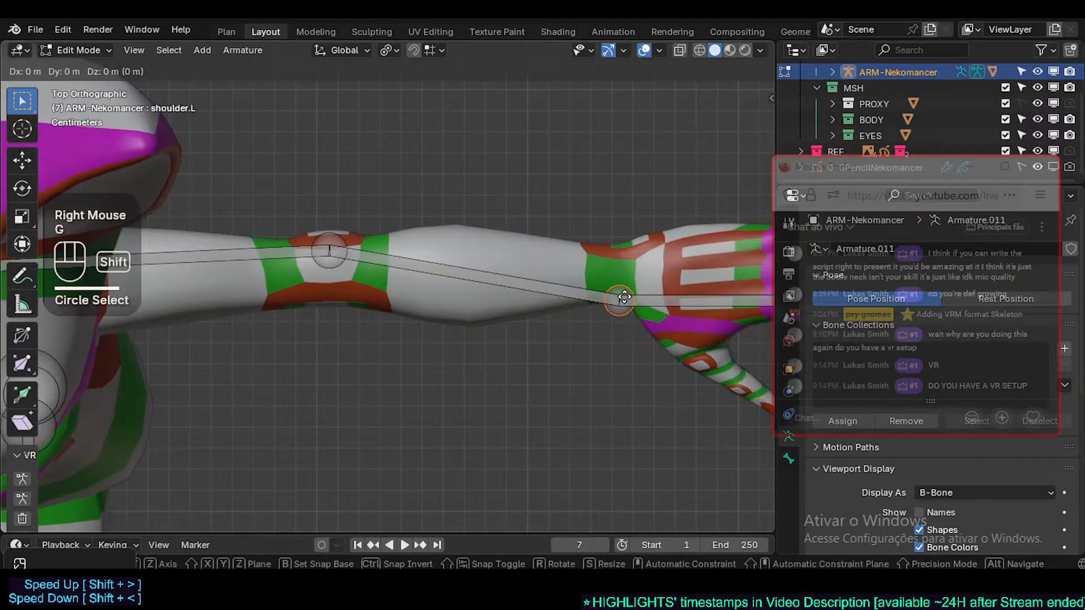
{"action": "key", "text": "x"}
{"action": "key", "text": "y"}
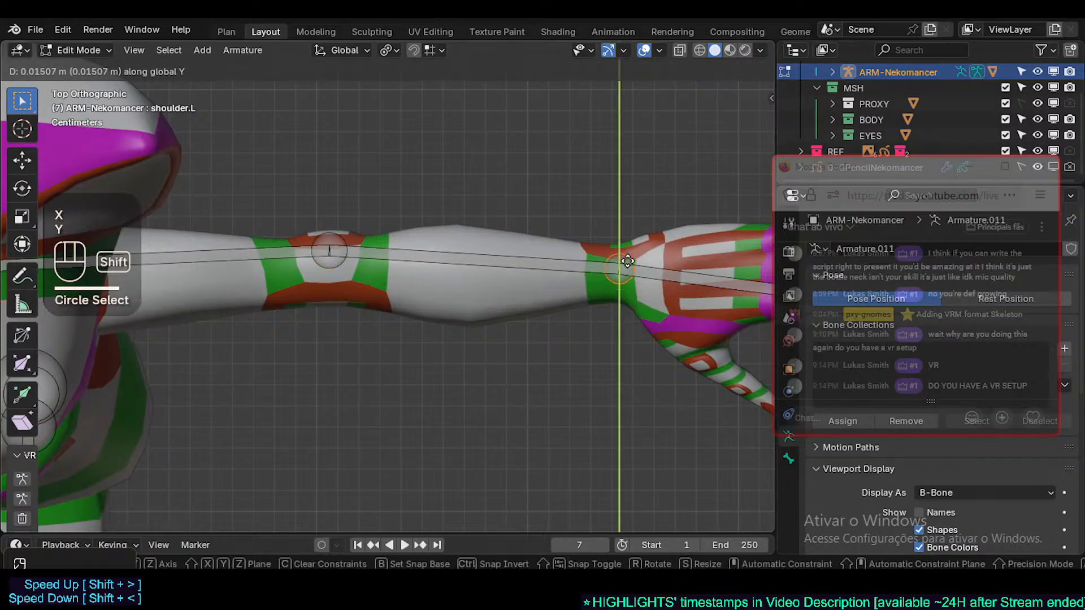
{"action": "left_click", "coordinate": [627, 279], "text": "shift"}
- Deselect the joint at the base of the left hand bone and save the file
{"action": "middle_click_drag", "start_coordinate": [627, 279], "coordinate": [557, 315], "text": "shift"}
{"action": "key", "text": "alt+a"}
{"action": "left_click", "coordinate": [618, 303]}
{"action": "right_click", "coordinate": [618, 303]}
{"action": "scroll", "coordinate": [617, 303], "scroll_direction": "down", "scroll_amount": 2}
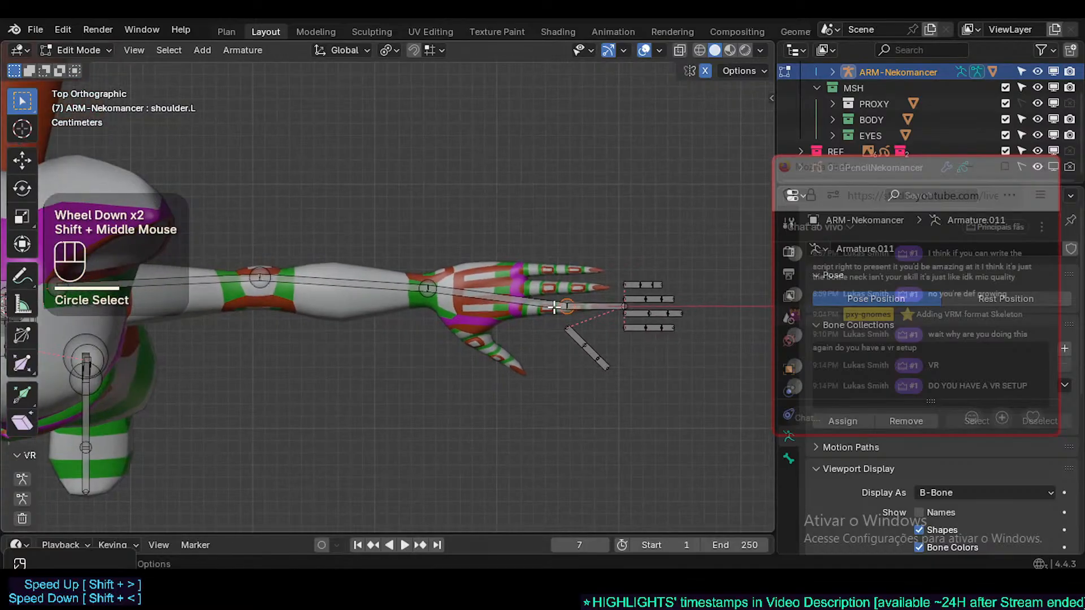
{"action": "key", "text": "alt+a"}
{"action": "key", "text": "ctrl+s"}
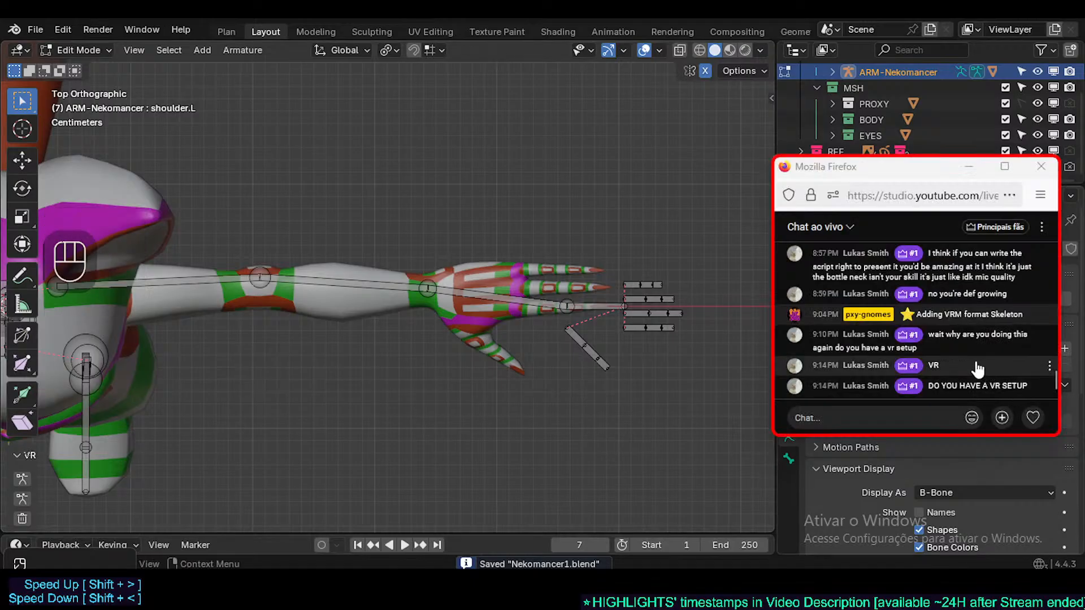
- Nudge the left wrist joint freely in top view to centre it within the mesh wrist
{"action": "middle_click_drag", "start_coordinate": [510, 313], "coordinate": [402, 318], "text": "shift"}
{"action": "scroll", "coordinate": [467, 307], "scroll_direction": "up", "scroll_amount": 2}
{"action": "key", "text": "alt+a"}
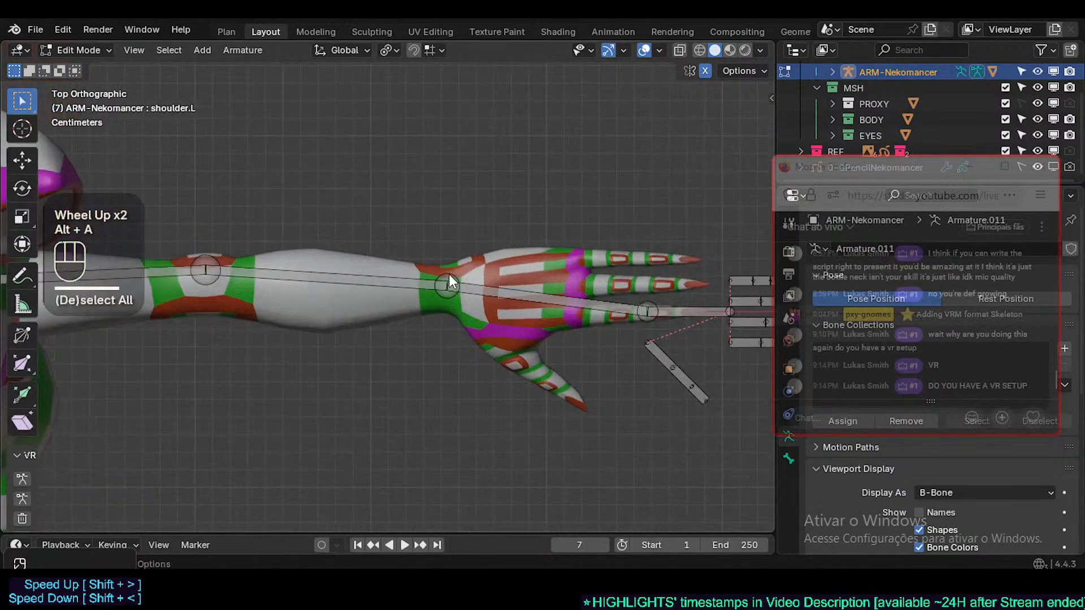
{"action": "left_click", "coordinate": [449, 273]}
{"action": "right_click", "coordinate": [449, 274]}
{"action": "key", "text": "g"}
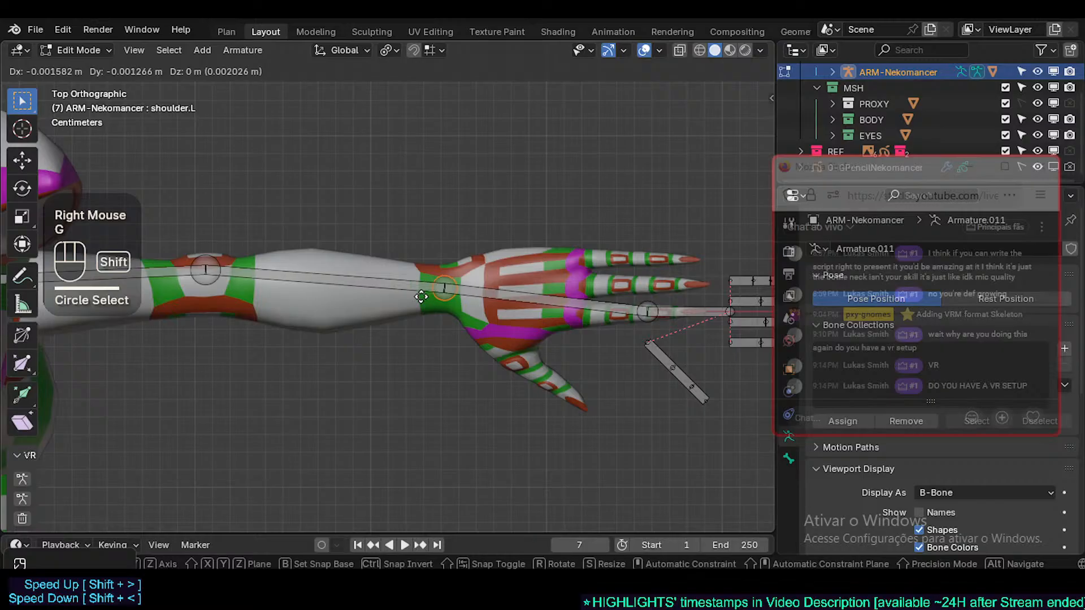
{"action": "left_click", "coordinate": [421, 296], "text": "shift"}
{"action": "key", "text": "g"}
{"action": "left_click", "coordinate": [461, 295], "text": "shift"}
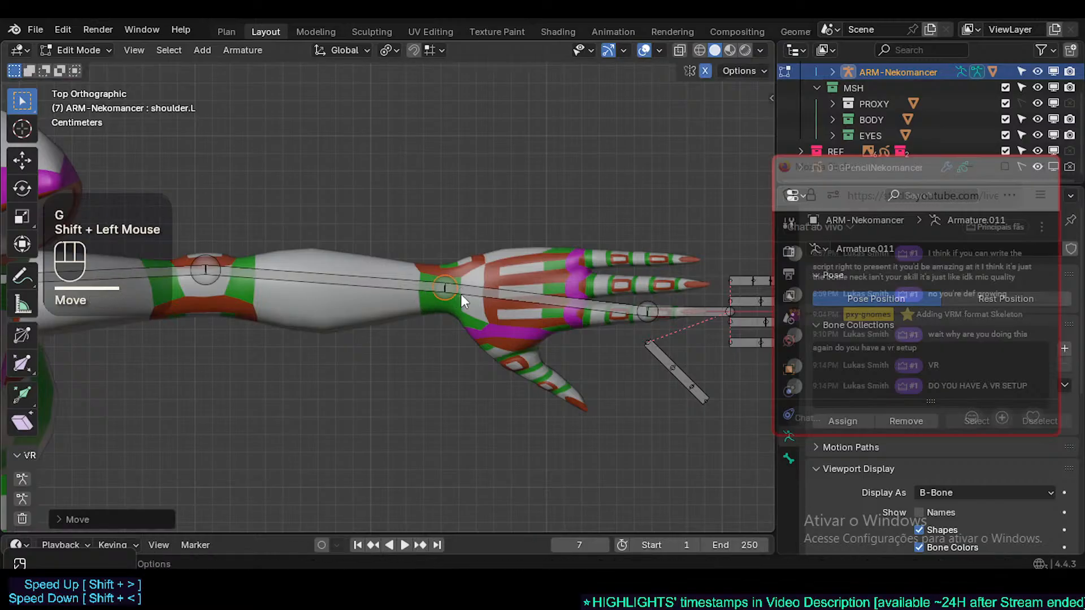
{"action": "scroll", "coordinate": [460, 294], "scroll_direction": "up", "scroll_amount": 1}
{"action": "key", "text": "alt+a"}
{"action": "middle_click_drag", "start_coordinate": [684, 310], "coordinate": [527, 311], "text": "shift"}
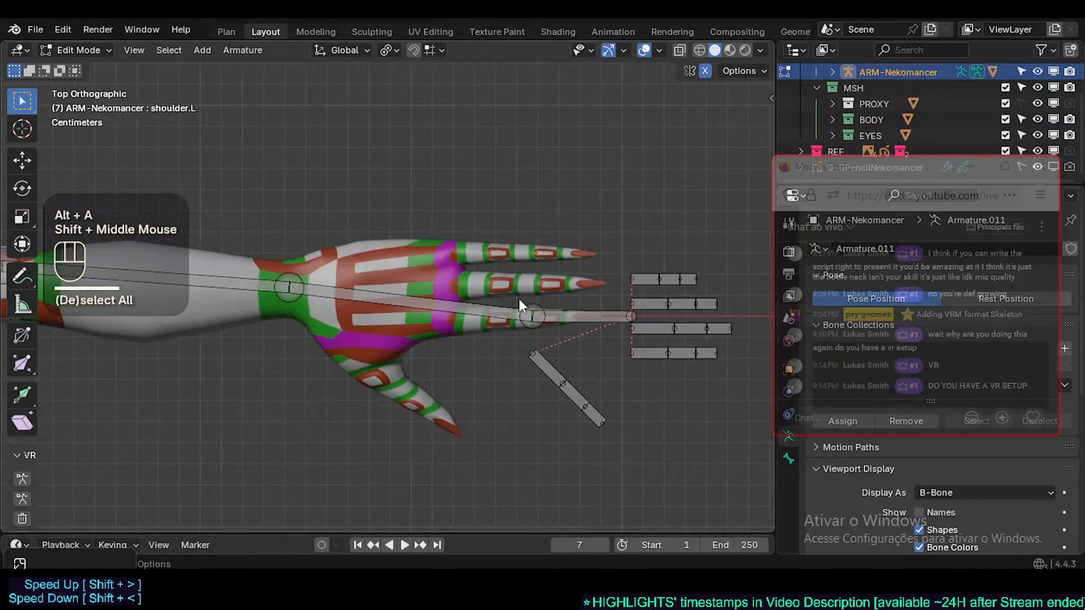
{"action": "key", "text": "b"}
{"action": "left_click_drag", "start_coordinate": [757, 244], "coordinate": [606, 378]}
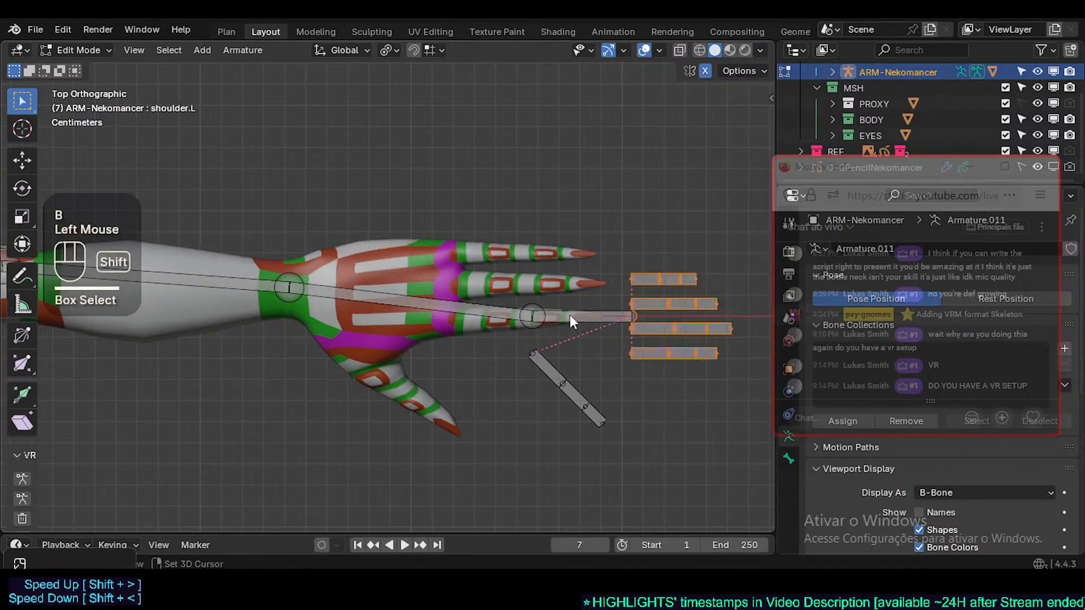
{"action": "left_click", "coordinate": [569, 314], "text": "shift"}
{"action": "middle_click_drag", "start_coordinate": [531, 324], "coordinate": [583, 339], "text": "shift"}
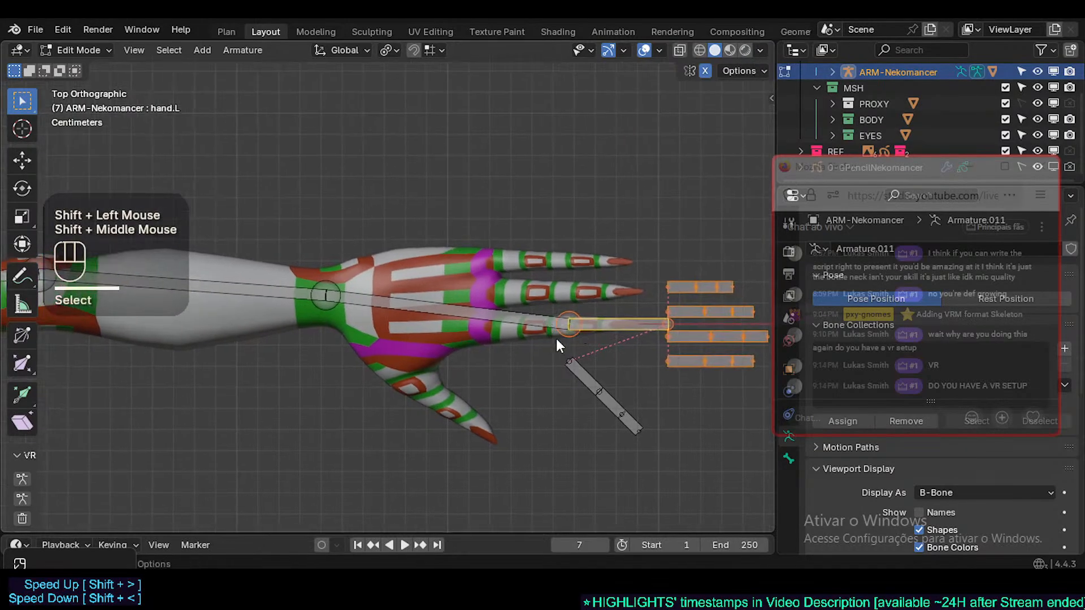
{"action": "key", "text": "alt+a"}
- Select the three left thumb bones and move them together onto the thumb of the mesh
{"action": "left_click", "coordinate": [619, 408]}
{"action": "left_click", "coordinate": [612, 405], "text": "shift"}
{"action": "left_click", "coordinate": [630, 427], "text": "shift"}
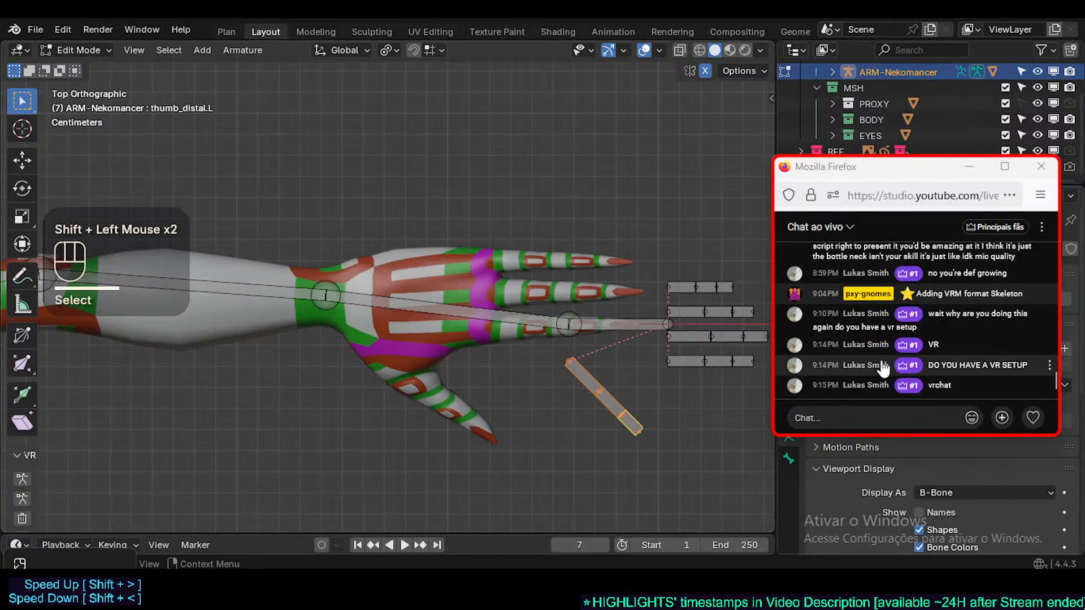
{"action": "left_click", "coordinate": [579, 380]}
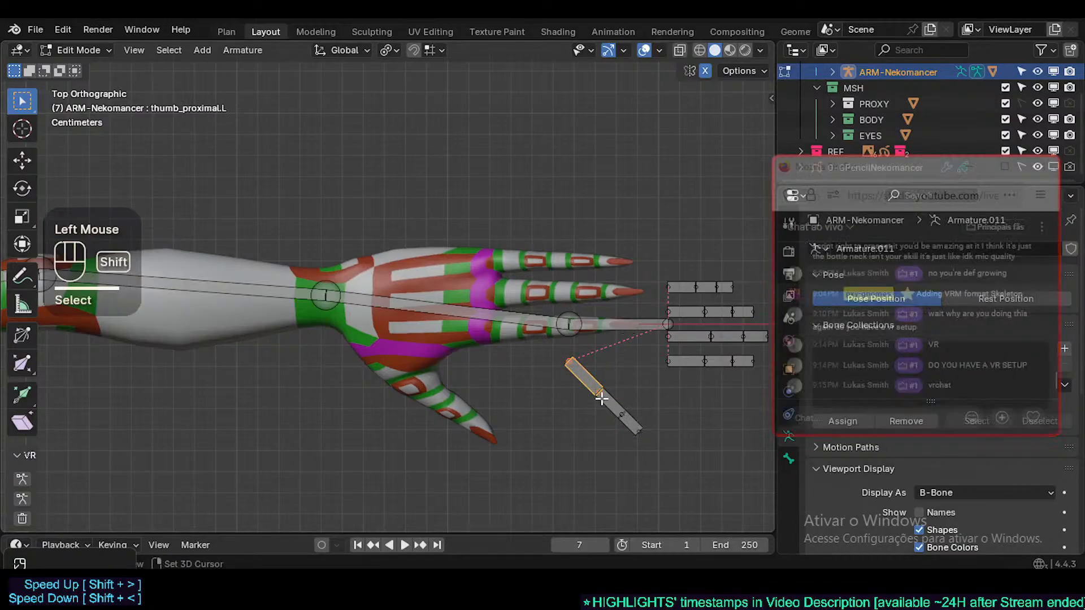
{"action": "left_click", "coordinate": [612, 405], "text": "shift"}
{"action": "left_click", "coordinate": [628, 421], "text": "shift"}
{"action": "key", "text": "g"}
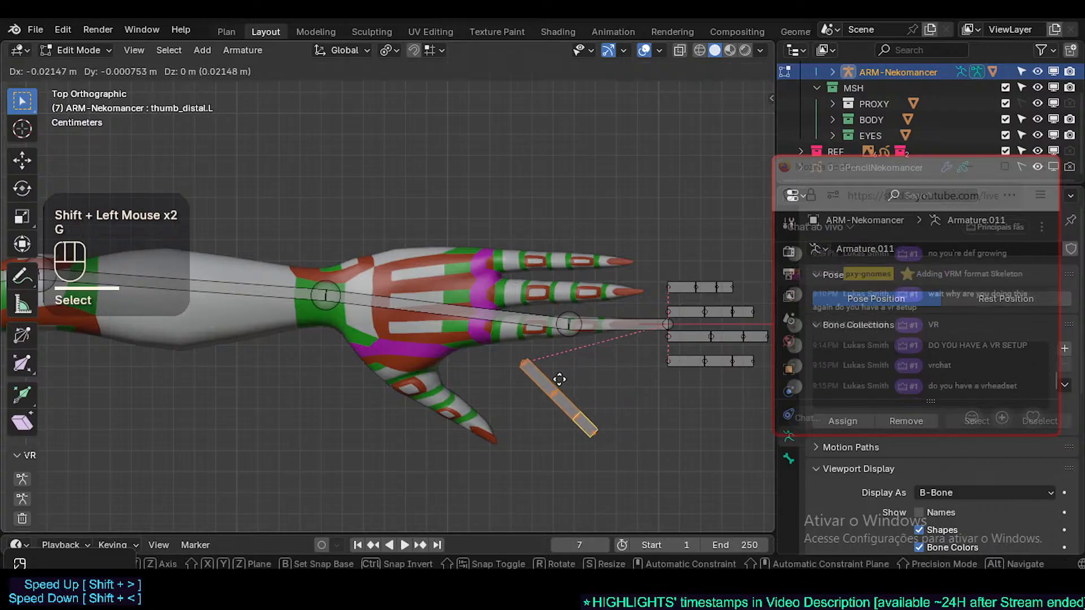
{"action": "left_click", "coordinate": [454, 382]}
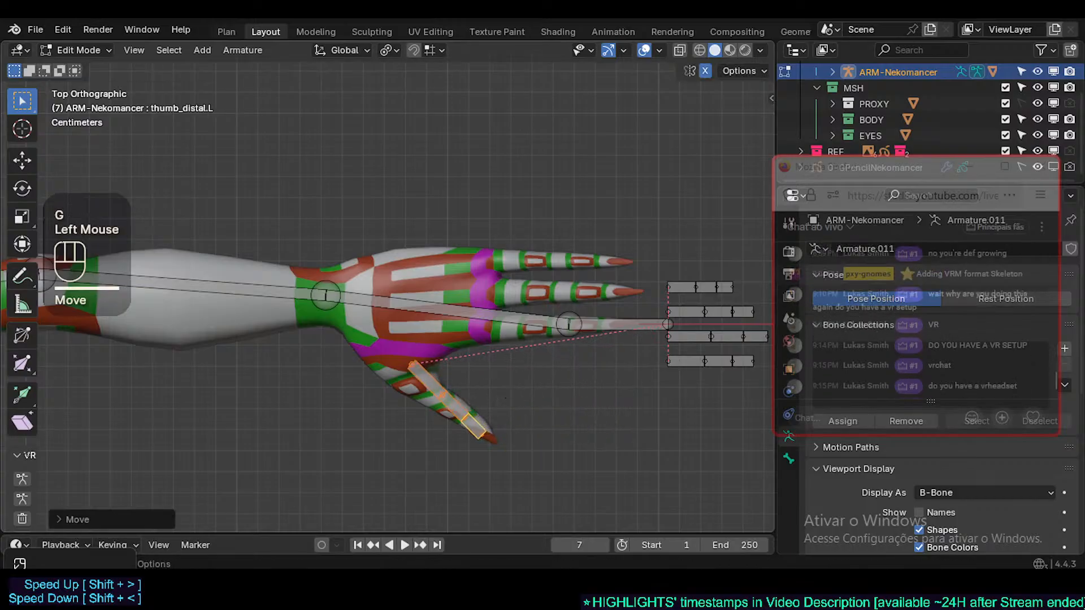
{"action": "key", "text": "g"}
{"action": "key", "text": "Escape"}
{"action": "scroll", "coordinate": [448, 404], "scroll_direction": "up", "scroll_amount": 1}
{"action": "scroll", "coordinate": [448, 404], "scroll_direction": "up", "scroll_amount": 1}
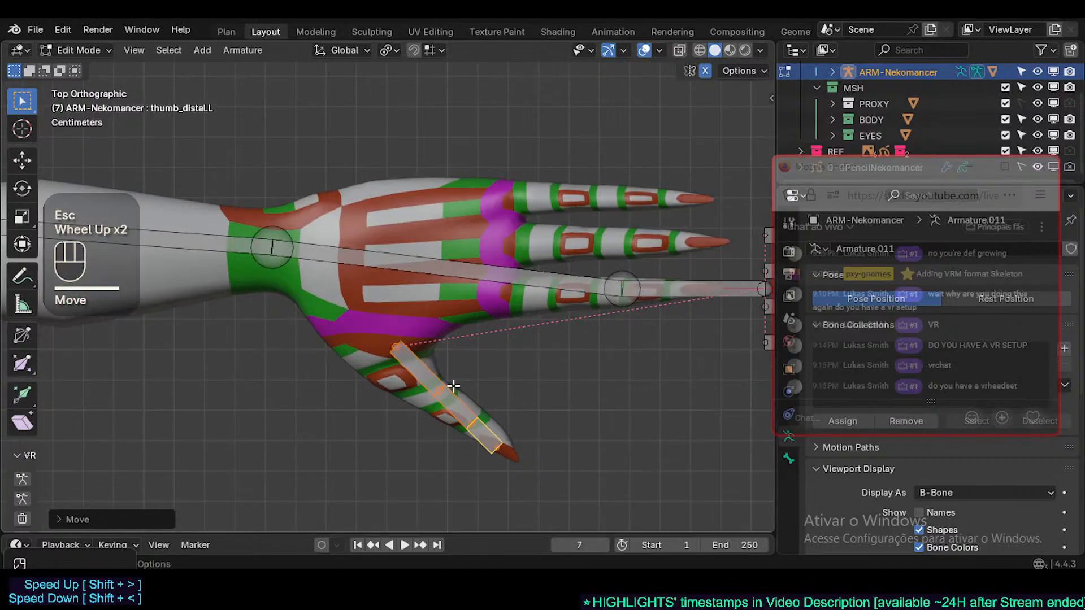
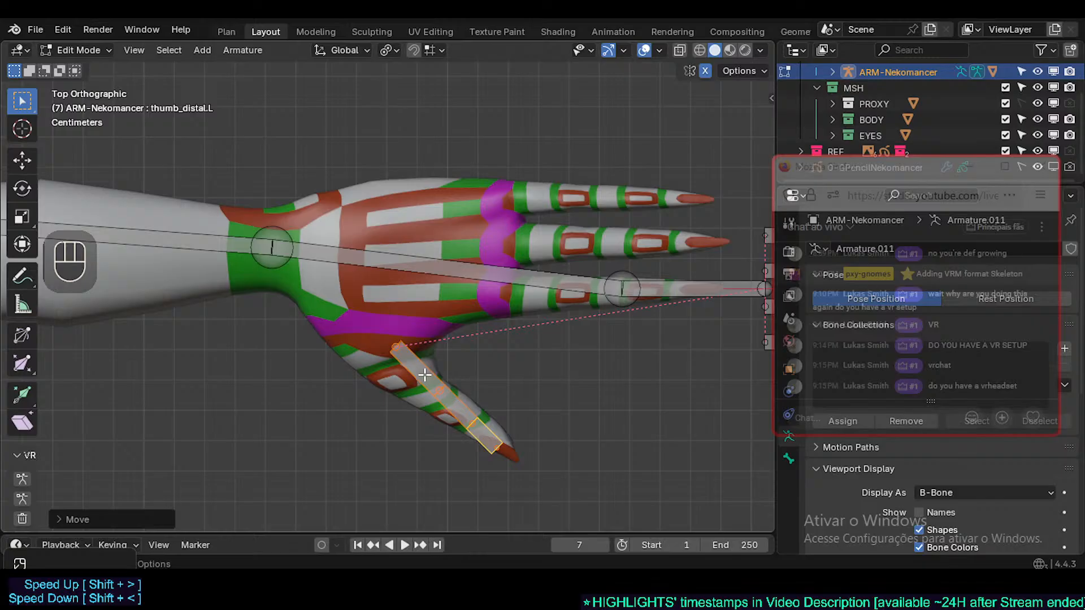
{"action": "scroll", "coordinate": [424, 375], "scroll_direction": "down", "scroll_amount": 2}
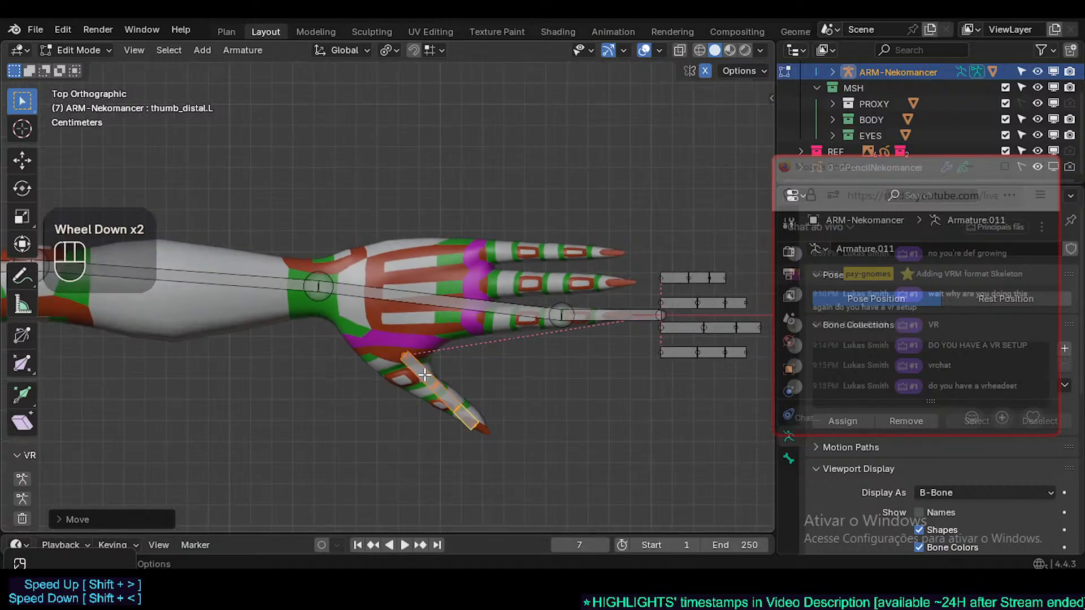
- Nudge the left elbow joint in top view to refine its position within the mesh elbow, then deselect it
{"action": "left_click", "coordinate": [463, 301]}
{"action": "scroll", "coordinate": [438, 310], "scroll_direction": "down", "scroll_amount": 3}
{"action": "middle_click_drag", "start_coordinate": [340, 342], "coordinate": [381, 341], "text": "shift"}
{"action": "middle_click_drag", "start_coordinate": [265, 297], "coordinate": [311, 312], "text": "shift"}
{"action": "key", "text": "c"}
{"action": "left_click", "coordinate": [296, 294]}
{"action": "right_click", "coordinate": [295, 294]}
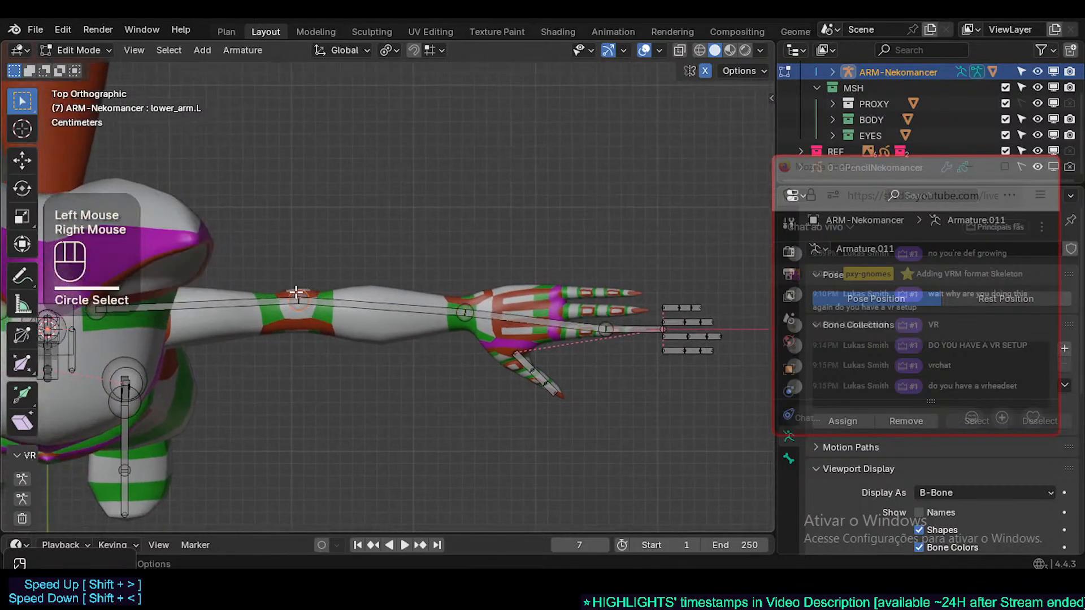
{"action": "key", "text": "g"}
{"action": "left_click", "coordinate": [291, 321], "text": "shift"}
{"action": "key", "text": "alt+a"}
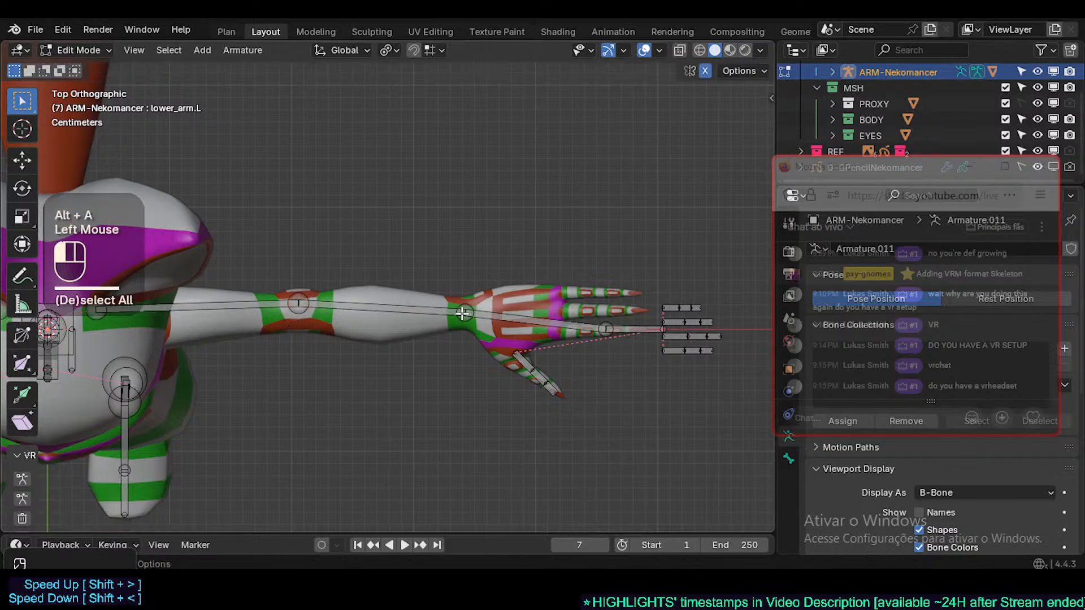
- Try to align the left lower_arm bone with the hand.L bone using Align Bones, and undo it
{"action": "left_click", "coordinate": [464, 312]}
{"action": "right_click", "coordinate": [493, 314]}
{"action": "left_click", "coordinate": [540, 322]}
{"action": "left_click", "coordinate": [641, 324], "text": "shift"}
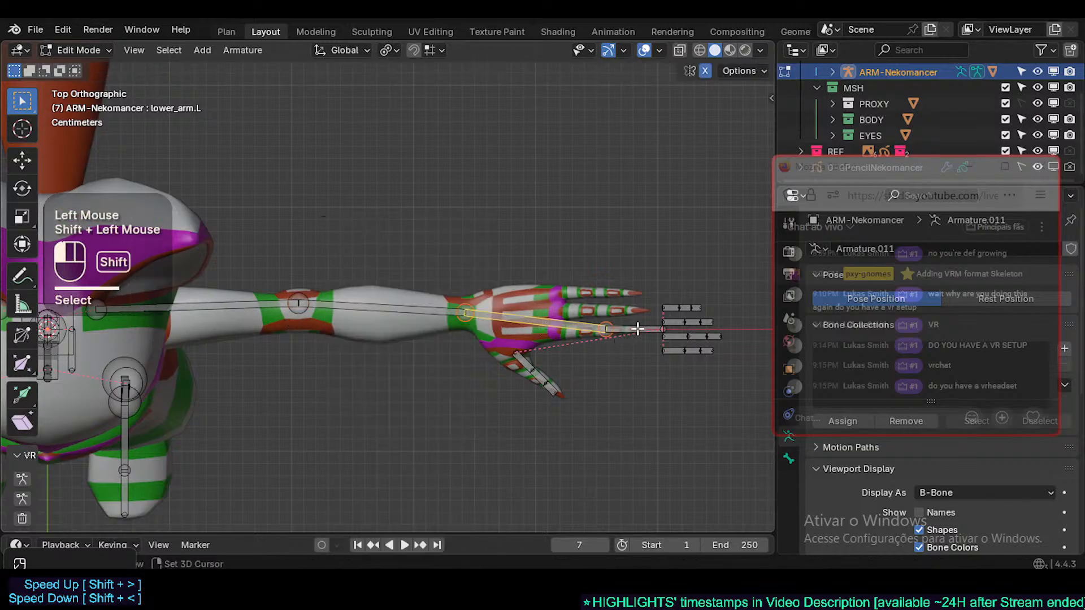
{"action": "key", "text": "ctrl+alt+a"}
{"action": "key", "text": "ctrl+z"}
- Select the left finger, lower_arm and hand bones, with hand.L active, and align them to hand.L using Align Bones
{"action": "key", "text": "b"}
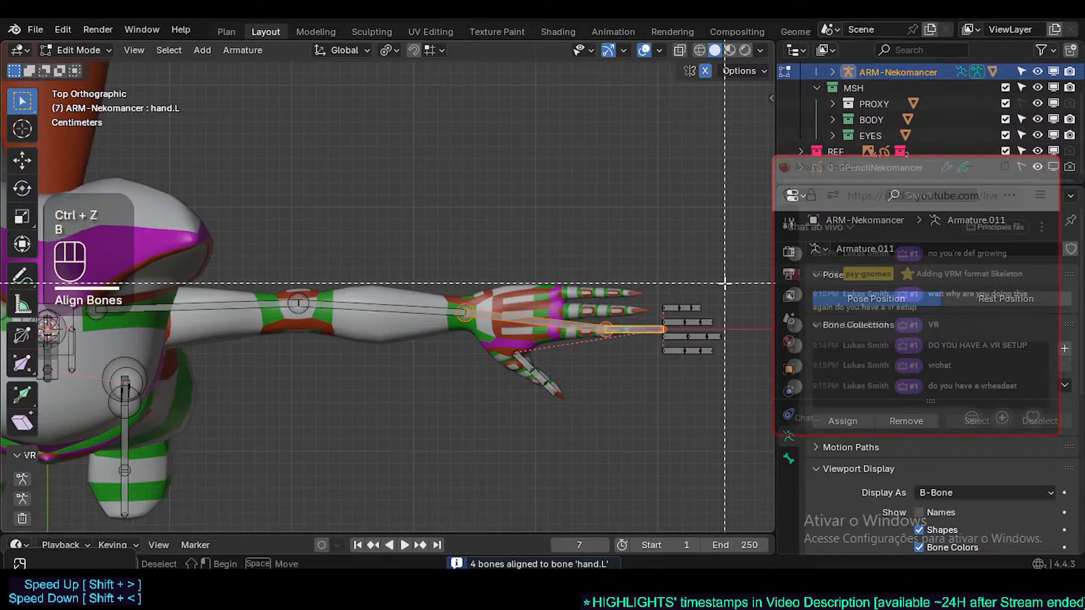
{"action": "left_click_drag", "start_coordinate": [724, 281], "coordinate": [613, 393]}
{"action": "left_click", "coordinate": [565, 326], "text": "shift"}
{"action": "left_click", "coordinate": [552, 318], "text": "shift"}
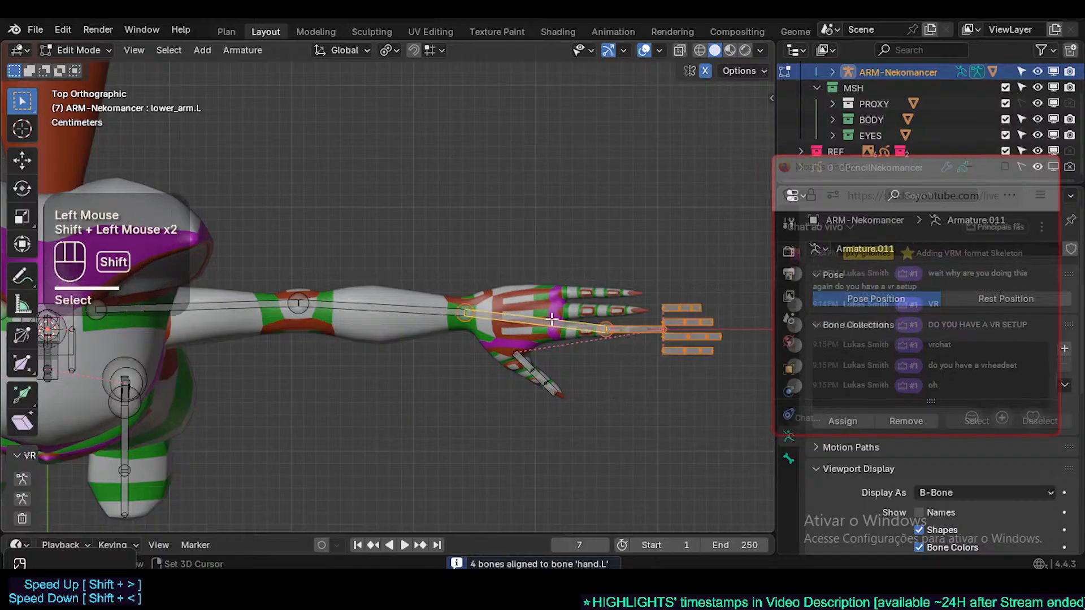
{"action": "key", "text": "ctrl+alt+a"}
{"action": "key", "text": "ctrl+z"}
{"action": "left_click", "coordinate": [641, 333], "text": "shift"}
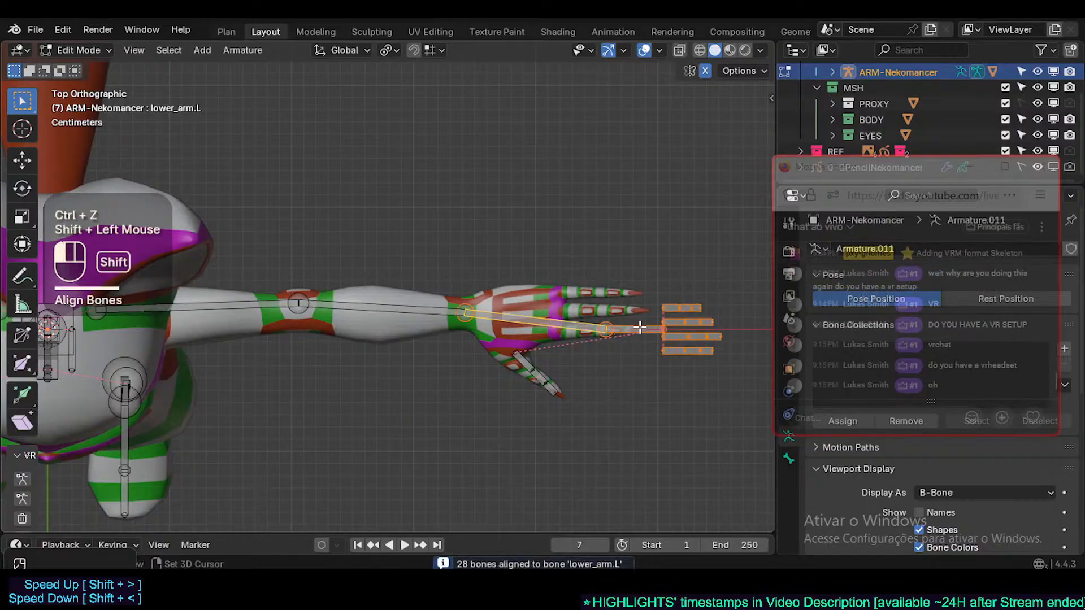
{"action": "left_click", "coordinate": [640, 327], "text": "shift"}
{"action": "key", "text": "ctrl+alt+a"}
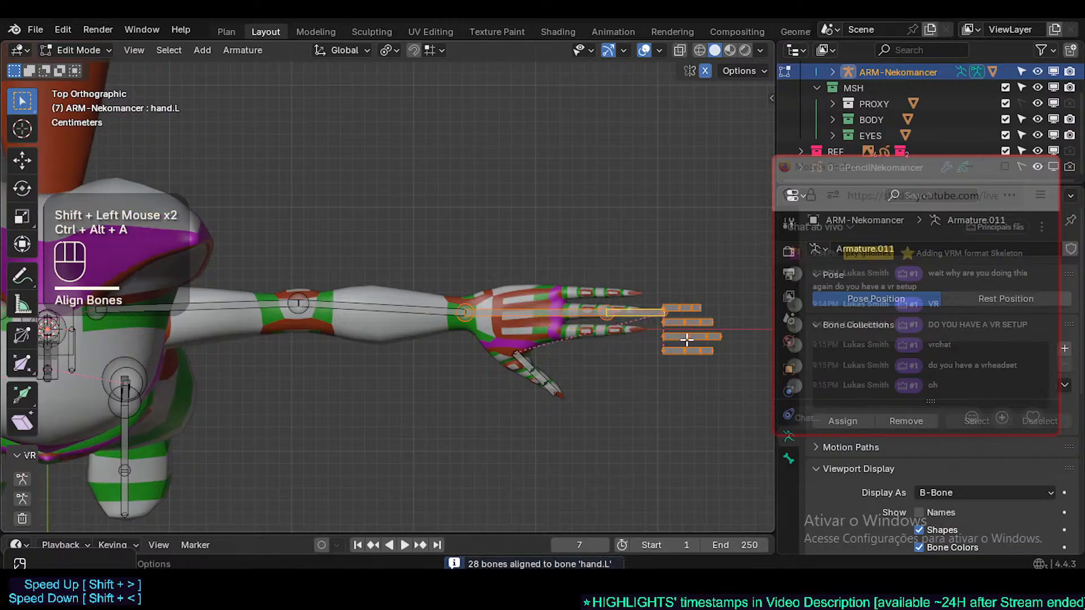
{"action": "key", "text": "alt+a"}
{"action": "key", "text": "b"}
{"action": "left_click_drag", "start_coordinate": [719, 272], "coordinate": [669, 397]}
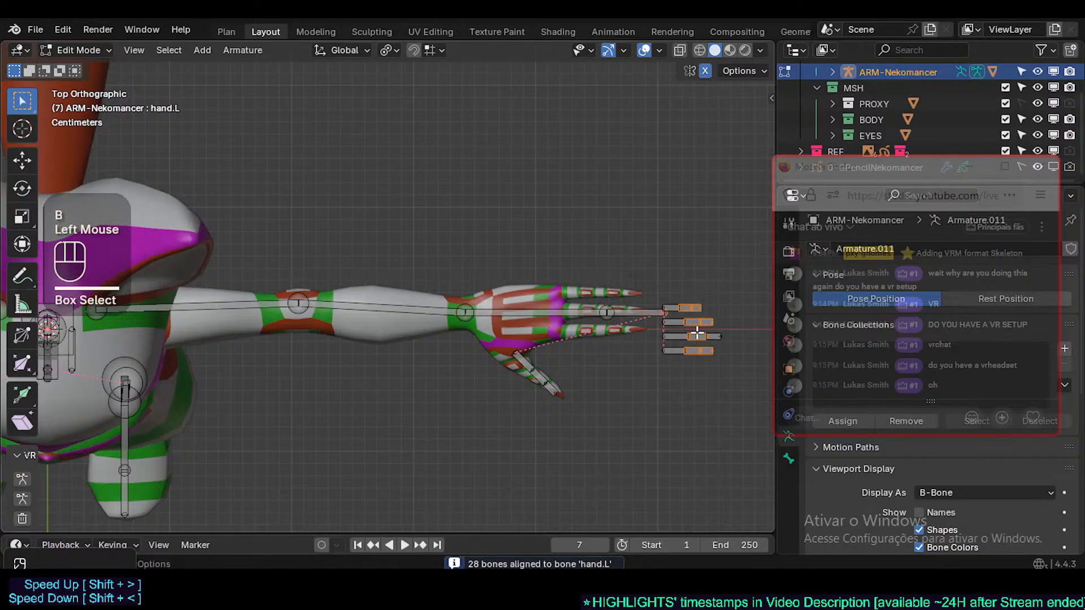
{"action": "key", "text": "c"}
{"action": "left_click_drag", "start_coordinate": [697, 333], "coordinate": [717, 356]}
{"action": "right_click", "coordinate": [717, 356]}
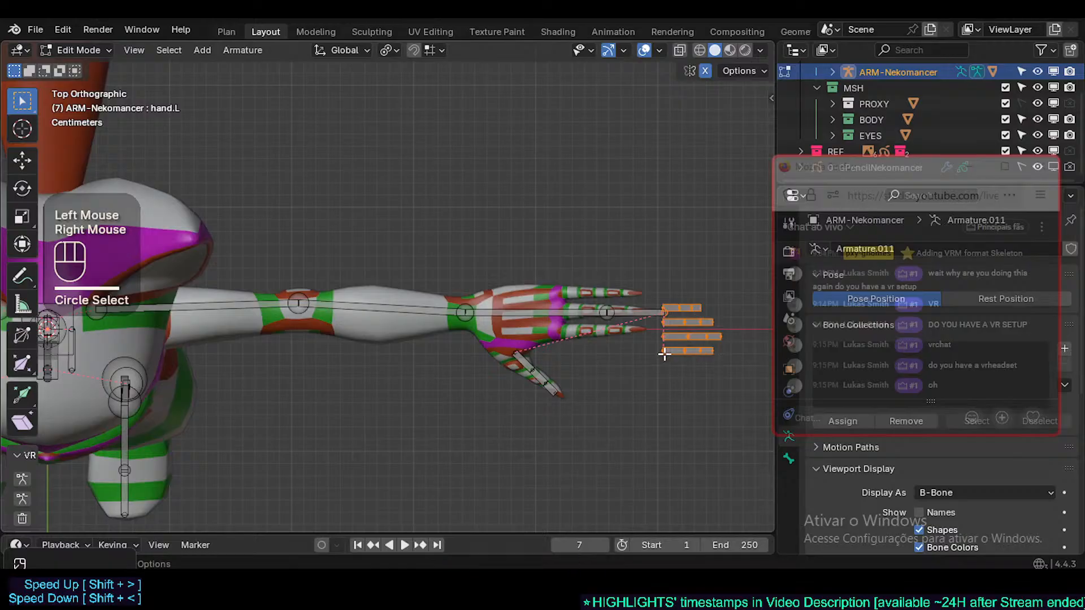
{"action": "key", "text": "c"}
{"action": "key", "text": "Escape"}
{"action": "key", "text": "alt+a"}
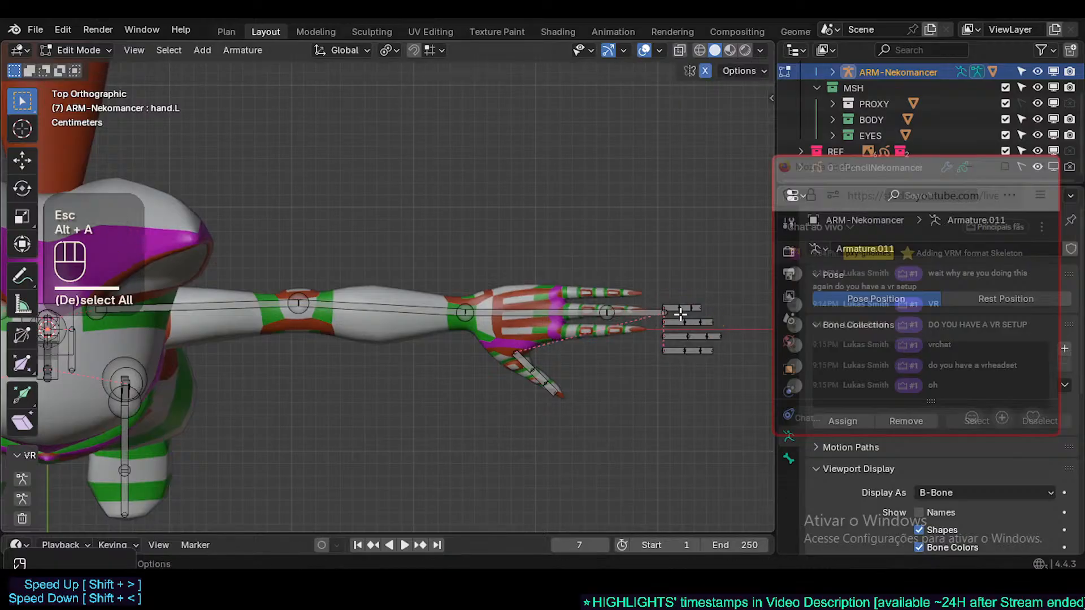
- Select the three left little finger bones, proximal, intermediate and distal, and delete them
{"action": "left_click", "coordinate": [672, 309]}
{"action": "scroll", "coordinate": [667, 310], "scroll_direction": "up", "scroll_amount": 2}
{"action": "middle_click_drag", "start_coordinate": [667, 310], "coordinate": [630, 305], "text": "shift"}
{"action": "left_click", "coordinate": [631, 303]}
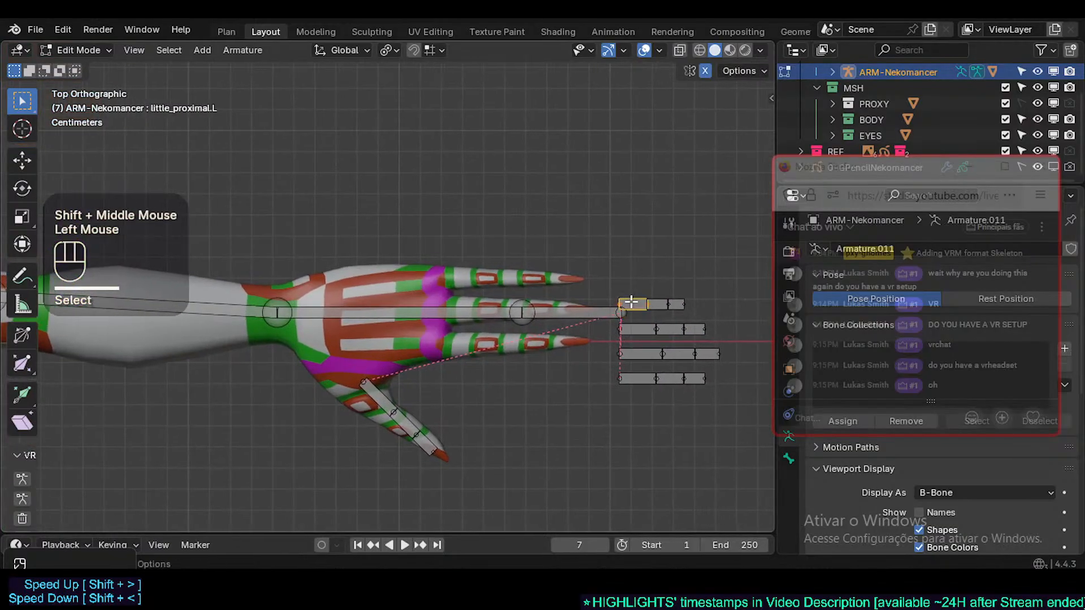
{"action": "scroll", "coordinate": [631, 303], "scroll_direction": "up", "scroll_amount": 1}
{"action": "left_click", "coordinate": [661, 301], "text": "shift"}
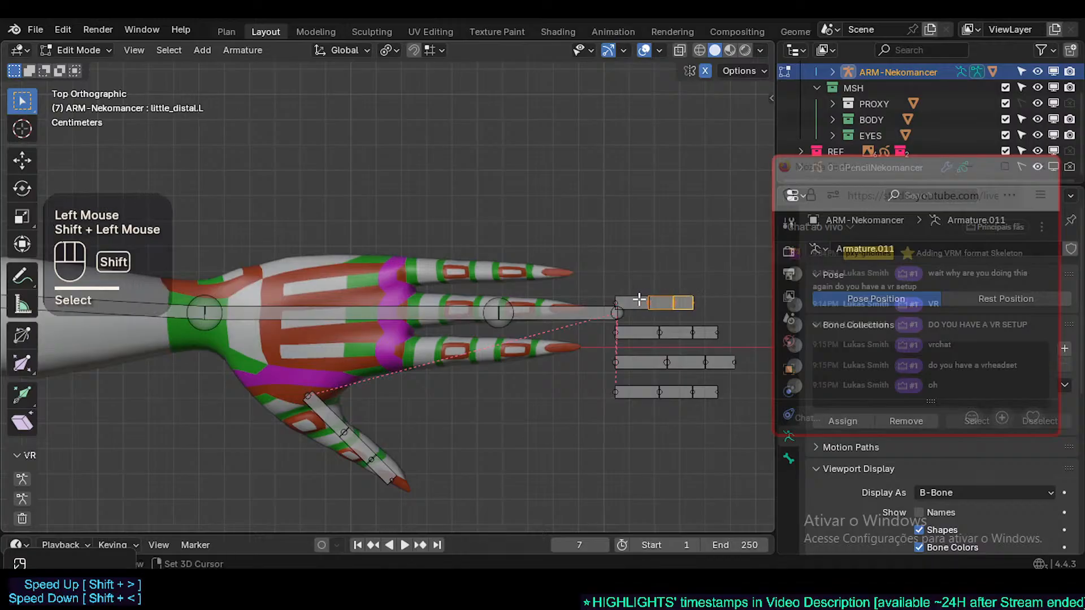
{"action": "left_click", "coordinate": [637, 299], "text": "shift"}
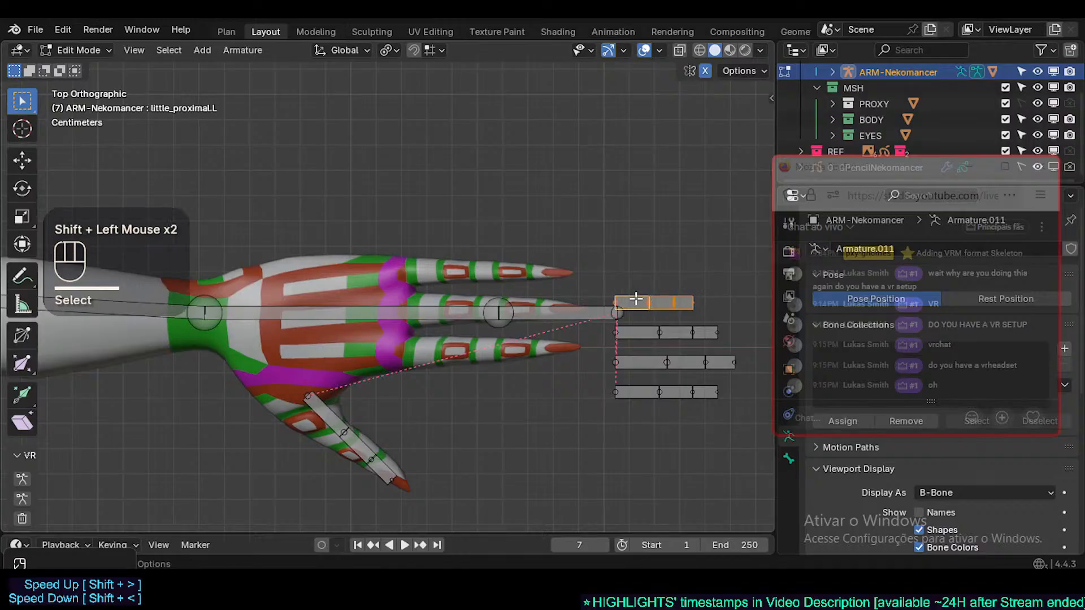
{"action": "key", "text": "x"}
{"action": "left_click", "coordinate": [663, 300]}
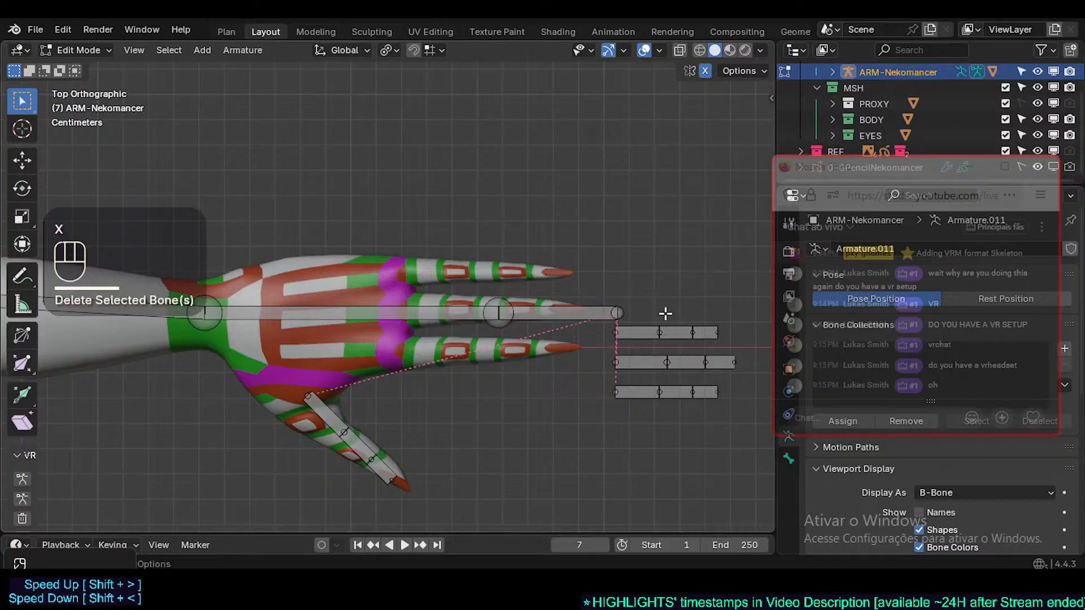
- Select the remaining ring, middle and index bones and move them about 0.0066 m in X and 0.0185 m in Y, centring them on the hand bone
{"action": "key", "text": "alt+a"}
{"action": "key", "text": "b"}
{"action": "left_click_drag", "start_coordinate": [752, 307], "coordinate": [625, 435]}
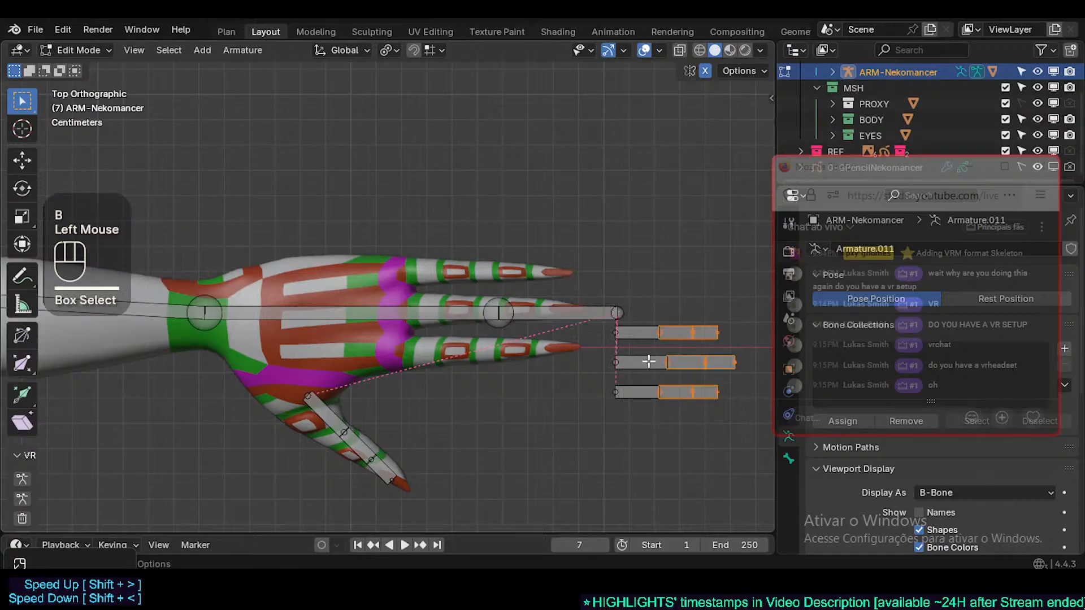
{"action": "left_click", "coordinate": [648, 333], "text": "shift"}
{"action": "left_click", "coordinate": [638, 362], "text": "shift"}
{"action": "left_click", "coordinate": [636, 392], "text": "shift"}
{"action": "key", "text": "g"}
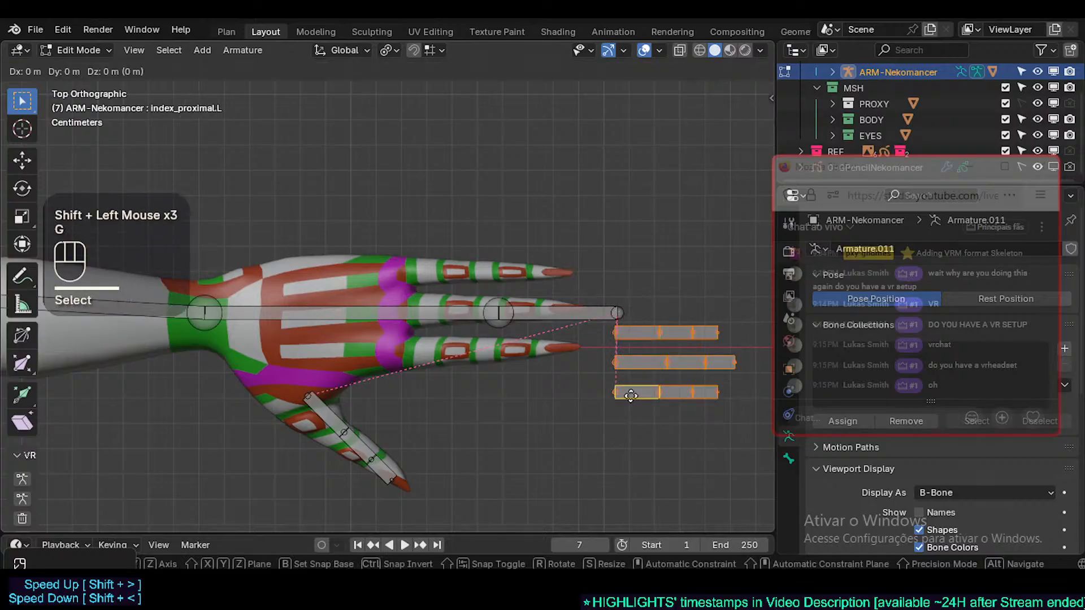
{"action": "key", "text": "y"}
{"action": "key", "text": "Escape"}
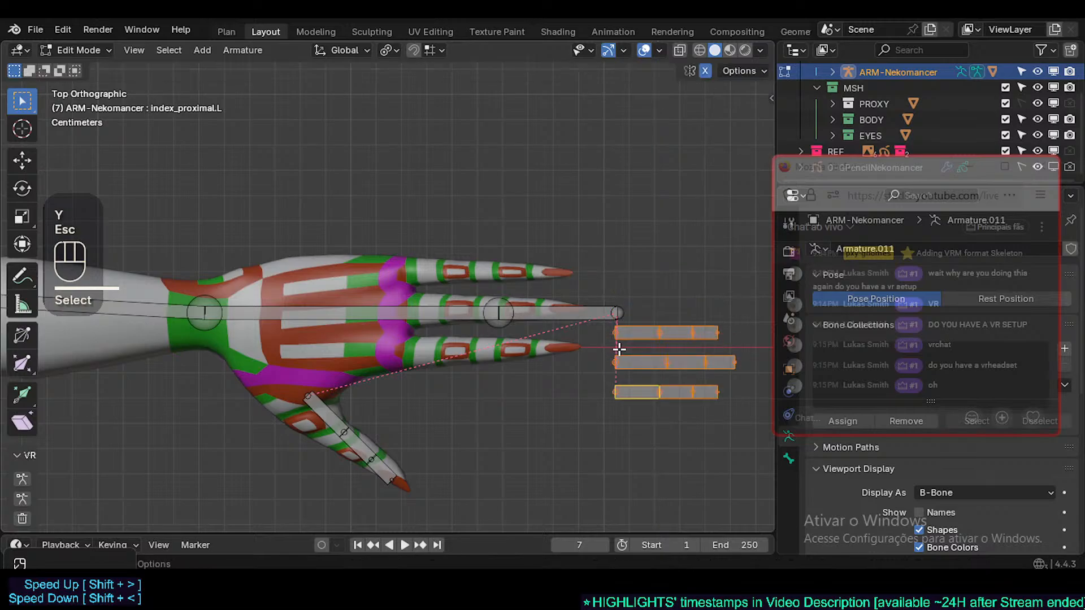
{"action": "key", "text": "g"}
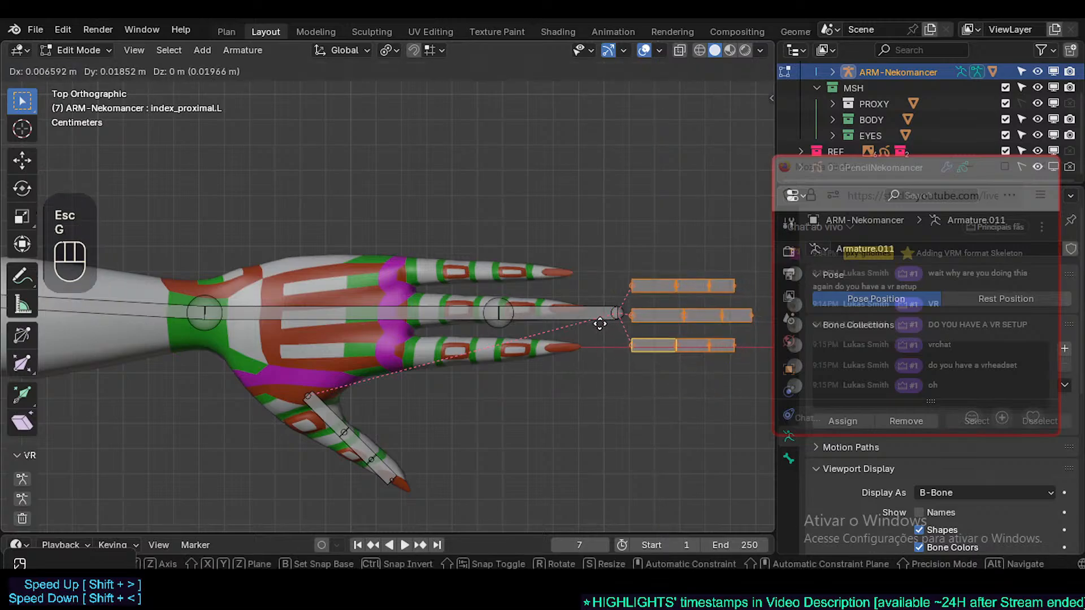
{"action": "left_click", "coordinate": [599, 322]}
{"action": "scroll", "coordinate": [607, 340], "scroll_direction": "down", "scroll_amount": 2, "text": "shift"}
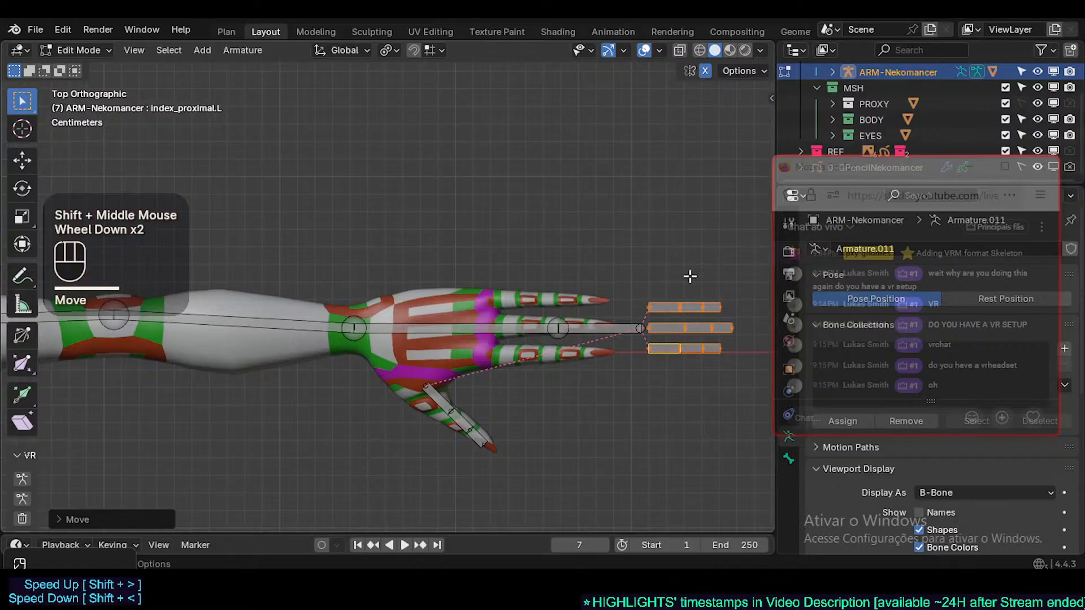
{"action": "middle_click_drag", "start_coordinate": [549, 330], "coordinate": [524, 335], "text": "shift"}
{"action": "key", "text": "alt+a"}
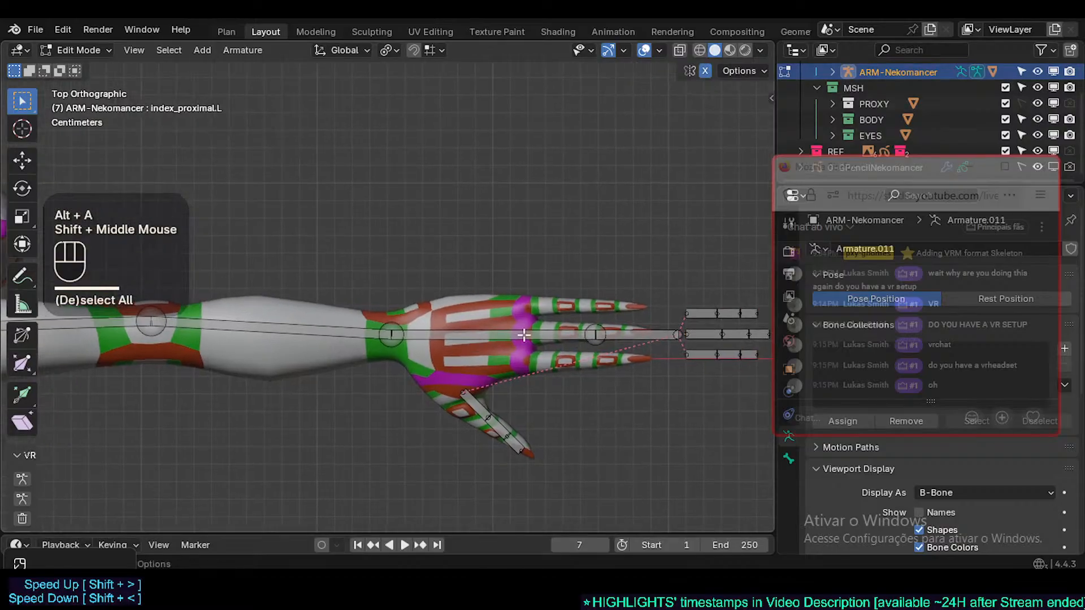
- Scale the left lower_arm bone inside the palm to about 0.65 so its tip sits at the knuckles, and deselect it
{"action": "left_click", "coordinate": [582, 336]}
{"action": "key", "text": "s"}
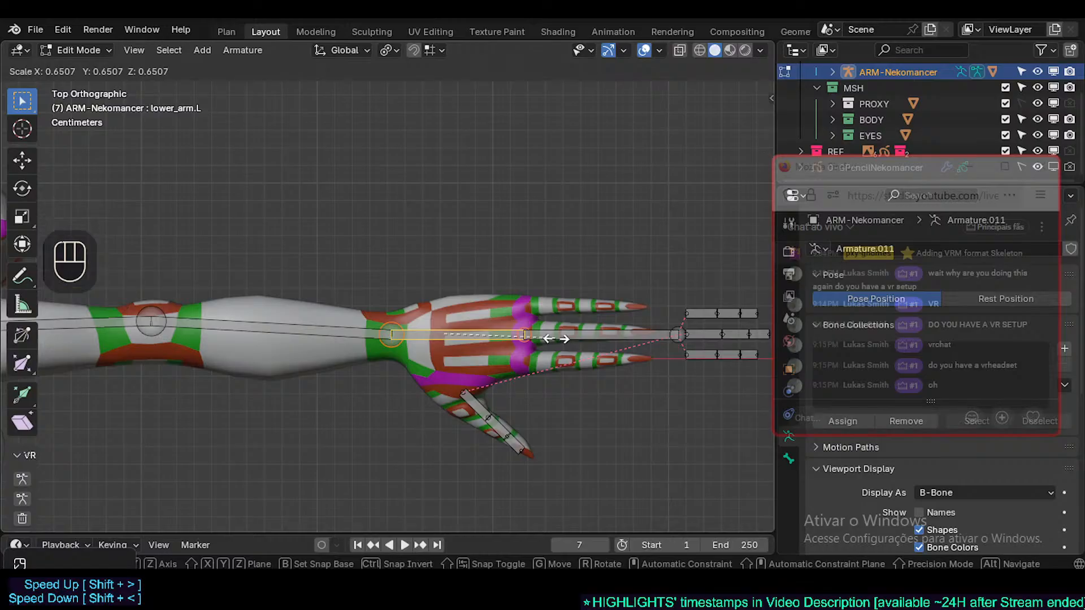
{"action": "left_click", "coordinate": [557, 338]}
{"action": "key", "text": "alt+a"}
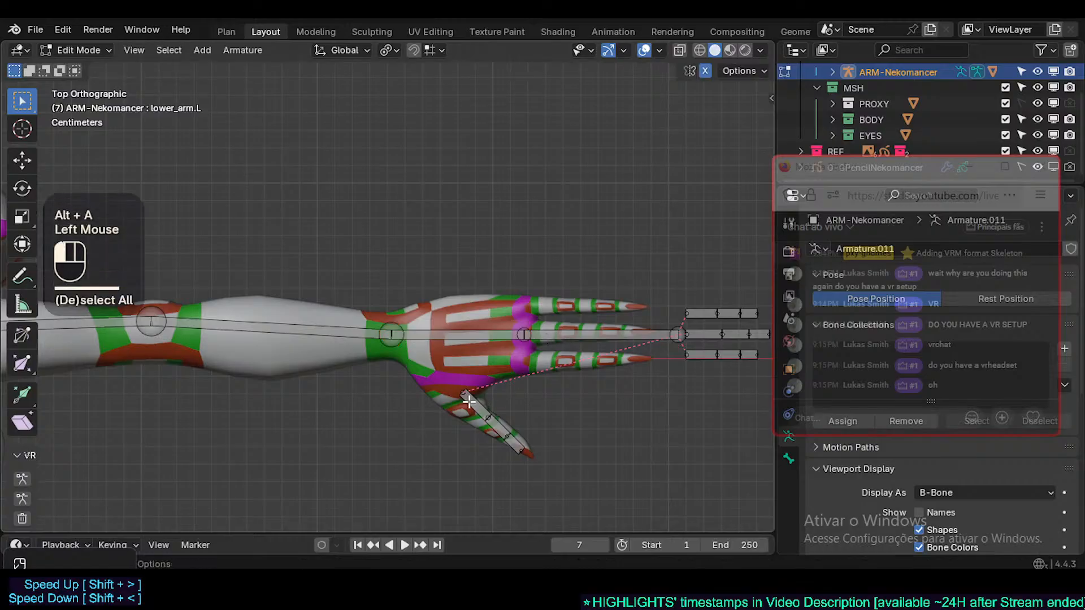
- Select the left thumb bones, lower them toward the mesh thumb in front view, and reposition them at the thumb base in top view
{"action": "left_click", "coordinate": [469, 403], "text": "shift"}
{"action": "left_click", "coordinate": [515, 446], "text": "shift"}
{"action": "key", "text": "KP_1"}
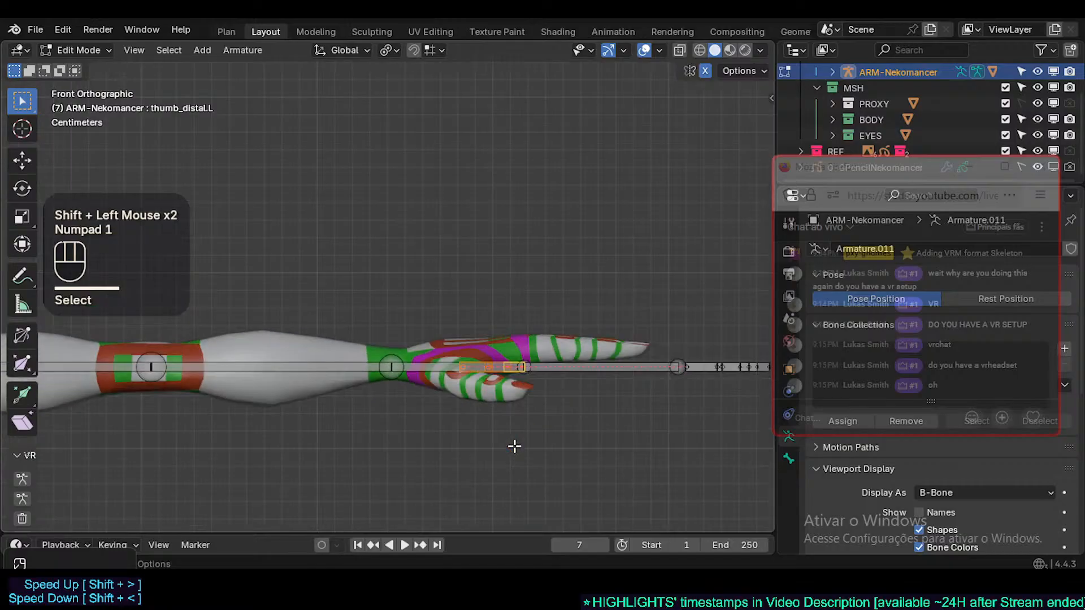
{"action": "key", "text": "g"}
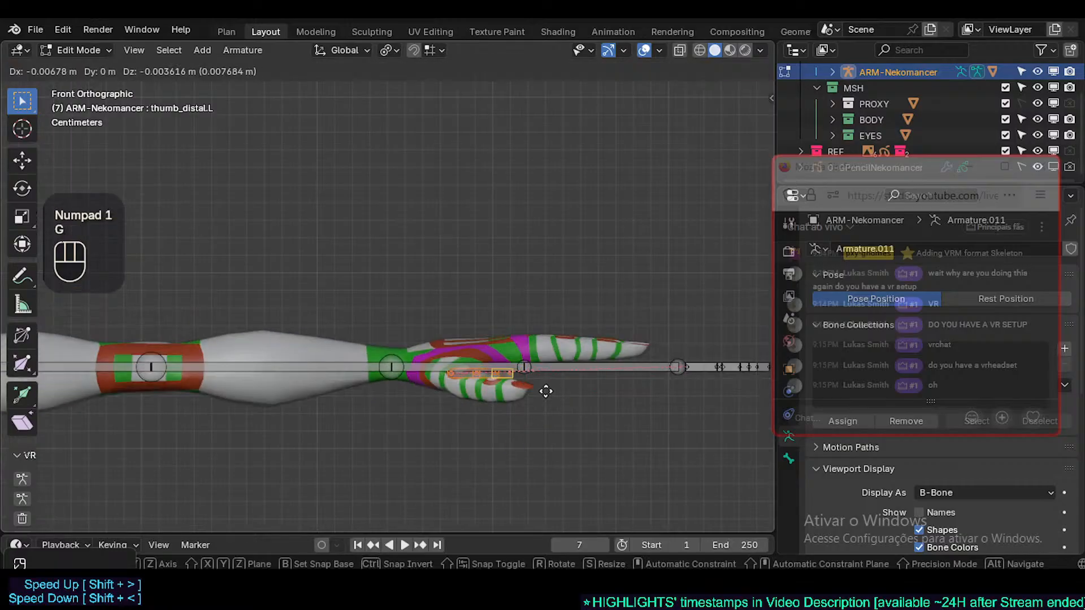
{"action": "left_click", "coordinate": [522, 388]}
{"action": "key", "text": "KP_7"}
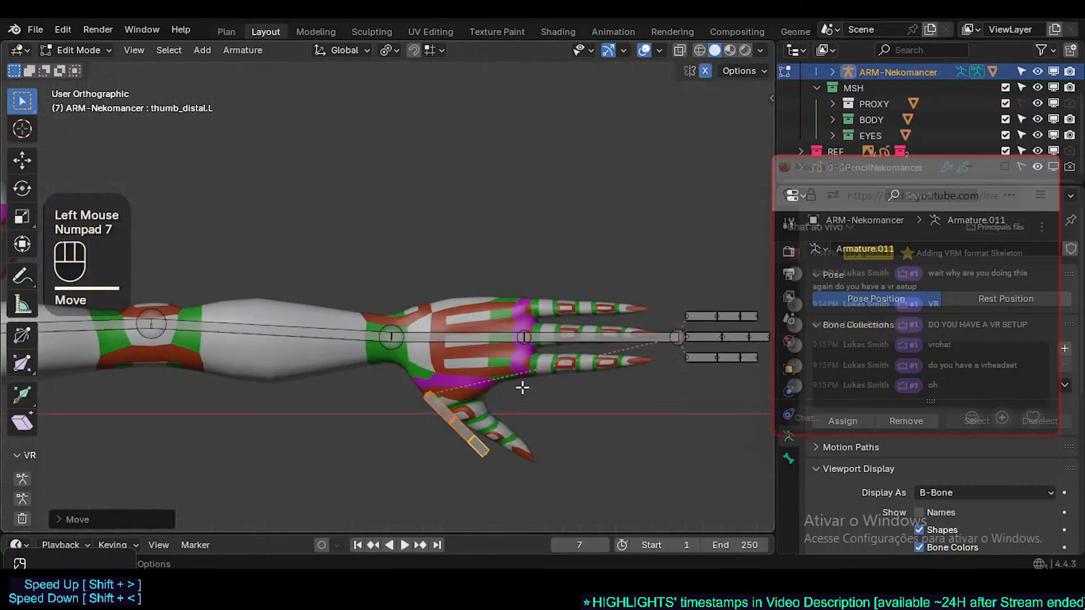
{"action": "key", "text": "g"}
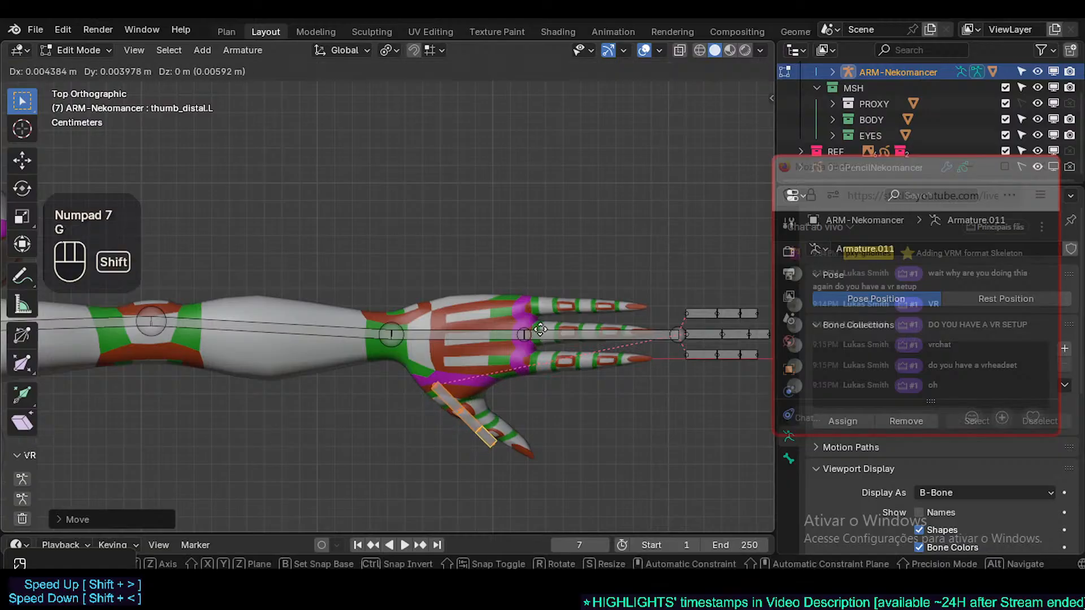
{"action": "left_click", "coordinate": [477, 441], "text": "shift"}
- Set the transform pivot point to Active Element and make thumb_proximal.L the active bone of the thumb selection
{"action": "key", "text": "r"}
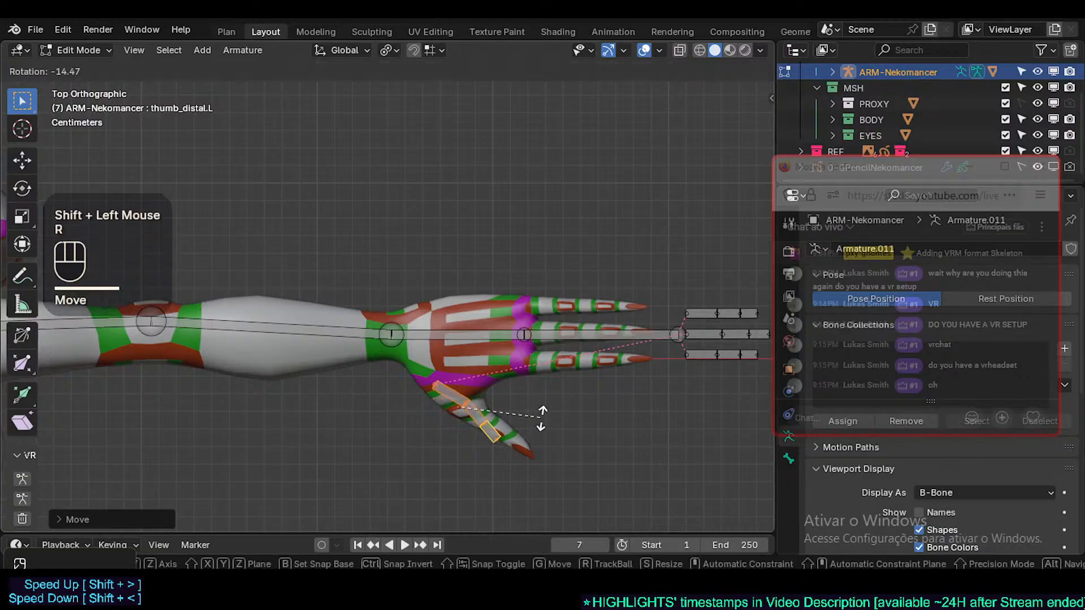
{"action": "key", "text": "Escape"}
{"action": "key", "text": "less"}
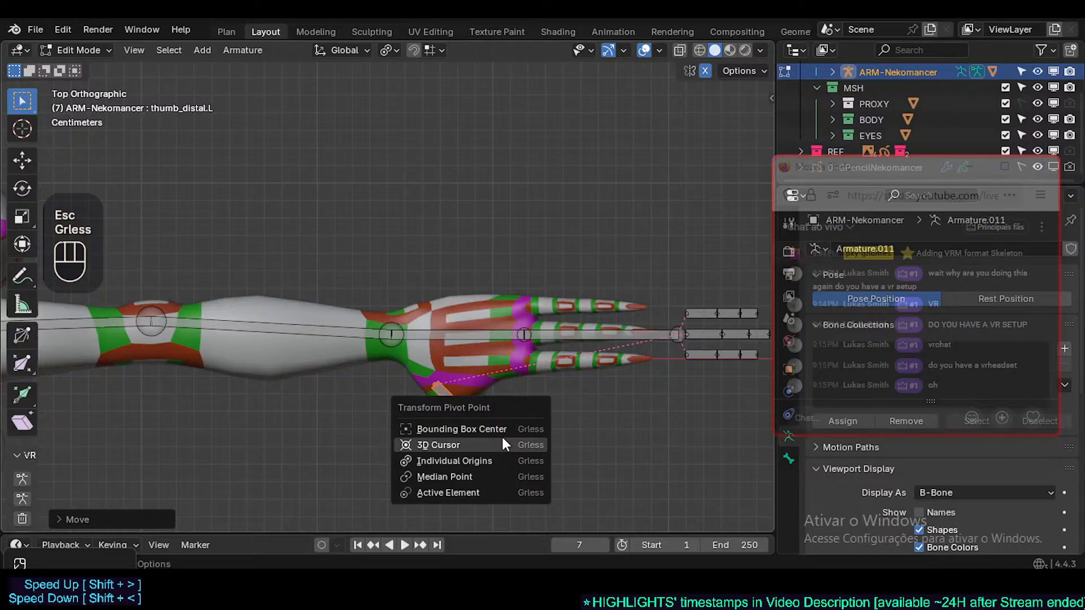
{"action": "left_click", "coordinate": [457, 479], "text": "shift"}
{"action": "left_click", "coordinate": [431, 391], "text": "shift"}
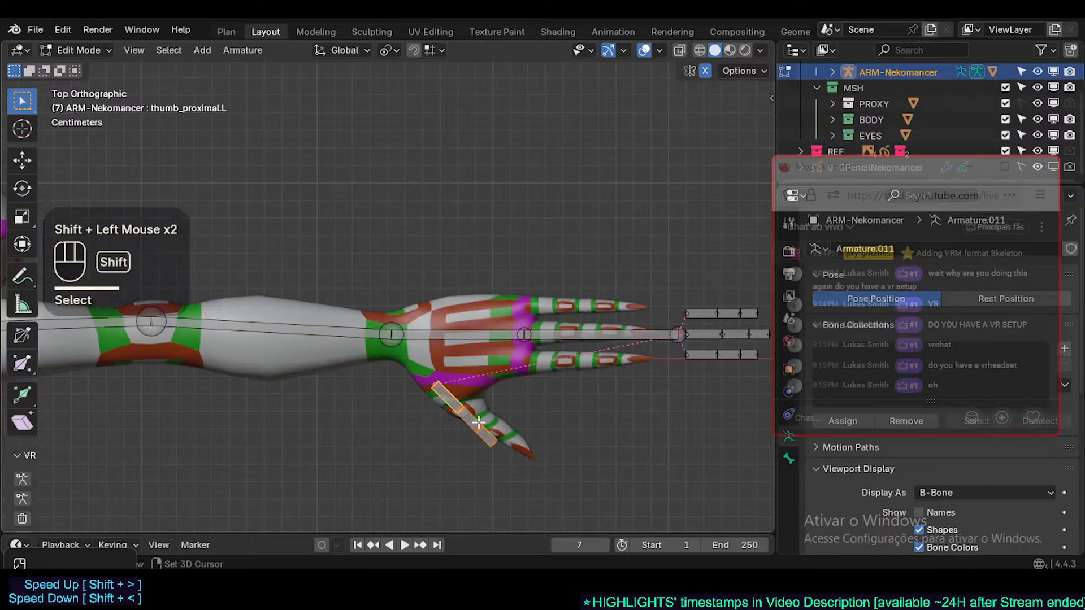
- Rotate the thumb bones along the mesh thumb, scale them by about 1.37, and nudge them into place
{"action": "key", "text": "r"}
{"action": "left_click", "coordinate": [610, 439]}
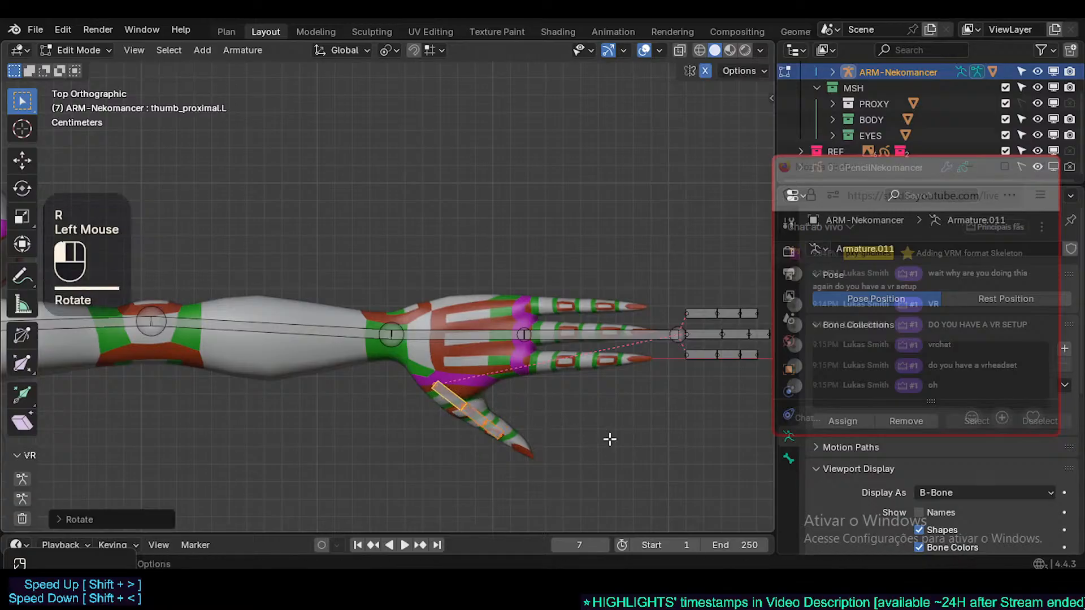
{"action": "key", "text": "r"}
{"action": "left_click", "coordinate": [576, 435]}
{"action": "key", "text": "s"}
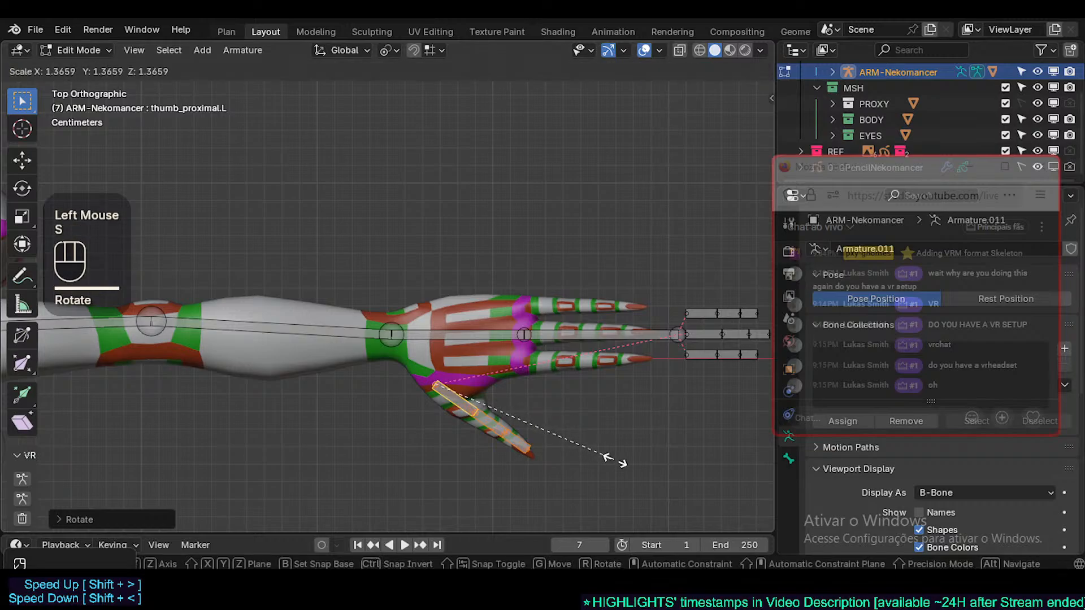
{"action": "left_click", "coordinate": [552, 412]}
{"action": "key", "text": "g"}
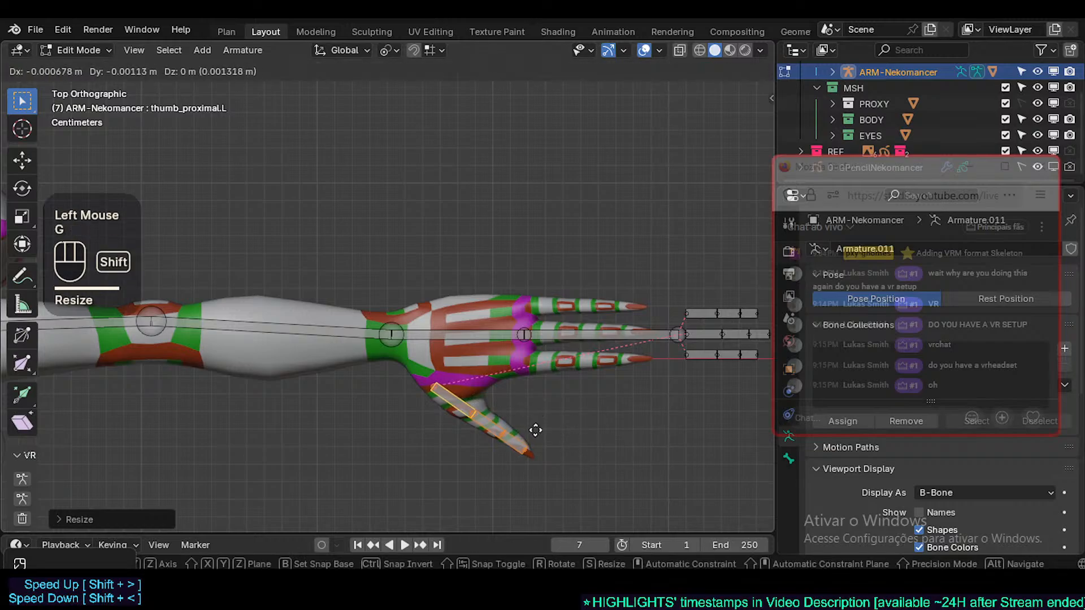
{"action": "left_click", "coordinate": [533, 426], "text": "shift"}
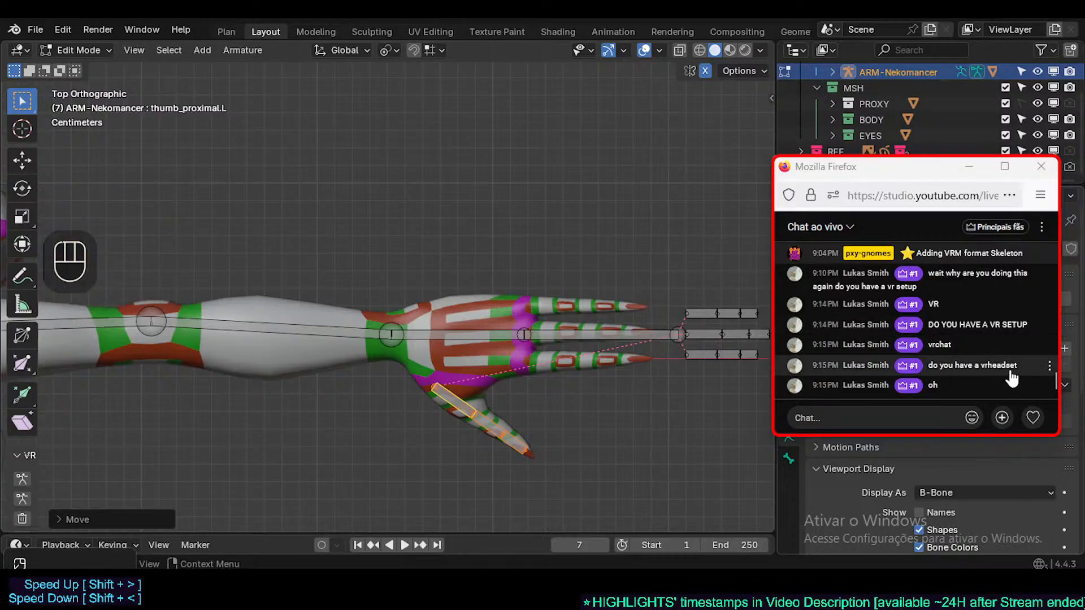
- Check the bone names of the left palm bone and the bone running along the middle finger, and deselect everything
{"action": "middle_click_drag", "start_coordinate": [451, 366], "coordinate": [411, 380], "text": "shift"}
{"action": "scroll", "coordinate": [480, 372], "scroll_direction": "up", "scroll_amount": 1}
{"action": "left_click", "coordinate": [446, 344]}
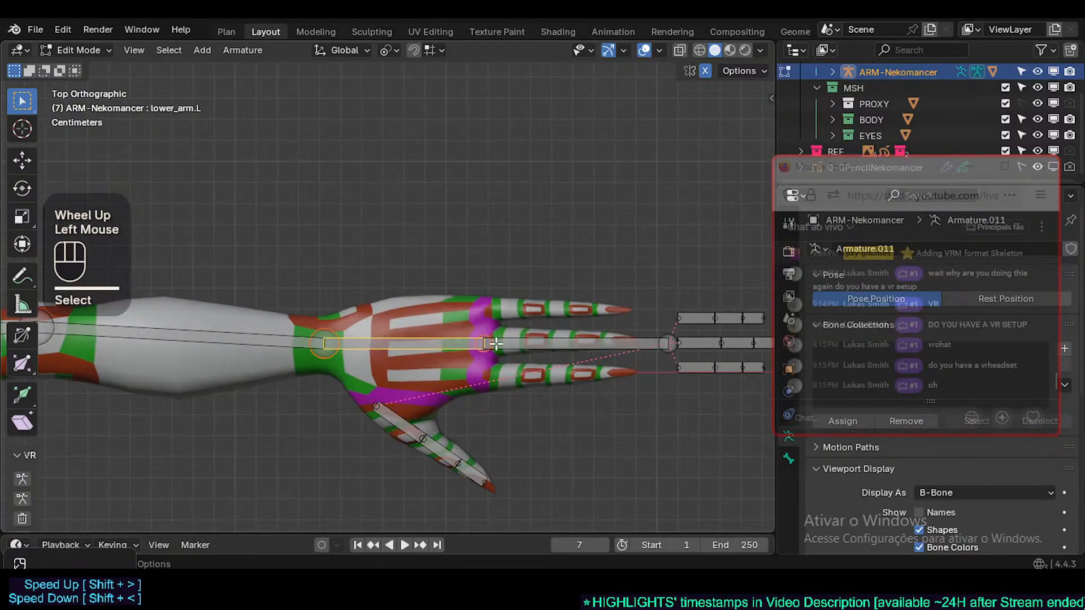
{"action": "left_click", "coordinate": [537, 344]}
{"action": "middle_click_drag", "start_coordinate": [641, 339], "coordinate": [618, 339], "text": "shift"}
{"action": "key", "text": "alt+a"}
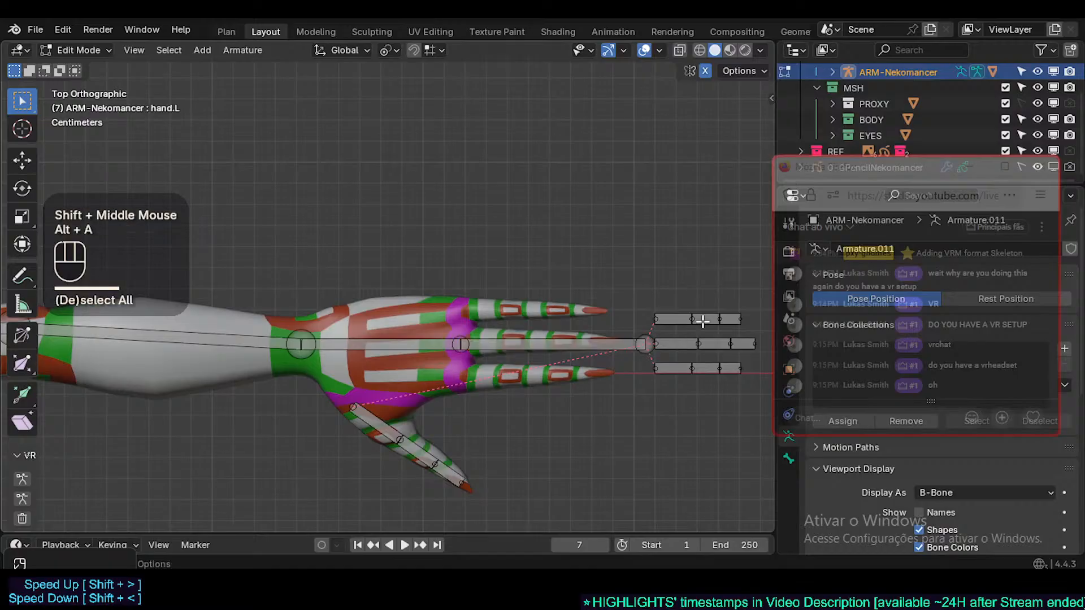
- Box-select the three left finger bone chains floating beyond the mesh fingertips, checking the adjoining hand bones
{"action": "key", "text": "b"}
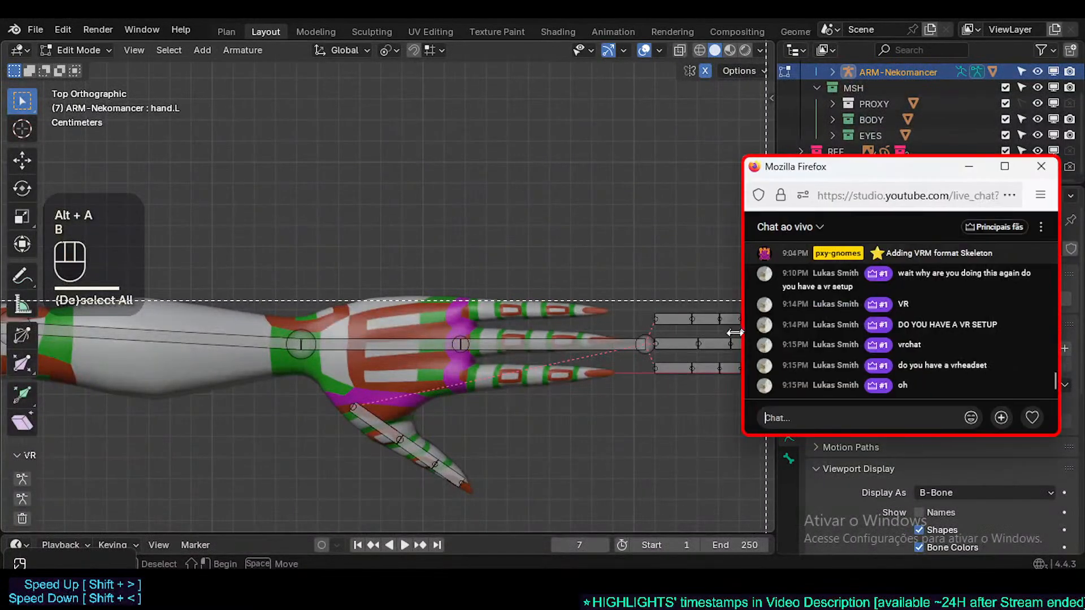
{"action": "left_click_drag", "start_coordinate": [766, 297], "coordinate": [646, 365]}
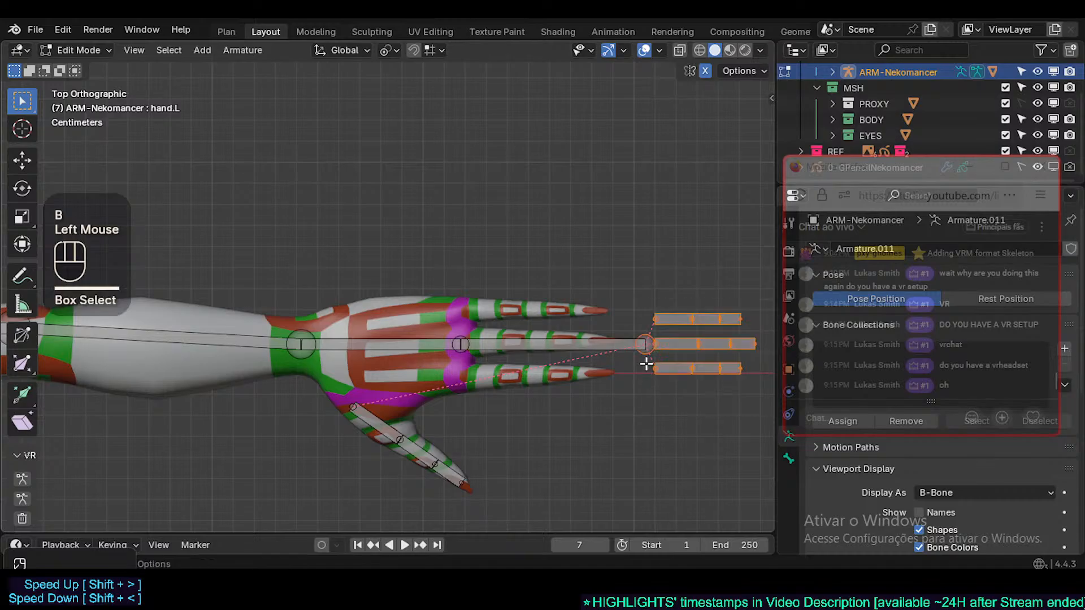
{"action": "double_click", "coordinate": [599, 343]}
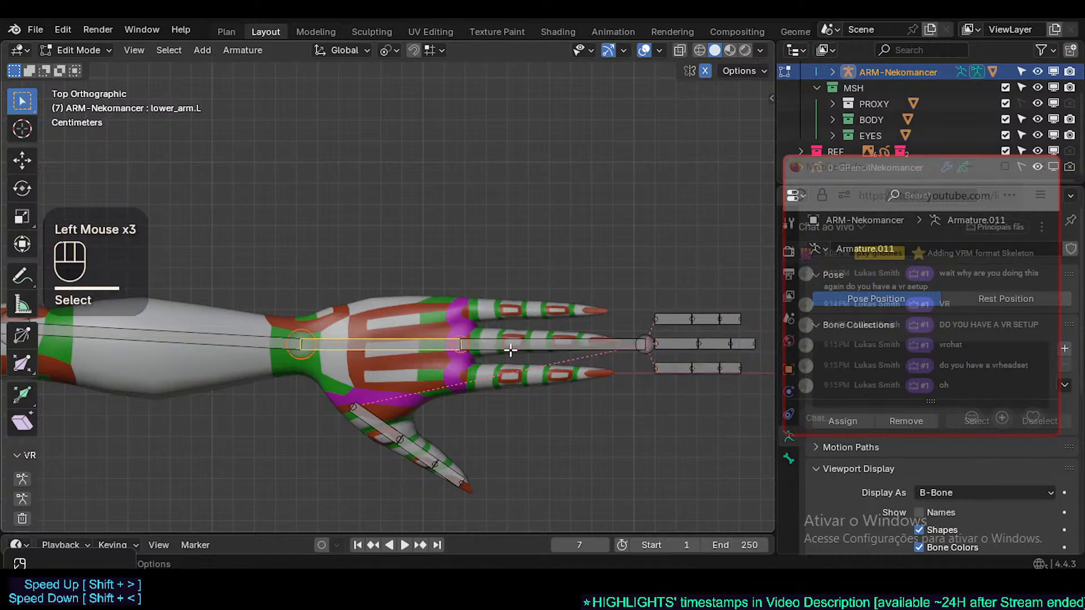
{"action": "left_click", "coordinate": [592, 340]}
{"action": "key", "text": "alt+a"}
{"action": "key", "text": "b"}
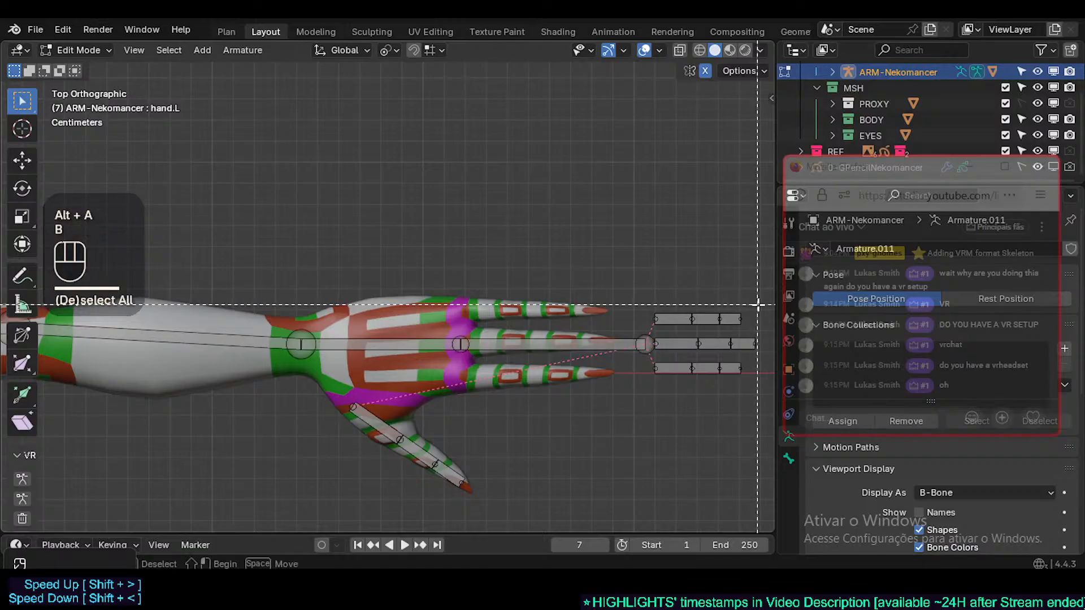
{"action": "left_click_drag", "start_coordinate": [762, 308], "coordinate": [647, 405]}
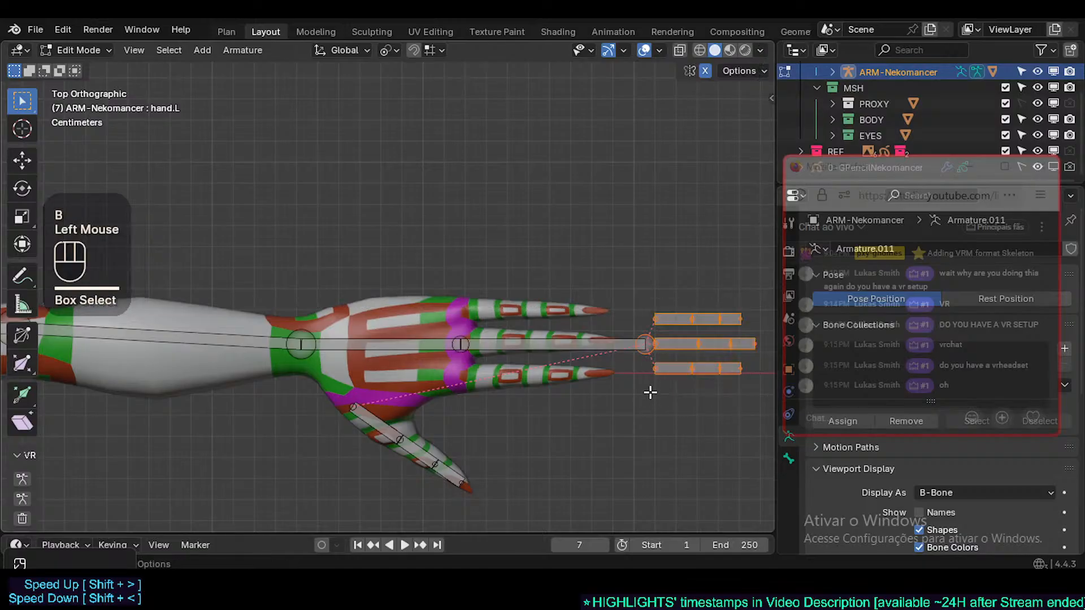
- Examine which bones make up the left arm chain by selecting the middle-finger, palm and upper-arm bones in turn
{"action": "left_click", "coordinate": [620, 347]}
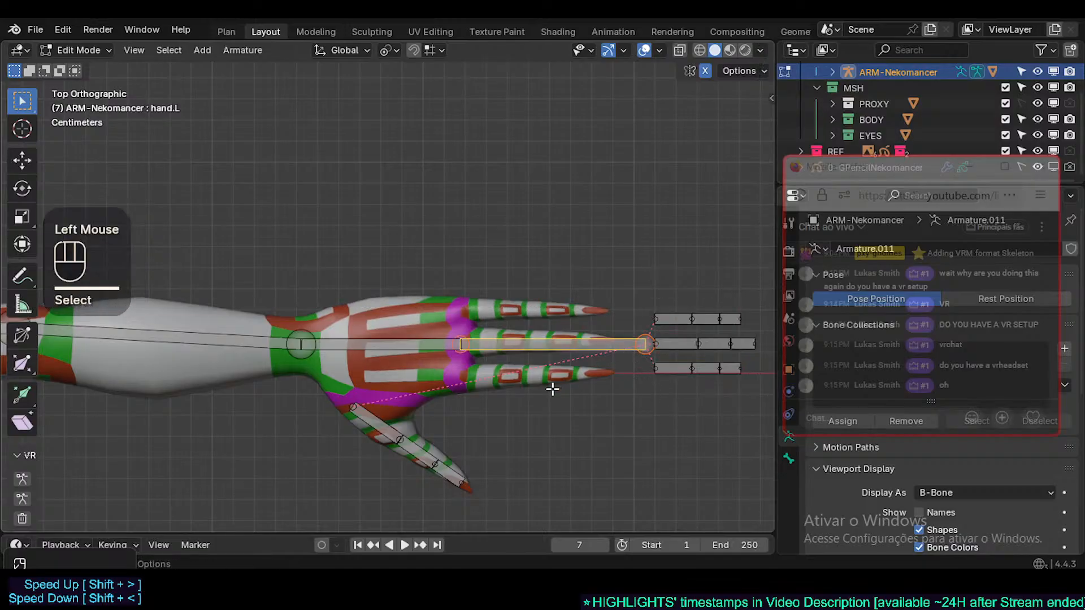
{"action": "left_click", "coordinate": [396, 347]}
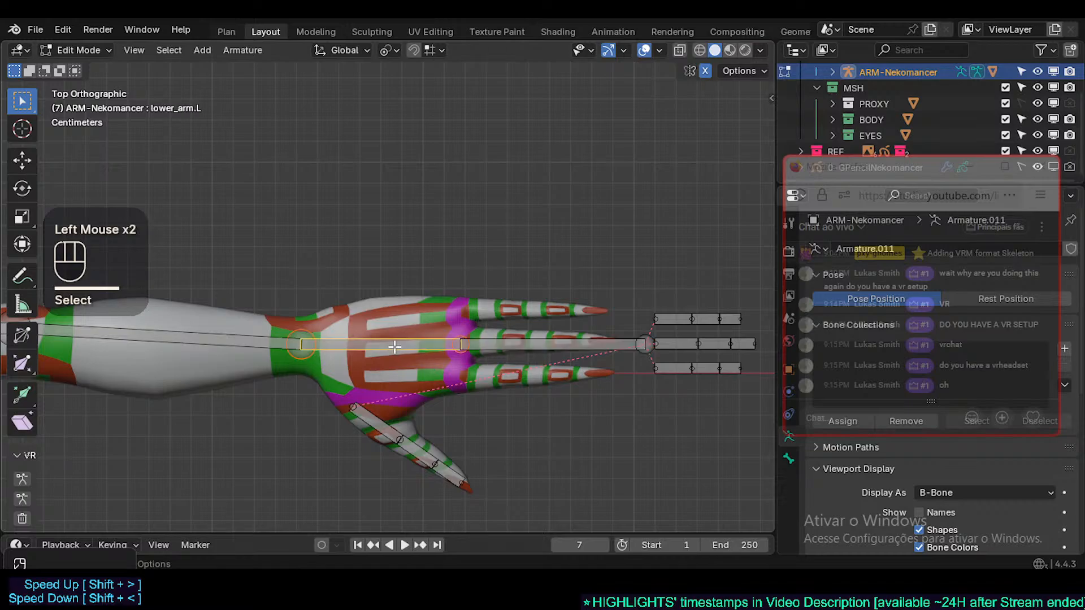
{"action": "middle_click_drag", "start_coordinate": [395, 347], "coordinate": [496, 363], "text": "shift"}
{"action": "scroll", "coordinate": [339, 392], "scroll_direction": "down", "scroll_amount": 2}
{"action": "left_click", "coordinate": [297, 359]}
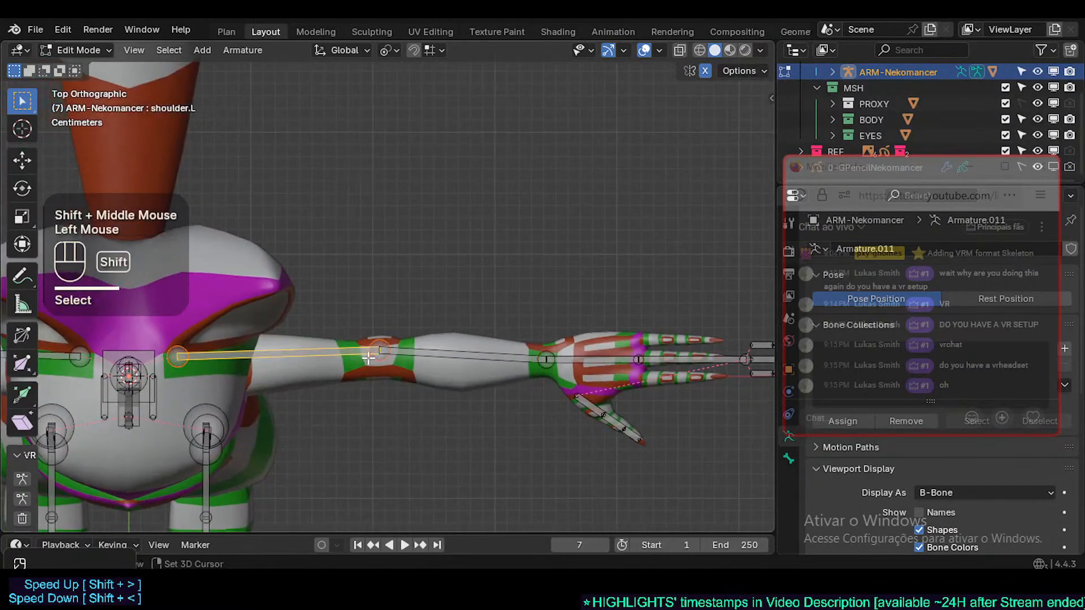
- Move the end joint of the upper_arm.L bone from the wrist to the elbow
{"action": "middle_click_drag", "start_coordinate": [369, 357], "coordinate": [409, 348], "text": "shift"}
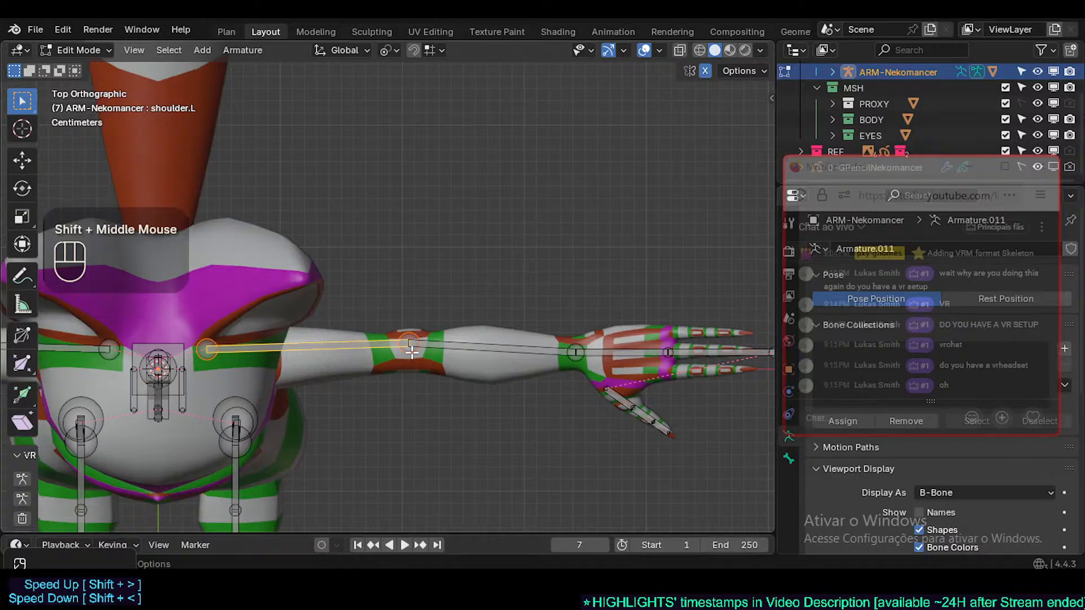
{"action": "left_click", "coordinate": [579, 361]}
{"action": "key", "text": "g"}
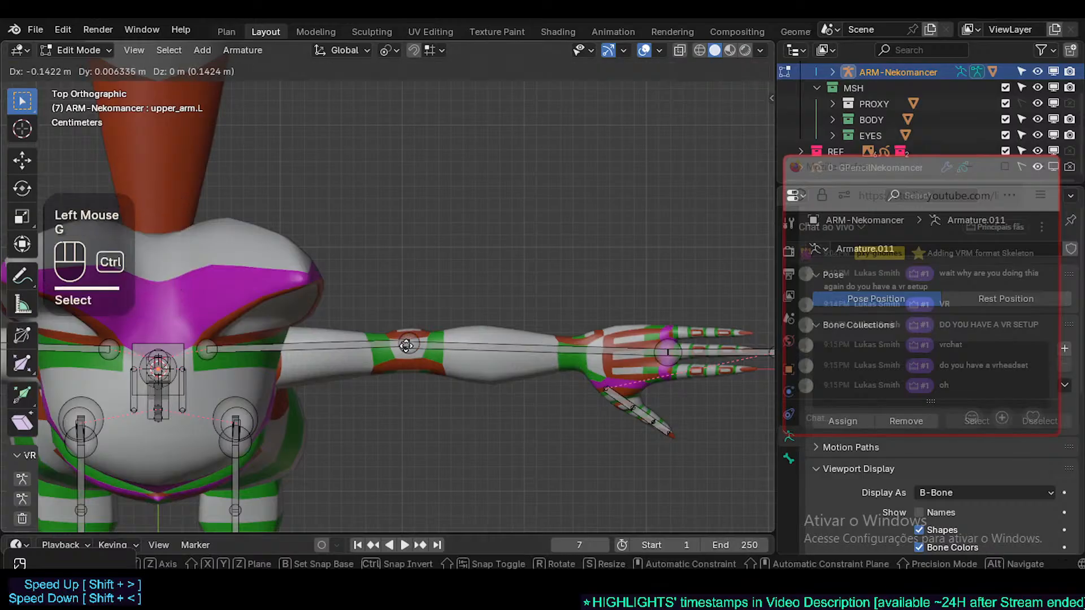
{"action": "key", "text": "Escape"}
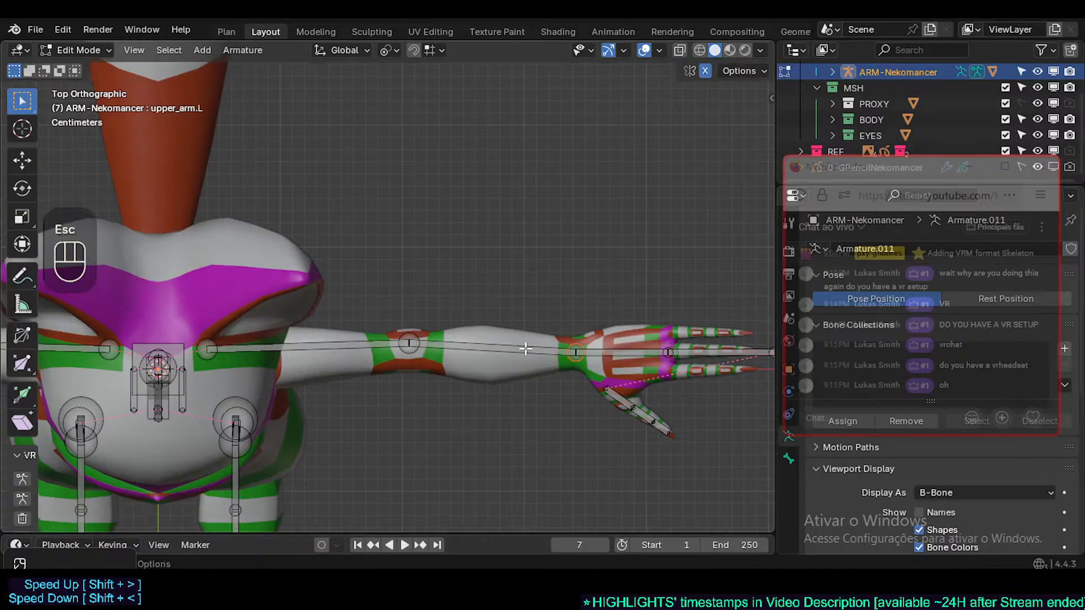
{"action": "key", "text": "g"}
{"action": "left_click", "coordinate": [643, 360]}
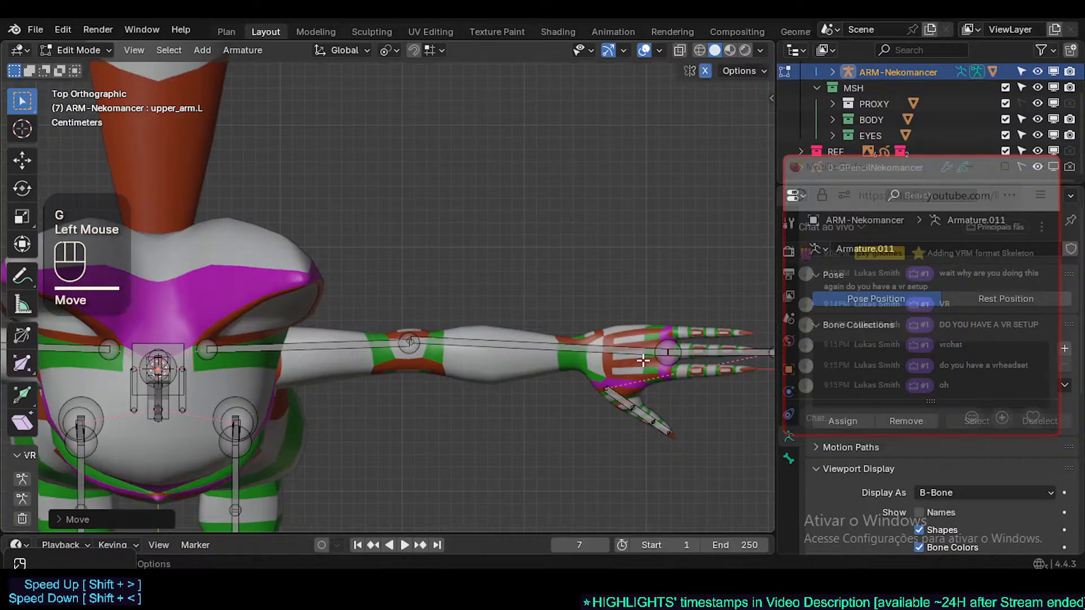
- Move the end joint of the lower_arm.L bone along the global X axis from the palm to the wrist
{"action": "left_click", "coordinate": [660, 356]}
{"action": "key", "text": "g"}
{"action": "key", "text": "Escape"}
{"action": "key", "text": "g"}
{"action": "key", "text": "x"}
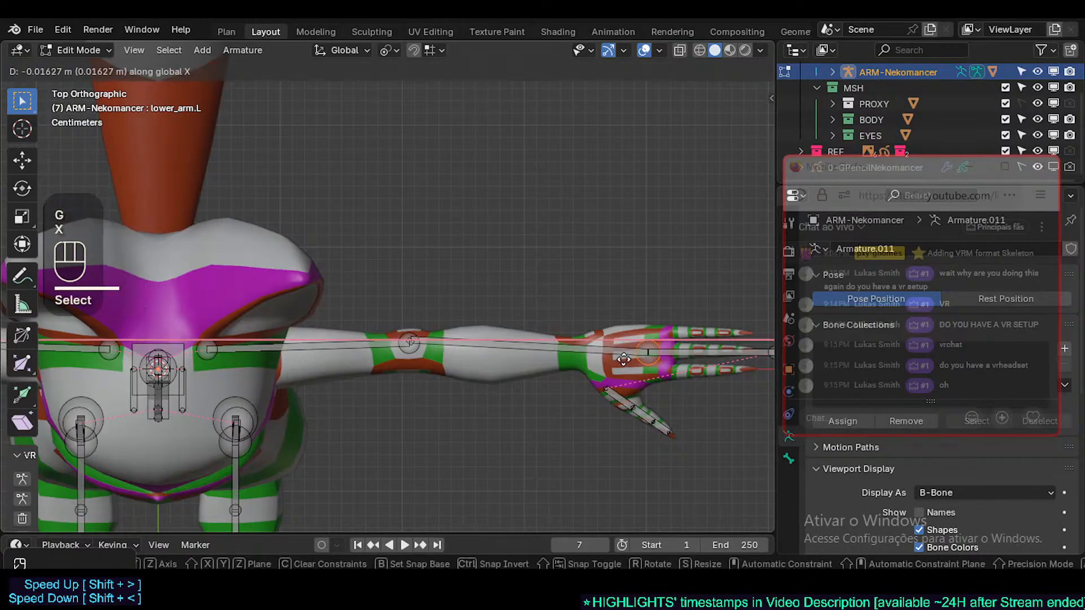
{"action": "left_click", "coordinate": [552, 373]}
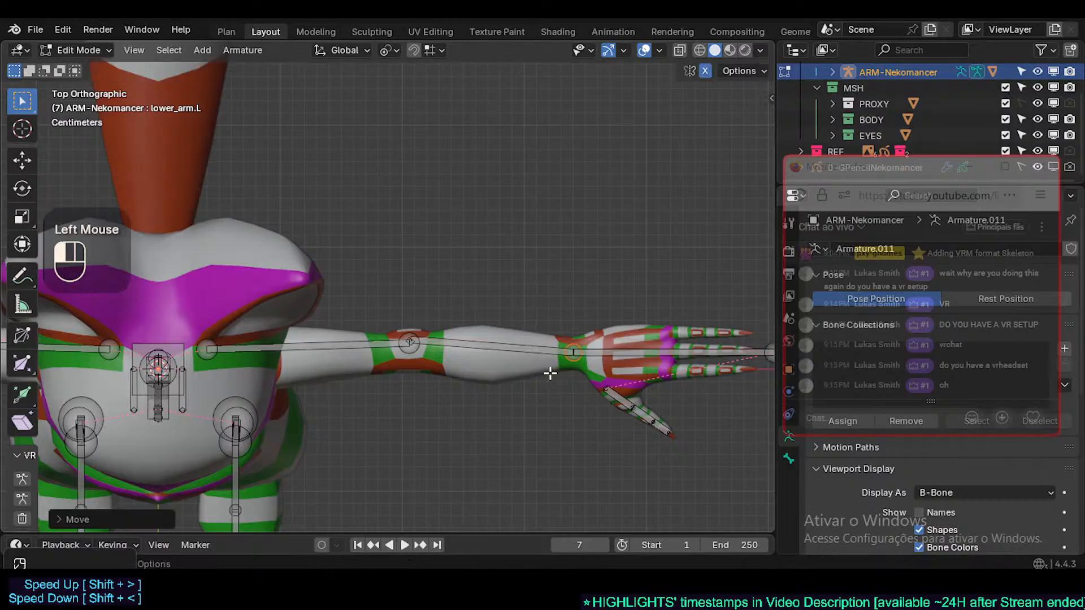
- Move the joint between shoulder.L and upper_arm.L from the elbow to the character's shoulder
{"action": "double_click", "coordinate": [404, 347]}
{"action": "key", "text": "g"}
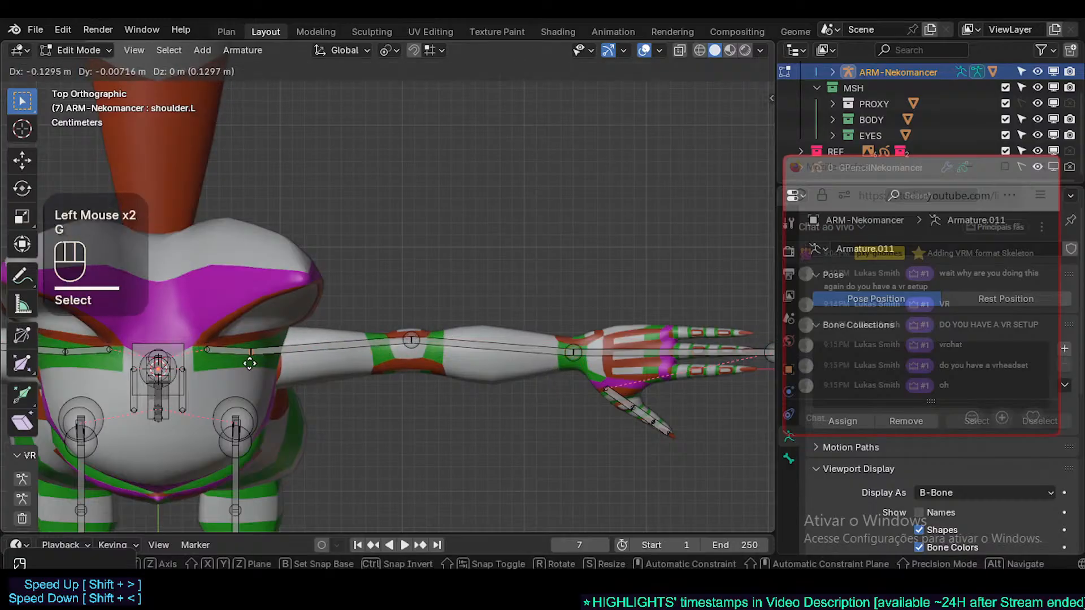
{"action": "left_click", "coordinate": [243, 364]}
- In the front view, move the inner joint of shoulder.L inward and slightly up toward the neck base
{"action": "key", "text": "KP_1"}
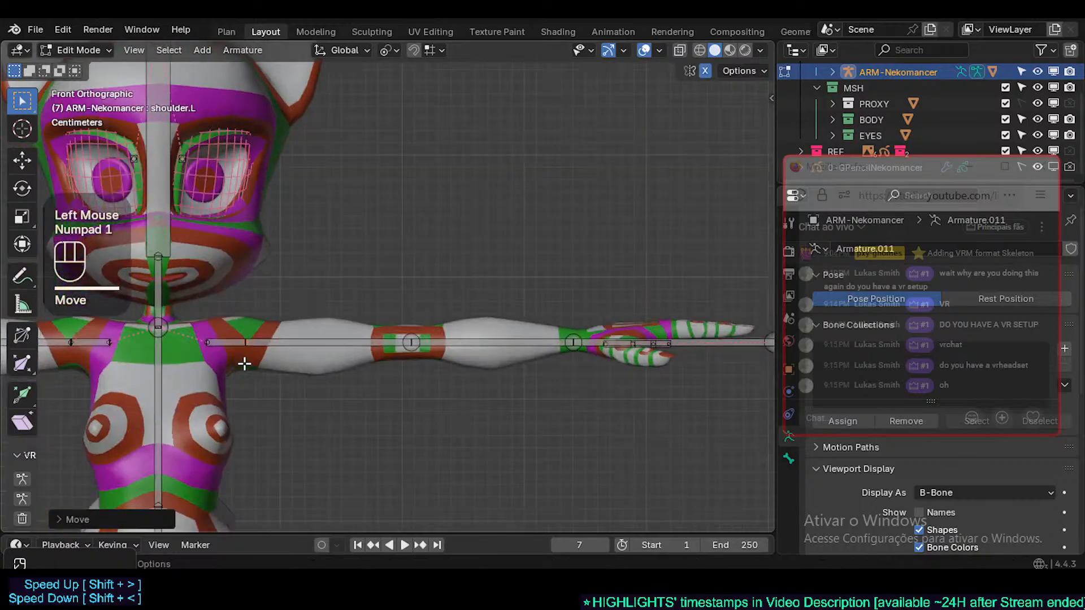
{"action": "key", "text": "alt+a"}
{"action": "left_click", "coordinate": [210, 343]}
{"action": "key", "text": "g"}
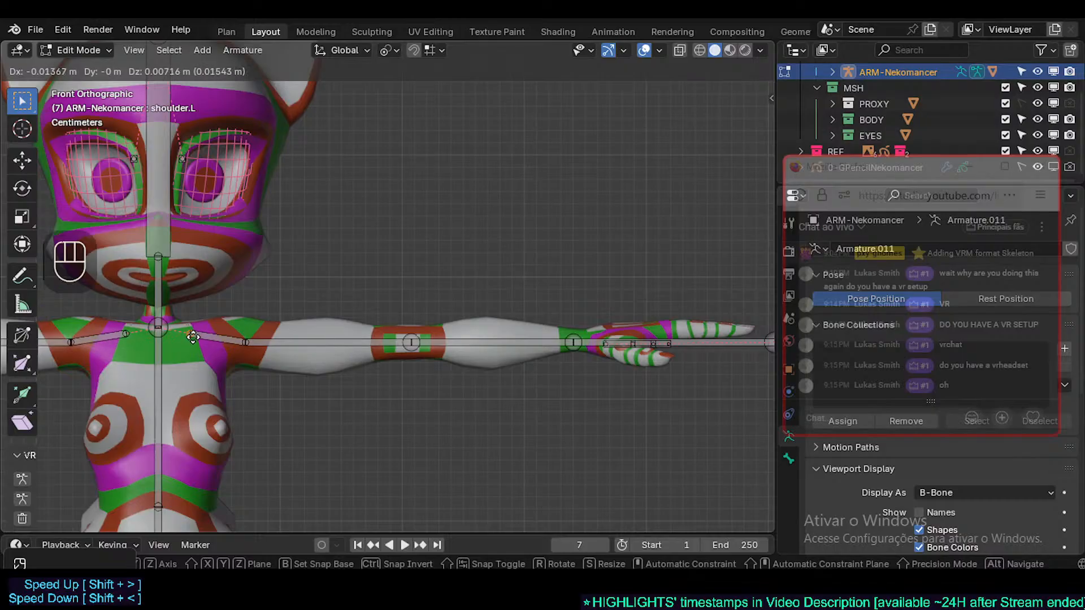
{"action": "left_click", "coordinate": [193, 337]}
- Move the outer joint of shoulder.L inward and up to the top of the arm
{"action": "key", "text": "alt+a"}
{"action": "key", "text": "c"}
{"action": "left_click", "coordinate": [243, 343]}
{"action": "right_click", "coordinate": [243, 343]}
{"action": "key", "text": "g"}
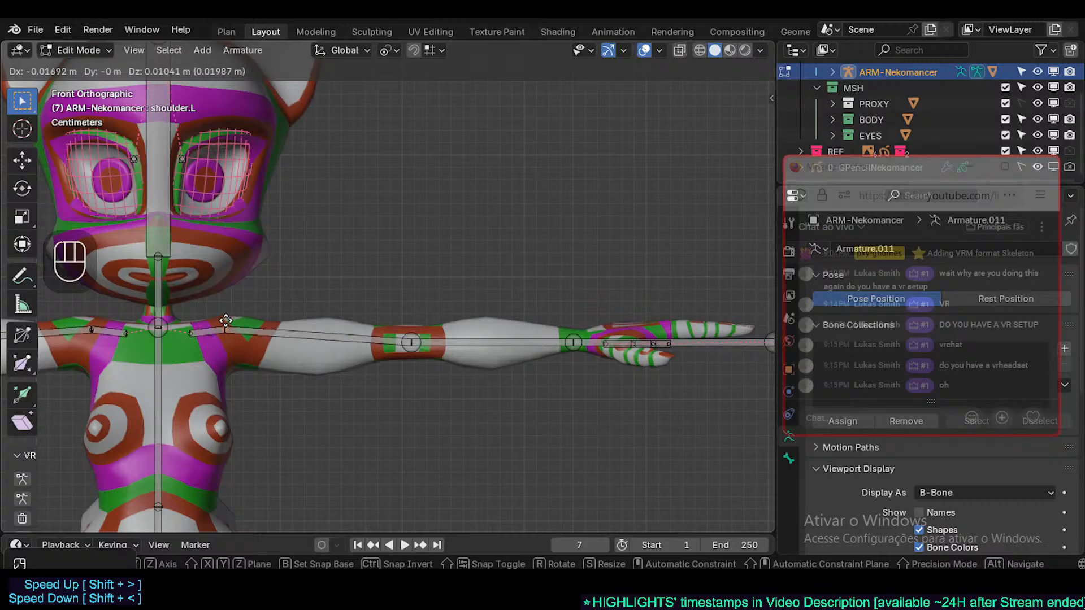
{"action": "left_click", "coordinate": [217, 325]}
- Fine-tune the position of the inner shoulder.L joint in the front view
{"action": "key", "text": "alt+a"}
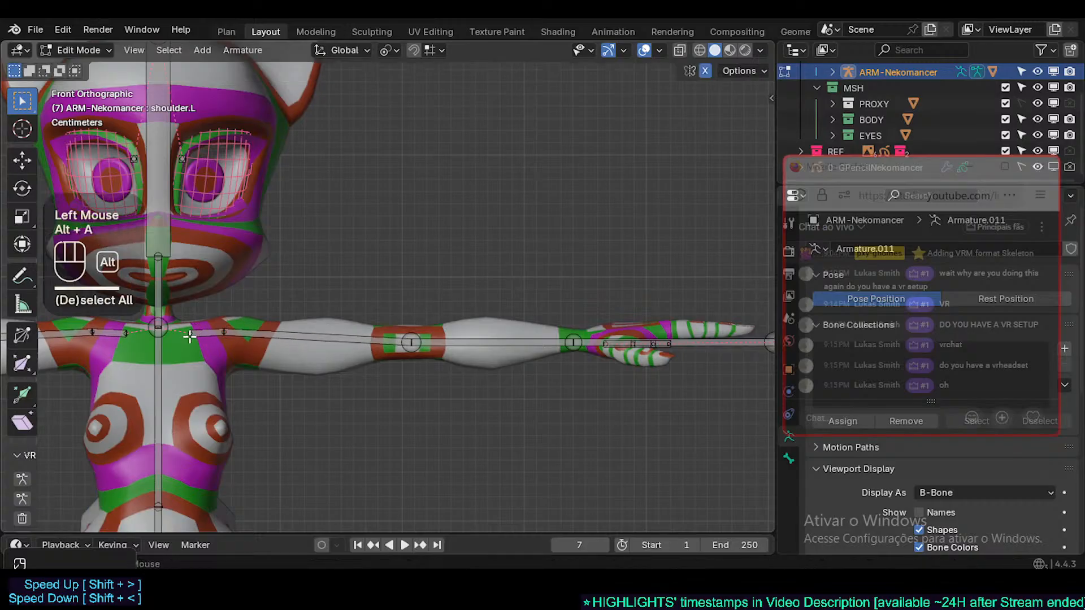
{"action": "key", "text": "c"}
{"action": "key", "text": "g"}
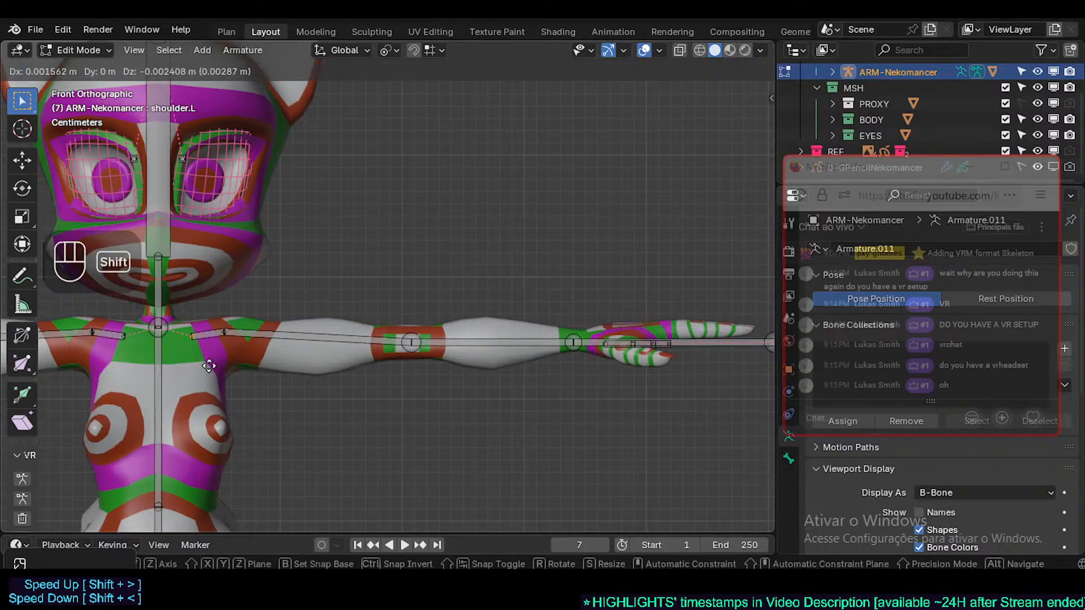
{"action": "left_click", "coordinate": [161, 390], "text": "shift"}
{"action": "key", "text": "g"}
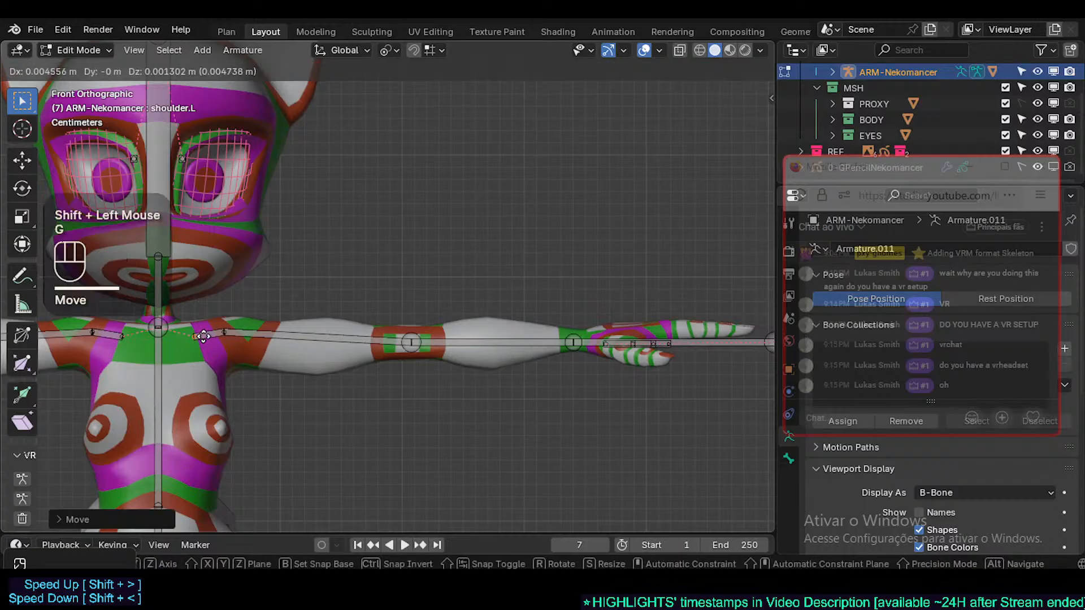
{"action": "left_click", "coordinate": [187, 341], "text": "shift"}
- Select the shoulder.L bone and enlarge its B-Bone display thickness
{"action": "key", "text": "alt+a"}
{"action": "left_click", "coordinate": [221, 331]}
{"action": "right_click", "coordinate": [221, 331]}
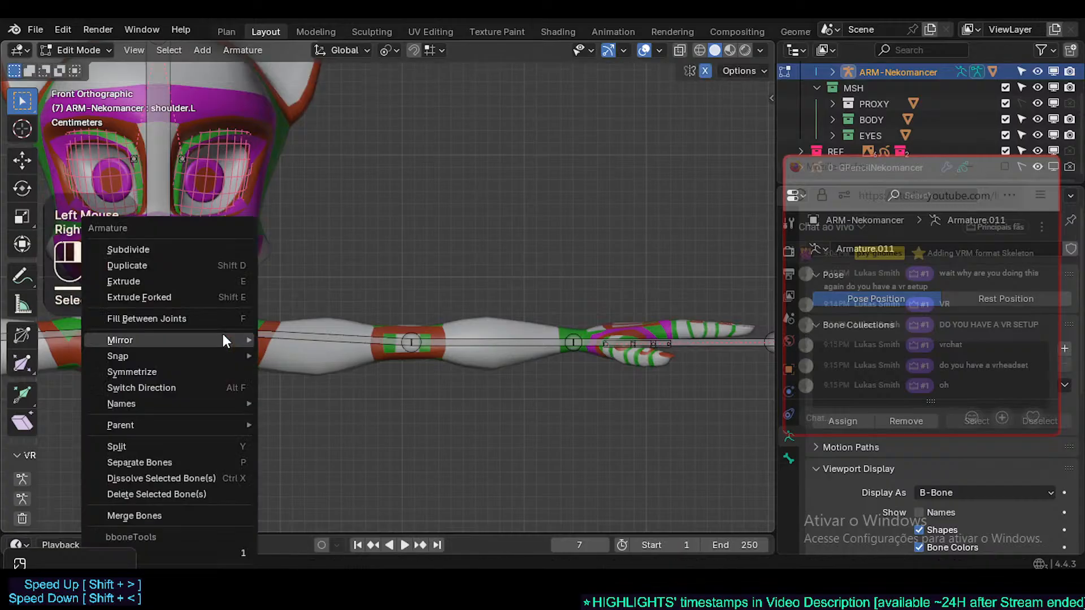
{"action": "key", "text": "alt+a"}
{"action": "key", "text": "c"}
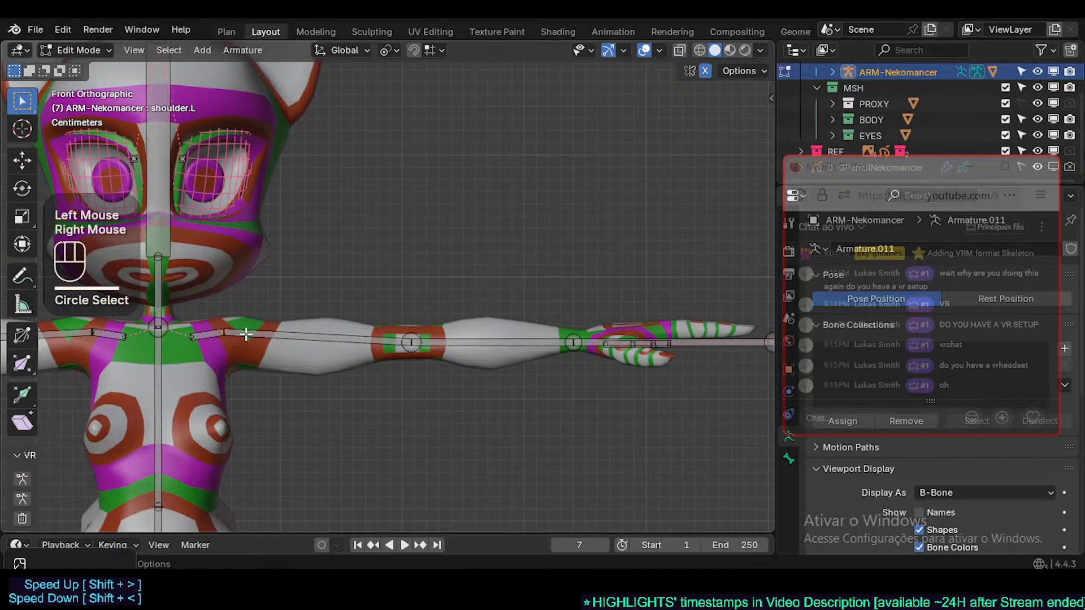
{"action": "key", "text": "shift+ctrl+alt+a"}
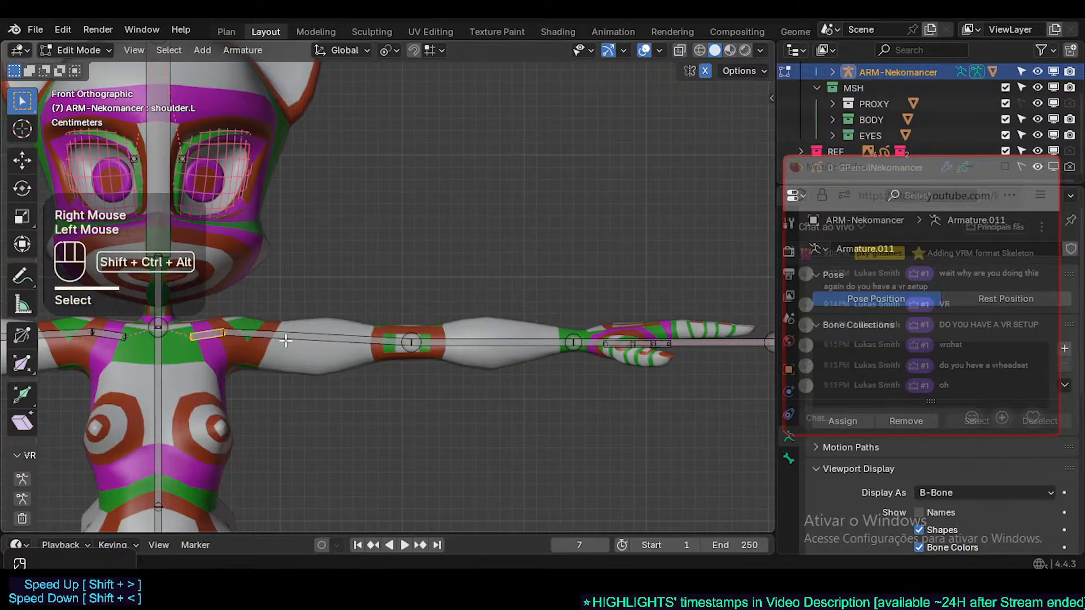
{"action": "left_click", "coordinate": [402, 363]}
- Nudge the outer shoulder.L joint slightly outward along the arm
{"action": "key", "text": "alt+a"}
{"action": "key", "text": "c"}
{"action": "left_click", "coordinate": [242, 334]}
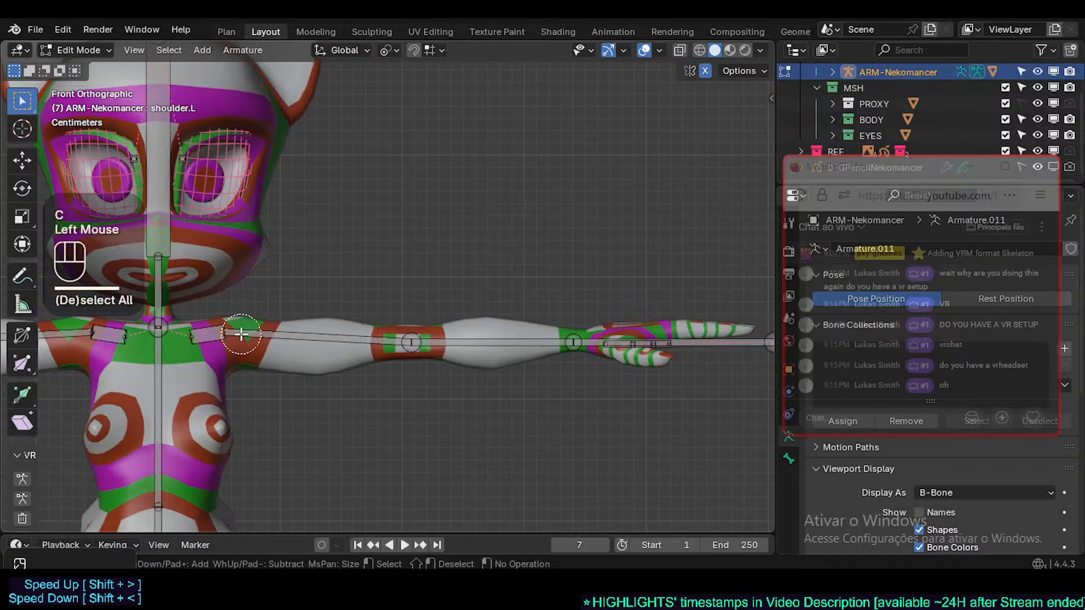
{"action": "right_click", "coordinate": [242, 334]}
{"action": "key", "text": "g"}
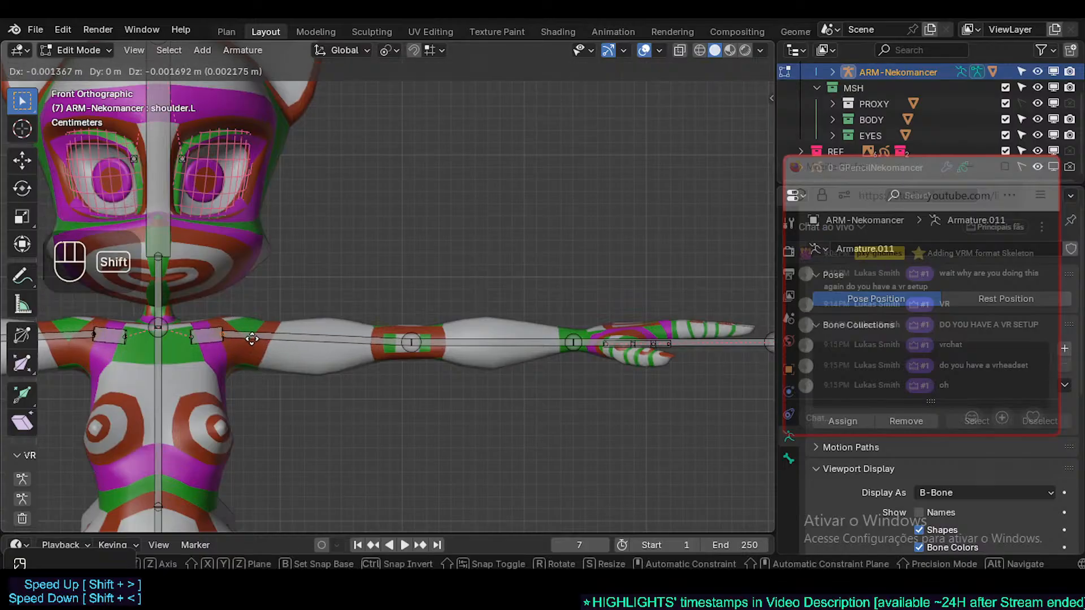
{"action": "left_click", "coordinate": [286, 330], "text": "shift"}
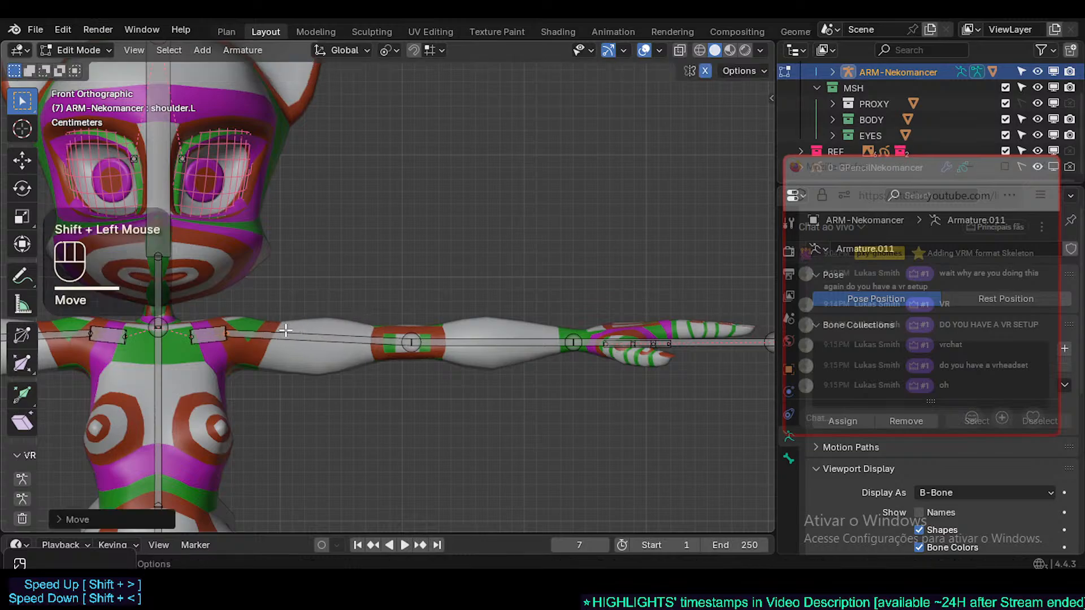
- Move the inner joint of shoulder.L forward along the global Y axis toward the front of the chest
{"action": "key", "text": "KP_7"}
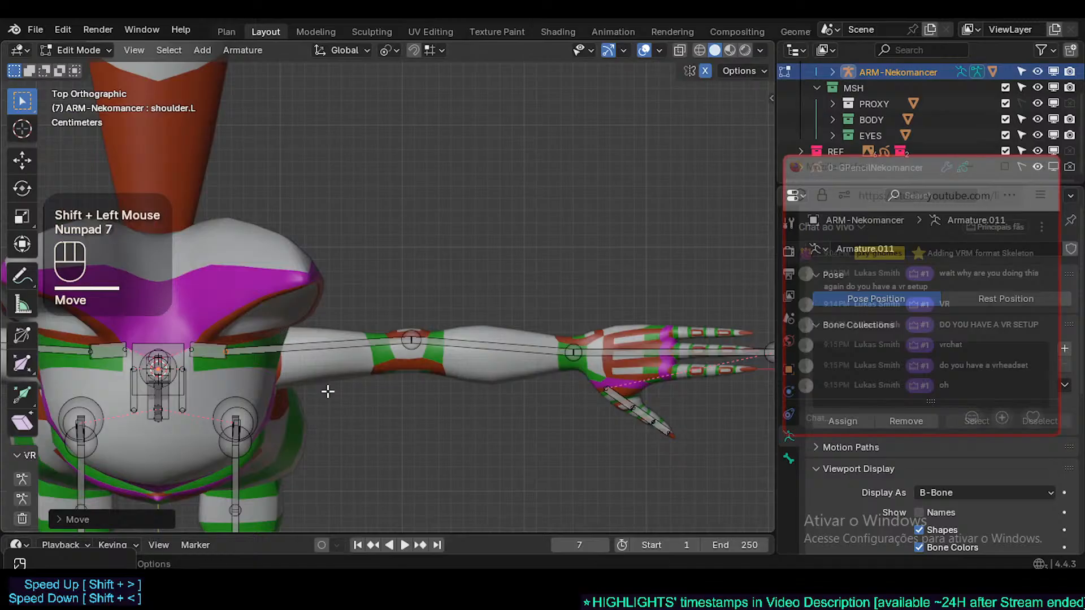
{"action": "scroll", "coordinate": [335, 390], "scroll_direction": "up", "scroll_amount": 3}
{"action": "middle_click_drag", "start_coordinate": [288, 398], "coordinate": [170, 283], "text": "shift"}
{"action": "scroll", "coordinate": [210, 206], "scroll_direction": "up", "scroll_amount": 1}
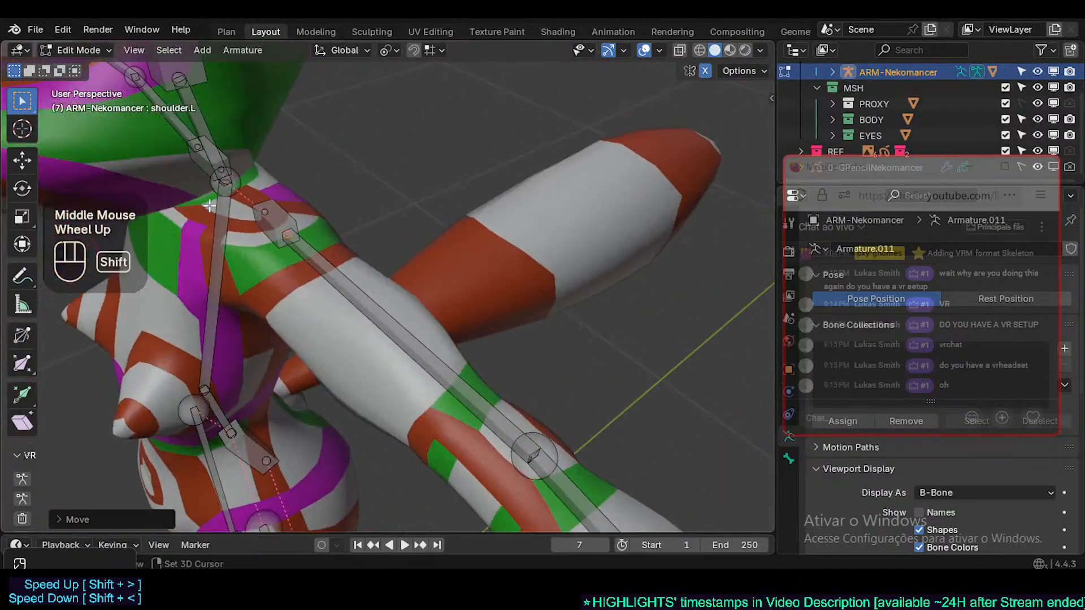
{"action": "middle_click_drag", "start_coordinate": [209, 206], "coordinate": [237, 317], "text": "shift"}
{"action": "middle_click_drag", "start_coordinate": [237, 316], "coordinate": [283, 265]}
{"action": "middle_click_drag", "start_coordinate": [283, 266], "coordinate": [322, 331], "text": "shift"}
{"action": "middle_click_drag", "start_coordinate": [322, 330], "coordinate": [427, 266]}
{"action": "scroll", "coordinate": [420, 291], "scroll_direction": "up", "scroll_amount": 1}
{"action": "middle_click_drag", "start_coordinate": [427, 266], "coordinate": [383, 288], "text": "shift"}
{"action": "key", "text": "alt+a"}
{"action": "left_click", "coordinate": [381, 296]}
{"action": "key", "text": "g"}
{"action": "key", "text": "y"}
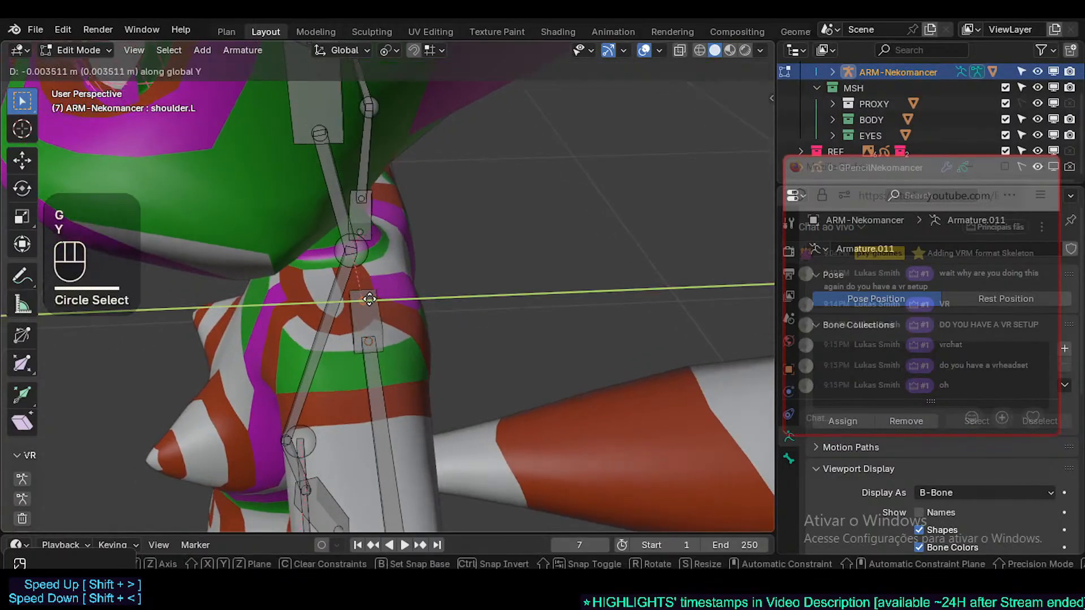
{"action": "left_click", "coordinate": [352, 298]}
- Move the outer joint of shoulder.L forward along the global Y axis
{"action": "left_click", "coordinate": [368, 339]}
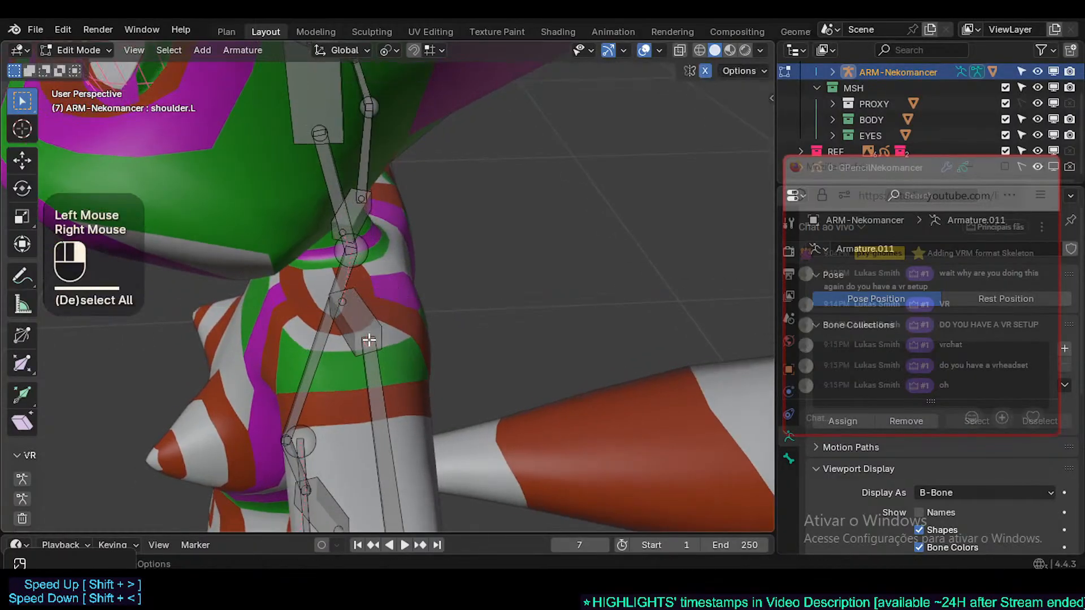
{"action": "key", "text": "g"}
{"action": "key", "text": "y"}
{"action": "left_click", "coordinate": [356, 264]}
- Select the whole shoulder.L bone and fine-tune its position along the global Y axis
{"action": "middle_click_drag", "start_coordinate": [363, 294], "coordinate": [373, 413]}
{"action": "scroll", "coordinate": [364, 323], "scroll_direction": "down", "scroll_amount": 1}
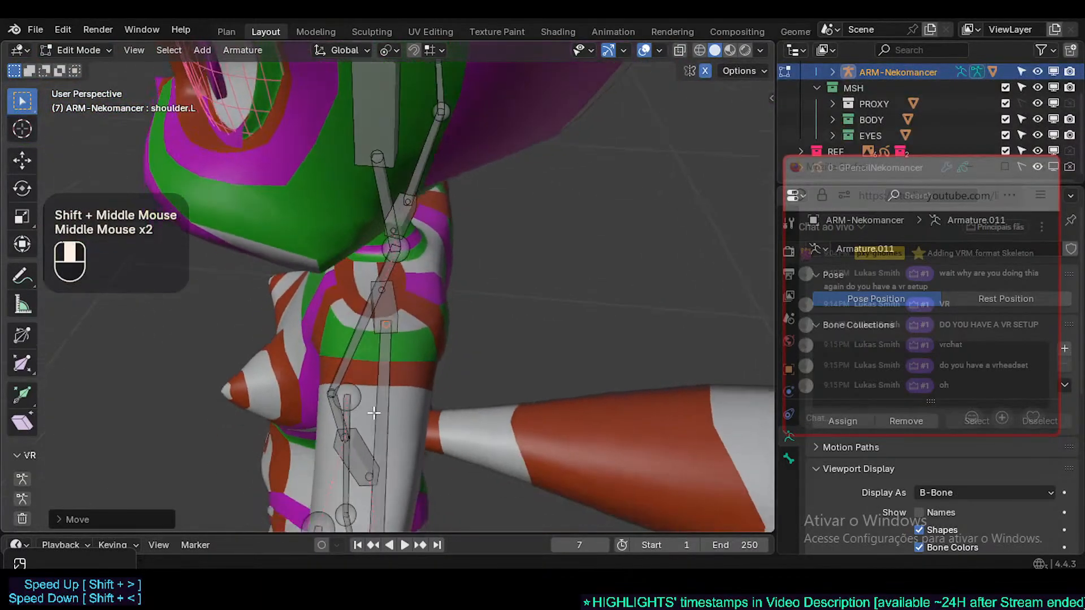
{"action": "left_click", "coordinate": [390, 310]}
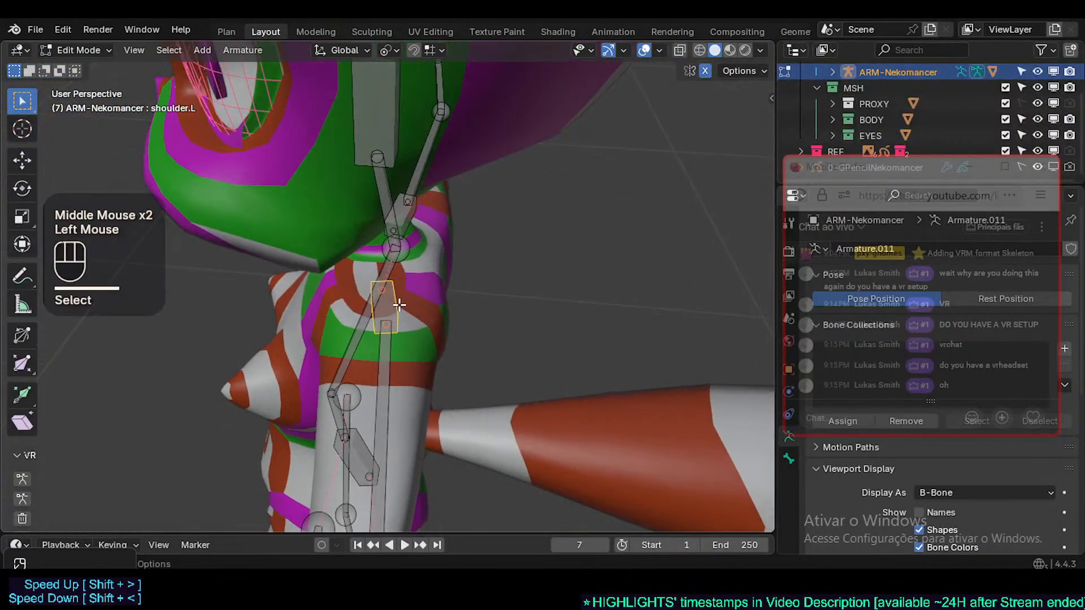
{"action": "key", "text": "g"}
{"action": "key", "text": "y"}
{"action": "left_click", "coordinate": [382, 389], "text": "shift"}
- Fine-tune the left elbow joint in the top view and raise it slightly in the front view
{"action": "scroll", "coordinate": [383, 389], "scroll_direction": "down", "scroll_amount": 1}
{"action": "middle_click_drag", "start_coordinate": [383, 389], "coordinate": [432, 453], "text": "shift"}
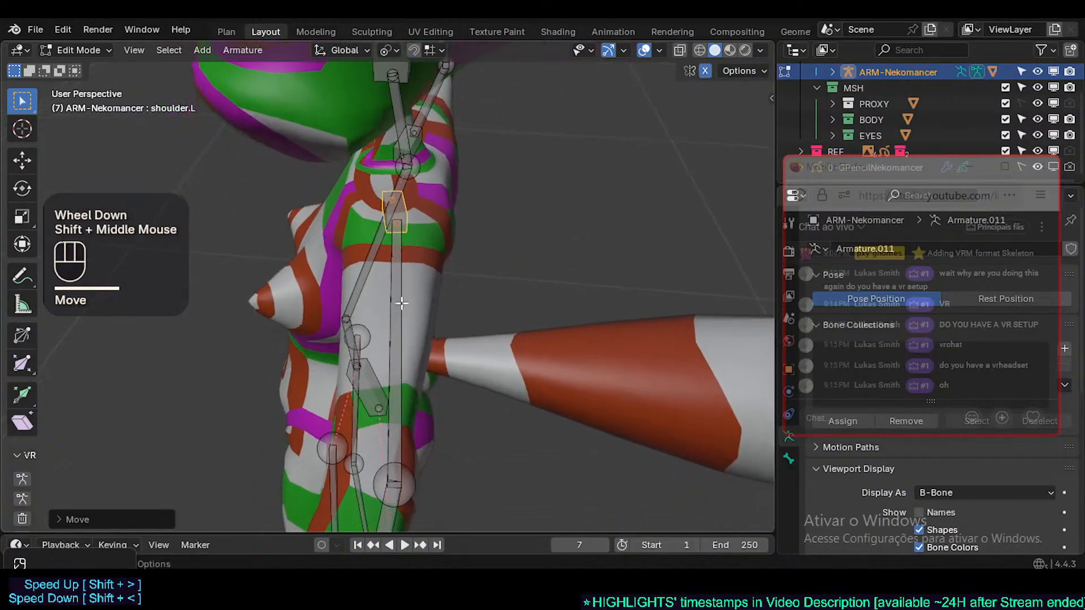
{"action": "scroll", "coordinate": [431, 452], "scroll_direction": "down", "scroll_amount": 2}
{"action": "key", "text": "KP_7"}
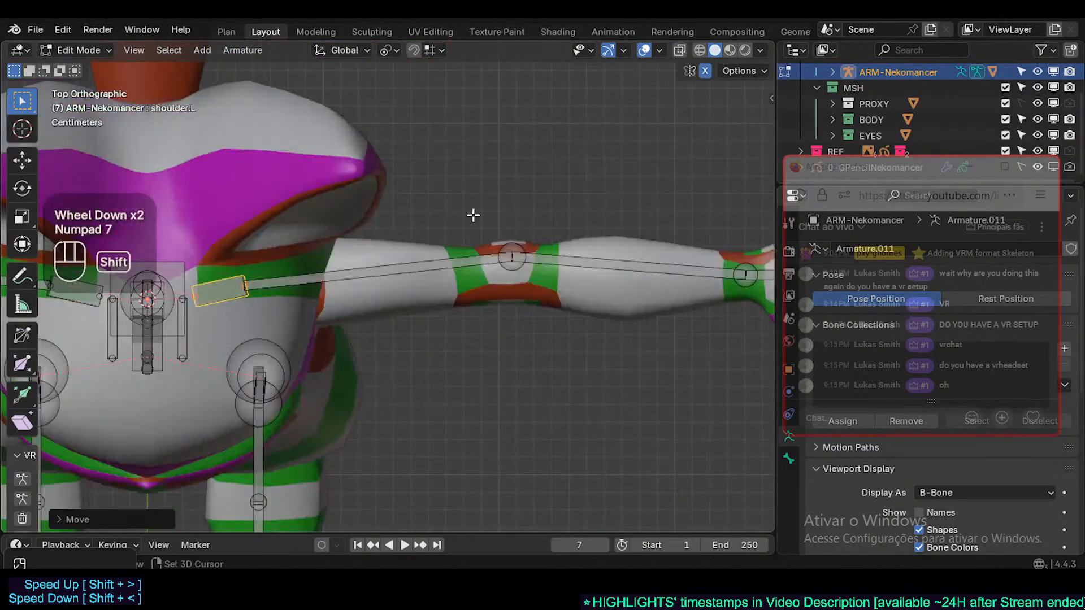
{"action": "middle_click_drag", "start_coordinate": [474, 216], "coordinate": [442, 255], "text": "shift"}
{"action": "key", "text": "alt+a"}
{"action": "key", "text": "c"}
{"action": "left_click", "coordinate": [483, 296]}
{"action": "right_click", "coordinate": [484, 296]}
{"action": "key", "text": "g"}
{"action": "left_click", "coordinate": [485, 303], "text": "shift"}
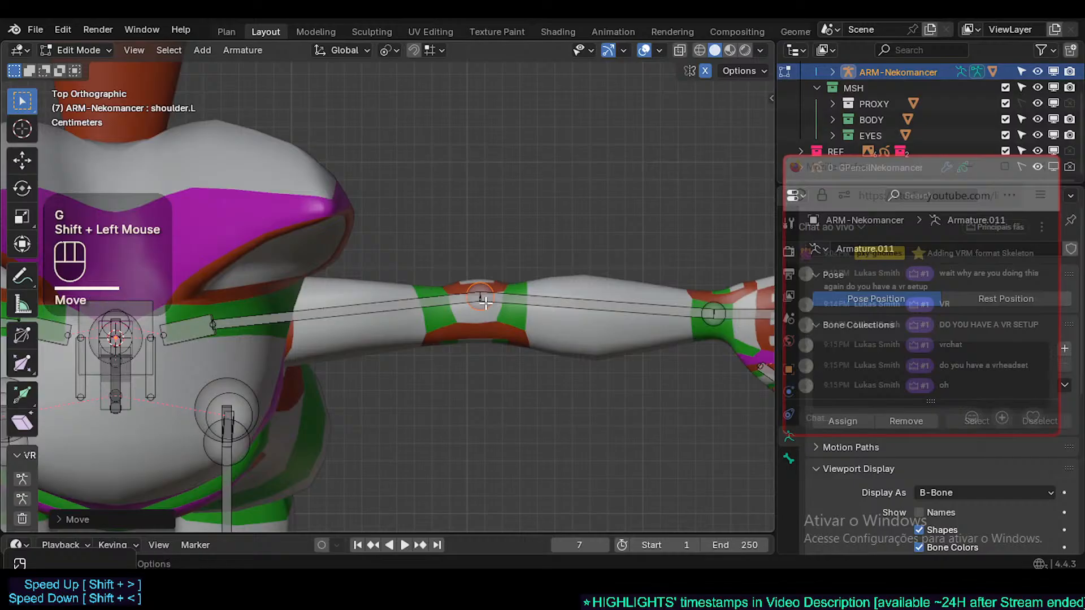
{"action": "key", "text": "KP_1"}
{"action": "key", "text": "g"}
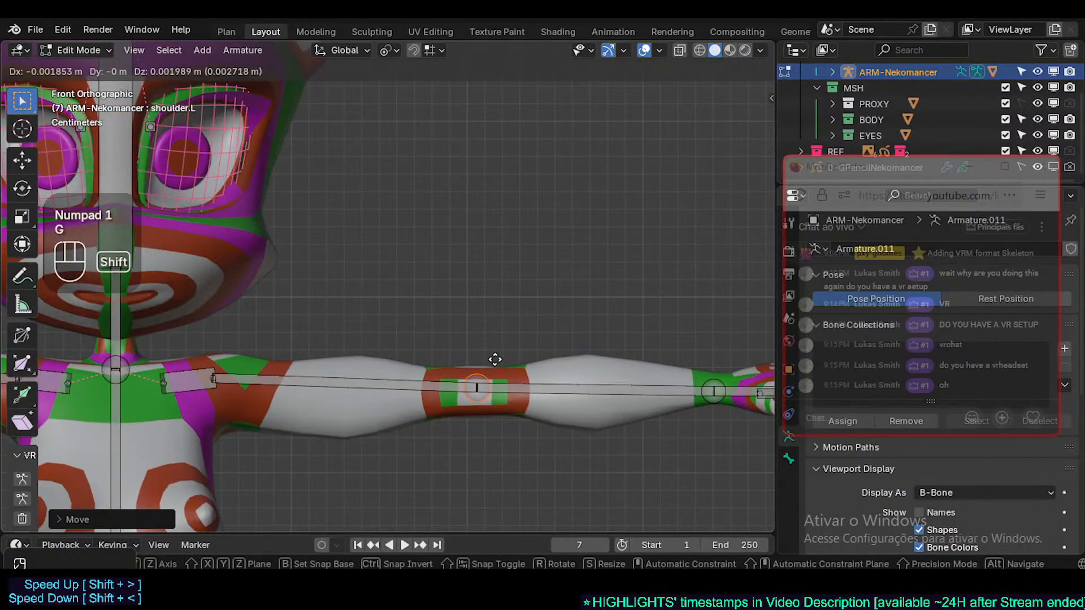
{"action": "left_click", "coordinate": [473, 376], "text": "shift"}
- In the front view, move the left wrist joint slightly outward and up to center it in the wrist
{"action": "middle_click_drag", "start_coordinate": [521, 379], "coordinate": [269, 365], "text": "shift"}
{"action": "key", "text": "alt+a"}
{"action": "key", "text": "c"}
{"action": "left_click", "coordinate": [479, 382]}
{"action": "left_click", "coordinate": [475, 383]}
{"action": "right_click", "coordinate": [466, 382]}
{"action": "key", "text": "g"}
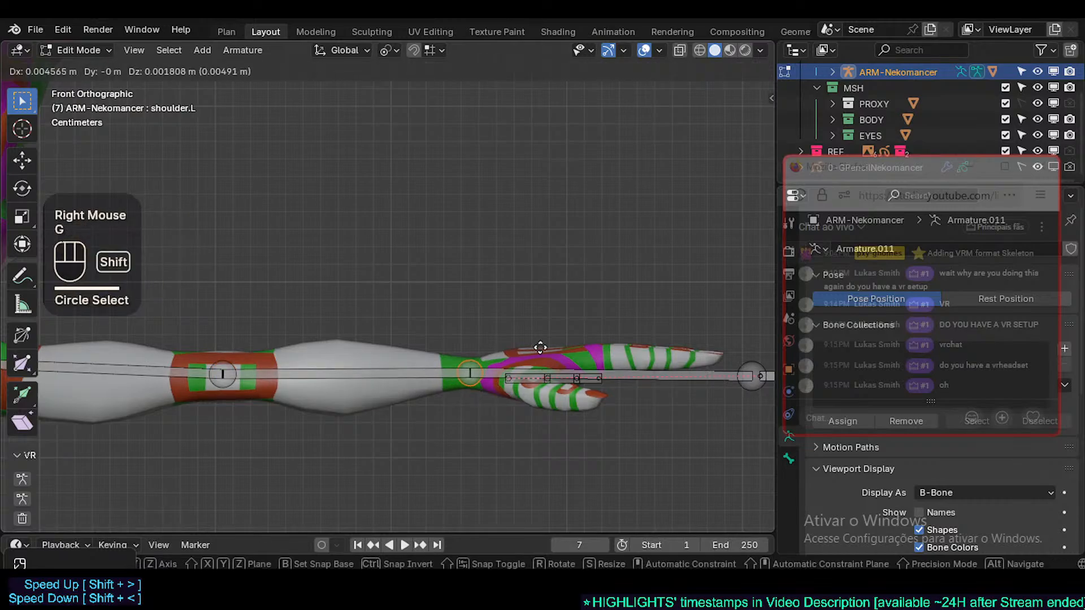
{"action": "left_click", "coordinate": [526, 359], "text": "shift"}
- Show the mesh wireframe overlay and fine-tune the left wrist joint against the wrist's edge loops
{"action": "key", "text": "ctrl+alt+shift+z"}
{"action": "scroll", "coordinate": [487, 397], "scroll_direction": "up", "scroll_amount": 3}
{"action": "key", "text": "g"}
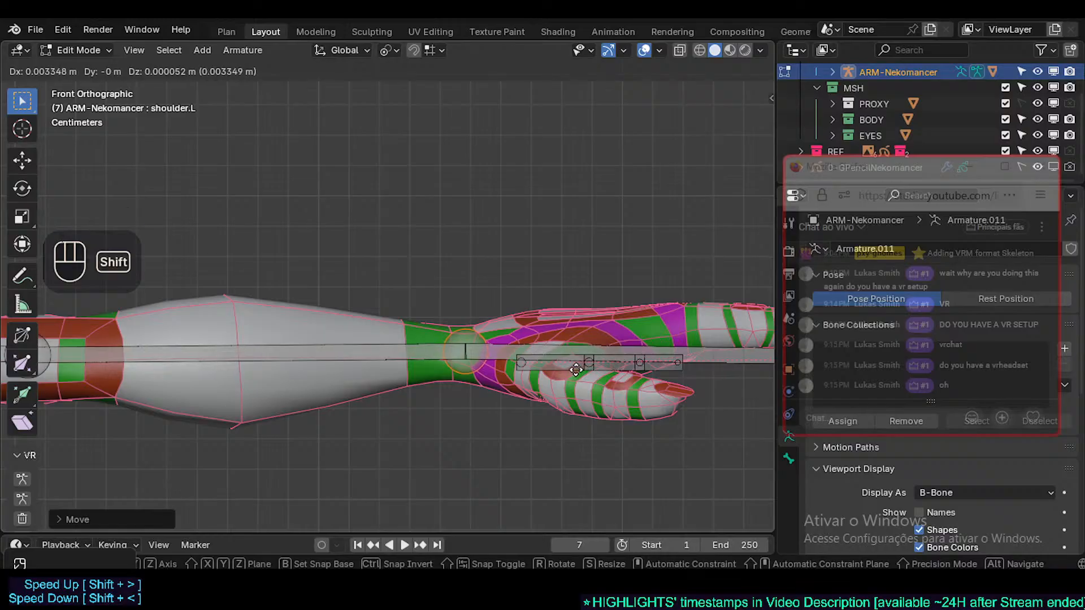
{"action": "left_click", "coordinate": [551, 374], "text": "shift"}
- Select the hand.L bone in the top view and save the file
{"action": "middle_click_drag", "start_coordinate": [540, 319], "coordinate": [436, 327], "text": "shift"}
{"action": "key", "text": "KP_7"}
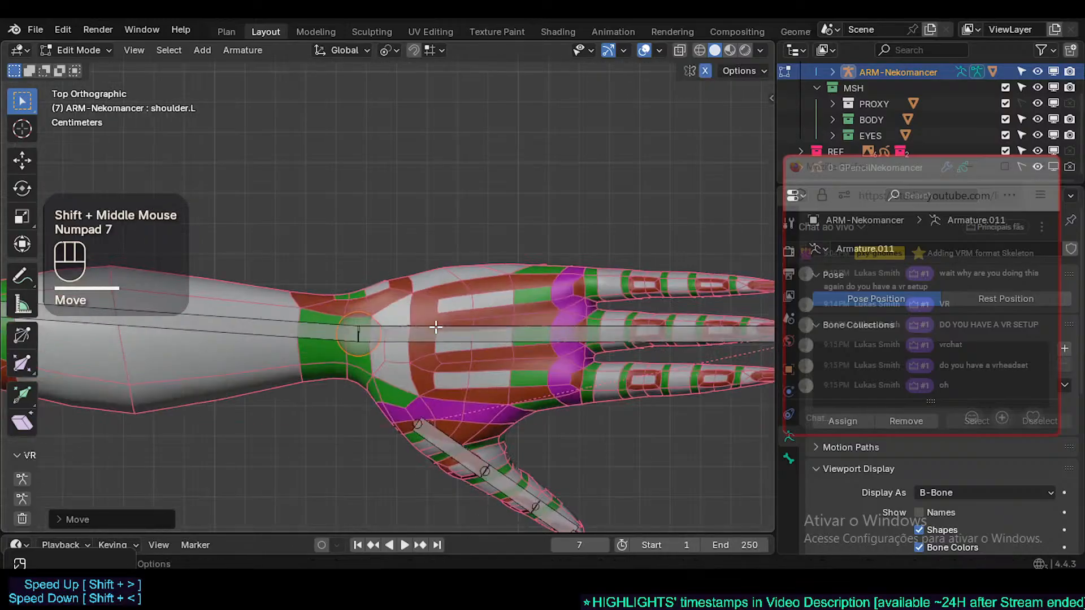
{"action": "left_click", "coordinate": [457, 342]}
{"action": "middle_click_drag", "start_coordinate": [468, 342], "coordinate": [452, 339], "text": "shift"}
{"action": "scroll", "coordinate": [452, 339], "scroll_direction": "down", "scroll_amount": 2}
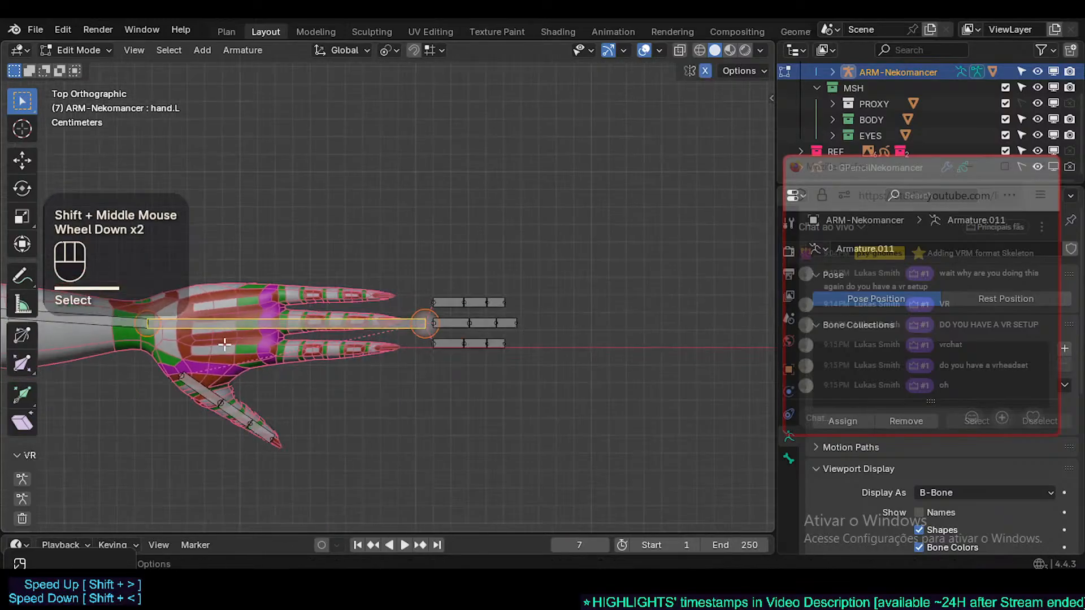
{"action": "middle_click_drag", "start_coordinate": [226, 255], "coordinate": [386, 258], "text": "shift"}
{"action": "key", "text": "ctrl+s"}
- Place the 3D cursor behind the left hand and add a new single bone there
{"action": "right_click", "coordinate": [380, 211], "text": "shift"}
{"action": "middle_click_drag", "start_coordinate": [381, 211], "coordinate": [373, 245], "text": "shift"}
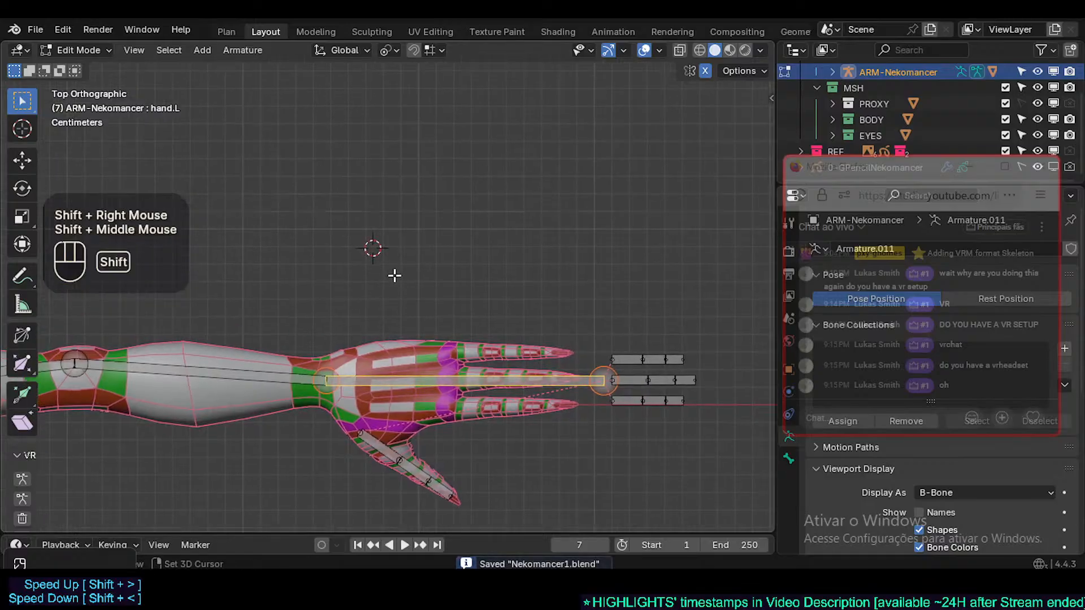
{"action": "key", "text": "shift+a"}
{"action": "left_click", "coordinate": [487, 199]}
{"action": "scroll", "coordinate": [507, 303], "scroll_direction": "down", "scroll_amount": 2}
{"action": "key", "text": "KP_1"}
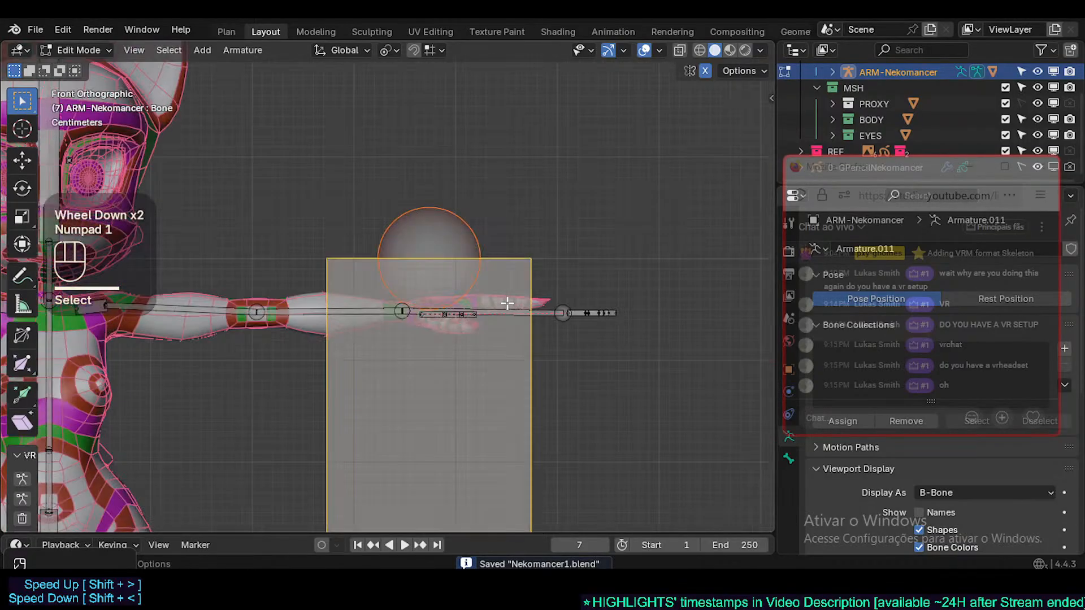
{"action": "key", "text": "r"}
{"action": "key", "text": "y"}
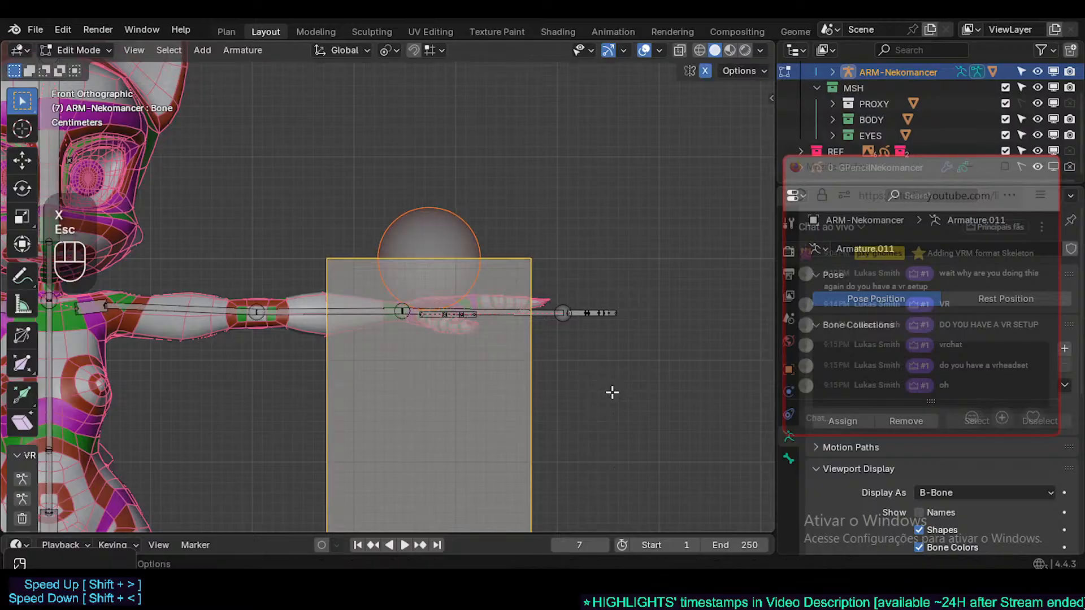
{"action": "key", "text": "KP_9"}
{"action": "key", "text": "KP_0"}
{"action": "key", "text": "Escape"}
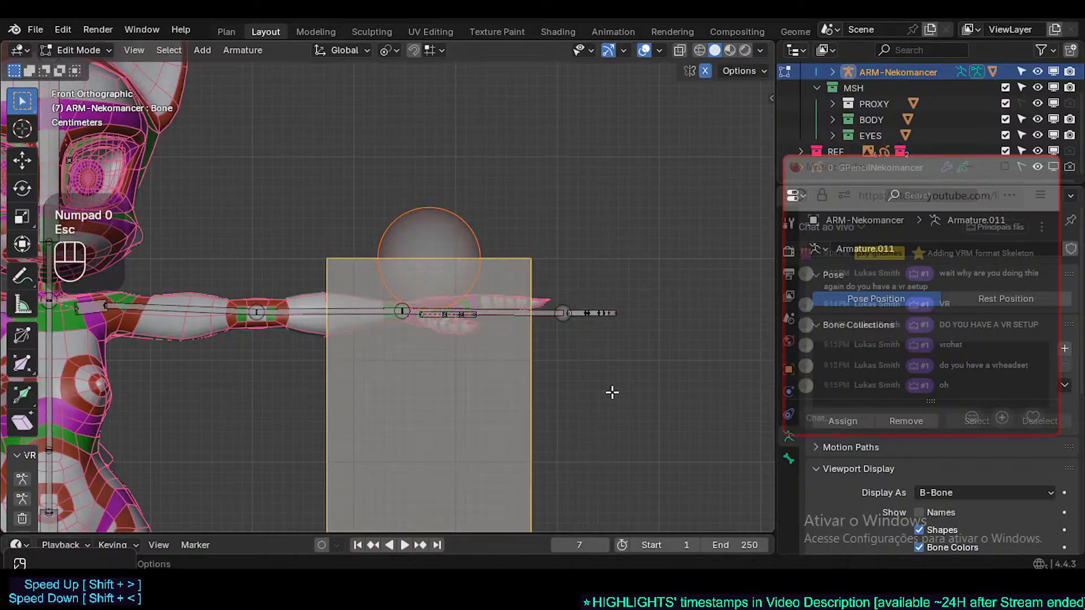
- Scale the new bone down and move it over the left hand in the front view
{"action": "key", "text": "shift+ctrl+alt+a"}
{"action": "left_click", "coordinate": [436, 508]}
{"action": "key", "text": "s"}
{"action": "left_click", "coordinate": [437, 474]}
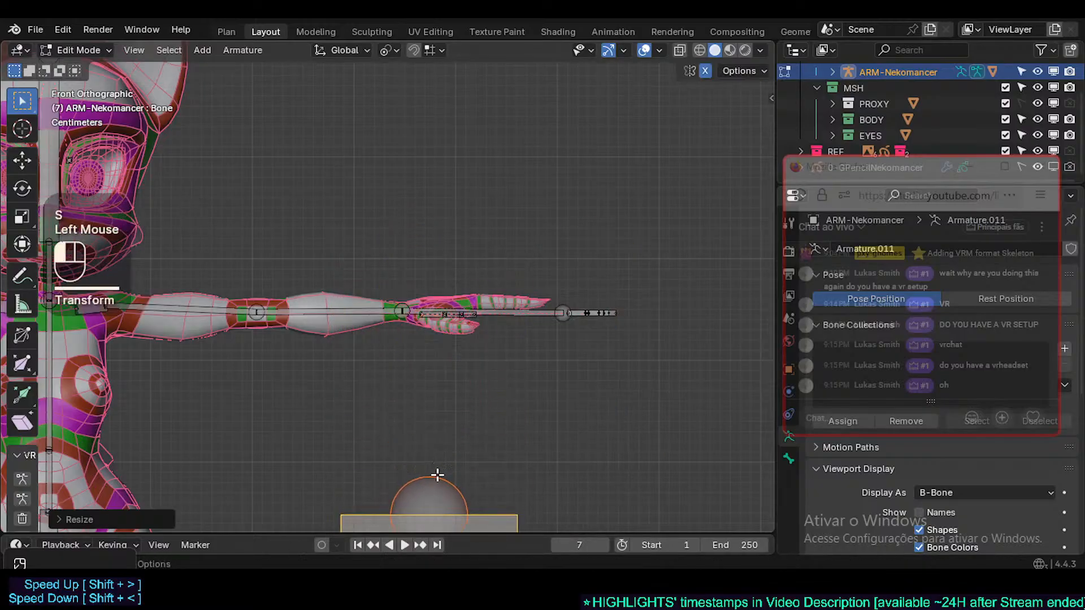
{"action": "key", "text": "g"}
{"action": "left_click", "coordinate": [422, 125]}
{"action": "key", "text": "s"}
{"action": "left_click", "coordinate": [405, 499]}
{"action": "key", "text": "g"}
{"action": "left_click", "coordinate": [443, 130]}
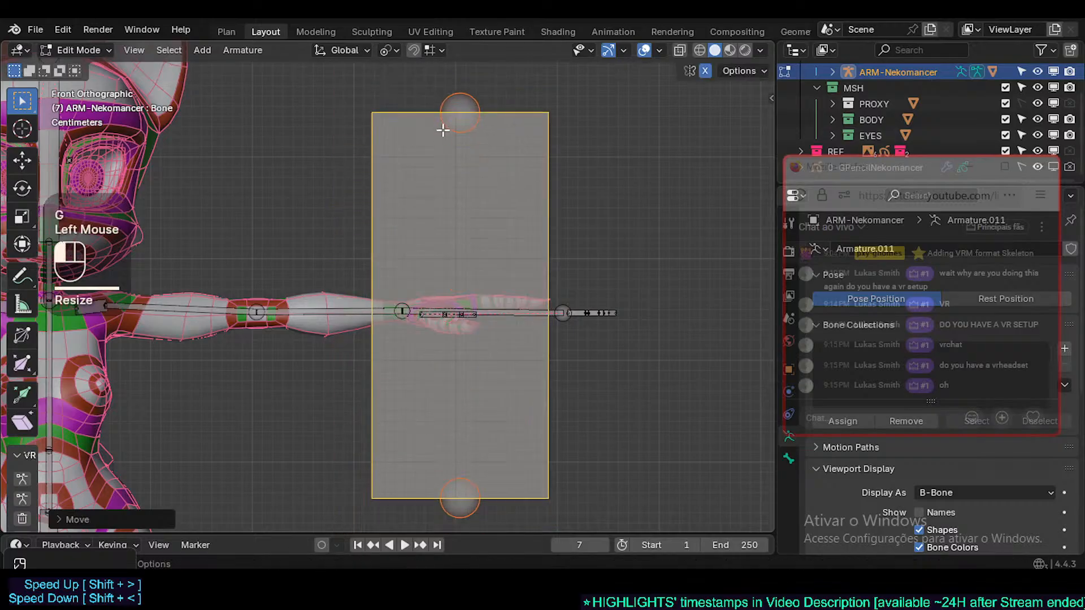
- Narrow the new bone's B-Bone display thickness and show the bone axes
{"action": "key", "text": "shift+ctrl+alt+a"}
{"action": "left_click", "coordinate": [360, 379]}
{"action": "key", "text": "ctrl+3"}
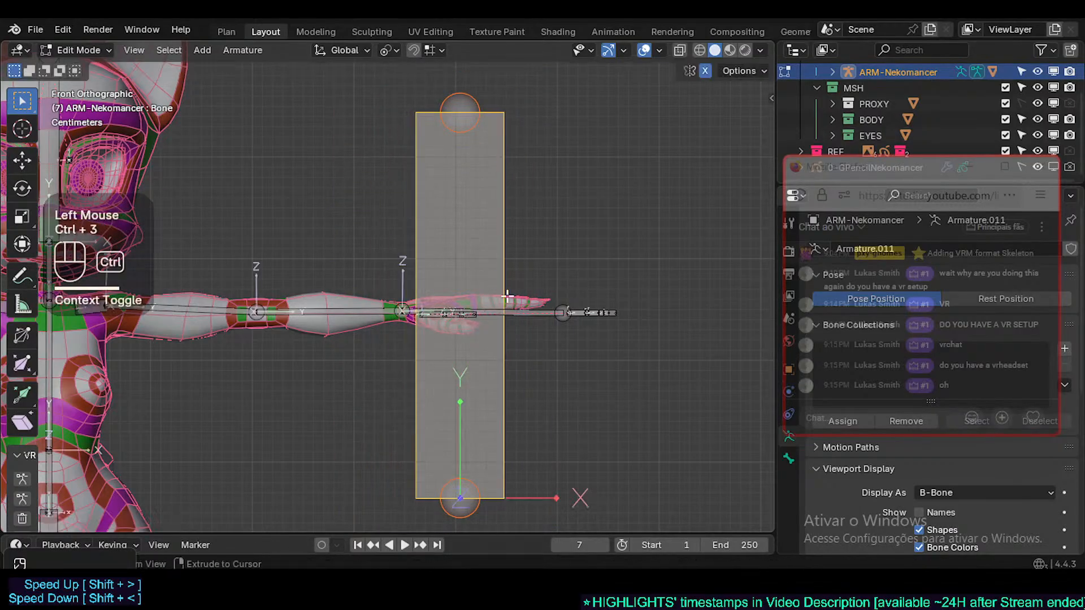
{"action": "left_click", "coordinate": [491, 243]}
{"action": "type", "text": "rz"}
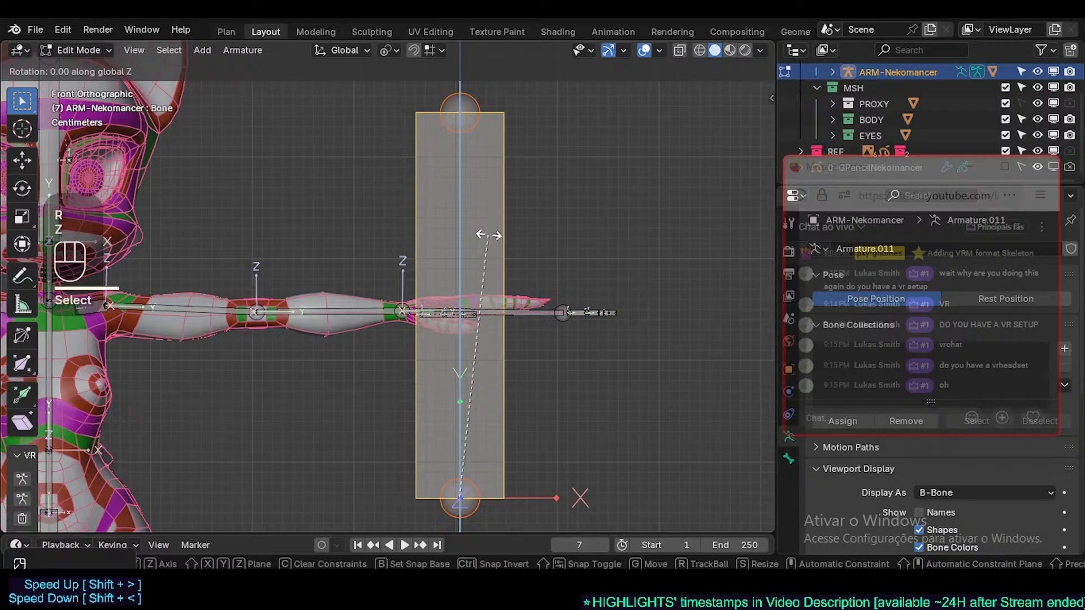
{"action": "type", "text": "90"}
{"action": "key", "text": "Escape"}
- Set the transform pivot point to Individual Origins
{"action": "left_click", "coordinate": [488, 235]}
{"action": "key", "text": "less"}
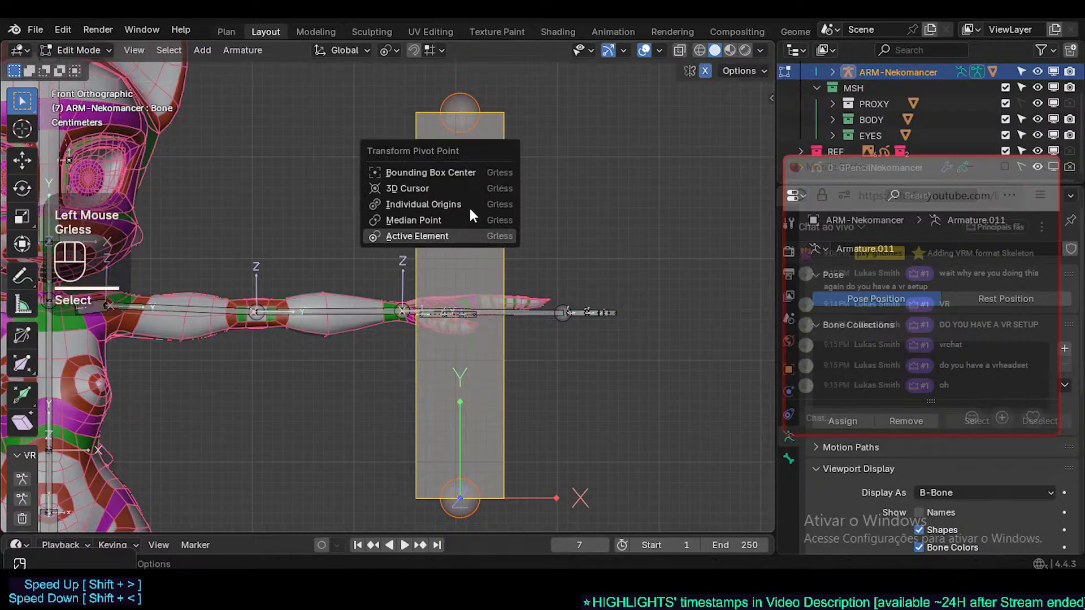
{"action": "left_click", "coordinate": [466, 202]}
{"action": "type", "text": "rz90"}
{"action": "key", "text": "Escape"}
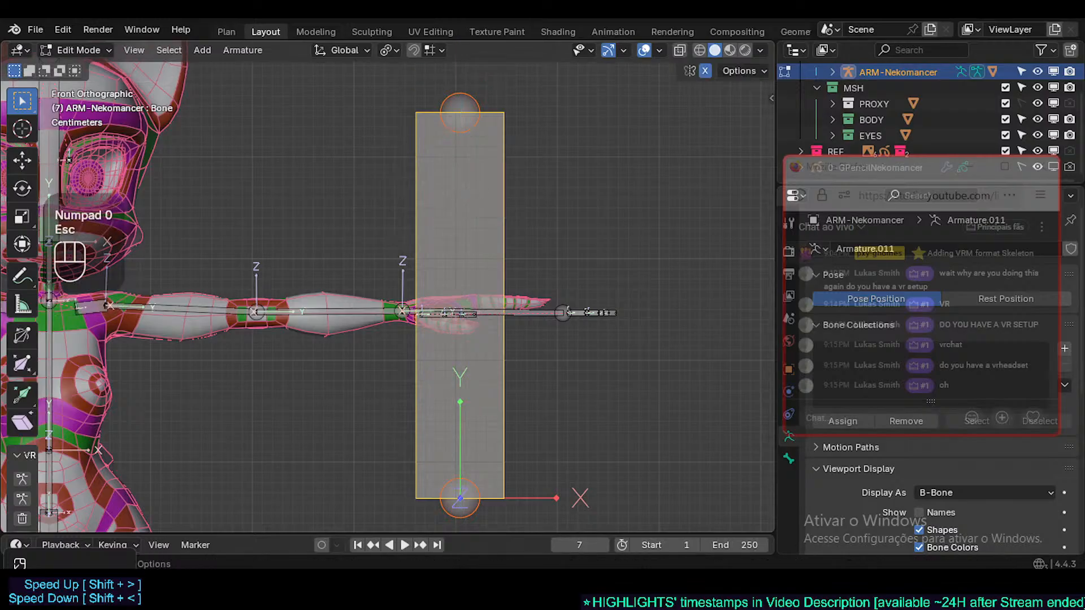
{"action": "key", "text": "r"}
{"action": "key", "text": "z"}
{"action": "key", "text": "Escape"}
{"action": "key", "text": "r"}
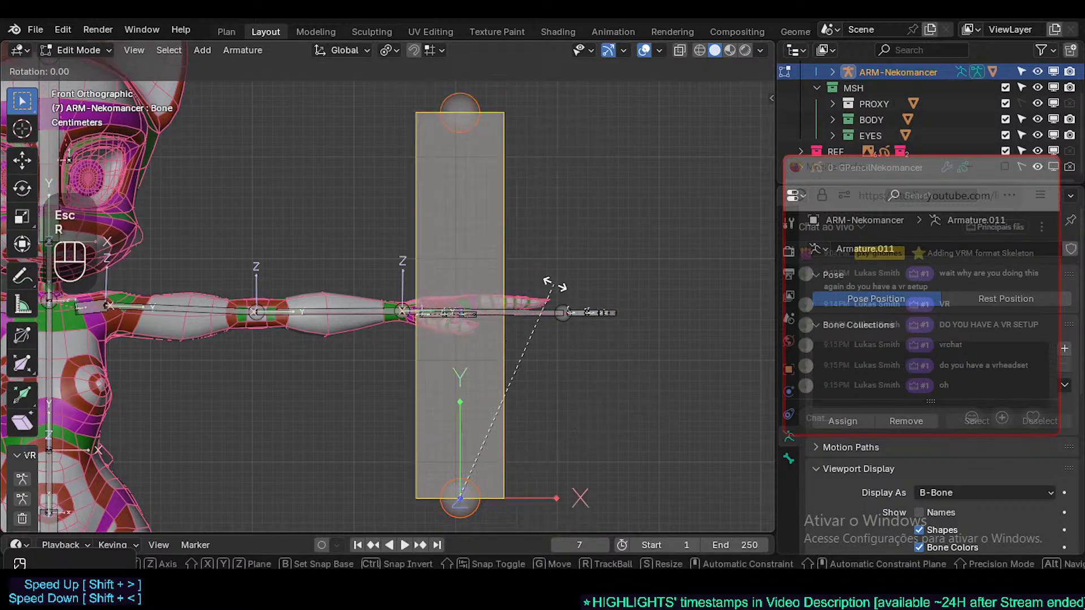
{"action": "key", "text": "x"}
{"action": "key", "text": "y"}
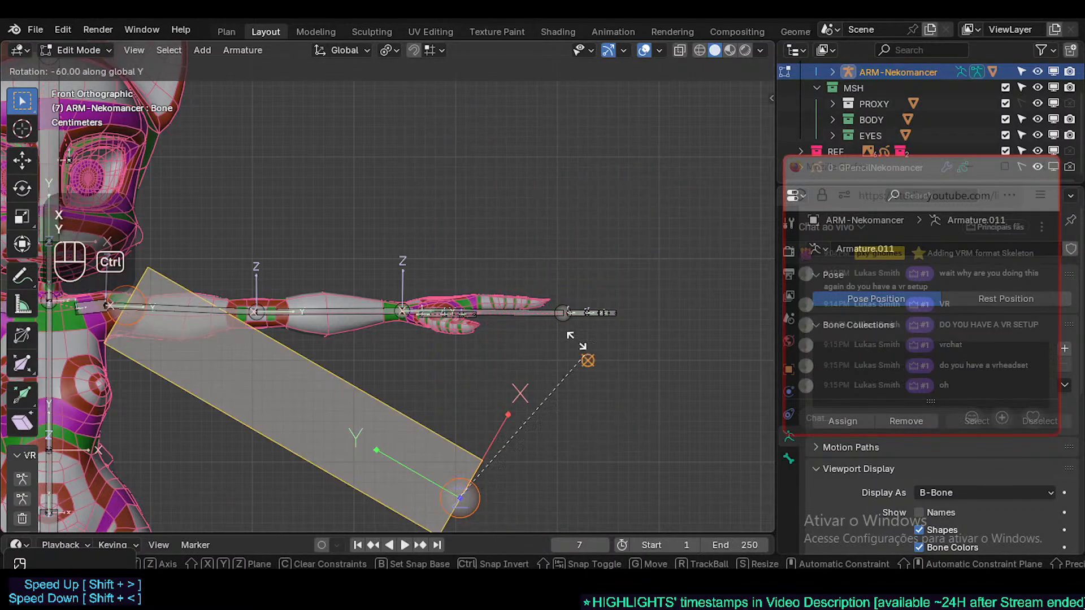
{"action": "key", "text": "Escape"}
- Rotate the new bone 90° about the global Y axis and clear its roll
{"action": "type", "text": "ry90"}
{"action": "key", "text": "KP_Enter"}
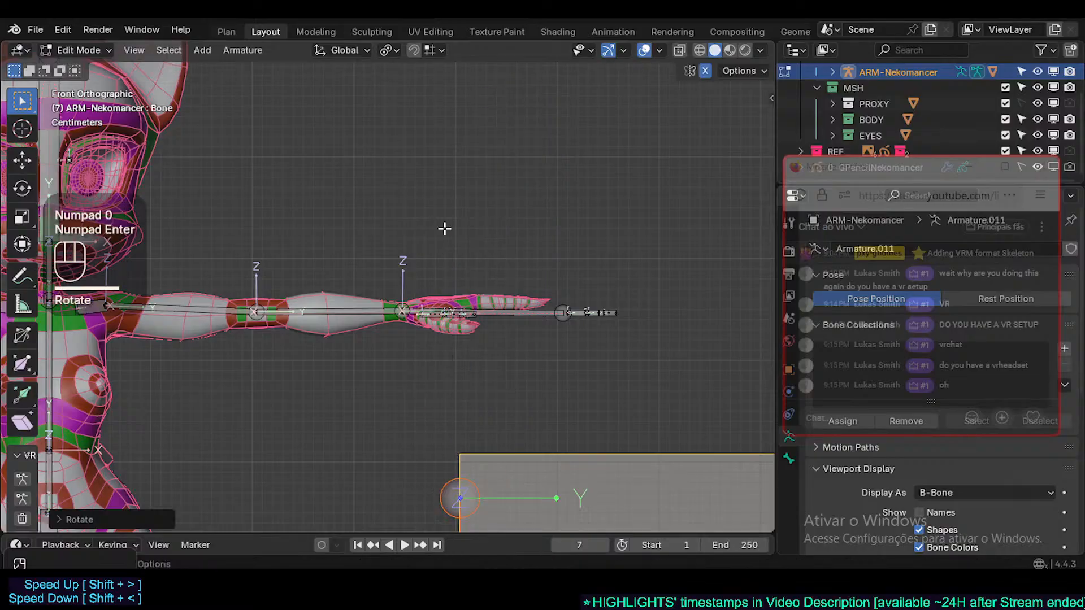
{"action": "left_click", "coordinate": [596, 468]}
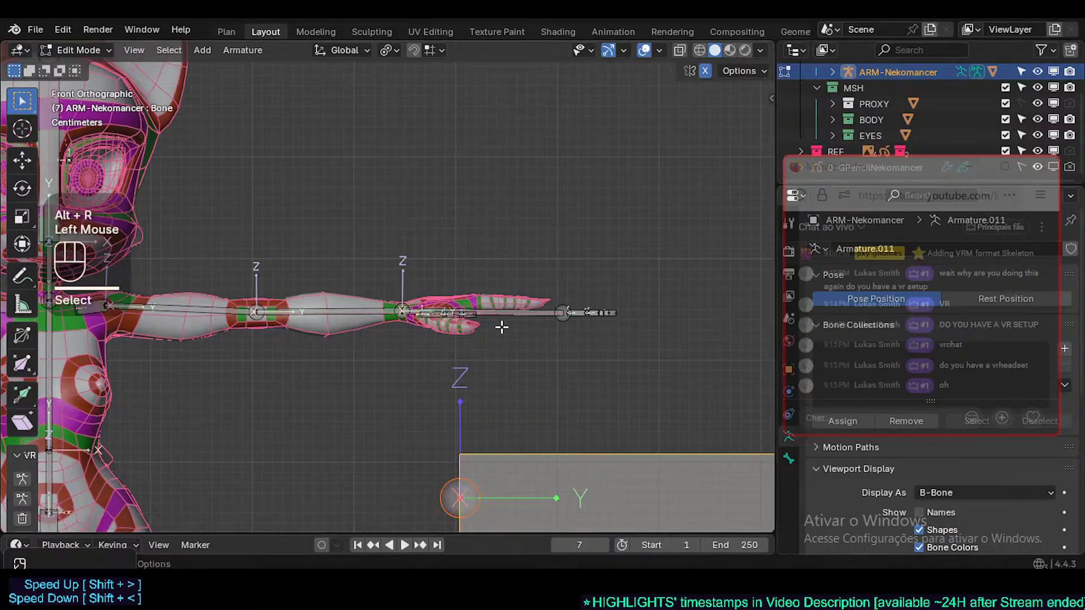
- Align the hand.L bone to the new helper bone
{"action": "middle_click_drag", "start_coordinate": [502, 326], "coordinate": [459, 357]}
{"action": "left_click", "coordinate": [478, 349], "text": "shift"}
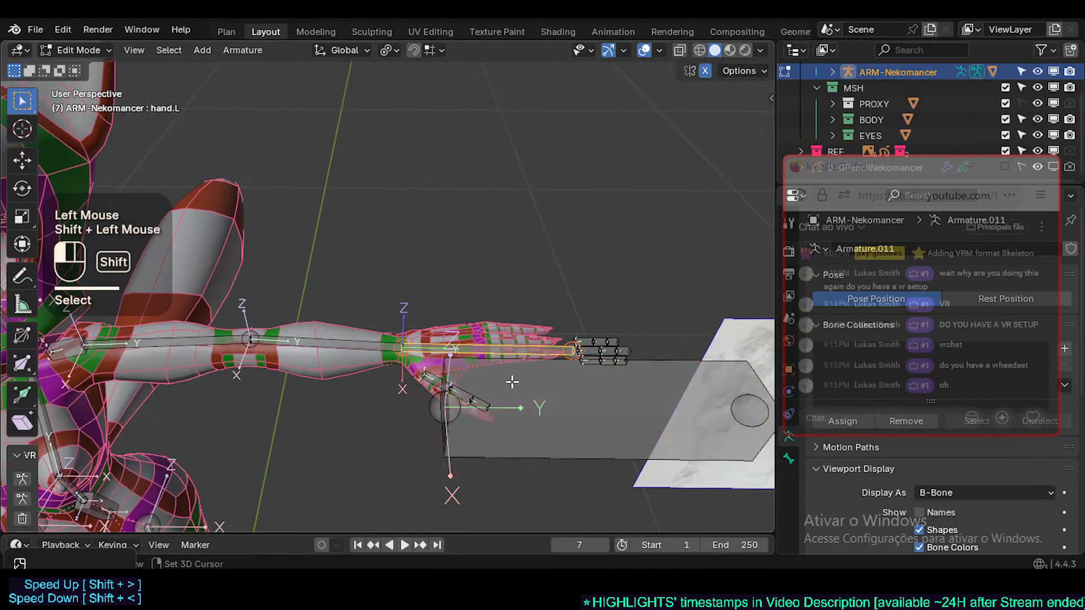
{"action": "key", "text": "ctrl+alt+a"}
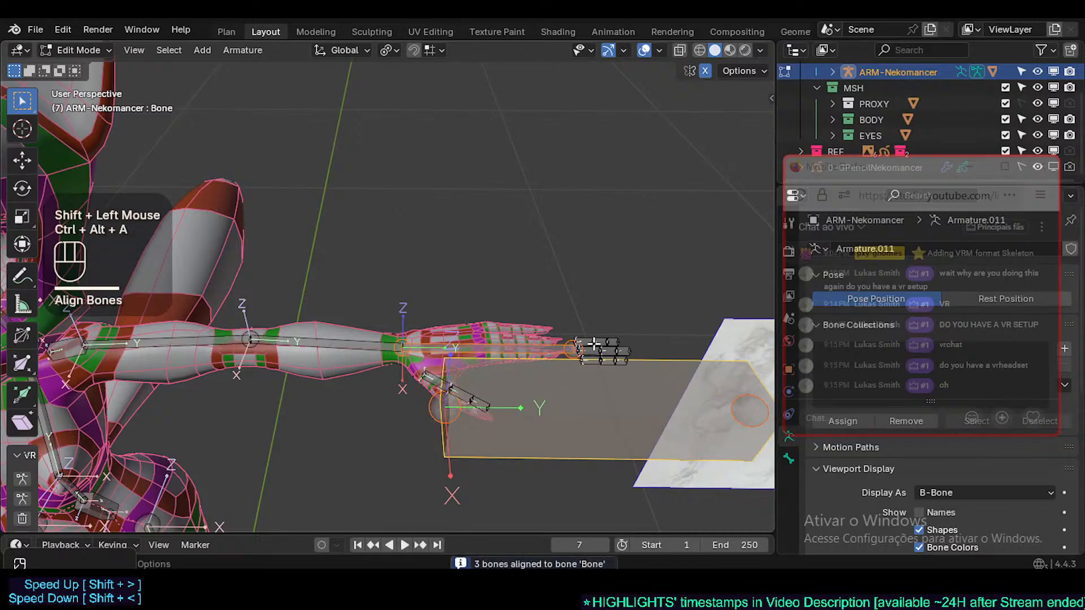
- Box-select the left finger bones beyond the hand and align them to the helper bone
{"action": "key", "text": "alt+a"}
{"action": "key", "text": "b"}
{"action": "left_click_drag", "start_coordinate": [576, 305], "coordinate": [647, 389]}
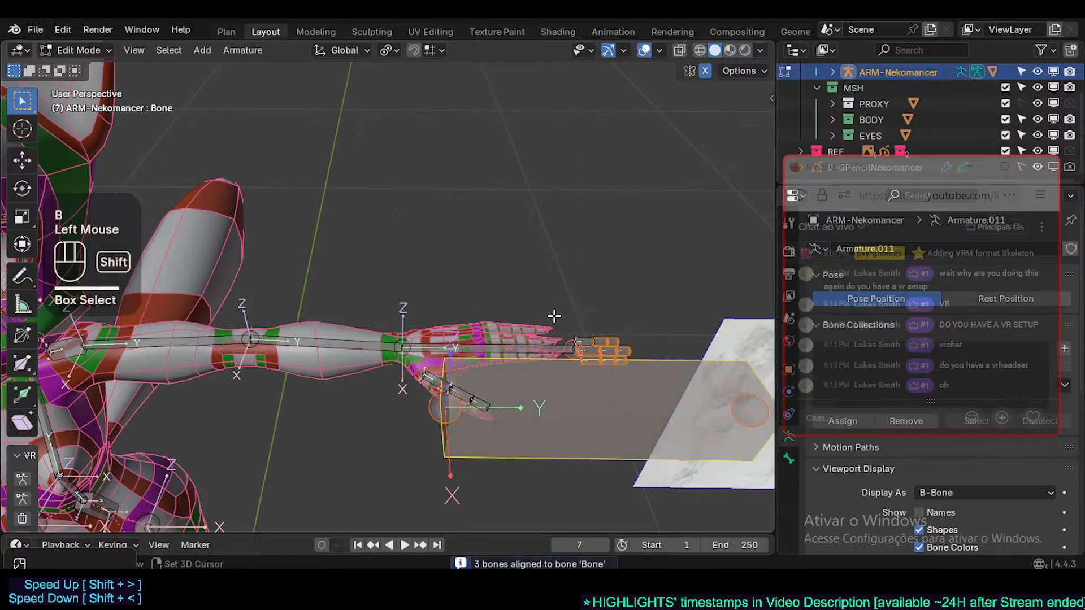
{"action": "left_click", "coordinate": [632, 422], "text": "shift"}
{"action": "left_click", "coordinate": [632, 420], "text": "shift"}
{"action": "key", "text": "ctrl+alt+a"}
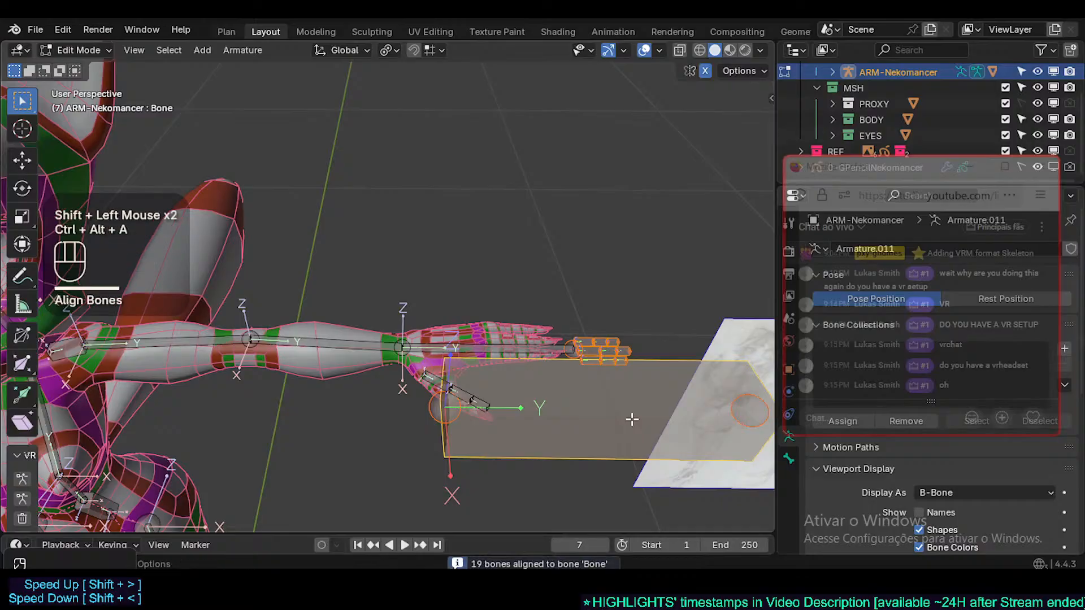
- Delete the helper bone beside the left hand
{"action": "left_click", "coordinate": [632, 419]}
{"action": "key", "text": "x"}
{"action": "left_click", "coordinate": [609, 401]}
- Scale the hand.L bone down so it spans from the wrist to the knuckles
{"action": "scroll", "coordinate": [448, 317], "scroll_direction": "up", "scroll_amount": 2}
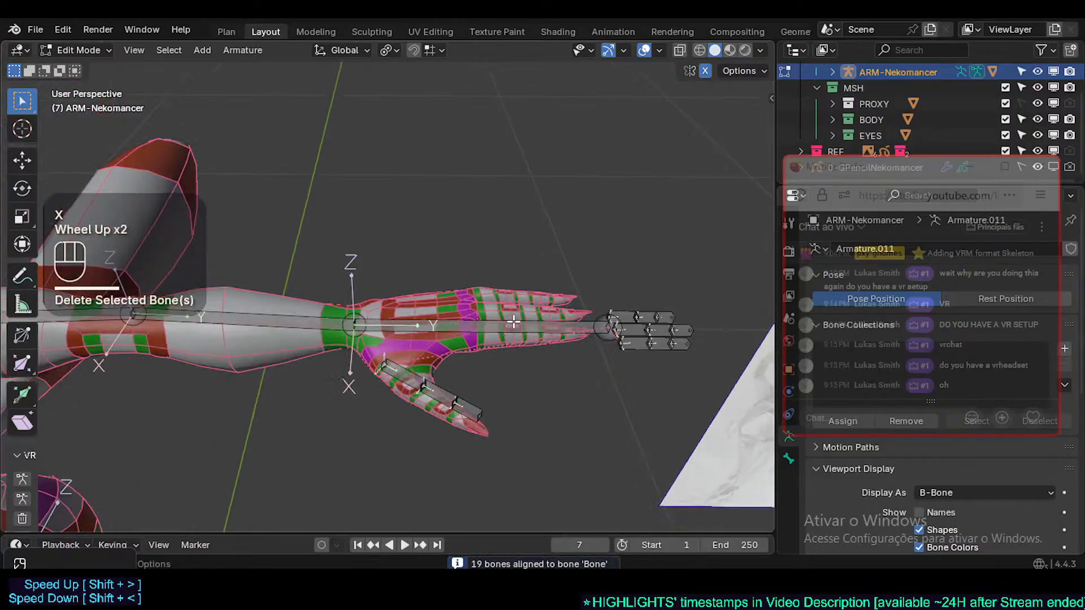
{"action": "left_click", "coordinate": [539, 321]}
{"action": "middle_click_drag", "start_coordinate": [539, 320], "coordinate": [525, 331]}
{"action": "key", "text": "s"}
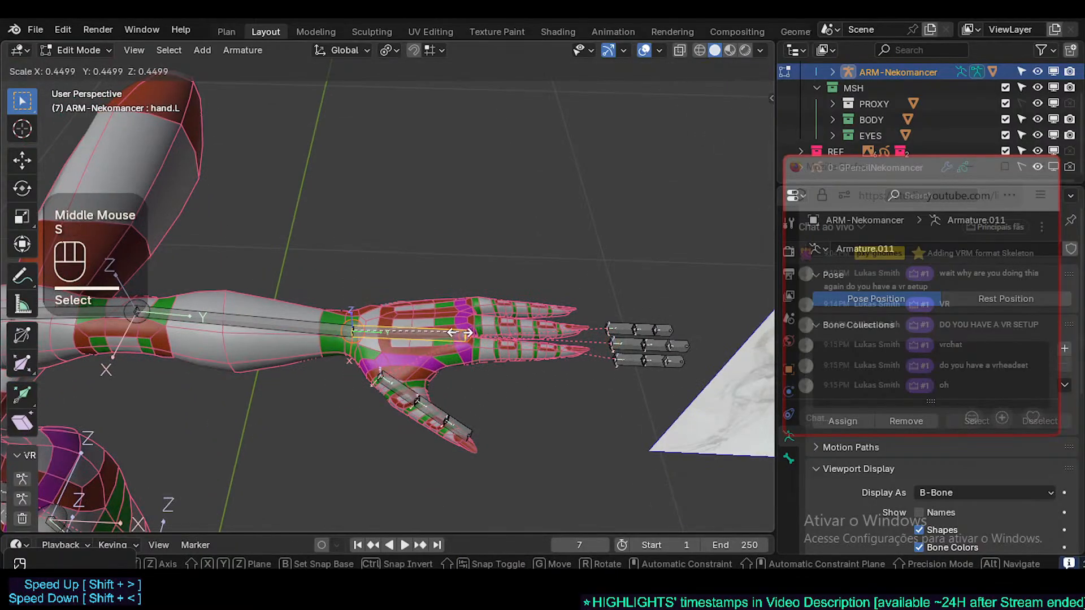
{"action": "left_click", "coordinate": [452, 333]}
{"action": "key", "text": "KP_7"}
{"action": "scroll", "coordinate": [521, 320], "scroll_direction": "up", "scroll_amount": 1}
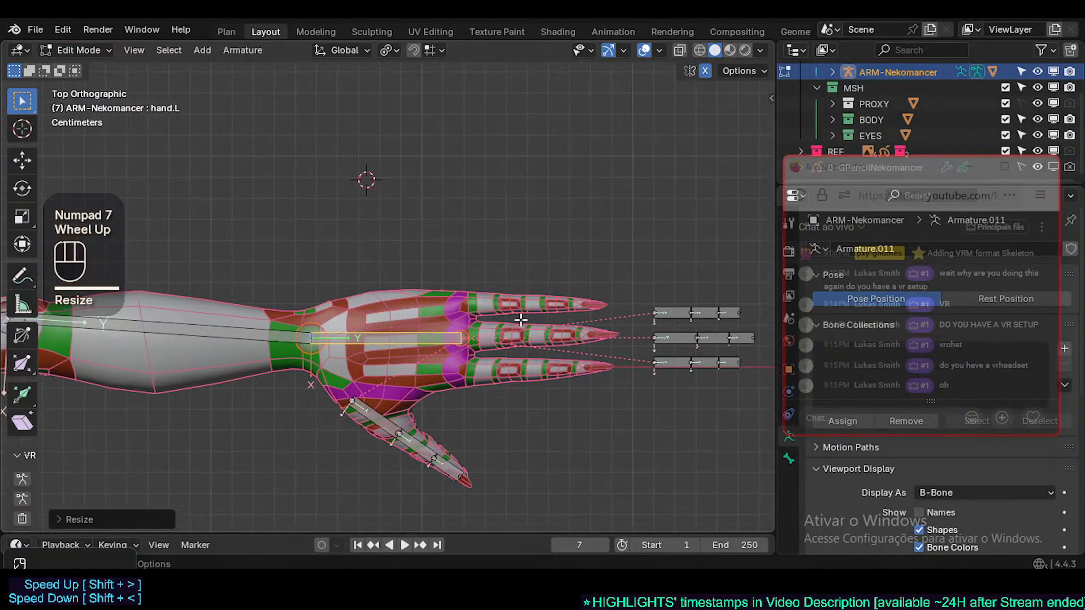
{"action": "key", "text": "s"}
{"action": "left_click", "coordinate": [519, 320]}
- In the front view, raise only the tail joint of hand.L to the knuckle height of the palm
{"action": "key", "text": "KP_1"}
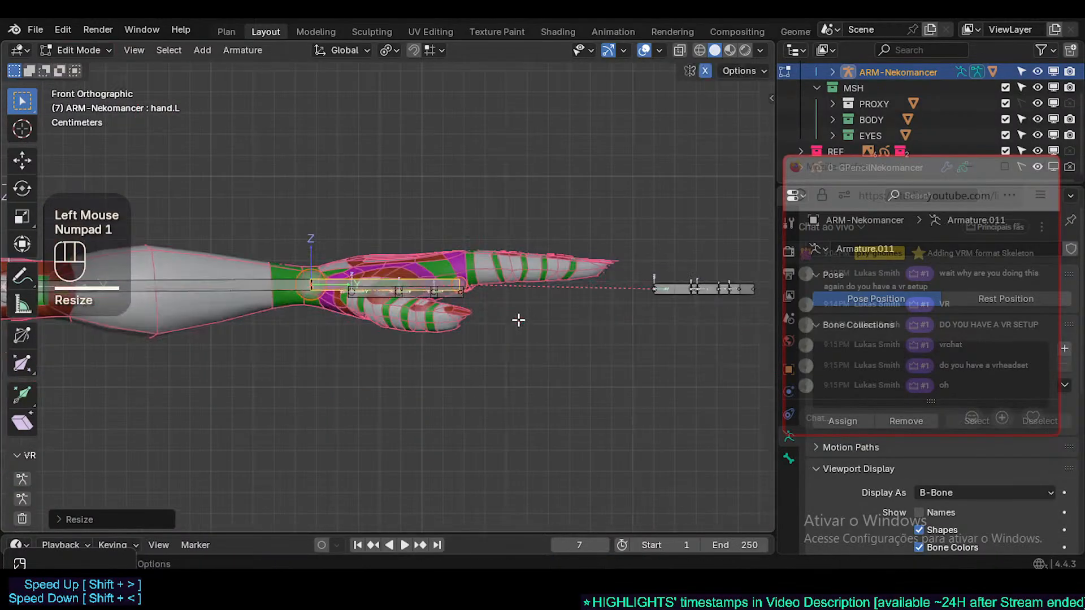
{"action": "key", "text": "r"}
{"action": "key", "text": "Escape"}
{"action": "key", "text": "alt+a"}
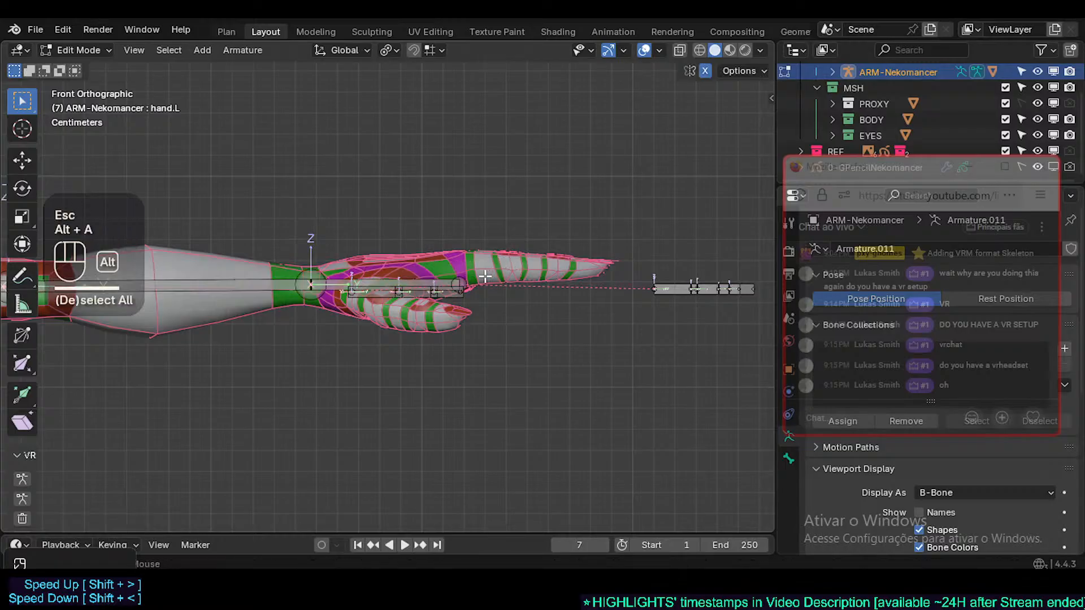
{"action": "key", "text": "c"}
{"action": "left_click", "coordinate": [463, 269]}
{"action": "right_click", "coordinate": [462, 268]}
{"action": "key", "text": "g"}
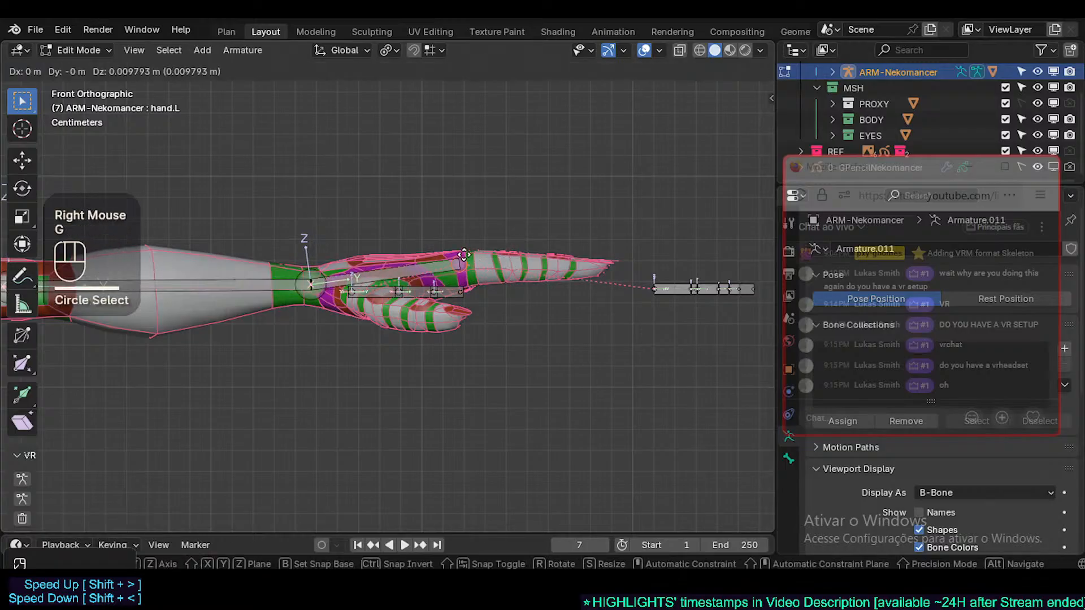
{"action": "left_click", "coordinate": [452, 254], "text": "shift"}
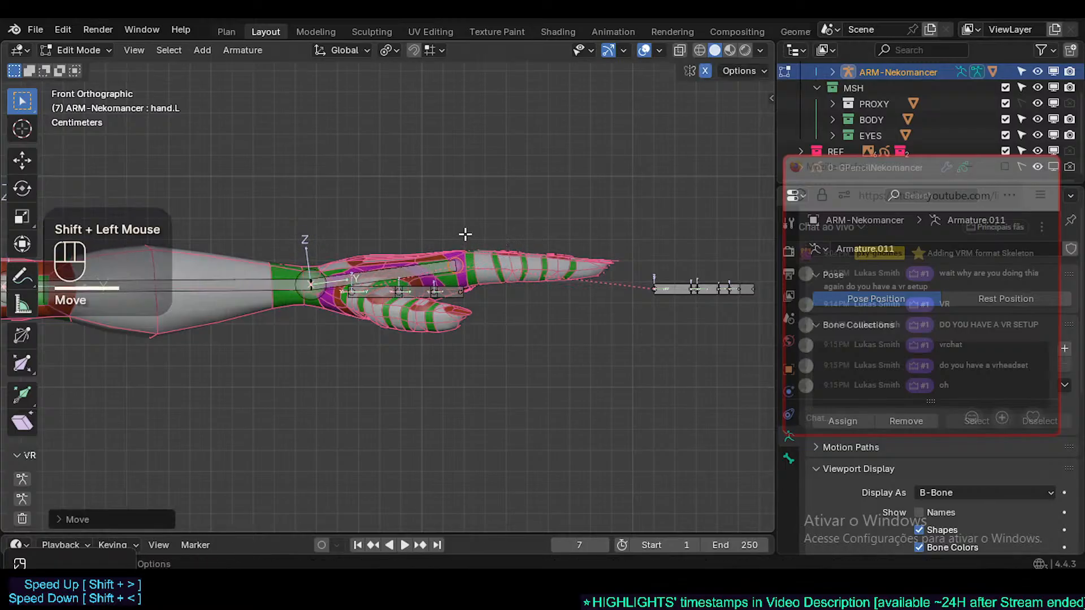
- Widen the B-Bone display size of hand.L so it covers the palm's width
{"action": "middle_click_drag", "start_coordinate": [465, 235], "coordinate": [488, 379]}
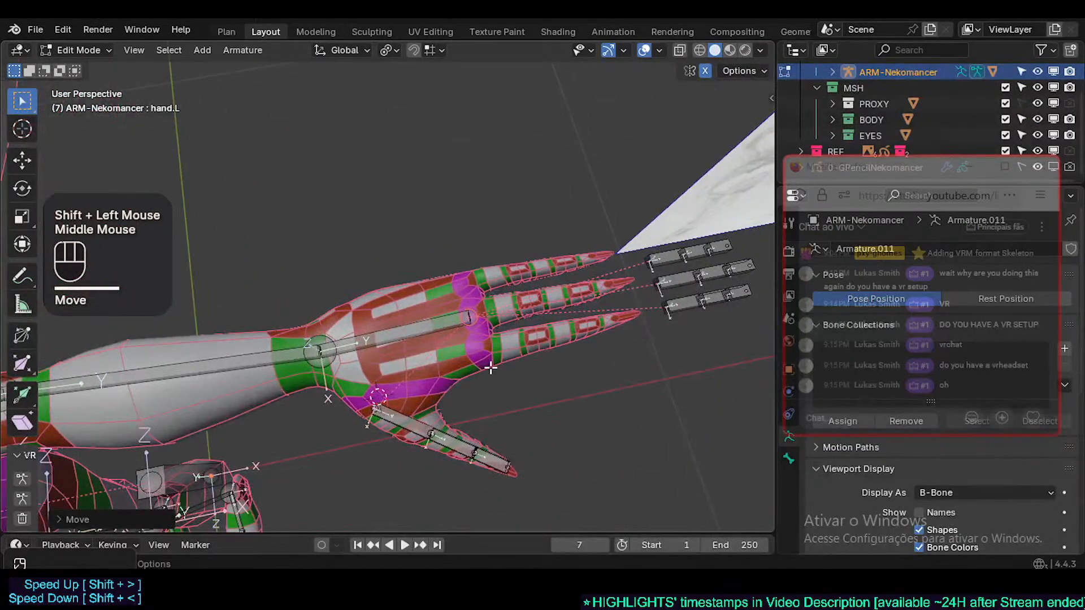
{"action": "left_click", "coordinate": [438, 334]}
{"action": "key", "text": "shift+ctrl+alt+a"}
{"action": "key", "text": "x"}
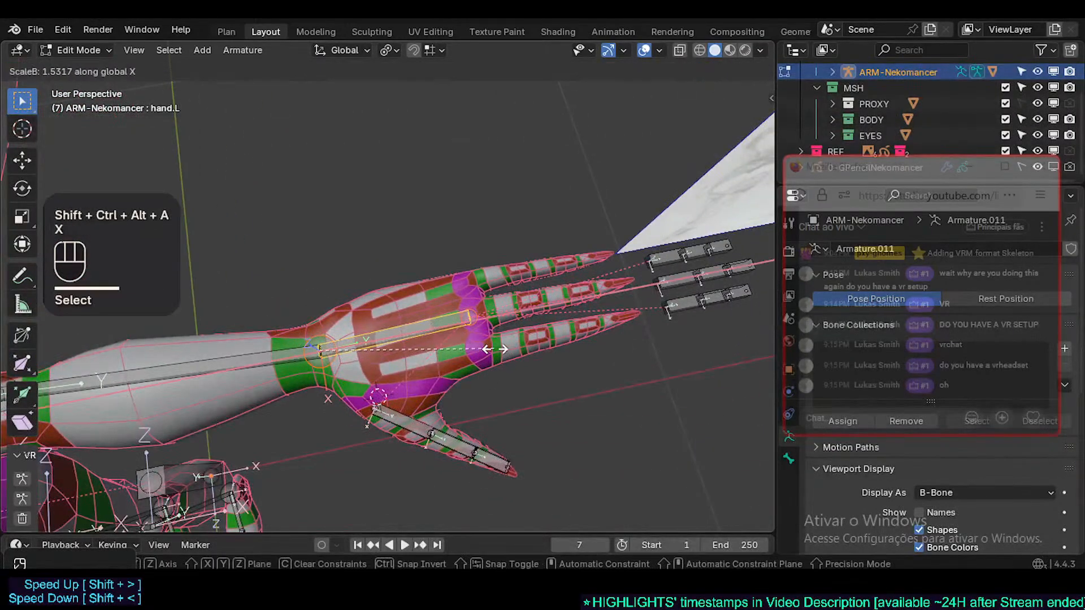
{"action": "key", "text": "y"}
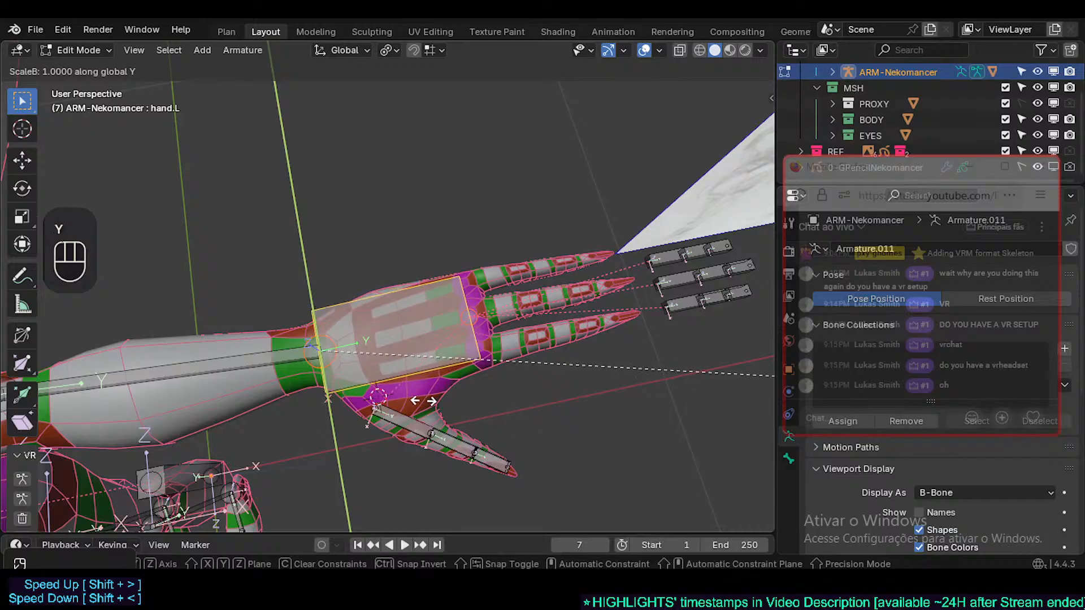
{"action": "left_click", "coordinate": [424, 400]}
- Select the foot.L bone and show it in the front orthographic view
{"action": "middle_click_drag", "start_coordinate": [448, 399], "coordinate": [419, 158]}
{"action": "scroll", "coordinate": [409, 337], "scroll_direction": "down", "scroll_amount": 2}
{"action": "scroll", "coordinate": [419, 158], "scroll_direction": "up", "scroll_amount": 1, "text": "shift"}
{"action": "middle_click_drag", "start_coordinate": [288, 416], "coordinate": [469, 169], "text": "shift"}
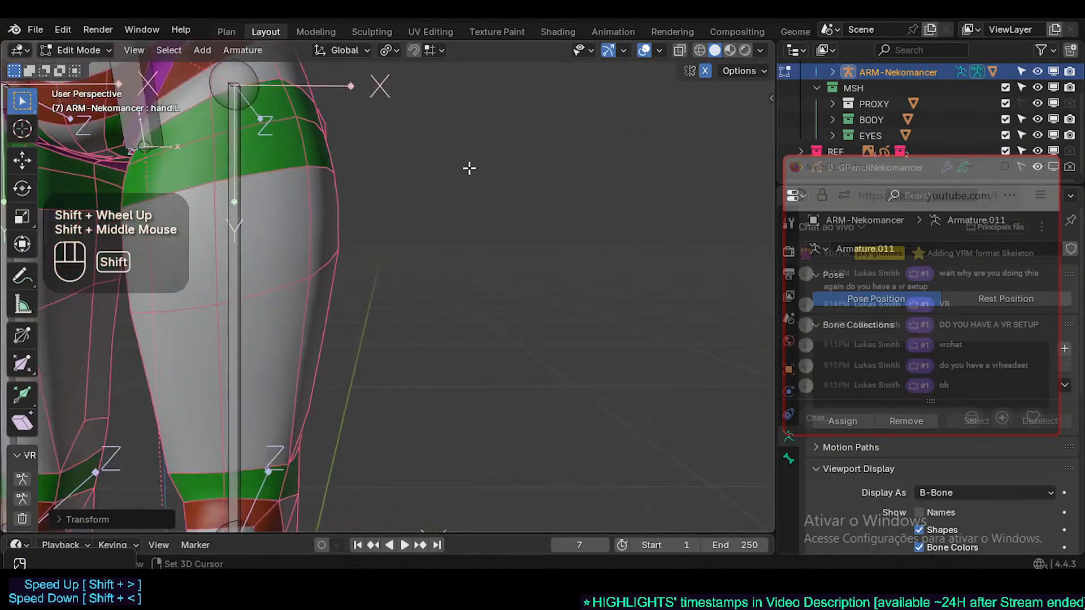
{"action": "middle_click_drag", "start_coordinate": [429, 407], "coordinate": [395, 226], "text": "shift"}
{"action": "middle_click_drag", "start_coordinate": [396, 452], "coordinate": [375, 322], "text": "shift"}
{"action": "middle_click_drag", "start_coordinate": [385, 480], "coordinate": [379, 308], "text": "shift"}
{"action": "middle_click_drag", "start_coordinate": [407, 509], "coordinate": [415, 380], "text": "shift"}
{"action": "left_click", "coordinate": [412, 378]}
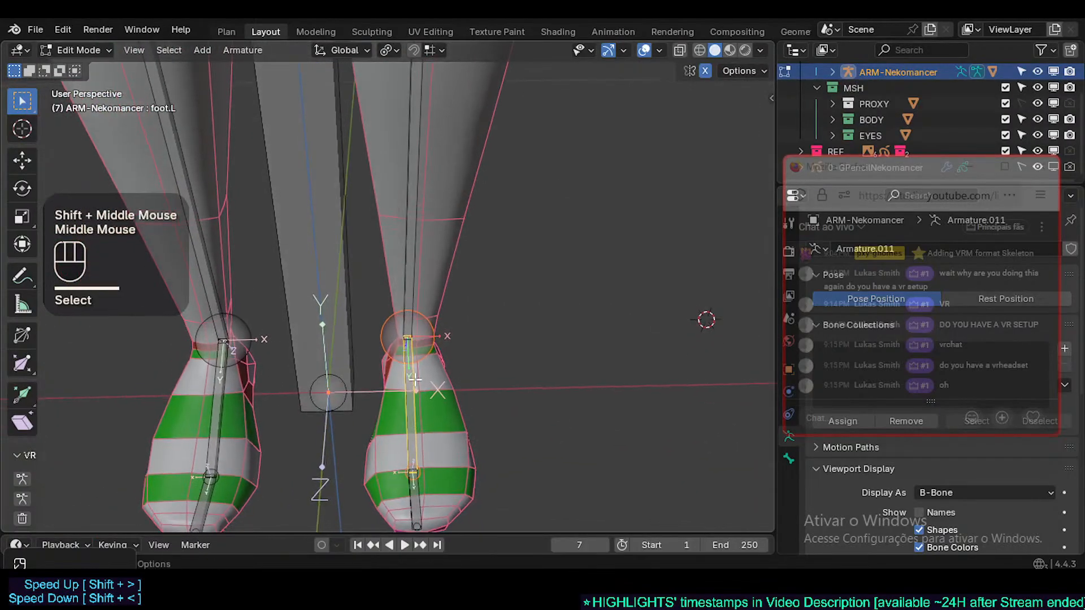
{"action": "key", "text": "KP_1"}
{"action": "key", "text": "g"}
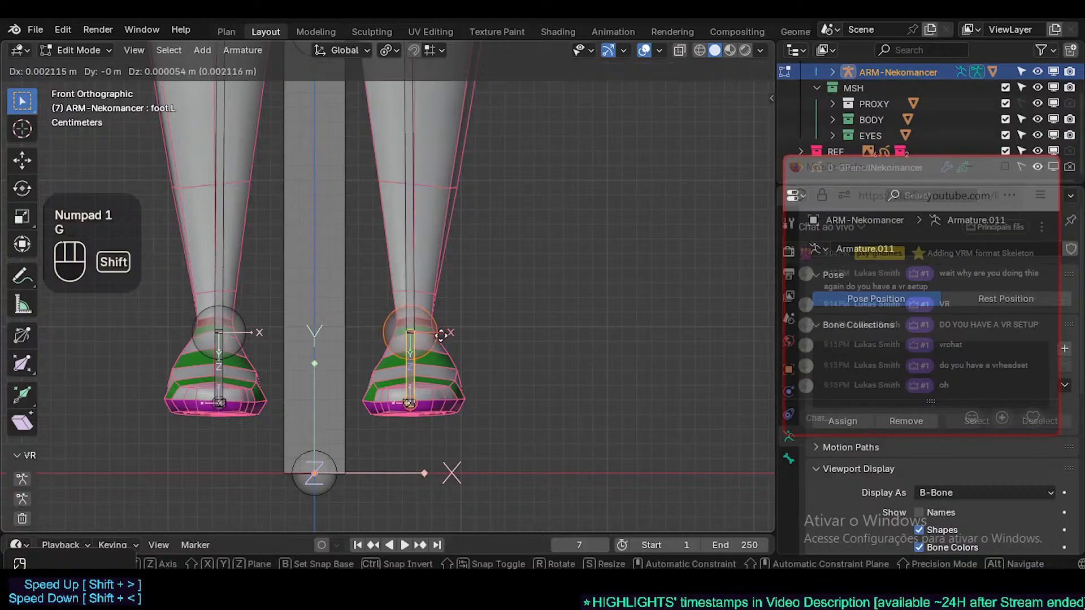
{"action": "left_click", "coordinate": [472, 350], "text": "shift"}
{"action": "key", "text": "ctrl+z"}
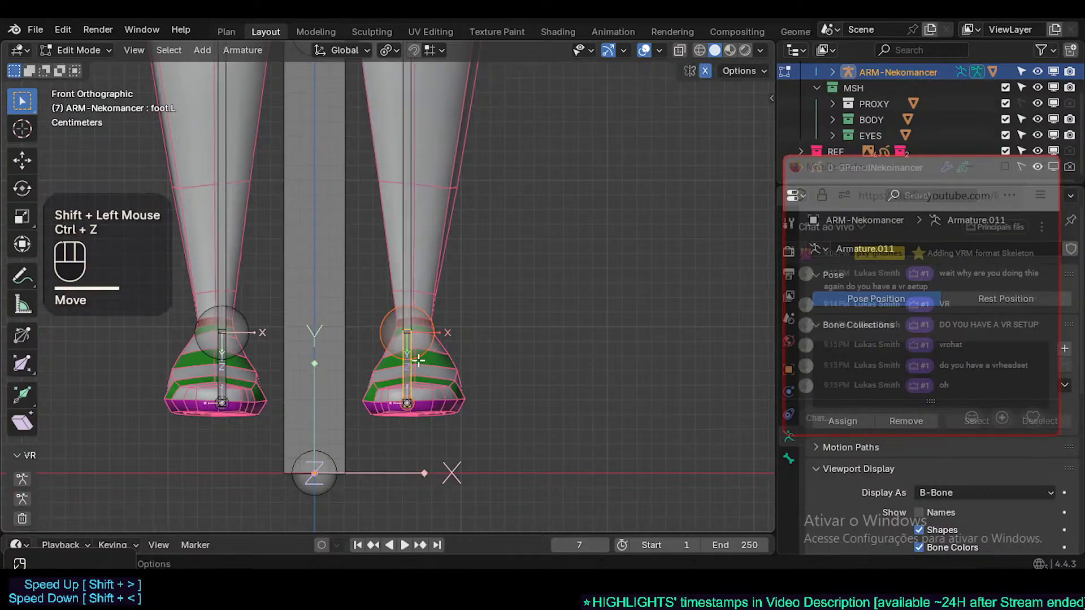
- Move the foot.L bone slightly along the global X axis to center it in the left foot
{"action": "left_click", "coordinate": [399, 403]}
{"action": "key", "text": "g"}
{"action": "key", "text": "x"}
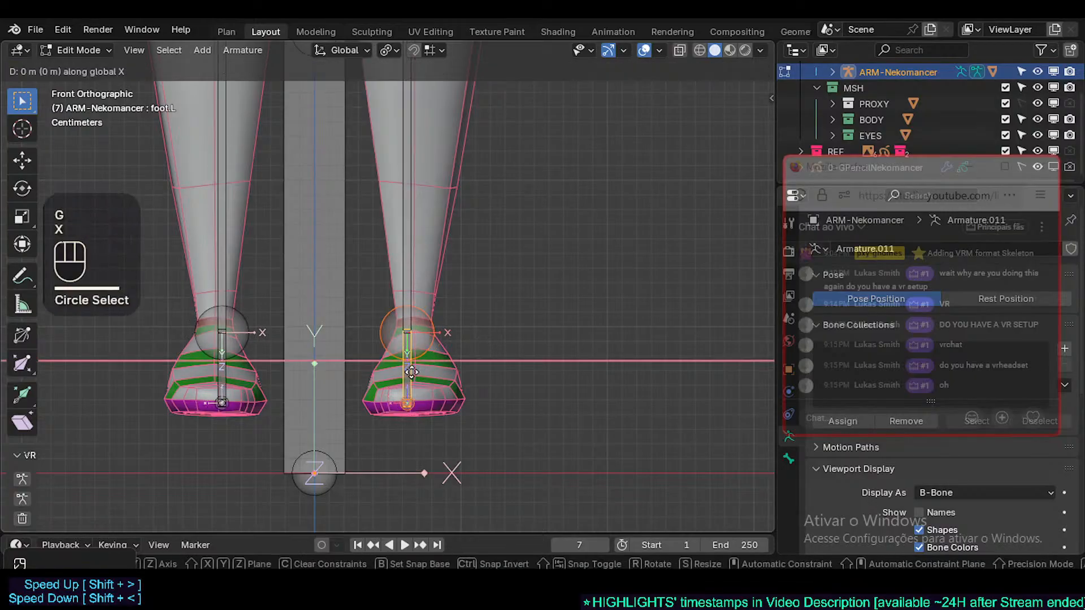
{"action": "left_click", "coordinate": [492, 373], "text": "shift"}
{"action": "key", "text": "KP_3"}
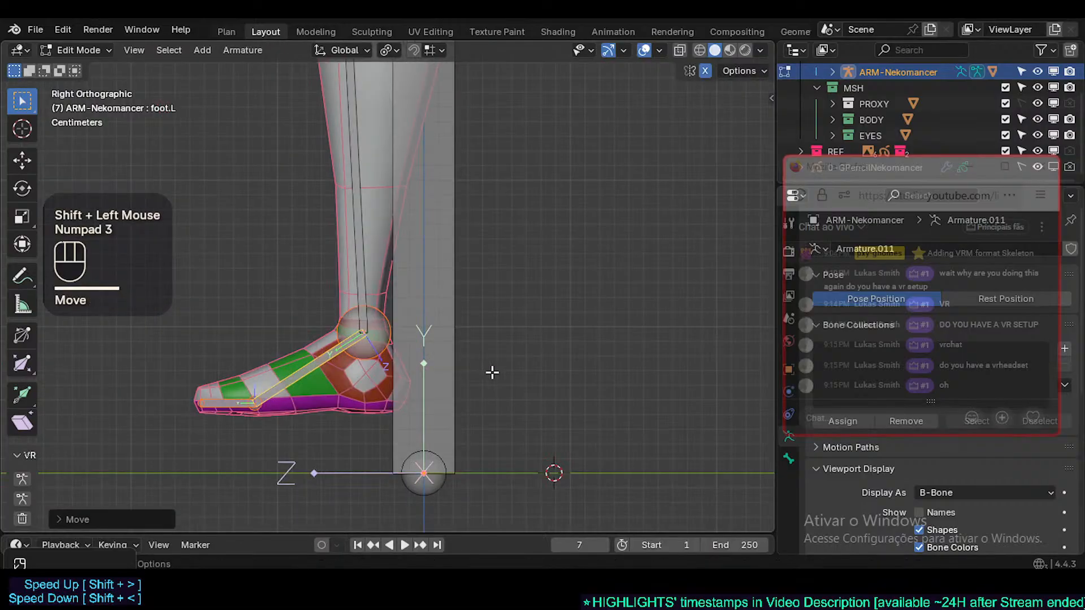
- Widen the B-Bone display size of foot.L and toes.L along the X axis to about 8 times, covering the foot's width
{"action": "middle_click_drag", "start_coordinate": [257, 370], "coordinate": [420, 432]}
{"action": "left_click", "coordinate": [402, 427]}
{"action": "left_click", "coordinate": [417, 438], "text": "shift"}
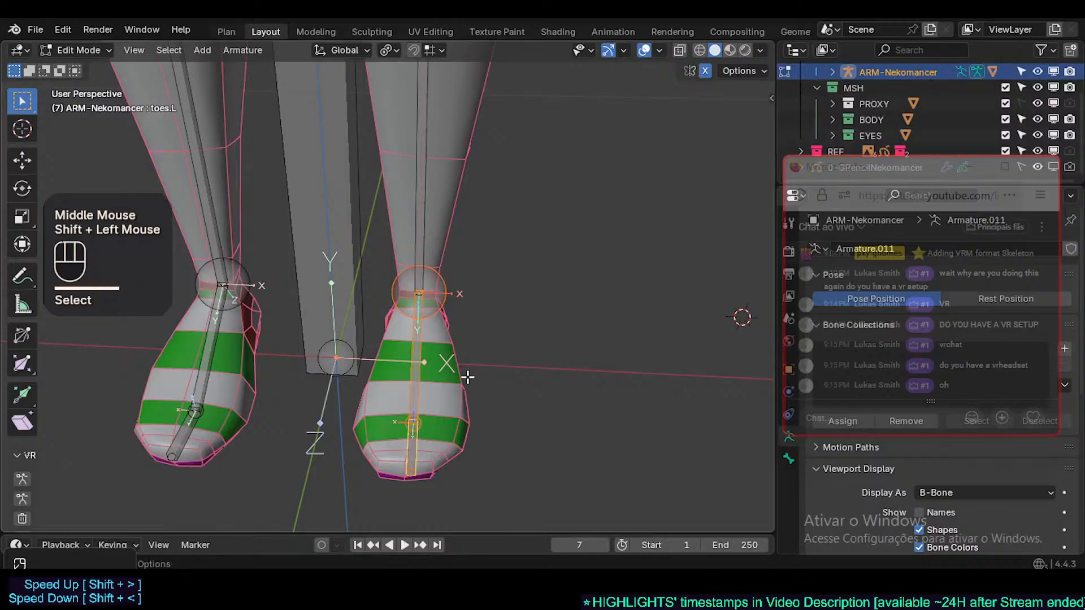
{"action": "key", "text": "shift+ctrl+alt+a"}
{"action": "key", "text": "shift+ctrl+alt+a"}
{"action": "key", "text": "shift+ctrl+alt+a"}
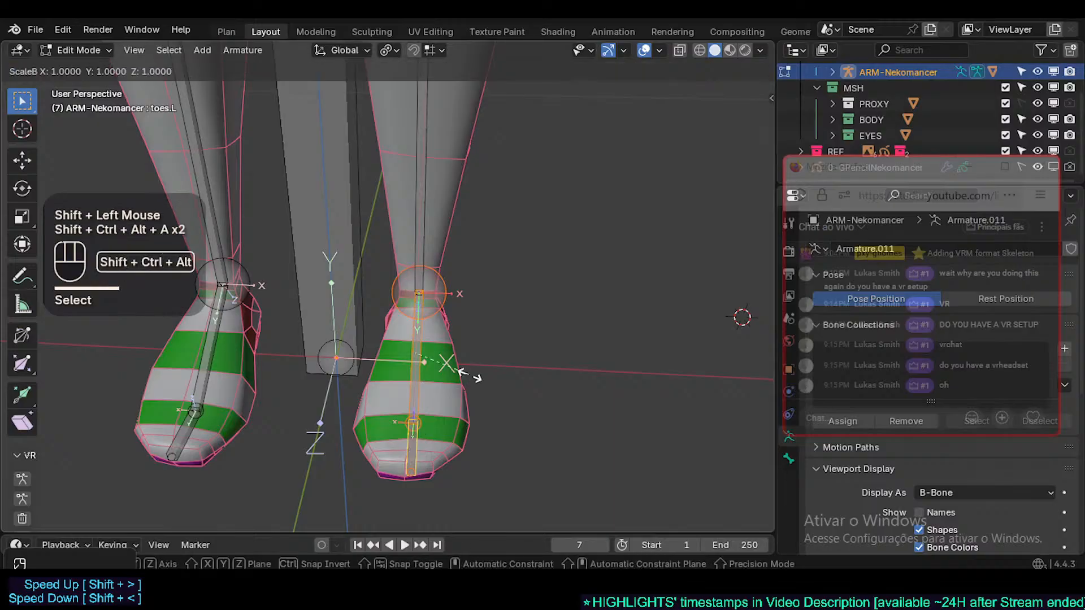
{"action": "key", "text": "x"}
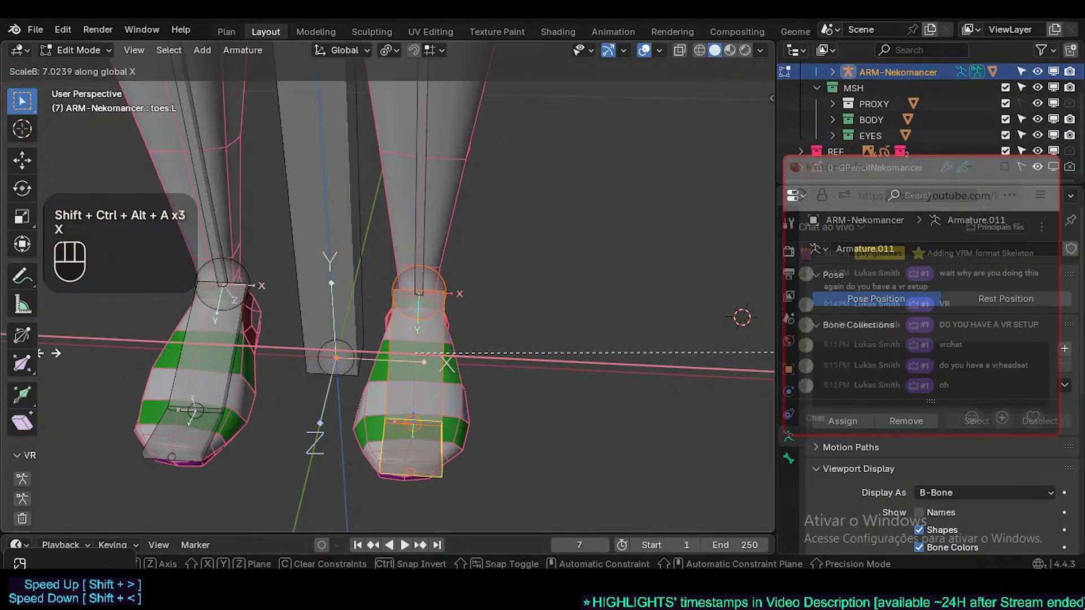
{"action": "key", "text": "a"}
{"action": "key", "text": "a"}
{"action": "key", "text": "a"}
{"action": "key", "text": "a"}
{"action": "key", "text": "a"}
{"action": "key", "text": "a"}
{"action": "key", "text": "a"}
{"action": "key", "text": "a"}
{"action": "key", "text": "a"}
{"action": "key", "text": "a"}
{"action": "key", "text": "a"}
{"action": "key", "text": "a"}
{"action": "key", "text": "a"}
{"action": "key", "text": "a"}
{"action": "key", "text": "a"}
{"action": "key", "text": "a"}
{"action": "key", "text": "a"}
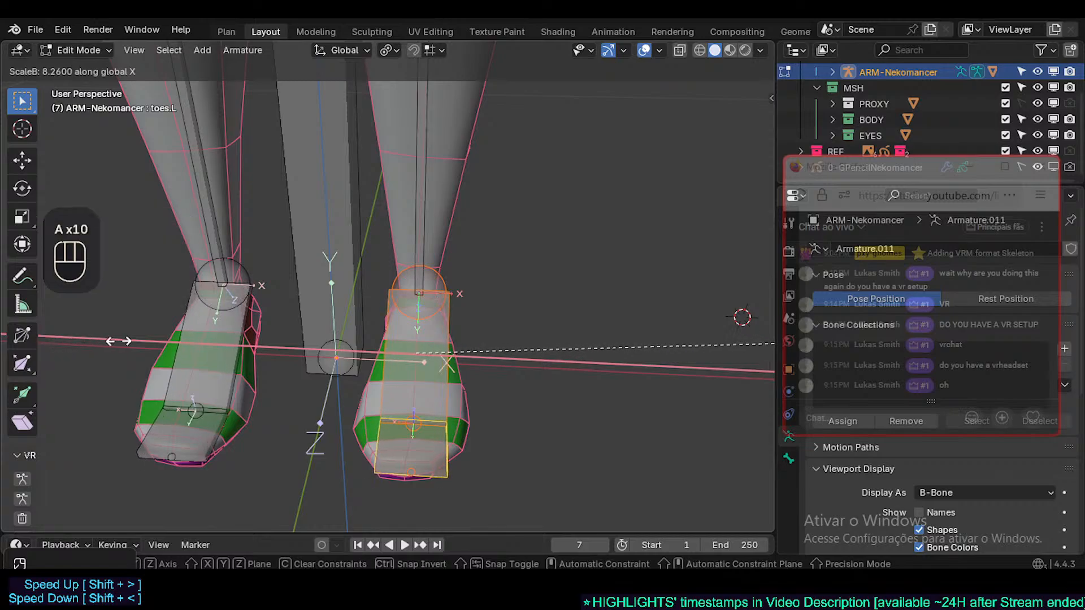
{"action": "left_click", "coordinate": [195, 388]}
- Rescale only the toes.L bone's B-Bone display size along the X axis to fit the front of the foot
{"action": "left_click", "coordinate": [409, 452]}
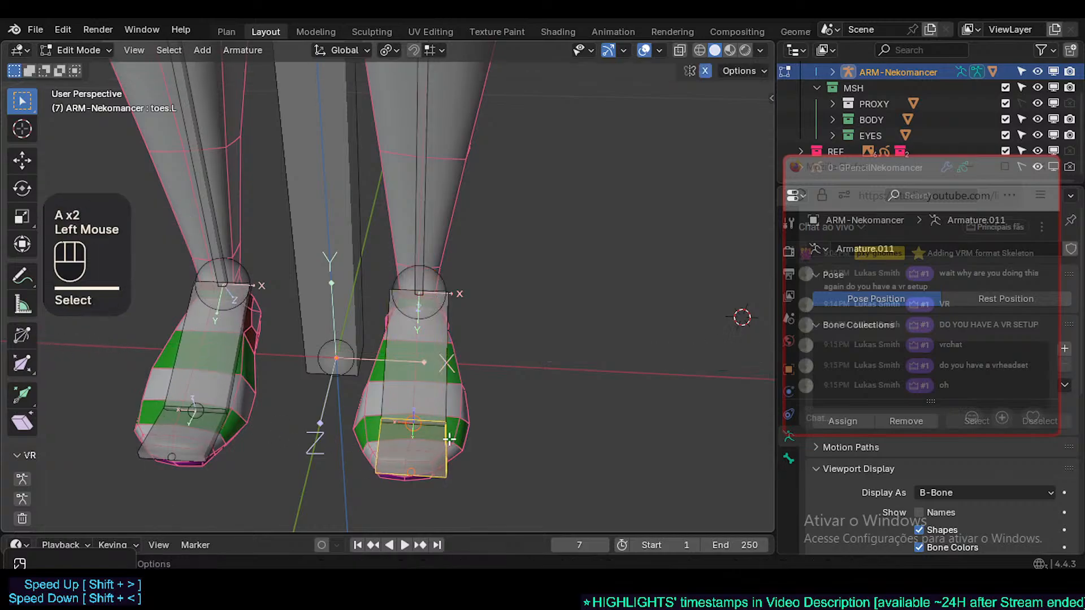
{"action": "key", "text": "shift+ctrl+alt+a"}
{"action": "key", "text": "shift+ctrl+alt+a"}
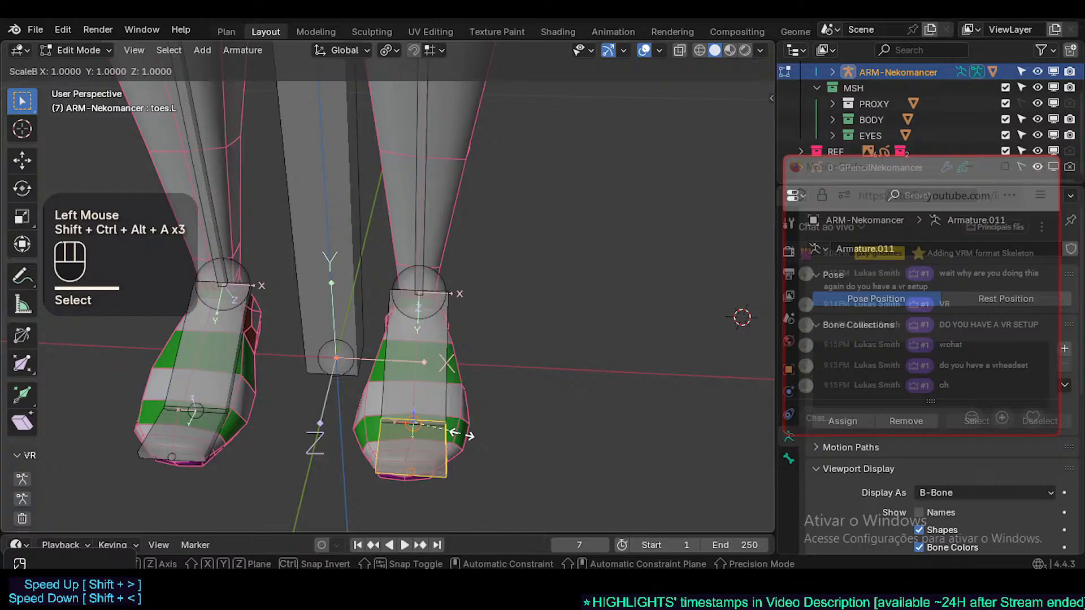
{"action": "key", "text": "x"}
{"action": "left_click", "coordinate": [423, 429]}
{"action": "middle_click_drag", "start_coordinate": [423, 429], "coordinate": [412, 344]}
- Check the whole character in Object Mode, then rescale the root bone's B-Bone display size in Edit Mode
{"action": "key", "text": "Tab"}
{"action": "scroll", "coordinate": [445, 335], "scroll_direction": "down", "scroll_amount": 2}
{"action": "scroll", "coordinate": [413, 348], "scroll_direction": "down", "scroll_amount": 1}
{"action": "key", "text": "alt+a"}
{"action": "scroll", "coordinate": [411, 344], "scroll_direction": "down", "scroll_amount": 2}
{"action": "scroll", "coordinate": [368, 411], "scroll_direction": "up", "scroll_amount": 1}
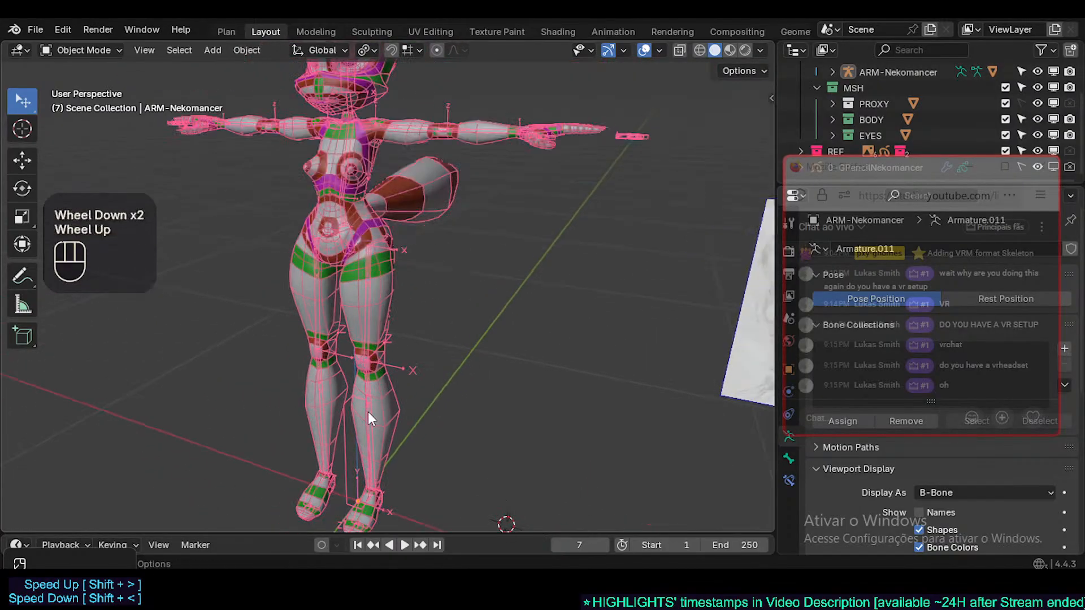
{"action": "middle_click_drag", "start_coordinate": [367, 411], "coordinate": [385, 395], "text": "shift"}
{"action": "middle_click_drag", "start_coordinate": [384, 395], "coordinate": [369, 423]}
{"action": "left_click", "coordinate": [368, 422]}
{"action": "key", "text": "Tab"}
{"action": "left_click", "coordinate": [372, 424]}
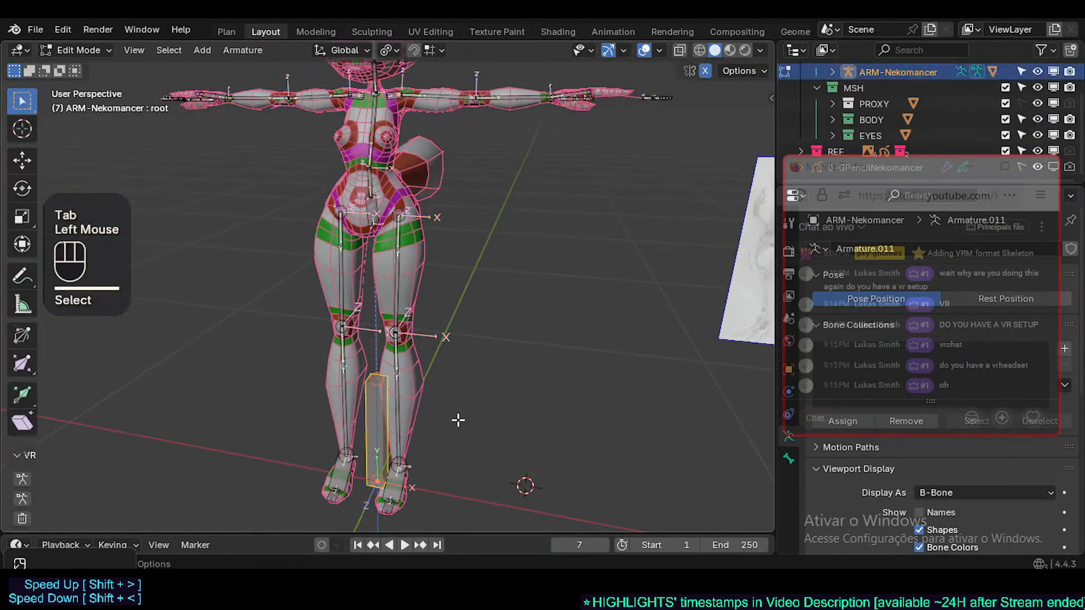
{"action": "key", "text": "shift+ctrl+alt+a"}
{"action": "left_click", "coordinate": [439, 422]}
{"action": "middle_click_drag", "start_coordinate": [439, 422], "coordinate": [399, 380], "text": "shift"}
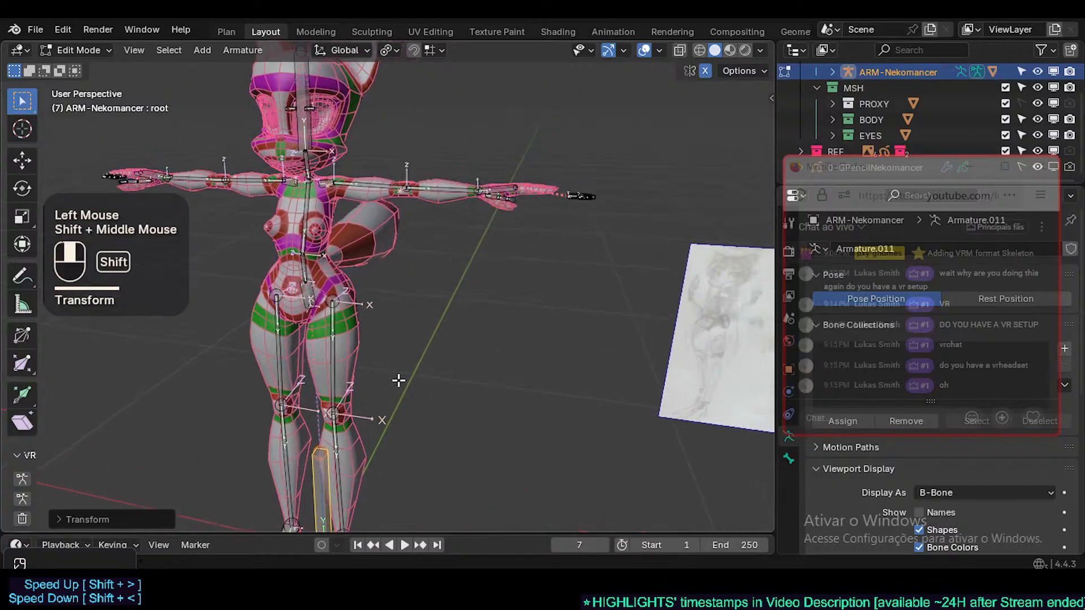
- Enlarge the chest bone's B-Bone display size to about twice its thickness and save the file
{"action": "scroll", "coordinate": [445, 268], "scroll_direction": "up", "scroll_amount": 1}
{"action": "middle_click_drag", "start_coordinate": [445, 269], "coordinate": [424, 324], "text": "shift"}
{"action": "key", "text": "ctrl+s"}
{"action": "middle_click_drag", "start_coordinate": [424, 324], "coordinate": [409, 371], "text": "shift"}
{"action": "left_click", "coordinate": [247, 178]}
{"action": "middle_click_drag", "start_coordinate": [247, 179], "coordinate": [282, 284]}
{"action": "scroll", "coordinate": [263, 238], "scroll_direction": "up", "scroll_amount": 2}
{"action": "left_click", "coordinate": [236, 315]}
{"action": "middle_click_drag", "start_coordinate": [235, 316], "coordinate": [278, 317], "text": "shift"}
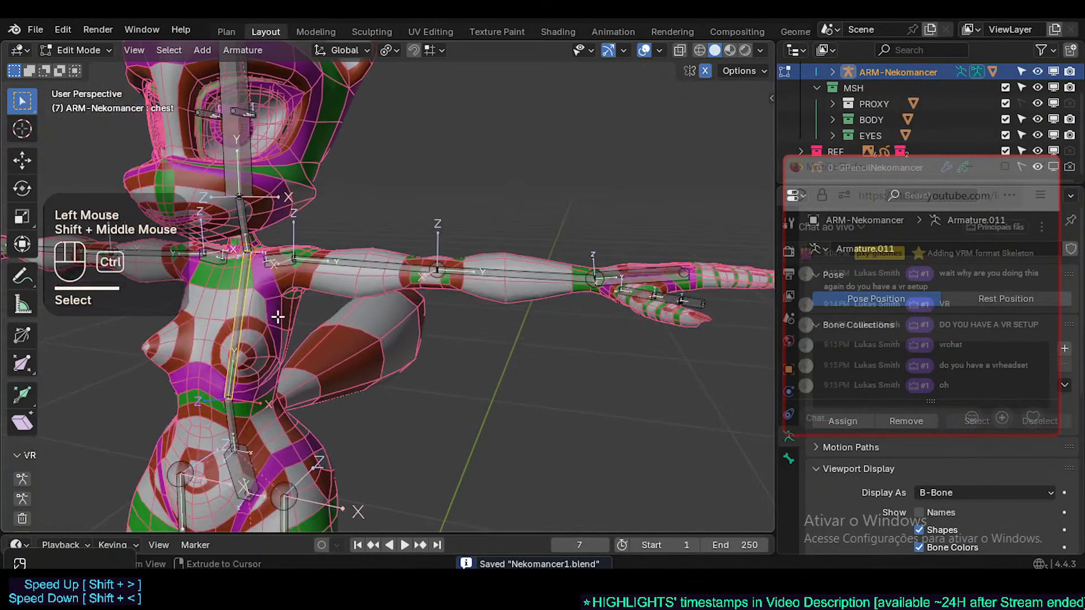
{"action": "key", "text": "shift+ctrl+alt+a"}
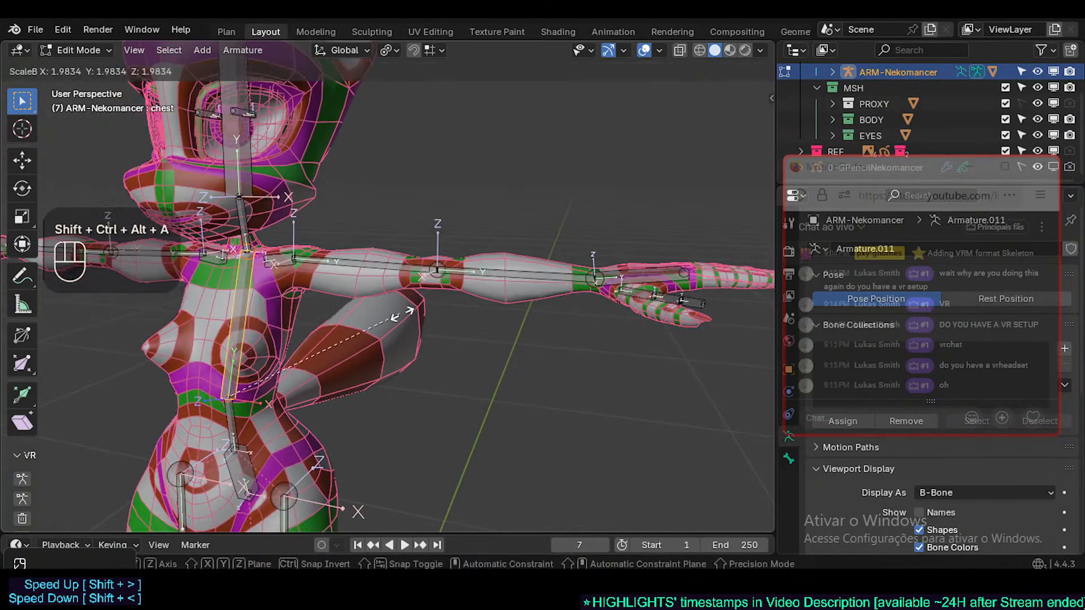
{"action": "left_click", "coordinate": [426, 317]}
{"action": "middle_click_drag", "start_coordinate": [426, 317], "coordinate": [243, 359], "text": "shift"}
{"action": "key", "text": "alt+a"}
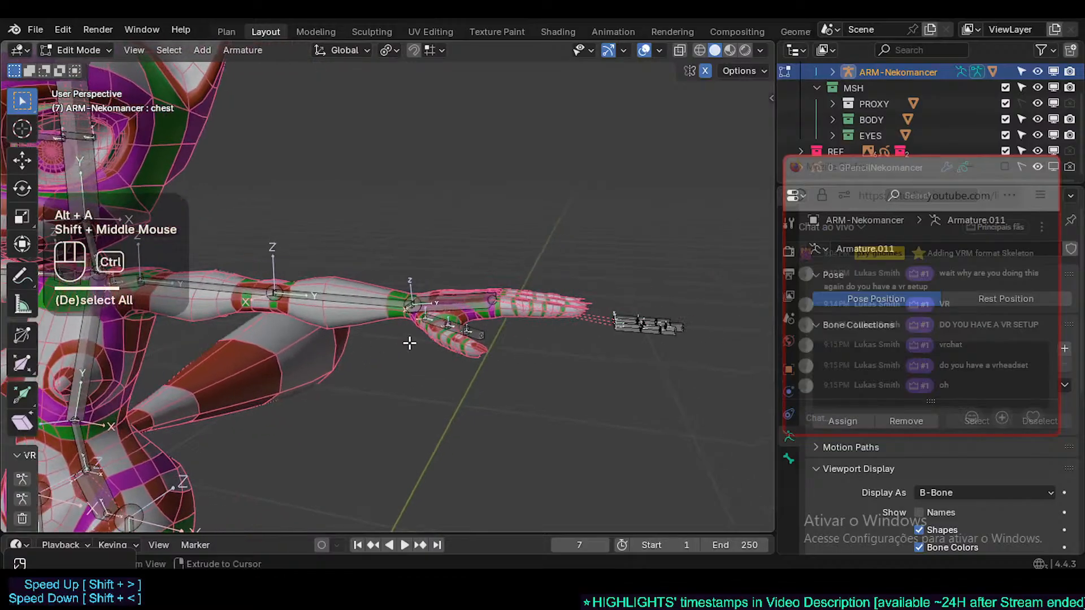
{"action": "key", "text": "ctrl+s"}
- Select the left hand's thumb and finger bones and reduce their B-Bone display size
{"action": "scroll", "coordinate": [410, 341], "scroll_direction": "up", "scroll_amount": 2}
{"action": "middle_click_drag", "start_coordinate": [409, 341], "coordinate": [360, 283]}
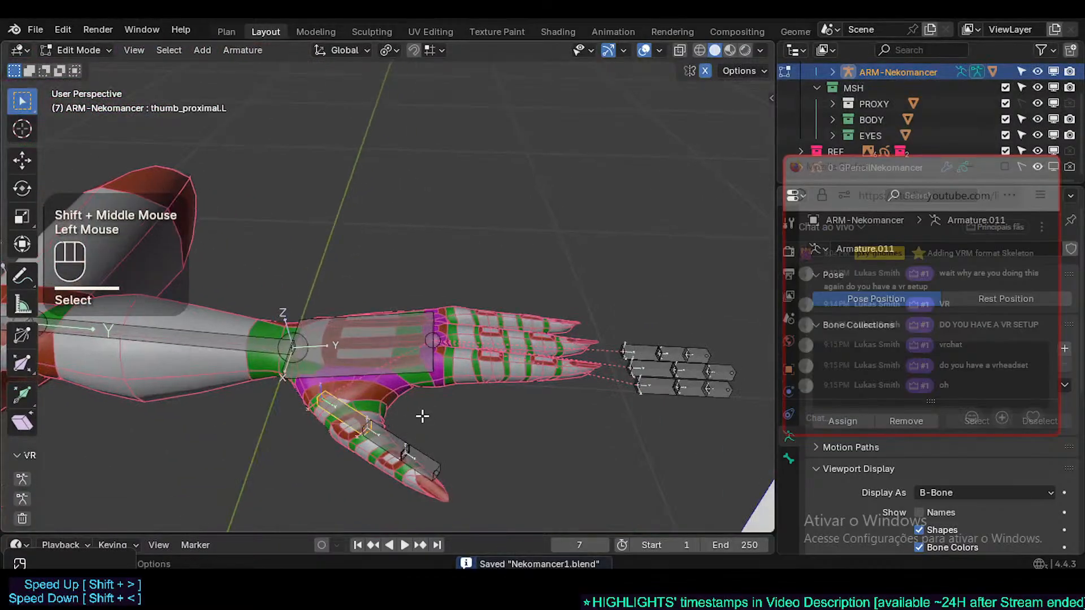
{"action": "middle_click_drag", "start_coordinate": [565, 387], "coordinate": [543, 389], "text": "shift"}
{"action": "left_click", "coordinate": [407, 469], "text": "shift"}
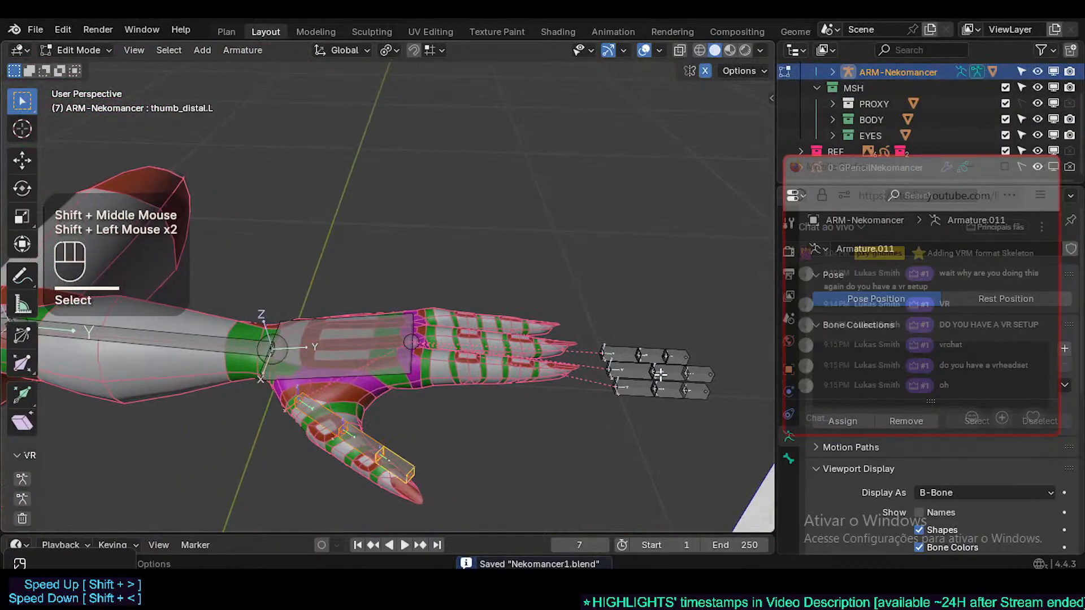
{"action": "left_click_drag", "start_coordinate": [572, 443], "coordinate": [713, 362]}
{"action": "key", "text": "ctrl+alt+s"}
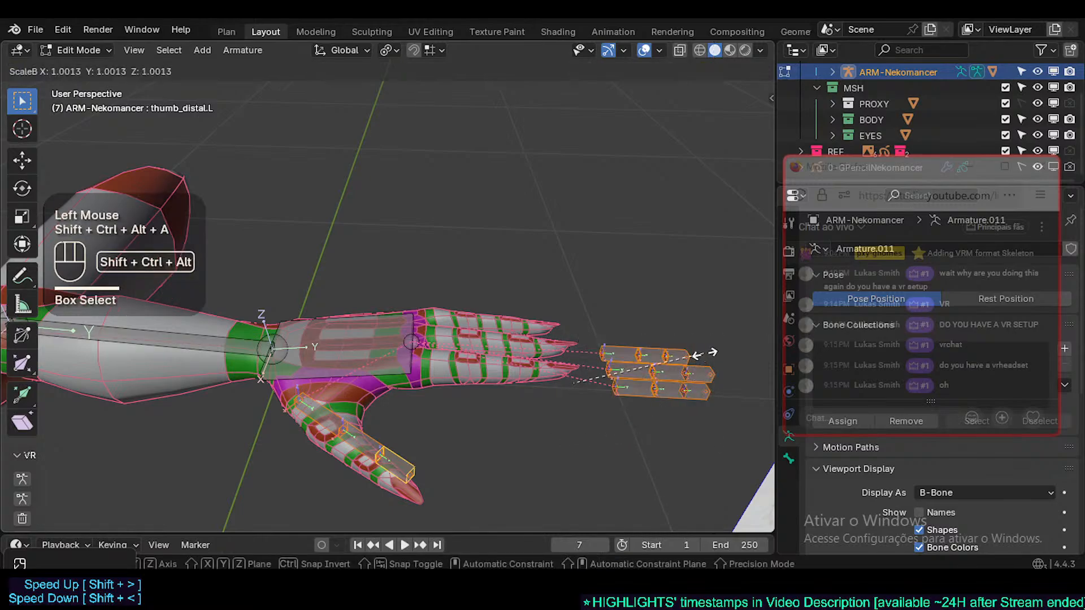
{"action": "left_click", "coordinate": [641, 368]}
{"action": "middle_click_drag", "start_coordinate": [644, 365], "coordinate": [496, 283]}
{"action": "key", "text": "alt+a"}
- Select all the left finger bones beyond the hand in front view and recalculate their roll to the Global -Z Axis
{"action": "key", "text": "KP_7"}
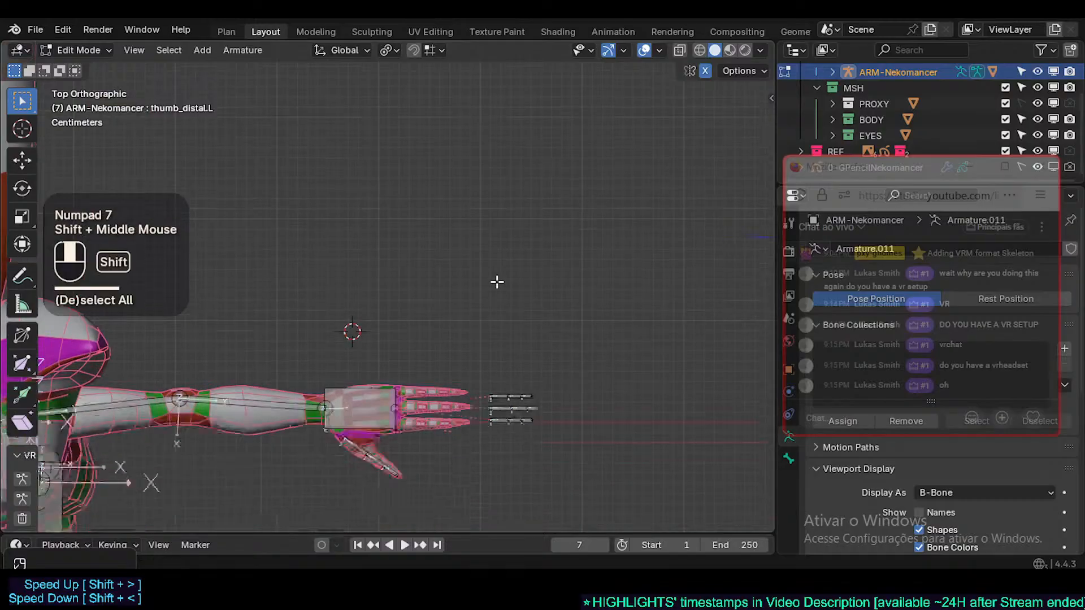
{"action": "scroll", "coordinate": [496, 310], "scroll_direction": "up", "scroll_amount": 2}
{"action": "key", "text": "KP_1"}
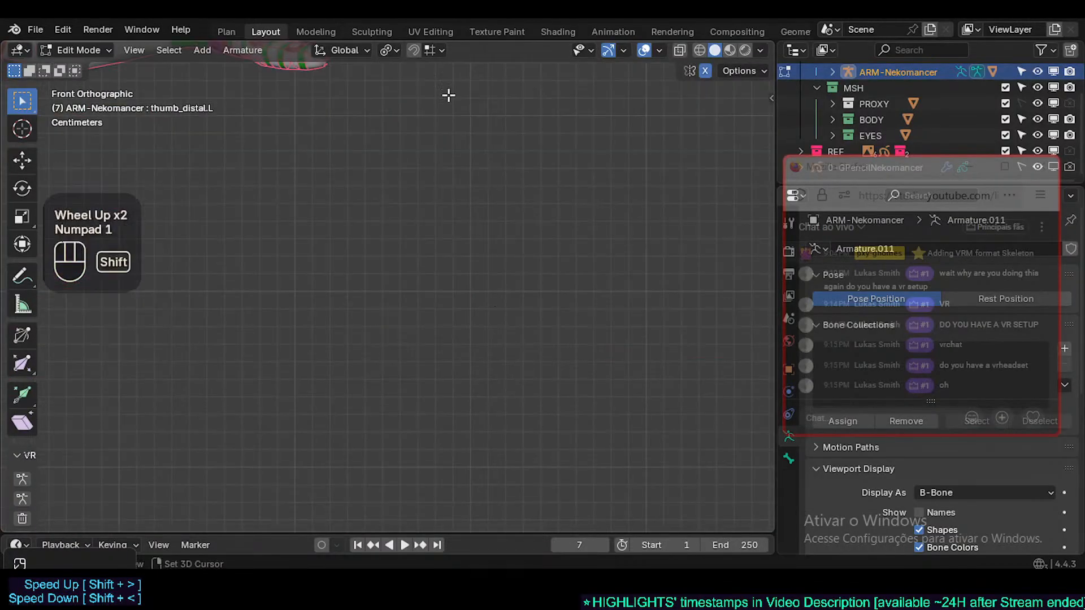
{"action": "middle_click_drag", "start_coordinate": [448, 95], "coordinate": [448, 404], "text": "shift"}
{"action": "key", "text": "alt+a"}
{"action": "key", "text": "b"}
{"action": "left_click_drag", "start_coordinate": [462, 393], "coordinate": [624, 342]}
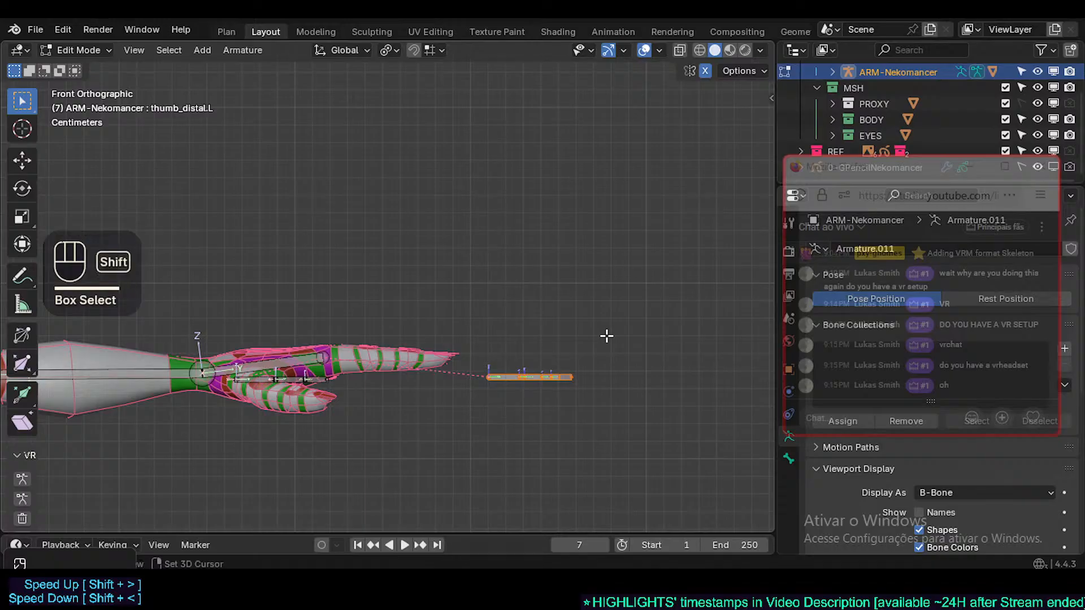
{"action": "key", "text": "shift+n"}
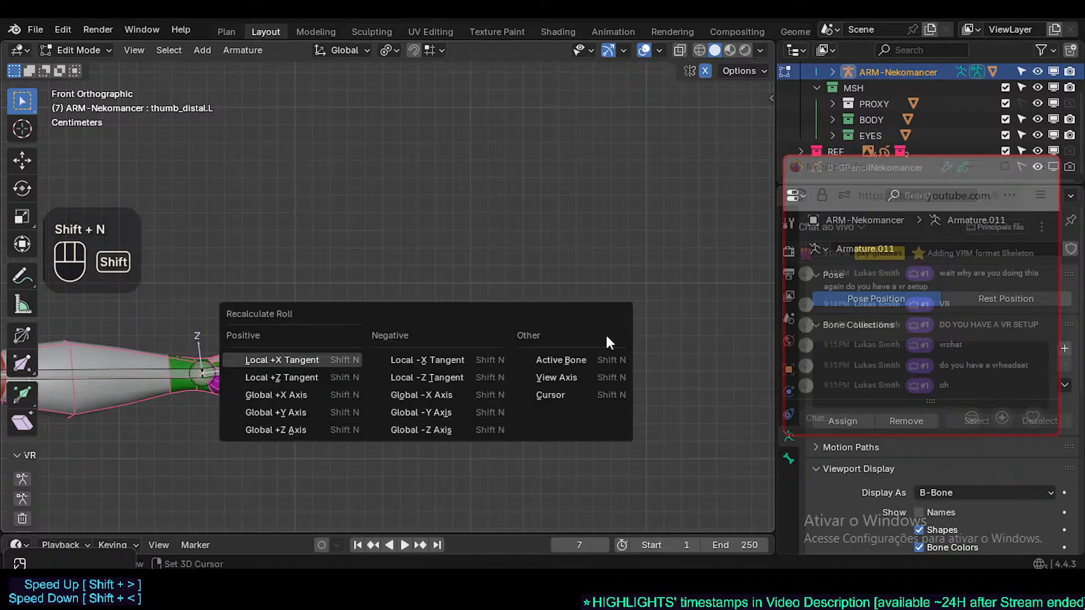
{"action": "left_click", "coordinate": [395, 432]}
{"action": "scroll", "coordinate": [498, 373], "scroll_direction": "up", "scroll_amount": 2}
{"action": "key", "text": "g"}
{"action": "key", "text": "y"}
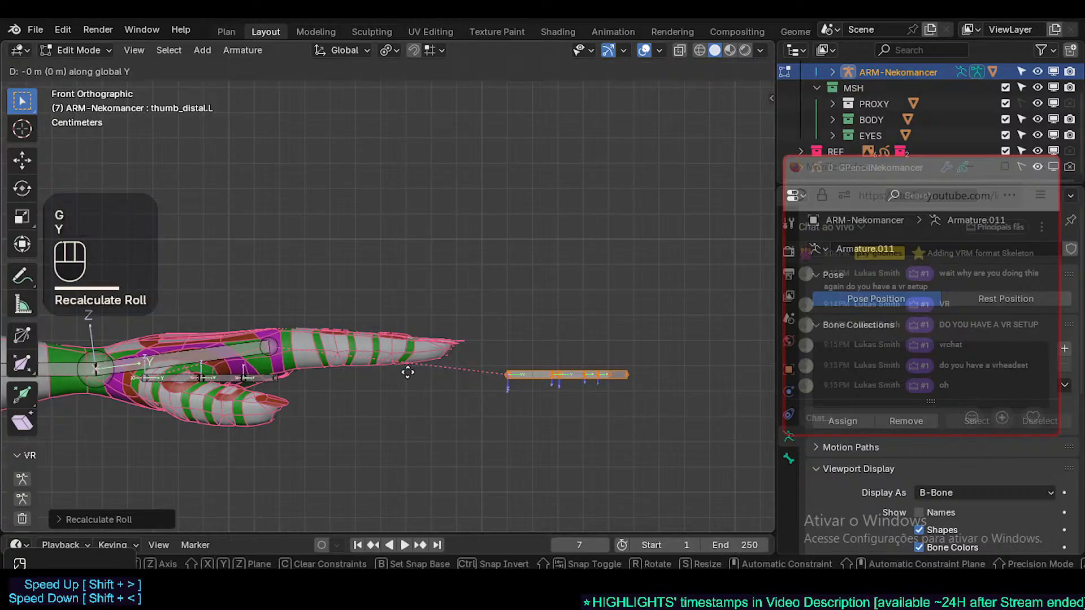
{"action": "key", "text": "Escape"}
- Move the finger bones about 0.08 m along negative global X toward the hand and check the placement from the top
{"action": "key", "text": "g"}
{"action": "key", "text": "x"}
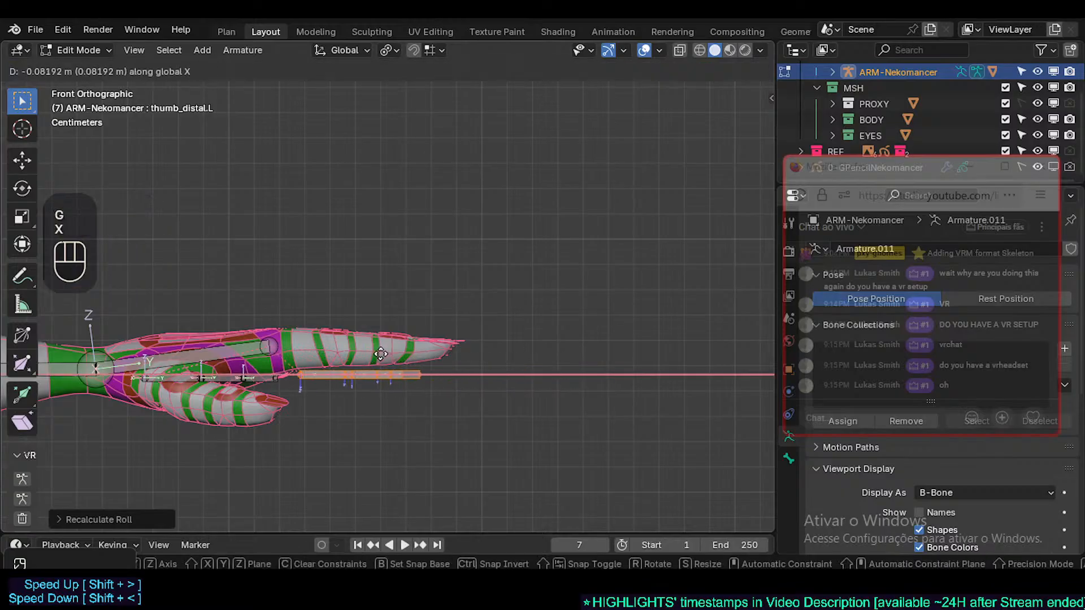
{"action": "left_click", "coordinate": [382, 352]}
{"action": "key", "text": "KP_7"}
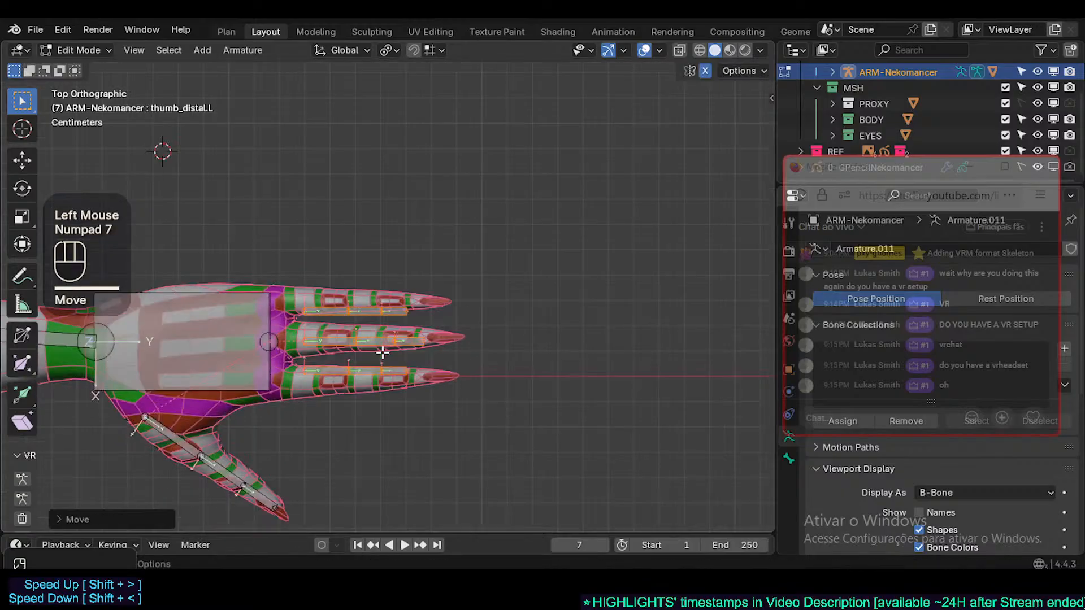
- Raise the finger bones along global Z into the finger meshes in front view and save the file
{"action": "key", "text": "KP_1"}
{"action": "key", "text": "g"}
{"action": "key", "text": "z"}
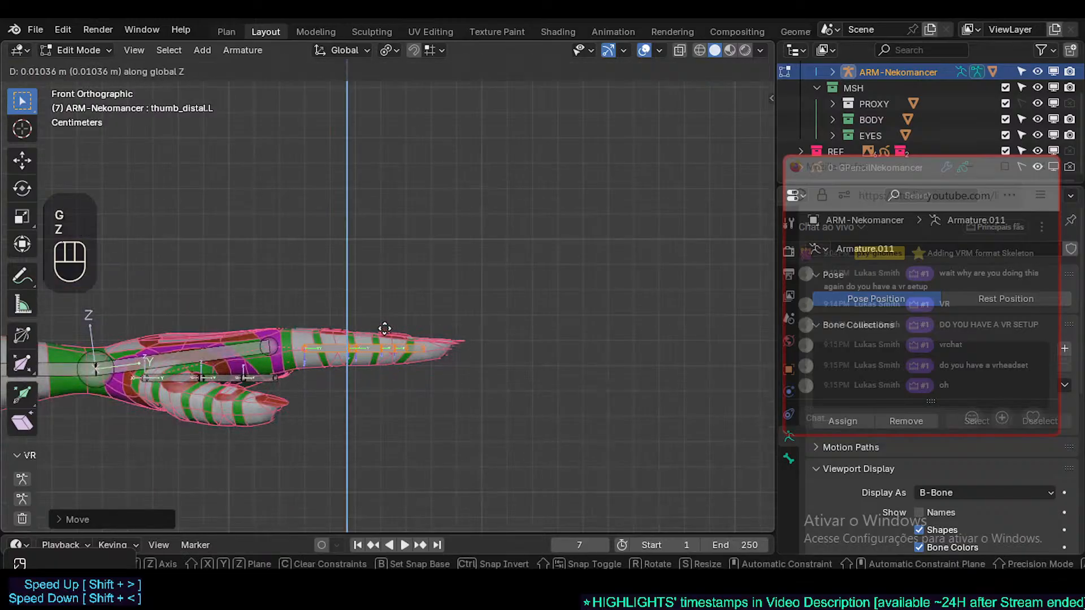
{"action": "left_click", "coordinate": [384, 319]}
{"action": "scroll", "coordinate": [383, 322], "scroll_direction": "up", "scroll_amount": 2}
{"action": "key", "text": "ctrl+s"}
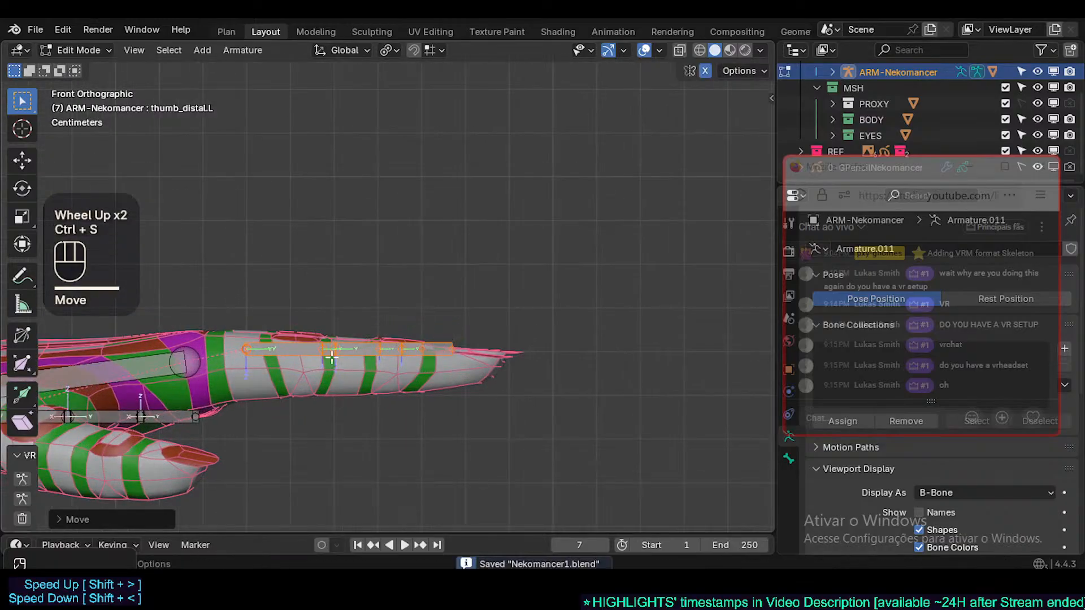
- Turn on X-ray and move the base joints of all three fingers about 12 mm back to the knuckles in front view
{"action": "middle_click_drag", "start_coordinate": [362, 339], "coordinate": [358, 390], "text": "shift"}
{"action": "key", "text": "alt+z"}
{"action": "scroll", "coordinate": [363, 393], "scroll_direction": "up", "scroll_amount": 2}
{"action": "key", "text": "alt+a"}
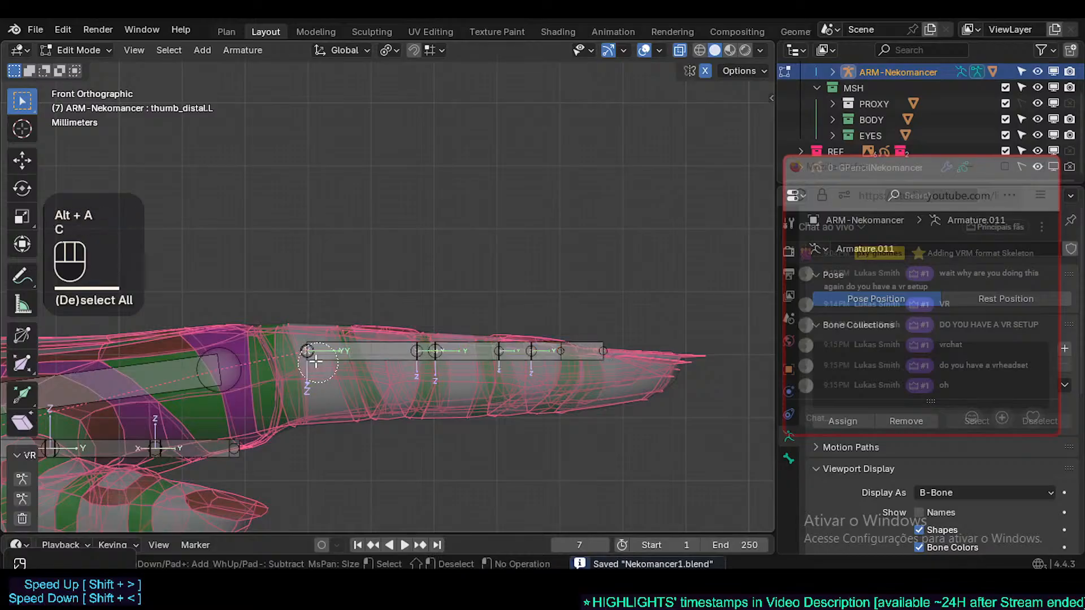
{"action": "key", "text": "c"}
{"action": "left_click", "coordinate": [310, 316]}
{"action": "right_click", "coordinate": [310, 316]}
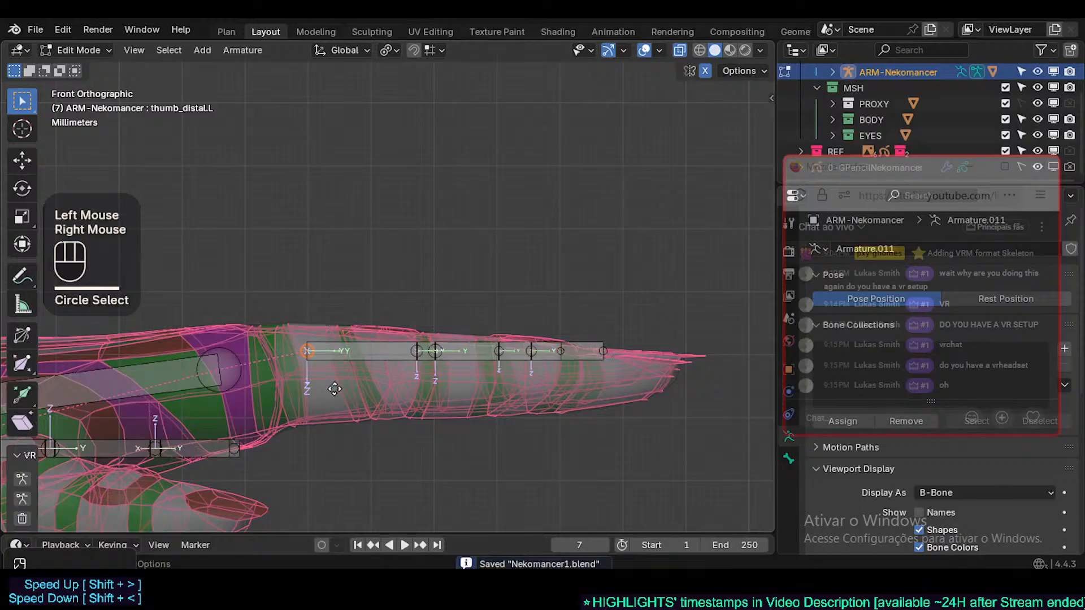
{"action": "key", "text": "g"}
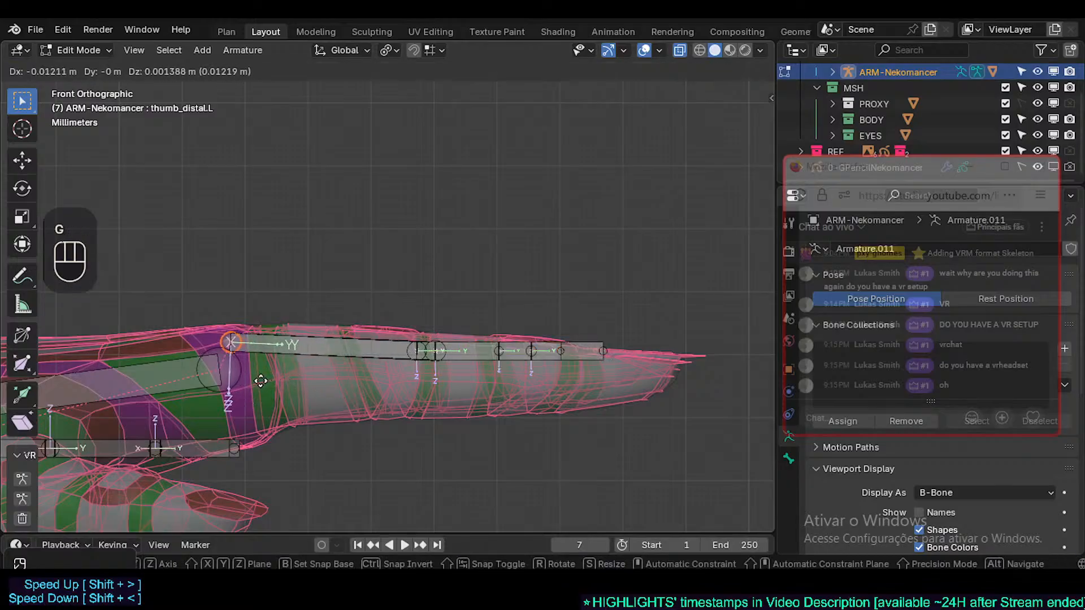
{"action": "left_click", "coordinate": [258, 382]}
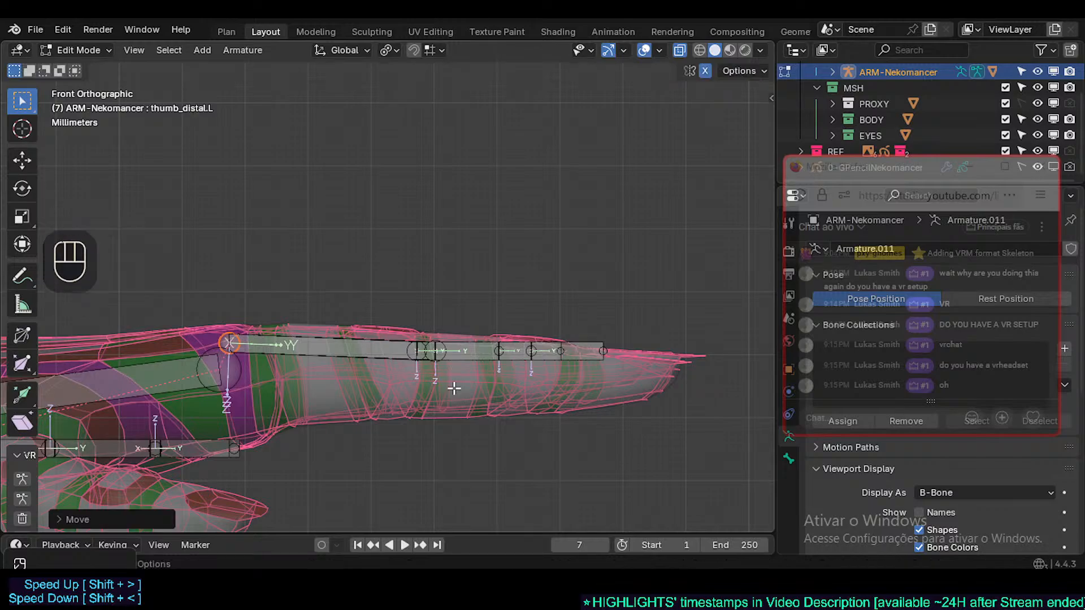
- Align index_distal.L and index_intermediate.L to index_proximal.L, then select all bones in front view
{"action": "mouse_move", "coordinate": [454, 387]}
{"action": "middle_mouse_down"}
{"action": "mouse_move", "coordinate": [463, 373]}
{"action": "mouse_move", "coordinate": [460, 405]}
{"action": "middle_mouse_up"}
{"action": "scroll", "coordinate": [480, 421], "scroll_direction": "down", "scroll_amount": 2}
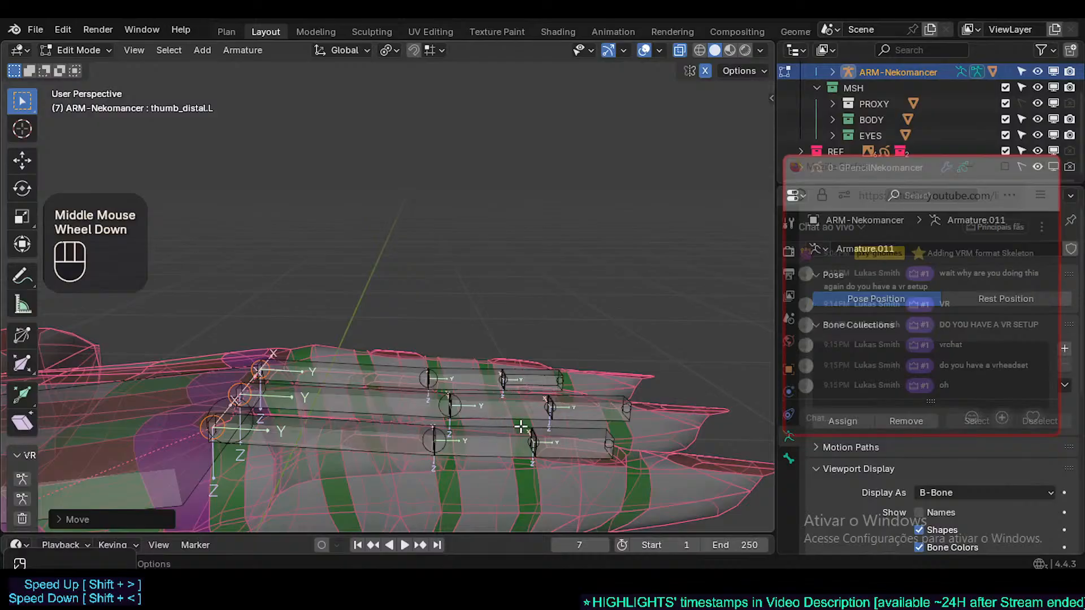
{"action": "left_click", "coordinate": [565, 443]}
{"action": "key", "text": "KP_4"}
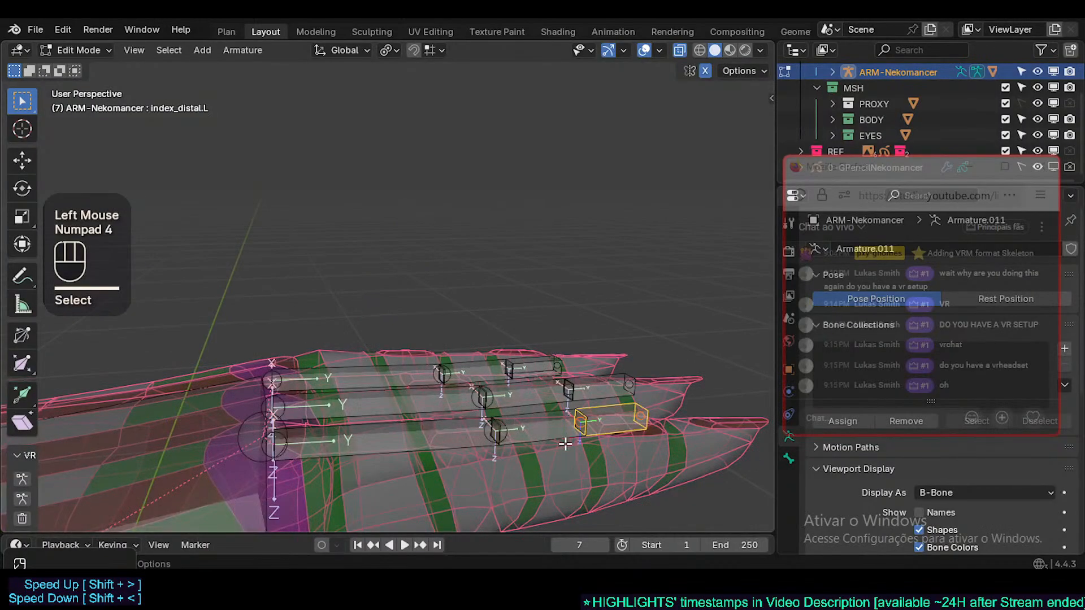
{"action": "key", "text": "KP_1"}
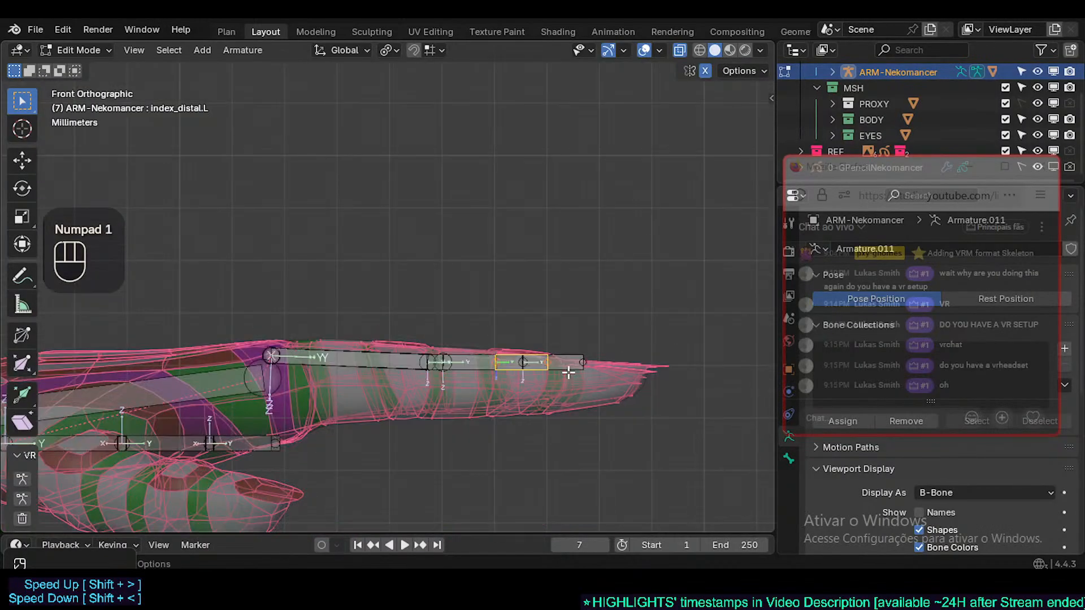
{"action": "scroll", "coordinate": [565, 444], "scroll_direction": "up", "scroll_amount": 2}
{"action": "middle_click_drag", "start_coordinate": [566, 444], "coordinate": [564, 479]}
{"action": "key", "text": "alt+a"}
{"action": "left_click", "coordinate": [564, 479]}
{"action": "left_click", "coordinate": [458, 476], "text": "shift"}
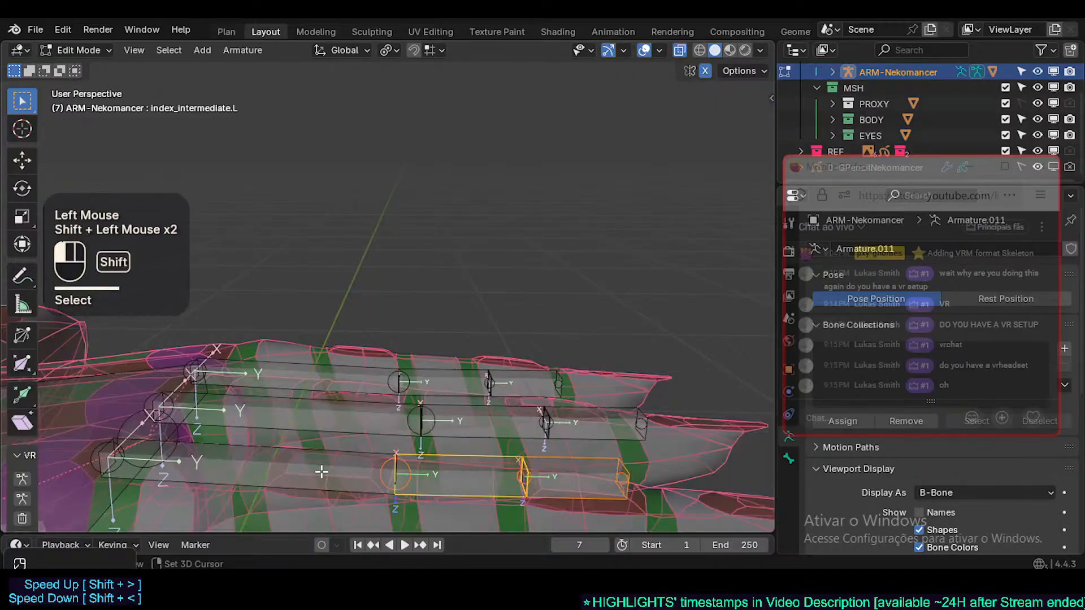
{"action": "left_click", "coordinate": [321, 471], "text": "shift"}
{"action": "key", "text": "ctrl+alt+a"}
{"action": "key", "text": "KP_1"}
{"action": "key", "text": "a"}
{"action": "scroll", "coordinate": [342, 459], "scroll_direction": "up", "scroll_amount": 2}
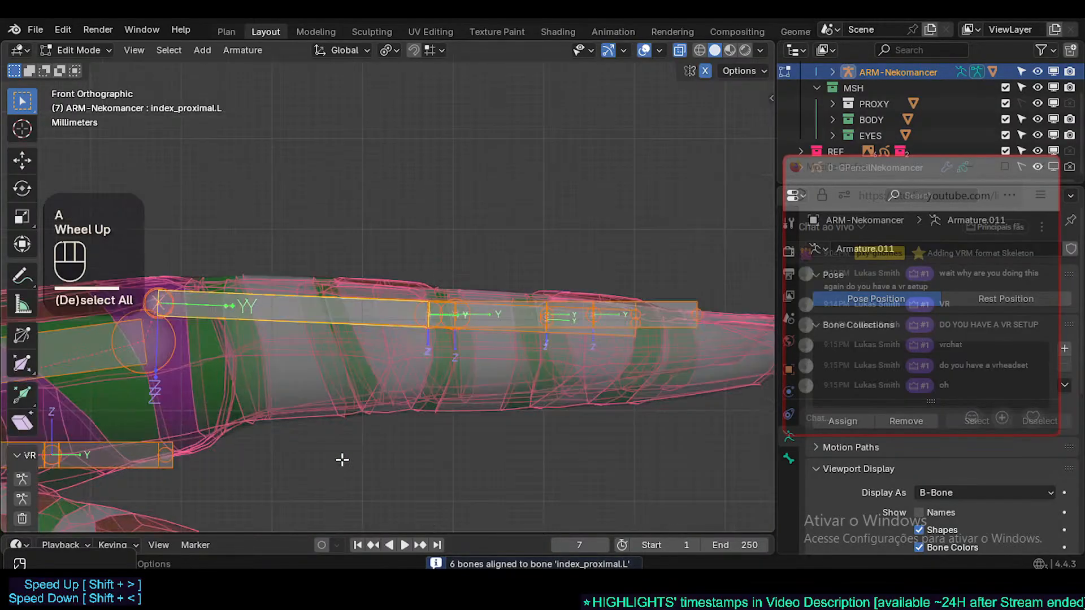
- Turn off X-ray and deselect all the bones
{"action": "middle_click_drag", "start_coordinate": [561, 357], "coordinate": [339, 390], "text": "shift"}
{"action": "scroll", "coordinate": [492, 358], "scroll_direction": "down", "scroll_amount": 2}
{"action": "key", "text": "alt+z"}
{"action": "scroll", "coordinate": [339, 389], "scroll_direction": "down", "scroll_amount": 1}
{"action": "key", "text": "alt+a"}
{"action": "key", "text": "b"}
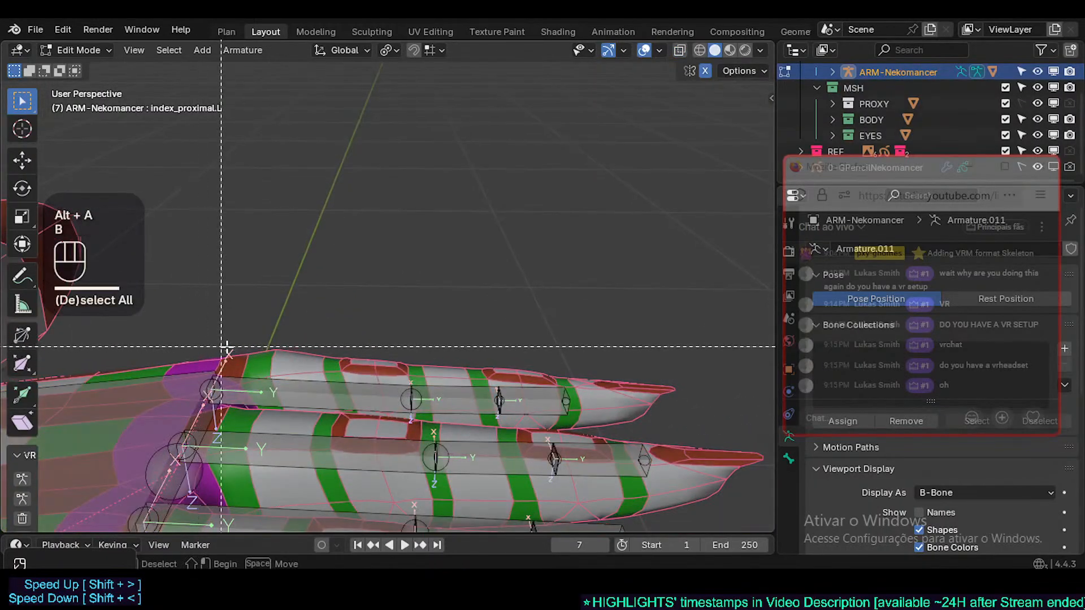
{"action": "right_click", "coordinate": [236, 369]}
- Hide hand.L and the bones of the two fingers beside the index, isolating the index finger bones
{"action": "scroll", "coordinate": [236, 368], "scroll_direction": "down", "scroll_amount": 1}
{"action": "scroll", "coordinate": [237, 368], "scroll_direction": "down", "scroll_amount": 1}
{"action": "left_click", "coordinate": [134, 406]}
{"action": "key", "text": "h"}
{"action": "key", "text": "b"}
{"action": "left_click_drag", "start_coordinate": [205, 351], "coordinate": [479, 431]}
{"action": "key", "text": "h"}
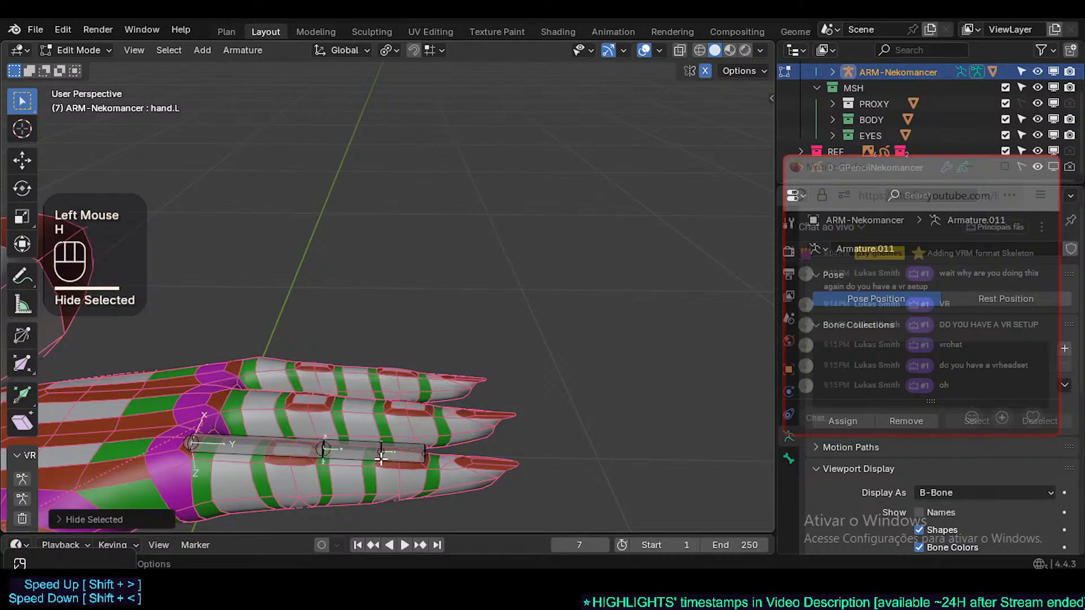
- Rotate the three index finger bones about 1° around the base of index_proximal.L in front view, tilting the tip down
{"action": "key", "text": "KP_1"}
{"action": "scroll", "coordinate": [380, 458], "scroll_direction": "up", "scroll_amount": 2}
{"action": "middle_click_drag", "start_coordinate": [380, 457], "coordinate": [368, 415], "text": "shift"}
{"action": "left_click", "coordinate": [306, 320]}
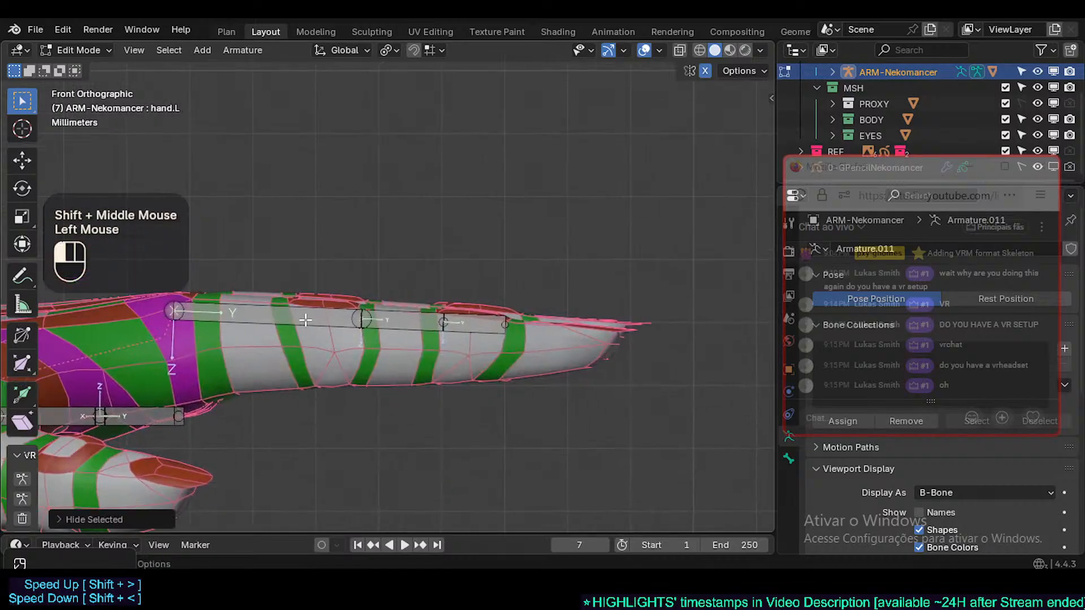
{"action": "left_click", "coordinate": [402, 321], "text": "shift"}
{"action": "left_click", "coordinate": [489, 321], "text": "shift"}
{"action": "key", "text": "g"}
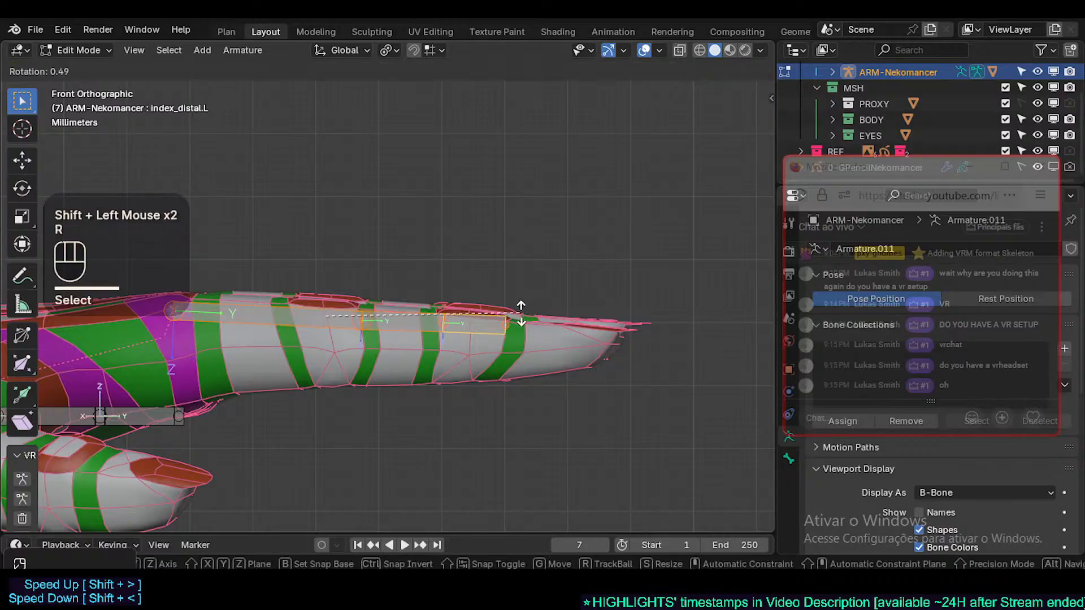
{"action": "key", "text": "Escape"}
{"action": "left_click", "coordinate": [300, 312], "text": "shift"}
{"action": "left_click", "coordinate": [301, 311], "text": "shift"}
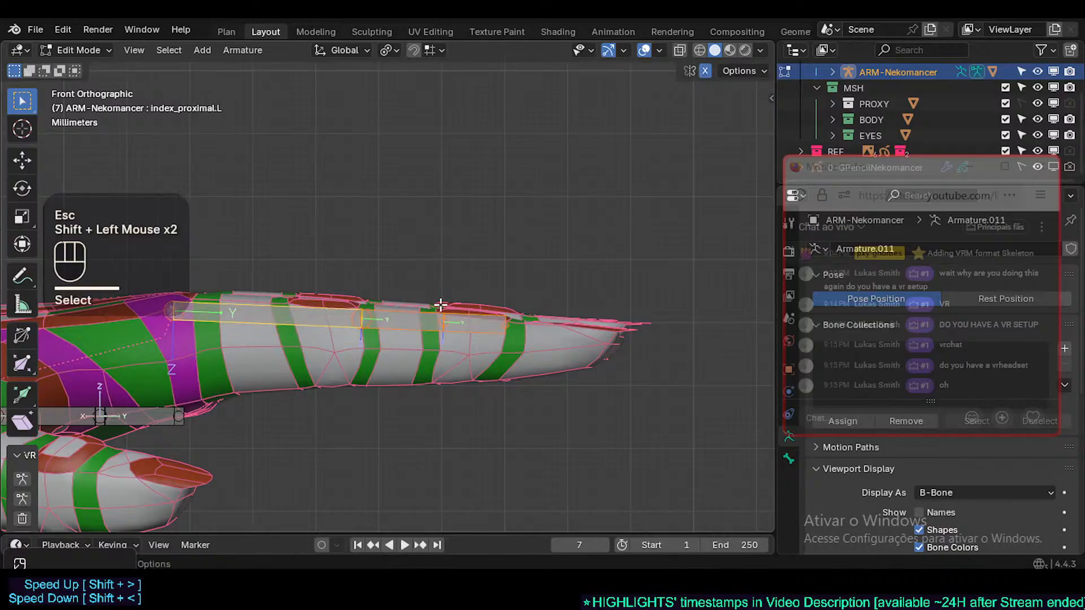
{"action": "key", "text": "period"}
{"action": "left_click", "coordinate": [412, 340]}
{"action": "key", "text": "r"}
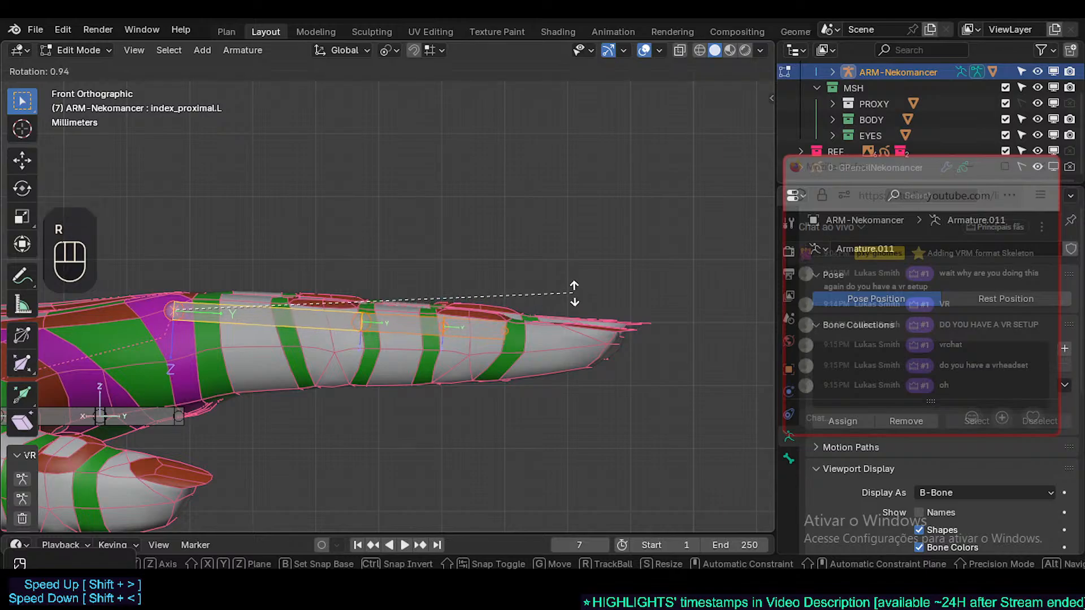
{"action": "left_click", "coordinate": [574, 294]}
- Scale the index chain down from its base until index_proximal.L ends at the first finger joint, then deselect everything
{"action": "key", "text": "s"}
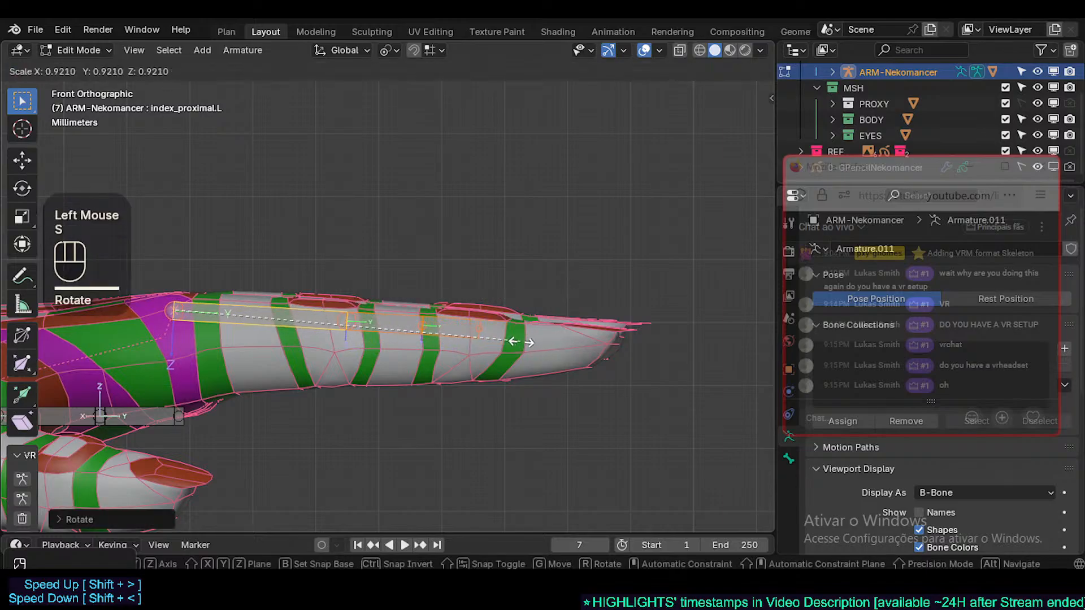
{"action": "key", "text": "a"}
{"action": "key", "text": "a"}
{"action": "left_click", "coordinate": [469, 339]}
{"action": "left_click", "coordinate": [409, 326], "text": "shift"}
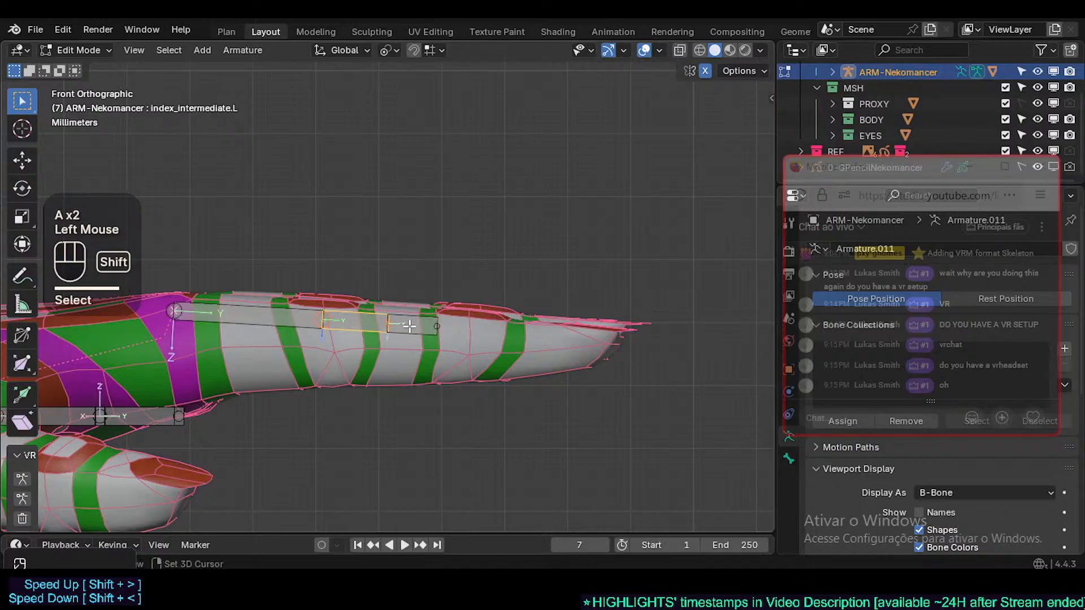
{"action": "left_click", "coordinate": [409, 326], "text": "shift"}
{"action": "key", "text": "s"}
{"action": "key", "text": "Escape"}
{"action": "left_click", "coordinate": [366, 321]}
{"action": "left_click", "coordinate": [412, 324], "text": "shift"}
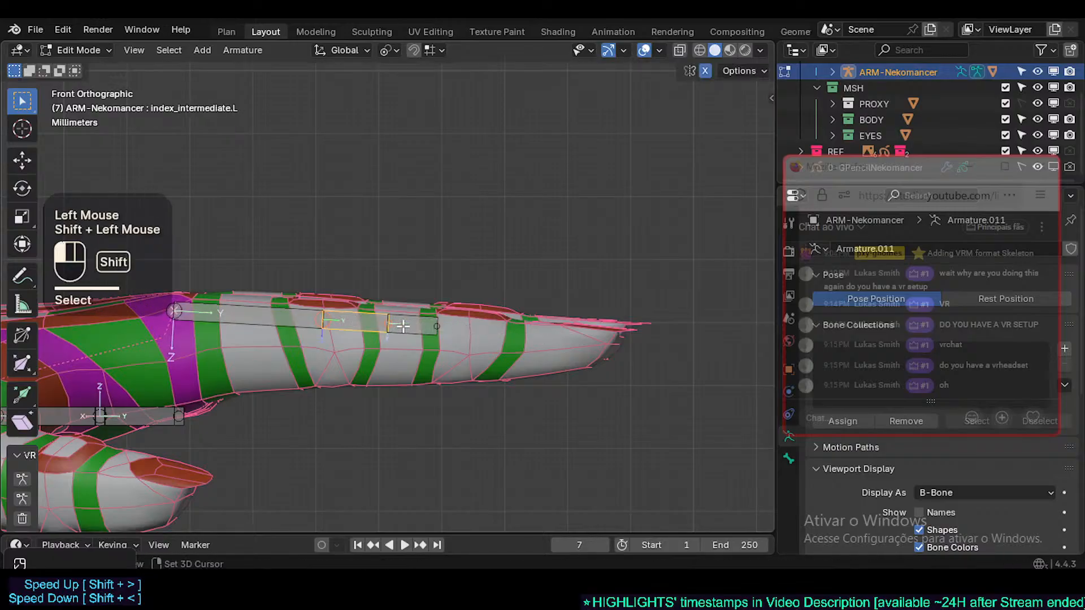
{"action": "key", "text": "s"}
{"action": "key", "text": "Escape"}
{"action": "left_click", "coordinate": [366, 321]}
{"action": "key", "text": "s"}
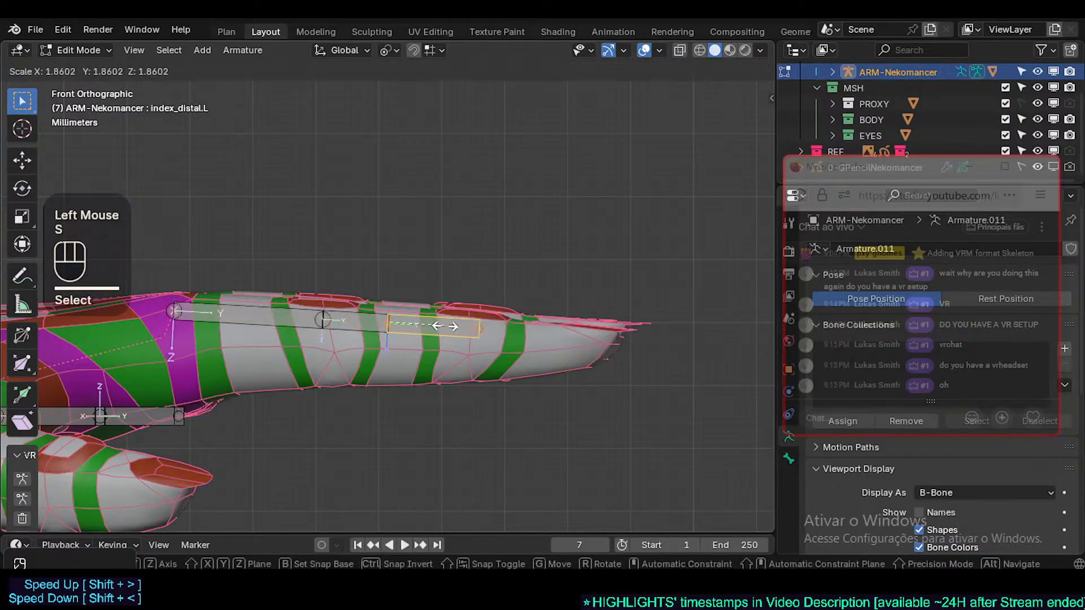
{"action": "key", "text": "Escape"}
{"action": "left_click", "coordinate": [368, 321]}
{"action": "key", "text": "s"}
{"action": "key", "text": "Escape"}
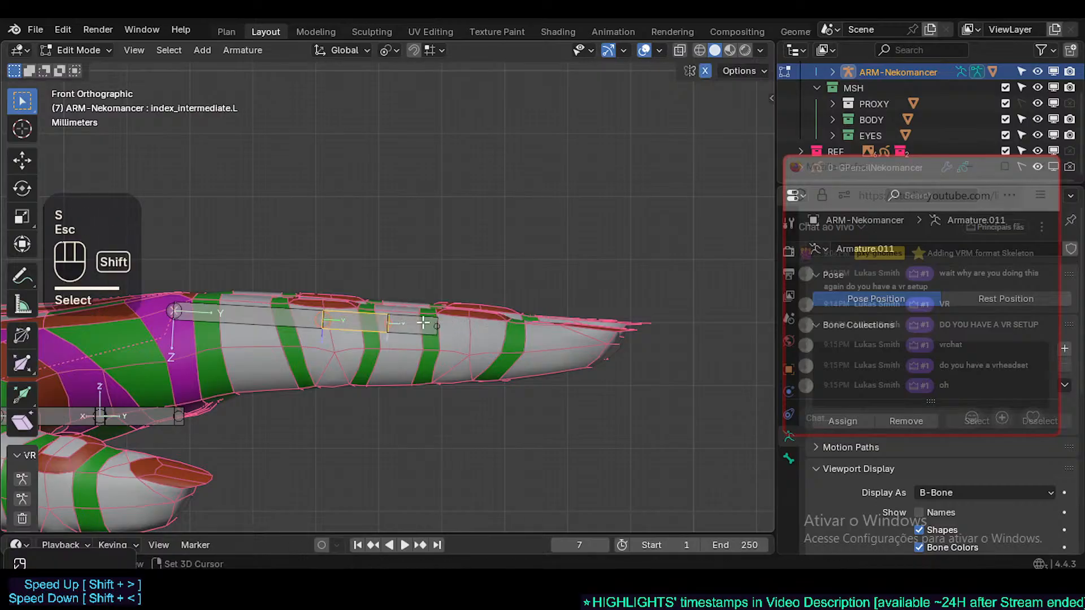
{"action": "left_click", "coordinate": [411, 324], "text": "shift"}
{"action": "key", "text": "s"}
{"action": "key", "text": "Escape"}
{"action": "key", "text": "c"}
{"action": "left_click", "coordinate": [384, 319]}
{"action": "right_click", "coordinate": [384, 319]}
{"action": "left_click", "coordinate": [411, 324], "text": "shift"}
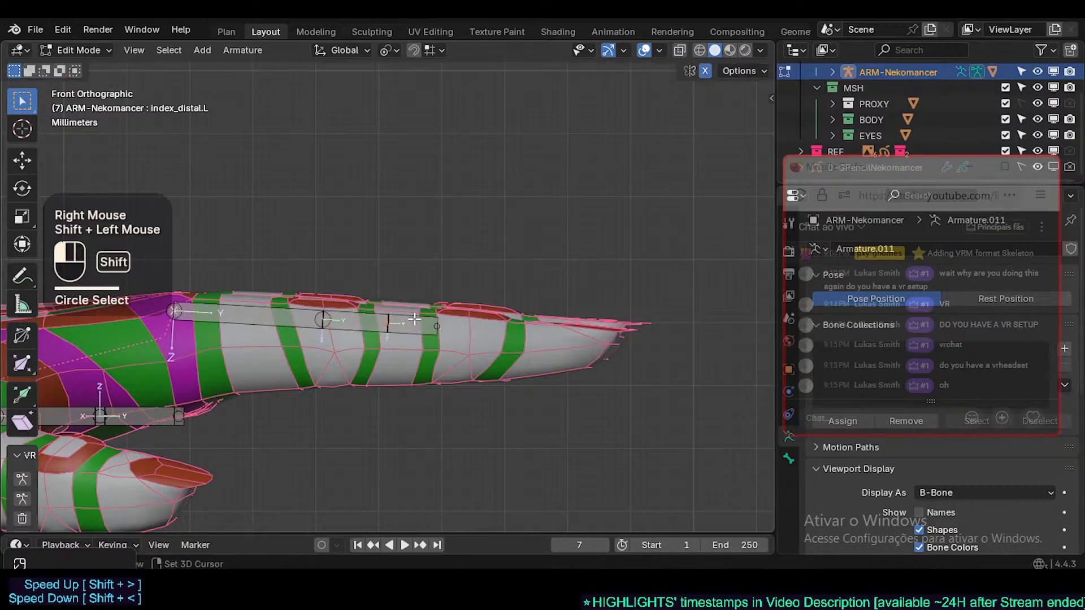
{"action": "key", "text": "s"}
{"action": "key", "text": "Escape"}
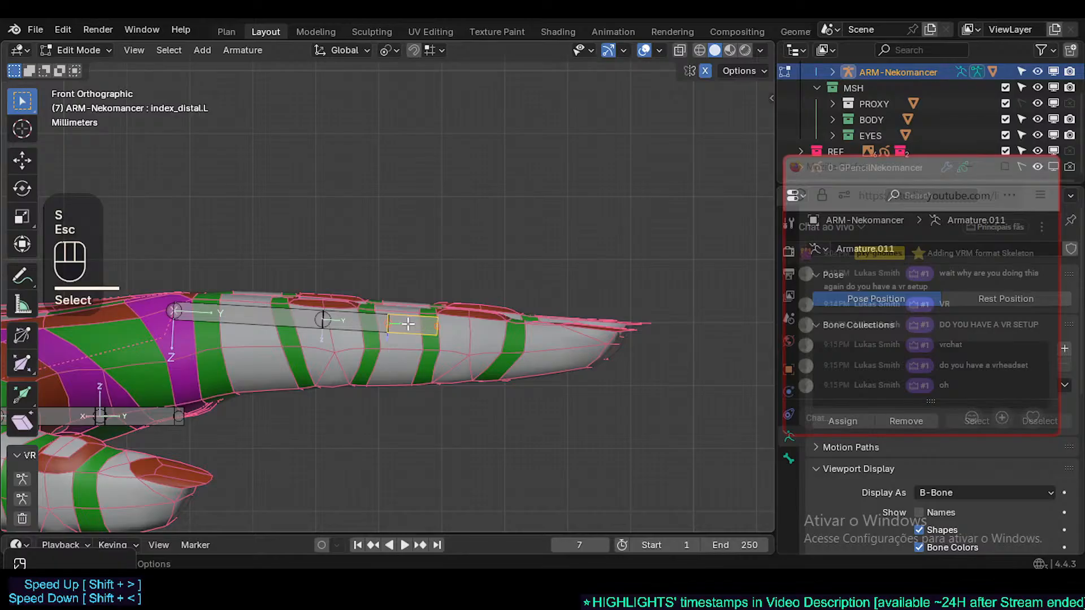
{"action": "key", "text": "g"}
{"action": "key", "text": "y"}
{"action": "key", "text": "Escape"}
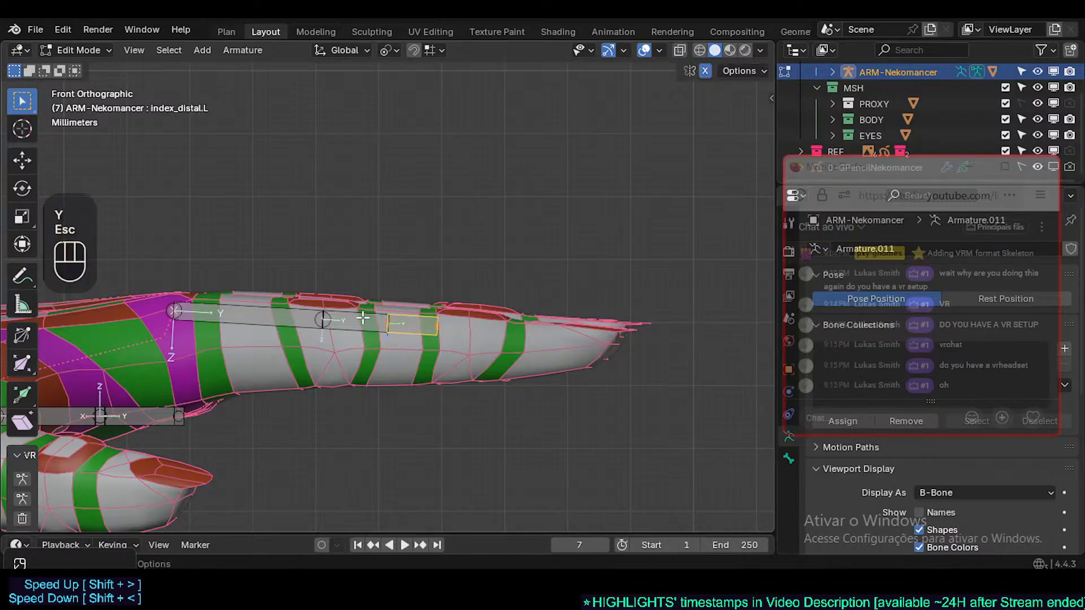
- Lengthen index_intermediate.L towards the second finger joint and scale index_distal.L up to reach the fingertip
{"action": "left_click", "coordinate": [339, 320]}
{"action": "key", "text": "s"}
{"action": "left_click", "coordinate": [405, 325]}
{"action": "left_click", "coordinate": [401, 327]}
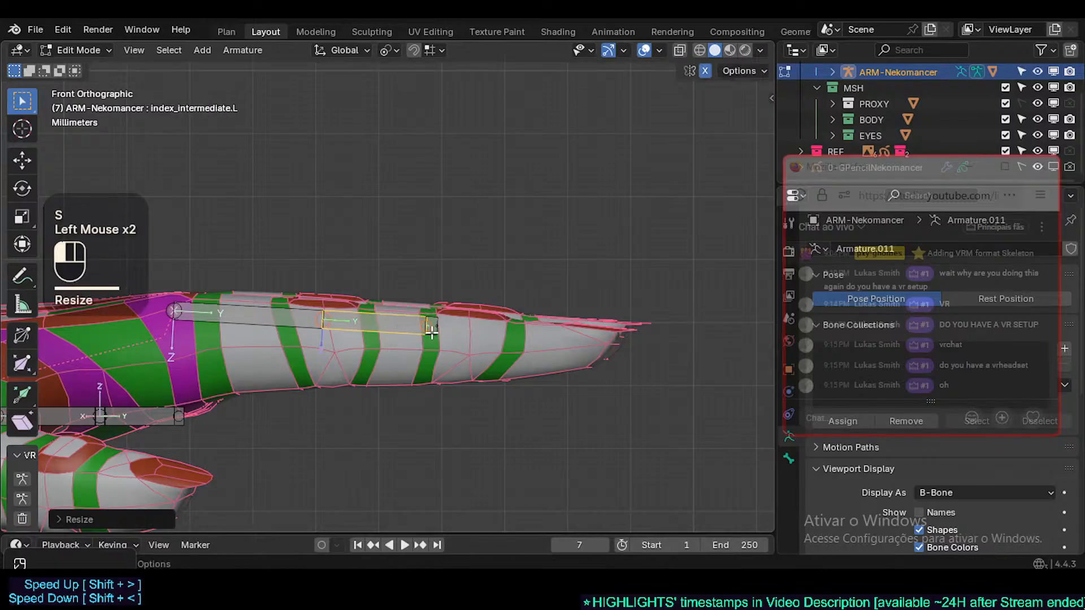
{"action": "left_click", "coordinate": [437, 333]}
{"action": "key", "text": "s"}
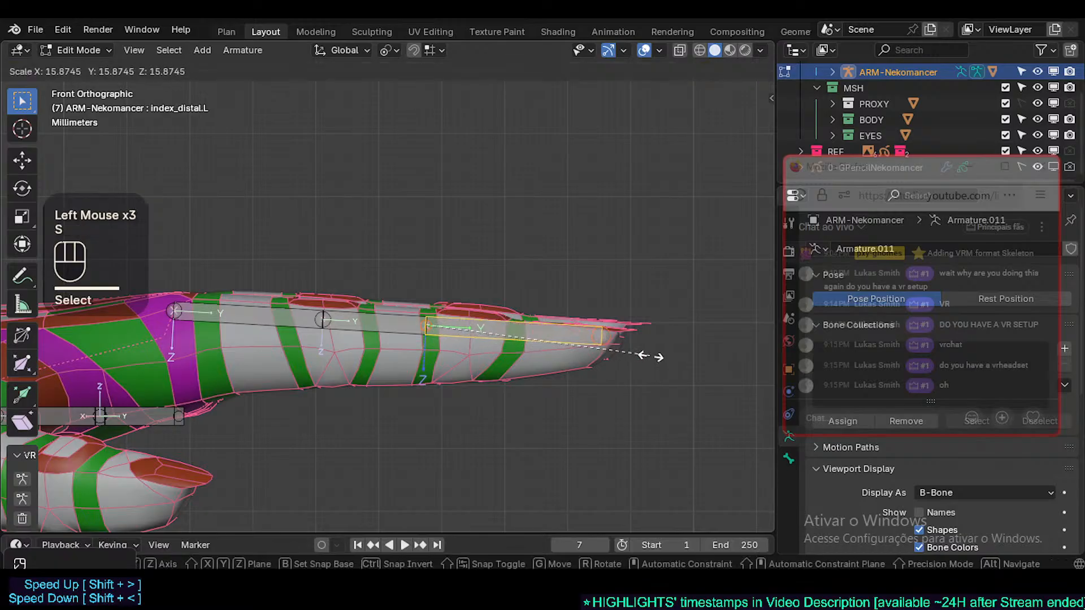
{"action": "left_click", "coordinate": [647, 356]}
- Scale index_intermediate.L up about 1.4 times to the second finger joint and lengthen index_distal.L slightly at the fingertip
{"action": "left_click", "coordinate": [427, 329]}
{"action": "key", "text": "s"}
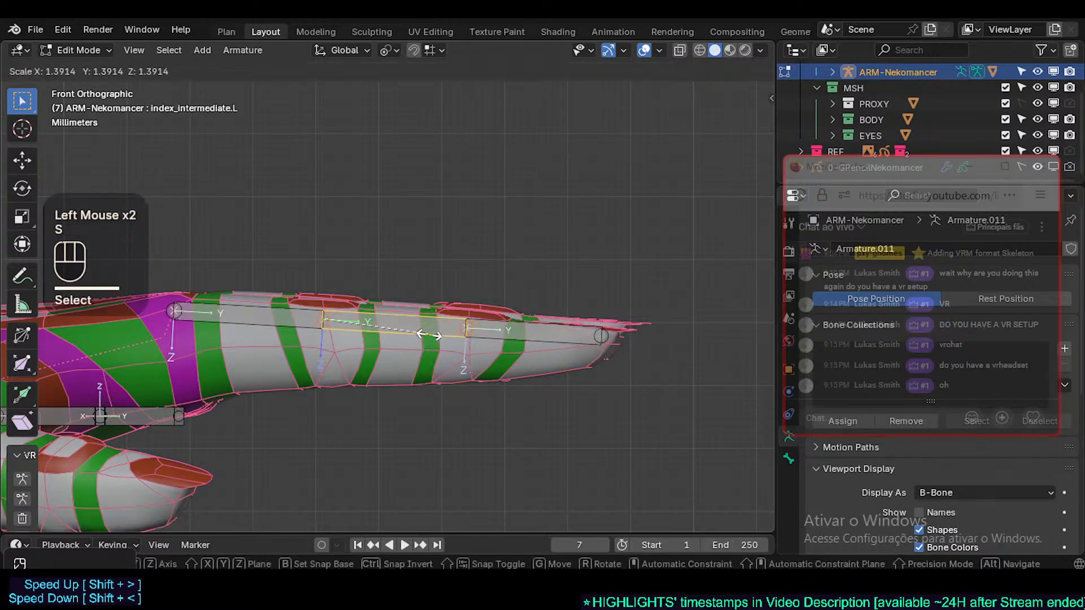
{"action": "left_click", "coordinate": [604, 332]}
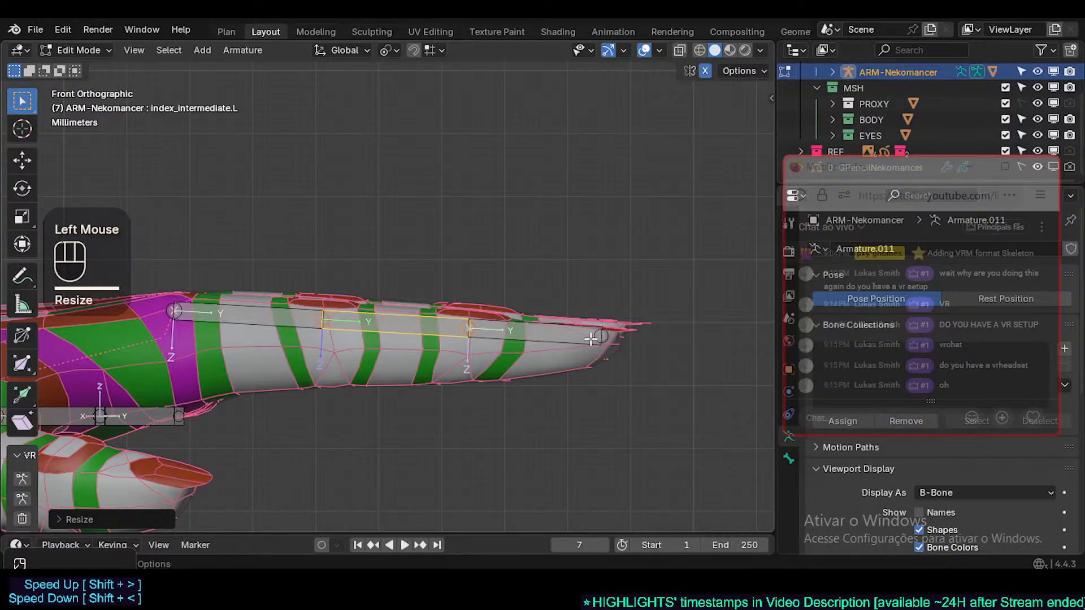
{"action": "left_click", "coordinate": [570, 333]}
{"action": "key", "text": "s"}
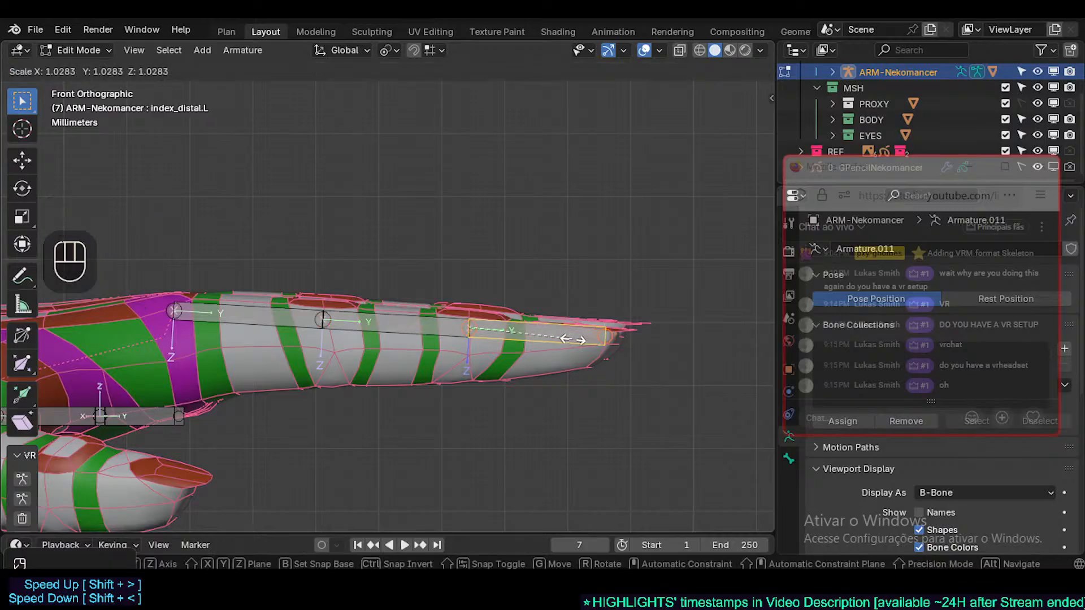
{"action": "left_click", "coordinate": [572, 337]}
- Compare the lengths of index_proximal.L and index_intermediate.L in their transform values
{"action": "left_click", "coordinate": [283, 318]}
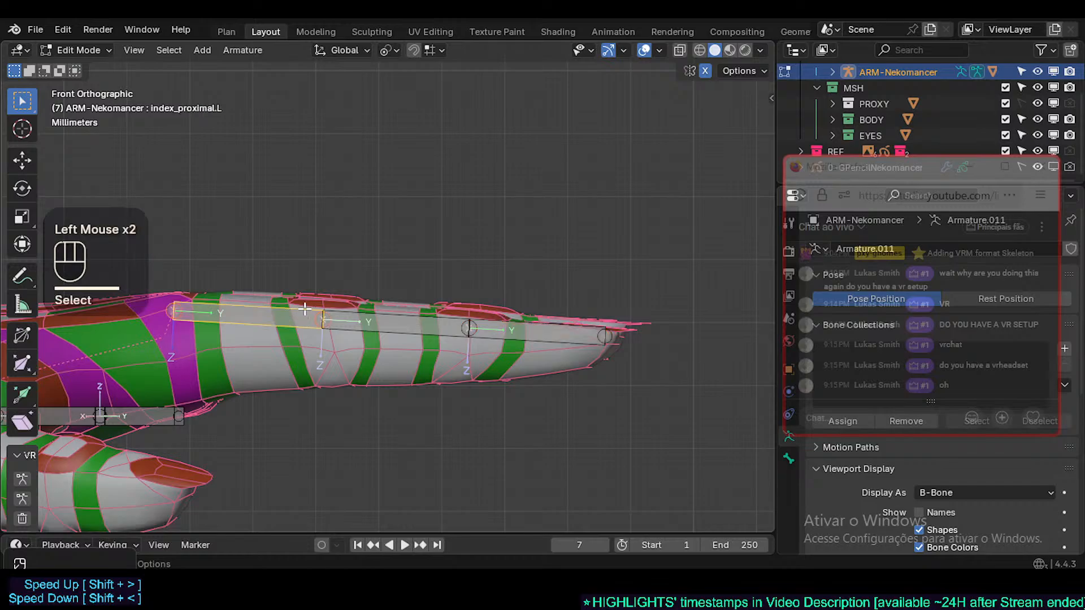
{"action": "key", "text": "n"}
{"action": "scroll", "coordinate": [757, 97], "scroll_direction": "up", "scroll_amount": 1}
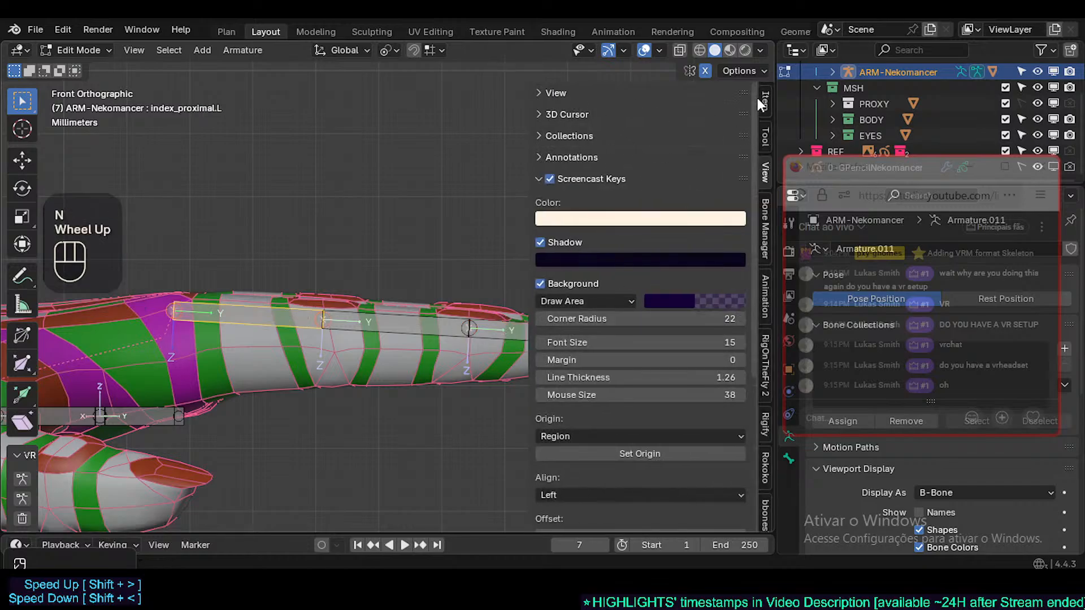
{"action": "left_click", "coordinate": [765, 102]}
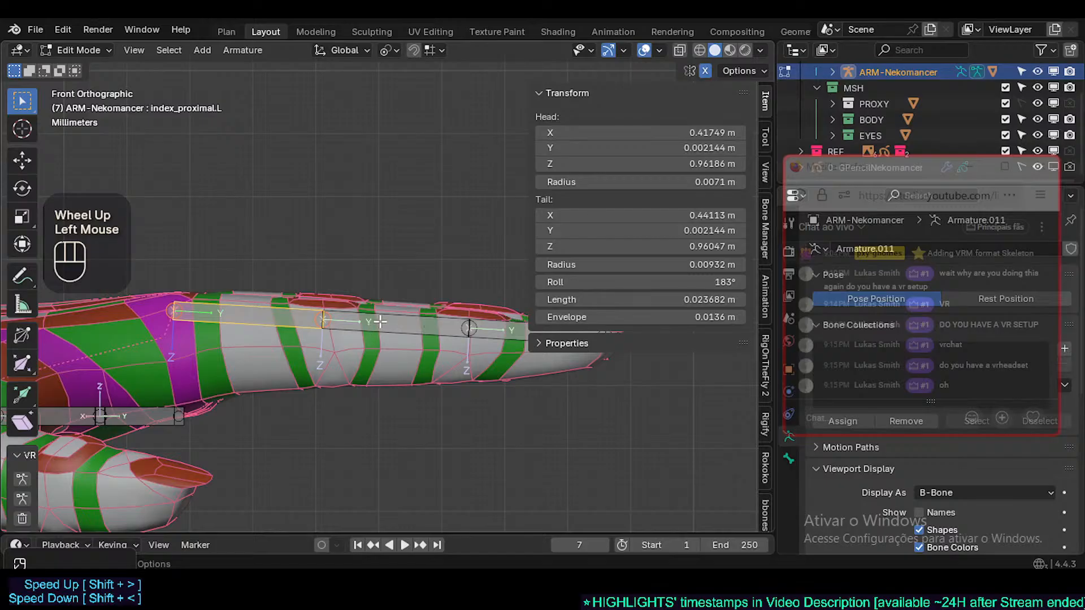
{"action": "left_click", "coordinate": [283, 312]}
{"action": "left_click", "coordinate": [285, 315]}
{"action": "left_click", "coordinate": [371, 321]}
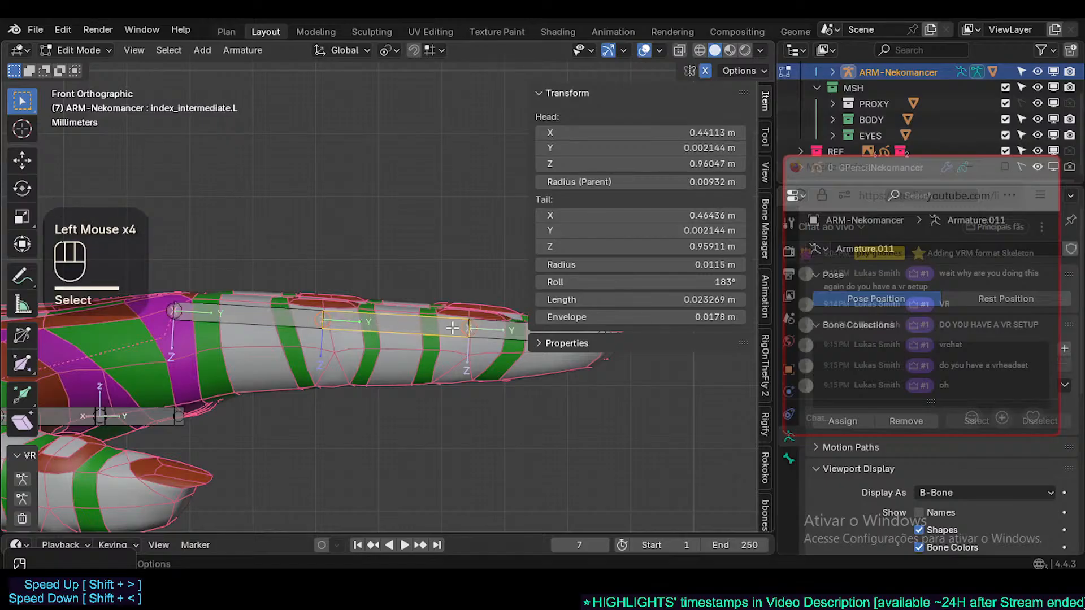
{"action": "left_click", "coordinate": [353, 325]}
{"action": "left_click", "coordinate": [279, 327]}
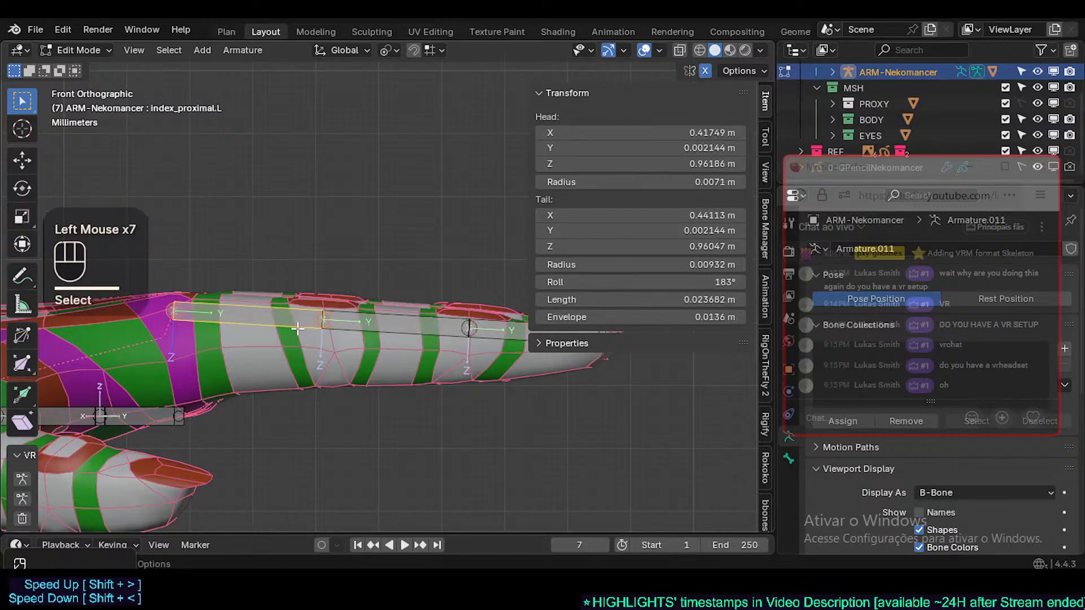
- Scale index_intermediate.L to a length of about 0.0231 m and index_proximal.L to about 0.0245 m
{"action": "left_click", "coordinate": [427, 324]}
{"action": "key", "text": "s"}
{"action": "left_click", "coordinate": [499, 317], "text": "shift"}
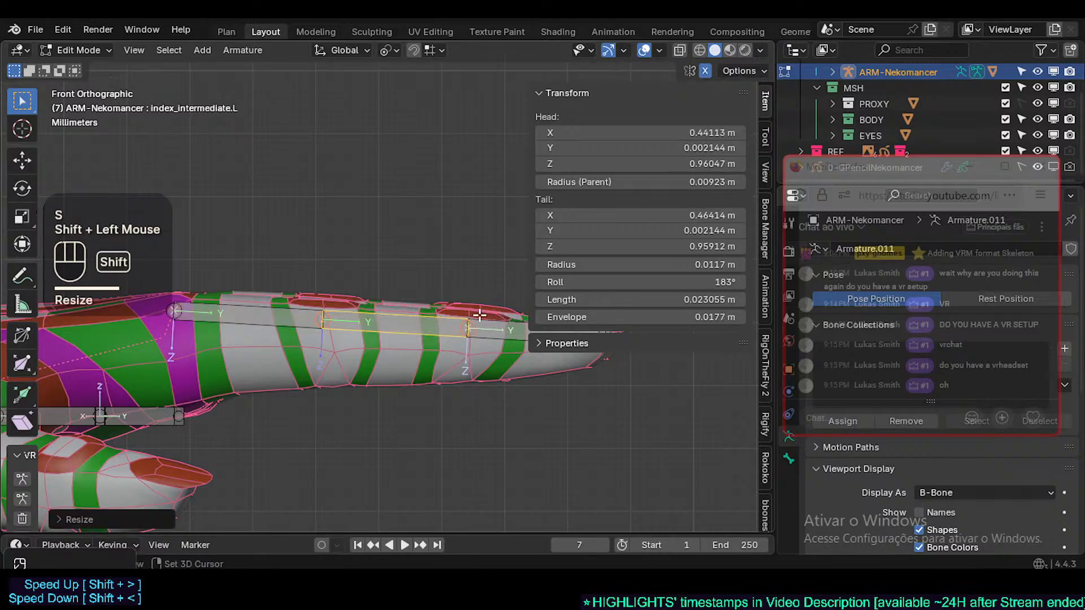
{"action": "left_click", "coordinate": [277, 325]}
{"action": "key", "text": "s"}
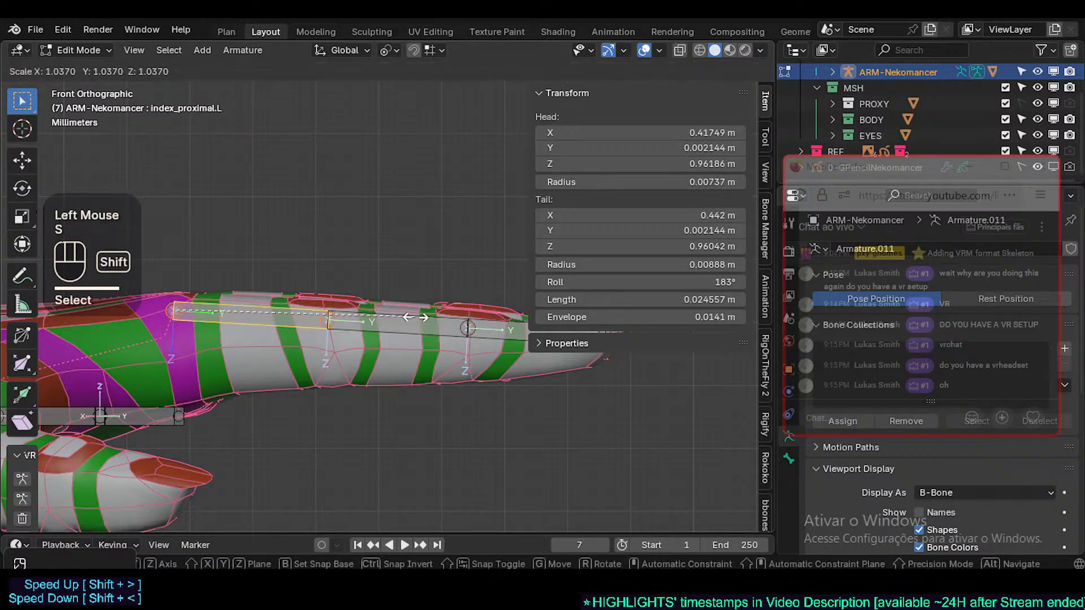
{"action": "left_click", "coordinate": [308, 308], "text": "shift"}
- Select the base joint of index_proximal.L at the knuckle
{"action": "middle_click_drag", "start_coordinate": [242, 335], "coordinate": [277, 353], "text": "shift"}
{"action": "middle_click_drag", "start_coordinate": [277, 353], "coordinate": [345, 353]}
{"action": "mouse_move", "coordinate": [345, 354]}
{"action": "middle_mouse_down"}
{"action": "mouse_move", "coordinate": [351, 366]}
{"action": "mouse_move", "coordinate": [333, 367]}
{"action": "middle_mouse_up"}
{"action": "middle_click_drag", "start_coordinate": [334, 367], "coordinate": [344, 346], "text": "shift"}
{"action": "left_click", "coordinate": [287, 367]}
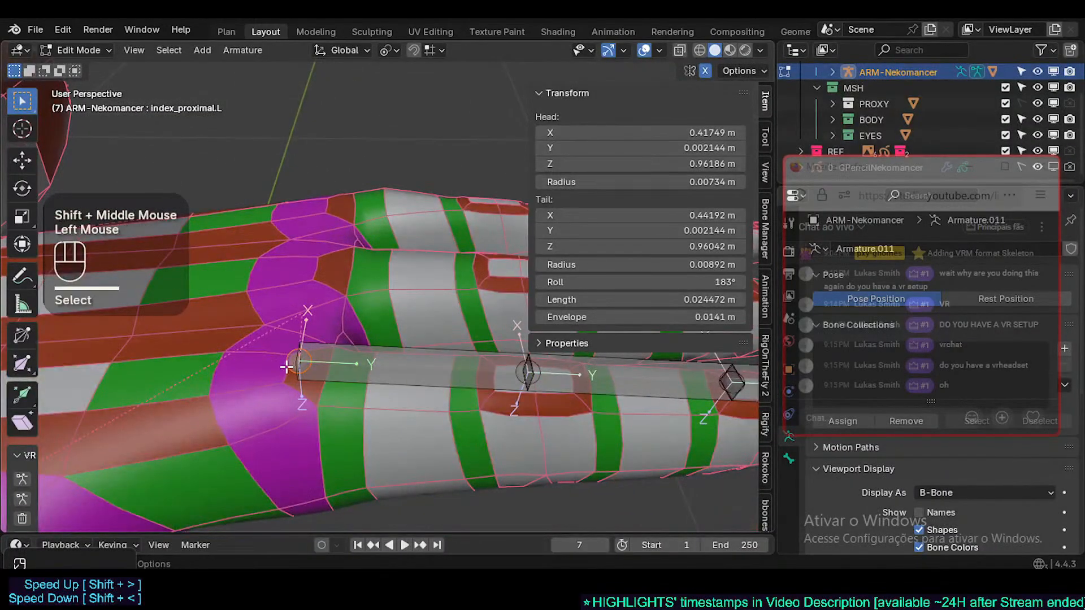
{"action": "key", "text": "KP_1"}
{"action": "middle_click_drag", "start_coordinate": [287, 366], "coordinate": [322, 283], "text": "shift"}
{"action": "key", "text": "g"}
{"action": "key", "text": "y"}
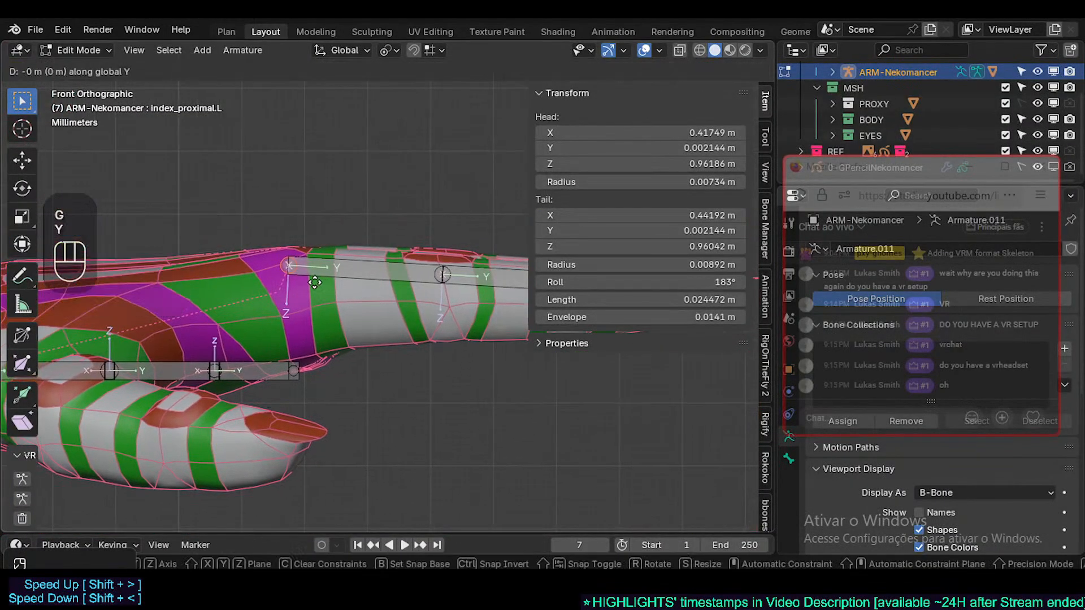
{"action": "key", "text": "Escape"}
- Set the transform orientation to Normal and move the base joint of index_proximal.L back along Y into the knuckle
{"action": "key", "text": "shift+less"}
{"action": "left_click", "coordinate": [310, 297]}
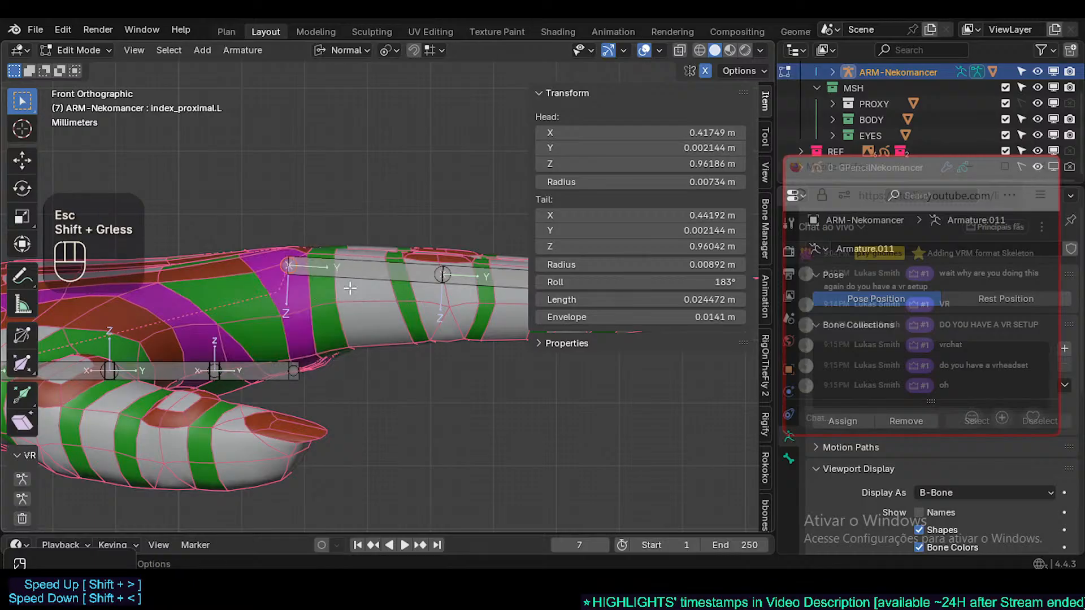
{"action": "key", "text": "g"}
{"action": "key", "text": "y"}
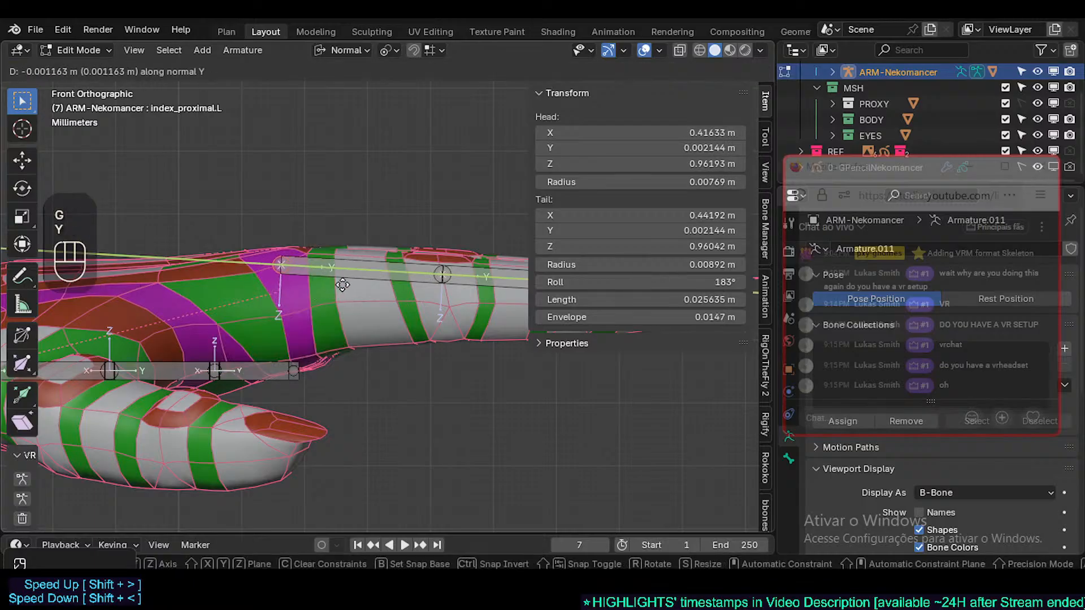
{"action": "left_click", "coordinate": [338, 289]}
- Save the file and reveal all the hidden bones of the armature
{"action": "middle_click_drag", "start_coordinate": [338, 289], "coordinate": [371, 357], "text": "shift"}
{"action": "key", "text": "n"}
{"action": "scroll", "coordinate": [334, 370], "scroll_direction": "down", "scroll_amount": 2}
{"action": "key", "text": "ctrl+s"}
{"action": "key", "text": "n"}
{"action": "key", "text": "n"}
{"action": "key", "text": "alt+h"}
{"action": "middle_click", "coordinate": [463, 347]}
{"action": "key", "text": "KP_1"}
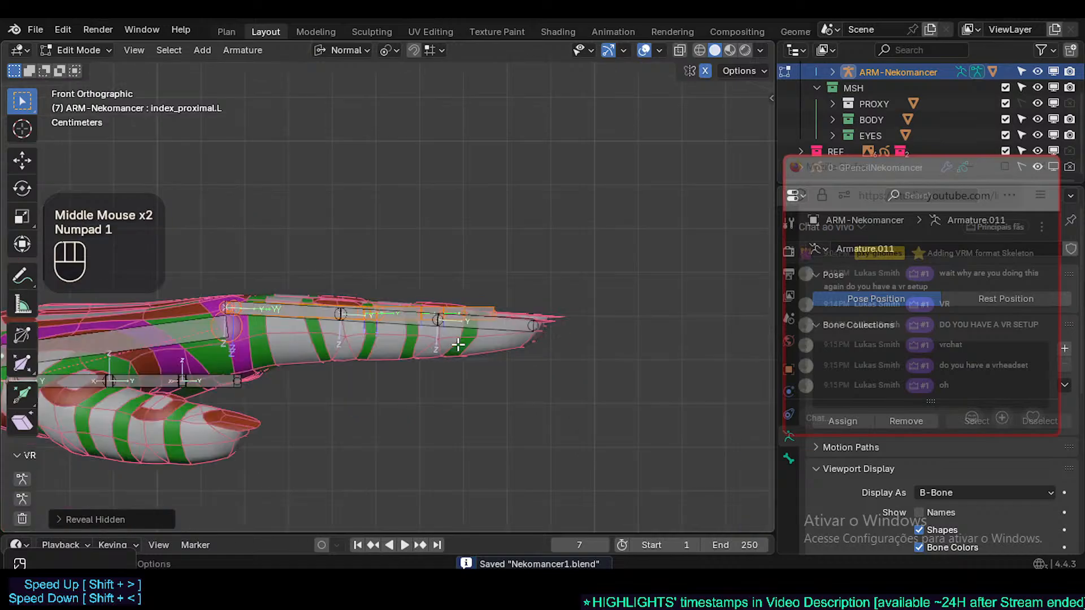
- Select only index_proximal.L, index_intermediate.L and index_distal.L in top view
{"action": "key", "text": "KP_7"}
{"action": "key", "text": "alt+a"}
{"action": "left_click", "coordinate": [283, 408]}
{"action": "left_click", "coordinate": [390, 408], "text": "shift"}
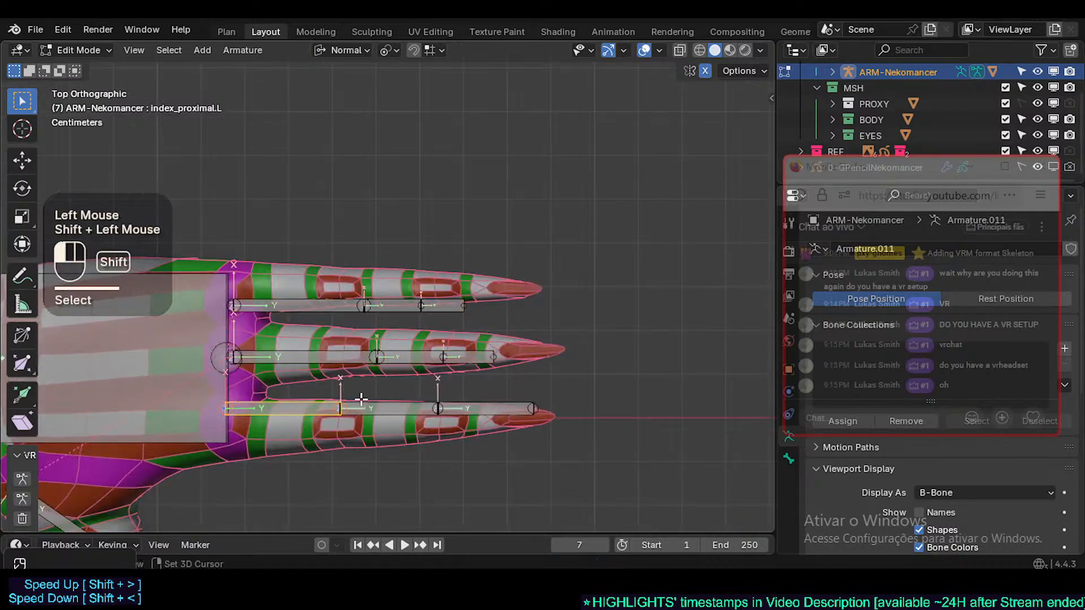
{"action": "left_click", "coordinate": [486, 408], "text": "shift"}
{"action": "key", "text": "g"}
{"action": "key", "text": "x"}
{"action": "key", "text": "y"}
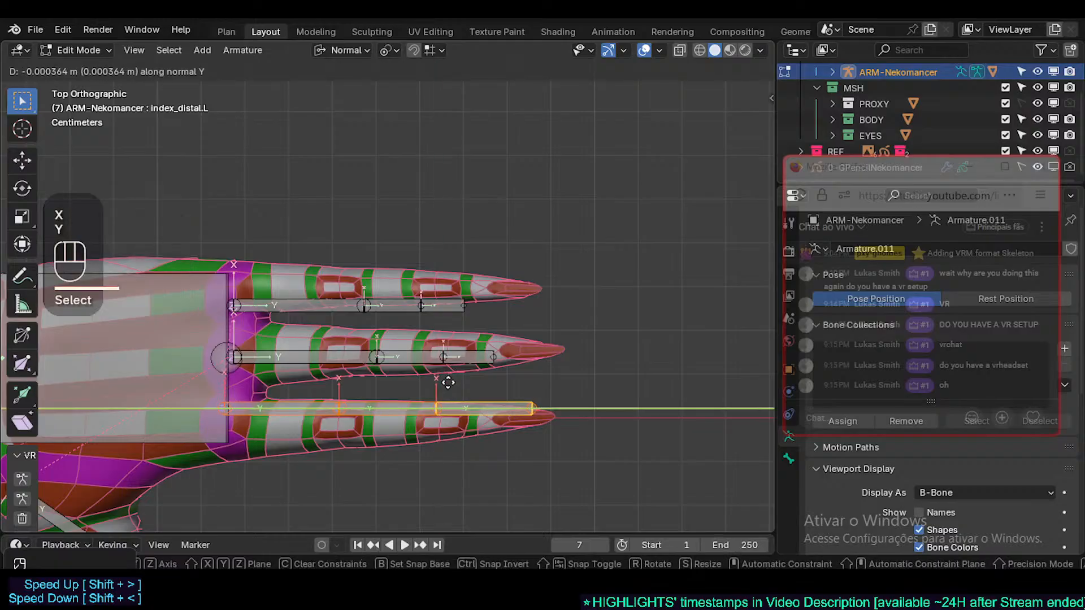
{"action": "key", "text": "z"}
{"action": "key", "text": "Escape"}
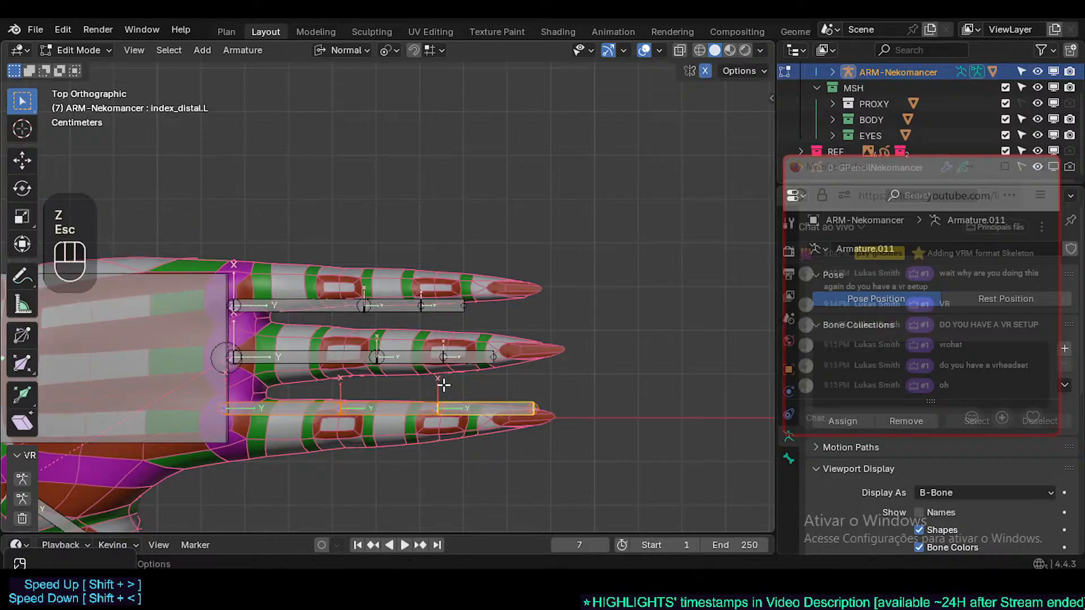
{"action": "key", "text": "g"}
{"action": "key", "text": "z"}
{"action": "key", "text": "Escape"}
- Set the transform orientation to Global and move the three index bones along Y to the middle of the index finger mesh
{"action": "key", "text": "shift+less"}
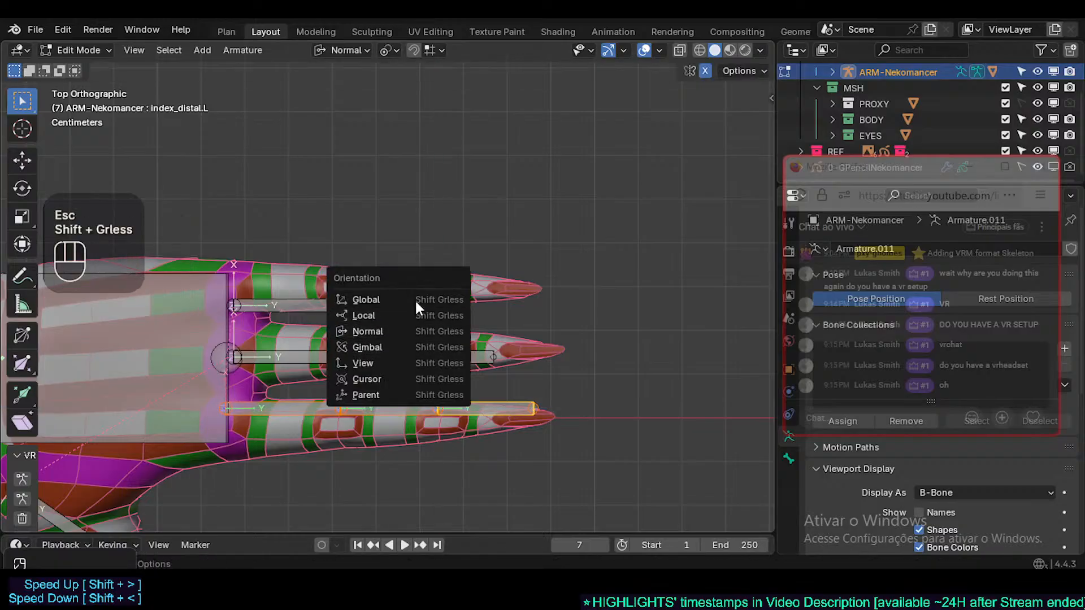
{"action": "left_click", "coordinate": [366, 300]}
{"action": "key", "text": "g"}
{"action": "key", "text": "x"}
{"action": "key", "text": "y"}
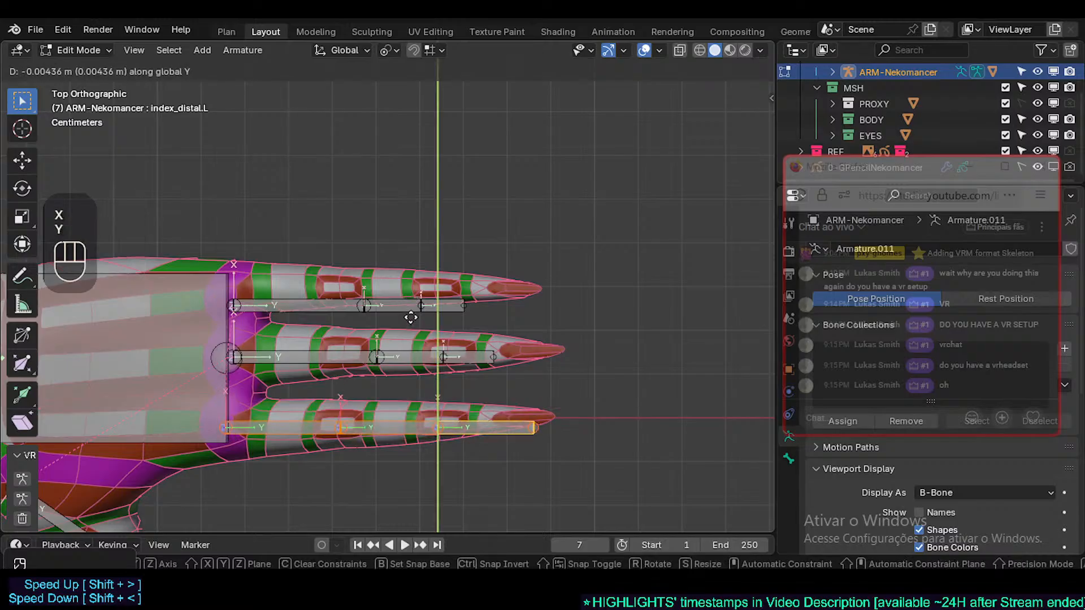
{"action": "key", "text": "shift"}
{"action": "left_click", "coordinate": [414, 271], "text": "shift"}
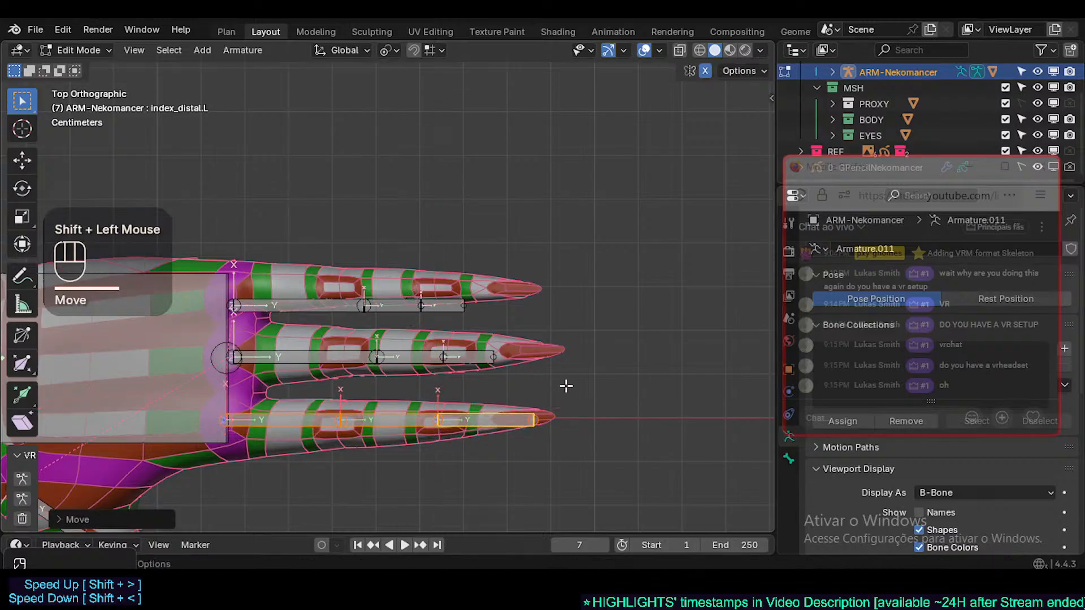
- Rotate the three index finger bones by about -1.9° to follow the slant of the index finger mesh
{"action": "key", "text": "r"}
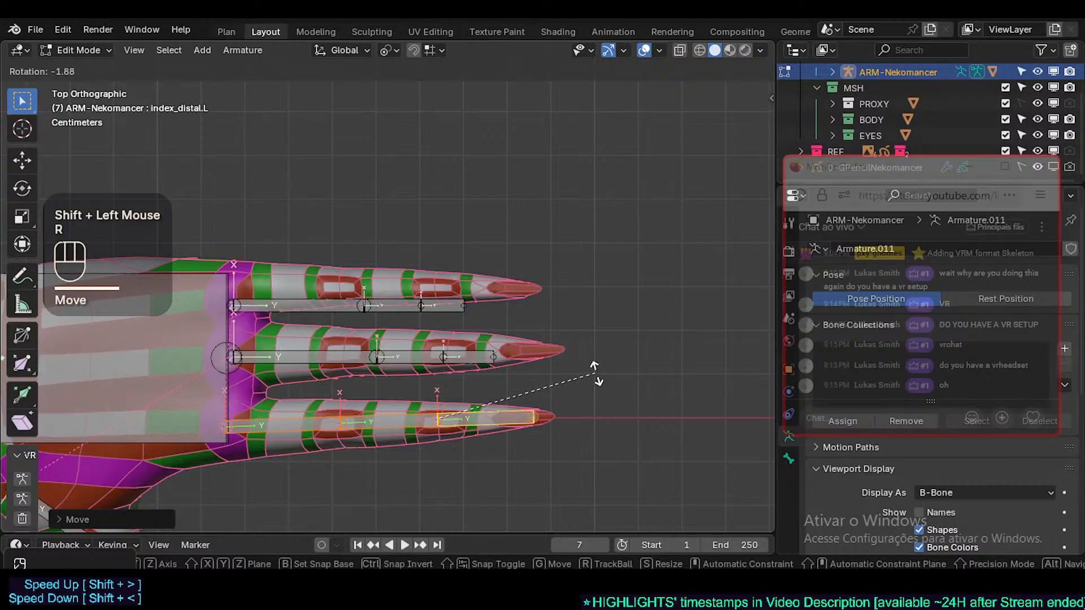
{"action": "left_click", "coordinate": [595, 373]}
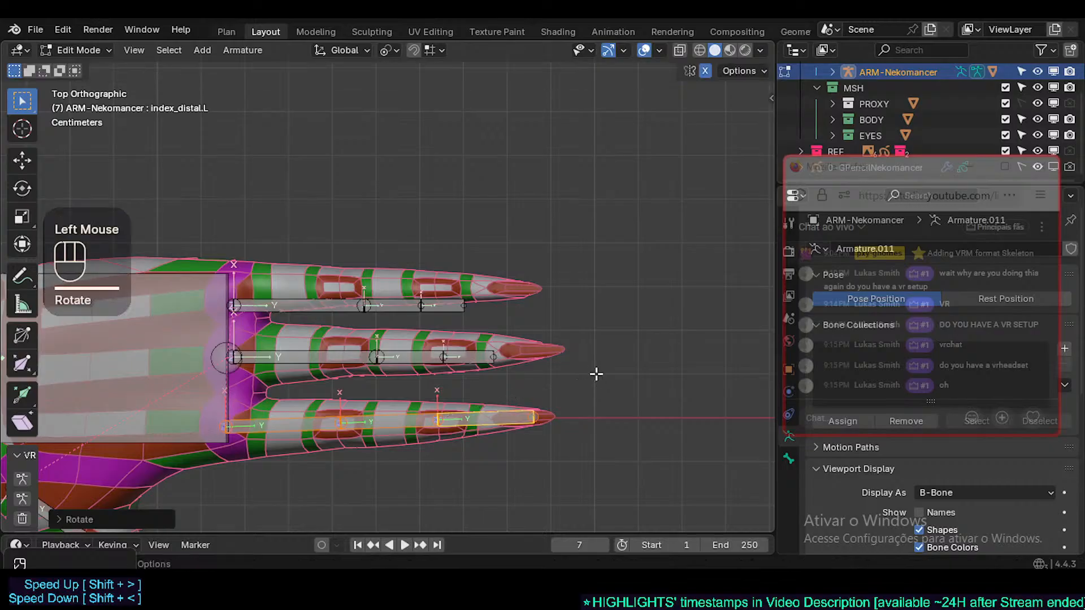
{"action": "key", "text": "alt+a"}
- Select ring_proximal.L, ring_intermediate.L and ring_distal.L and move them along global Y onto the ring finger mesh
{"action": "left_click", "coordinate": [380, 310]}
{"action": "left_click", "coordinate": [446, 306], "text": "shift"}
{"action": "left_click", "coordinate": [446, 307], "text": "shift"}
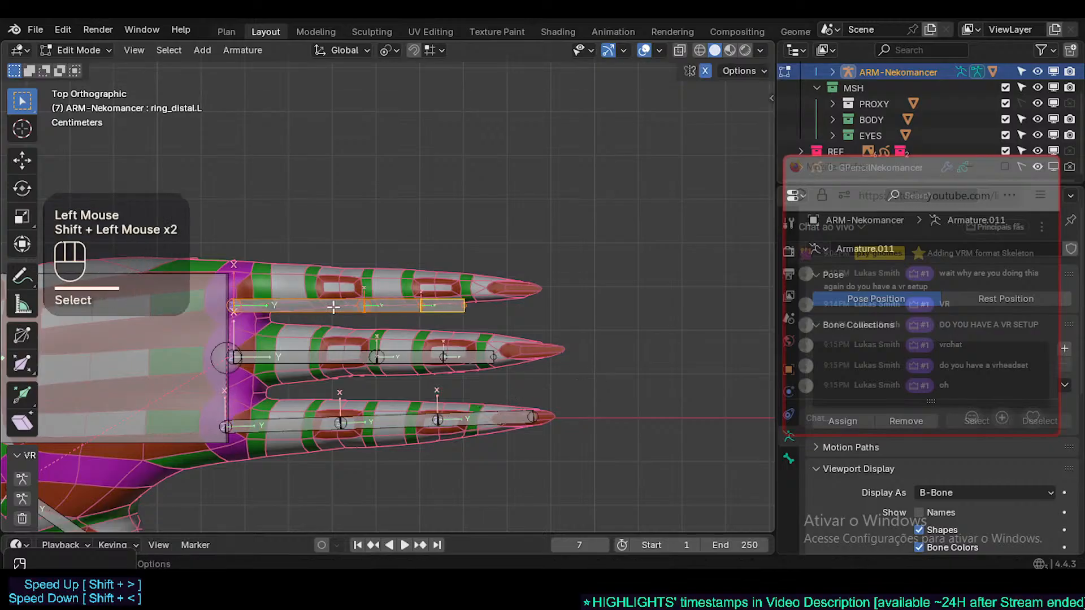
{"action": "key", "text": "g"}
{"action": "key", "text": "x"}
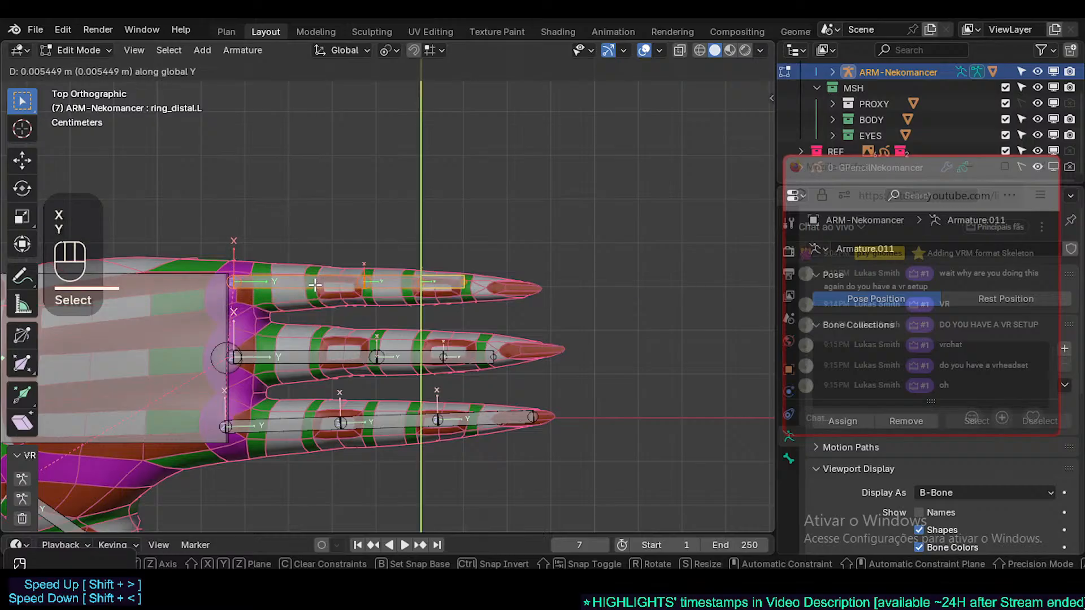
{"action": "left_click", "coordinate": [315, 305]}
- Rotate the three ring finger bones slightly and nudge them to follow the centerline of the ring finger mesh
{"action": "key", "text": "r"}
{"action": "left_click", "coordinate": [504, 281]}
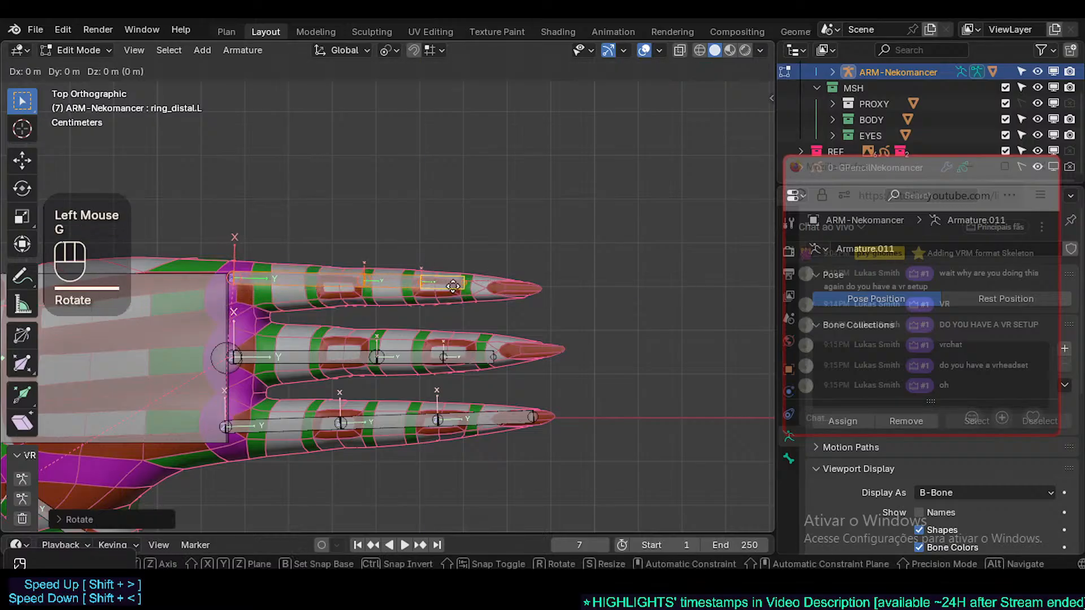
{"action": "key", "text": "g"}
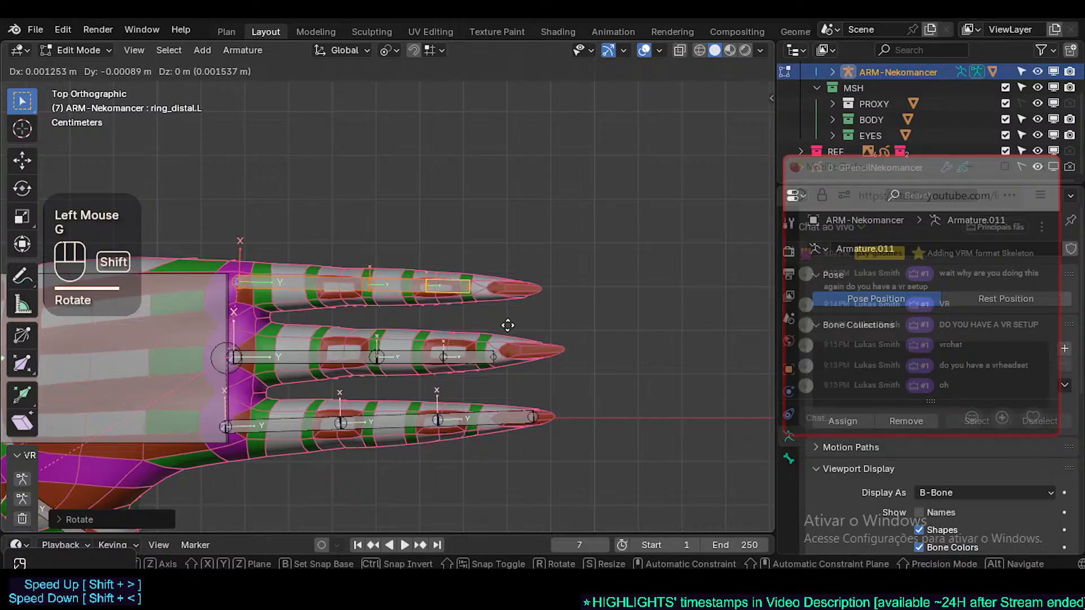
{"action": "left_click", "coordinate": [507, 324], "text": "shift"}
- Hide the middle and index finger bones so only the ring finger chain is left on the fingers
{"action": "key", "text": "alt+a"}
{"action": "key", "text": "b"}
{"action": "left_click_drag", "start_coordinate": [569, 342], "coordinate": [231, 469]}
{"action": "key", "text": "h"}
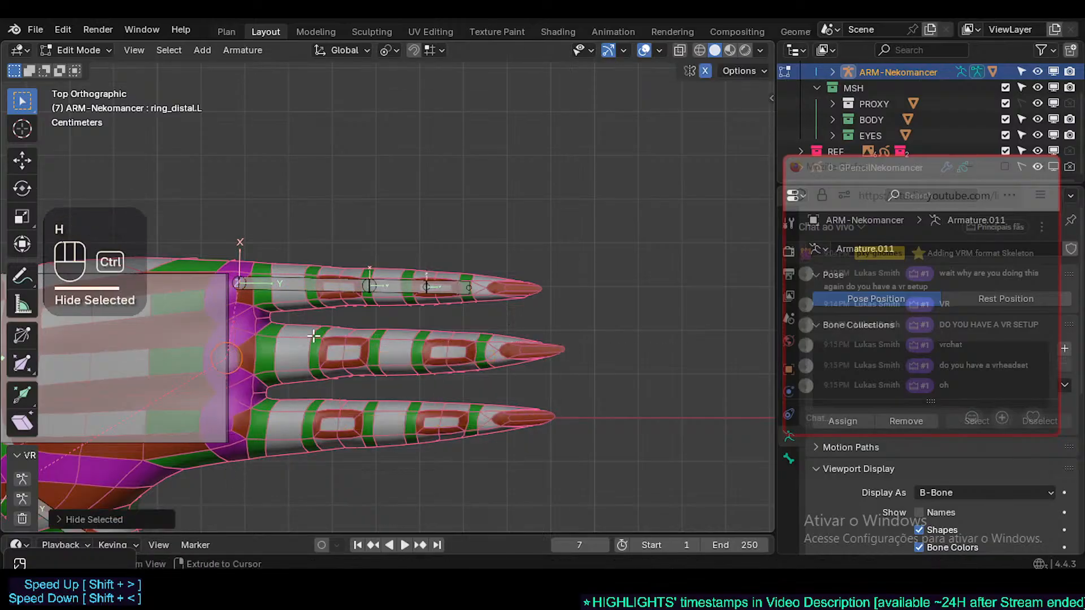
- In back view, move the base joint of ring_proximal.L into the ring finger's knuckle
{"action": "key", "text": "ctrl+KP_3"}
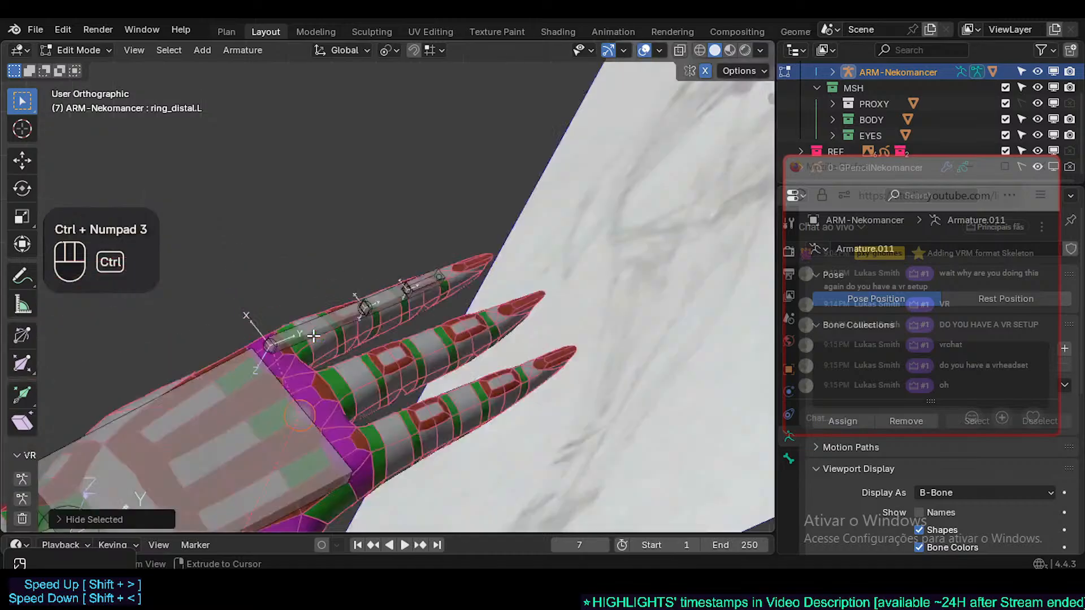
{"action": "key", "text": "ctrl+KP_1"}
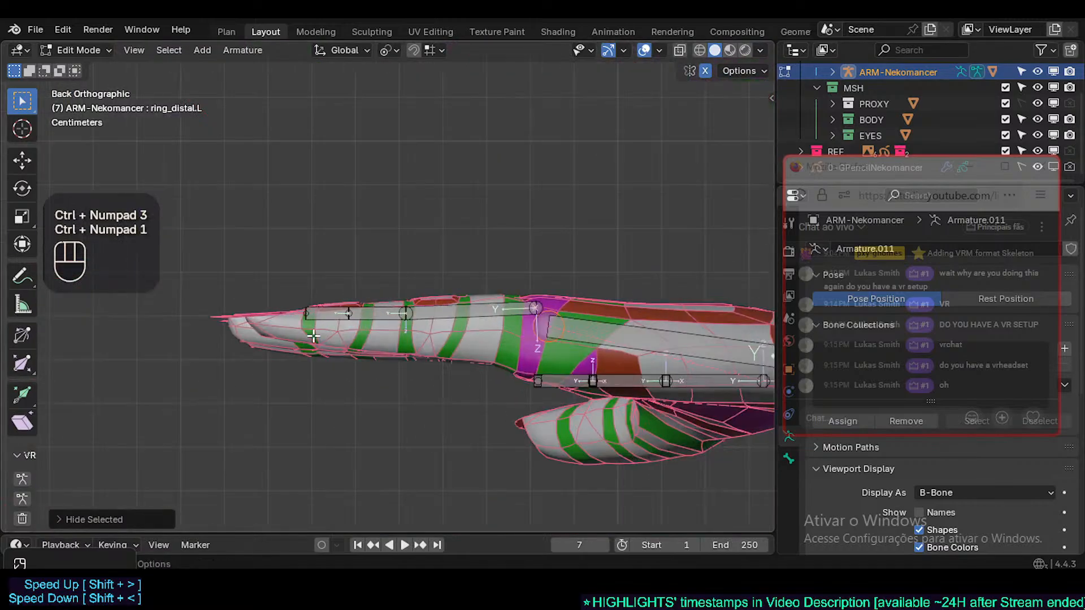
{"action": "left_click", "coordinate": [548, 299]}
{"action": "scroll", "coordinate": [550, 298], "scroll_direction": "up", "scroll_amount": 3}
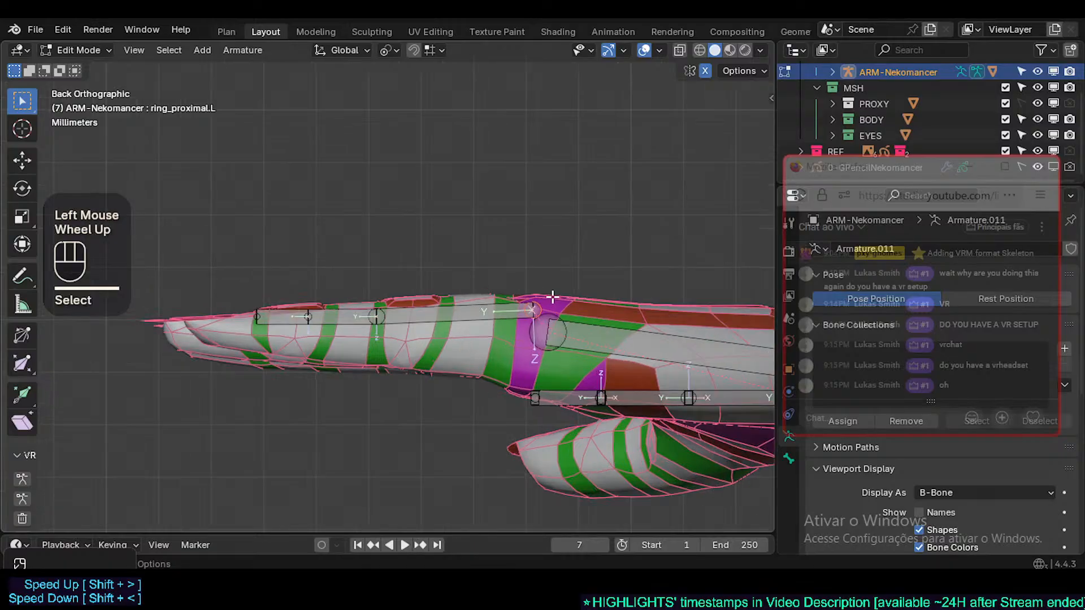
{"action": "key", "text": "g"}
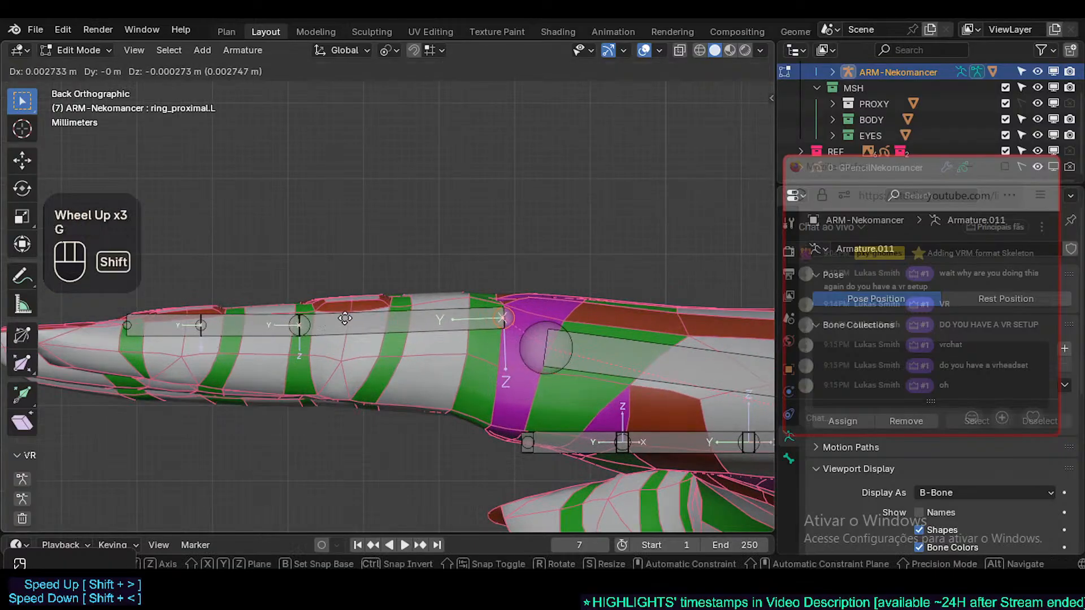
{"action": "left_click", "coordinate": [570, 265], "text": "shift"}
- Move the joint between ring_proximal.L and ring_intermediate.L back to the finger's first bend in the mesh
{"action": "left_click", "coordinate": [299, 326]}
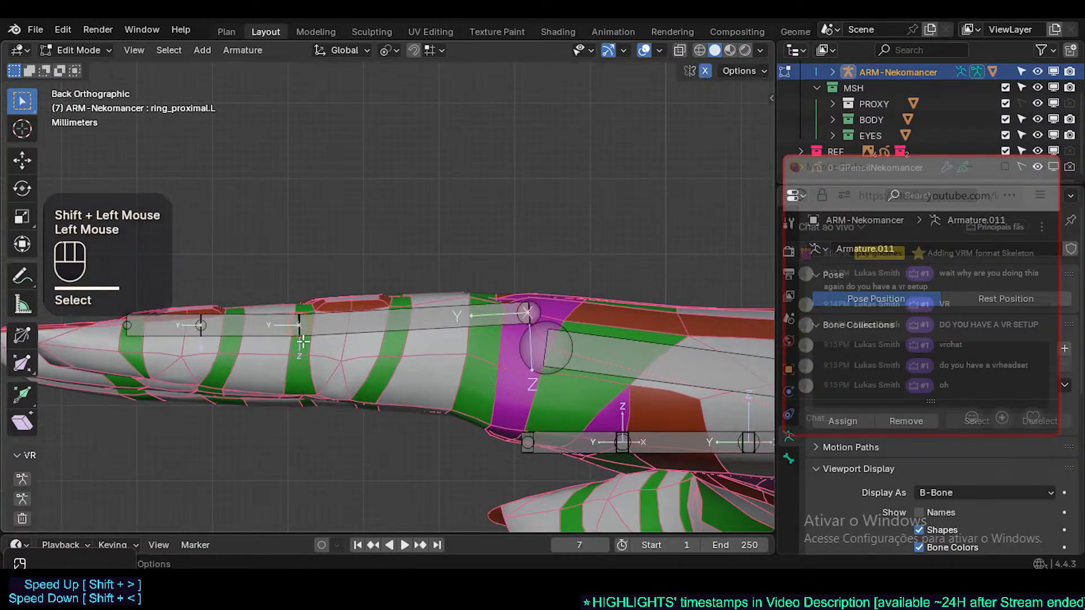
{"action": "key", "text": "g"}
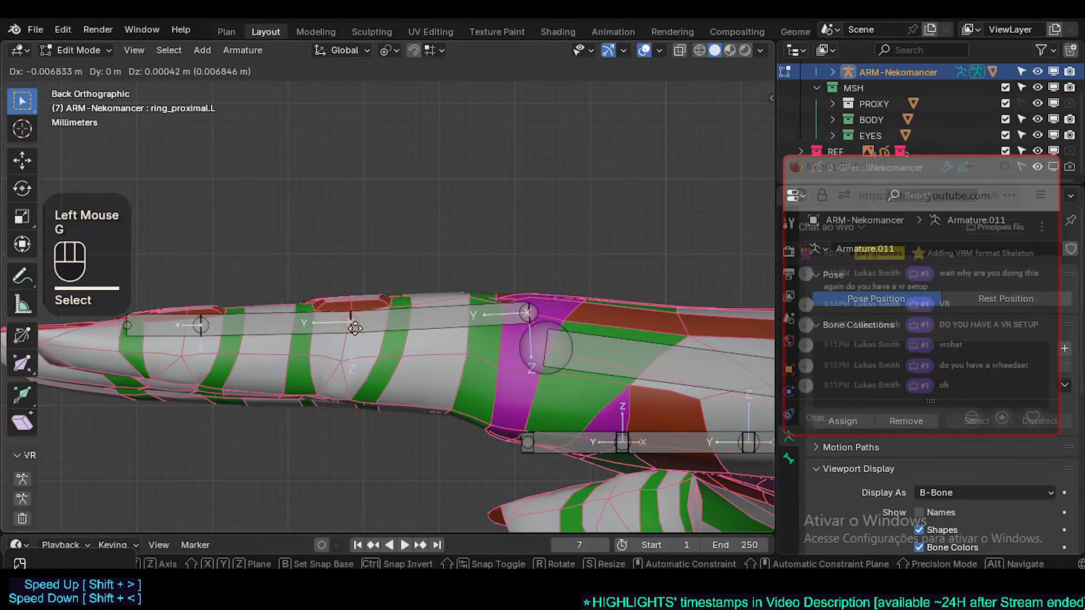
{"action": "left_click", "coordinate": [355, 320]}
{"action": "left_click", "coordinate": [367, 318]}
- Align ring_intermediate.L and ring_distal.L to the direction of ring_proximal.L
{"action": "middle_click_drag", "start_coordinate": [306, 335], "coordinate": [381, 337], "text": "shift"}
{"action": "left_click", "coordinate": [244, 334]}
{"action": "left_click", "coordinate": [430, 332], "text": "shift"}
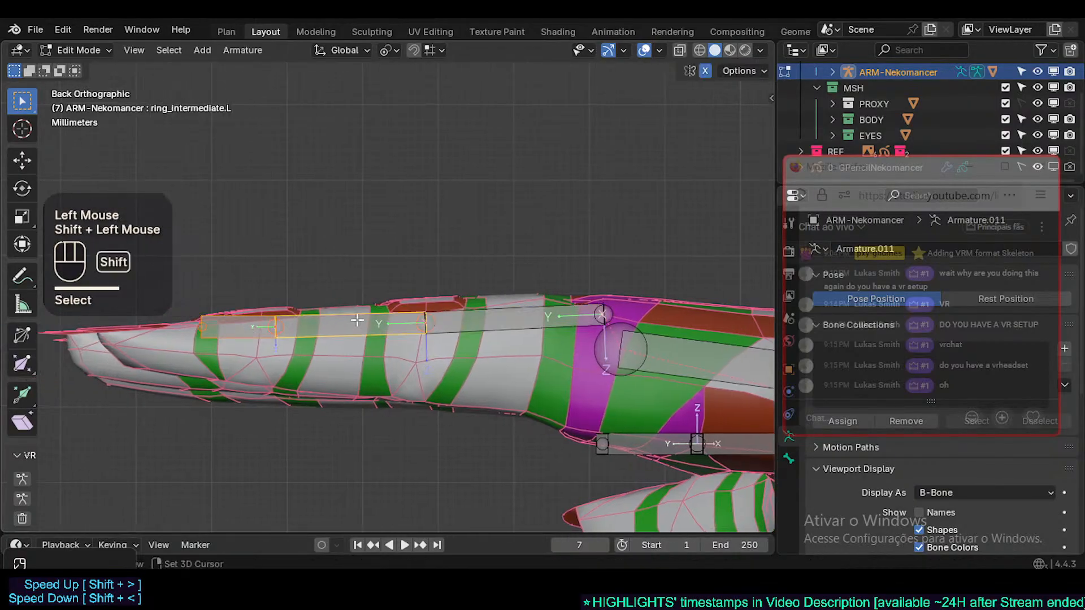
{"action": "left_click", "coordinate": [430, 332], "text": "shift"}
{"action": "key", "text": "ctrl+alt+a"}
- Scale up ring_intermediate.L so its end meets the finger's second bend
{"action": "left_click", "coordinate": [356, 333]}
{"action": "middle_click_drag", "start_coordinate": [356, 333], "coordinate": [395, 334], "text": "shift"}
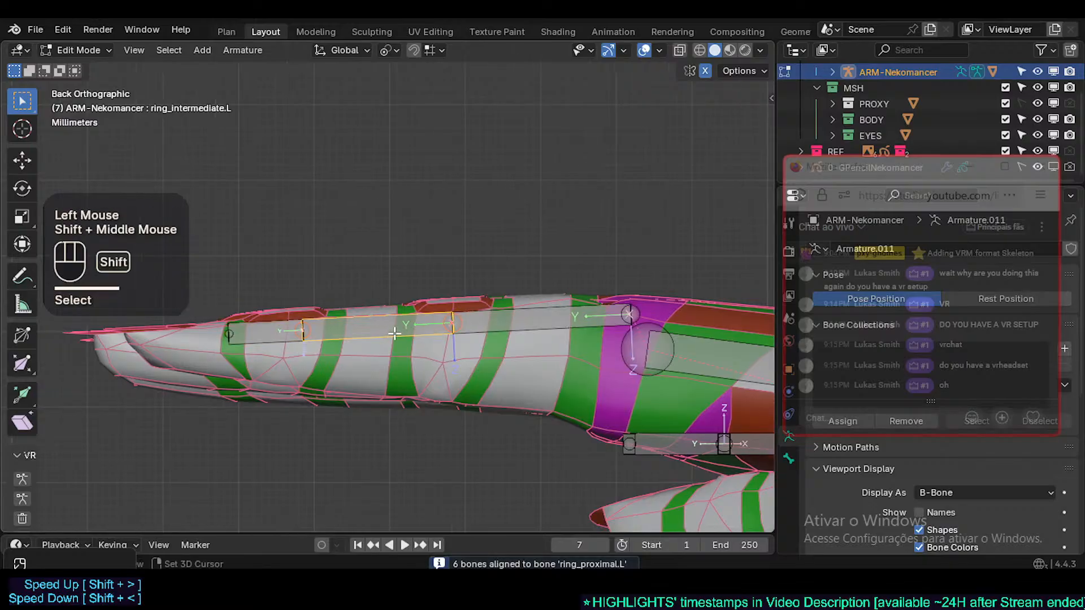
{"action": "key", "text": "s"}
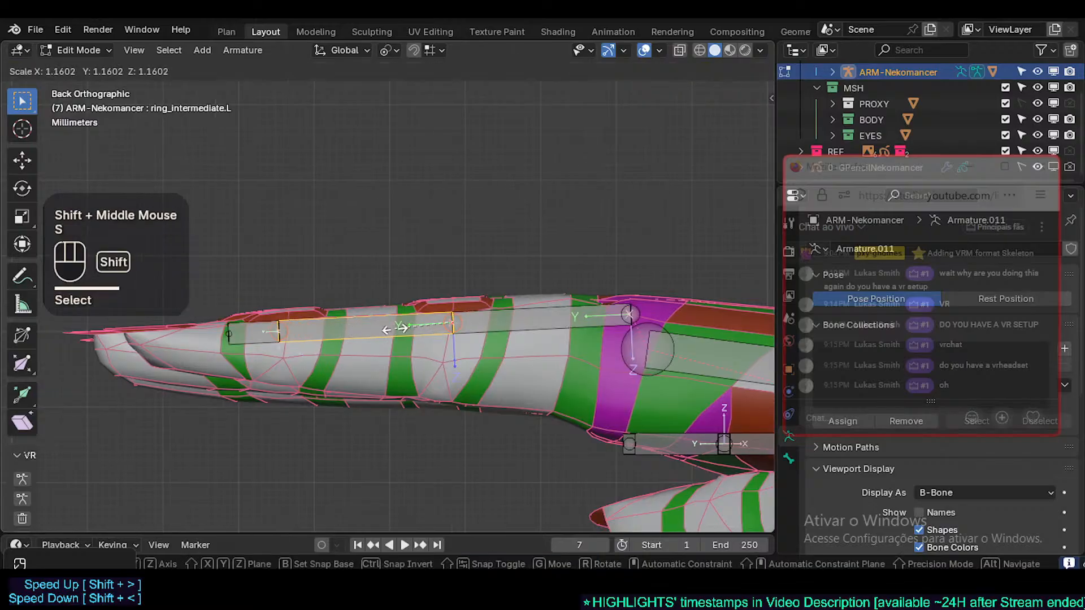
{"action": "left_click", "coordinate": [395, 329], "text": "shift"}
- Compare the lengths of ring_proximal.L and ring_intermediate.L and fine-tune the scale of ring_proximal.L
{"action": "left_click", "coordinate": [498, 319]}
{"action": "key", "text": "n"}
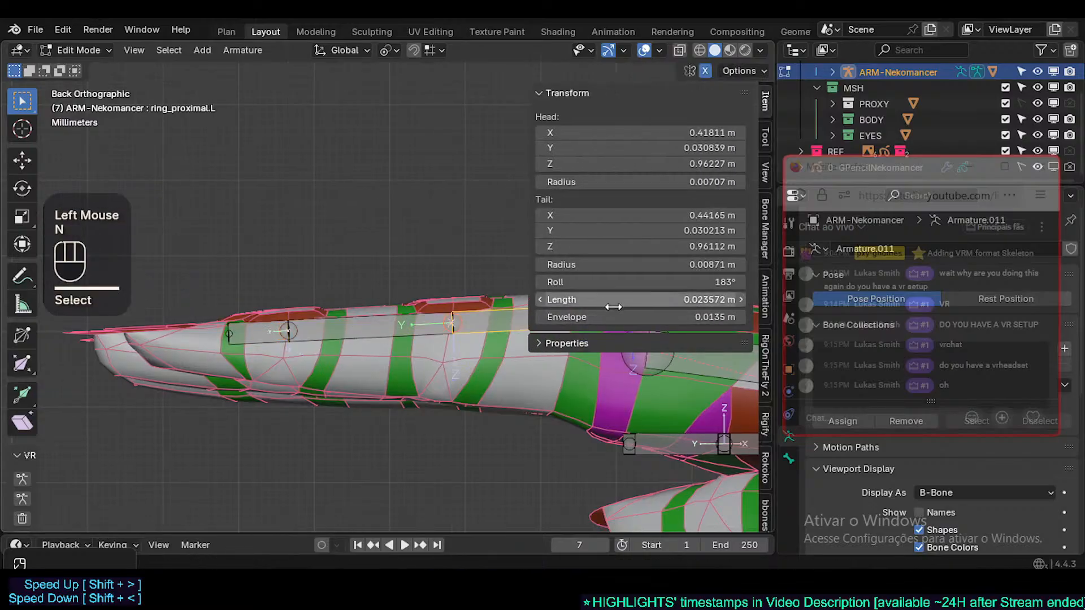
{"action": "left_click", "coordinate": [378, 323]}
{"action": "left_click", "coordinate": [491, 318]}
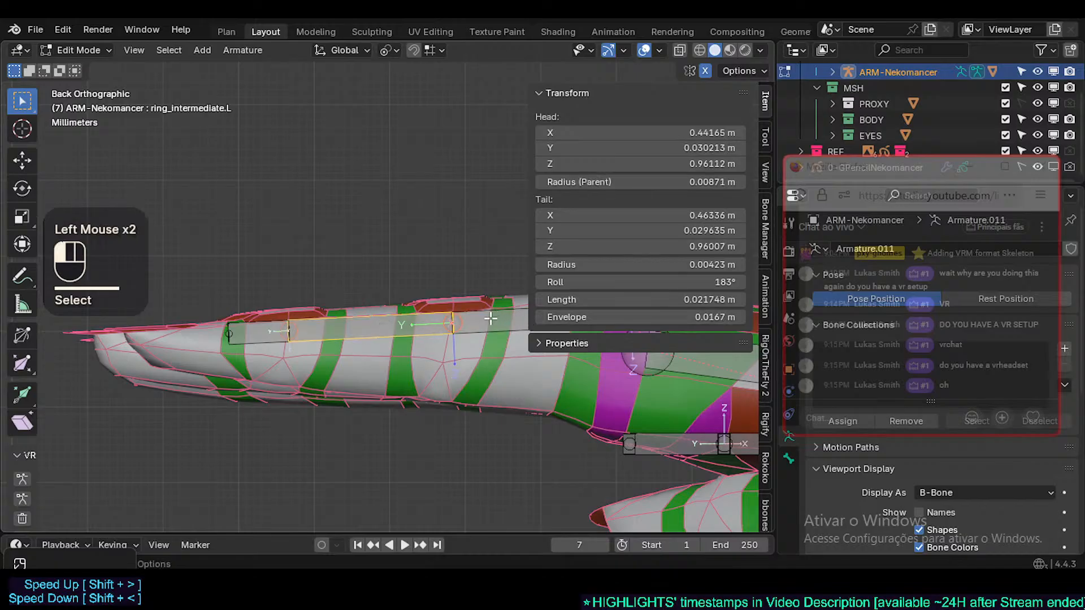
{"action": "left_click", "coordinate": [403, 324]}
{"action": "left_click", "coordinate": [469, 323]}
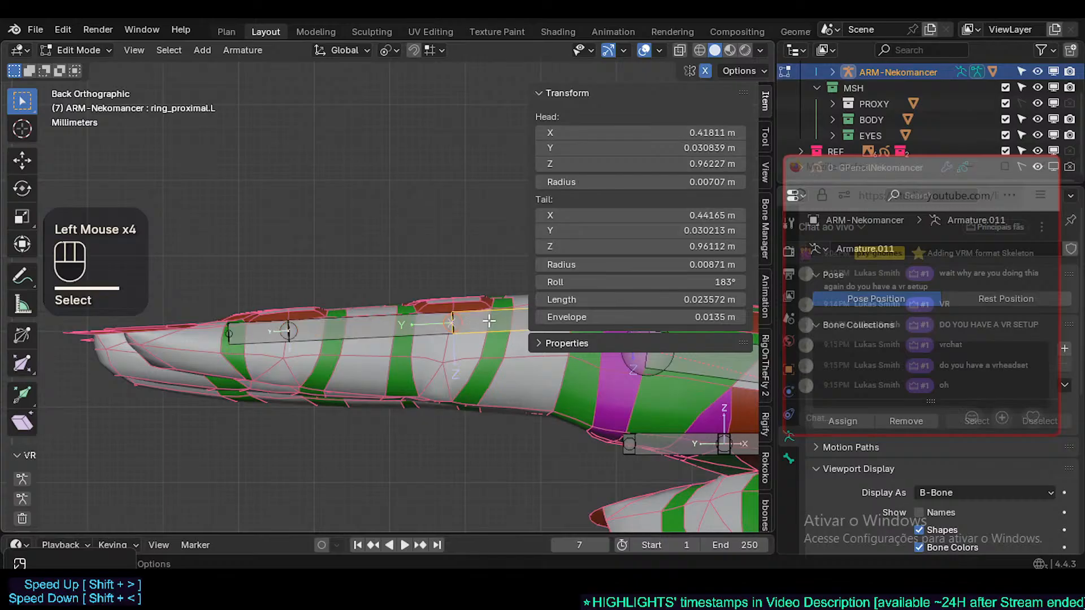
{"action": "key", "text": "s"}
{"action": "left_click", "coordinate": [499, 324], "text": "shift"}
{"action": "key", "text": "n"}
{"action": "left_click", "coordinate": [633, 312], "text": "shift"}
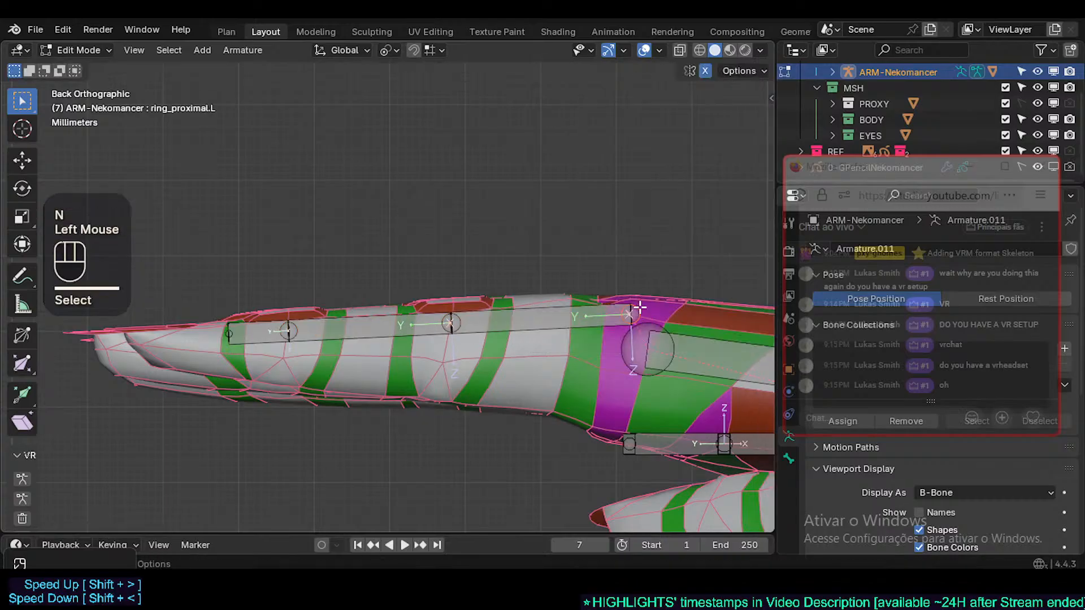
- Scale ring_distal.L by about 2.3 so it reaches toward the ring fingertip
{"action": "left_click", "coordinate": [264, 331]}
{"action": "left_click", "coordinate": [263, 331]}
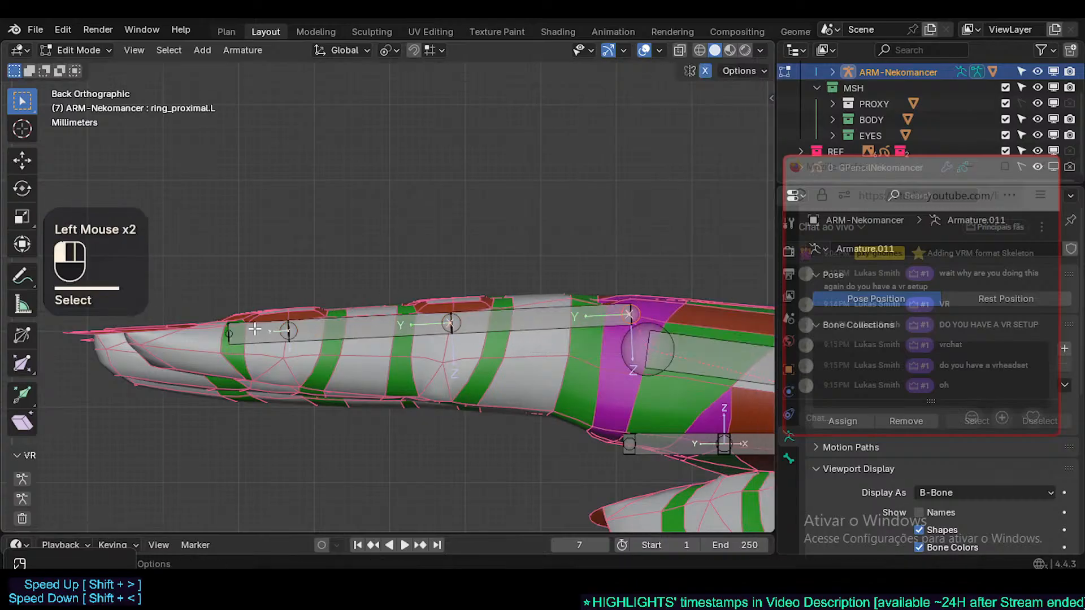
{"action": "key", "text": "s"}
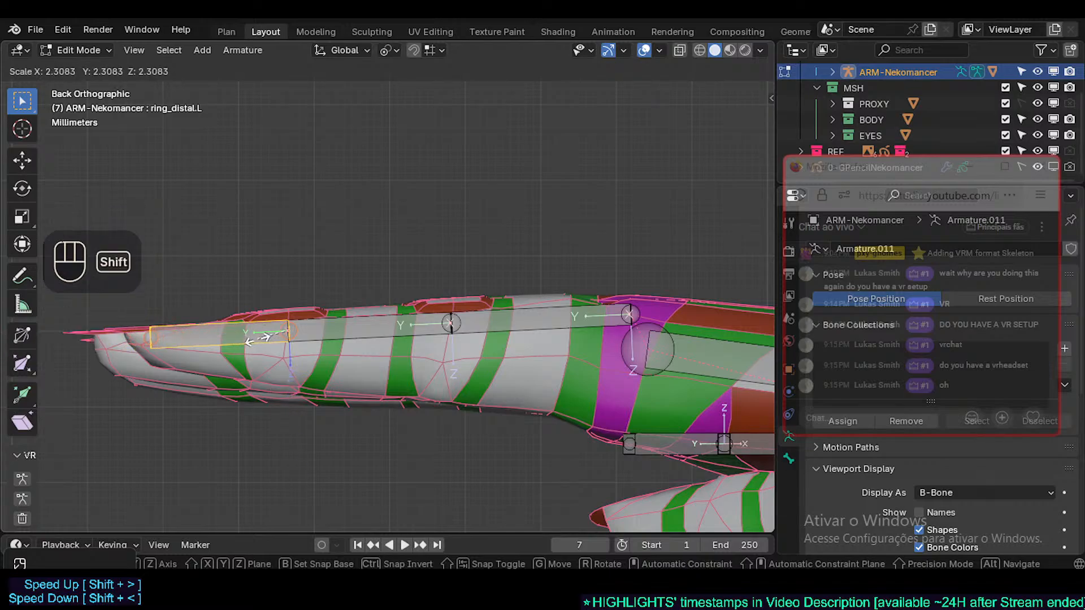
{"action": "left_click", "coordinate": [263, 339], "text": "shift"}
- Reveal all hidden bones, then hide the ring and index finger chains to isolate the middle finger bones
{"action": "middle_click_drag", "start_coordinate": [327, 300], "coordinate": [477, 305]}
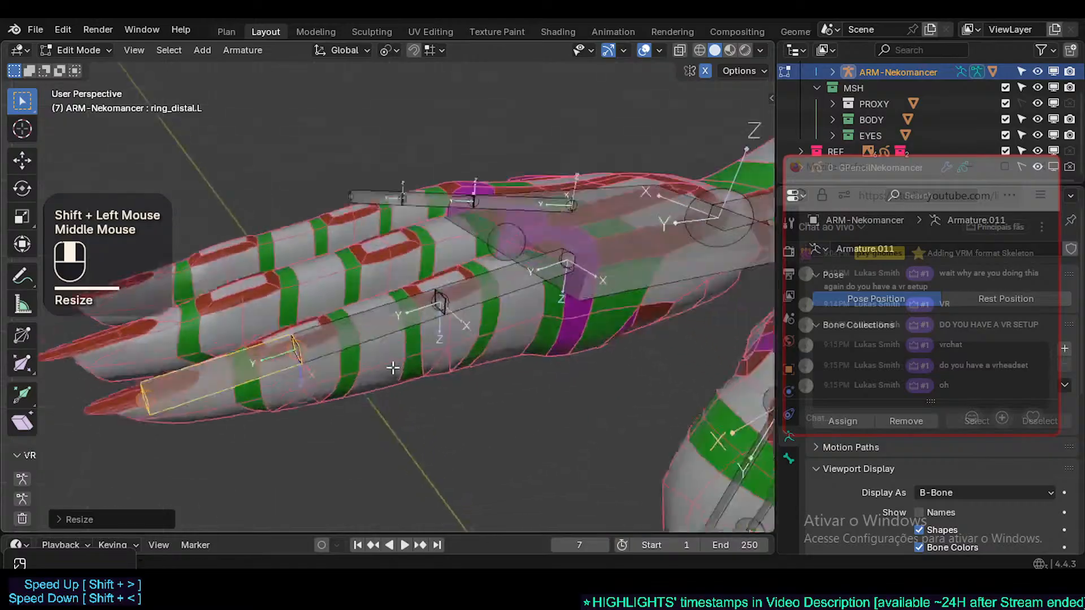
{"action": "scroll", "coordinate": [476, 306], "scroll_direction": "down", "scroll_amount": 2}
{"action": "left_click", "coordinate": [477, 303], "text": "alt"}
{"action": "key", "text": "alt+h"}
{"action": "left_click", "coordinate": [477, 302]}
{"action": "left_click", "coordinate": [370, 333], "text": "shift"}
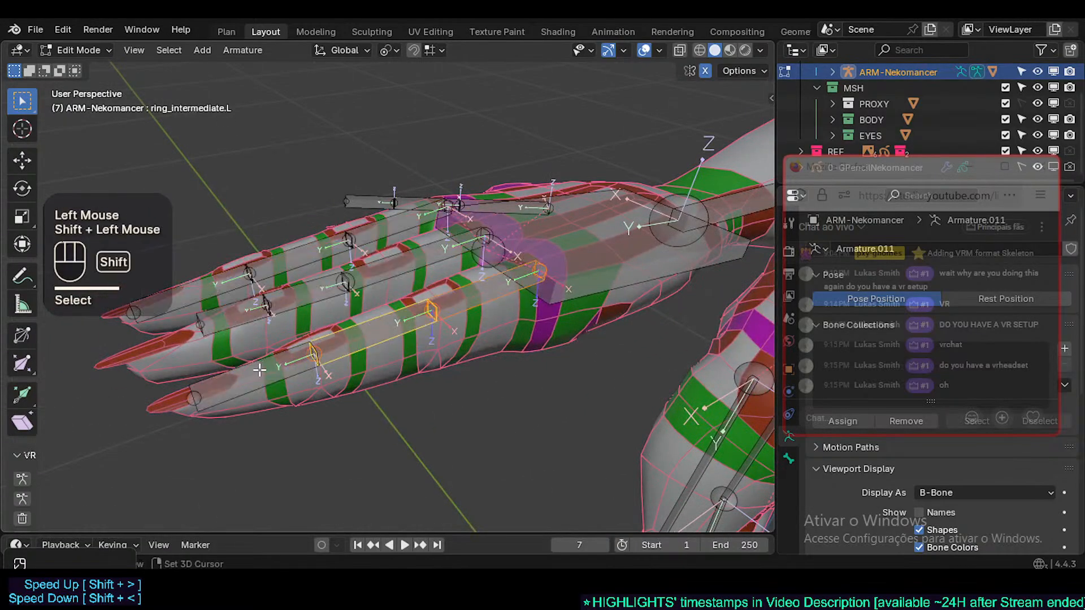
{"action": "left_click", "coordinate": [256, 367], "text": "shift"}
{"action": "key", "text": "l"}
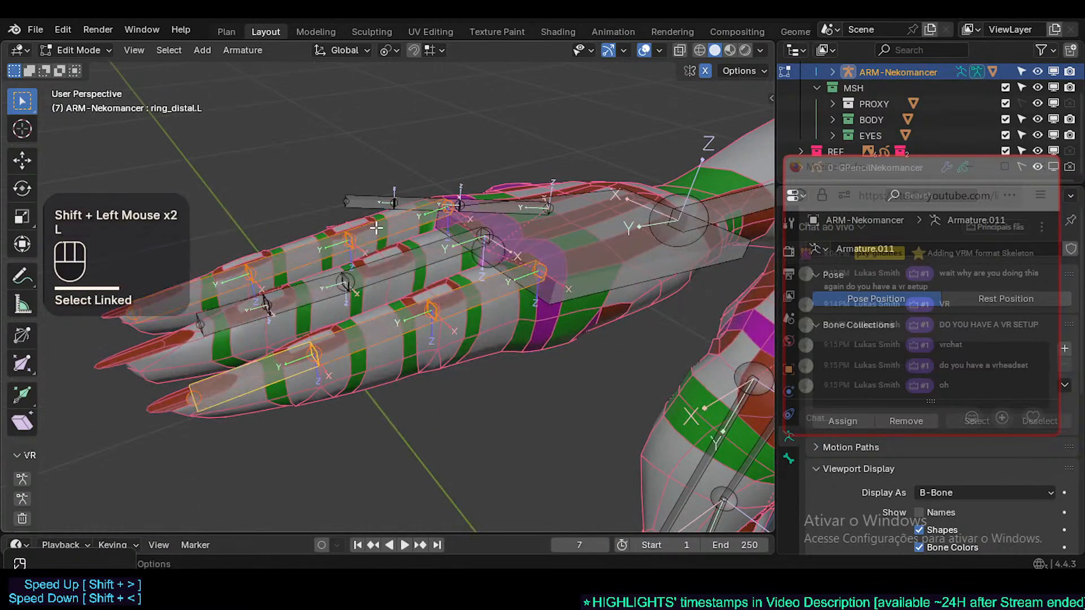
{"action": "key", "text": "h"}
- In top view, select the linked middle finger bones and move them to the center of the middle finger mesh
{"action": "key", "text": "KP_3"}
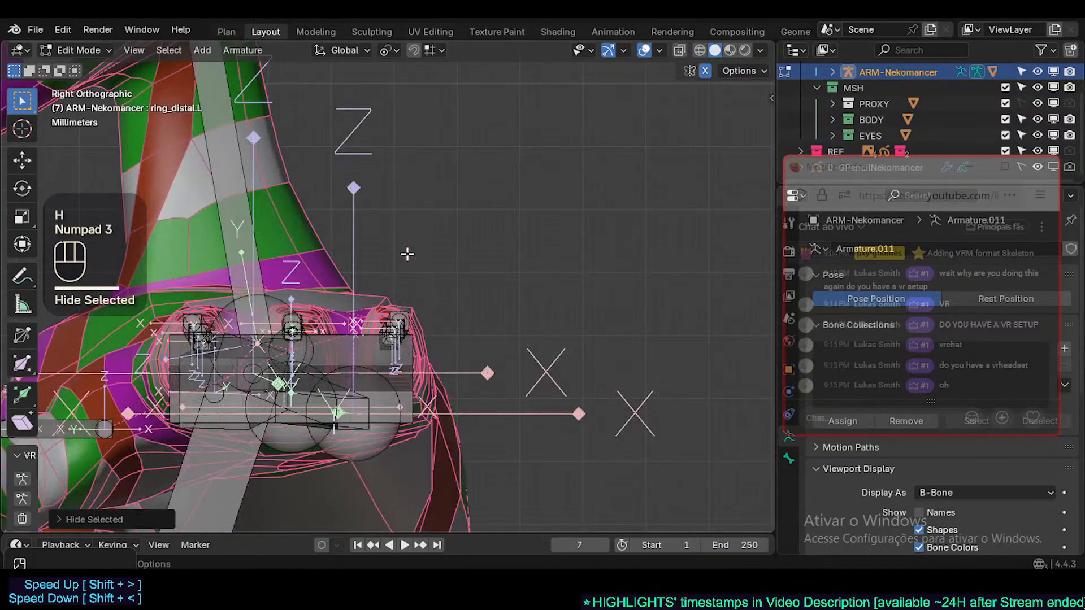
{"action": "key", "text": "ctrl+KP_1"}
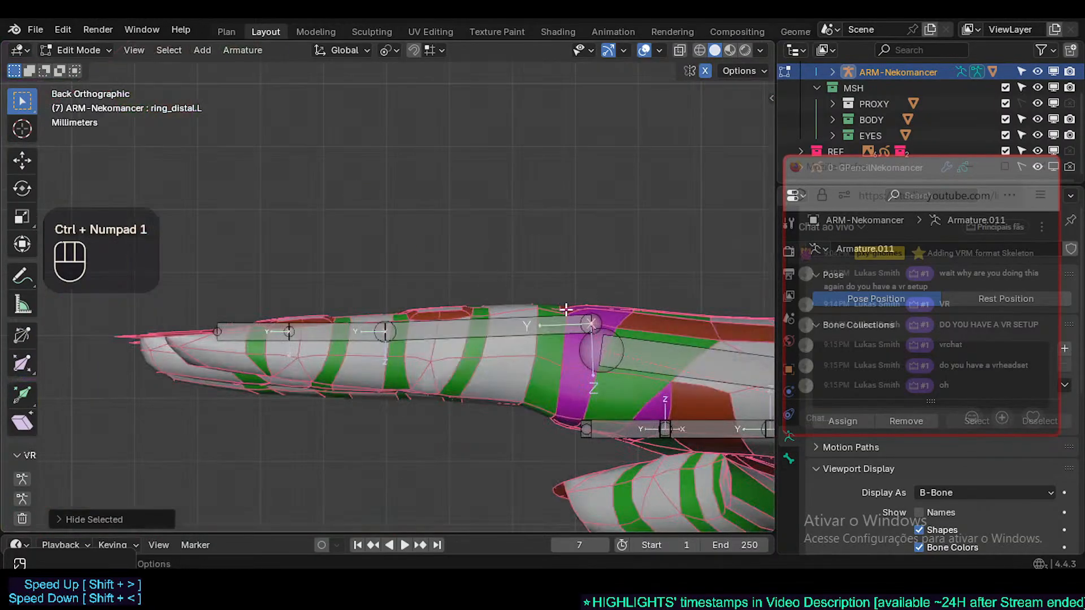
{"action": "left_click", "coordinate": [600, 317]}
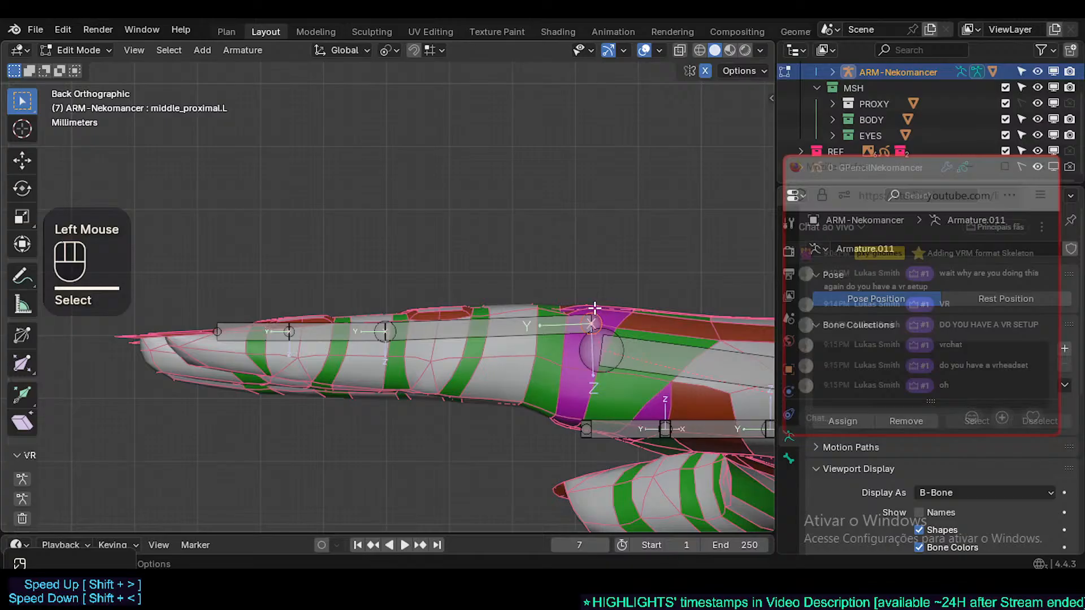
{"action": "key", "text": "KP_7"}
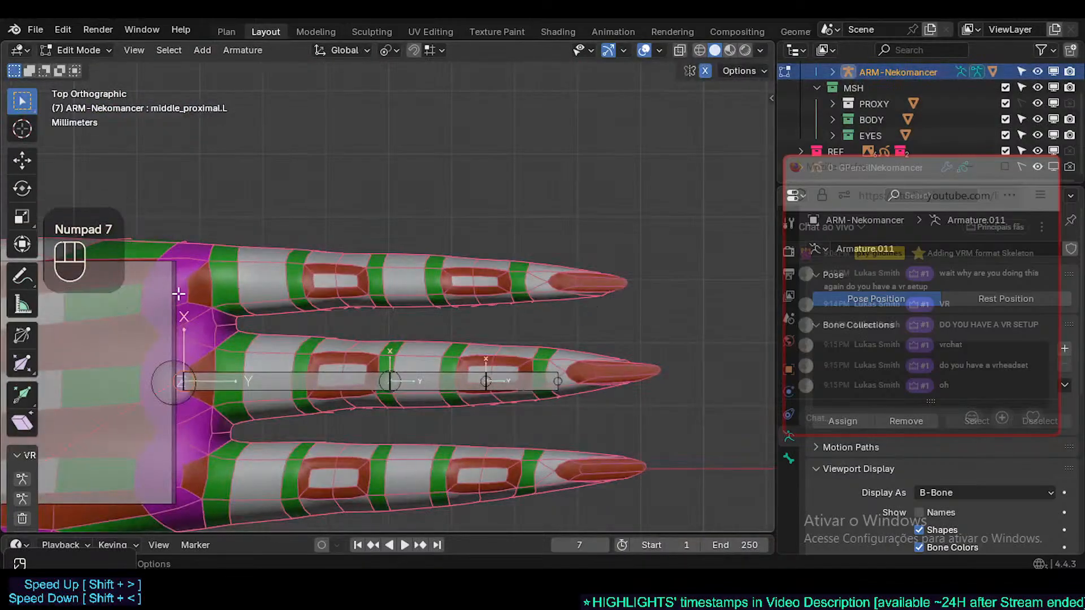
{"action": "key", "text": "l"}
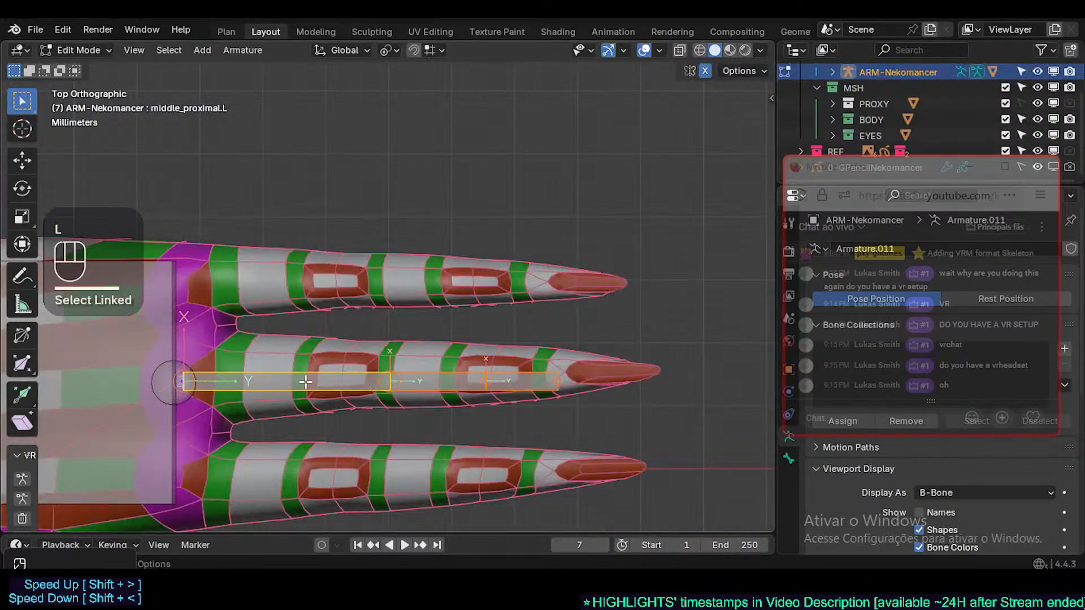
{"action": "key", "text": "g"}
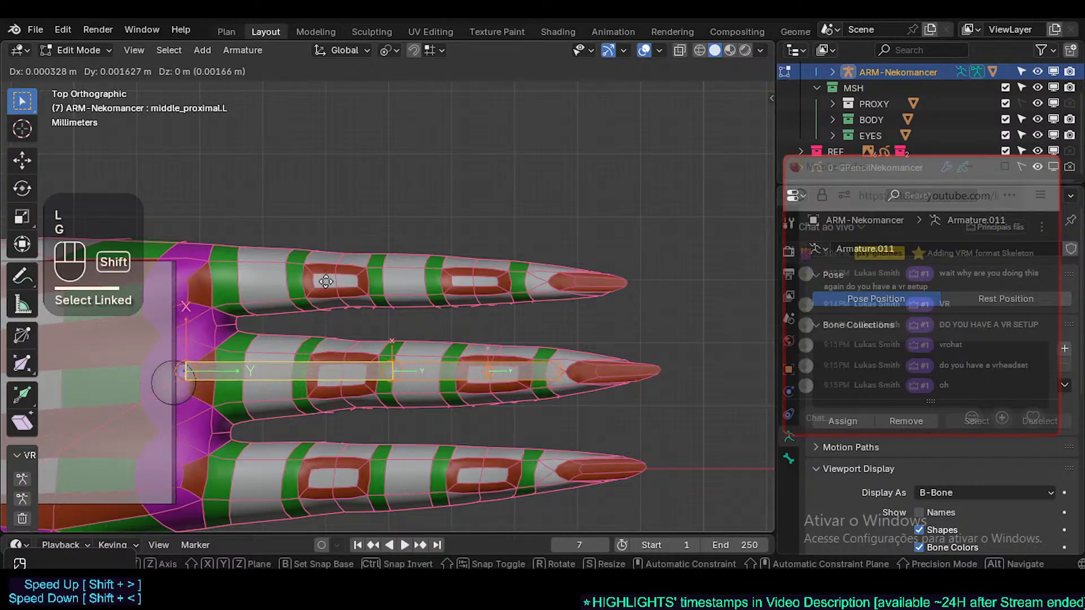
{"action": "left_click", "coordinate": [296, 298], "text": "shift"}
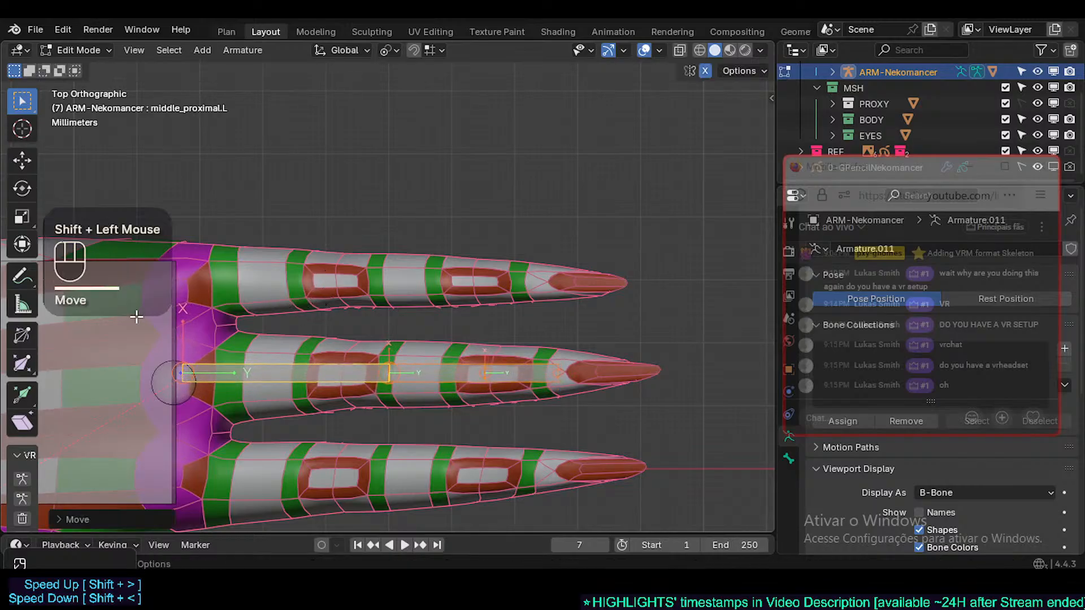
- Hide the large hand bone covering the palm
{"action": "left_click", "coordinate": [138, 317]}
{"action": "key", "text": "h"}
- Select the three left middle finger bones and scale them up together to better span the middle finger mesh
{"action": "left_click", "coordinate": [257, 373]}
{"action": "left_click", "coordinate": [463, 373], "text": "shift"}
{"action": "left_click", "coordinate": [538, 376], "text": "shift"}
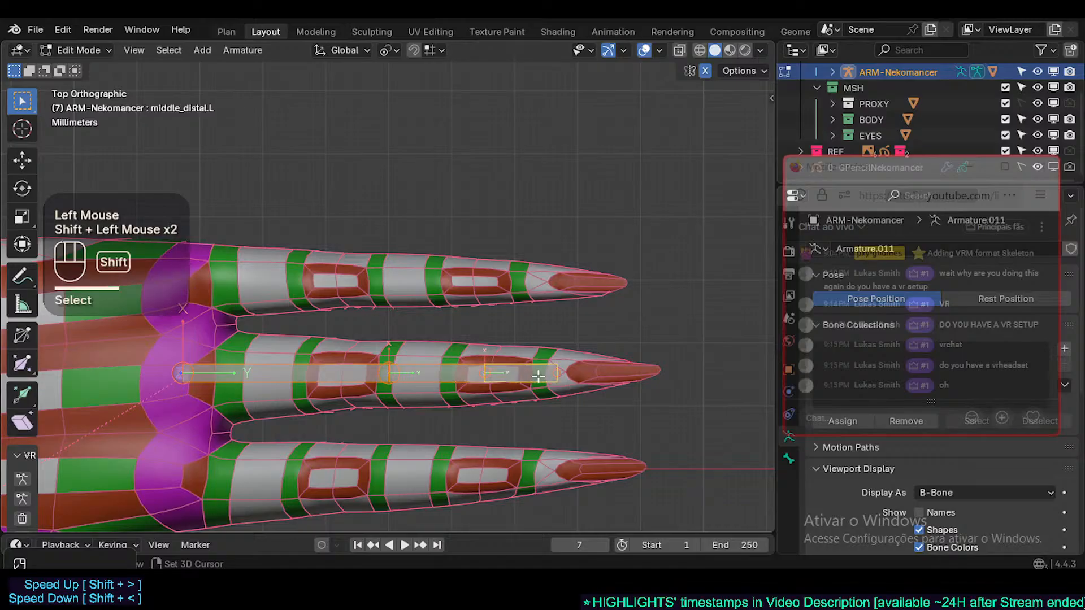
{"action": "key", "text": "s"}
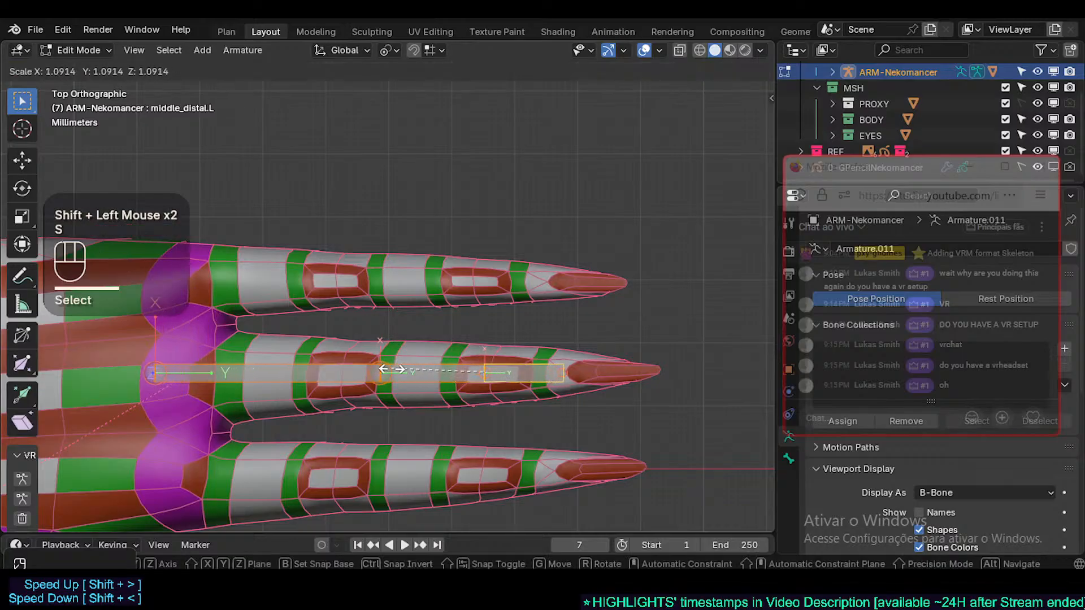
{"action": "left_click", "coordinate": [382, 371]}
- Move the middle finger chain along global X to the knuckle and slightly along global Y to center it in the finger
{"action": "key", "text": "g"}
{"action": "key", "text": "x"}
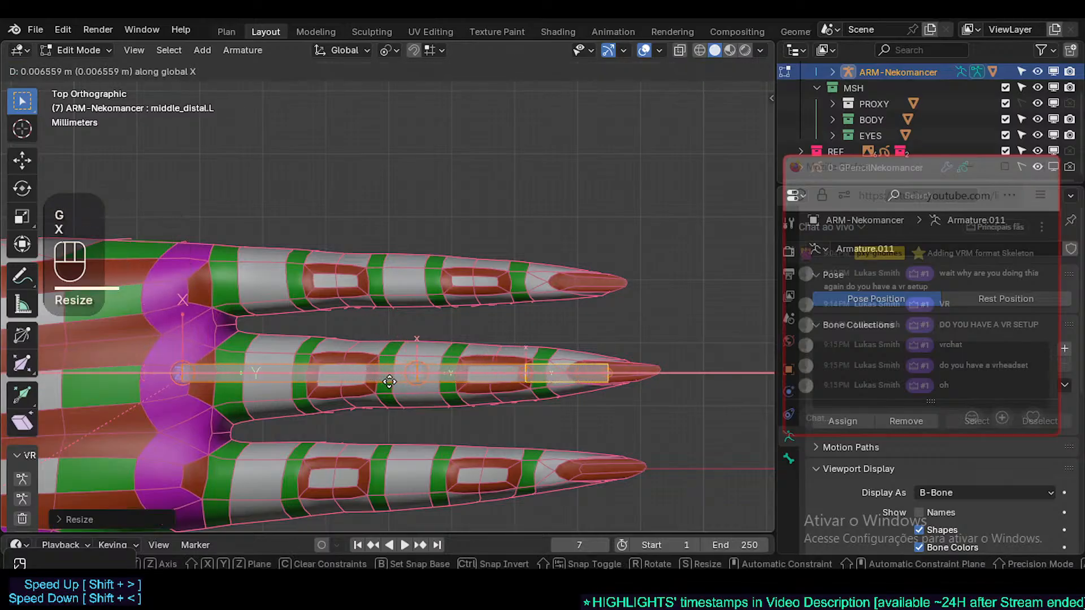
{"action": "left_click", "coordinate": [387, 385]}
{"action": "key", "text": "g"}
{"action": "key", "text": "y"}
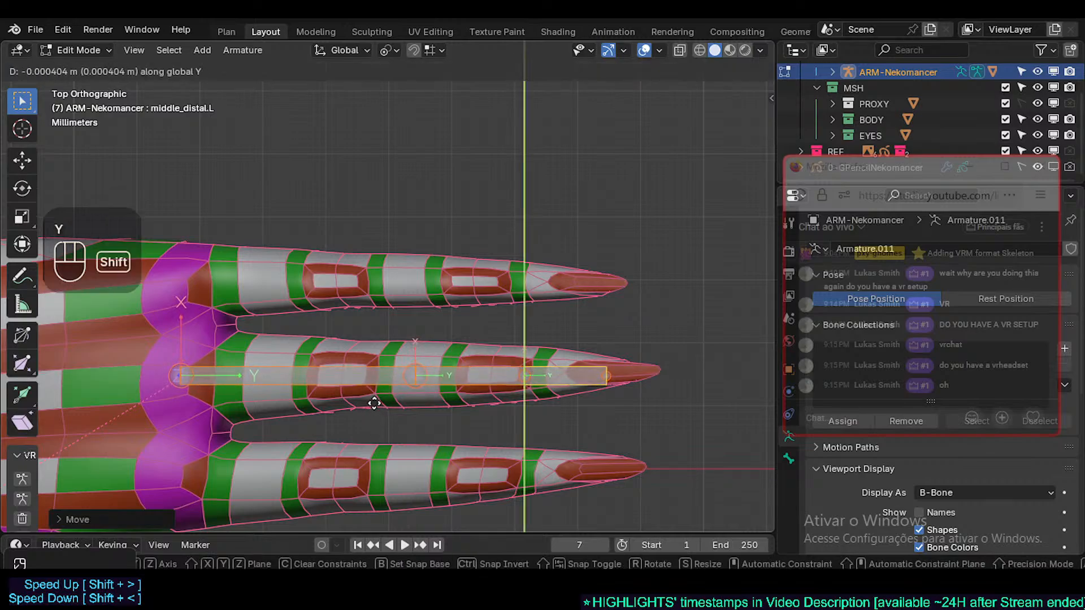
{"action": "left_click", "coordinate": [377, 398], "text": "shift"}
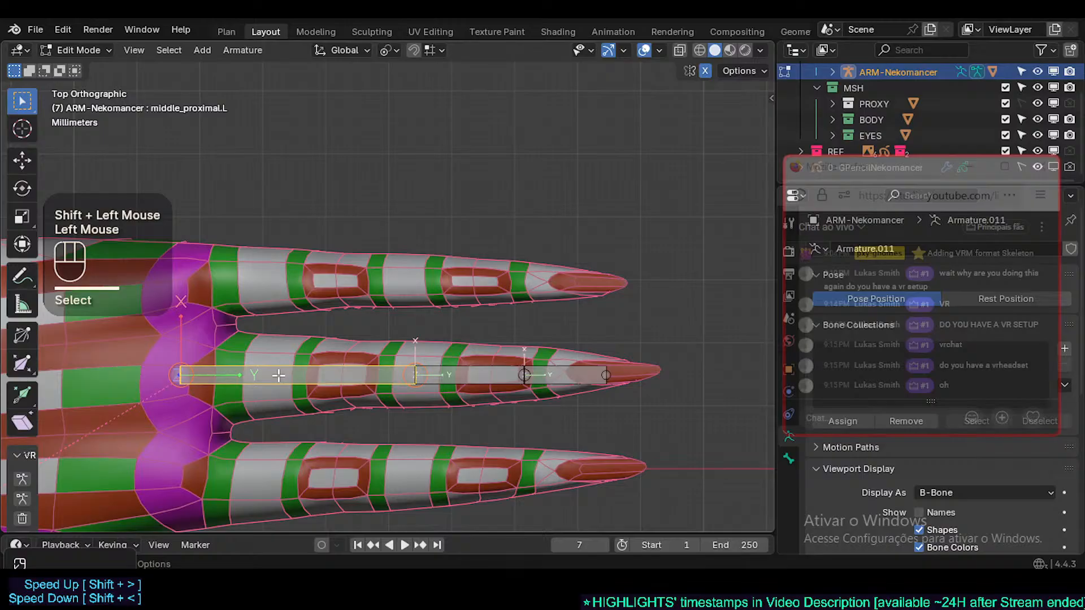
- In back view, move the joint between middle_proximal.L and middle_intermediate.L toward the finger's base, near the first knuckle plate
{"action": "key", "text": "ctrl+KP_3"}
{"action": "key", "text": "ctrl+KP_1"}
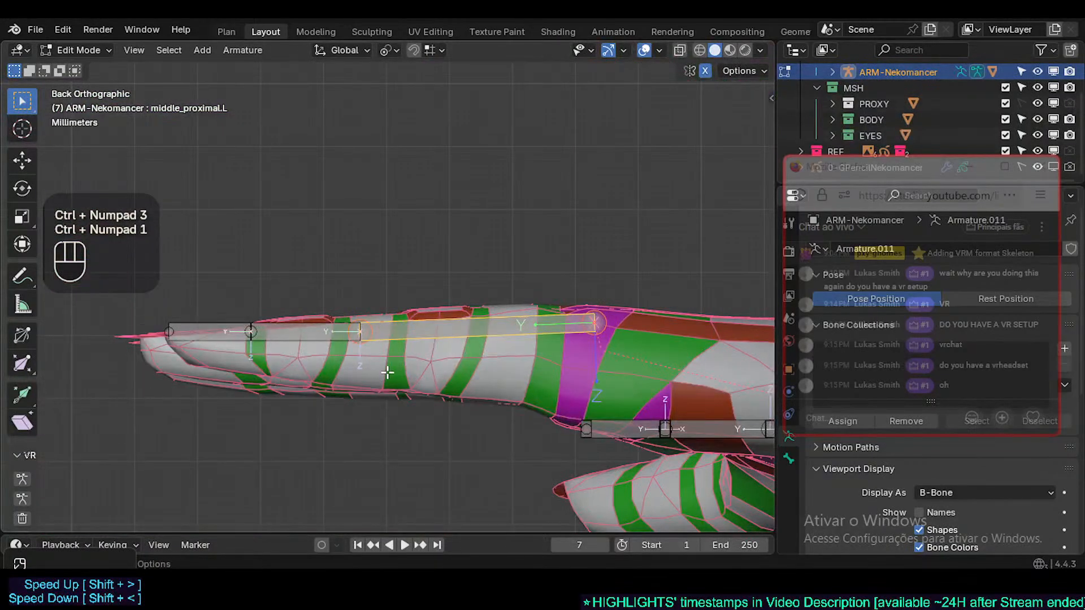
{"action": "key", "text": "c"}
{"action": "left_click", "coordinate": [364, 329]}
{"action": "right_click", "coordinate": [365, 328]}
{"action": "key", "text": "g"}
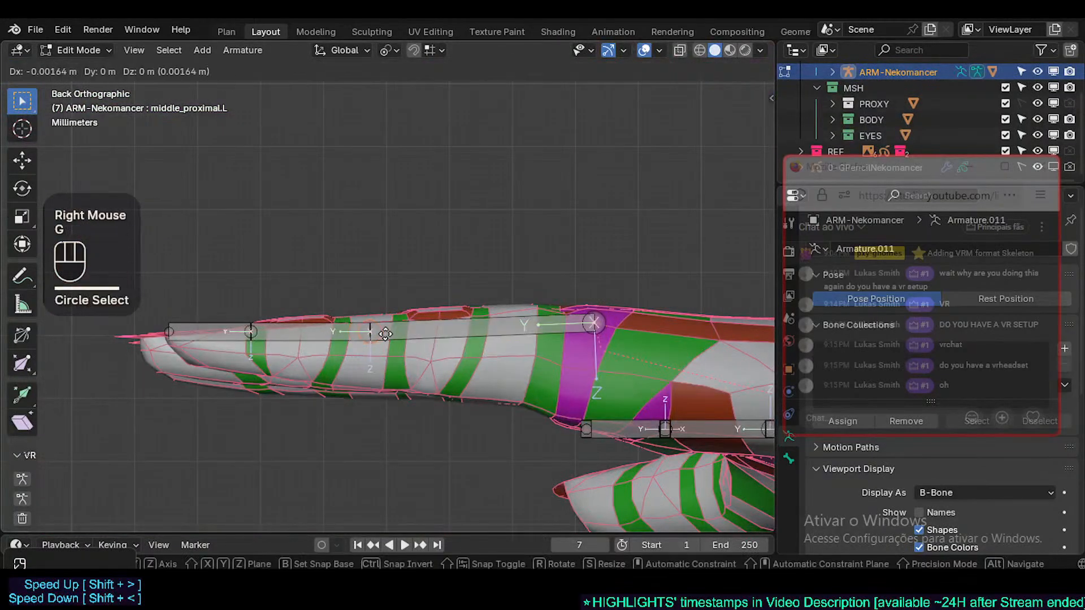
{"action": "left_click", "coordinate": [444, 330]}
- In front view, refine the joint between middle_proximal.L and middle_intermediate.L, about 0.001 m toward the fingertip and slightly up
{"action": "middle_click_drag", "start_coordinate": [445, 333], "coordinate": [439, 292]}
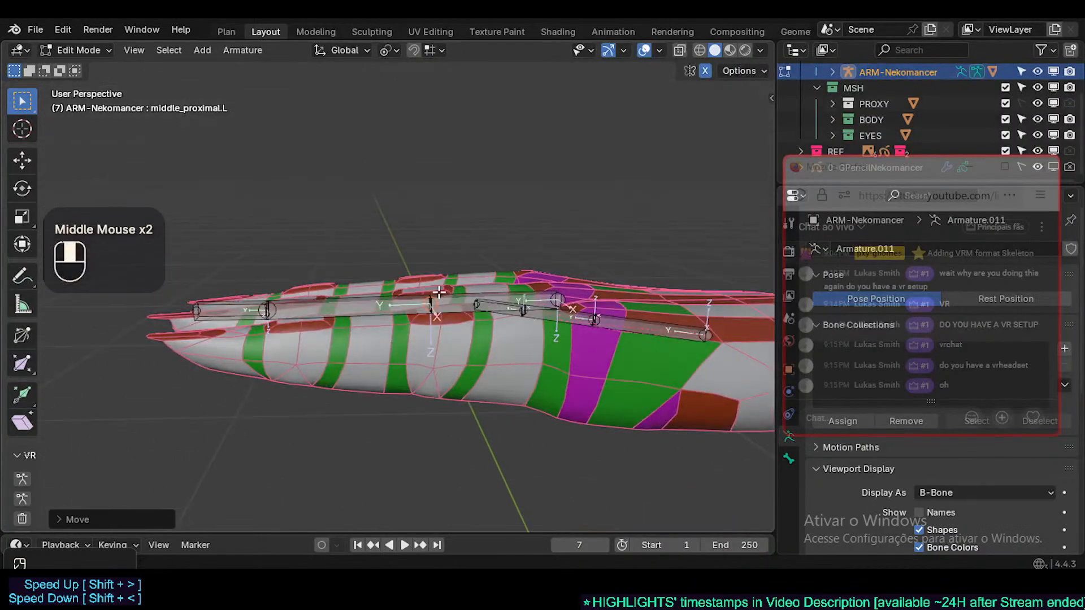
{"action": "key", "text": "KP_3"}
{"action": "key", "text": "KP_1"}
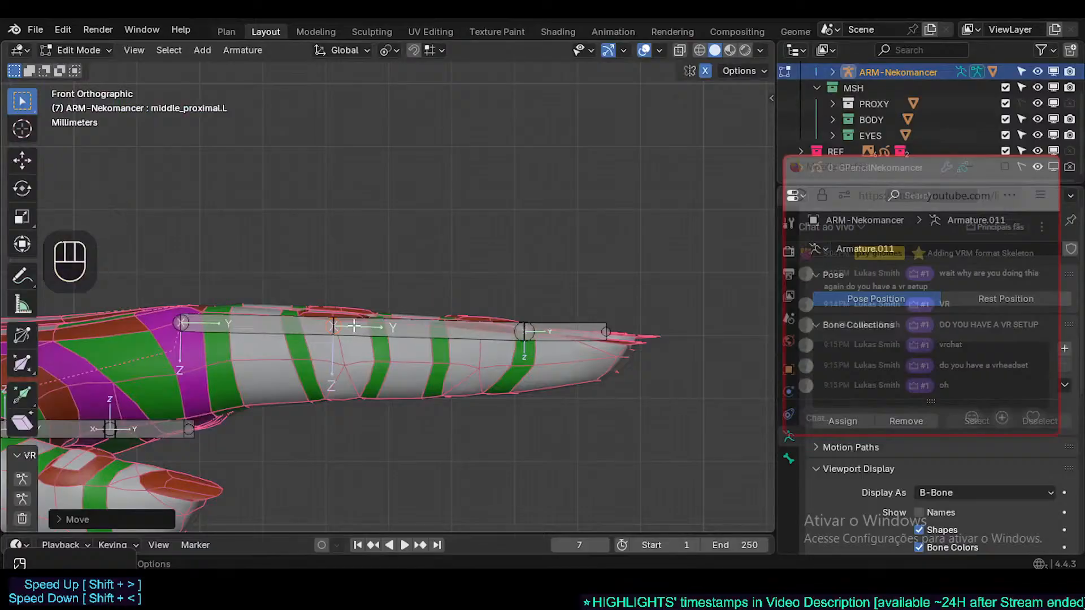
{"action": "key", "text": "alt+z"}
{"action": "scroll", "coordinate": [356, 331], "scroll_direction": "up", "scroll_amount": 2}
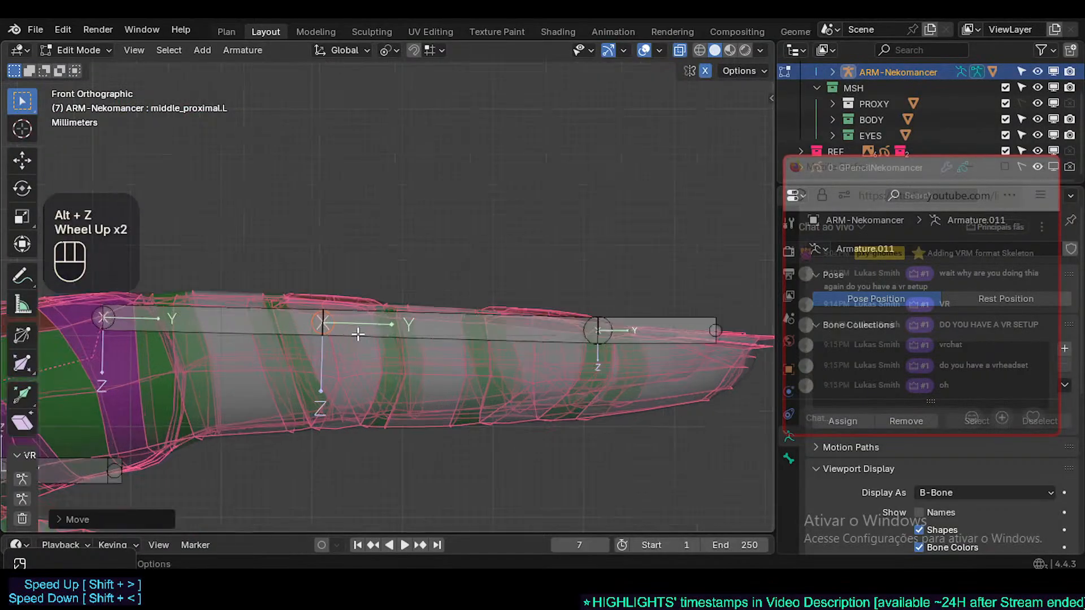
{"action": "key", "text": "alt+z"}
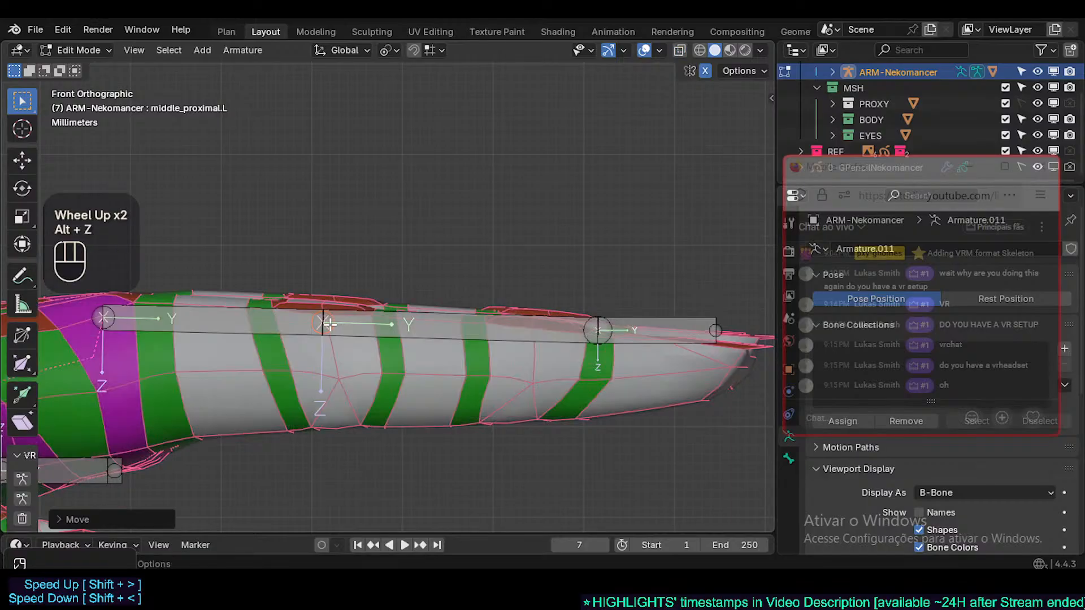
{"action": "scroll", "coordinate": [329, 323], "scroll_direction": "down", "scroll_amount": 1}
{"action": "key", "text": "g"}
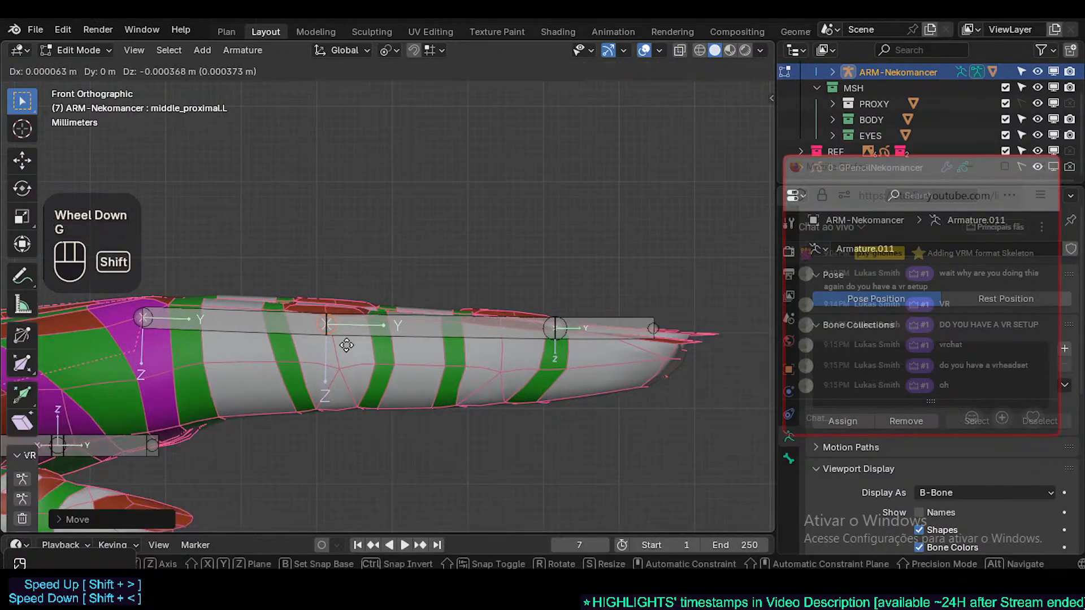
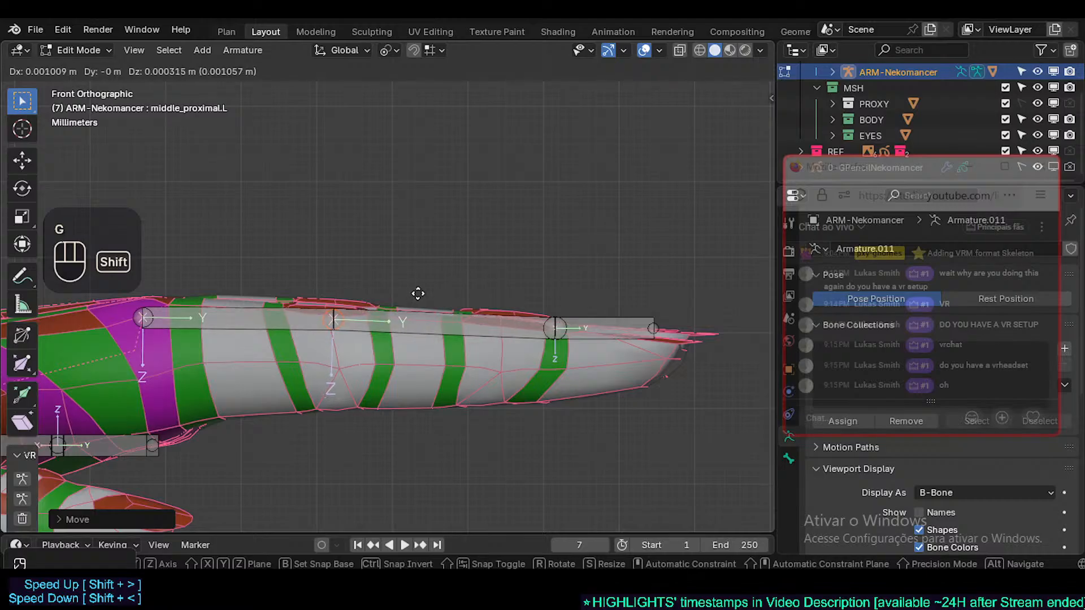
{"action": "left_click", "coordinate": [316, 317], "text": "shift"}
- Raise the base joint of middle_proximal.L slightly along the Z axis toward the top of the knuckle
{"action": "key", "text": "alt+a"}
{"action": "key", "text": "c"}
{"action": "left_click", "coordinate": [149, 320]}
{"action": "right_click", "coordinate": [148, 320]}
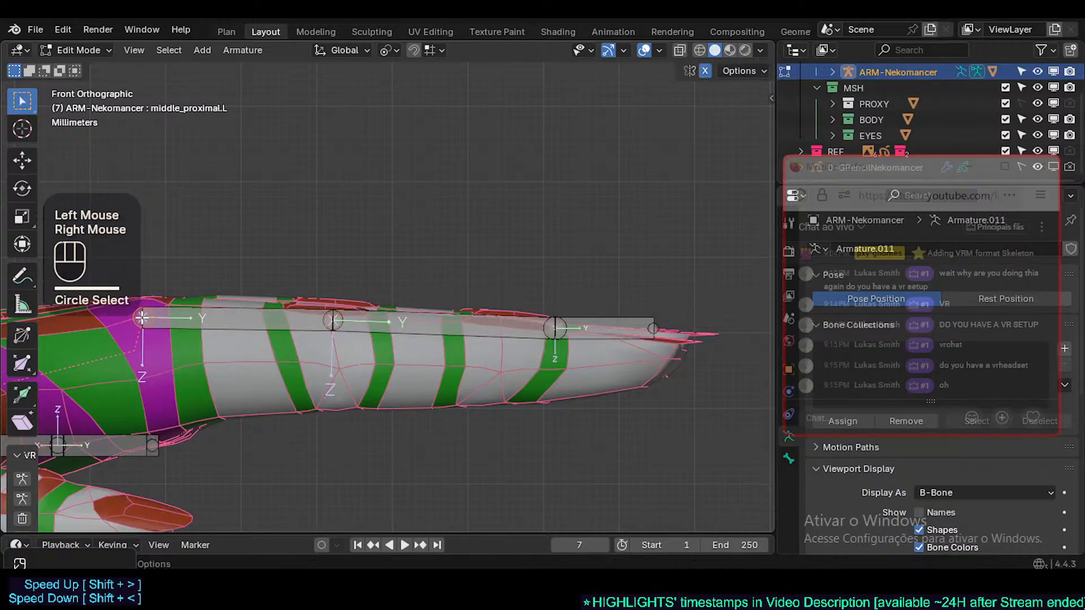
{"action": "key", "text": "g"}
{"action": "key", "text": "z"}
{"action": "left_click", "coordinate": [155, 268], "text": "shift"}
- Align the middle distal and intermediate bones to middle_proximal.L
{"action": "left_click", "coordinate": [591, 332]}
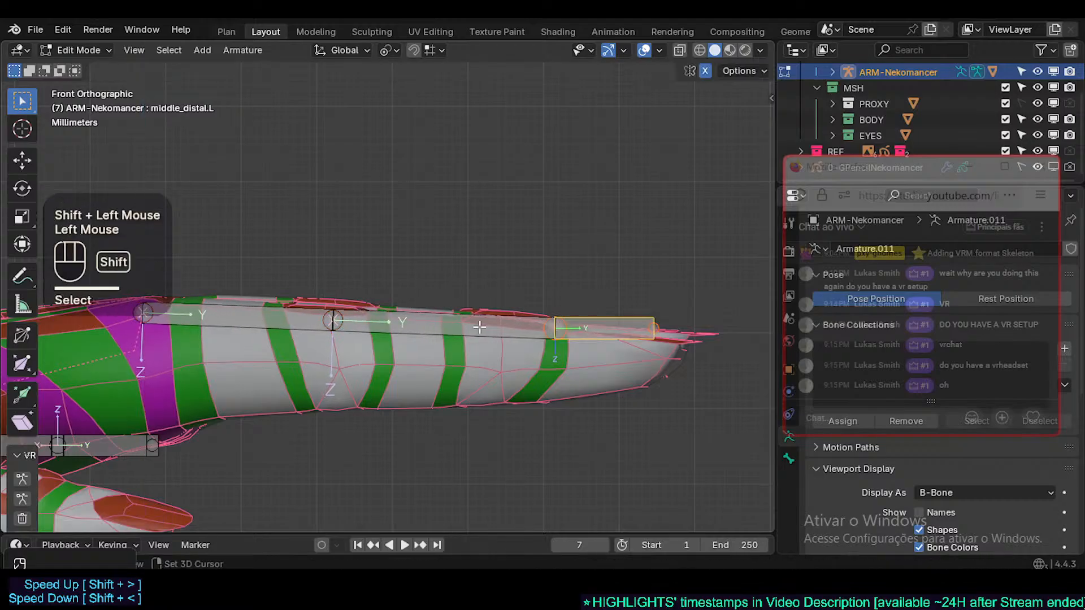
{"action": "left_click", "coordinate": [402, 323], "text": "shift"}
{"action": "left_click", "coordinate": [313, 325], "text": "shift"}
{"action": "key", "text": "ctrl+alt+a"}
- Rotate the whole middle finger chain about 1 degree downward and scale it up slightly so it reaches the fingertip
{"action": "left_click", "coordinate": [521, 328]}
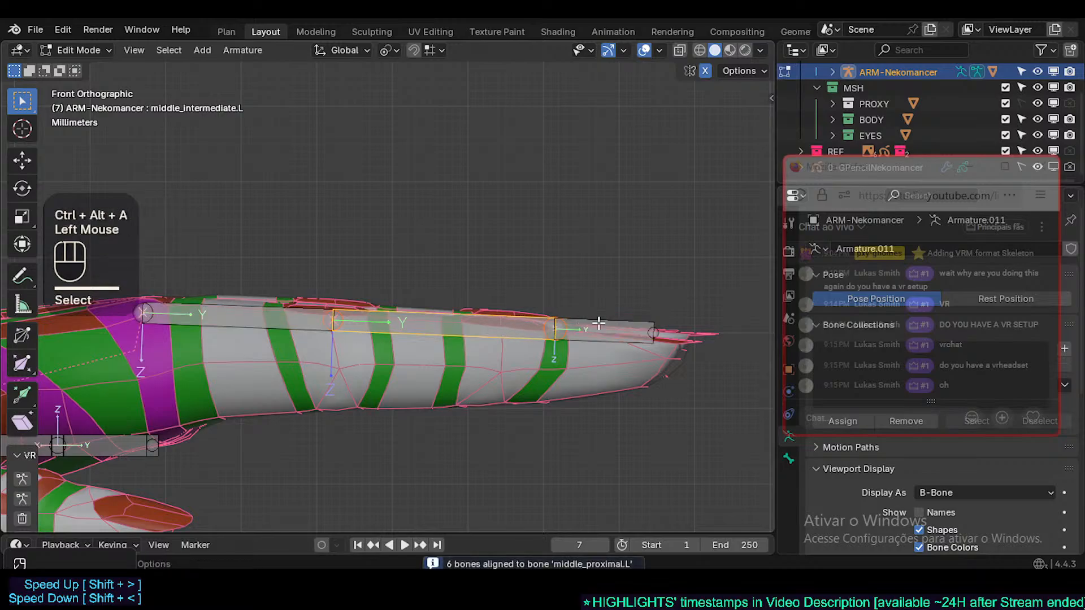
{"action": "left_click", "coordinate": [593, 327], "text": "shift"}
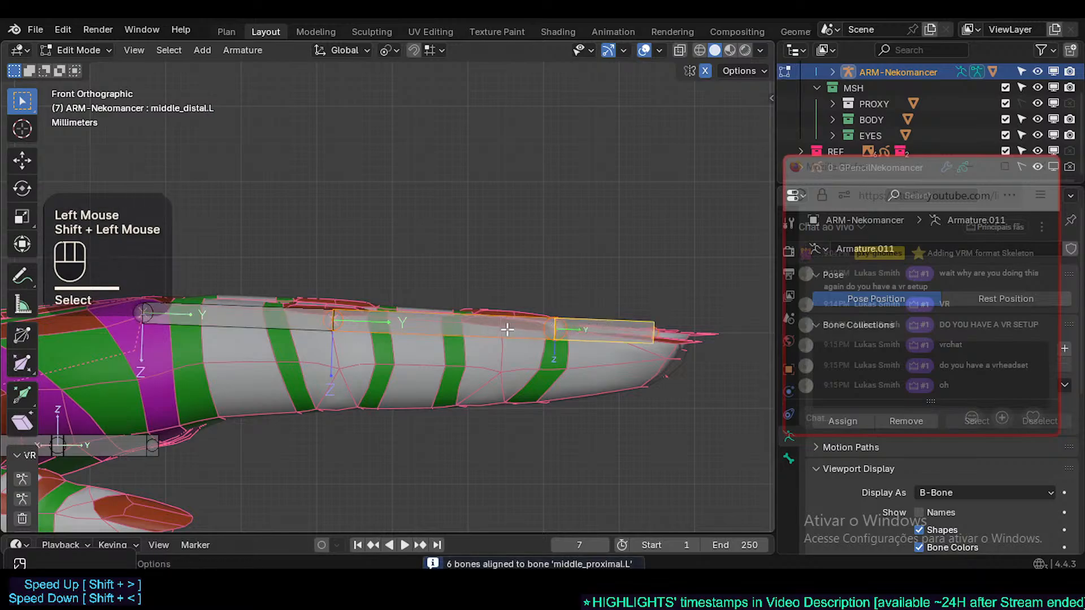
{"action": "left_click", "coordinate": [267, 318], "text": "shift"}
{"action": "key", "text": "r"}
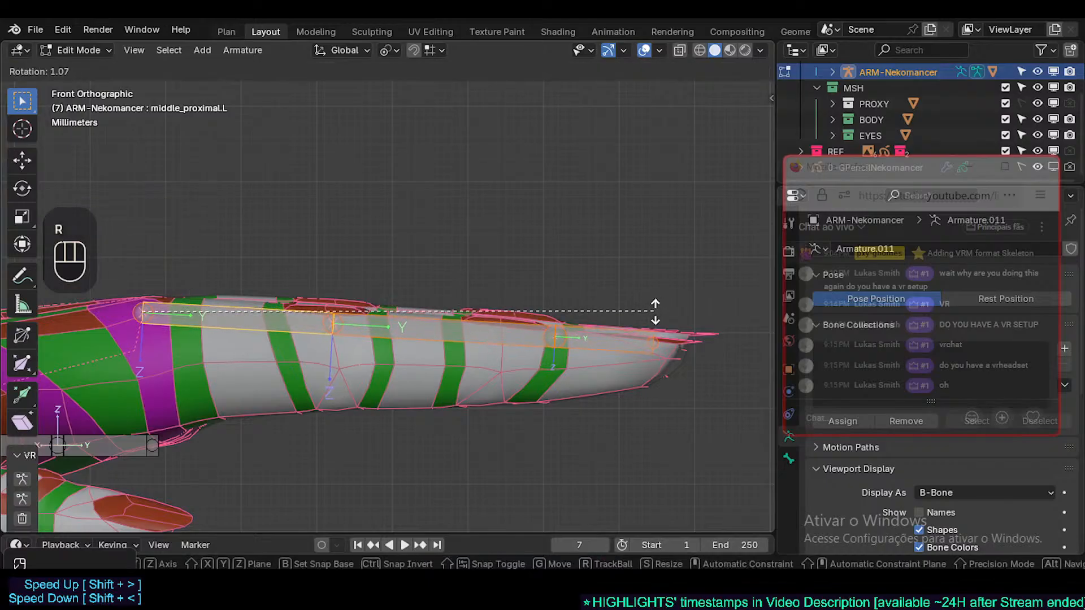
{"action": "left_click", "coordinate": [655, 311]}
{"action": "key", "text": "s"}
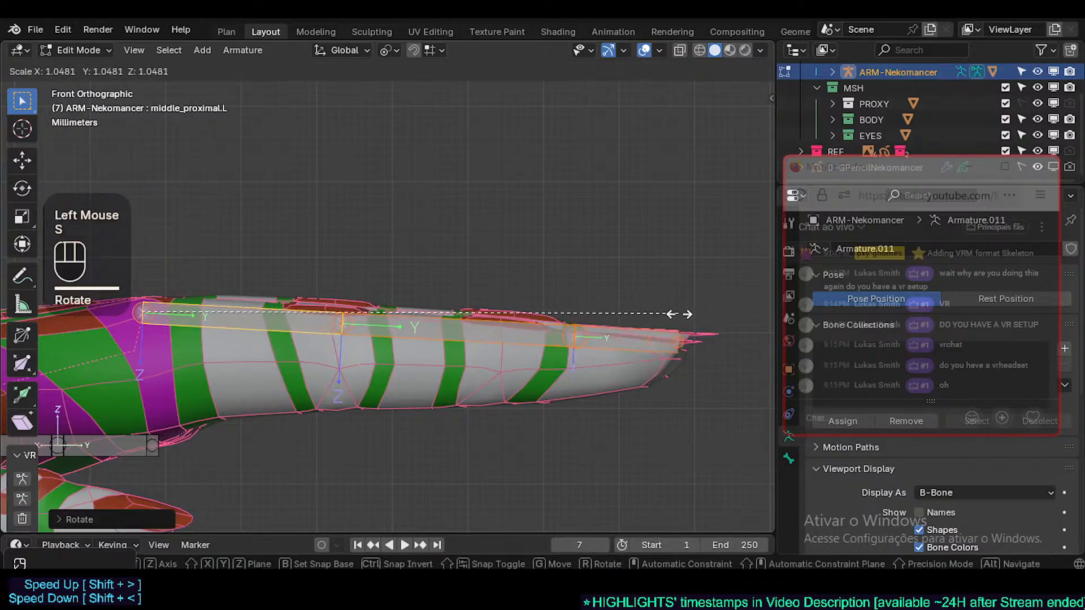
{"action": "left_click", "coordinate": [674, 315]}
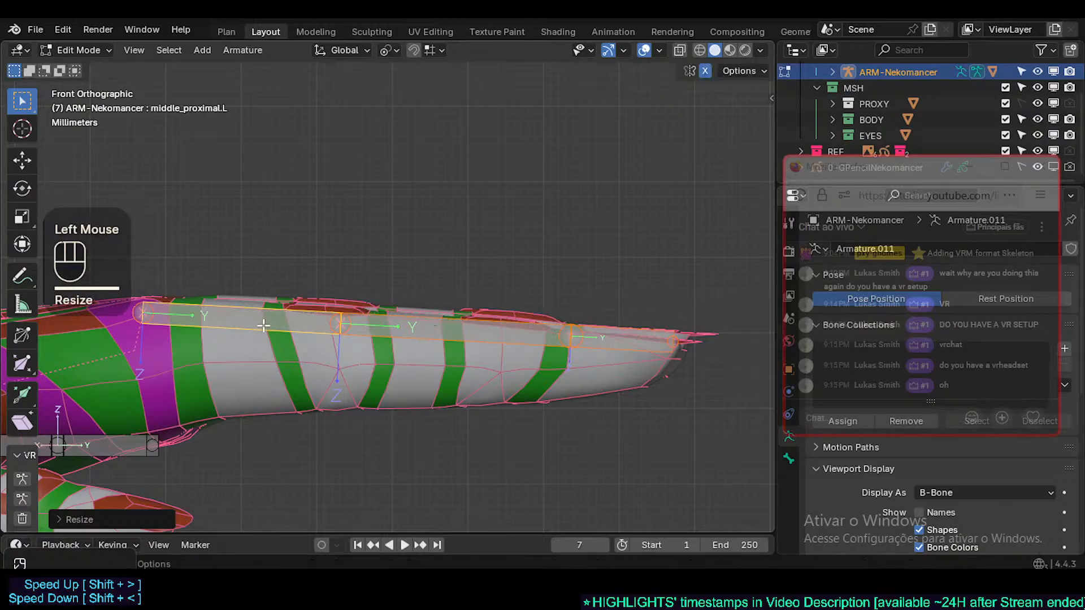
- Realign the middle finger bones to middle_proximal.L and save the file
{"action": "key", "text": "ctrl+alt+a"}
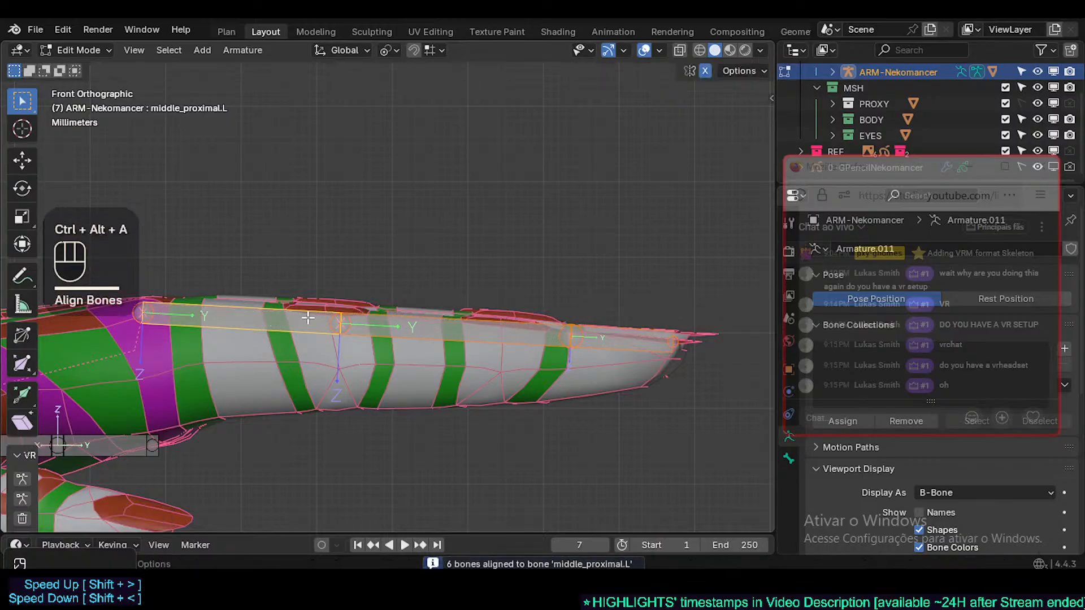
{"action": "left_click", "coordinate": [308, 318]}
{"action": "left_click", "coordinate": [341, 323]}
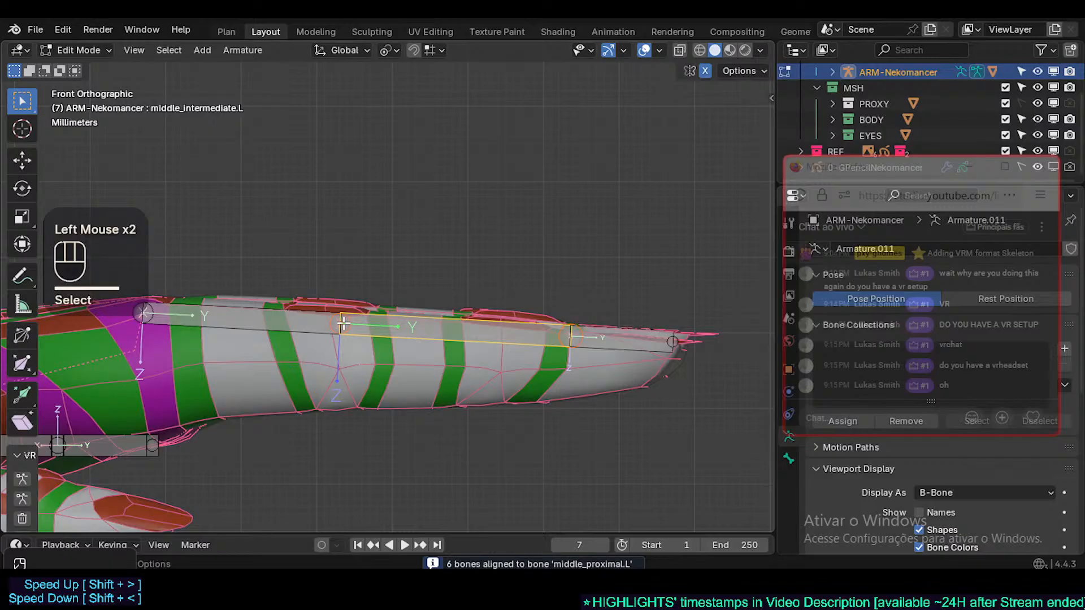
{"action": "middle_click_drag", "start_coordinate": [338, 308], "coordinate": [358, 314], "text": "shift"}
{"action": "key", "text": "ctrl+s"}
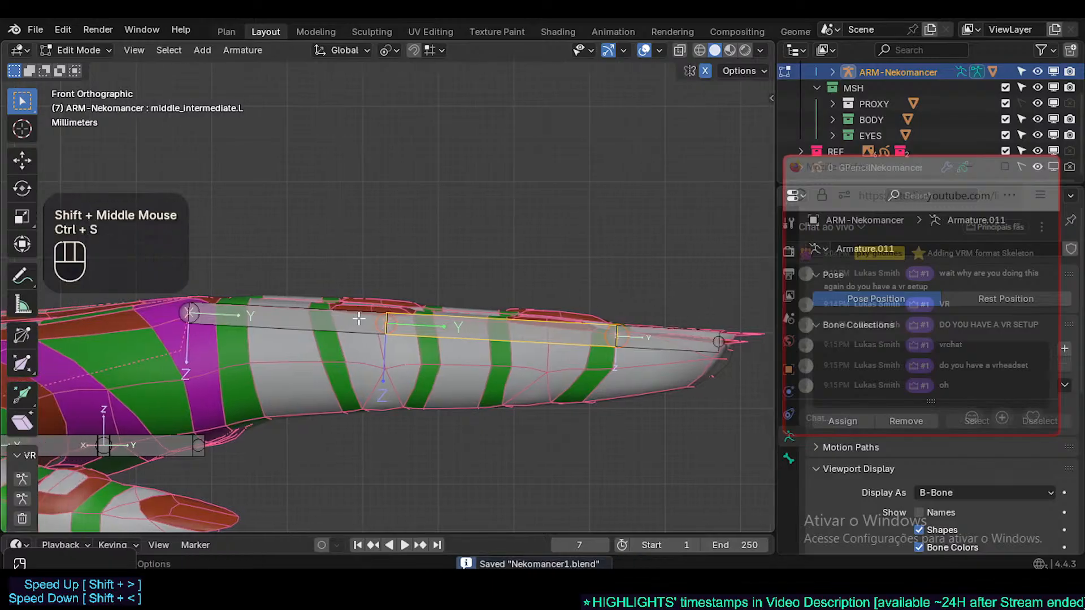
- Switch to quad view and nudge middle_intermediate.L along the global X axis in the top view
{"action": "key", "text": "ctrl+alt+q"}
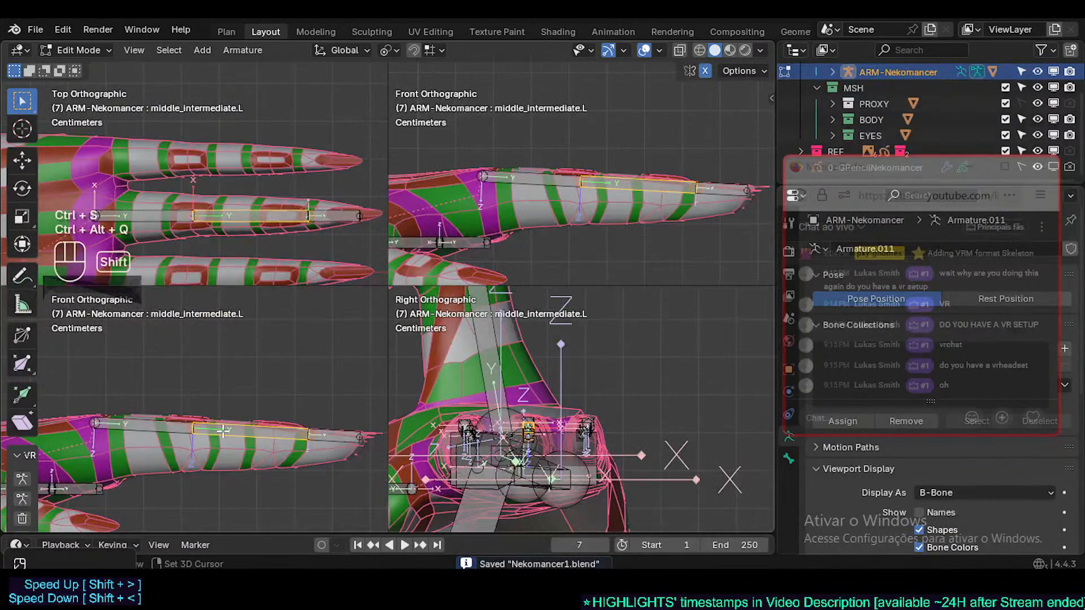
{"action": "middle_click_drag", "start_coordinate": [223, 431], "coordinate": [311, 380], "text": "shift"}
{"action": "middle_click_drag", "start_coordinate": [454, 405], "coordinate": [498, 423], "text": "shift"}
{"action": "middle_click_drag", "start_coordinate": [486, 181], "coordinate": [536, 234]}
{"action": "middle_click_drag", "start_coordinate": [266, 143], "coordinate": [243, 214], "text": "shift"}
{"action": "scroll", "coordinate": [236, 228], "scroll_direction": "up", "scroll_amount": 1}
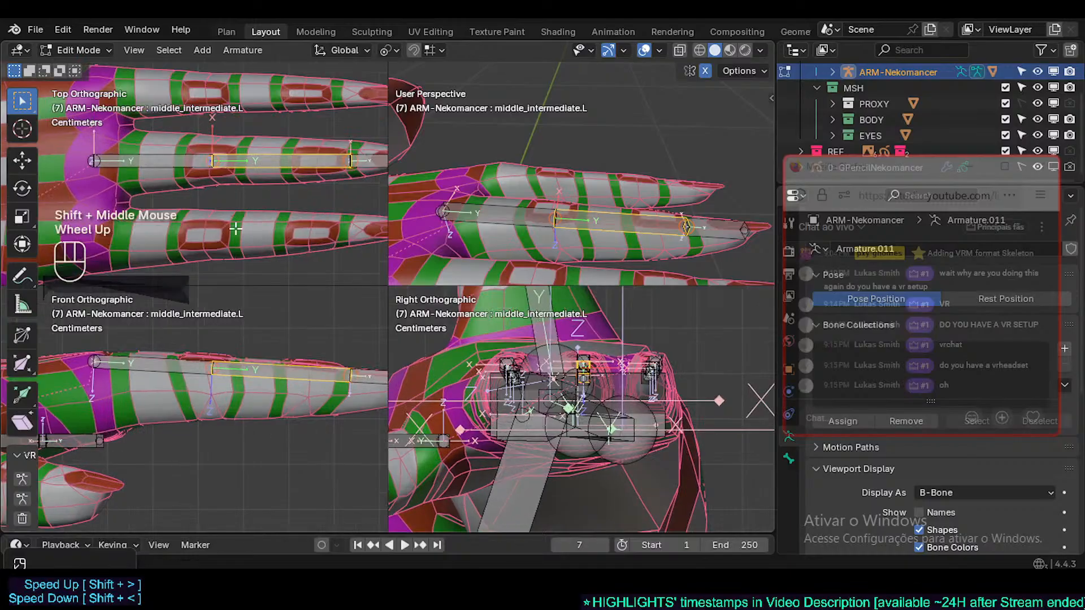
{"action": "middle_click_drag", "start_coordinate": [185, 402], "coordinate": [160, 428], "text": "shift"}
{"action": "scroll", "coordinate": [180, 413], "scroll_direction": "up", "scroll_amount": 1}
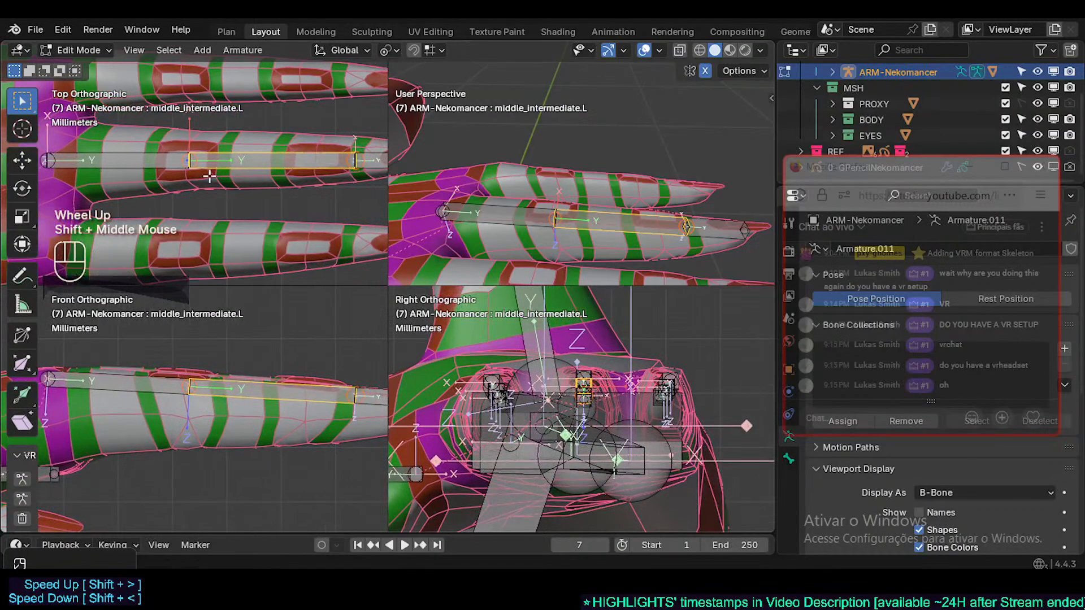
{"action": "key", "text": "g"}
{"action": "key", "text": "x"}
{"action": "left_click", "coordinate": [237, 160], "text": "shift"}
{"action": "middle_click_drag", "start_coordinate": [356, 165], "coordinate": [307, 174], "text": "shift"}
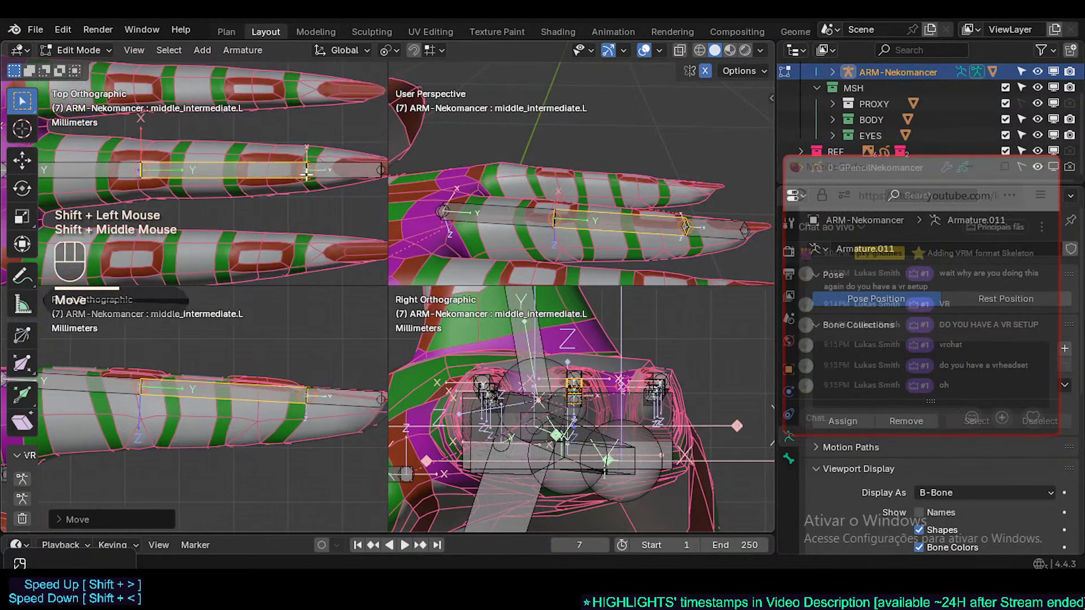
{"action": "left_click", "coordinate": [329, 167]}
{"action": "key", "text": "alt+a"}
{"action": "key", "text": "c"}
{"action": "left_click", "coordinate": [309, 167]}
{"action": "right_click", "coordinate": [309, 167]}
{"action": "key", "text": "g"}
{"action": "key", "text": "x"}
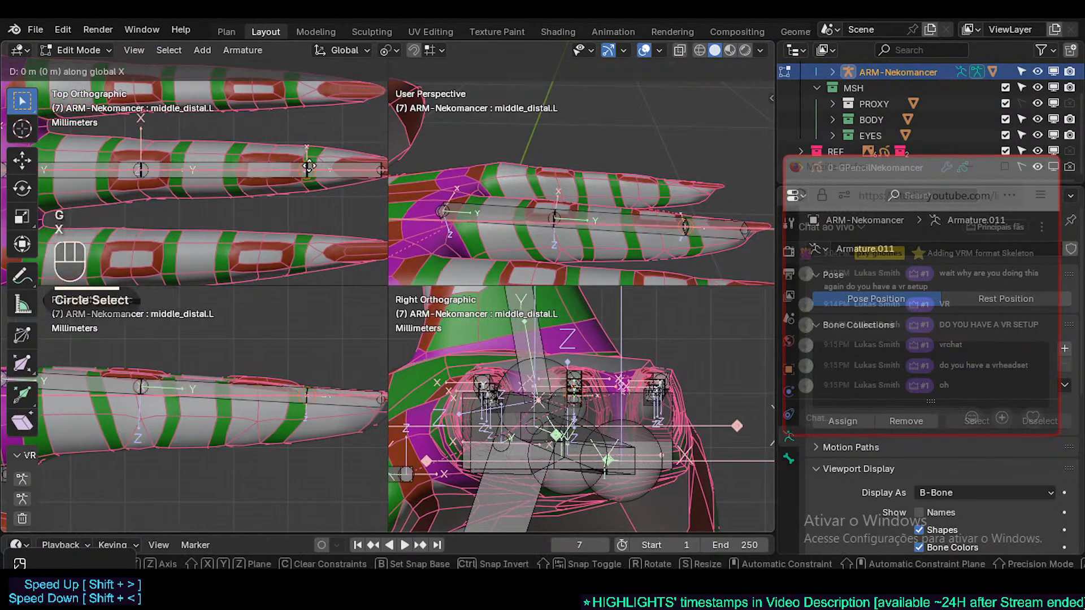
{"action": "key", "text": "Escape"}
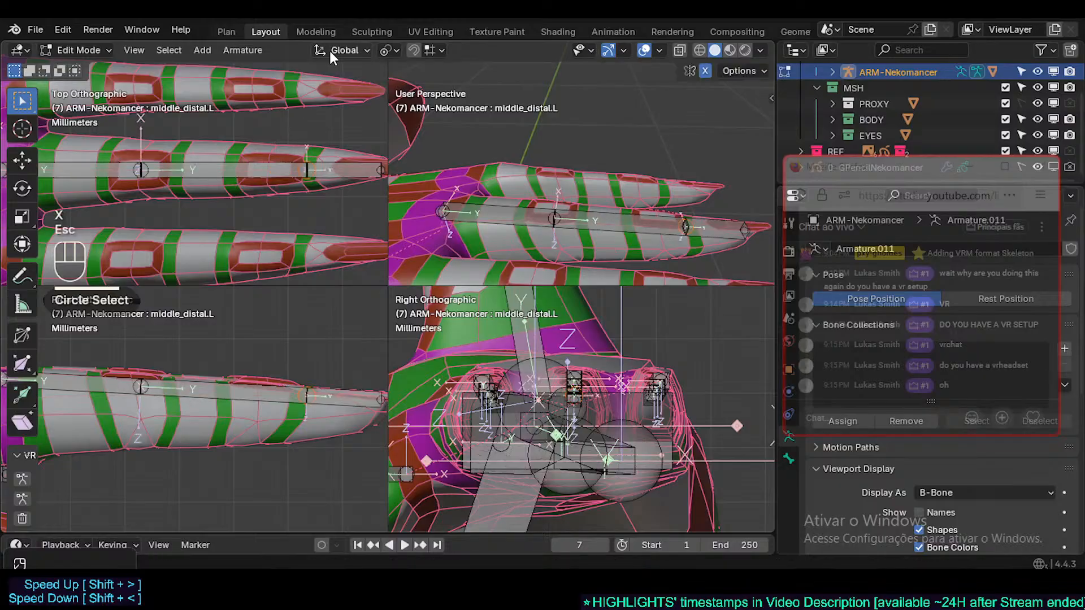
- Set the transform orientation to Normal and align middle_intermediate.L to middle_proximal.L
{"action": "left_click", "coordinate": [342, 50]}
{"action": "left_click", "coordinate": [317, 131]}
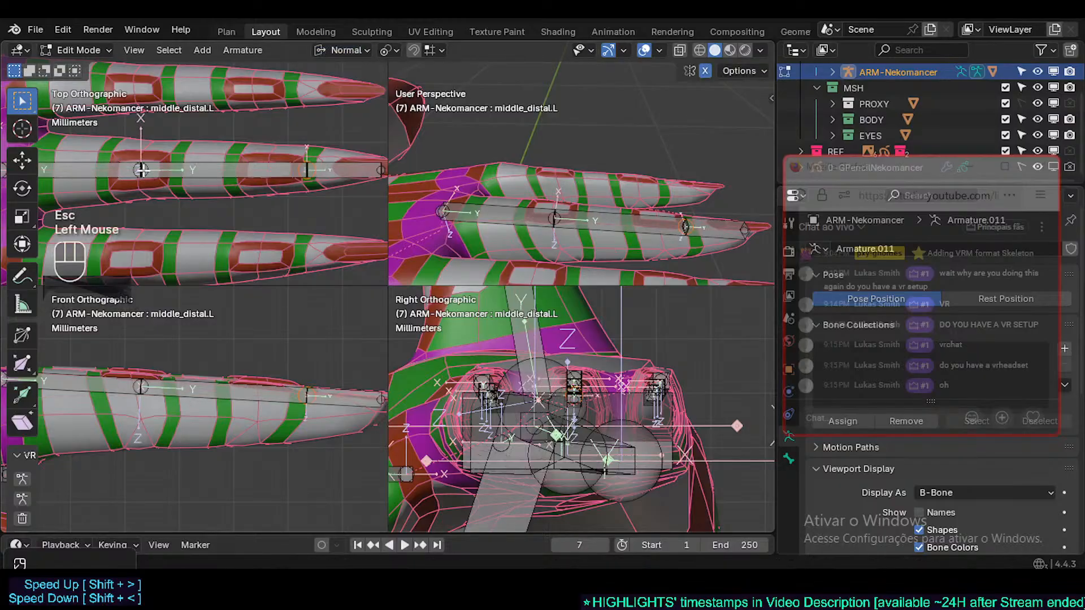
{"action": "left_click", "coordinate": [141, 170]}
{"action": "left_click", "coordinate": [194, 170]}
{"action": "left_click", "coordinate": [110, 170], "text": "shift"}
{"action": "key", "text": "ctrl+alt+a"}
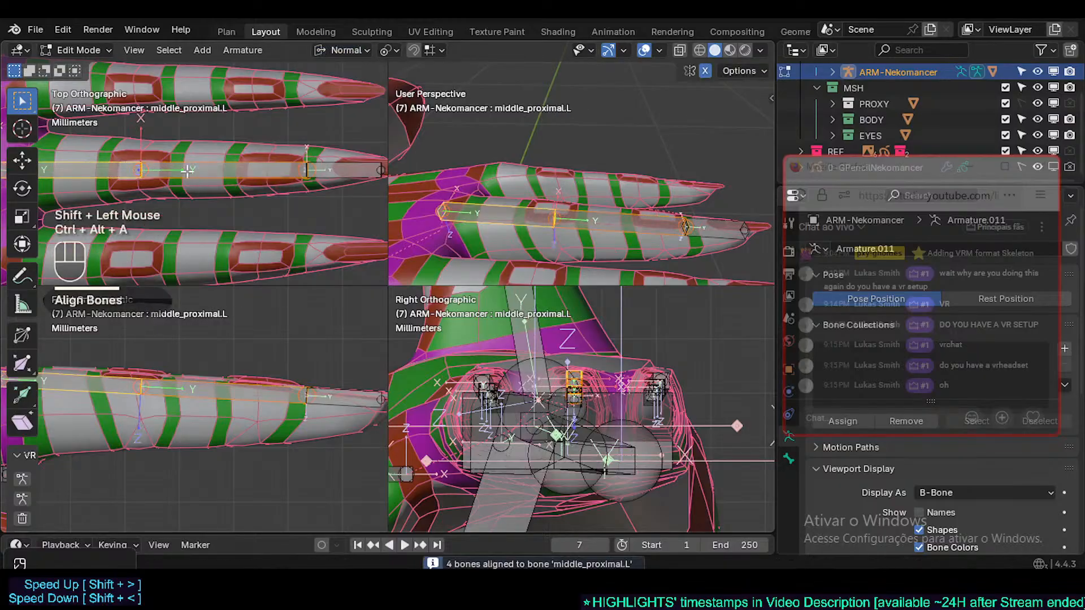
- Align middle_distal.L to middle_intermediate.L
{"action": "middle_click_drag", "start_coordinate": [162, 308], "coordinate": [244, 312], "text": "shift"}
{"action": "middle_click_drag", "start_coordinate": [198, 355], "coordinate": [141, 360], "text": "shift"}
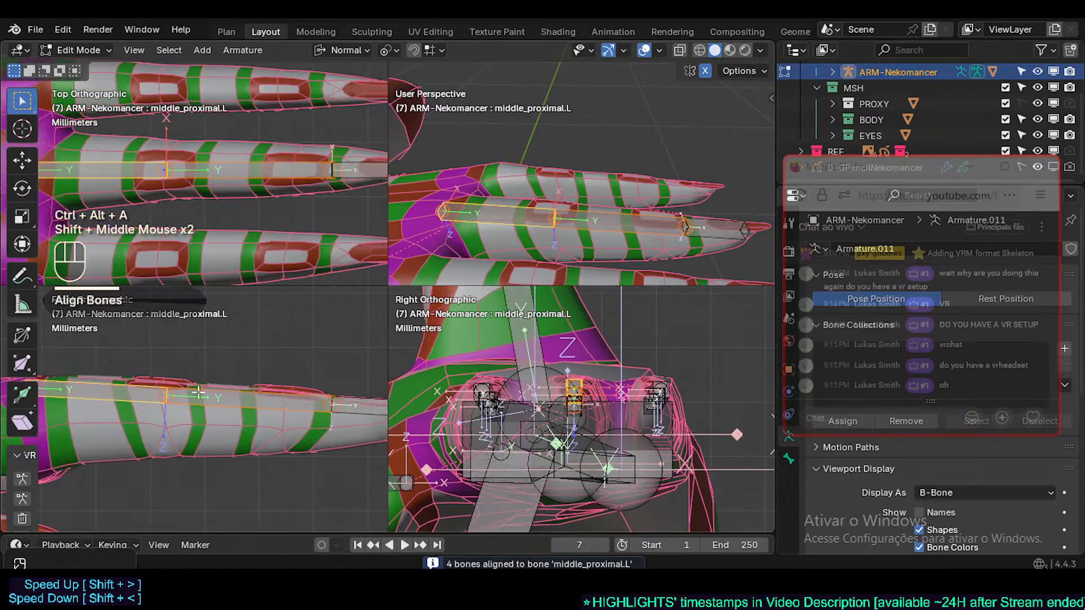
{"action": "left_click", "coordinate": [370, 407]}
{"action": "left_click", "coordinate": [234, 396], "text": "shift"}
{"action": "key", "text": "ctrl+alt+a"}
- Move the joint between middle_intermediate.L and middle_distal.L about 0.007 m along normal Y, back to the last knuckle plate
{"action": "key", "text": "alt+a"}
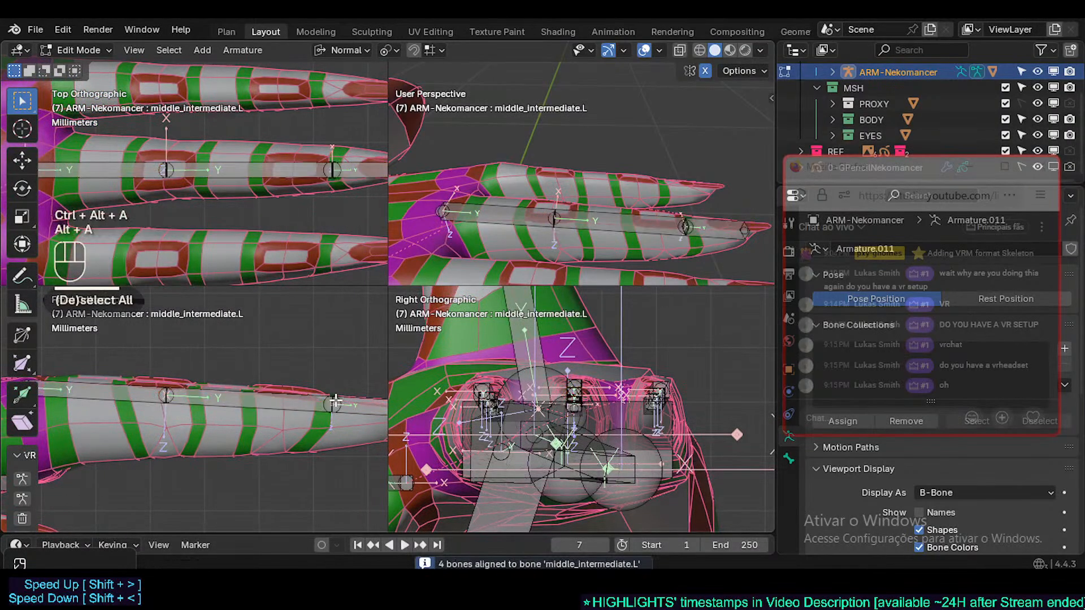
{"action": "key", "text": "c"}
{"action": "left_click", "coordinate": [323, 400]}
{"action": "right_click", "coordinate": [323, 401]}
{"action": "key", "text": "g"}
{"action": "key", "text": "y"}
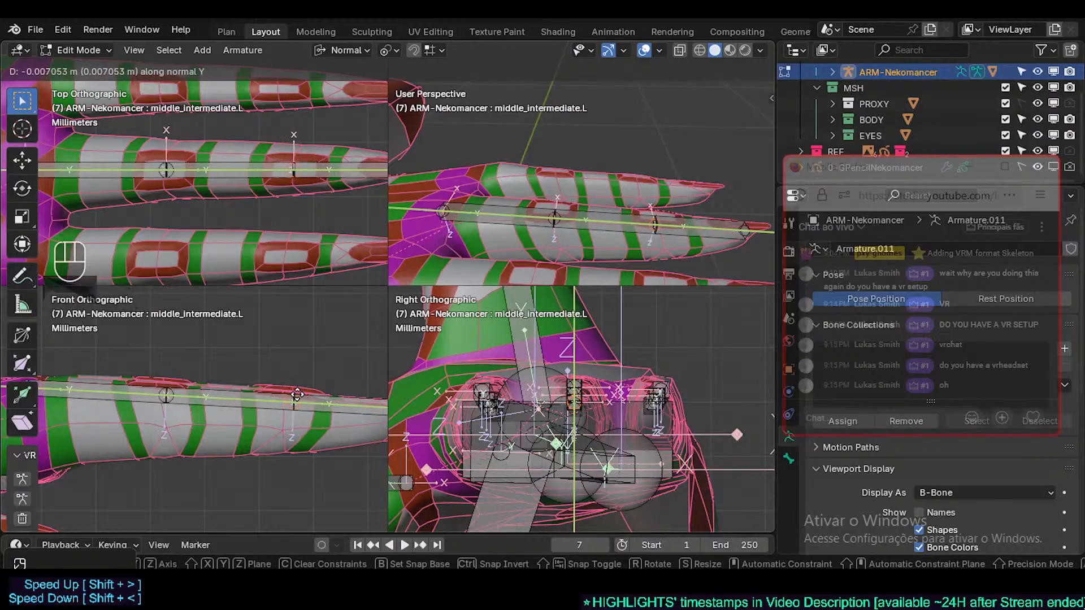
{"action": "key", "text": "shift"}
{"action": "left_click", "coordinate": [279, 394], "text": "shift"}
- Move the tip of middle_distal.L about 0.001 m back along normal Y in the front view
{"action": "middle_click_drag", "start_coordinate": [279, 393], "coordinate": [193, 394], "text": "shift"}
{"action": "left_click", "coordinate": [331, 405]}
{"action": "key", "text": "g"}
{"action": "key", "text": "y"}
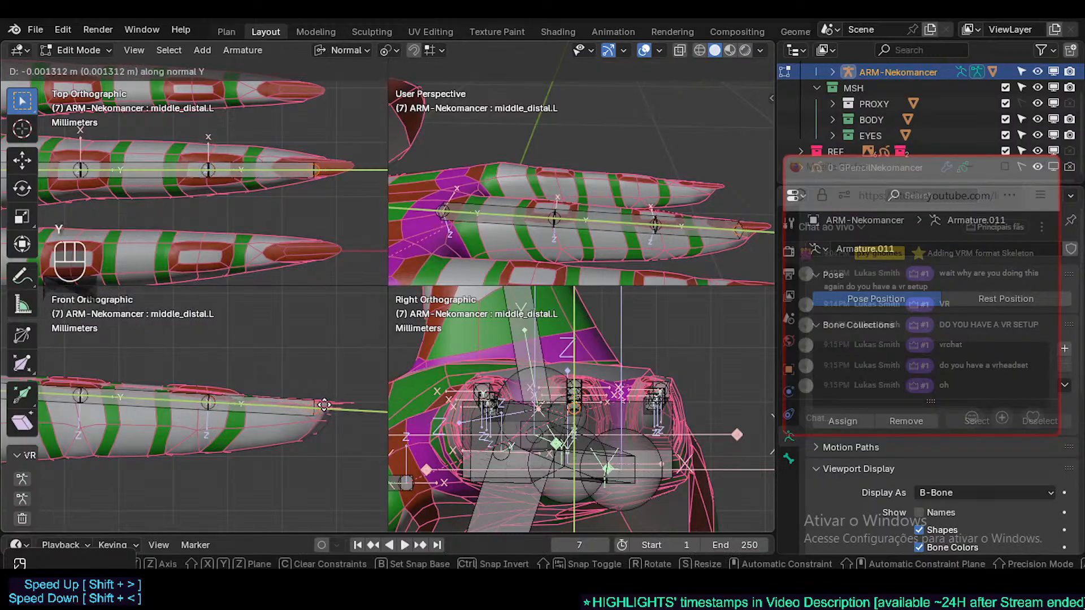
{"action": "left_click", "coordinate": [325, 405]}
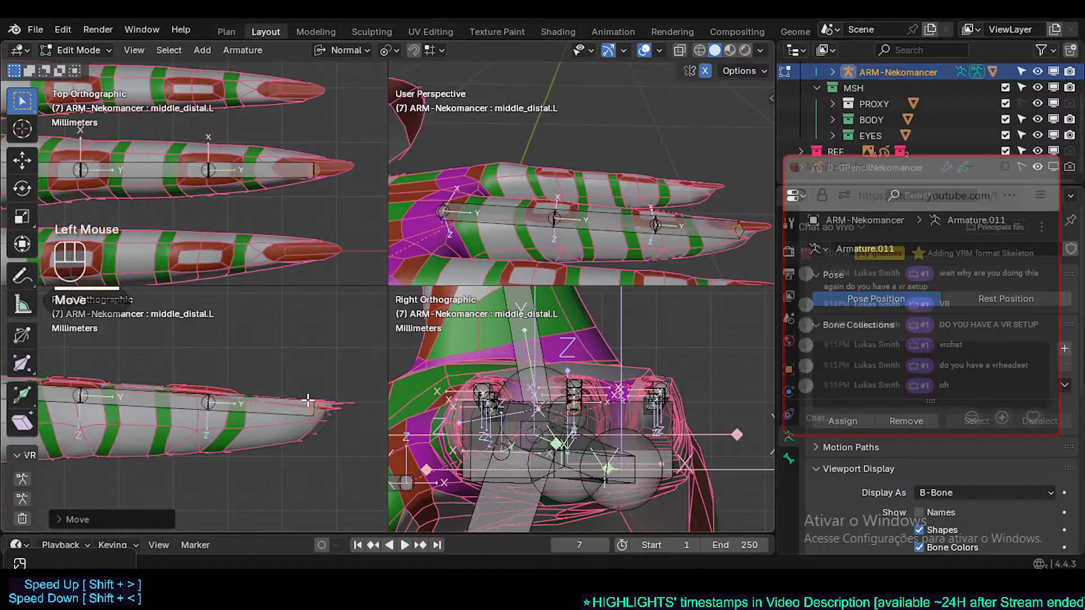
- Check the lengths of middle_proximal.L, middle_intermediate.L and middle_distal.L in the transform properties
{"action": "scroll", "coordinate": [308, 400], "scroll_direction": "down", "scroll_amount": 2}
{"action": "key", "text": "n"}
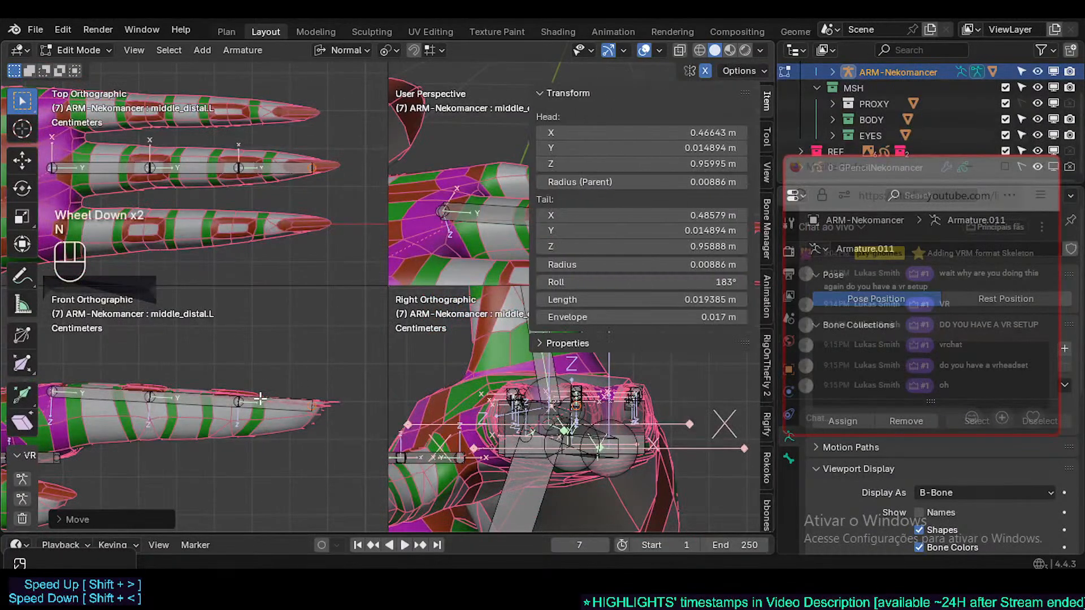
{"action": "left_click", "coordinate": [102, 391]}
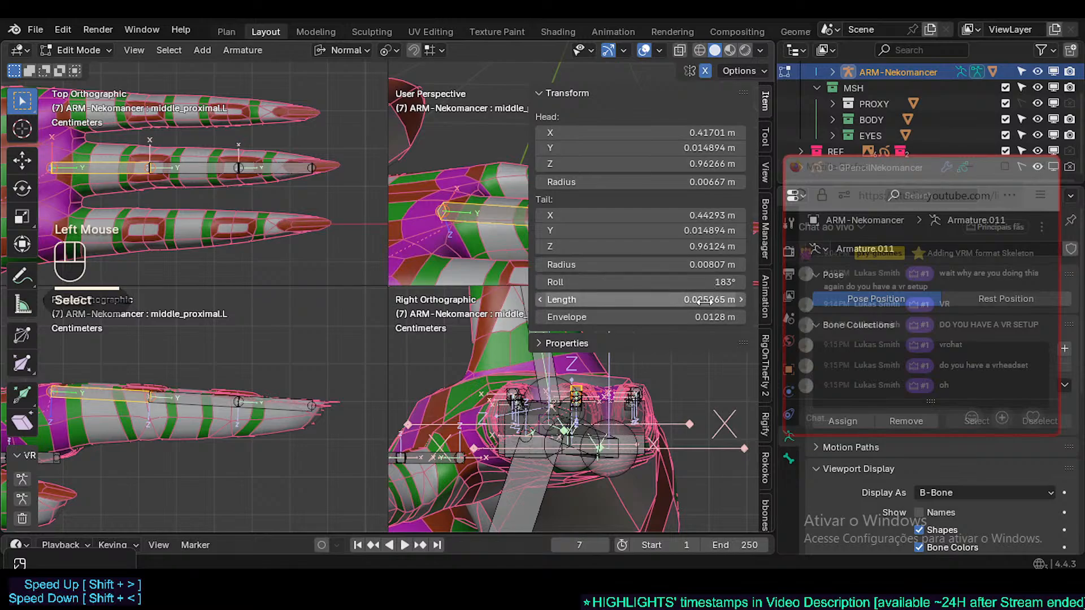
{"action": "left_click", "coordinate": [191, 399]}
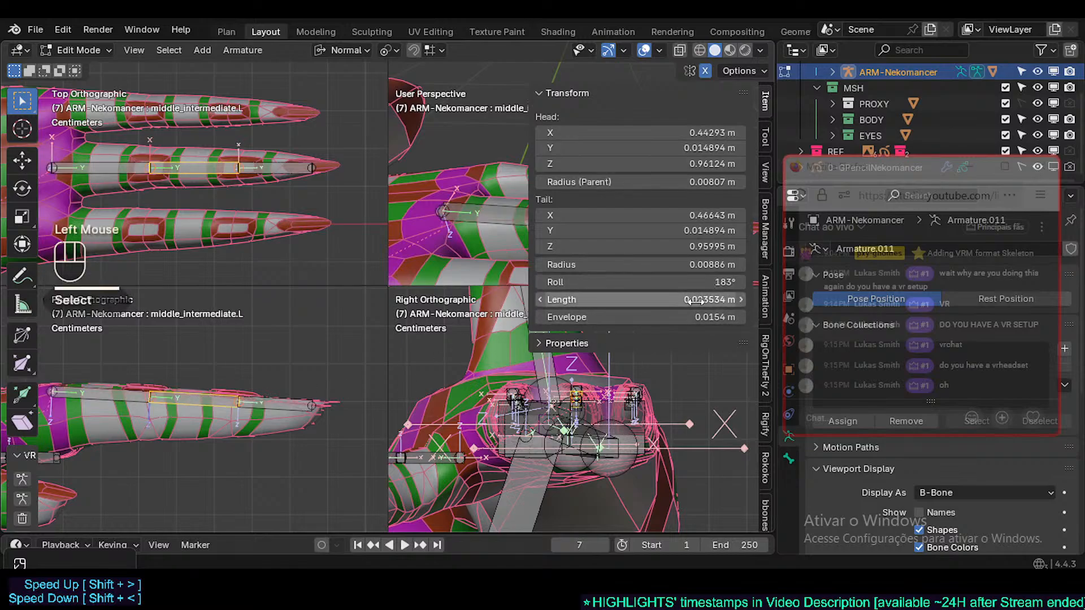
{"action": "left_click", "coordinate": [269, 431]}
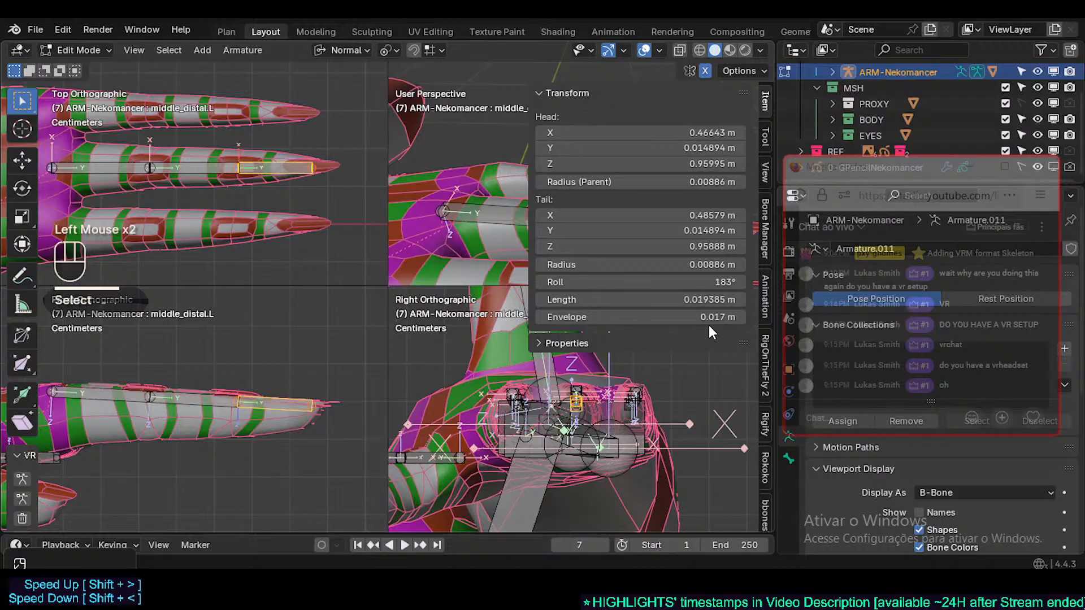
{"action": "key", "text": "n"}
- Save the file, then reveal the hidden bones and select ring_distal.L
{"action": "key", "text": "ctrl+s"}
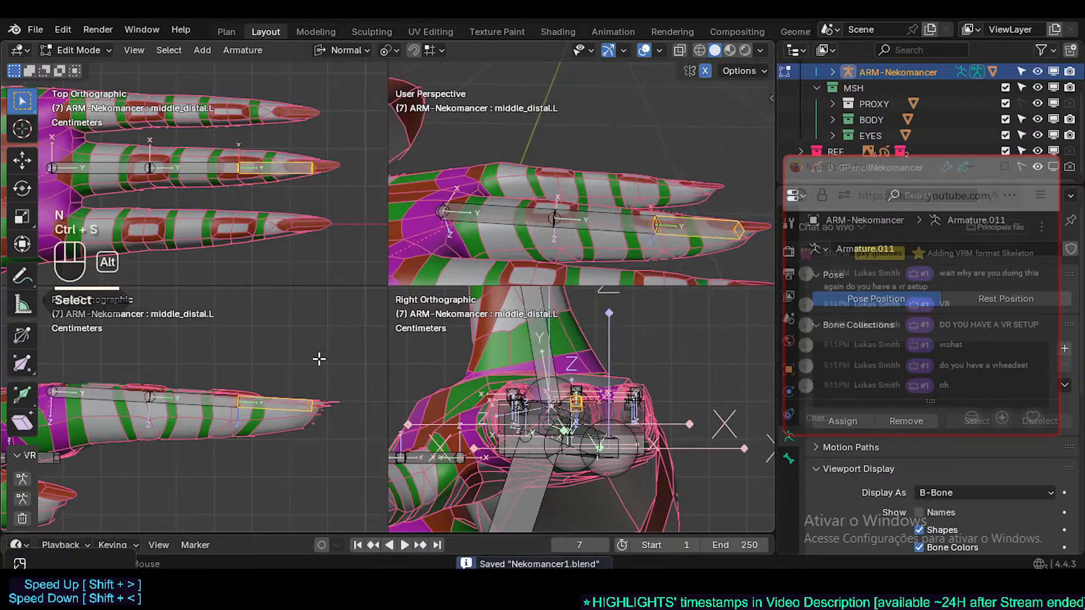
{"action": "key", "text": "alt+h"}
{"action": "left_click", "coordinate": [275, 389]}
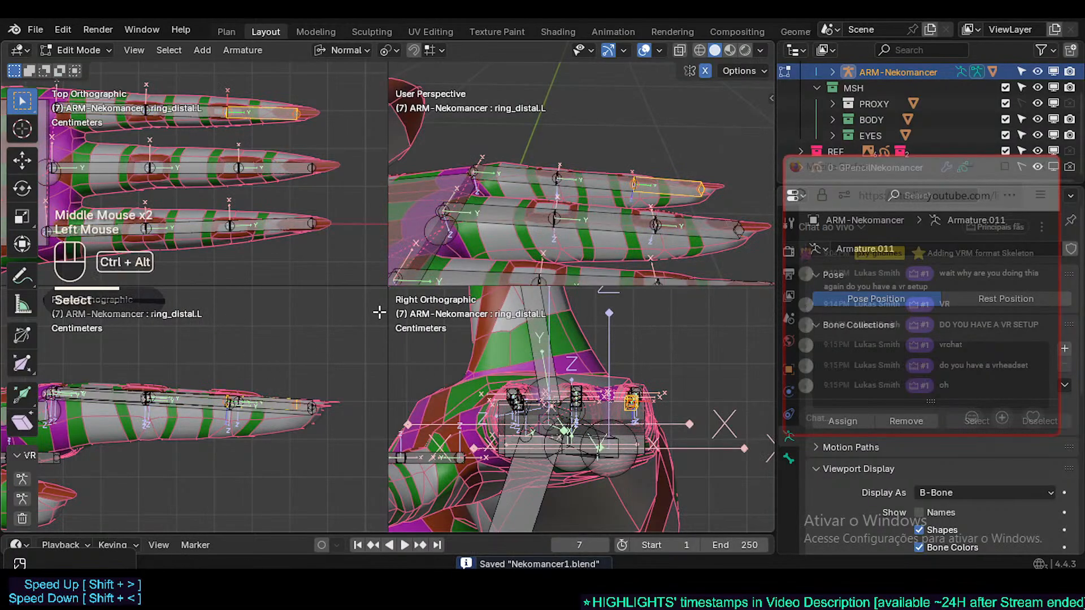
- Return from quad view to a single perspective view of the left hand and save the file
{"action": "key", "text": "ctrl+alt+q"}
{"action": "middle_click_drag", "start_coordinate": [379, 313], "coordinate": [396, 370]}
{"action": "scroll", "coordinate": [373, 322], "scroll_direction": "down", "scroll_amount": 2}
{"action": "scroll", "coordinate": [362, 333], "scroll_direction": "up", "scroll_amount": 1}
{"action": "key", "text": "ctrl+s"}
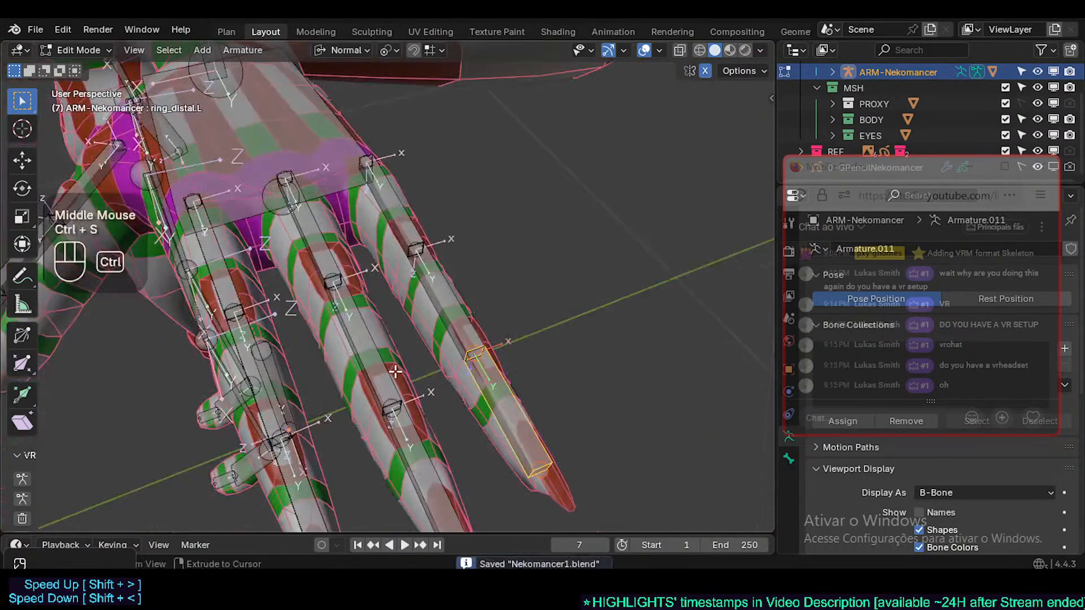
- Select the whole linked thumb bone chain of the left hand and view it from the front
{"action": "middle_click_drag", "start_coordinate": [318, 386], "coordinate": [487, 316]}
{"action": "scroll", "coordinate": [259, 380], "scroll_direction": "down", "scroll_amount": 2}
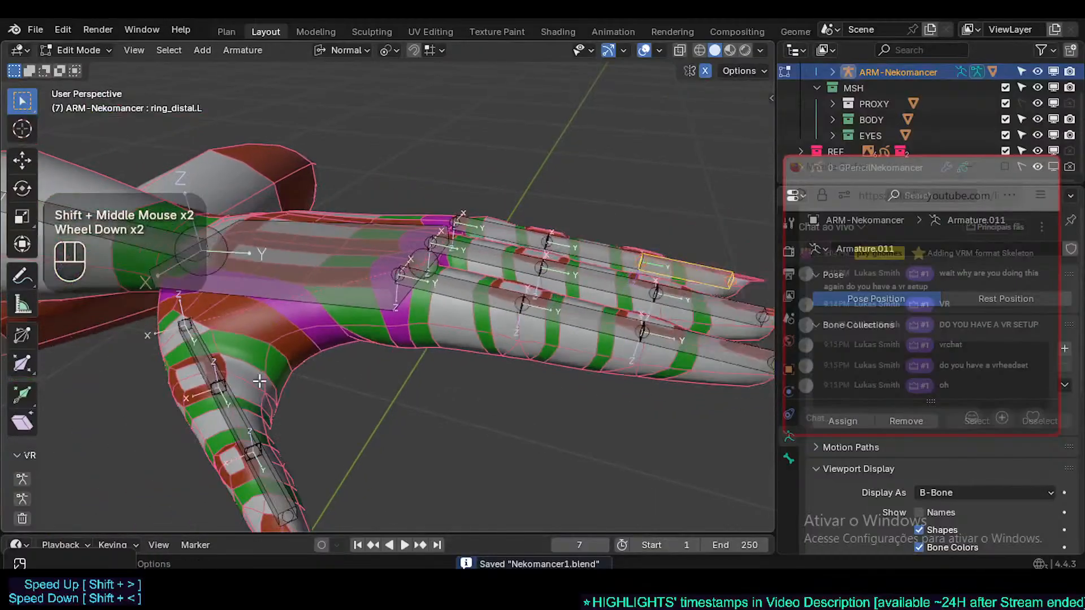
{"action": "middle_click_drag", "start_coordinate": [260, 381], "coordinate": [334, 380]}
{"action": "scroll", "coordinate": [282, 408], "scroll_direction": "up", "scroll_amount": 1}
{"action": "left_click", "coordinate": [274, 414]}
{"action": "middle_click_drag", "start_coordinate": [311, 421], "coordinate": [415, 261], "text": "shift"}
{"action": "key", "text": "l"}
{"action": "key", "text": "KP_7"}
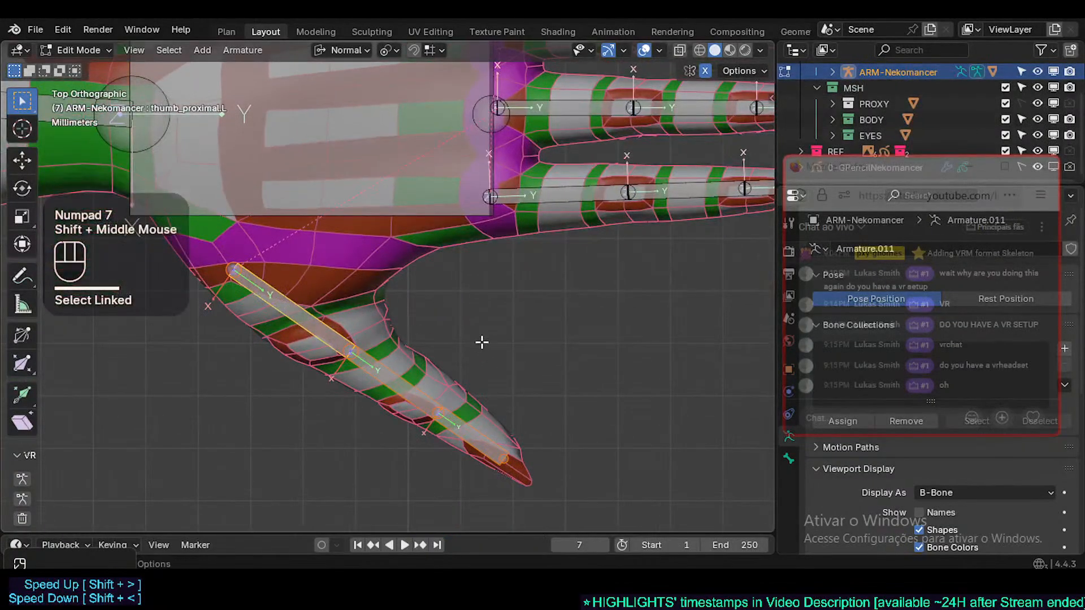
{"action": "key", "text": "KP_1"}
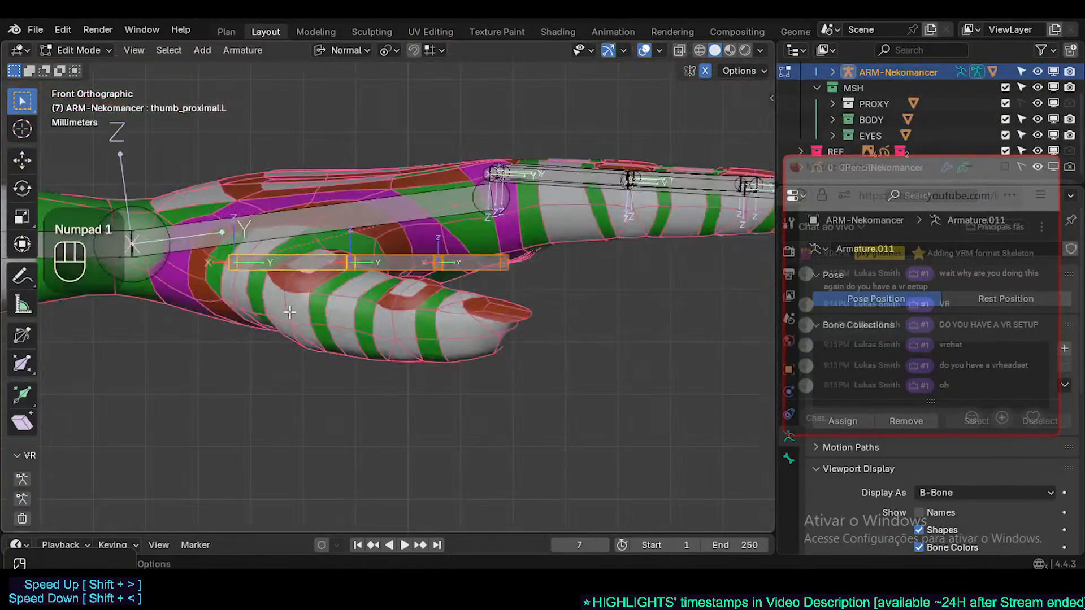
- Try rolling the selected left thumb bones by -90°
{"action": "key", "text": "ctrl+r"}
{"action": "key", "text": "KP_9"}
{"action": "key", "text": "KP_0"}
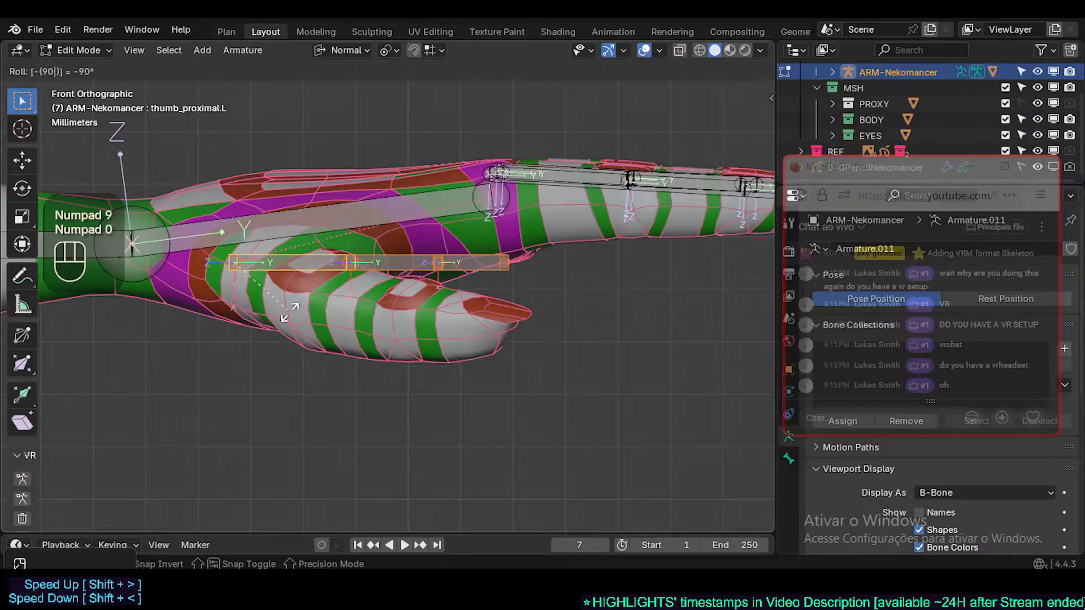
{"action": "key", "text": "KP_Enter"}
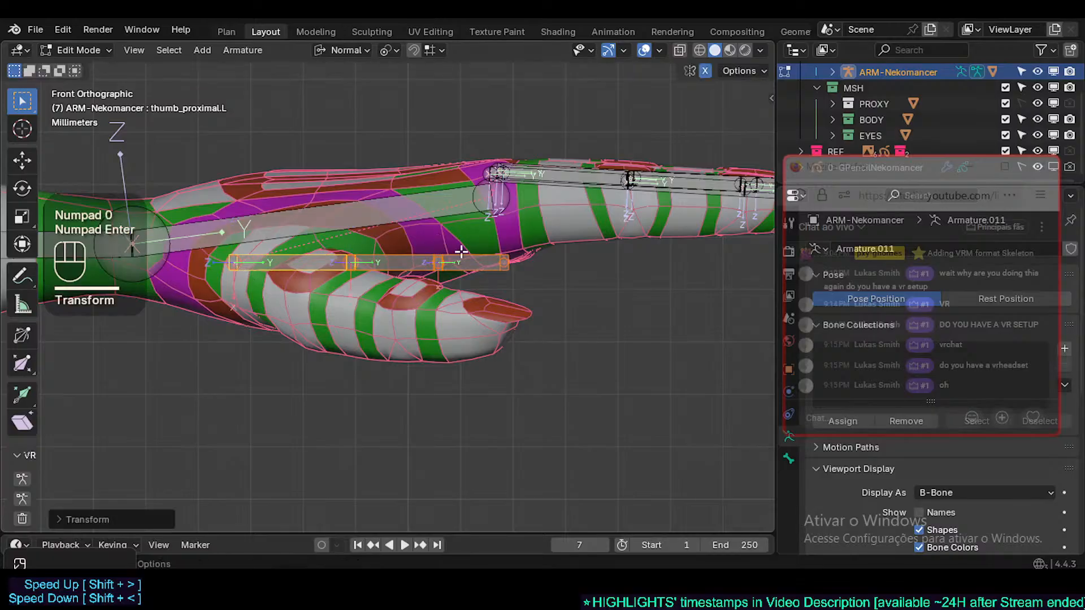
{"action": "middle_click_drag", "start_coordinate": [376, 299], "coordinate": [352, 290]}
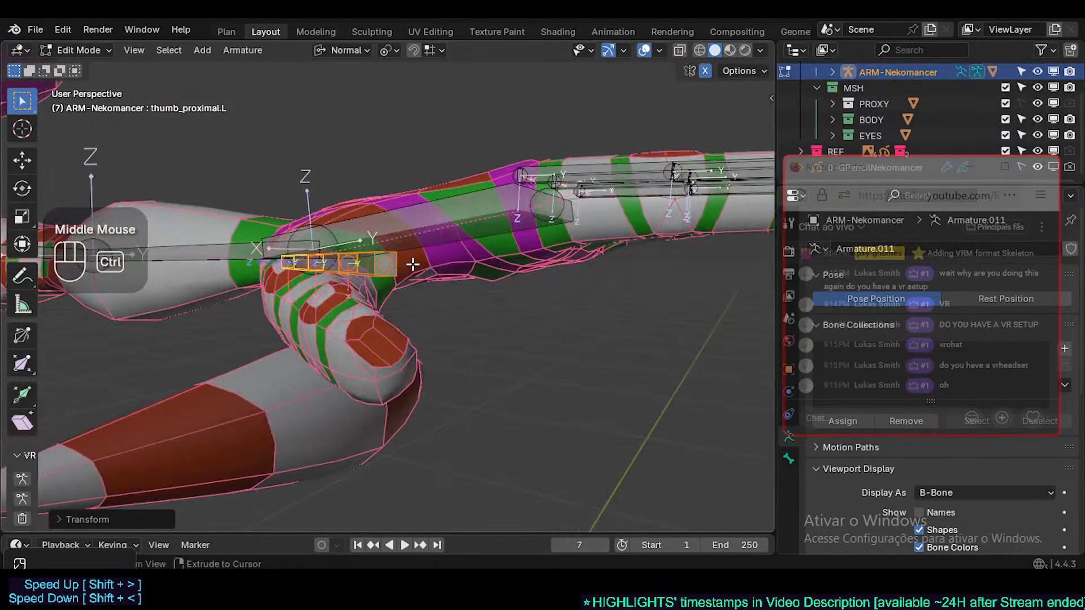
- Clear the roll of the left thumb bones and roll them again so their X axes point upward
{"action": "key", "text": "ctrl+r"}
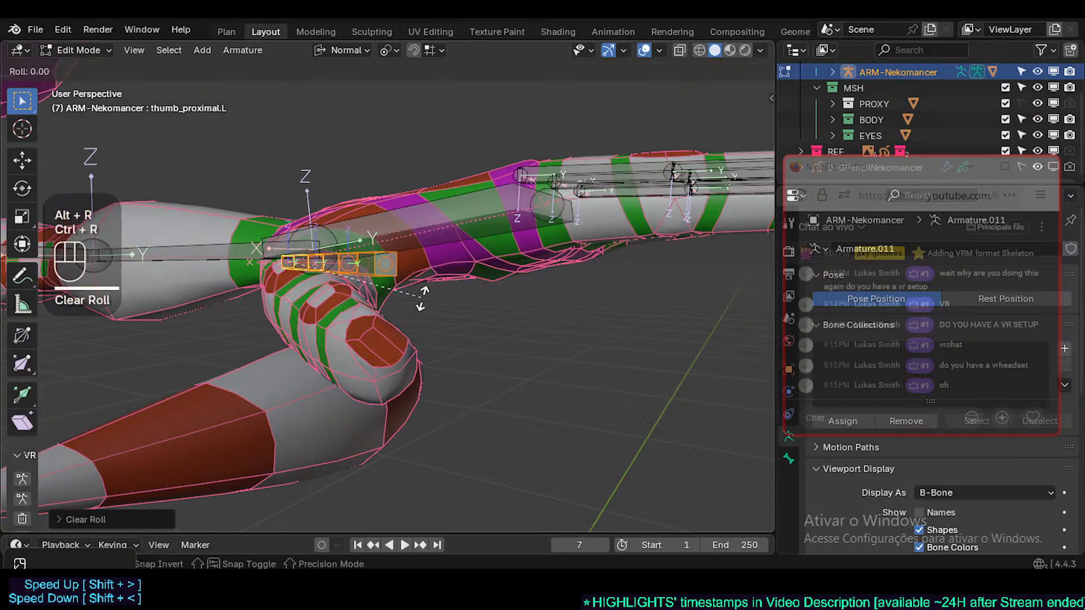
{"action": "key", "text": "KP_0"}
{"action": "key", "text": "KP_Enter"}
{"action": "middle_click_drag", "start_coordinate": [461, 277], "coordinate": [524, 188]}
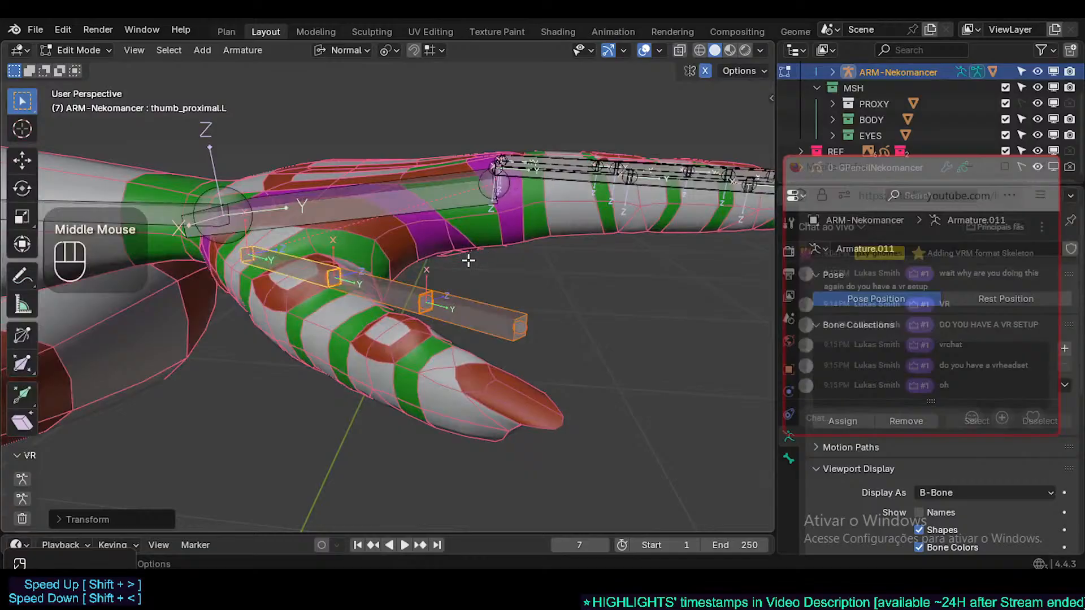
- Roll the left thumb bones freehand to follow the tilt of the thumb mesh
{"action": "middle_click_drag", "start_coordinate": [468, 261], "coordinate": [425, 304]}
{"action": "key", "text": "ctrl+r"}
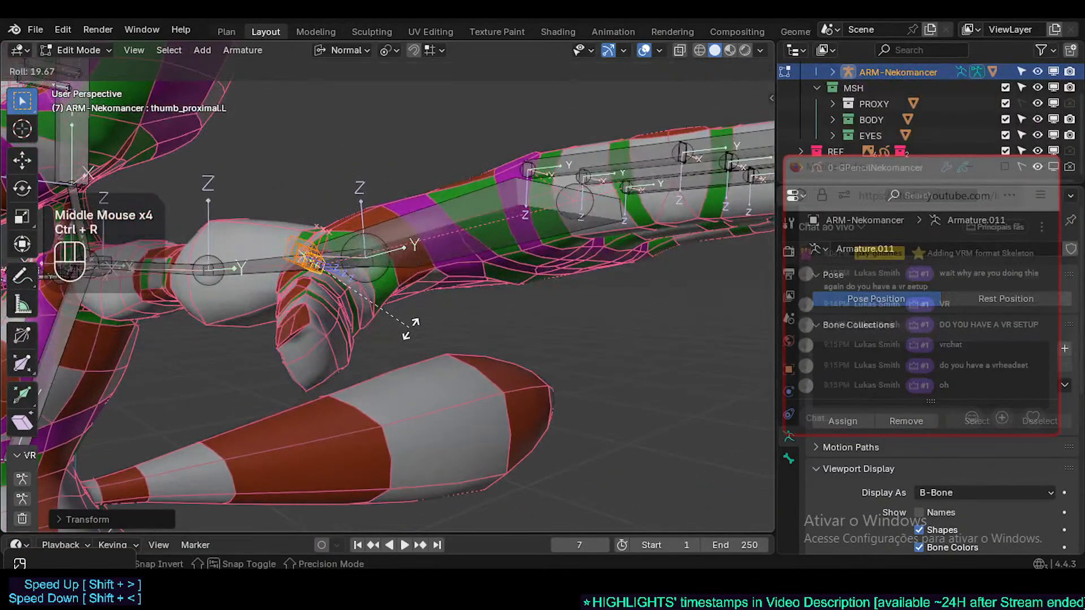
{"action": "left_click", "coordinate": [368, 355]}
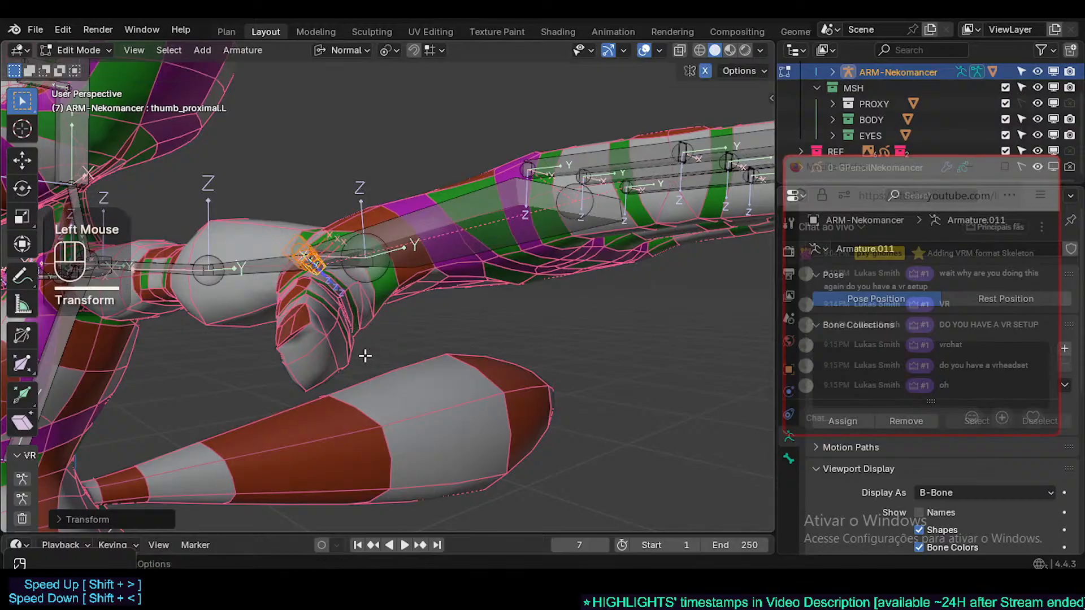
- Rotate the left thumb chain about 4.5° so it runs along the centre of the thumb mesh
{"action": "middle_click_drag", "start_coordinate": [368, 355], "coordinate": [520, 309]}
{"action": "key", "text": "r"}
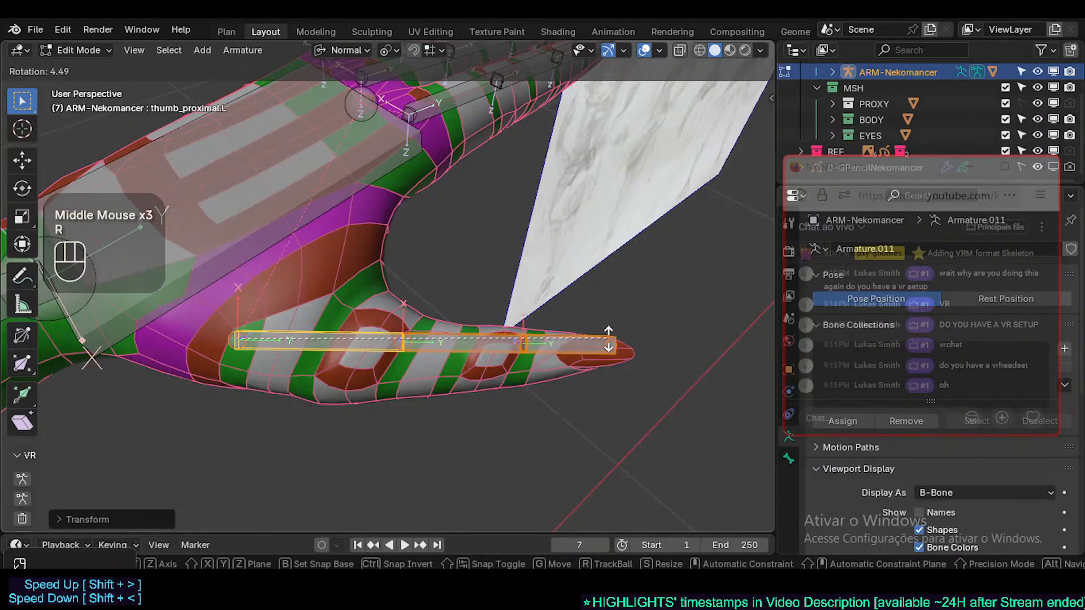
{"action": "left_click", "coordinate": [608, 353]}
- Refine the roll of the left thumb bones until their axes match the angle of the thumb
{"action": "middle_click_drag", "start_coordinate": [329, 378], "coordinate": [409, 292]}
{"action": "key", "text": "ctrl+r"}
{"action": "left_click", "coordinate": [417, 294]}
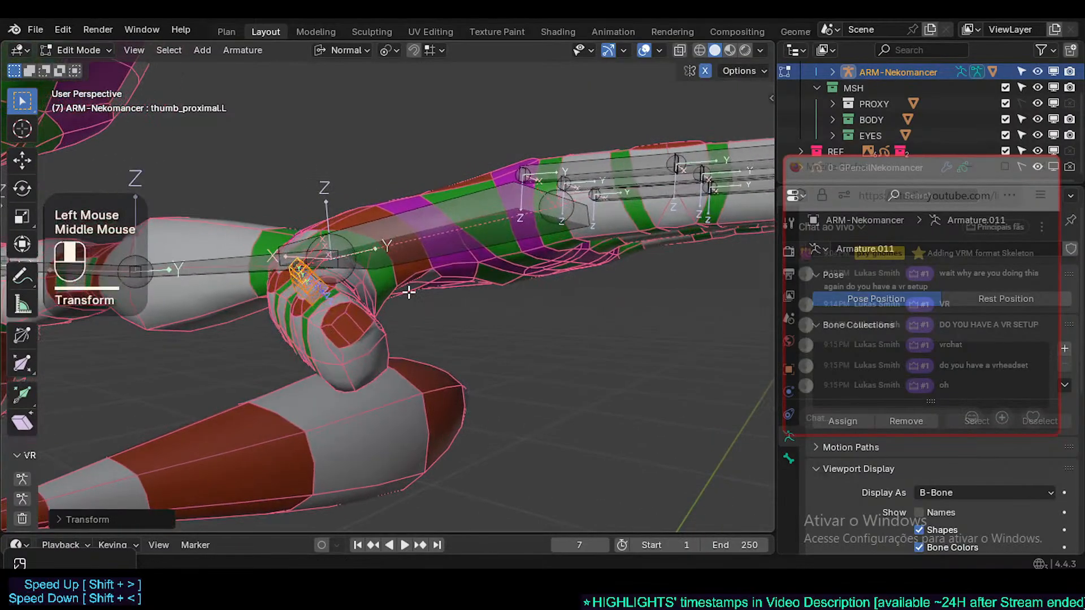
{"action": "key", "text": "ctrl+r"}
{"action": "left_click", "coordinate": [416, 310]}
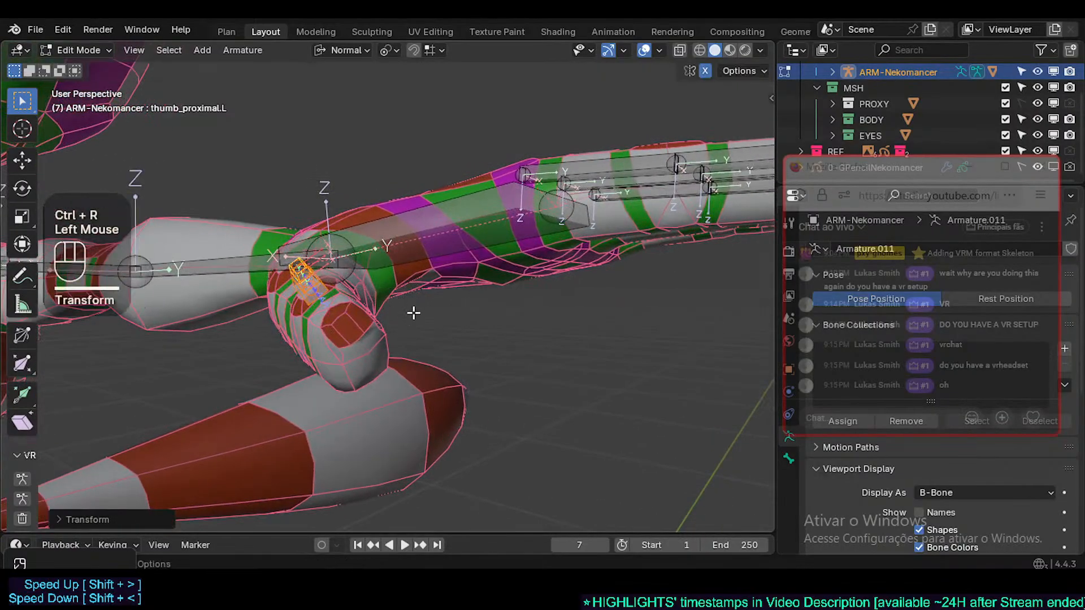
{"action": "key", "text": "ctrl+r"}
{"action": "left_click", "coordinate": [310, 288]}
- Move the joint between thumb_proximal.L and thumb_intermediate.L about 0.007 m back onto the first knuckle plate
{"action": "middle_click_drag", "start_coordinate": [309, 289], "coordinate": [300, 354]}
{"action": "left_click", "coordinate": [296, 348]}
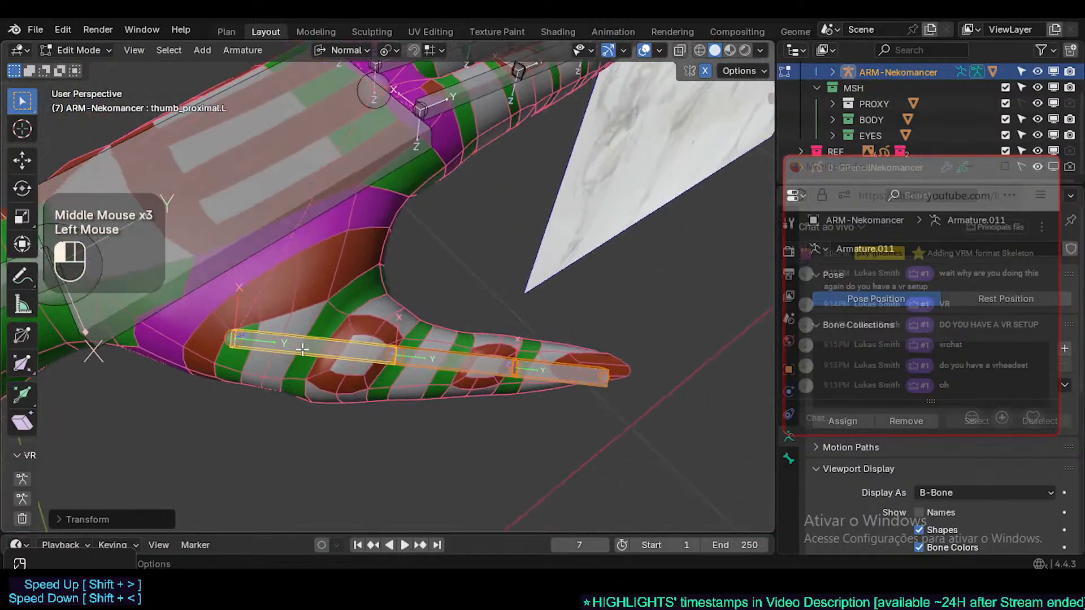
{"action": "key", "text": "a"}
{"action": "left_click", "coordinate": [310, 348]}
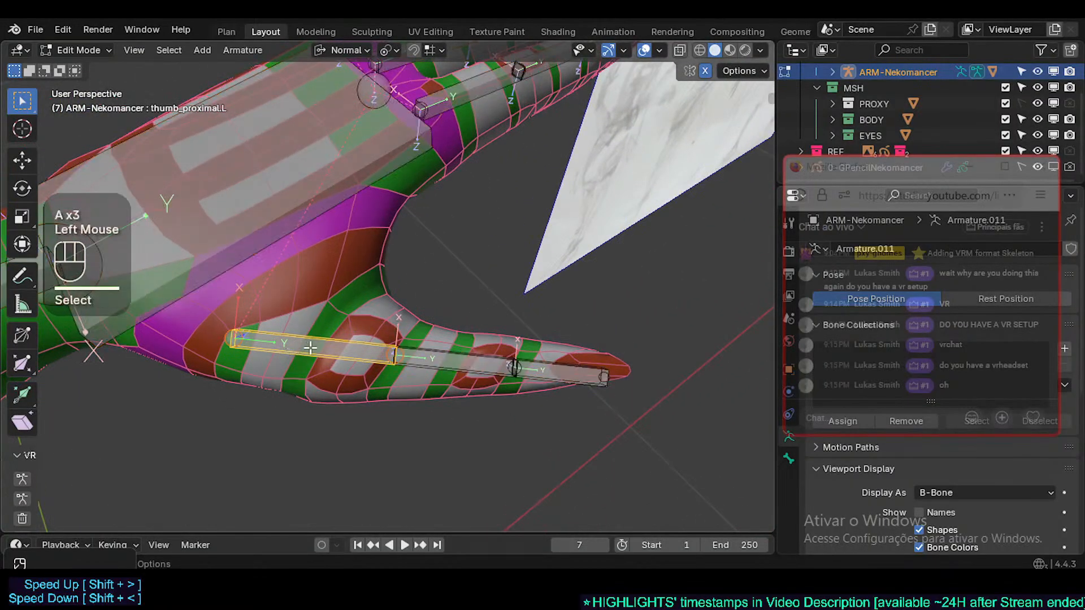
{"action": "left_click", "coordinate": [400, 347]}
{"action": "key", "text": "g"}
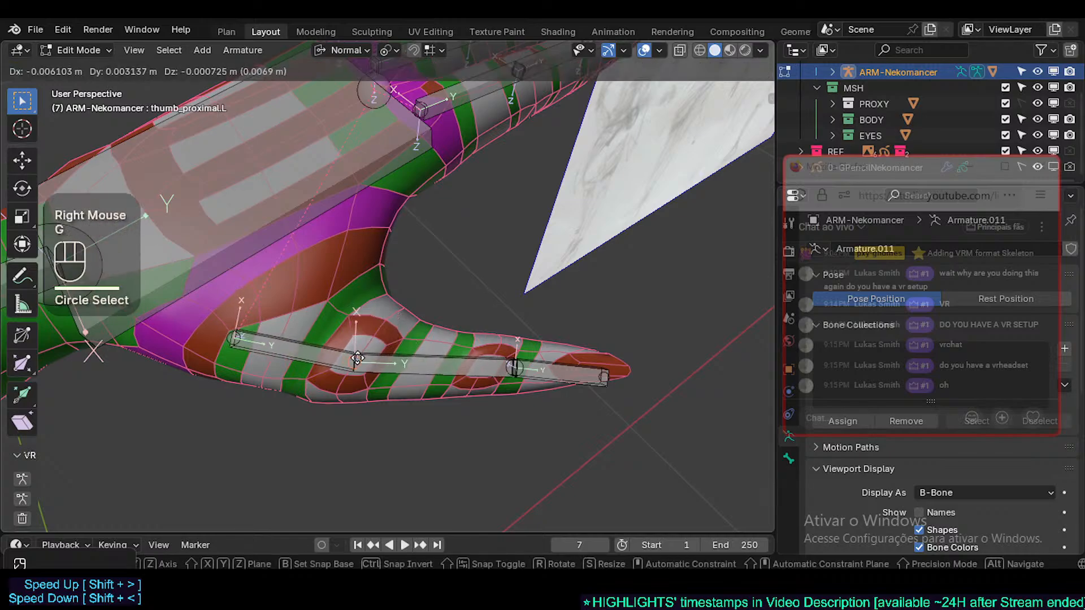
{"action": "left_click", "coordinate": [357, 359]}
- Set the transform orientation to Global and enable snapping with Vertex as the snap target
{"action": "middle_click_drag", "start_coordinate": [357, 358], "coordinate": [441, 91]}
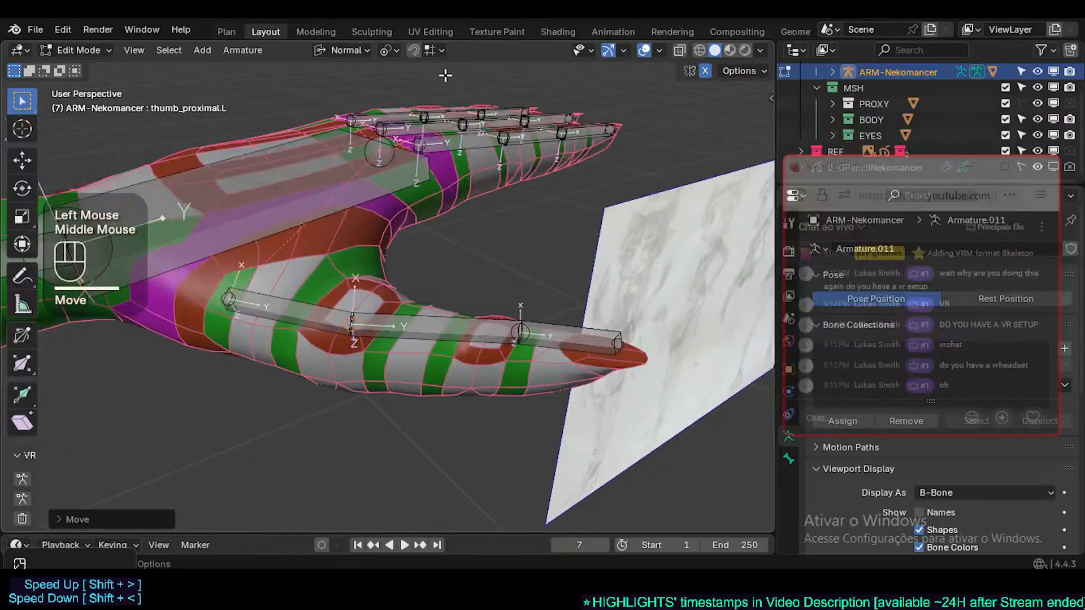
{"action": "left_click", "coordinate": [414, 50]}
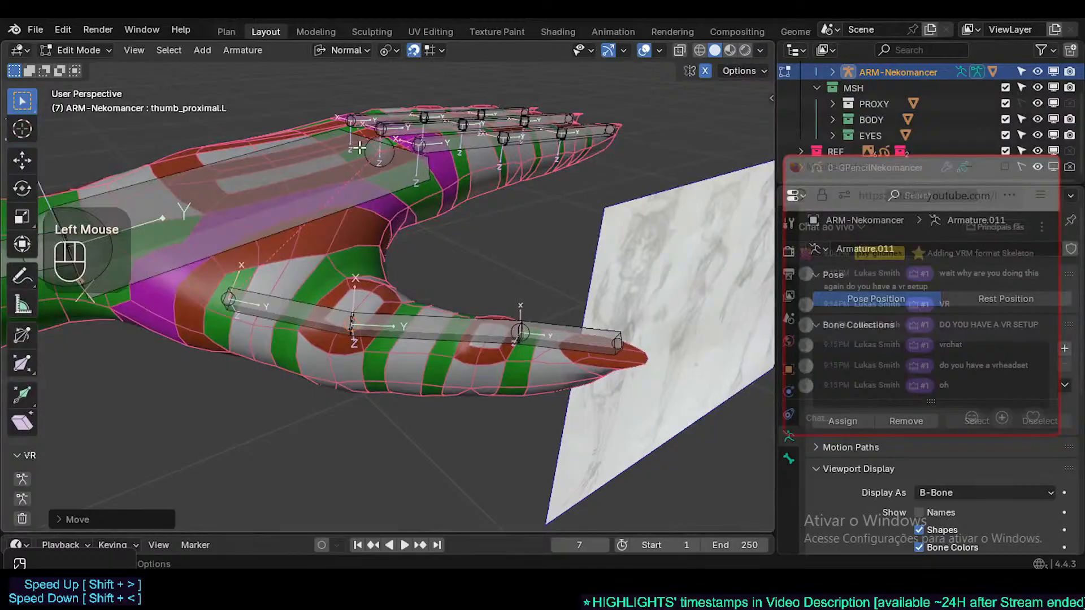
{"action": "key", "text": "shift+less"}
{"action": "left_click", "coordinate": [351, 147]}
{"action": "left_click", "coordinate": [438, 53]}
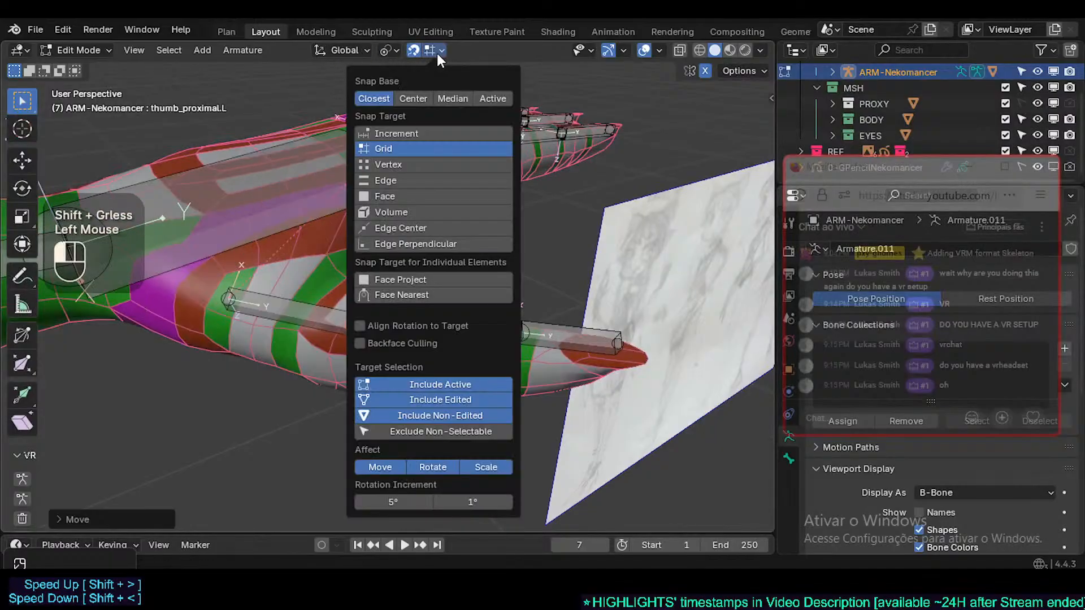
{"action": "left_click", "coordinate": [389, 166]}
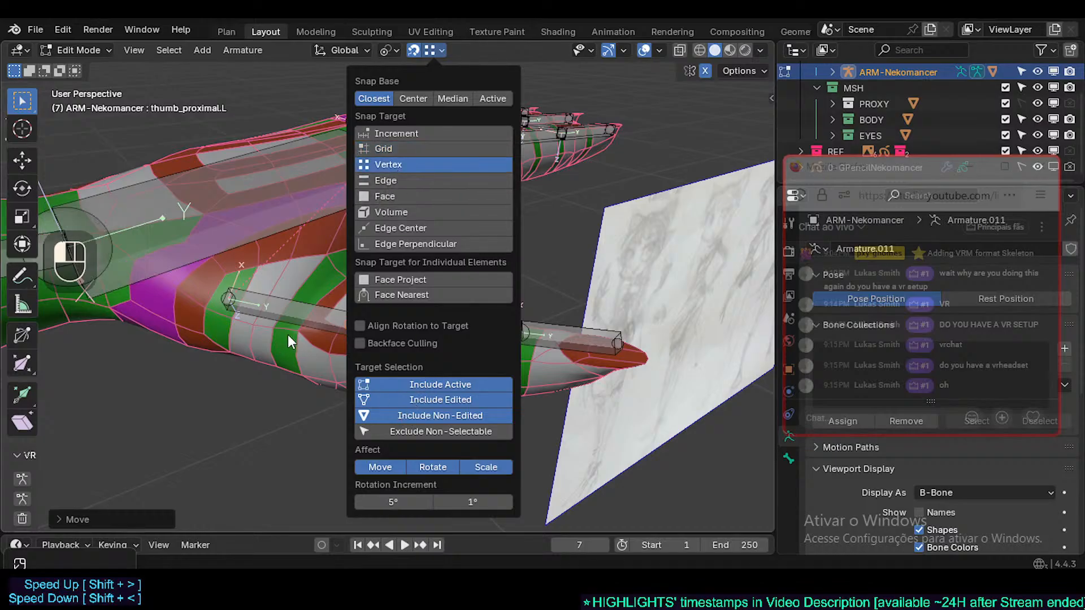
- Snap the joint between thumb_proximal.L and thumb_intermediate.L to a mesh vertex on the first knuckle plate
{"action": "middle_click_drag", "start_coordinate": [288, 342], "coordinate": [361, 316]}
{"action": "key", "text": "g"}
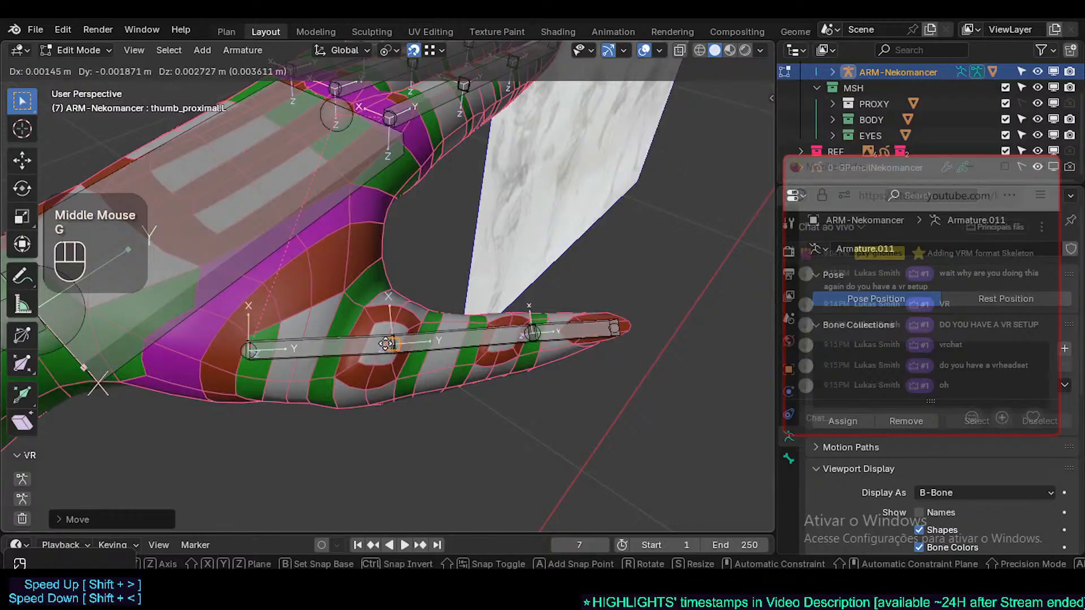
{"action": "left_click", "coordinate": [380, 339]}
{"action": "middle_click_drag", "start_coordinate": [380, 339], "coordinate": [406, 394]}
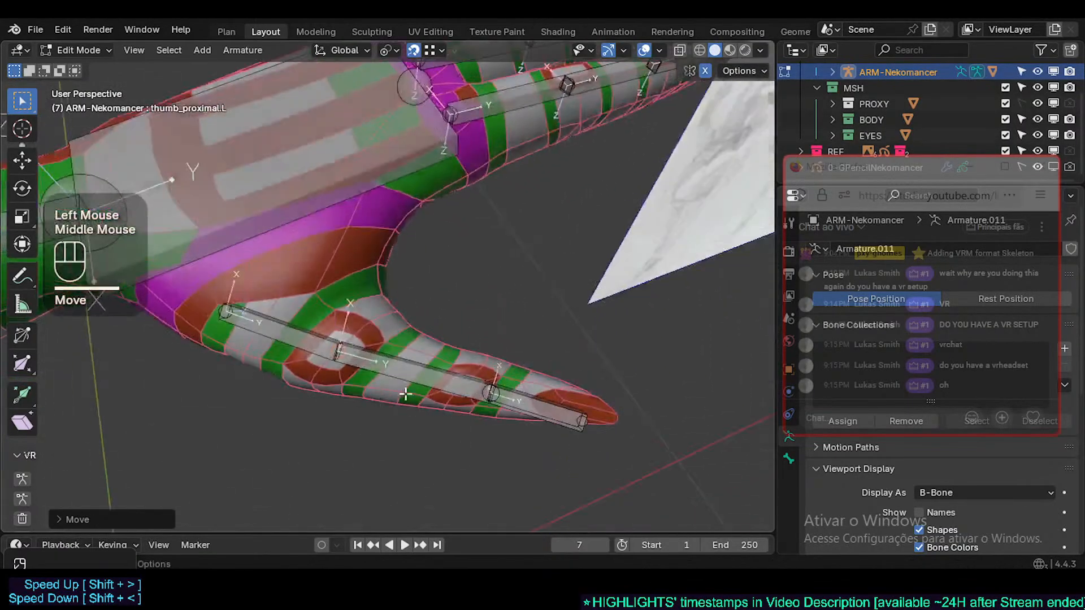
- Snap the joint between thumb_intermediate.L and thumb_distal.L to a vertex on the last knuckle plate
{"action": "left_click", "coordinate": [494, 399]}
{"action": "scroll", "coordinate": [486, 404], "scroll_direction": "up", "scroll_amount": 2}
{"action": "key", "text": "g"}
{"action": "left_click", "coordinate": [448, 373]}
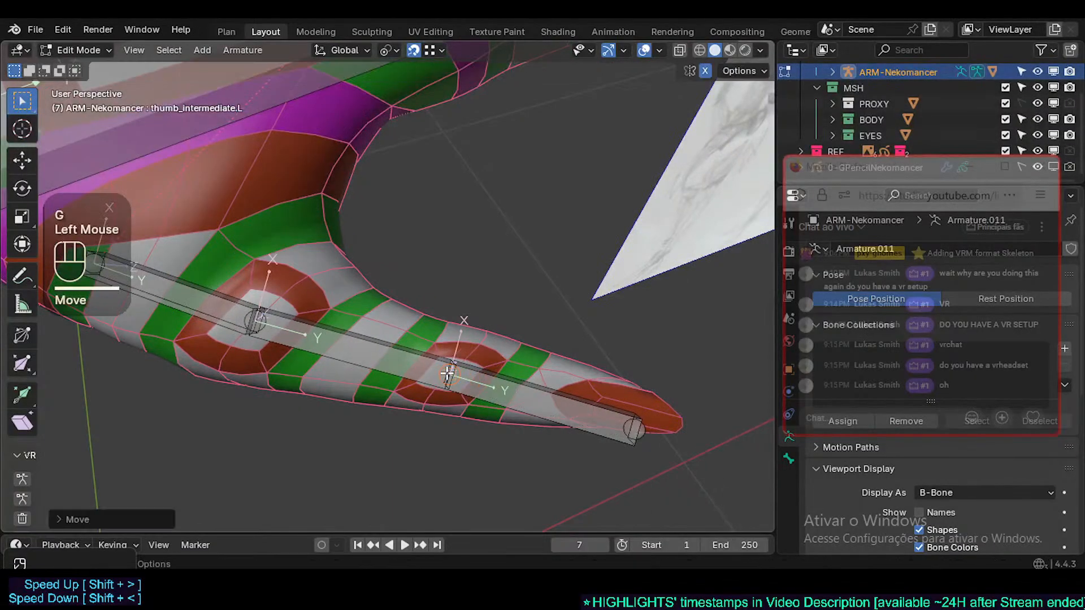
- Reposition the tip of thumb_distal.L near the thumb's nail with vertex snapping
{"action": "middle_click_drag", "start_coordinate": [448, 373], "coordinate": [482, 328]}
{"action": "left_click", "coordinate": [658, 343]}
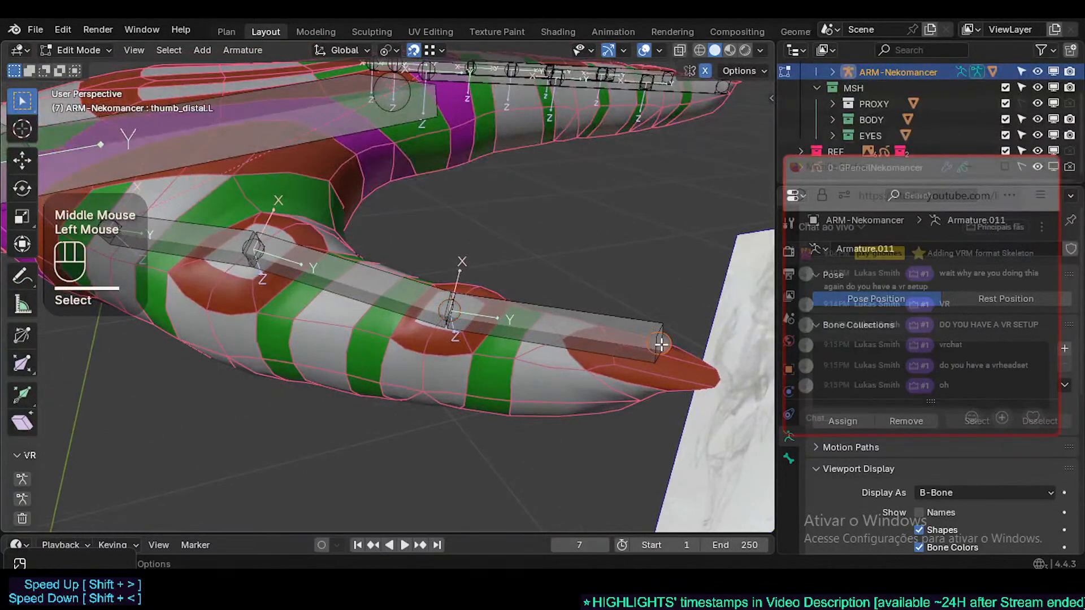
{"action": "middle_click_drag", "start_coordinate": [658, 343], "coordinate": [596, 412]}
{"action": "key", "text": "g"}
{"action": "left_click", "coordinate": [652, 285]}
{"action": "key", "text": "g"}
{"action": "left_click", "coordinate": [626, 239]}
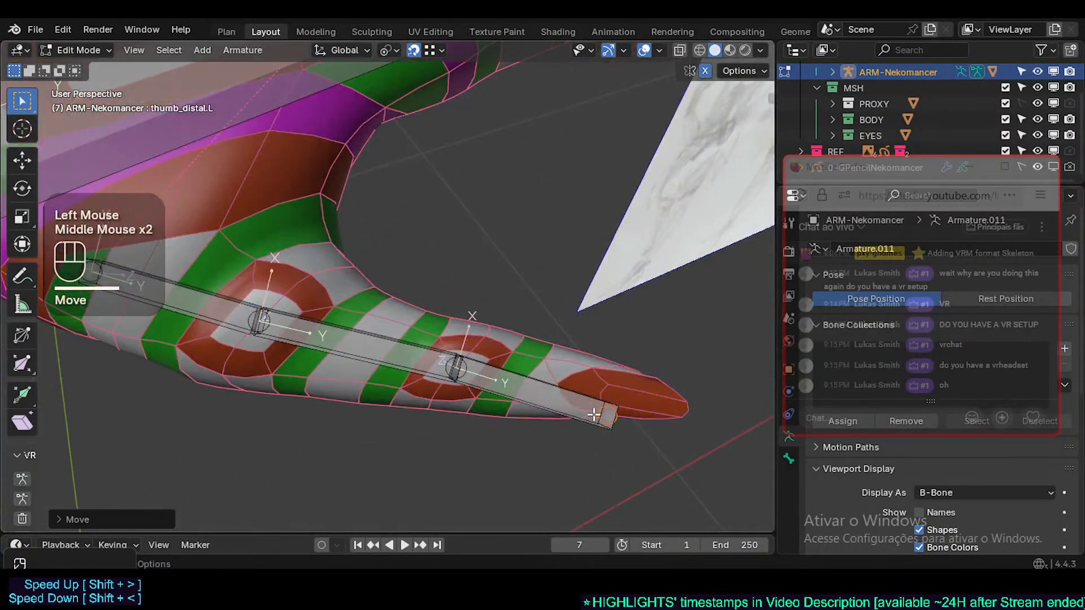
- Align thumb_distal.L to thumb_intermediate.L
{"action": "left_click", "coordinate": [578, 403]}
{"action": "left_click", "coordinate": [400, 362], "text": "shift"}
{"action": "key", "text": "ctrl+alt+a"}
{"action": "middle_click_drag", "start_coordinate": [400, 362], "coordinate": [516, 376]}
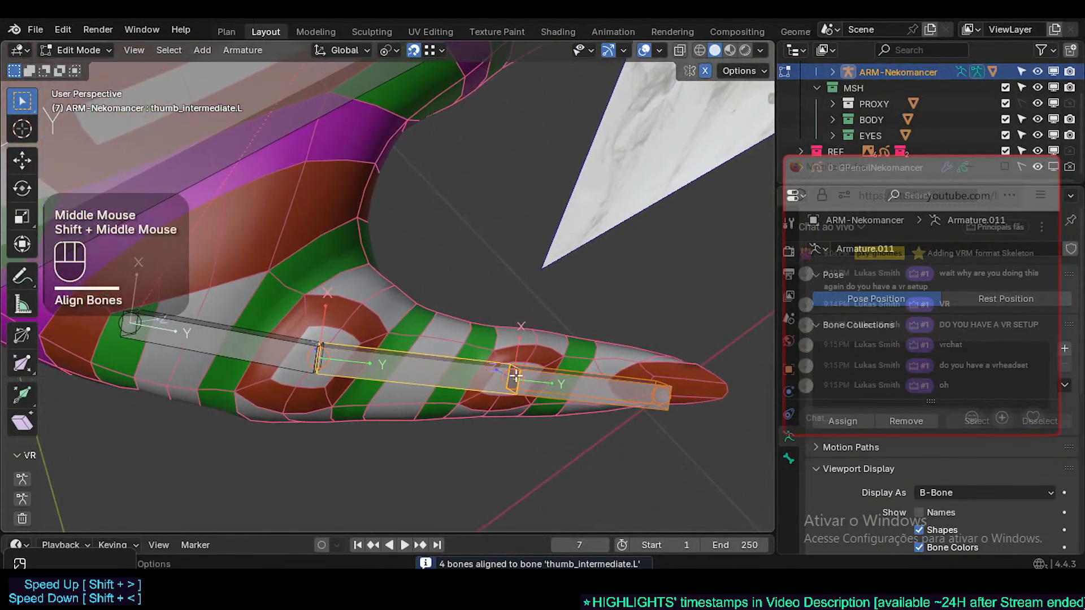
- Turn snapping off and rotate thumb_intermediate.L and thumb_distal.L slightly to follow the thumb's direction
{"action": "key", "text": "r"}
{"action": "key", "text": "Escape"}
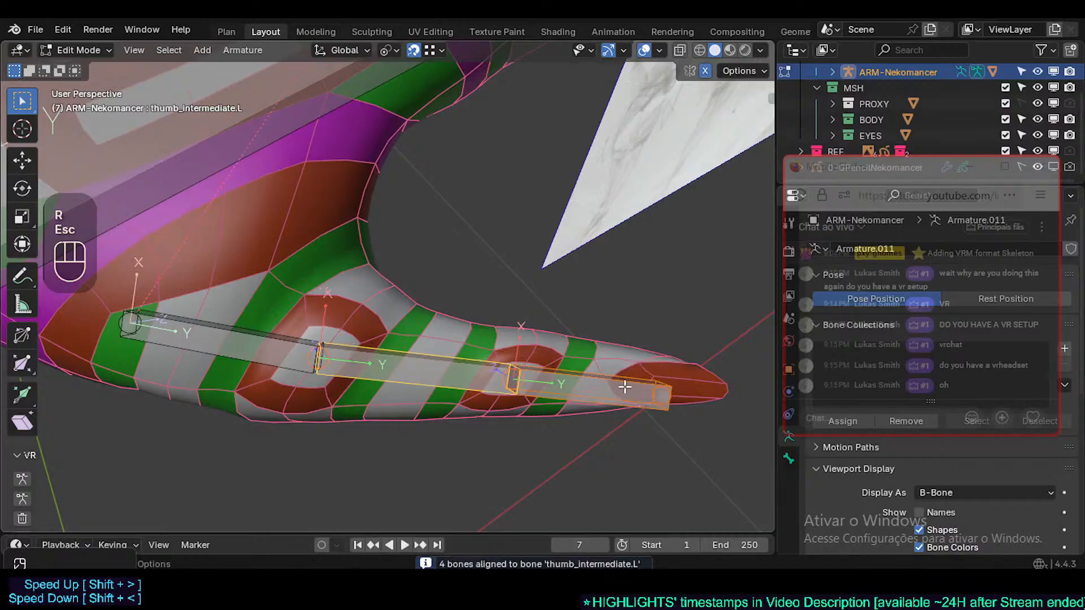
{"action": "key", "text": "r"}
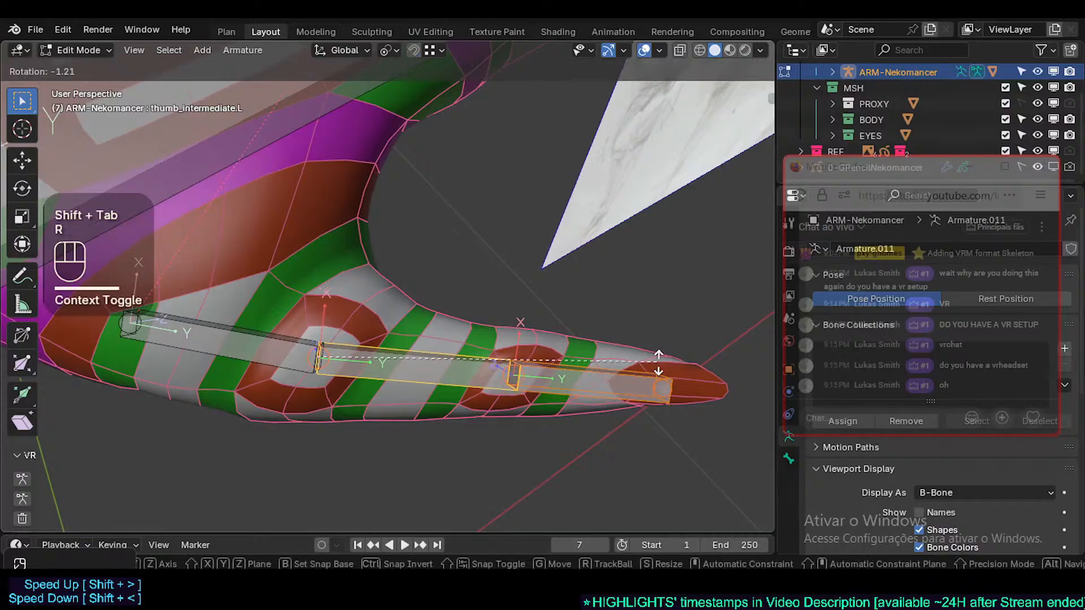
{"action": "left_click", "coordinate": [515, 398]}
{"action": "middle_click_drag", "start_coordinate": [516, 397], "coordinate": [167, 290]}
{"action": "middle_click_drag", "start_coordinate": [334, 362], "coordinate": [404, 360]}
- Roll thumb_intermediate.L and thumb_distal.L by about 7° to match the thumb's orientation
{"action": "key", "text": "ctrl+r"}
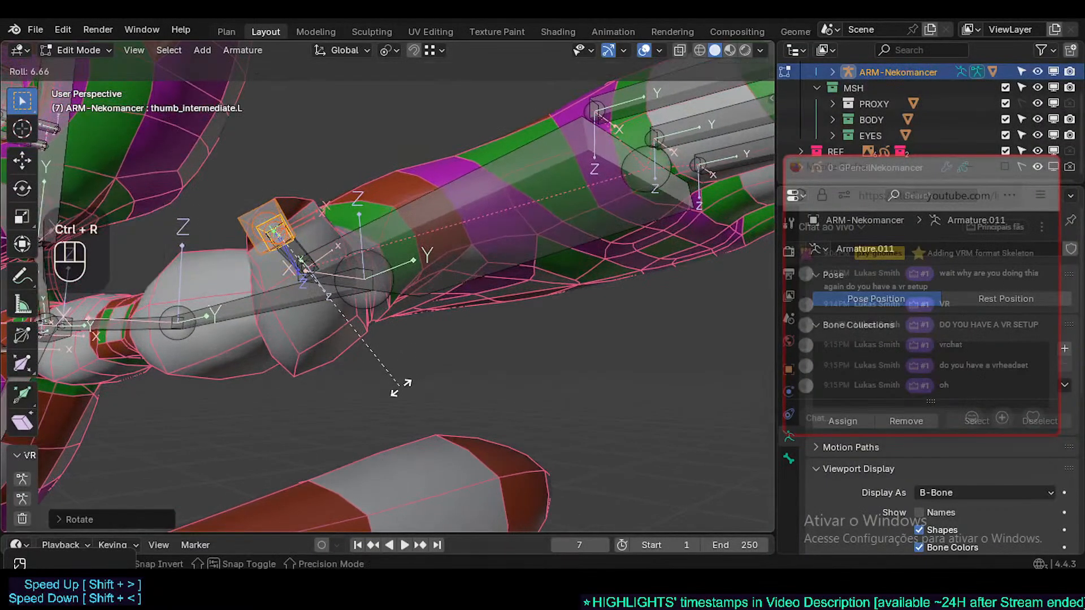
{"action": "left_click", "coordinate": [403, 386]}
{"action": "middle_click_drag", "start_coordinate": [406, 380], "coordinate": [259, 354]}
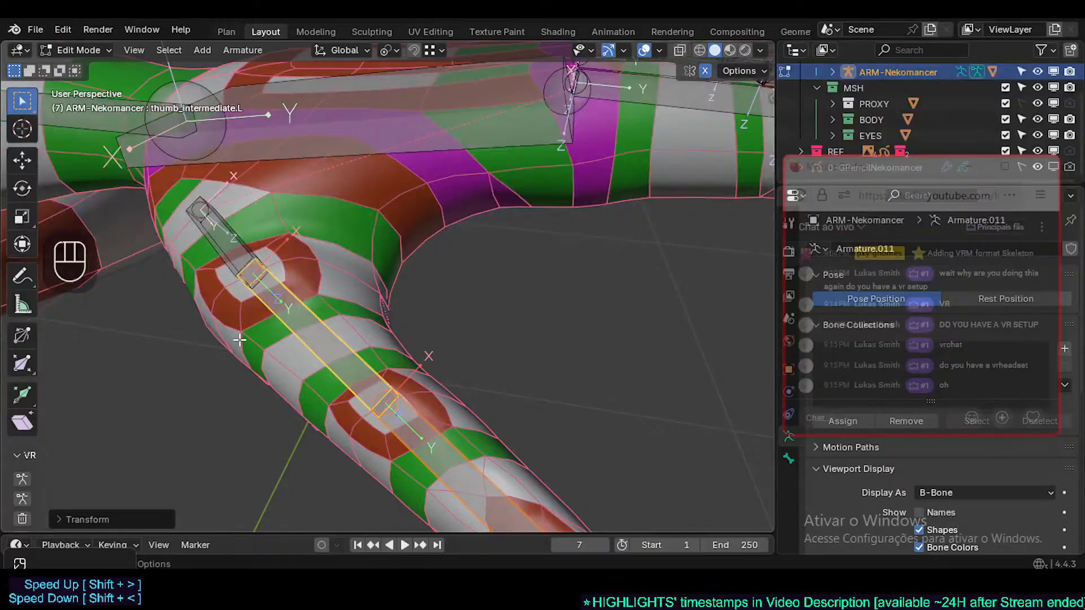
{"action": "middle_click_drag", "start_coordinate": [323, 354], "coordinate": [292, 338]}
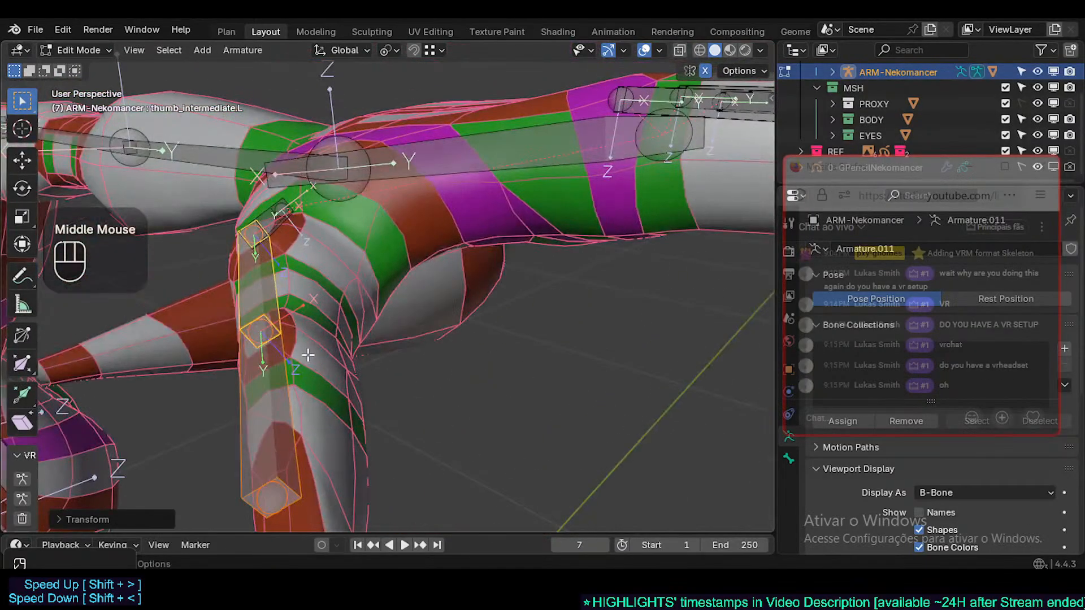
{"action": "middle_click_drag", "start_coordinate": [338, 363], "coordinate": [334, 391]}
{"action": "left_click", "coordinate": [324, 380]}
{"action": "middle_click_drag", "start_coordinate": [334, 391], "coordinate": [377, 381], "text": "shift"}
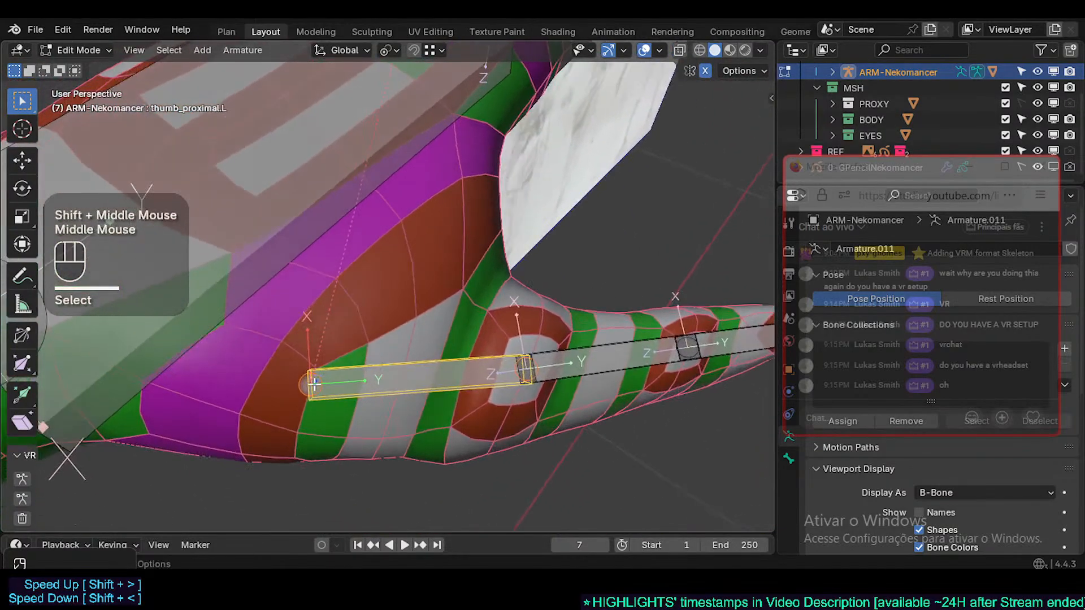
{"action": "key", "text": "alt+a"}
{"action": "key", "text": "c"}
{"action": "left_click", "coordinate": [311, 386]}
{"action": "right_click", "coordinate": [310, 386]}
{"action": "mouse_move", "coordinate": [311, 386]}
{"action": "middle_mouse_down"}
{"action": "mouse_move", "coordinate": [328, 380]}
{"action": "mouse_move", "coordinate": [310, 383]}
{"action": "middle_mouse_up"}
{"action": "scroll", "coordinate": [328, 379], "scroll_direction": "down", "scroll_amount": 2}
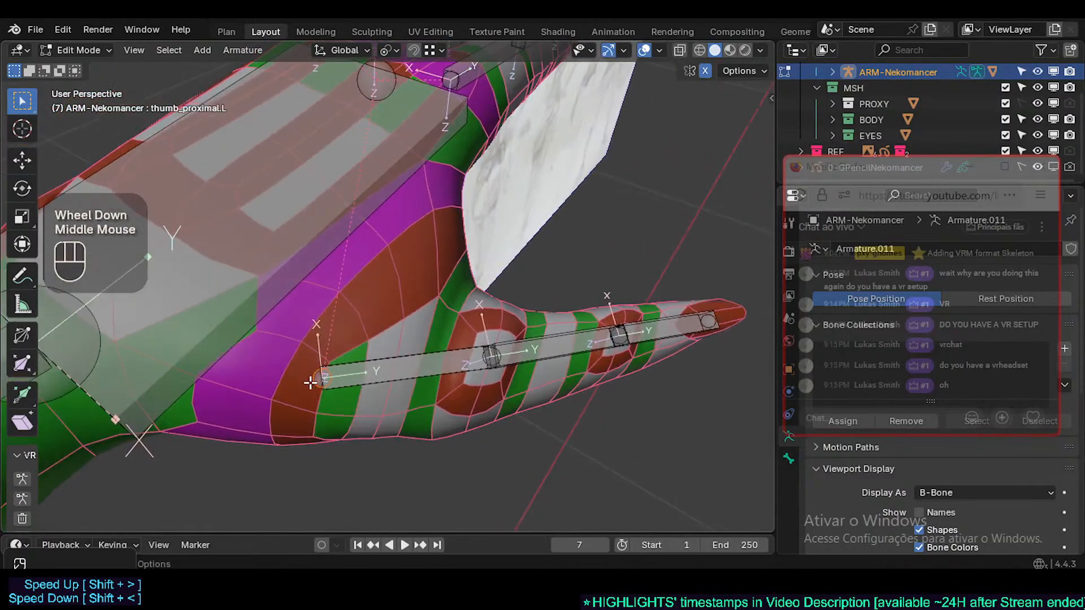
- Enlarge the B-Bone display size of thumb_proximal.L to suit the thumb's thickness
{"action": "left_click", "coordinate": [359, 373]}
{"action": "key", "text": "shift+ctrl+alt+a"}
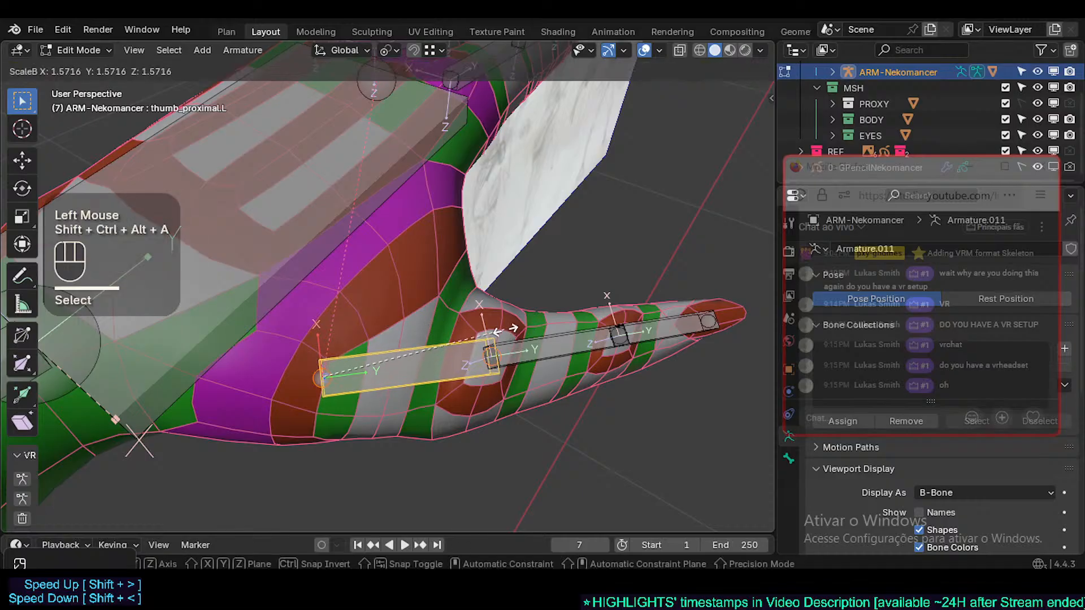
{"action": "left_click", "coordinate": [331, 375]}
- Try rolling thumb_proximal.L manually and clearing its roll, and undo the clearing
{"action": "middle_click_drag", "start_coordinate": [330, 375], "coordinate": [299, 359]}
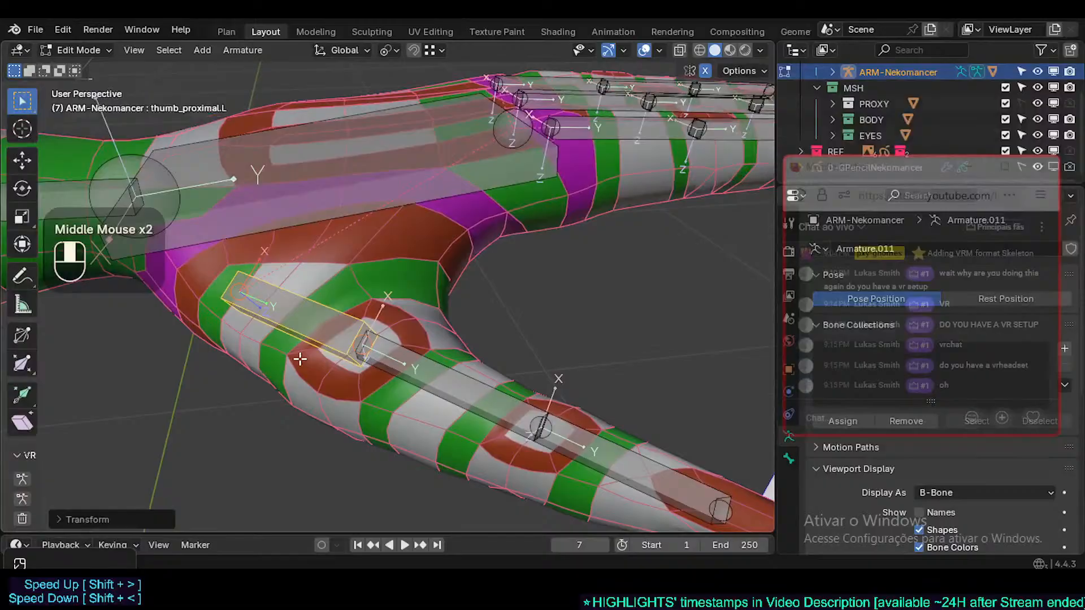
{"action": "left_click", "coordinate": [404, 371], "text": "shift"}
{"action": "left_click", "coordinate": [278, 317]}
{"action": "key", "text": "ctrl+r"}
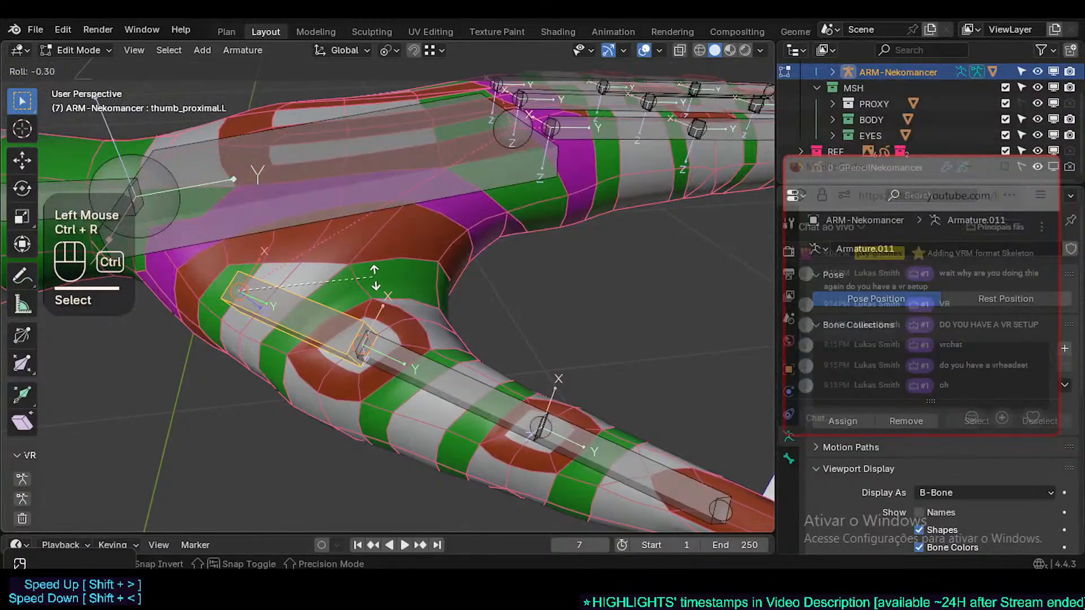
{"action": "left_click", "coordinate": [358, 330]}
{"action": "key", "text": "alt+r"}
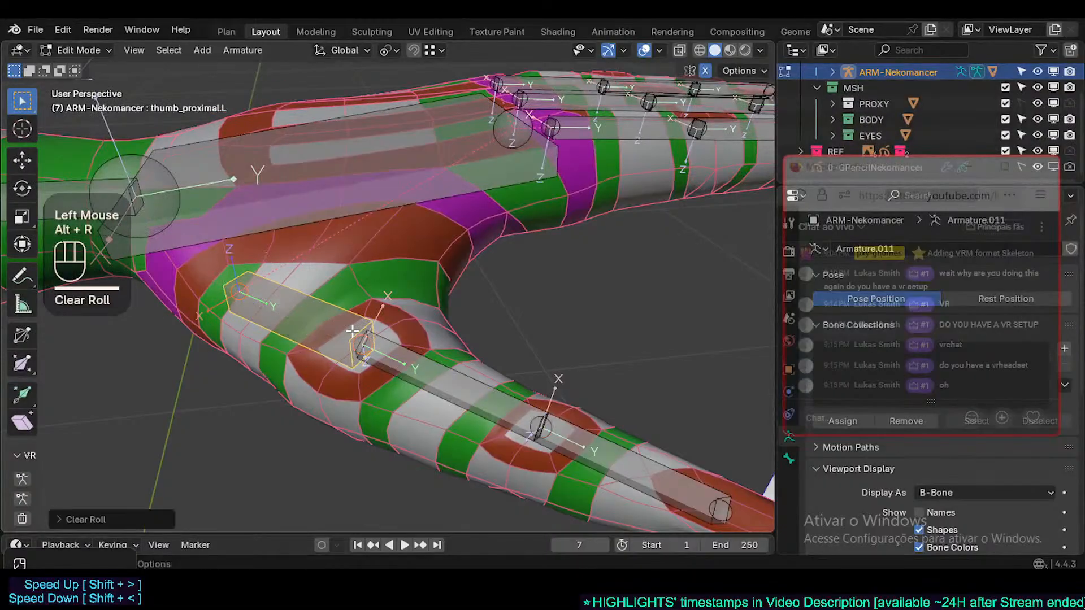
{"action": "key", "text": "ctrl+z"}
- Recalculate the roll of thumb_proximal.L to match thumb_intermediate.L as the active bone
{"action": "left_click", "coordinate": [385, 356], "text": "shift"}
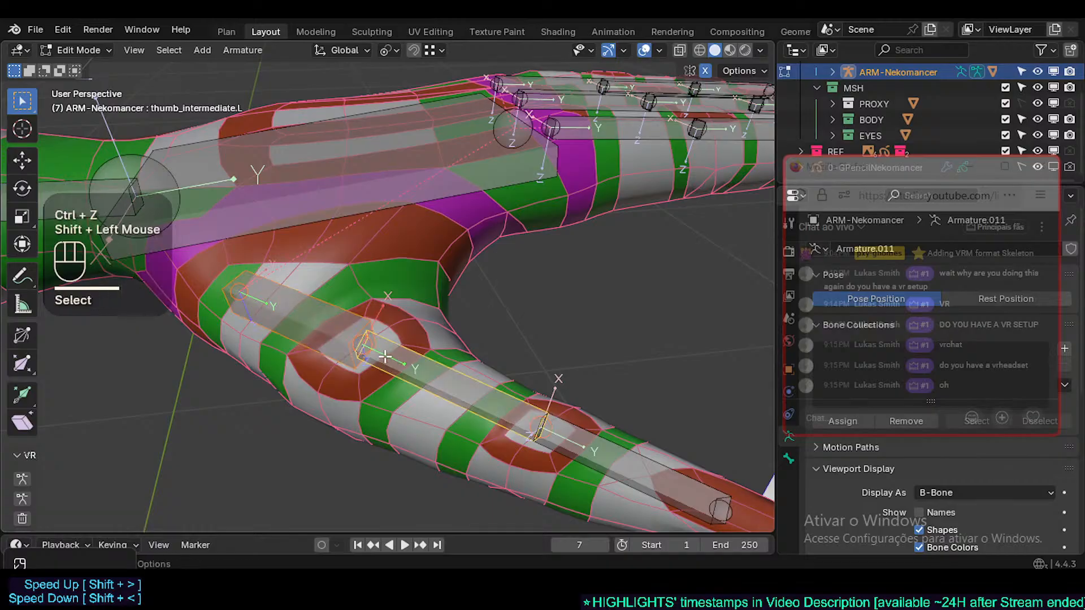
{"action": "key", "text": "shift+n"}
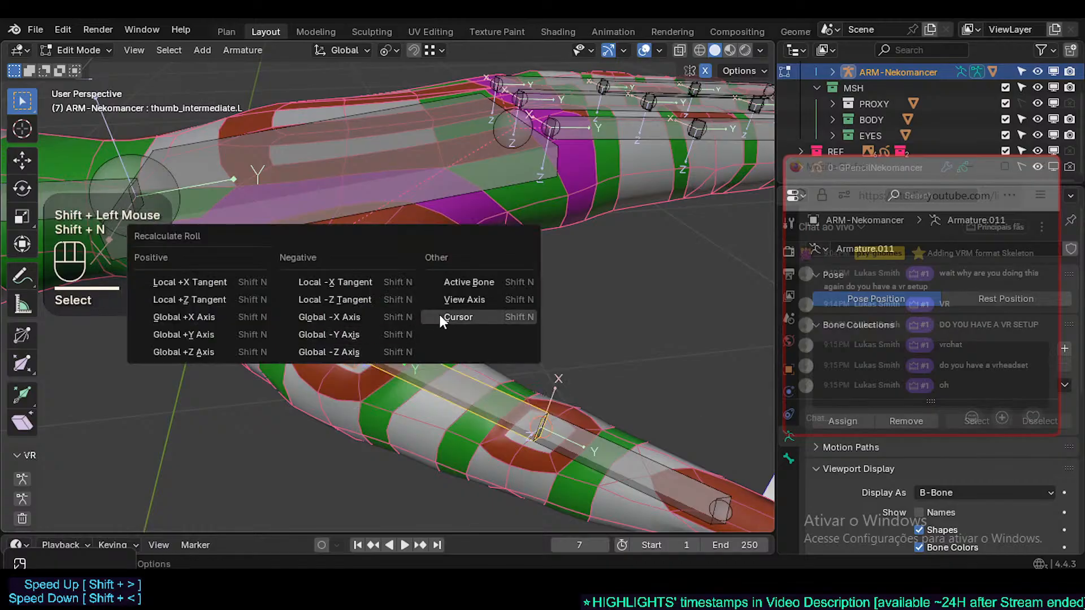
{"action": "left_click", "coordinate": [466, 282]}
{"action": "key", "text": "alt+a"}
- Save the file and try moving thumb_proximal.L, undoing the last change
{"action": "middle_click_drag", "start_coordinate": [339, 317], "coordinate": [342, 397]}
{"action": "left_click", "coordinate": [317, 347]}
{"action": "scroll", "coordinate": [314, 354], "scroll_direction": "down", "scroll_amount": 1}
{"action": "key", "text": "ctrl+s"}
{"action": "key", "text": "g"}
{"action": "left_click", "coordinate": [315, 368], "text": "shift"}
{"action": "key", "text": "ctrl+z"}
- Try snapping the base joint of thumb_proximal.L to a mesh vertex near the thumb's root
{"action": "key", "text": "alt+a"}
{"action": "key", "text": "c"}
{"action": "left_click", "coordinate": [287, 333]}
{"action": "right_click", "coordinate": [287, 334]}
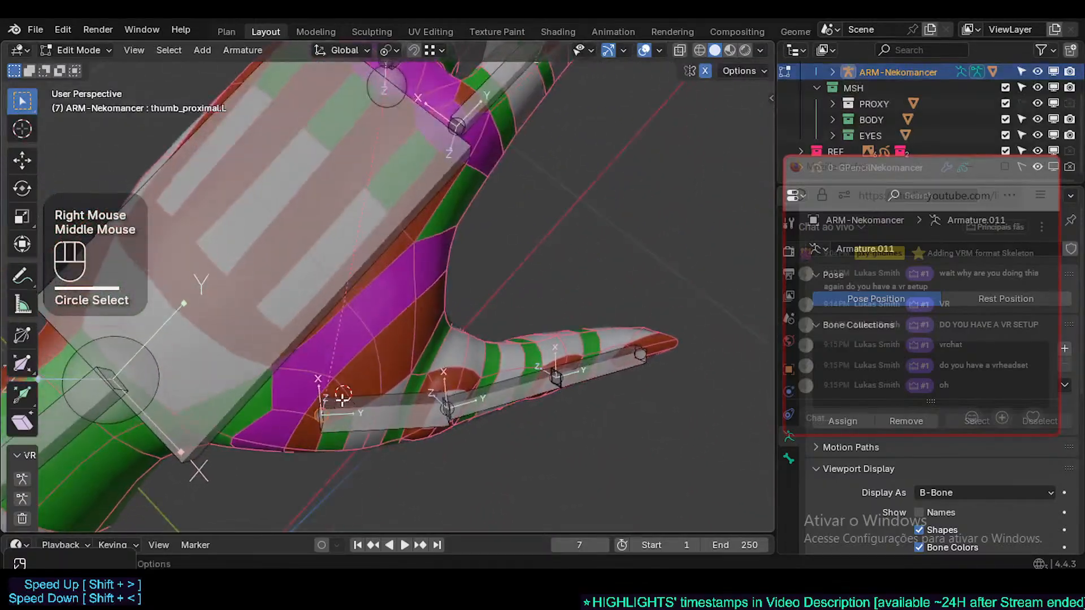
{"action": "key", "text": "g"}
{"action": "left_click", "coordinate": [315, 422], "text": "ctrl"}
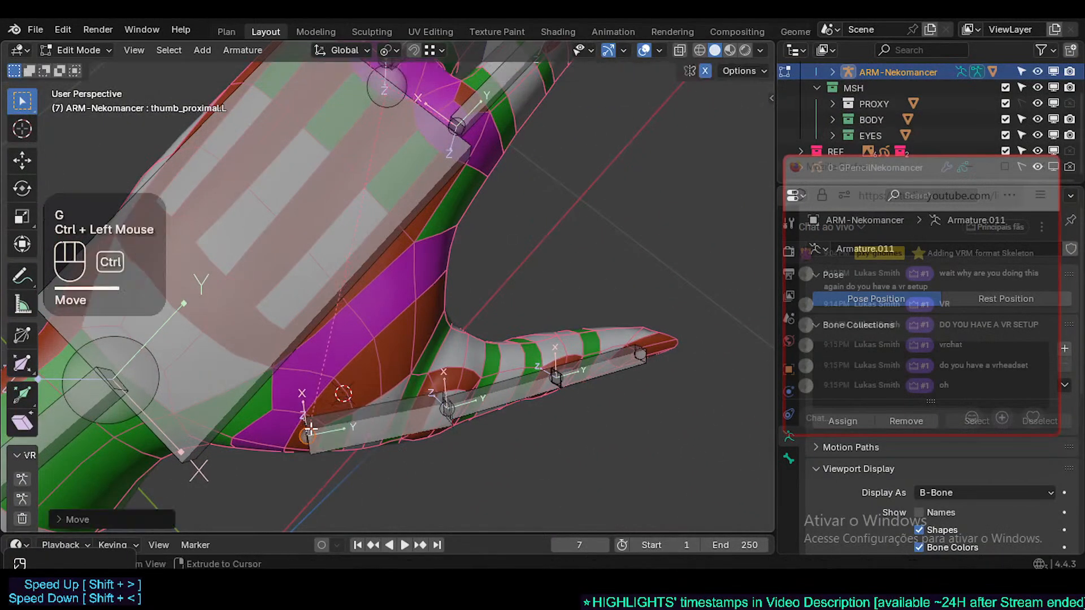
{"action": "mouse_move", "coordinate": [315, 423]}
{"action": "middle_mouse_down"}
{"action": "mouse_move", "coordinate": [311, 353]}
{"action": "mouse_move", "coordinate": [327, 306]}
{"action": "middle_mouse_up"}
- Set the snap target to Volume and snap the base joint of thumb_proximal.L inside the thumb's root
{"action": "left_click", "coordinate": [431, 50]}
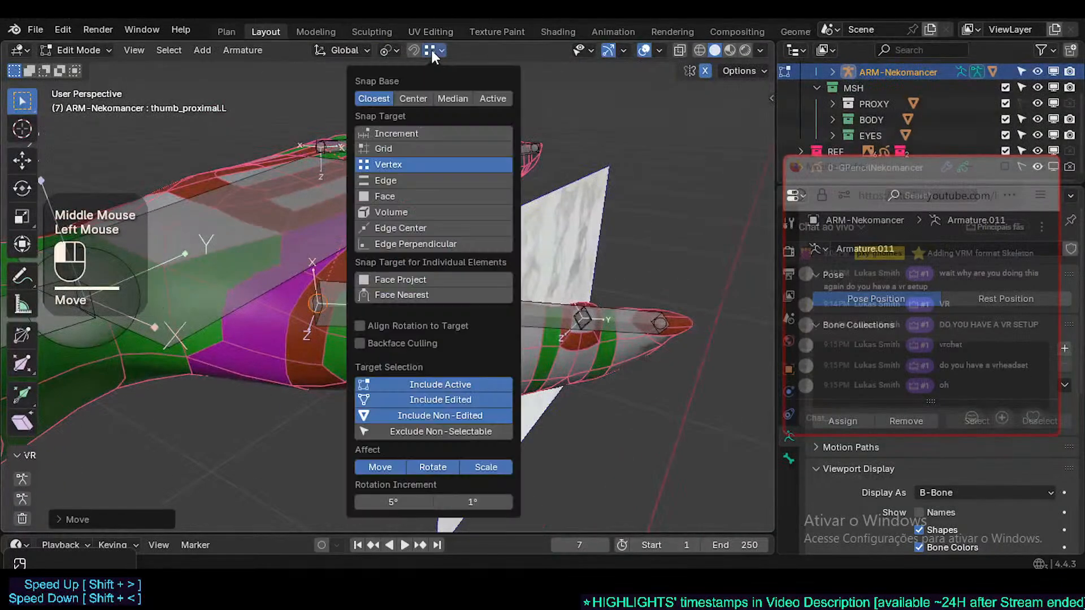
{"action": "left_click", "coordinate": [372, 210]}
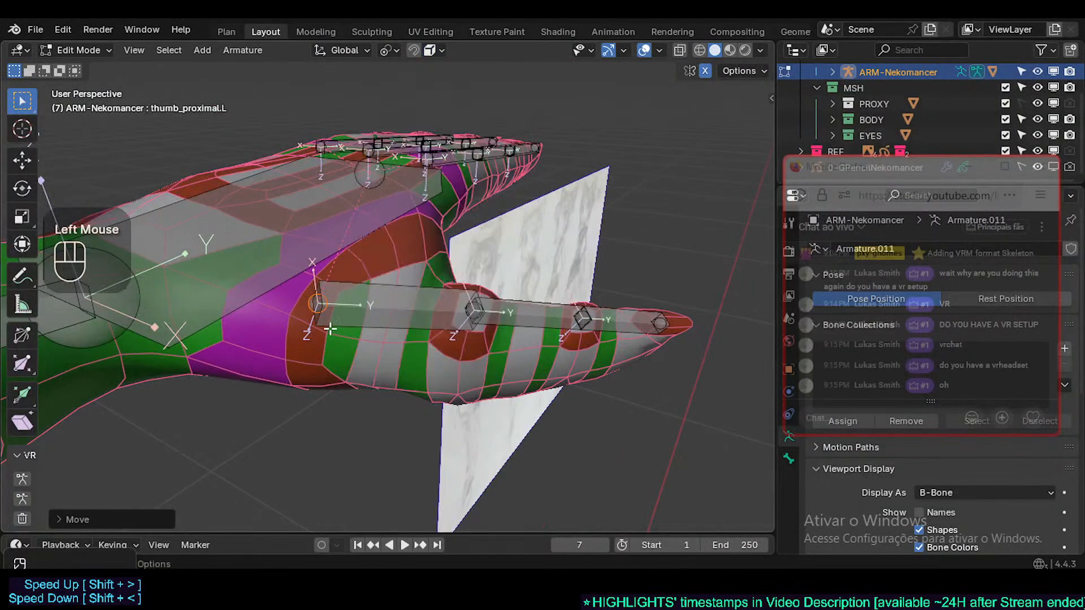
{"action": "key", "text": "g"}
{"action": "left_click", "coordinate": [308, 336], "text": "ctrl"}
{"action": "mouse_move", "coordinate": [308, 335]}
{"action": "middle_mouse_down"}
{"action": "mouse_move", "coordinate": [322, 424]}
{"action": "mouse_move", "coordinate": [307, 307]}
{"action": "mouse_move", "coordinate": [322, 288]}
{"action": "mouse_move", "coordinate": [345, 300]}
{"action": "mouse_move", "coordinate": [314, 356]}
{"action": "middle_mouse_up"}
{"action": "key", "text": "g"}
{"action": "left_click", "coordinate": [324, 428], "text": "ctrl"}
{"action": "key", "text": "g"}
{"action": "left_click", "coordinate": [358, 274], "text": "ctrl"}
{"action": "key", "text": "g"}
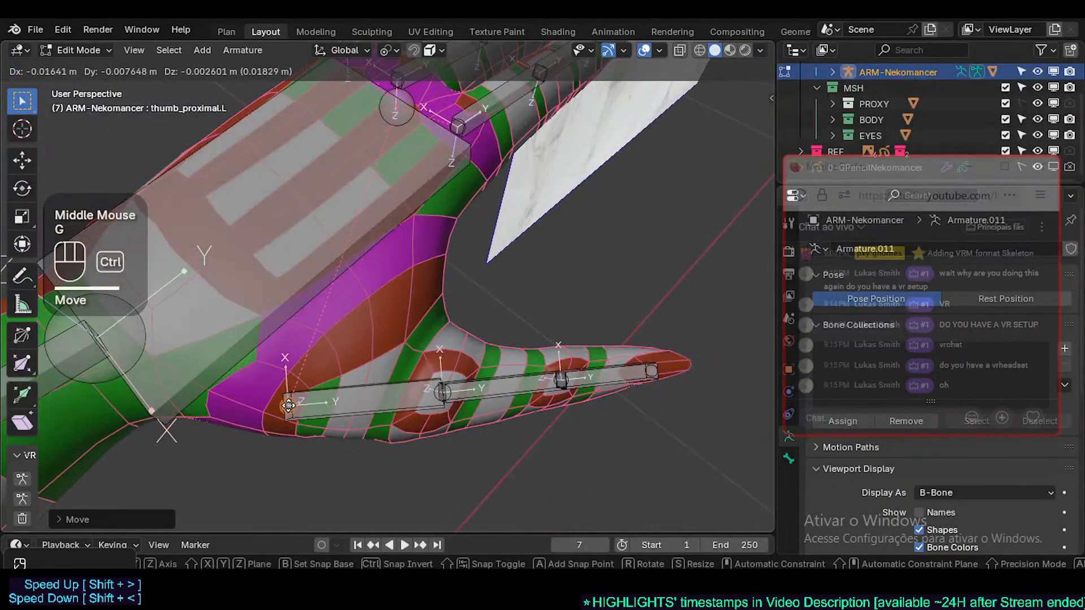
{"action": "left_click", "coordinate": [298, 401], "text": "ctrl"}
- Adjust the height of thumb_proximal.L's base joint by moving it along the global Z axis
{"action": "middle_click_drag", "start_coordinate": [298, 400], "coordinate": [331, 356]}
{"action": "key", "text": "g"}
{"action": "key", "text": "z"}
{"action": "left_click", "coordinate": [328, 299]}
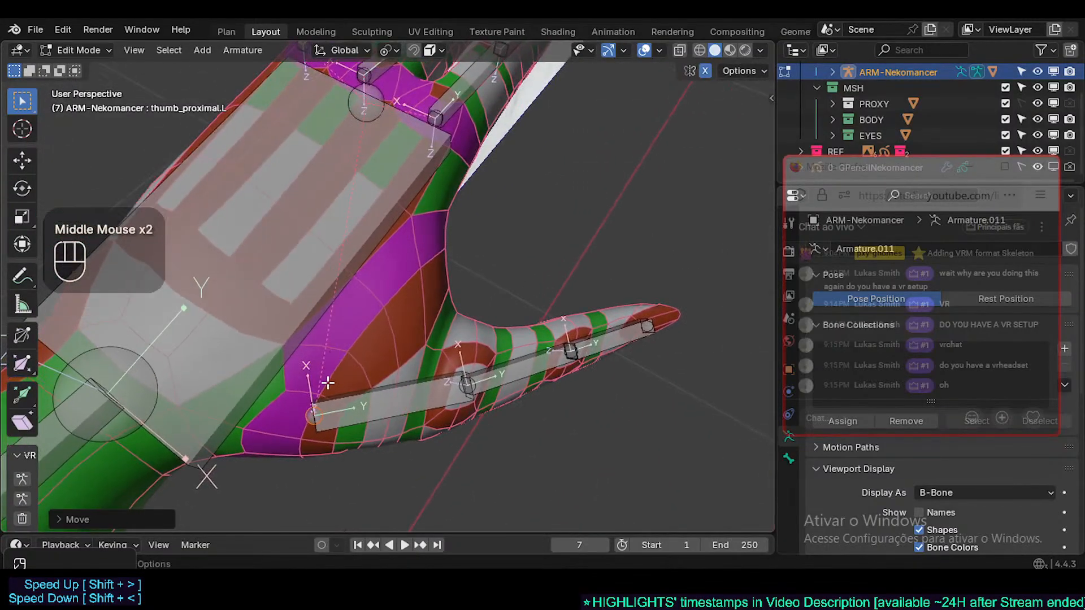
{"action": "middle_click_drag", "start_coordinate": [318, 400], "coordinate": [481, 300]}
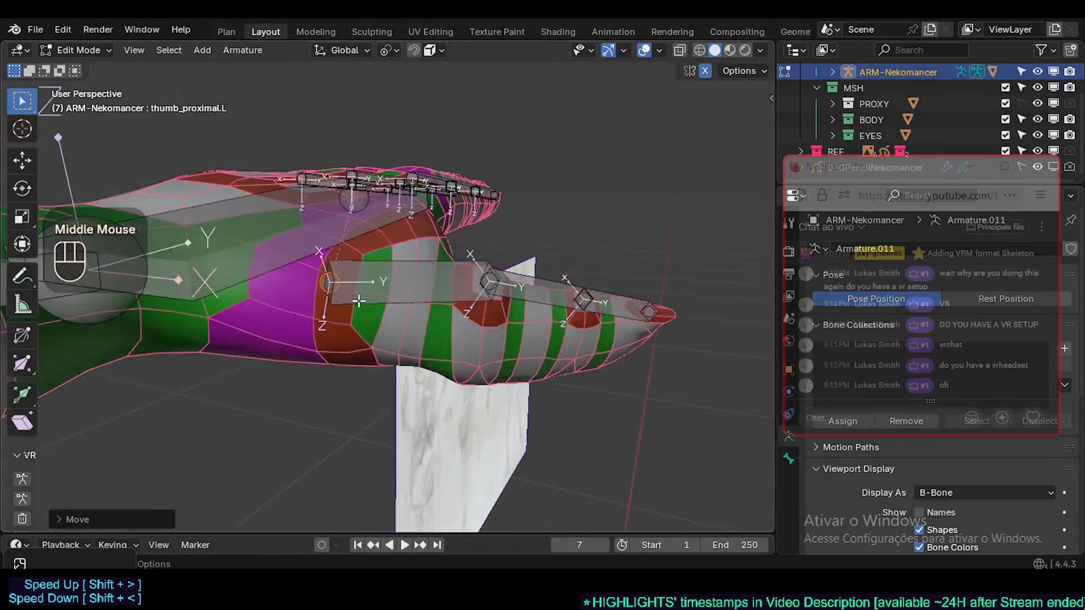
- Clear the roll of thumb_proximal.L, recalculate it from thumb_intermediate.L as the active bone, and save the file
{"action": "left_click", "coordinate": [482, 298]}
{"action": "key", "text": "alt+r"}
{"action": "left_click", "coordinate": [518, 293], "text": "shift"}
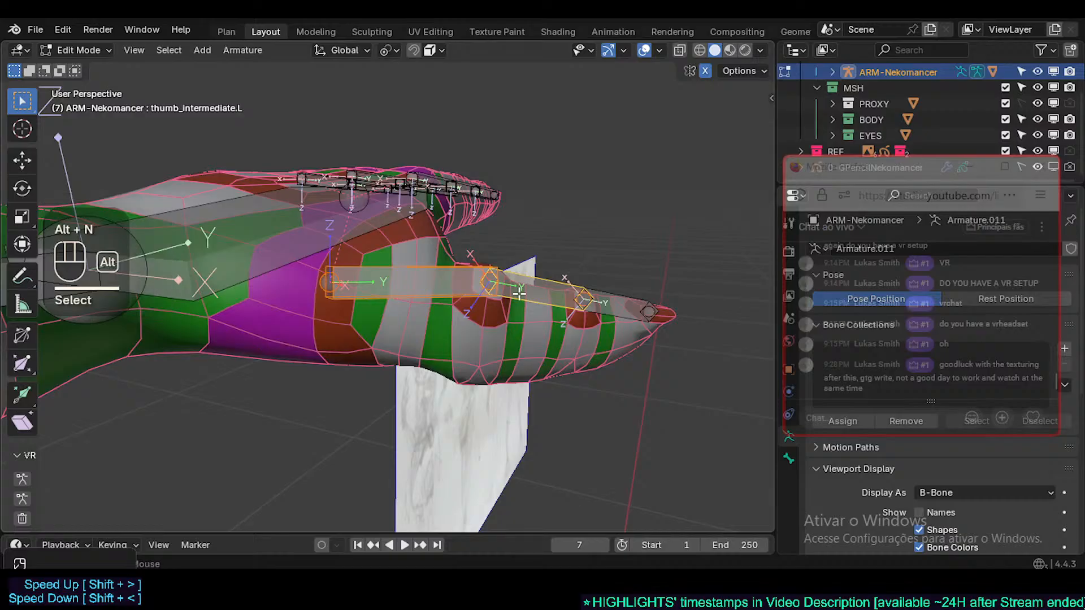
{"action": "key", "text": "shift+n"}
{"action": "left_click", "coordinate": [514, 291]}
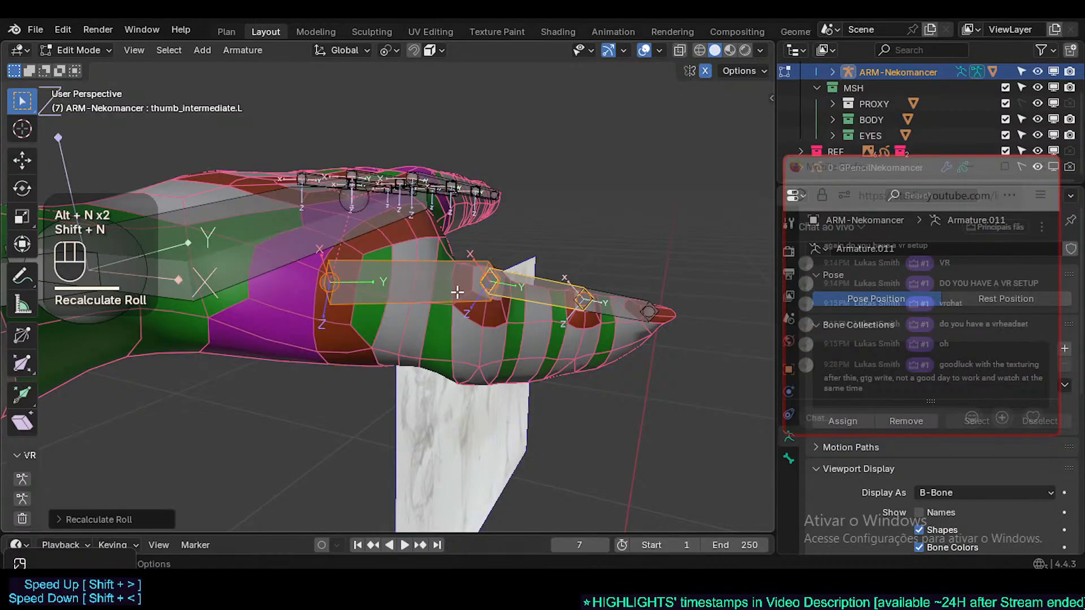
{"action": "key", "text": "alt+a"}
{"action": "middle_click_drag", "start_coordinate": [514, 290], "coordinate": [342, 247]}
{"action": "key", "text": "ctrl+s"}
{"action": "scroll", "coordinate": [311, 353], "scroll_direction": "down", "scroll_amount": 3}
- Try clearing the roll of hand.L, and undo it
{"action": "left_click", "coordinate": [287, 238]}
{"action": "key", "text": "ctrl+3"}
{"action": "left_click", "coordinate": [342, 246]}
{"action": "key", "text": "alt+r"}
{"action": "key", "text": "alt+r"}
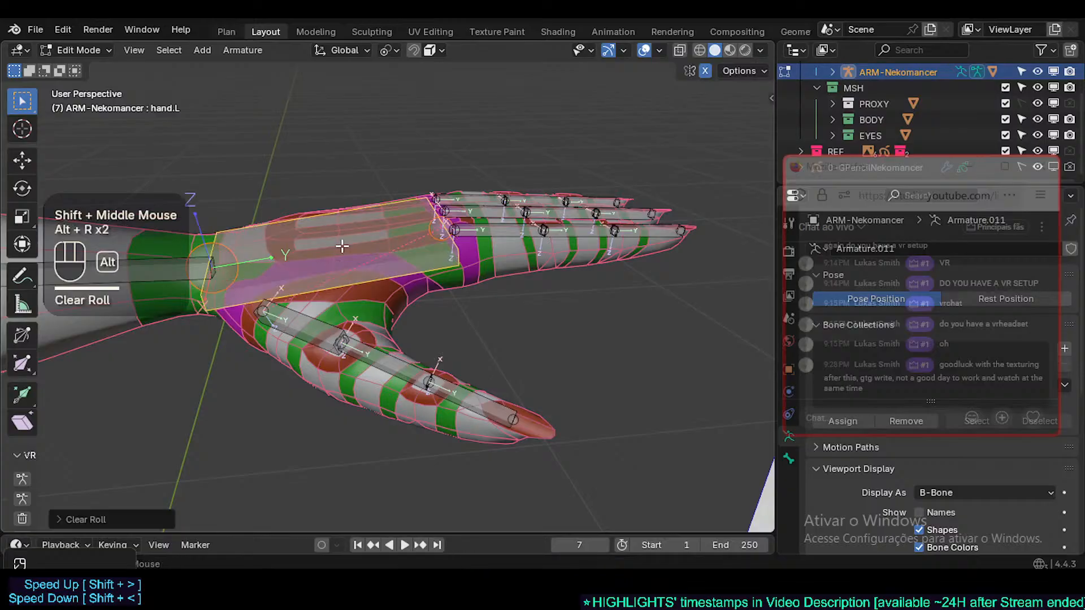
{"action": "key", "text": "ctrl+z"}
{"action": "middle_click_drag", "start_coordinate": [342, 246], "coordinate": [225, 303]}
{"action": "key", "text": "ctrl+z"}
{"action": "middle_click_drag", "start_coordinate": [311, 260], "coordinate": [299, 257]}
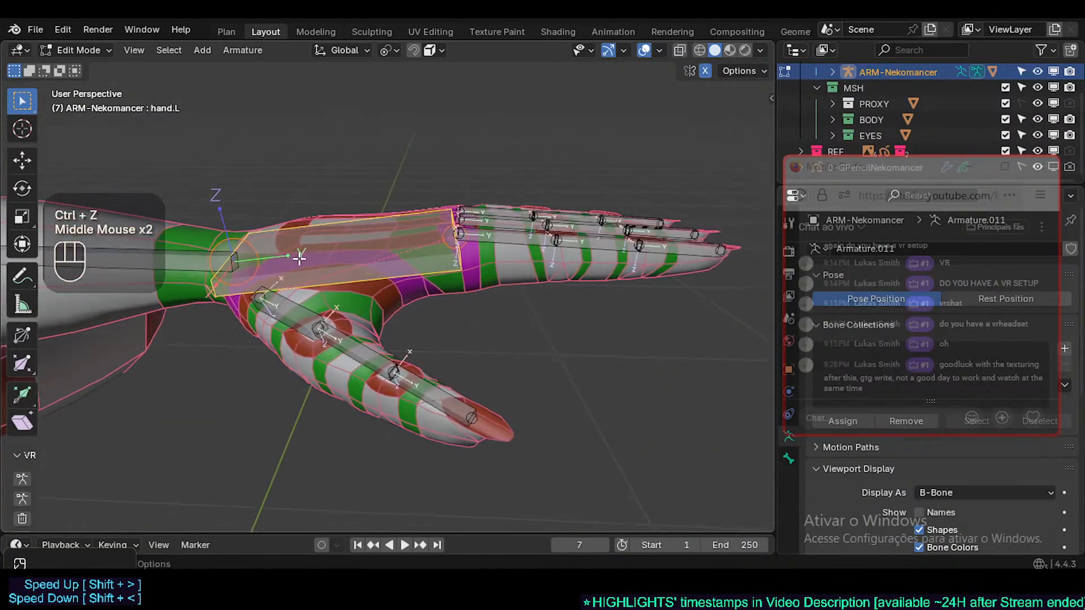
{"action": "key", "text": "shift"}
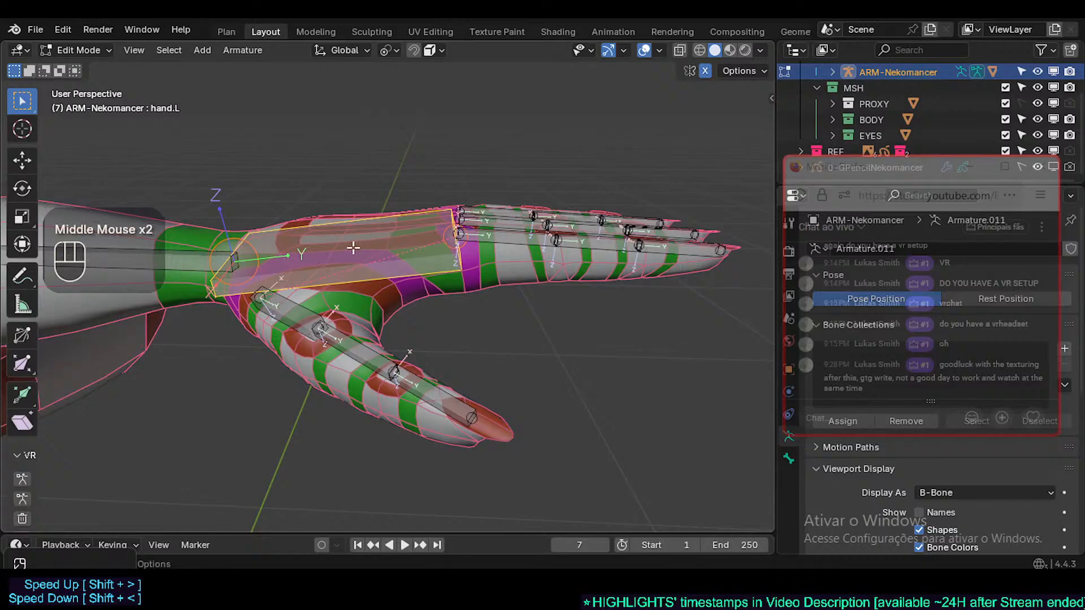
- Recalculate the roll of hand.L so that its local Z axis points downward
{"action": "key", "text": "shift+n"}
{"action": "left_click", "coordinate": [247, 309]}
{"action": "key", "text": "alt+a"}
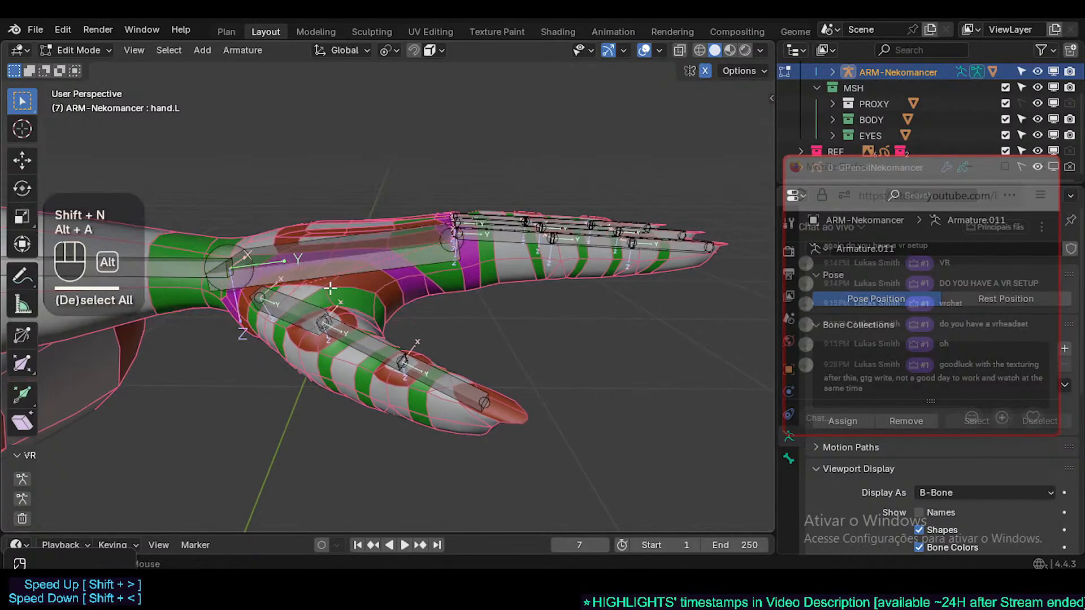
{"action": "middle_click_drag", "start_coordinate": [330, 289], "coordinate": [373, 283]}
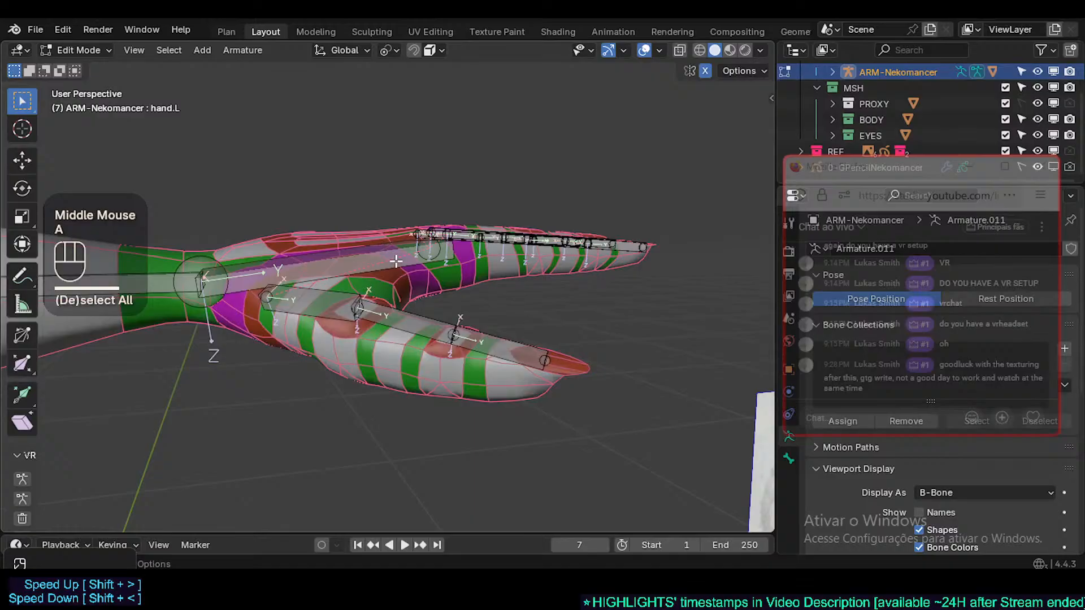
- Test hand.L in Pose Mode by rotating it about its local X axis, and cancel the rotation
{"action": "left_click", "coordinate": [395, 266]}
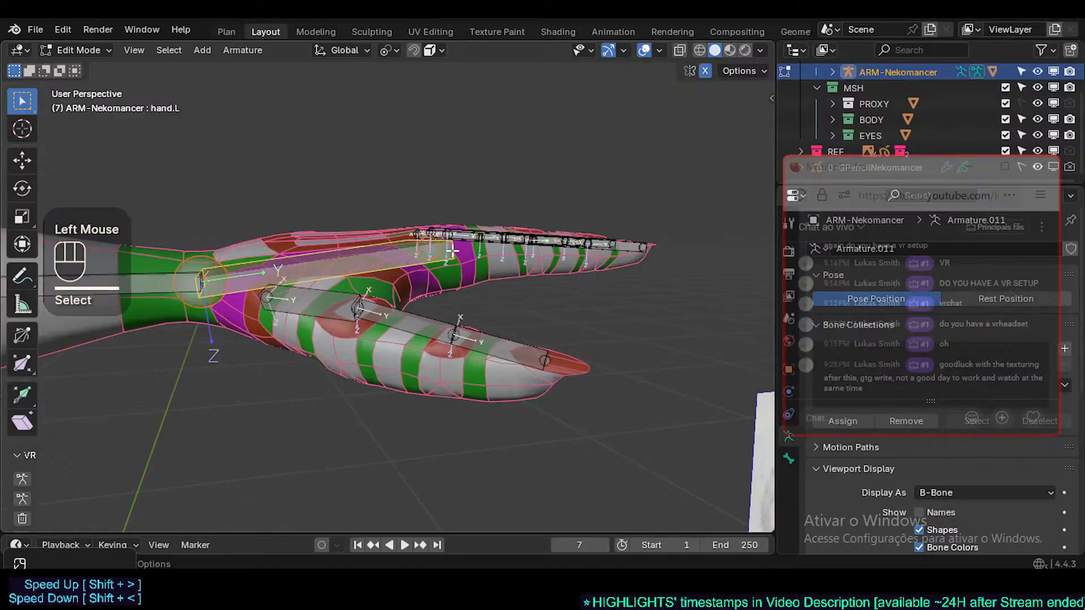
{"action": "key", "text": "ctrl+Tab"}
{"action": "left_click", "coordinate": [451, 350]}
{"action": "key", "text": "r"}
{"action": "key", "text": "x"}
{"action": "key", "text": "x"}
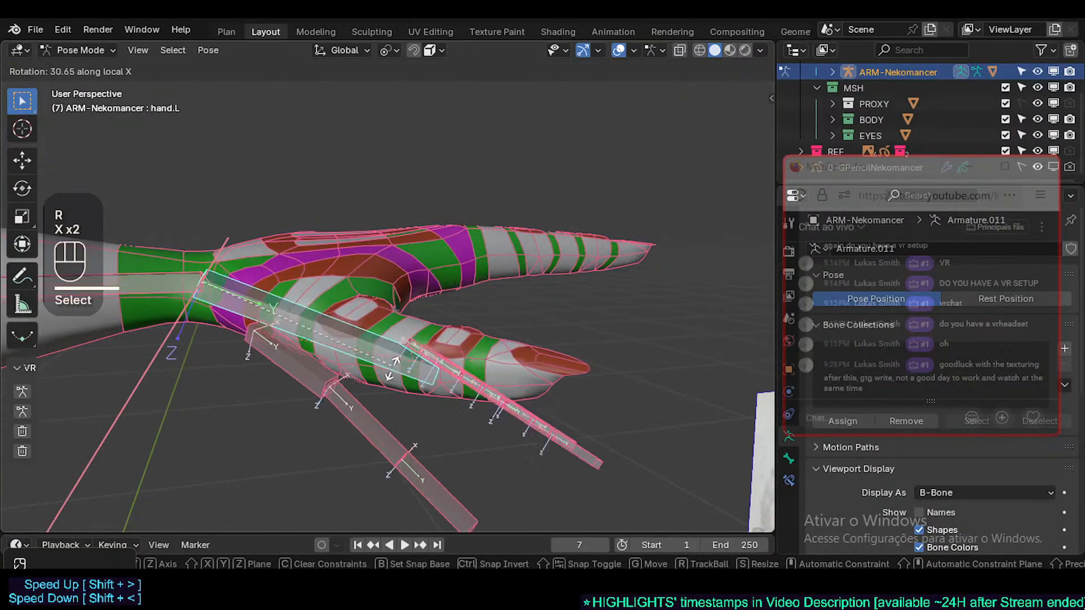
{"action": "key", "text": "Escape"}
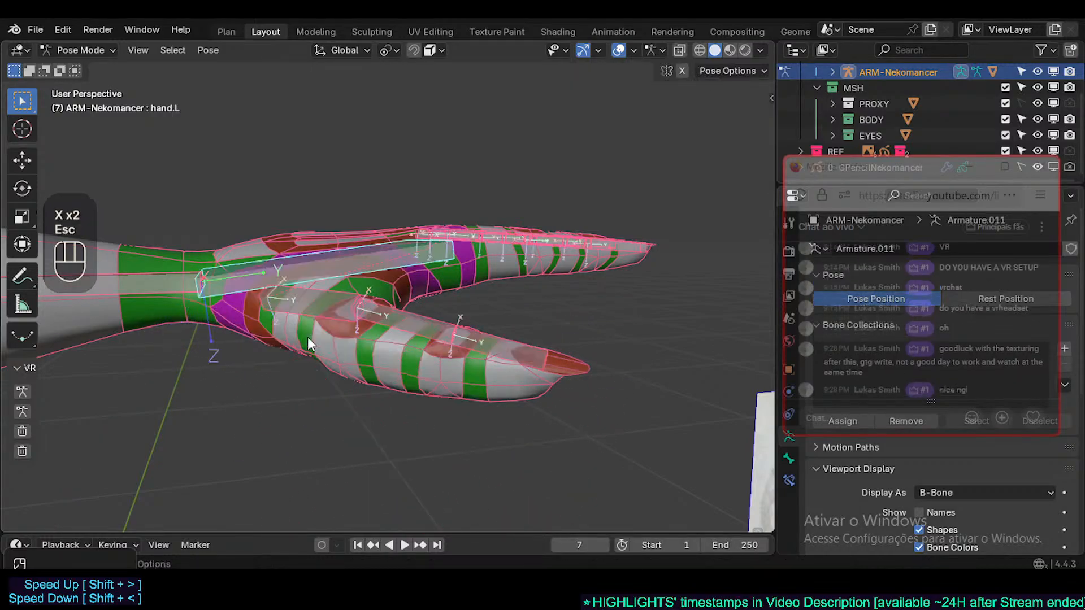
- Roll lower_arm.L a quarter turn in Edit Mode so that its Z axis points where its X axis pointed
{"action": "middle_click_drag", "start_coordinate": [307, 337], "coordinate": [572, 348], "text": "shift"}
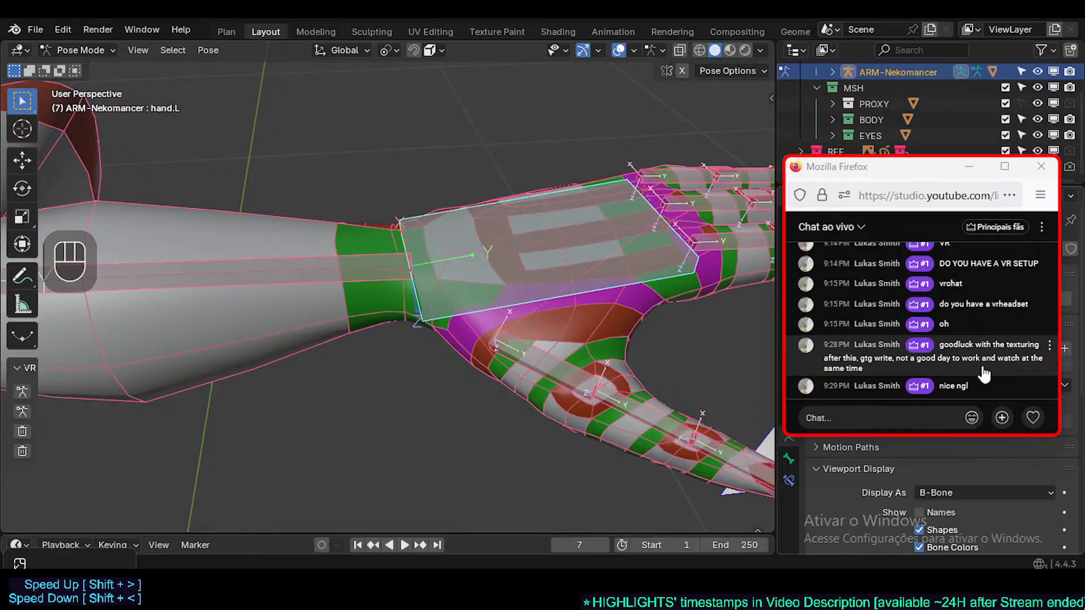
{"action": "middle_click_drag", "start_coordinate": [378, 321], "coordinate": [485, 337], "text": "shift"}
{"action": "scroll", "coordinate": [429, 367], "scroll_direction": "down", "scroll_amount": 2}
{"action": "scroll", "coordinate": [404, 368], "scroll_direction": "down", "scroll_amount": 2}
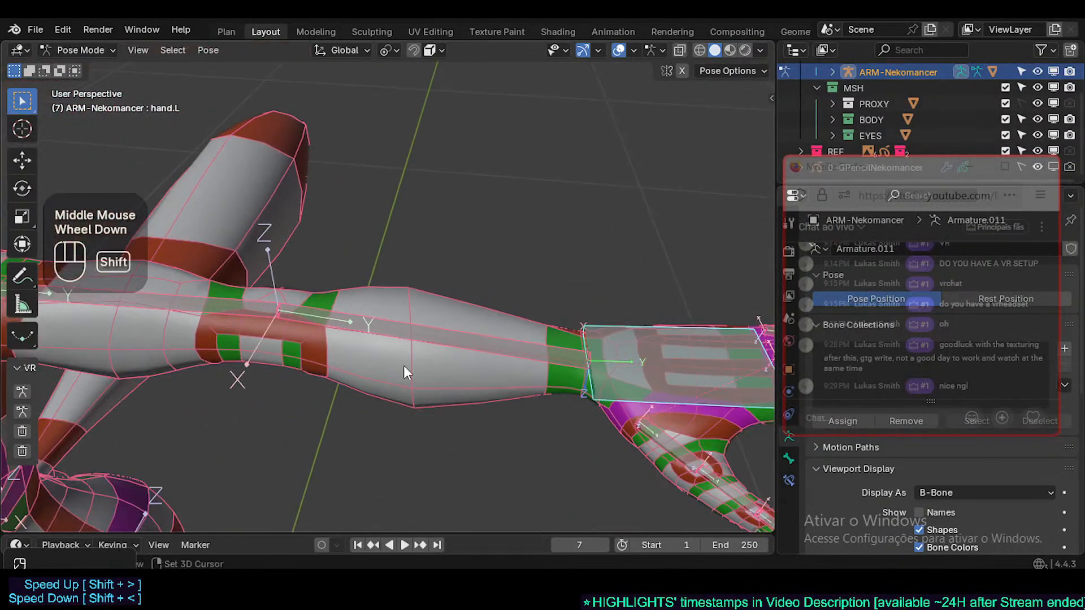
{"action": "middle_click_drag", "start_coordinate": [405, 367], "coordinate": [478, 402], "text": "shift"}
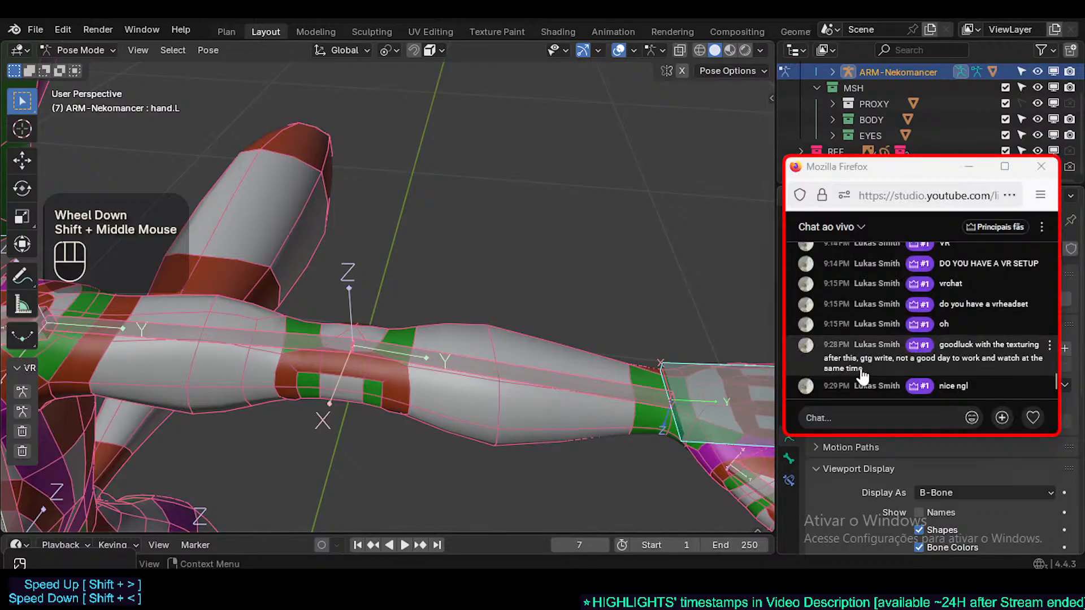
{"action": "middle_click_drag", "start_coordinate": [541, 373], "coordinate": [410, 337], "text": "shift"}
{"action": "left_click", "coordinate": [455, 346]}
{"action": "key", "text": "Tab"}
{"action": "key", "text": "Tab"}
{"action": "key", "text": "Tab"}
{"action": "left_click", "coordinate": [467, 351]}
{"action": "key", "text": "ctrl+r"}
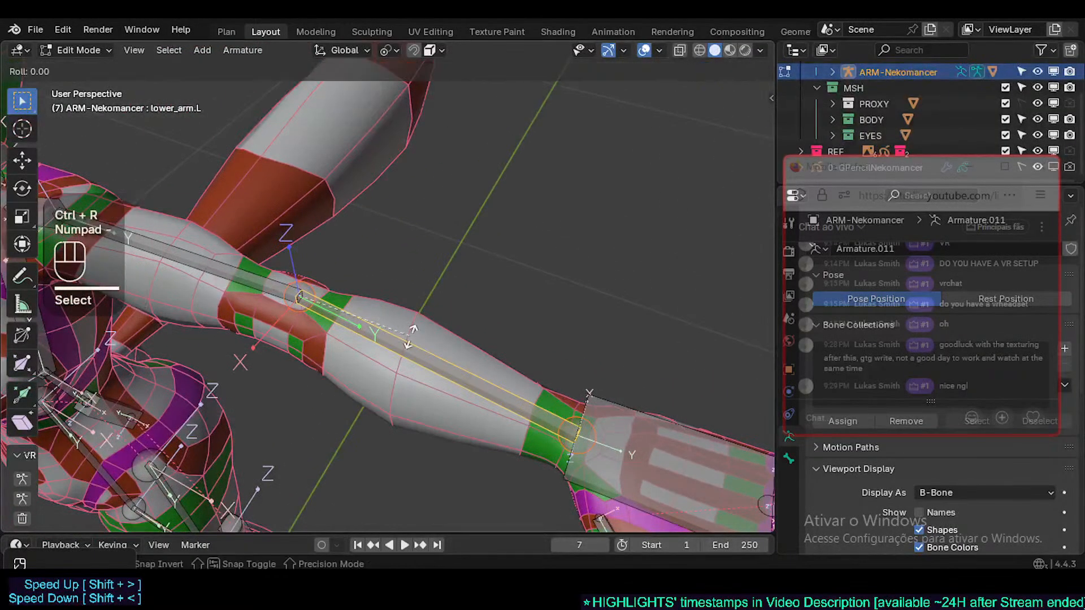
{"action": "key", "text": "KP_0"}
{"action": "key", "text": "KP_Enter"}
{"action": "middle_click_drag", "start_coordinate": [217, 334], "coordinate": [350, 373], "text": "shift"}
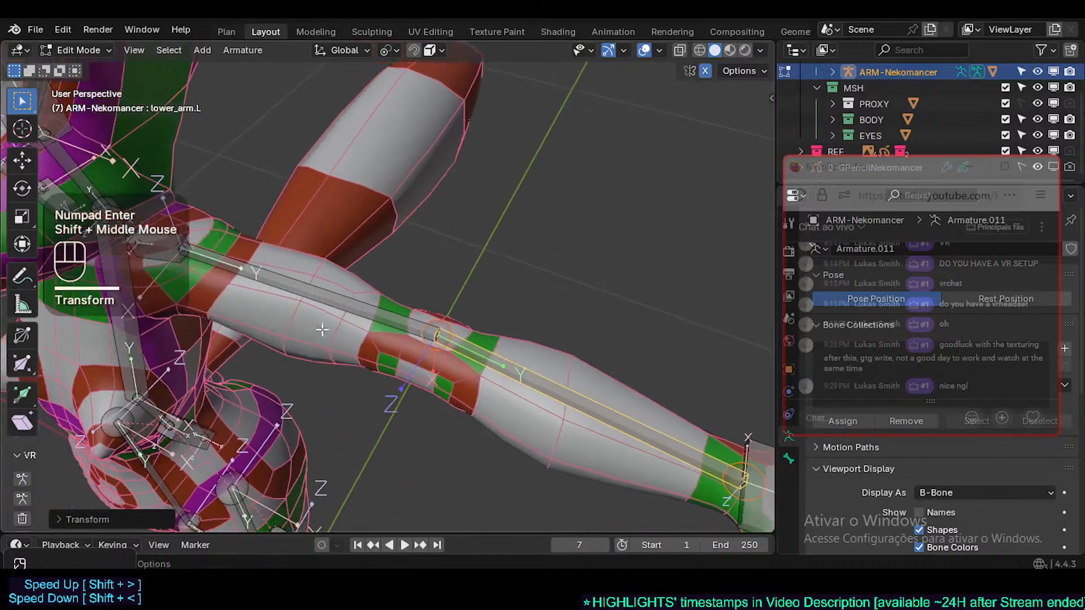
- Roll upper_arm.L a quarter turn so that its Z and X axes line up with those of lower_arm.L
{"action": "left_click", "coordinate": [310, 300]}
{"action": "key", "text": "ctrl+r"}
{"action": "key", "text": "KP_Subtract"}
{"action": "key", "text": "KP_0"}
{"action": "key", "text": "KP_Enter"}
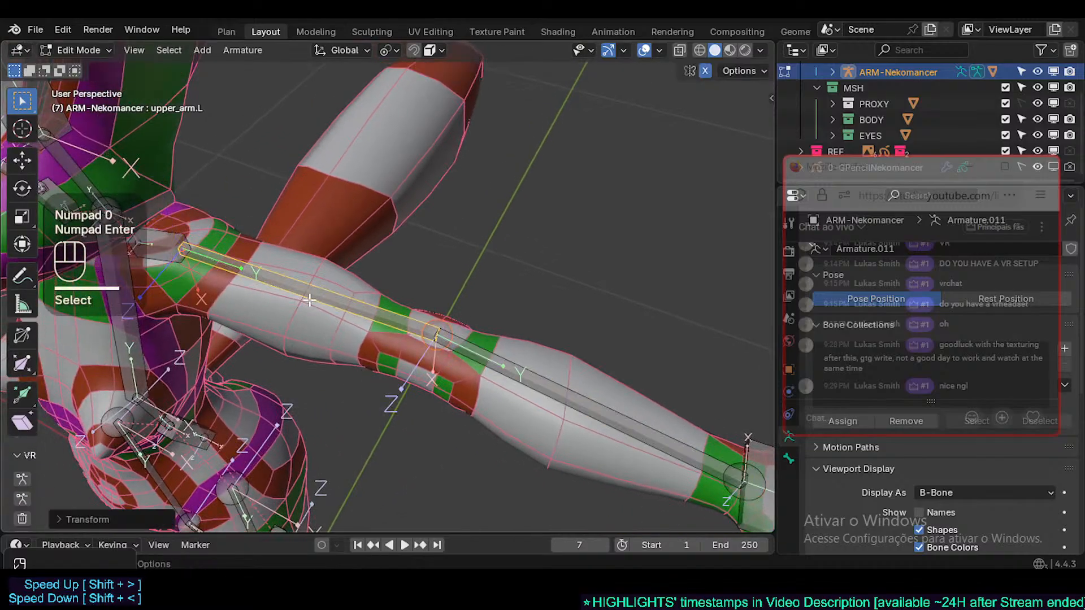
- Clear the roll of shoulder.L, try recalculating it to the Global -X Axis, and undo the recalculation
{"action": "middle_click_drag", "start_coordinate": [489, 351], "coordinate": [502, 431]}
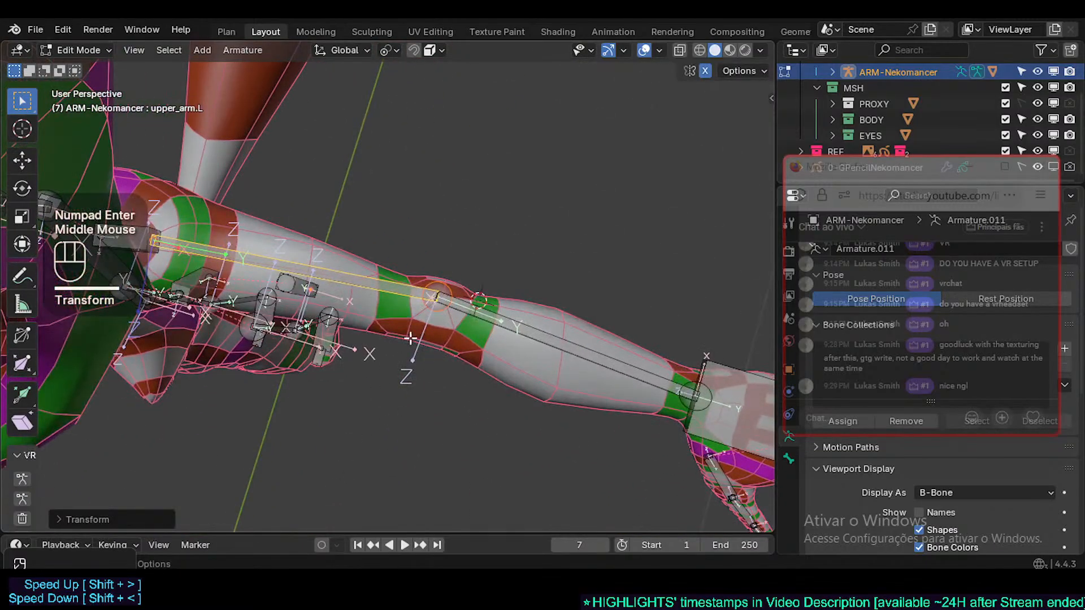
{"action": "middle_click_drag", "start_coordinate": [309, 343], "coordinate": [295, 292], "text": "shift"}
{"action": "left_click", "coordinate": [267, 313]}
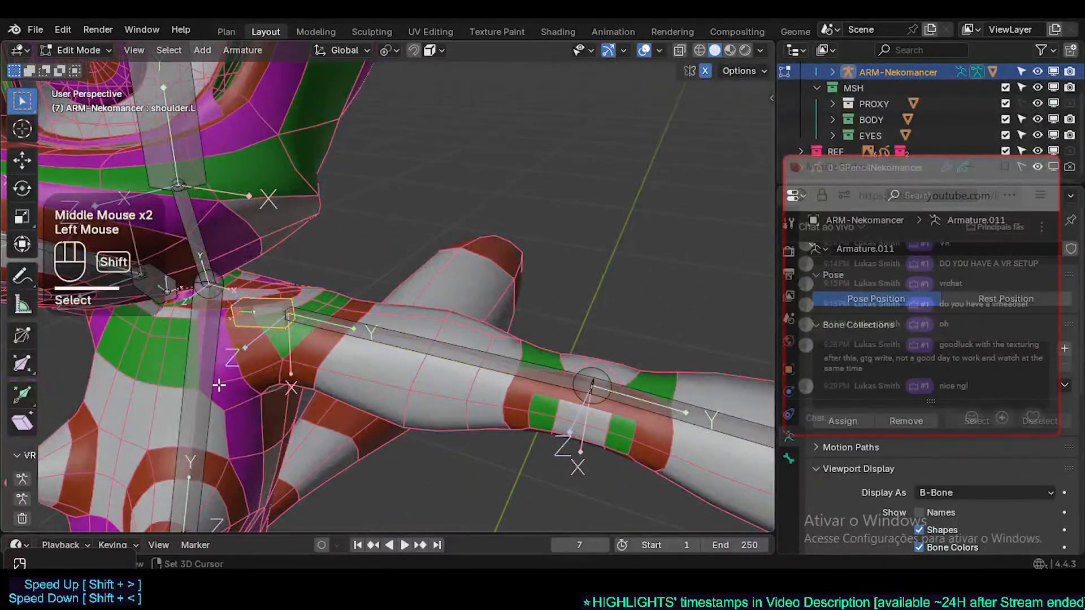
{"action": "middle_click_drag", "start_coordinate": [219, 385], "coordinate": [210, 360], "text": "shift"}
{"action": "key", "text": "alt+r"}
{"action": "key", "text": "shift+n"}
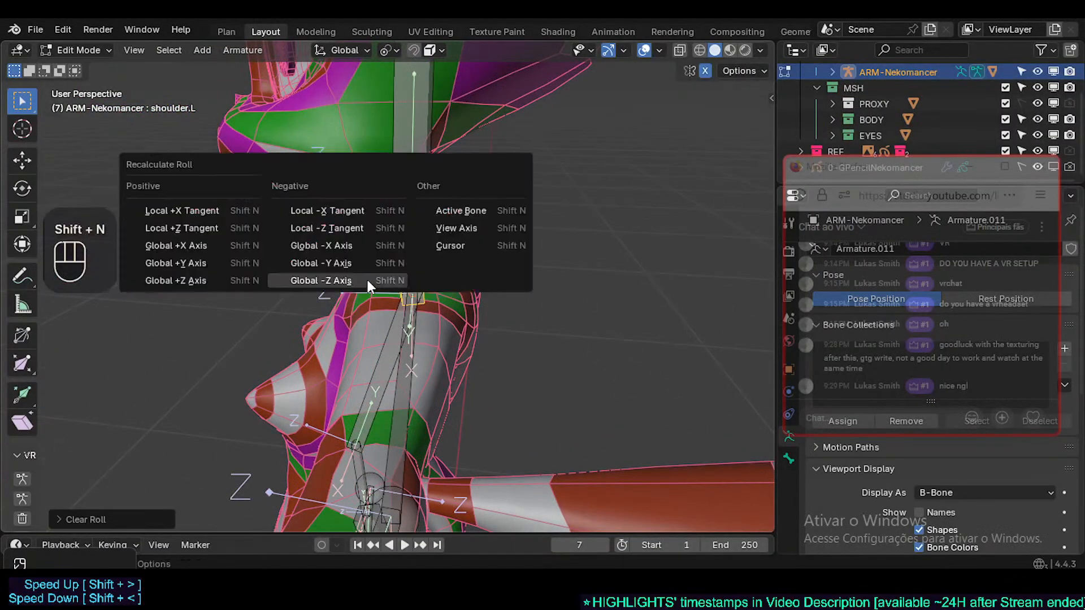
{"action": "left_click", "coordinate": [351, 246]}
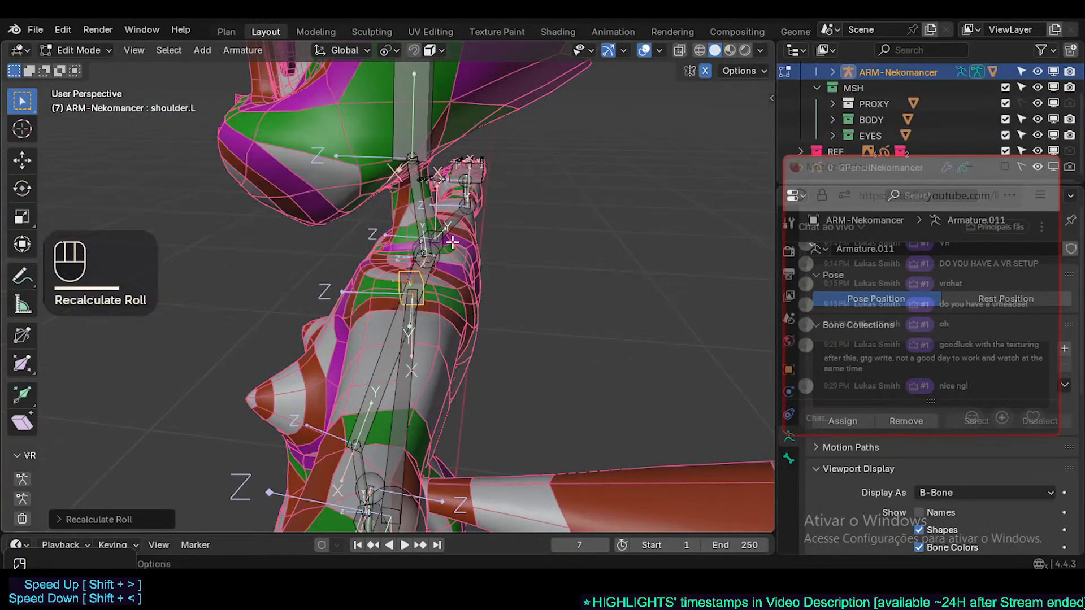
{"action": "key", "text": "a"}
{"action": "key", "text": "ctrl+z"}
- Recalculate the roll of shoulder.L to the Global +Z Axis and deselect the bones
{"action": "key", "text": "shift+n"}
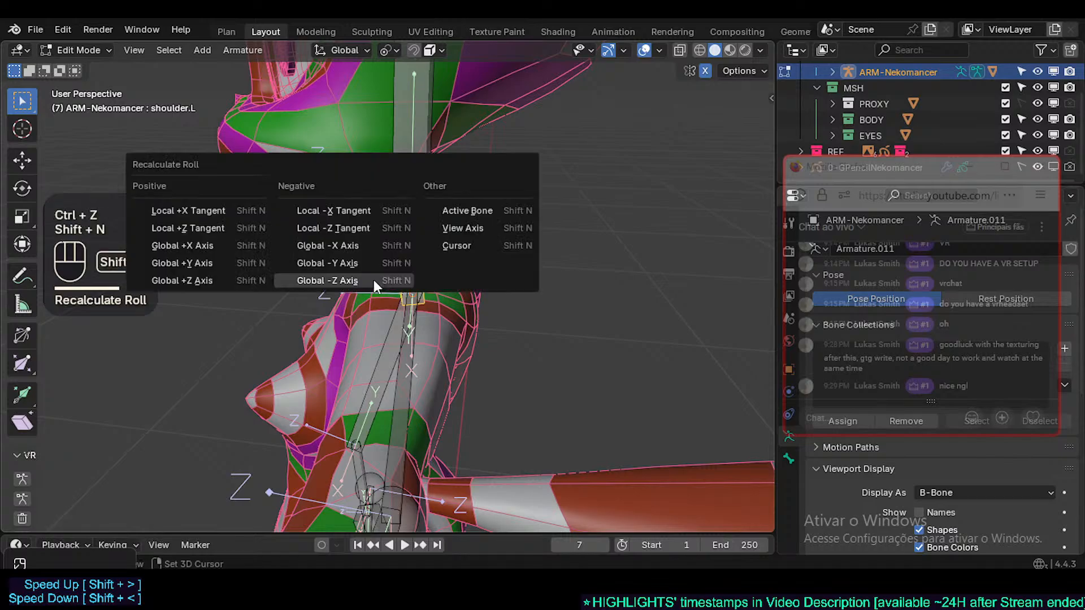
{"action": "left_click", "coordinate": [186, 278]}
{"action": "middle_click_drag", "start_coordinate": [186, 279], "coordinate": [415, 226]}
{"action": "key", "text": "alt+a"}
- Examine the axis directions of the left upper and lower leg bones
{"action": "scroll", "coordinate": [384, 293], "scroll_direction": "down", "scroll_amount": 2}
{"action": "scroll", "coordinate": [384, 293], "scroll_direction": "down", "scroll_amount": 2}
{"action": "left_click", "coordinate": [482, 308]}
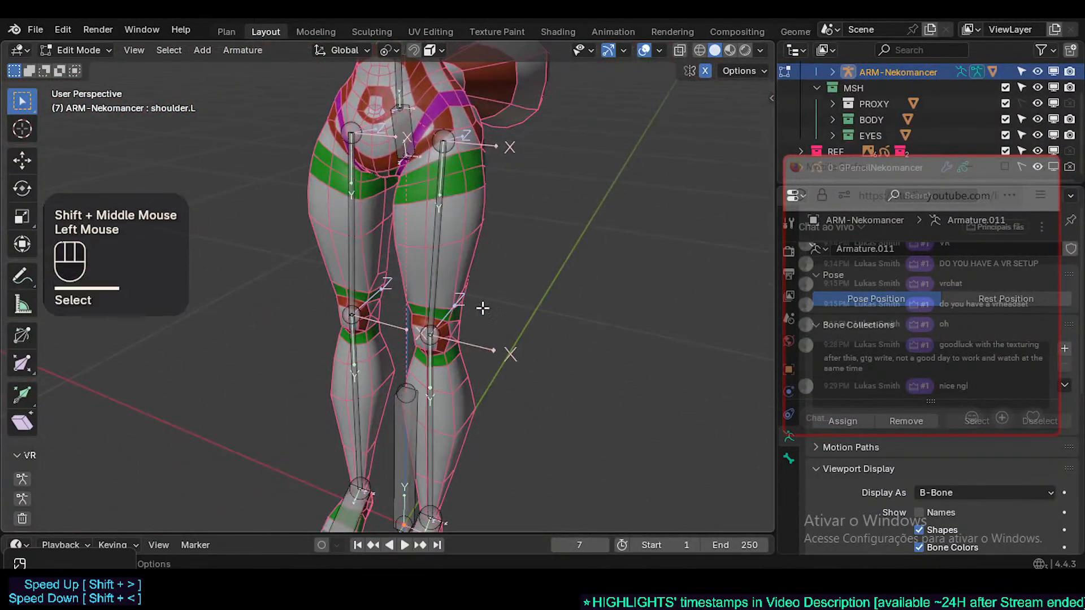
{"action": "middle_click_drag", "start_coordinate": [482, 308], "coordinate": [444, 290]}
{"action": "left_click", "coordinate": [472, 261]}
{"action": "left_click", "coordinate": [453, 384], "text": "shift"}
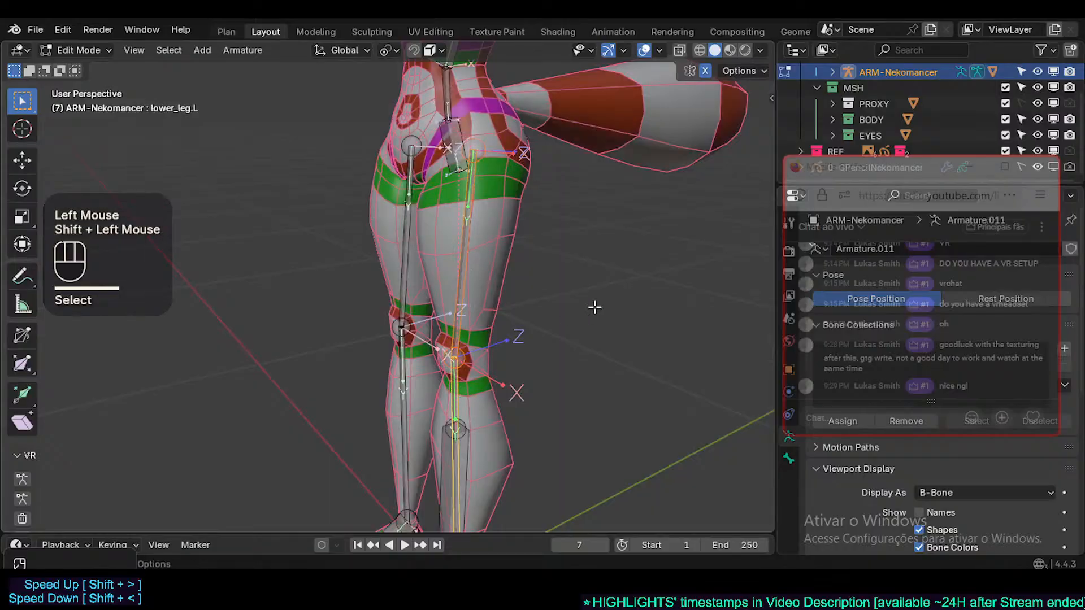
{"action": "middle_click_drag", "start_coordinate": [593, 305], "coordinate": [424, 292], "text": "shift"}
{"action": "scroll", "coordinate": [458, 370], "scroll_direction": "up", "scroll_amount": 2}
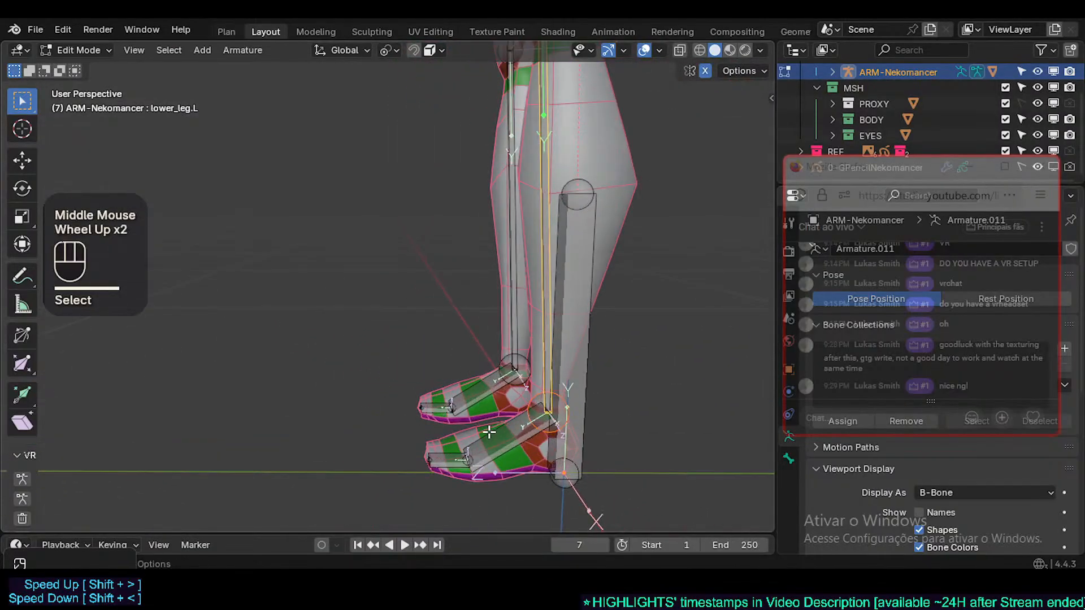
- Clear the roll of foot.L and toes.L
{"action": "left_click", "coordinate": [486, 427]}
{"action": "middle_click_drag", "start_coordinate": [485, 411], "coordinate": [448, 364], "text": "shift"}
{"action": "scroll", "coordinate": [475, 393], "scroll_direction": "up", "scroll_amount": 2}
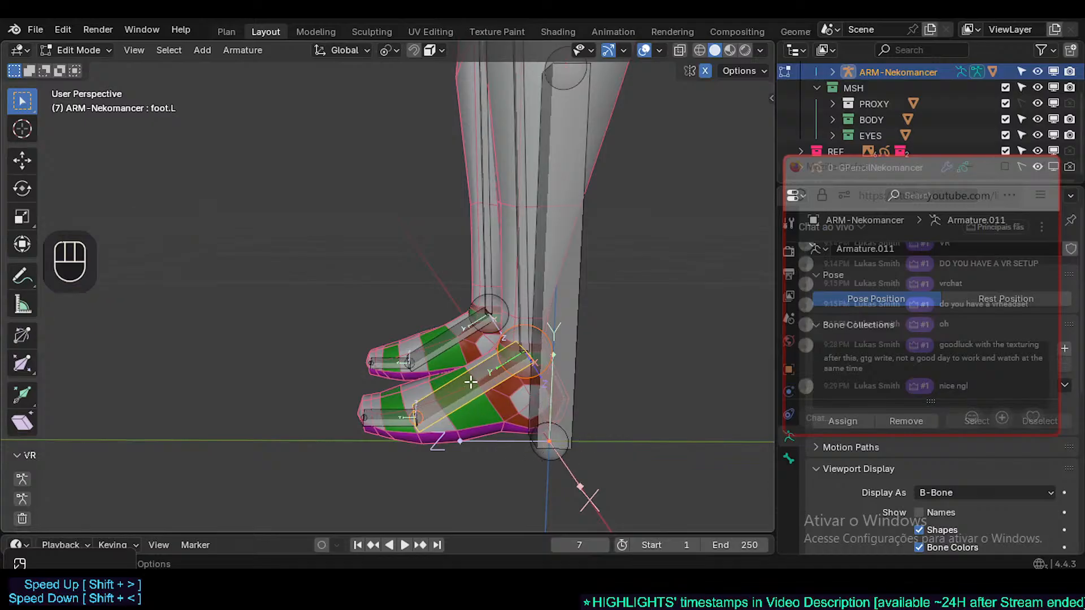
{"action": "middle_click_drag", "start_coordinate": [471, 383], "coordinate": [440, 358]}
{"action": "key", "text": "alt+r"}
{"action": "key", "text": "alt+r"}
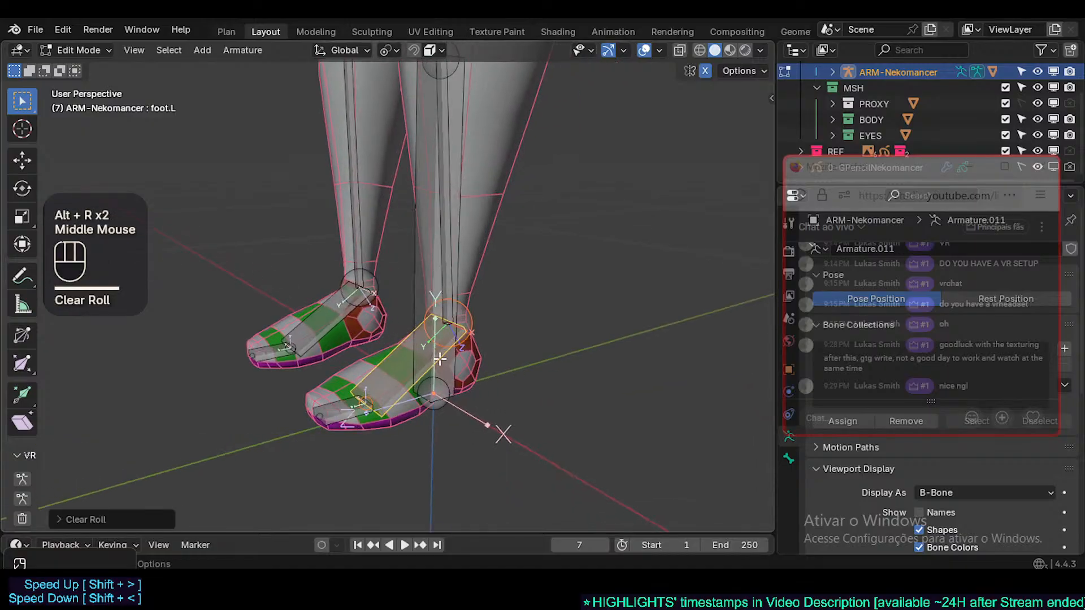
{"action": "left_click", "coordinate": [344, 415]}
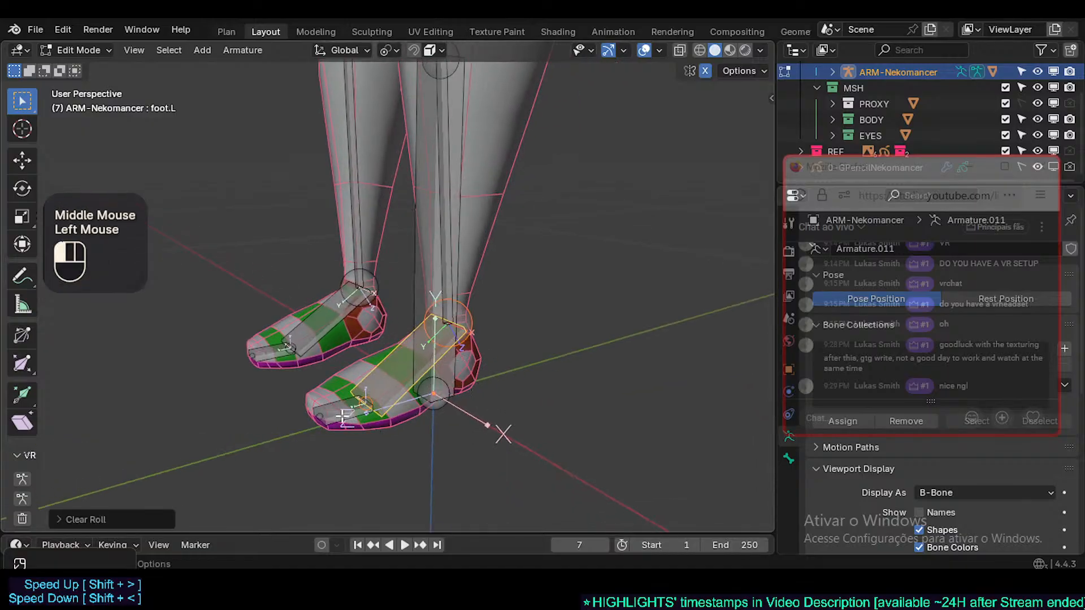
{"action": "key", "text": "alt+r"}
- Look over the bone axes from the feet up to the upper body and save Nekomancer1.blend
{"action": "middle_click_drag", "start_coordinate": [446, 175], "coordinate": [454, 291], "text": "shift"}
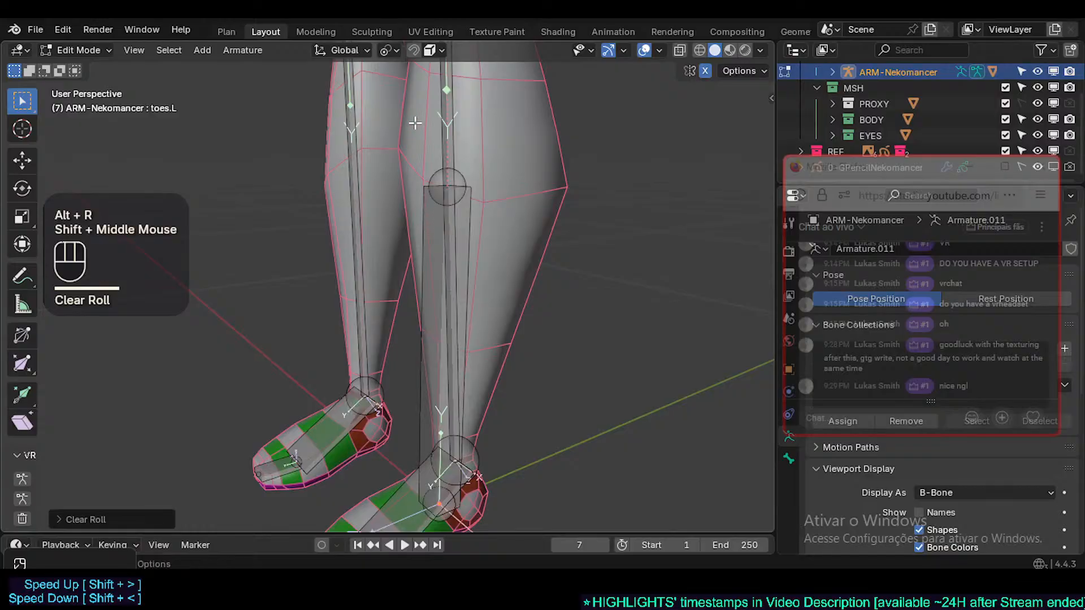
{"action": "middle_click_drag", "start_coordinate": [414, 124], "coordinate": [414, 135], "text": "shift"}
{"action": "middle_click_drag", "start_coordinate": [391, 402], "coordinate": [401, 307], "text": "shift"}
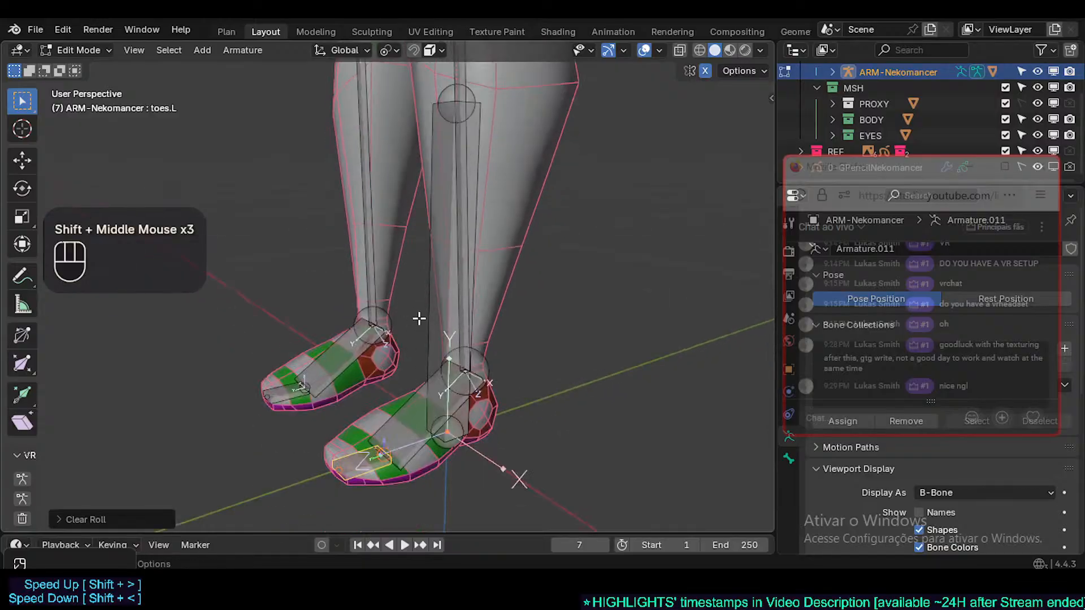
{"action": "middle_click_drag", "start_coordinate": [427, 156], "coordinate": [400, 317], "text": "shift"}
{"action": "middle_click_drag", "start_coordinate": [389, 316], "coordinate": [367, 492], "text": "shift"}
{"action": "scroll", "coordinate": [404, 351], "scroll_direction": "down", "scroll_amount": 1}
{"action": "key", "text": "ctrl+s"}
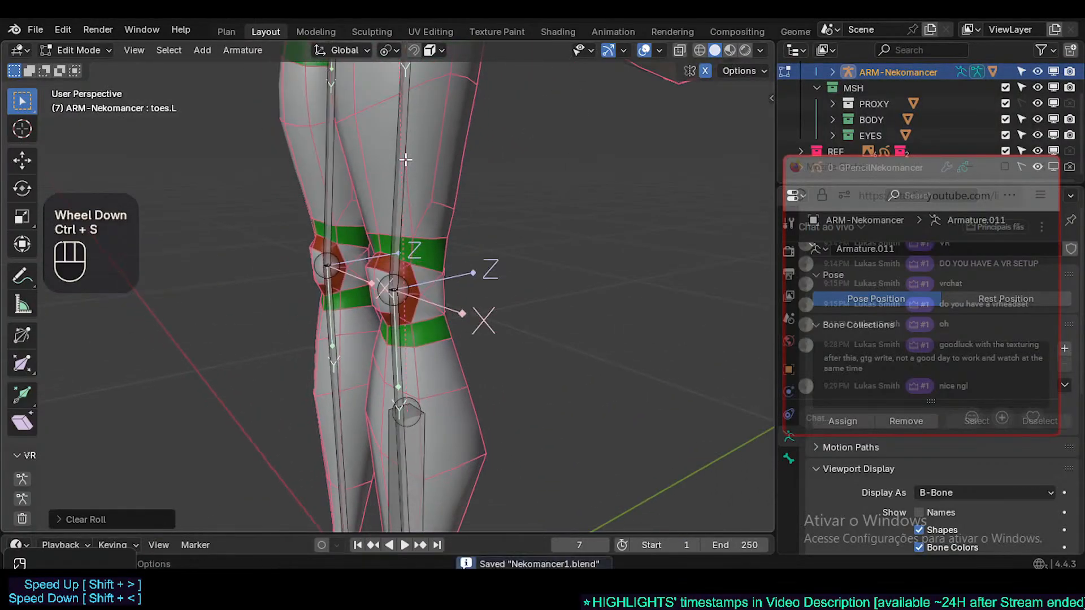
{"action": "middle_click_drag", "start_coordinate": [406, 160], "coordinate": [400, 313], "text": "shift"}
{"action": "scroll", "coordinate": [392, 226], "scroll_direction": "down", "scroll_amount": 4}
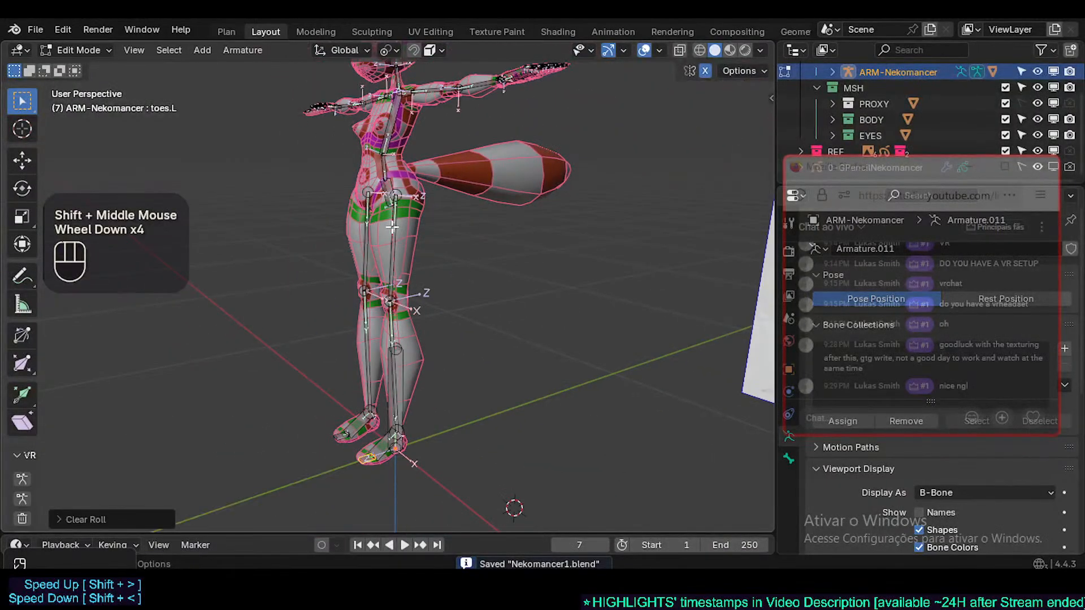
{"action": "middle_click_drag", "start_coordinate": [412, 283], "coordinate": [477, 354], "text": "shift"}
{"action": "scroll", "coordinate": [466, 409], "scroll_direction": "up", "scroll_amount": 2}
{"action": "scroll", "coordinate": [466, 409], "scroll_direction": "up", "scroll_amount": 1}
{"action": "scroll", "coordinate": [477, 354], "scroll_direction": "up", "scroll_amount": 2}
{"action": "middle_click_drag", "start_coordinate": [441, 294], "coordinate": [537, 368], "text": "shift"}
{"action": "scroll", "coordinate": [496, 368], "scroll_direction": "down", "scroll_amount": 2}
{"action": "key", "text": "ctrl+s"}
- Return the armature to Object Mode, hide the mesh wireframe overlay and save the file
{"action": "scroll", "coordinate": [561, 363], "scroll_direction": "down", "scroll_amount": 2}
{"action": "middle_click_drag", "start_coordinate": [536, 367], "coordinate": [425, 332]}
{"action": "key", "text": "ctrl+Tab"}
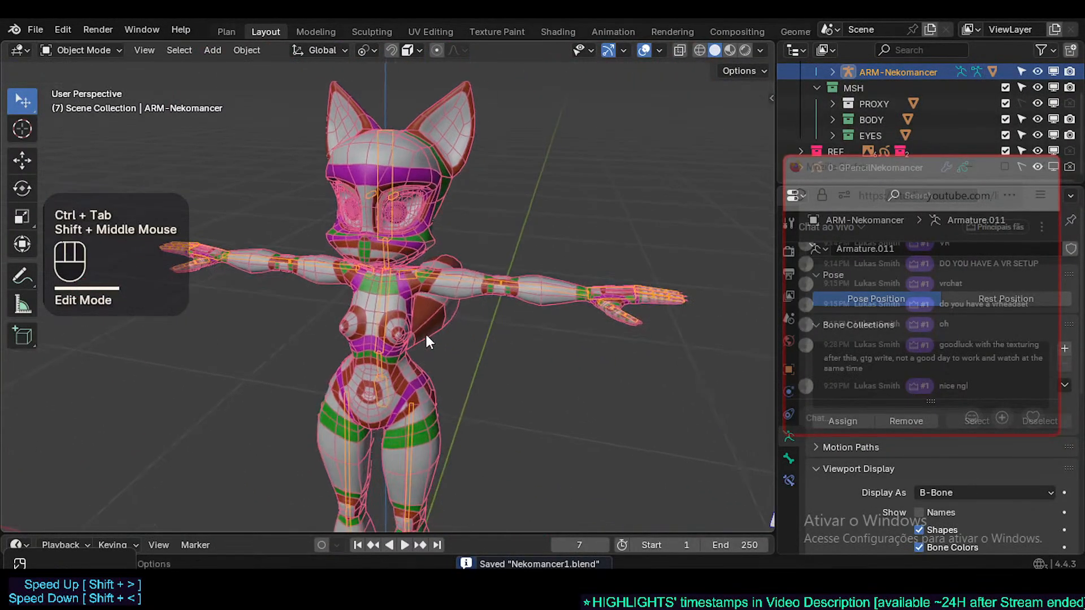
{"action": "key", "text": "ctrl+shift+alt+z"}
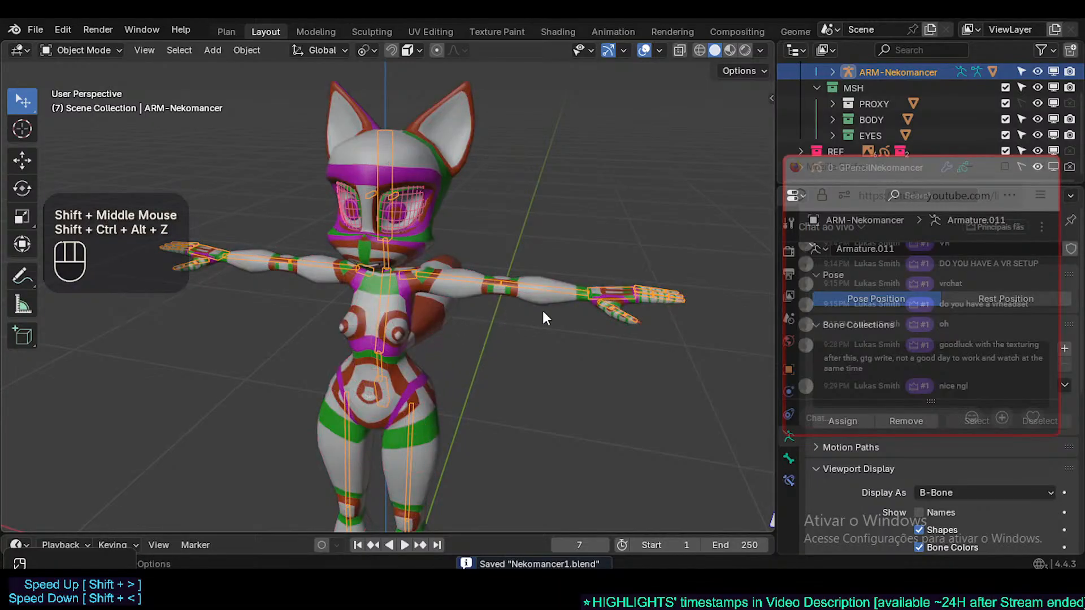
{"action": "scroll", "coordinate": [550, 310], "scroll_direction": "up", "scroll_amount": 2}
{"action": "middle_click_drag", "start_coordinate": [550, 311], "coordinate": [531, 294]}
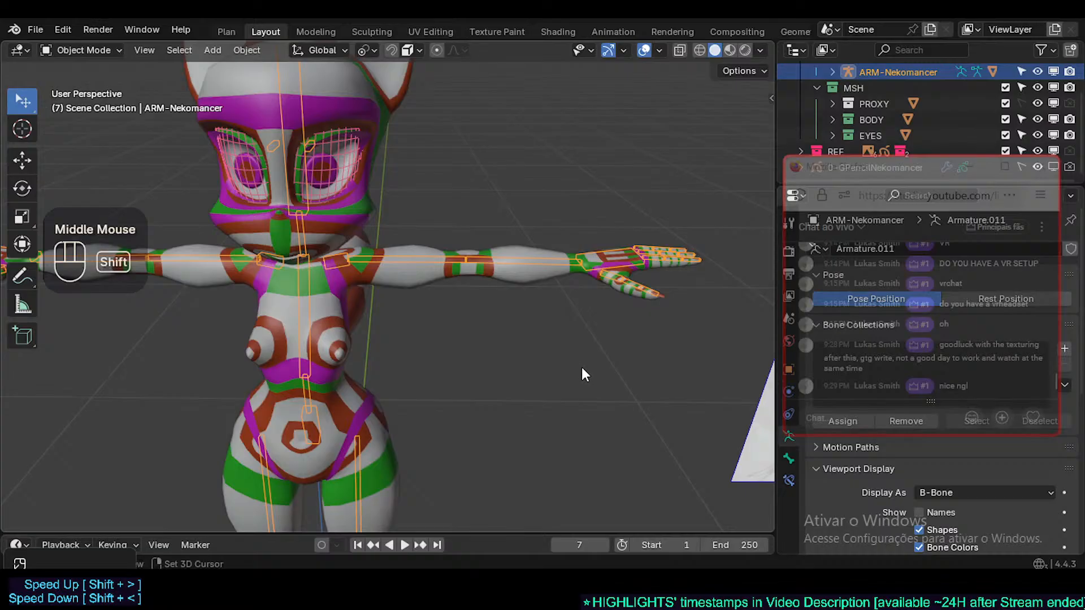
{"action": "middle_click_drag", "start_coordinate": [581, 367], "coordinate": [572, 369], "text": "shift"}
{"action": "key", "text": "ctrl+s"}
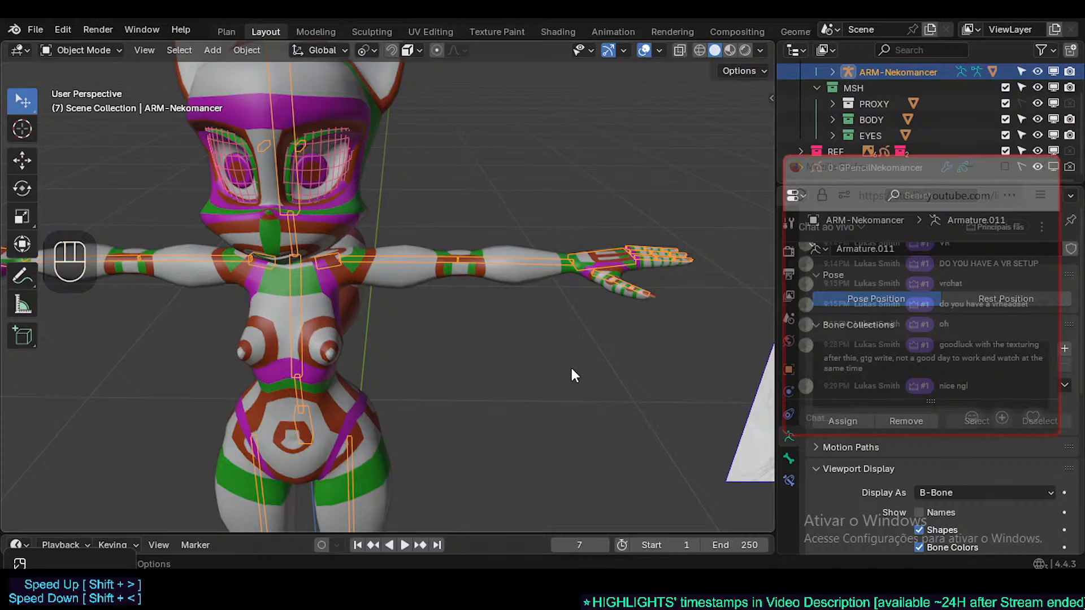
- Show the mesh wireframe overlay again and save the file
{"action": "middle_click_drag", "start_coordinate": [500, 349], "coordinate": [466, 364], "text": "ctrl+alt+shift"}
{"action": "key", "text": "shift+ctrl+alt+z"}
{"action": "scroll", "coordinate": [412, 339], "scroll_direction": "up", "scroll_amount": 2}
{"action": "key", "text": "ctrl+s"}
{"action": "scroll", "coordinate": [467, 364], "scroll_direction": "down", "scroll_amount": 2}
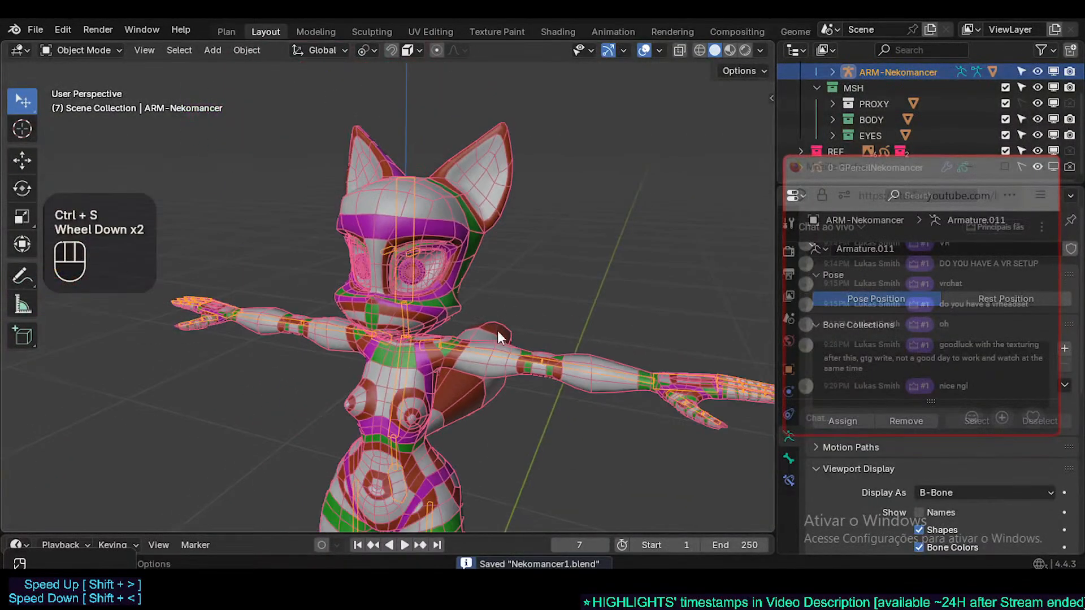
- Deselect everything and select the ARM-Nekomancer armature again
{"action": "middle_click_drag", "start_coordinate": [497, 331], "coordinate": [487, 296], "text": "shift"}
{"action": "scroll", "coordinate": [501, 351], "scroll_direction": "up", "scroll_amount": 2}
{"action": "middle_click_drag", "start_coordinate": [499, 353], "coordinate": [543, 272], "text": "shift"}
{"action": "left_click", "coordinate": [541, 269]}
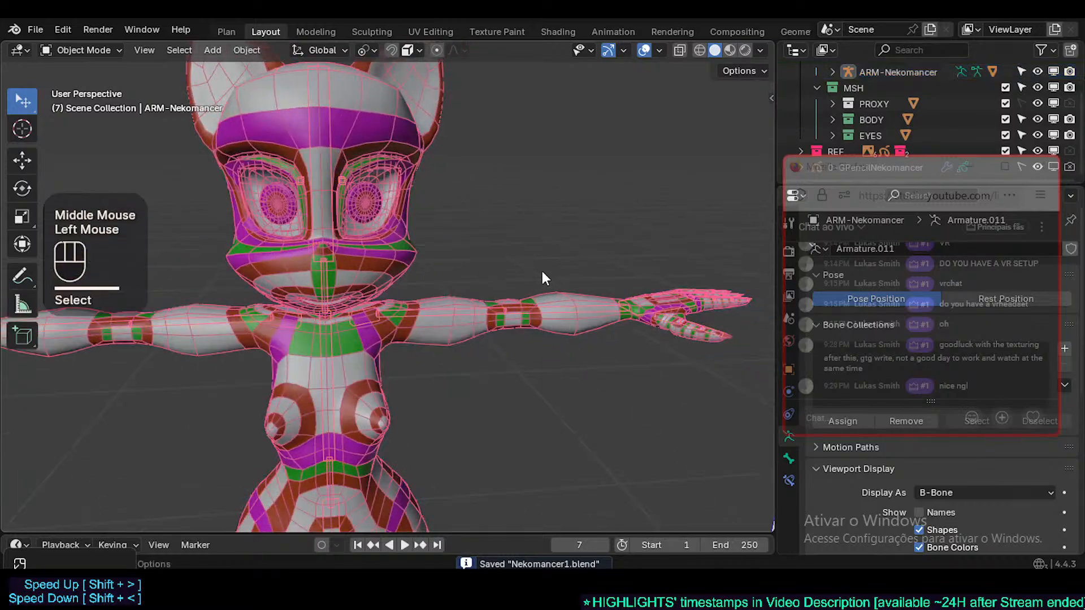
{"action": "left_click", "coordinate": [370, 254]}
{"action": "scroll", "coordinate": [452, 308], "scroll_direction": "down", "scroll_amount": 2}
{"action": "left_click", "coordinate": [487, 320]}
{"action": "left_click", "coordinate": [491, 318]}
{"action": "left_click", "coordinate": [505, 310]}
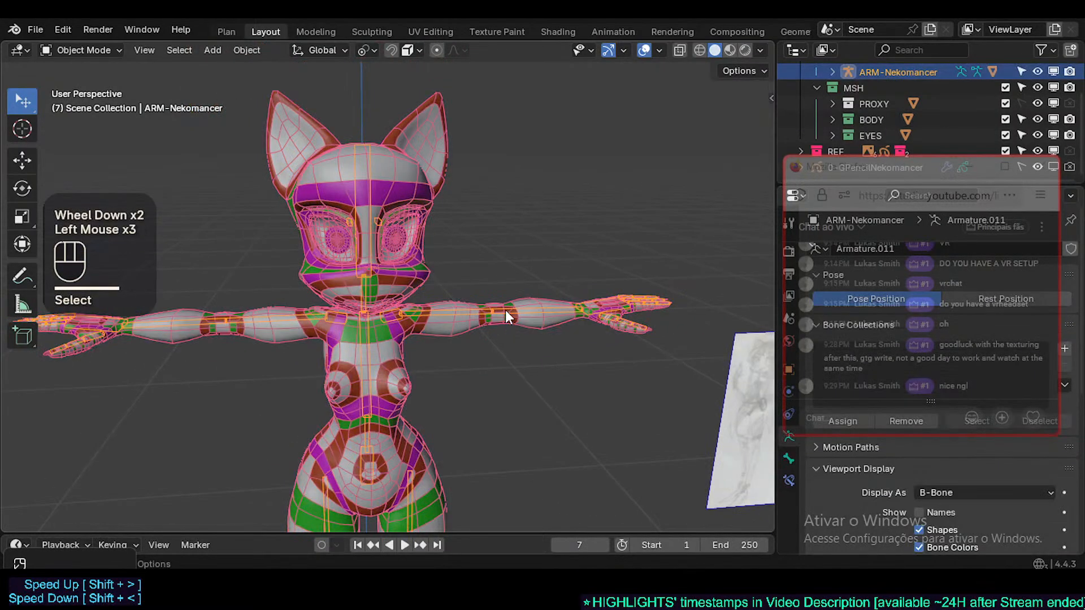
{"action": "middle_click_drag", "start_coordinate": [543, 304], "coordinate": [559, 302]}
- In the Plan workspace, comment out the "* VRM Skeleton" line in the RIGGING section of ToDoNekomancer
{"action": "left_click", "coordinate": [222, 30]}
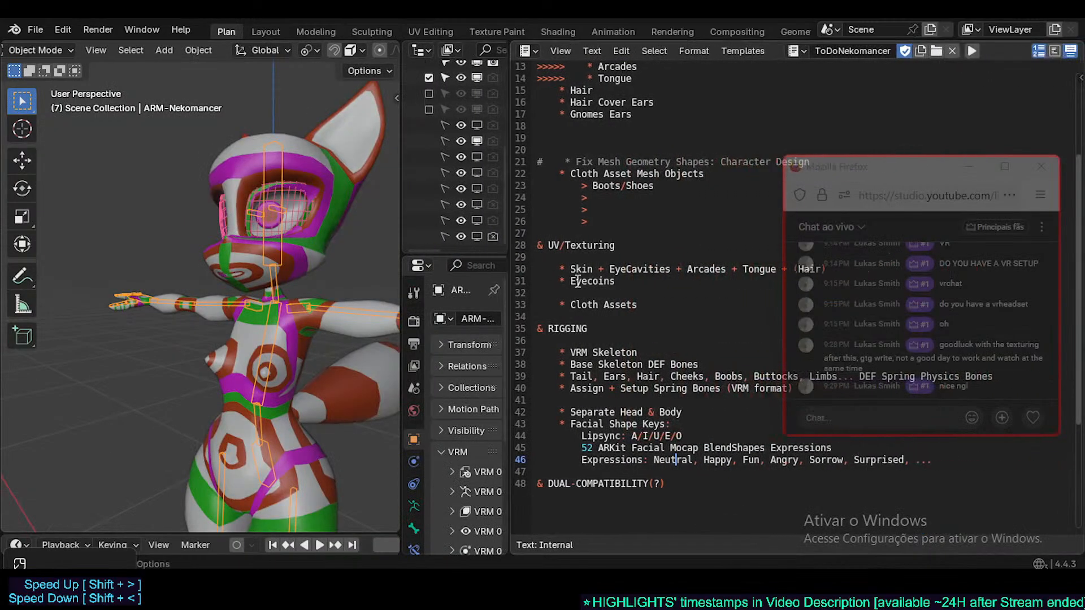
{"action": "left_click", "coordinate": [653, 352]}
{"action": "key", "text": "Home"}
{"action": "key", "text": "ctrl+slash"}
{"action": "key", "text": "Down"}
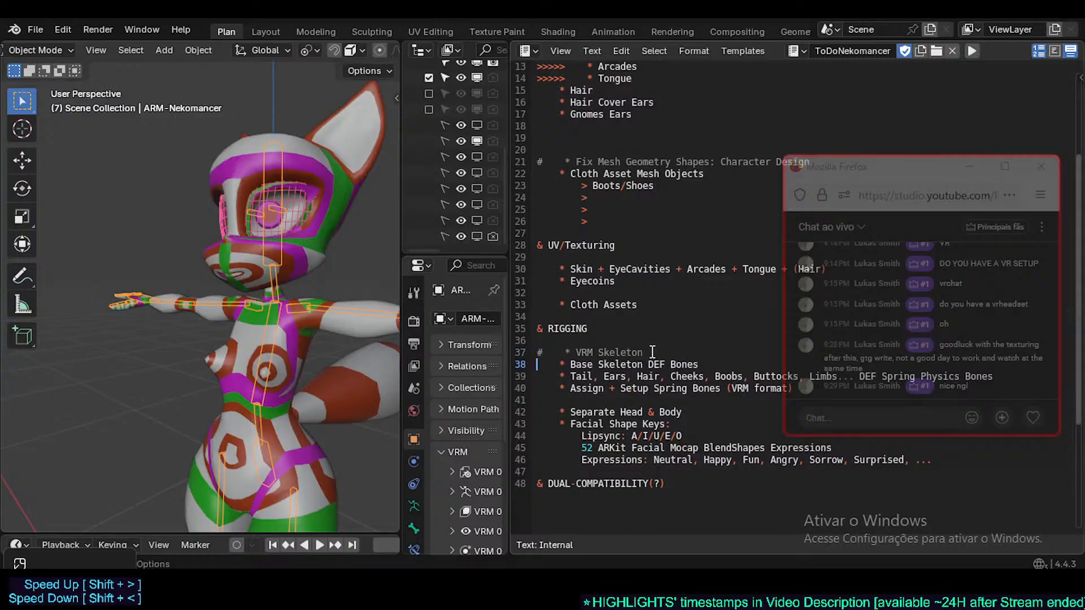
- Move the live chat window clear of the RIGGING list and insert "DEF Bones:" before "Tail" on line 39
{"action": "key", "text": "Down"}
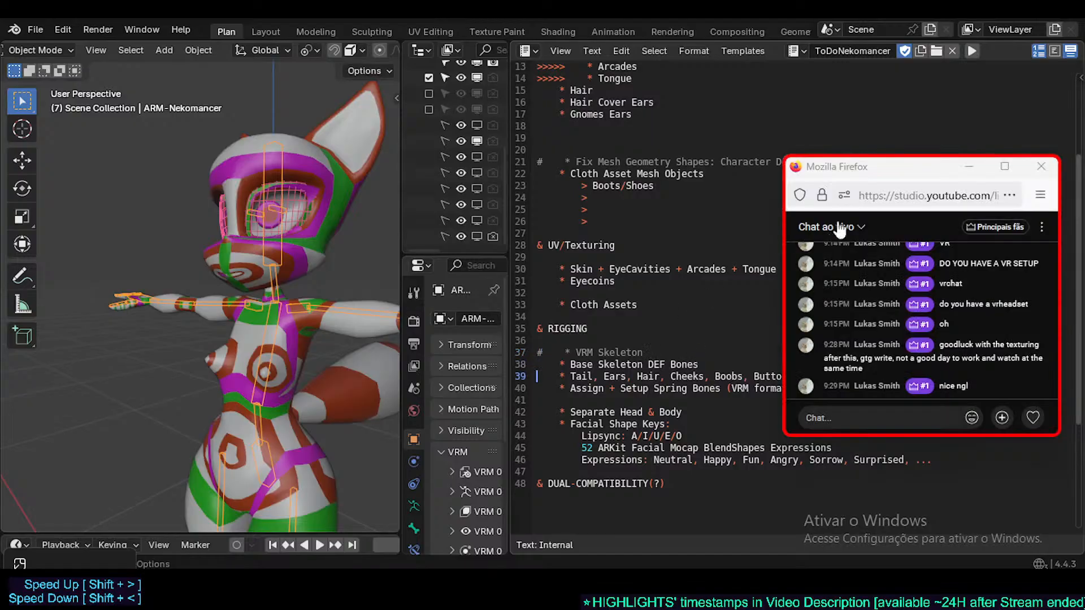
{"action": "left_click_drag", "start_coordinate": [860, 175], "coordinate": [848, 65]}
{"action": "left_click", "coordinate": [629, 365]}
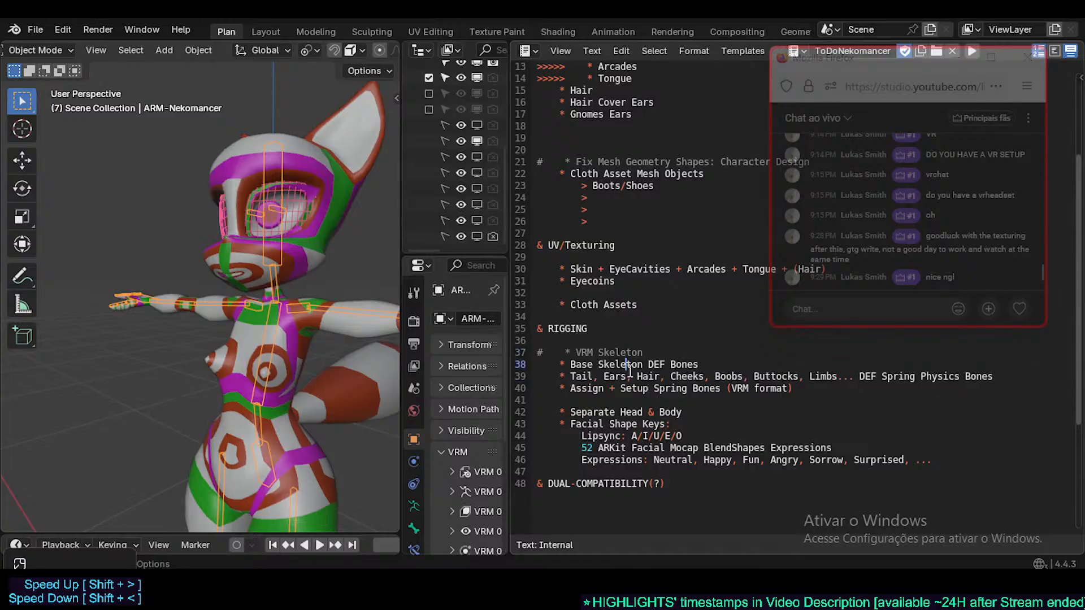
{"action": "key", "text": "Down"}
{"action": "key", "text": "Home"}
{"action": "key", "text": "Right"}
{"action": "key", "text": "Right"}
{"action": "key", "text": "Right"}
{"action": "key", "text": "Right"}
{"action": "key", "text": "Right"}
{"action": "key", "text": "Right"}
{"action": "type", "text": "DEF Bones:"}
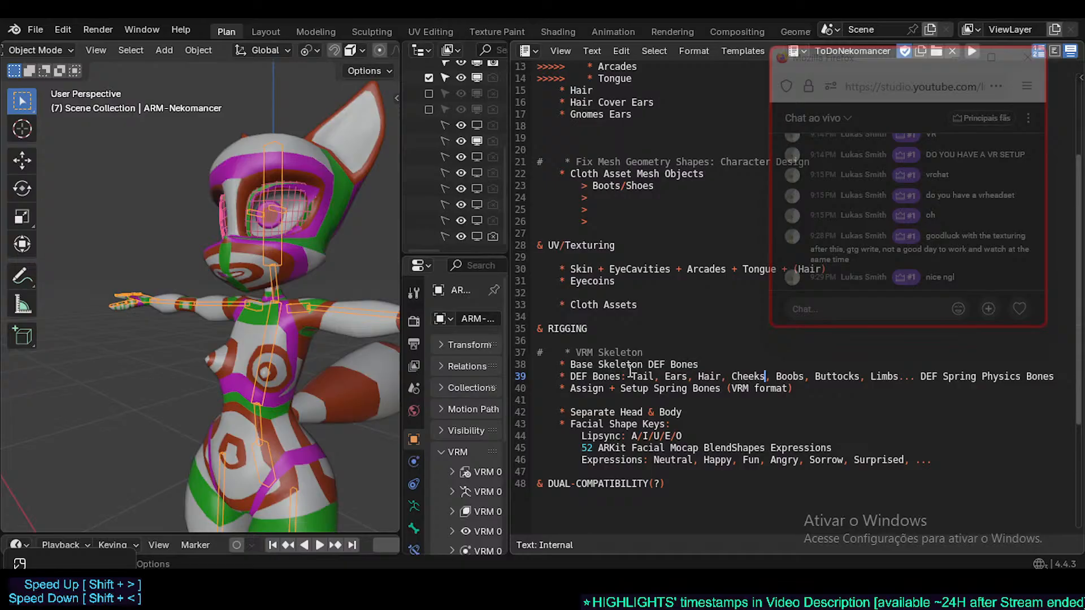
- Add "(Spring)" after "Cheeks" and after "Limbs" on the DEF Bones line of the to-do list
{"action": "key", "text": "shift+Left"}
{"action": "key", "text": "shift+Left"}
{"action": "key", "text": "shift+Left"}
{"action": "key", "text": "shift+Left"}
{"action": "key", "text": "shift+Left"}
{"action": "key", "text": "Right"}
{"action": "type", "text": "(Spring)"}
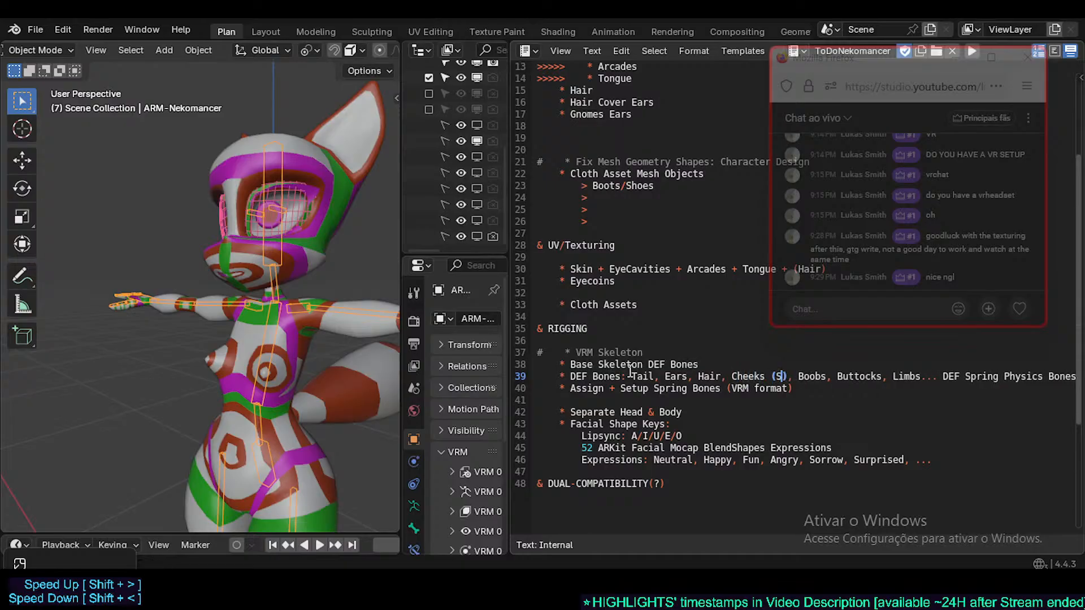
{"action": "key", "text": "Delete"}
{"action": "key", "text": "Right"}
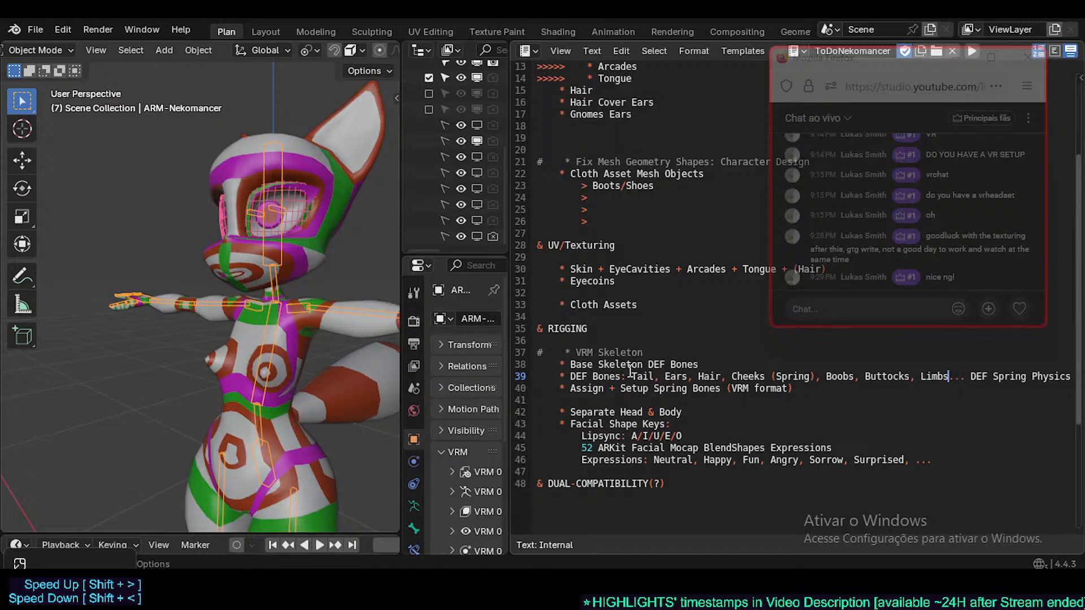
{"action": "type", "text": "(Spring)"}
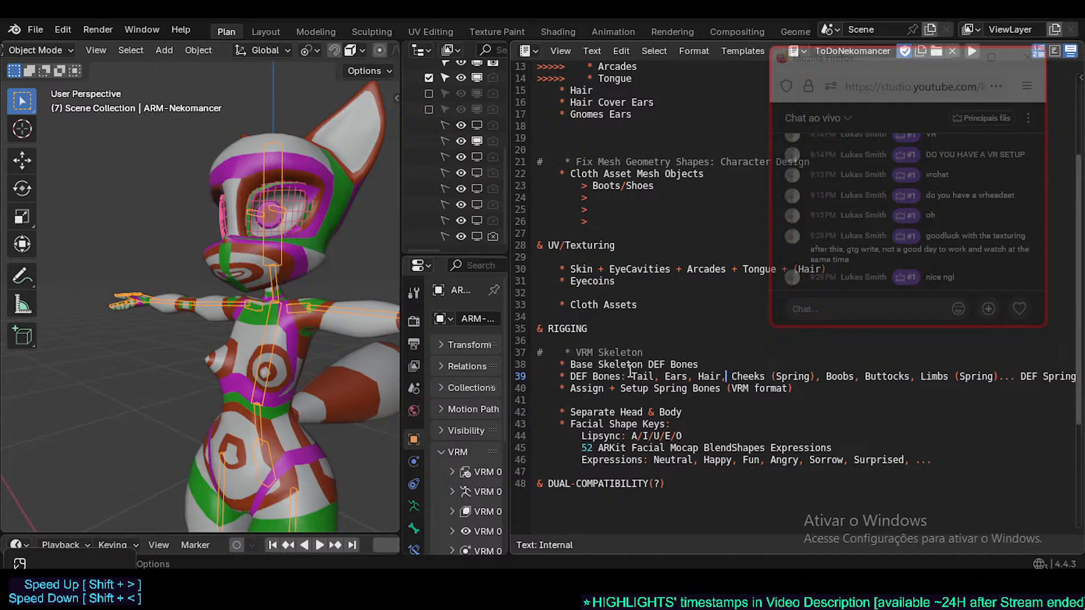
- Change the label on line 39 to "DEF Spring Bones:" and remove "(Spring)" after "Cheeks"
{"action": "type", "text": "Spring"}
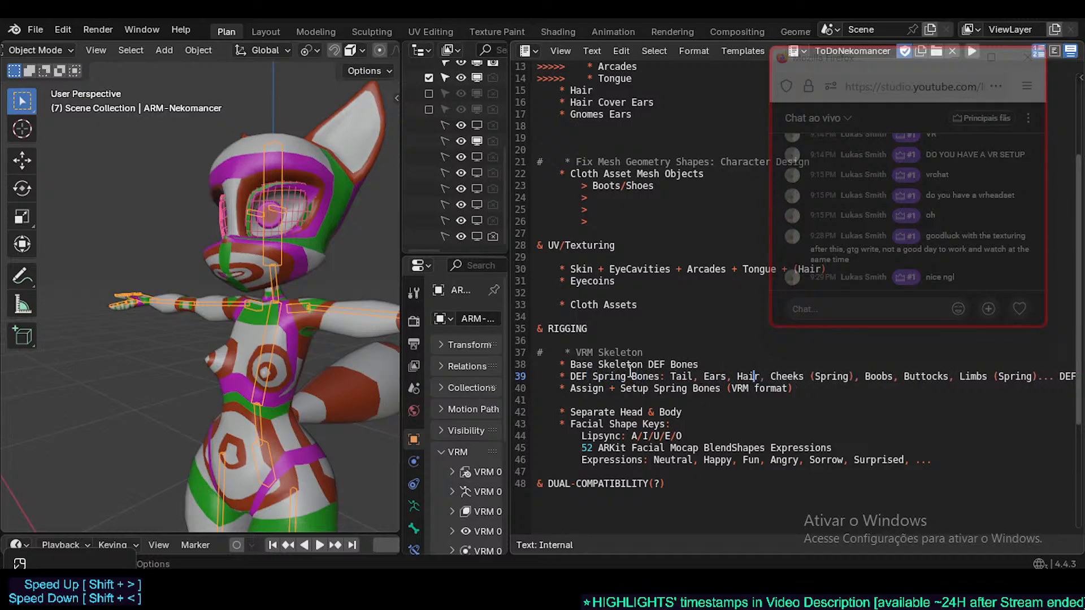
{"action": "key", "text": "Delete"}
{"action": "key", "text": "Delete"}
{"action": "key", "text": "Delete"}
{"action": "key", "text": "Delete"}
{"action": "key", "text": "Delete"}
{"action": "key", "text": "Delete"}
{"action": "key", "text": "Delete"}
{"action": "key", "text": "Delete"}
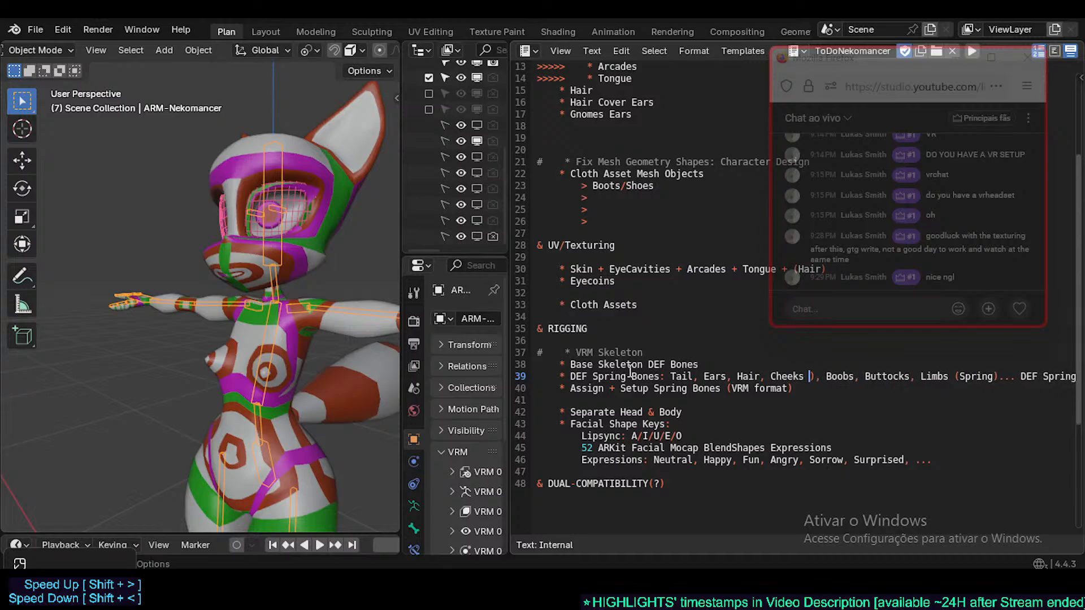
{"action": "key", "text": "BackSpace"}
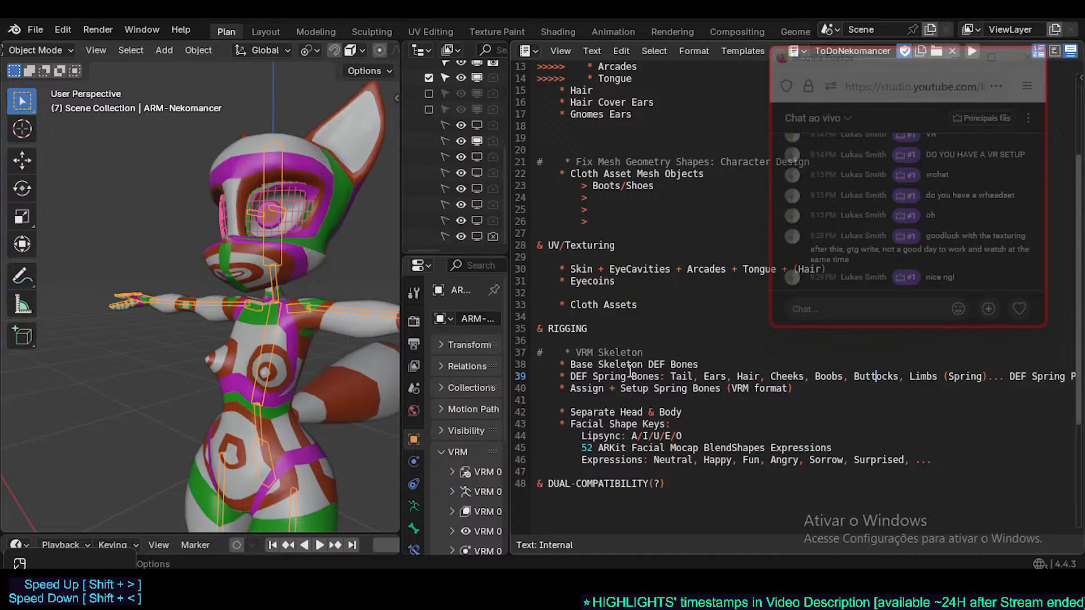
- Remove "(Spring)" after "Limbs" on line 39 of the to-do list
{"action": "key", "text": "Delete"}
{"action": "key", "text": "Delete"}
{"action": "key", "text": "Delete"}
{"action": "key", "text": "Delete"}
{"action": "key", "text": "Delete"}
{"action": "key", "text": "Delete"}
{"action": "key", "text": "Delete"}
{"action": "key", "text": "Delete"}
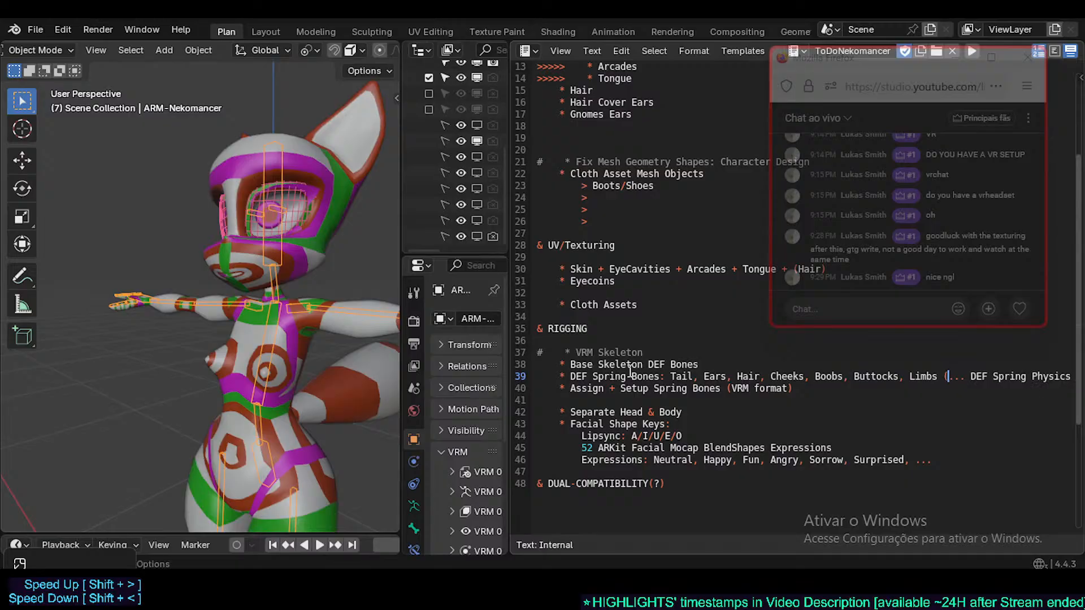
{"action": "key", "text": "BackSpace"}
- Delete the trailing "DEF Spring Physics Bones" text after "Limbs..." on line 39
{"action": "key", "text": "Right"}
{"action": "key", "text": "Right"}
{"action": "key", "text": "Right"}
{"action": "key", "text": "Right"}
{"action": "key", "text": "Right"}
{"action": "key", "text": "Right"}
{"action": "key", "text": "Right"}
{"action": "key", "text": "Right"}
{"action": "key", "text": "Right"}
{"action": "key", "text": "Right"}
{"action": "key", "text": "Right"}
{"action": "key", "text": "Right"}
{"action": "key", "text": "Right"}
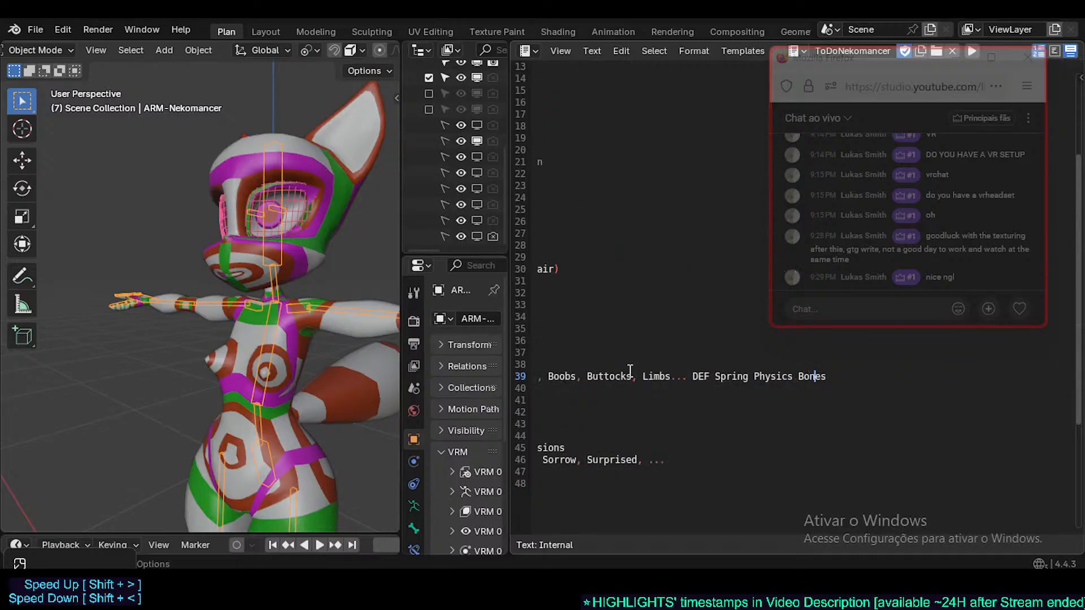
{"action": "key", "text": "shift+Left"}
{"action": "key", "text": "BackSpace"}
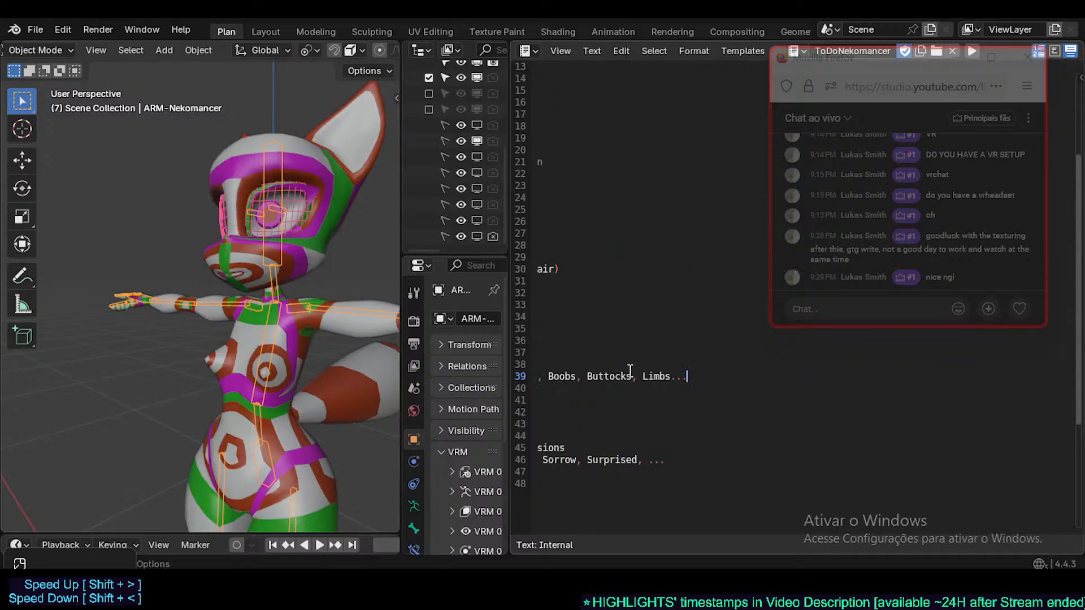
- Change the label on line 39 to "DEF Spring Physics Bones:" and save the file
{"action": "key", "text": "Home"}
{"action": "key", "text": "Right"}
{"action": "key", "text": "Right"}
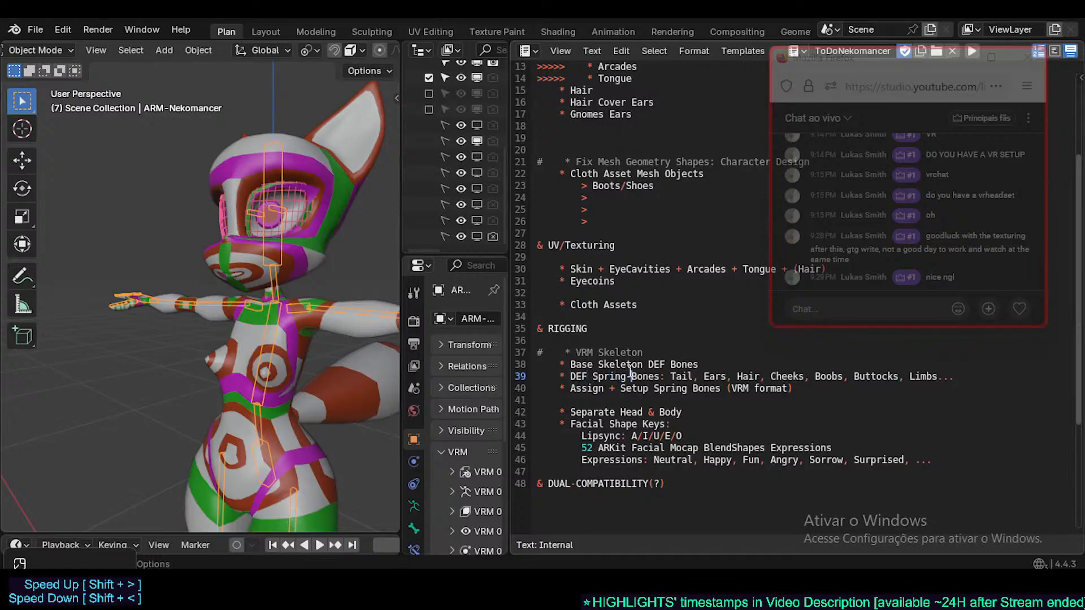
{"action": "type", "text": "Physics"}
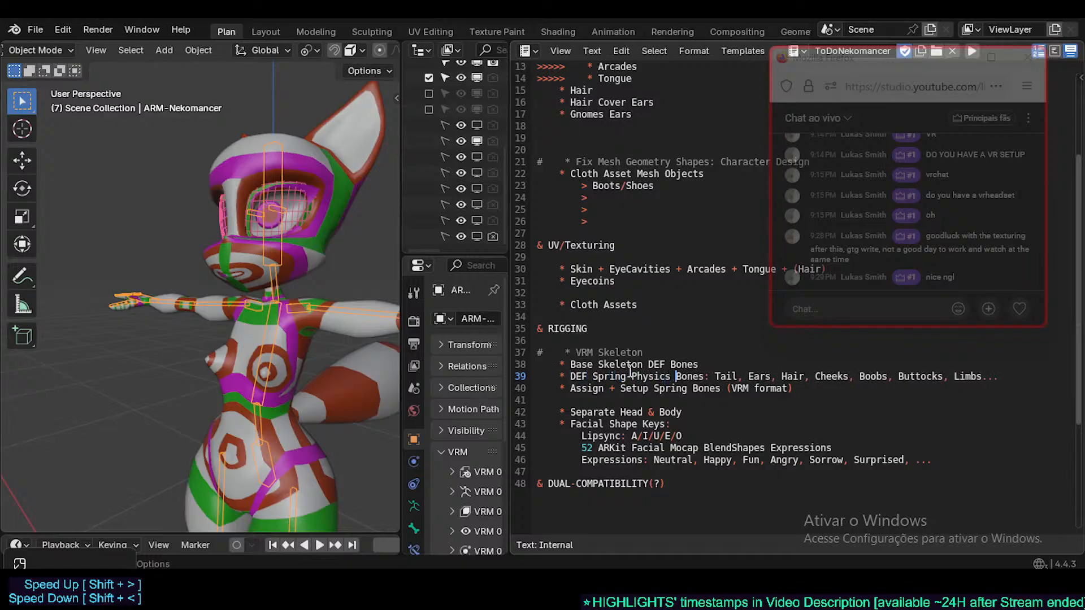
{"action": "key", "text": "ctrl+s"}
{"action": "key", "text": "Down"}
{"action": "key", "text": "End"}
{"action": "key", "text": "Left"}
{"action": "key", "text": "Left"}
{"action": "key", "text": "Left"}
{"action": "key", "text": "Left"}
{"action": "key", "text": "Left"}
{"action": "key", "text": "Left"}
{"action": "key", "text": "Left"}
{"action": "key", "text": "Left"}
{"action": "key", "text": "Left"}
{"action": "key", "text": "Left"}
{"action": "key", "text": "Left"}
{"action": "key", "text": "Left"}
{"action": "key", "text": "Left"}
{"action": "key", "text": "Left"}
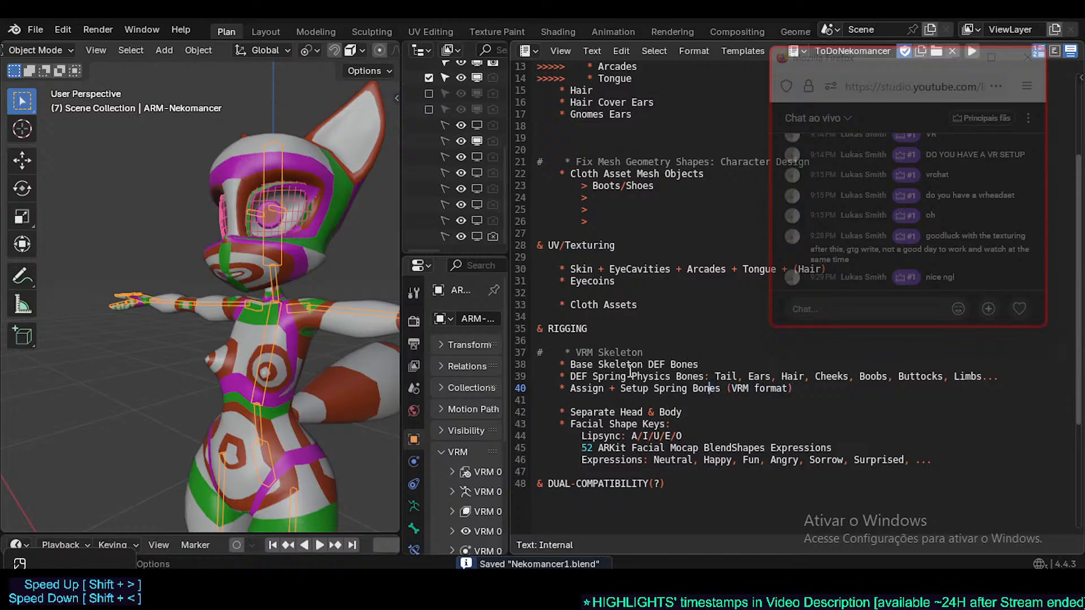
- Add the line "* Apply Mirror Modifier (Head Mesh Object)" below "Separate Head & Body" and save the file
{"action": "key", "text": "End"}
{"action": "key", "text": "Down"}
{"action": "key", "text": "Down"}
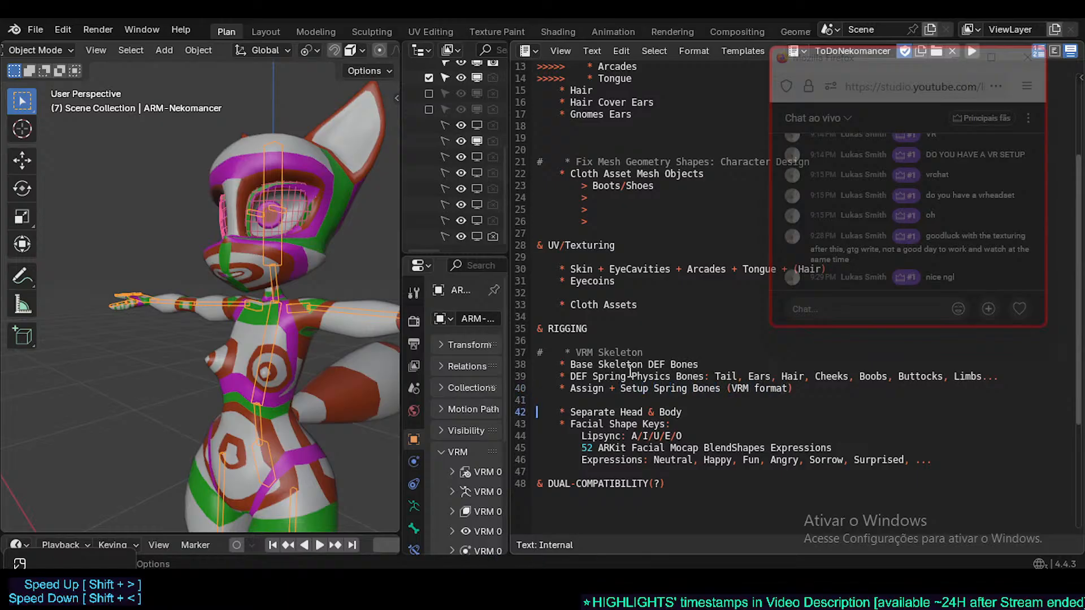
{"action": "key", "text": "Return"}
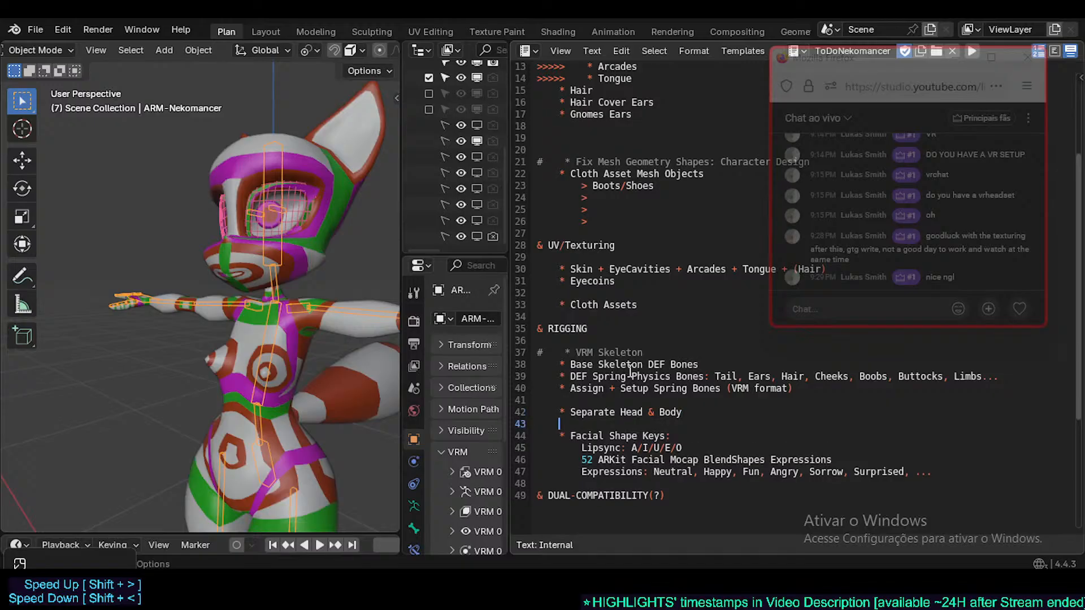
{"action": "type", "text": "* Apply Mirro"}
{"action": "key", "text": "BackSpace"}
{"action": "type", "text": "r Modifier (HEad"}
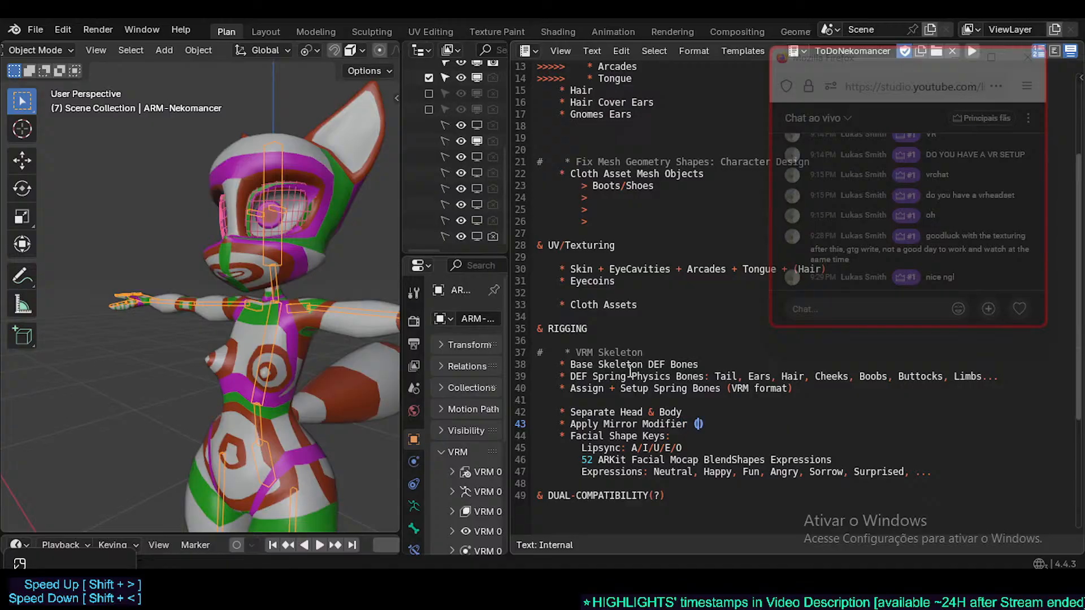
{"action": "key", "text": "BackSpace"}
{"action": "key", "text": "BackSpace"}
{"action": "key", "text": "BackSpace"}
{"action": "type", "text": "ead Mesh Object"}
{"action": "key", "text": "ctrl+s"}
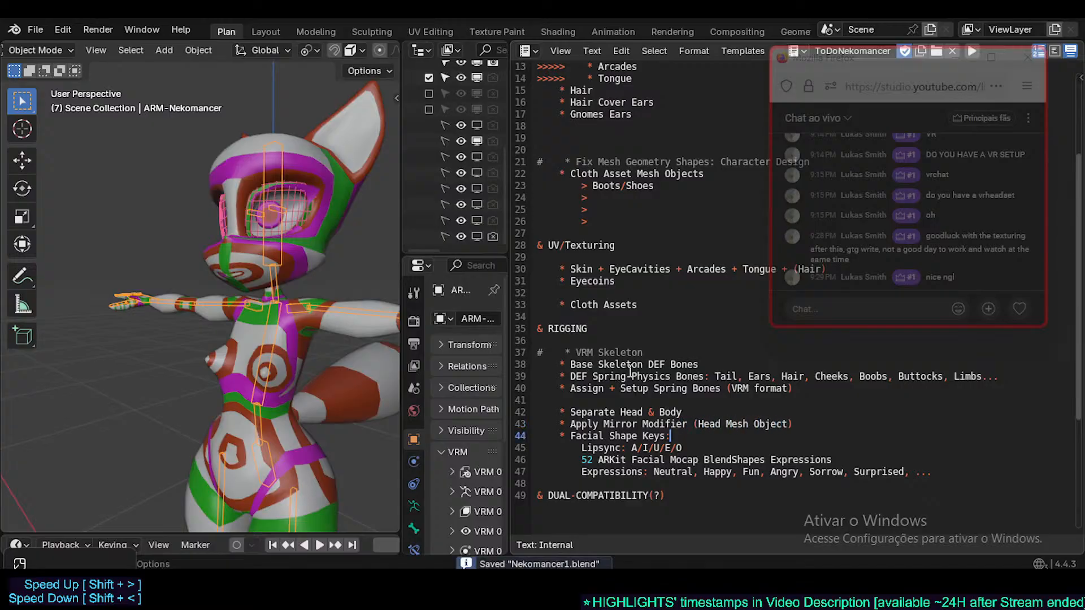
- On the Lipsync line, append "(and extras Mals Addon)", save the file, and add "/..." after "A/I/U/E/O"
{"action": "key", "text": "Down"}
{"action": "key", "text": "Down"}
{"action": "key", "text": "Down"}
{"action": "key", "text": "Up"}
{"action": "type", "text": "(and "}
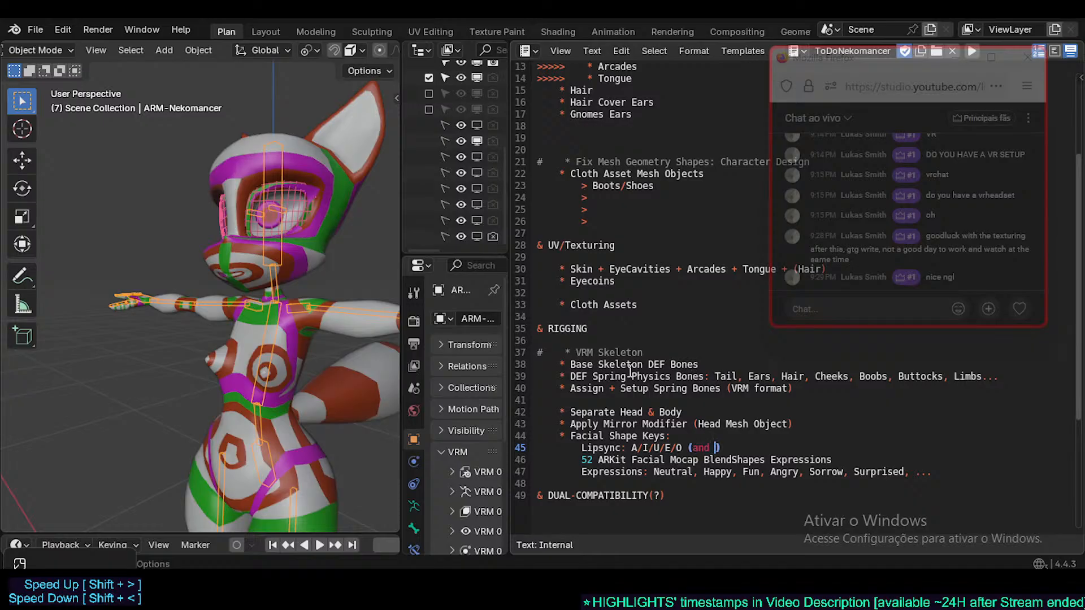
{"action": "type", "text": "extras Mals Addon"}
{"action": "key", "text": "ctrl+s"}
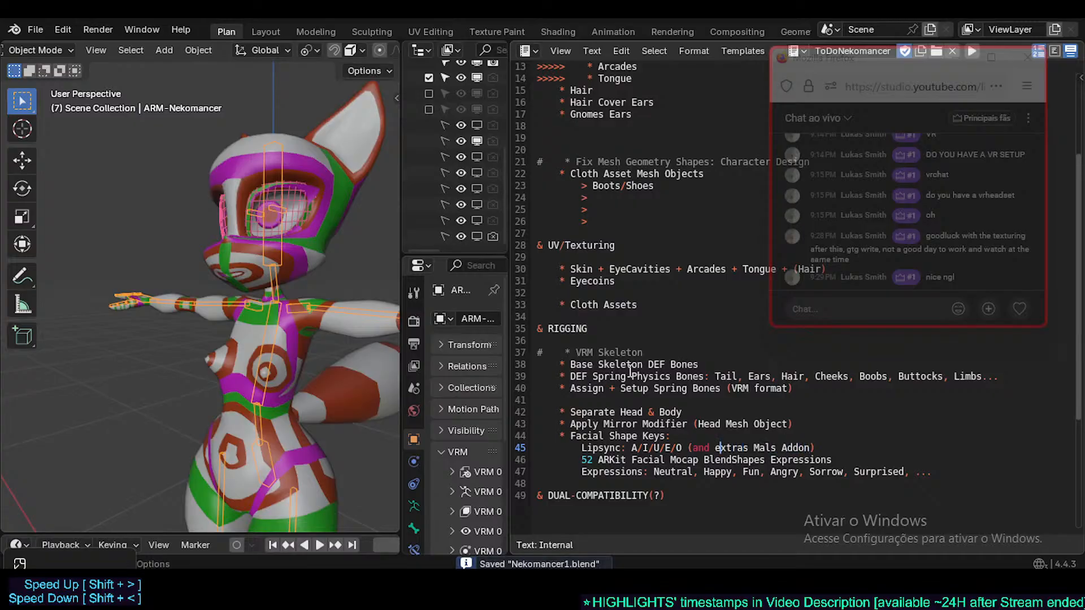
{"action": "key", "text": "Left"}
{"action": "type", "text": "/..."}
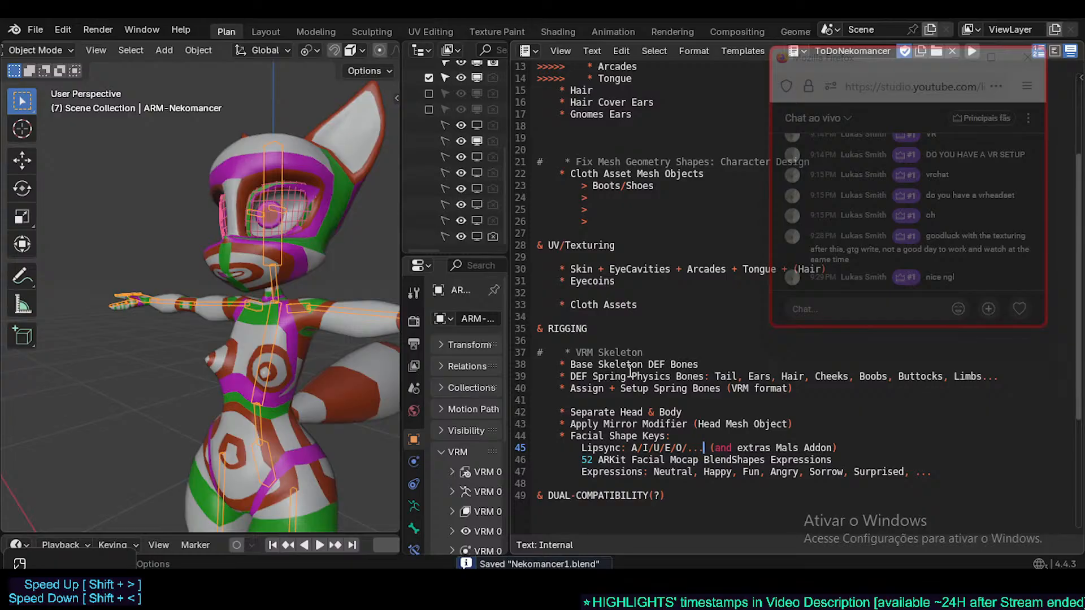
{"action": "key", "text": "Down"}
{"action": "key", "text": "Up"}
{"action": "key", "text": "Left"}
{"action": "key", "text": "Left"}
{"action": "key", "text": "Left"}
{"action": "key", "text": "Left"}
{"action": "key", "text": "Left"}
{"action": "key", "text": "Left"}
{"action": "key", "text": "Left"}
{"action": "key", "text": "Left"}
{"action": "key", "text": "Left"}
{"action": "key", "text": "Left"}
{"action": "key", "text": "Left"}
{"action": "key", "text": "Left"}
{"action": "key", "text": "Left"}
{"action": "key", "text": "Left"}
{"action": "key", "text": "Down"}
{"action": "key", "text": "Right"}
{"action": "key", "text": "Right"}
{"action": "key", "text": "Right"}
{"action": "key", "text": "Right"}
- Insert "Assiging Shape Keys to" before "Expressions" on line 47 and save the file
{"action": "key", "text": "Home"}
{"action": "key", "text": "shift+End"}
{"action": "key", "text": "Down"}
{"action": "key", "text": "Home"}
{"action": "key", "text": "Right"}
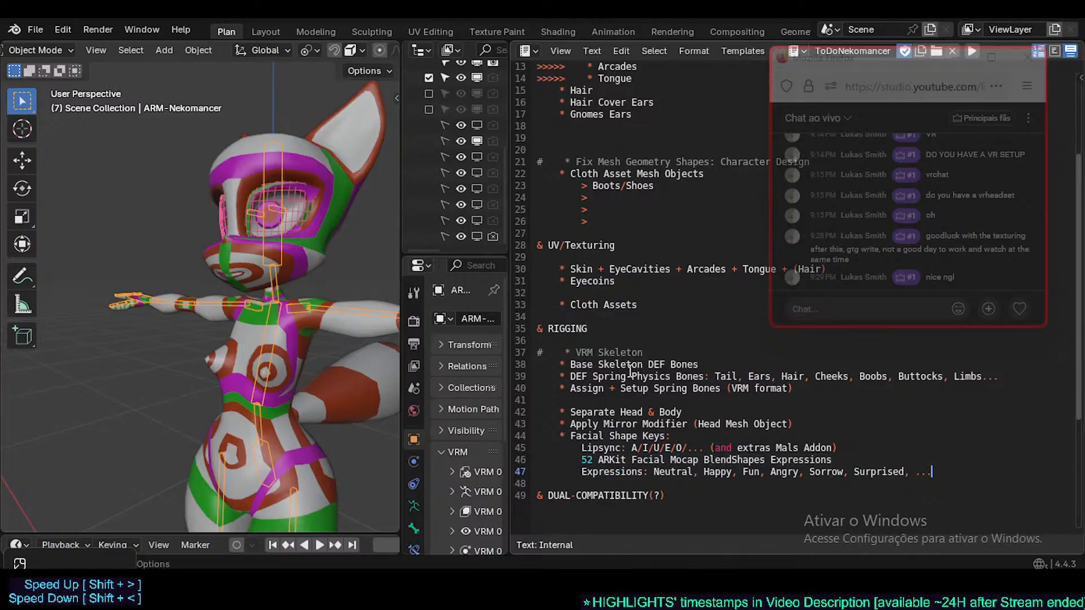
{"action": "key", "text": "Down"}
{"action": "key", "text": "Up"}
{"action": "key", "text": "shift+End"}
{"action": "key", "text": "Home"}
{"action": "type", "text": "As"}
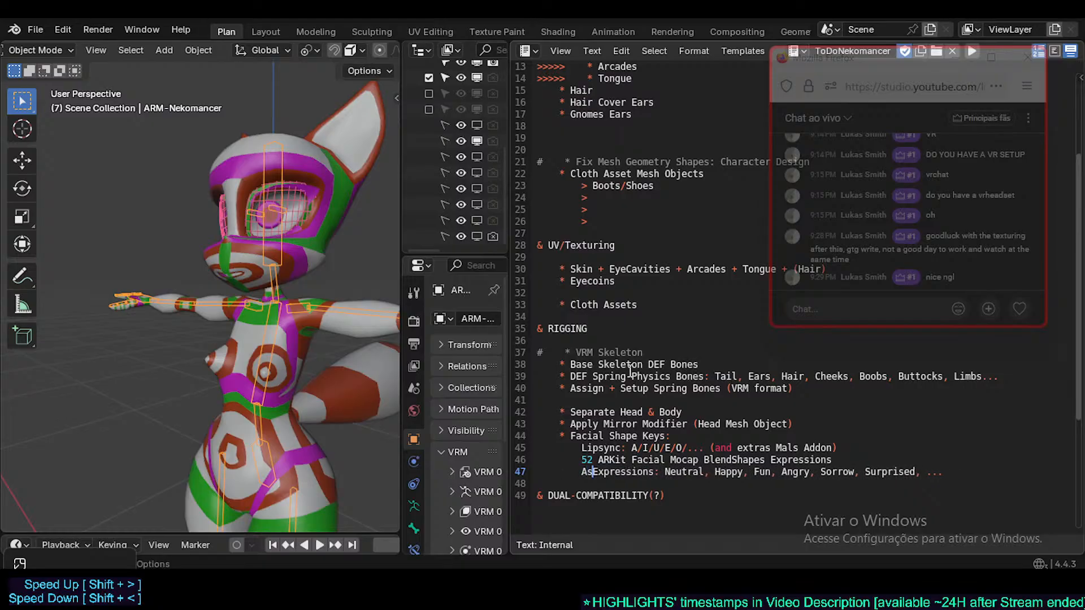
{"action": "type", "text": "siging "}
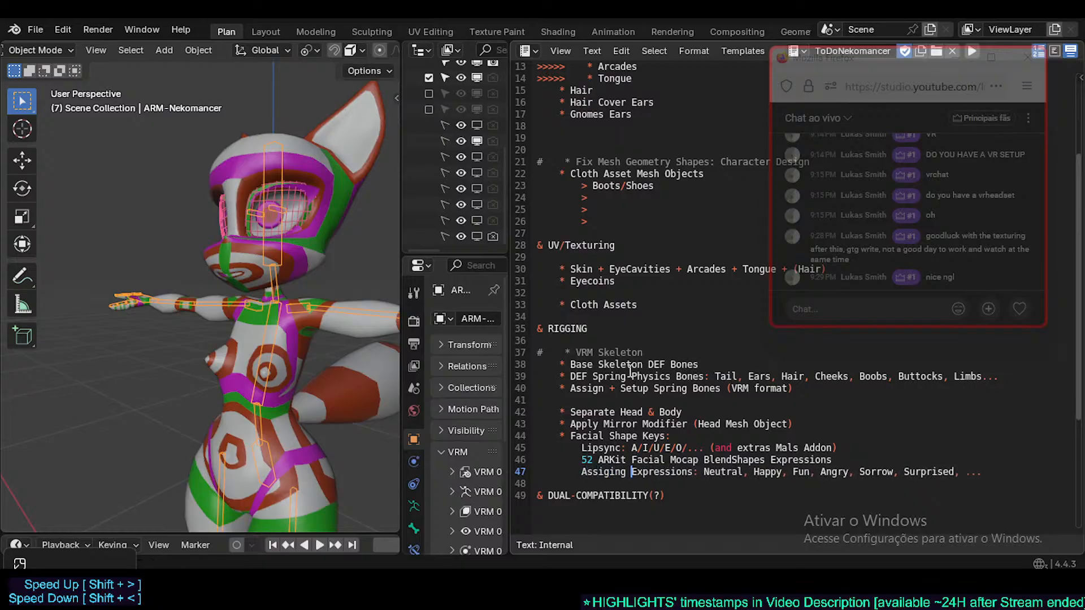
{"action": "type", "text": "Shape Keys to"}
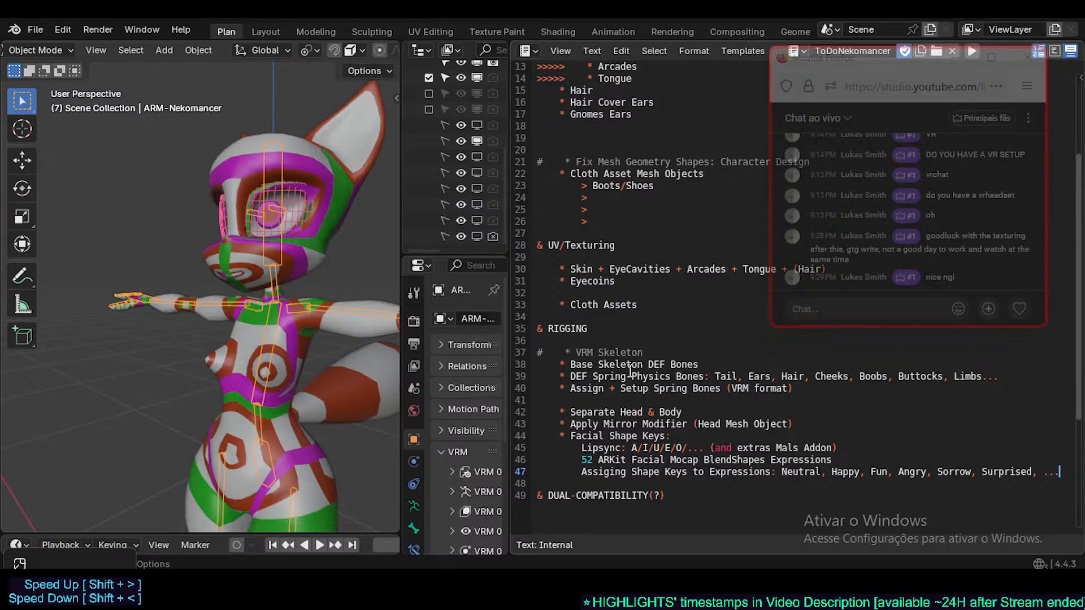
{"action": "key", "text": "Left"}
{"action": "key", "text": "Left"}
{"action": "key", "text": "Left"}
{"action": "key", "text": "ctrl+s"}
- Review the to-do list's sections from MESH TOPOLOGY down to RIGGING
{"action": "key", "text": "Down"}
{"action": "key", "text": "Down"}
{"action": "key", "text": "End"}
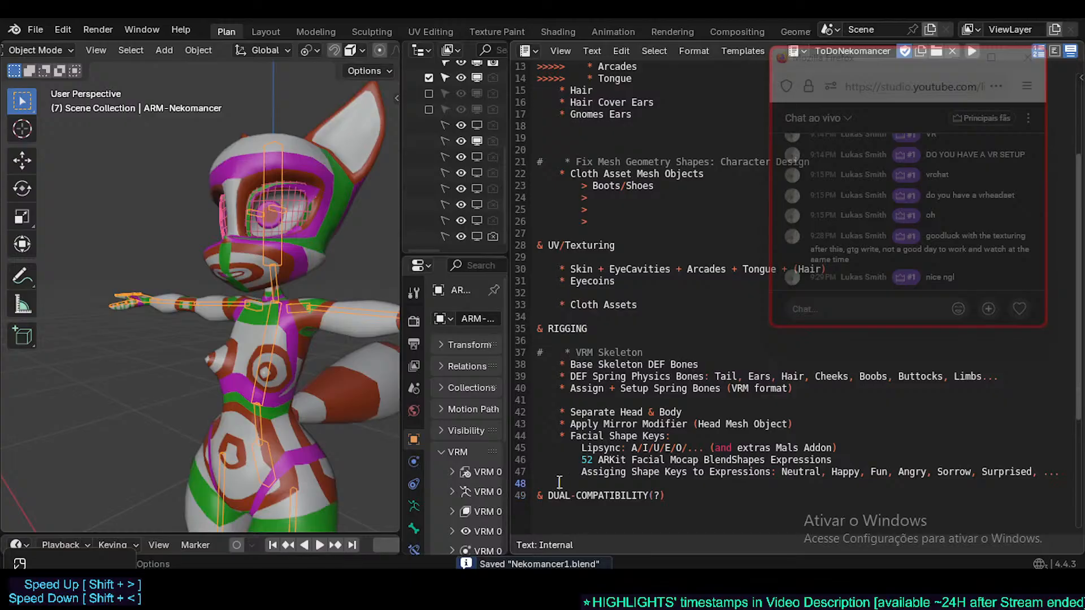
{"action": "scroll", "coordinate": [570, 405], "scroll_direction": "up", "scroll_amount": 3}
{"action": "scroll", "coordinate": [570, 404], "scroll_direction": "up", "scroll_amount": 1}
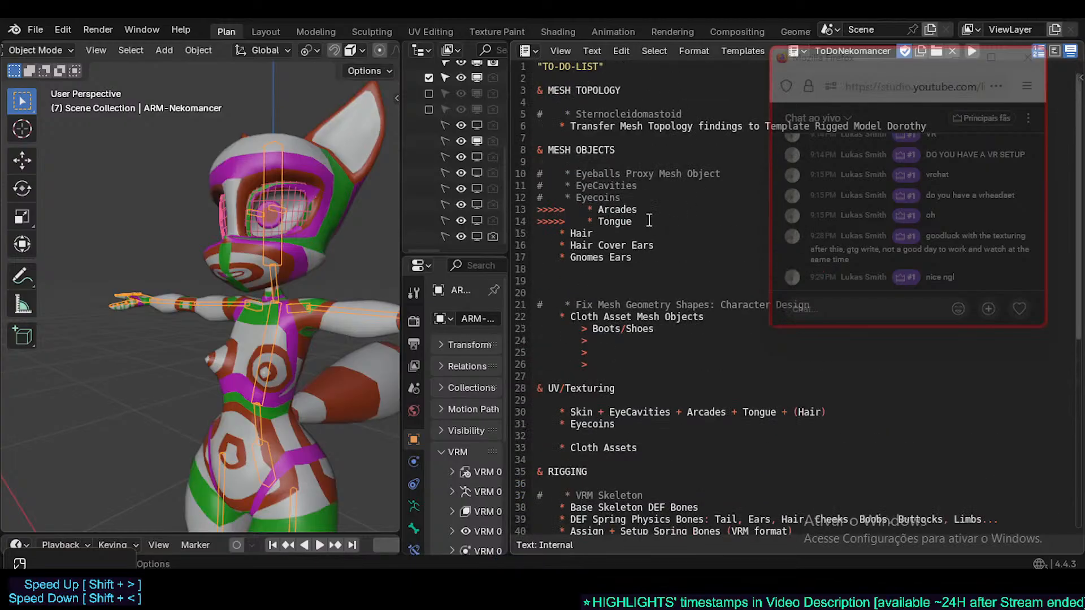
{"action": "scroll", "coordinate": [626, 243], "scroll_direction": "down", "scroll_amount": 3}
{"action": "scroll", "coordinate": [622, 294], "scroll_direction": "up", "scroll_amount": 3}
{"action": "scroll", "coordinate": [627, 265], "scroll_direction": "down", "scroll_amount": 3}
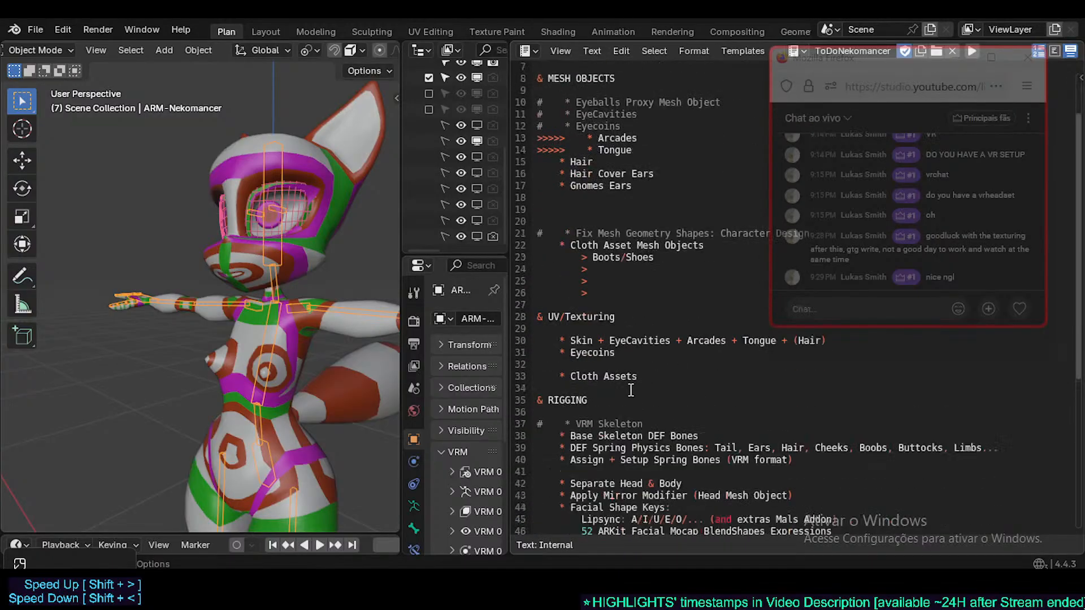
{"action": "left_click", "coordinate": [331, 283]}
{"action": "scroll", "coordinate": [592, 273], "scroll_direction": "up", "scroll_amount": 3}
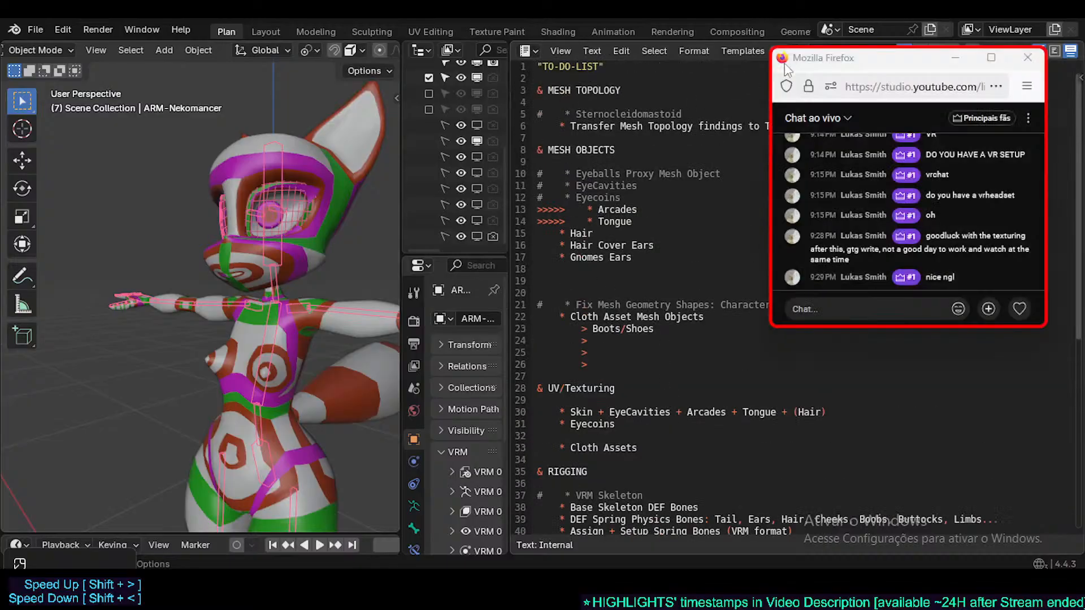
- Move the live chat window away from the text editor's header and turn the character toward the front
{"action": "left_click_drag", "start_coordinate": [837, 57], "coordinate": [801, 135]}
{"action": "middle_click_drag", "start_coordinate": [198, 343], "coordinate": [283, 341]}
{"action": "left_click", "coordinate": [282, 340]}
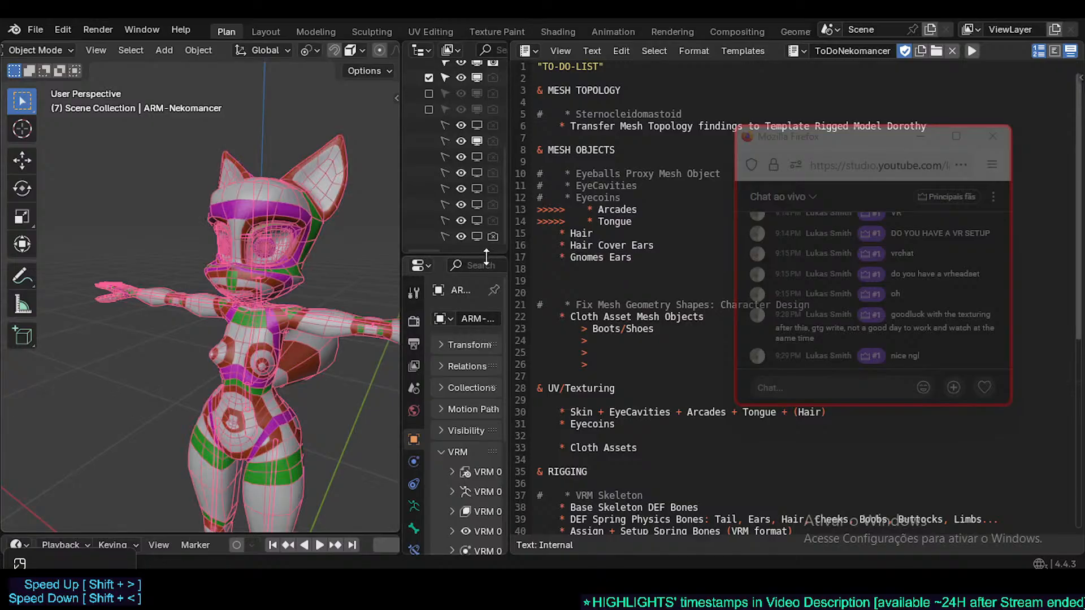
- In the Layout workspace, save the file, deselect everything and set the viewport shading to Material Preview
{"action": "left_click", "coordinate": [266, 32]}
{"action": "key", "text": "ctrl+s"}
{"action": "key", "text": "alt+a"}
{"action": "middle_click_drag", "start_coordinate": [442, 323], "coordinate": [629, 113]}
{"action": "scroll", "coordinate": [452, 288], "scroll_direction": "up", "scroll_amount": 2}
{"action": "key", "text": "shift+ctrl+alt+z"}
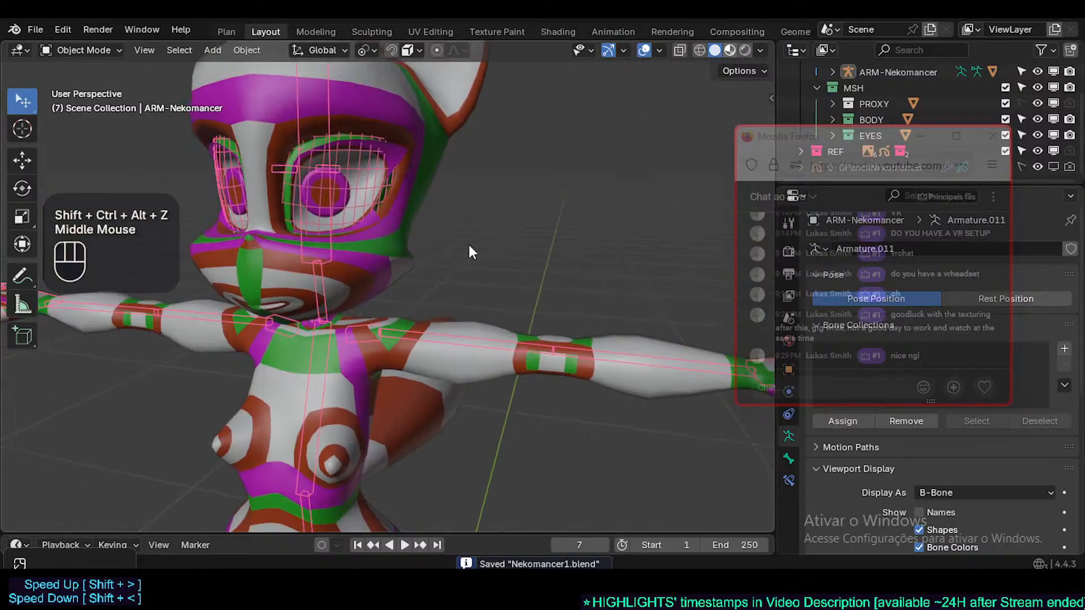
{"action": "left_click", "coordinate": [729, 50]}
{"action": "scroll", "coordinate": [467, 229], "scroll_direction": "down", "scroll_amount": 3}
{"action": "key", "text": "shift+ctrl+alt+z"}
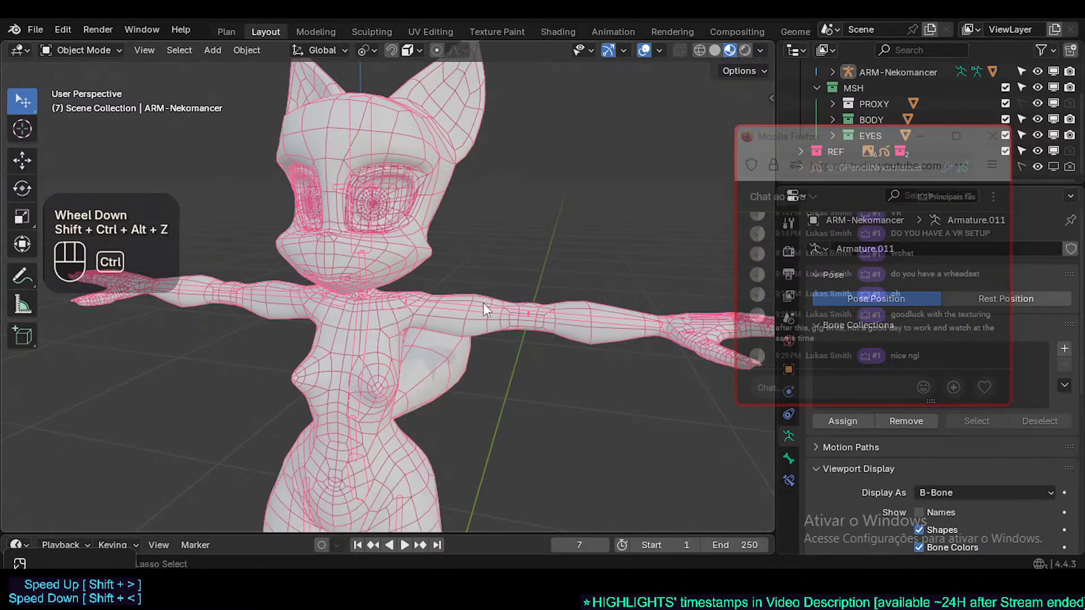
- Hide the wireframe overlay, enter Edit Mode on the MSH-Nekomancer body mesh and select the edge loop around the mouth opening
{"action": "scroll", "coordinate": [439, 294], "scroll_direction": "up", "scroll_amount": 2}
{"action": "mouse_move", "coordinate": [483, 303]}
{"action": "middle_mouse_down"}
{"action": "mouse_move", "coordinate": [438, 294]}
{"action": "mouse_move", "coordinate": [431, 314]}
{"action": "mouse_move", "coordinate": [374, 324]}
{"action": "mouse_move", "coordinate": [257, 275]}
{"action": "middle_mouse_up"}
{"action": "scroll", "coordinate": [439, 295], "scroll_direction": "up", "scroll_amount": 1}
{"action": "key", "text": "shift+ctrl+alt+z"}
{"action": "scroll", "coordinate": [383, 295], "scroll_direction": "up", "scroll_amount": 2}
{"action": "key", "text": "Tab"}
{"action": "key", "text": "Tab"}
{"action": "left_click", "coordinate": [262, 209]}
{"action": "key", "text": "Tab"}
{"action": "scroll", "coordinate": [257, 275], "scroll_direction": "up", "scroll_amount": 2}
{"action": "key", "text": "2"}
{"action": "left_click", "coordinate": [283, 350], "text": "alt+shift"}
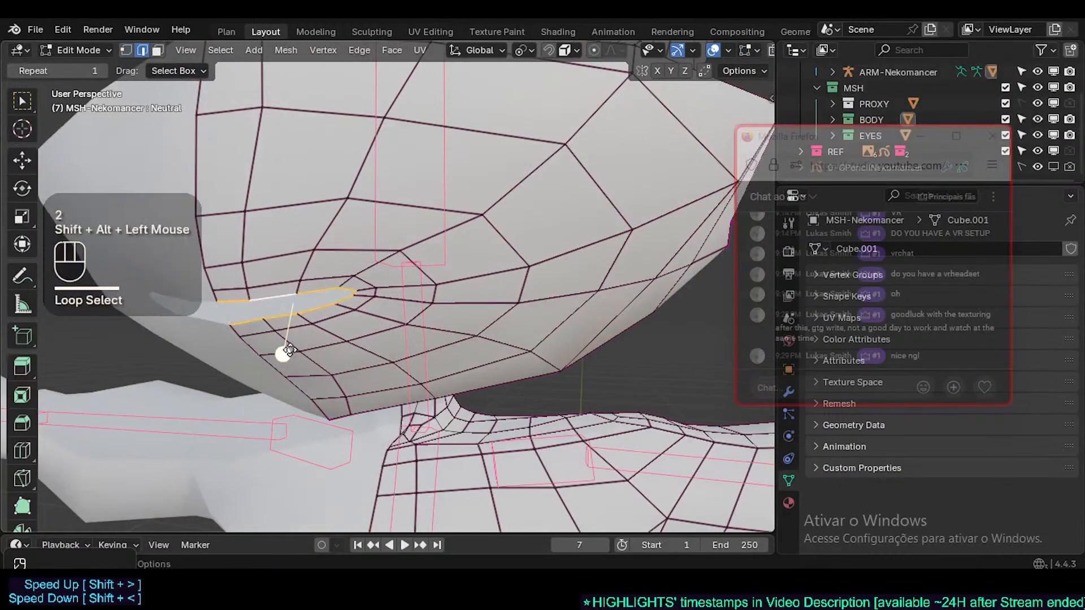
- Select the face loop around the mouth opening, smooth its vertices, return to Object Mode and save the file
{"action": "key", "text": "a"}
{"action": "key", "text": "3"}
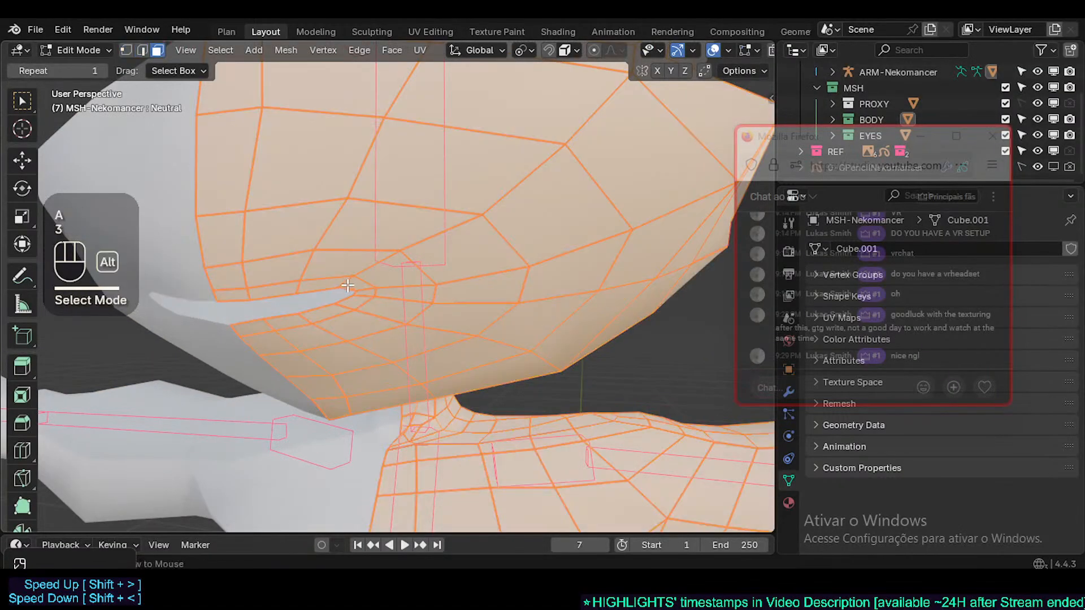
{"action": "key", "text": "alt+a"}
{"action": "left_click", "coordinate": [347, 310], "text": "alt+shift"}
{"action": "left_click_drag", "start_coordinate": [281, 363], "coordinate": [334, 364]}
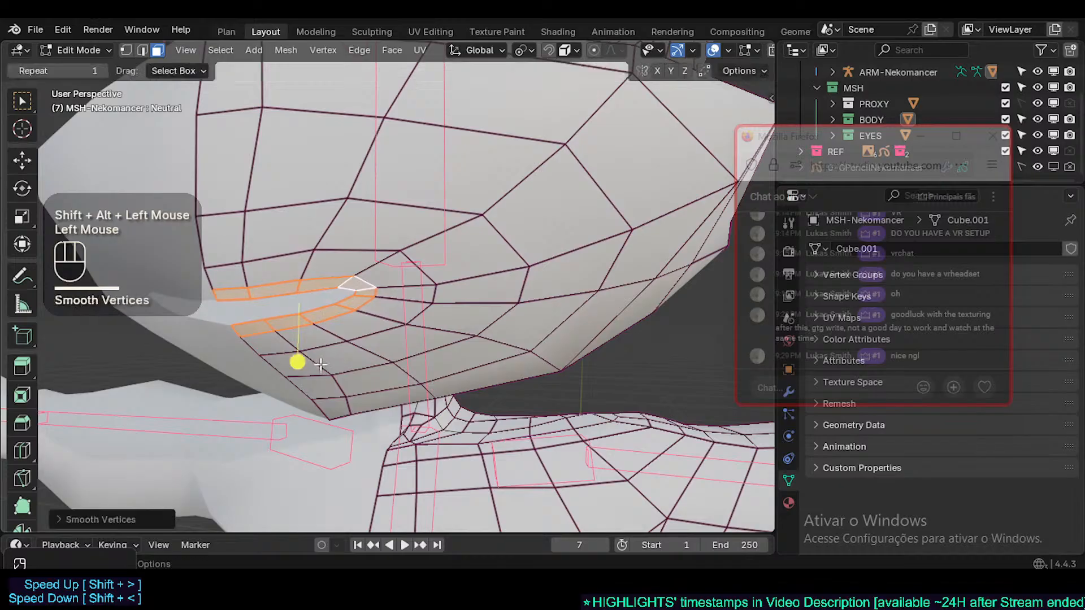
{"action": "key", "text": "alt+a"}
{"action": "scroll", "coordinate": [368, 309], "scroll_direction": "down", "scroll_amount": 2}
{"action": "key", "text": "Tab"}
{"action": "key", "text": "ctrl+s"}
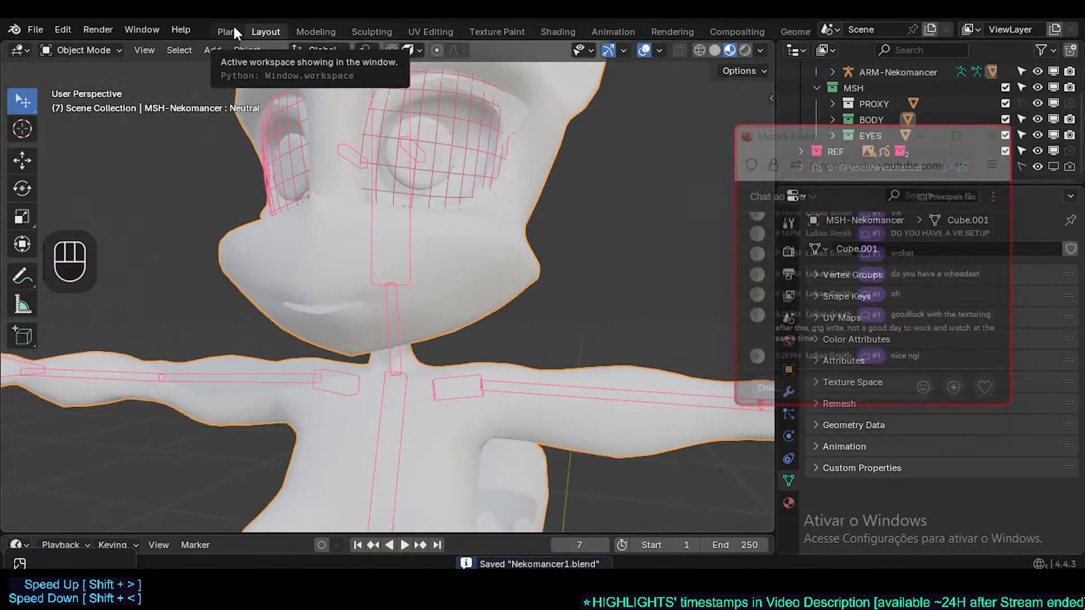
- Examine the smoothed mouth and the whole character from several angles and save the file
{"action": "left_click", "coordinate": [385, 311]}
{"action": "middle_click_drag", "start_coordinate": [384, 310], "coordinate": [322, 314]}
{"action": "scroll", "coordinate": [322, 313], "scroll_direction": "down", "scroll_amount": 2}
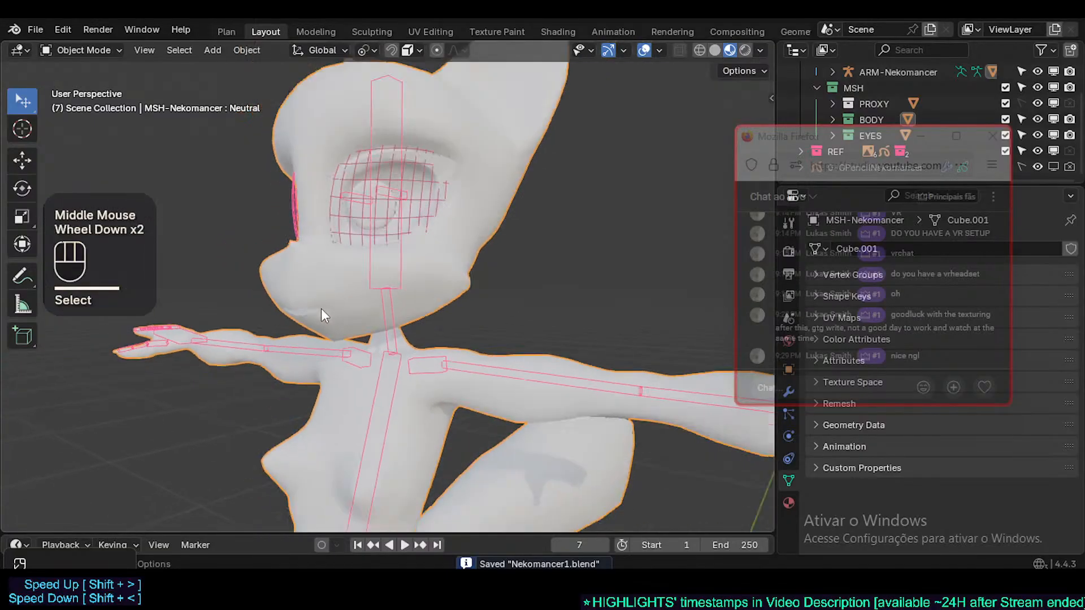
{"action": "key", "text": "ctrl+s"}
{"action": "scroll", "coordinate": [399, 384], "scroll_direction": "down", "scroll_amount": 1}
{"action": "scroll", "coordinate": [267, 417], "scroll_direction": "down", "scroll_amount": 1}
{"action": "mouse_move", "coordinate": [399, 389]}
{"action": "middle_mouse_down"}
{"action": "mouse_move", "coordinate": [267, 418]}
{"action": "mouse_move", "coordinate": [279, 375]}
{"action": "mouse_move", "coordinate": [254, 407]}
{"action": "mouse_move", "coordinate": [458, 416]}
{"action": "mouse_move", "coordinate": [437, 372]}
{"action": "mouse_move", "coordinate": [408, 374]}
{"action": "middle_mouse_up"}
{"action": "scroll", "coordinate": [432, 366], "scroll_direction": "down", "scroll_amount": 2}
{"action": "key", "text": "ctrl+s"}
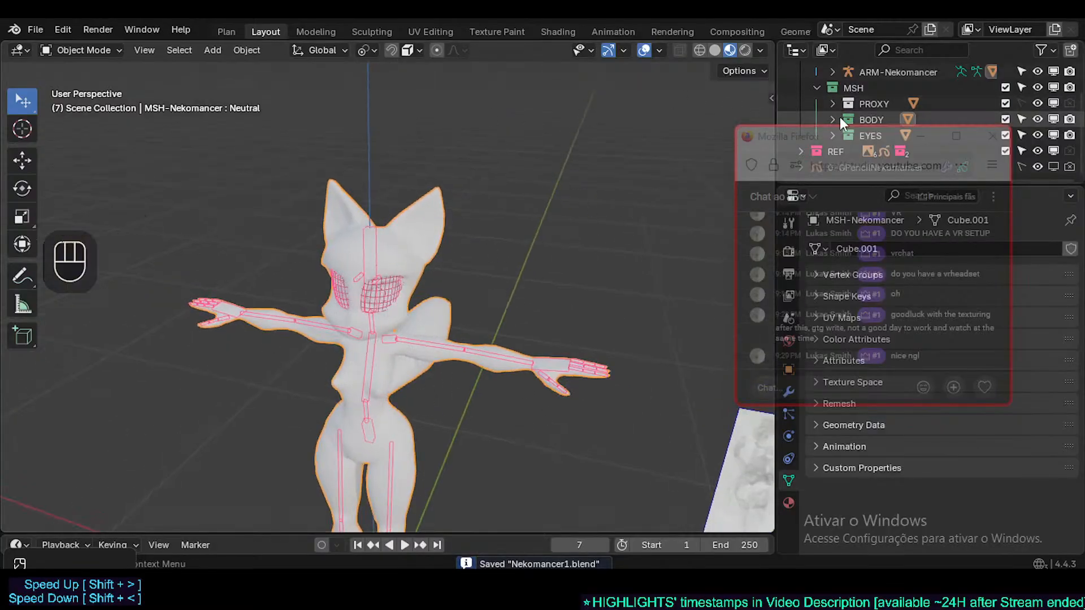
- Shift the live chat window closer to the 3D viewport and zoom out to show more of the character
{"action": "mouse_move", "coordinate": [835, 140]}
{"action": "left_mouse_down"}
{"action": "mouse_move", "coordinate": [848, 141]}
{"action": "mouse_move", "coordinate": [842, 125]}
{"action": "left_mouse_up"}
{"action": "scroll", "coordinate": [458, 318], "scroll_direction": "up", "scroll_amount": 3}
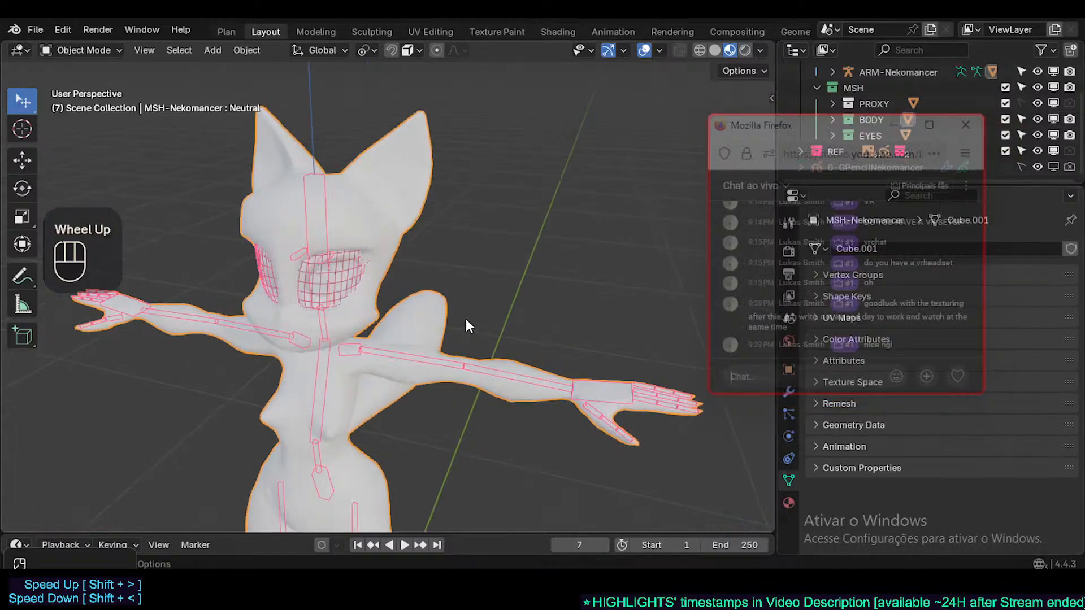
{"action": "scroll", "coordinate": [413, 276], "scroll_direction": "down", "scroll_amount": 2}
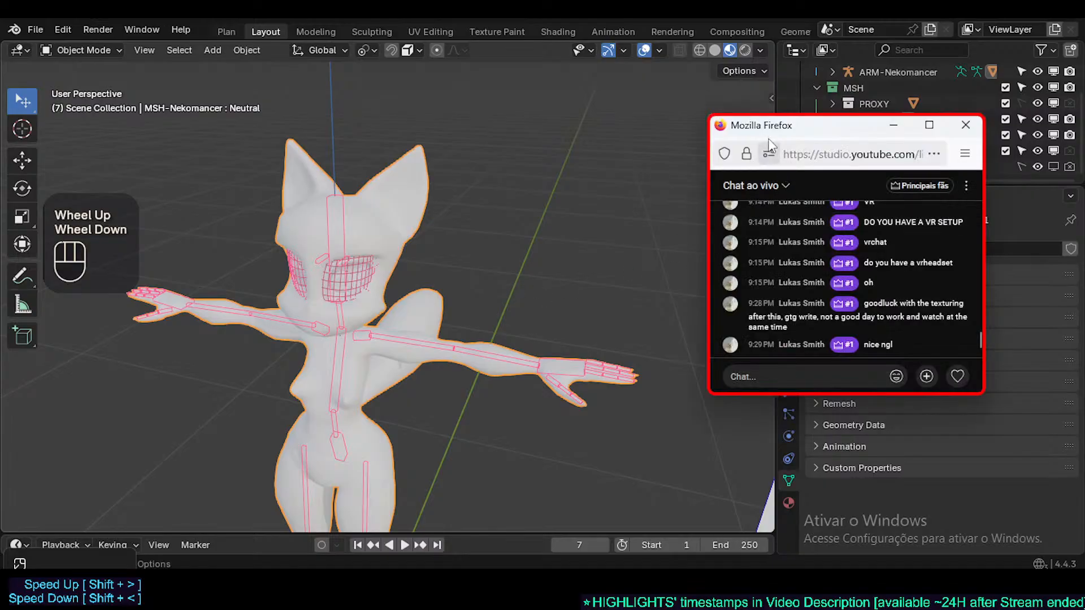
{"action": "scroll", "coordinate": [443, 206], "scroll_direction": "down", "scroll_amount": 3}
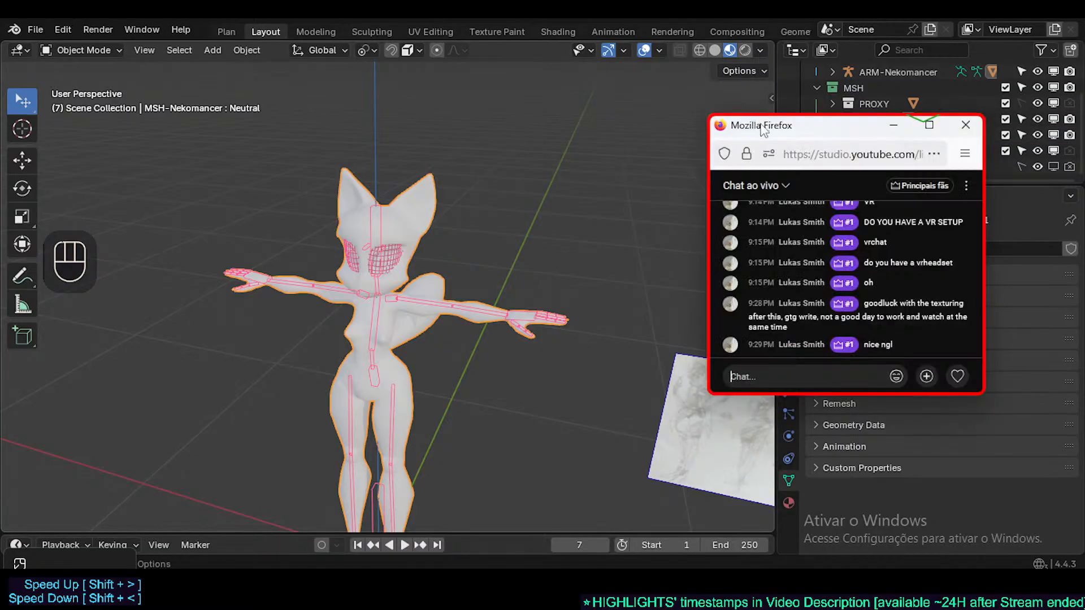
{"action": "left_click_drag", "start_coordinate": [786, 133], "coordinate": [738, 122]}
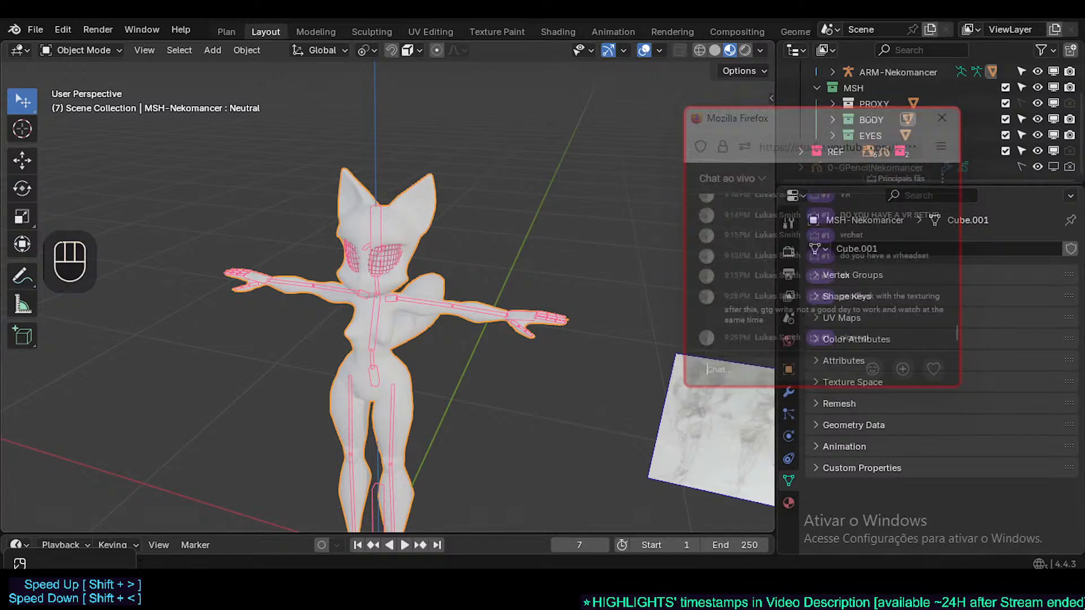
- Deselect the Nekomancer body mesh in the 3D viewport and save the file
{"action": "mouse_move", "coordinate": [766, 585]}
{"action": "left_click", "coordinate": [510, 402]}
{"action": "left_click", "coordinate": [375, 373]}
{"action": "left_click", "coordinate": [371, 337]}
{"action": "left_click", "coordinate": [371, 333]}
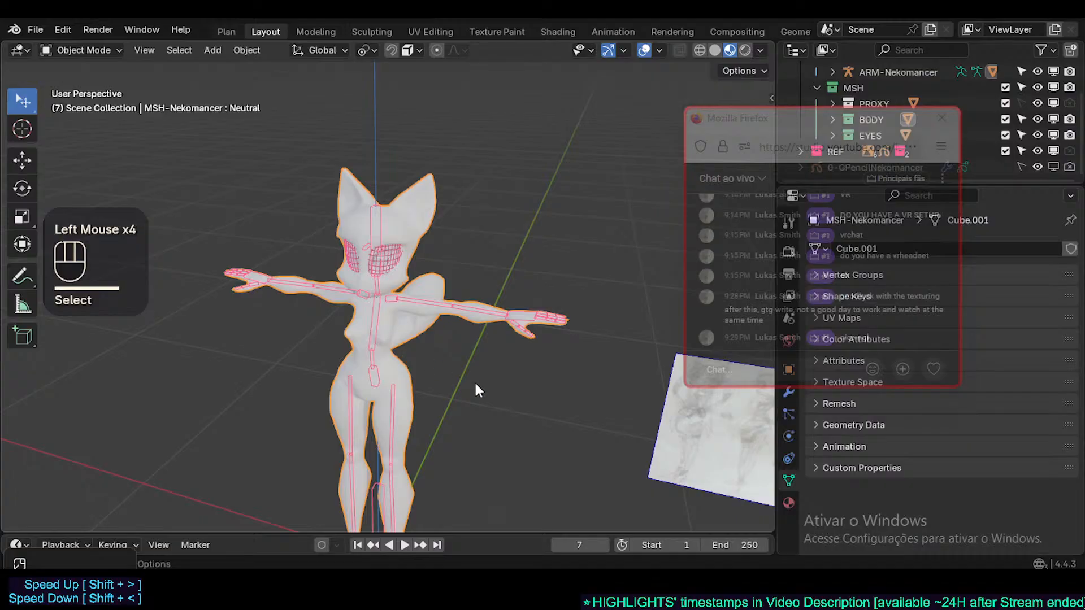
{"action": "left_click", "coordinate": [490, 391]}
{"action": "left_click", "coordinate": [599, 453]}
{"action": "left_click", "coordinate": [245, 155]}
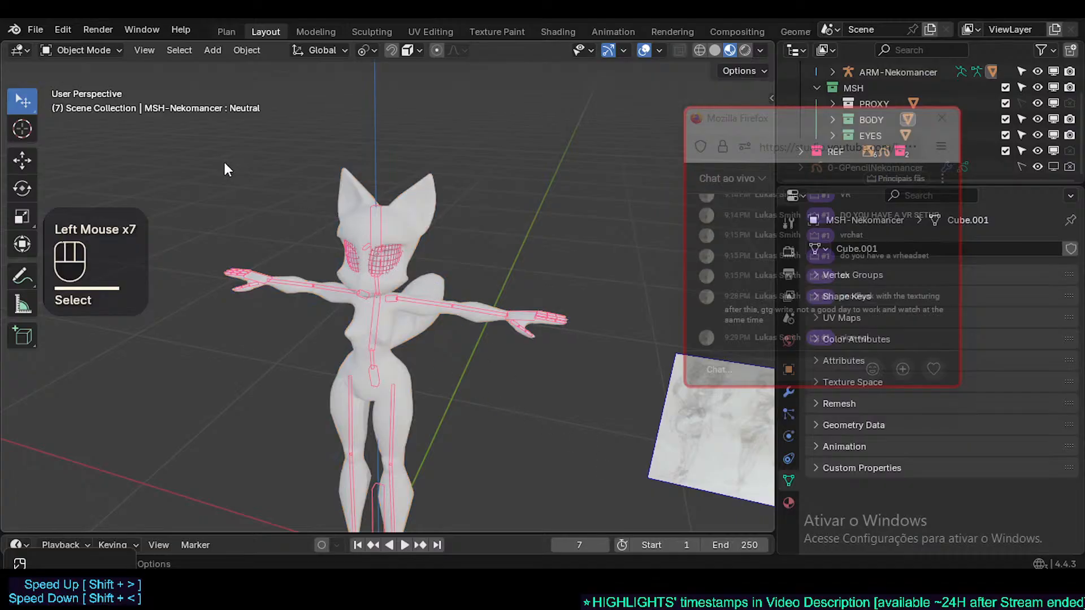
{"action": "left_click", "coordinate": [570, 240]}
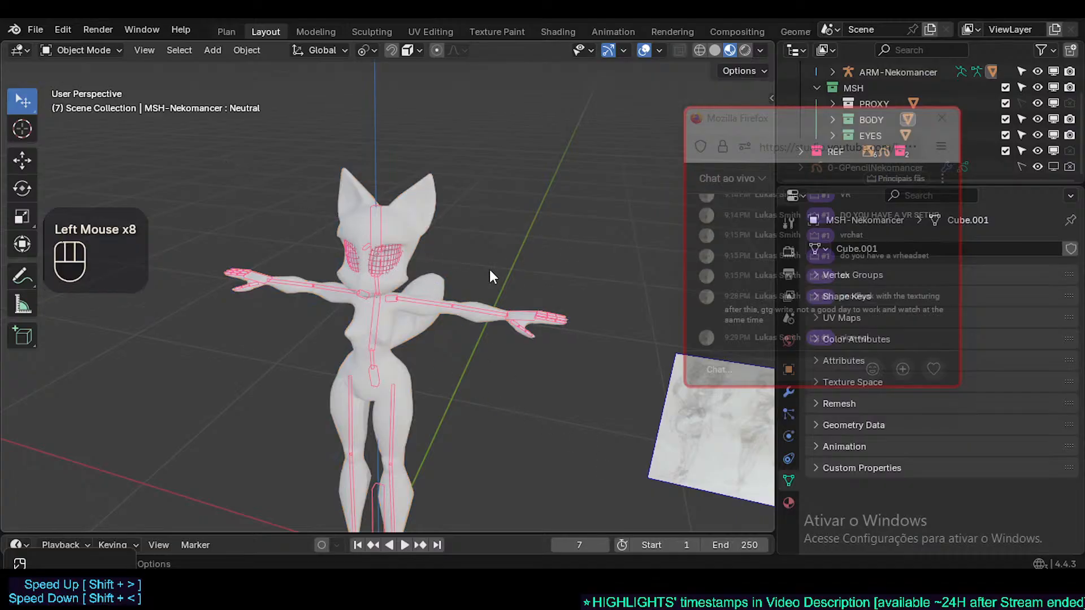
{"action": "key", "text": "ctrl+s"}
{"action": "left_click", "coordinate": [495, 249]}
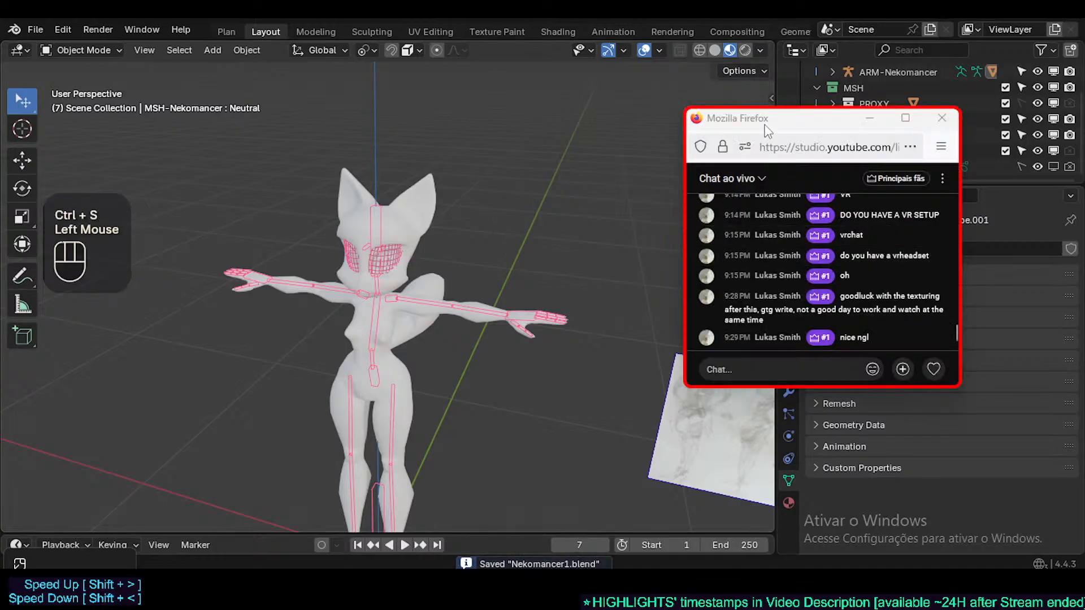
- Shift the live chat window farther off the 3D viewport and save the file again with nothing selected
{"action": "left_click_drag", "start_coordinate": [767, 132], "coordinate": [806, 154]}
{"action": "key", "text": "alt+a"}
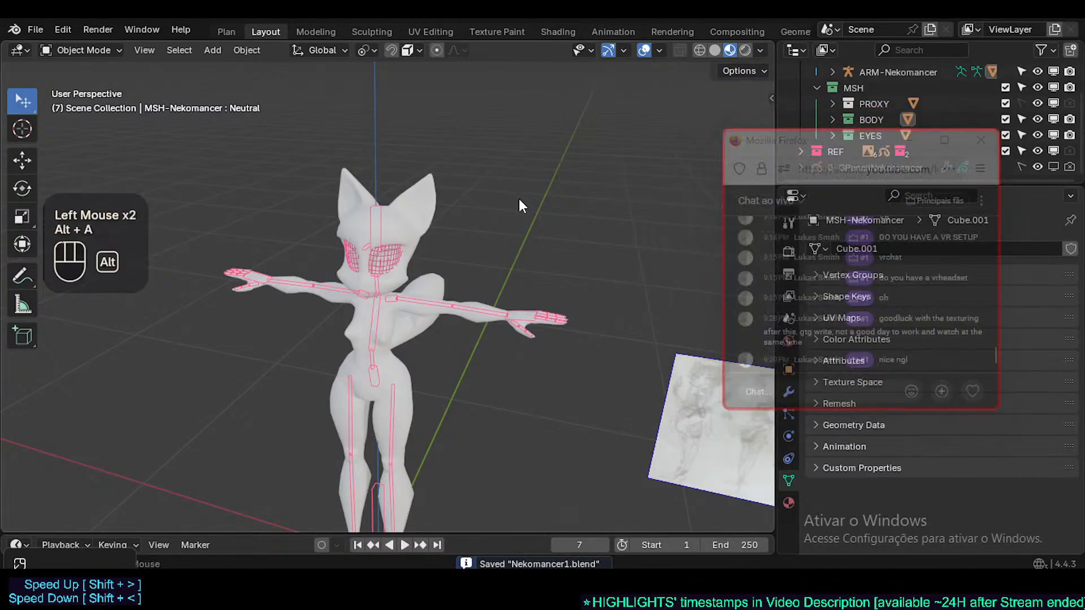
{"action": "scroll", "coordinate": [521, 200], "scroll_direction": "down", "scroll_amount": 2}
{"action": "key", "text": "ctrl+s"}
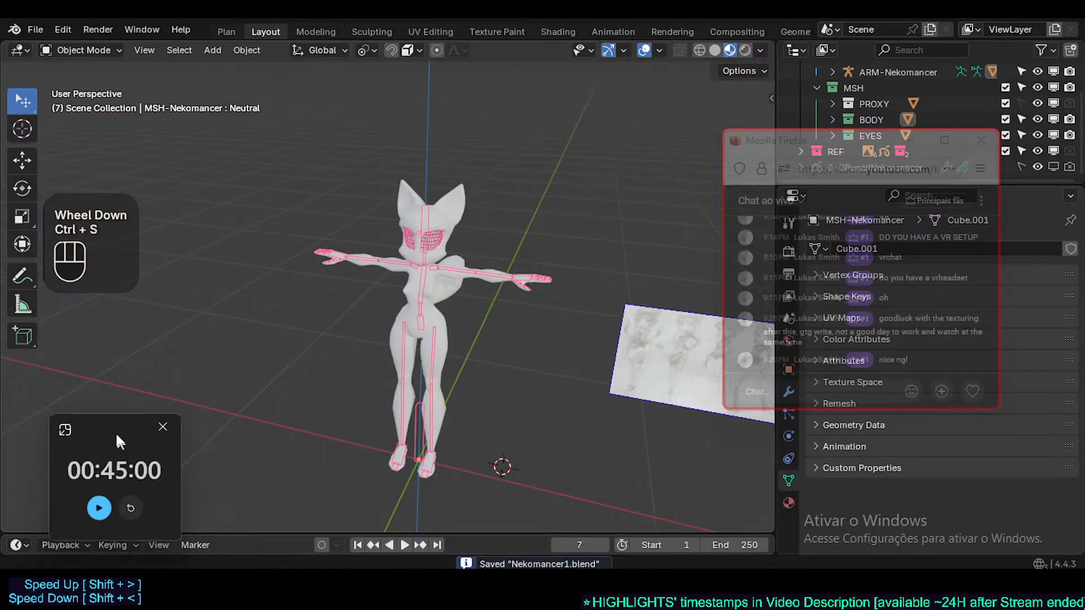